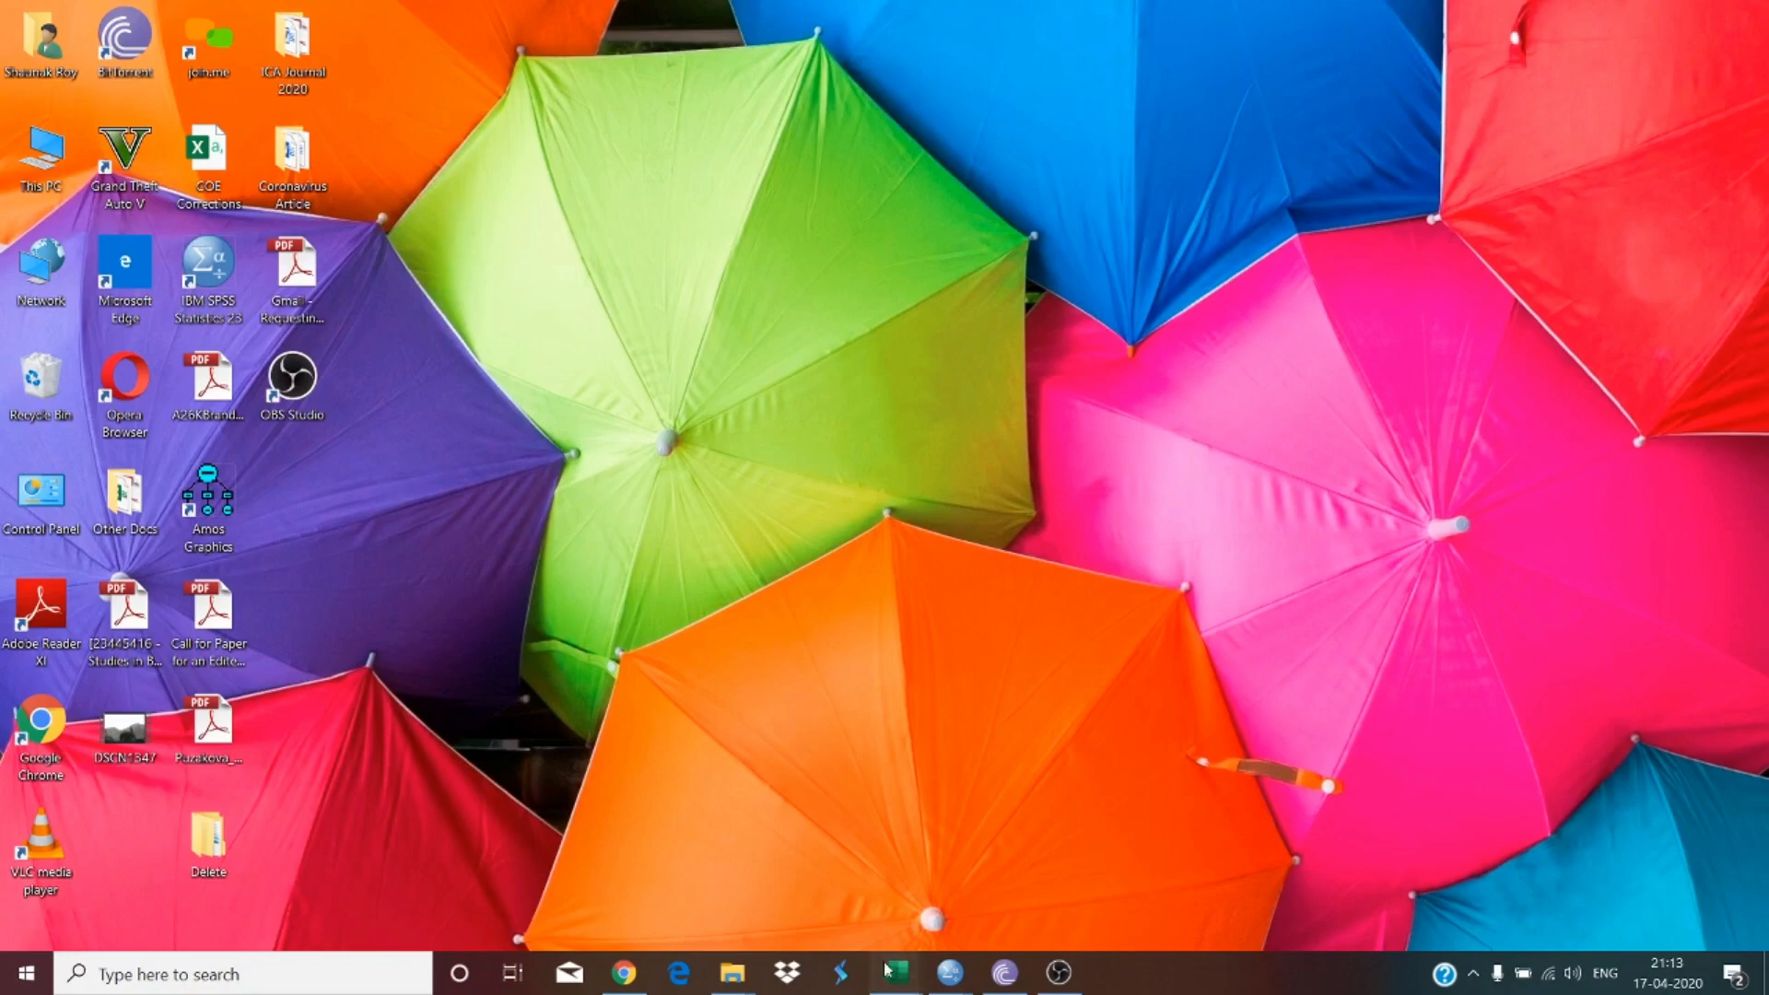
Step: Open the Book1 workbook and widen columns B, D and J to show their contents
{"action": "mouse_move", "coordinate": [896, 972]}
{"action": "left_click", "coordinate": [964, 861]}
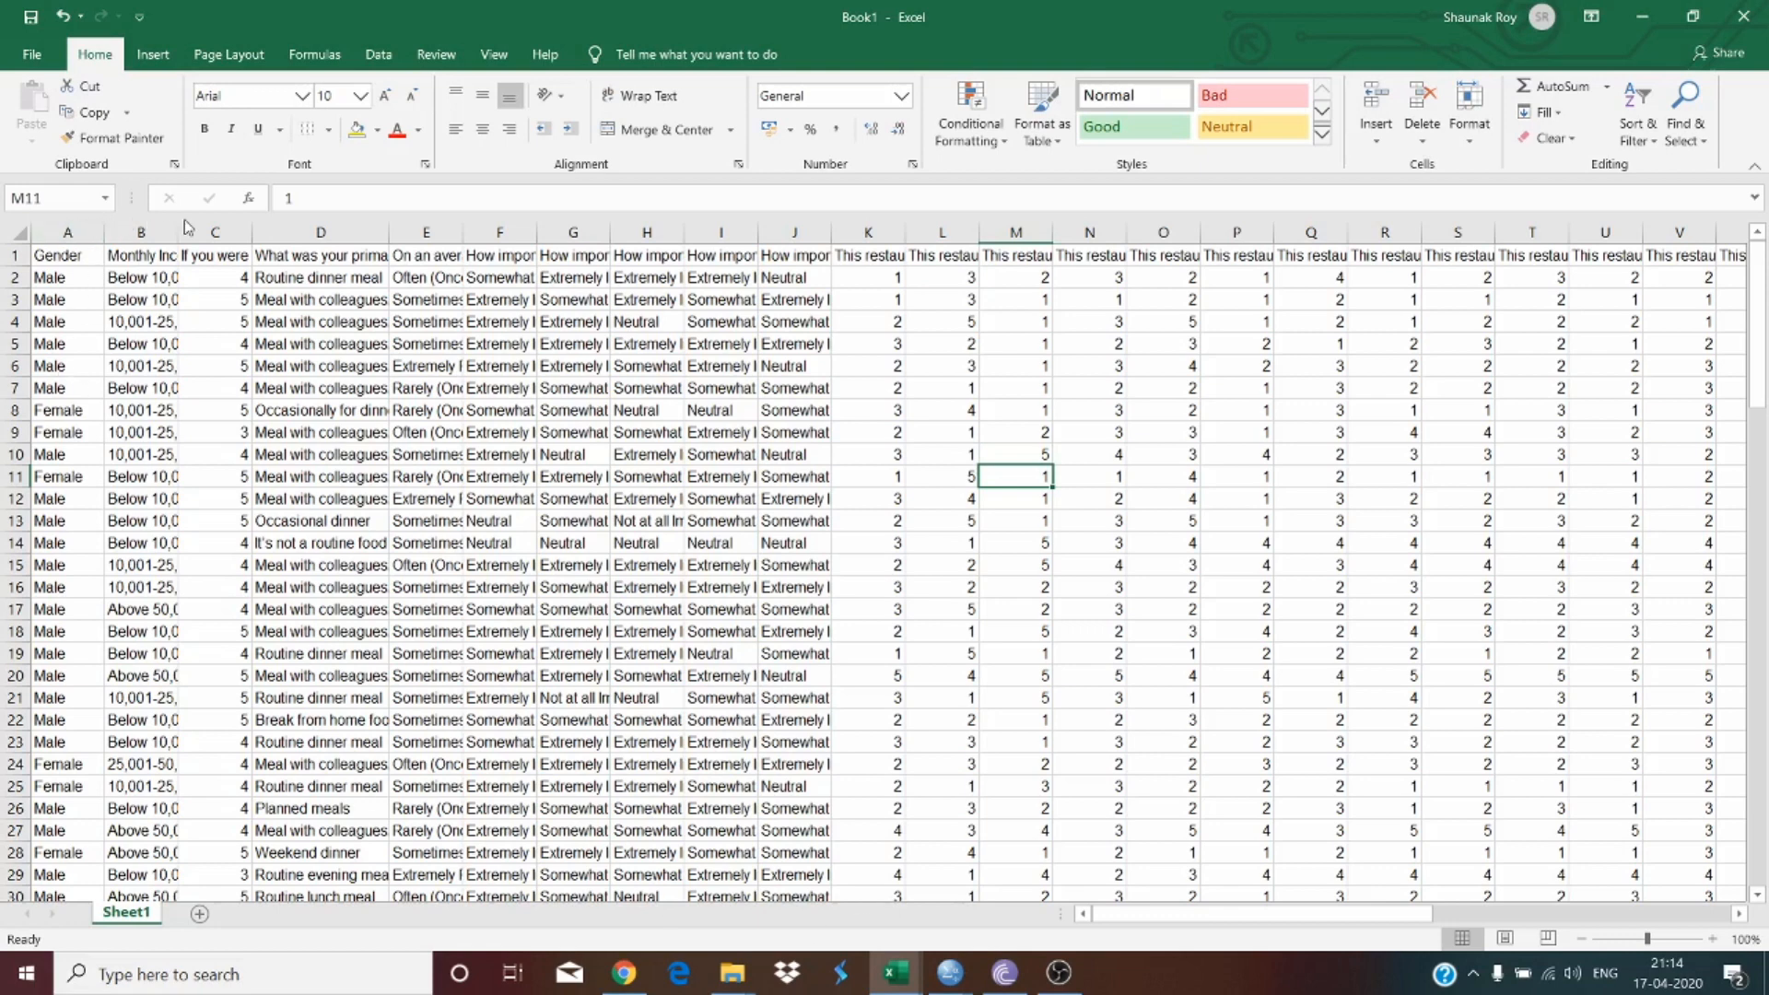
{"action": "left_click_drag", "start_coordinate": [177, 232], "coordinate": [321, 233]}
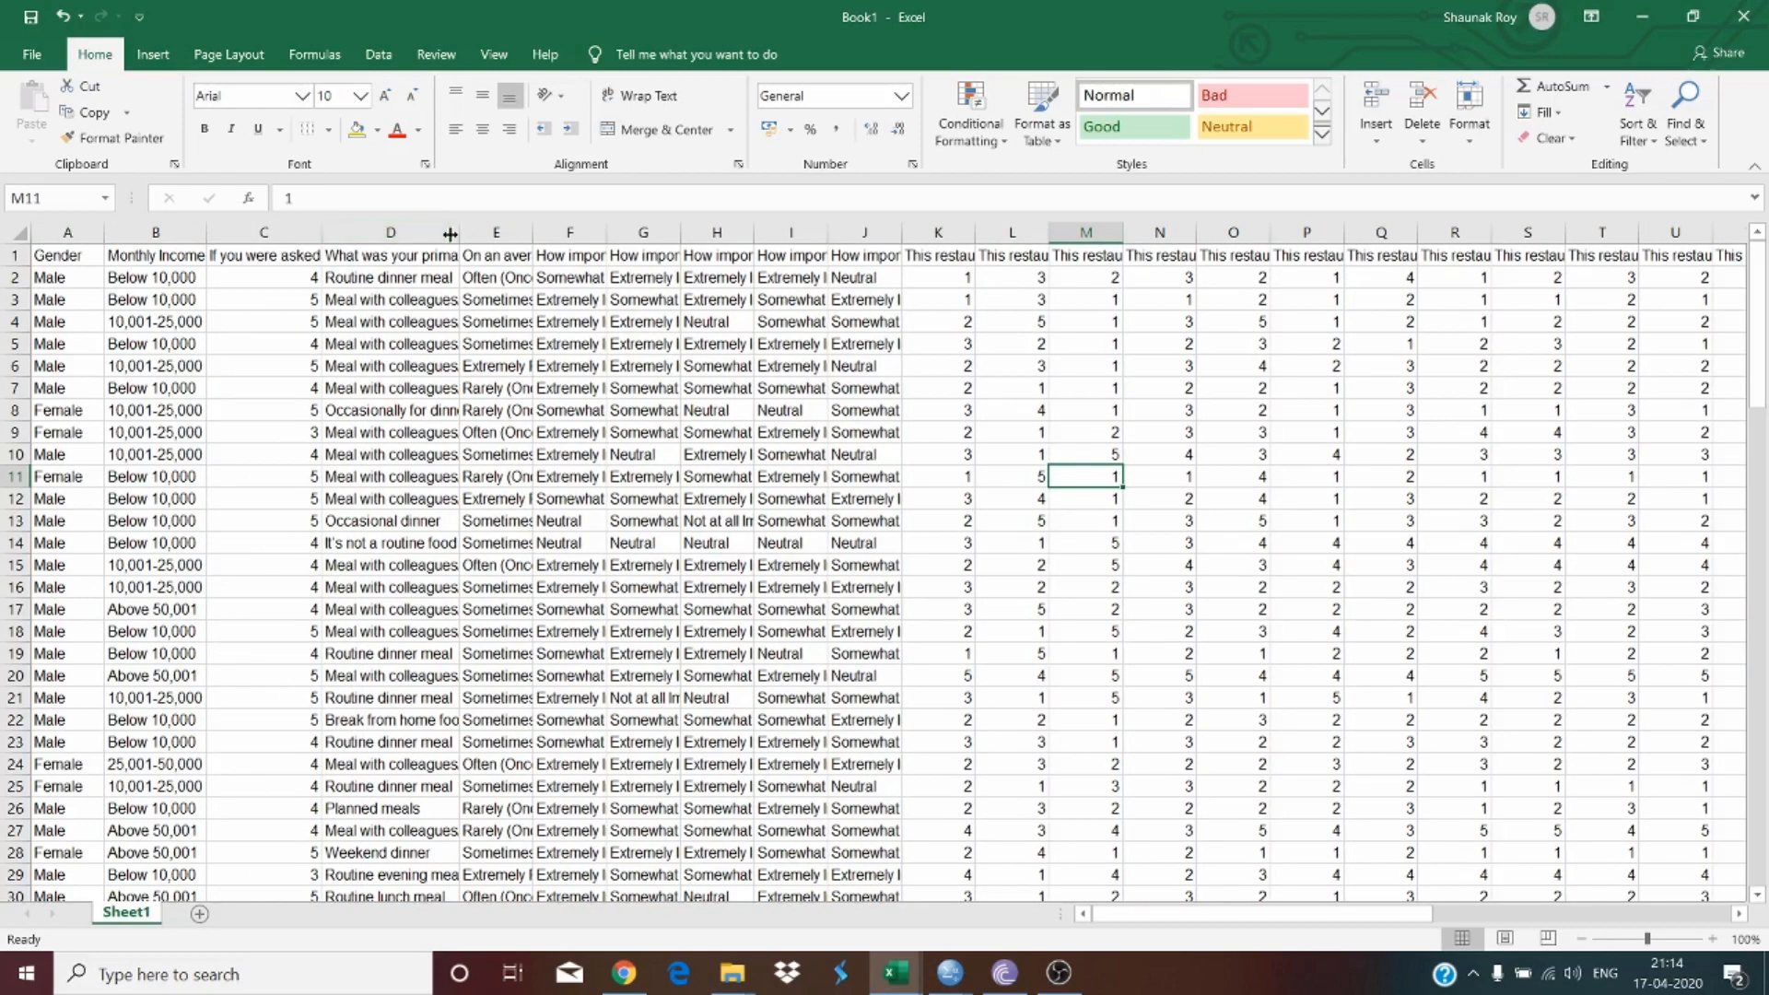
{"action": "left_click_drag", "start_coordinate": [459, 233], "coordinate": [496, 232]}
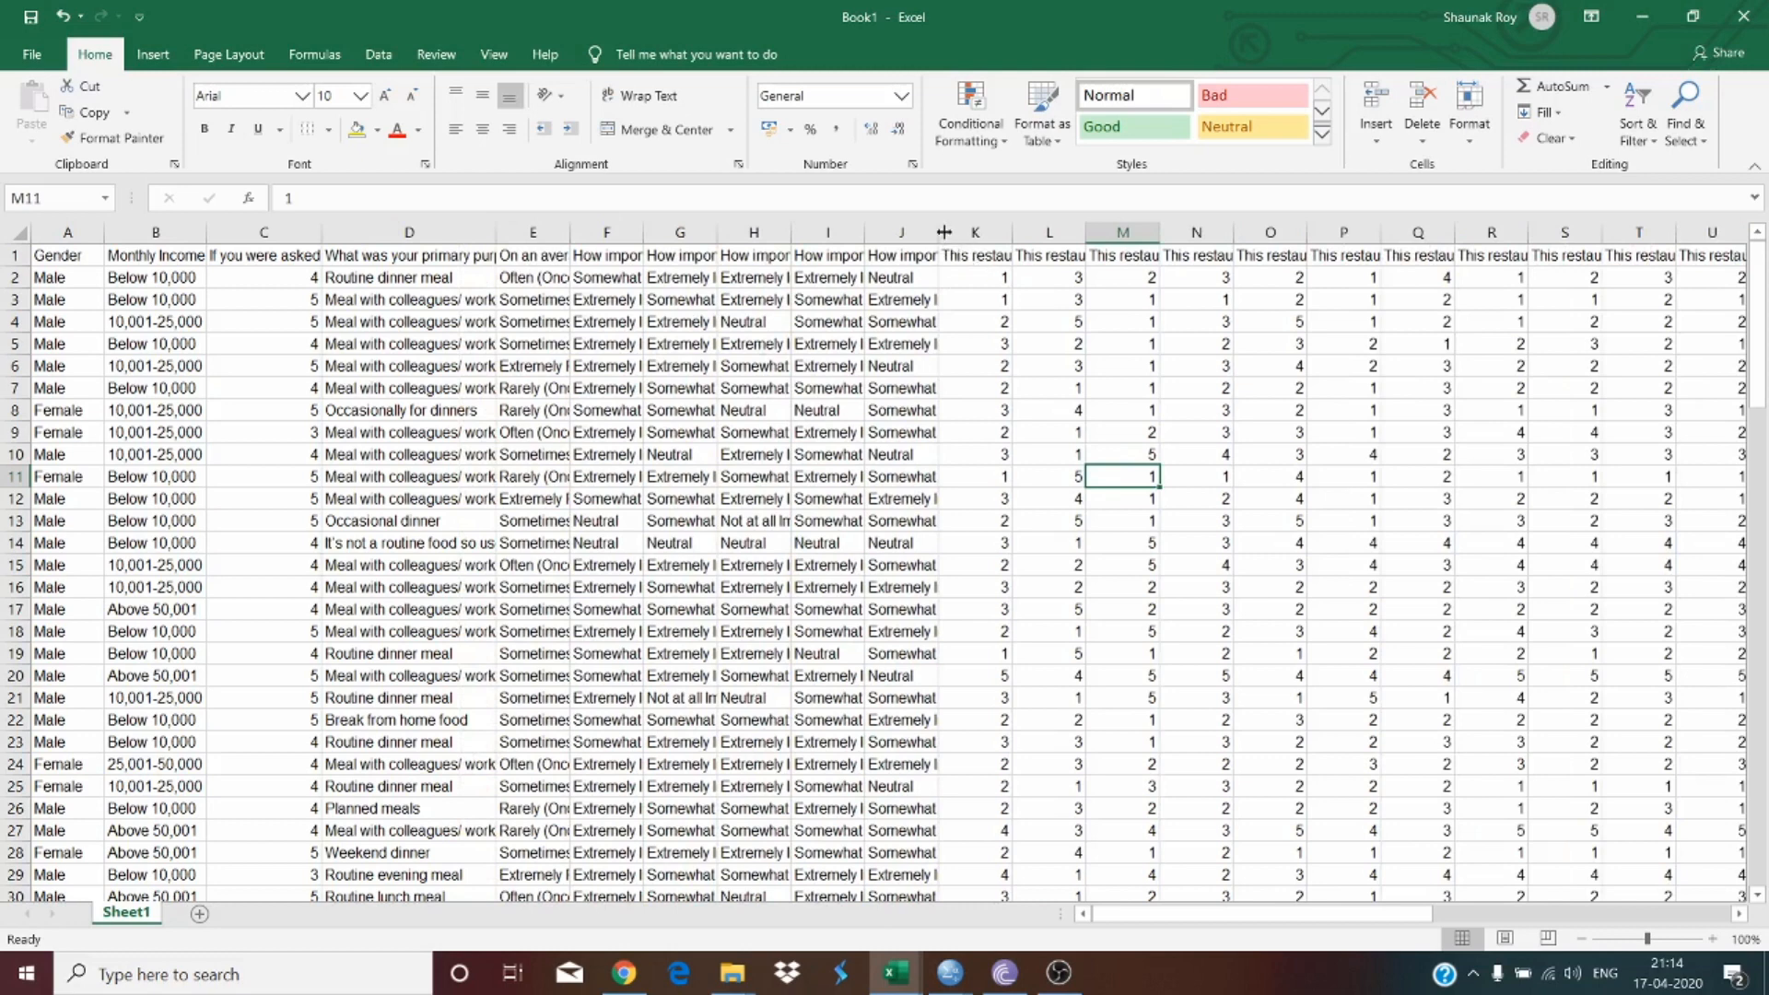
{"action": "left_click_drag", "start_coordinate": [938, 232], "coordinate": [1029, 232]}
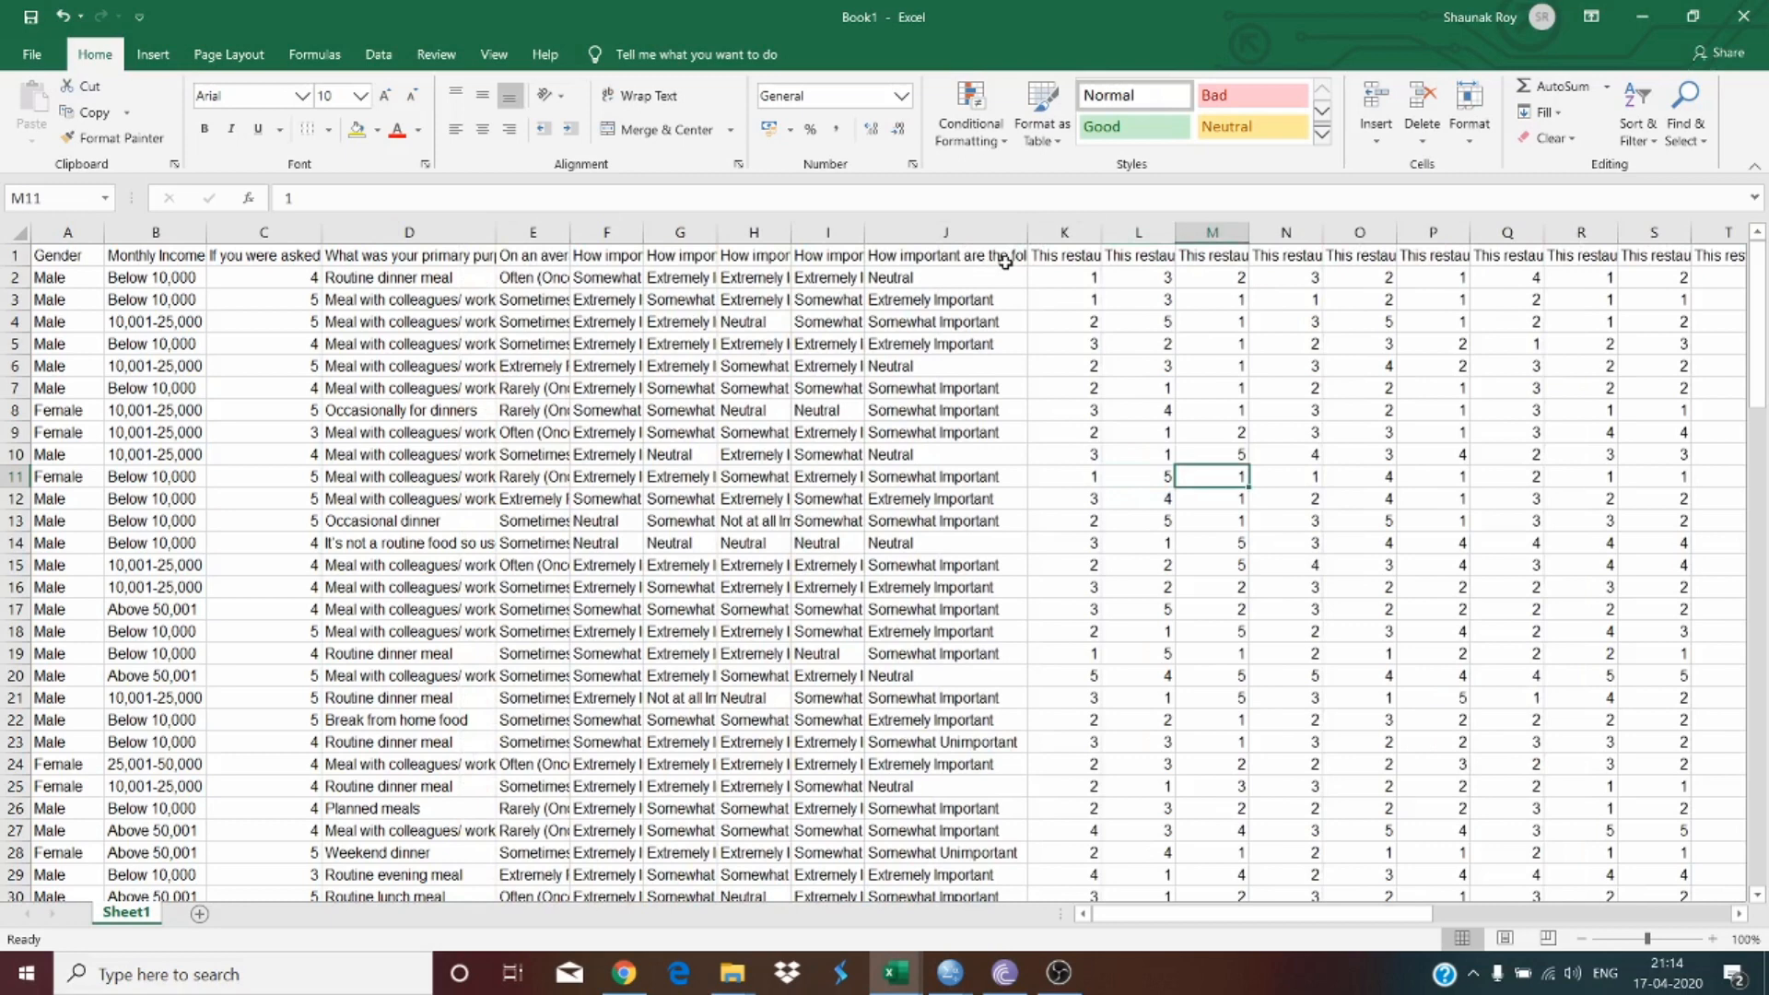
Step: Examine the numeric ratings in columns K to Q and the importance responses in column J
{"action": "left_click_drag", "start_coordinate": [1078, 277], "coordinate": [1483, 717]}
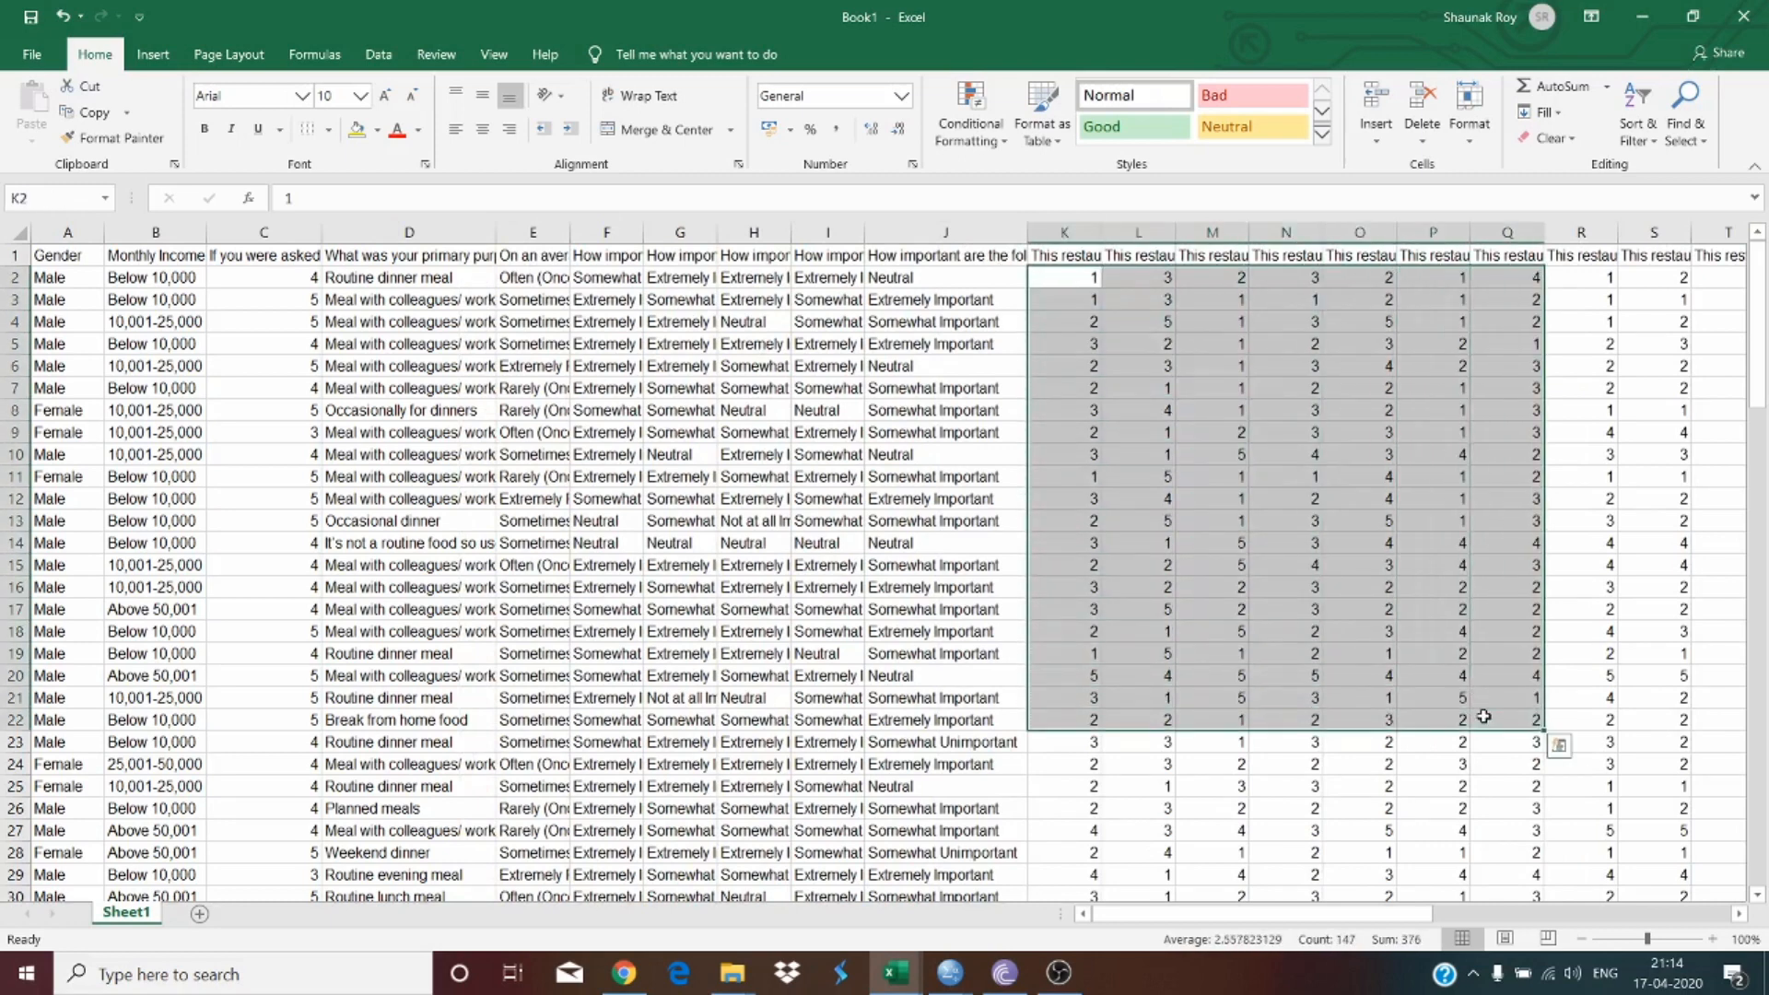
{"action": "left_click", "coordinate": [1213, 546]}
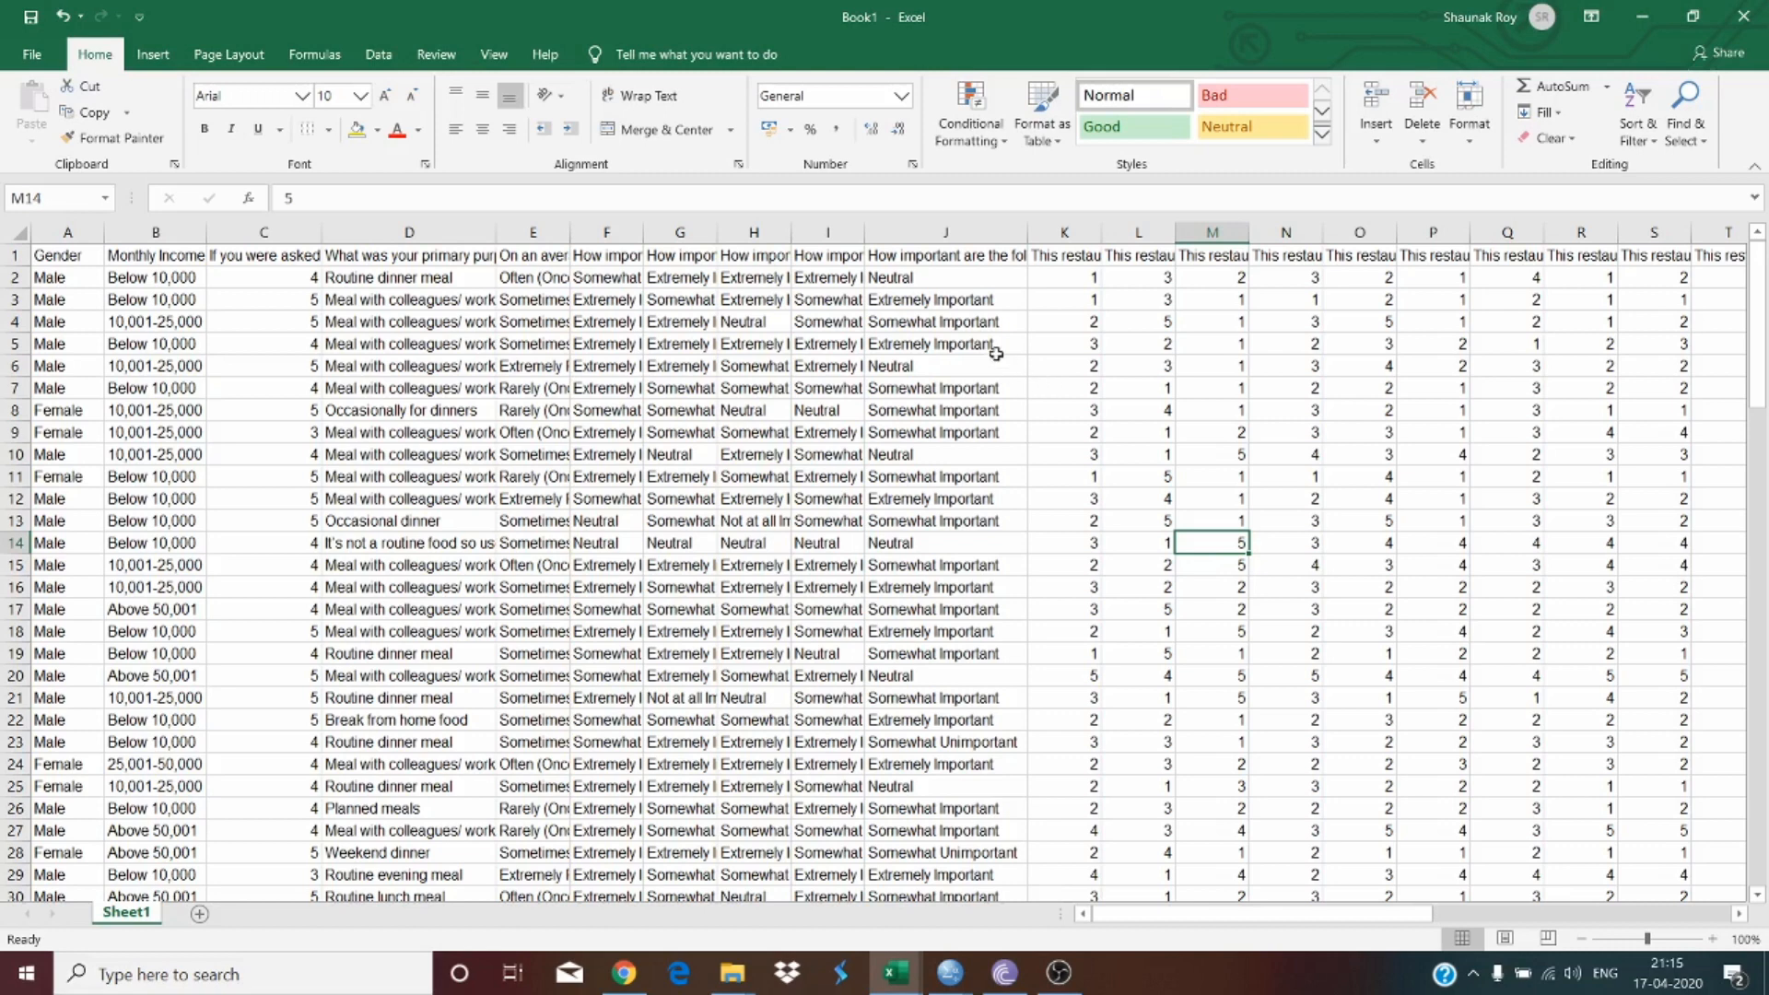
{"action": "left_click_drag", "start_coordinate": [939, 276], "coordinate": [1042, 672]}
{"action": "left_click_drag", "start_coordinate": [1285, 366], "coordinate": [1277, 586]}
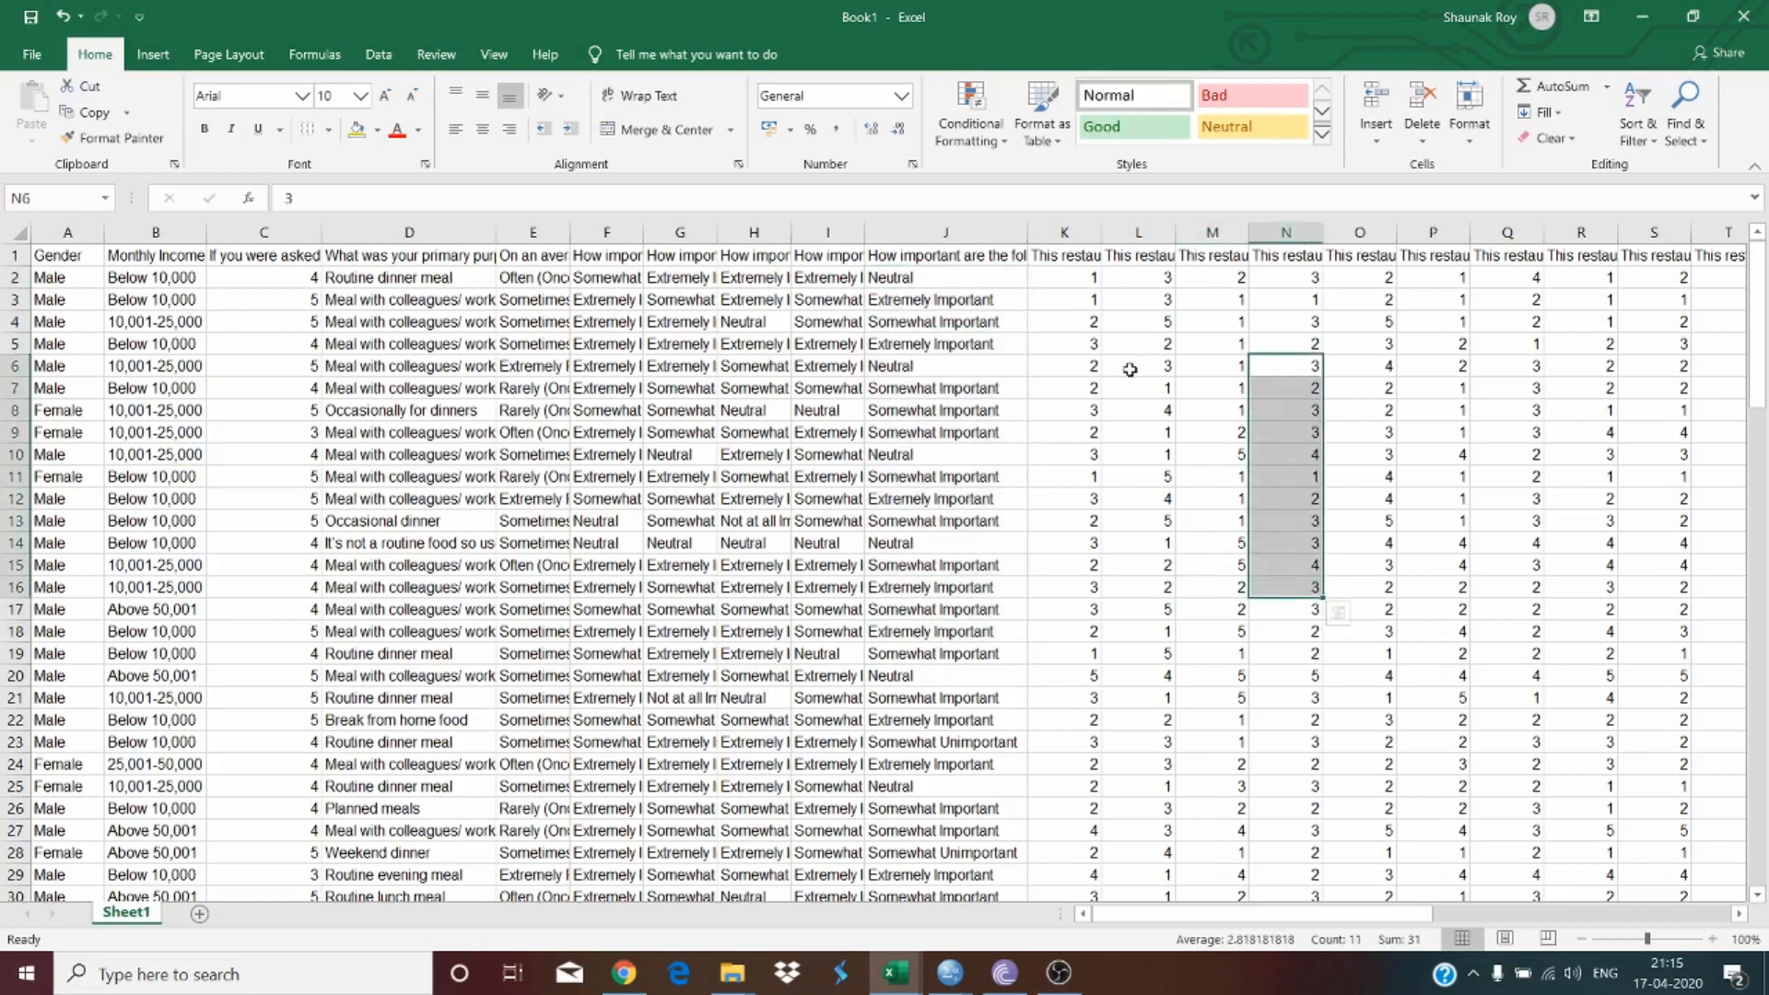
{"action": "left_click_drag", "start_coordinate": [1129, 368], "coordinate": [1325, 559]}
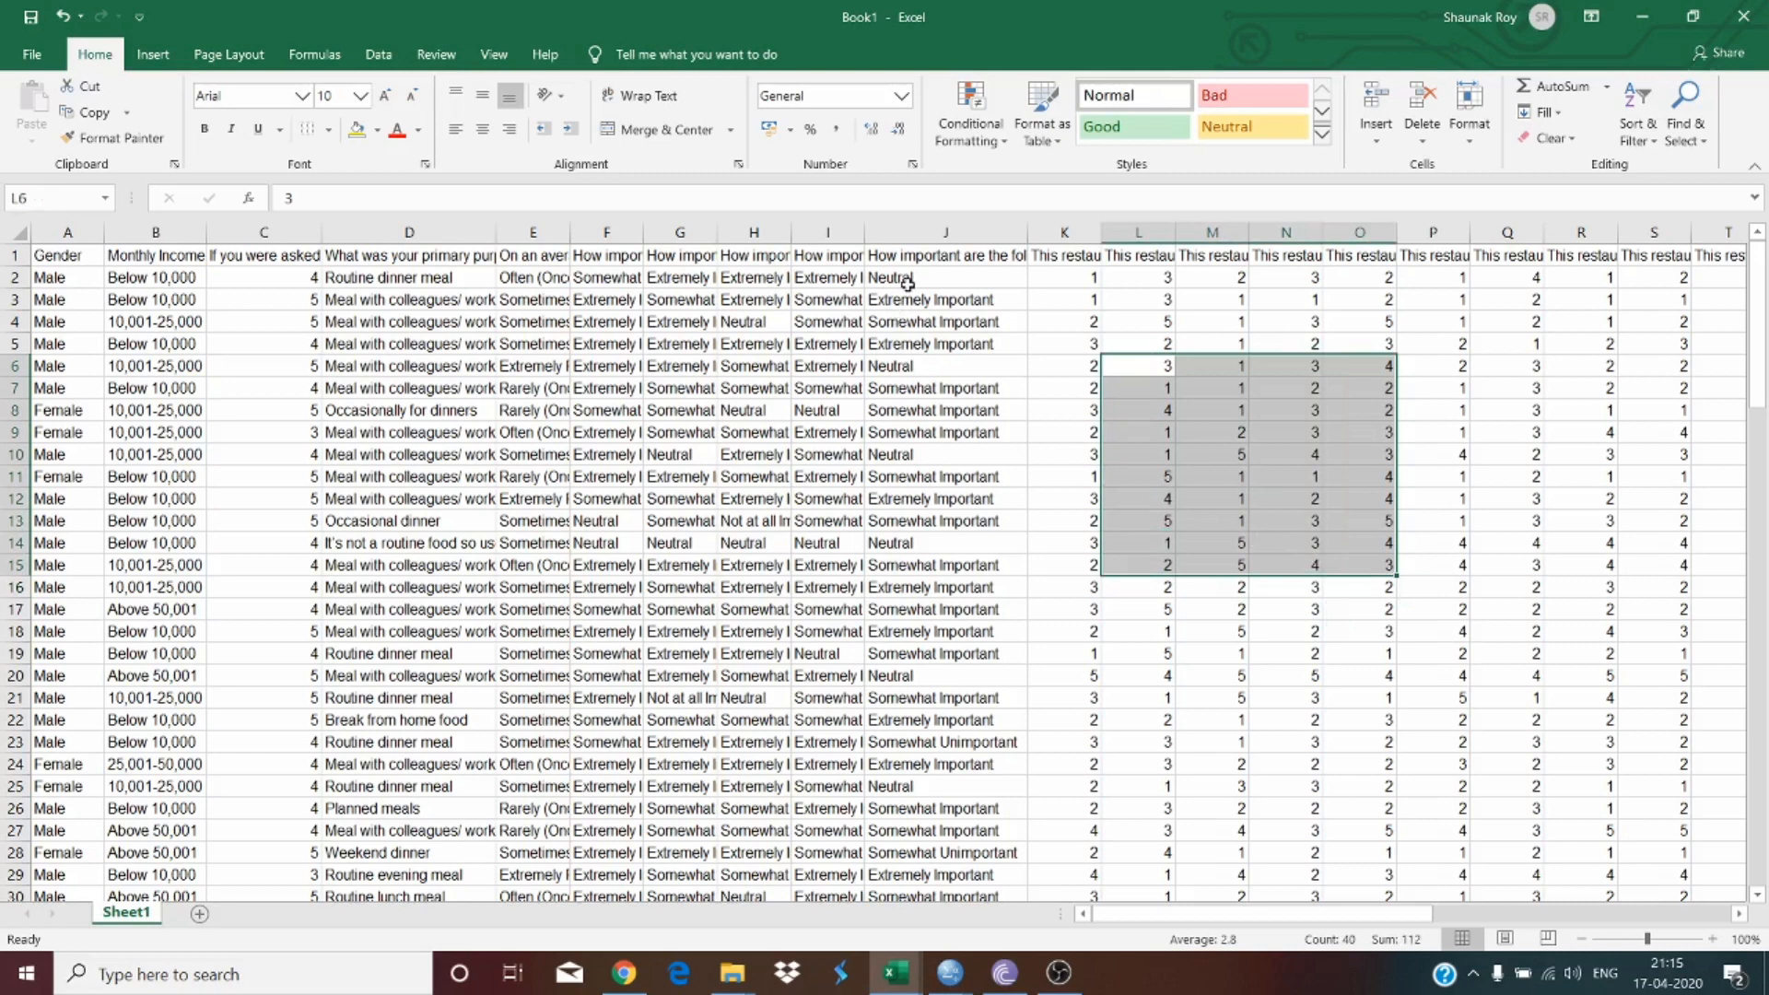
{"action": "left_click_drag", "start_coordinate": [907, 278], "coordinate": [921, 567]}
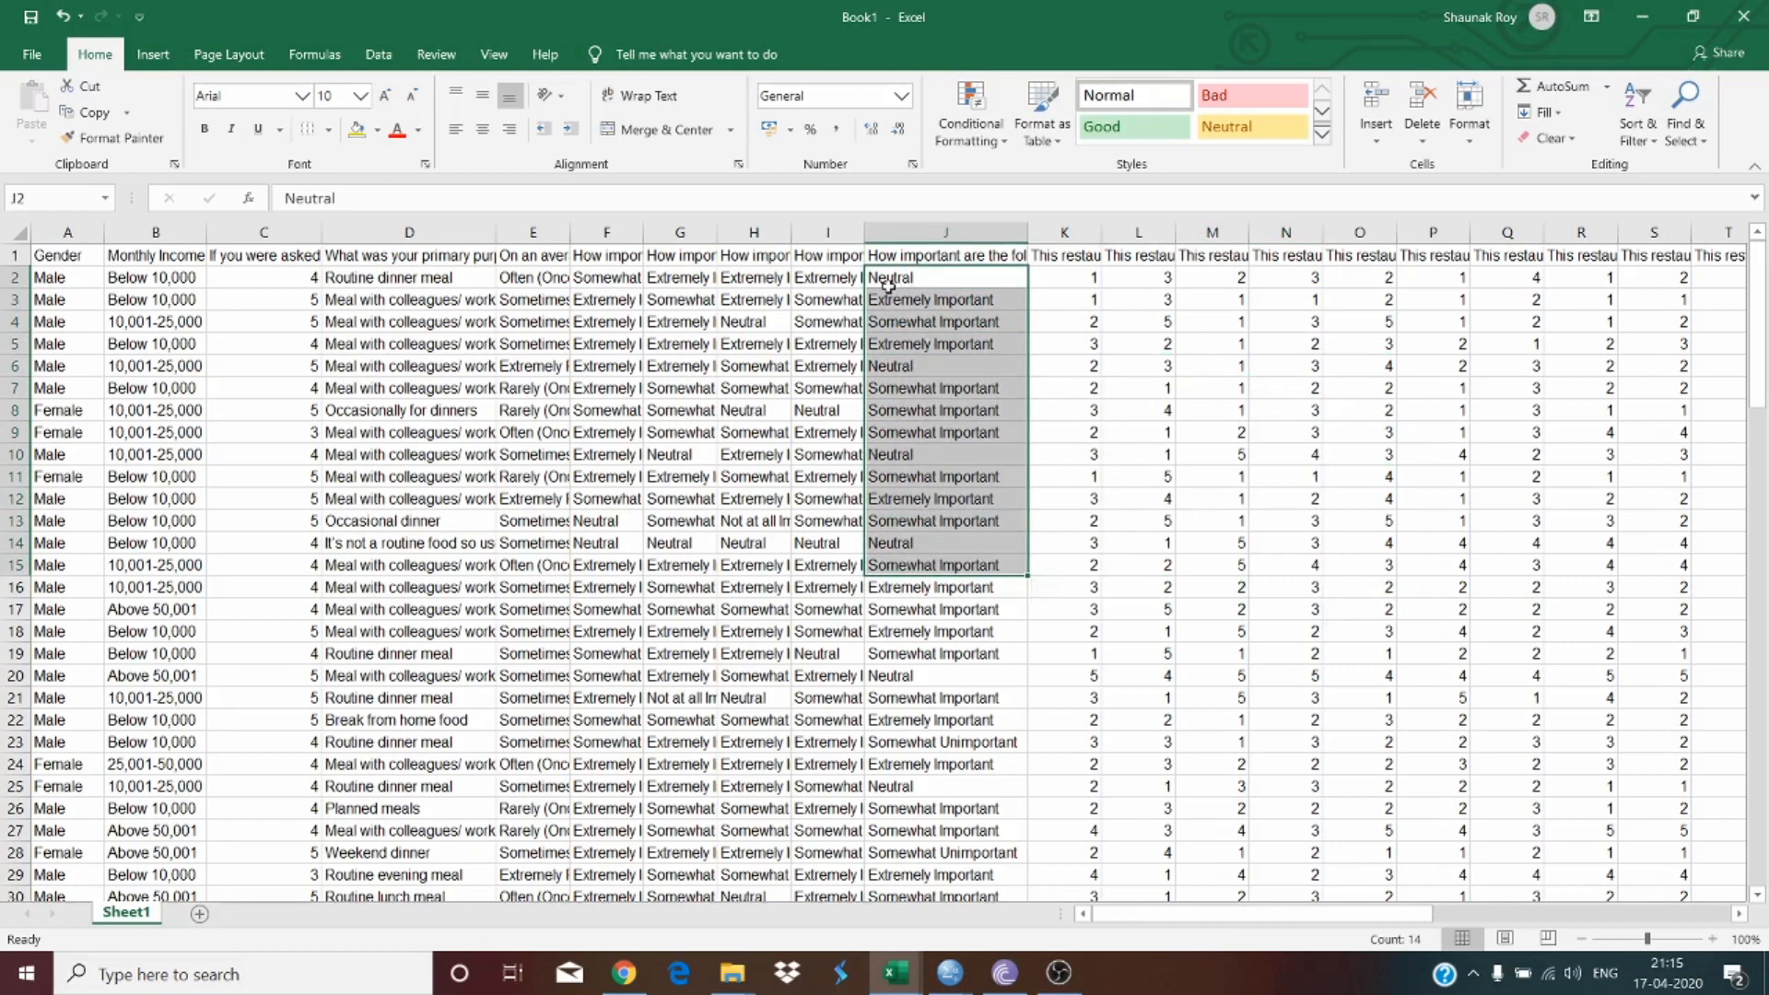
{"action": "left_click", "coordinate": [937, 277]}
{"action": "left_click", "coordinate": [943, 302]}
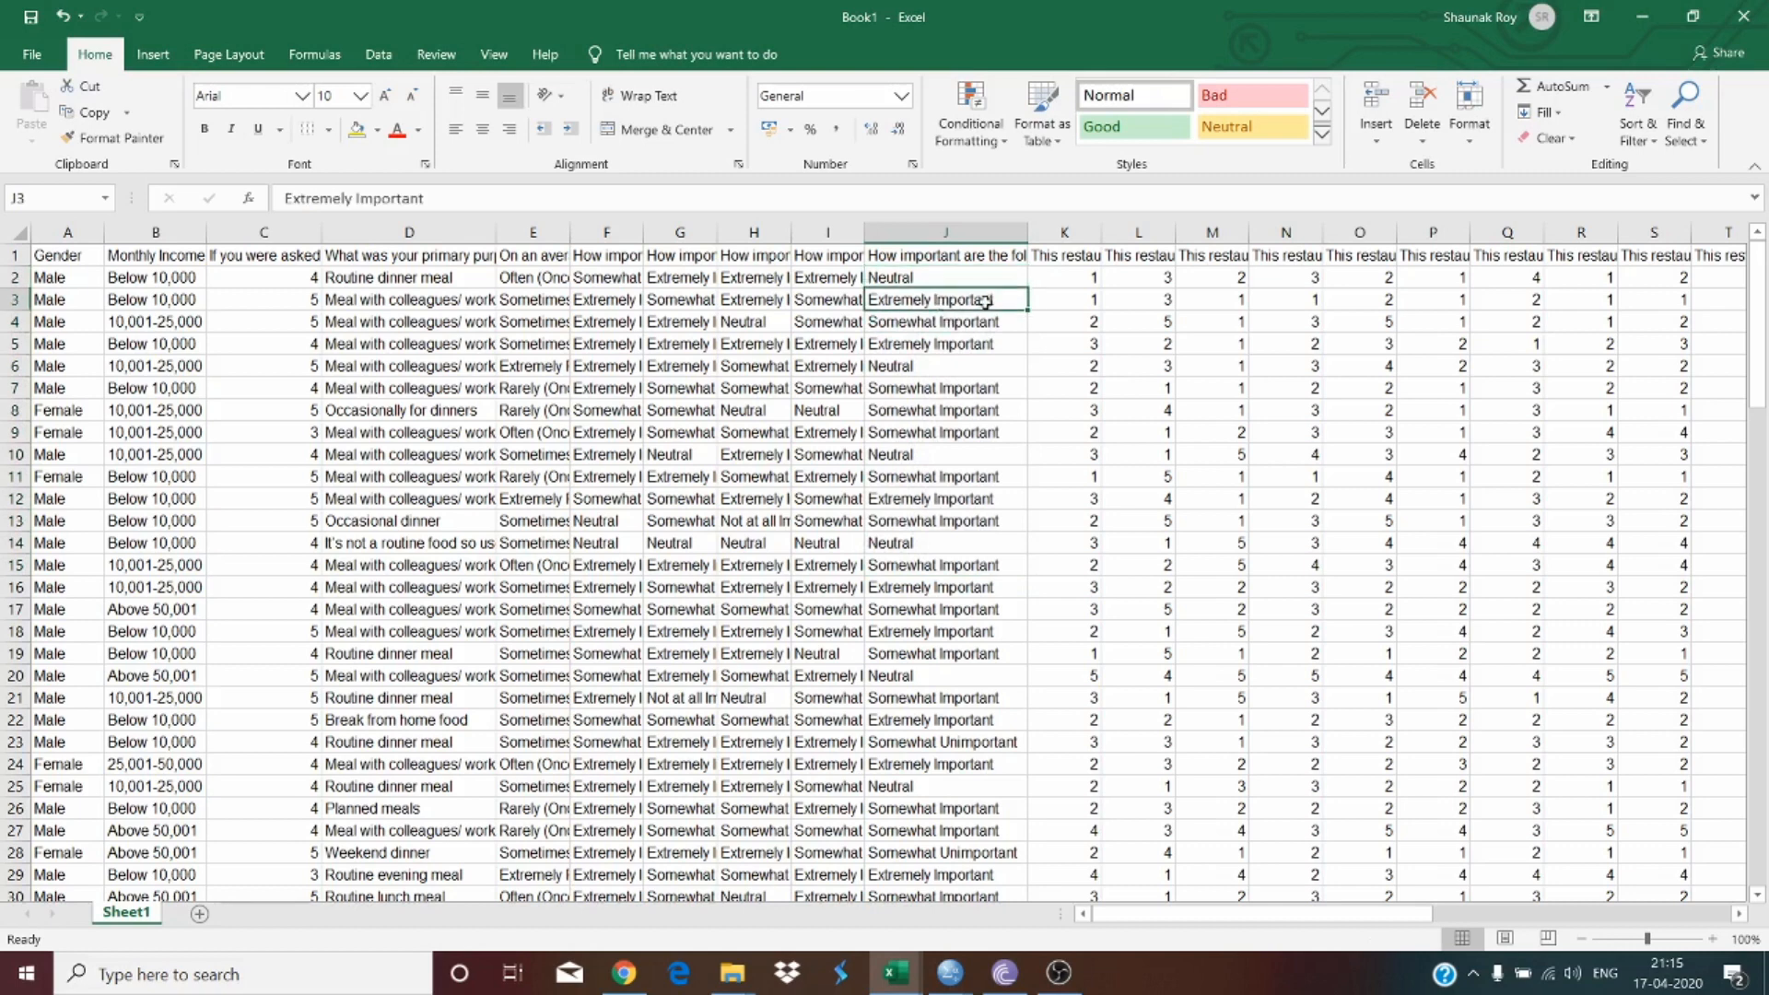
{"action": "left_click", "coordinate": [968, 328]}
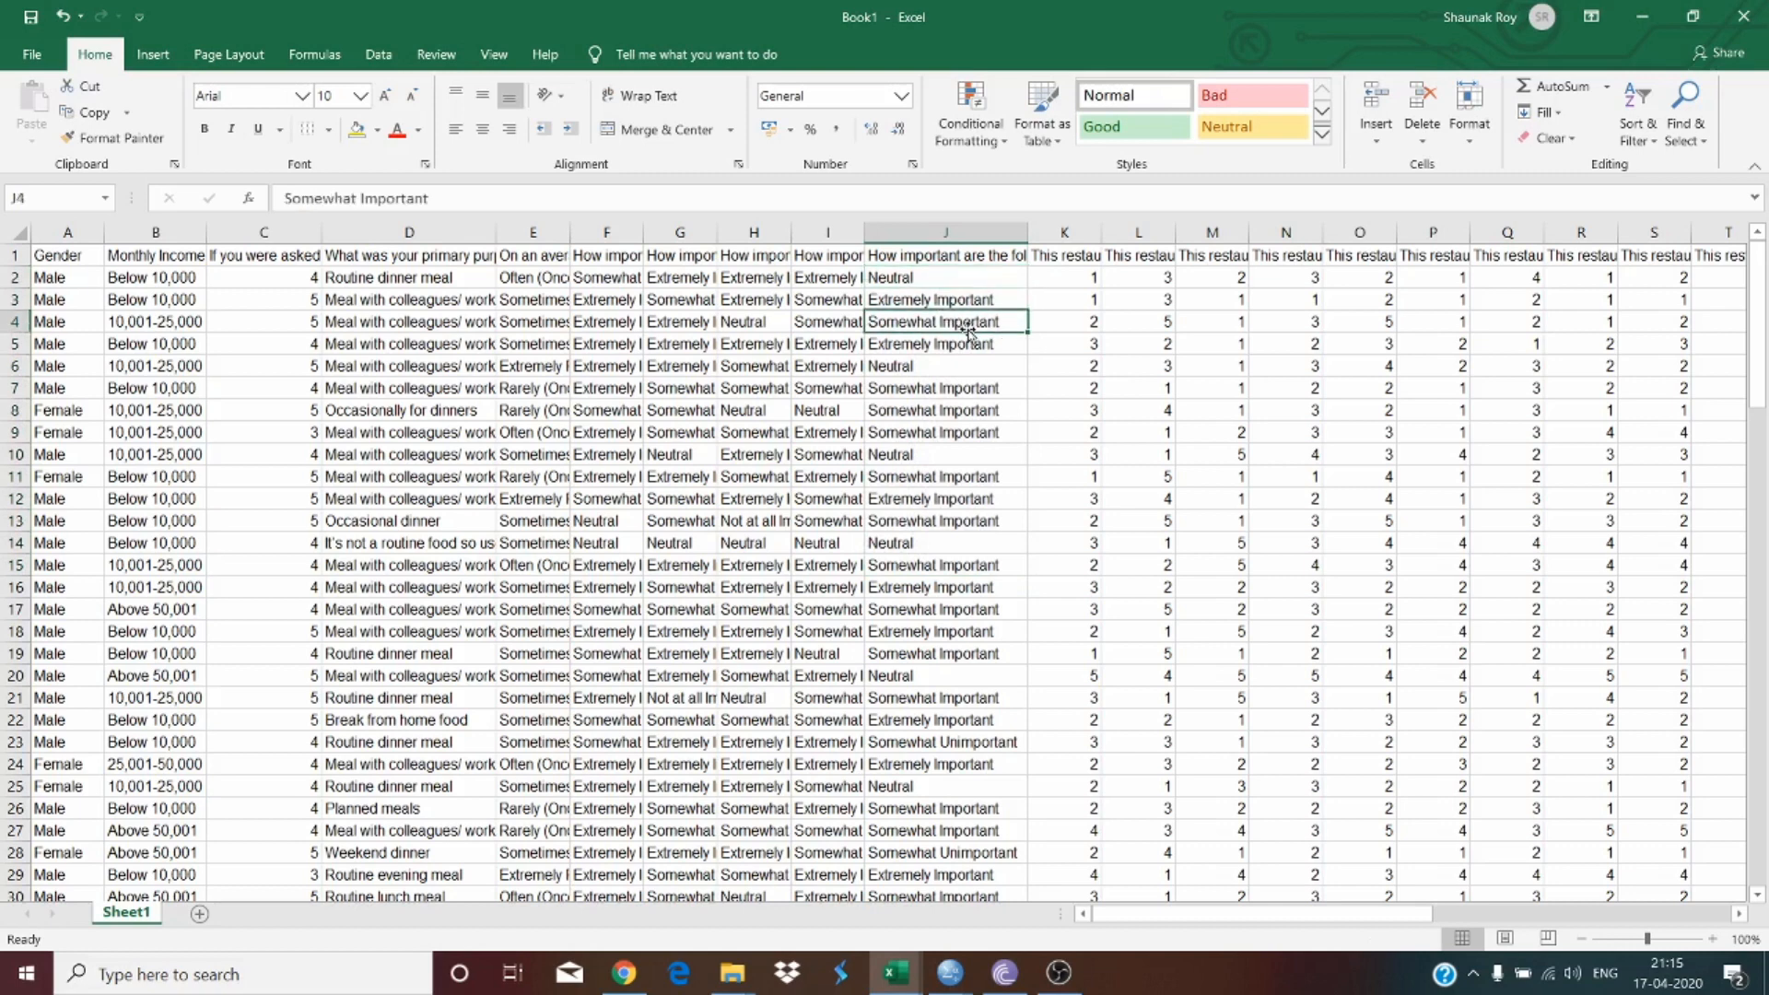
{"action": "left_click", "coordinate": [934, 276]}
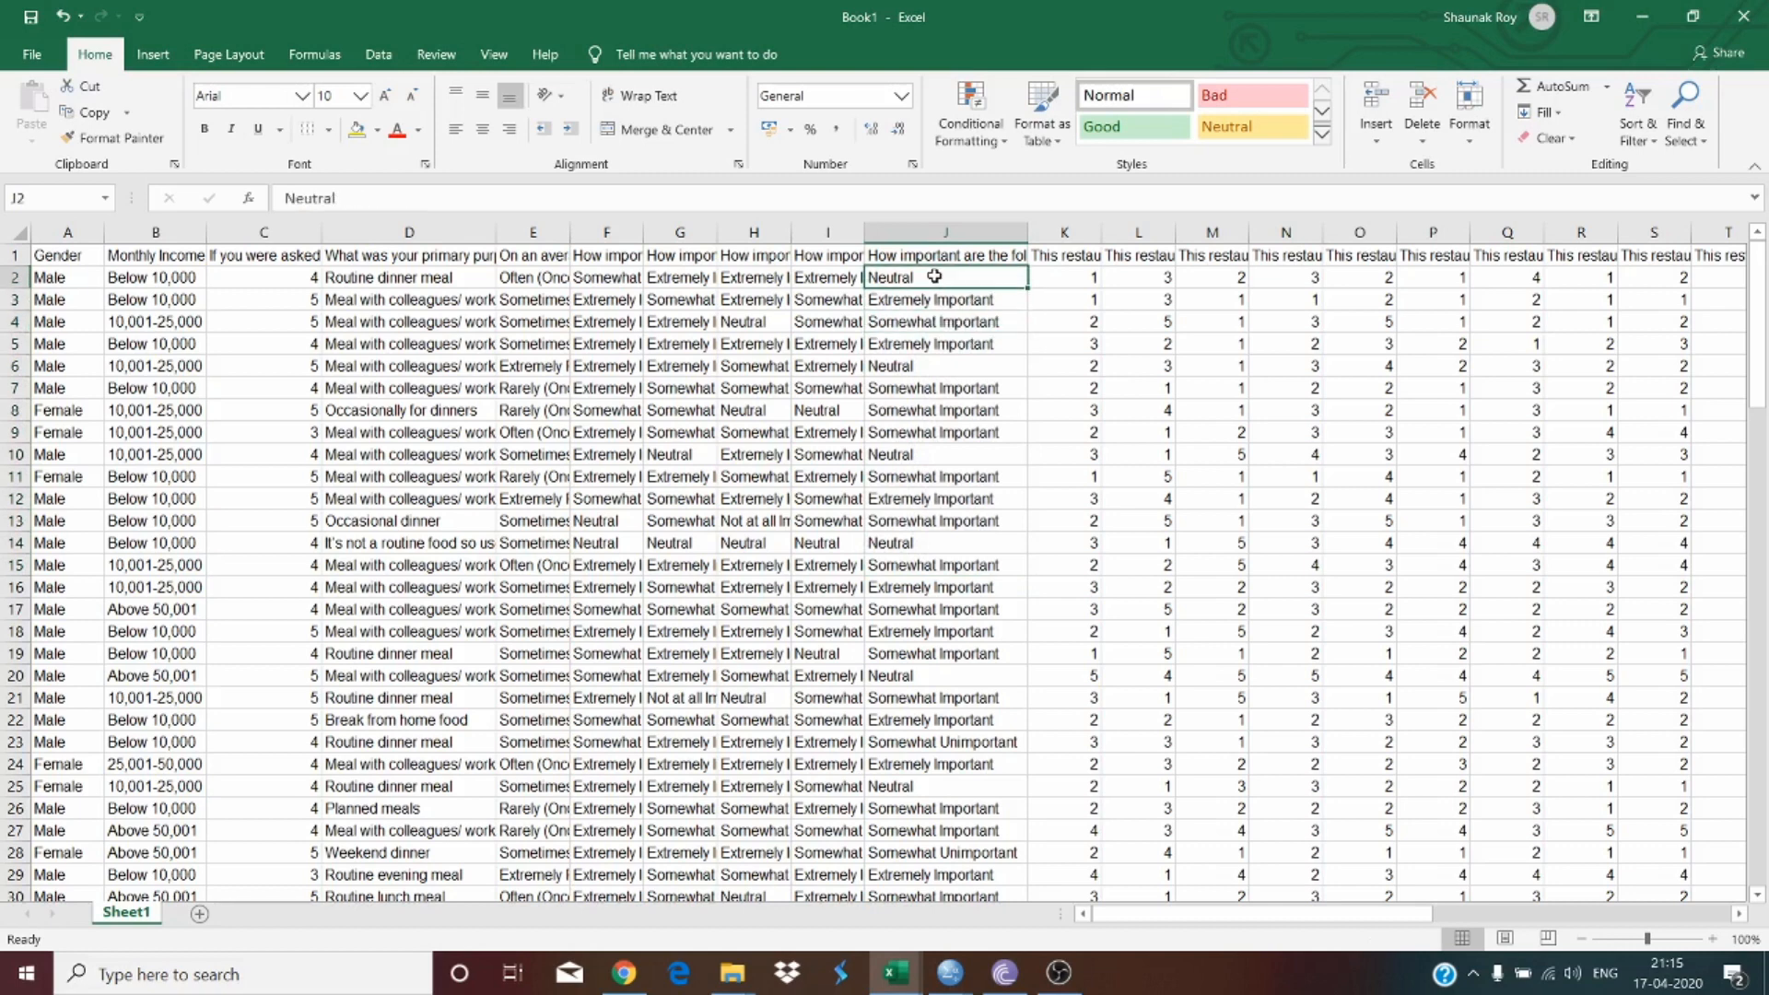
{"action": "left_click", "coordinate": [962, 319]}
{"action": "left_click", "coordinate": [945, 356]}
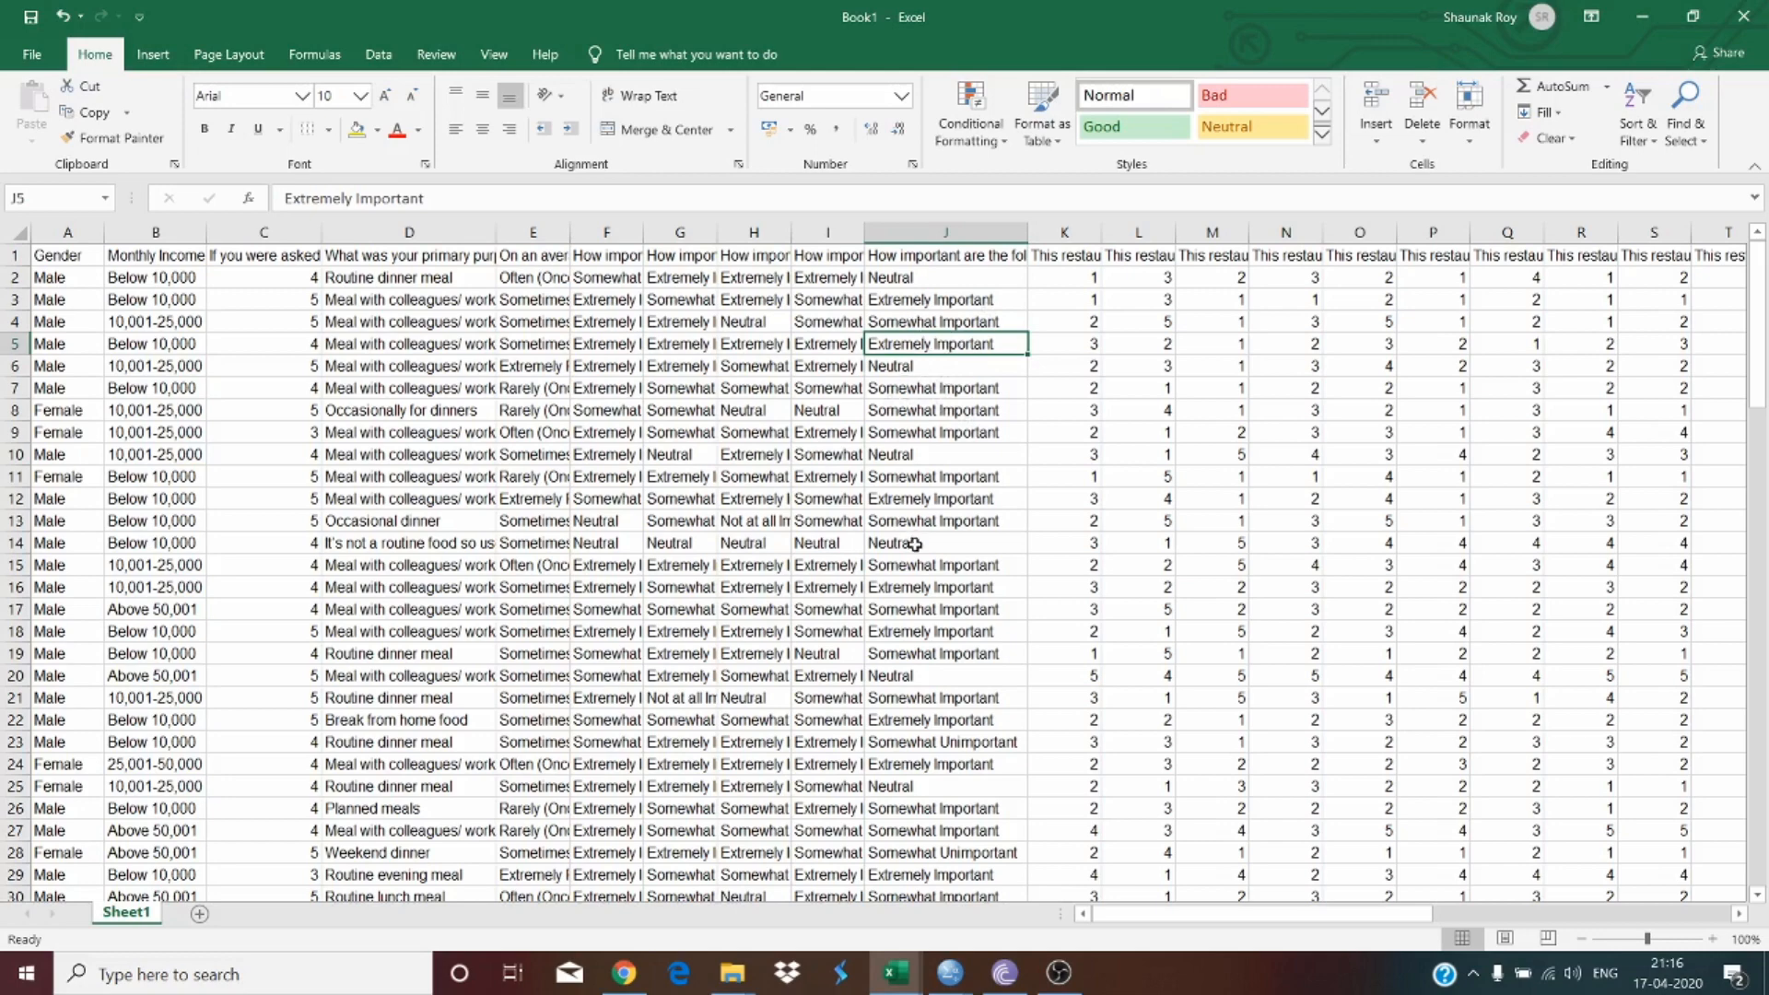
{"action": "scroll", "coordinate": [924, 688], "scroll_direction": "down", "scroll_amount": 1}
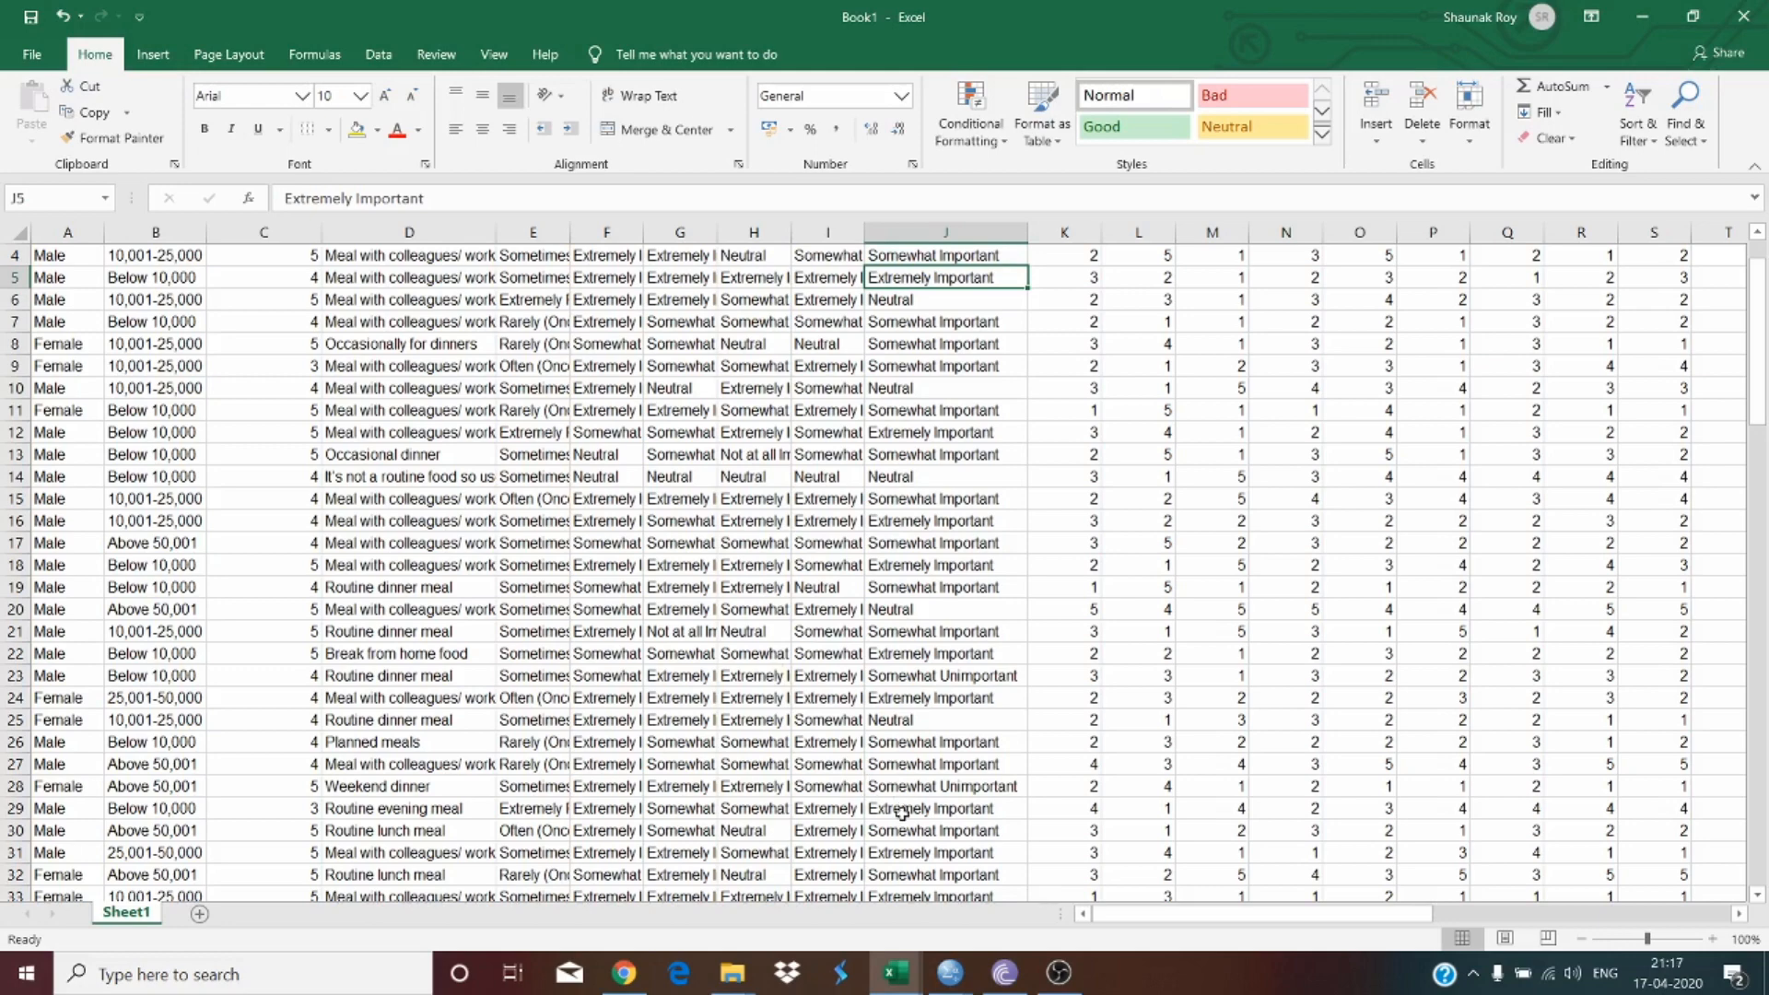
{"action": "scroll", "coordinate": [1137, 553], "scroll_direction": "up", "scroll_amount": 1}
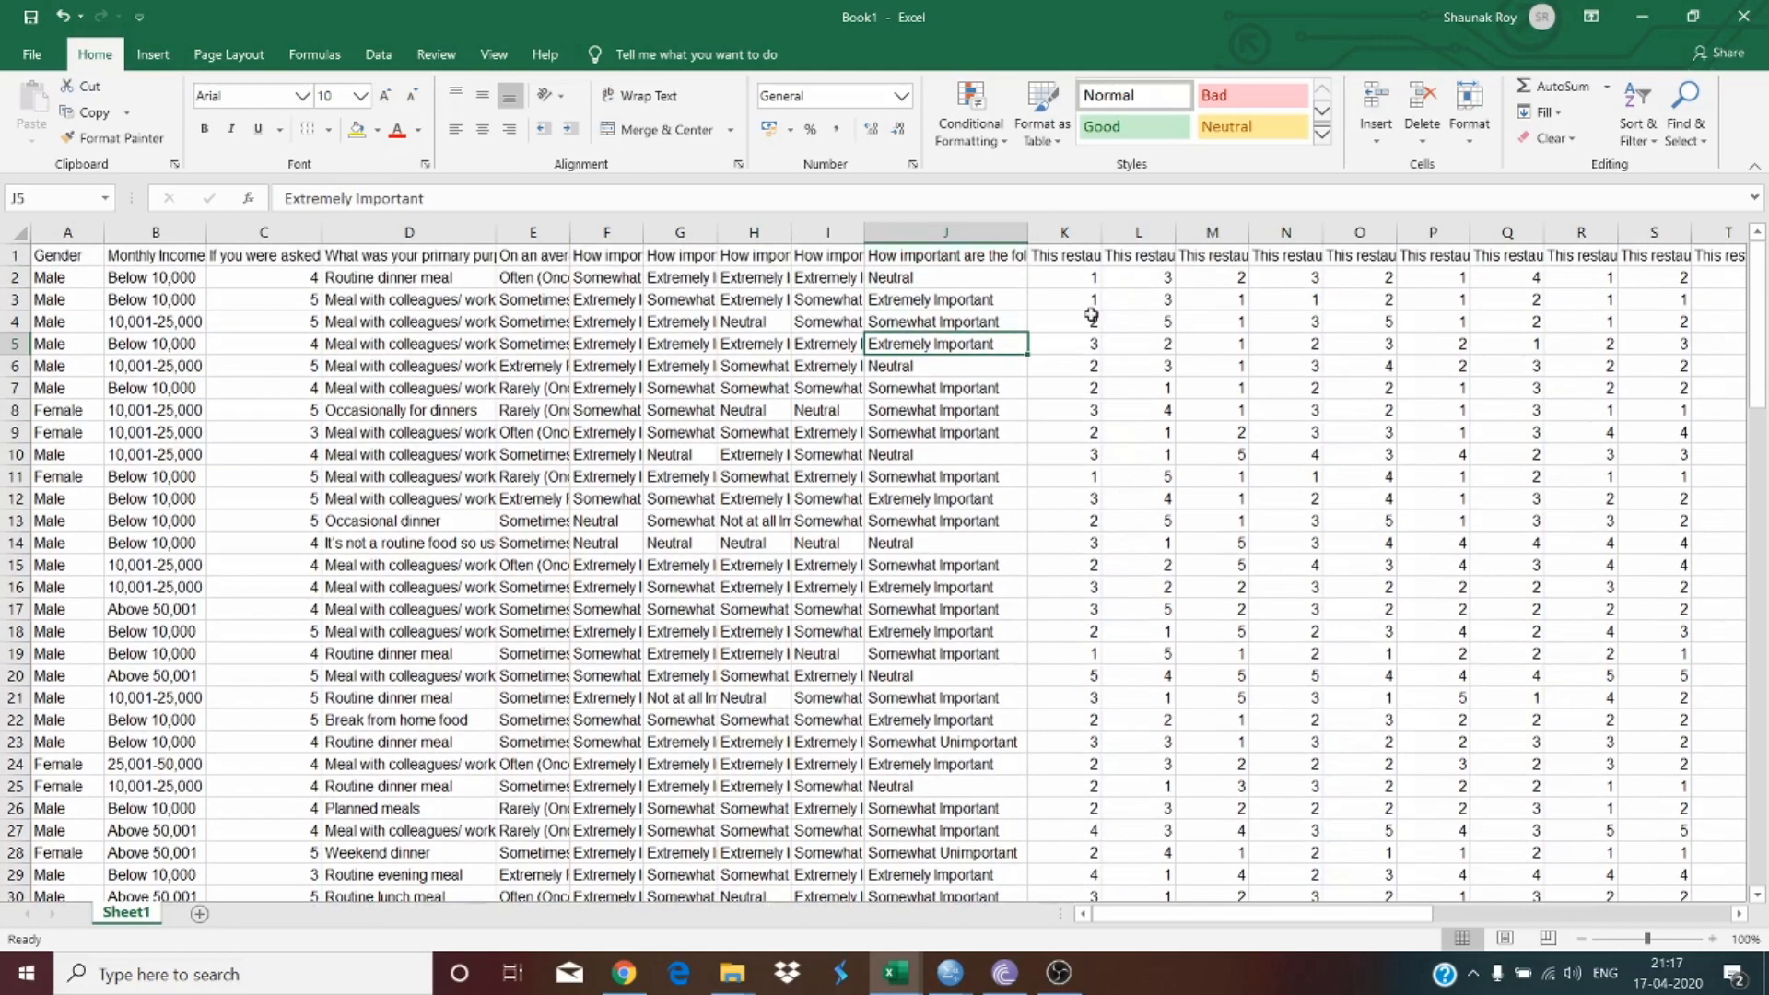
Step: Widen column K holding the first restaurant rating question
{"action": "left_click_drag", "start_coordinate": [1101, 227], "coordinate": [1183, 227]}
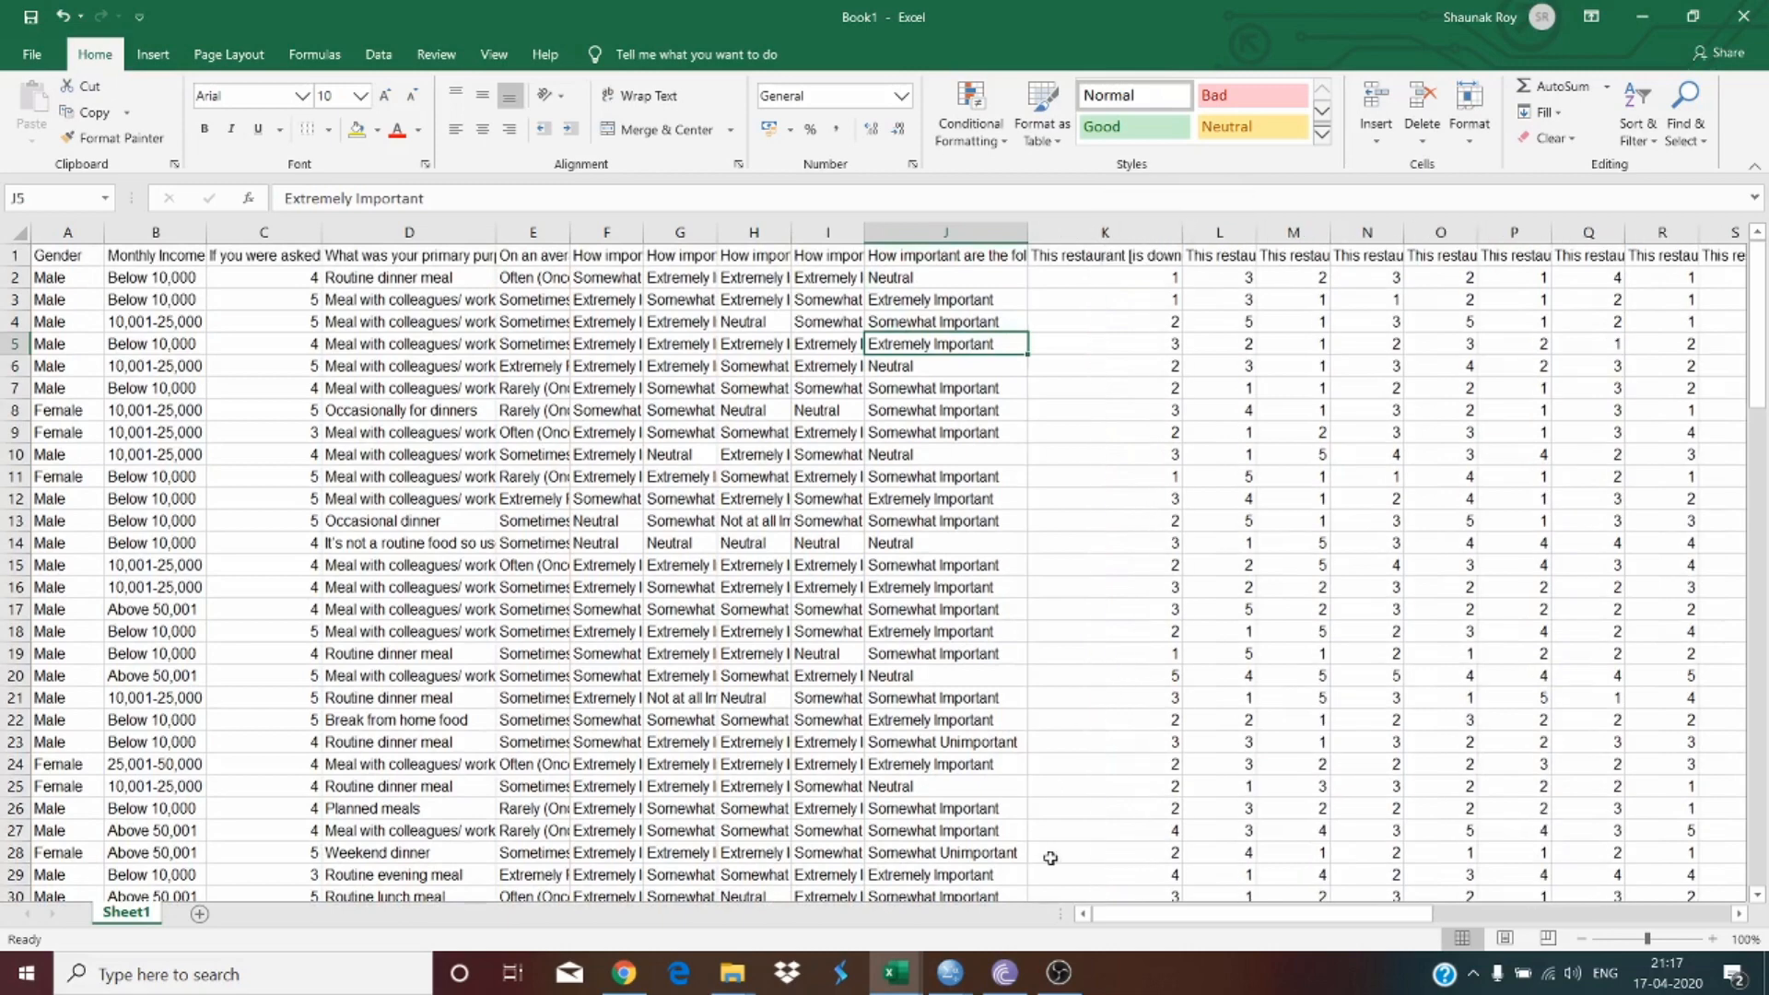
{"action": "mouse_move", "coordinate": [1166, 914]}
{"action": "left_mouse_down"}
{"action": "mouse_move", "coordinate": [1478, 903]}
{"action": "mouse_move", "coordinate": [1161, 920]}
{"action": "left_mouse_up"}
{"action": "left_click_drag", "start_coordinate": [1147, 921], "coordinate": [1494, 914]}
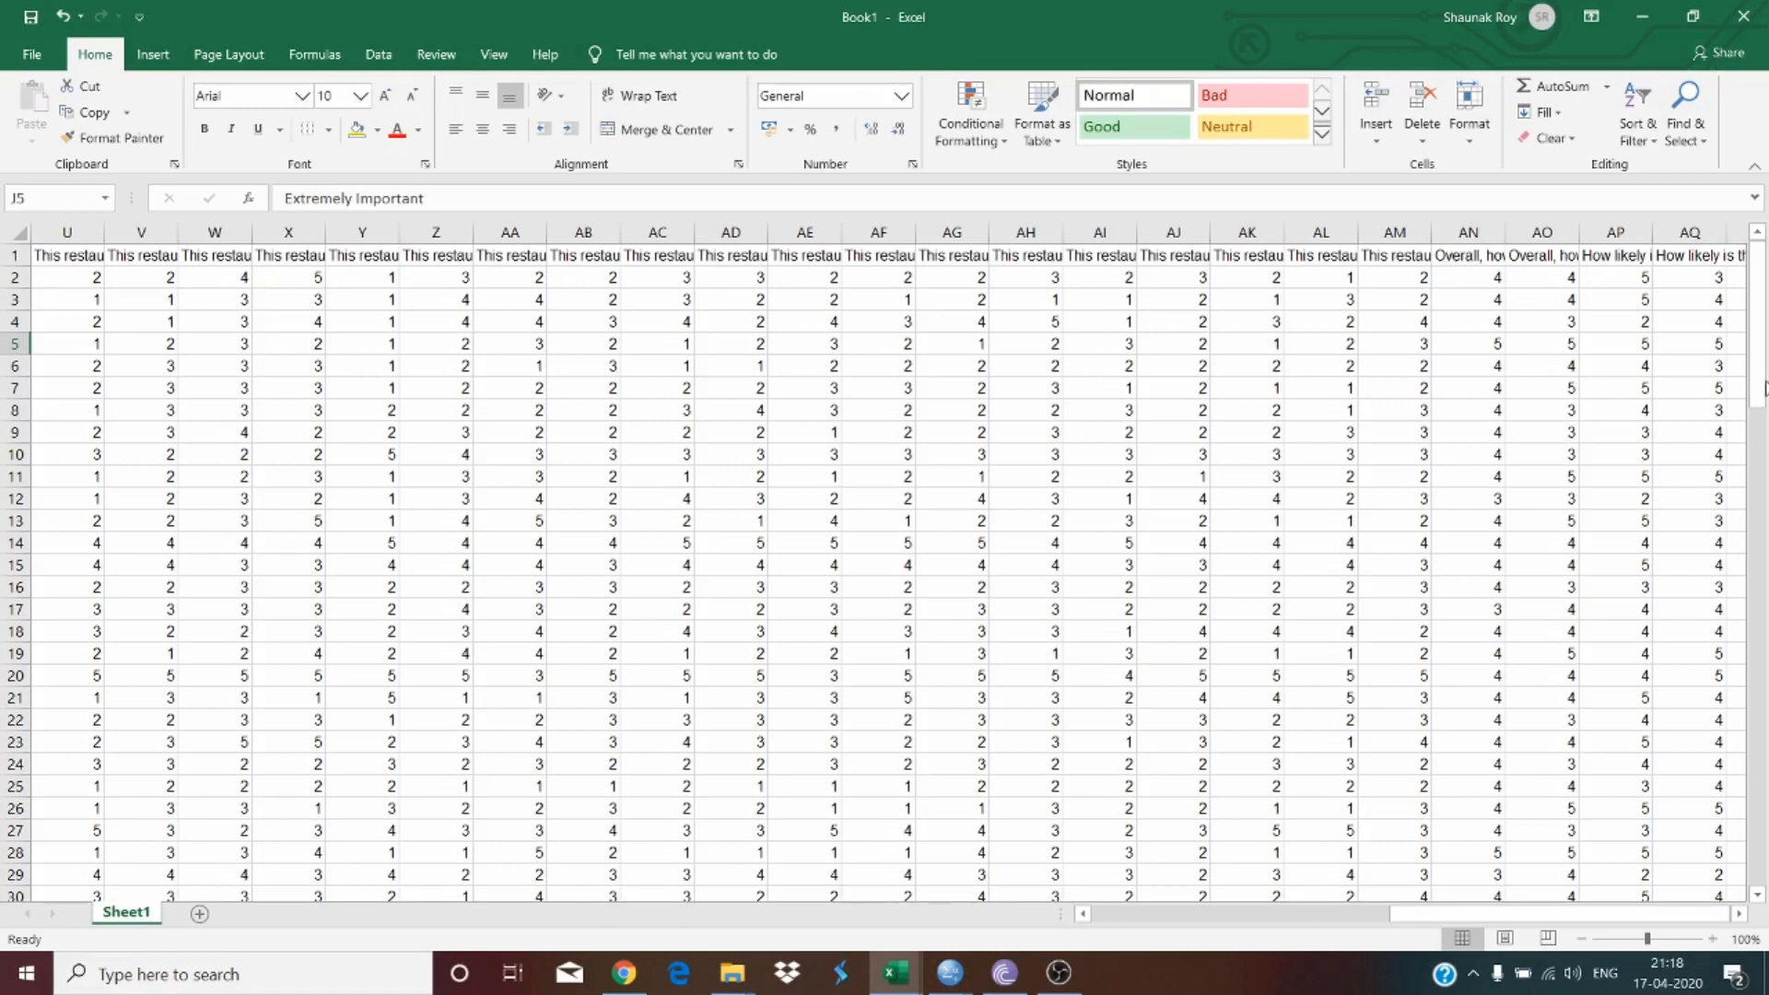
{"action": "left_click_drag", "start_coordinate": [1613, 915], "coordinate": [1313, 915]}
Step: Read the full header texts of the restaurant rating columns K, L and M
{"action": "left_click_drag", "start_coordinate": [1152, 255], "coordinate": [1233, 257]}
{"action": "double_click", "coordinate": [1134, 255]}
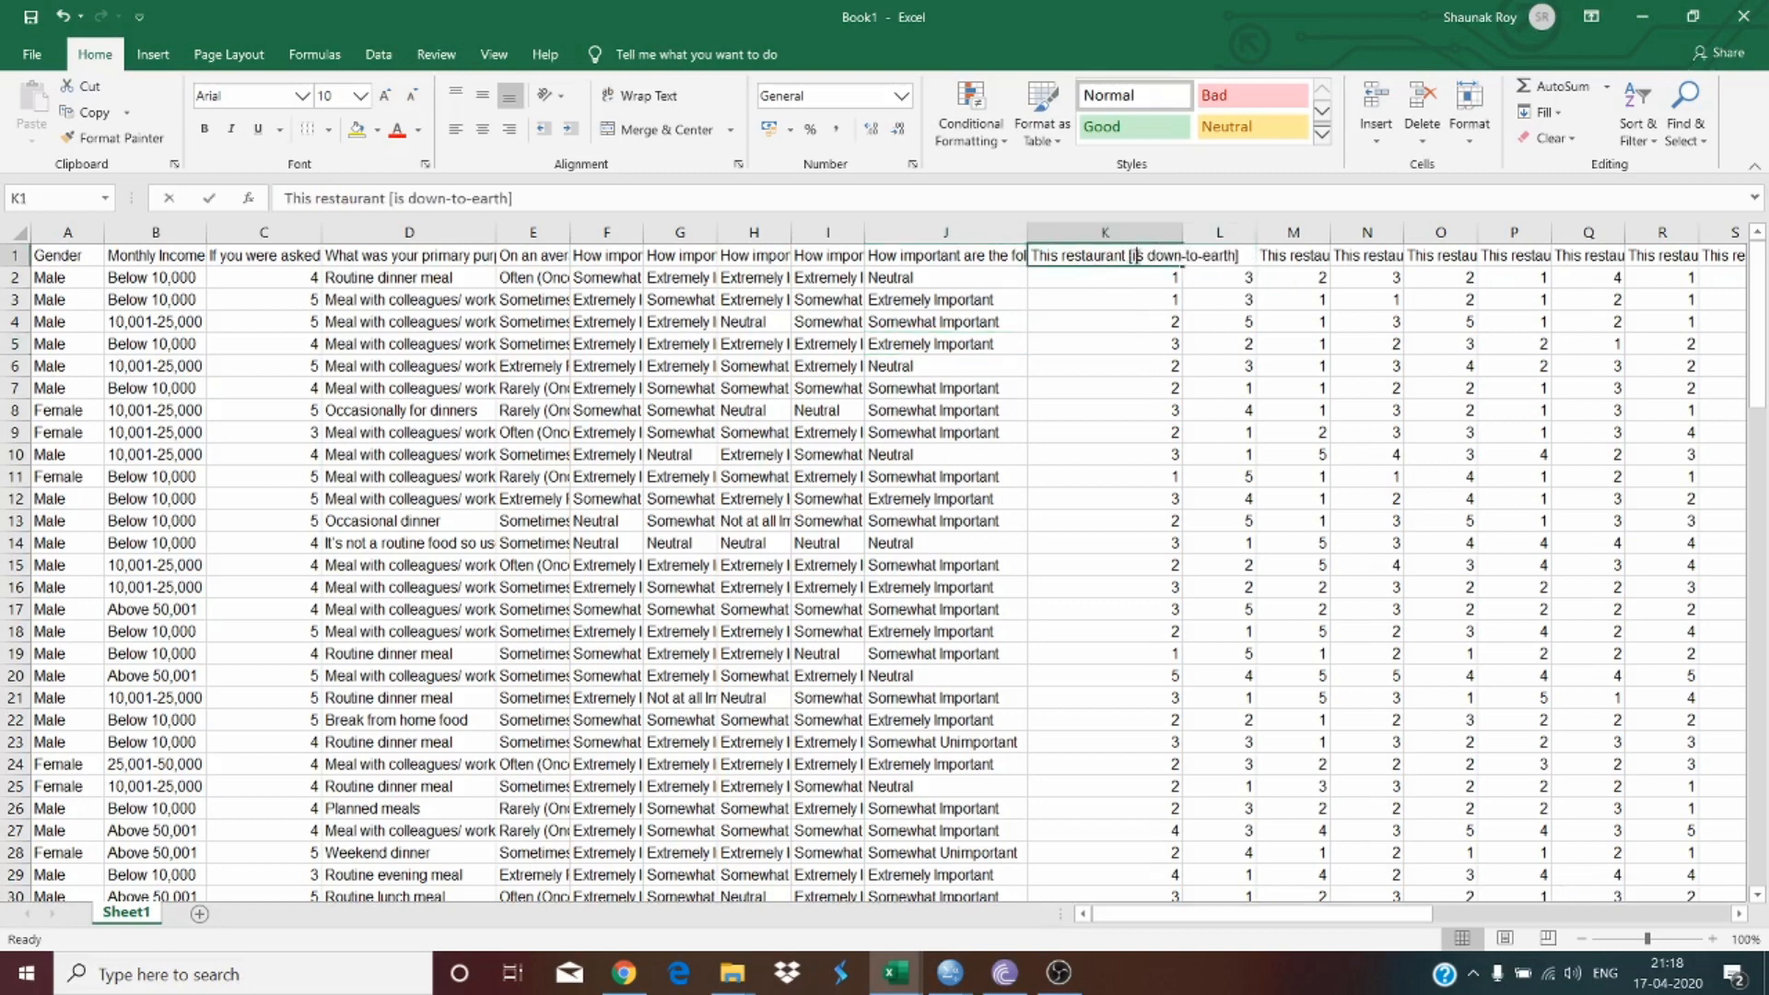
{"action": "left_click", "coordinate": [1152, 297]}
{"action": "double_click", "coordinate": [1214, 259]}
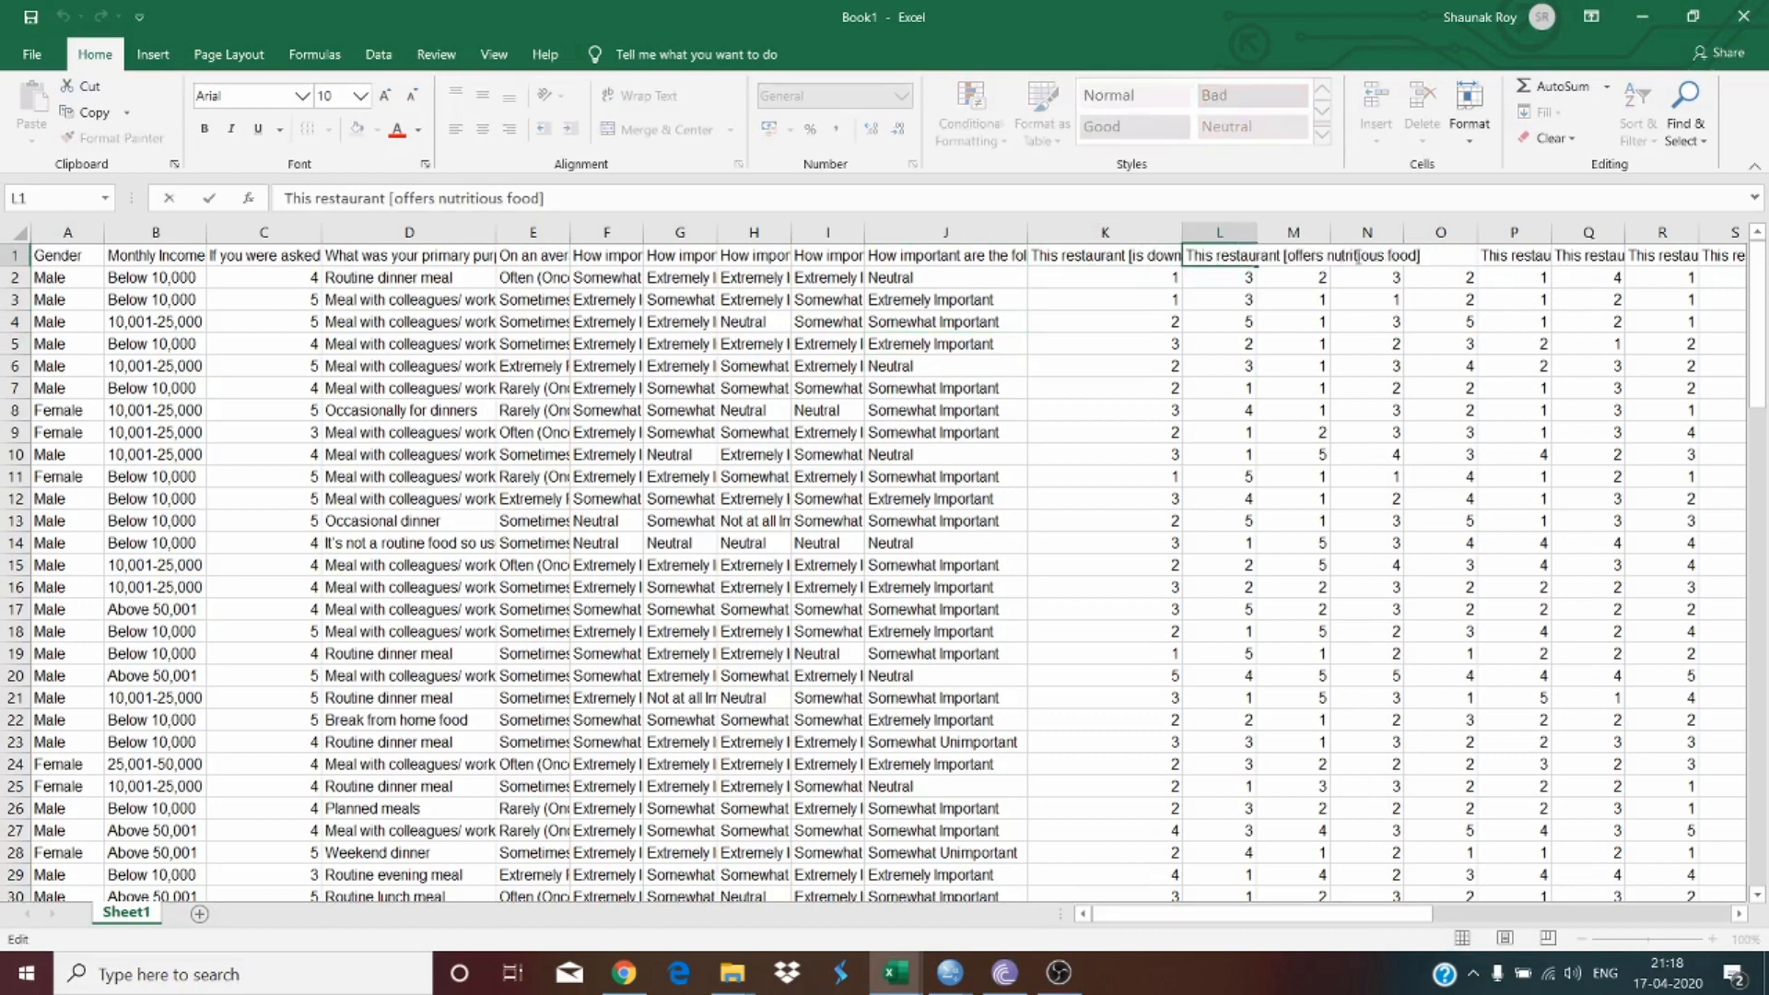
{"action": "left_click", "coordinate": [1297, 366]}
{"action": "double_click", "coordinate": [1303, 251]}
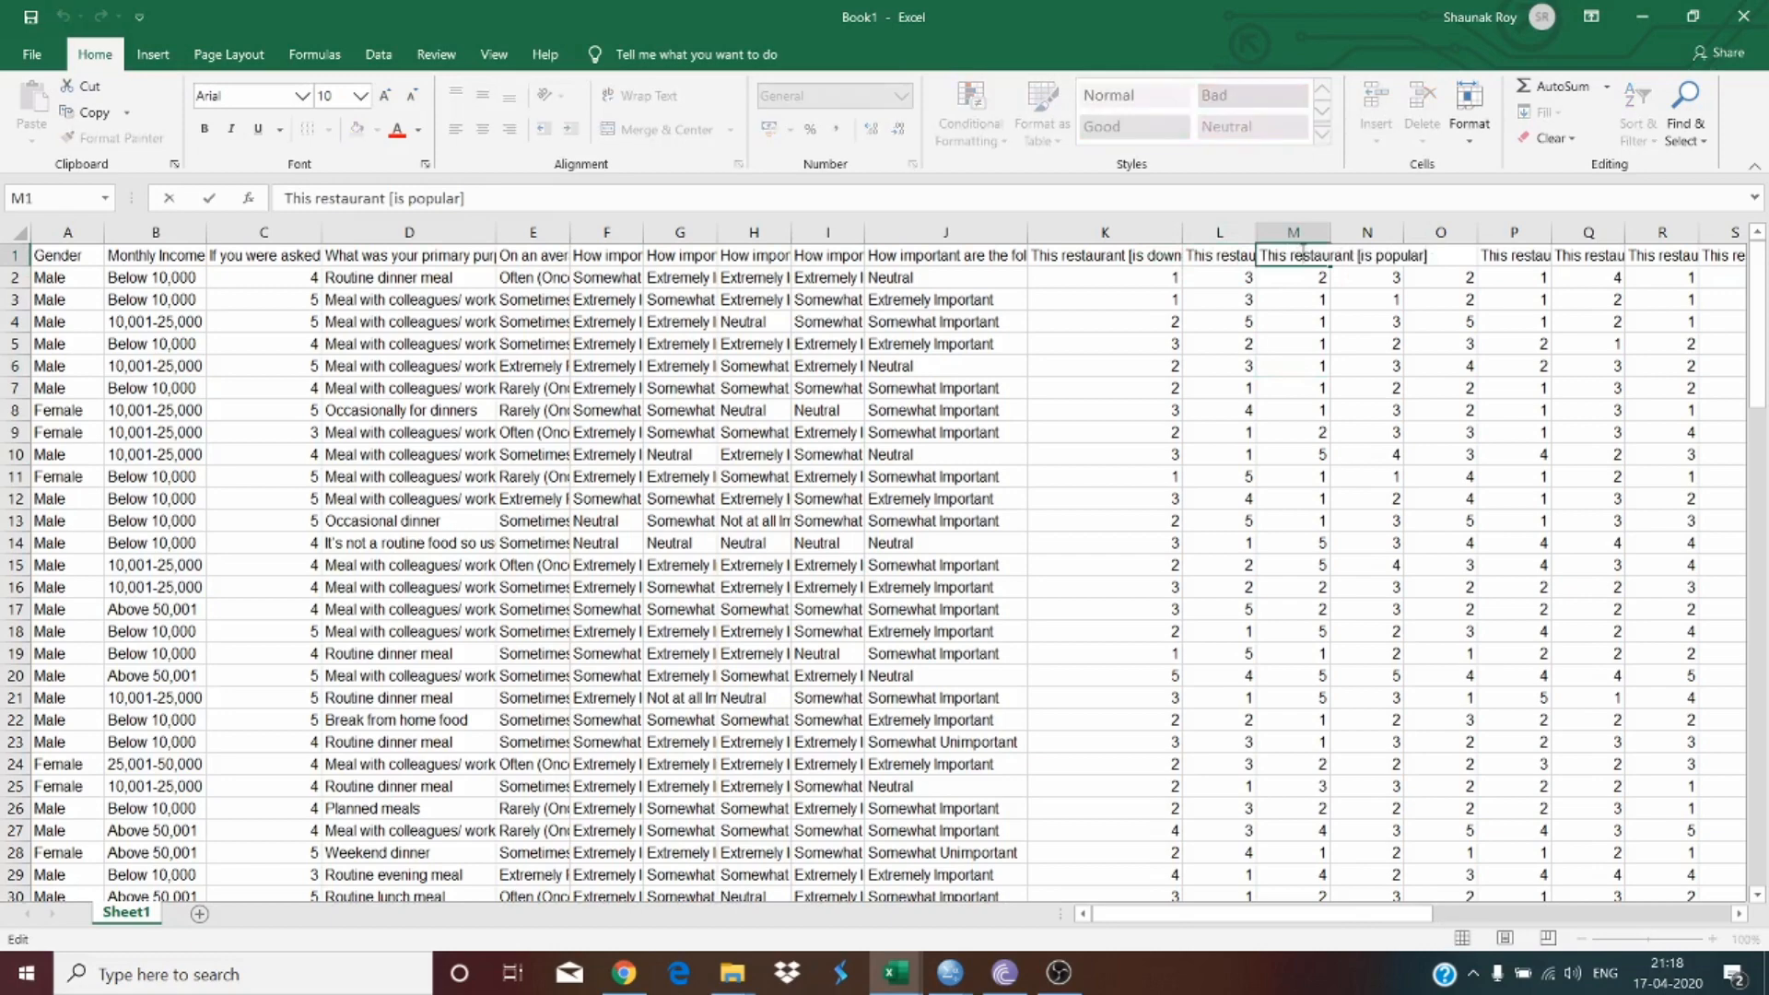
{"action": "left_click", "coordinate": [1240, 365]}
{"action": "left_click_drag", "start_coordinate": [1160, 925], "coordinate": [1293, 912]}
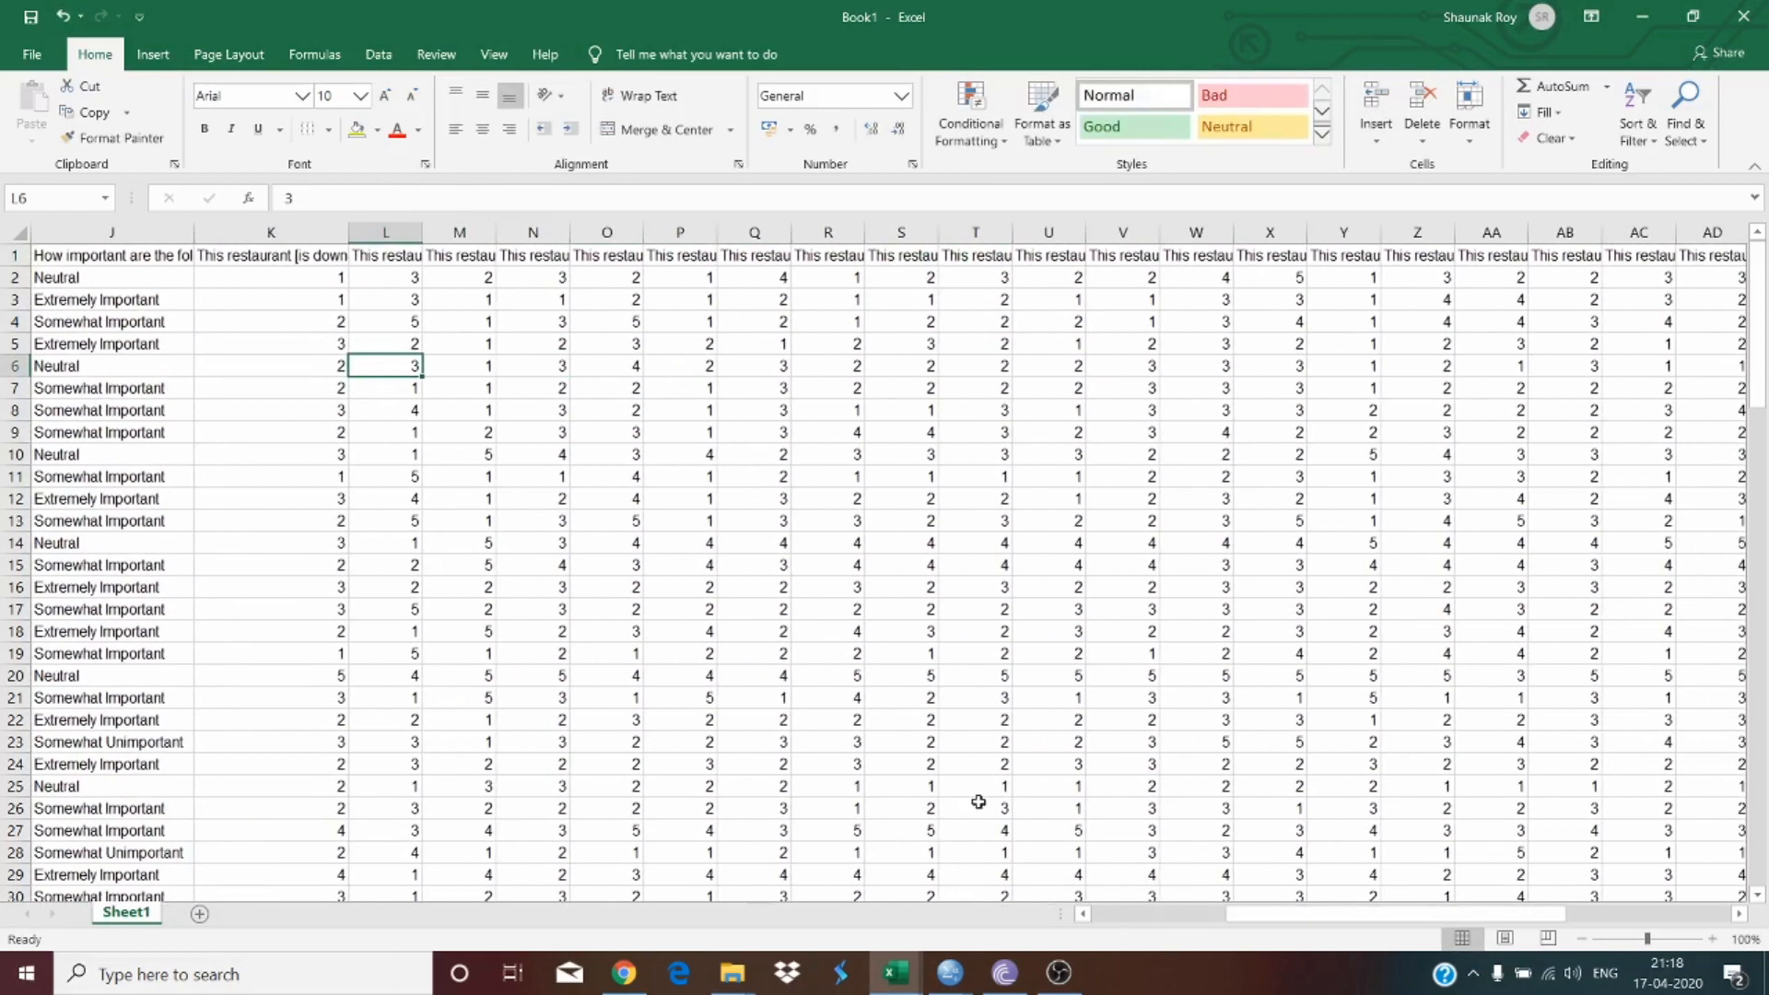
Step: Switch to the RESEARCH worksheet final workbook and review its highlighted restaurant rating columns
{"action": "mouse_move", "coordinate": [908, 977]}
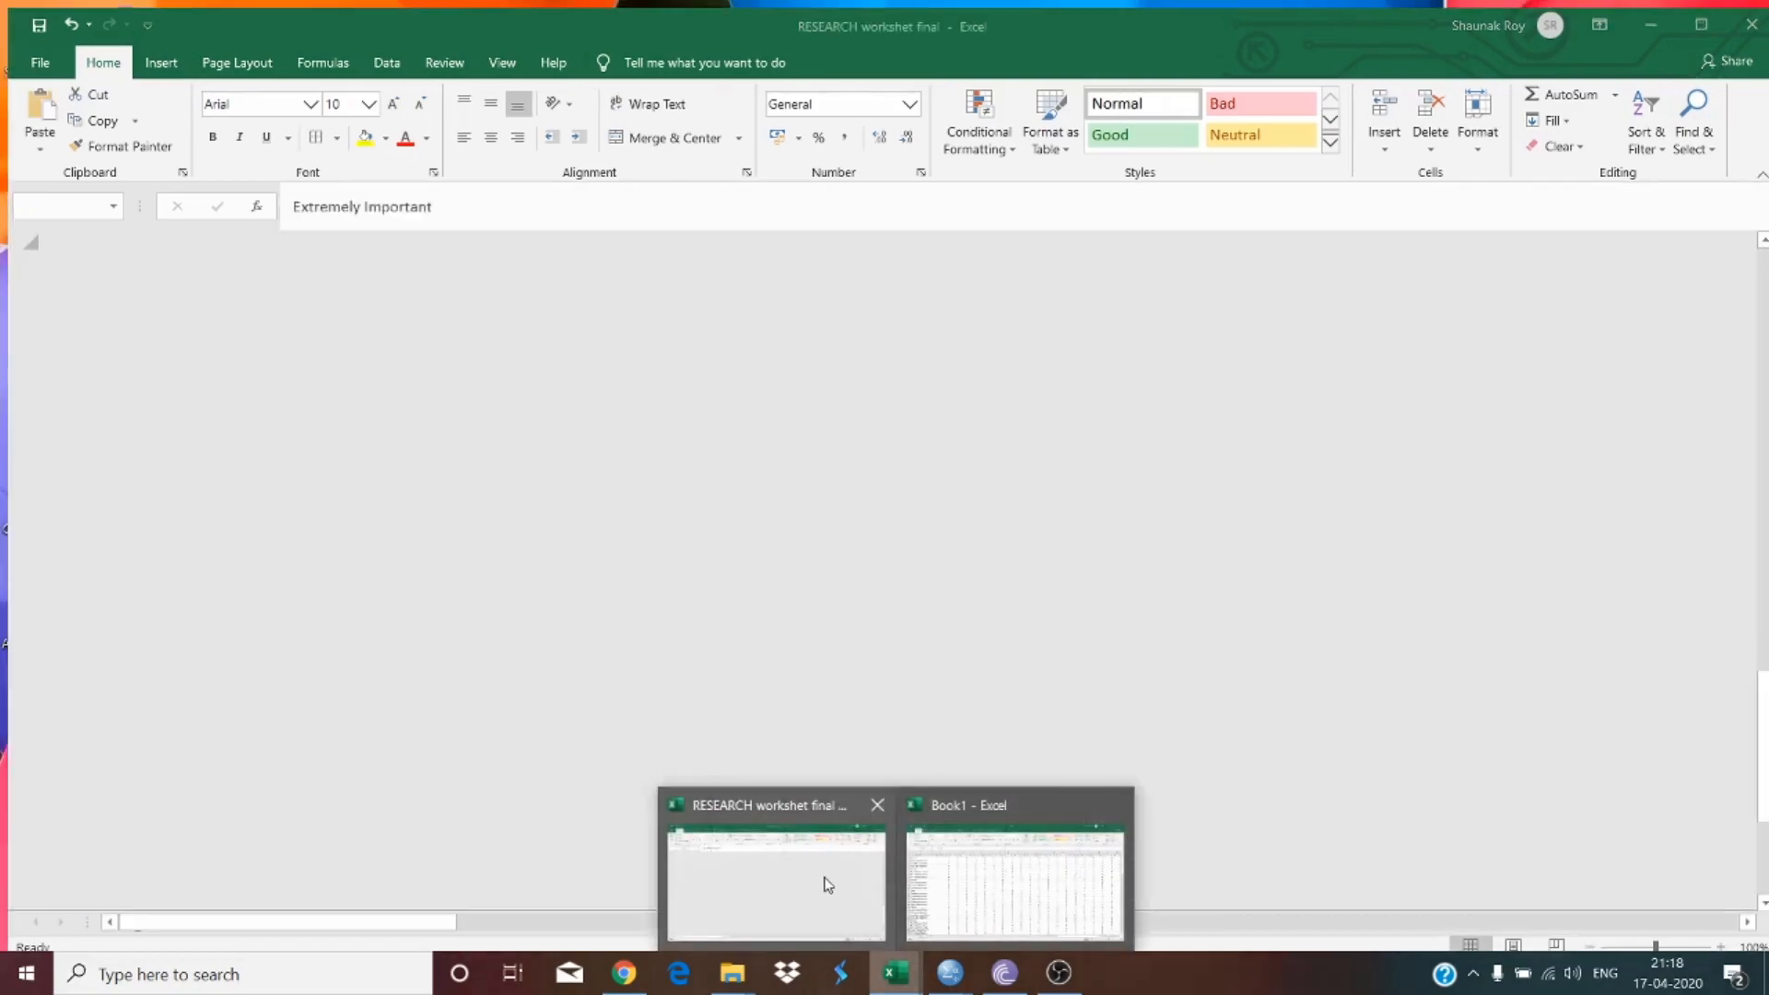
{"action": "left_click", "coordinate": [822, 875]}
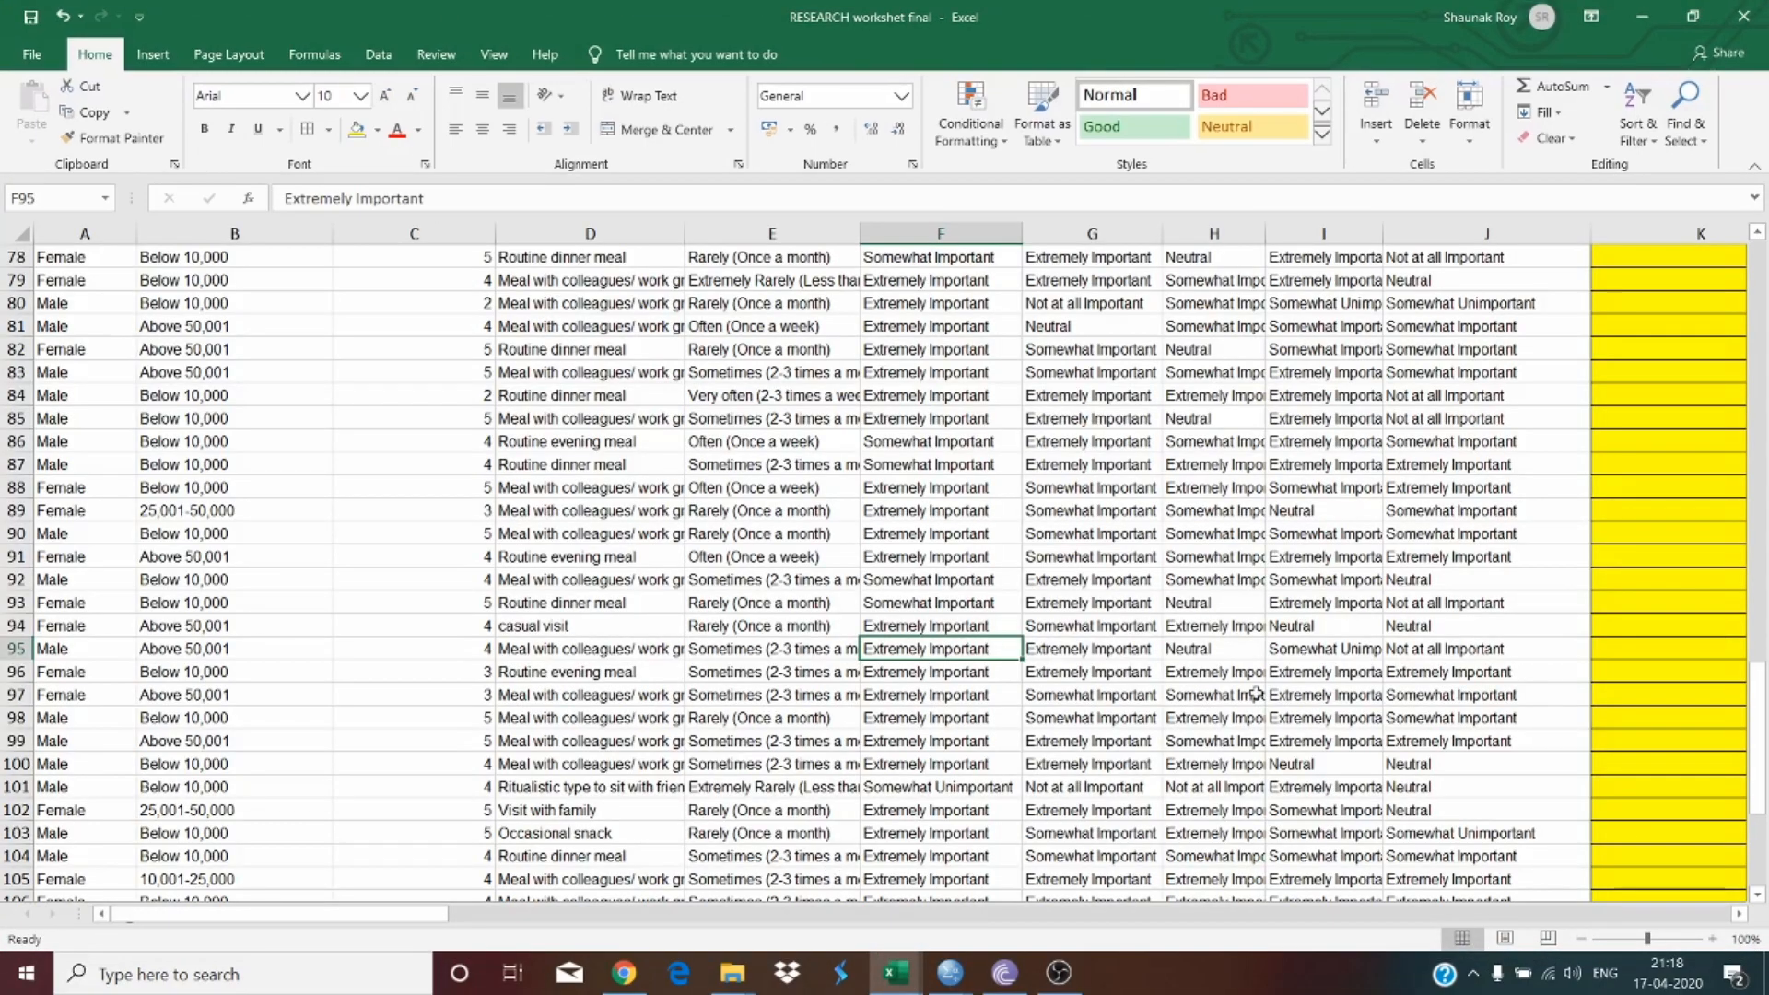
{"action": "left_click_drag", "start_coordinate": [449, 913], "coordinate": [712, 910]}
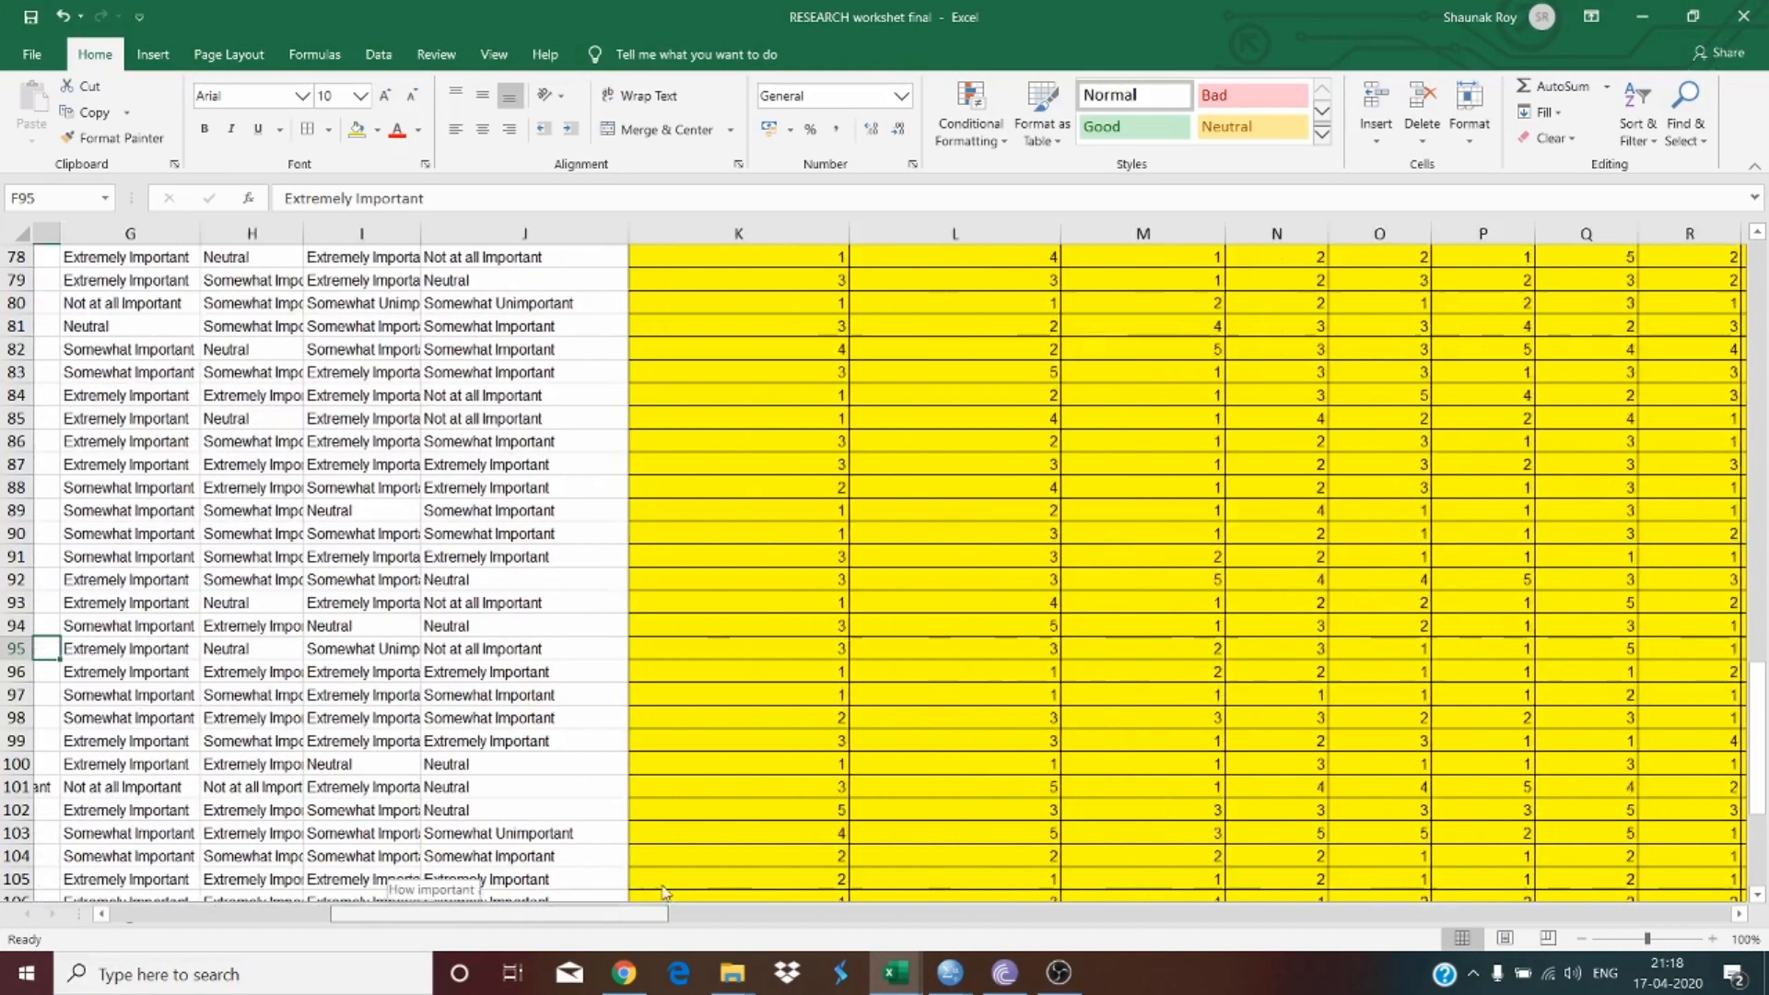
{"action": "scroll", "coordinate": [695, 639], "scroll_direction": "up", "scroll_amount": 20}
{"action": "scroll", "coordinate": [725, 548], "scroll_direction": "up", "scroll_amount": 1}
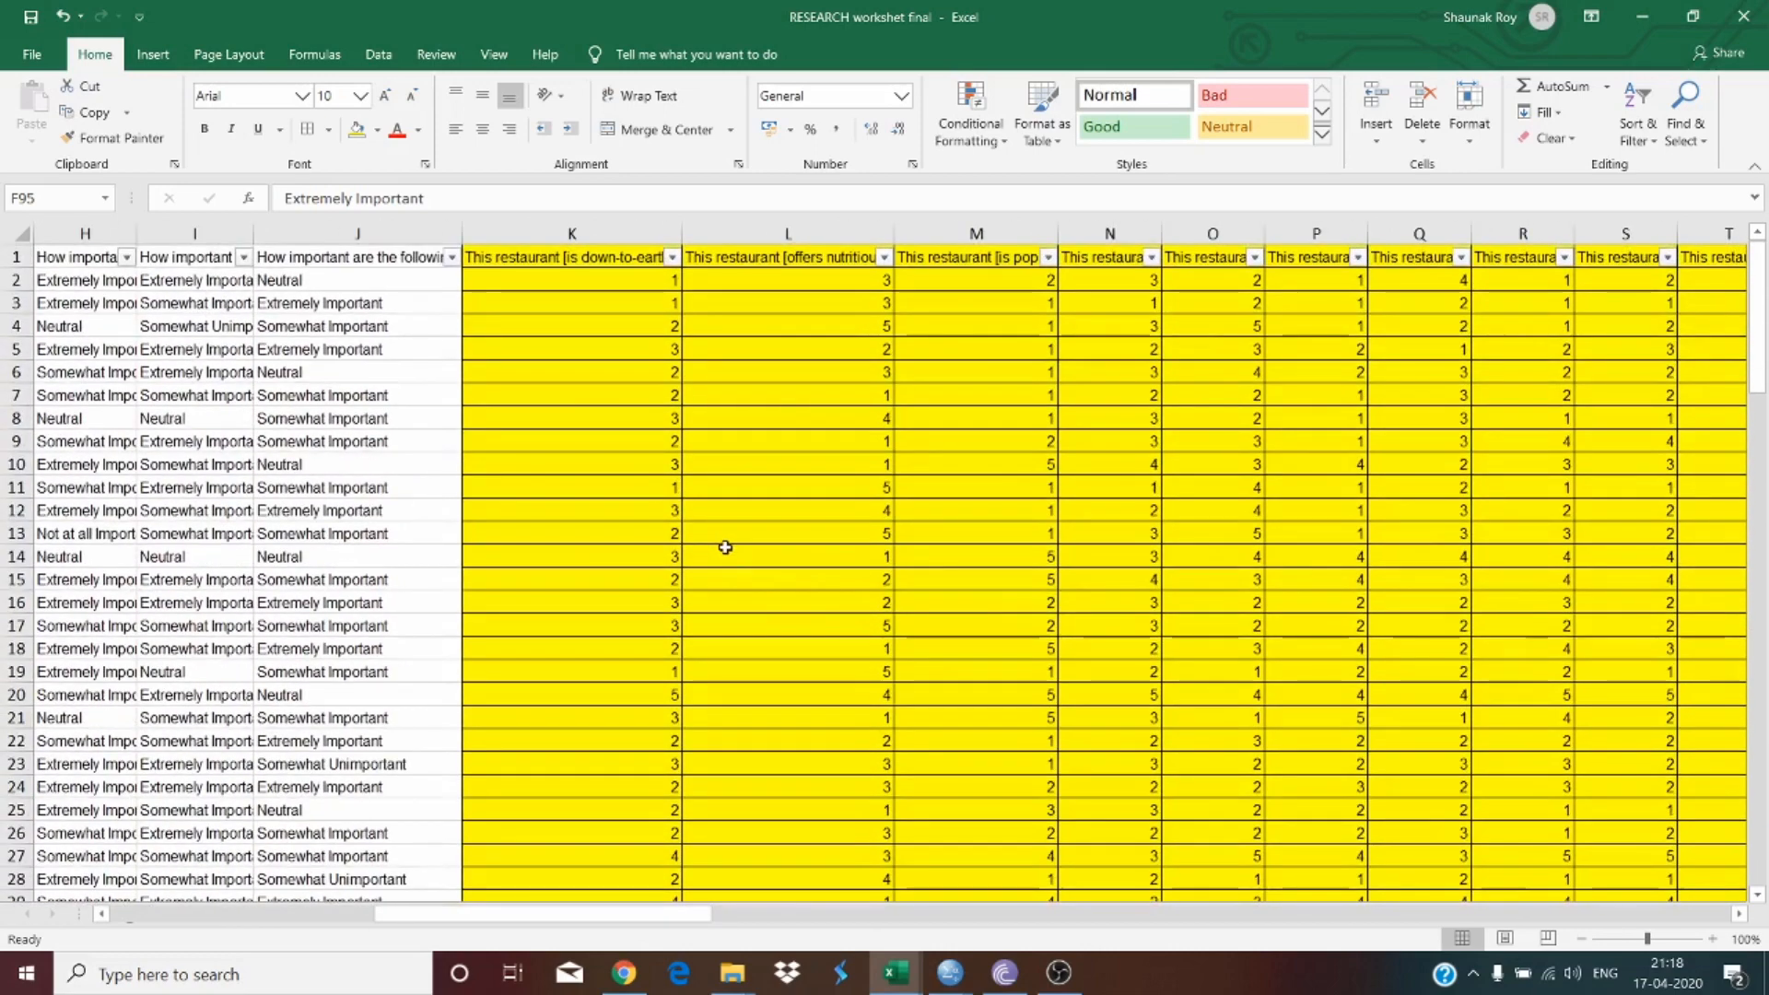
{"action": "left_click", "coordinate": [670, 441]}
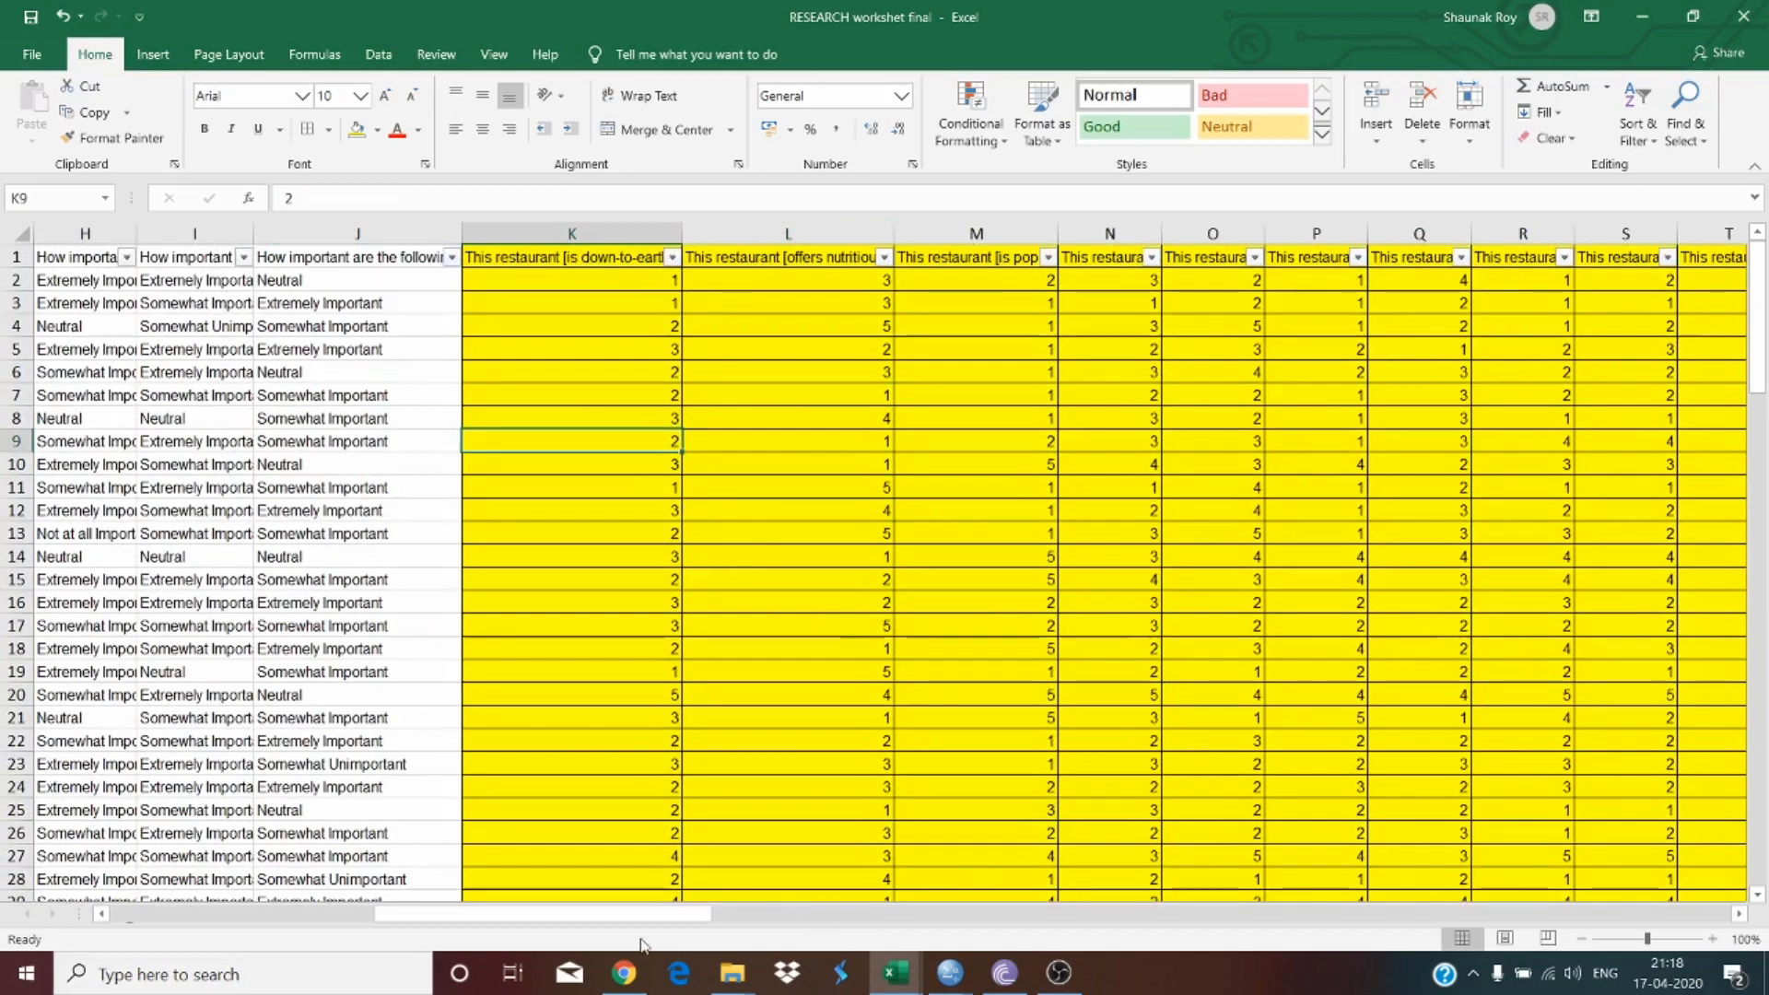
{"action": "left_click_drag", "start_coordinate": [668, 915], "coordinate": [927, 922]}
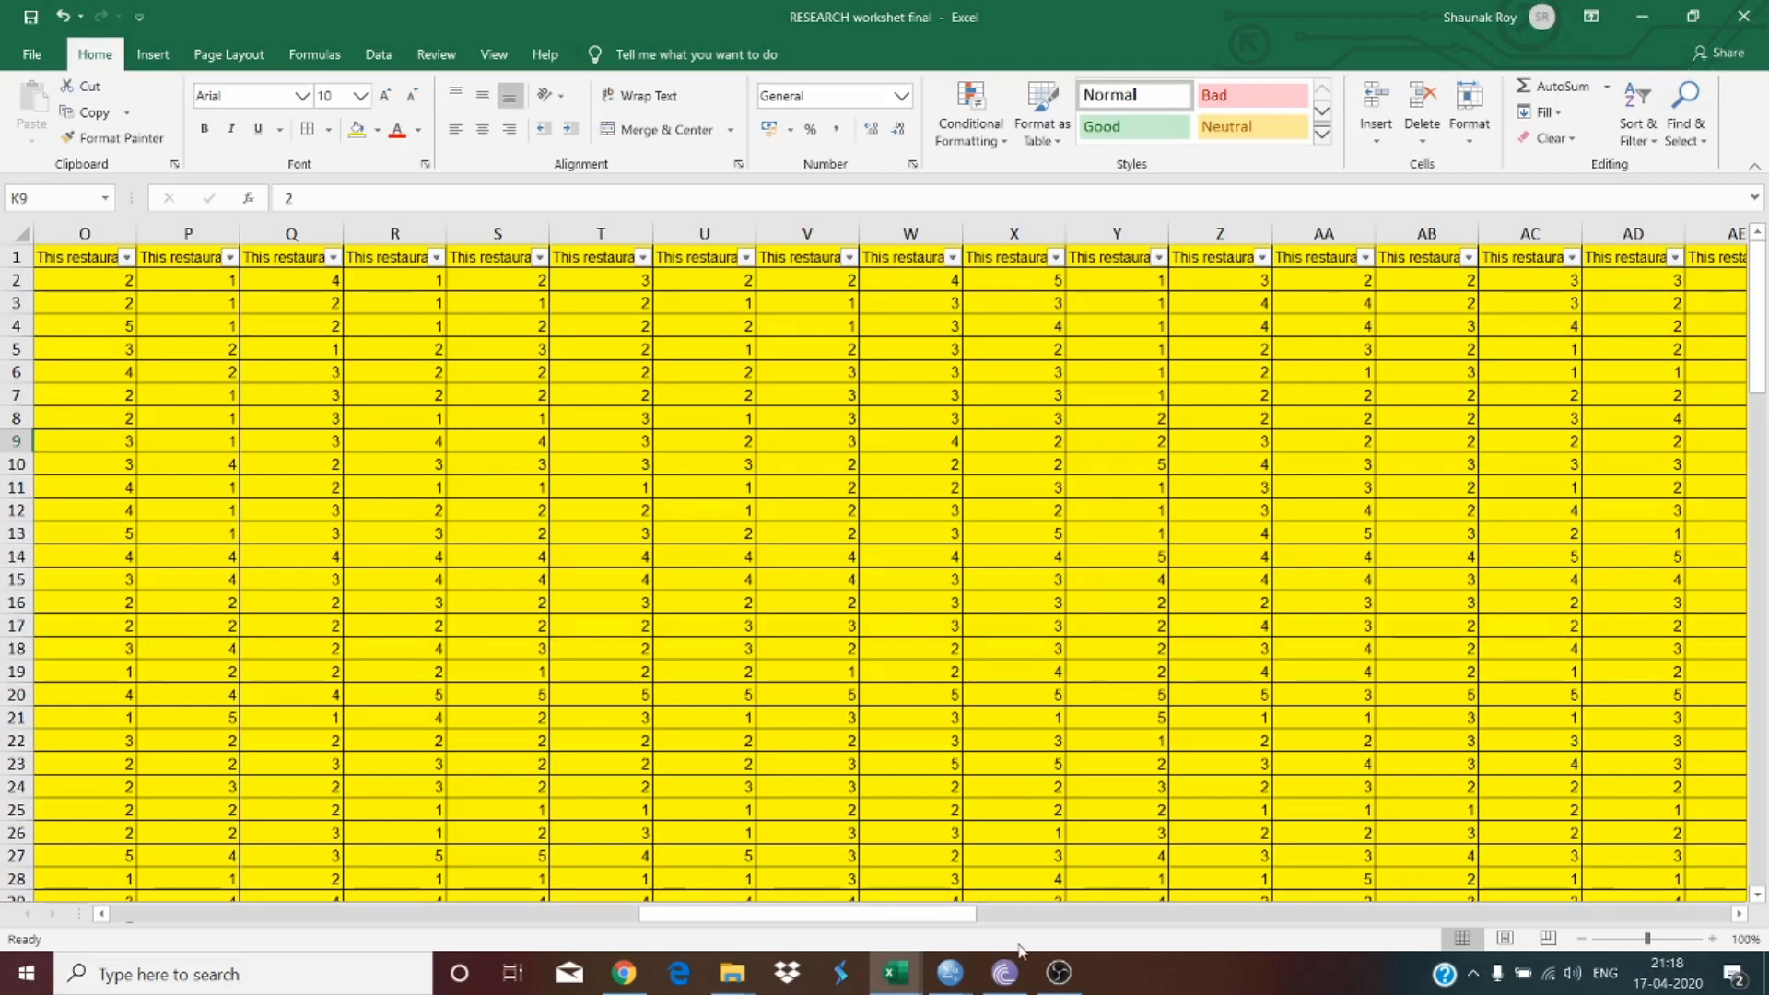
Step: Switch to the untitled SPSS Statistics Data Editor and open its Variable View
{"action": "mouse_move", "coordinate": [997, 968]}
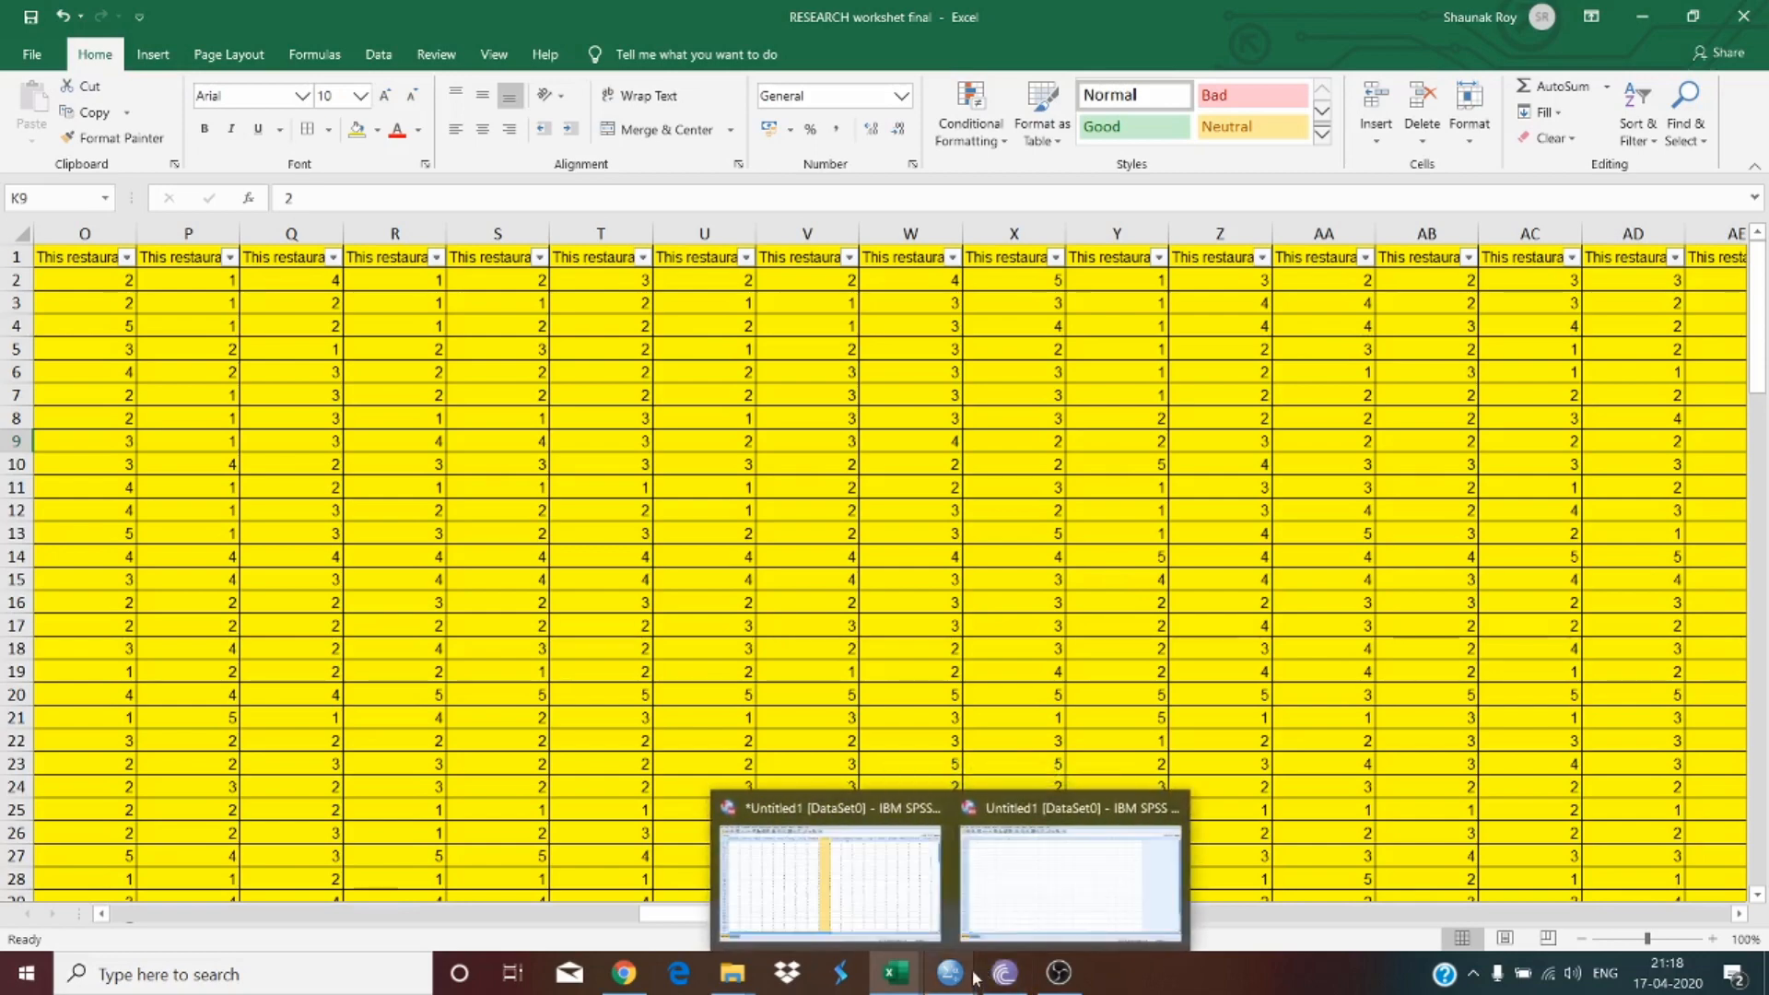
{"action": "left_click", "coordinate": [1068, 884]}
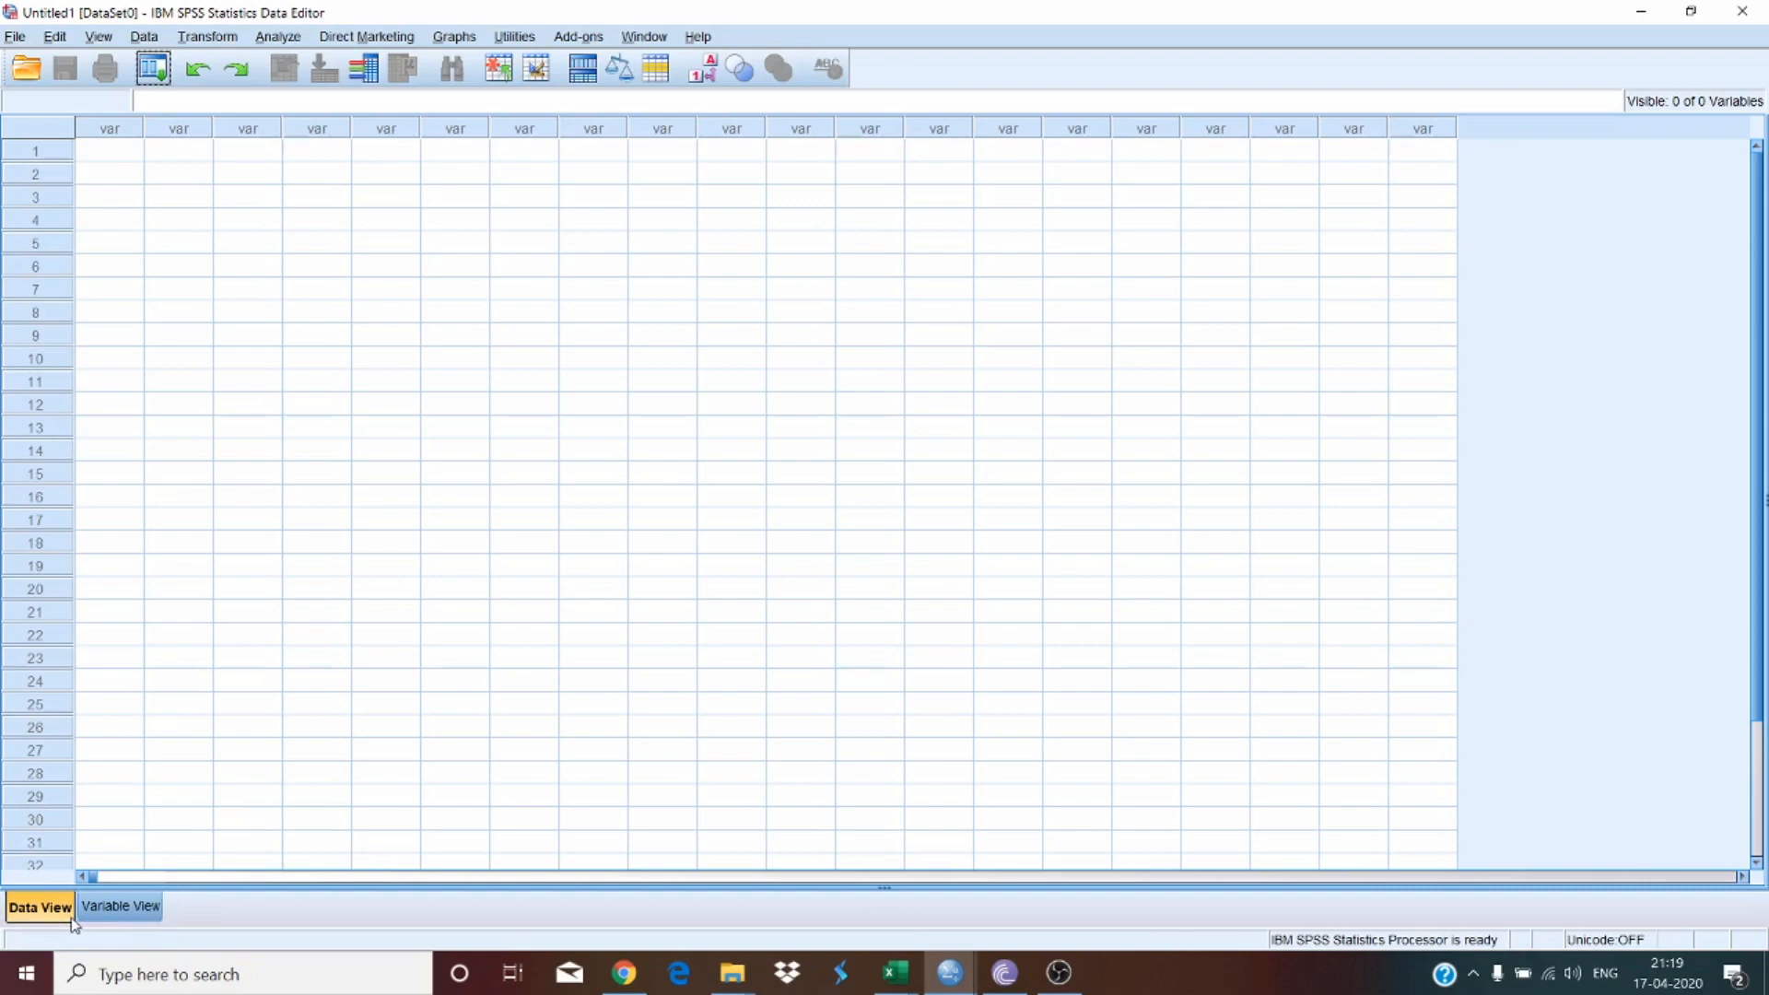
{"action": "key", "text": "ctrl+t"}
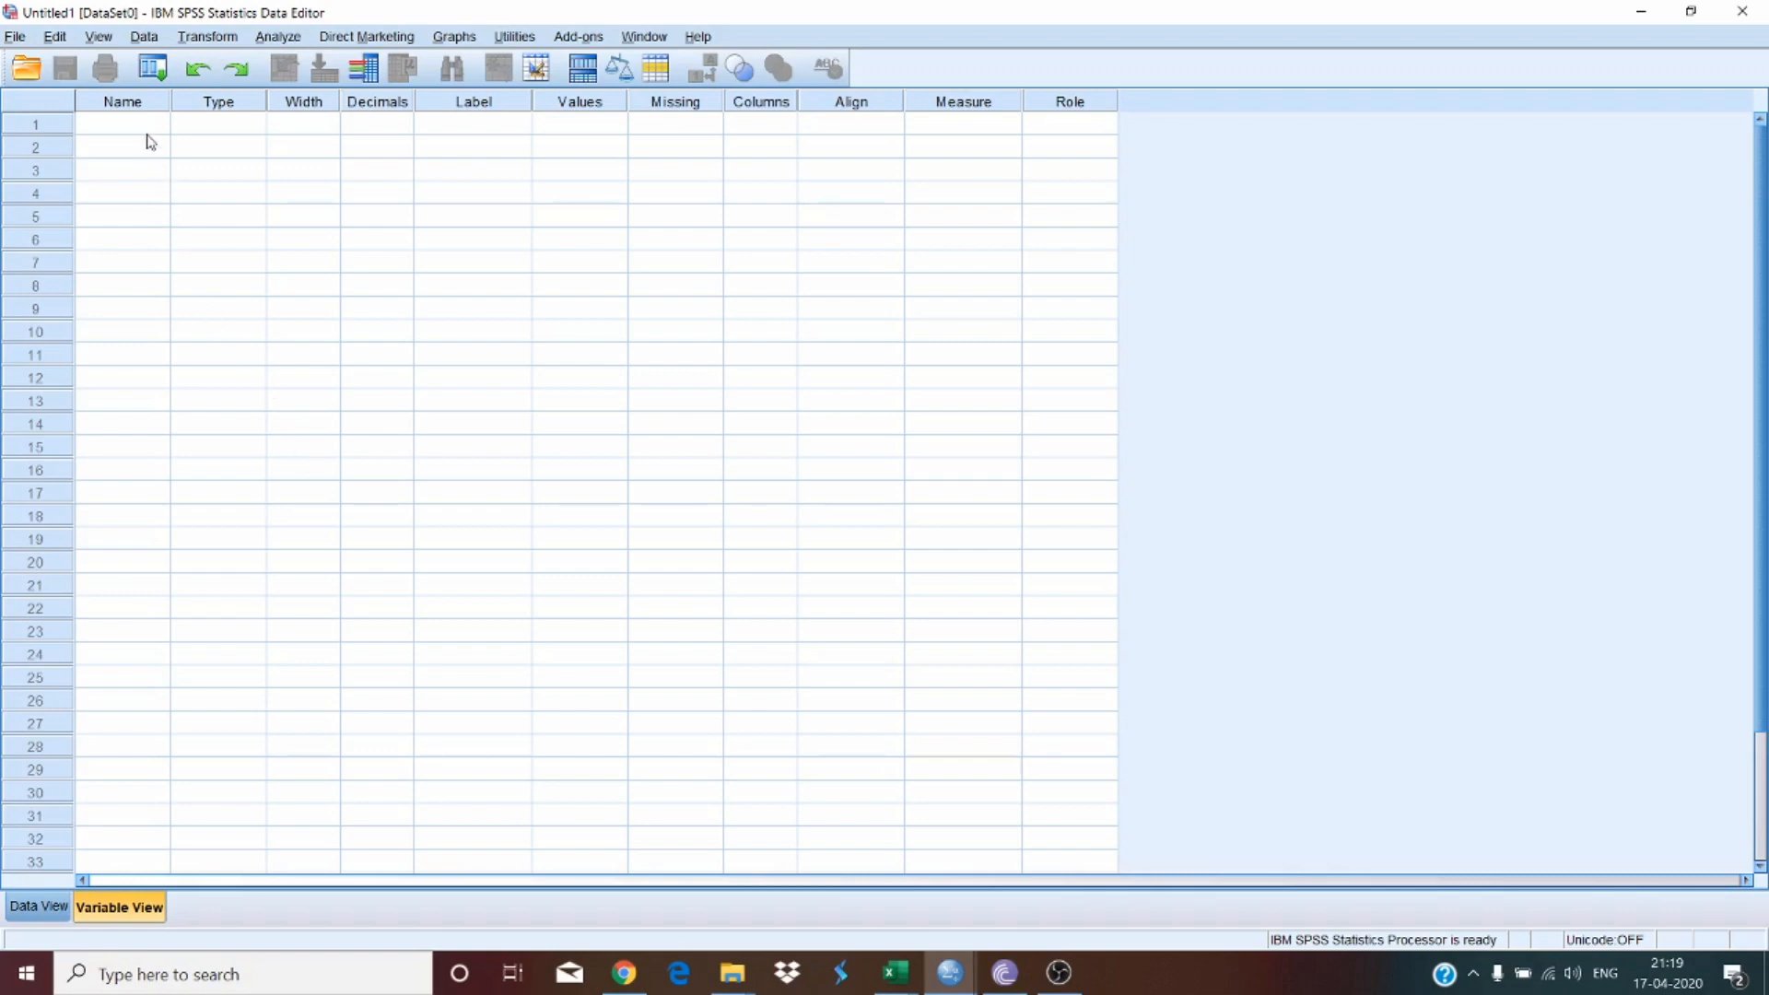
{"action": "left_click_drag", "start_coordinate": [147, 124], "coordinate": [143, 786]}
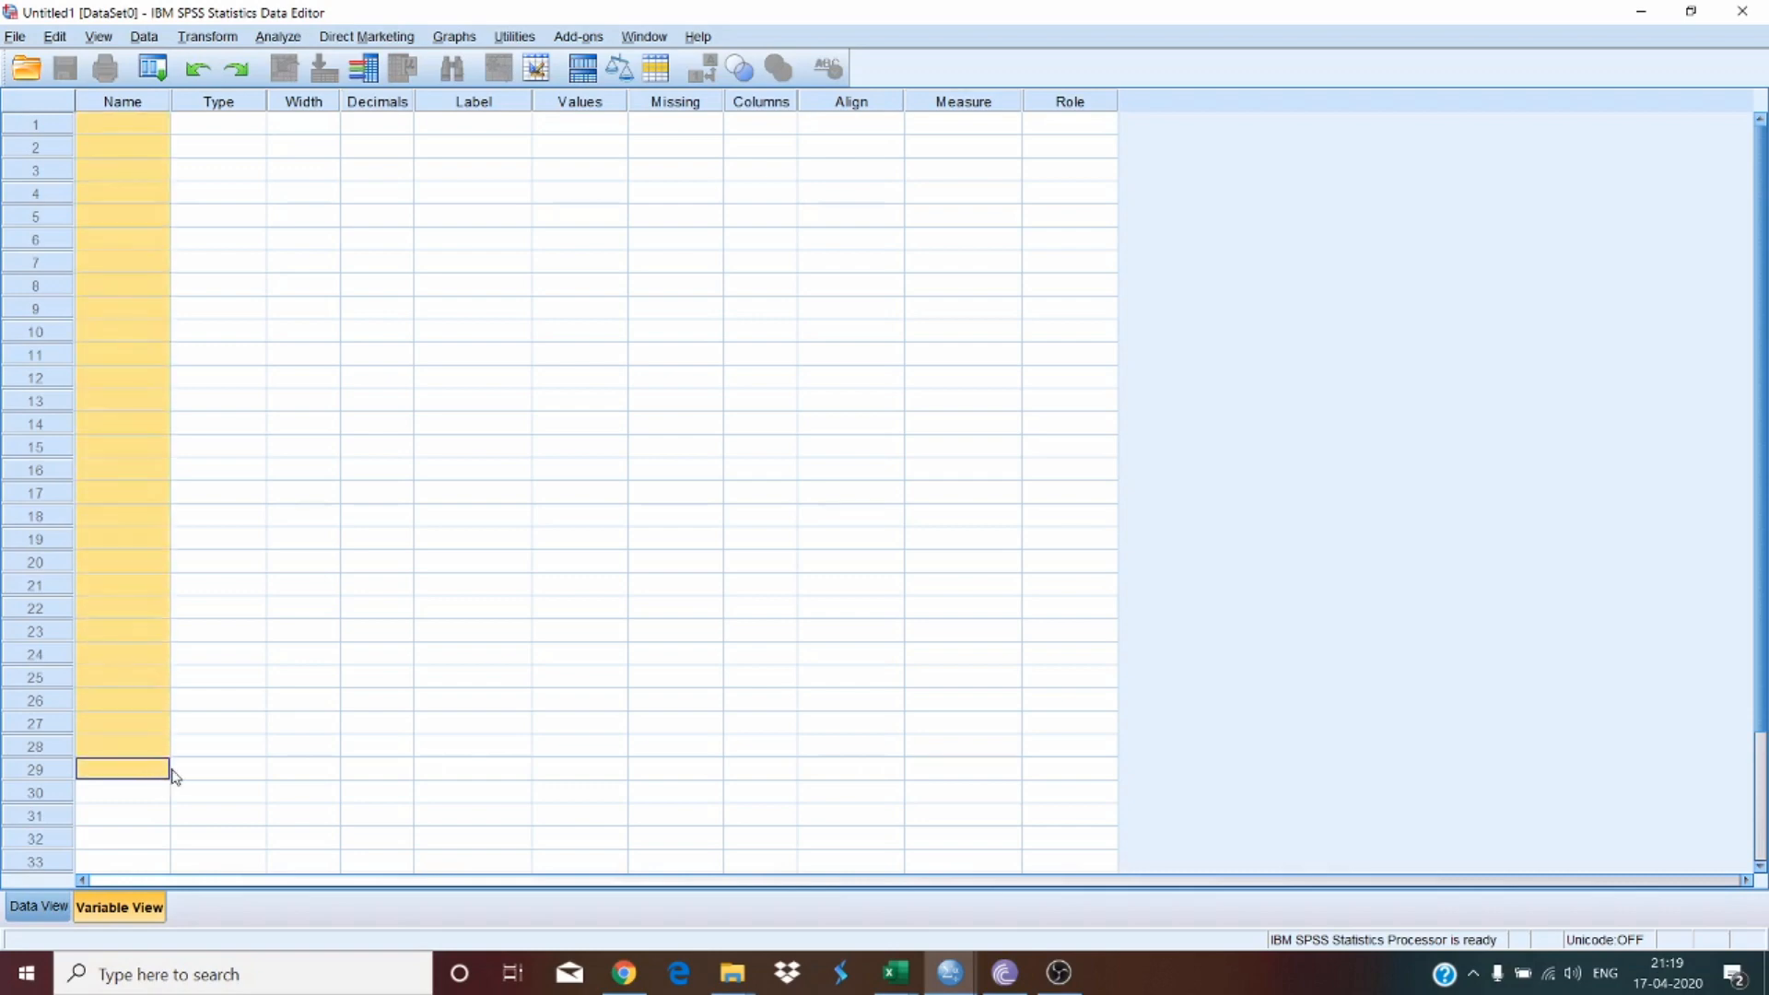
{"action": "double_click", "coordinate": [254, 654]}
{"action": "left_click", "coordinate": [1118, 309]}
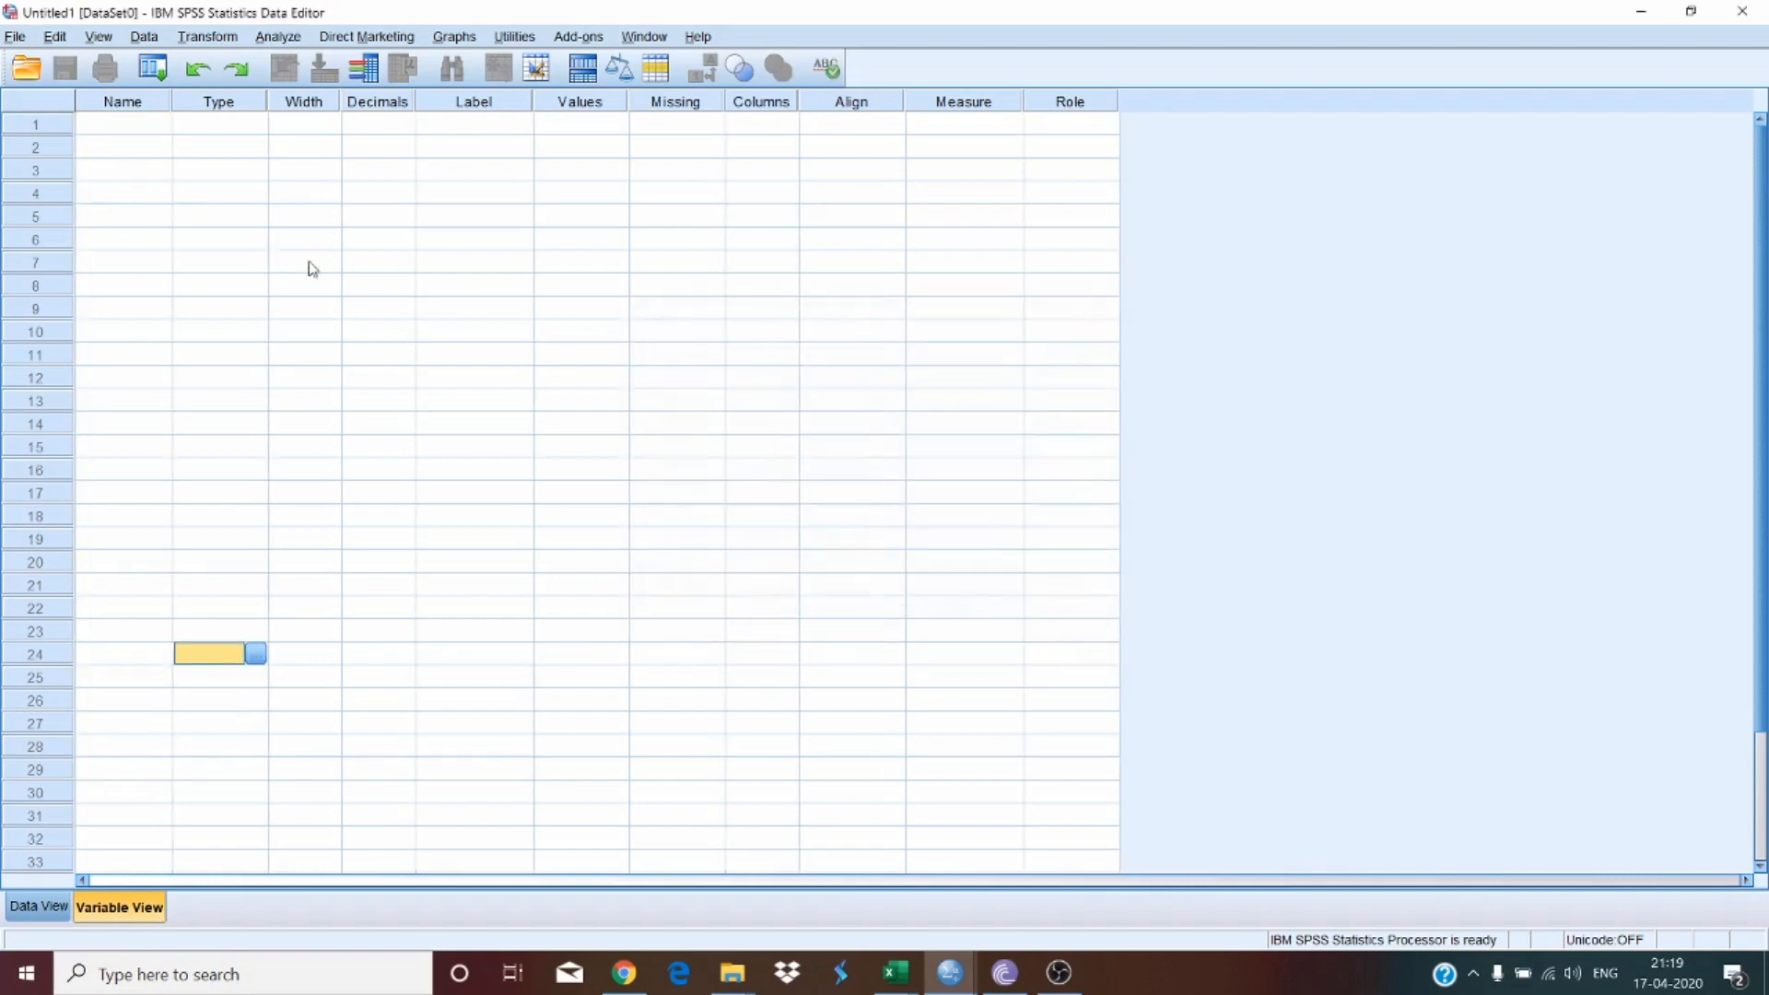
{"action": "left_click", "coordinate": [163, 172]}
{"action": "left_click", "coordinate": [141, 126]}
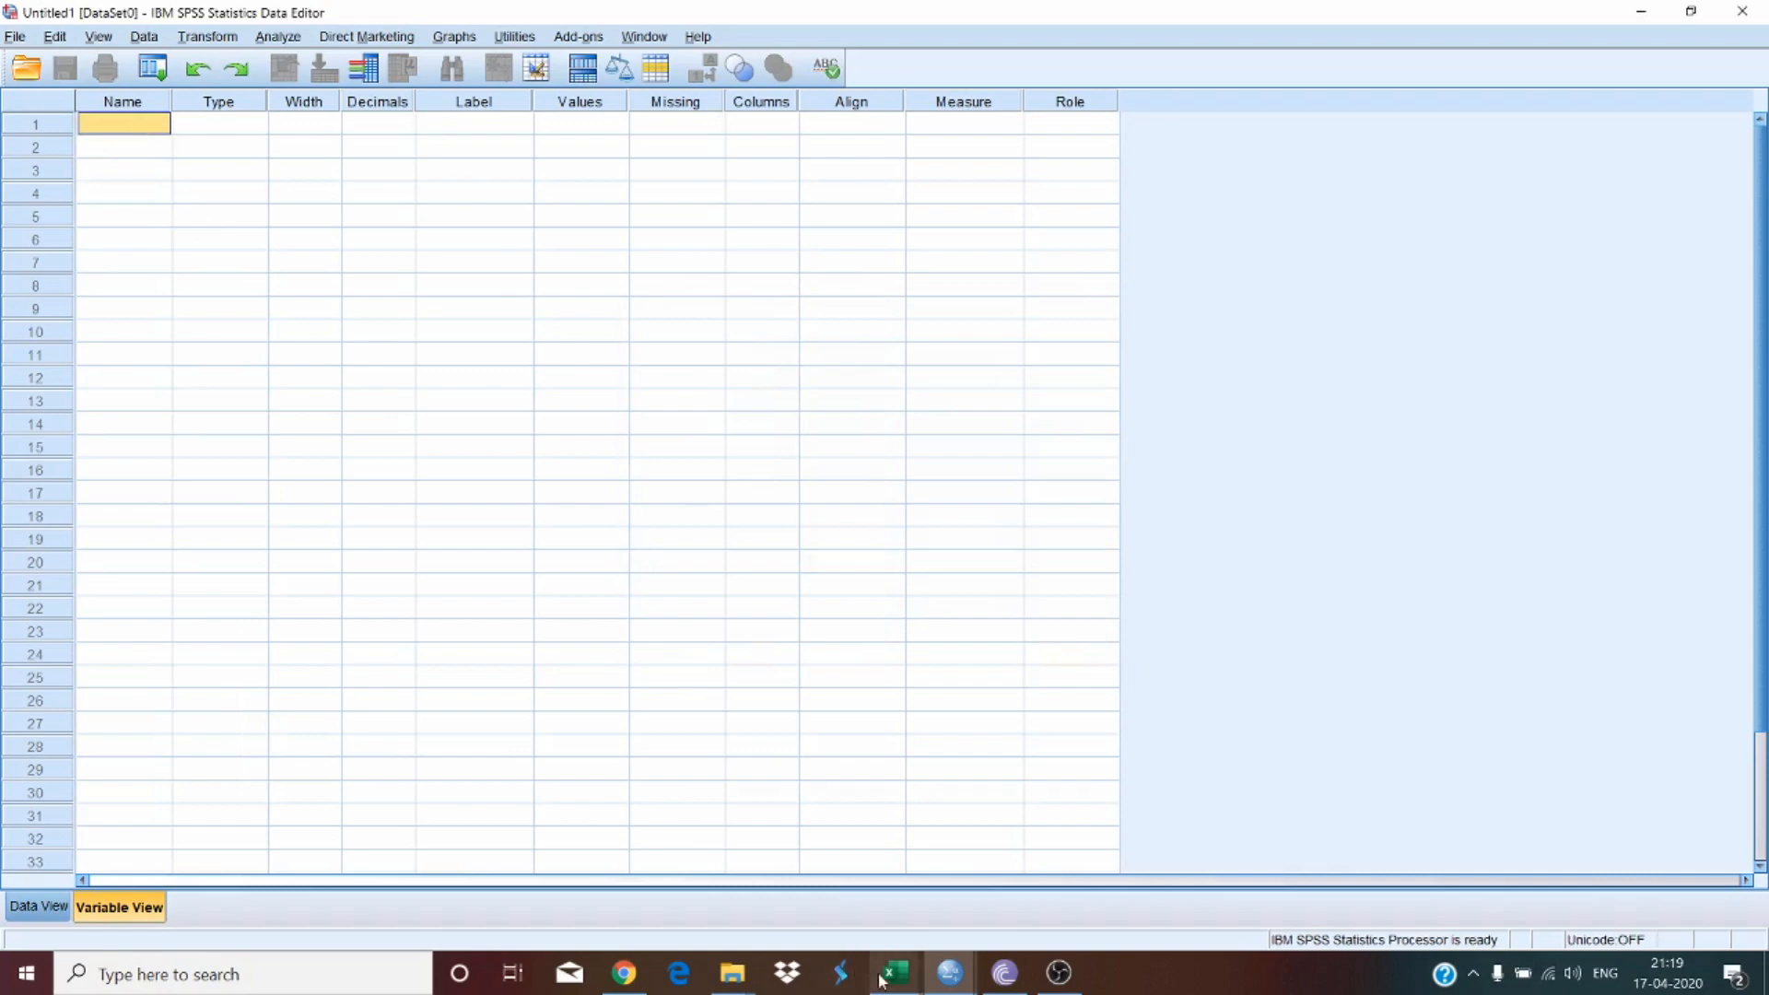
Step: Return to the RESEARCH worksheet final workbook at its restaurant rating columns
{"action": "mouse_move", "coordinate": [880, 982]}
{"action": "left_click", "coordinate": [811, 875]}
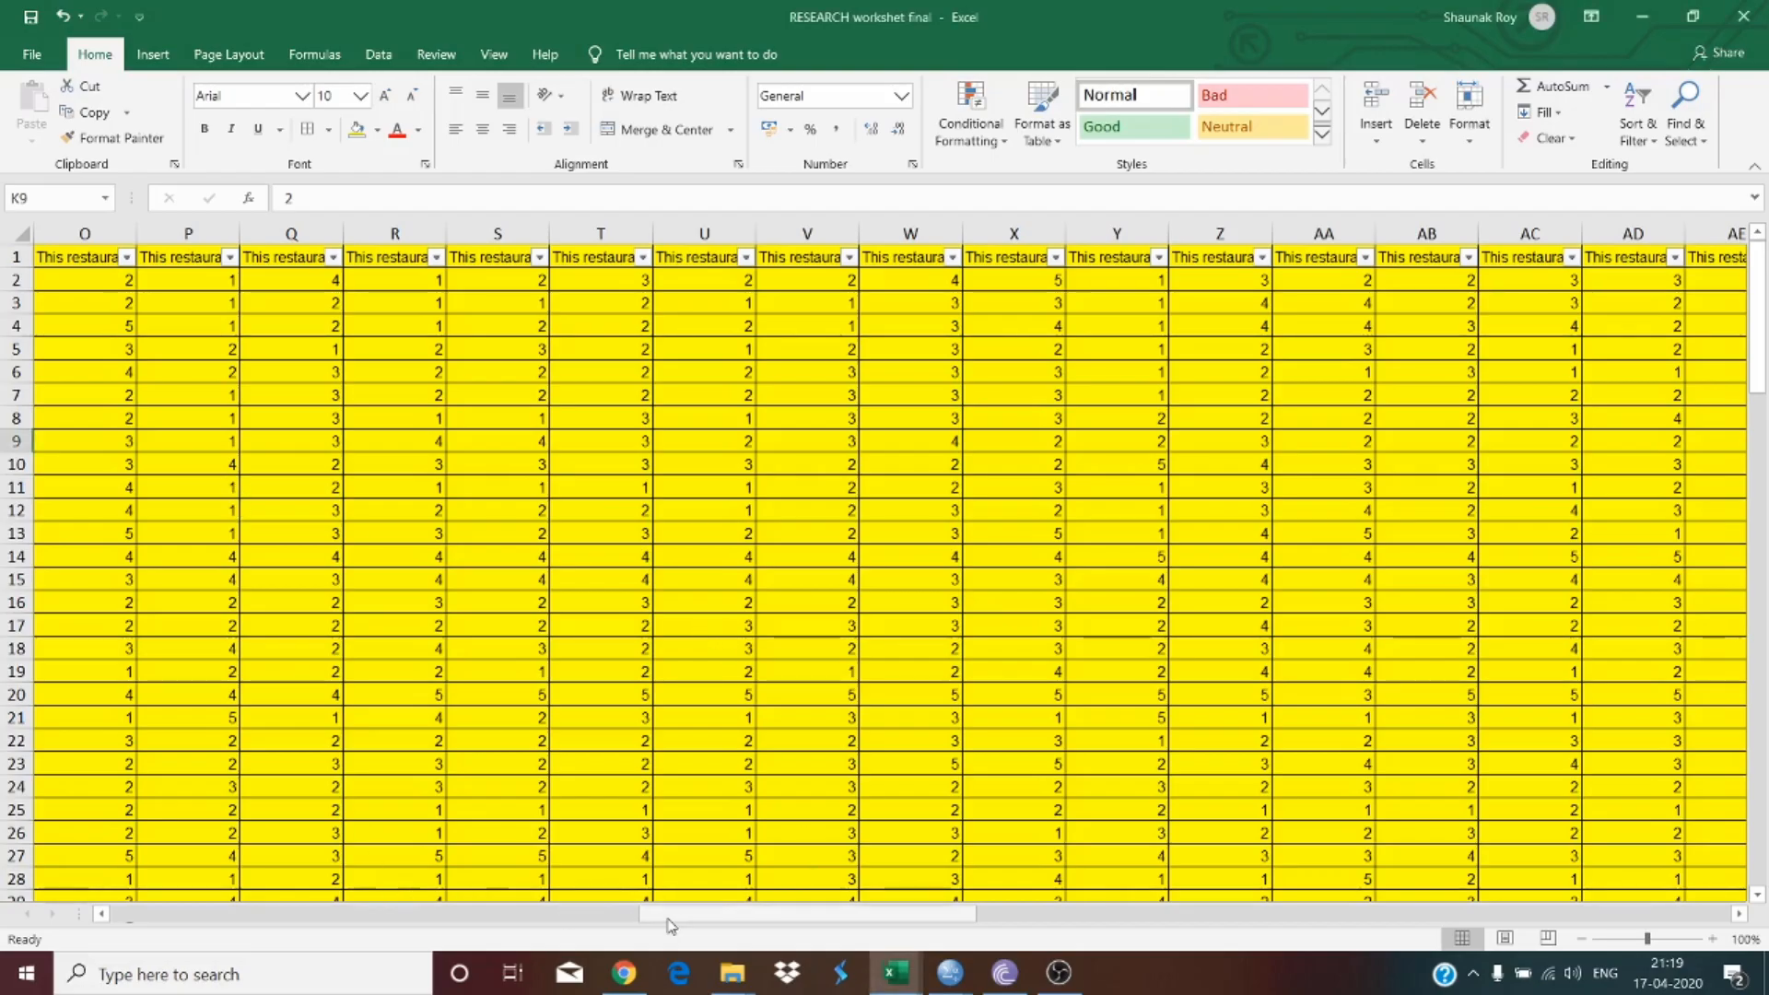
{"action": "left_click_drag", "start_coordinate": [671, 925], "coordinate": [405, 916]}
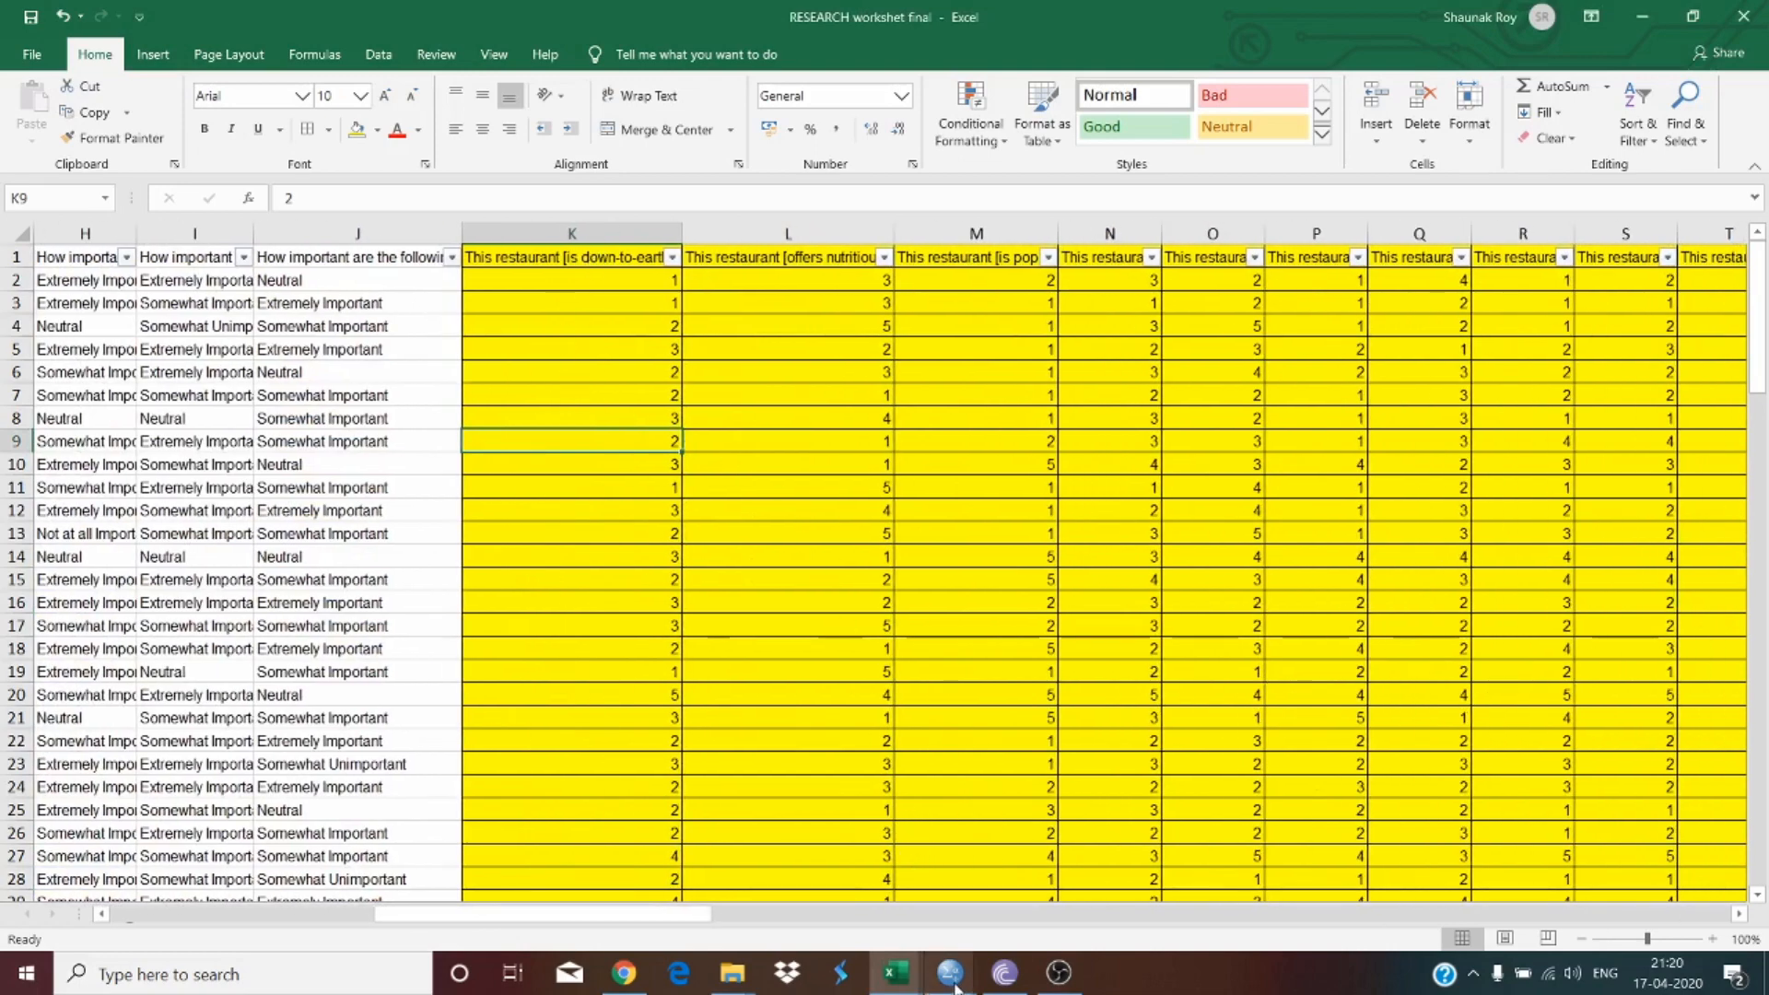
Step: Switch to the SPSS Data Editor and create a variable named DownToEarth in the first row
{"action": "mouse_move", "coordinate": [956, 988]}
{"action": "left_click", "coordinate": [1034, 919]}
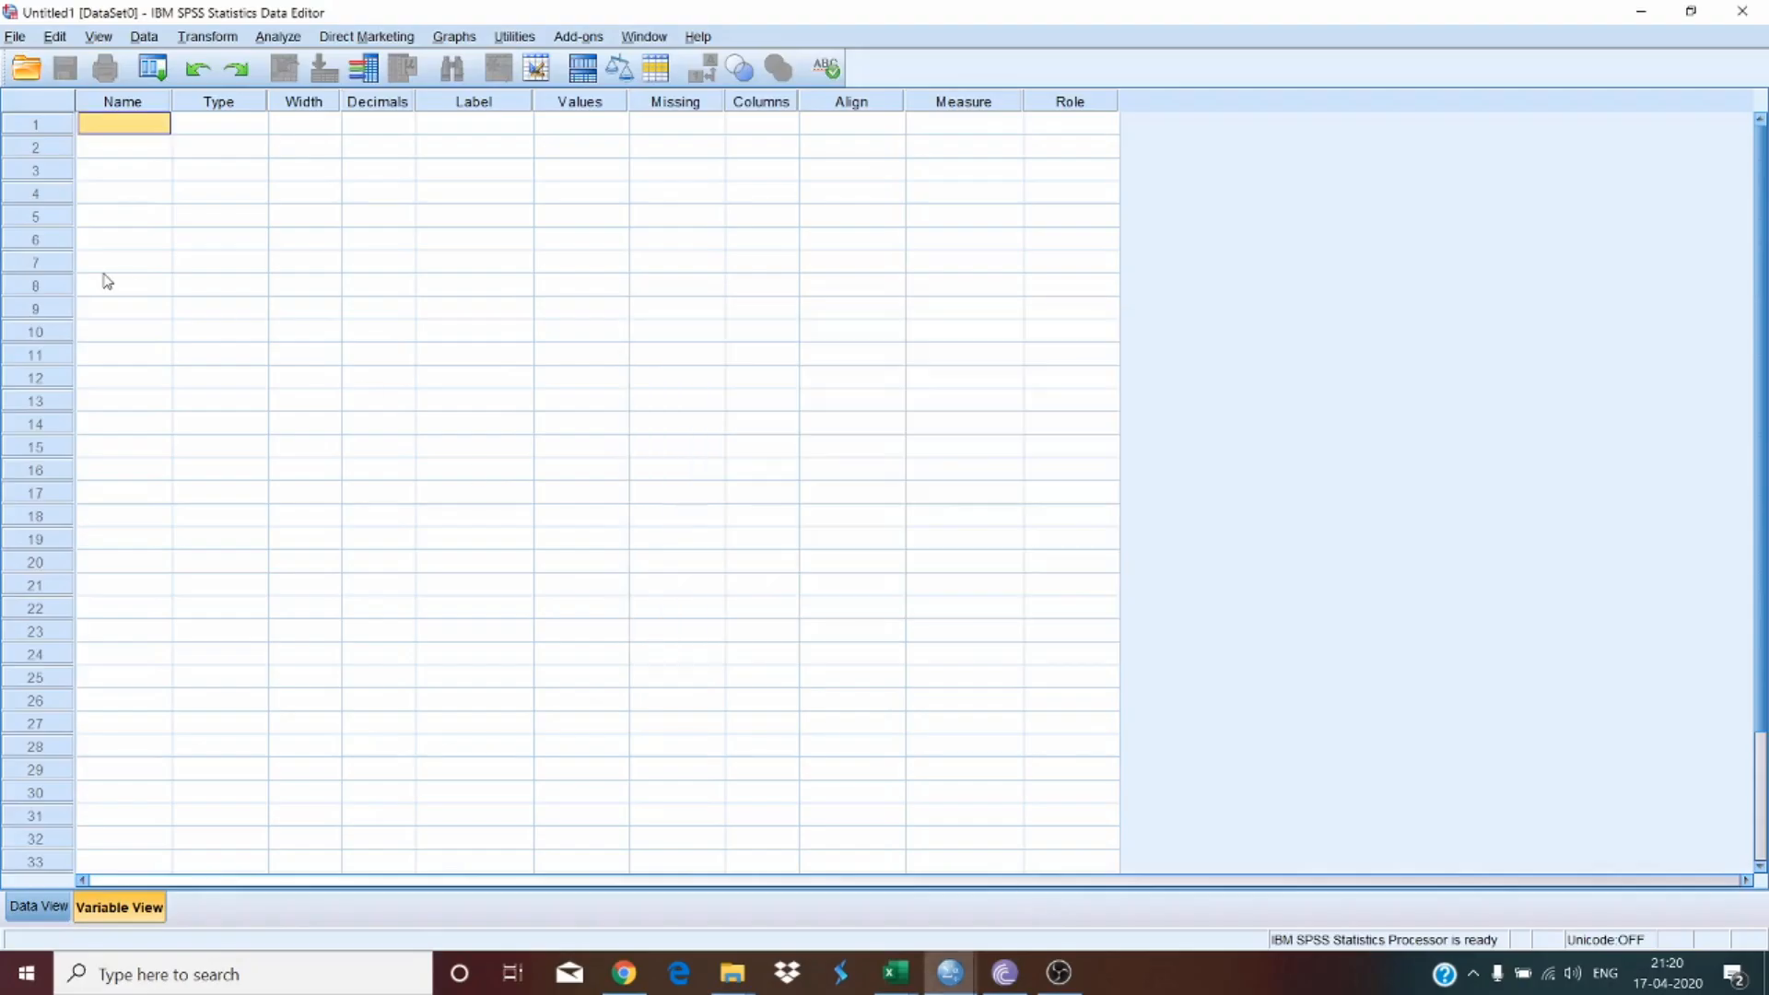
{"action": "left_click", "coordinate": [120, 129]}
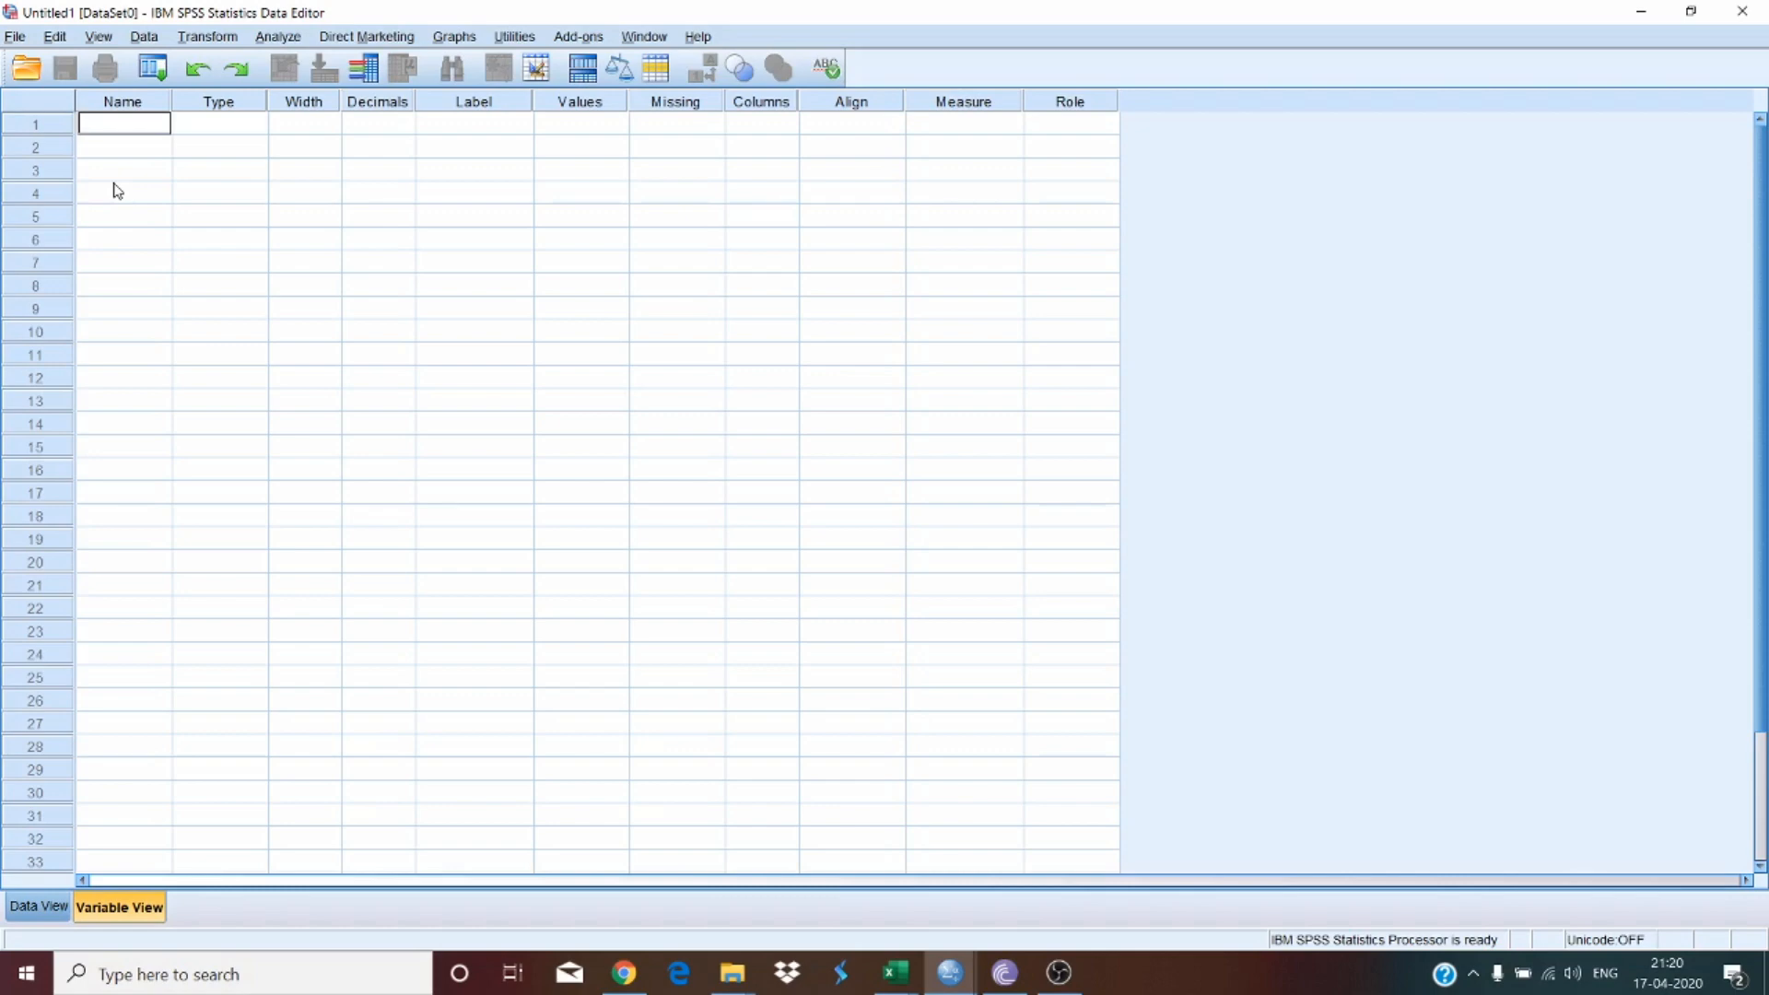
{"action": "type", "text": "Down To"}
{"action": "key", "text": "BackSpace"}
{"action": "key", "text": "BackSpace"}
{"action": "key", "text": "BackSpace"}
{"action": "type", "text": "ToEarth"}
{"action": "left_click", "coordinate": [185, 169]}
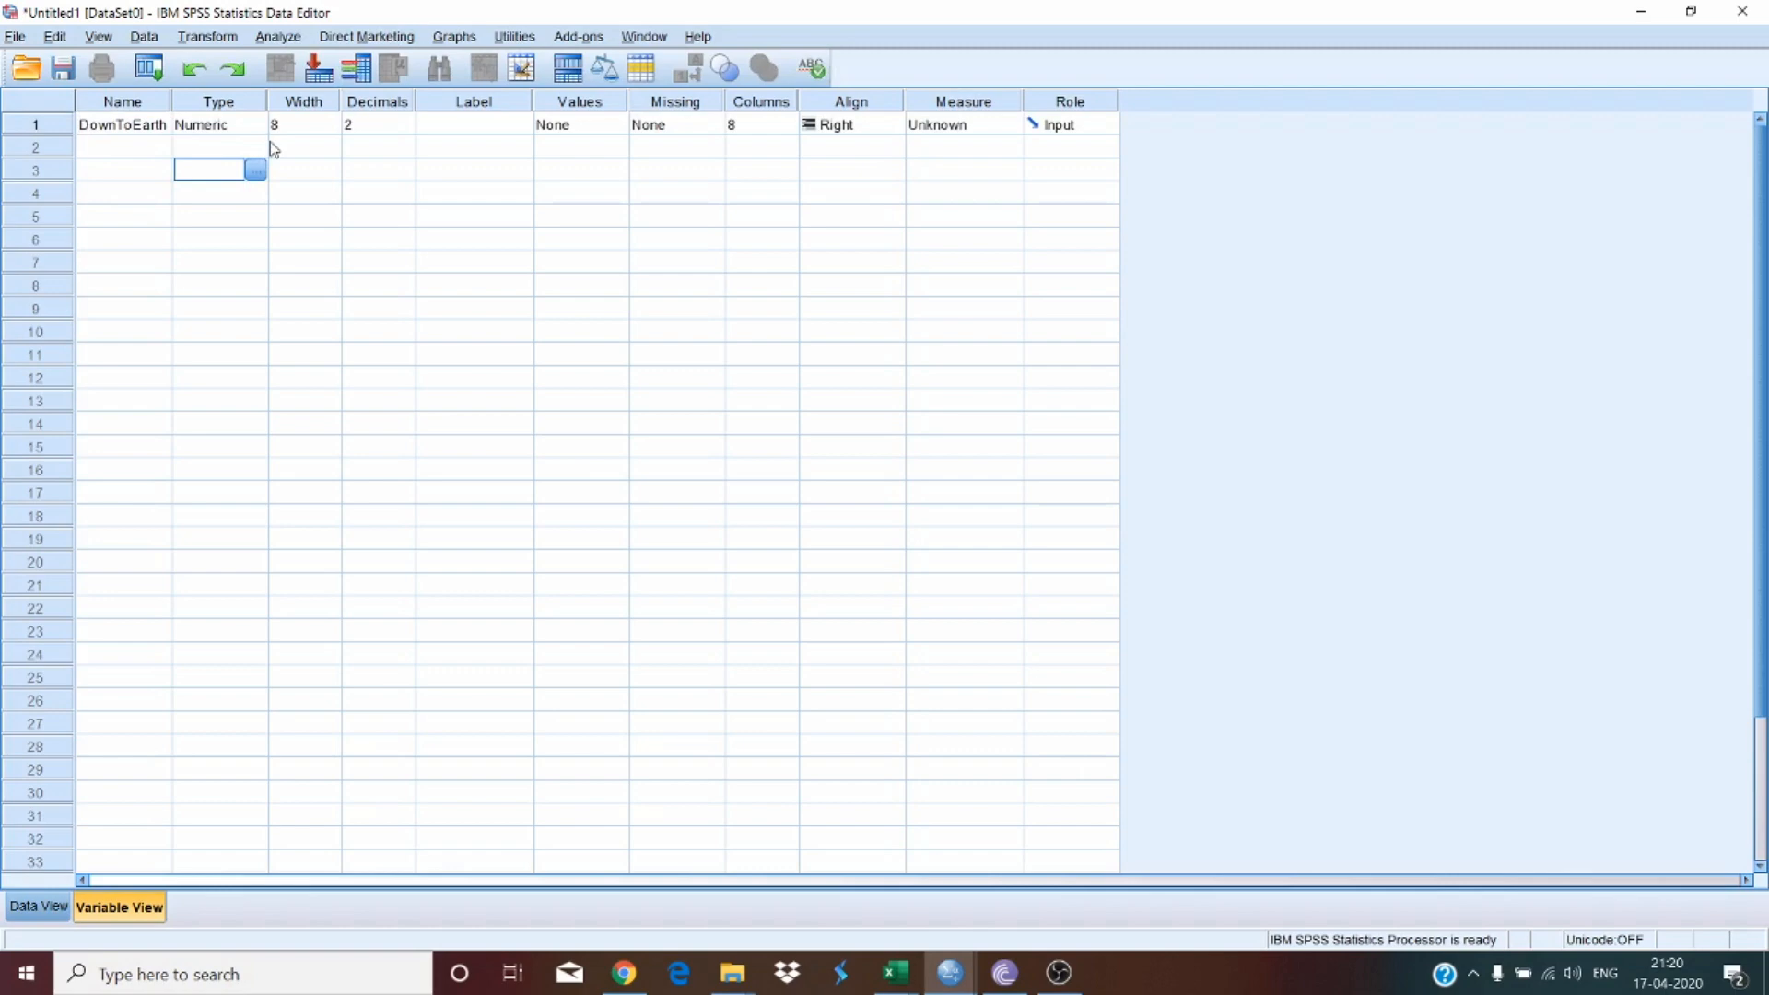
Step: Set the DownToEarth variable's decimals to 0 and its label to "Down to Earth"
{"action": "left_click", "coordinate": [385, 129]}
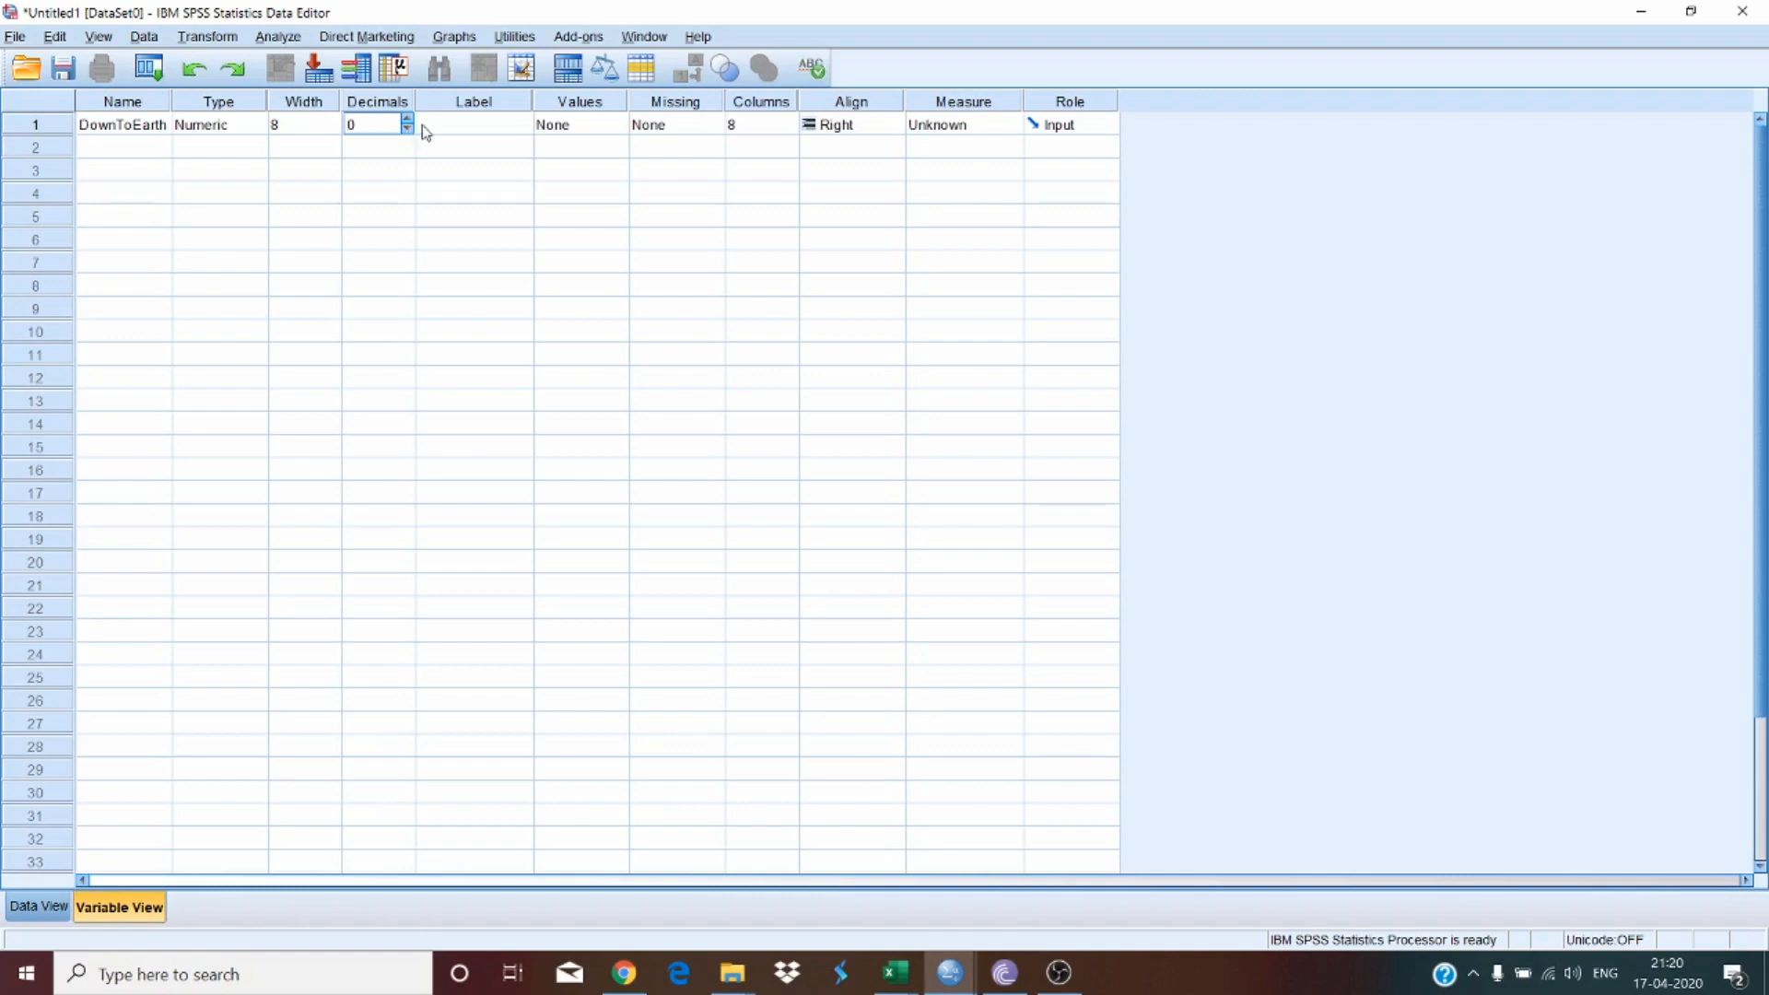
{"action": "left_click", "coordinate": [458, 138]}
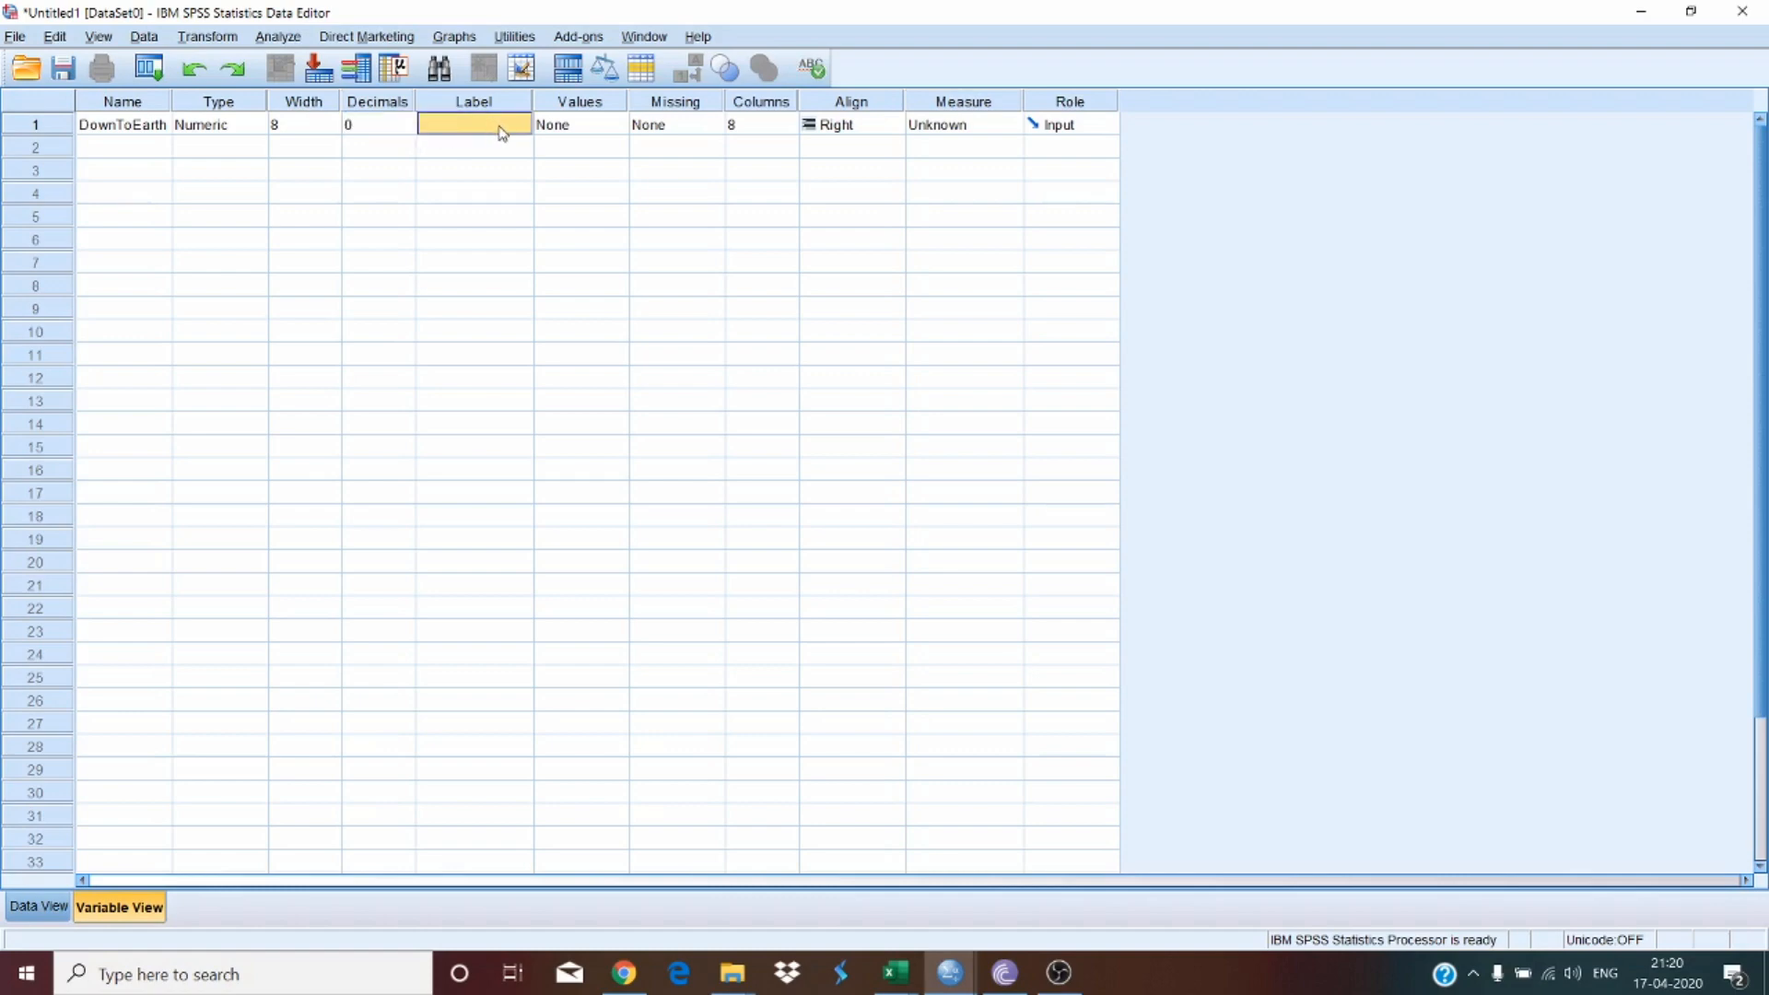
{"action": "type", "text": "Down to Earth"}
{"action": "left_click", "coordinate": [503, 153]}
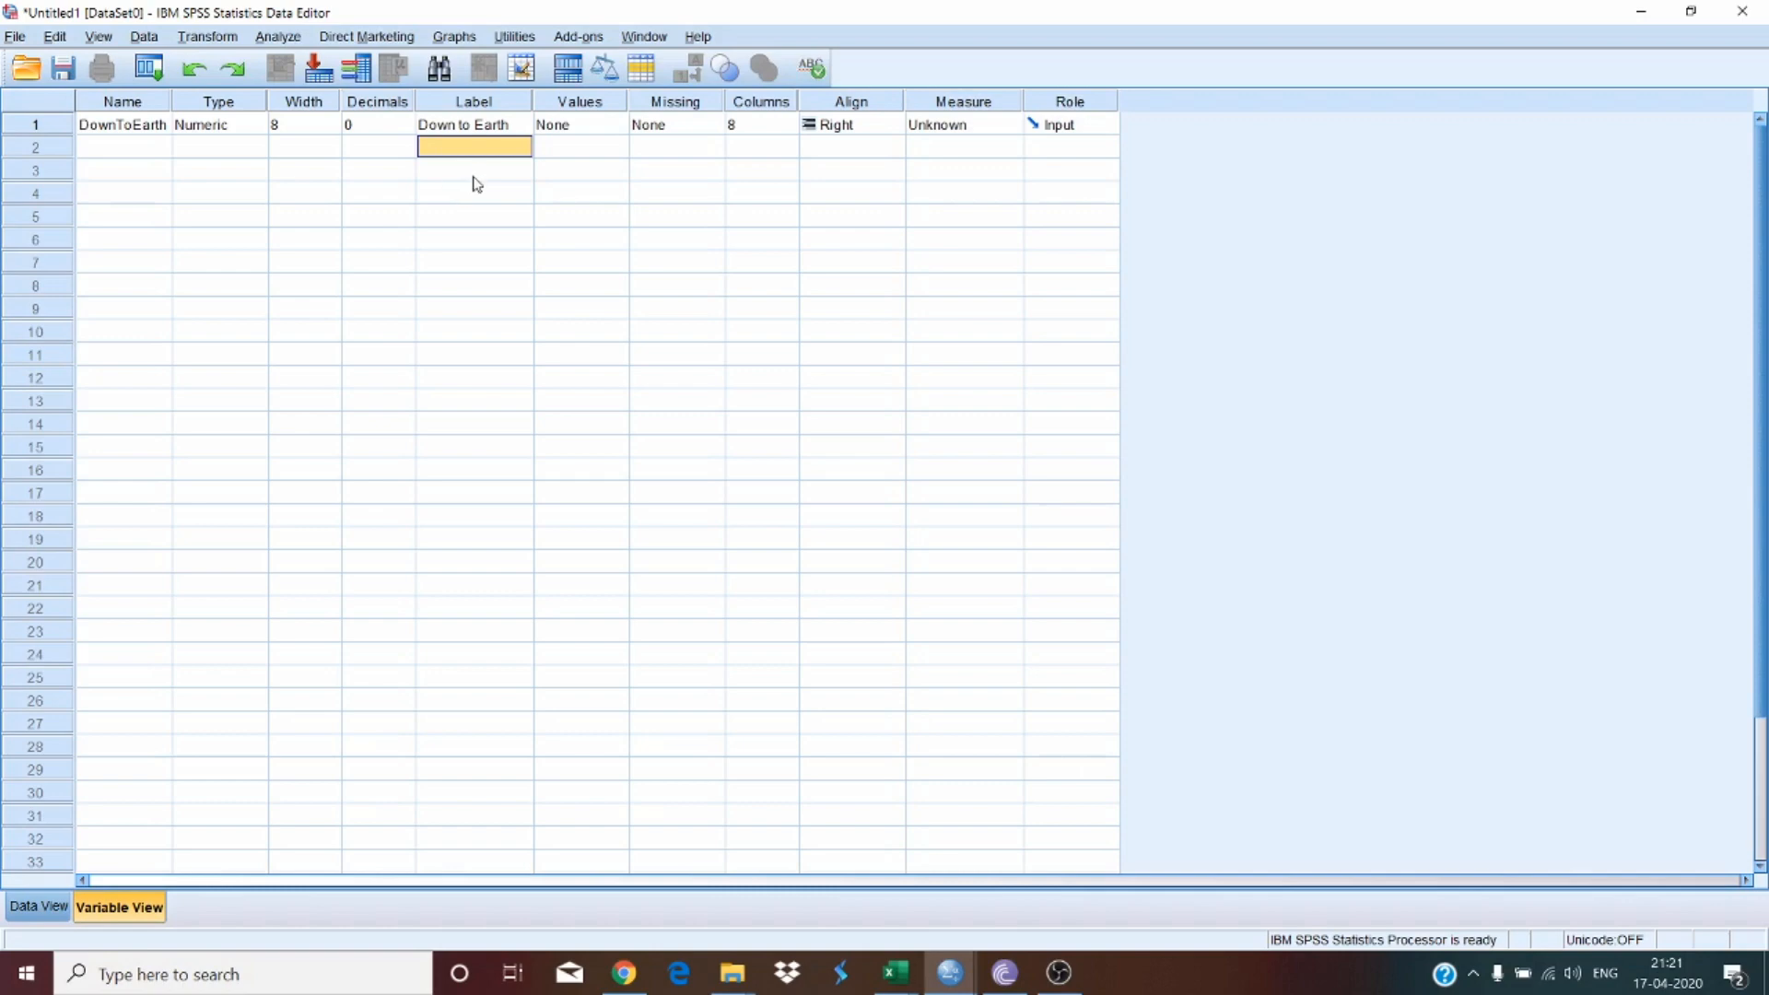
Step: Open the variable's value labels dialog and review the rating values in column K of the workbook
{"action": "left_click", "coordinate": [604, 129]}
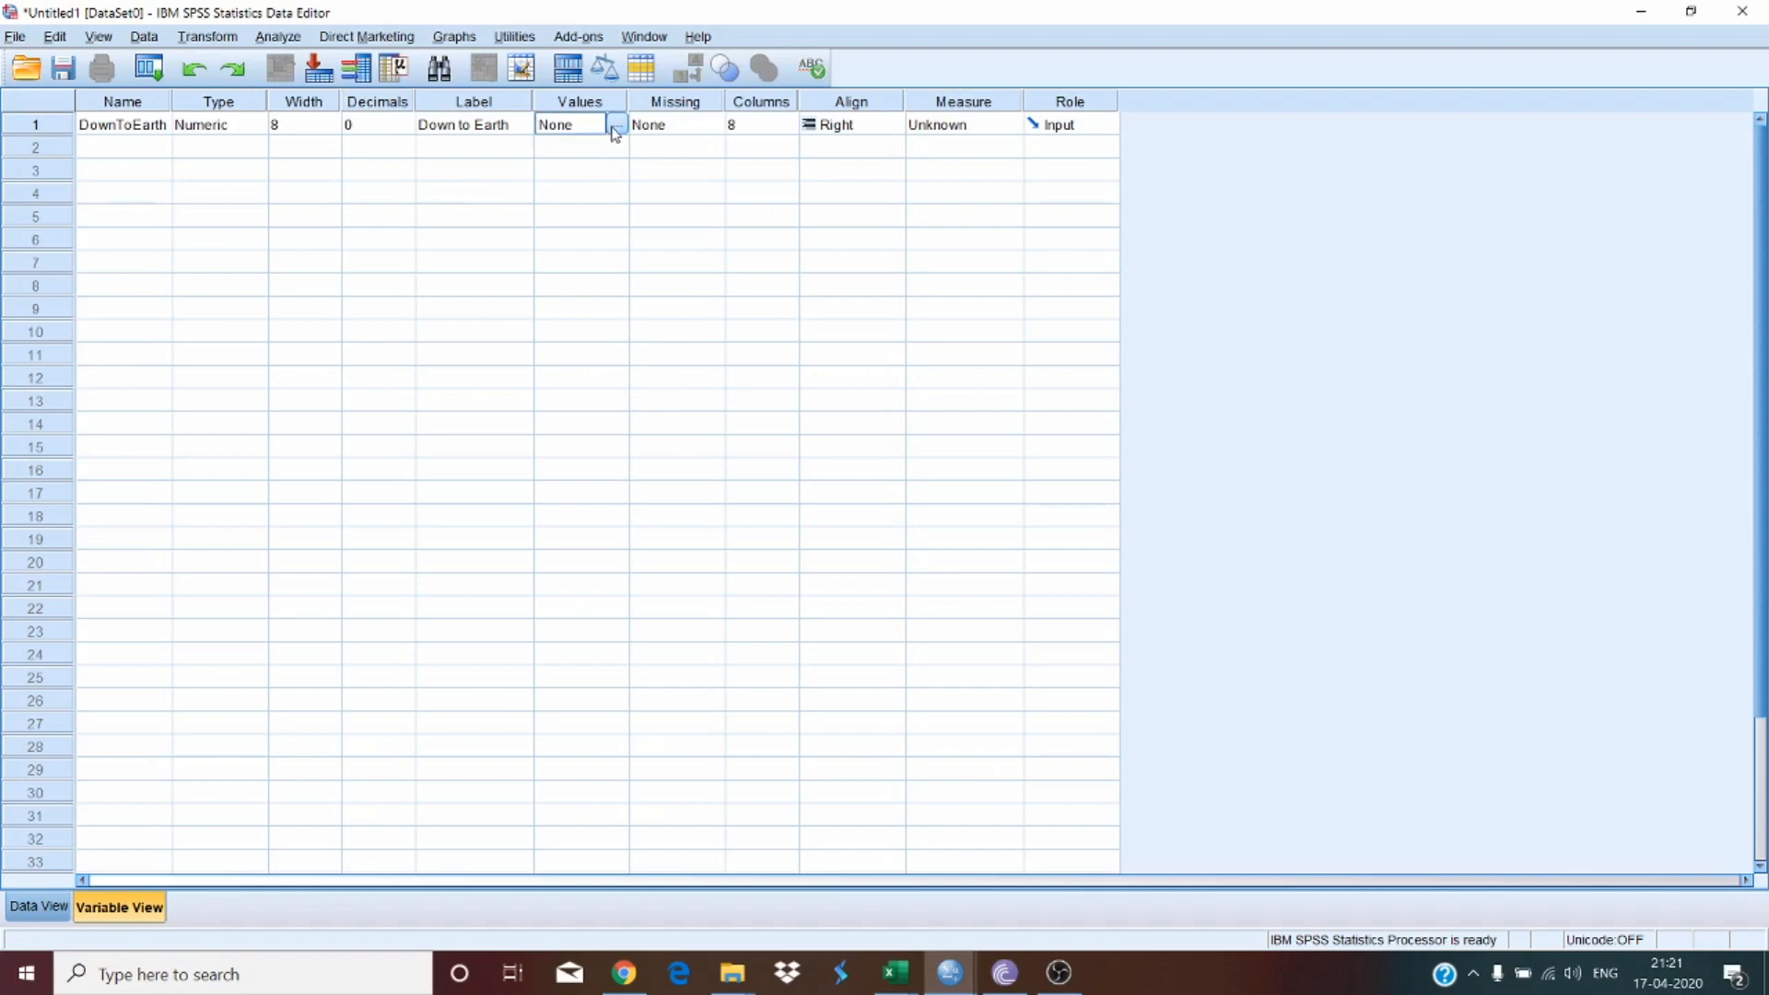
{"action": "left_click", "coordinate": [618, 127]}
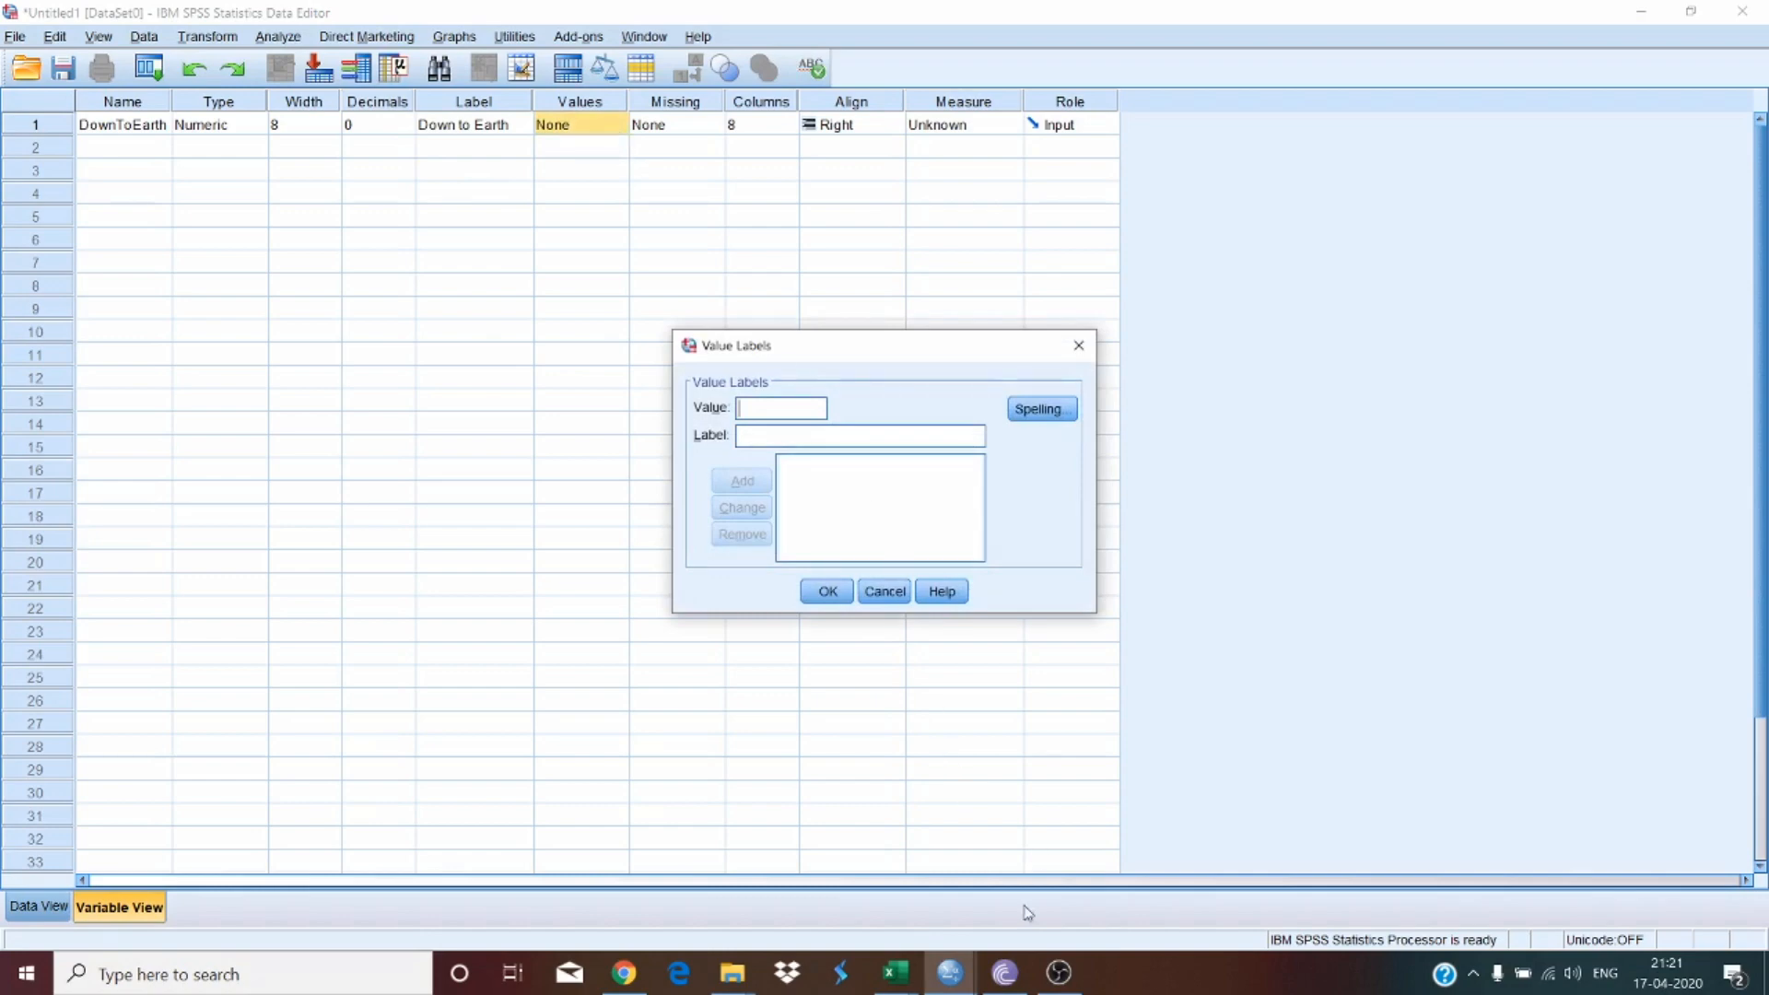
{"action": "mouse_move", "coordinate": [892, 982]}
{"action": "left_click", "coordinate": [784, 861]}
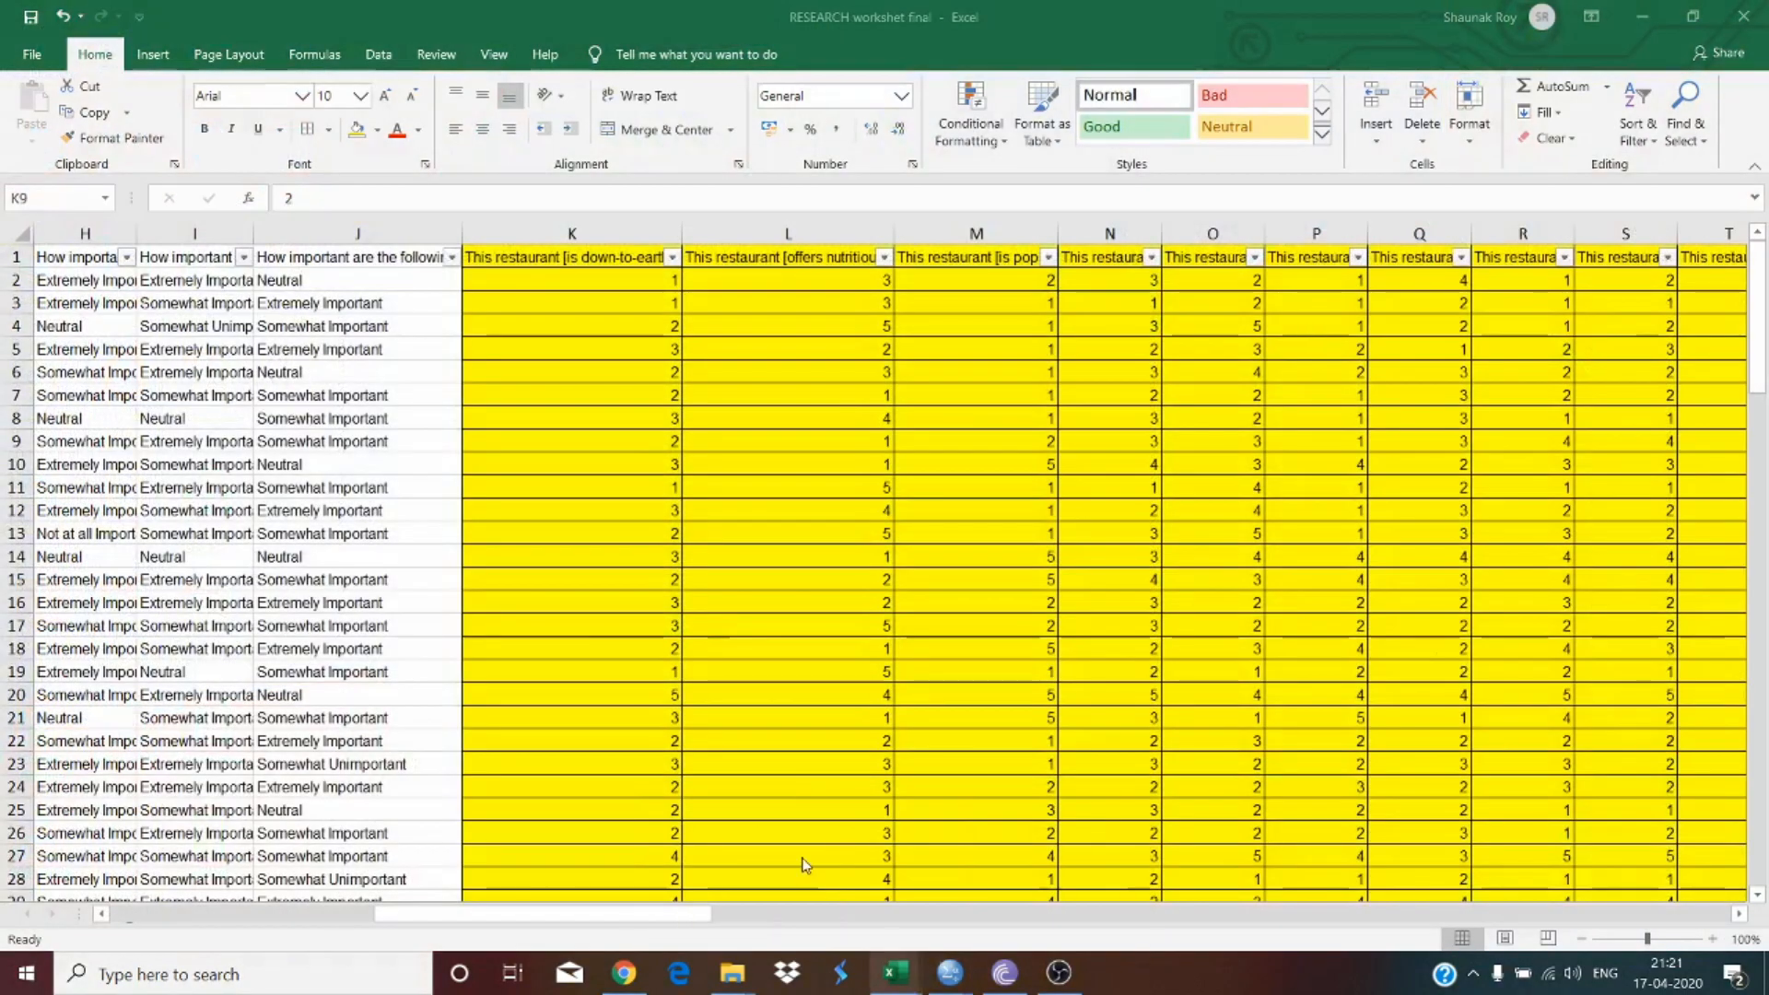
{"action": "left_click_drag", "start_coordinate": [620, 280], "coordinate": [686, 723]}
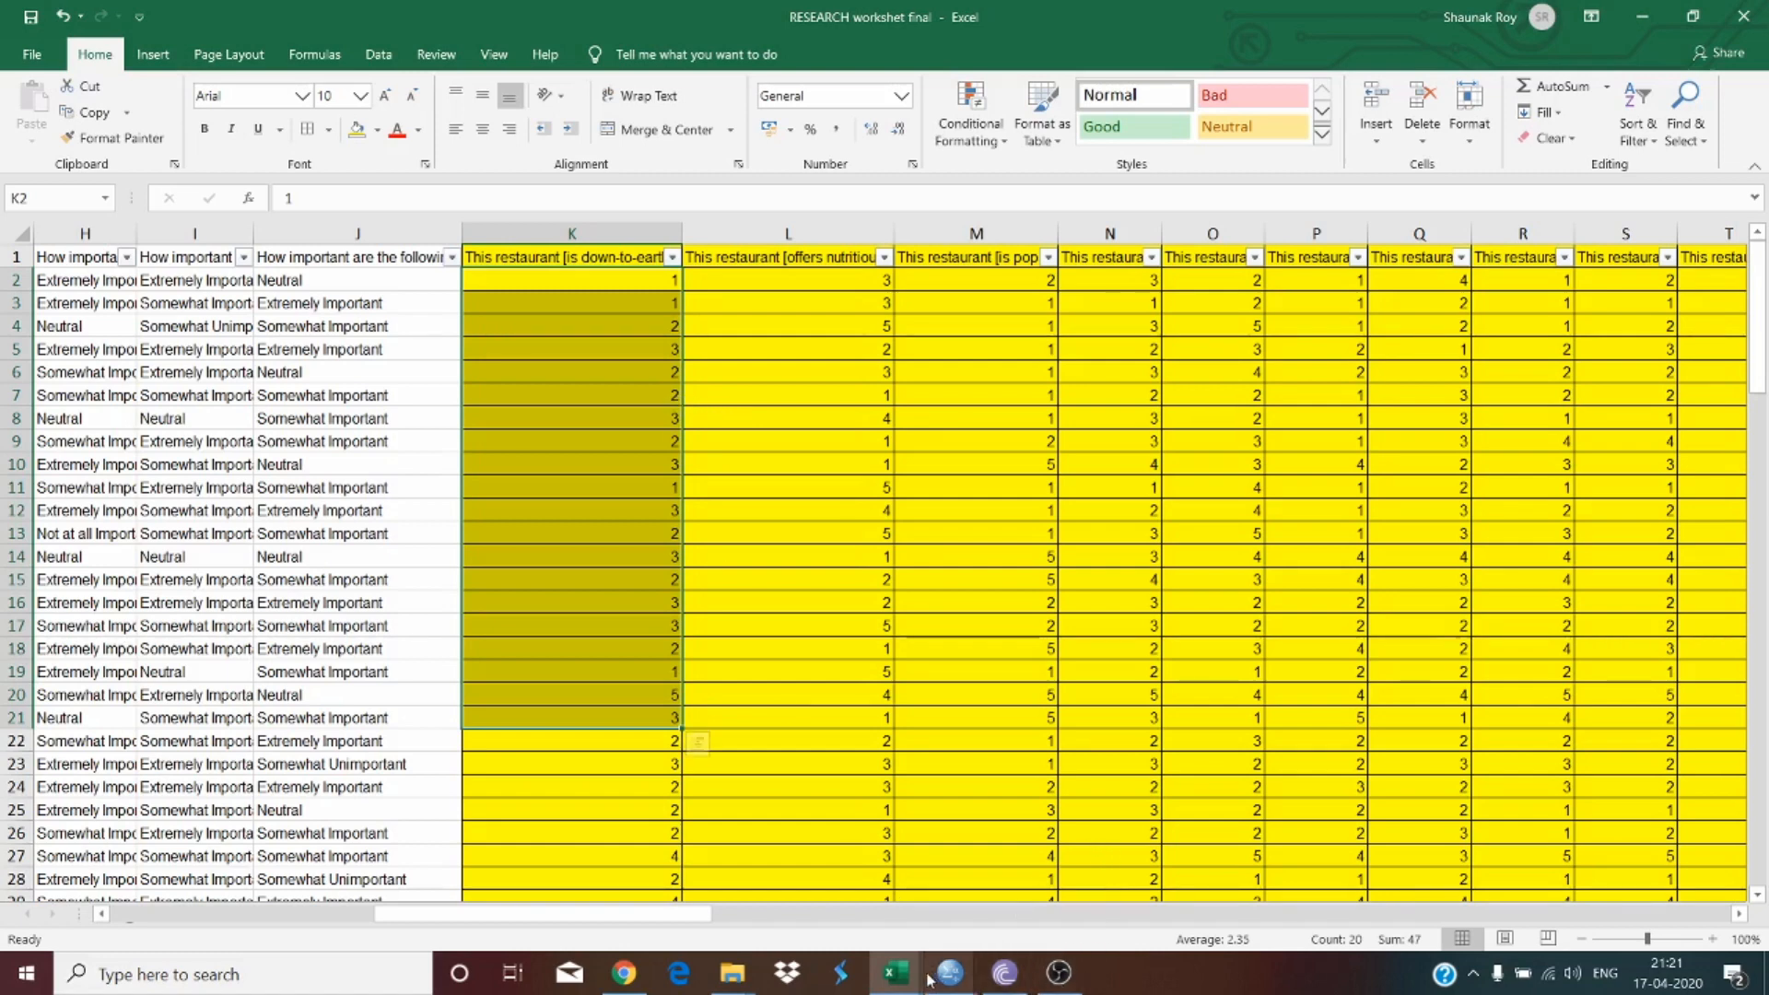
{"action": "mouse_move", "coordinate": [975, 985]}
{"action": "left_click", "coordinate": [1069, 880]}
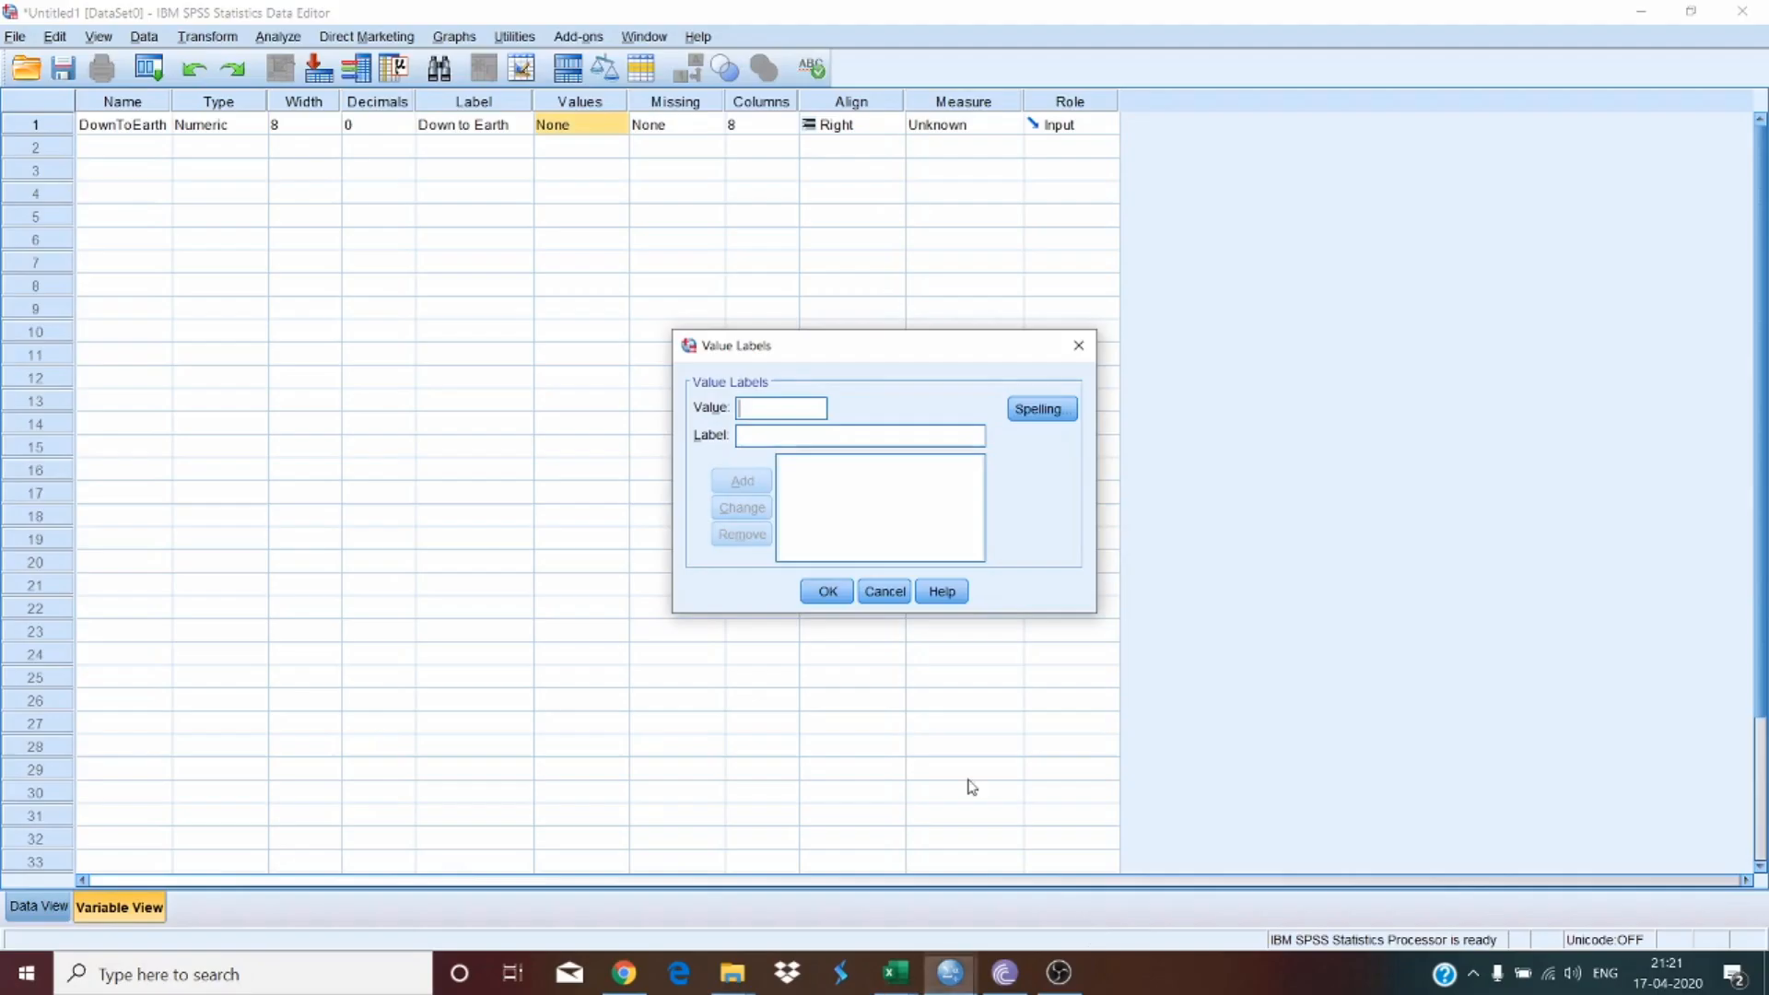
Step: Add value labels 1 = "Strongly Agree" and 2 = "Somewhat Agree"
{"action": "type", "text": "1"}
{"action": "left_click", "coordinate": [792, 436]}
{"action": "type", "text": "S"}
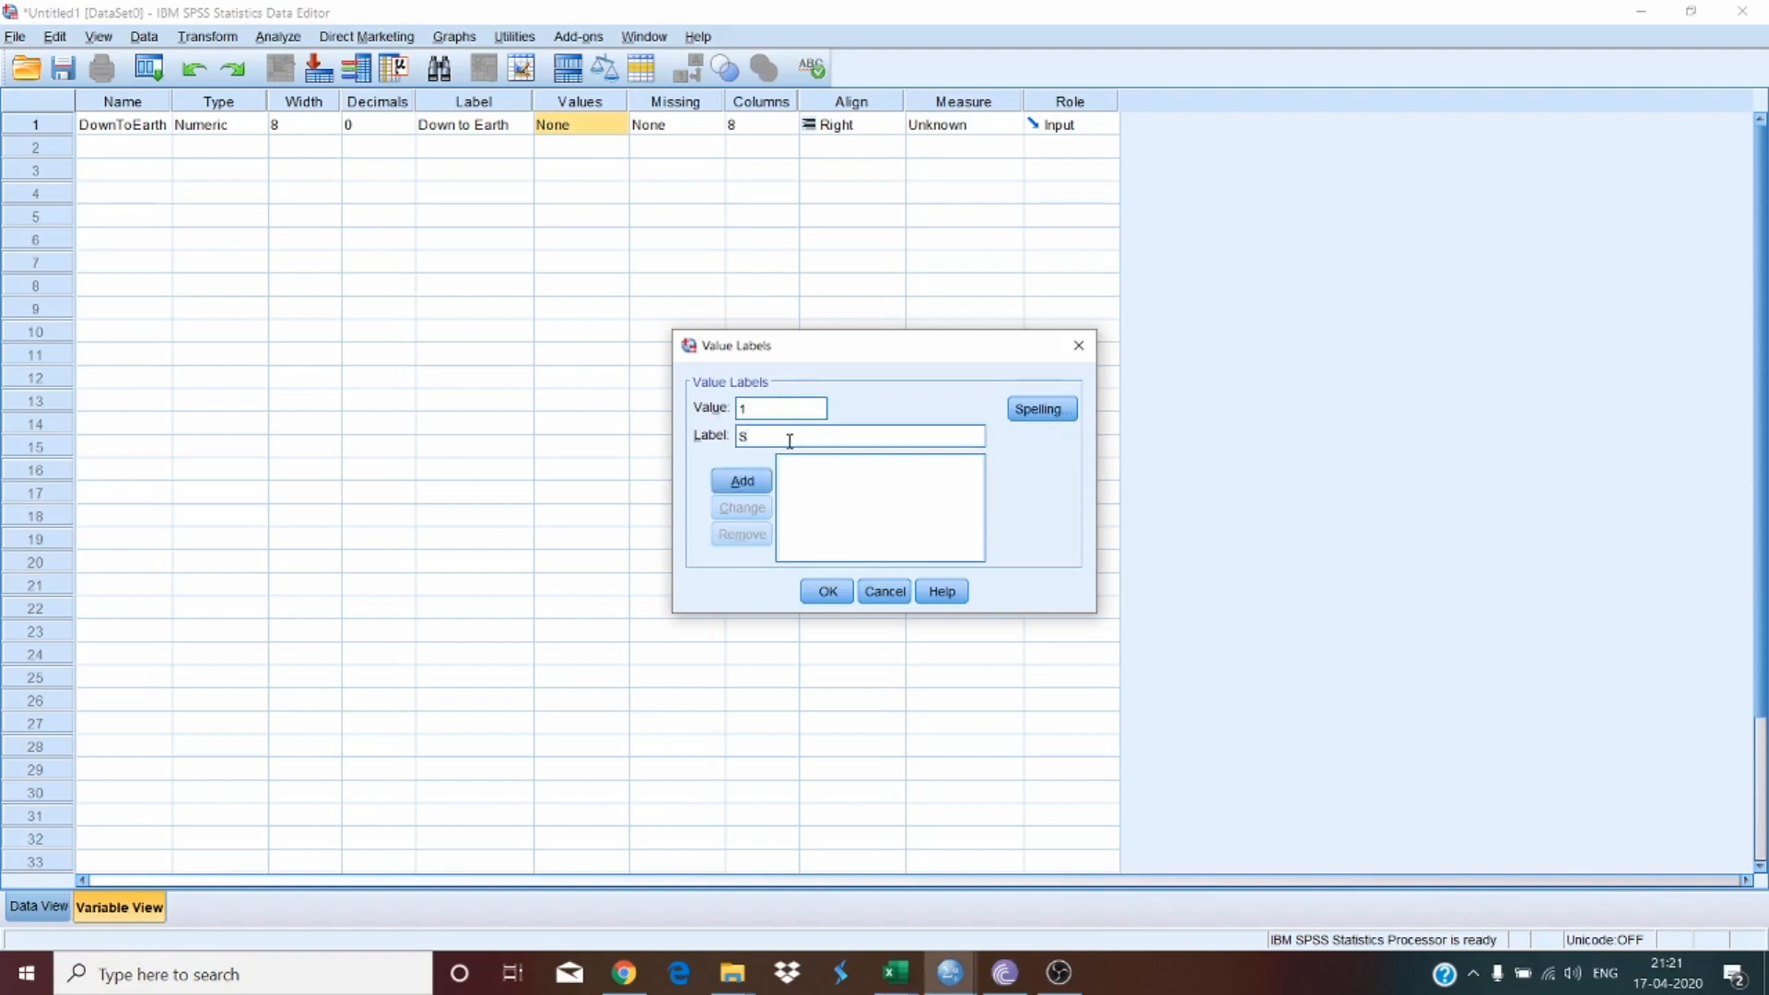
{"action": "type", "text": "trongly Ag"}
{"action": "key", "text": "BackSpace"}
{"action": "type", "text": "gree"}
{"action": "left_click", "coordinate": [758, 482]}
{"action": "type", "text": "2"}
{"action": "left_click", "coordinate": [757, 439]}
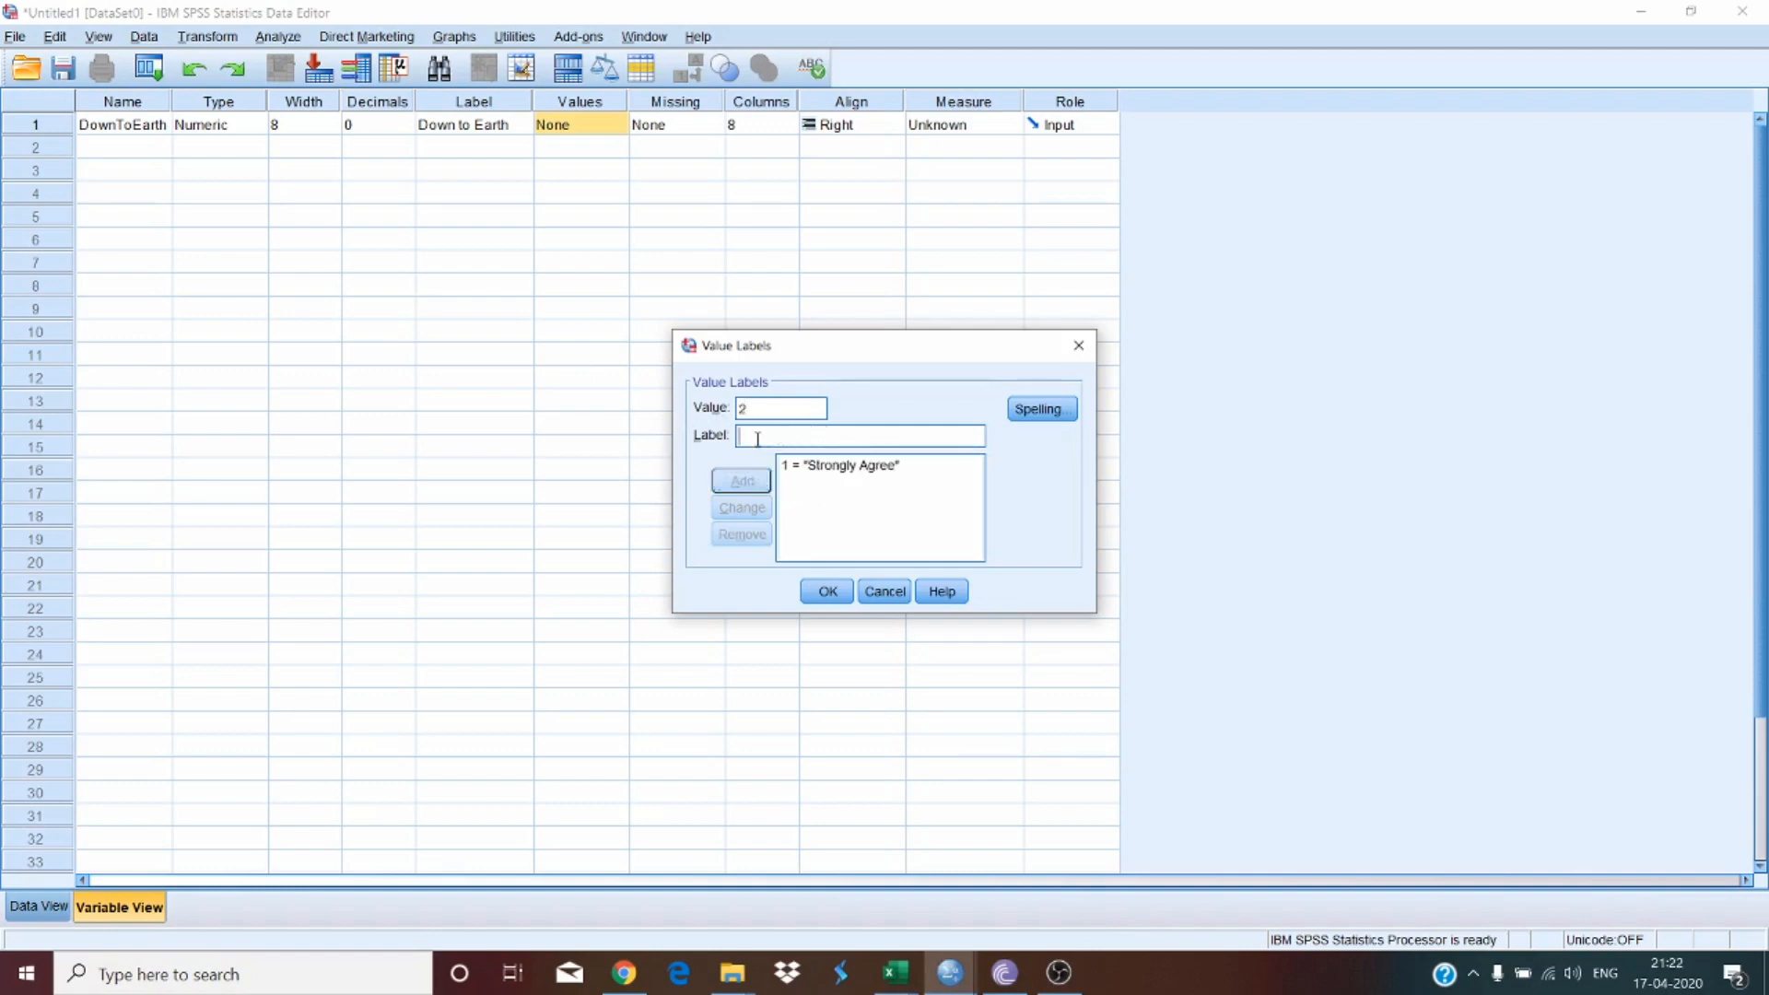
{"action": "type", "text": "Som"}
{"action": "type", "text": "ewhat Afr"}
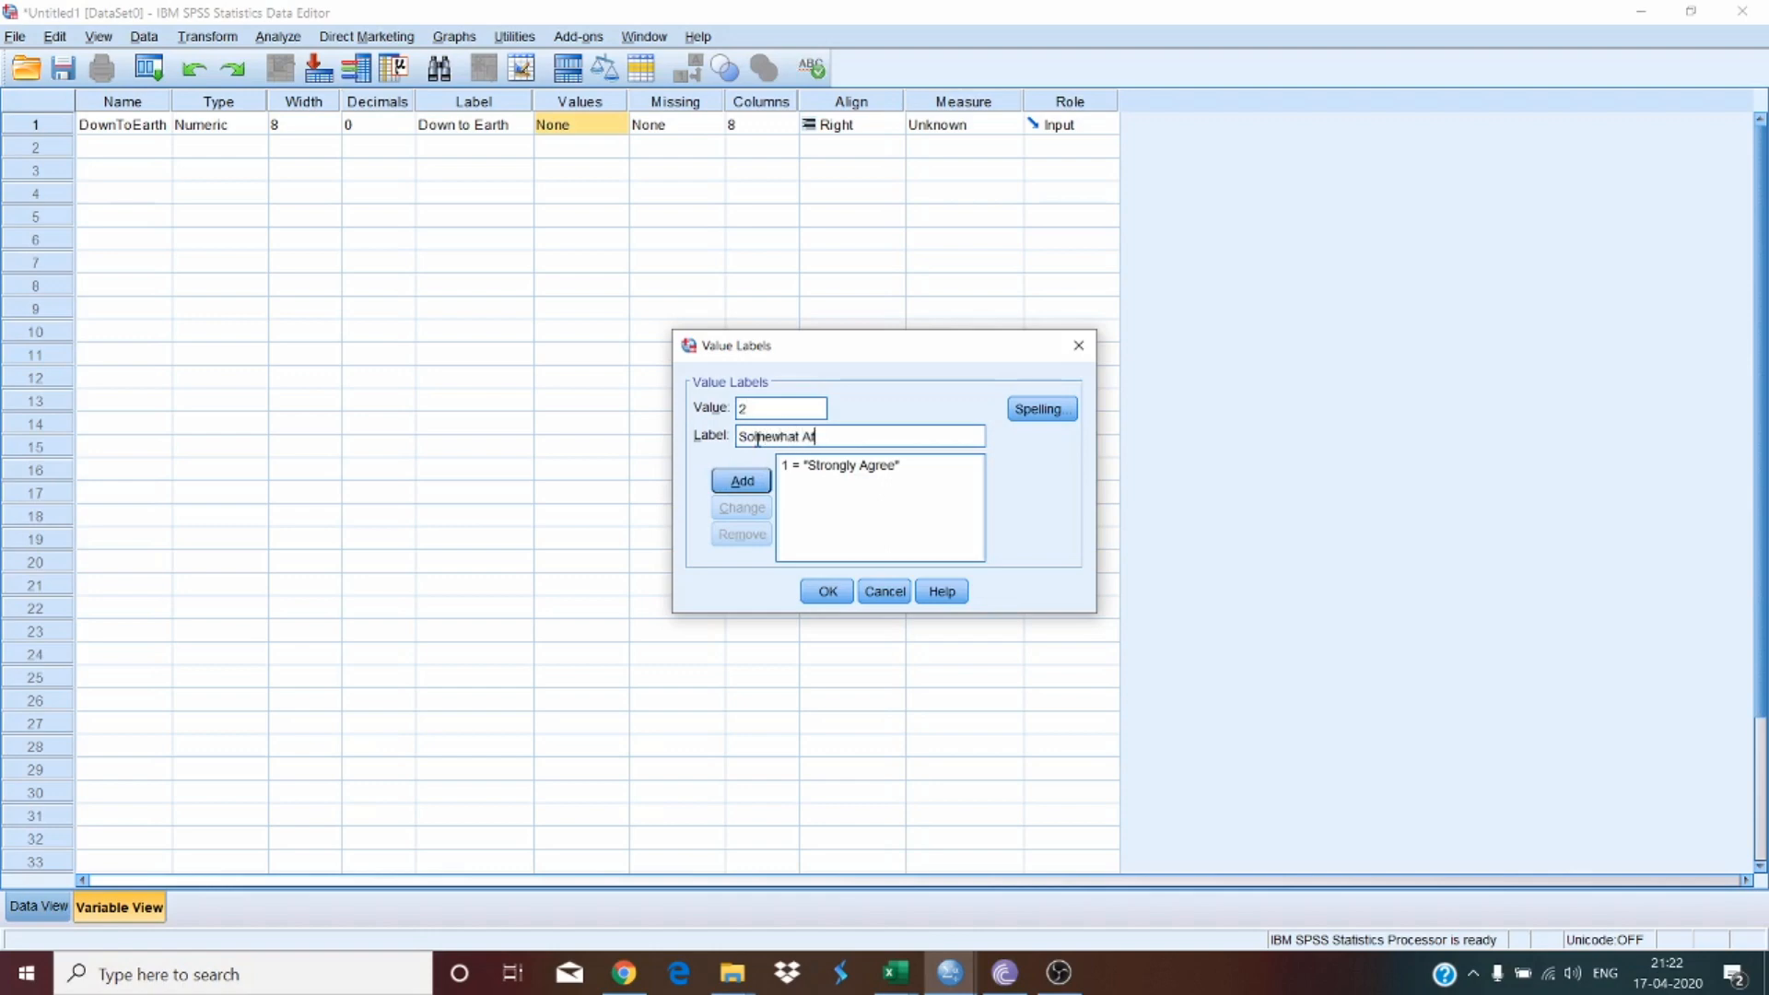
{"action": "key", "text": "Return"}
Step: Add value labels 3 = "Indifferent" and 4 = "Somewhat Disagree"
{"action": "type", "text": "3"}
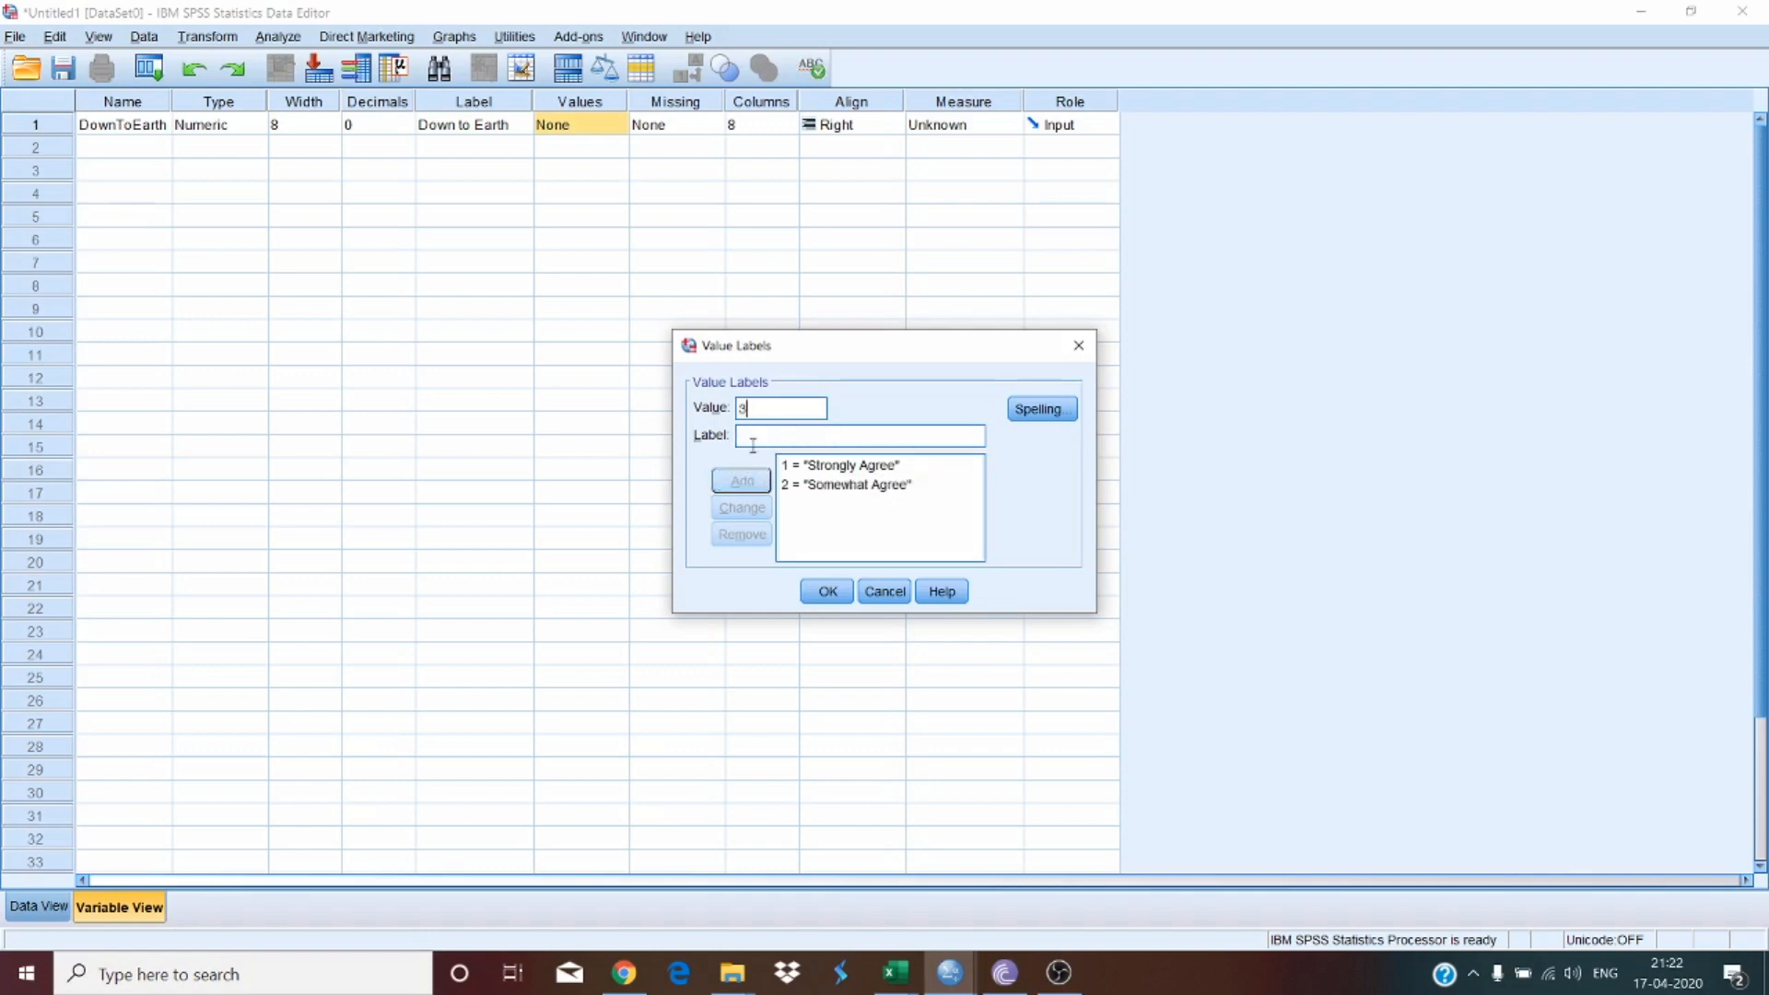
{"action": "type", "text": "Indifferent"}
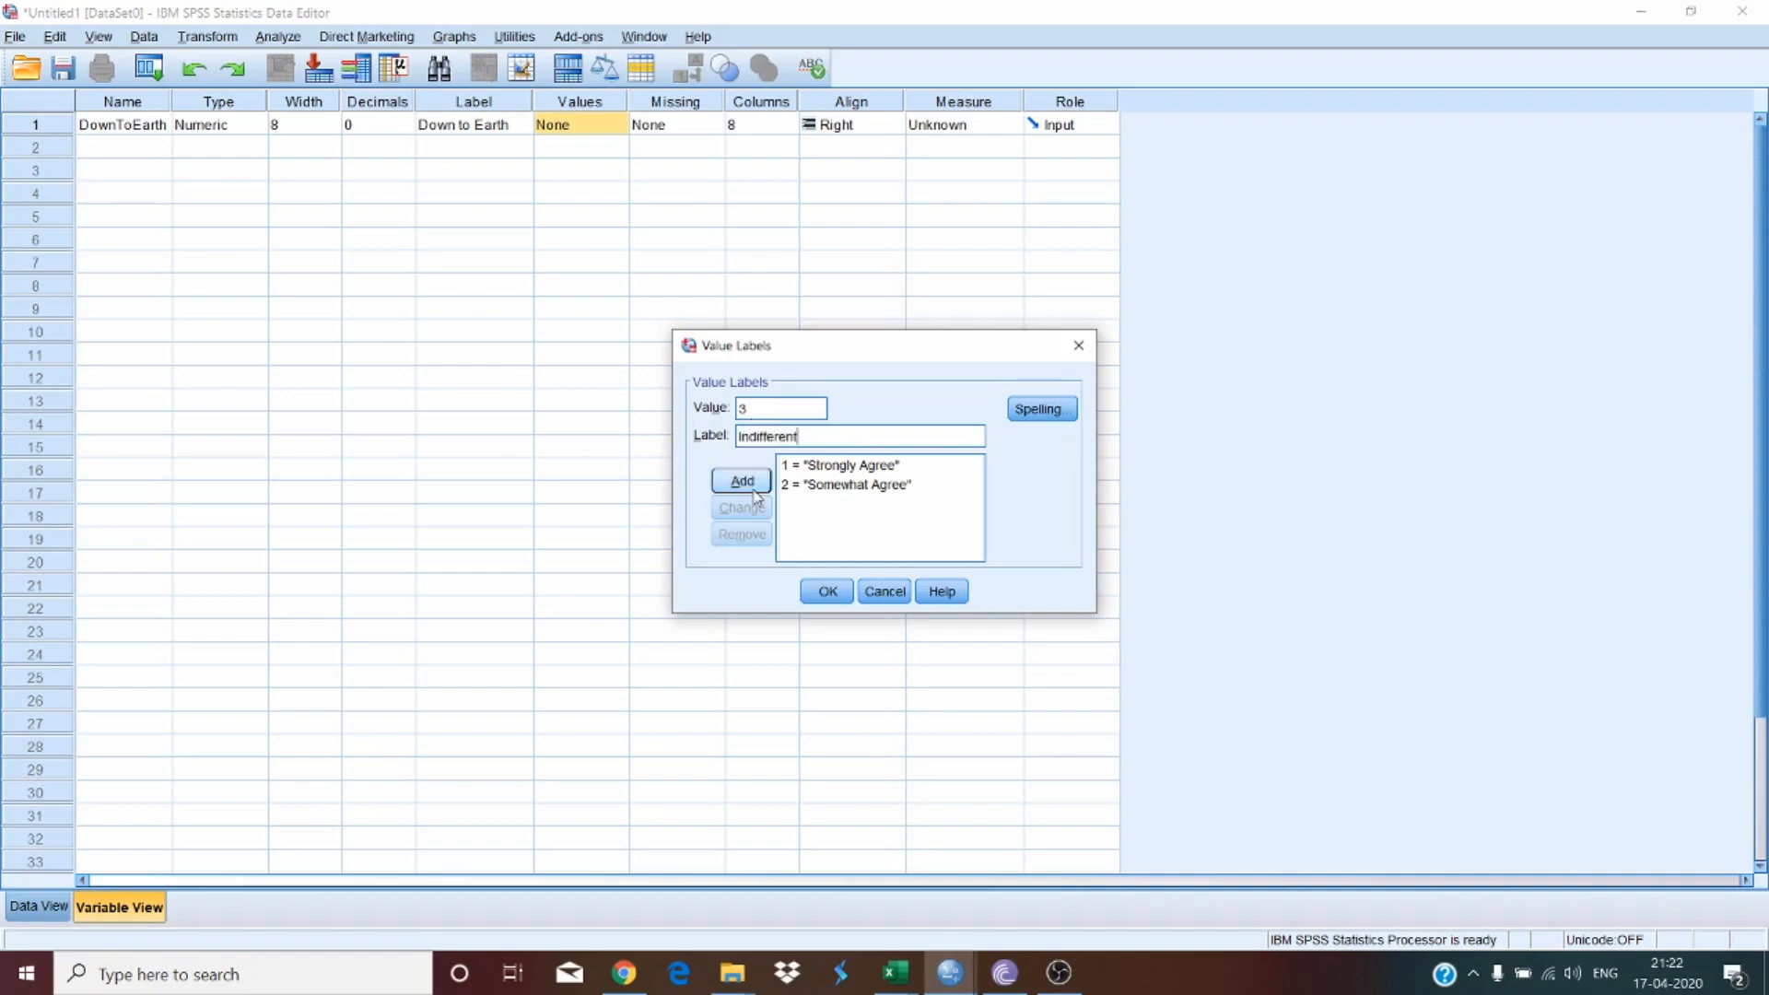
{"action": "left_click", "coordinate": [752, 482]}
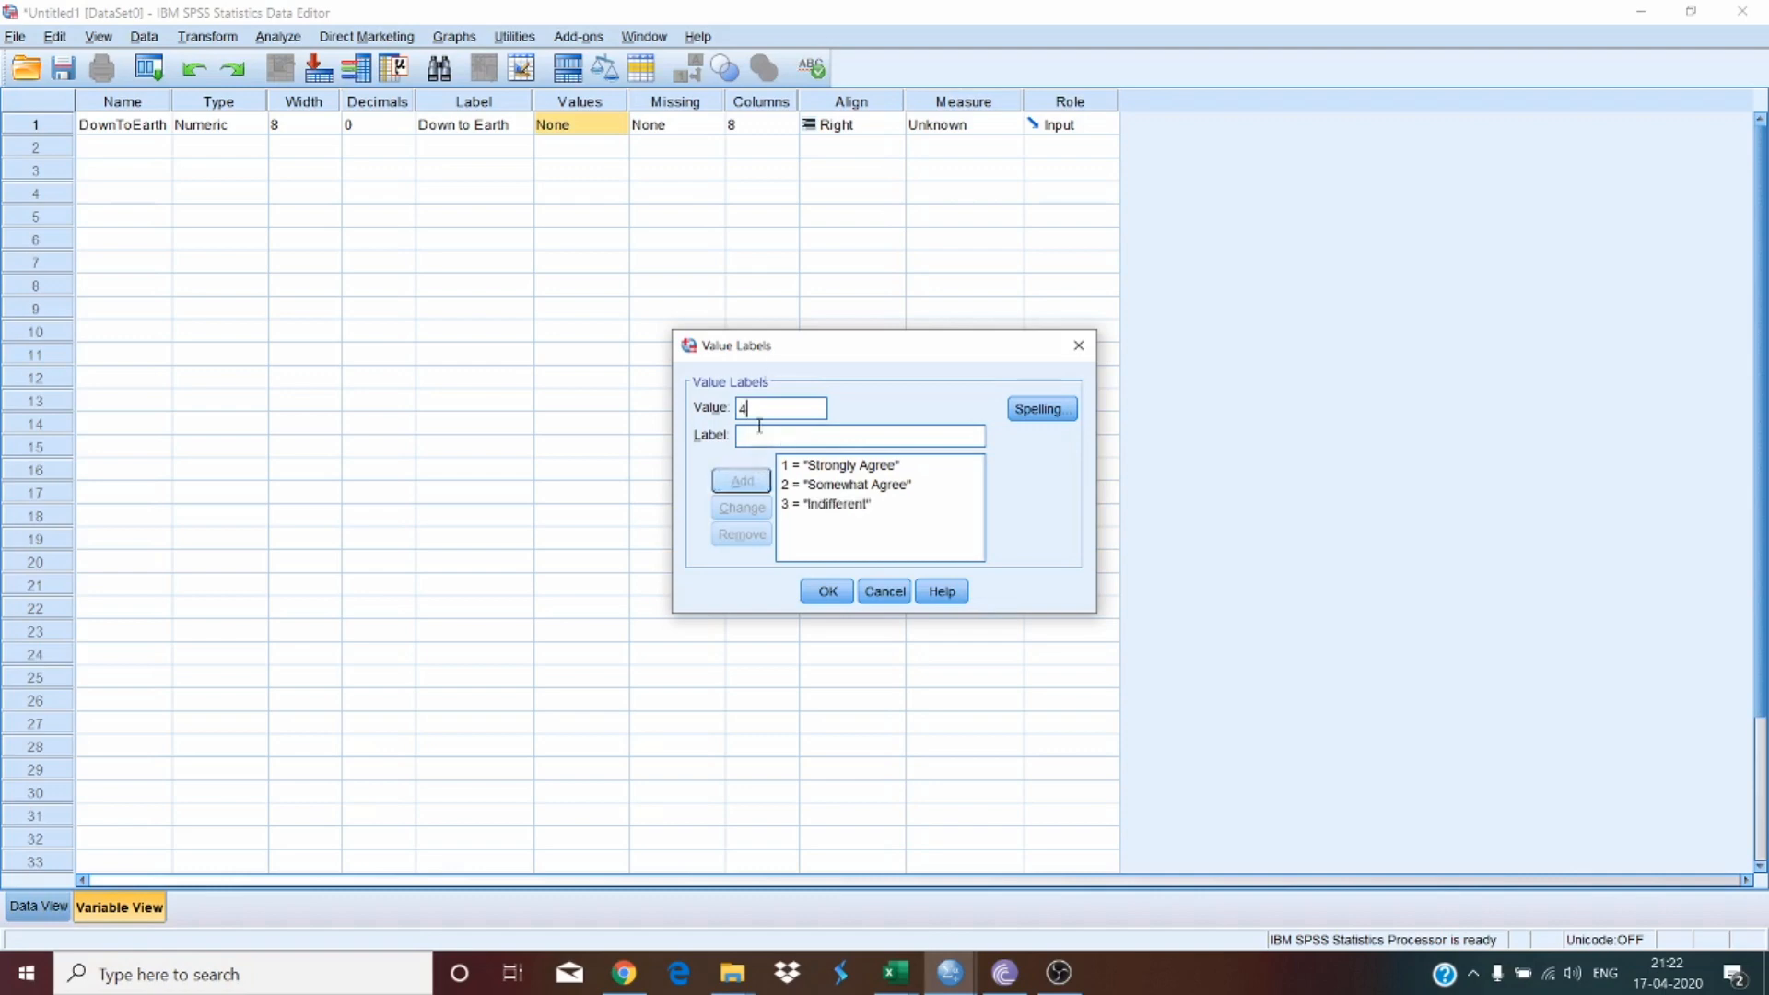
{"action": "type", "text": "Some"}
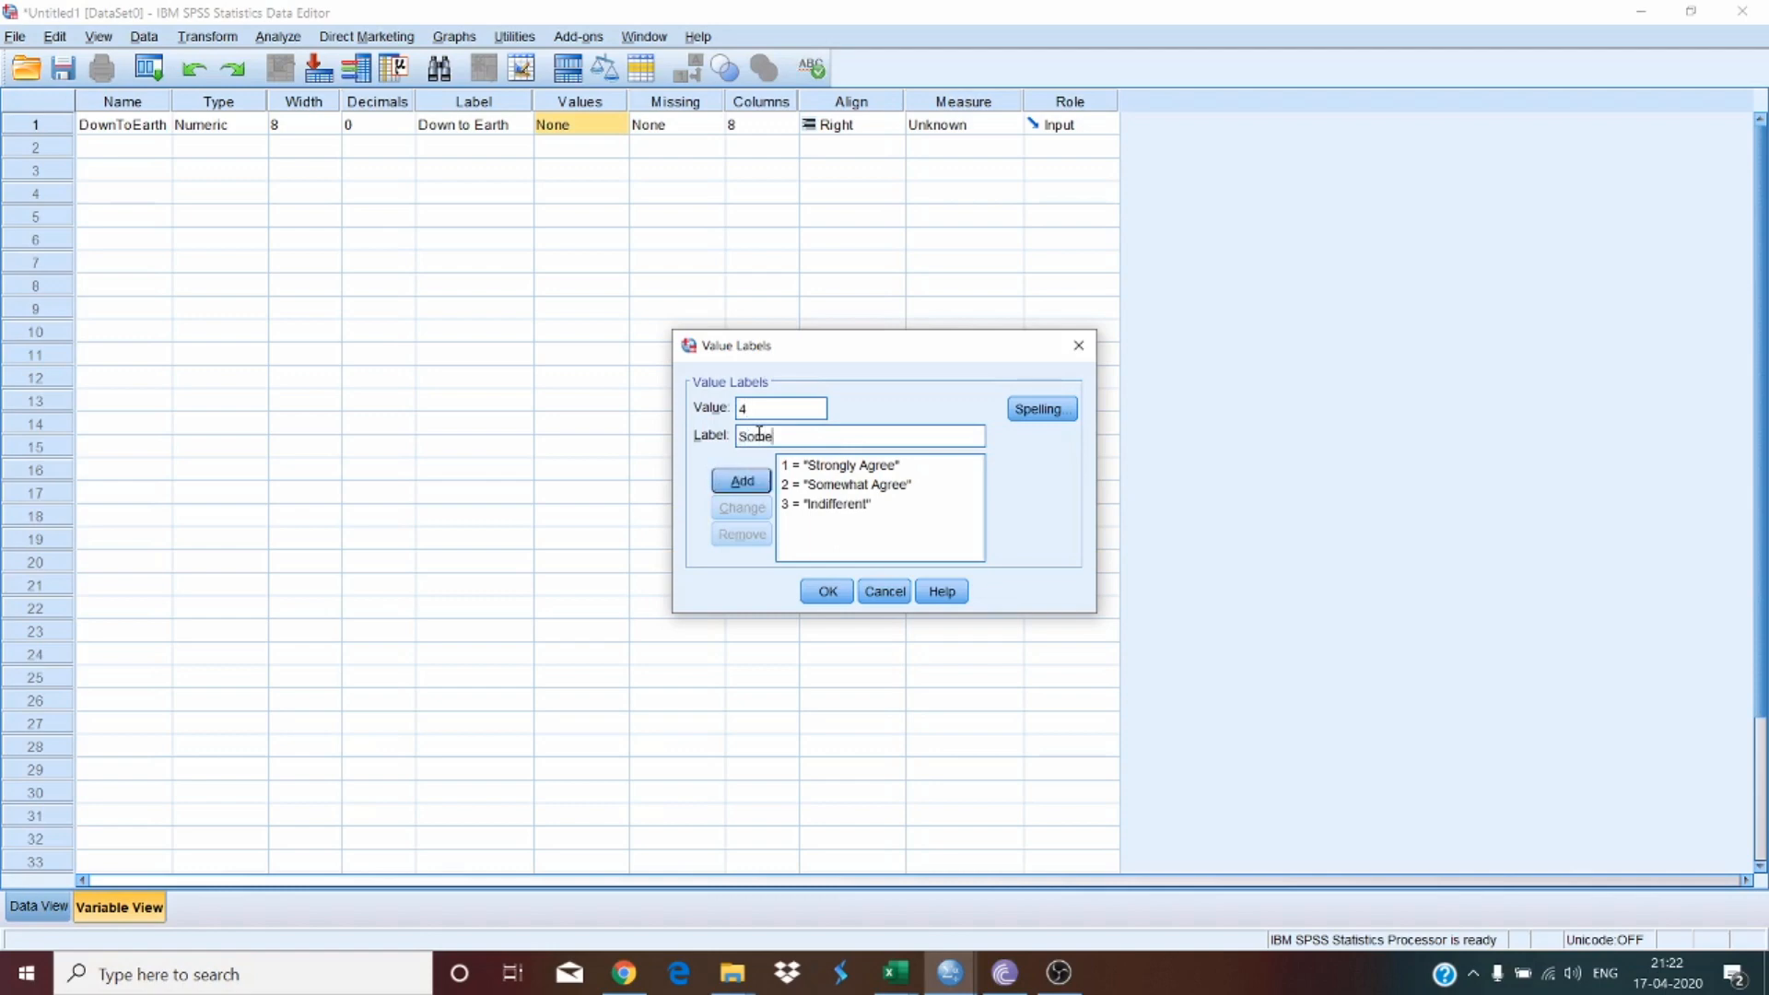
{"action": "type", "text": "what Disagree"}
{"action": "left_click", "coordinate": [754, 481]}
Step: Add value label 5 = "Strongly Disagree" and confirm the value labels
{"action": "type", "text": "5"}
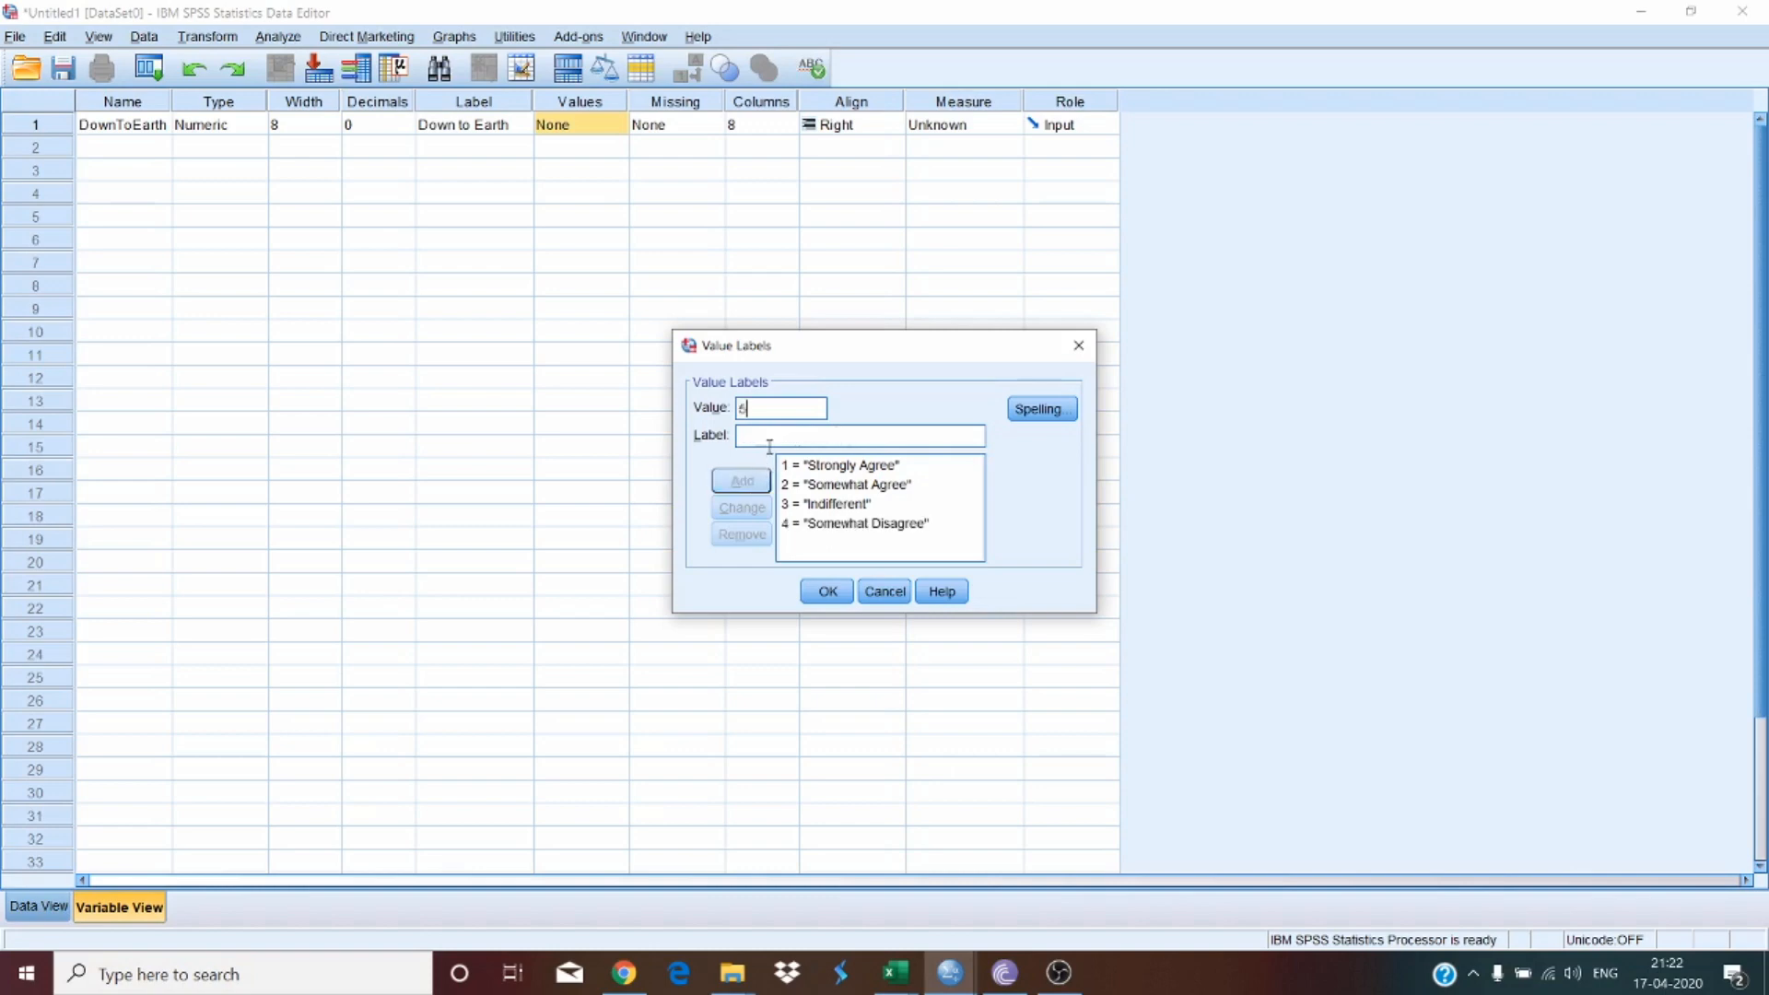
{"action": "type", "text": " = \"Strongl"}
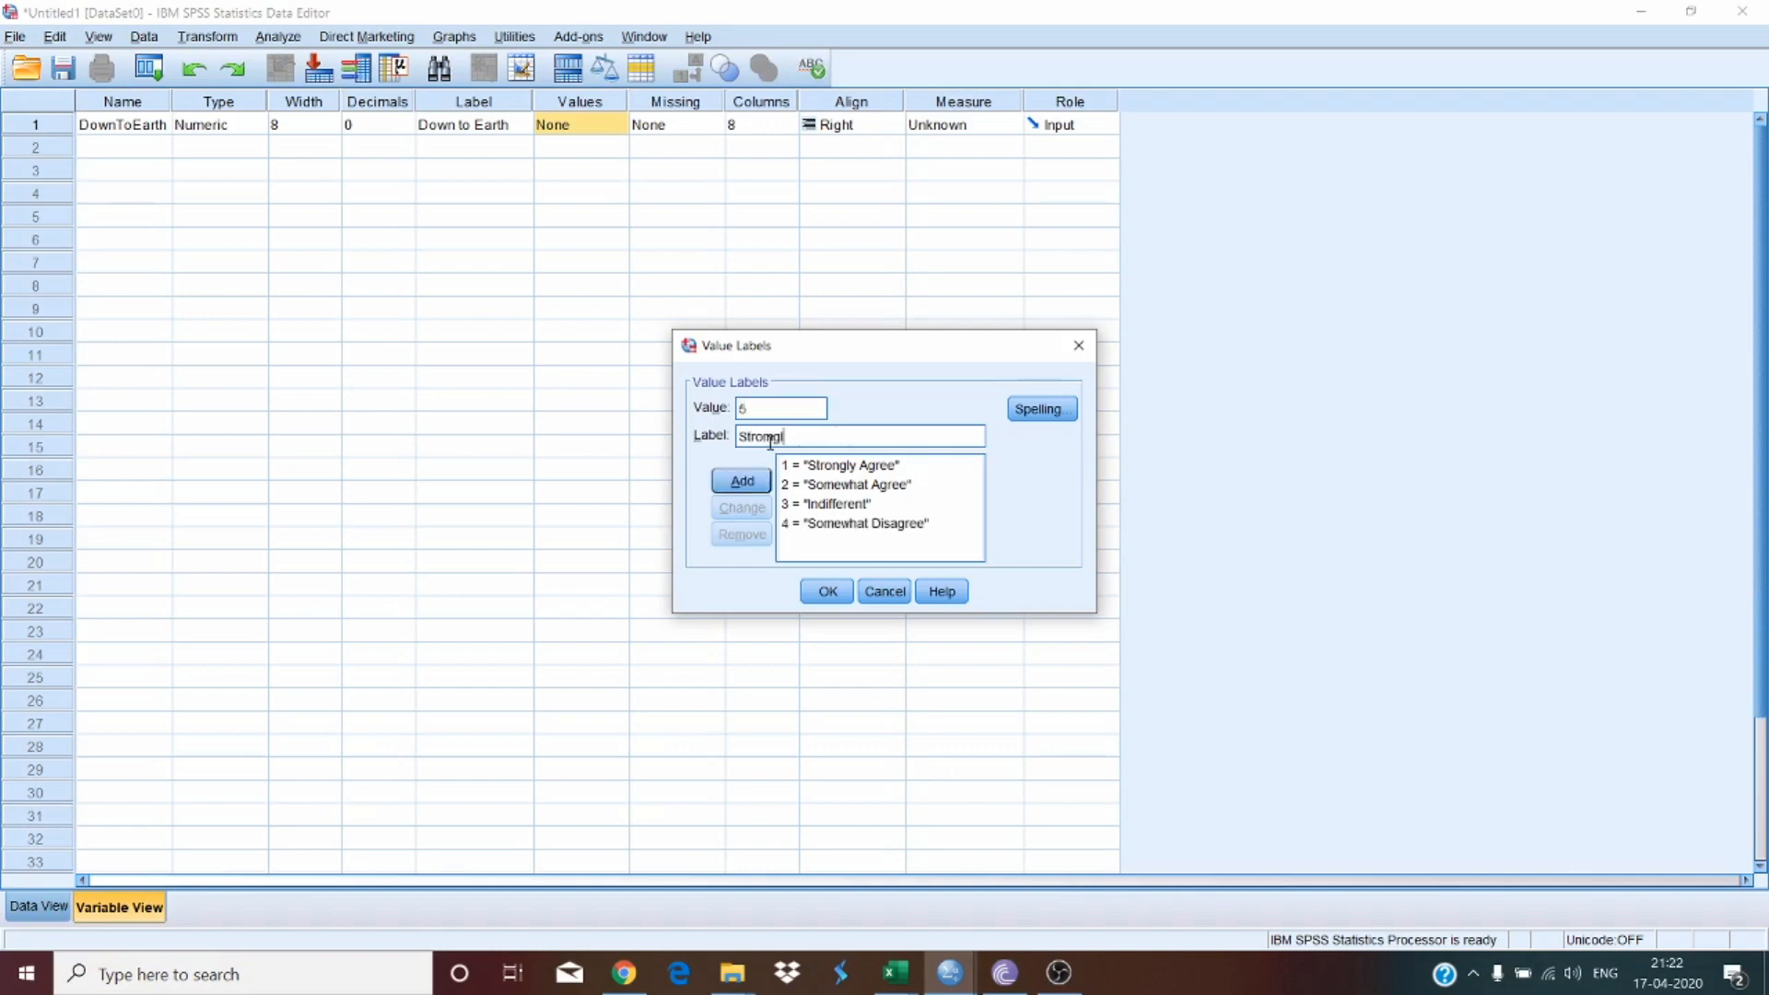
{"action": "type", "text": "y Disagree"}
{"action": "left_click", "coordinate": [743, 481]}
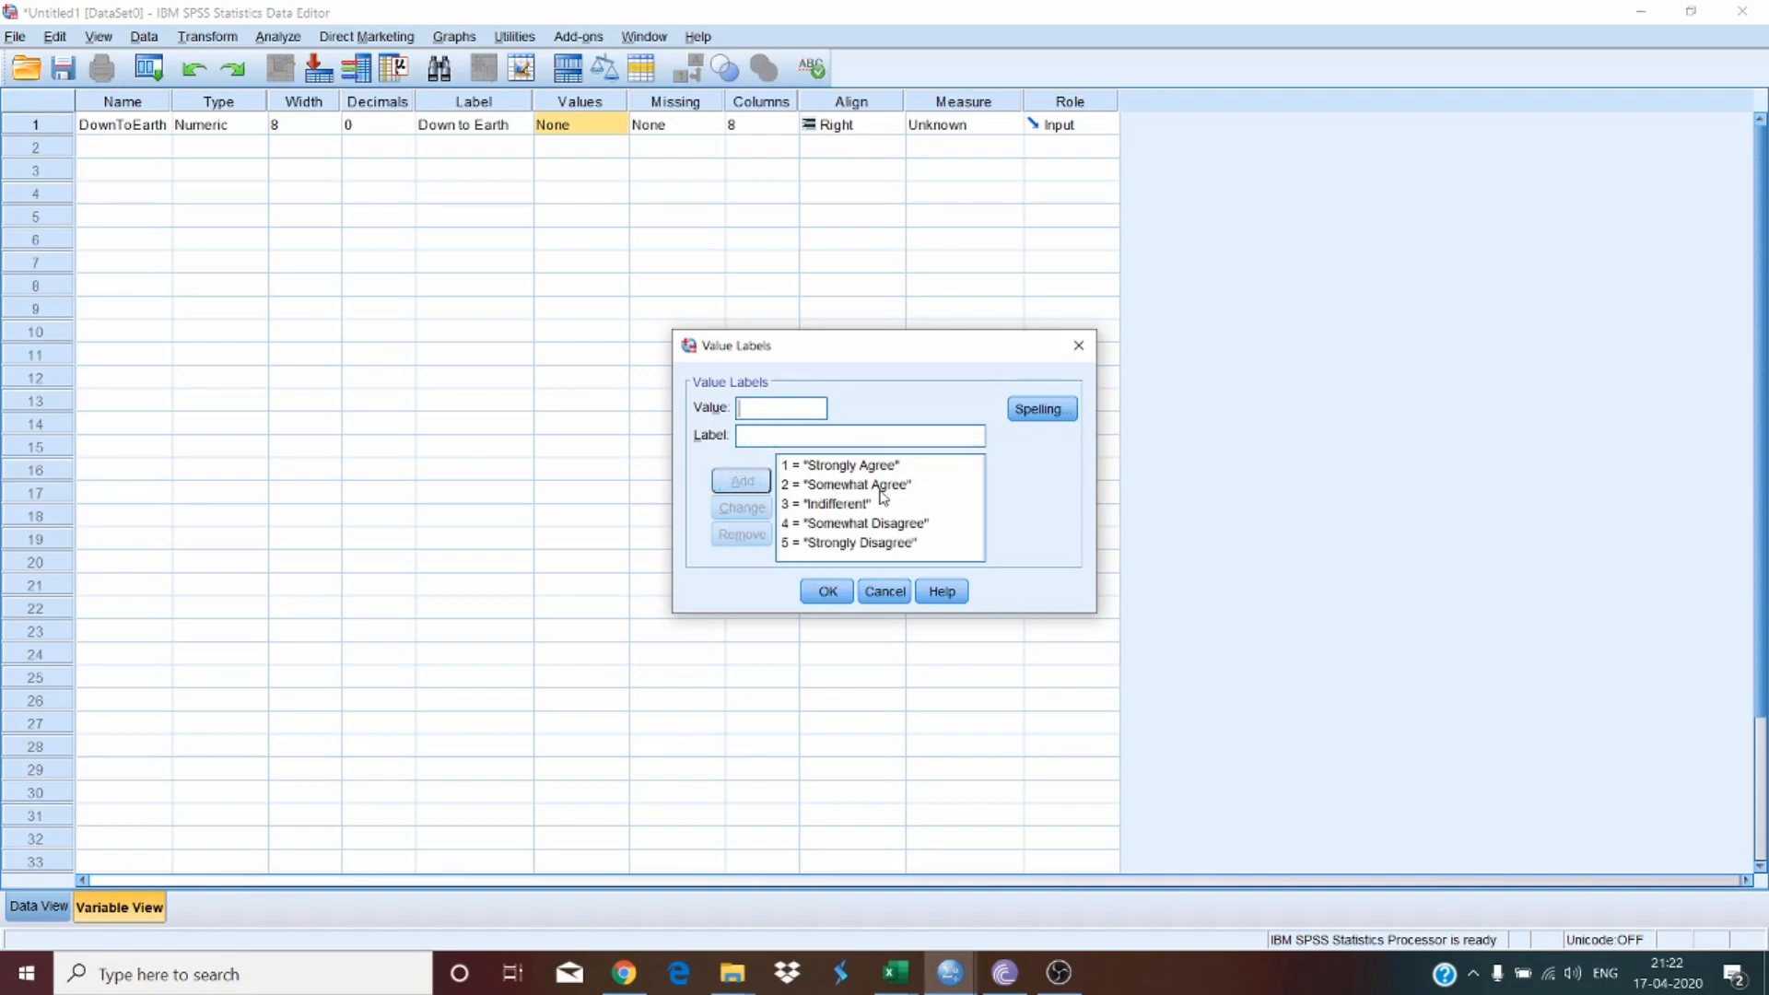
{"action": "left_click", "coordinate": [828, 593]}
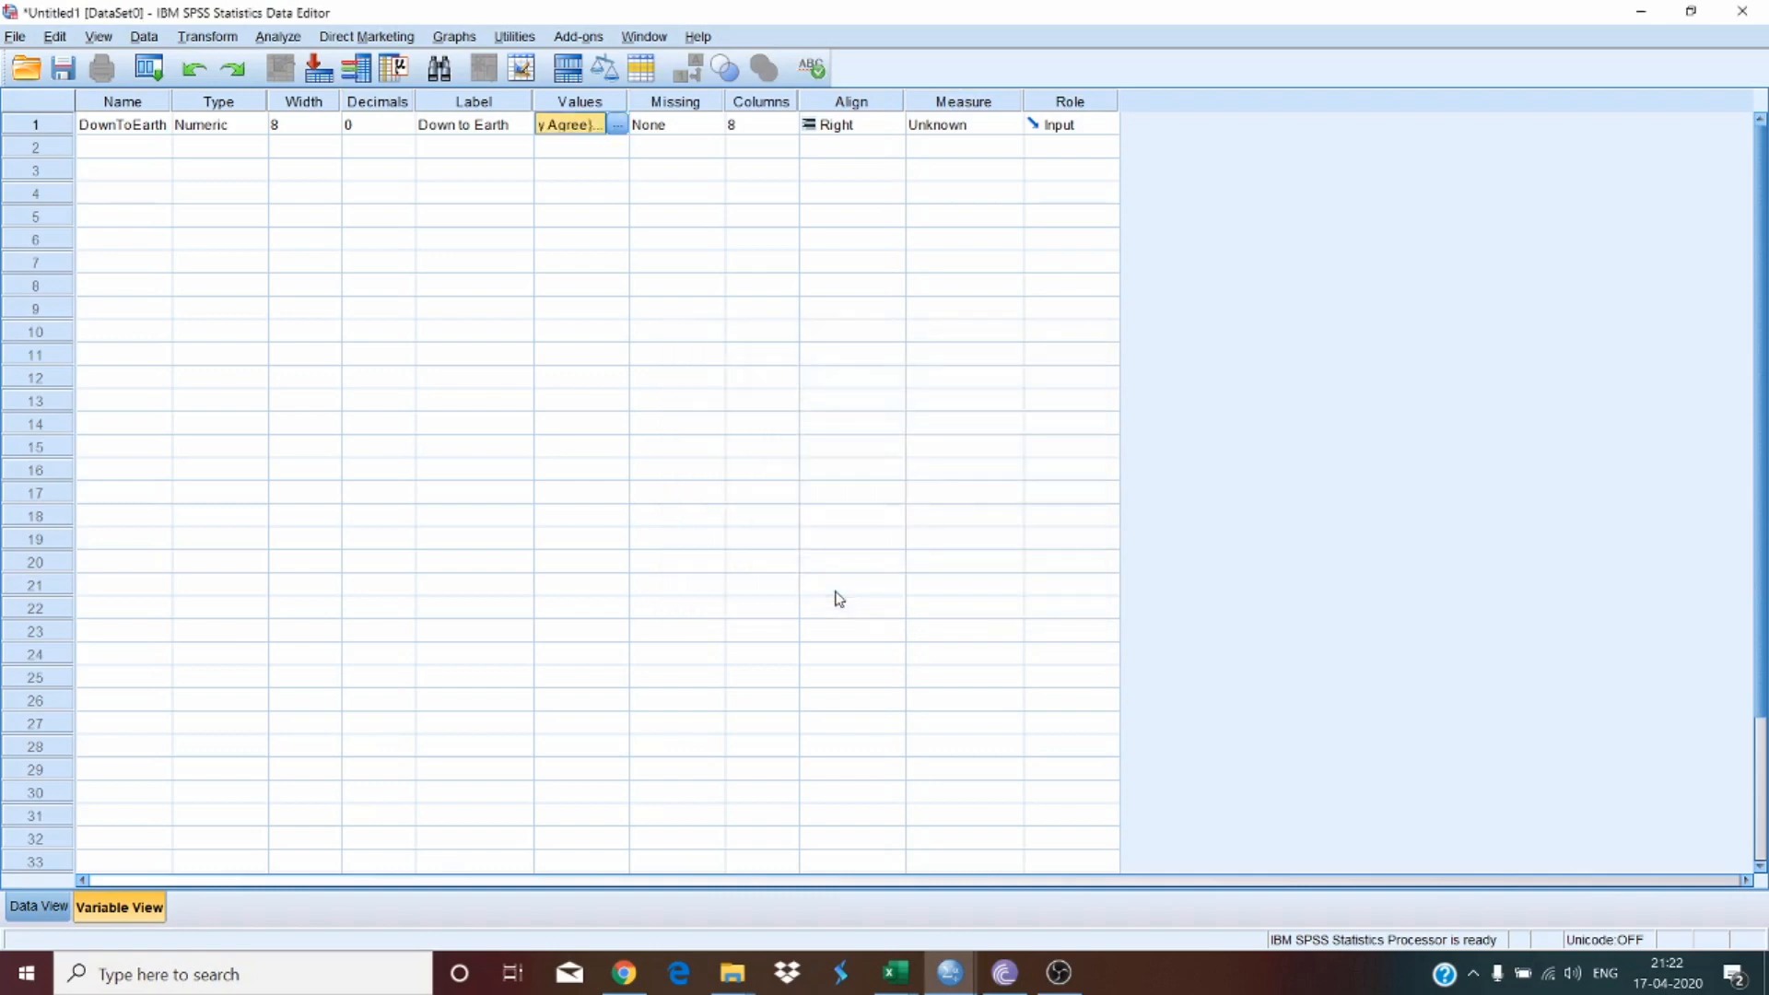
Step: Recheck the value labels and set the DownToEarth variable's decimals to 0
{"action": "left_click", "coordinate": [352, 127]}
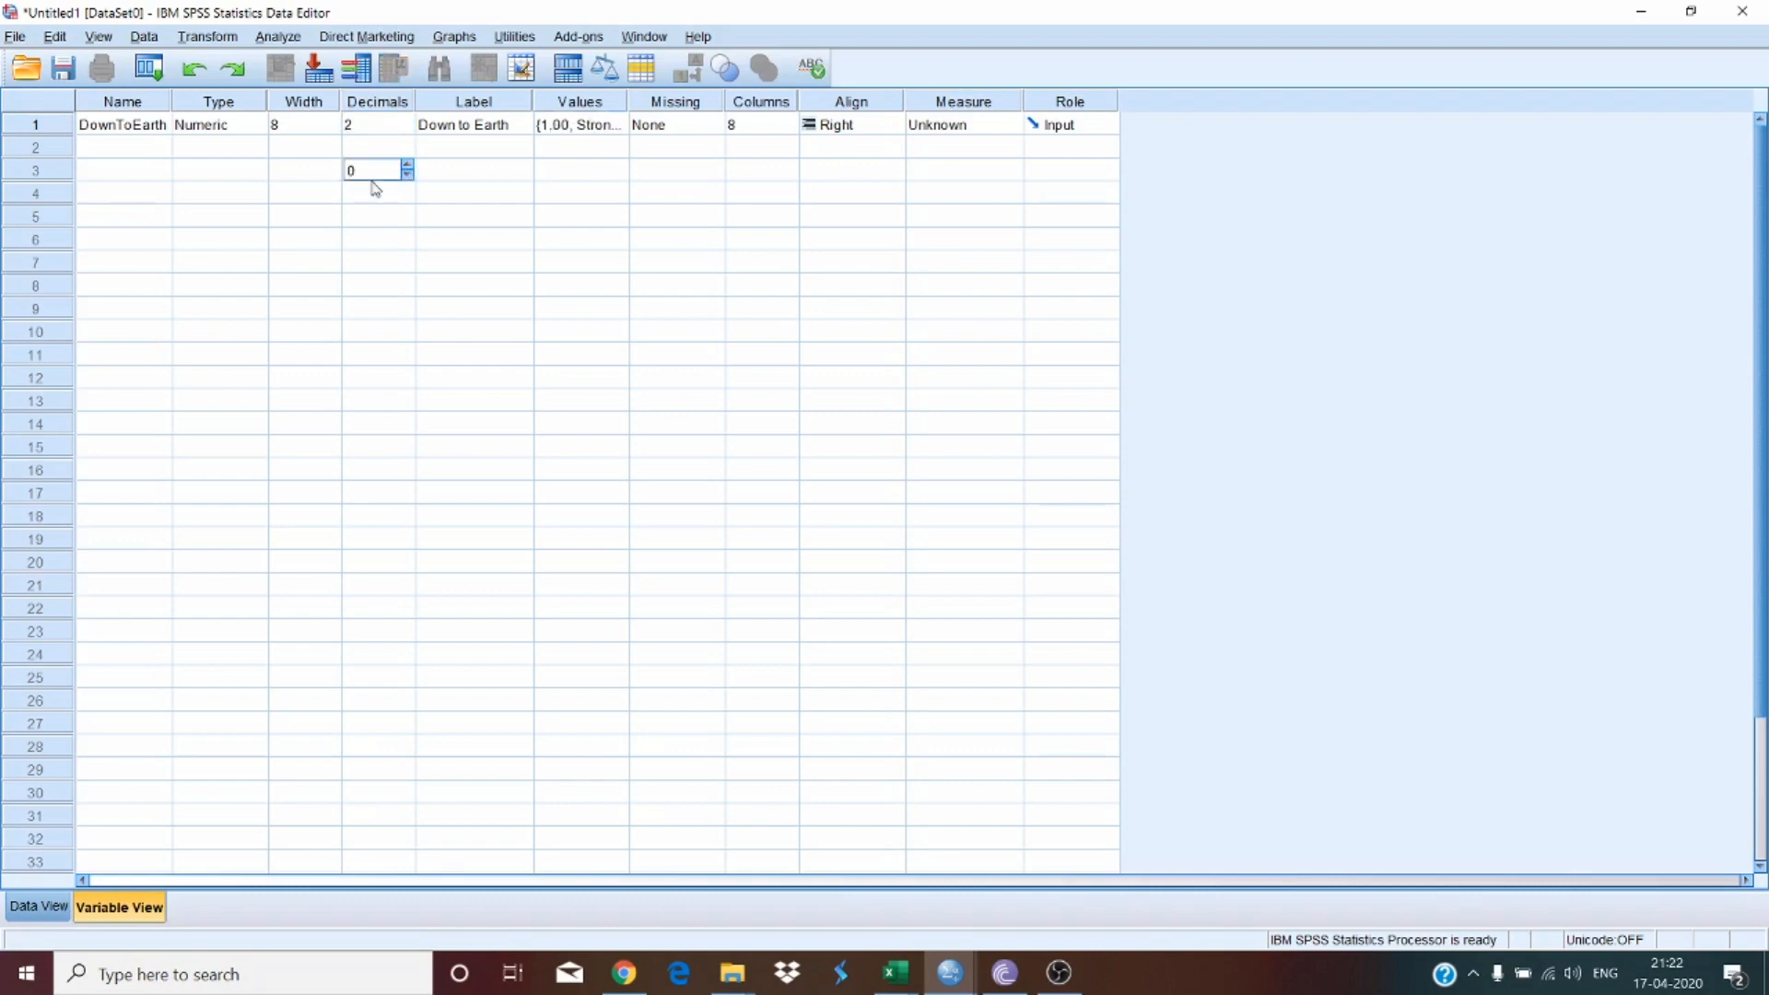
{"action": "left_click", "coordinate": [569, 129]}
{"action": "left_click", "coordinate": [616, 129]}
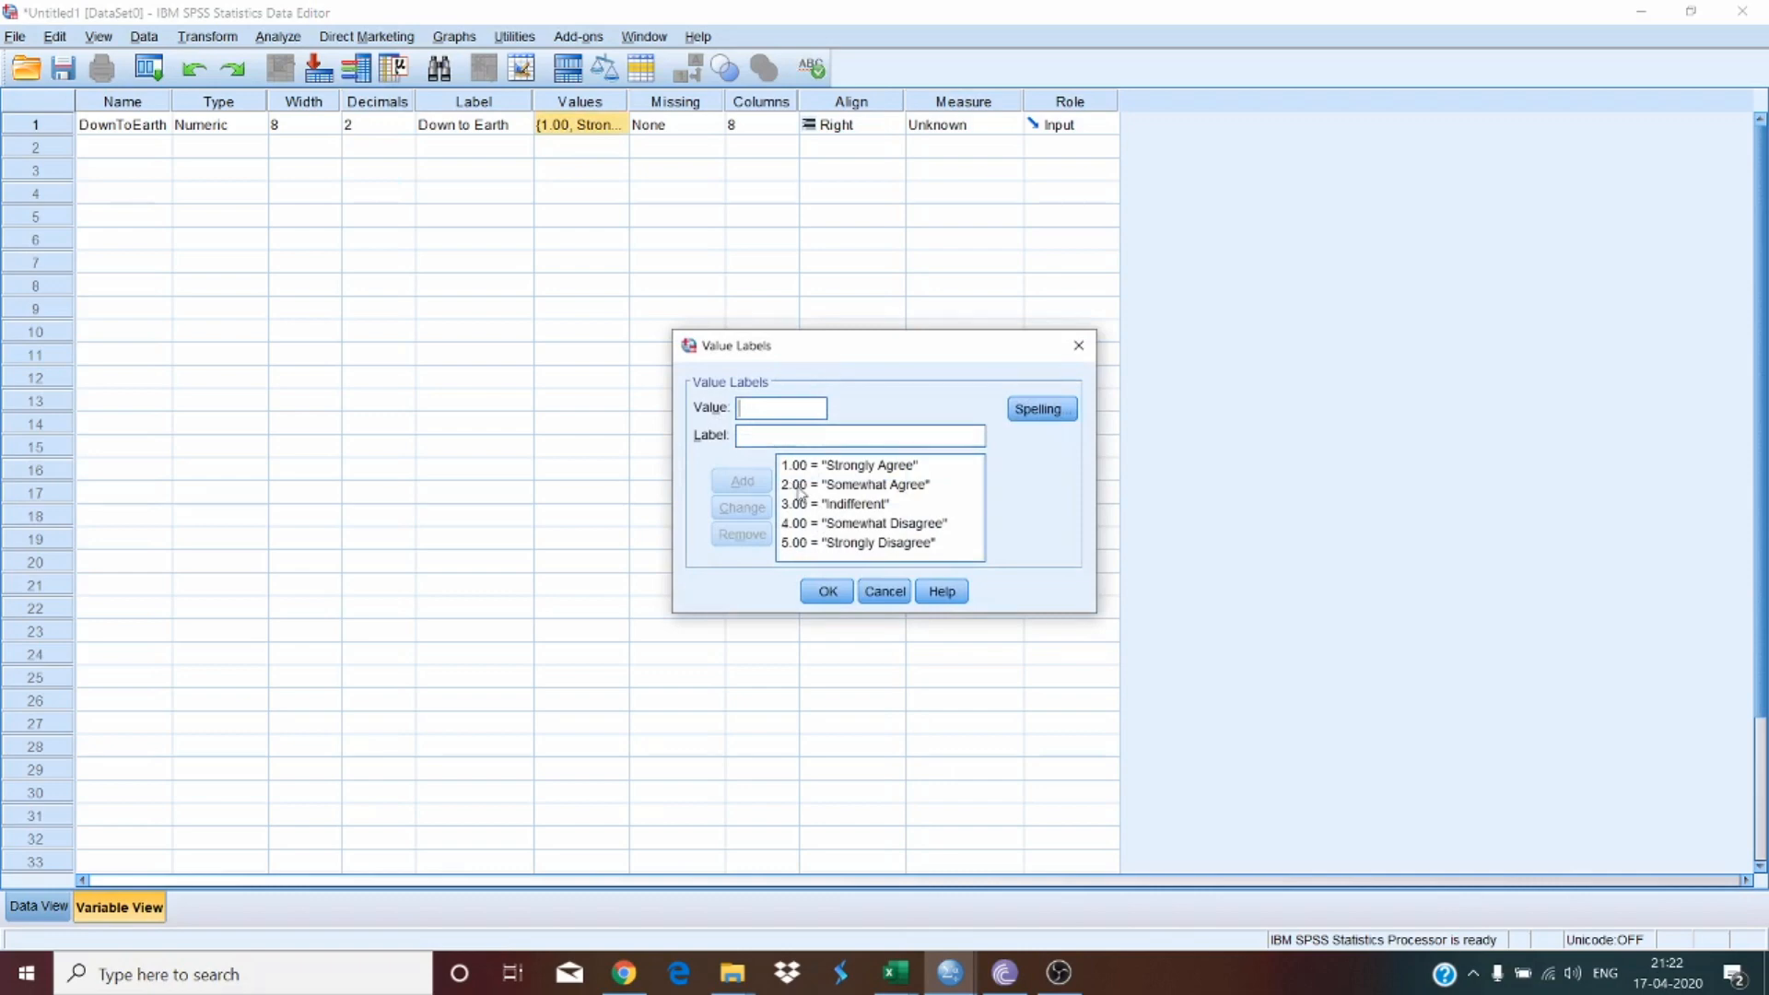
{"action": "left_click", "coordinate": [826, 592]}
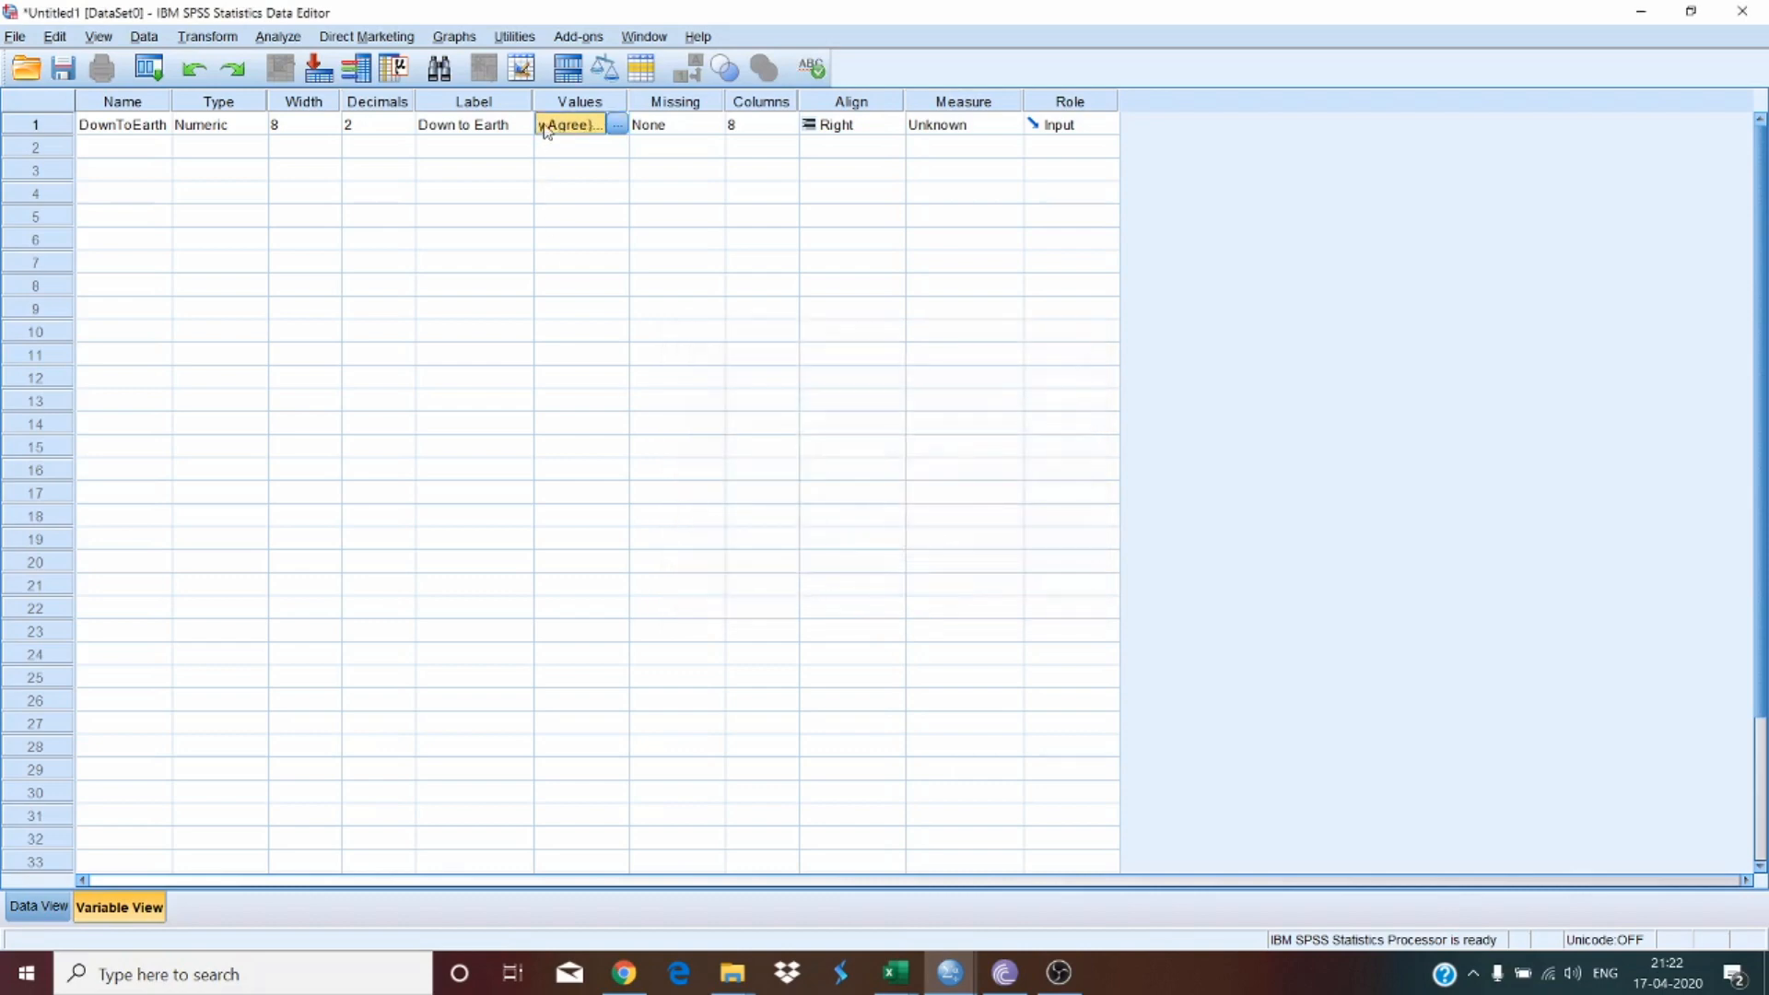
{"action": "left_click", "coordinate": [401, 132]}
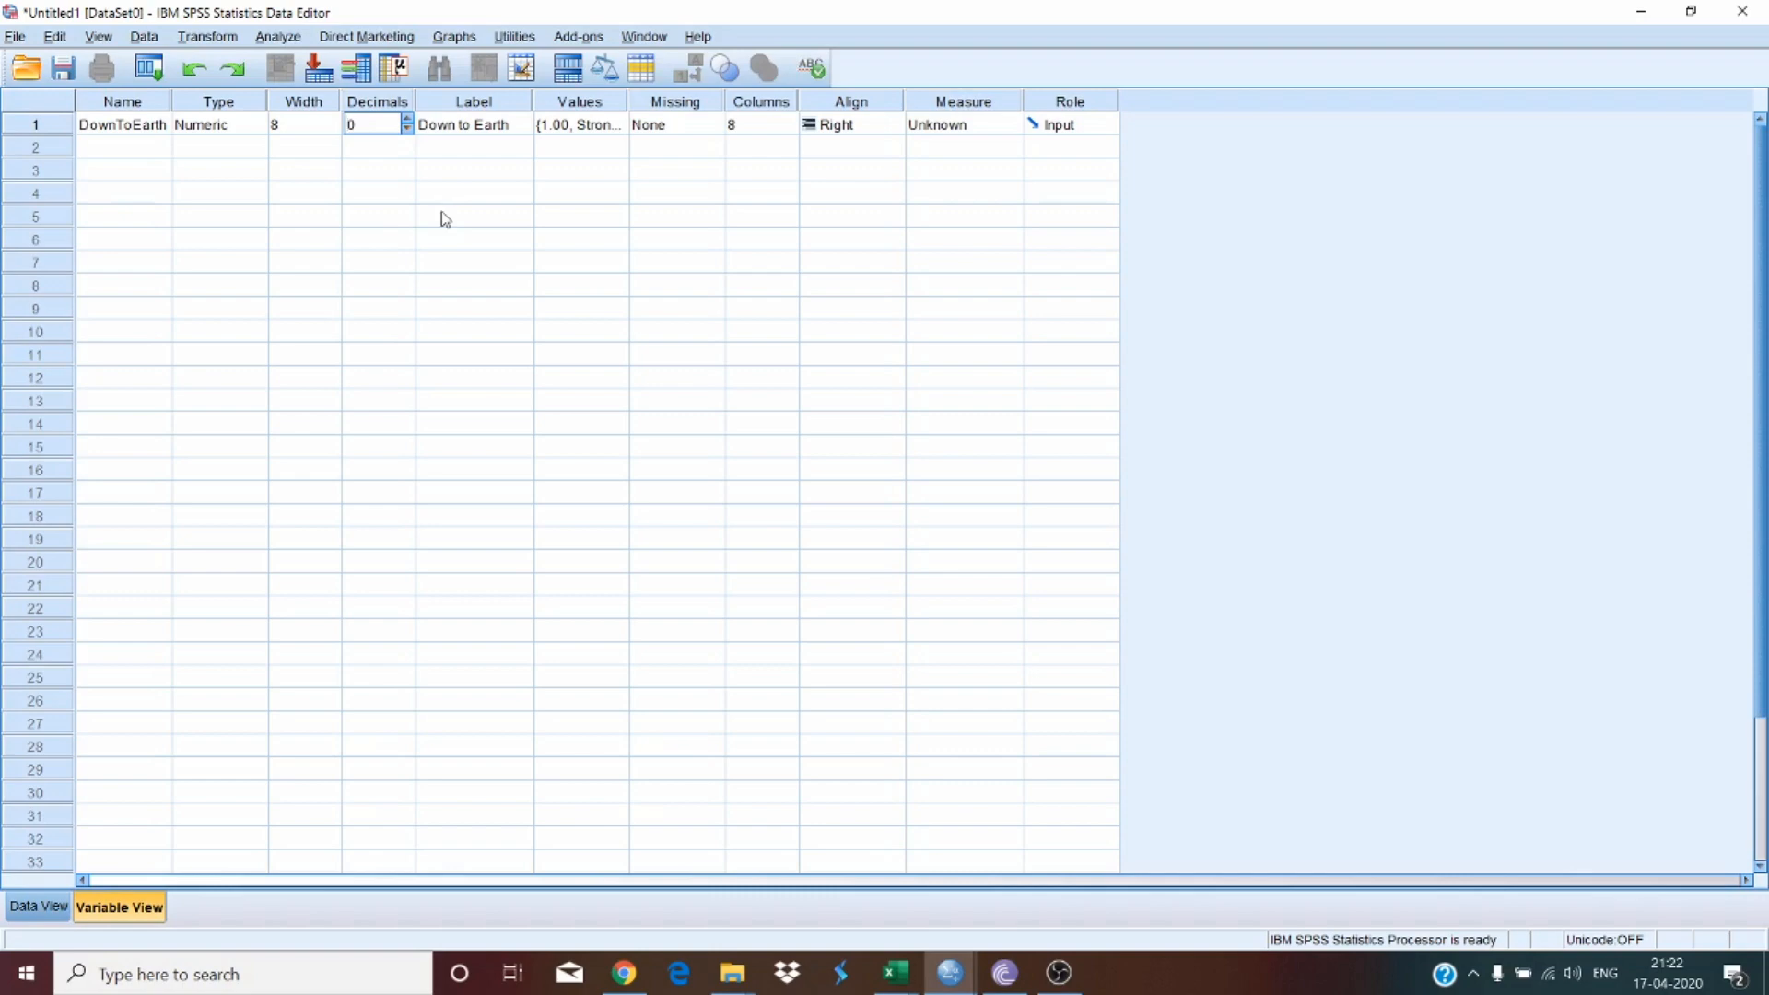
{"action": "left_click", "coordinate": [581, 191]}
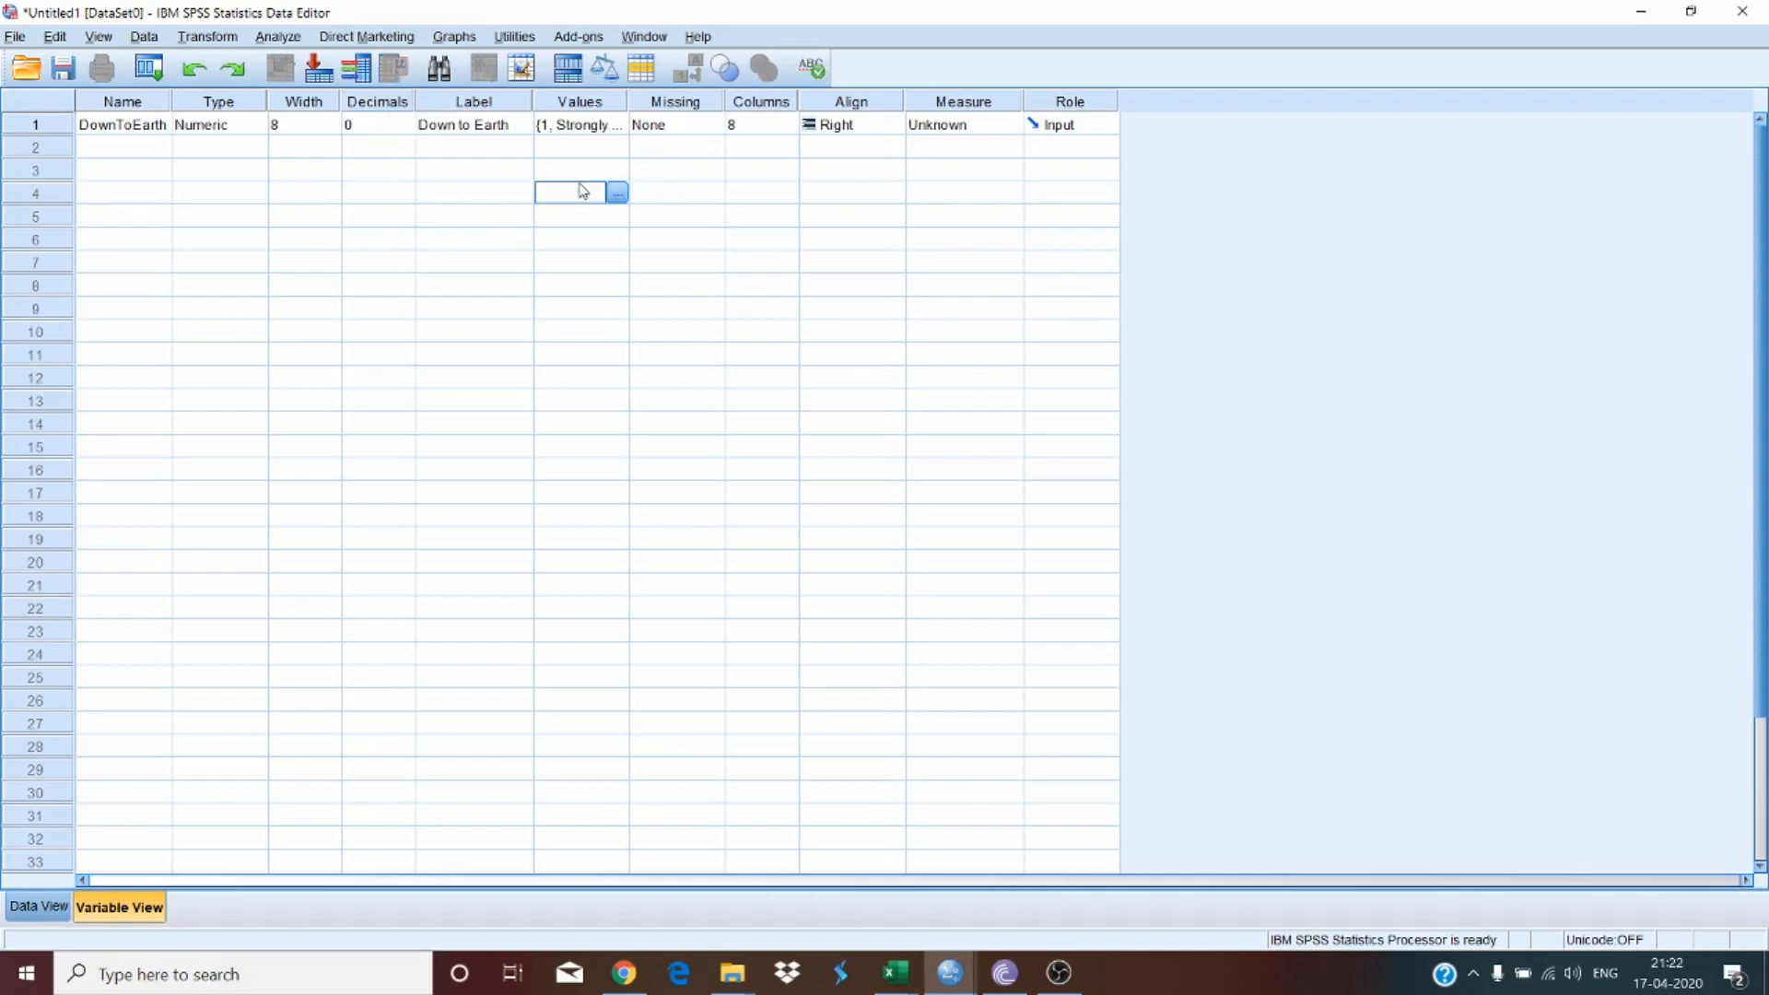
Step: Set the variable's measurement level to Ordinal and review its value labels again
{"action": "left_click", "coordinate": [919, 126]}
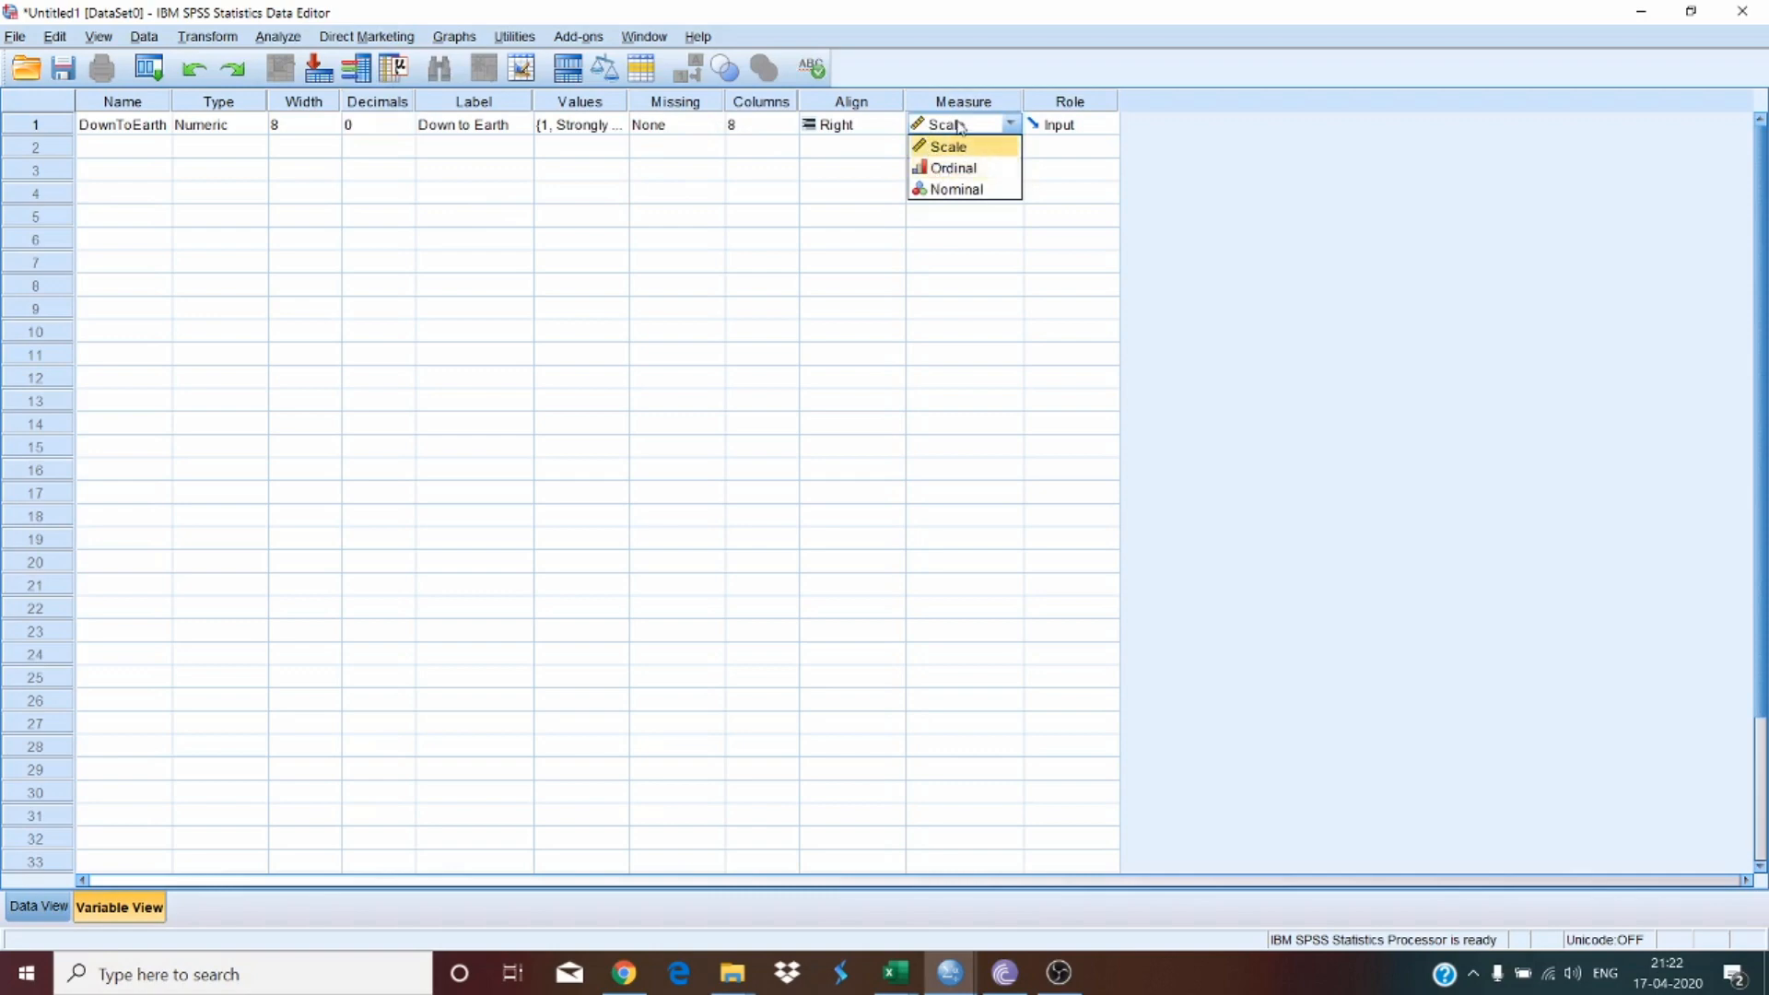
{"action": "left_click", "coordinate": [953, 178]}
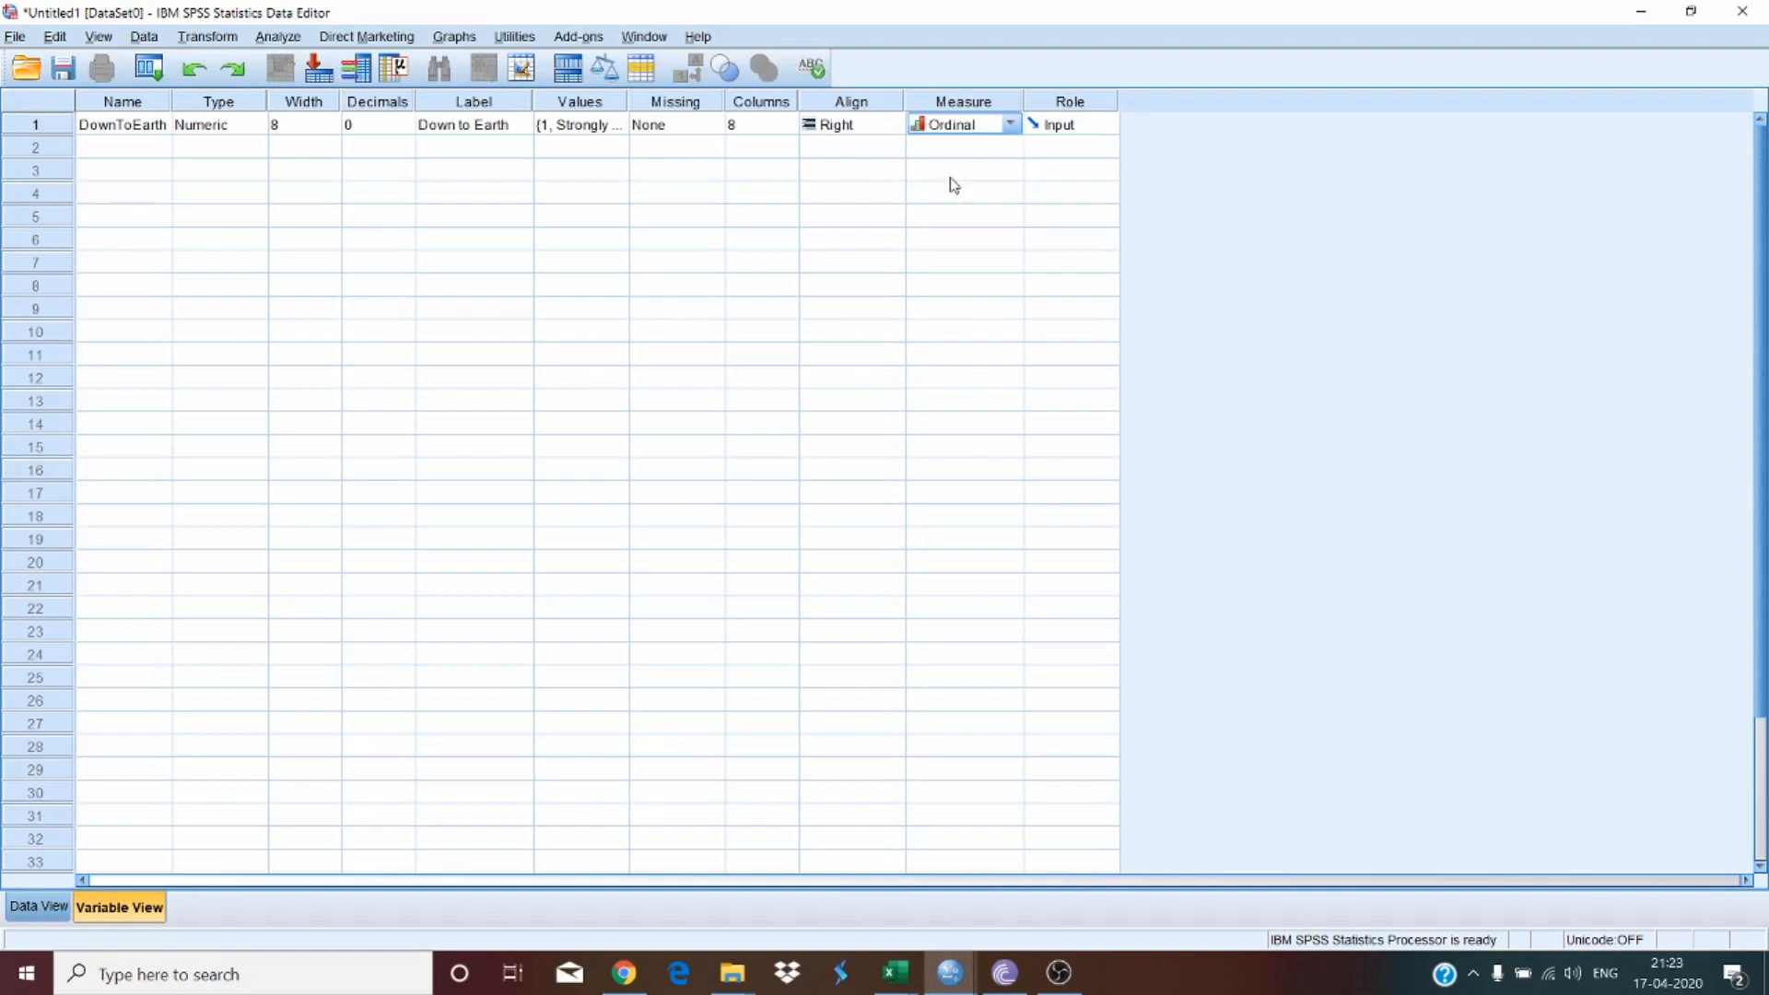
{"action": "left_click", "coordinate": [612, 127]}
{"action": "left_click", "coordinate": [615, 126]}
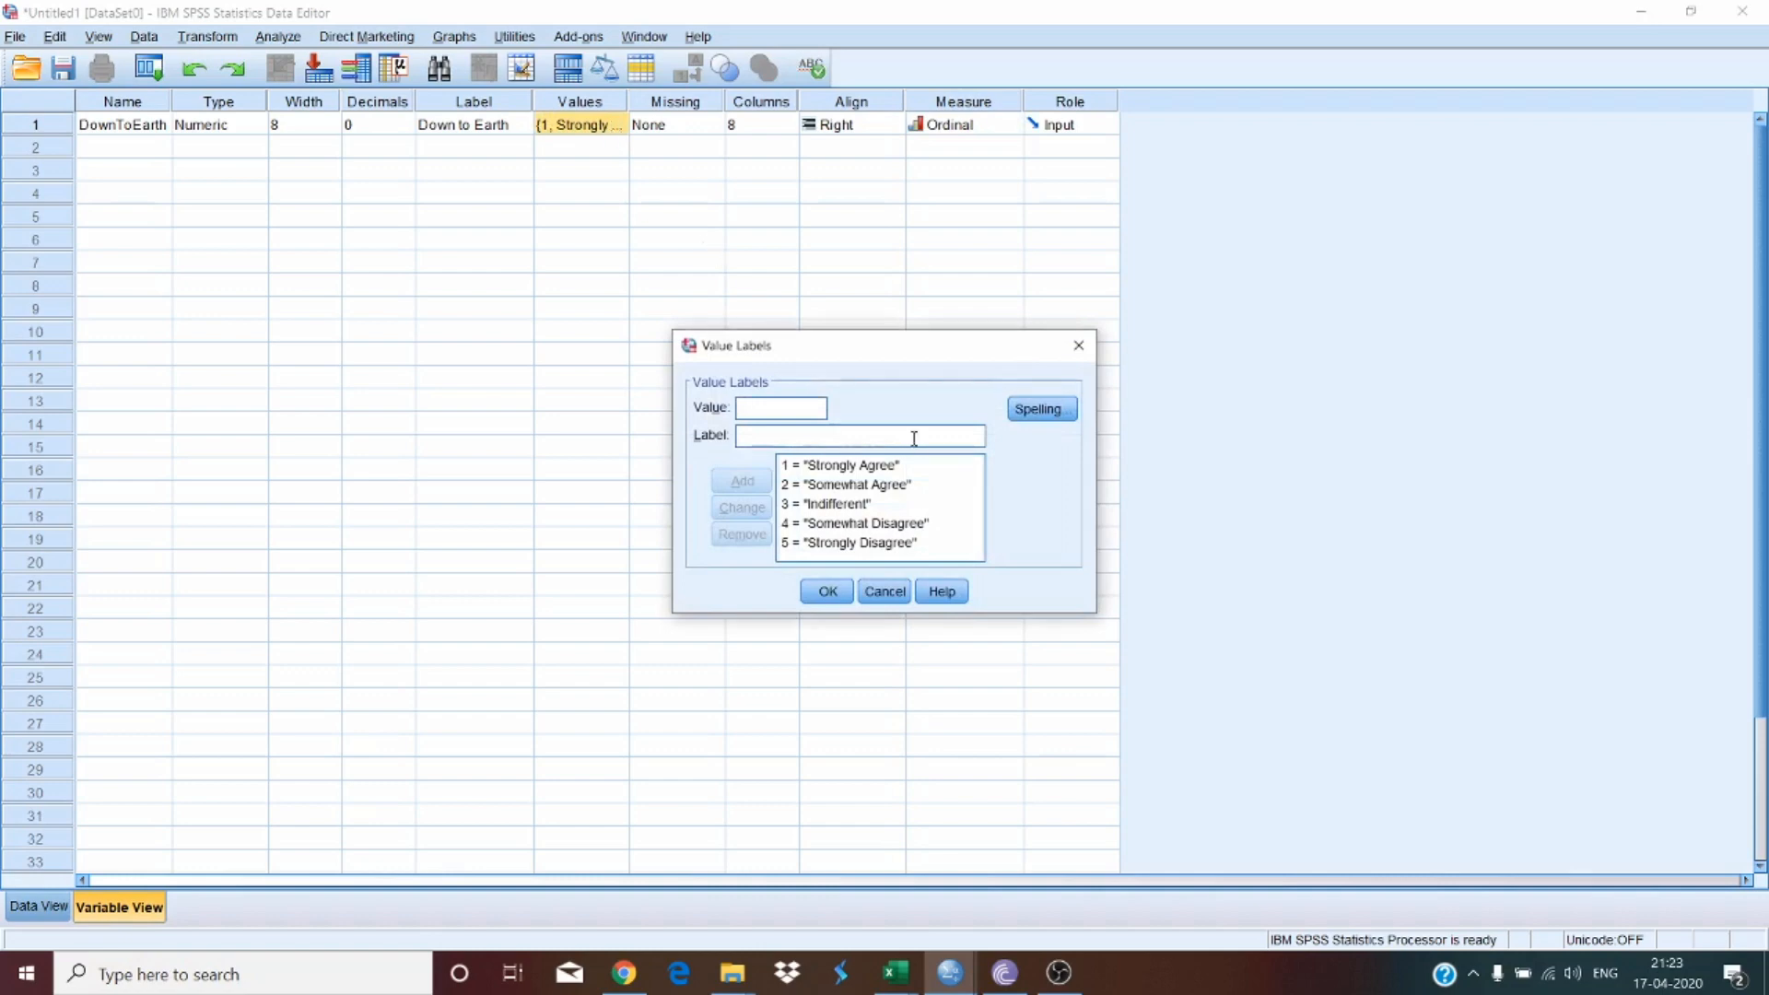
{"action": "left_click", "coordinate": [866, 591]}
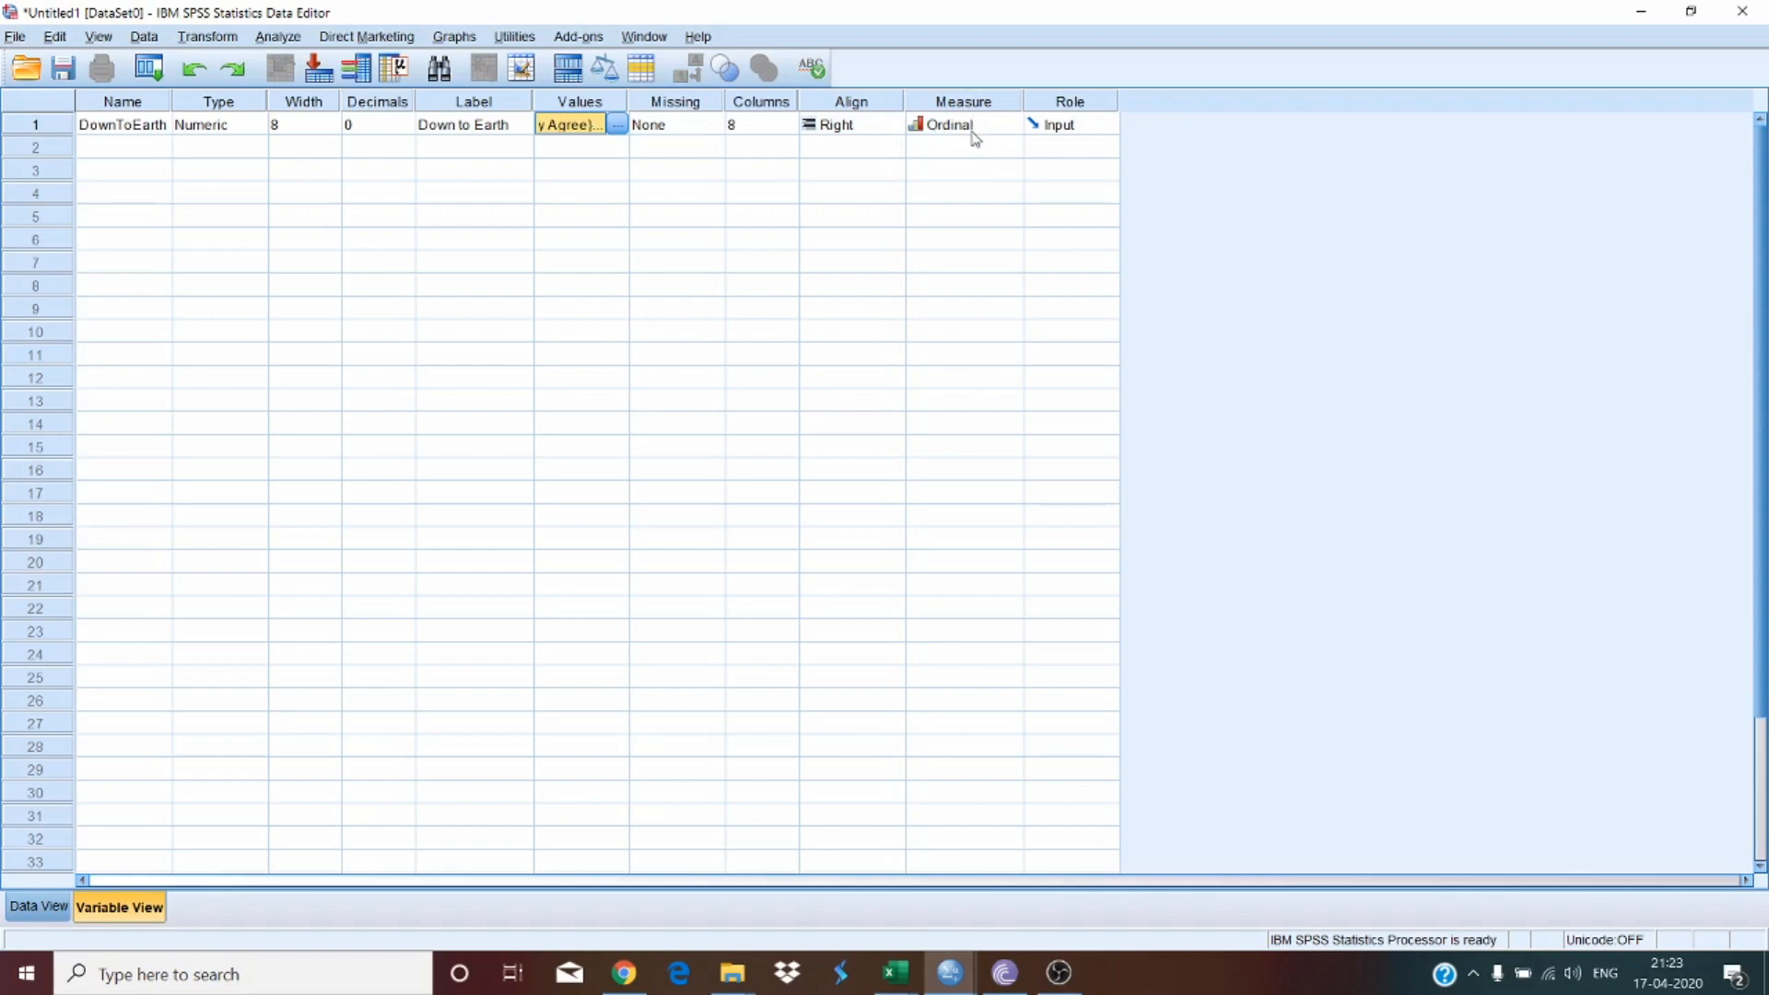
{"action": "left_click", "coordinate": [108, 153]}
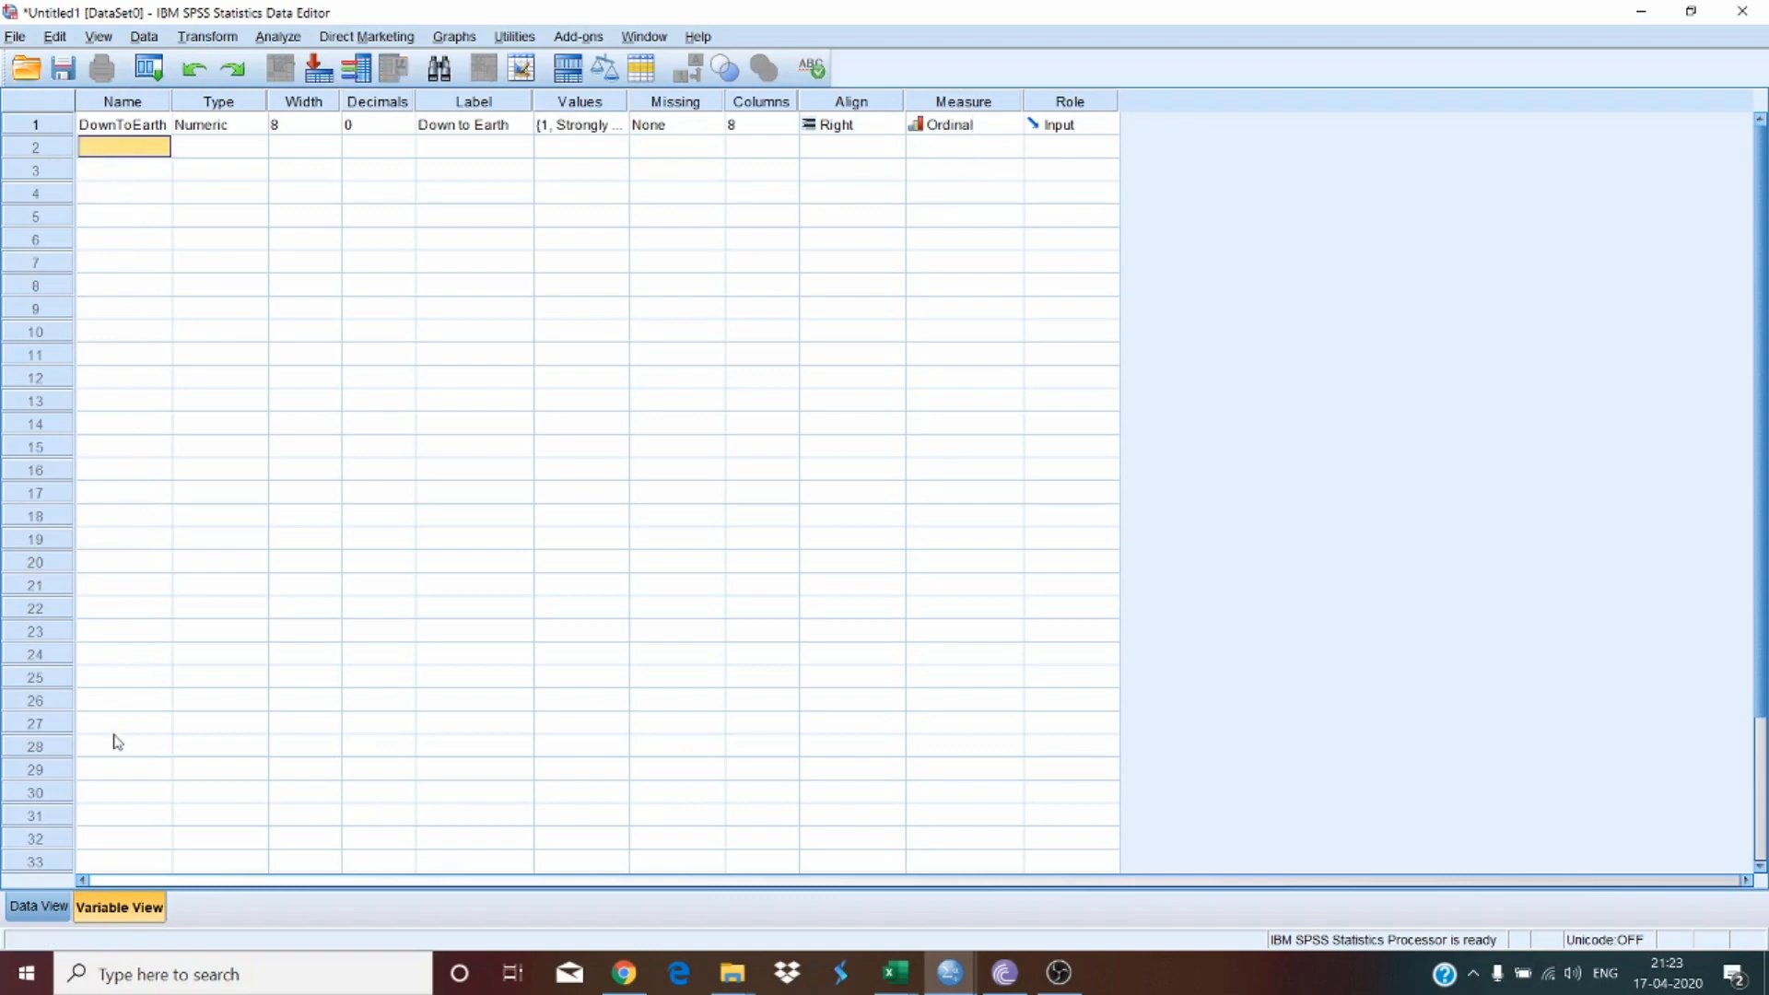
{"action": "left_click", "coordinate": [109, 777]}
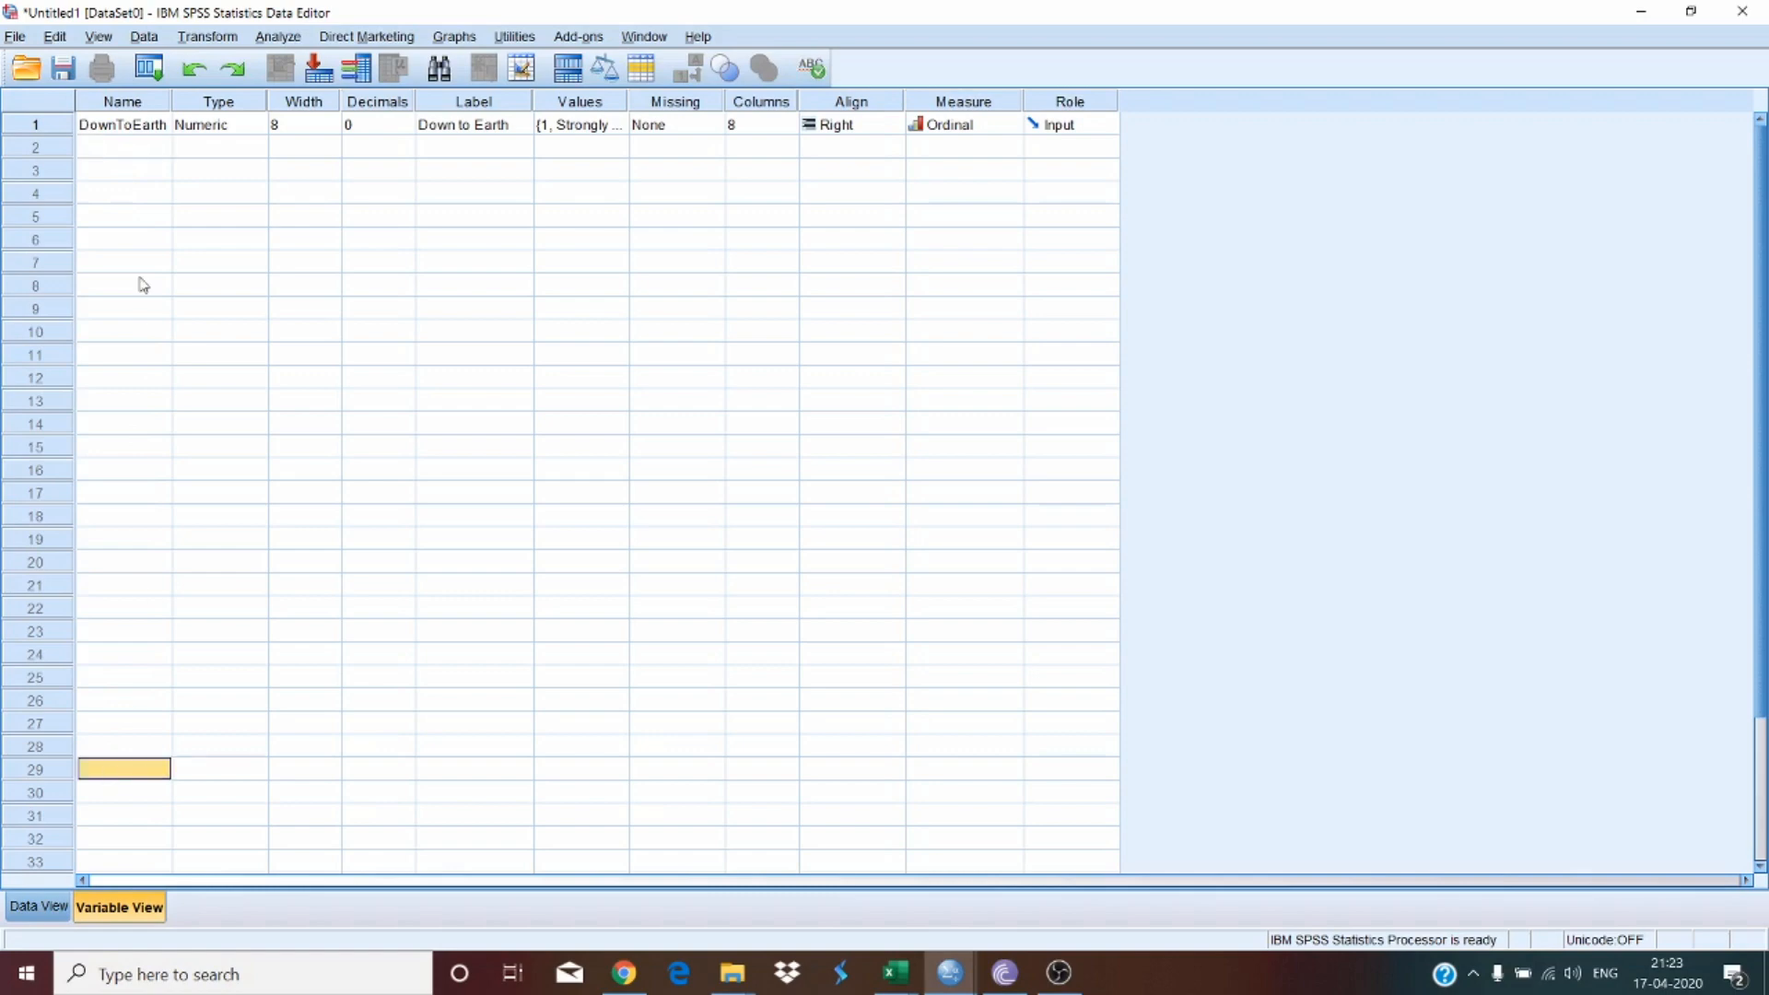
{"action": "left_click", "coordinate": [138, 146]}
{"action": "left_click", "coordinate": [165, 634], "text": "shift"}
{"action": "left_click", "coordinate": [357, 559]}
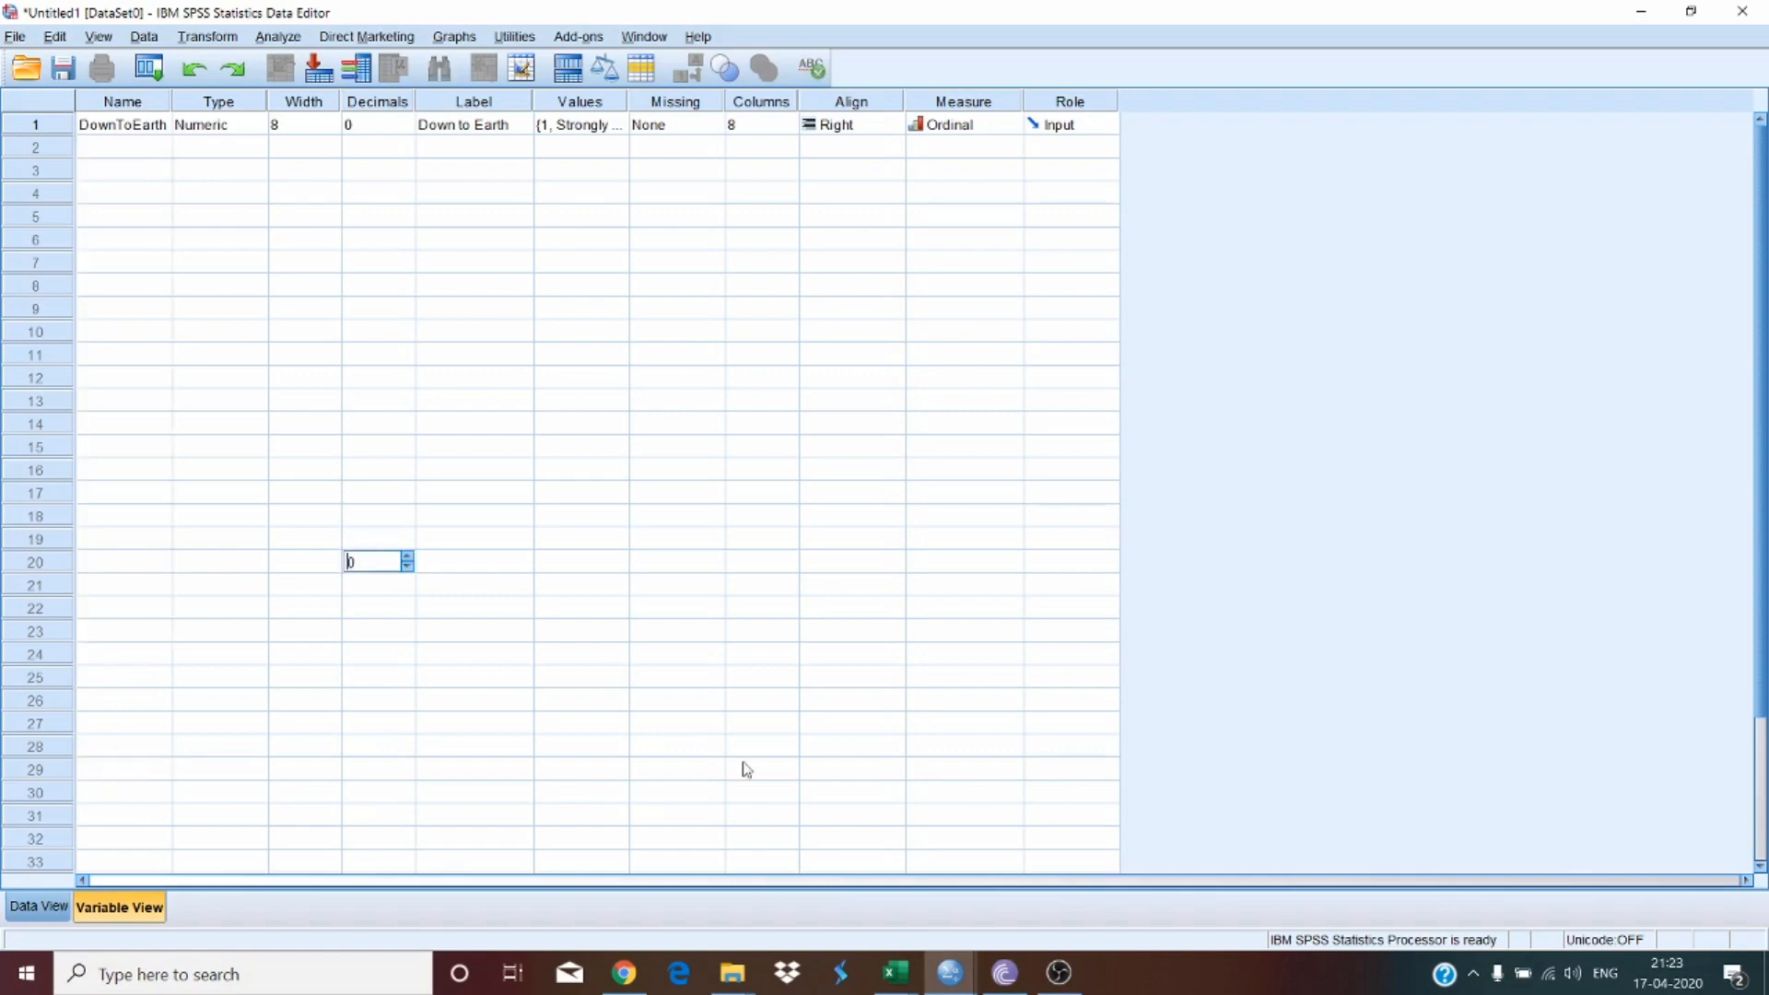
{"action": "mouse_move", "coordinate": [950, 972]}
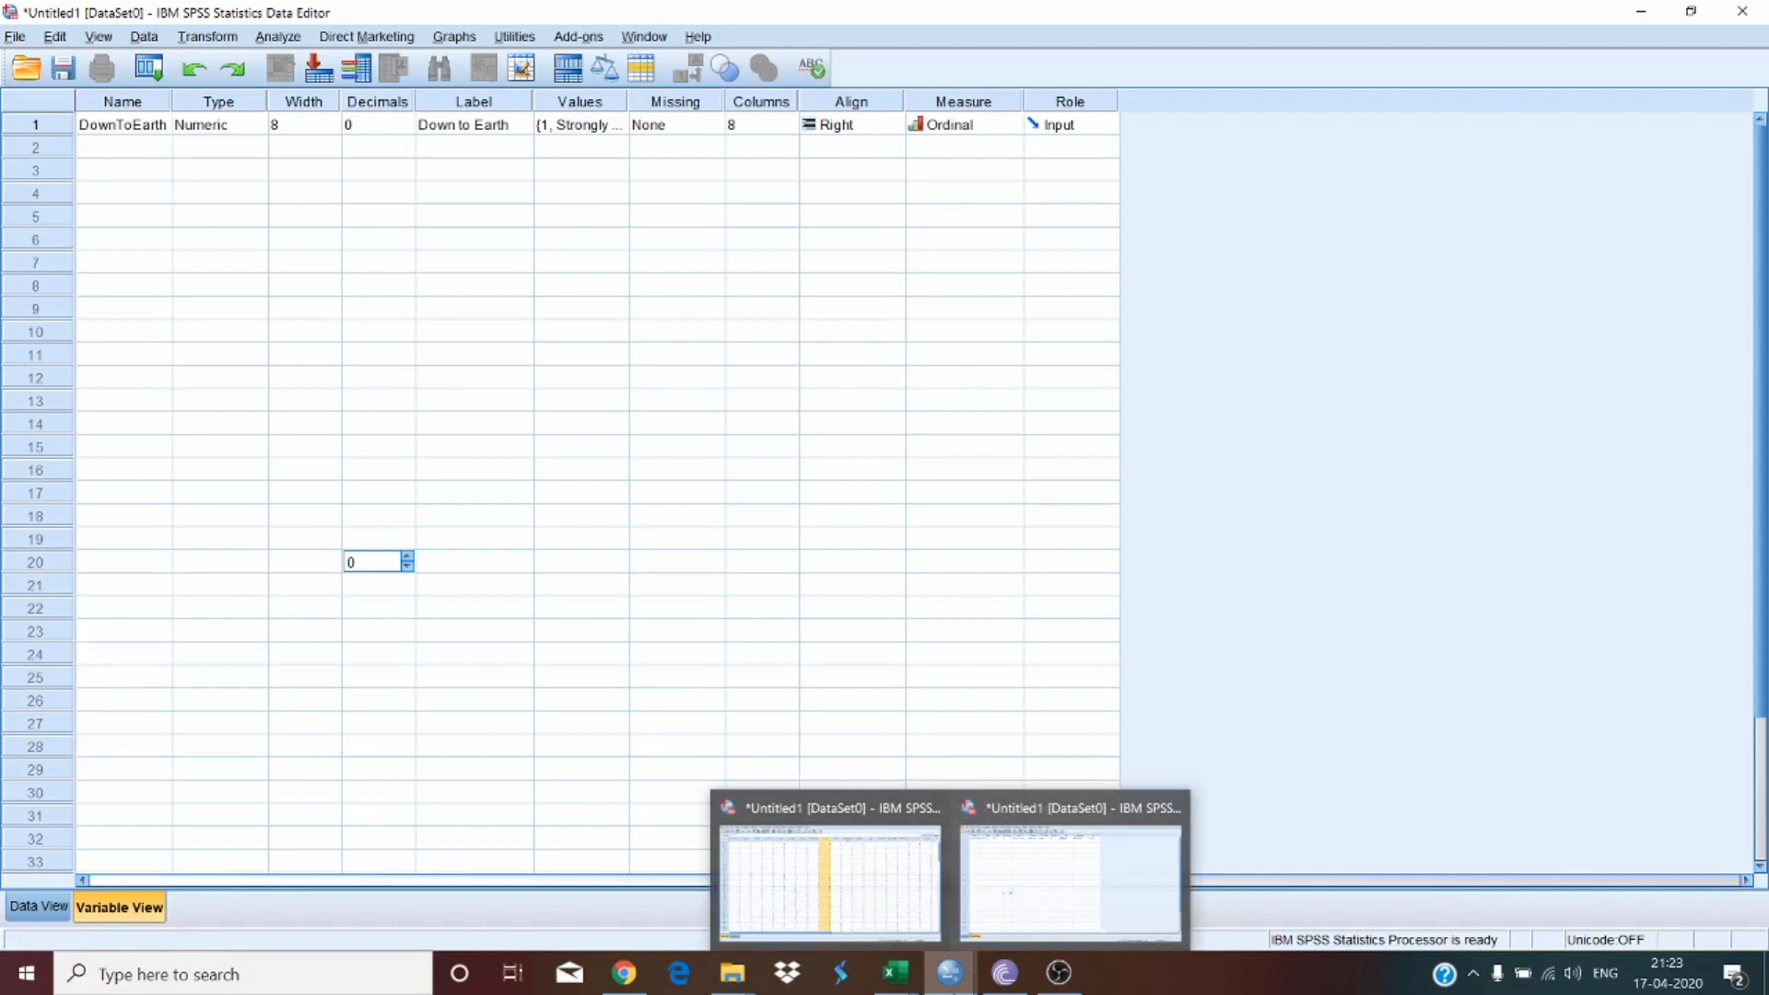
Step: Switch to the SPSS window holding the survey data and review the 29 variable definitions
{"action": "left_click", "coordinate": [894, 886]}
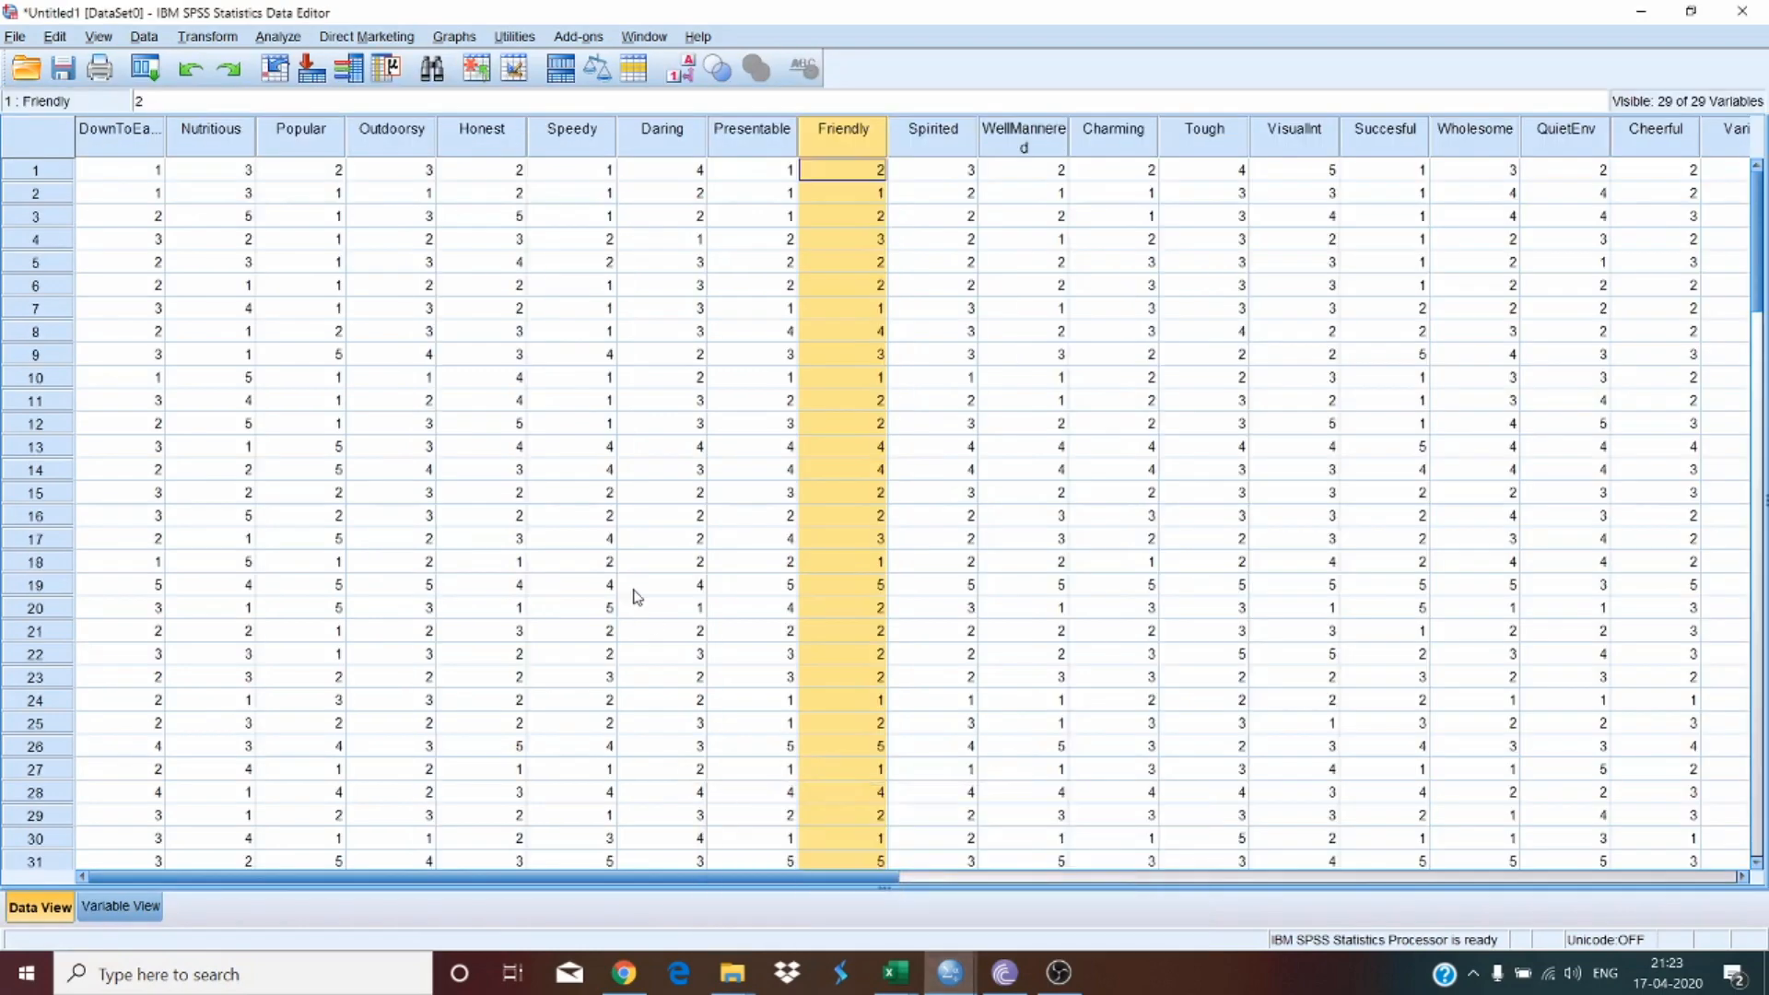
{"action": "left_click", "coordinate": [105, 909]}
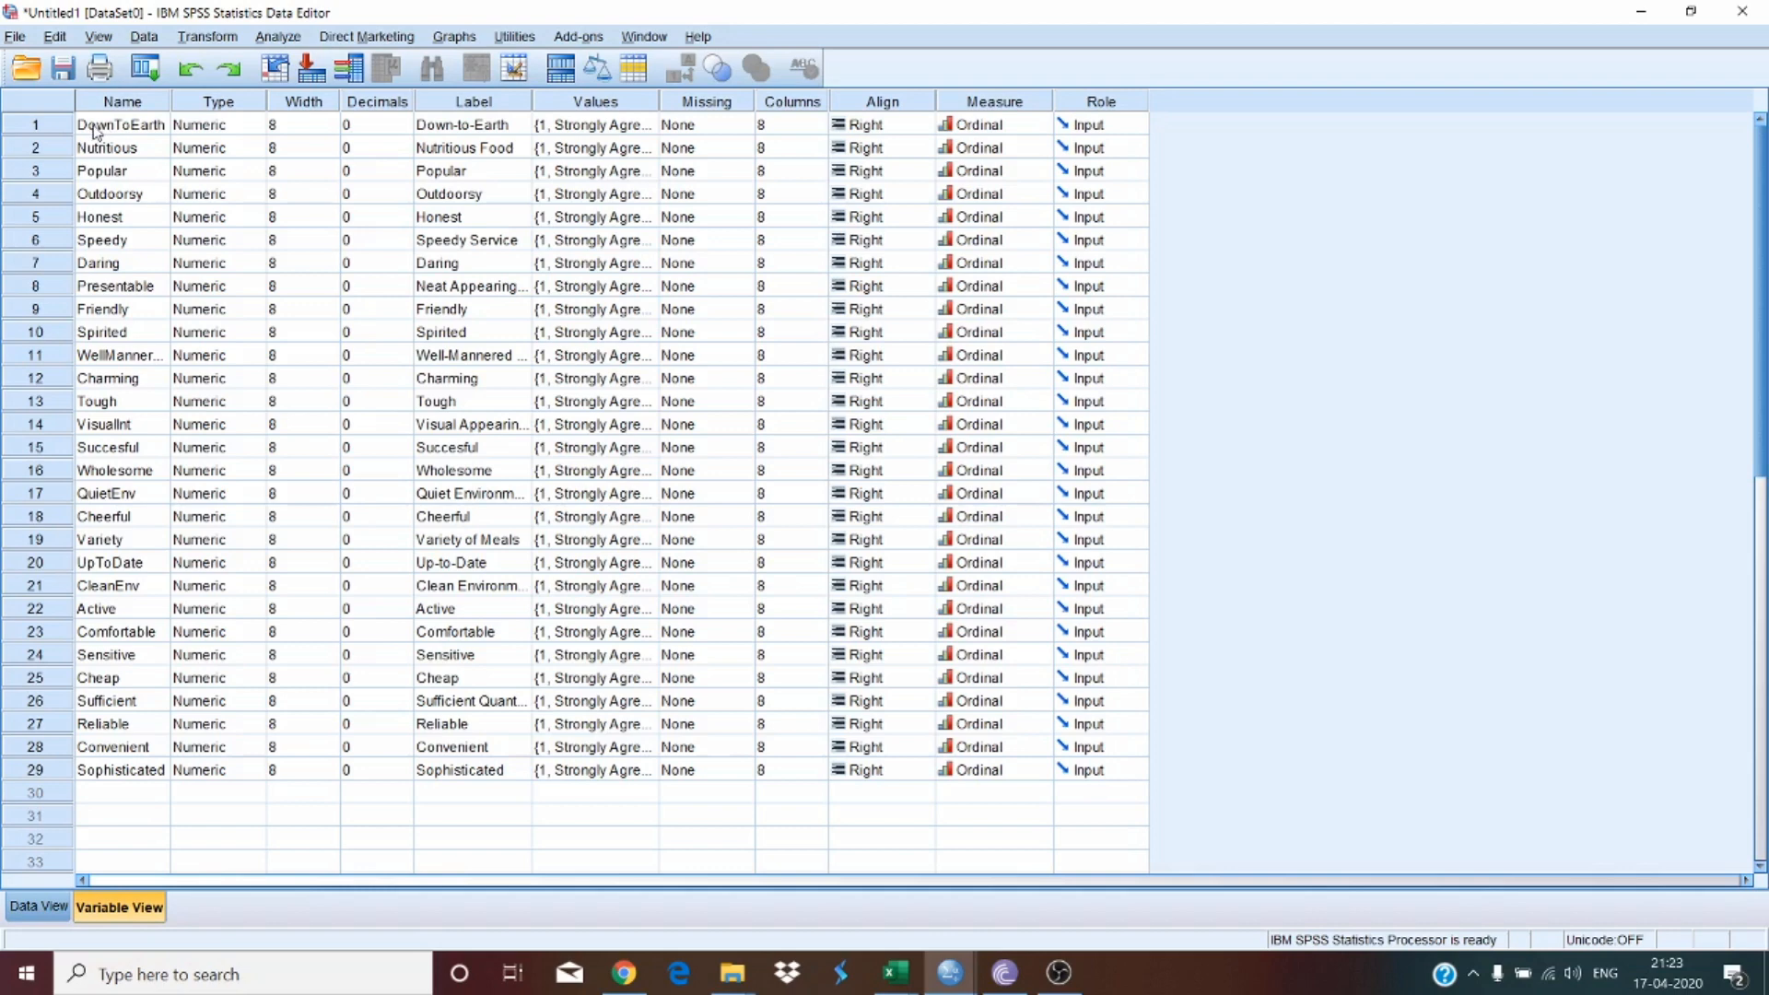
{"action": "left_click", "coordinate": [137, 774]}
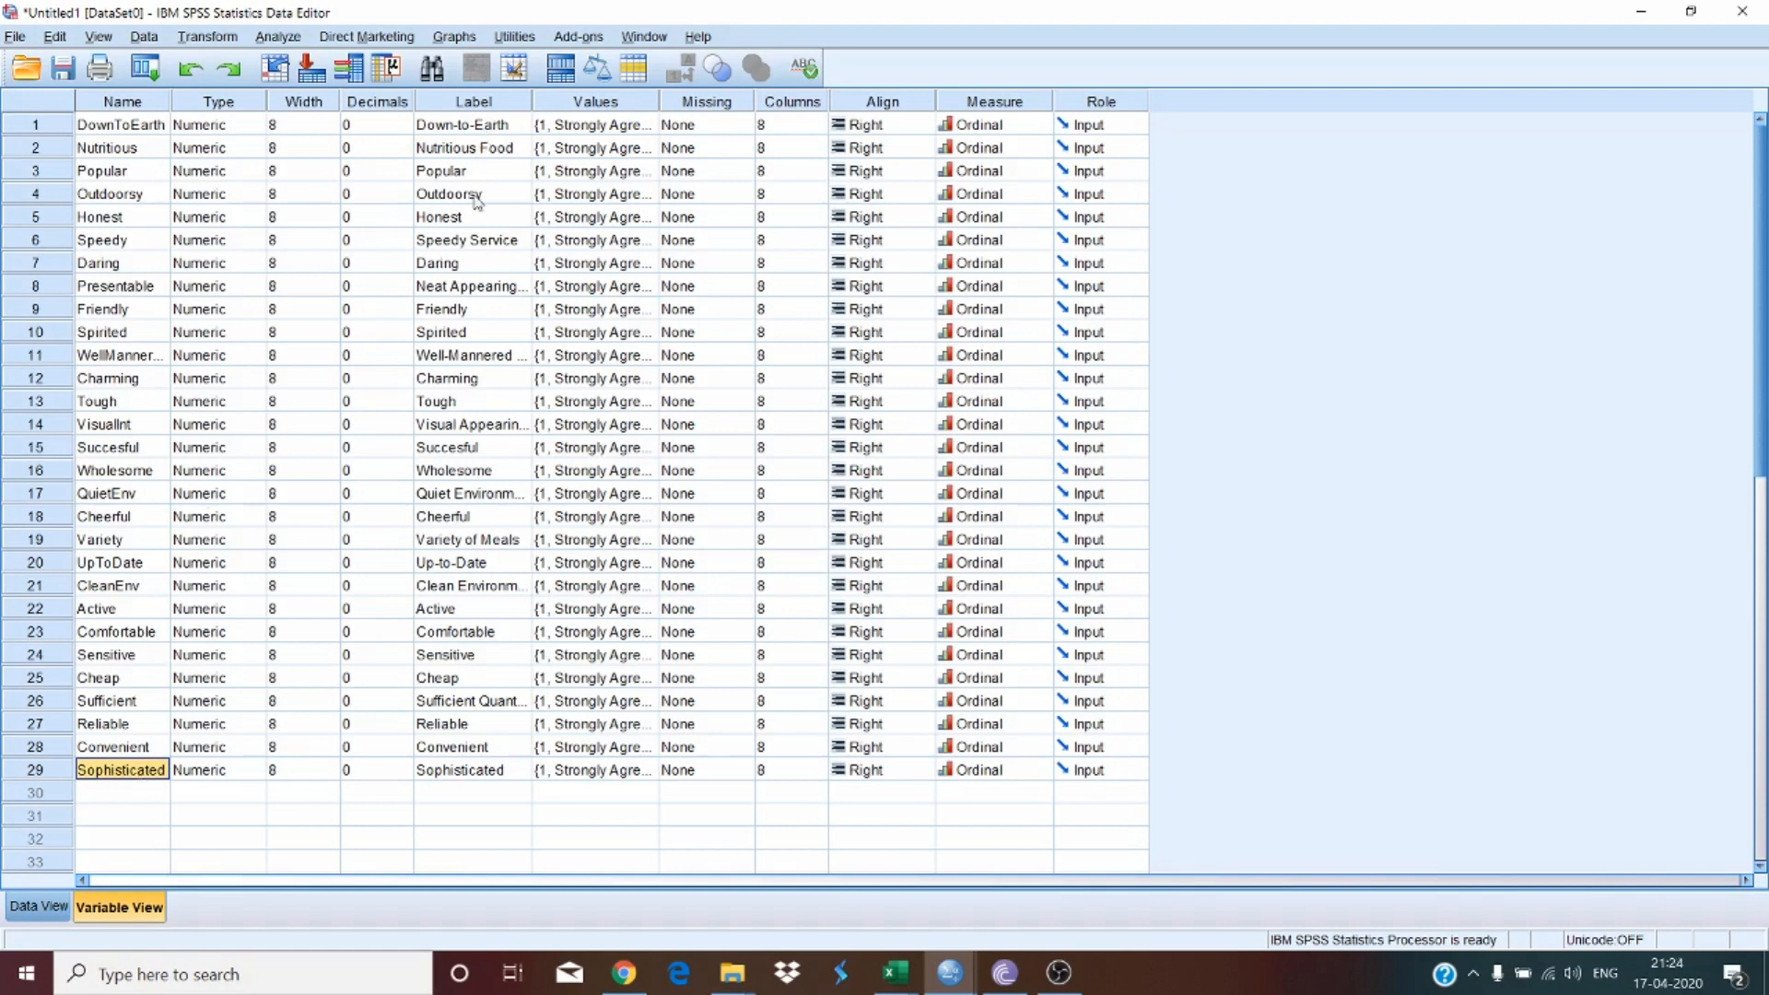
{"action": "left_click", "coordinate": [569, 131]}
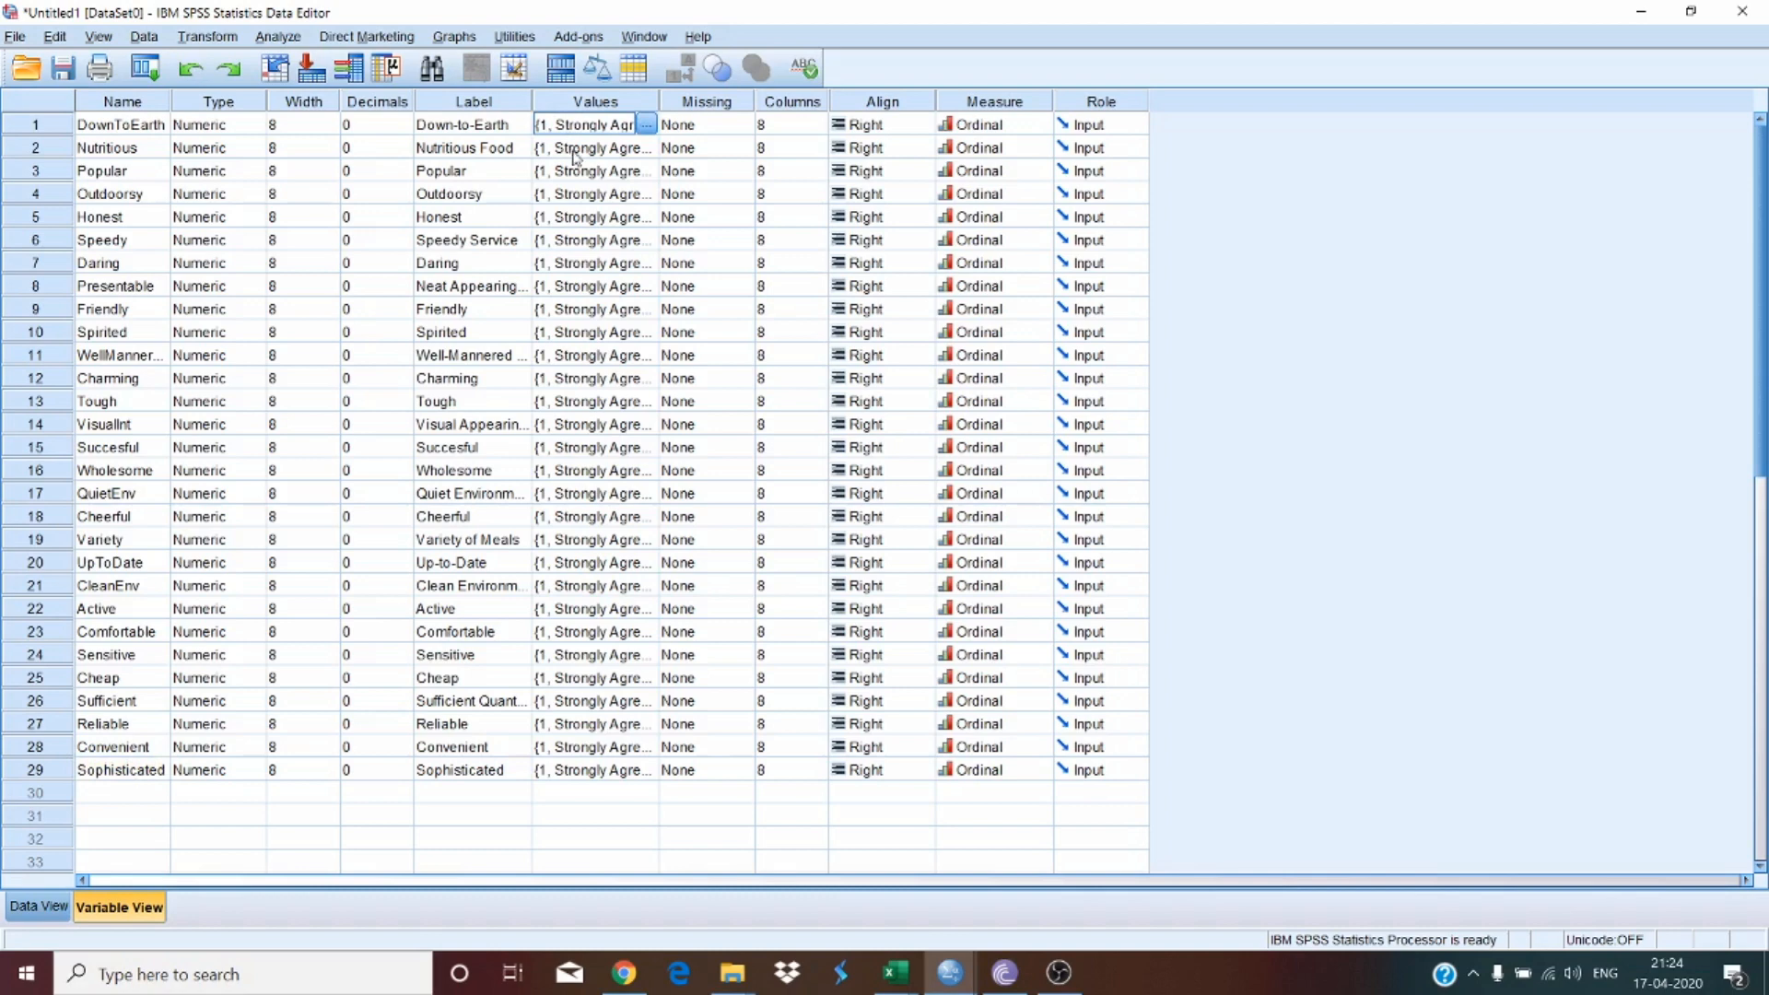
{"action": "left_click", "coordinate": [579, 152]}
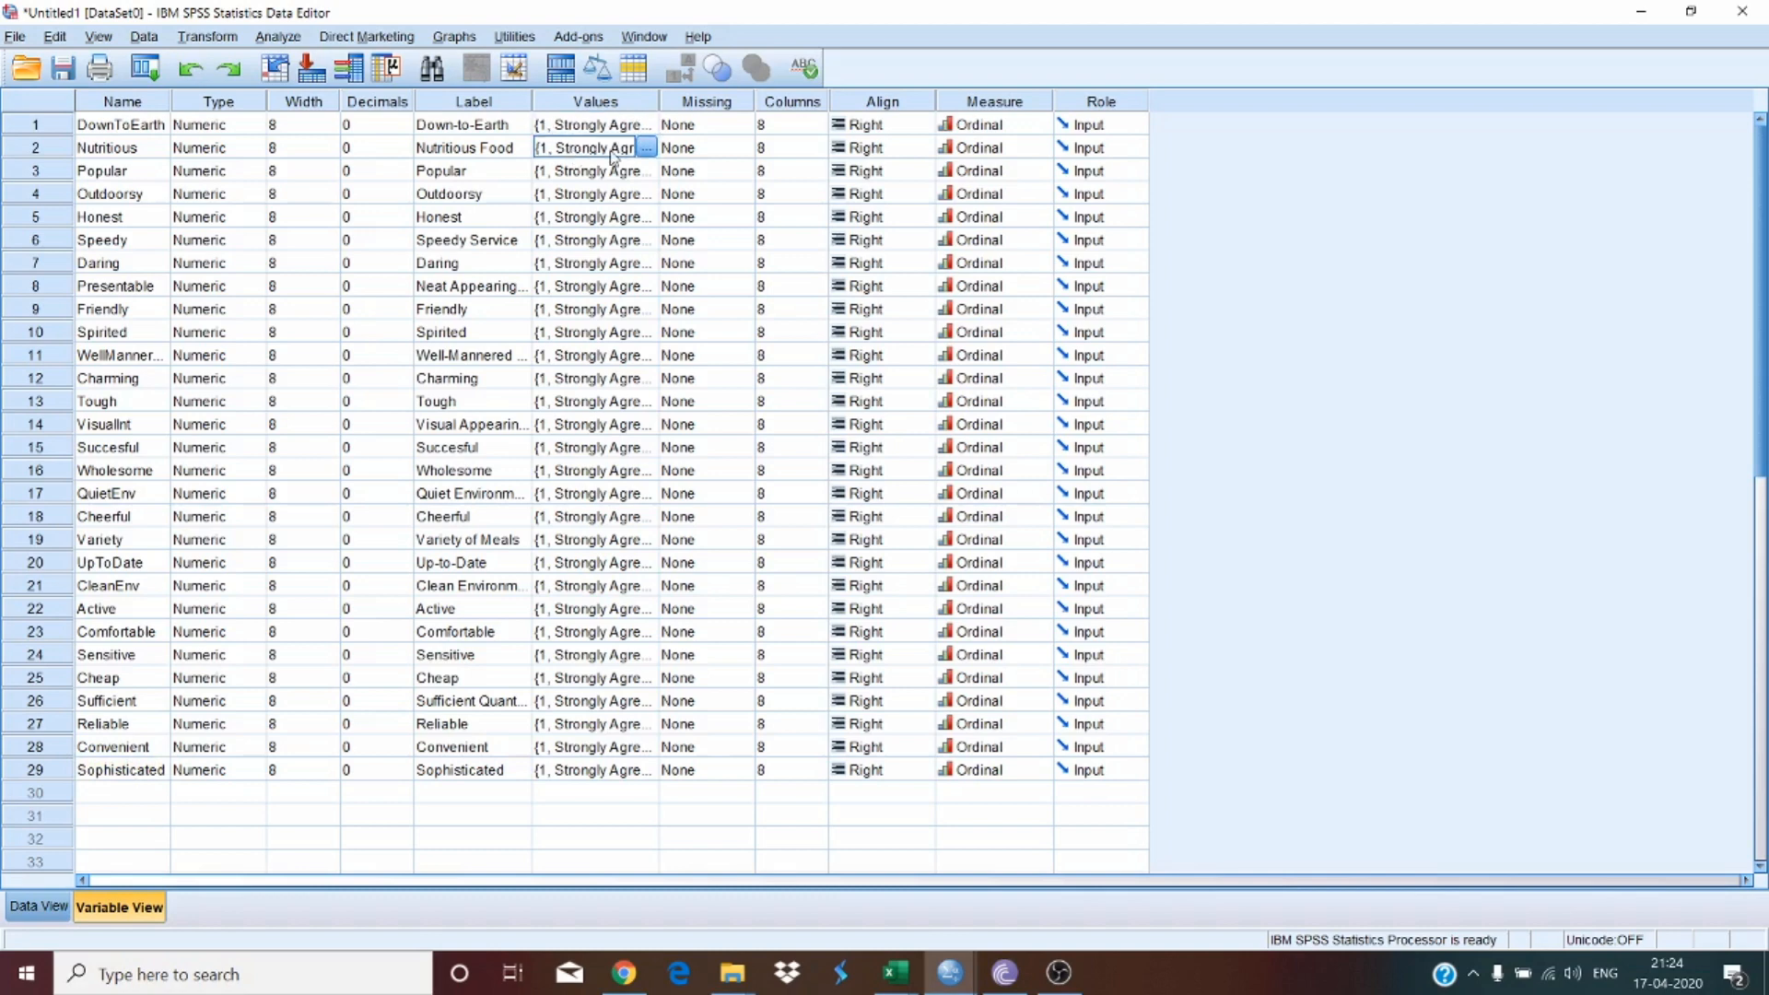
{"action": "left_click", "coordinate": [597, 126]}
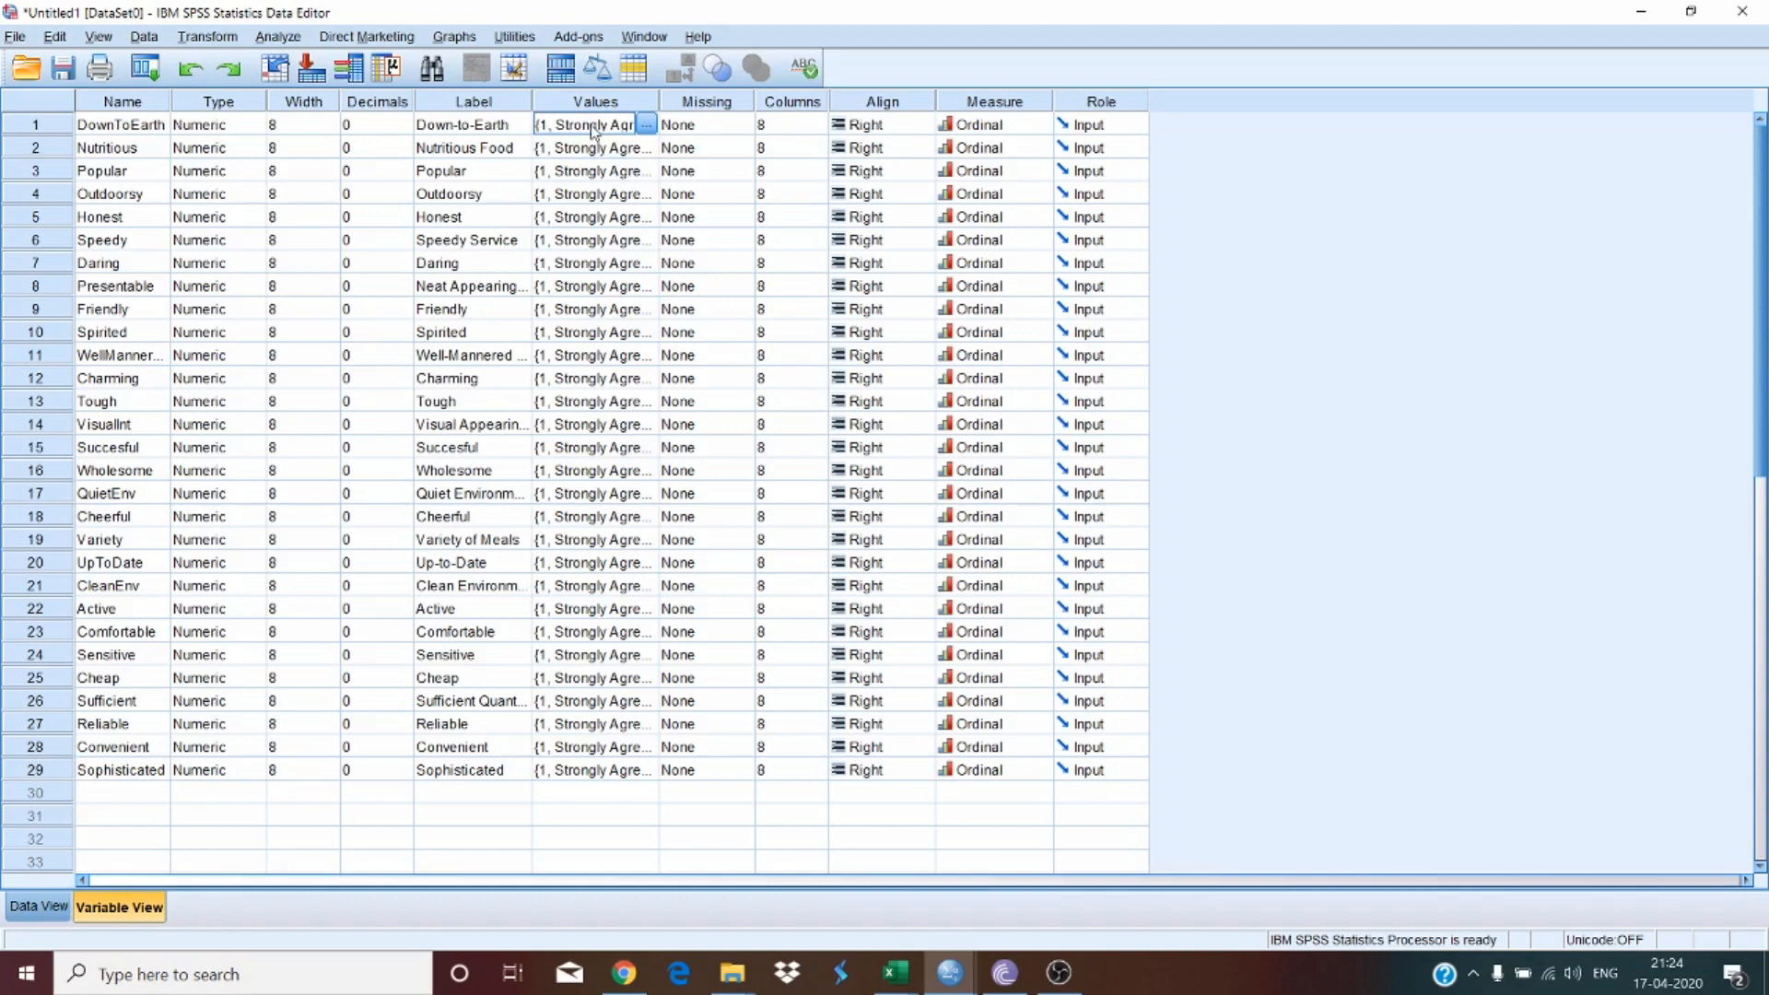
Step: Copy the DownToEarth value labels and paste them onto the Nutritious variable
{"action": "right_click", "coordinate": [592, 129]}
{"action": "left_click", "coordinate": [606, 145]}
{"action": "right_click", "coordinate": [564, 152]}
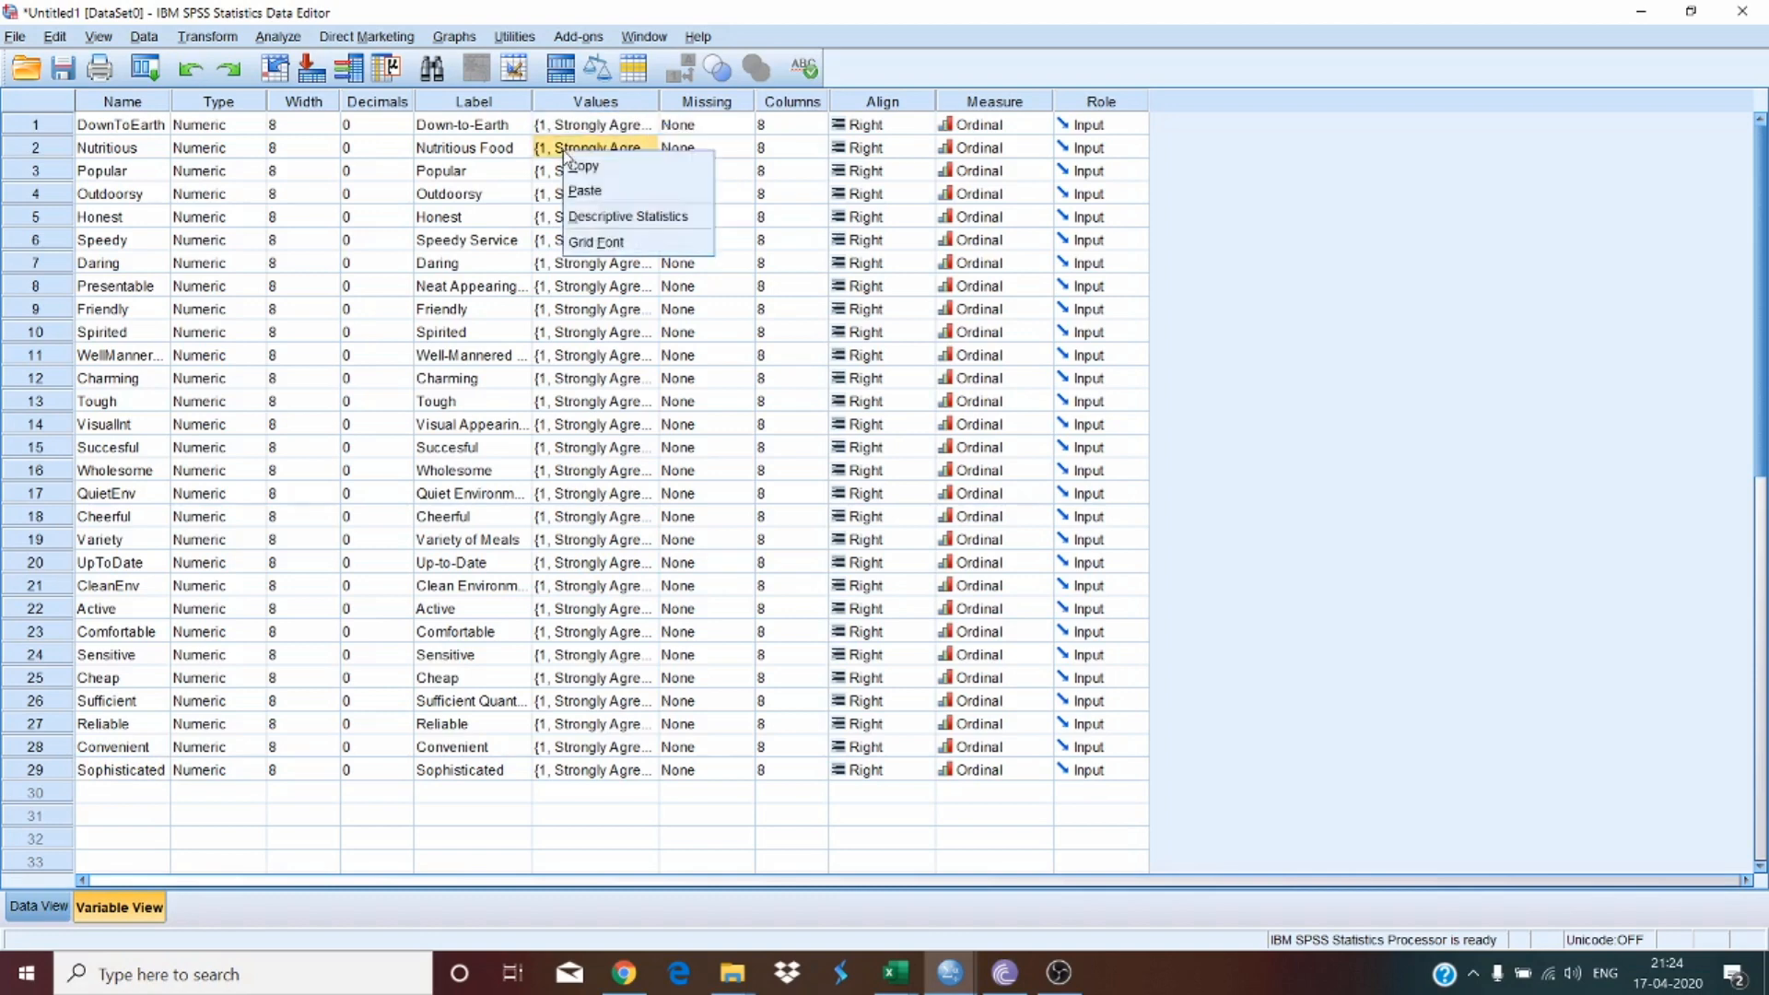
{"action": "left_click", "coordinate": [590, 190]}
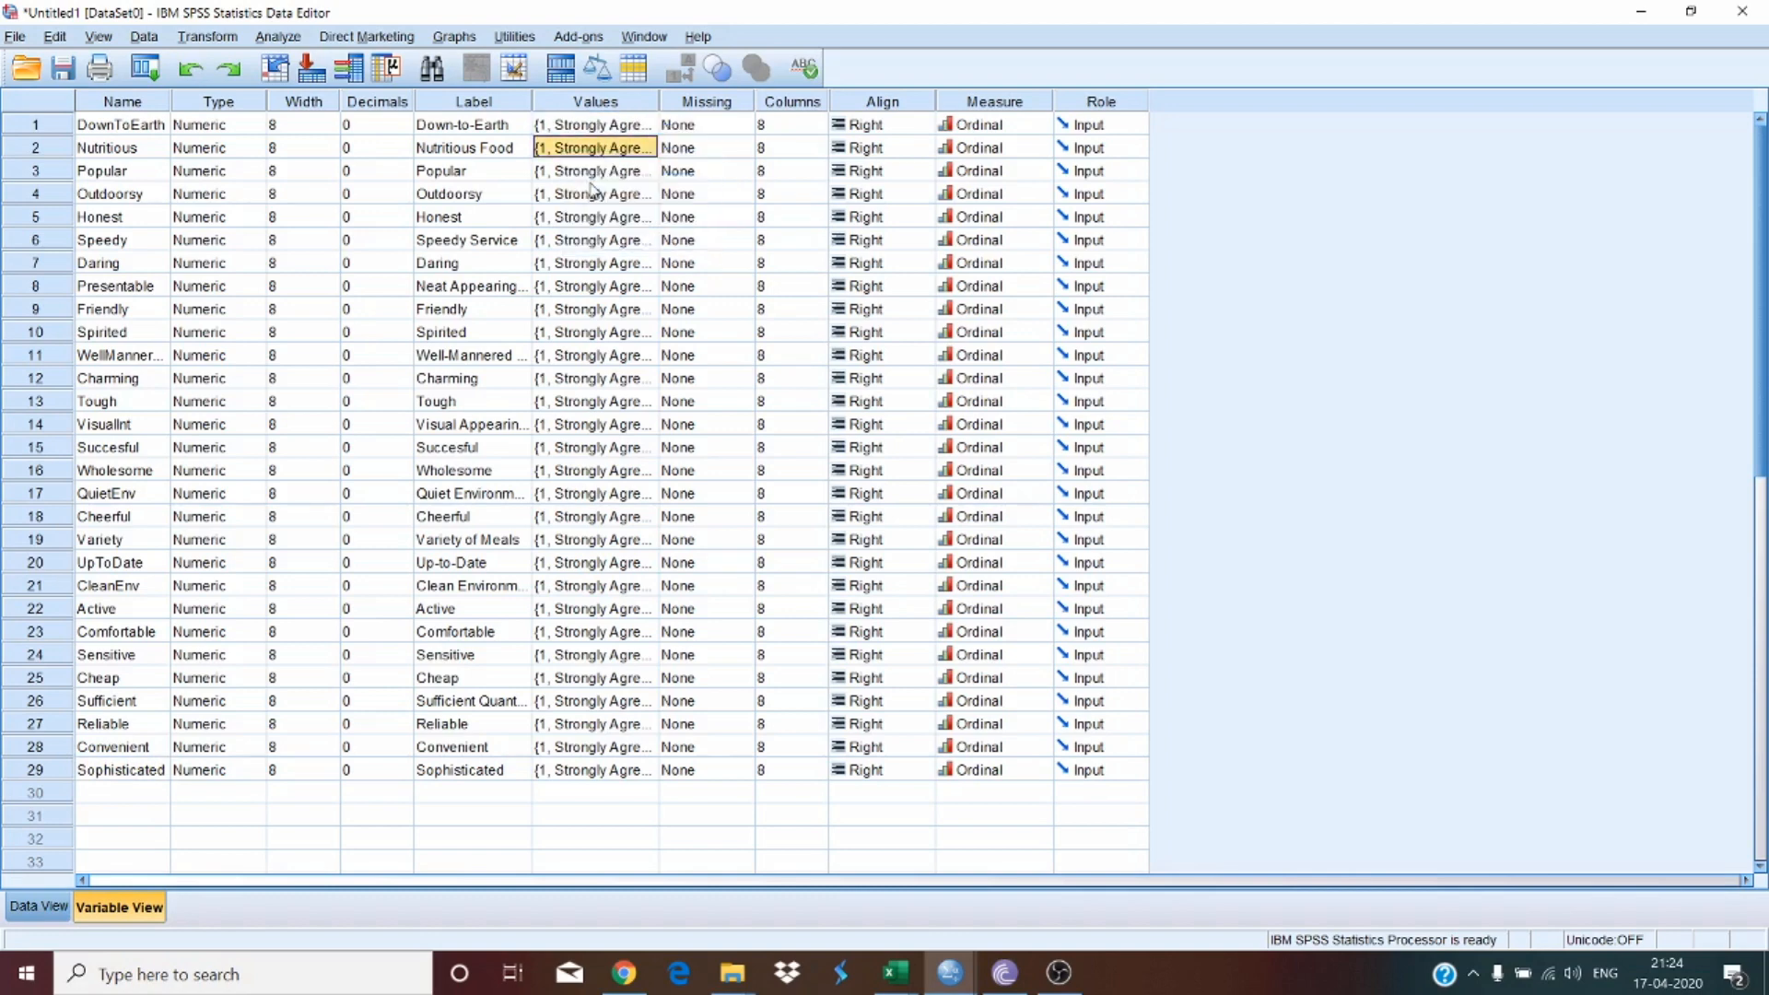
{"action": "left_click", "coordinate": [588, 179]}
{"action": "left_click", "coordinate": [587, 225]}
{"action": "left_click", "coordinate": [591, 267]}
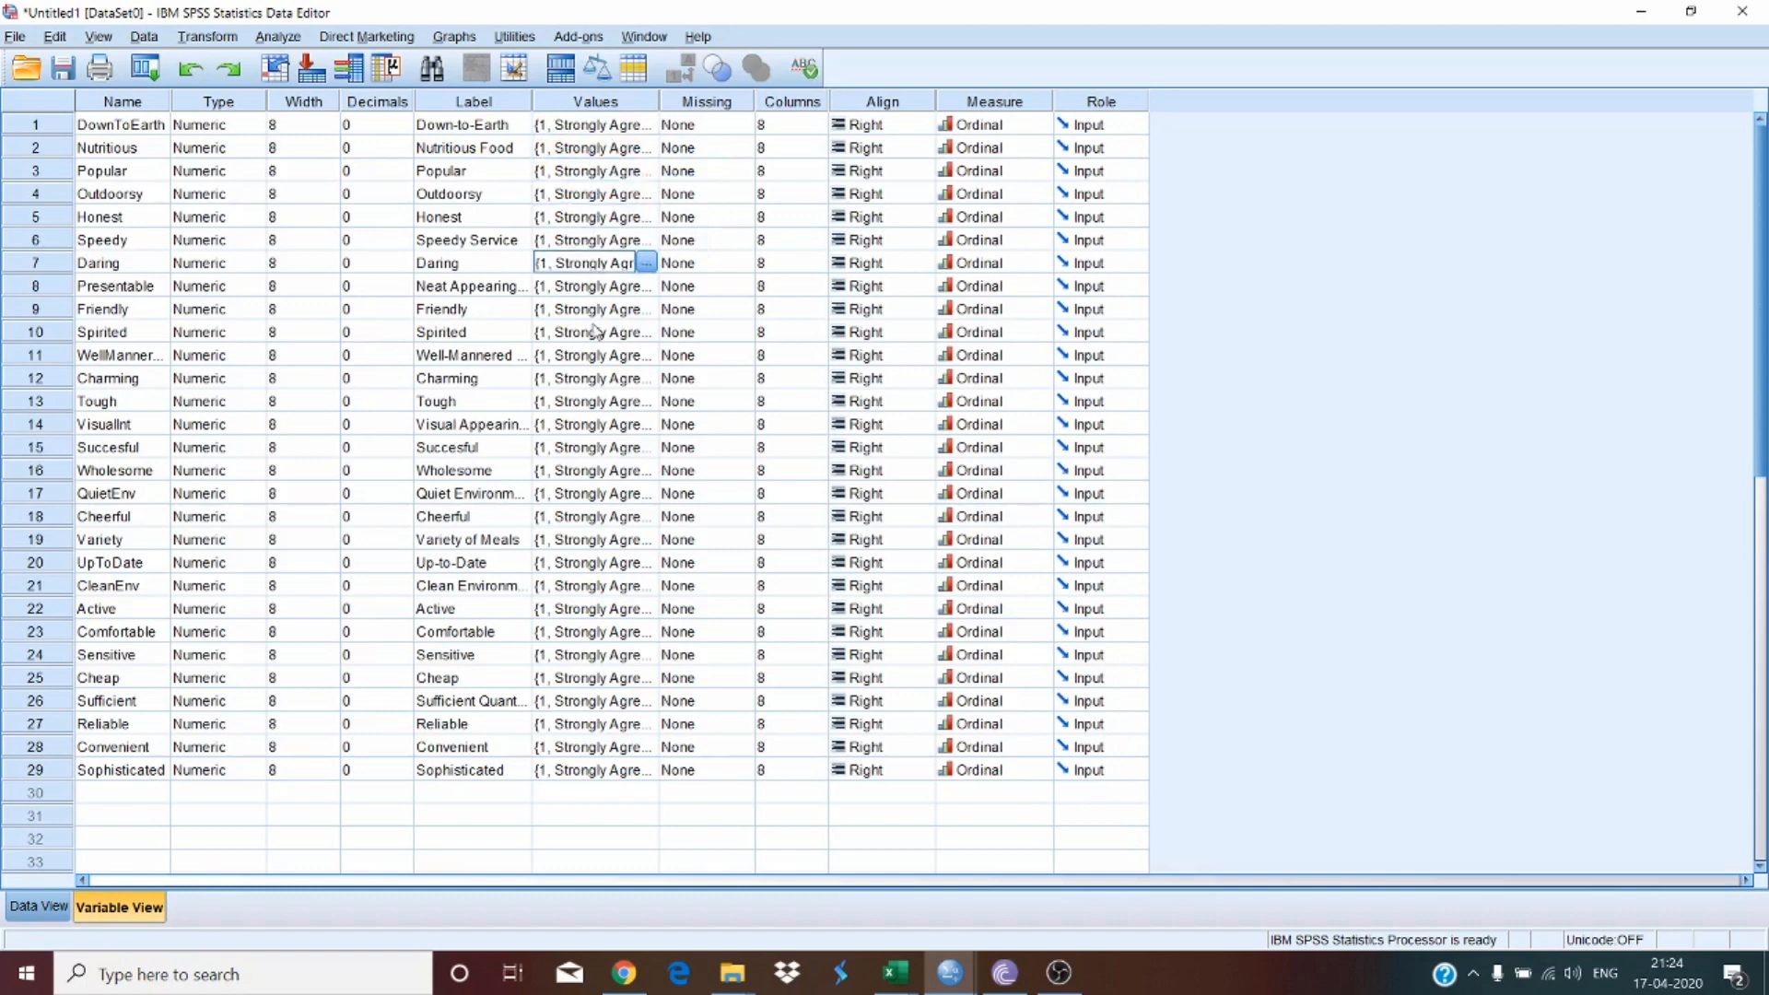
{"action": "left_click", "coordinate": [584, 178]}
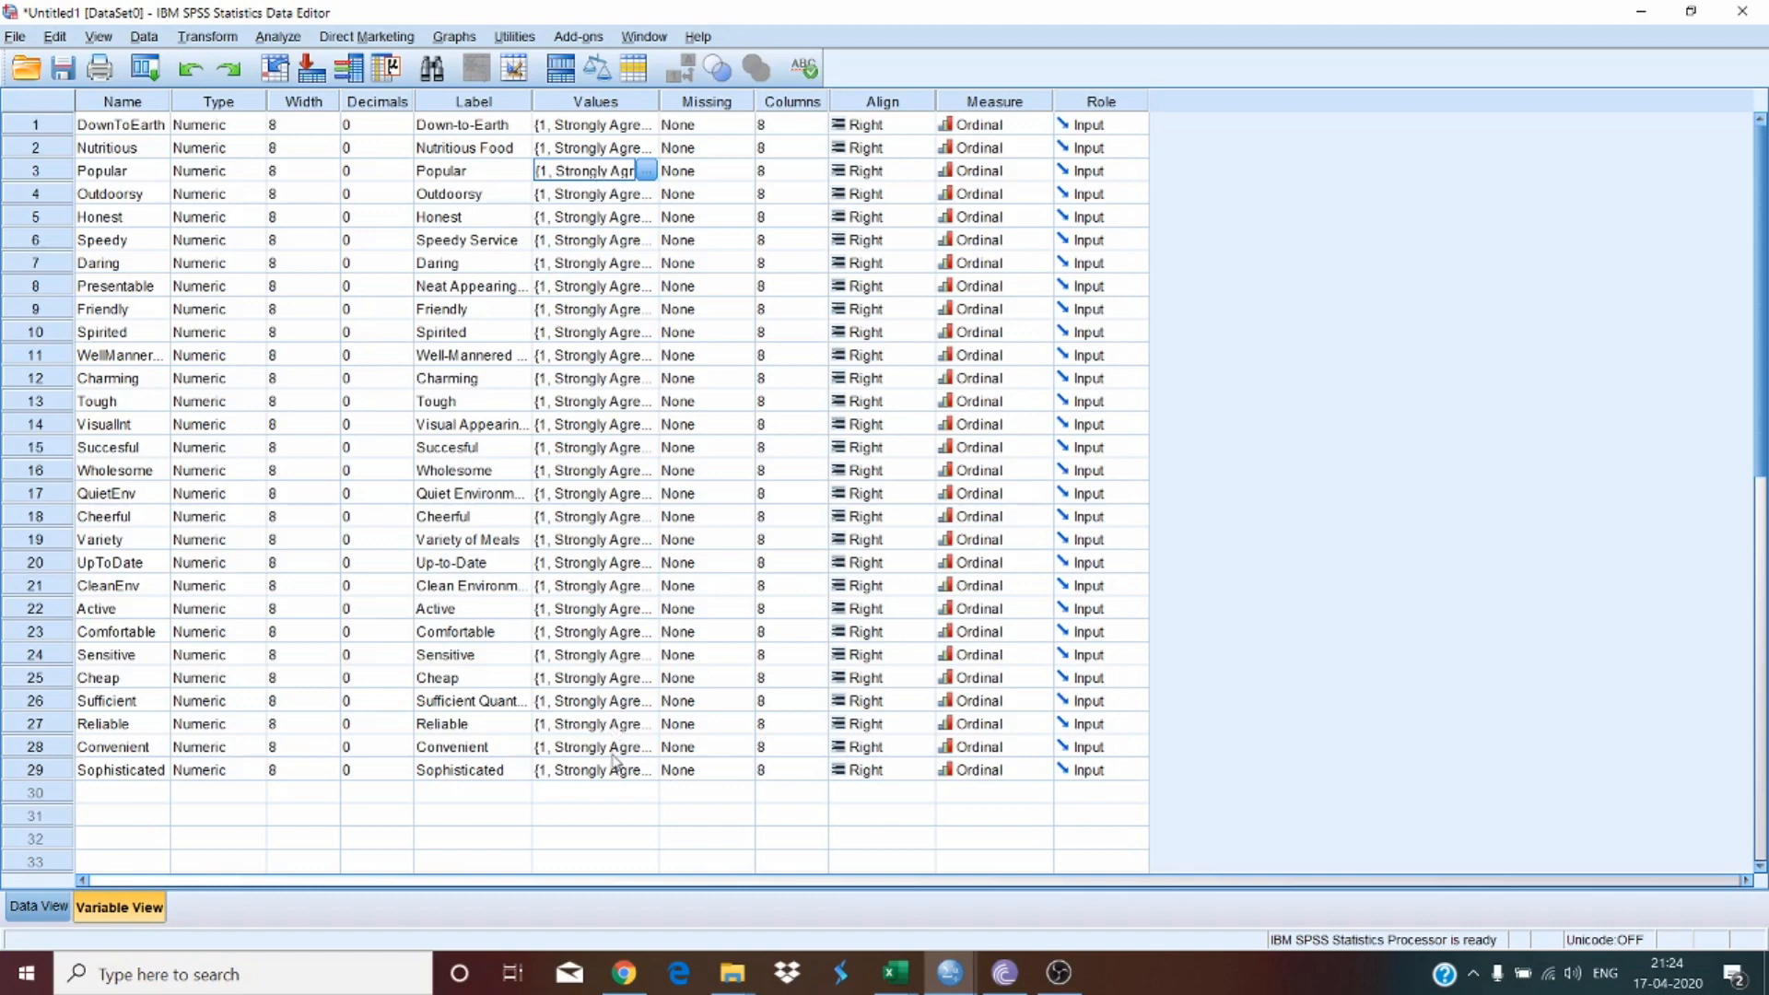
Step: Set the measurement level of Nutritious and Honest to Ordinal
{"action": "left_click", "coordinate": [992, 153]}
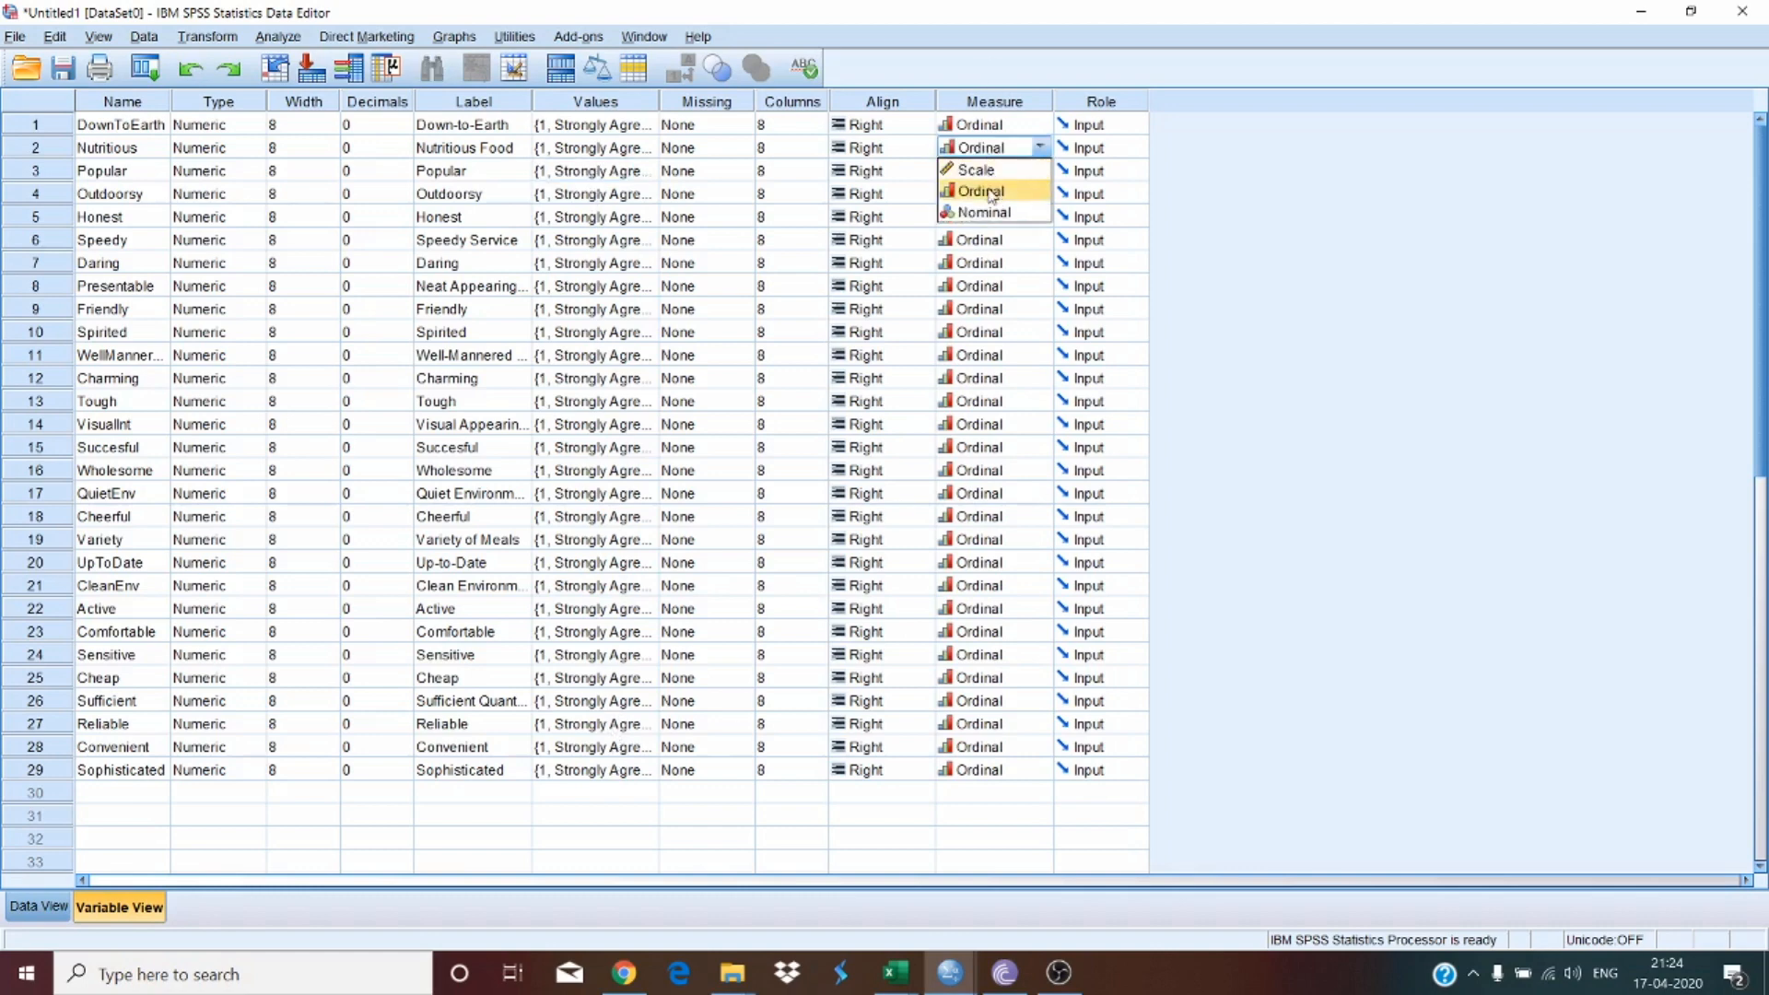
{"action": "left_click", "coordinate": [991, 193]}
{"action": "left_click", "coordinate": [1001, 222]}
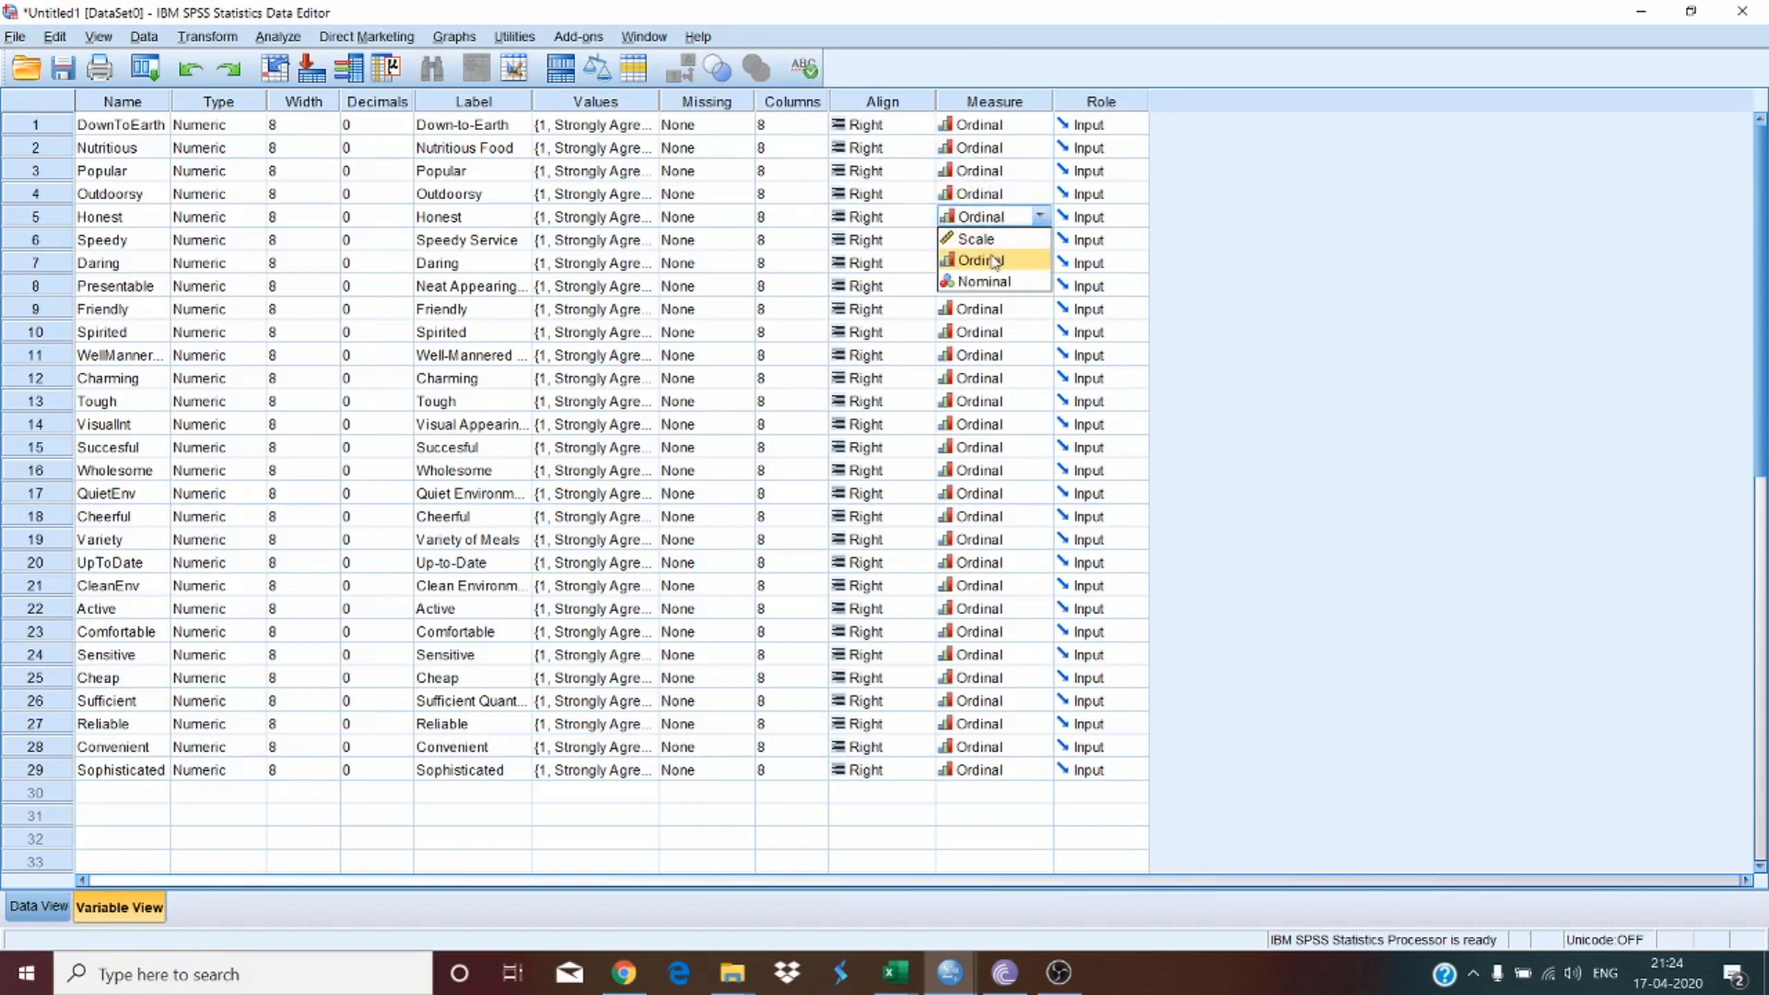
{"action": "left_click", "coordinate": [994, 262]}
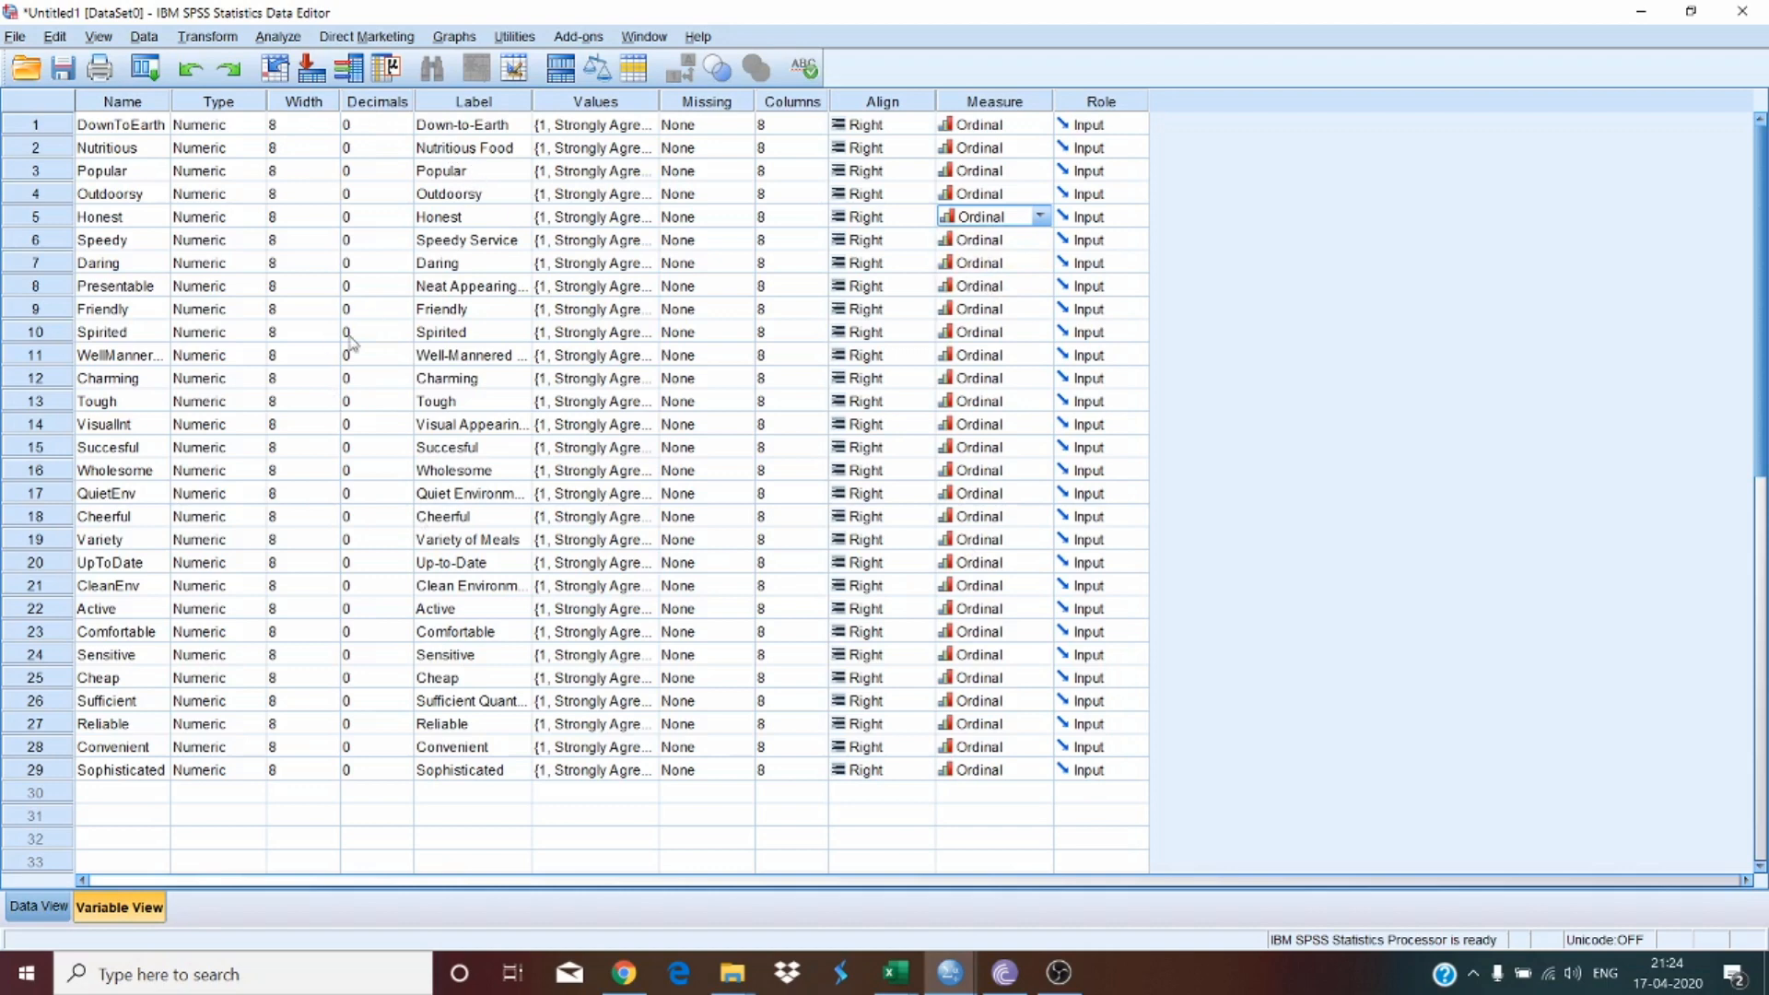
Step: Review the variable names, labels and decimals, widening the columns to read full labels
{"action": "left_click", "coordinate": [465, 217]}
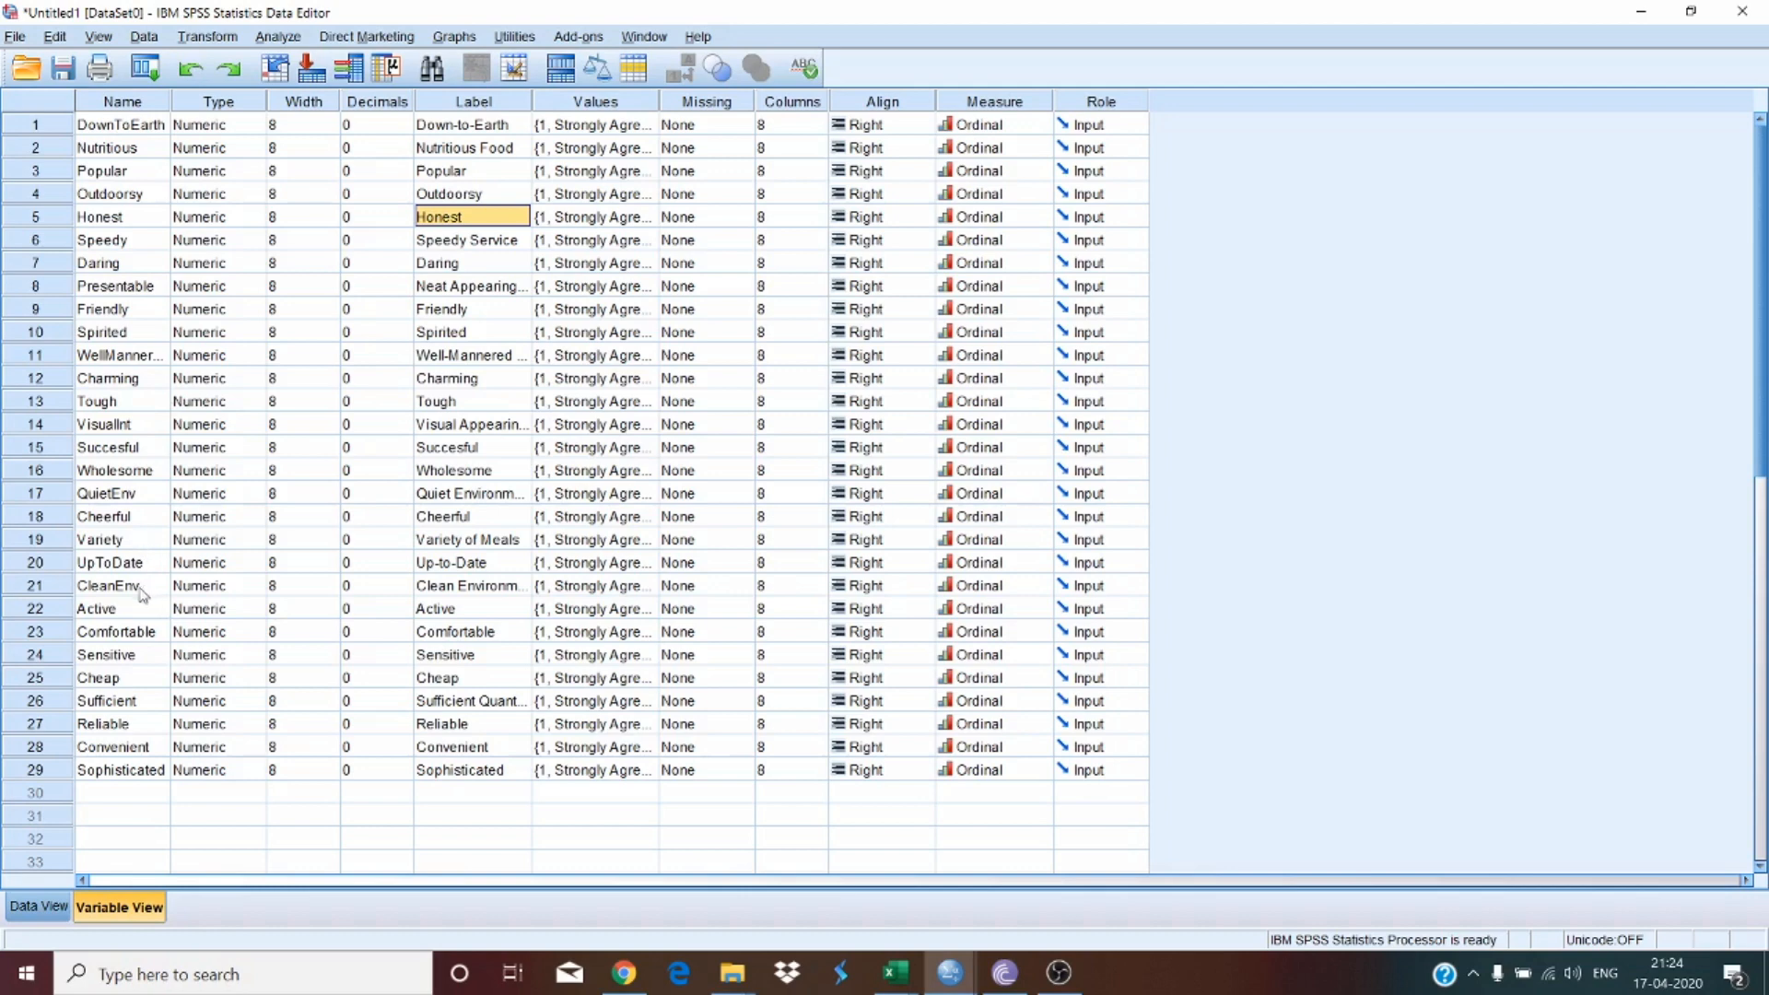
{"action": "left_click", "coordinate": [37, 497]}
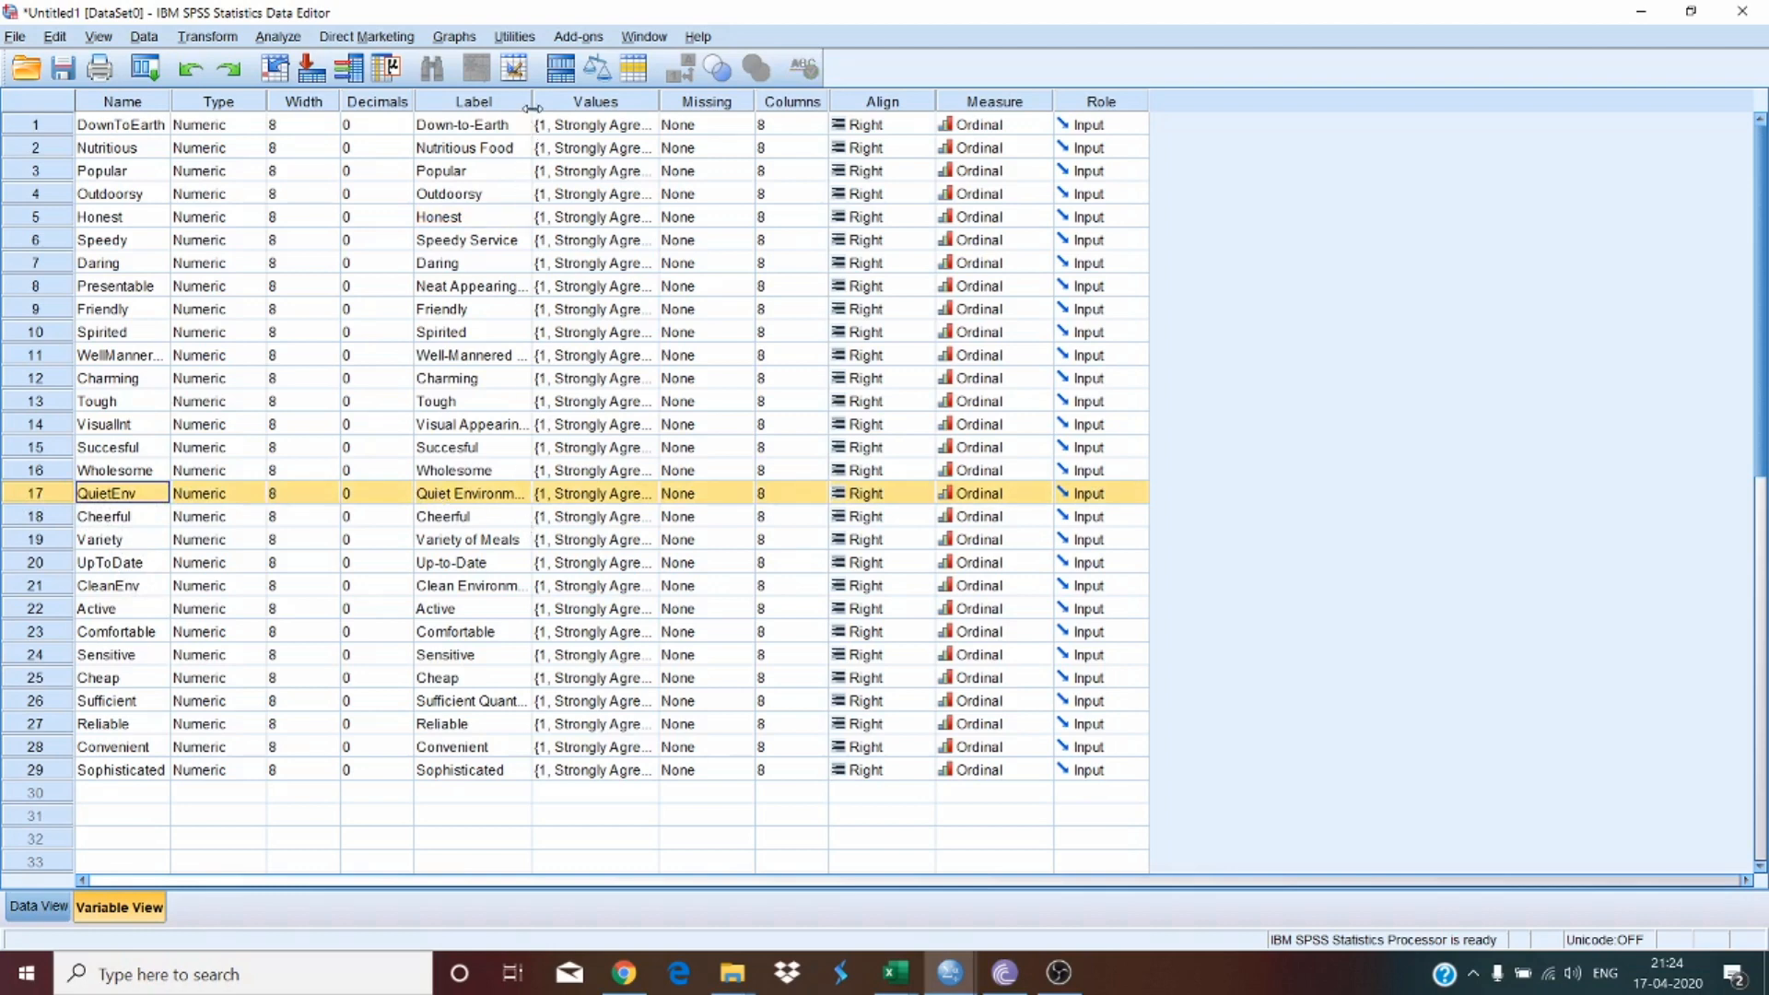
{"action": "left_click_drag", "start_coordinate": [533, 104], "coordinate": [603, 103]}
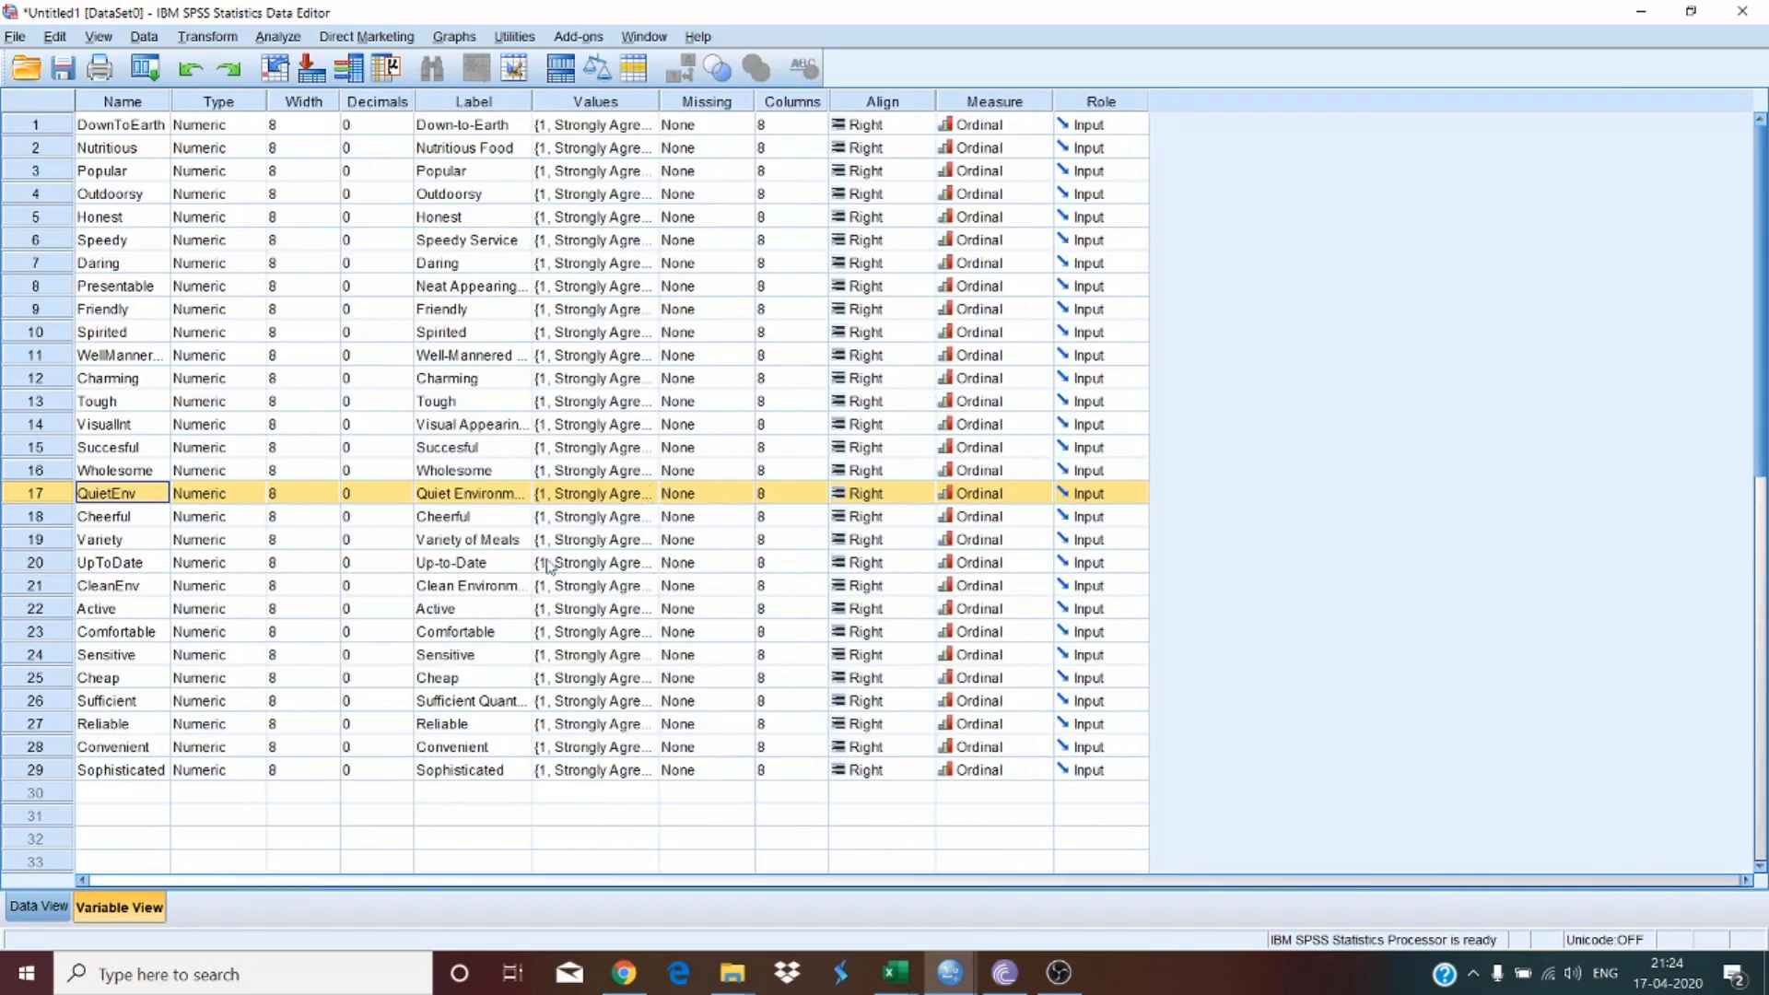
{"action": "left_click", "coordinate": [548, 562]}
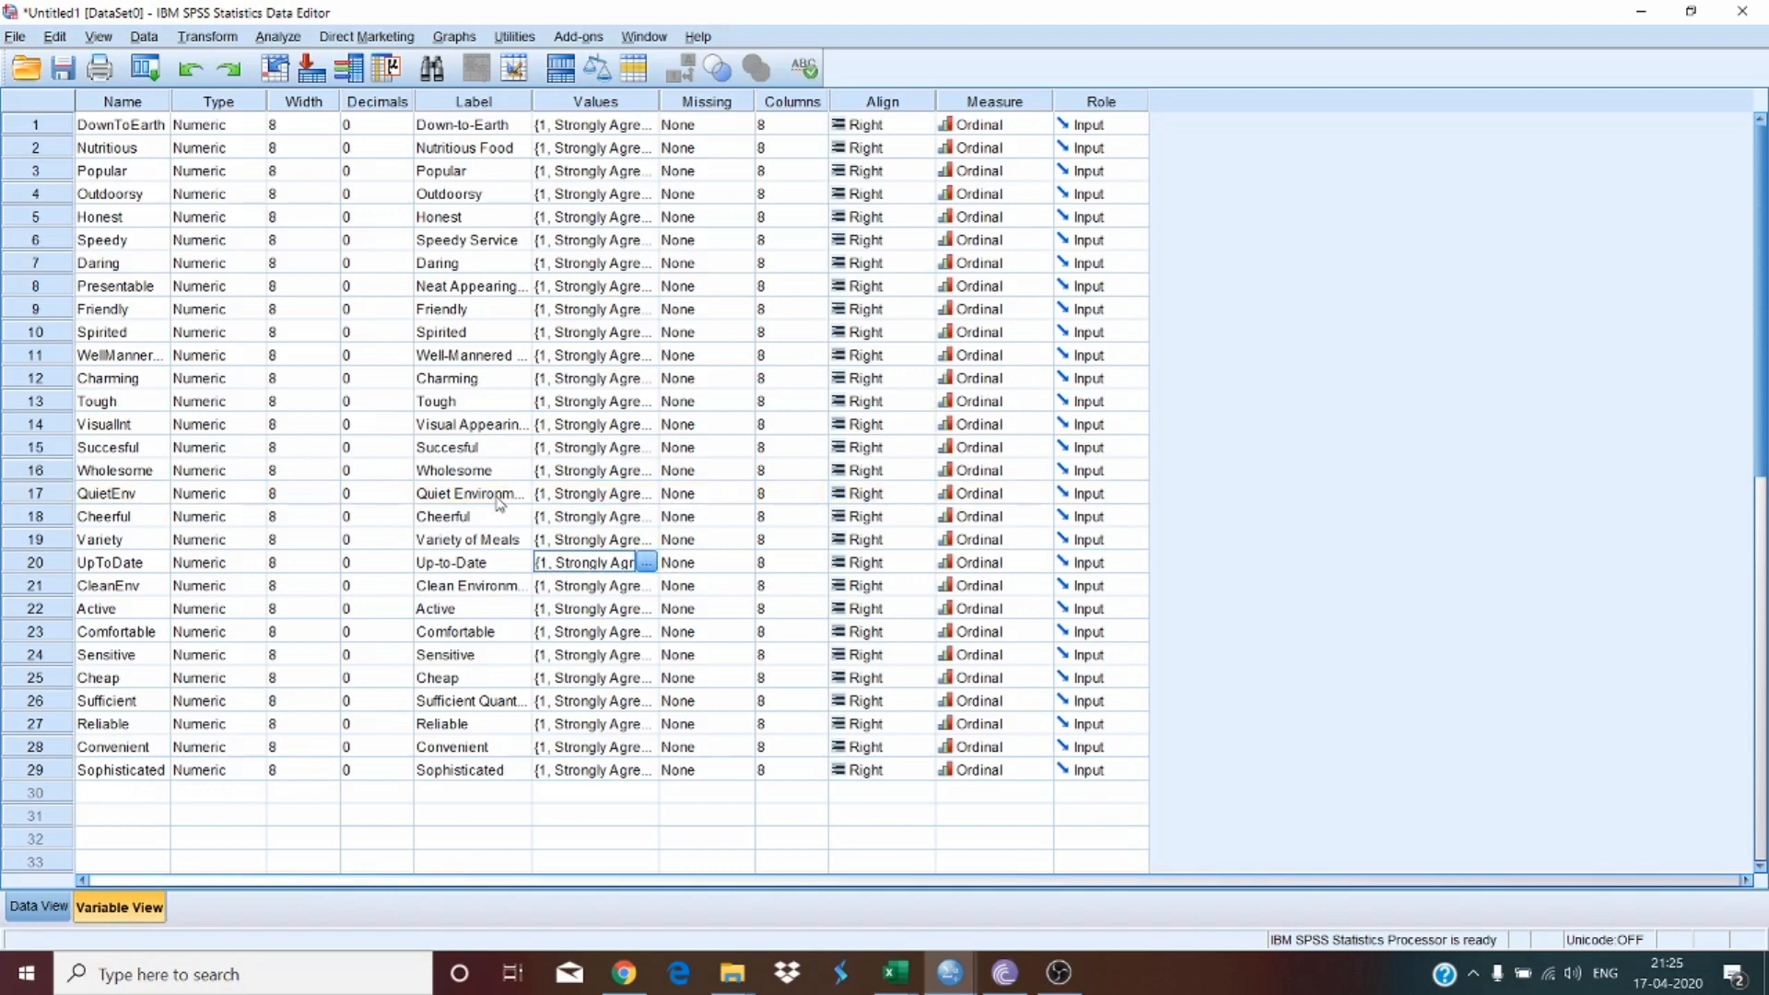
{"action": "left_click", "coordinate": [145, 104]}
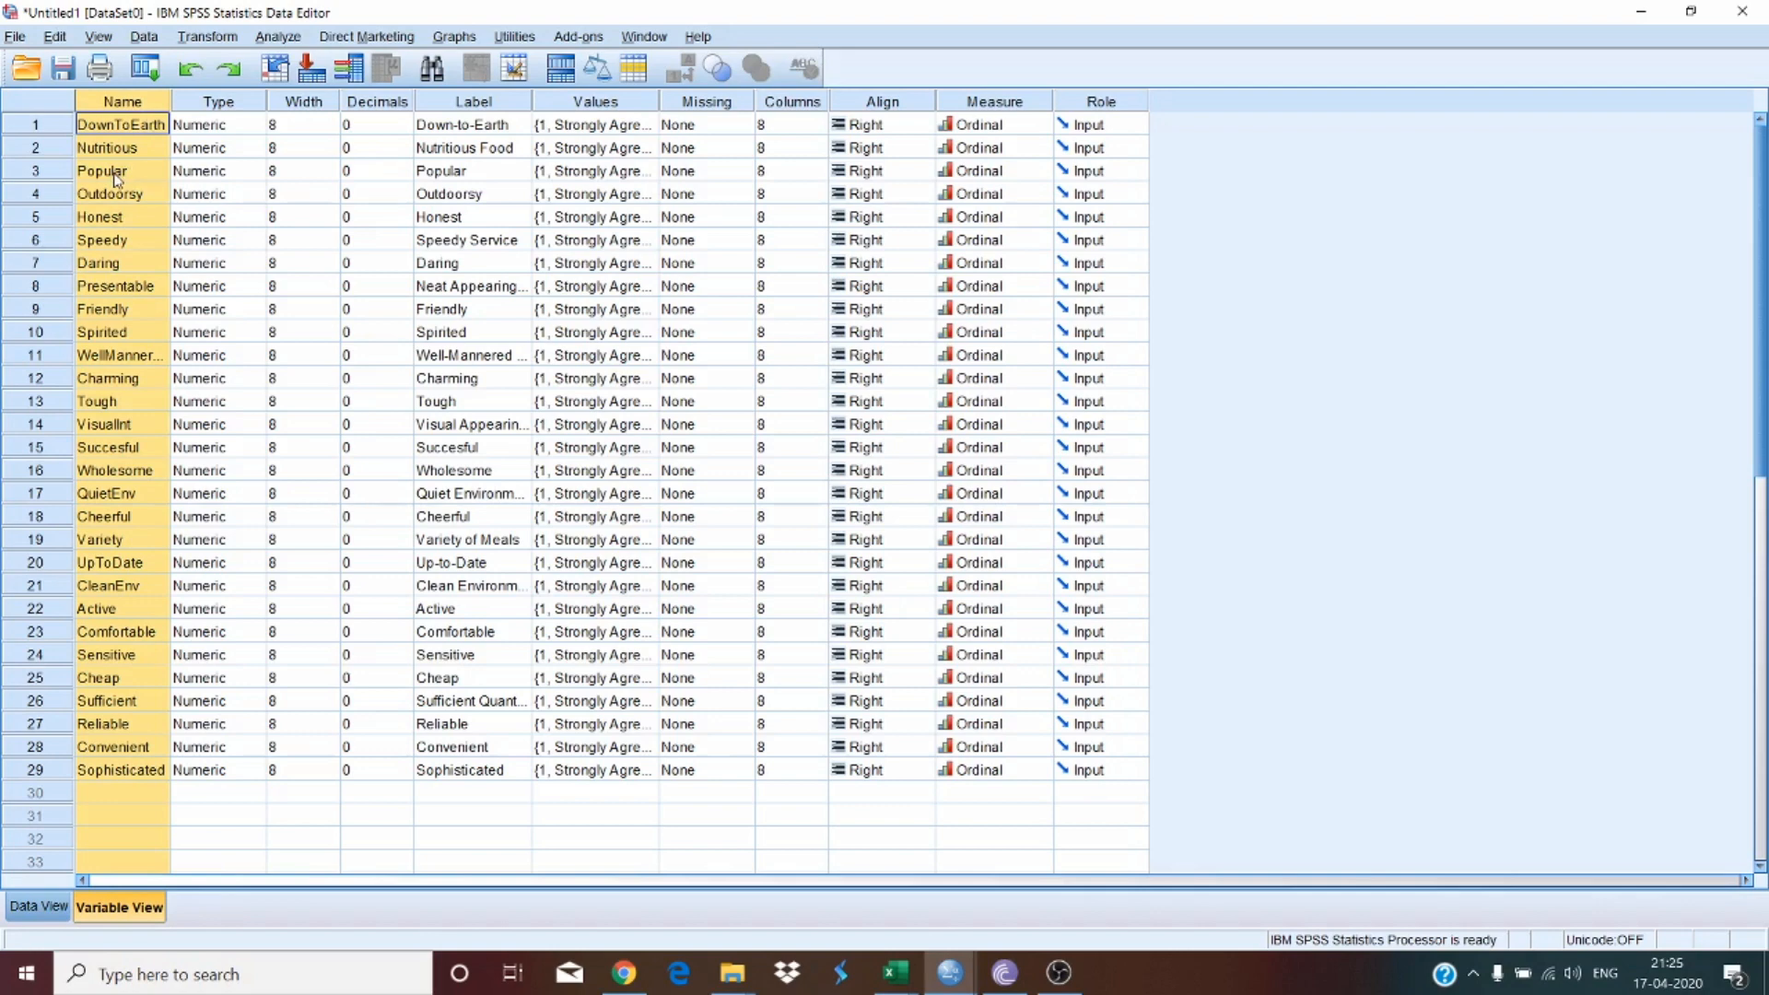
{"action": "left_click", "coordinate": [410, 267]}
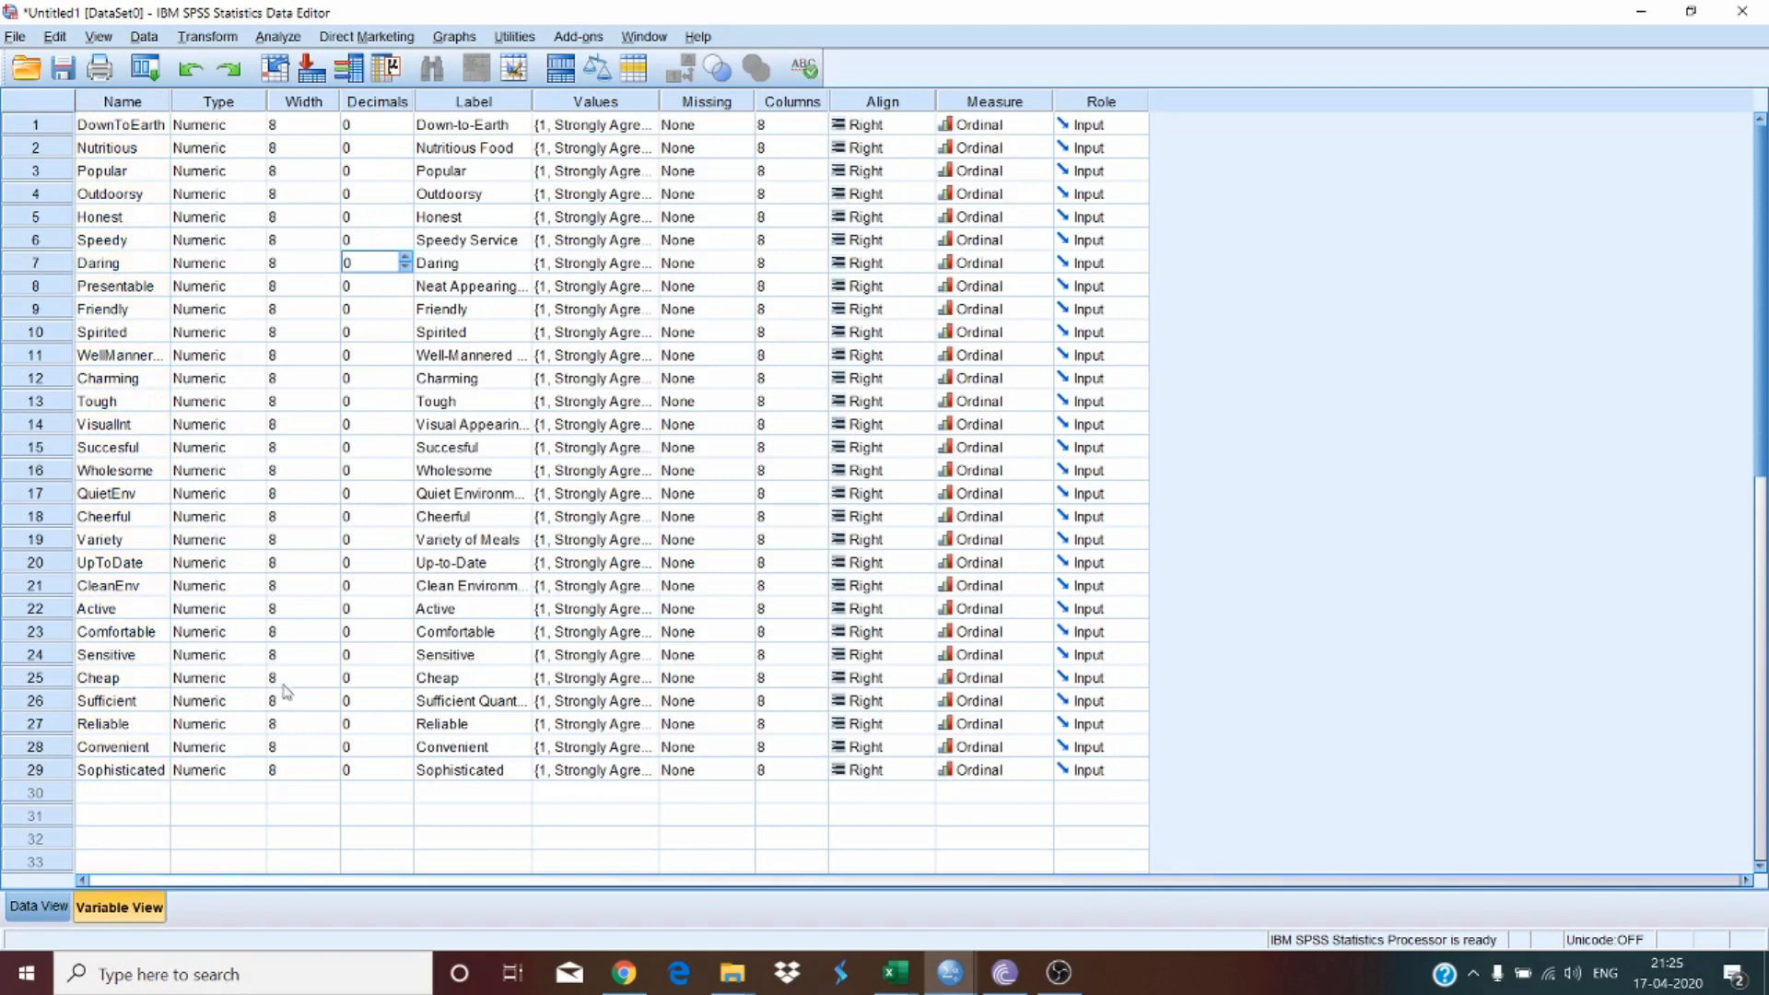
Step: Delete all existing cases from the data view
{"action": "left_click", "coordinate": [41, 907]}
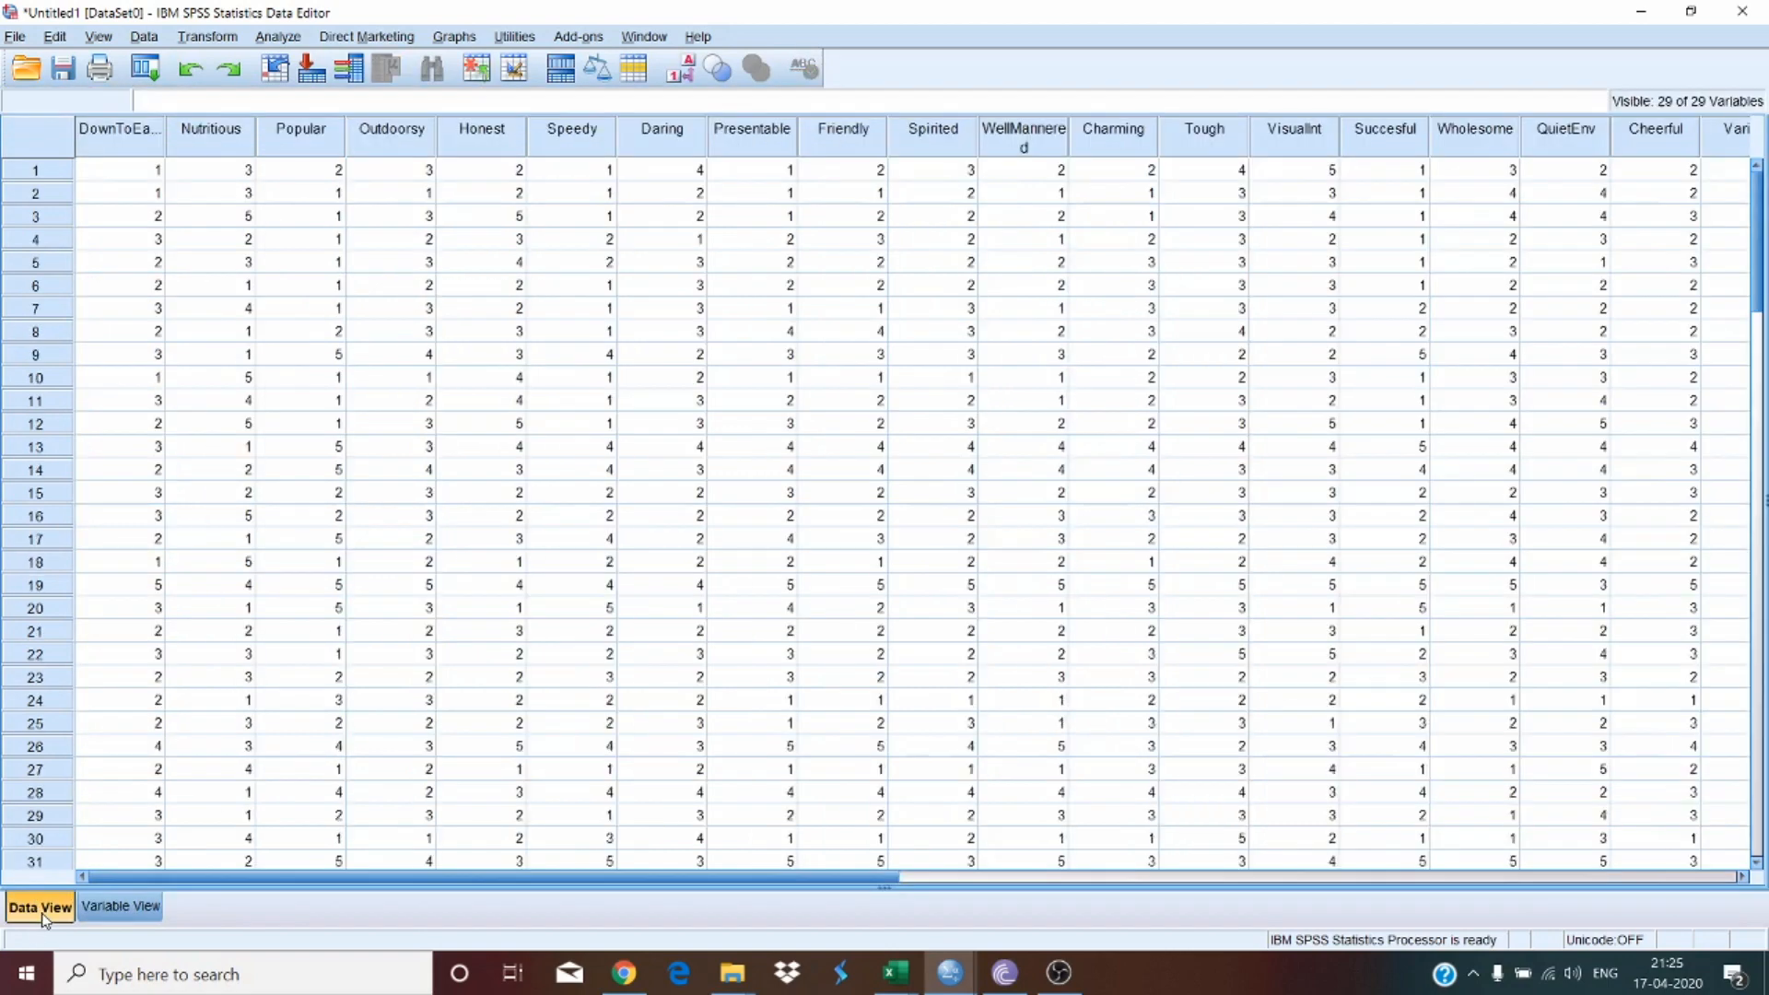
{"action": "left_click", "coordinate": [420, 331]}
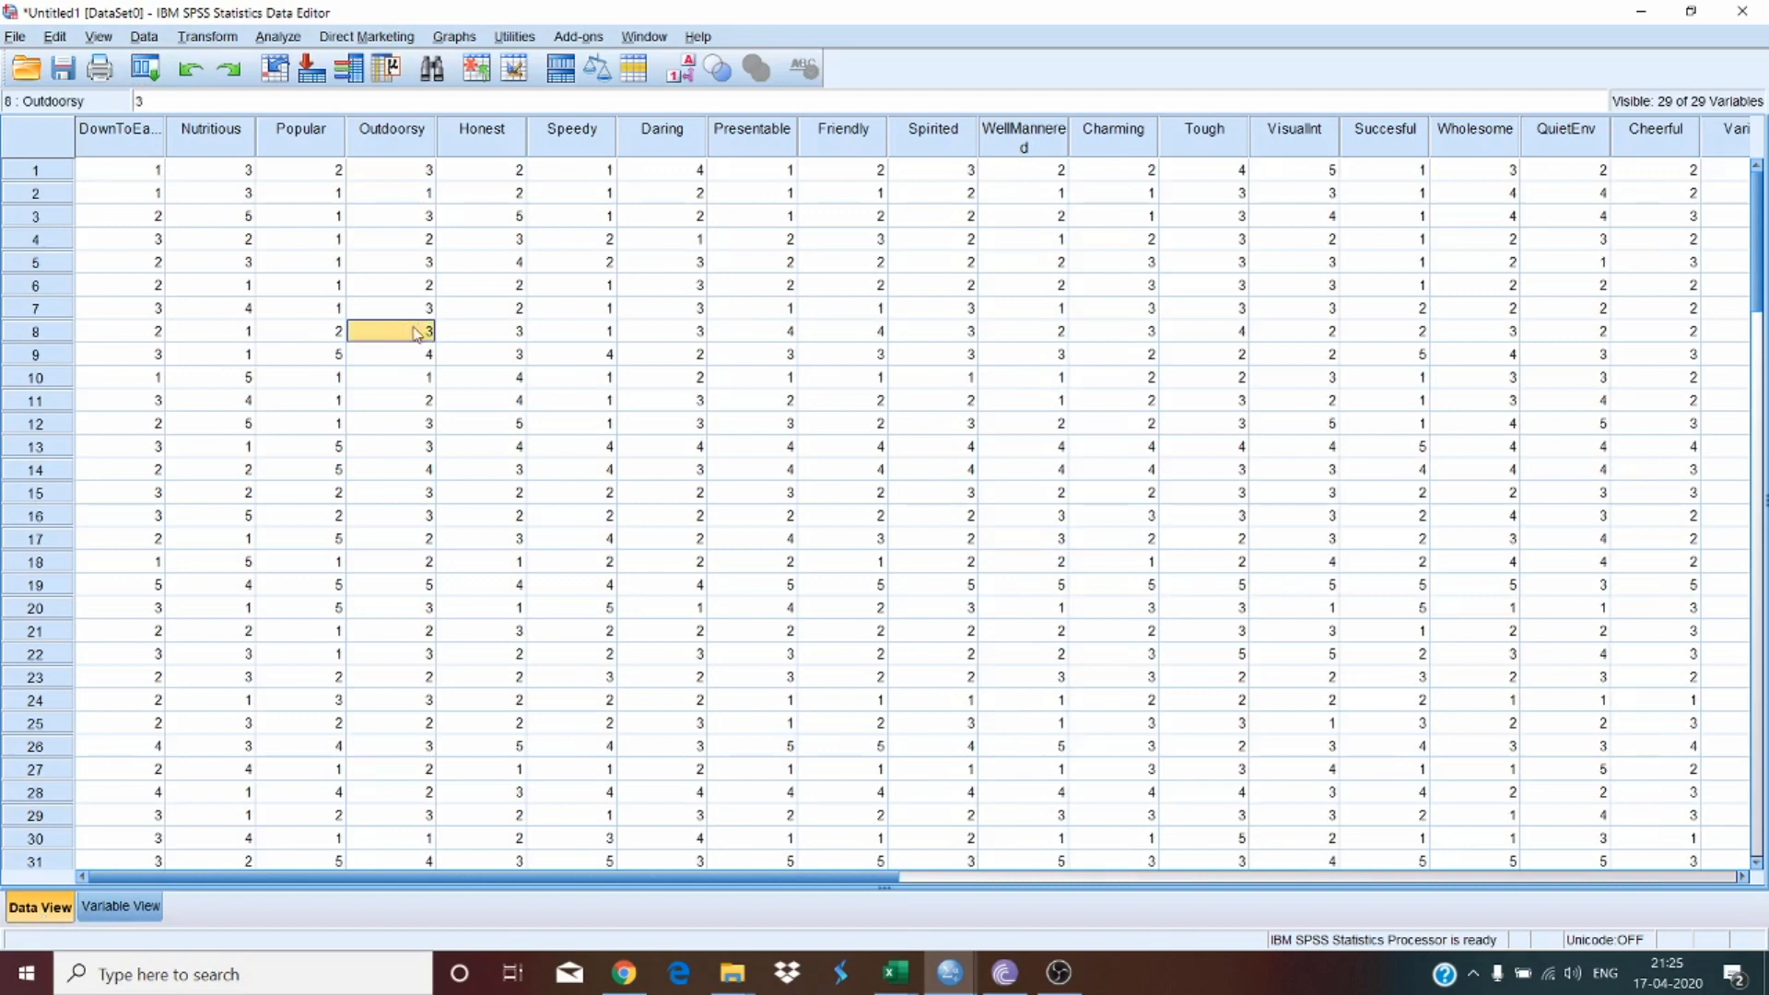
{"action": "key", "text": "ctrl+a"}
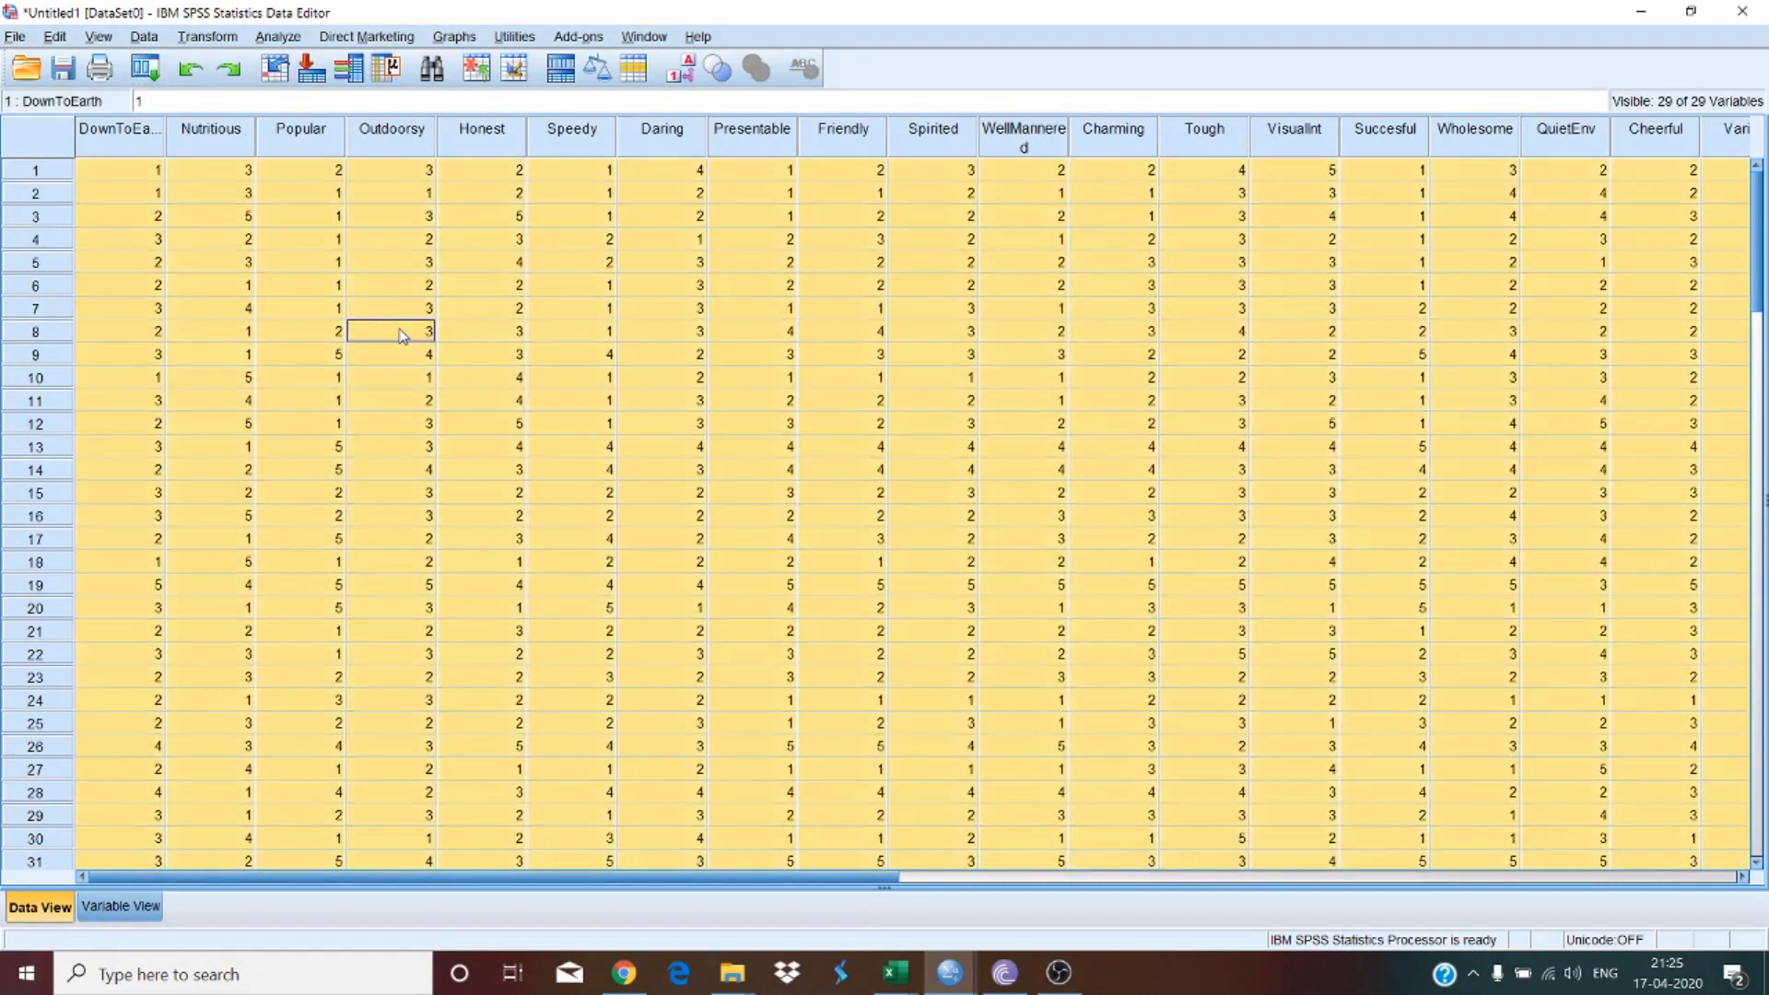
{"action": "key", "text": "Delete"}
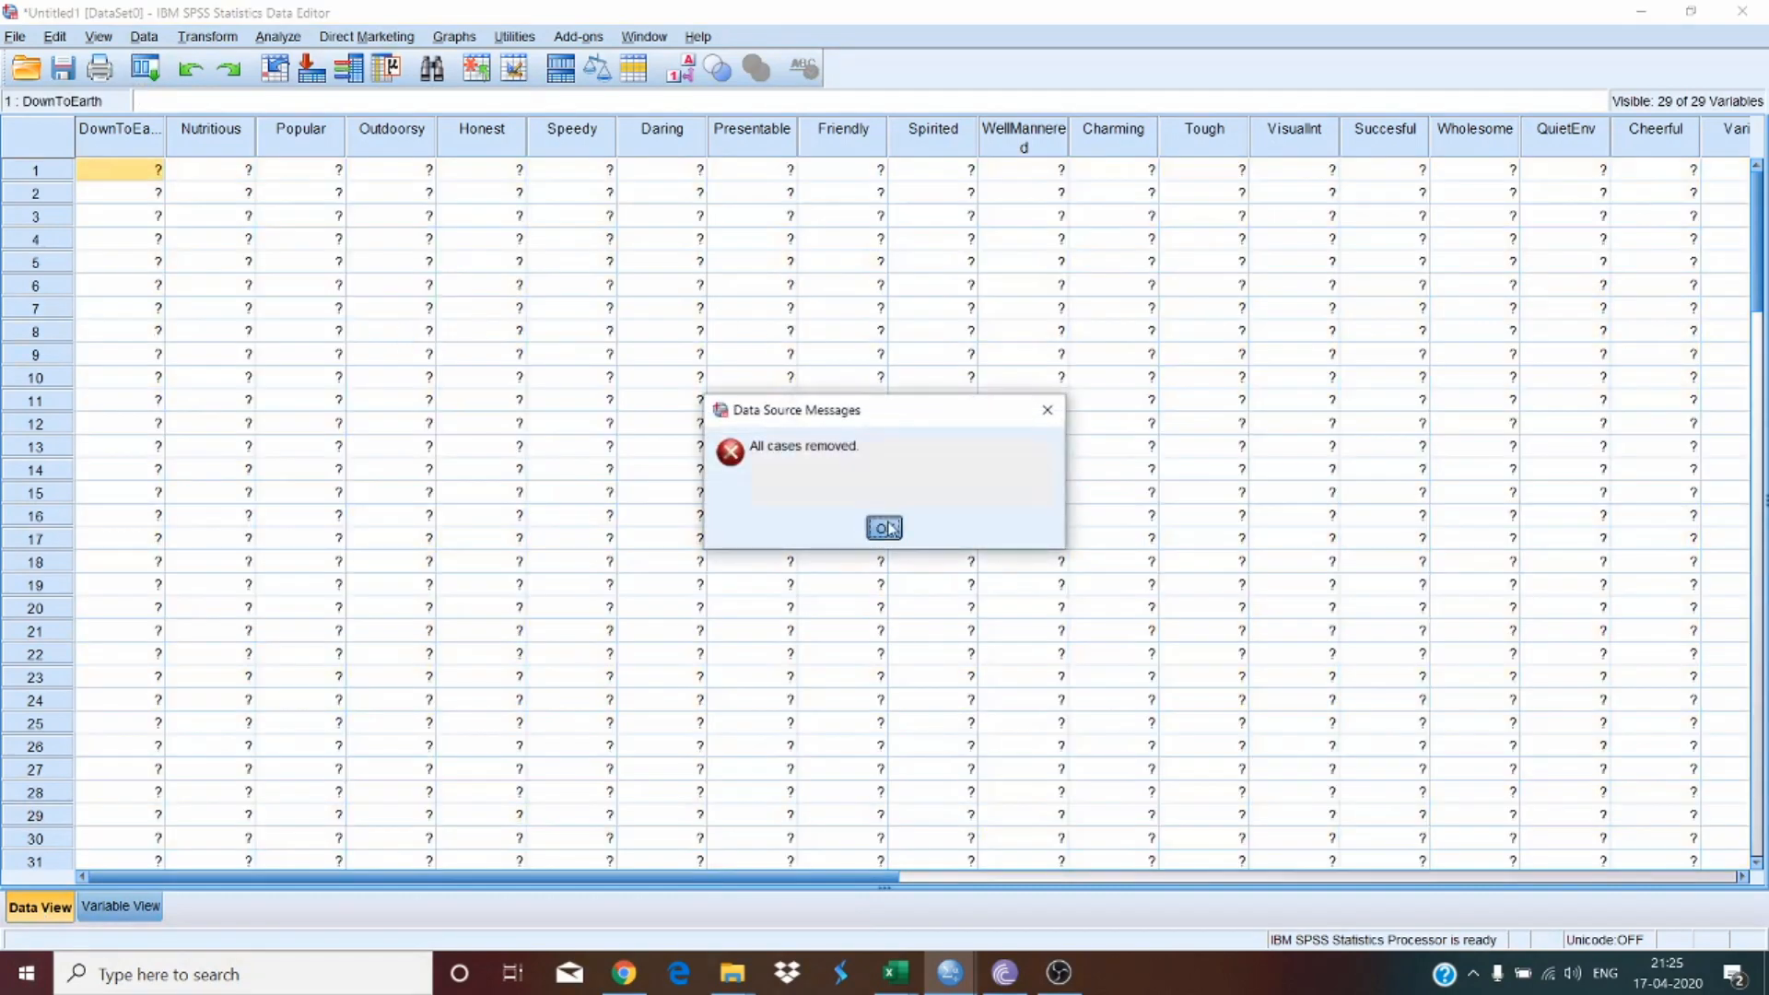
{"action": "left_click", "coordinate": [885, 528]}
{"action": "left_click", "coordinate": [430, 307]}
{"action": "left_click", "coordinate": [109, 903]}
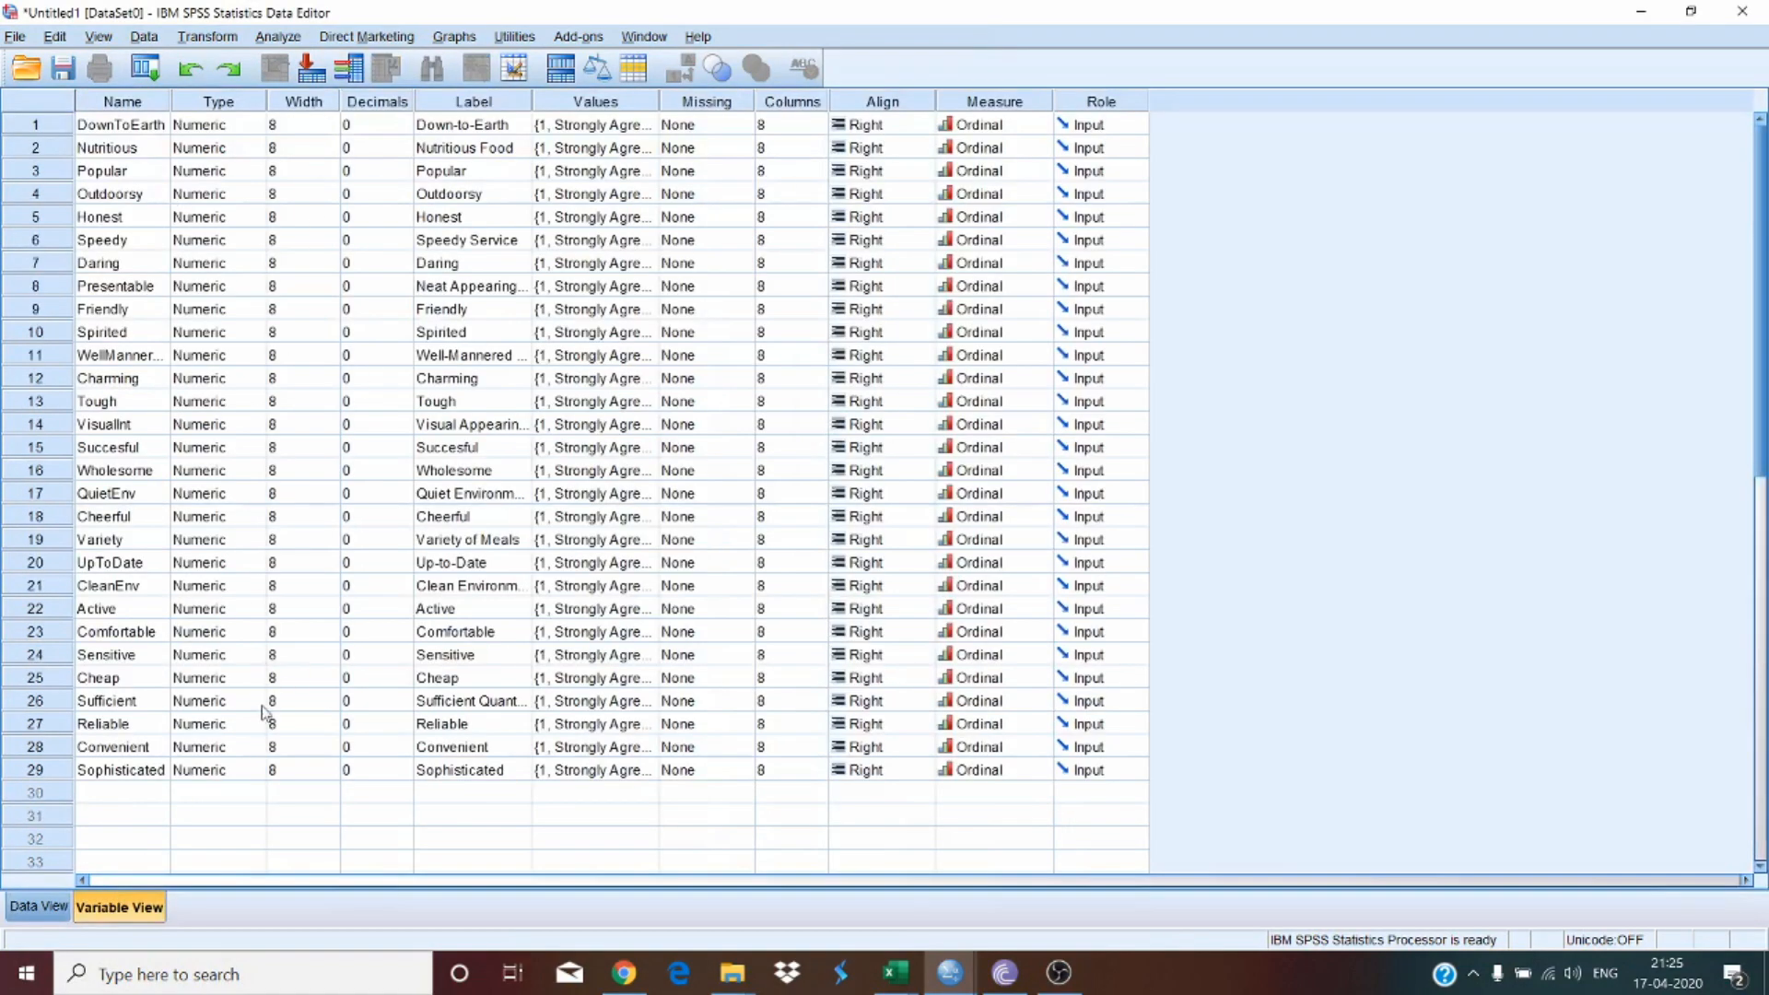
{"action": "left_click", "coordinate": [27, 907]}
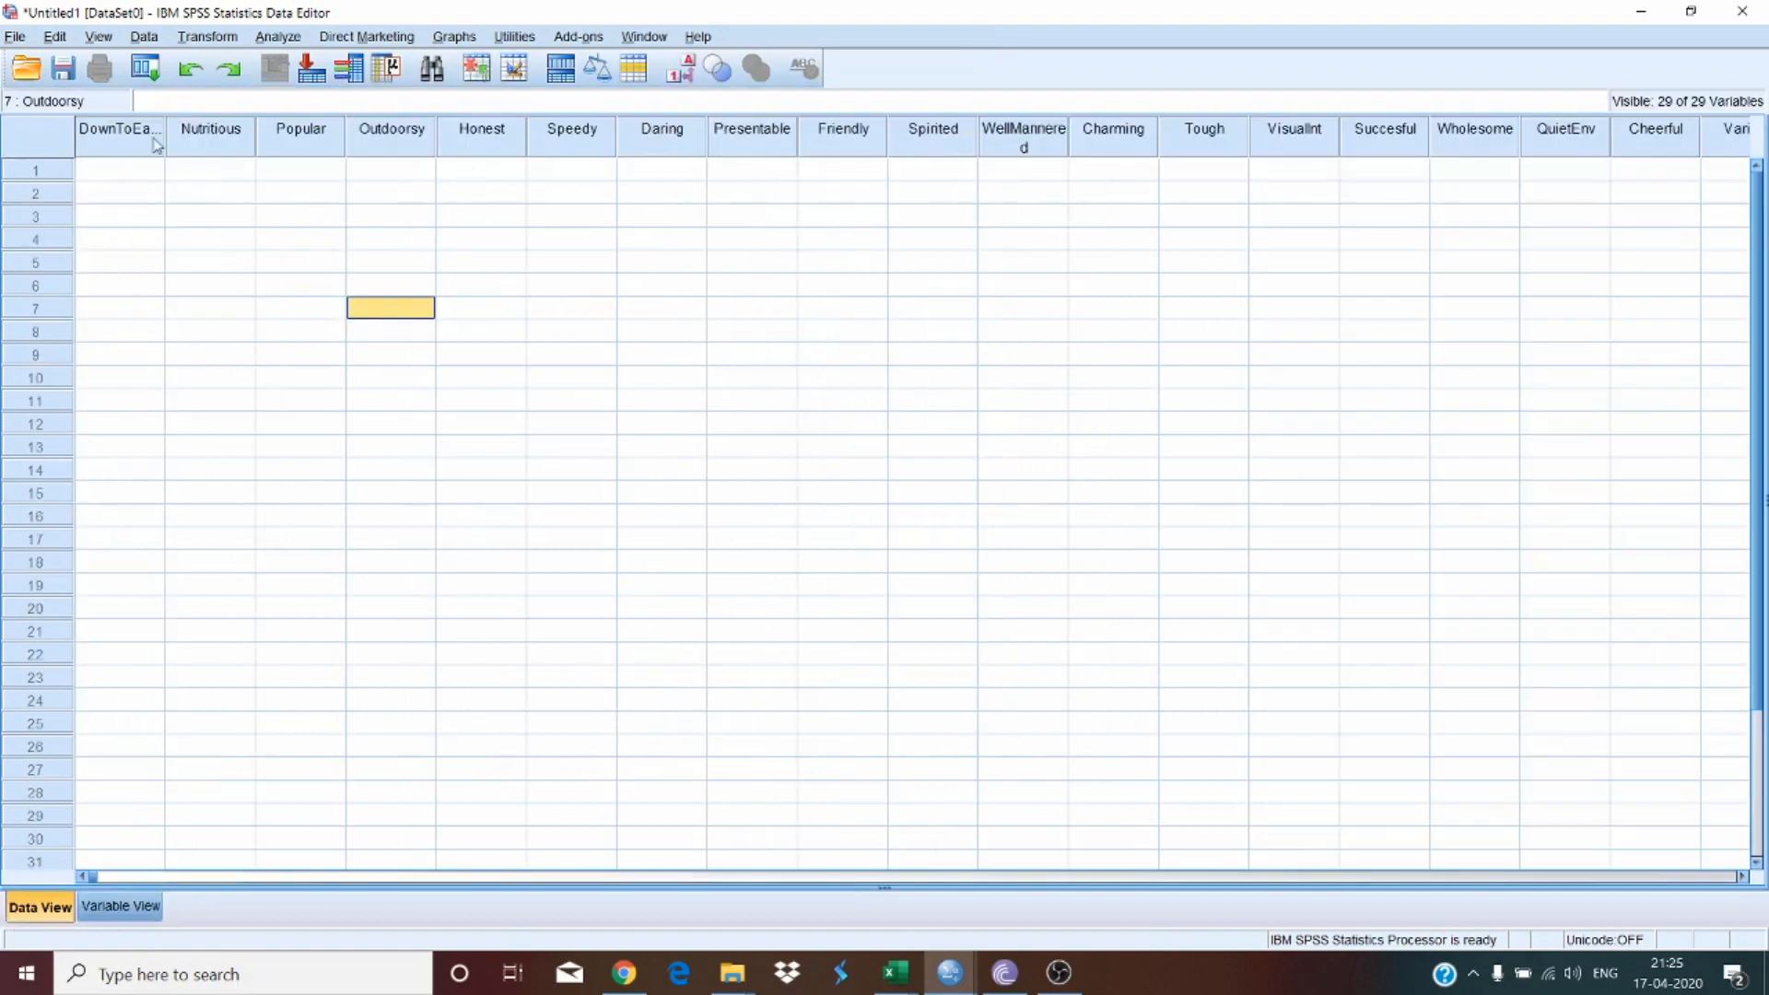
{"action": "left_click", "coordinate": [156, 148]}
{"action": "left_click", "coordinate": [217, 150]}
{"action": "left_click", "coordinate": [296, 144]}
{"action": "left_click", "coordinate": [397, 141]}
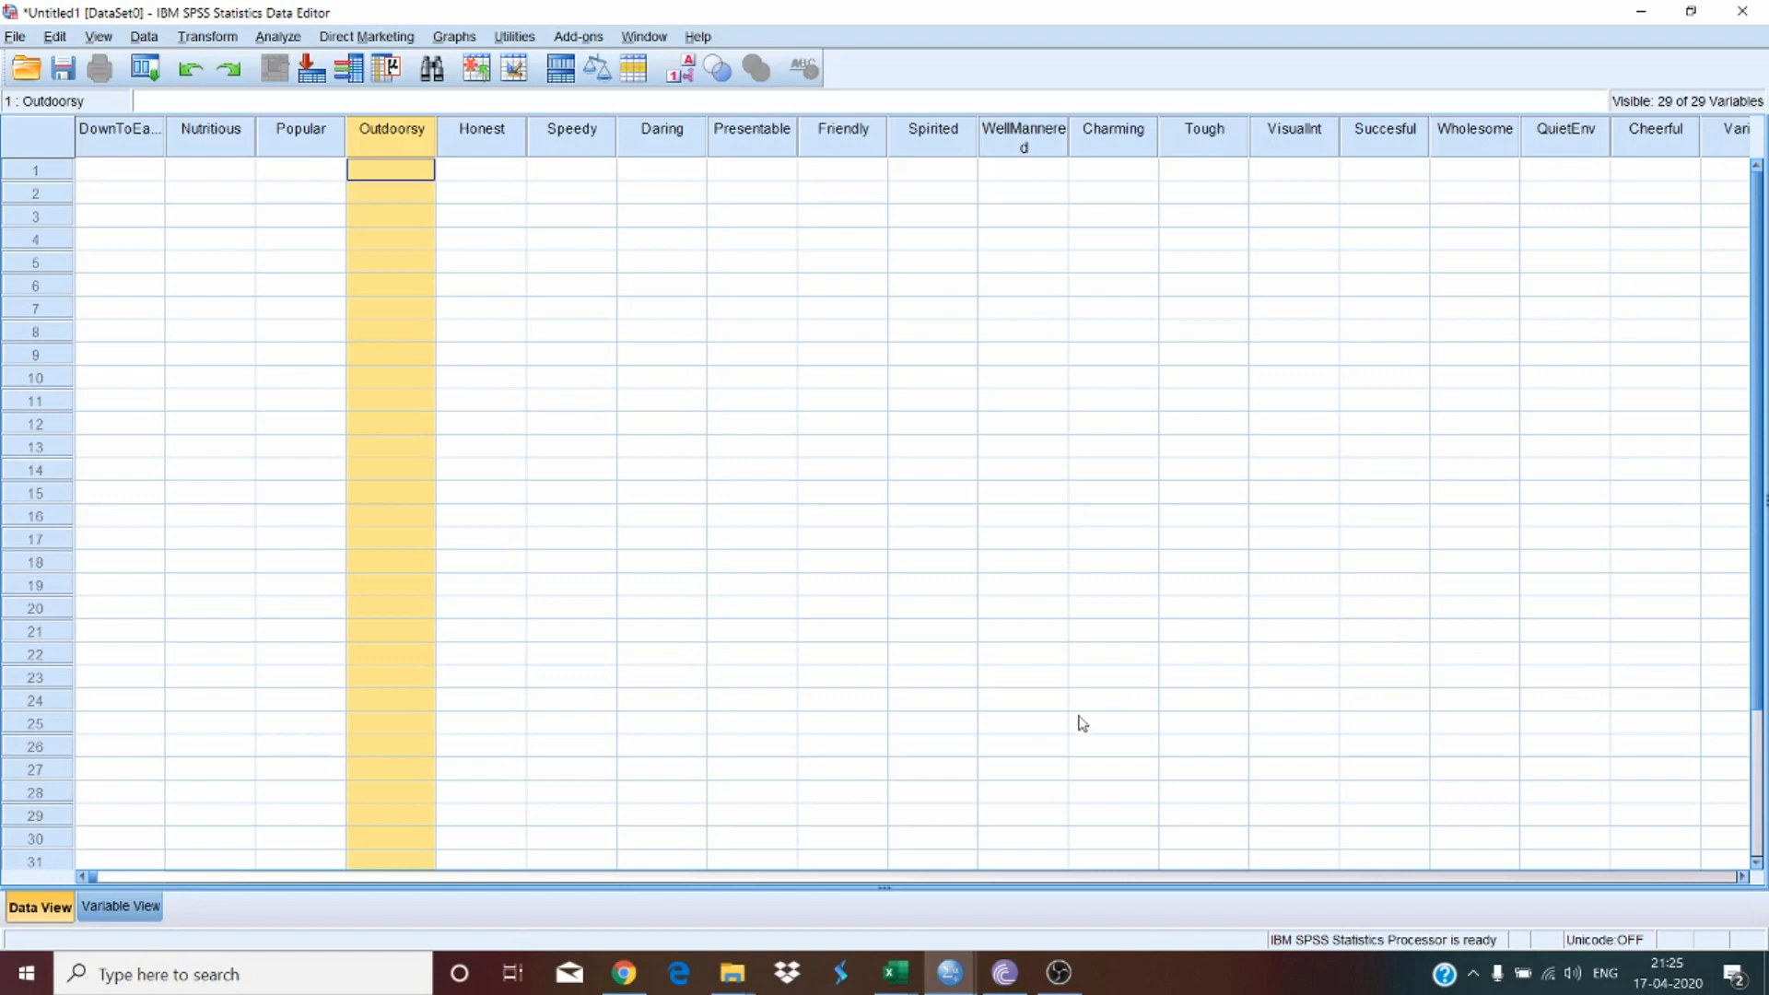
Step: In Excel, copy the rating data from K2 to AM111 of the RESEARCH worksheet final workbook
{"action": "mouse_move", "coordinate": [892, 979]}
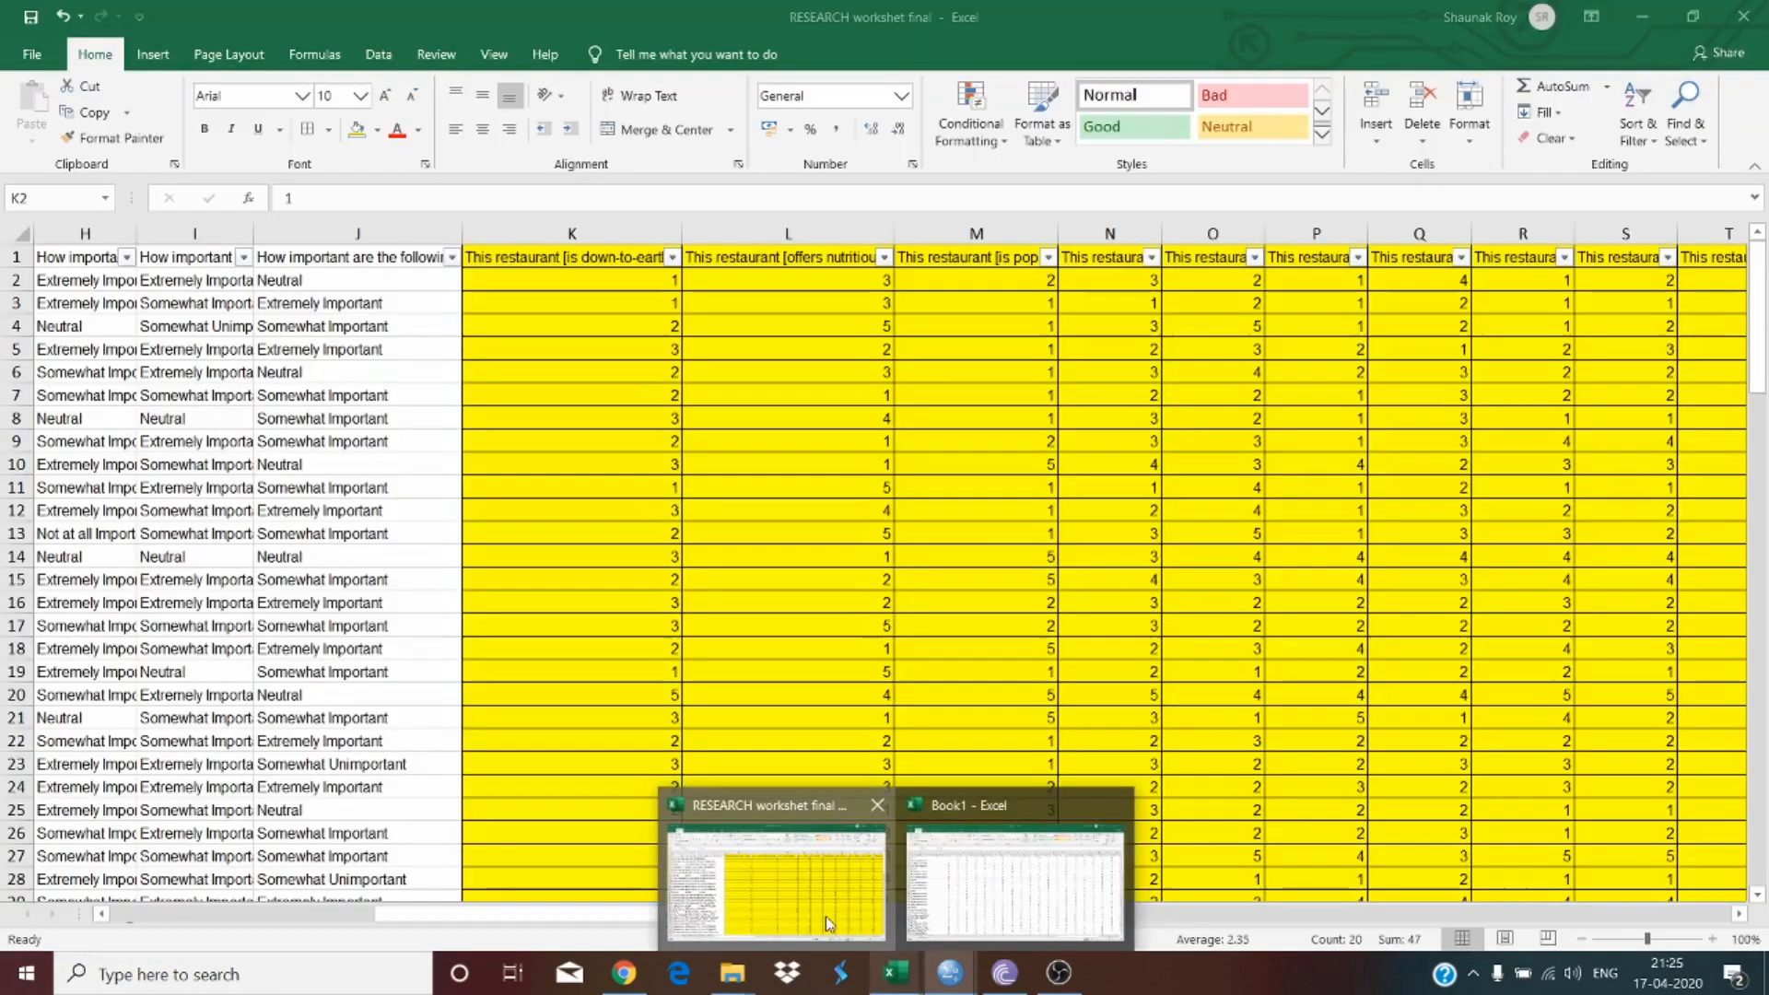
{"action": "left_click", "coordinate": [779, 829]}
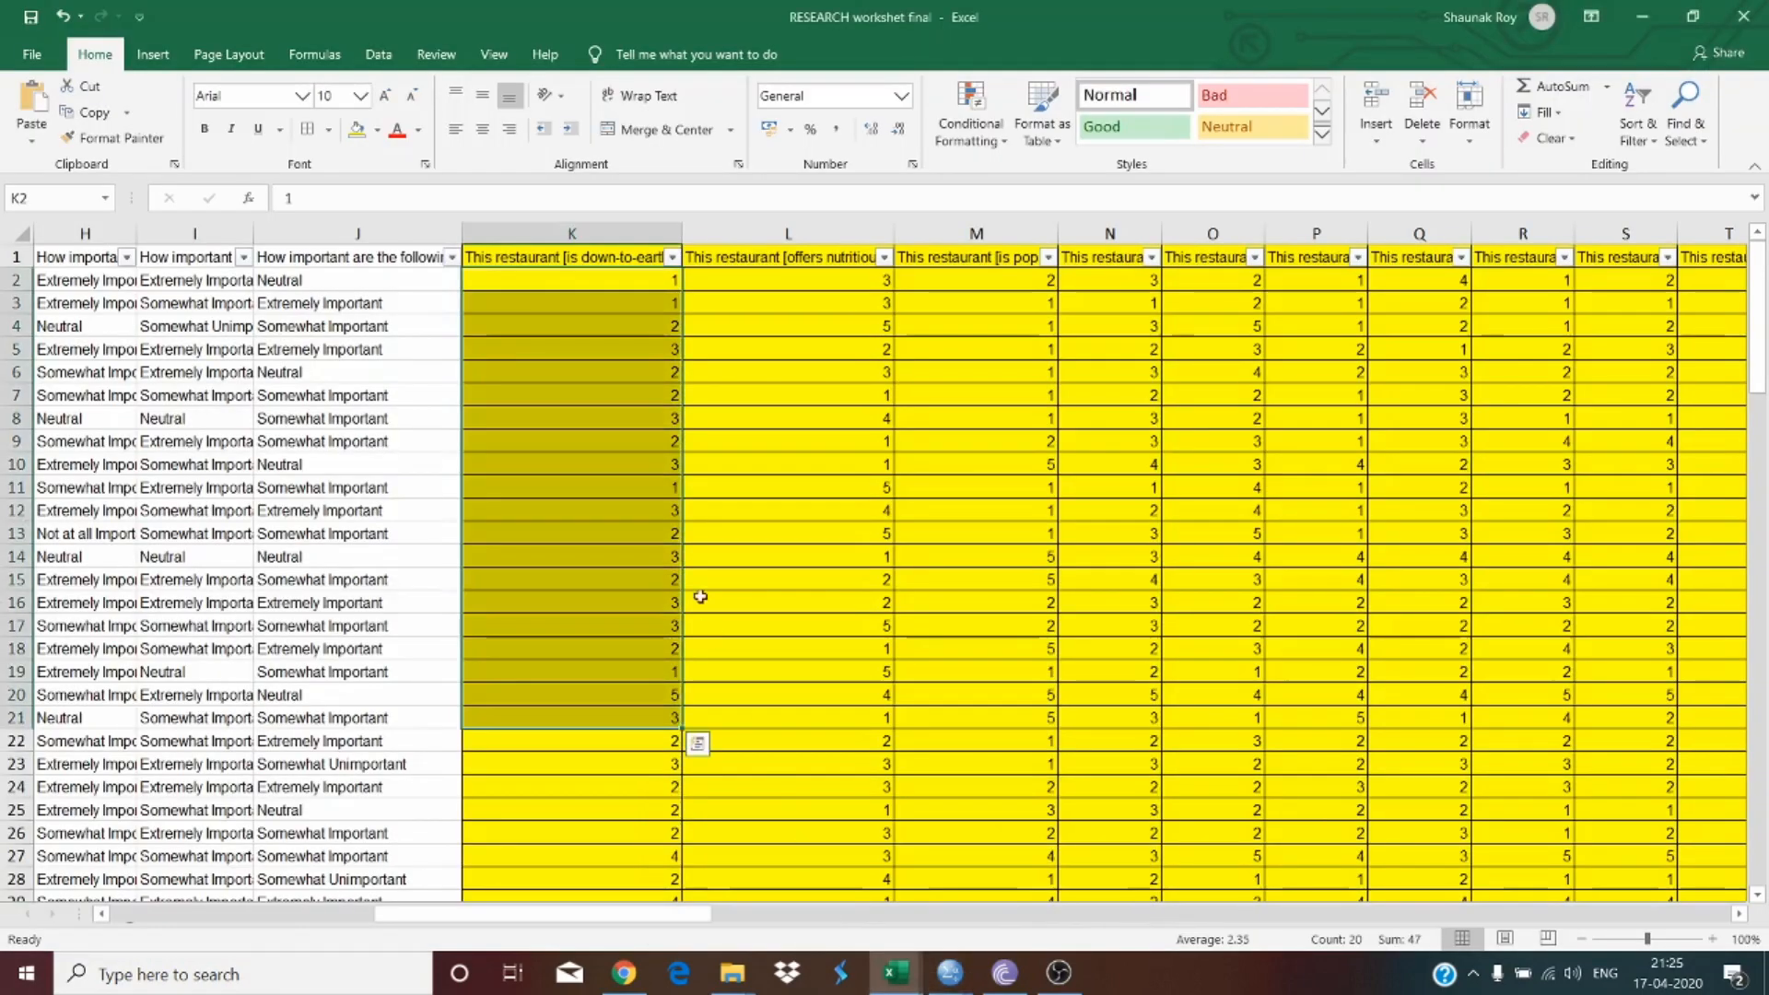
{"action": "left_click", "coordinate": [584, 280]}
{"action": "left_click_drag", "start_coordinate": [630, 292], "coordinate": [537, 808]}
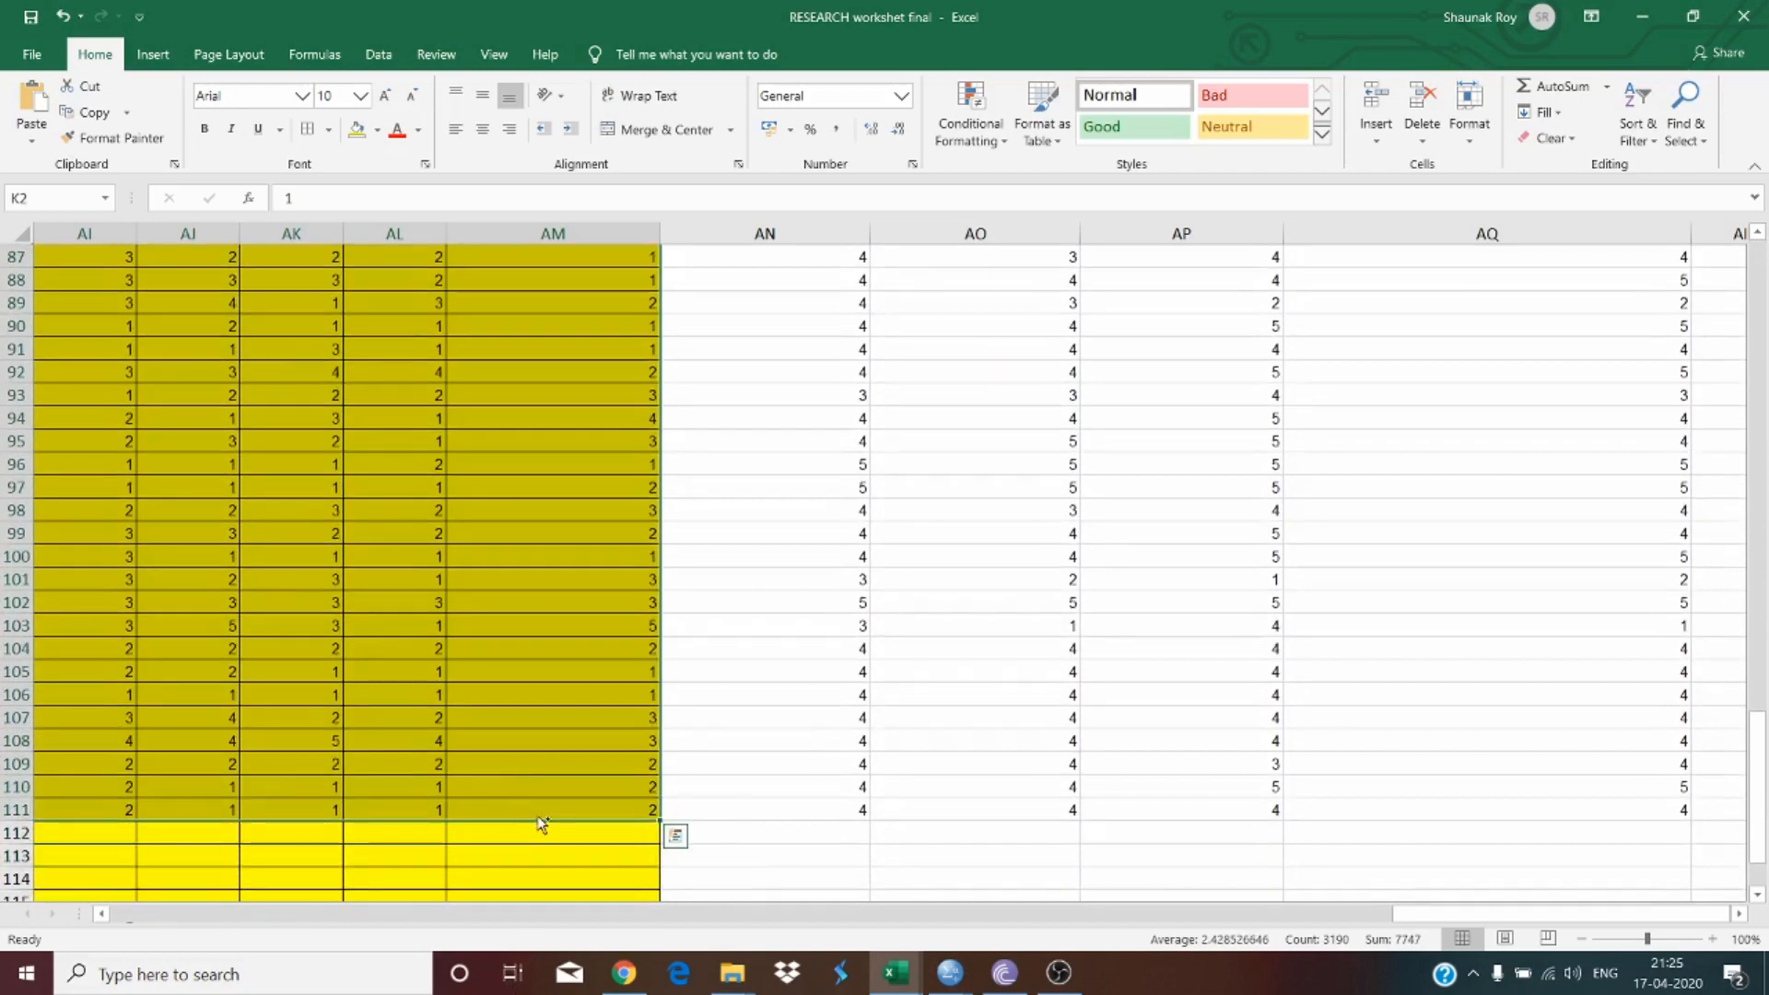
{"action": "key", "text": "ctrl+c"}
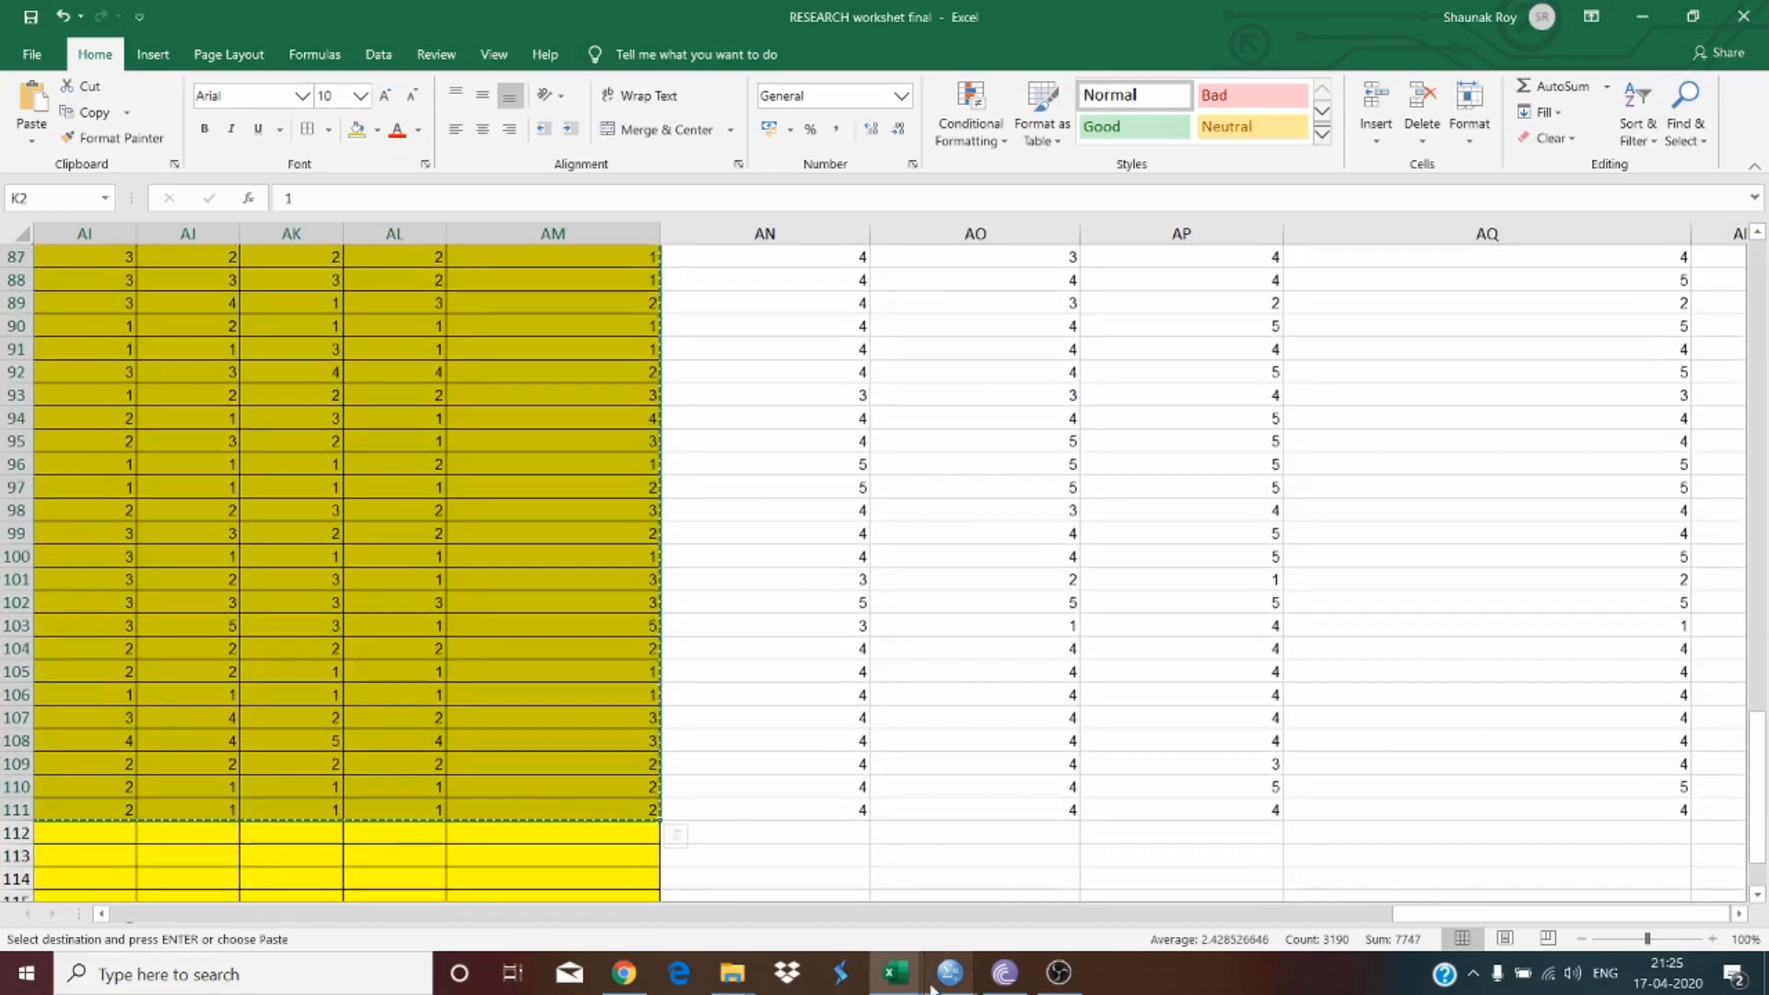
Step: Paste the copied ratings into the SPSS data view starting at the first DownToEarth cell
{"action": "mouse_move", "coordinate": [951, 973]}
{"action": "left_click", "coordinate": [850, 913]}
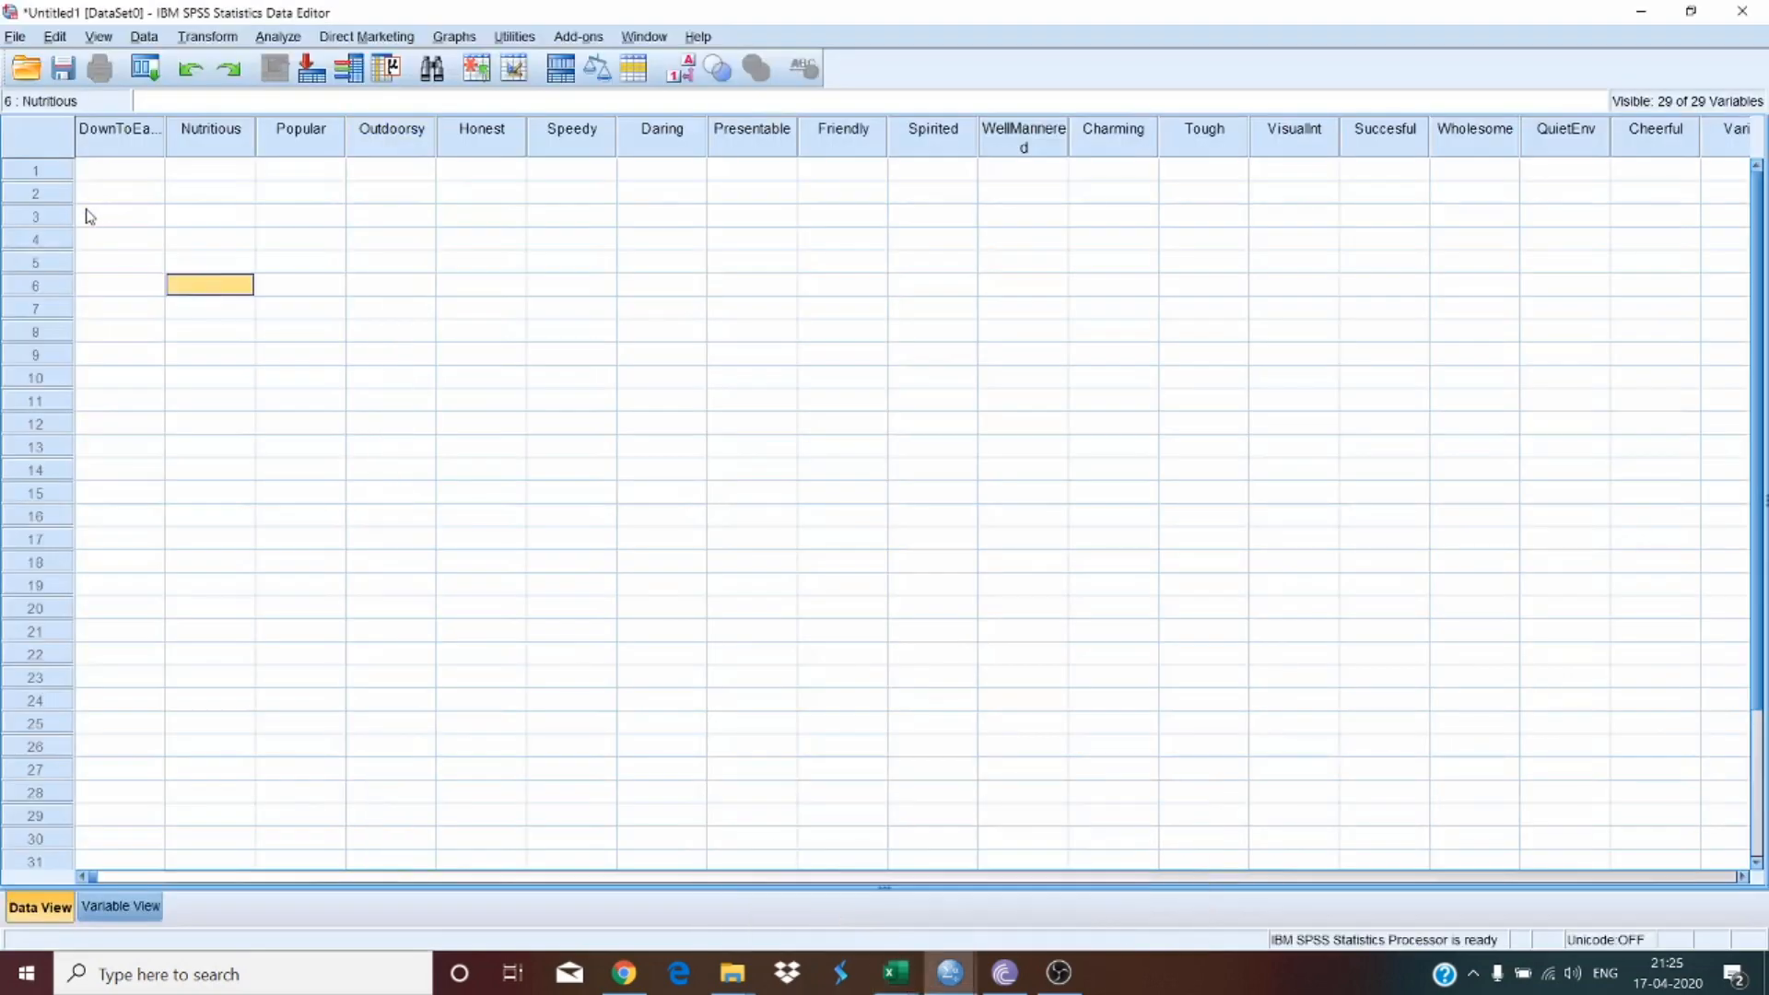
{"action": "left_click", "coordinate": [98, 174]}
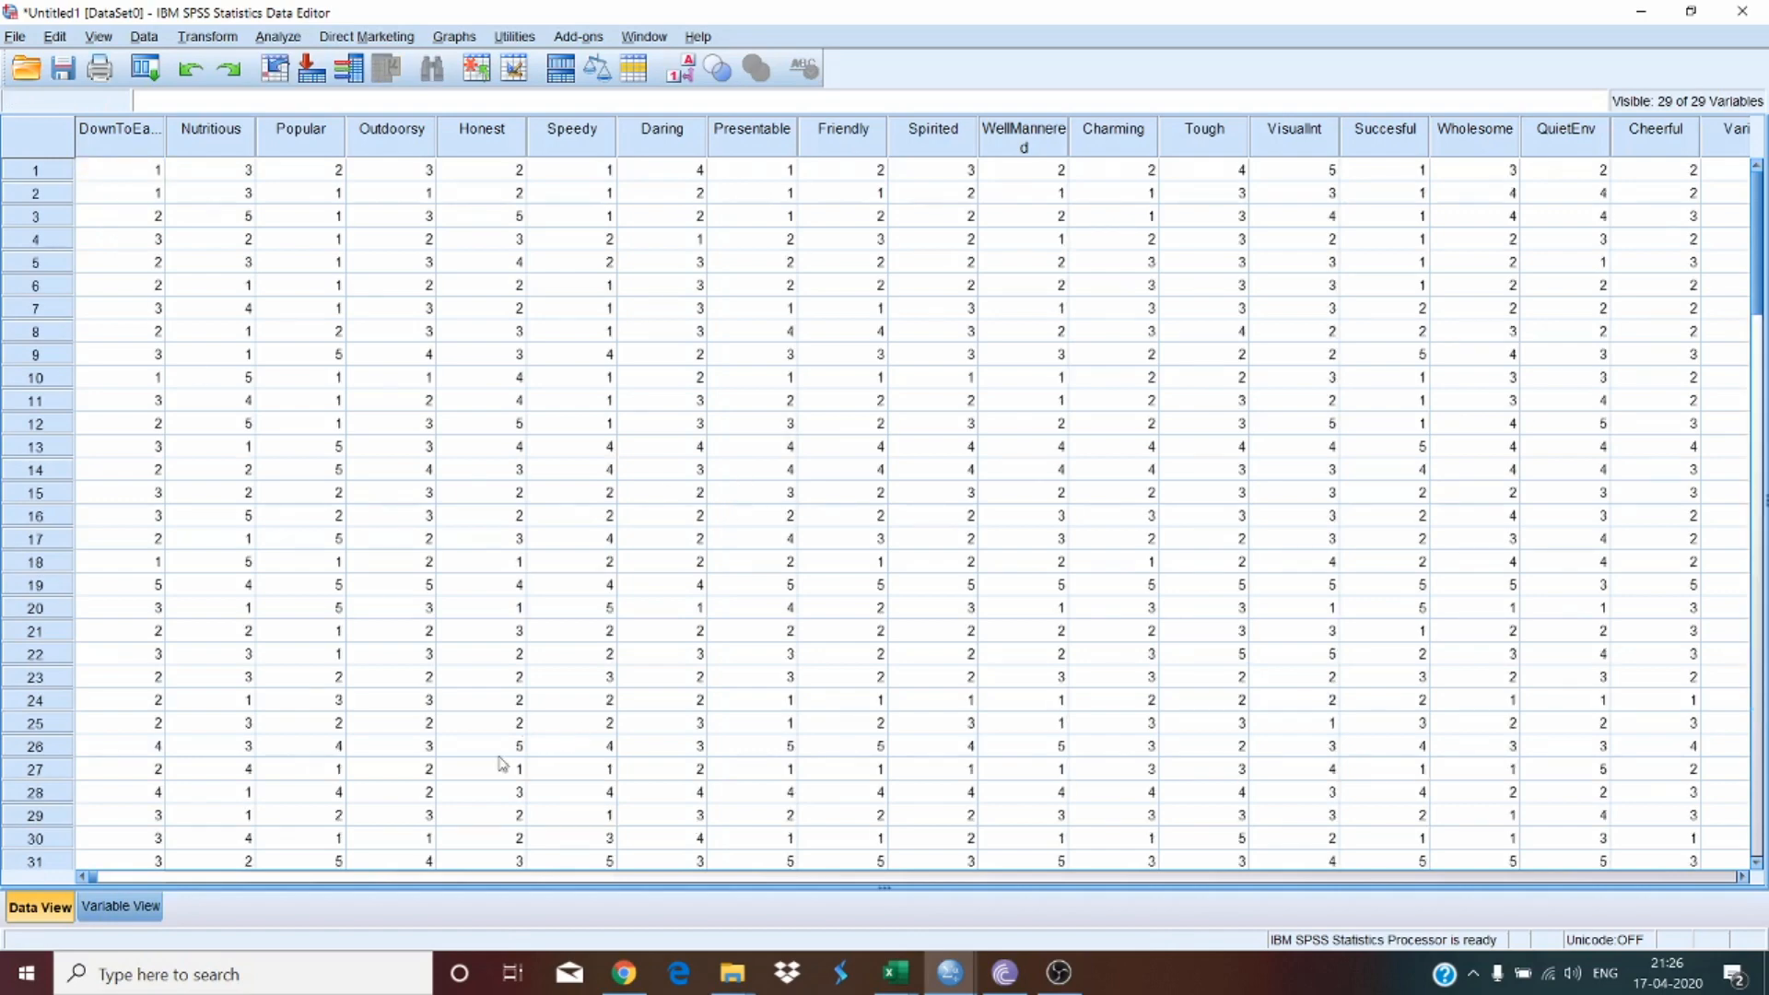
{"action": "scroll", "coordinate": [548, 877], "scroll_direction": "right", "scroll_amount": 5}
{"action": "scroll", "coordinate": [945, 488], "scroll_direction": "down", "scroll_amount": 16}
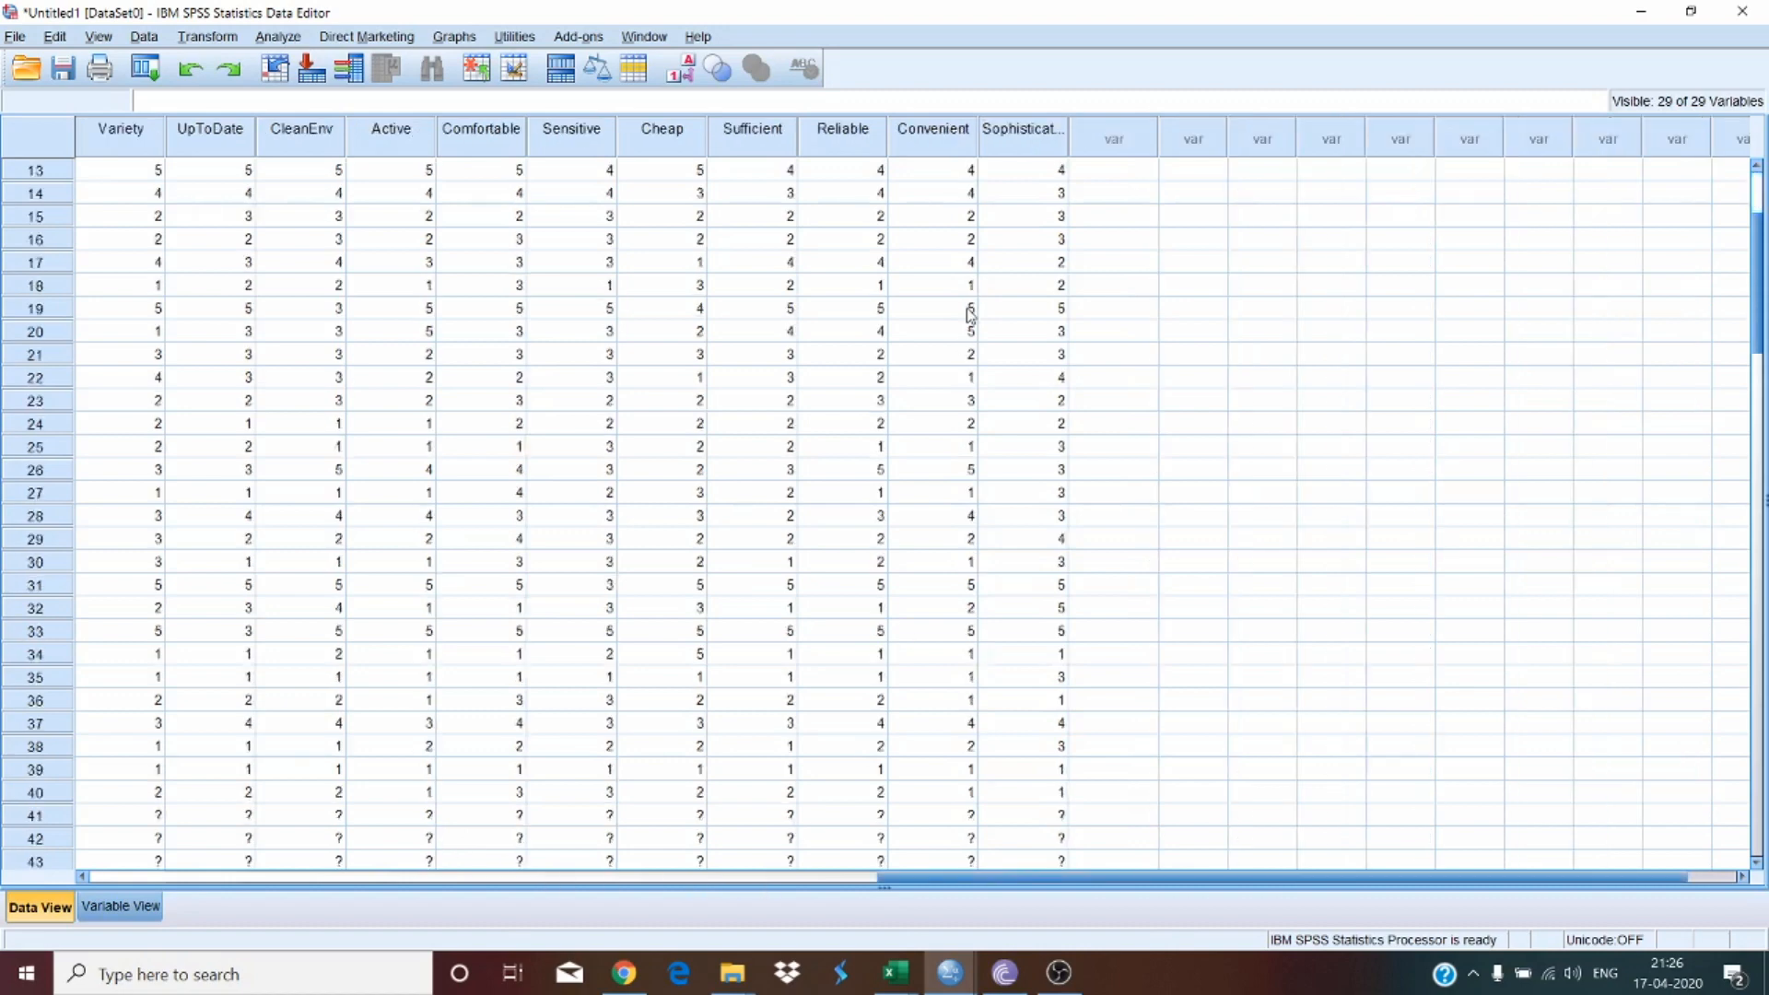
{"action": "scroll", "coordinate": [959, 355], "scroll_direction": "down", "scroll_amount": 18}
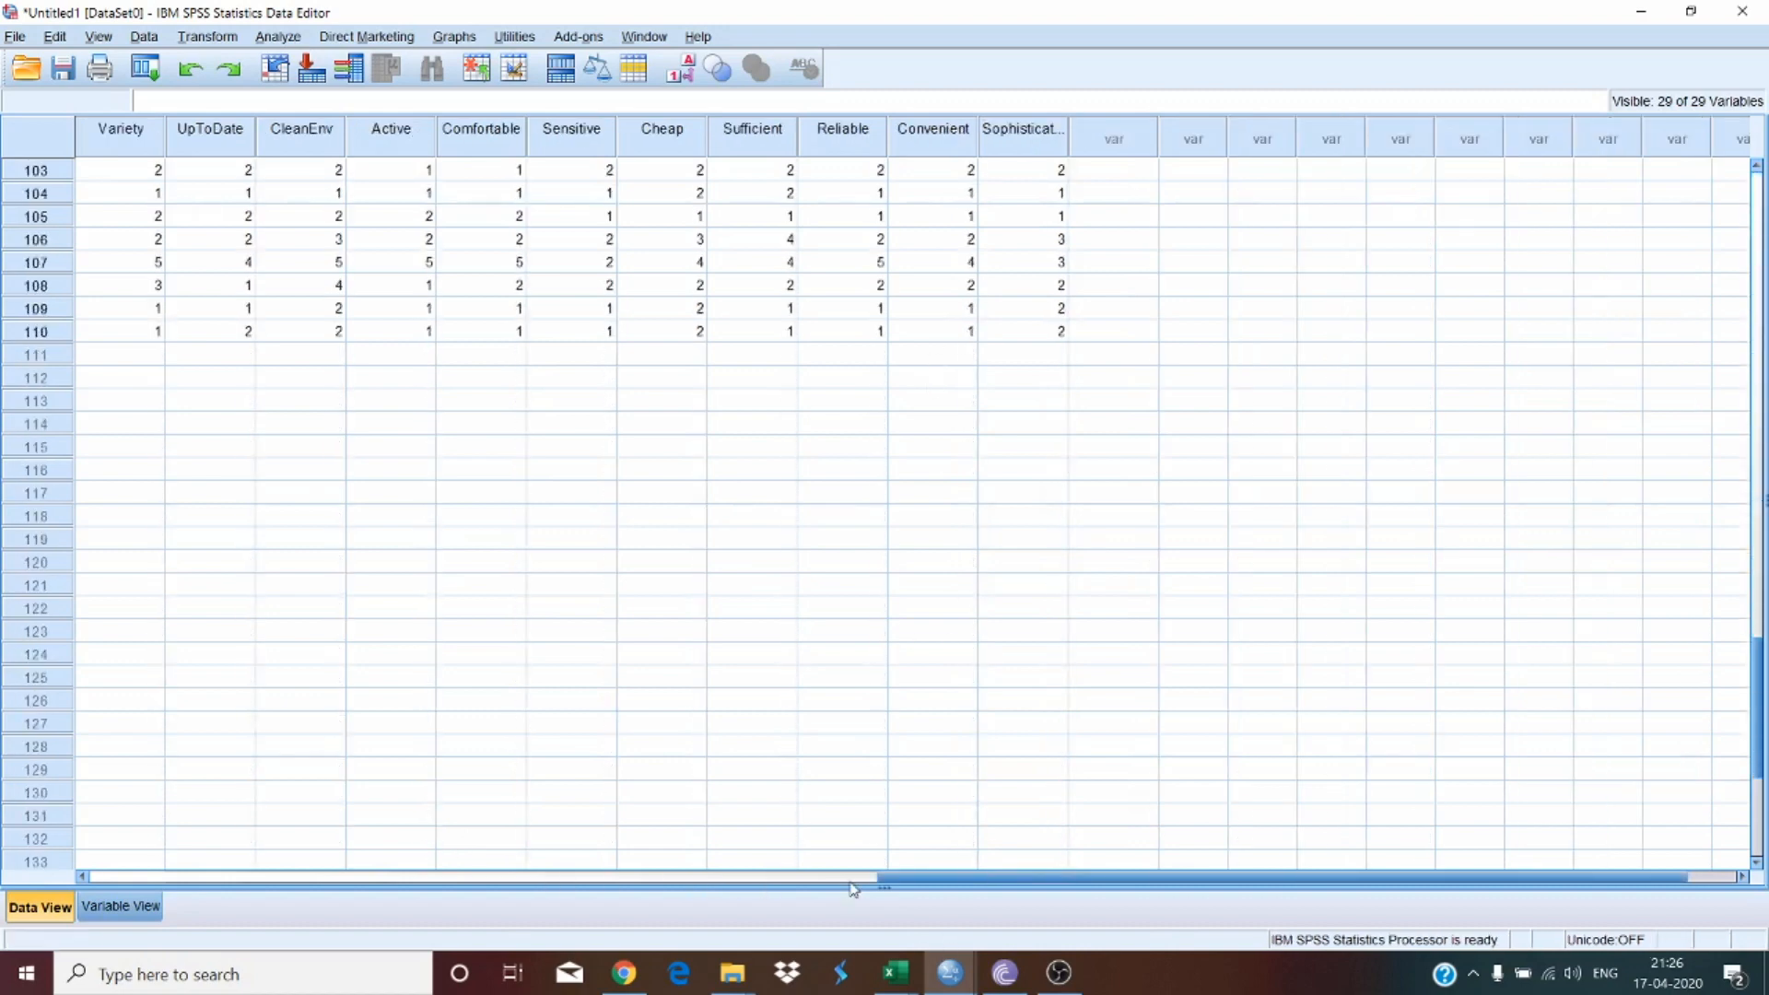
{"action": "left_click_drag", "start_coordinate": [917, 881], "coordinate": [42, 882]}
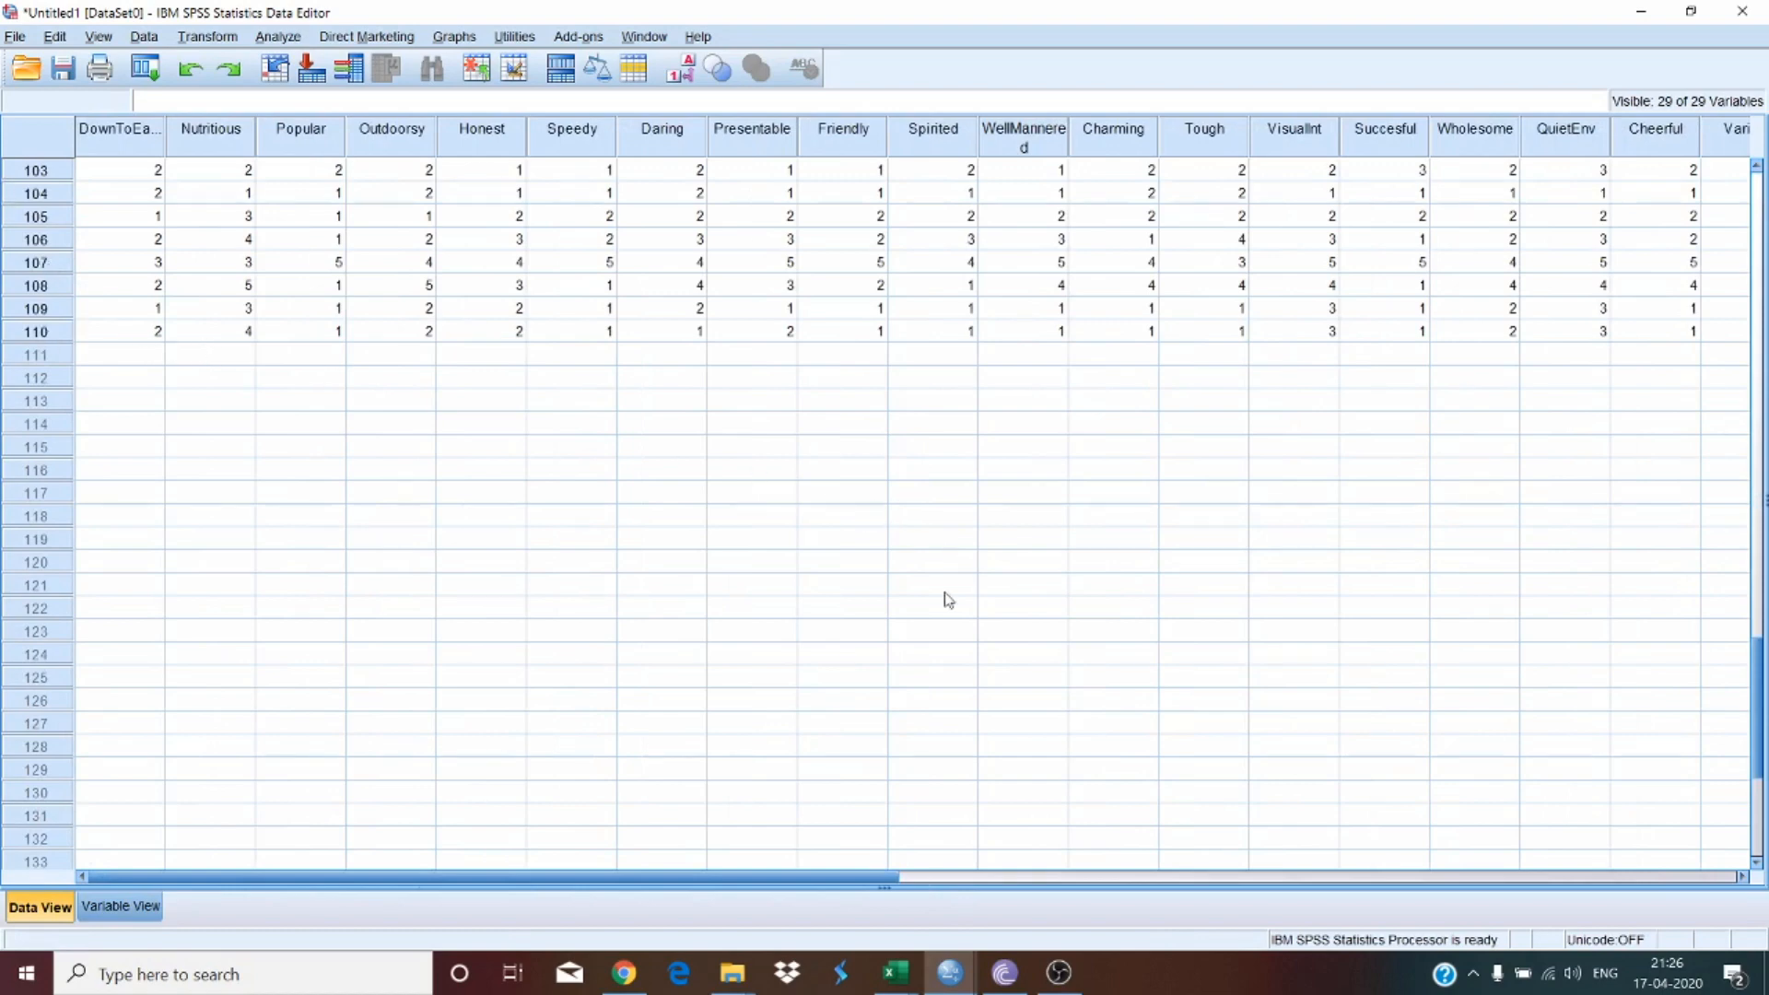
Step: Scroll through the pasted ratings in the data view to check the rows and columns
{"action": "left_click", "coordinate": [927, 883]}
{"action": "scroll", "coordinate": [929, 571], "scroll_direction": "up", "scroll_amount": 17}
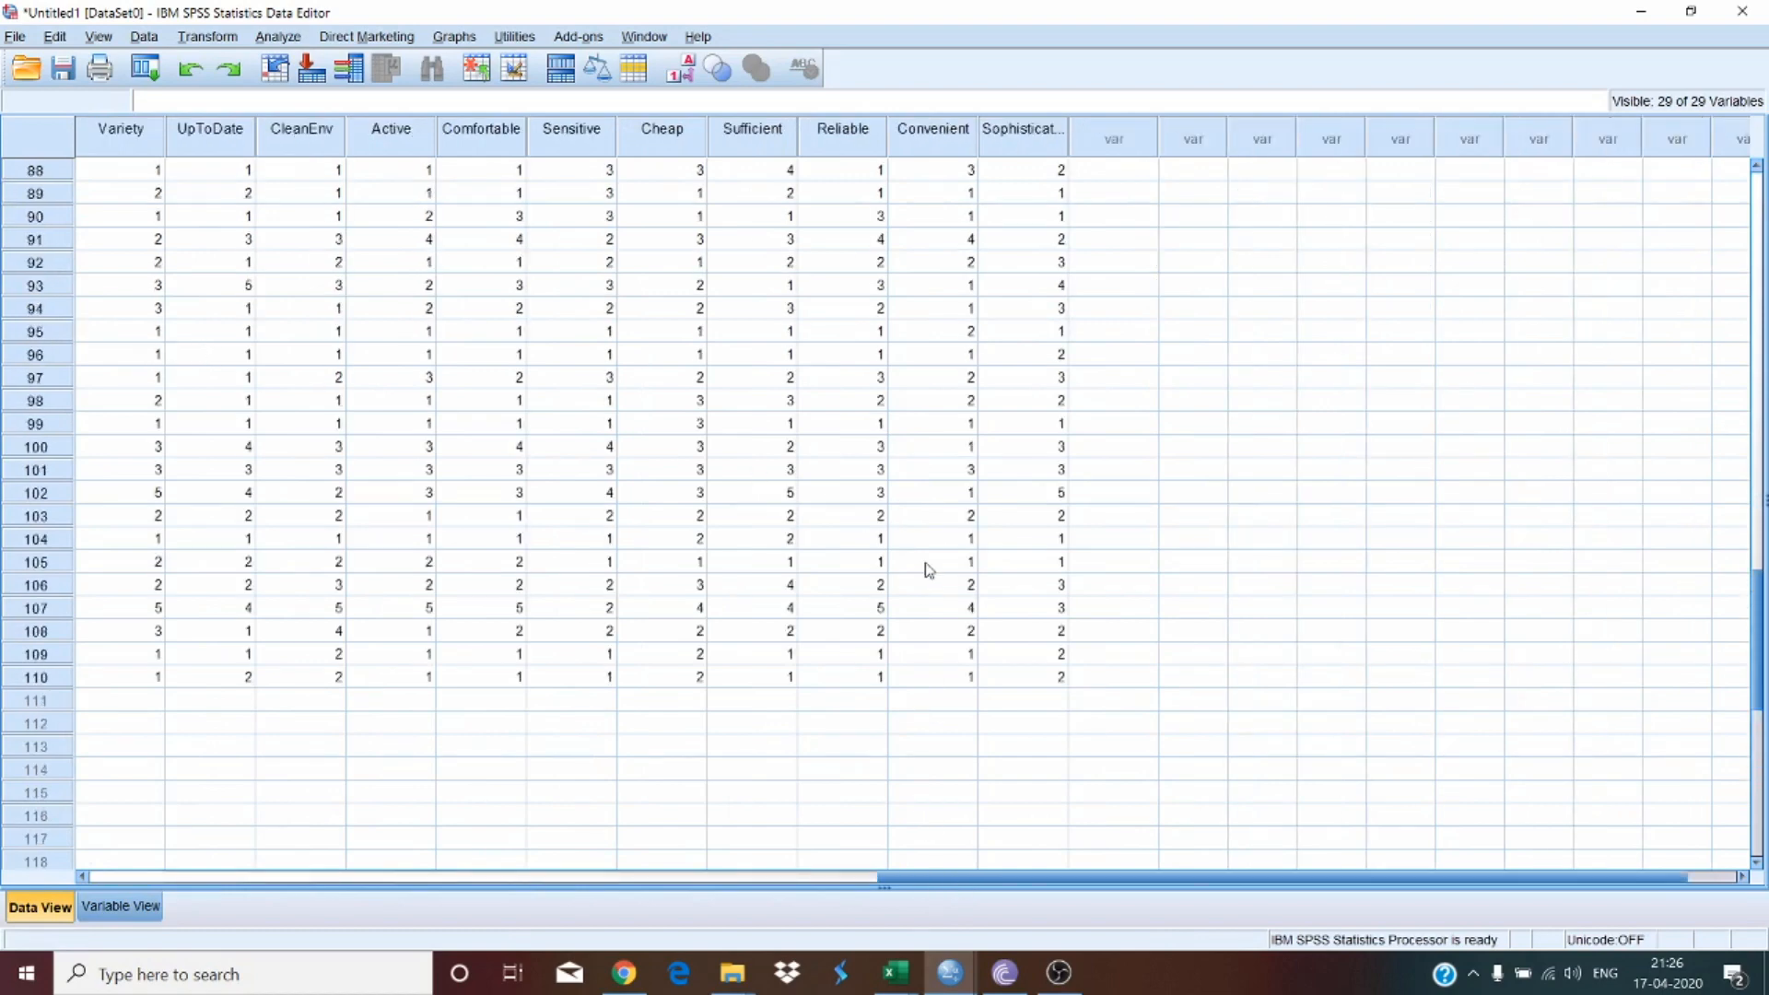
{"action": "scroll", "coordinate": [929, 571], "scroll_direction": "up", "scroll_amount": 17}
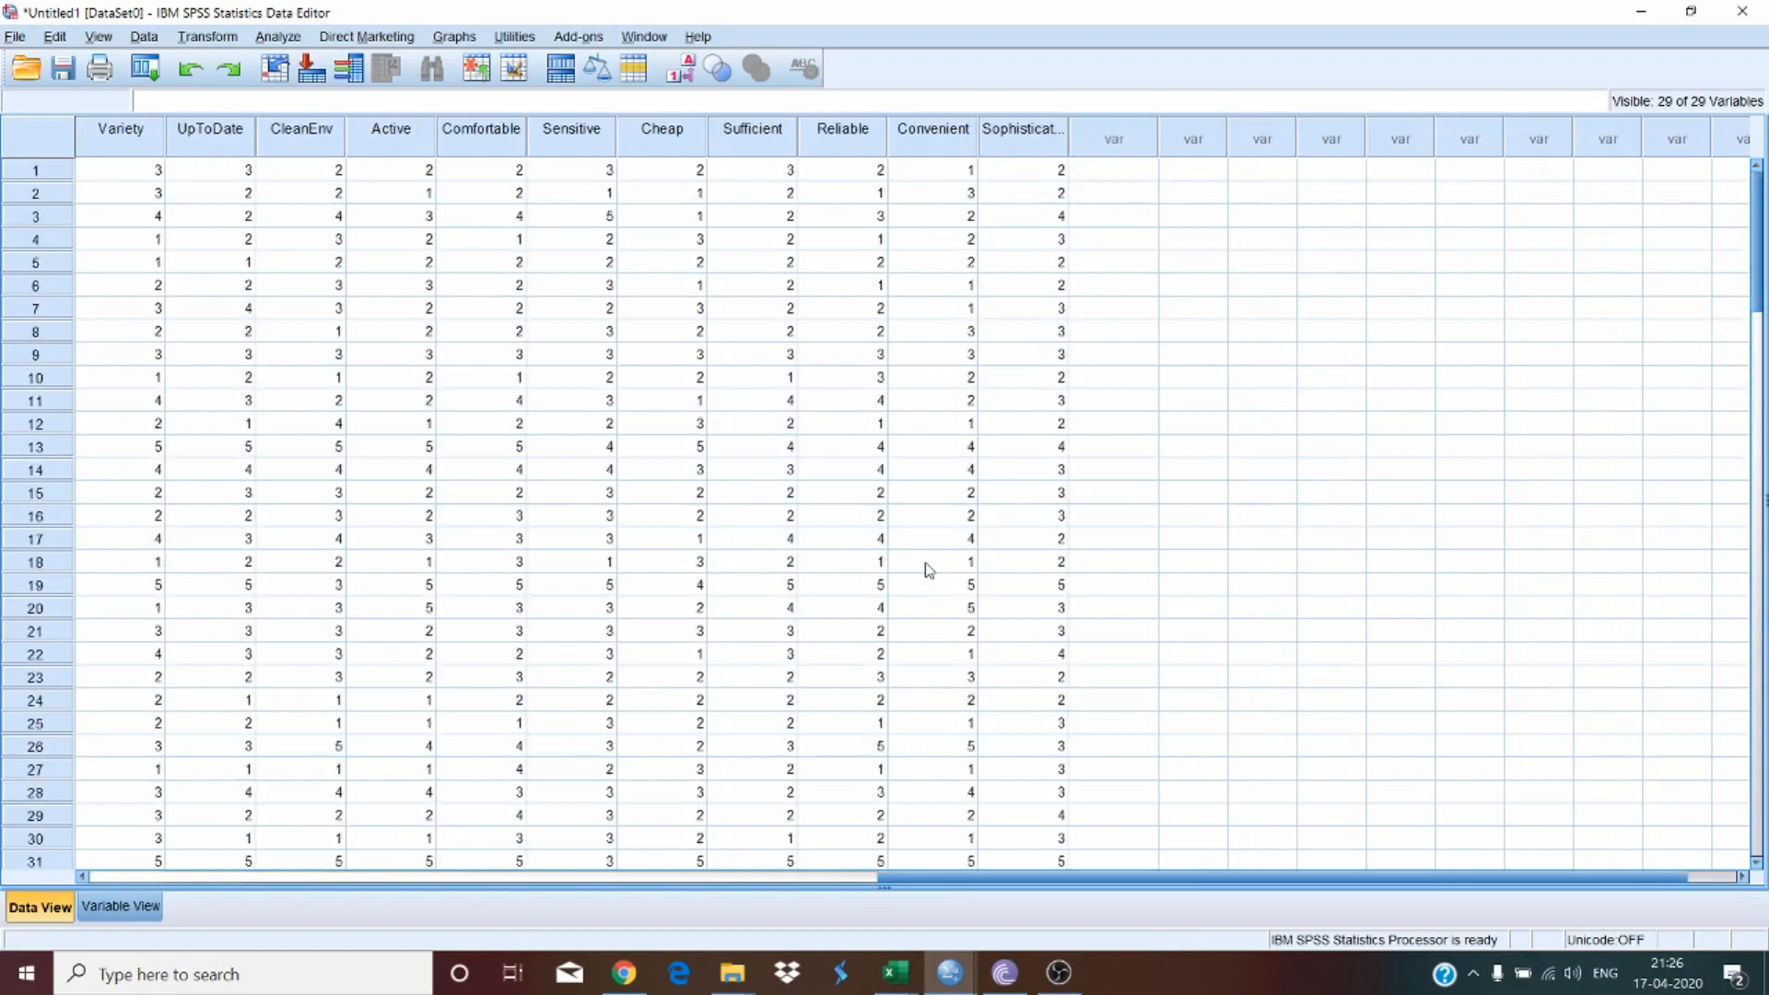
{"action": "left_click_drag", "start_coordinate": [1038, 882], "coordinate": [270, 880]}
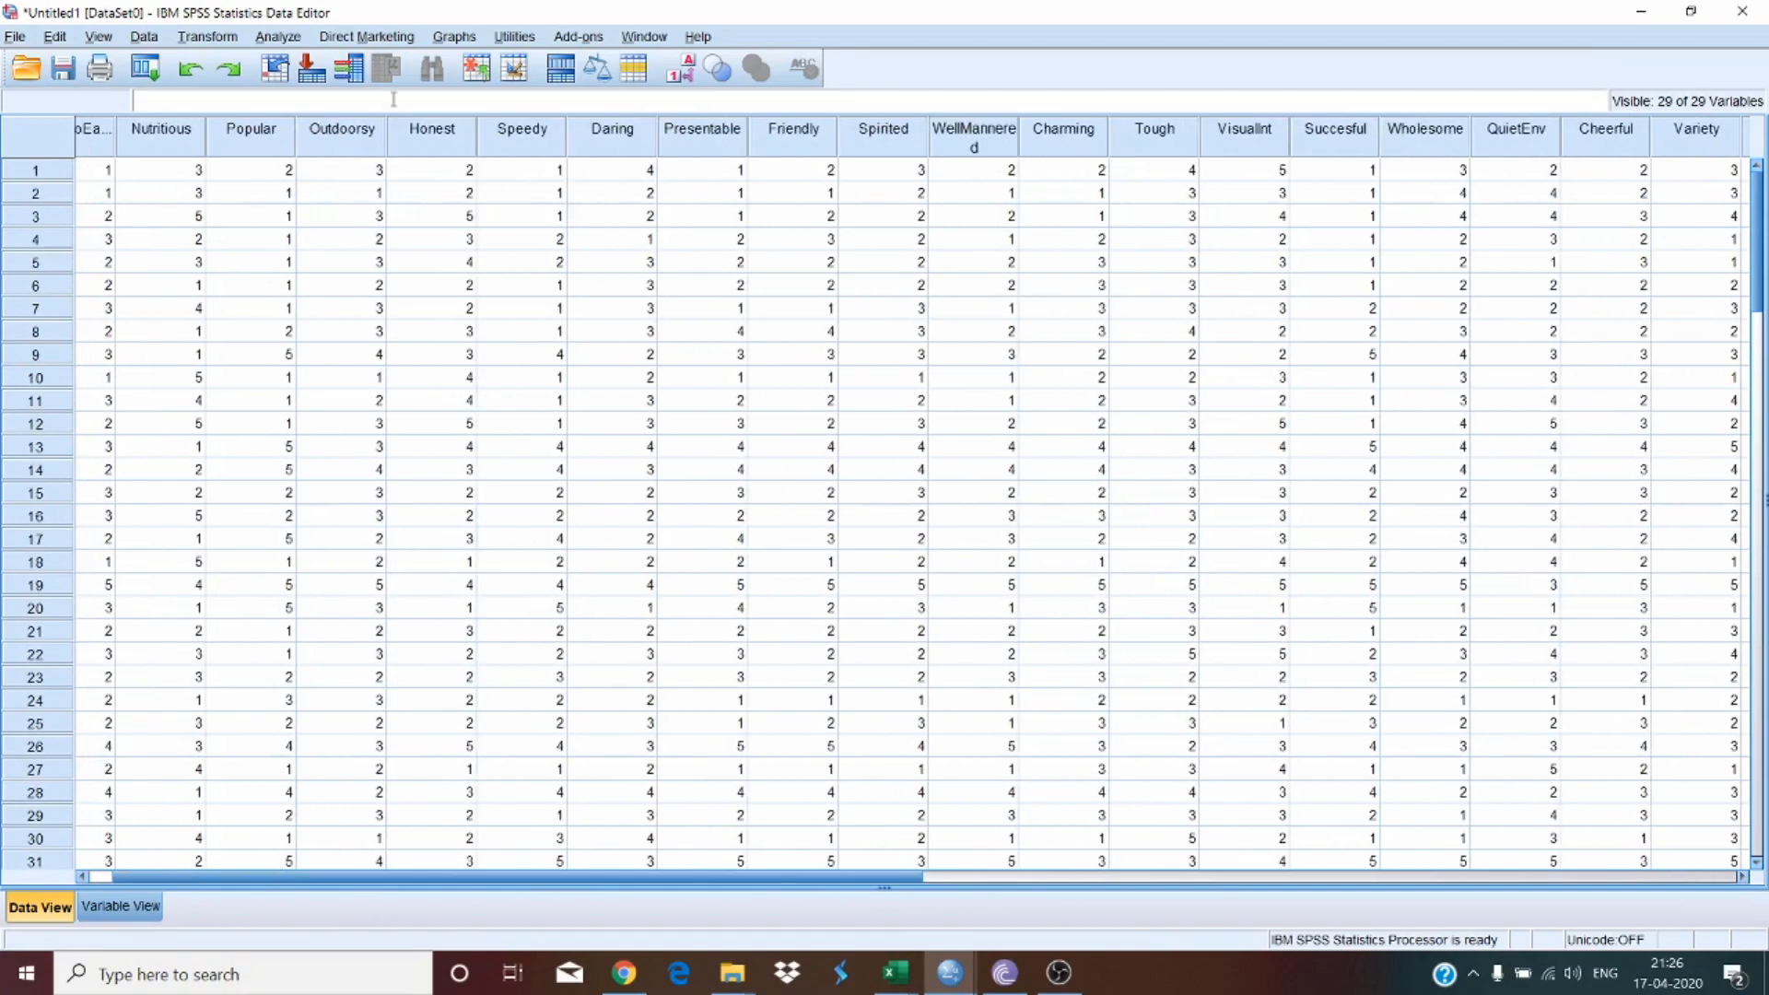
Step: Review the variable definitions in the variable view and return to the data view's first columns
{"action": "left_click", "coordinate": [118, 908]}
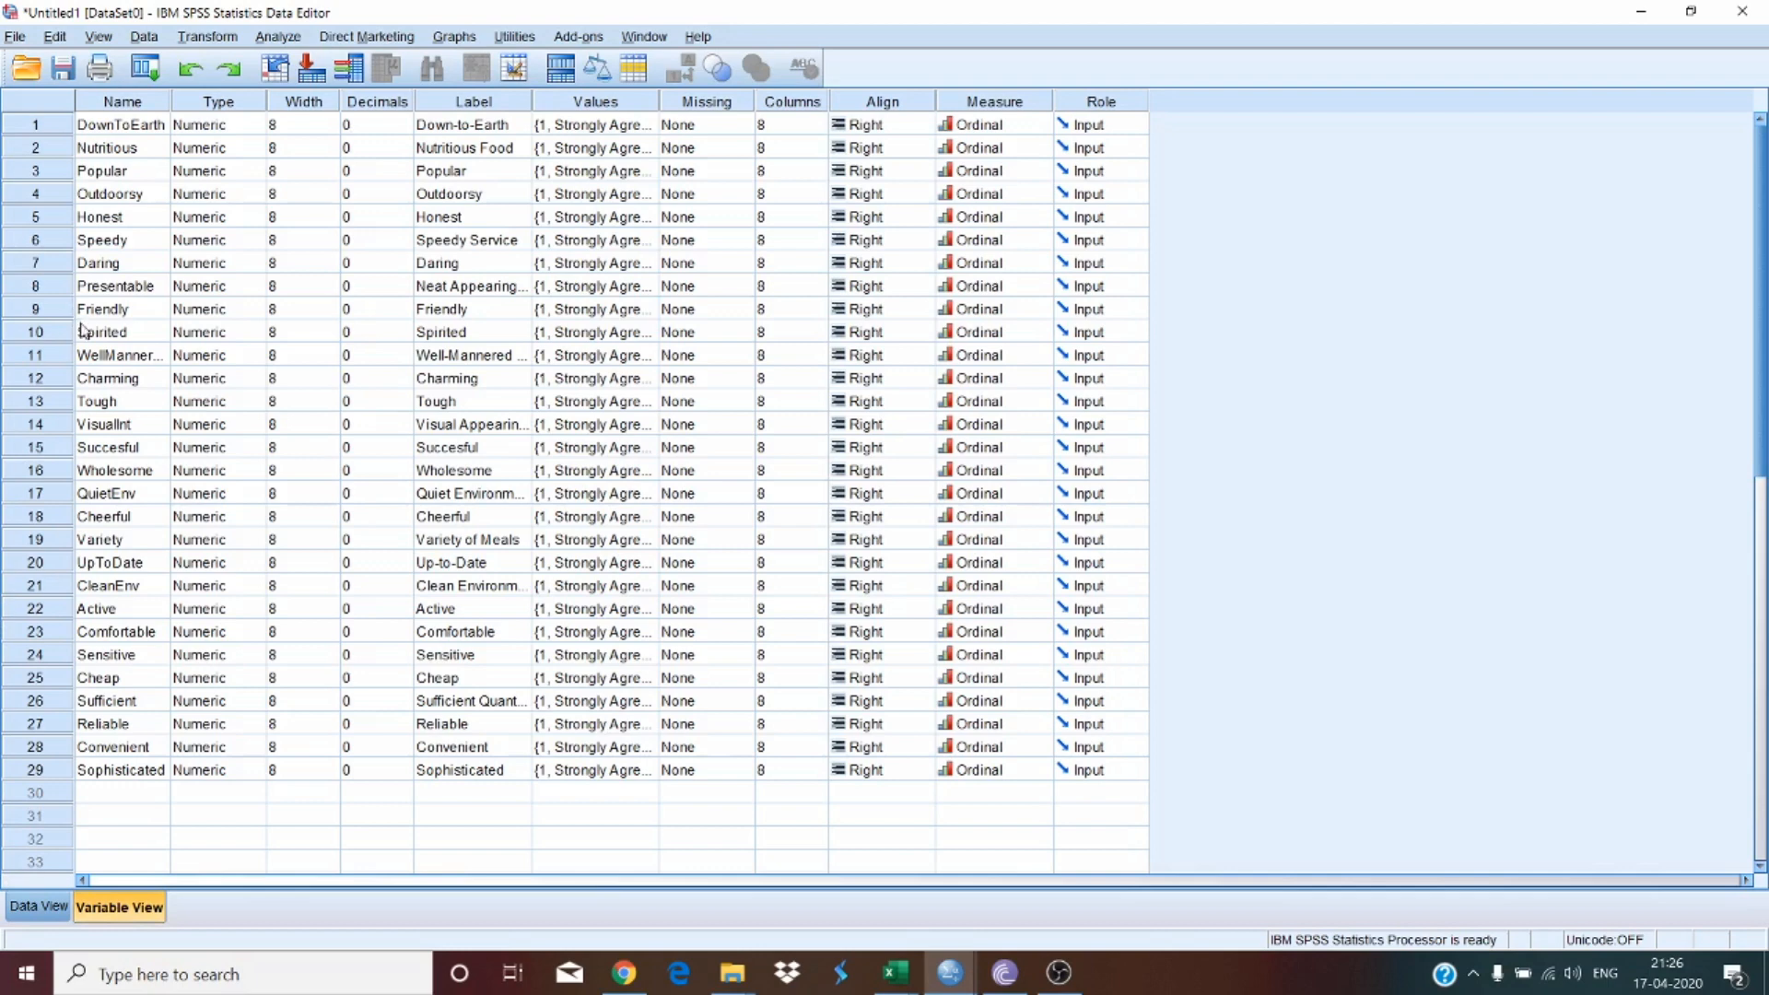
{"action": "left_click", "coordinate": [58, 593]}
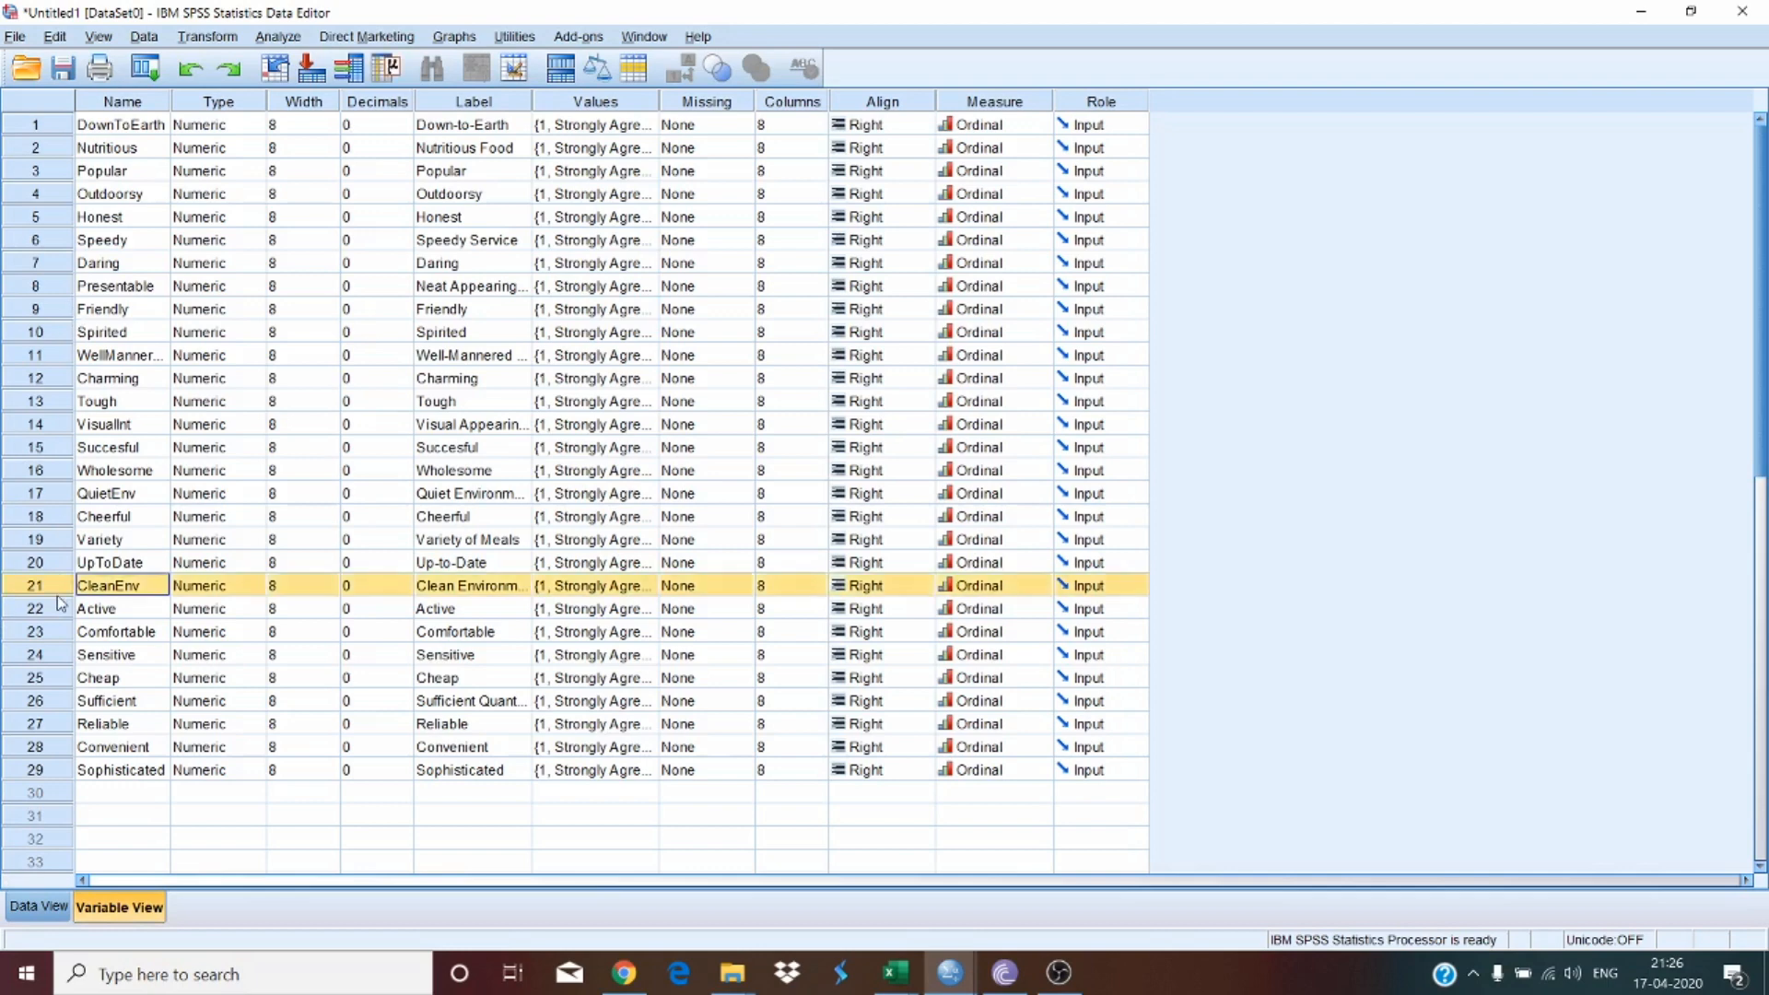
{"action": "left_click", "coordinate": [54, 498]}
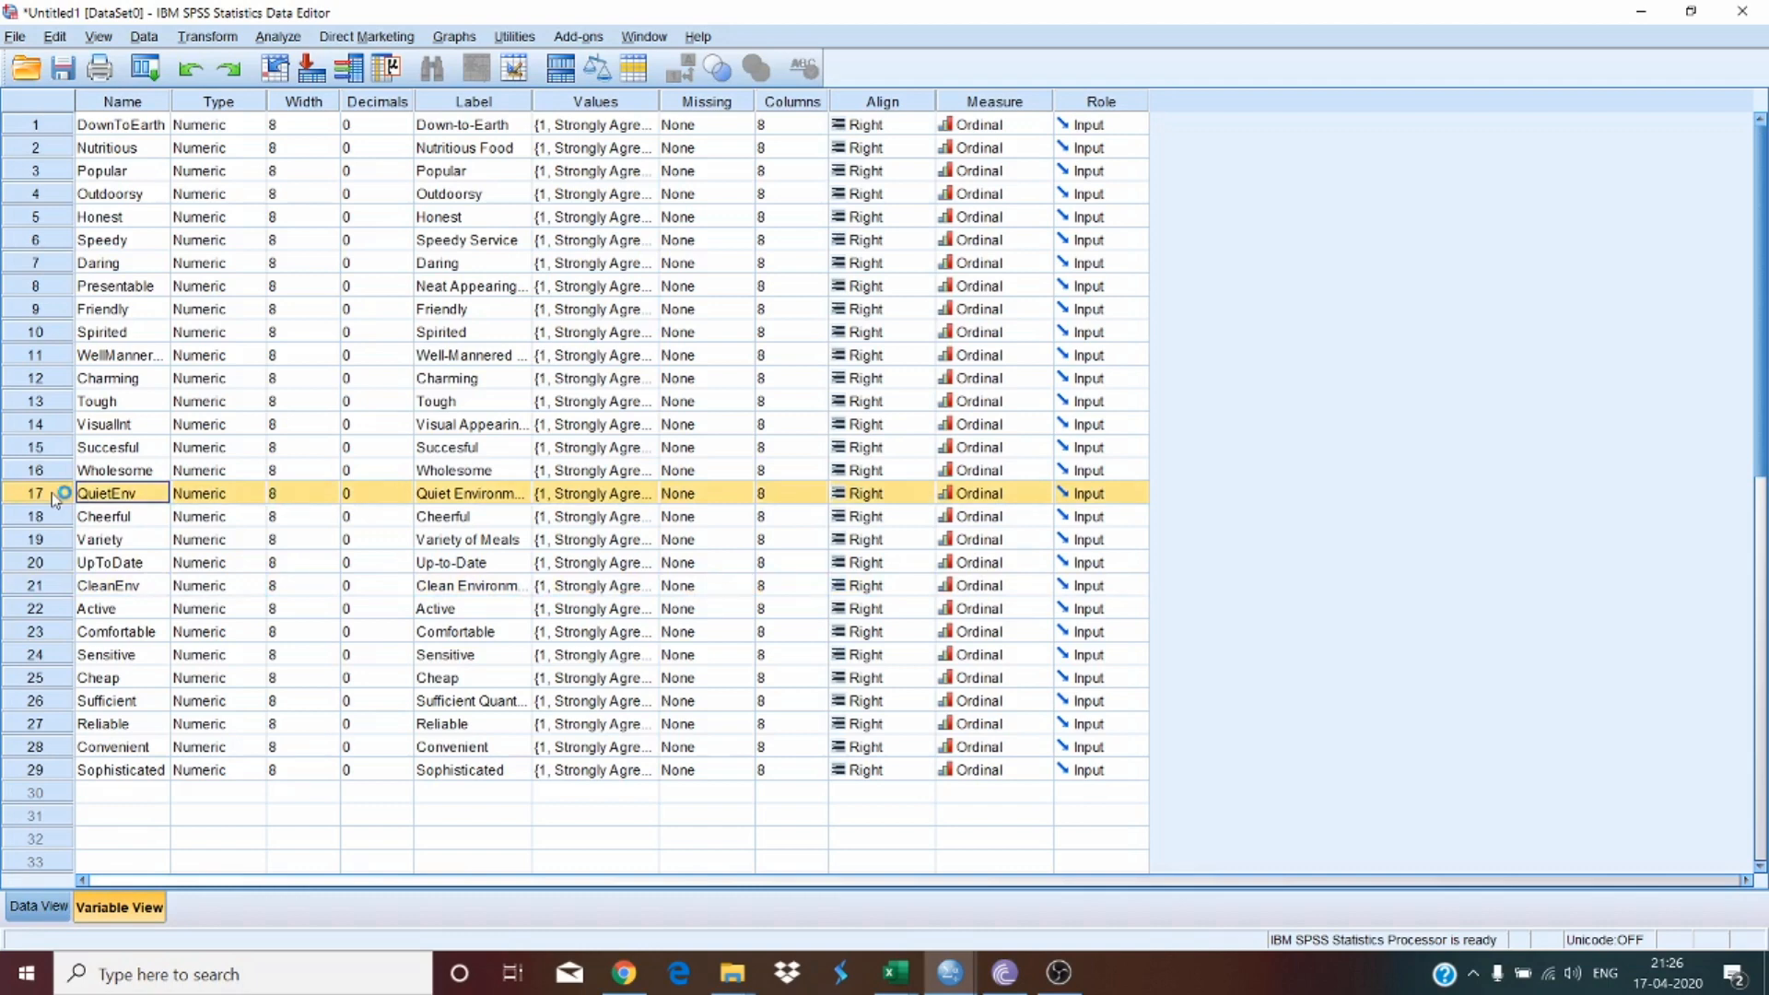
{"action": "left_click", "coordinate": [39, 219]}
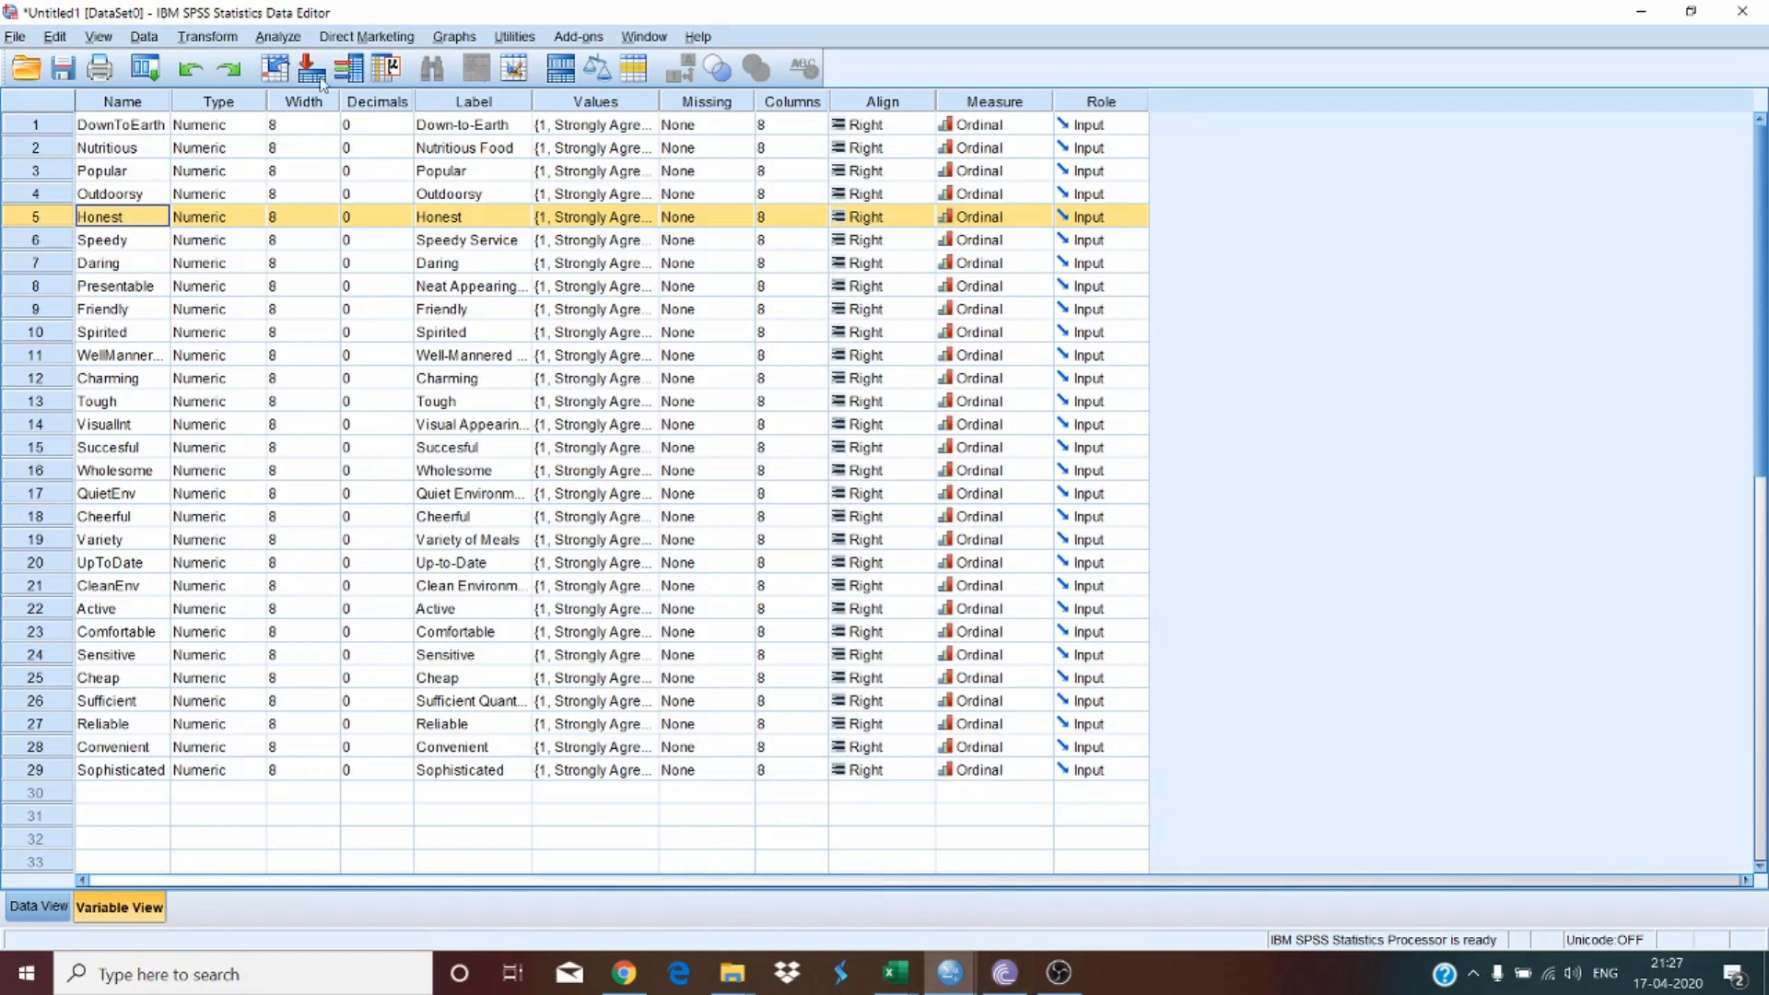
{"action": "left_click", "coordinate": [703, 516]}
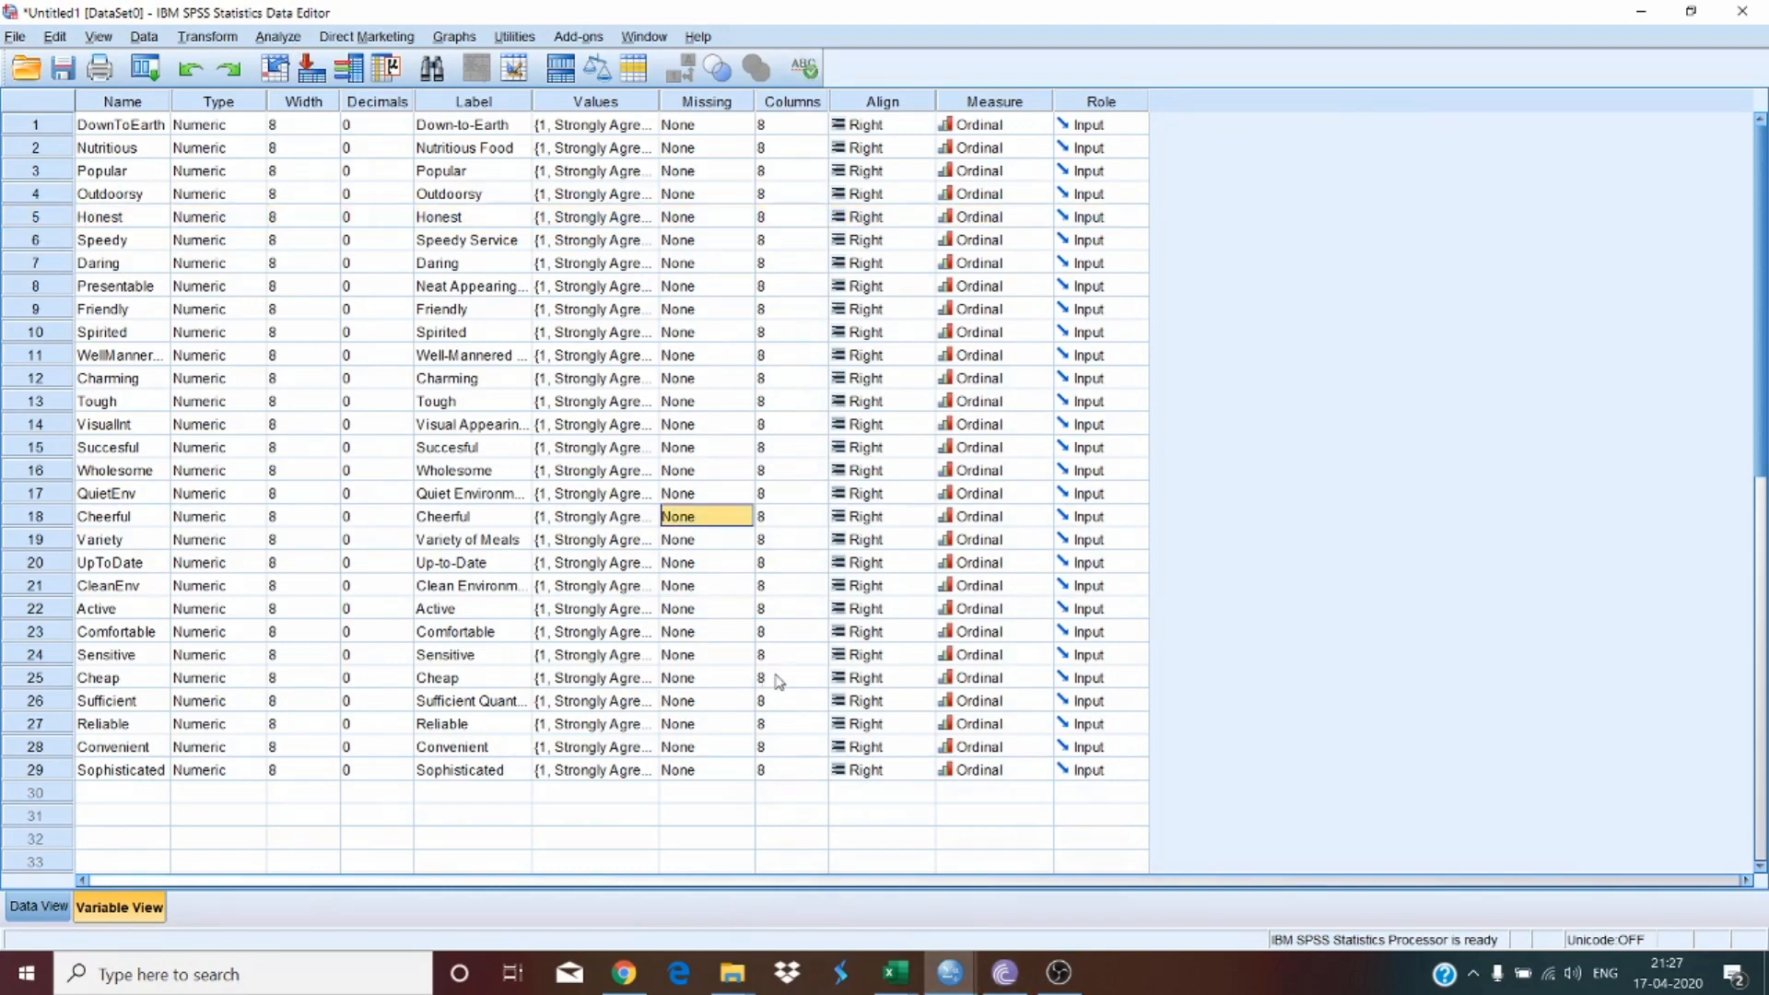
{"action": "left_click", "coordinate": [39, 906]}
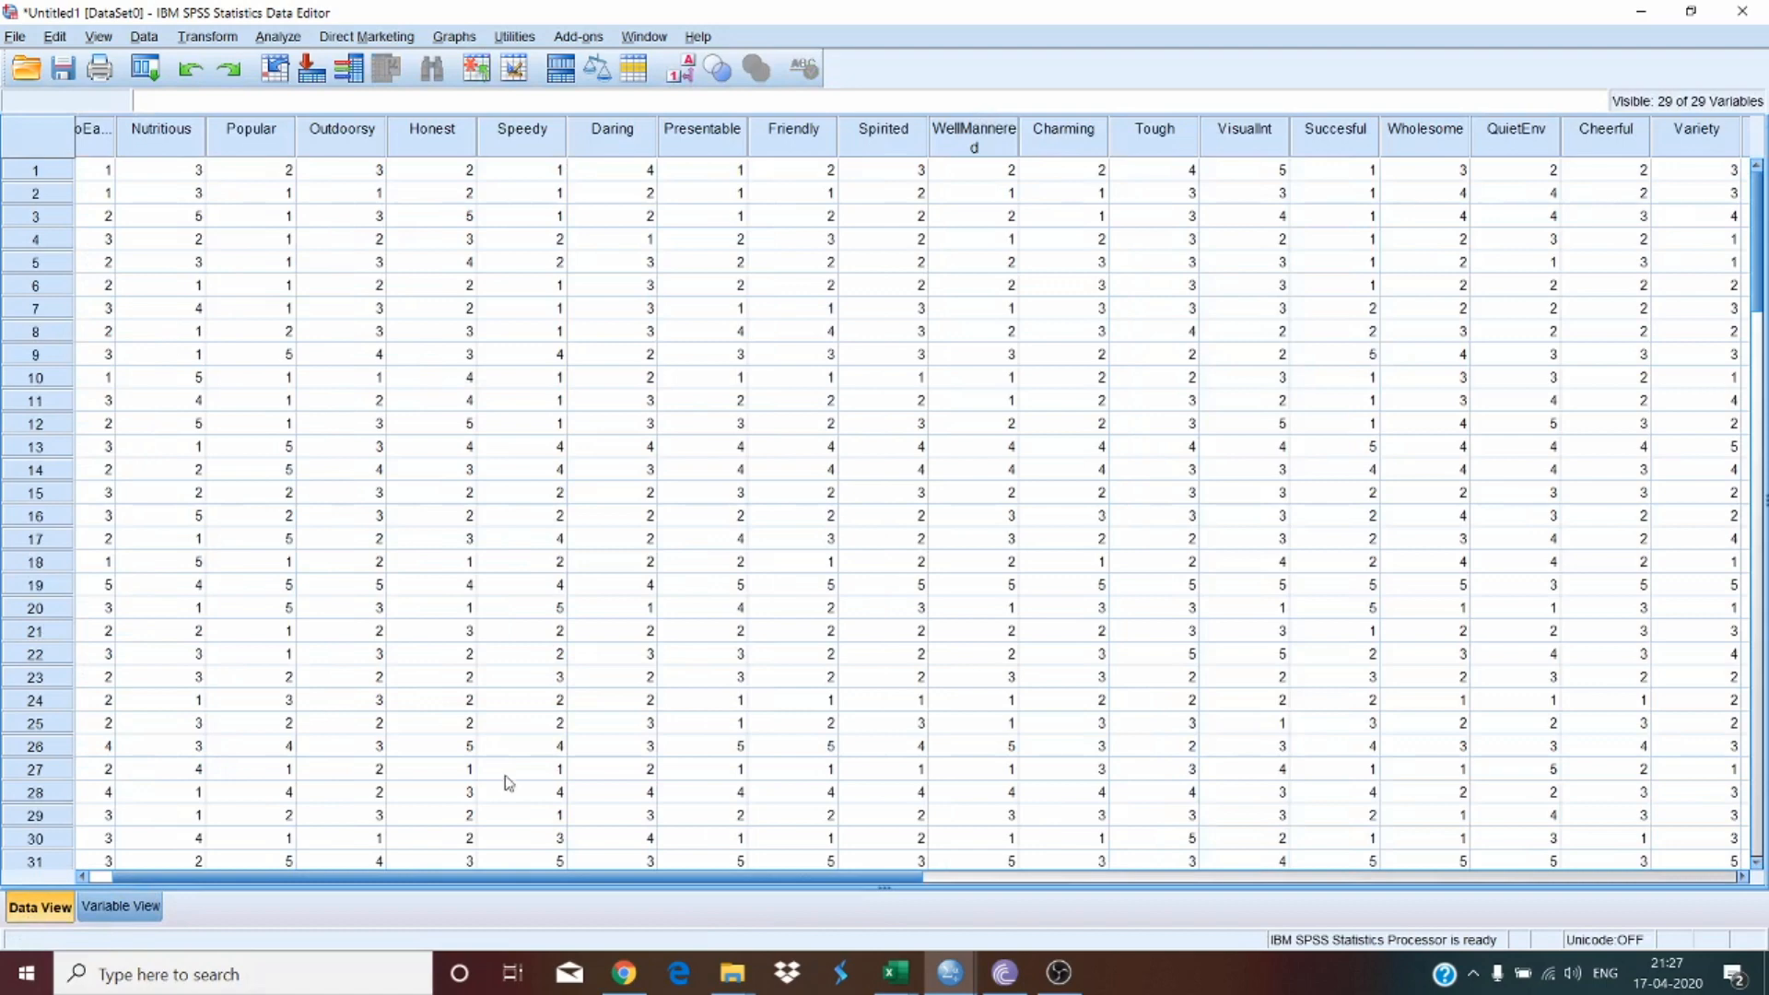
{"action": "left_click_drag", "start_coordinate": [470, 881], "coordinate": [258, 871]}
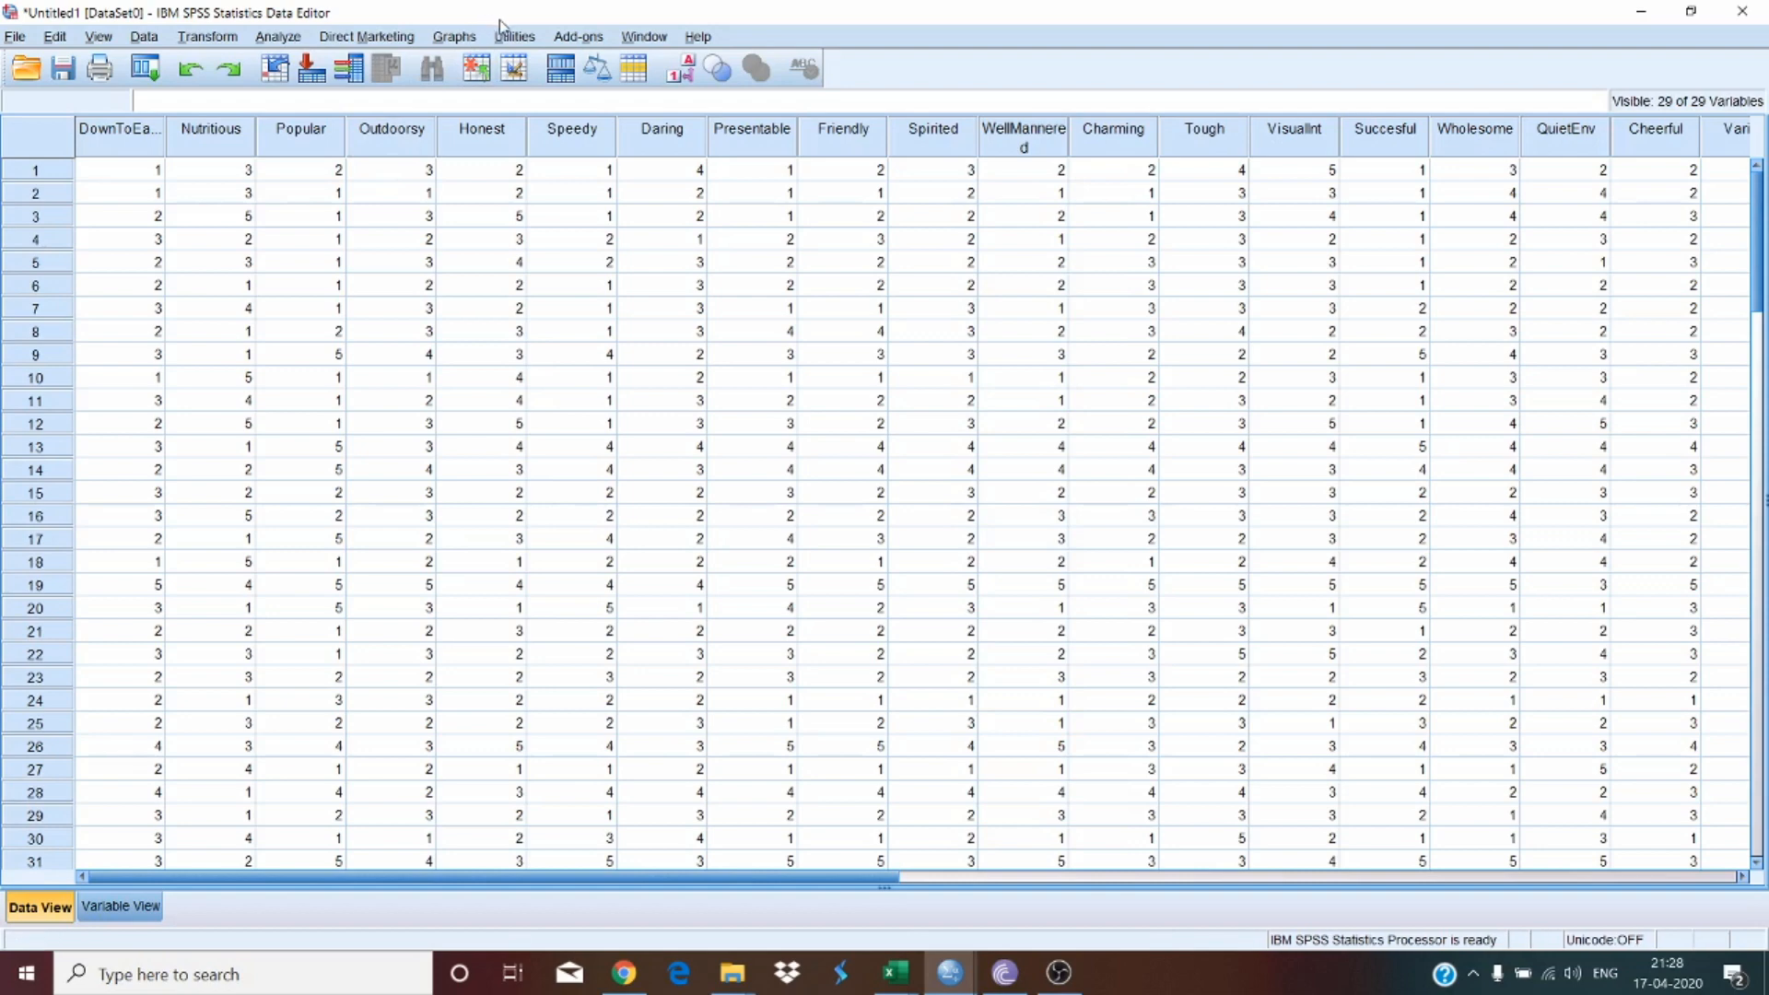
Step: Open Factor Analysis under Dimension Reduction and add all 29 rating variables to the Variables list
{"action": "left_click", "coordinate": [278, 36]}
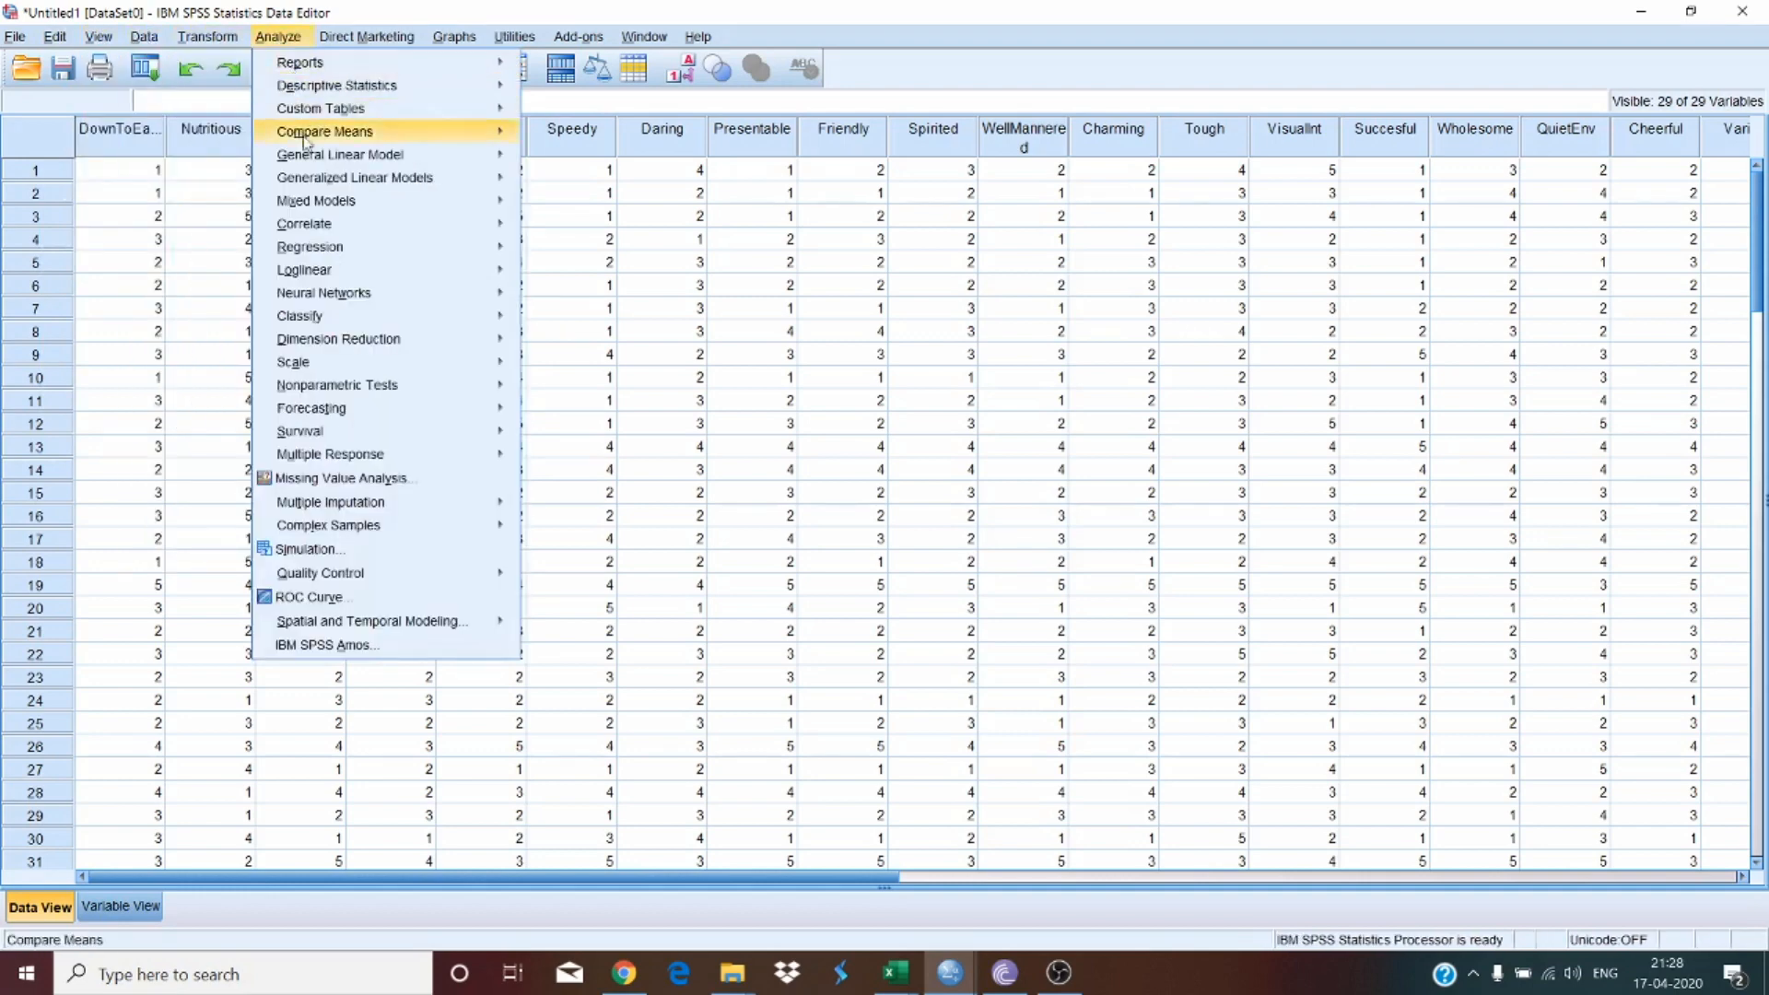
{"action": "mouse_move", "coordinate": [339, 341]}
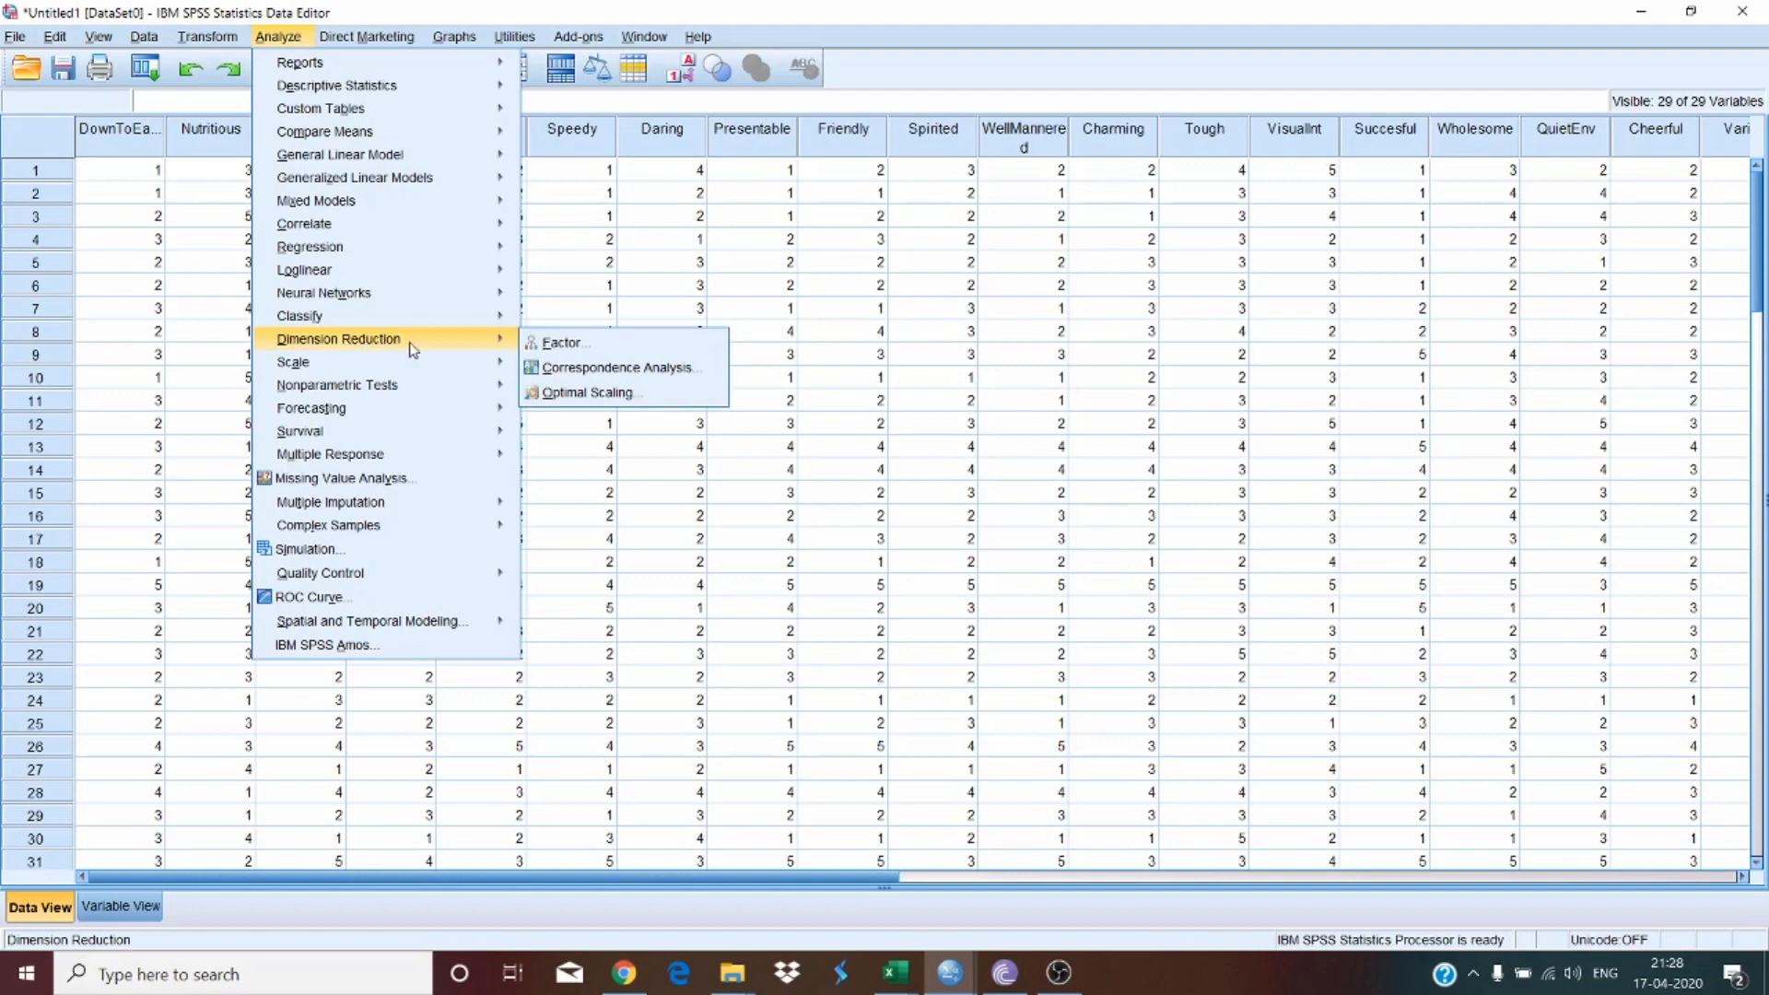
{"action": "left_click", "coordinate": [561, 343]}
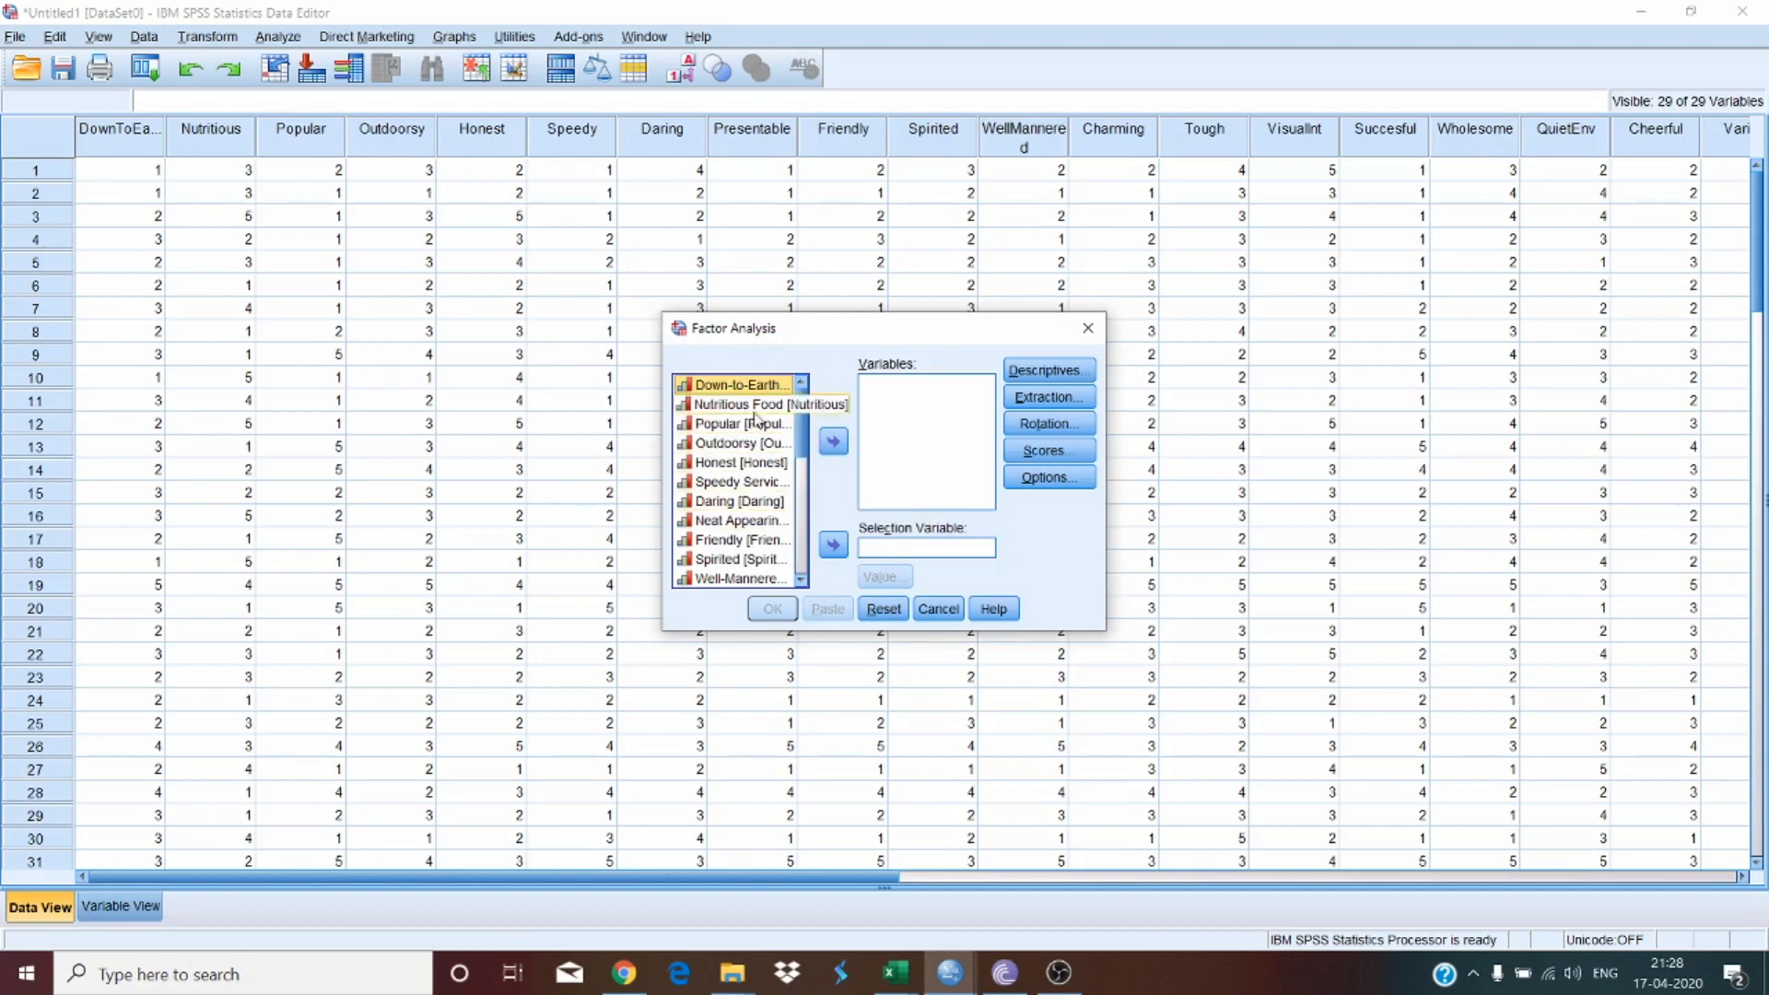
{"action": "left_click", "coordinate": [799, 505]}
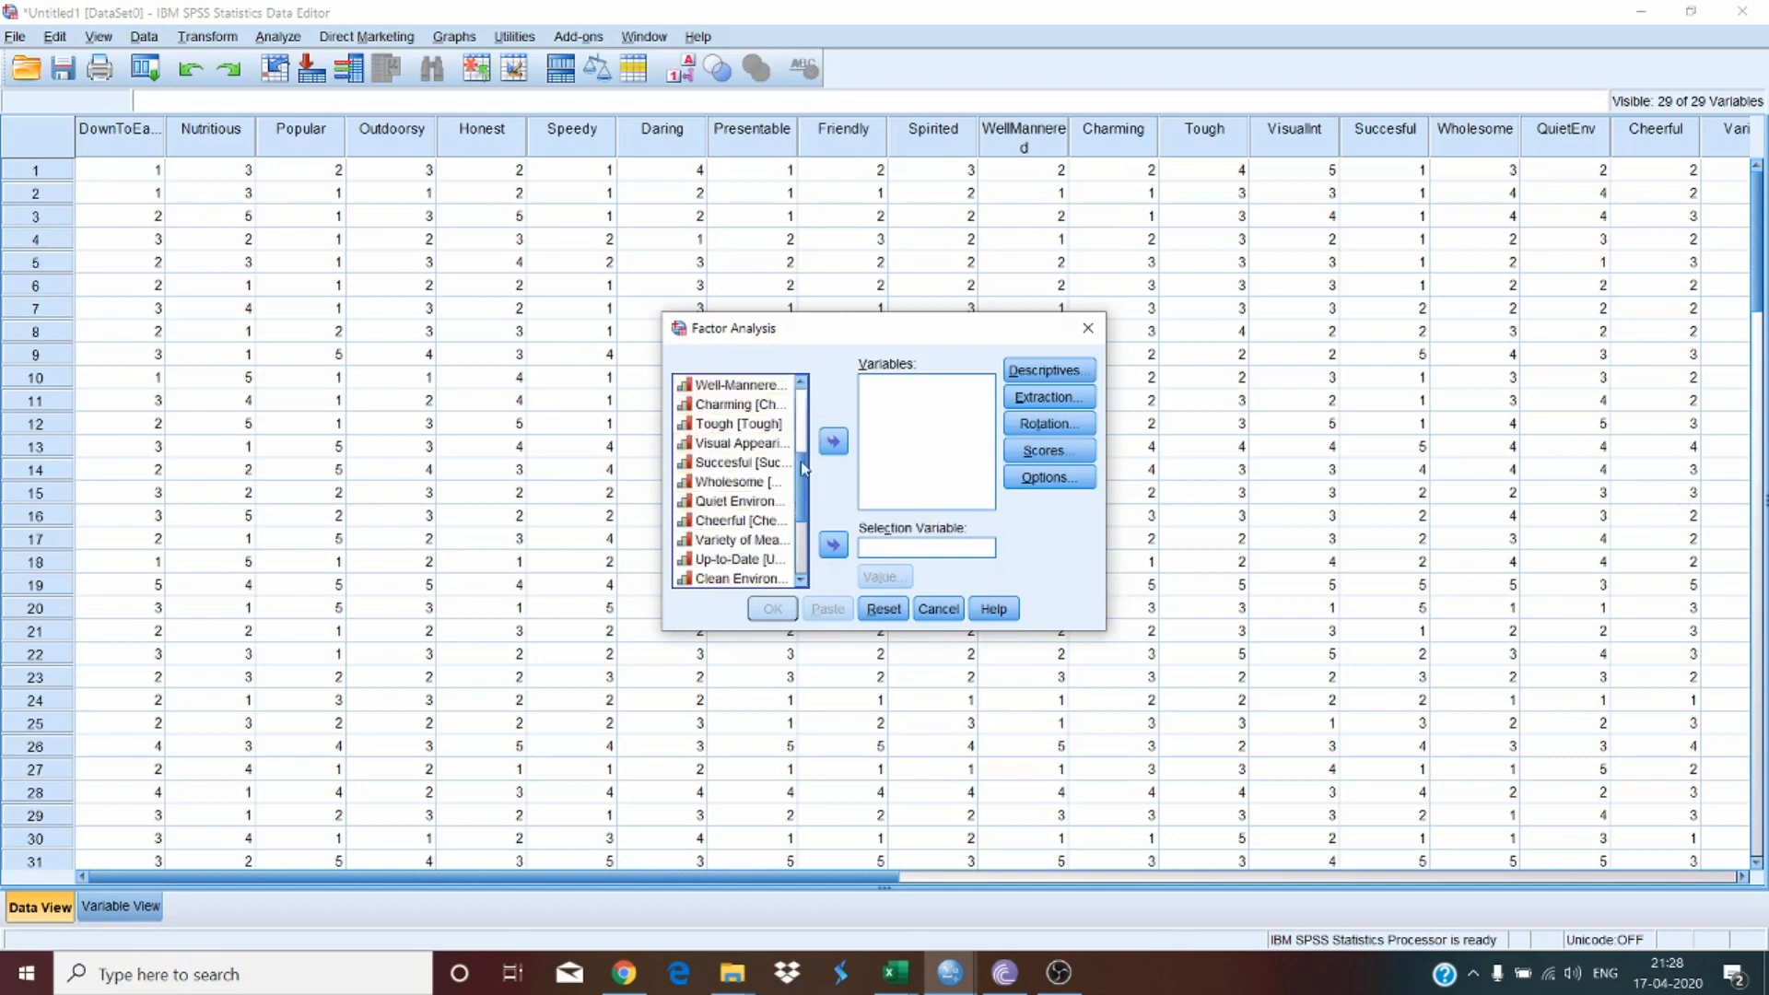
{"action": "scroll", "coordinate": [805, 421], "scroll_direction": "up", "scroll_amount": 3}
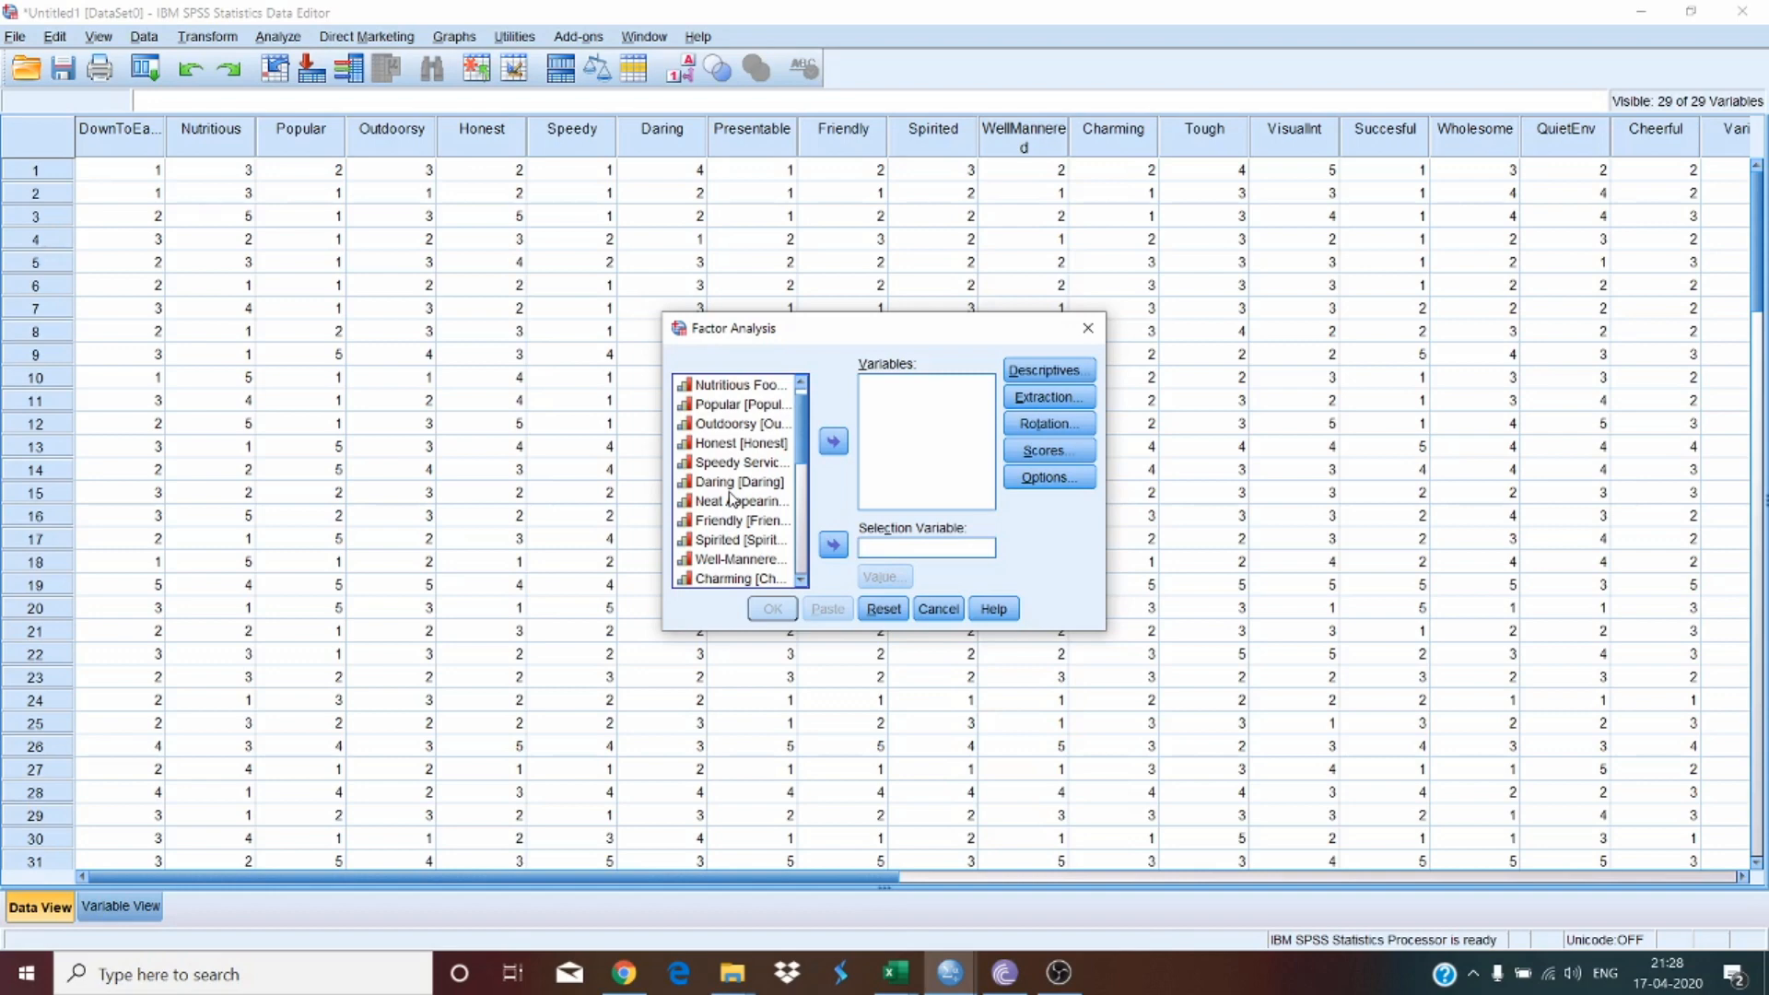
{"action": "scroll", "coordinate": [735, 467], "scroll_direction": "up", "scroll_amount": 1}
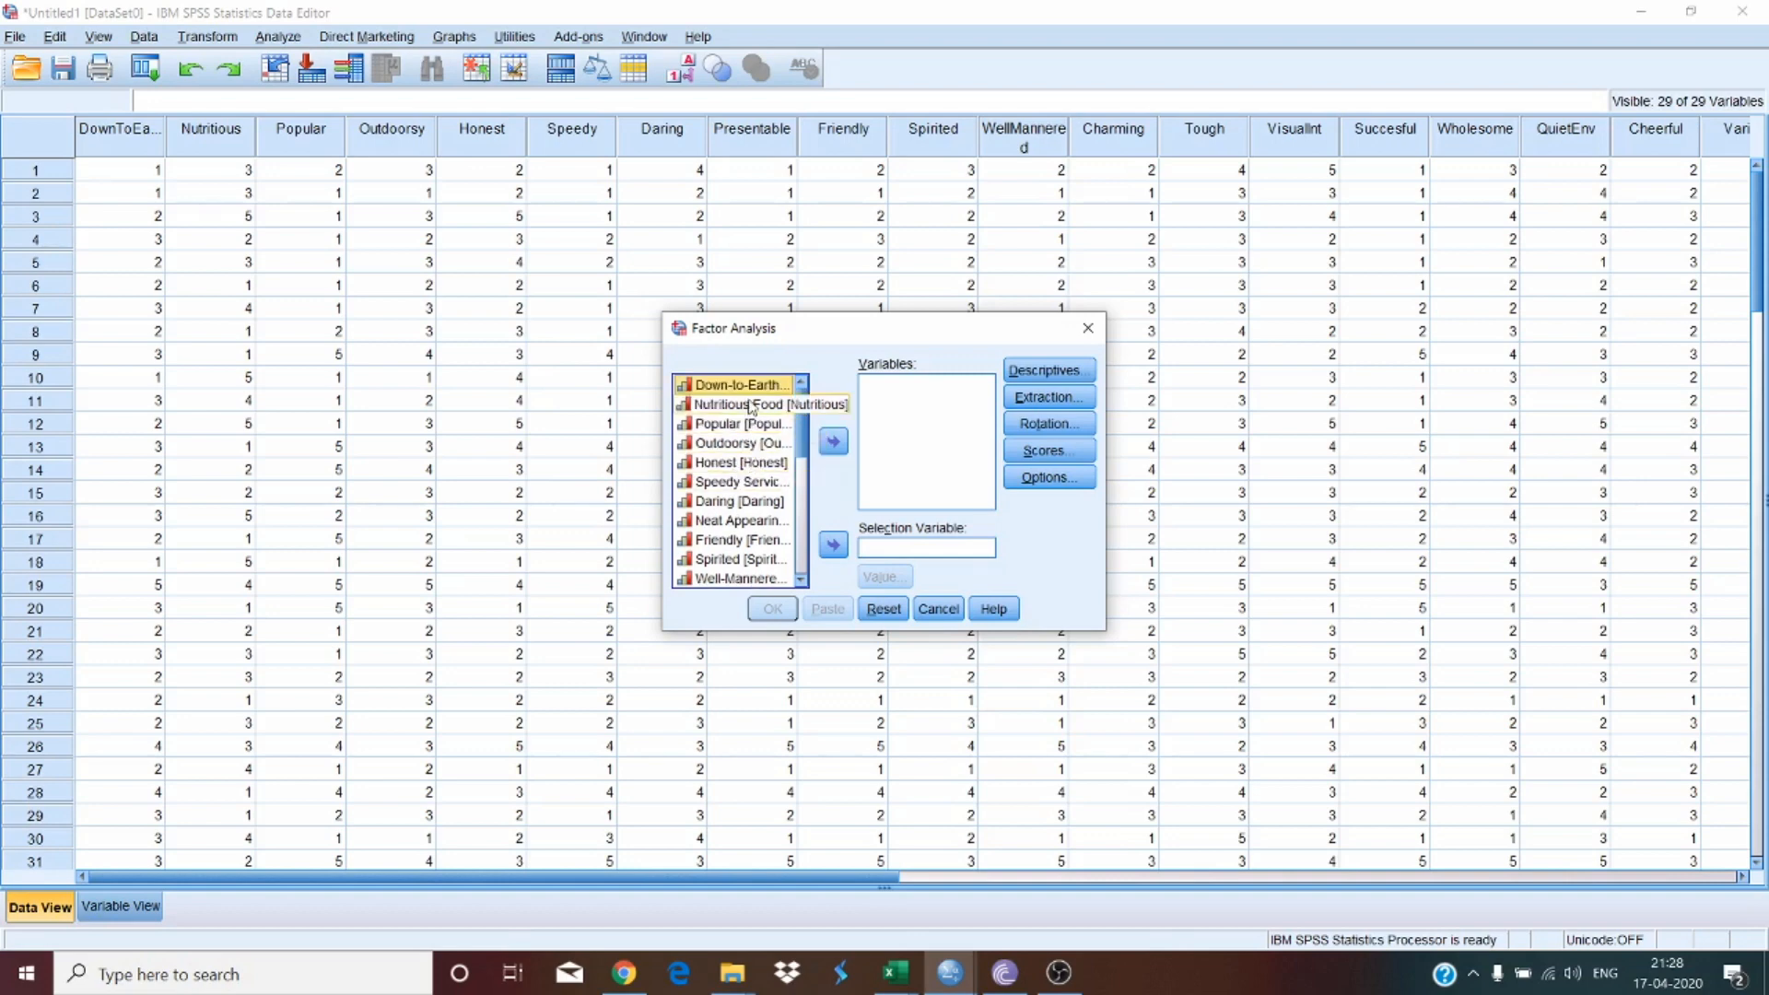
{"action": "left_click", "coordinate": [748, 426]}
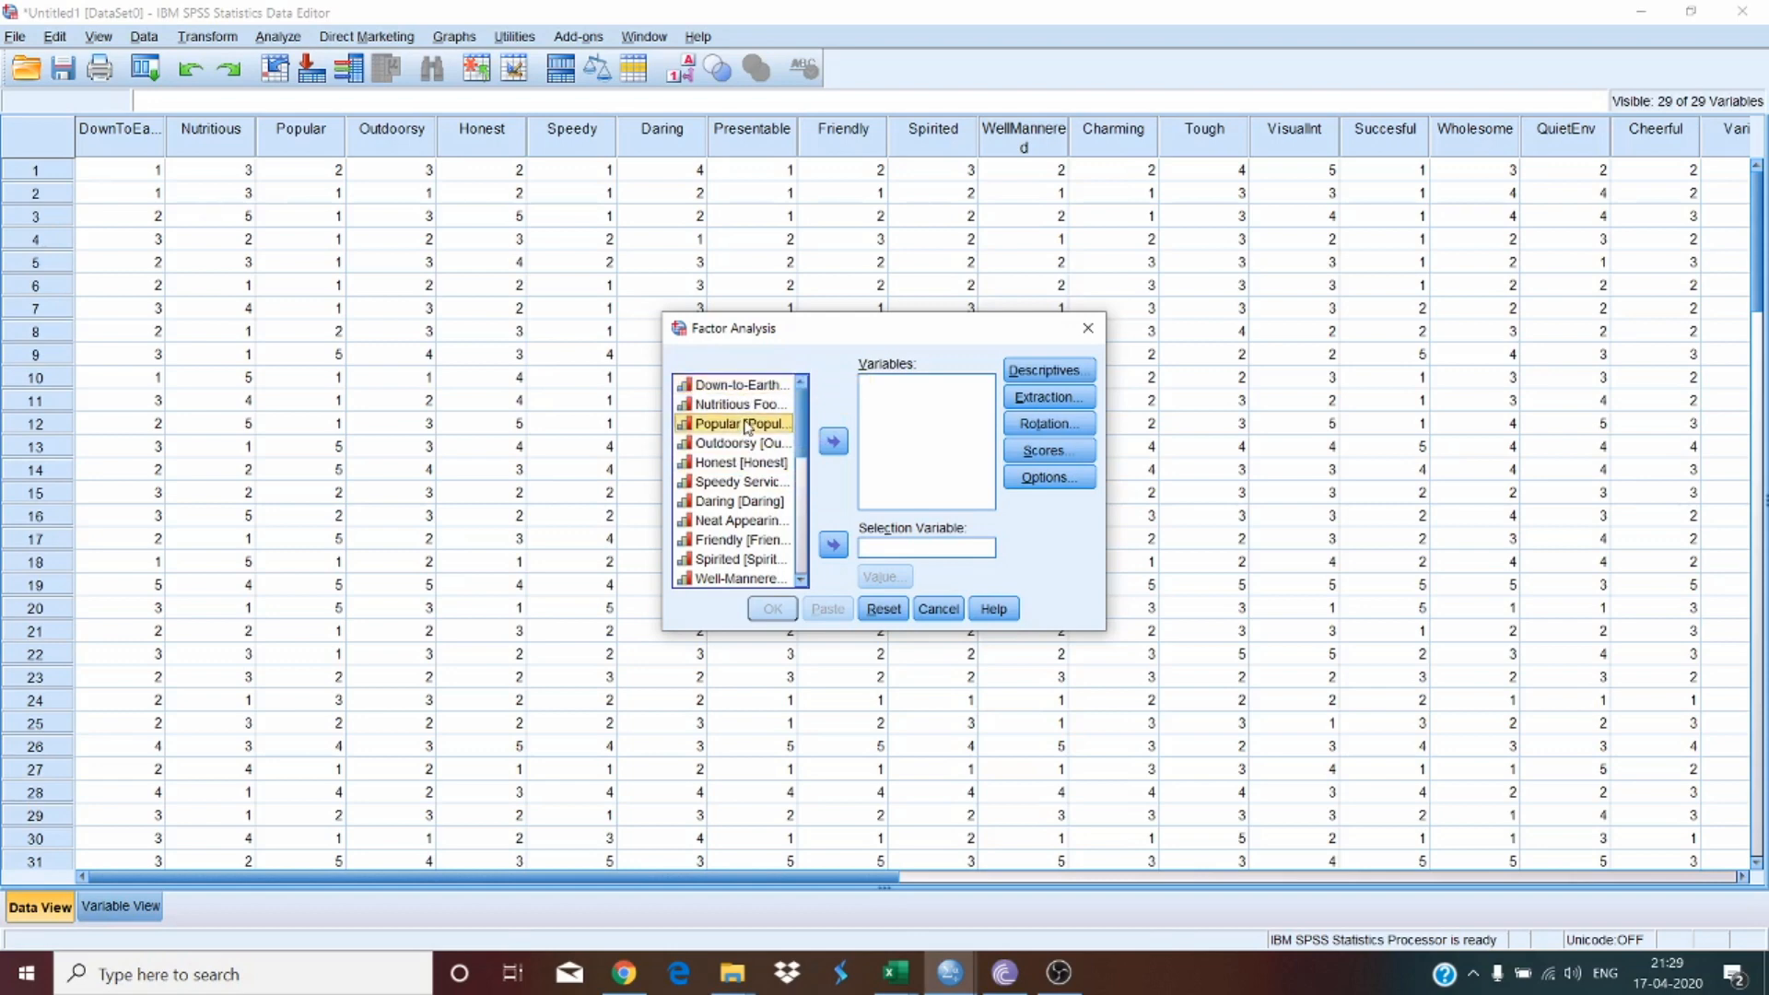
{"action": "key", "text": "ctrl+a"}
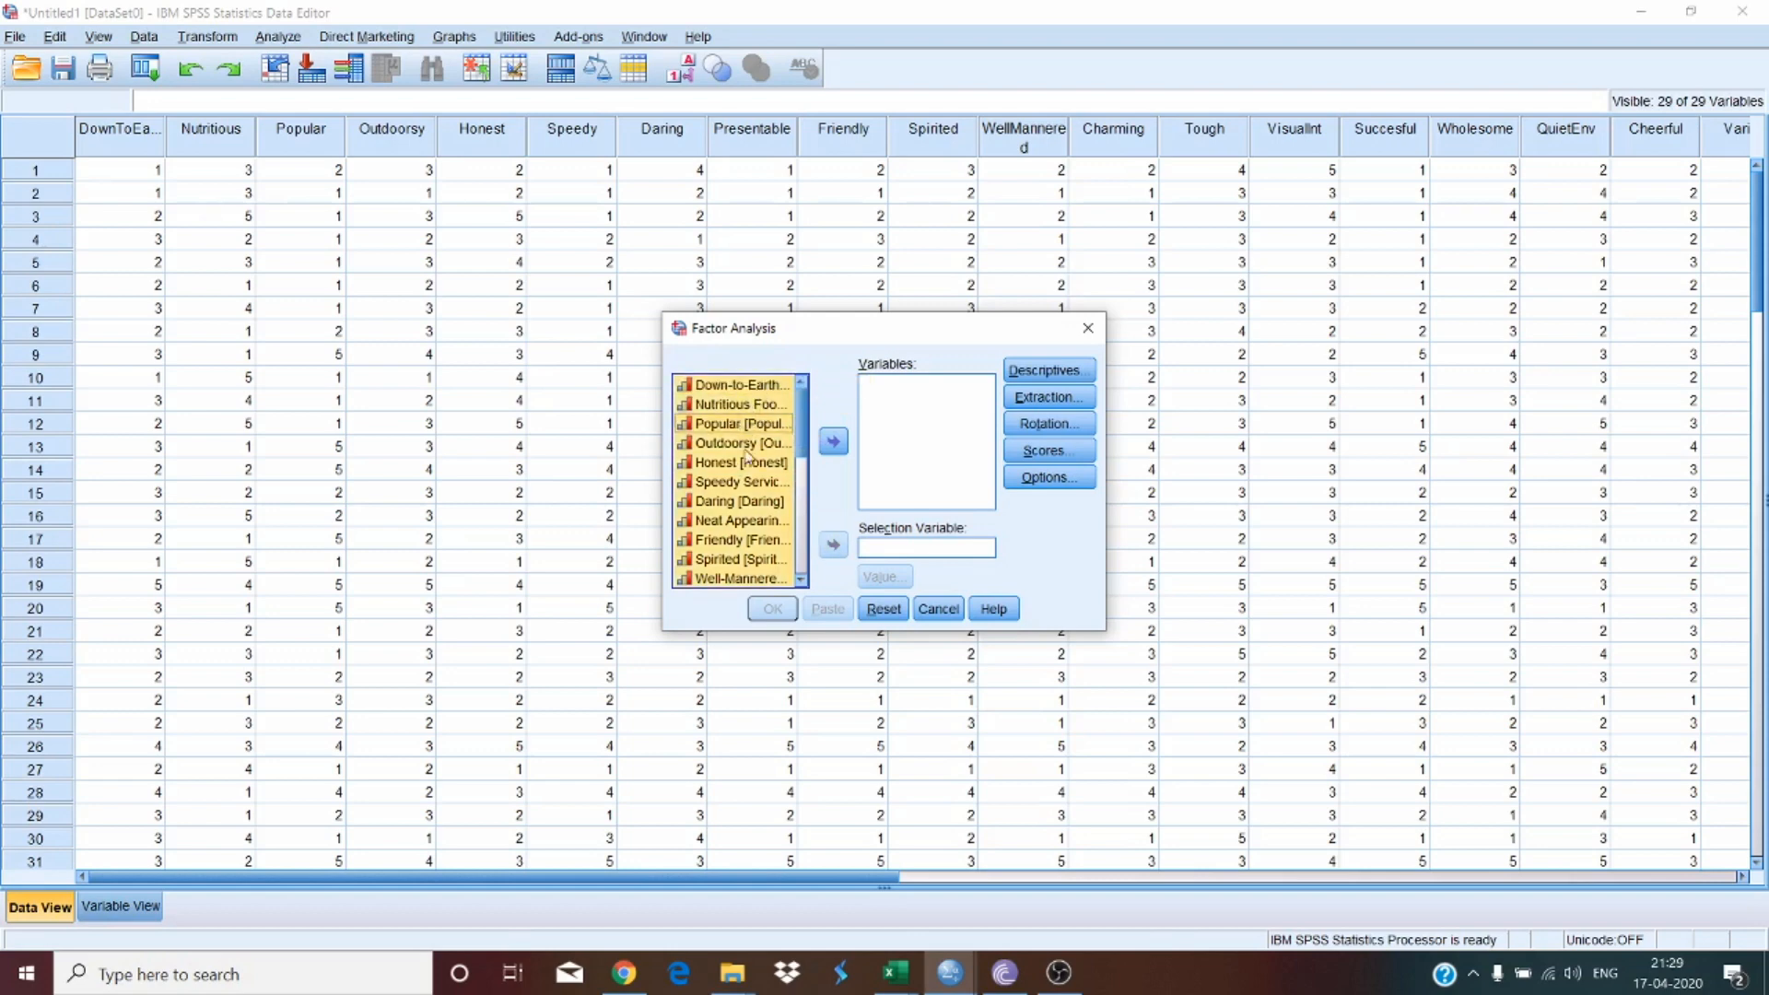
{"action": "mouse_move", "coordinate": [804, 436]}
{"action": "left_mouse_down"}
{"action": "mouse_move", "coordinate": [809, 570]}
{"action": "mouse_move", "coordinate": [805, 446]}
{"action": "left_mouse_up"}
{"action": "left_click", "coordinate": [833, 441]}
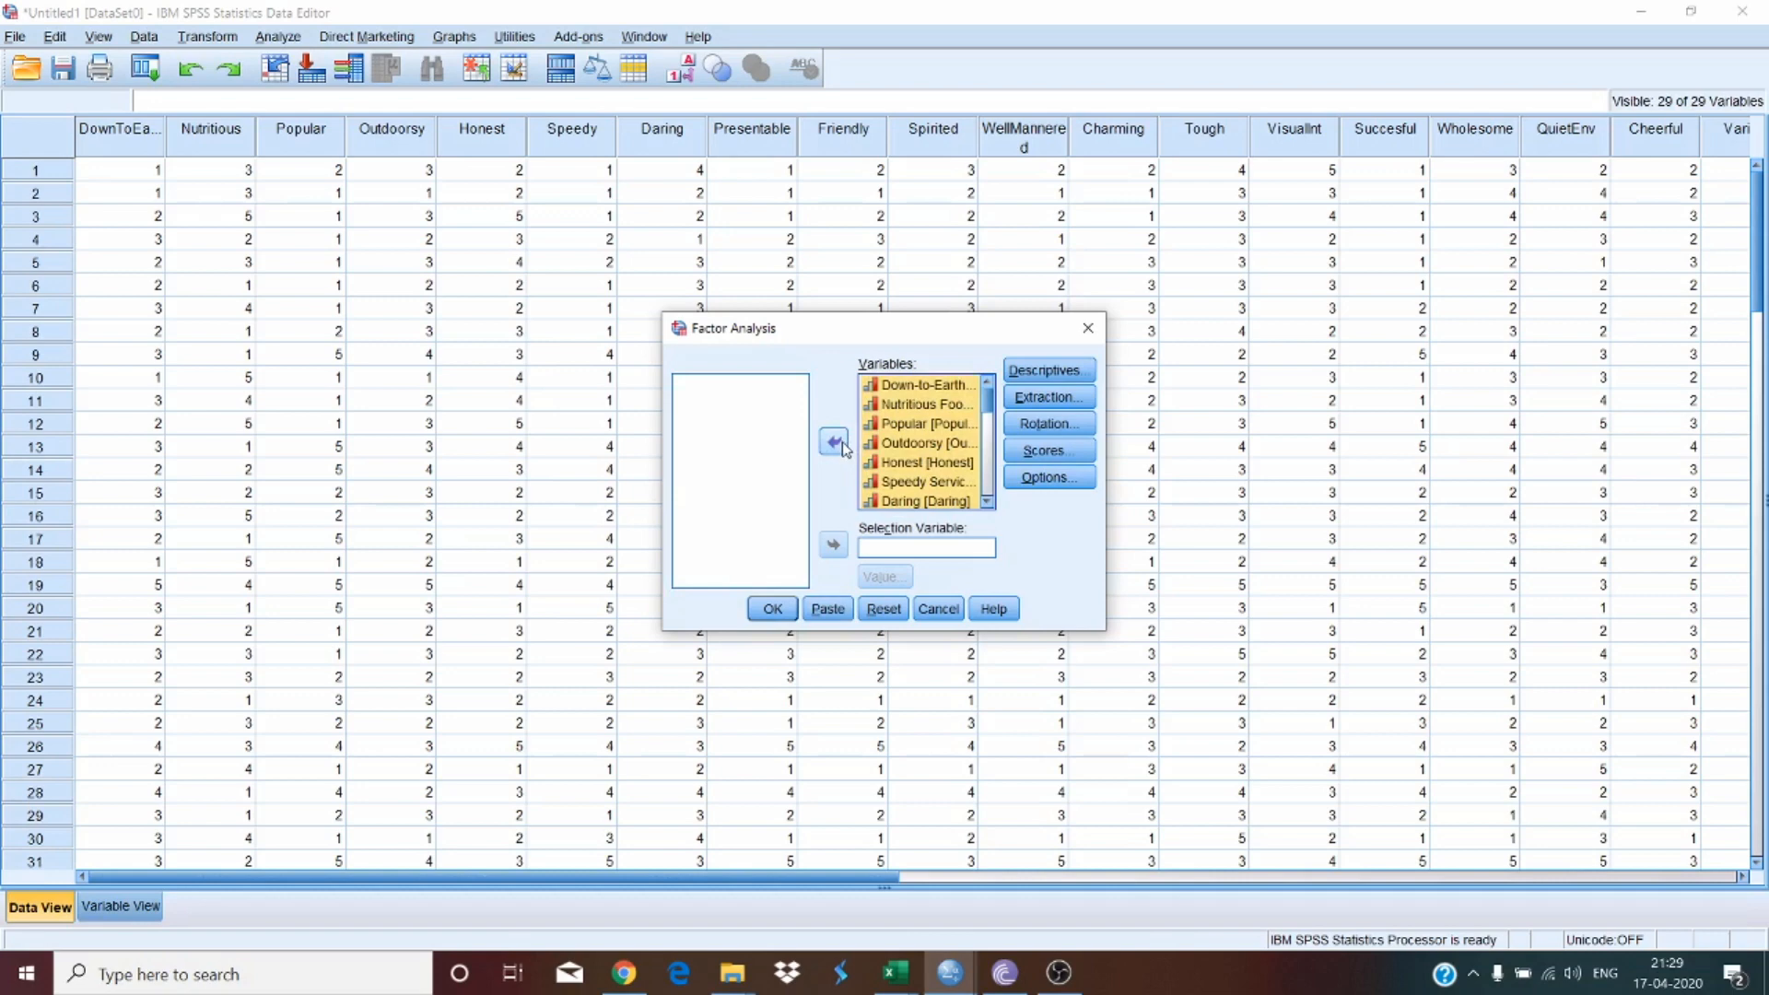
{"action": "left_click", "coordinate": [835, 443]}
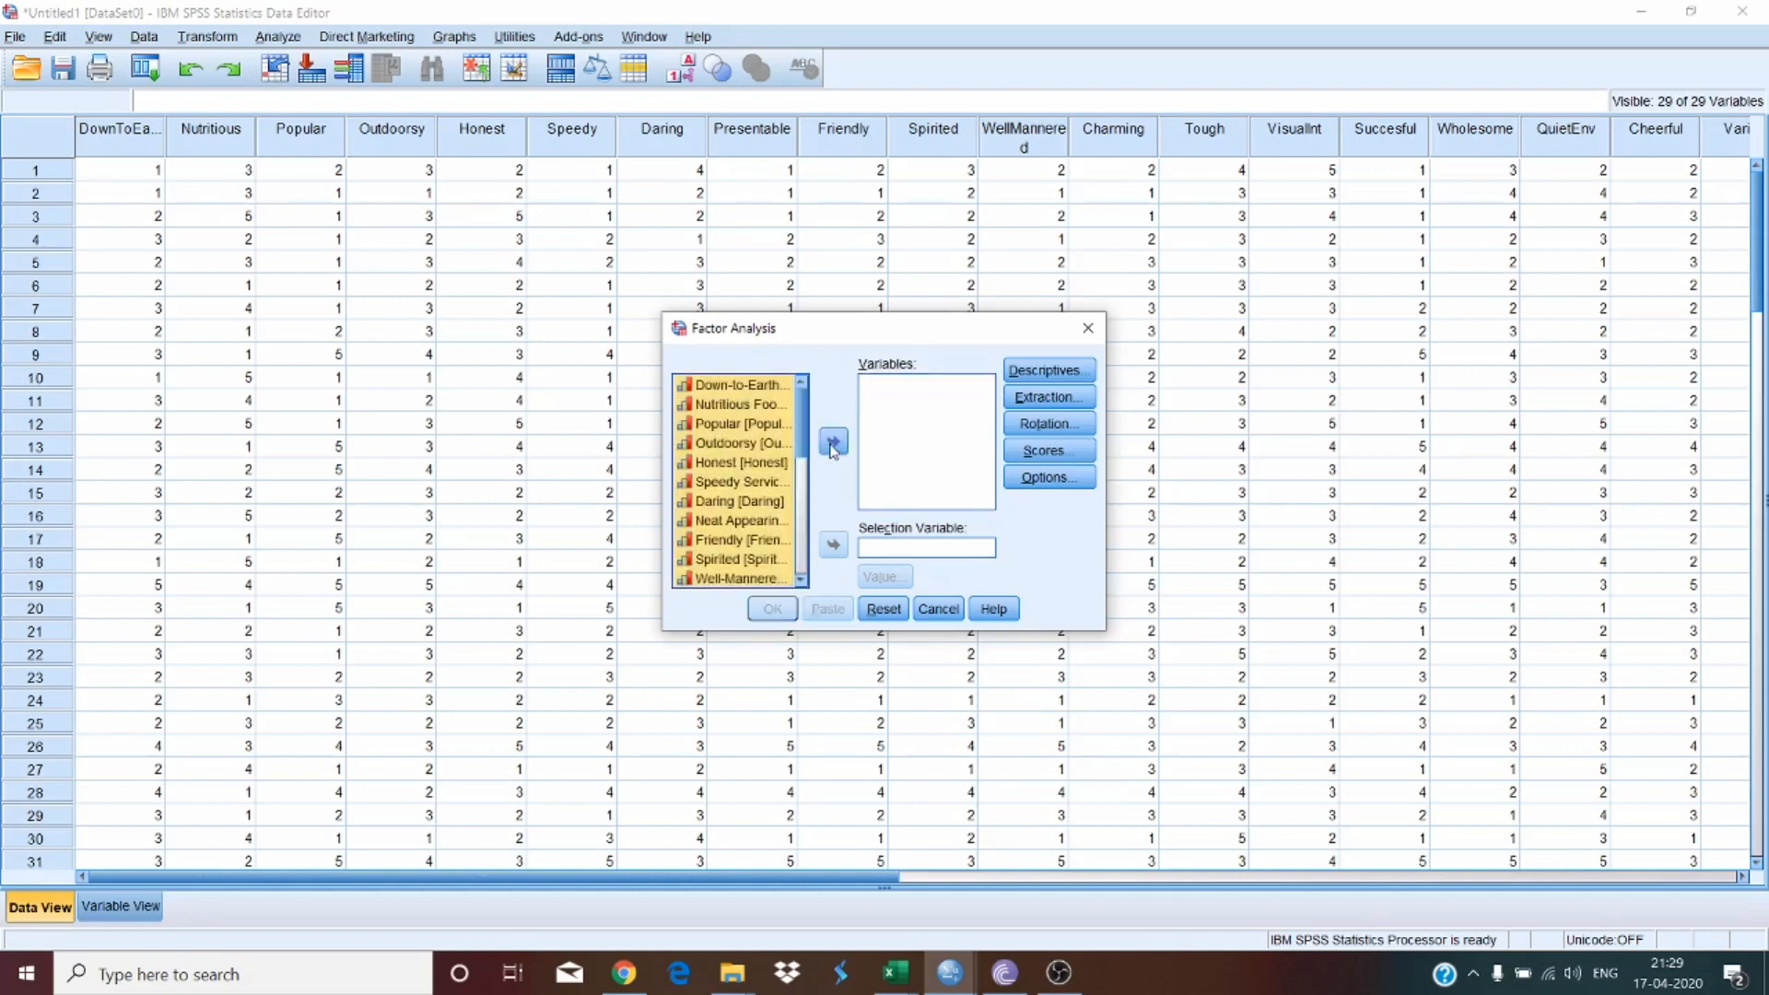
{"action": "left_click", "coordinate": [834, 445]}
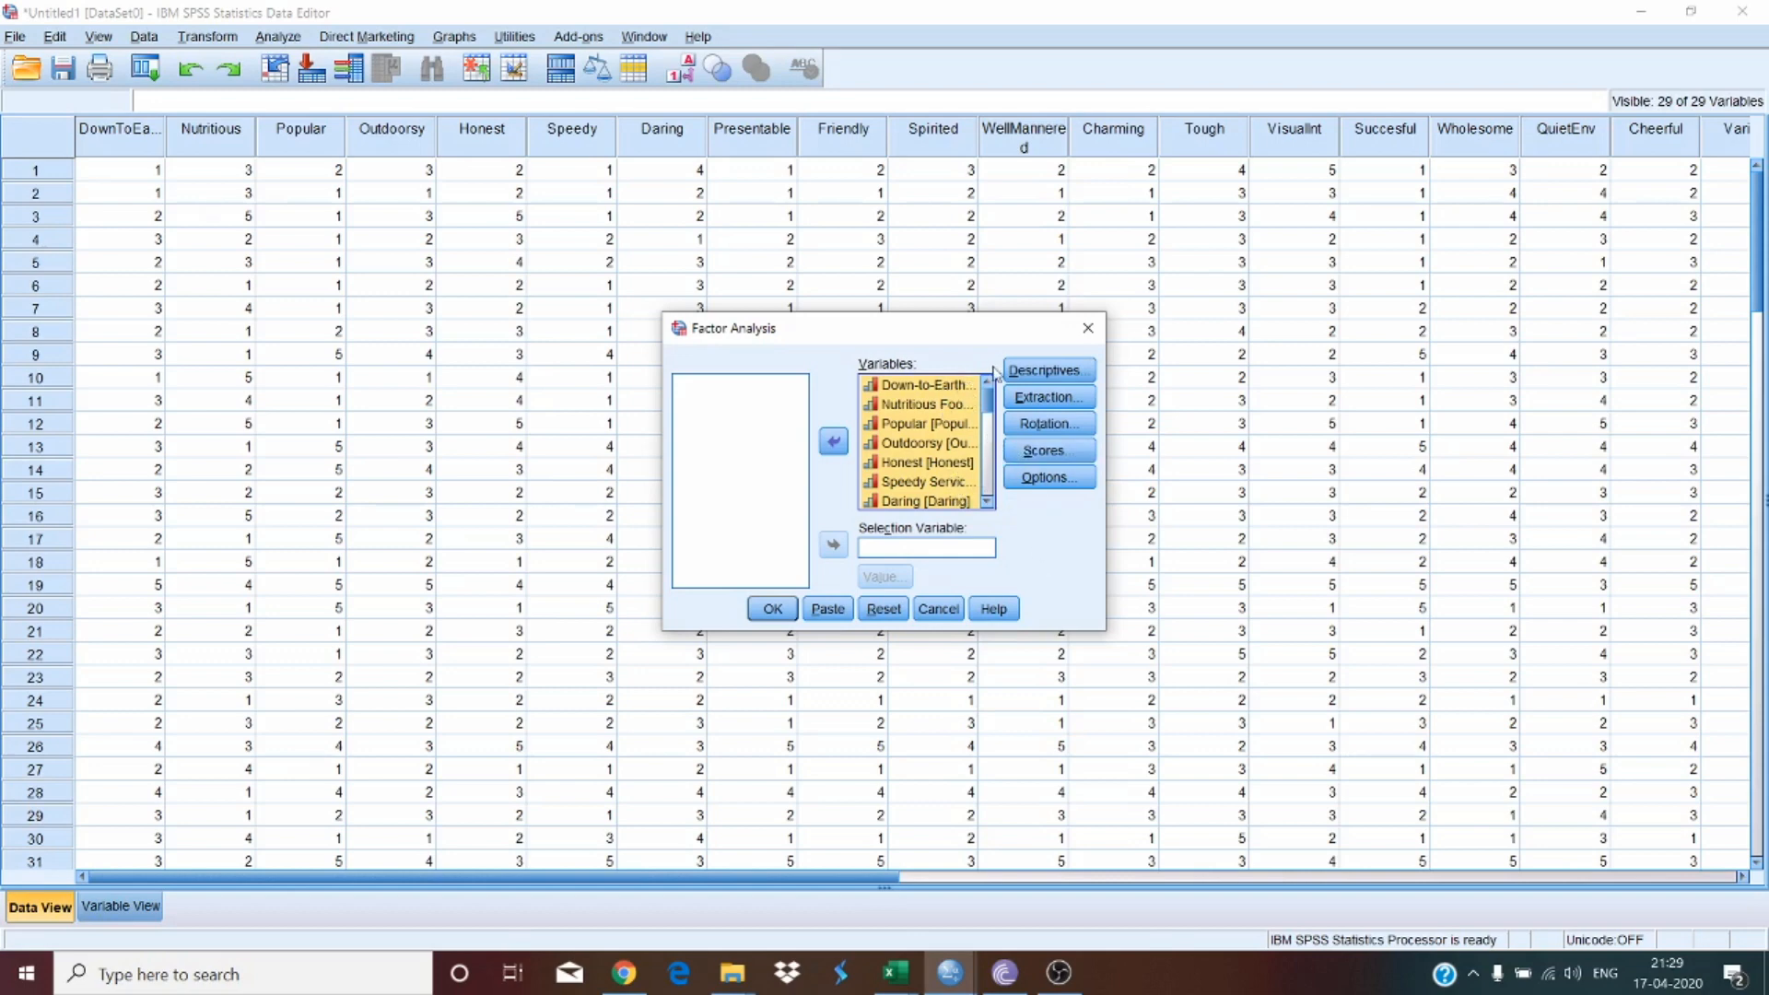
Step: Enable the KMO and Bartlett's test of sphericity in the descriptives options
{"action": "left_click", "coordinate": [1067, 376]}
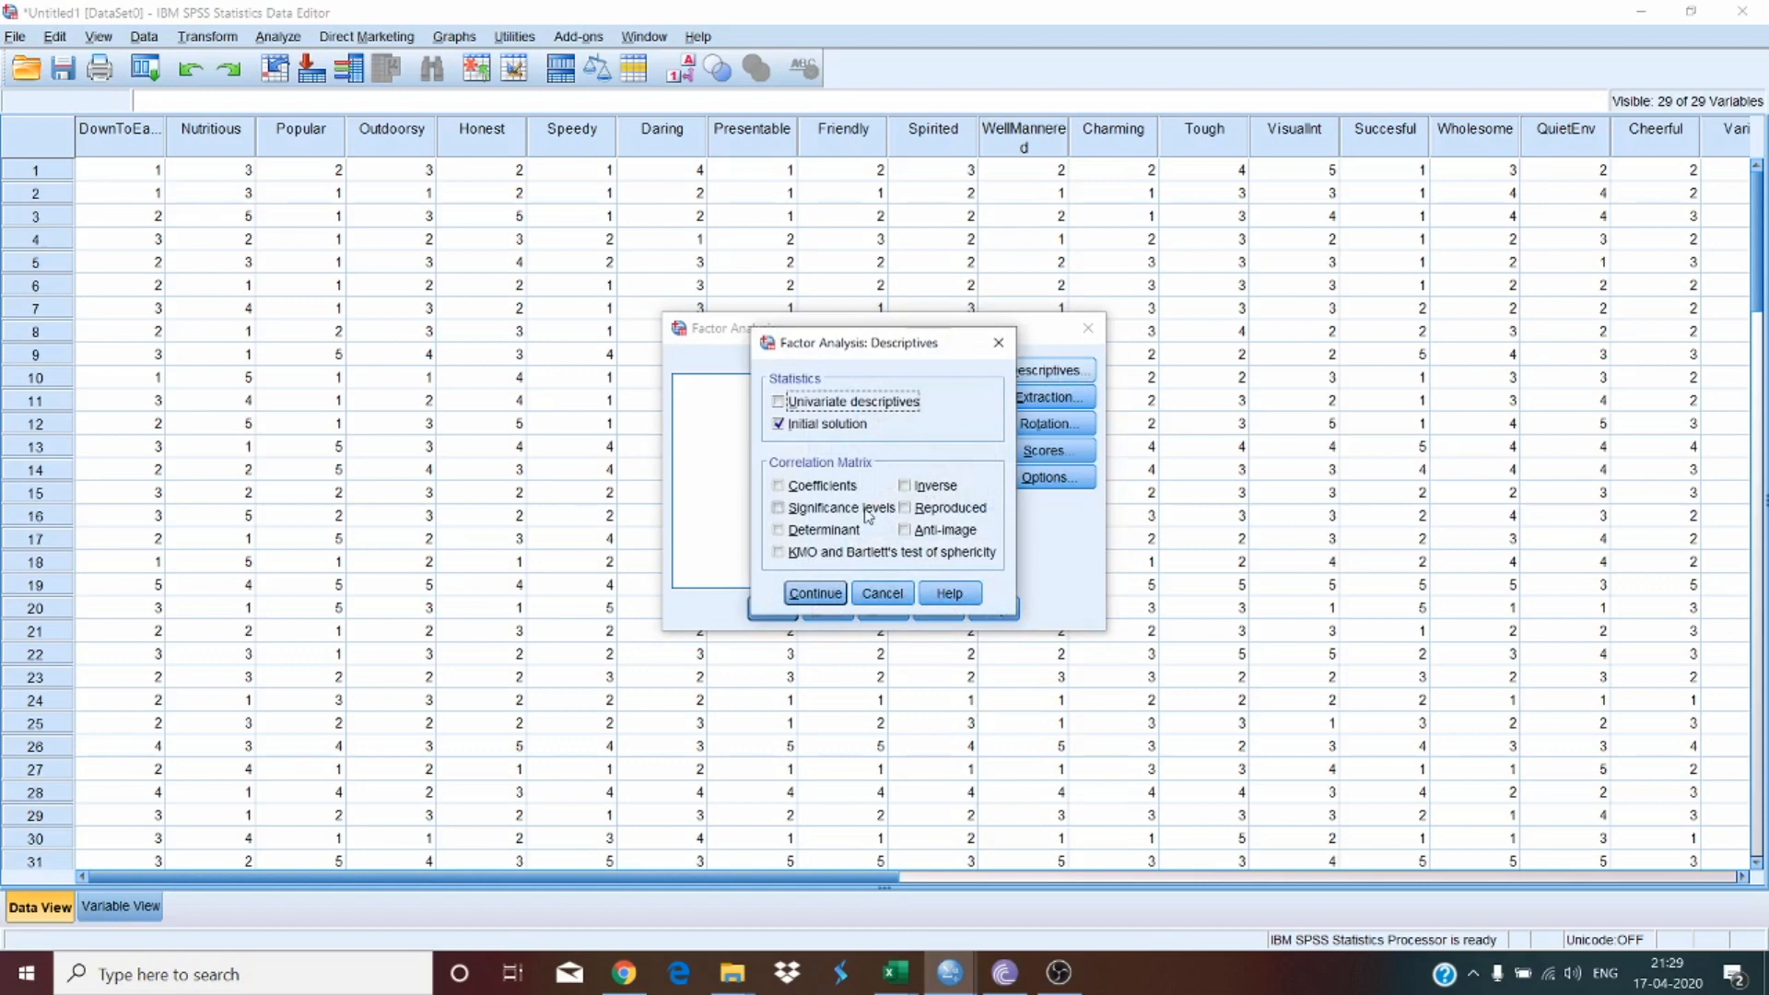
{"action": "left_click", "coordinate": [780, 559]}
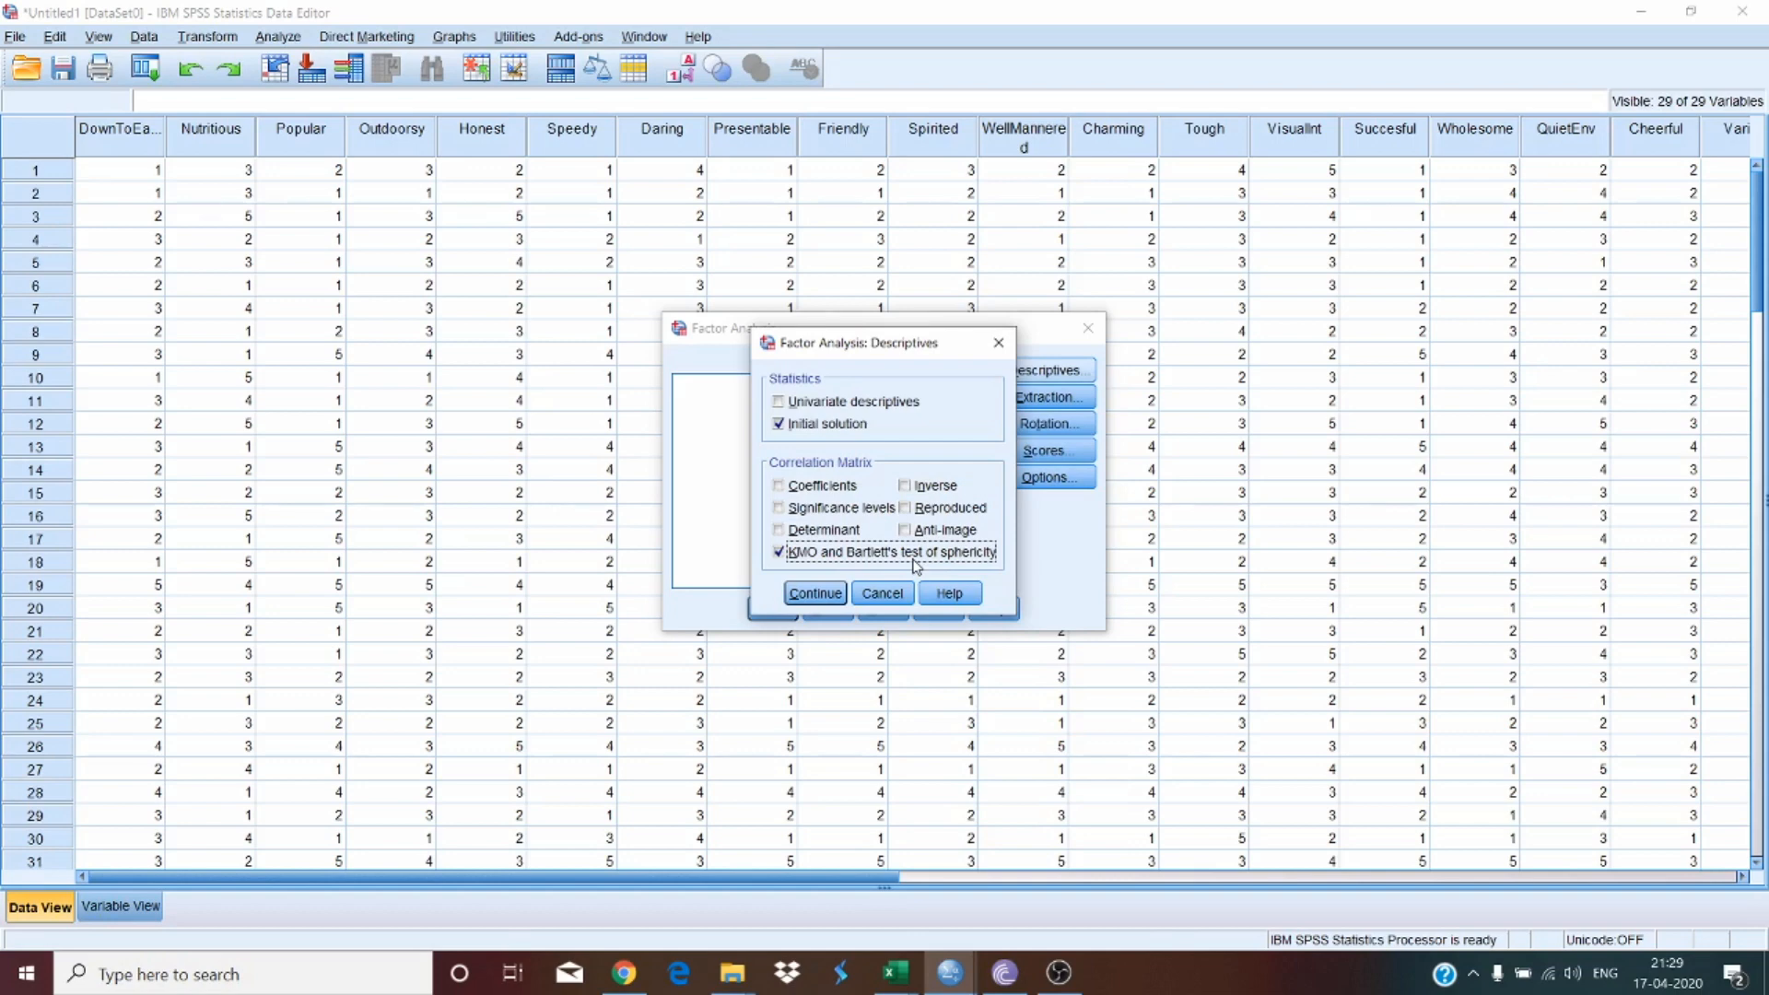
{"action": "left_click", "coordinate": [816, 593]}
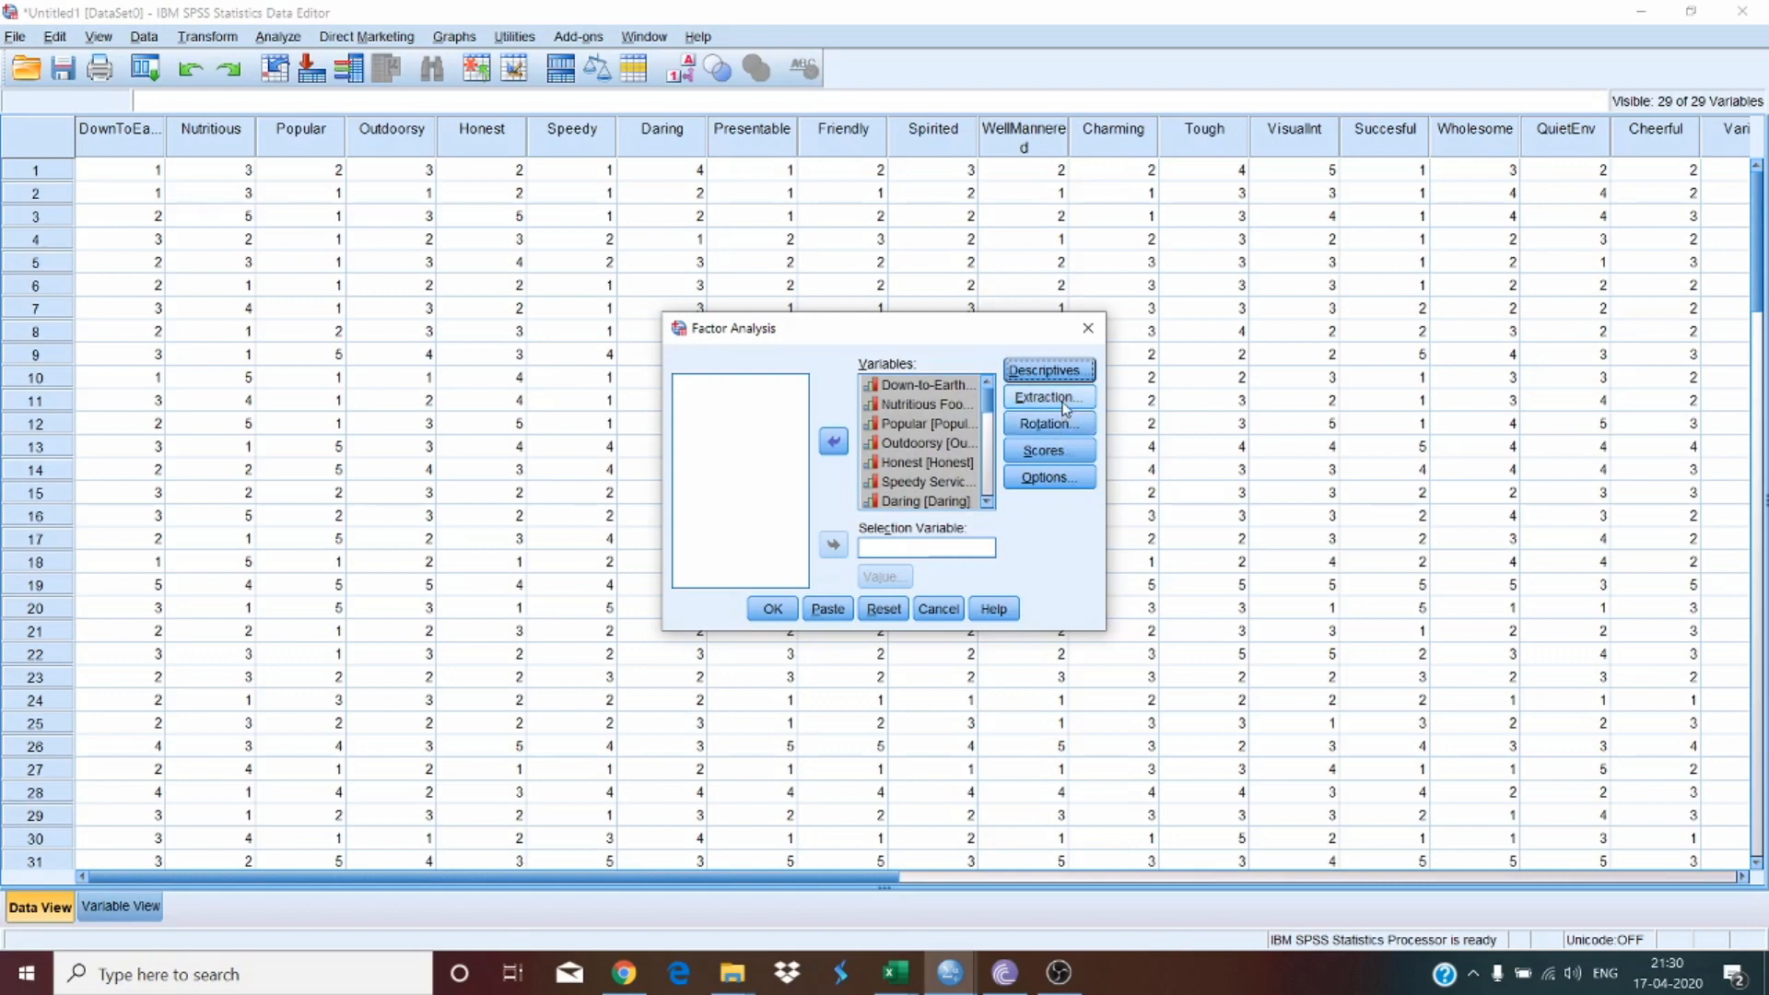
Step: Set extraction to Principal components with a scree plot and without the unrotated factor solution
{"action": "left_click", "coordinate": [1065, 398]}
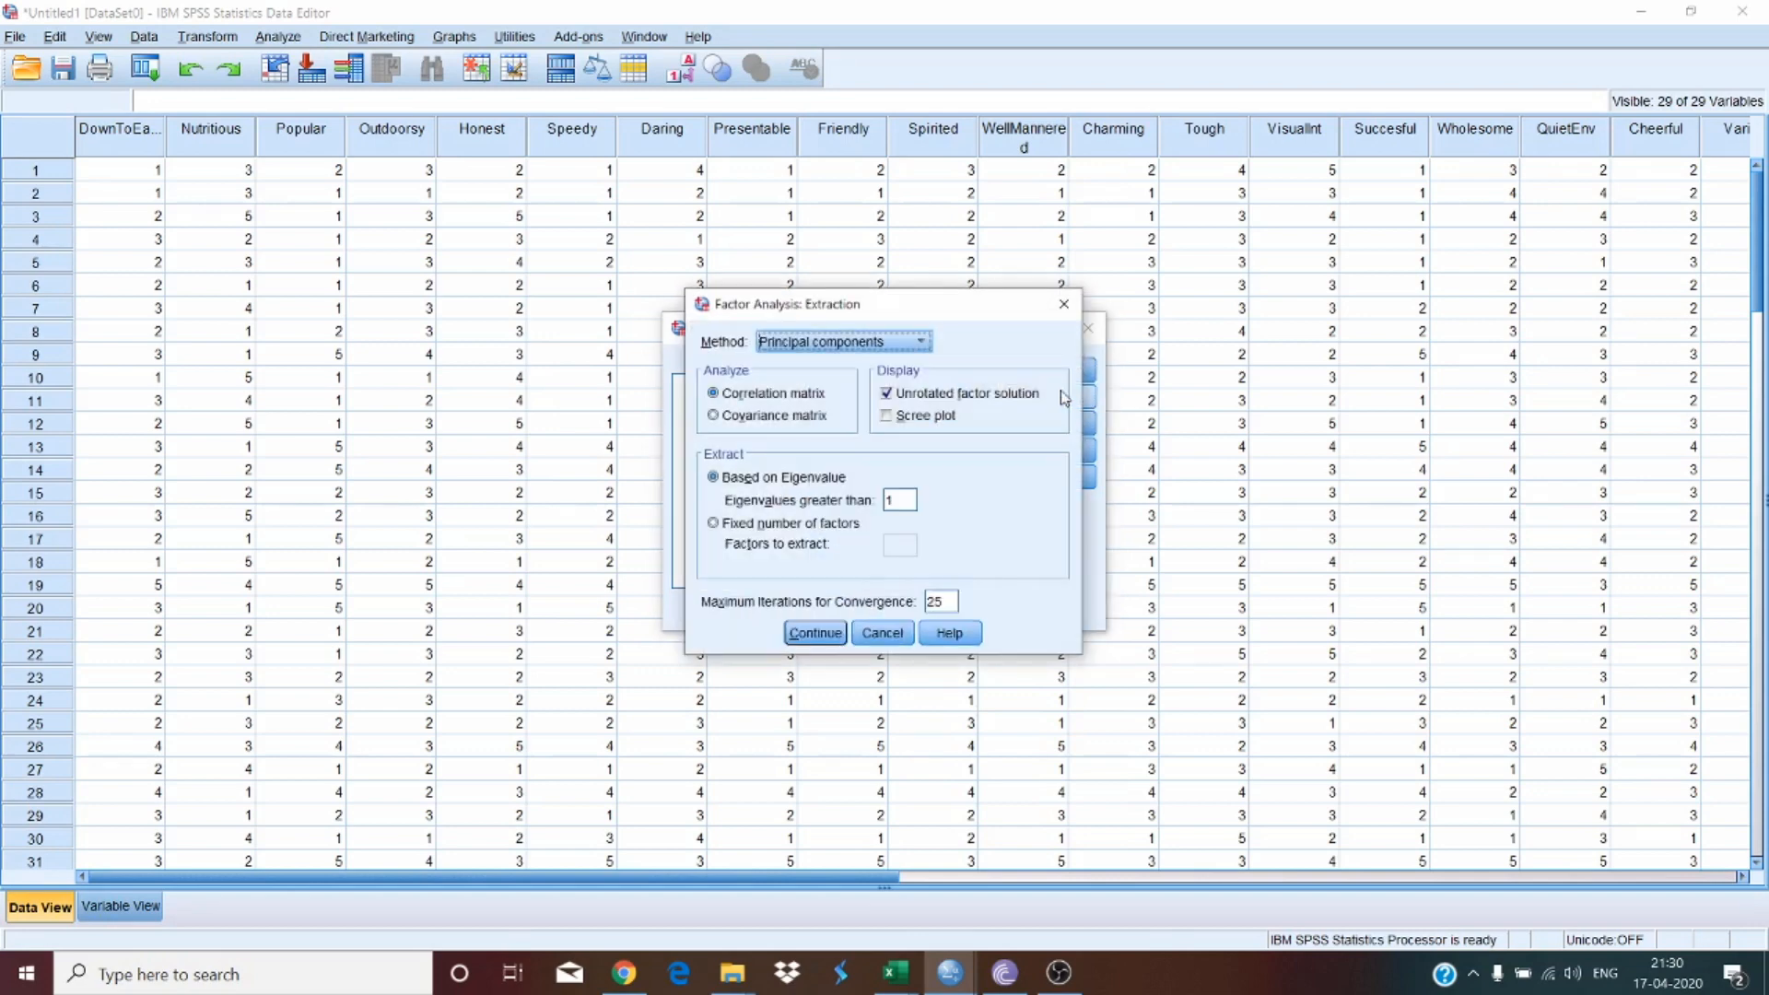
{"action": "left_click", "coordinate": [936, 420]}
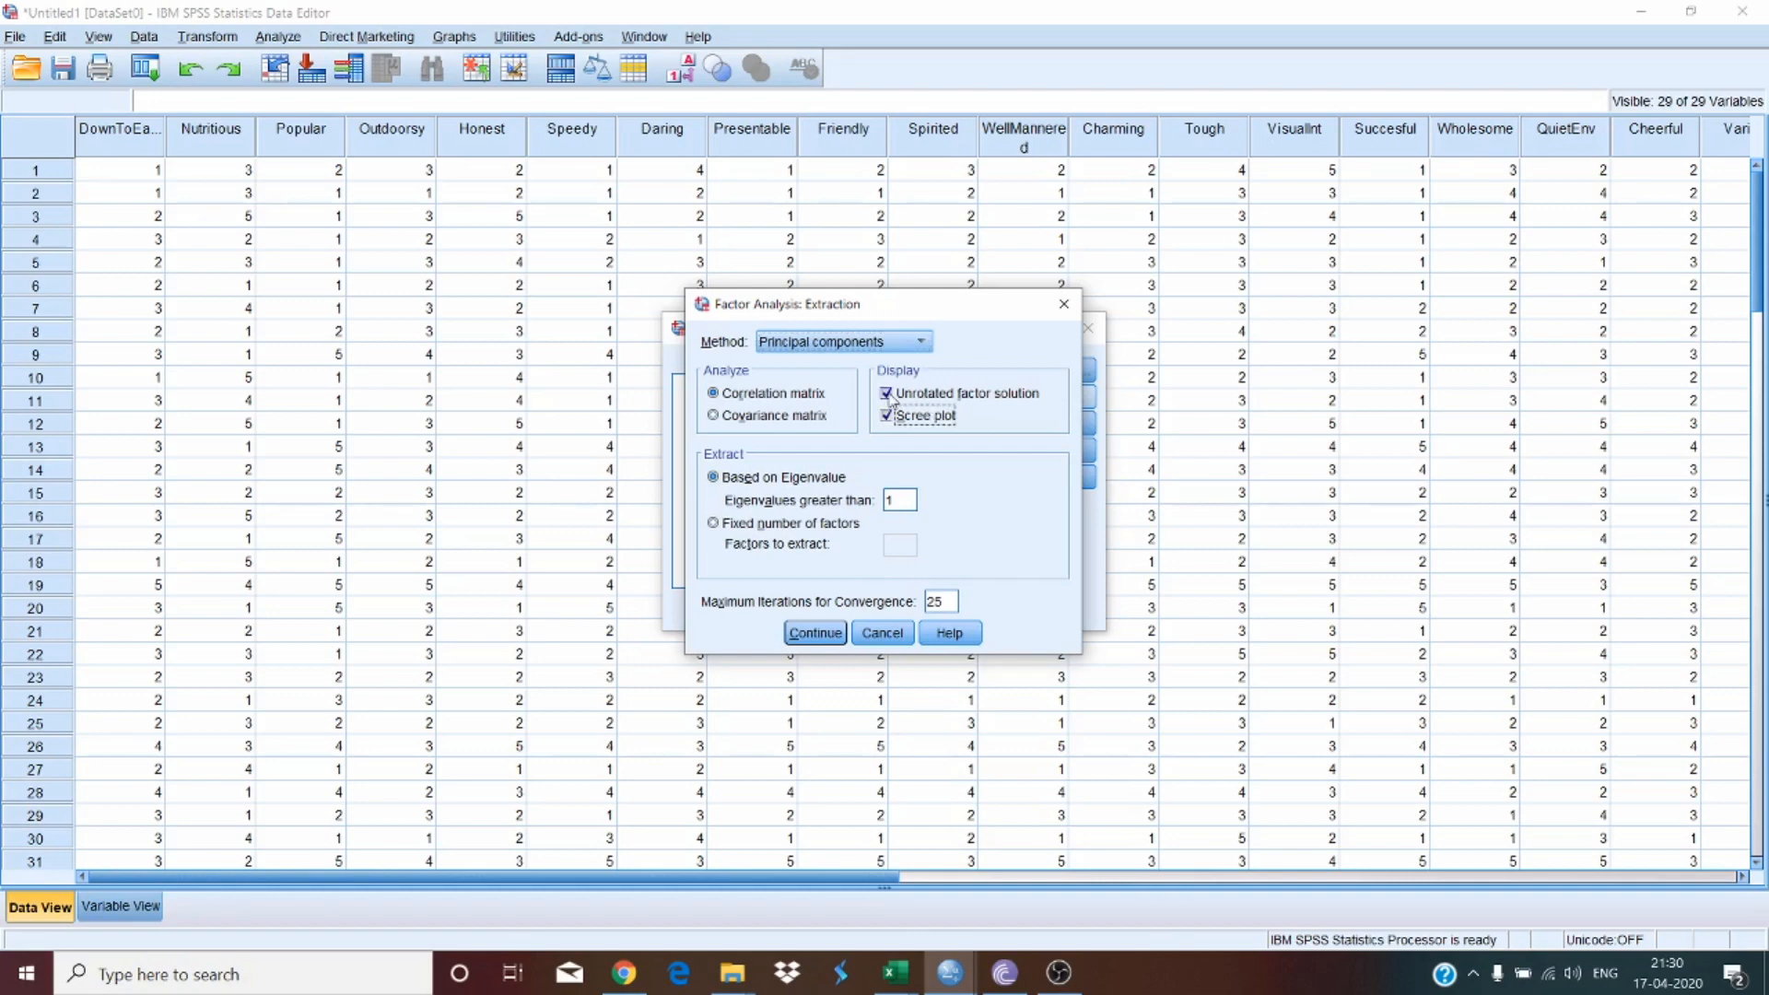
{"action": "left_click", "coordinate": [888, 395]}
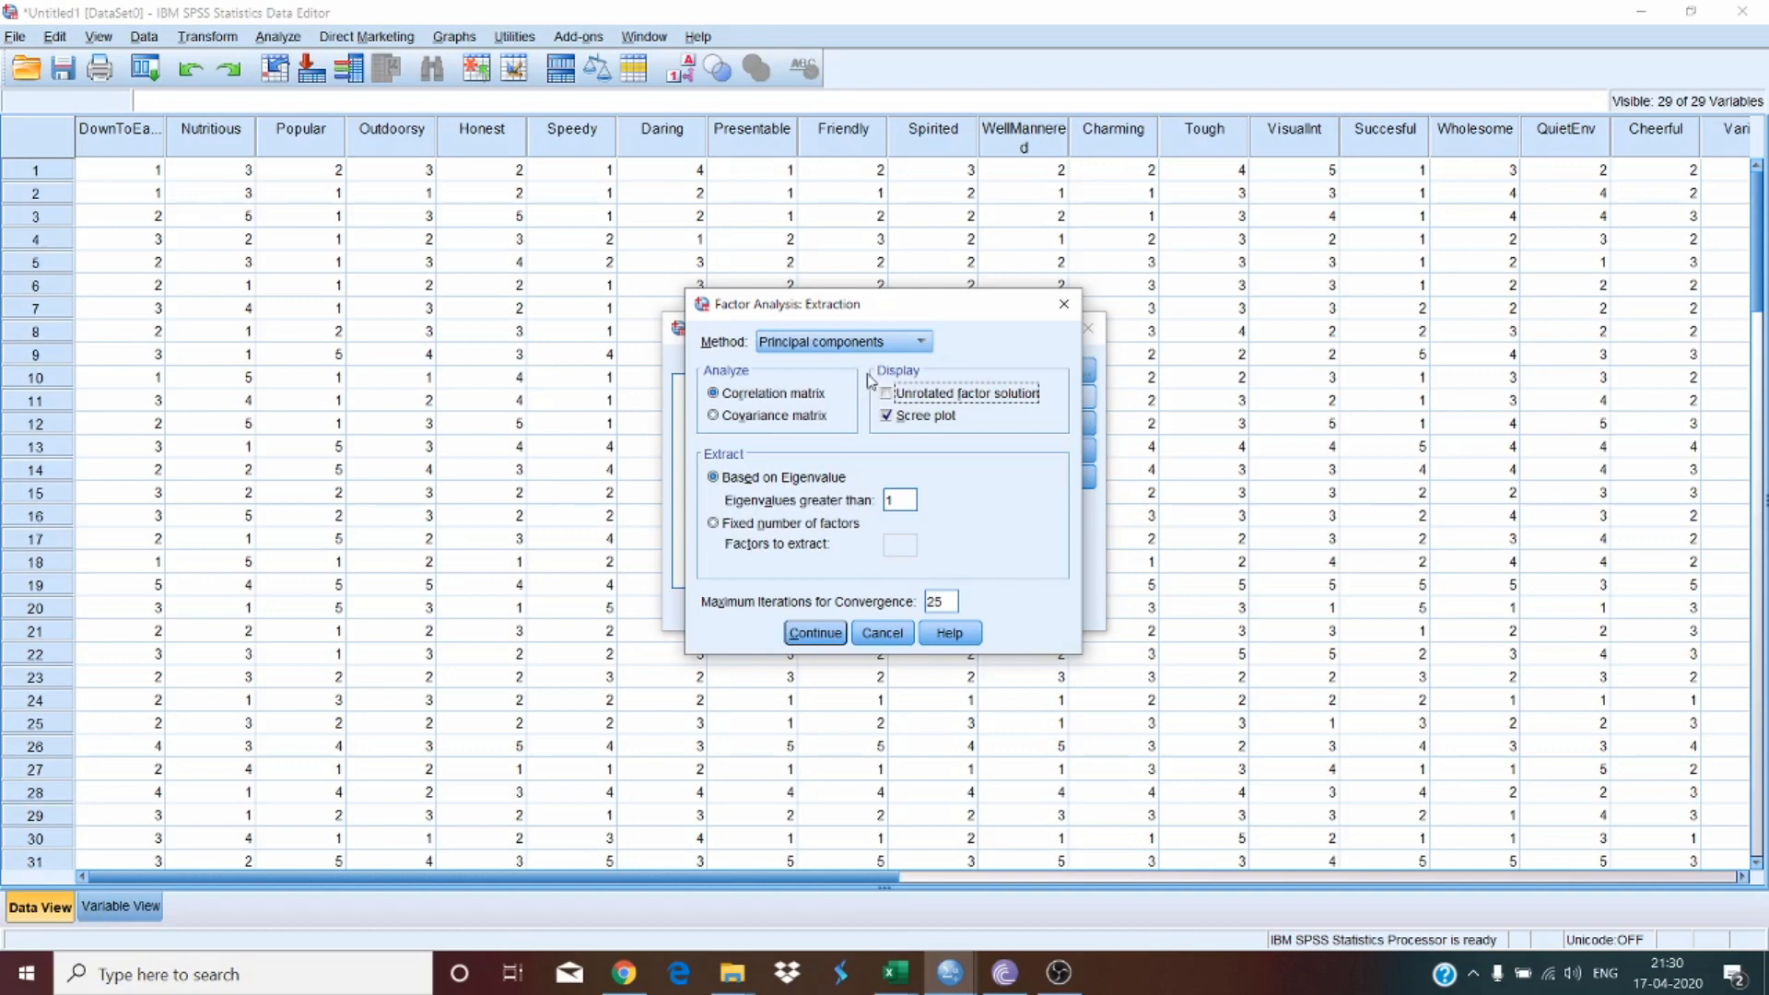
{"action": "left_click", "coordinate": [819, 345]}
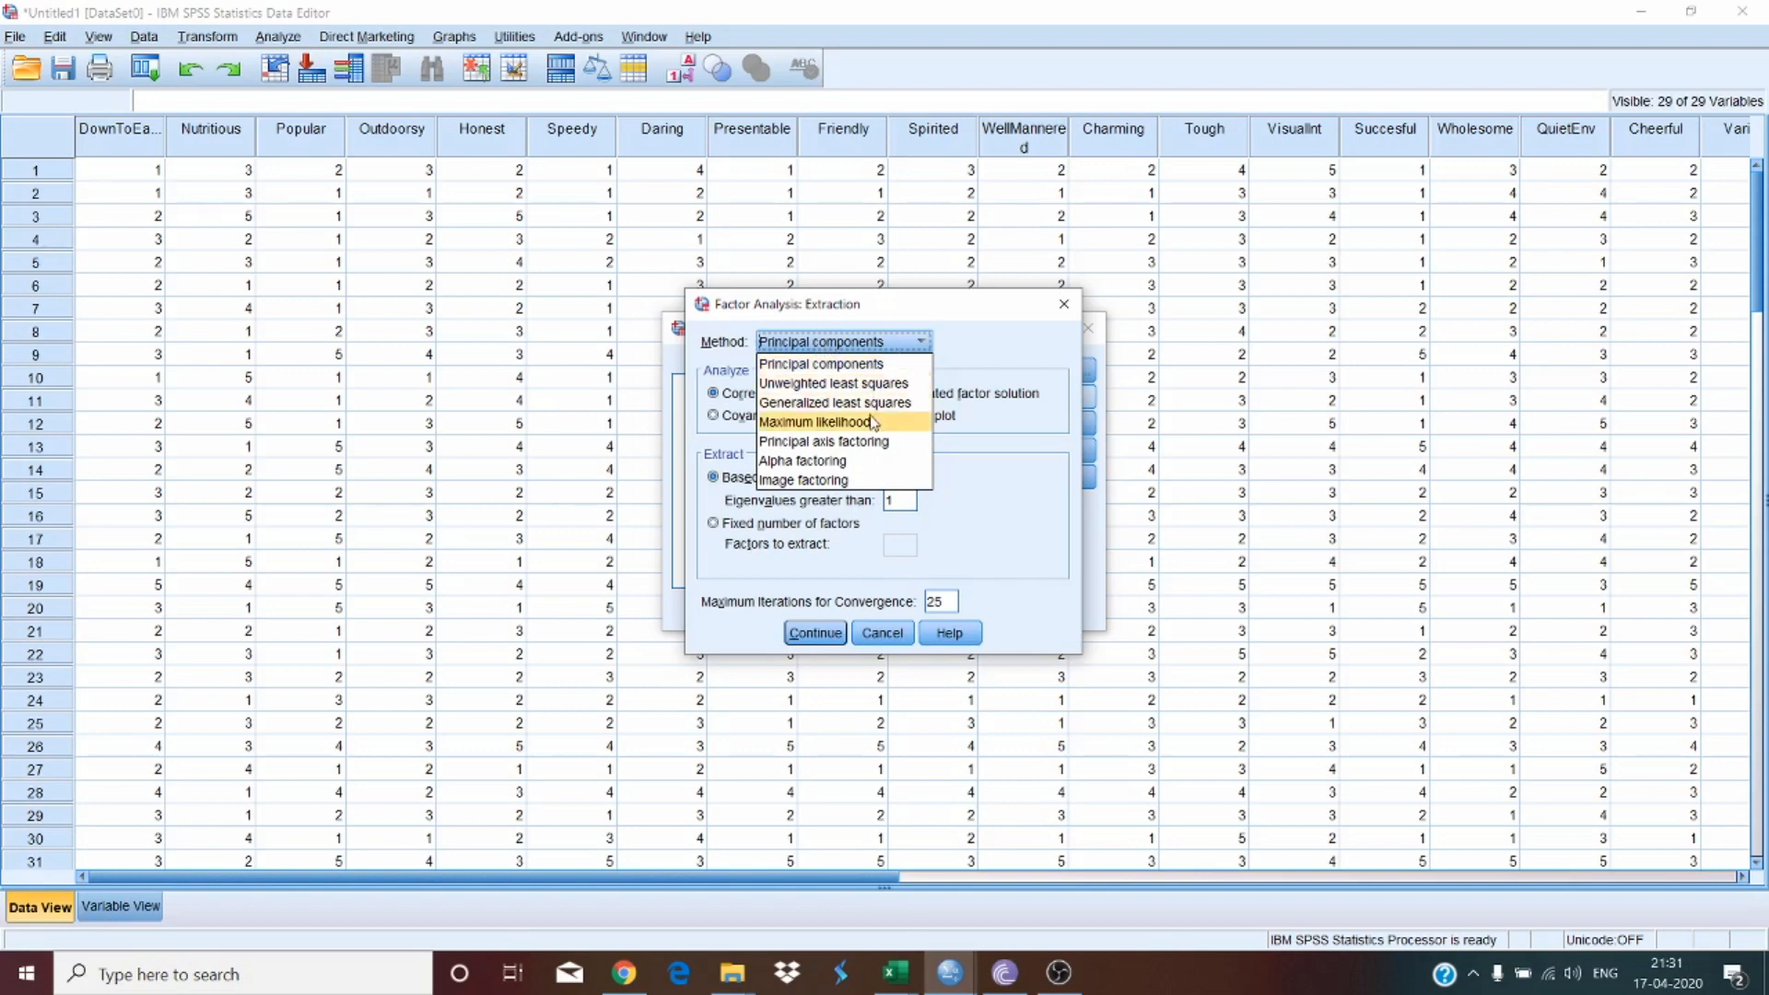
{"action": "left_click", "coordinate": [970, 346]}
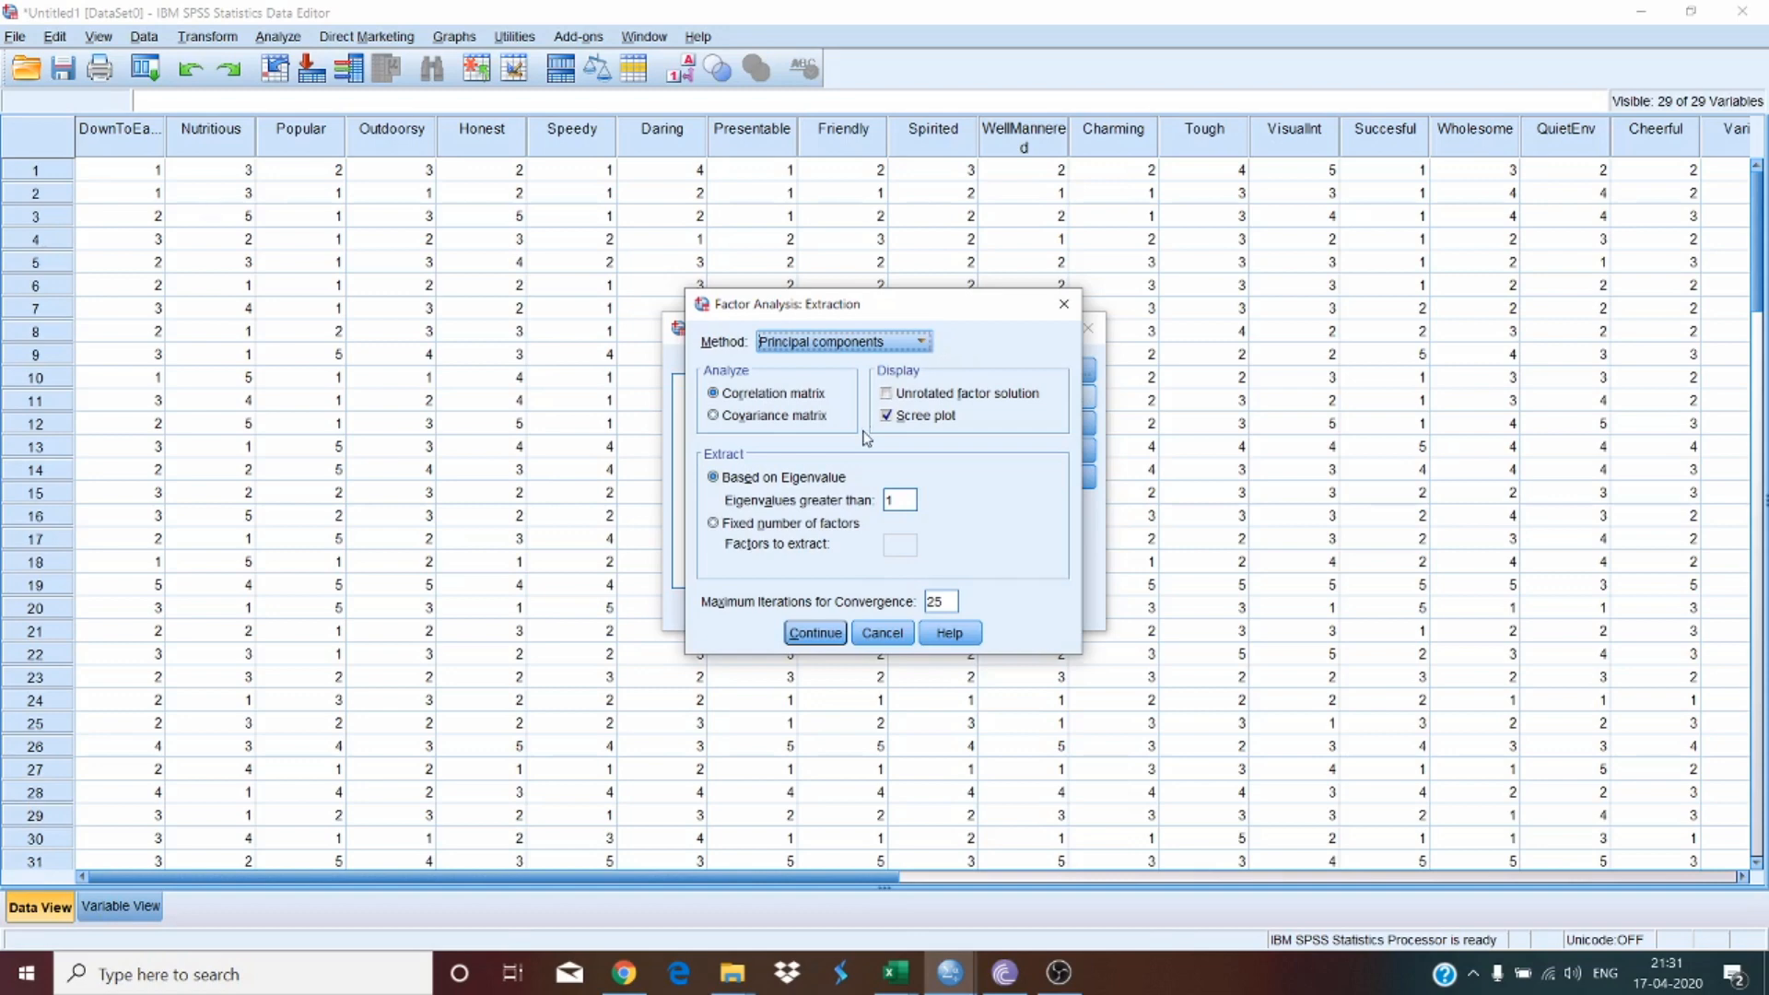
{"action": "left_click", "coordinate": [815, 632]}
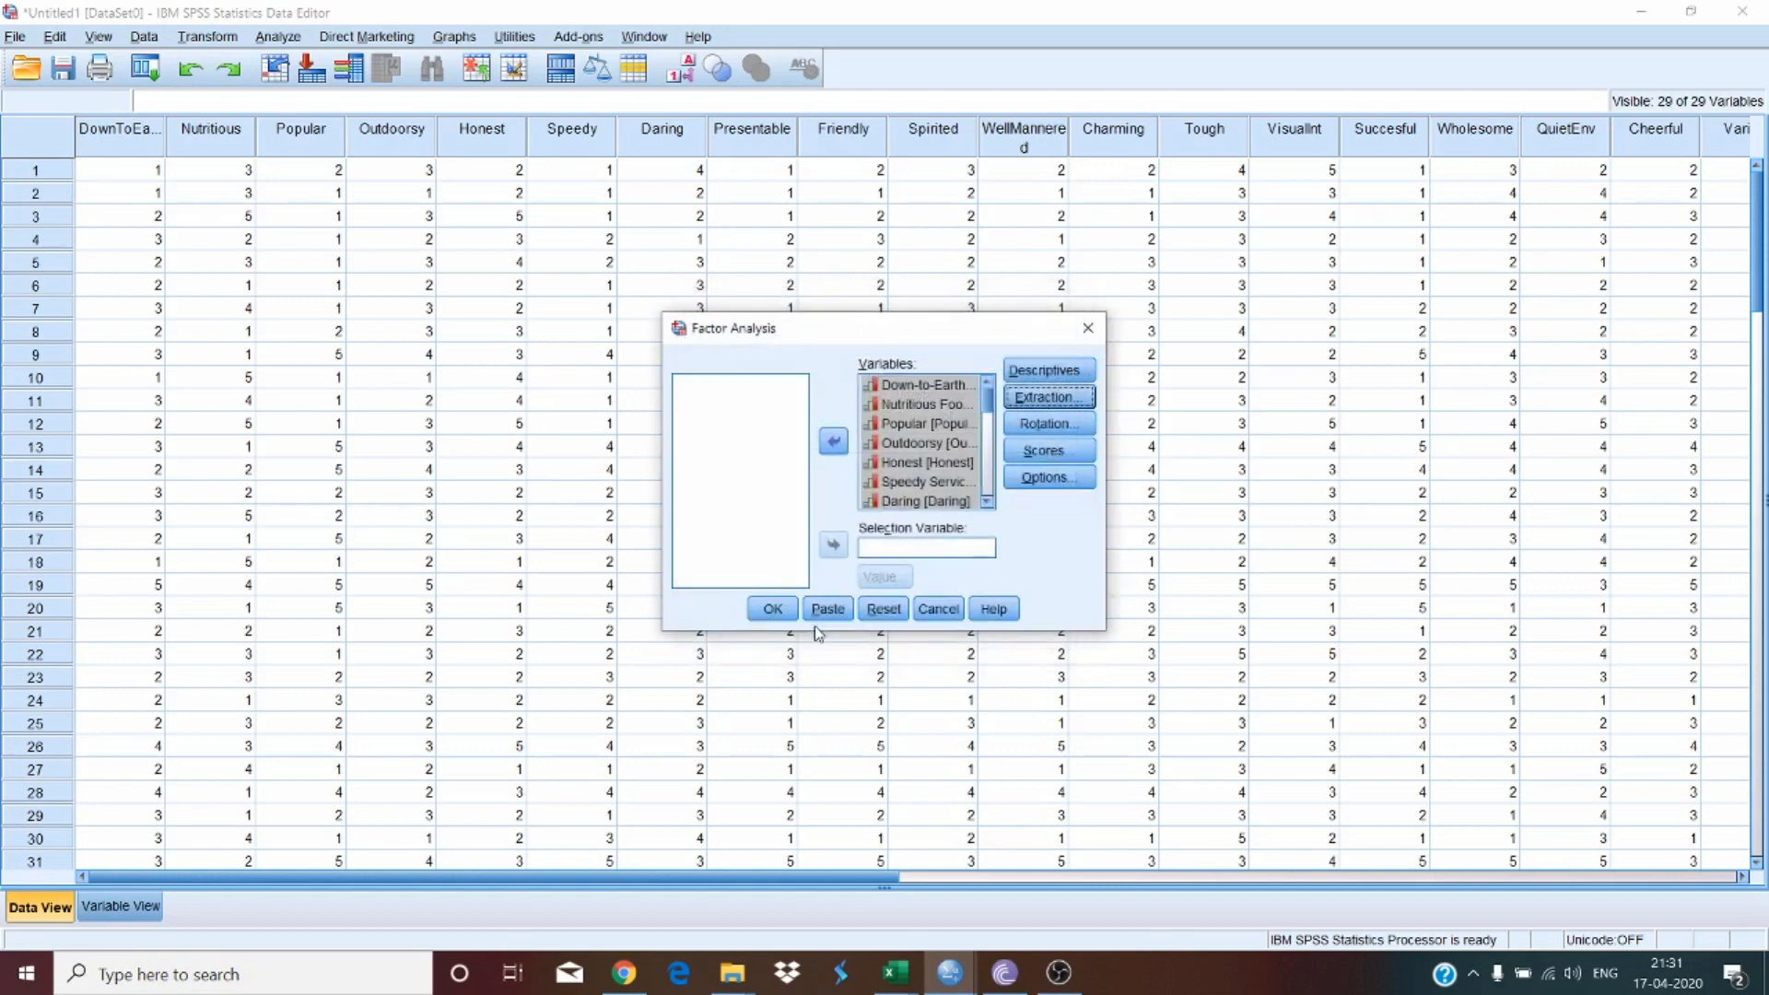
Step: Set the rotation method to Varimax, and open the factor scores options without changing them
{"action": "left_click", "coordinate": [1040, 429]}
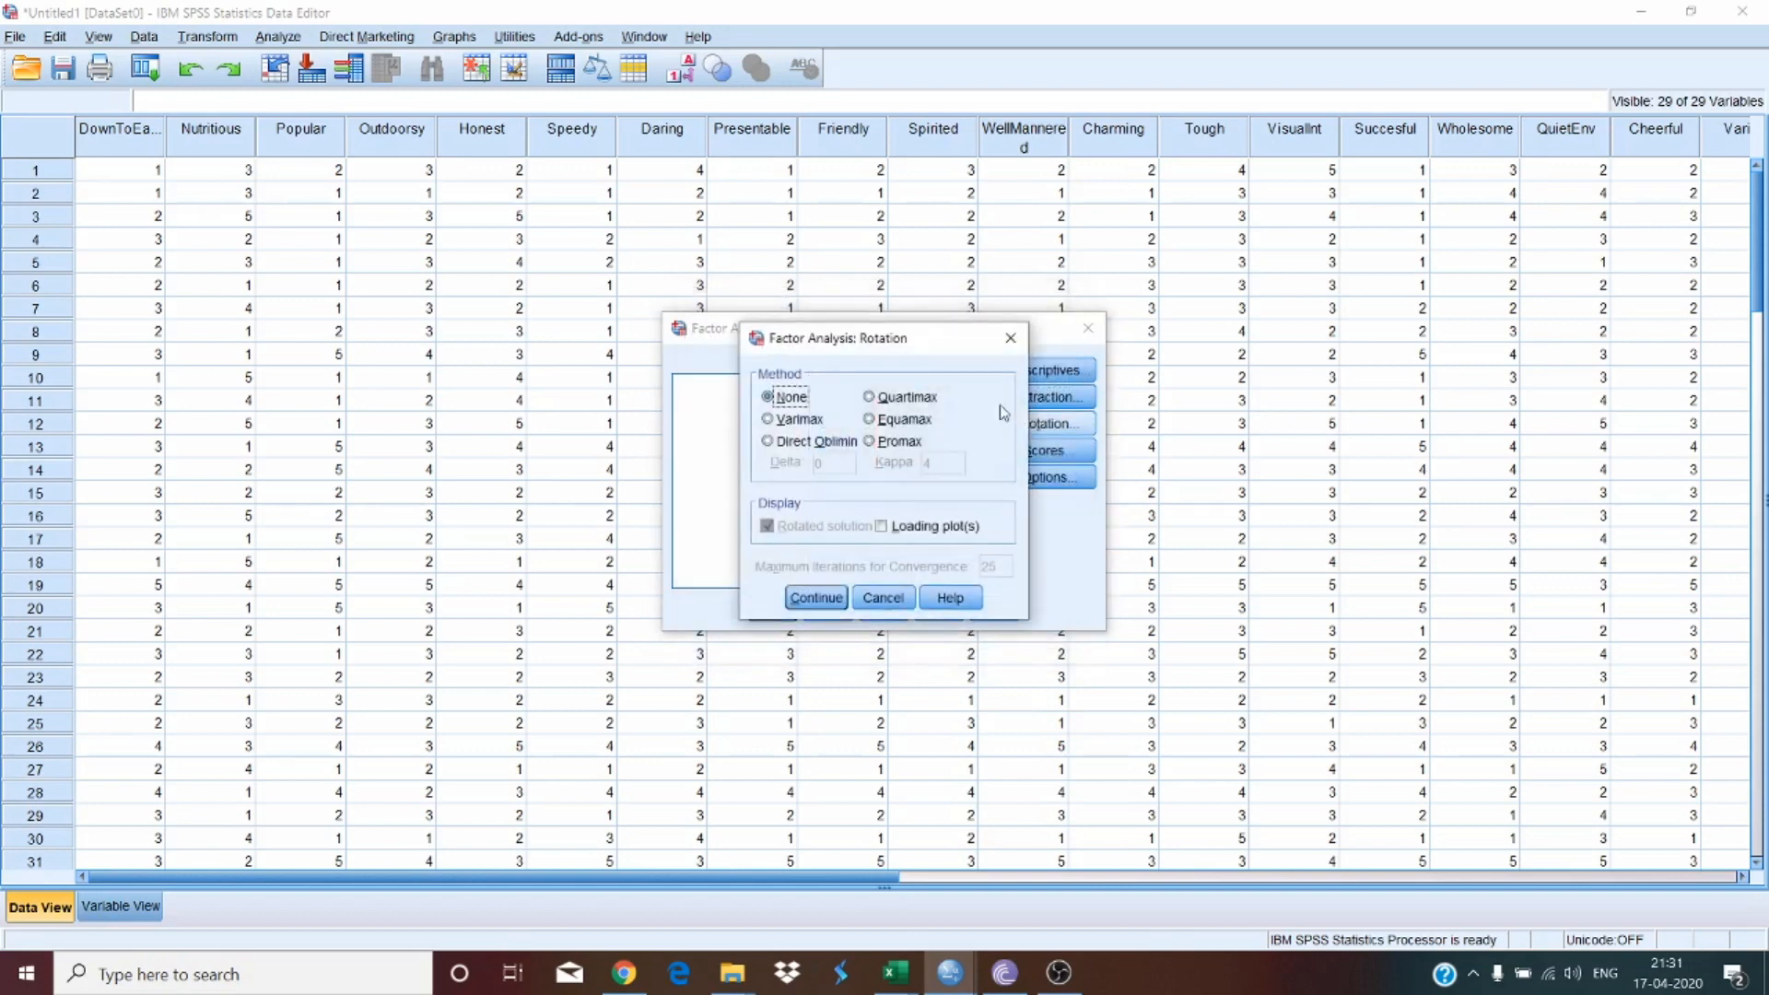
{"action": "left_click", "coordinate": [818, 419]}
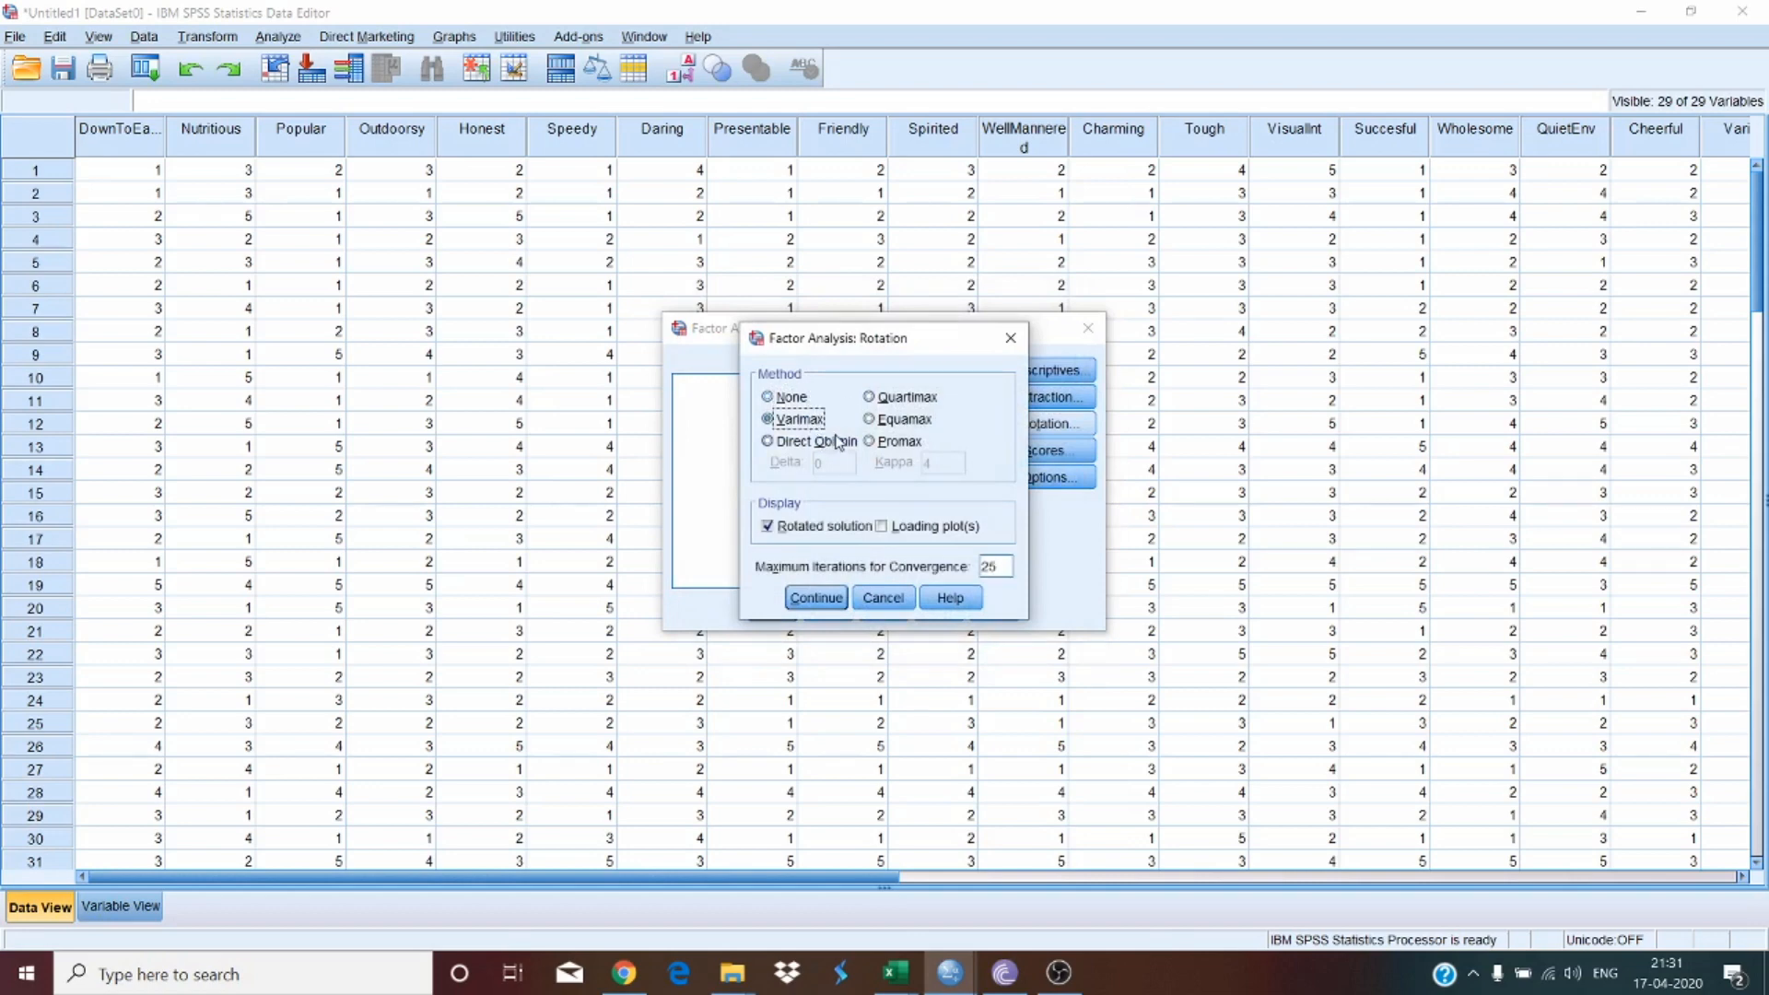
{"action": "left_click", "coordinate": [818, 599]}
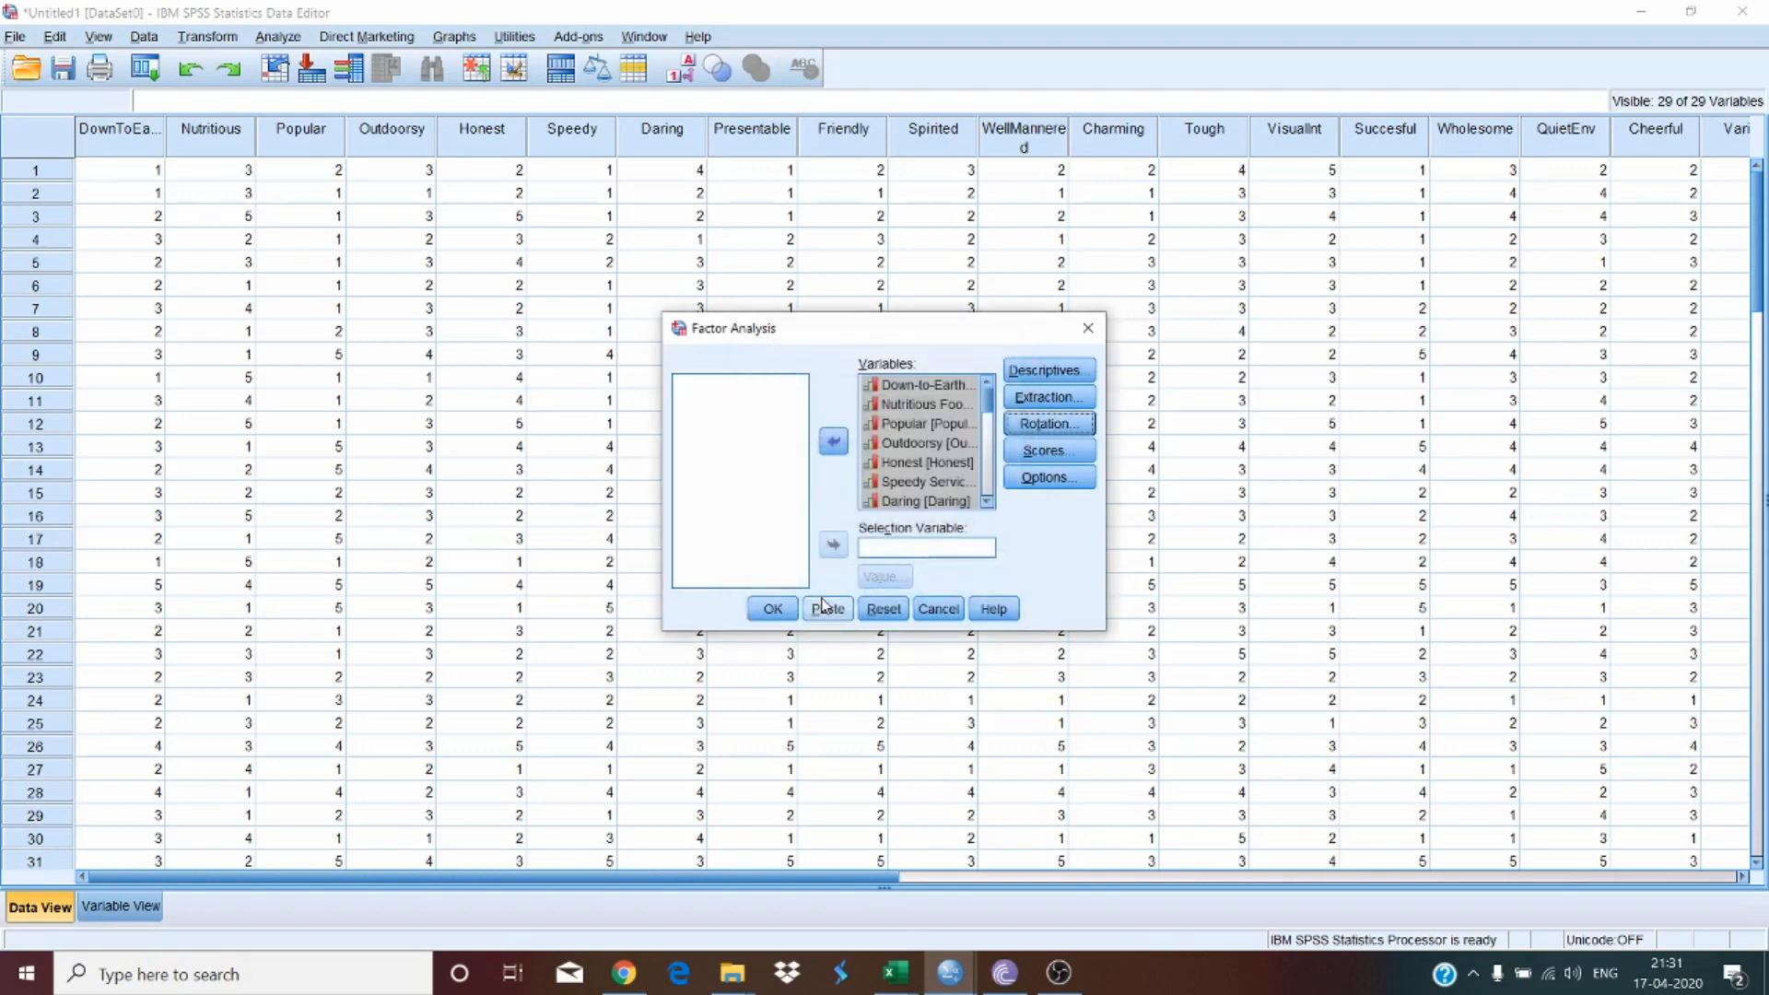
{"action": "left_click", "coordinate": [1055, 458]}
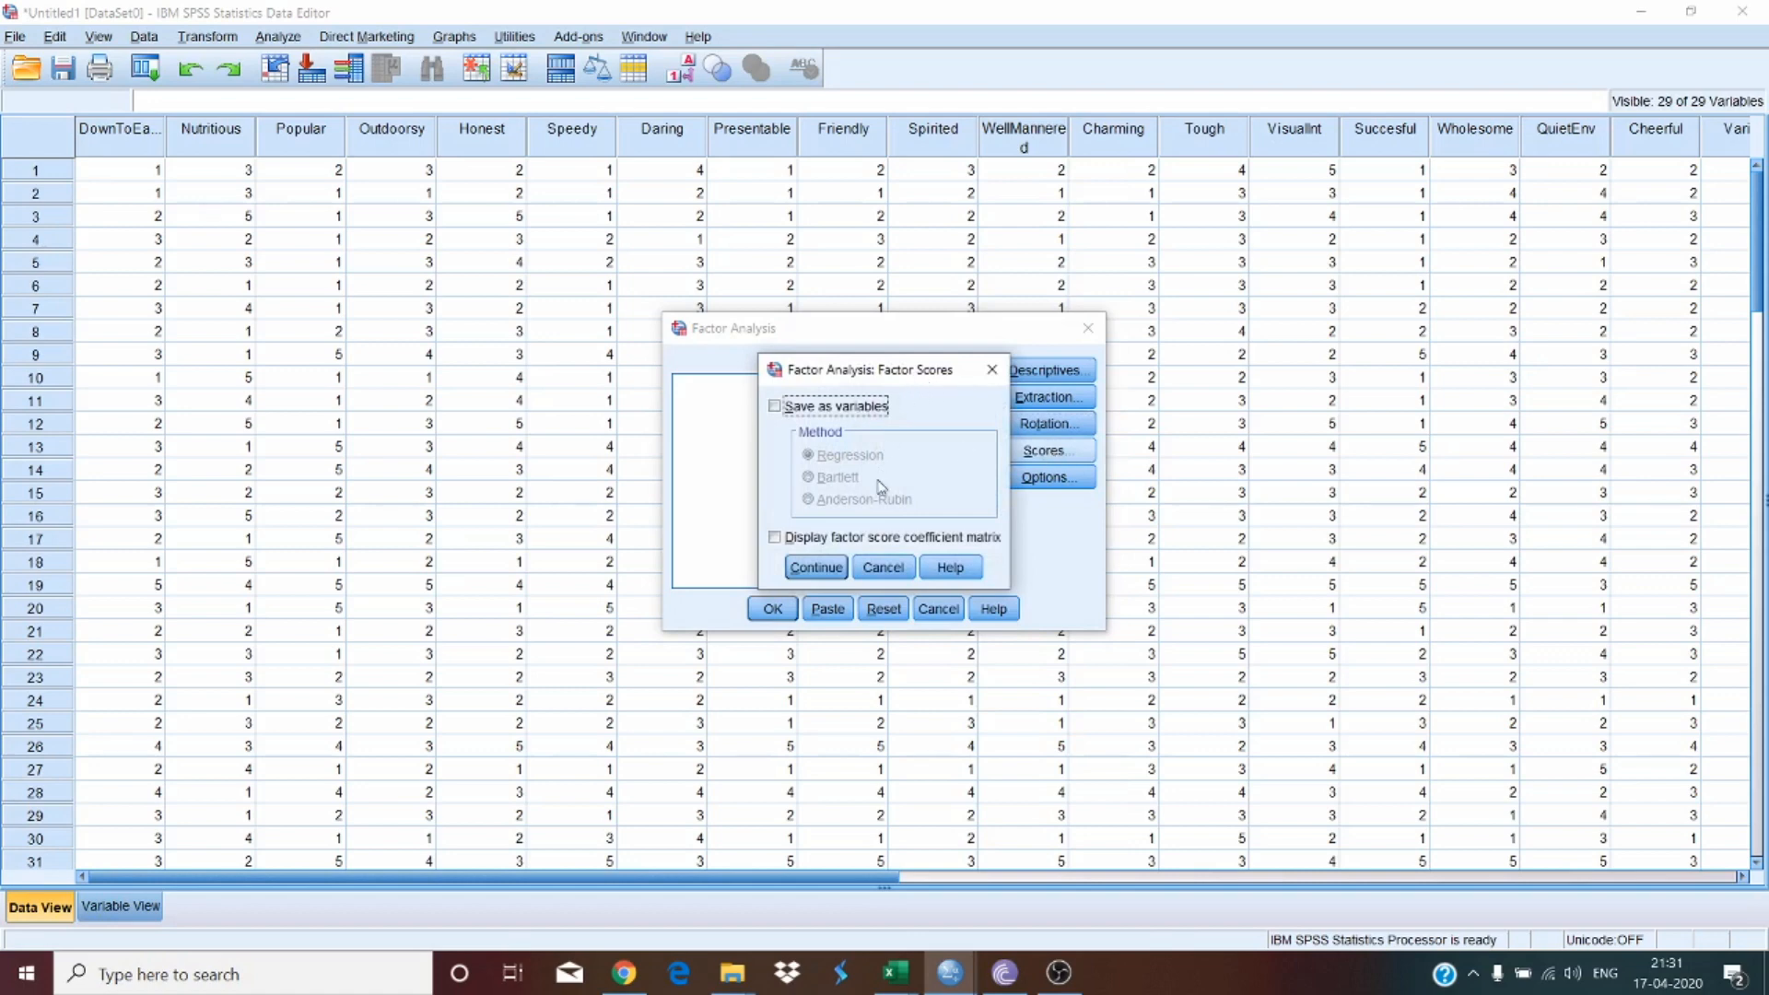
{"action": "left_click", "coordinate": [891, 569]}
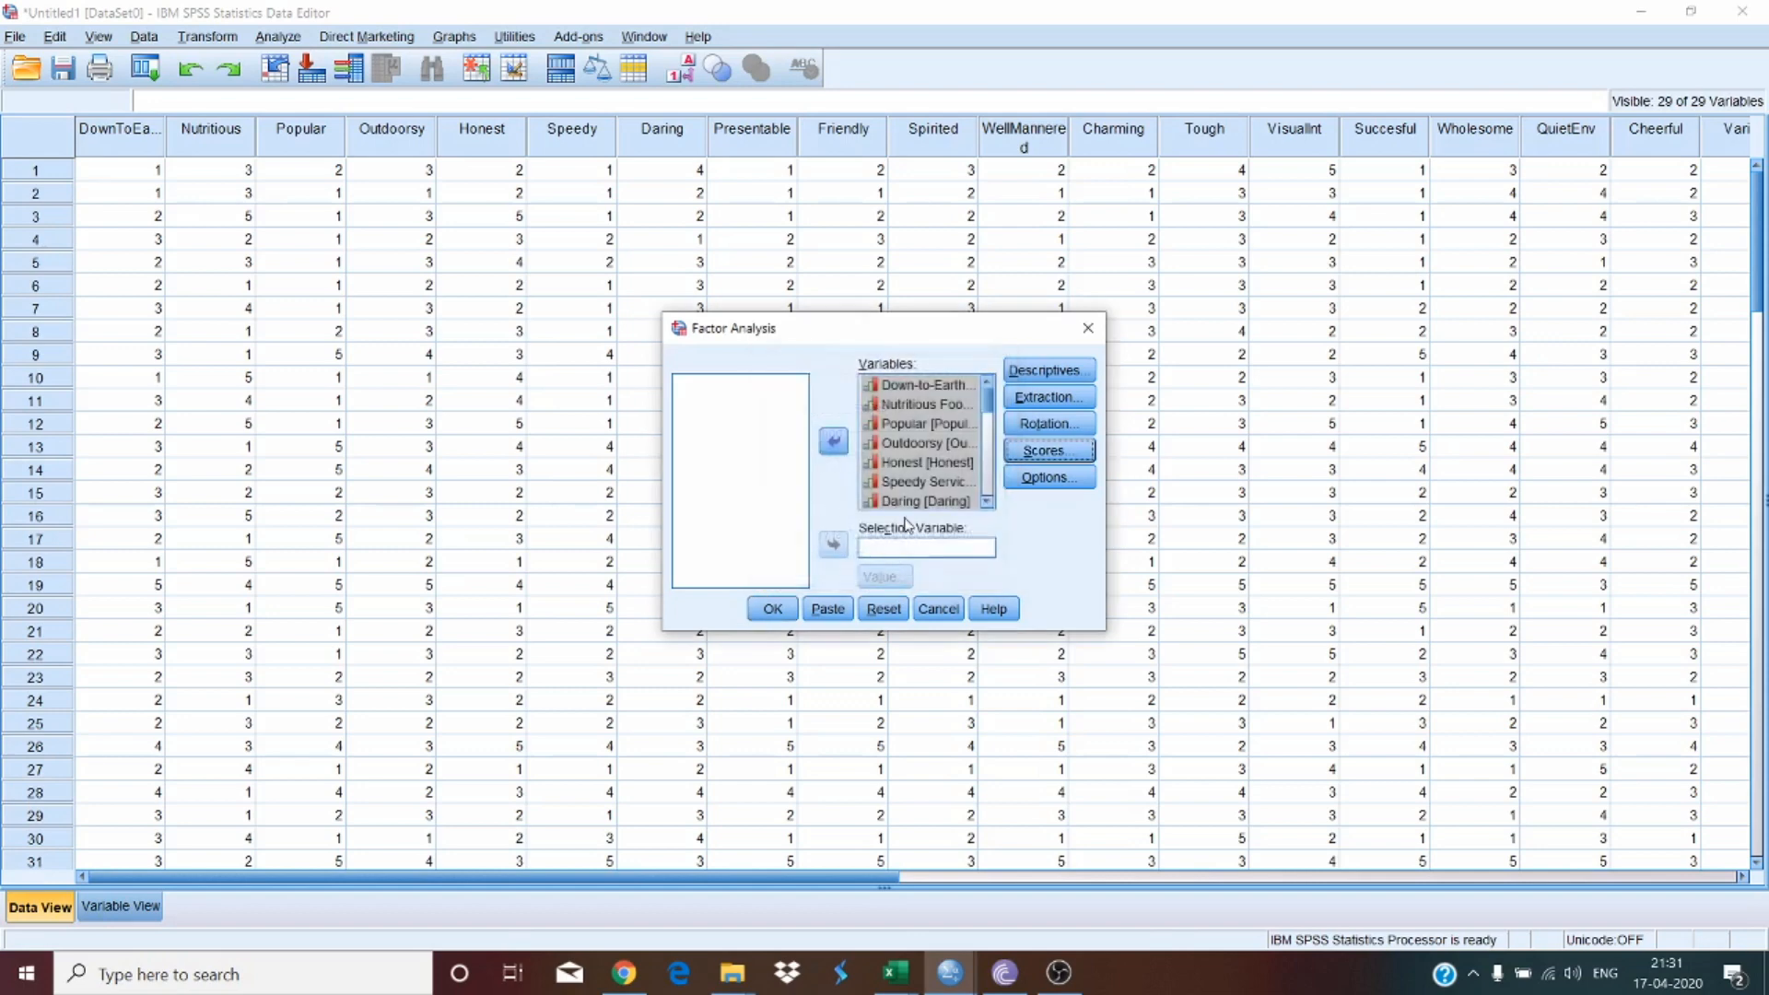
Step: Review the Options and Descriptives settings of the factor analysis without changing them
{"action": "left_click", "coordinate": [1063, 485]}
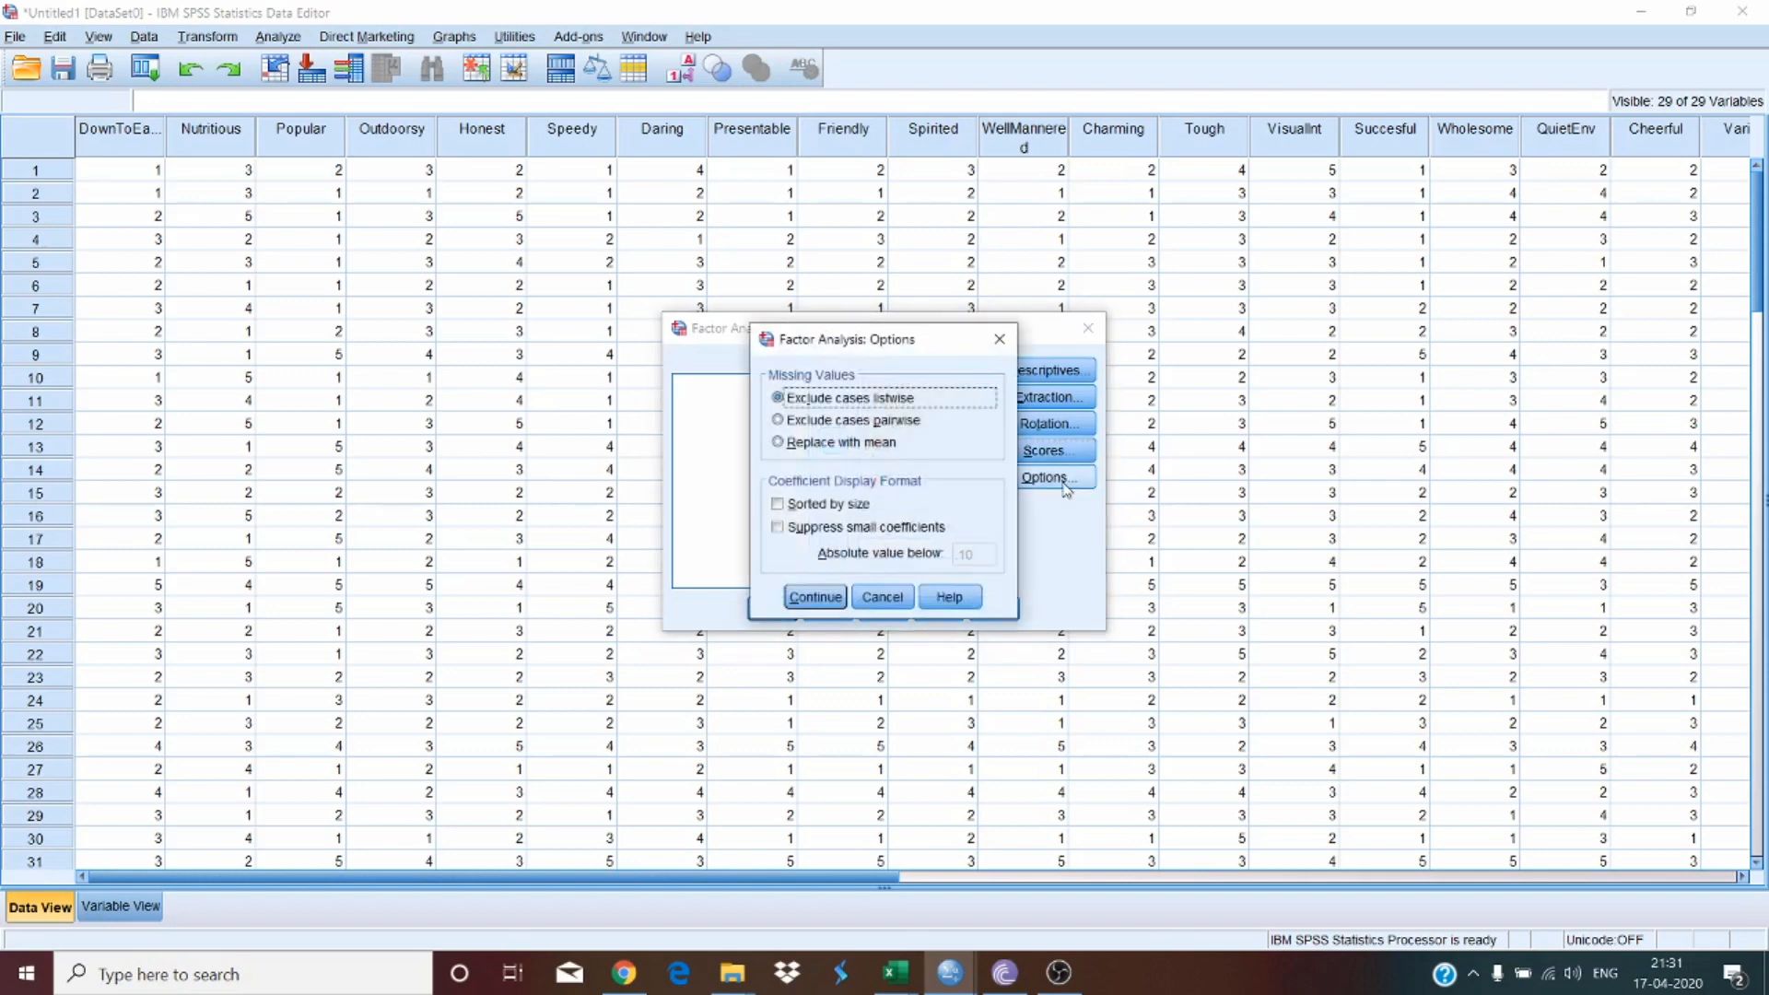
{"action": "left_click", "coordinate": [997, 344]}
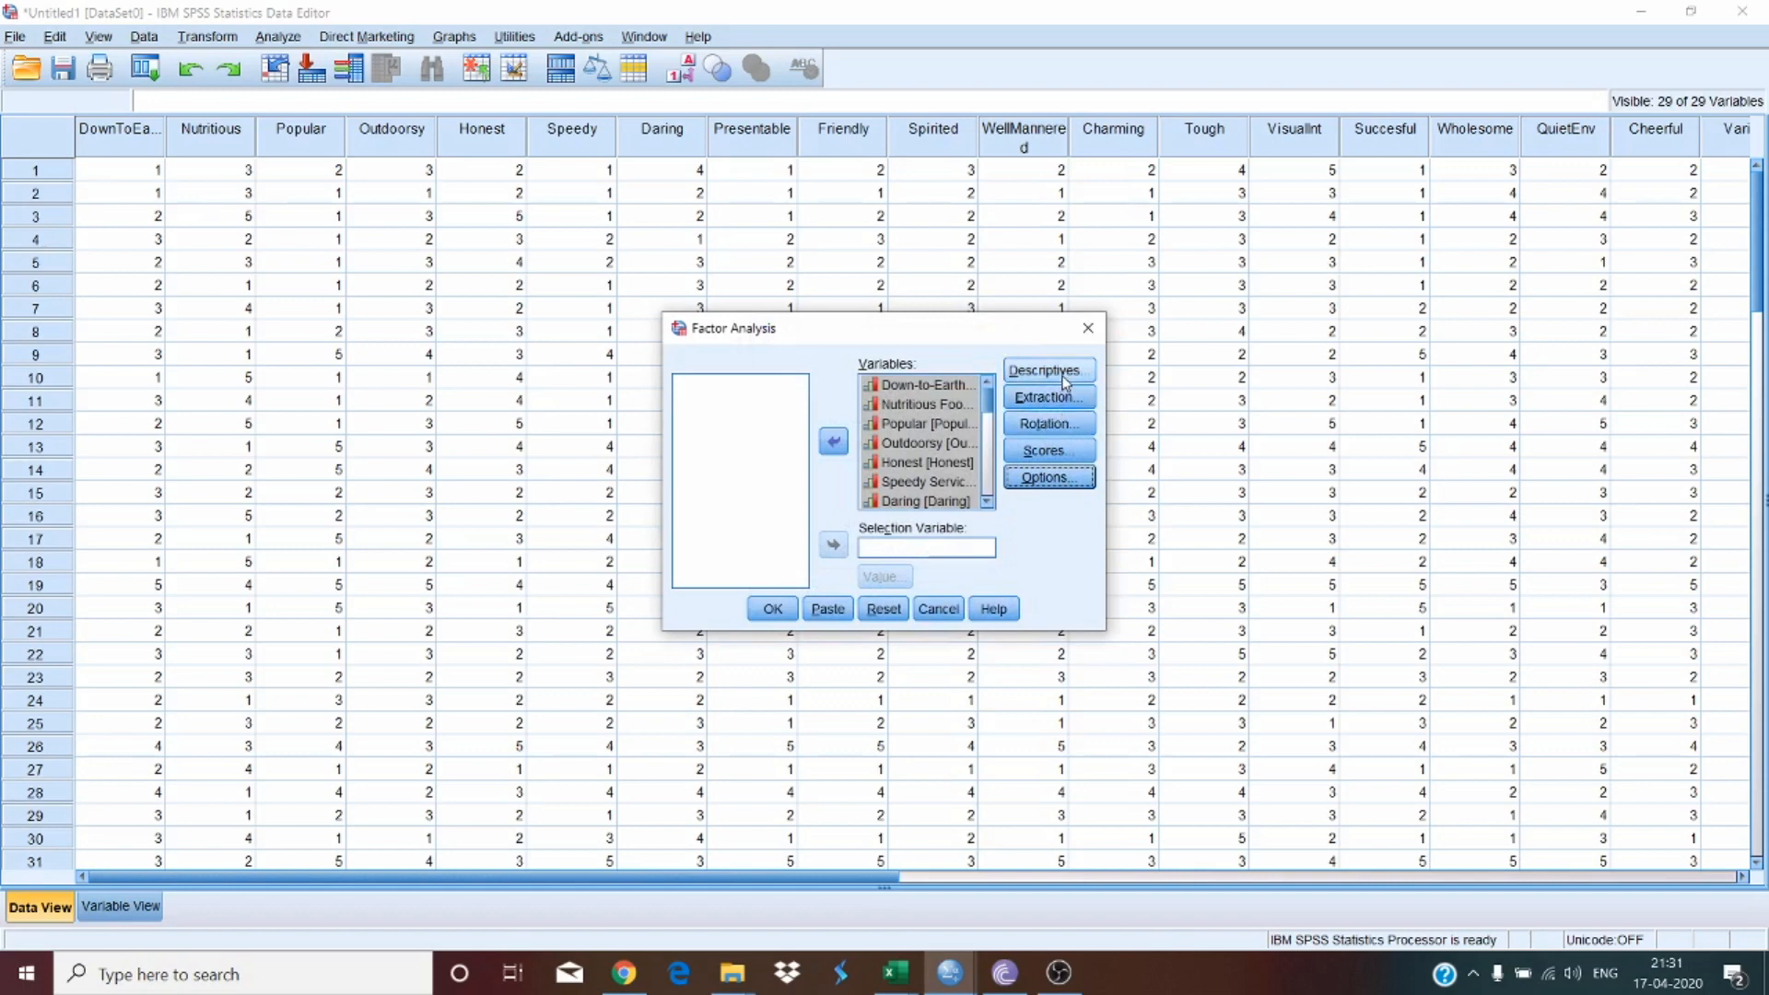
{"action": "left_click", "coordinate": [1051, 369]}
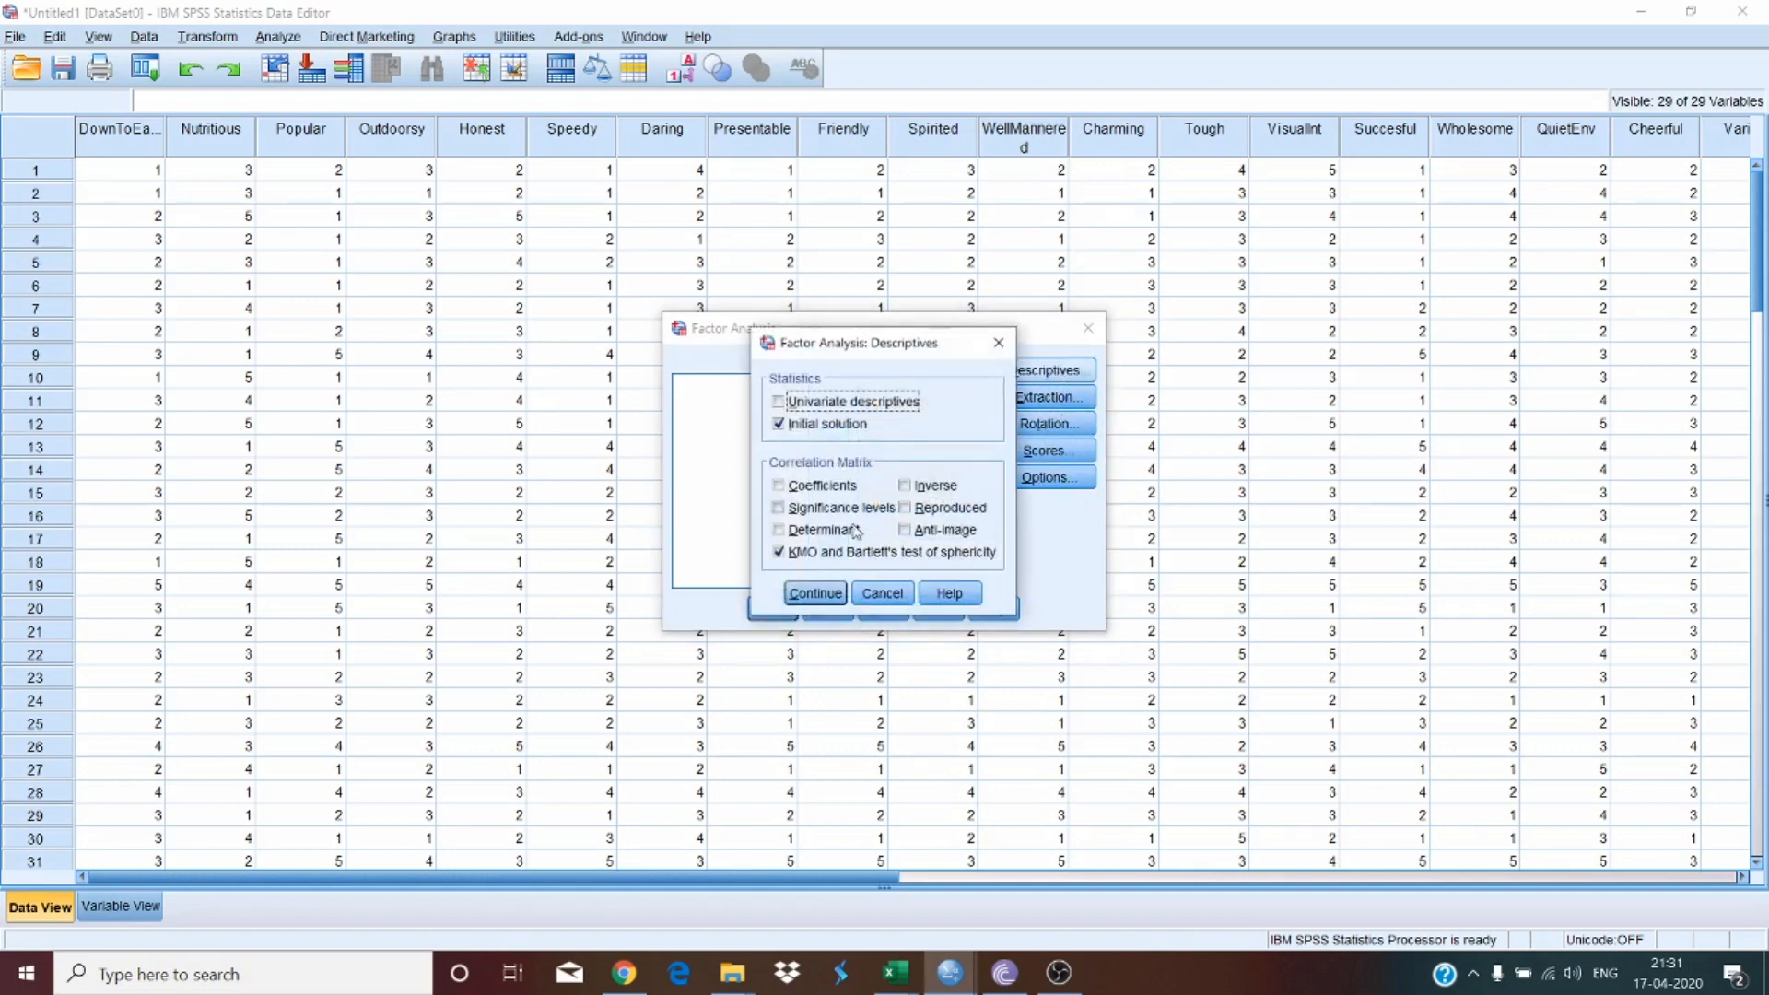
{"action": "left_click", "coordinate": [815, 592]}
Step: Review the Extraction and Rotation settings and run the factor analysis
{"action": "left_click", "coordinate": [1017, 398]}
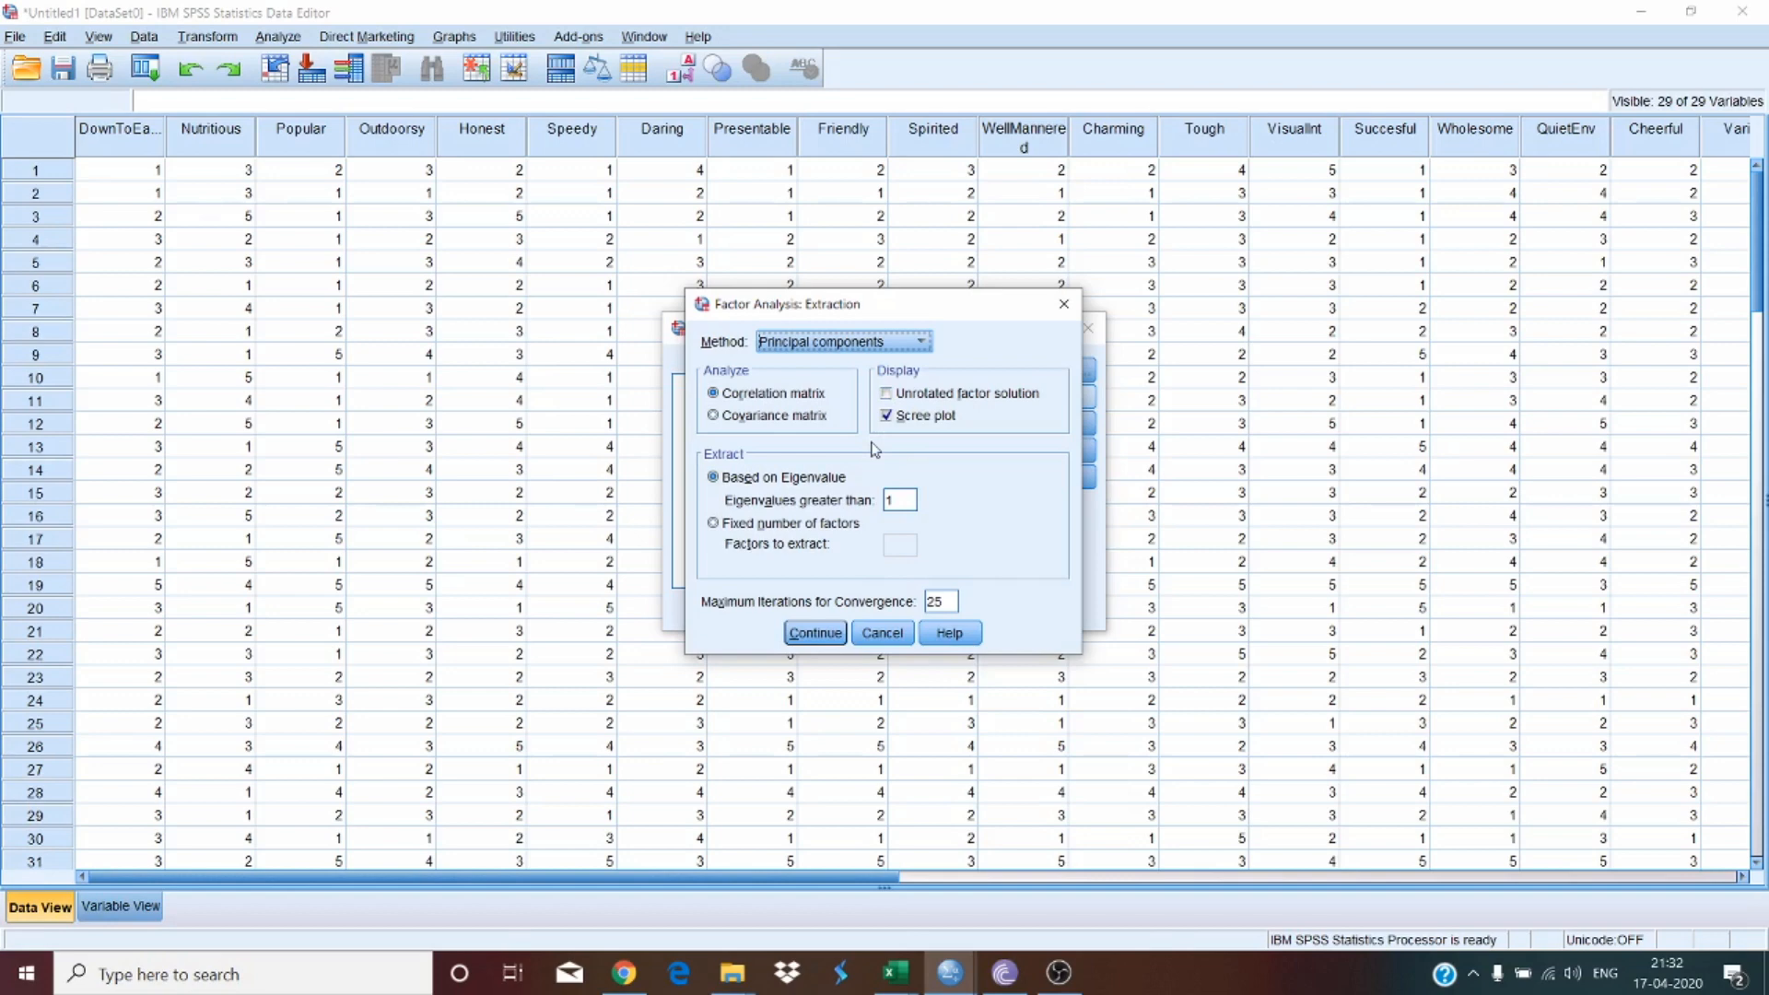
{"action": "left_click", "coordinate": [816, 632]}
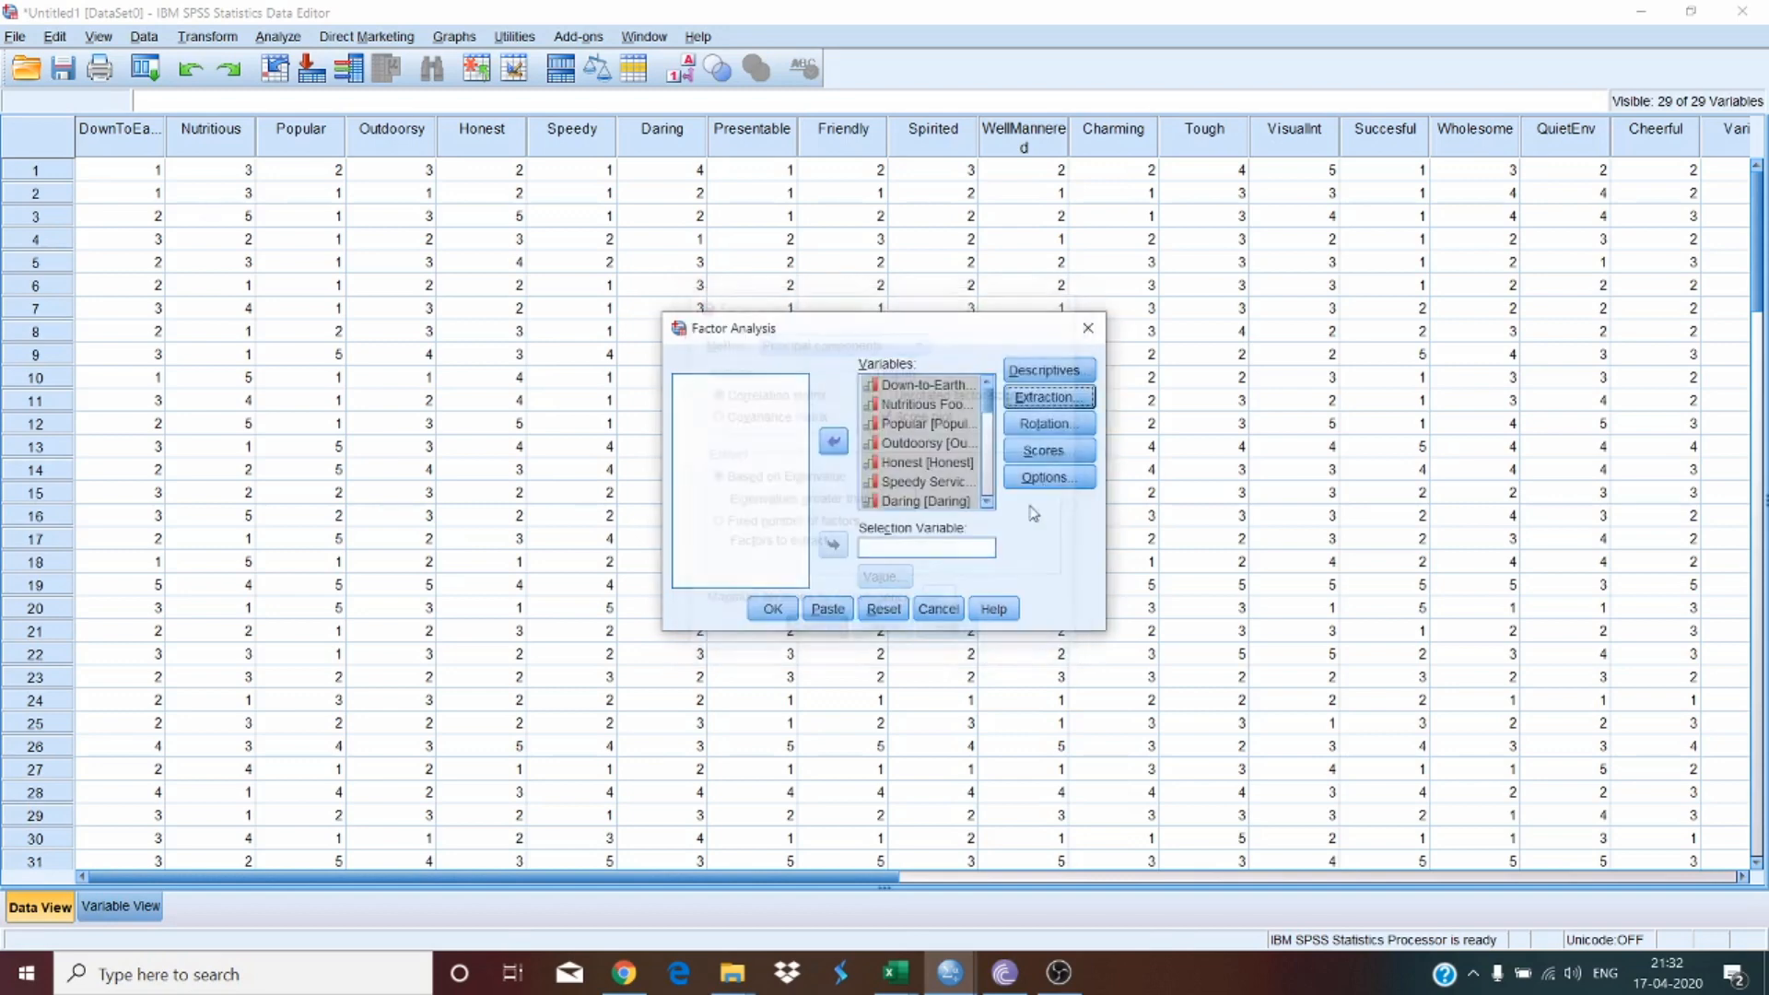
{"action": "left_click", "coordinate": [1060, 424]}
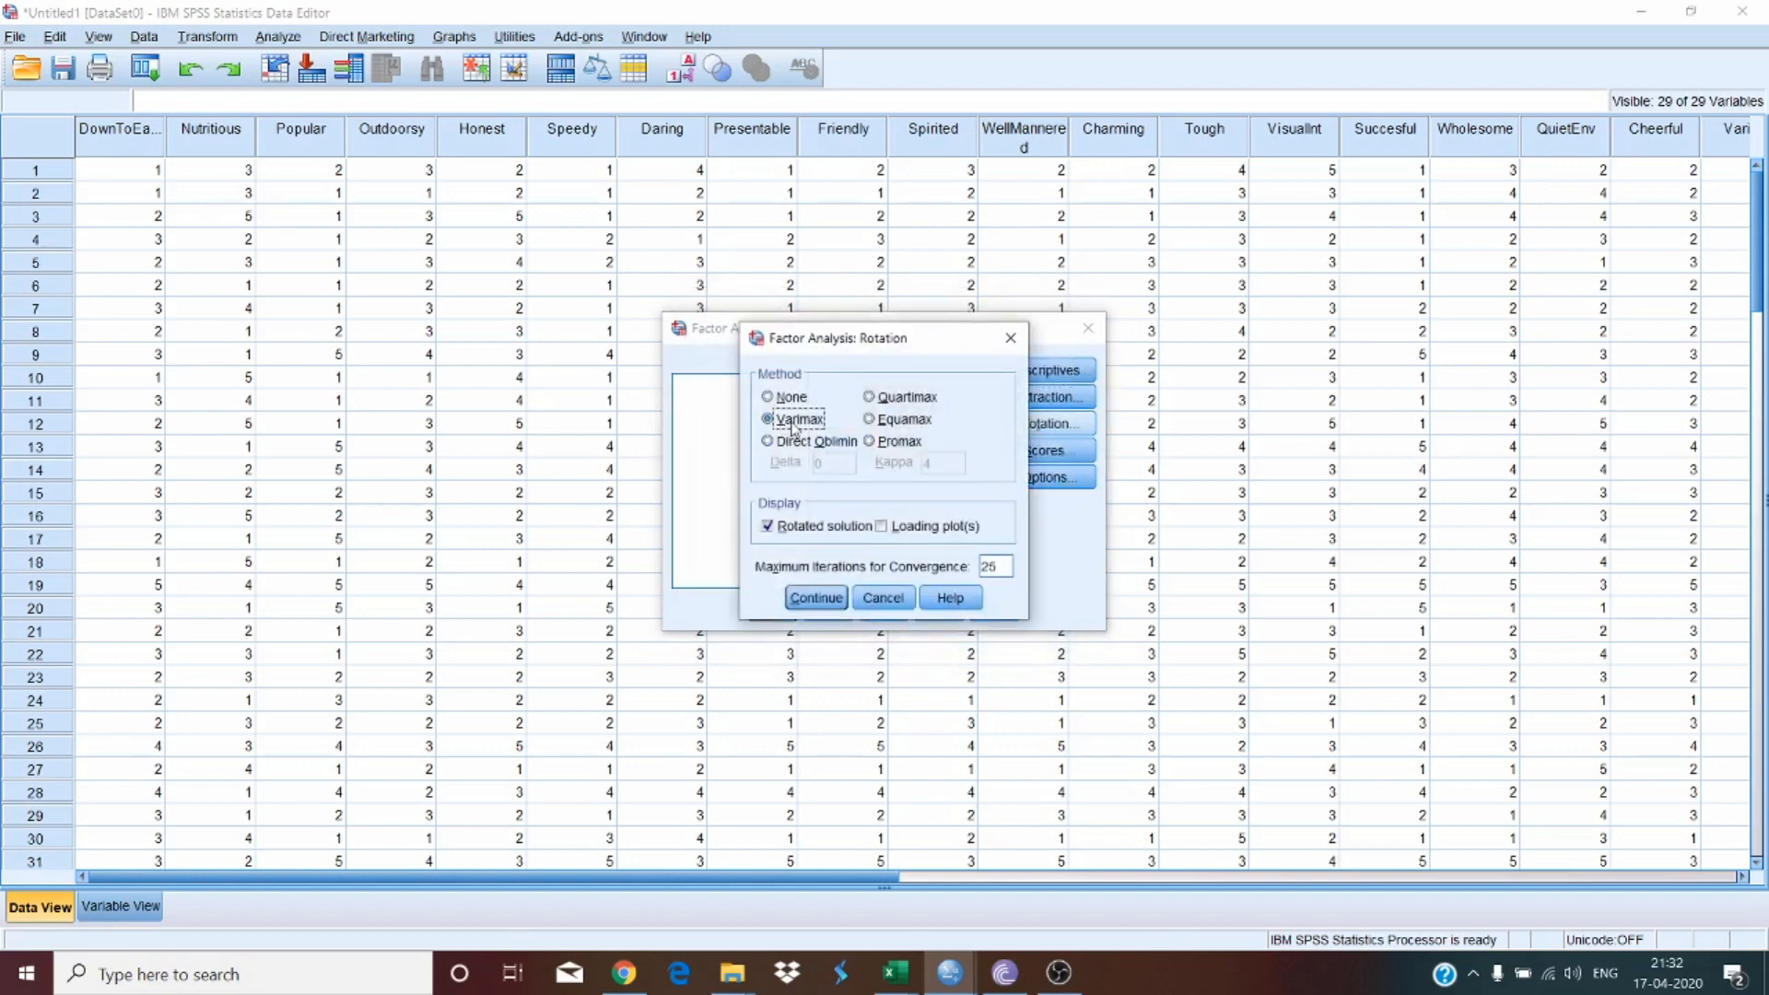
{"action": "left_click", "coordinate": [816, 598]}
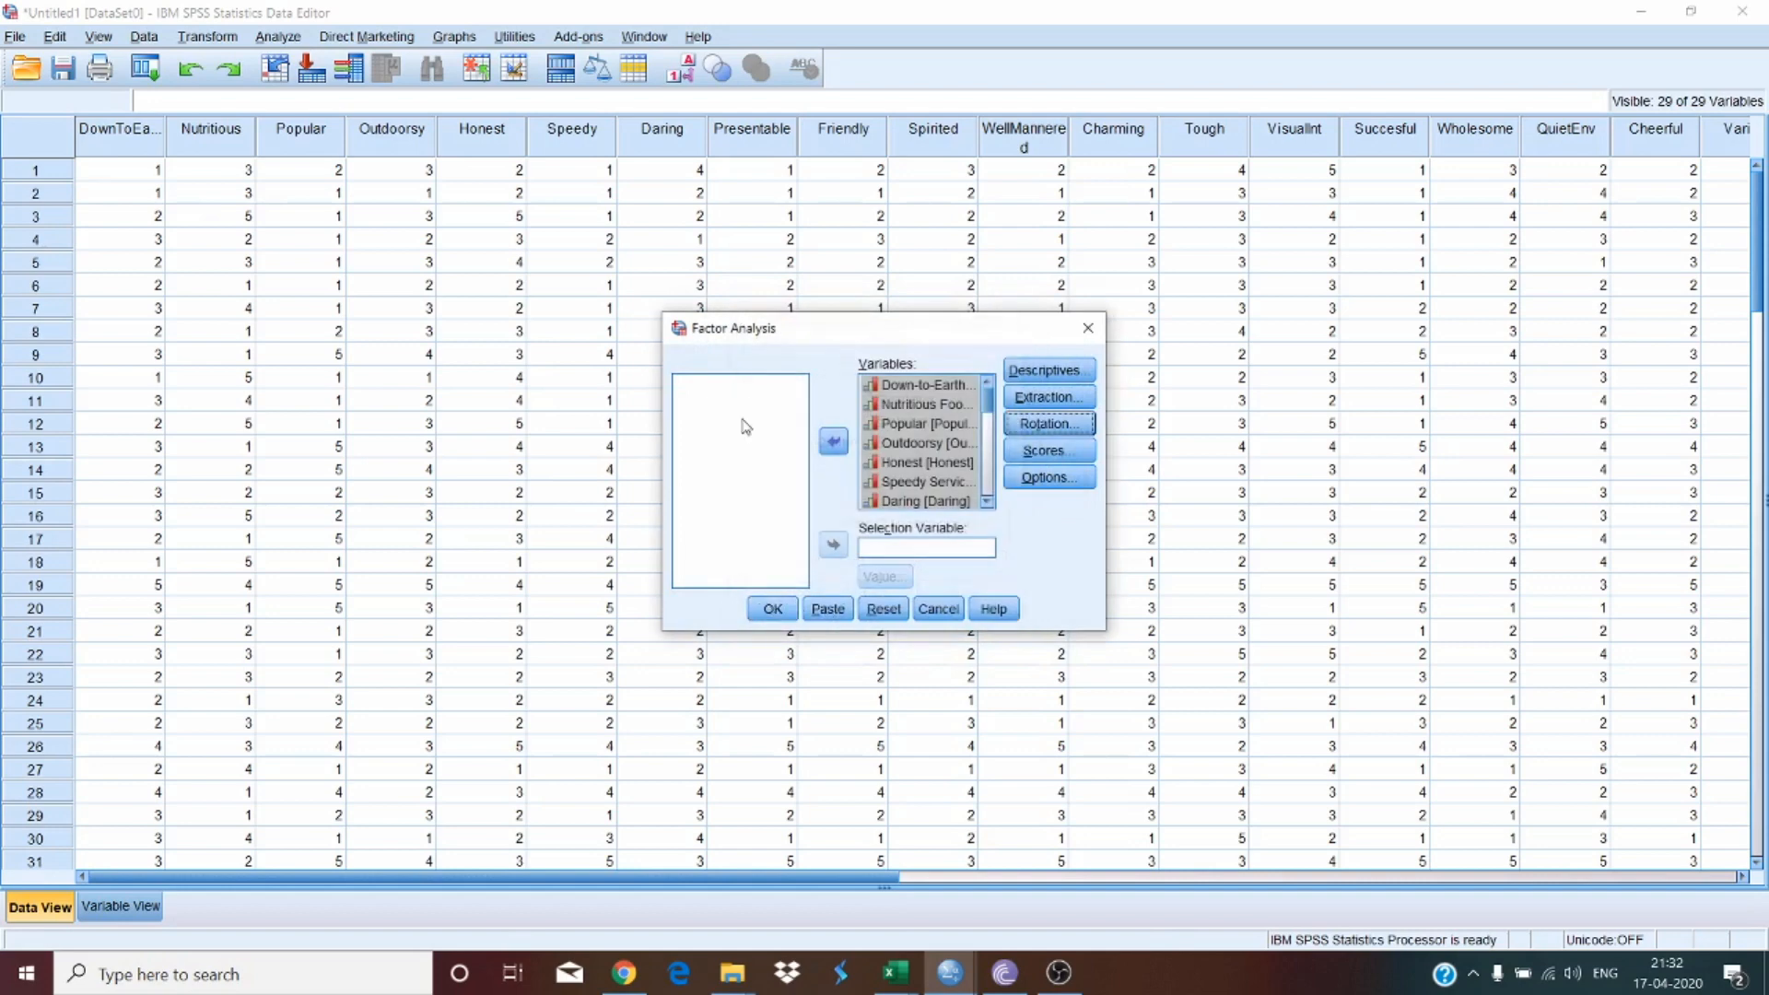
{"action": "left_click", "coordinate": [772, 610]}
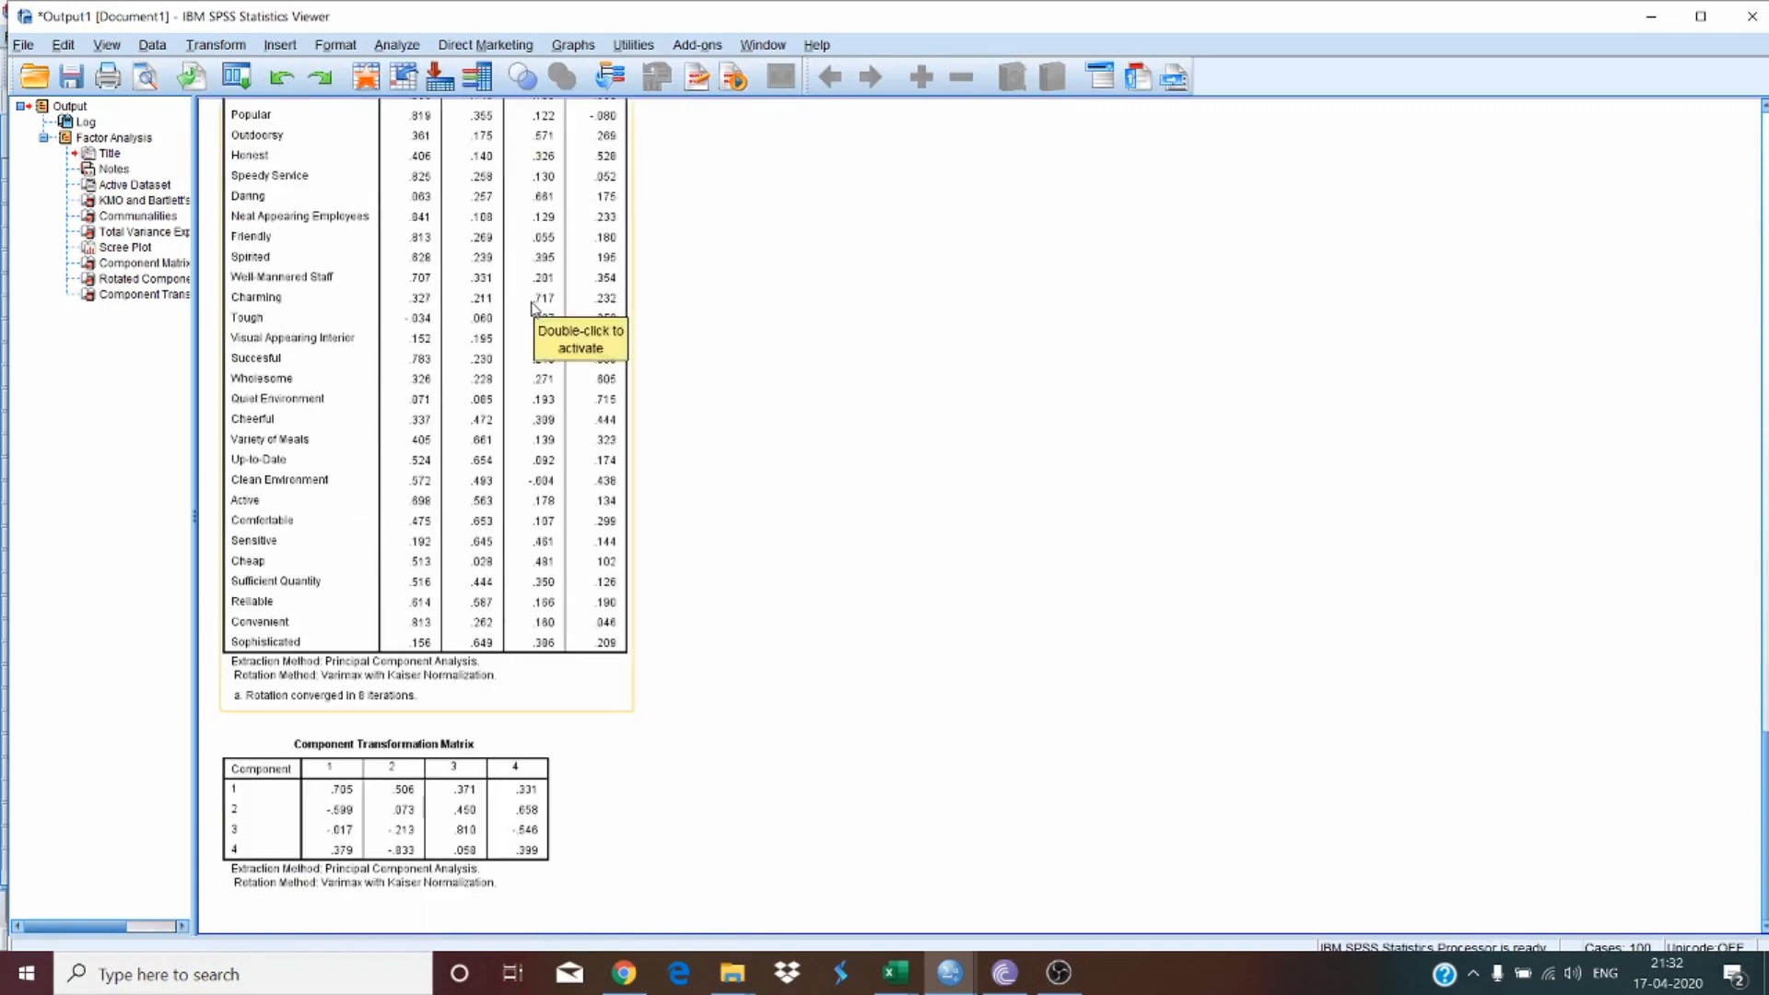
Step: Scroll through the factor analysis output and select the KMO and Bartlett's Test table
{"action": "scroll", "coordinate": [973, 730], "scroll_direction": "up", "scroll_amount": 5}
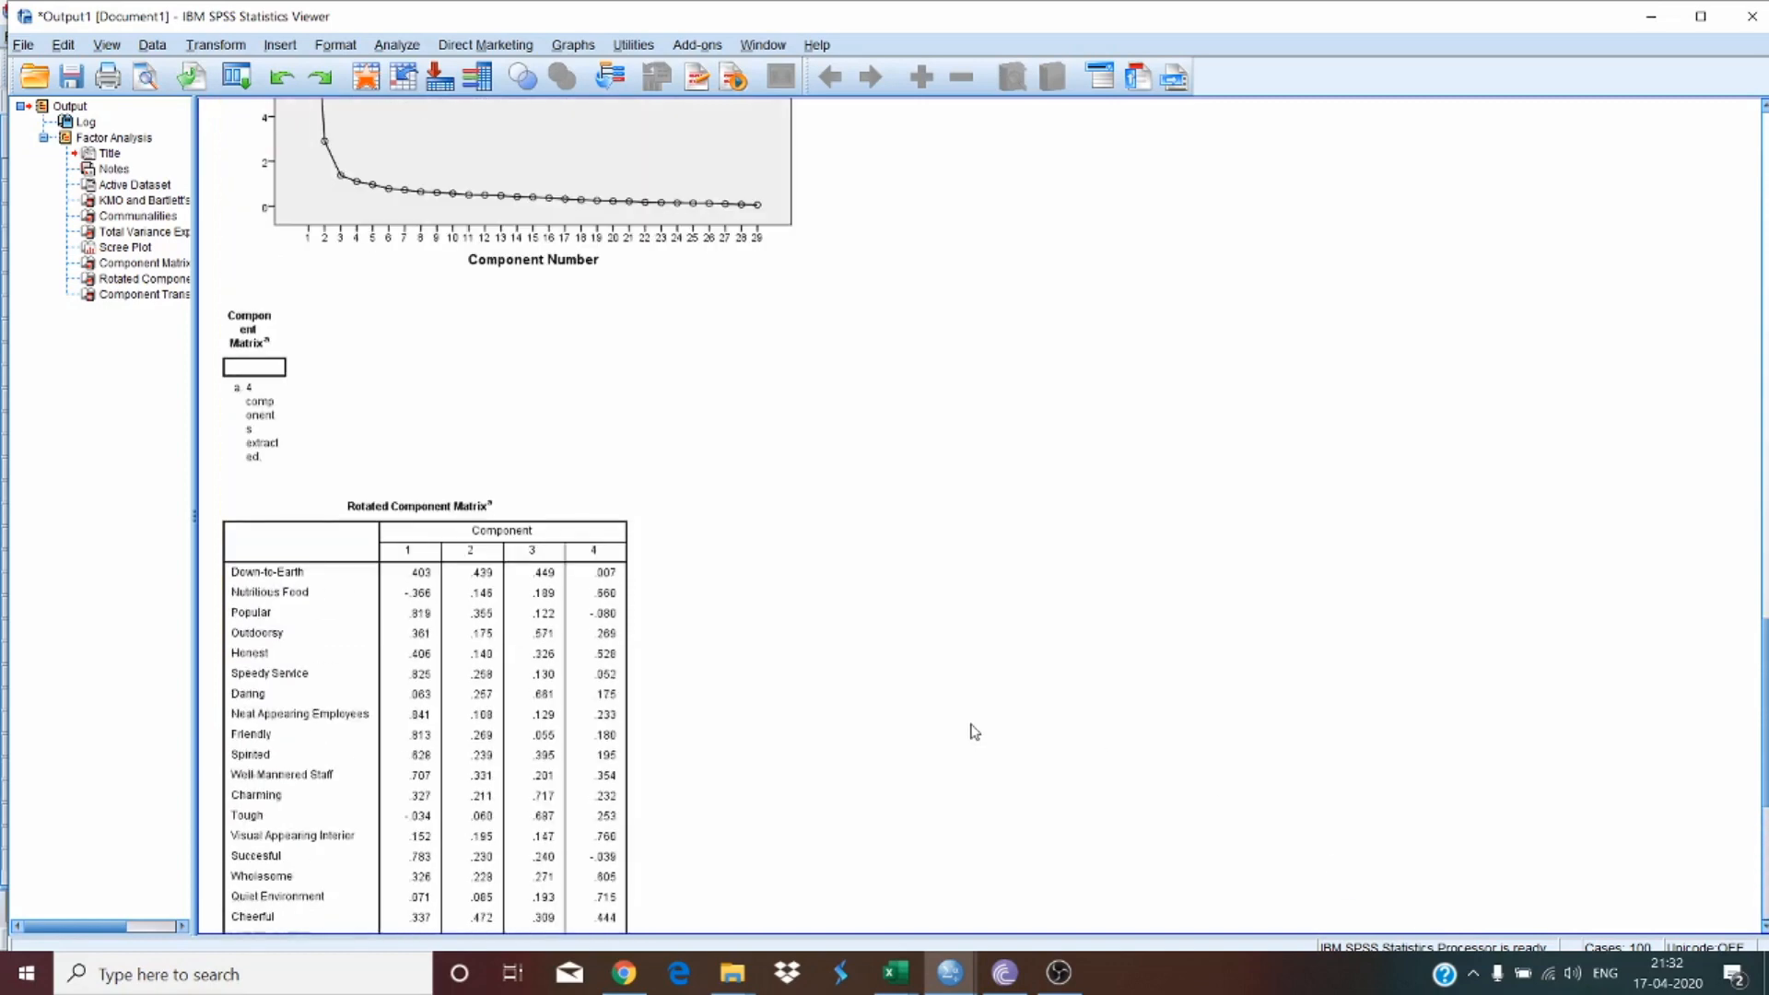
{"action": "scroll", "coordinate": [974, 730], "scroll_direction": "up", "scroll_amount": 10}
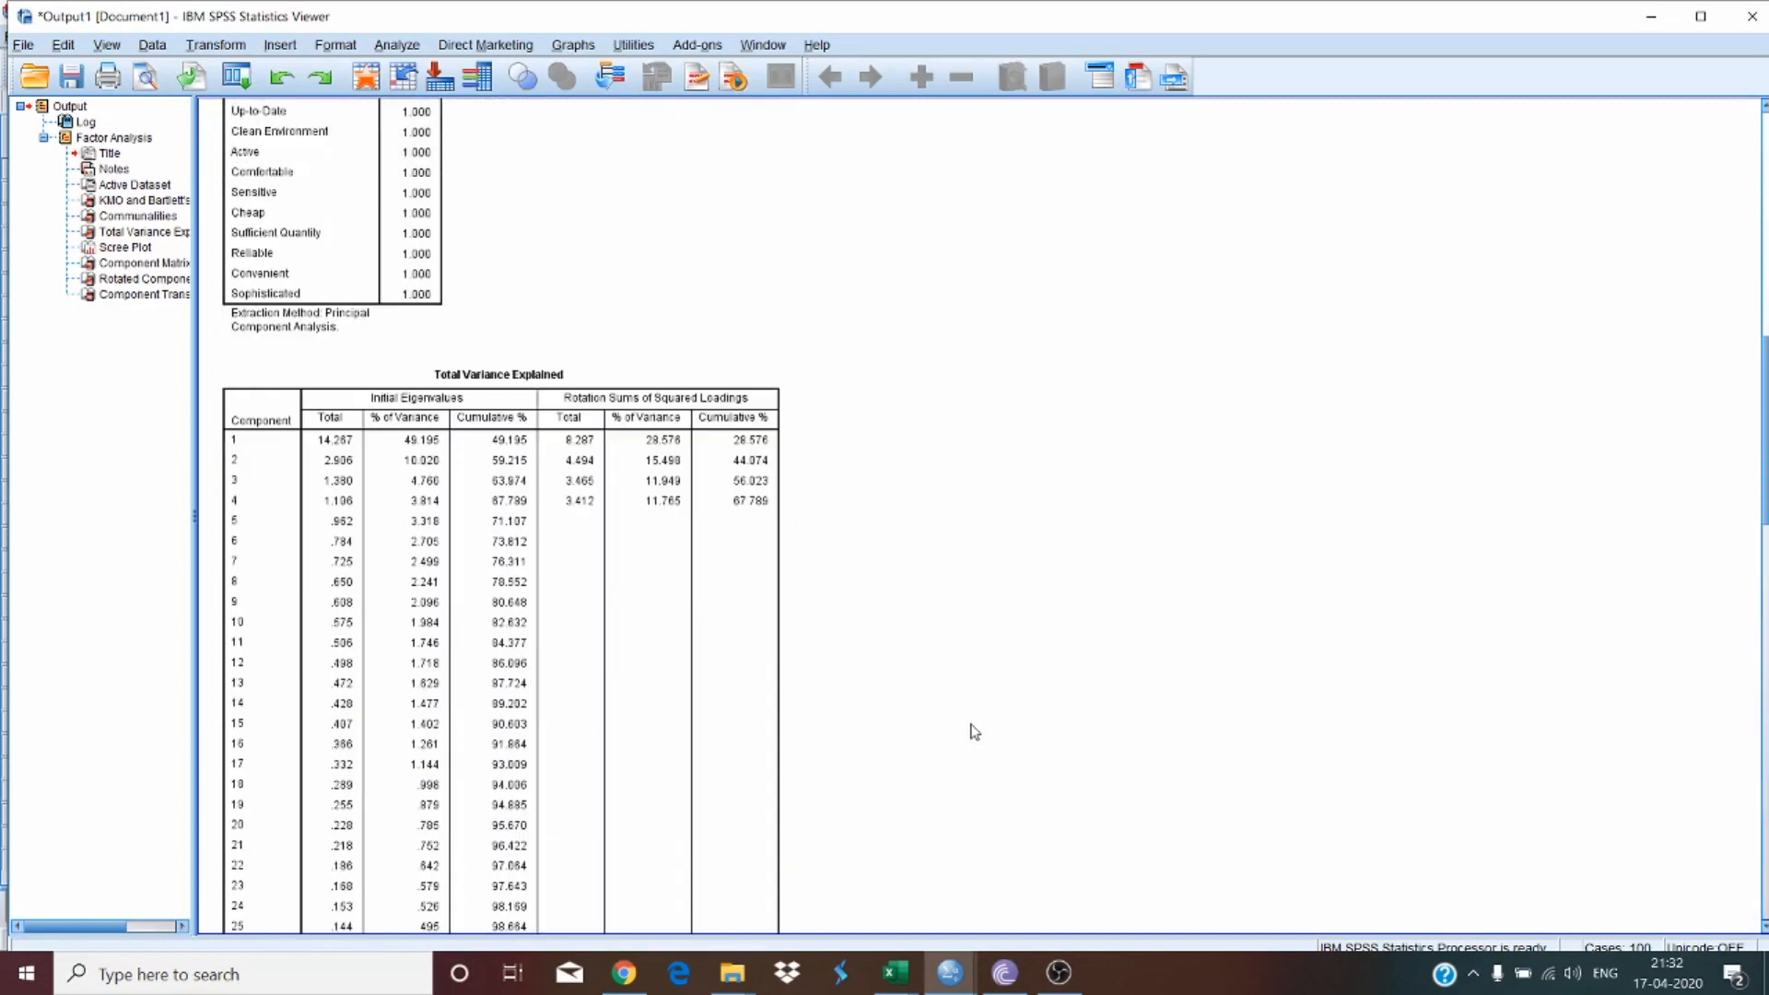
{"action": "scroll", "coordinate": [975, 730], "scroll_direction": "up", "scroll_amount": 5}
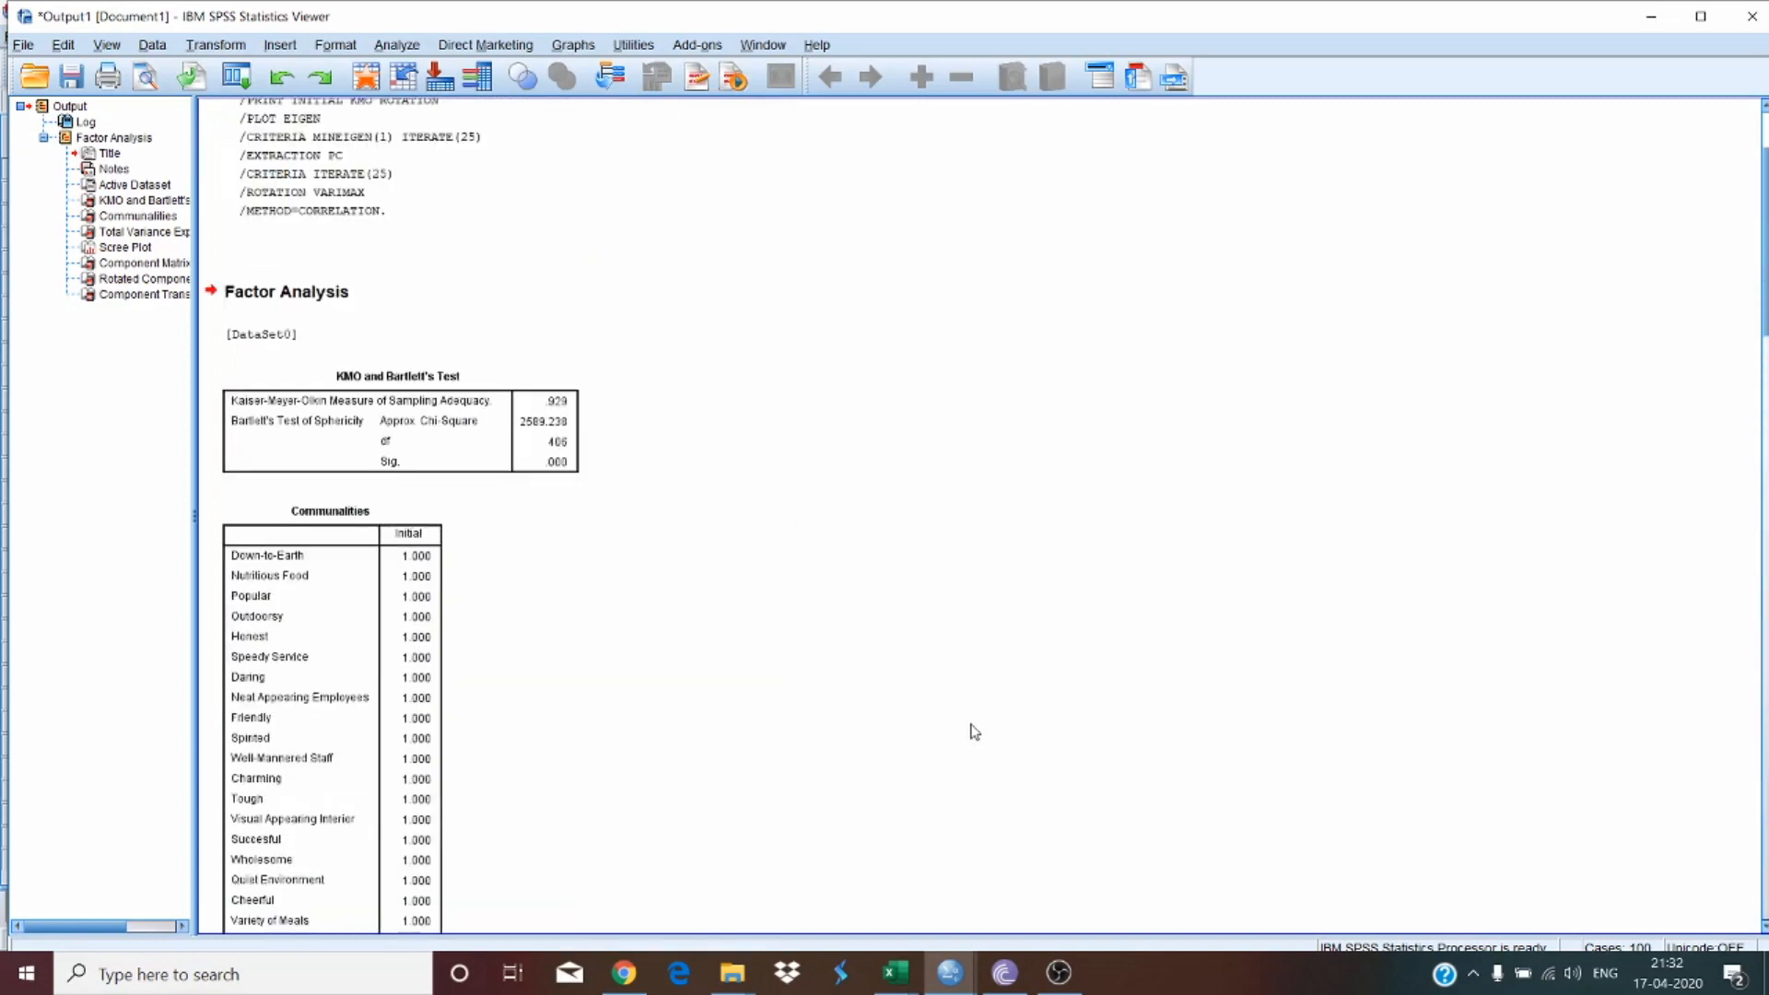
{"action": "left_click", "coordinate": [1703, 18]}
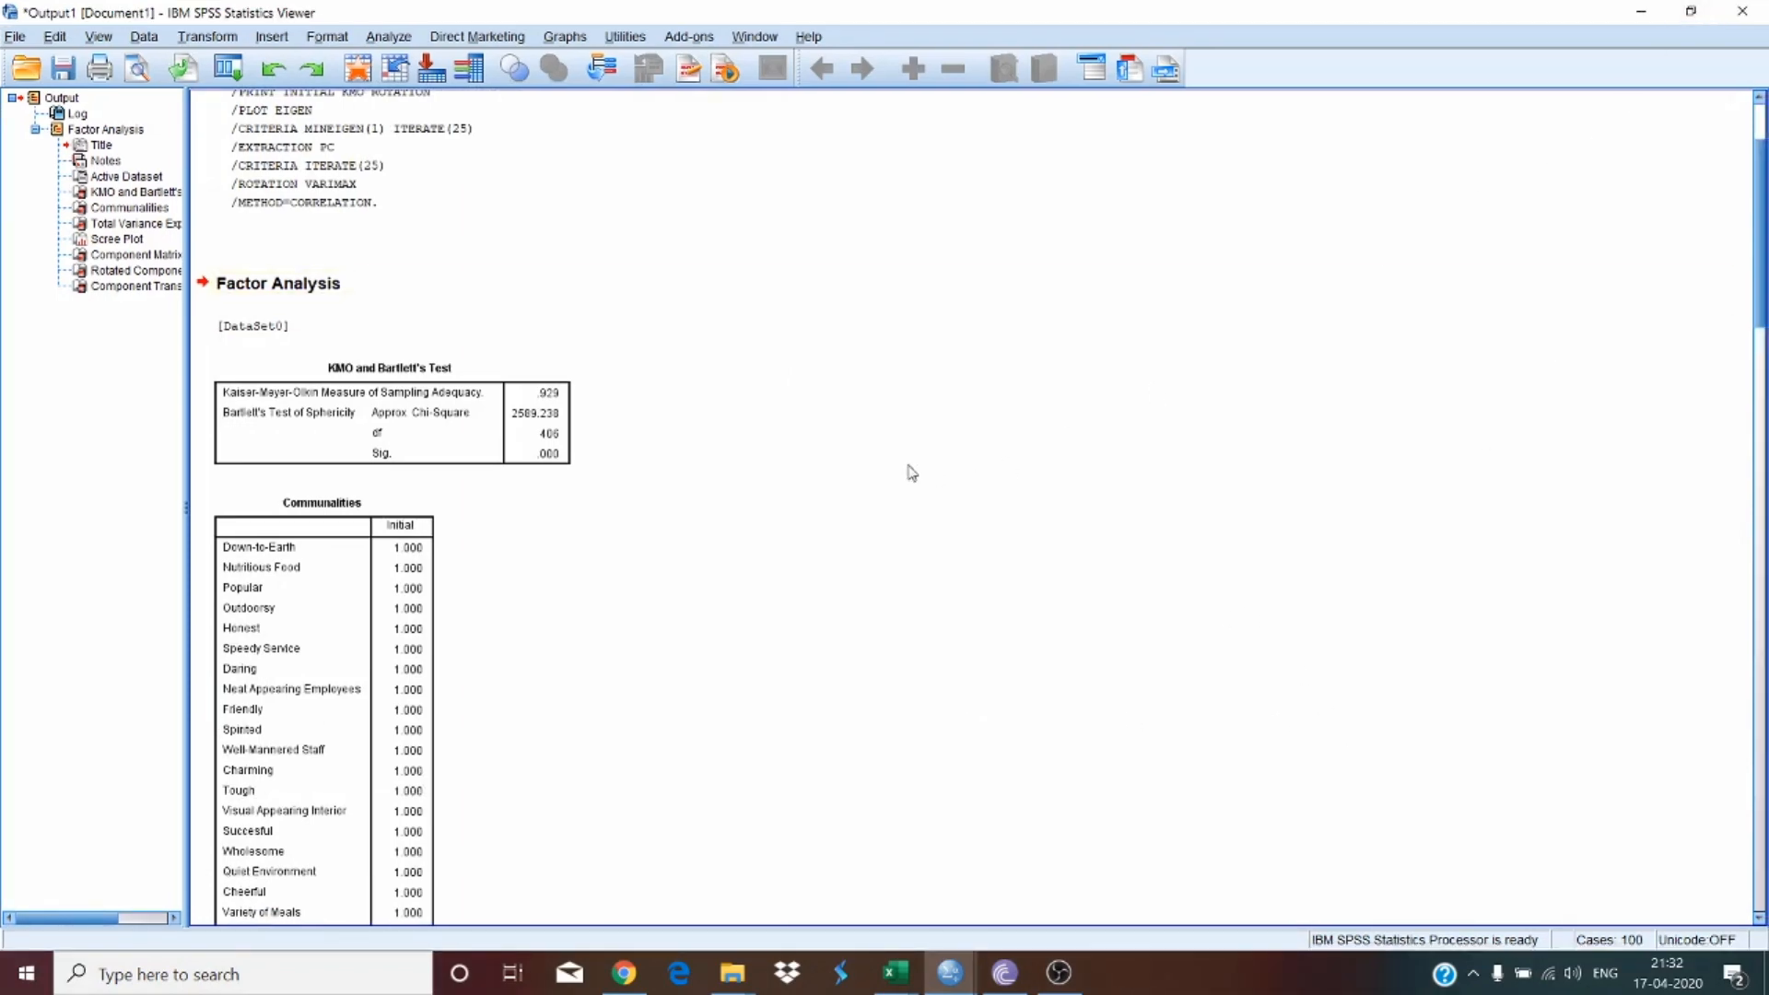
{"action": "scroll", "coordinate": [912, 473], "scroll_direction": "up", "scroll_amount": 3}
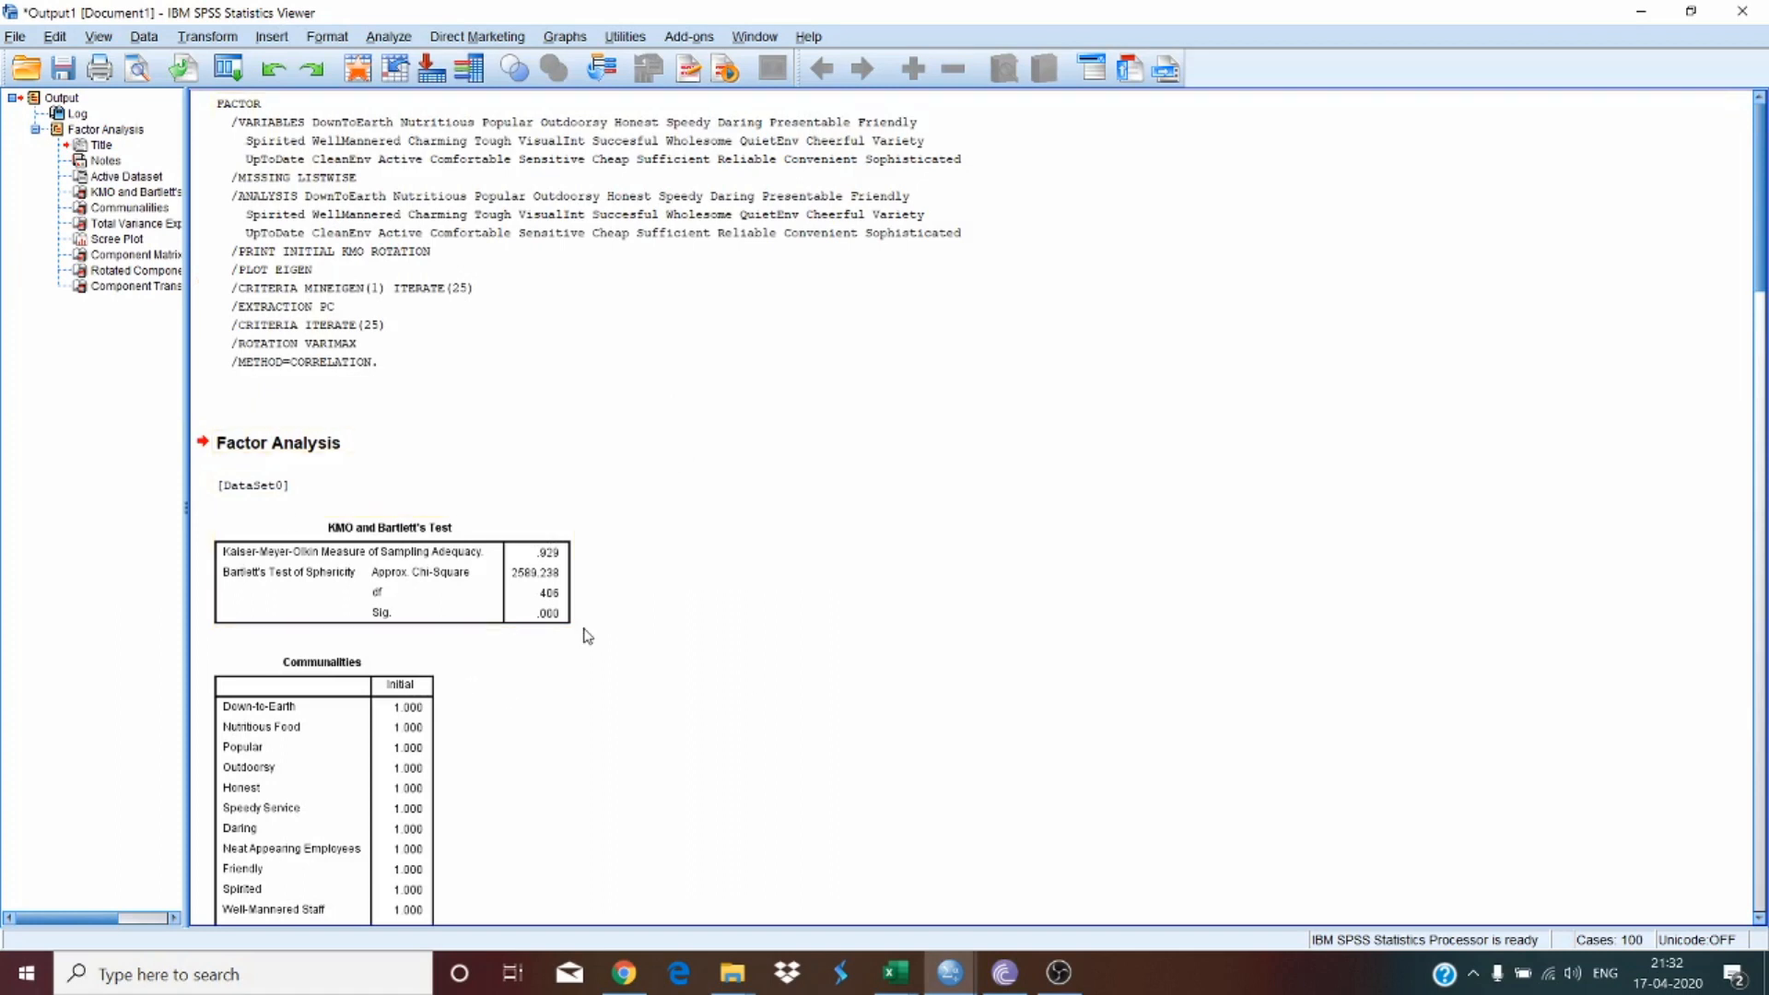
{"action": "right_click", "coordinate": [433, 553]}
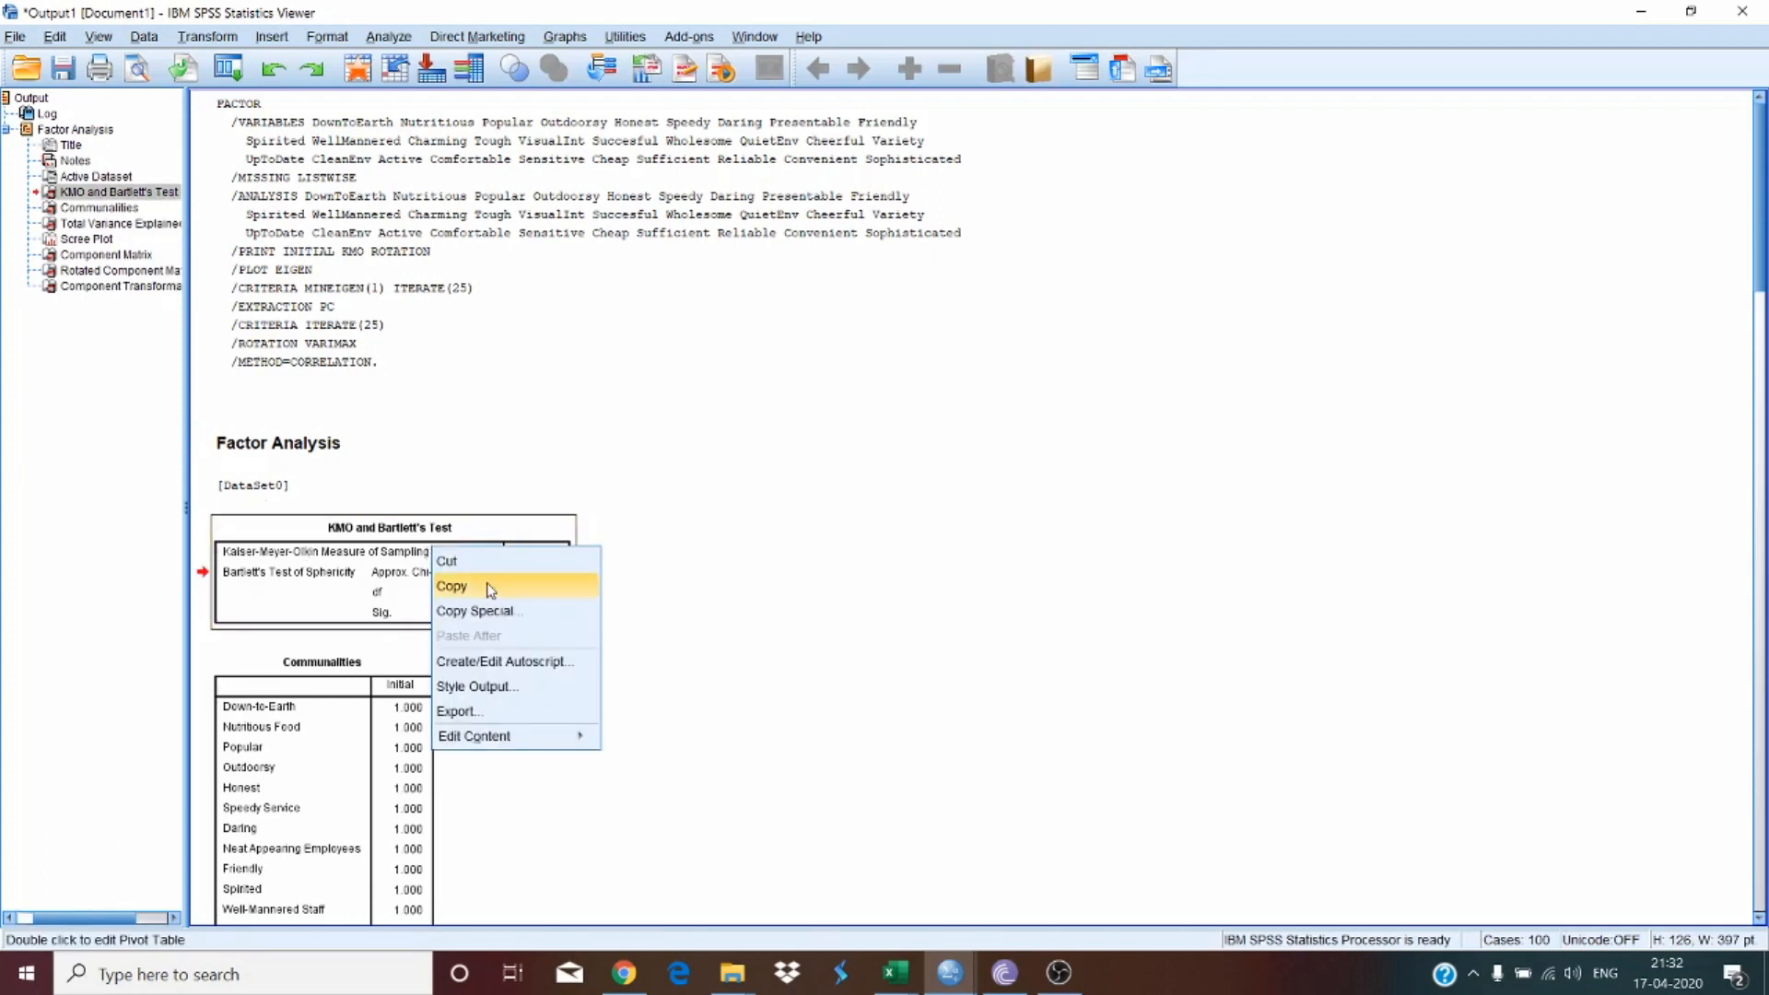
{"action": "left_click", "coordinate": [1235, 554]}
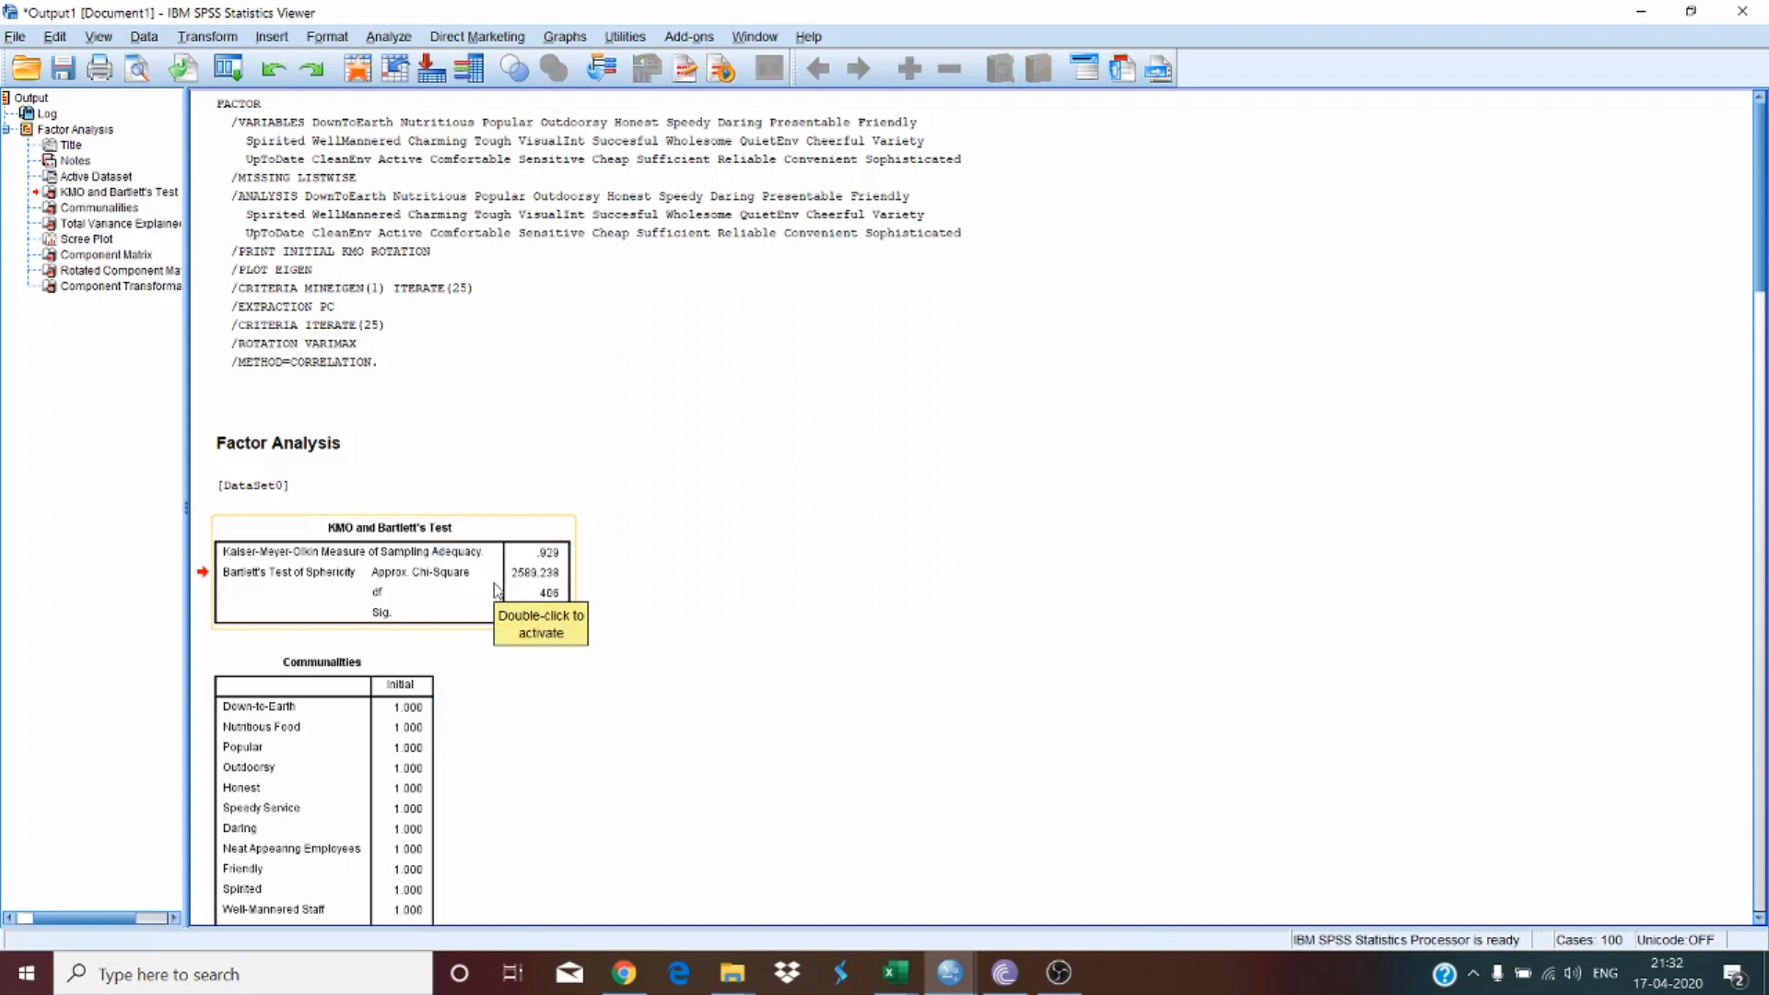
{"action": "left_click", "coordinate": [472, 558]}
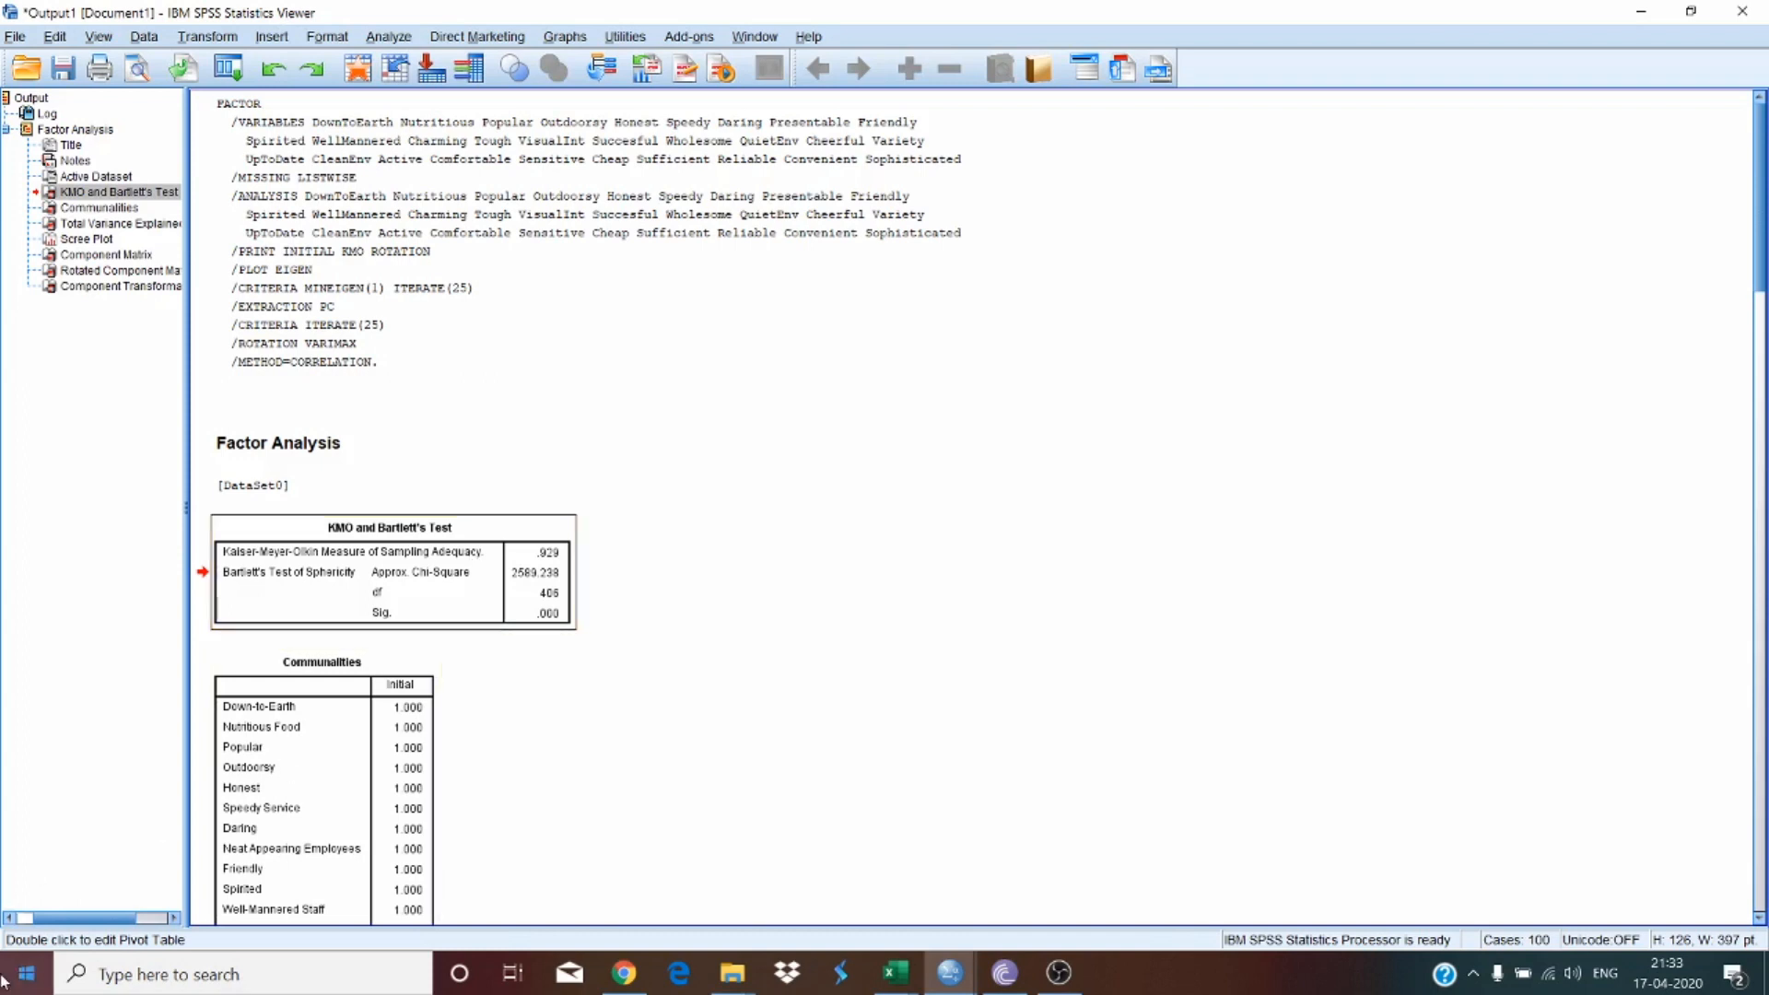
Step: Switch to Word and create a new blank document
{"action": "left_click", "coordinate": [229, 981]}
{"action": "type", "text": "word"}
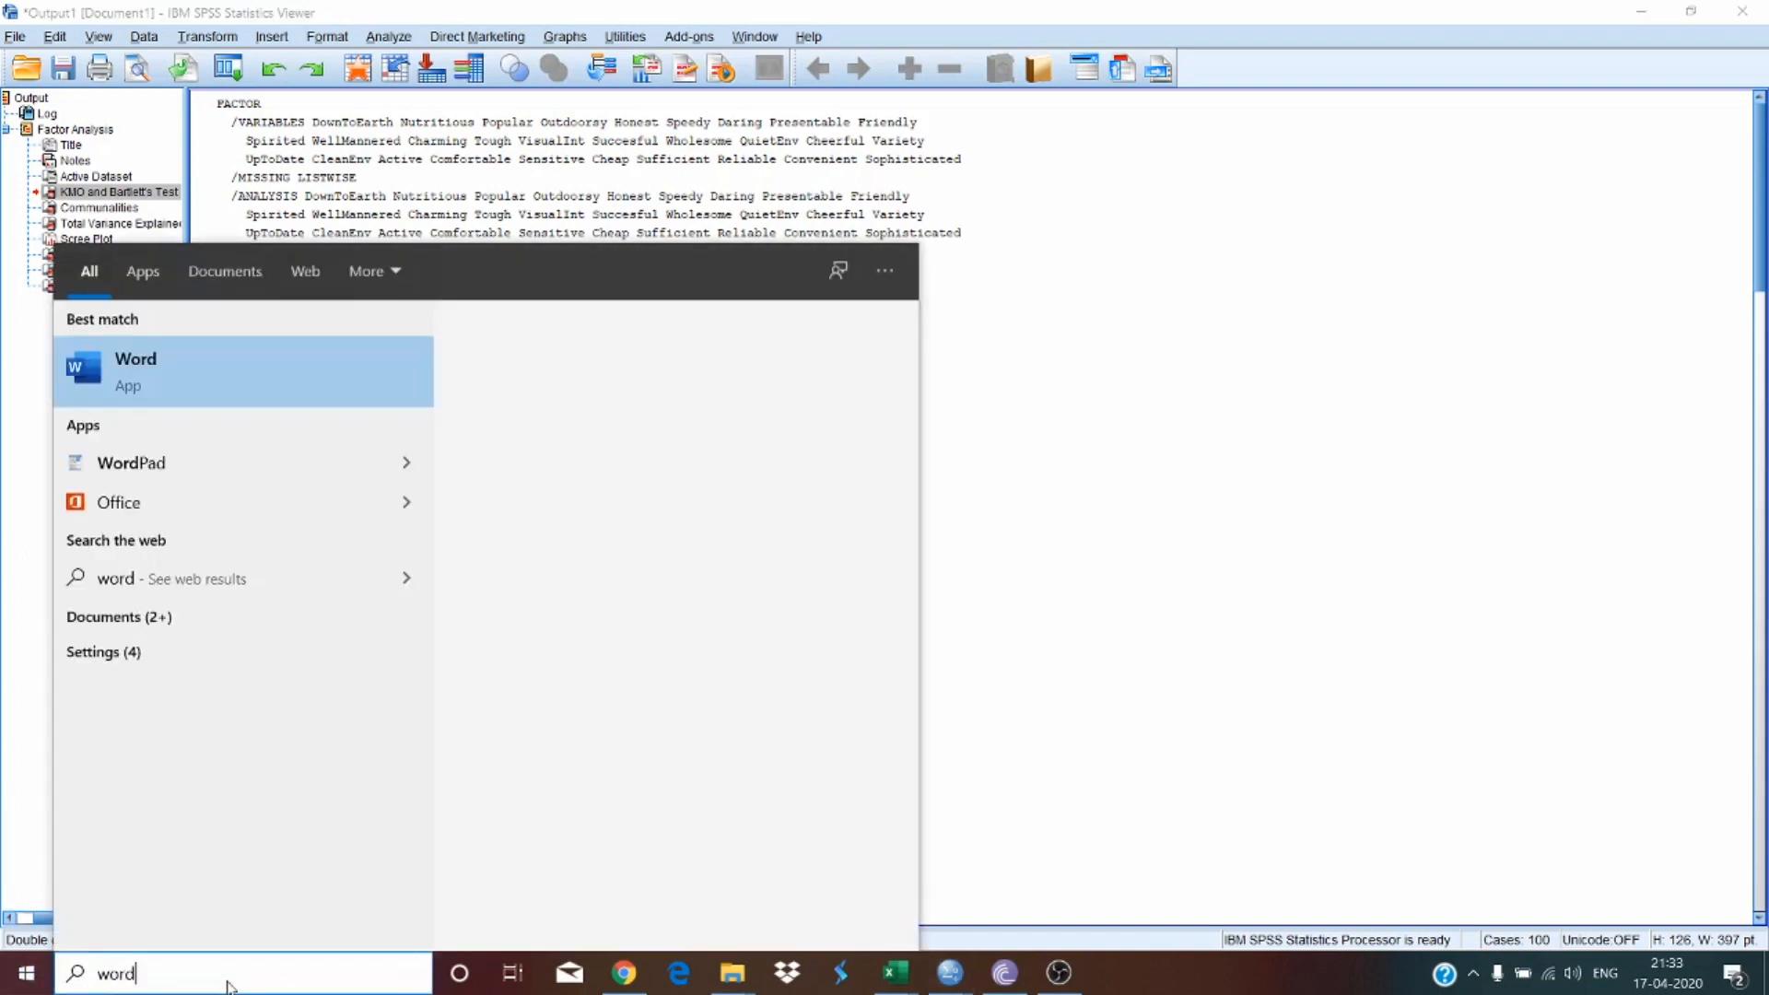
{"action": "left_click", "coordinate": [223, 363]}
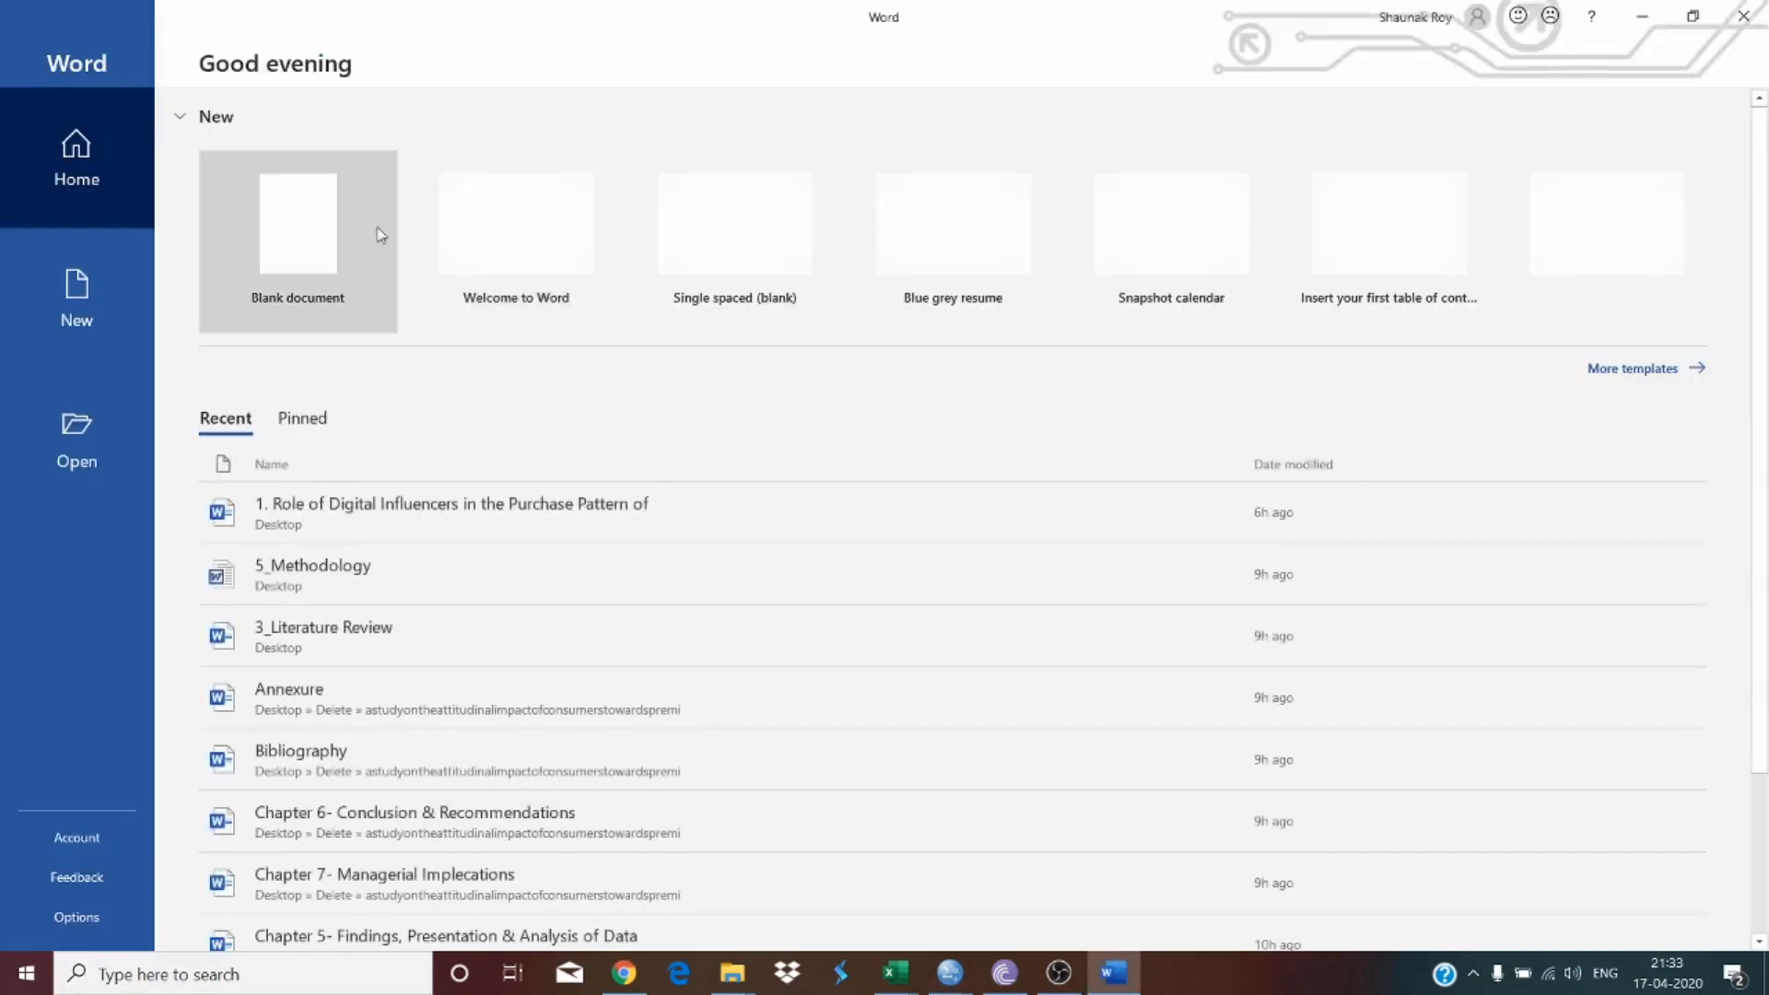
{"action": "left_click", "coordinate": [352, 221]}
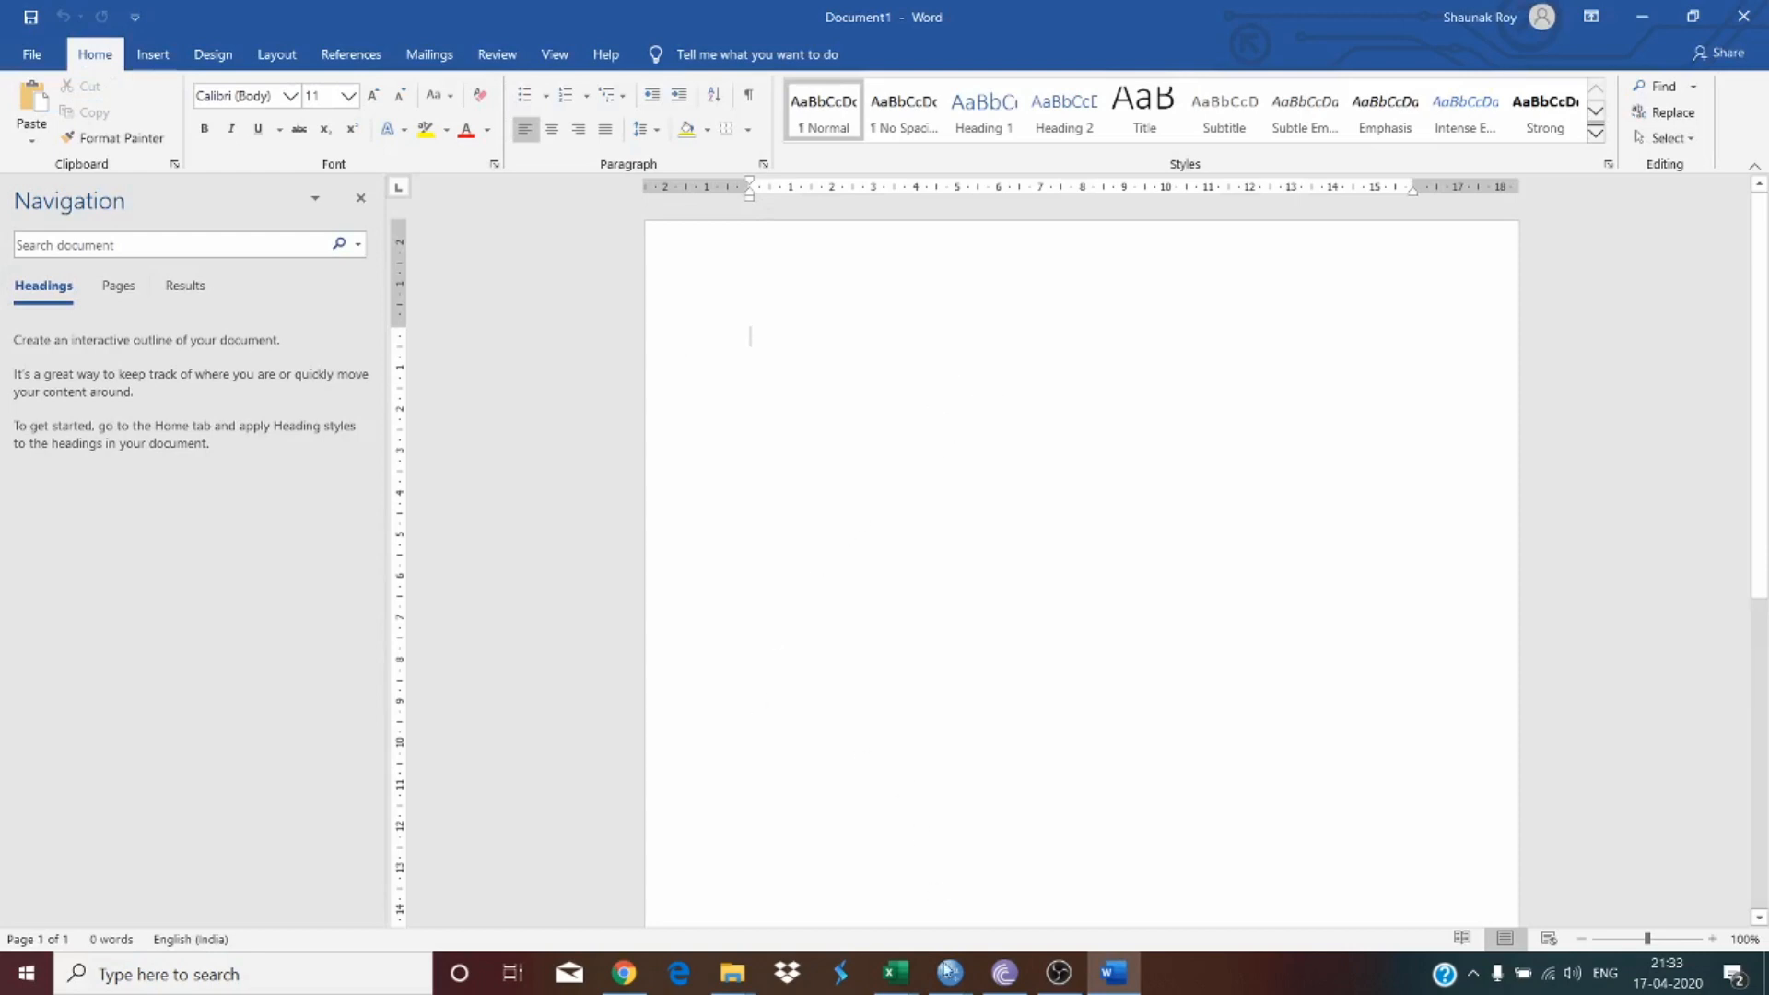
Step: Copy the KMO and Bartlett's Test table from the SPSS output and paste it into the Word document
{"action": "mouse_move", "coordinate": [949, 972]}
{"action": "left_click", "coordinate": [1189, 887]}
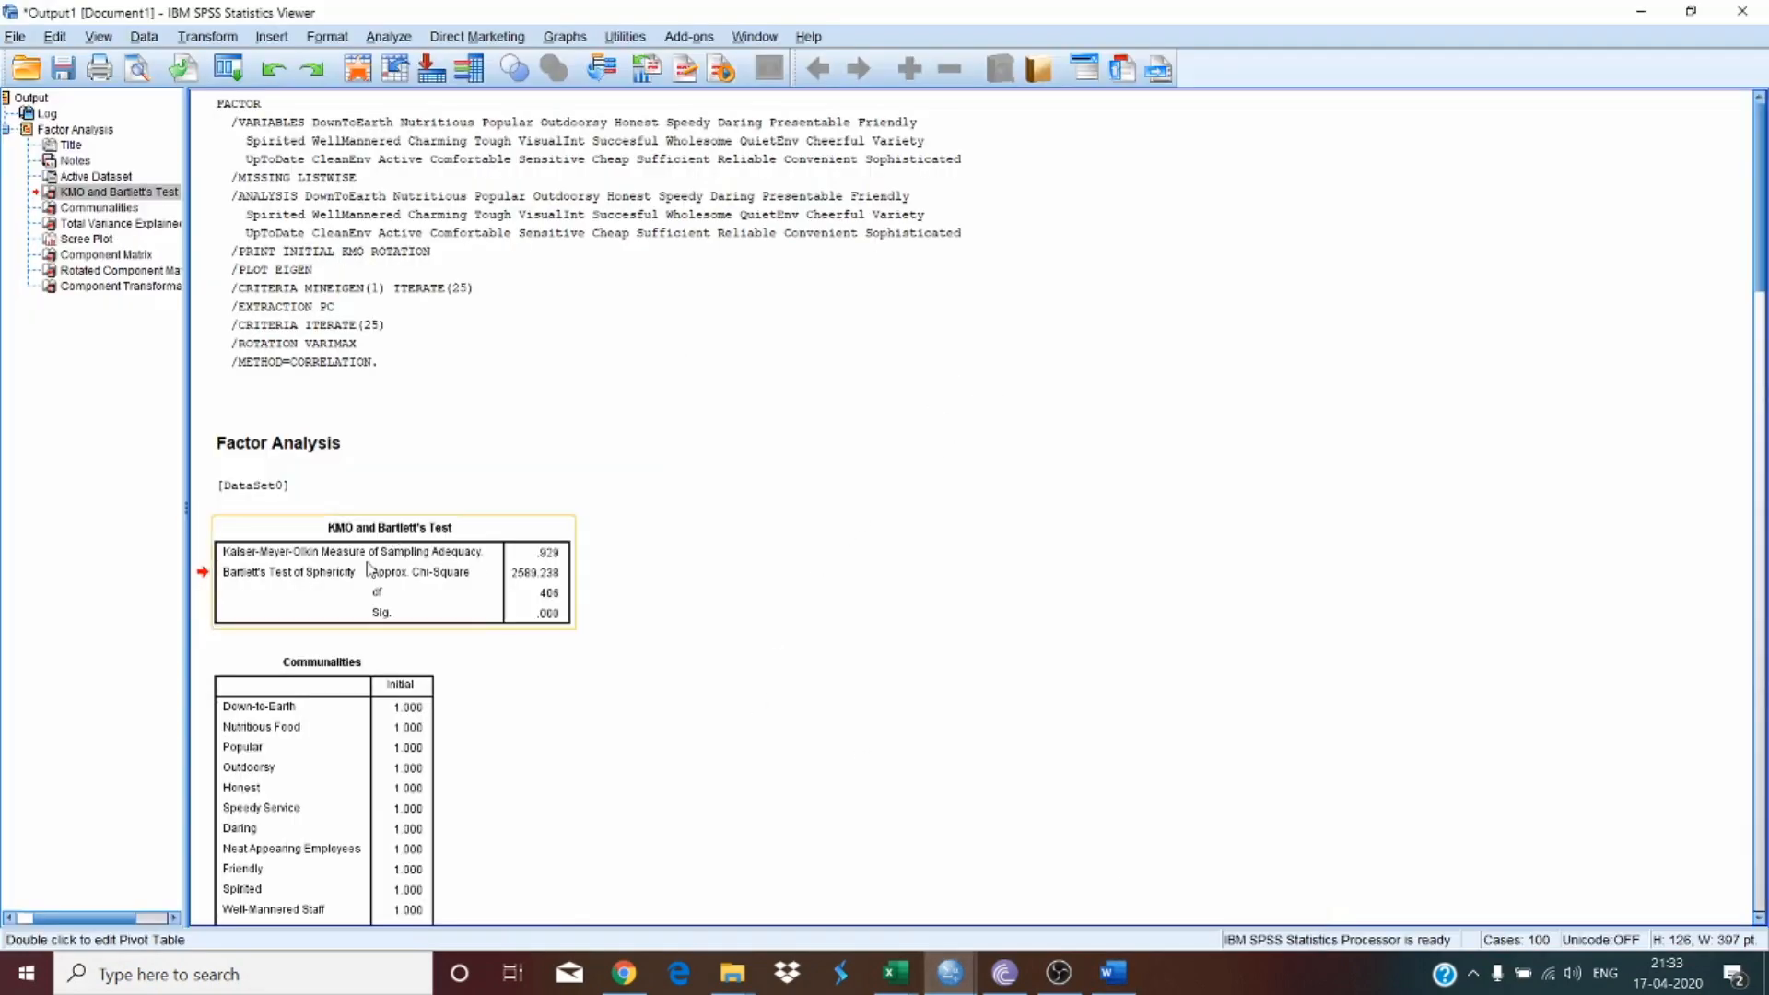
{"action": "right_click", "coordinate": [368, 569]}
{"action": "left_click", "coordinate": [404, 600]}
{"action": "key", "text": "alt+Tab"}
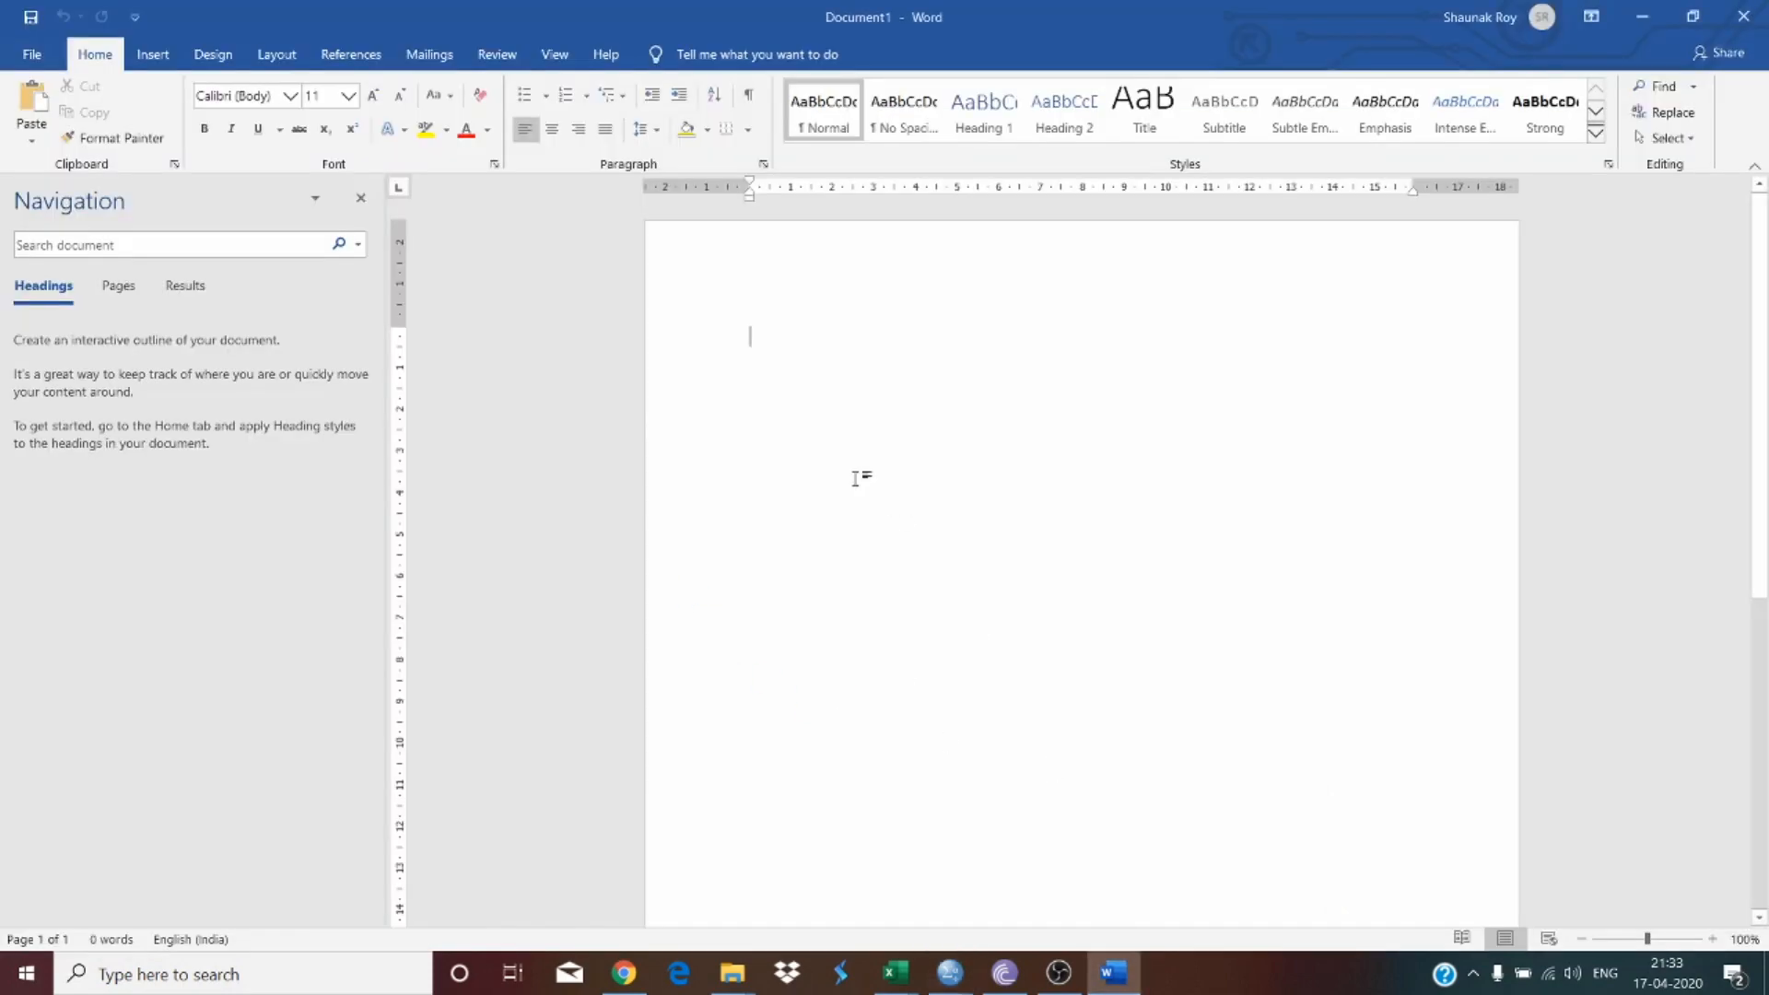
{"action": "right_click", "coordinate": [855, 479]}
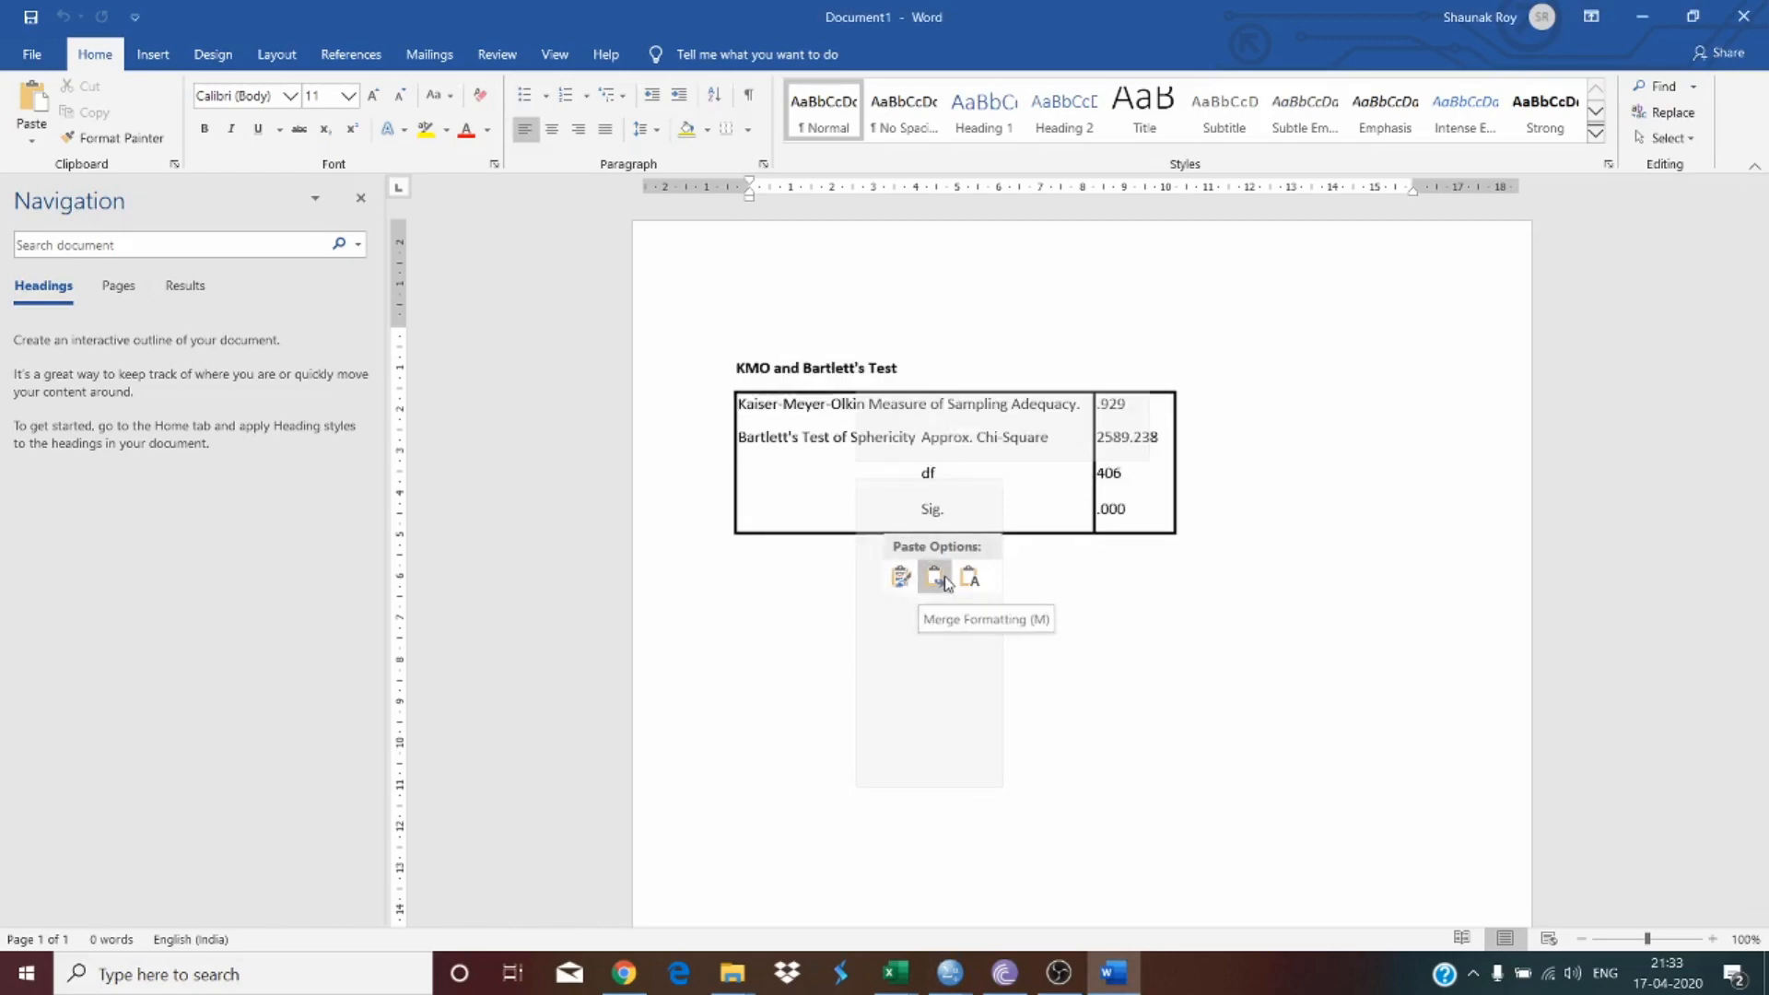
{"action": "key", "text": "Escape"}
{"action": "key", "text": "ctrl+v"}
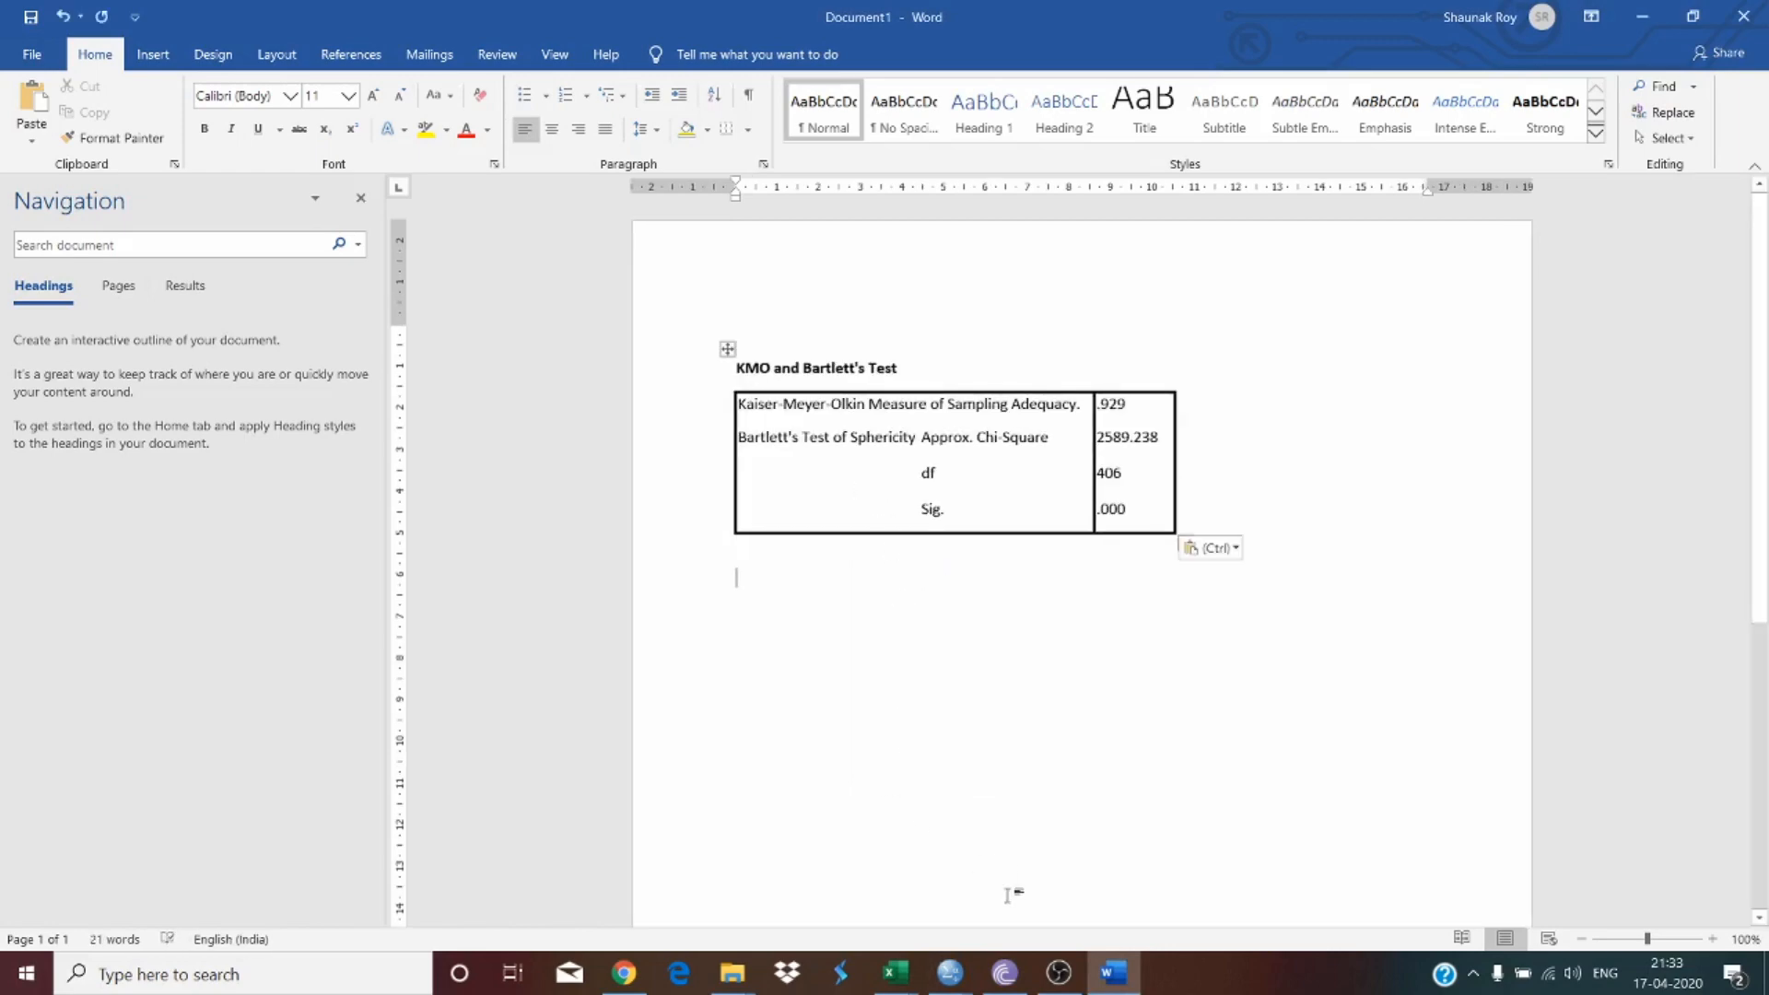
Step: Copy the Total Variance Explained table from the output and paste it into the Word document below the KMO table
{"action": "left_click", "coordinate": [1131, 986]}
{"action": "scroll", "coordinate": [352, 572], "scroll_direction": "down", "scroll_amount": 7}
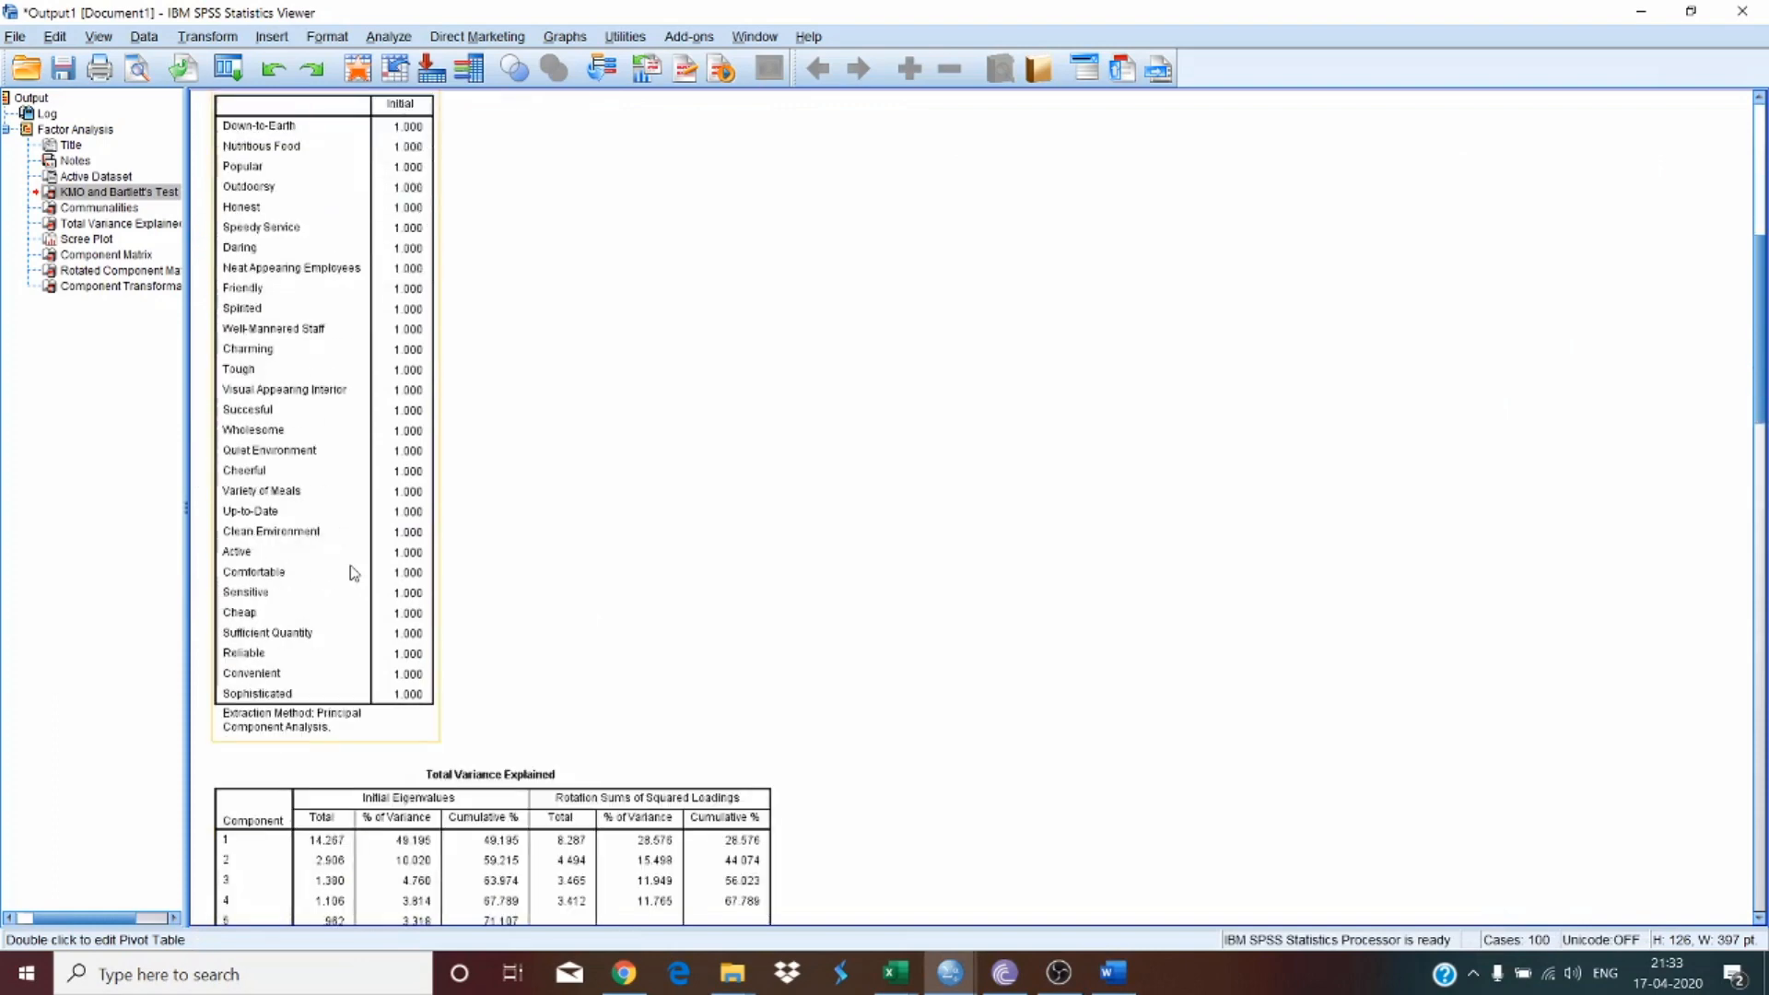
{"action": "scroll", "coordinate": [351, 570], "scroll_direction": "up", "scroll_amount": 2}
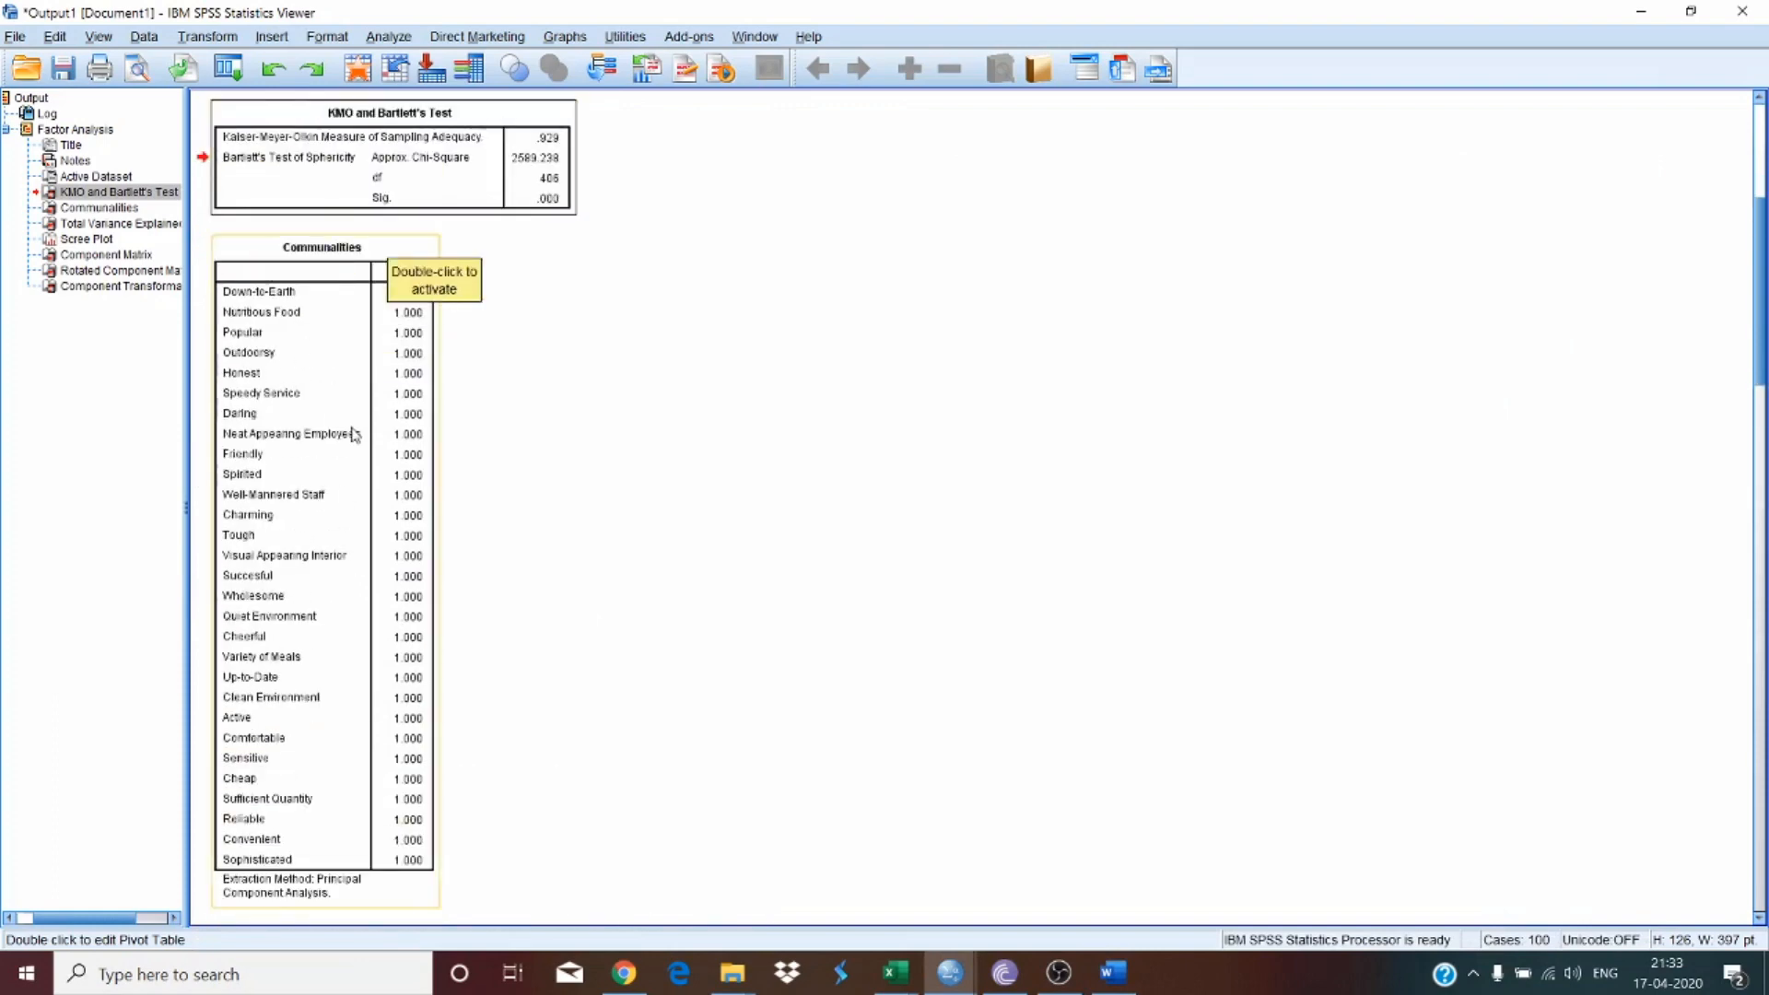
{"action": "scroll", "coordinate": [407, 443], "scroll_direction": "down", "scroll_amount": 10}
{"action": "scroll", "coordinate": [477, 559], "scroll_direction": "down", "scroll_amount": 5}
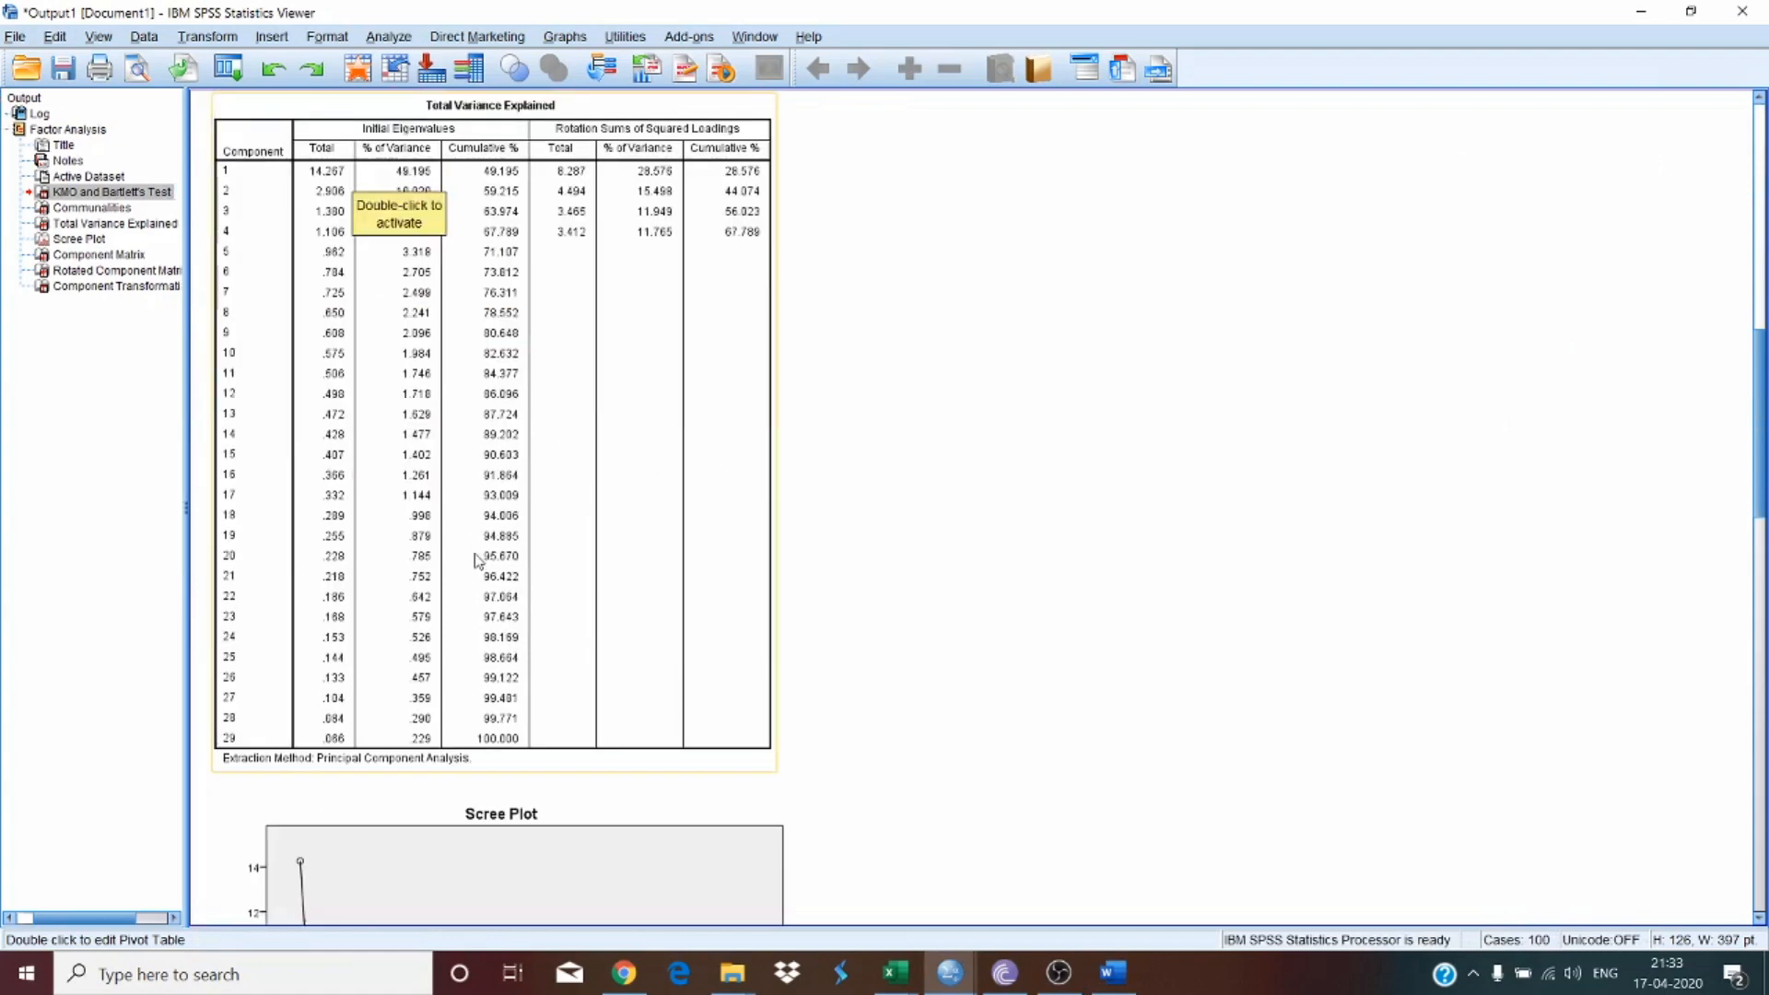
{"action": "left_click", "coordinate": [498, 461]}
{"action": "right_click", "coordinate": [502, 287]}
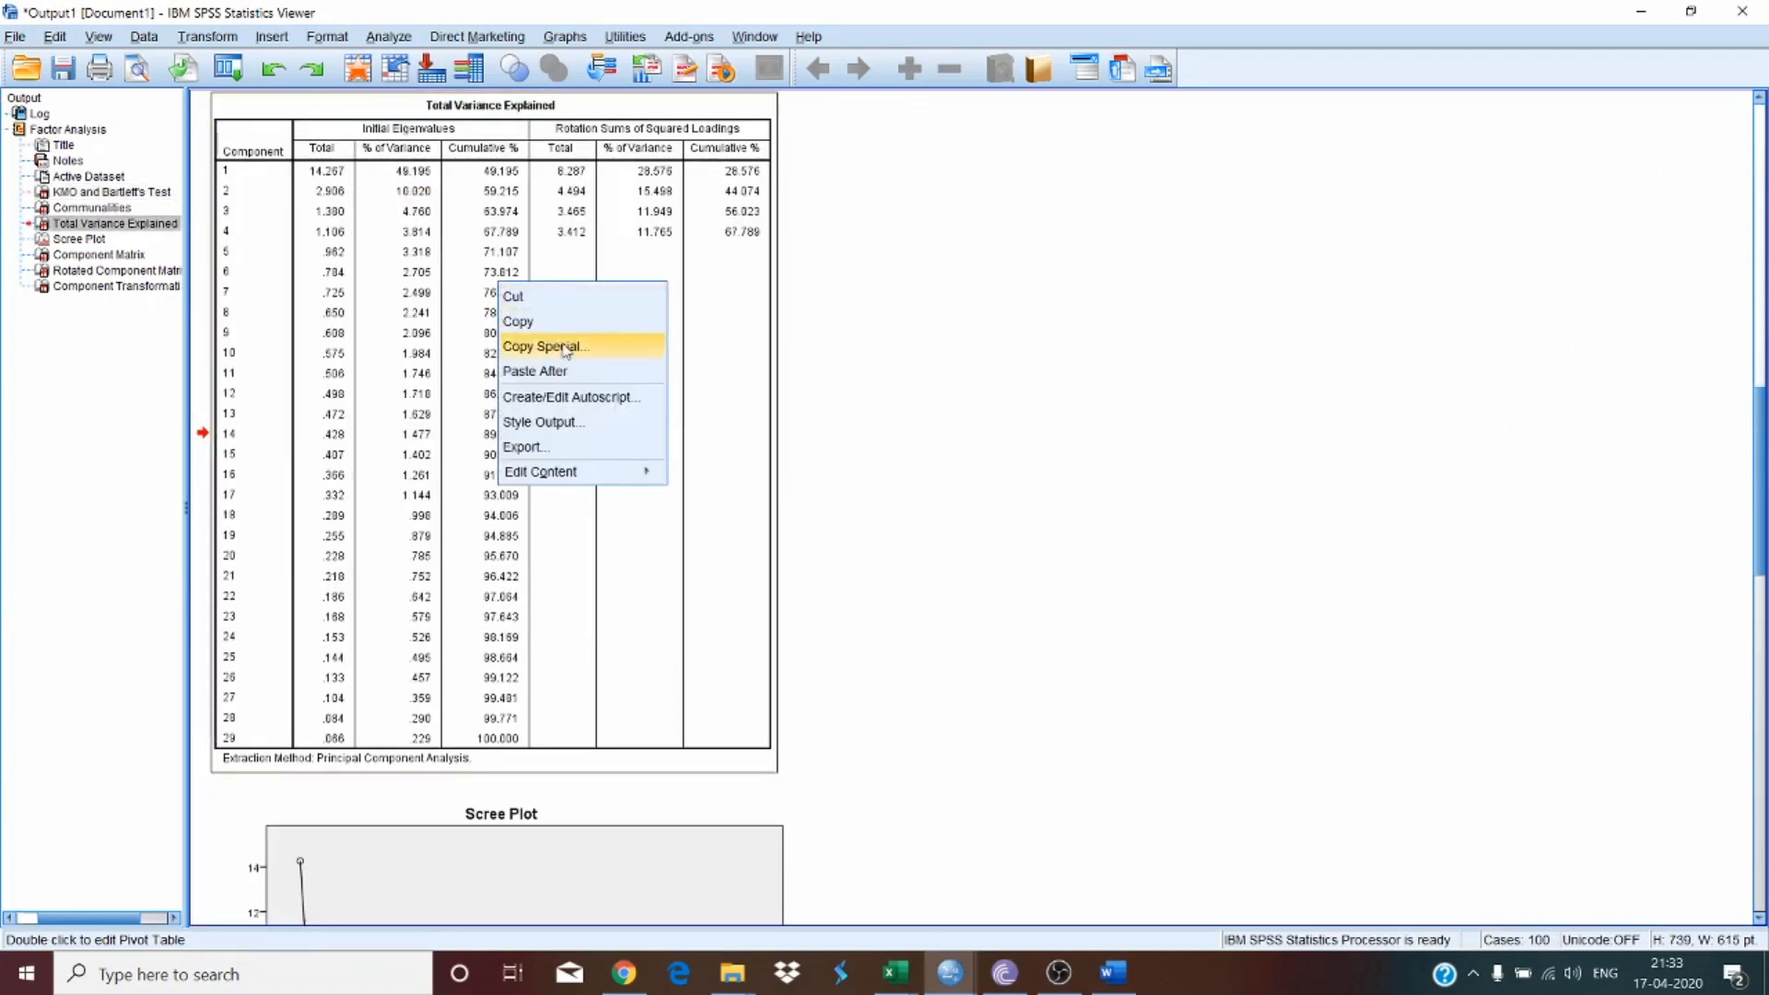
{"action": "left_click", "coordinate": [568, 320]}
{"action": "left_click", "coordinate": [1113, 973]}
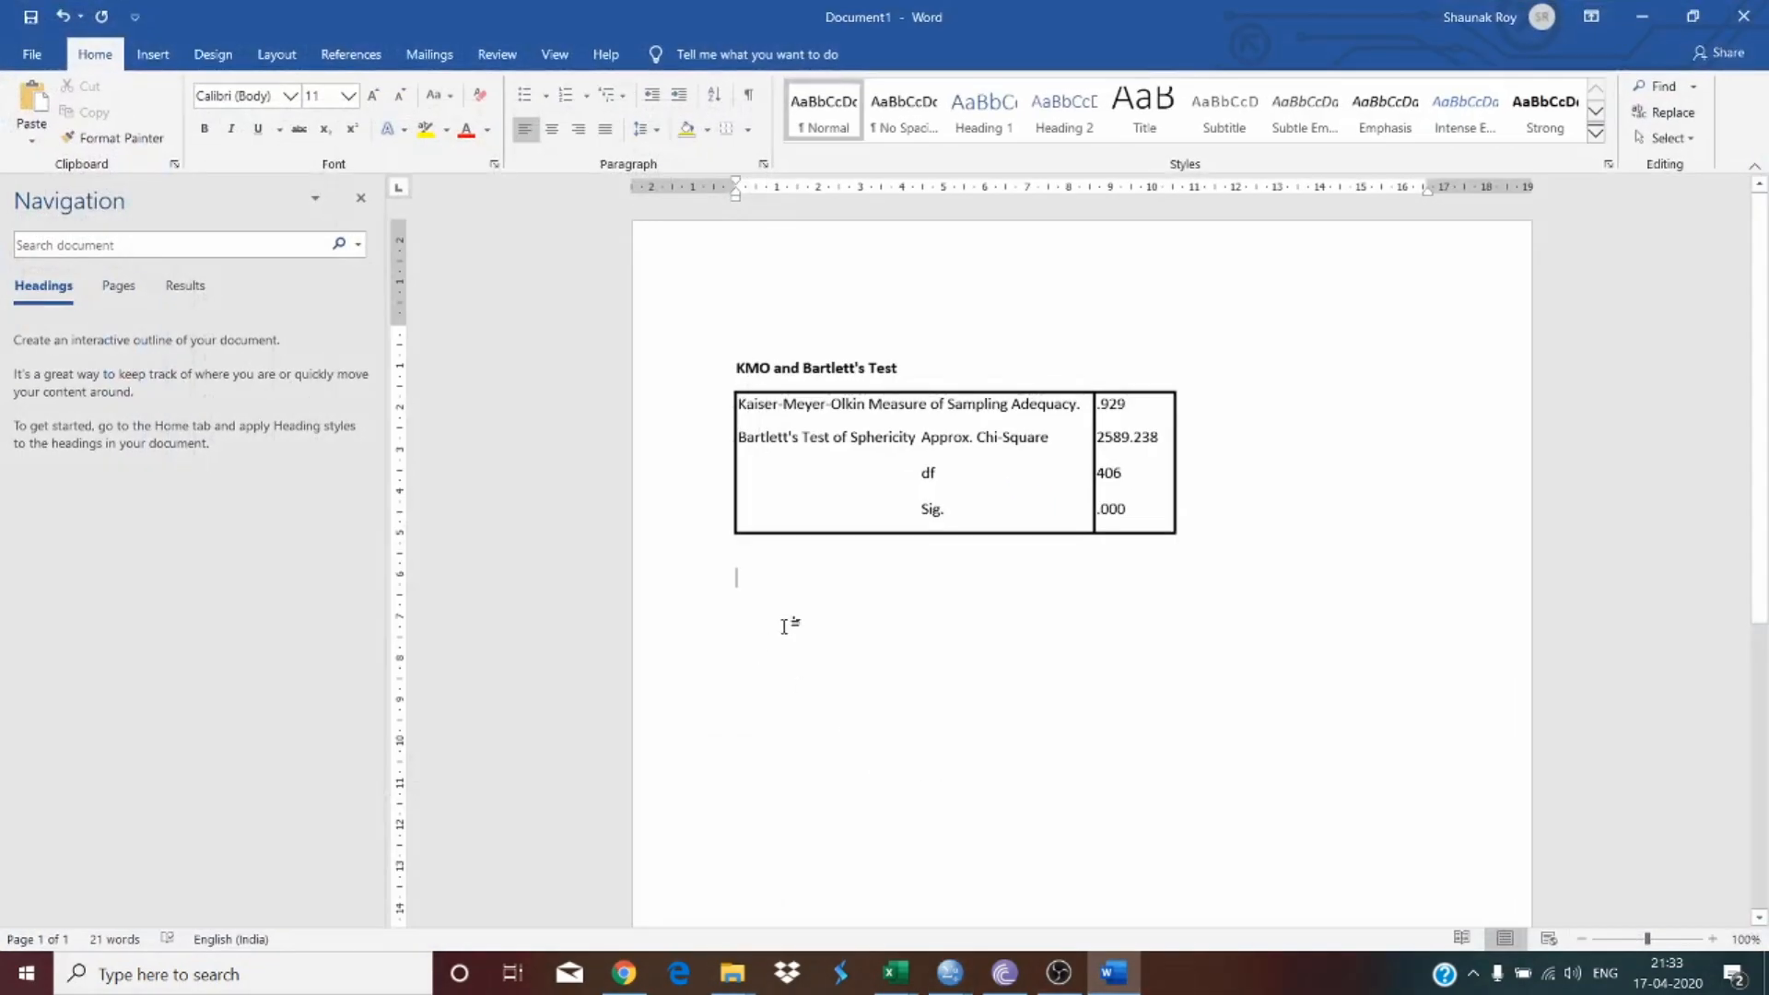
{"action": "right_click", "coordinate": [787, 623]}
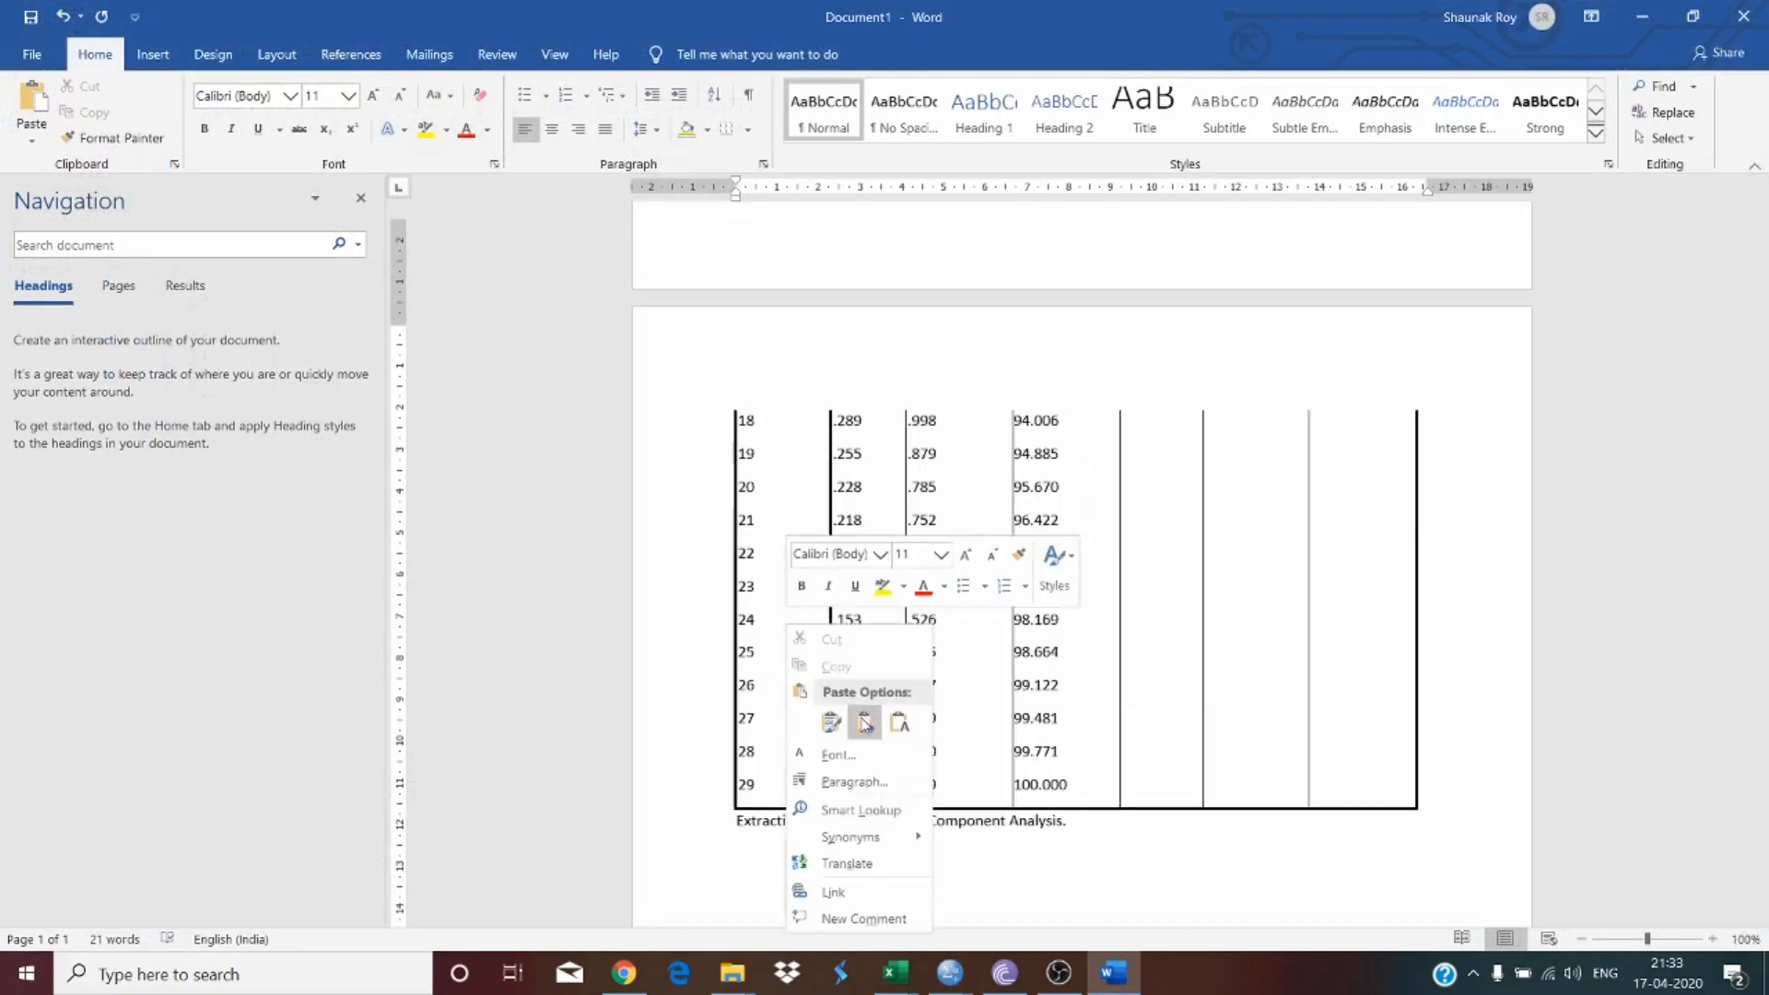
{"action": "left_click", "coordinate": [865, 722]}
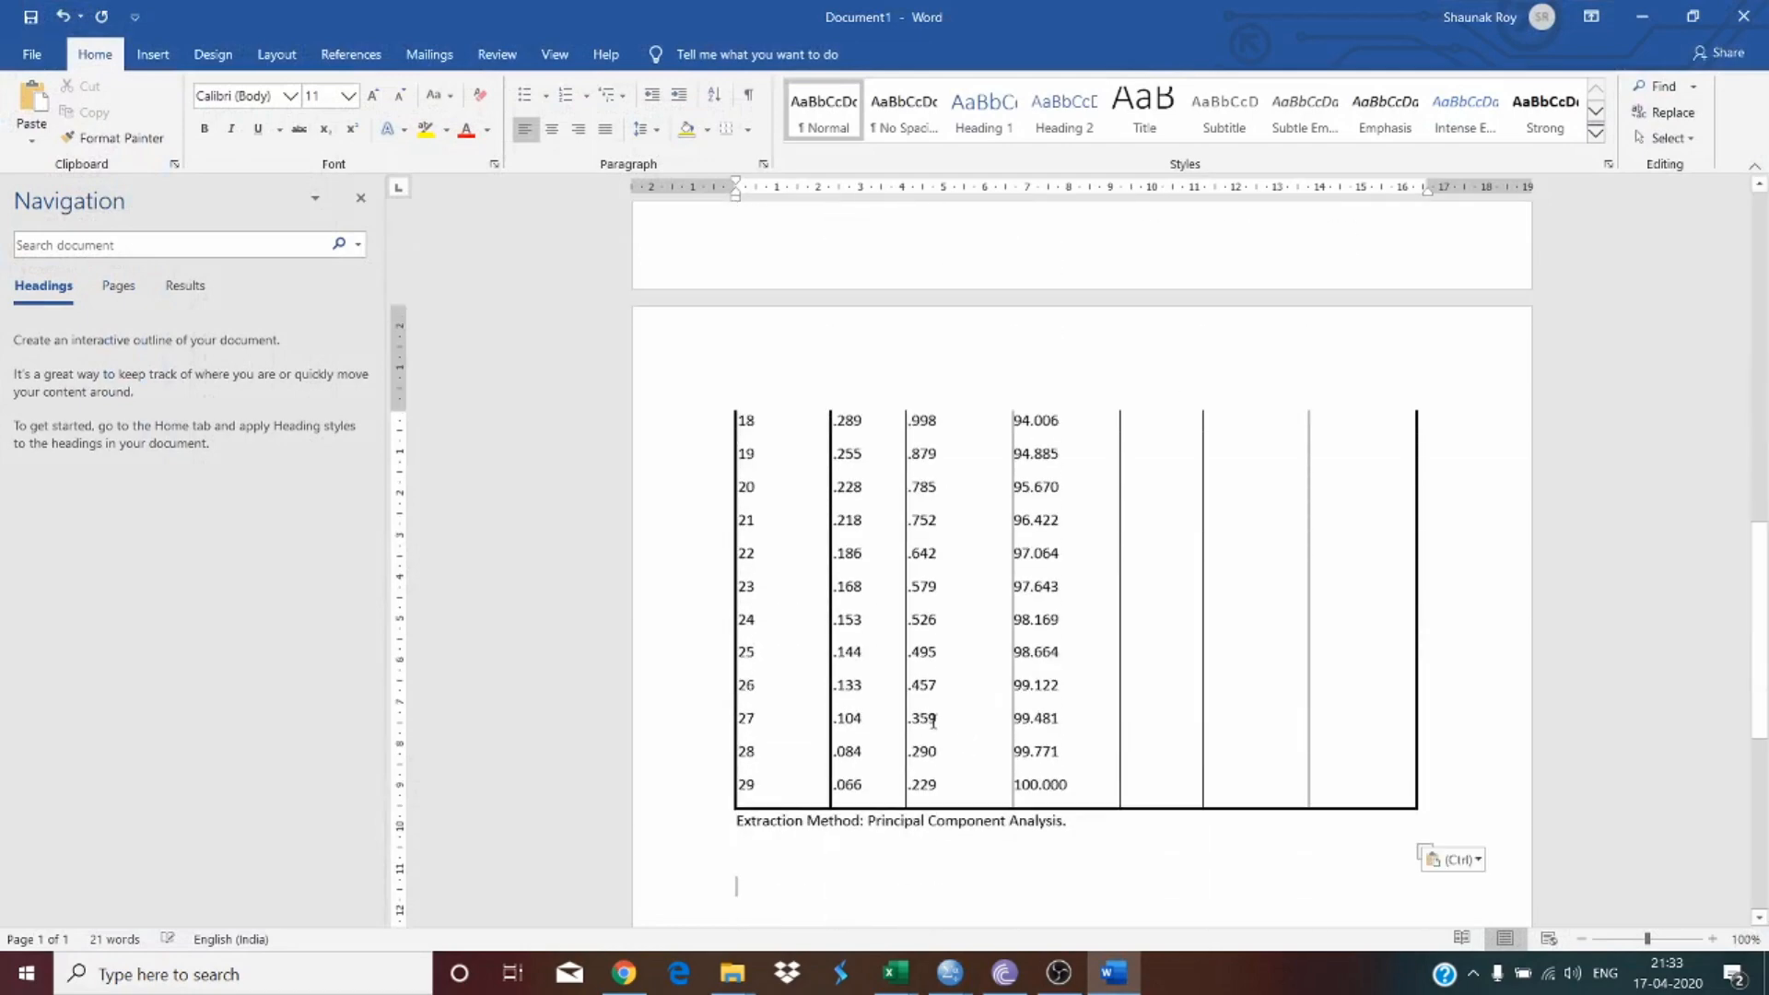
Step: Insert blank lines between the KMO table and the Total Variance Explained table in the document
{"action": "scroll", "coordinate": [912, 728], "scroll_direction": "up", "scroll_amount": 10}
{"action": "left_click", "coordinate": [782, 270]}
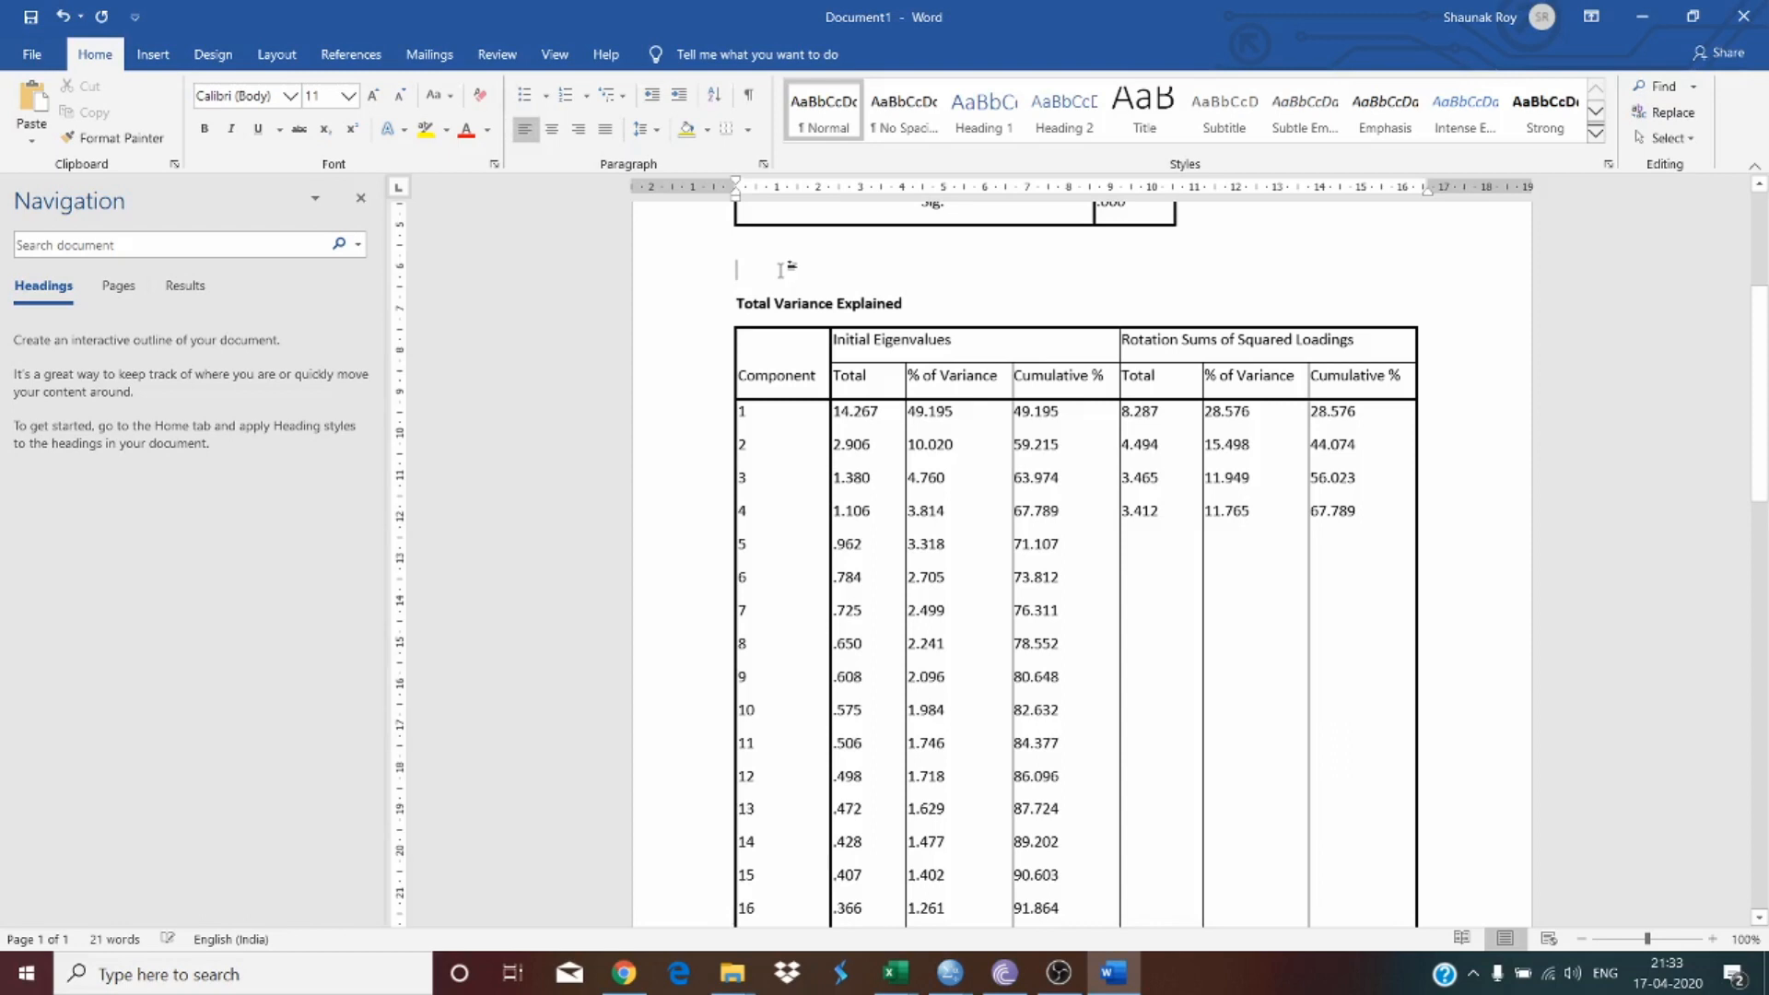
{"action": "key", "text": "Return"}
{"action": "key", "text": "Return"}
{"action": "key", "text": "Return"}
{"action": "key", "text": "Return"}
{"action": "key", "text": "Return"}
{"action": "key", "text": "Return"}
{"action": "key", "text": "Return"}
{"action": "key", "text": "Return"}
{"action": "key", "text": "Return"}
{"action": "key", "text": "Return"}
{"action": "key", "text": "Return"}
{"action": "key", "text": "Return"}
{"action": "key", "text": "Return"}
{"action": "key", "text": "Return"}
{"action": "key", "text": "Return"}
{"action": "key", "text": "Return"}
{"action": "key", "text": "Return"}
{"action": "key", "text": "Return"}
{"action": "key", "text": "Return"}
{"action": "key", "text": "Return"}
{"action": "key", "text": "Return"}
{"action": "scroll", "coordinate": [807, 268], "scroll_direction": "down", "scroll_amount": 3}
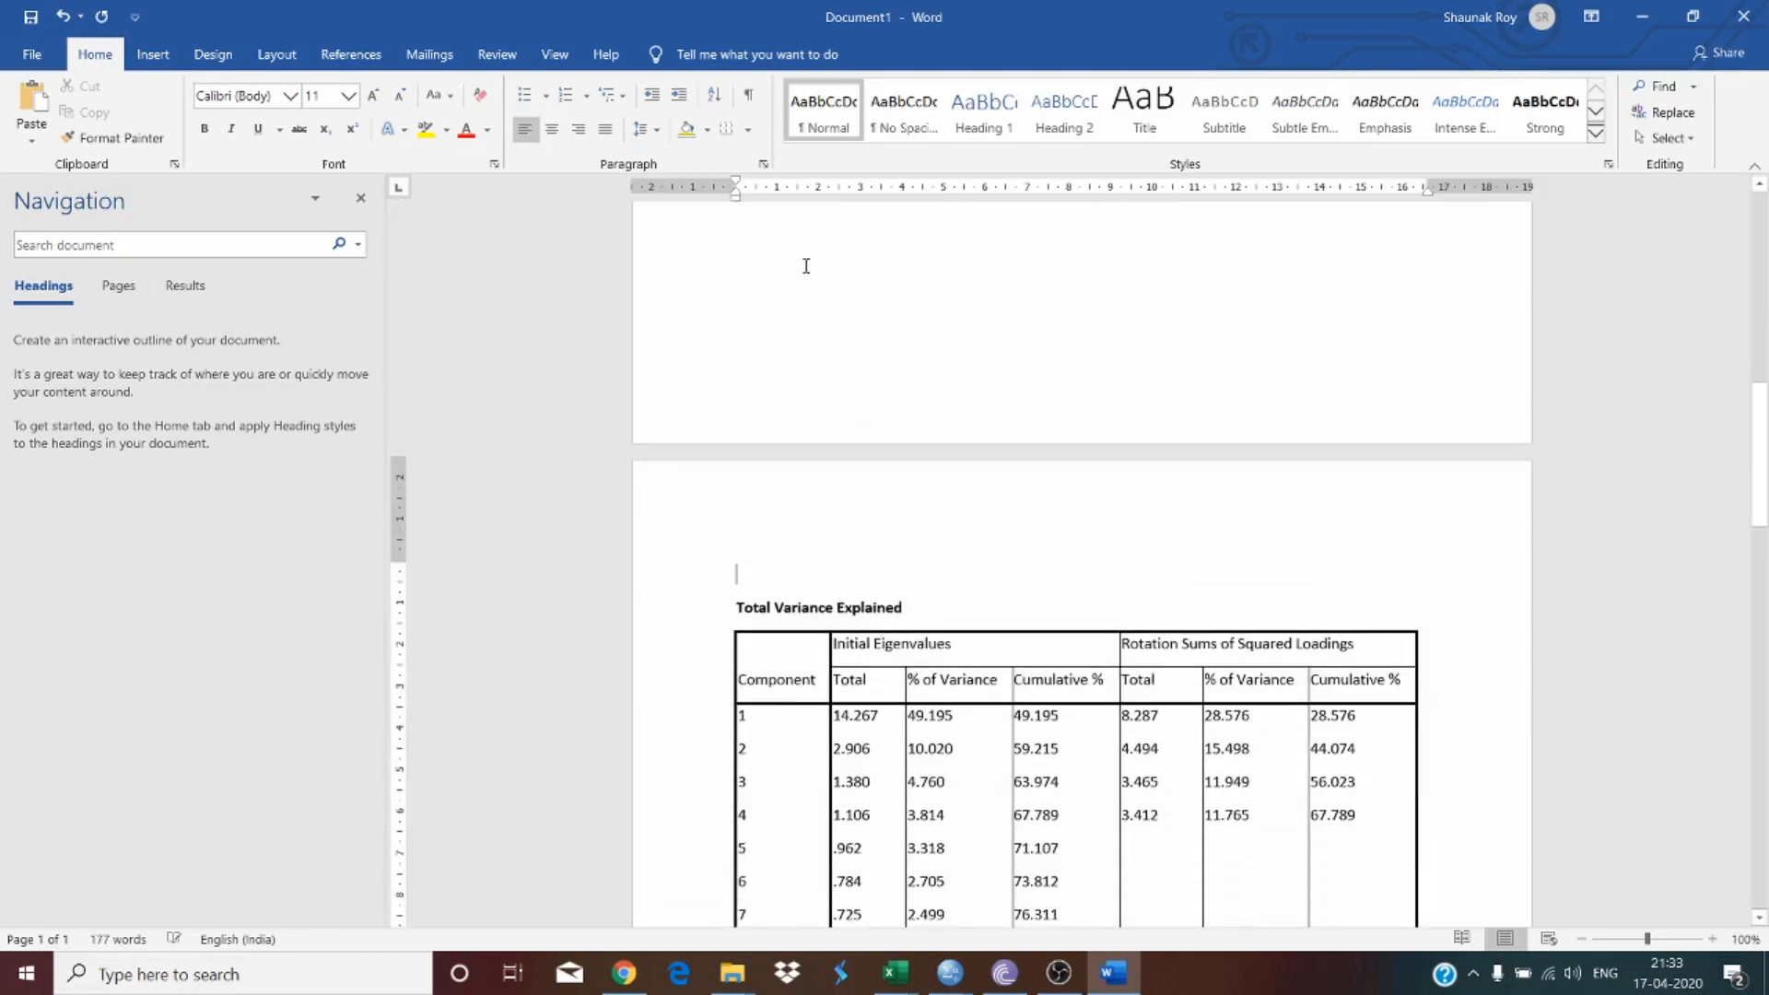
{"action": "key", "text": "BackSpace"}
{"action": "key", "text": "BackSpace"}
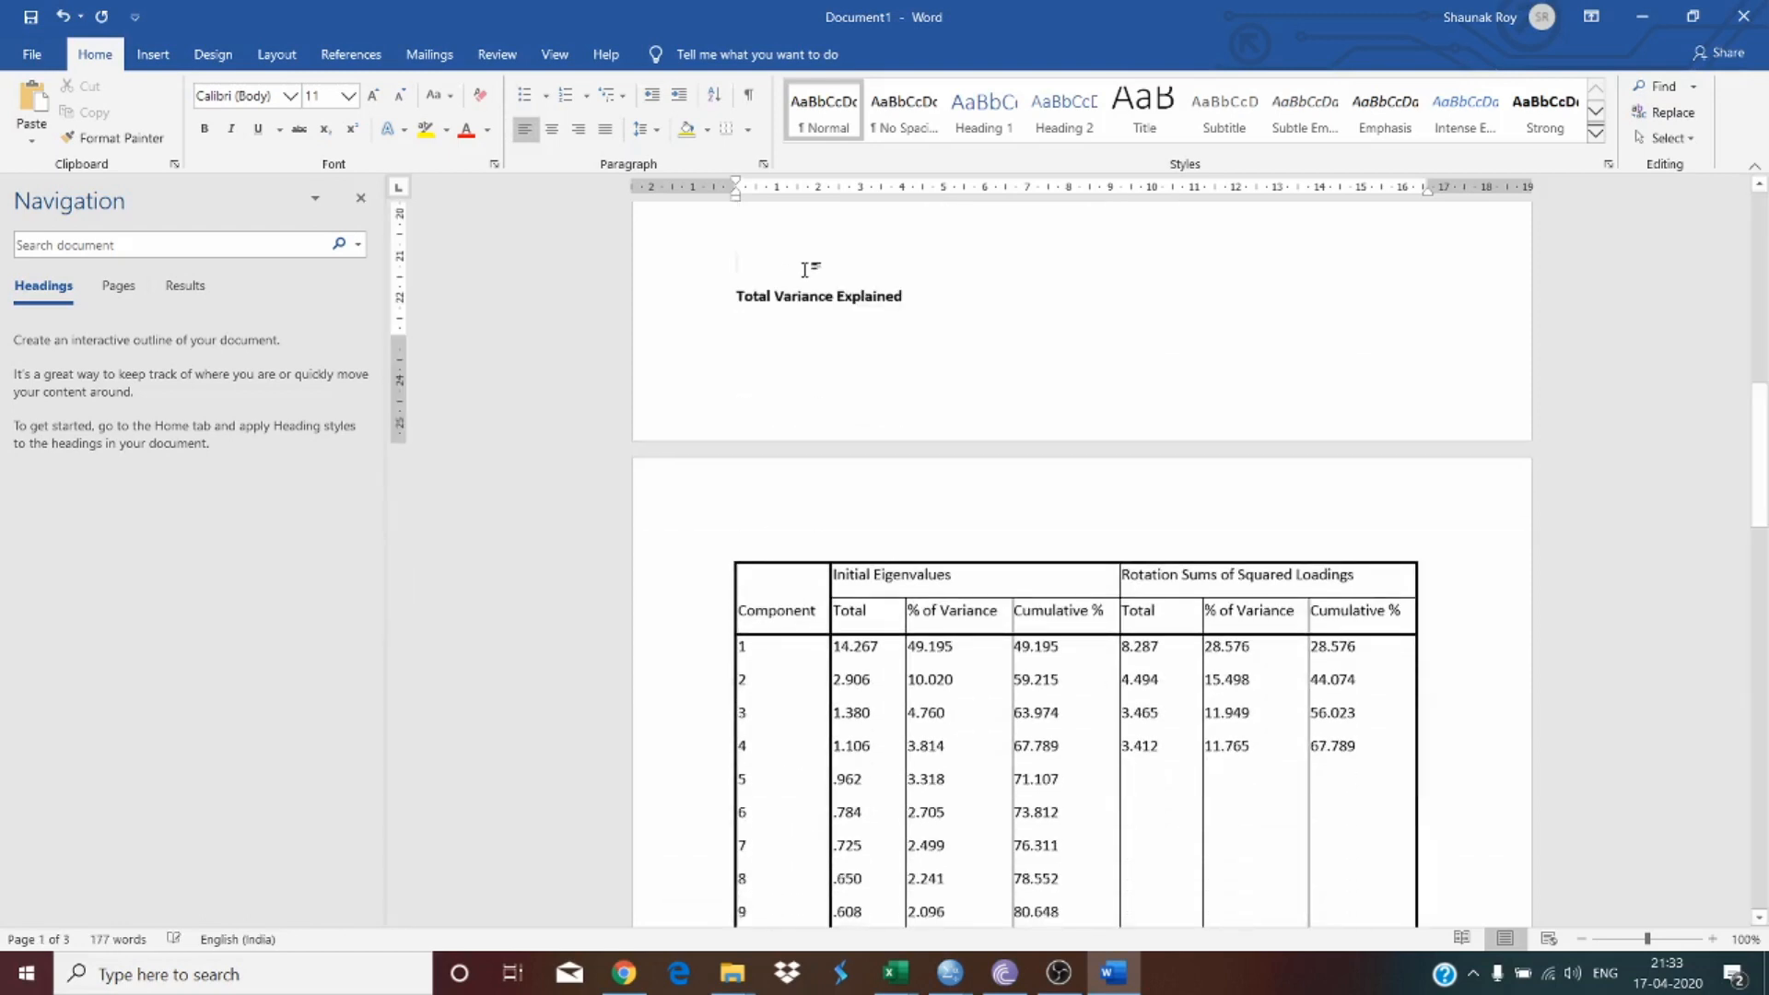
{"action": "key", "text": "Return"}
Step: Add blank lines below the Total Variance Explained table
{"action": "scroll", "coordinate": [805, 317], "scroll_direction": "down", "scroll_amount": 12}
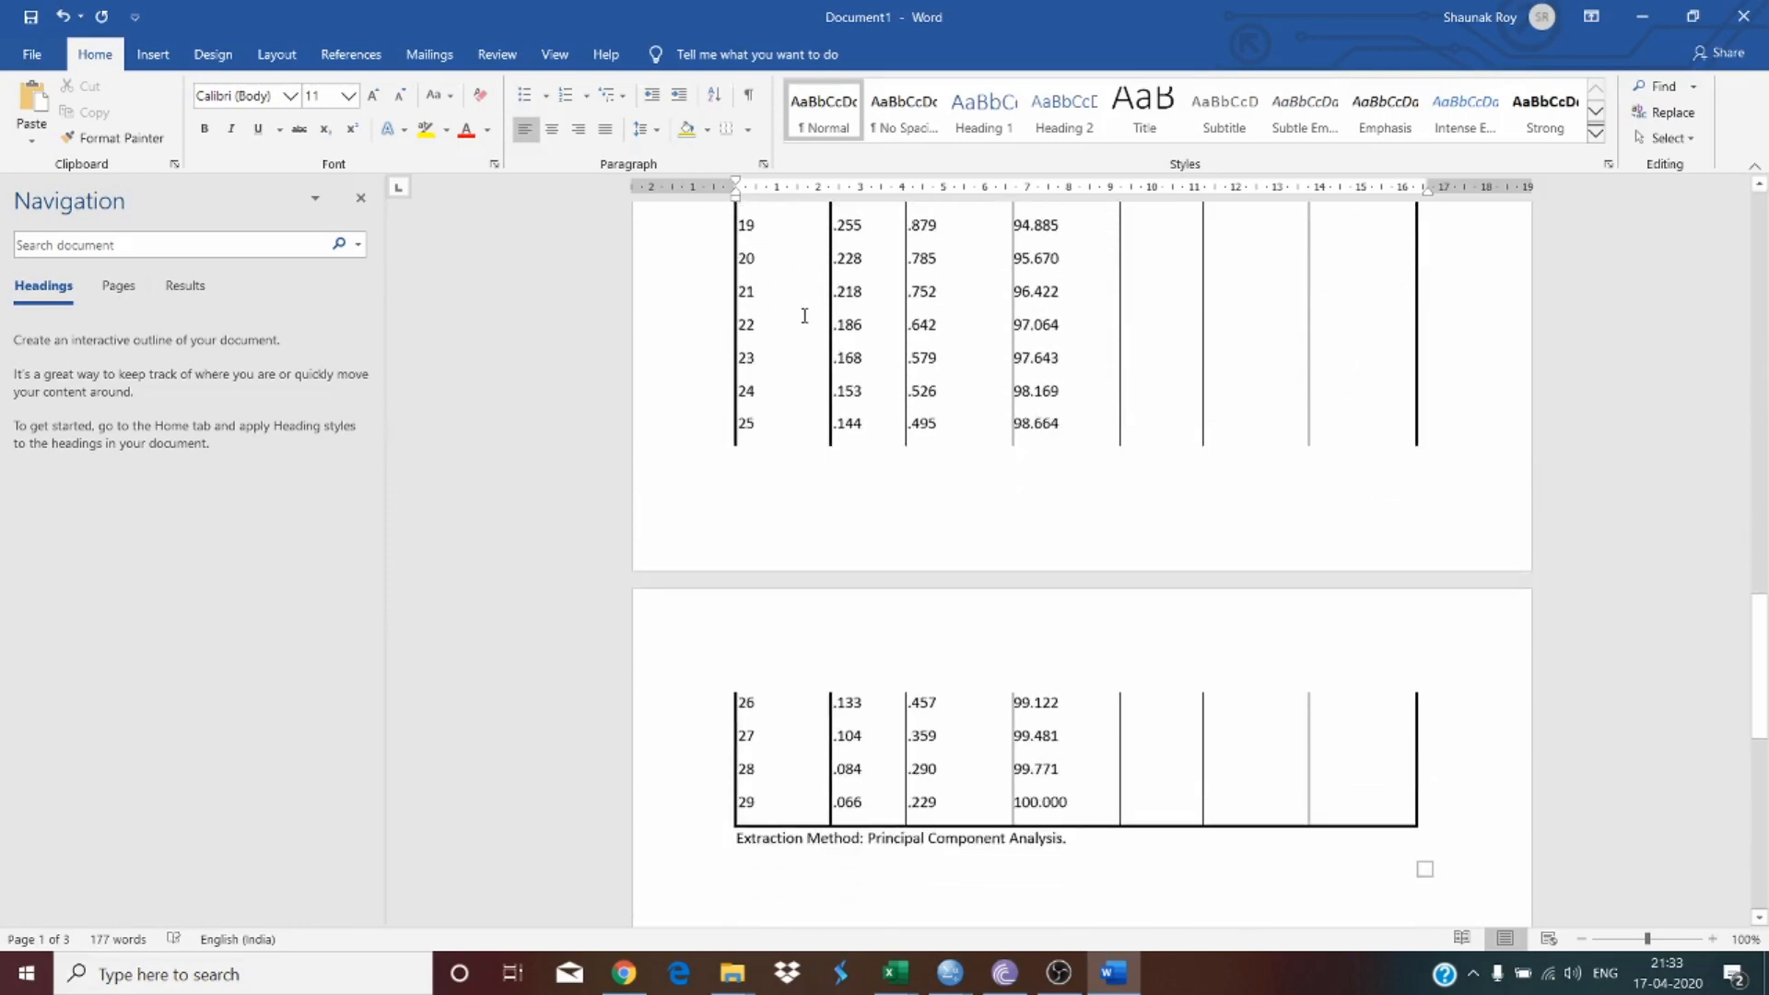
{"action": "left_click", "coordinate": [882, 692]}
{"action": "key", "text": "Return"}
{"action": "key", "text": "Return"}
{"action": "key", "text": "Return"}
{"action": "key", "text": "Return"}
{"action": "key", "text": "Return"}
{"action": "key", "text": "Return"}
{"action": "key", "text": "Return"}
{"action": "key", "text": "Return"}
{"action": "key", "text": "Return"}
{"action": "key", "text": "Return"}
{"action": "key", "text": "Return"}
{"action": "key", "text": "Return"}
{"action": "key", "text": "Return"}
{"action": "key", "text": "Return"}
{"action": "key", "text": "Return"}
{"action": "key", "text": "Return"}
{"action": "key", "text": "Return"}
{"action": "key", "text": "Return"}
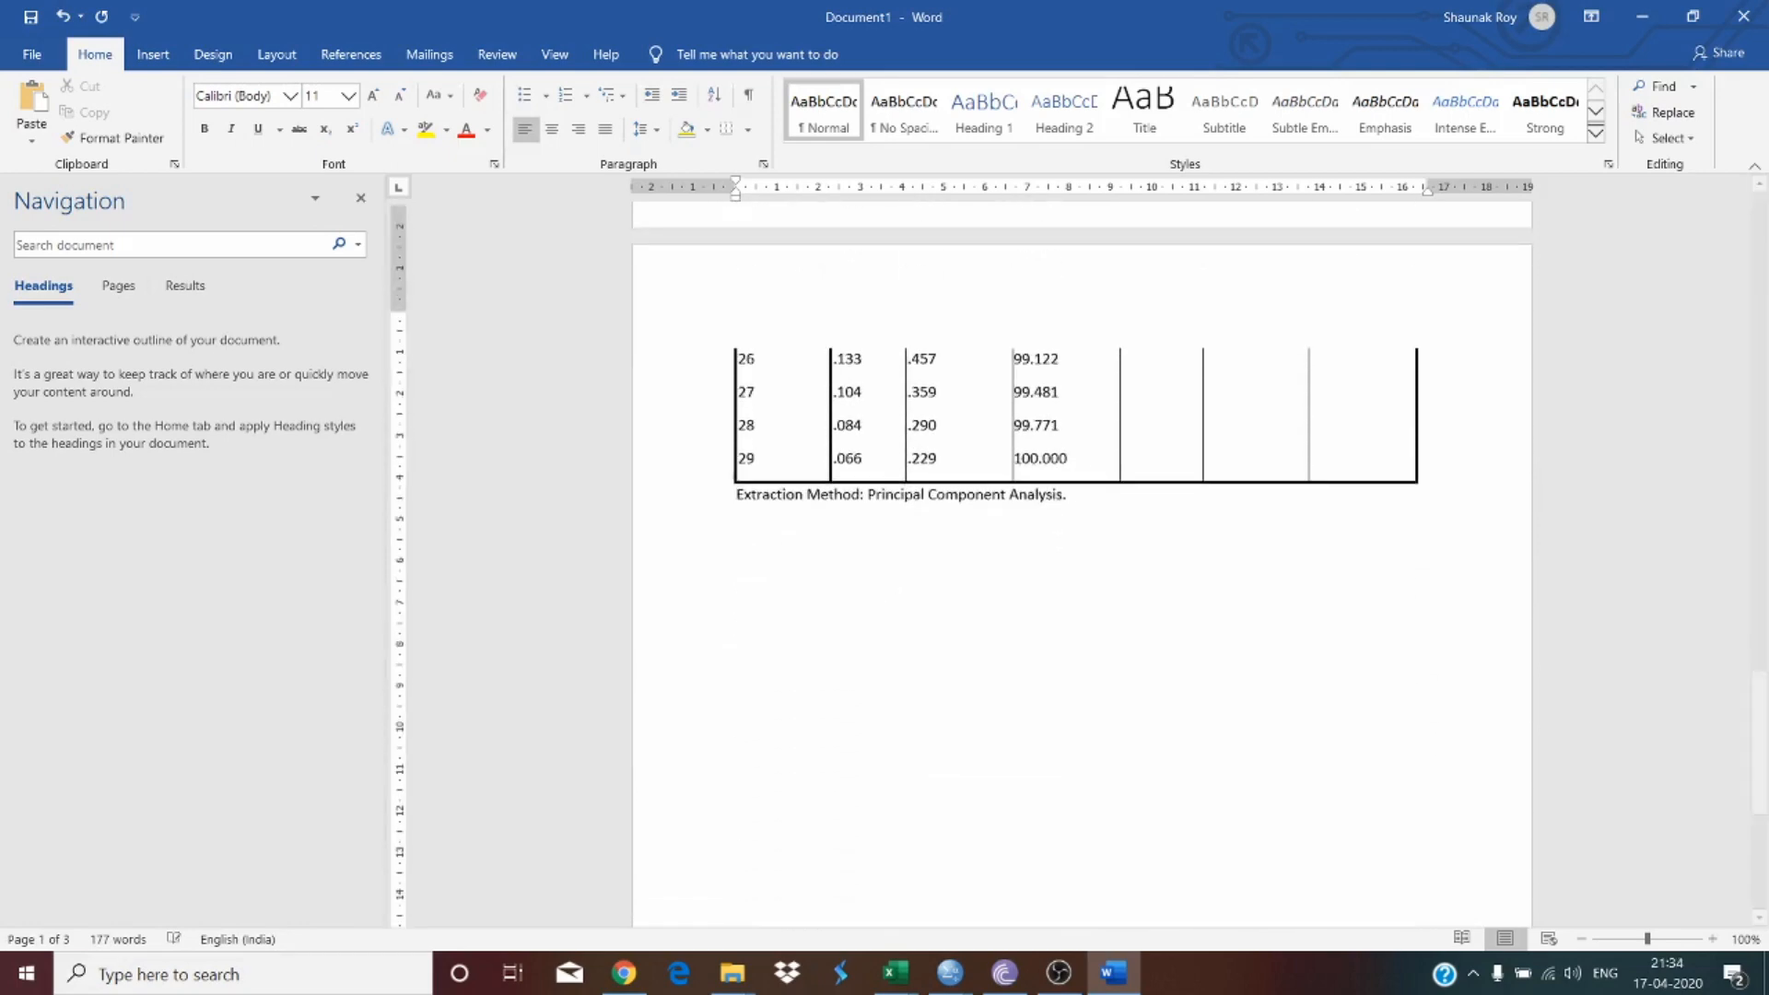
Step: Insert three more blank lines after the Total Variance Explained table in the document
{"action": "key", "text": "Return"}
{"action": "key", "text": "Return"}
{"action": "key", "text": "Return"}
{"action": "key", "text": "Return"}
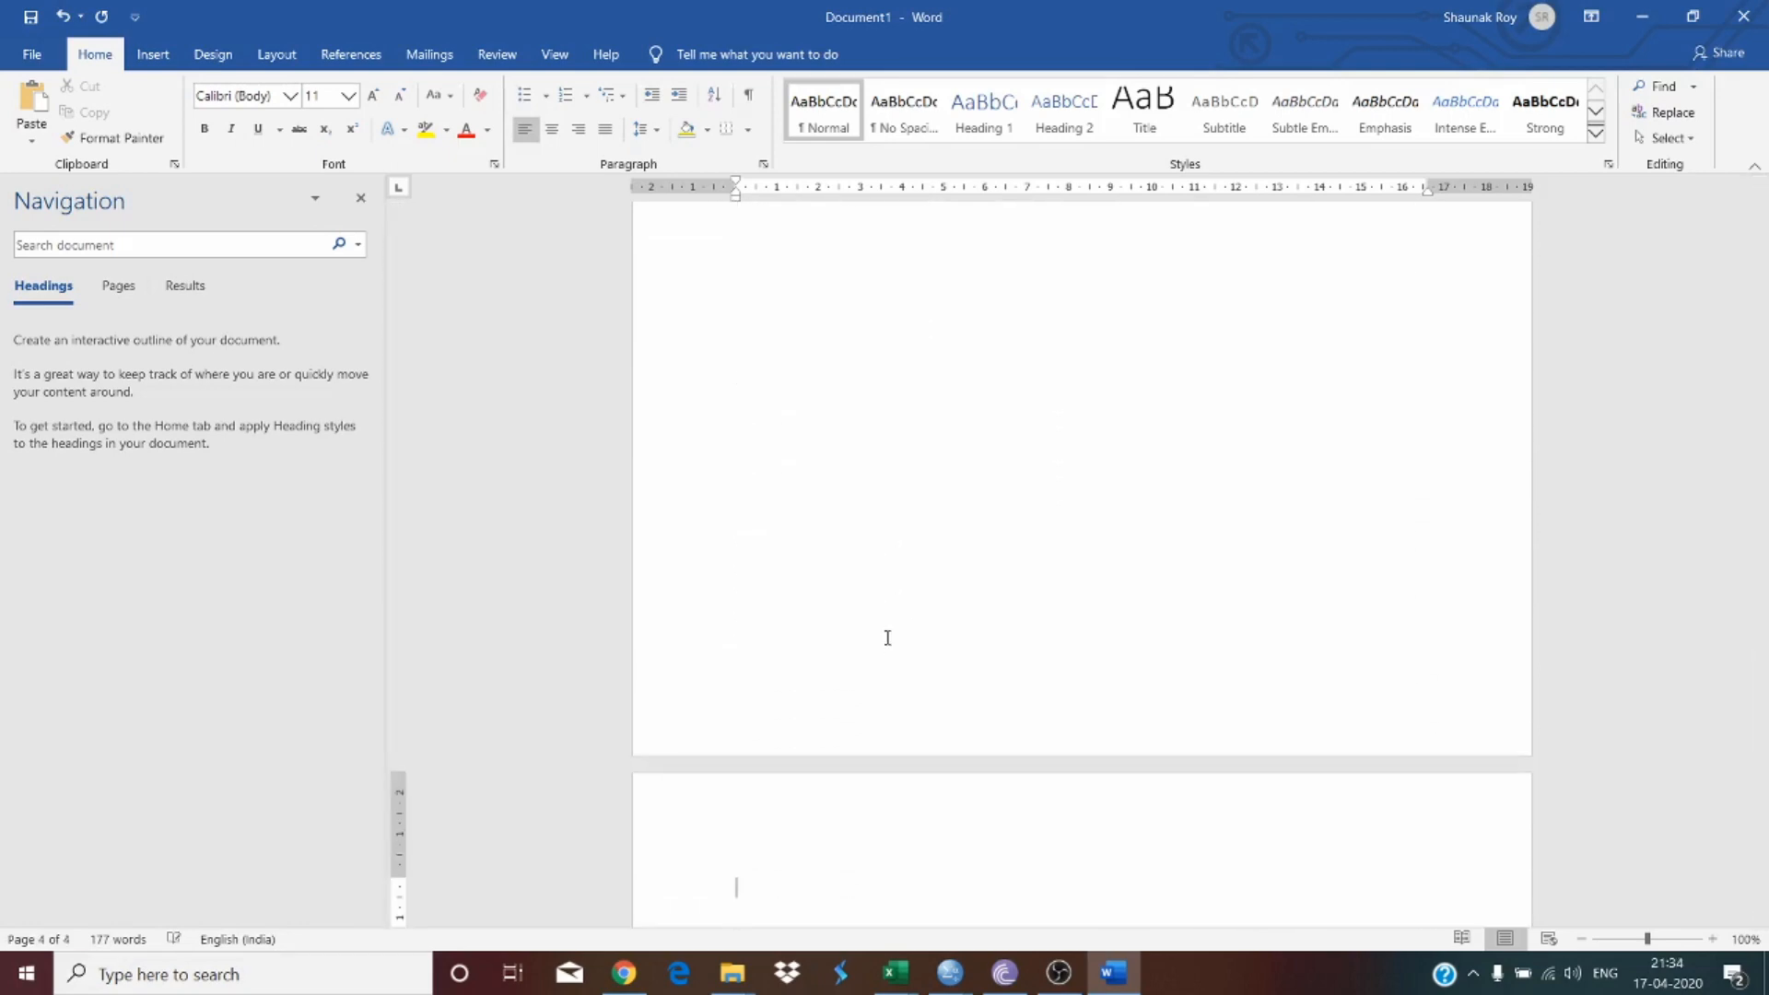
Step: Copy the Scree Plot chart from the SPSS output and return to the document
{"action": "key", "text": "alt+Tab"}
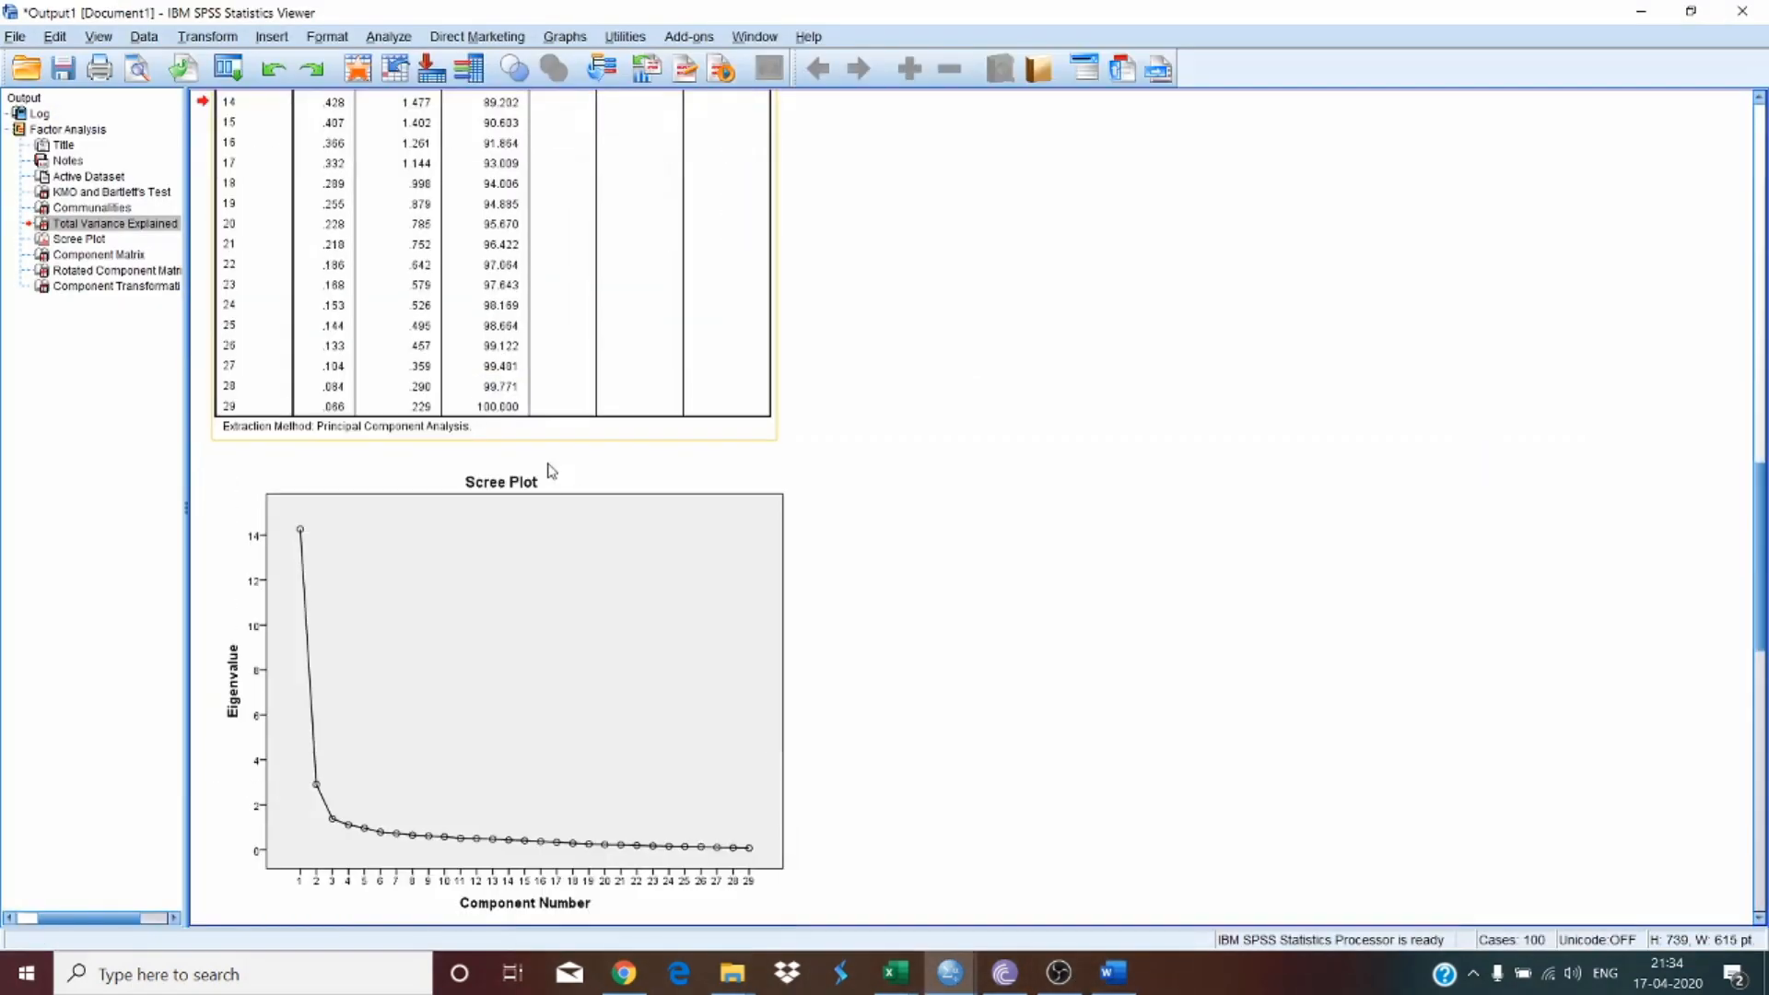
{"action": "left_click", "coordinate": [605, 644]}
{"action": "right_click", "coordinate": [606, 643]}
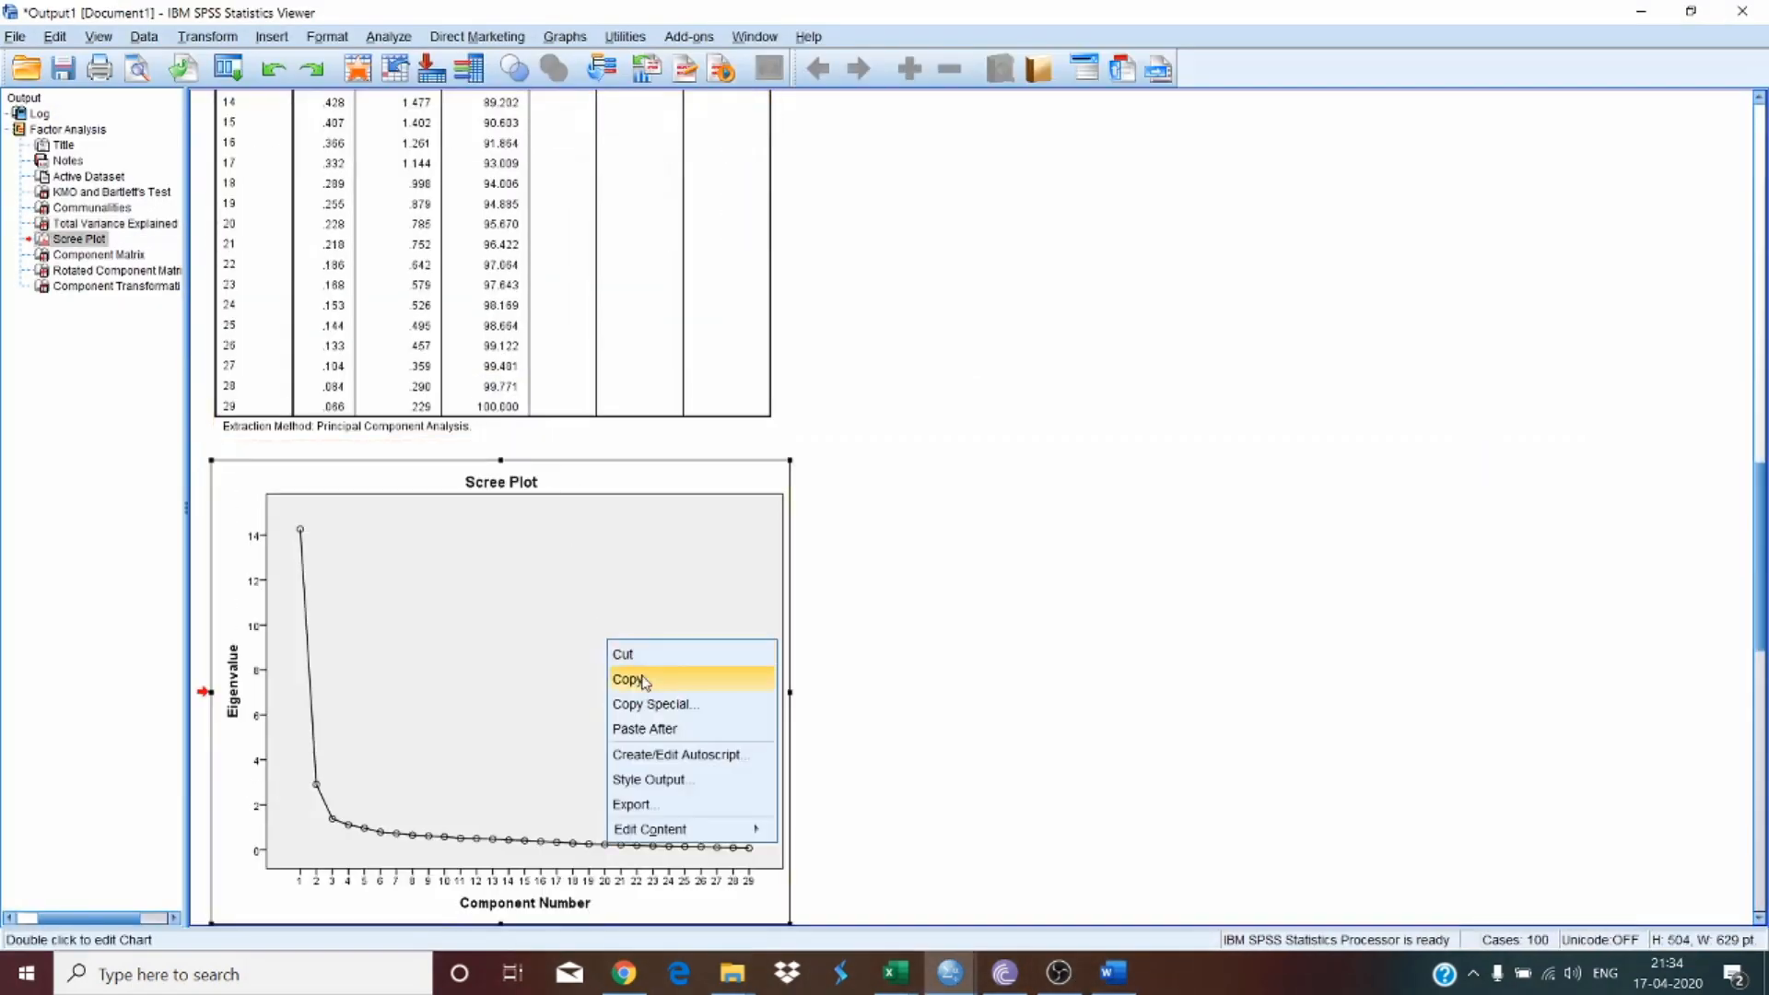
{"action": "left_click", "coordinate": [644, 679]}
{"action": "left_click", "coordinate": [1115, 974]}
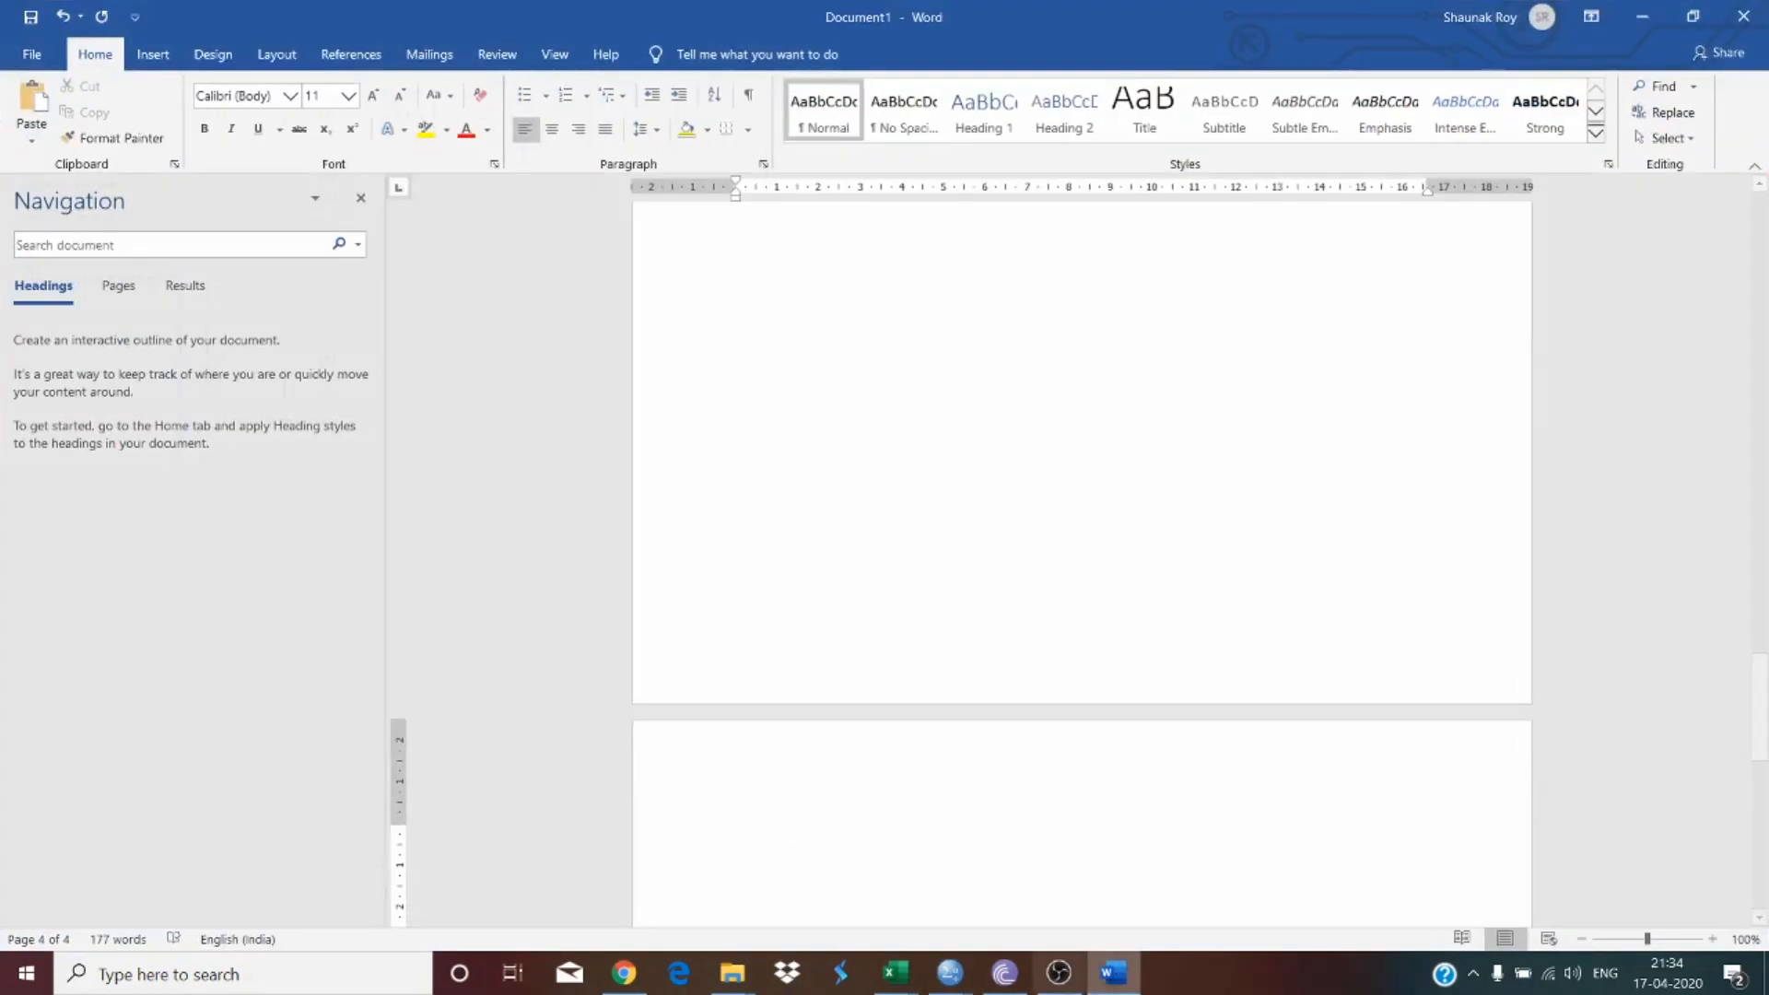
Step: Open the Scree Plot in the Chart Editor and set the chart's fill colour to white
{"action": "key", "text": "alt+Tab"}
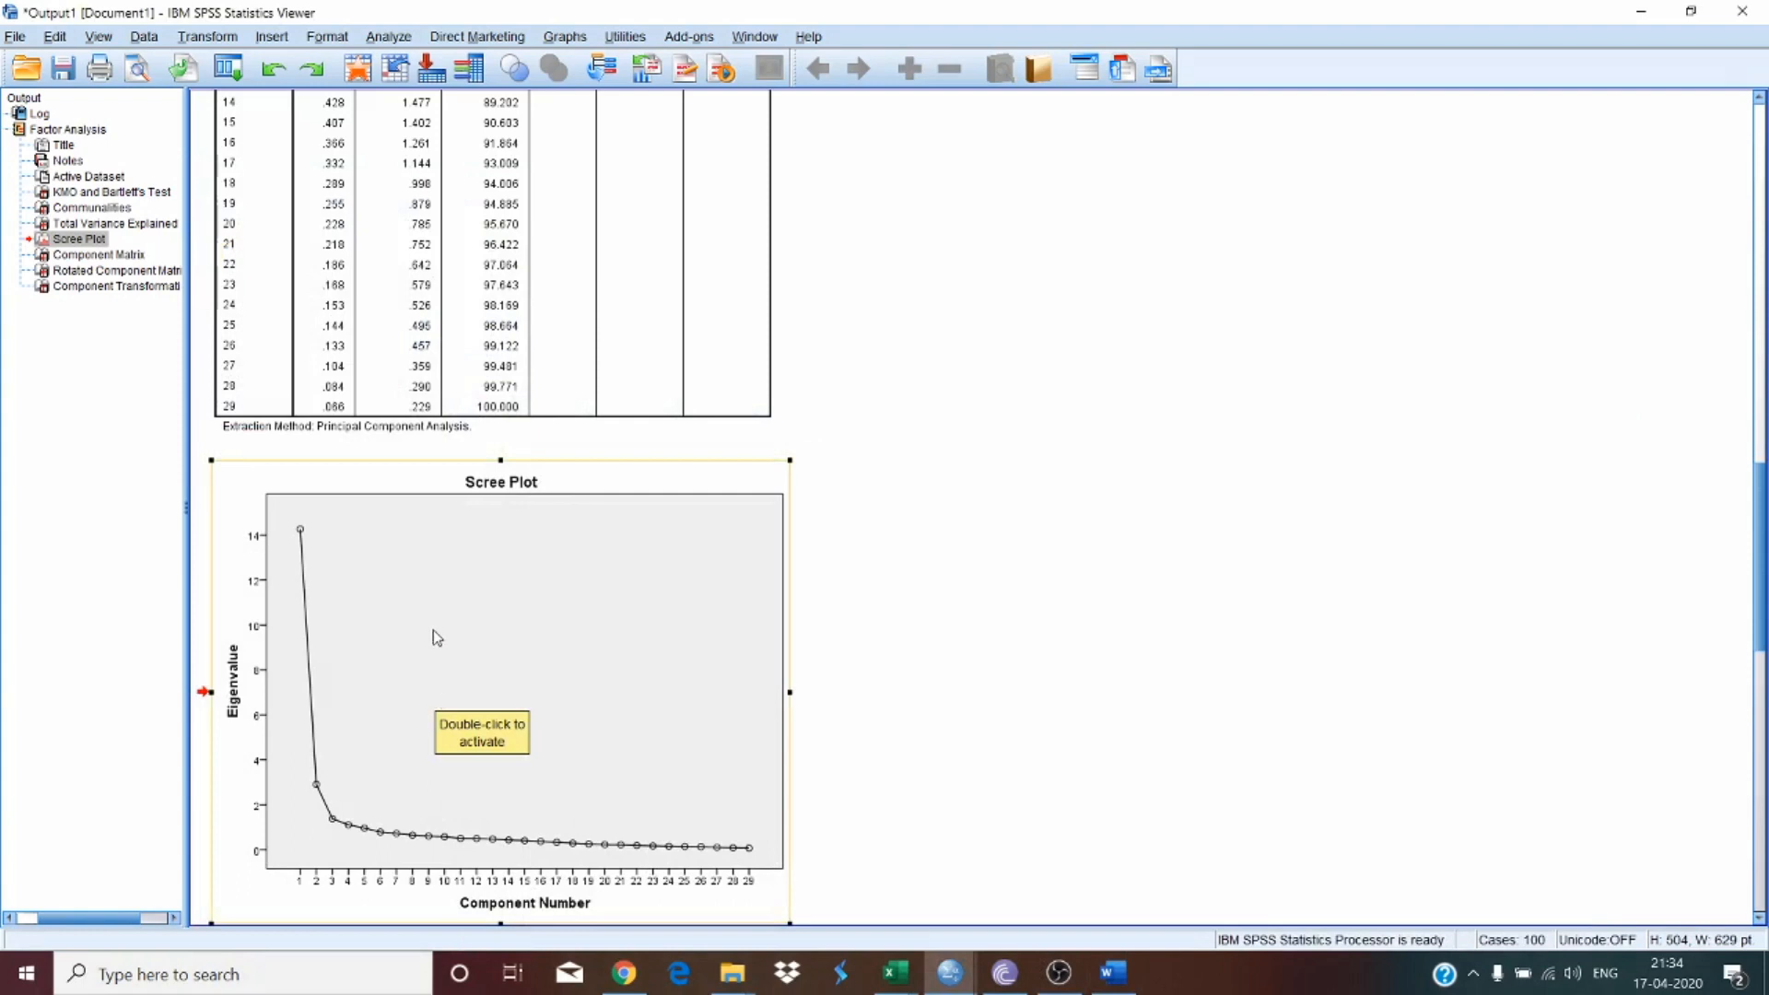
{"action": "left_click", "coordinate": [502, 628]}
{"action": "double_click", "coordinate": [503, 628]}
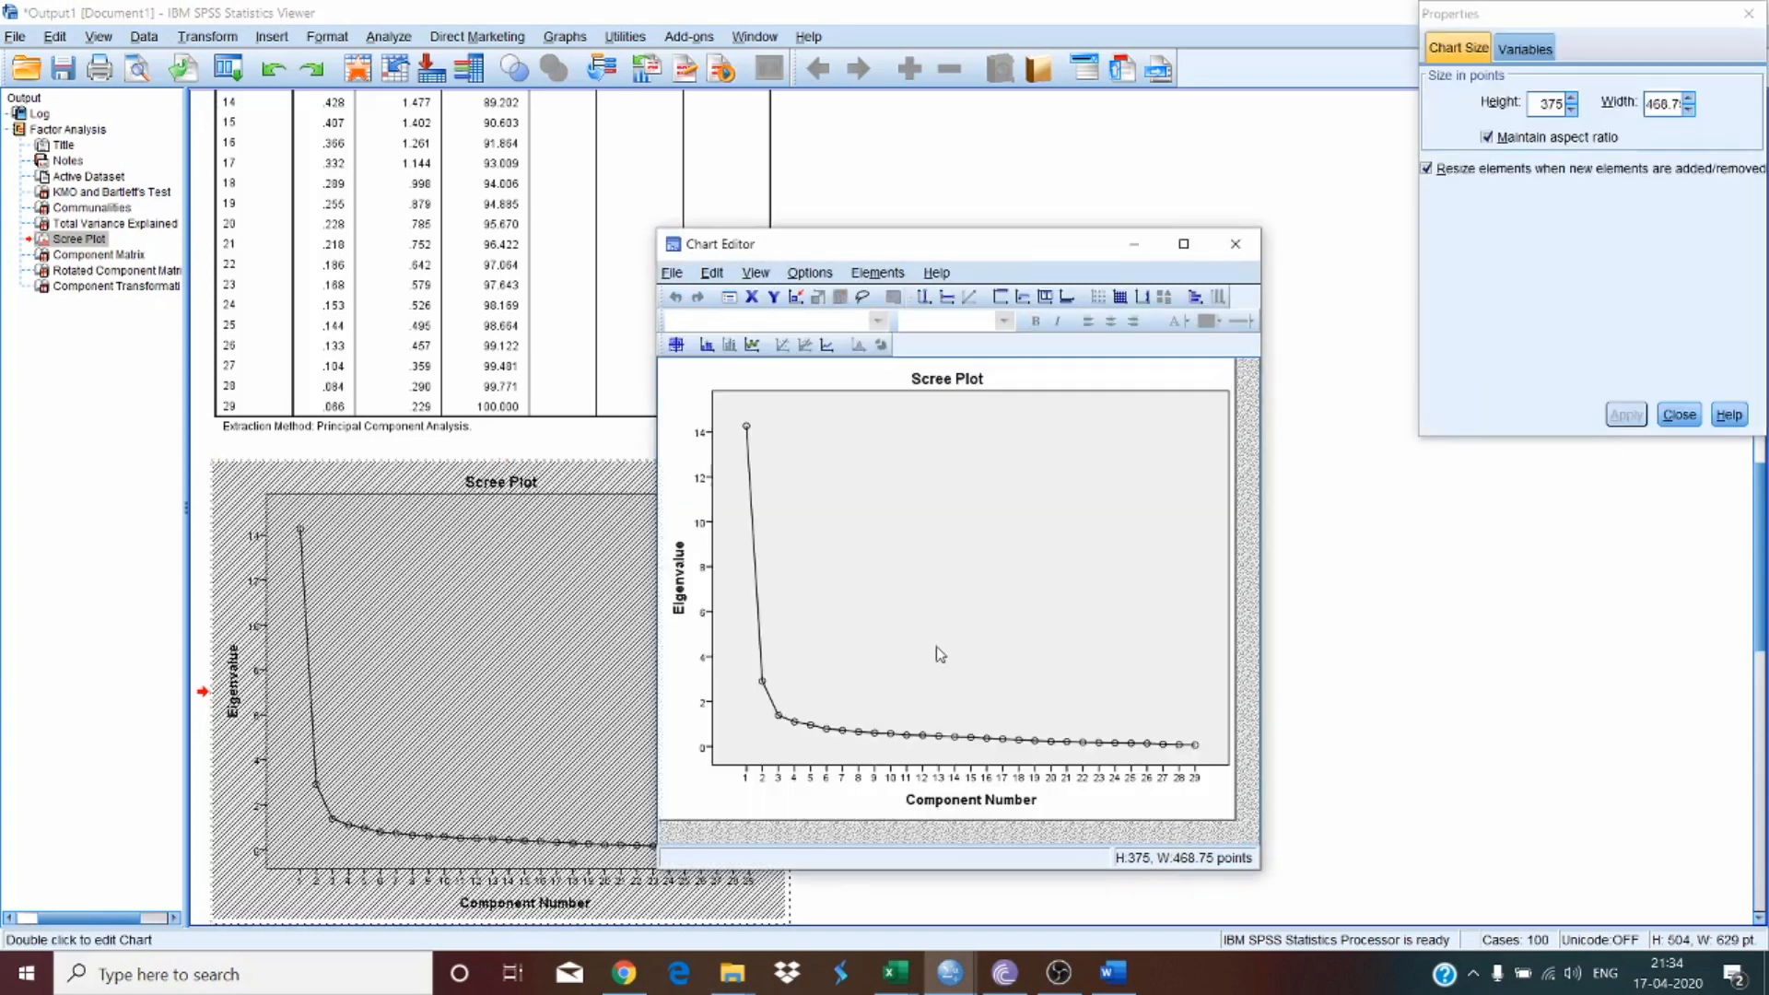
{"action": "left_click", "coordinate": [763, 410]}
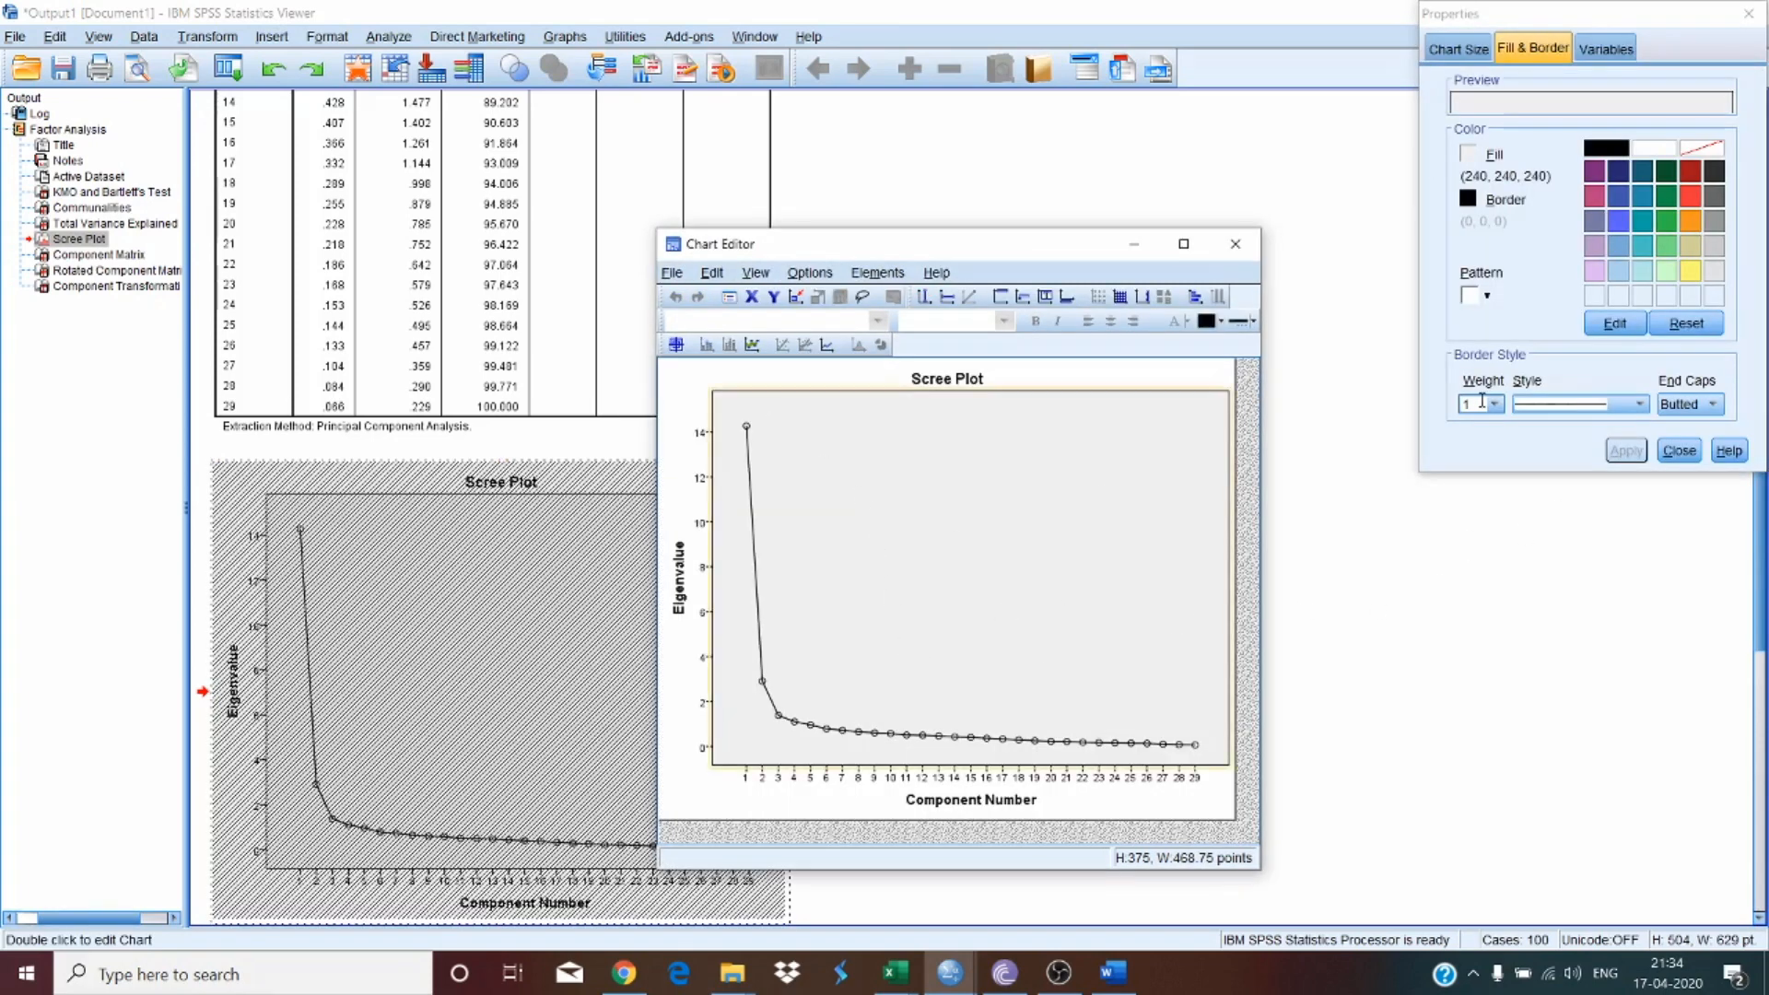
{"action": "left_click", "coordinate": [1516, 109]}
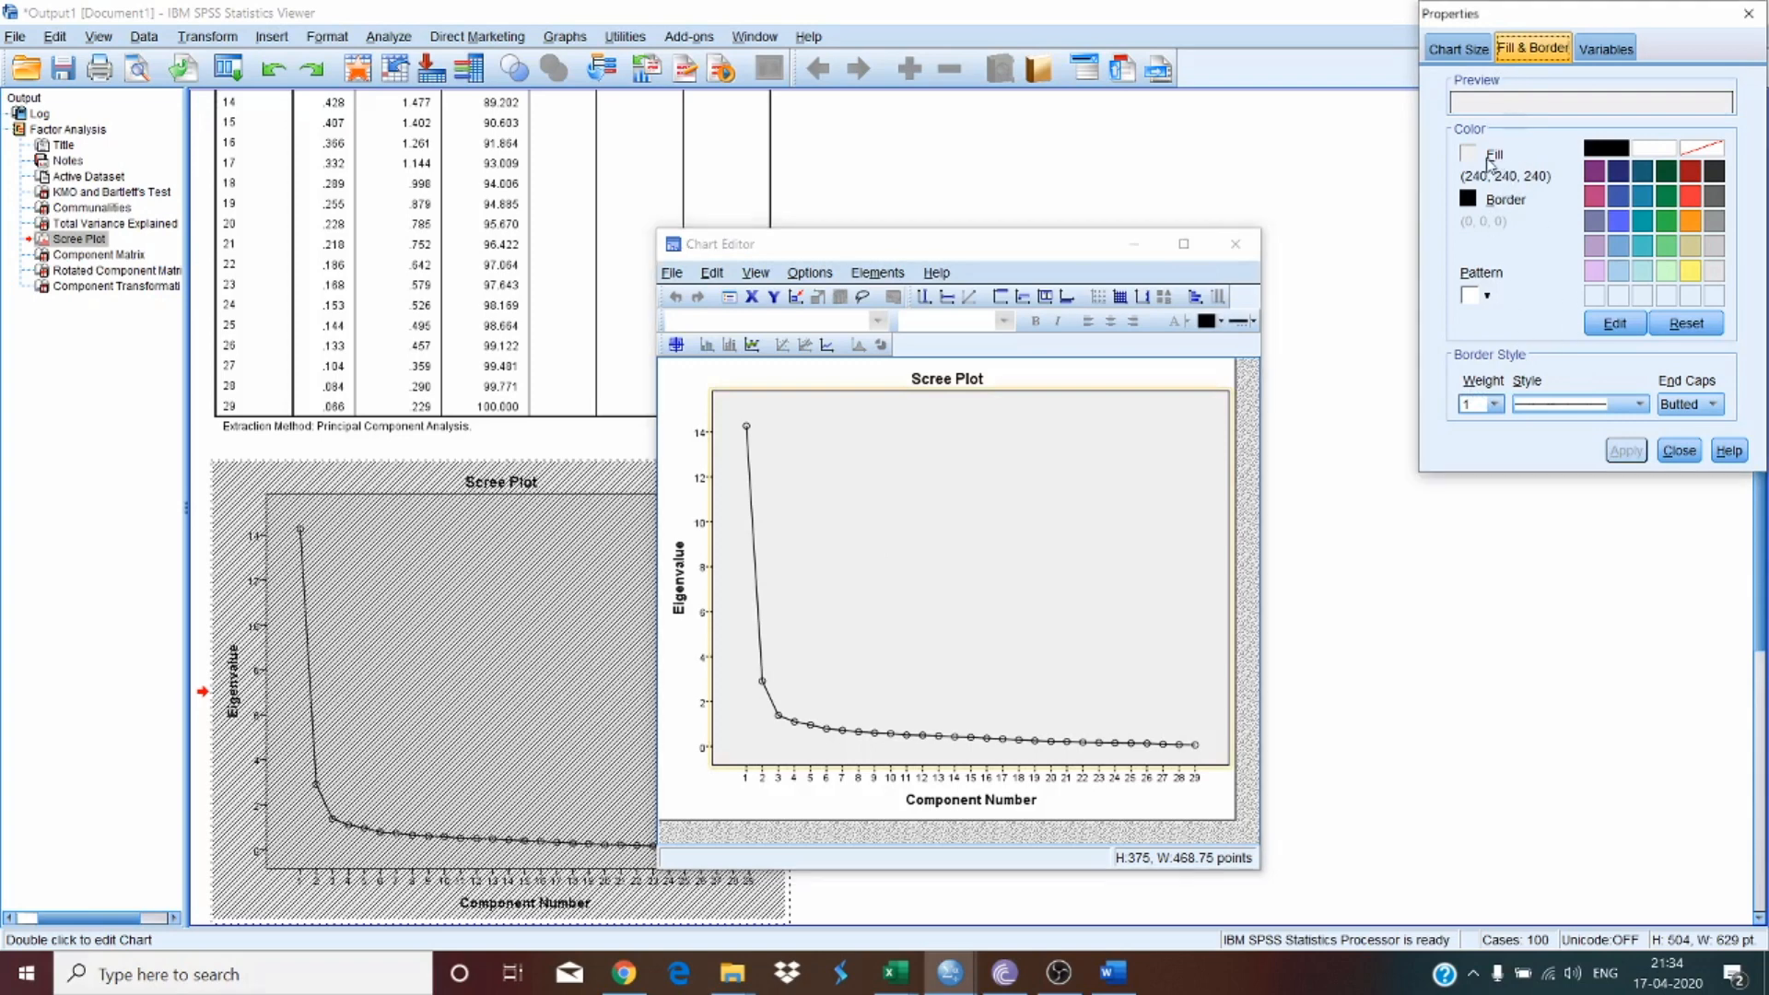
{"action": "left_click", "coordinate": [1659, 149]}
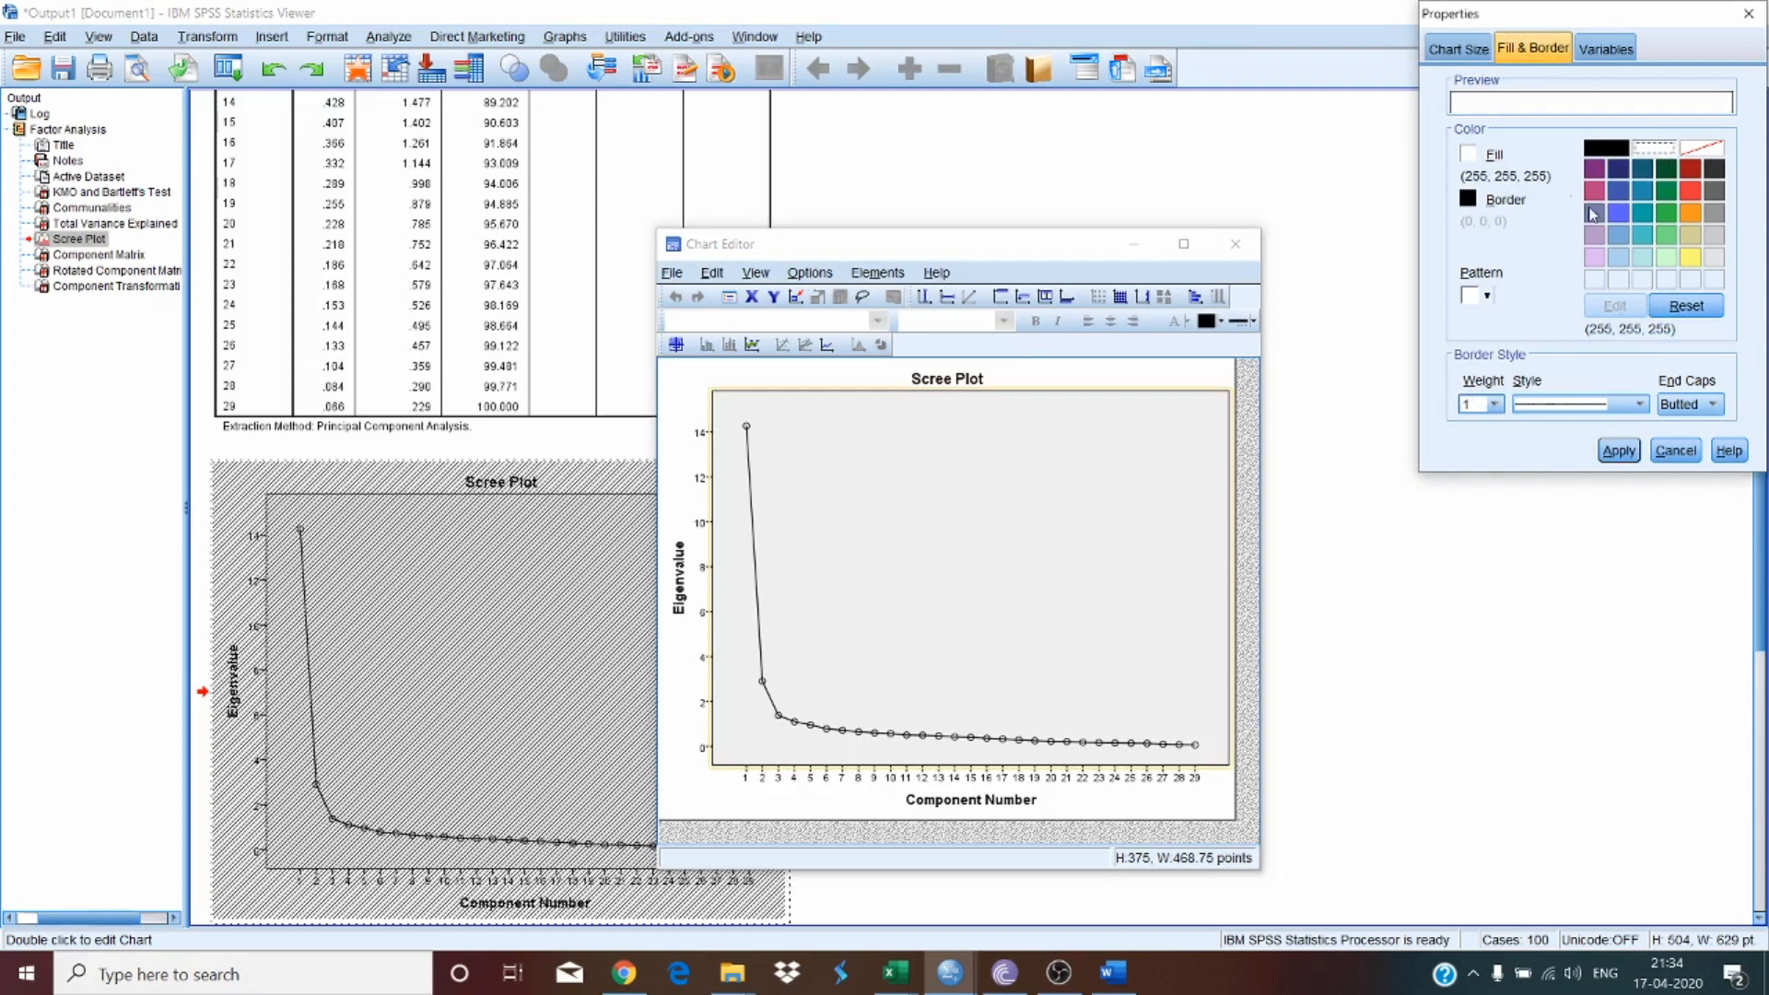
{"action": "left_click", "coordinate": [1619, 451]}
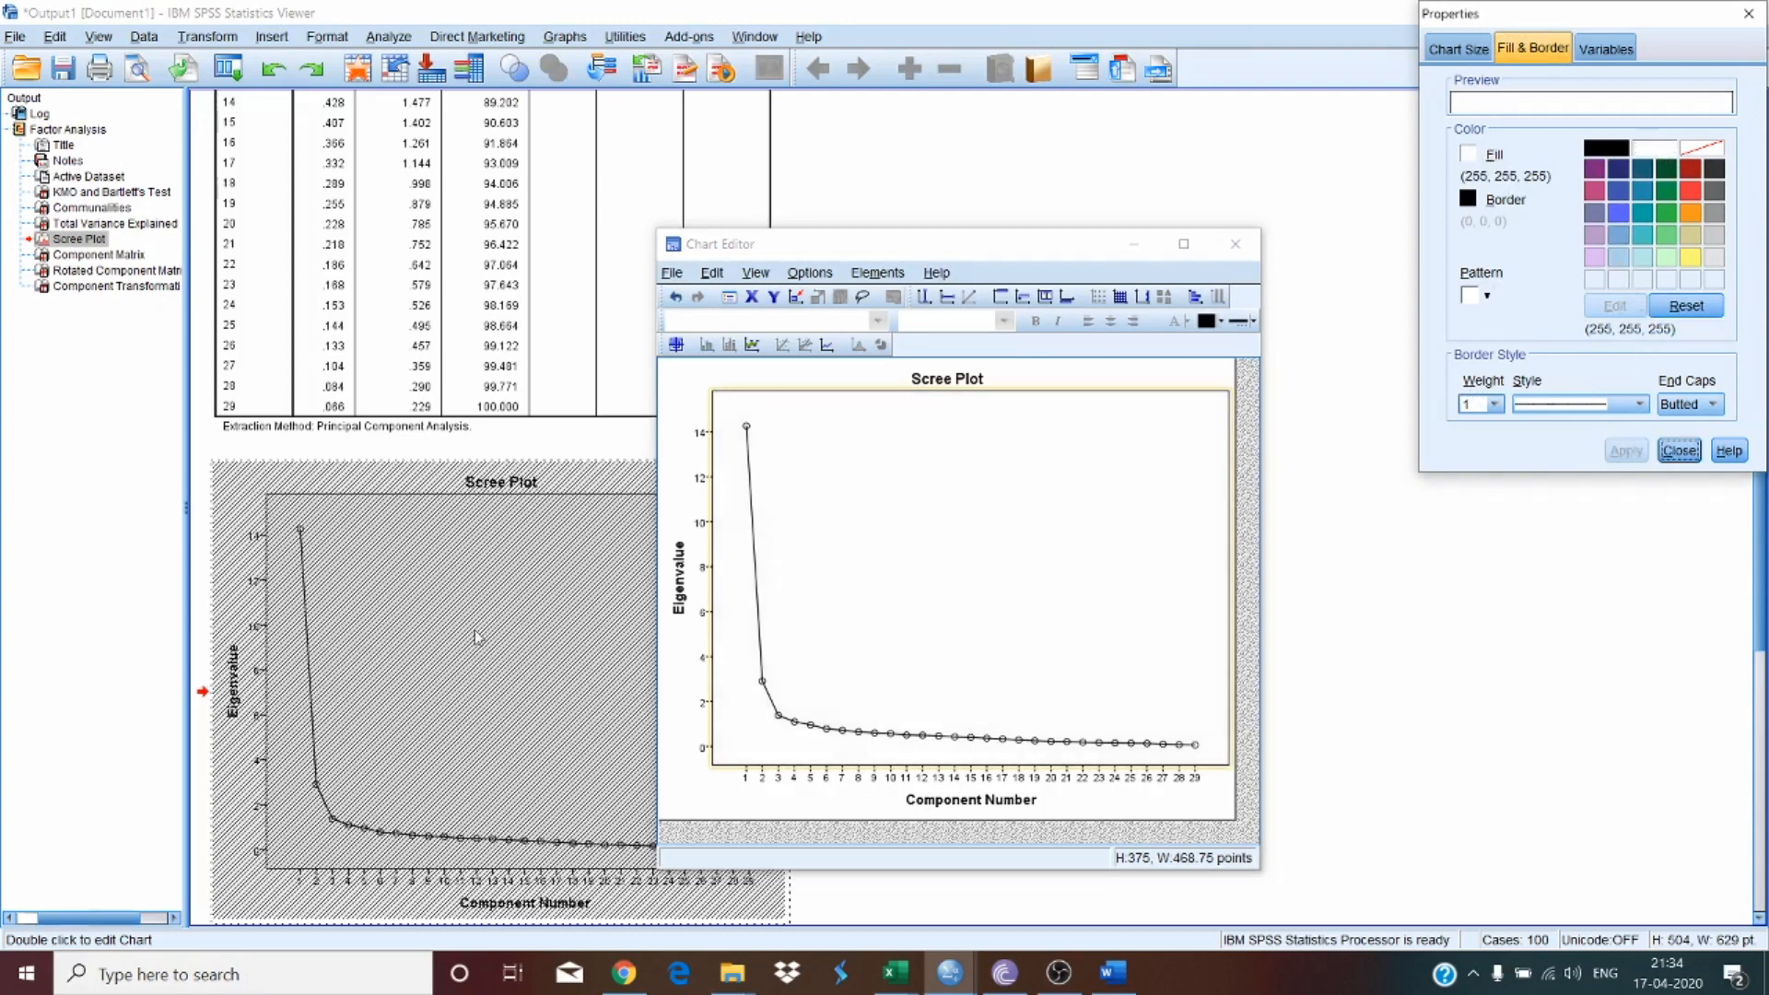
{"action": "left_click", "coordinate": [1683, 454]}
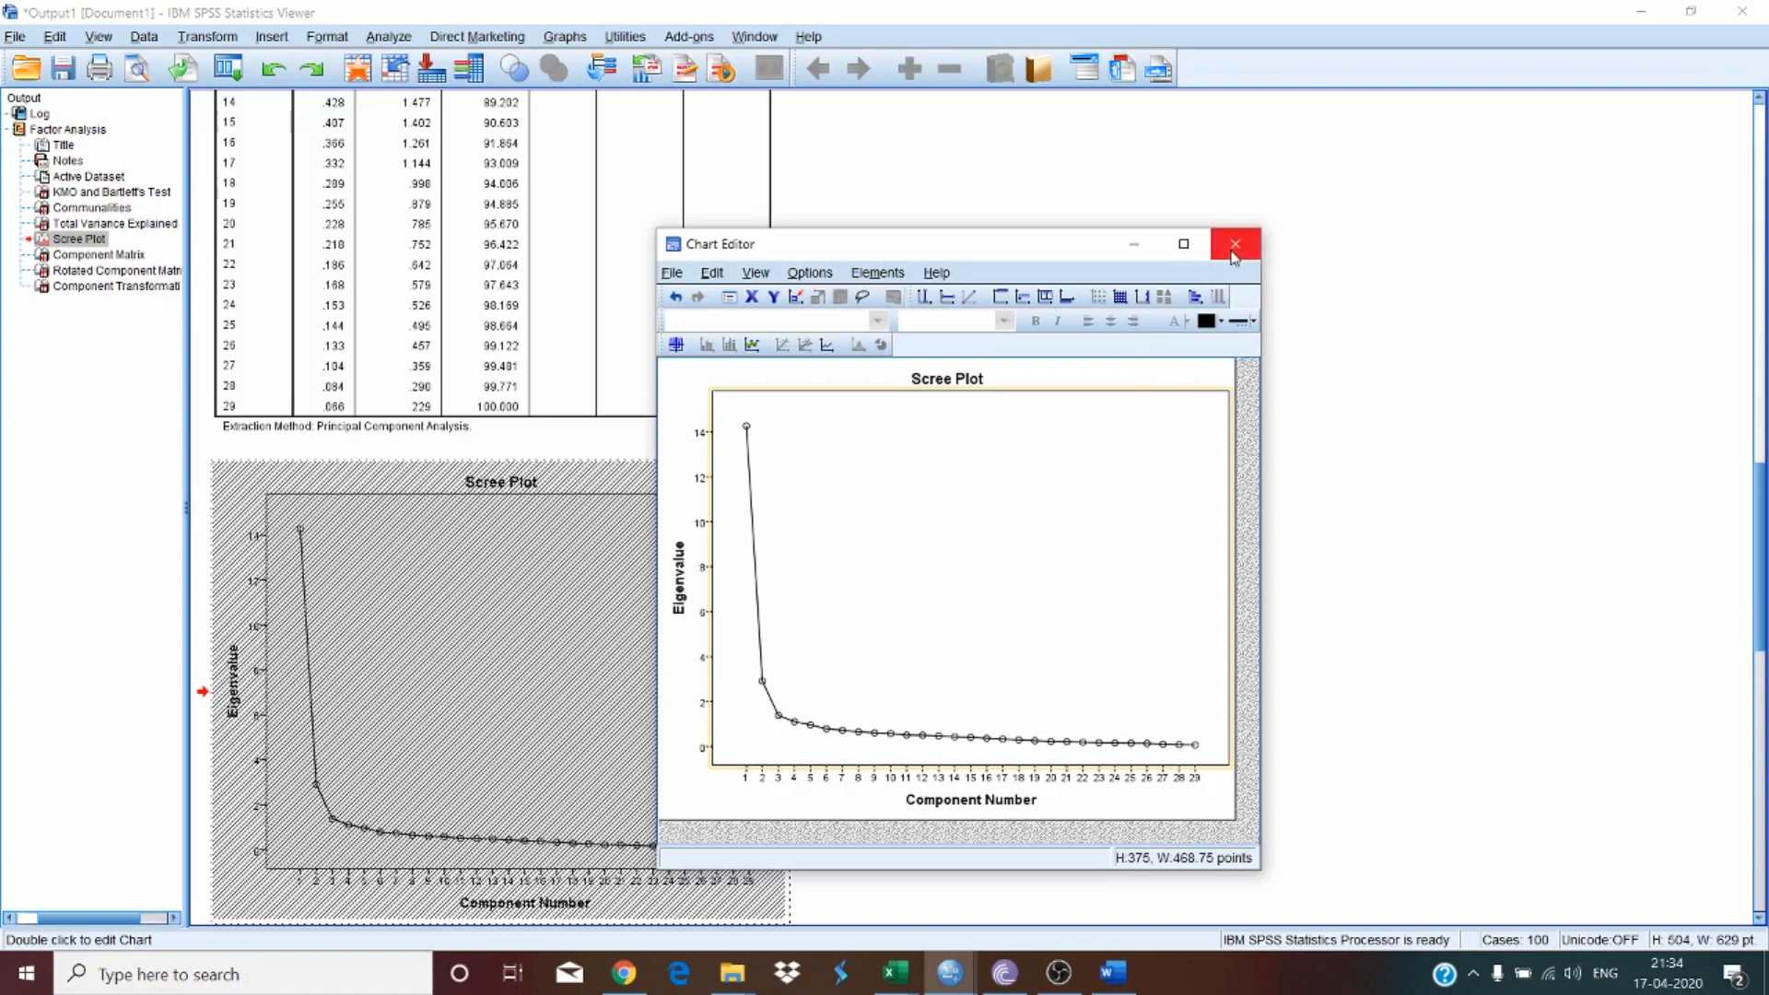
{"action": "right_click", "coordinate": [1132, 566]}
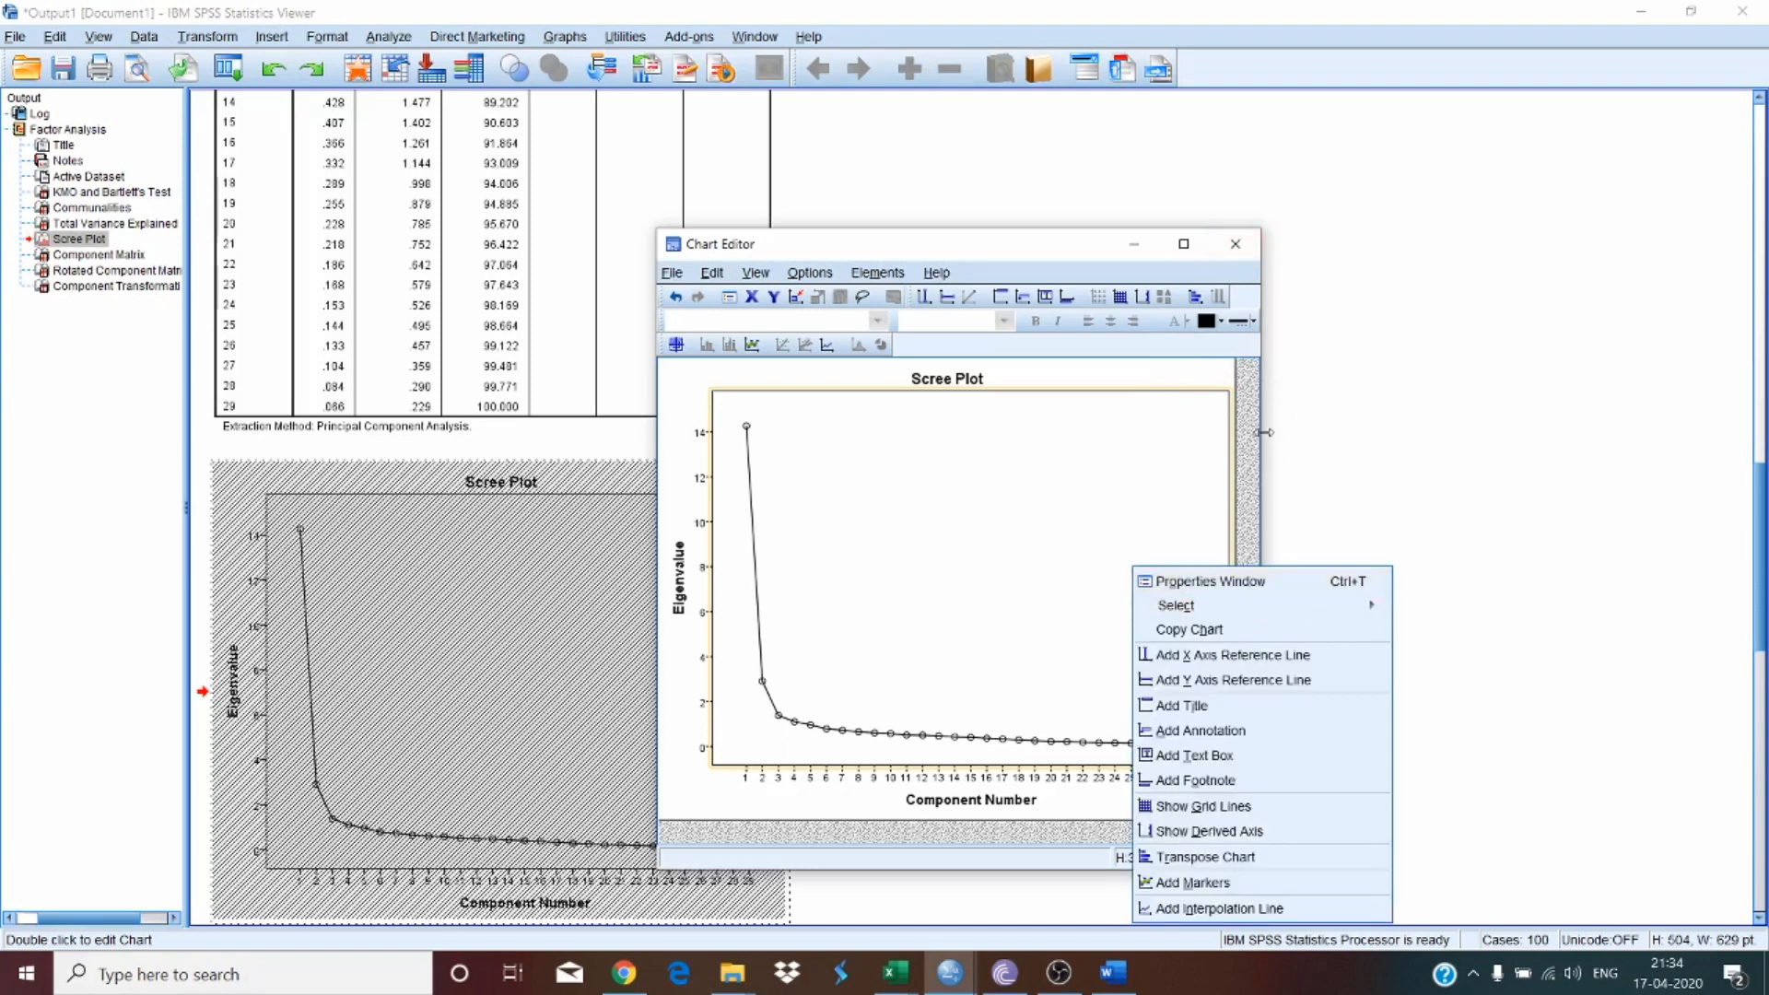
{"action": "left_click", "coordinate": [1324, 405]}
Step: Copy the Scree Plot and paste it into the document as a picture on the next page
{"action": "scroll", "coordinate": [636, 635], "scroll_direction": "down", "scroll_amount": 3}
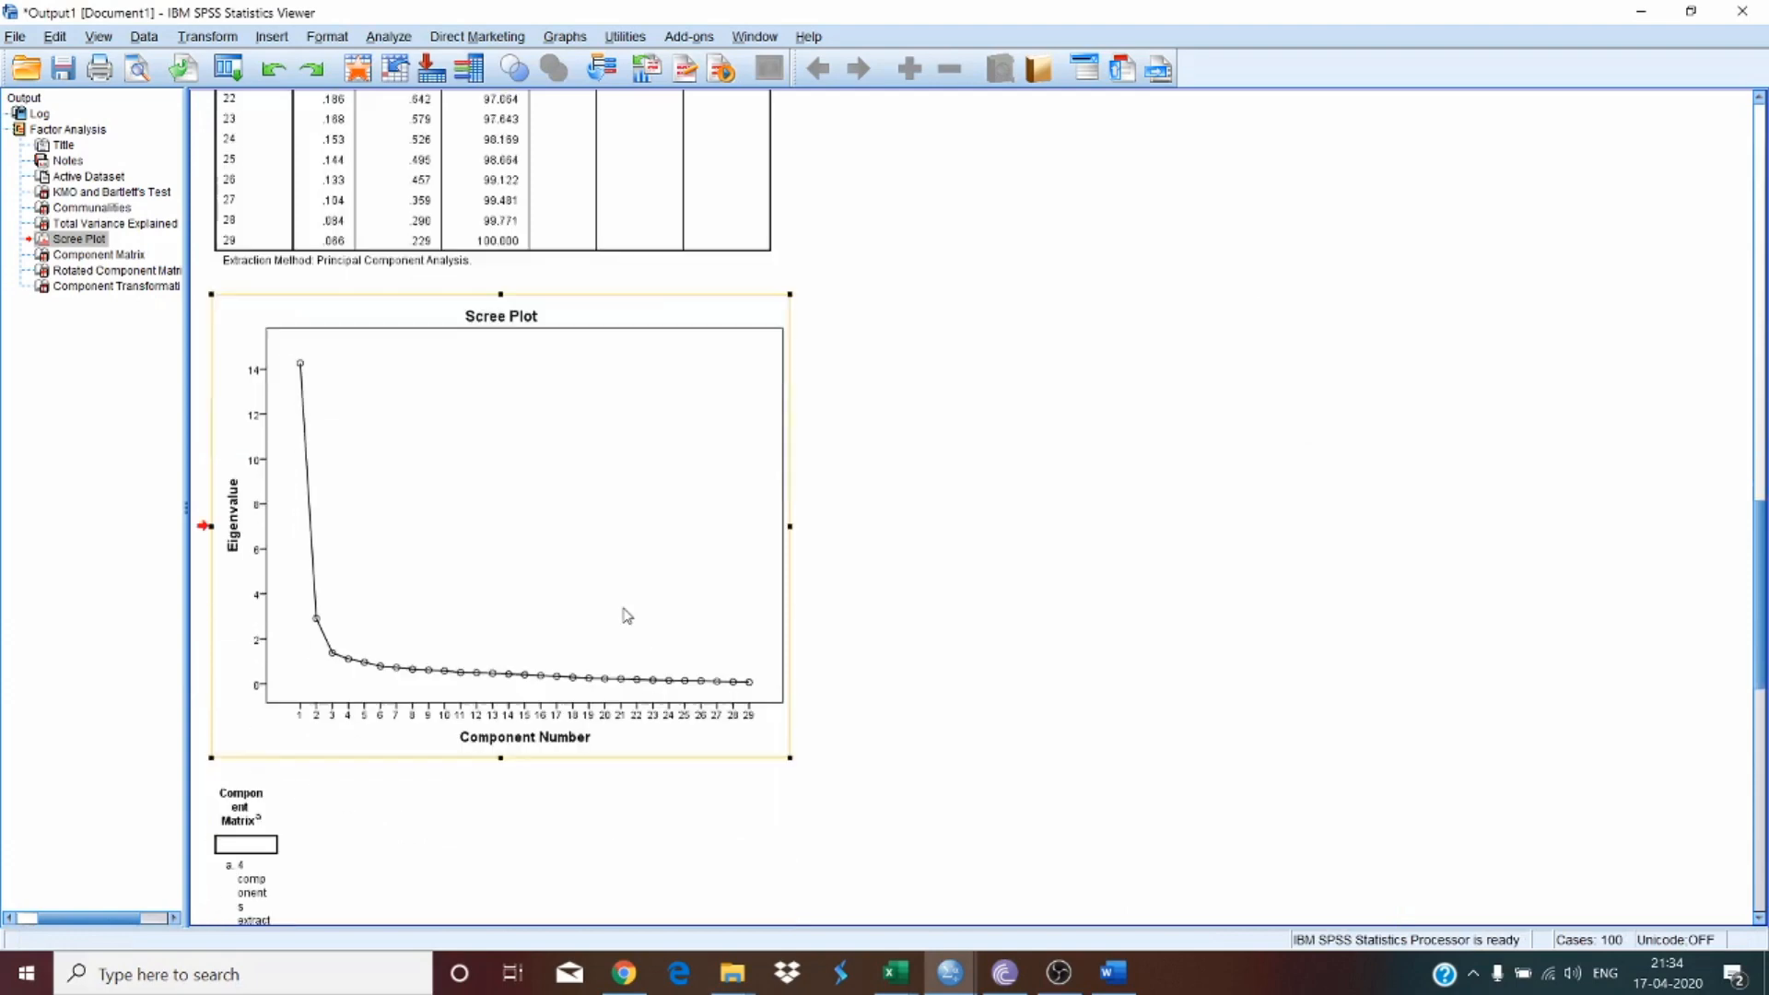
{"action": "right_click", "coordinate": [547, 518]}
{"action": "left_click", "coordinate": [609, 553]}
{"action": "left_click", "coordinate": [1114, 972]}
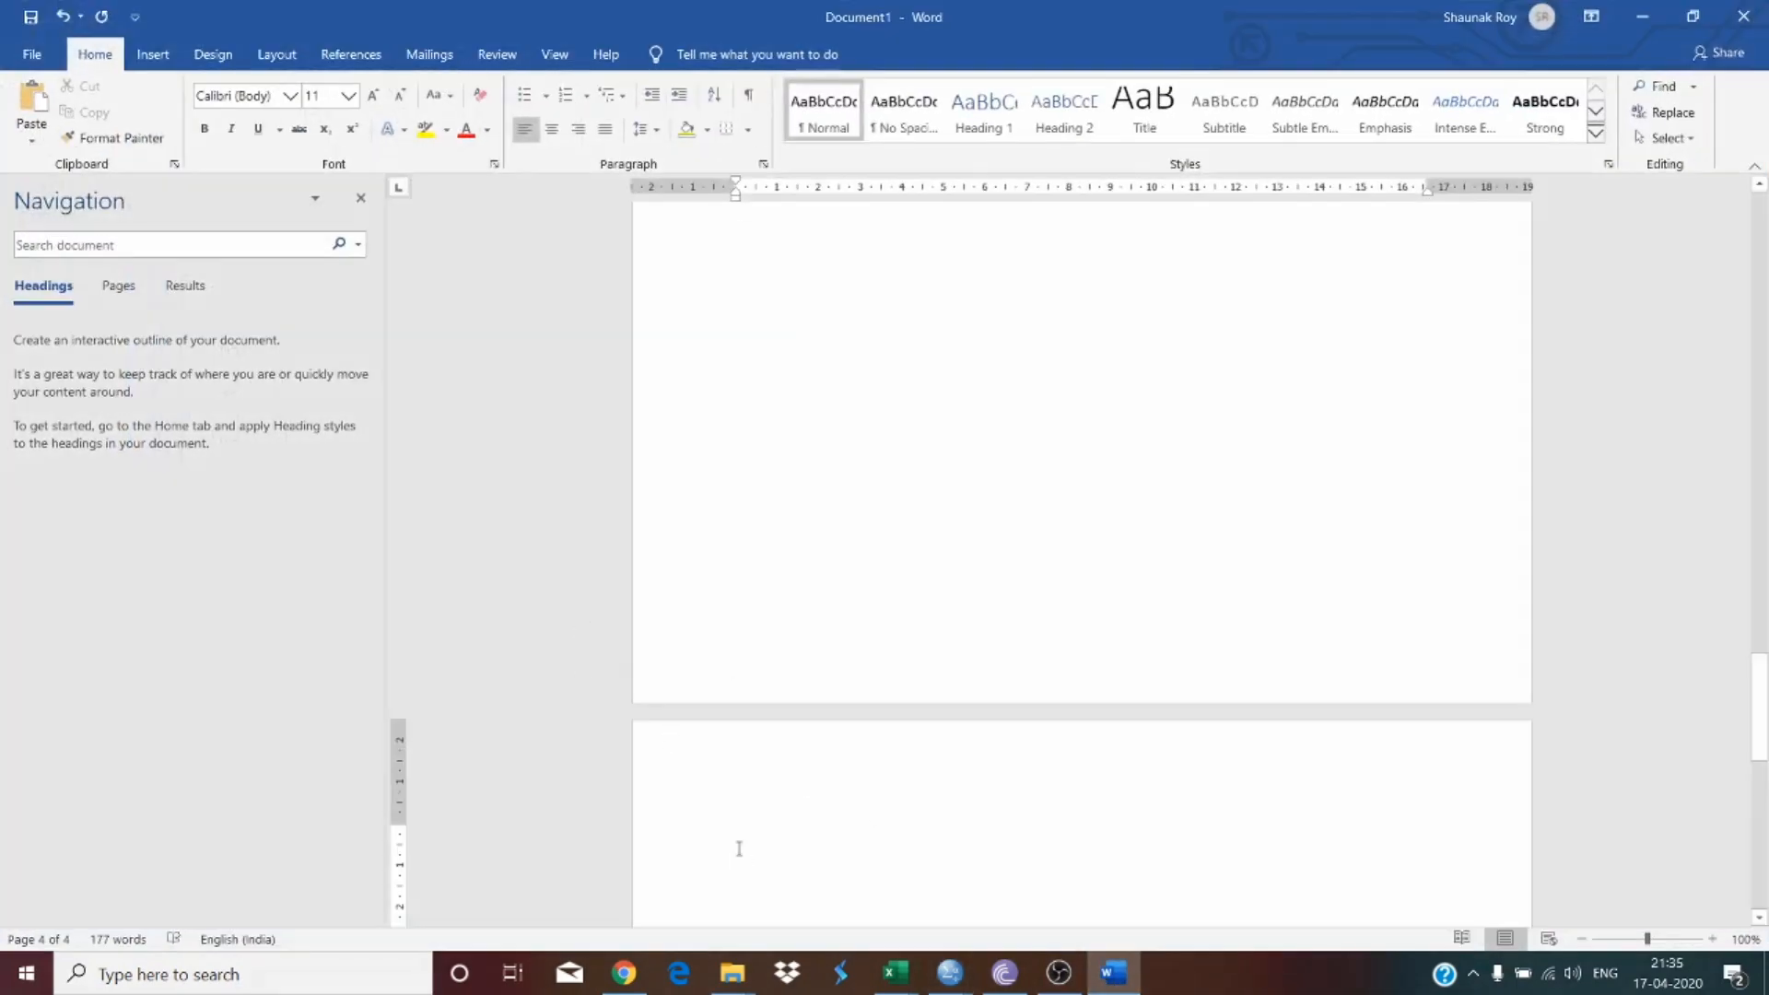
{"action": "scroll", "coordinate": [757, 703], "scroll_direction": "down", "scroll_amount": 3}
{"action": "right_click", "coordinate": [759, 682]}
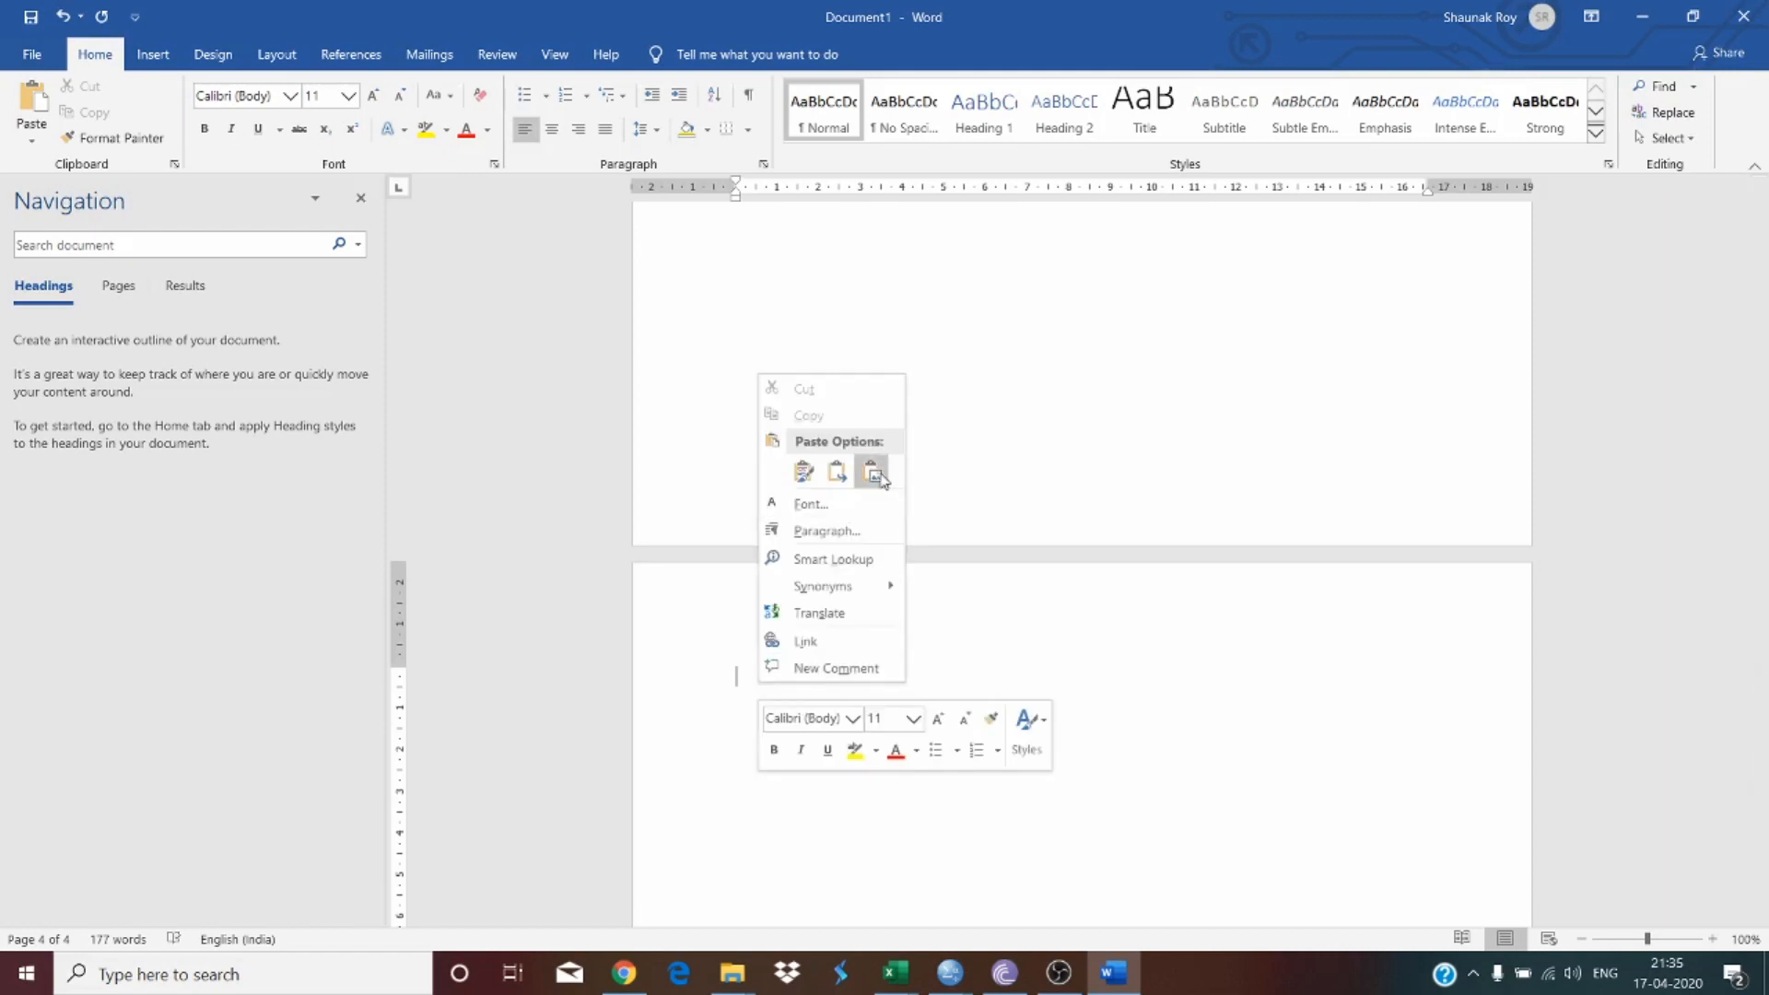
{"action": "left_click", "coordinate": [869, 470]}
{"action": "scroll", "coordinate": [889, 538], "scroll_direction": "down", "scroll_amount": 10}
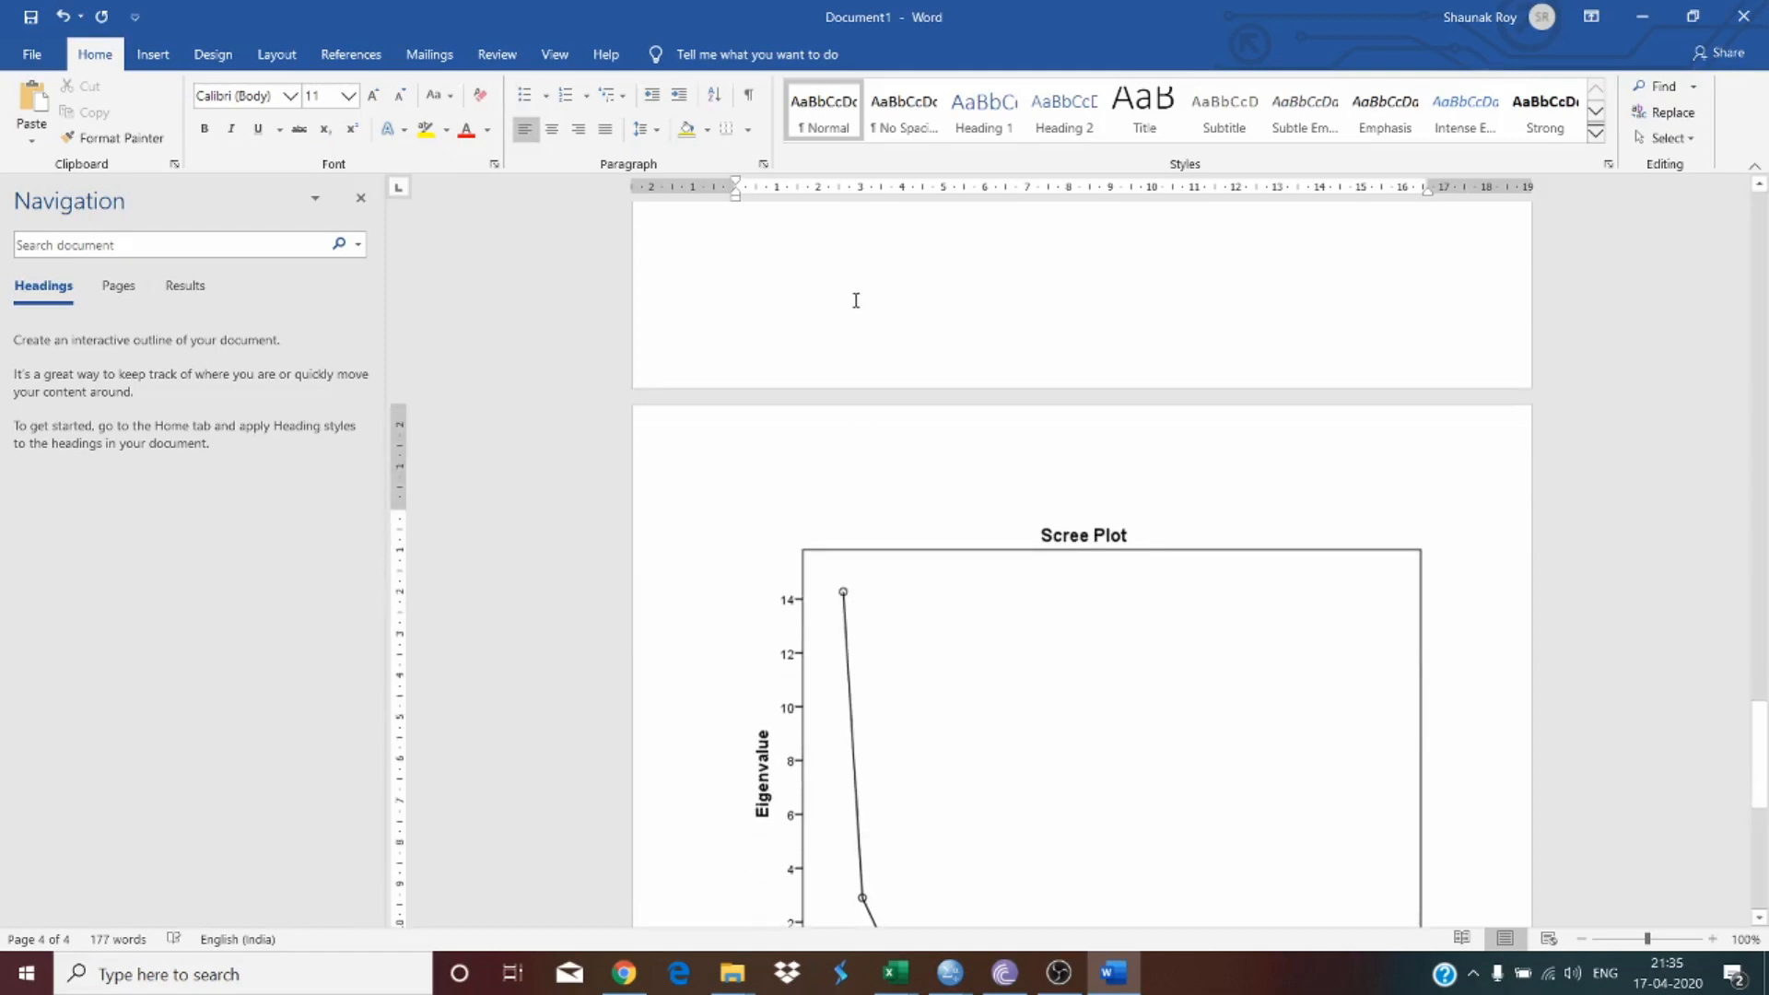
{"action": "scroll", "coordinate": [1047, 562], "scroll_direction": "up", "scroll_amount": 2}
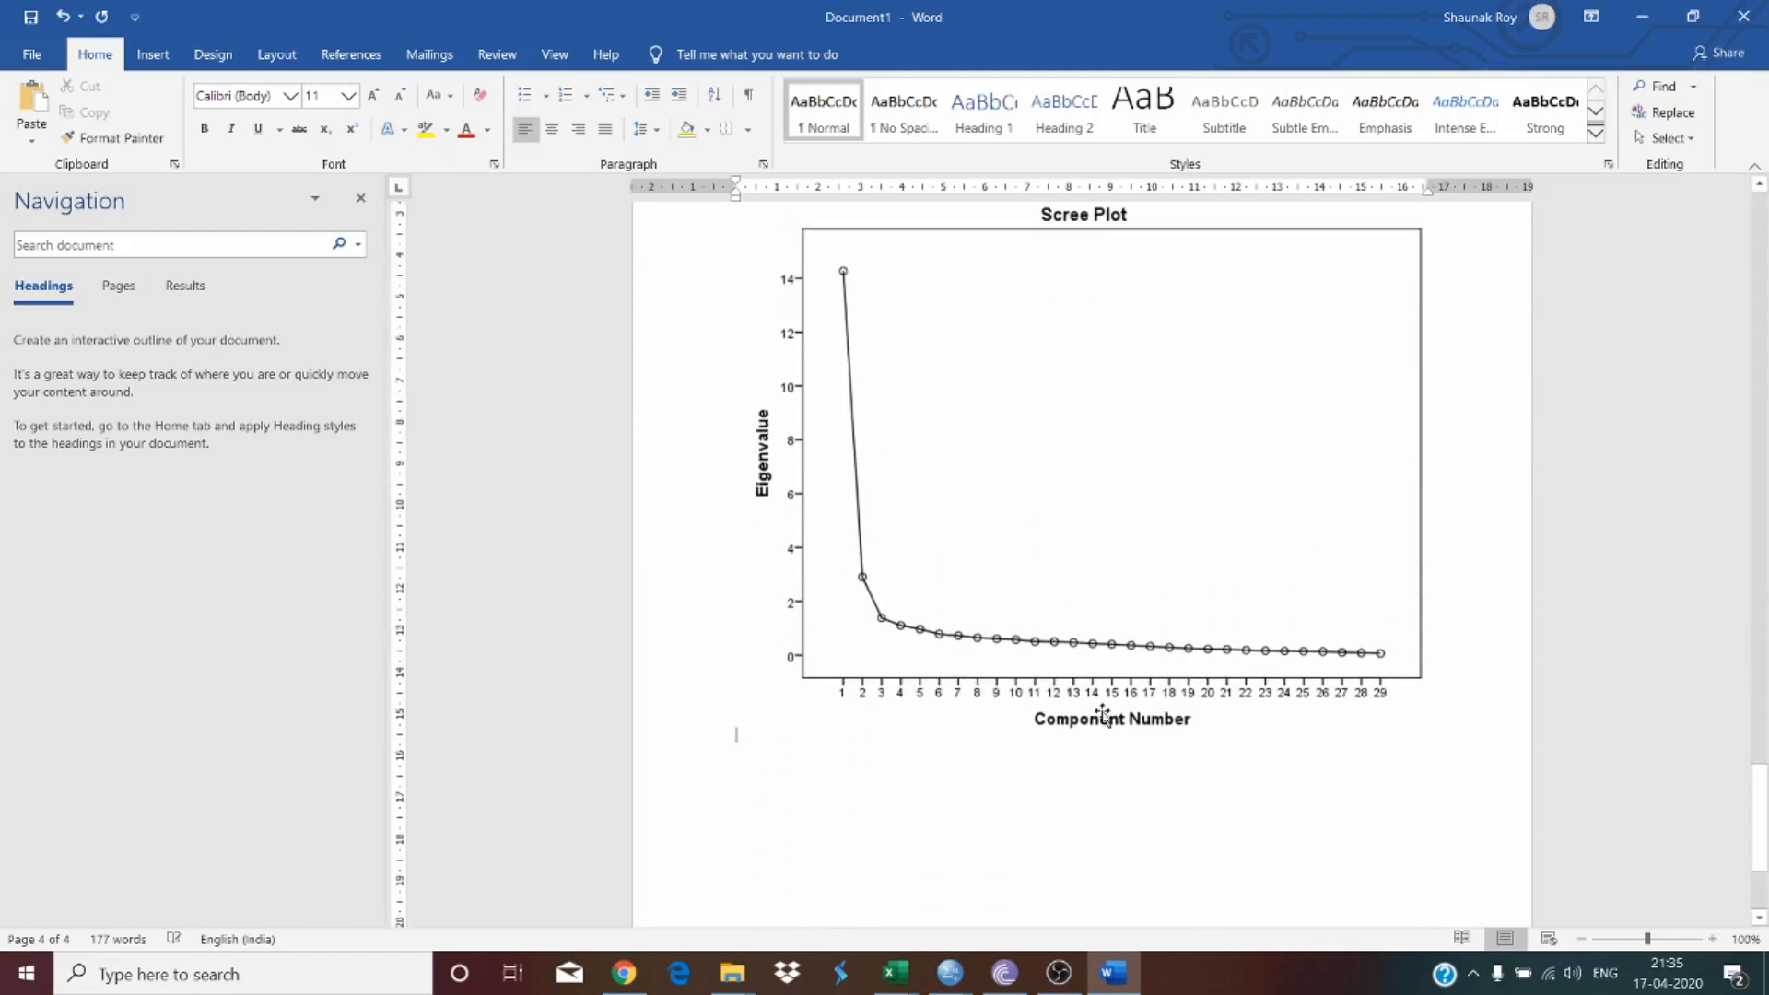
{"action": "scroll", "coordinate": [1097, 691], "scroll_direction": "down", "scroll_amount": 2}
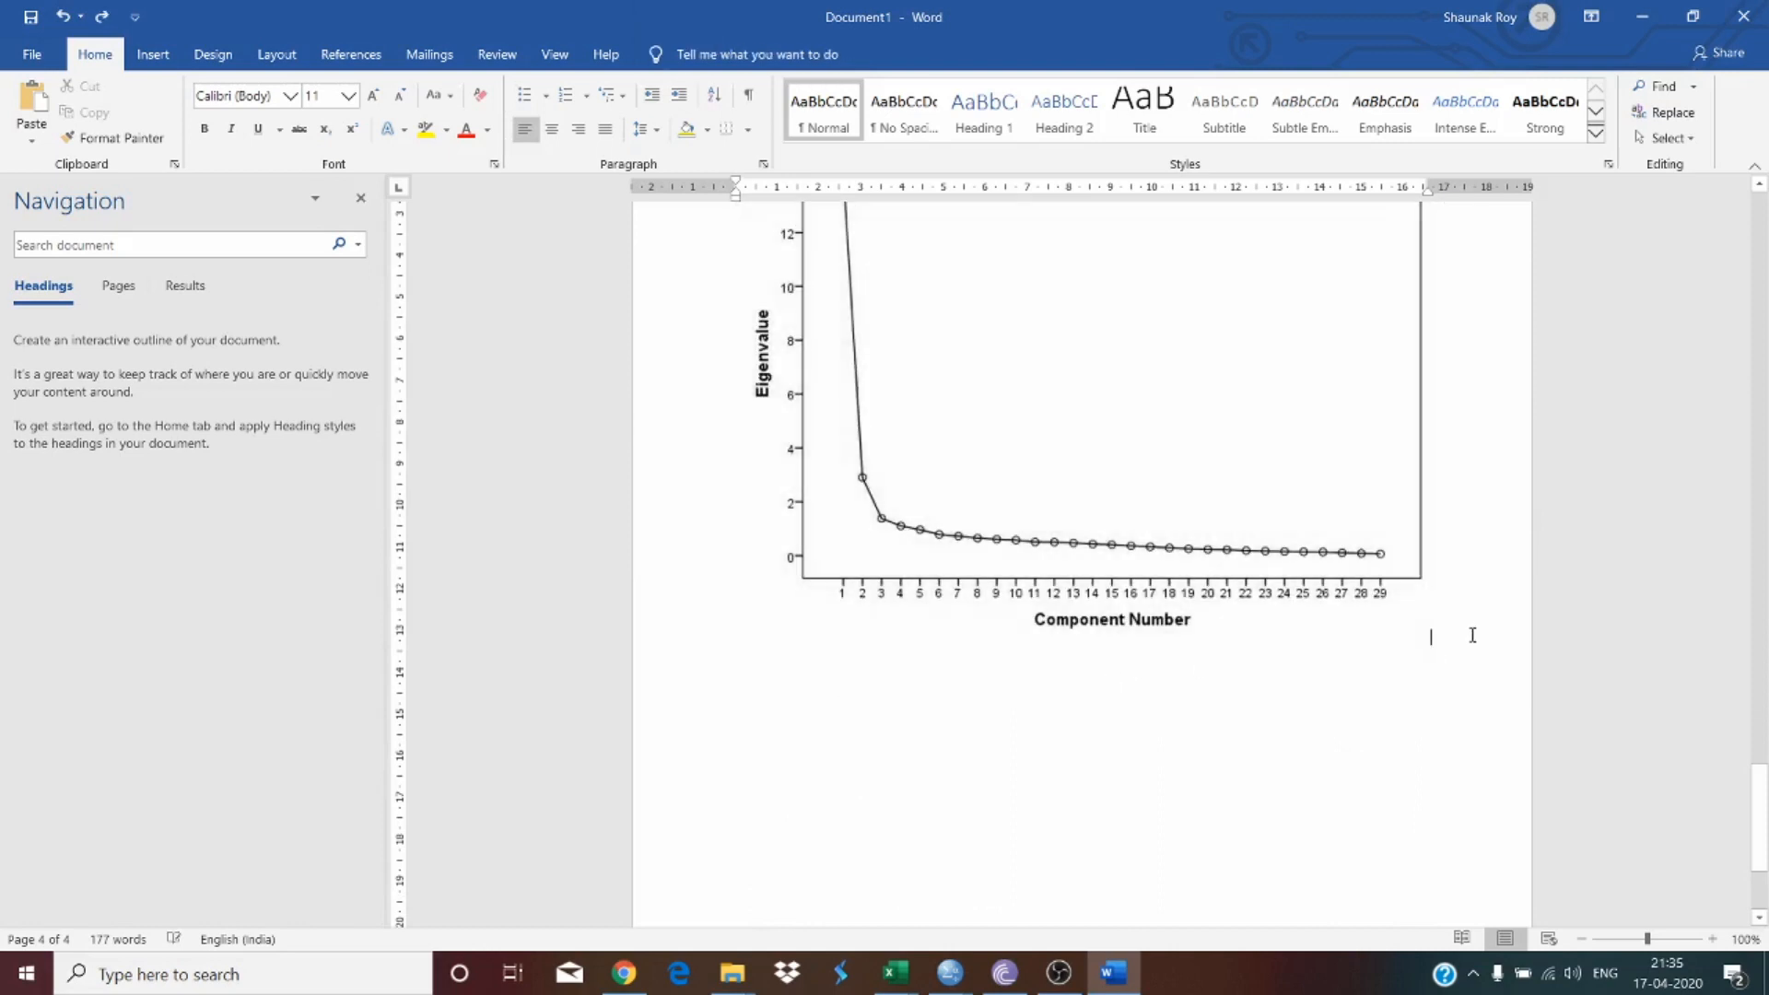
{"action": "scroll", "coordinate": [1263, 698], "scroll_direction": "down", "scroll_amount": 4}
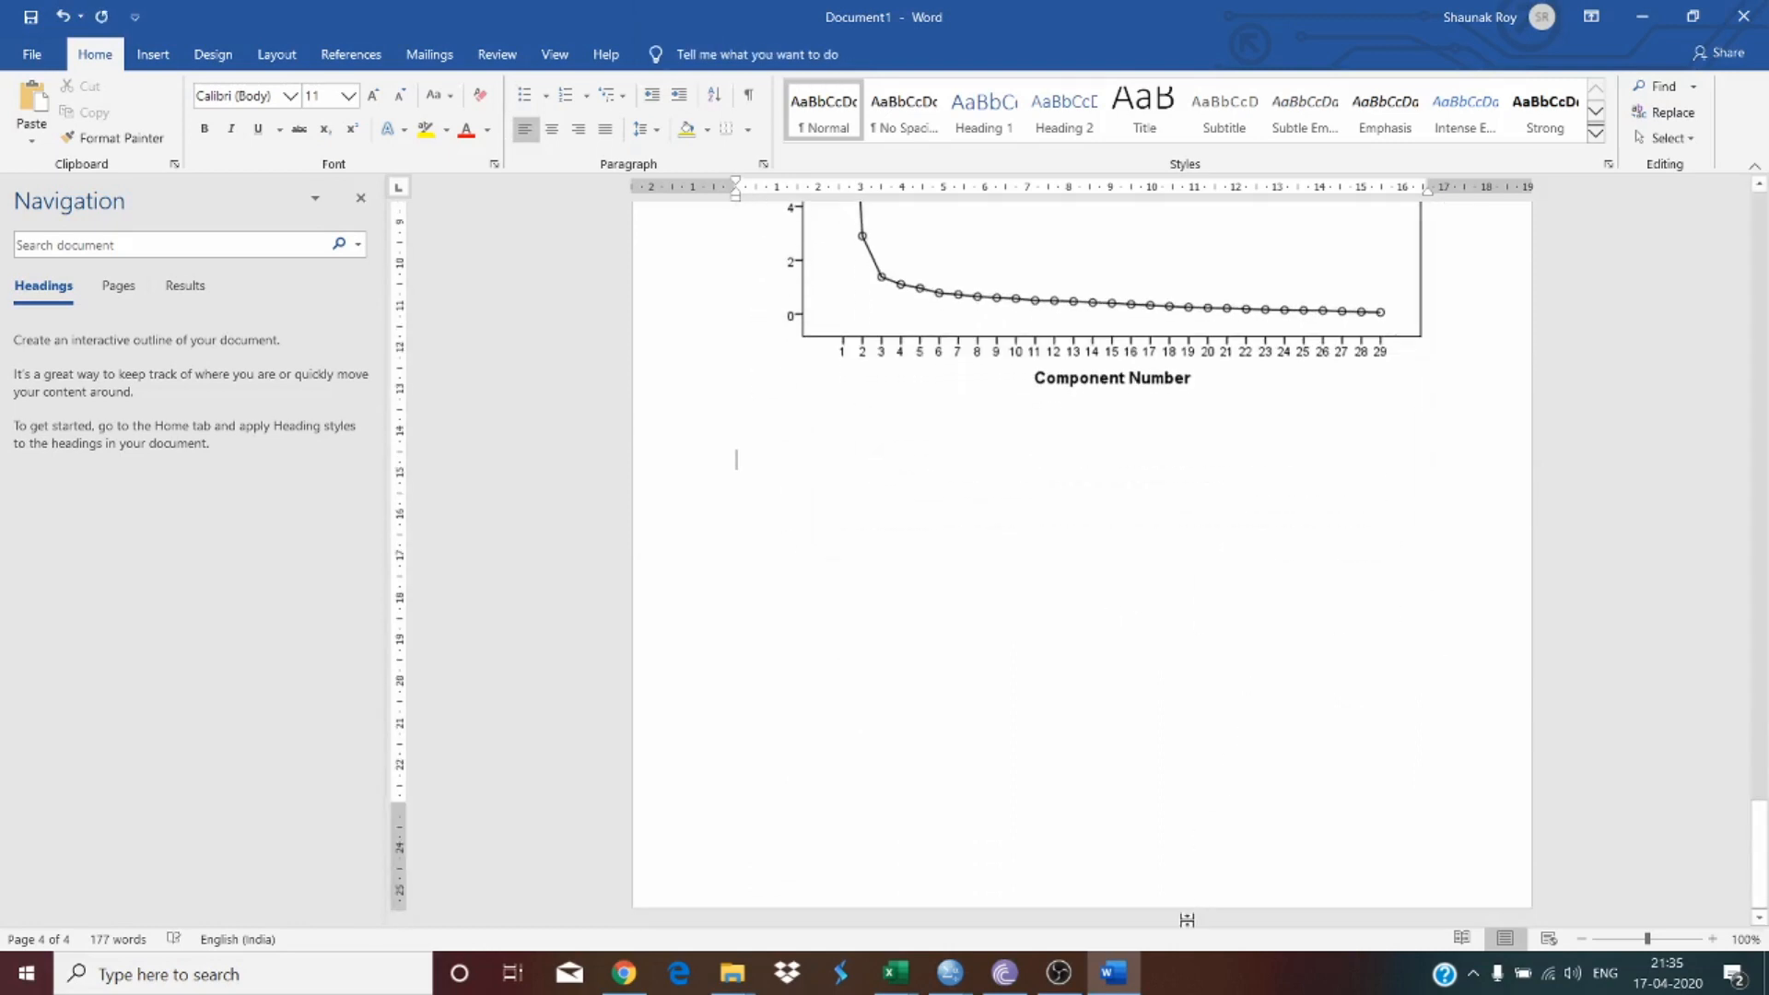
Step: Copy the Rotated Component Matrix table and add three blank lines below the scree plot in the document
{"action": "left_click", "coordinate": [1126, 973]}
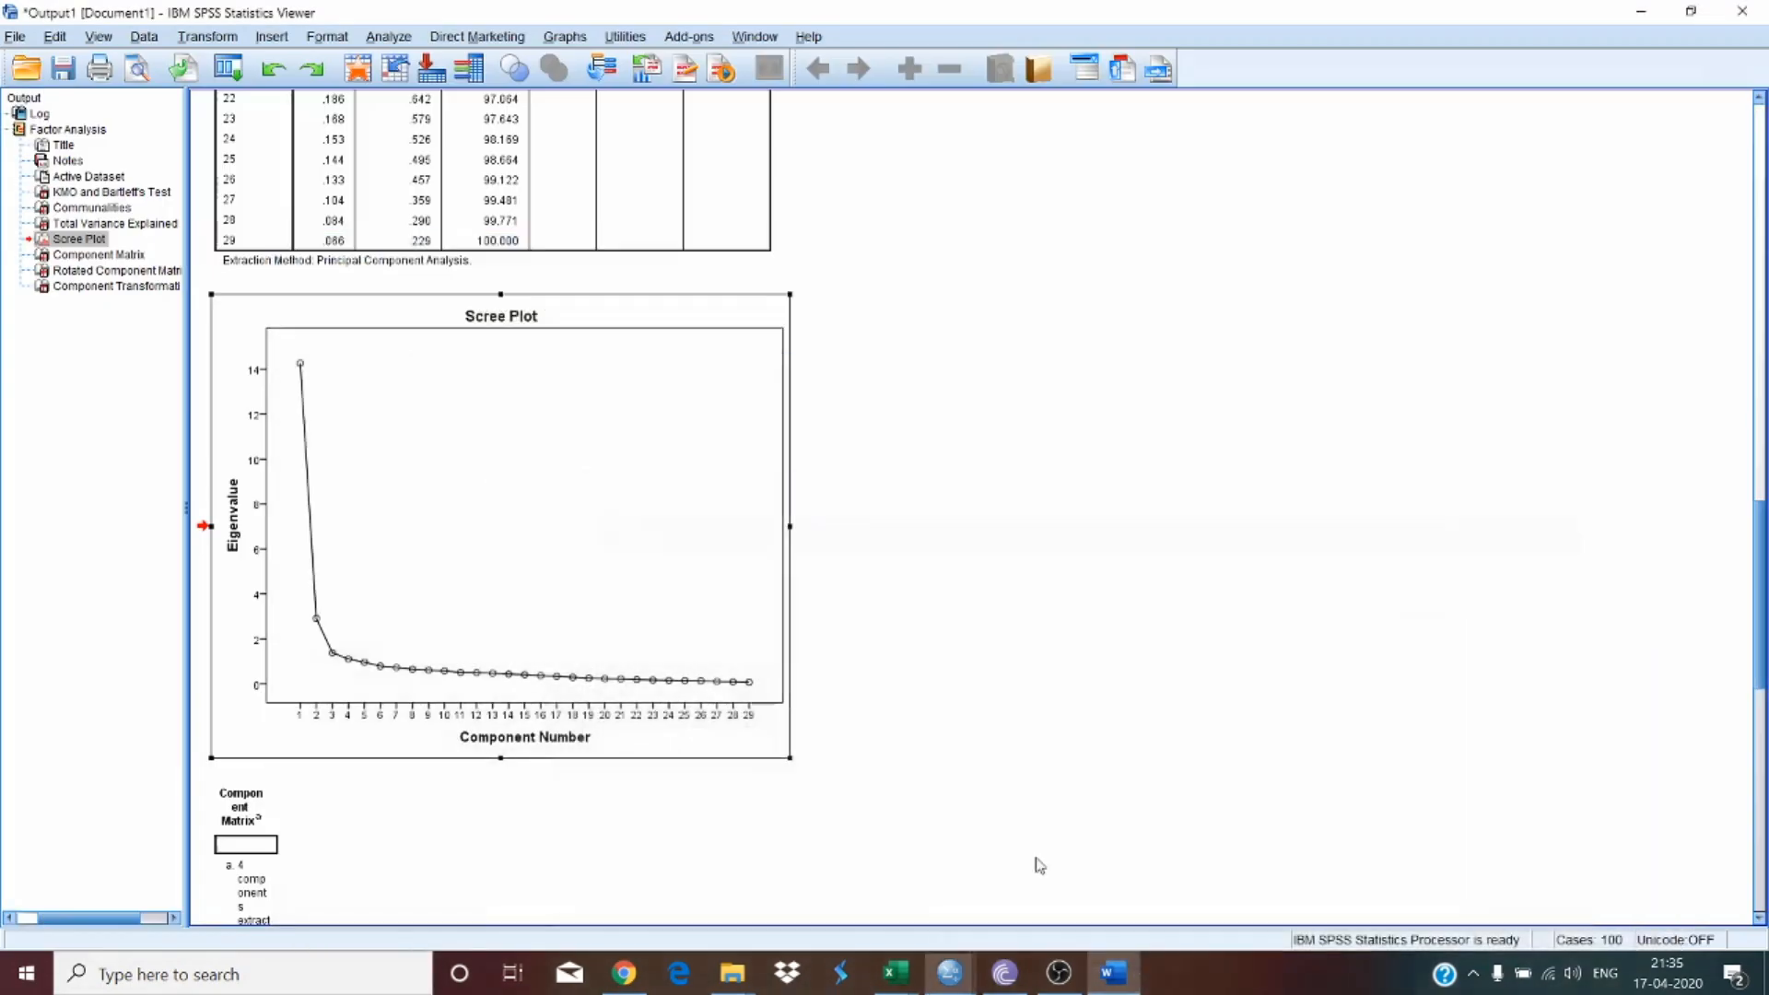
{"action": "scroll", "coordinate": [490, 516], "scroll_direction": "down", "scroll_amount": 5}
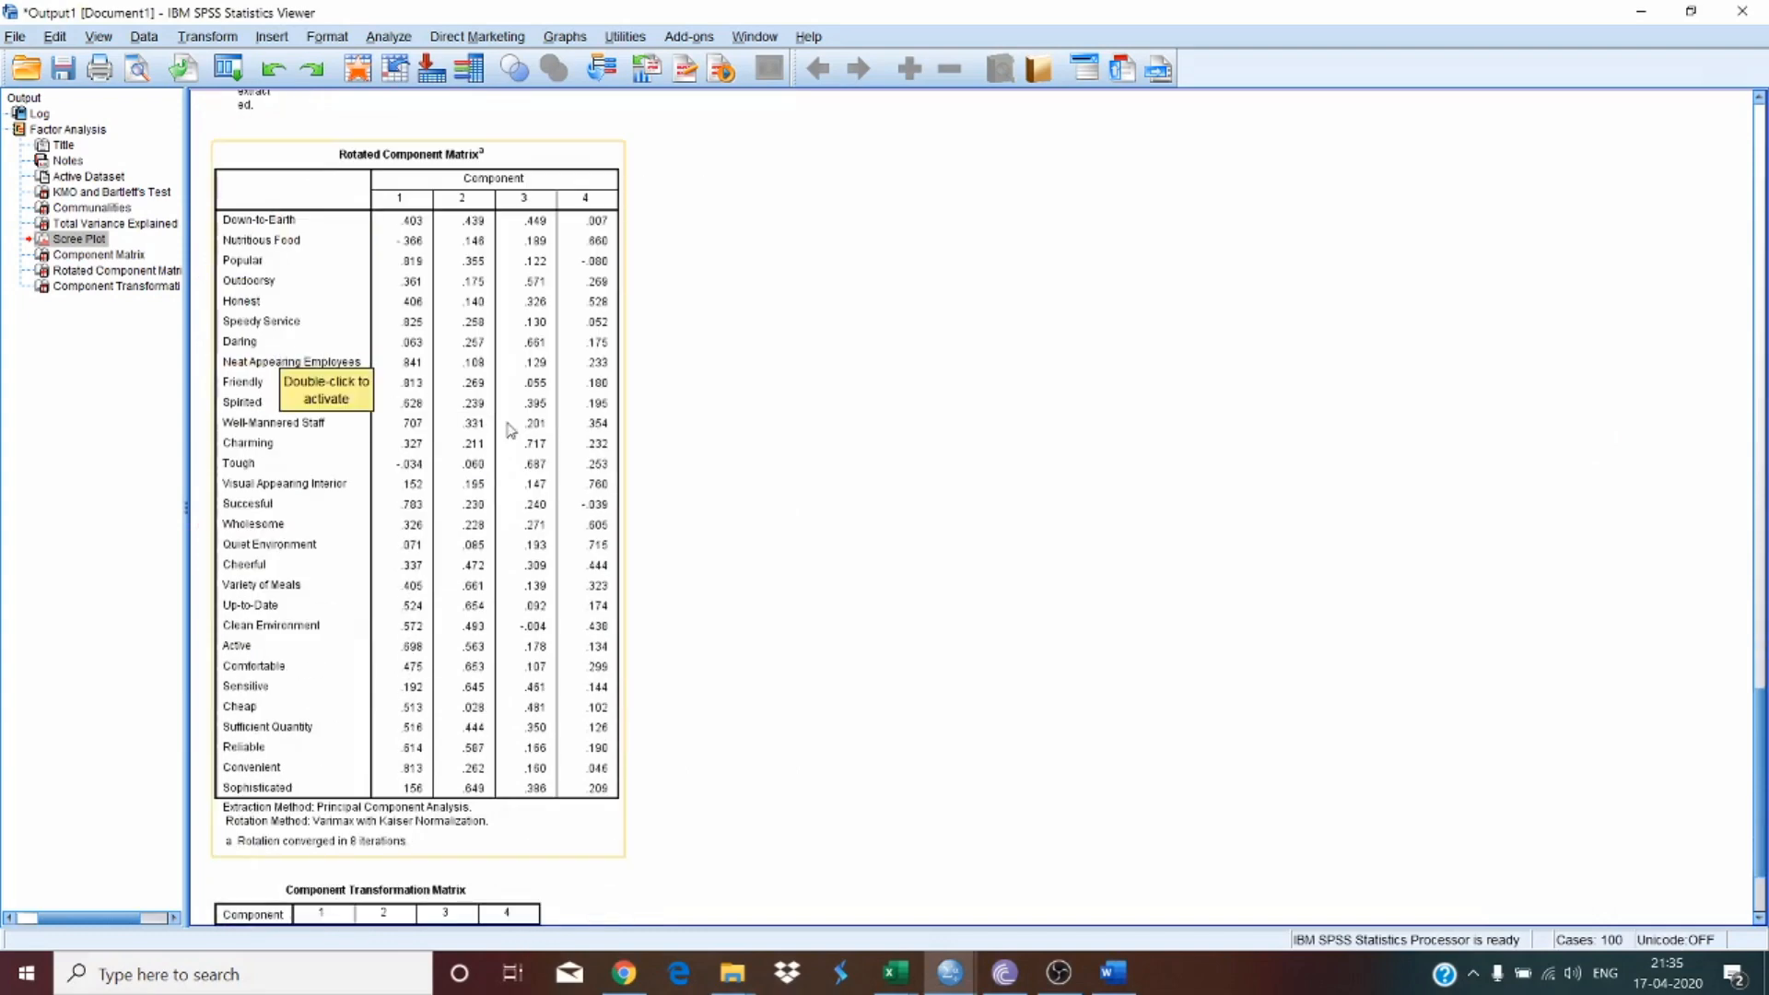
{"action": "left_click", "coordinate": [468, 278]}
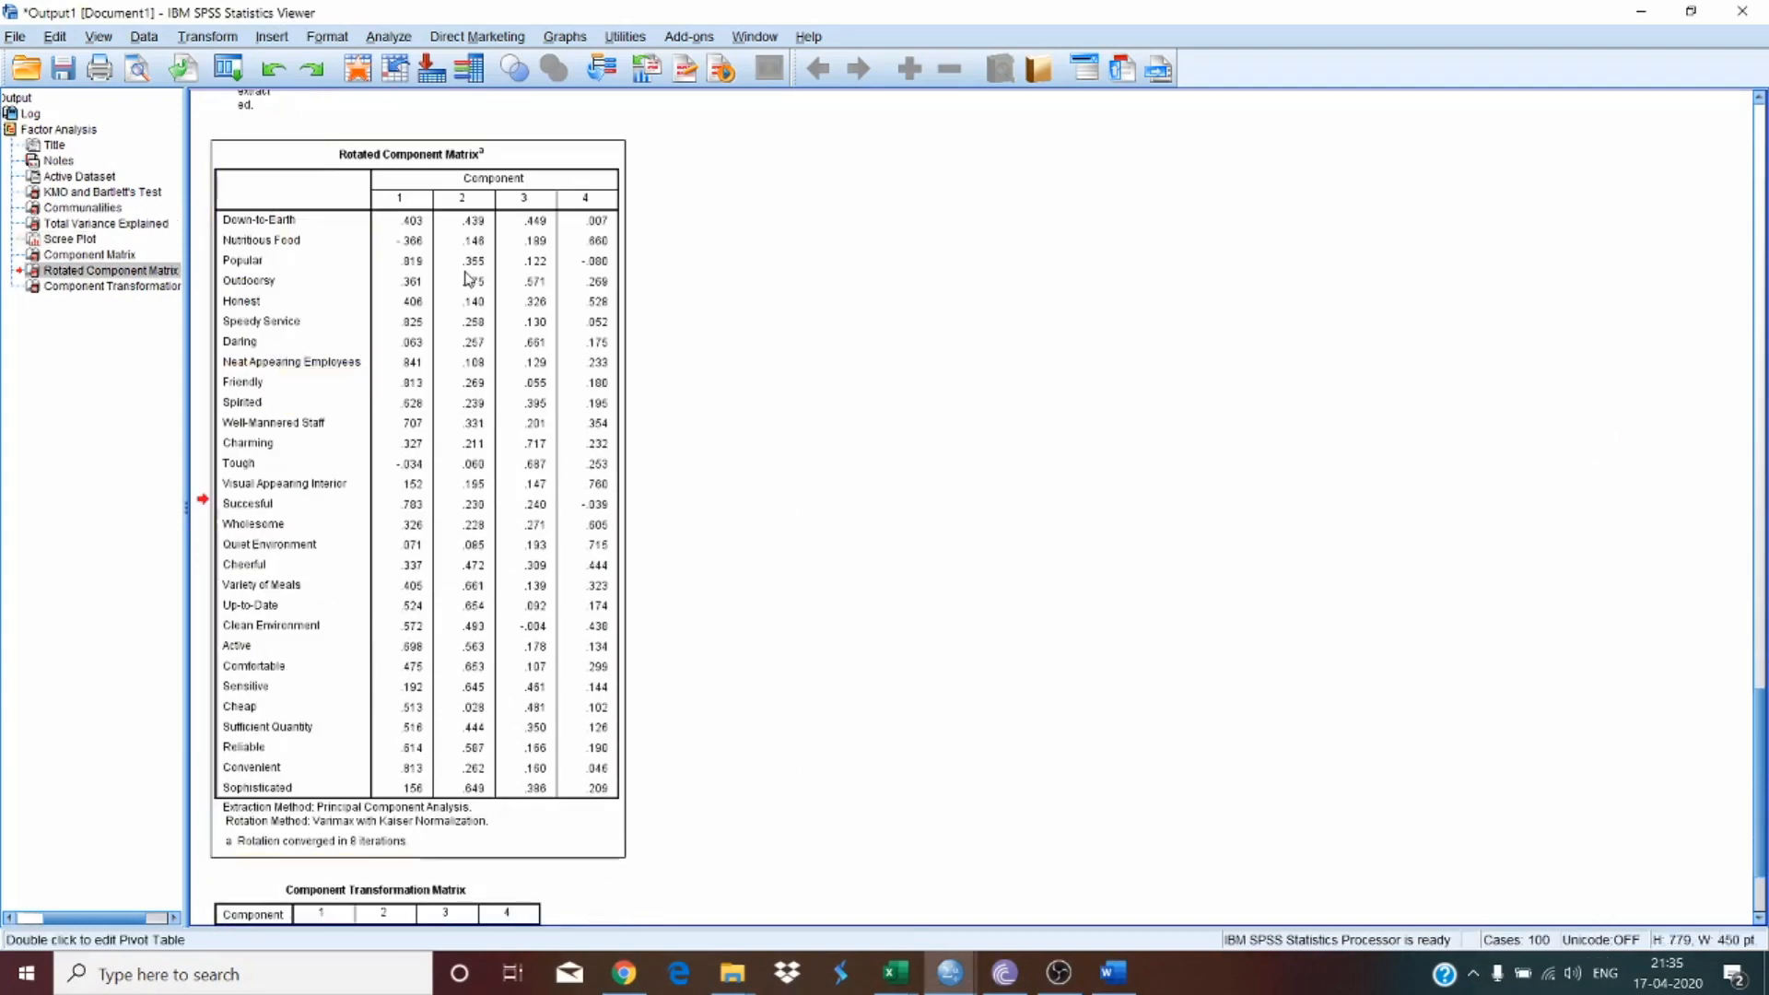
{"action": "right_click", "coordinate": [364, 265]}
{"action": "left_click", "coordinate": [405, 301]}
{"action": "left_click", "coordinate": [1114, 972]}
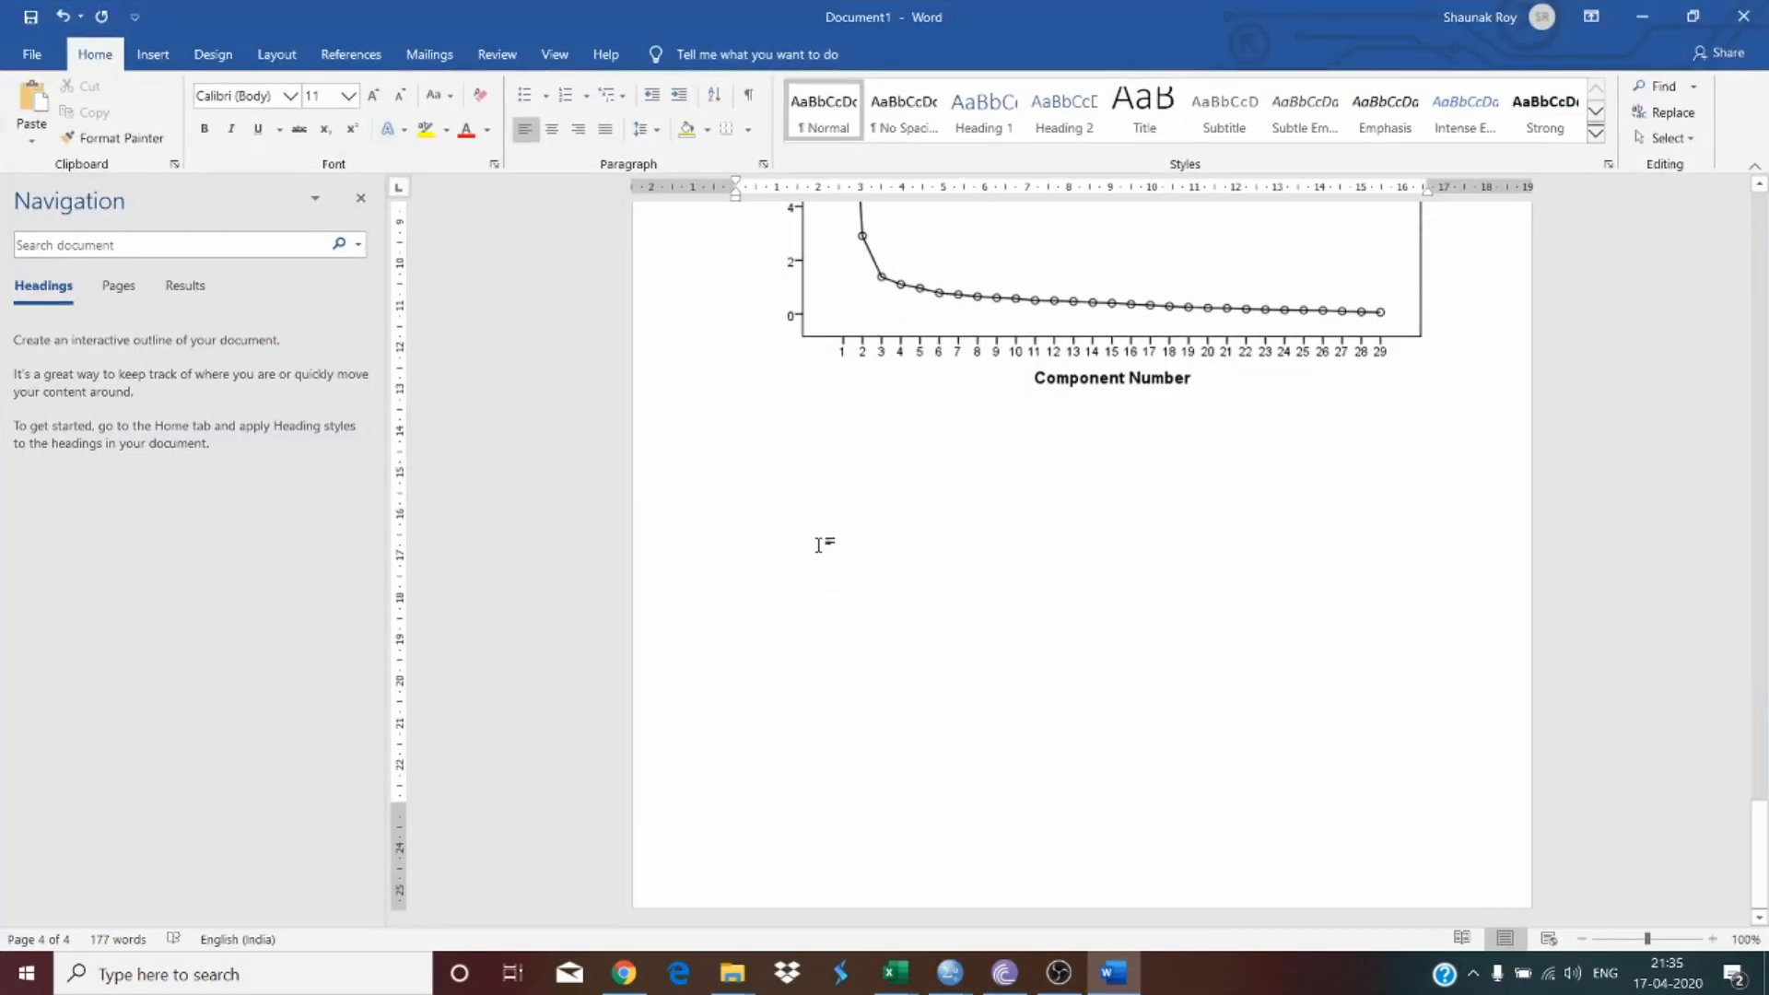
{"action": "key", "text": "Return"}
{"action": "key", "text": "Return"}
{"action": "key", "text": "Return"}
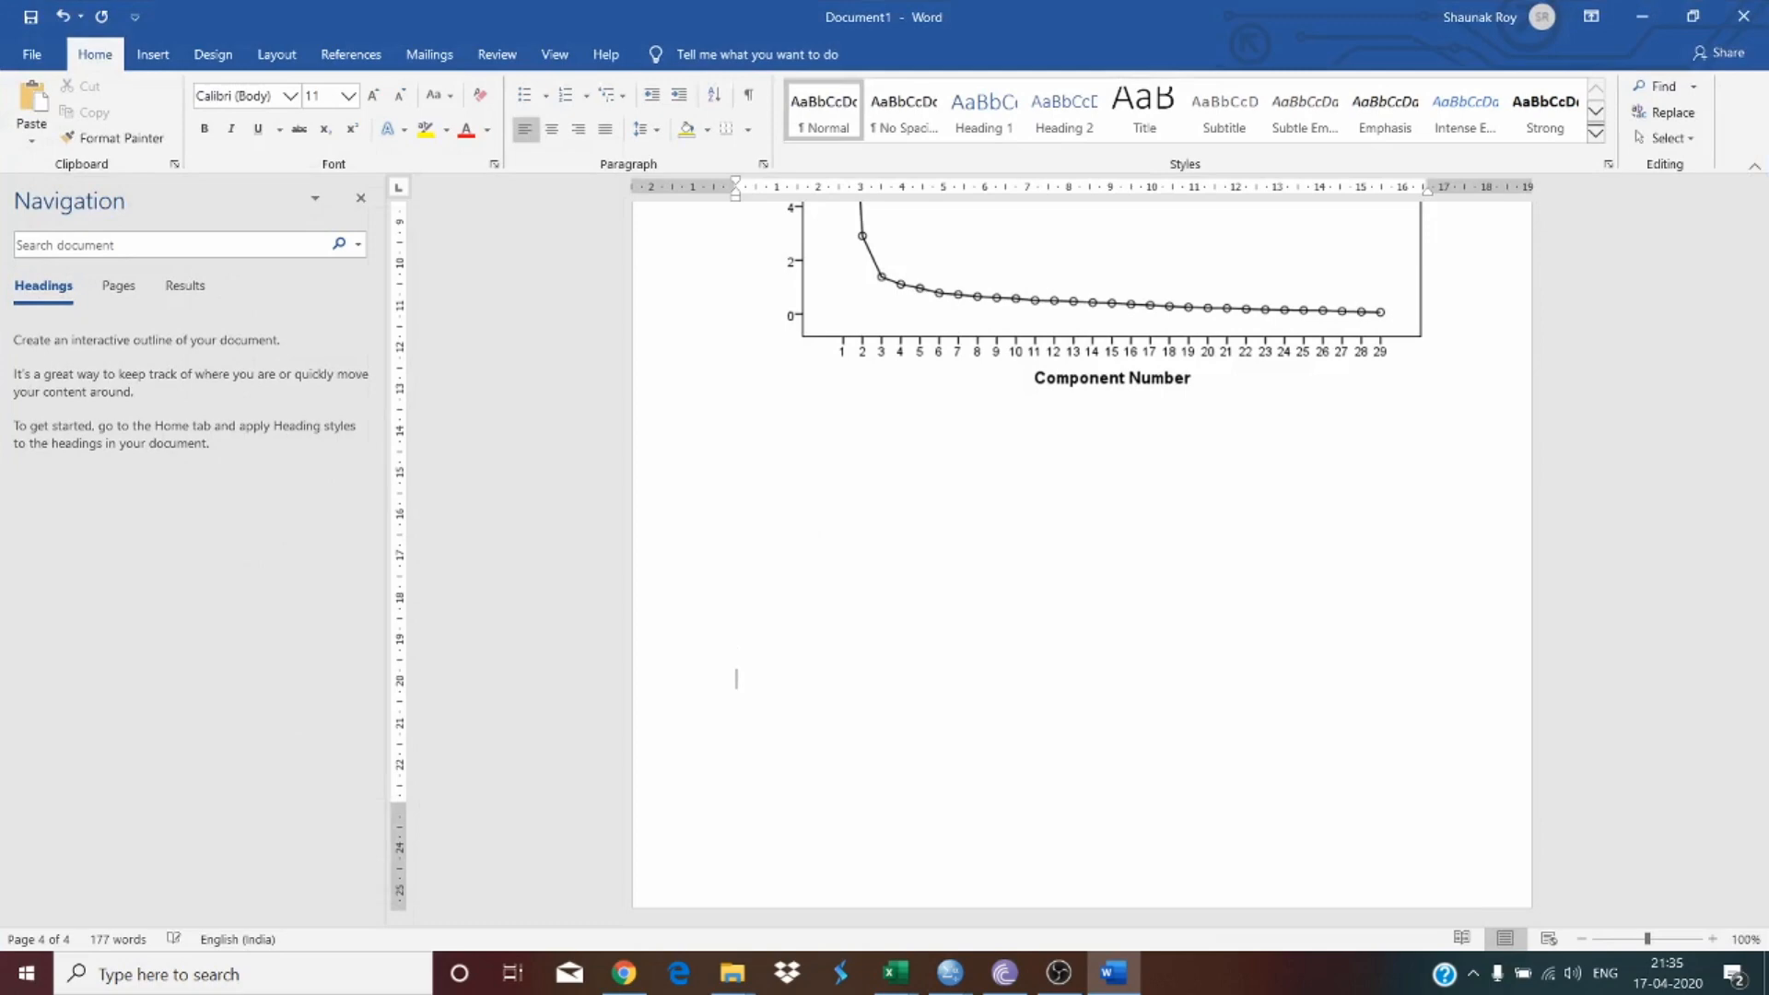
Step: Paste the Rotated Component Matrix, undo it, and paste it again as an editable table
{"action": "key", "text": "ctrl+v"}
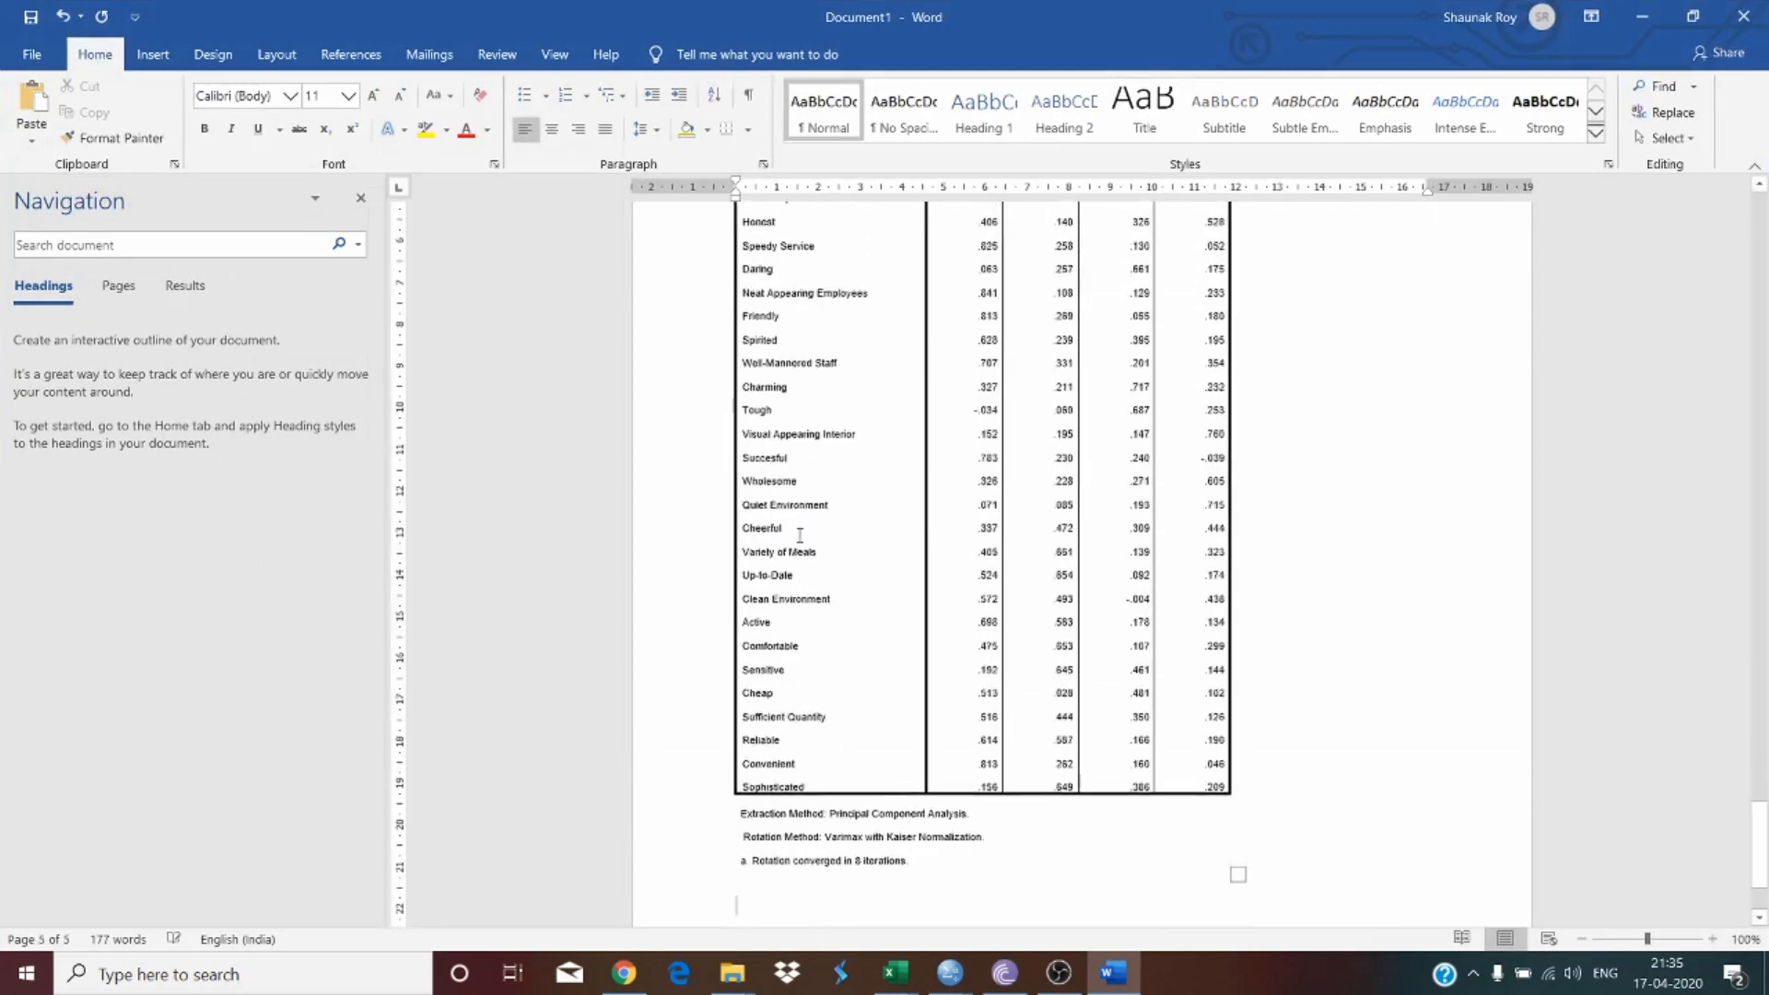
{"action": "scroll", "coordinate": [1097, 579], "scroll_direction": "up", "scroll_amount": 4}
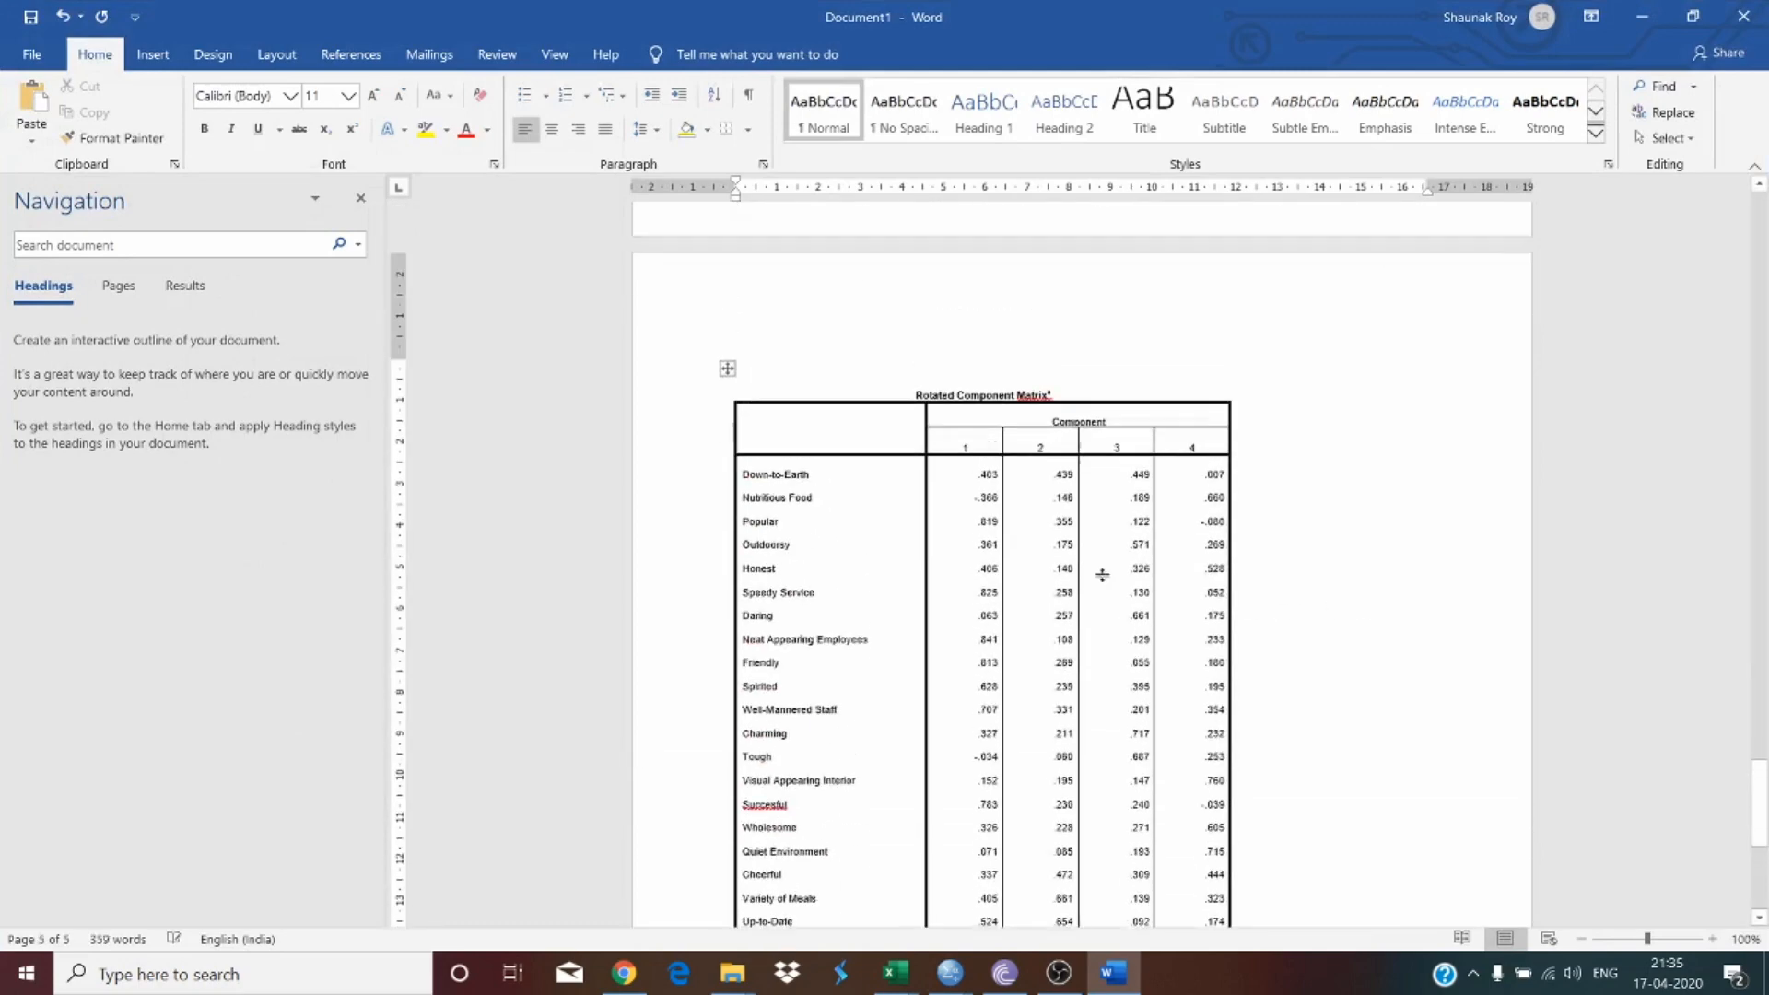
{"action": "key", "text": "ctrl+z"}
{"action": "right_click", "coordinate": [811, 409]}
{"action": "left_click", "coordinate": [890, 481]}
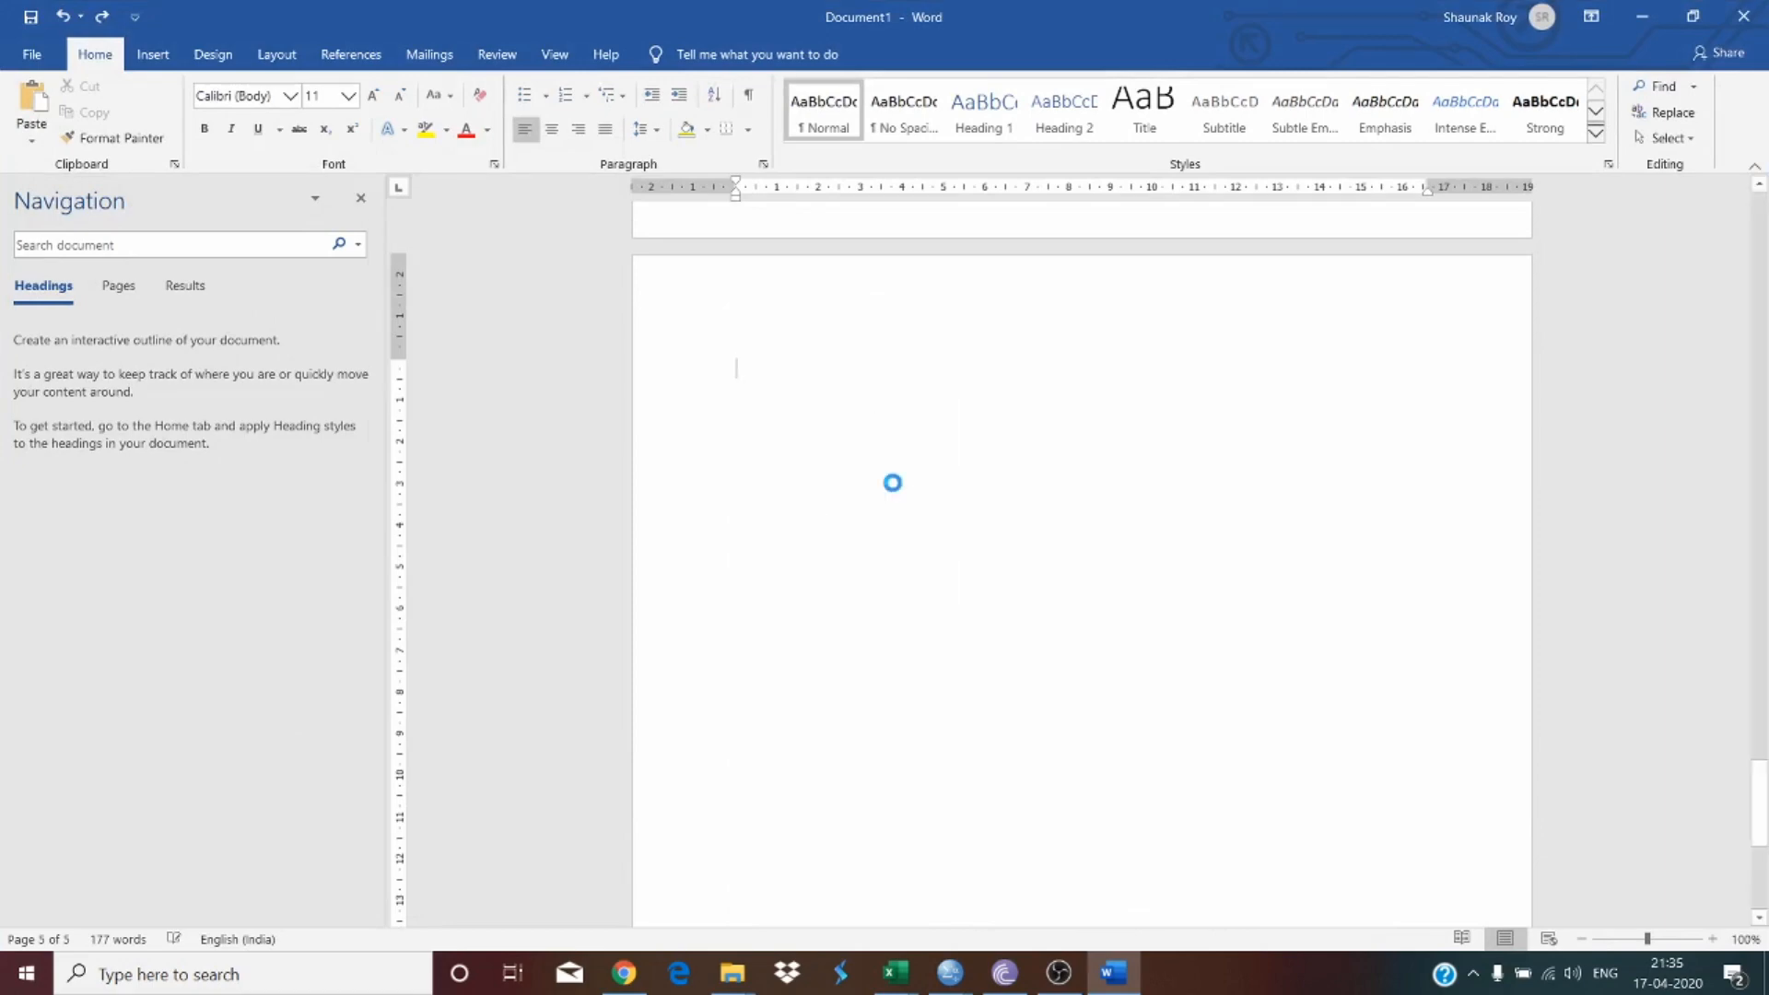
Step: Return to the start of the document, zoom to 150% and close the Navigation pane
{"action": "scroll", "coordinate": [1330, 771], "scroll_direction": "up", "scroll_amount": 7}
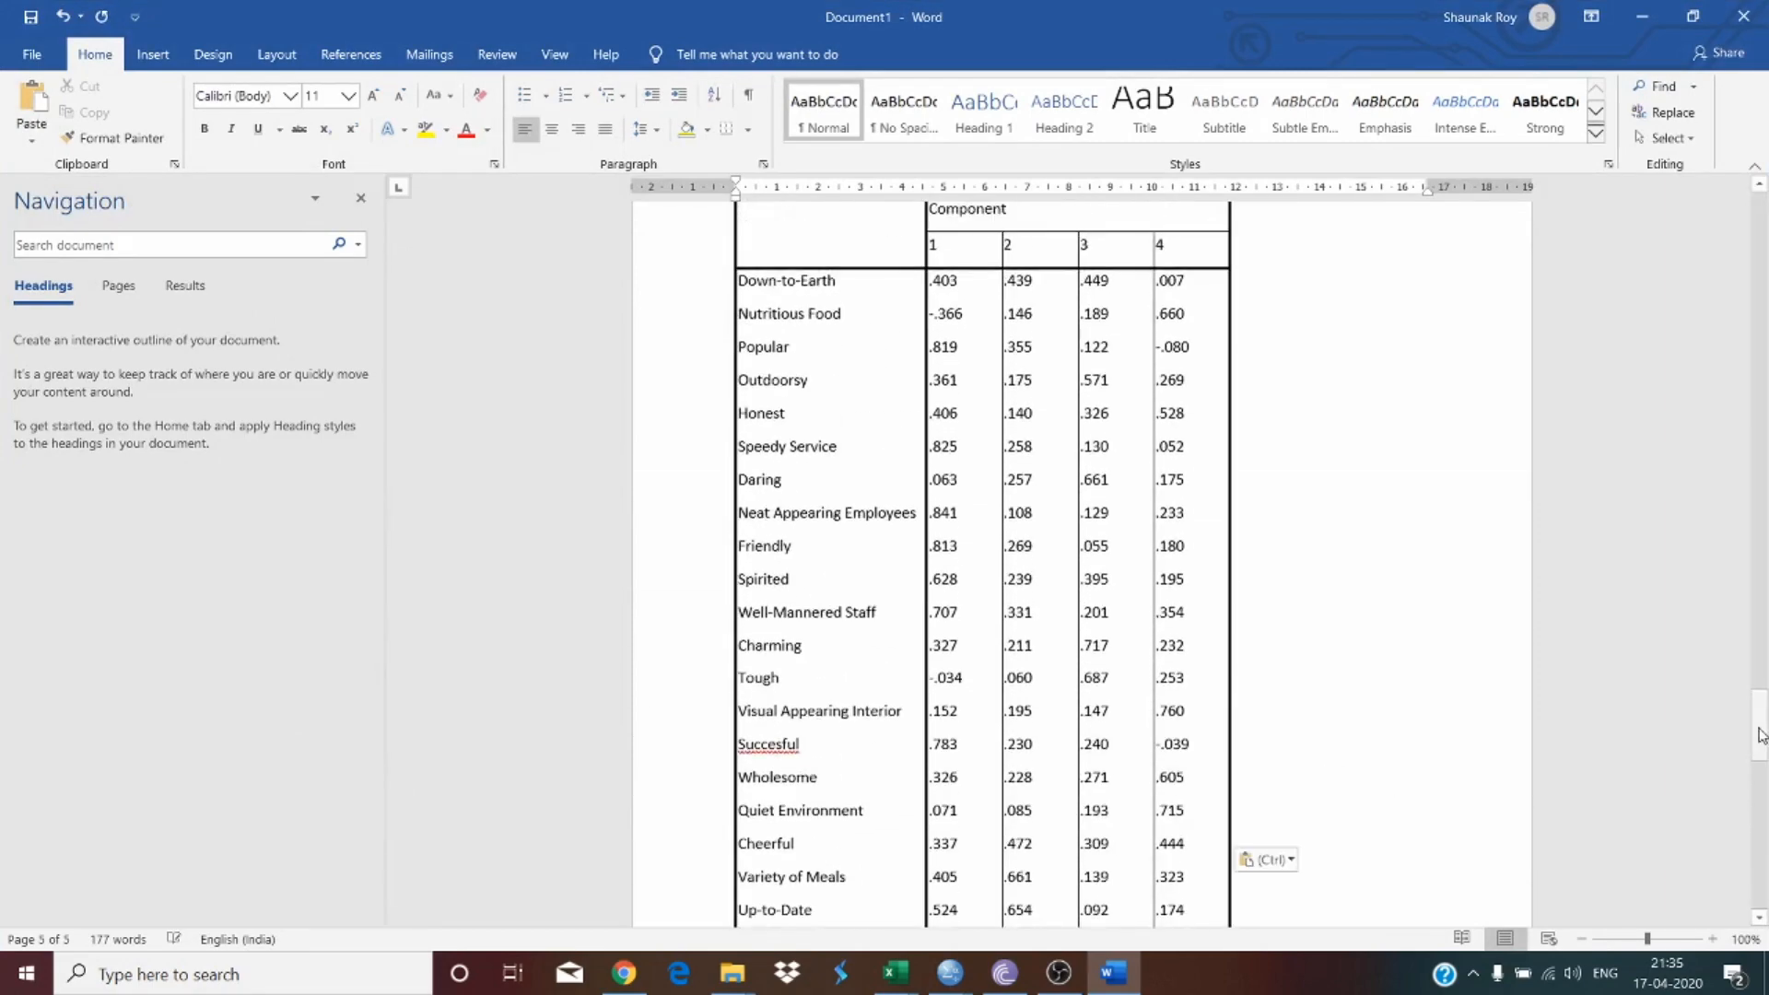
{"action": "left_click_drag", "start_coordinate": [1759, 731], "coordinate": [1726, 221]}
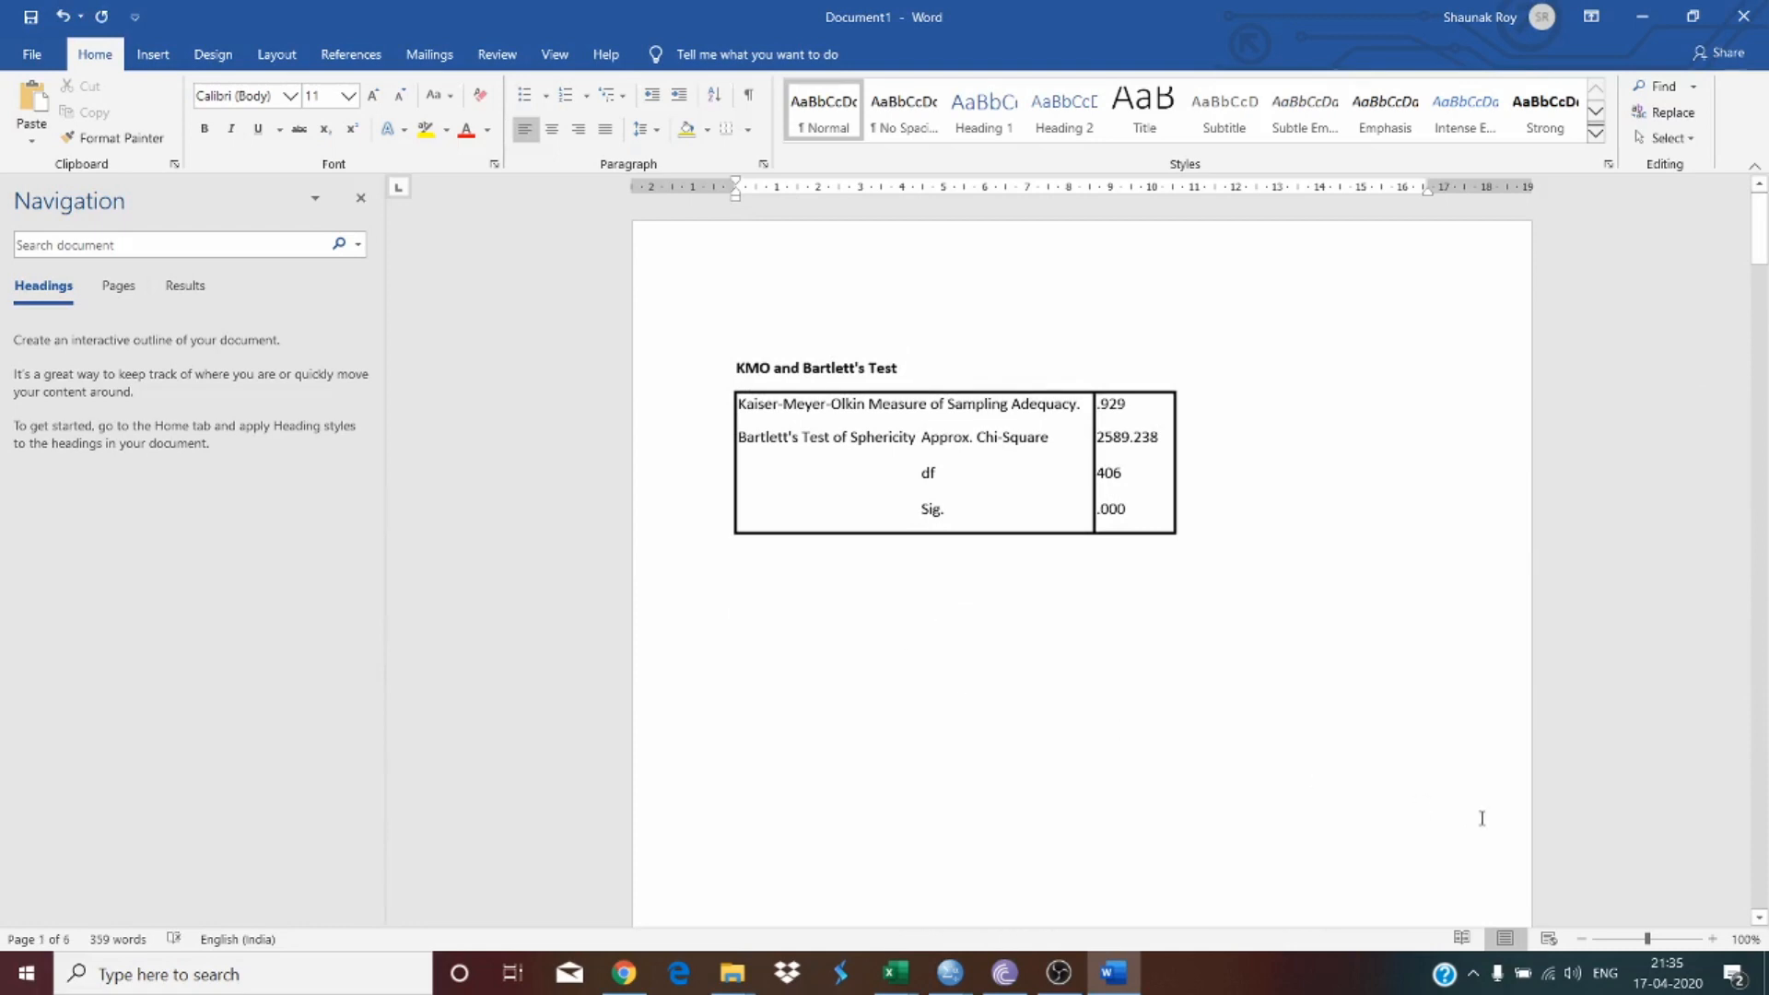
{"action": "left_click", "coordinate": [1713, 939]}
{"action": "left_click", "coordinate": [1714, 939]}
{"action": "left_click", "coordinate": [1713, 939]}
{"action": "left_click", "coordinate": [1714, 939]}
{"action": "left_click", "coordinate": [1713, 939]}
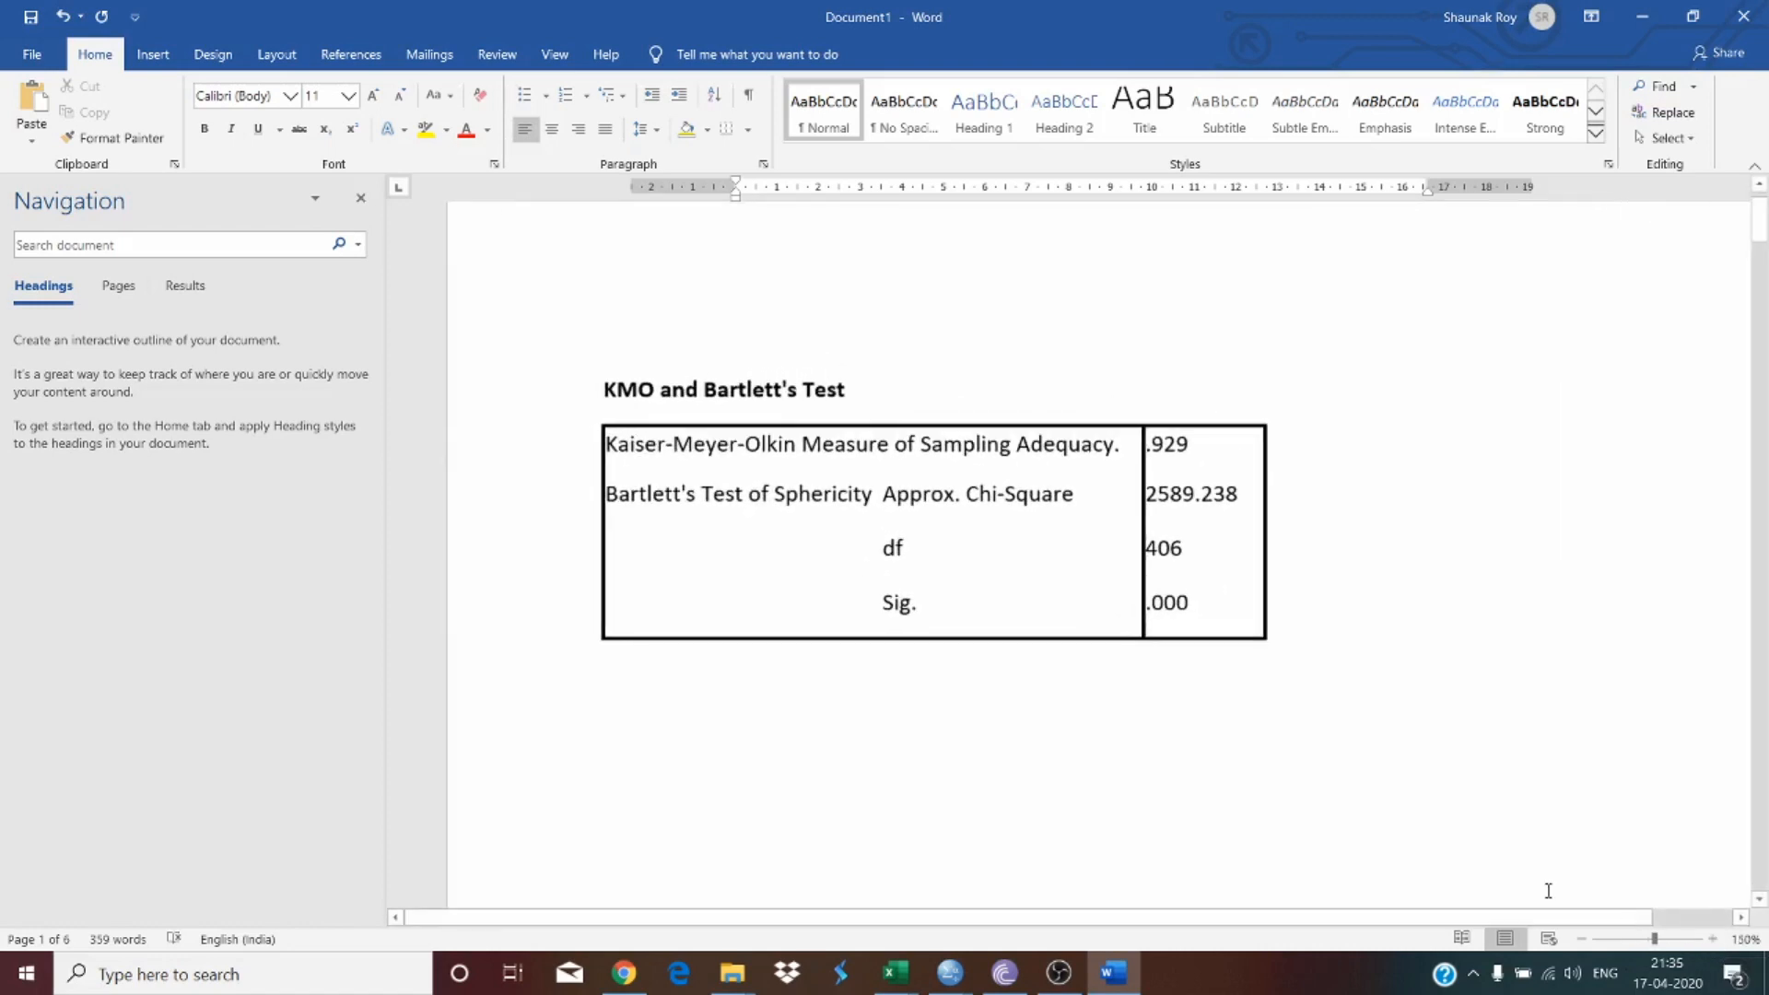
{"action": "left_click", "coordinate": [360, 199]}
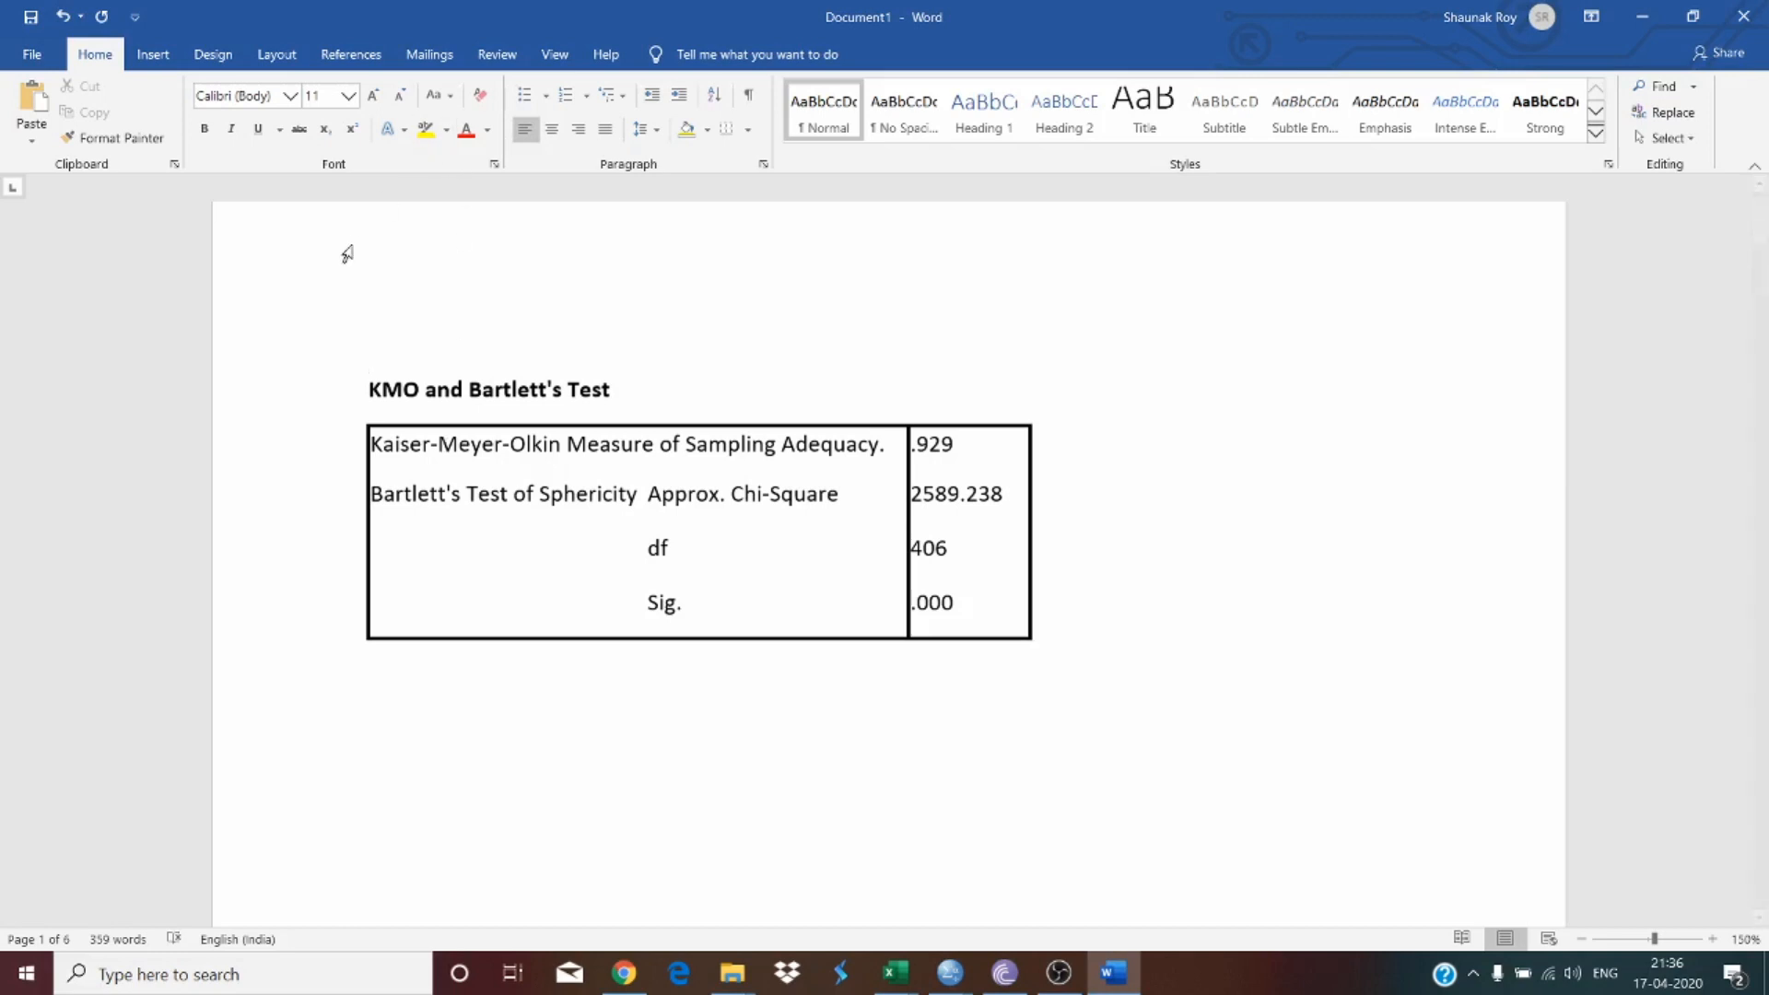
Step: Below the KMO and Bartlett's Test table, write the line "KMO: Kaiser-Meyer-Olkin Measure of Sampling Adequacy"
{"action": "left_click", "coordinate": [481, 738]}
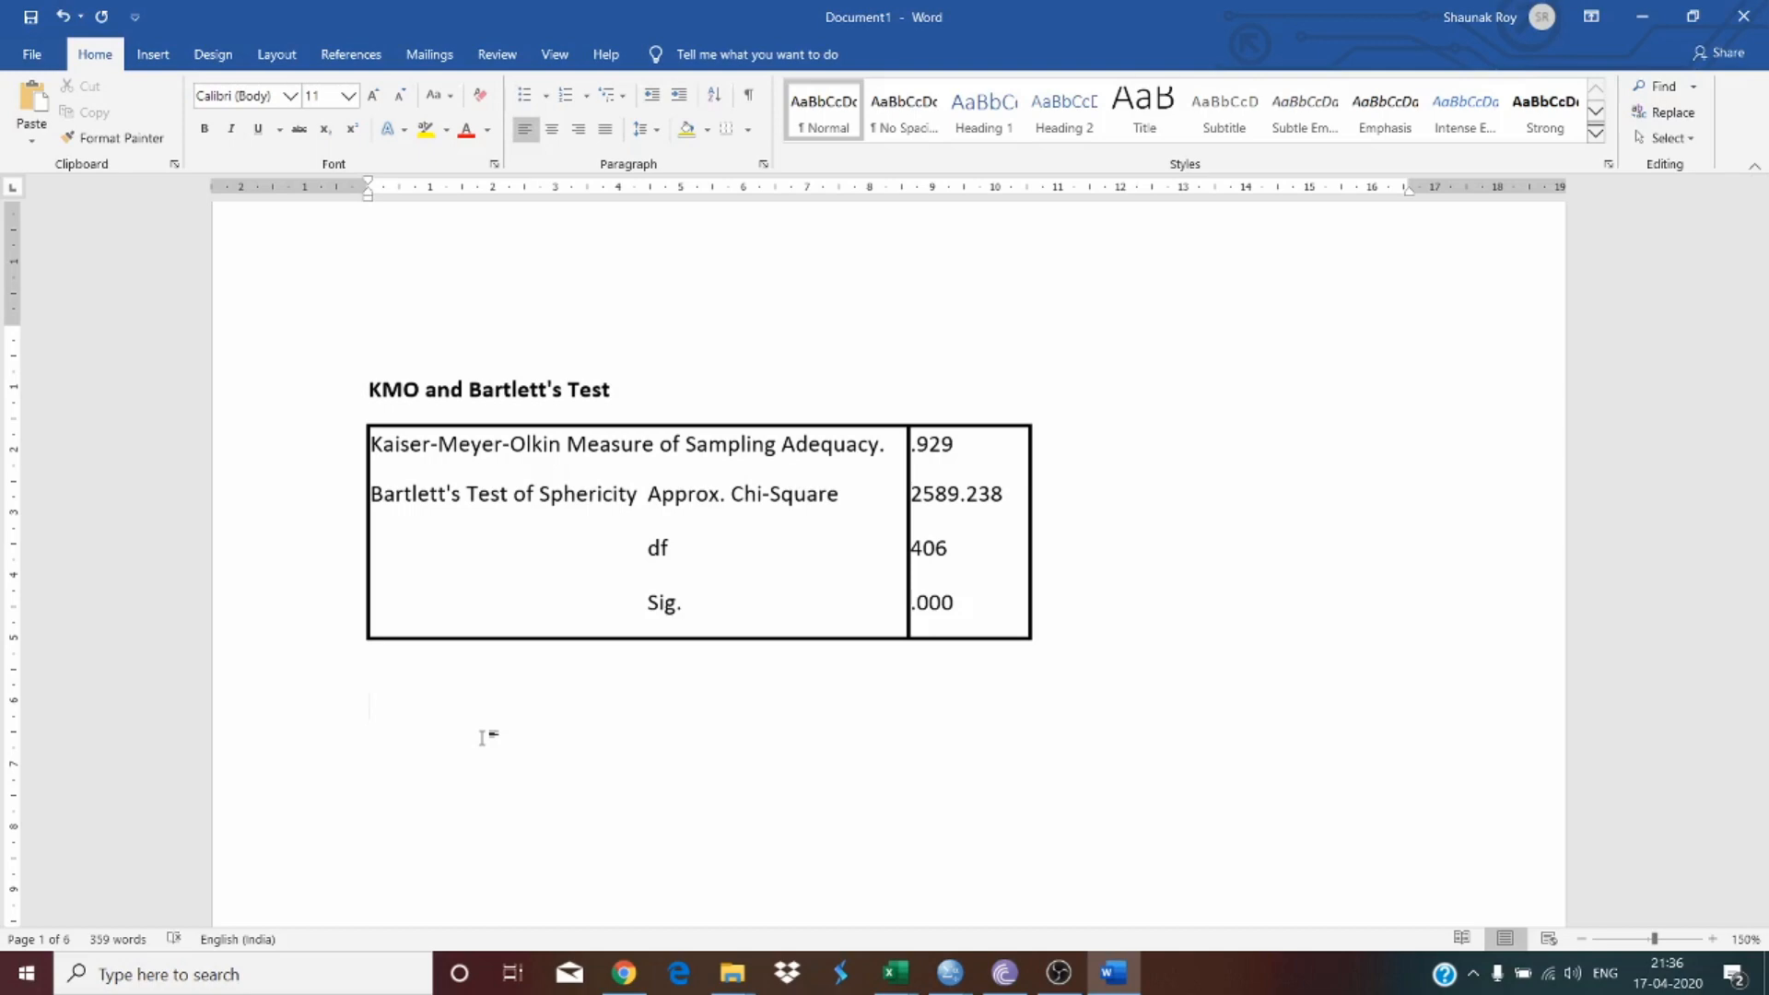
{"action": "type", "text": "Kaiser-Meyere"}
{"action": "key", "text": "BackSpace"}
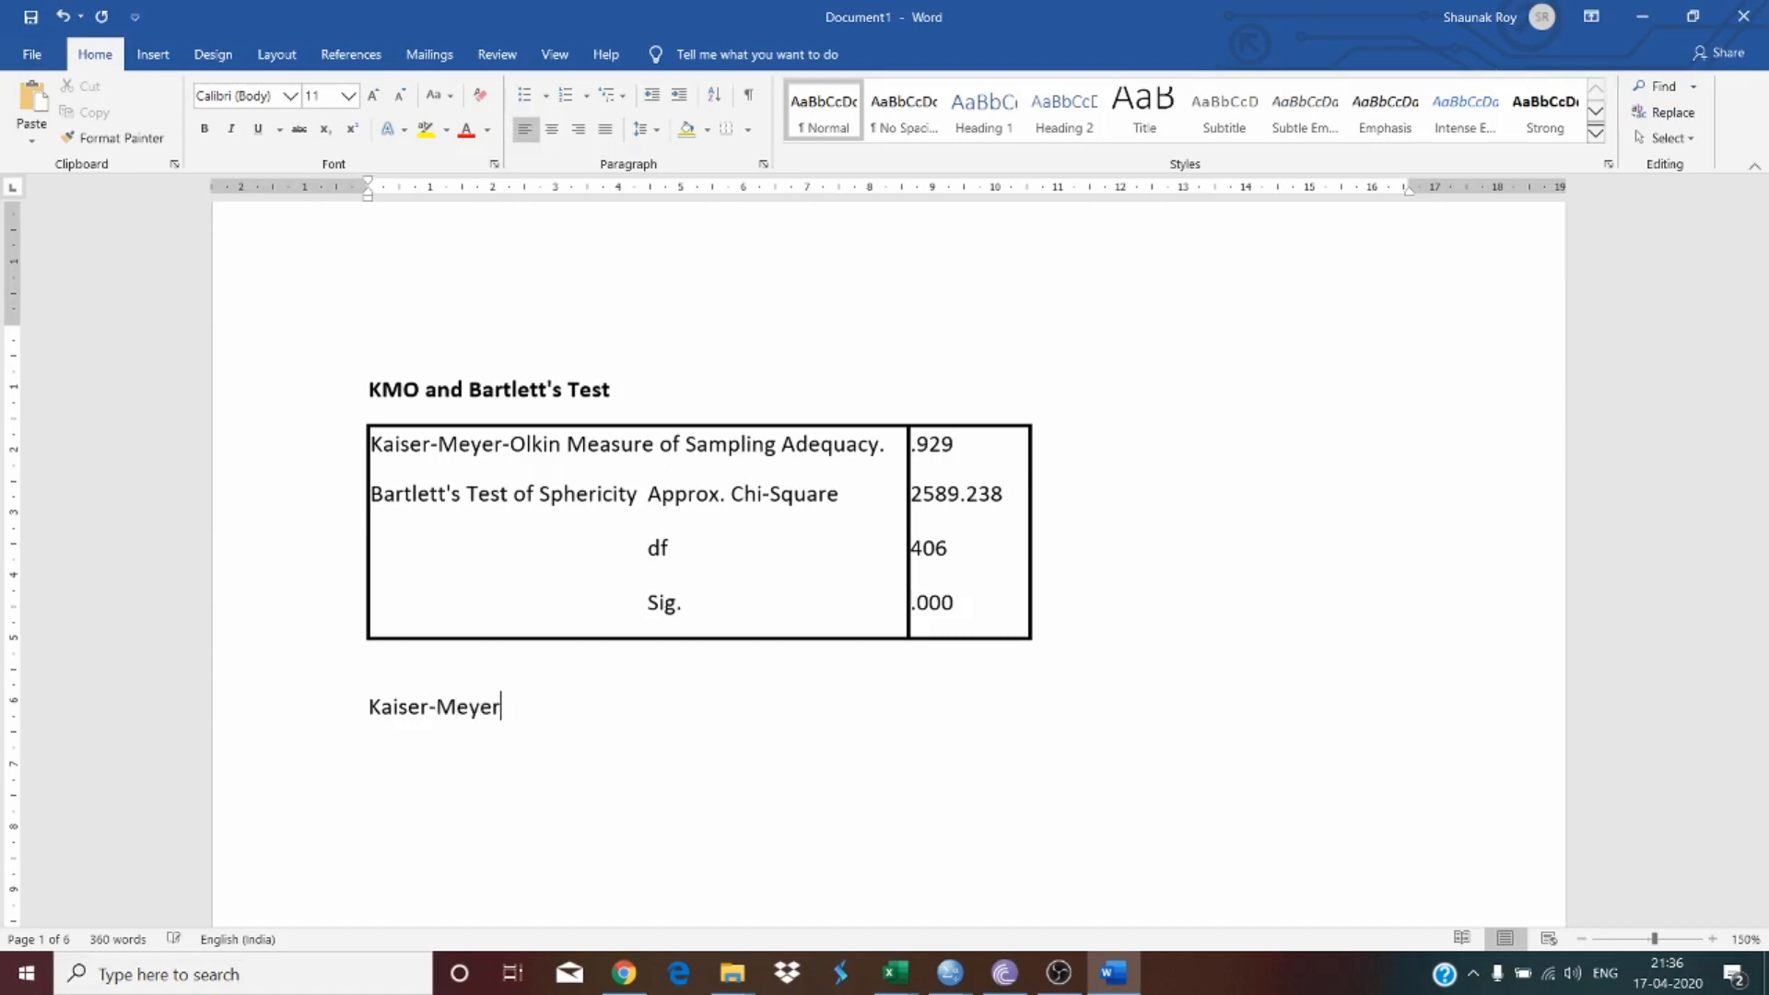
{"action": "type", "text": "_"}
{"action": "type", "text": "-"}
{"action": "key", "text": "BackSpace"}
{"action": "key", "text": "BackSpace"}
{"action": "type", "text": "-Olkin Meaure"}
{"action": "key", "text": "BackSpace"}
{"action": "key", "text": "BackSpace"}
{"action": "key", "text": "BackSpace"}
{"action": "key", "text": "BackSpace"}
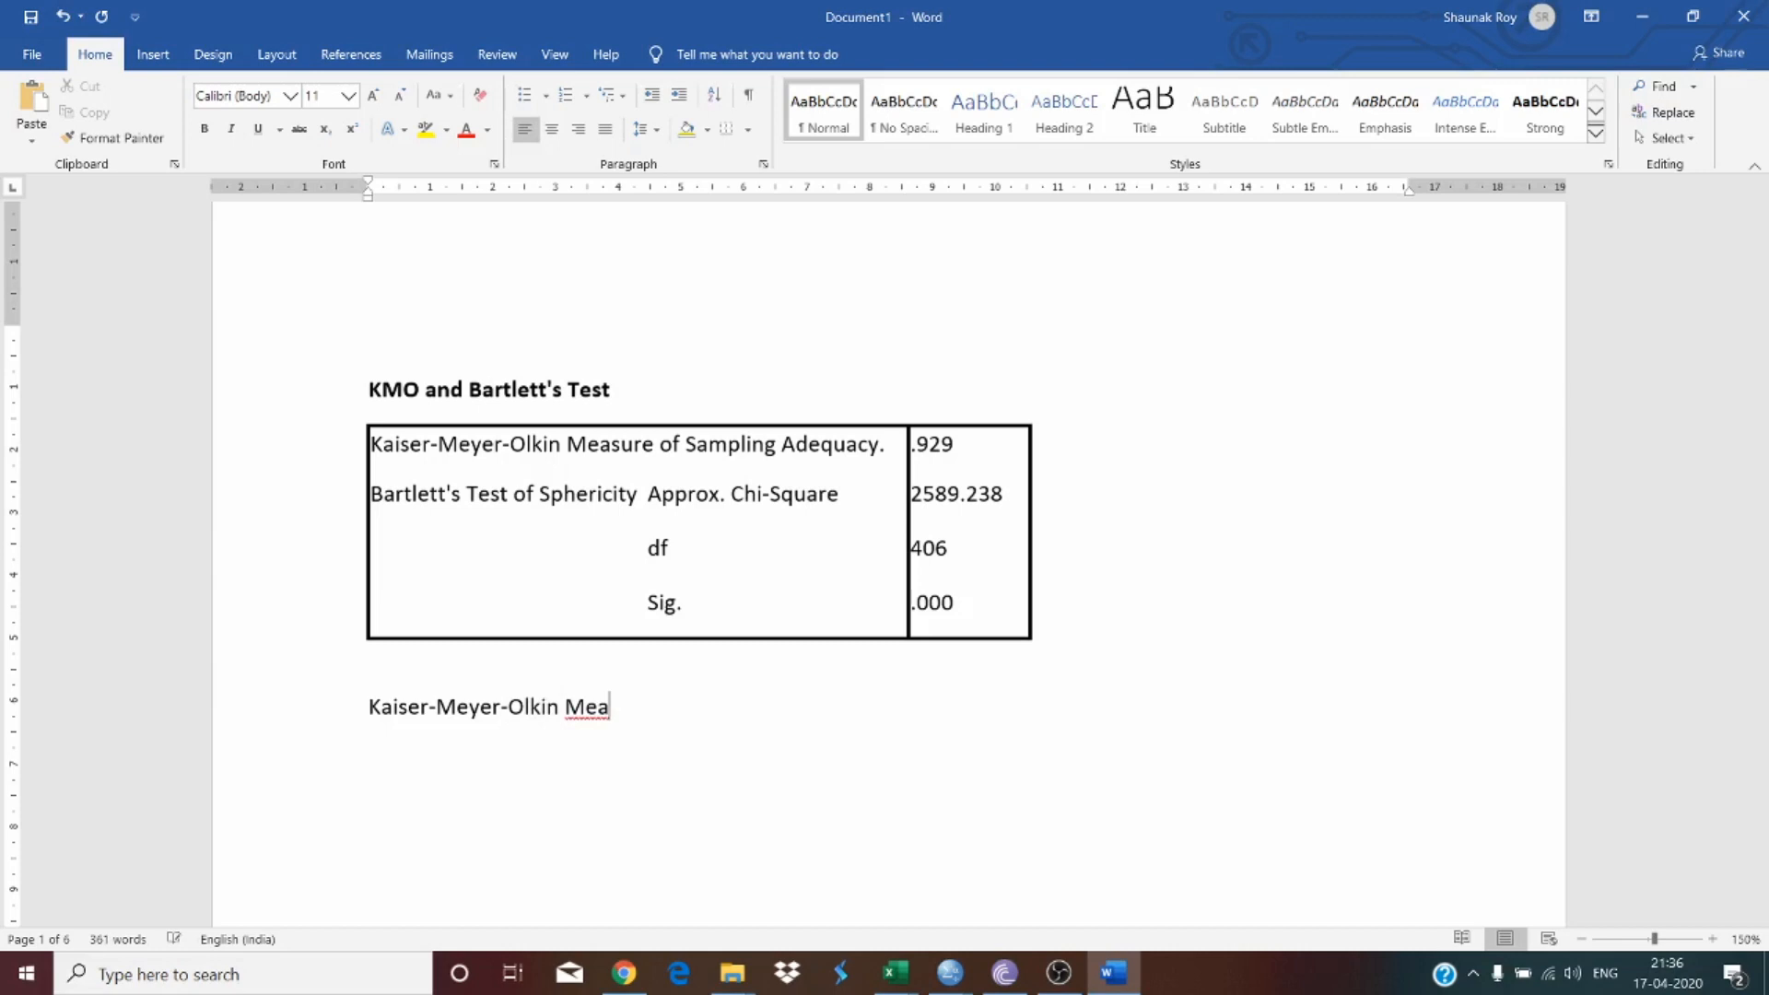
{"action": "type", "text": "sure of Sampling Ade"}
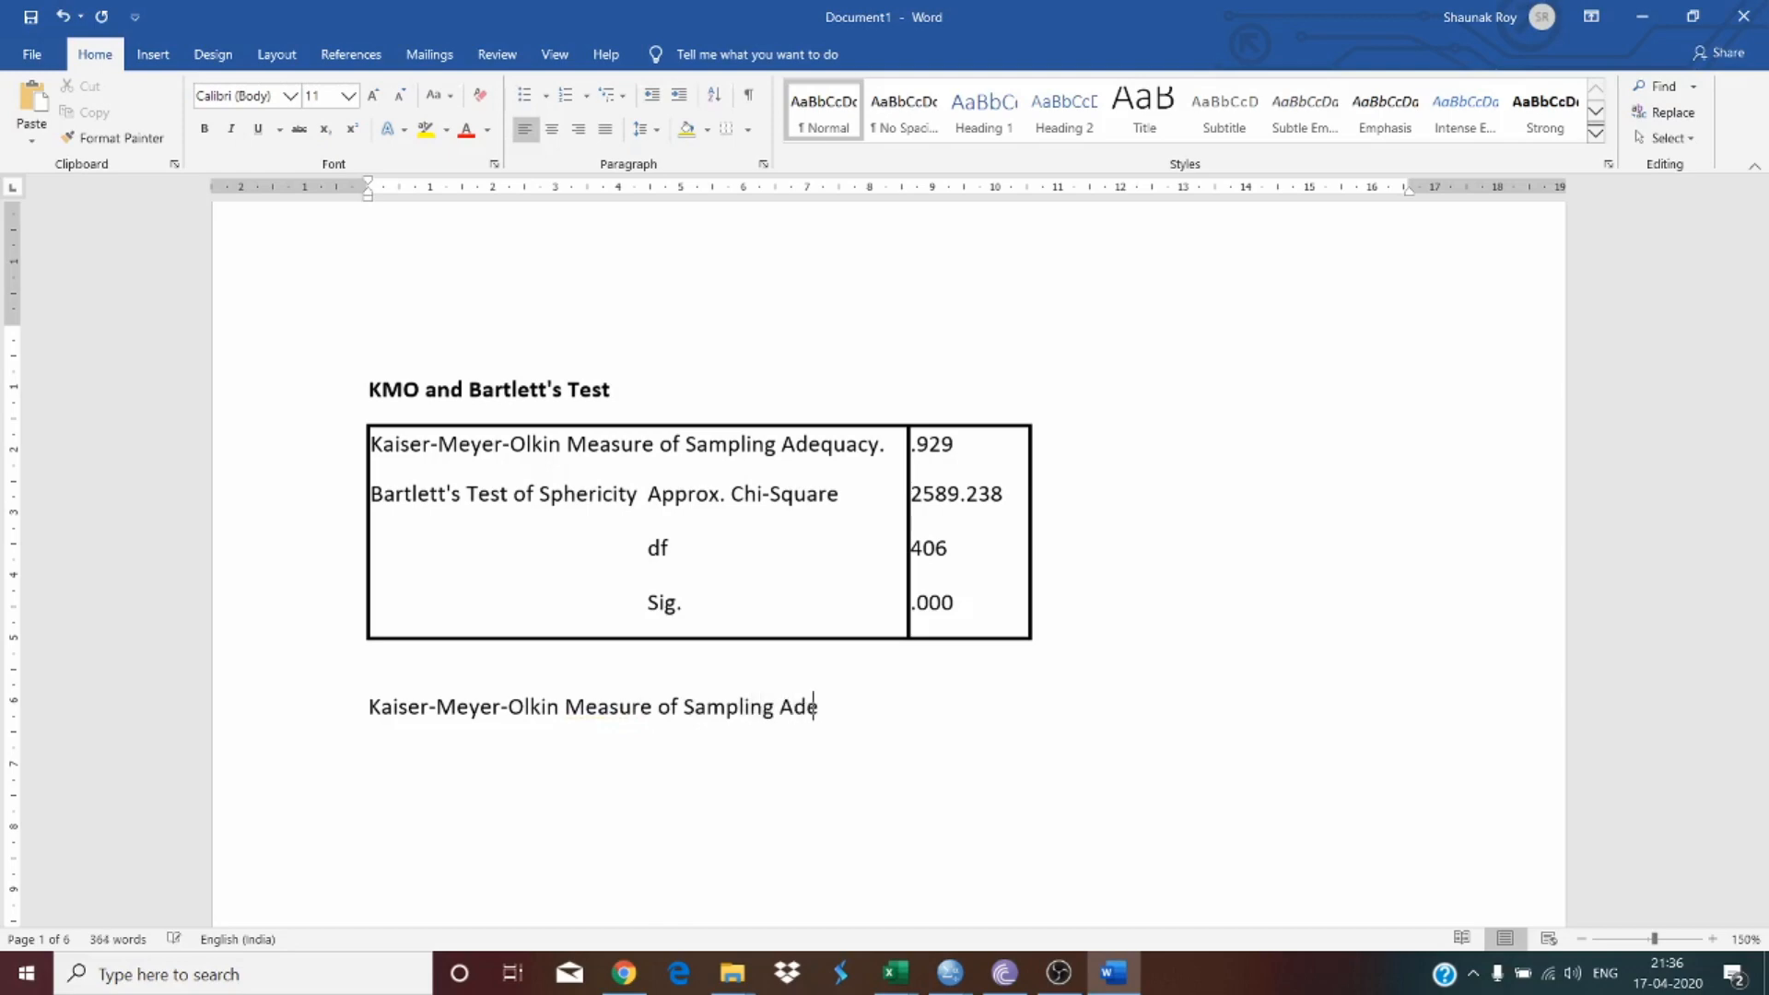
{"action": "type", "text": "quacy"}
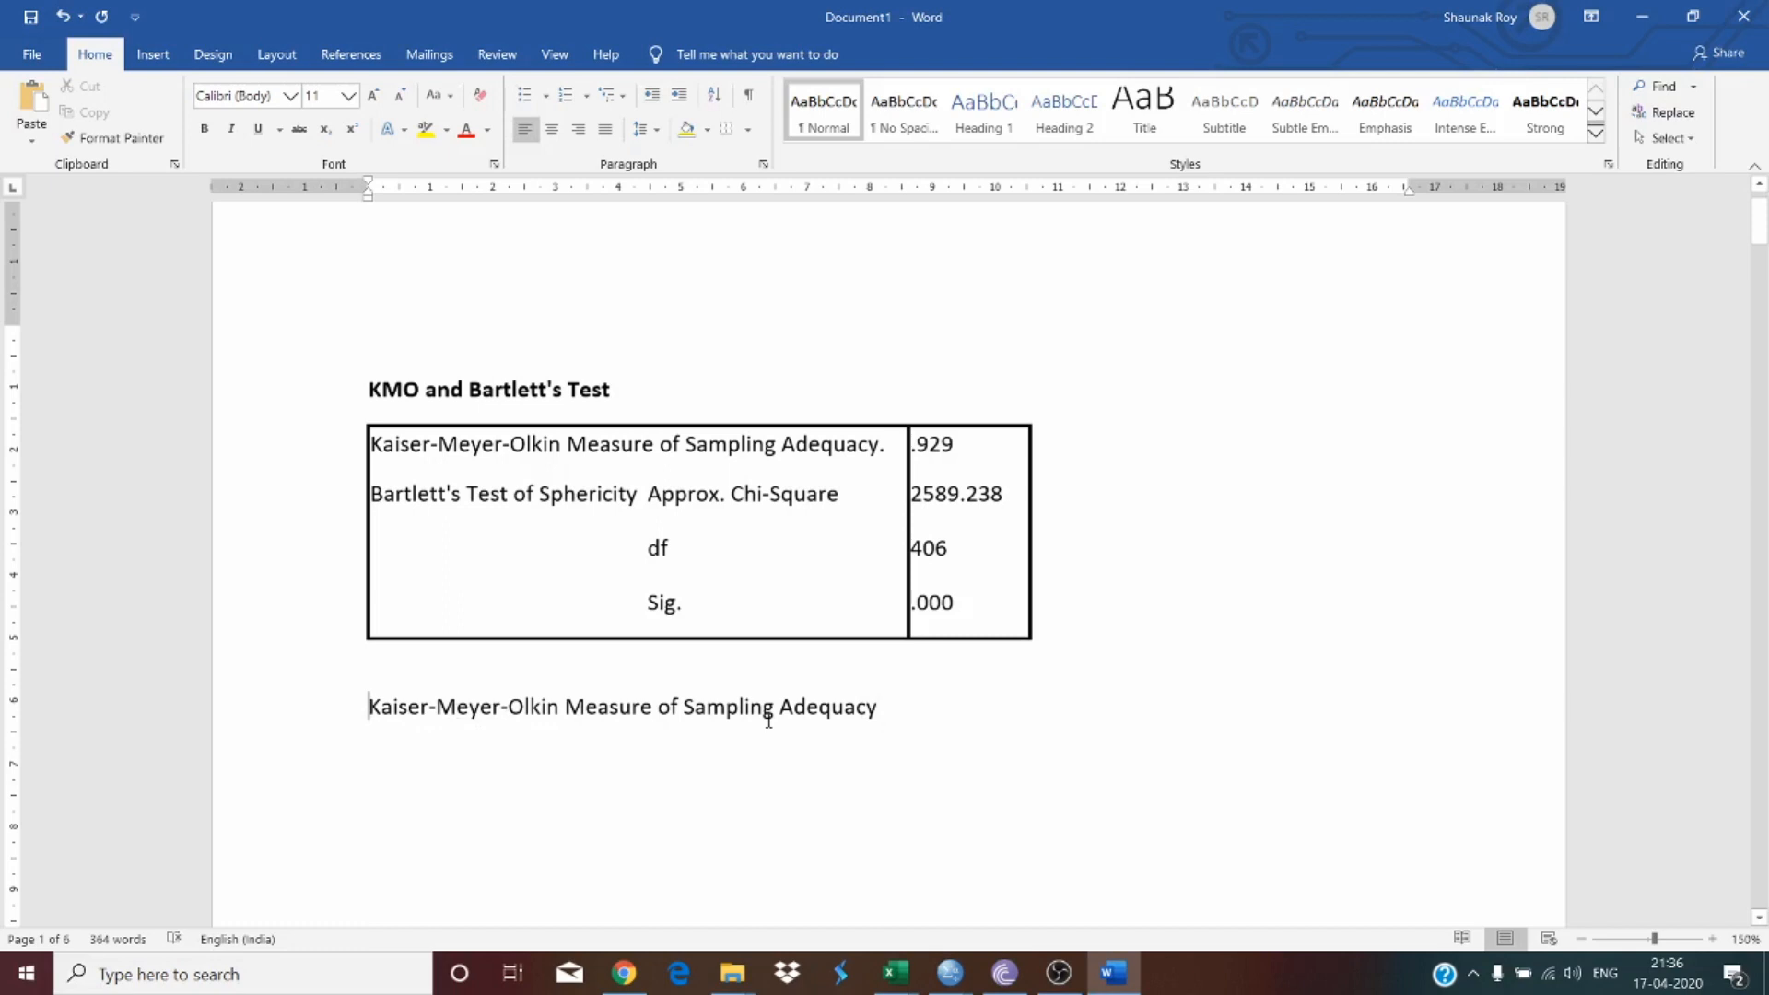
{"action": "type", "text": "KMO:"}
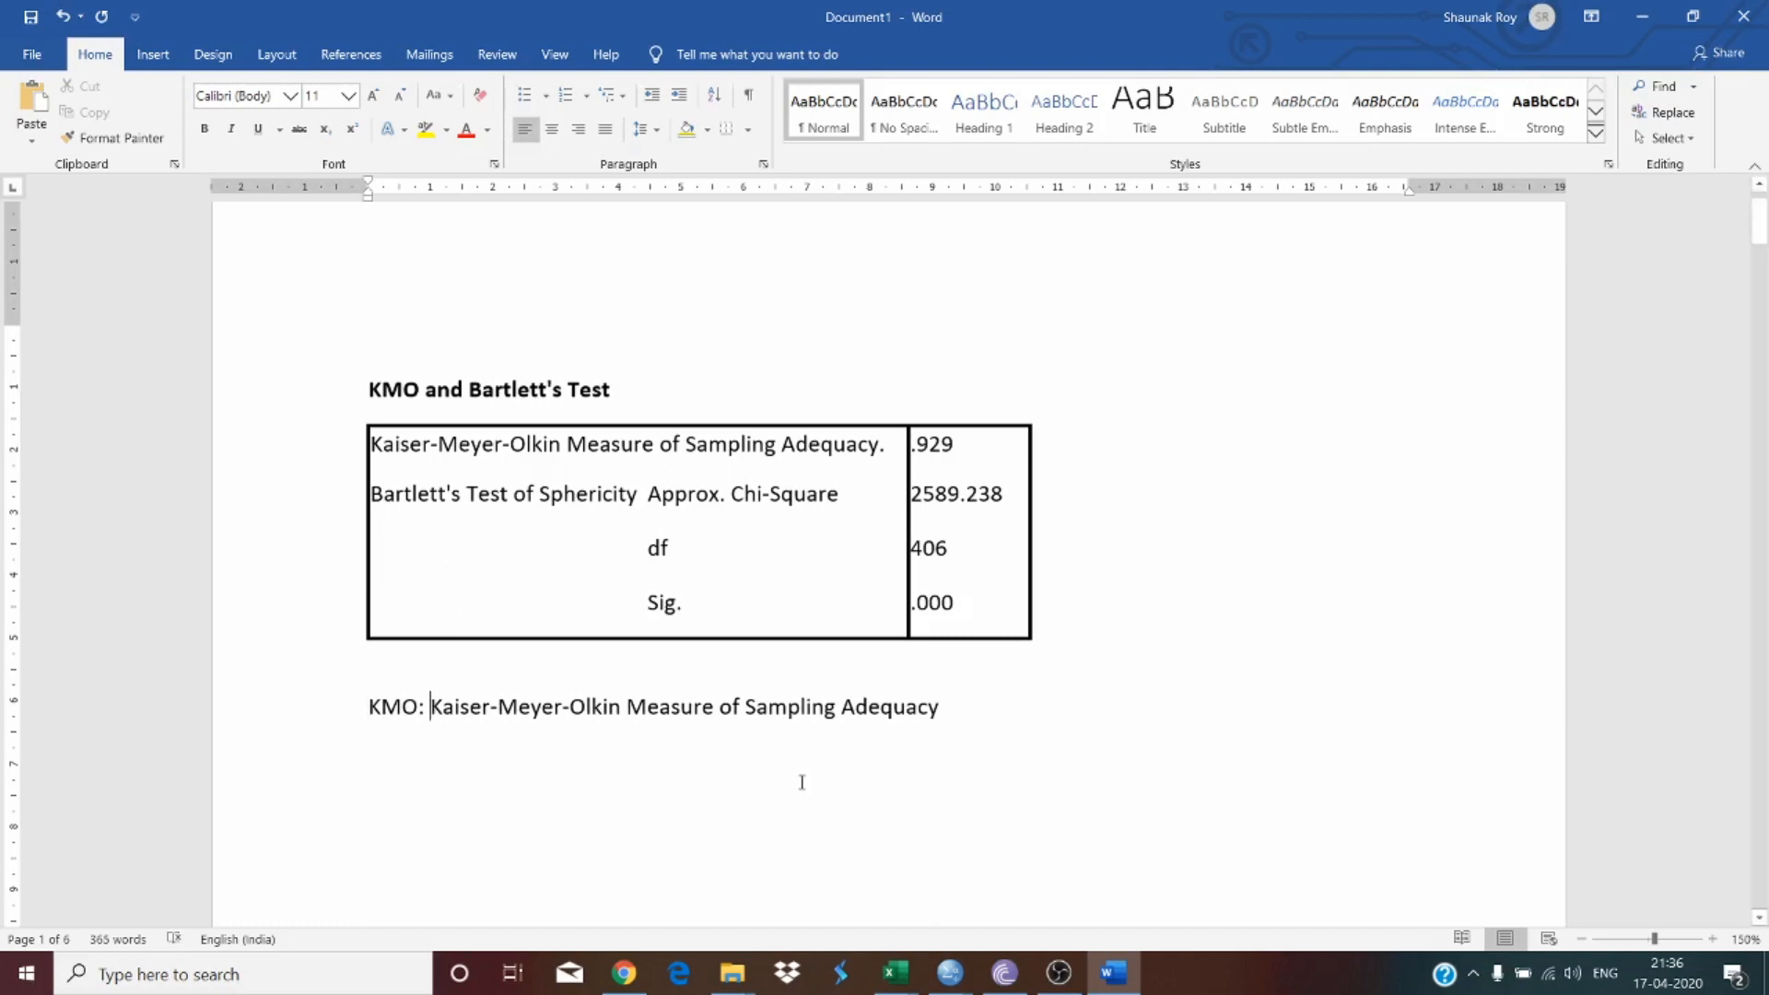
Step: Highlight the new KMO line in yellow
{"action": "left_click_drag", "start_coordinate": [946, 709], "coordinate": [230, 716]}
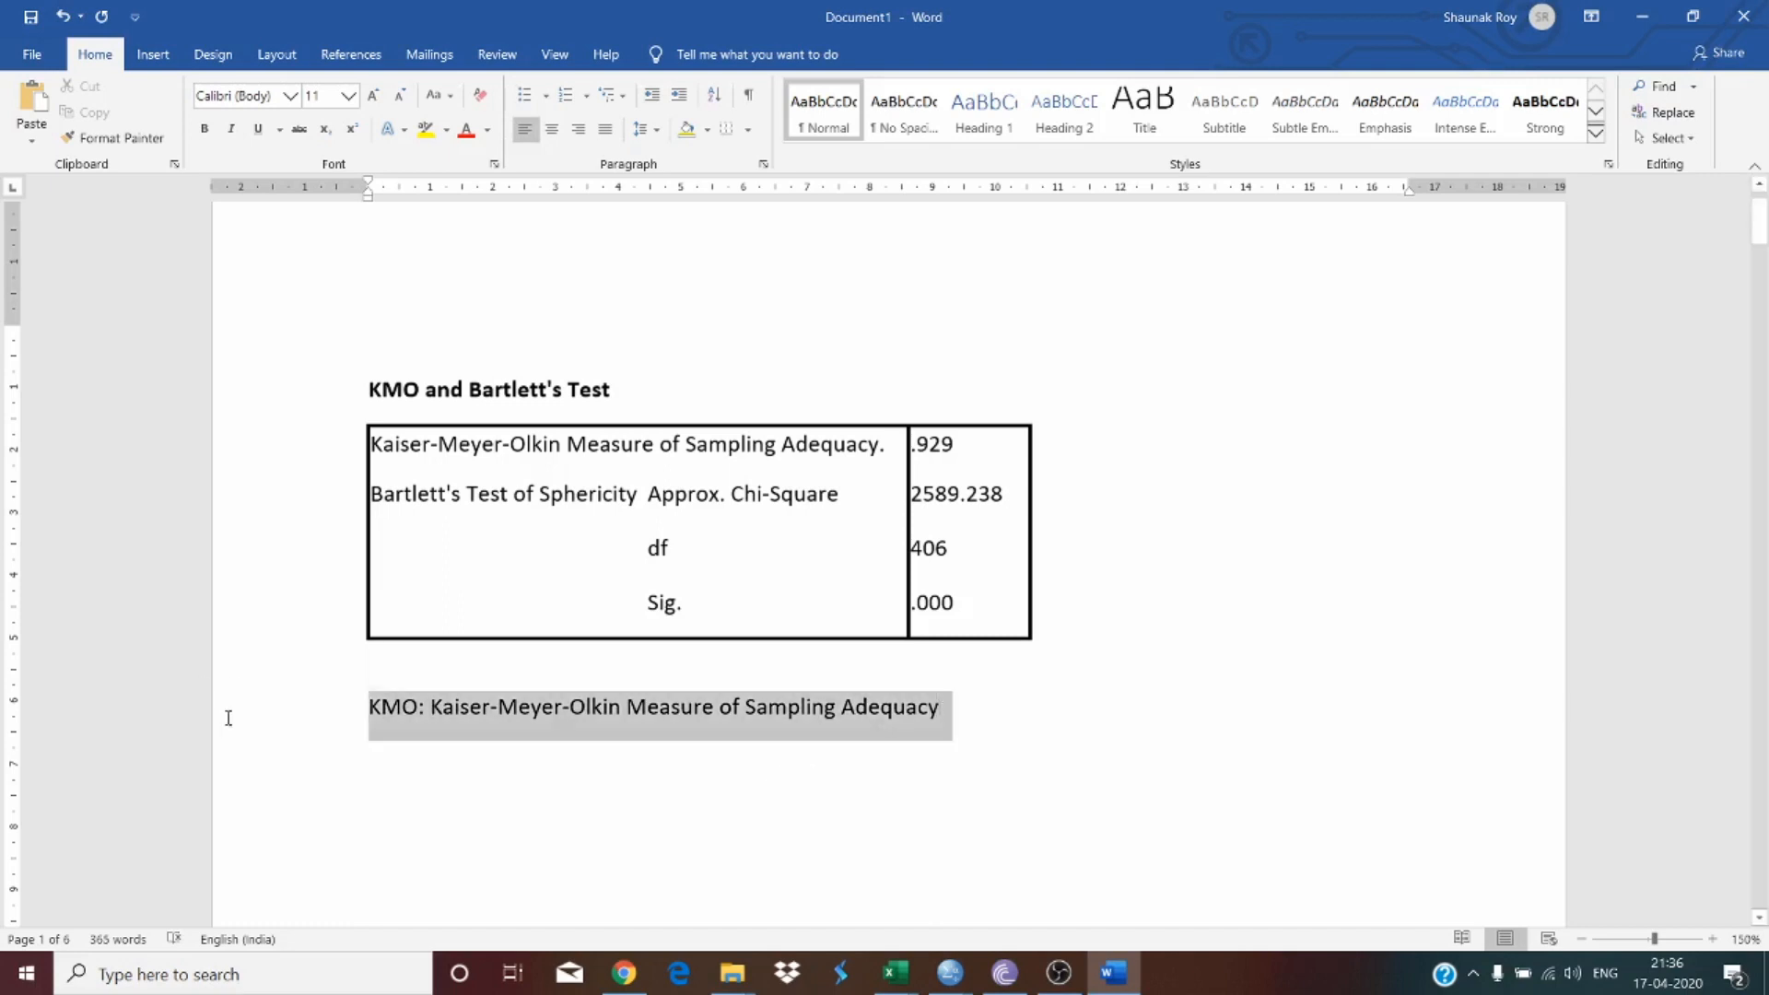
{"action": "left_click", "coordinate": [425, 129]}
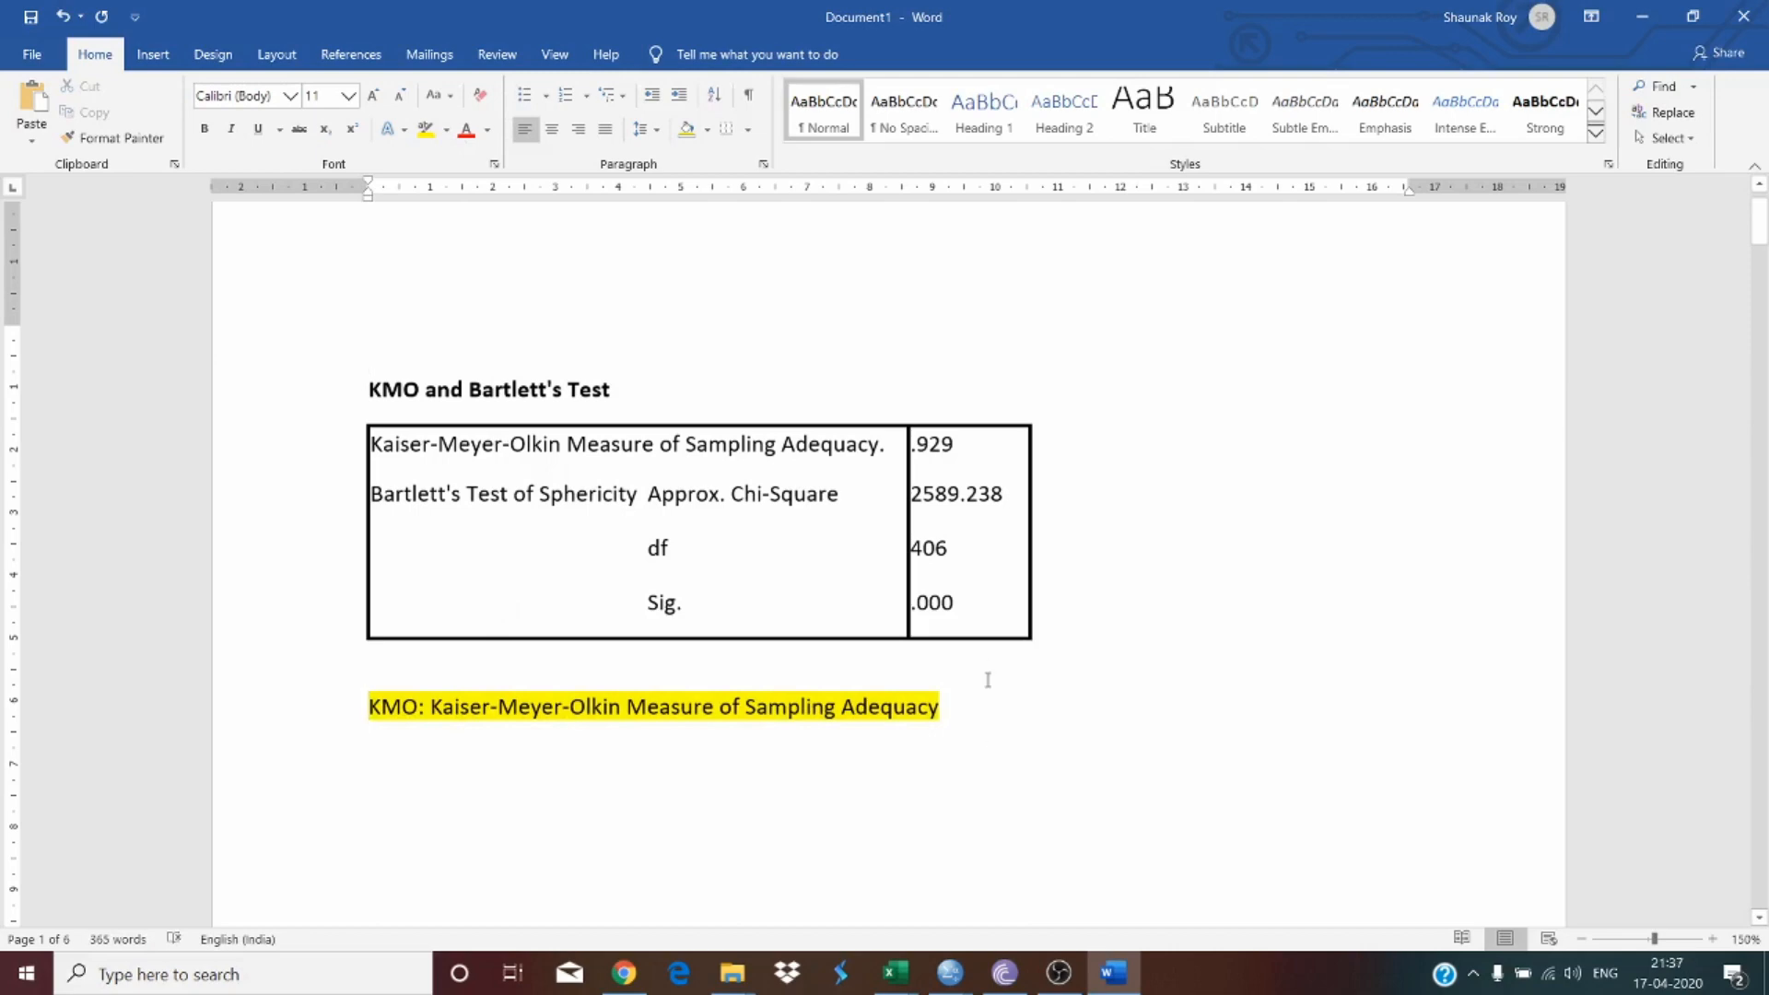
Step: Select "Bartlett's Test" in the table heading and scroll through the document back to that table
{"action": "scroll", "coordinate": [987, 680], "scroll_direction": "down", "scroll_amount": 2}
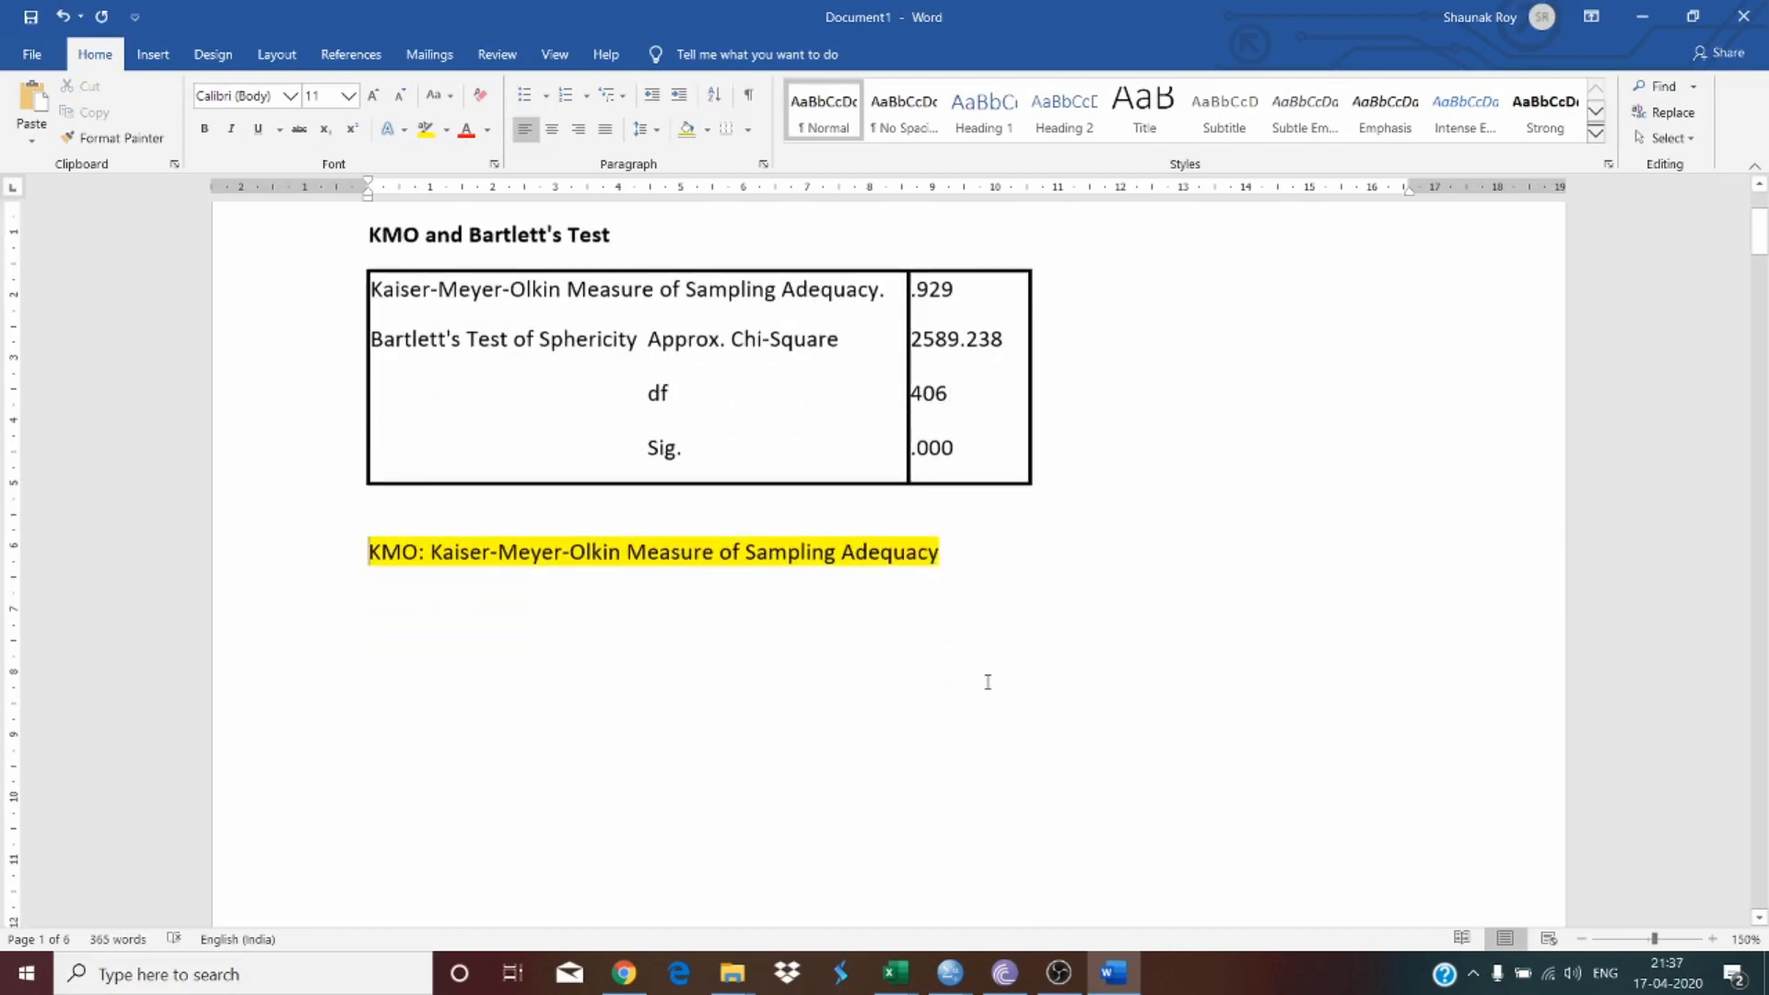
{"action": "left_click_drag", "start_coordinate": [502, 234], "coordinate": [617, 249]}
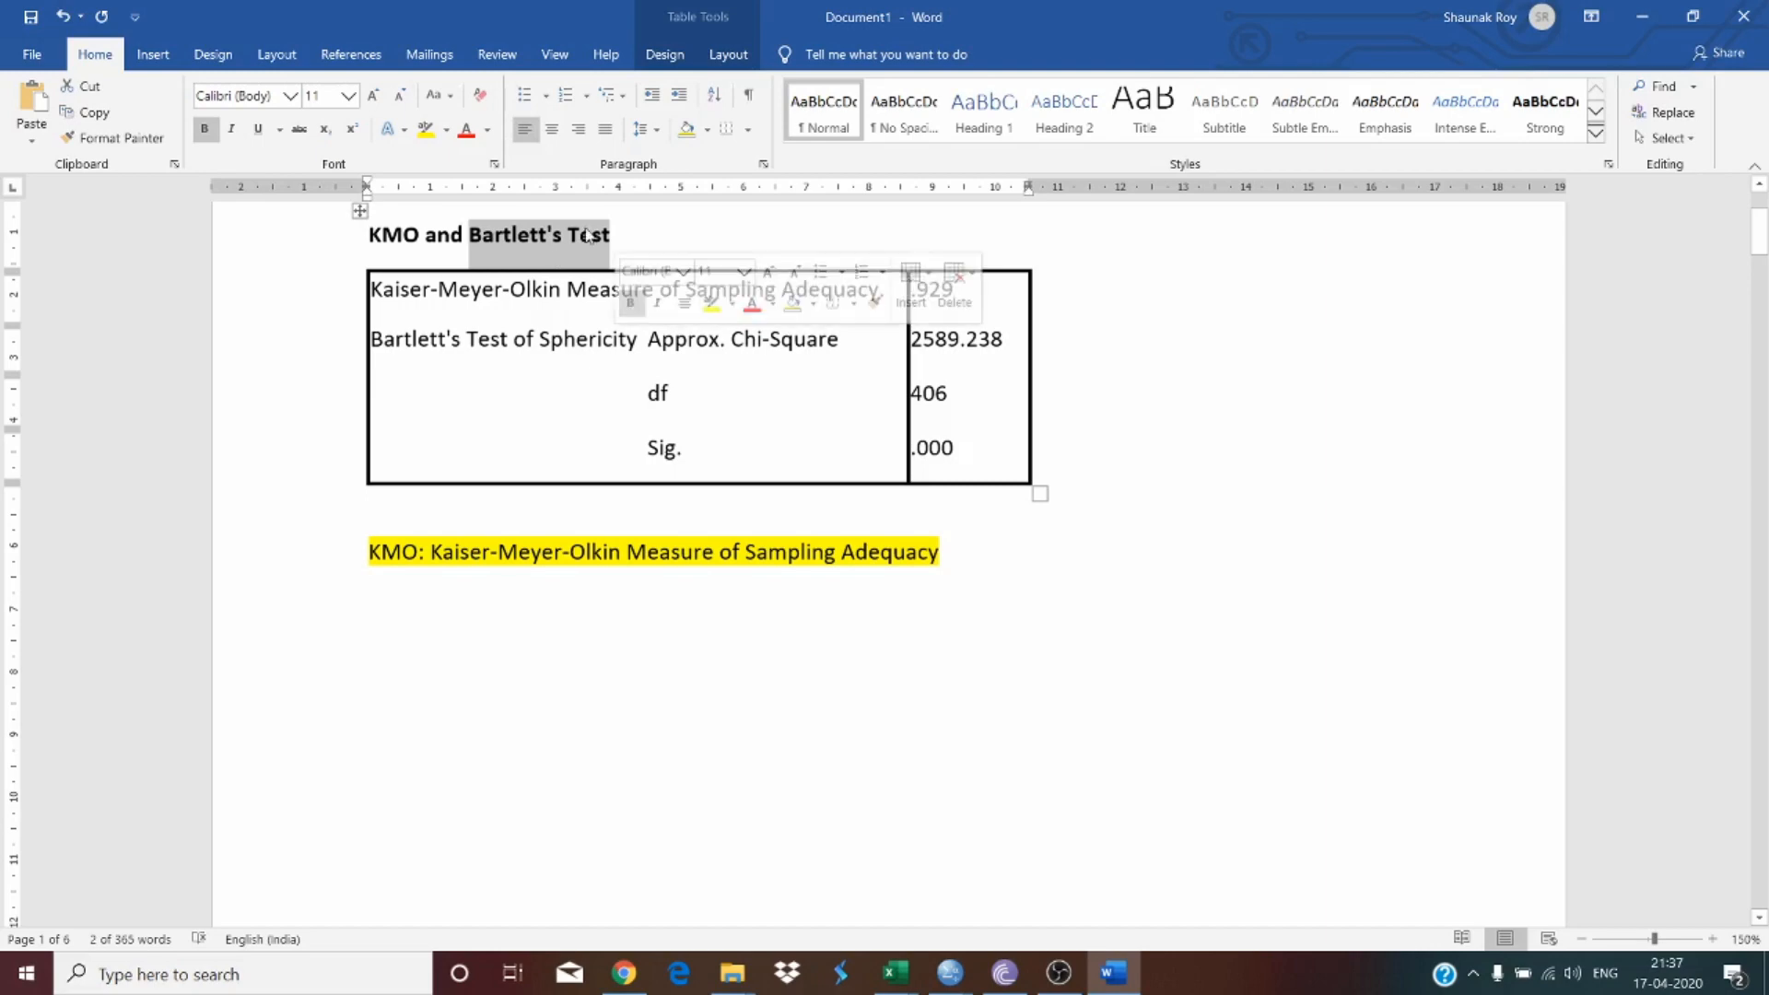
{"action": "scroll", "coordinate": [586, 332], "scroll_direction": "down", "scroll_amount": 10}
{"action": "scroll", "coordinate": [581, 332], "scroll_direction": "up", "scroll_amount": 5}
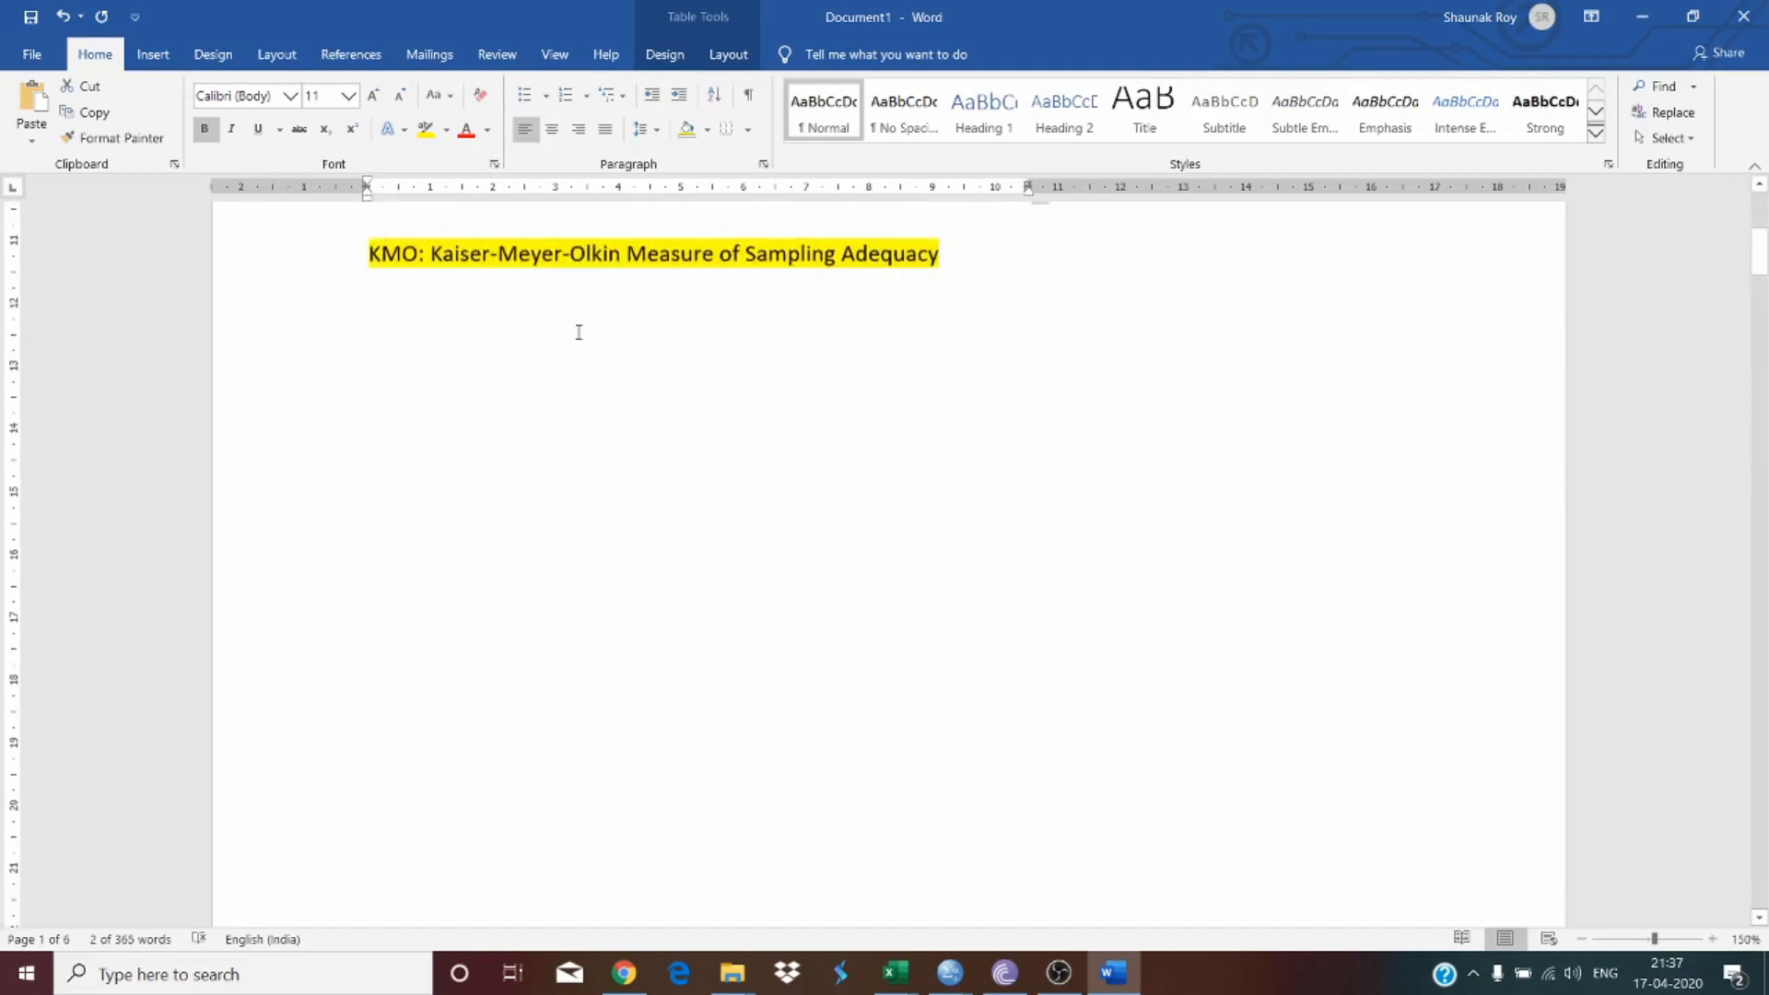
{"action": "scroll", "coordinate": [579, 333], "scroll_direction": "down", "scroll_amount": 20}
{"action": "scroll", "coordinate": [579, 333], "scroll_direction": "down", "scroll_amount": 15}
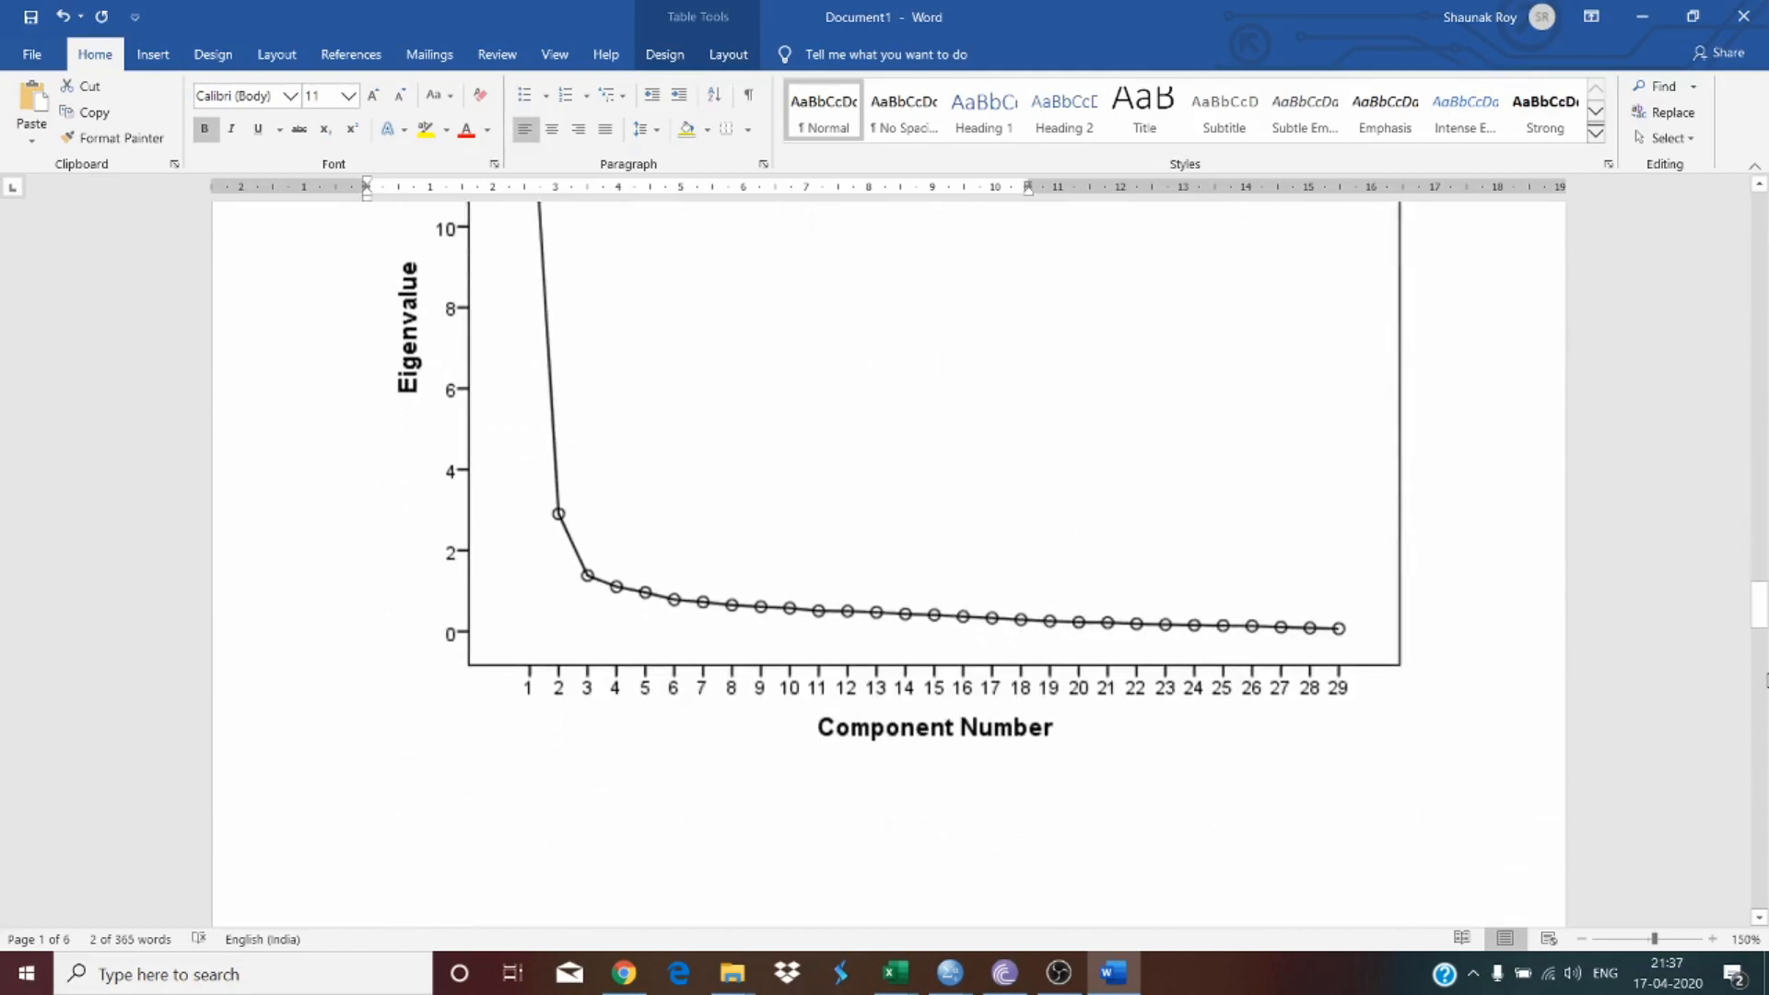
{"action": "left_click_drag", "start_coordinate": [1760, 608], "coordinate": [1761, 744]}
{"action": "left_click_drag", "start_coordinate": [1767, 668], "coordinate": [1760, 222]}
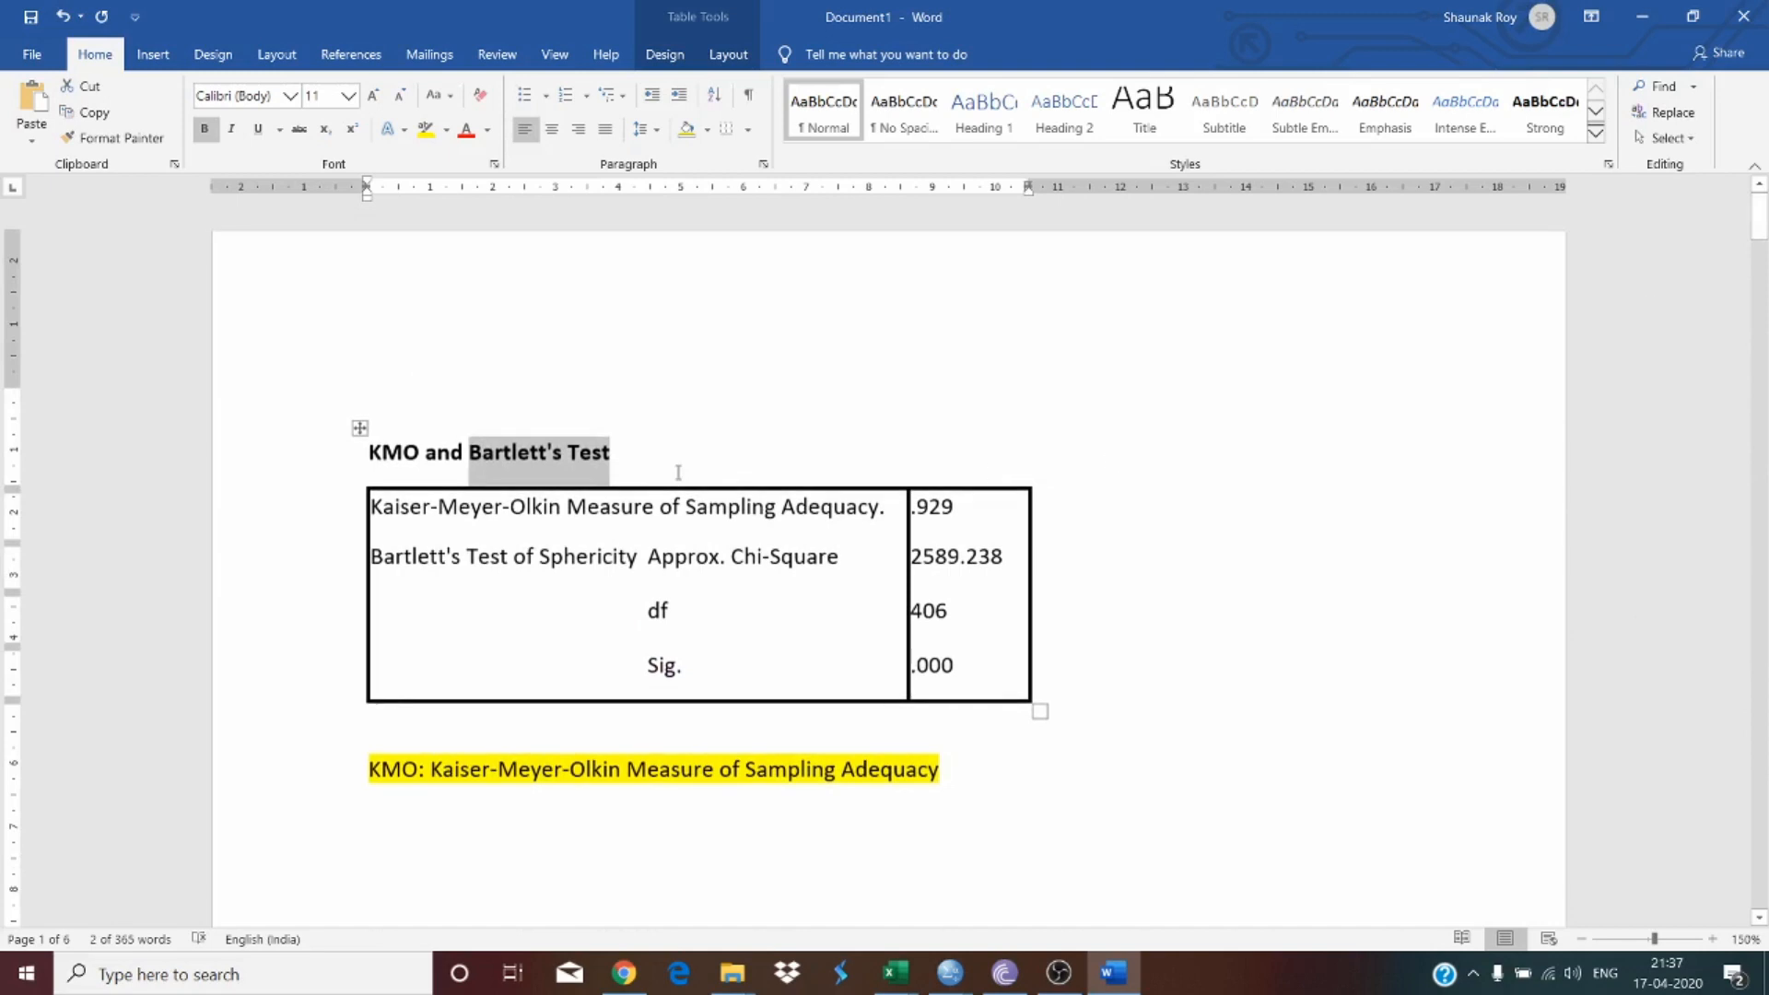
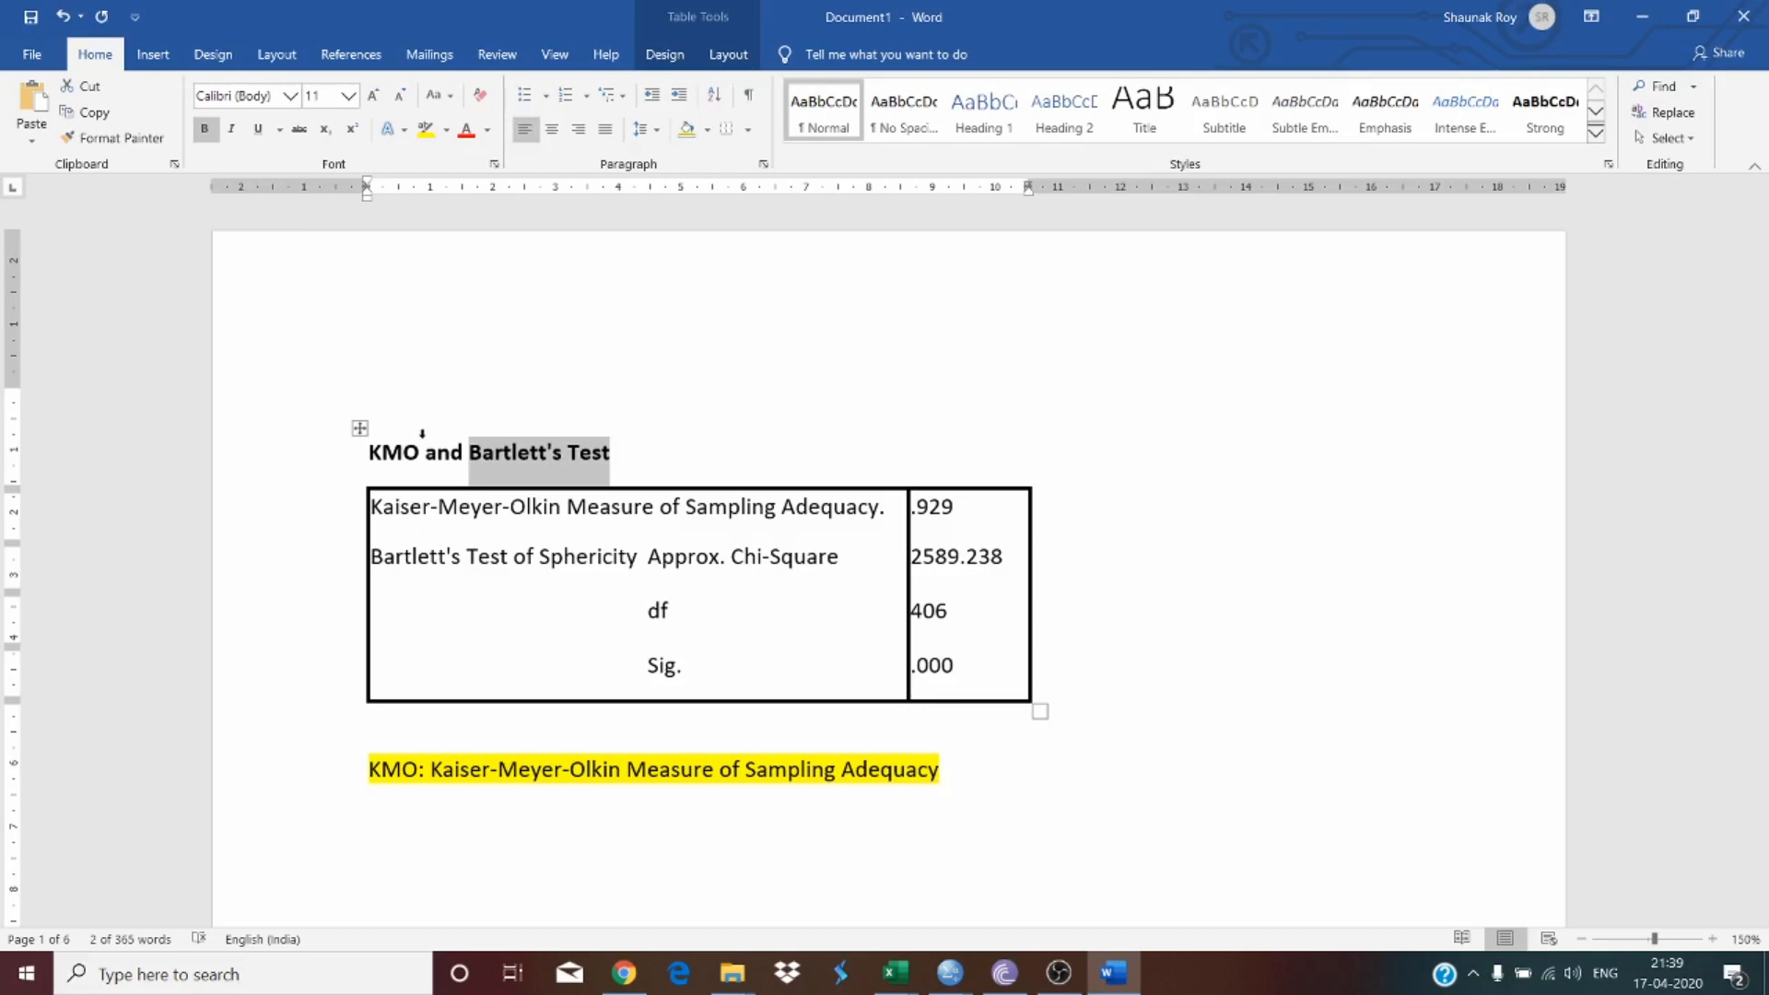
Step: Highlight the Sig. label and its .000 value in the KMO and Bartlett's table in green
{"action": "left_click_drag", "start_coordinate": [954, 676], "coordinate": [905, 680]}
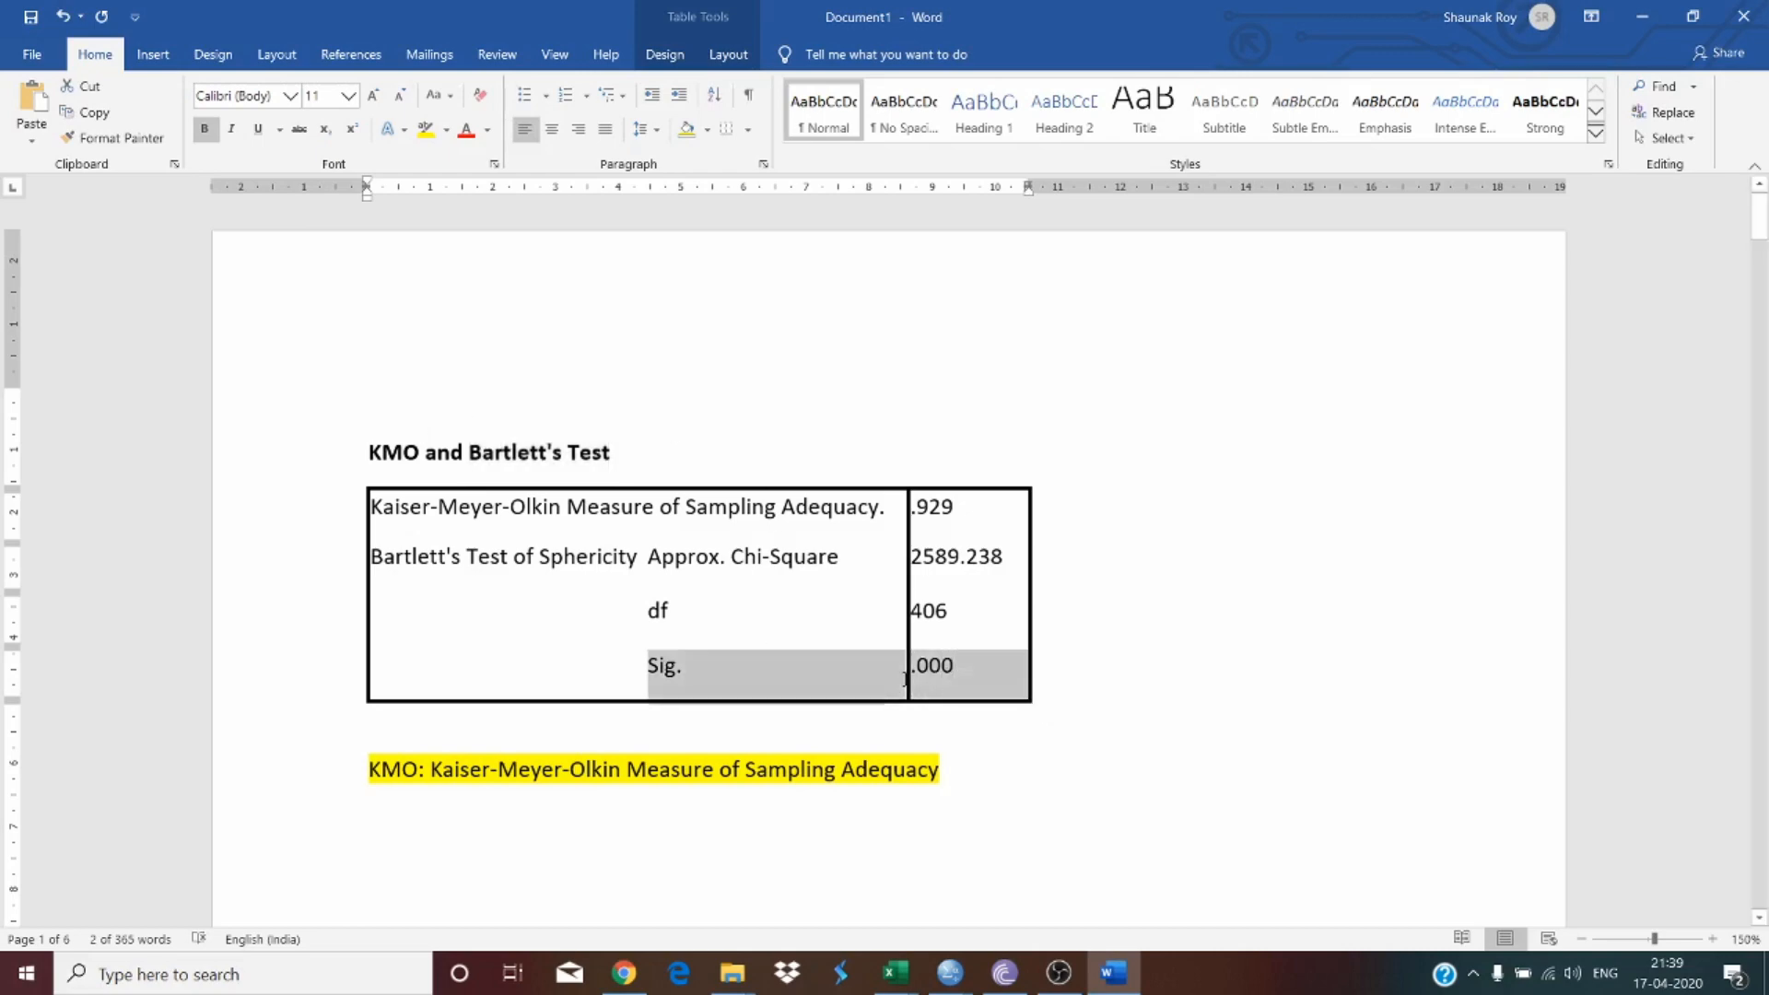
{"action": "left_click", "coordinate": [967, 687]}
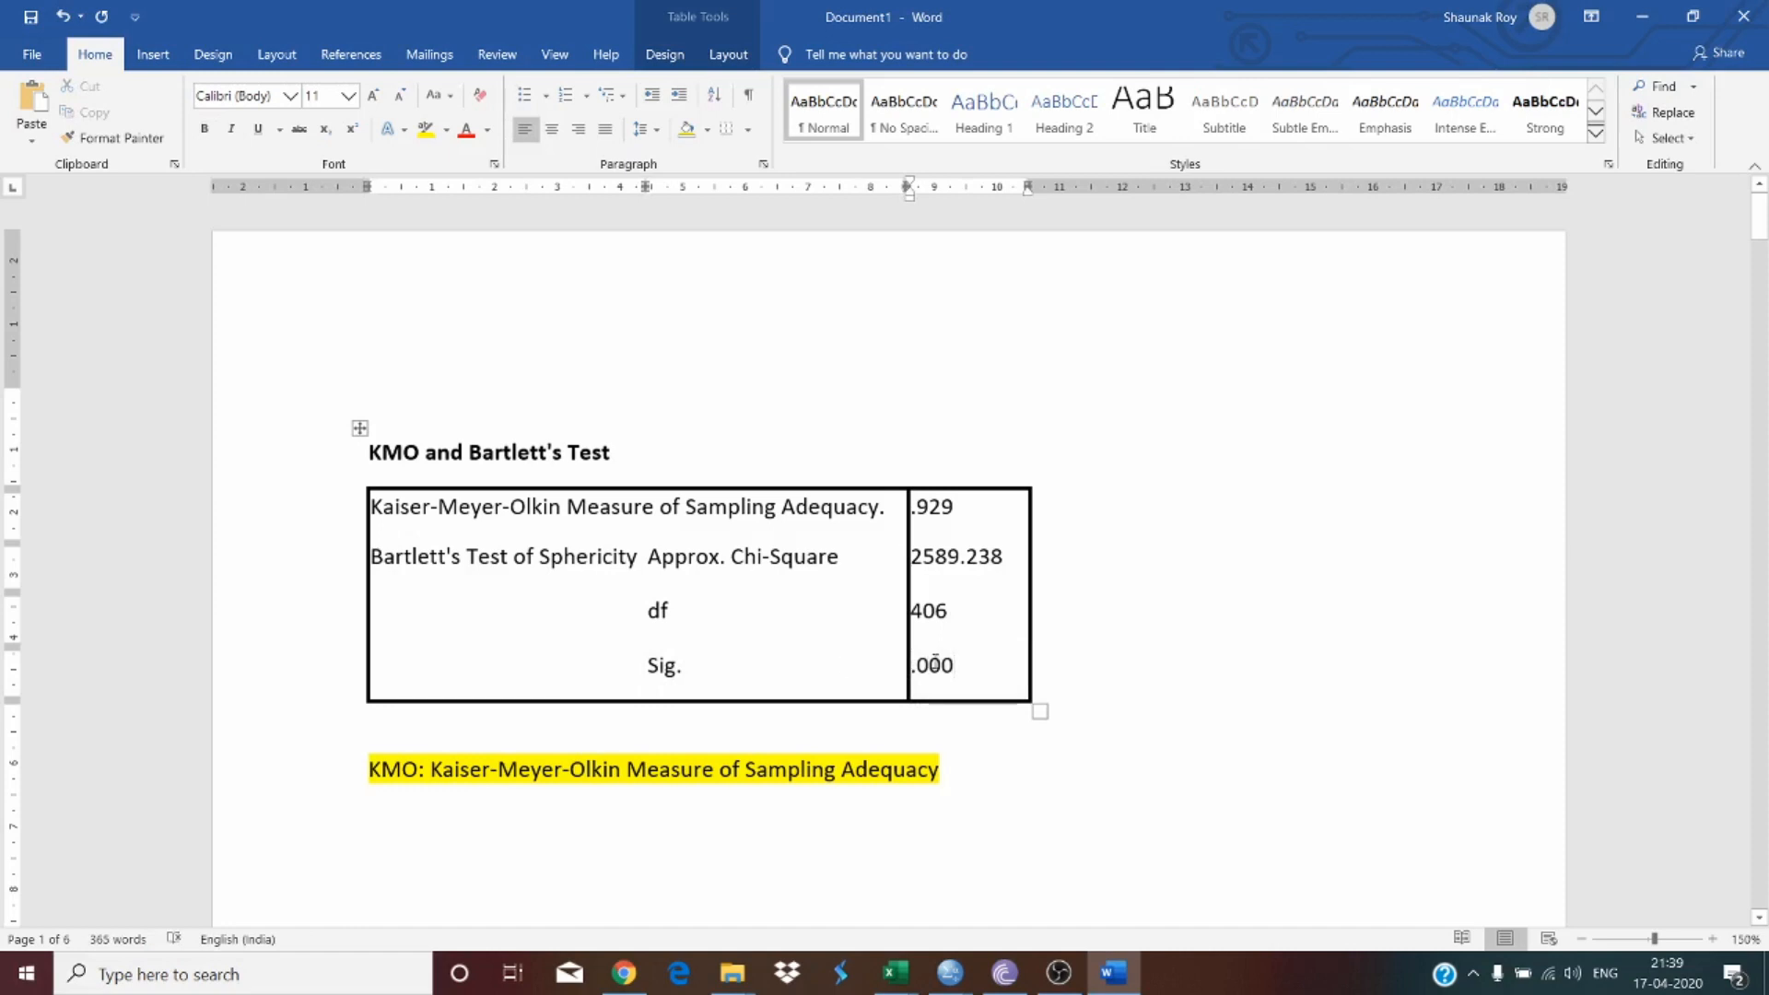
{"action": "left_click_drag", "start_coordinate": [960, 666], "coordinate": [911, 666]}
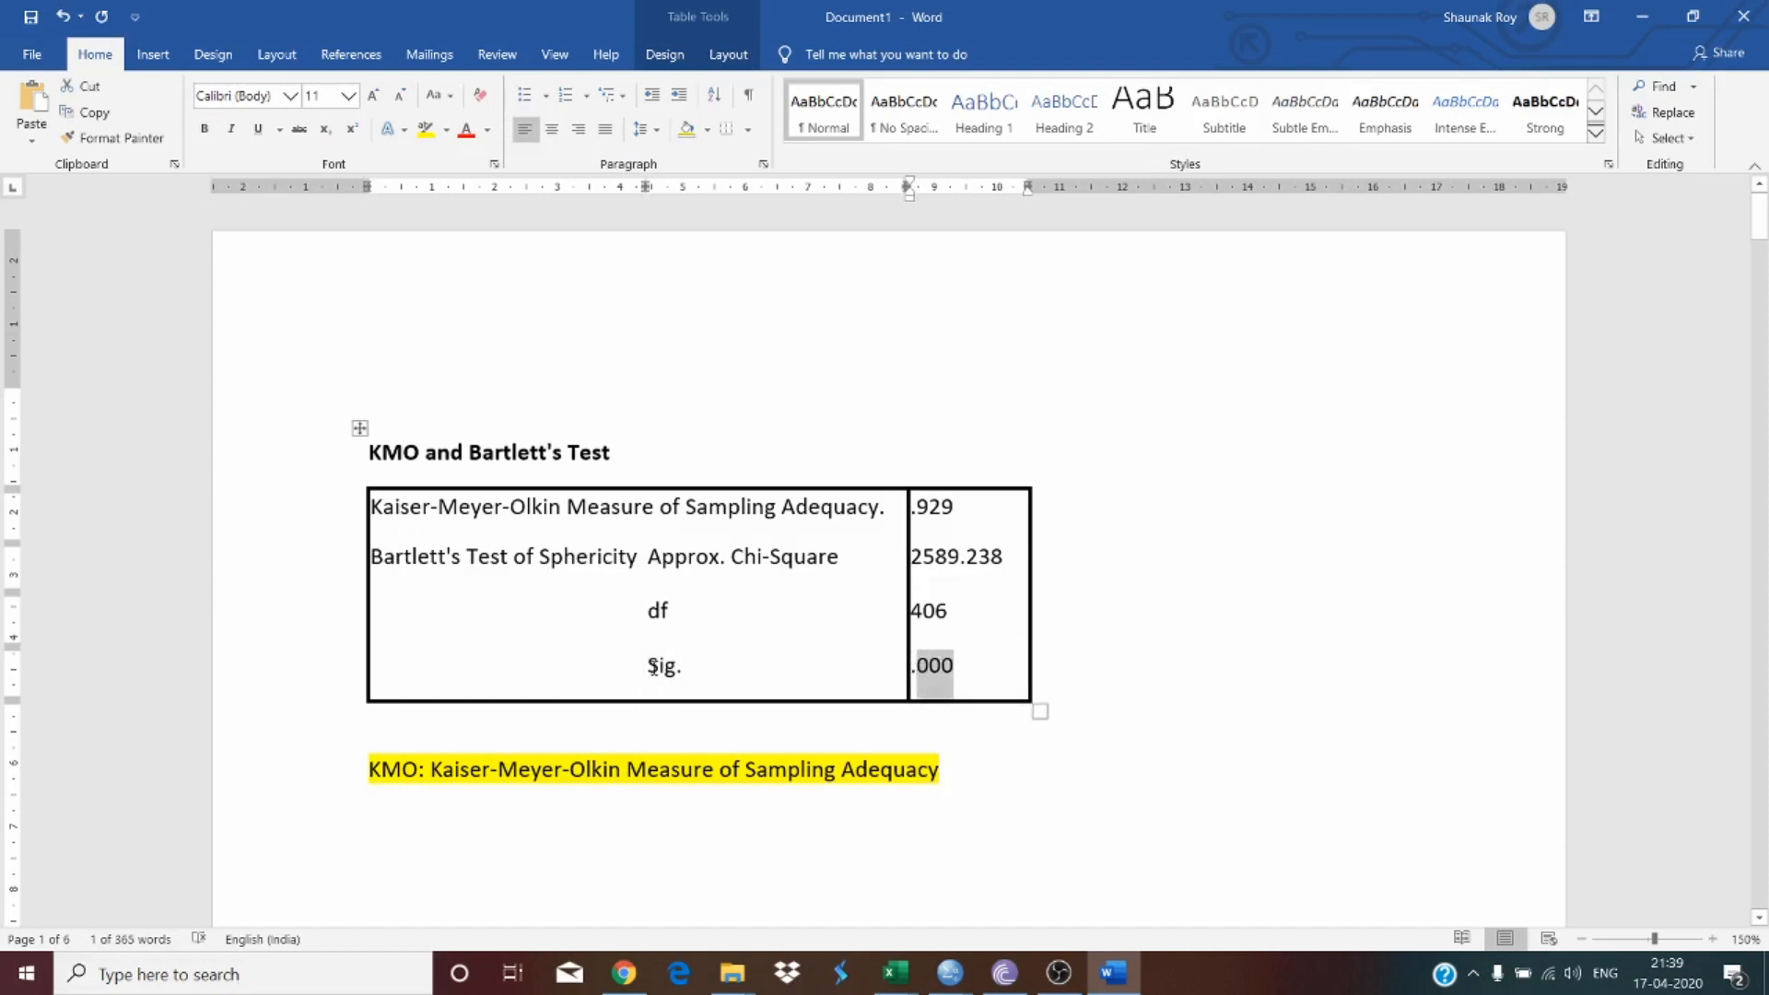
{"action": "left_click_drag", "start_coordinate": [652, 665], "coordinate": [979, 663]}
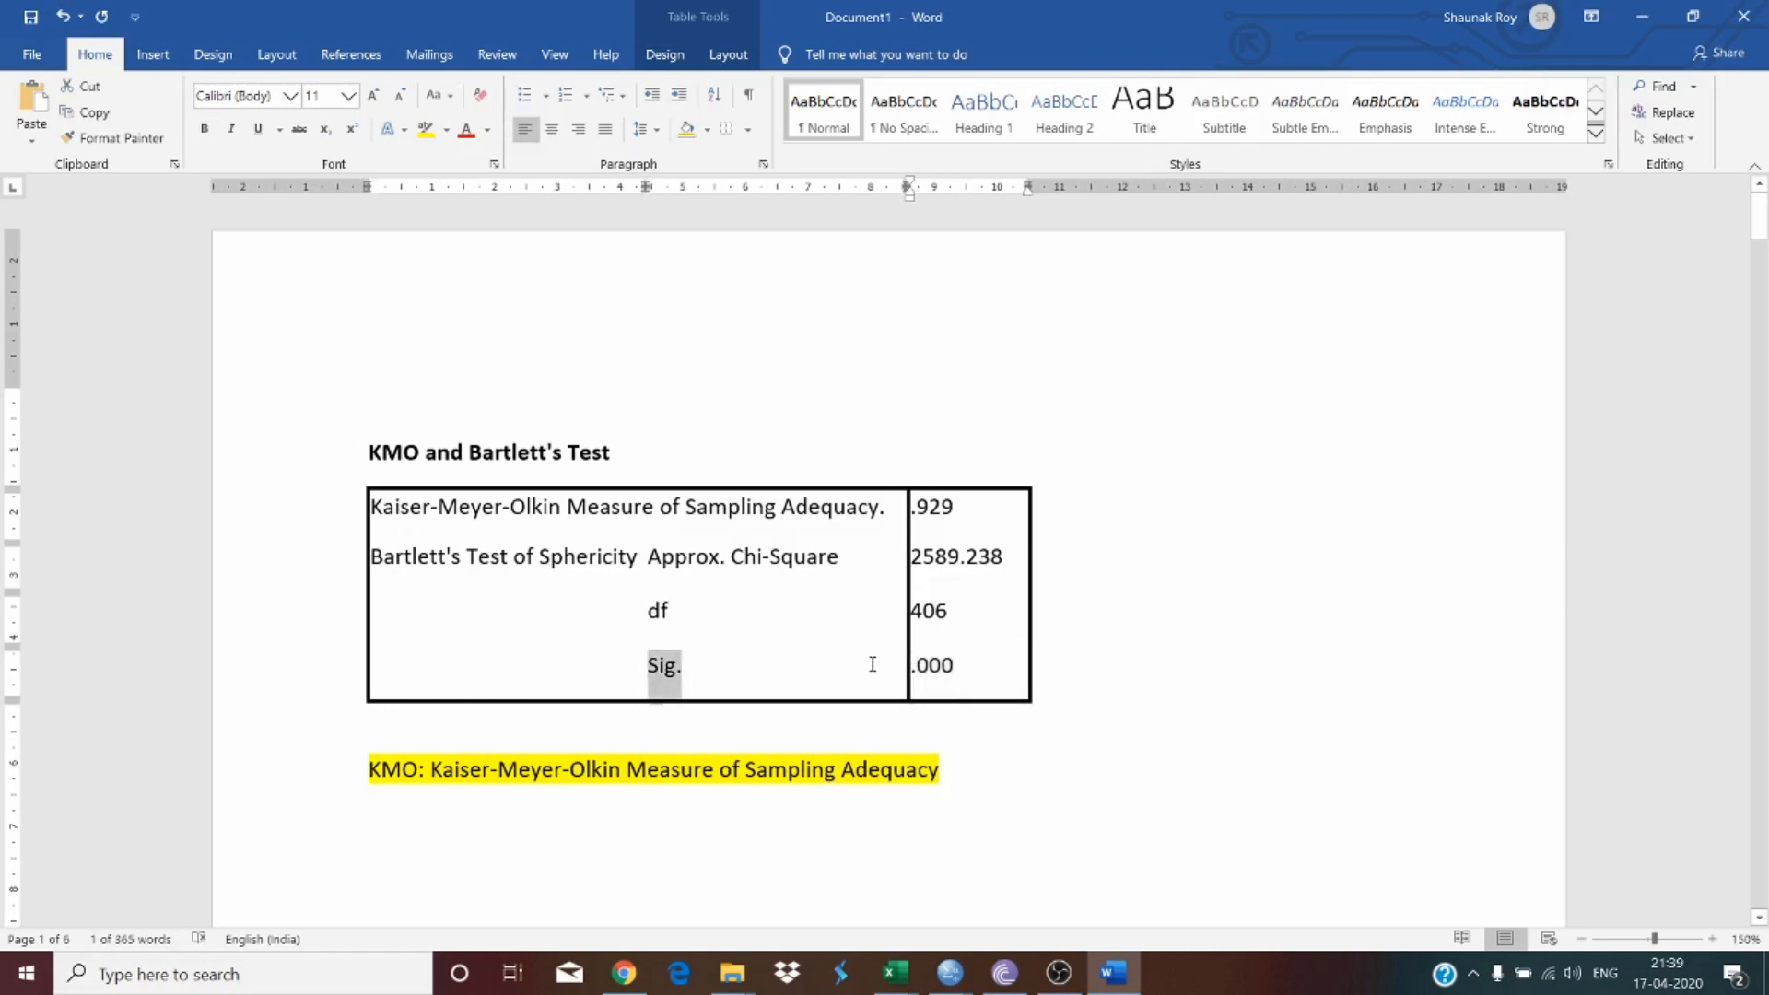
{"action": "left_click", "coordinate": [446, 129]}
{"action": "left_click", "coordinate": [475, 174]}
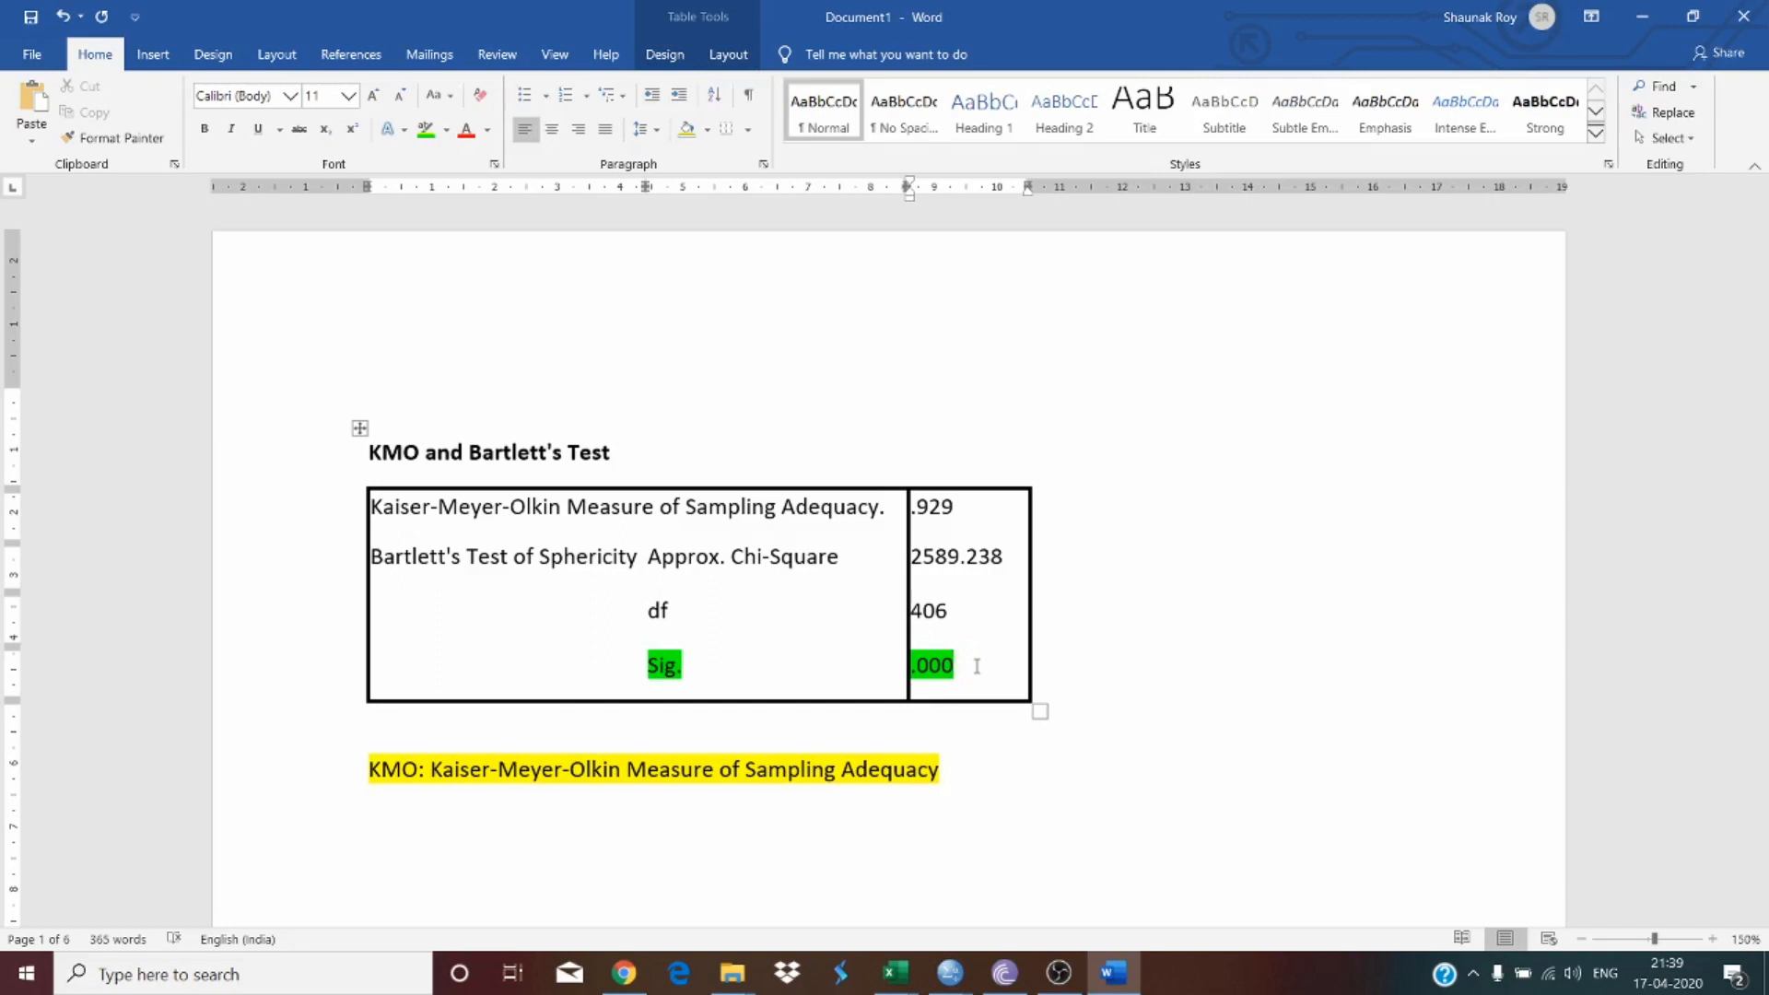
Step: Prefix the KMO and Bartlett's Test heading with "Table 1:"
{"action": "left_click_drag", "start_coordinate": [973, 504], "coordinate": [917, 505]}
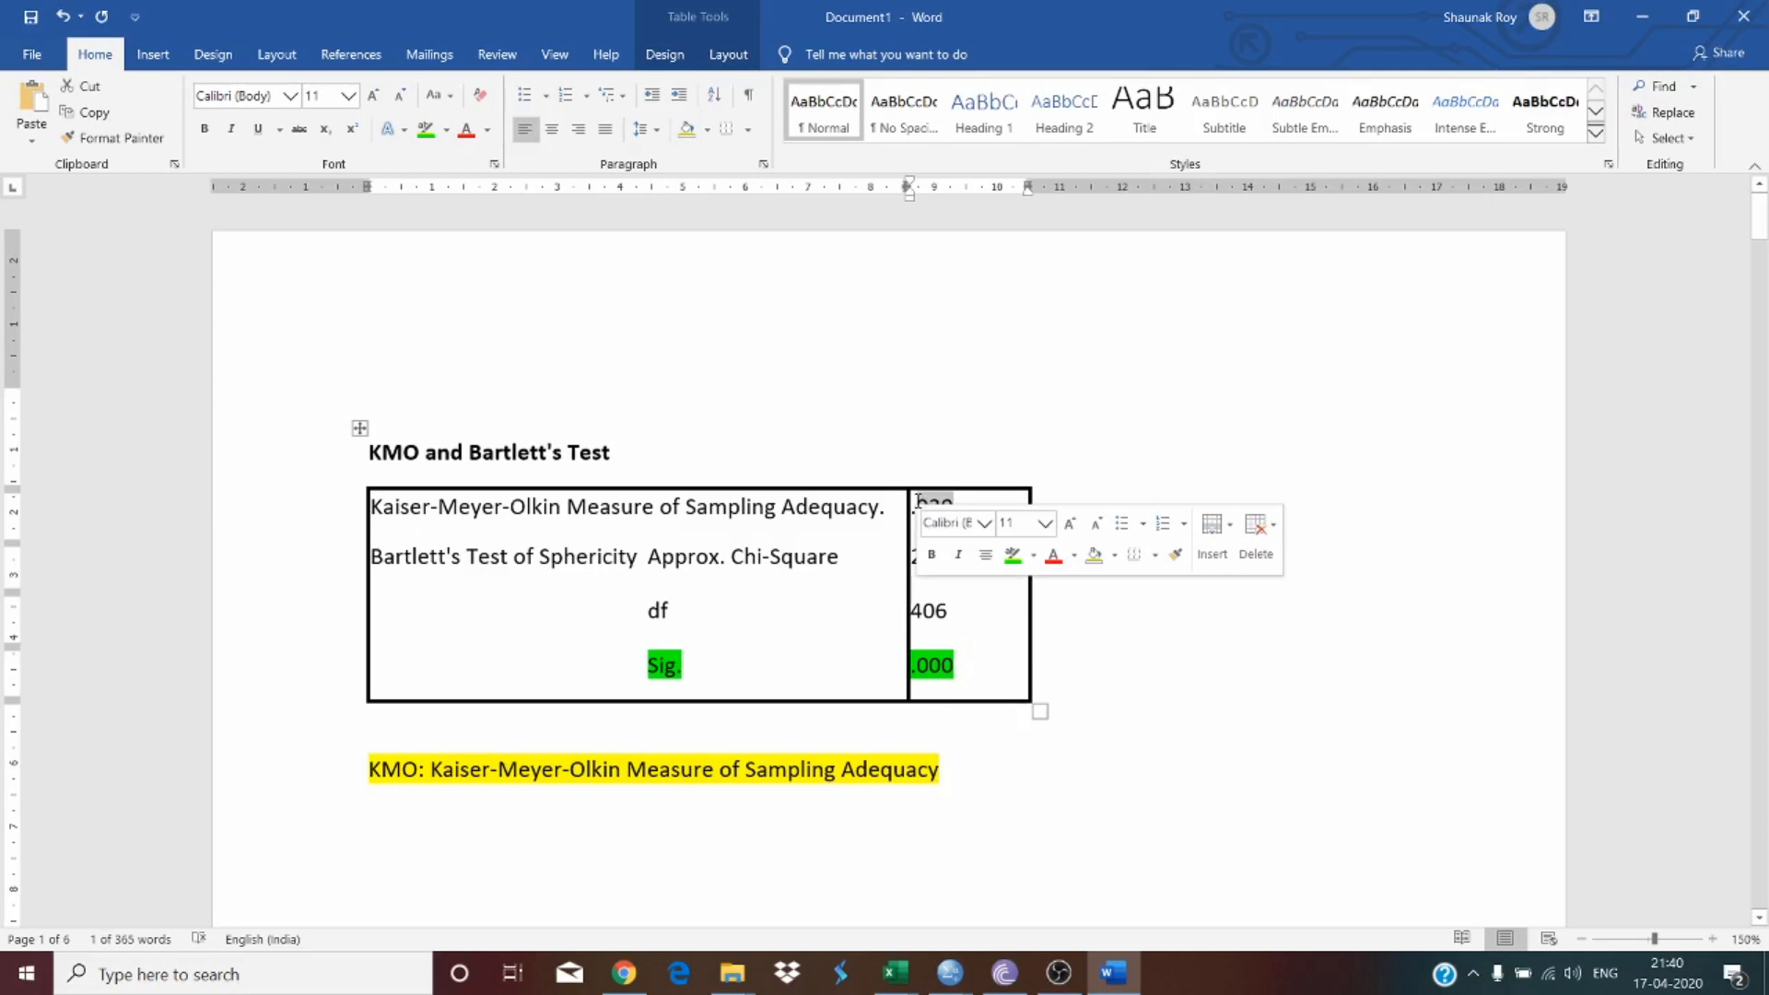
{"action": "left_click", "coordinate": [1038, 426]}
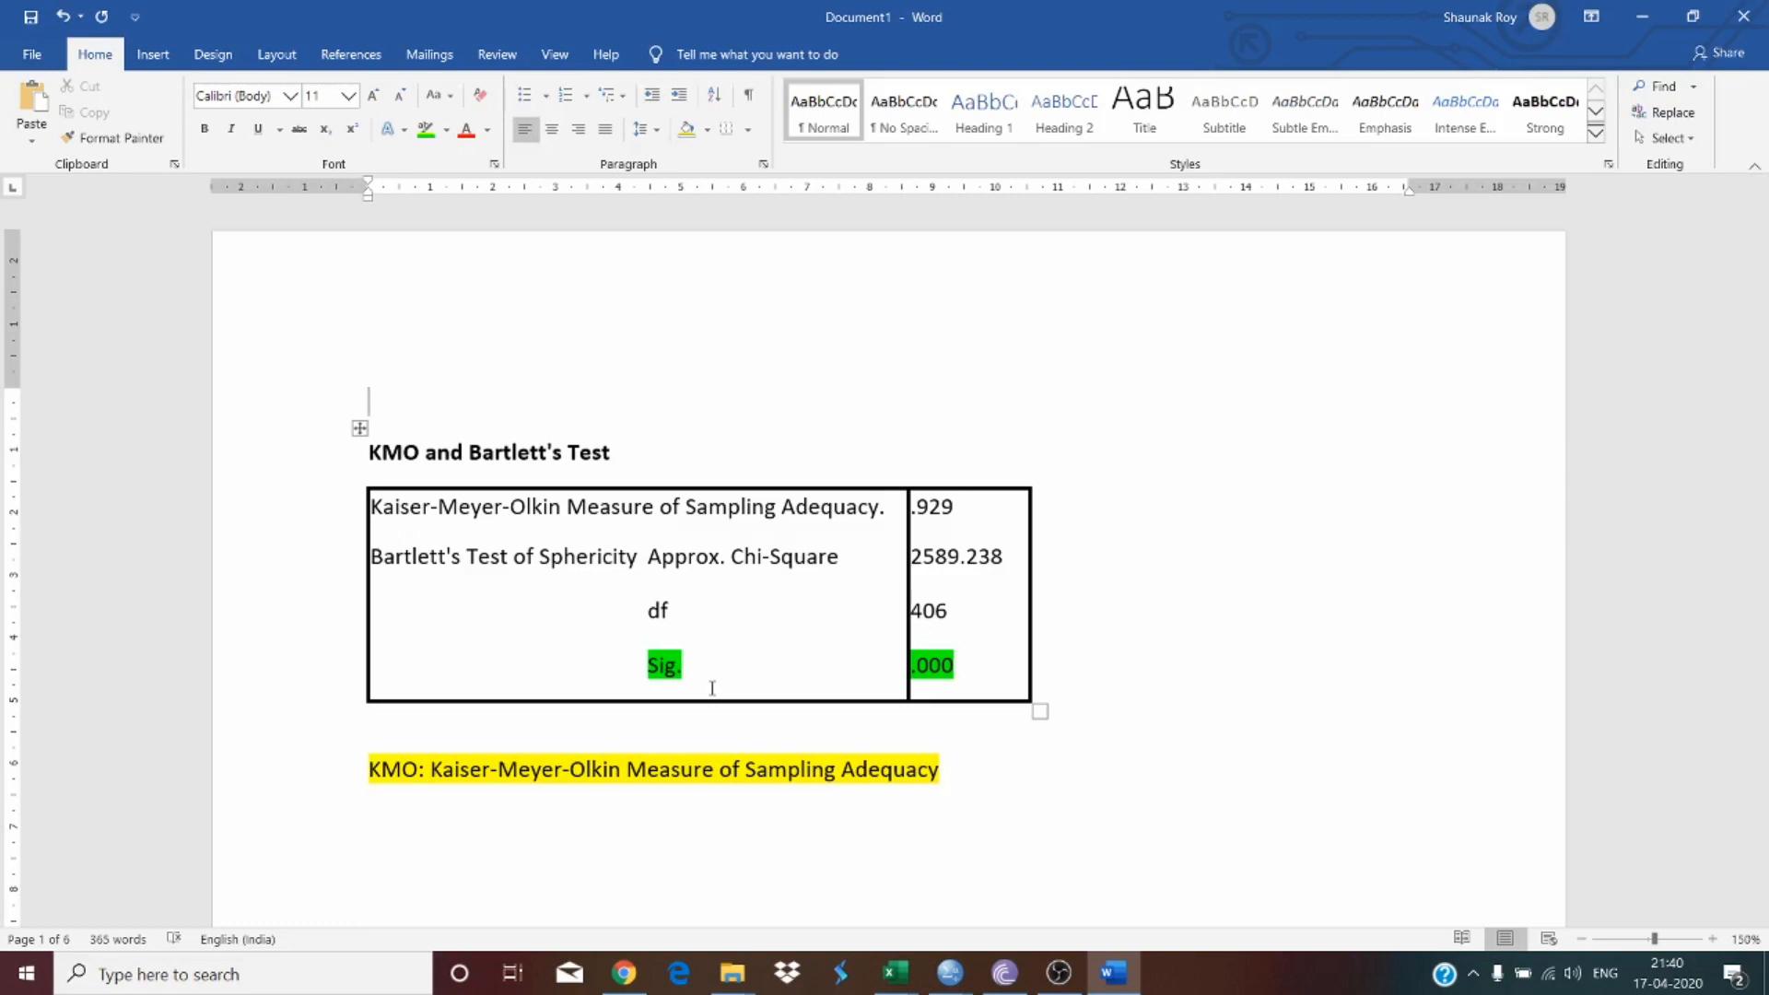
{"action": "left_click", "coordinate": [381, 454]}
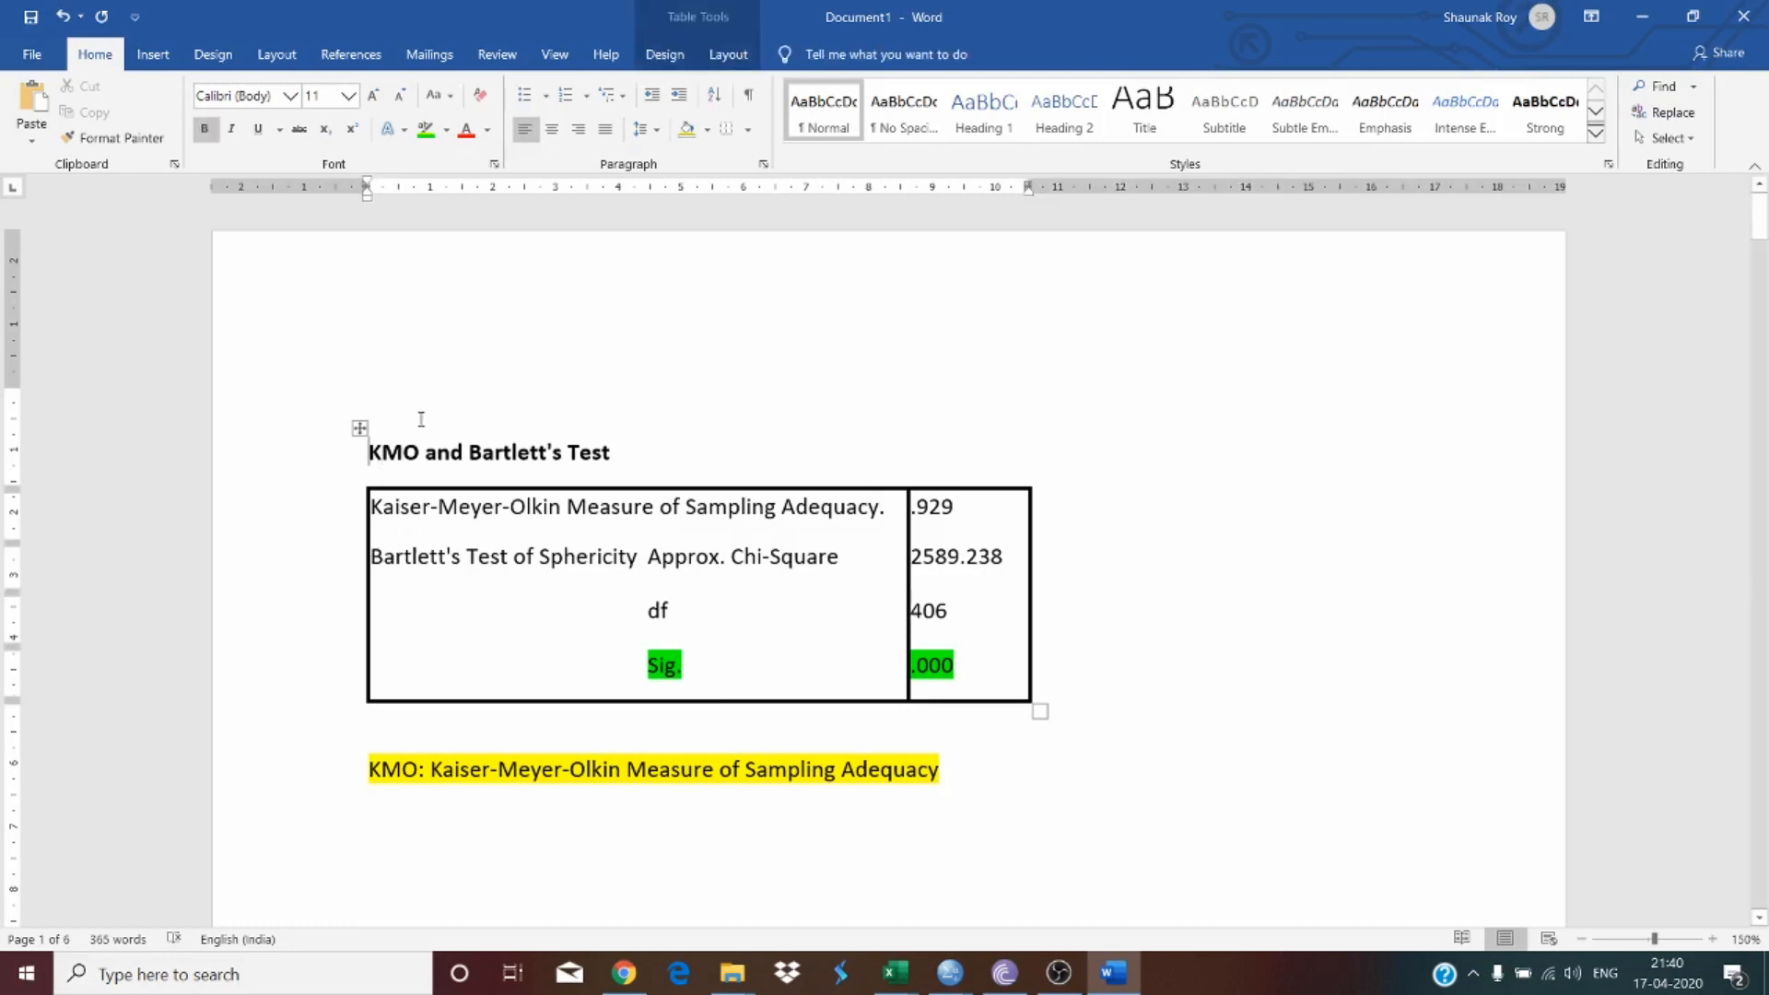
{"action": "type", "text": "Ta"}
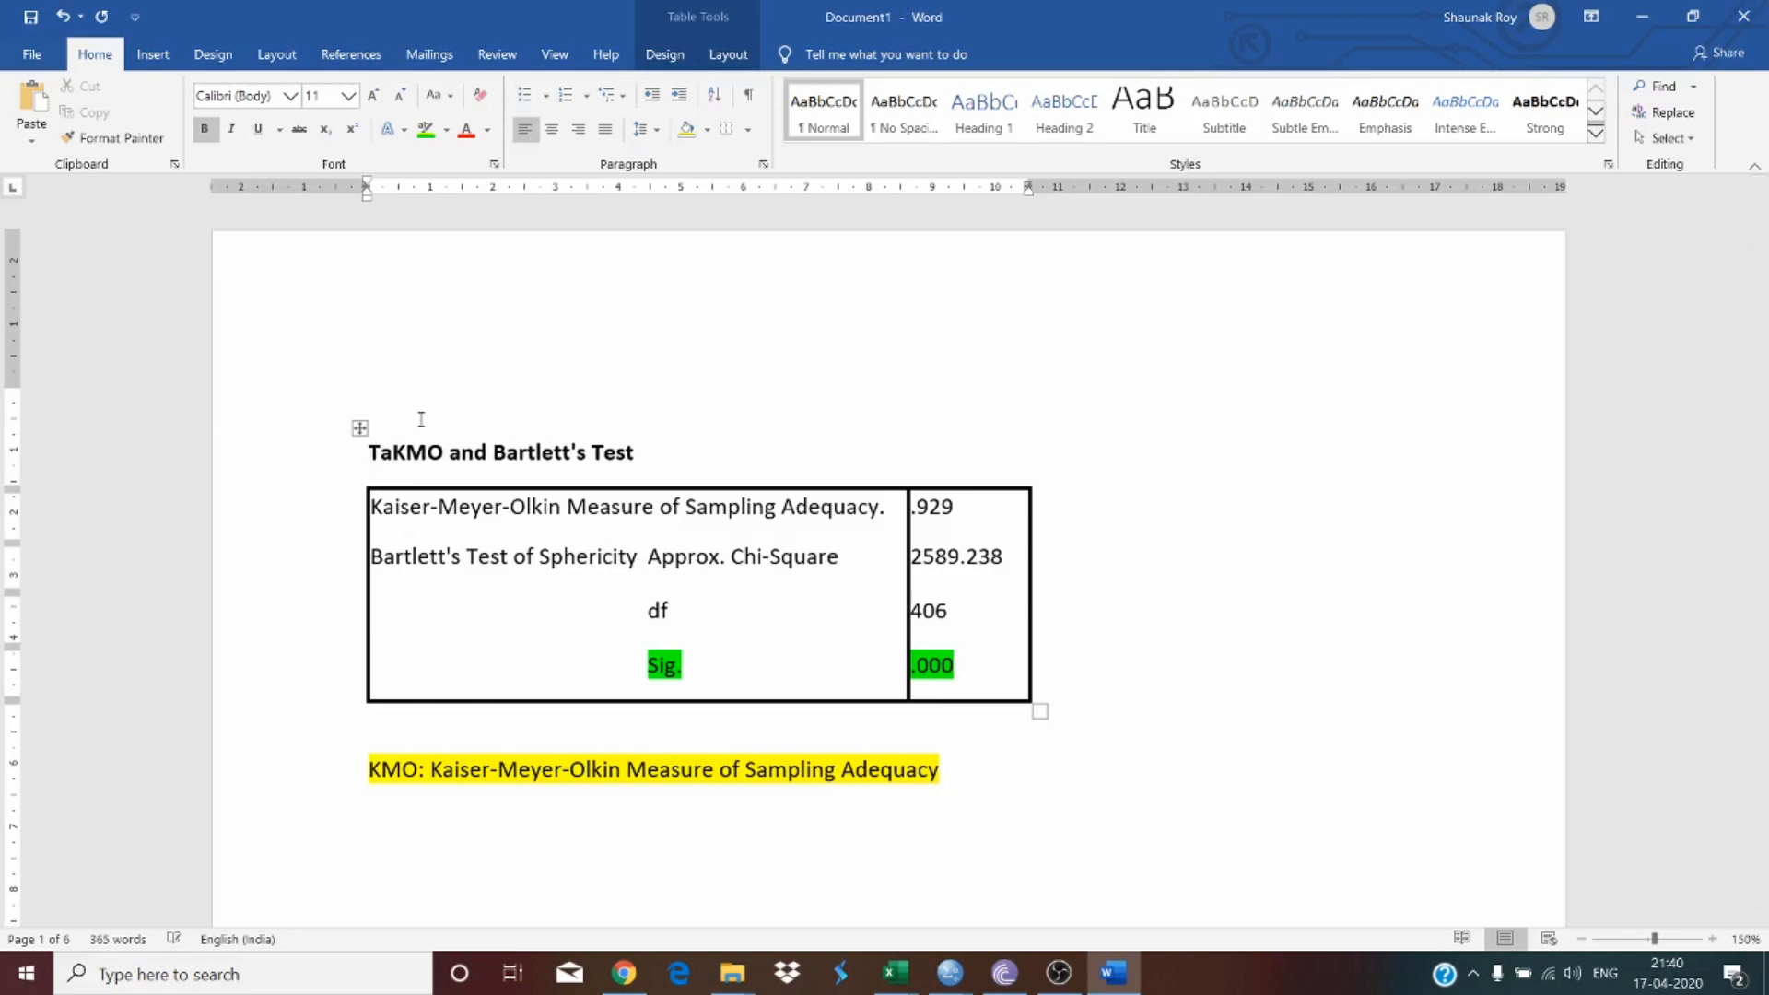
{"action": "type", "text": "ble 1"}
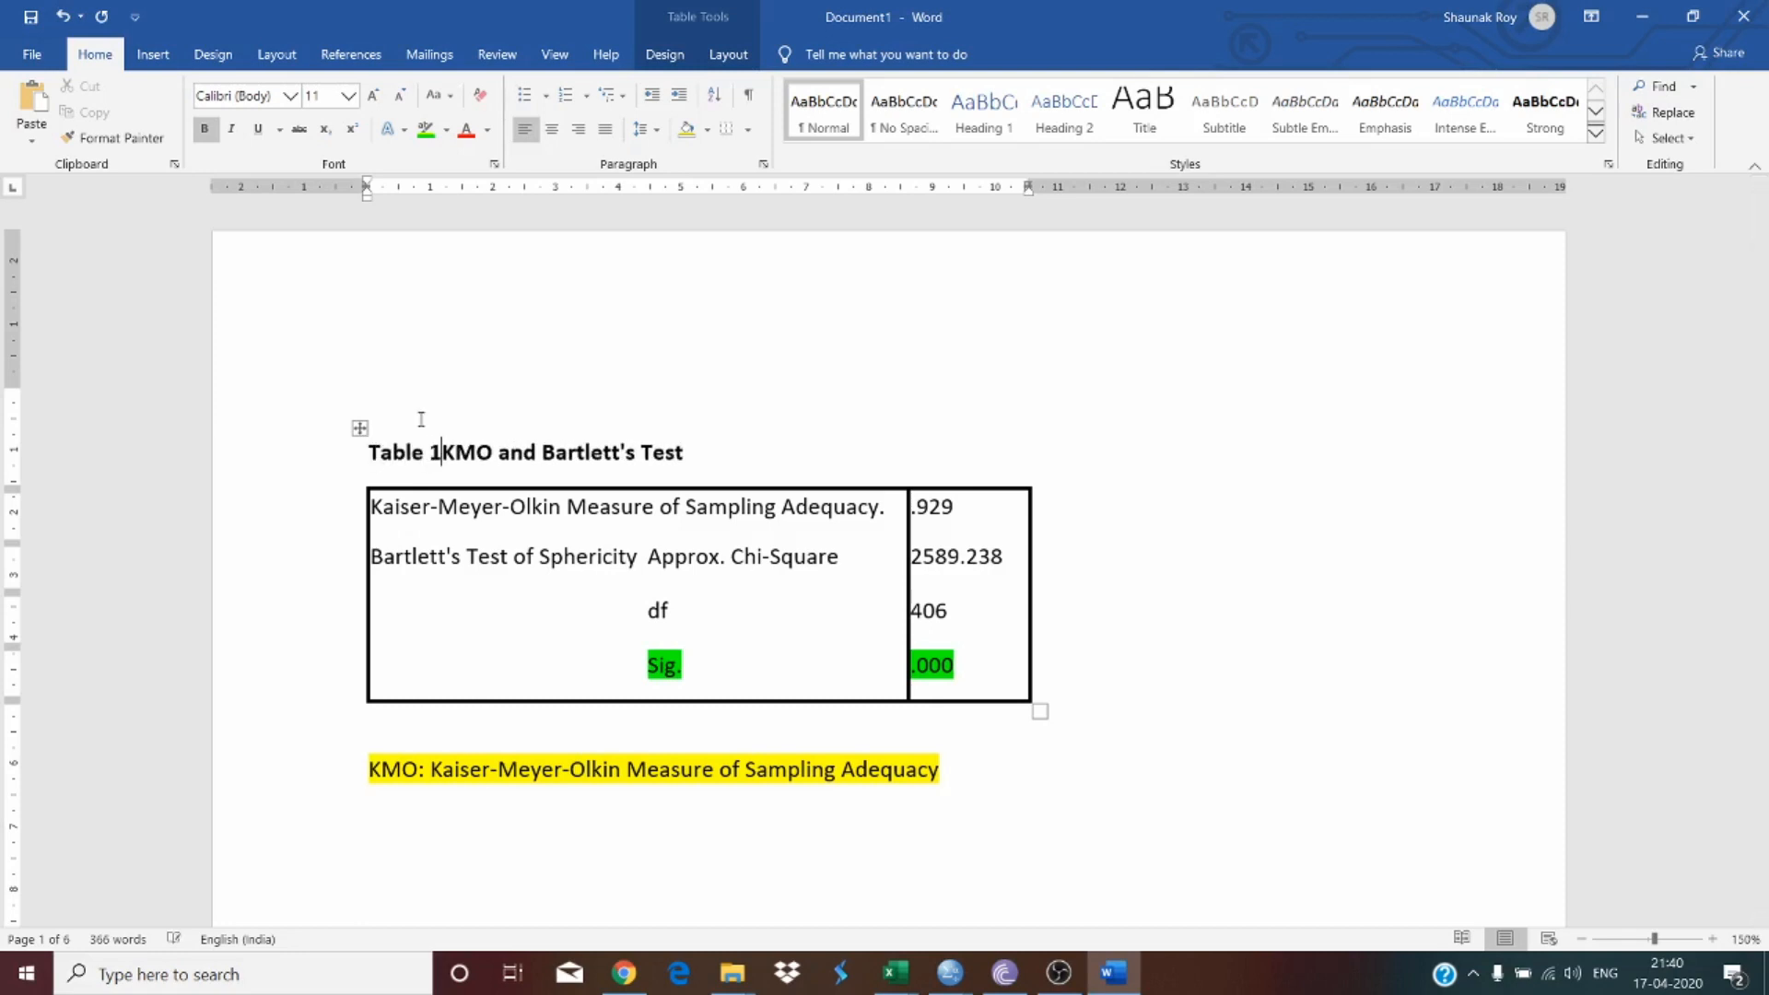
{"action": "type", "text": ":"}
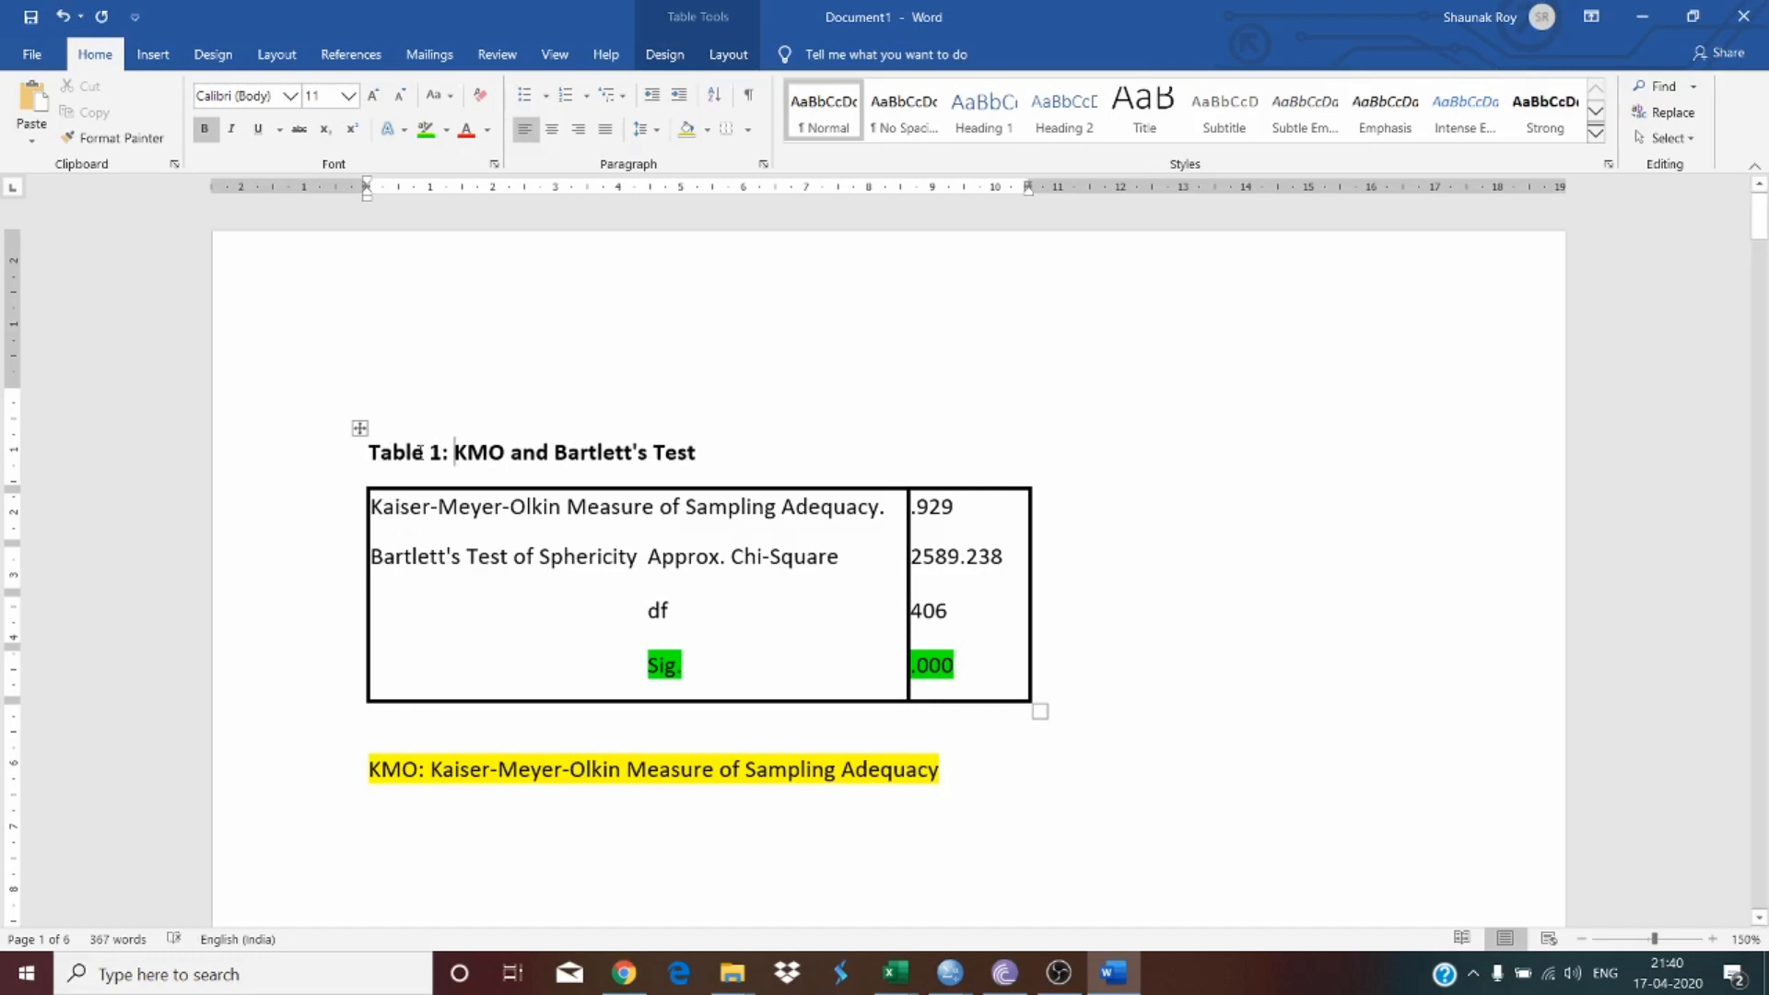
Step: Try inserting a "Table 1:" caption above the table, then undo the caption and its edits
{"action": "right_click", "coordinate": [546, 458]}
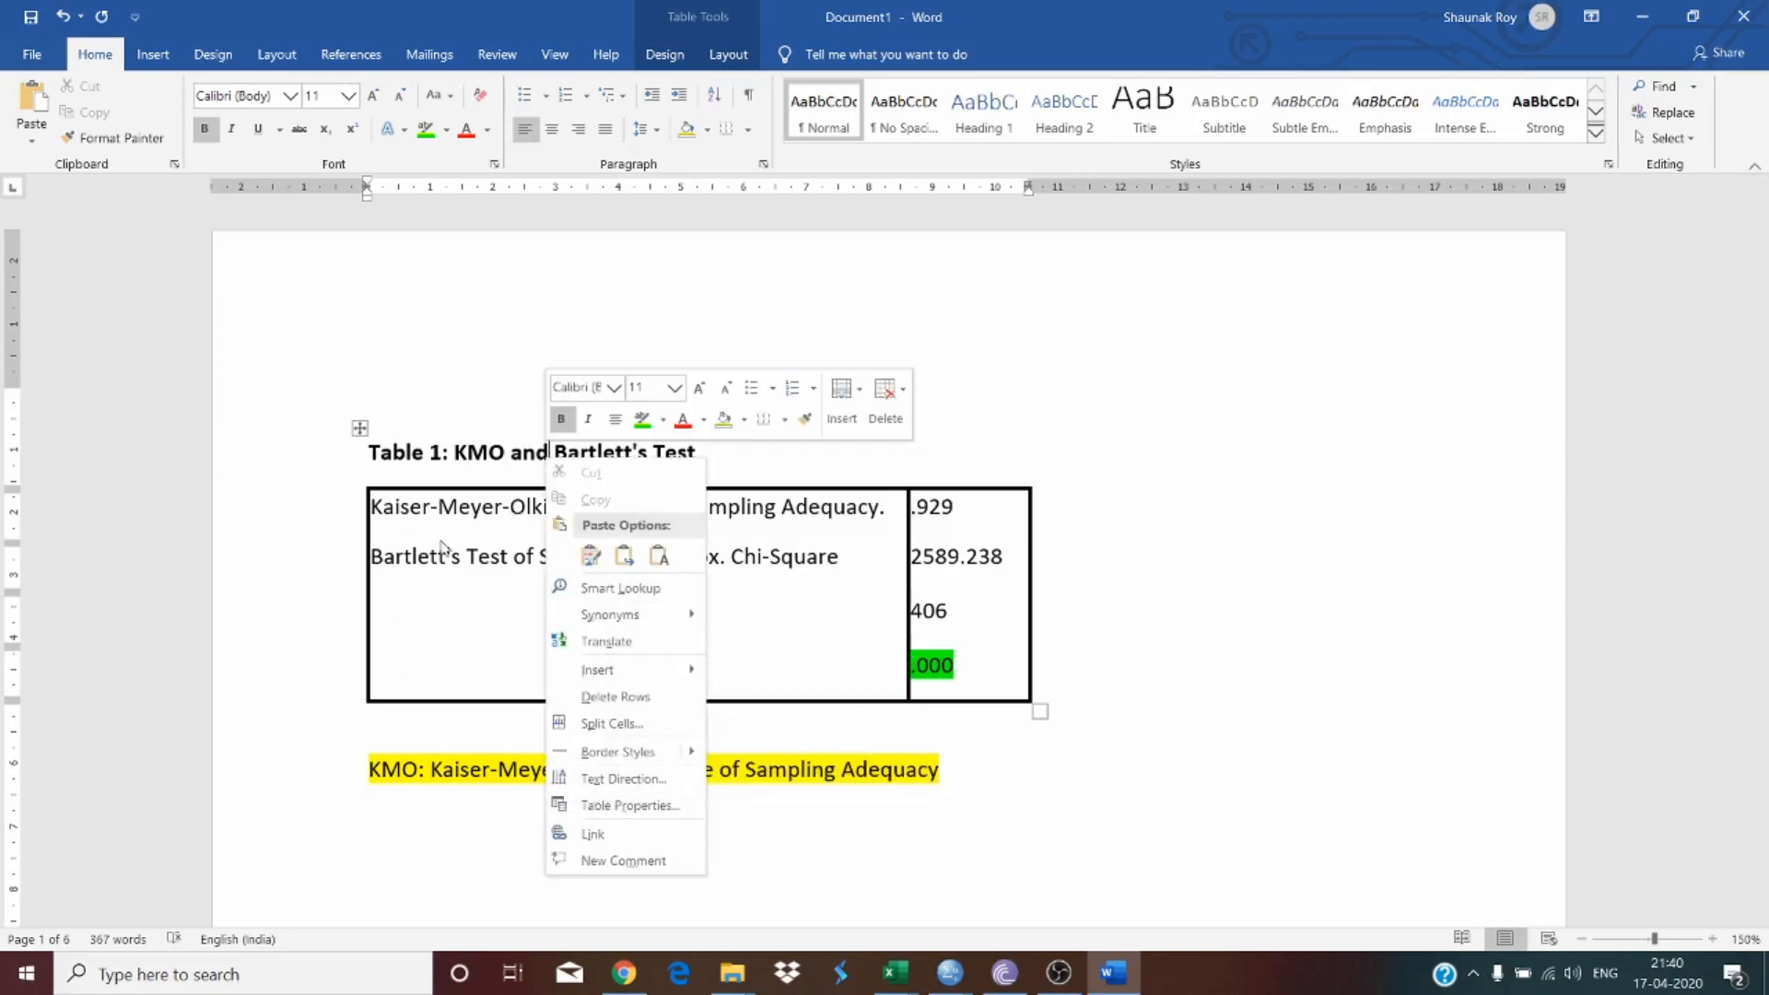
{"action": "left_click", "coordinate": [359, 429]}
{"action": "left_click", "coordinate": [359, 428]}
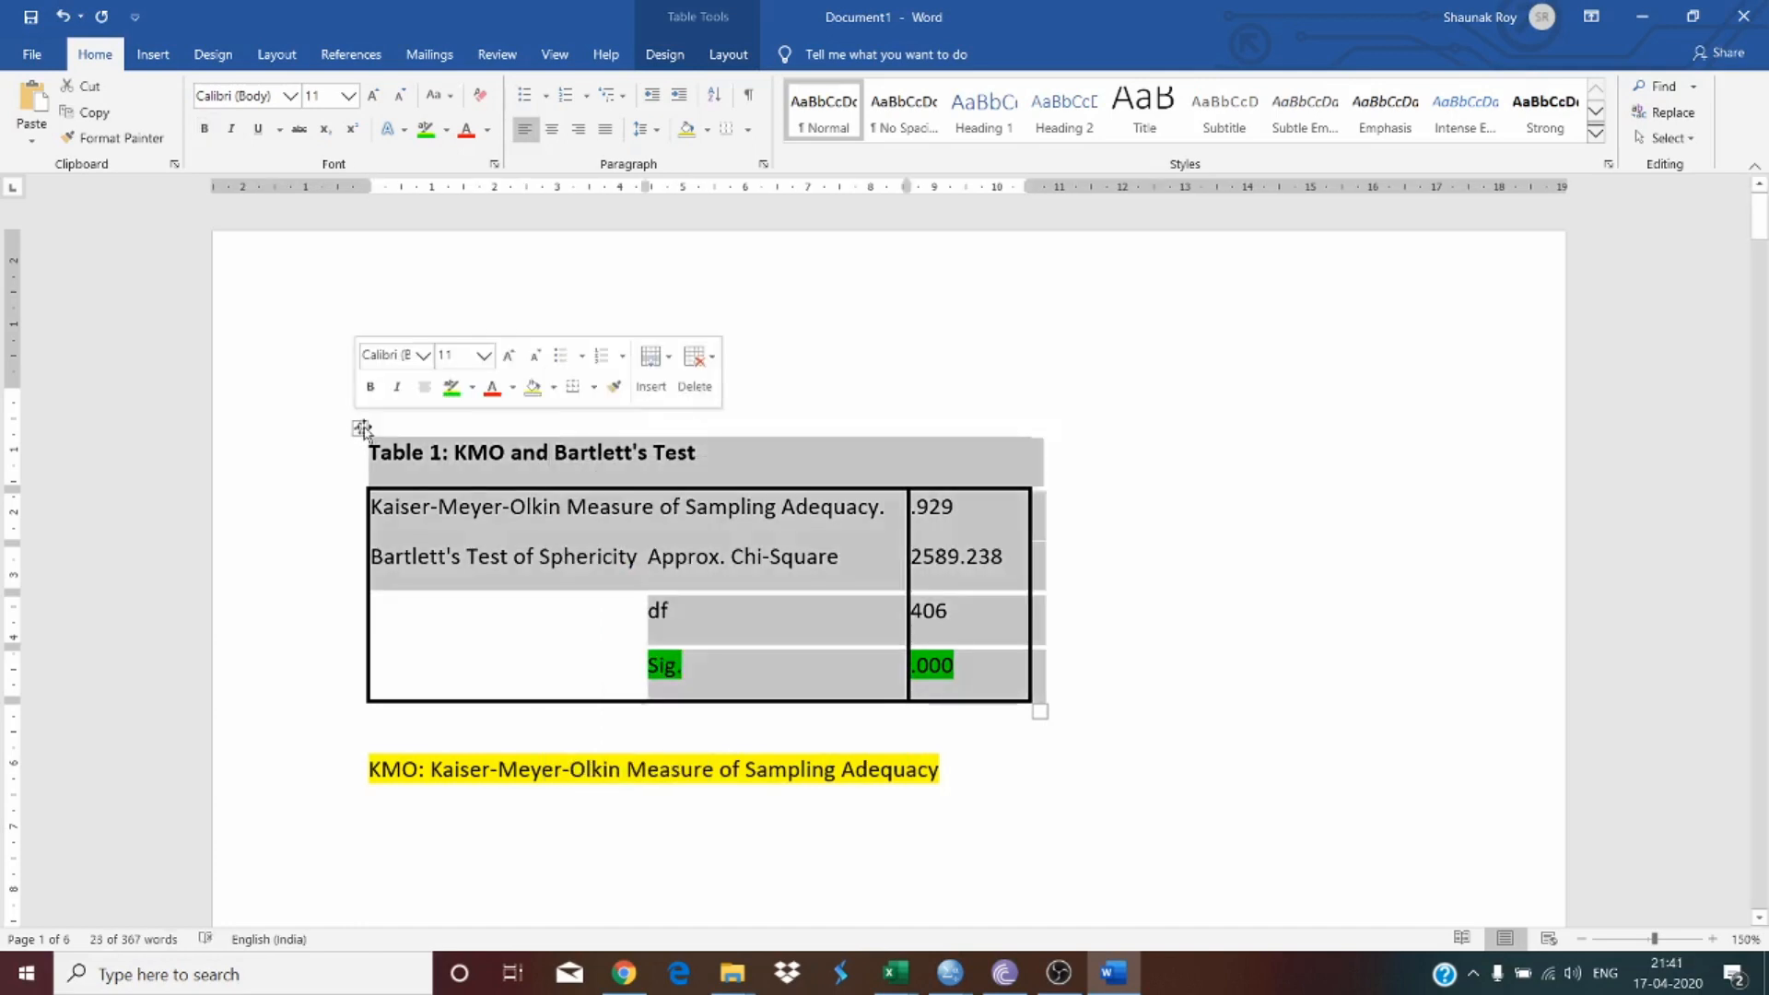
{"action": "right_click", "coordinate": [362, 429]}
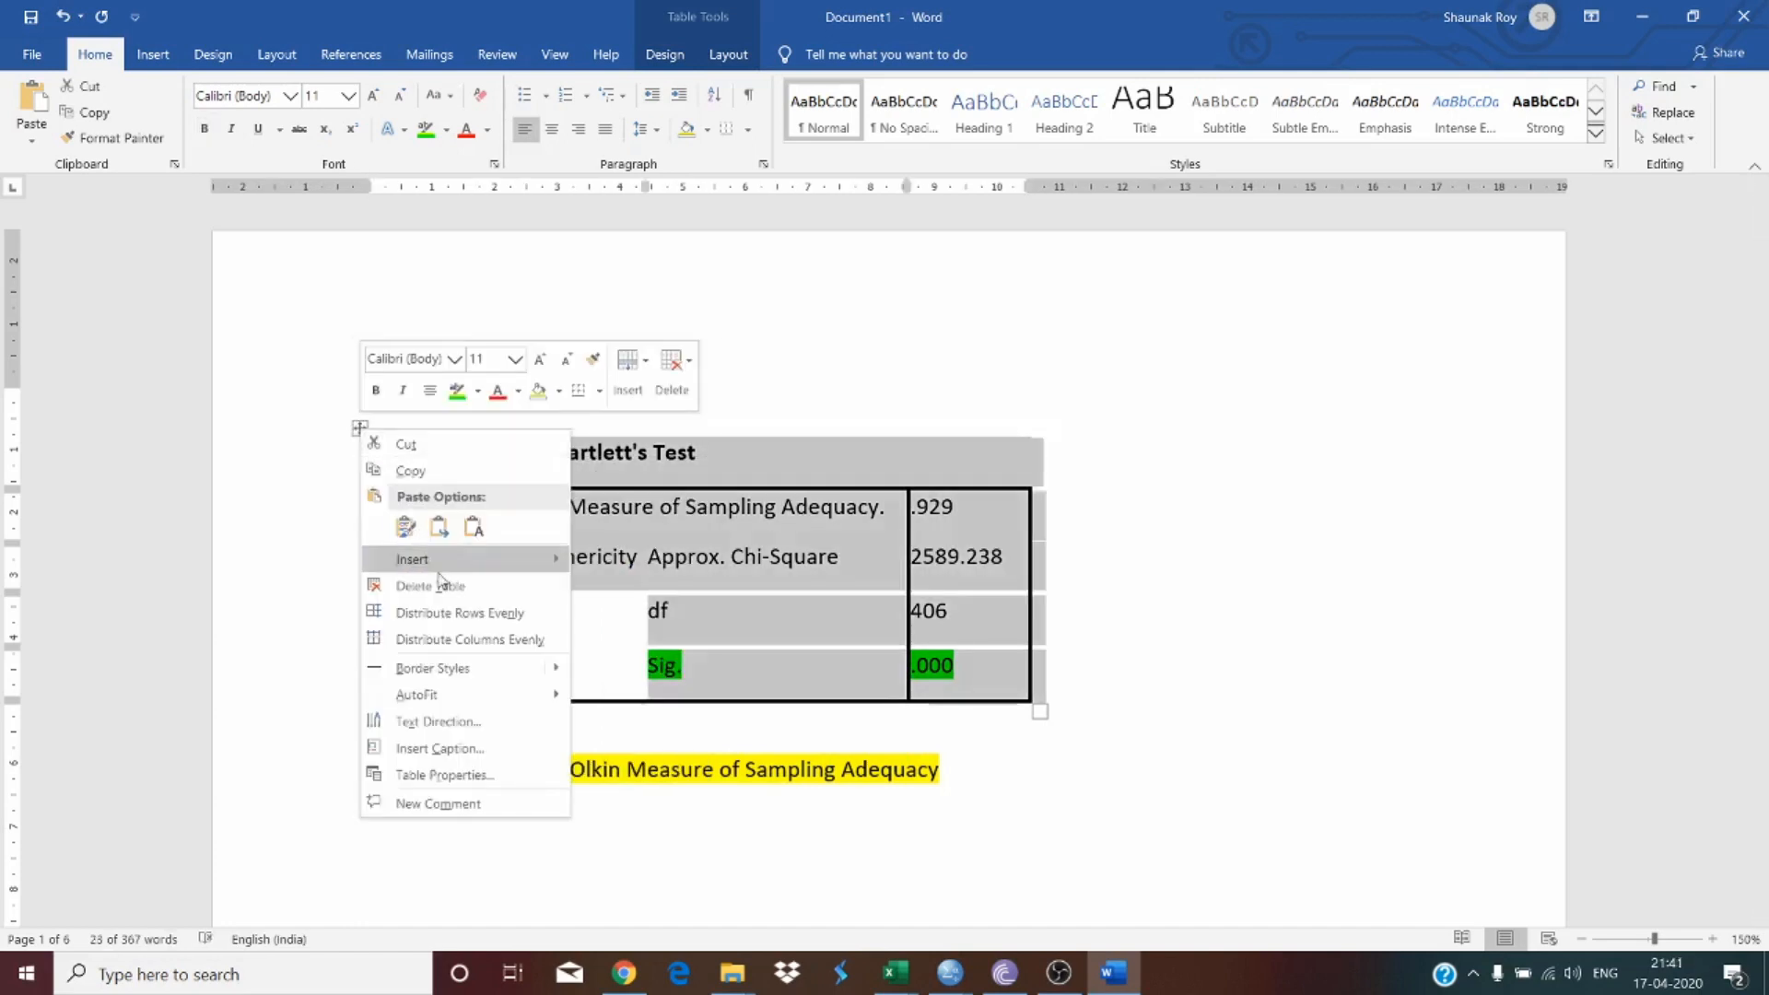
{"action": "left_click", "coordinate": [476, 749]}
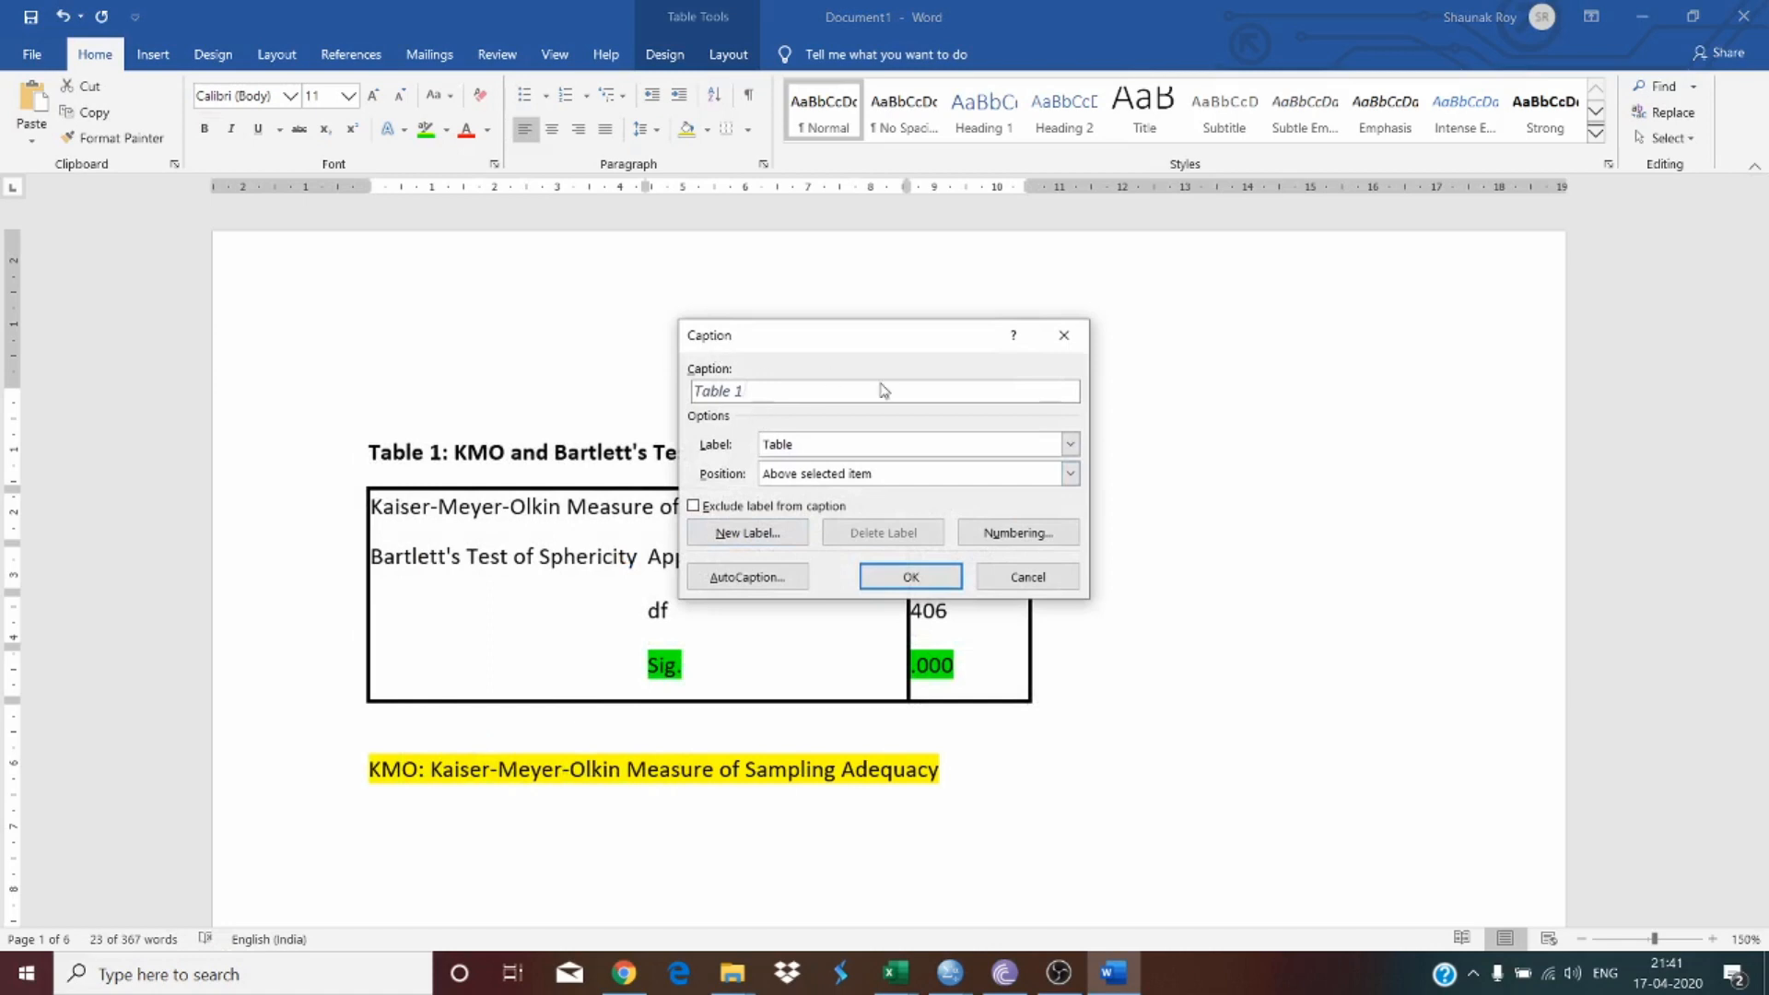
{"action": "left_click", "coordinate": [868, 572]}
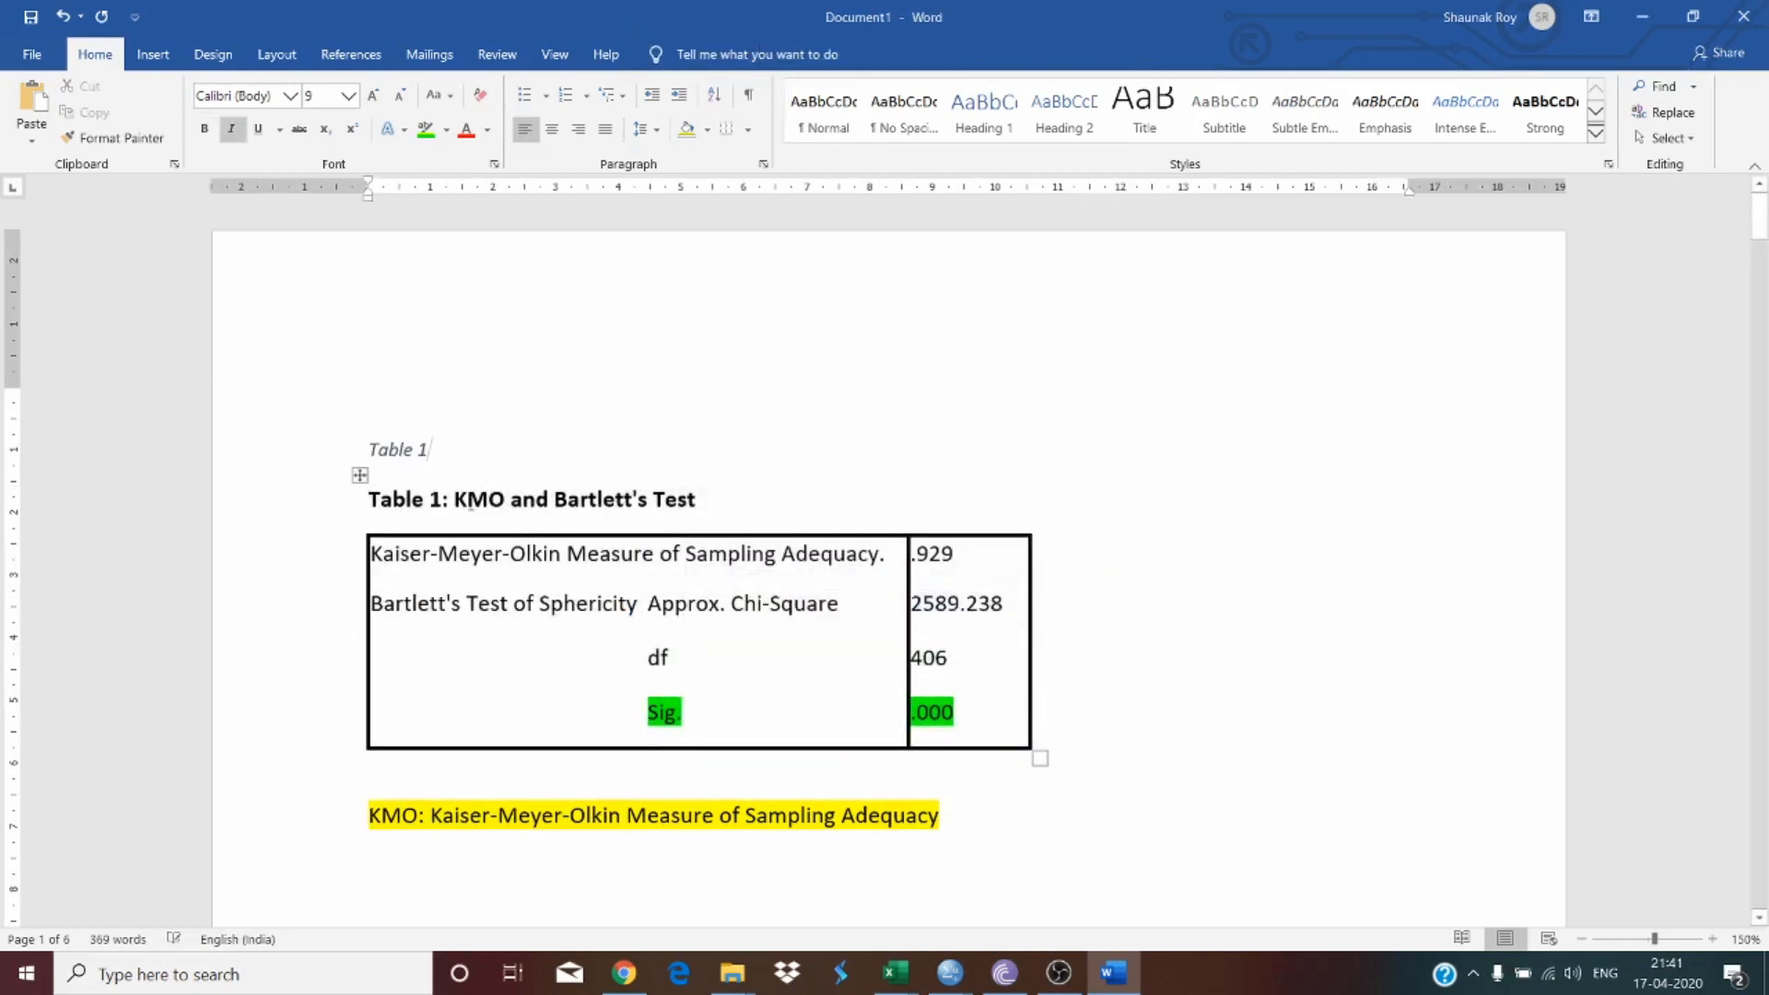
{"action": "type", "text": ":"}
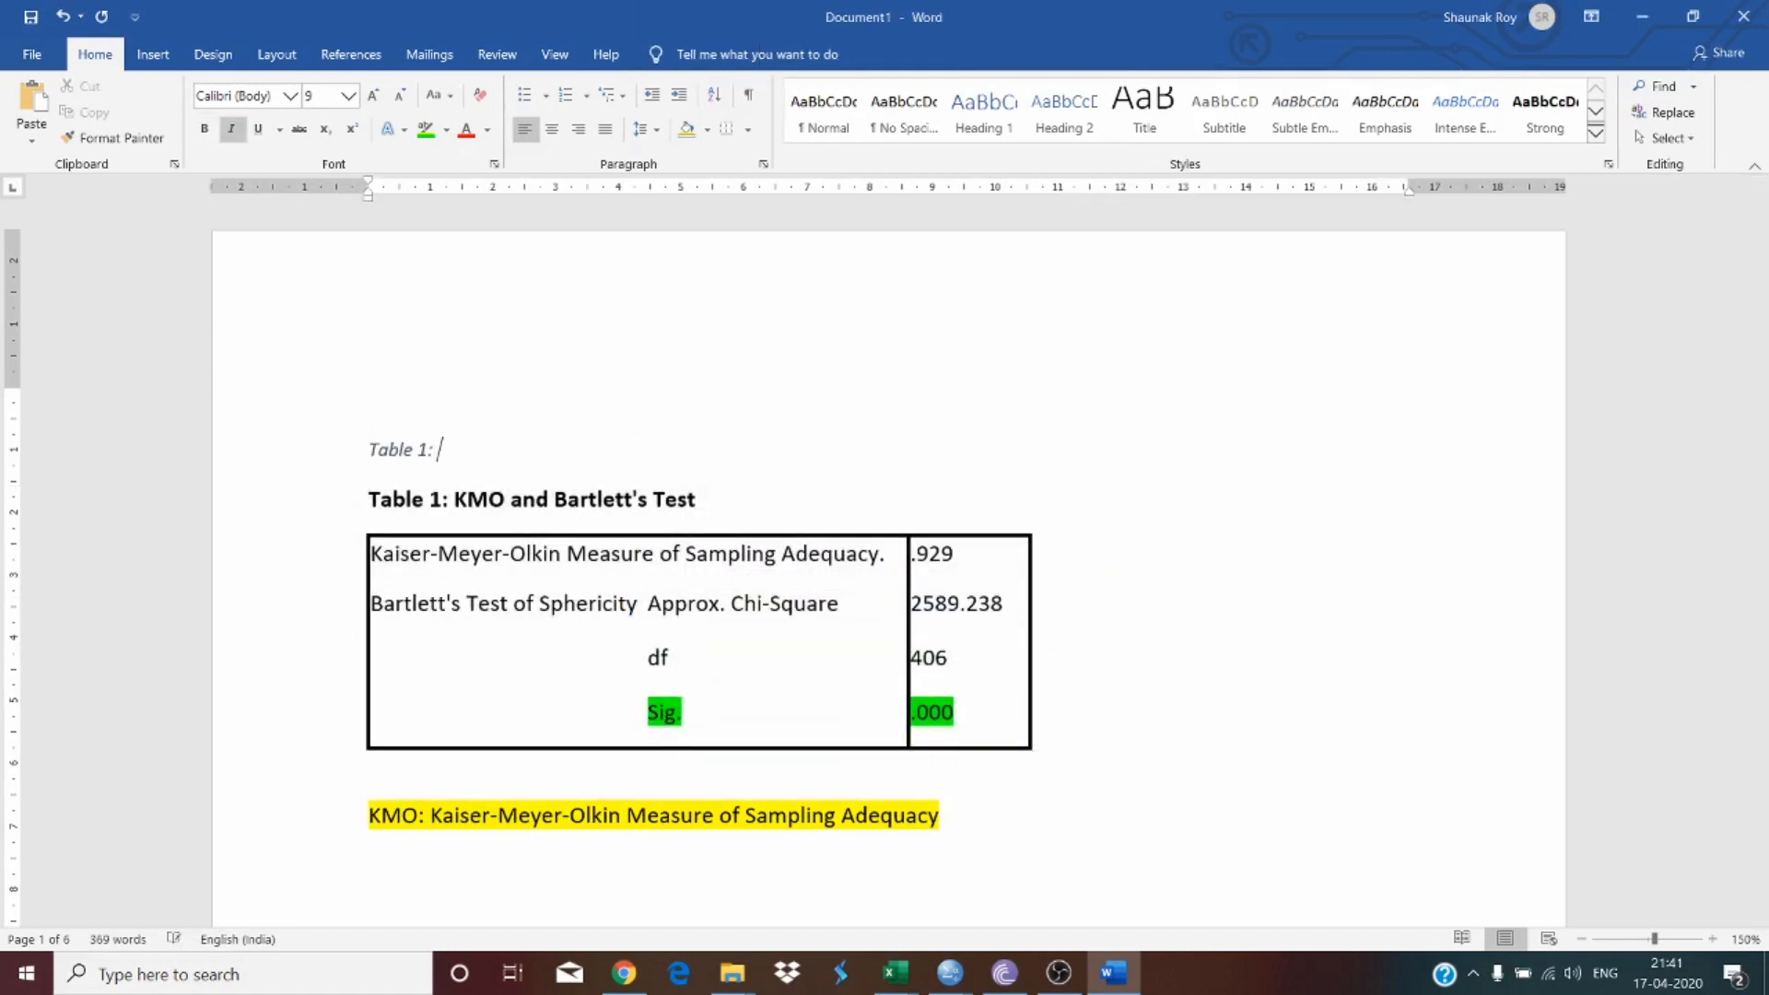
{"action": "left_click_drag", "start_coordinate": [696, 502], "coordinate": [341, 513]}
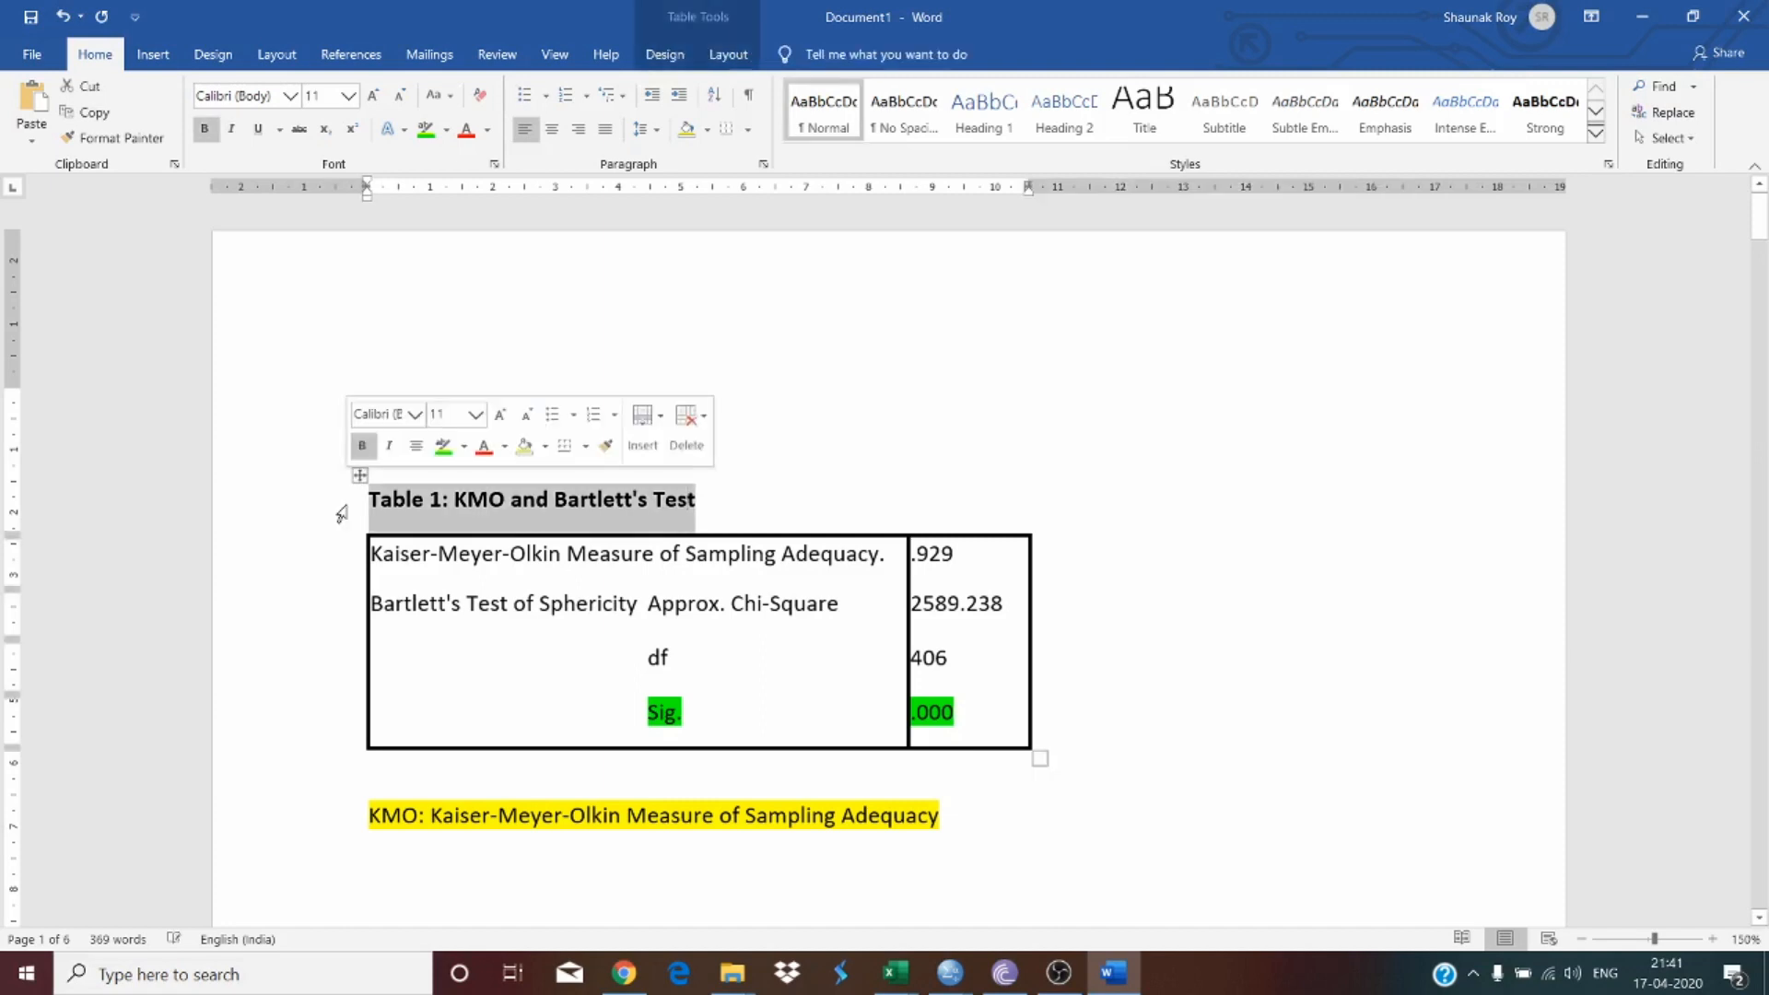
{"action": "key", "text": "BackSpace"}
{"action": "key", "text": "ctrl+z"}
{"action": "key", "text": "ctrl+z"}
{"action": "key", "text": "ctrl+z"}
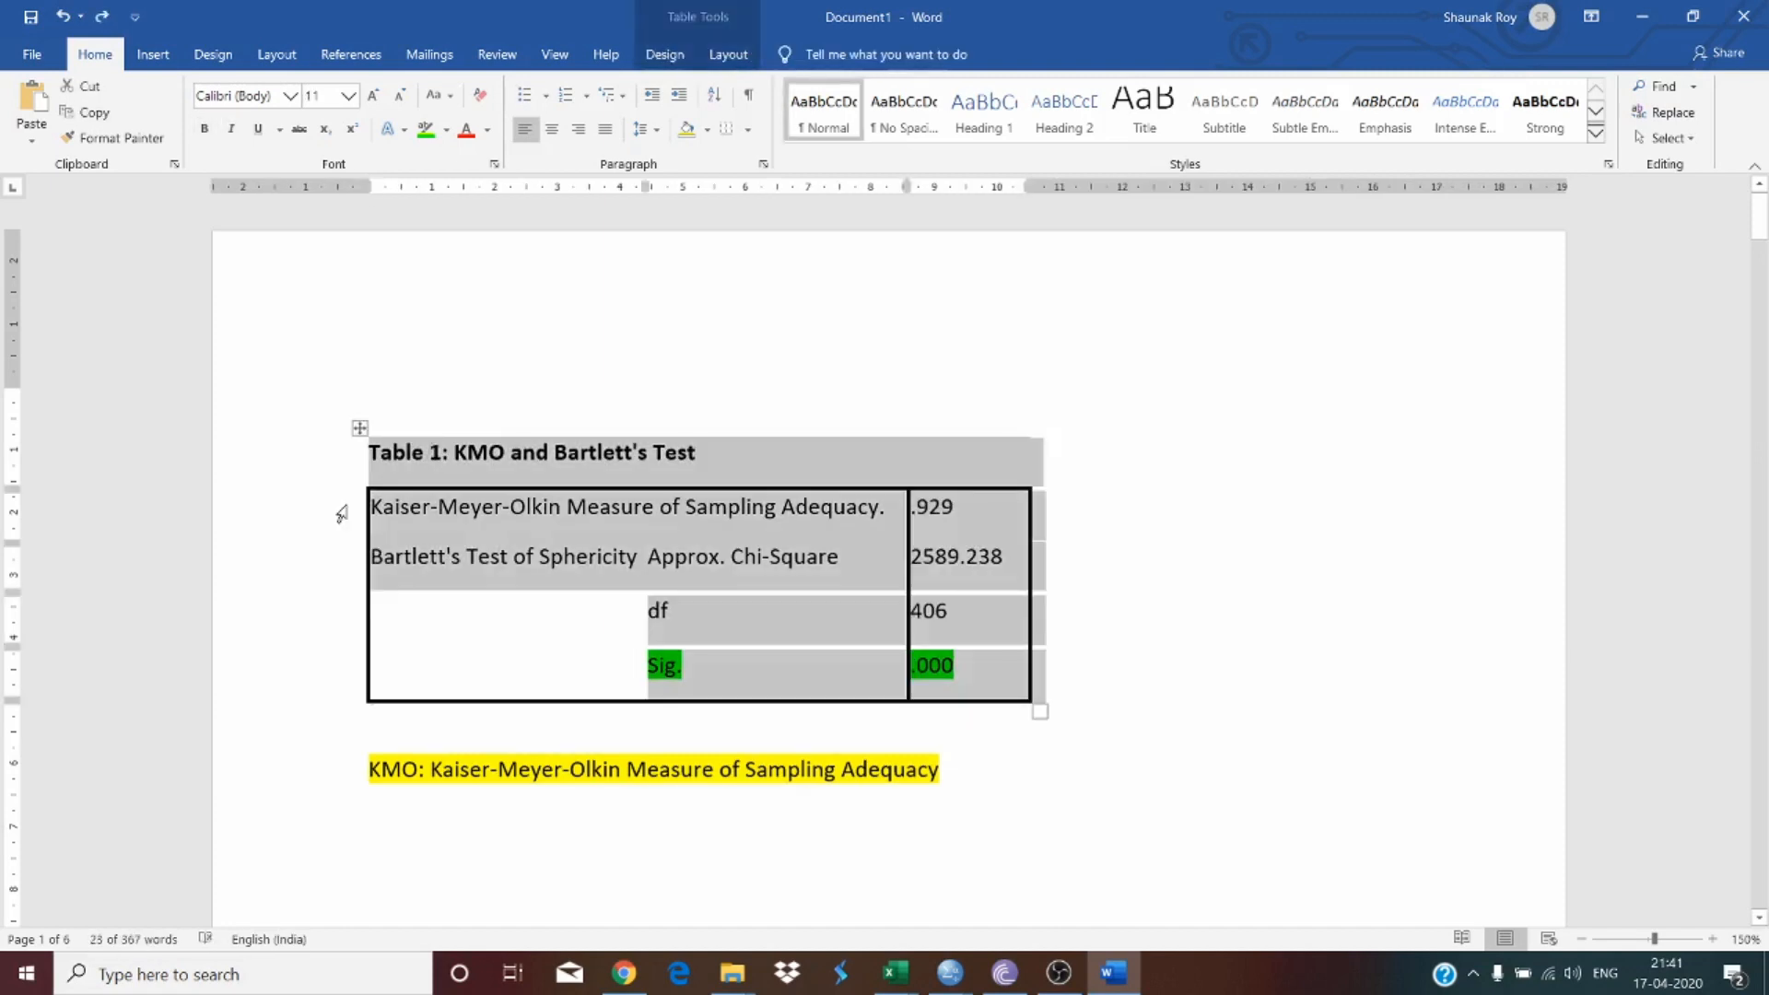
Step: Center the "Table 1: KMO and Bartlett's Test" heading
{"action": "left_click", "coordinate": [525, 522]}
{"action": "left_click", "coordinate": [450, 446]}
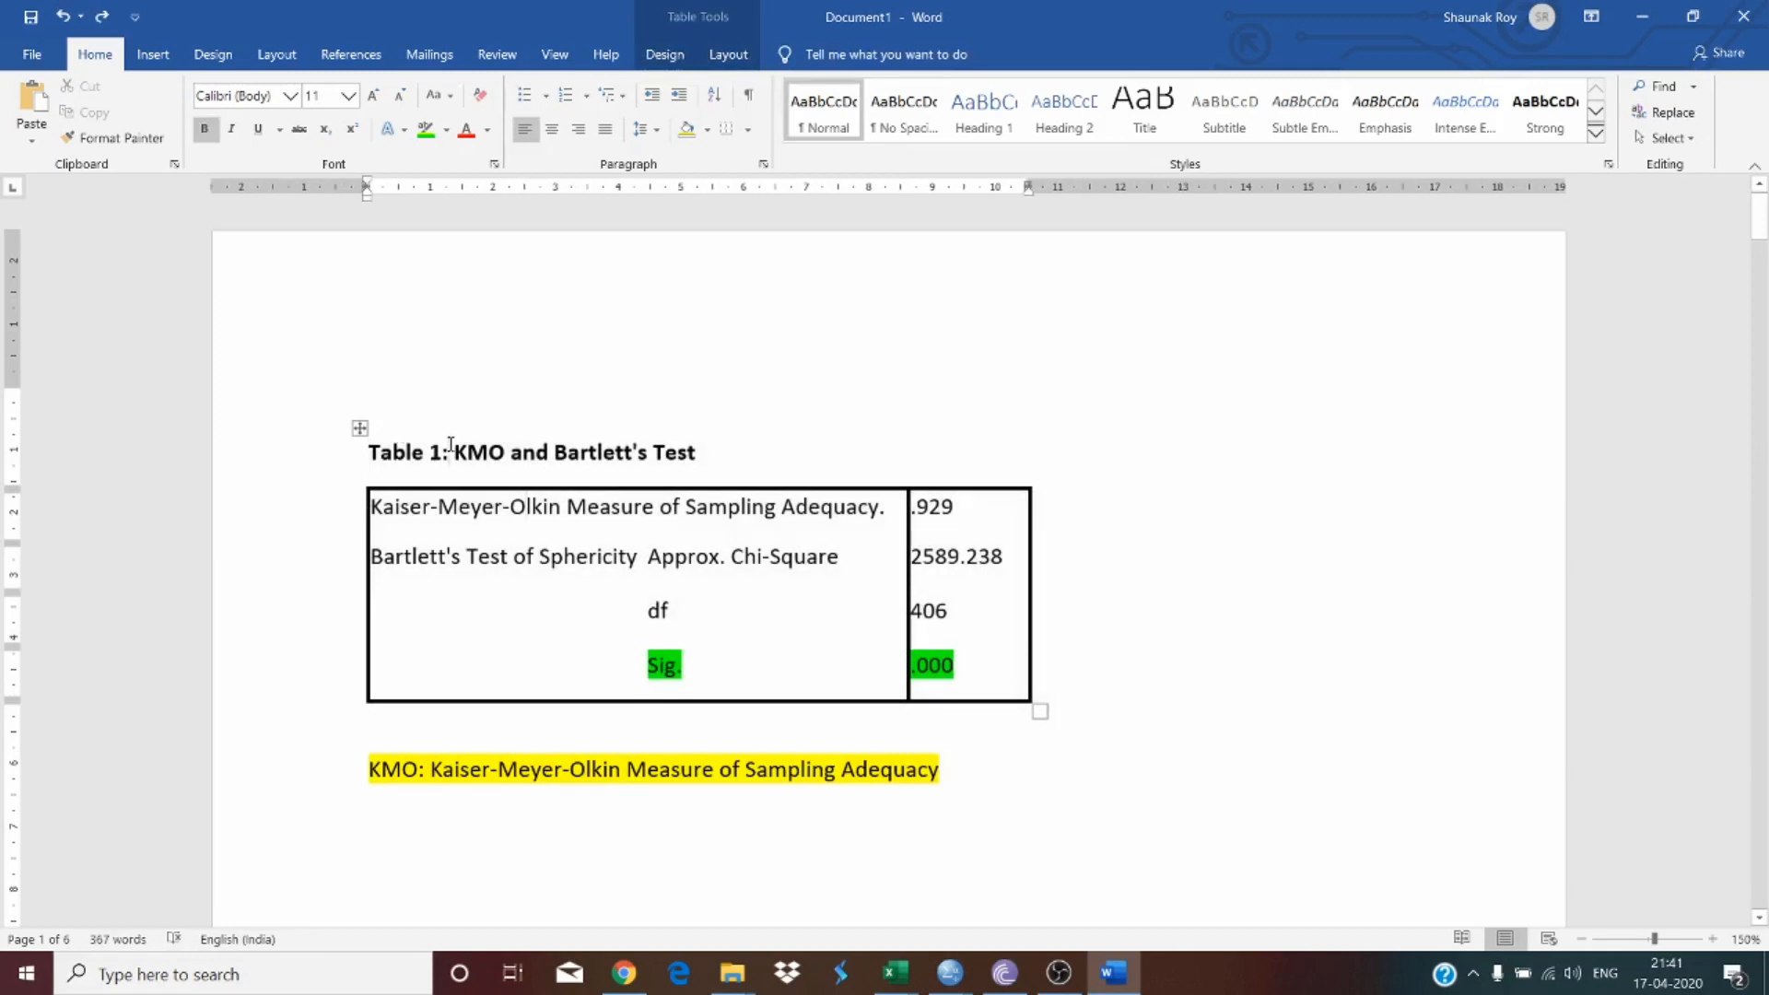
{"action": "left_click", "coordinate": [552, 129]}
Step: Examine the Total Variance Explained table, selecting the rows of the first four components
{"action": "left_click", "coordinate": [1073, 664]}
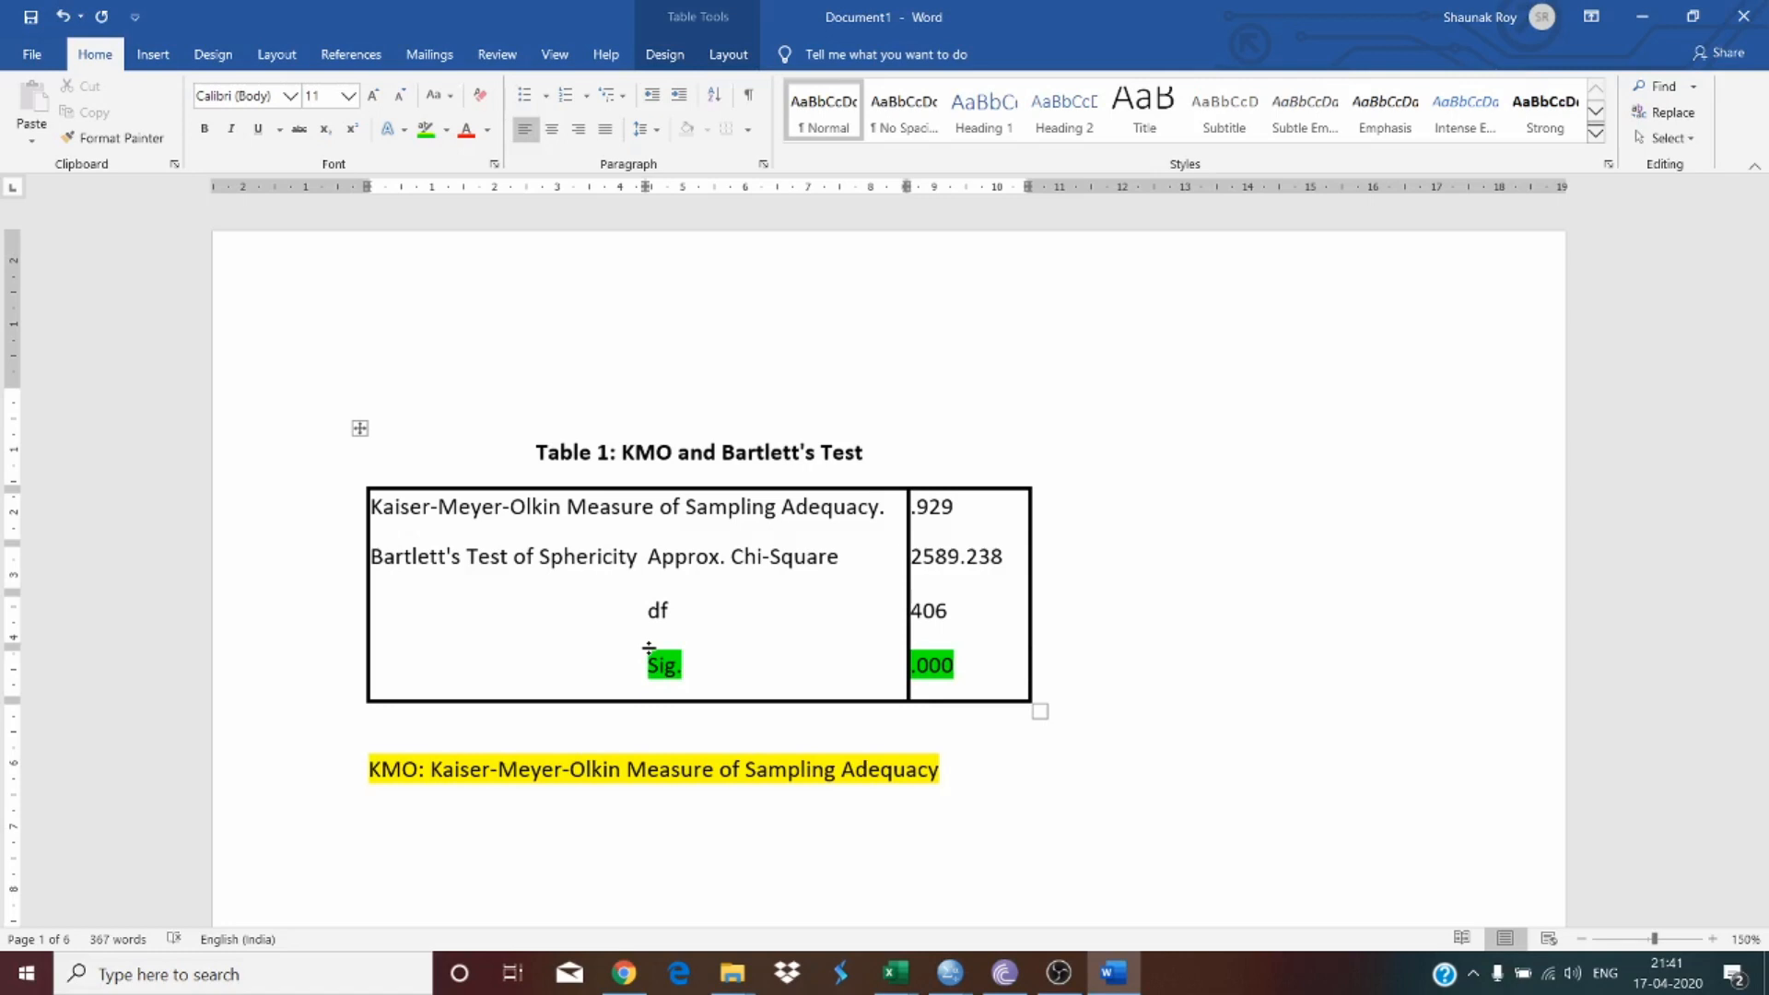
{"action": "scroll", "coordinate": [624, 671], "scroll_direction": "down", "scroll_amount": 5}
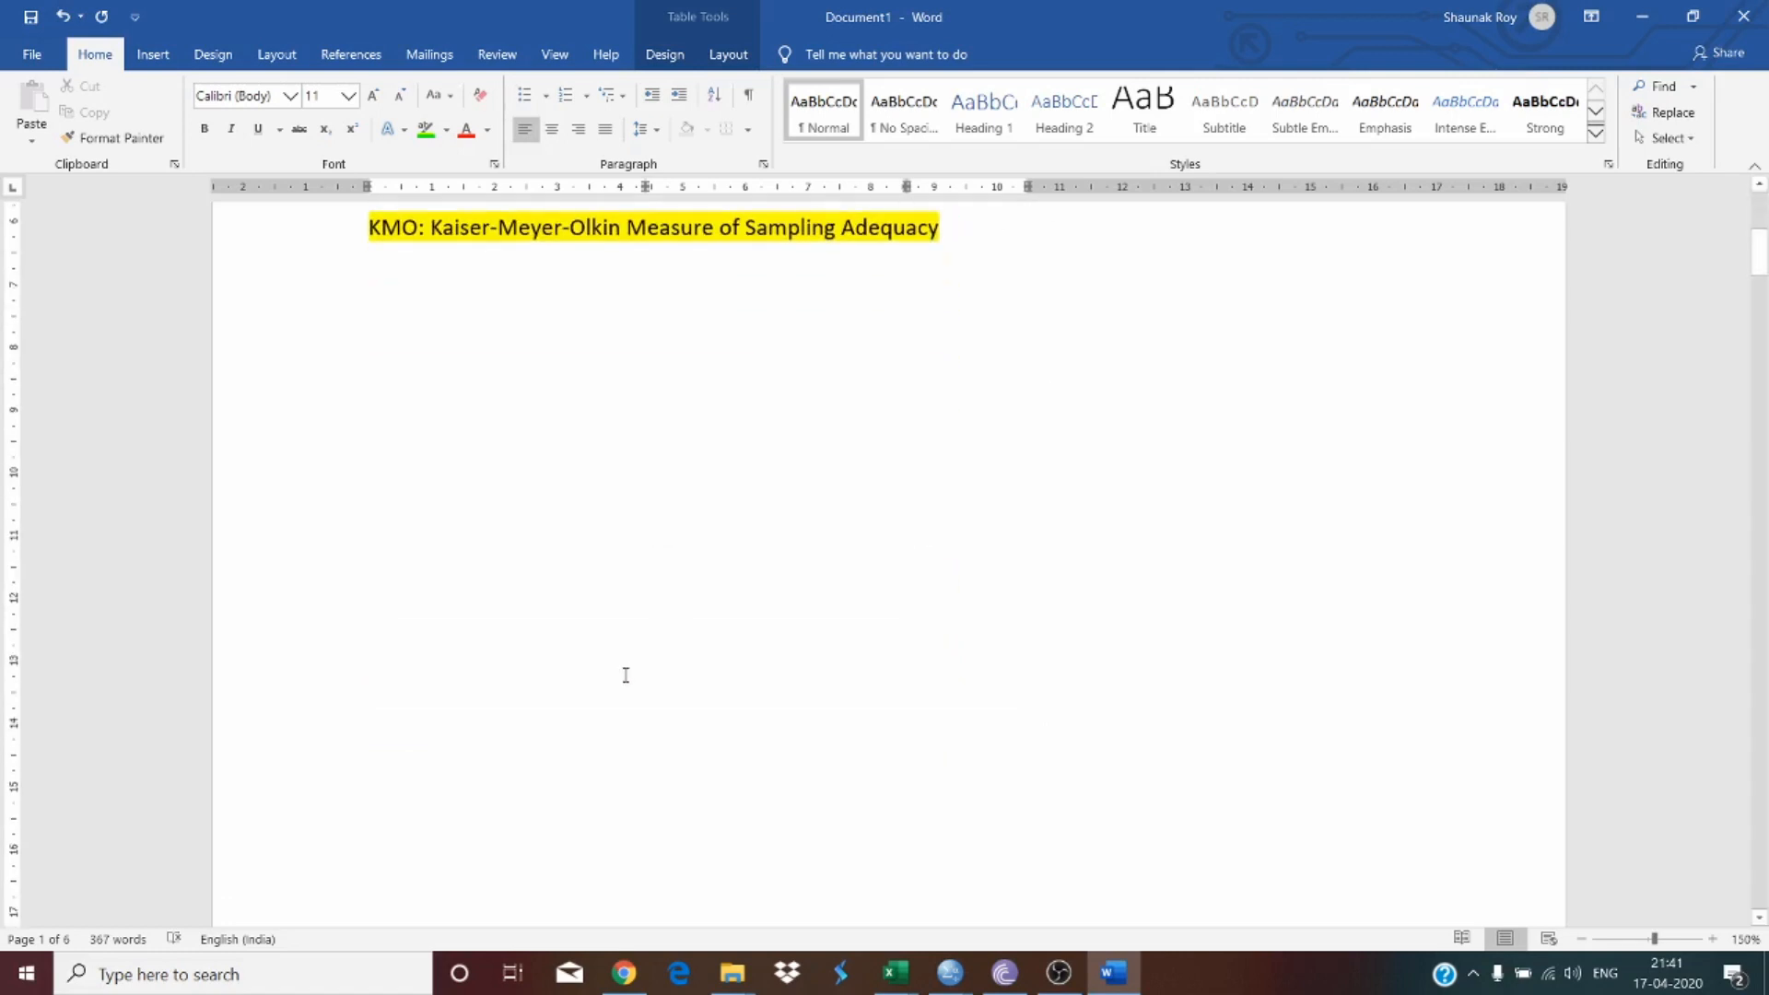
{"action": "scroll", "coordinate": [663, 573], "scroll_direction": "up", "scroll_amount": 4}
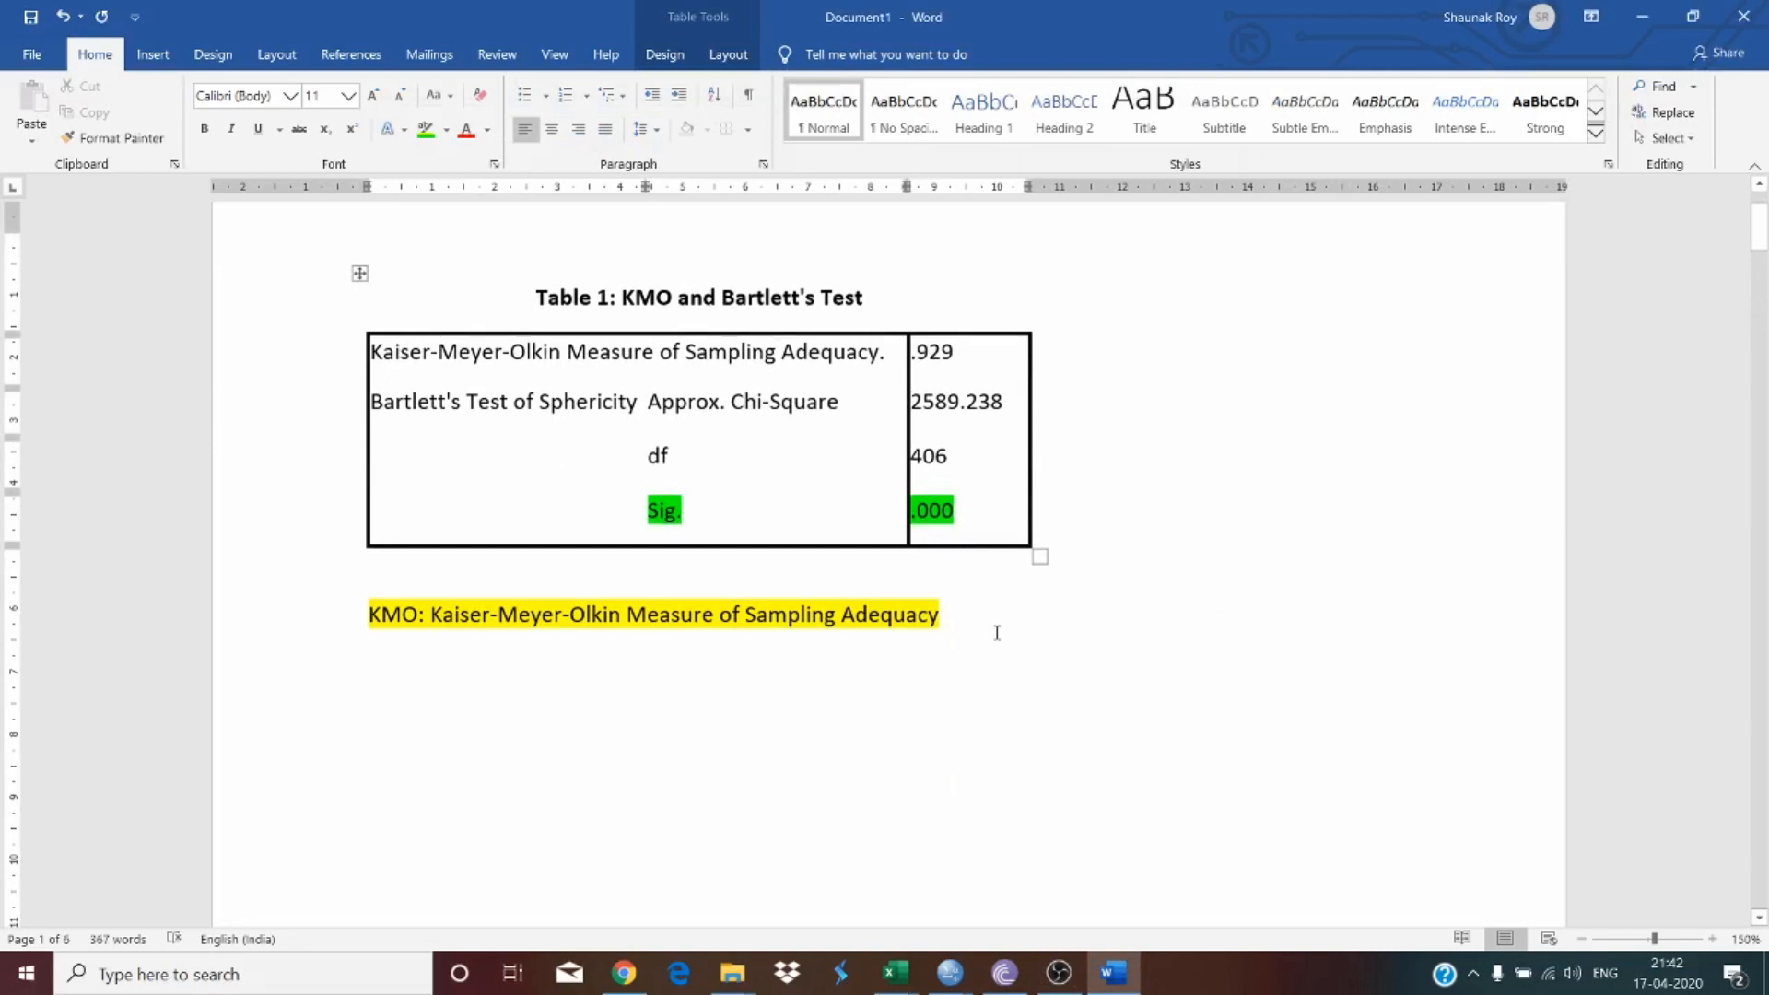
{"action": "scroll", "coordinate": [945, 628], "scroll_direction": "up", "scroll_amount": 1}
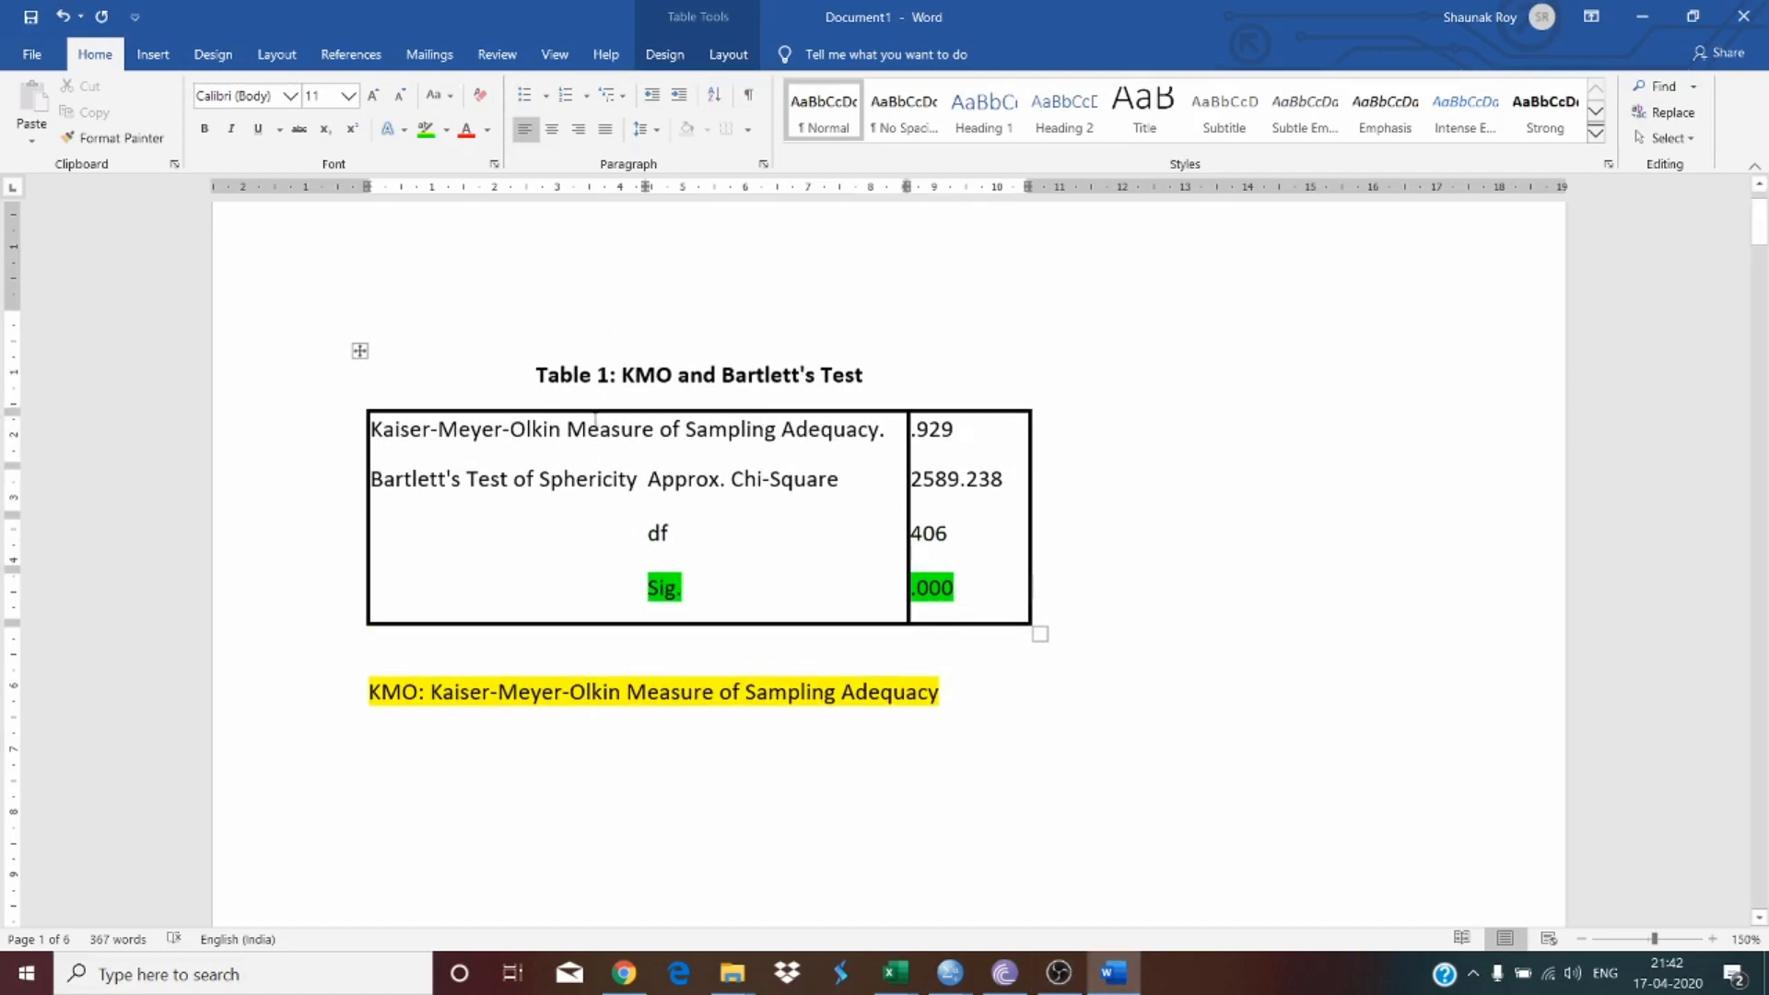
{"action": "left_click", "coordinate": [914, 430]}
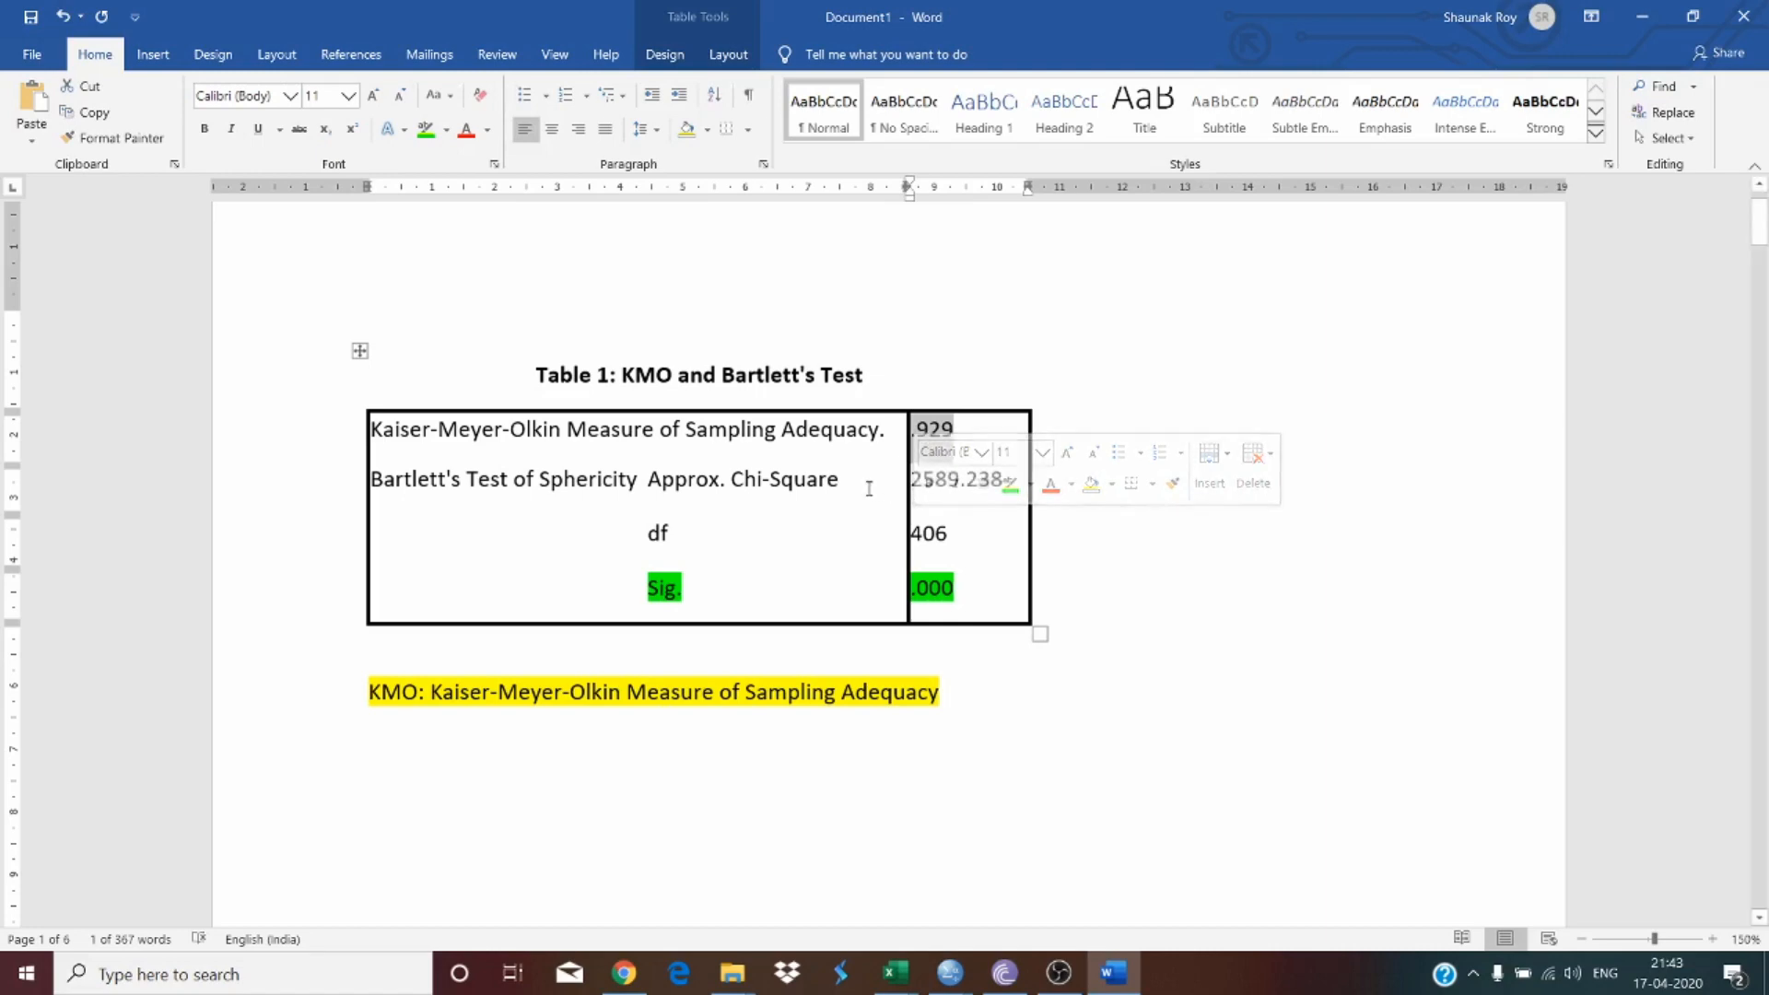
{"action": "scroll", "coordinate": [861, 490], "scroll_direction": "down", "scroll_amount": 15}
{"action": "scroll", "coordinate": [852, 514], "scroll_direction": "down", "scroll_amount": 5}
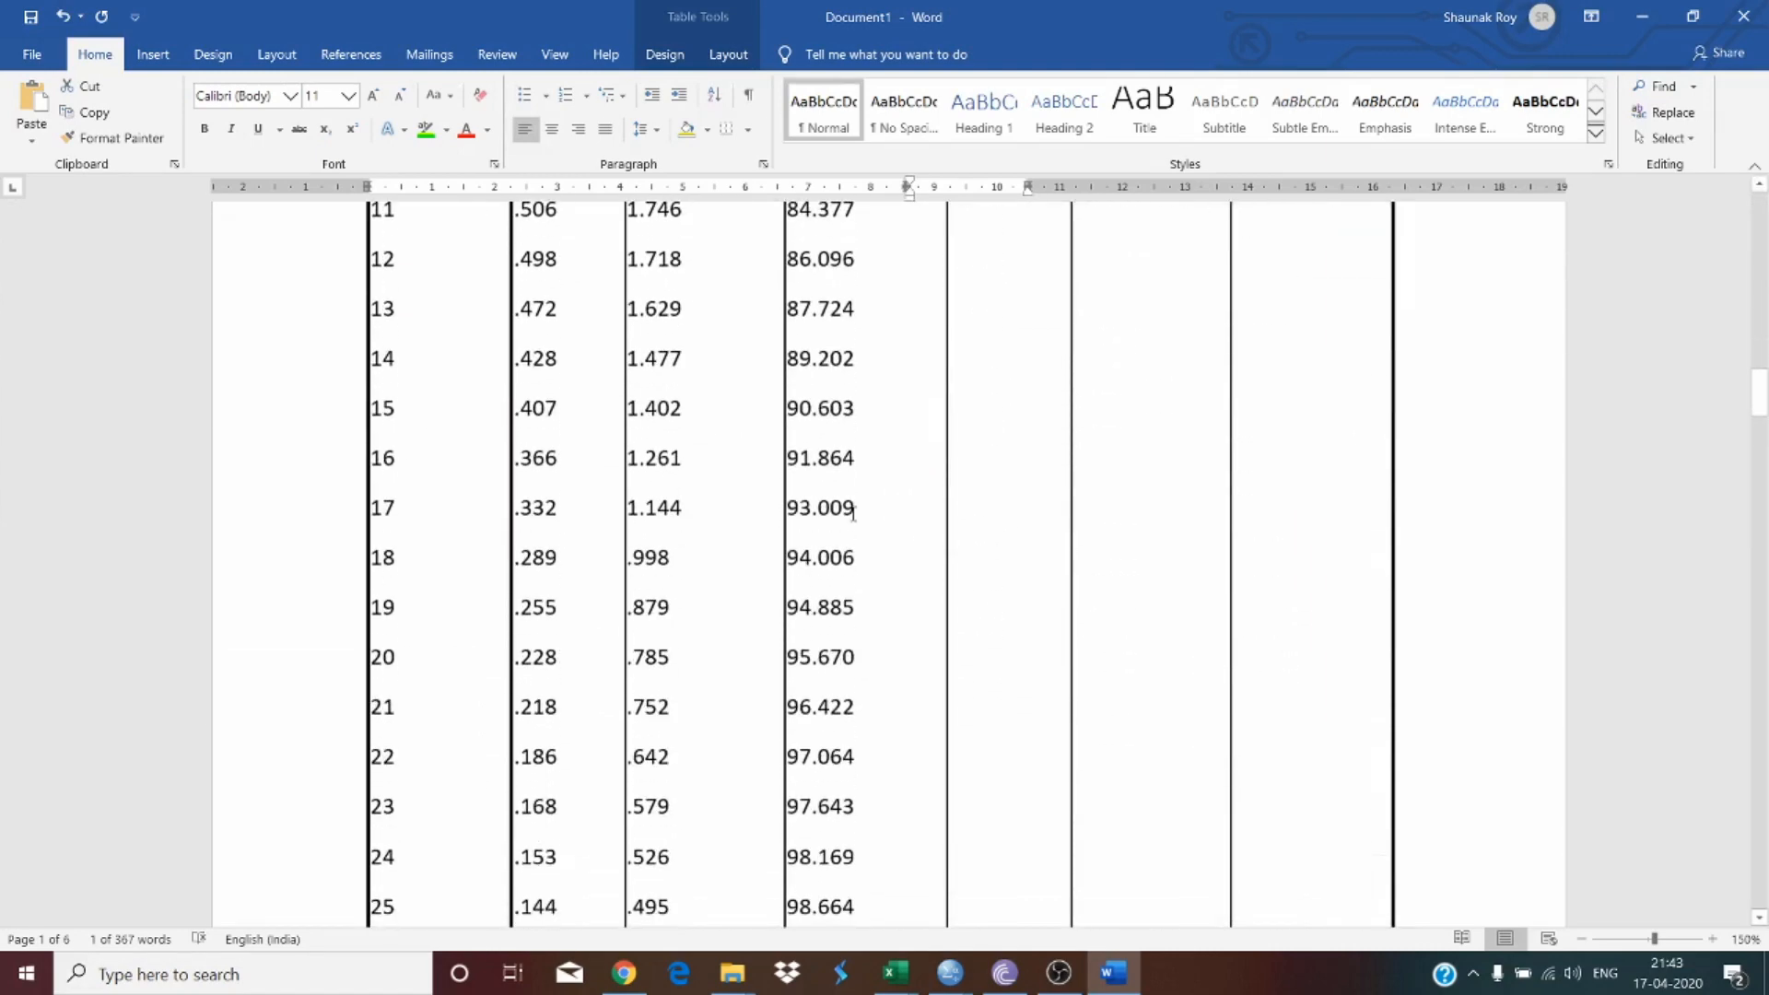
{"action": "scroll", "coordinate": [719, 559], "scroll_direction": "up", "scroll_amount": 2}
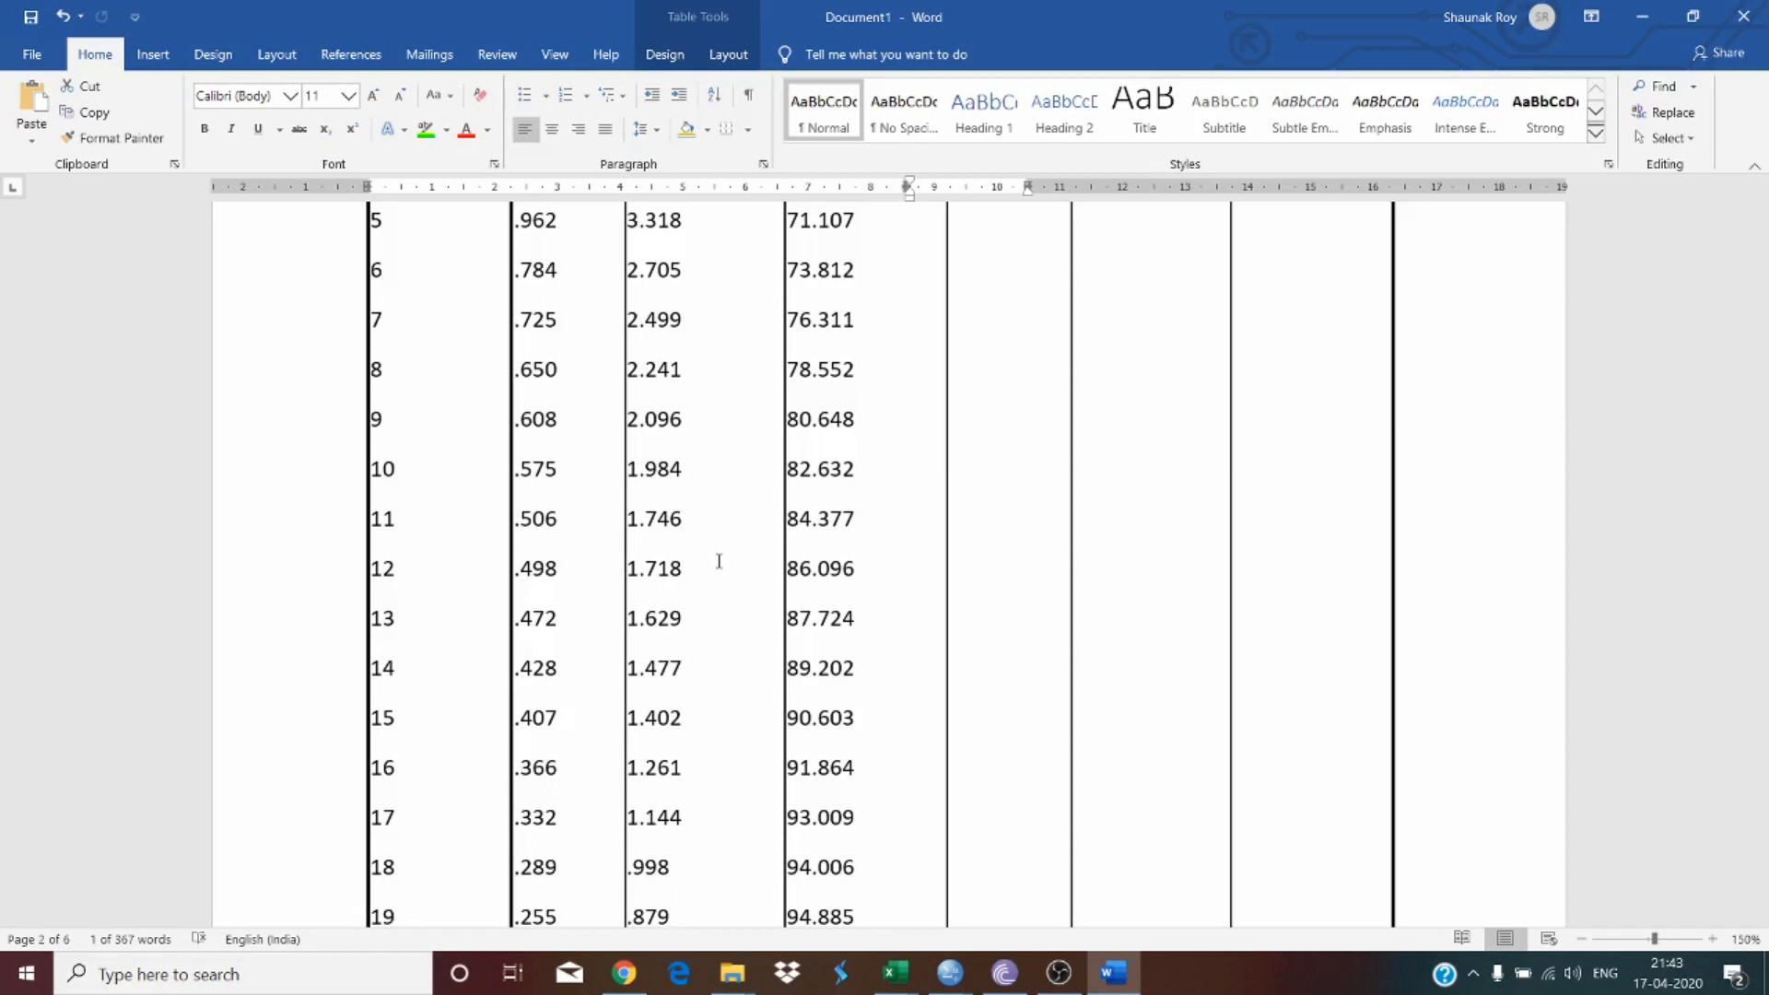
{"action": "scroll", "coordinate": [719, 561], "scroll_direction": "up", "scroll_amount": 5}
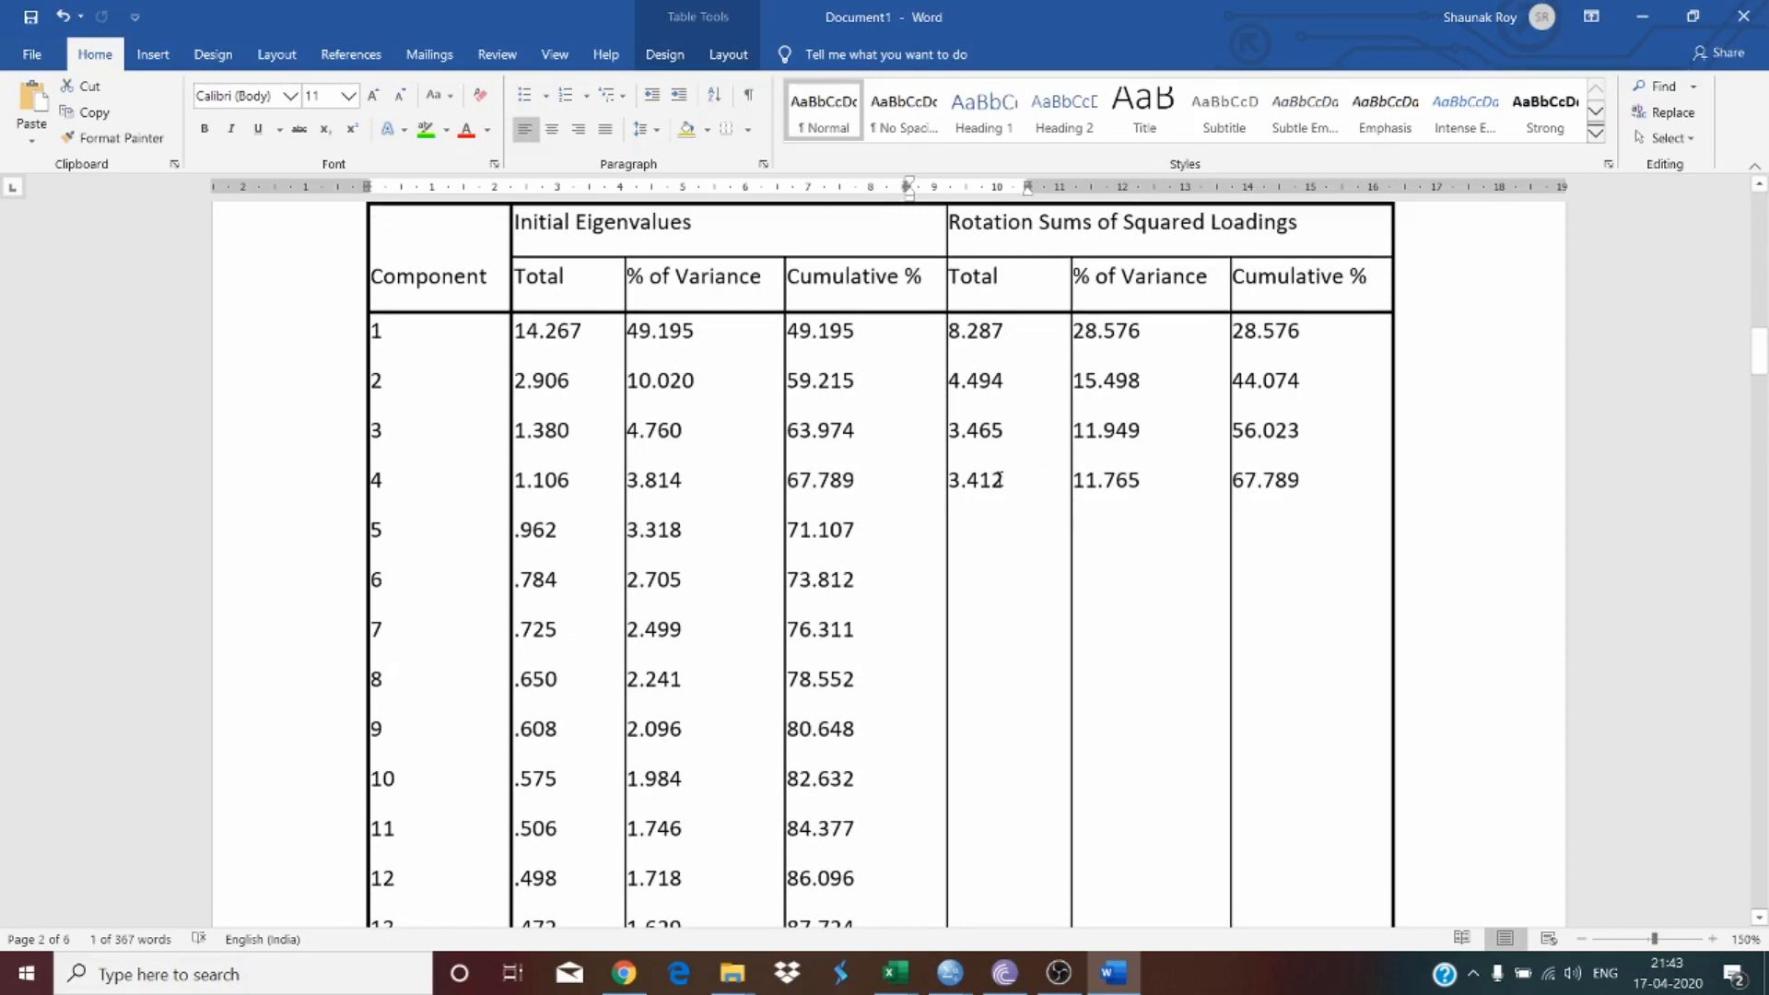
{"action": "left_click_drag", "start_coordinate": [1000, 480], "coordinate": [399, 345]}
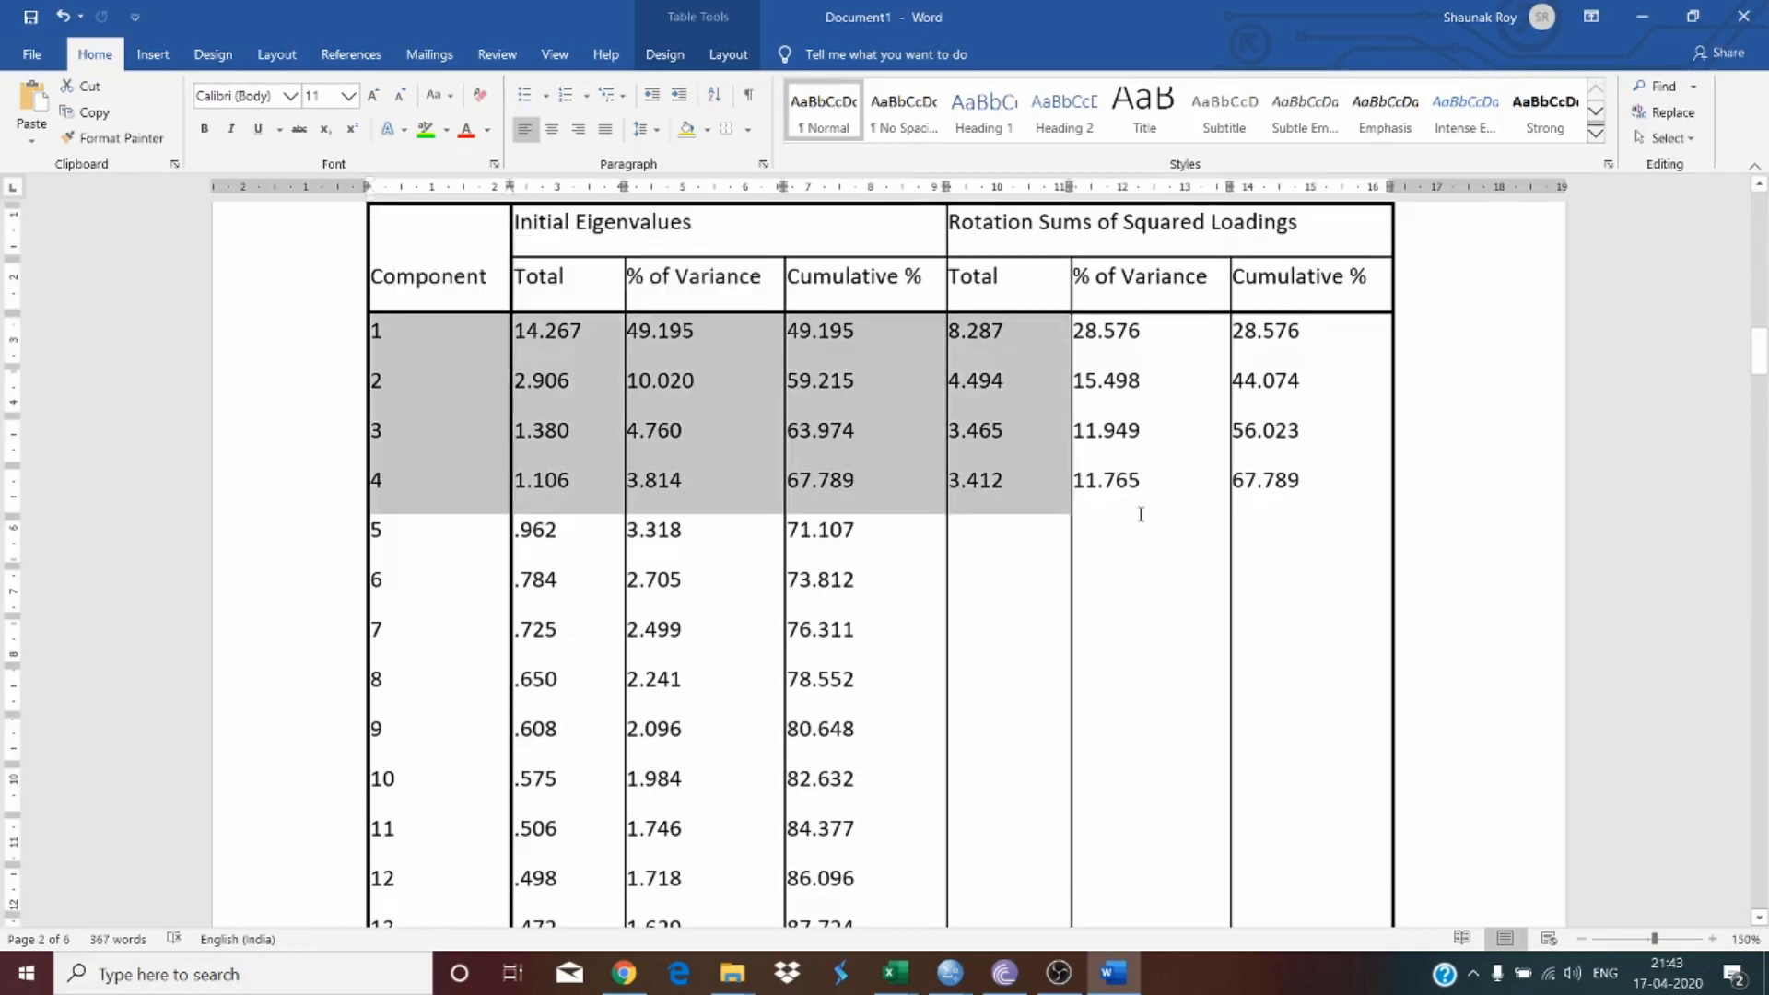
{"action": "scroll", "coordinate": [1154, 518], "scroll_direction": "up", "scroll_amount": 3}
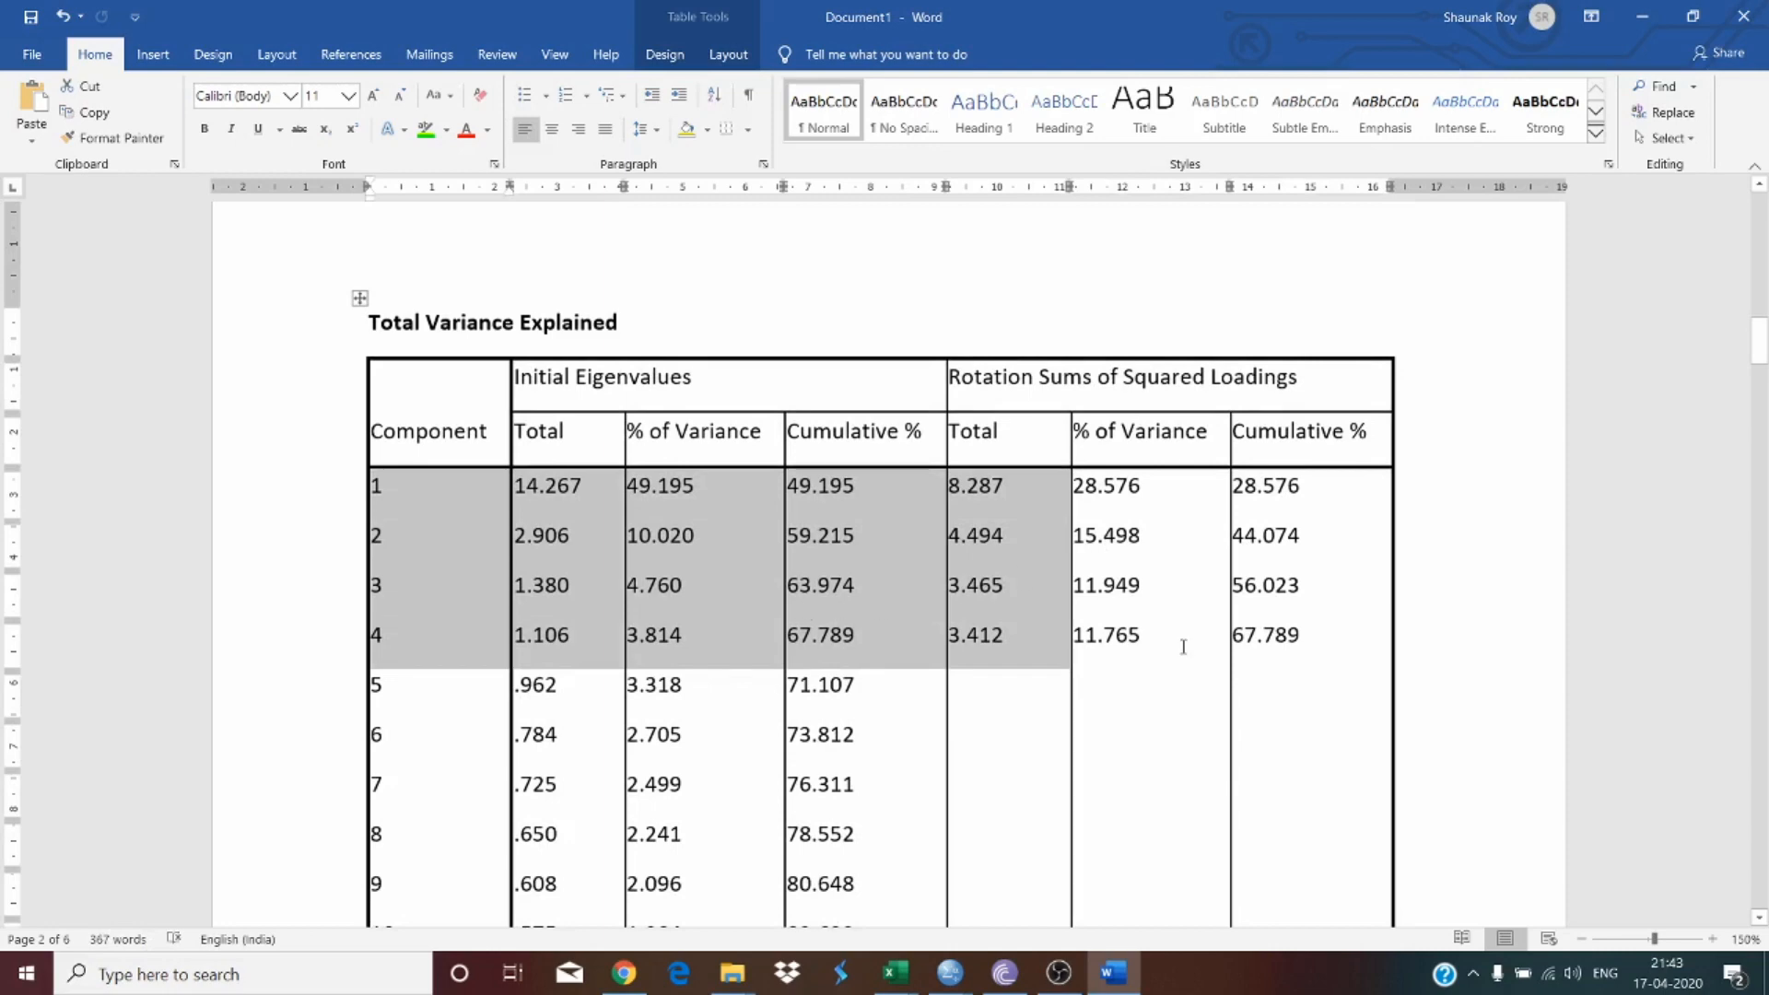
{"action": "left_click", "coordinate": [1026, 758]}
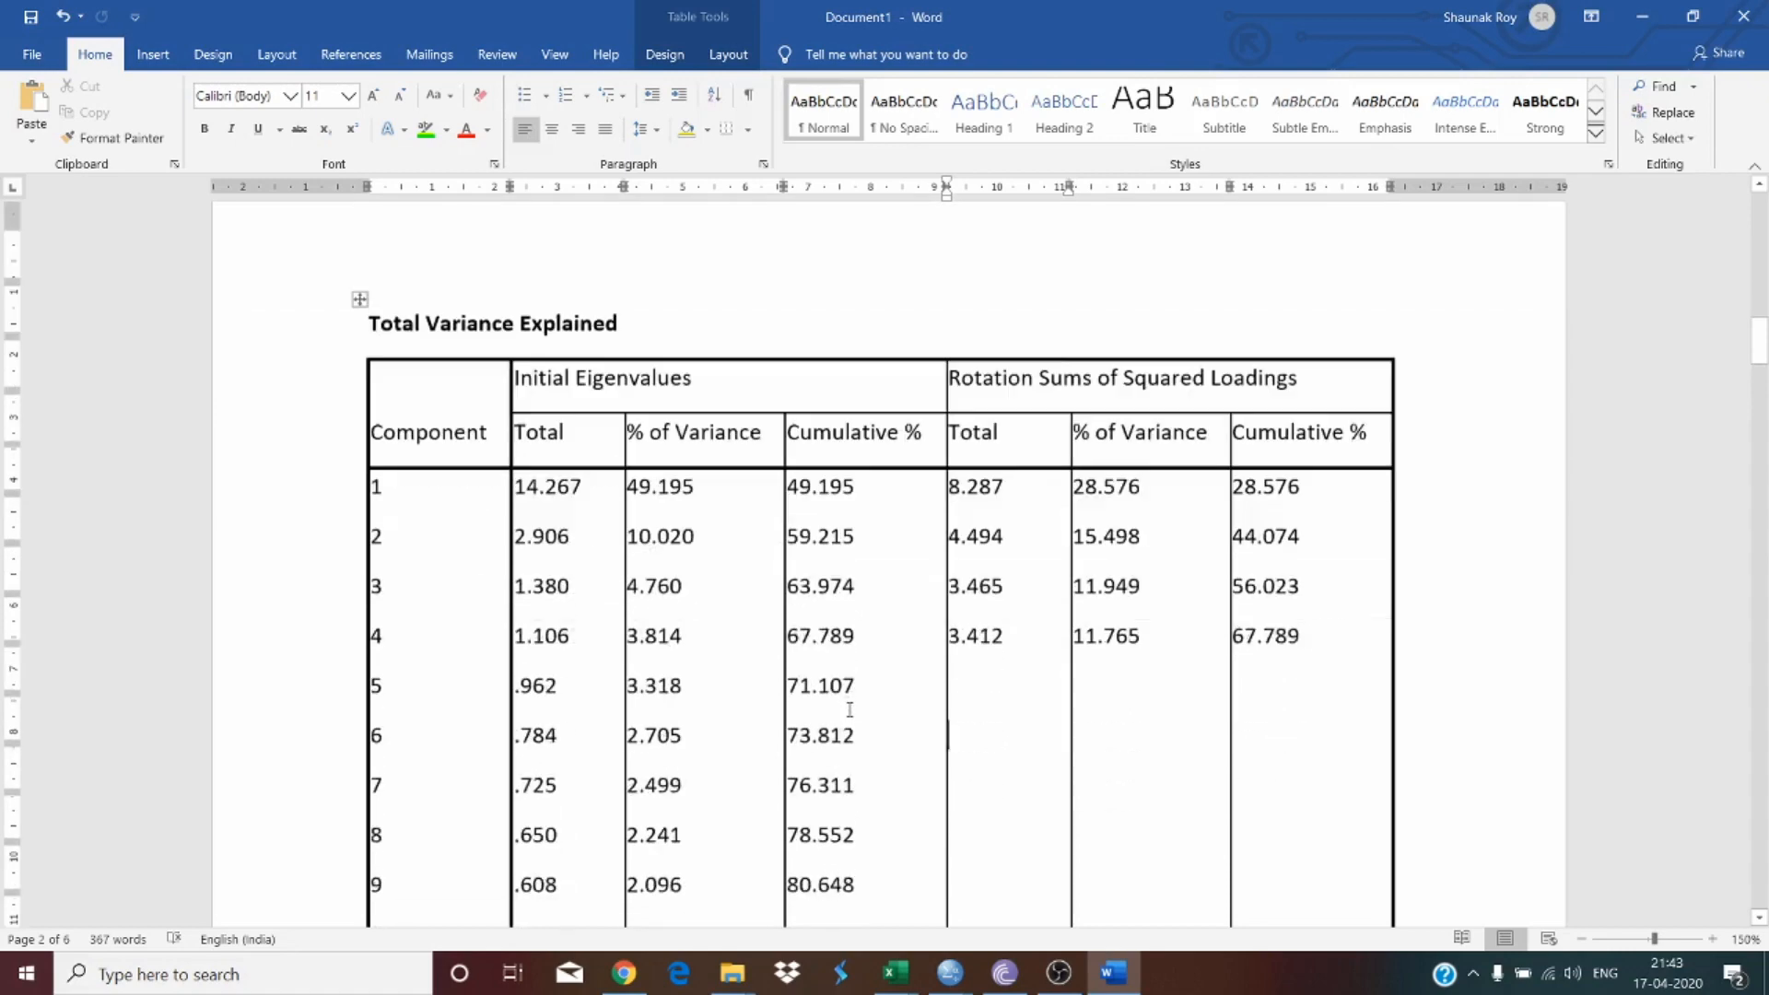
{"action": "scroll", "coordinate": [850, 710], "scroll_direction": "down", "scroll_amount": 1}
{"action": "scroll", "coordinate": [850, 710], "scroll_direction": "up", "scroll_amount": 10}
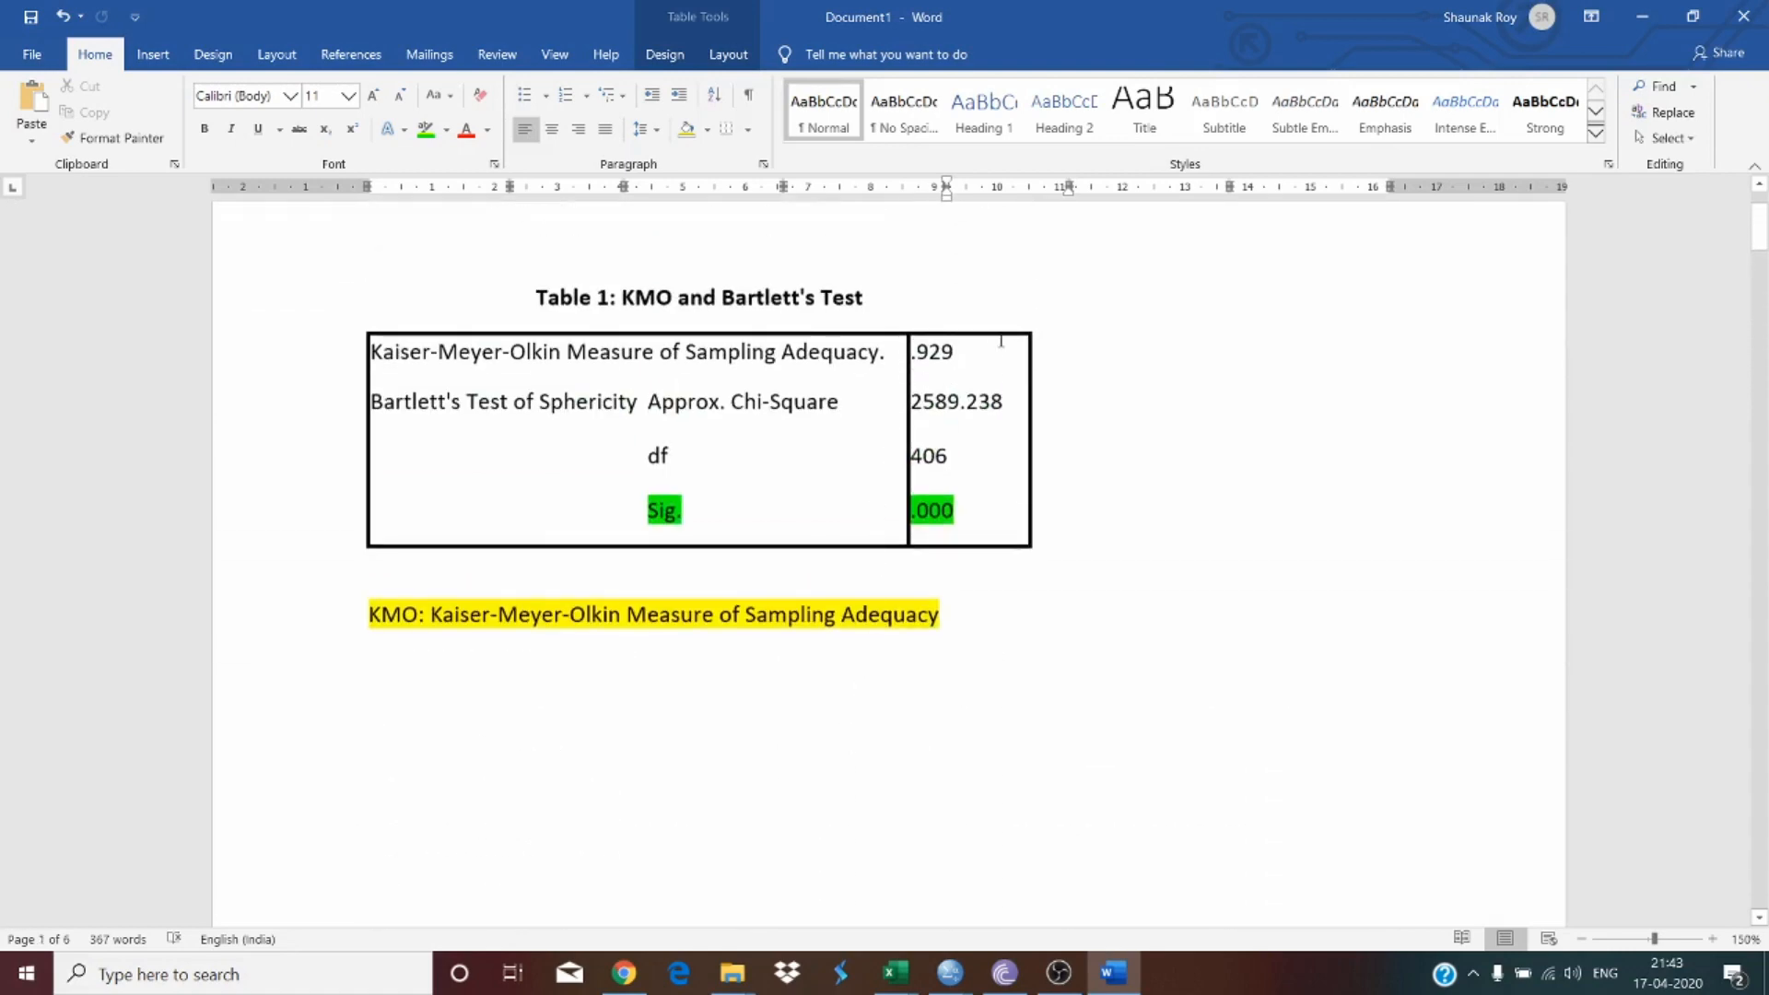
Step: Review the KMO adequacy row and the Sig. row of the KMO and Bartlett's table by selecting them
{"action": "left_click_drag", "start_coordinate": [1002, 341], "coordinate": [609, 343]}
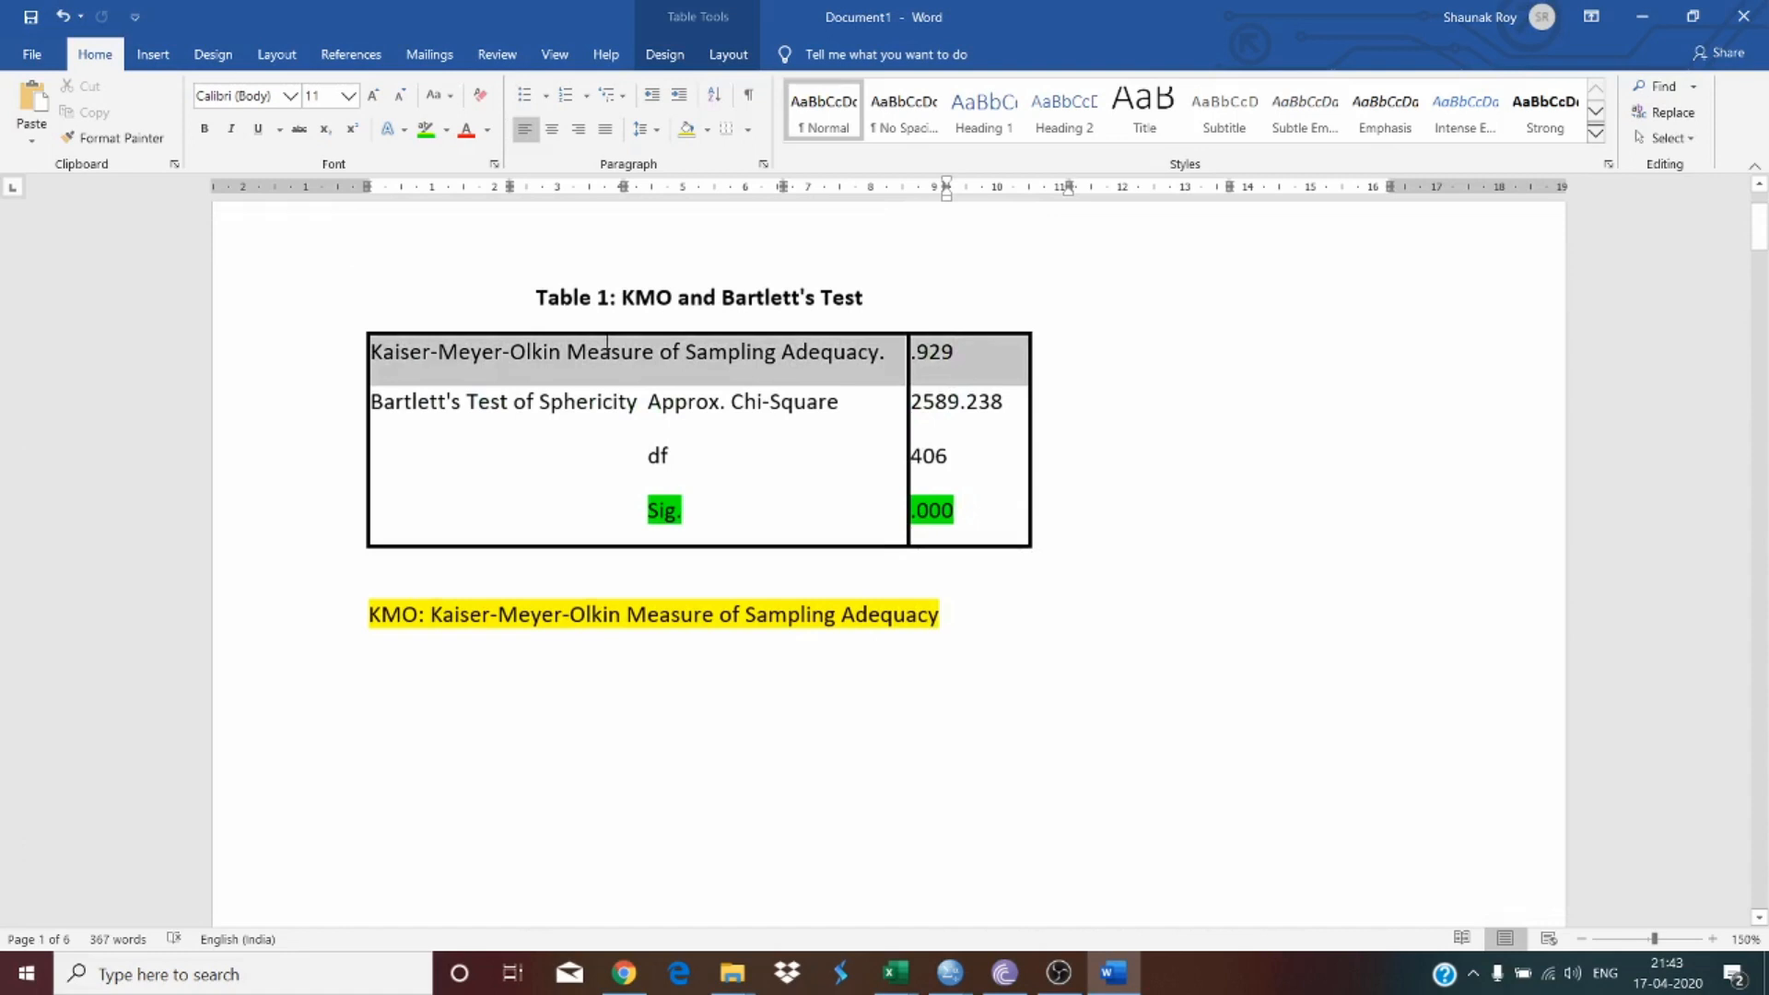
{"action": "left_click", "coordinate": [700, 501]}
{"action": "left_click_drag", "start_coordinate": [710, 351], "coordinate": [880, 352]}
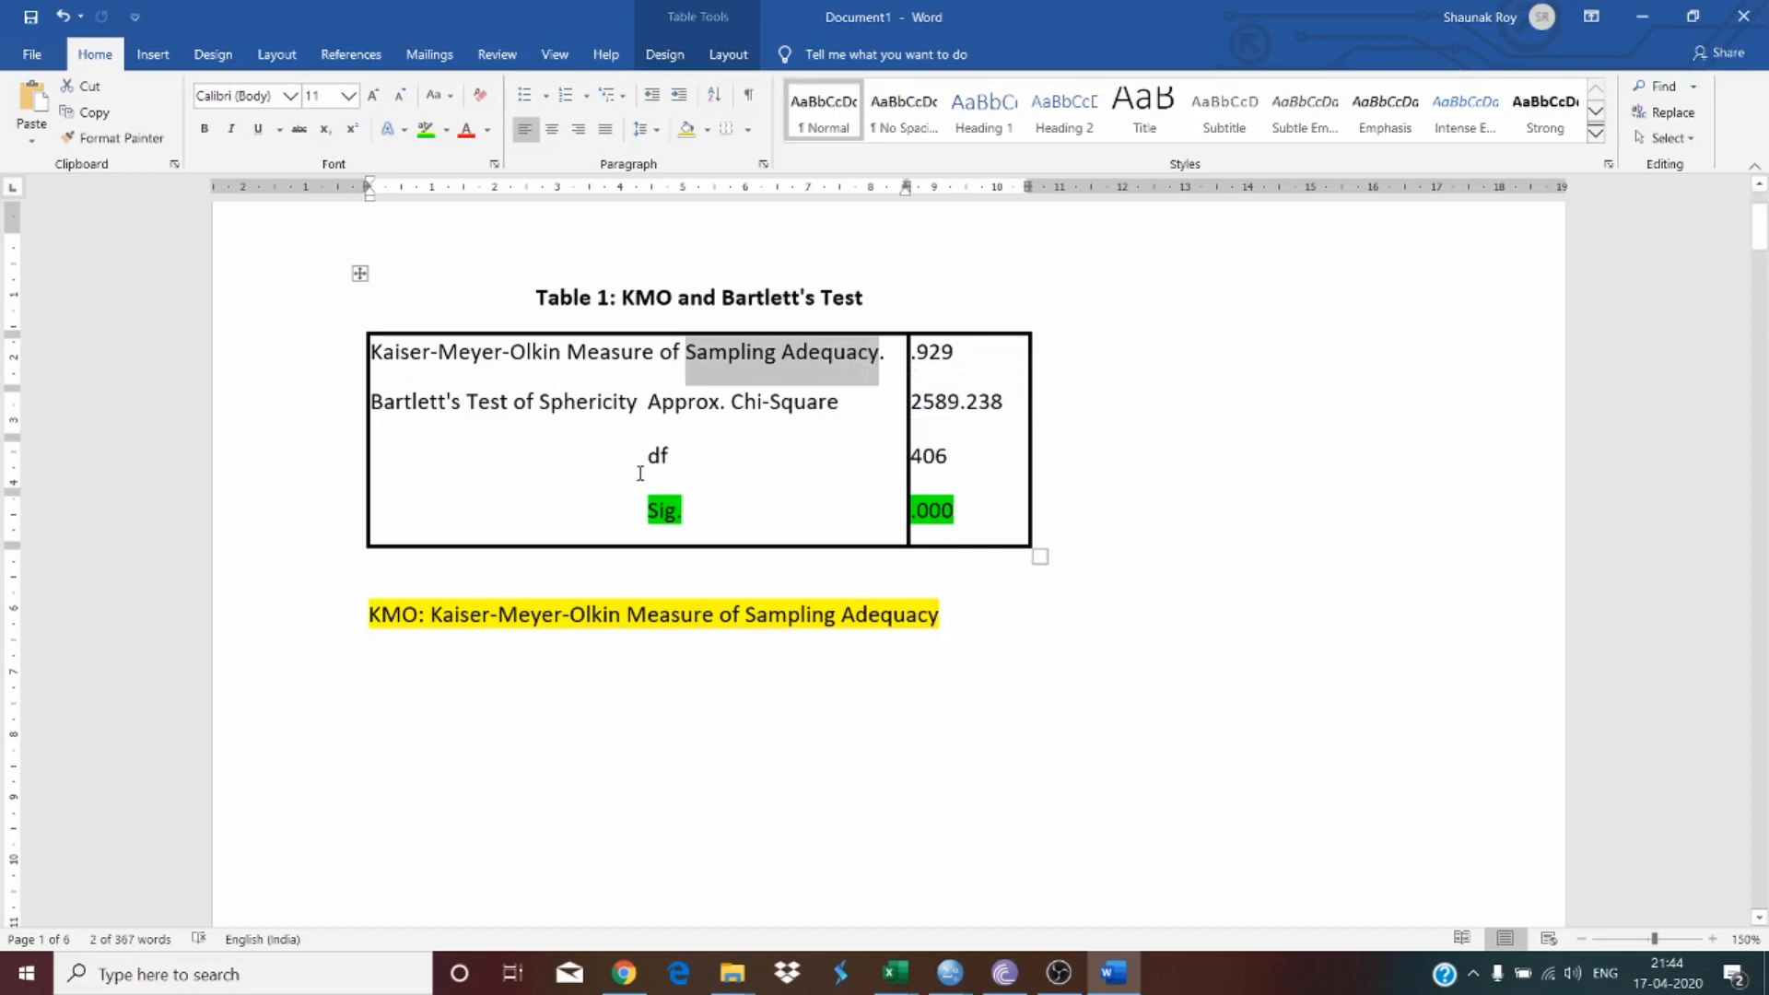
{"action": "left_click_drag", "start_coordinate": [650, 512], "coordinate": [969, 516]}
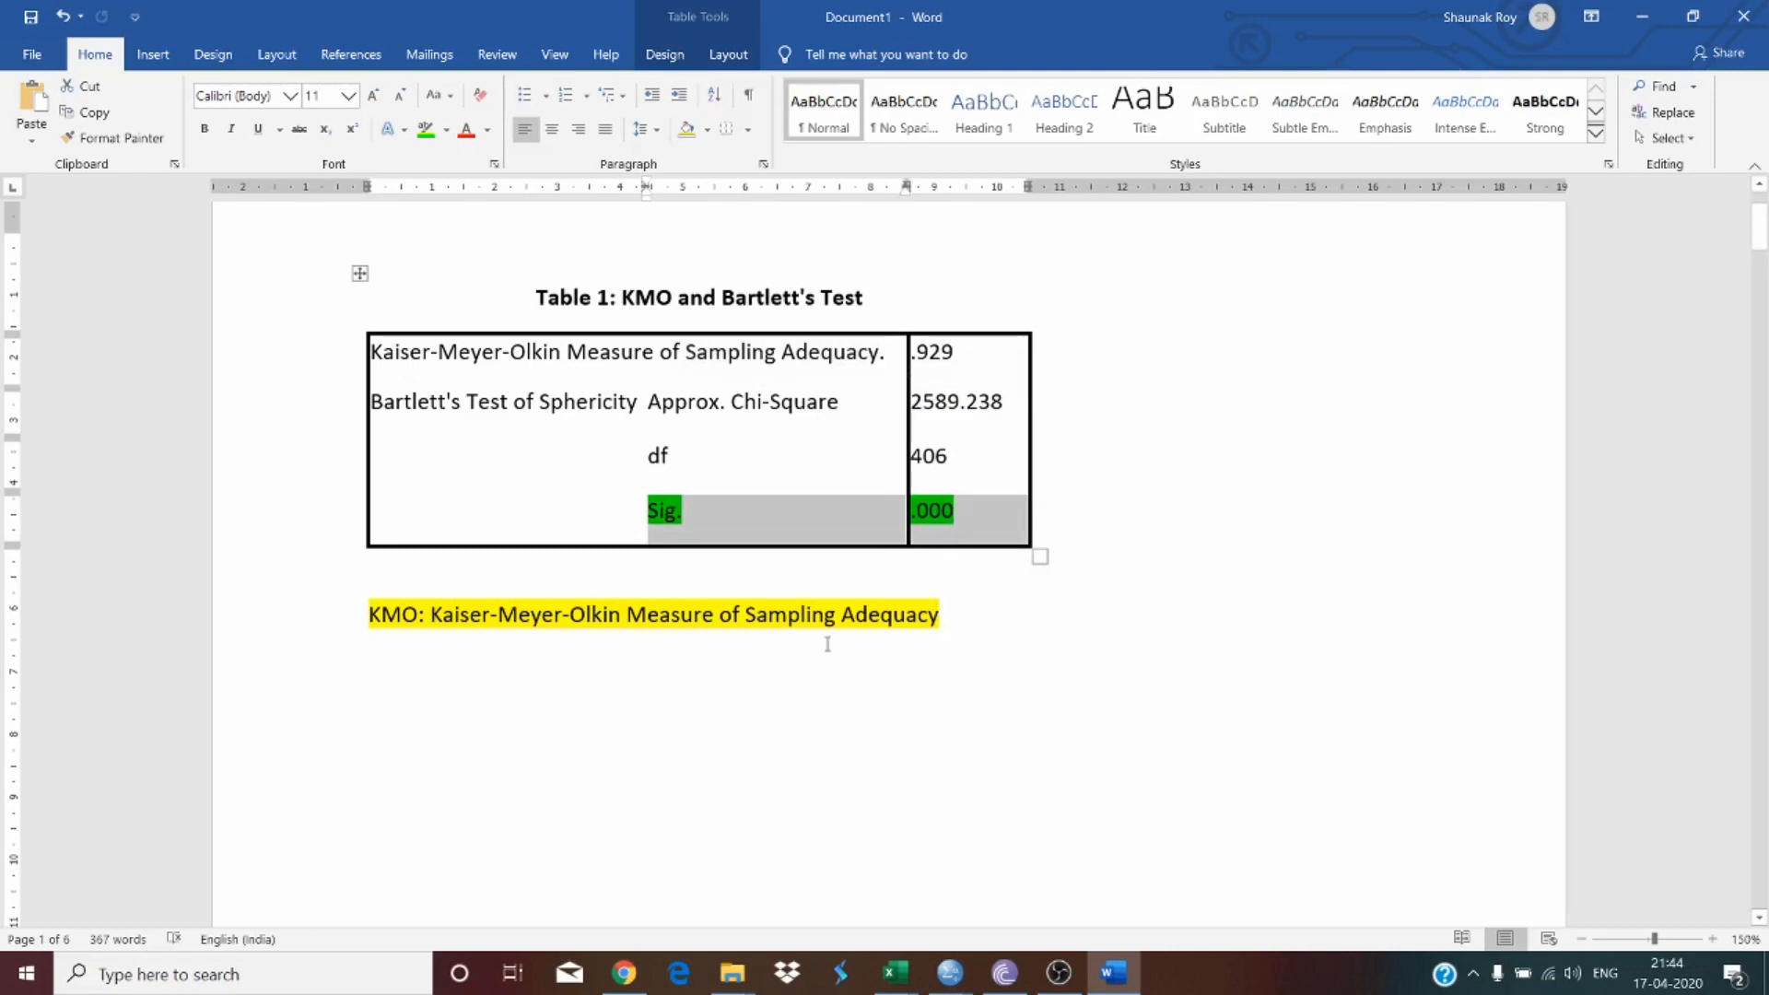
Step: Scroll through the document to review the KMO and Bartlett's table and the Total Variance Explained table
{"action": "left_click", "coordinate": [825, 706]}
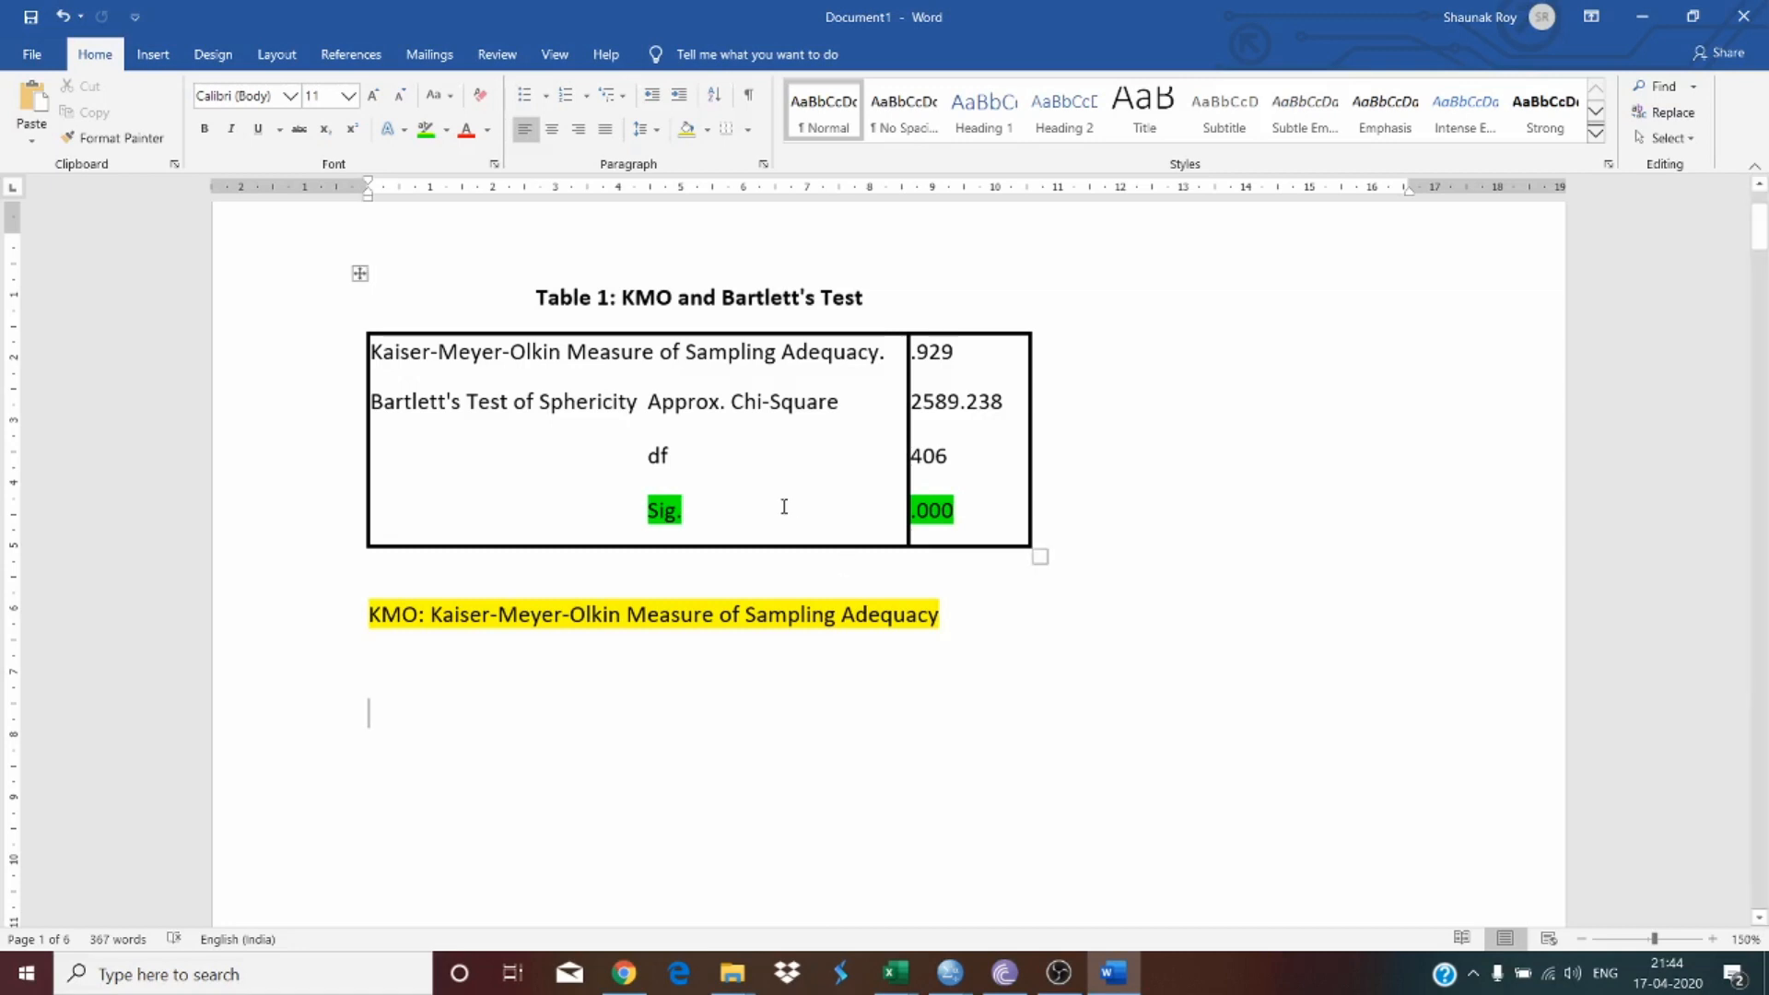
{"action": "scroll", "coordinate": [783, 507], "scroll_direction": "down", "scroll_amount": 5}
{"action": "scroll", "coordinate": [676, 467], "scroll_direction": "up", "scroll_amount": 4}
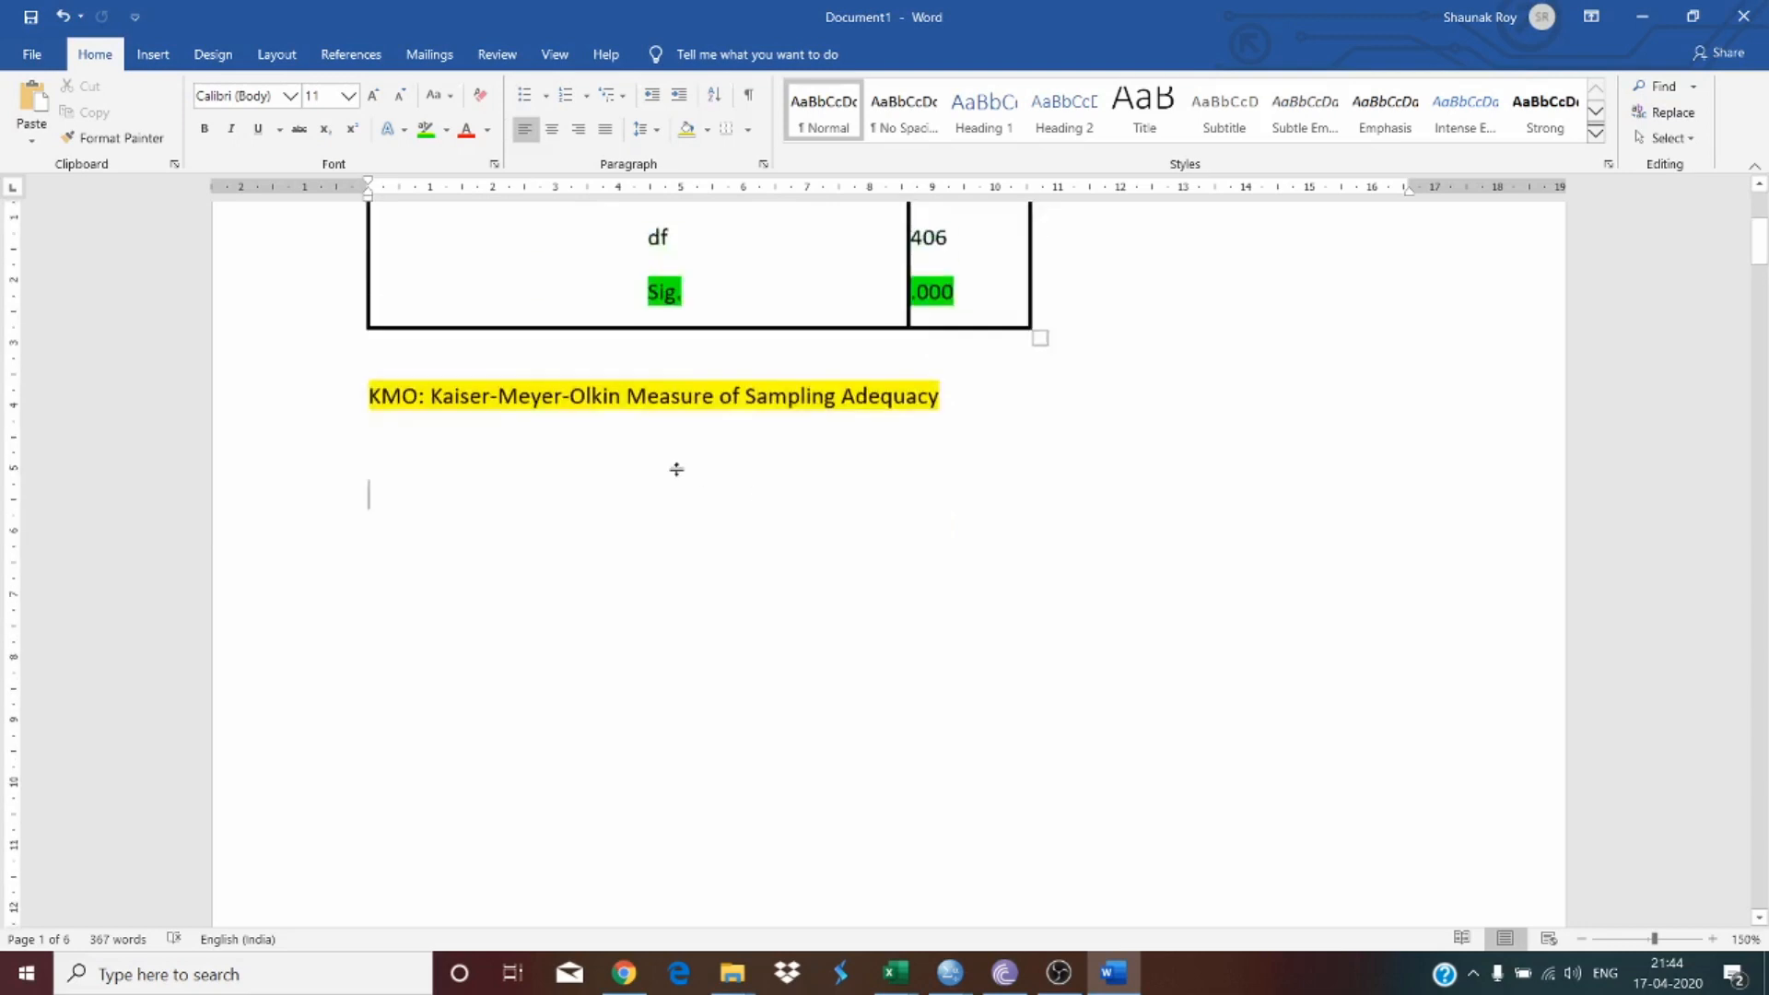
{"action": "scroll", "coordinate": [678, 469], "scroll_direction": "down", "scroll_amount": 2}
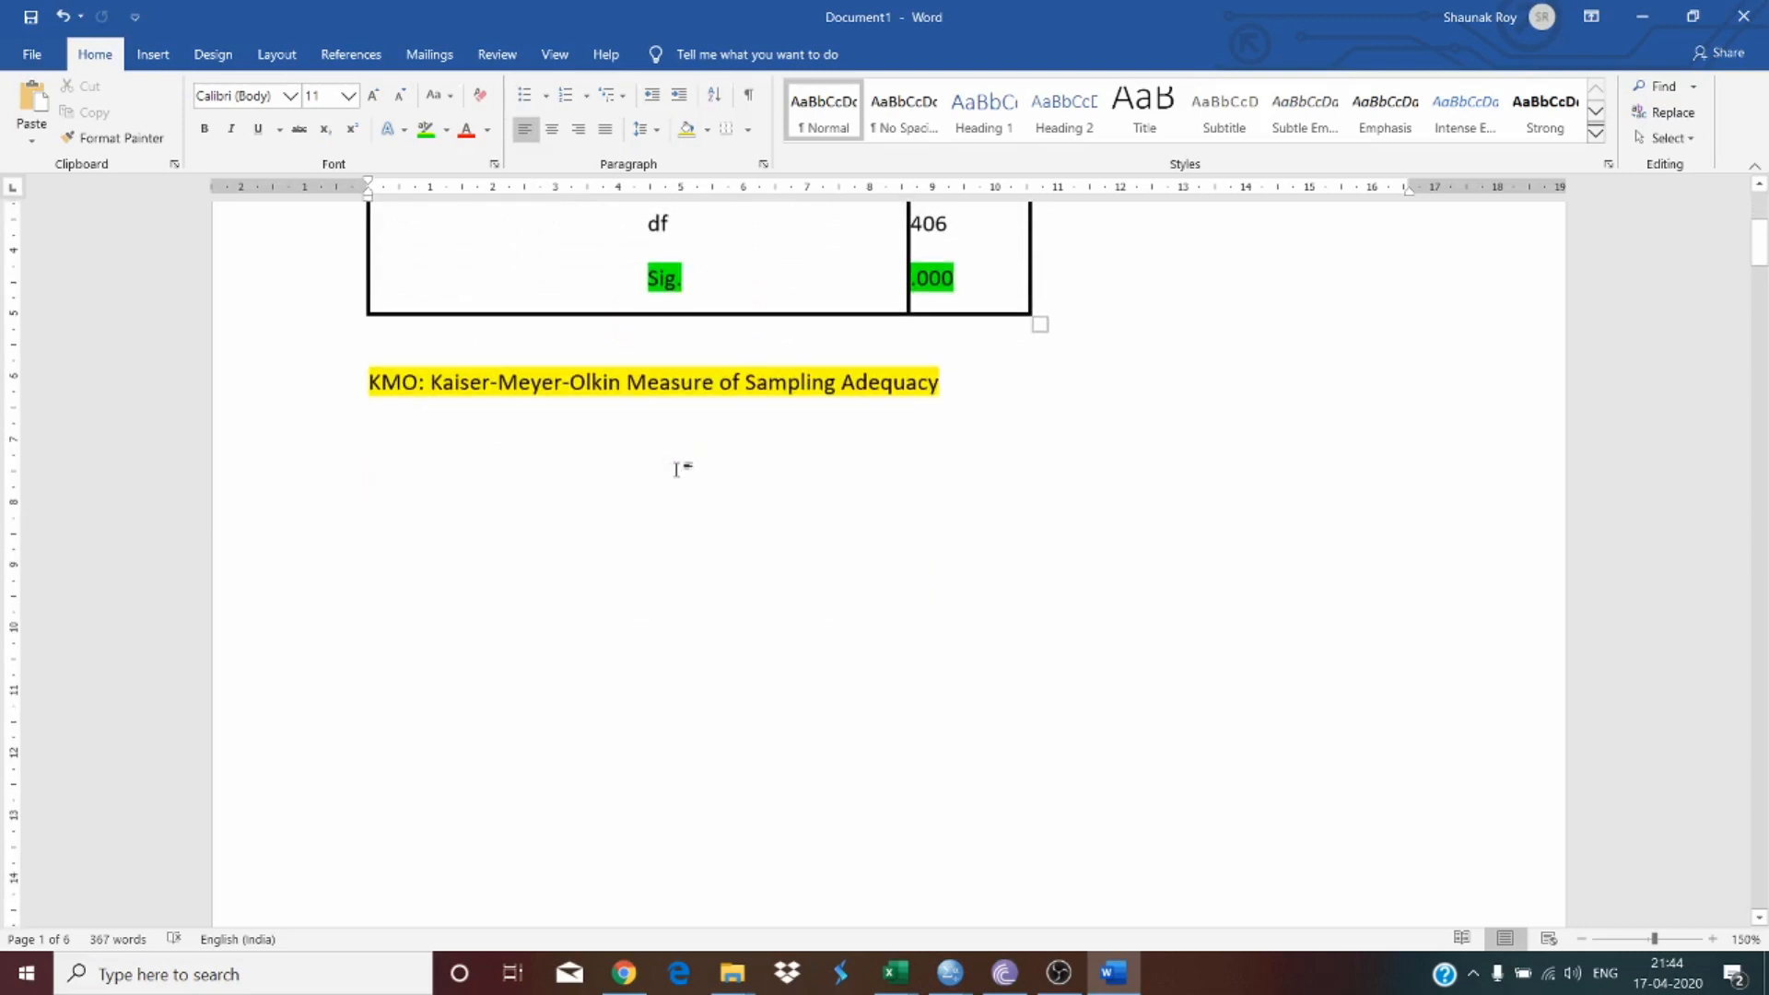
{"action": "scroll", "coordinate": [677, 469], "scroll_direction": "down", "scroll_amount": 3}
{"action": "scroll", "coordinate": [676, 469], "scroll_direction": "up", "scroll_amount": 2}
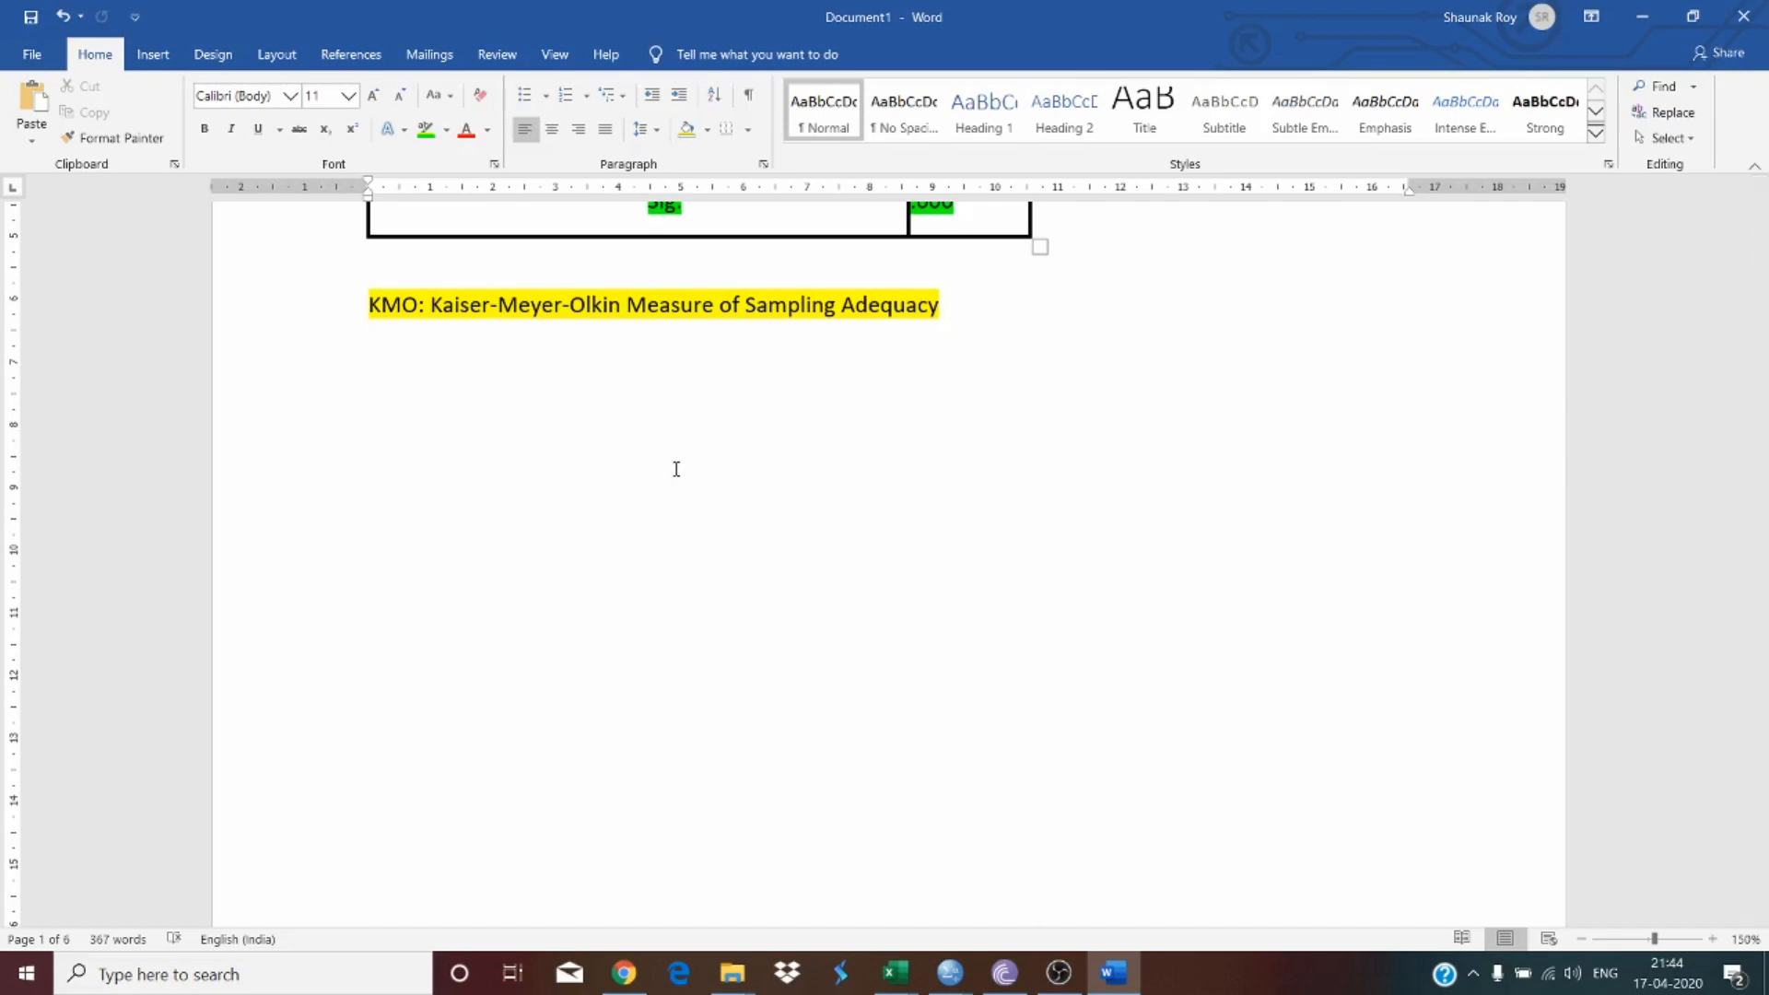
{"action": "scroll", "coordinate": [676, 470], "scroll_direction": "up", "scroll_amount": 3}
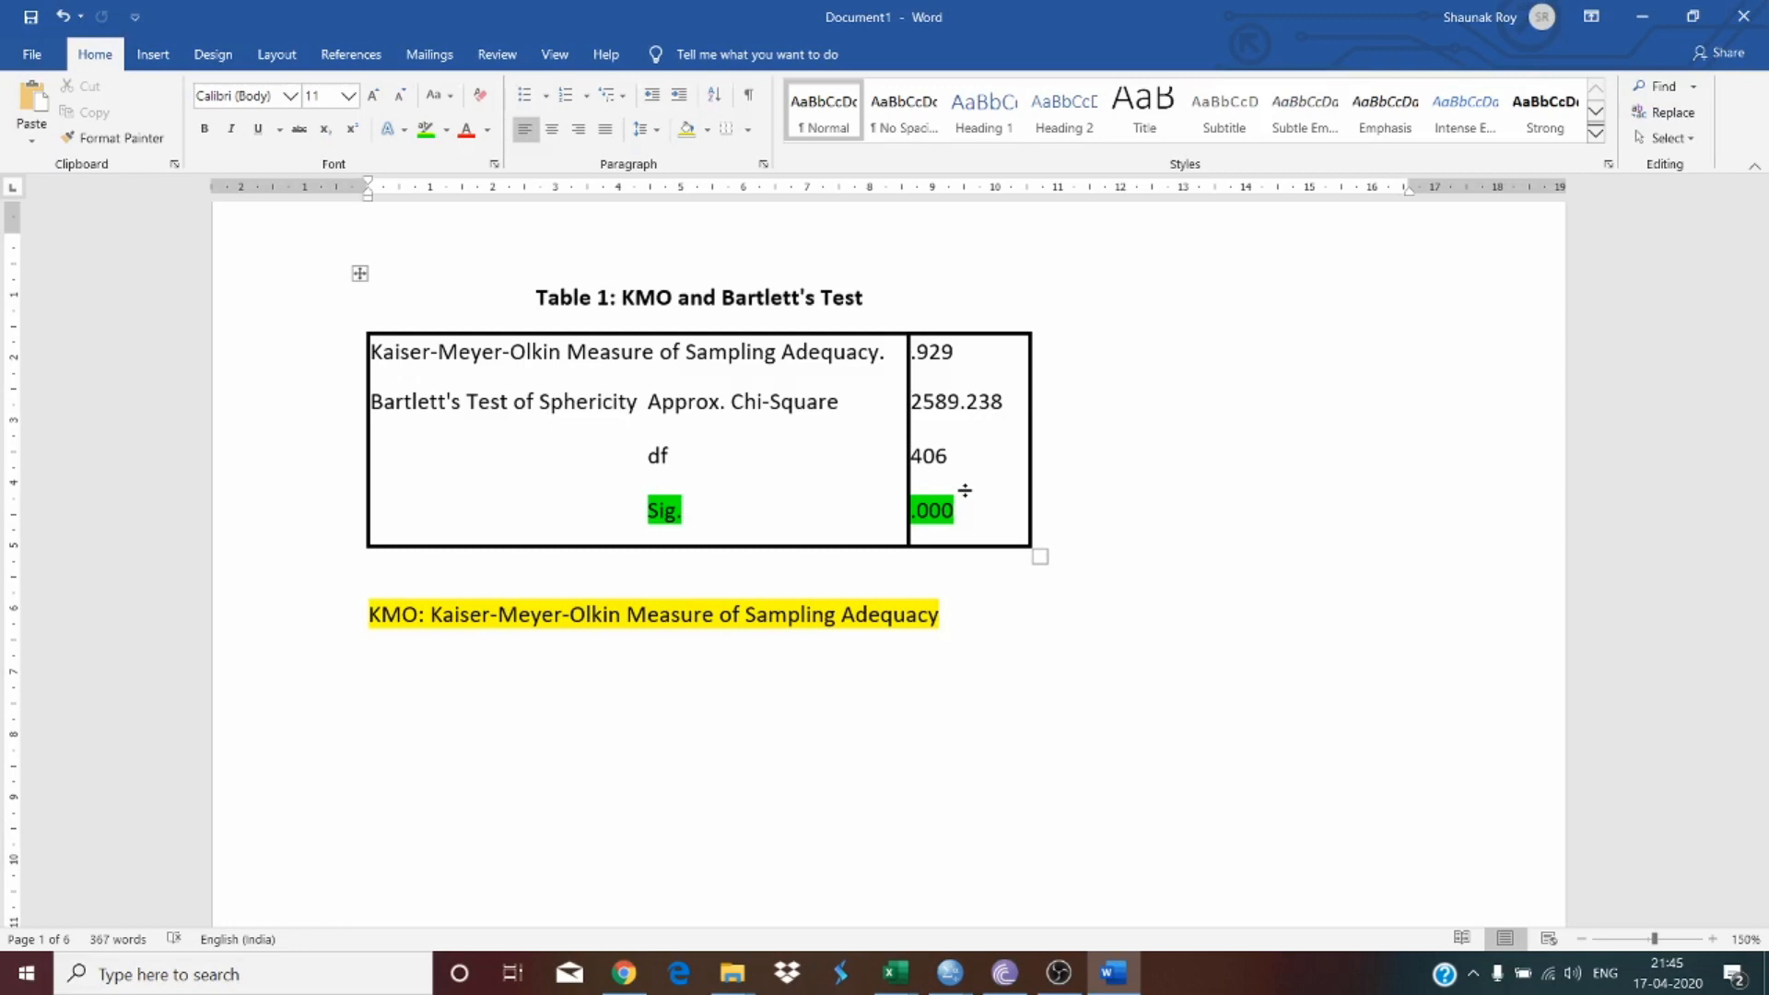
{"action": "scroll", "coordinate": [965, 490], "scroll_direction": "down", "scroll_amount": 3}
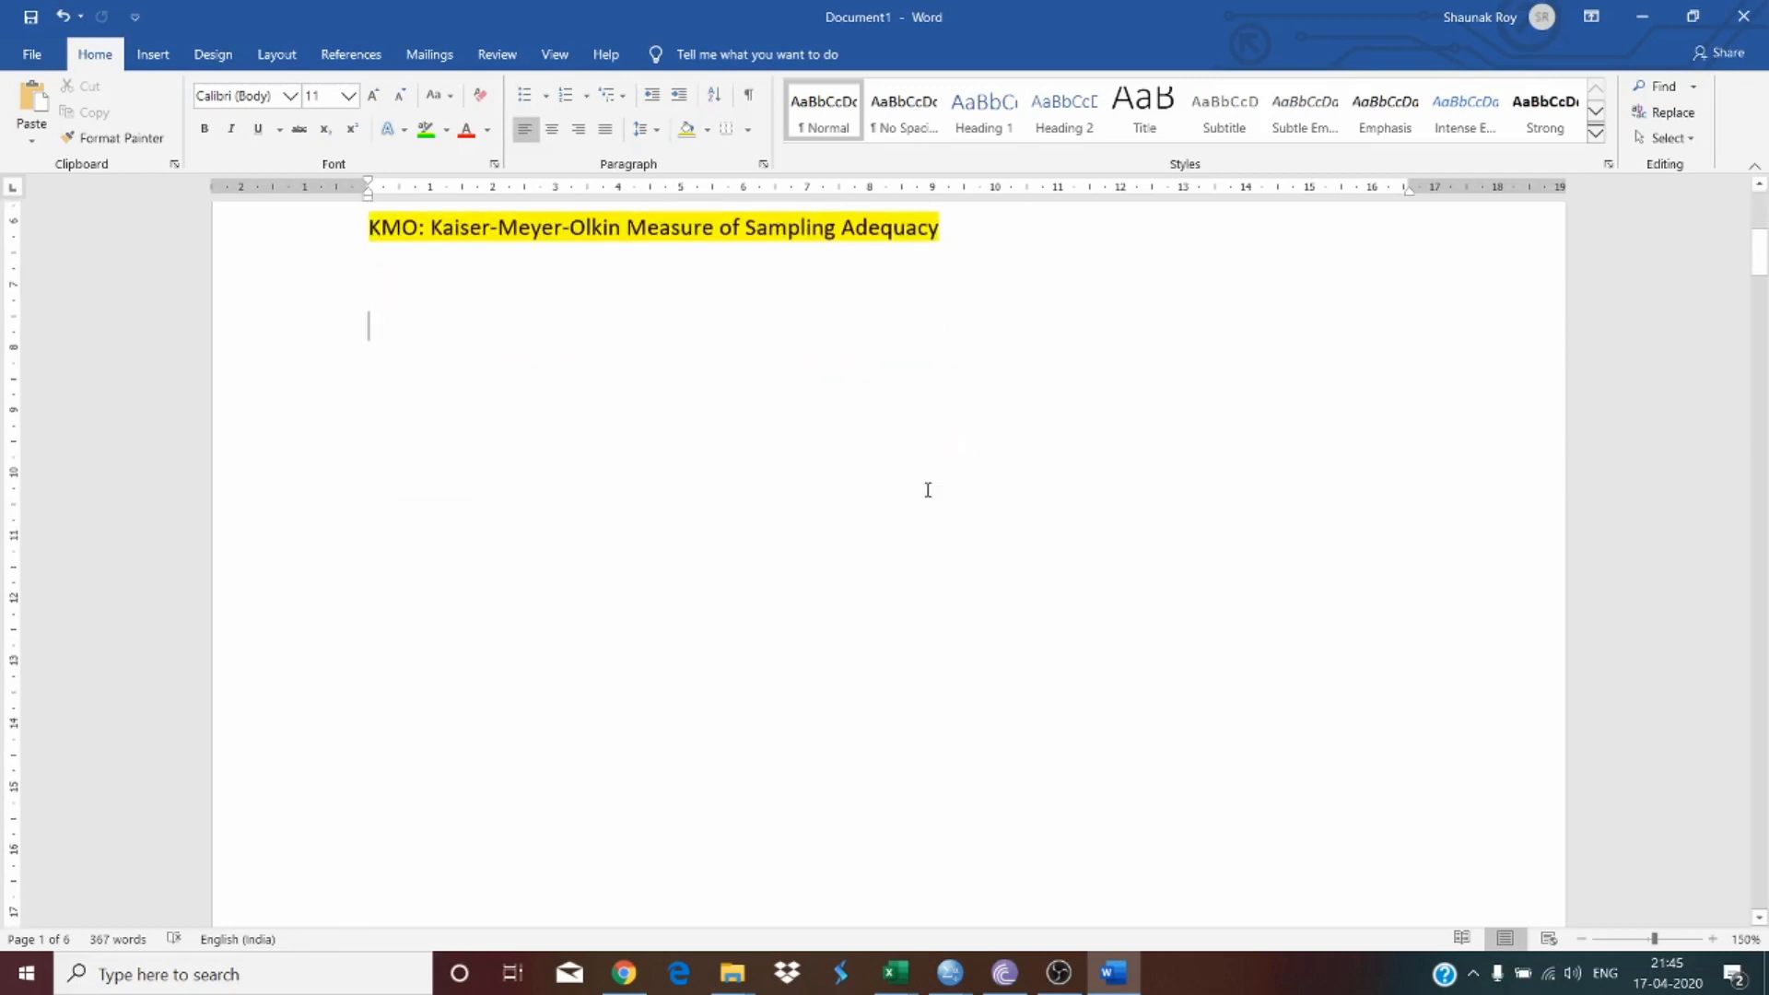
{"action": "scroll", "coordinate": [928, 490], "scroll_direction": "up", "scroll_amount": 3}
{"action": "scroll", "coordinate": [1023, 498], "scroll_direction": "down", "scroll_amount": 1}
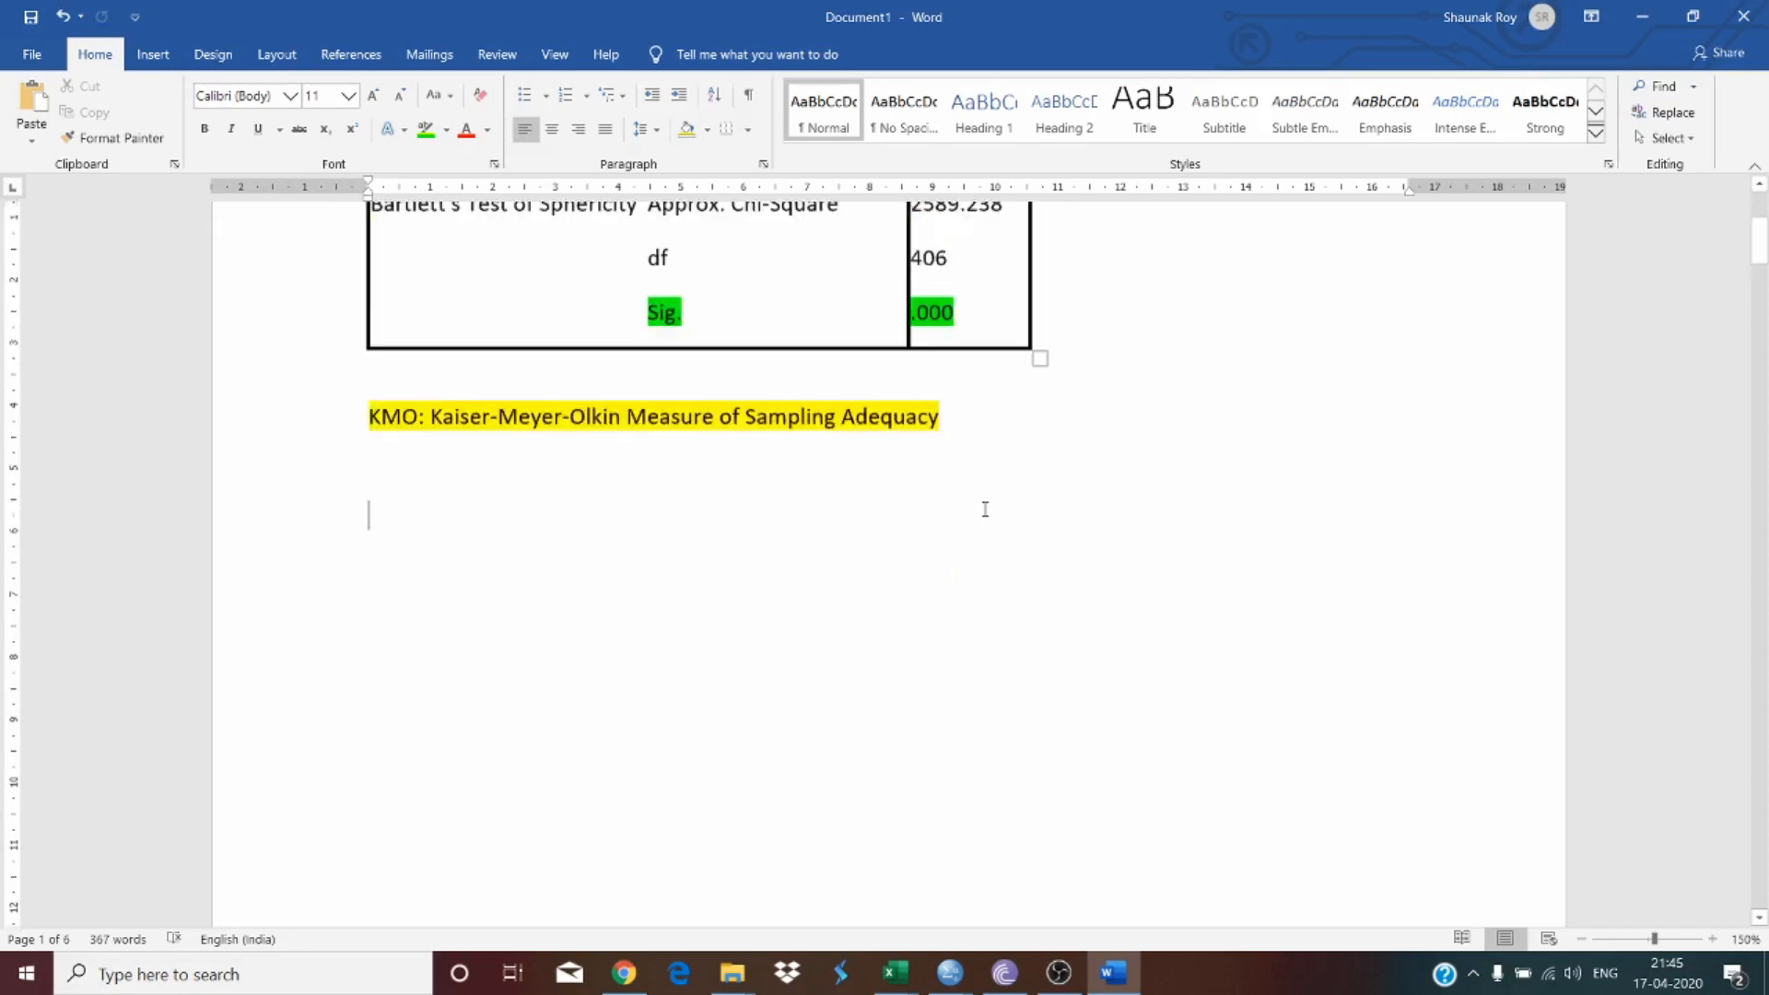
{"action": "scroll", "coordinate": [869, 672], "scroll_direction": "up", "scroll_amount": 2}
{"action": "scroll", "coordinate": [830, 676], "scroll_direction": "down", "scroll_amount": 4}
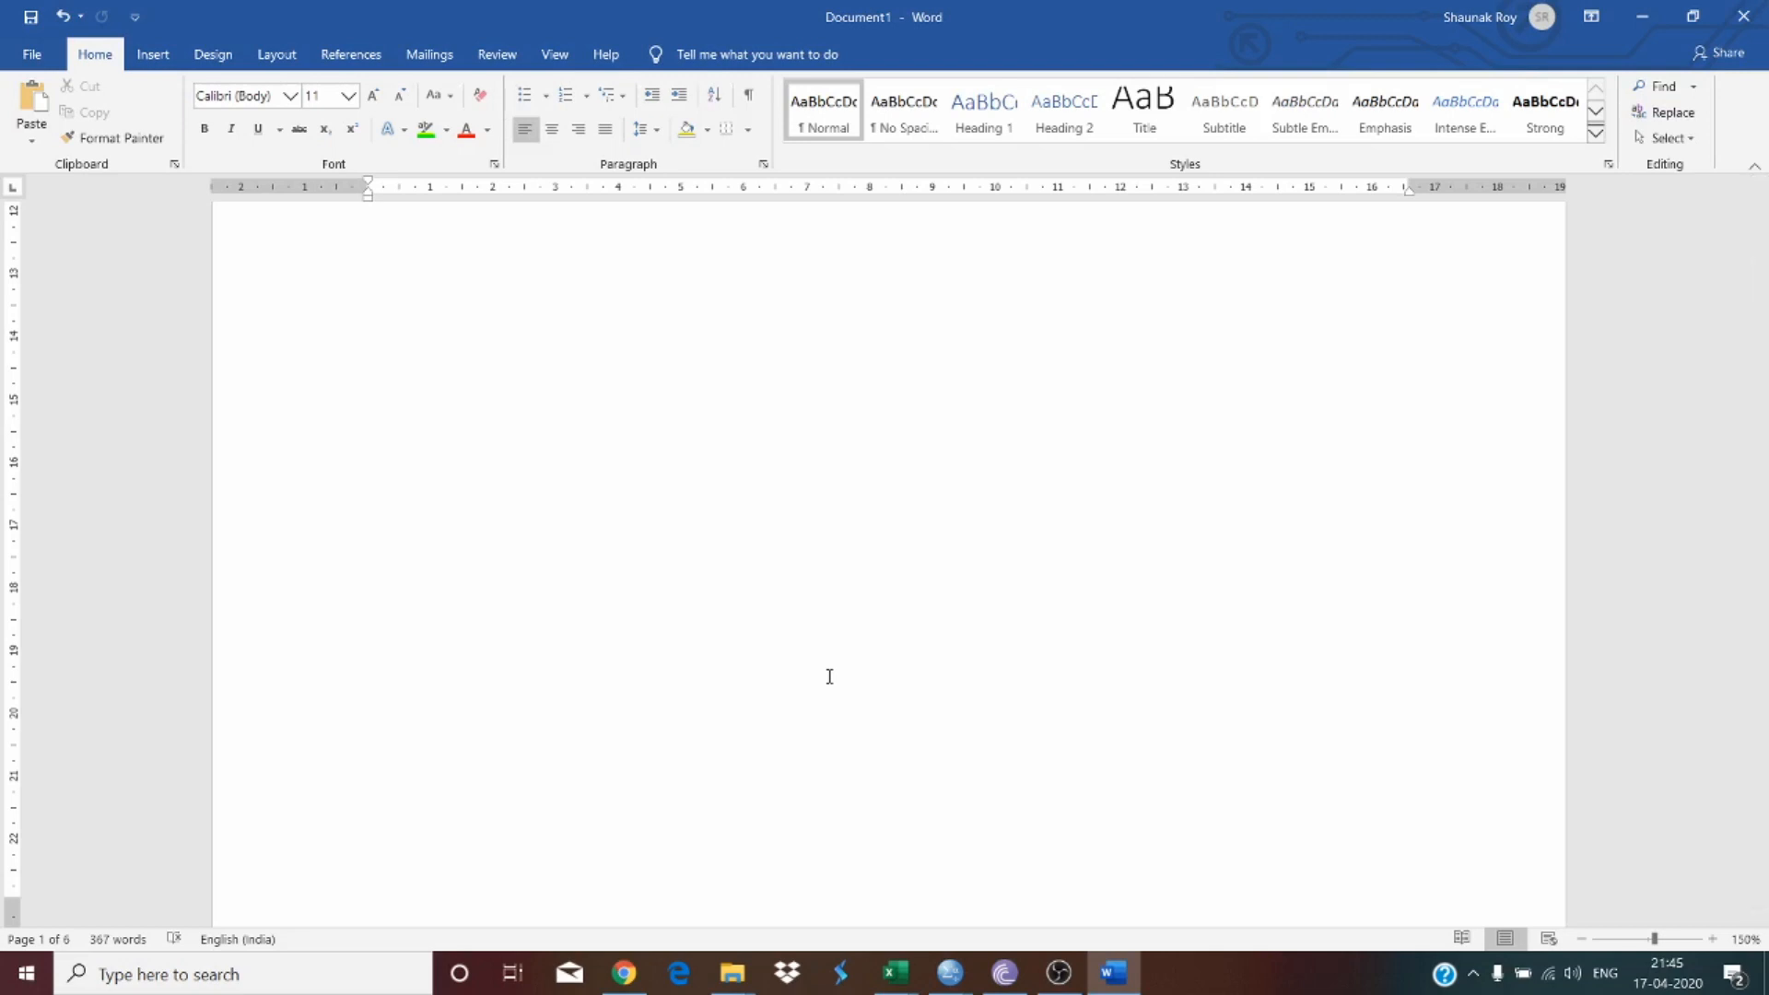
{"action": "scroll", "coordinate": [830, 676], "scroll_direction": "down", "scroll_amount": 6}
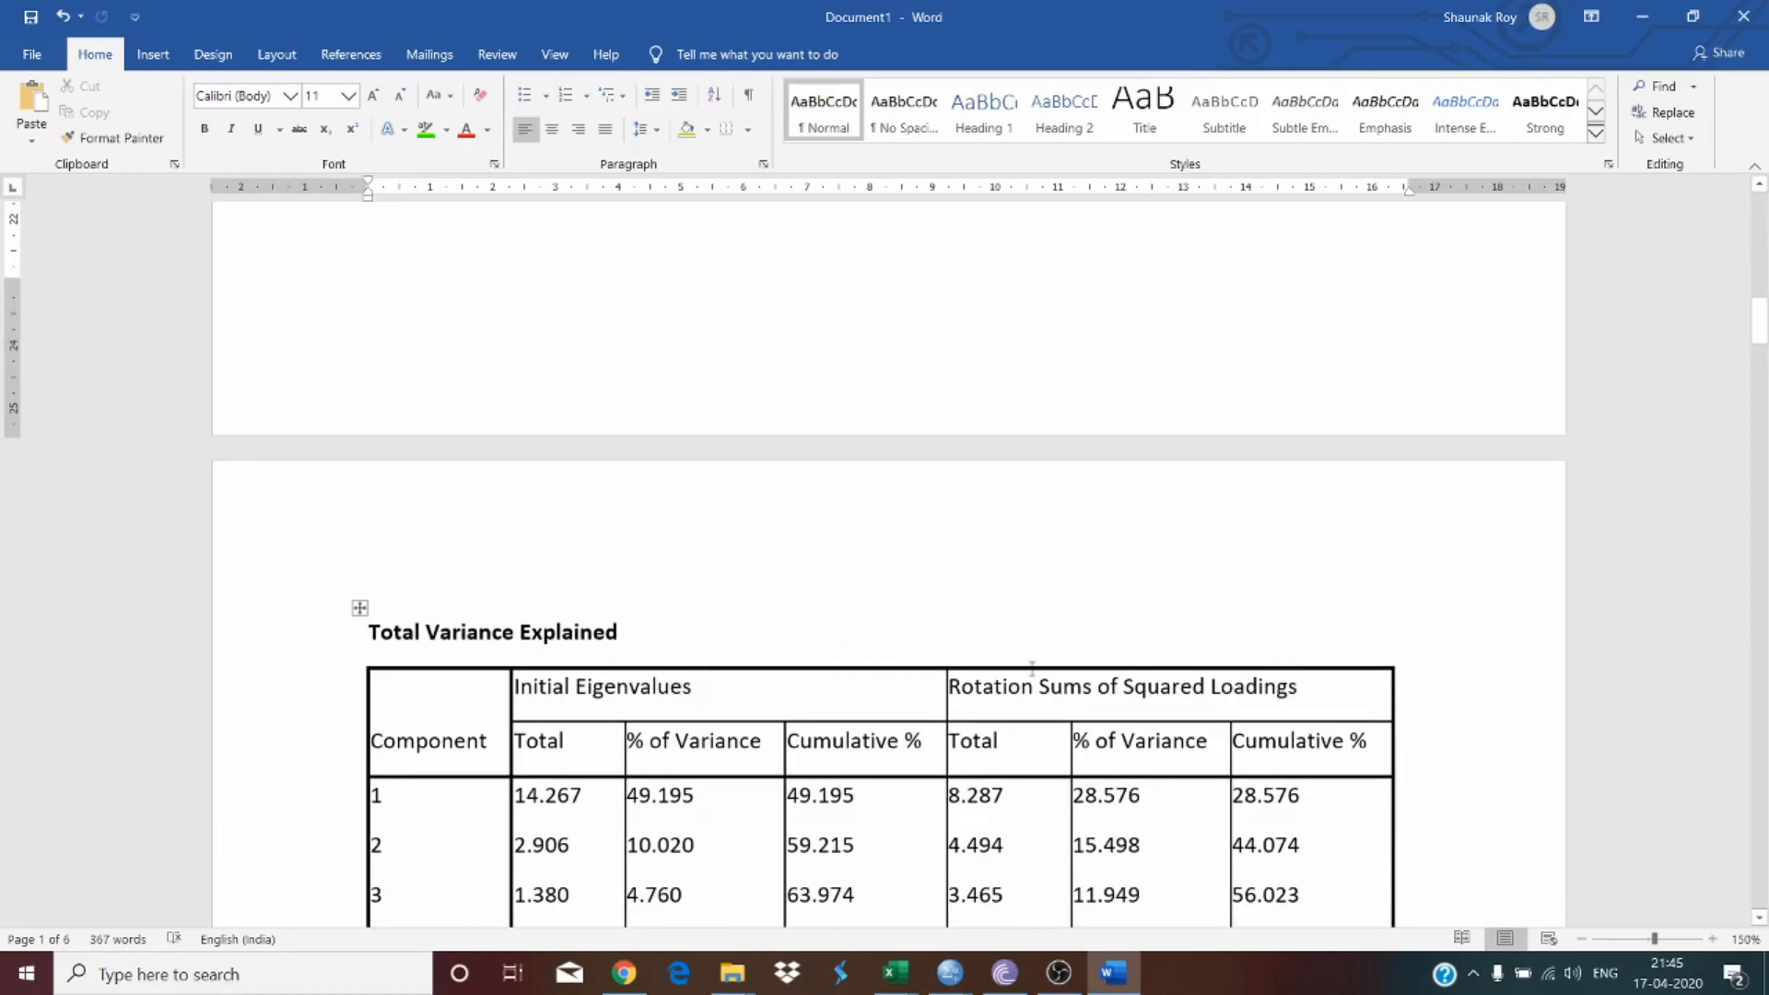
{"action": "scroll", "coordinate": [983, 579], "scroll_direction": "down", "scroll_amount": 5}
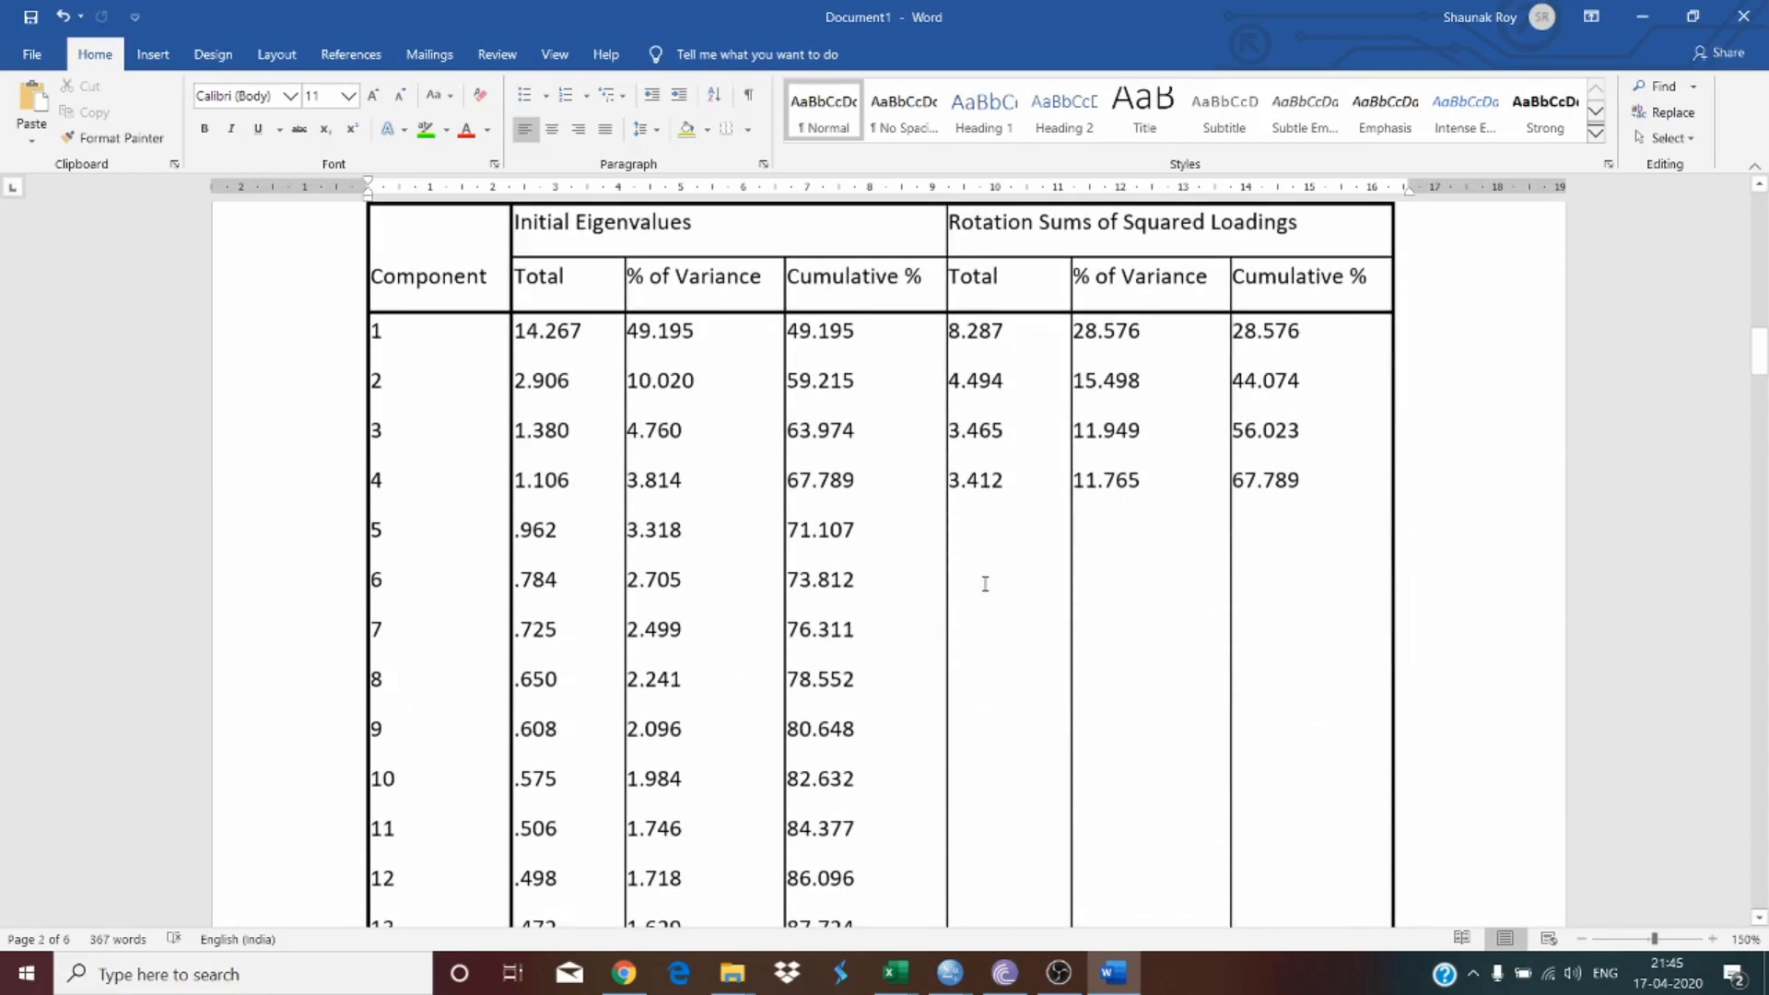
{"action": "scroll", "coordinate": [985, 583], "scroll_direction": "up", "scroll_amount": 3}
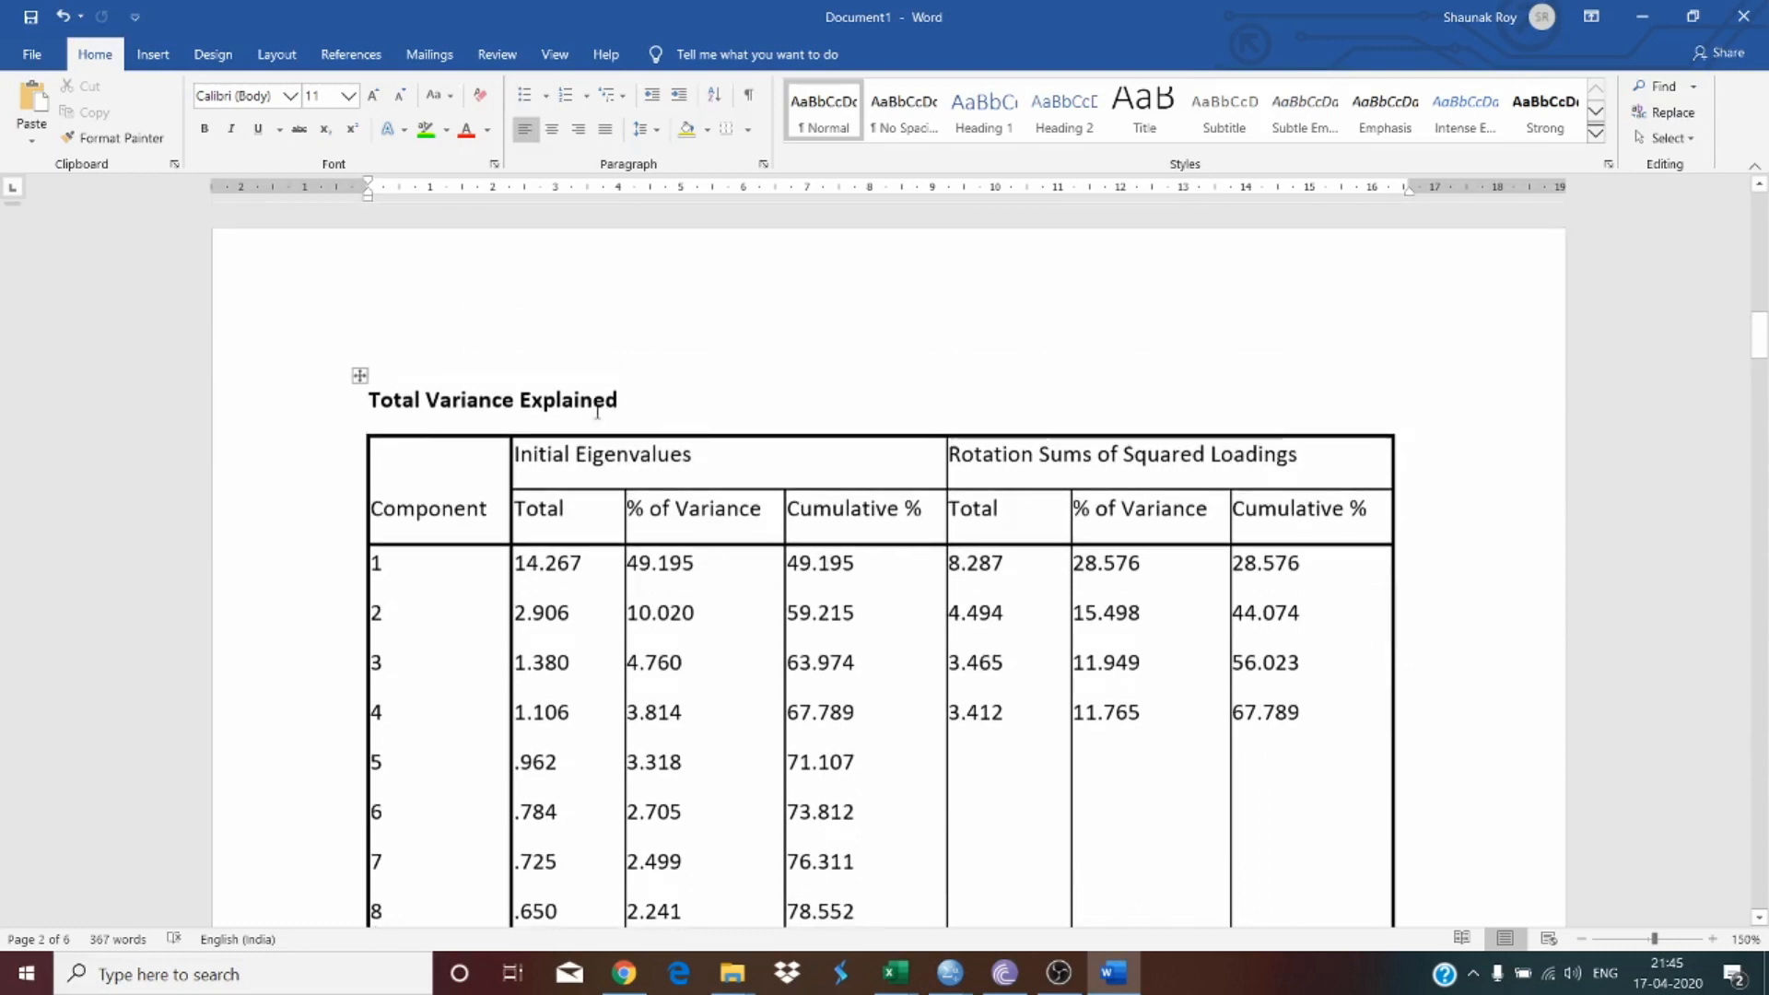
Step: Rename the Total Variance Explained heading to "Table 2: Total Variance Explained (TVE)"
{"action": "left_click", "coordinate": [683, 395]}
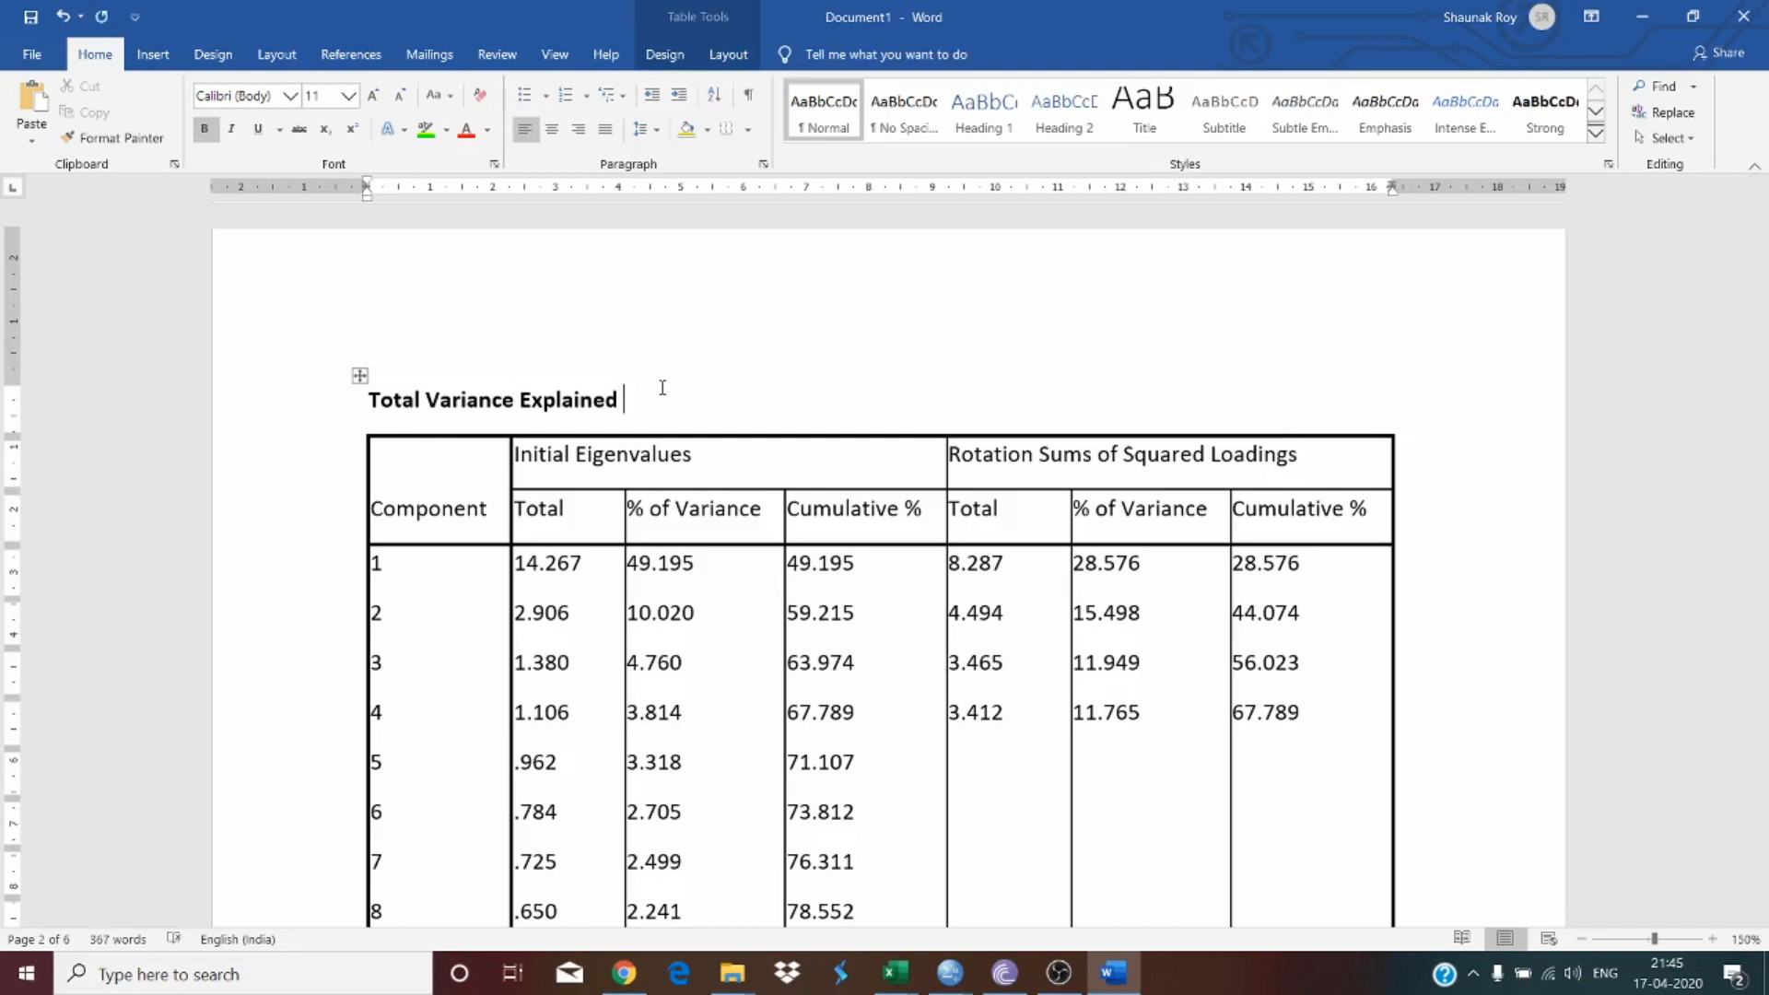
{"action": "left_click", "coordinate": [381, 407]}
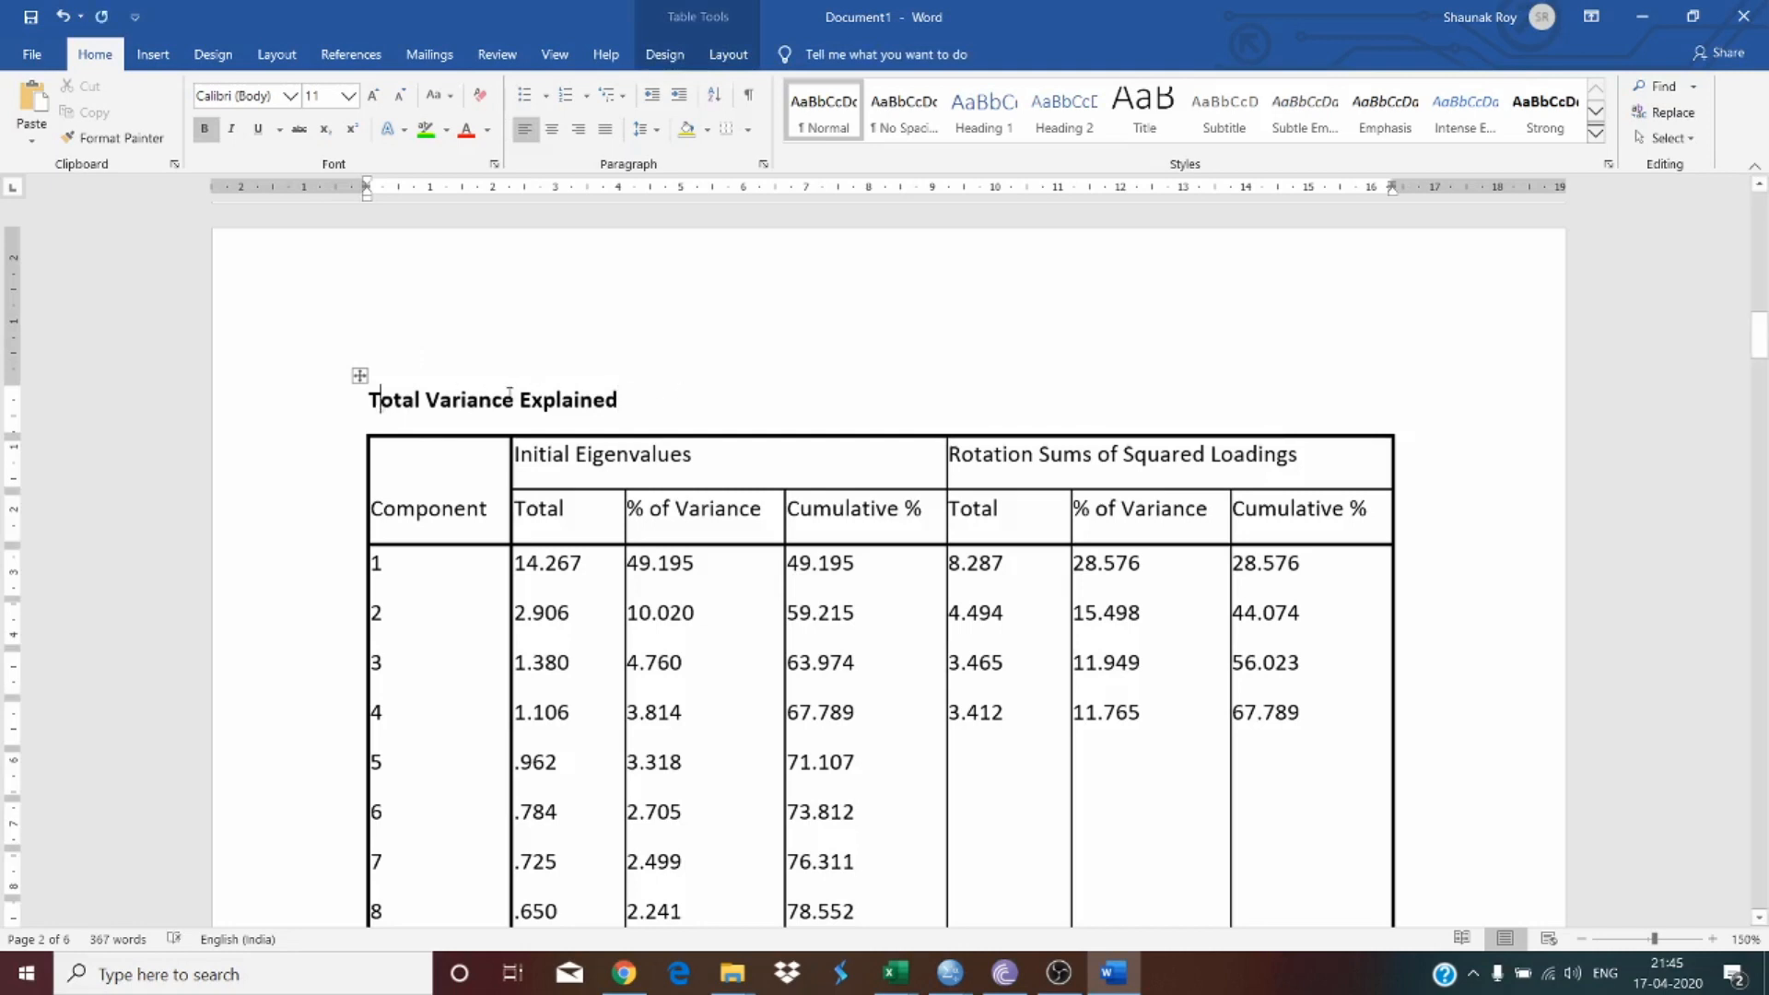
{"action": "key", "text": "Left"}
{"action": "type", "text": "Table 2:P"}
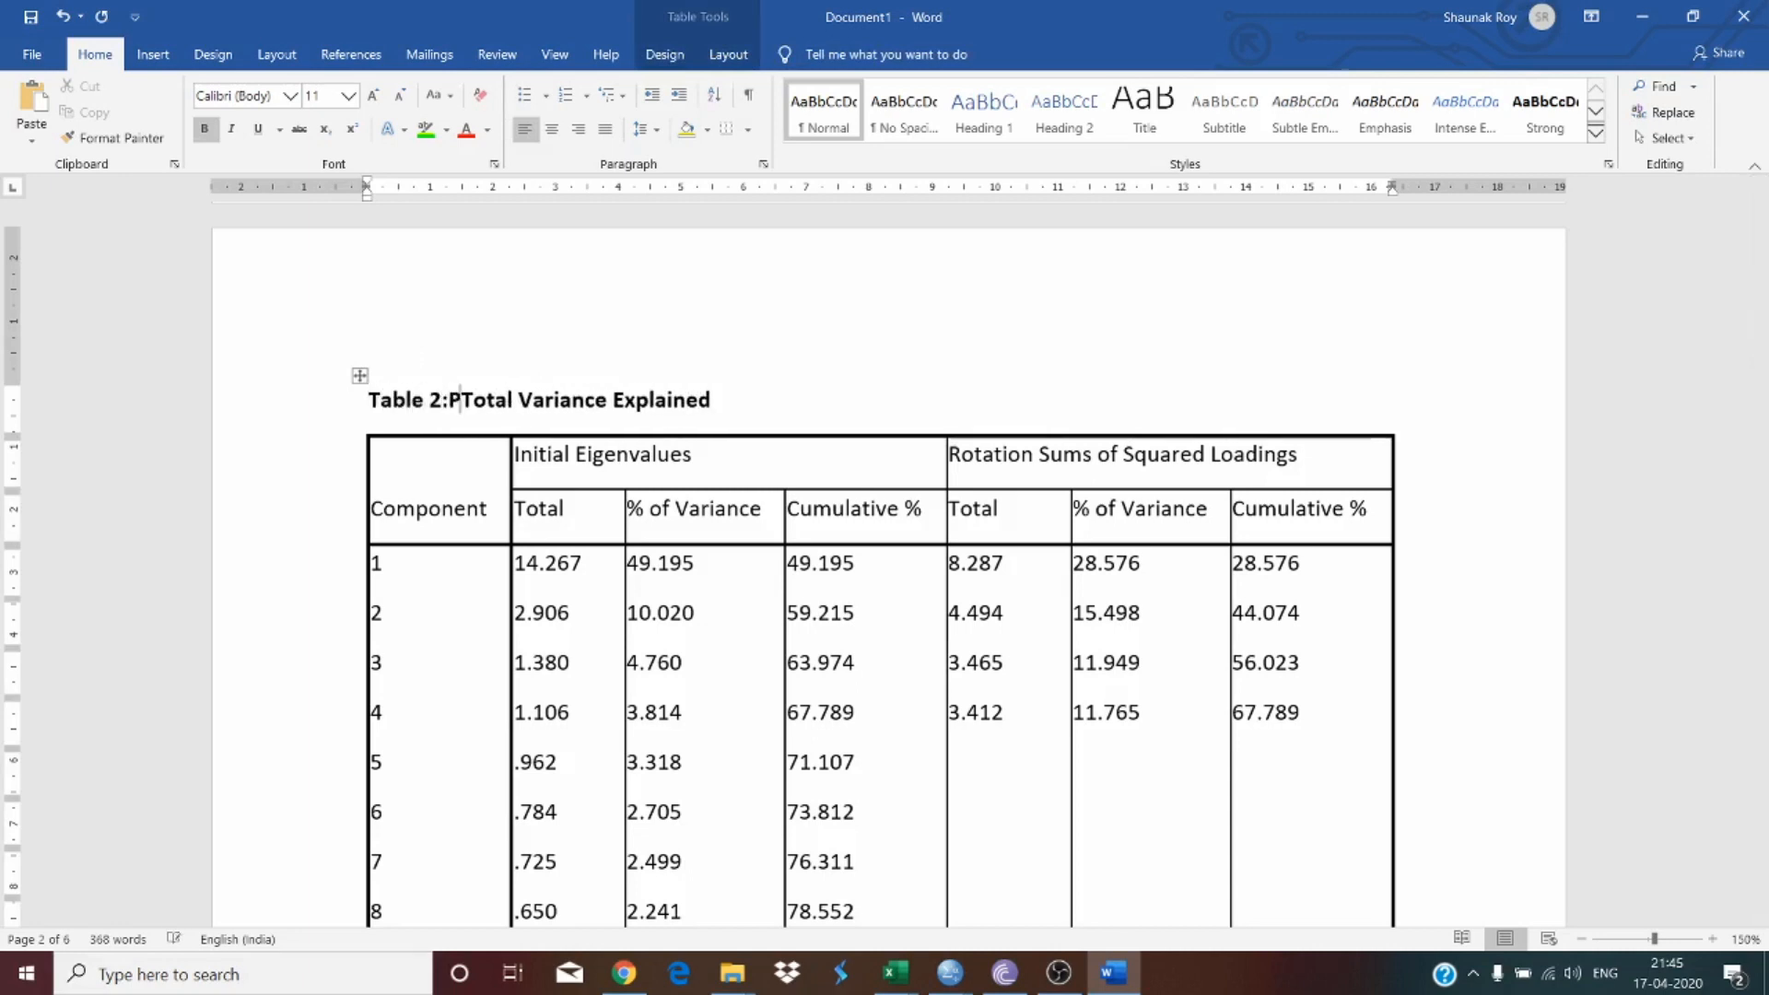
{"action": "key", "text": "BackSpace"}
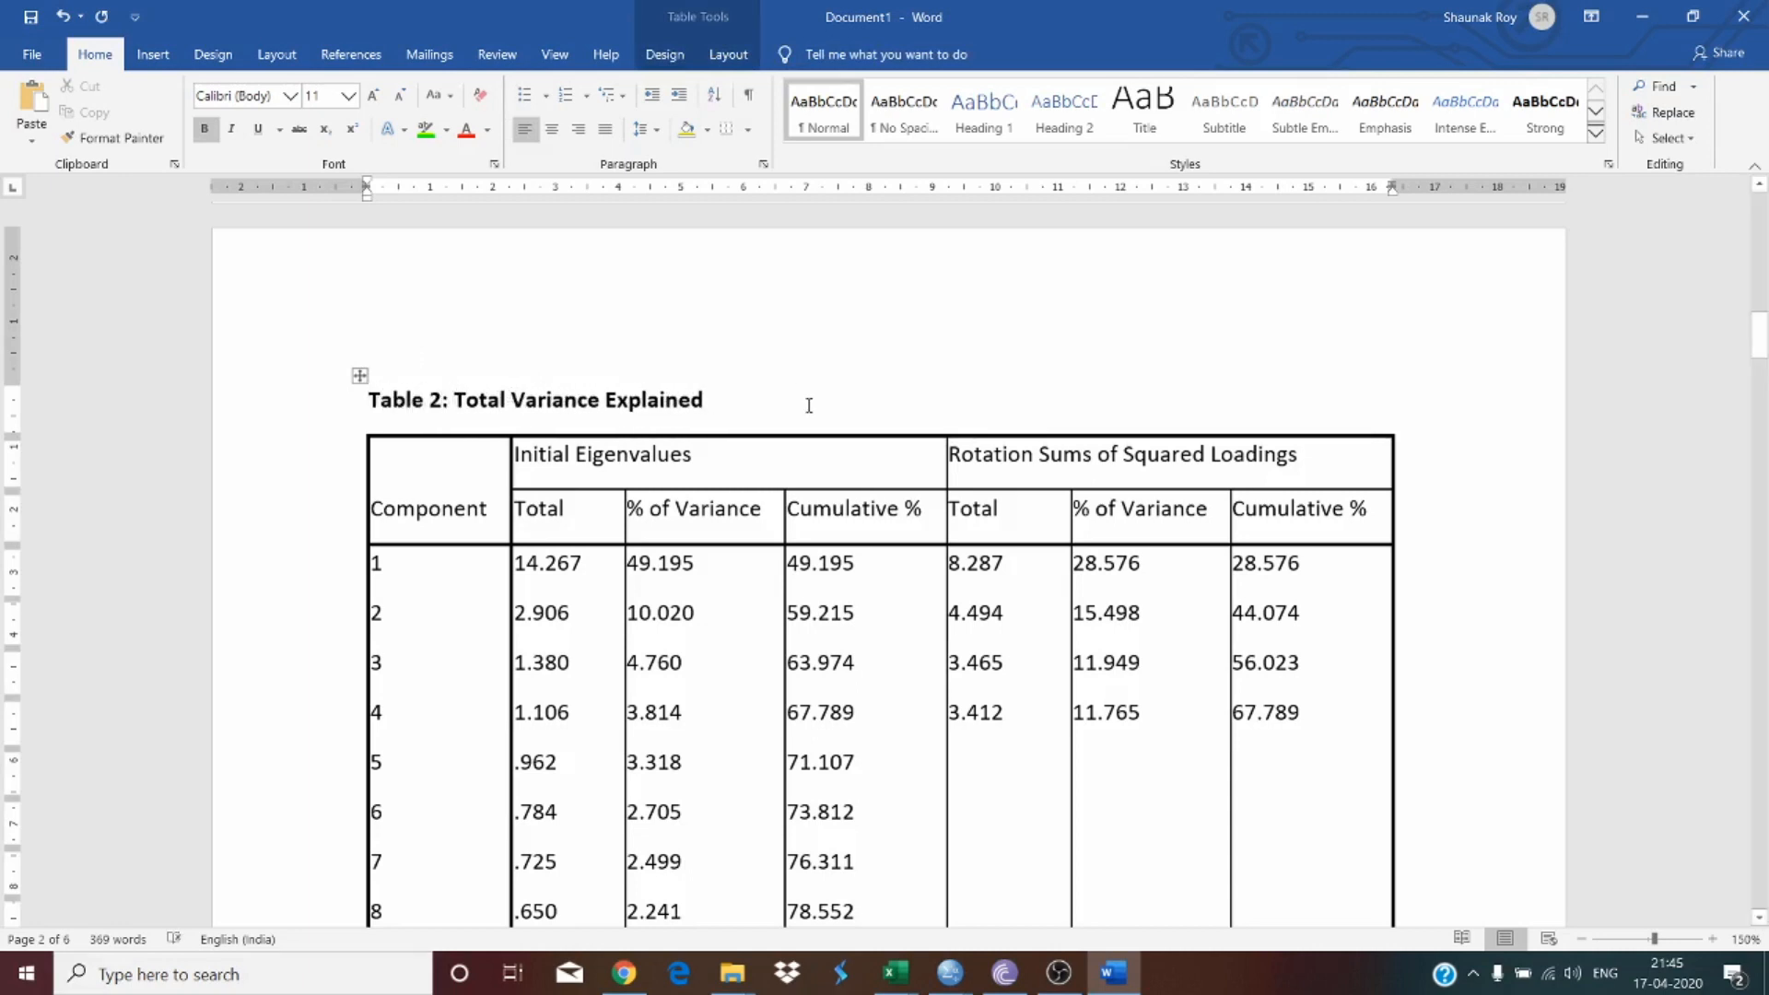
{"action": "left_click", "coordinate": [809, 407]}
{"action": "type", "text": "(TVE)"}
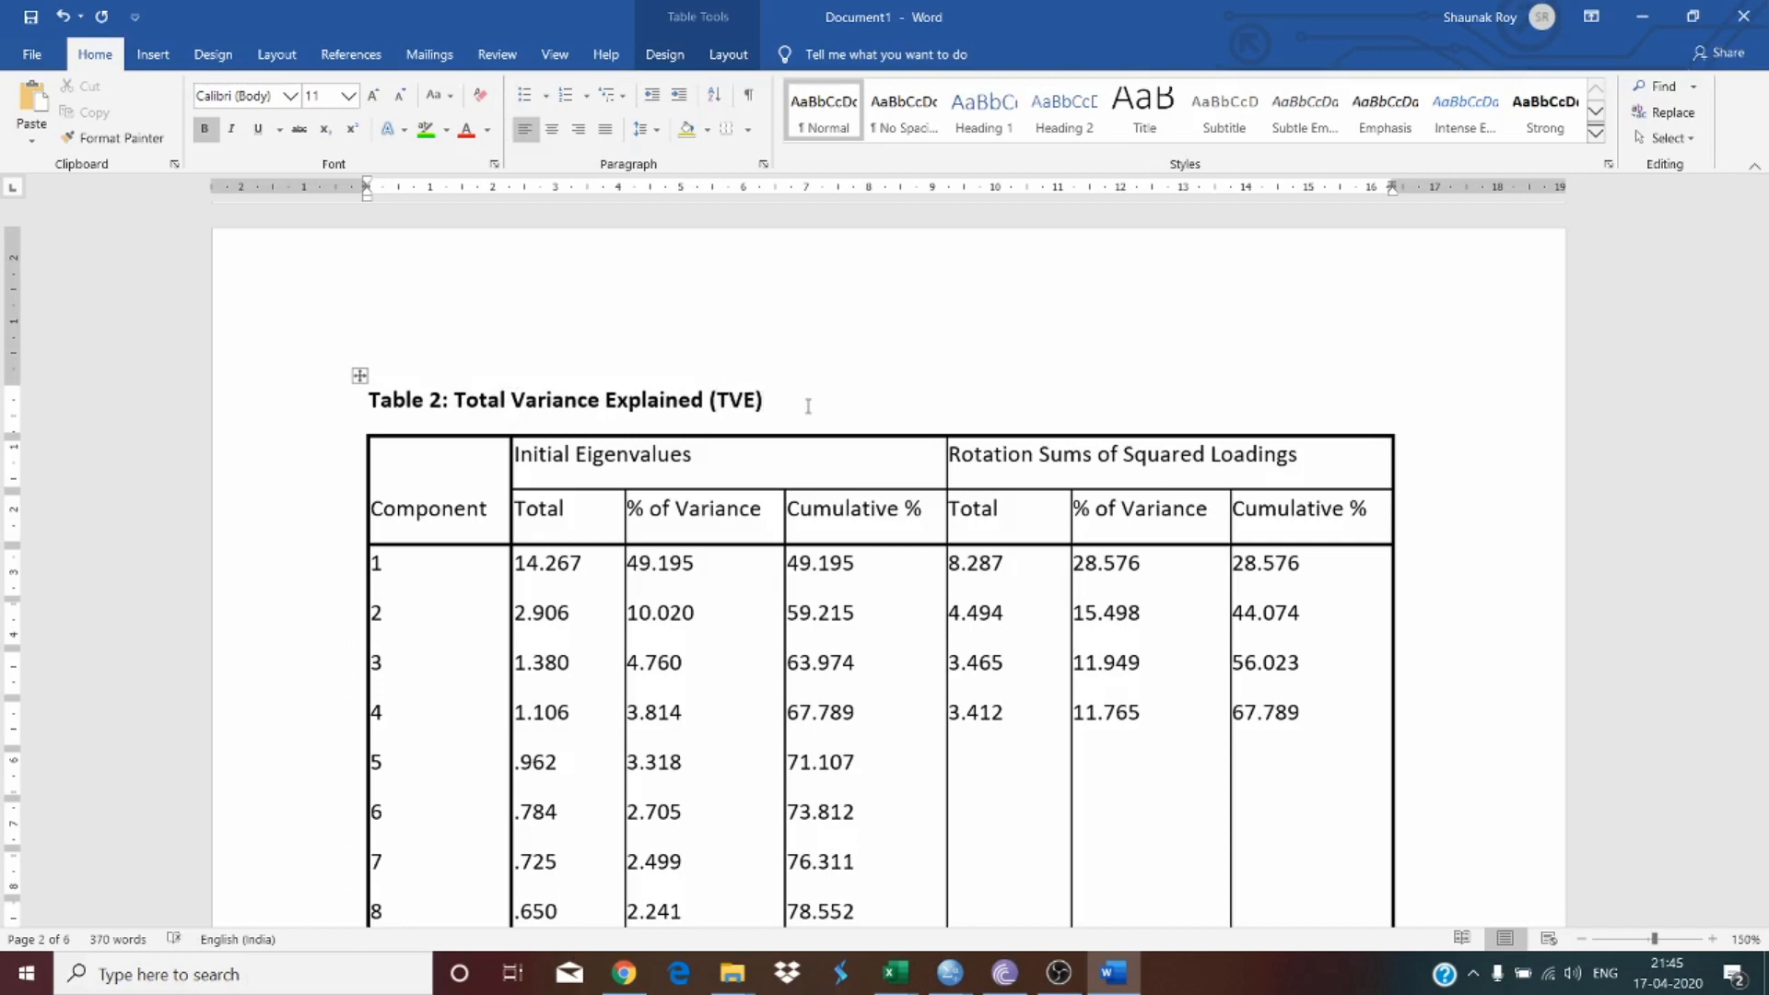
Step: Select the whole Table 2 with its heading and set its font to Times New Roman
{"action": "scroll", "coordinate": [807, 402], "scroll_direction": "down", "scroll_amount": 1}
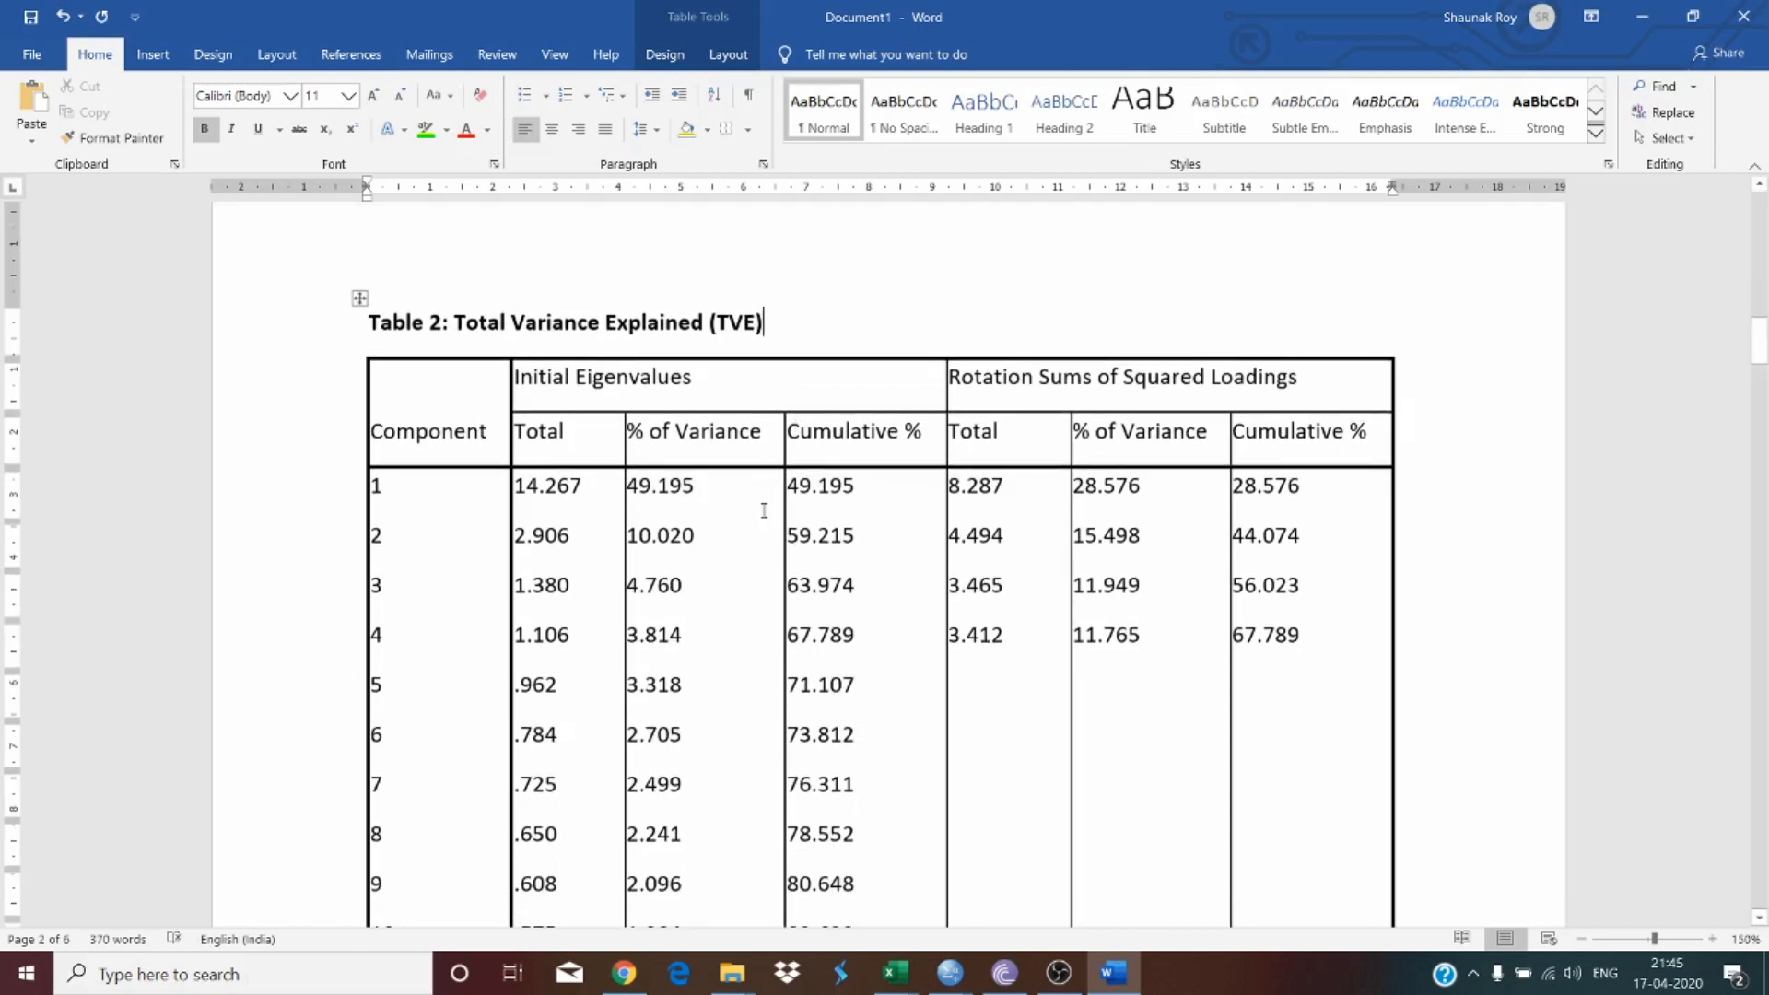
{"action": "scroll", "coordinate": [764, 511], "scroll_direction": "down", "scroll_amount": 2}
{"action": "left_click", "coordinate": [733, 502]}
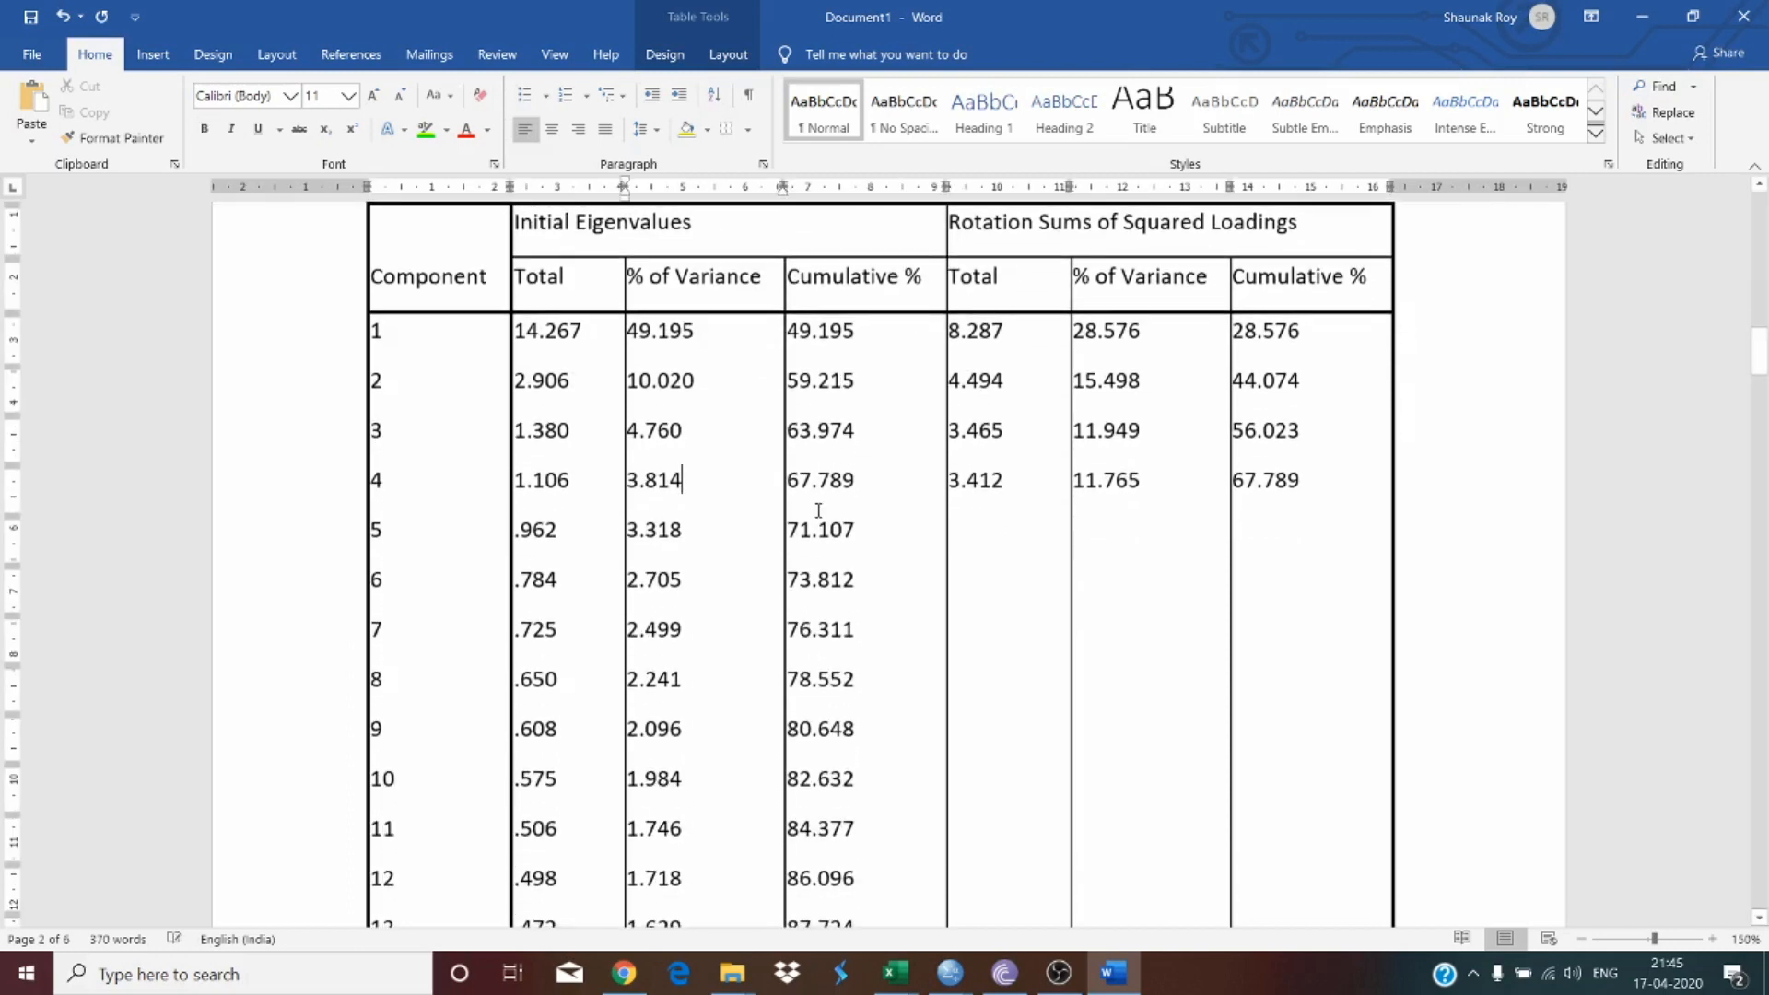
{"action": "scroll", "coordinate": [850, 530], "scroll_direction": "up", "scroll_amount": 2}
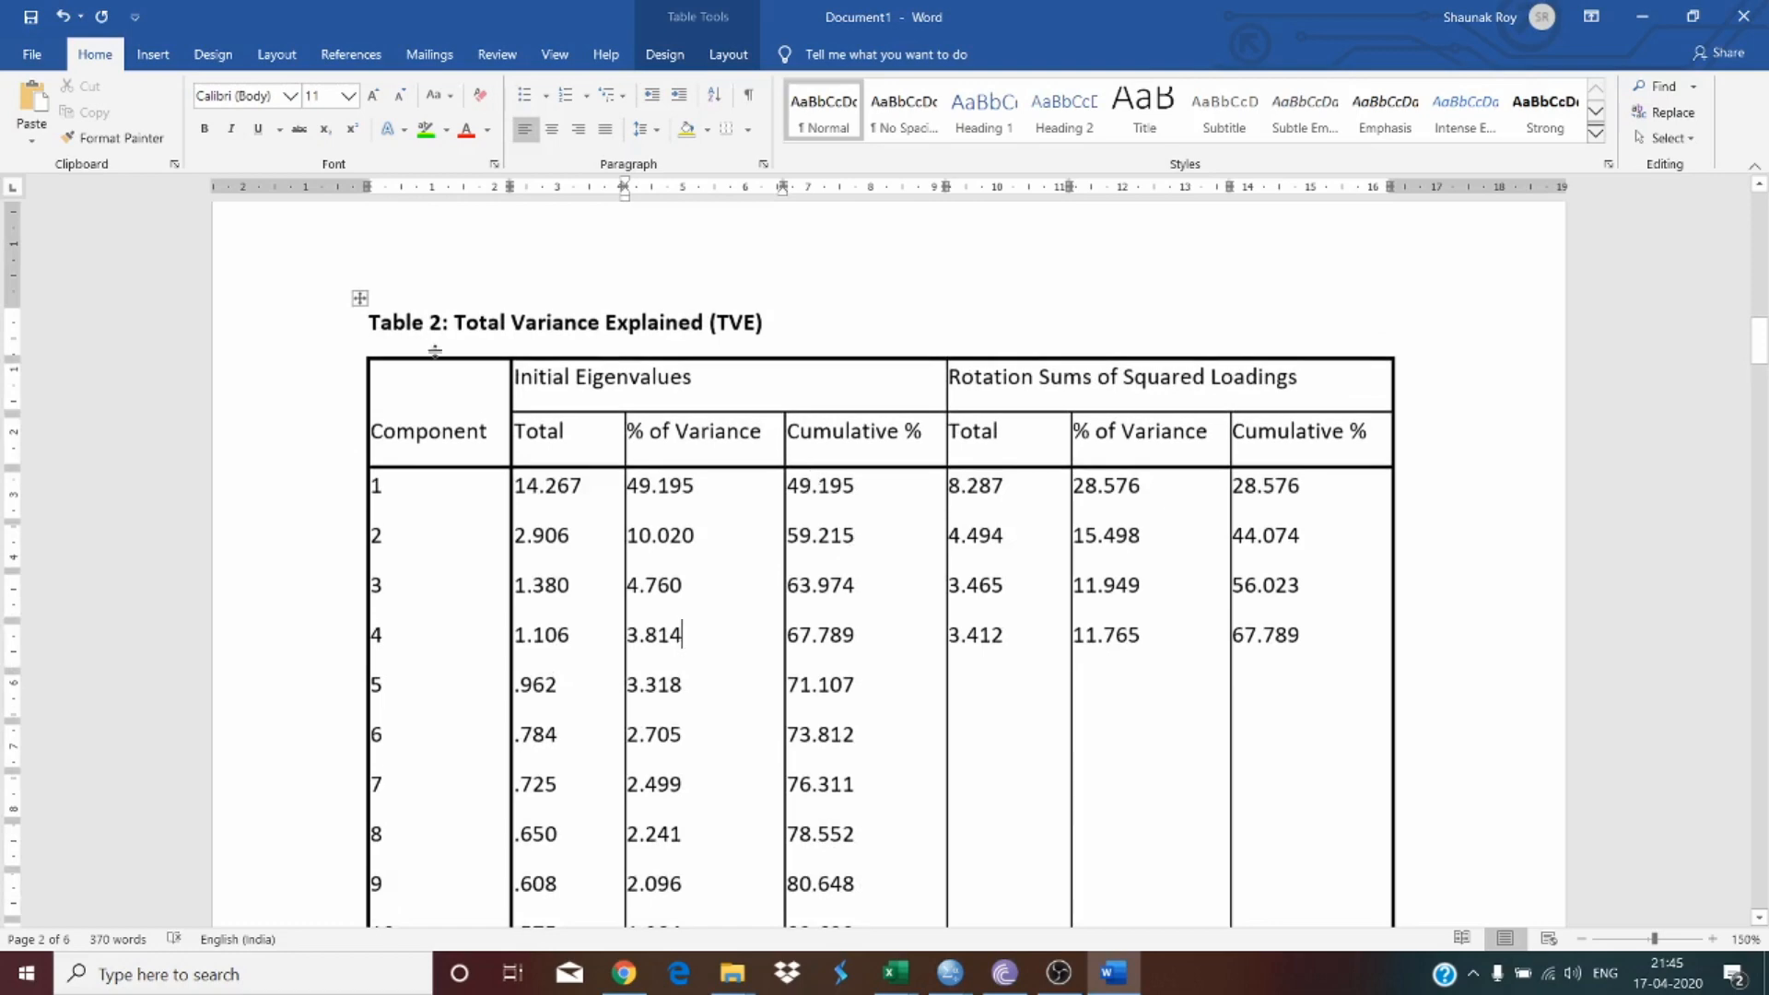
{"action": "left_click", "coordinate": [361, 299]}
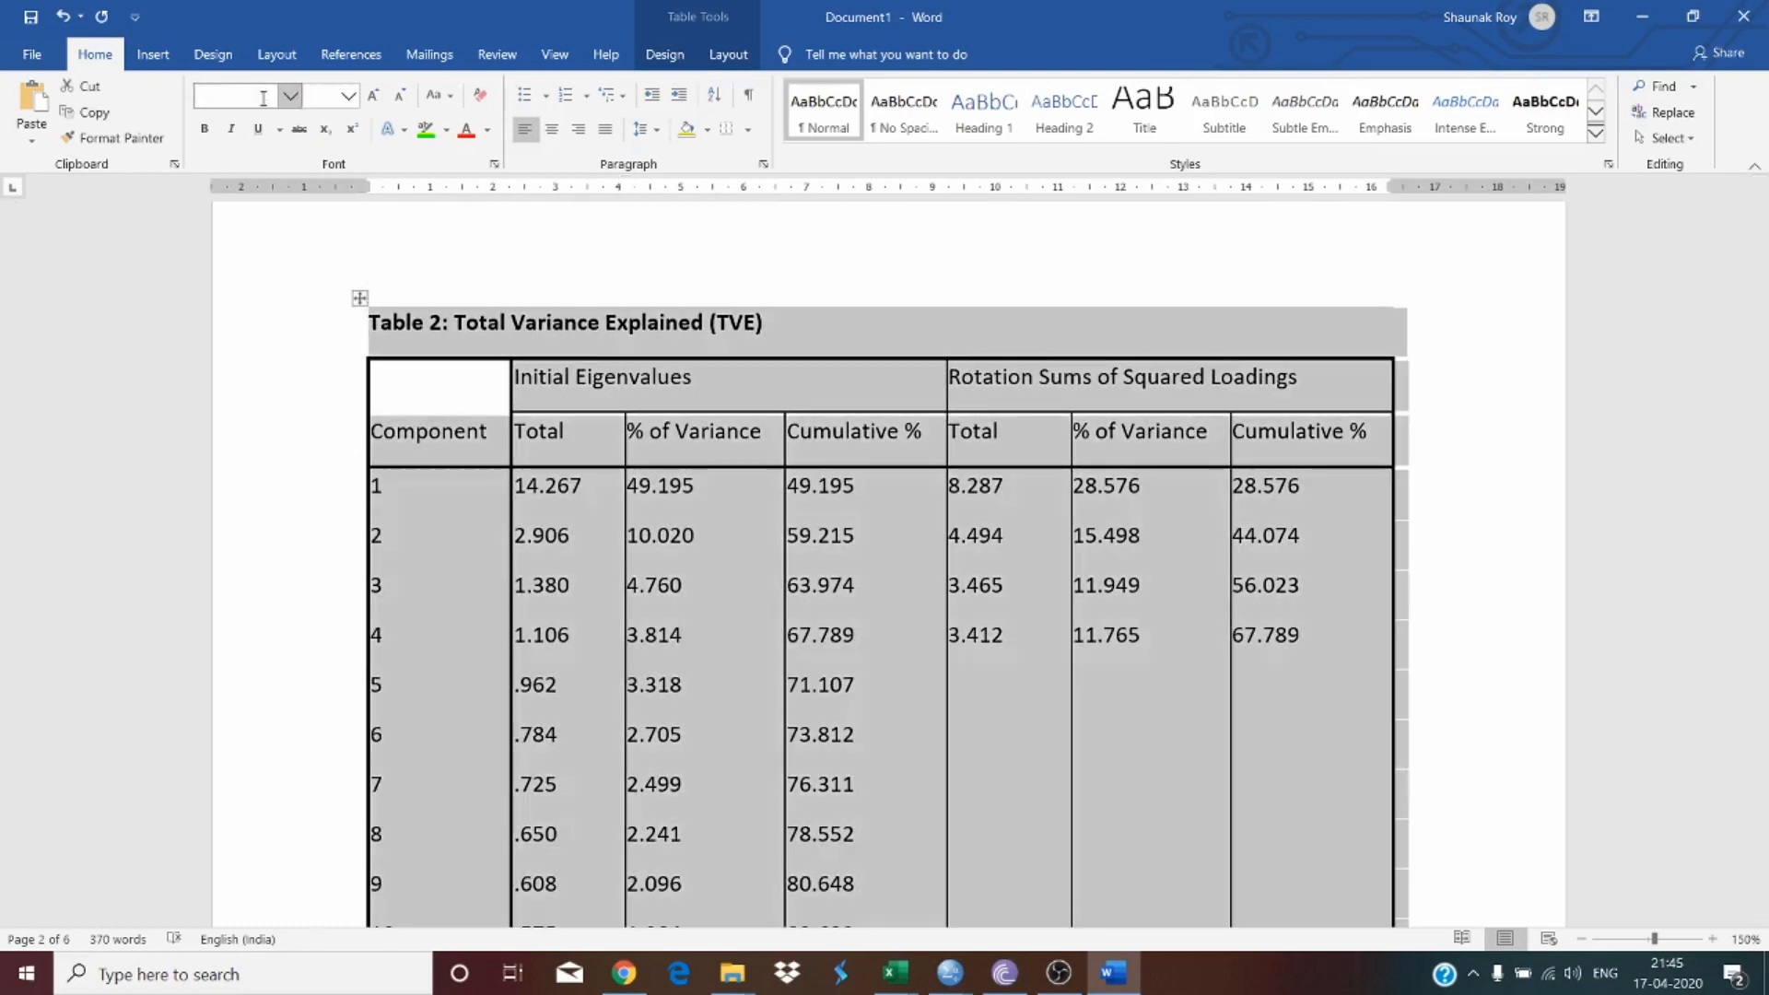
{"action": "left_click", "coordinate": [232, 99]}
{"action": "type", "text": "Times New Roman"}
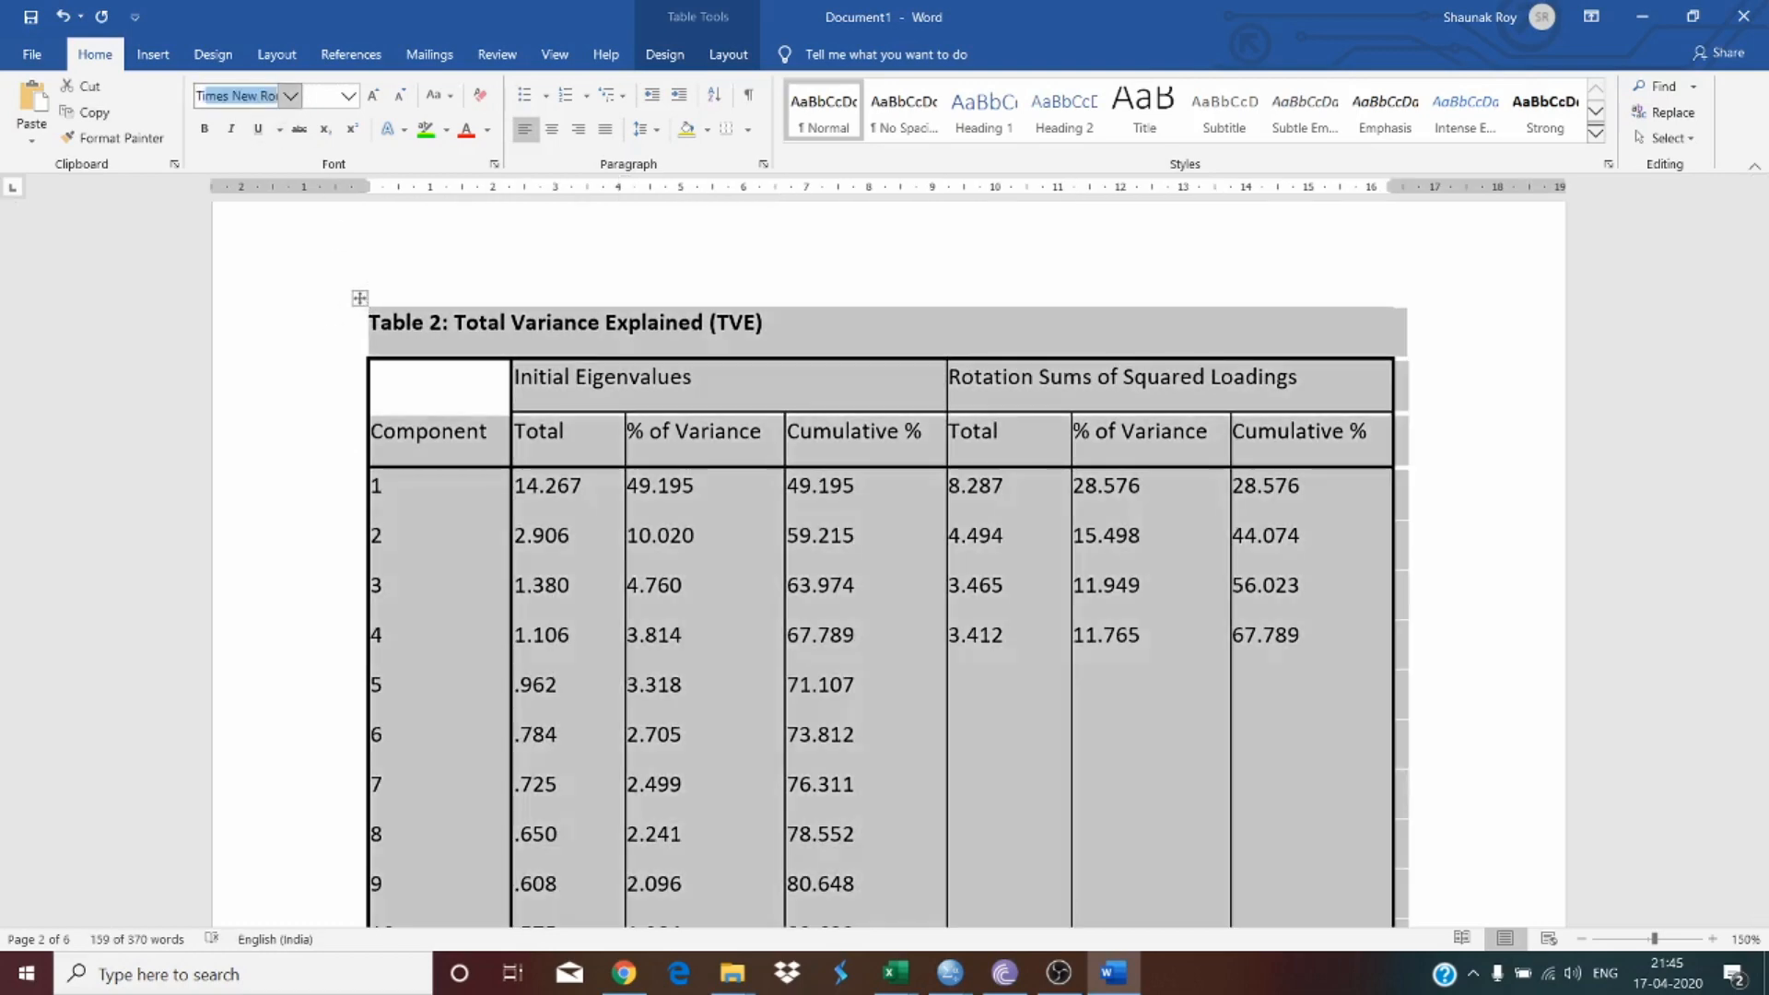
{"action": "key", "text": "Return"}
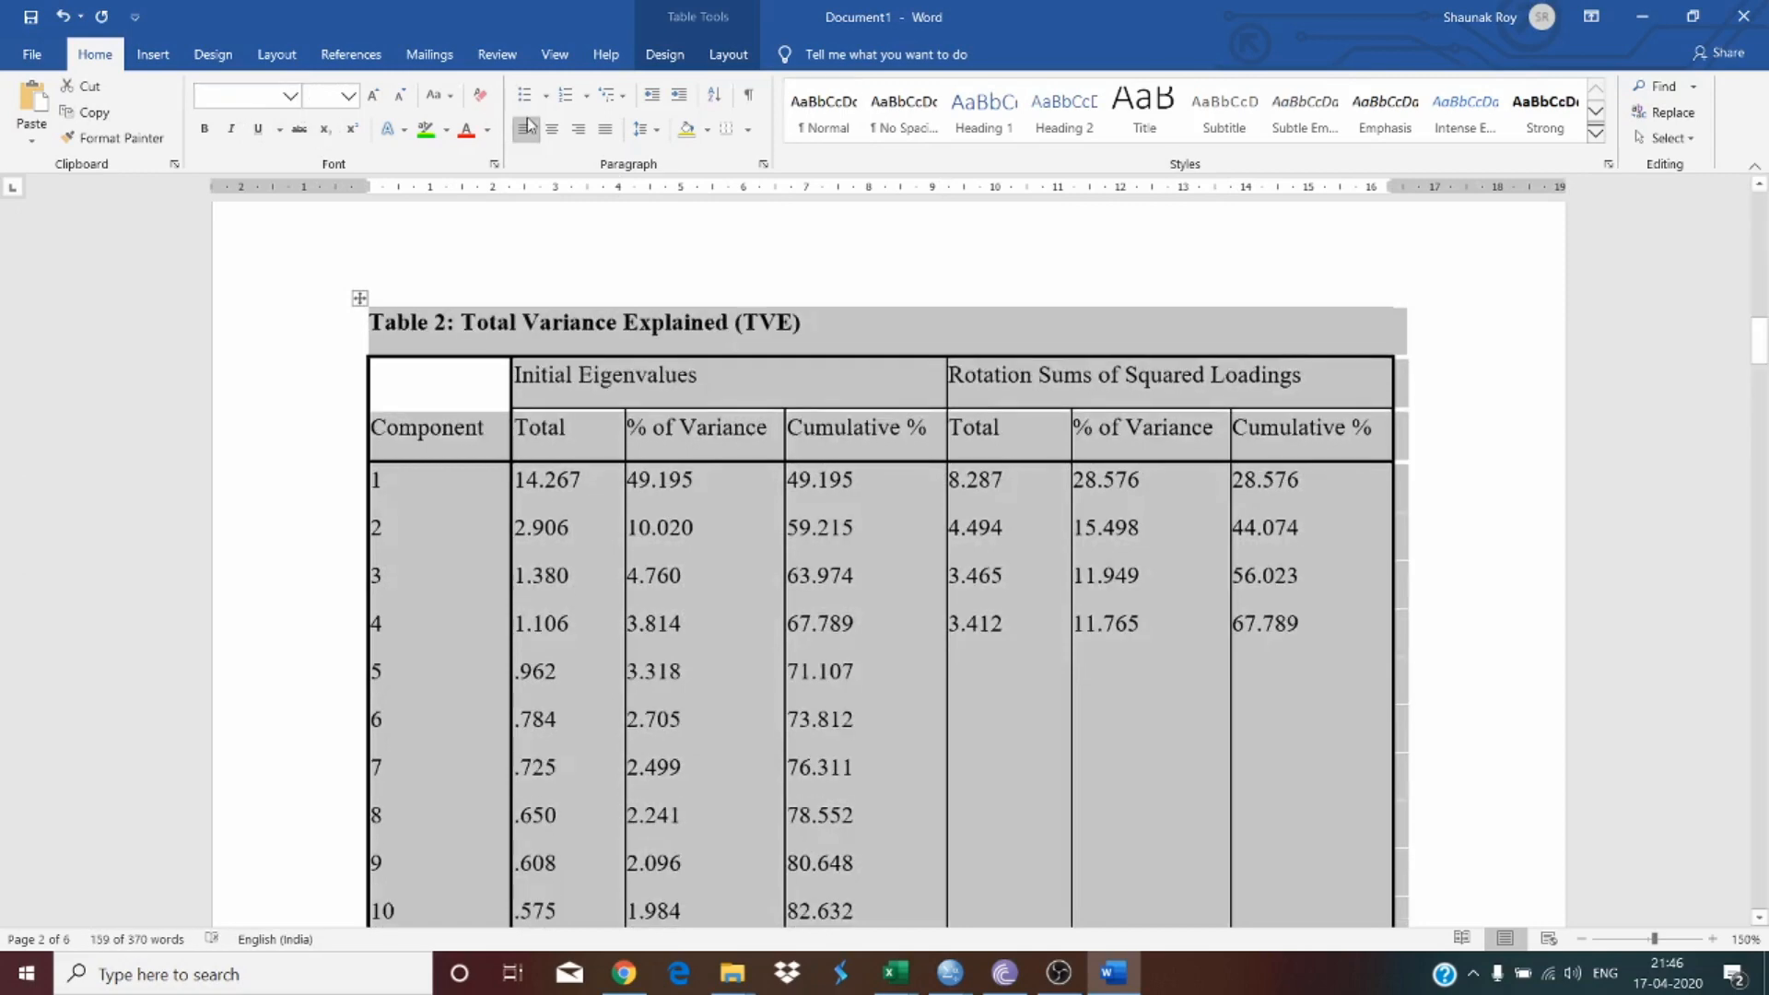
Step: Center-align all contents of Table 2 and make its two header rows bold
{"action": "left_click", "coordinate": [728, 54]}
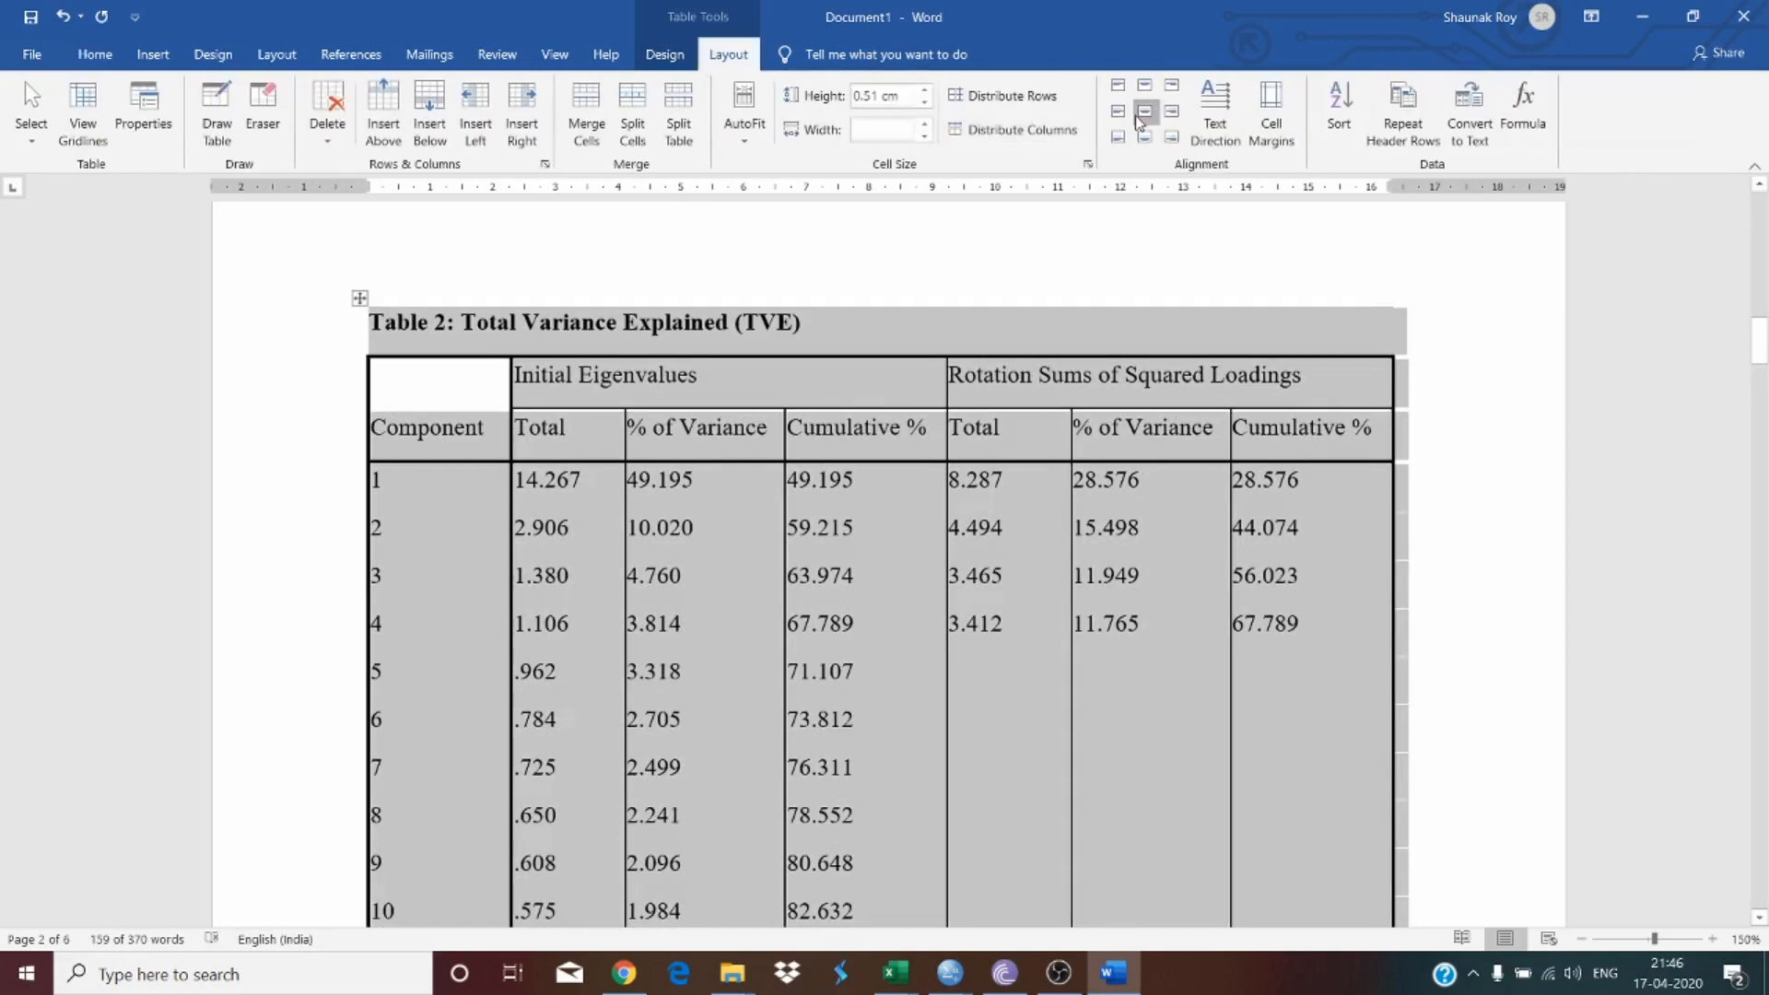
{"action": "left_click", "coordinate": [1143, 111]}
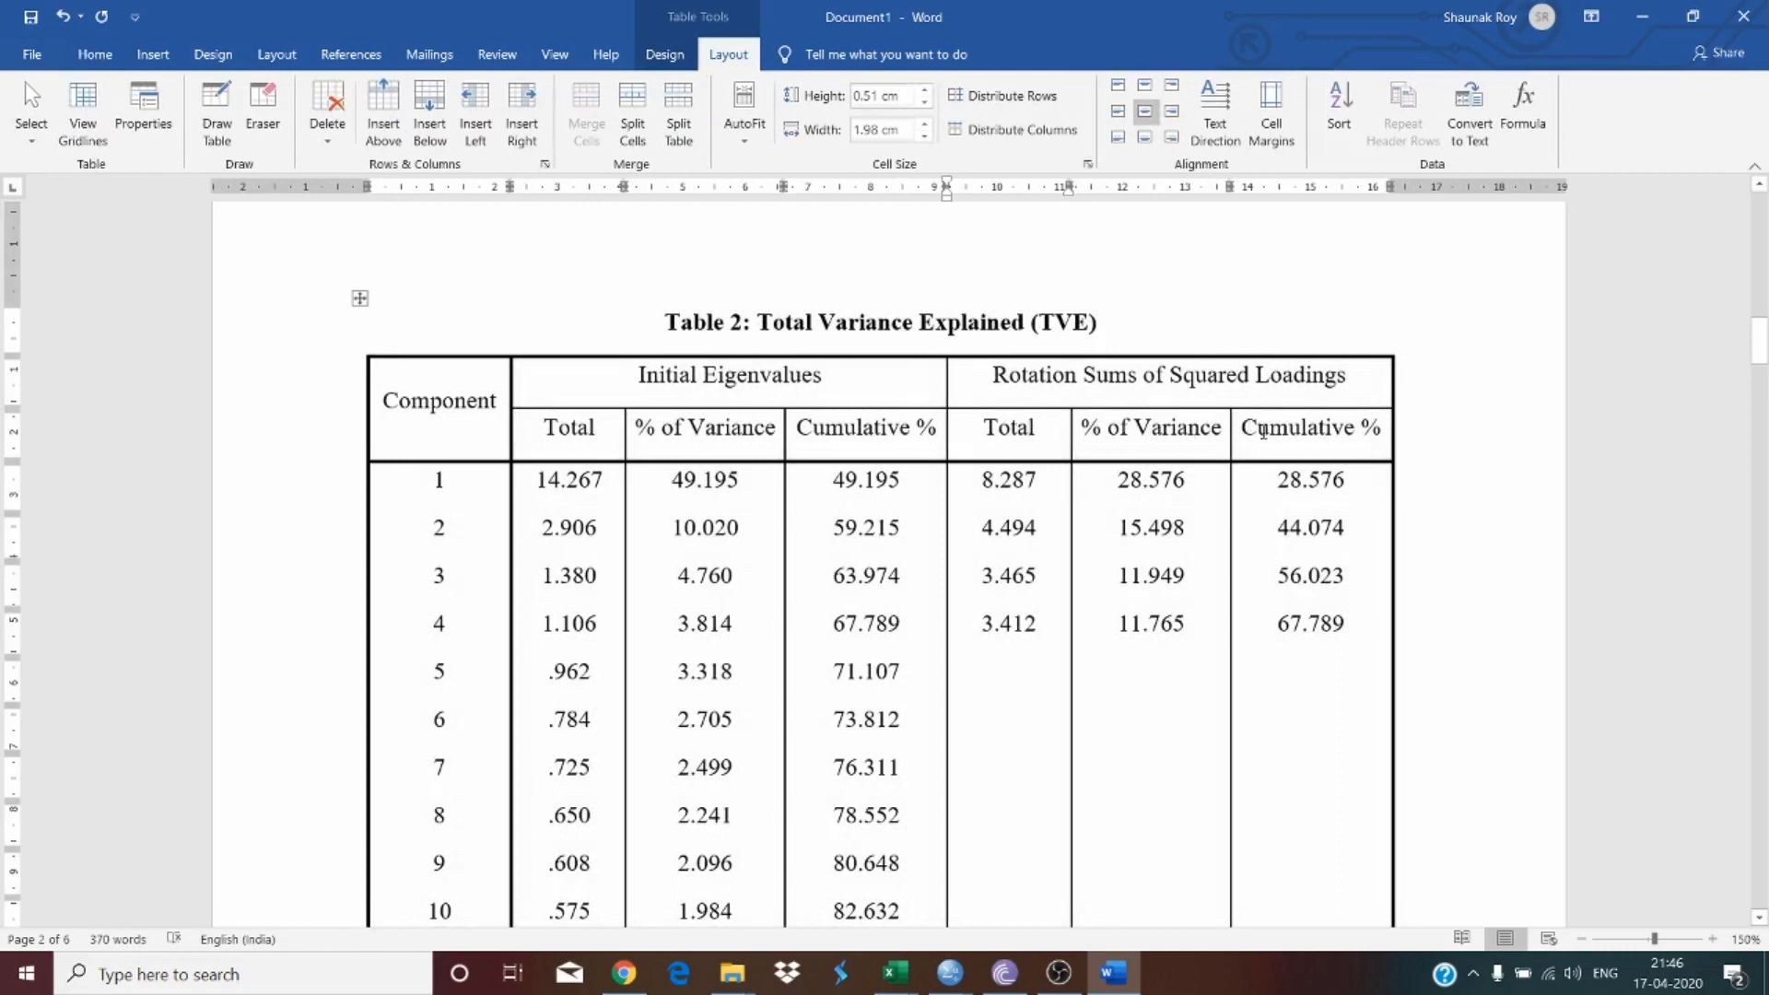
{"action": "left_click_drag", "start_coordinate": [1192, 429], "coordinate": [488, 407]}
{"action": "key", "text": "ctrl+b"}
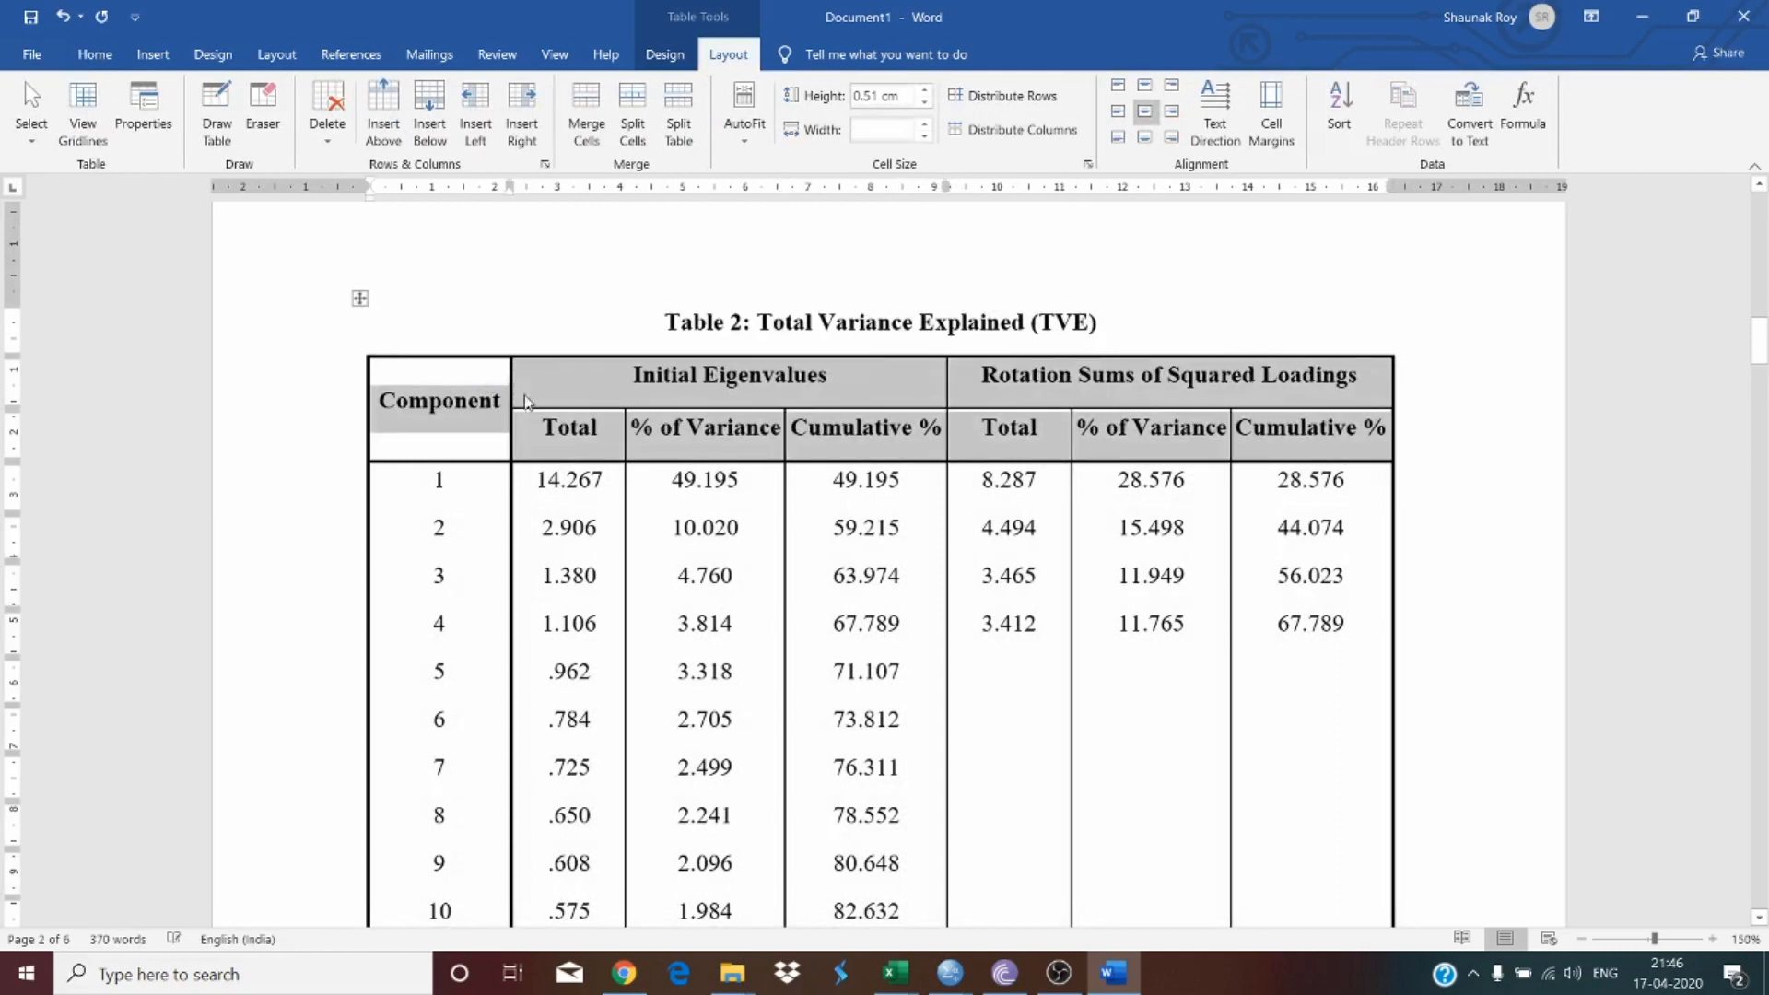
{"action": "left_click", "coordinate": [926, 526]}
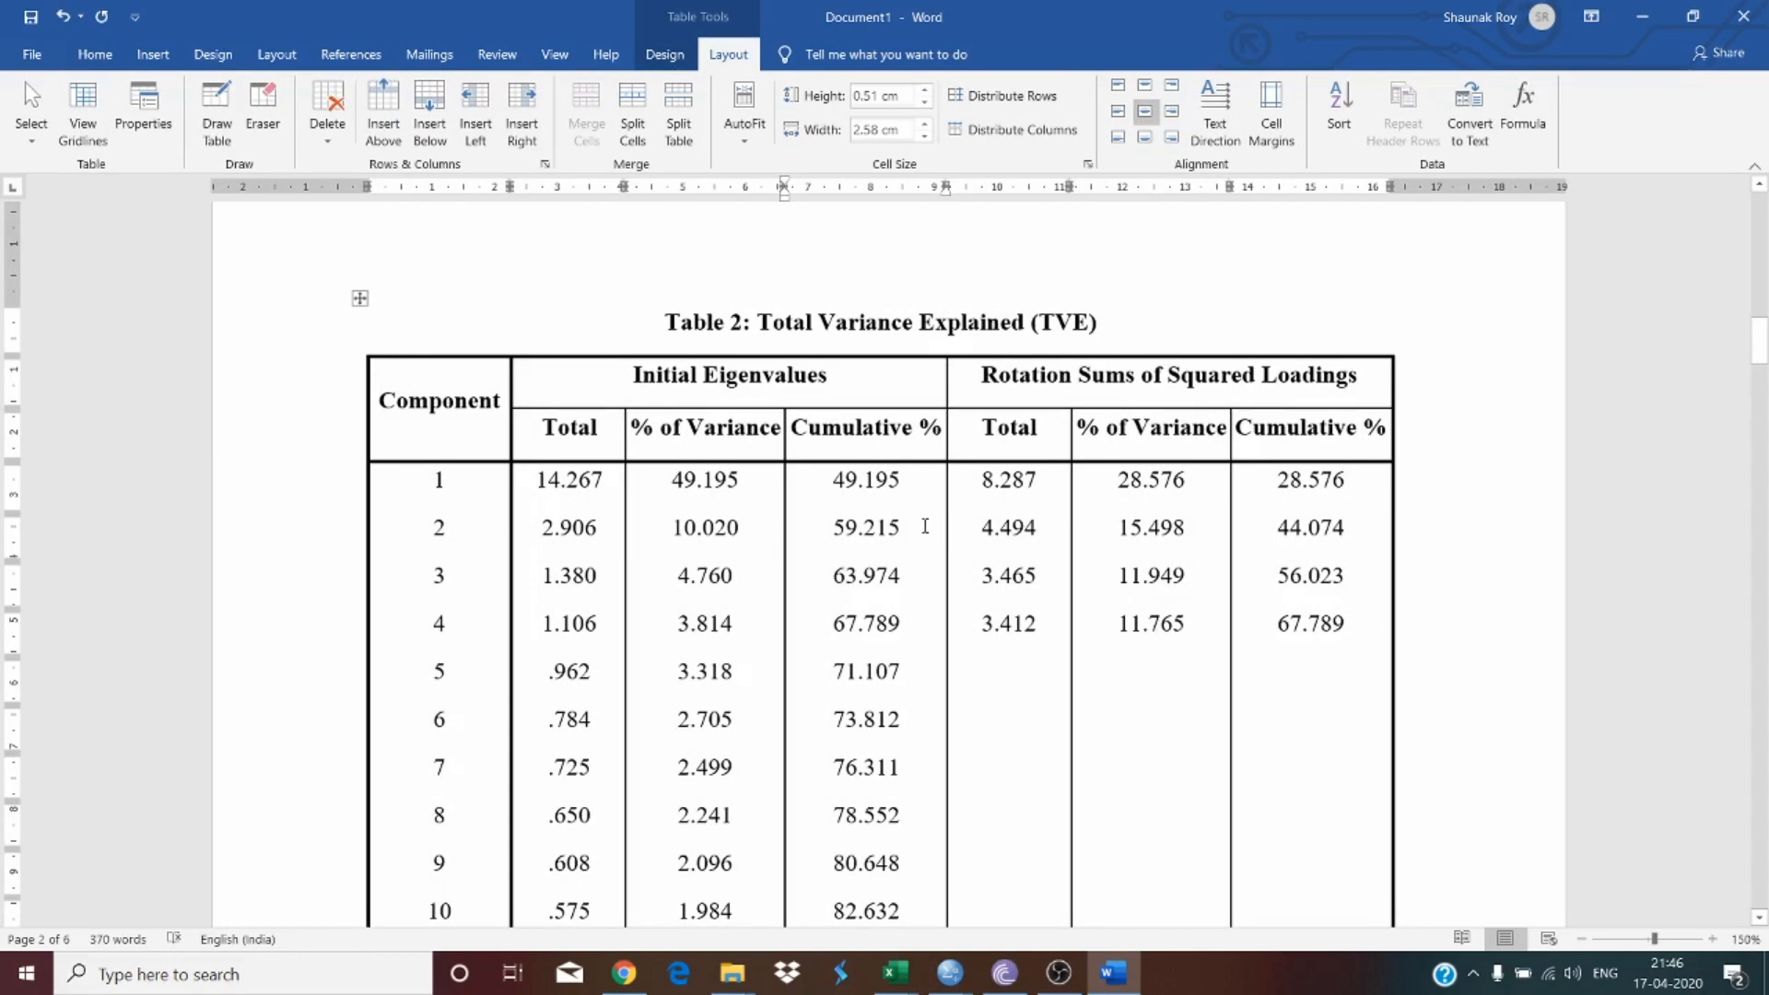
Step: Compare the formatting of Table 1 with the reformatted Table 2
{"action": "scroll", "coordinate": [612, 394], "scroll_direction": "up", "scroll_amount": 8}
{"action": "scroll", "coordinate": [612, 395], "scroll_direction": "up", "scroll_amount": 5}
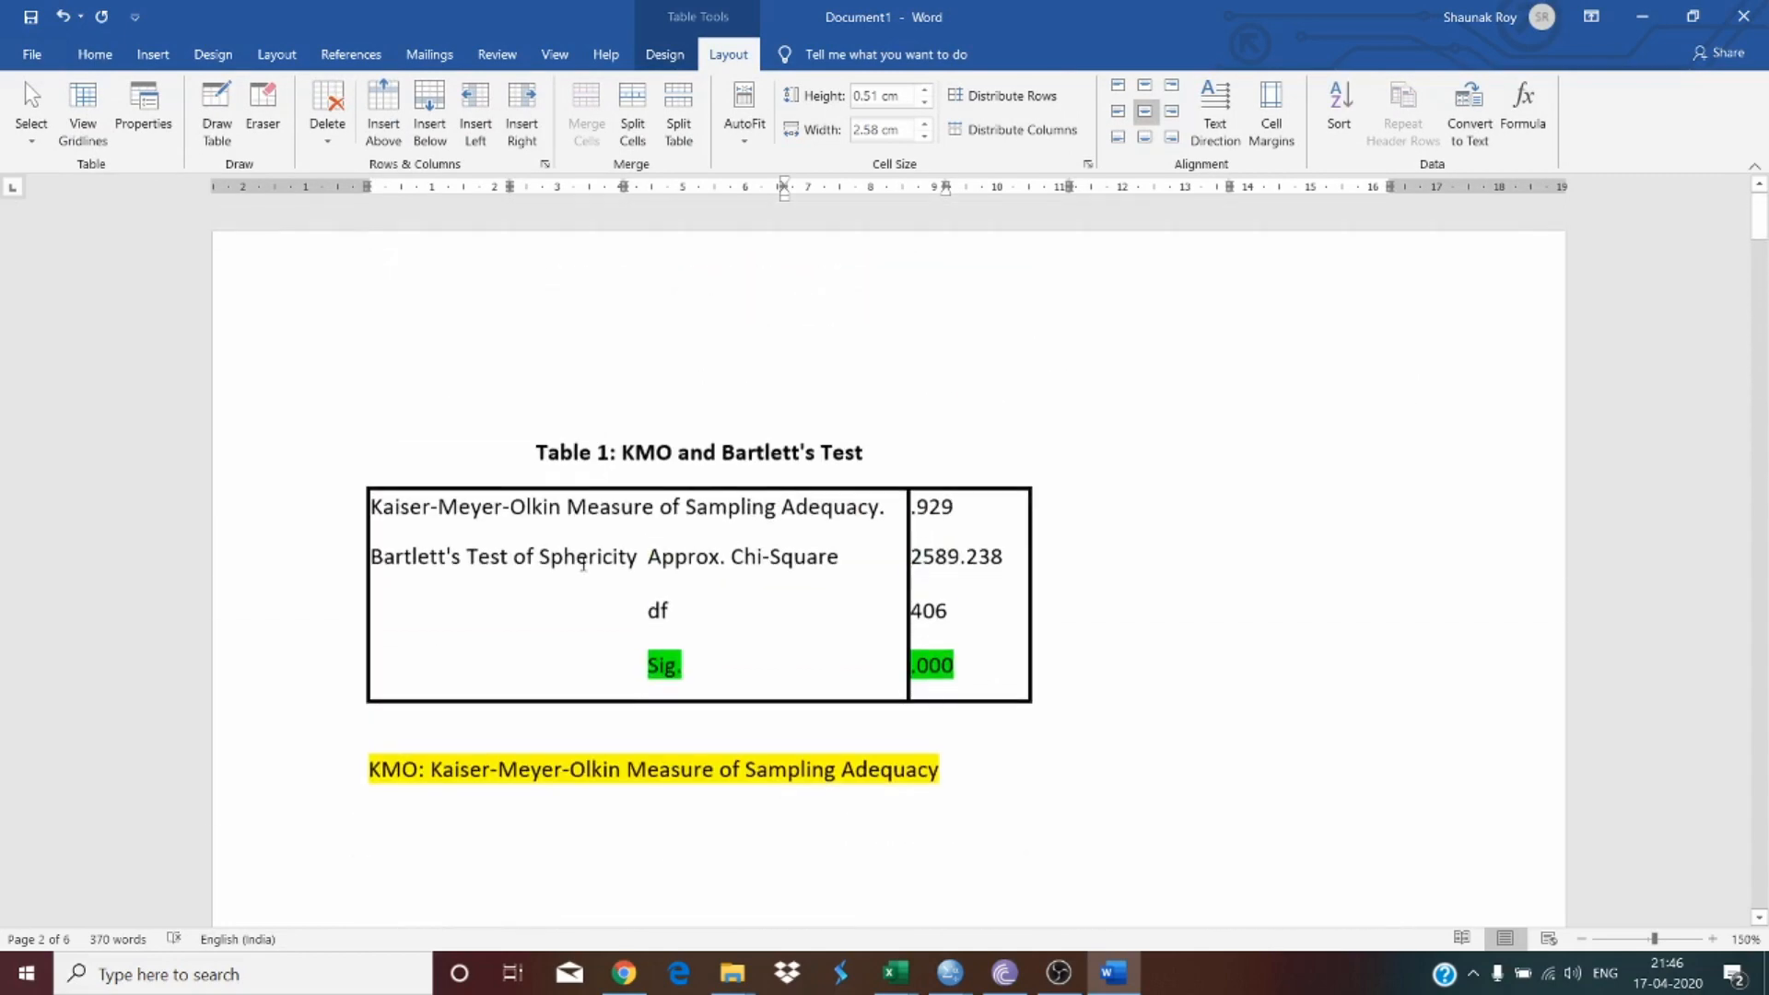
{"action": "left_click", "coordinate": [867, 564]}
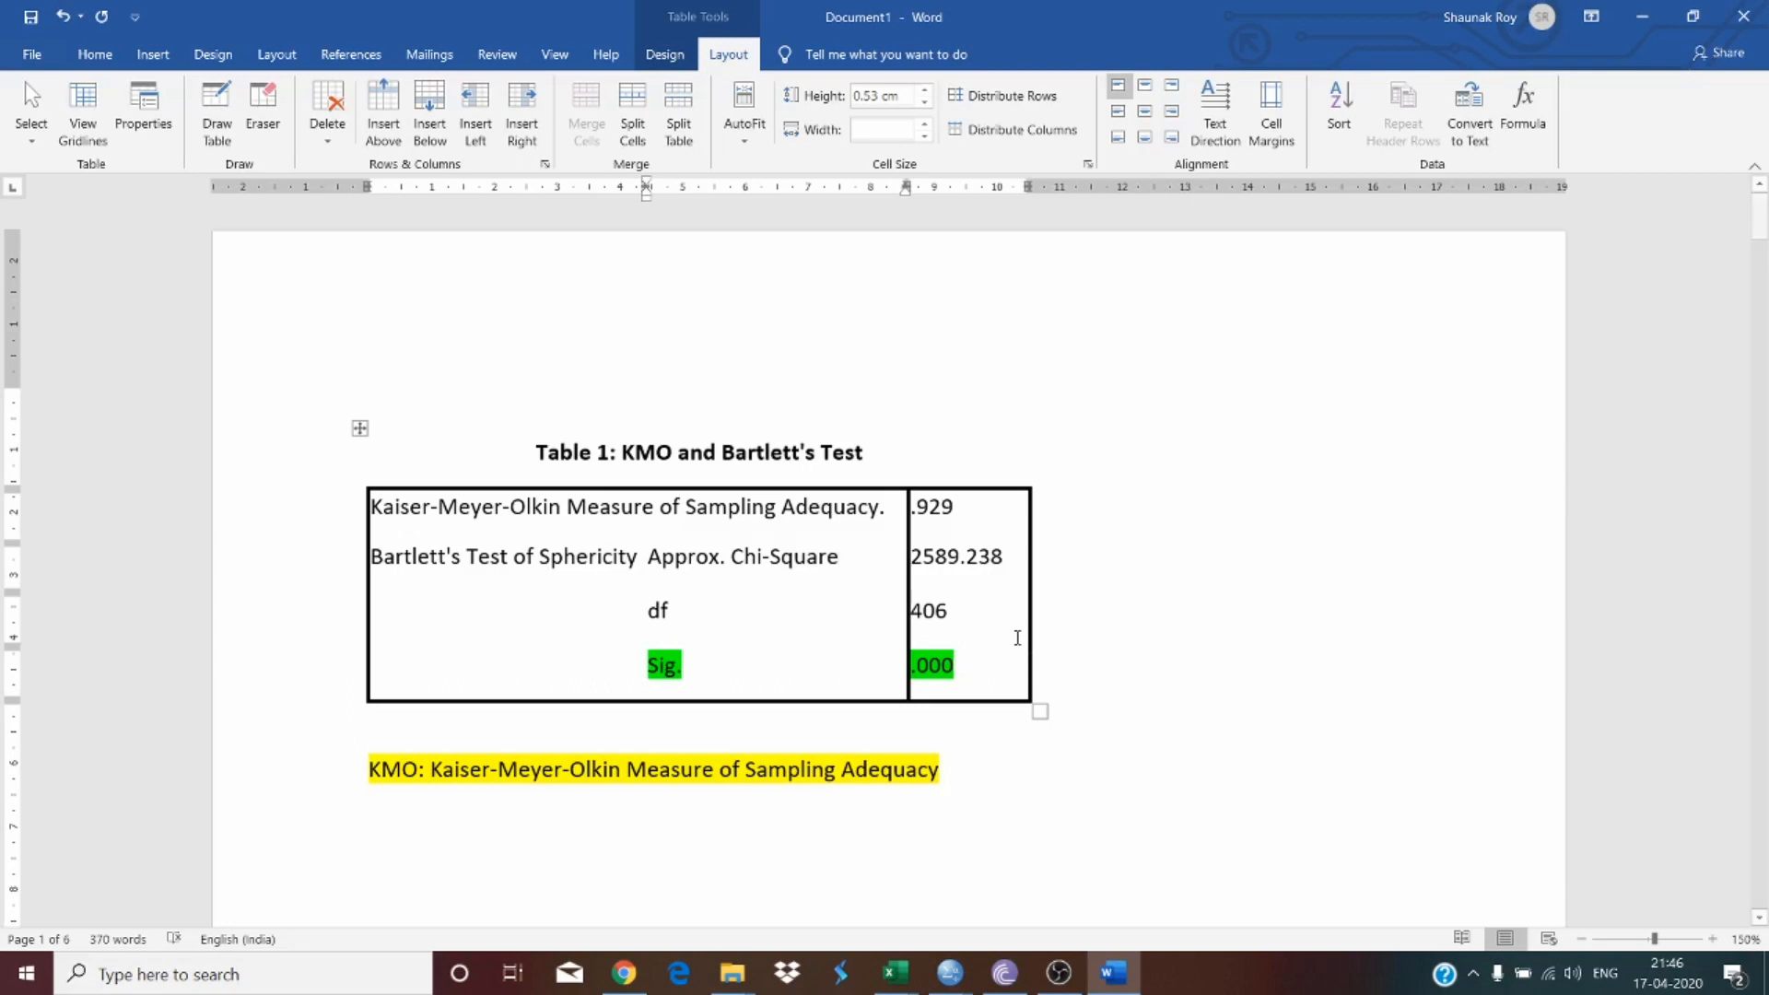
{"action": "scroll", "coordinate": [963, 624], "scroll_direction": "down", "scroll_amount": 3}
{"action": "scroll", "coordinate": [962, 623], "scroll_direction": "up", "scroll_amount": 1}
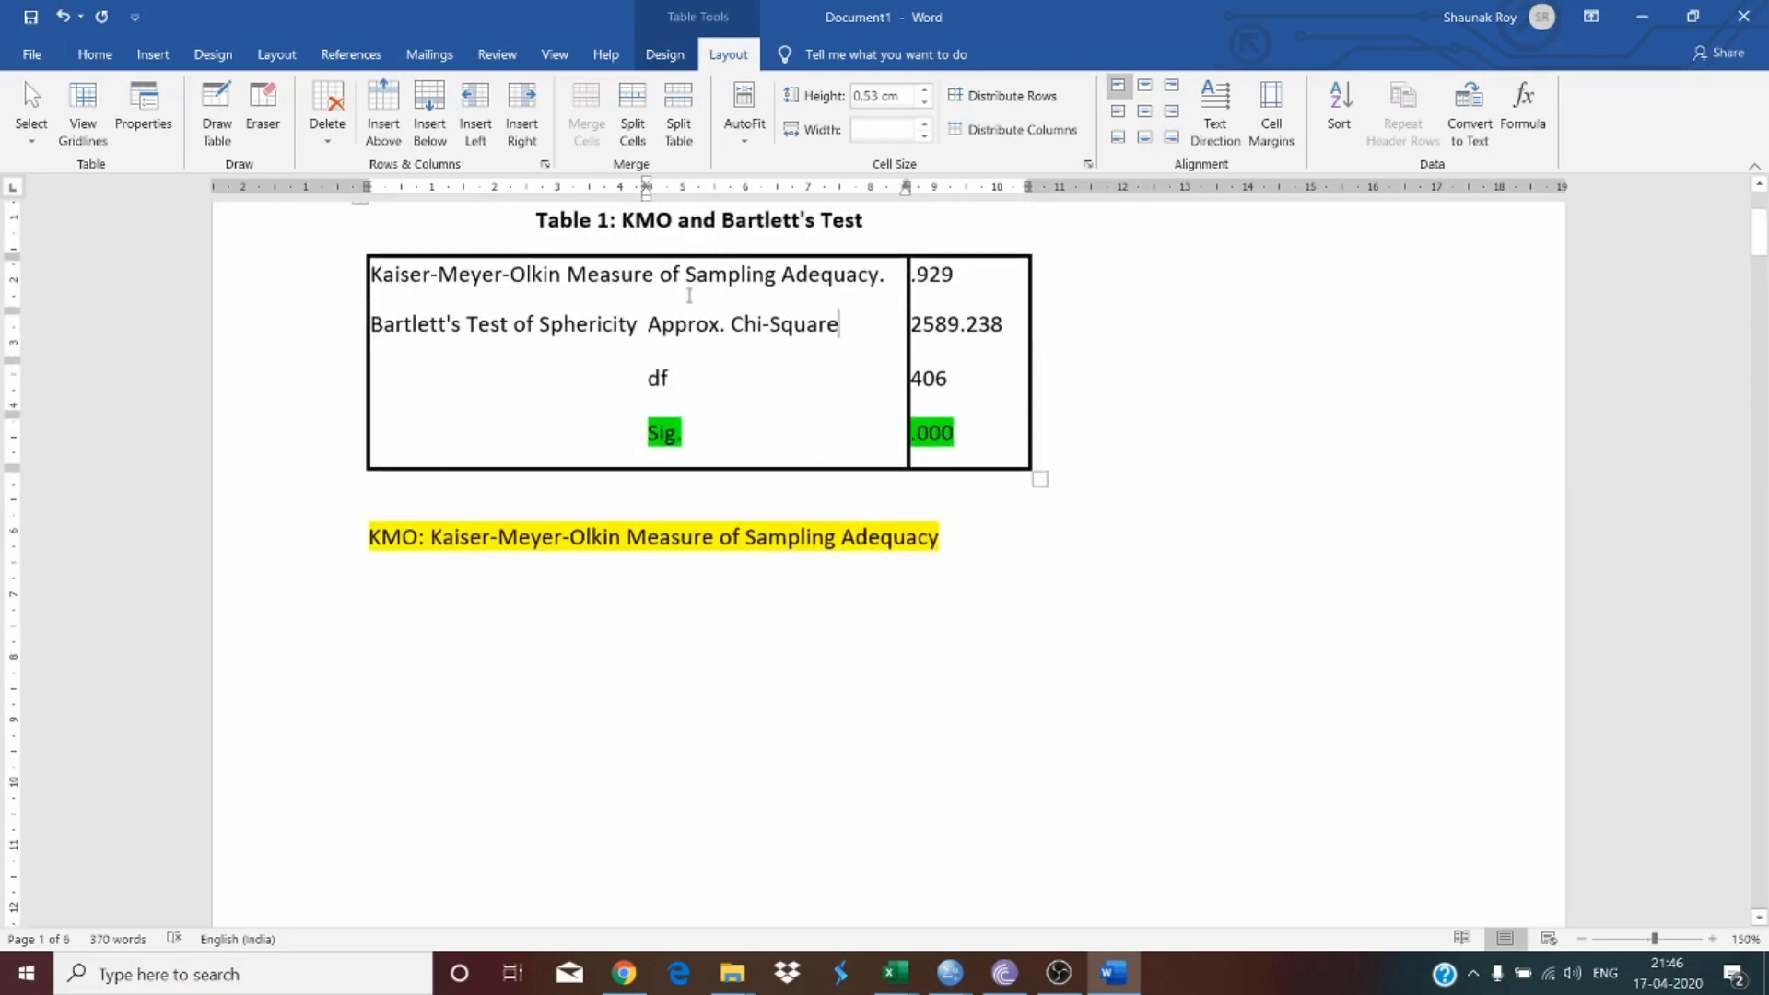
{"action": "scroll", "coordinate": [687, 300], "scroll_direction": "down", "scroll_amount": 7}
{"action": "scroll", "coordinate": [682, 303], "scroll_direction": "up", "scroll_amount": 7}
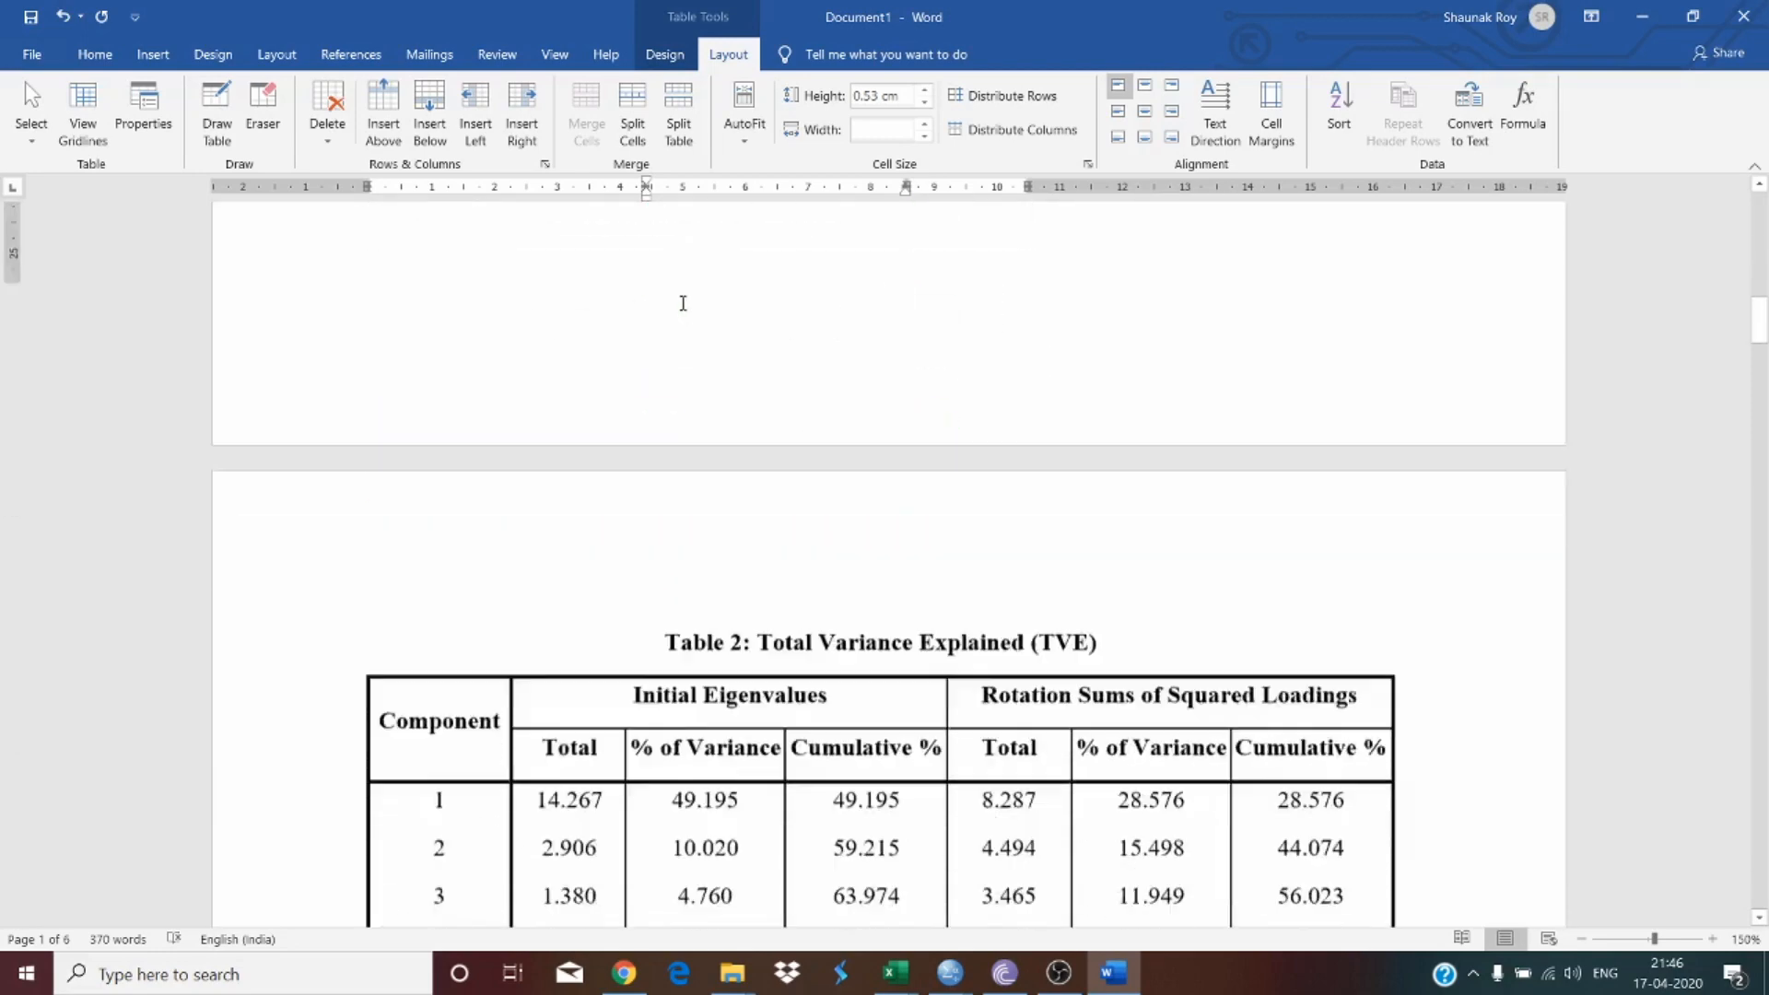
{"action": "left_click", "coordinate": [692, 568]}
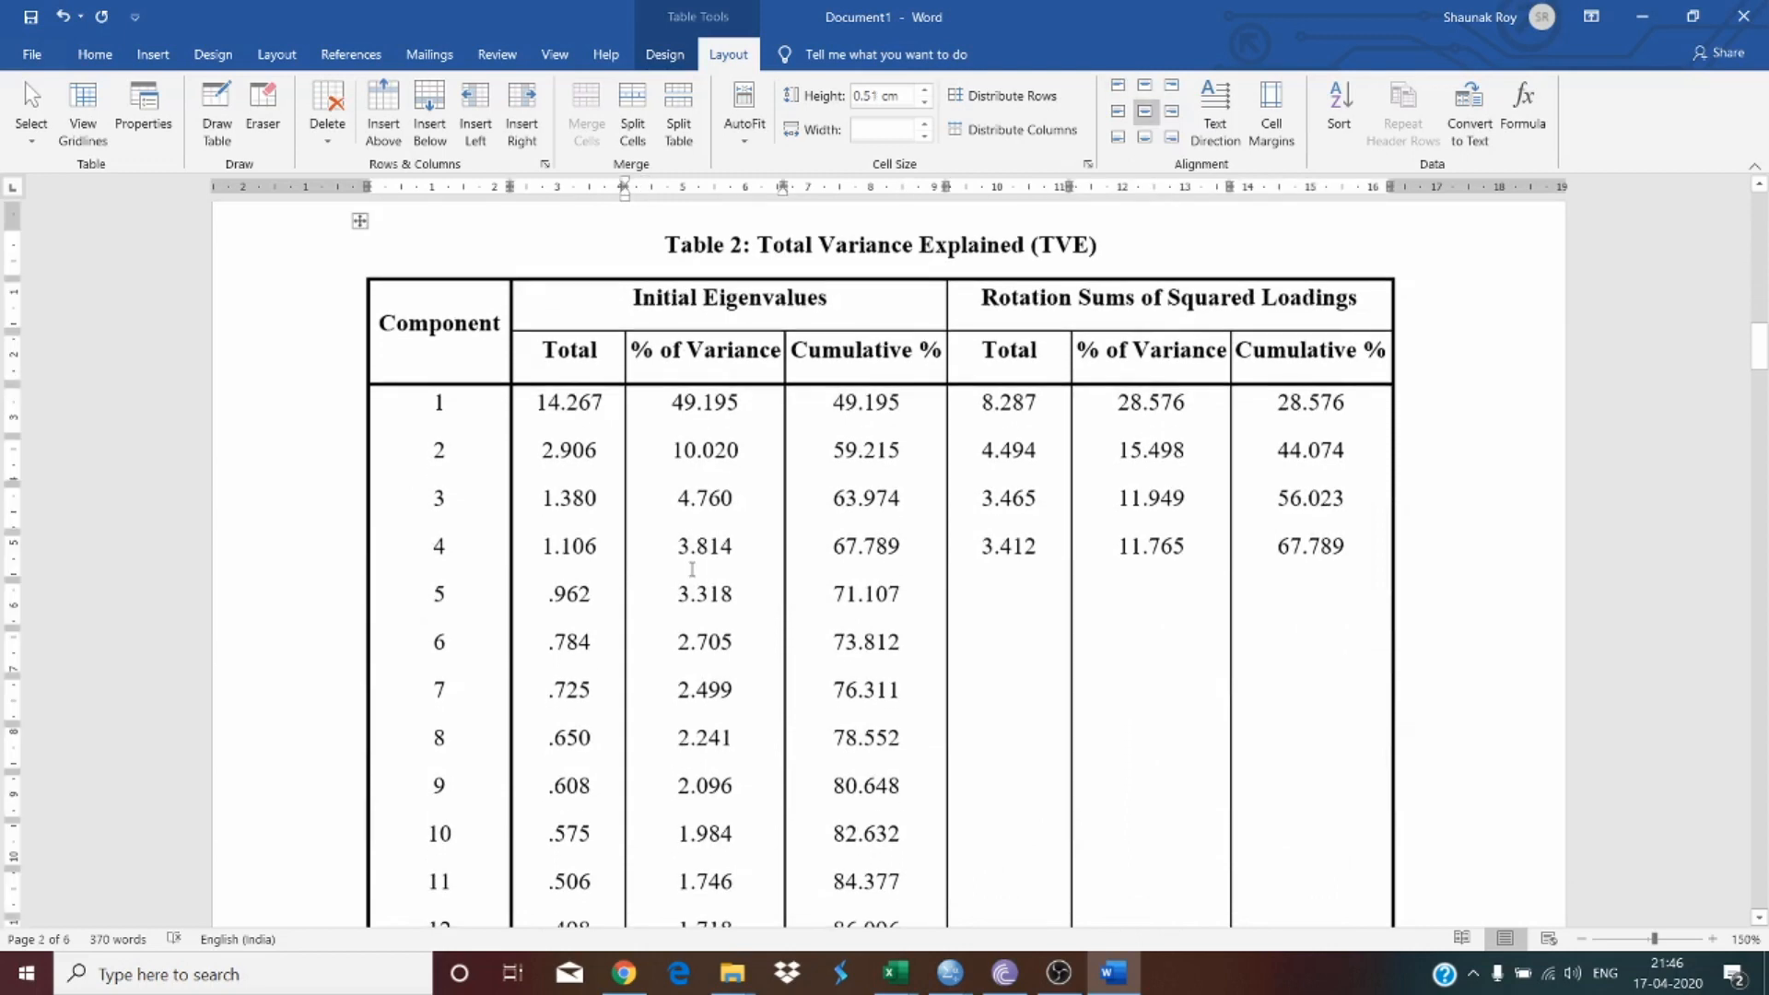
Step: Add "(Source: Author's own Calculations)" on its own line beneath the Table 2 heading
{"action": "scroll", "coordinate": [816, 465], "scroll_direction": "up", "scroll_amount": 2}
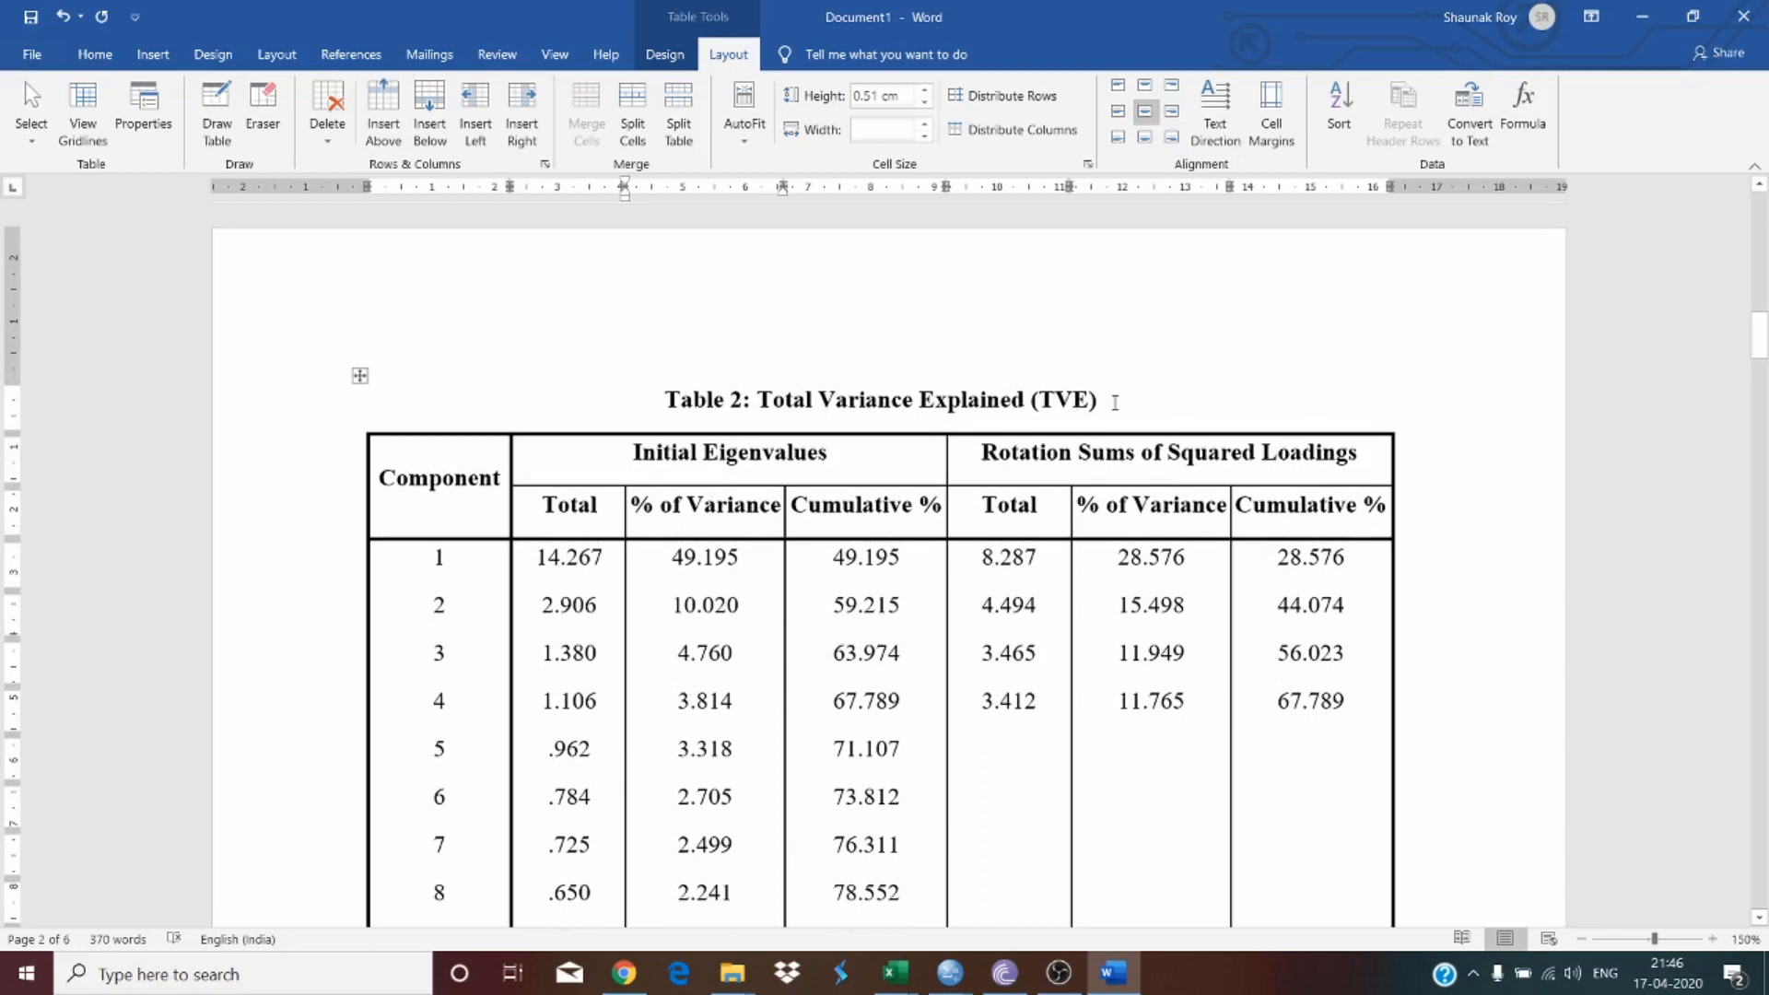
{"action": "left_click", "coordinate": [1115, 403]}
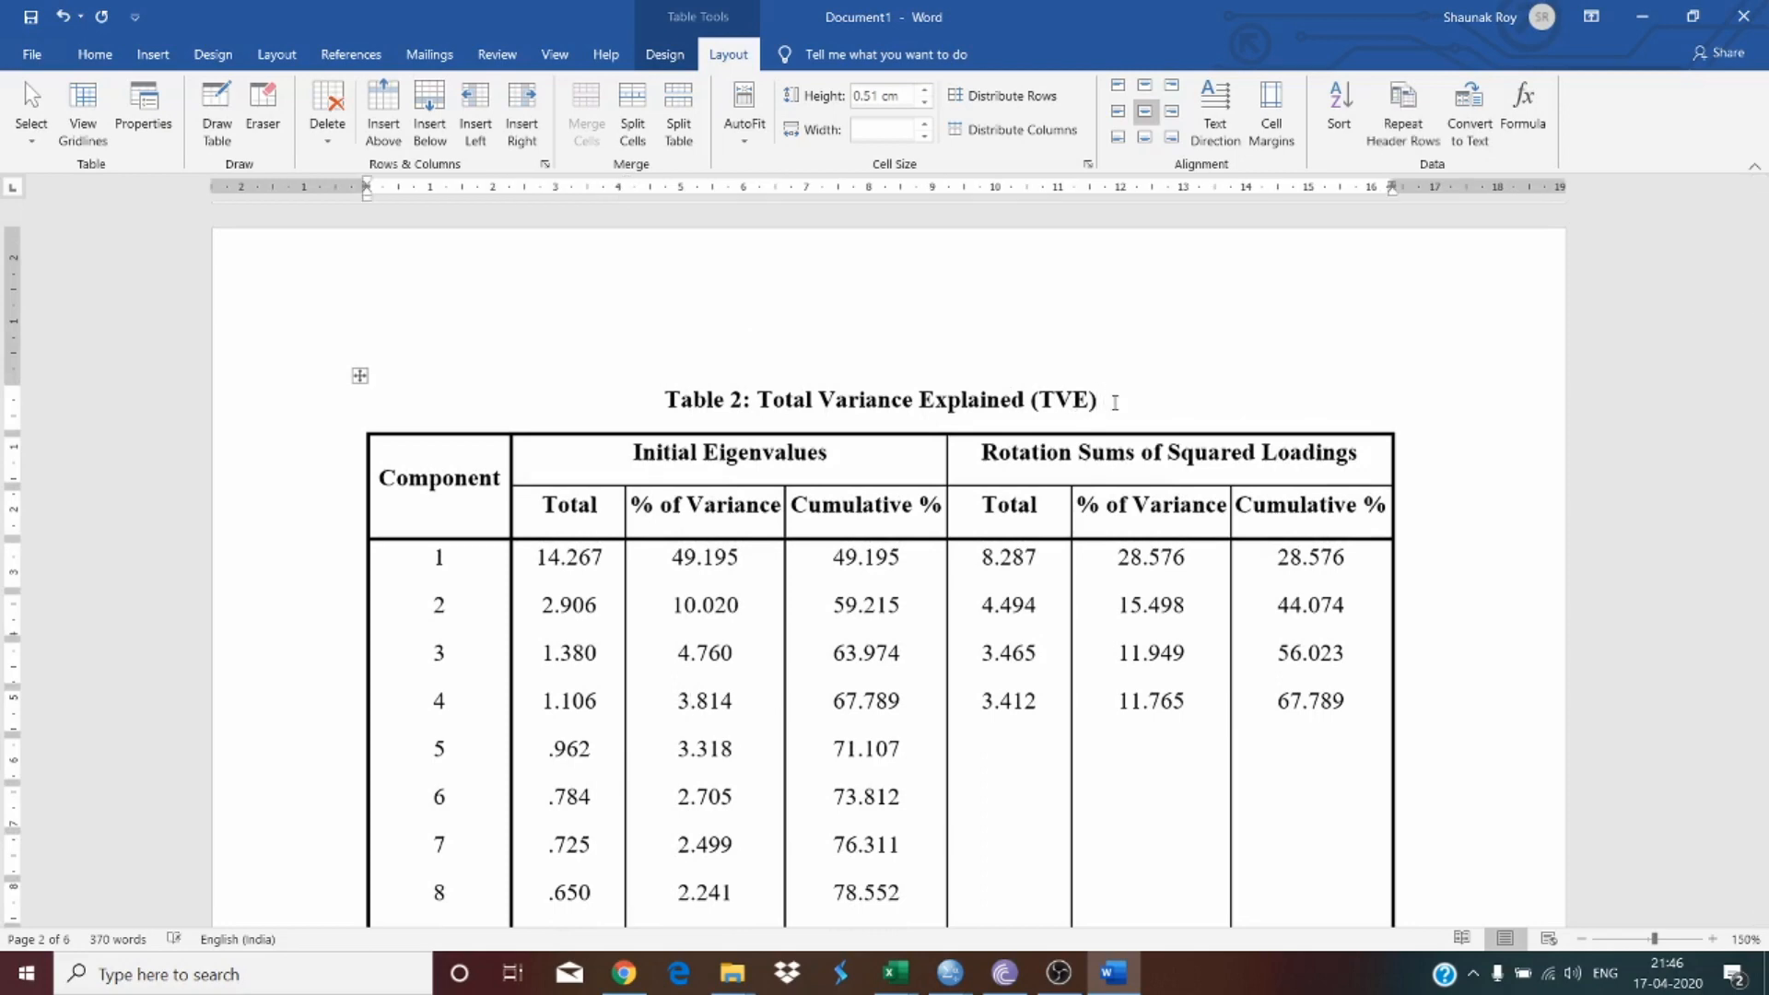
{"action": "type", "text": "(S"}
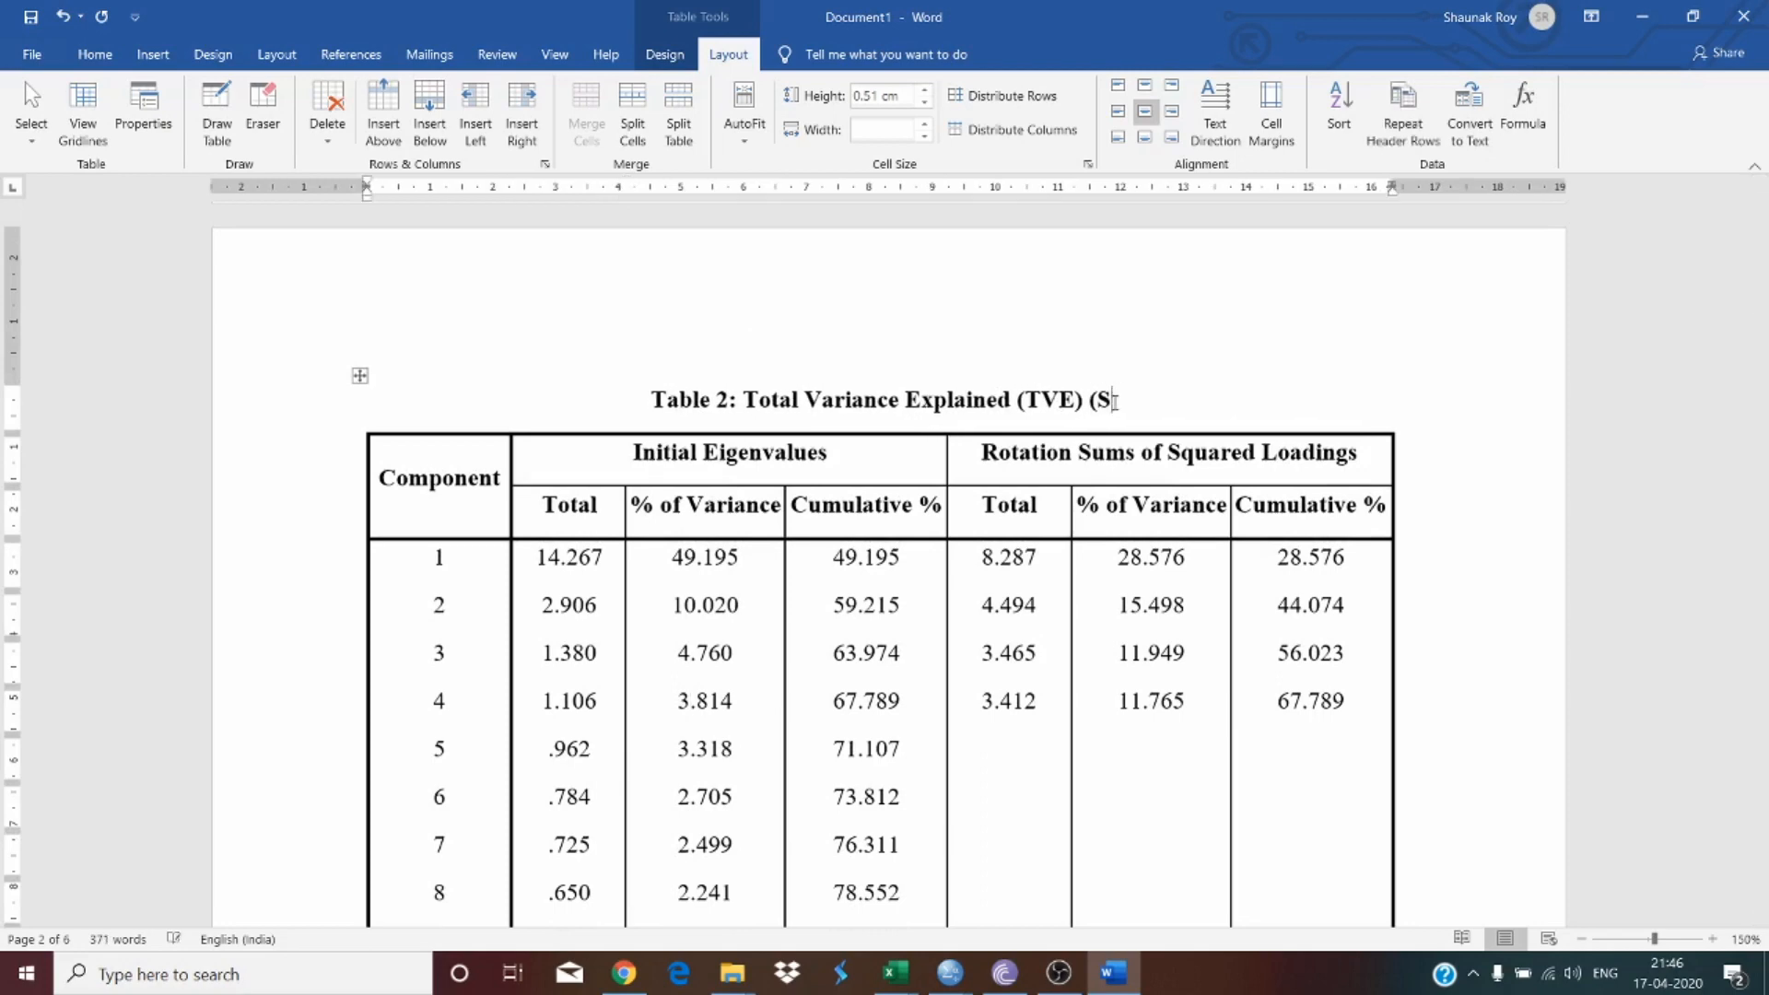
{"action": "type", "text": "ource: Aut"}
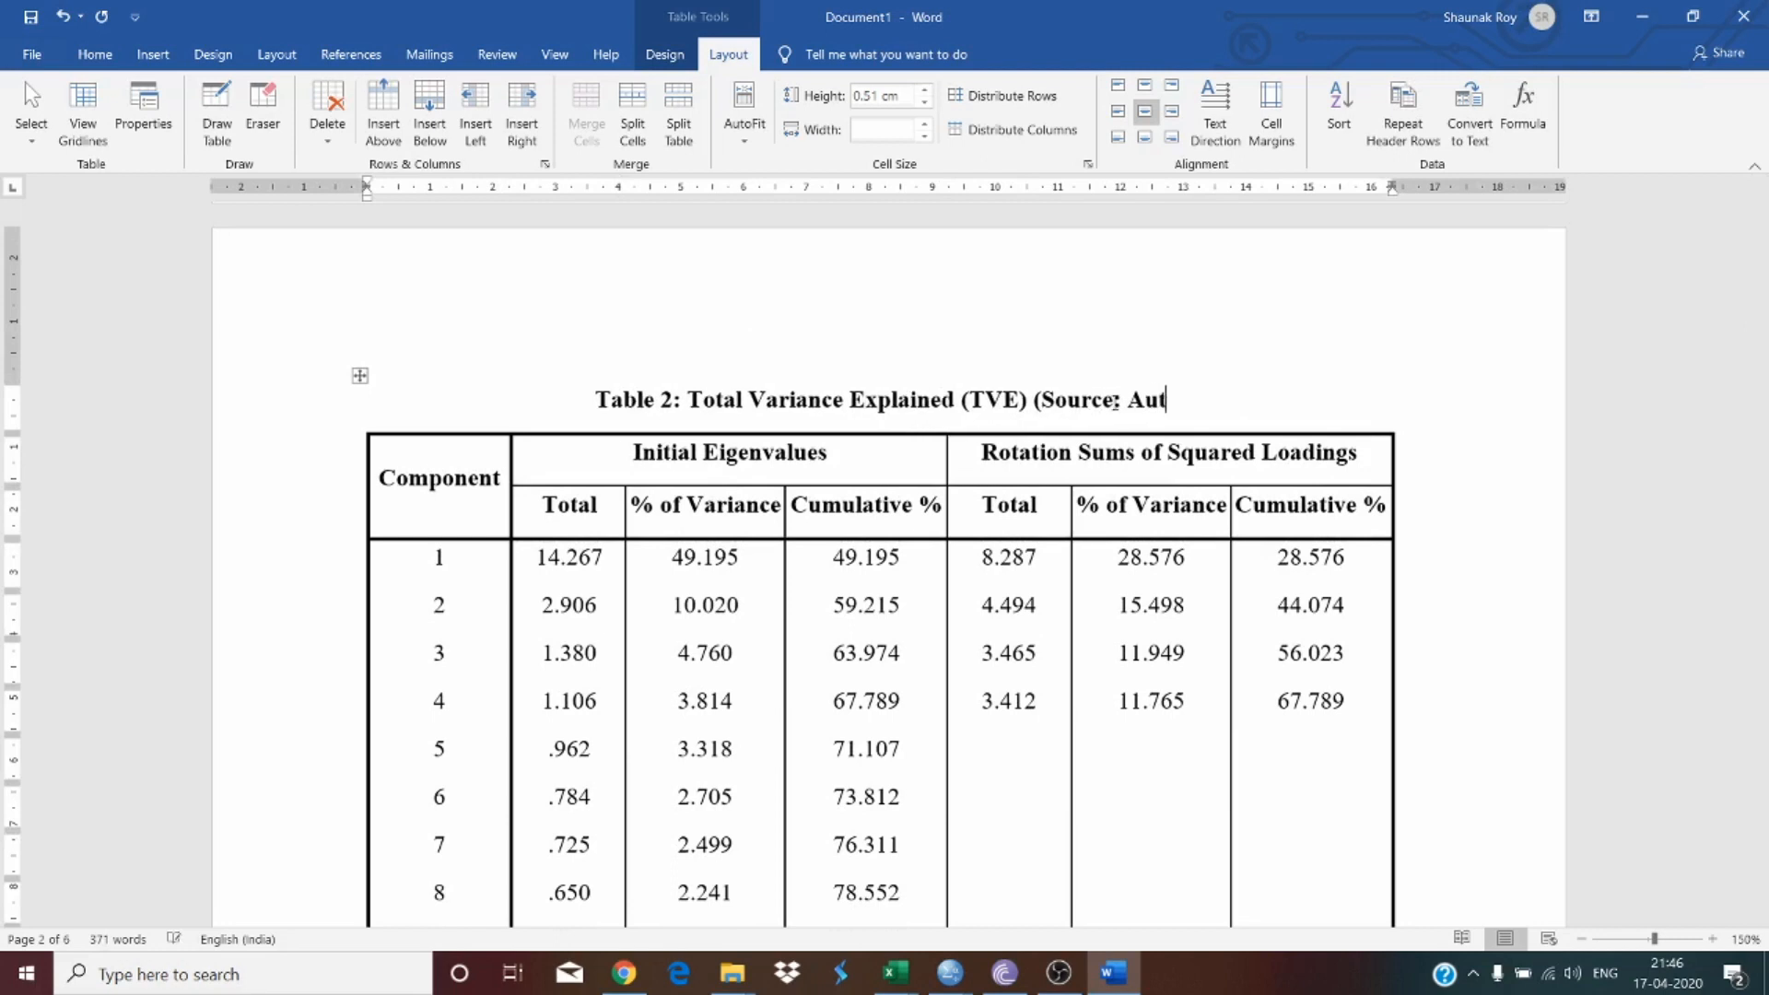
{"action": "type", "text": "hor's own "}
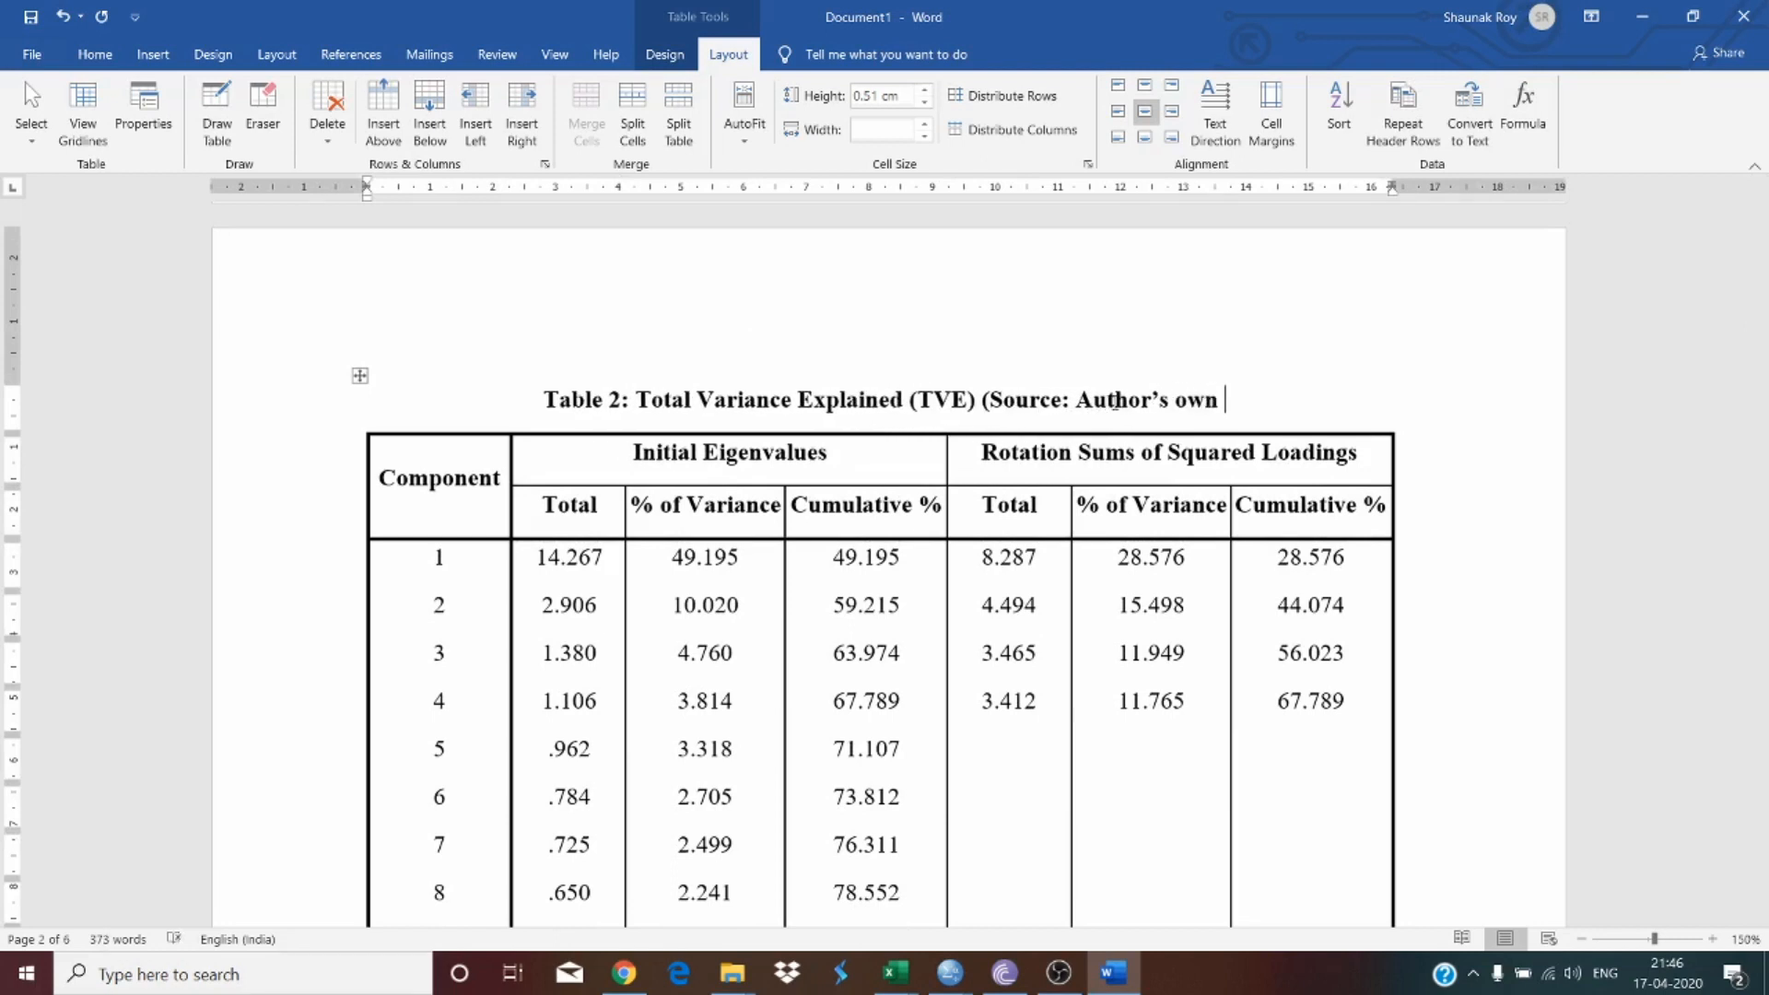
{"action": "type", "text": "Calculation"}
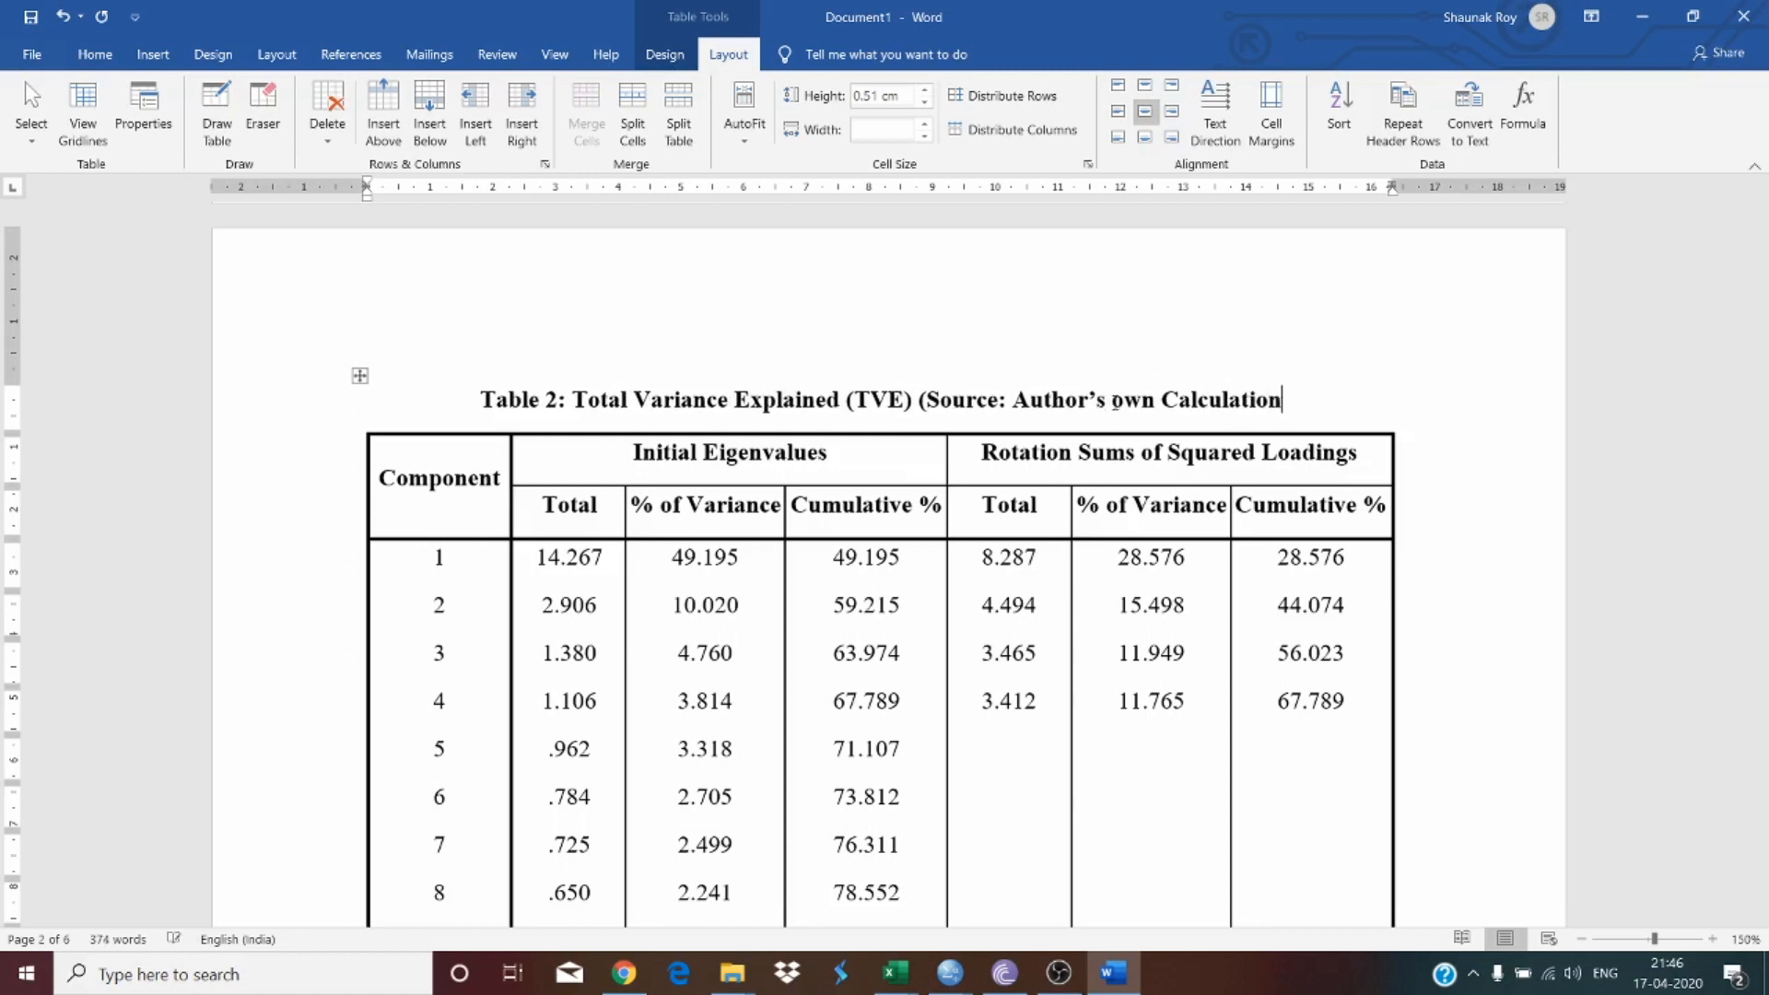
{"action": "type", "text": "s)"}
{"action": "left_click", "coordinate": [910, 399]}
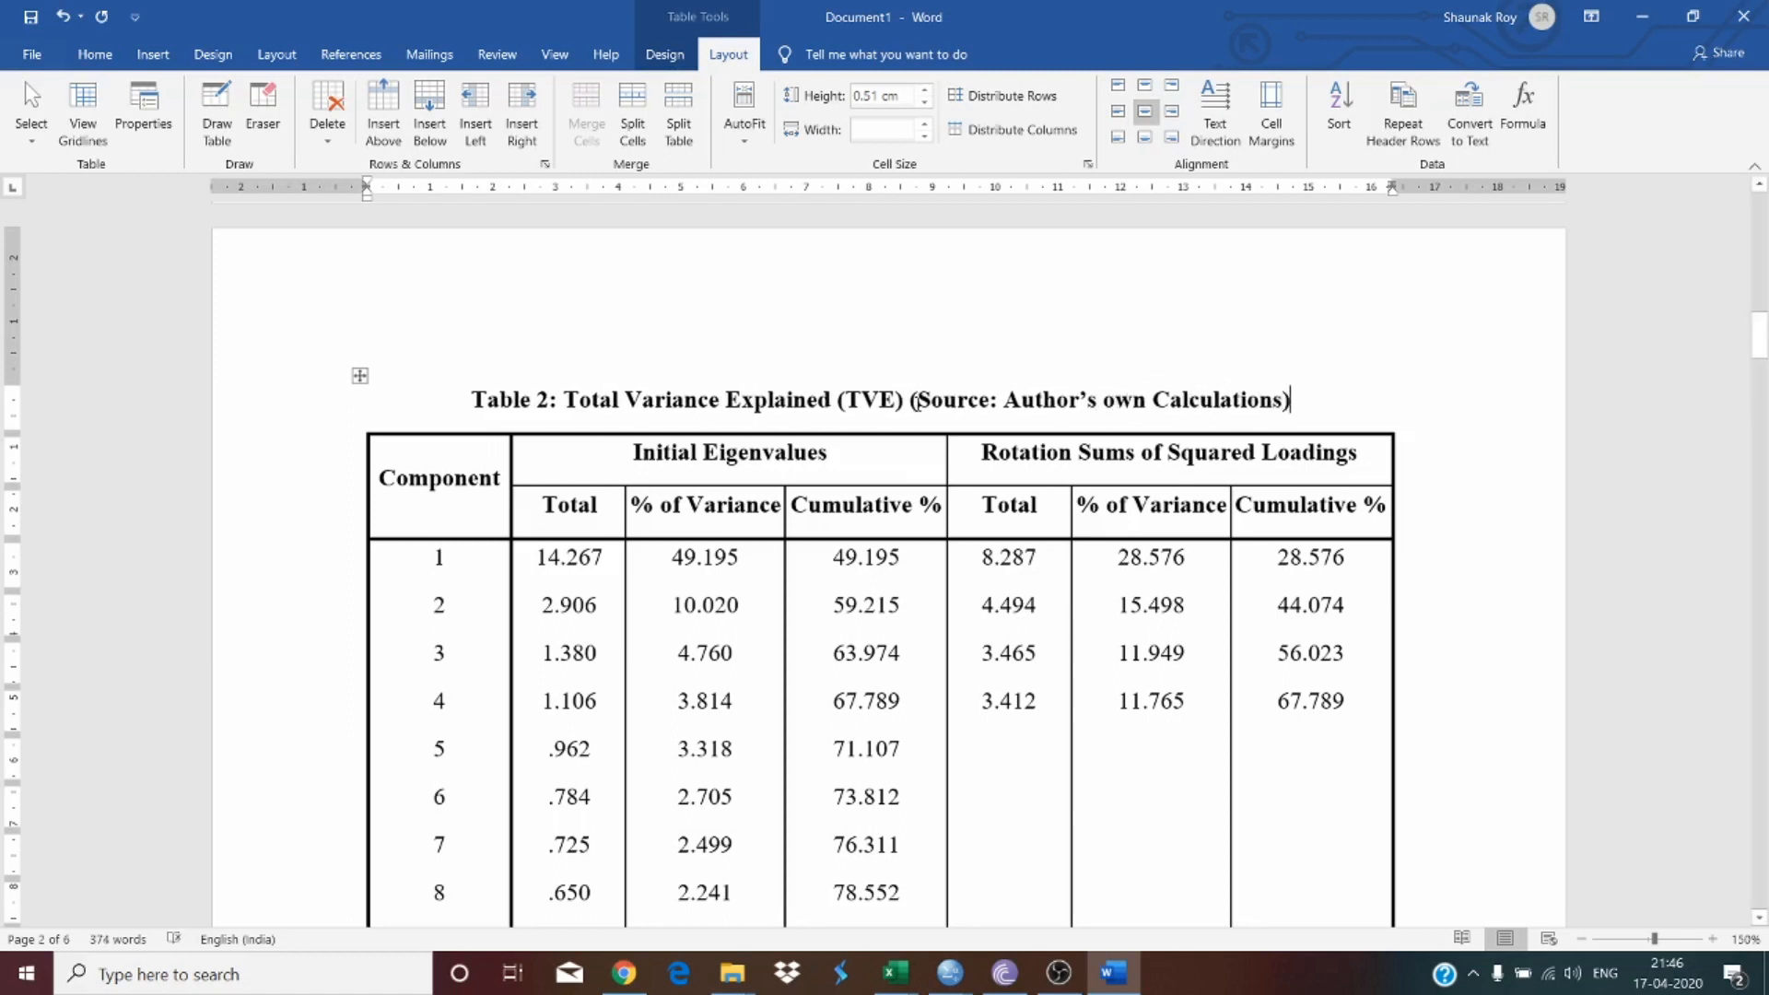
{"action": "key", "text": "Return"}
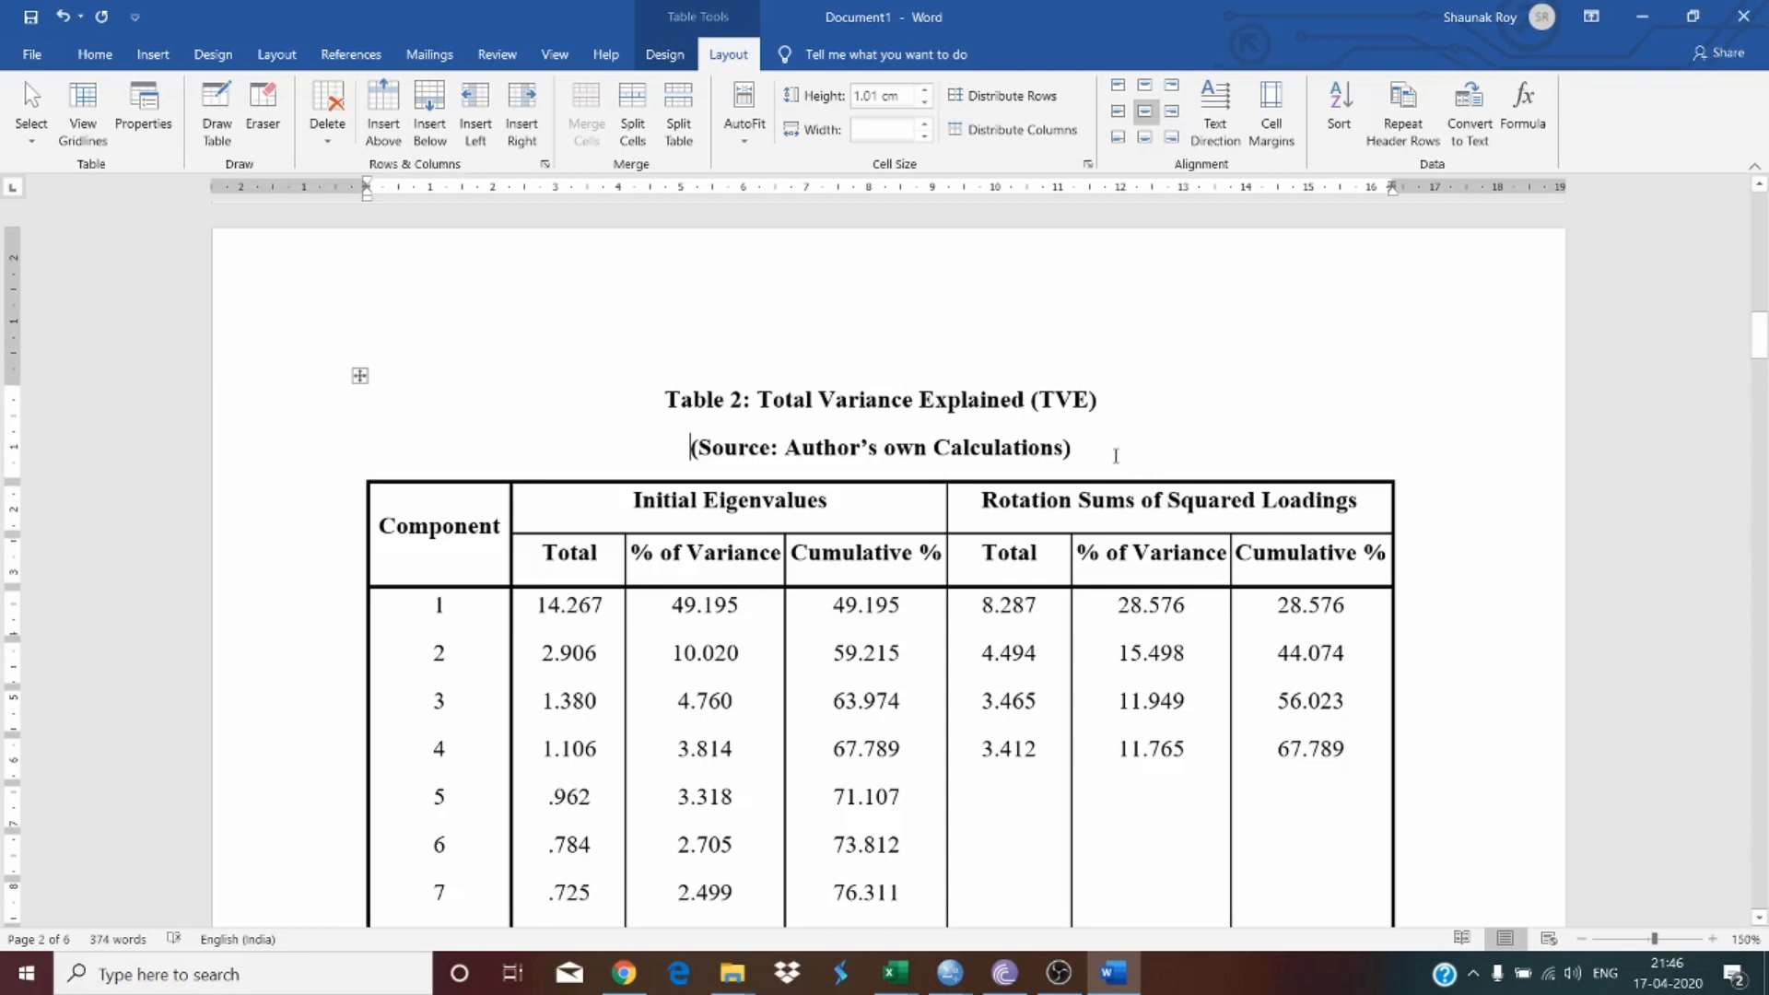
Step: Format the source line as italic, non-bold text at font size 10
{"action": "left_click_drag", "start_coordinate": [1076, 452], "coordinate": [329, 355]}
{"action": "left_click_drag", "start_coordinate": [356, 433], "coordinate": [497, 454]}
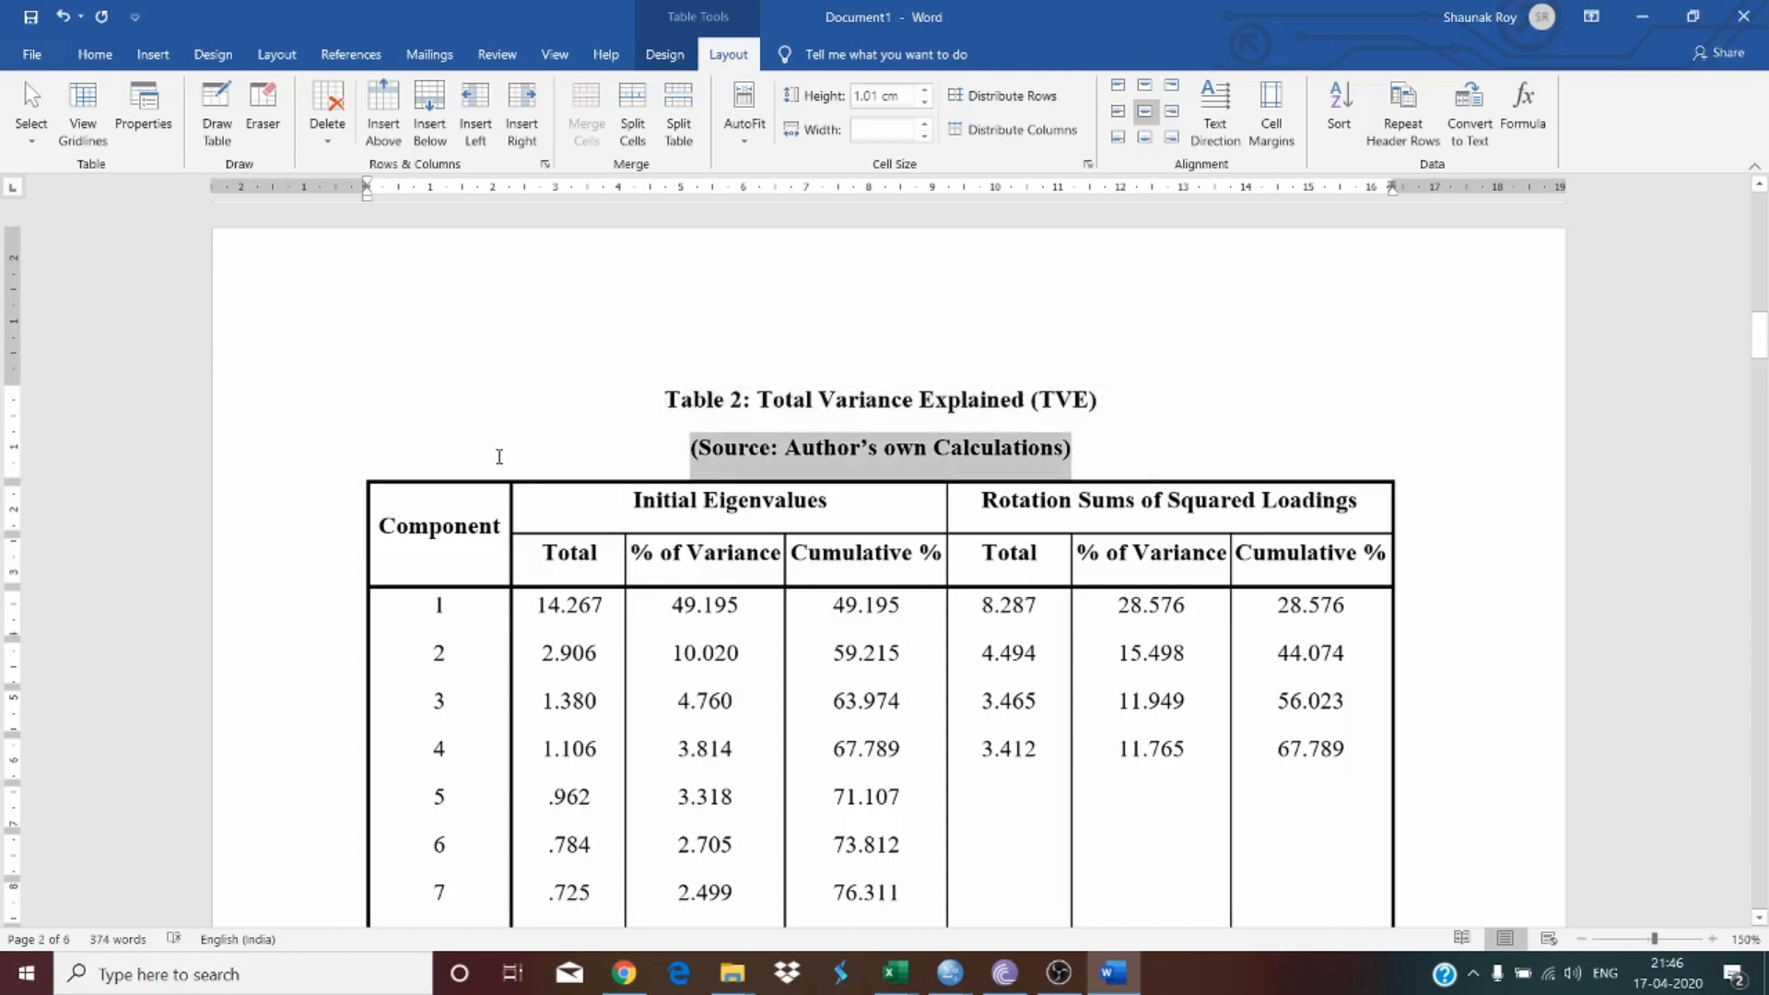
{"action": "key", "text": "ctrl+i"}
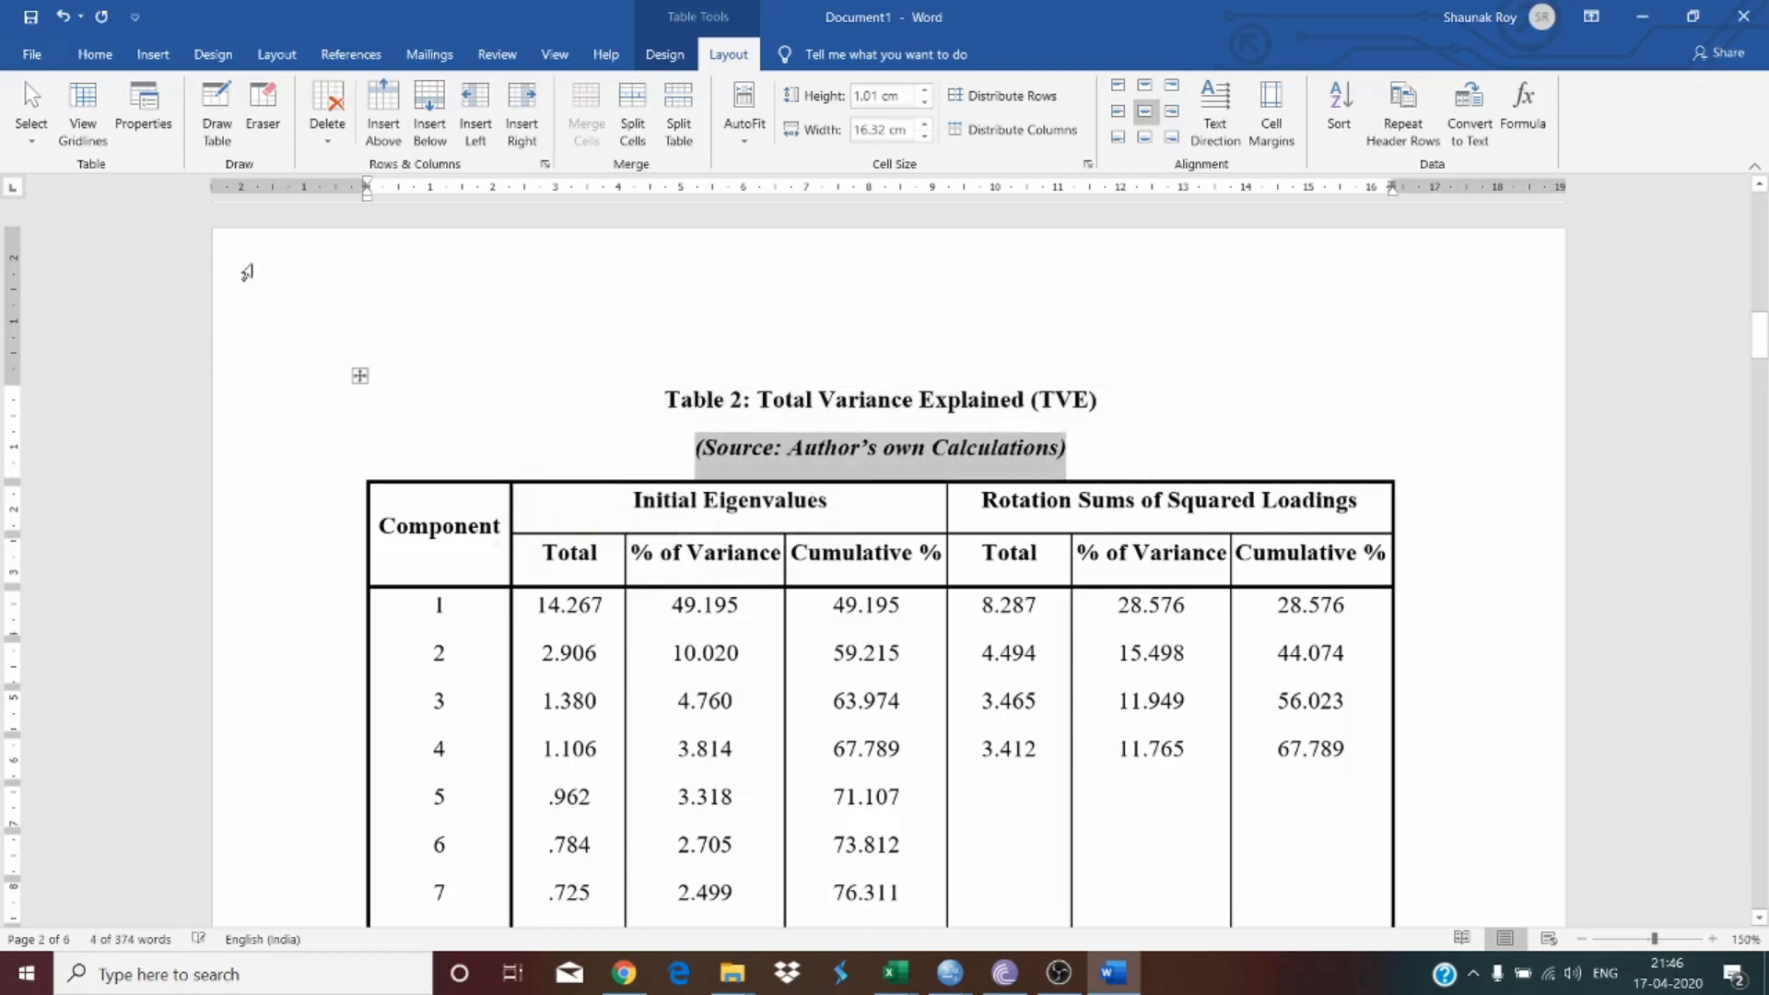
{"action": "left_click", "coordinate": [106, 61]}
{"action": "key", "text": "ctrl+b"}
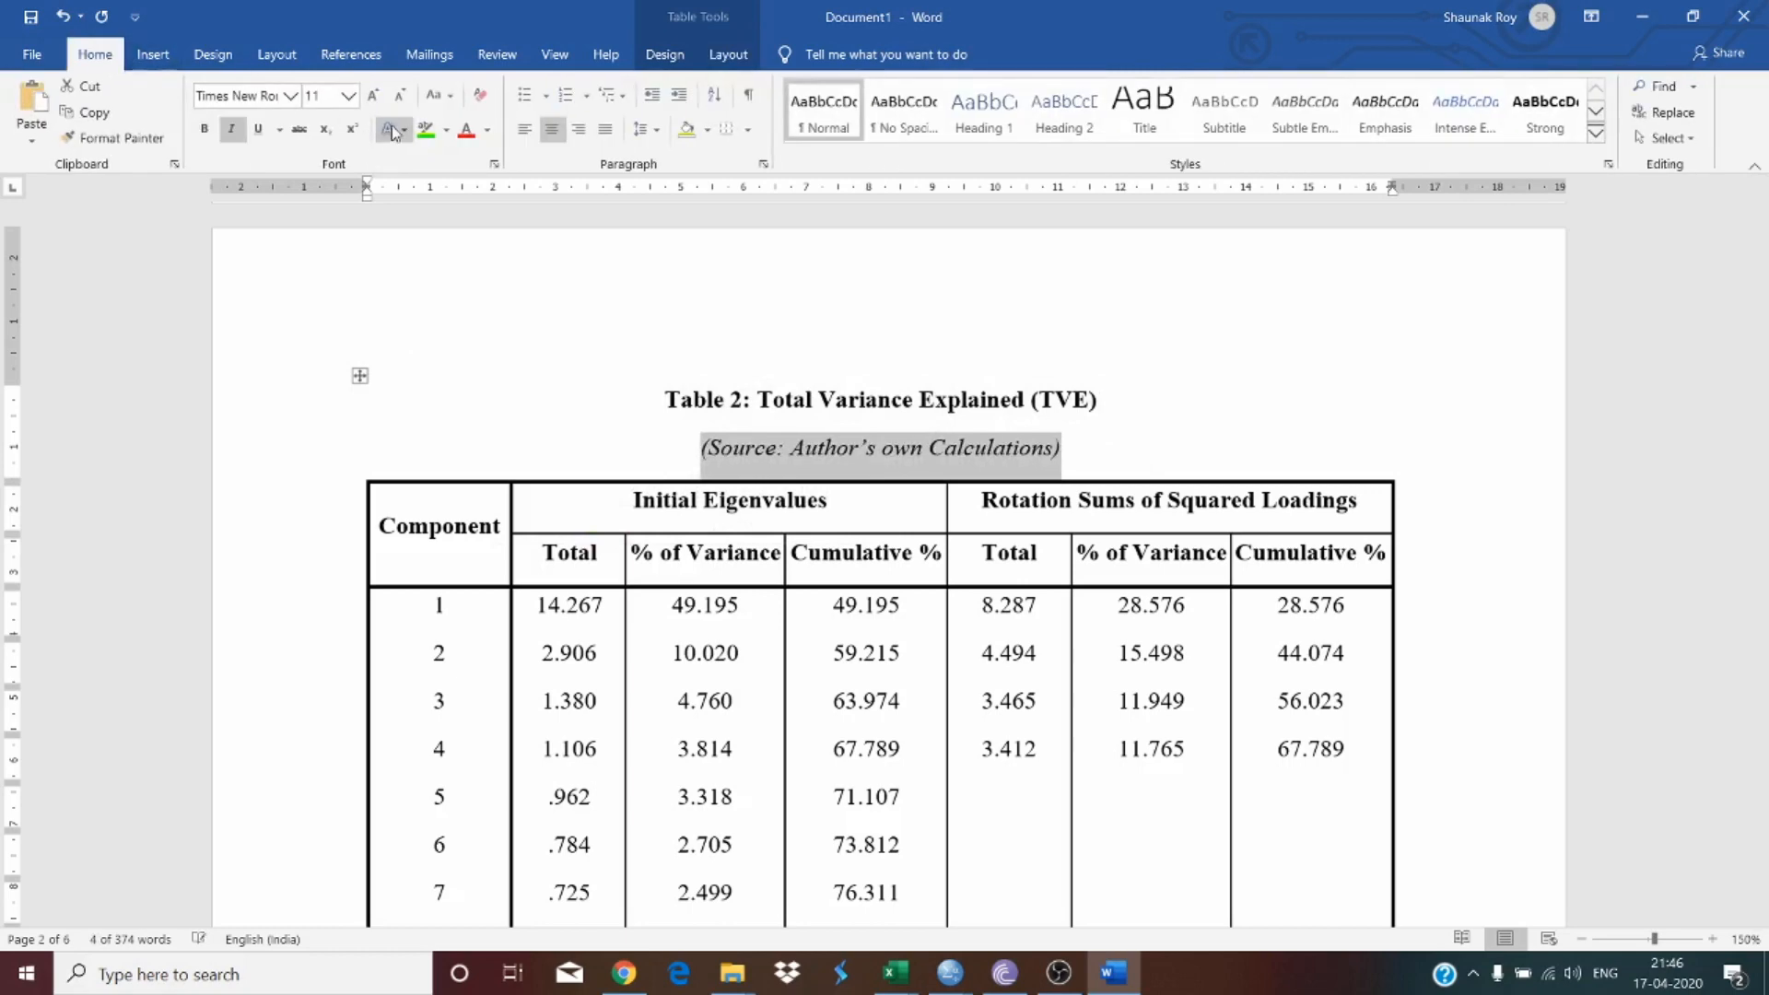
{"action": "left_click", "coordinate": [399, 95]}
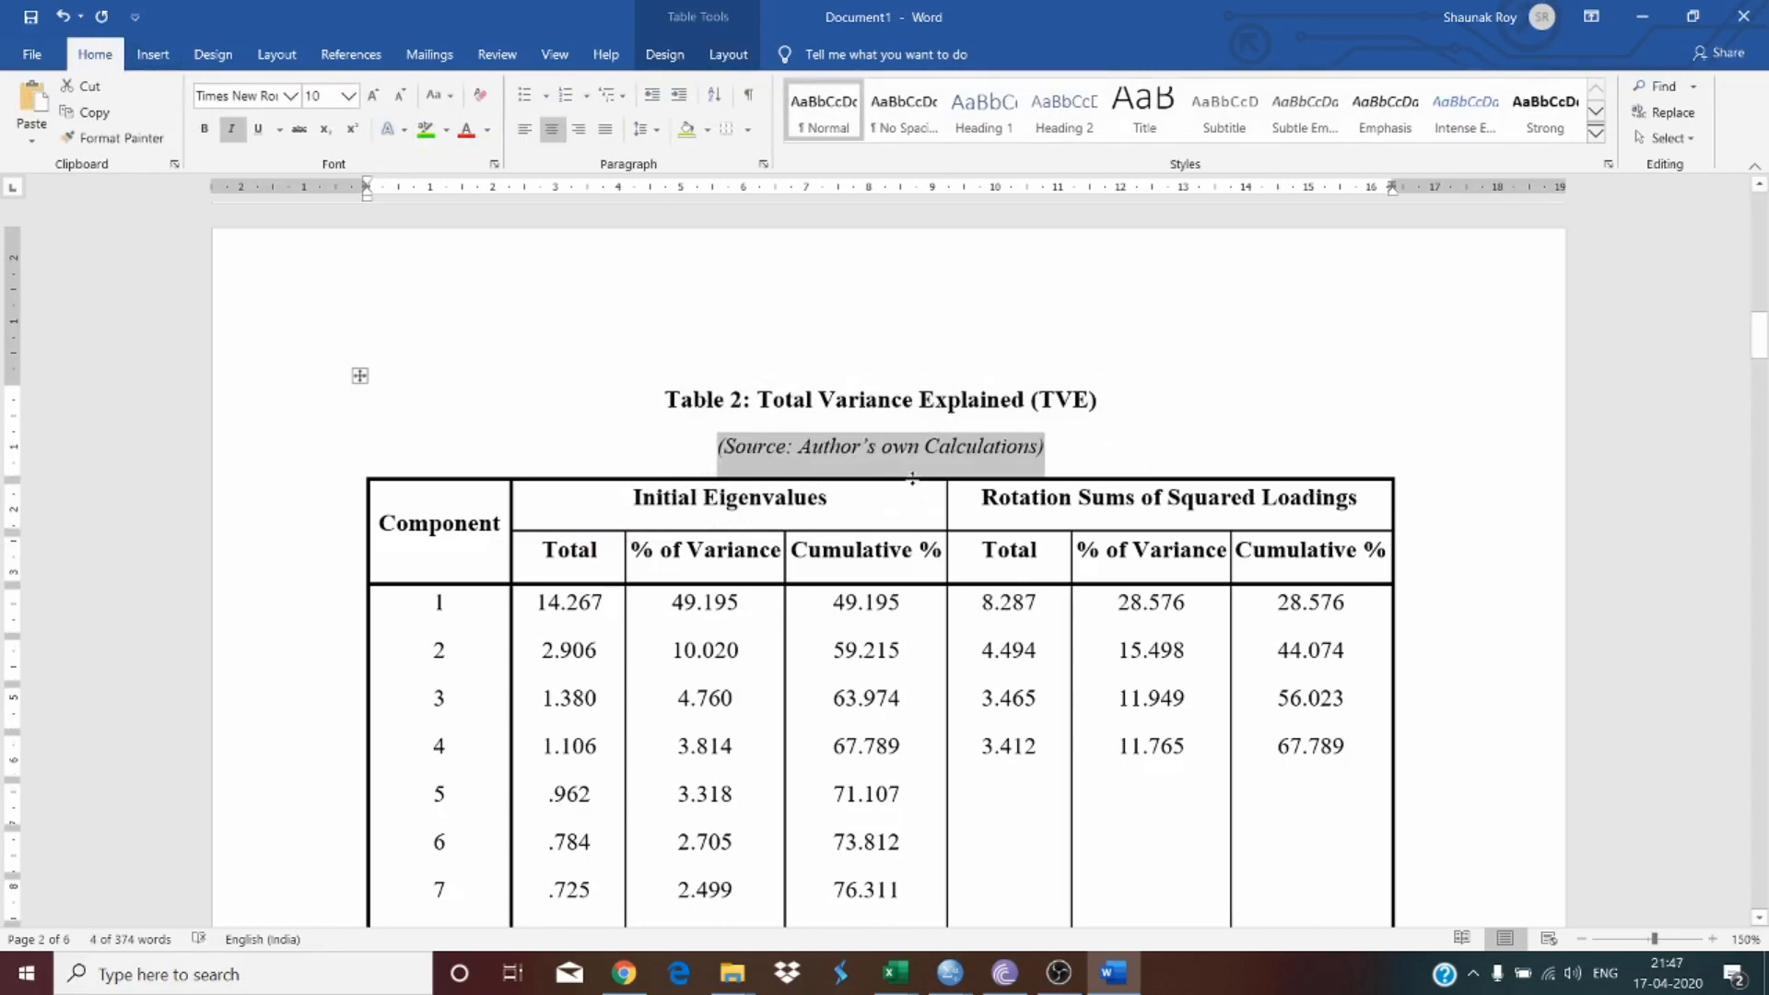
{"action": "left_click", "coordinate": [913, 493]}
Step: Scroll through Table 2 and examine the eigenvalues of the first four component rows
{"action": "scroll", "coordinate": [1000, 429], "scroll_direction": "down", "scroll_amount": 5}
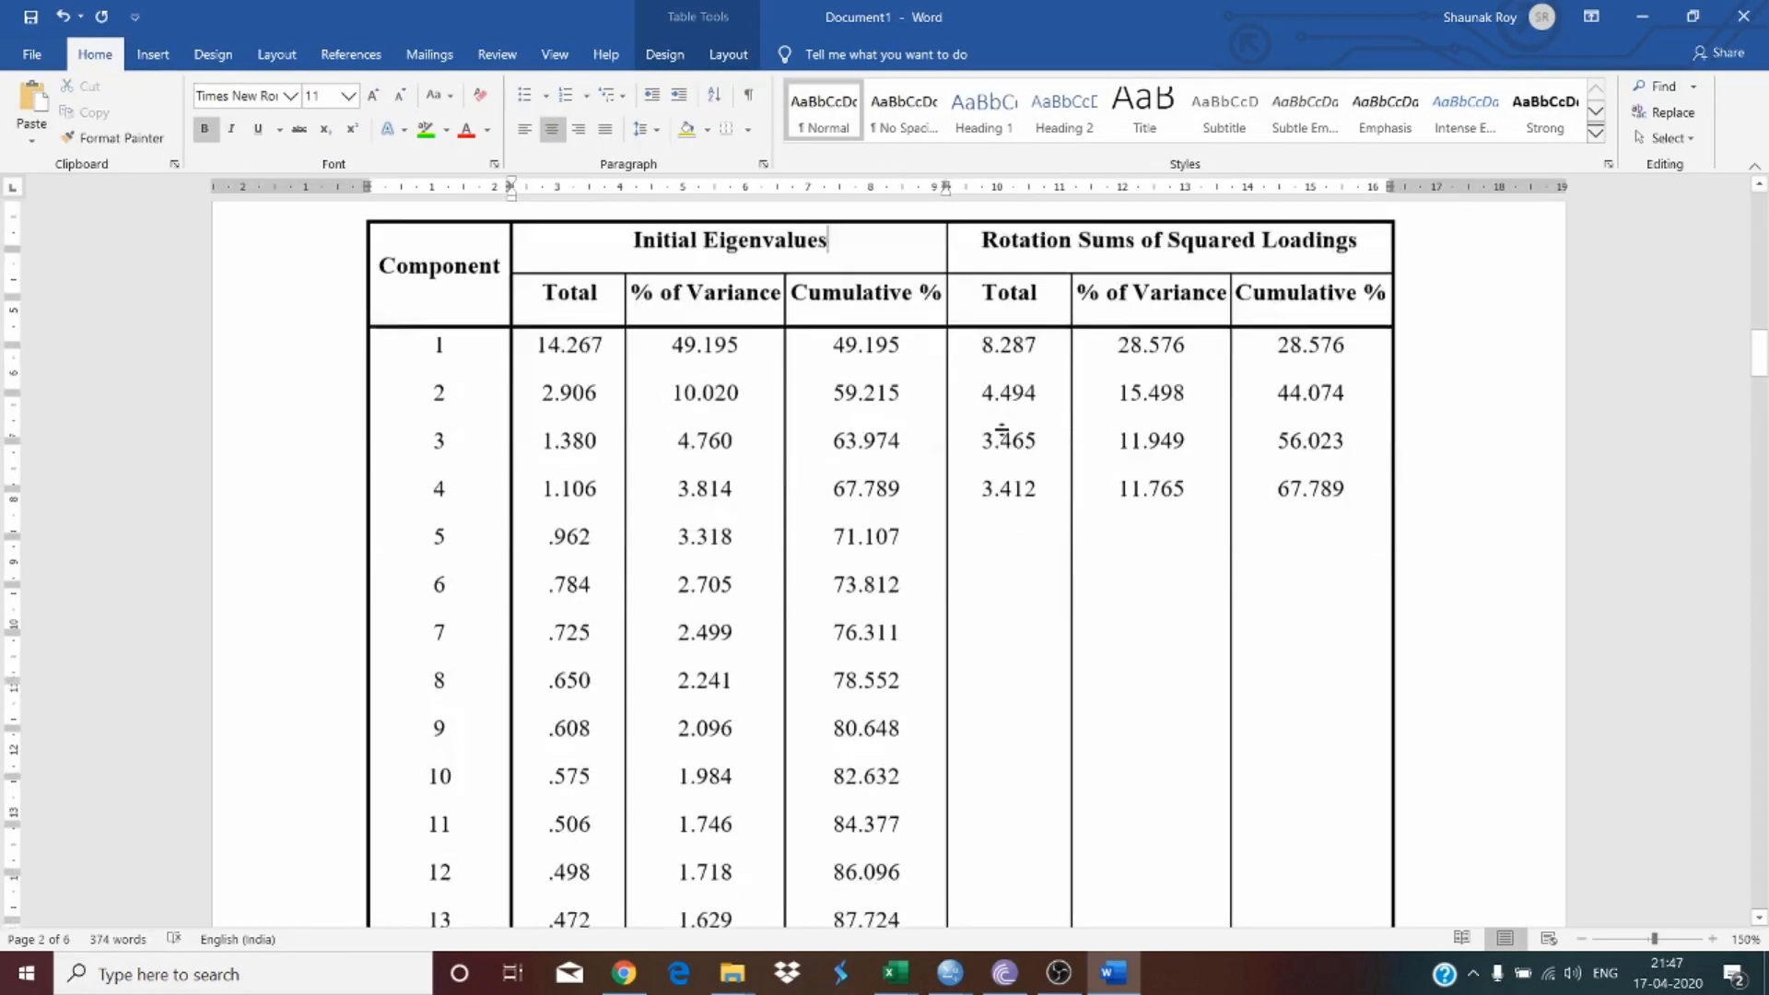
{"action": "scroll", "coordinate": [1000, 429], "scroll_direction": "up", "scroll_amount": 1}
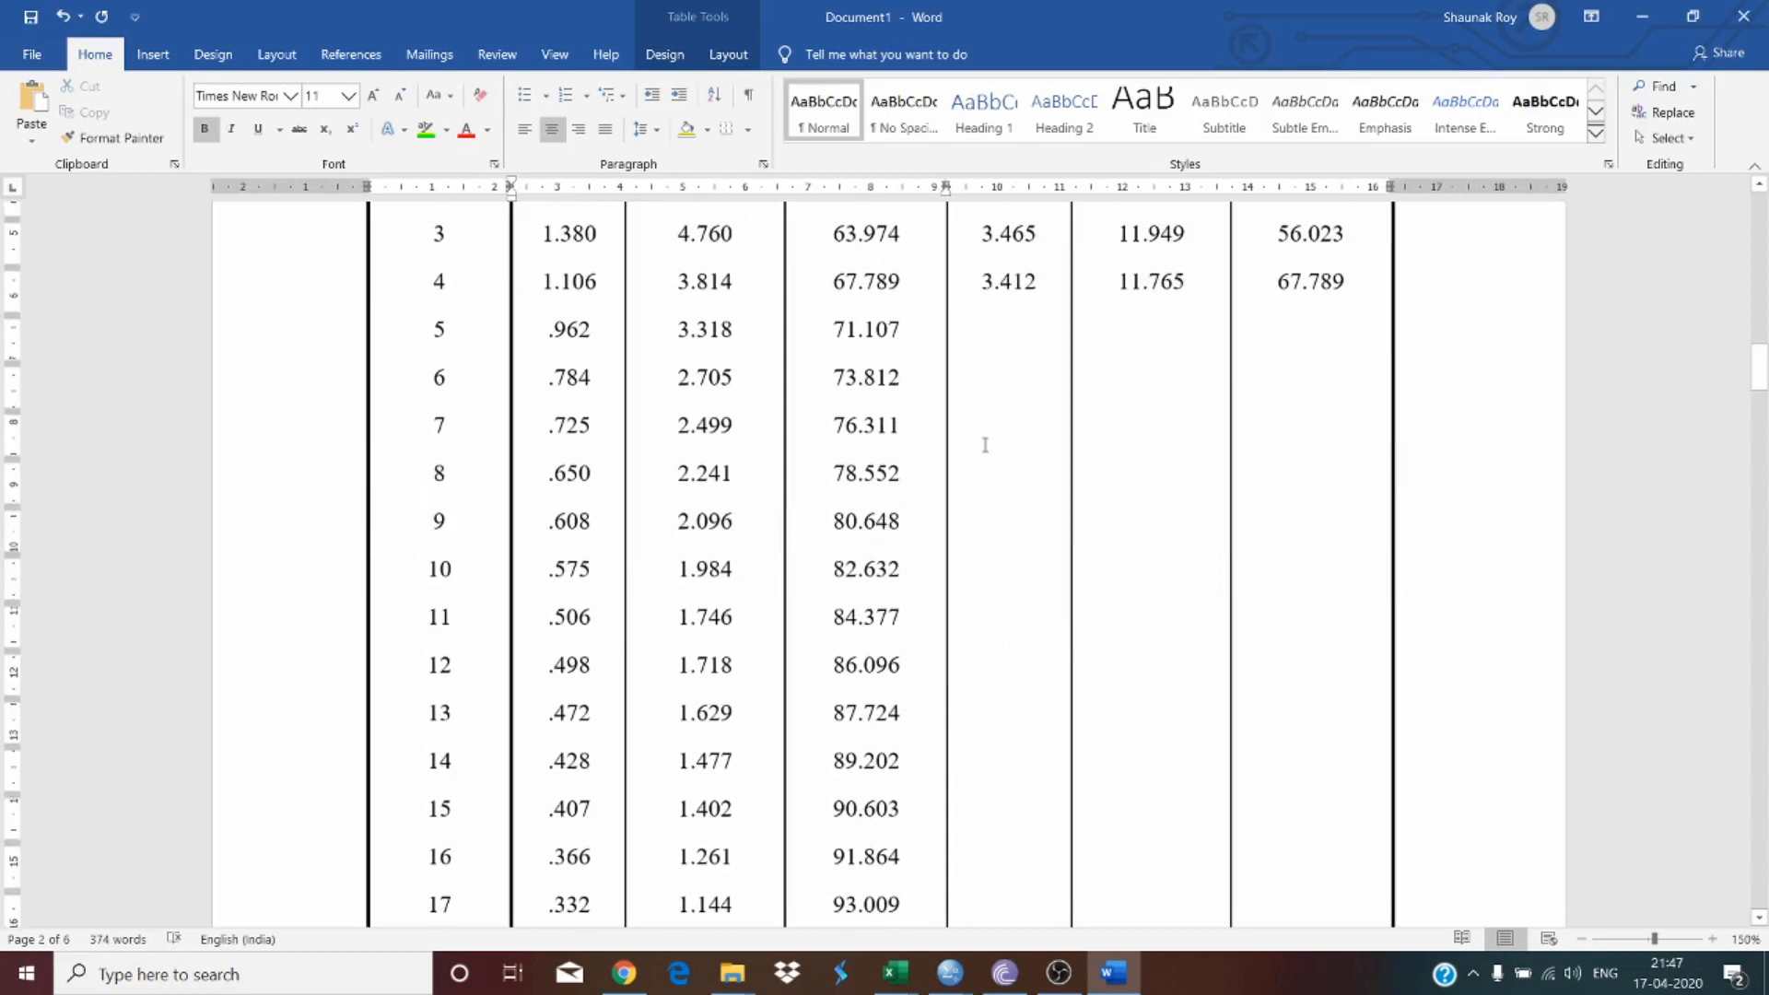
{"action": "scroll", "coordinate": [947, 451], "scroll_direction": "up", "scroll_amount": 2}
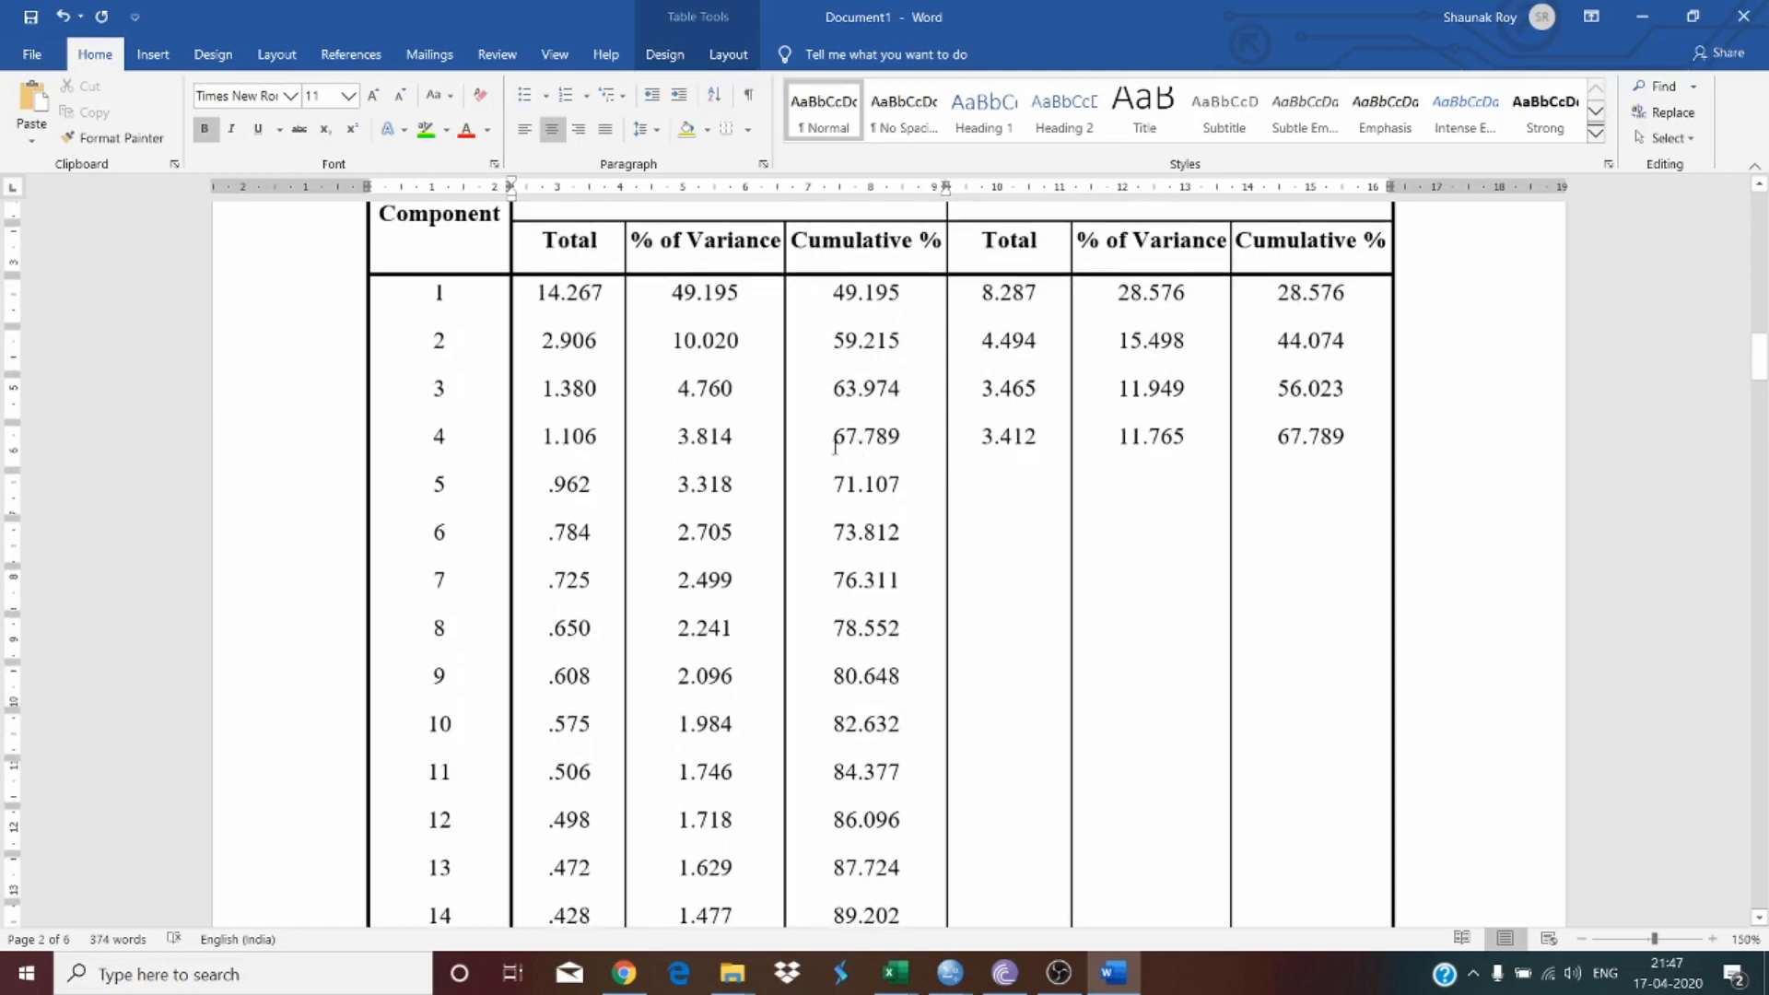
{"action": "scroll", "coordinate": [827, 448], "scroll_direction": "up", "scroll_amount": 1}
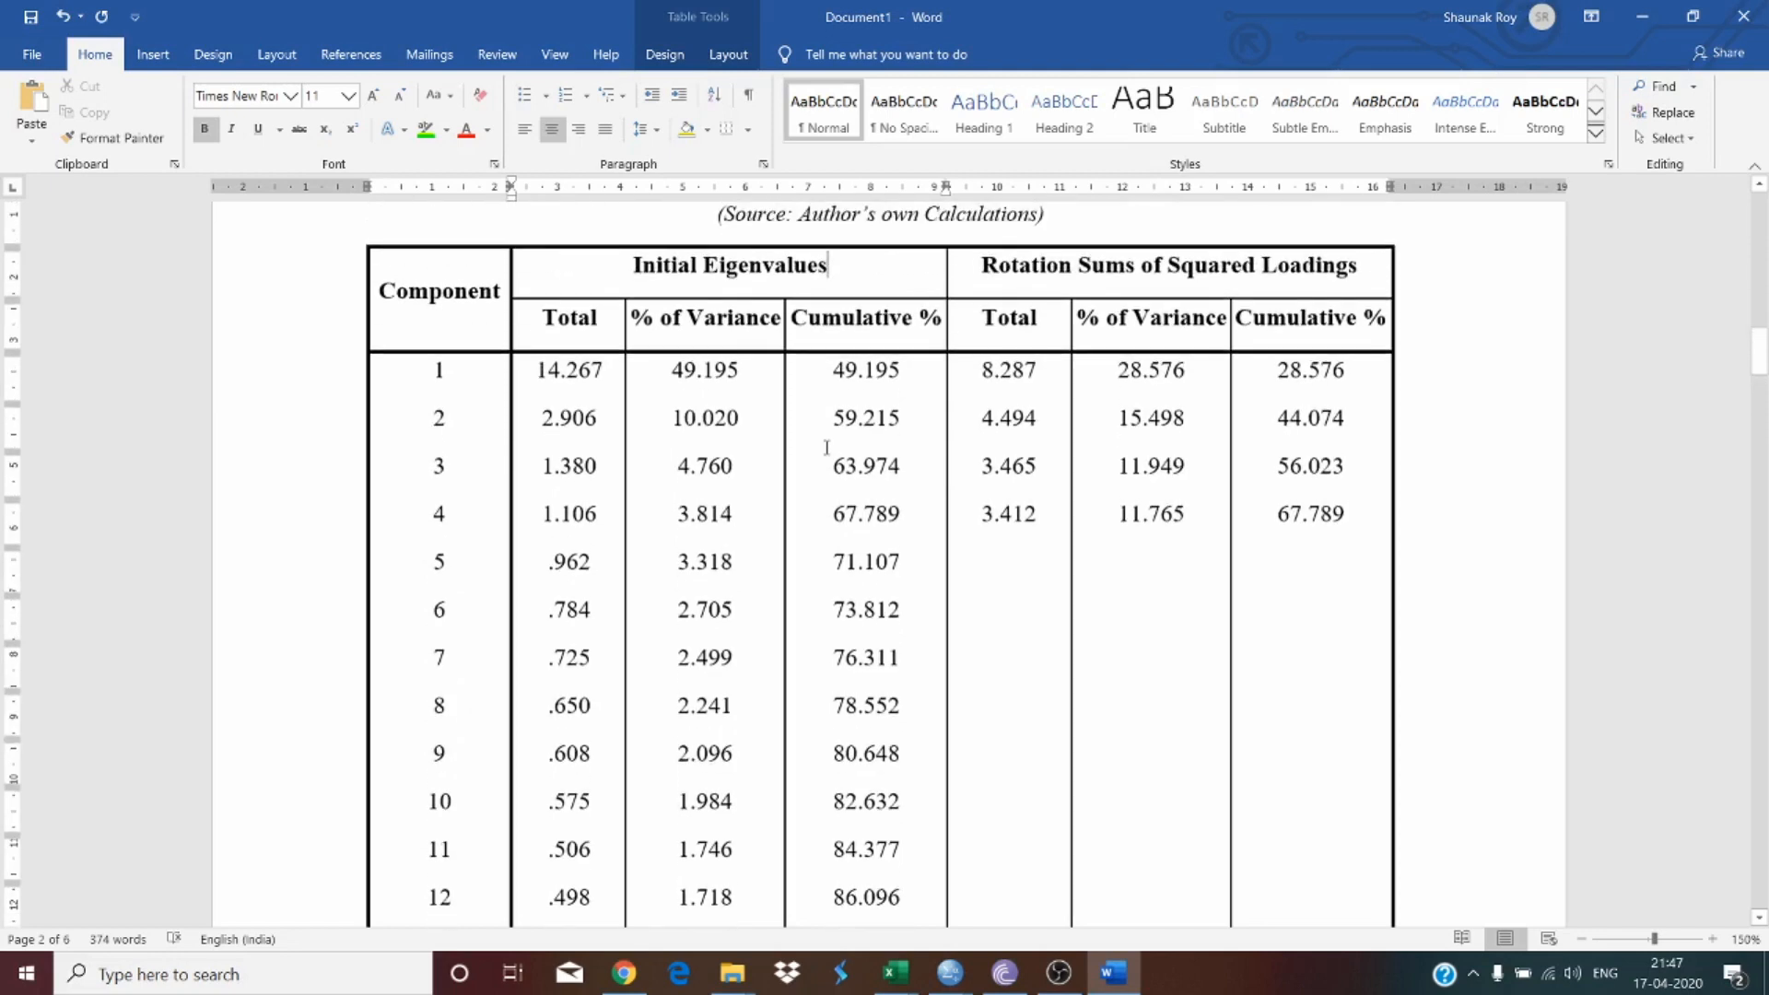
{"action": "scroll", "coordinate": [826, 448], "scroll_direction": "up", "scroll_amount": 2}
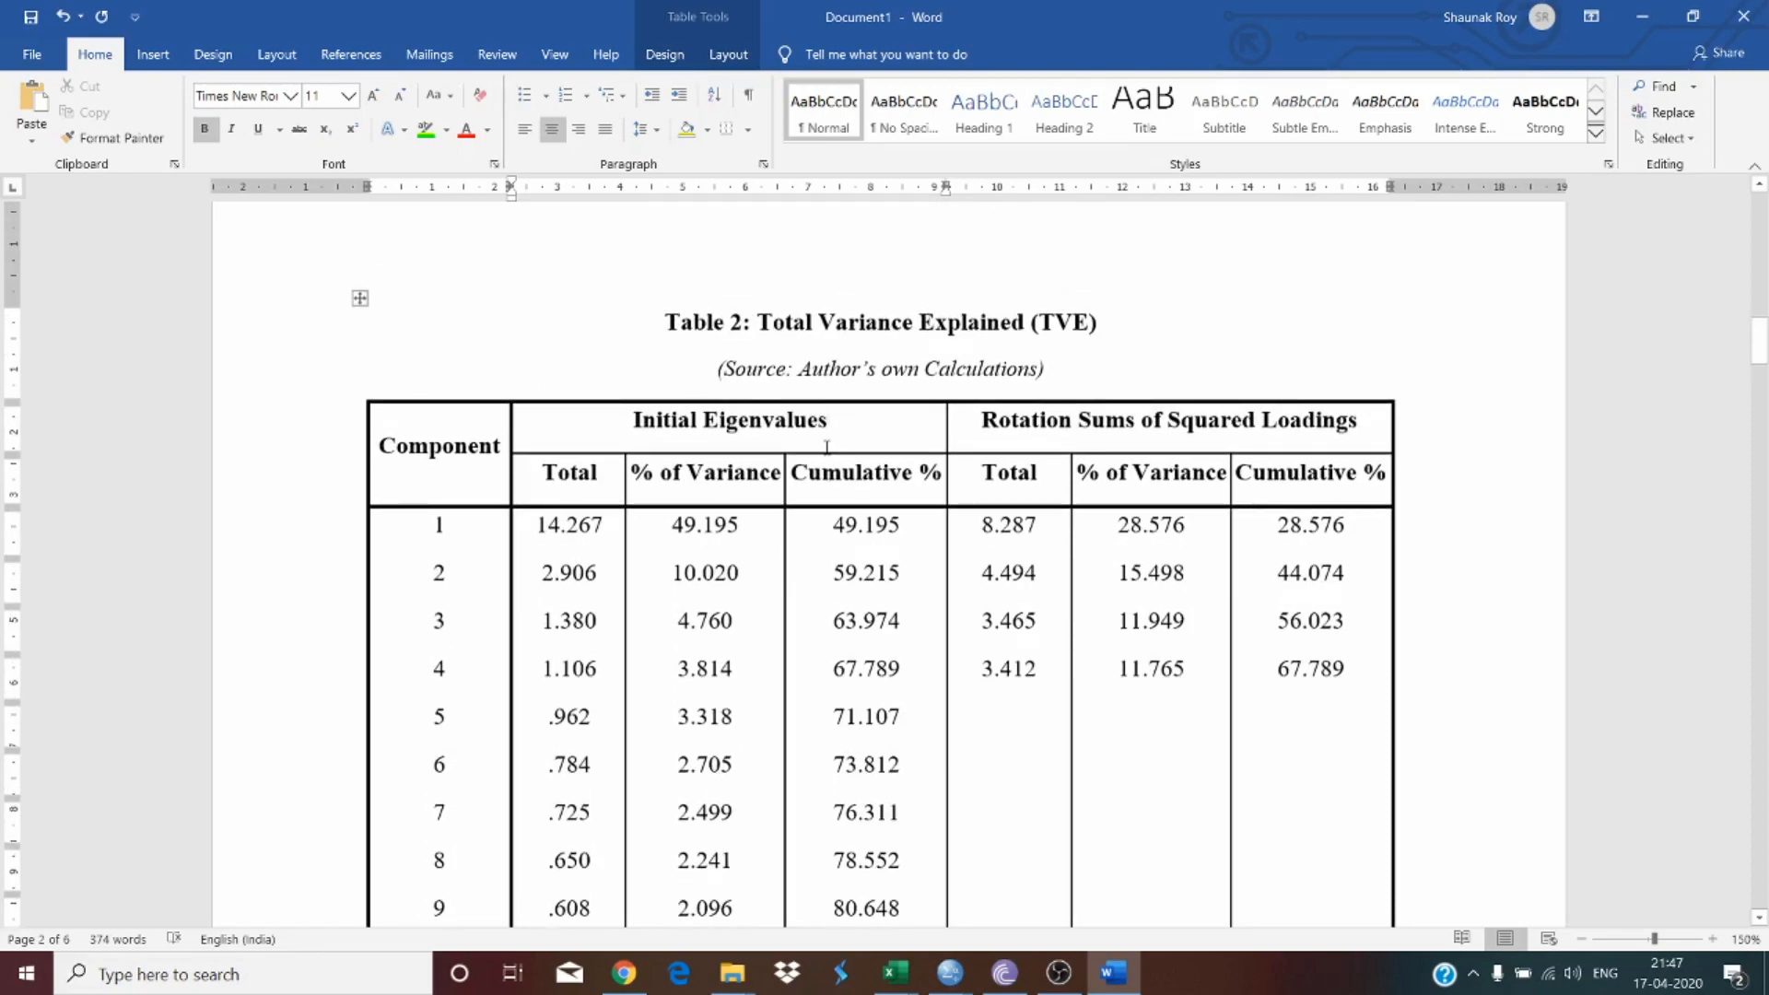
{"action": "scroll", "coordinate": [827, 448], "scroll_direction": "down", "scroll_amount": 17}
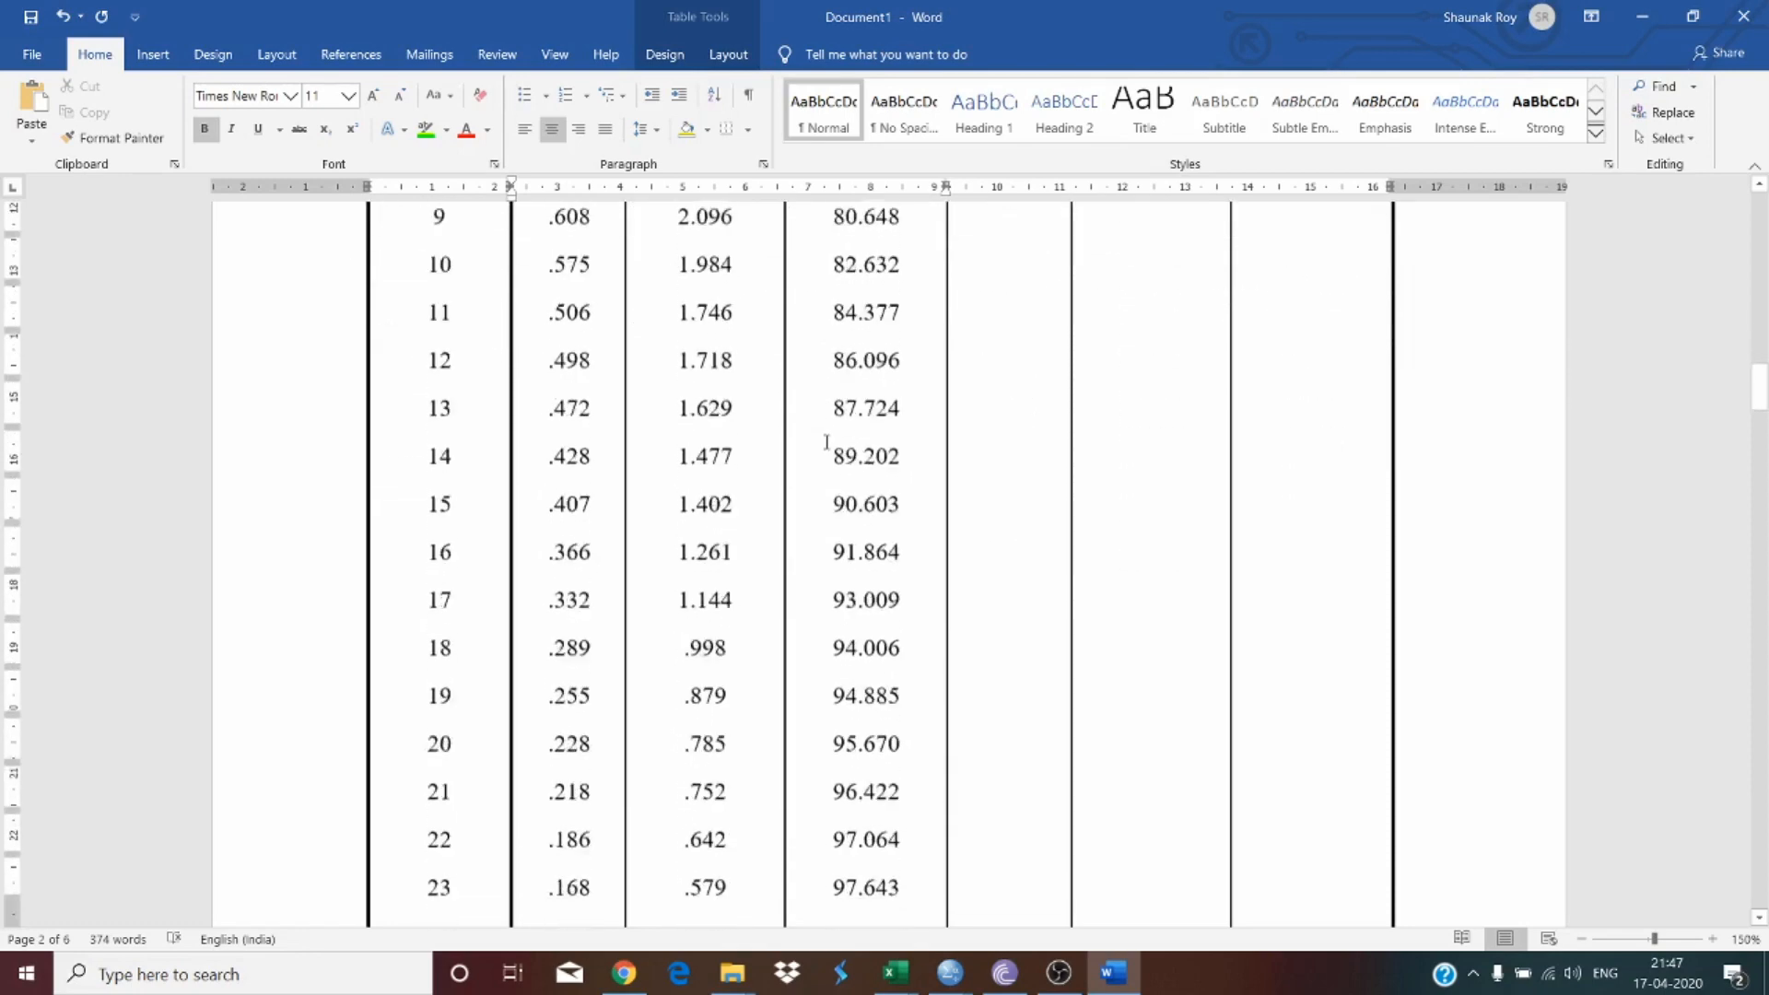
{"action": "scroll", "coordinate": [827, 446], "scroll_direction": "up", "scroll_amount": 17}
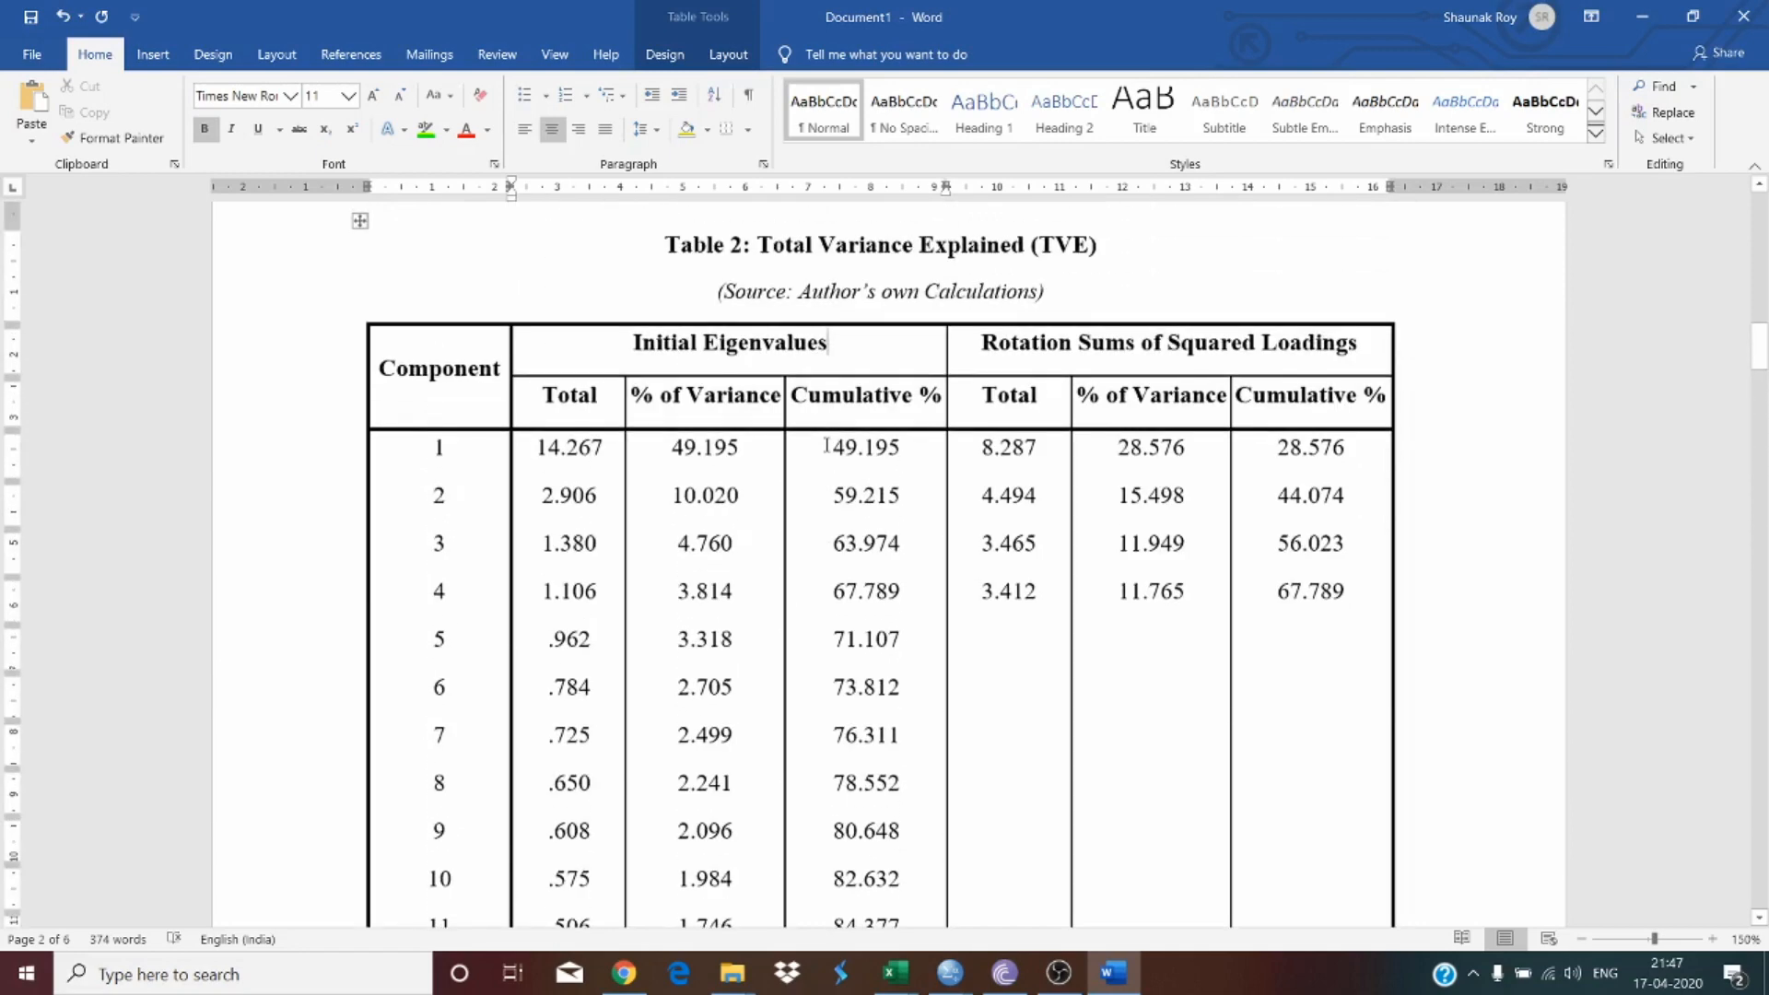
{"action": "scroll", "coordinate": [804, 436], "scroll_direction": "up", "scroll_amount": 1}
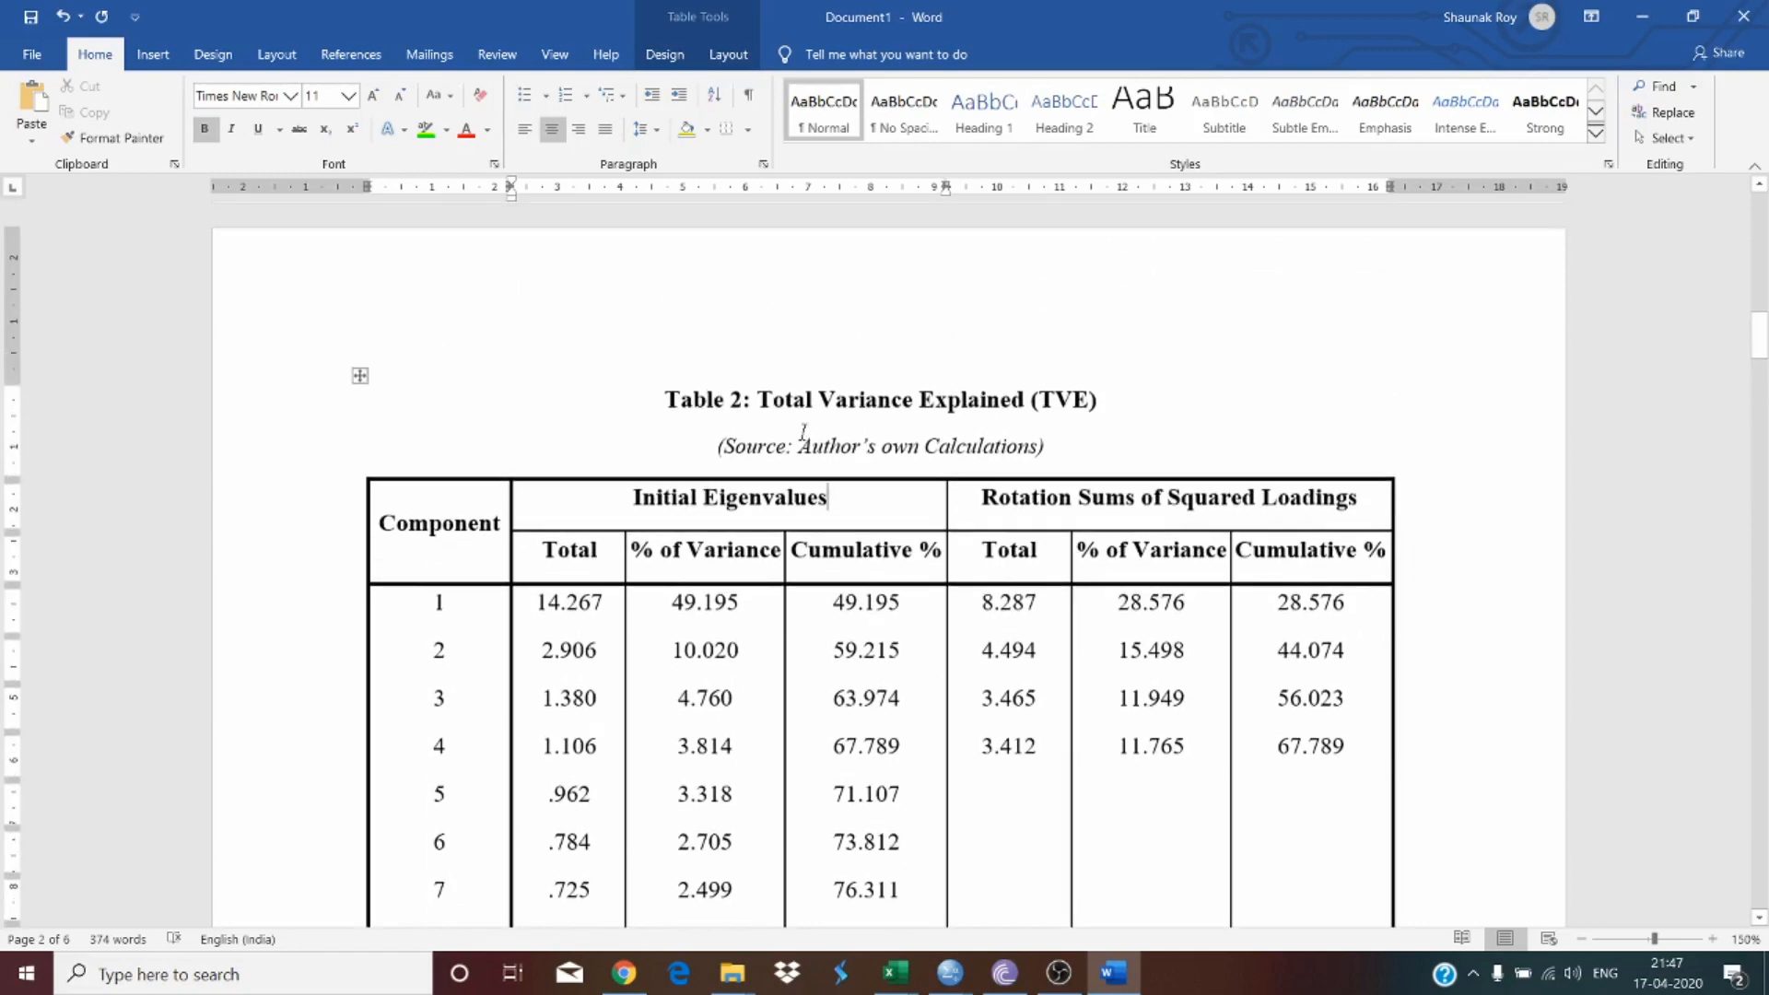
{"action": "scroll", "coordinate": [804, 433], "scroll_direction": "down", "scroll_amount": 20}
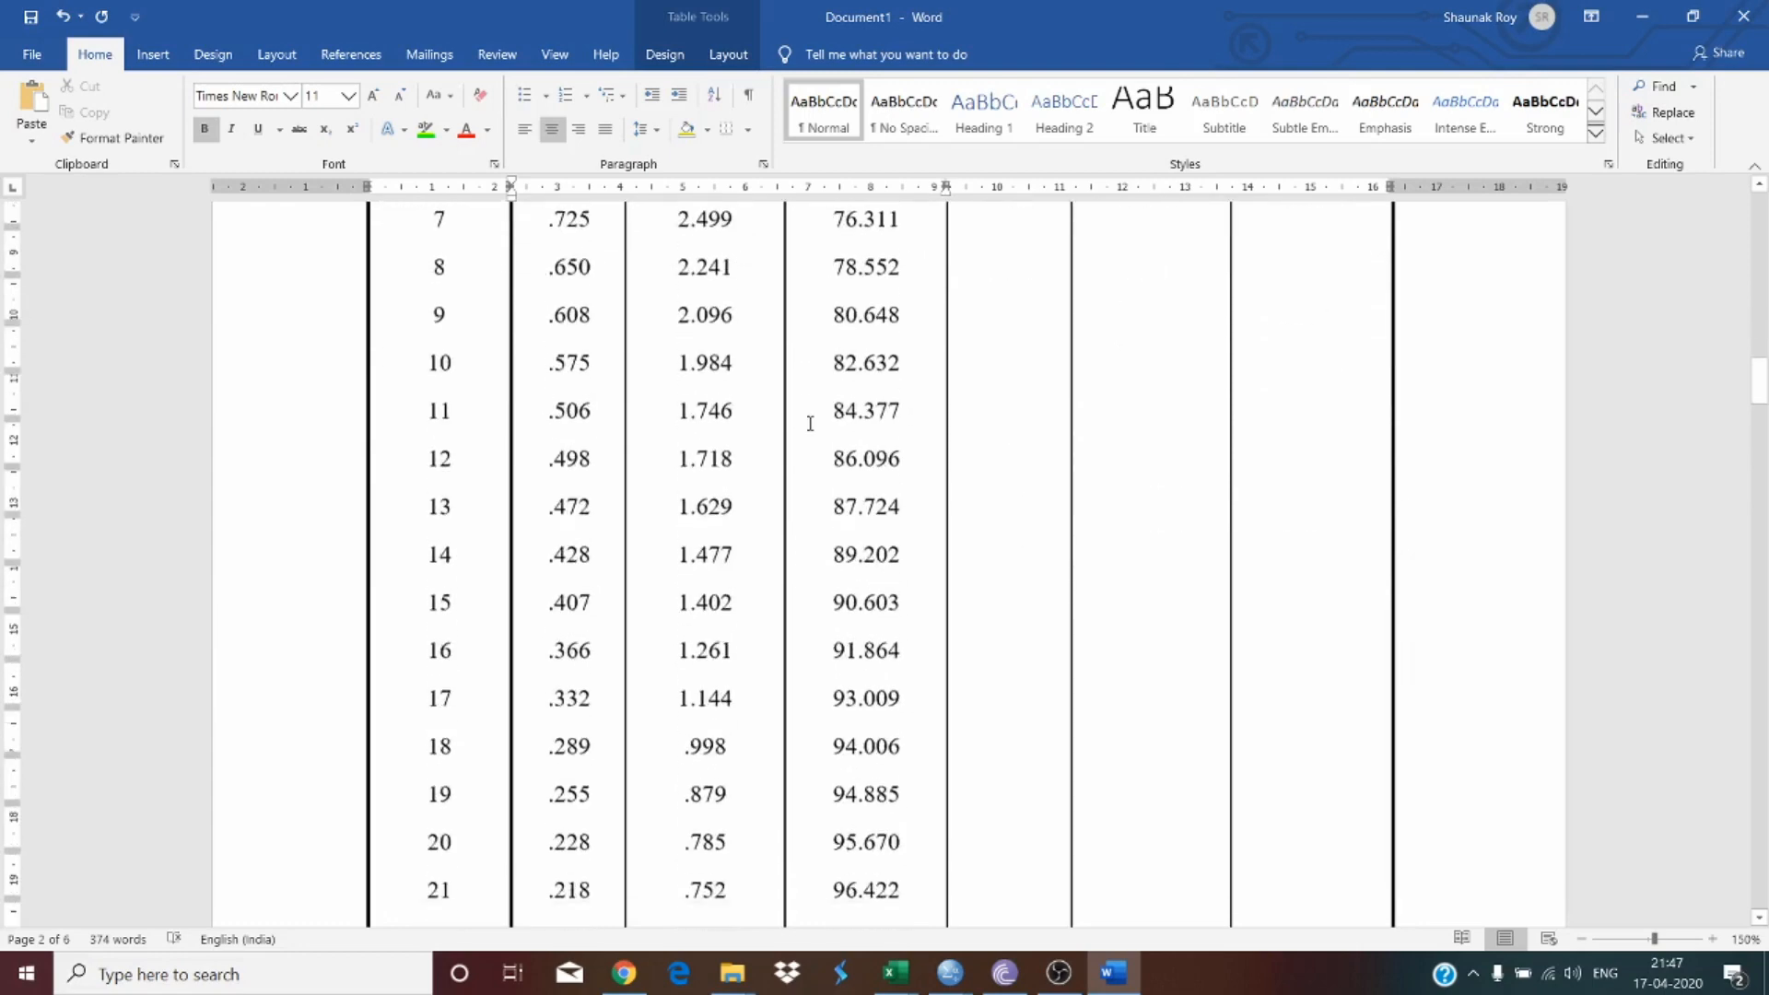
{"action": "left_click_drag", "start_coordinate": [426, 553], "coordinate": [544, 496]}
{"action": "scroll", "coordinate": [544, 496], "scroll_direction": "up", "scroll_amount": 12}
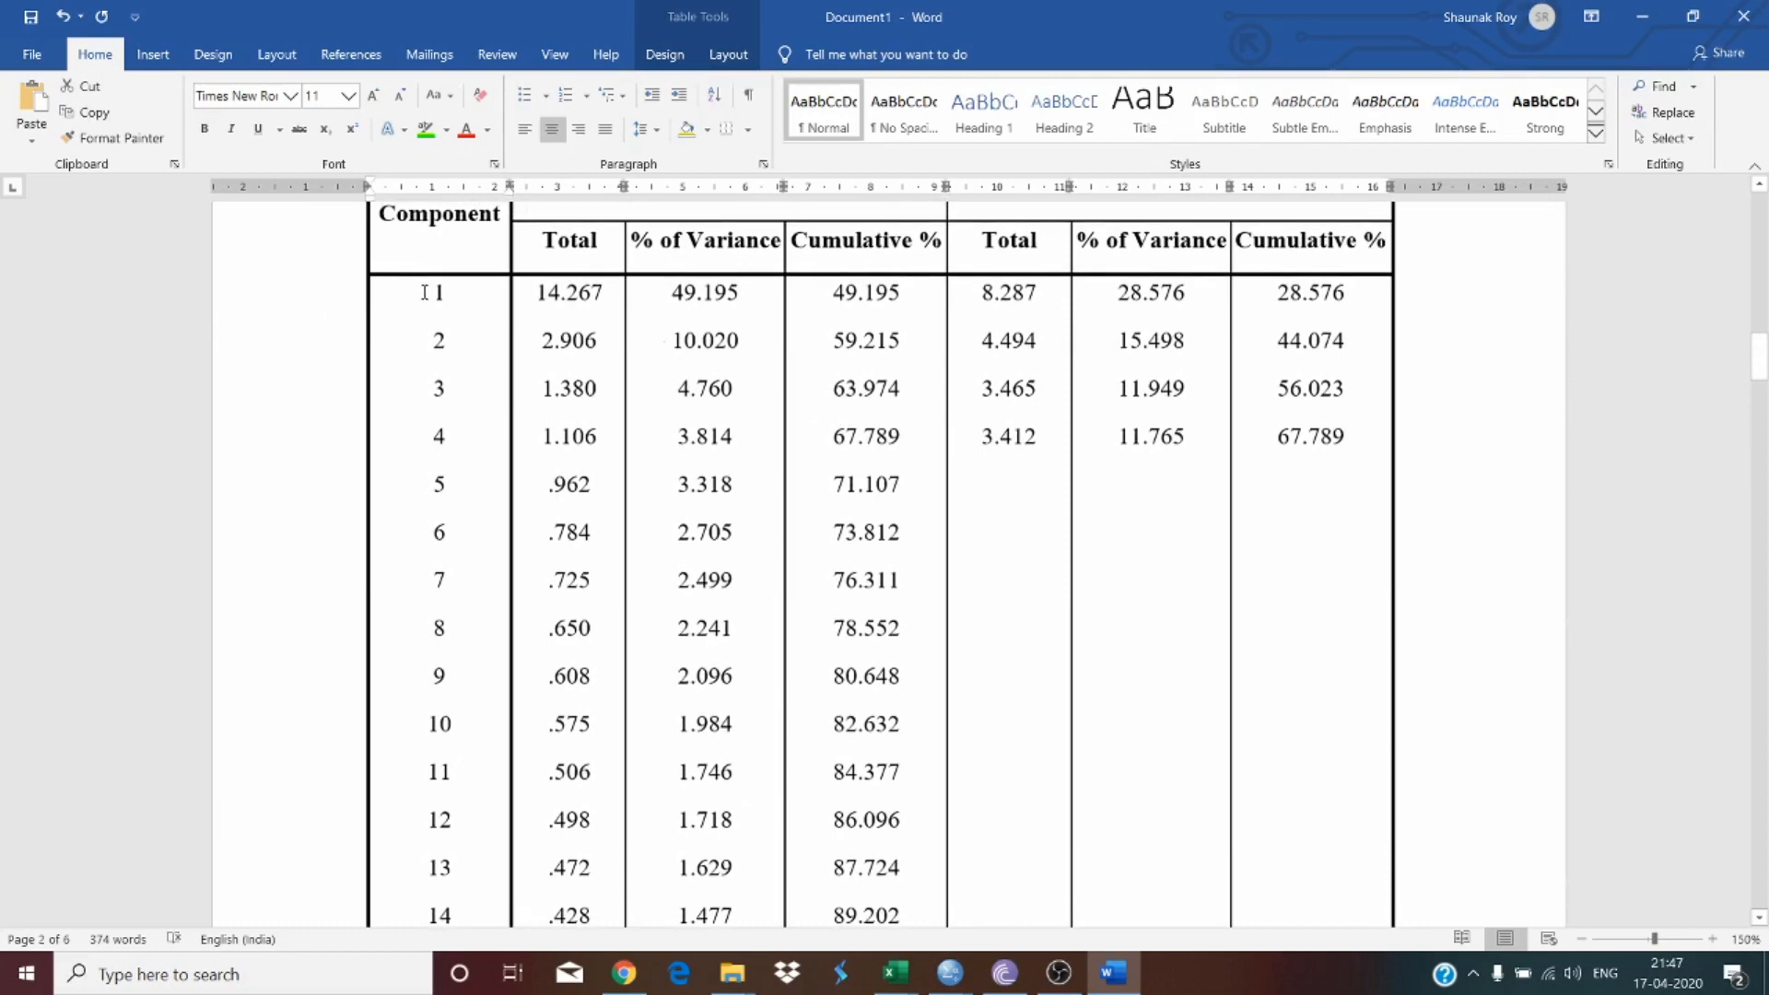
{"action": "left_click_drag", "start_coordinate": [419, 291], "coordinate": [1285, 439]}
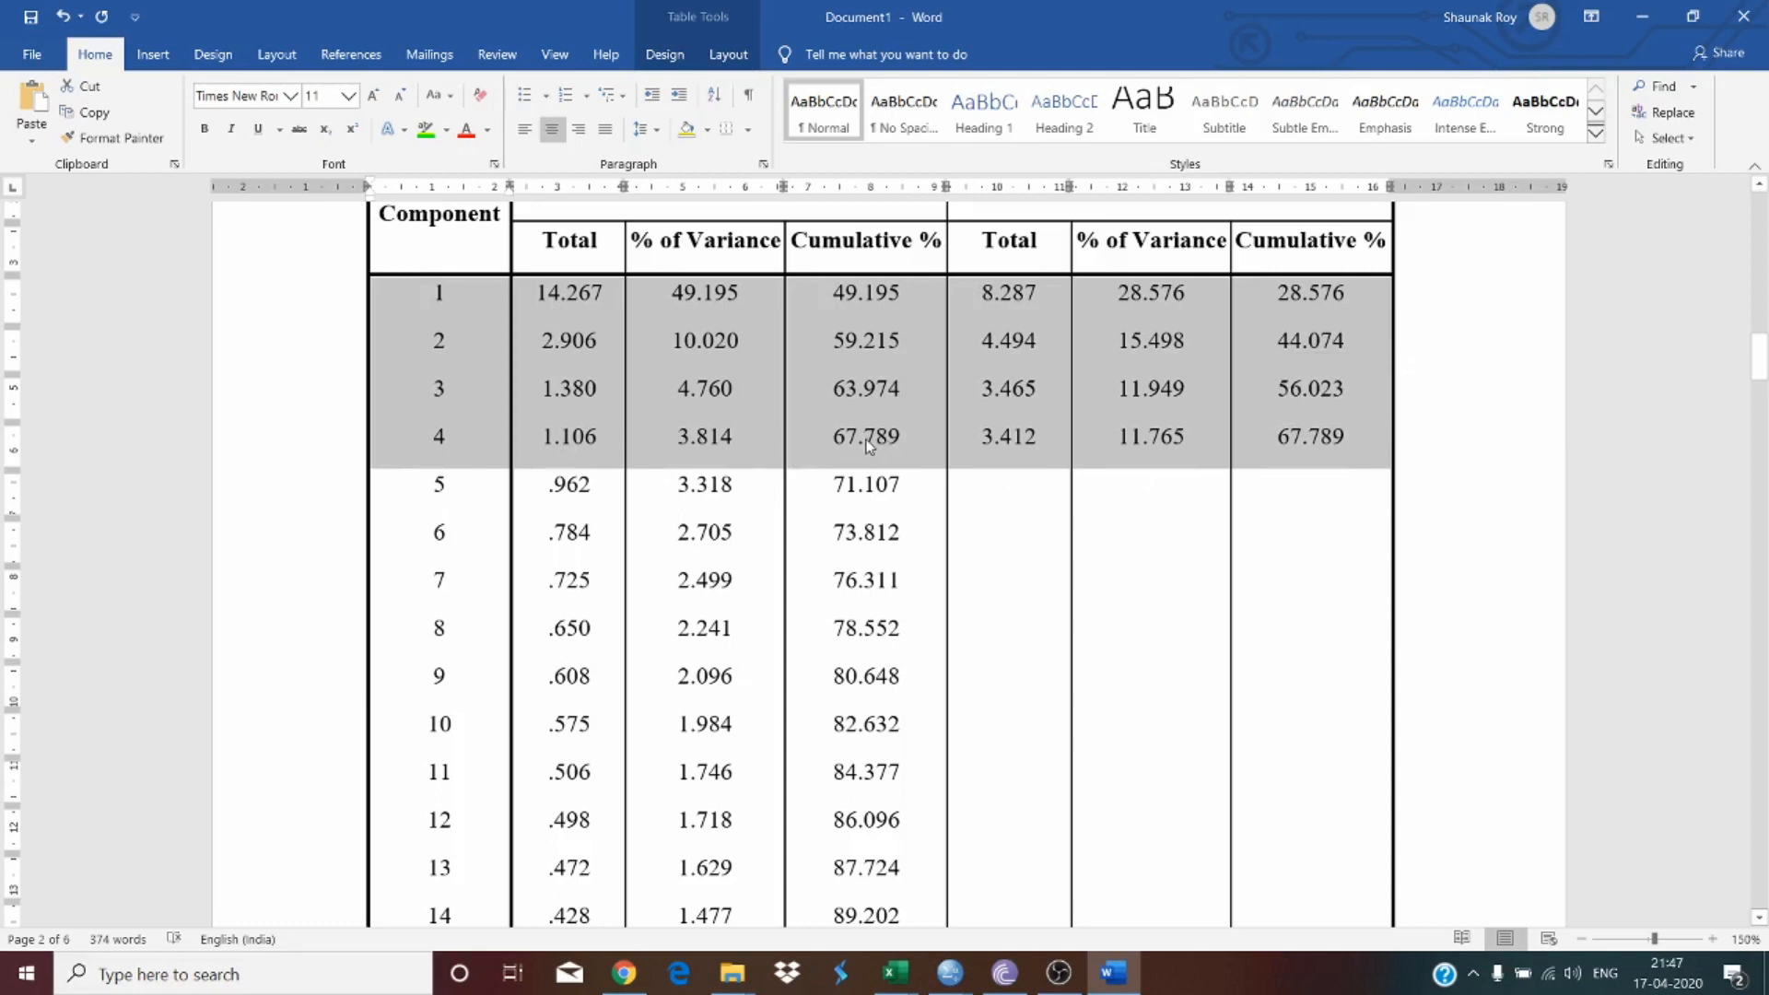
{"action": "left_click", "coordinate": [1302, 443]}
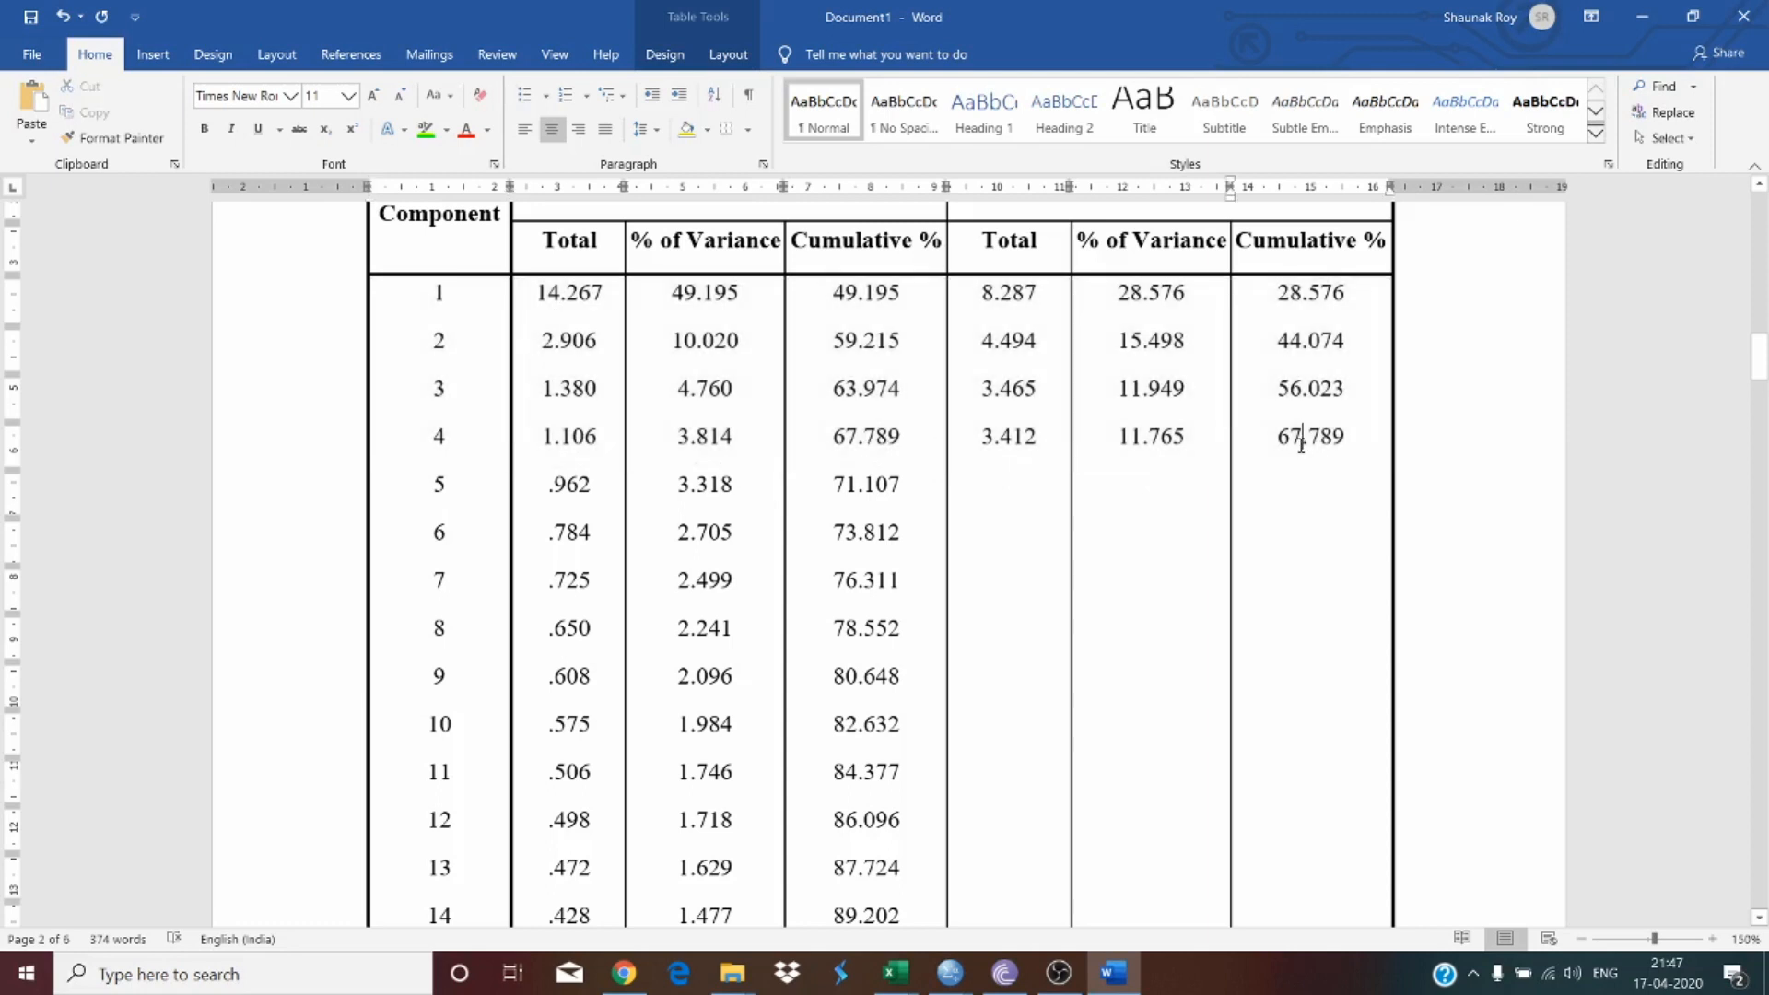
{"action": "scroll", "coordinate": [923, 451], "scroll_direction": "down", "scroll_amount": 8}
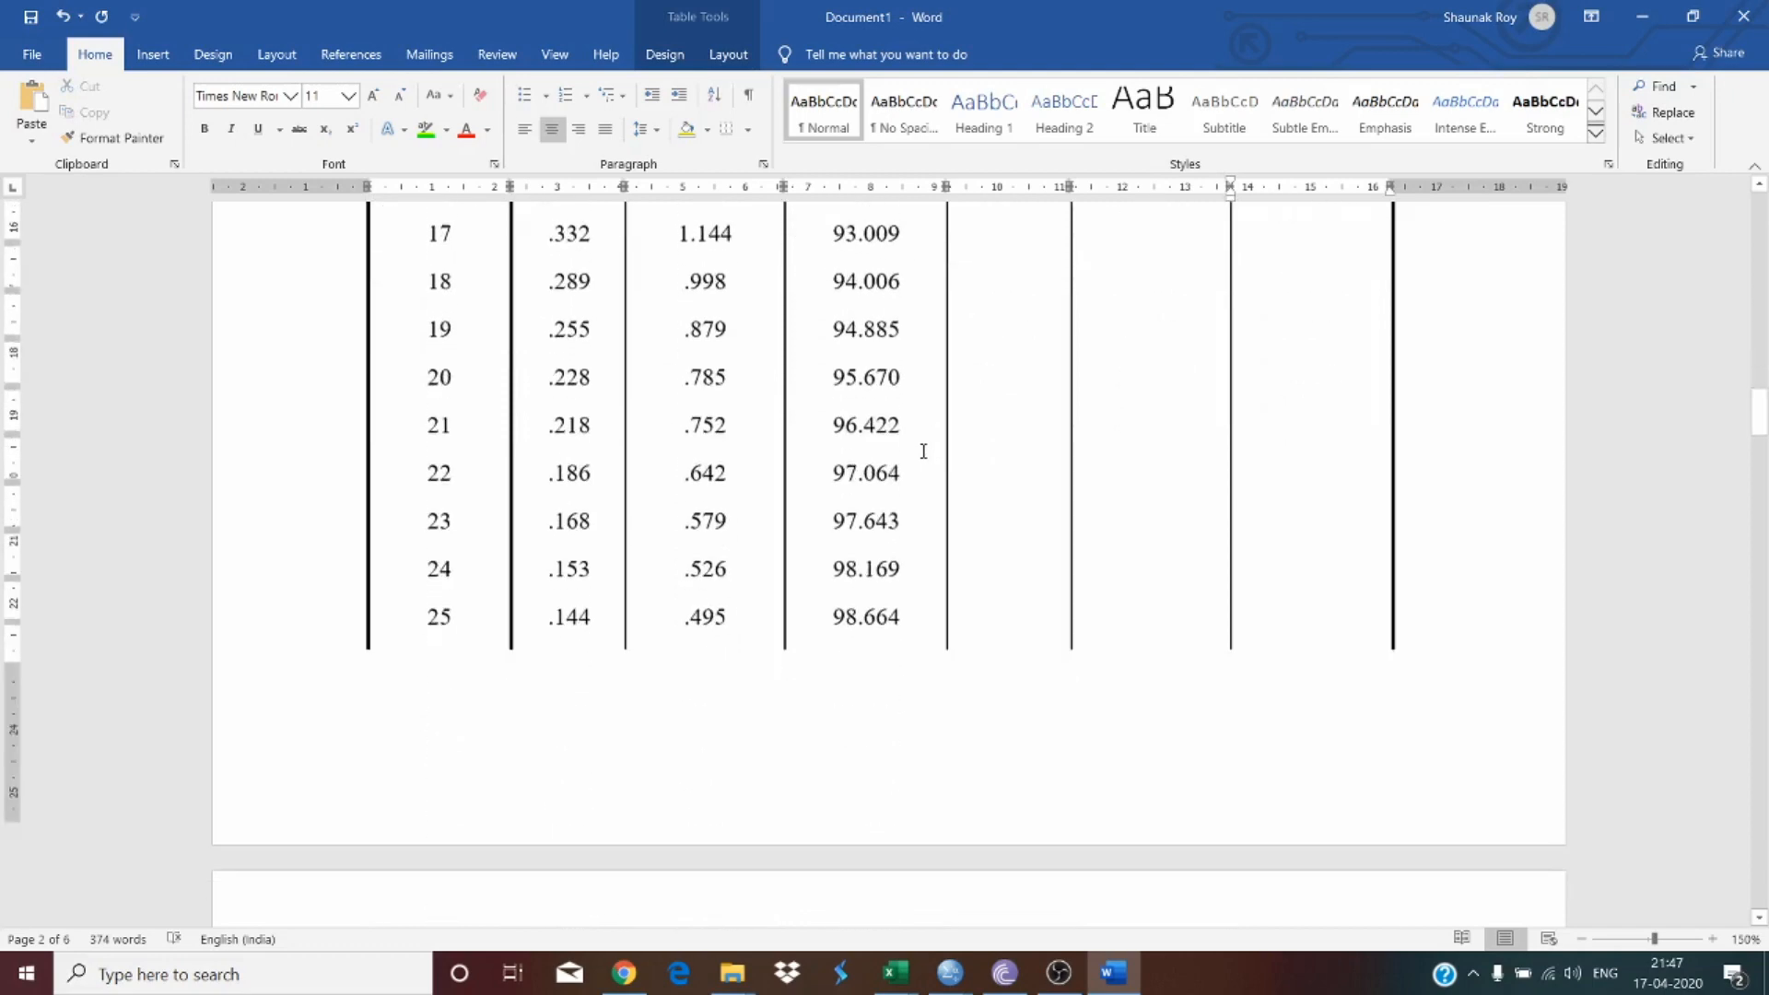
{"action": "scroll", "coordinate": [790, 482], "scroll_direction": "up", "scroll_amount": 4}
{"action": "scroll", "coordinate": [747, 485], "scroll_direction": "up", "scroll_amount": 4}
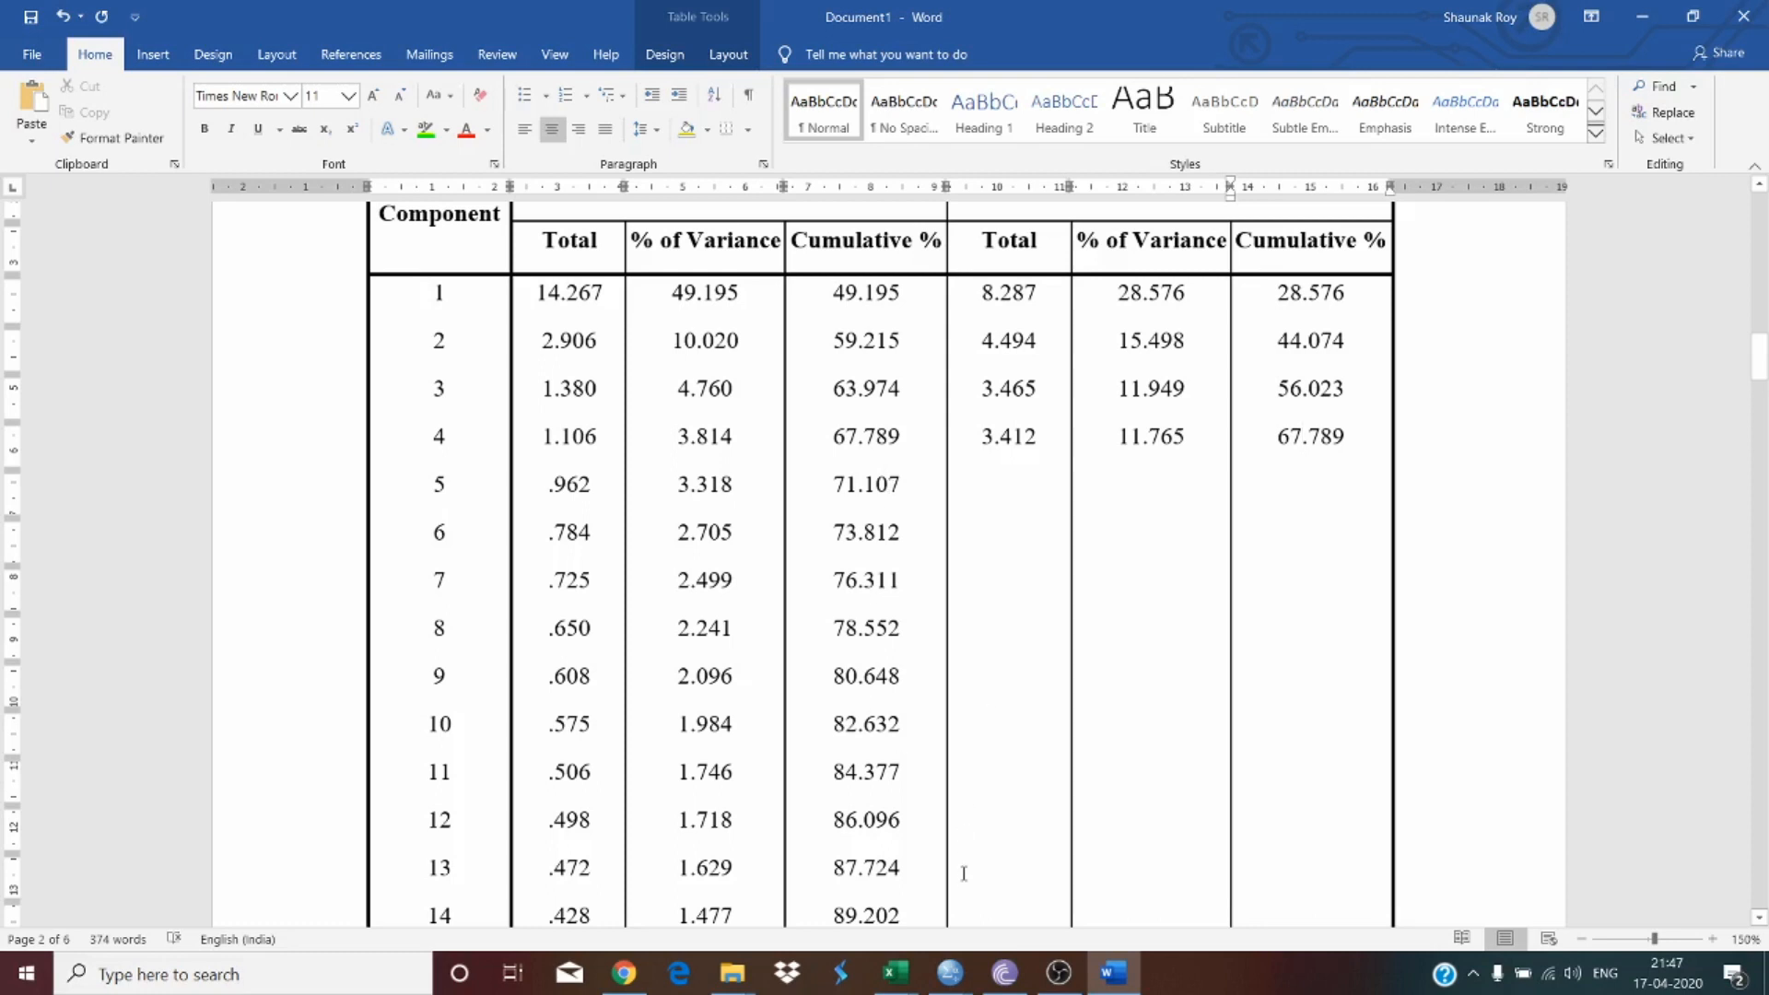
Step: Switch to SPSS, open the Factor Analysis extraction settings to check the eigenvalue criterion, cancel, and return to Word
{"action": "mouse_move", "coordinate": [950, 973]}
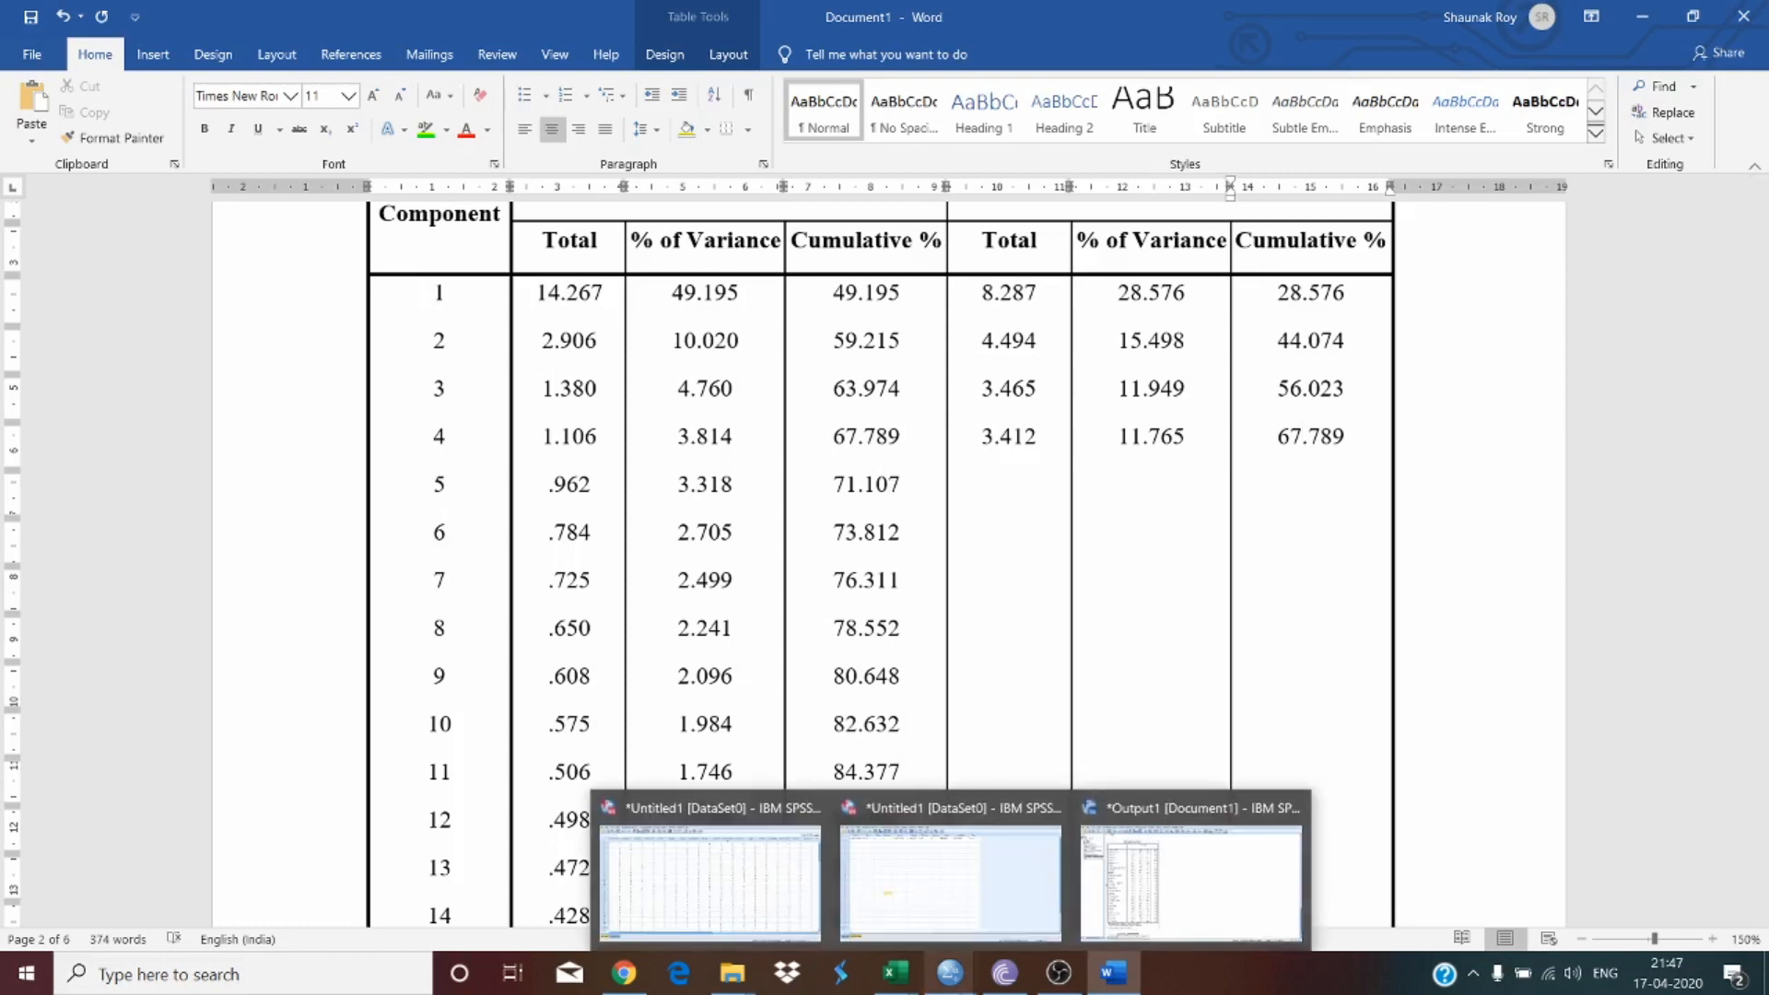
{"action": "left_click", "coordinate": [1191, 883]}
{"action": "left_click", "coordinate": [388, 36]}
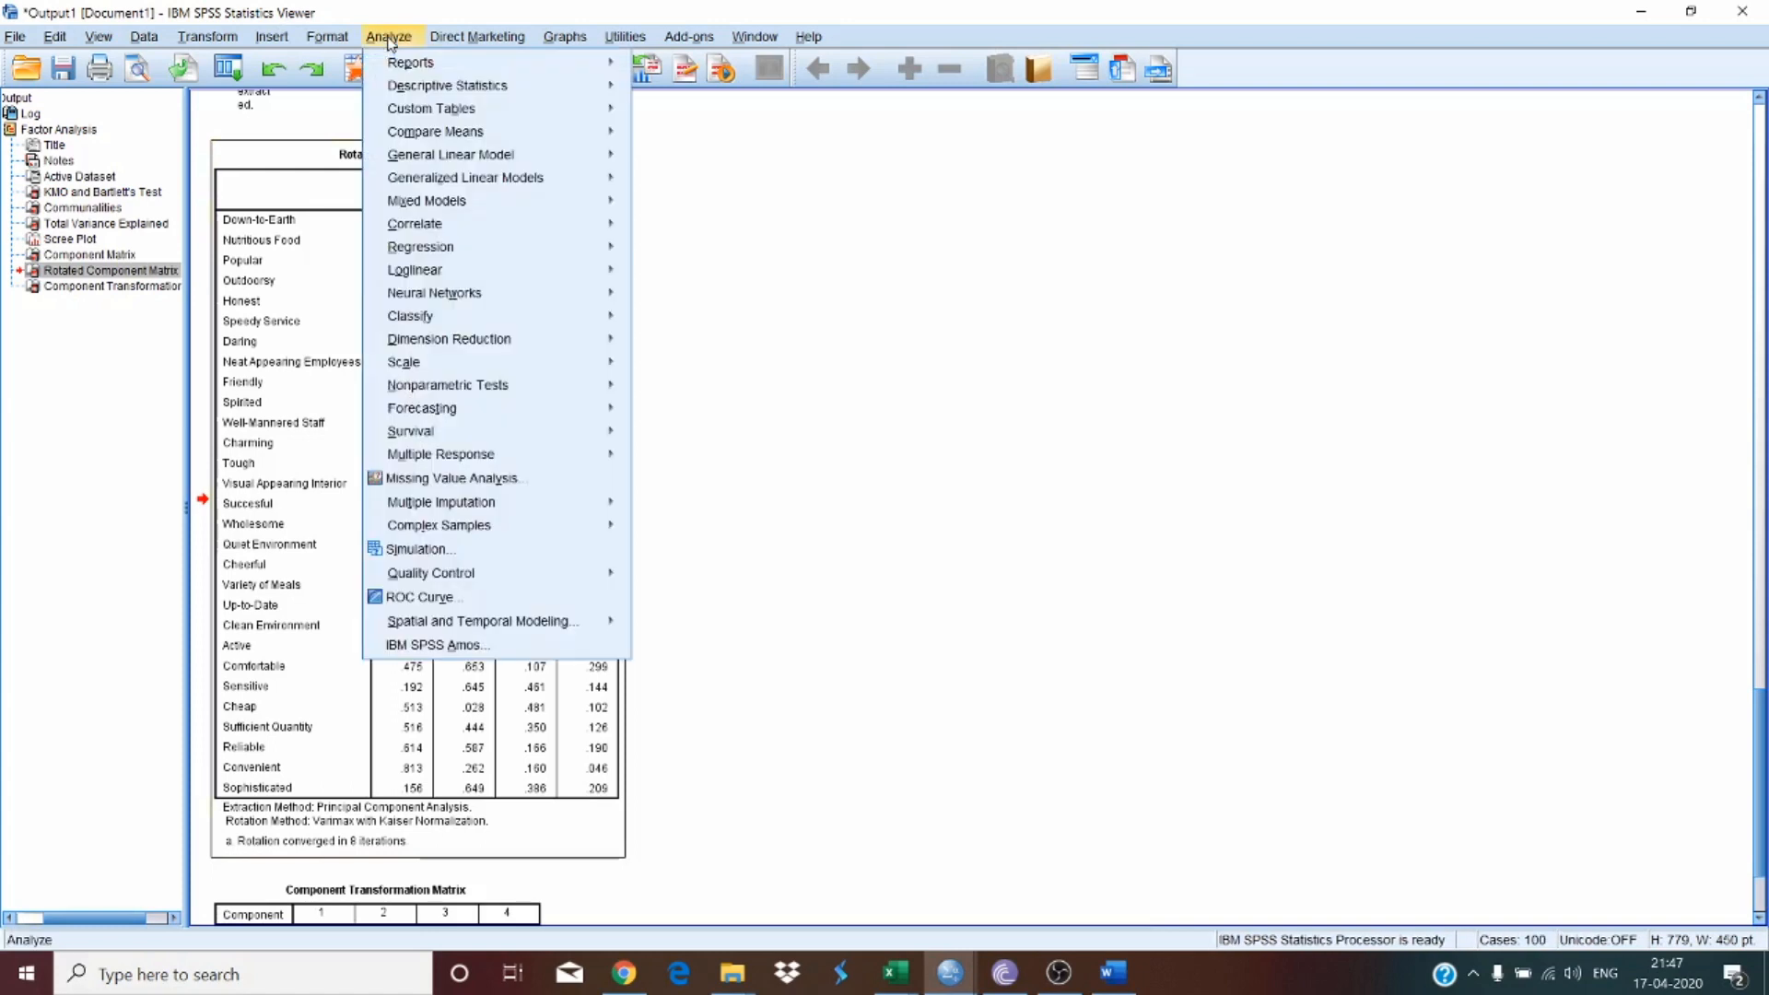
{"action": "mouse_move", "coordinate": [608, 340]}
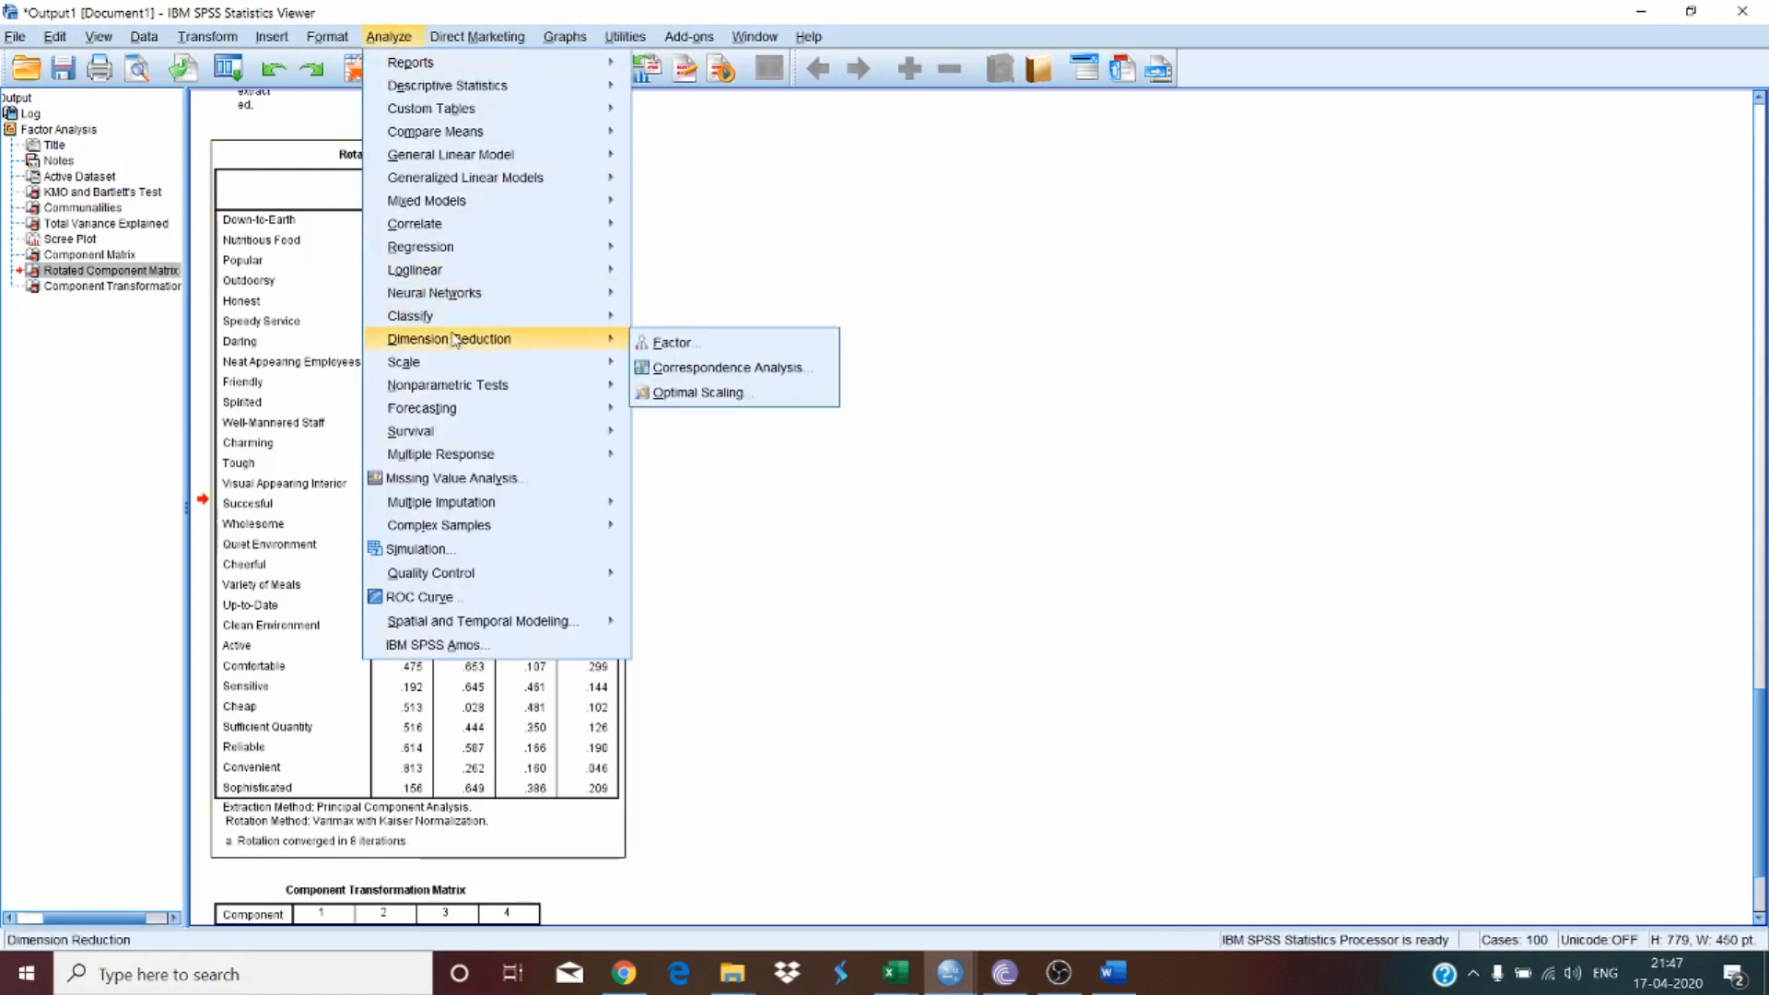
{"action": "left_click", "coordinate": [662, 343]}
{"action": "left_click", "coordinate": [1064, 406]}
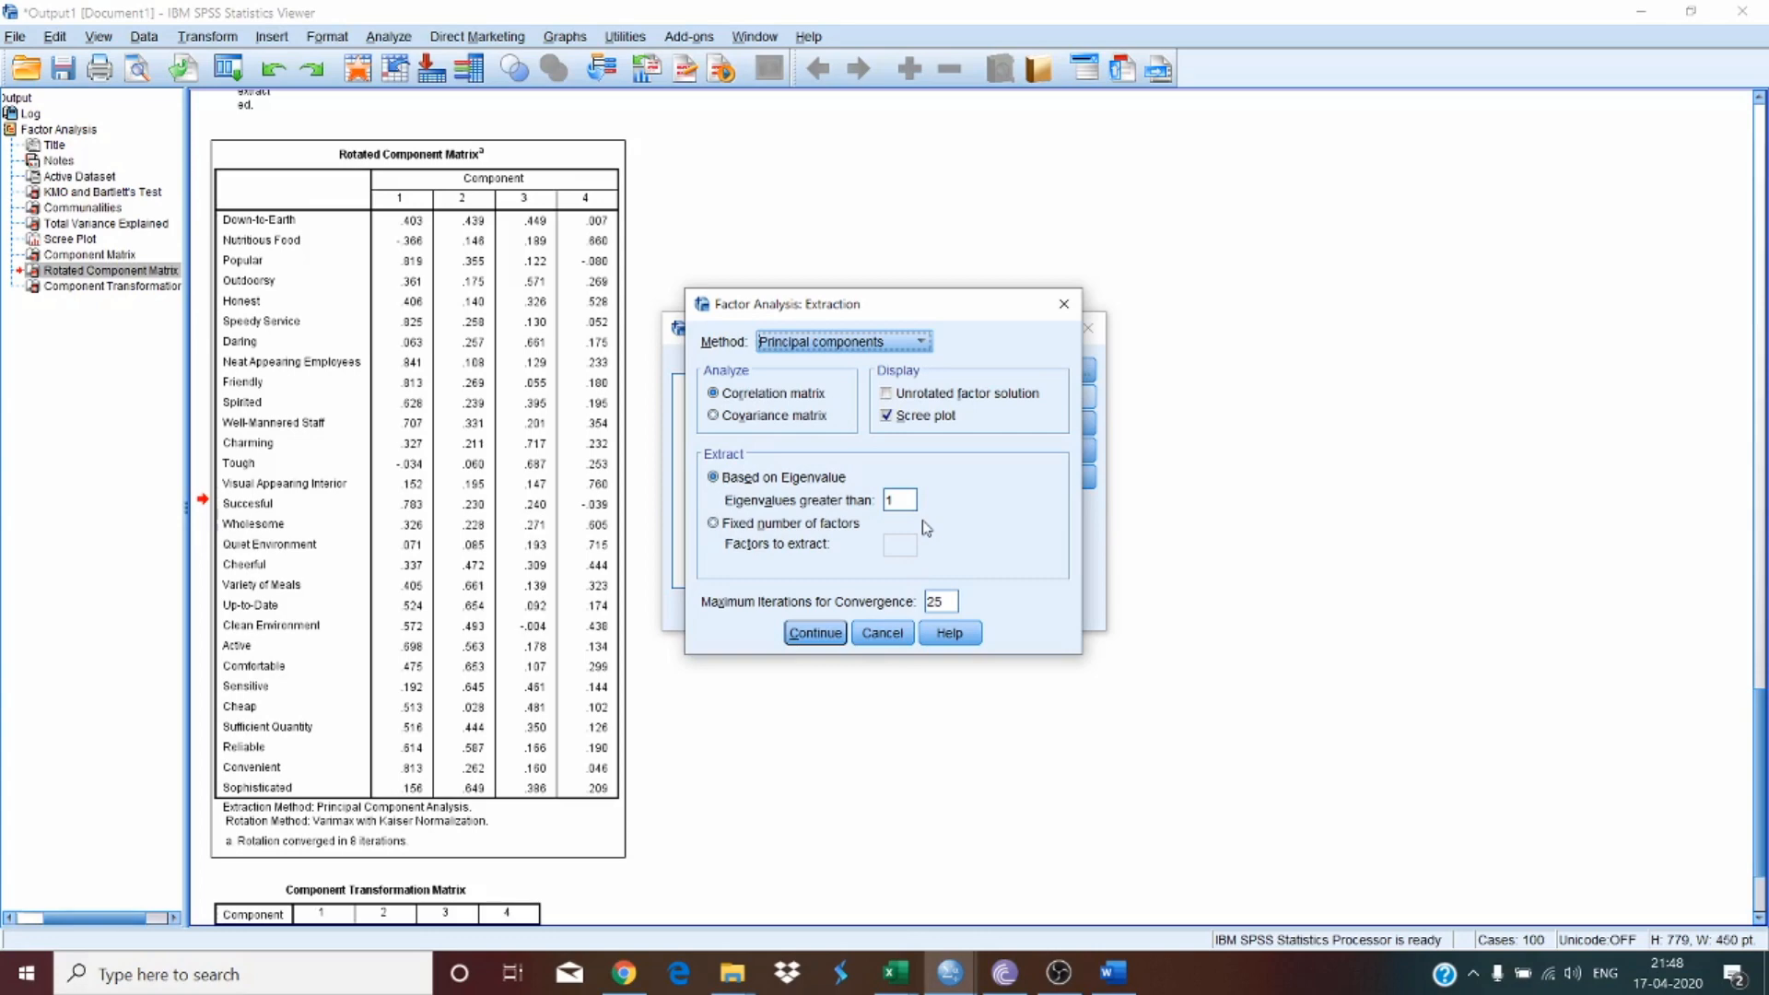
{"action": "left_click", "coordinate": [883, 636]}
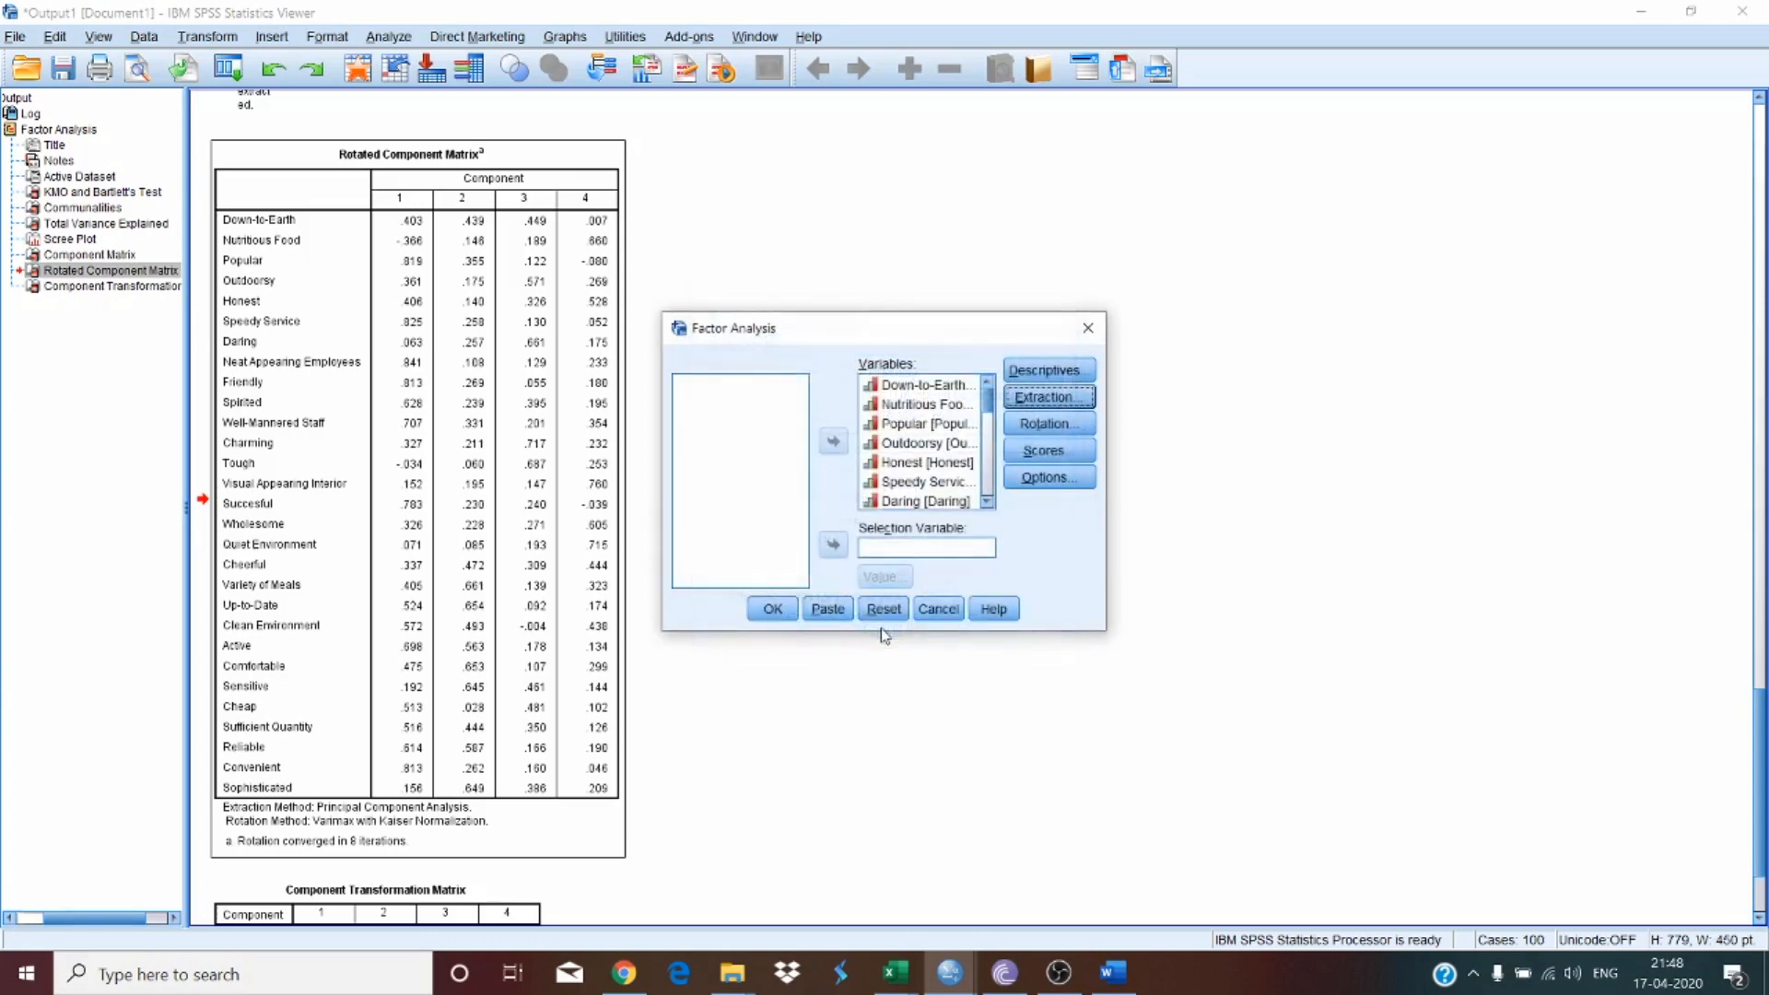
{"action": "left_click", "coordinate": [938, 605]}
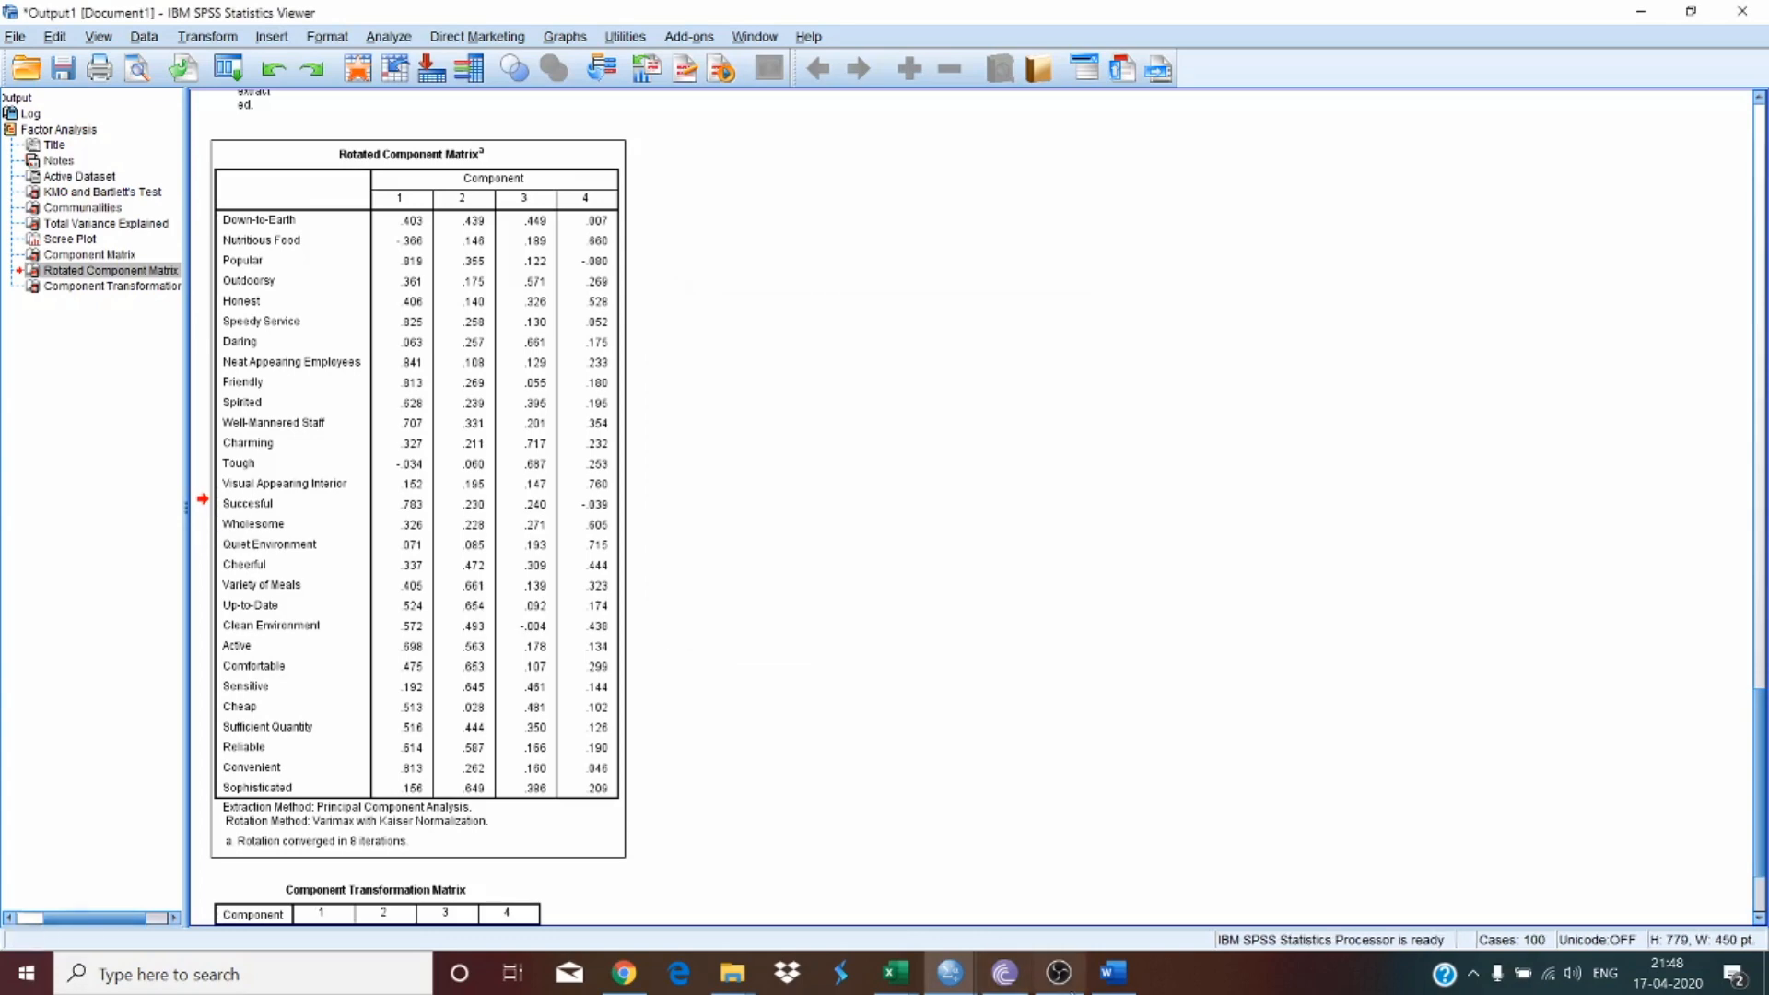
{"action": "left_click", "coordinate": [1114, 972]}
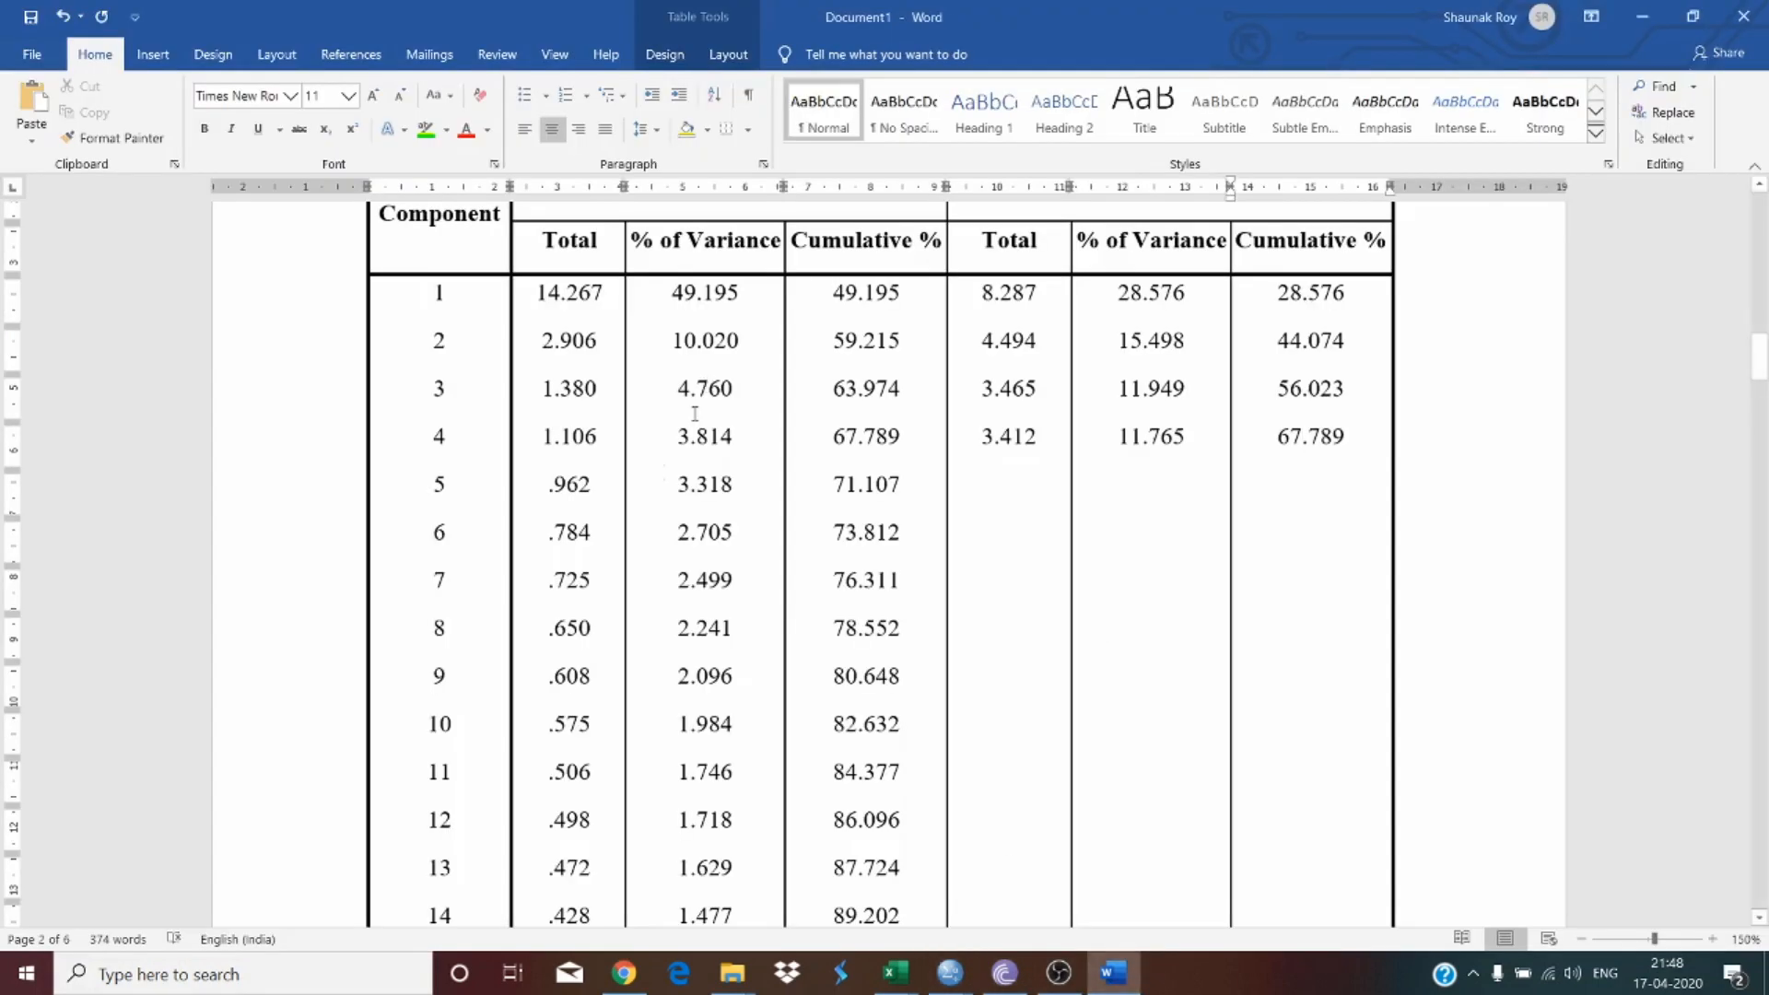
Step: Highlight the first four component rows of Table 2 in green
{"action": "left_click", "coordinate": [571, 437]}
{"action": "left_click_drag", "start_coordinate": [547, 436], "coordinate": [562, 341]}
{"action": "left_click_drag", "start_coordinate": [445, 286], "coordinate": [1308, 313]}
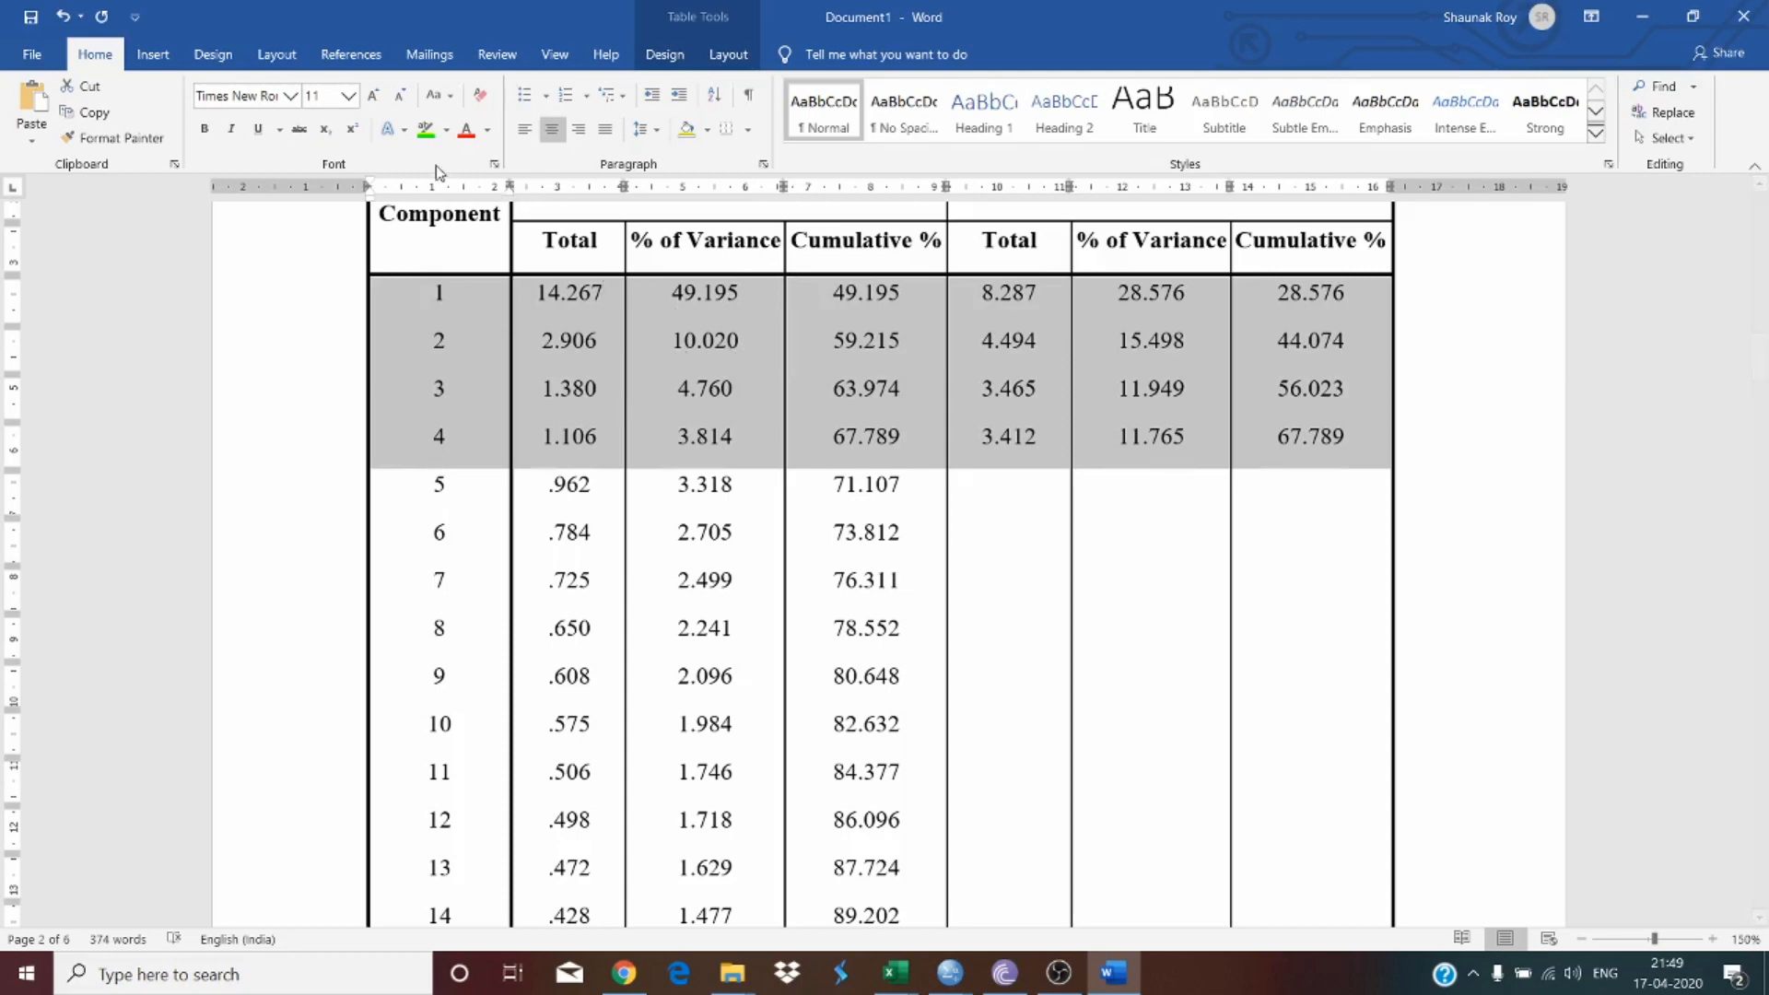
{"action": "left_click", "coordinate": [425, 126]}
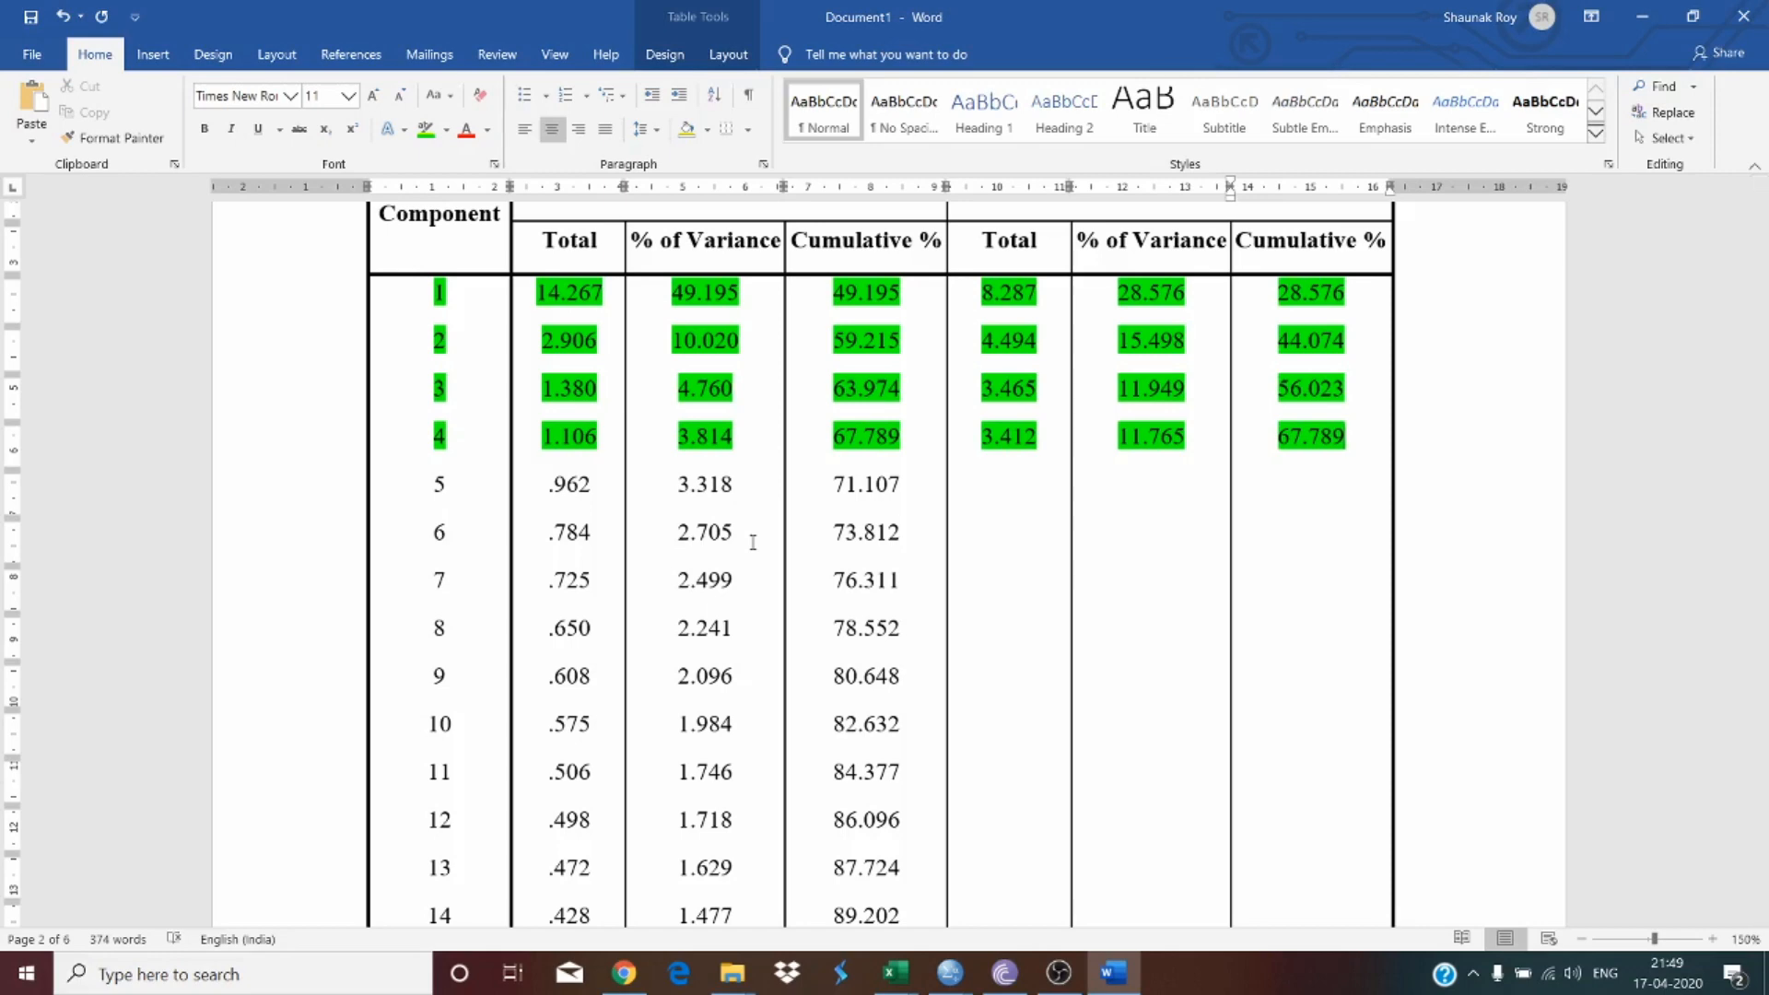
Step: Scroll through Table 2 and examine the initial eigenvalues of the components after the fourth
{"action": "scroll", "coordinate": [752, 542], "scroll_direction": "up", "scroll_amount": 15}
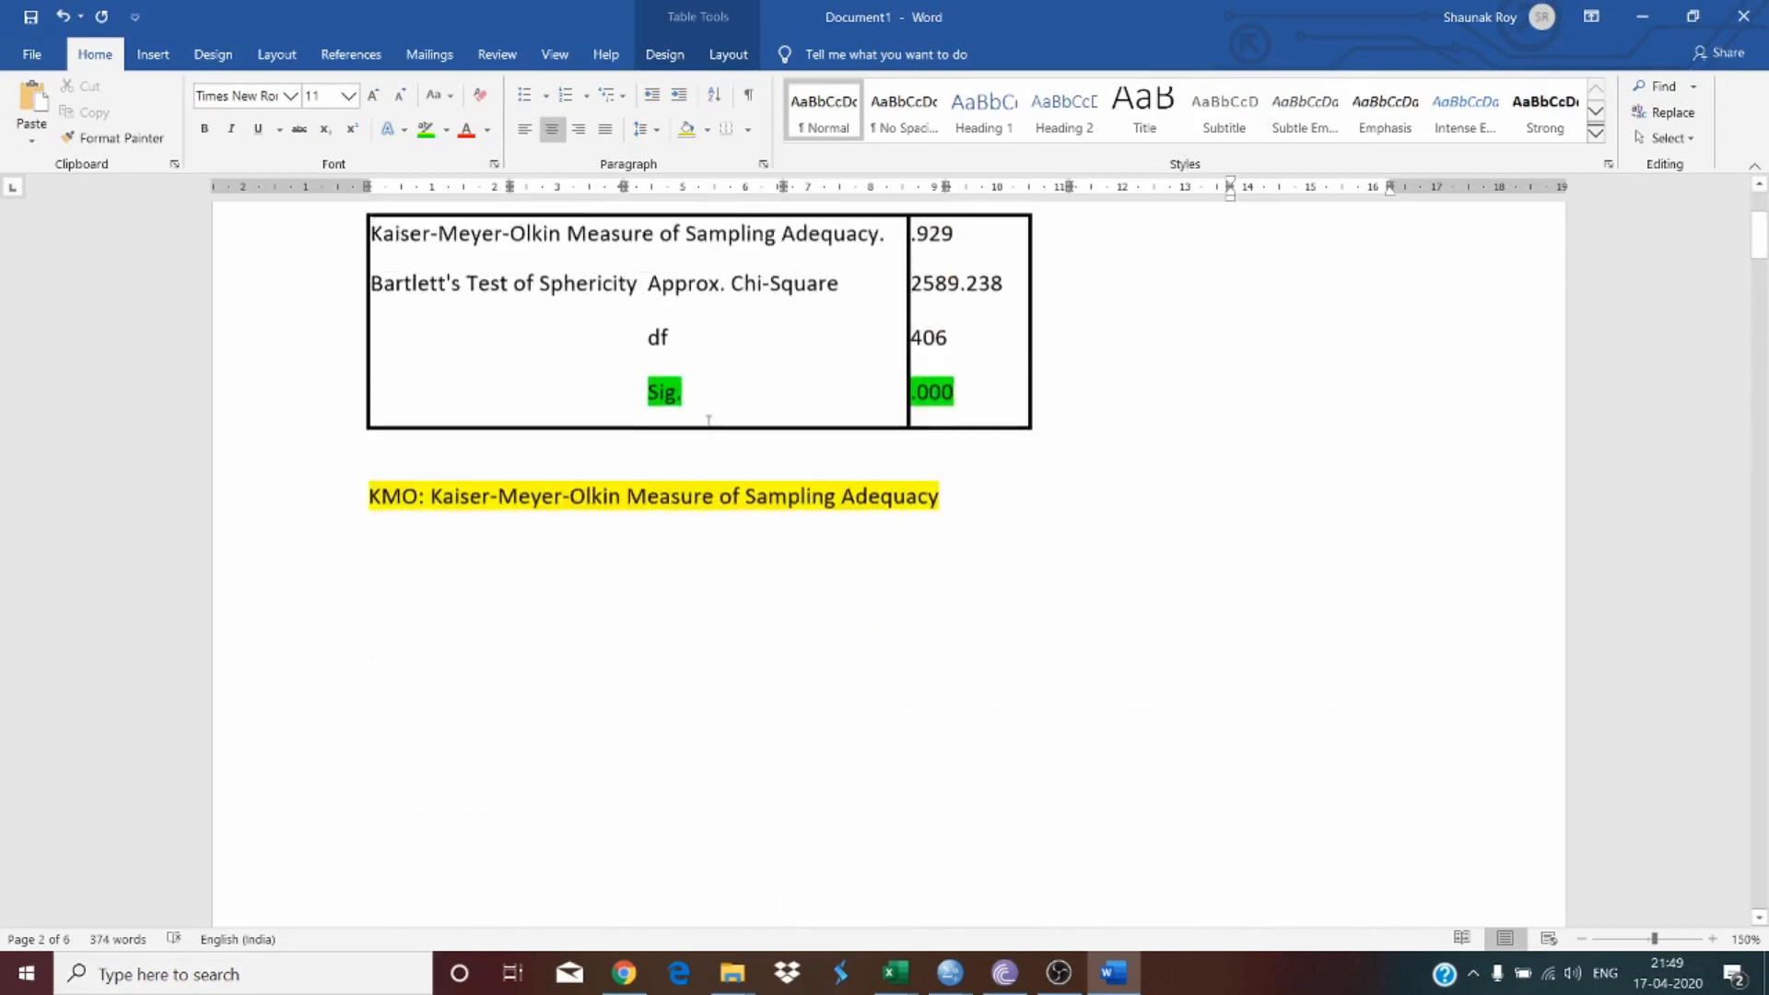
{"action": "scroll", "coordinate": [708, 423], "scroll_direction": "down", "scroll_amount": 15}
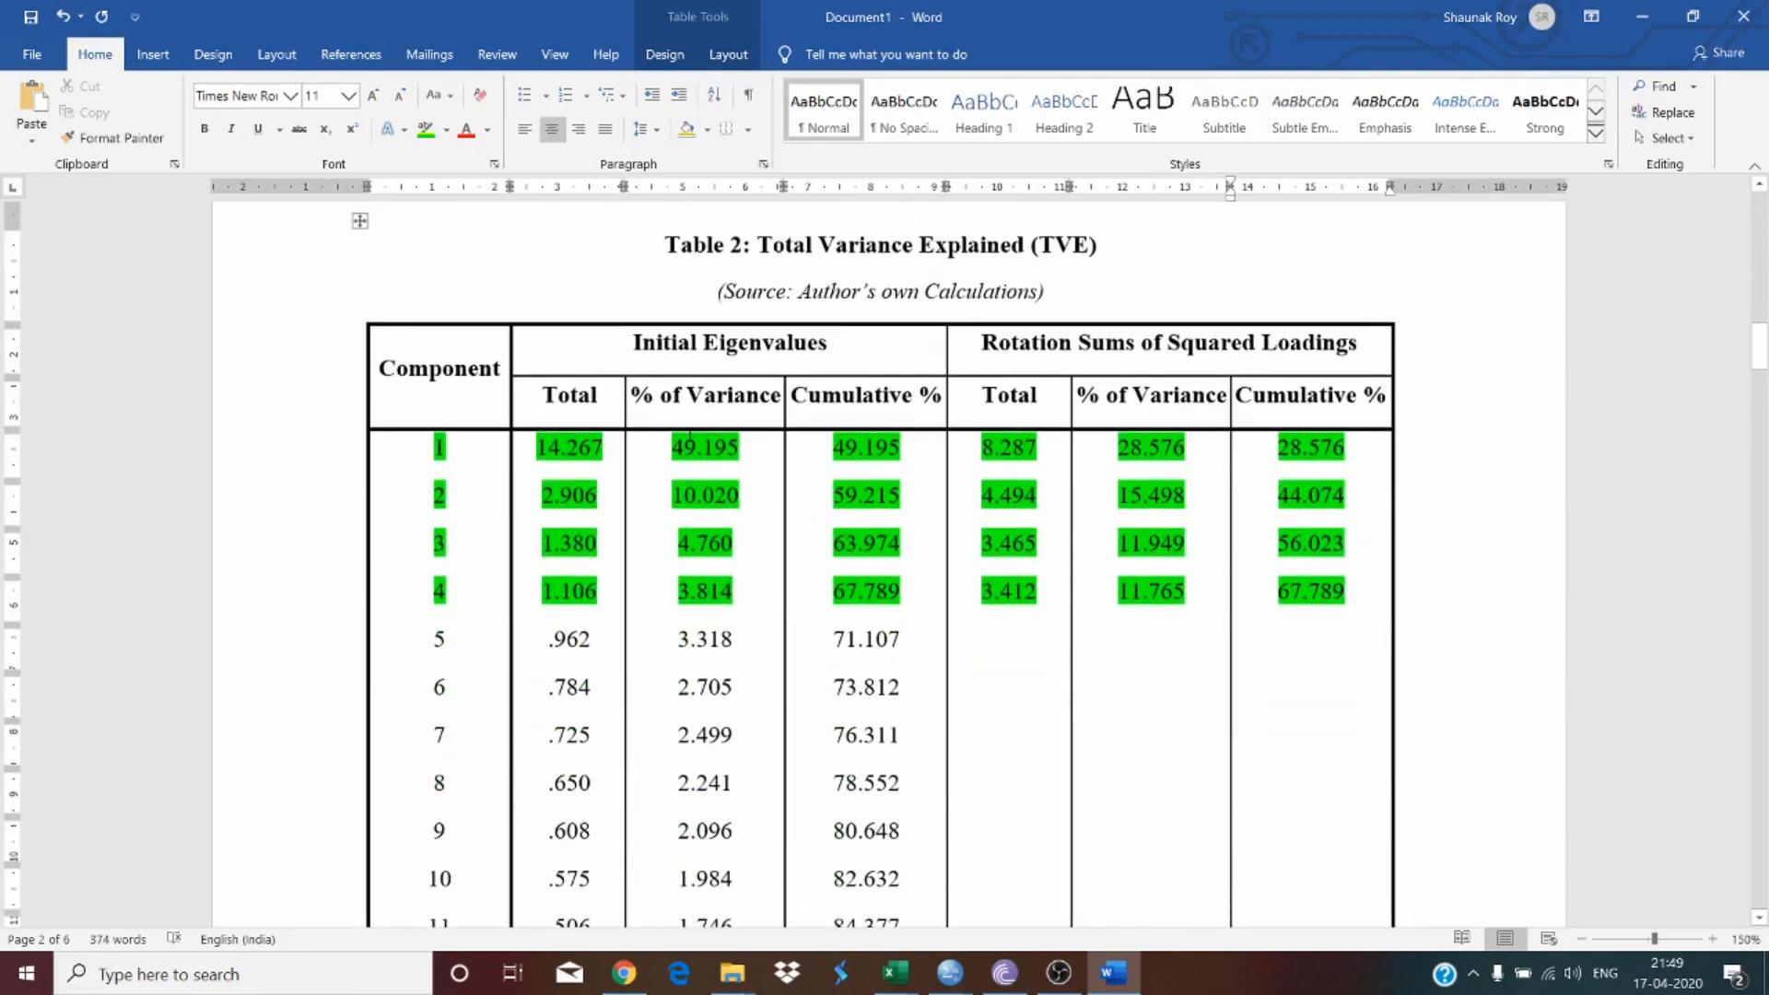
{"action": "scroll", "coordinate": [686, 465], "scroll_direction": "down", "scroll_amount": 2}
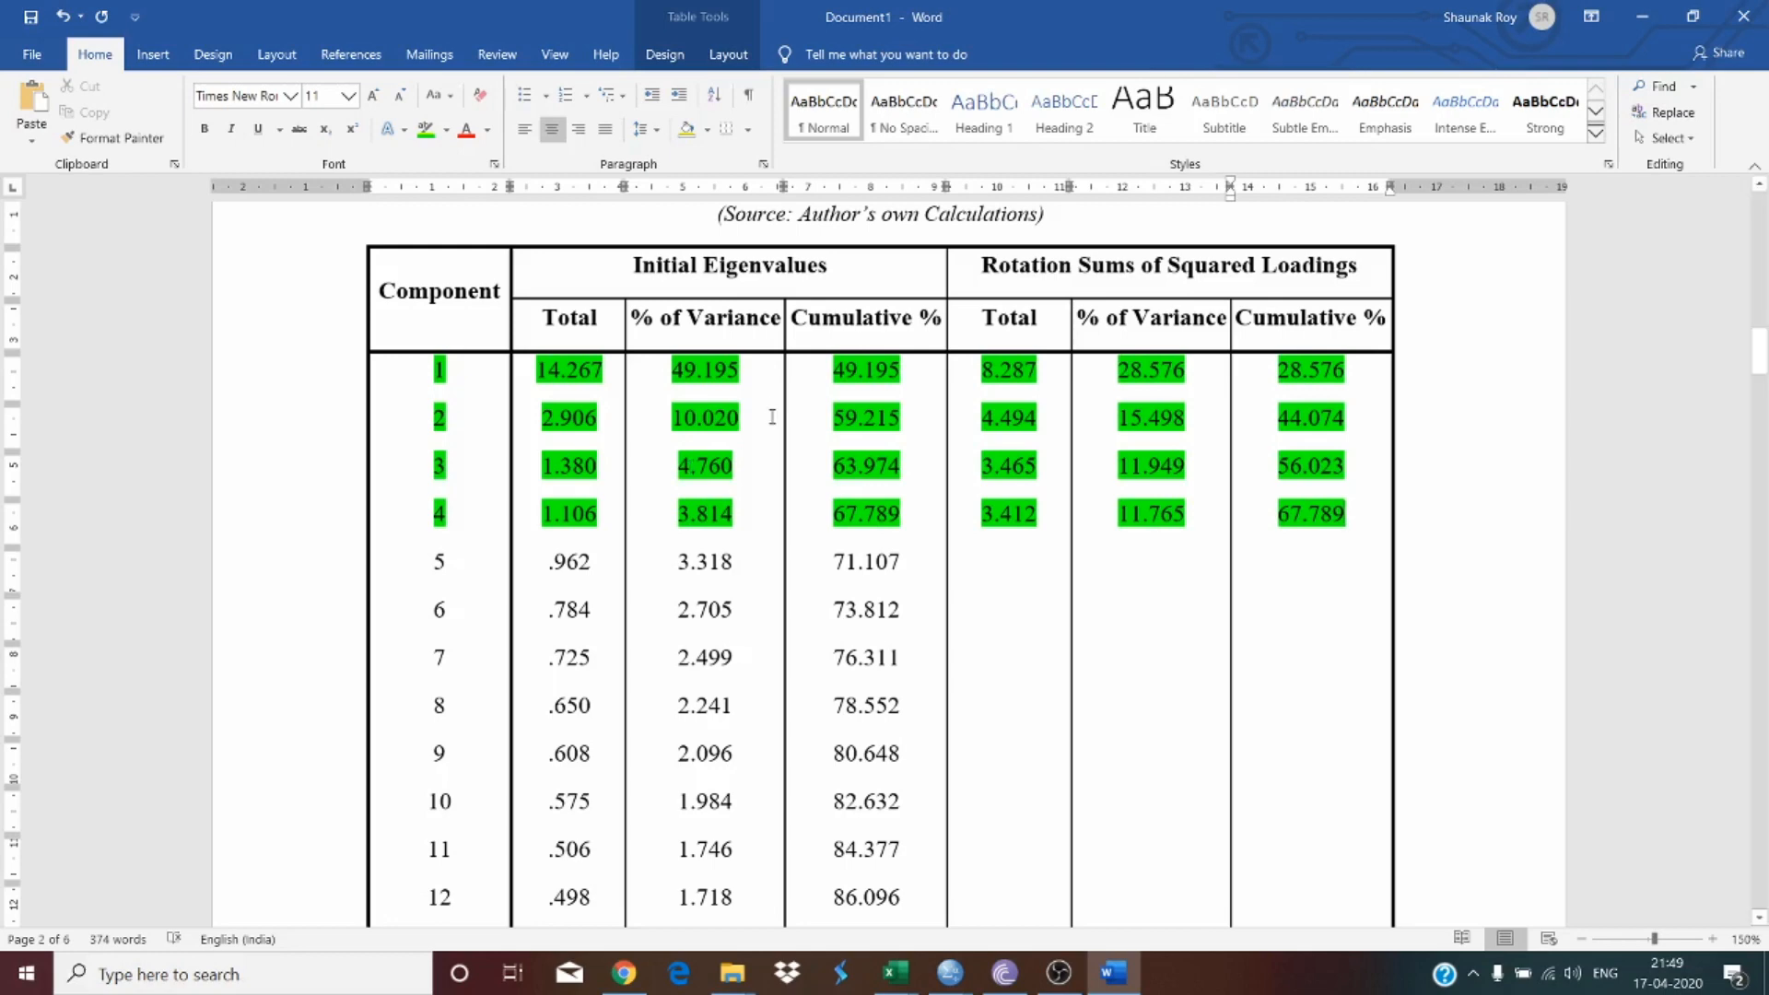
{"action": "left_click_drag", "start_coordinate": [704, 267], "coordinate": [761, 269]}
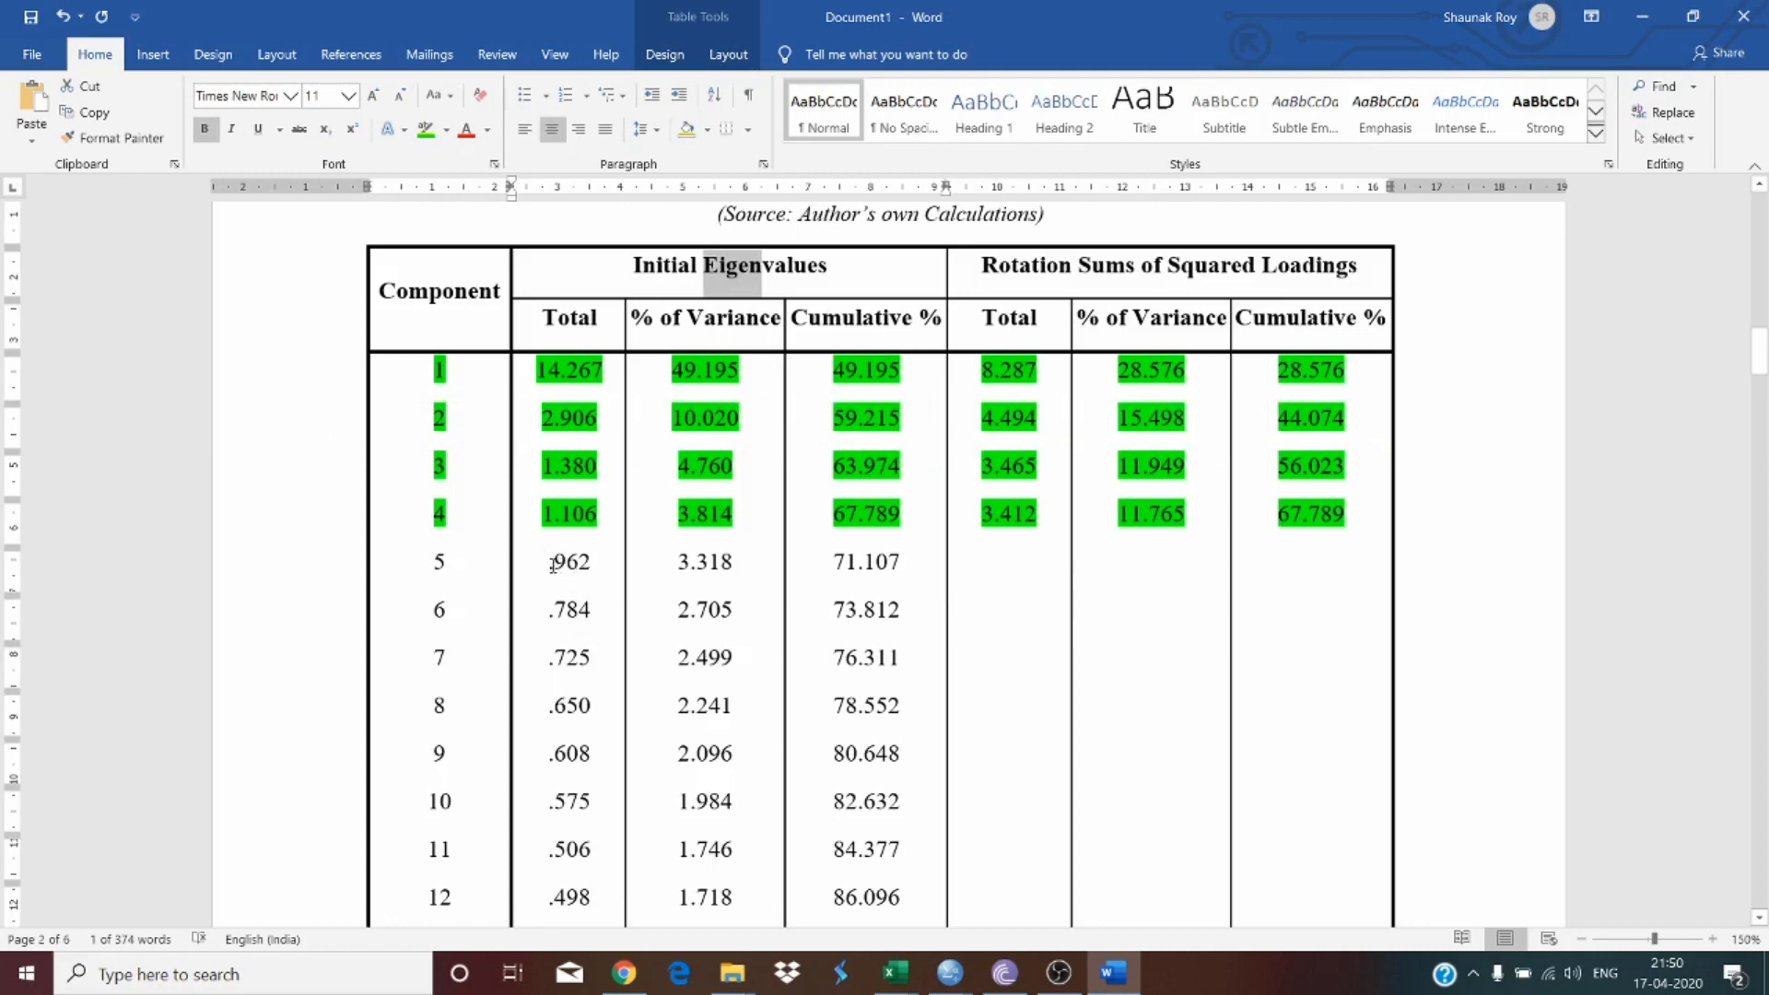
{"action": "left_click_drag", "start_coordinate": [551, 564], "coordinate": [605, 577]}
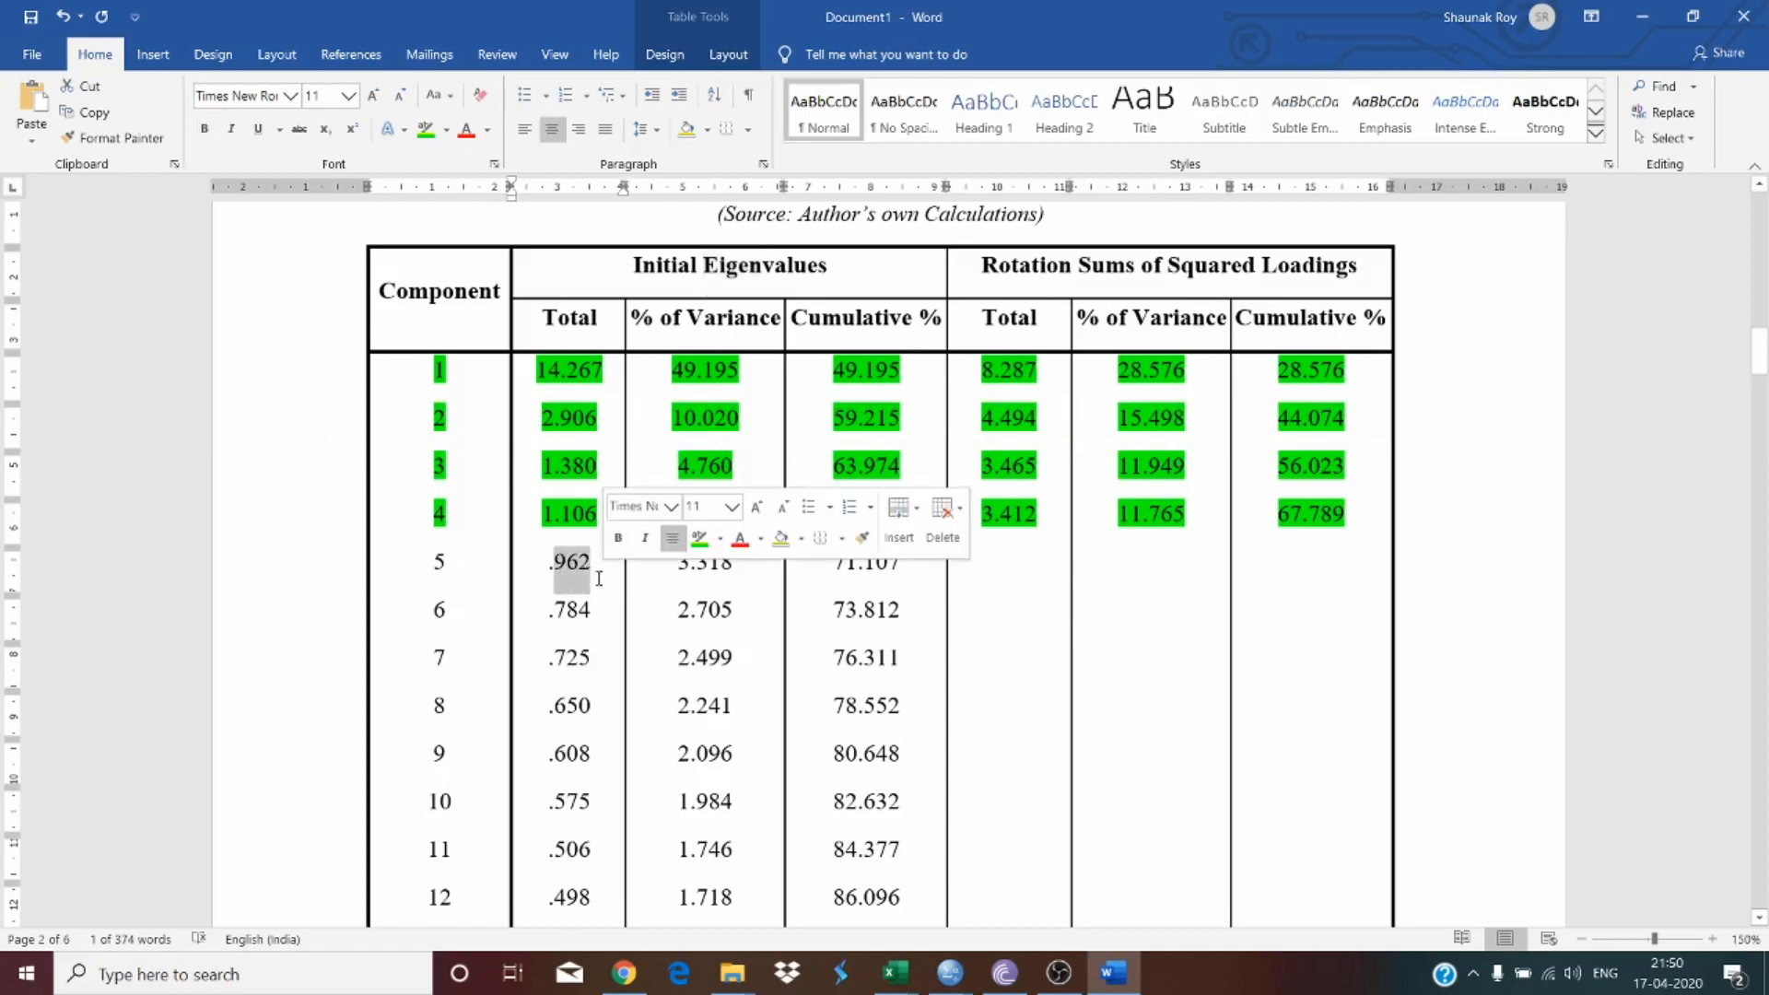
{"action": "left_click", "coordinate": [553, 610]}
{"action": "double_click", "coordinate": [569, 613]}
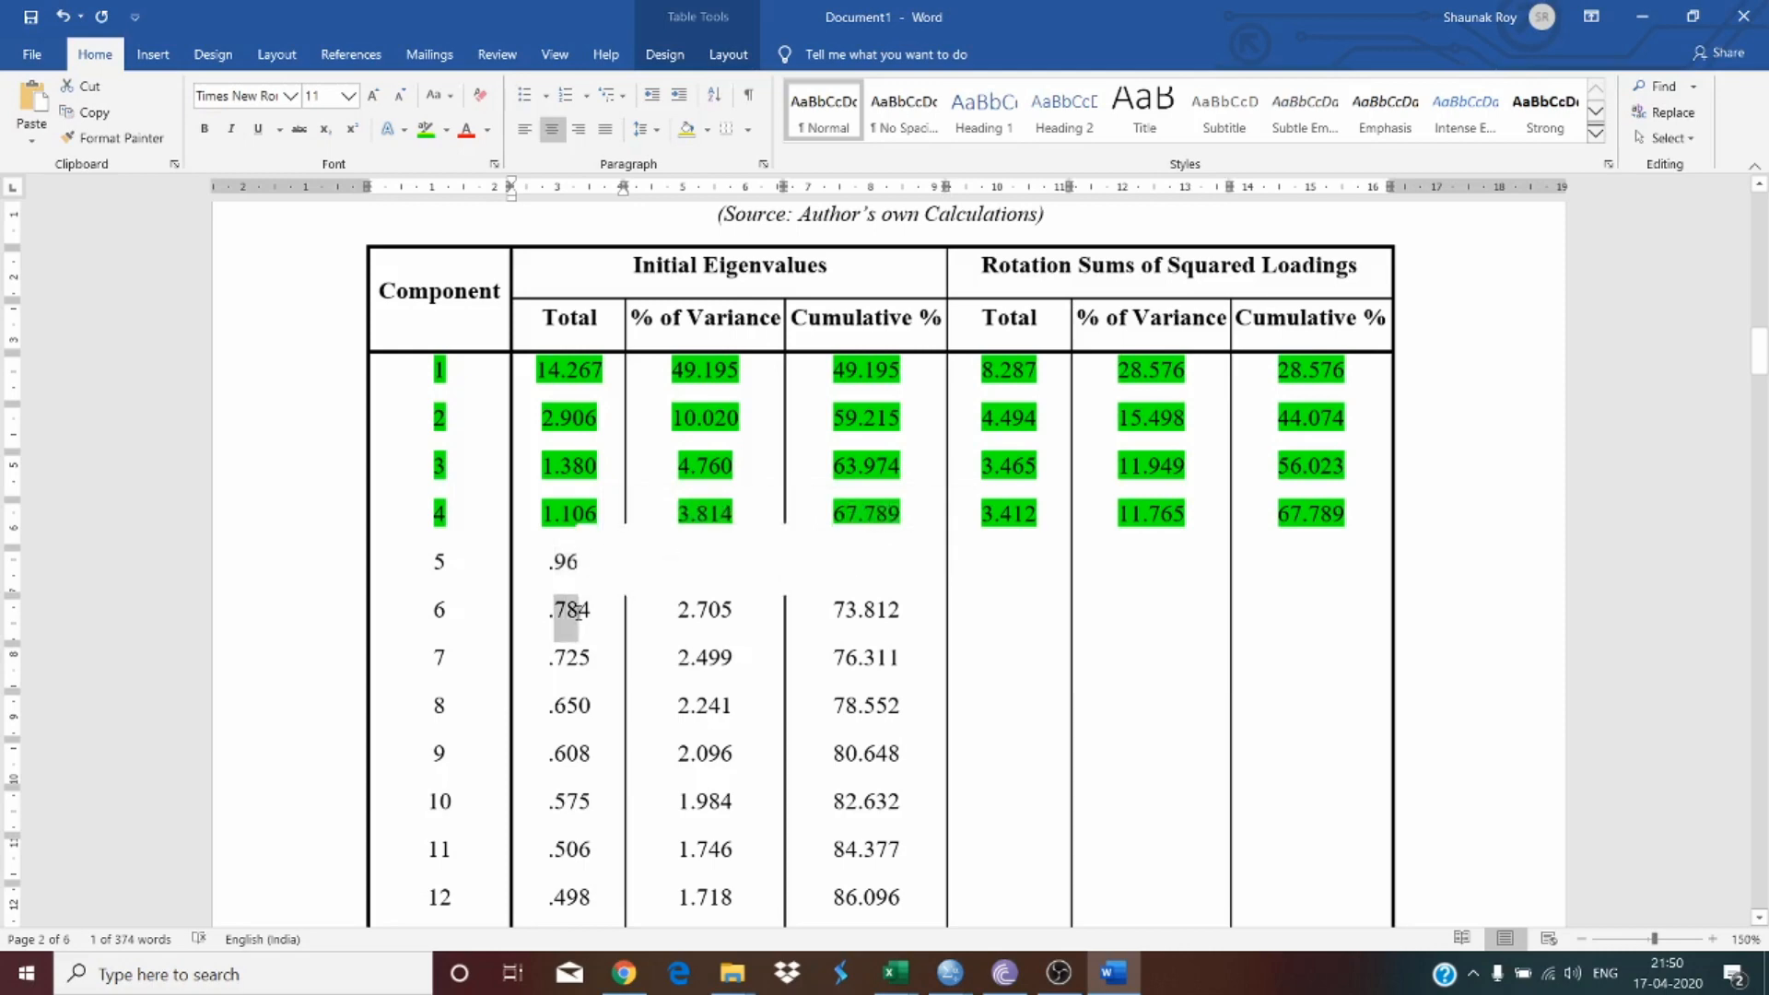
{"action": "scroll", "coordinate": [516, 617], "scroll_direction": "down", "scroll_amount": 8}
{"action": "scroll", "coordinate": [506, 624], "scroll_direction": "down", "scroll_amount": 5}
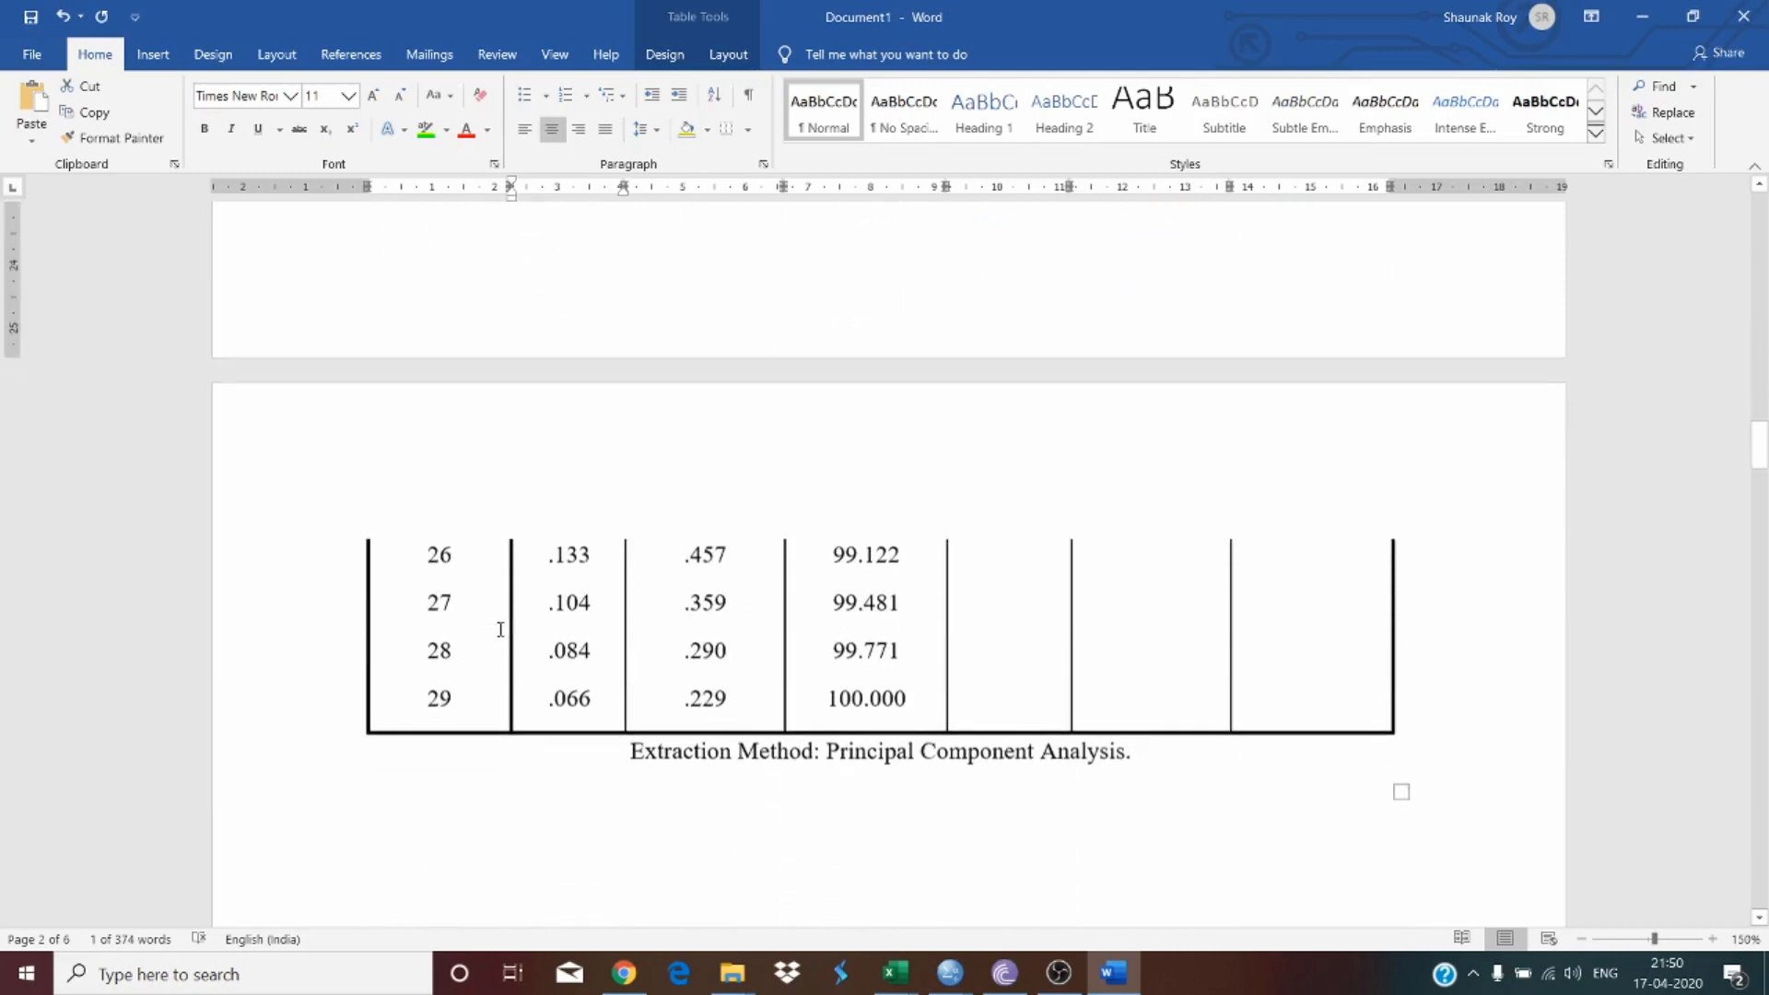
{"action": "left_click", "coordinate": [595, 703]}
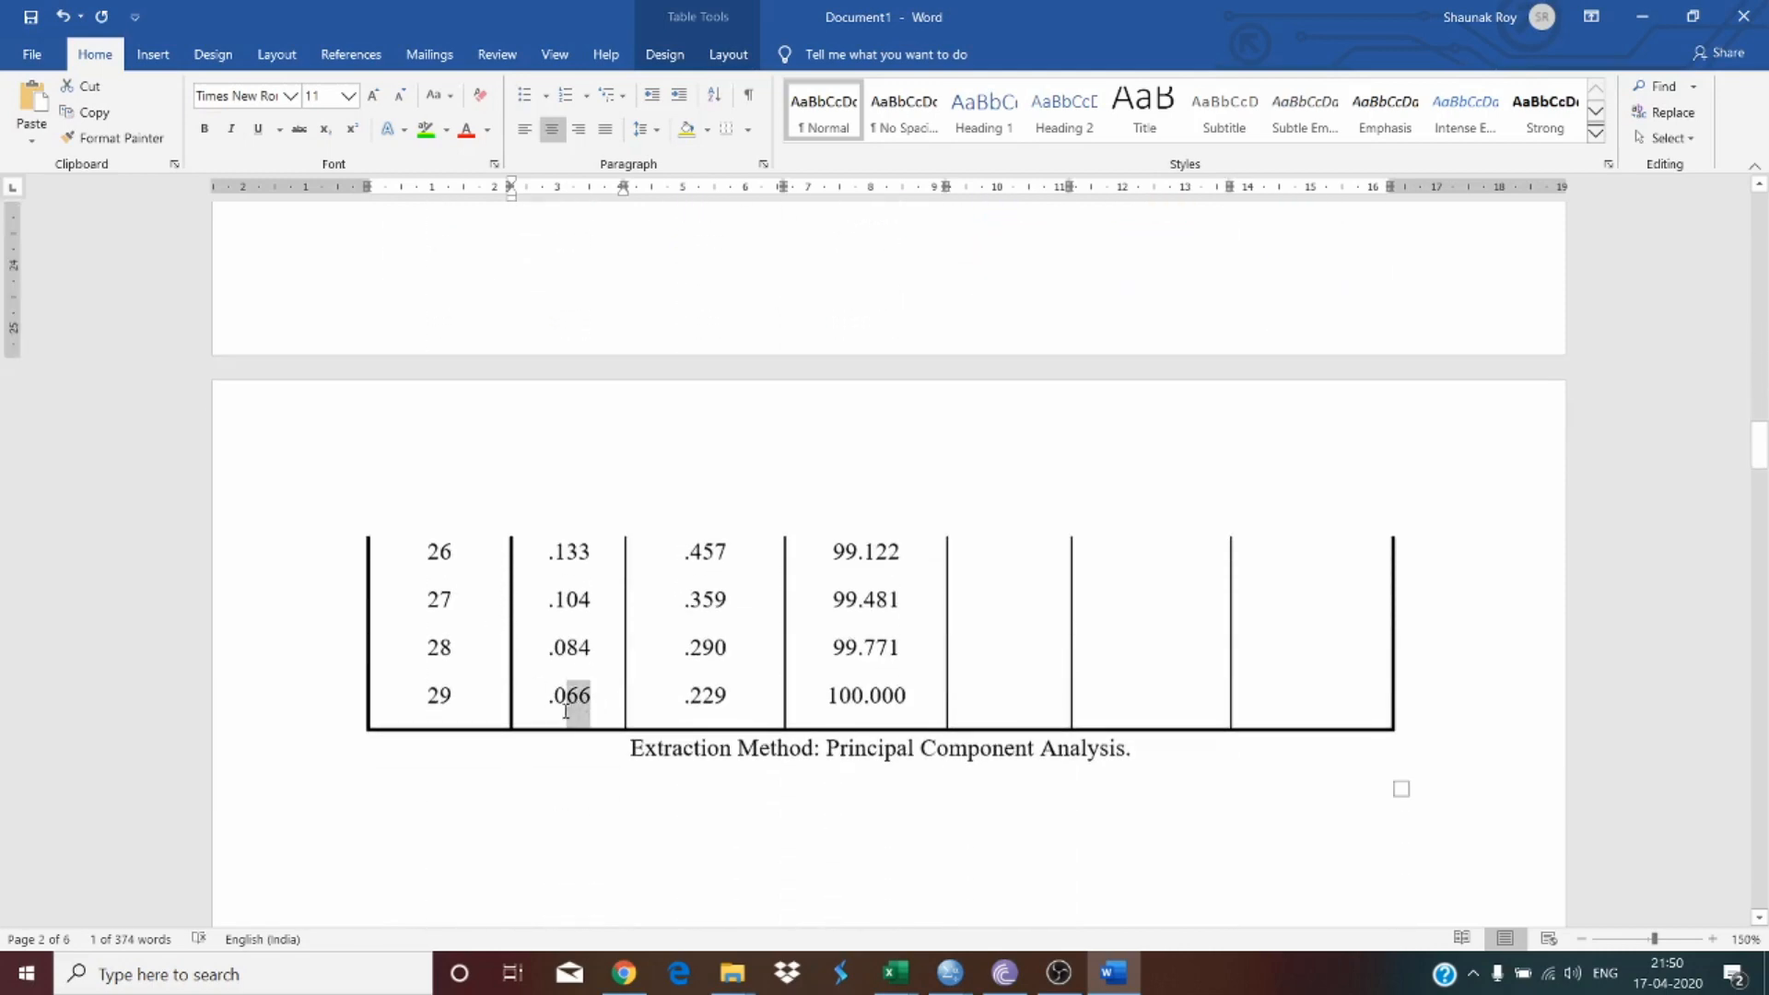
{"action": "scroll", "coordinate": [575, 706], "scroll_direction": "up", "scroll_amount": 10}
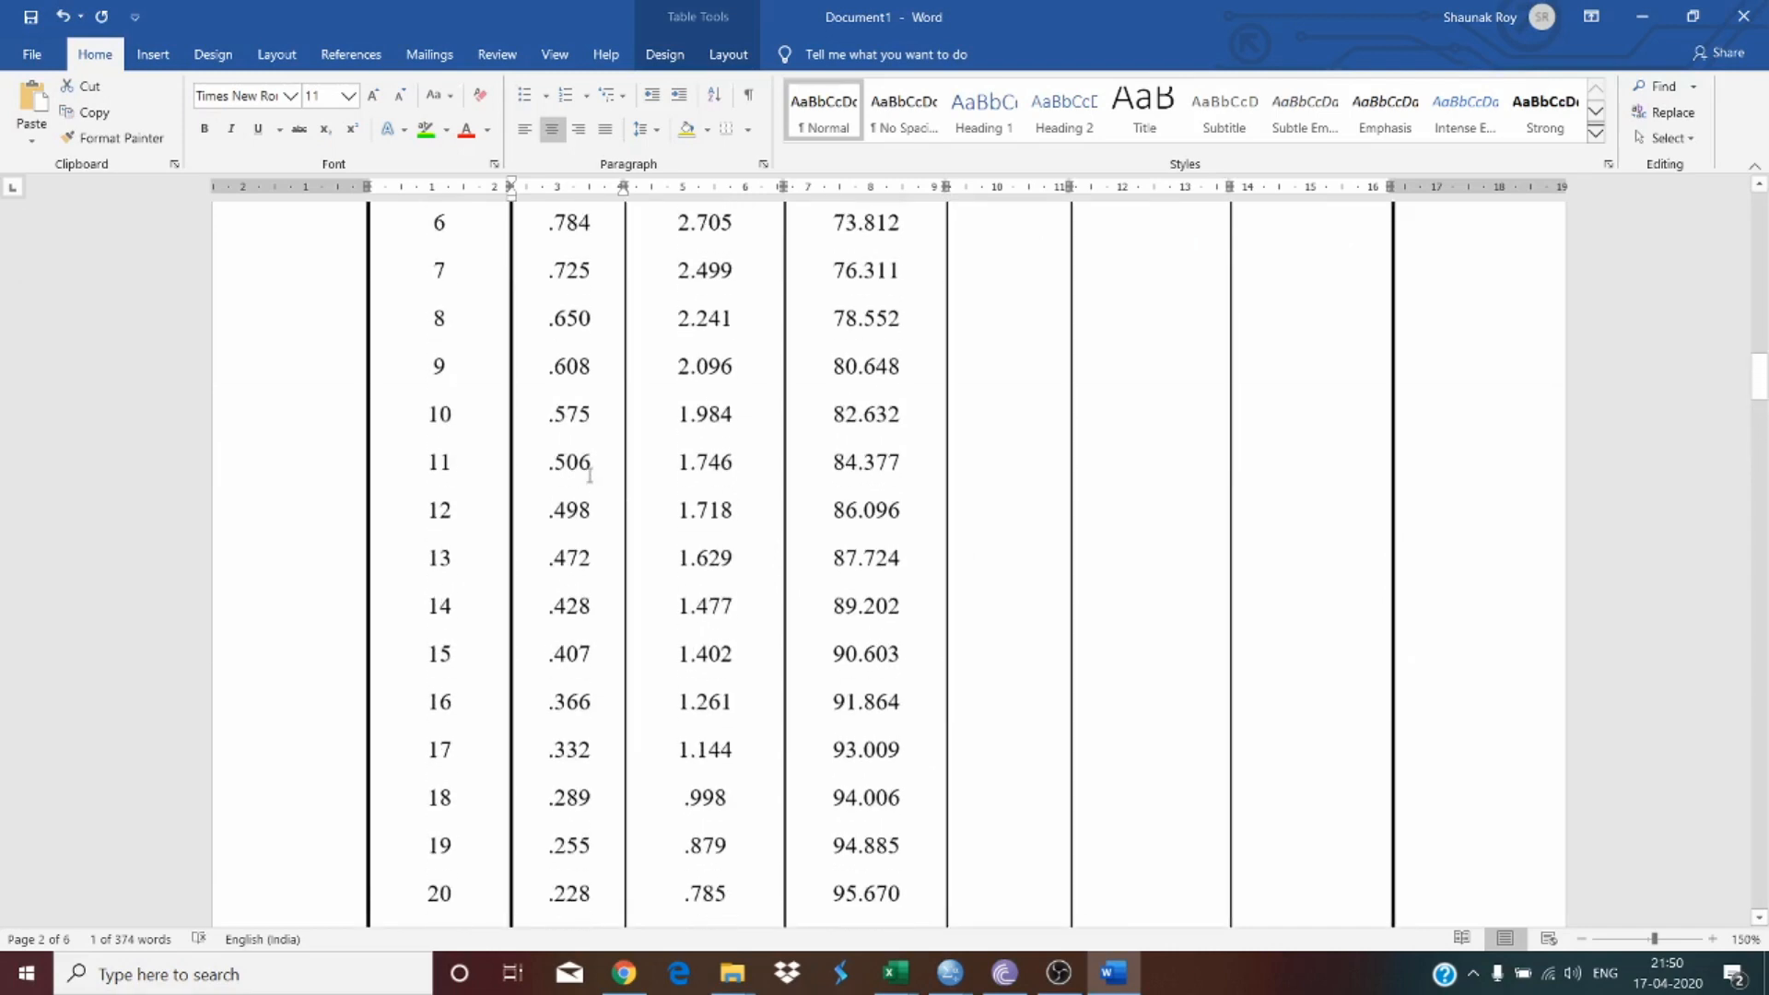
{"action": "scroll", "coordinate": [590, 475], "scroll_direction": "up", "scroll_amount": 3}
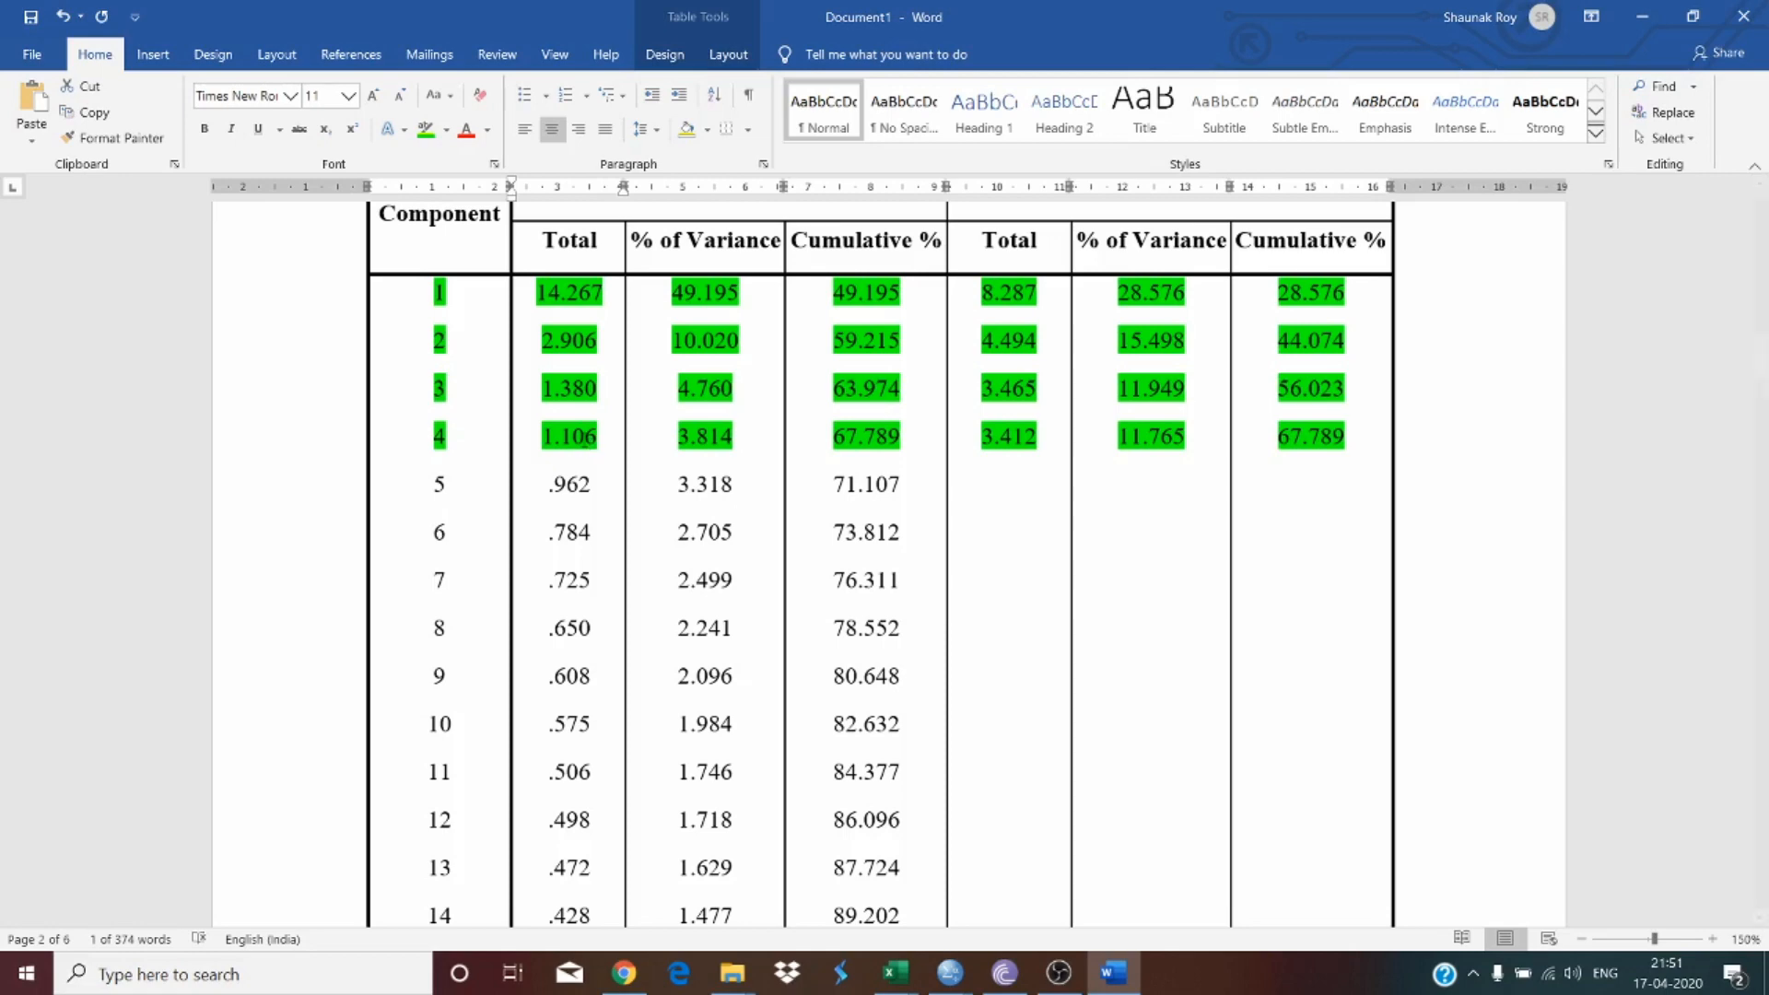
{"action": "scroll", "coordinate": [583, 443], "scroll_direction": "up", "scroll_amount": 1}
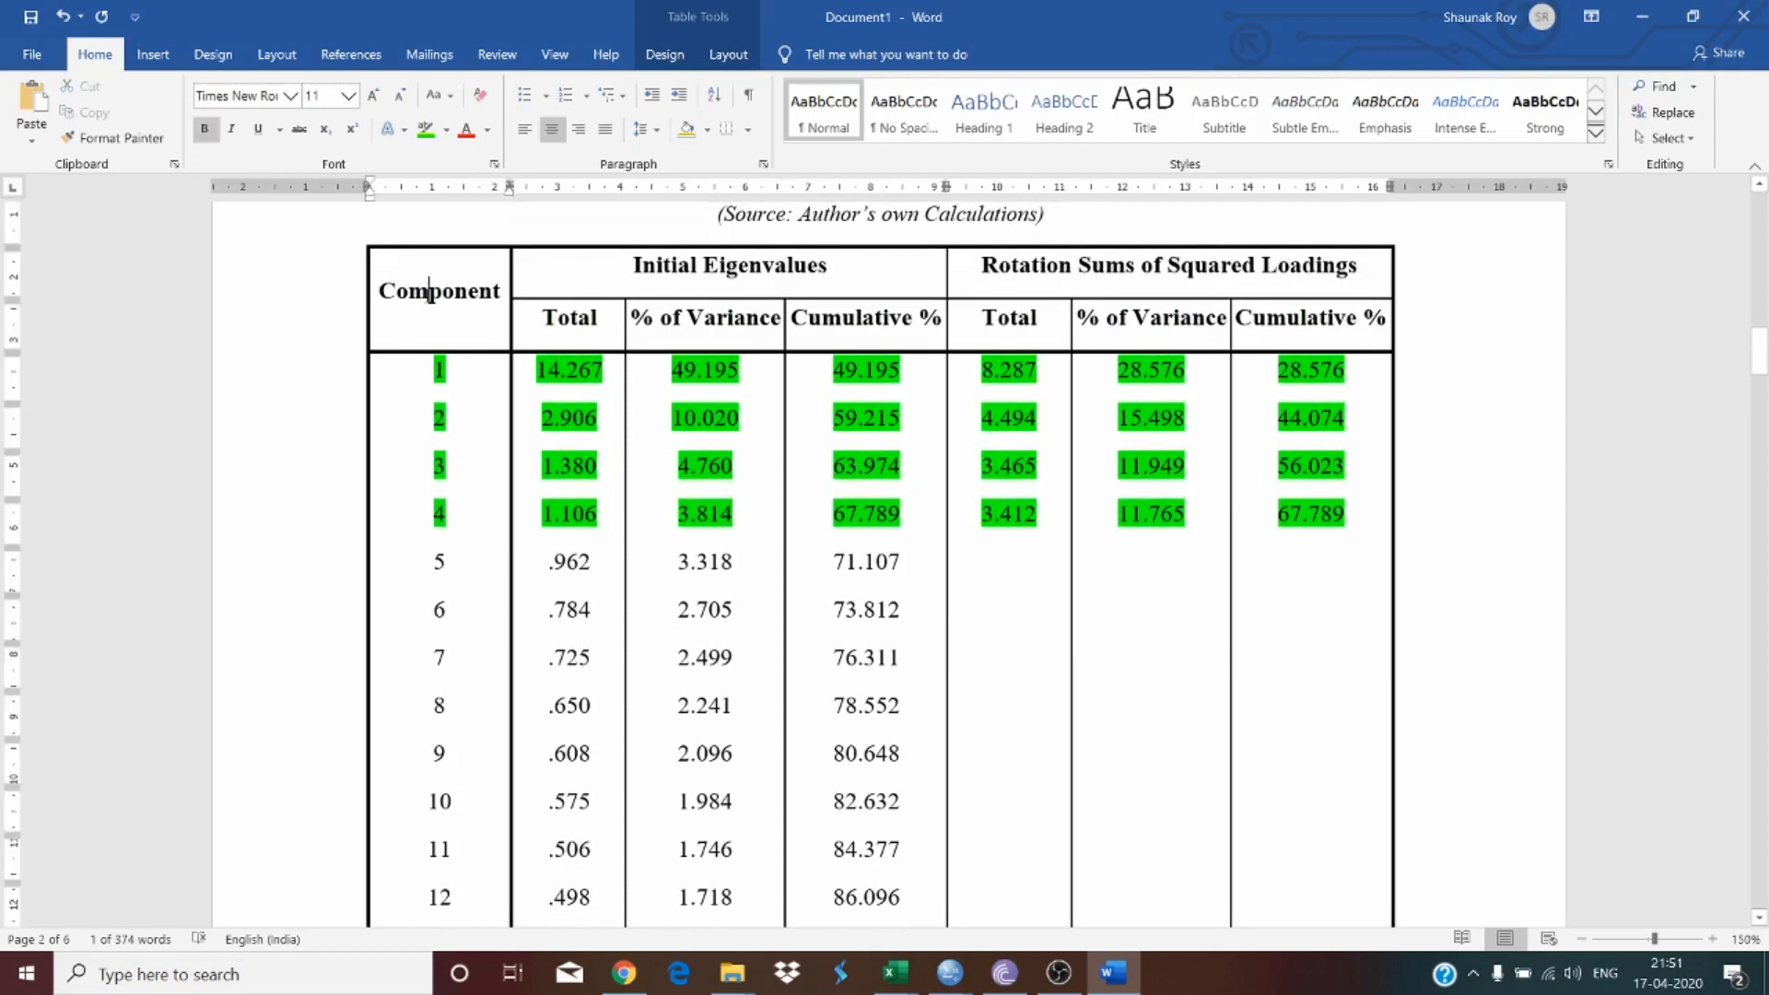
Step: Examine the Component column and the Total eigenvalue column of Table 2 down to its last row
{"action": "double_click", "coordinate": [427, 293]}
{"action": "left_click", "coordinate": [484, 431]}
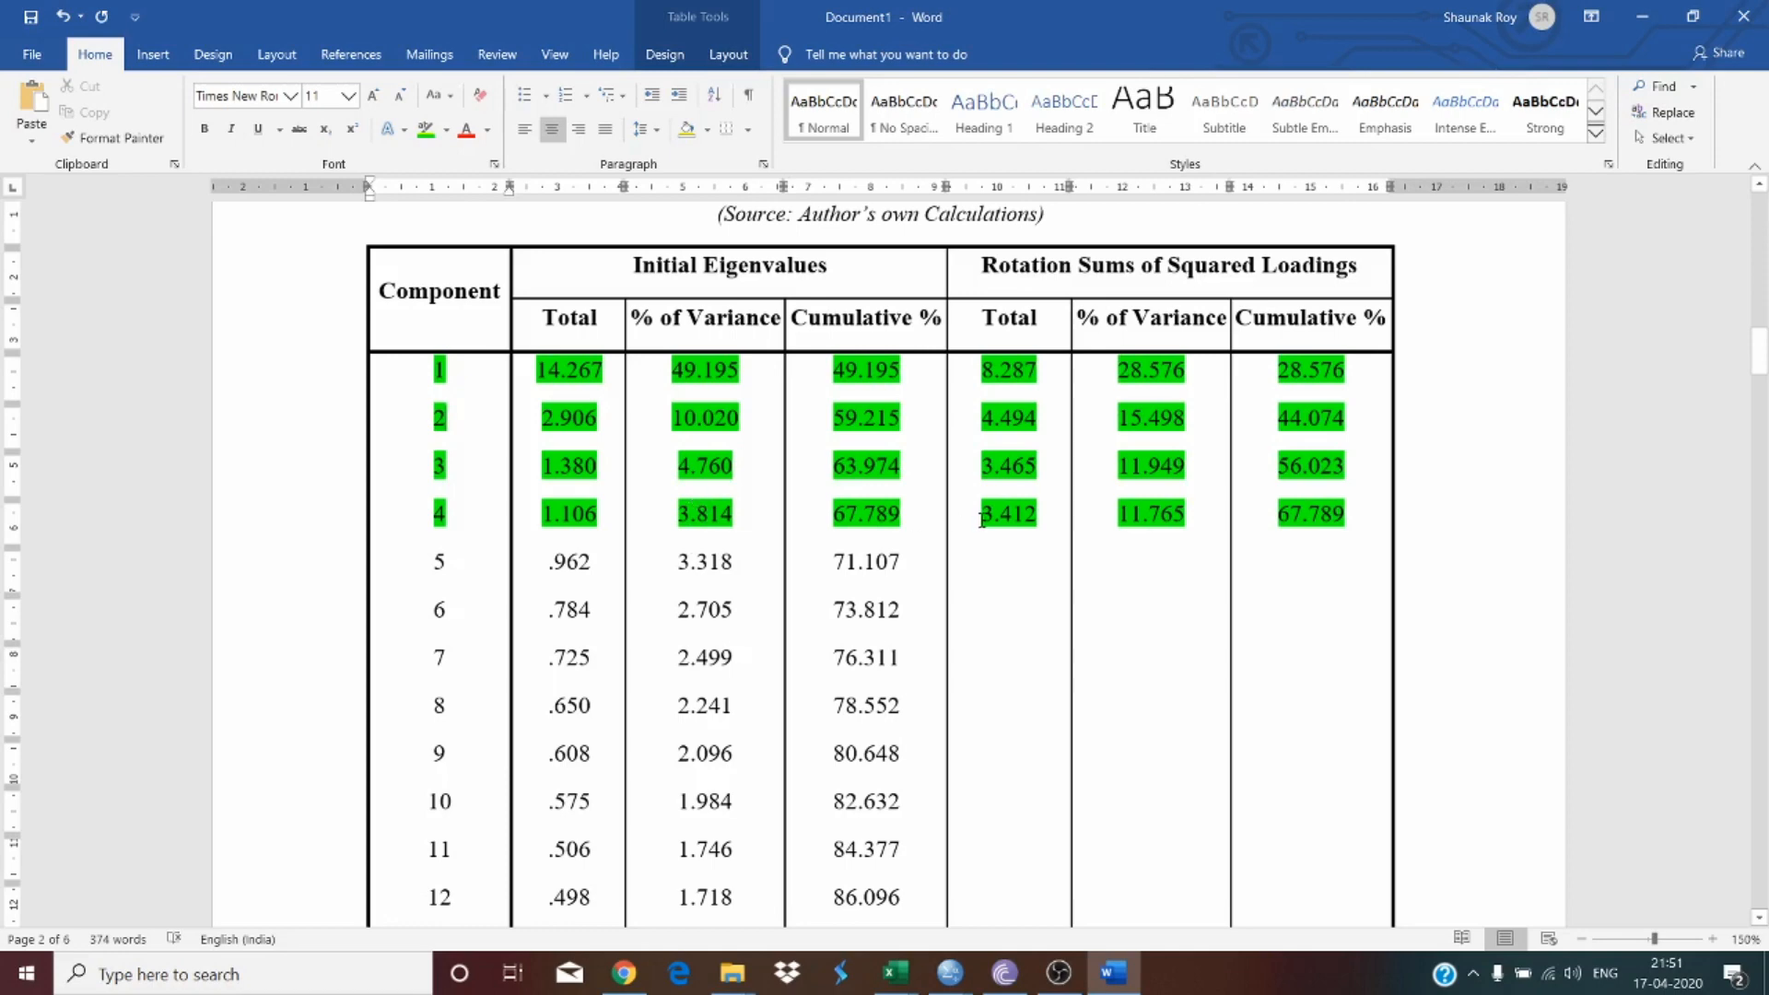
{"action": "scroll", "coordinate": [902, 472], "scroll_direction": "up", "scroll_amount": 3}
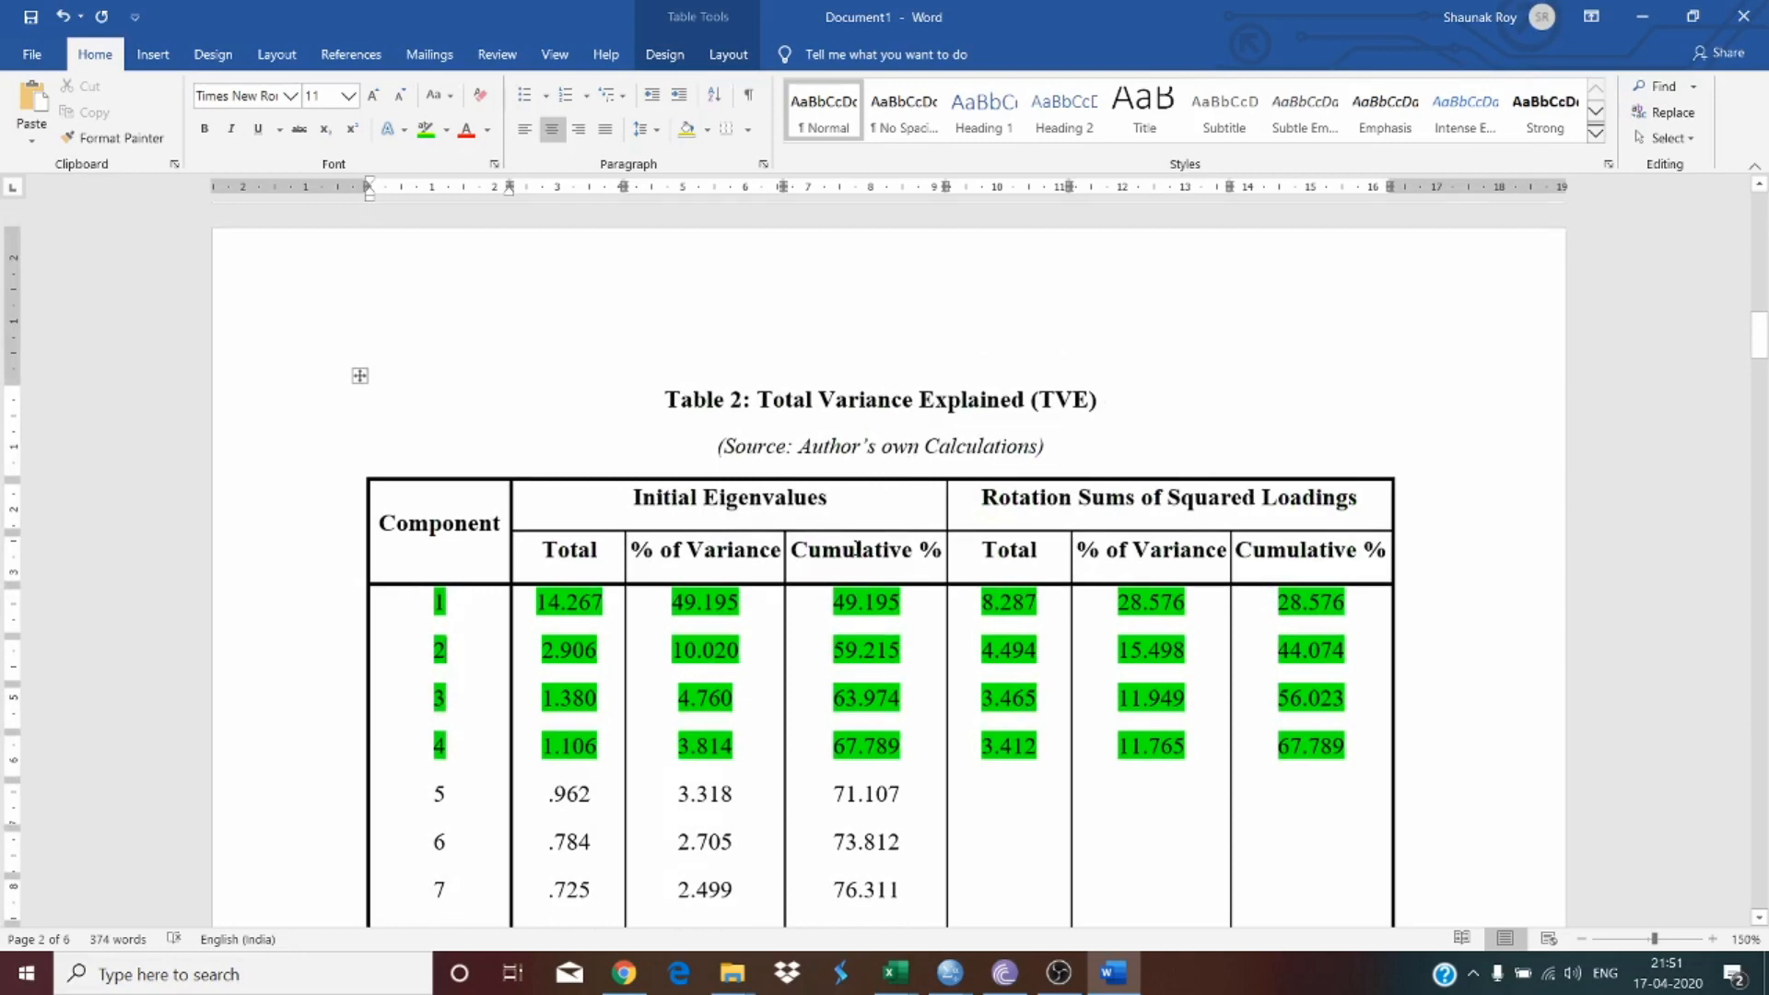
{"action": "scroll", "coordinate": [852, 569], "scroll_direction": "down", "scroll_amount": 15}
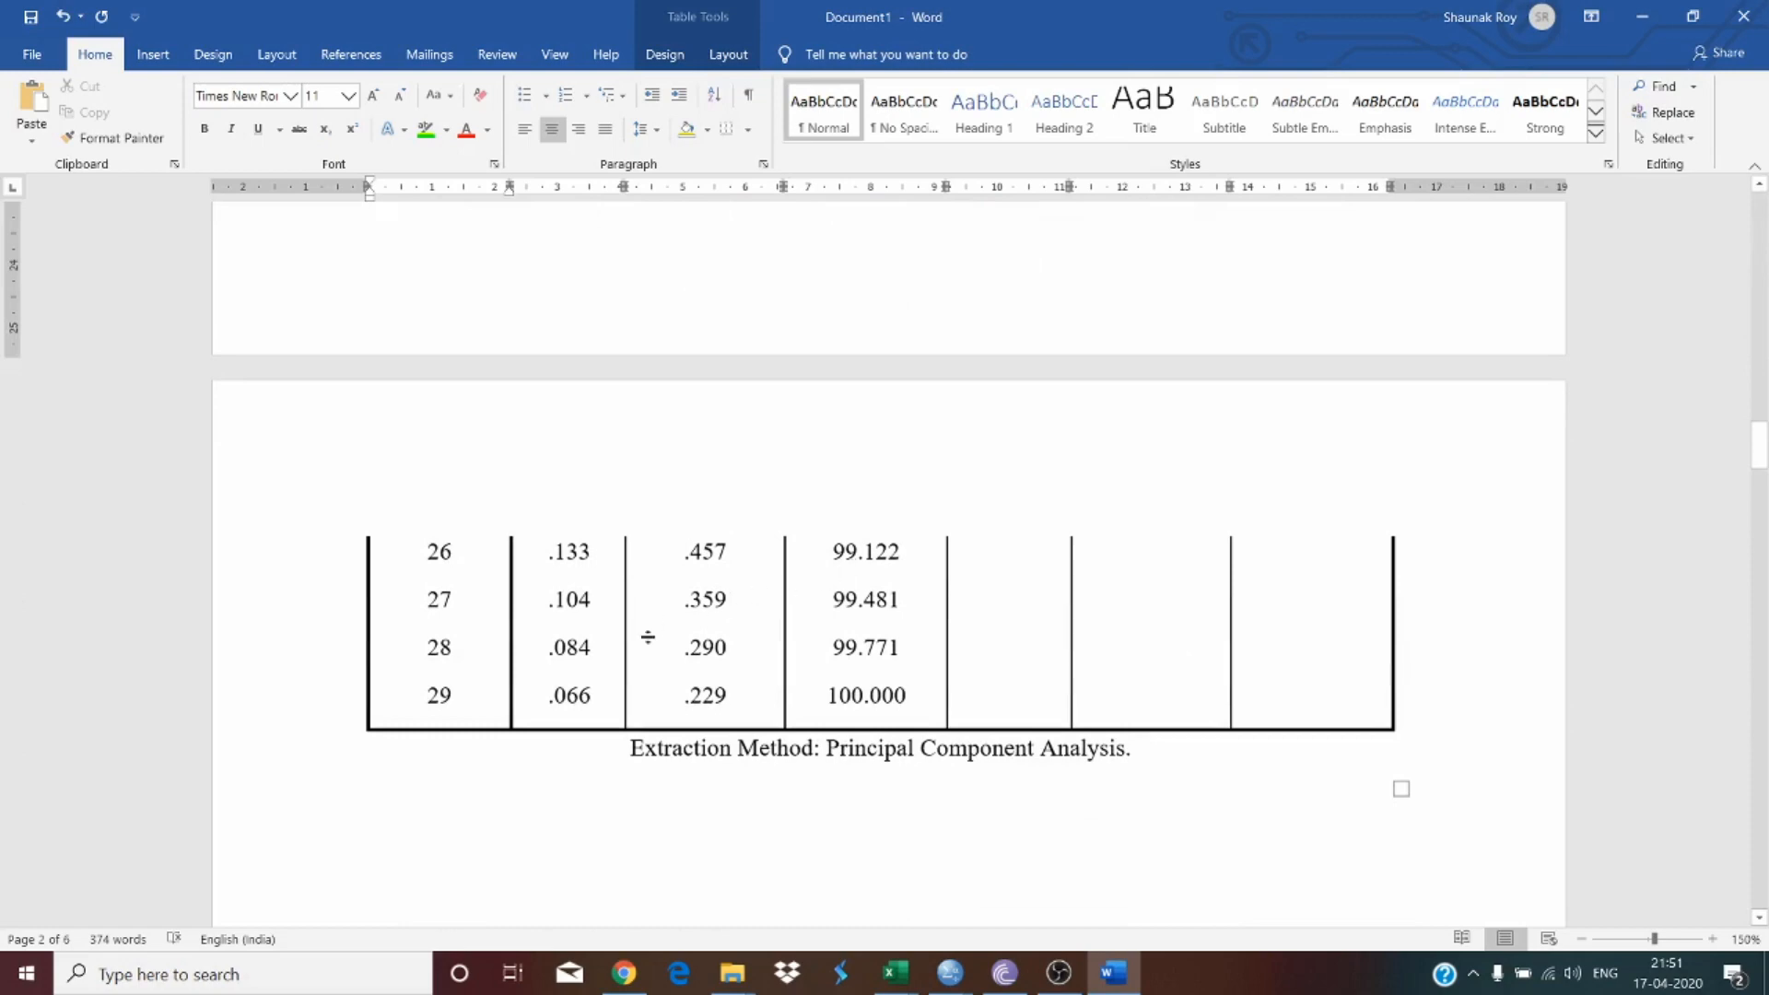
{"action": "left_click_drag", "start_coordinate": [492, 695], "coordinate": [540, 422]}
{"action": "scroll", "coordinate": [540, 422], "scroll_direction": "up", "scroll_amount": 7}
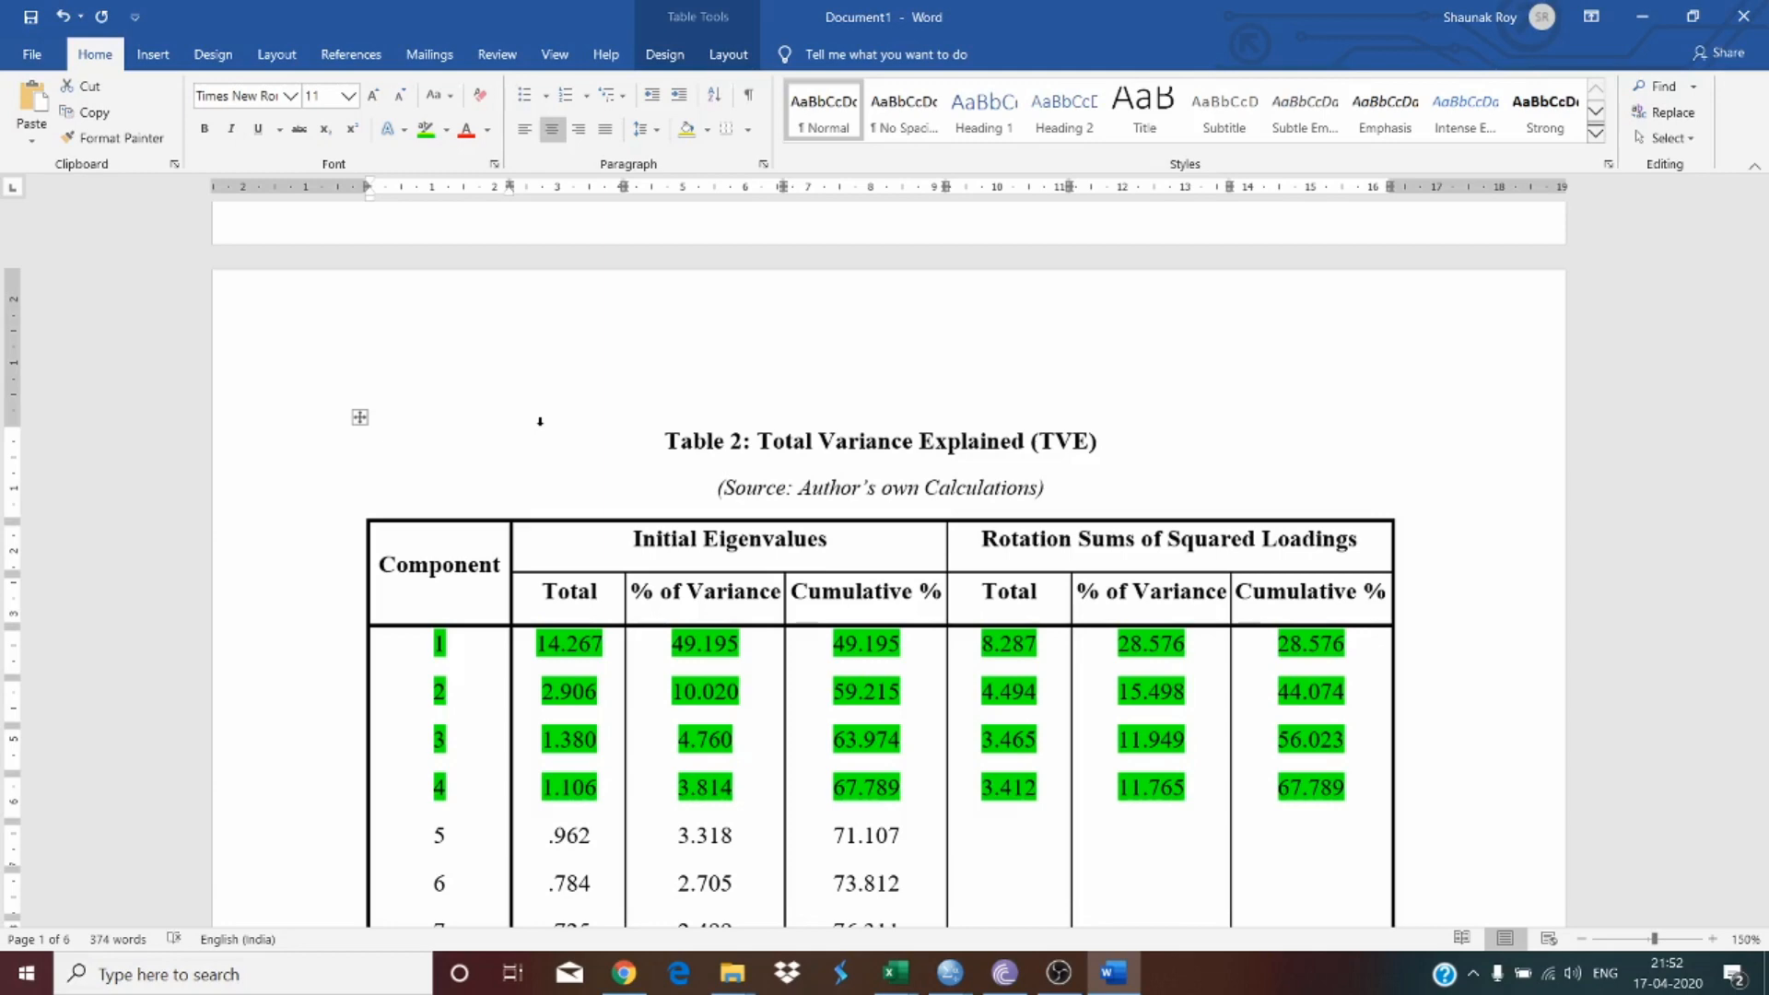
{"action": "scroll", "coordinate": [559, 359], "scroll_direction": "down", "scroll_amount": 9}
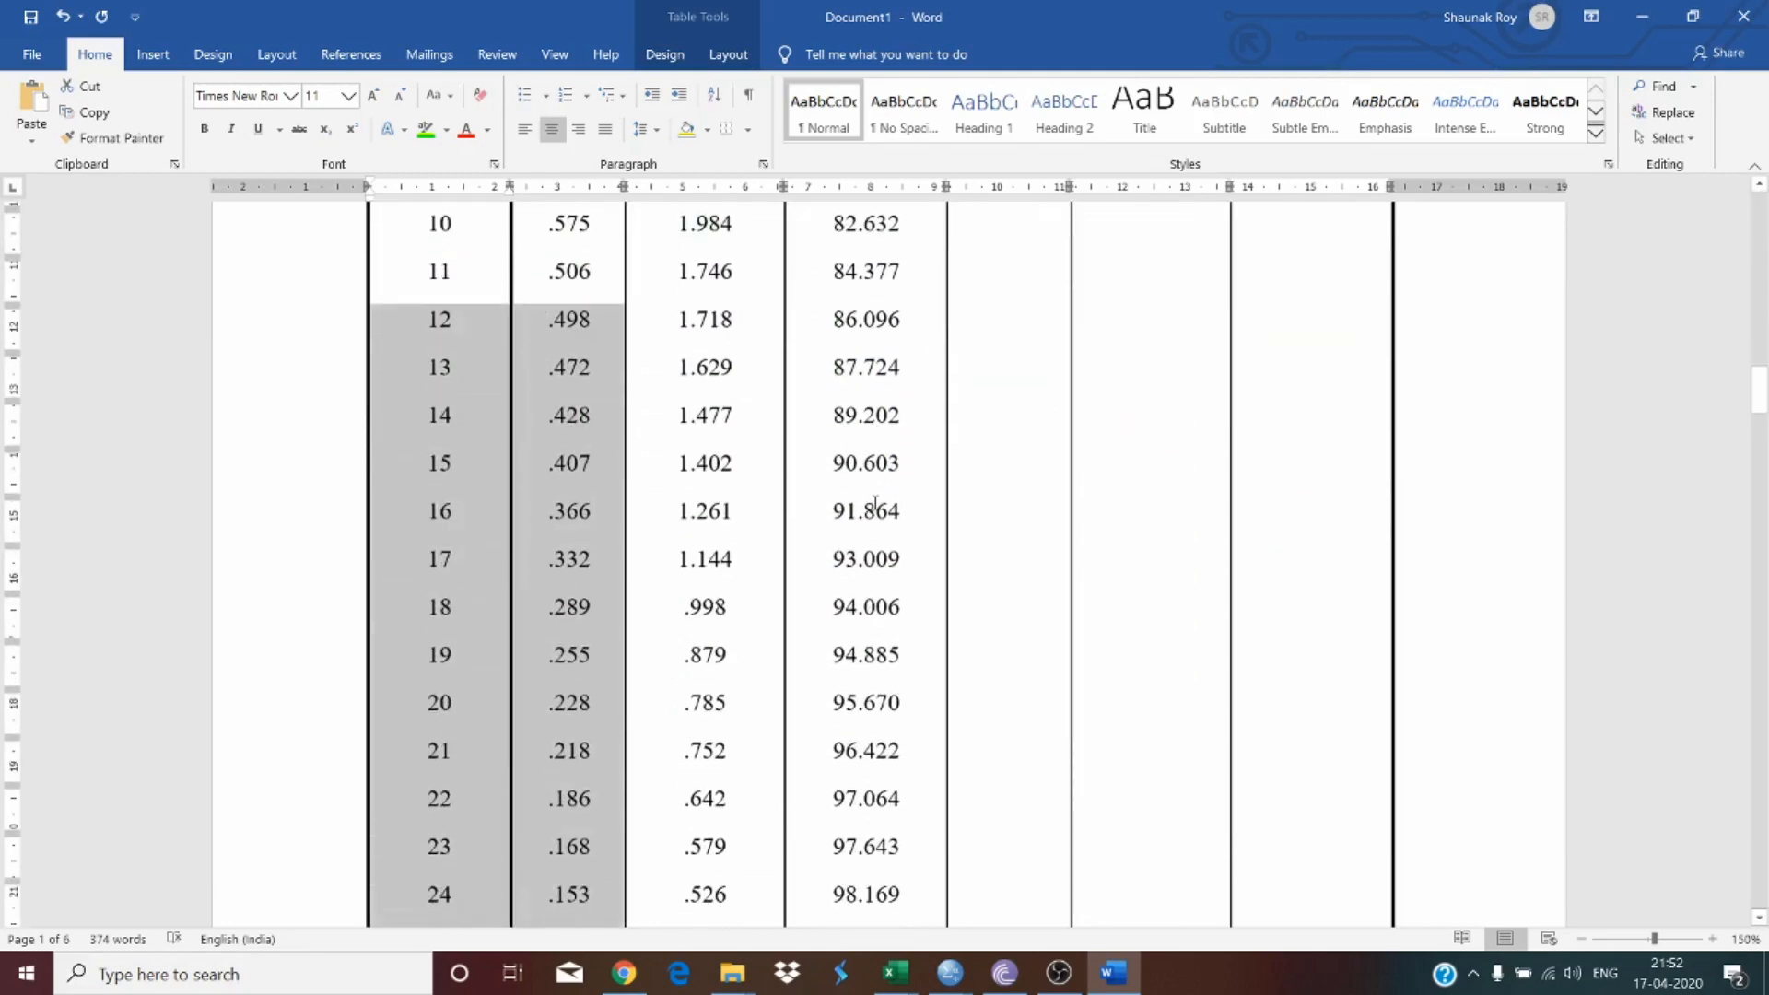
{"action": "left_click", "coordinate": [876, 505]}
{"action": "scroll", "coordinate": [876, 503], "scroll_direction": "down", "scroll_amount": 3}
{"action": "scroll", "coordinate": [875, 504], "scroll_direction": "down", "scroll_amount": 6}
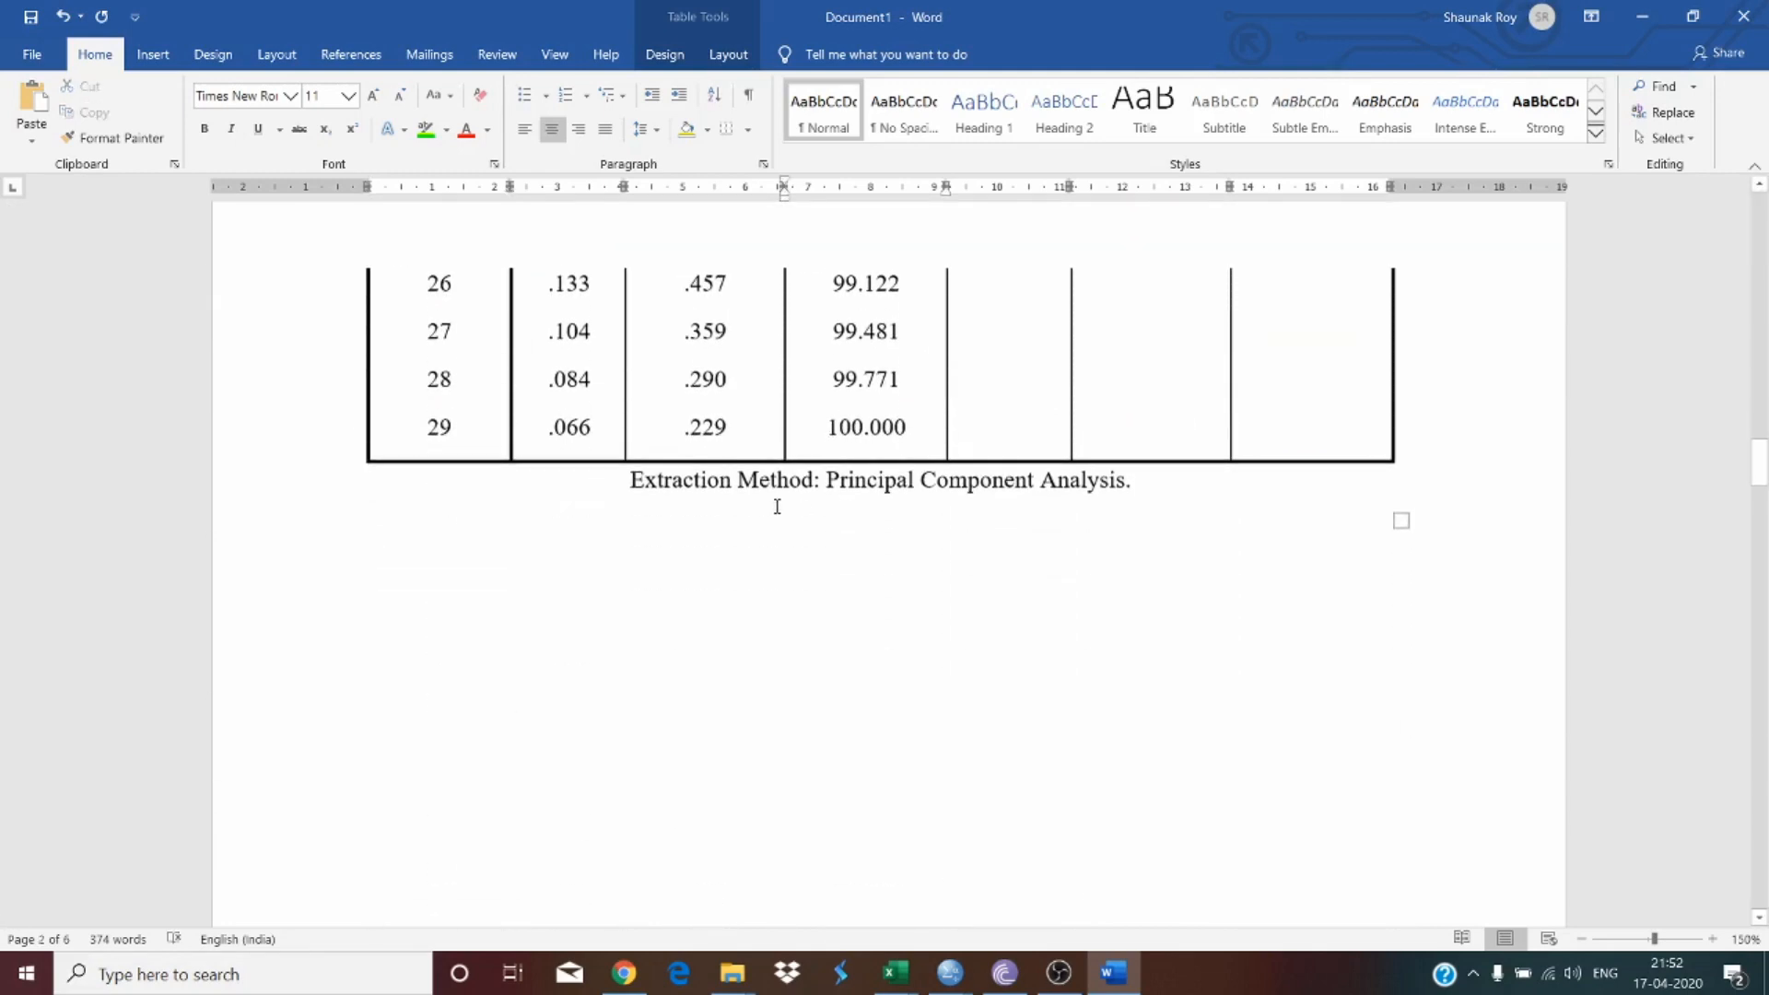
Step: Left-align the Extraction Method note below Table 2 and make it italic
{"action": "left_click", "coordinate": [524, 129]}
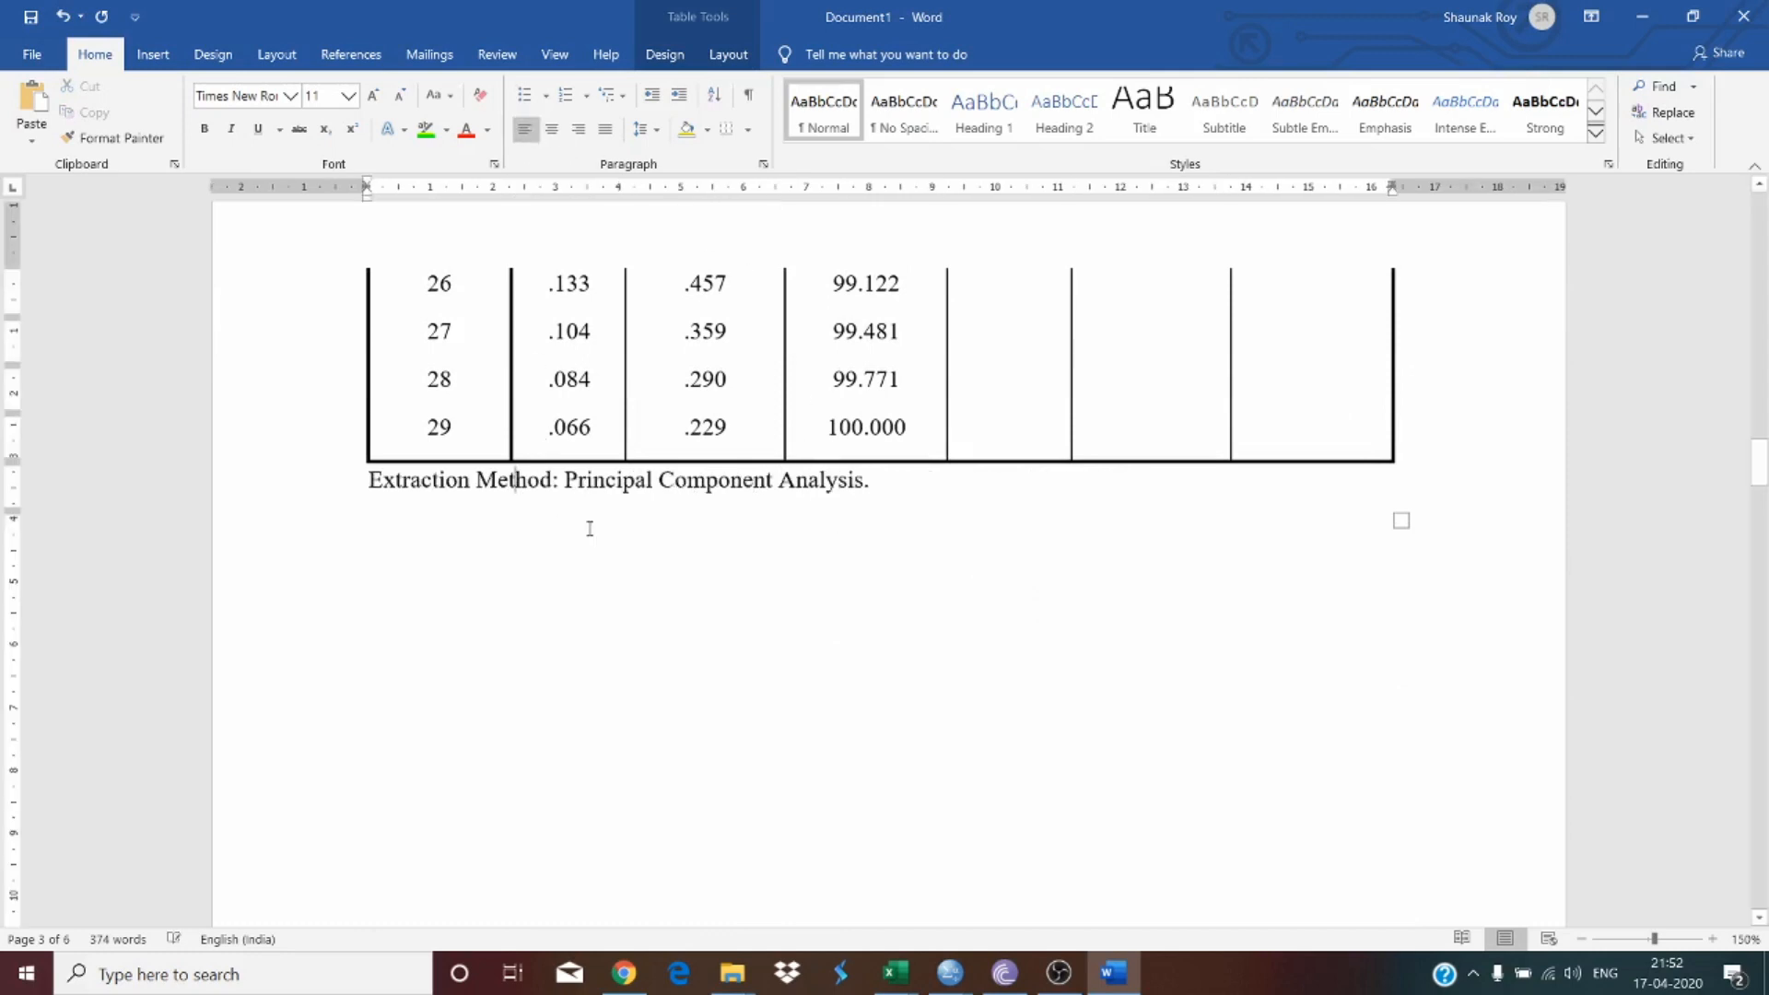
{"action": "left_click_drag", "start_coordinate": [525, 491], "coordinate": [907, 477]}
{"action": "left_click_drag", "start_coordinate": [421, 489], "coordinate": [870, 487]}
{"action": "left_click", "coordinate": [231, 128]}
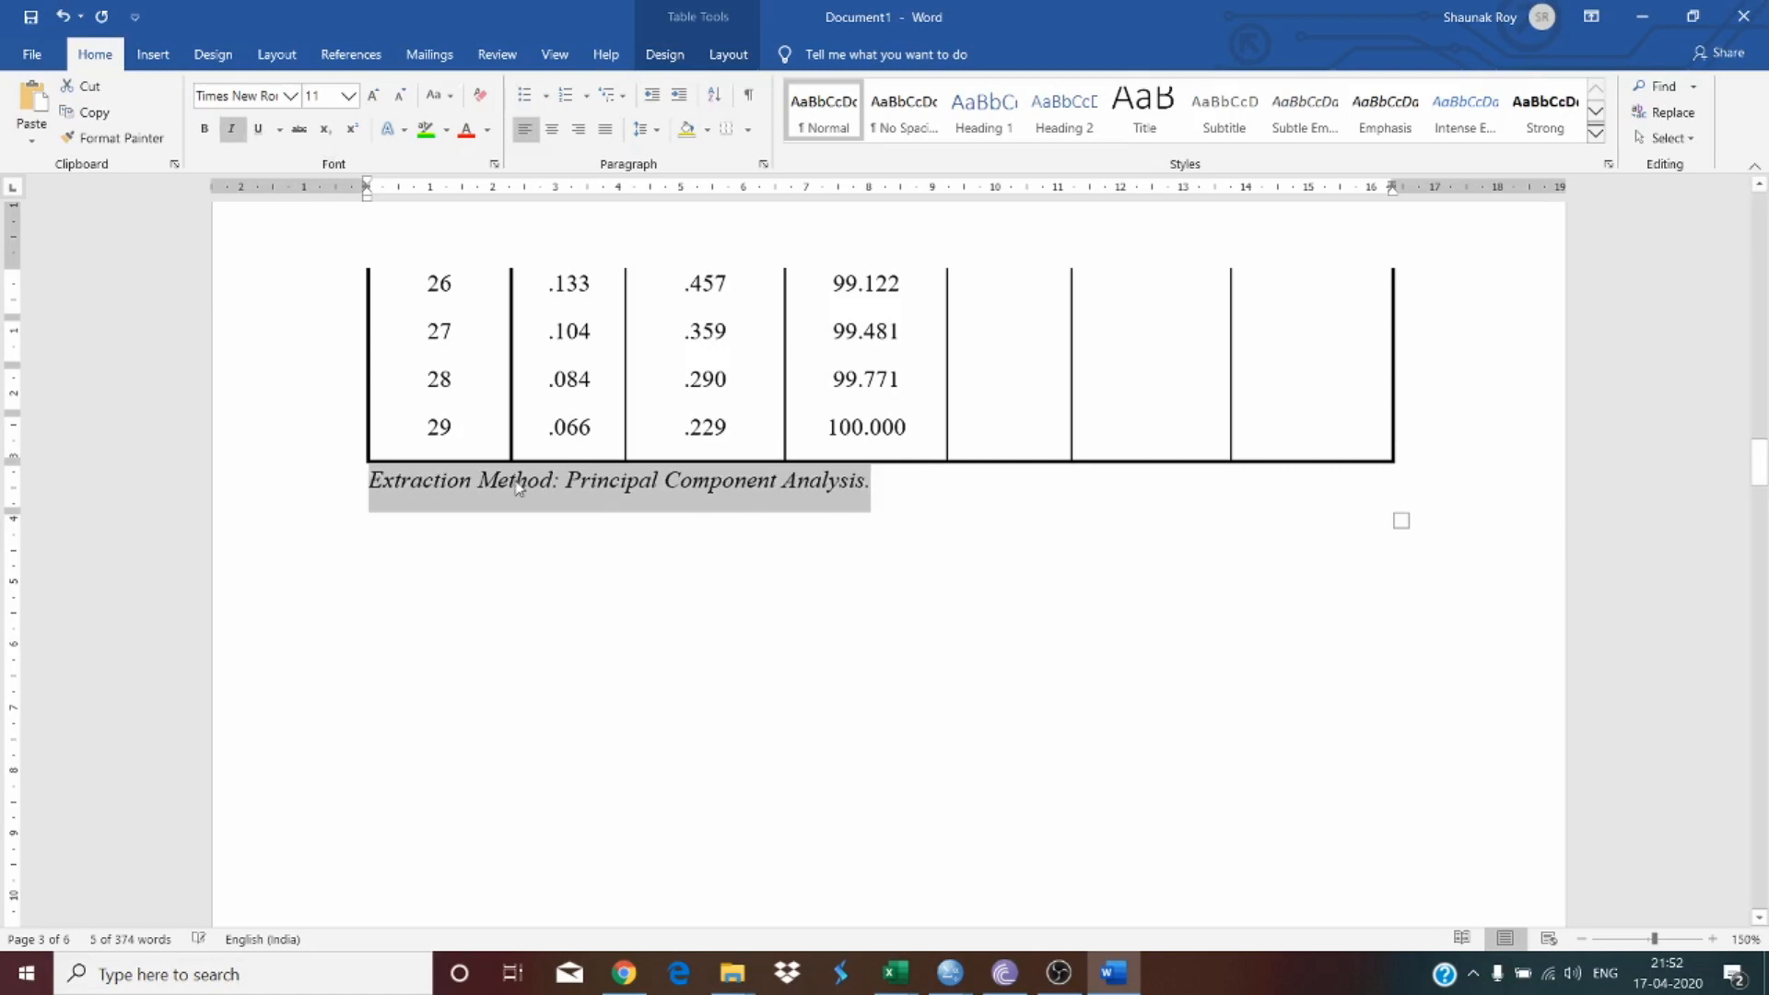
{"action": "left_click", "coordinate": [519, 482]}
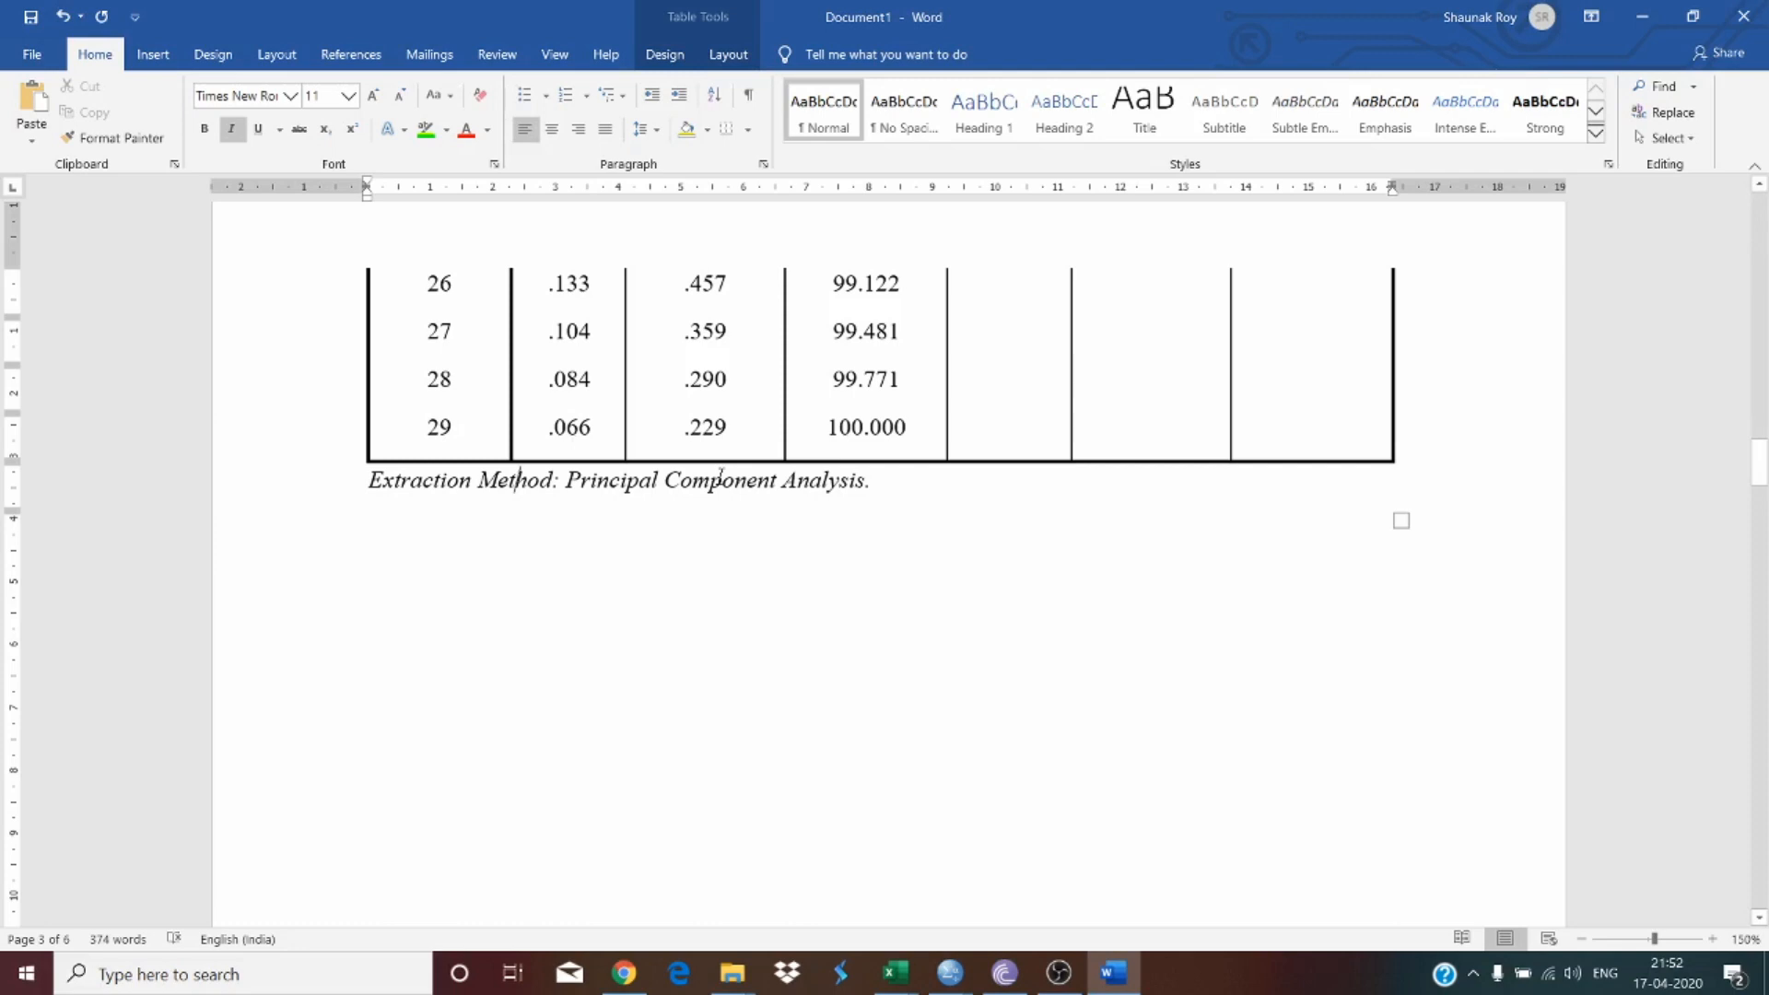
Step: Type the line 'Multi-collinearity among variables' below the Extraction Method note, correcting the spelling of collinearity
{"action": "scroll", "coordinate": [808, 404], "scroll_direction": "up", "scroll_amount": 3}
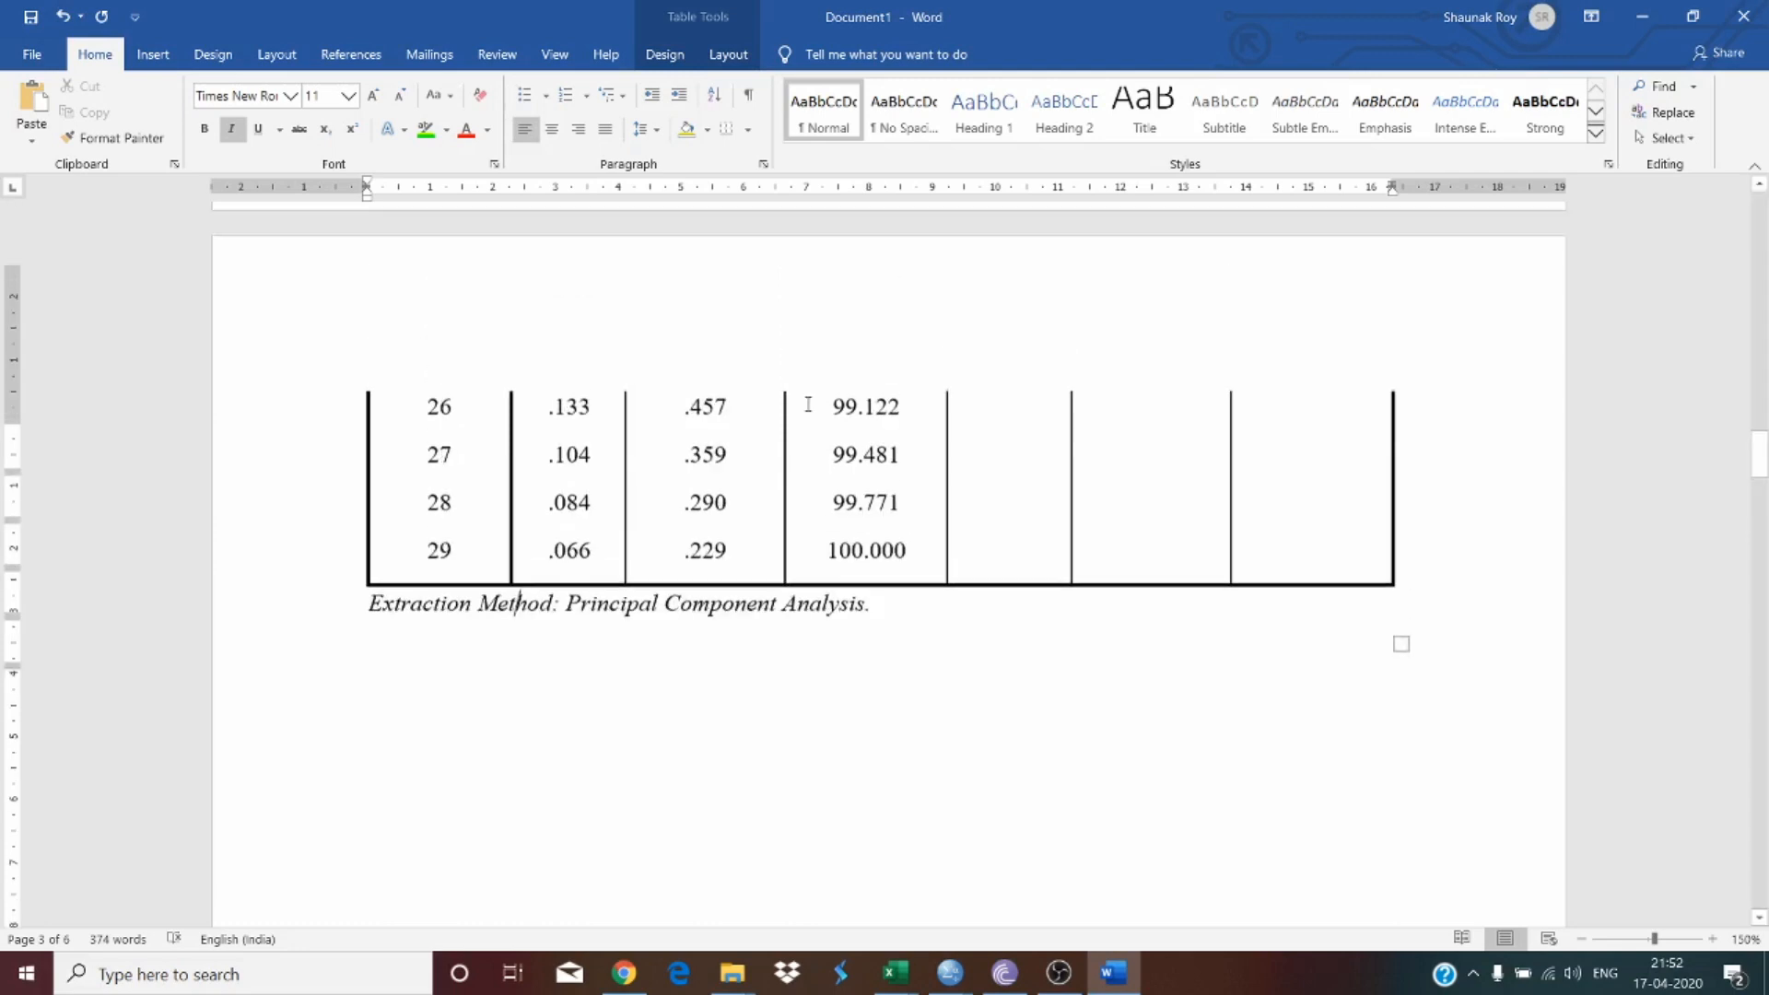
{"action": "scroll", "coordinate": [808, 404], "scroll_direction": "up", "scroll_amount": 20}
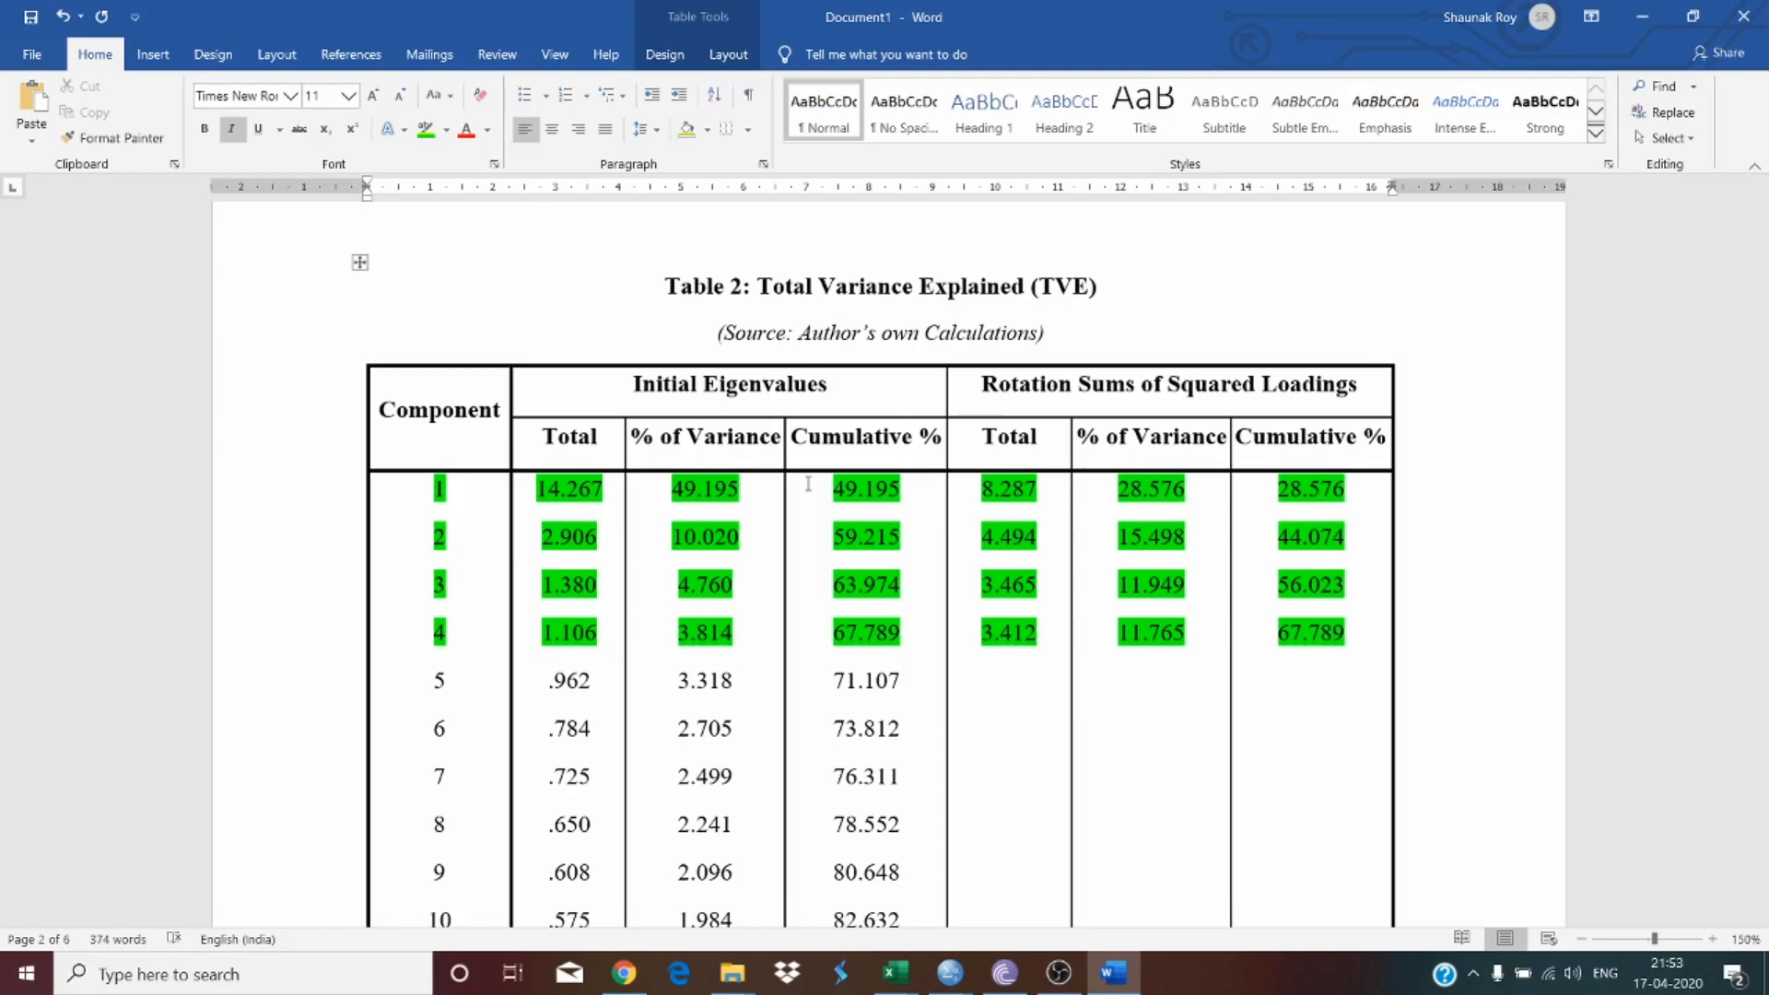
{"action": "scroll", "coordinate": [799, 516], "scroll_direction": "down", "scroll_amount": 3}
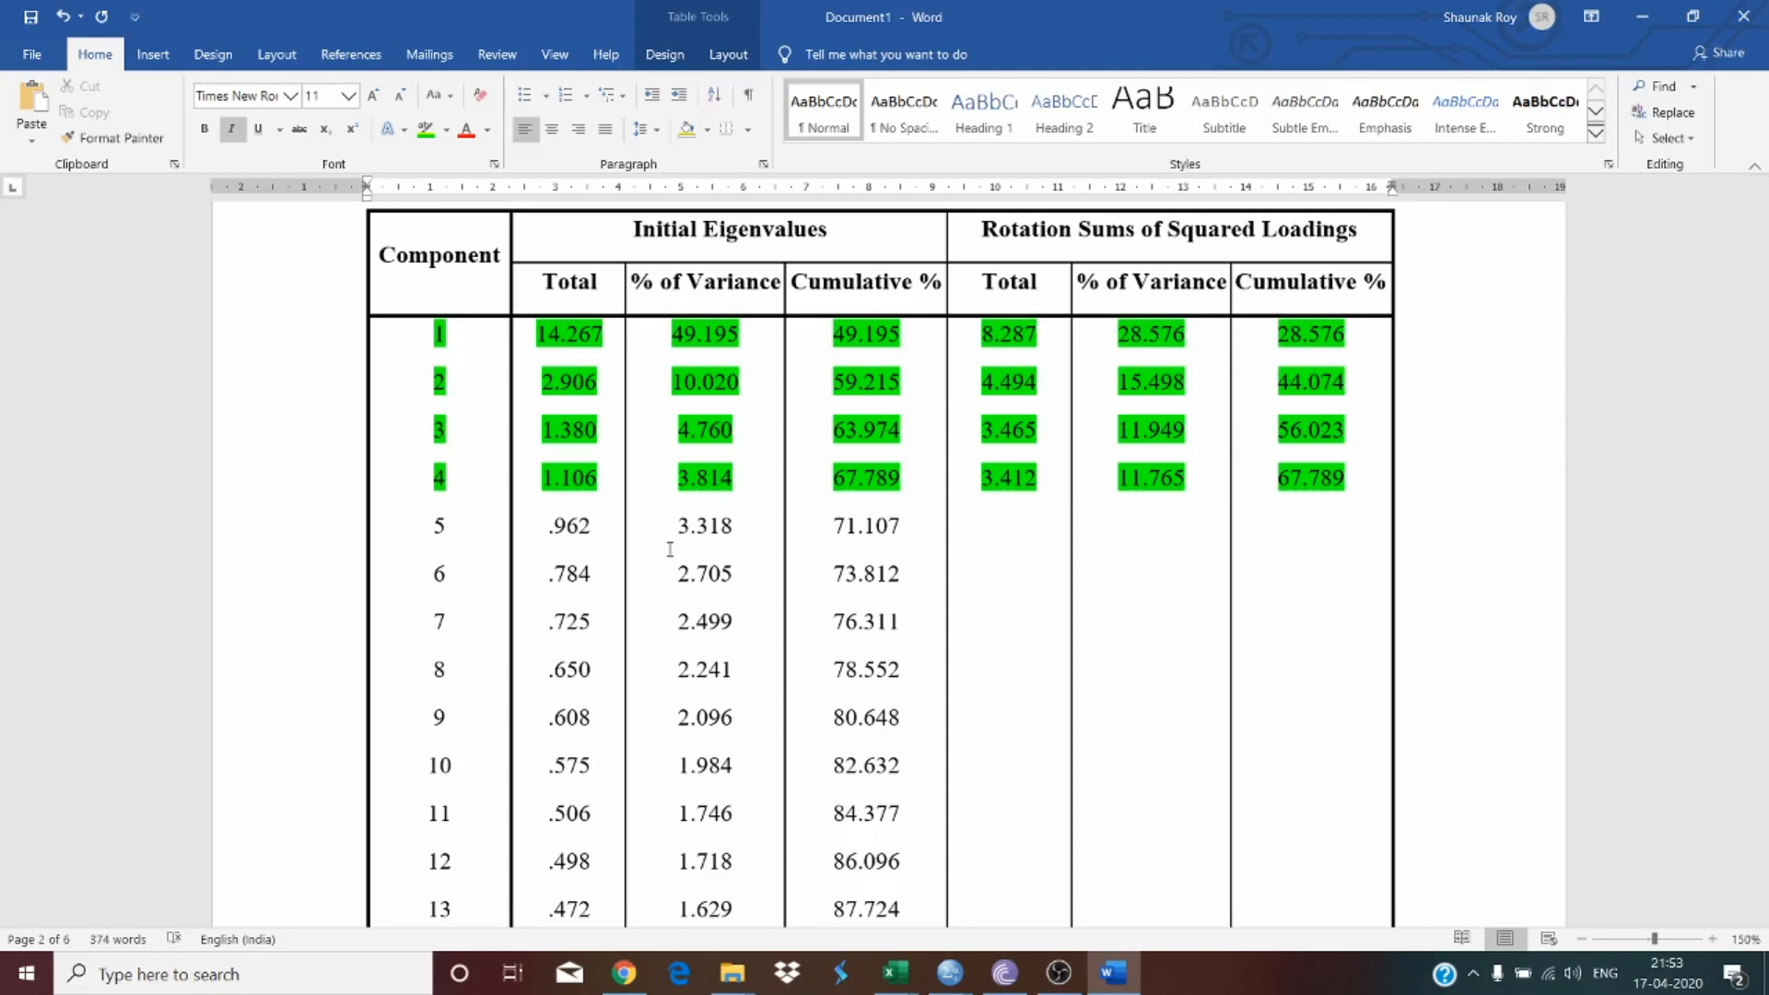
{"action": "scroll", "coordinate": [670, 550], "scroll_direction": "down", "scroll_amount": 15}
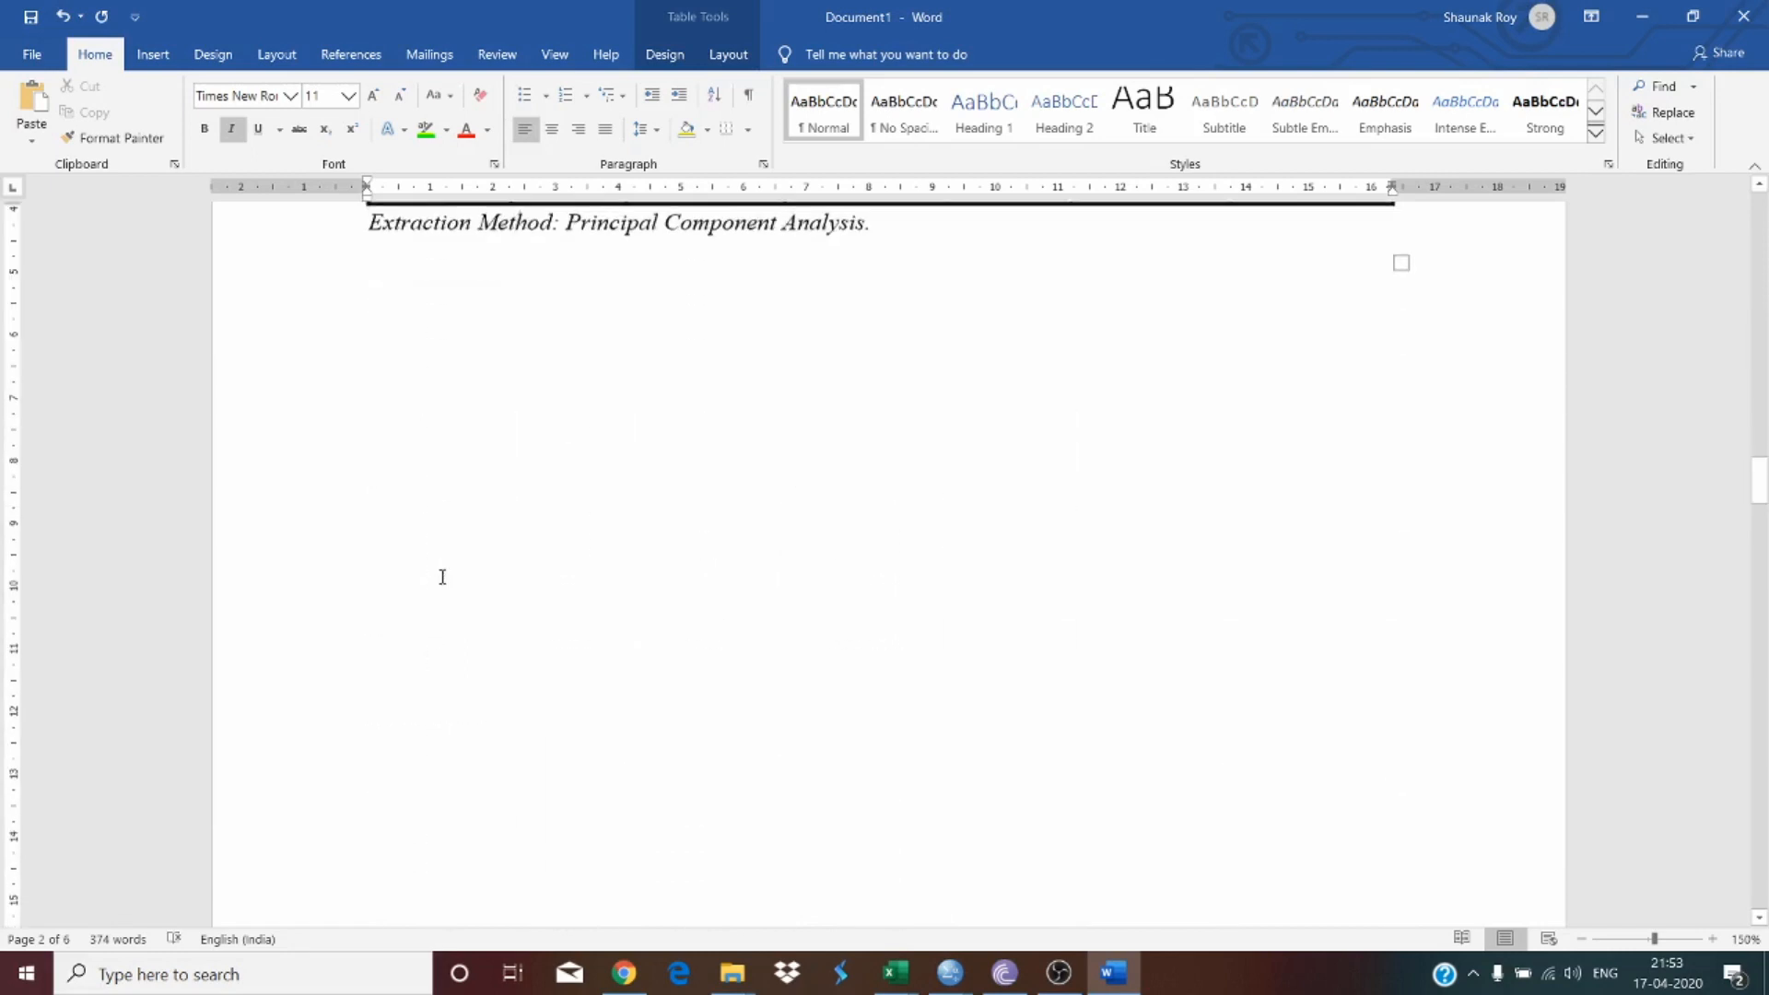
{"action": "left_click", "coordinate": [530, 398]}
{"action": "type", "text": "mul"}
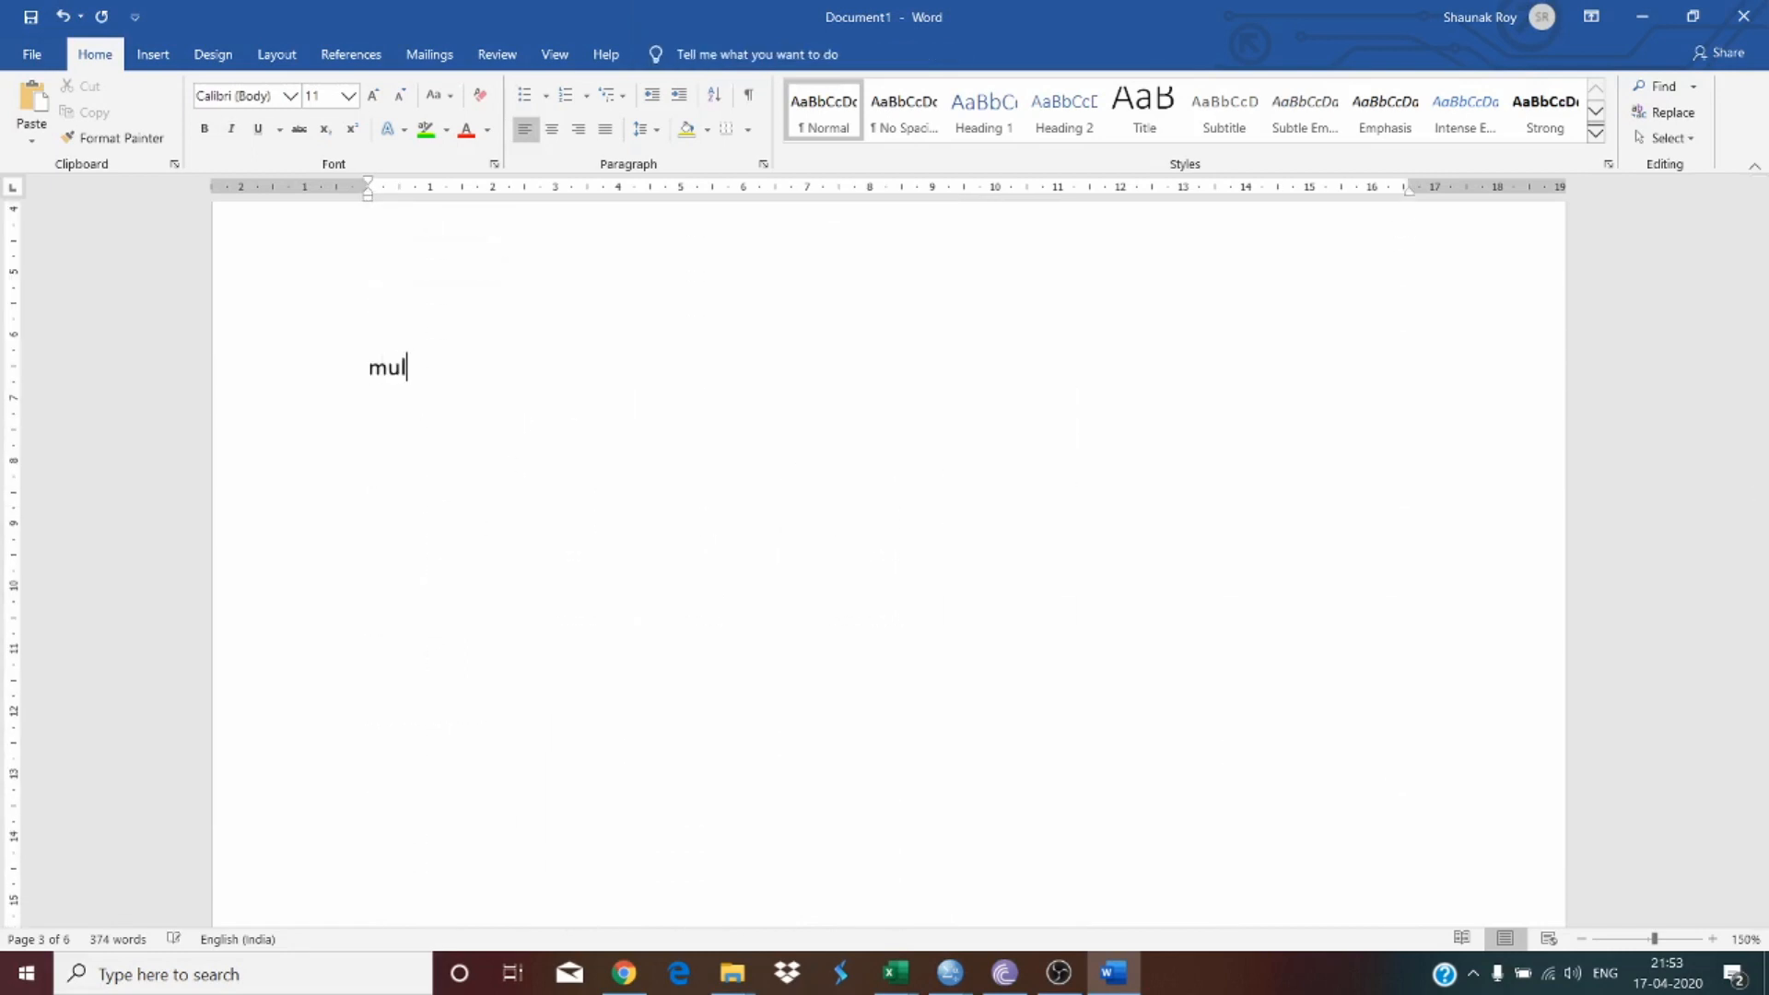
{"action": "type", "text": "ti-colinear"}
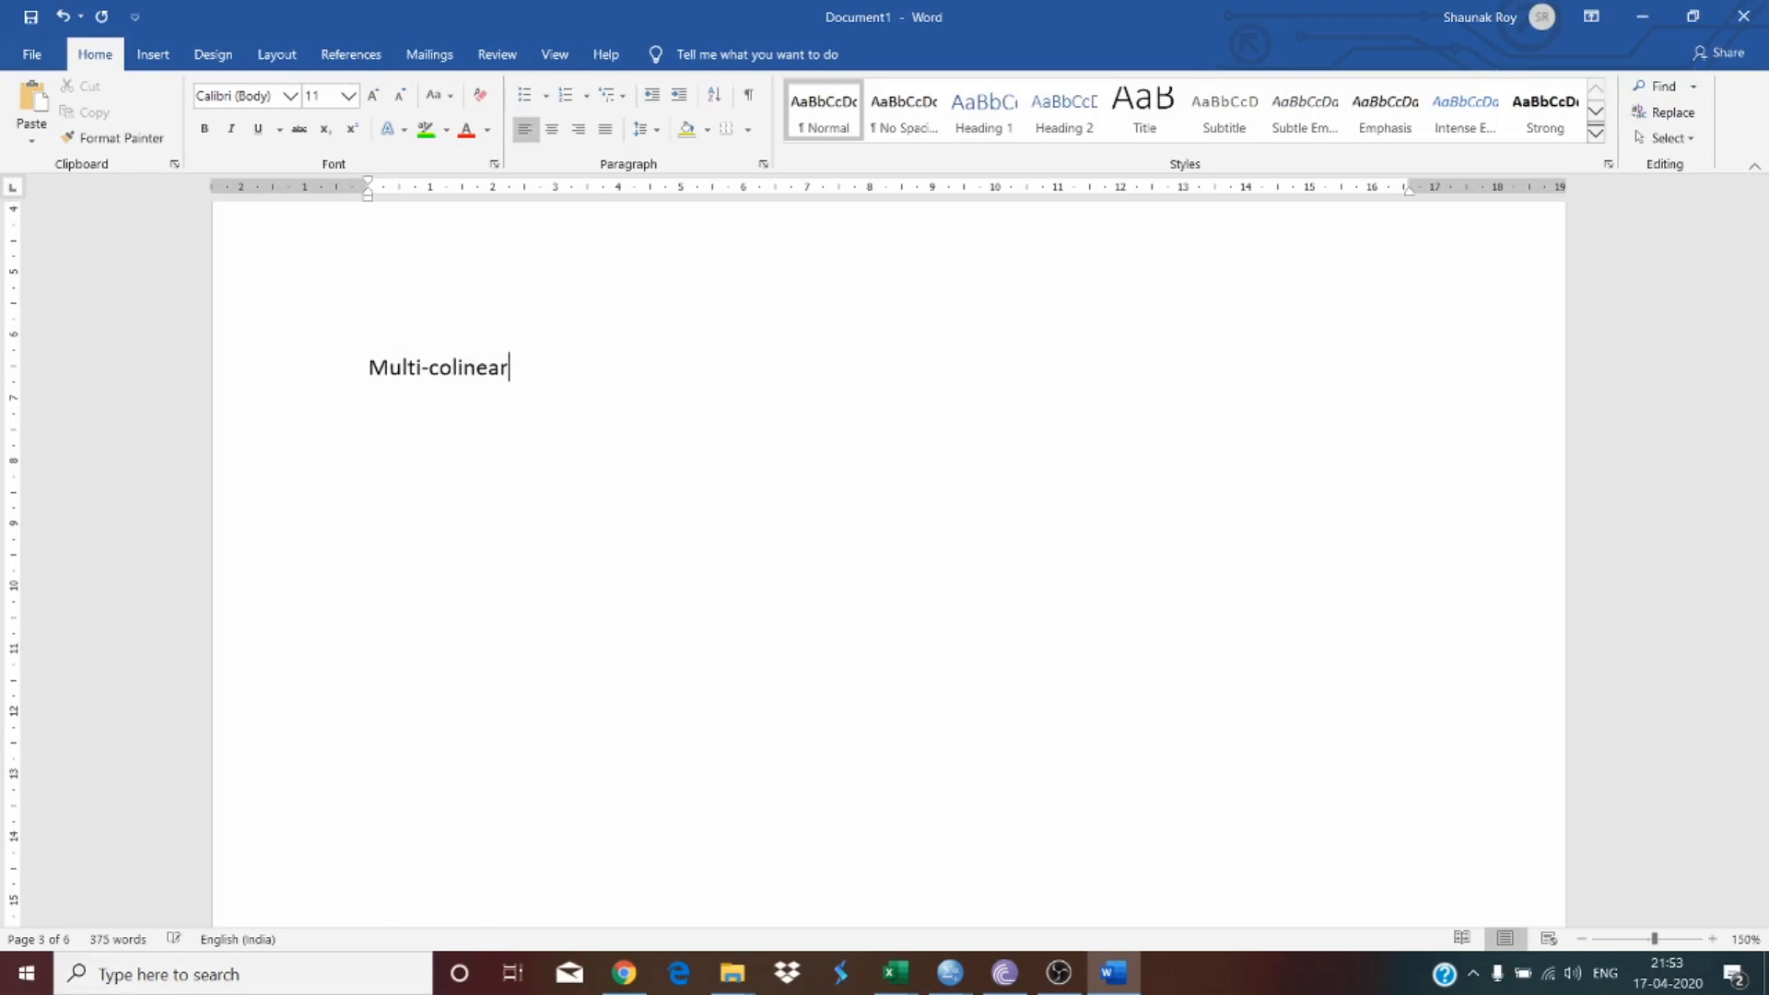
{"action": "type", "text": "ity aming"}
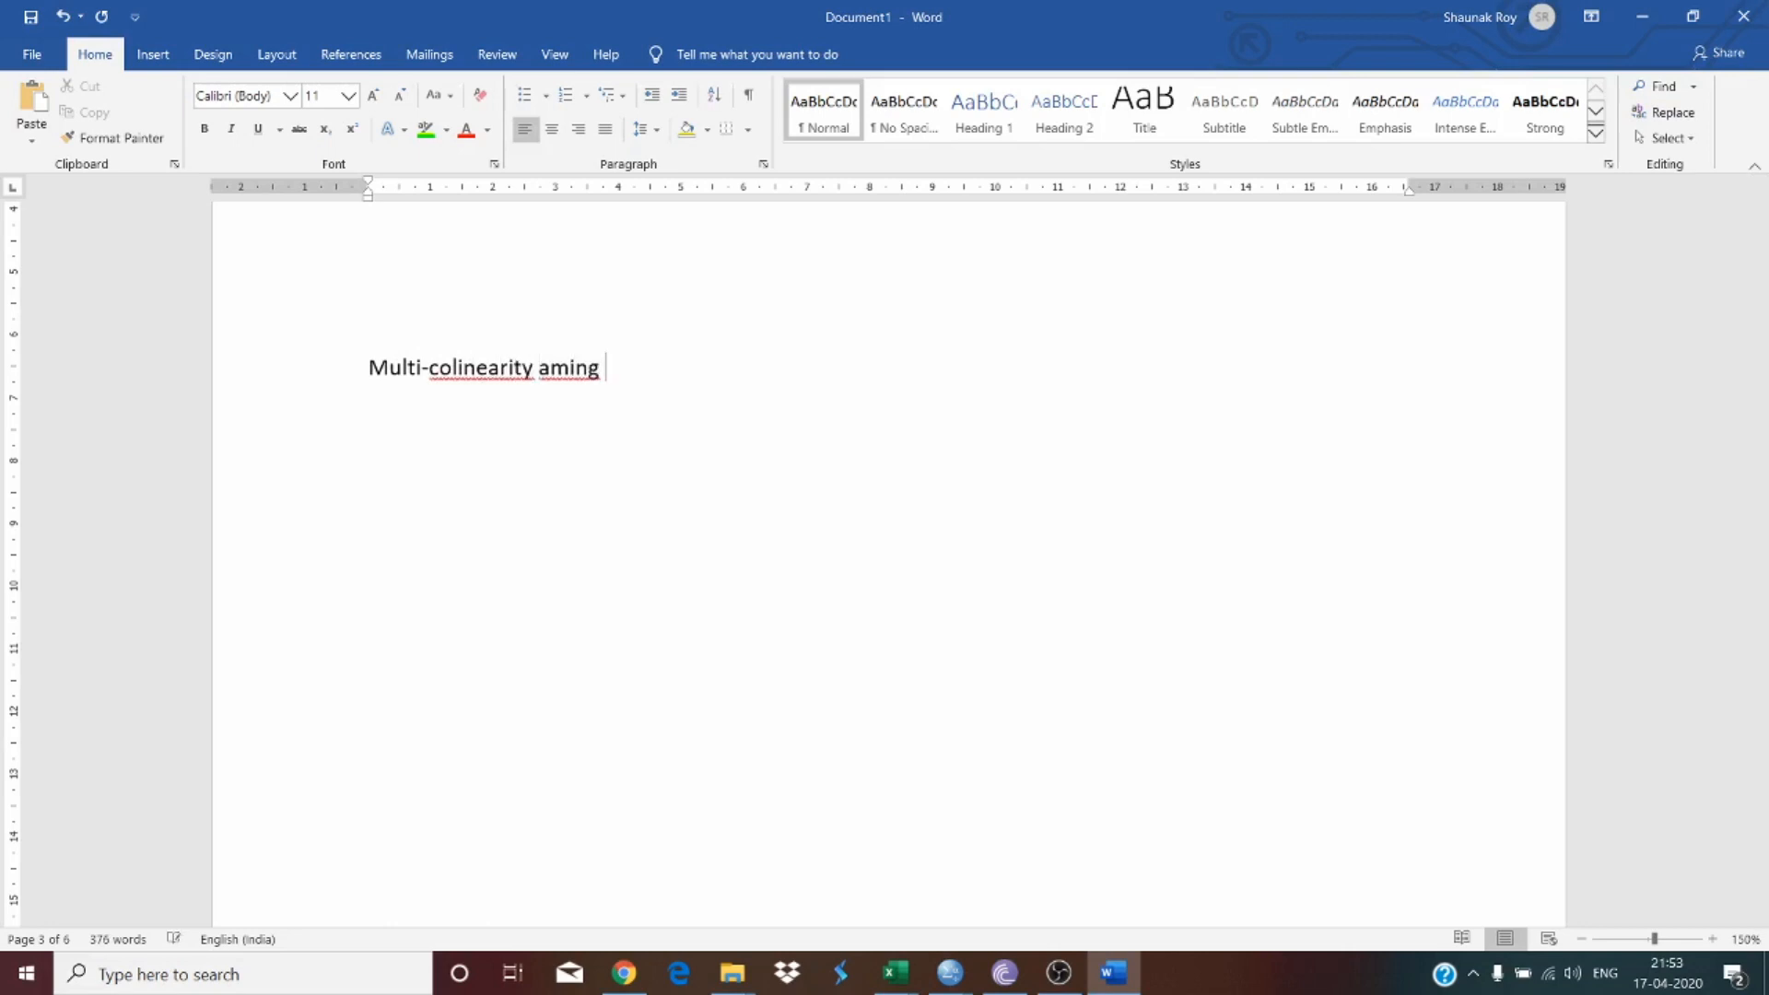
{"action": "key", "text": "BackSpace"}
{"action": "key", "text": "BackSpace"}
{"action": "key", "text": "BackSpace"}
{"action": "type", "text": "ong variables"}
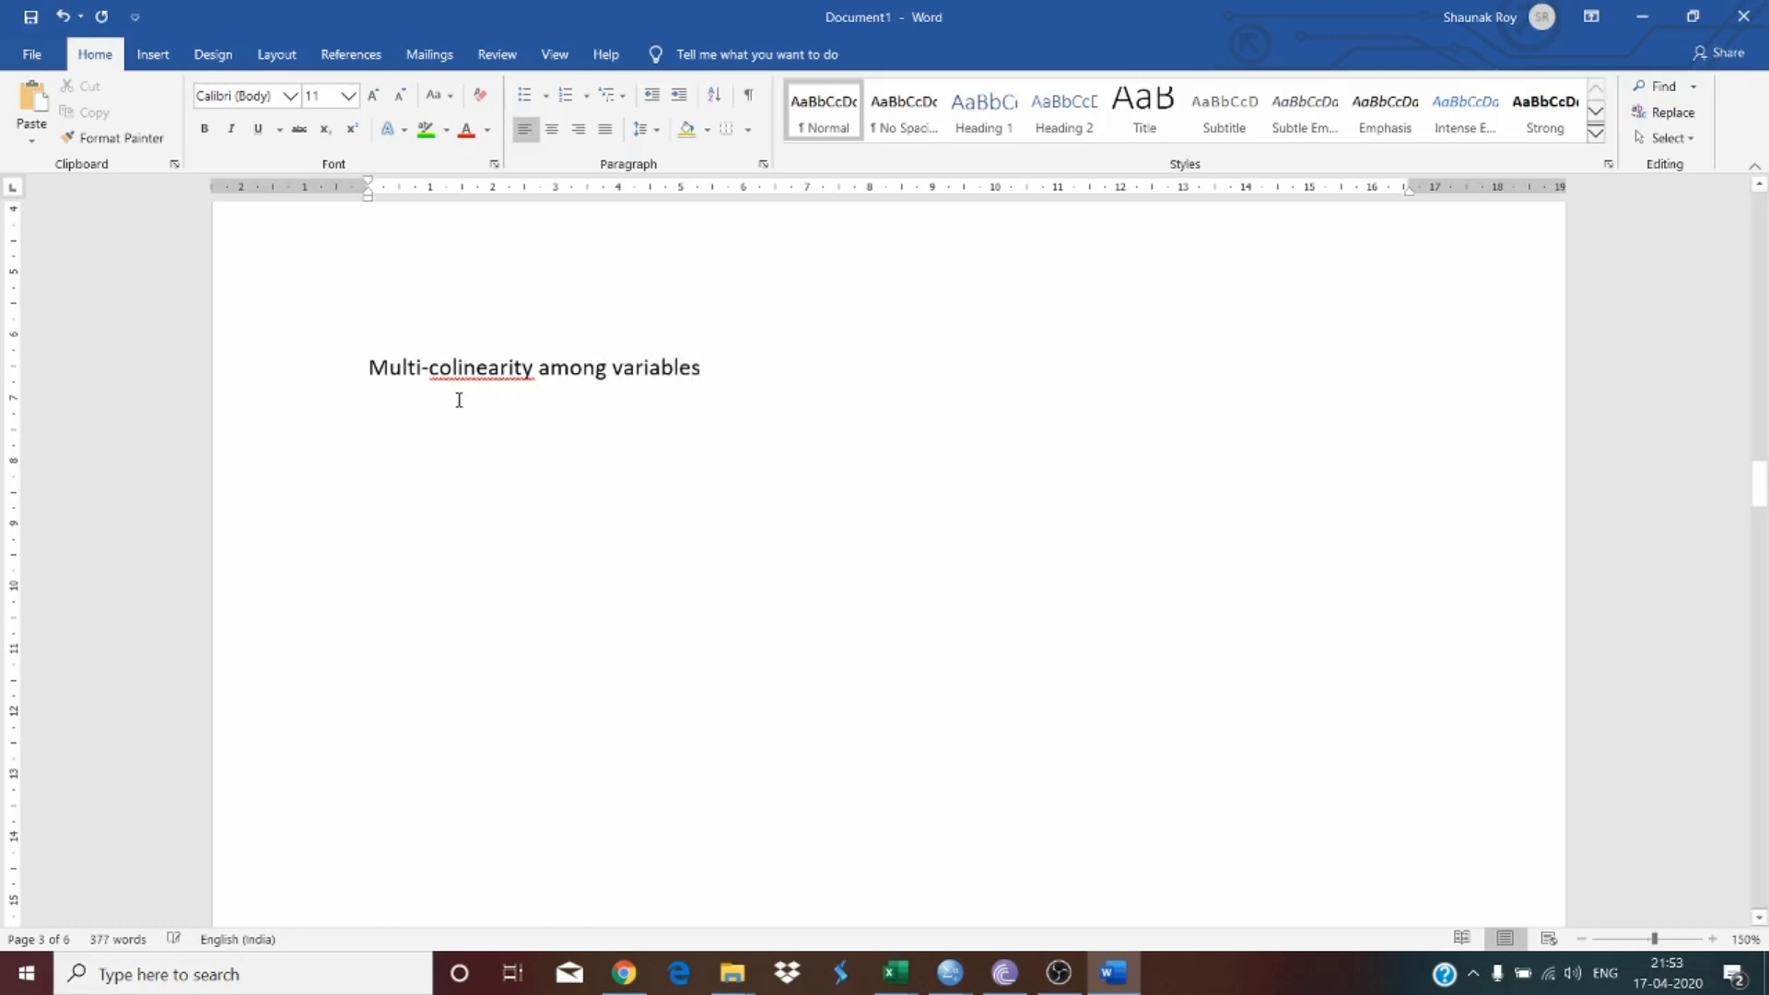
{"action": "right_click", "coordinate": [473, 376]}
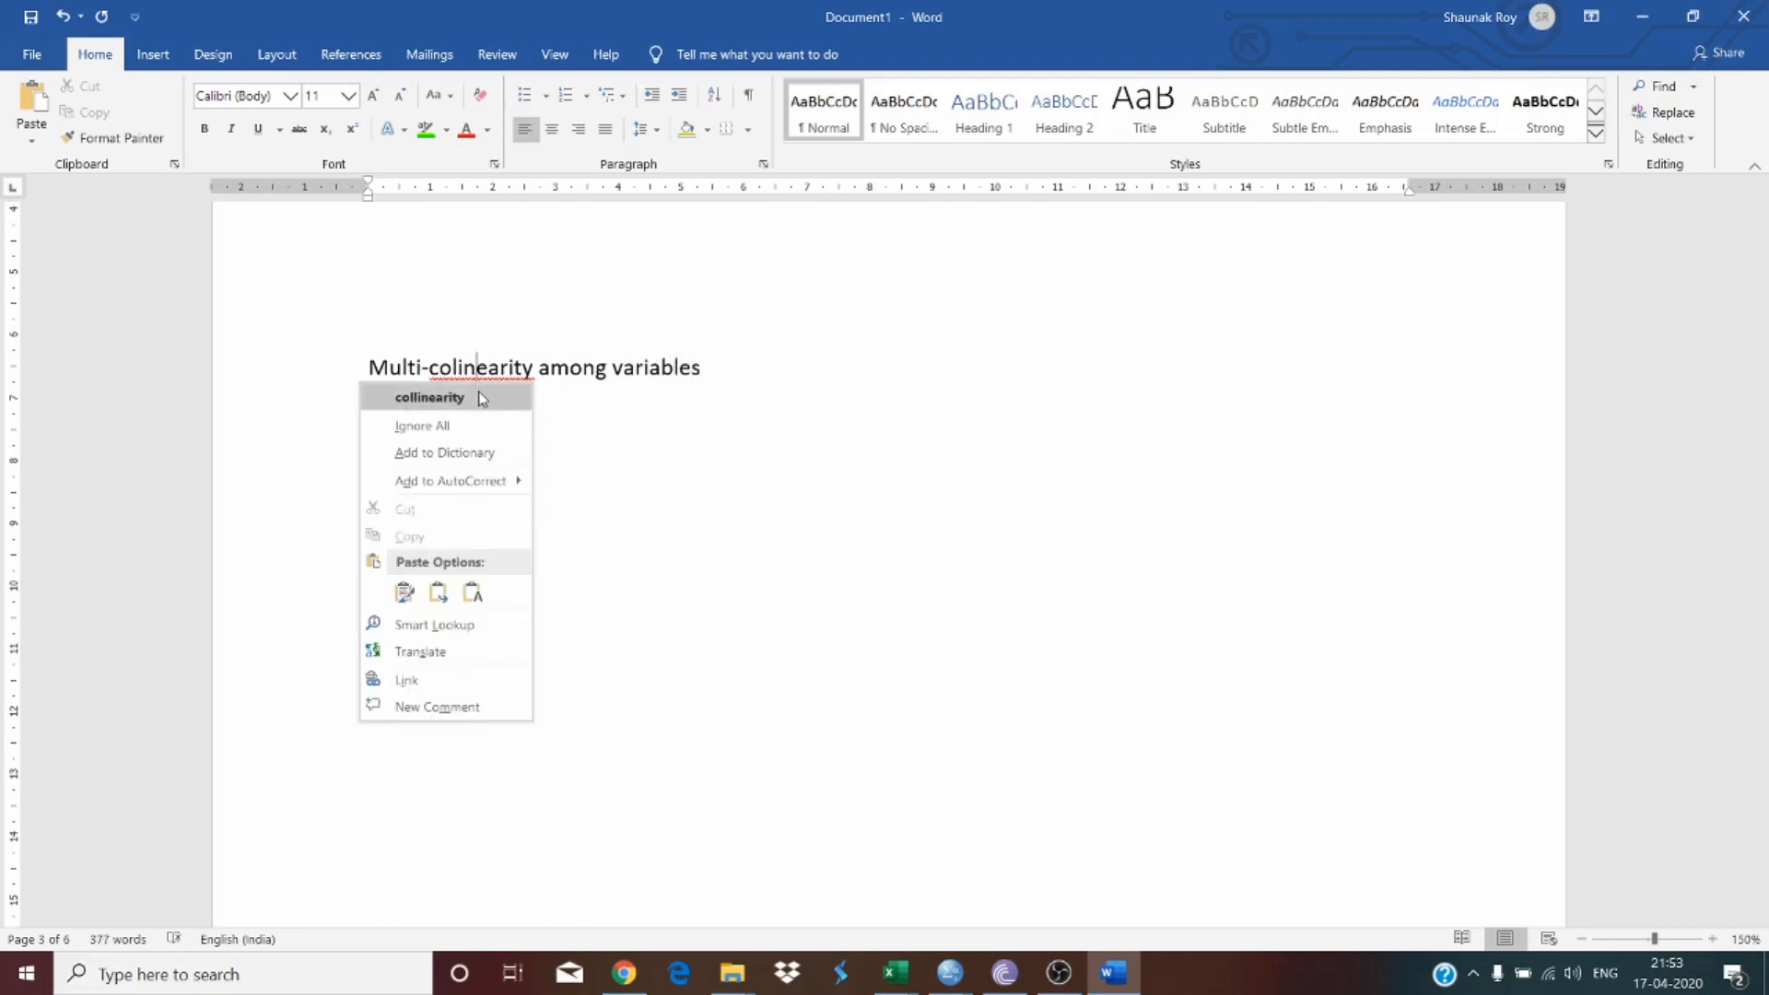
{"action": "left_click", "coordinate": [482, 397]}
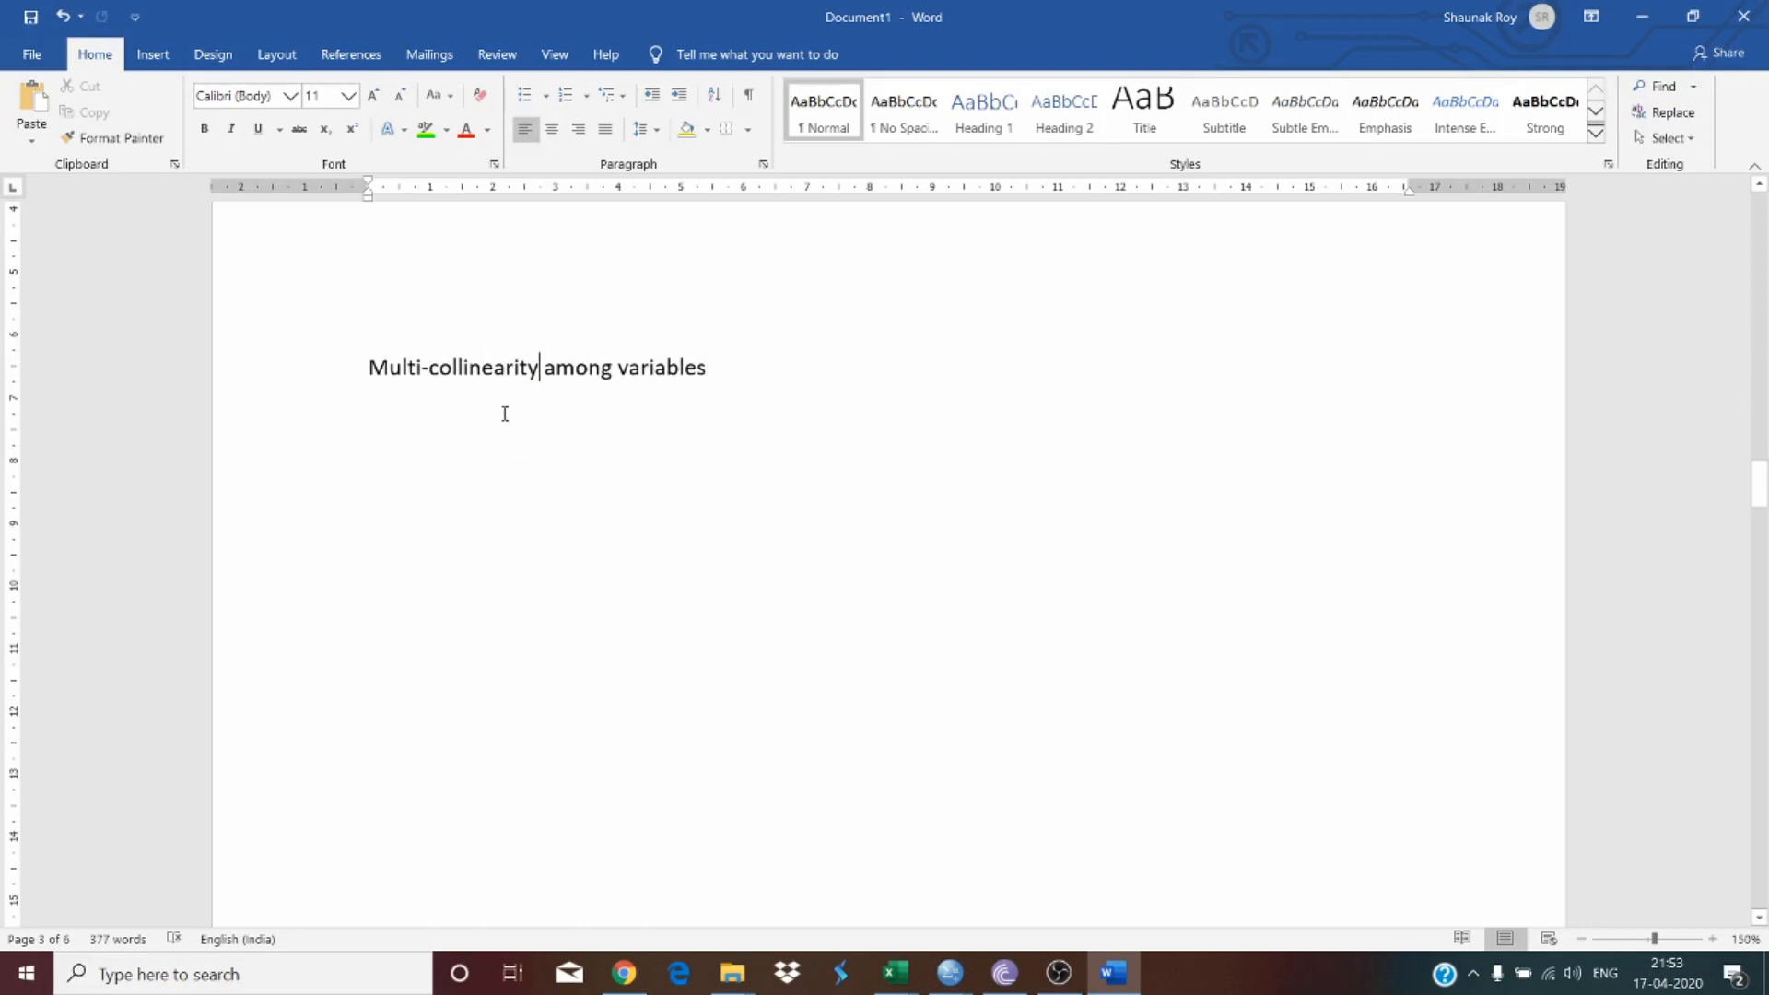
Step: Delete the 'Multi-collinearity among variables' line below the table note
{"action": "scroll", "coordinate": [501, 410], "scroll_direction": "up", "scroll_amount": 10}
{"action": "scroll", "coordinate": [508, 417], "scroll_direction": "up", "scroll_amount": 1}
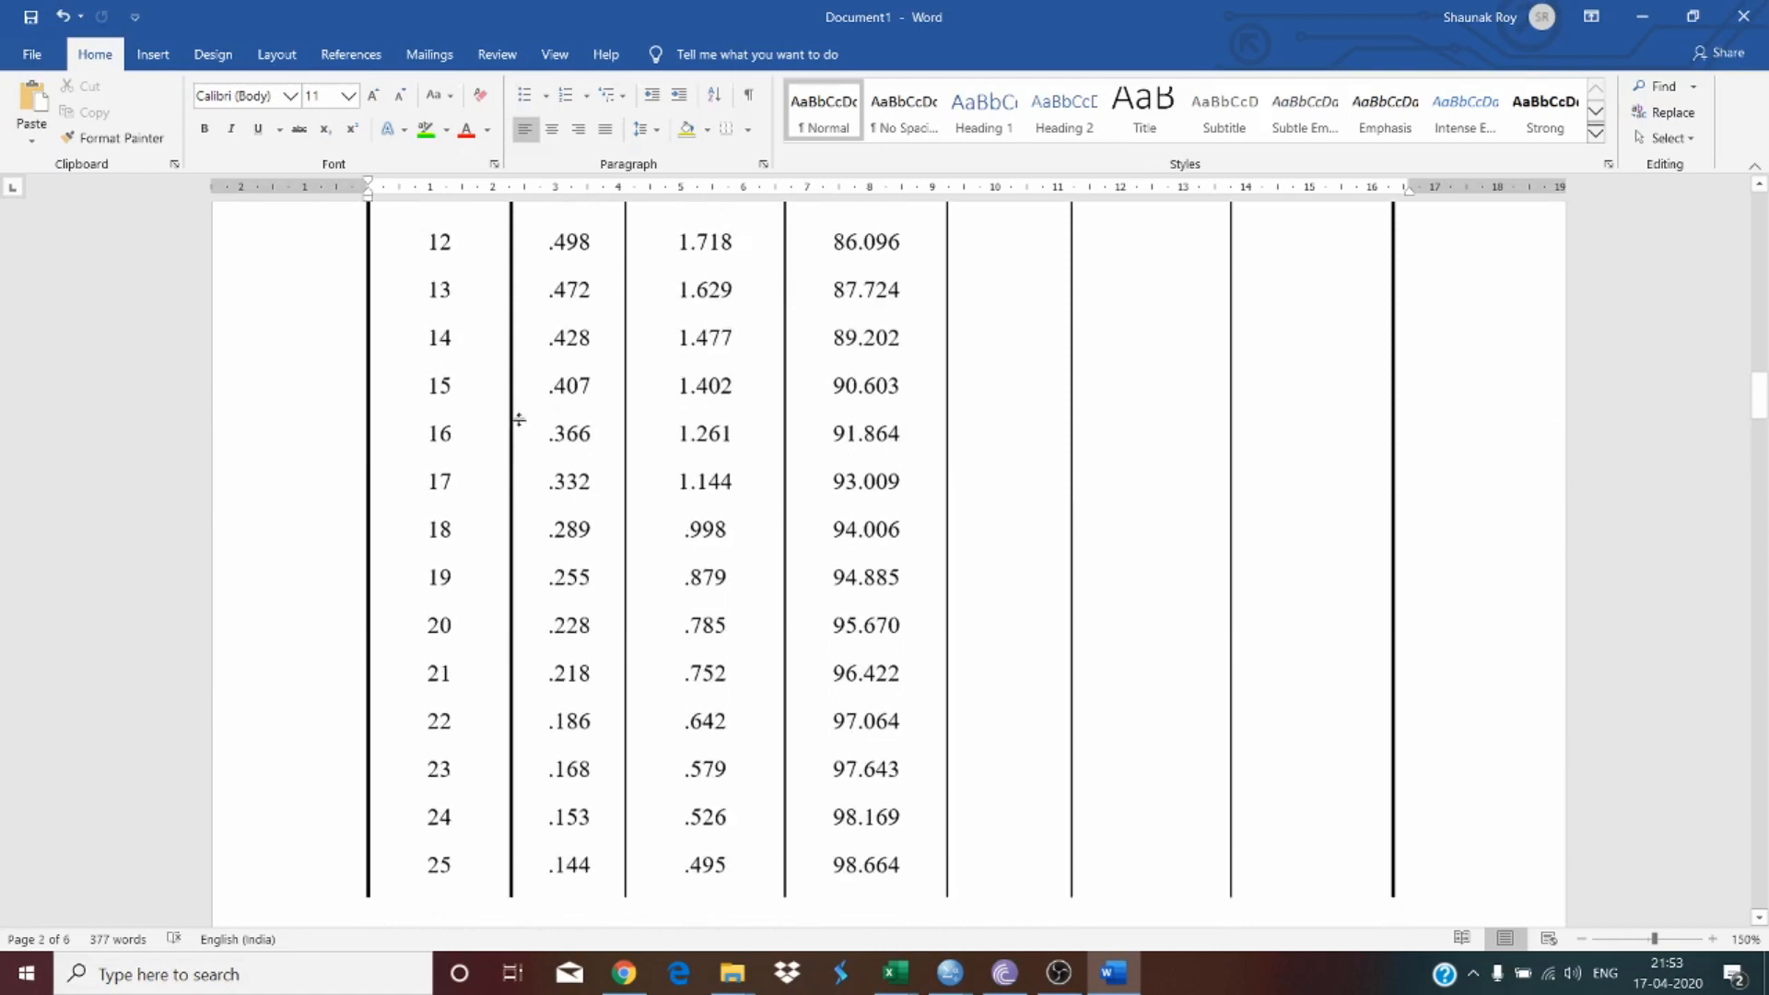
{"action": "left_click_drag", "start_coordinate": [569, 439], "coordinate": [581, 505]}
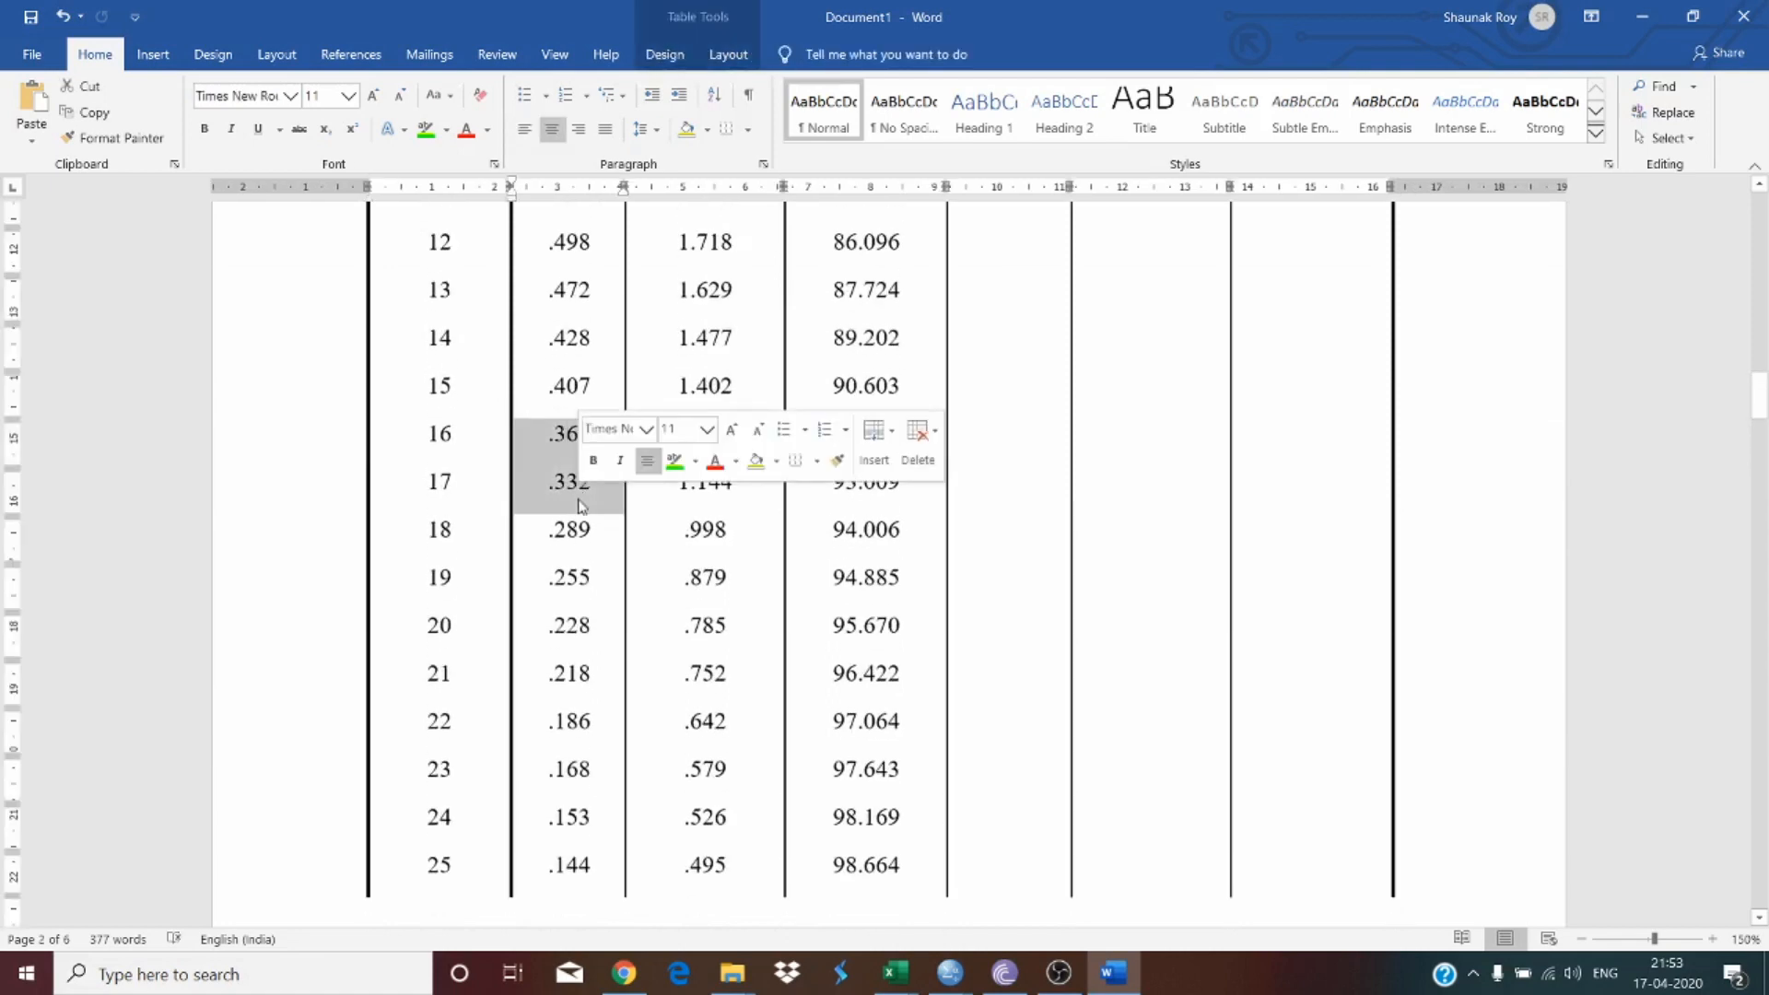
{"action": "scroll", "coordinate": [660, 478], "scroll_direction": "down", "scroll_amount": 10}
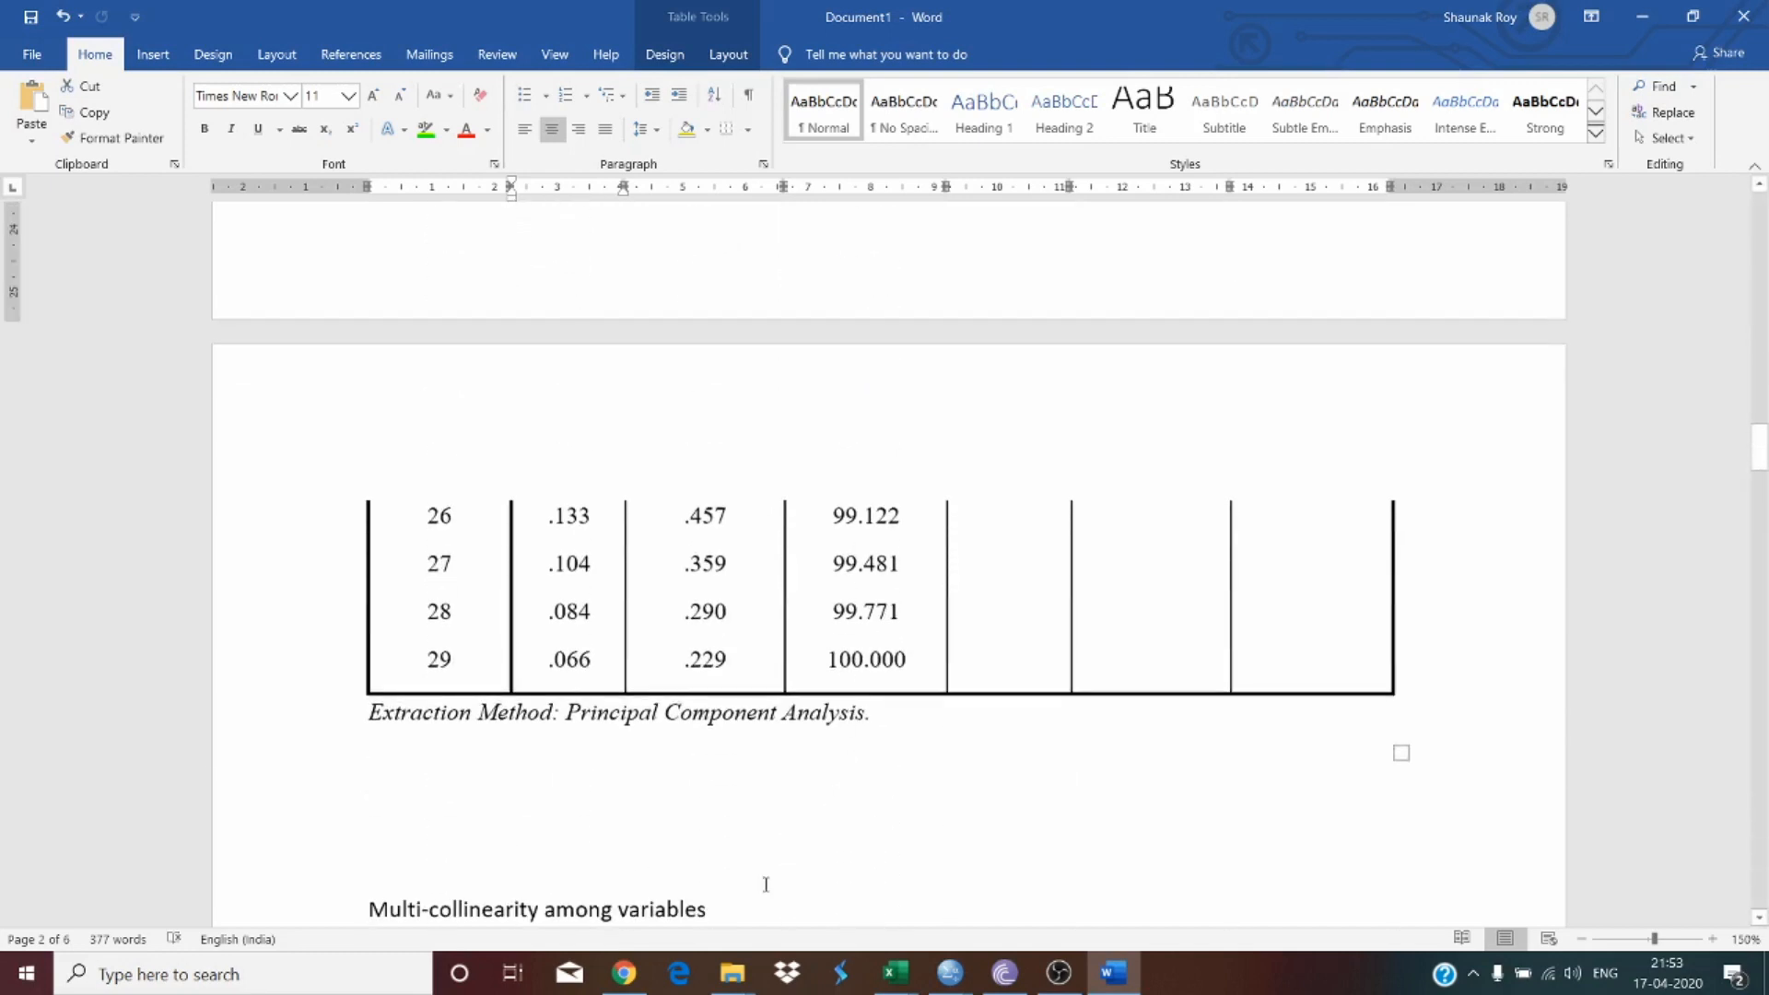
{"action": "left_click_drag", "start_coordinate": [368, 909], "coordinate": [733, 898]}
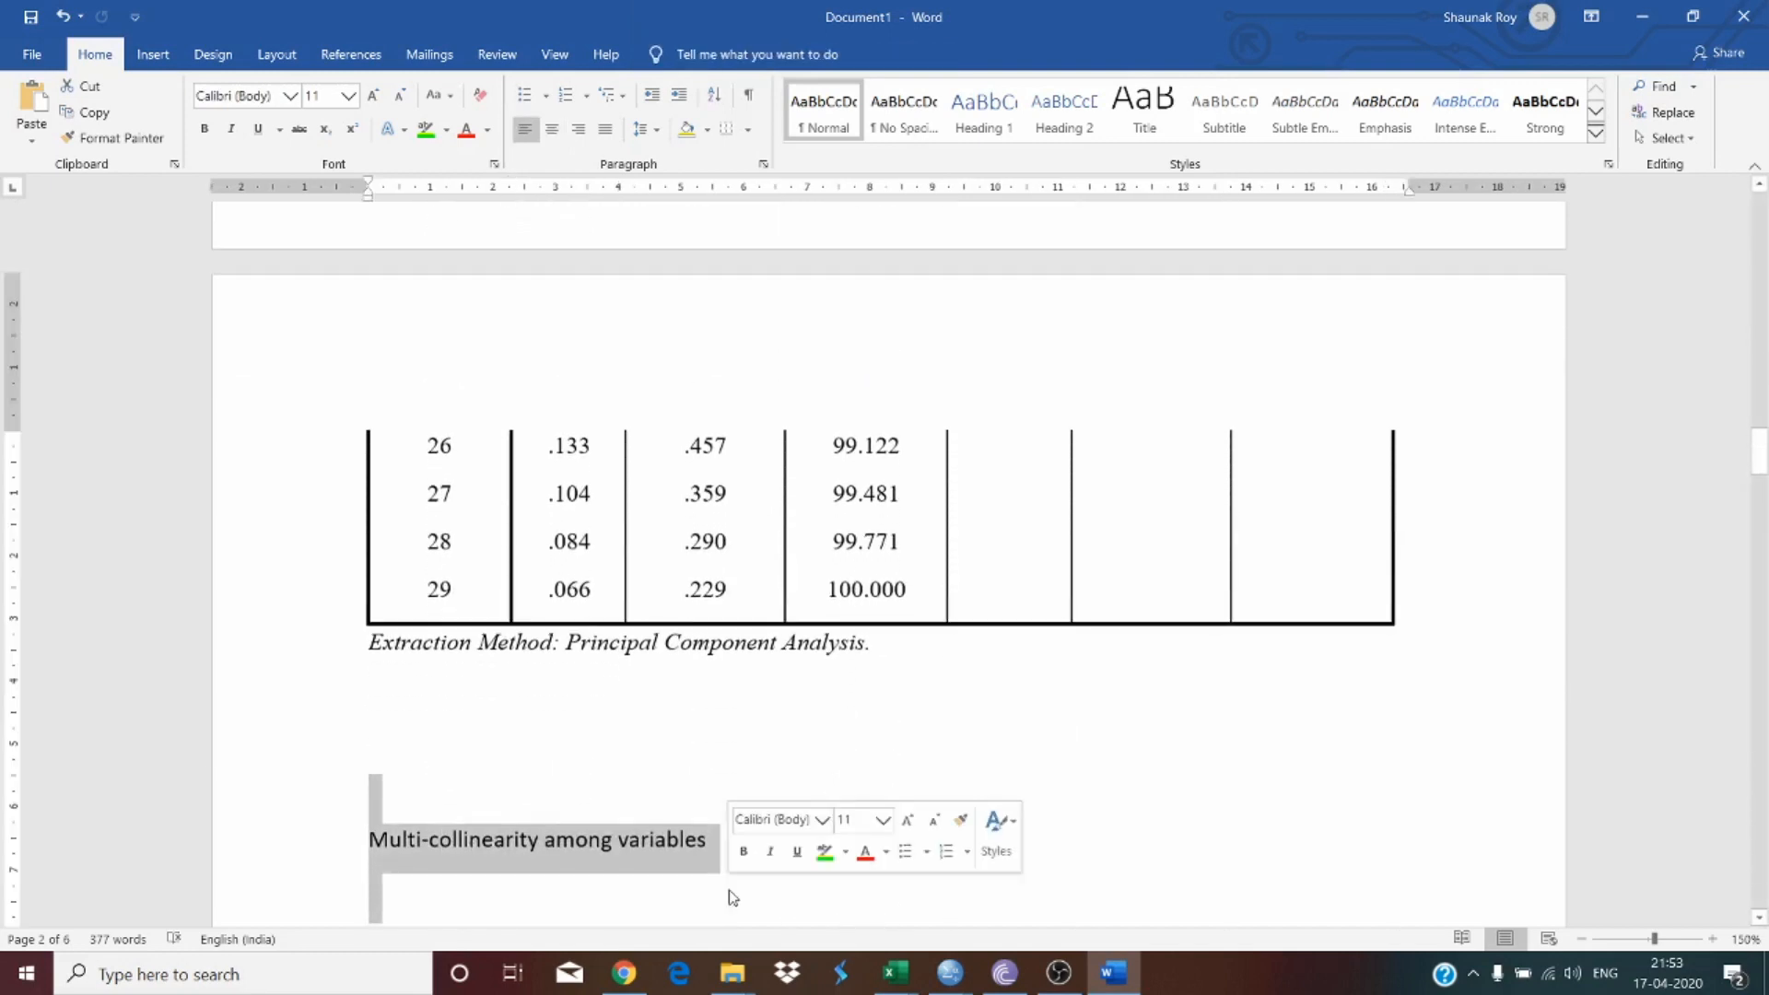
{"action": "key", "text": "Delete"}
{"action": "scroll", "coordinate": [731, 890], "scroll_direction": "up", "scroll_amount": 6}
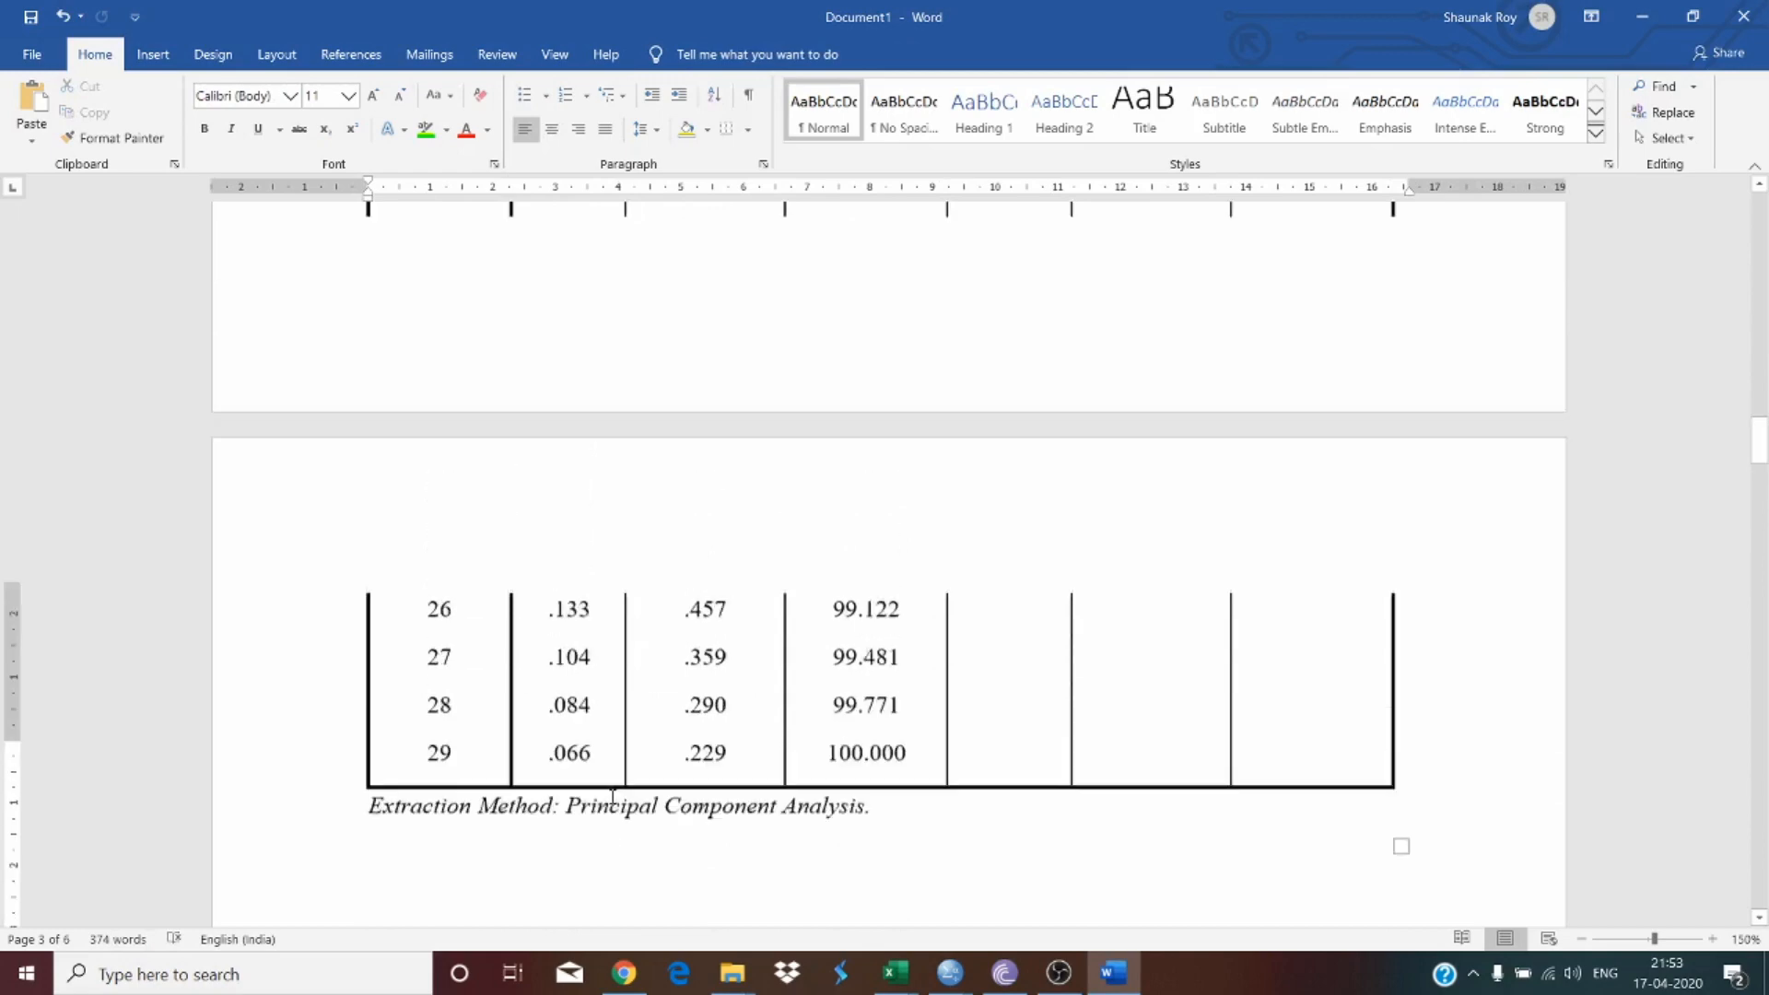
Step: Review the Total Variance Explained table and the scree plot below it
{"action": "scroll", "coordinate": [604, 765], "scroll_direction": "up", "scroll_amount": 10}
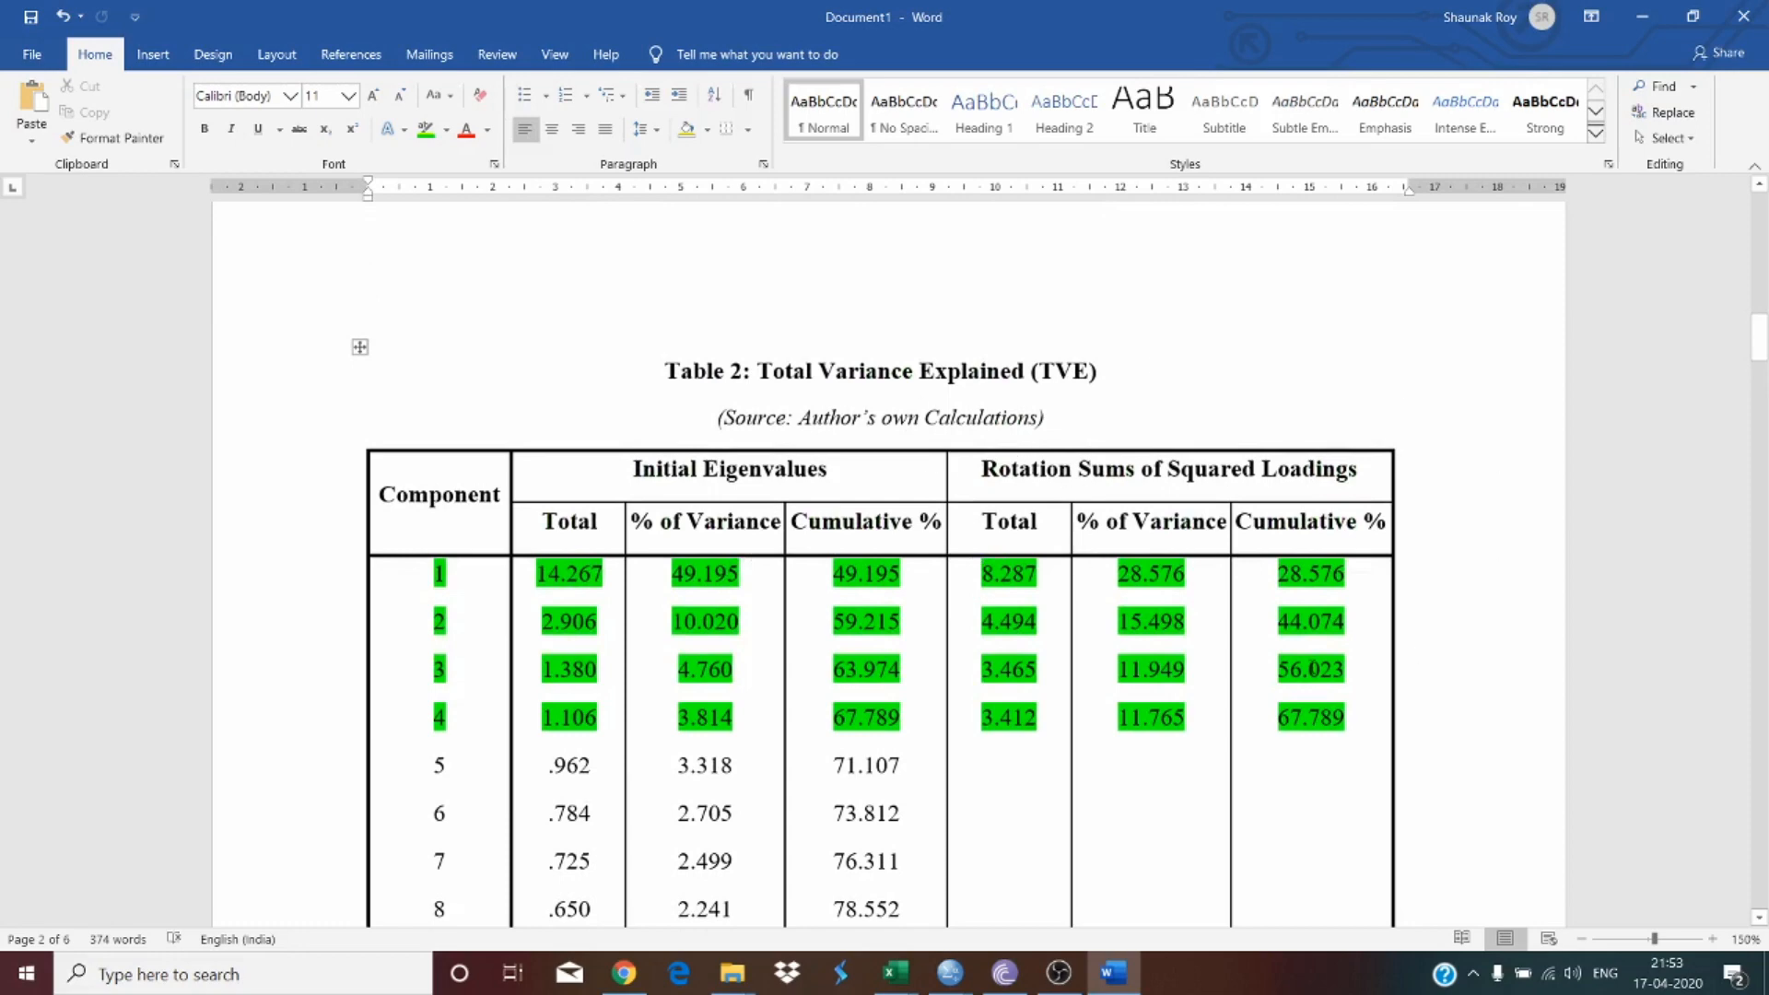
{"action": "scroll", "coordinate": [1131, 644], "scroll_direction": "down", "scroll_amount": 5}
{"action": "scroll", "coordinate": [1131, 643], "scroll_direction": "up", "scroll_amount": 4}
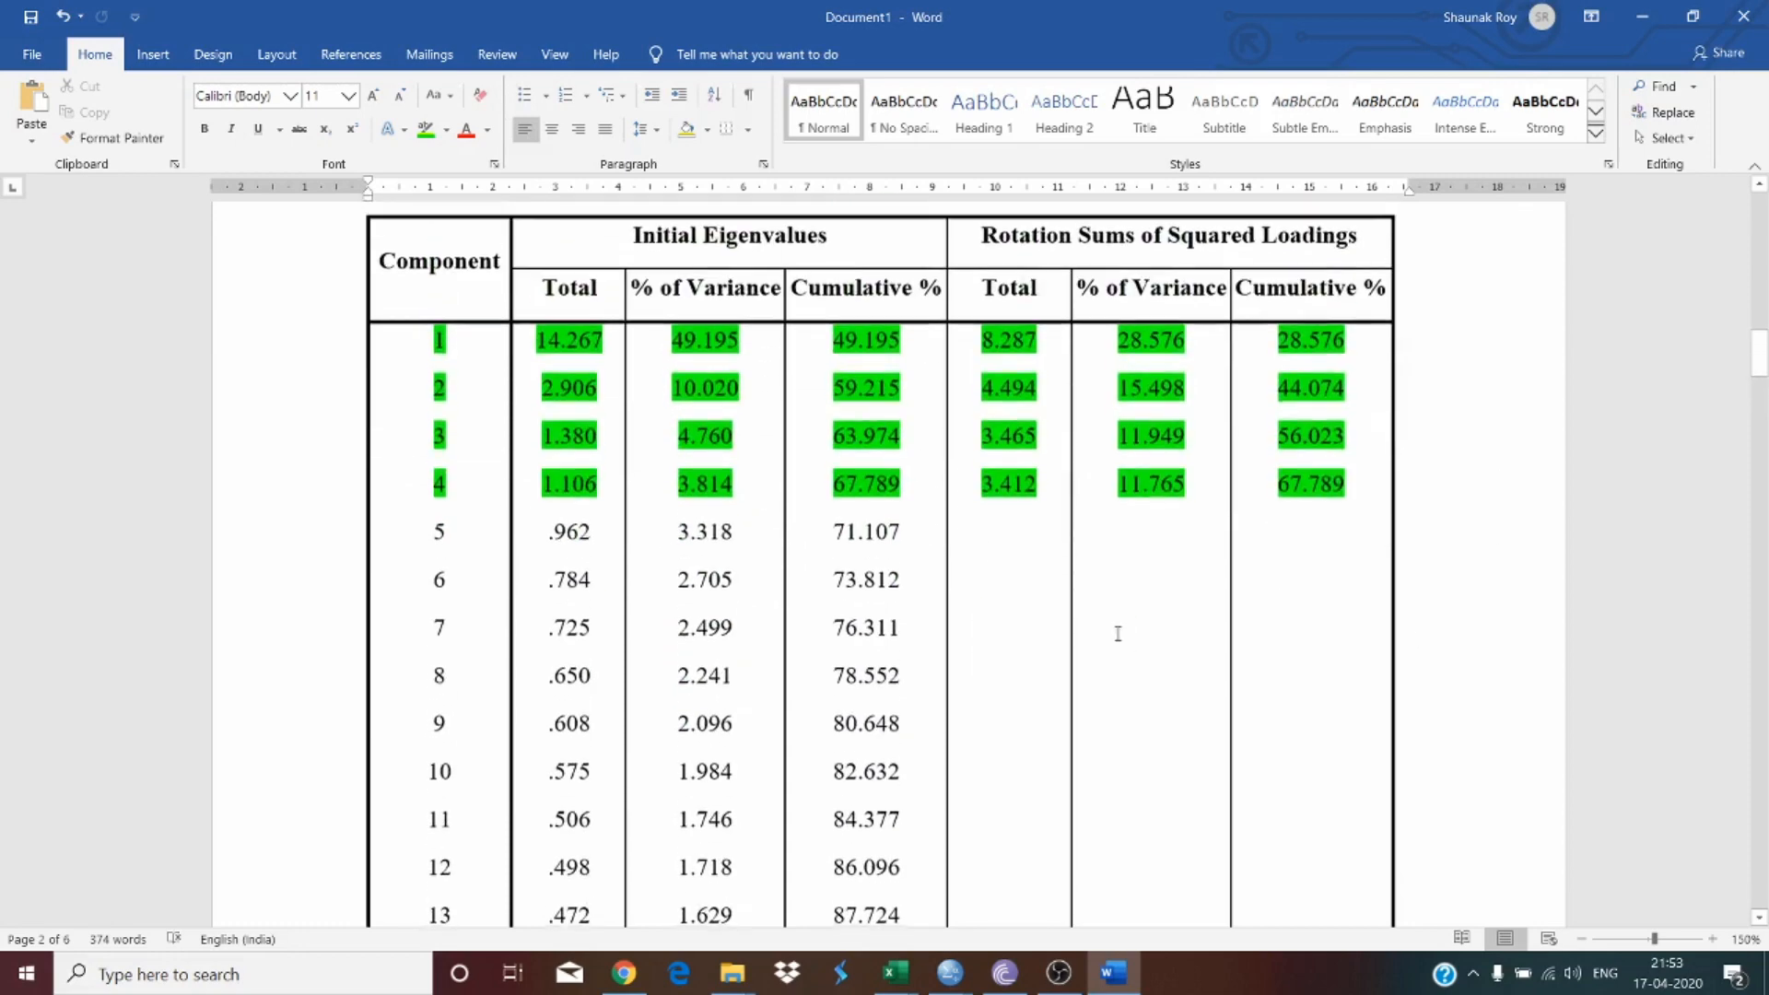
{"action": "scroll", "coordinate": [987, 584], "scroll_direction": "down", "scroll_amount": 13}
{"action": "scroll", "coordinate": [561, 534], "scroll_direction": "down", "scroll_amount": 5}
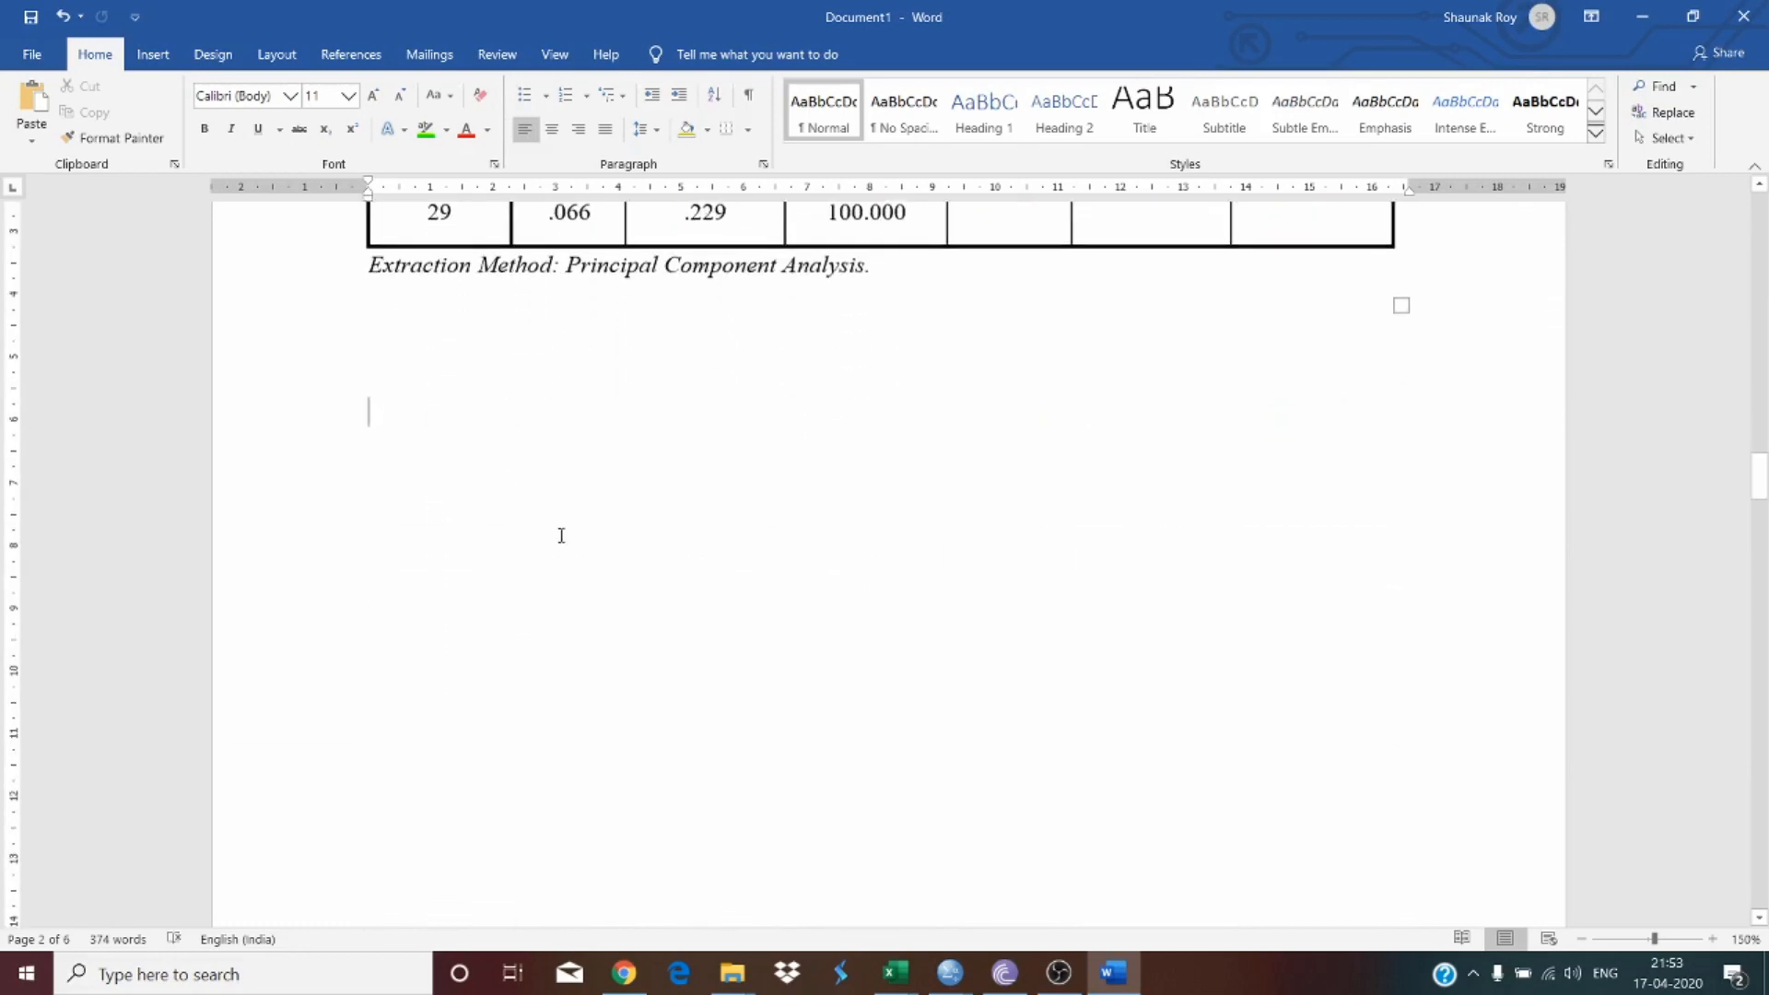
{"action": "scroll", "coordinate": [482, 458], "scroll_direction": "up", "scroll_amount": 3}
{"action": "left_click", "coordinate": [467, 515]}
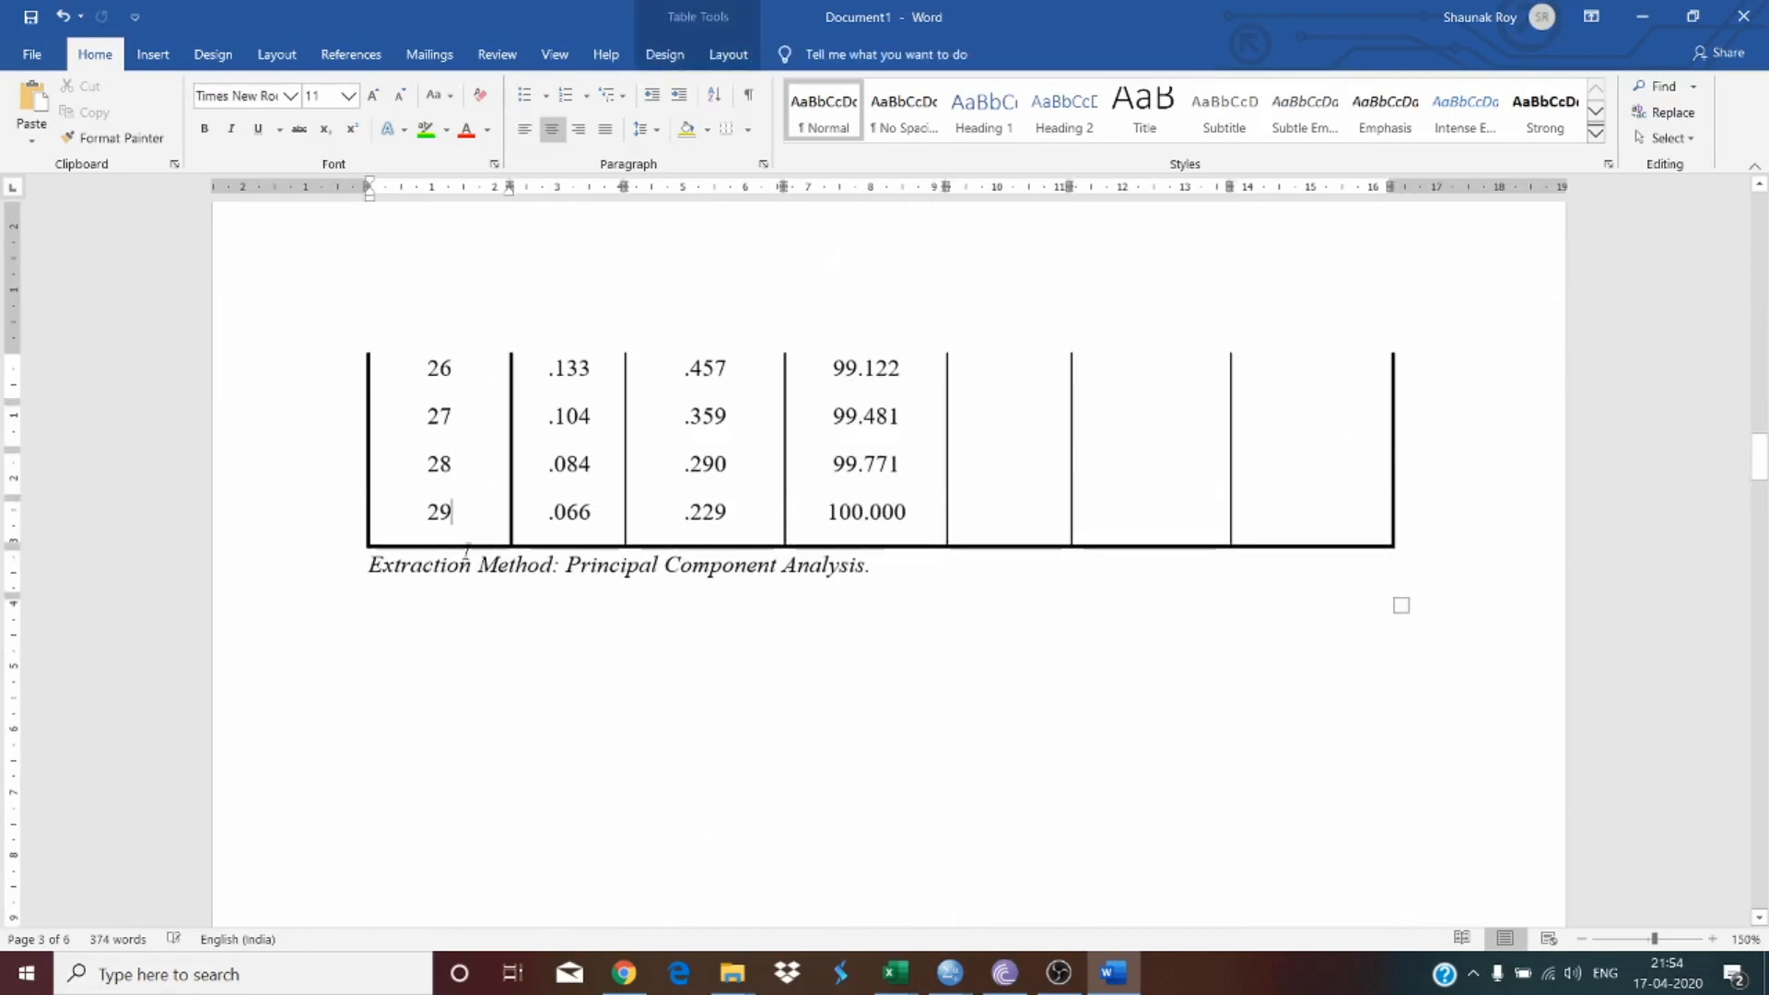
{"action": "scroll", "coordinate": [561, 662], "scroll_direction": "down", "scroll_amount": 5}
{"action": "scroll", "coordinate": [564, 660], "scroll_direction": "down", "scroll_amount": 8}
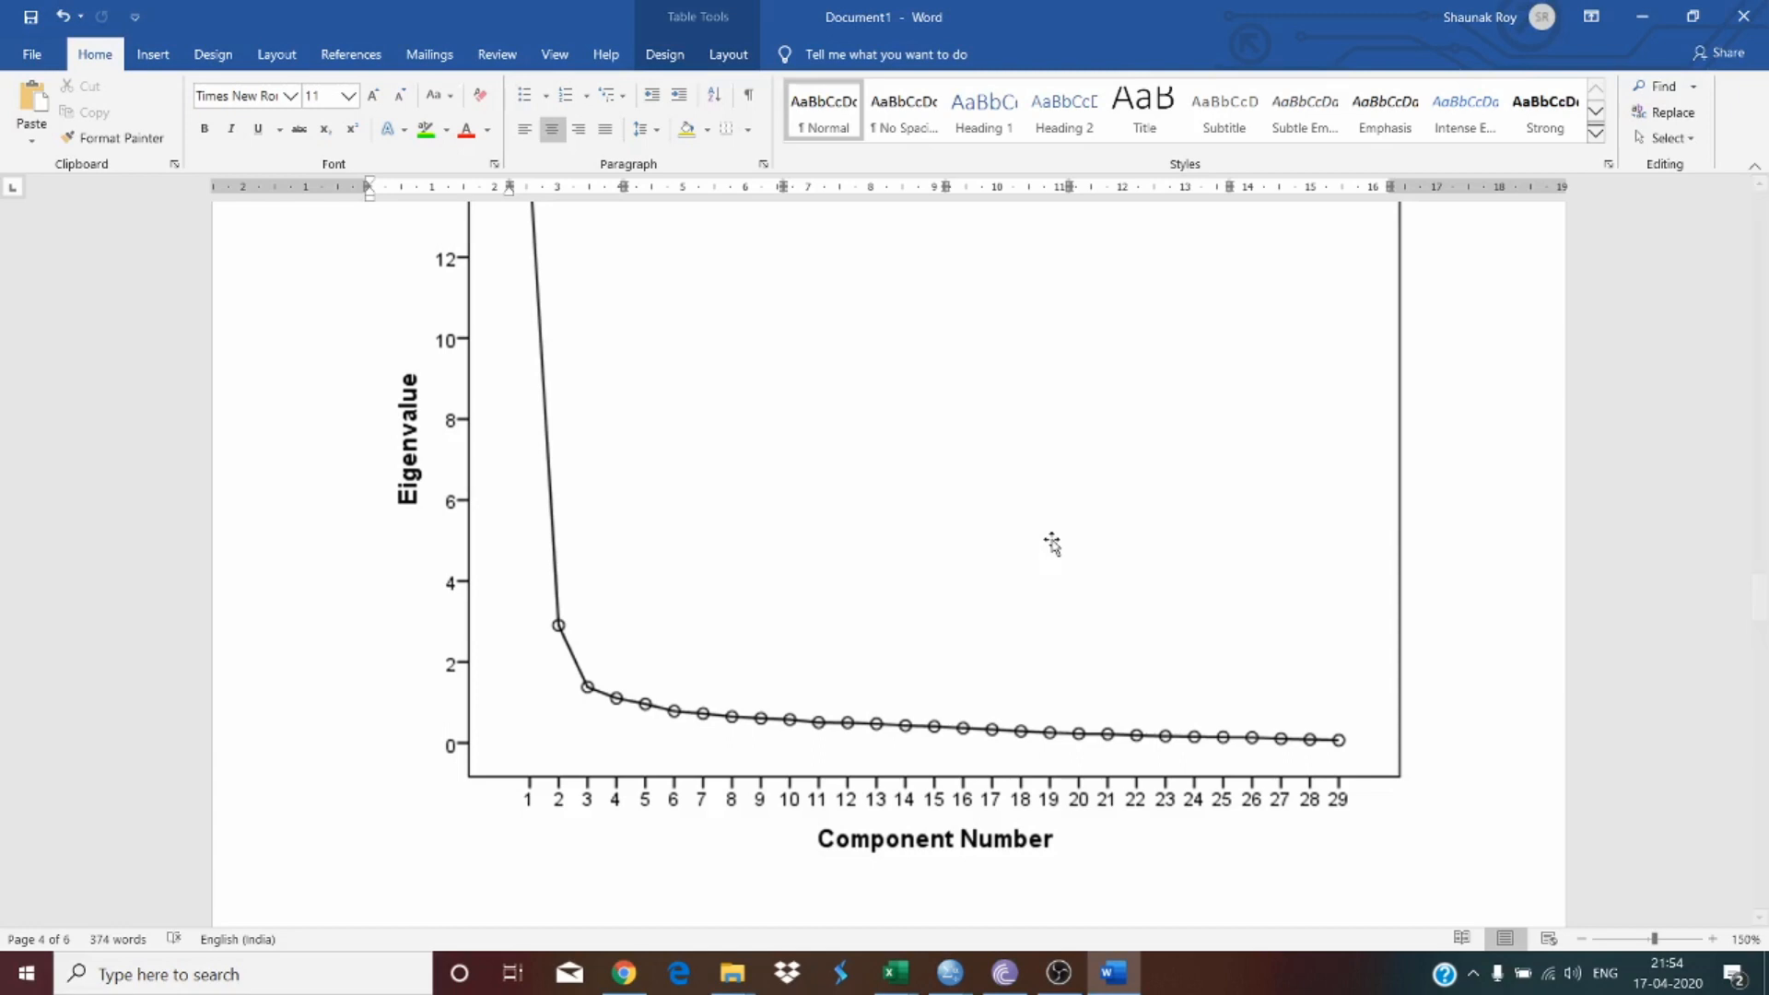
{"action": "scroll", "coordinate": [1052, 544], "scroll_direction": "down", "scroll_amount": 5}
{"action": "scroll", "coordinate": [952, 479], "scroll_direction": "up", "scroll_amount": 2}
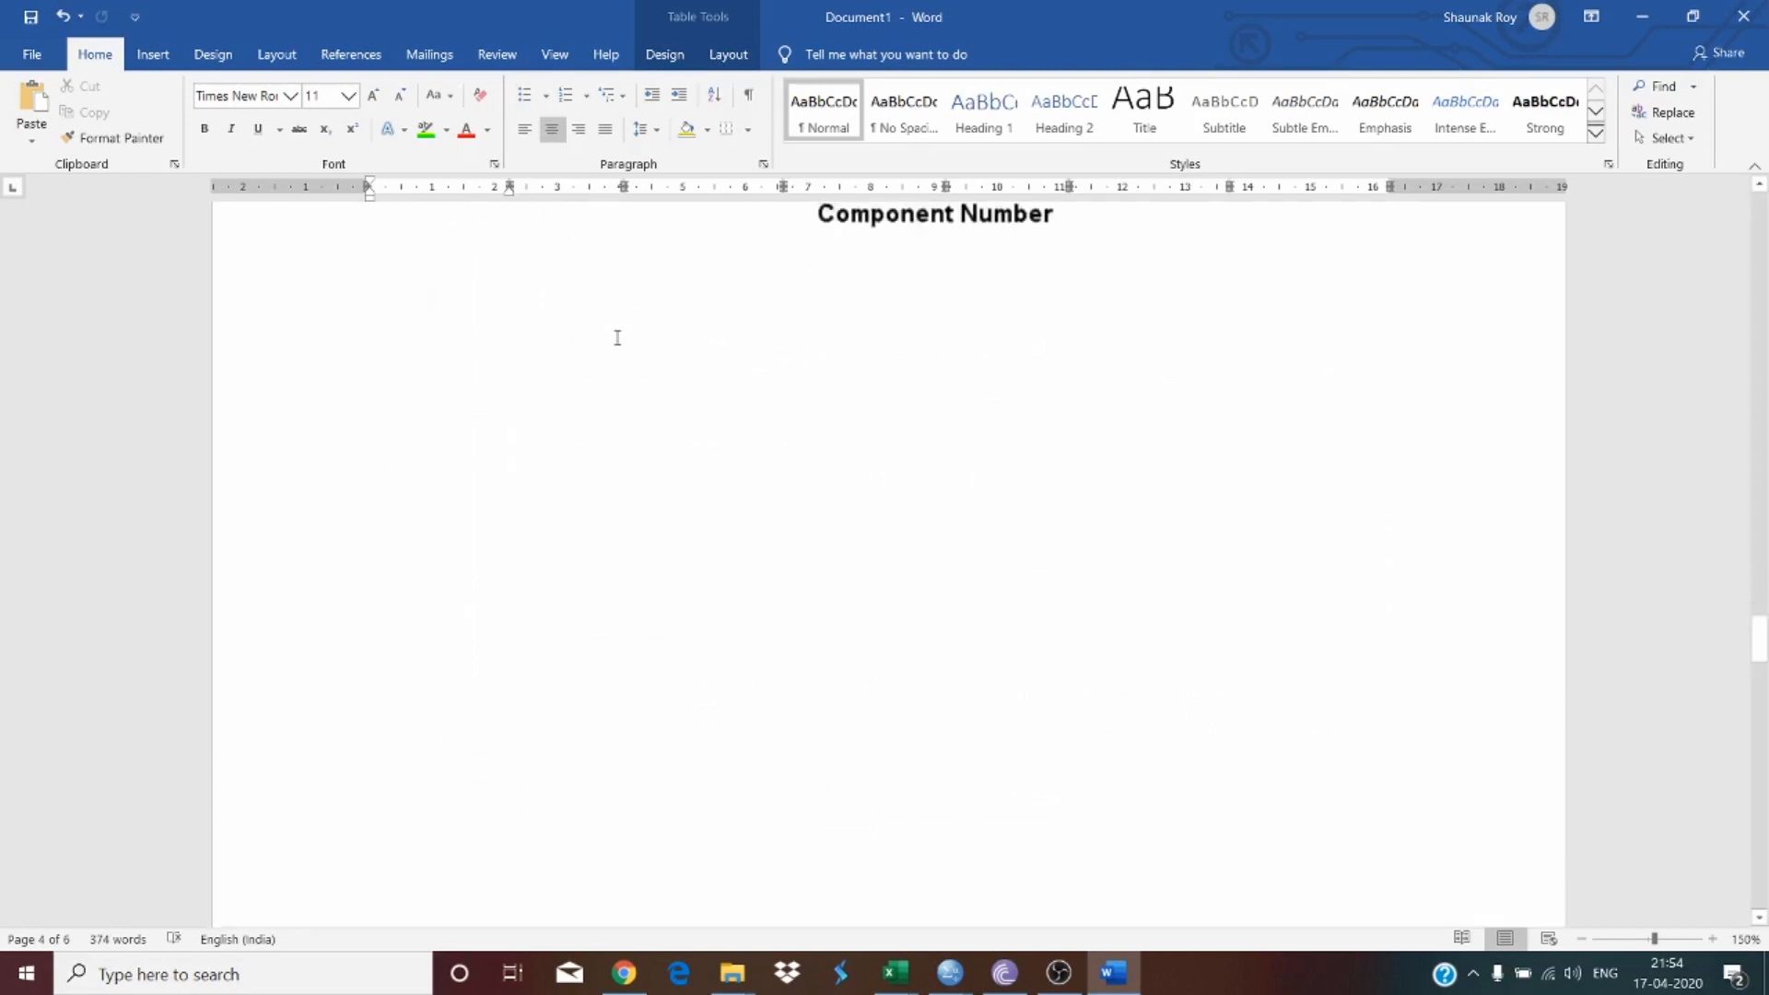
Step: Type the line 'Developed by Cattell (1966)' below the scree plot
{"action": "left_click", "coordinate": [479, 505]}
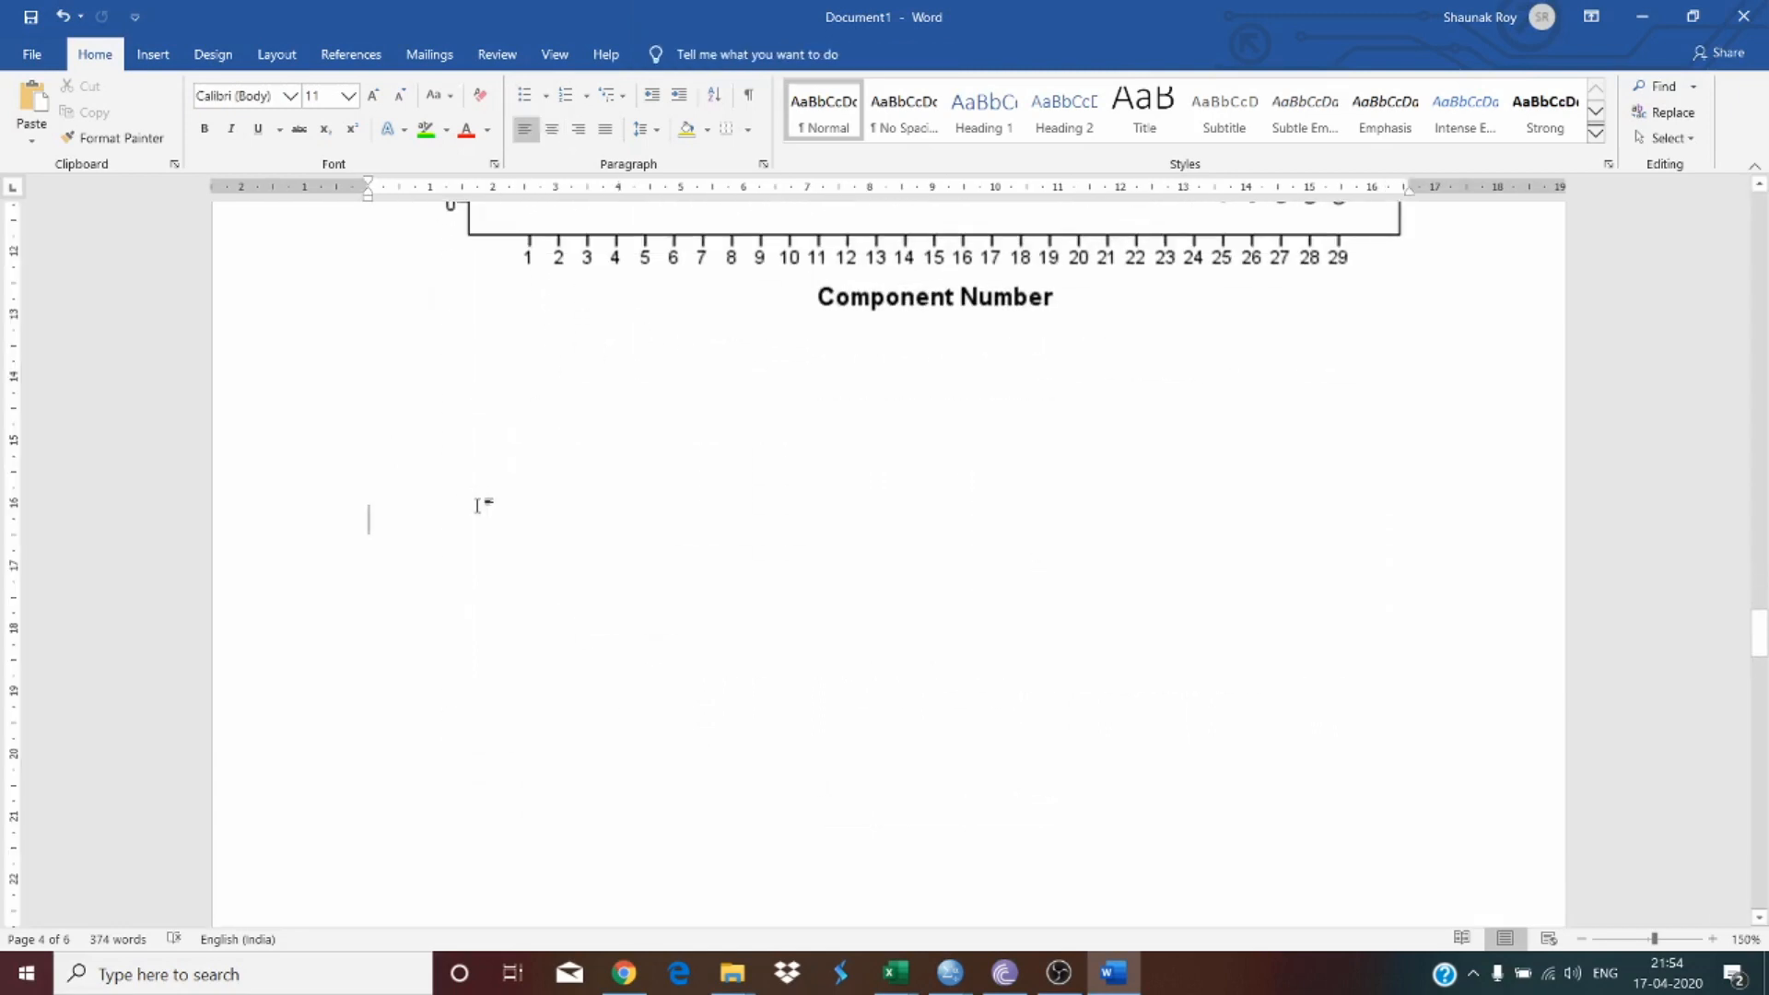
{"action": "type", "text": "Developed by C"}
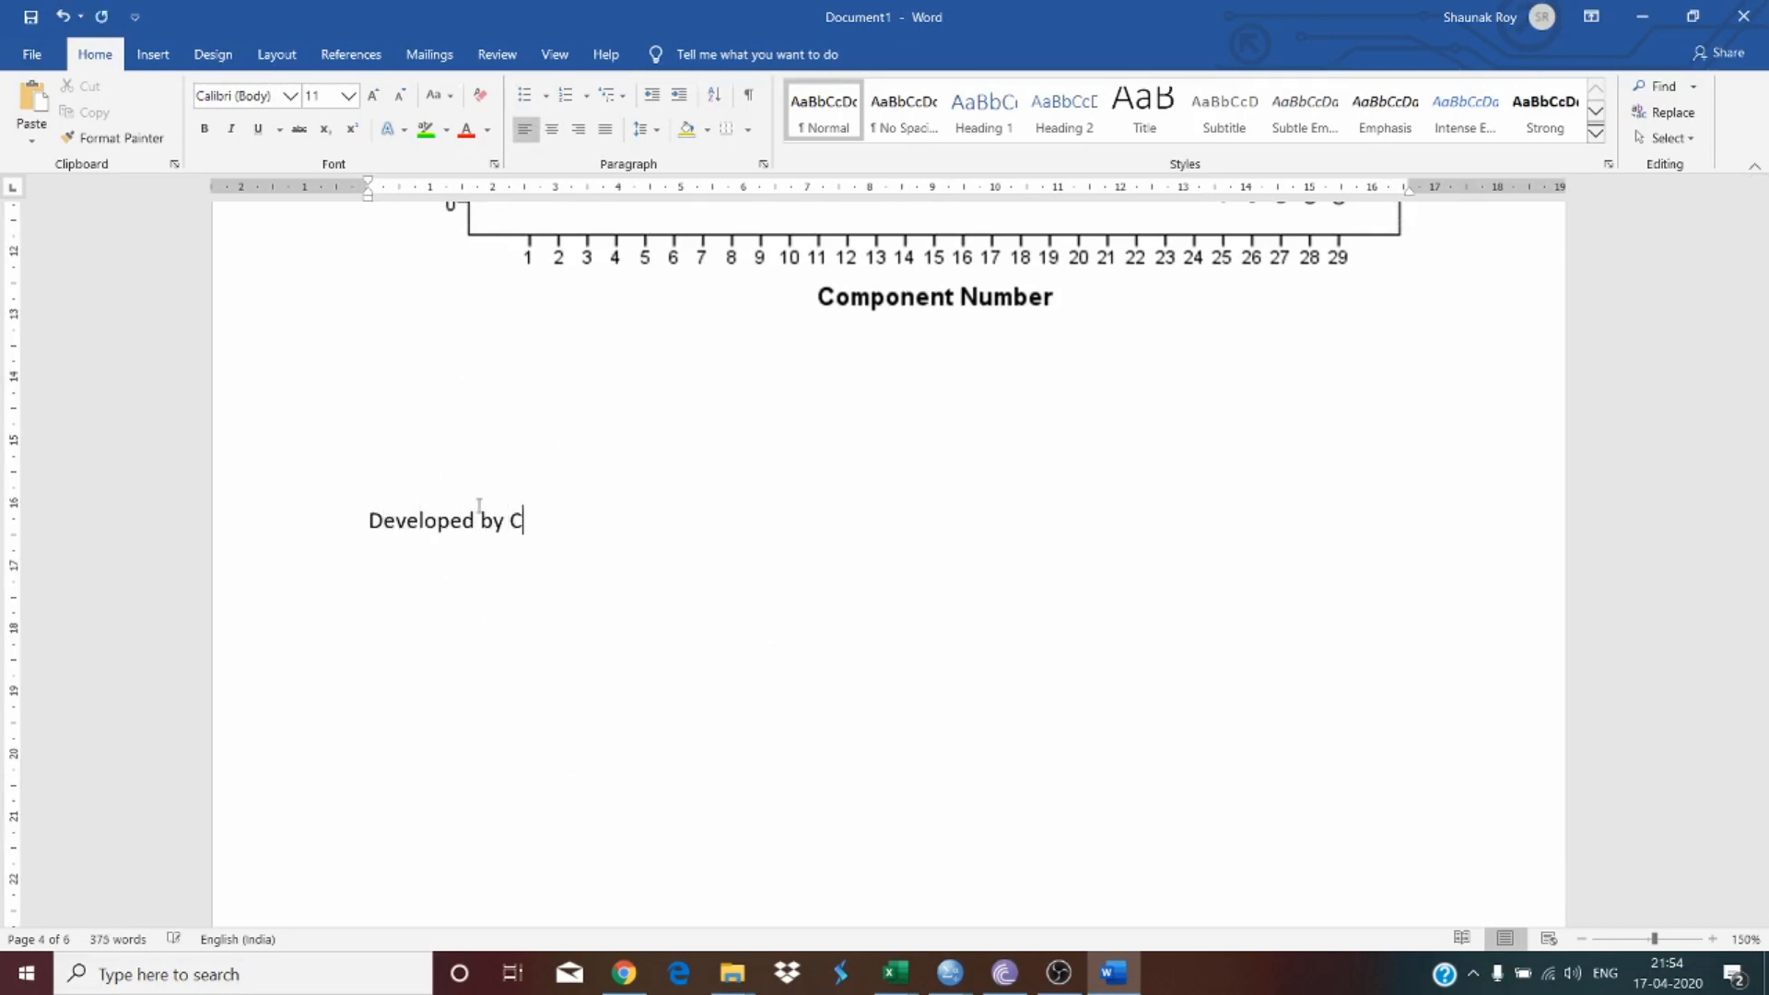
{"action": "type", "text": "attell (1966)"}
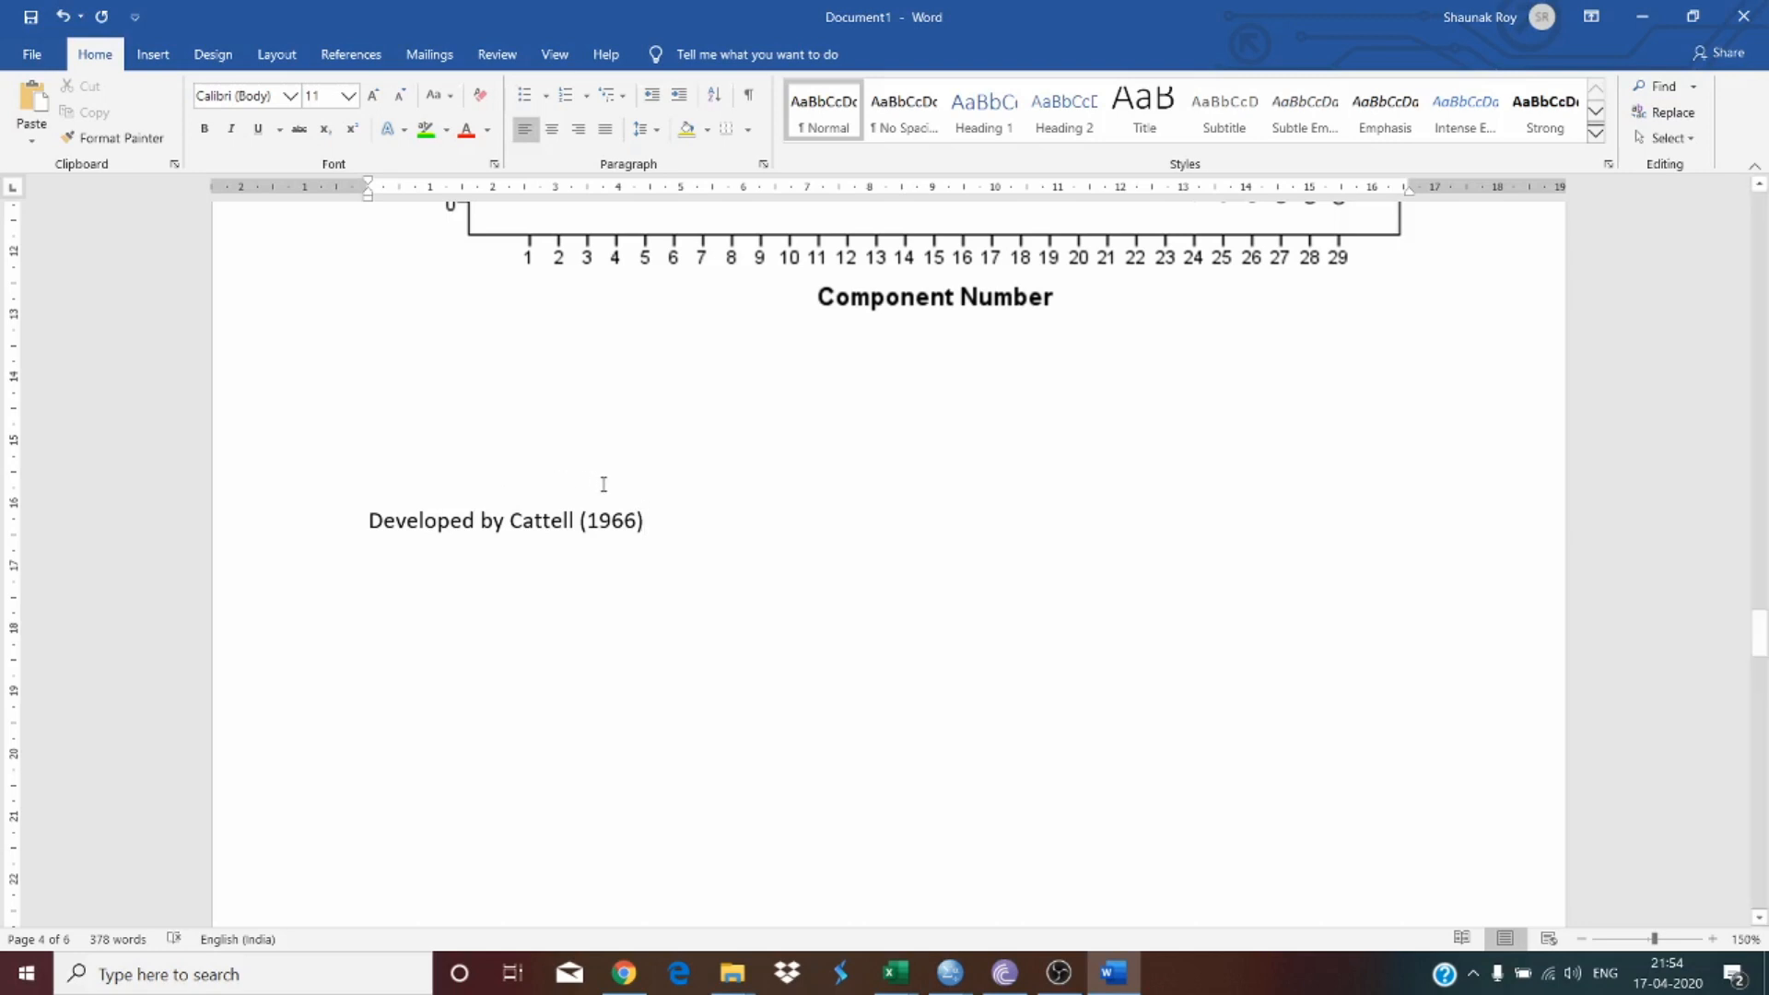
Step: Examine the scree plot's eigenvalues across the component numbers against the table
{"action": "scroll", "coordinate": [604, 484], "scroll_direction": "up", "scroll_amount": 10}
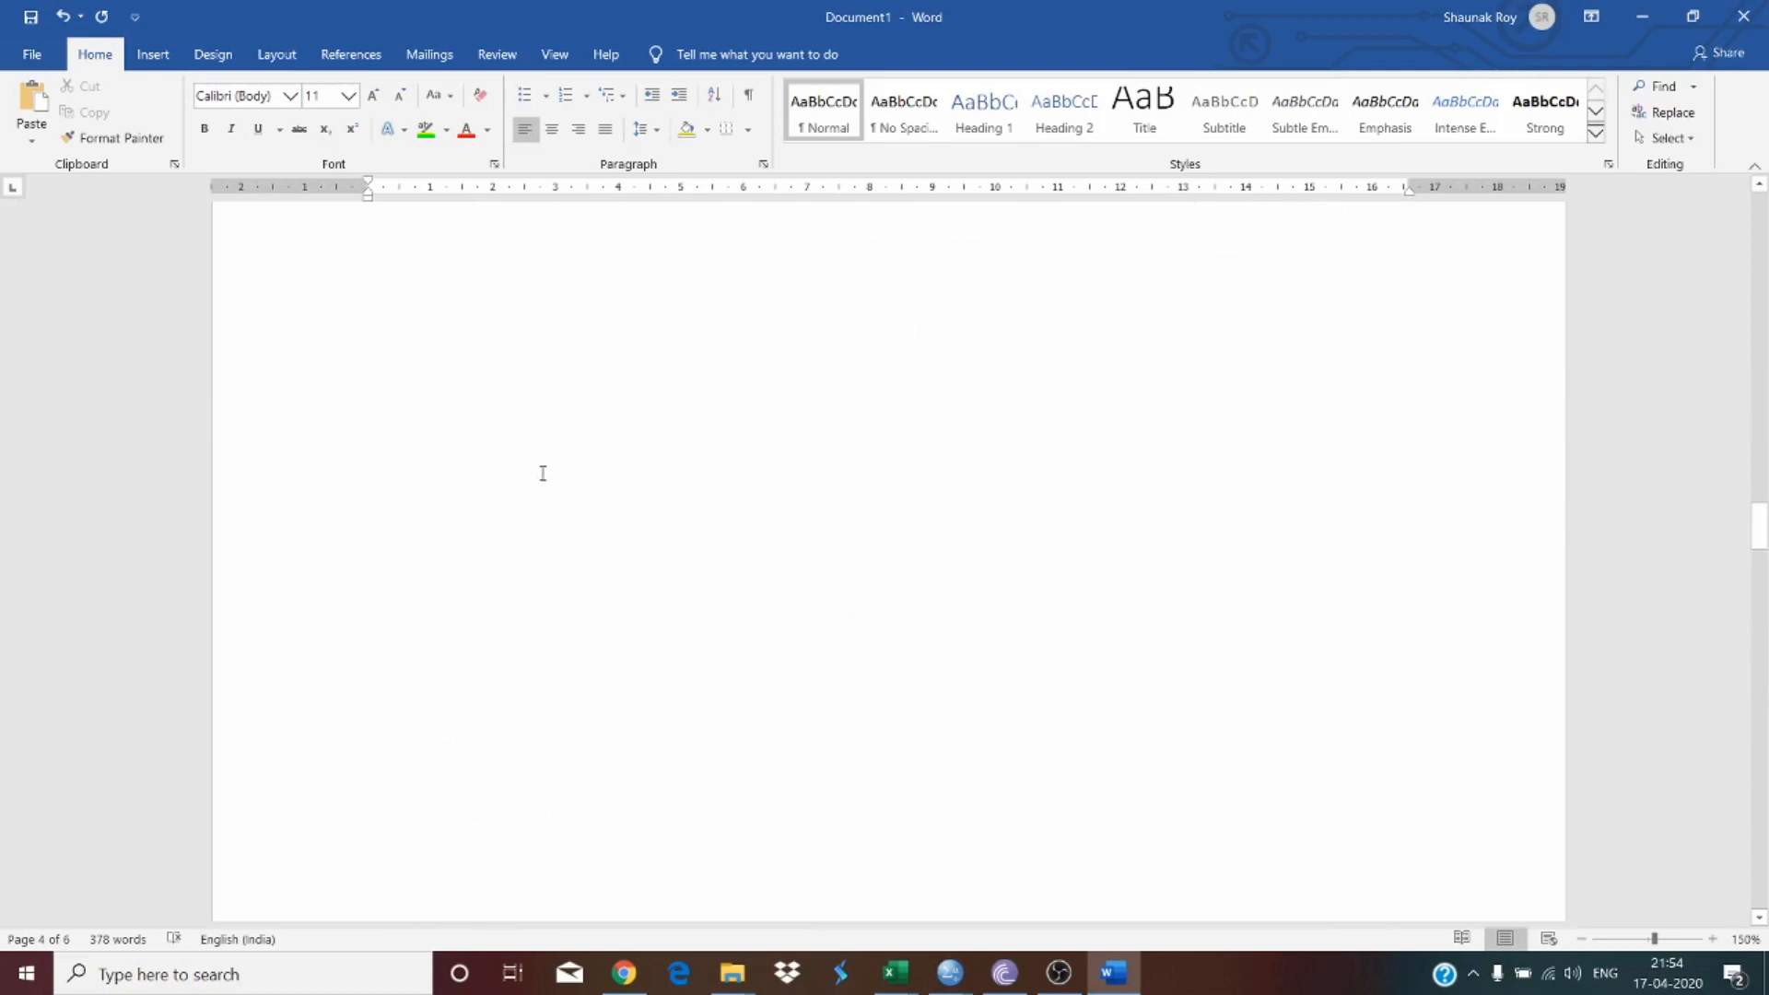
{"action": "scroll", "coordinate": [543, 474], "scroll_direction": "up", "scroll_amount": 10}
{"action": "left_click_drag", "start_coordinate": [466, 649], "coordinate": [467, 502]}
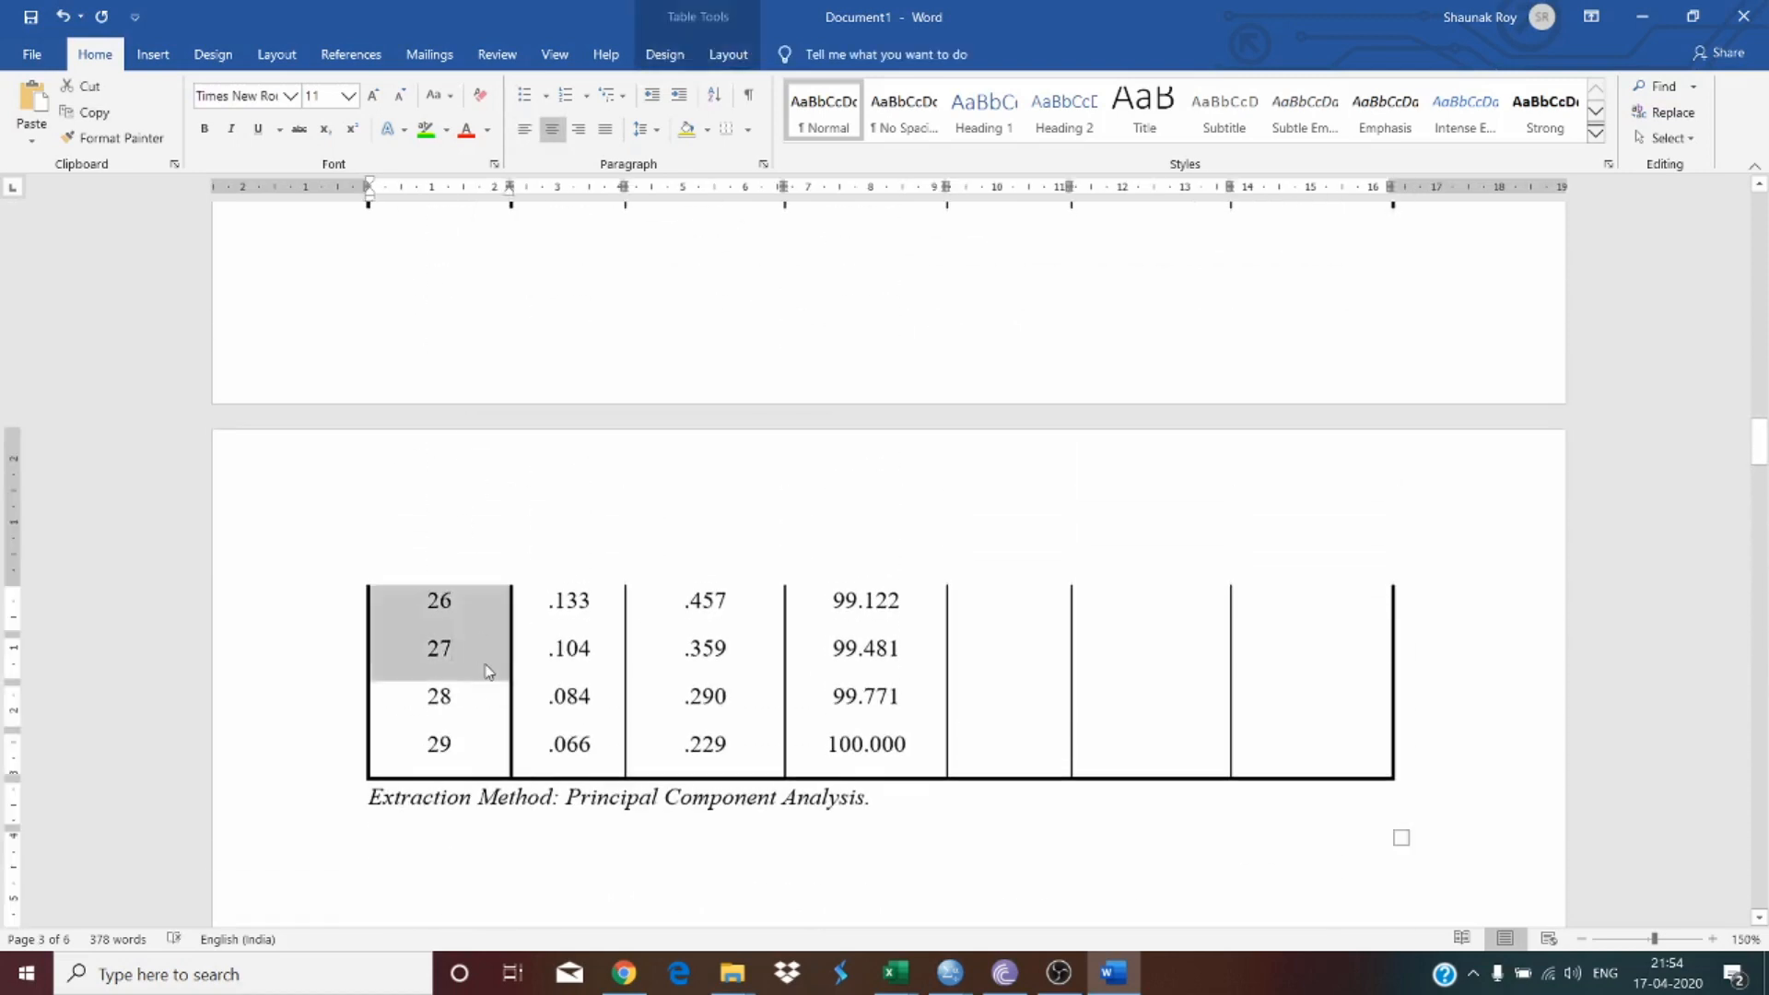
{"action": "scroll", "coordinate": [536, 480], "scroll_direction": "down", "scroll_amount": 15}
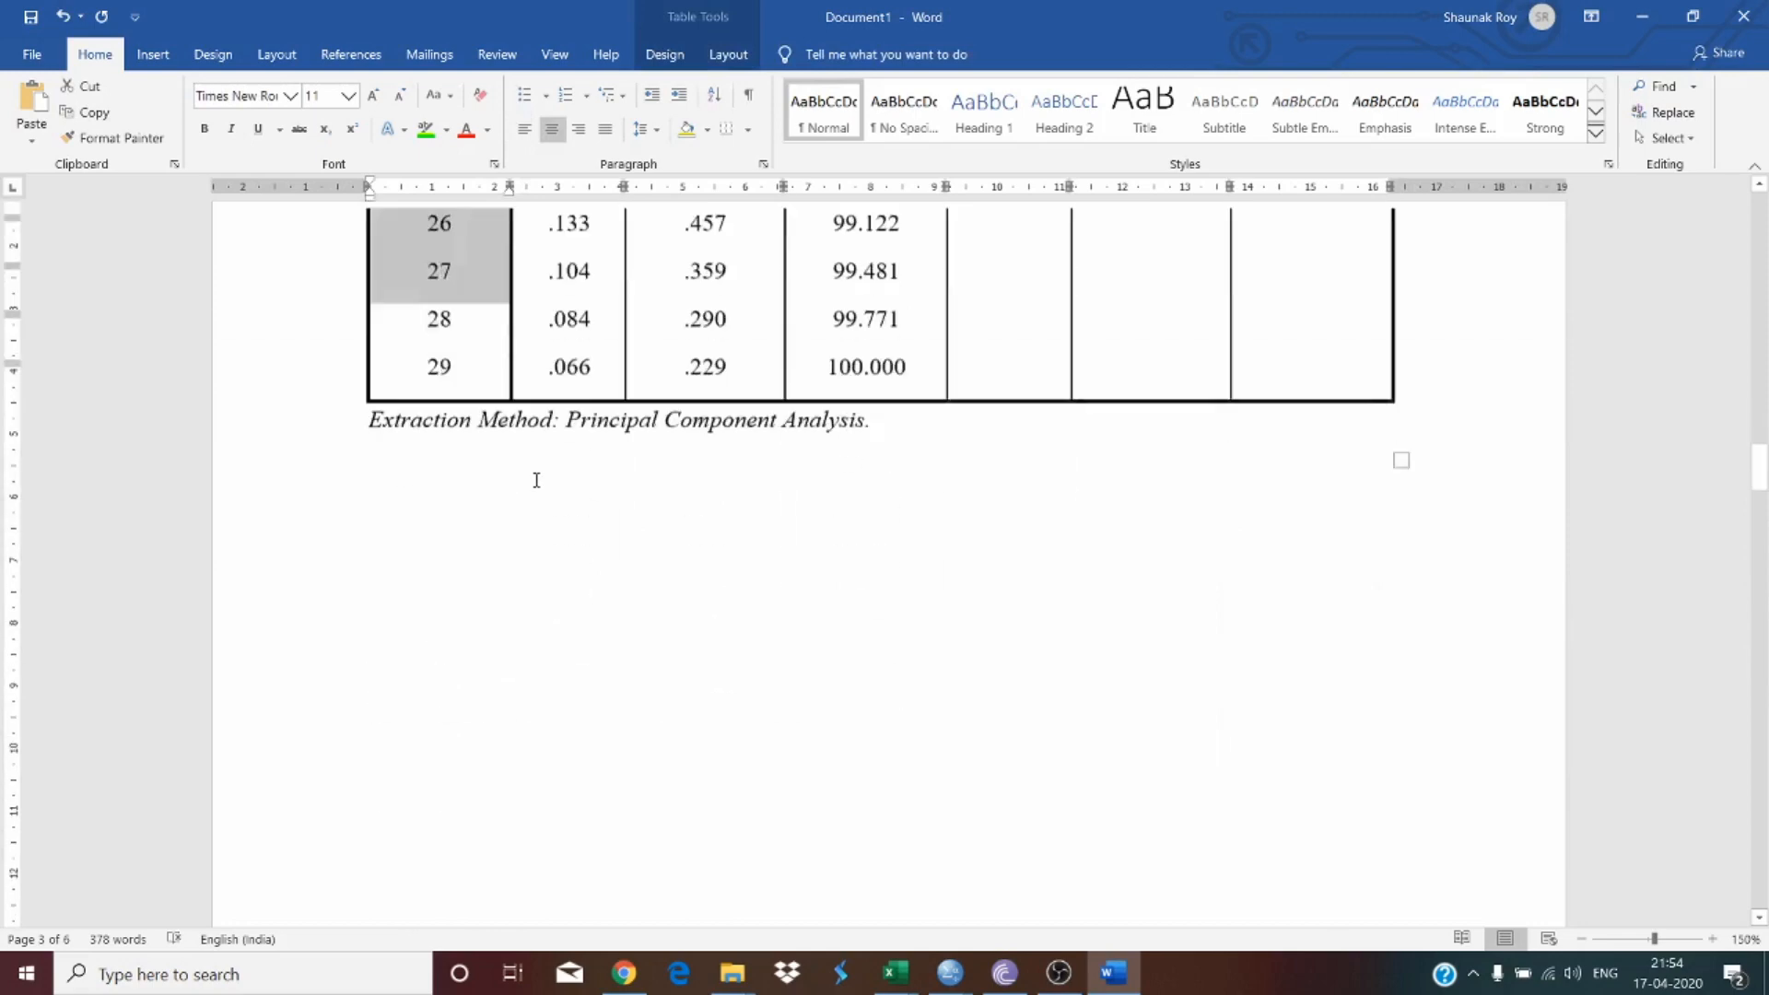
{"action": "scroll", "coordinate": [535, 480], "scroll_direction": "down", "scroll_amount": 2}
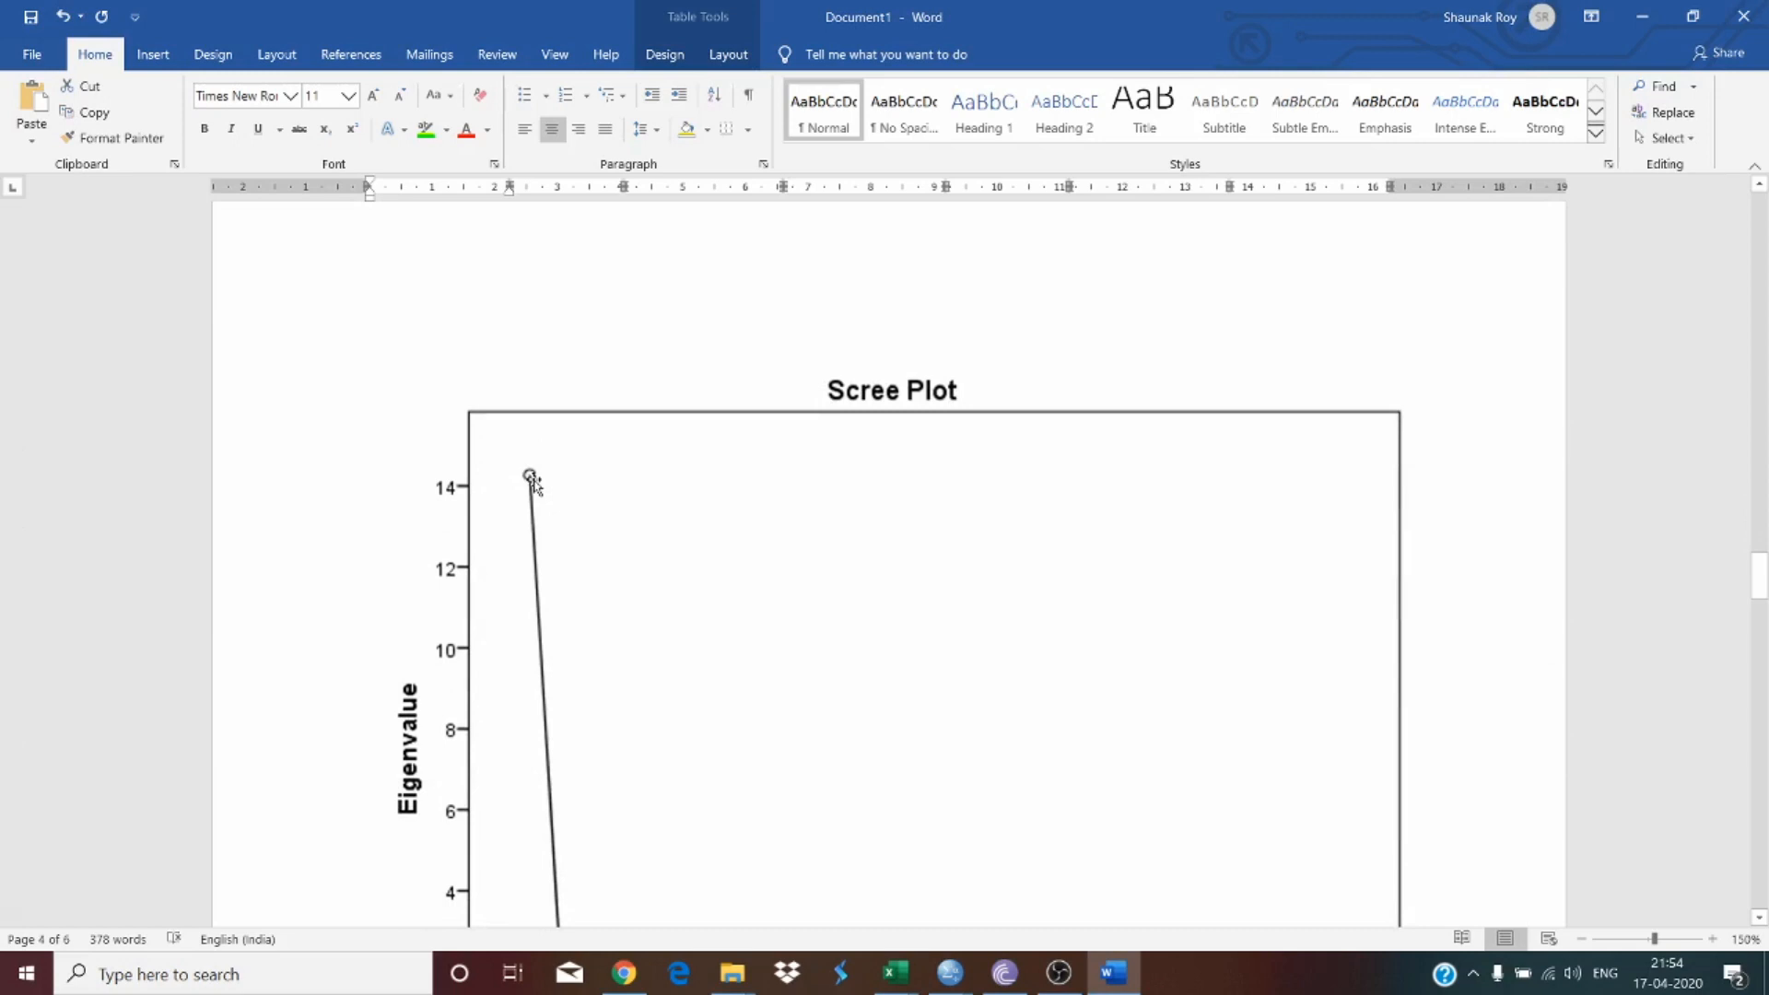
{"action": "scroll", "coordinate": [532, 480], "scroll_direction": "down", "scroll_amount": 7}
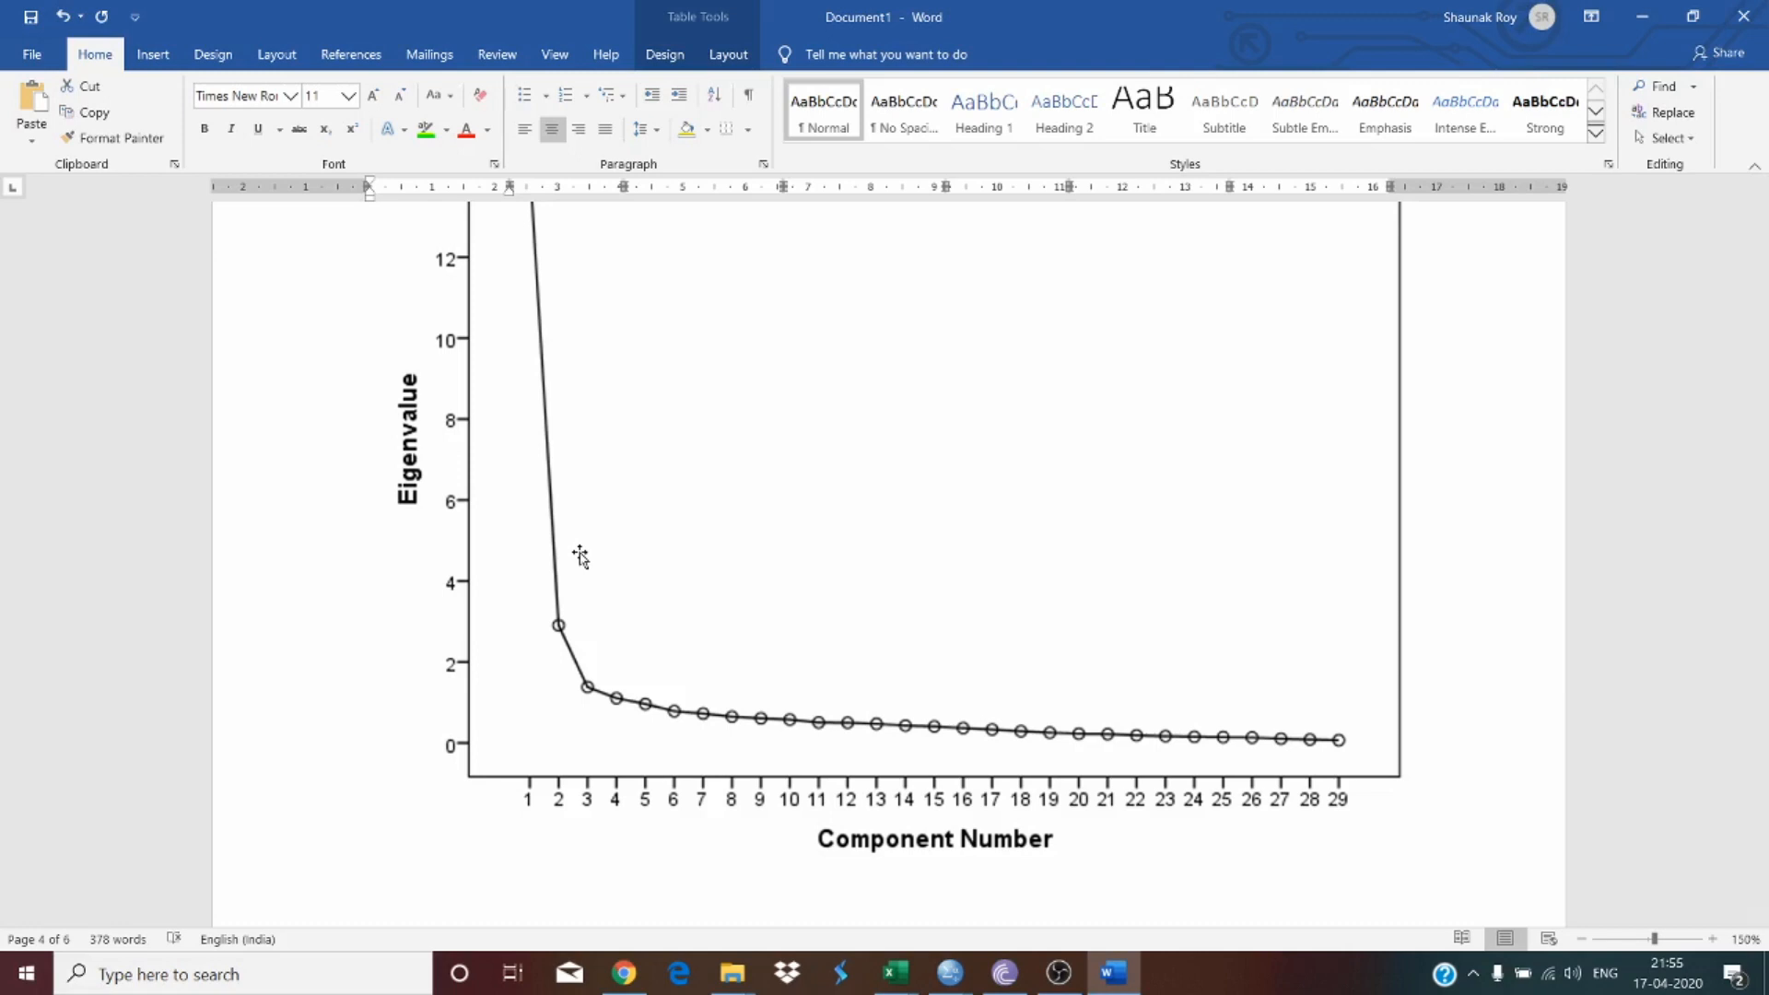
{"action": "scroll", "coordinate": [624, 527], "scroll_direction": "up", "scroll_amount": 1}
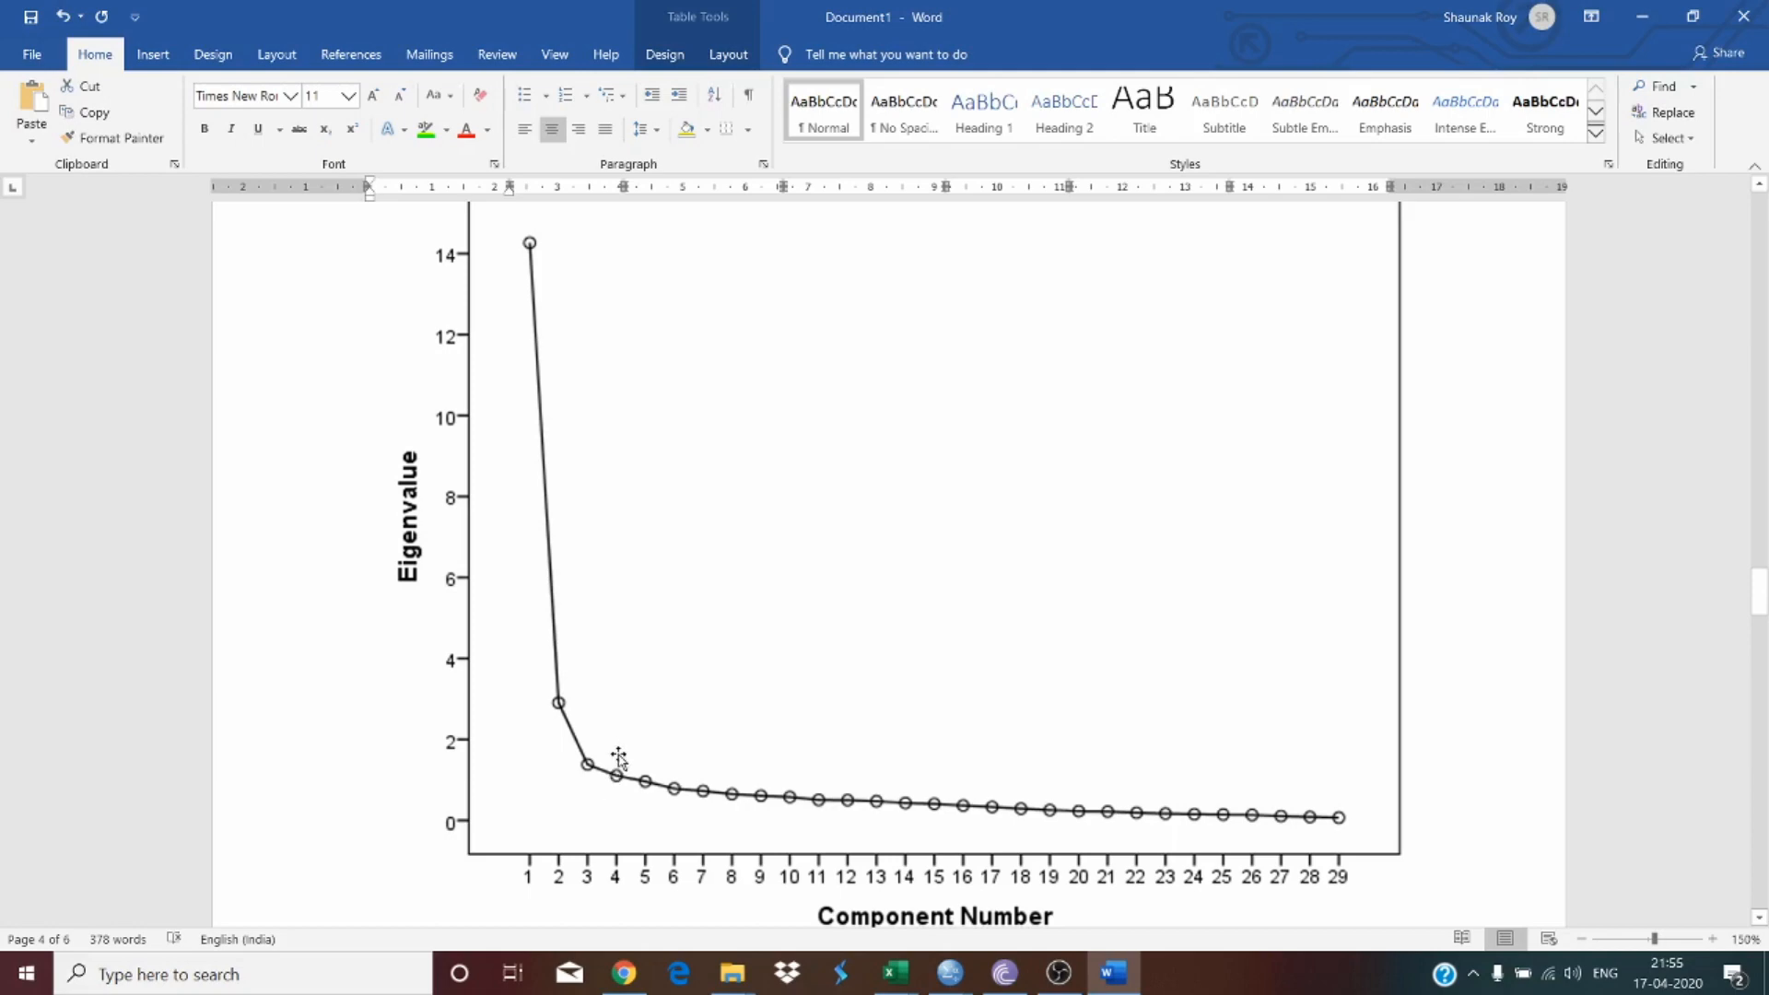
{"action": "scroll", "coordinate": [608, 563], "scroll_direction": "up", "scroll_amount": 15}
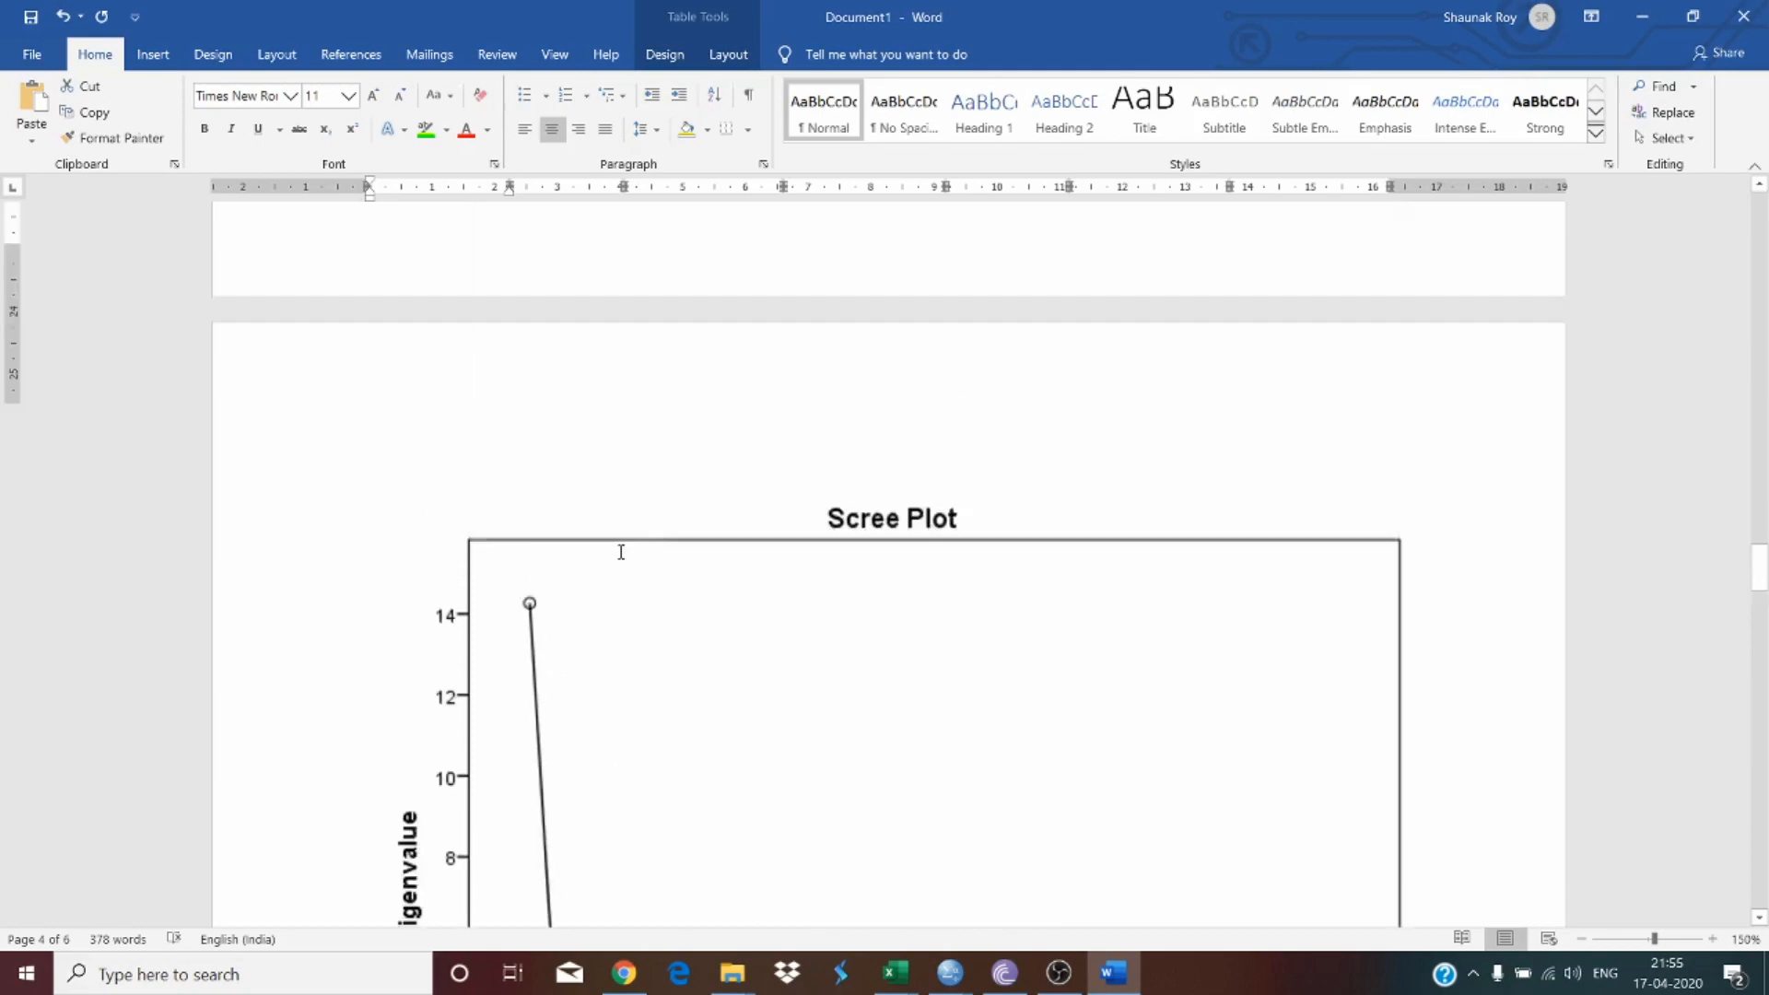
{"action": "scroll", "coordinate": [625, 549], "scroll_direction": "up", "scroll_amount": 5}
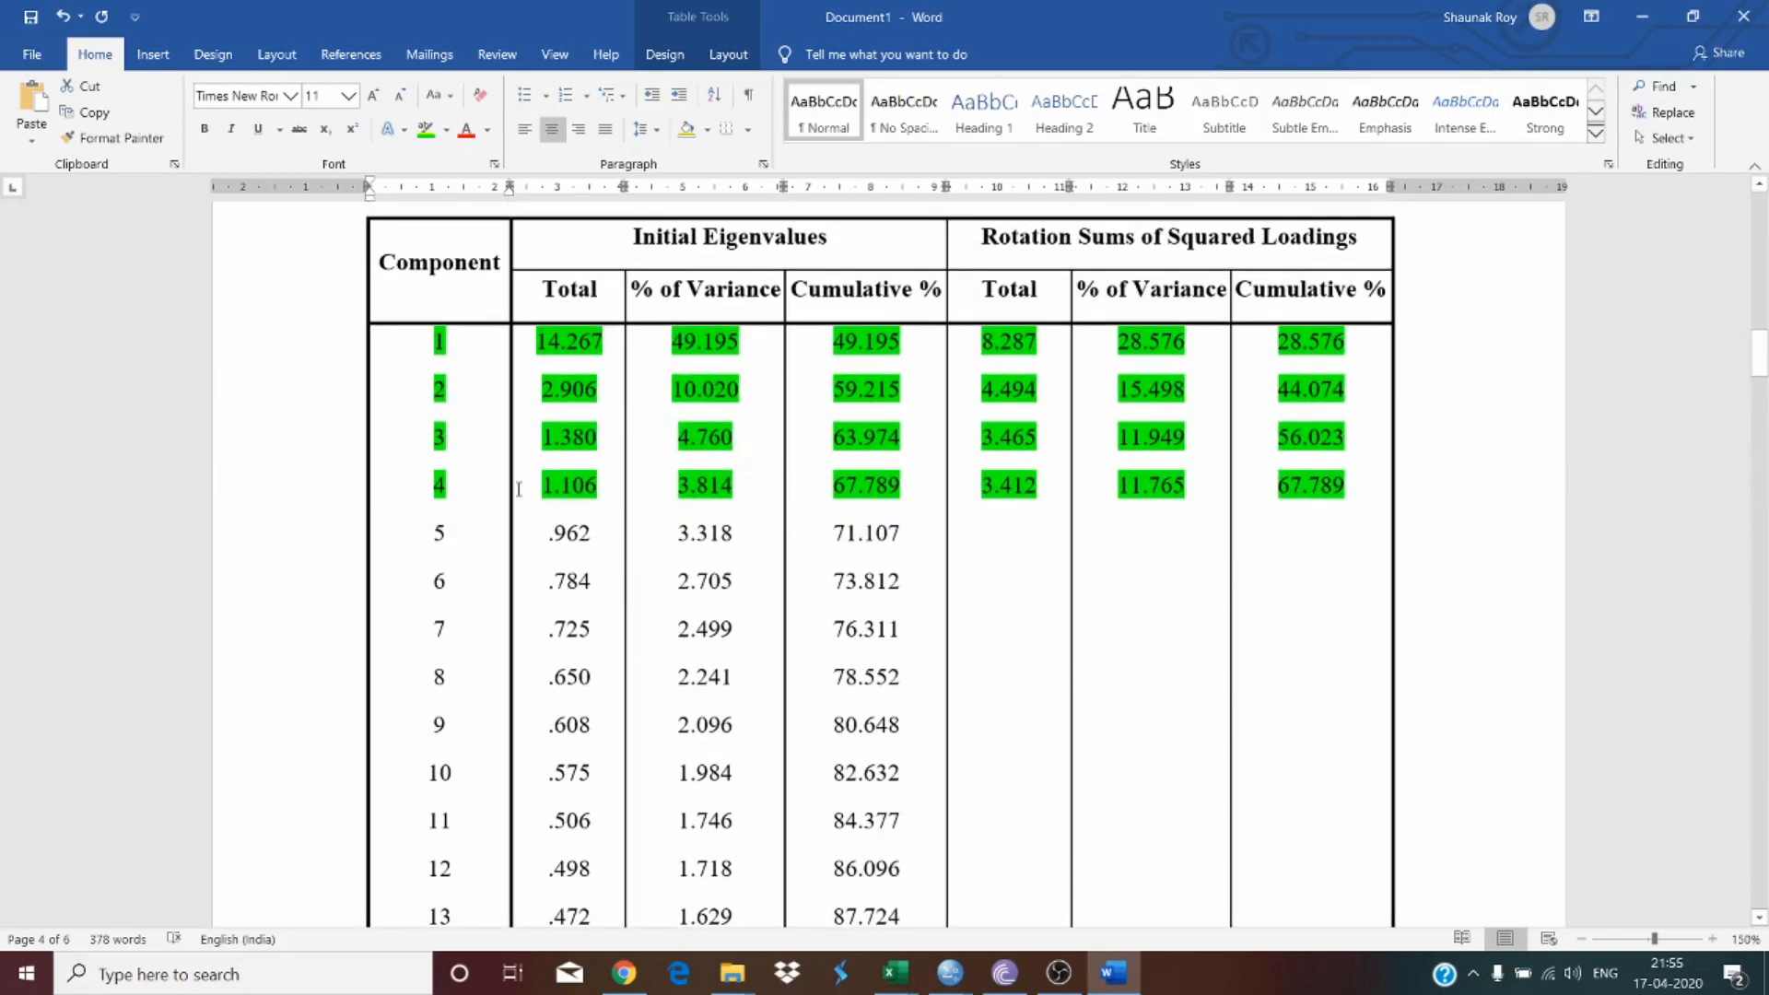
{"action": "scroll", "coordinate": [1152, 546], "scroll_direction": "down", "scroll_amount": 10}
{"action": "scroll", "coordinate": [1140, 550], "scroll_direction": "down", "scroll_amount": 15}
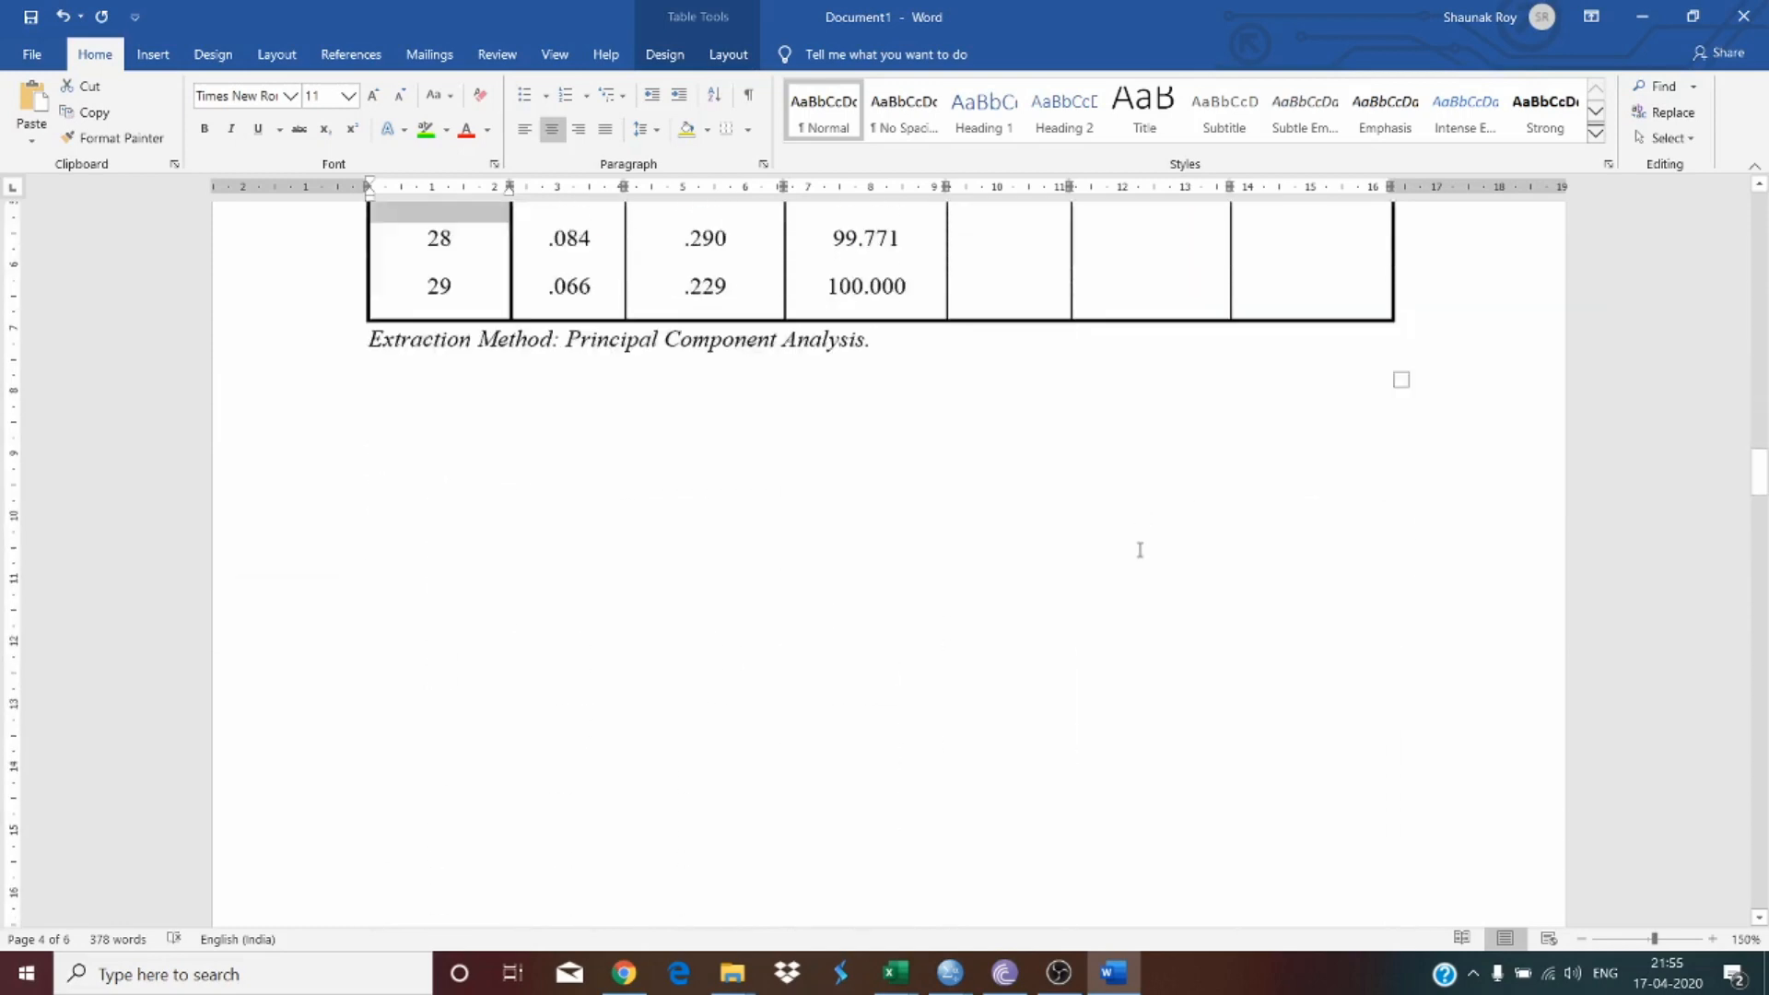
{"action": "scroll", "coordinate": [1136, 559], "scroll_direction": "up", "scroll_amount": 1}
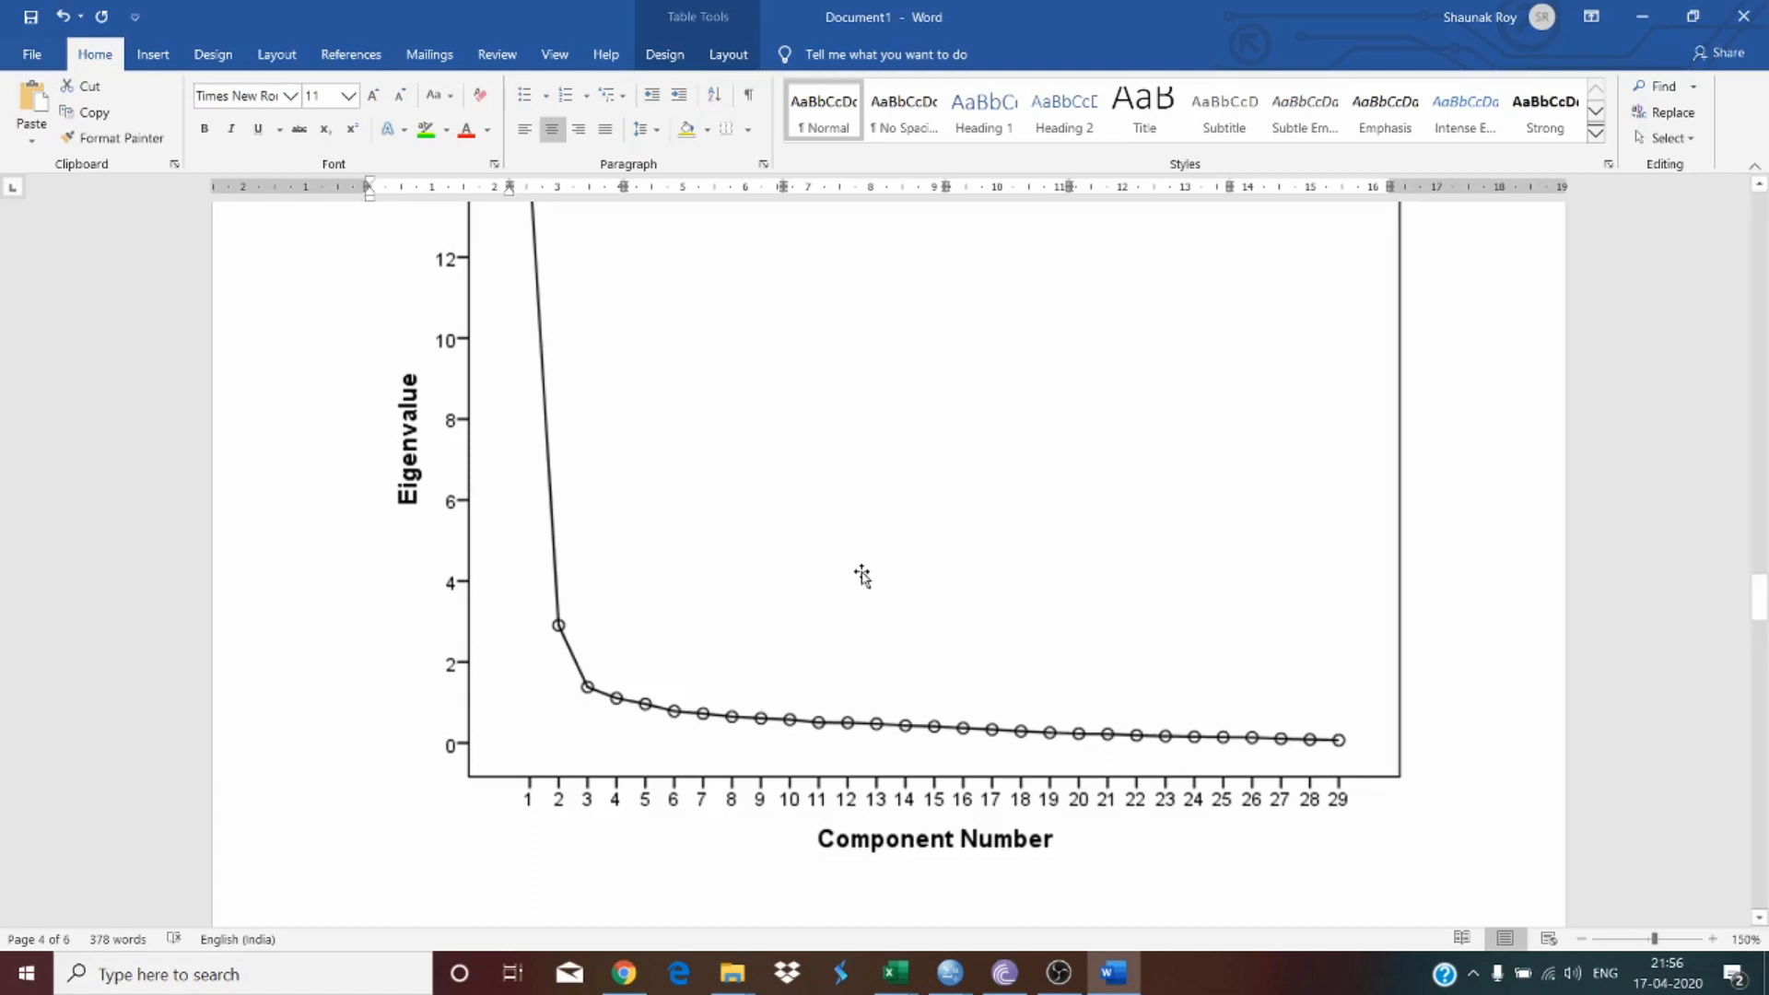
{"action": "scroll", "coordinate": [784, 438], "scroll_direction": "up", "scroll_amount": 3}
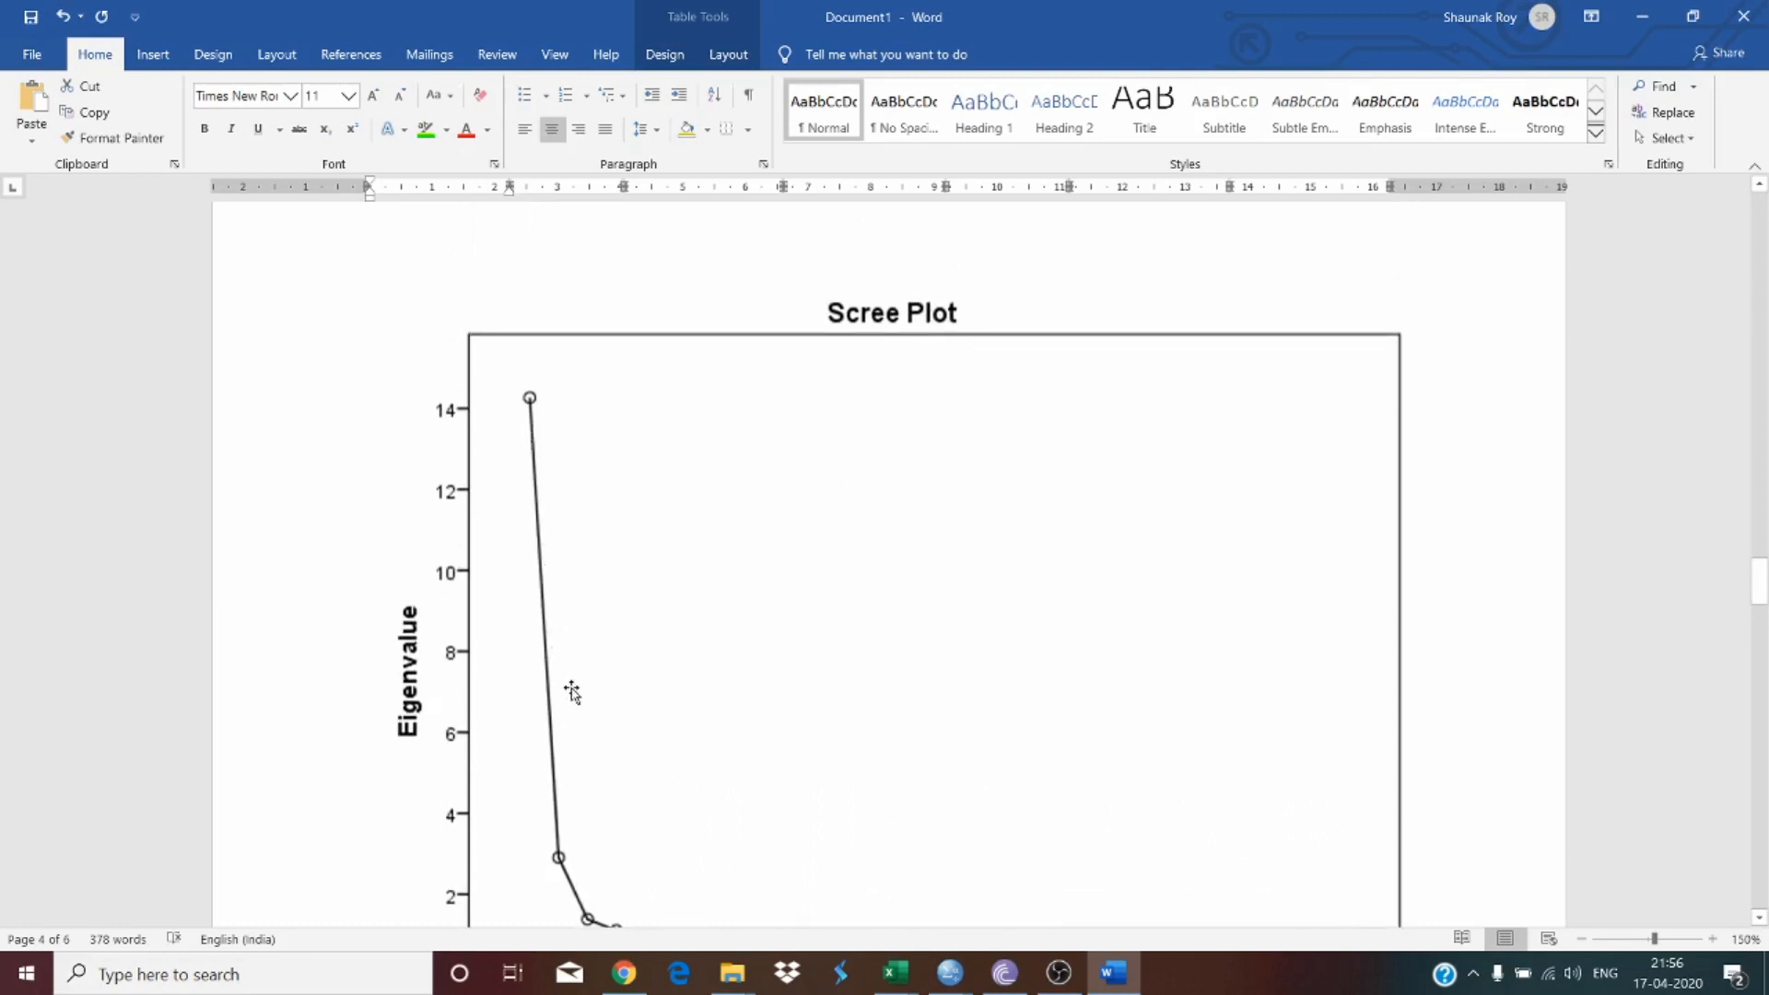
{"action": "scroll", "coordinate": [599, 837], "scroll_direction": "down", "scroll_amount": 1}
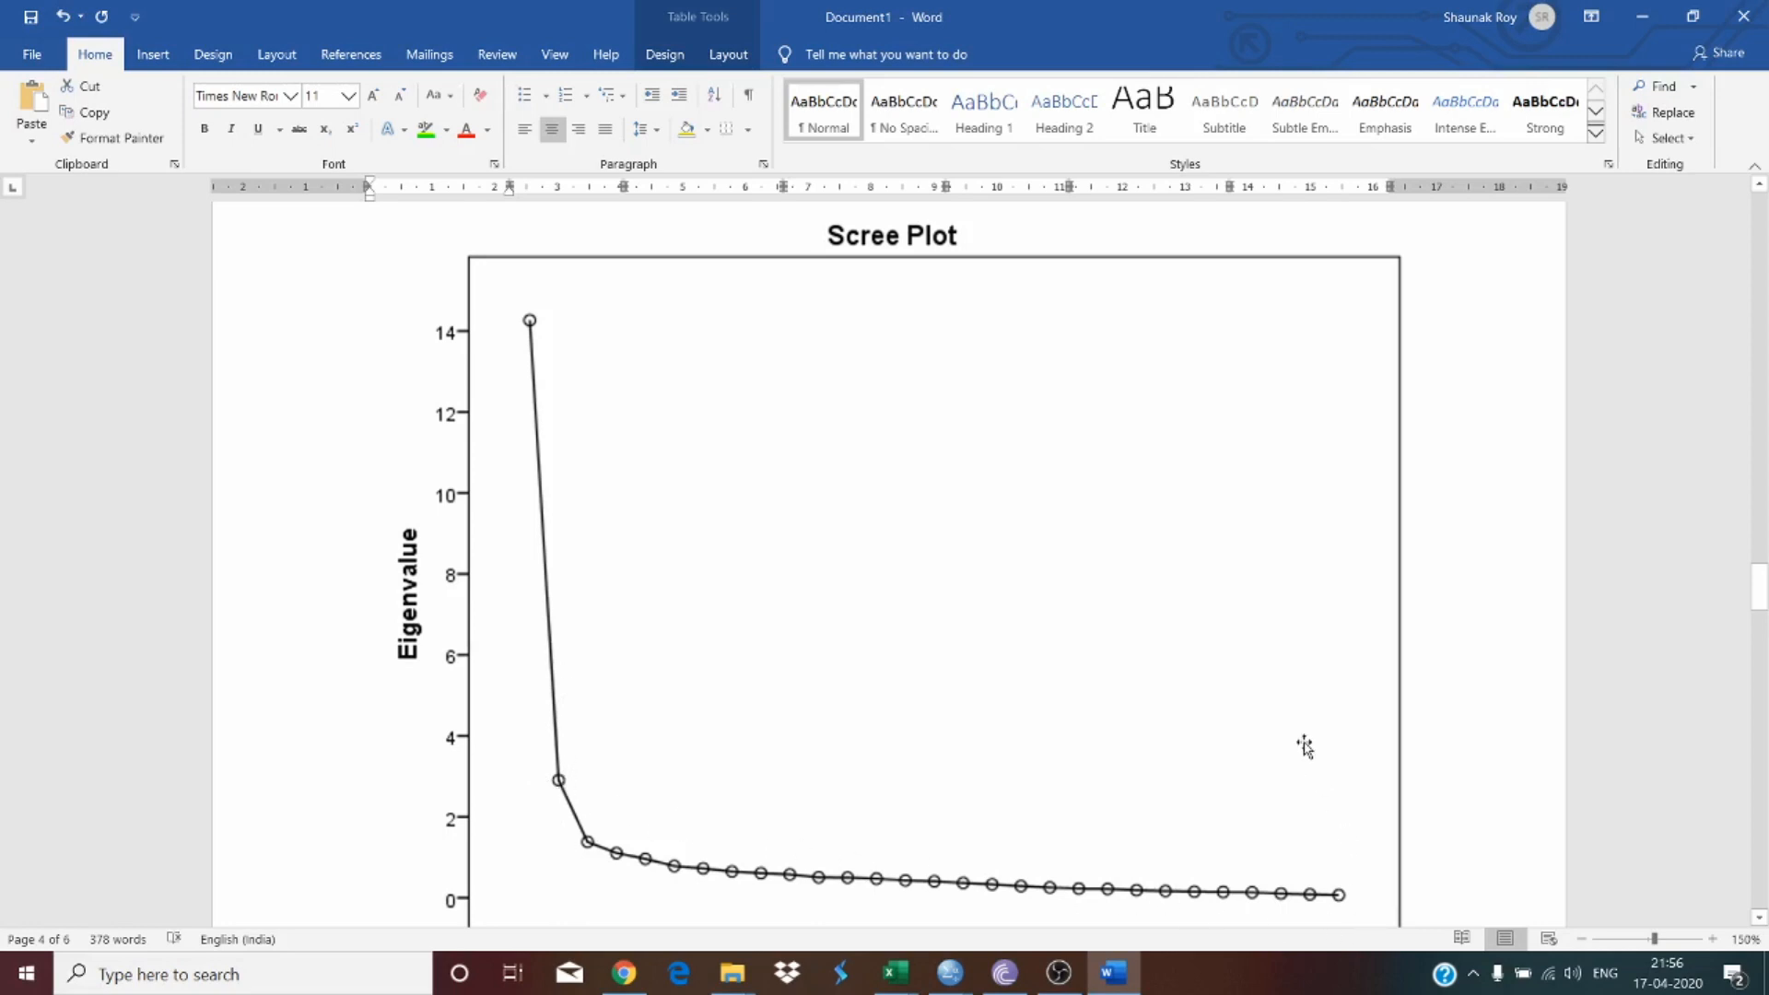
{"action": "scroll", "coordinate": [1126, 696], "scroll_direction": "down", "scroll_amount": 3}
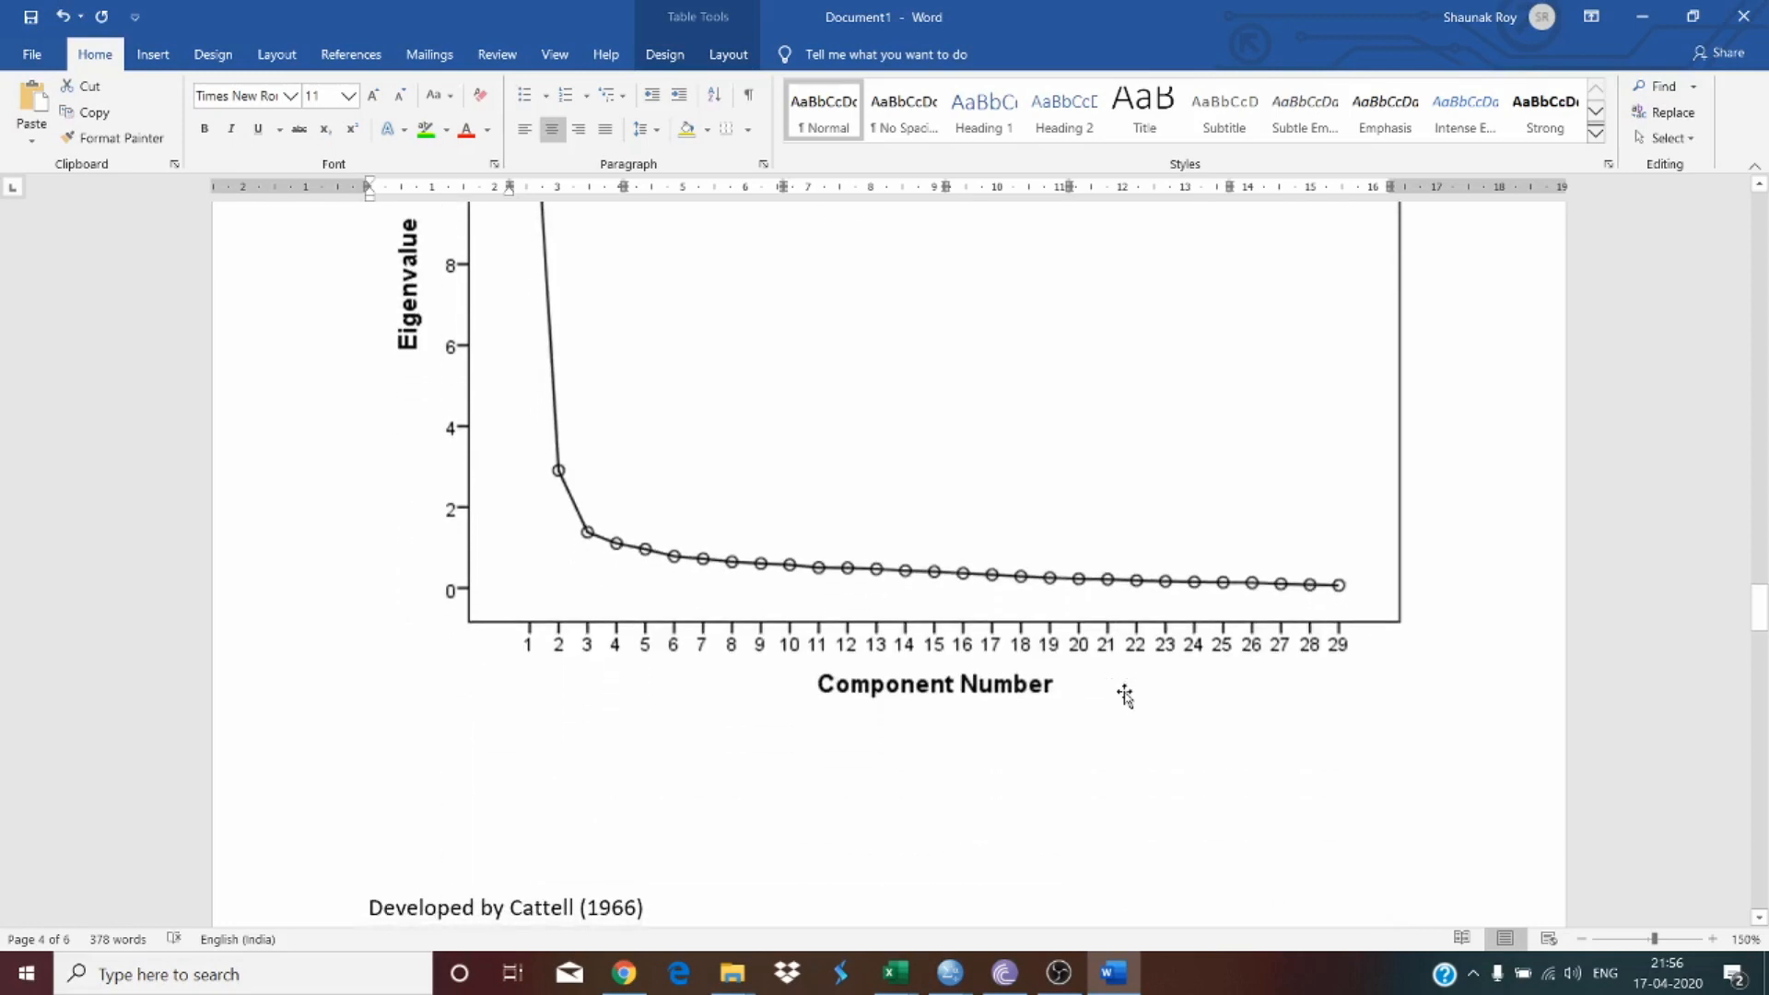
{"action": "scroll", "coordinate": [1126, 696], "scroll_direction": "up", "scroll_amount": 2}
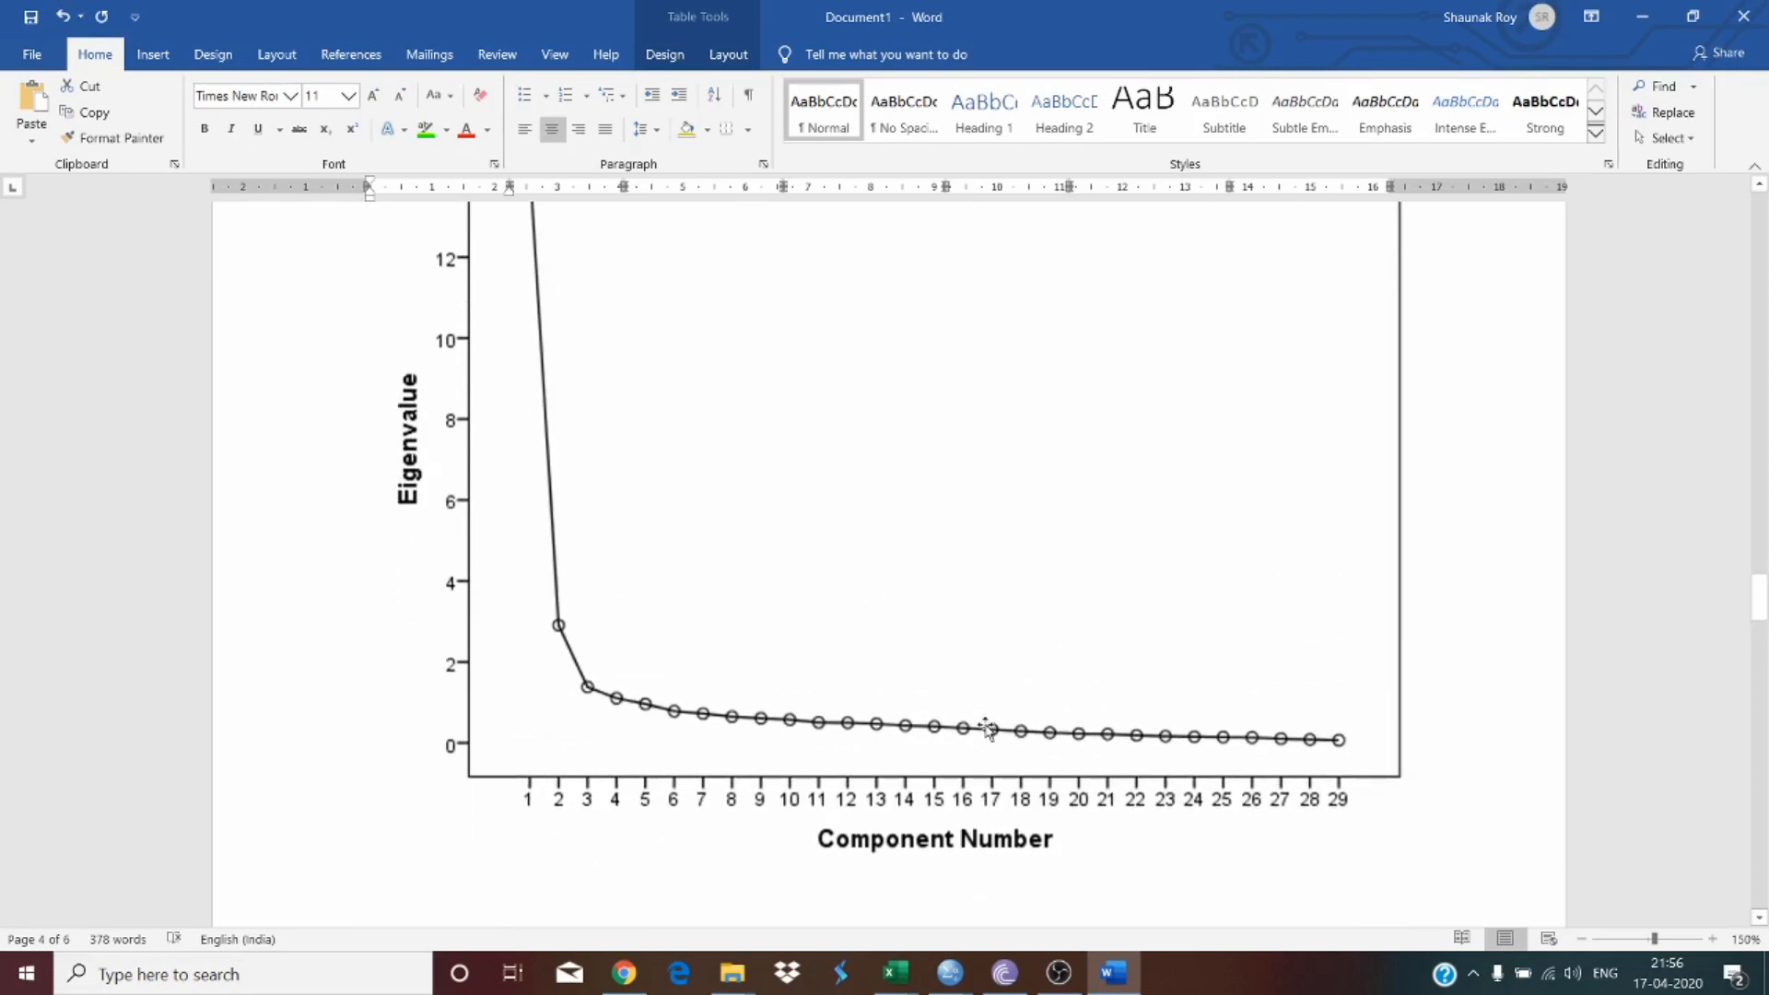
Step: Insert a caption below the scree plot with the Figure label, reading 'Figure 1: Scree Plot'
{"action": "left_click", "coordinate": [959, 553]}
{"action": "scroll", "coordinate": [957, 636], "scroll_direction": "down", "scroll_amount": 3}
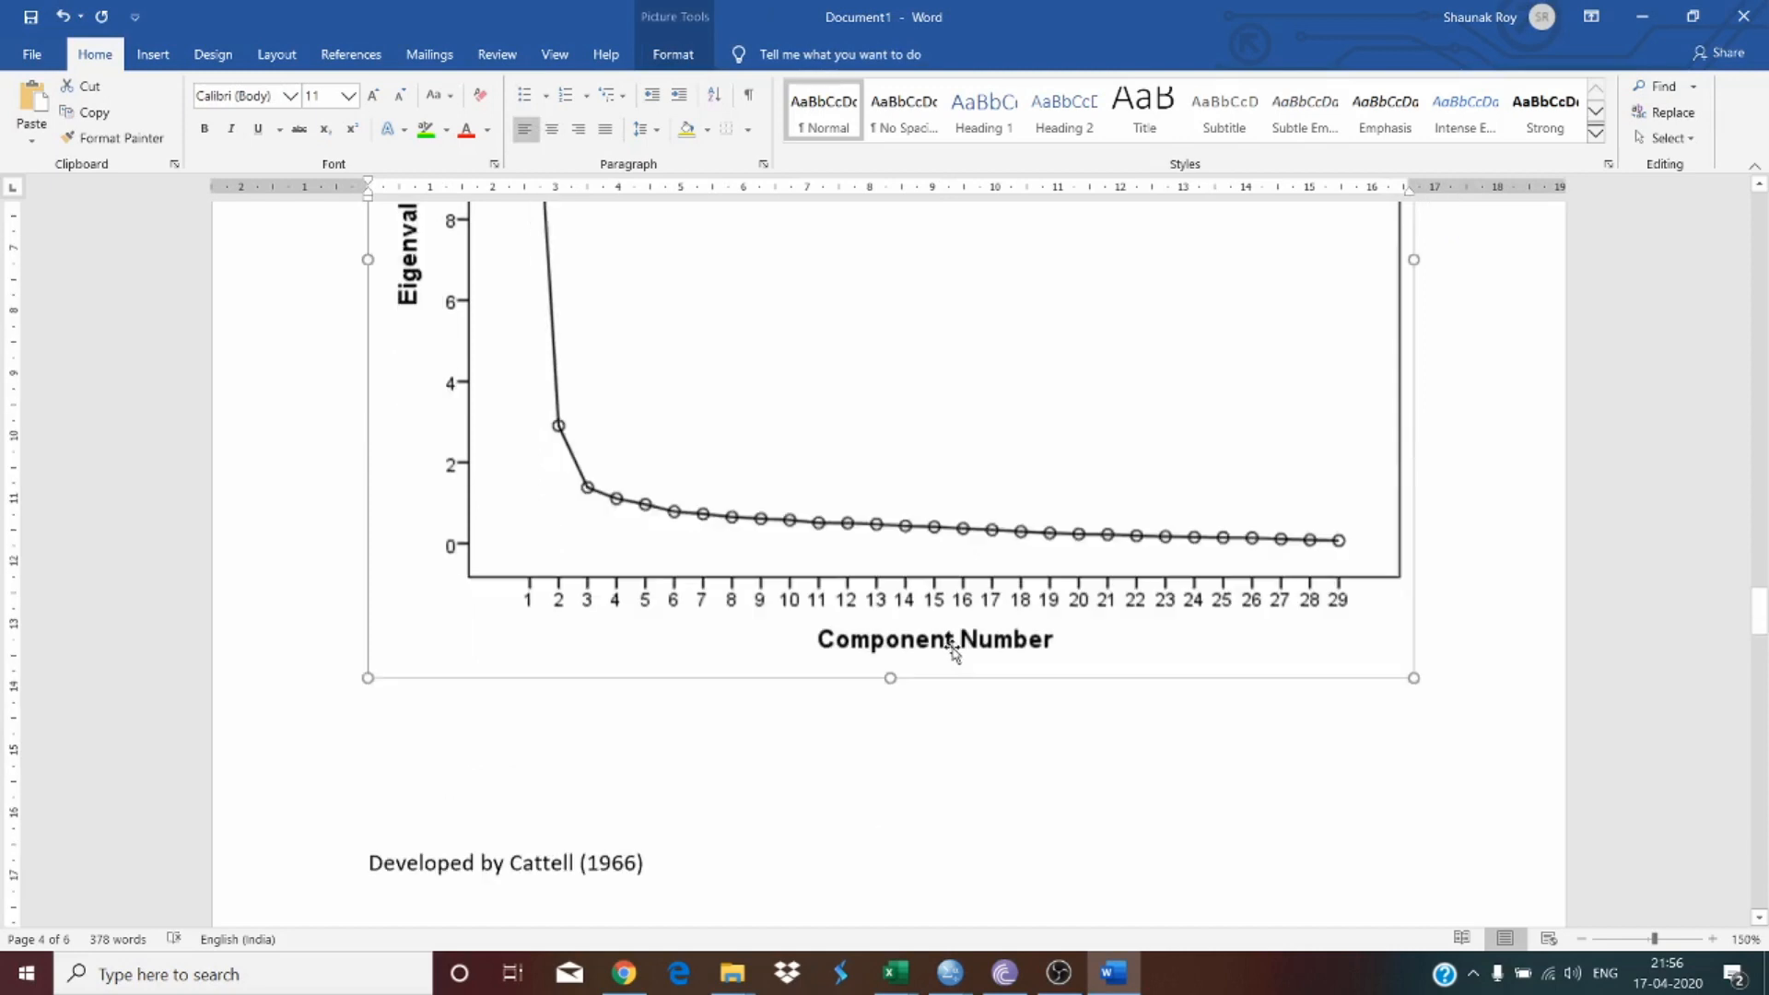
{"action": "right_click", "coordinate": [876, 470]}
{"action": "left_click", "coordinate": [1006, 792]}
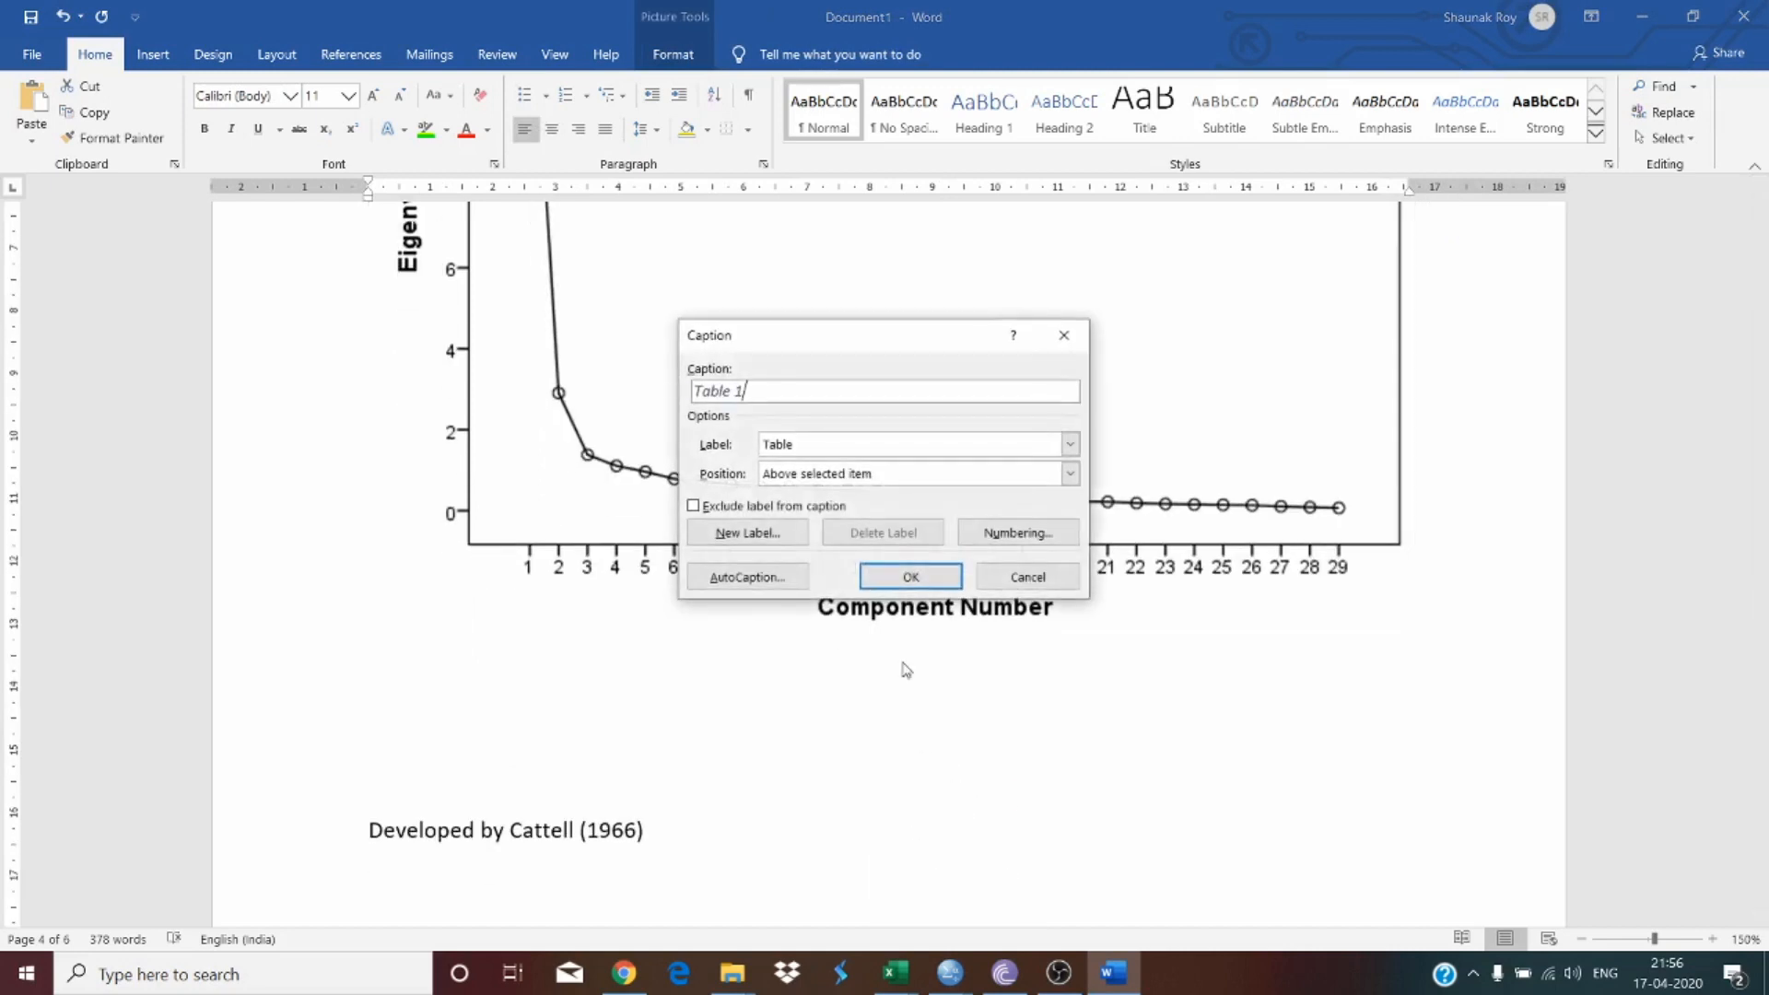
{"action": "left_click", "coordinate": [817, 450]}
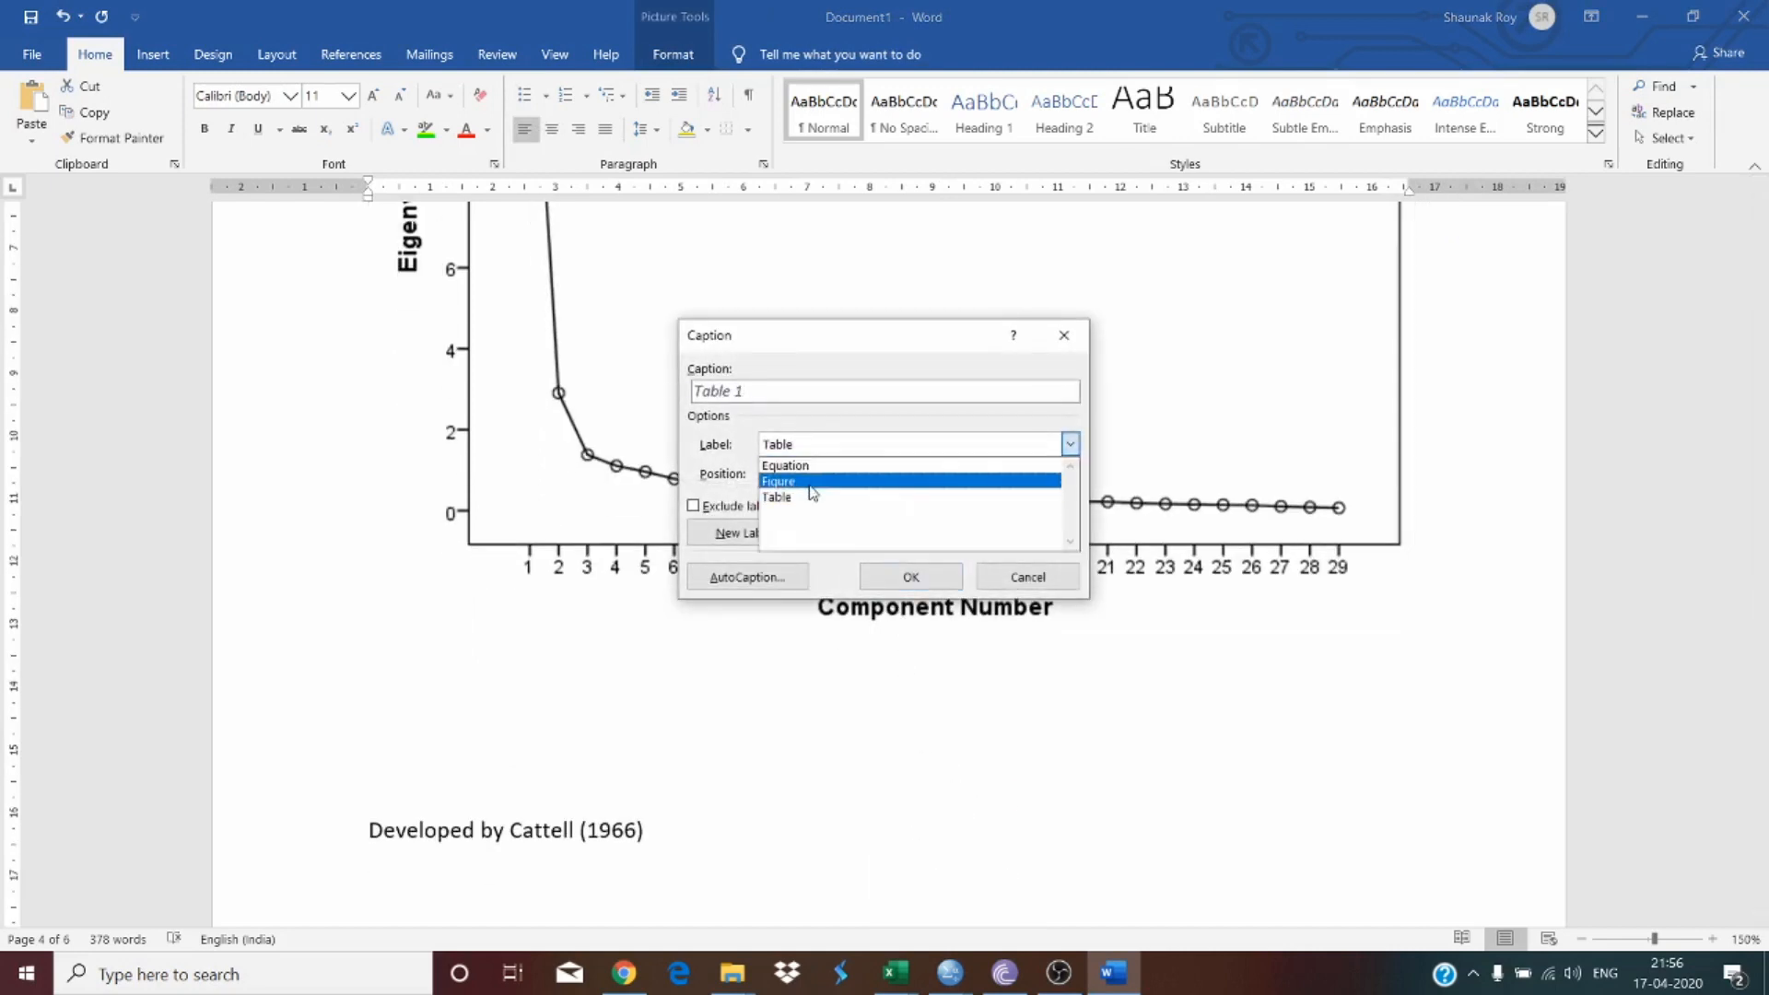
{"action": "left_click", "coordinate": [810, 483]}
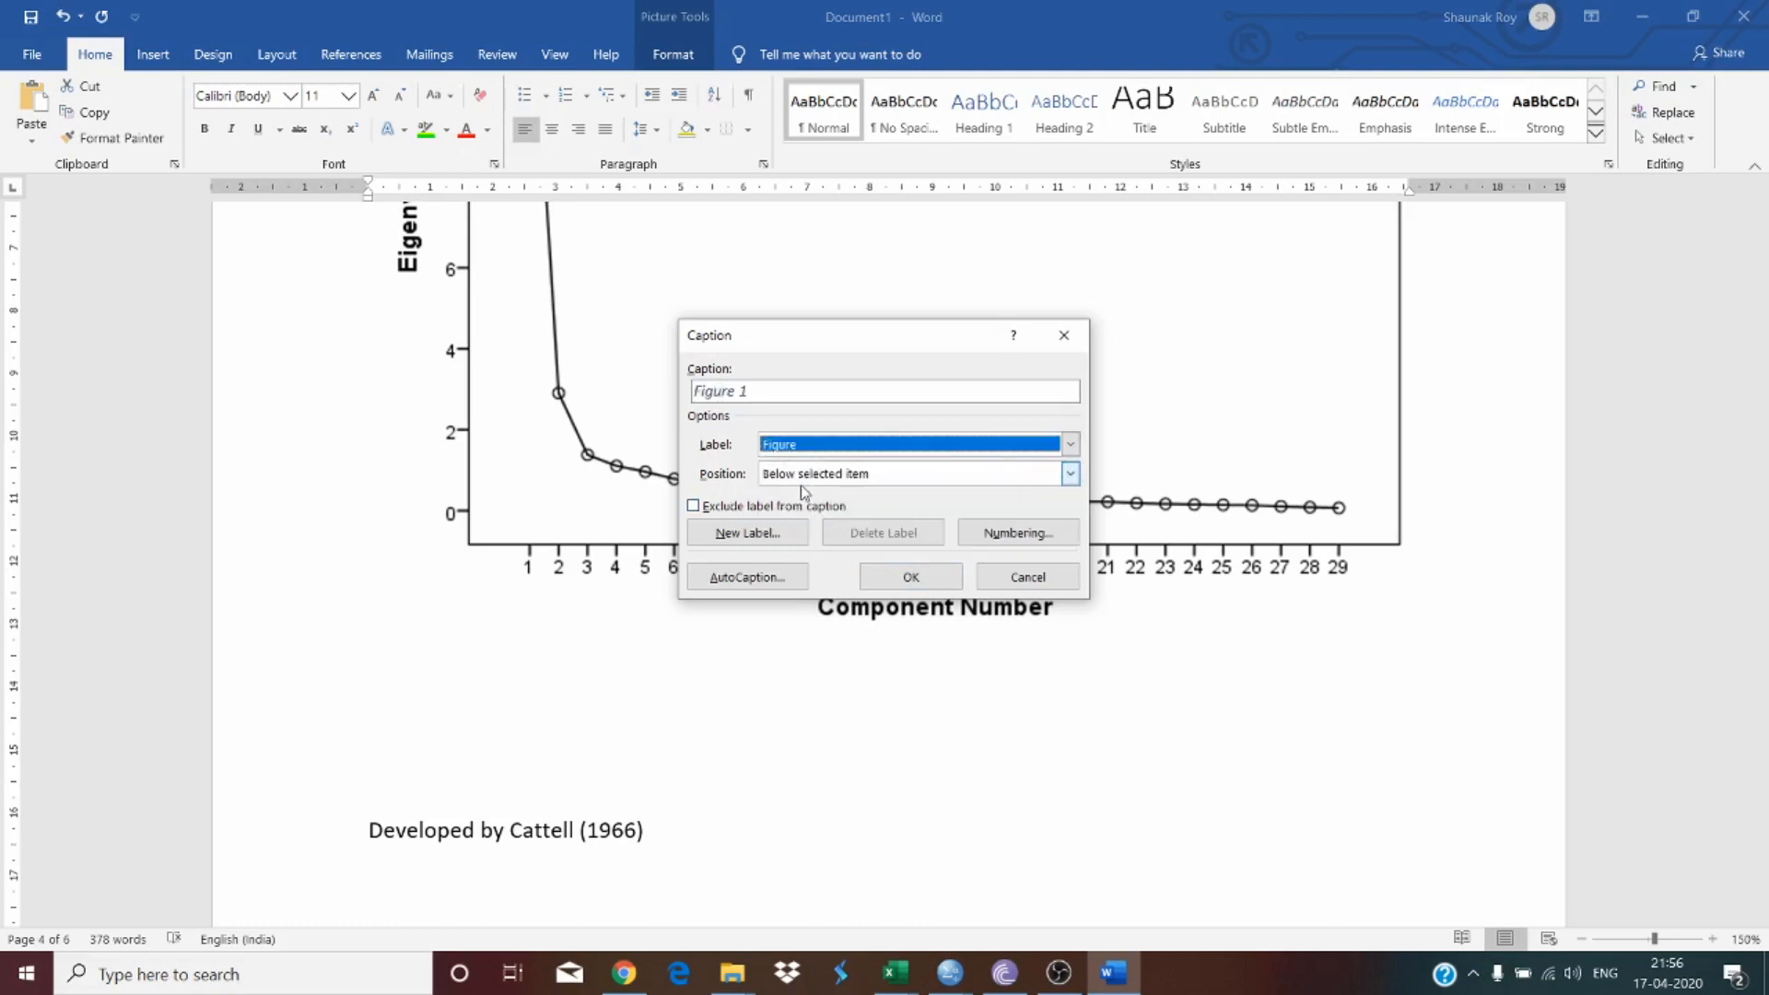
{"action": "left_click", "coordinate": [911, 577]}
{"action": "type", "text": ": "}
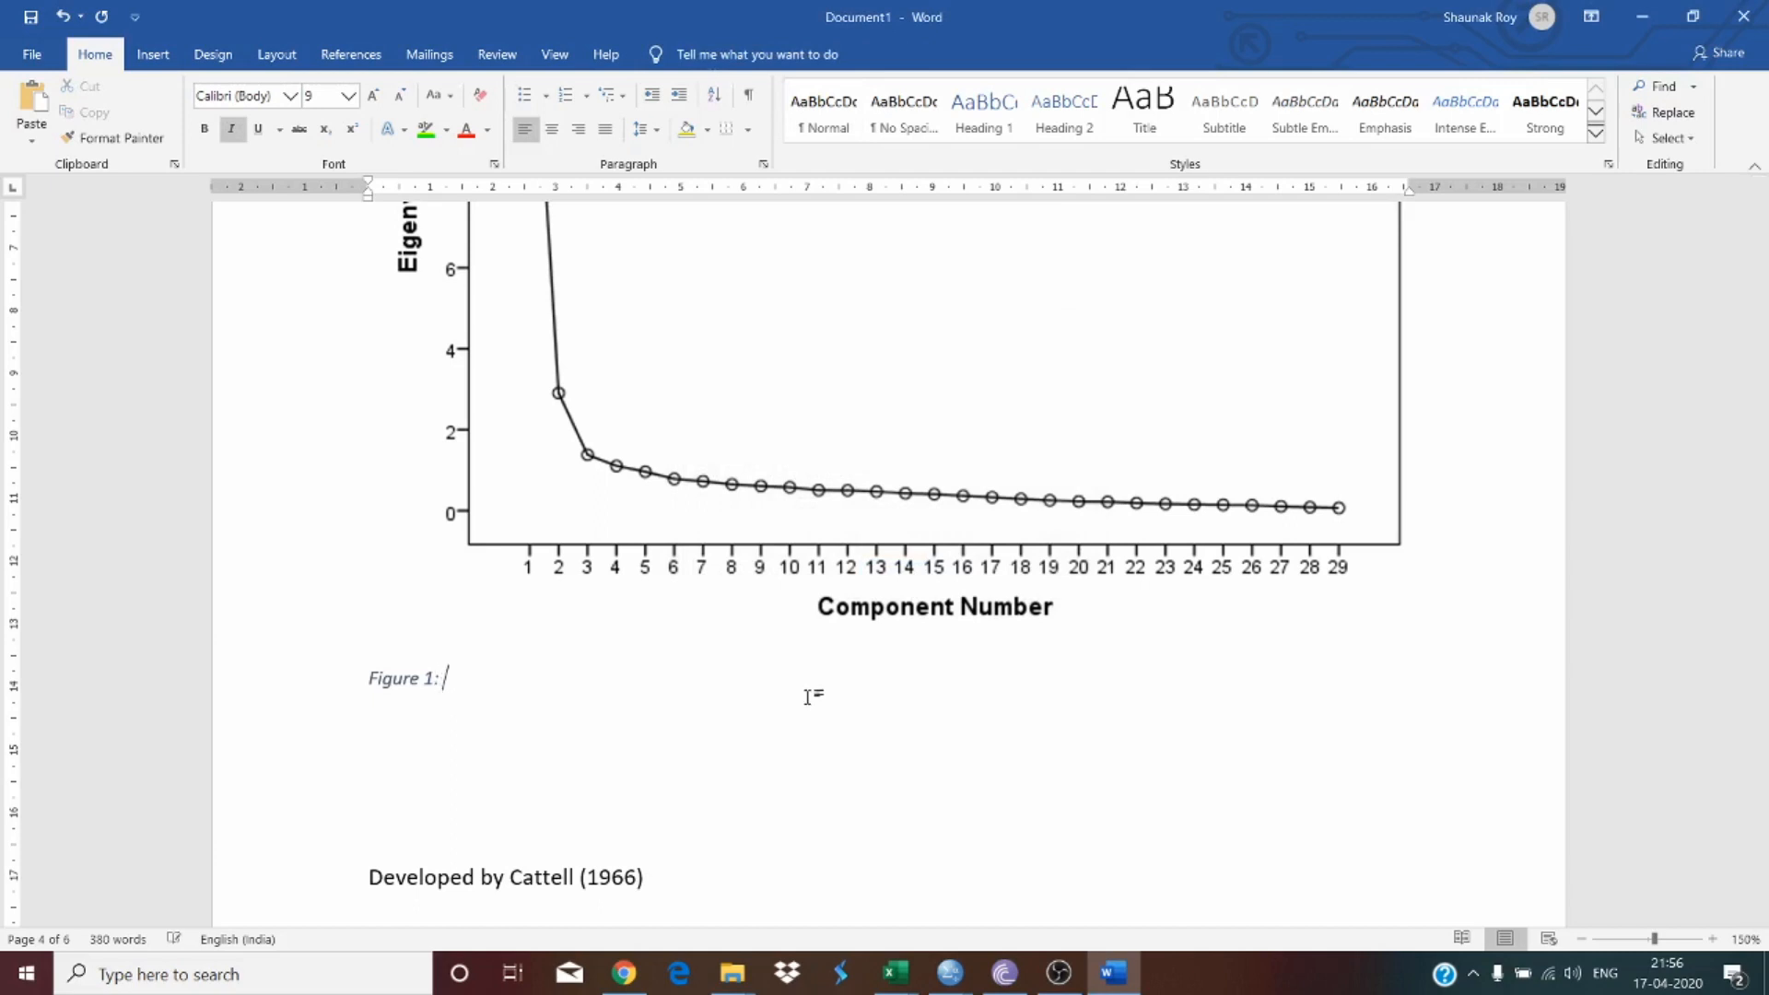
{"action": "type", "text": "Scree Plot"}
Step: Append '(Source: Author's own Calculations)' to the scree plot caption
{"action": "key", "text": "Right"}
{"action": "key", "text": "Right"}
{"action": "key", "text": "Right"}
{"action": "key", "text": "Right"}
{"action": "key", "text": "Right"}
{"action": "key", "text": "Up"}
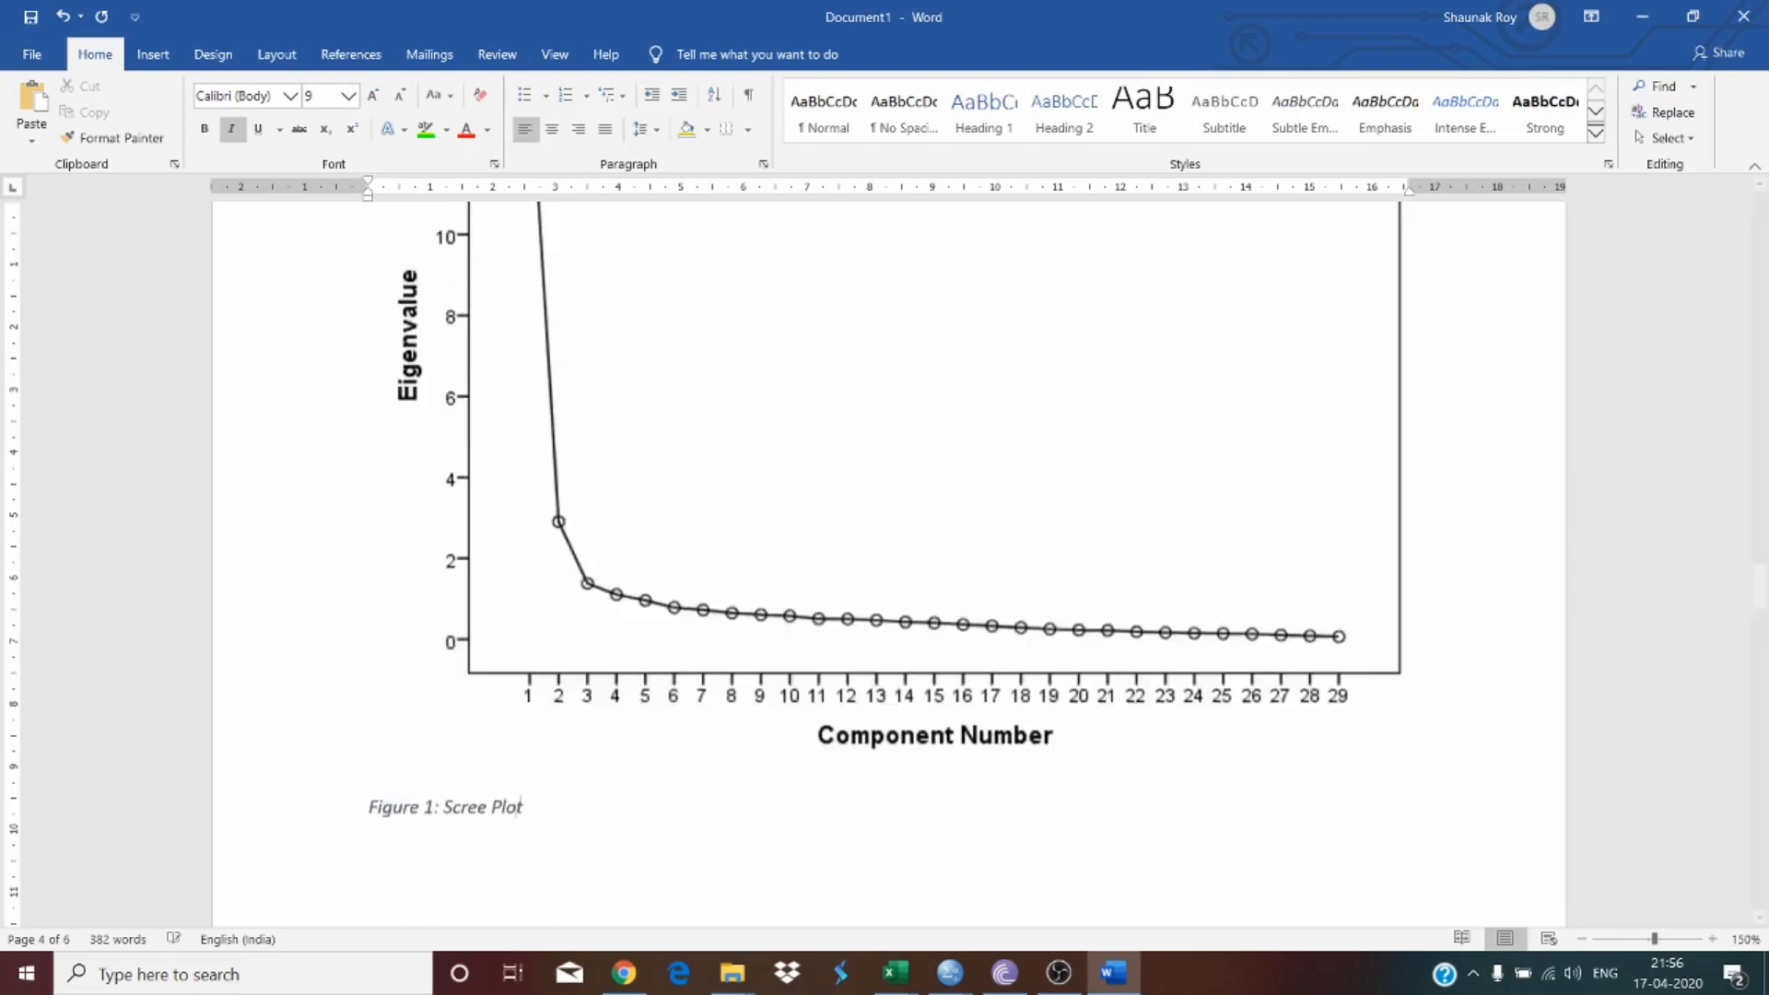
{"action": "scroll", "coordinate": [790, 699], "scroll_direction": "down", "scroll_amount": 5}
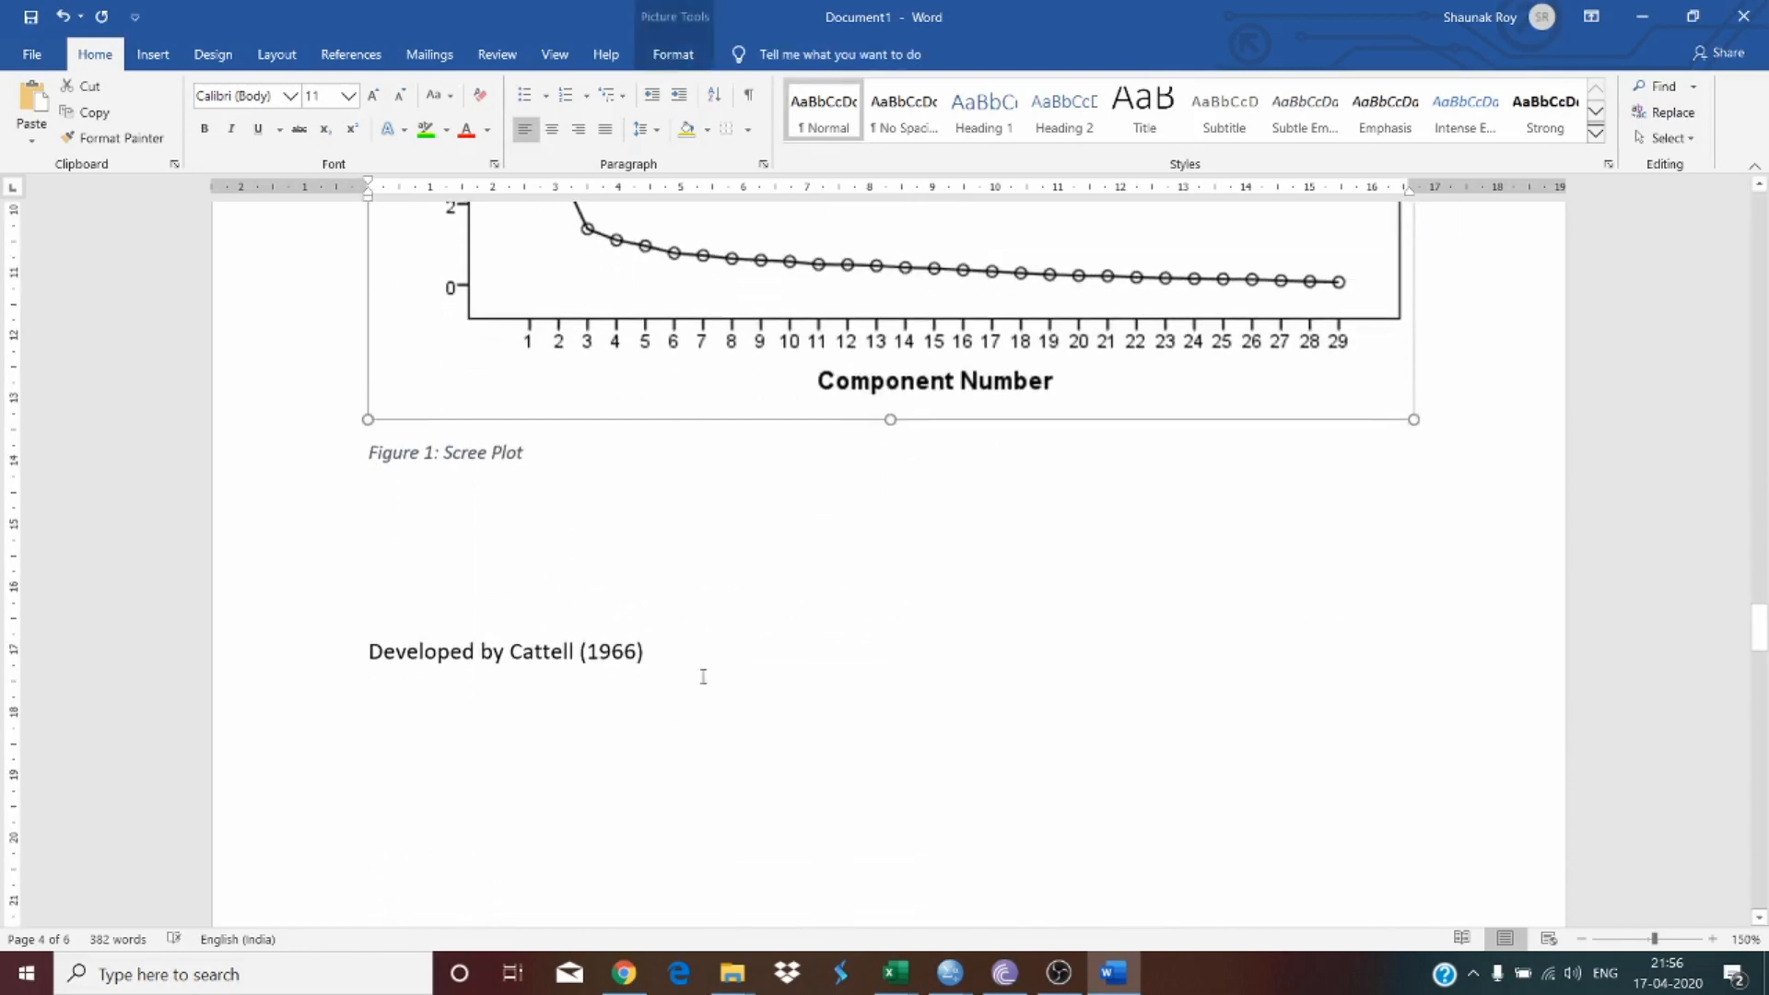
{"action": "left_click", "coordinate": [557, 455]}
{"action": "type", "text": "(So"}
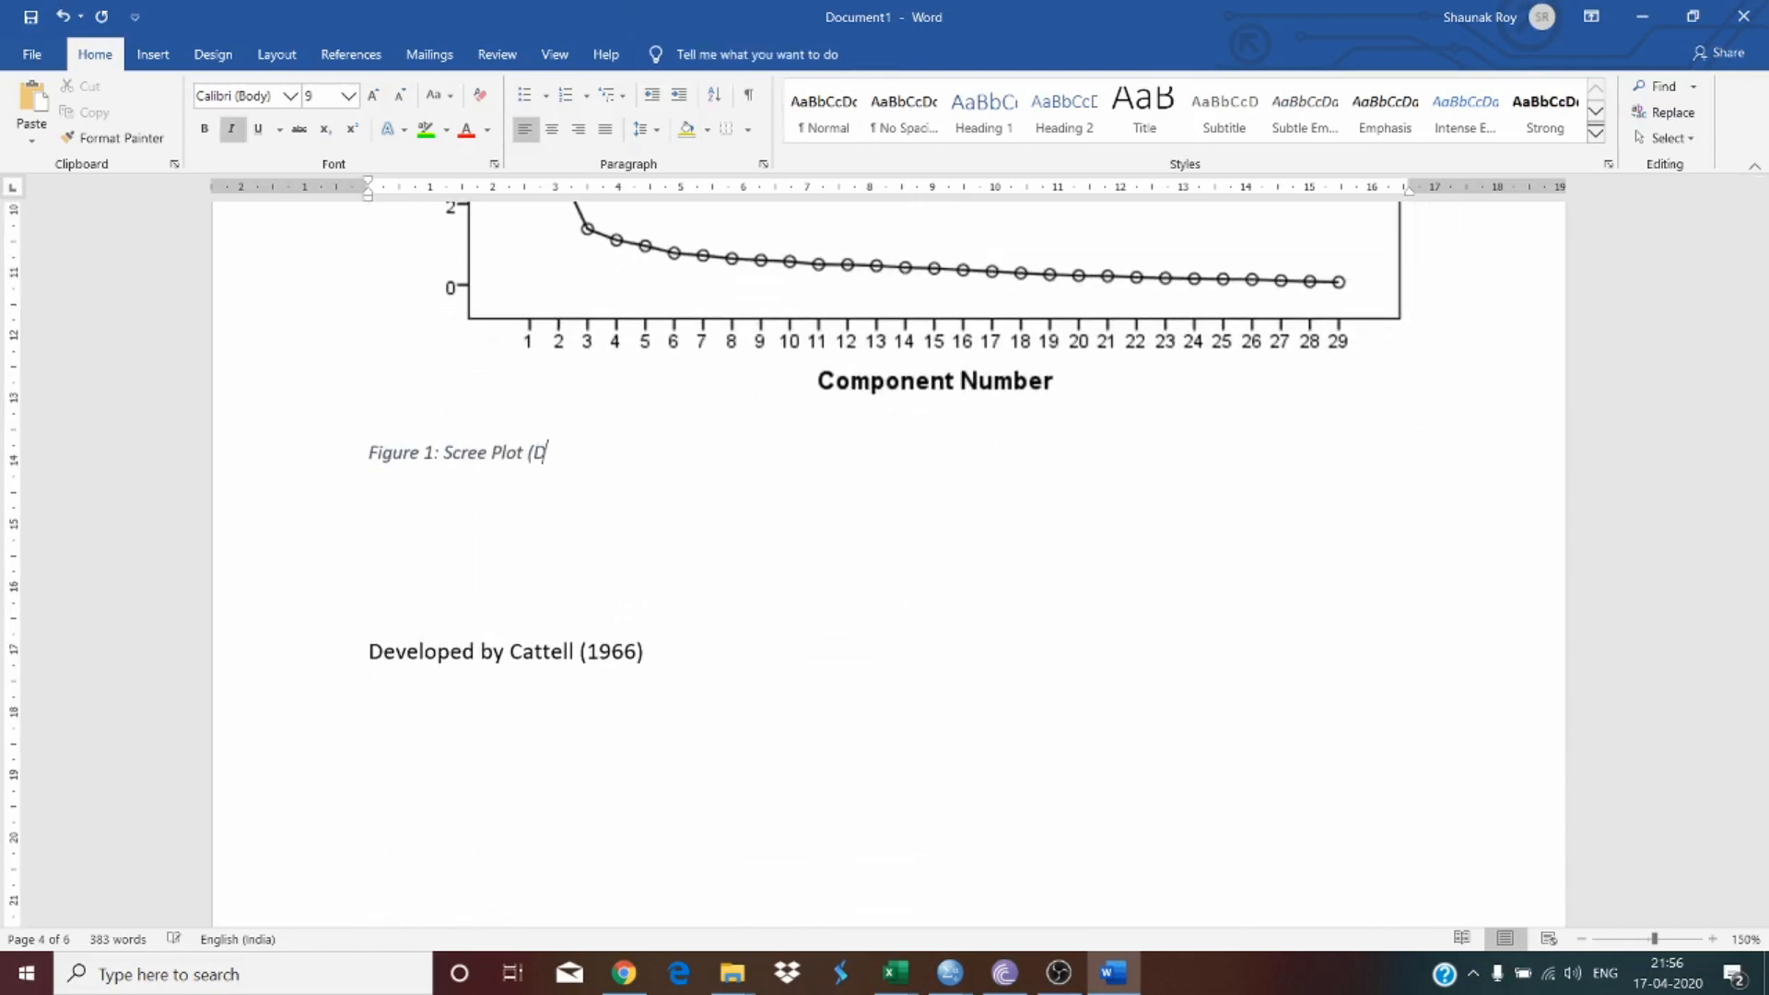
{"action": "type", "text": "urce: Author's own Cac"}
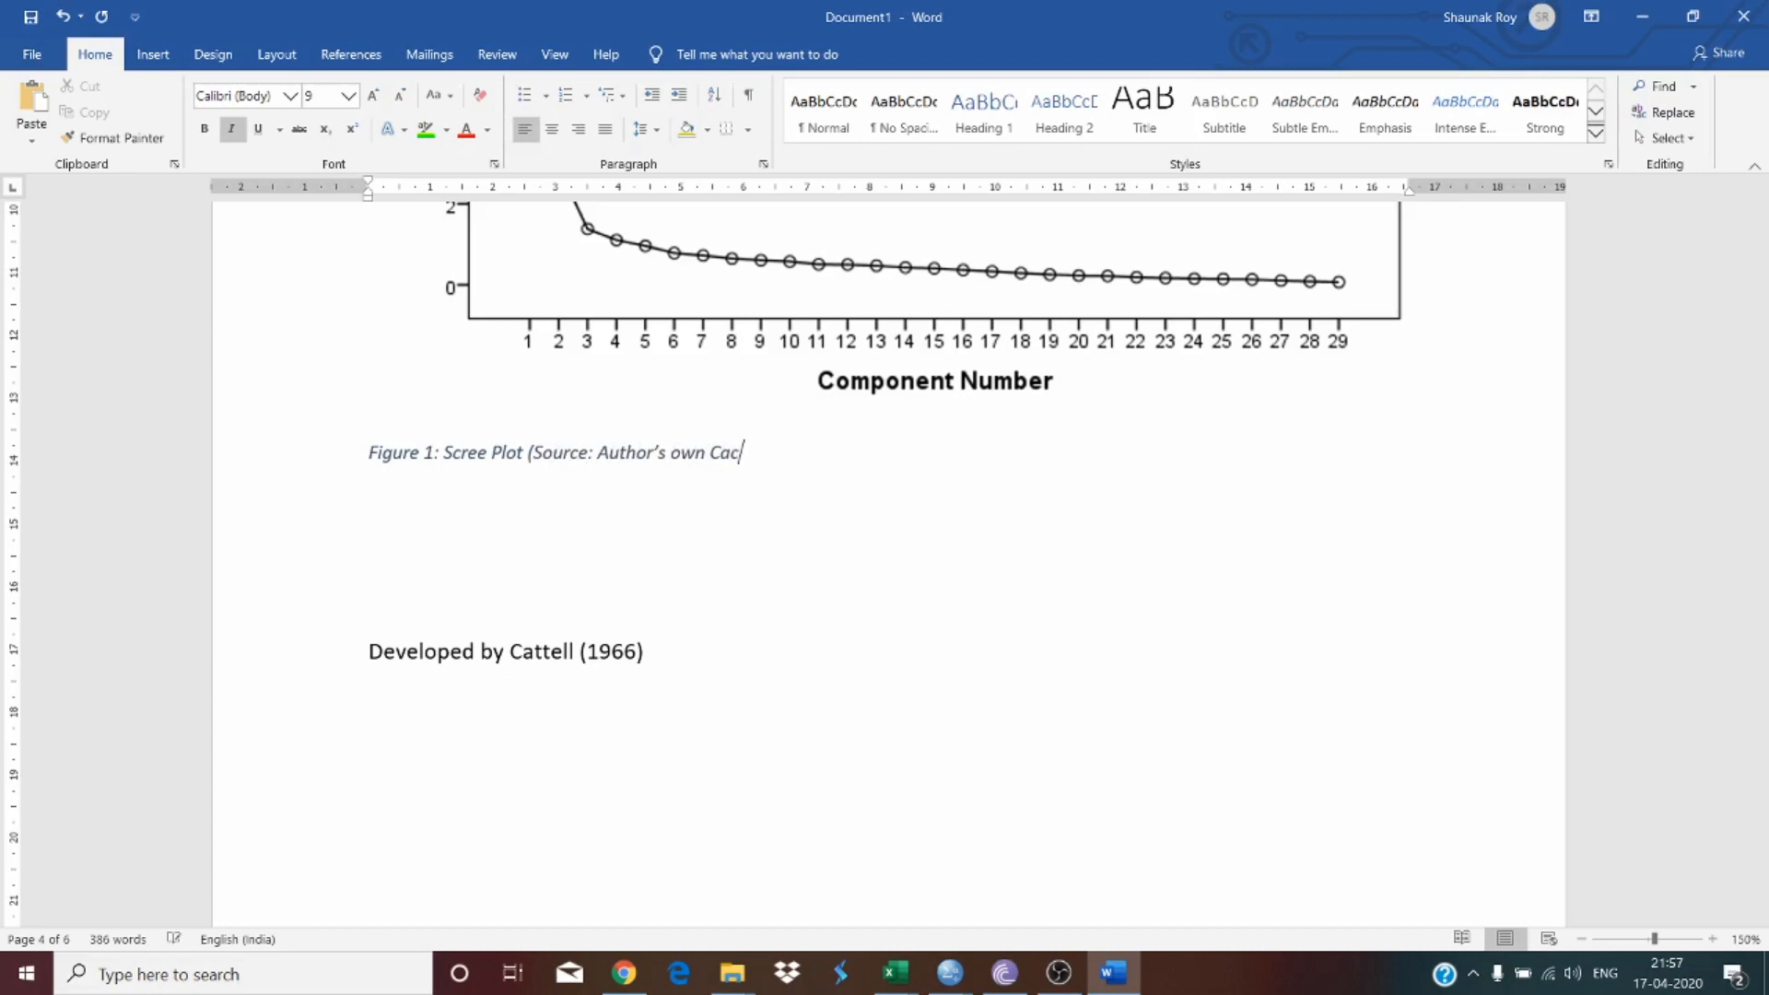
{"action": "key", "text": "BackSpace"}
{"action": "type", "text": "lculations)"}
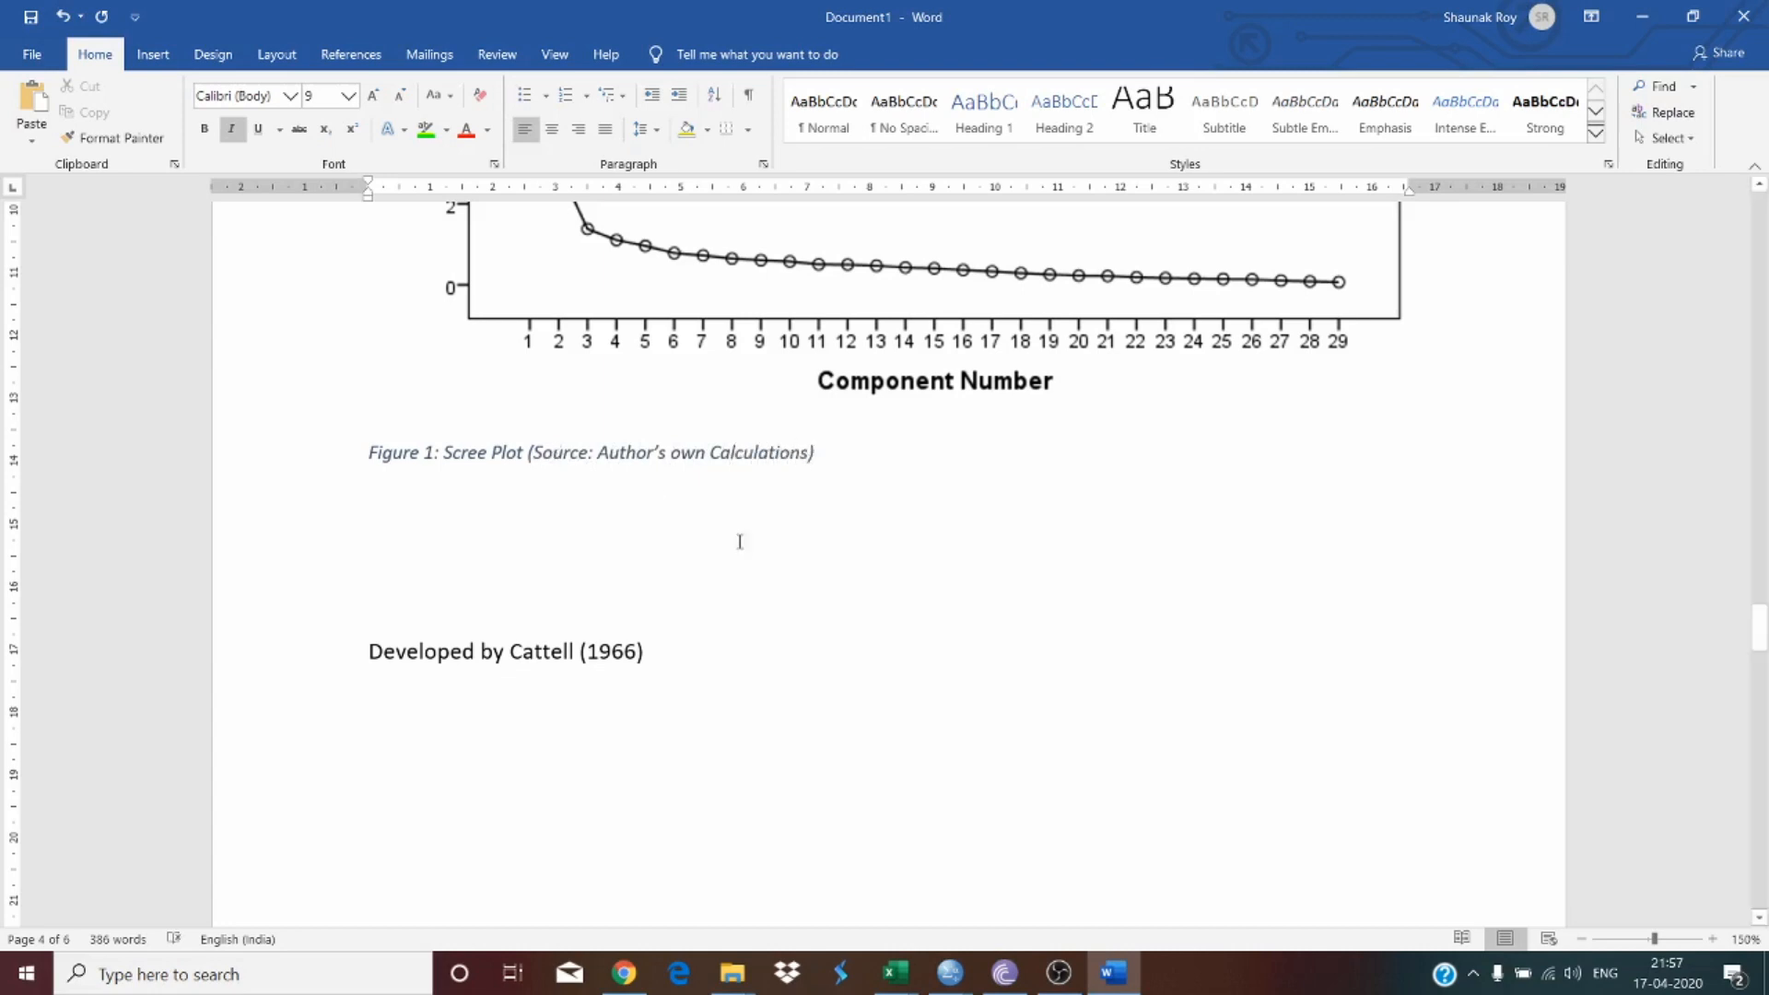
Step: Move the source note onto its own line, then center both caption lines and set them in Times New Roman
{"action": "left_click", "coordinate": [527, 452]}
{"action": "key", "text": "Return"}
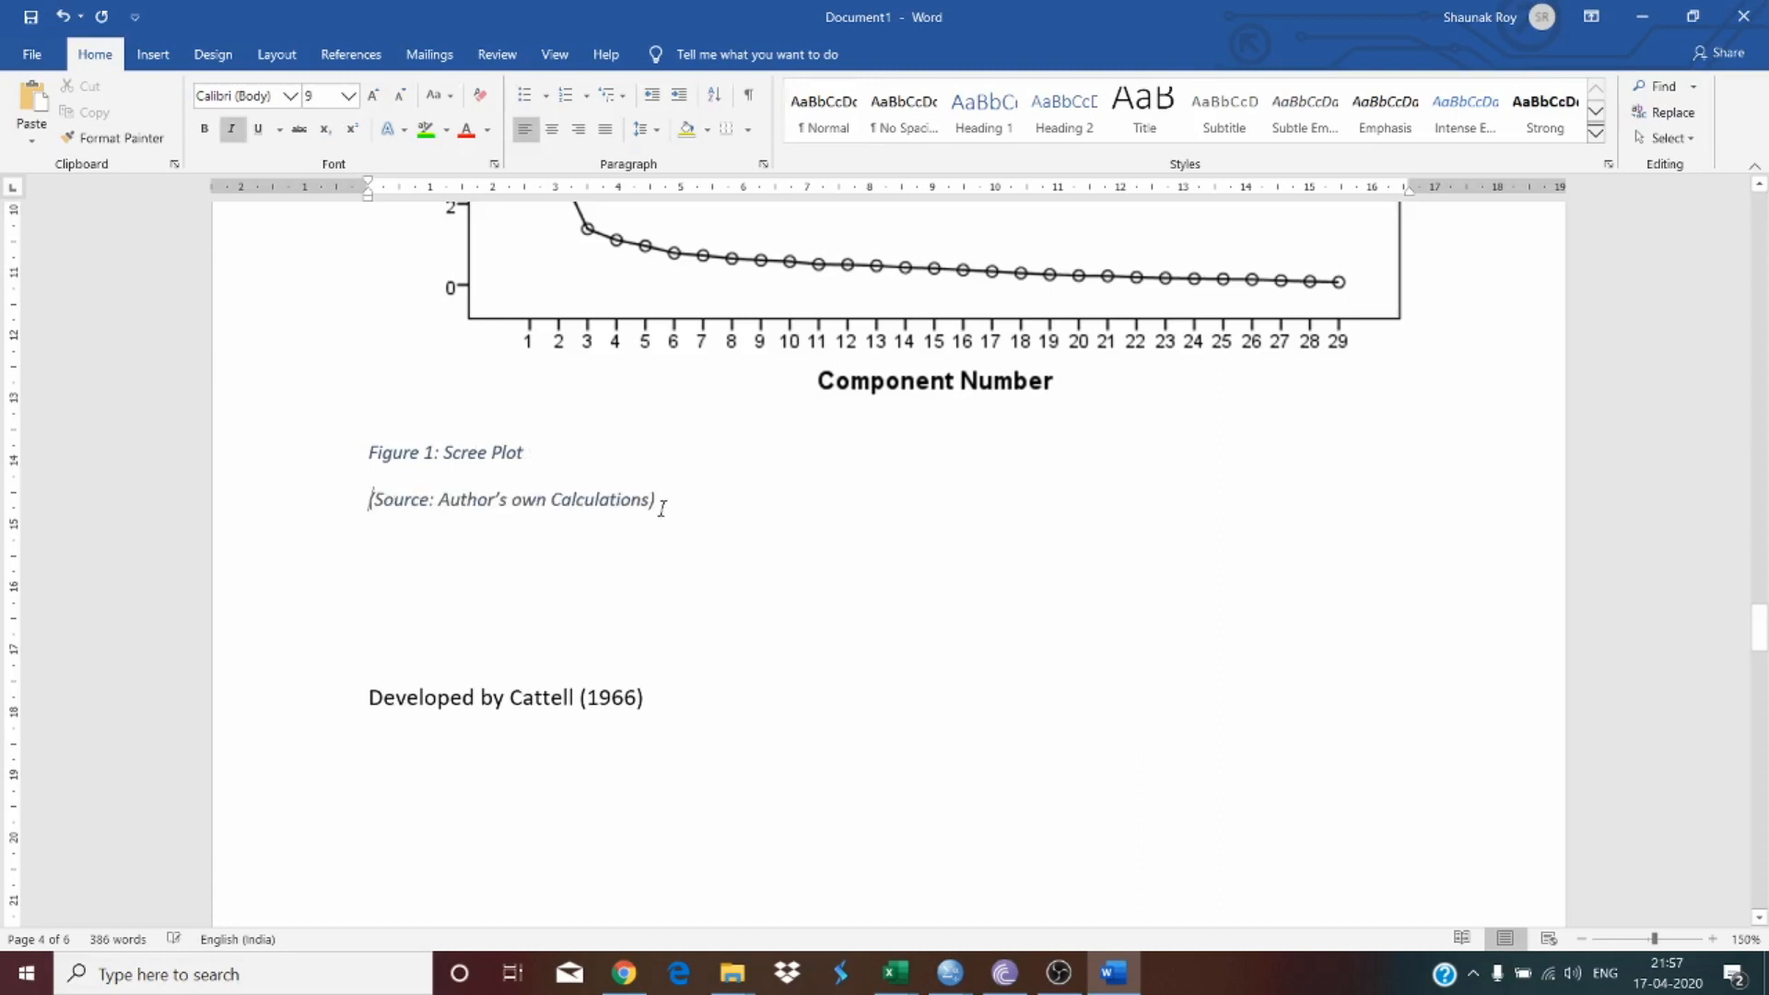
{"action": "left_click_drag", "start_coordinate": [661, 508], "coordinate": [426, 472]}
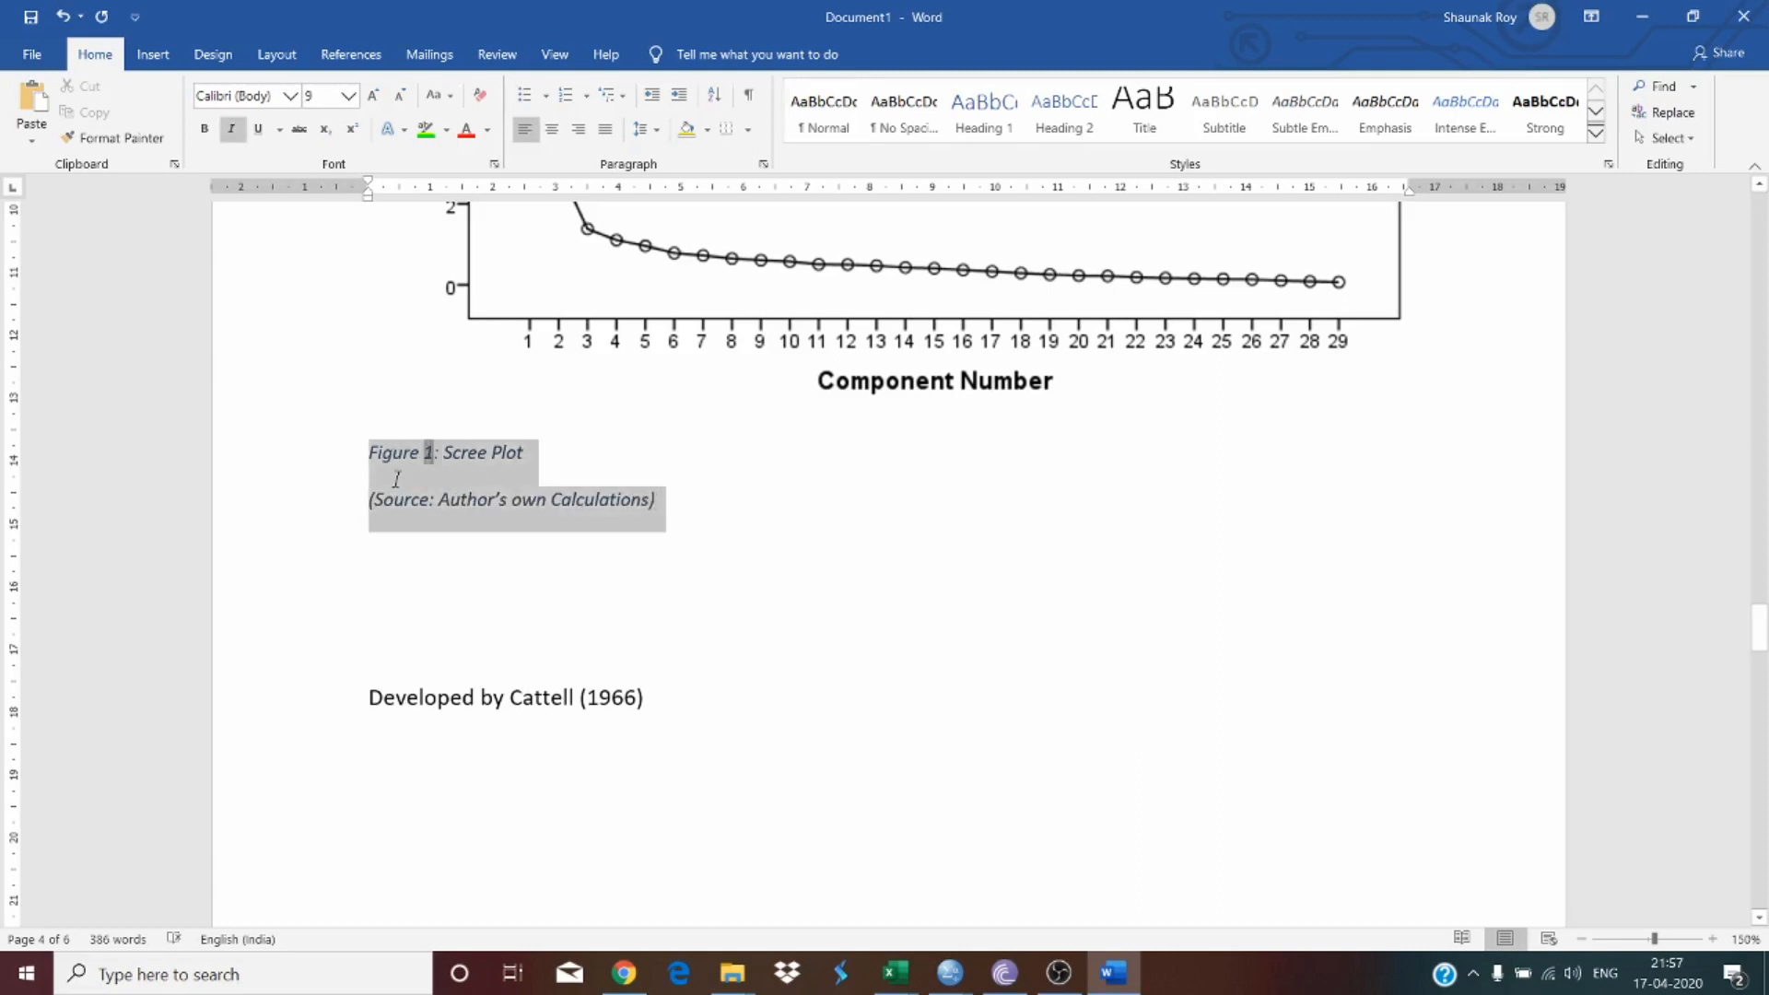
{"action": "left_click", "coordinate": [554, 133]}
{"action": "left_click", "coordinate": [238, 95]}
{"action": "type", "text": "Times New Roman"}
{"action": "key", "text": "Return"}
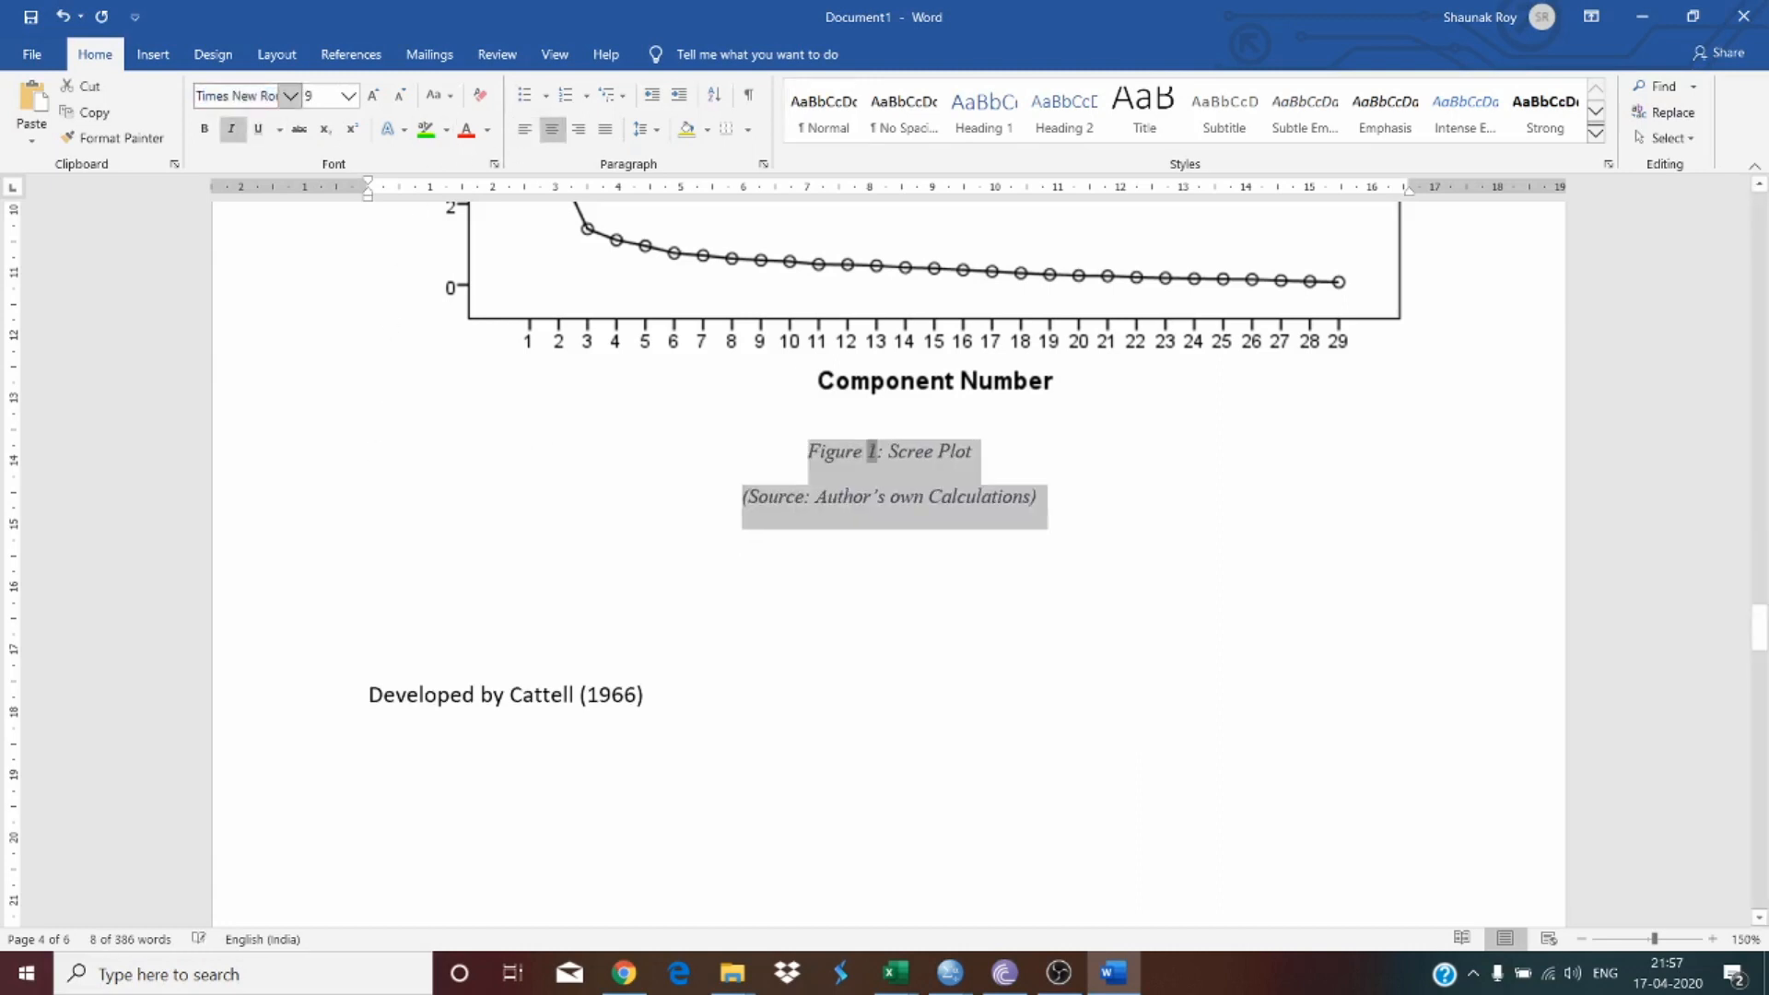
Step: Change the font colour of both caption lines to black
{"action": "left_click", "coordinate": [488, 131]}
{"action": "left_click", "coordinate": [502, 231]}
{"action": "left_click", "coordinate": [774, 456]}
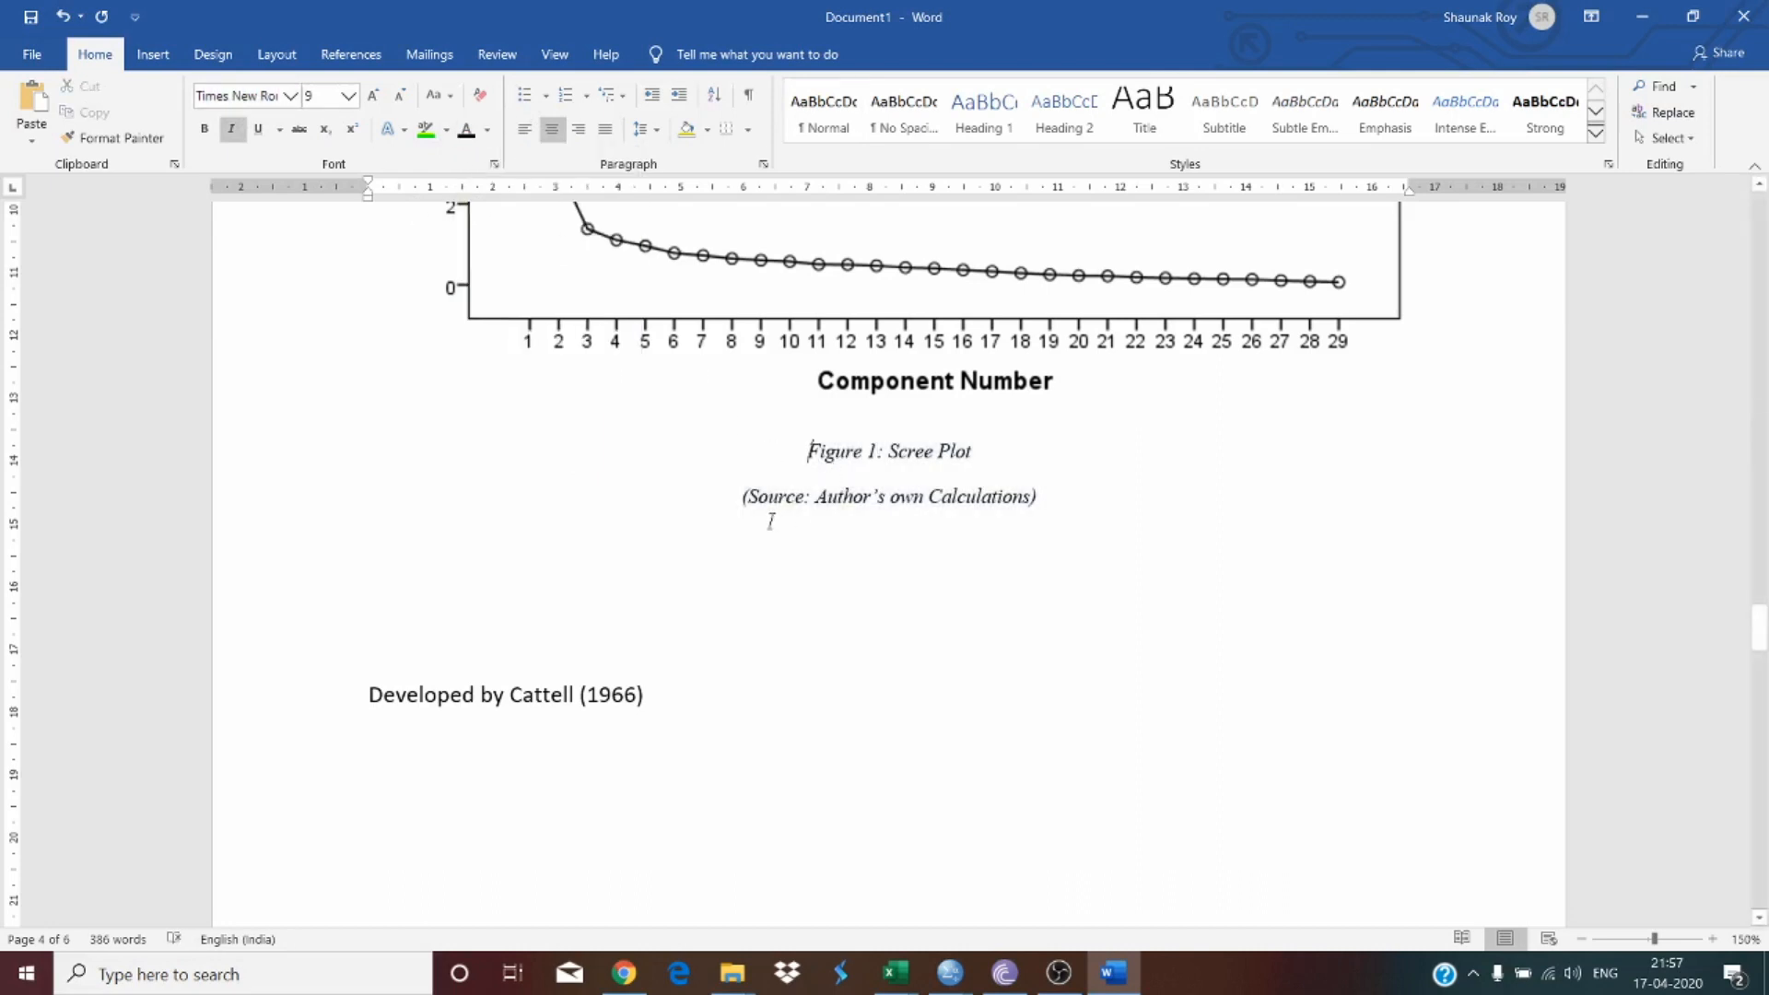
Step: Shrink the source note line '(Source: Author's own Calculations)' to font size 8
{"action": "triple_click", "coordinate": [879, 497]}
{"action": "left_click", "coordinate": [401, 96]}
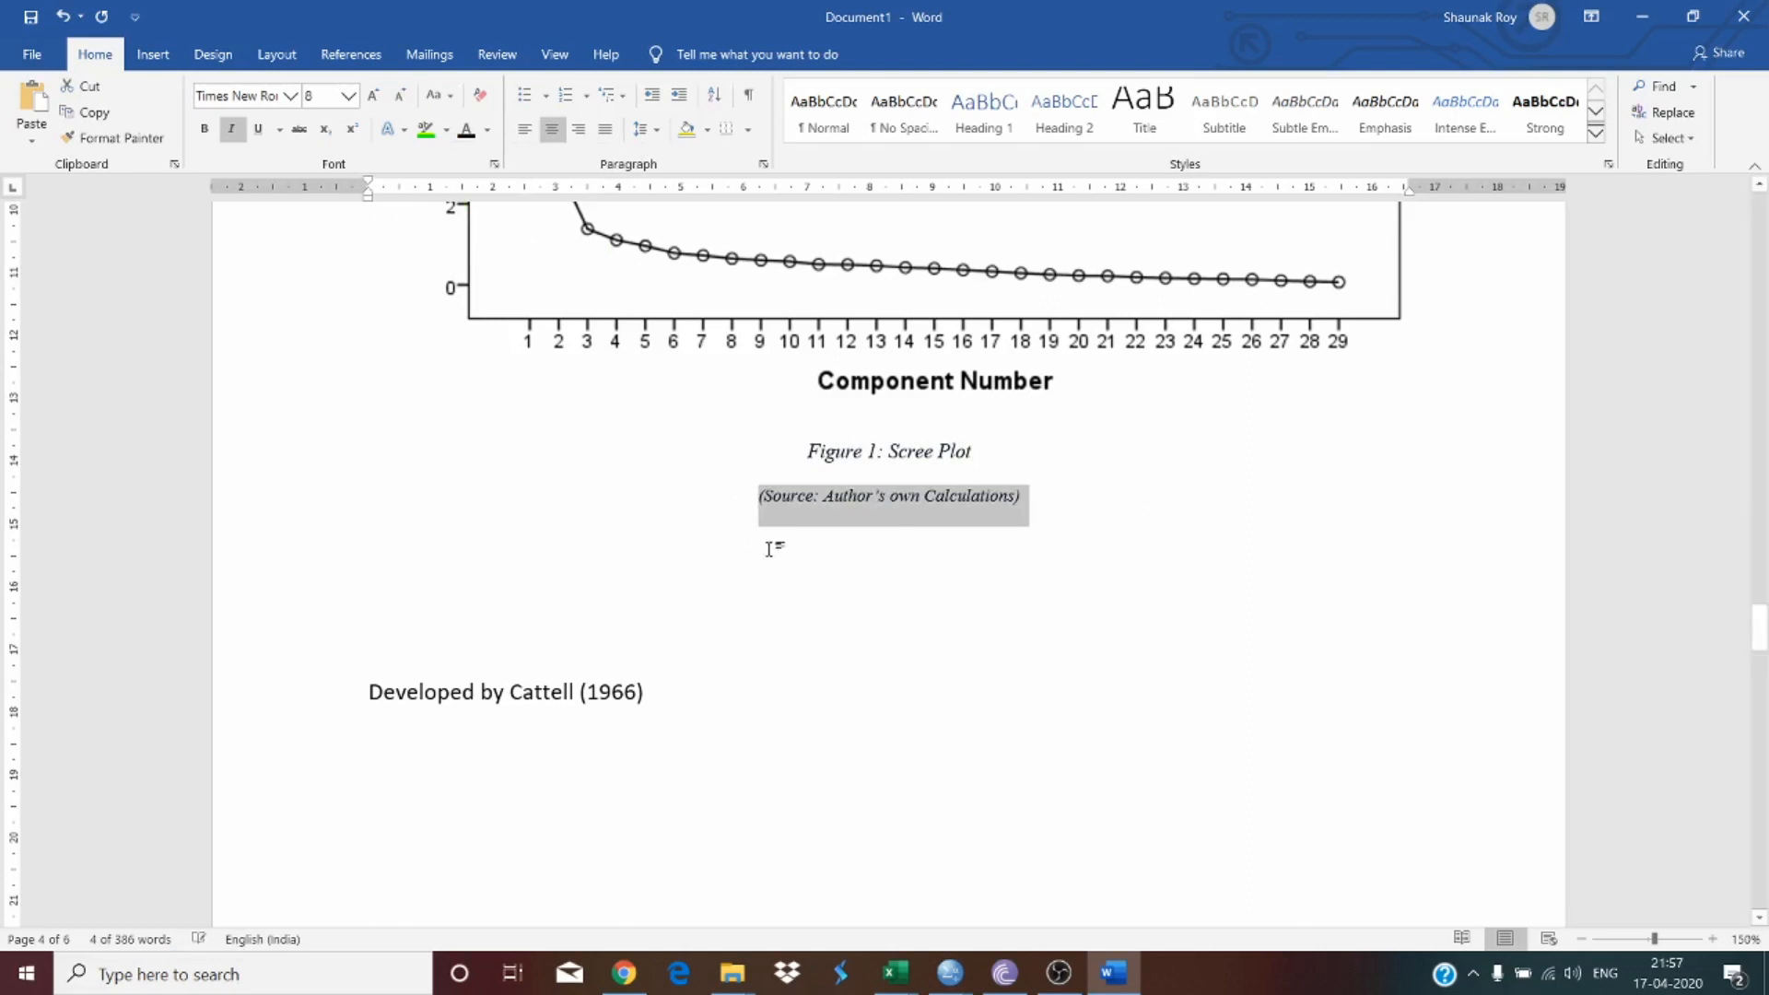
{"action": "left_click", "coordinate": [770, 549]}
Step: Make the 'Figure 1: Scree Plot' caption bold
{"action": "left_click_drag", "start_coordinate": [830, 454], "coordinate": [1003, 458]}
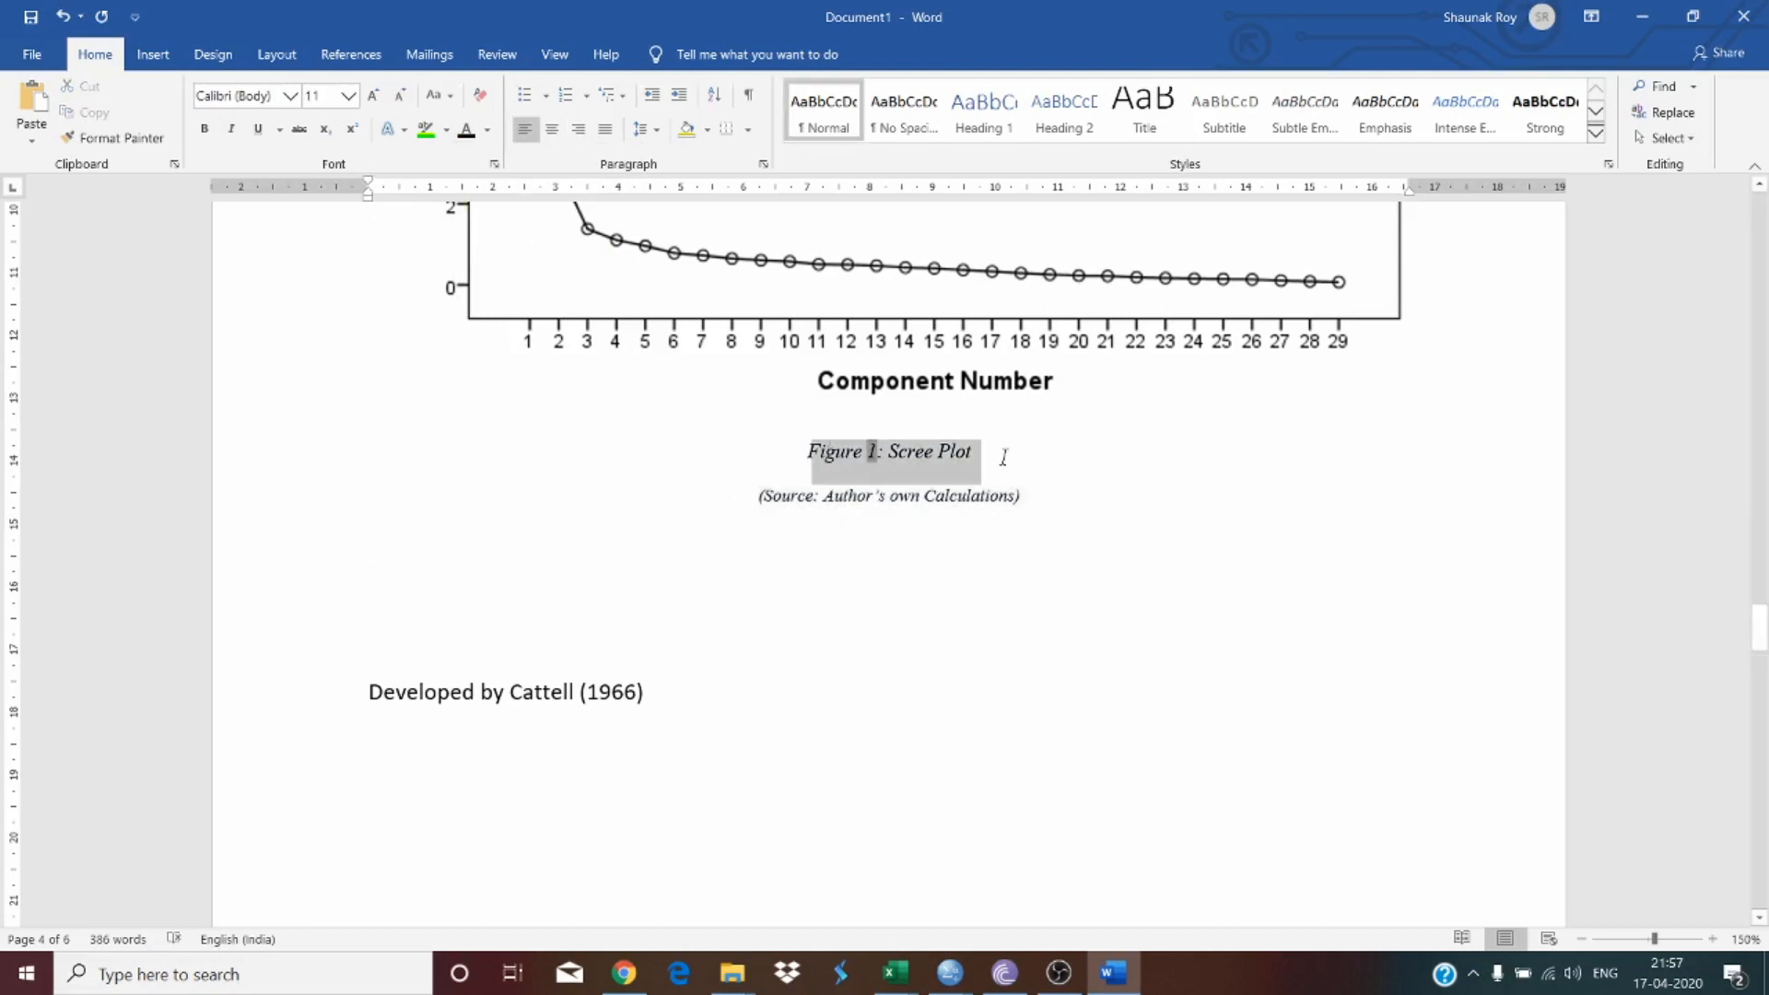
{"action": "key", "text": "ctrl+b"}
{"action": "left_click", "coordinate": [1018, 587]}
Step: Resize the scree plot picture slightly smaller and center it on the page
{"action": "scroll", "coordinate": [548, 386], "scroll_direction": "up", "scroll_amount": 7}
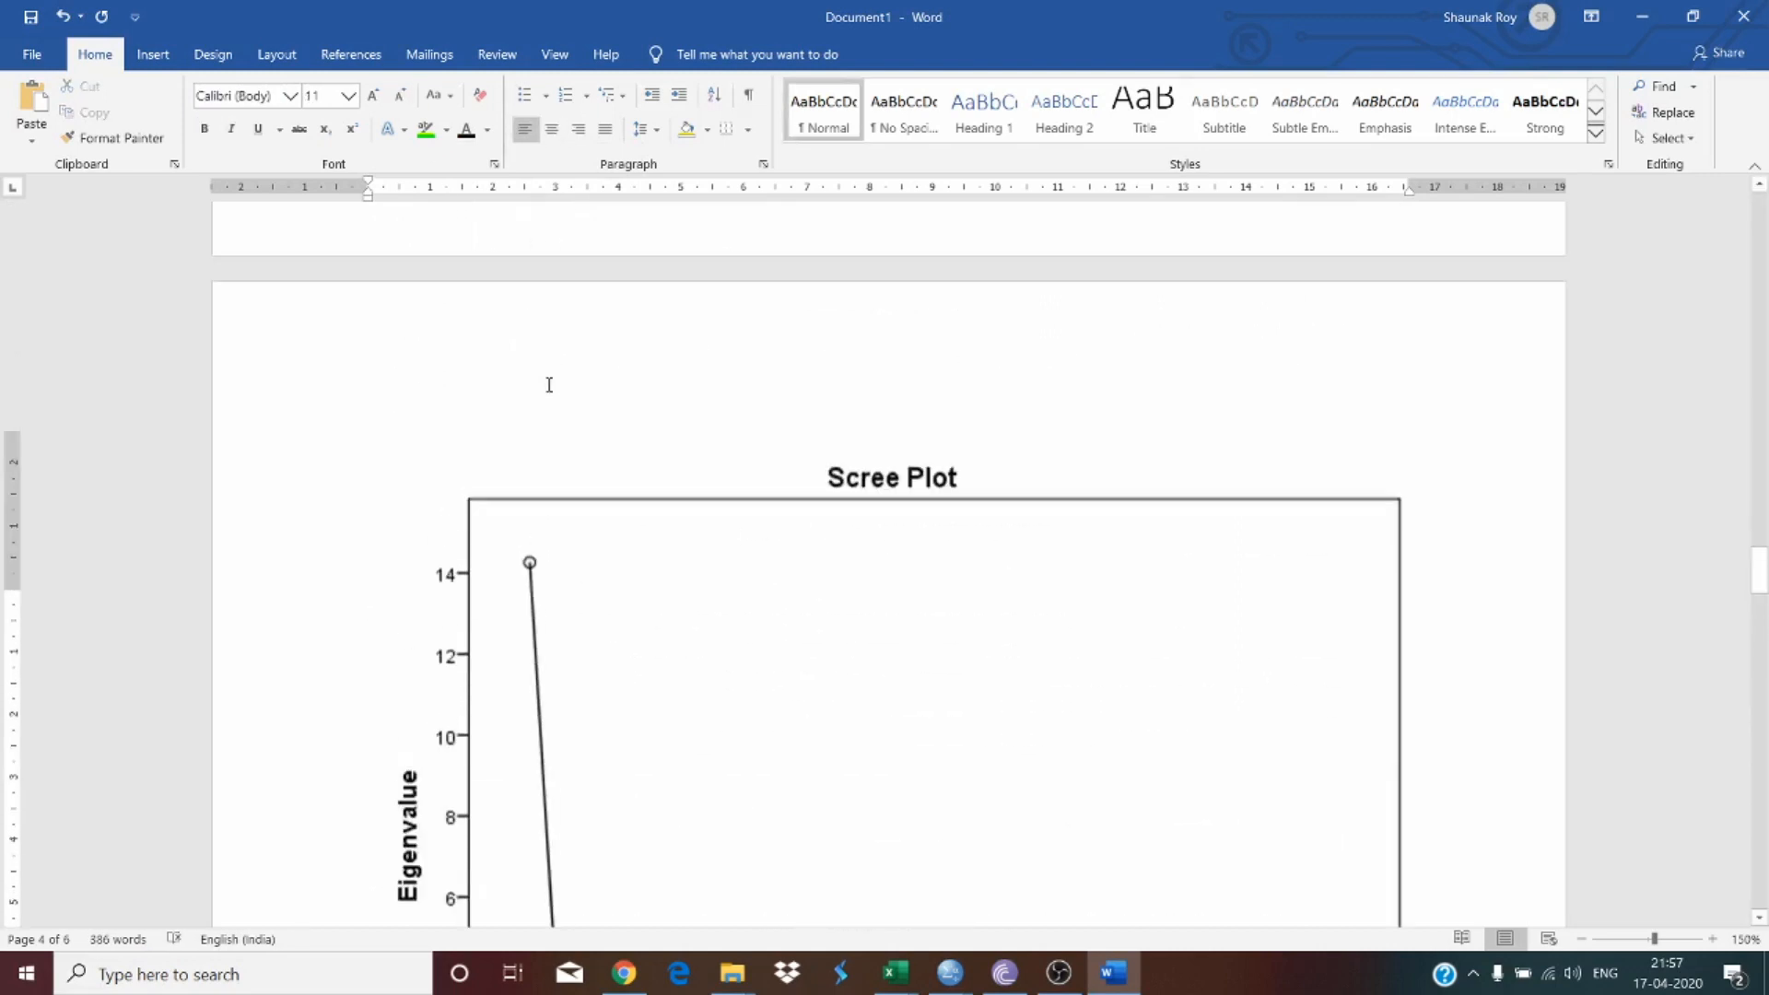
{"action": "scroll", "coordinate": [544, 392], "scroll_direction": "down", "scroll_amount": 5}
{"action": "left_click", "coordinate": [574, 408]}
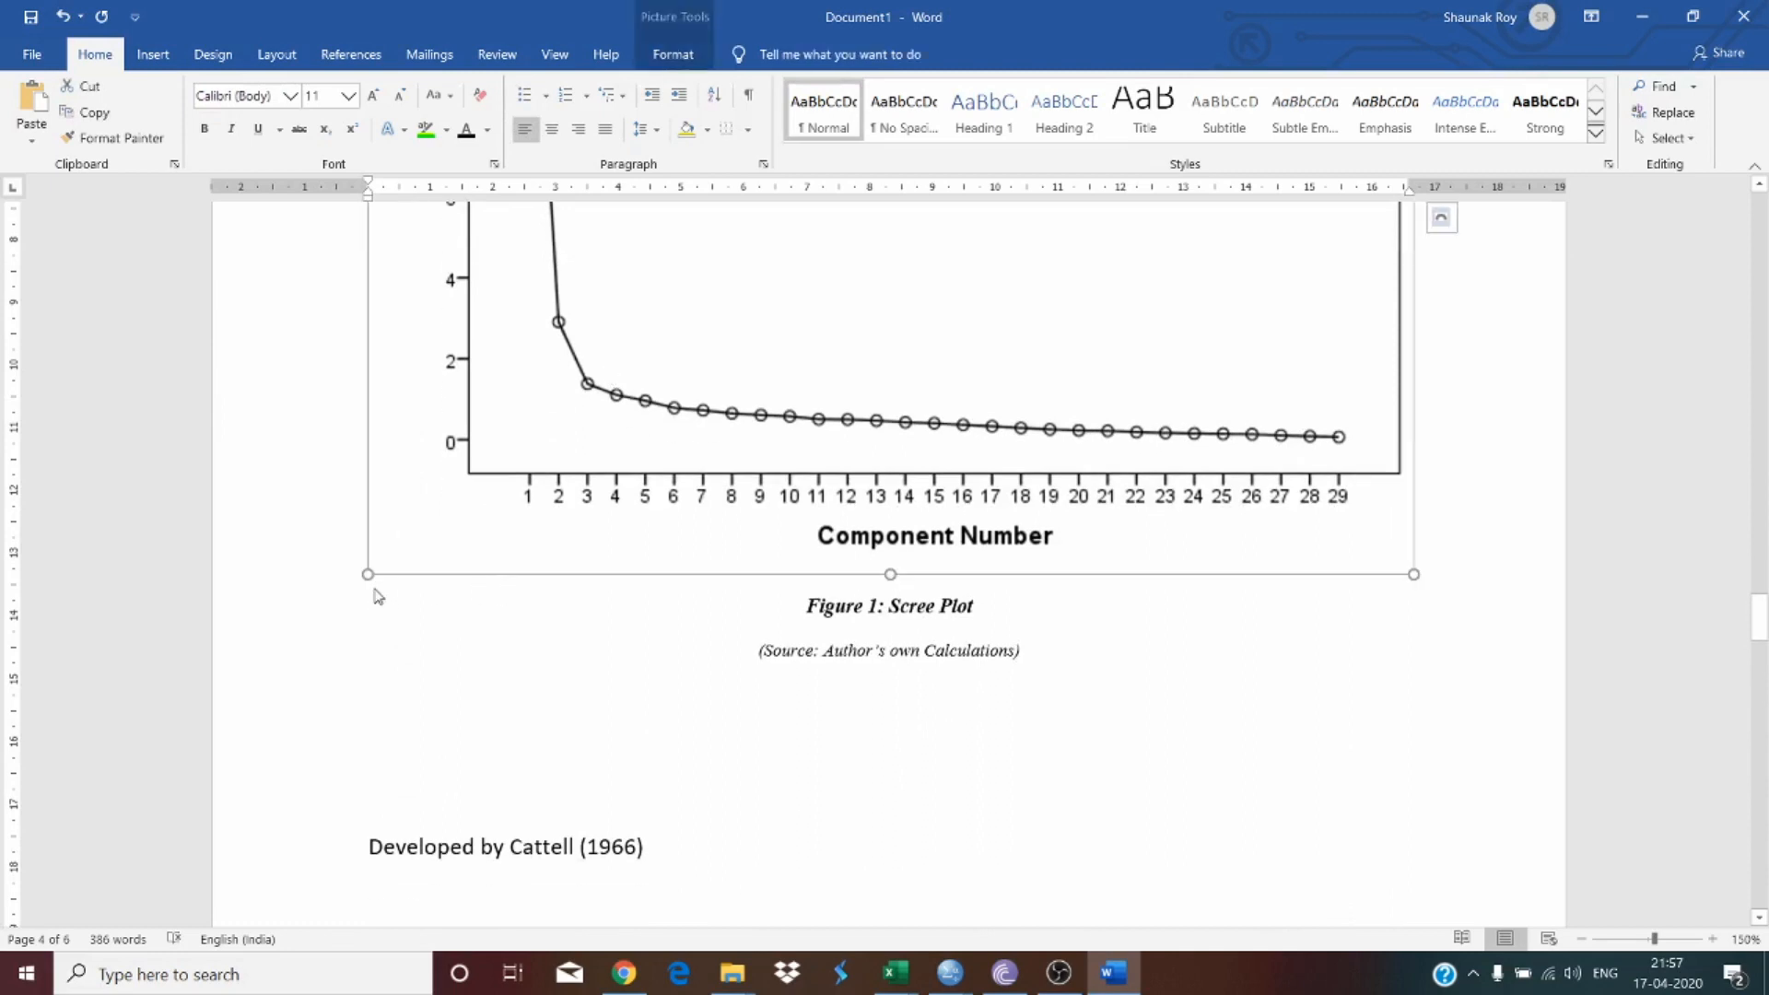
{"action": "left_click_drag", "start_coordinate": [368, 575], "coordinate": [470, 496]}
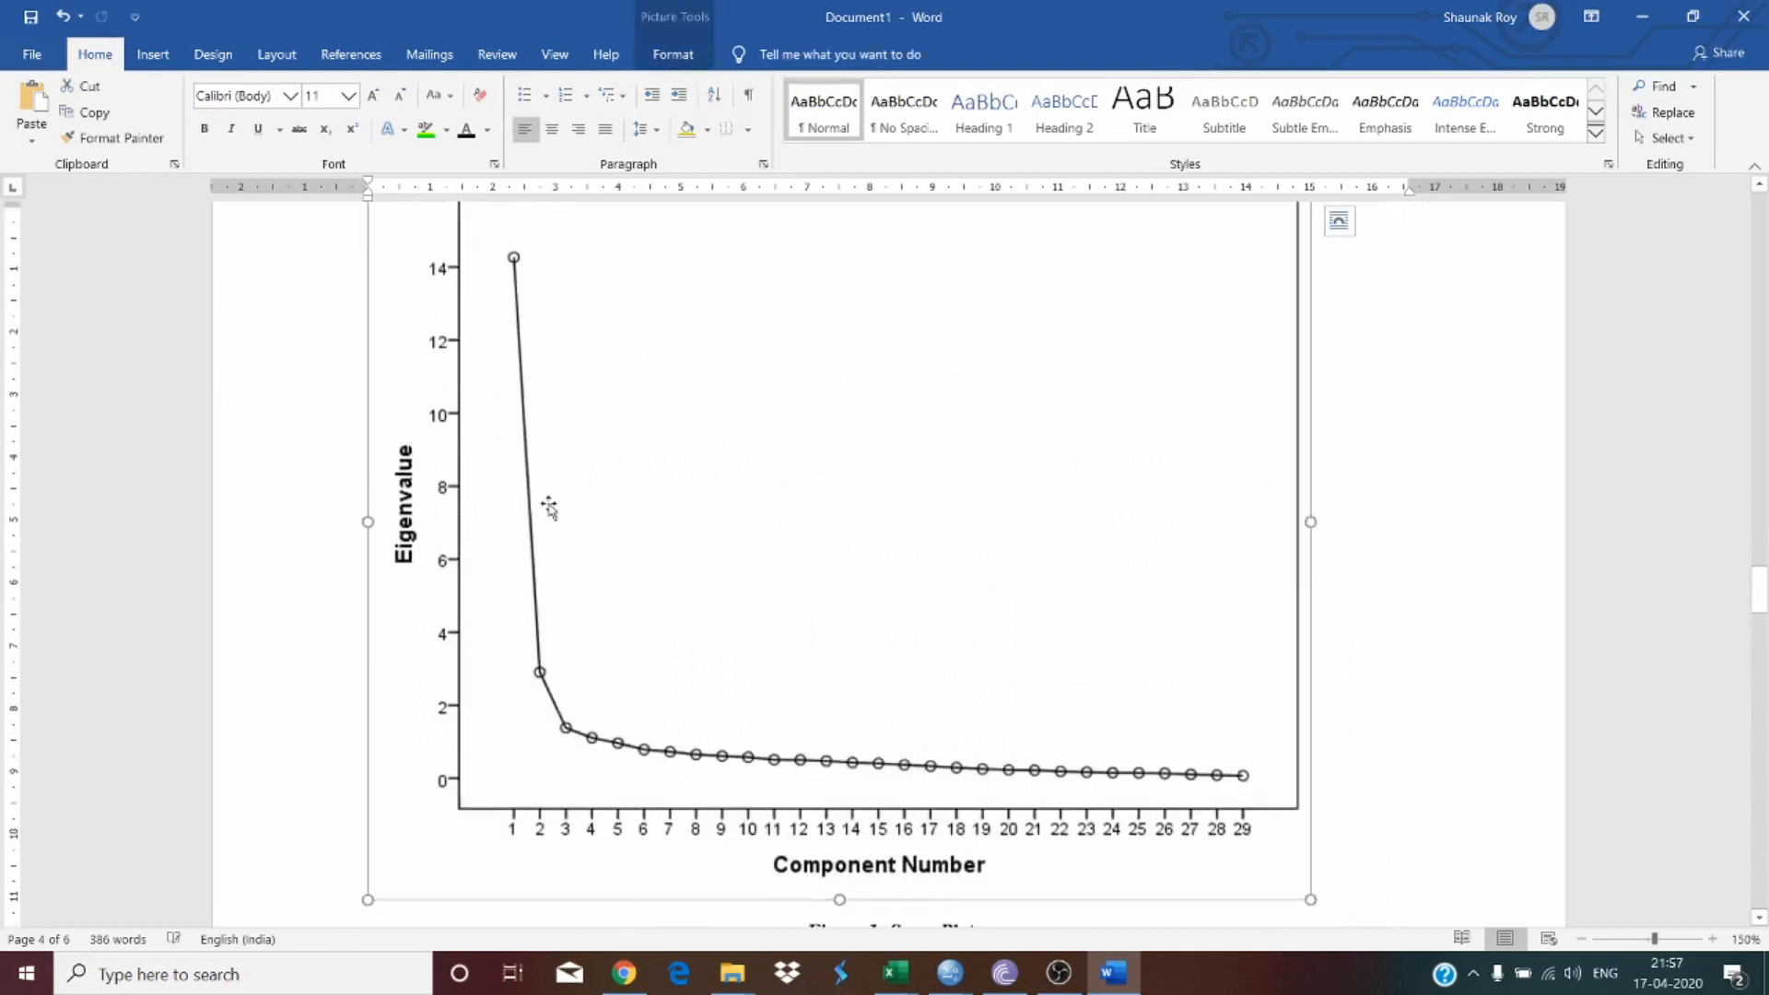
{"action": "left_click", "coordinate": [673, 55]}
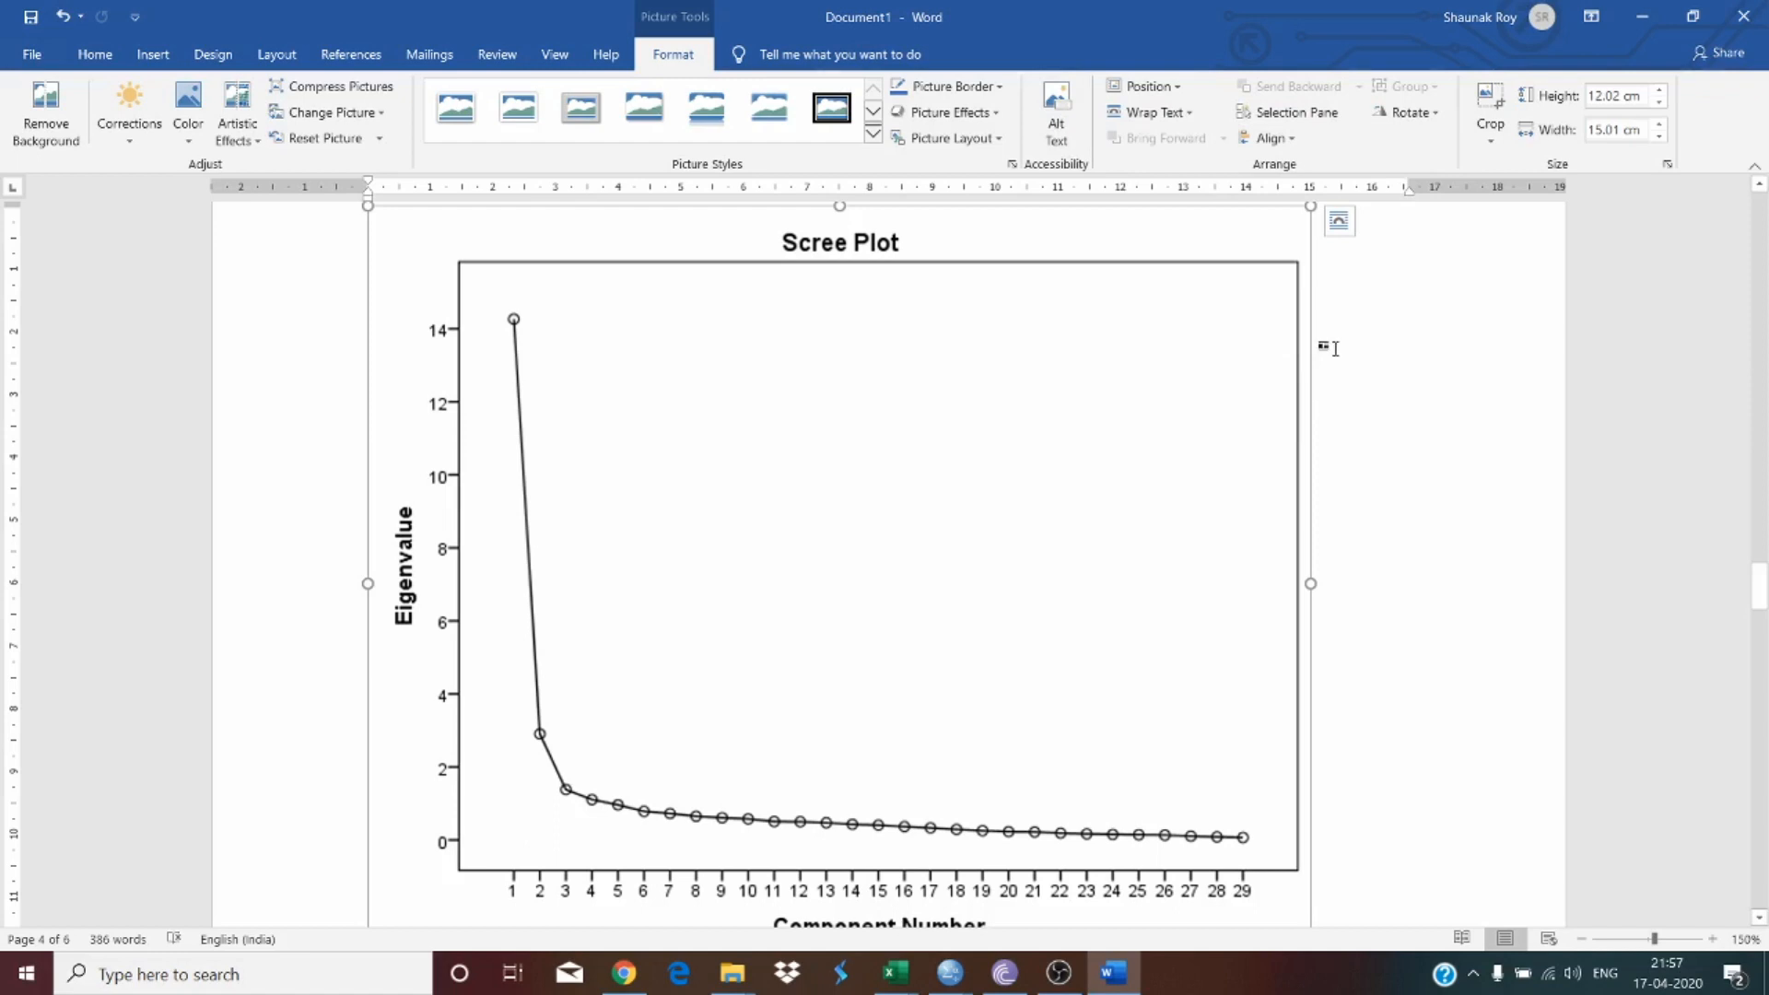
{"action": "scroll", "coordinate": [1378, 281], "scroll_direction": "up", "scroll_amount": 3}
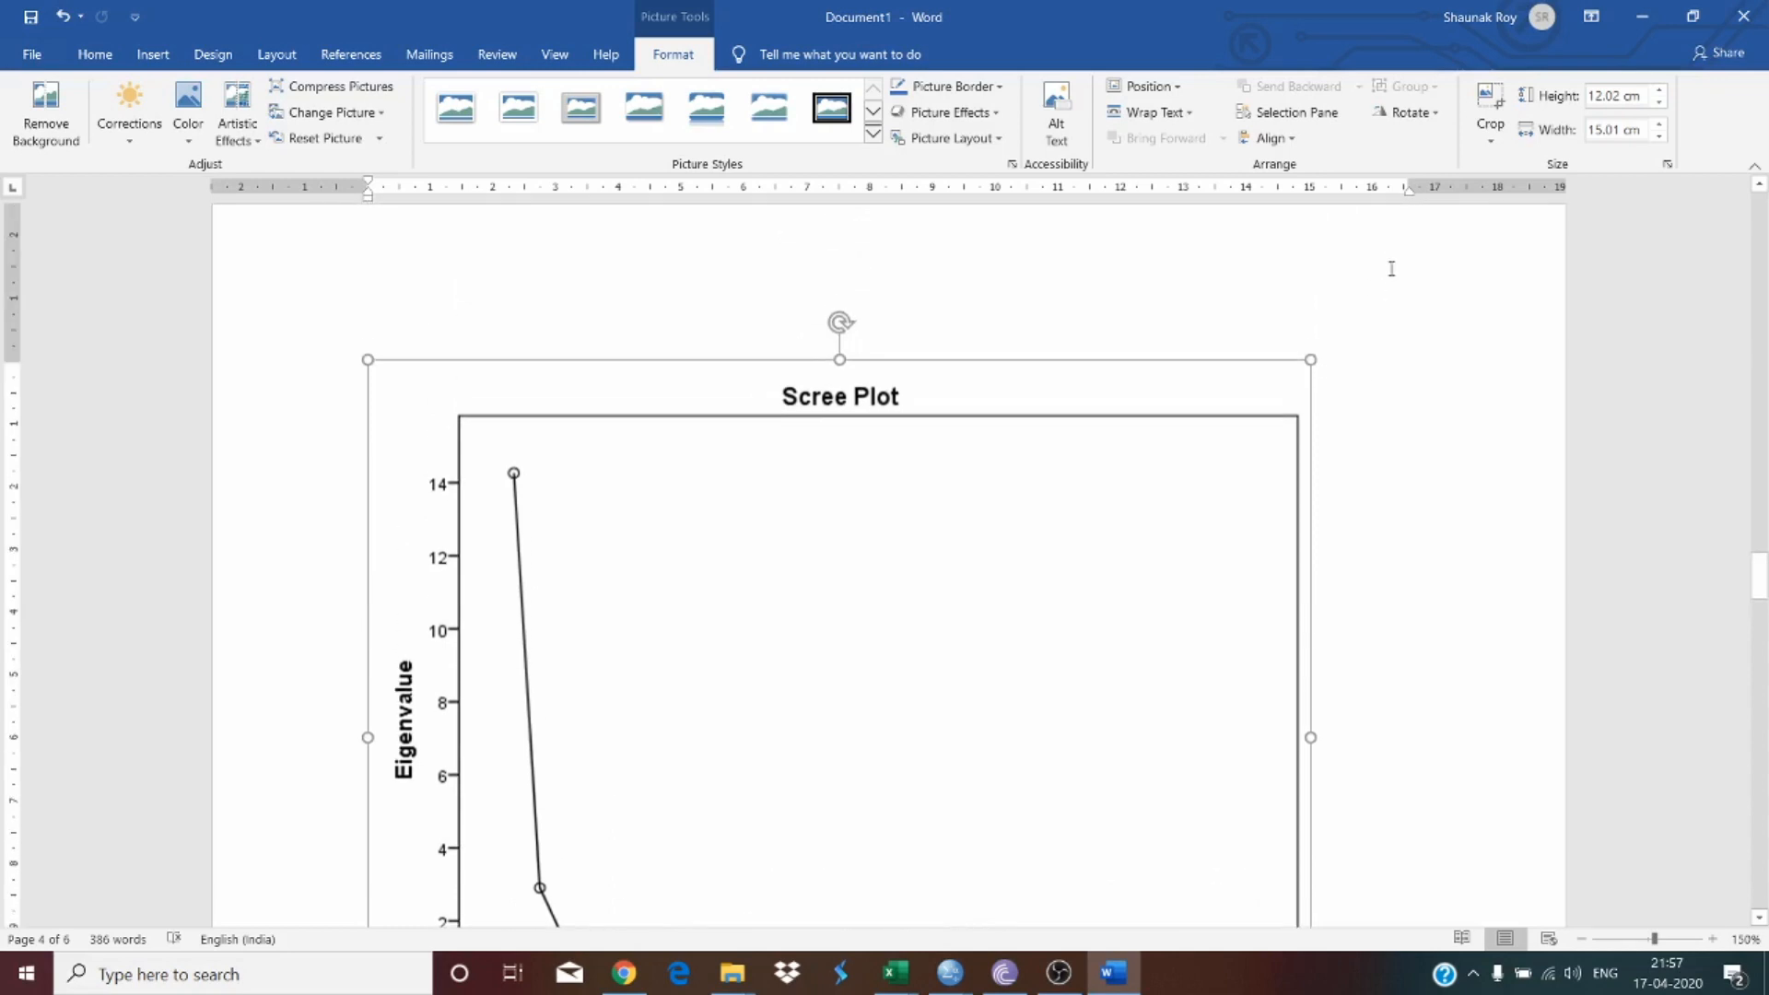
{"action": "scroll", "coordinate": [1356, 293], "scroll_direction": "up", "scroll_amount": 2}
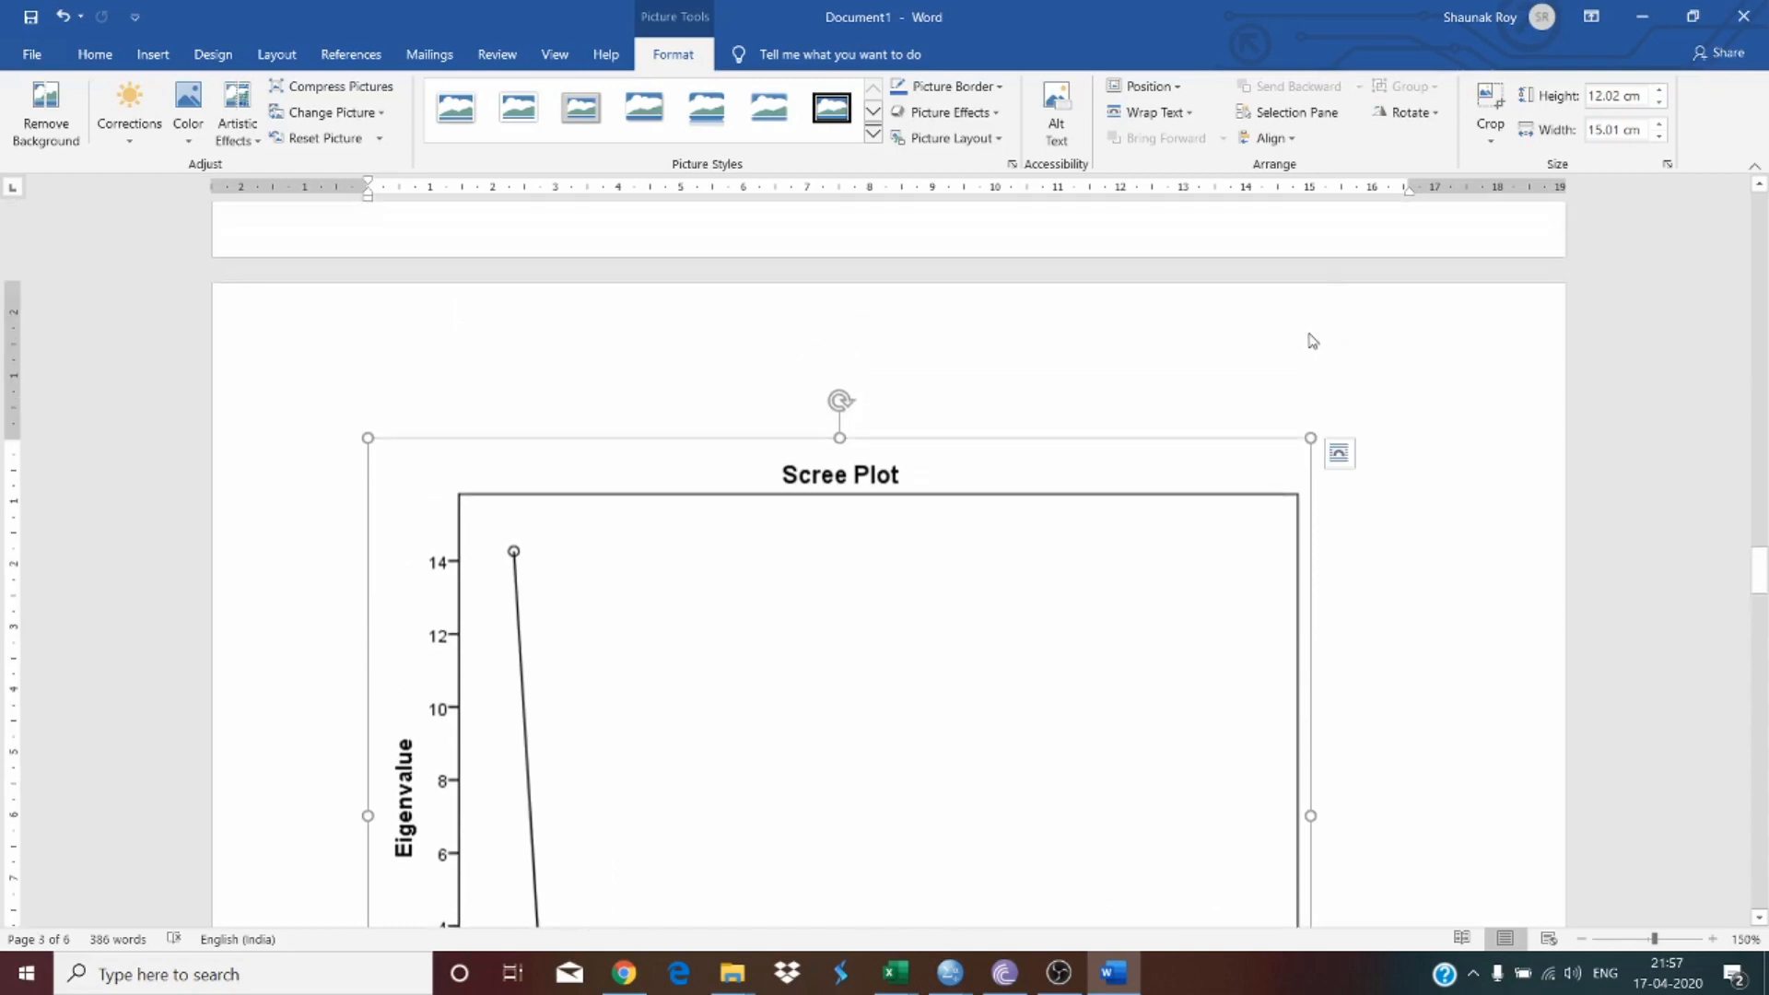
{"action": "left_click", "coordinate": [1161, 90]}
{"action": "left_click", "coordinate": [1164, 92]}
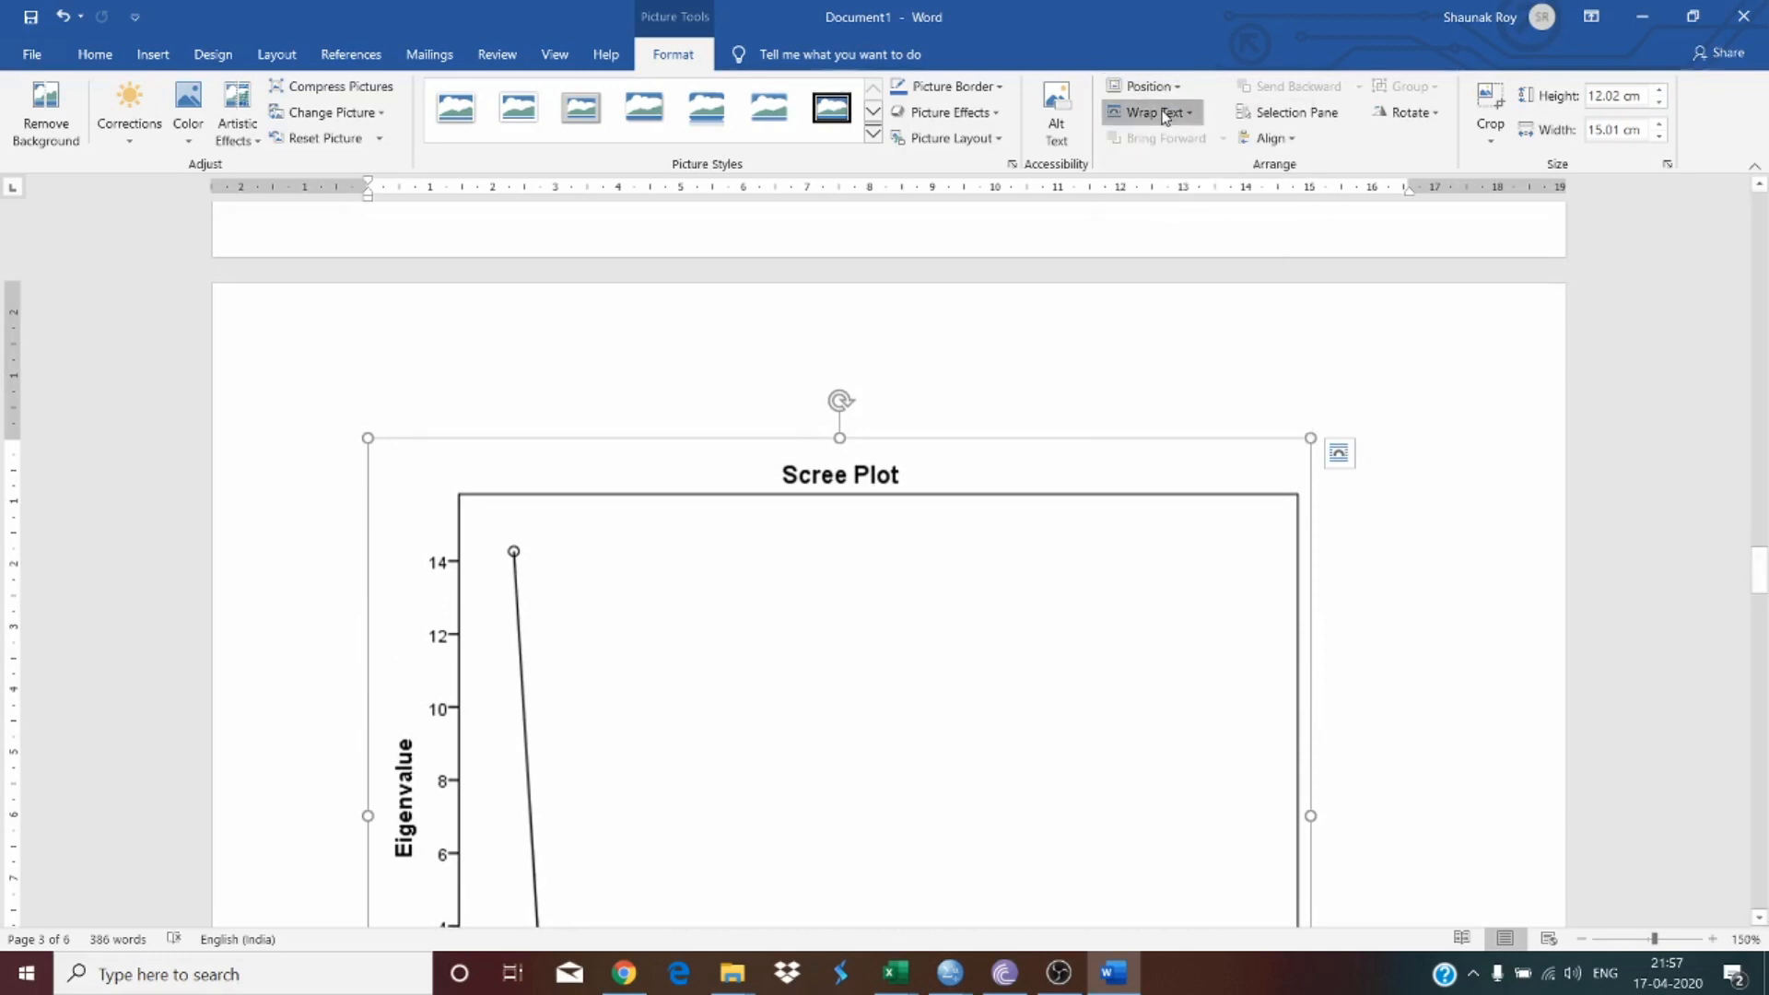
{"action": "left_click", "coordinate": [1164, 112]}
{"action": "left_click", "coordinate": [1169, 138]}
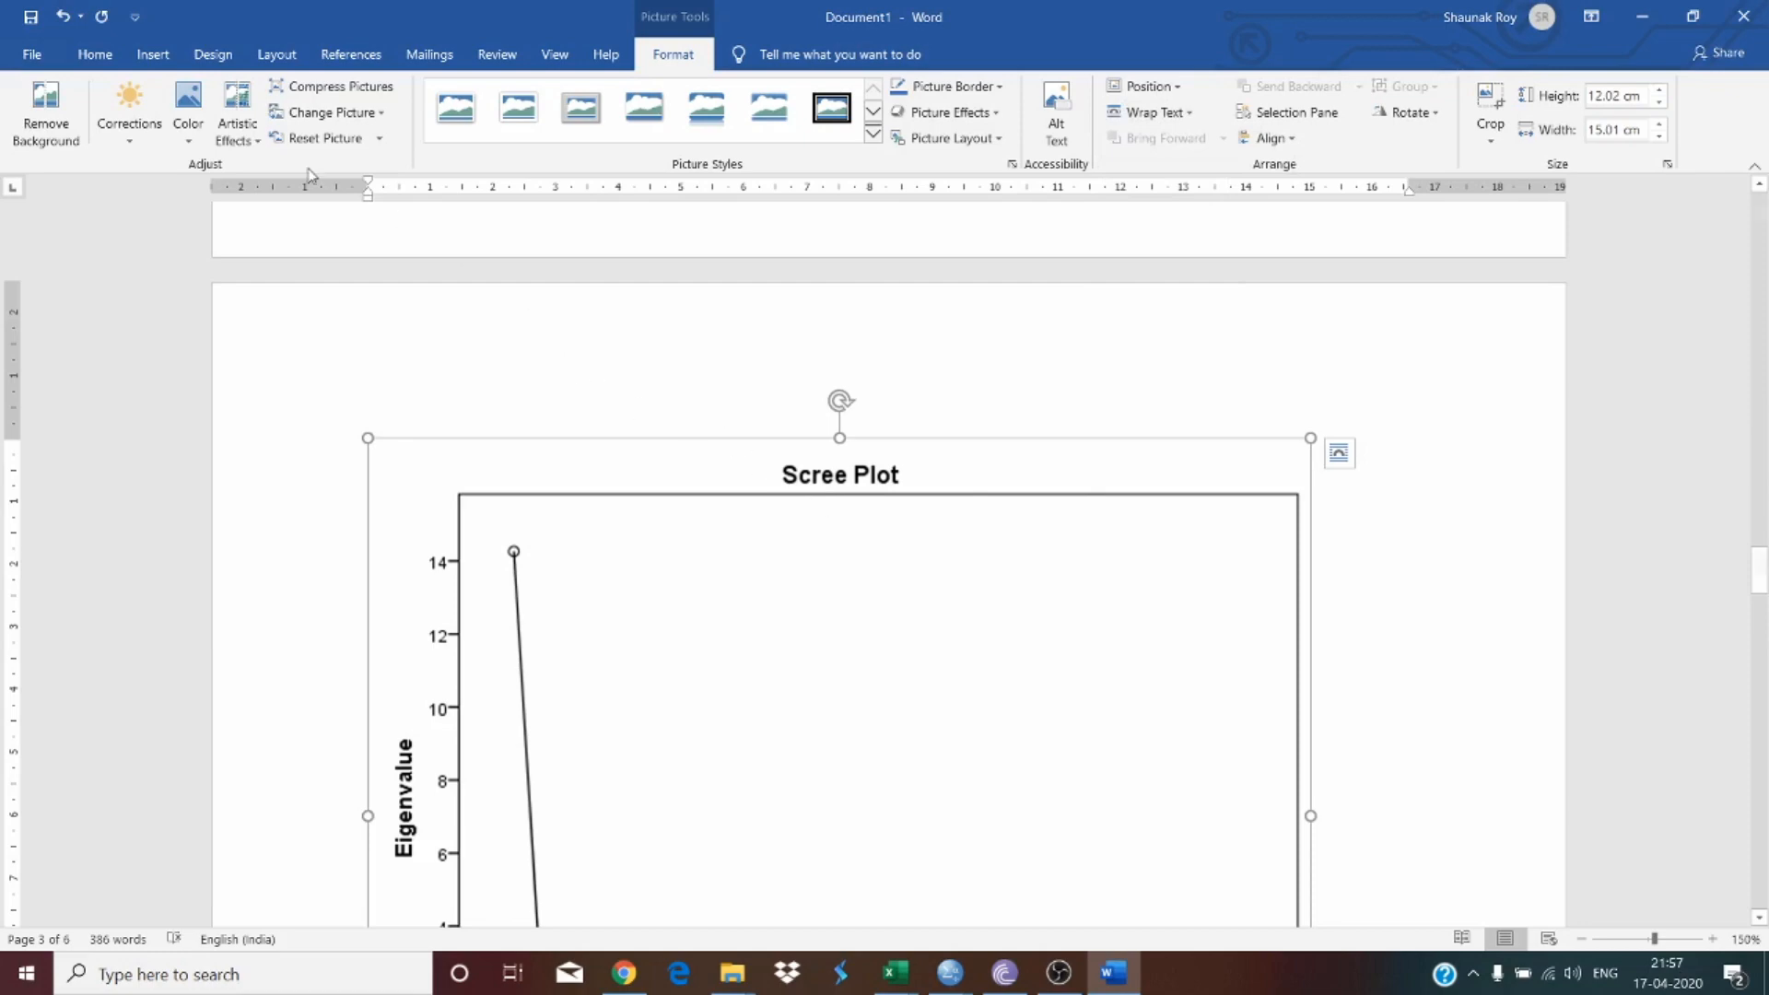
{"action": "left_click", "coordinate": [72, 52]}
{"action": "left_click", "coordinate": [549, 129]}
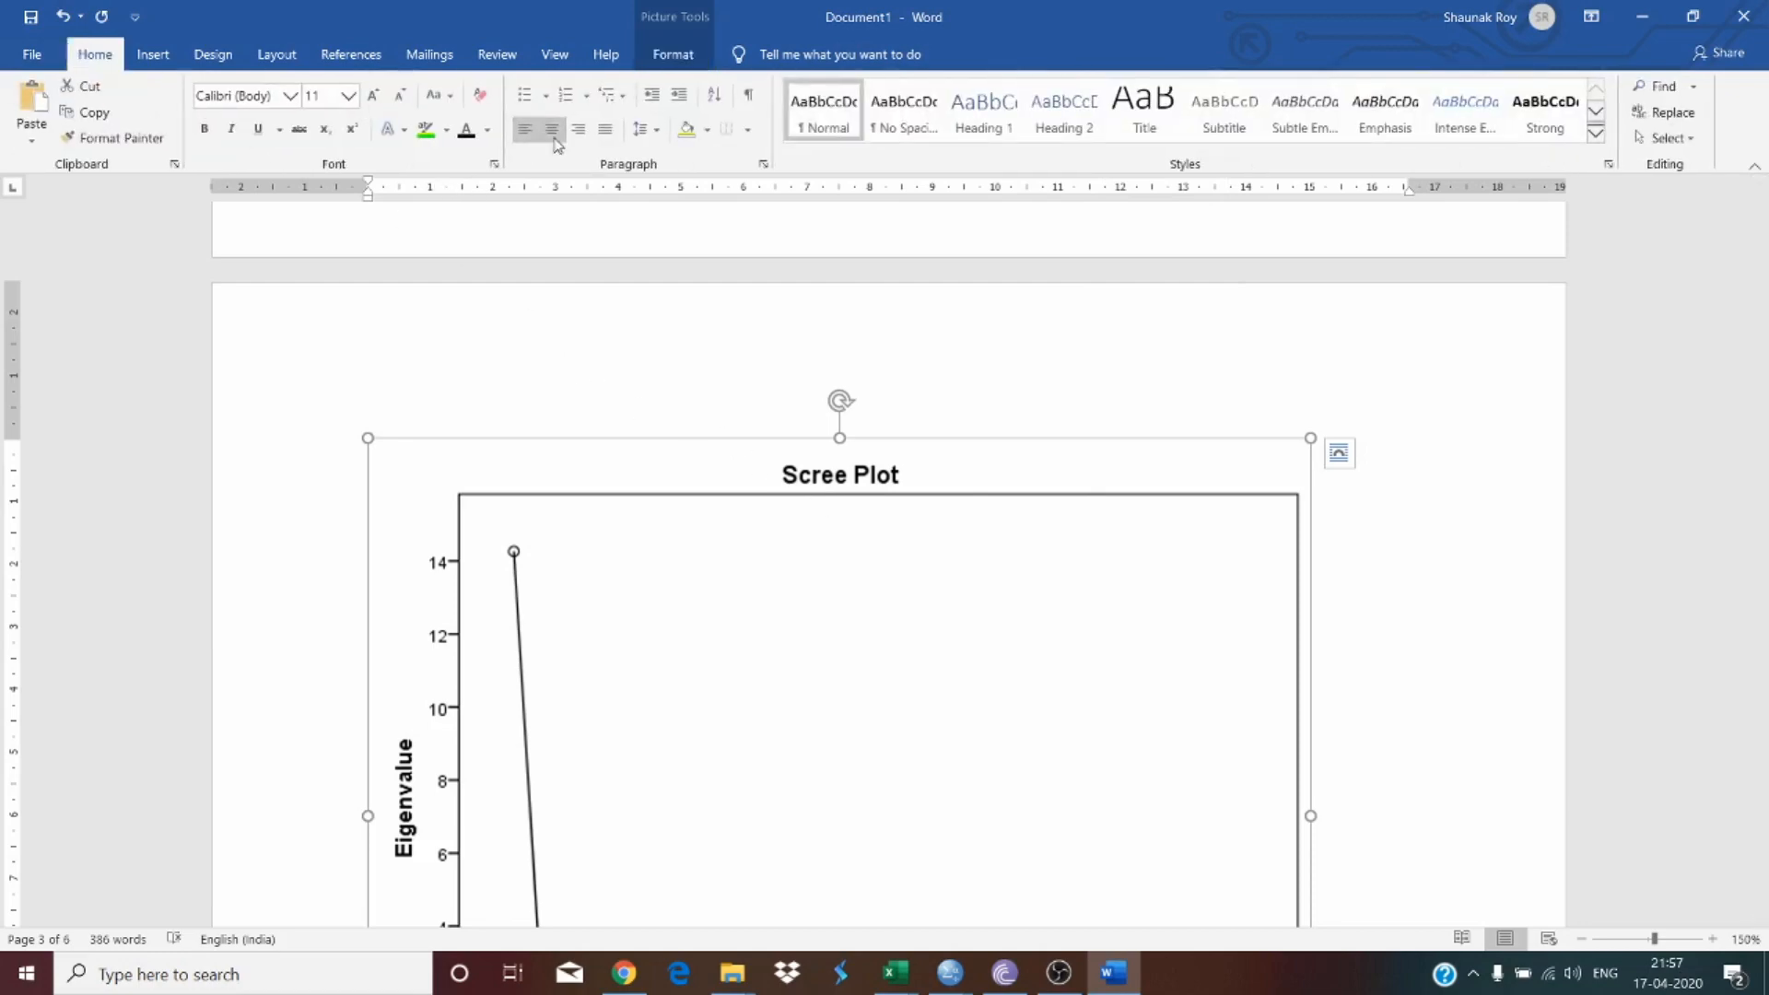
Step: Review the scree plot caption, Table 2 and the Rotated Component Matrix loadings
{"action": "scroll", "coordinate": [1196, 473], "scroll_direction": "down", "scroll_amount": 4}
{"action": "scroll", "coordinate": [1197, 472], "scroll_direction": "down", "scroll_amount": 8}
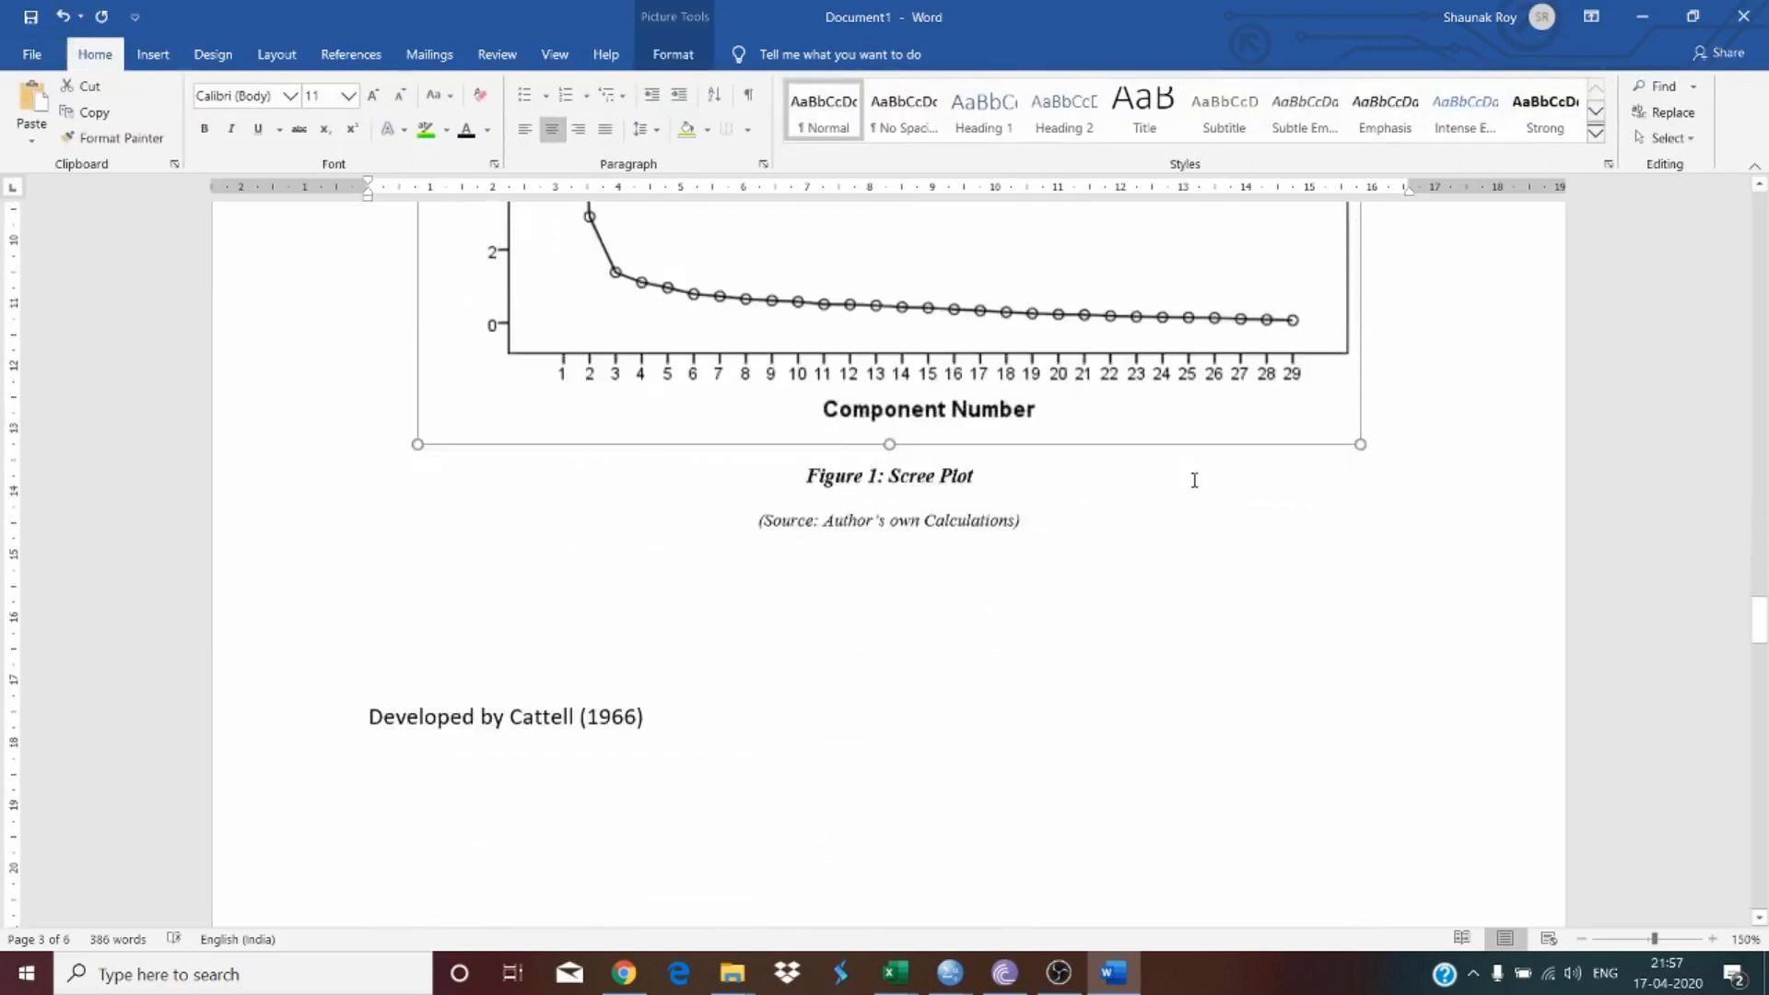
{"action": "left_click", "coordinate": [908, 489]}
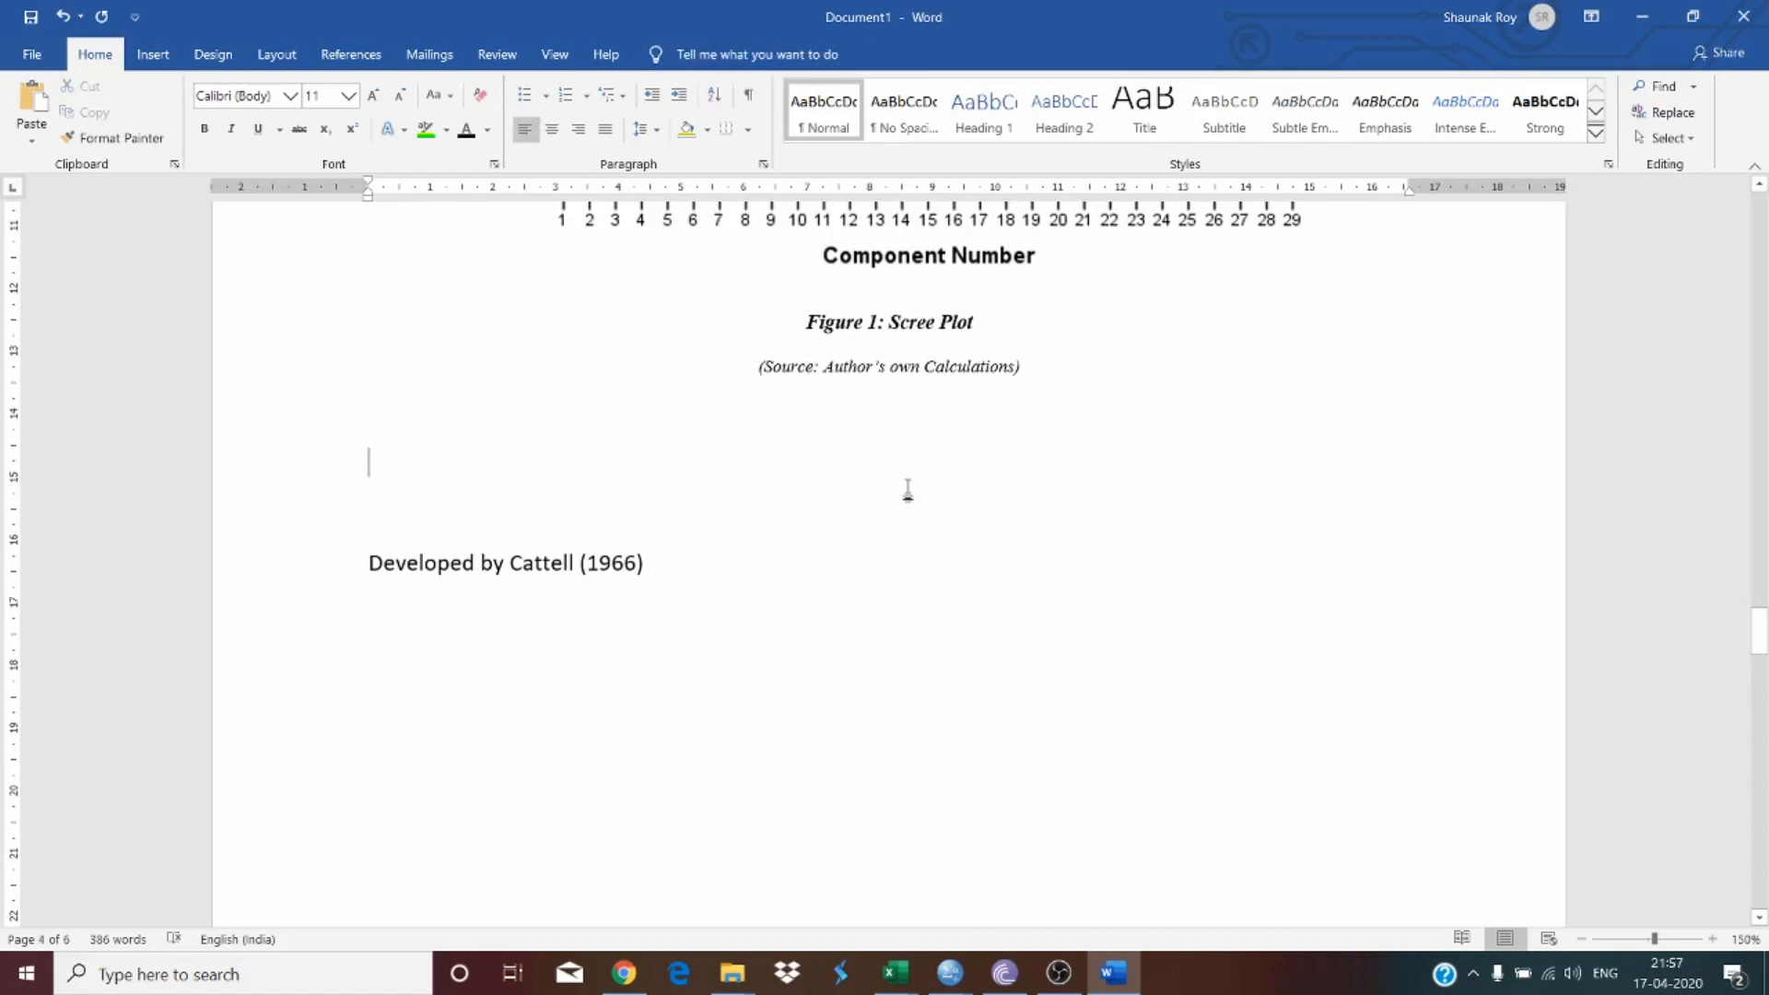
{"action": "left_click_drag", "start_coordinate": [646, 563], "coordinate": [533, 589]}
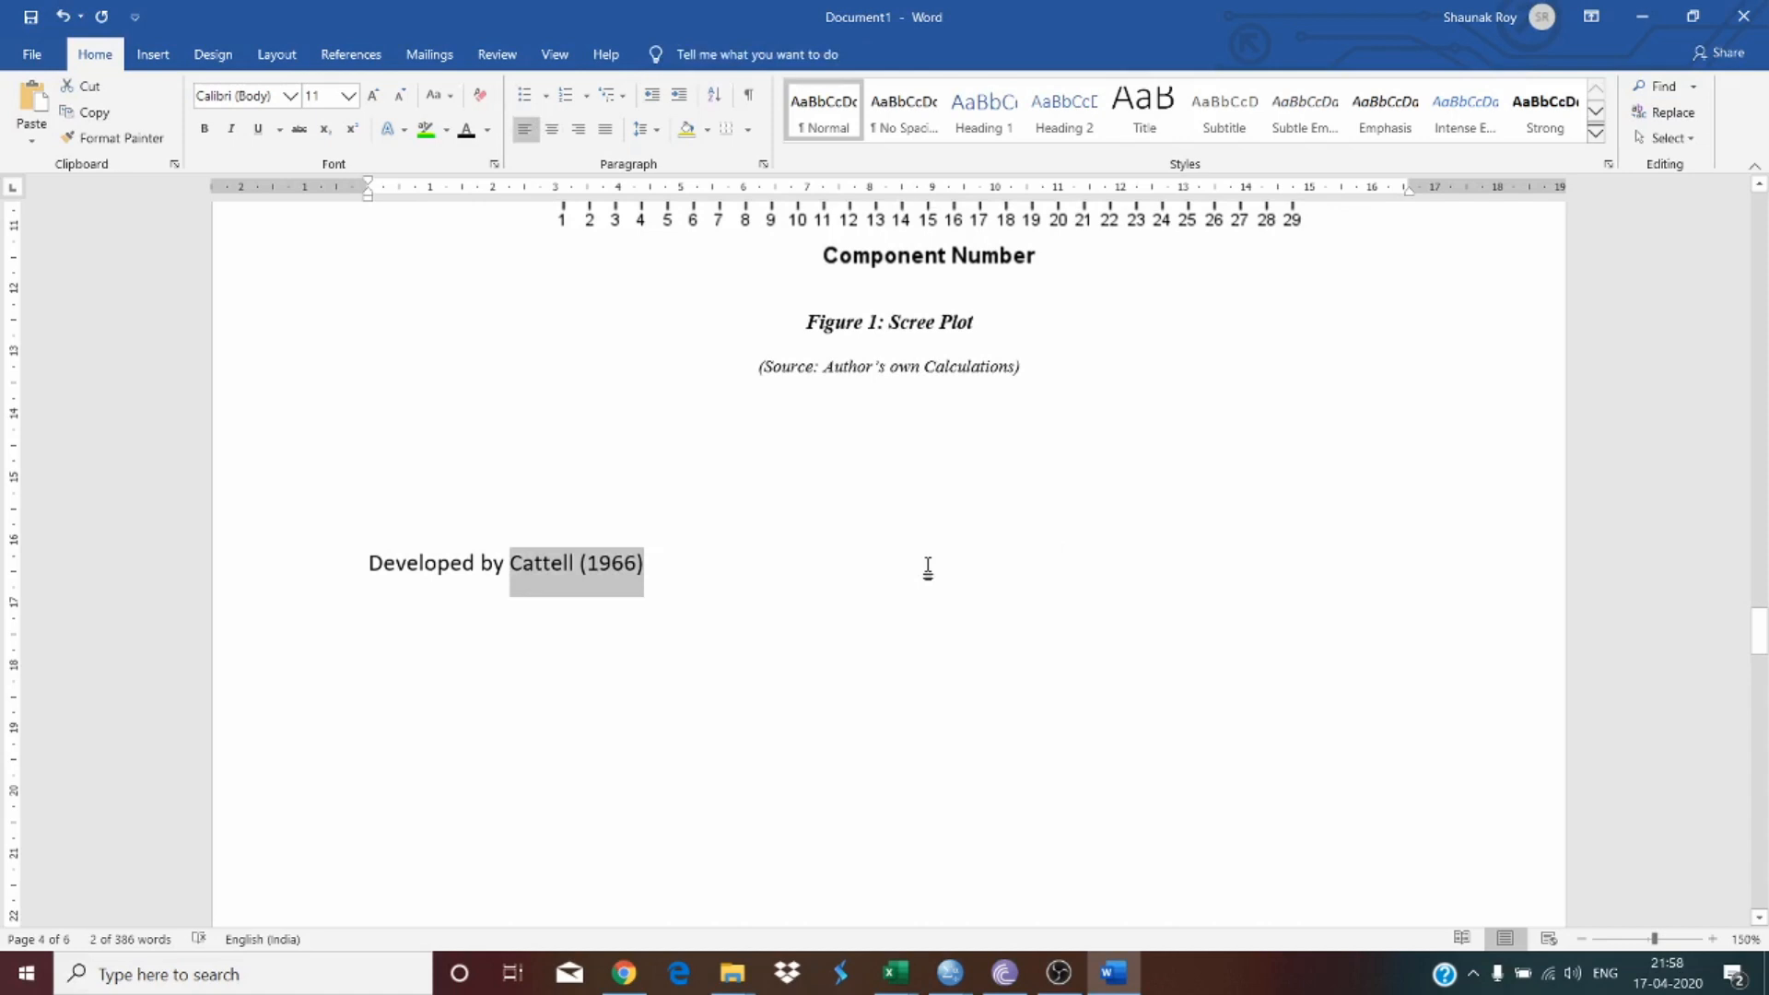
{"action": "scroll", "coordinate": [928, 566], "scroll_direction": "down", "scroll_amount": 10}
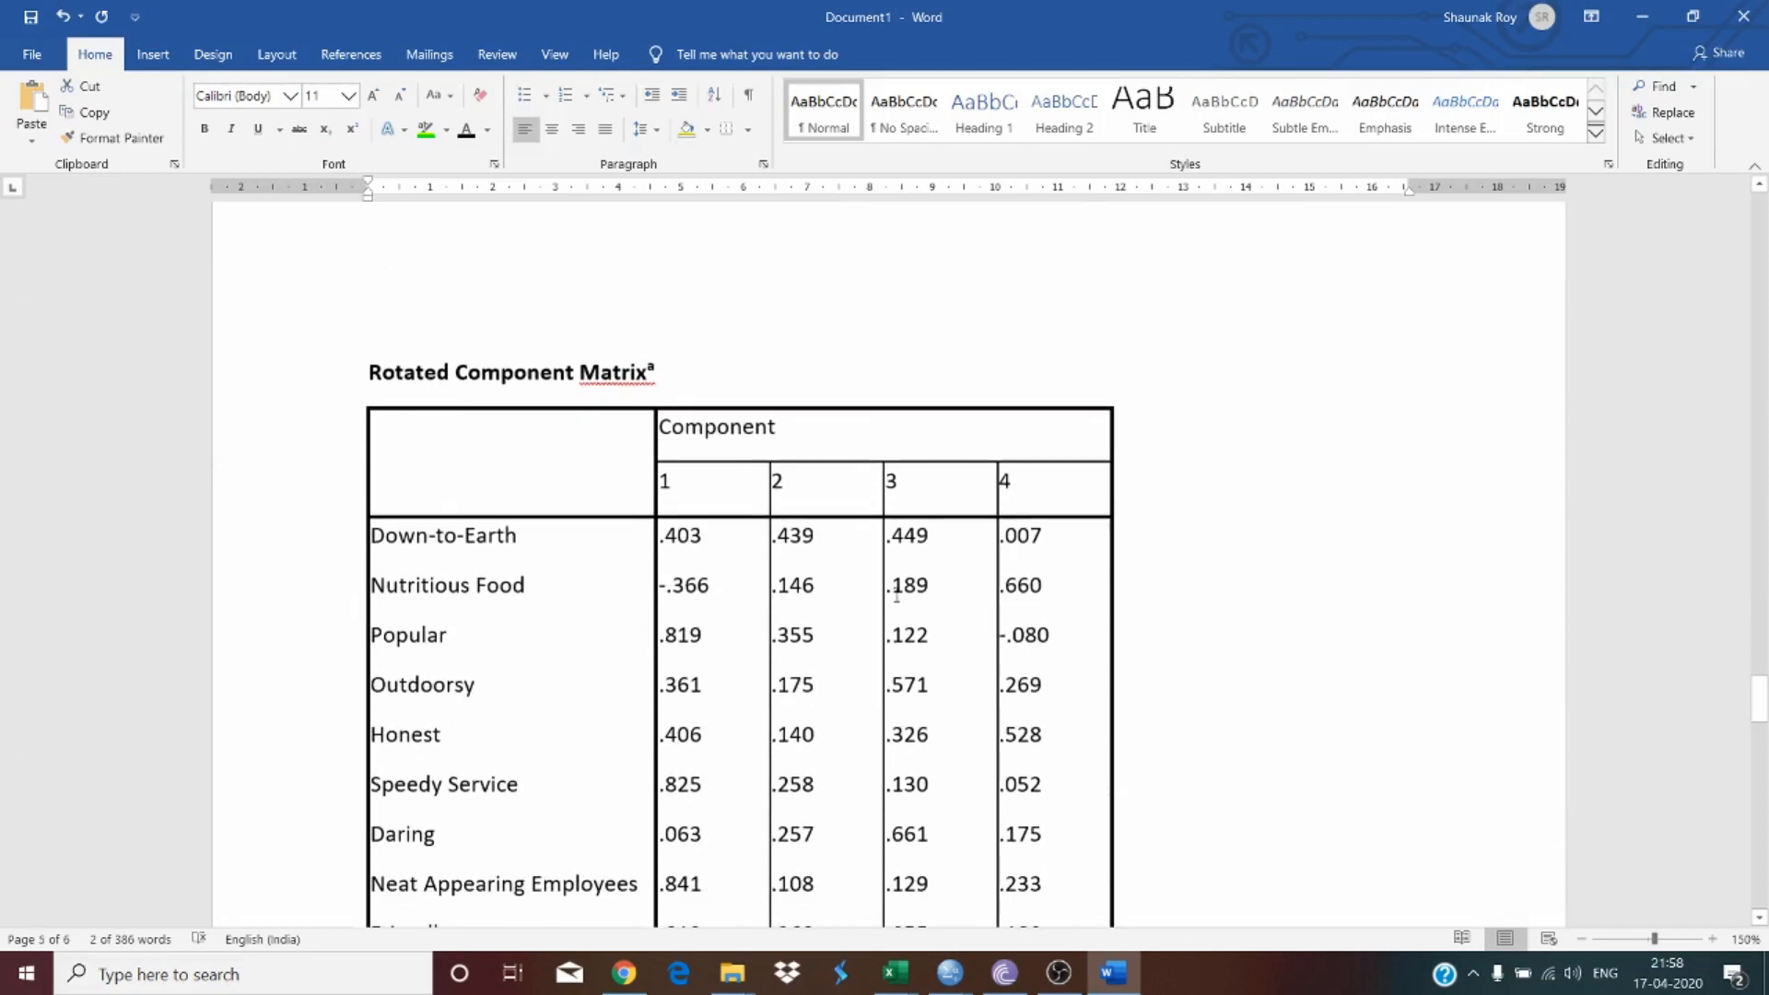
{"action": "left_click", "coordinate": [303, 362]}
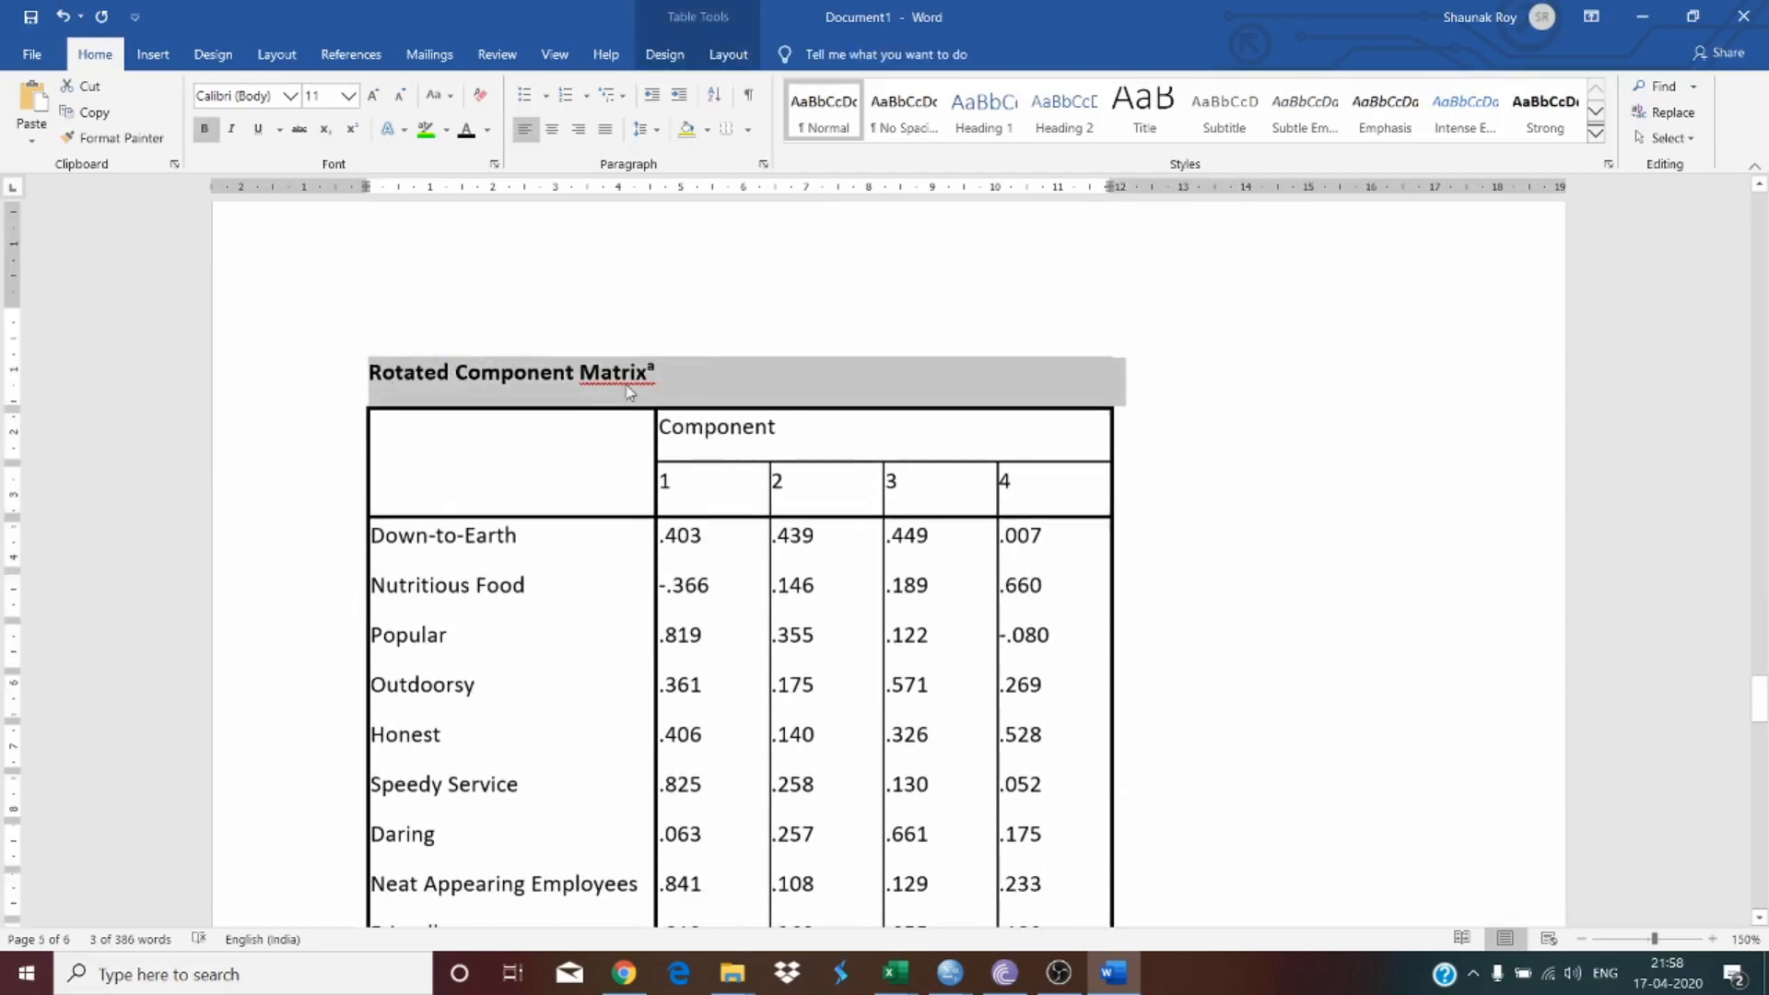
{"action": "scroll", "coordinate": [628, 384], "scroll_direction": "up", "scroll_amount": 5}
{"action": "scroll", "coordinate": [627, 385], "scroll_direction": "up", "scroll_amount": 20}
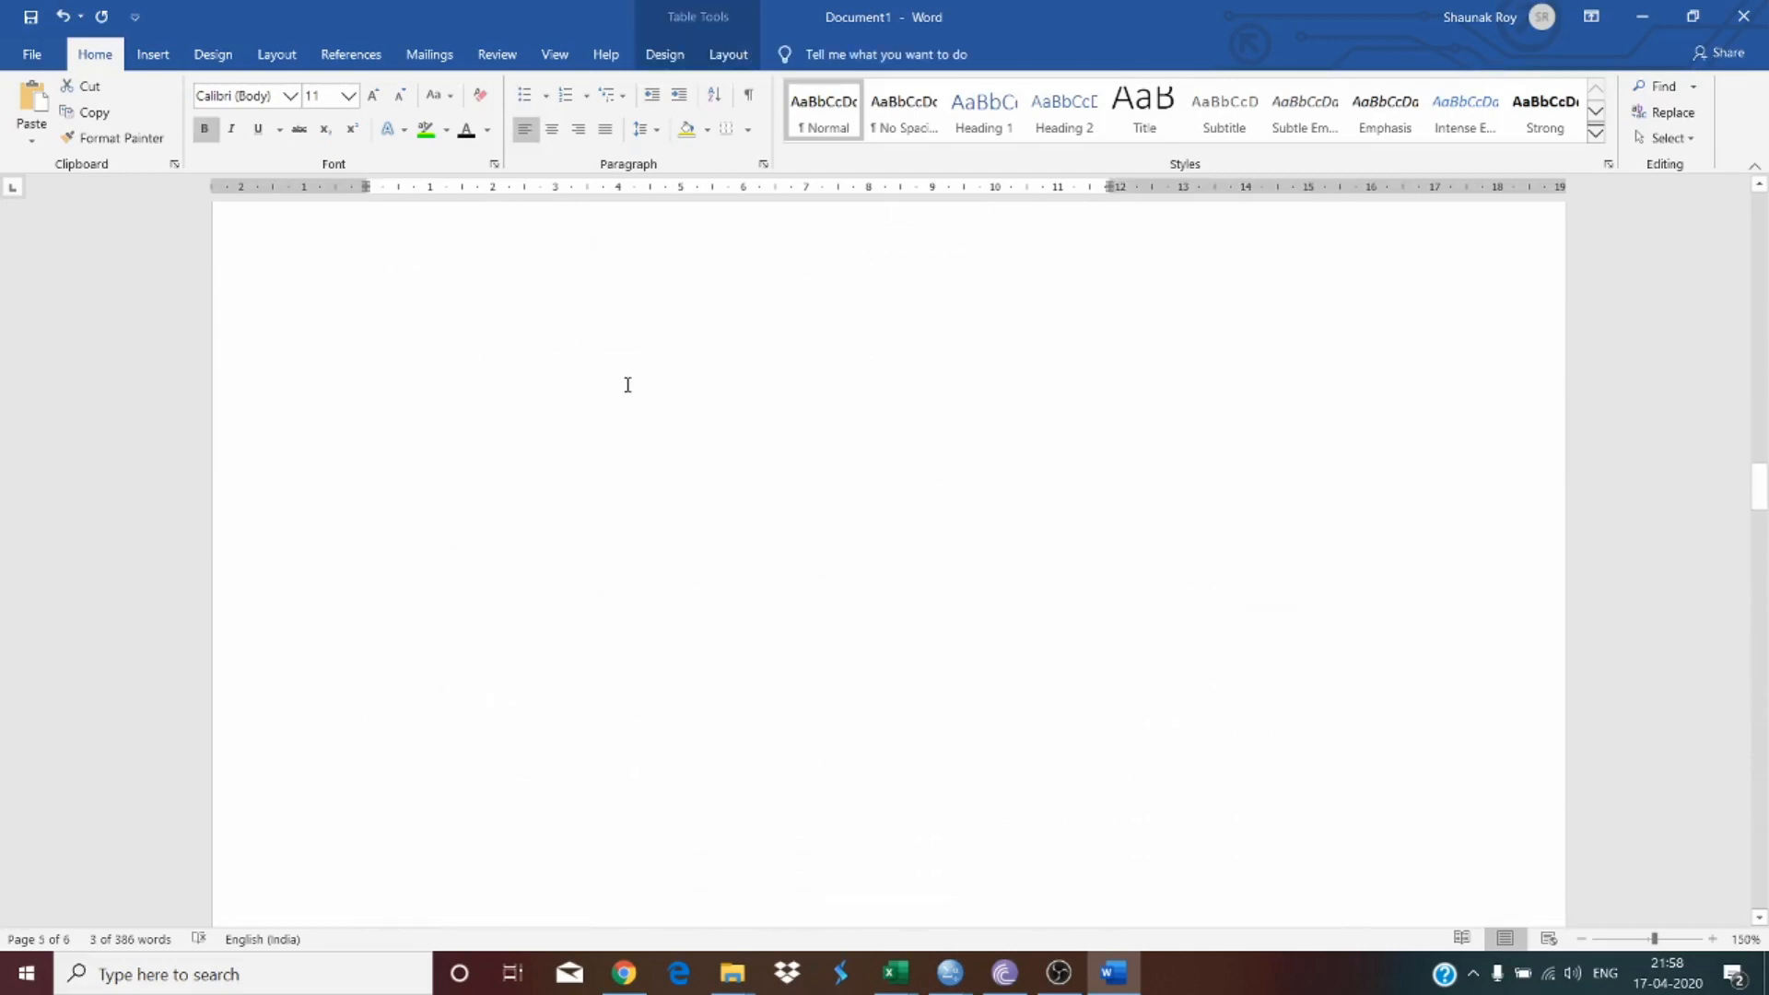
{"action": "scroll", "coordinate": [625, 384], "scroll_direction": "up", "scroll_amount": 15}
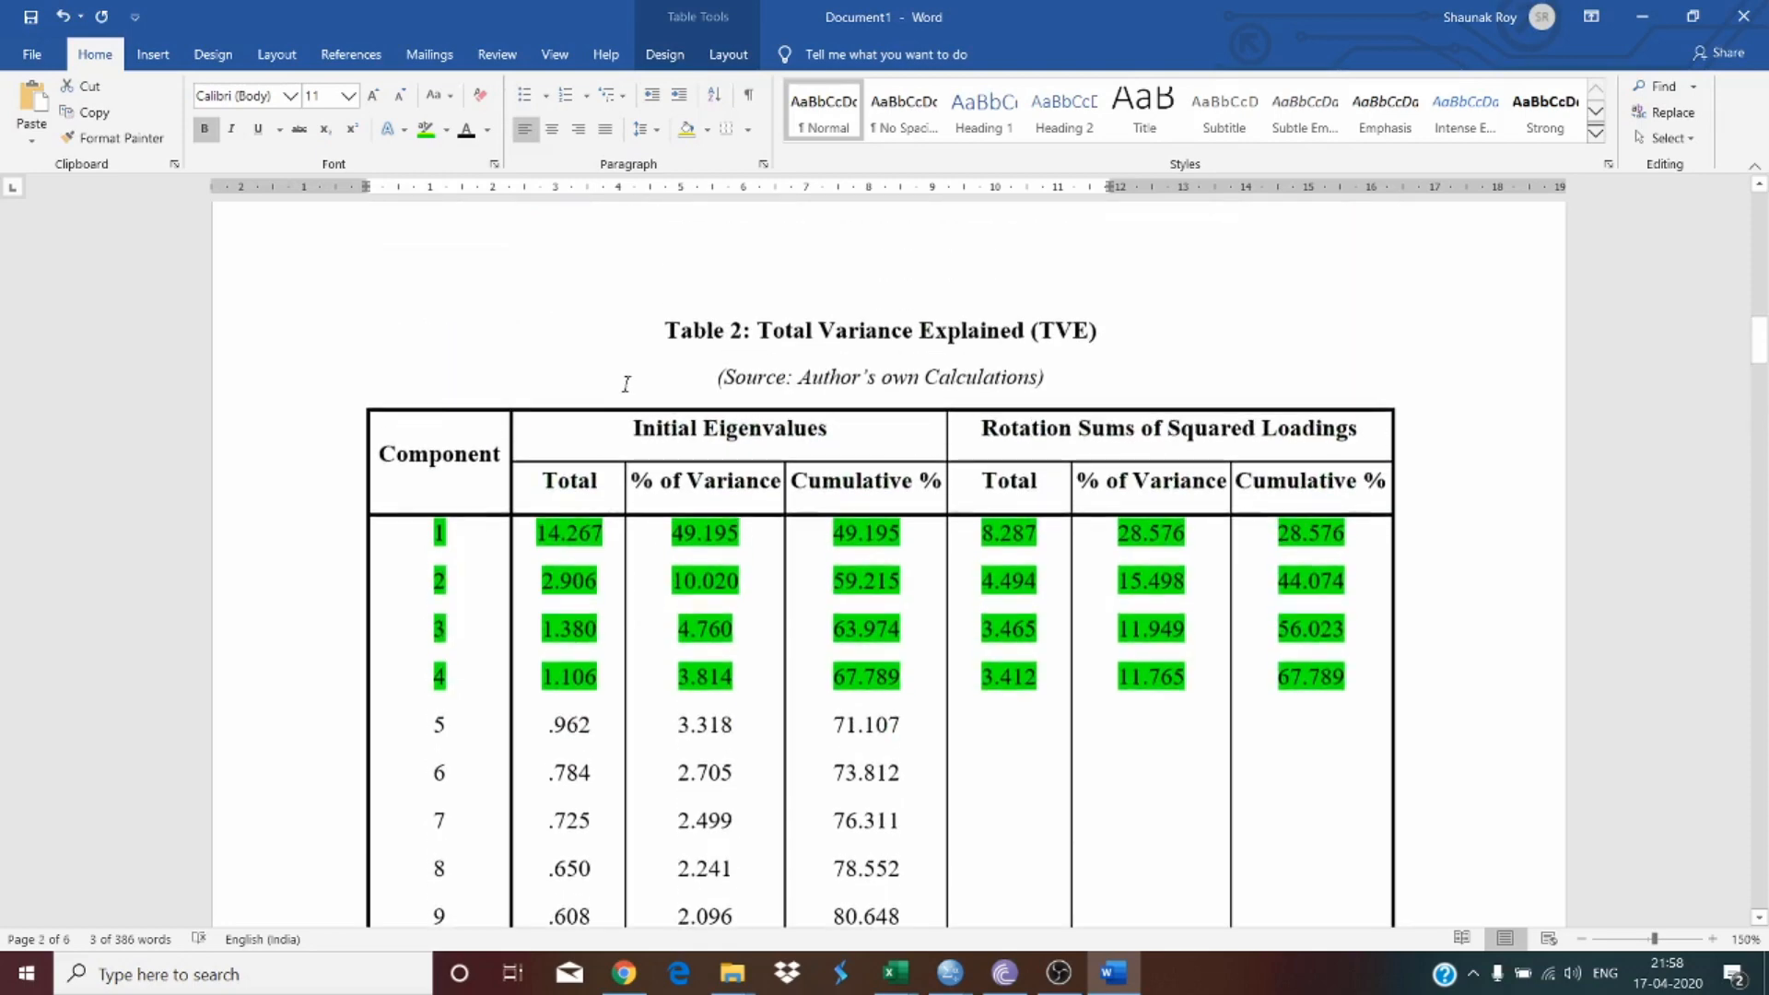
{"action": "scroll", "coordinate": [626, 385], "scroll_direction": "down", "scroll_amount": 8}
{"action": "scroll", "coordinate": [626, 384], "scroll_direction": "down", "scroll_amount": 20}
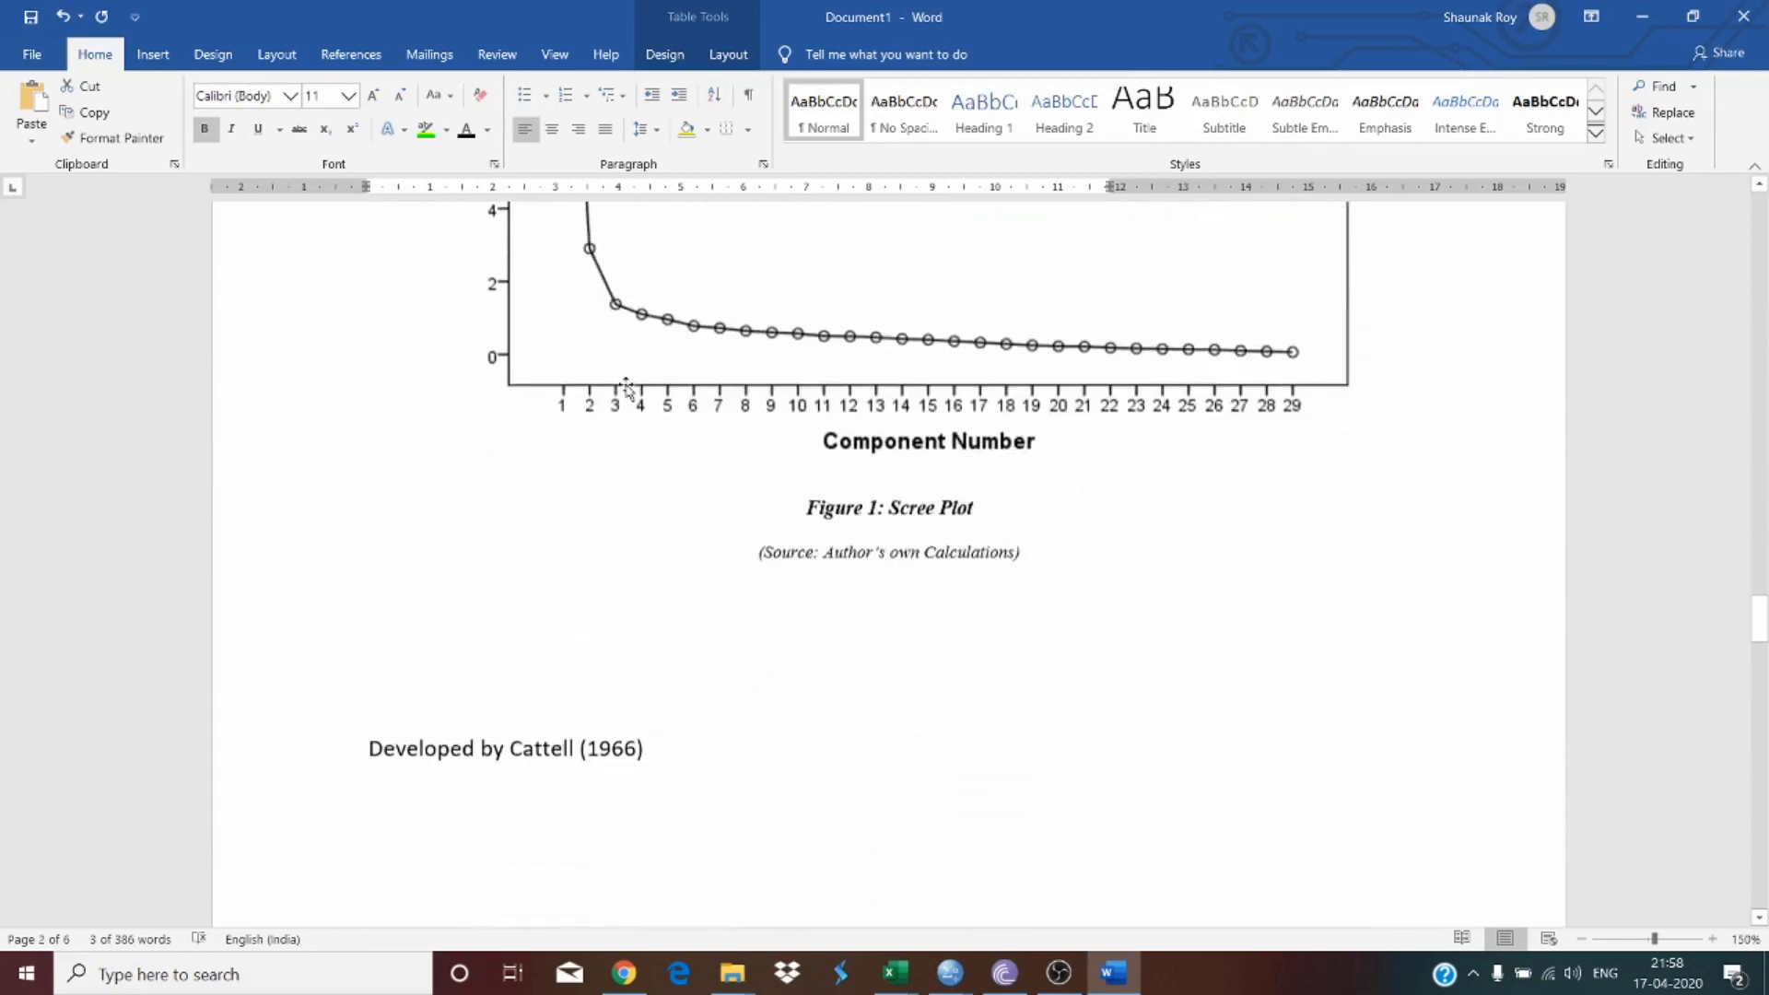
{"action": "scroll", "coordinate": [628, 385], "scroll_direction": "down", "scroll_amount": 1}
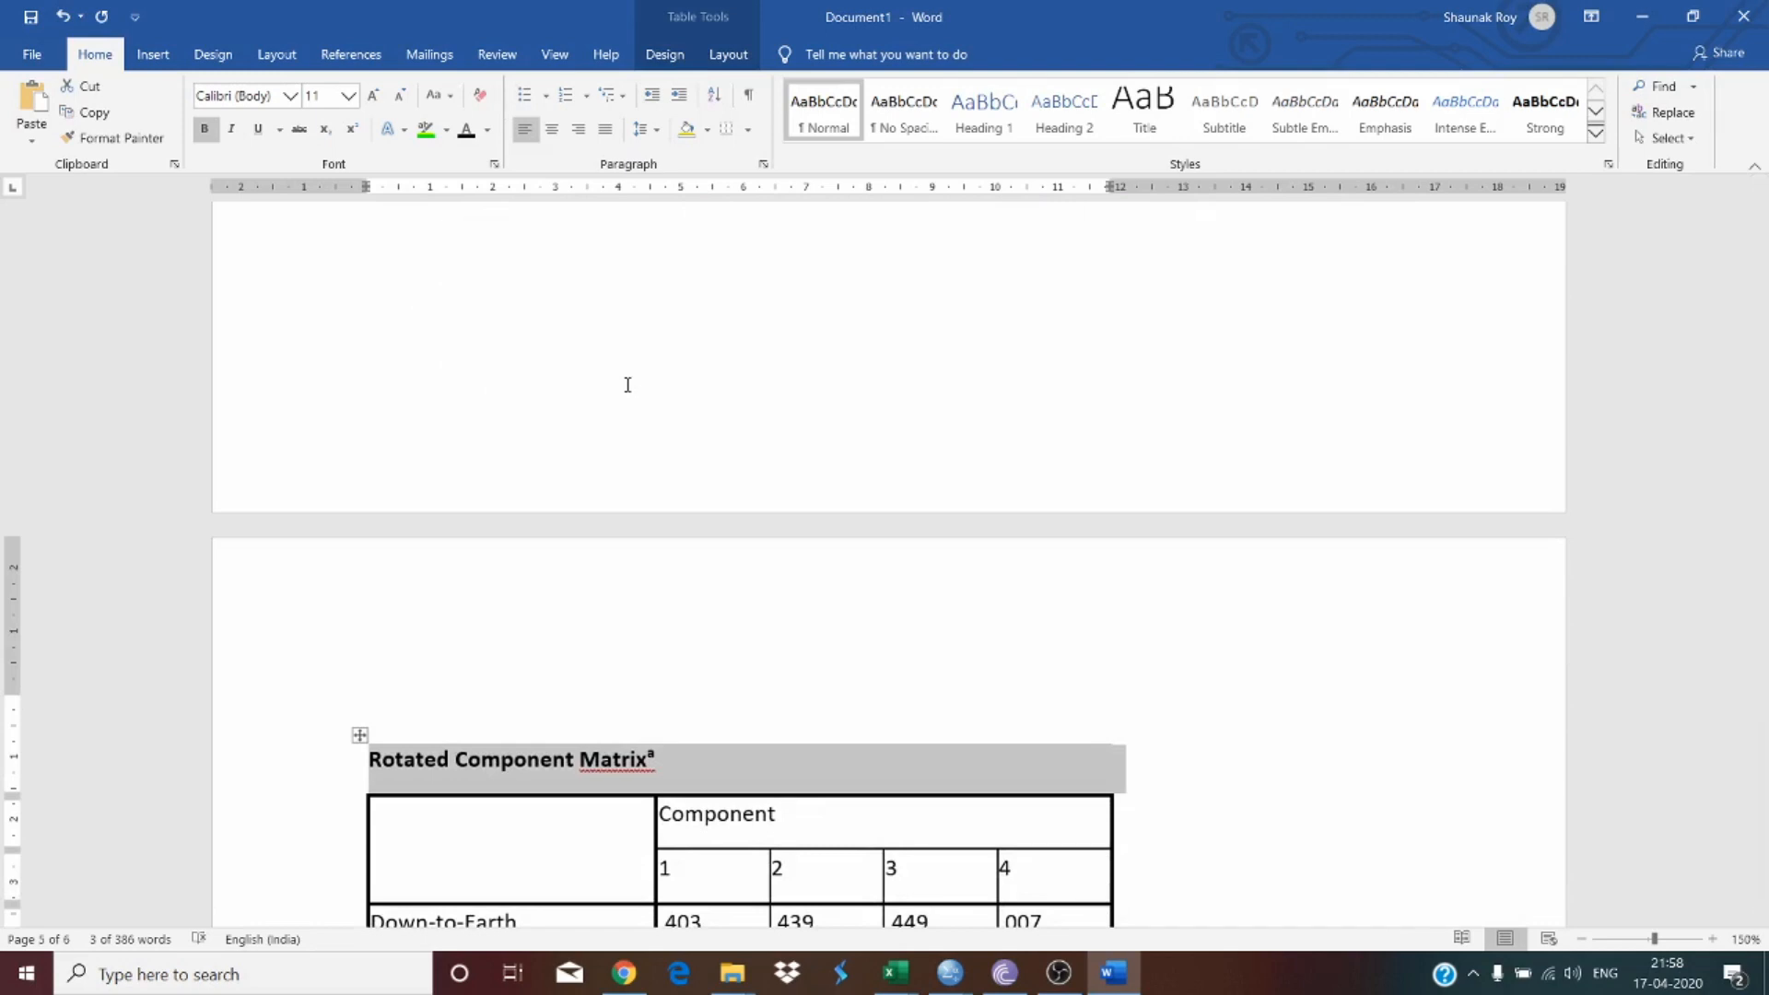
{"action": "scroll", "coordinate": [701, 378], "scroll_direction": "down", "scroll_amount": 4}
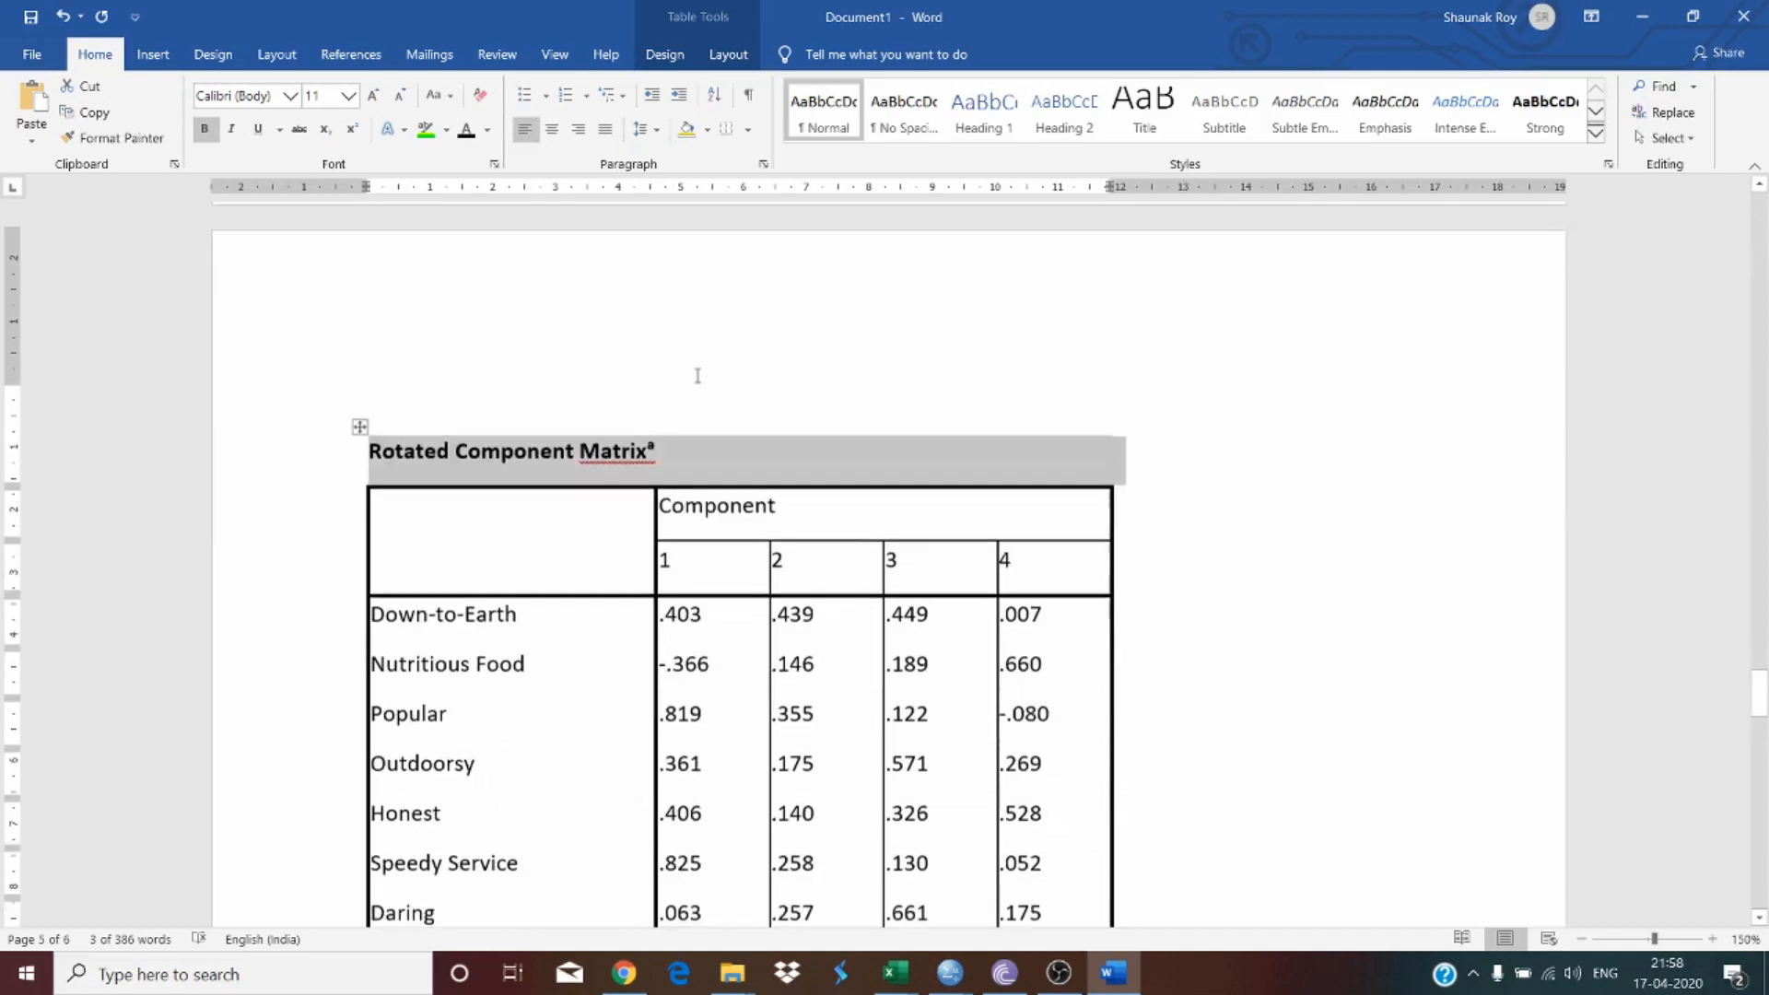
{"action": "left_click", "coordinate": [749, 466]}
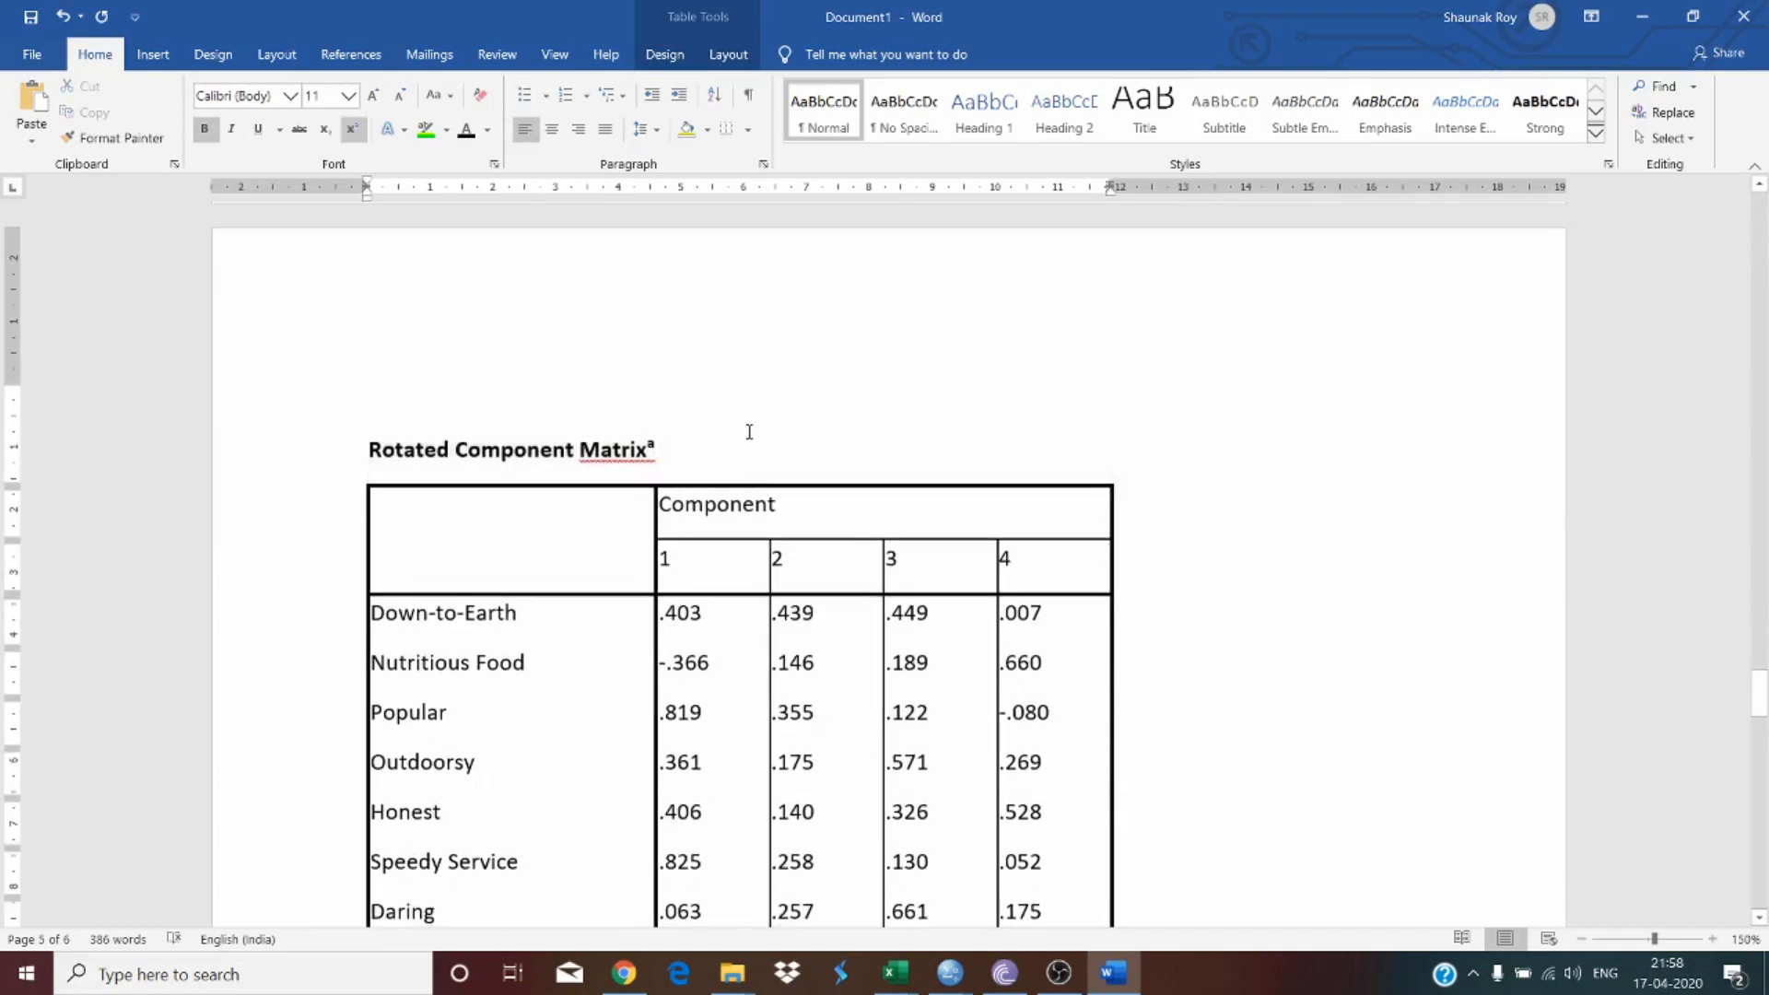
{"action": "scroll", "coordinate": [750, 431], "scroll_direction": "down", "scroll_amount": 4}
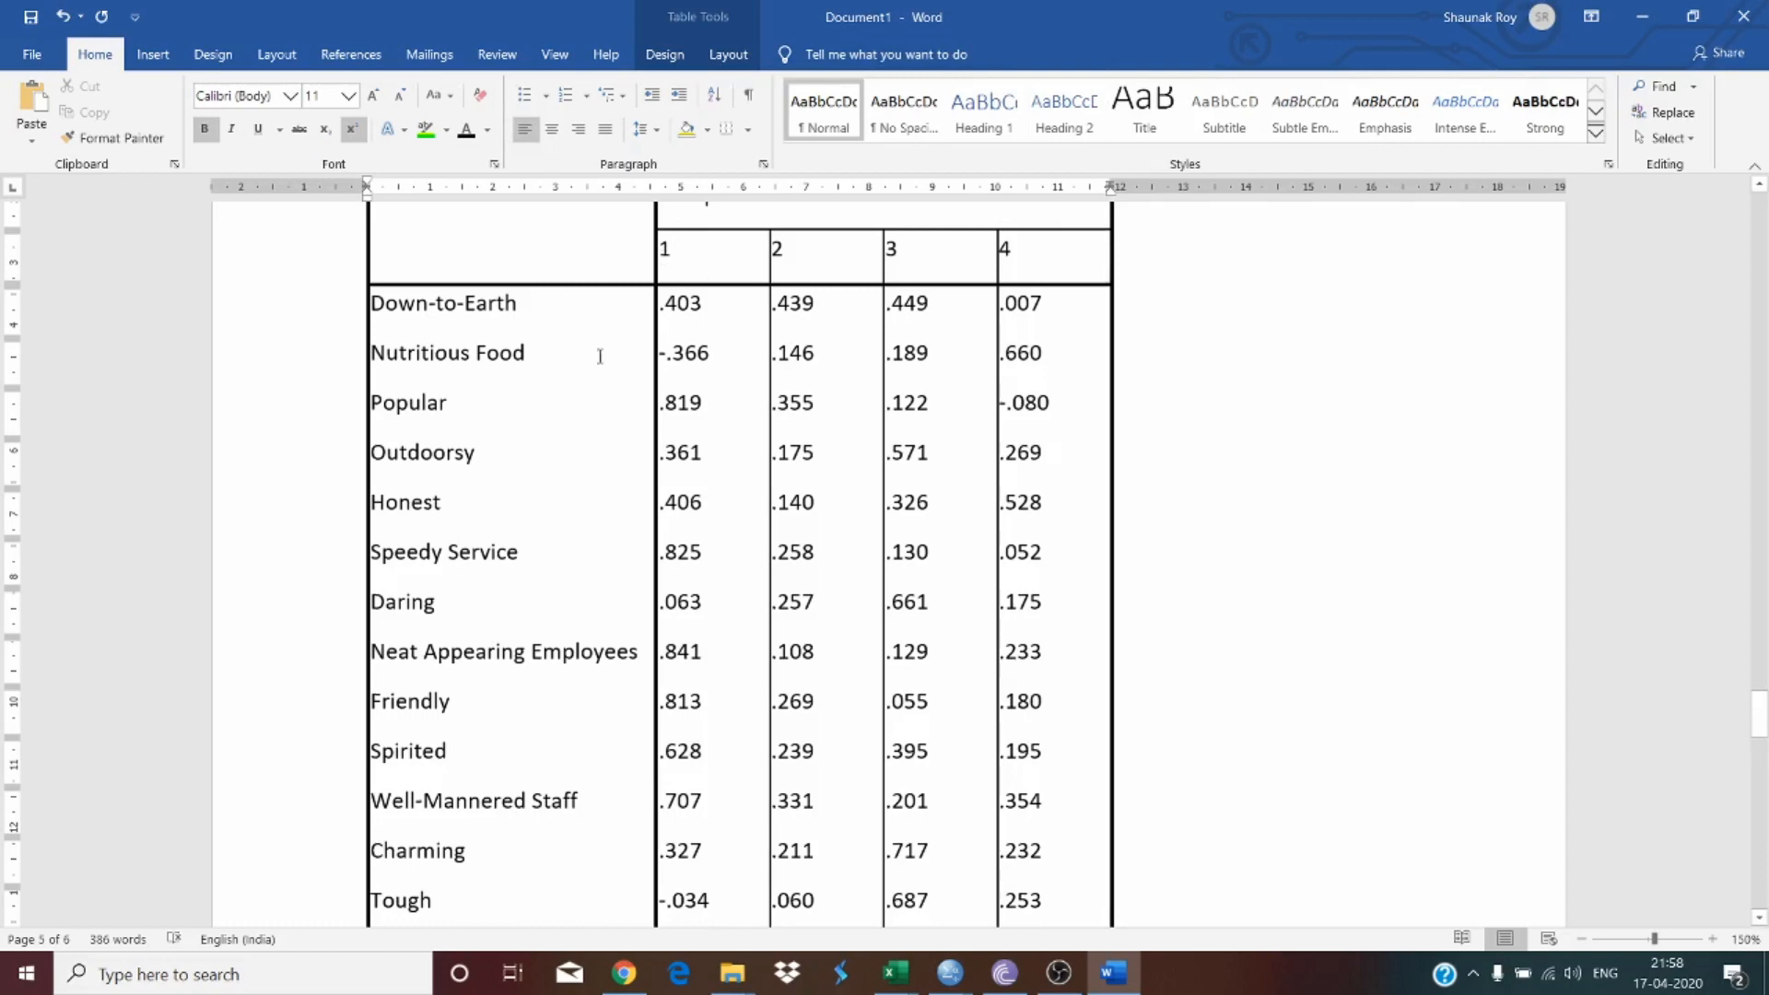
{"action": "scroll", "coordinate": [572, 369], "scroll_direction": "down", "scroll_amount": 6}
{"action": "scroll", "coordinate": [512, 400], "scroll_direction": "down", "scroll_amount": 10}
{"action": "scroll", "coordinate": [513, 357], "scroll_direction": "up", "scroll_amount": 13}
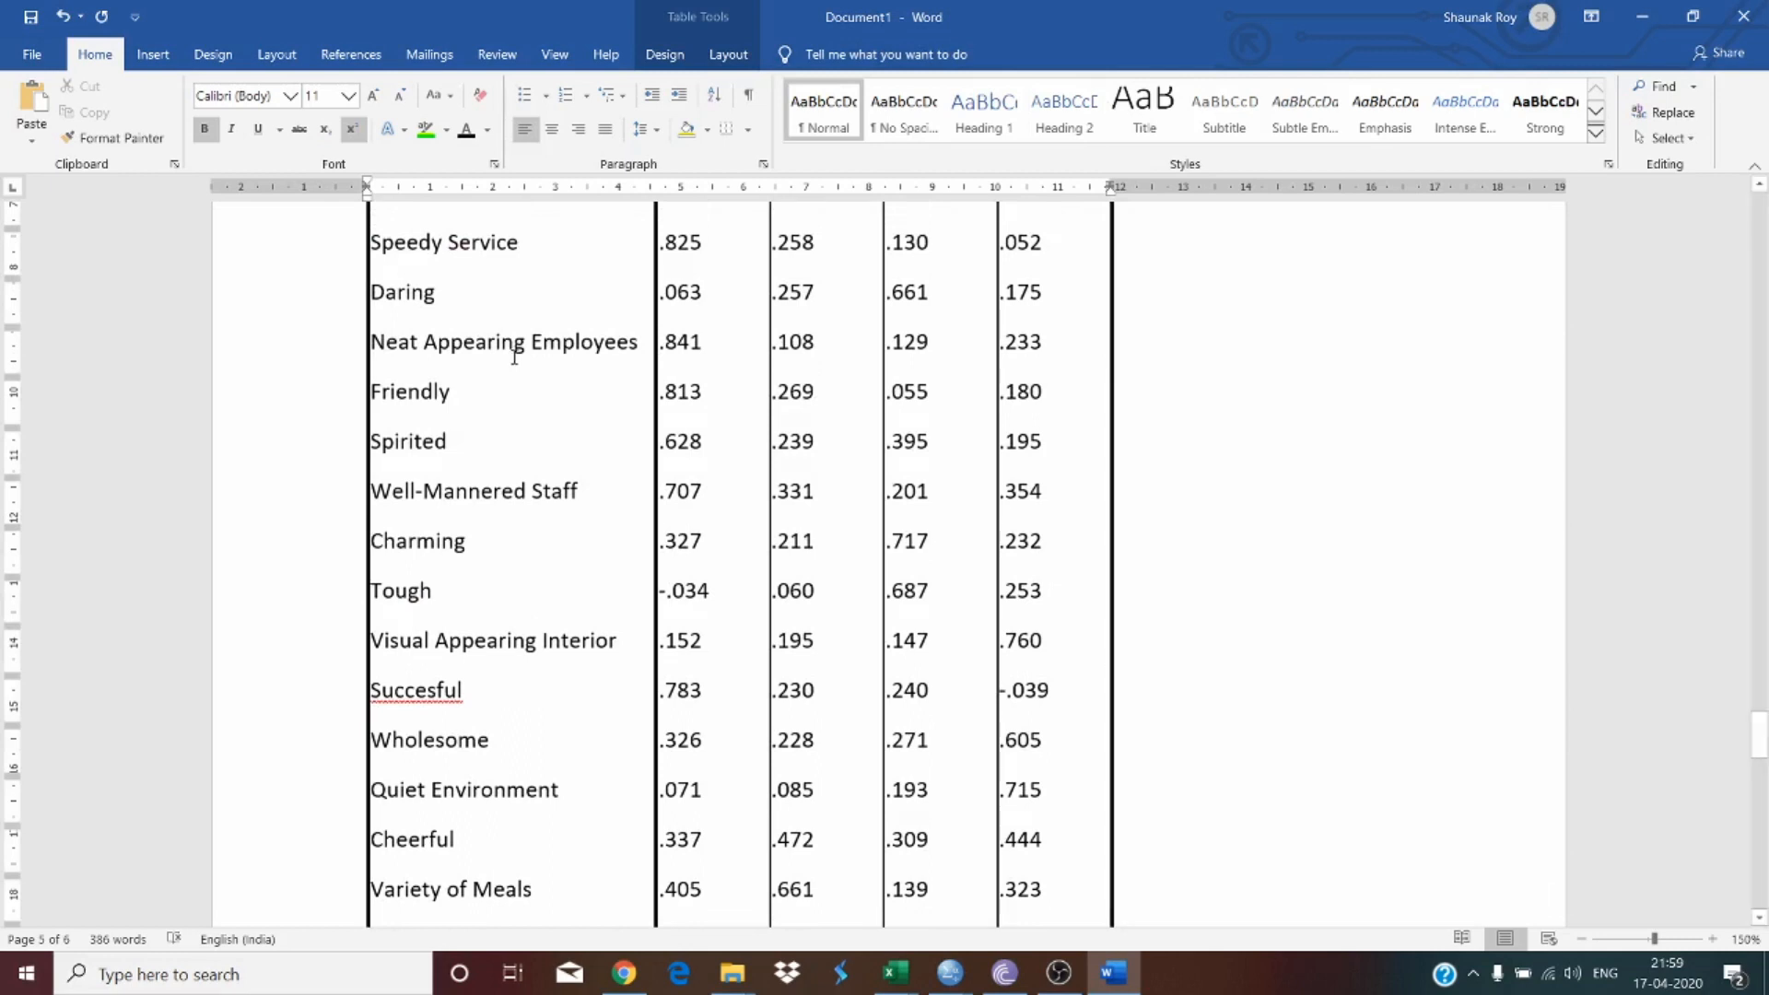
{"action": "left_click", "coordinate": [1374, 442]}
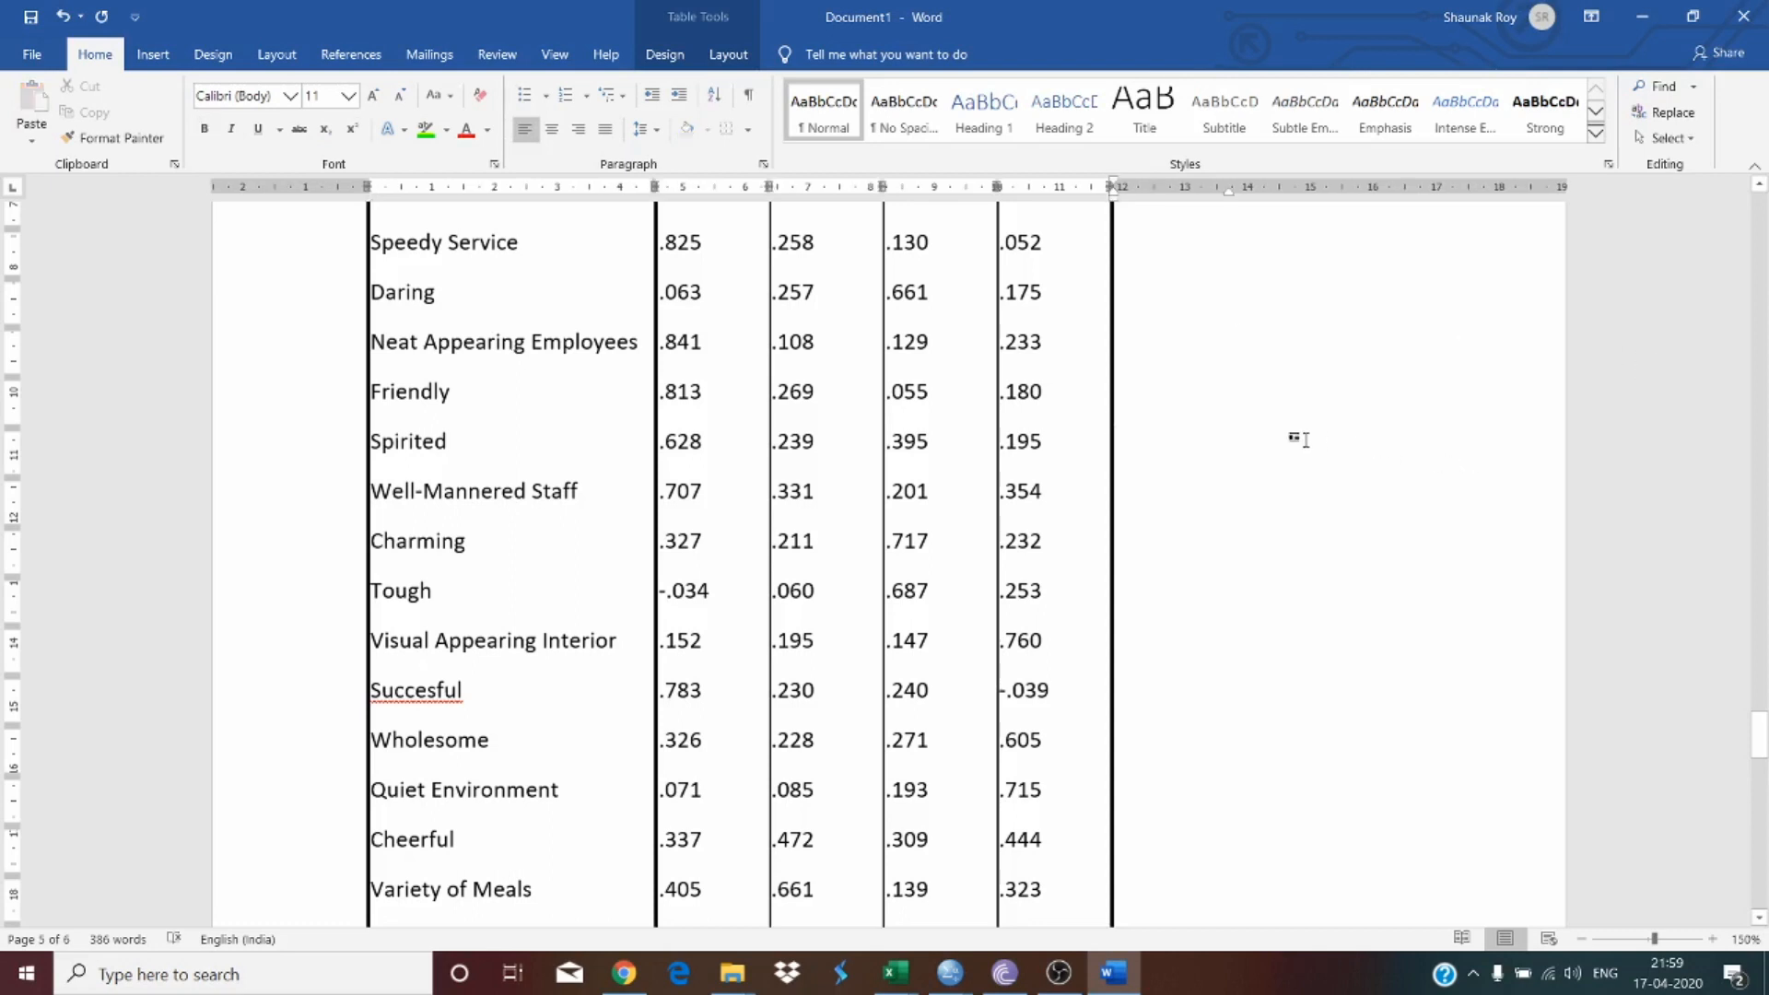
{"action": "key", "text": "Right"}
{"action": "type", "text": "Factor"}
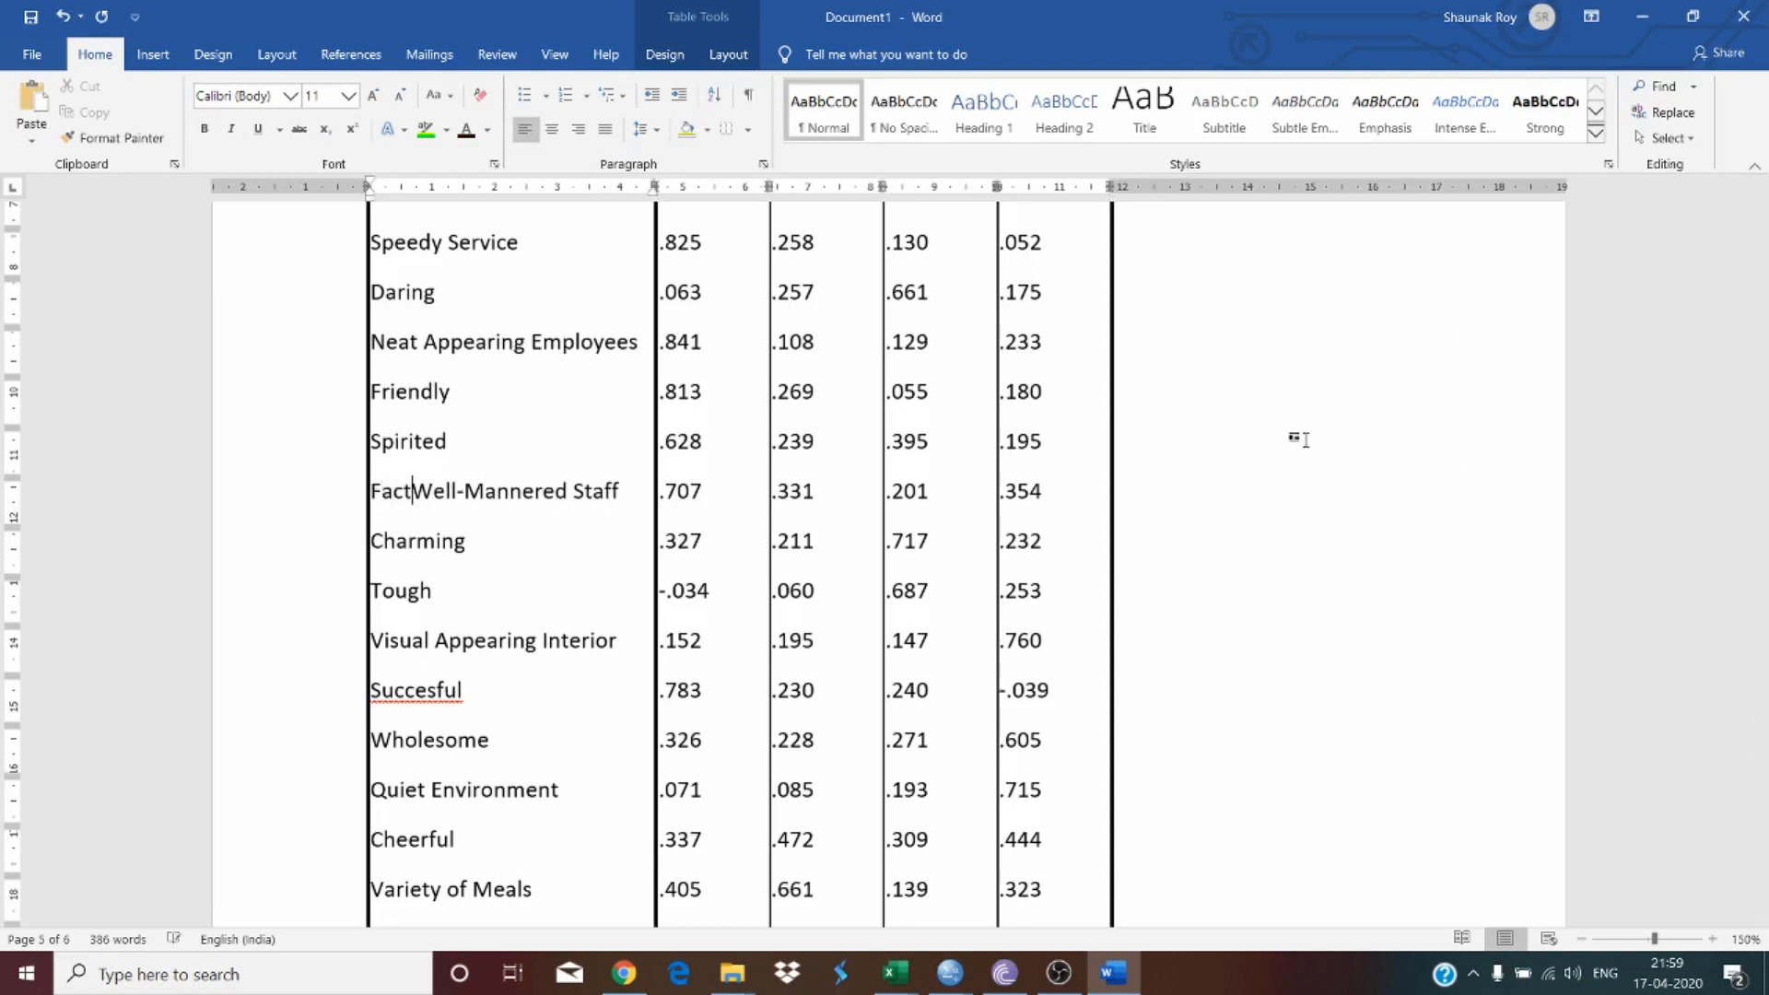
{"action": "key", "text": "ctrl+z"}
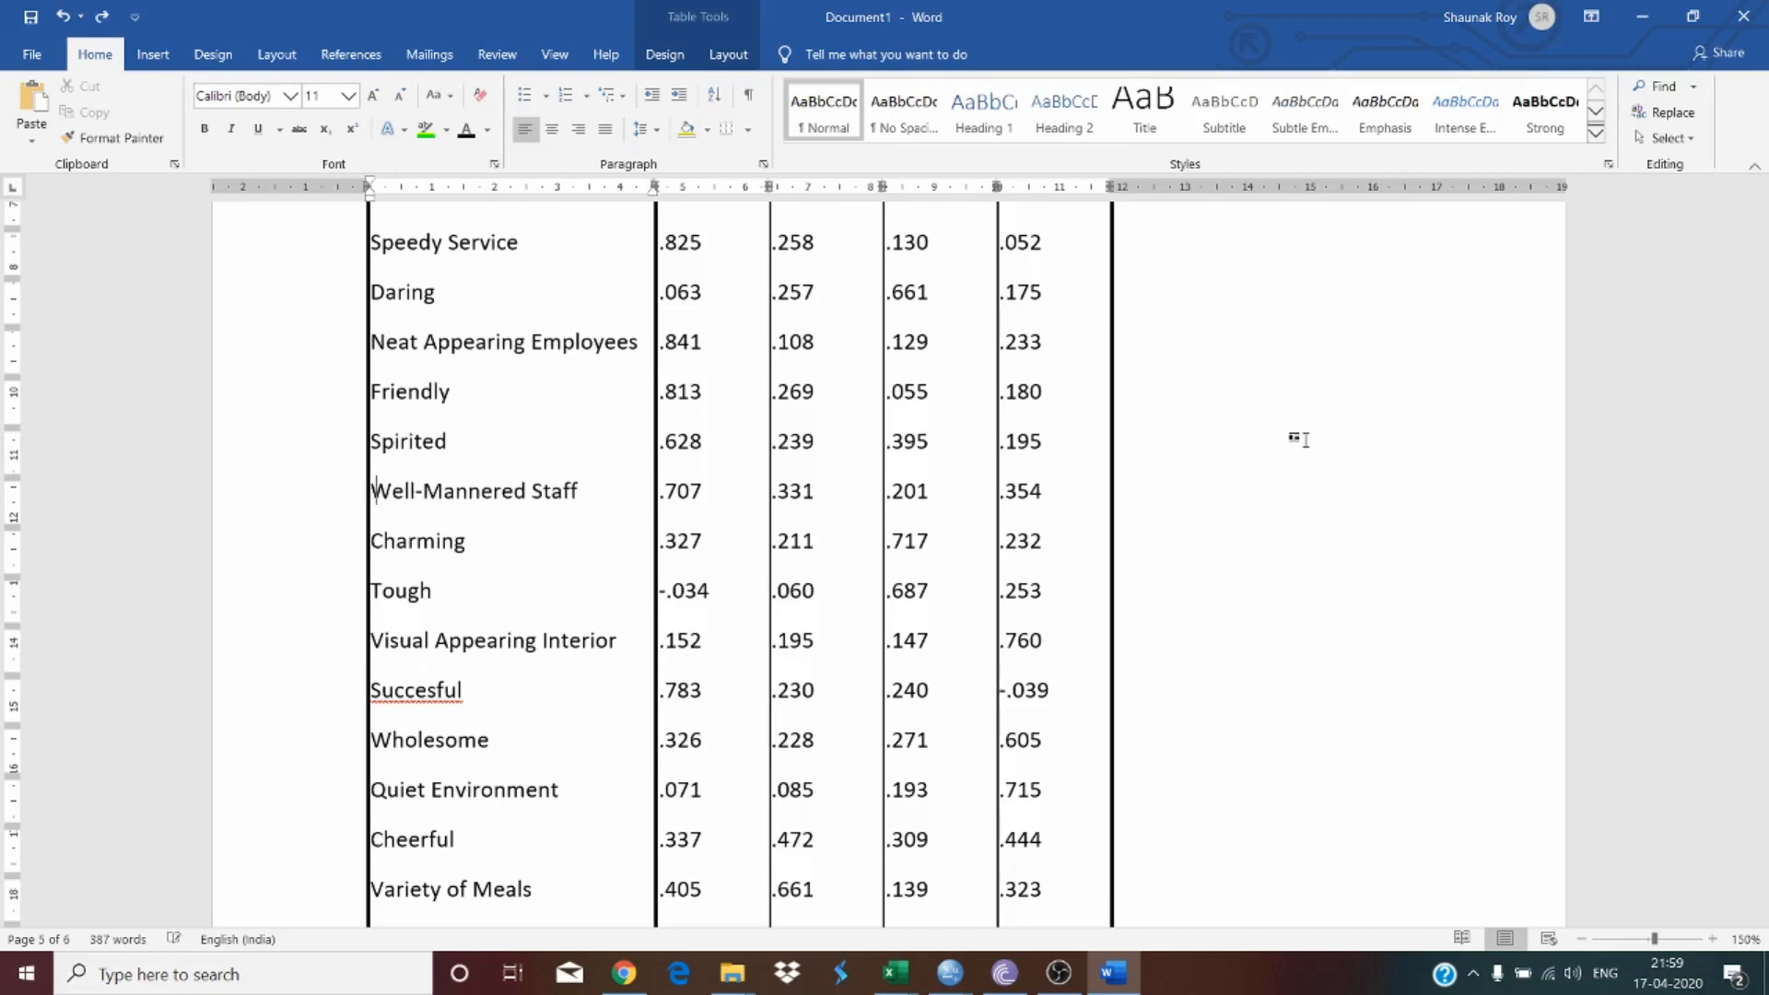
Step: Add the heading 'Factor Loadings' a few lines below the Rotated Component Matrix notes
{"action": "scroll", "coordinate": [1165, 596], "scroll_direction": "down", "scroll_amount": 15}
{"action": "left_click", "coordinate": [543, 519]}
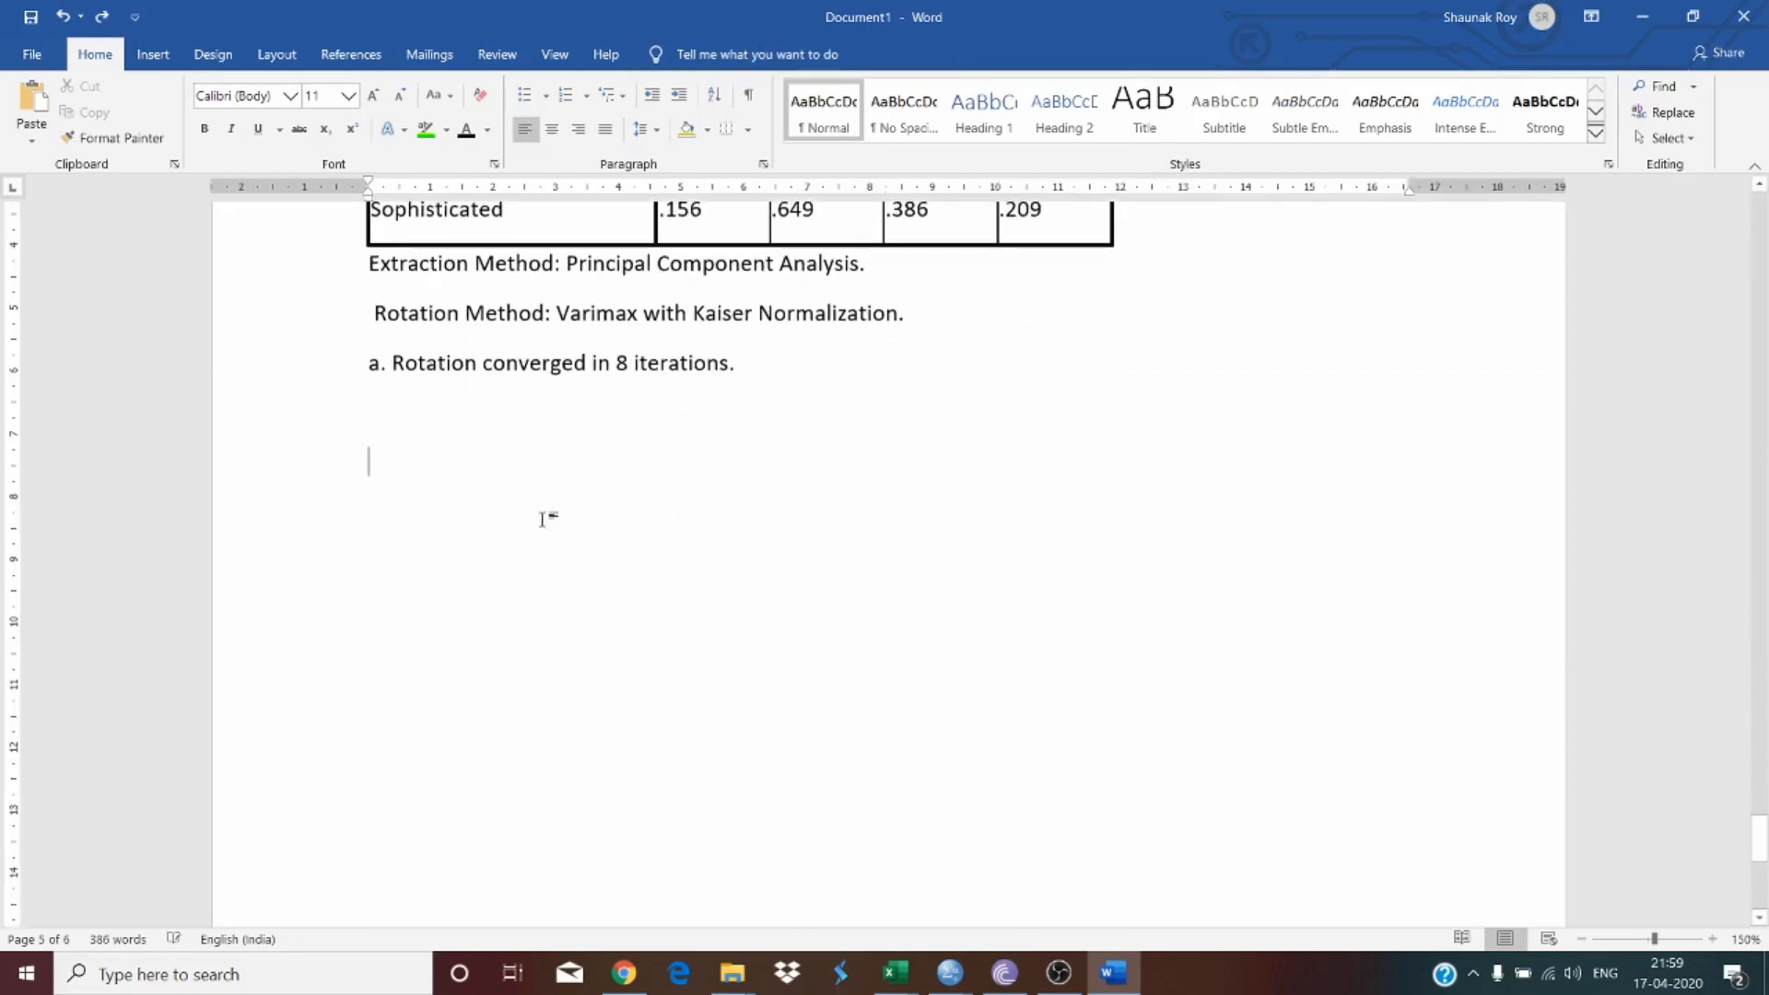
{"action": "key", "text": "Return"}
{"action": "key", "text": "Return"}
{"action": "key", "text": "Return"}
{"action": "type", "text": "Fact"}
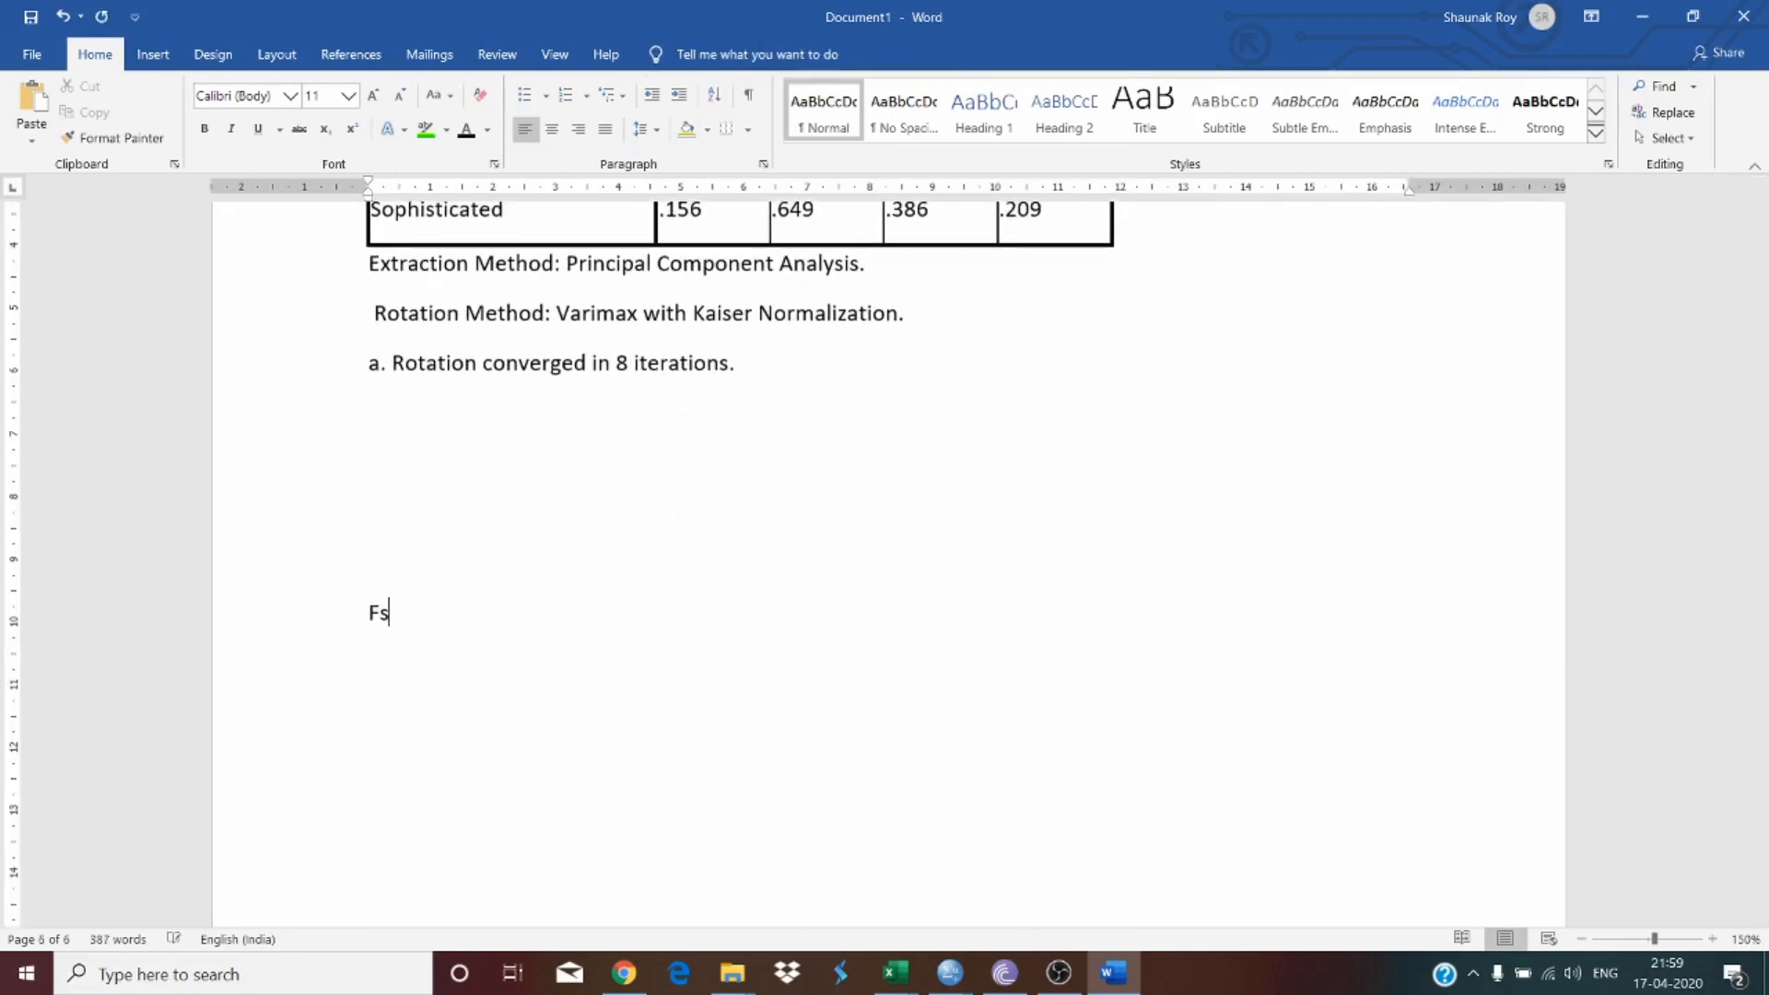
{"action": "type", "text": "or Loadings"}
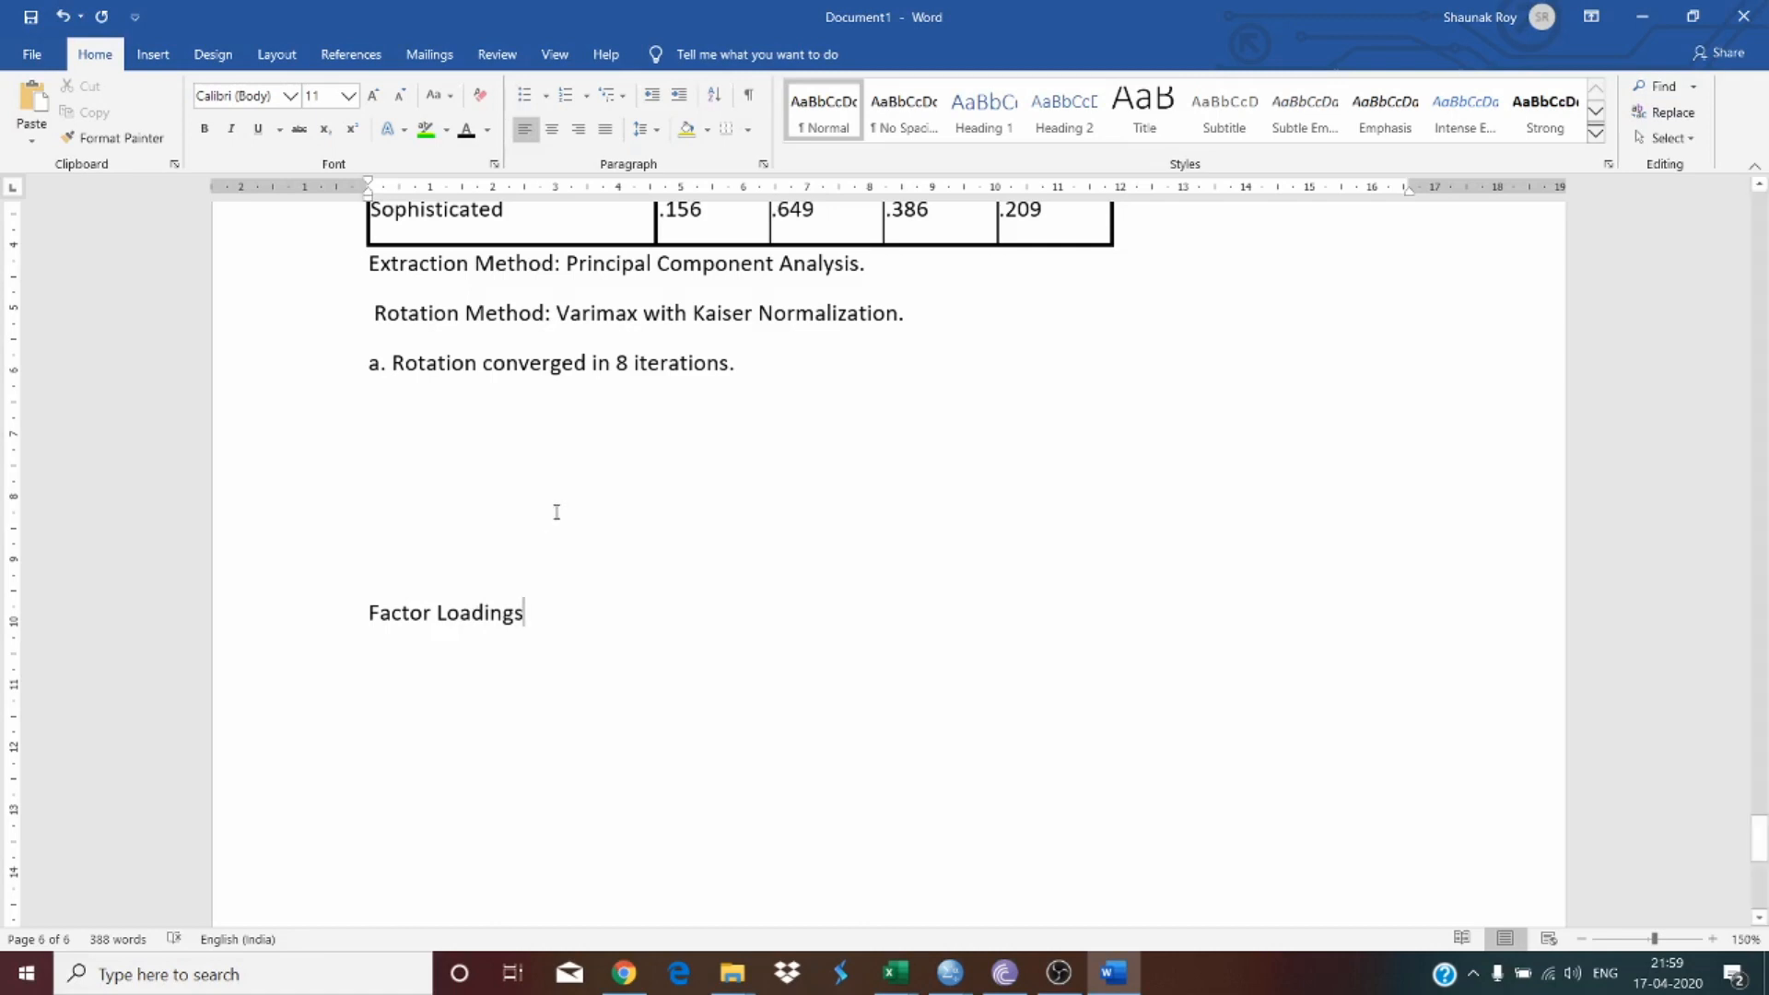
{"action": "scroll", "coordinate": [631, 472], "scroll_direction": "up", "scroll_amount": 15}
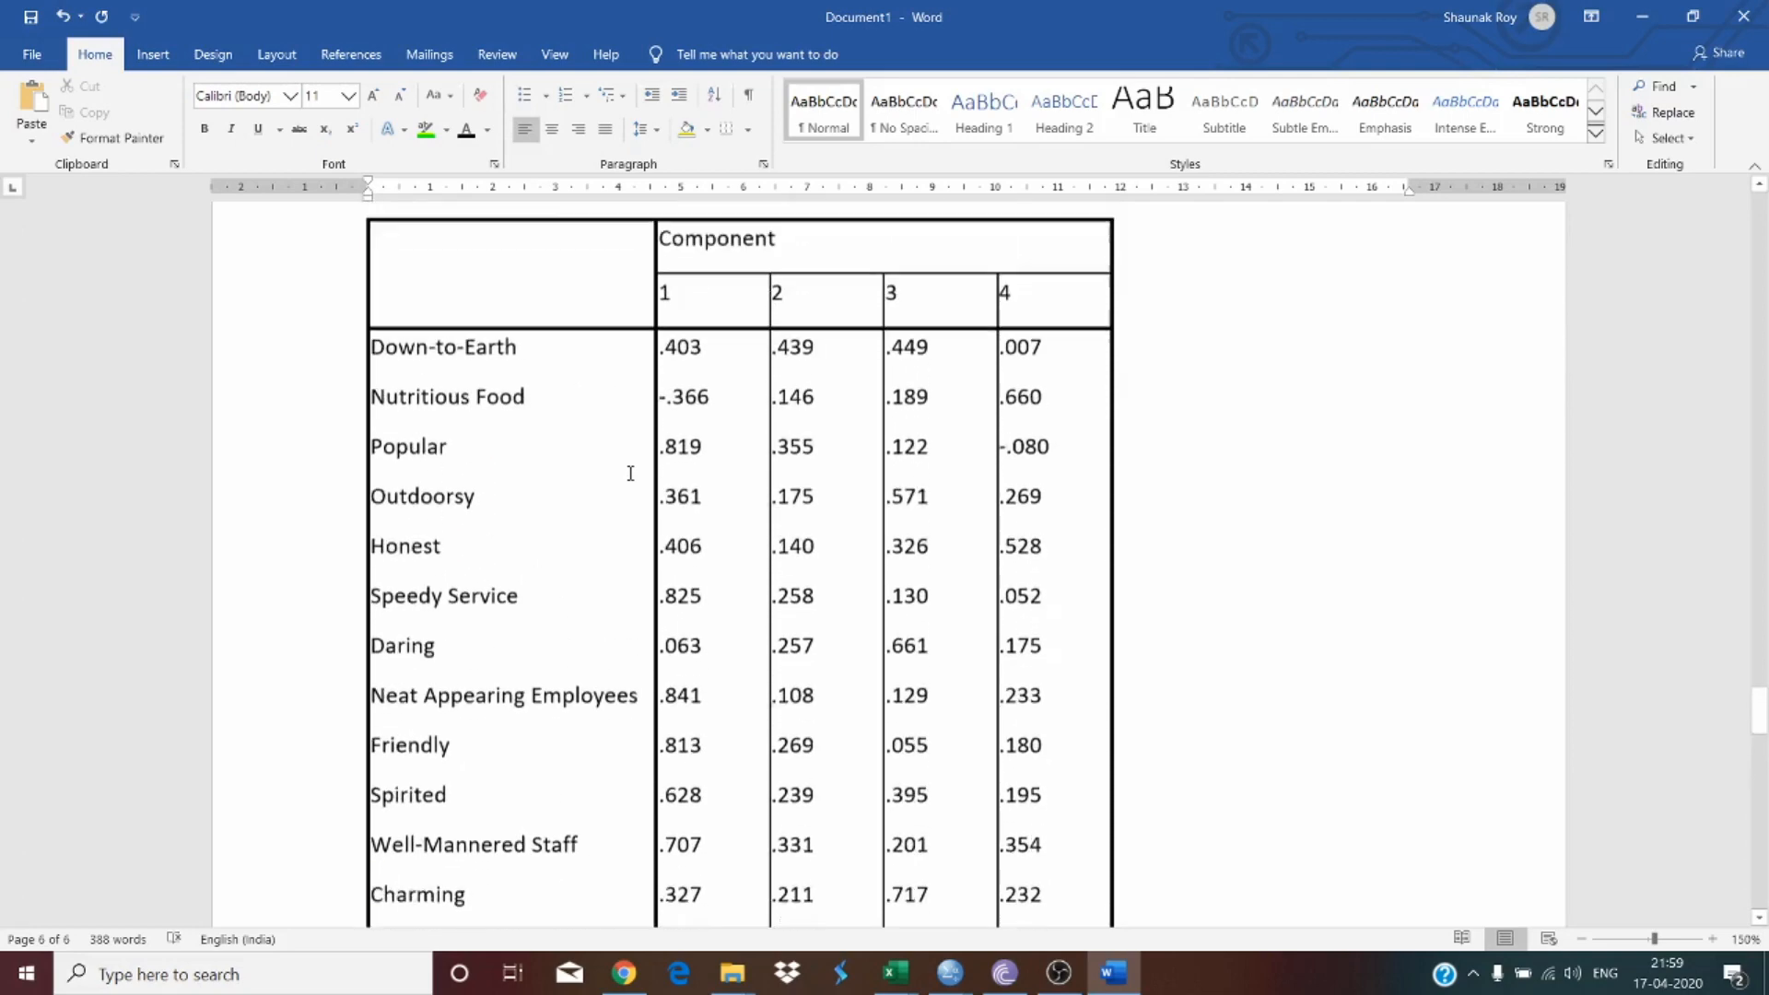
Step: Review the Rotated Component Matrix loadings and the extraction and rotation notes beneath it
{"action": "scroll", "coordinate": [630, 473], "scroll_direction": "up", "scroll_amount": 1}
{"action": "scroll", "coordinate": [630, 473], "scroll_direction": "up", "scroll_amount": 1}
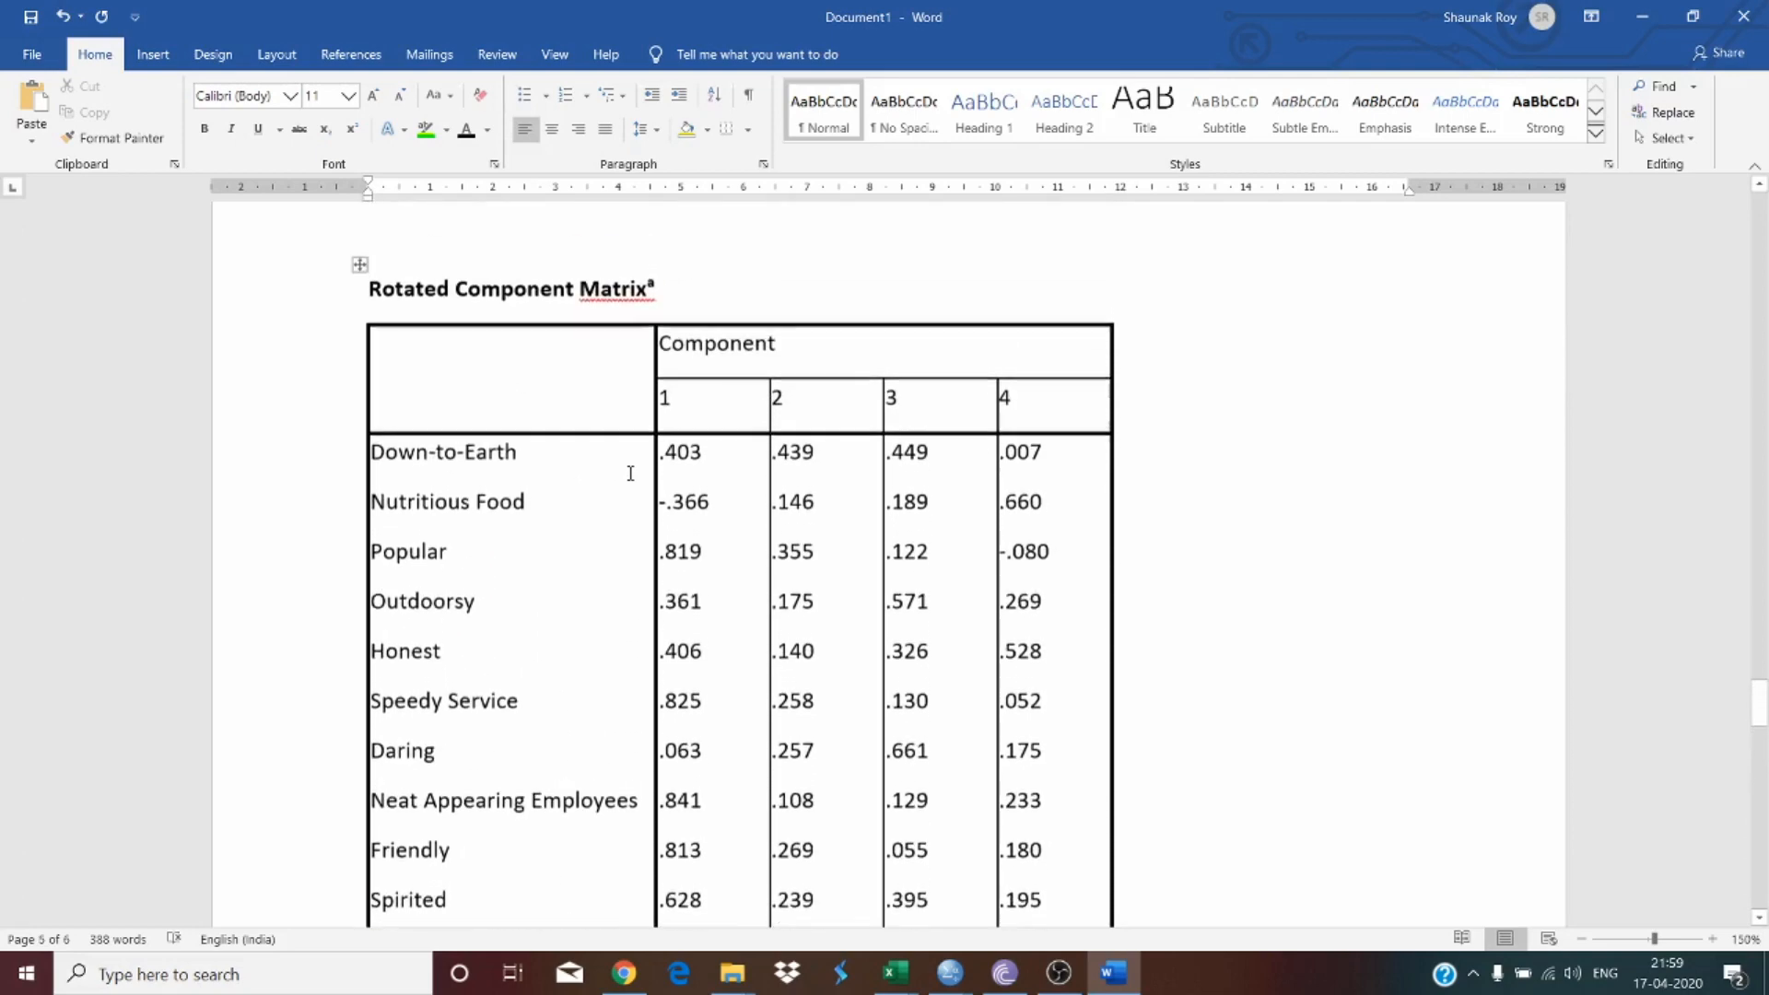
{"action": "scroll", "coordinate": [631, 472], "scroll_direction": "down", "scroll_amount": 1}
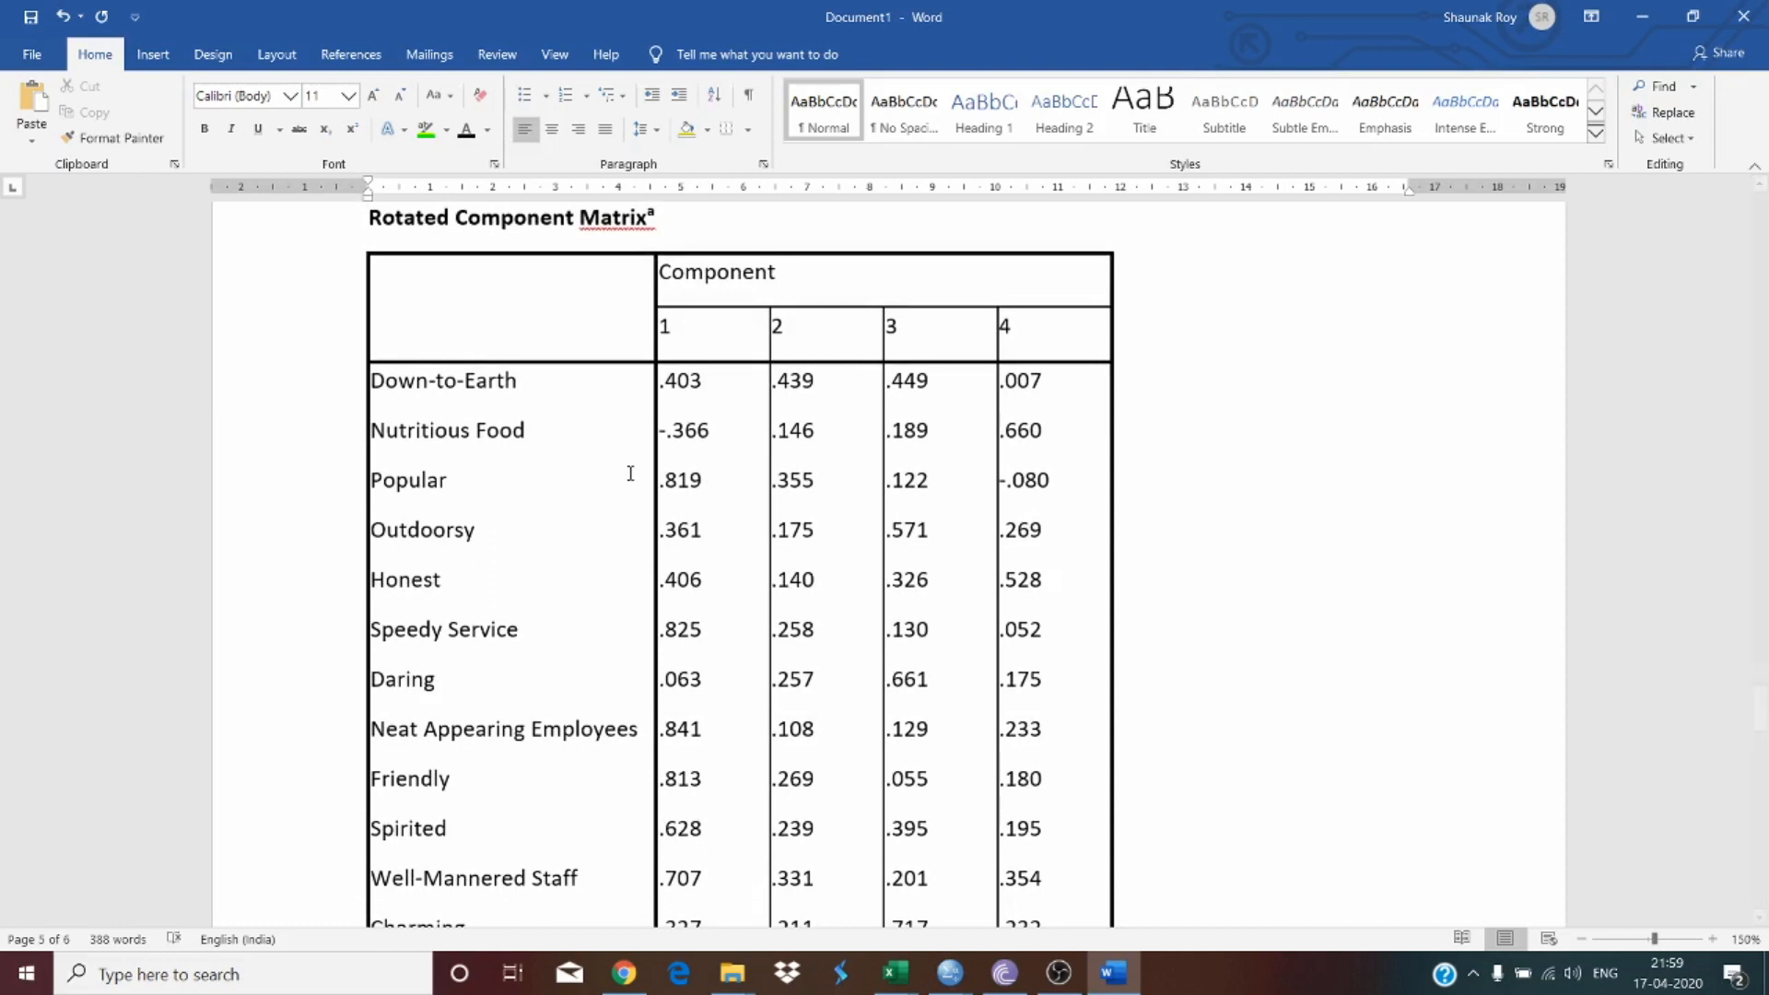
{"action": "scroll", "coordinate": [630, 472], "scroll_direction": "down", "scroll_amount": 5}
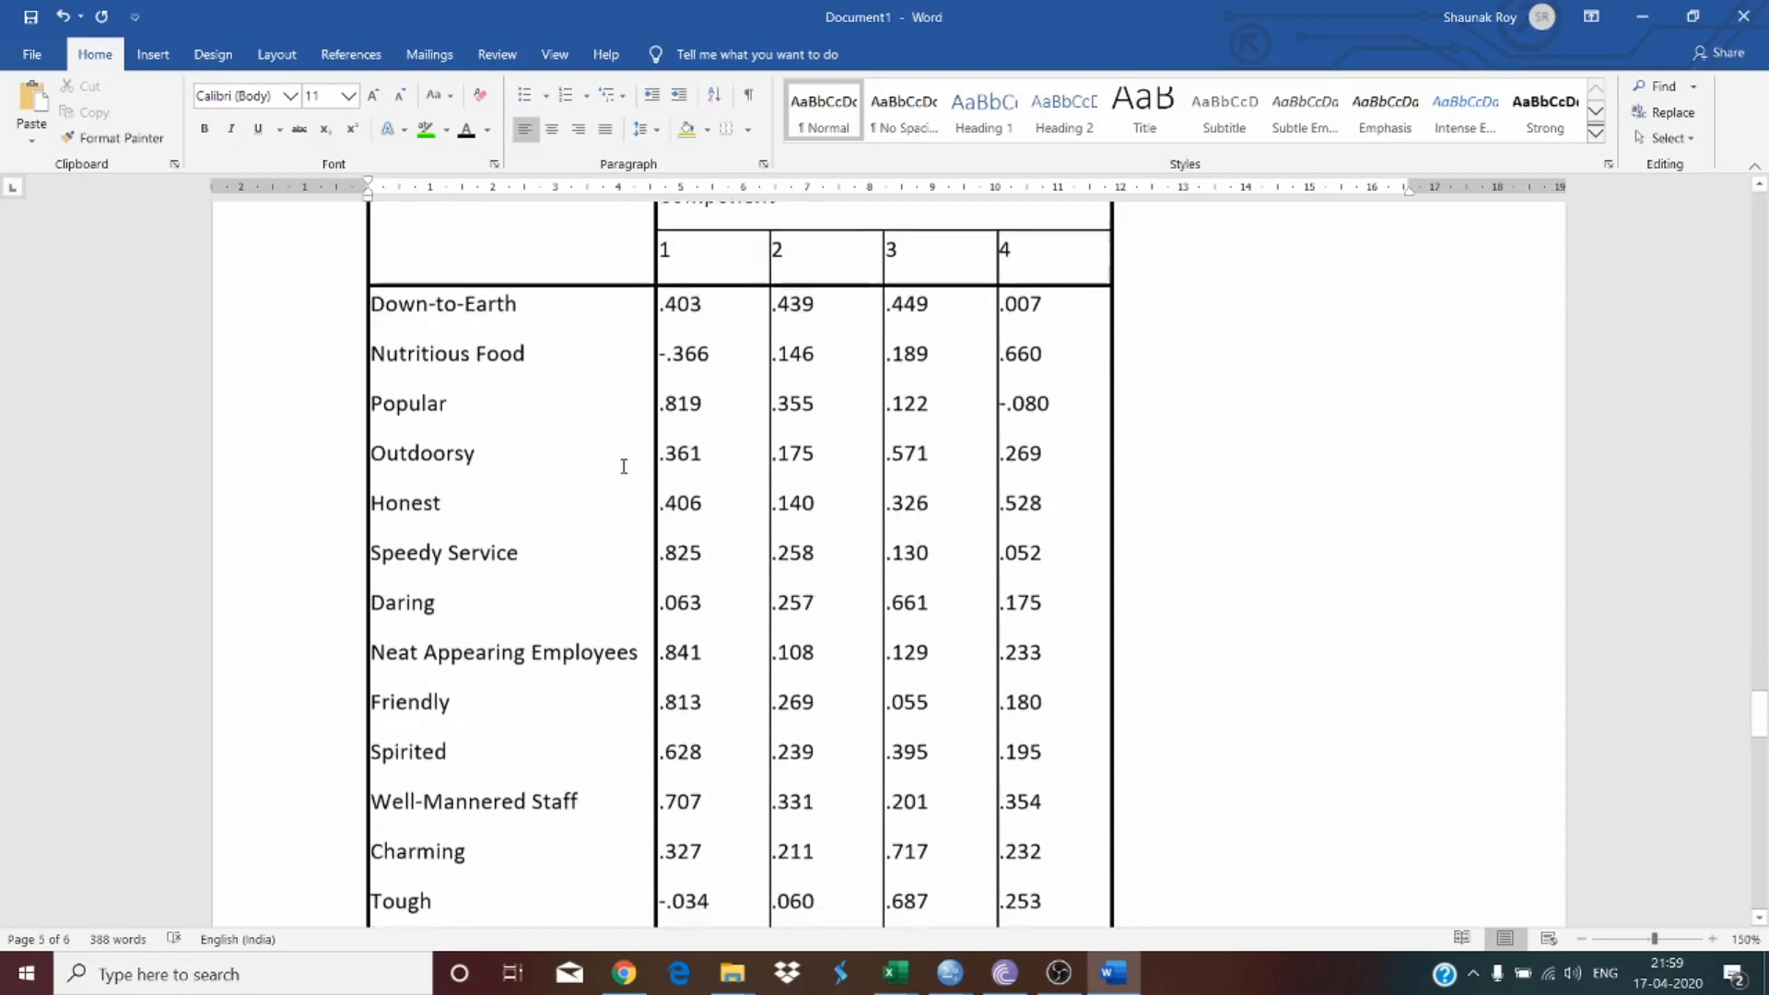
{"action": "scroll", "coordinate": [624, 466], "scroll_direction": "down", "scroll_amount": 20}
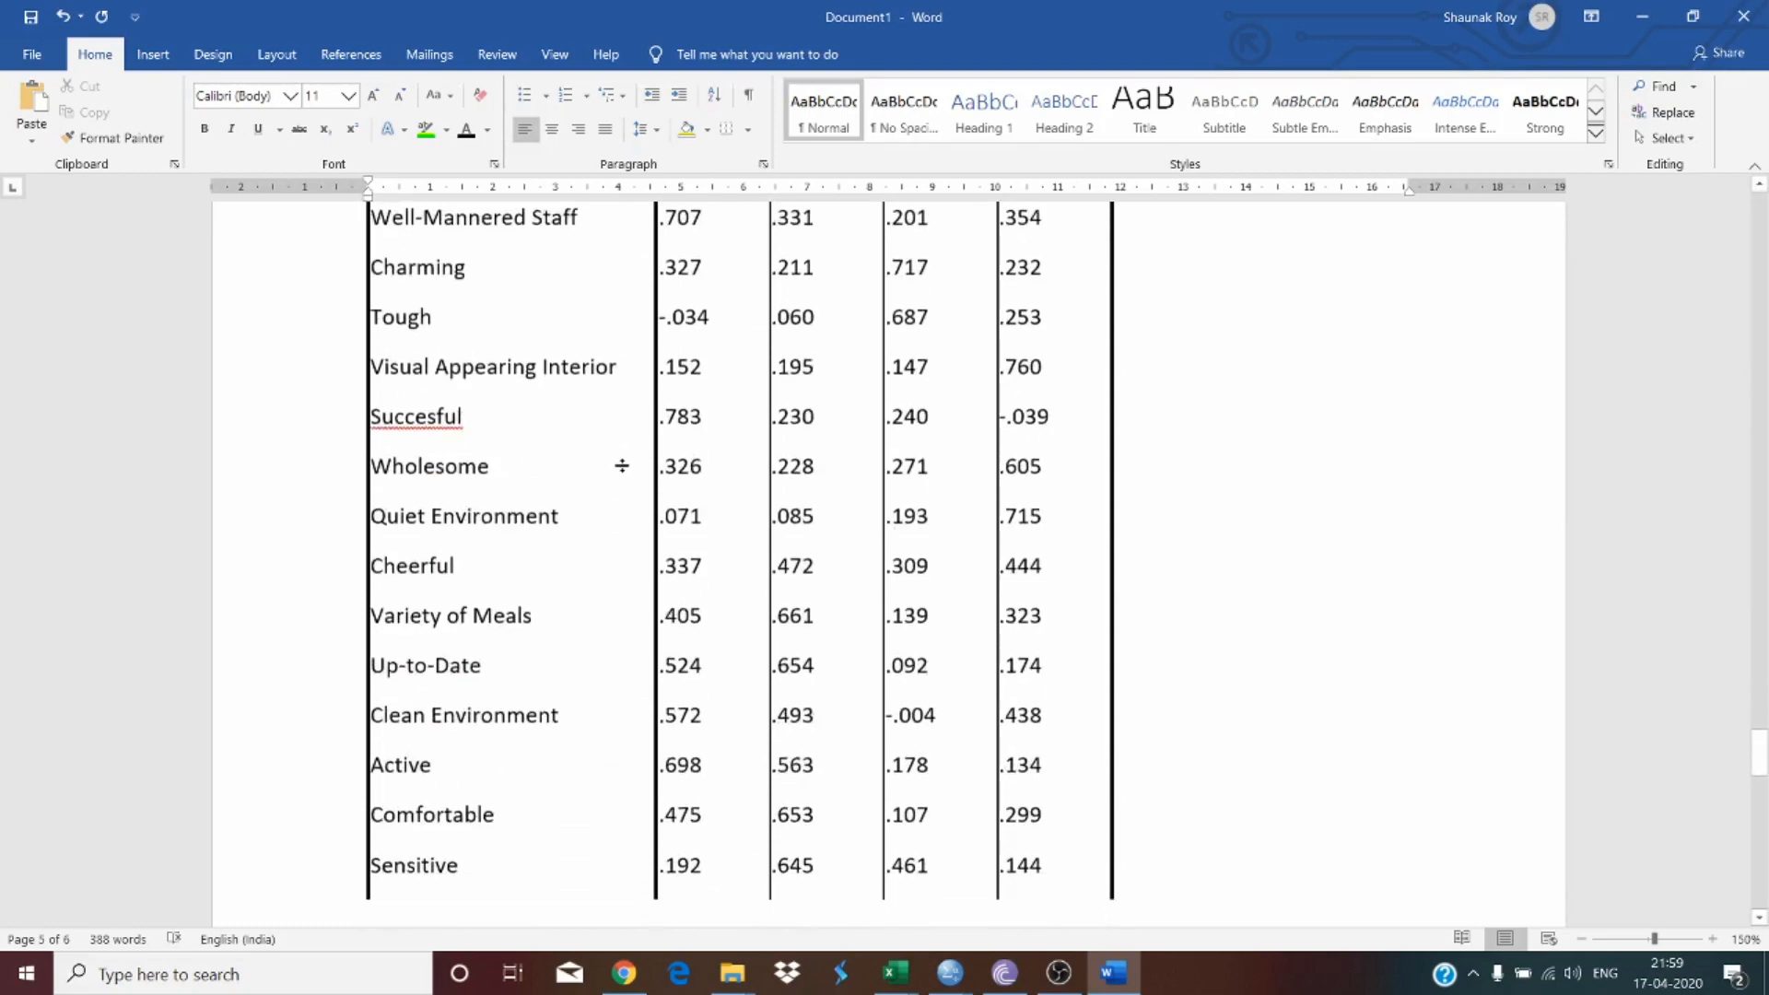
{"action": "left_click_drag", "start_coordinate": [621, 446], "coordinate": [735, 443]}
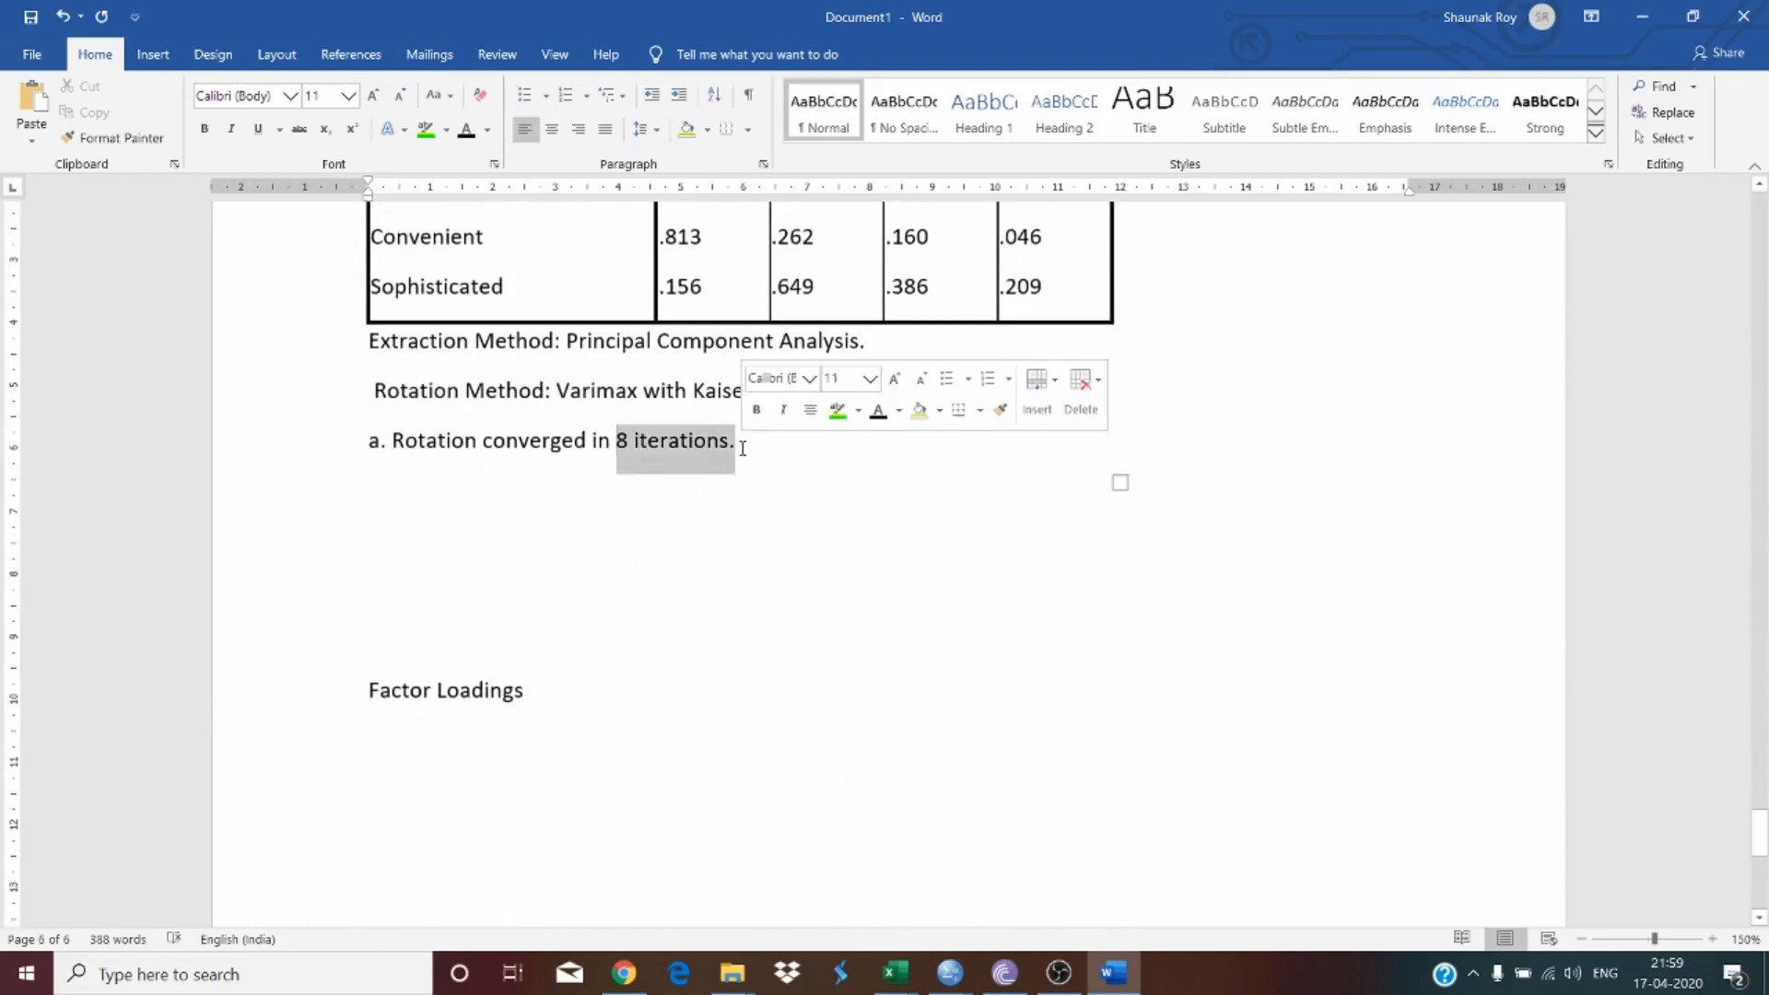
{"action": "left_click", "coordinate": [574, 443]}
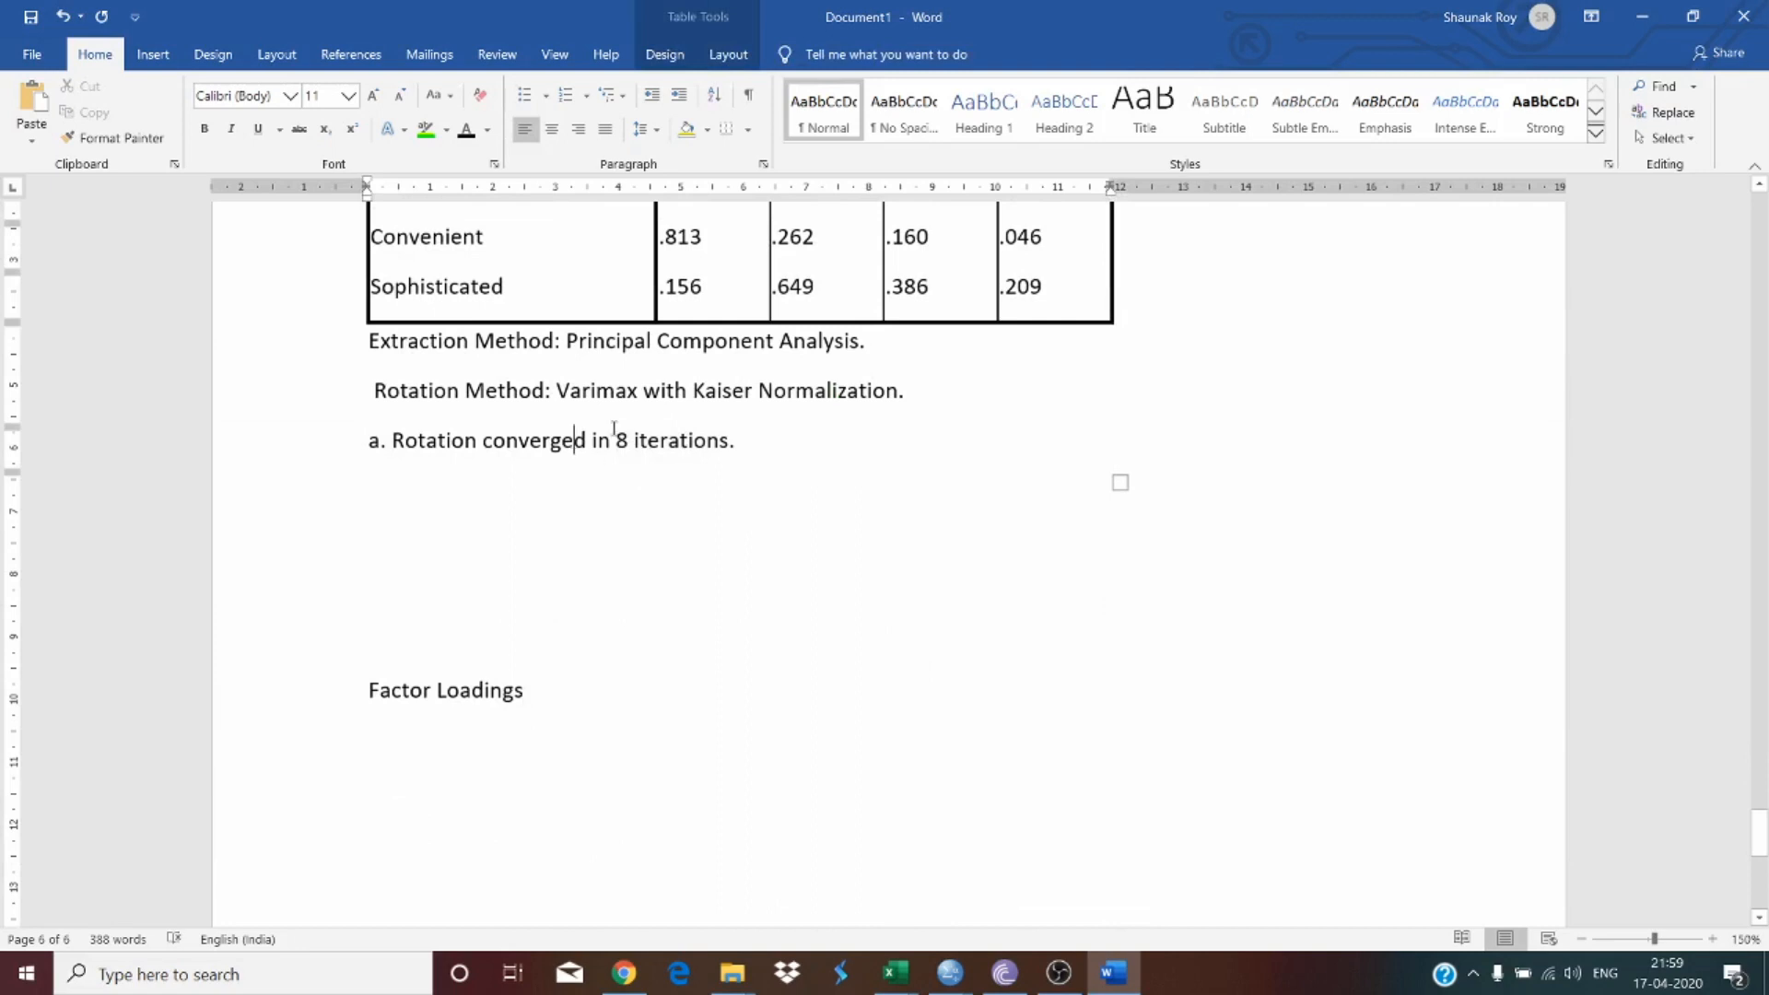
{"action": "left_click_drag", "start_coordinate": [456, 343], "coordinate": [733, 442]}
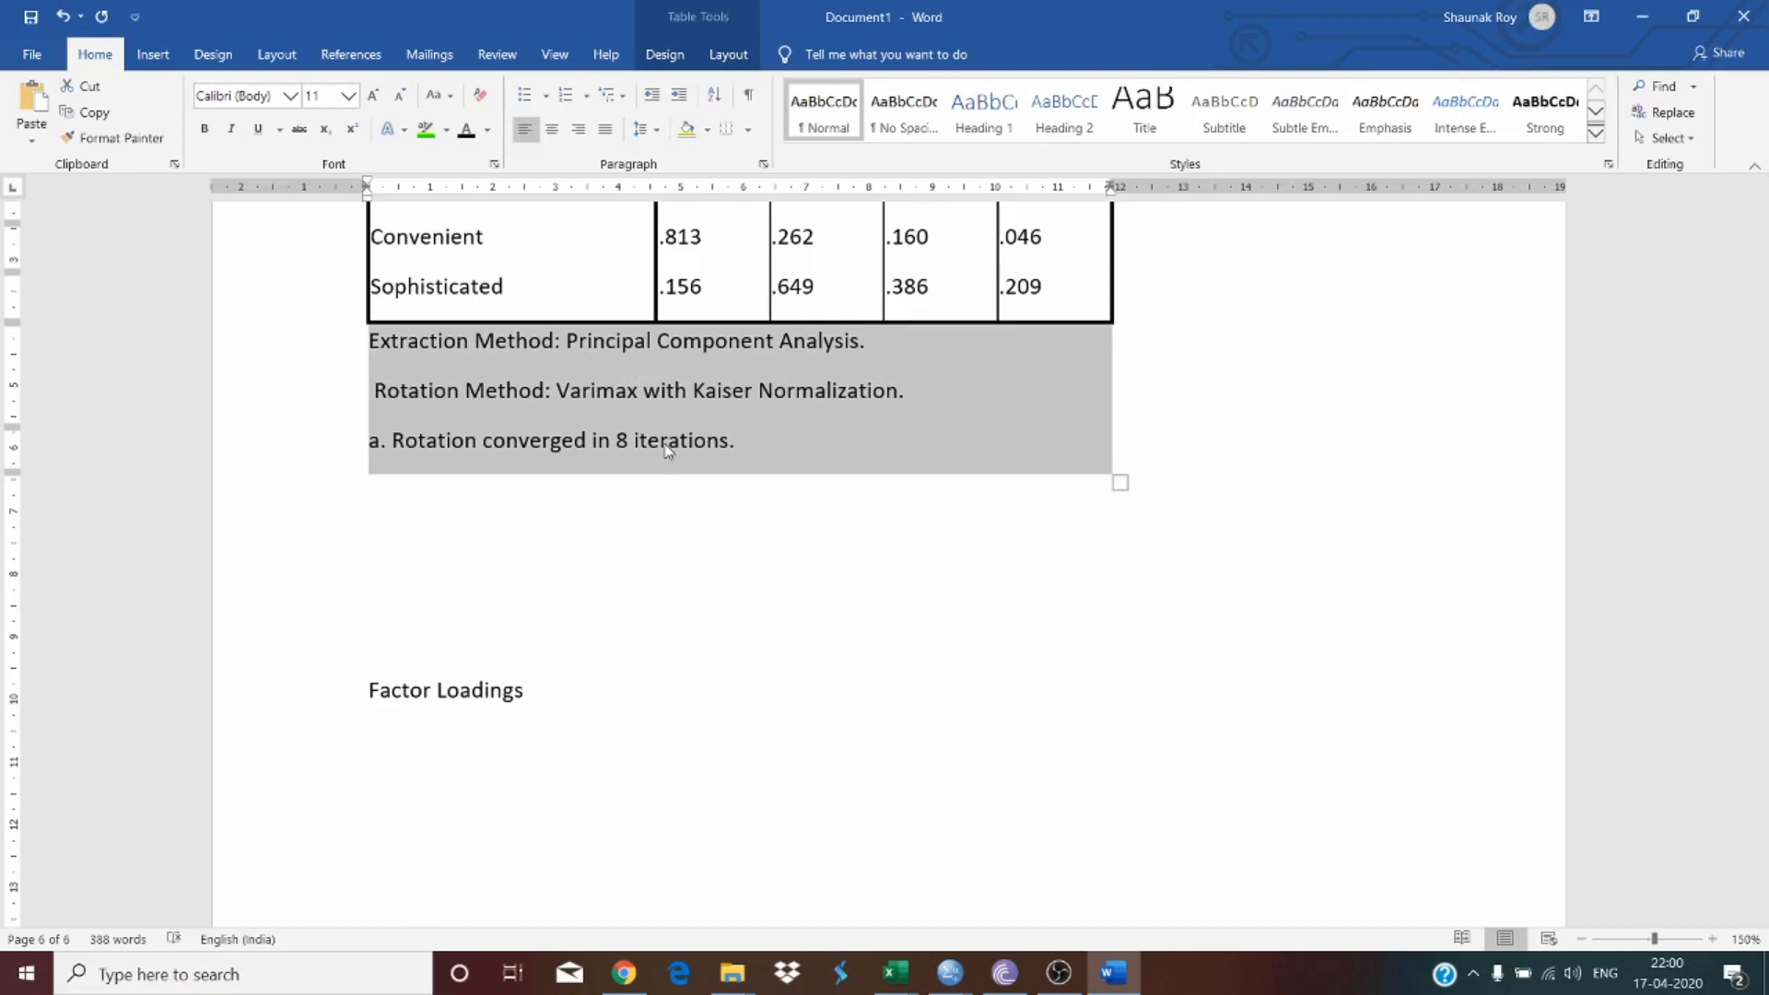
{"action": "scroll", "coordinate": [668, 450], "scroll_direction": "up", "scroll_amount": 12}
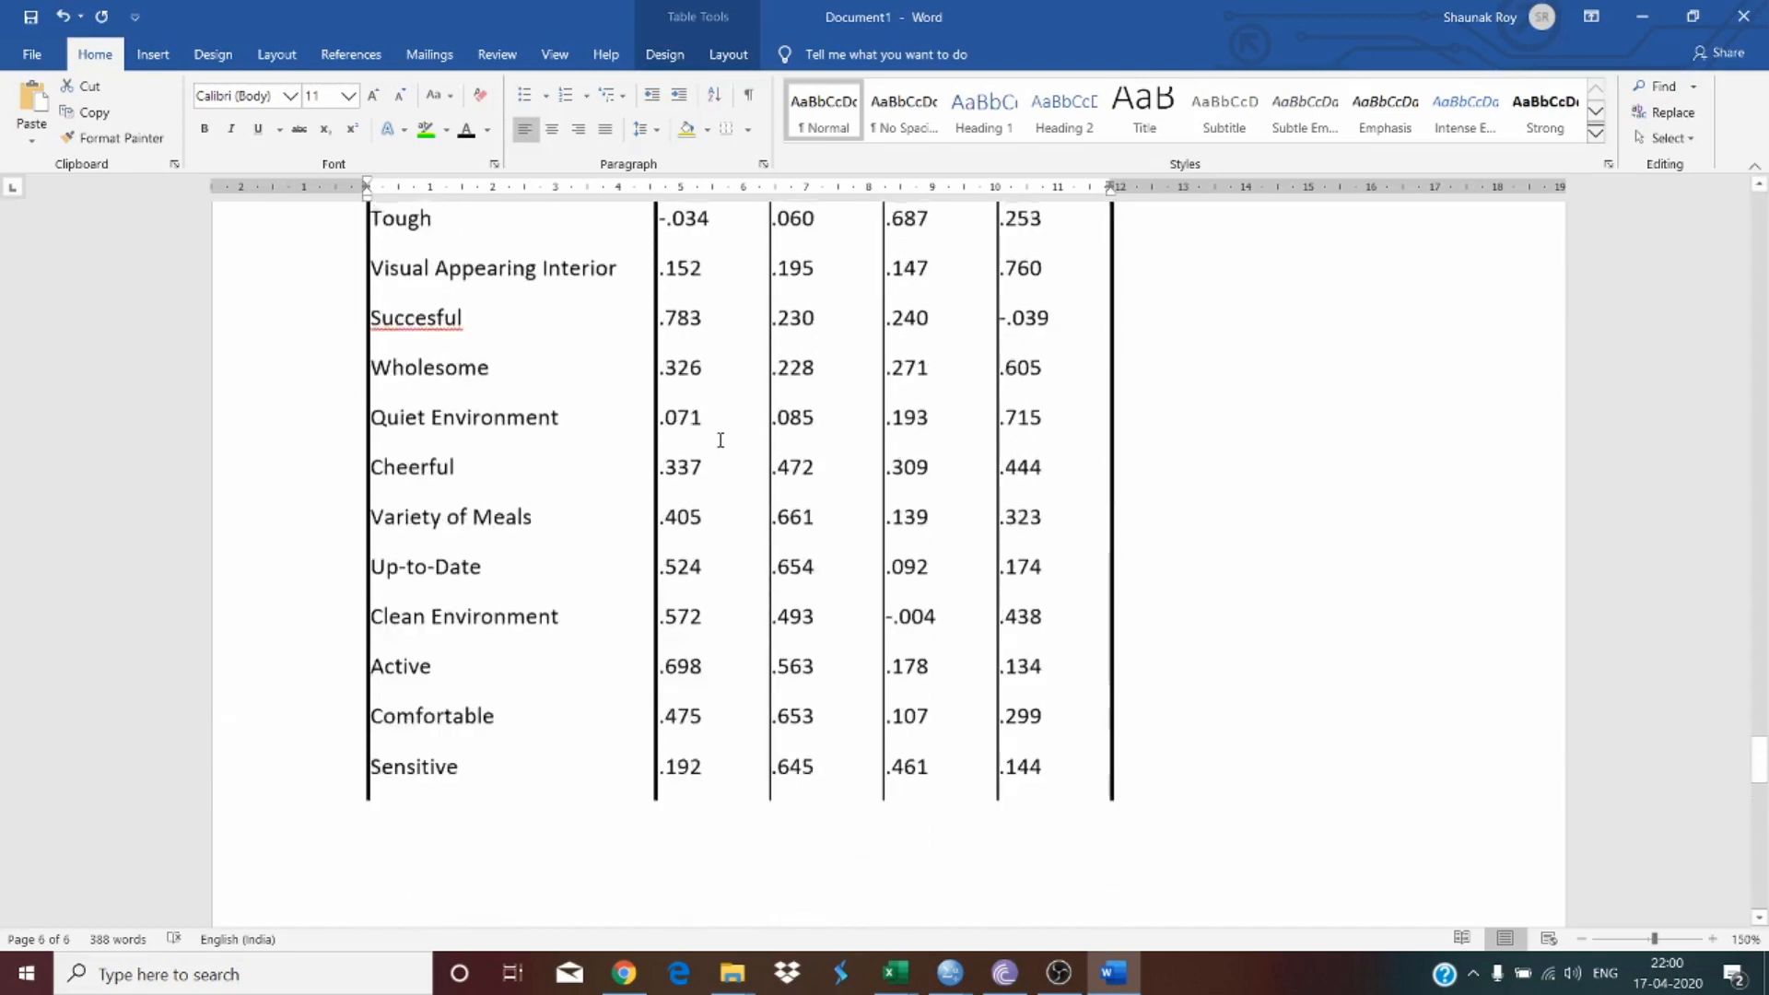
{"action": "scroll", "coordinate": [719, 443], "scroll_direction": "up", "scroll_amount": 8}
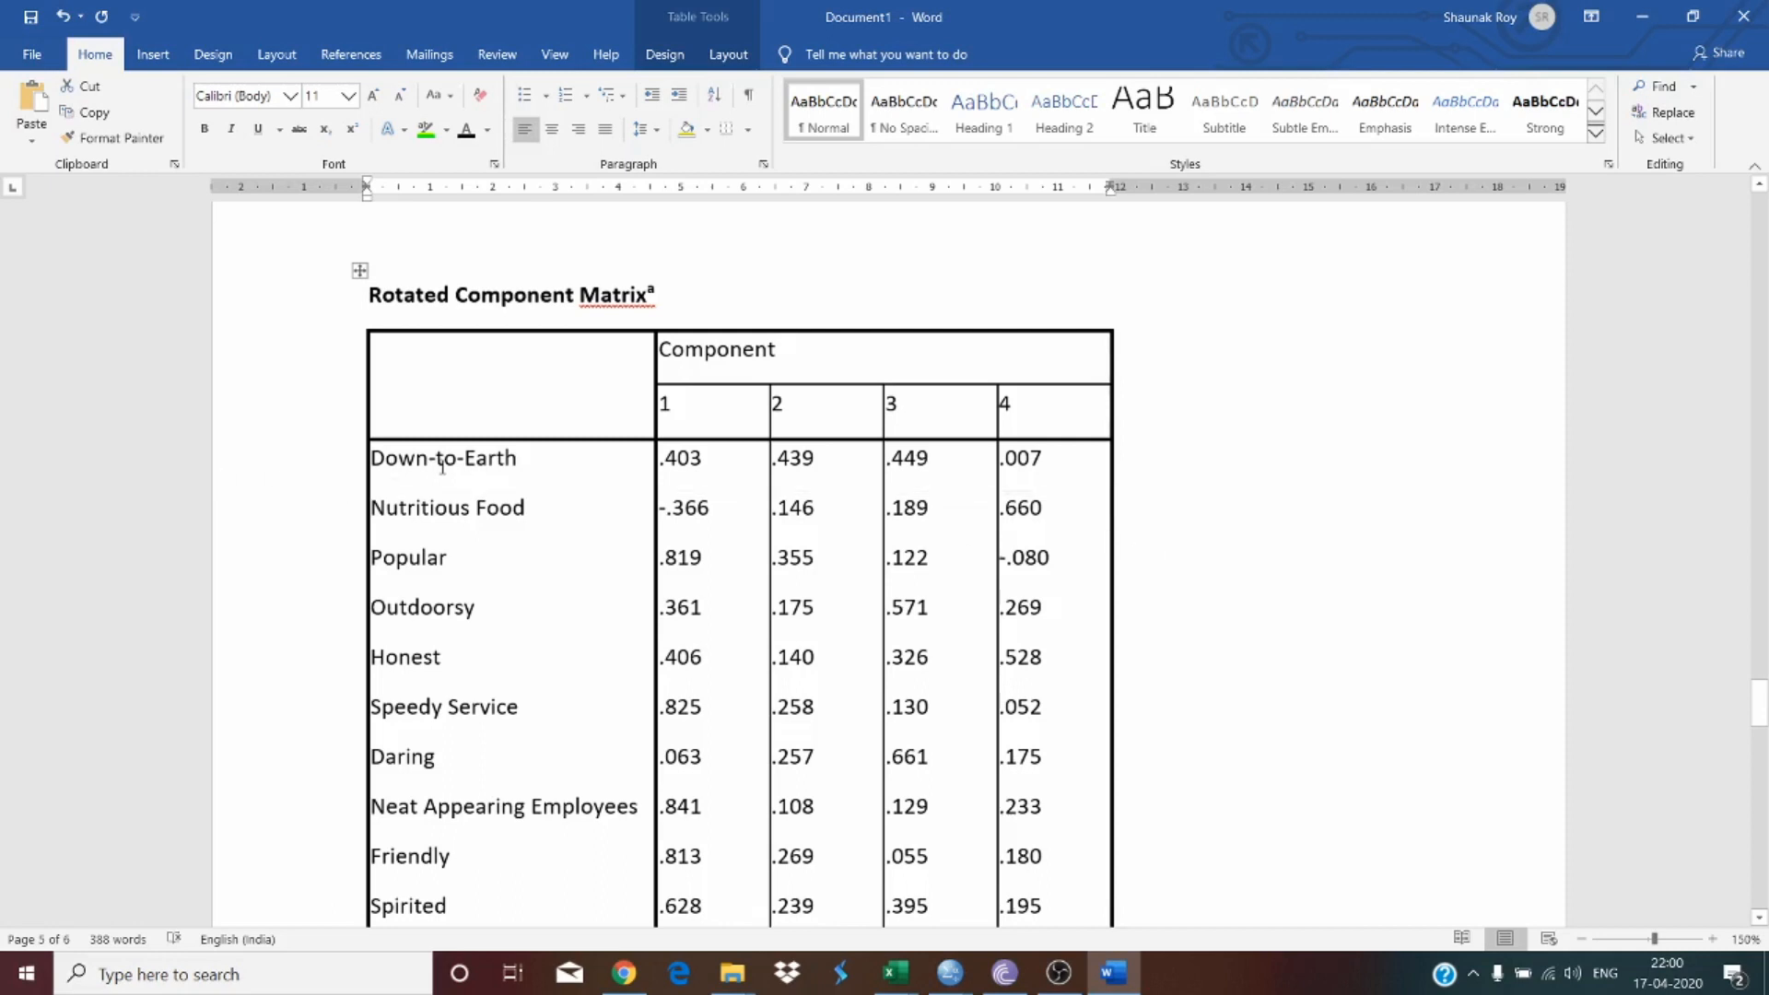
{"action": "left_click_drag", "start_coordinate": [446, 468], "coordinate": [975, 485]}
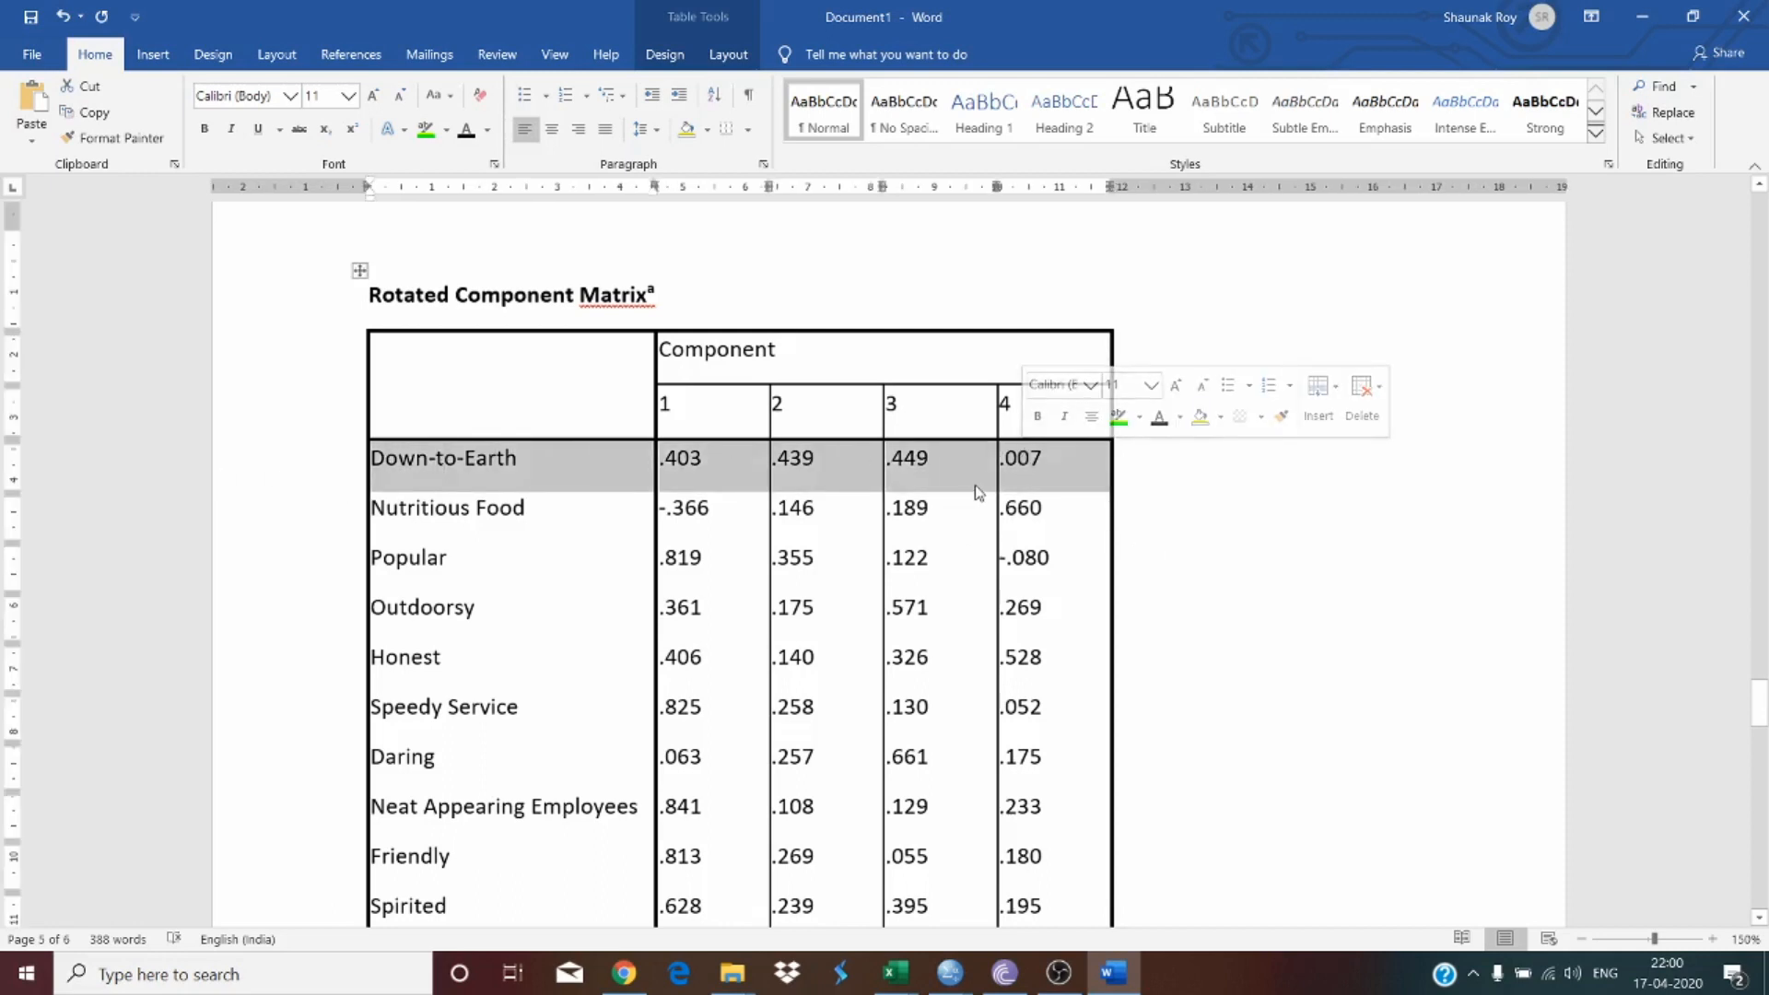
{"action": "left_click", "coordinate": [905, 458]}
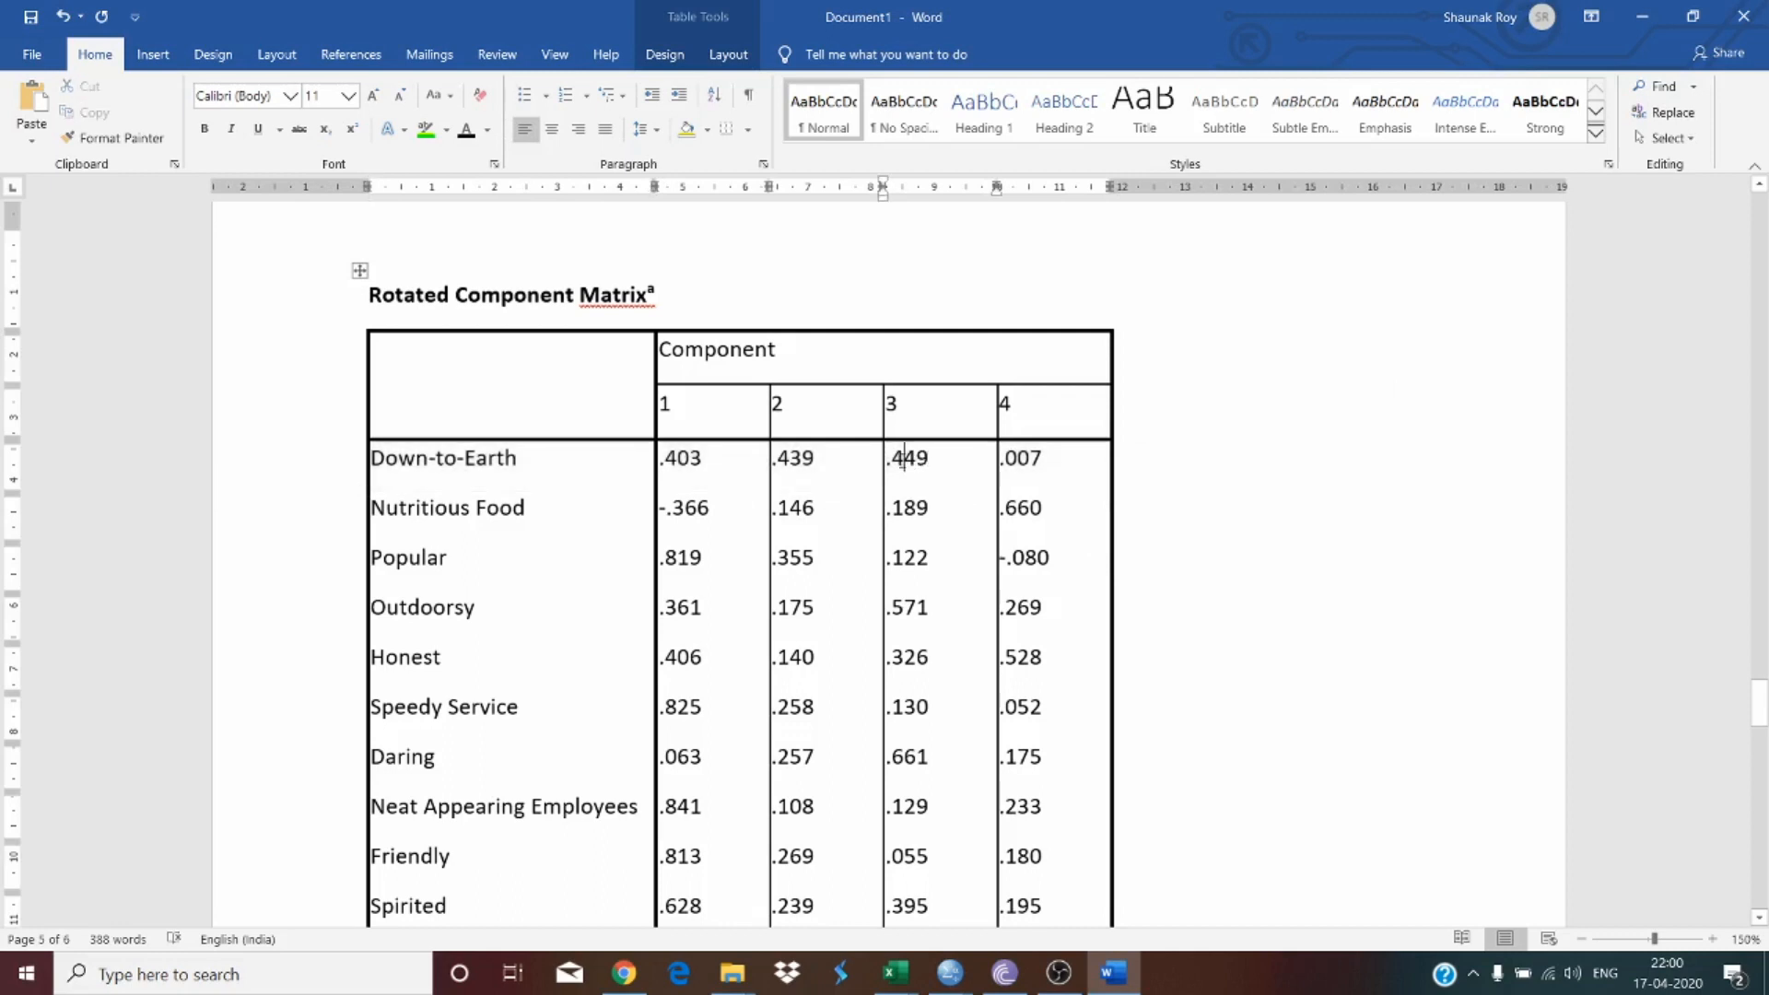
Step: Highlight in green each item's highest loading, starting with Down-to-Earth's .449 and Nutritious Food's .660
{"action": "double_click", "coordinate": [904, 458]}
{"action": "left_click", "coordinate": [426, 129]}
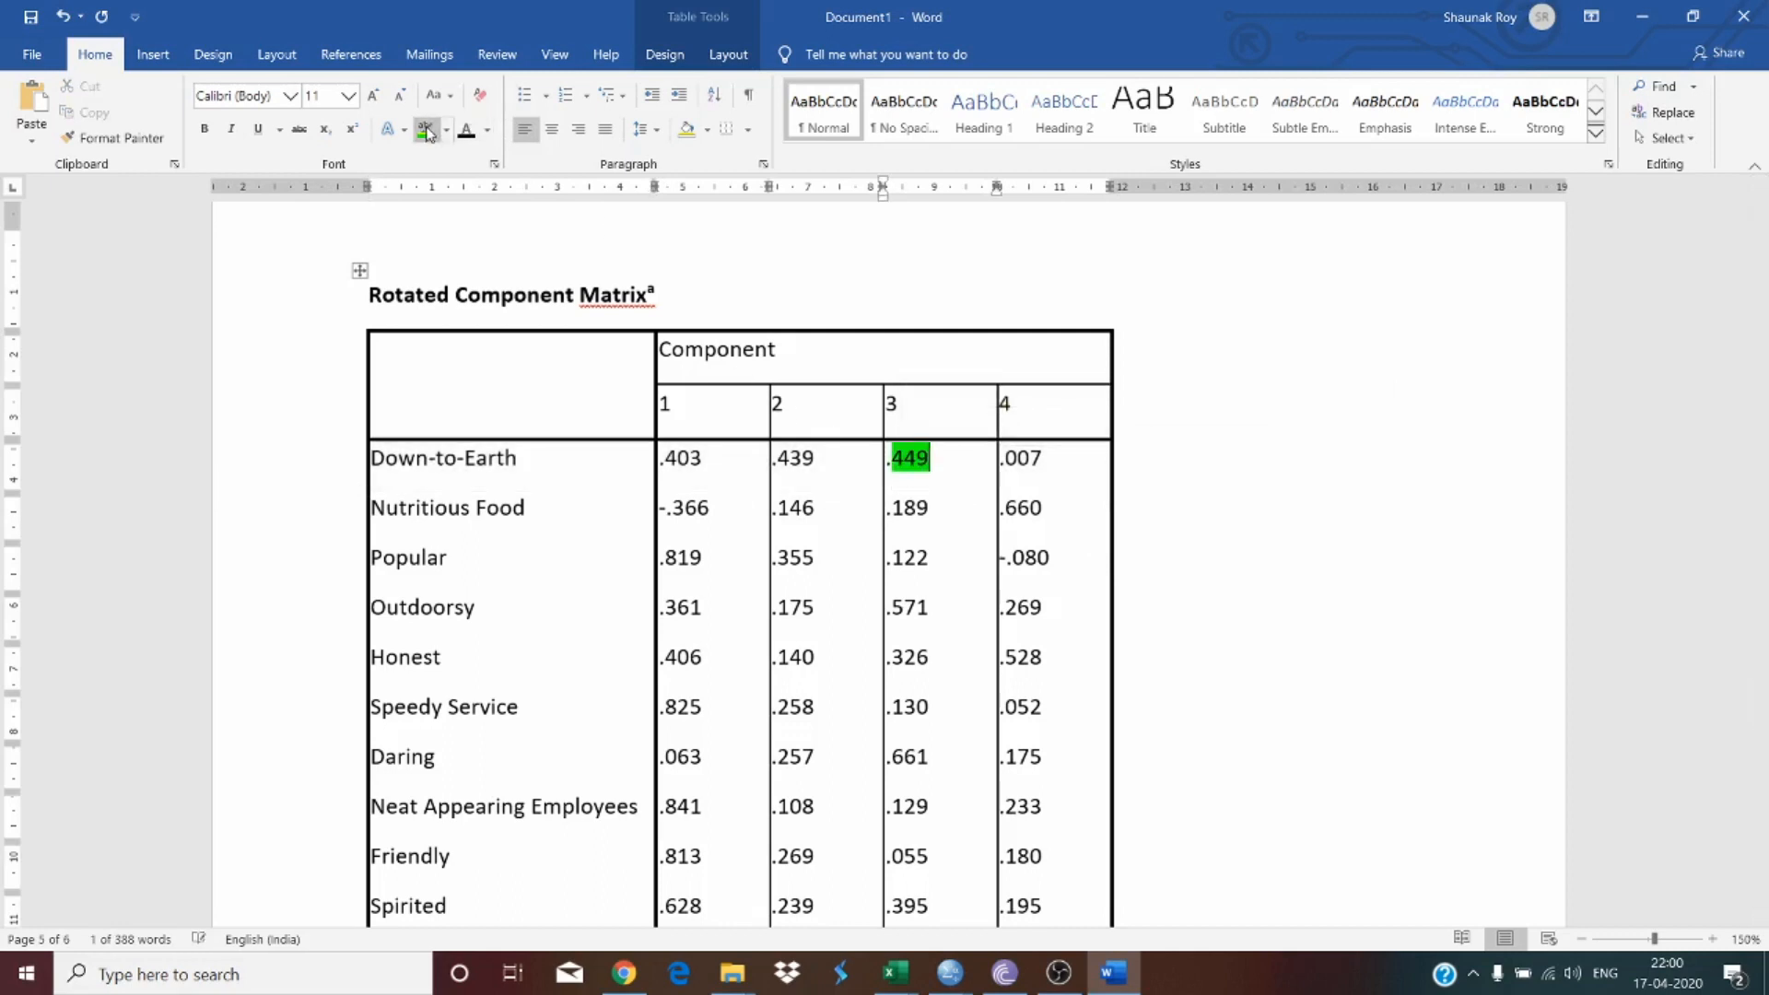
{"action": "left_click_drag", "start_coordinate": [931, 463], "coordinate": [891, 463]}
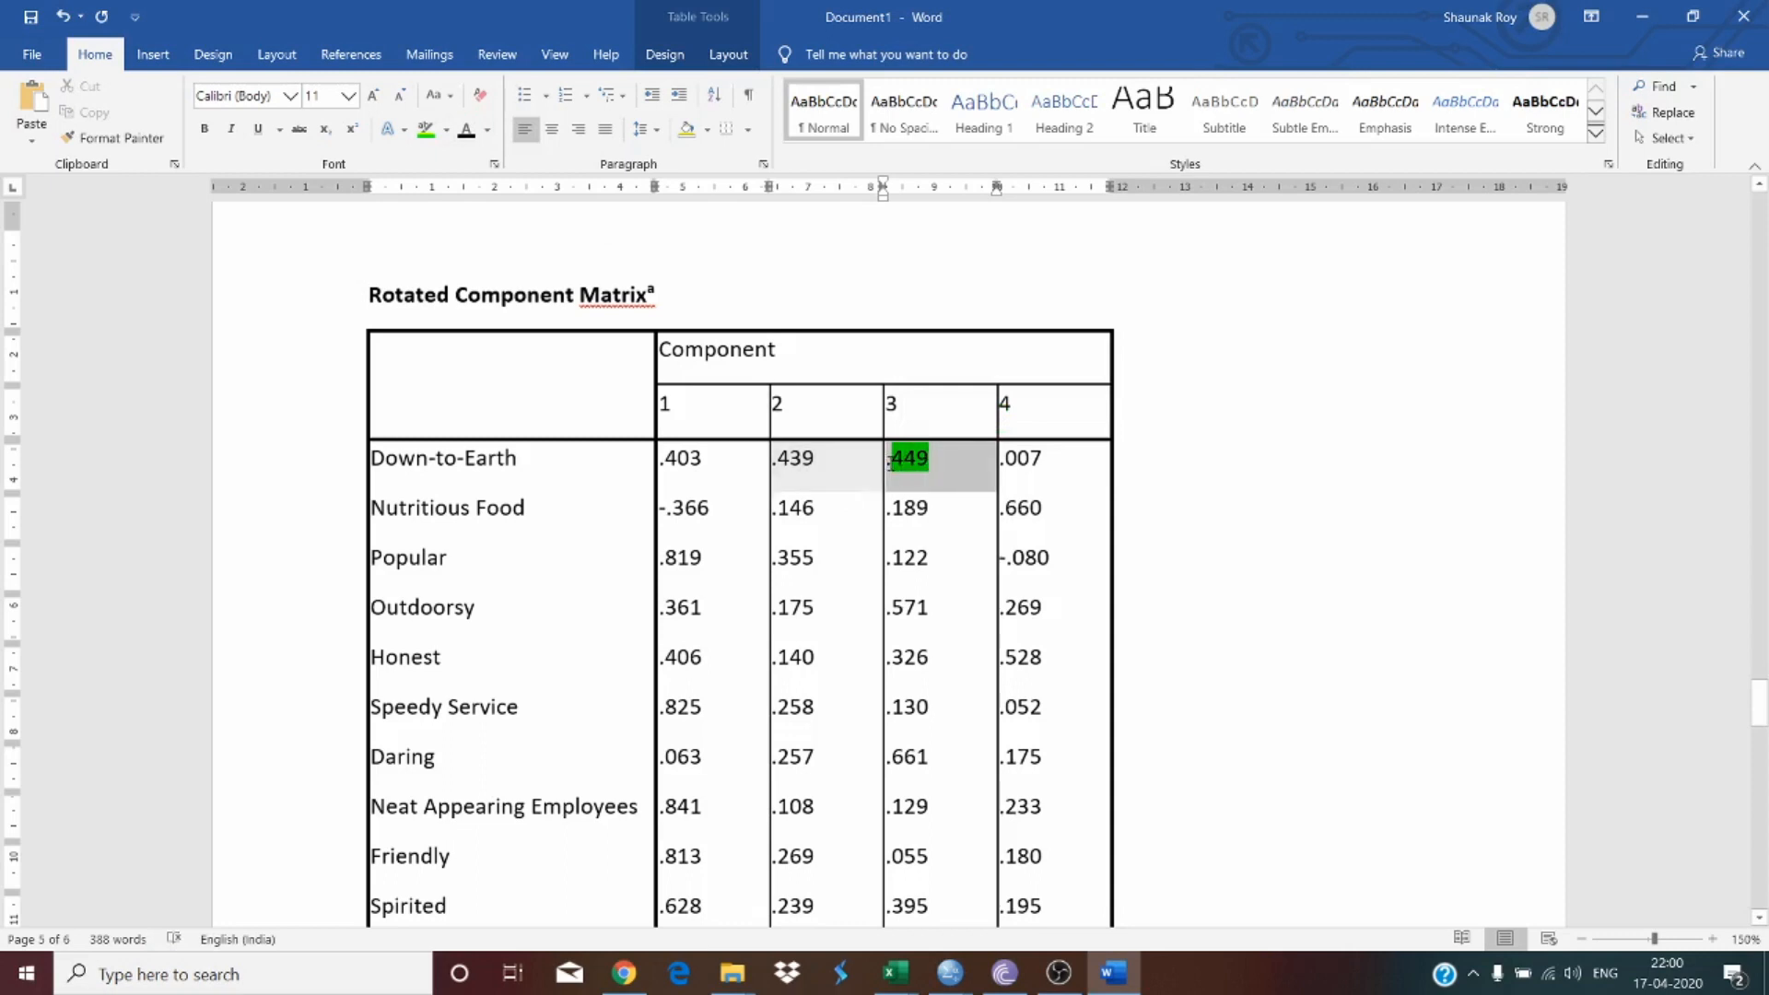
{"action": "left_click", "coordinate": [426, 130]}
{"action": "scroll", "coordinate": [451, 484], "scroll_direction": "down", "scroll_amount": 3}
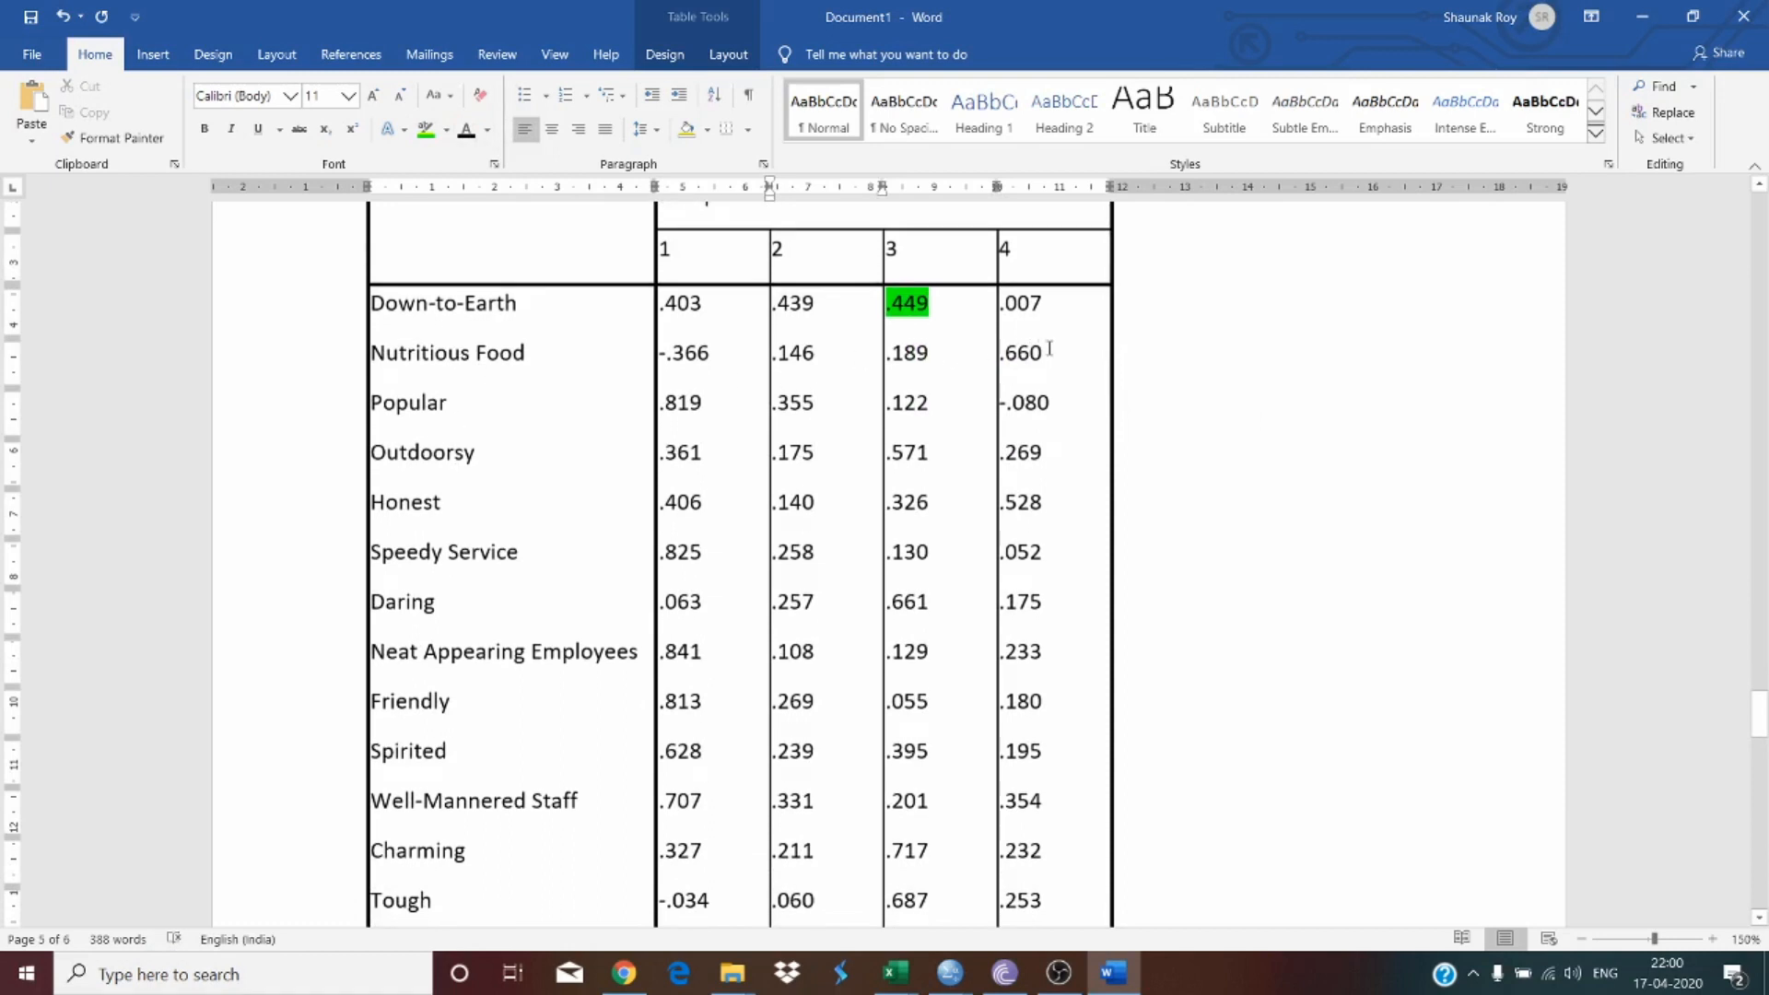
{"action": "mouse_move", "coordinate": [1050, 349]}
{"action": "left_mouse_down"}
{"action": "mouse_move", "coordinate": [922, 355]}
{"action": "mouse_move", "coordinate": [1041, 355]}
{"action": "left_mouse_up"}
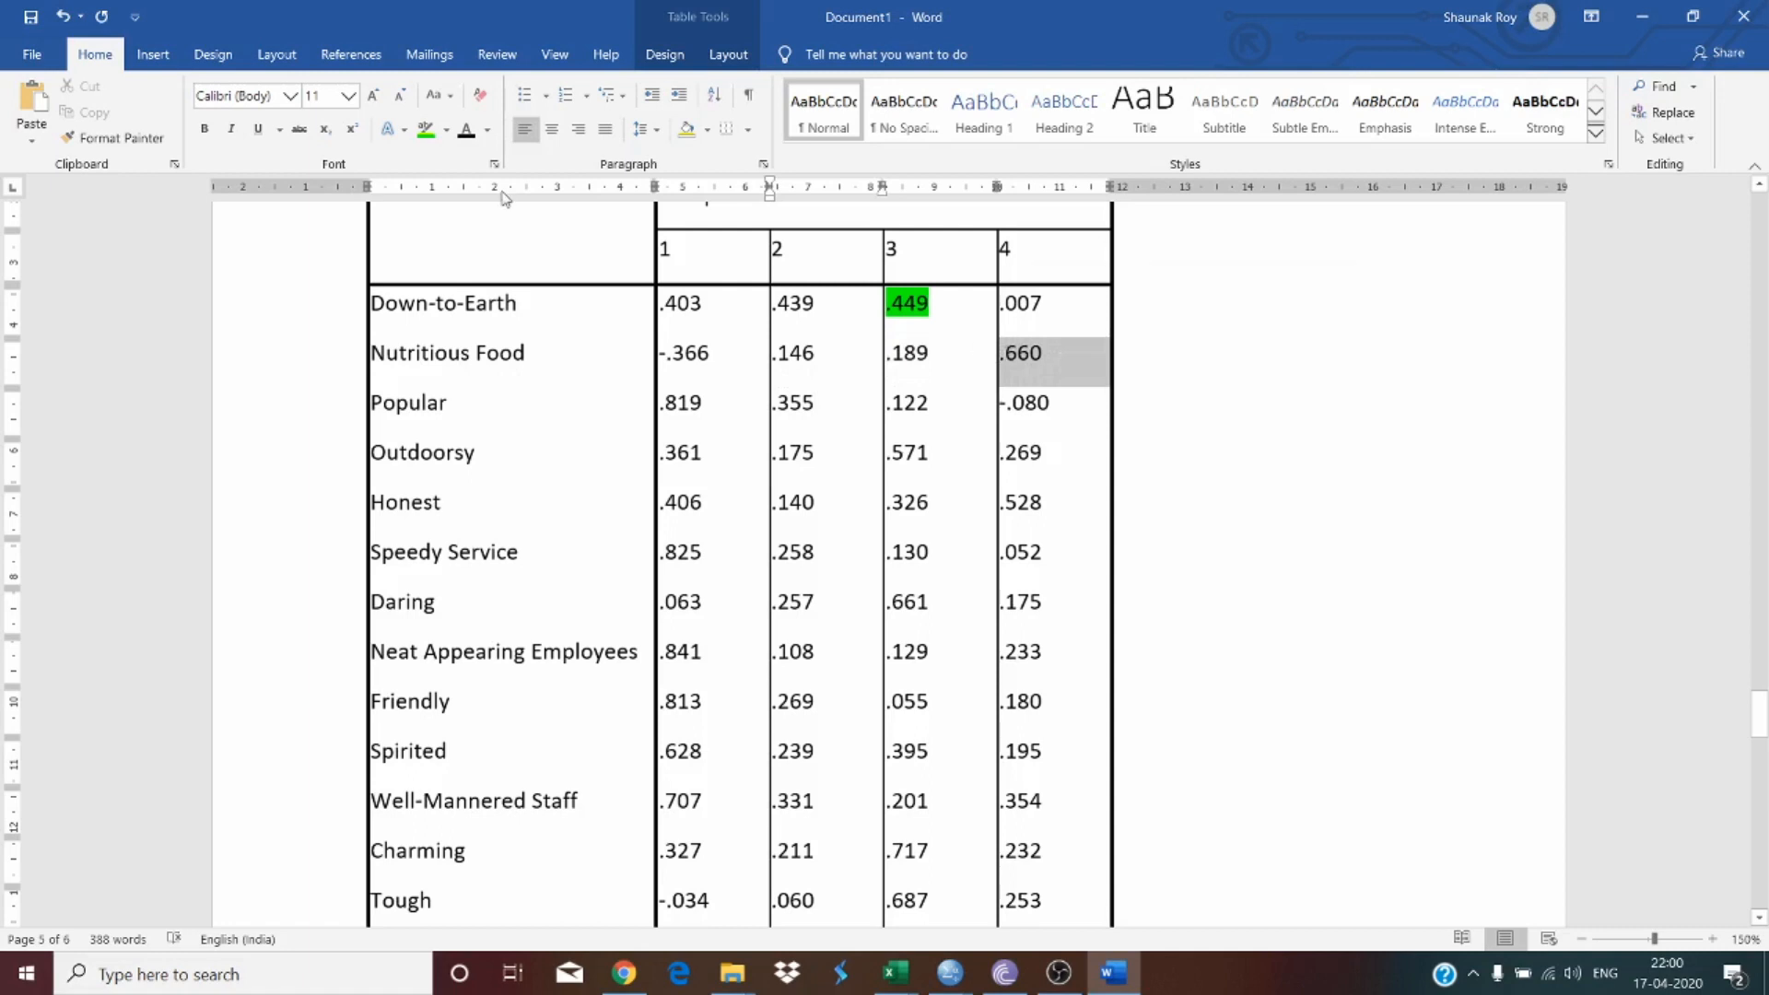
{"action": "left_click", "coordinate": [426, 129]}
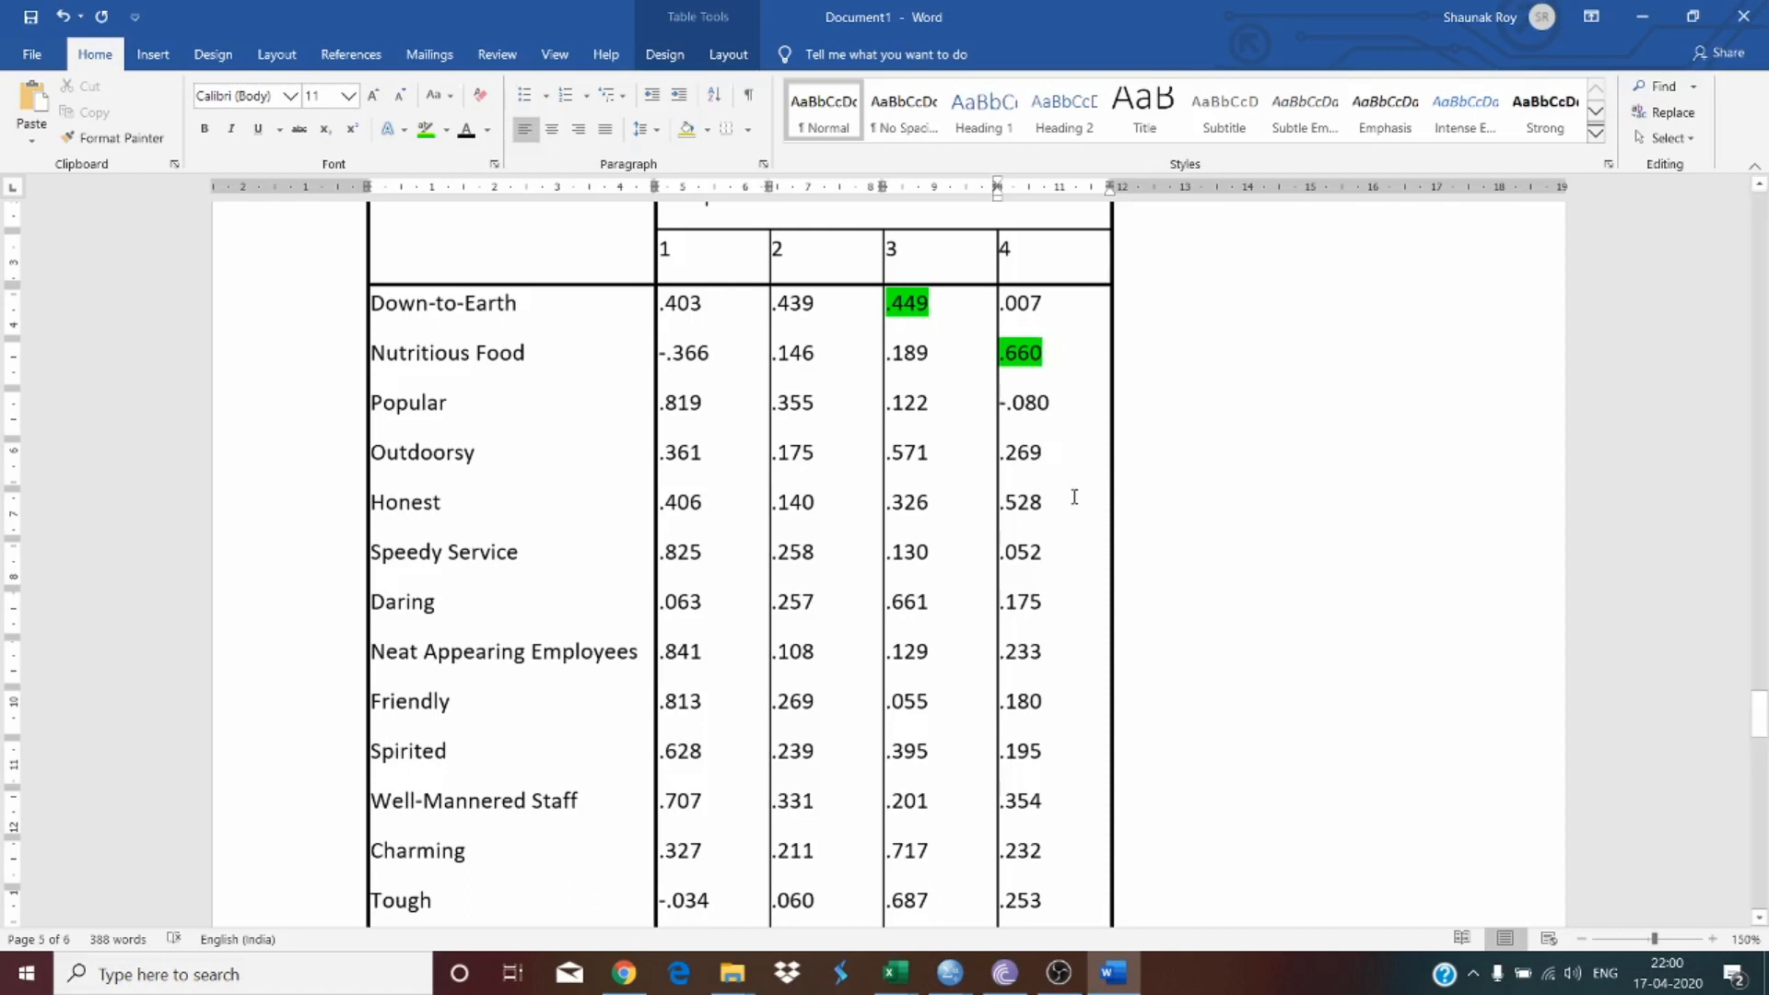
Step: Highlight in green the highest loadings for Popular (.819), Outdoorsy (.571) and Honest (.528)
{"action": "left_click_drag", "start_coordinate": [713, 416], "coordinate": [660, 411]}
{"action": "left_click", "coordinate": [691, 412]}
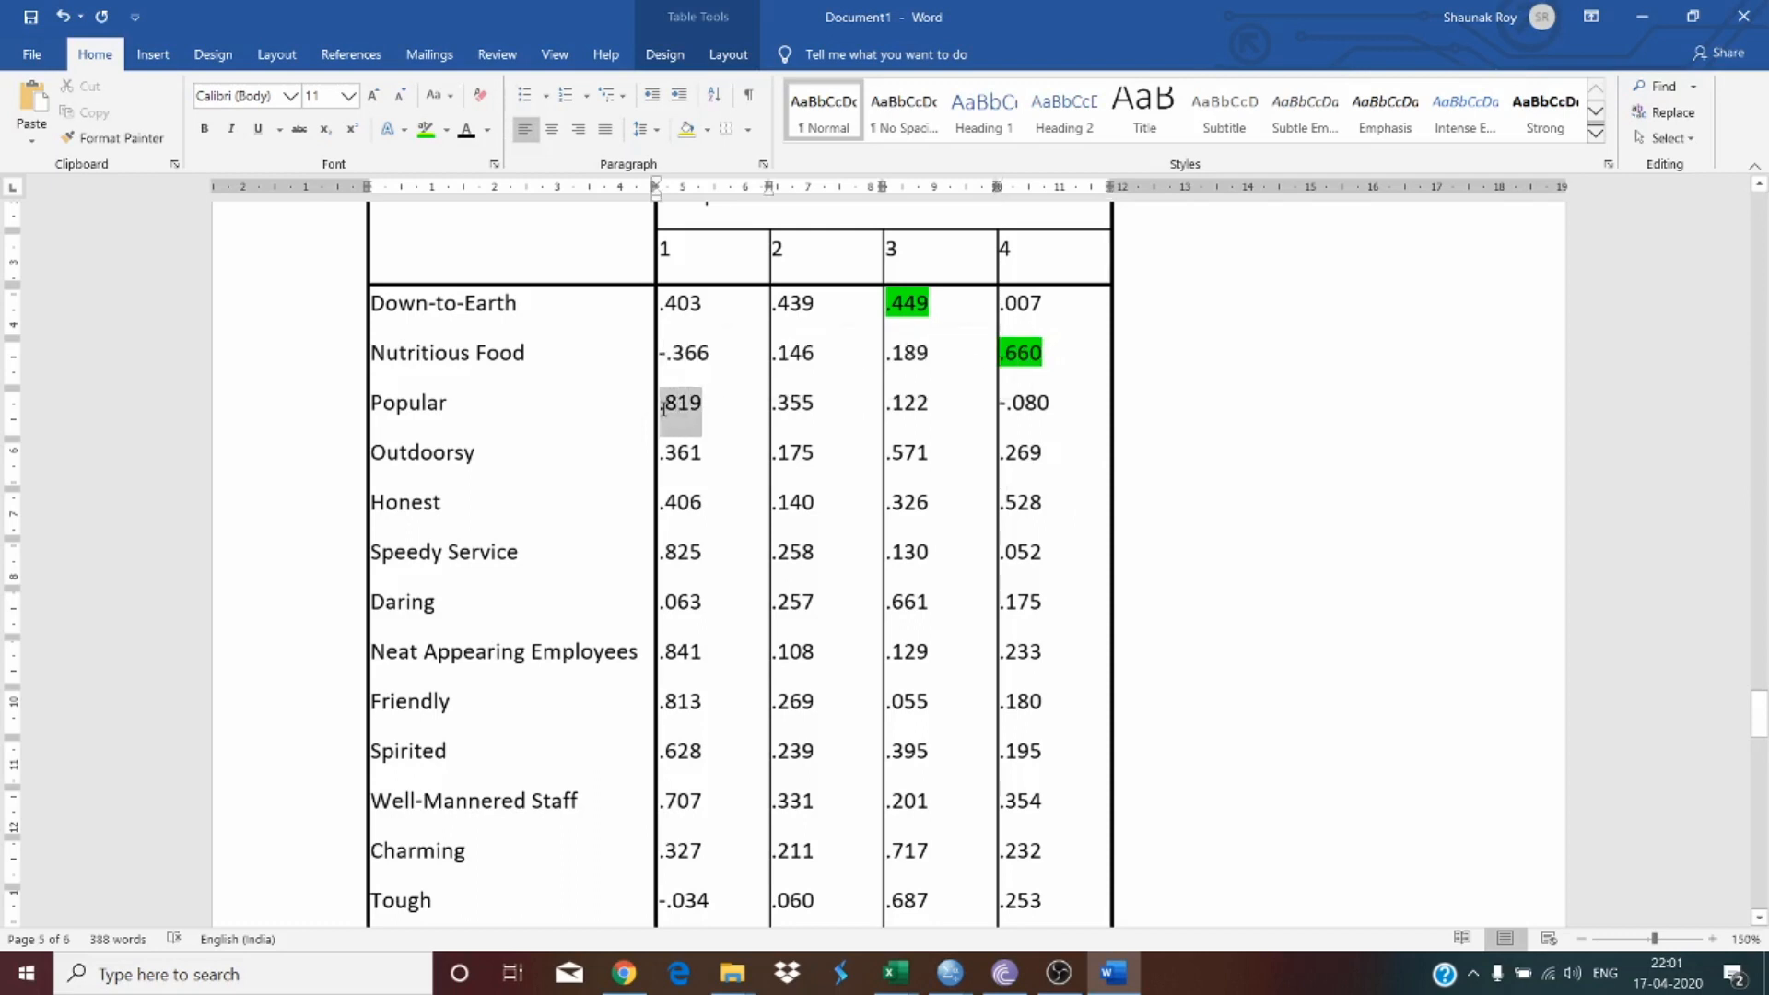
{"action": "left_click", "coordinate": [427, 127]}
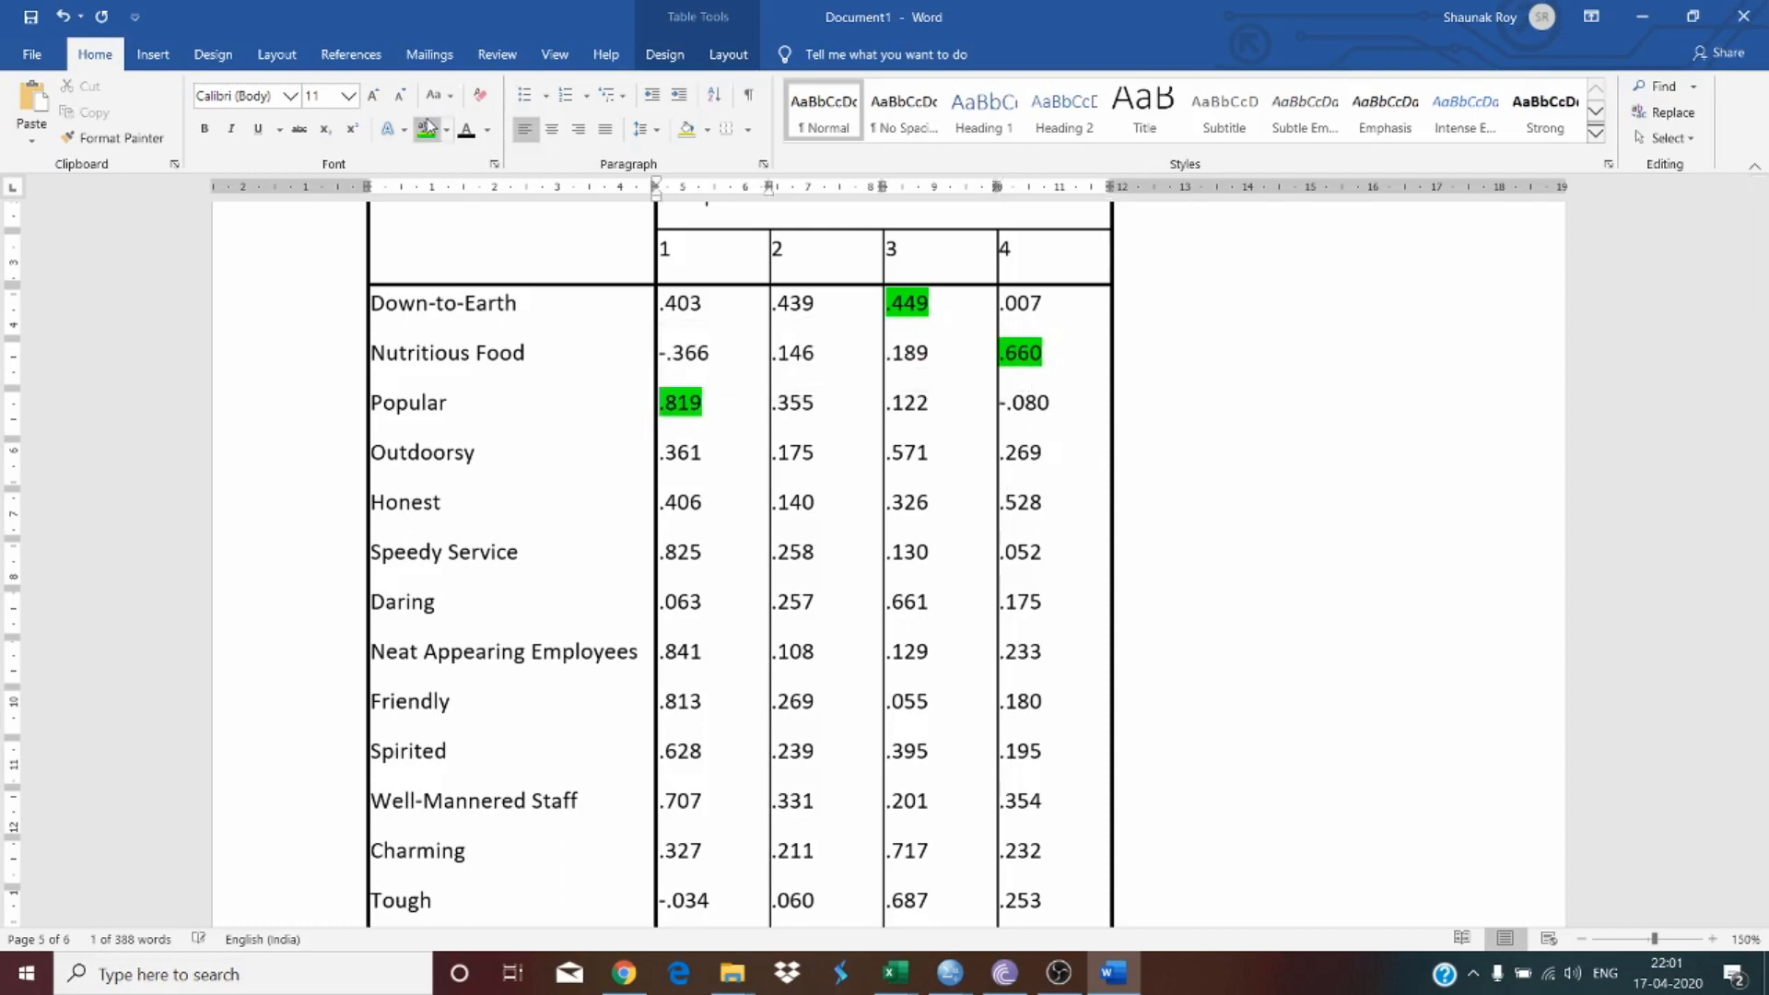
{"action": "left_click", "coordinate": [634, 420]}
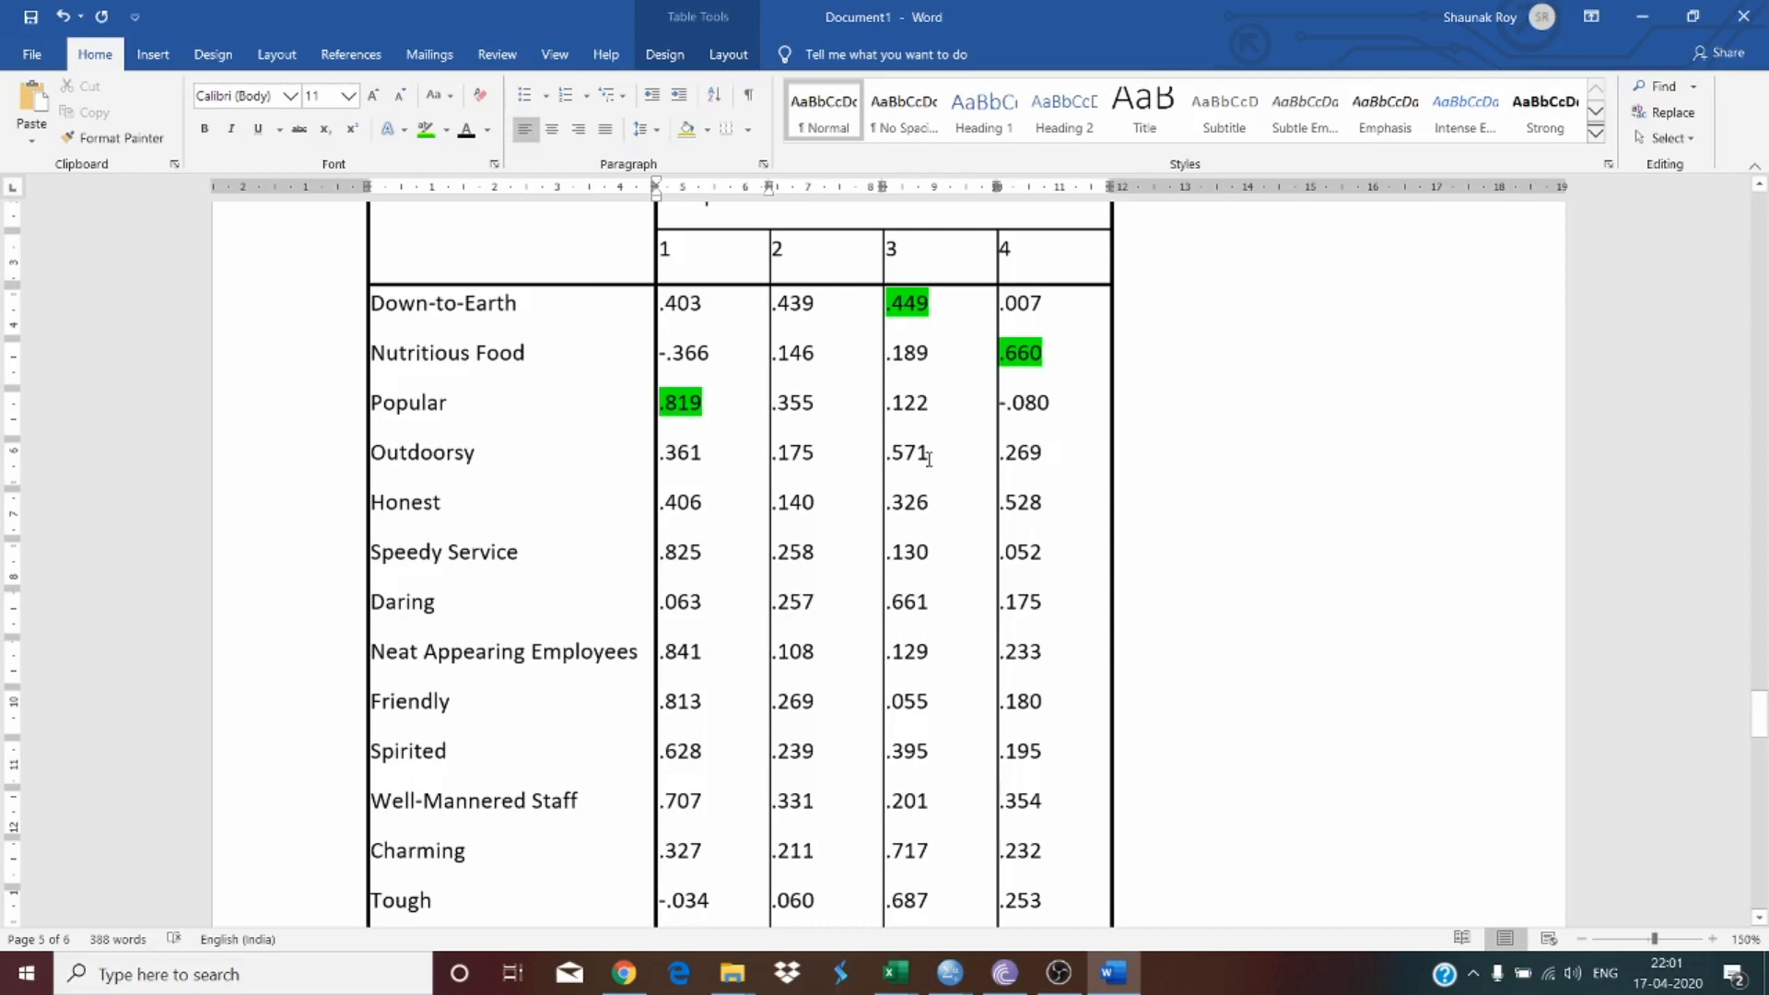
{"action": "left_click_drag", "start_coordinate": [929, 461], "coordinate": [885, 460]}
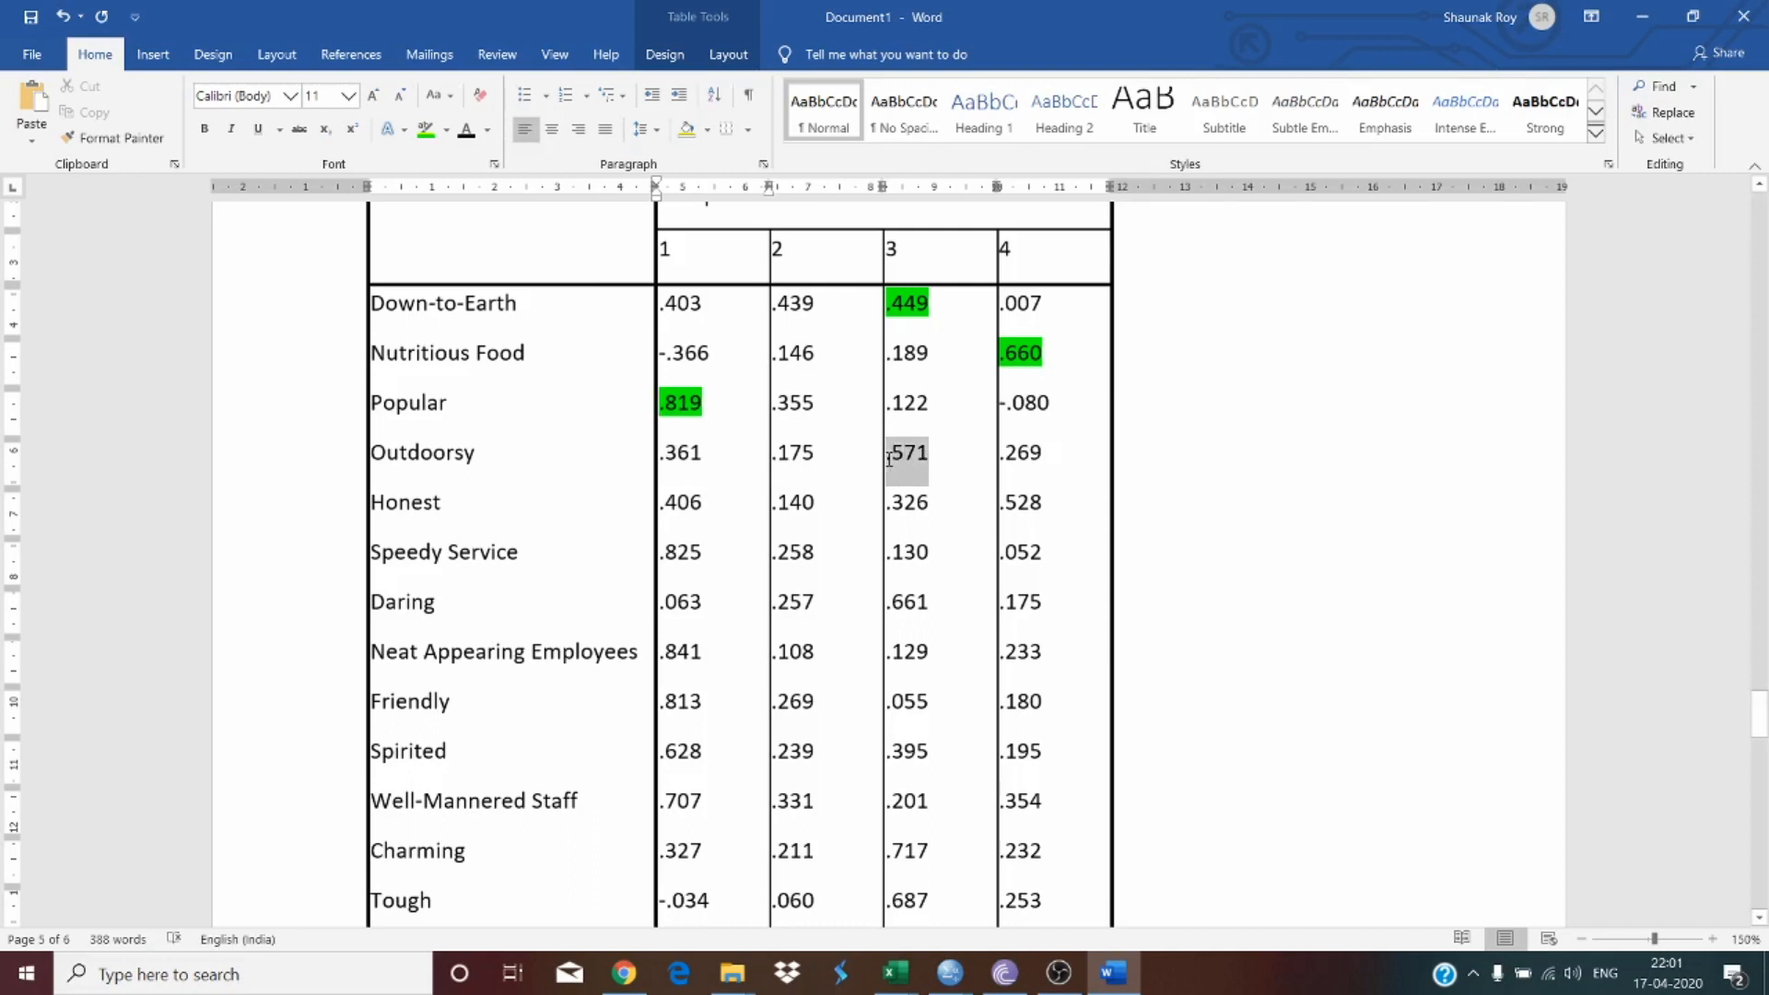
{"action": "left_click", "coordinate": [427, 135]}
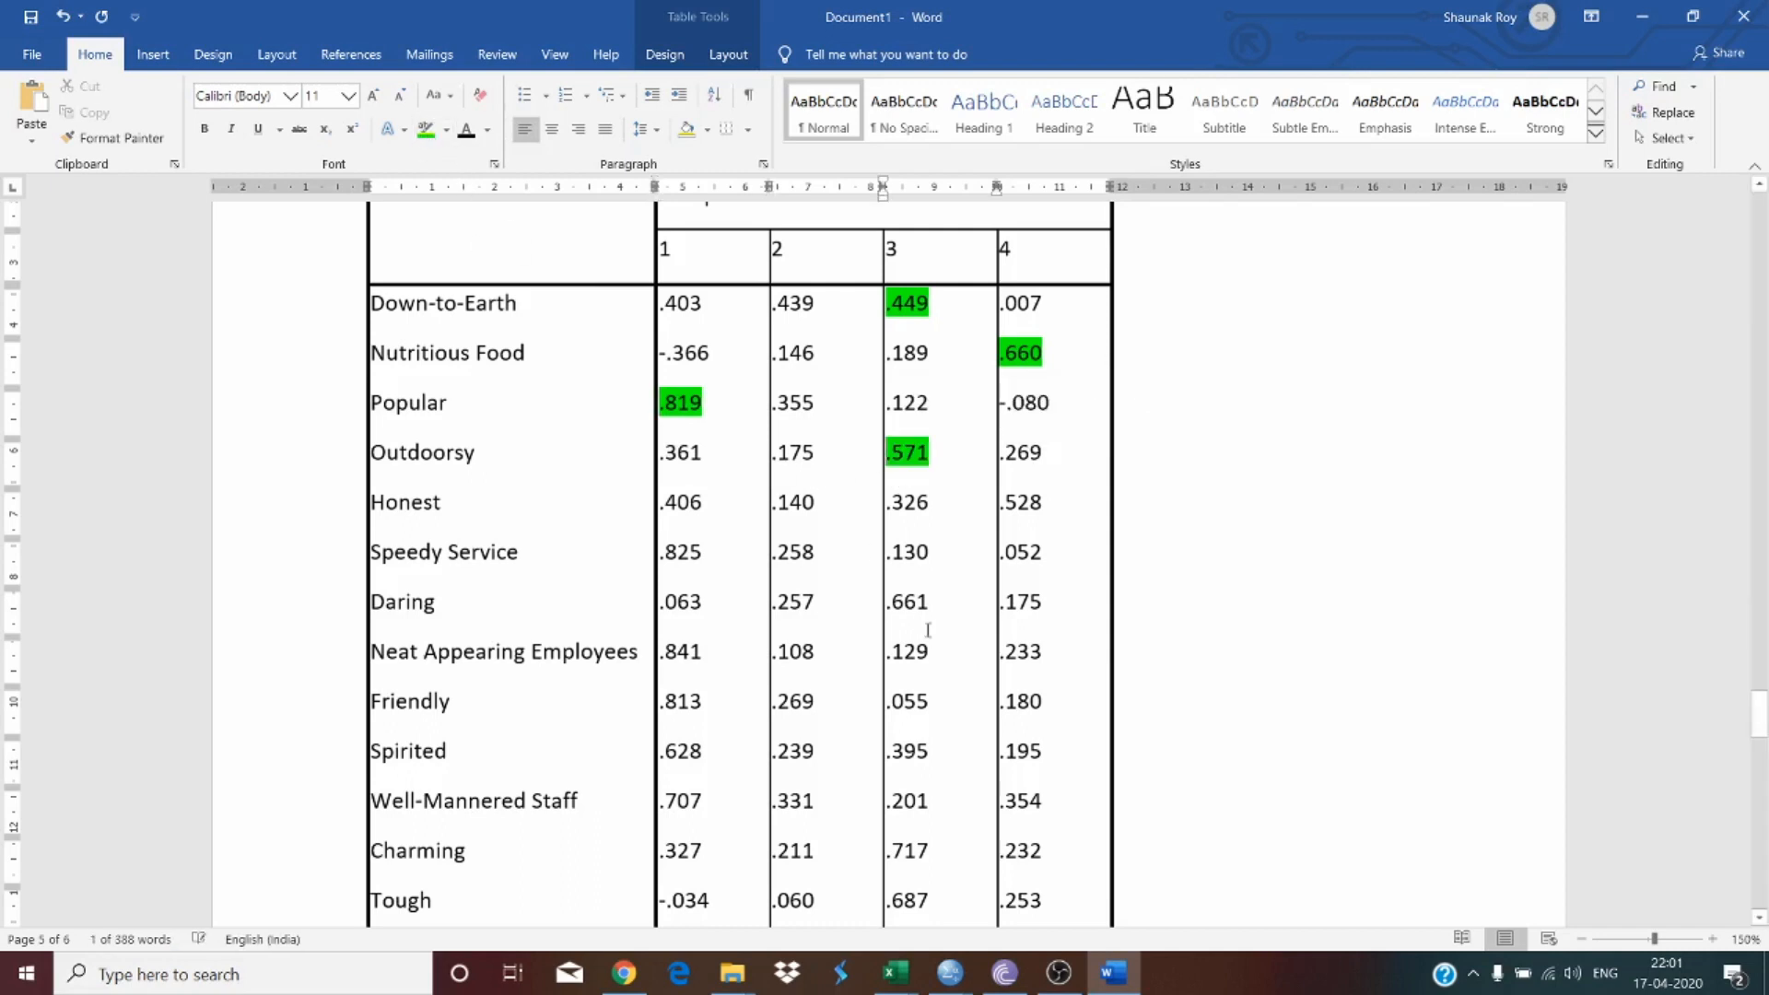
{"action": "left_click", "coordinate": [940, 536]}
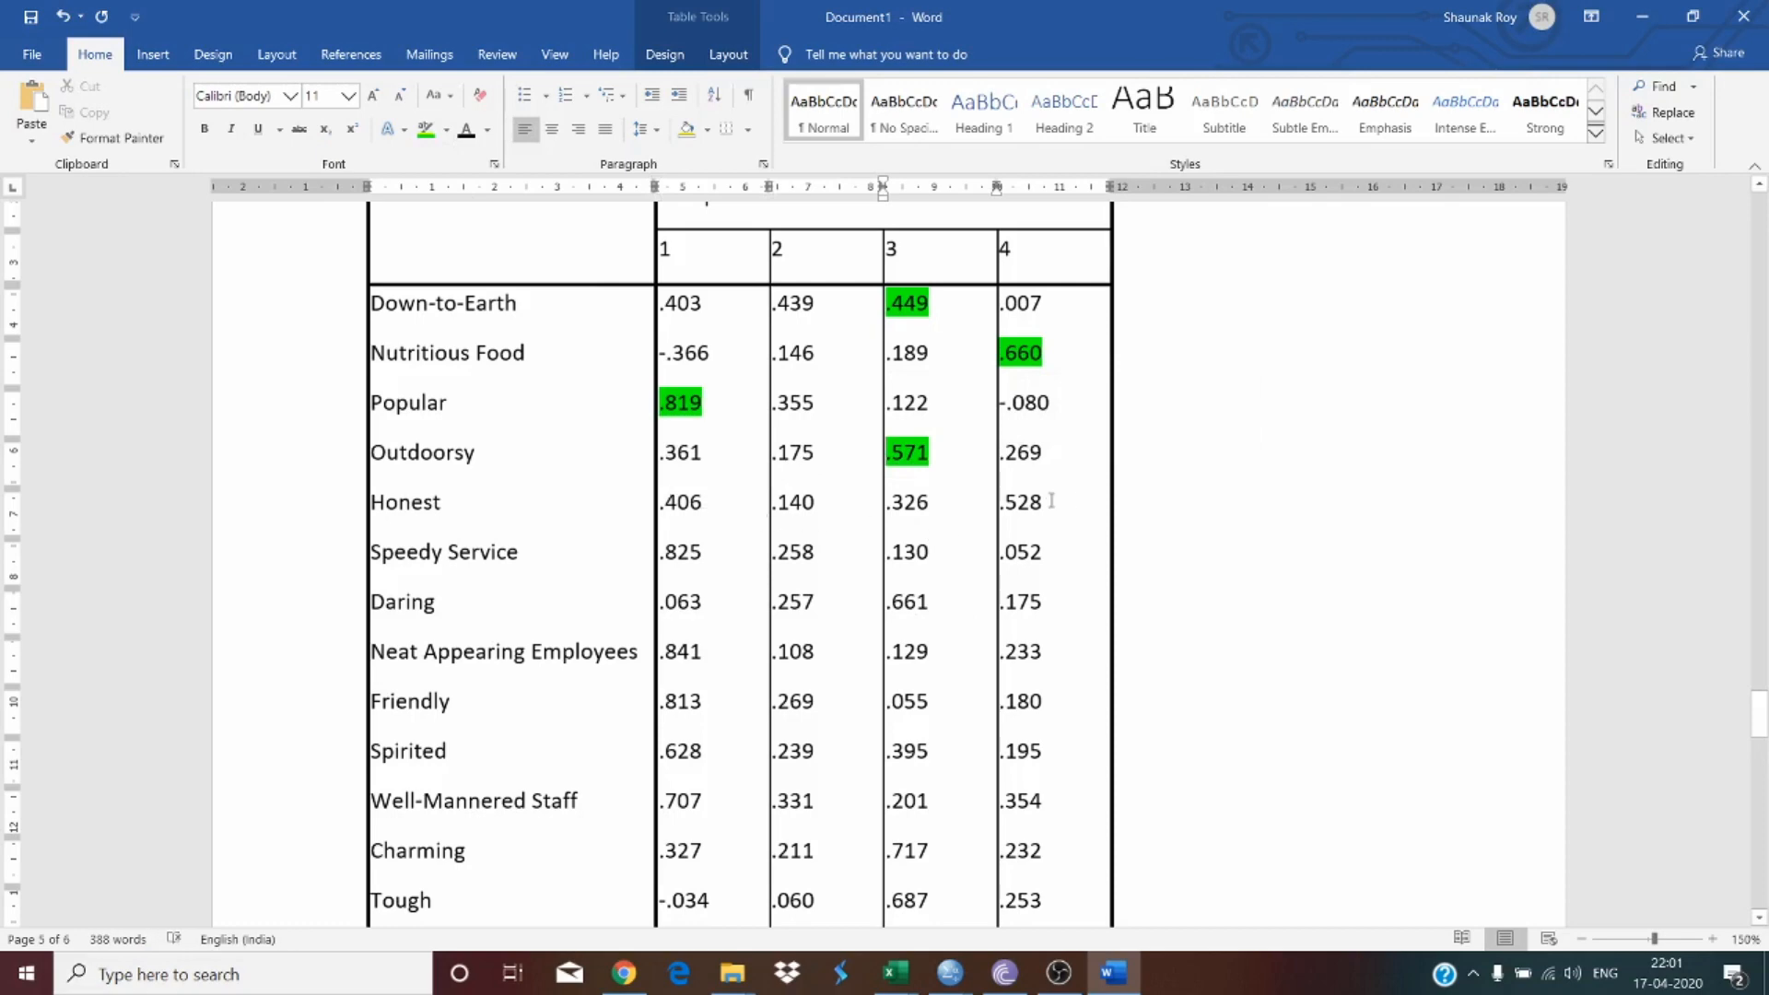
{"action": "left_click_drag", "start_coordinate": [1071, 502], "coordinate": [1023, 505]}
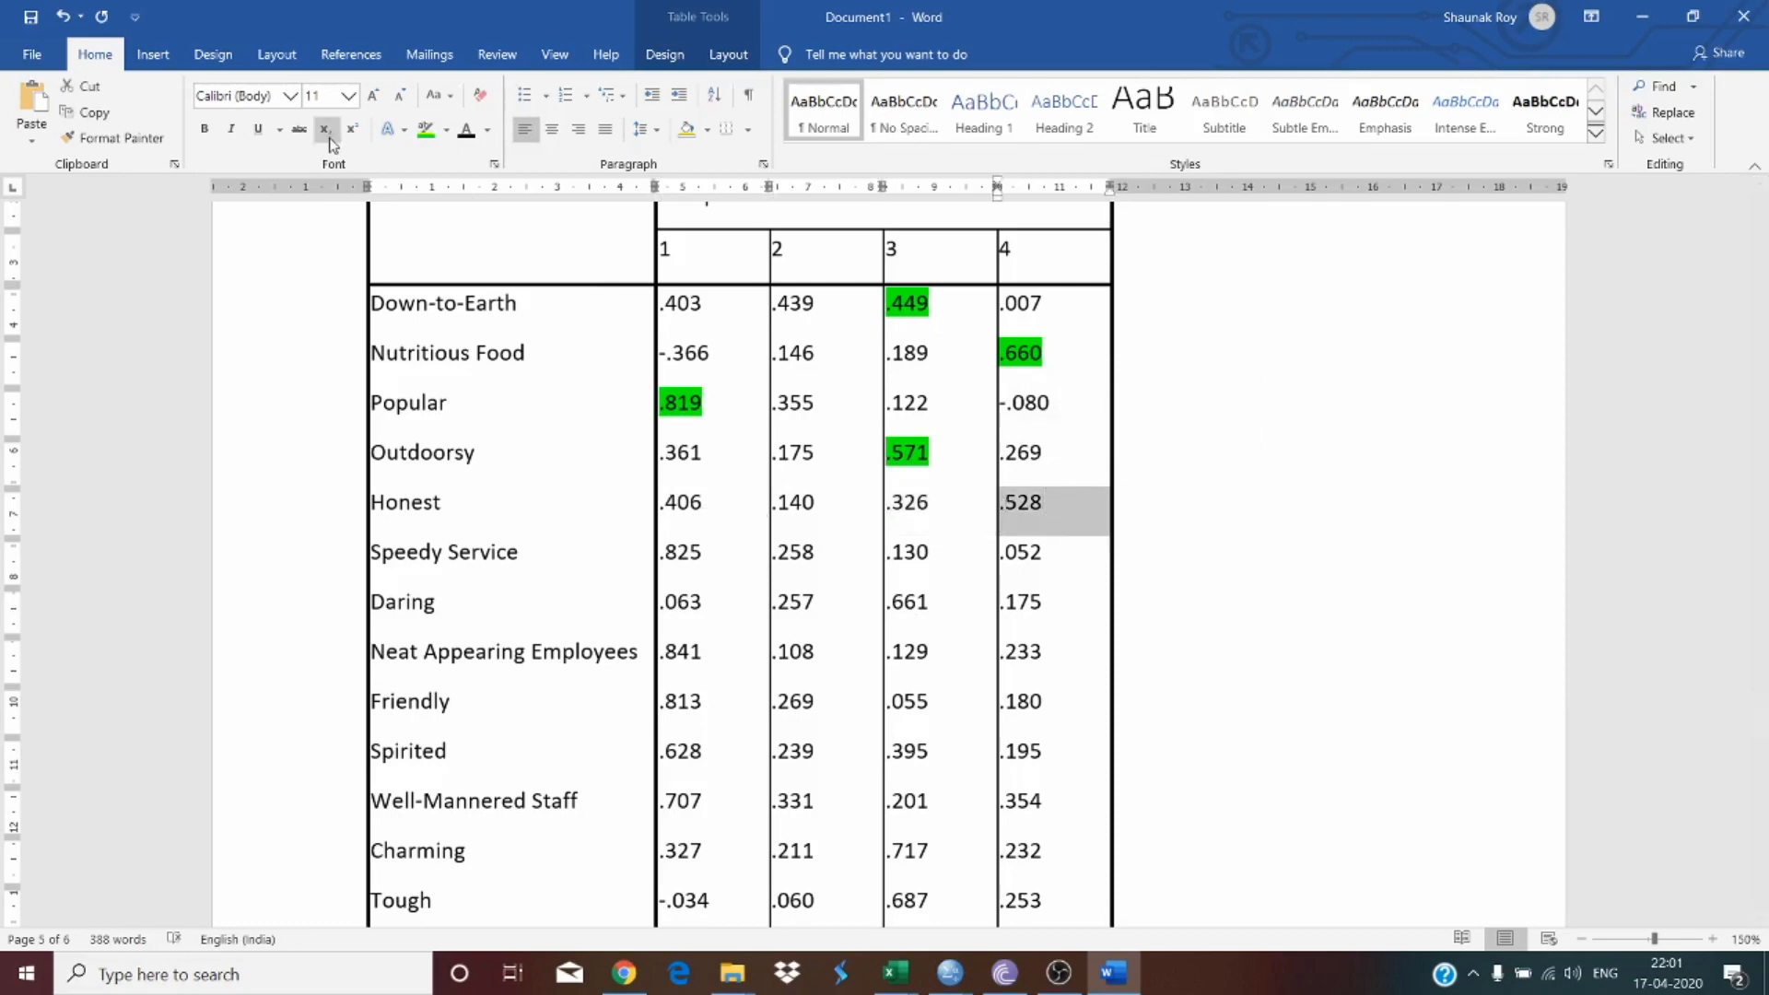
{"action": "left_click", "coordinate": [427, 135]}
Step: Highlight in green Speedy Service's .825 and Daring's .661 loadings
{"action": "left_click", "coordinate": [736, 465]}
{"action": "scroll", "coordinate": [736, 466], "scroll_direction": "down", "scroll_amount": 3}
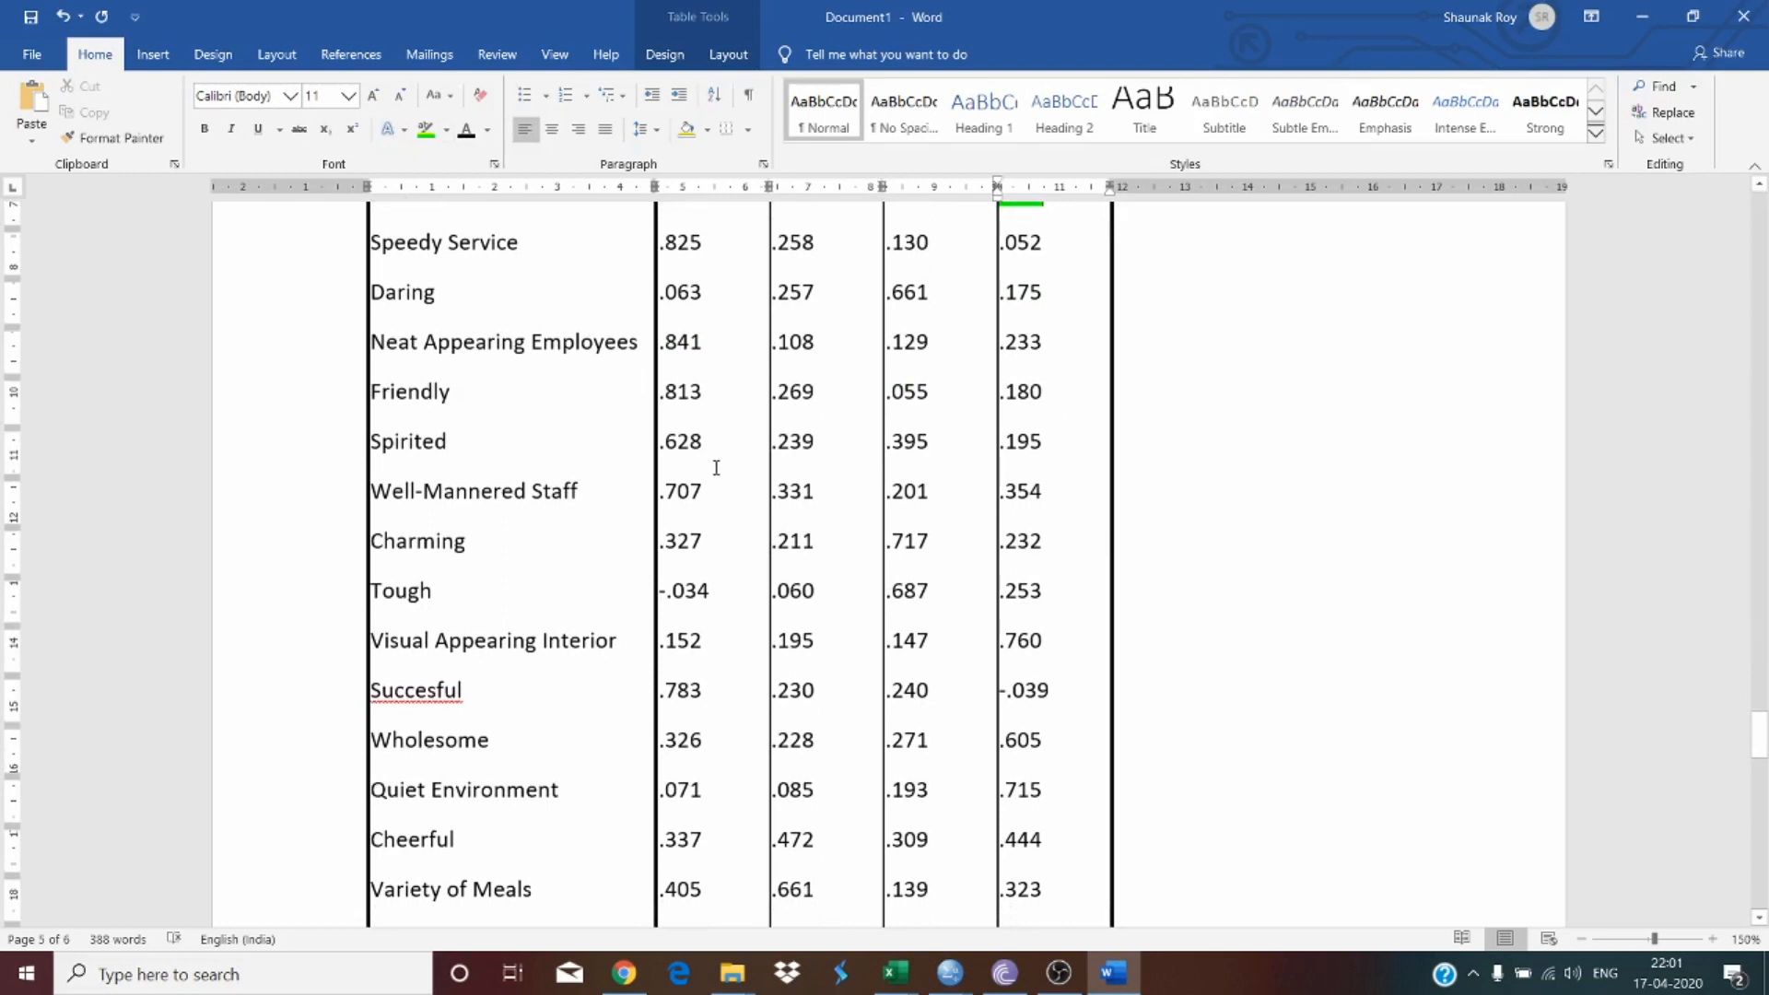
{"action": "scroll", "coordinate": [715, 466], "scroll_direction": "up", "scroll_amount": 1}
{"action": "left_click_drag", "start_coordinate": [712, 332], "coordinate": [658, 332]}
{"action": "left_click", "coordinate": [427, 134]}
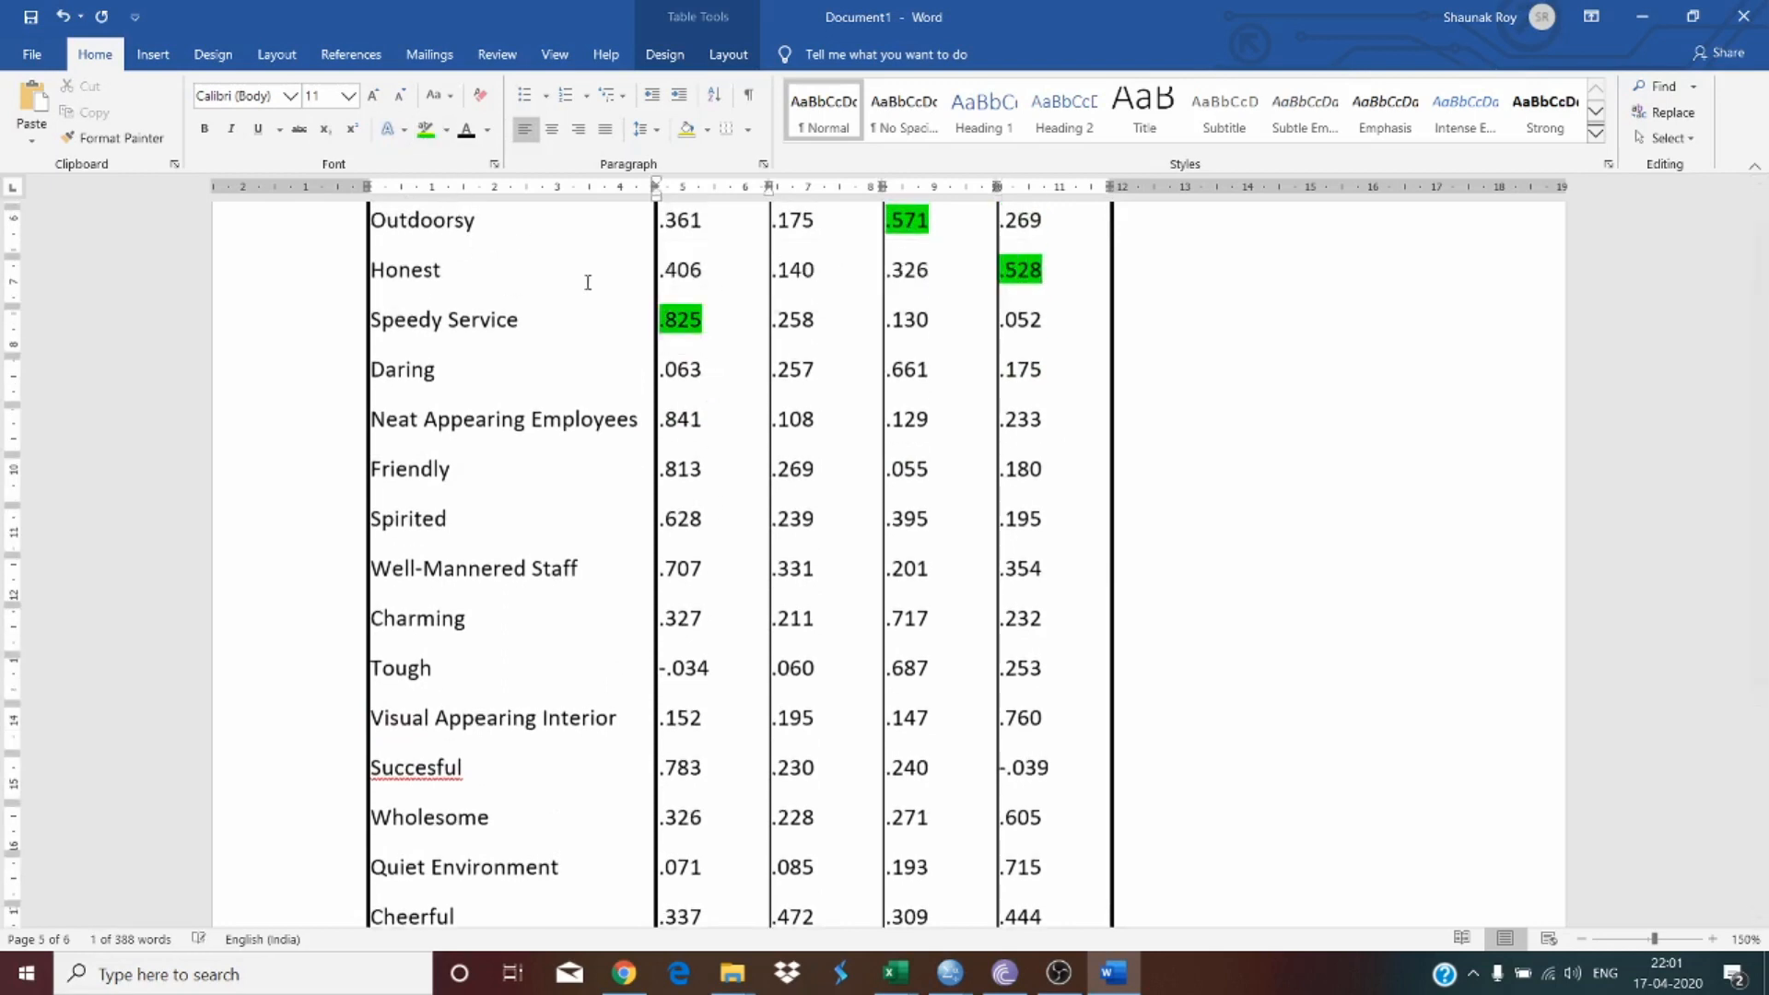
{"action": "left_click_drag", "start_coordinate": [941, 371], "coordinate": [884, 371]}
{"action": "left_click", "coordinate": [903, 370]}
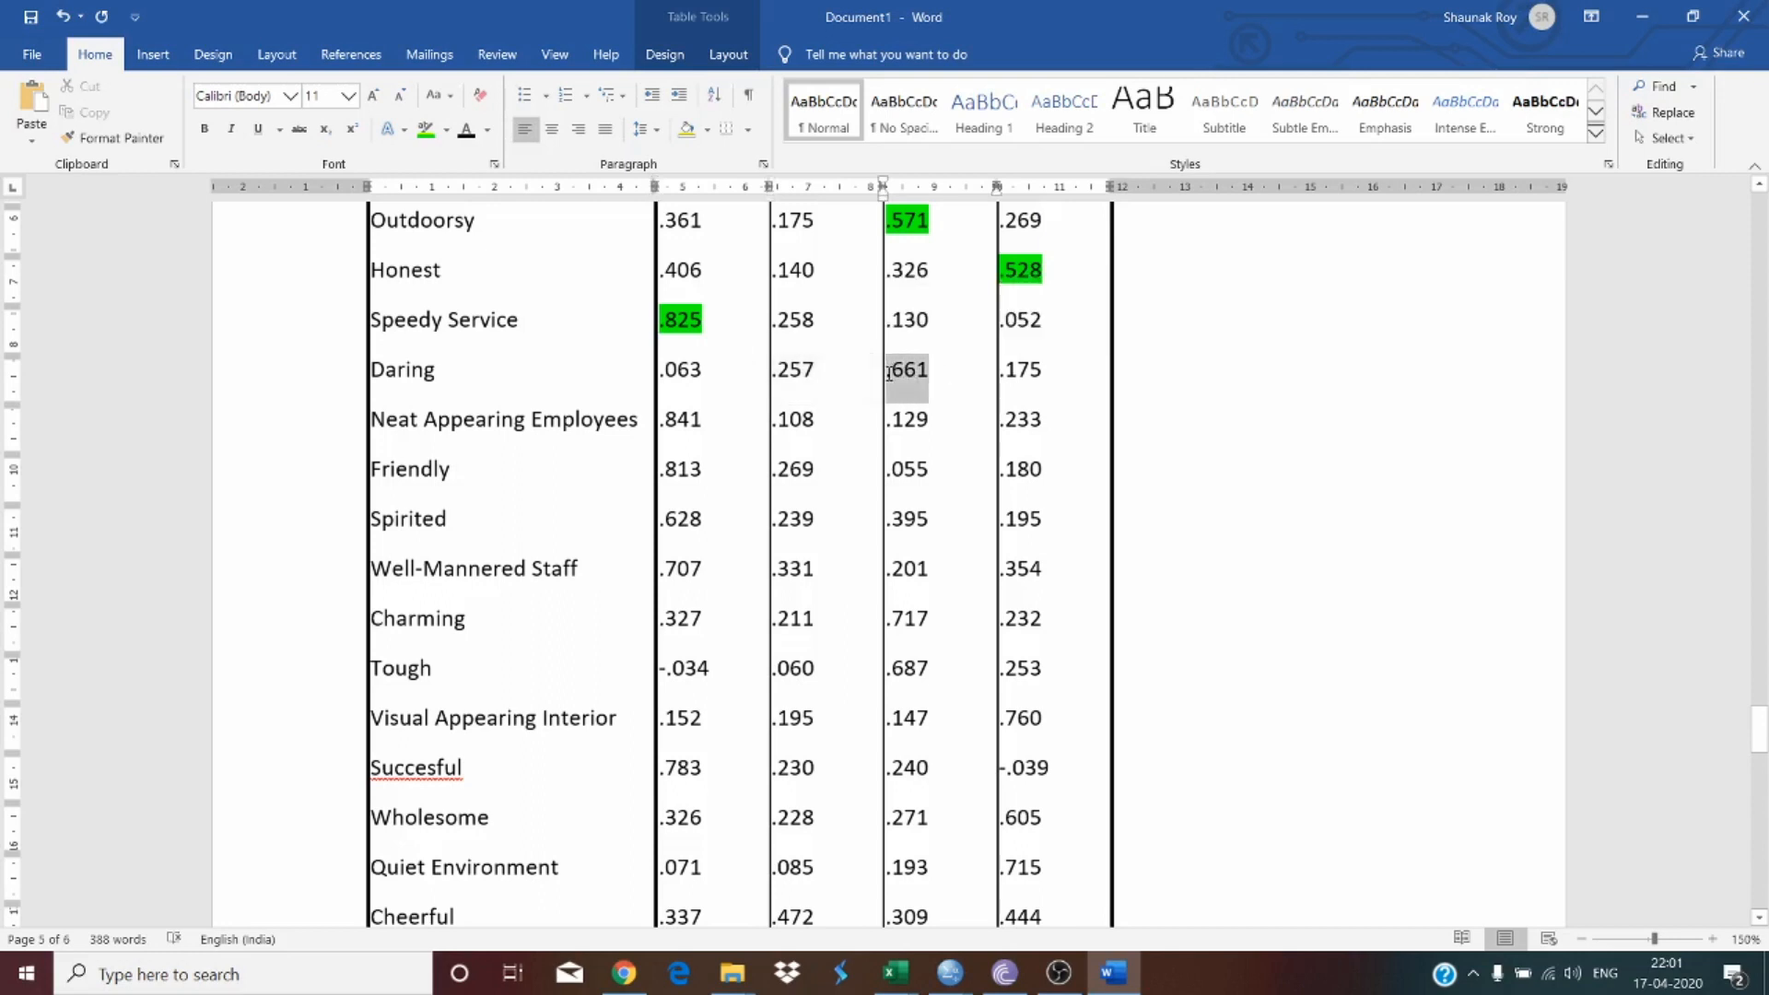
{"action": "left_click", "coordinate": [426, 129]}
Step: Highlight in green Neat Appearing Employees' .841 and Friendly's .813 loadings
{"action": "left_click_drag", "start_coordinate": [703, 422], "coordinate": [659, 422]}
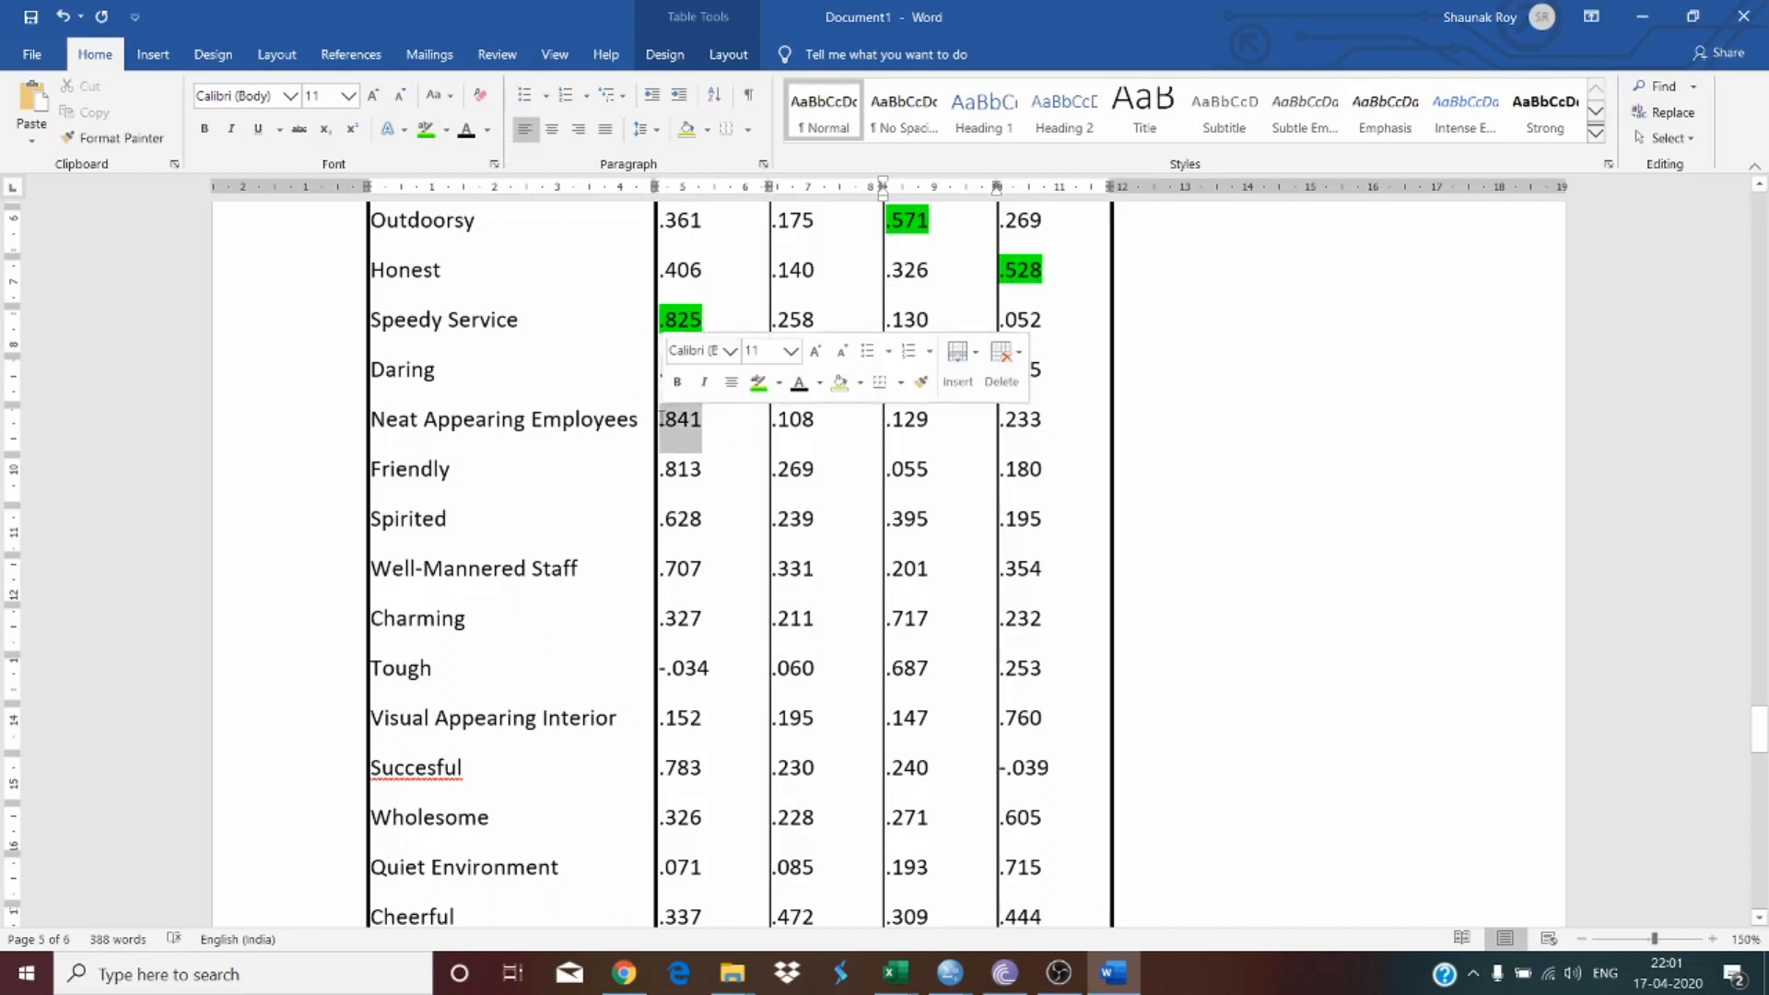
{"action": "left_click", "coordinate": [426, 129]}
{"action": "scroll", "coordinate": [759, 442], "scroll_direction": "down", "scroll_amount": 1}
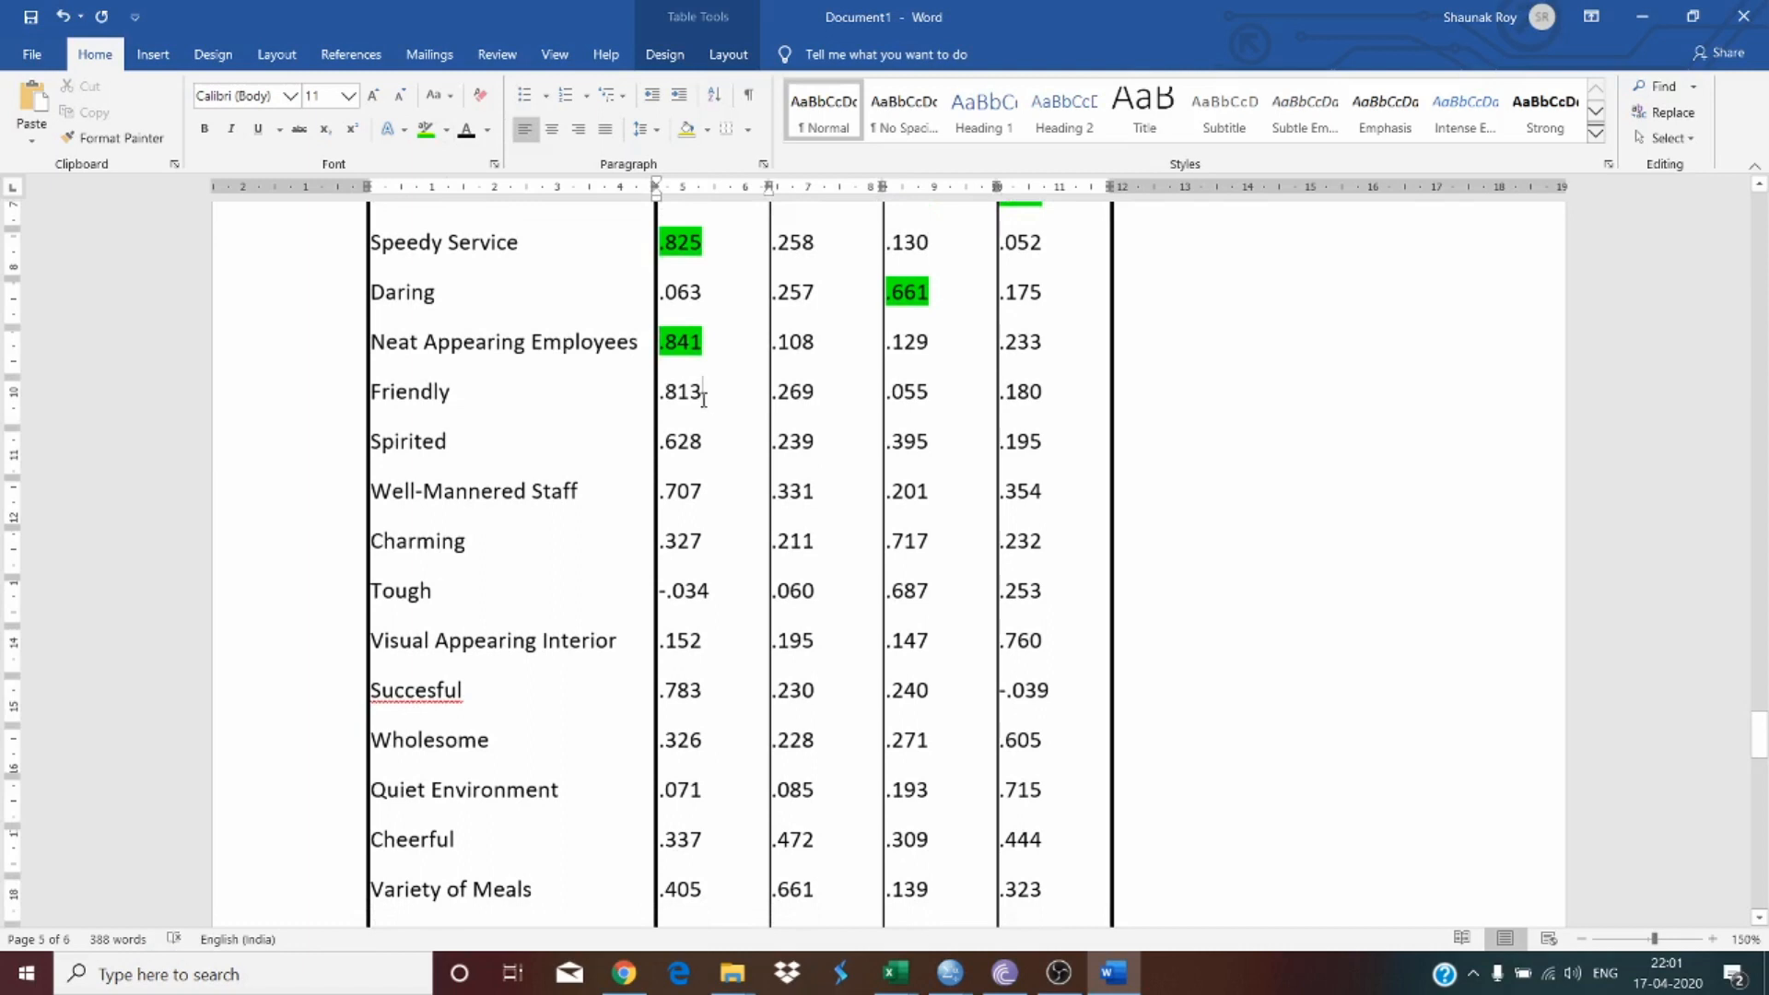
{"action": "mouse_move", "coordinate": [703, 392]}
{"action": "left_mouse_down"}
{"action": "mouse_move", "coordinate": [609, 404]}
{"action": "mouse_move", "coordinate": [673, 403]}
{"action": "left_mouse_up"}
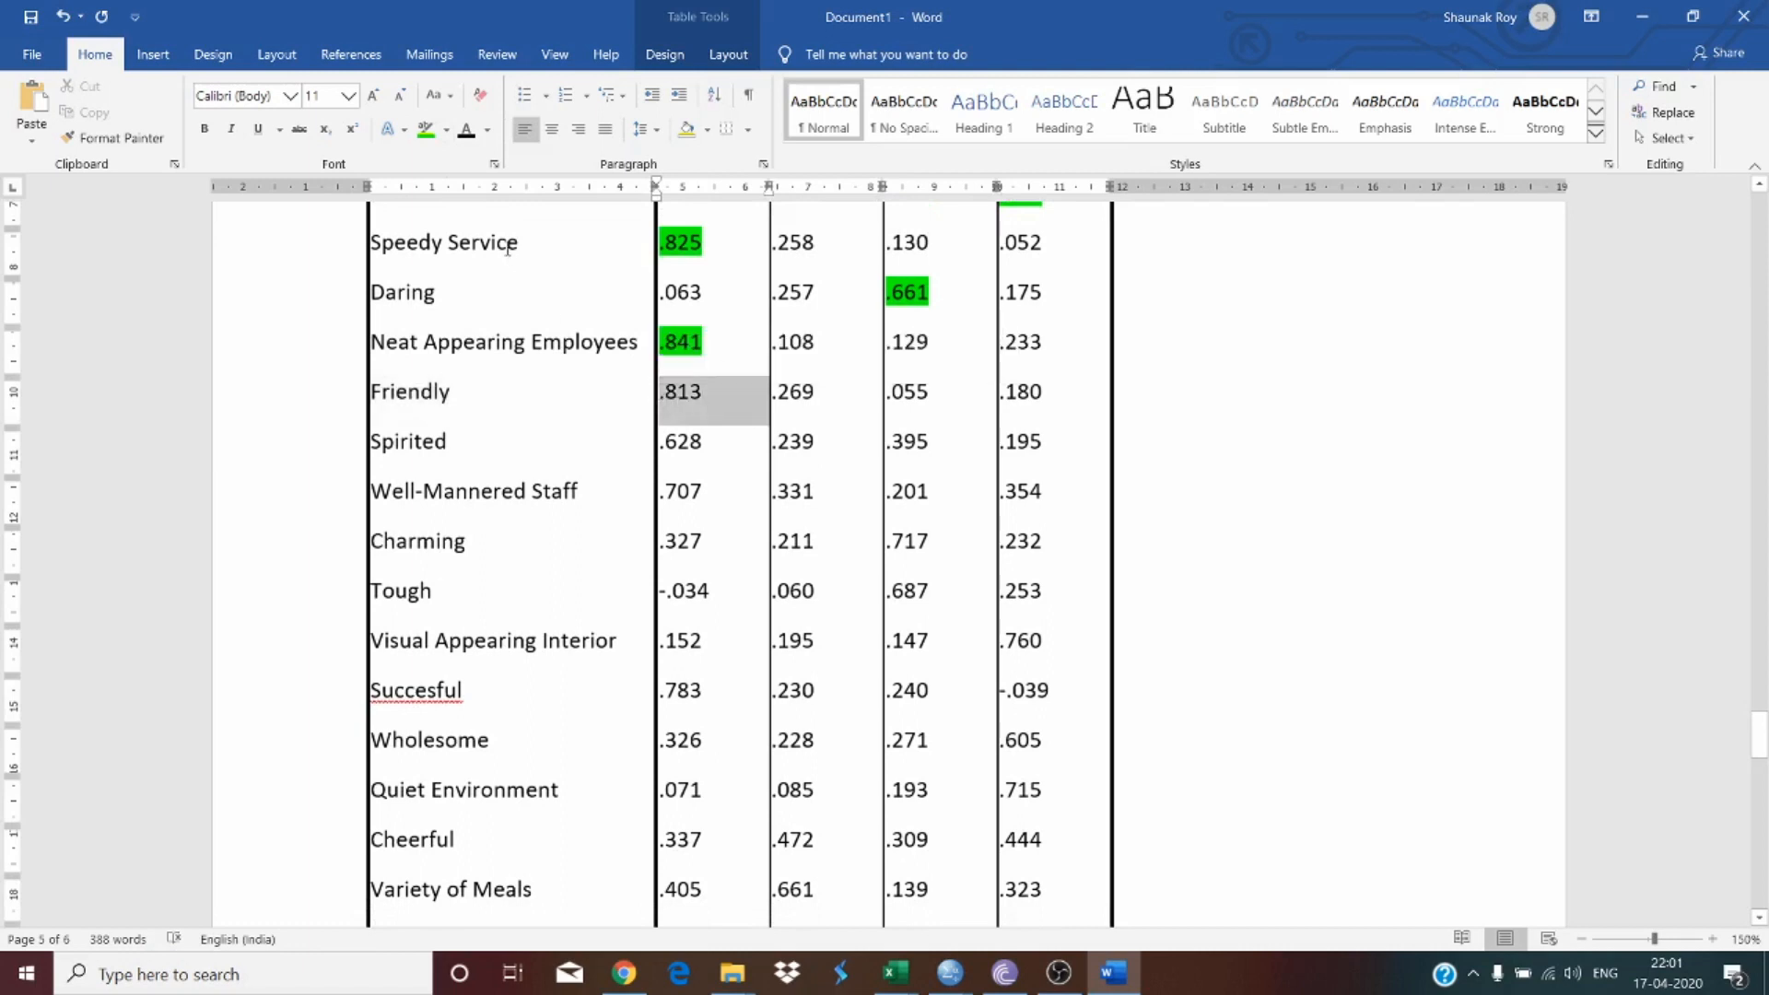
{"action": "left_click", "coordinate": [427, 129]}
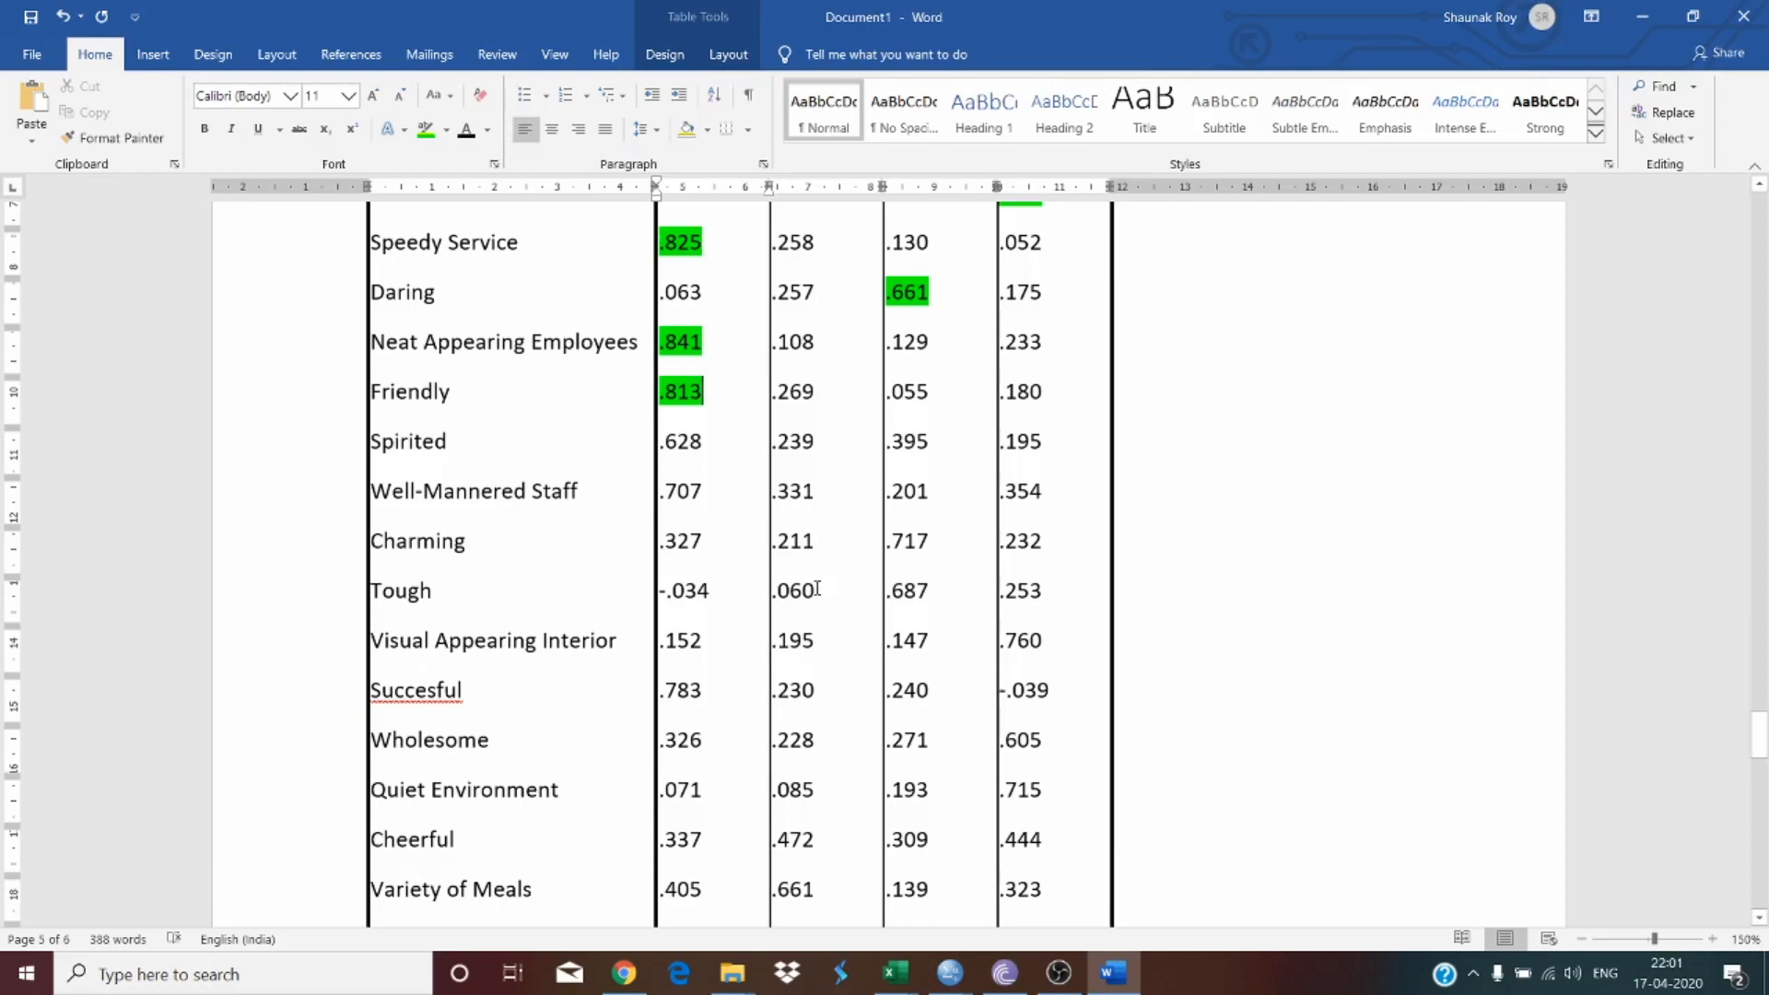
Step: Highlight in green Spirited's .628 and Well-Mannered Staff's .707 loadings
{"action": "scroll", "coordinate": [1358, 624], "scroll_direction": "up", "scroll_amount": 3}
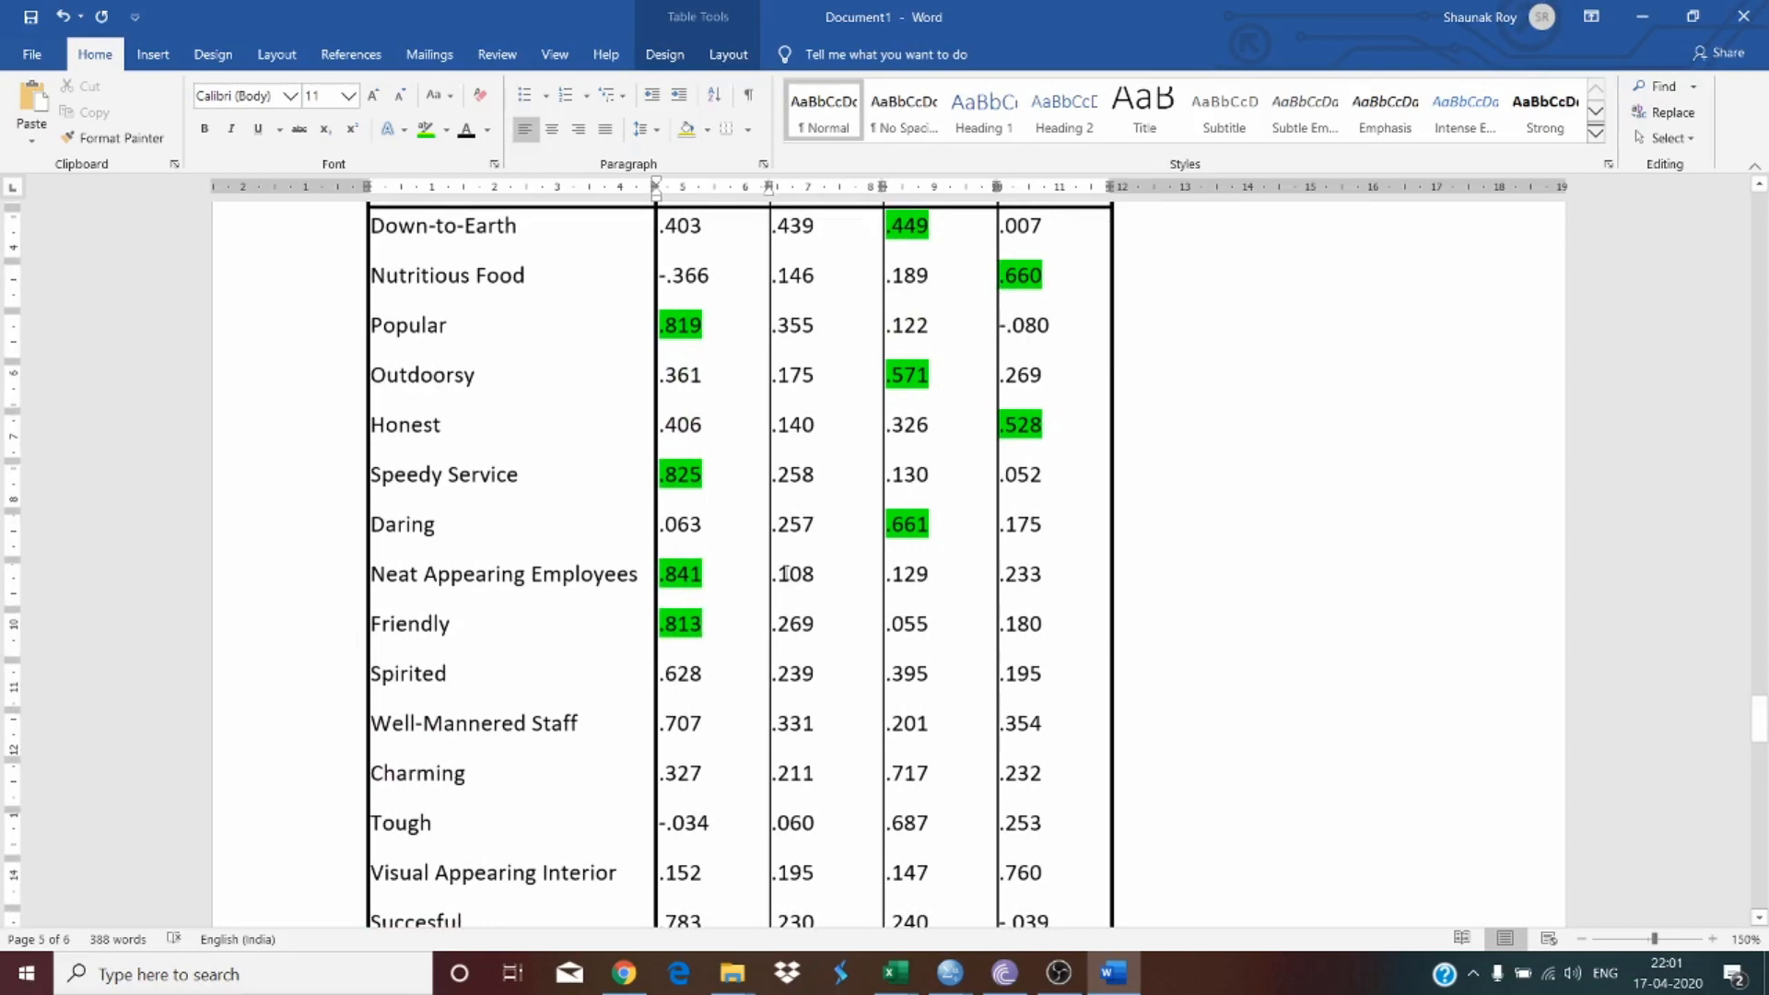
{"action": "scroll", "coordinate": [784, 571], "scroll_direction": "down", "scroll_amount": 2}
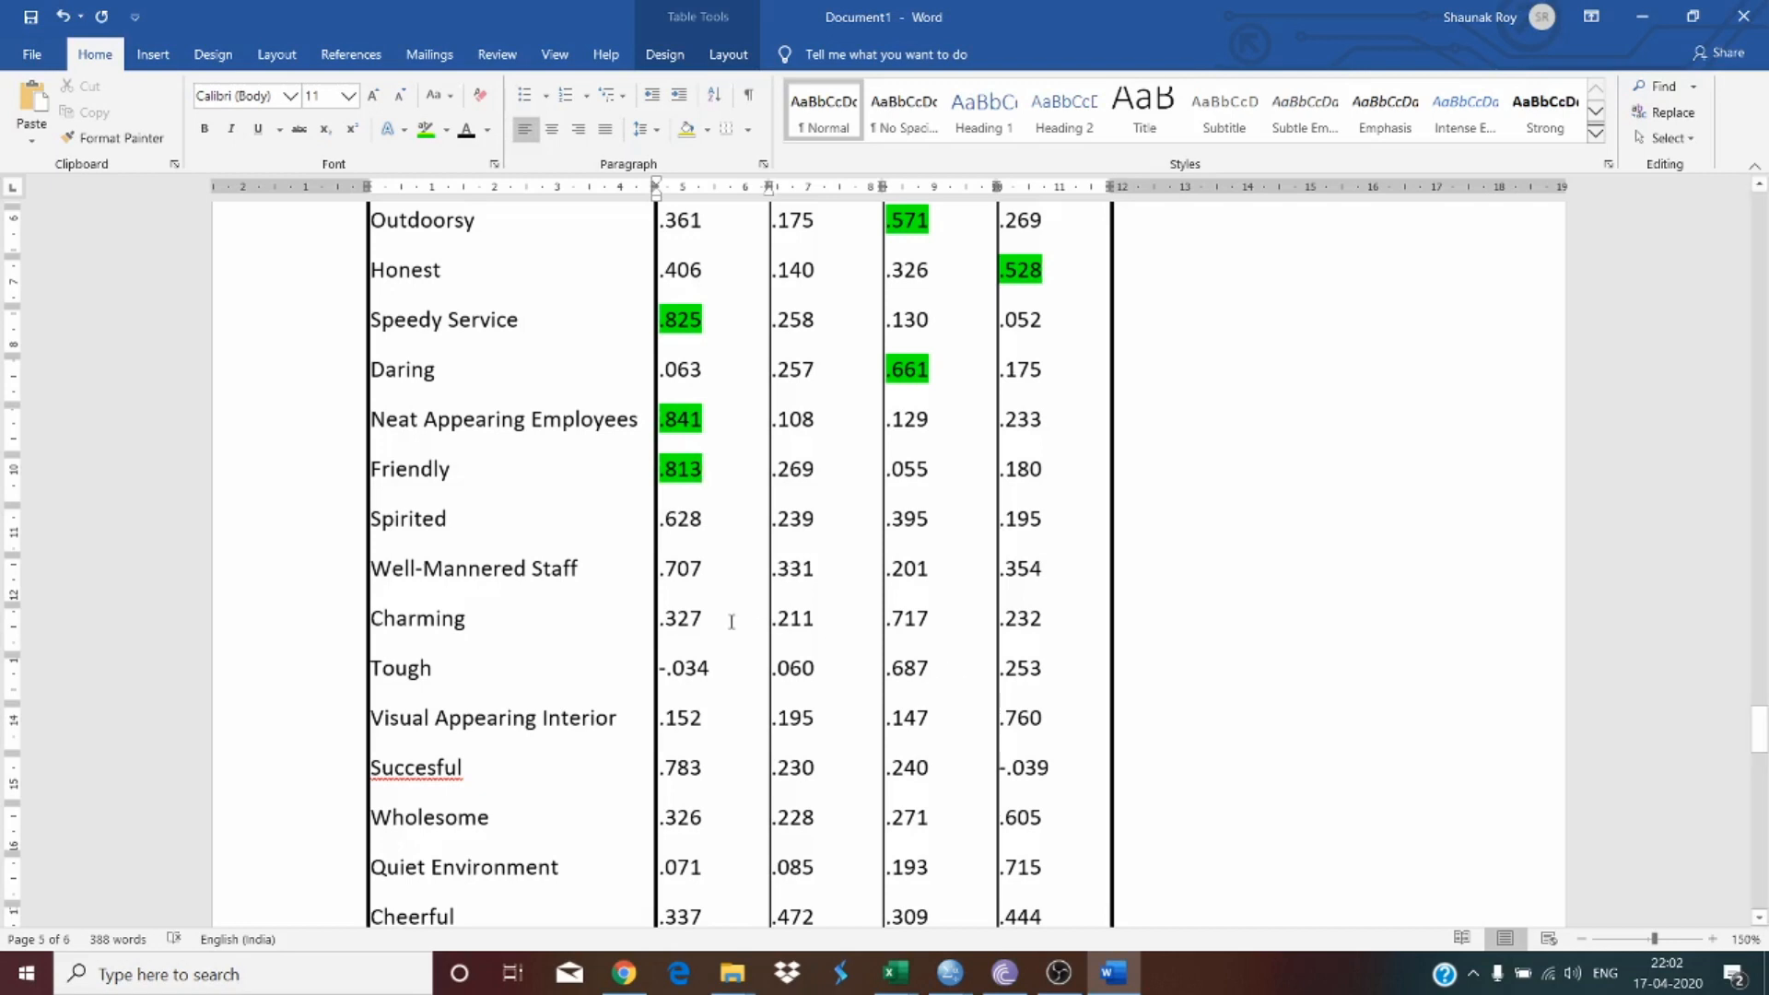
{"action": "key", "text": "Down"}
{"action": "double_click", "coordinate": [667, 521]}
{"action": "left_click", "coordinate": [425, 134]}
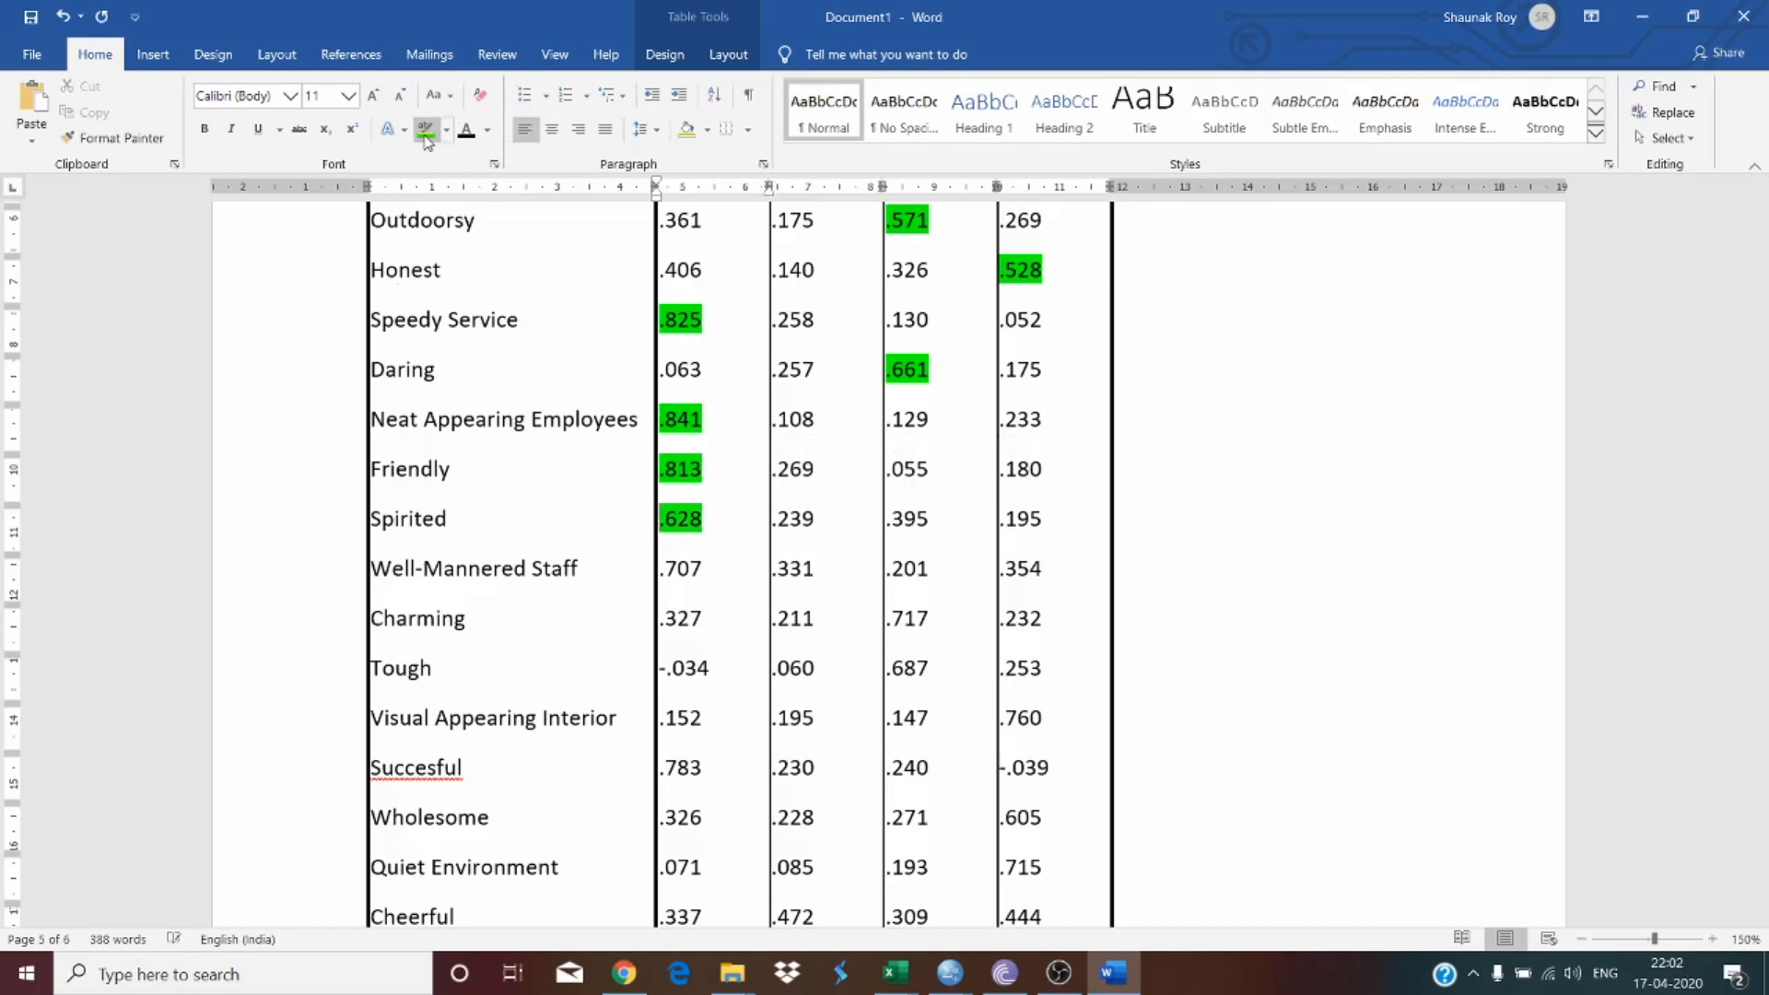
{"action": "left_click_drag", "start_coordinate": [710, 588], "coordinate": [664, 592]}
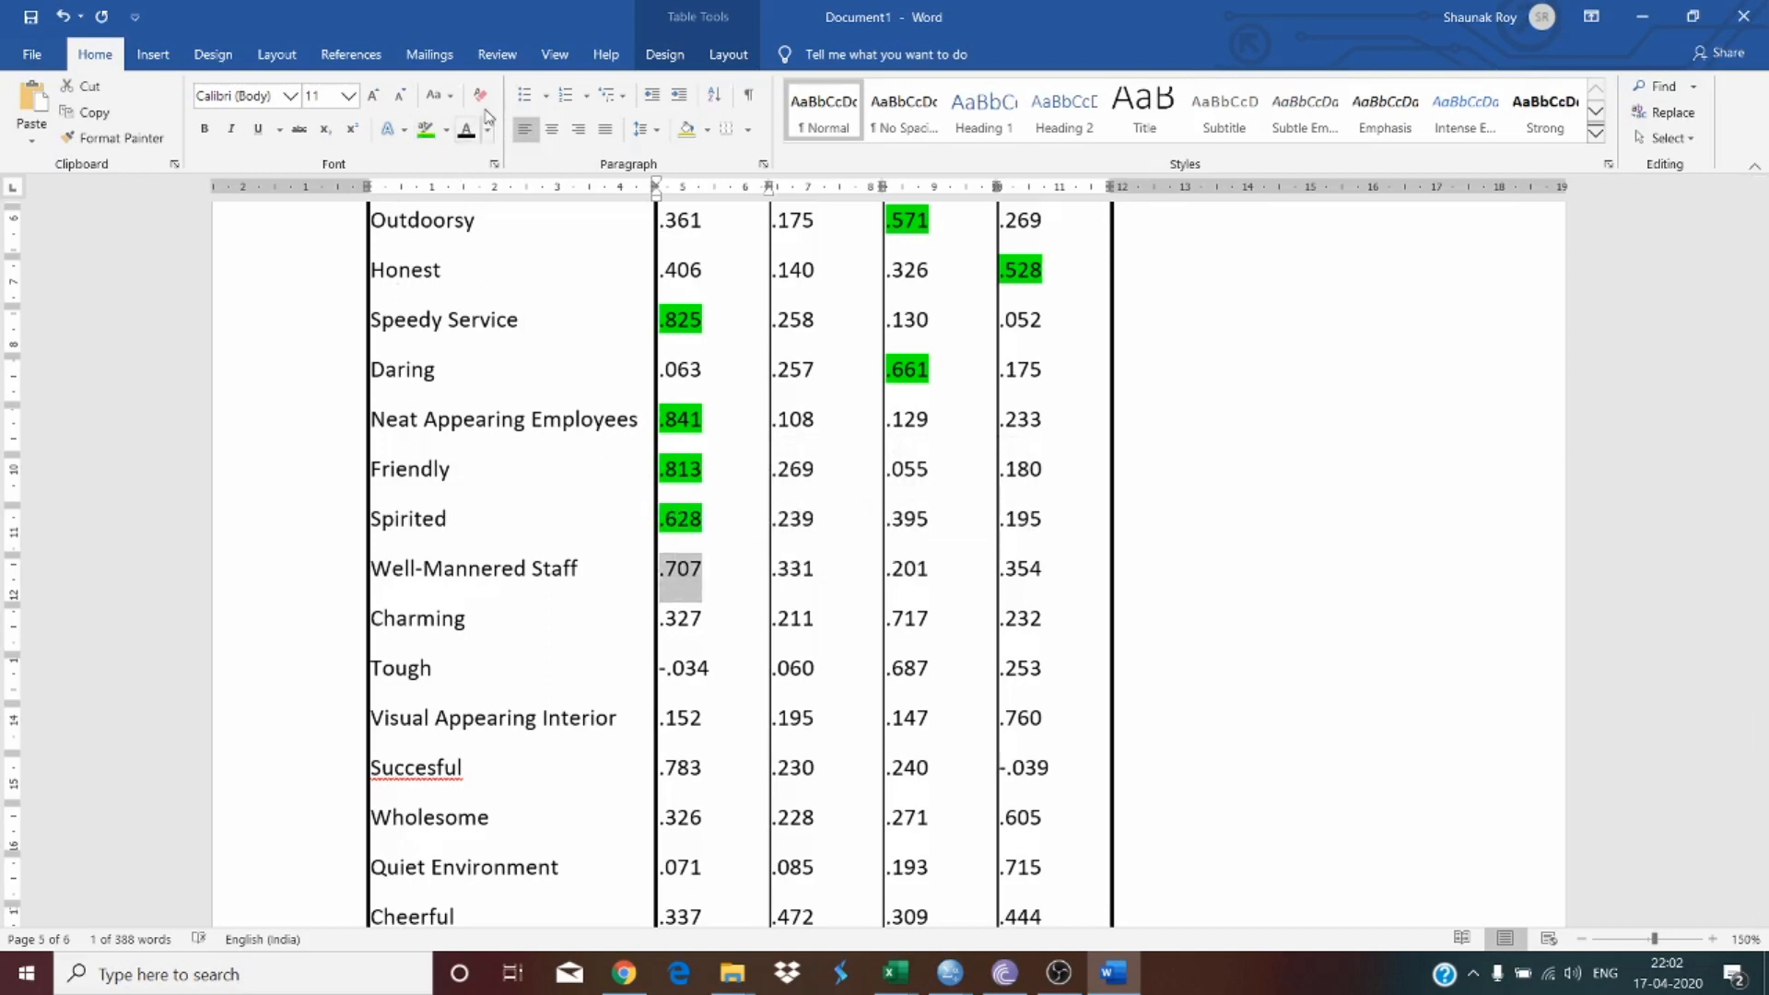
{"action": "left_click", "coordinate": [425, 134]}
Step: Highlight in green the highest loadings for Charming (.717), Tough (.687) and Visual Appearing Interior (.760)
{"action": "scroll", "coordinate": [810, 537], "scroll_direction": "down", "scroll_amount": 3}
{"action": "left_click", "coordinate": [707, 329]}
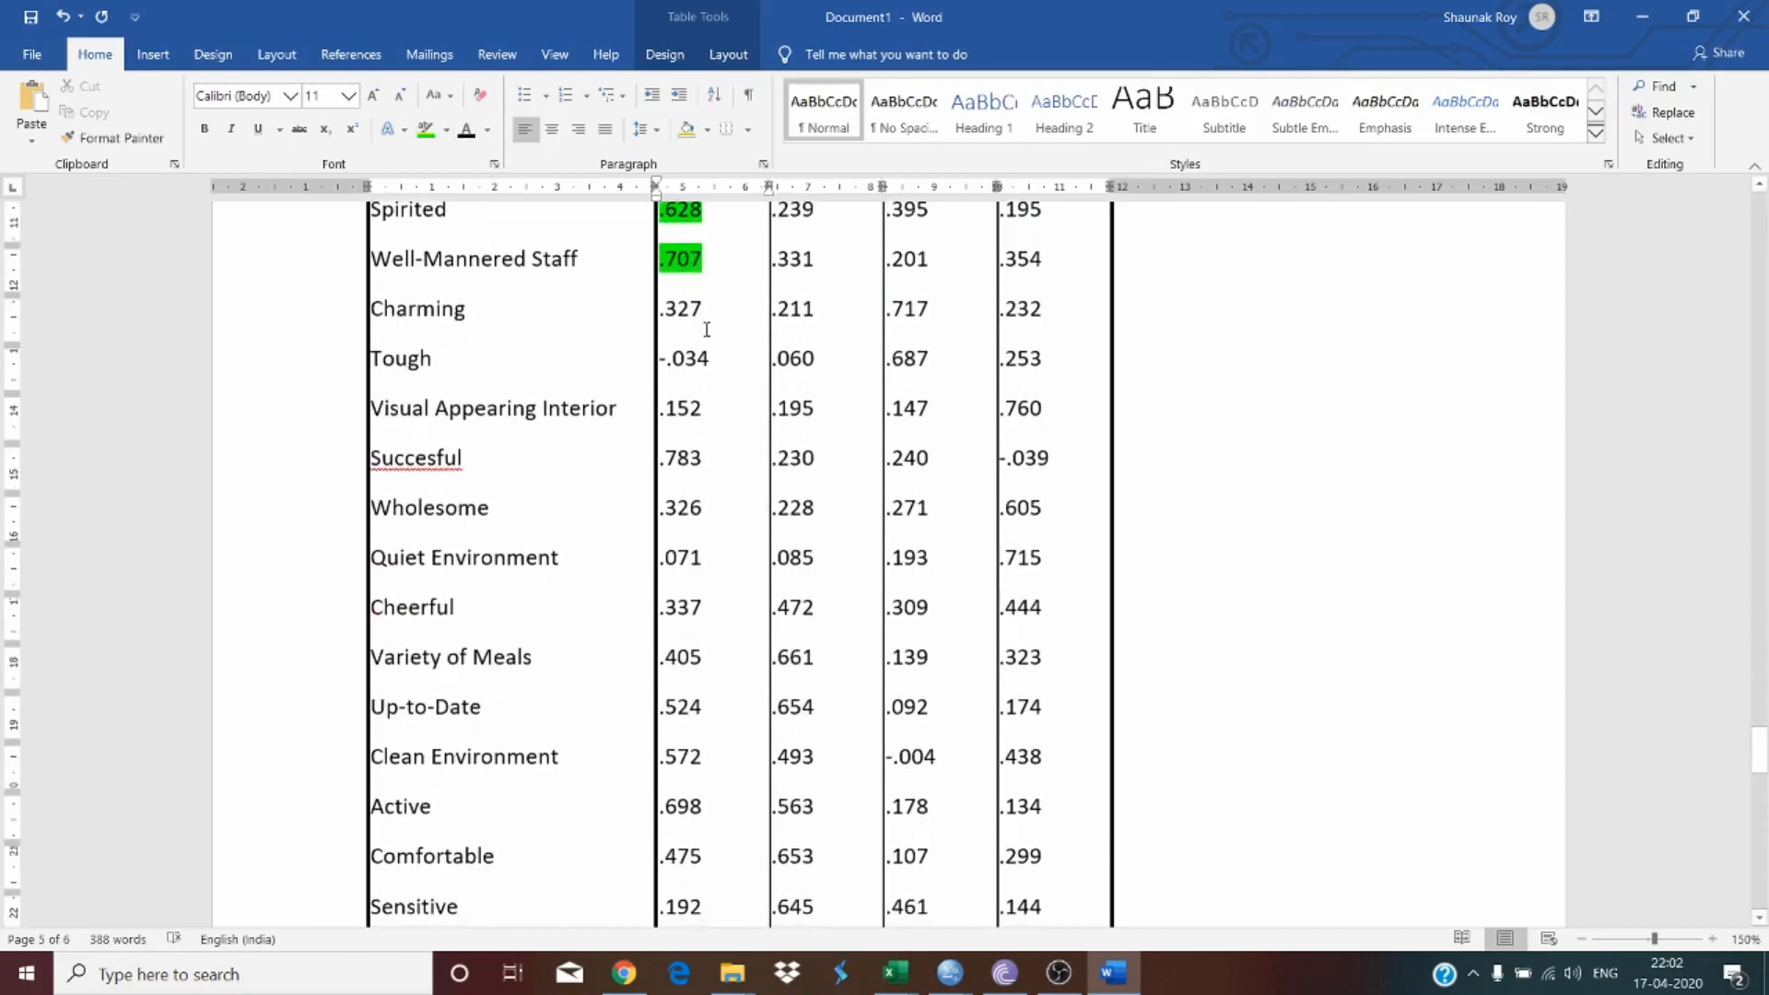
{"action": "left_click_drag", "start_coordinate": [930, 312], "coordinate": [886, 314]}
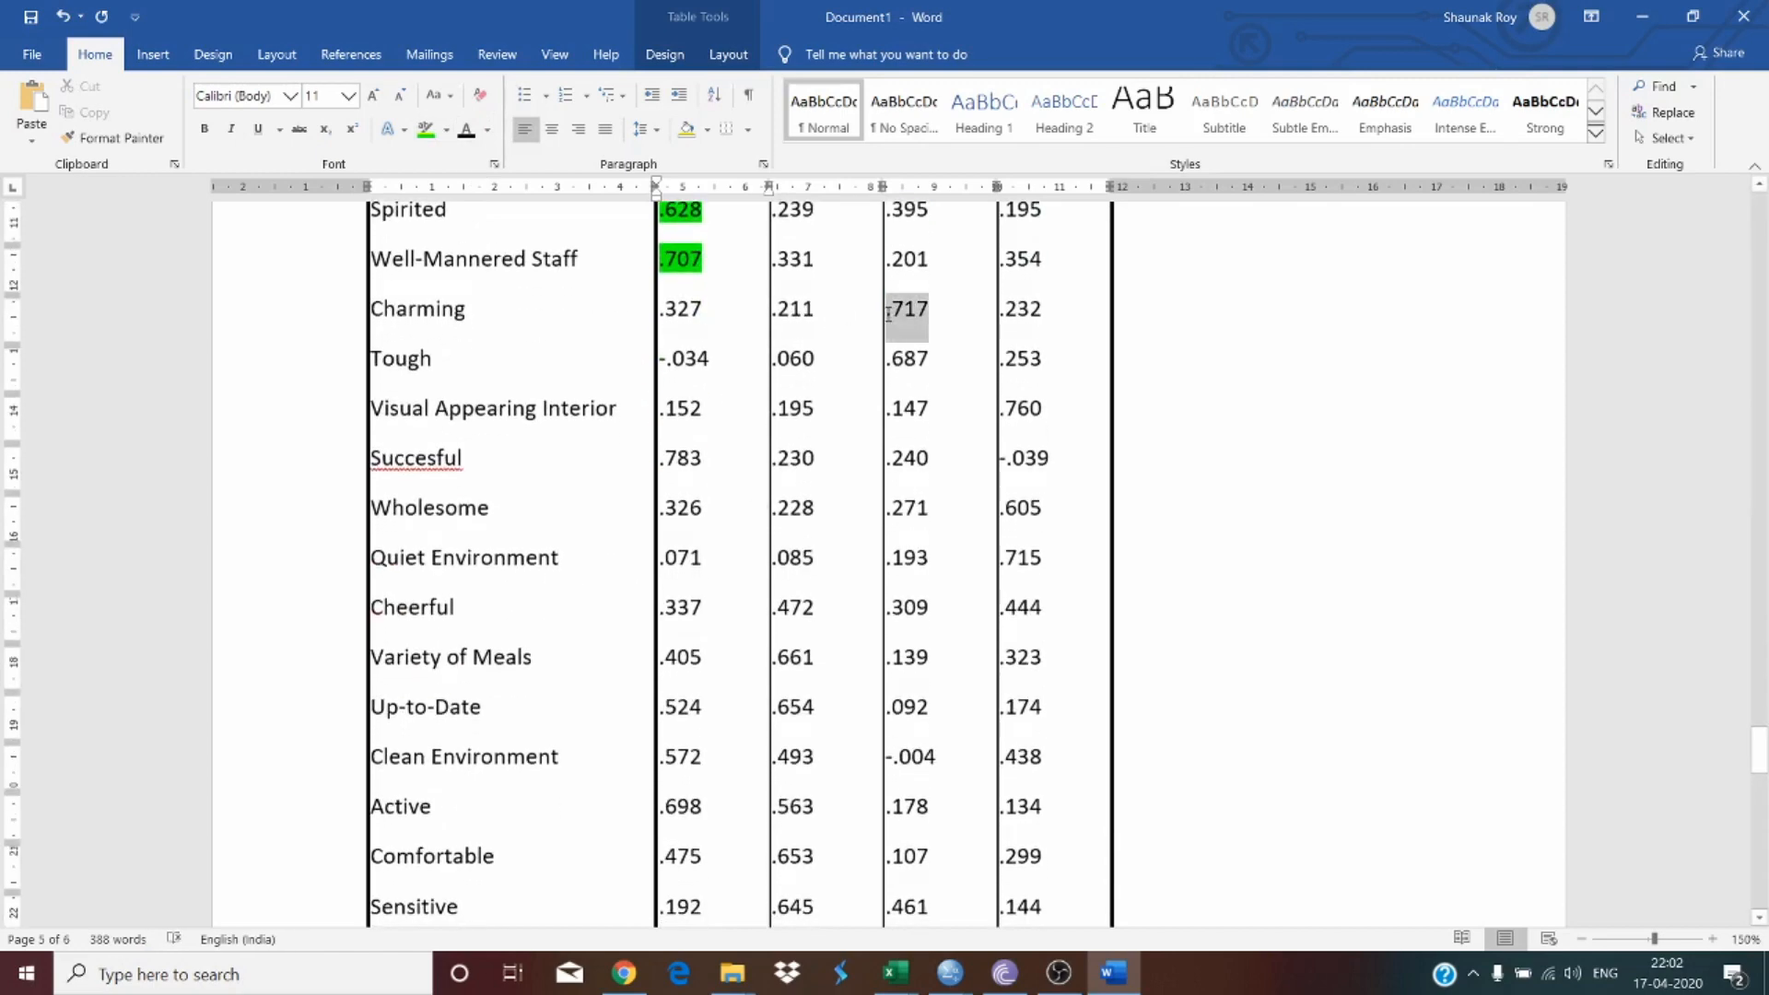
{"action": "left_click", "coordinate": [426, 134]}
{"action": "left_click", "coordinate": [766, 373]}
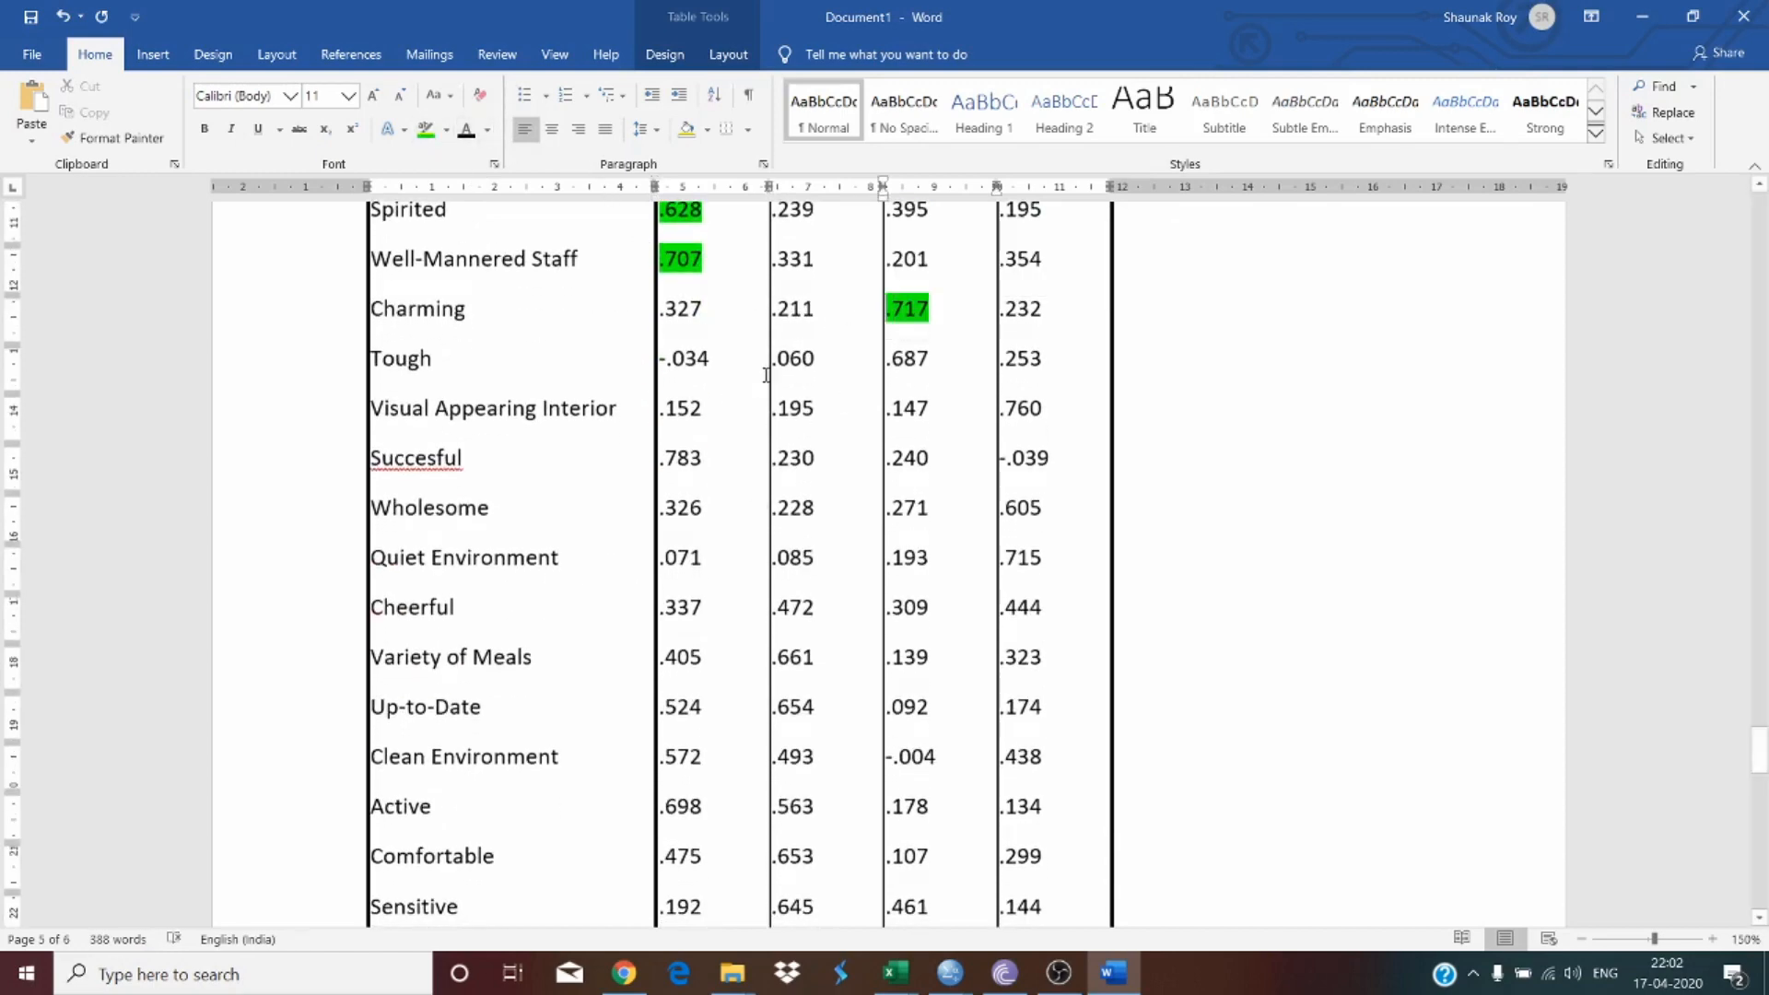
{"action": "left_click_drag", "start_coordinate": [931, 364], "coordinate": [887, 366]}
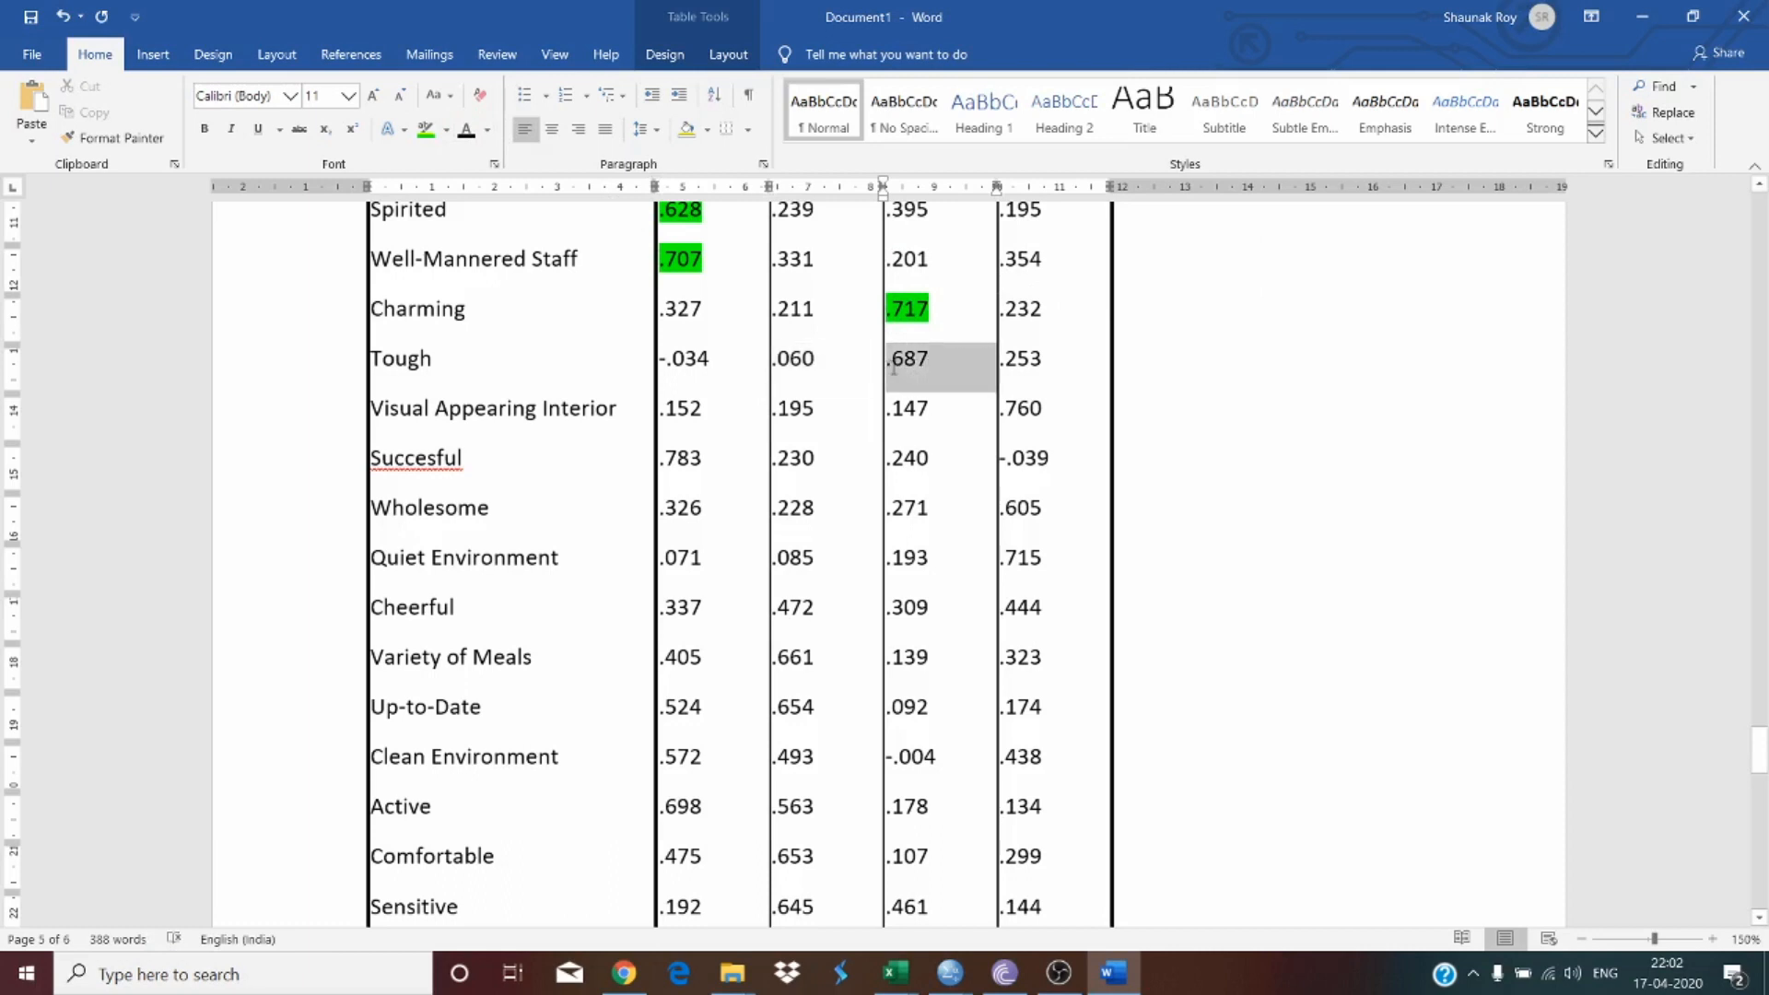
{"action": "left_click", "coordinate": [426, 129]}
{"action": "left_click", "coordinate": [932, 364]}
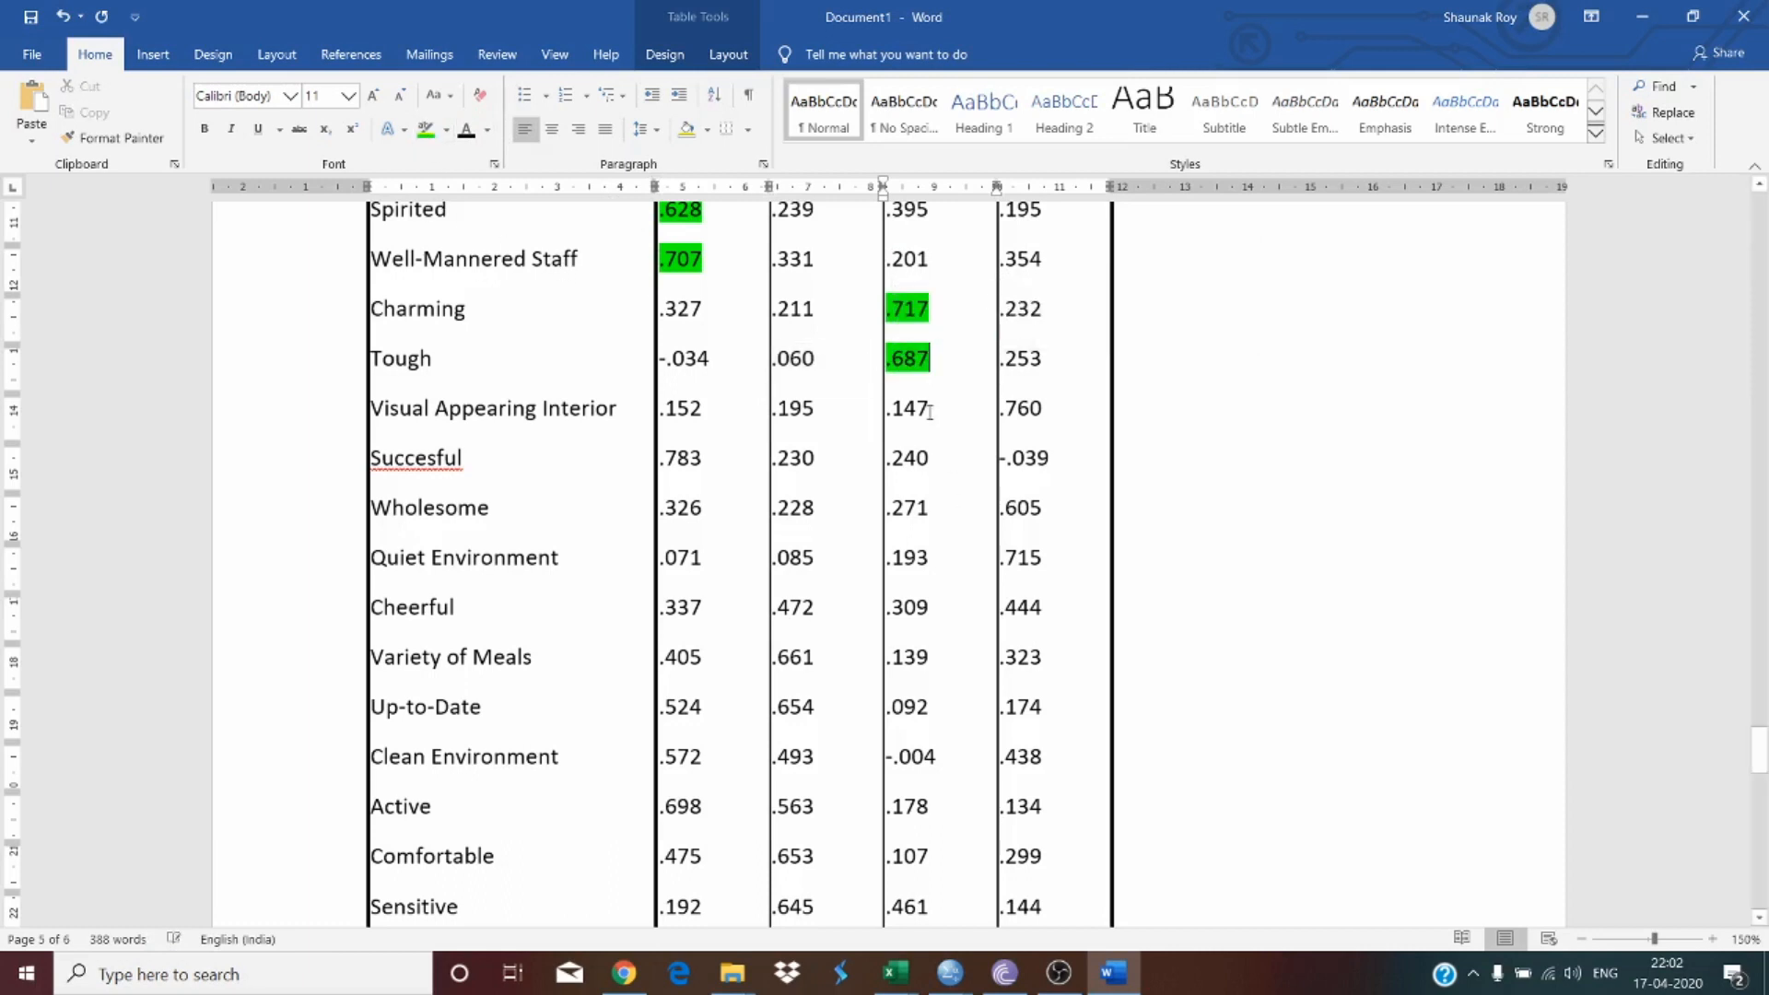
{"action": "left_click_drag", "start_coordinate": [1042, 408], "coordinate": [1009, 408]}
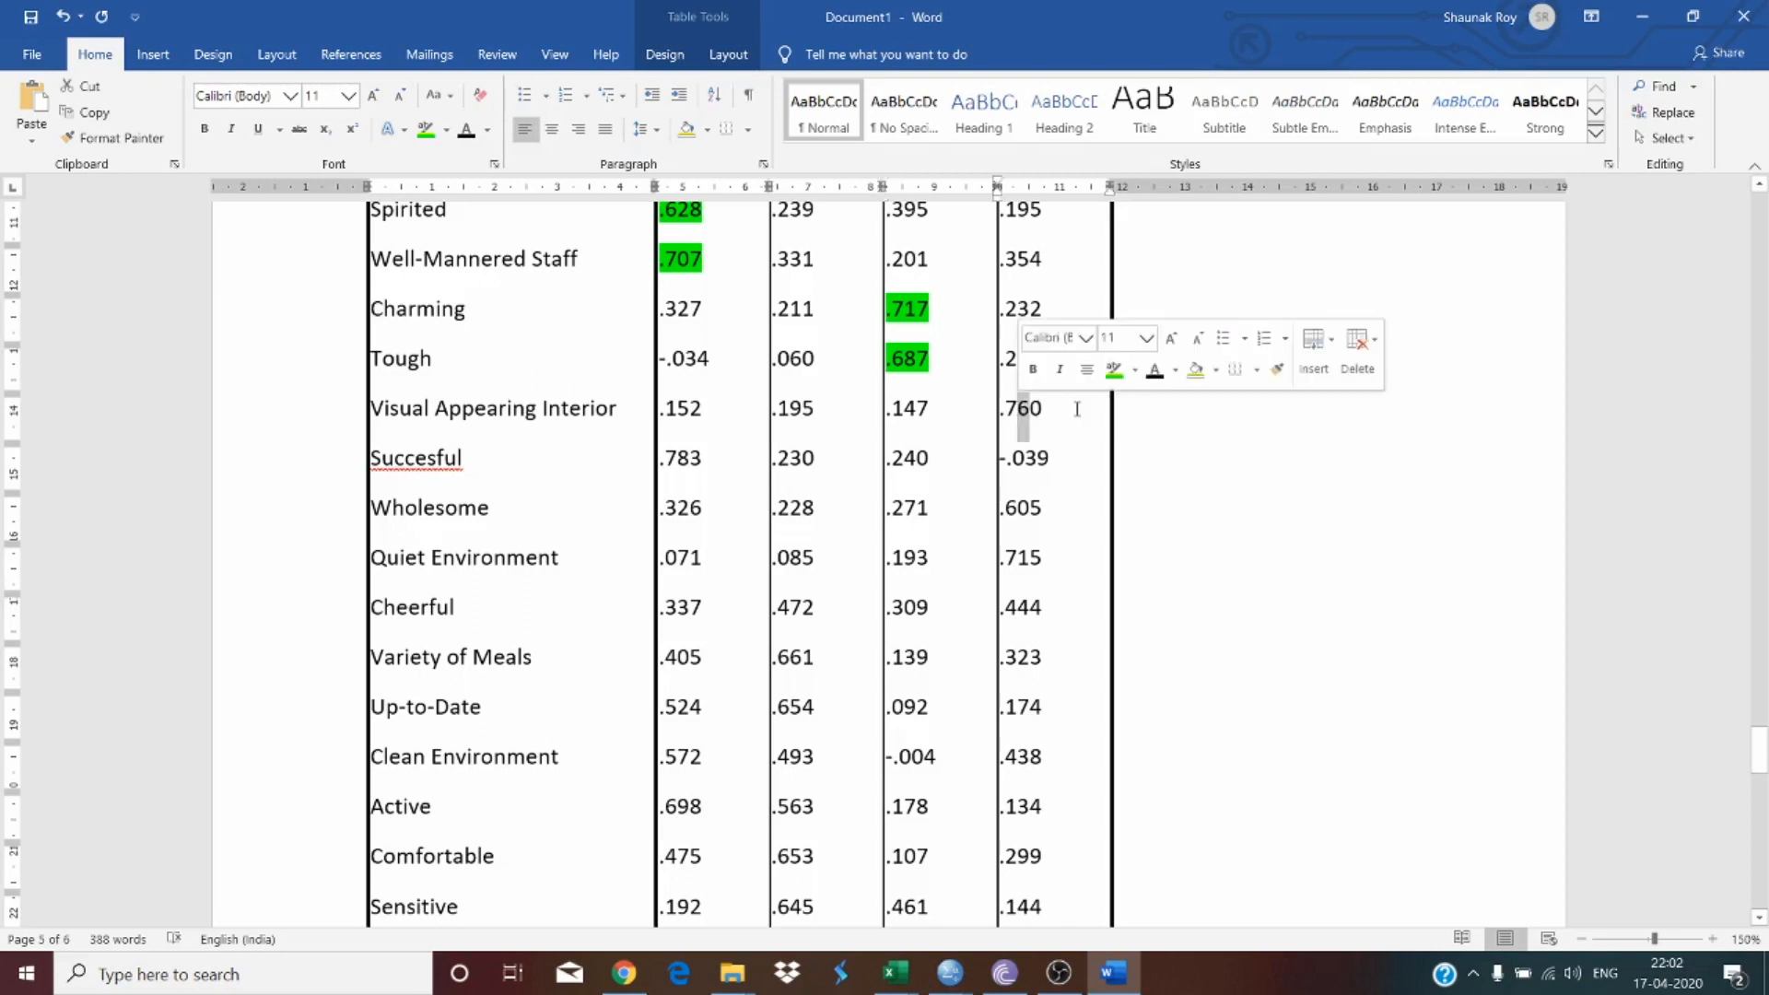
{"action": "left_click", "coordinate": [426, 129]}
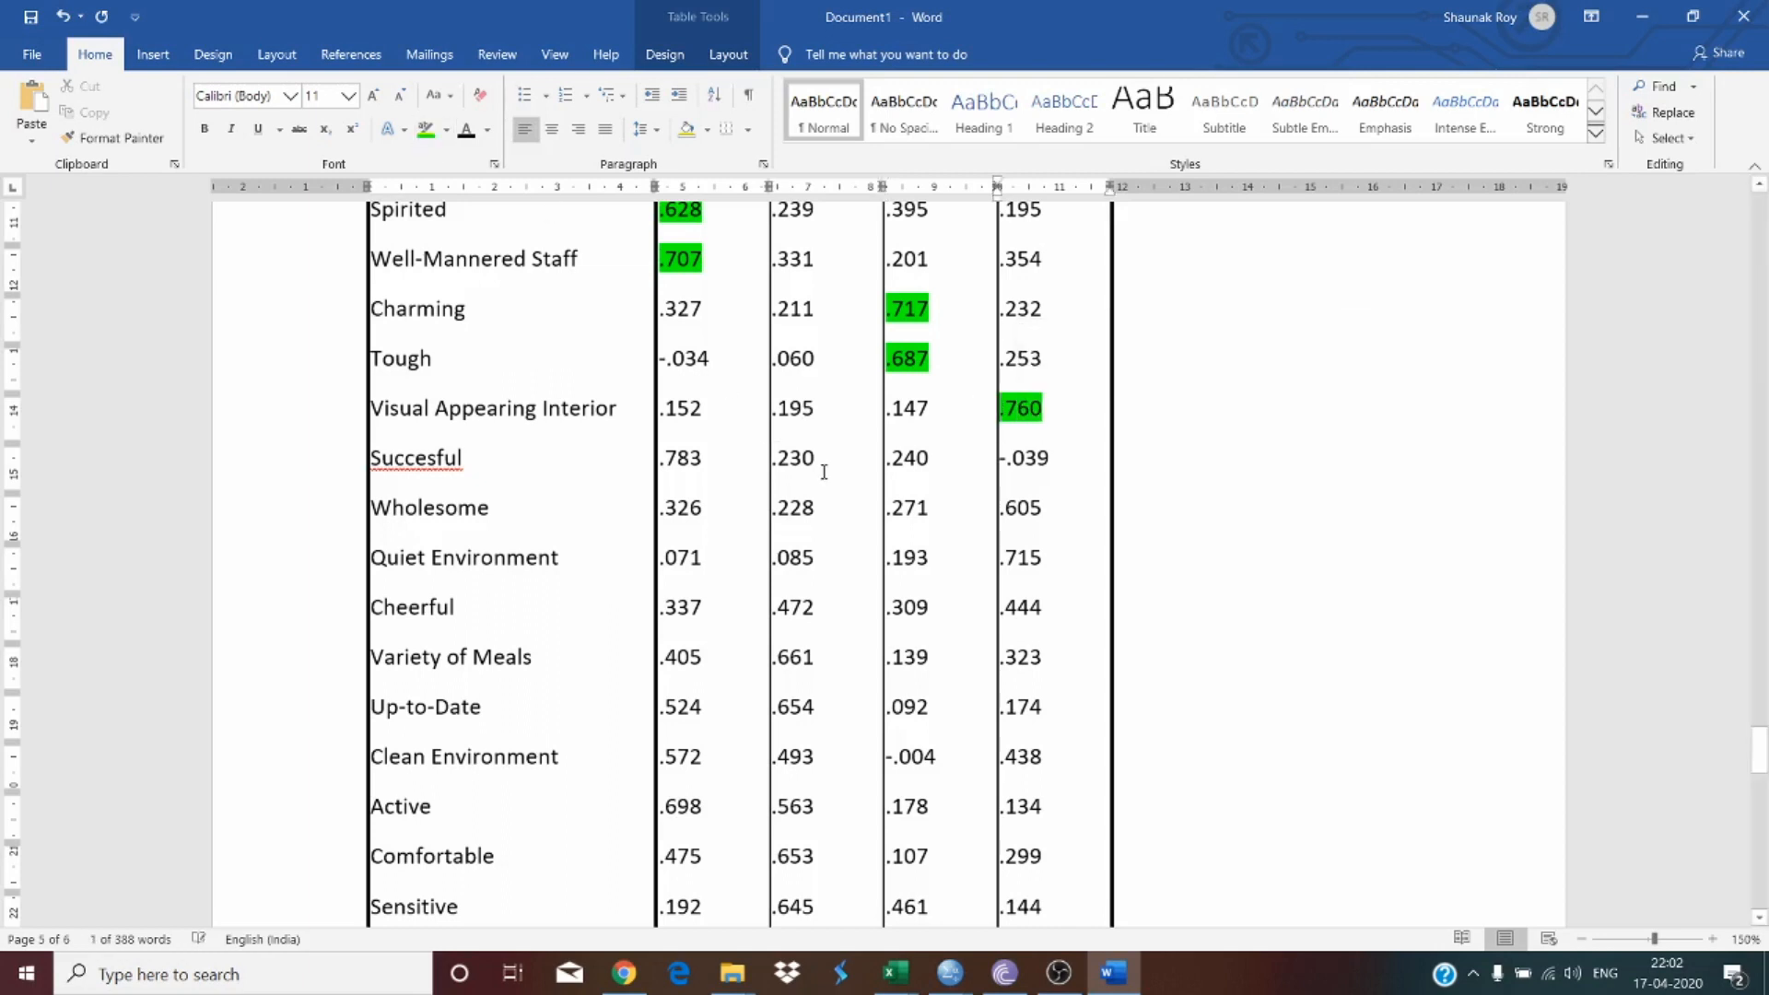
Step: Highlight Successful's .783 loading in green and correct the misspelled item label to 'Successful'
{"action": "left_click_drag", "start_coordinate": [713, 470], "coordinate": [660, 461]}
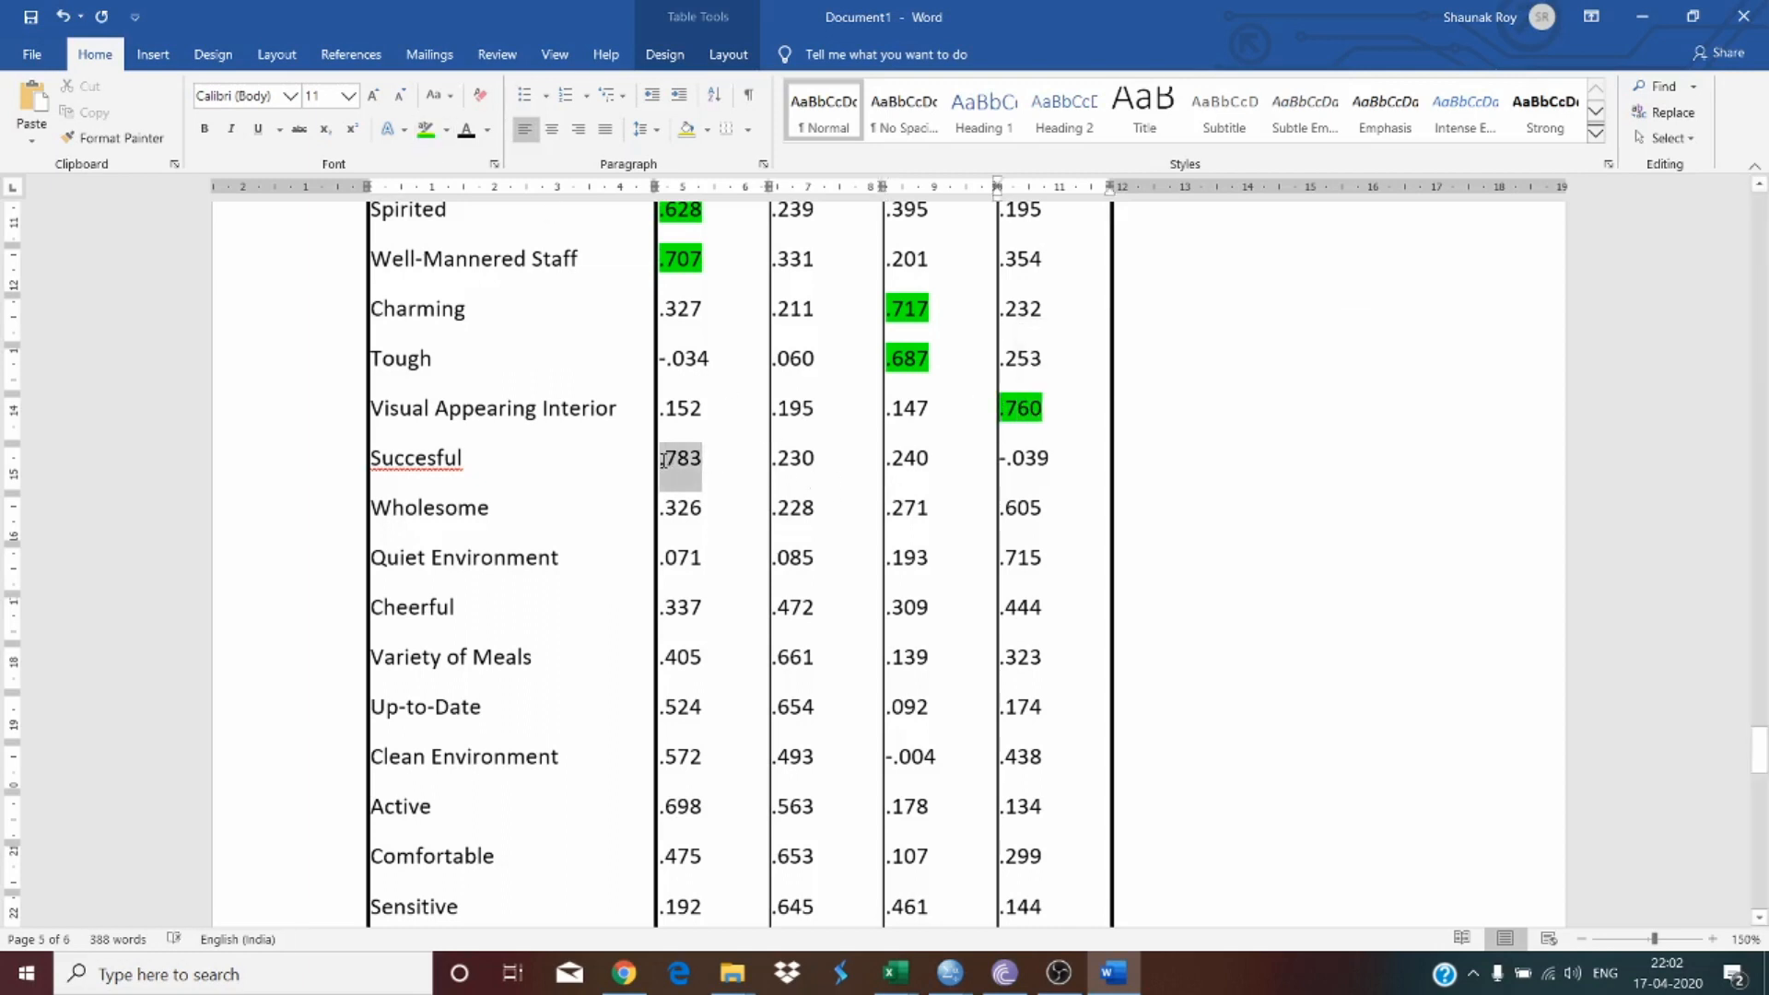
{"action": "left_click", "coordinate": [425, 129]}
{"action": "left_click", "coordinate": [445, 444]}
{"action": "right_click", "coordinate": [444, 458]}
{"action": "left_click", "coordinate": [434, 488]}
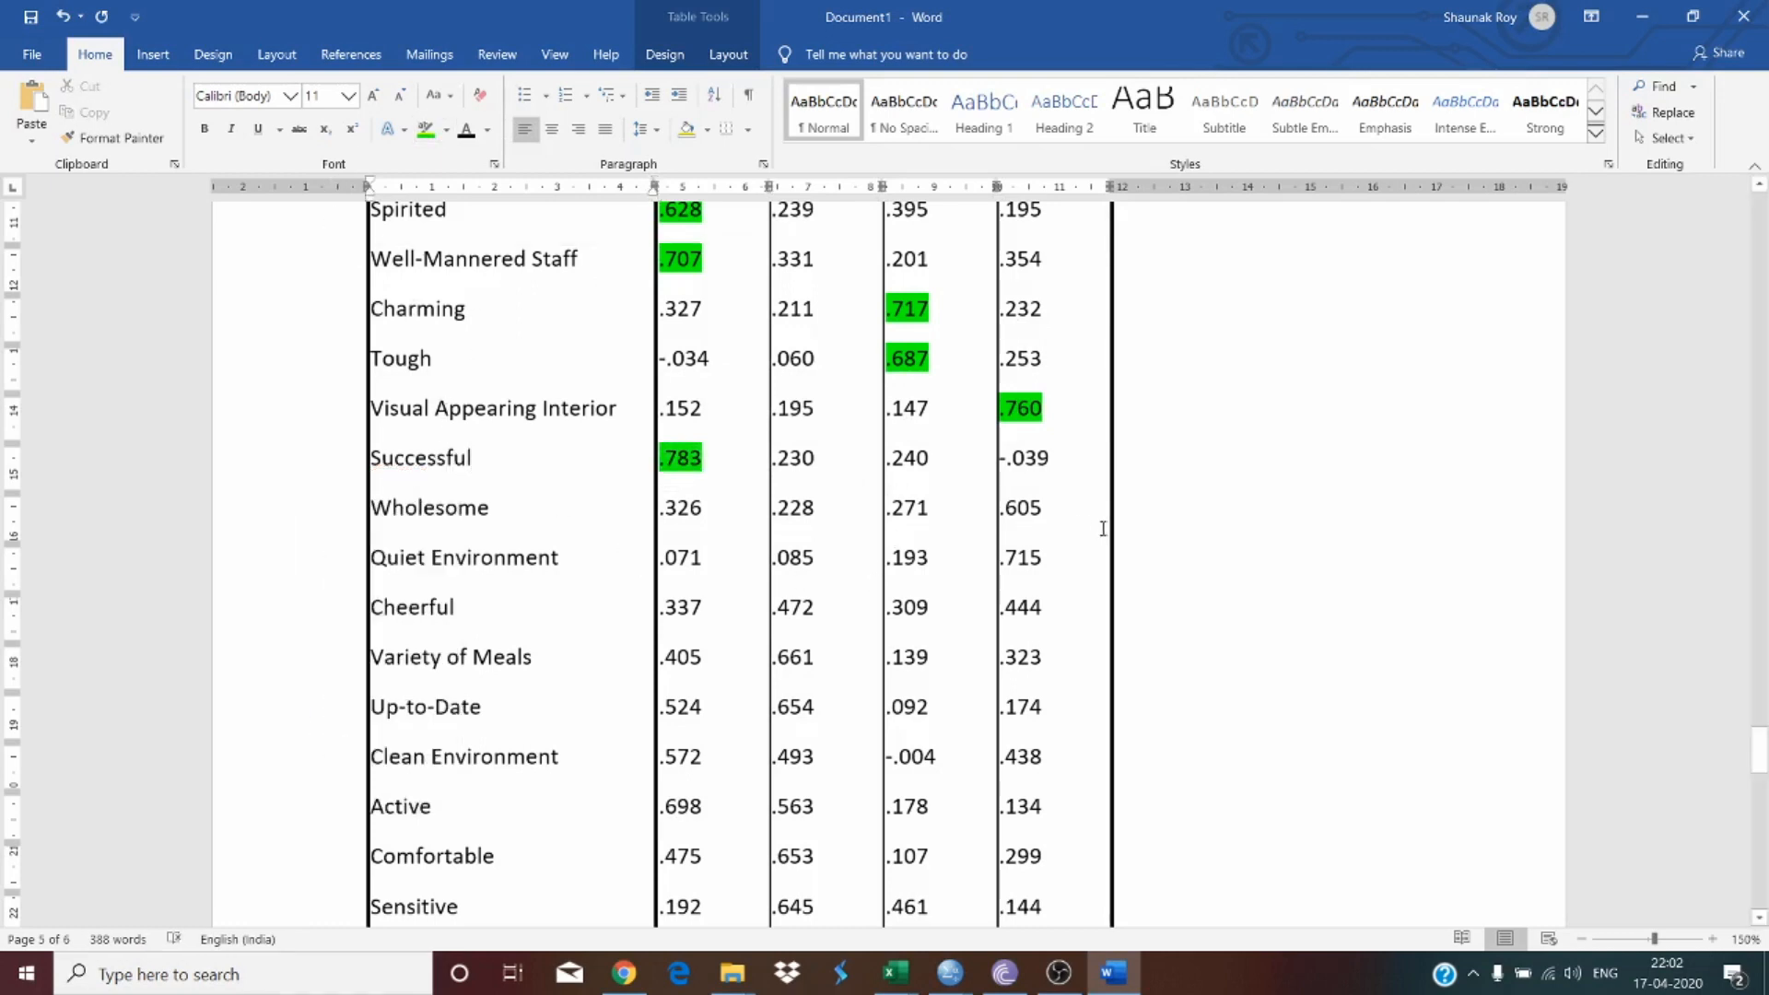
Step: Highlight in green the highest loadings for Wholesome (.605), Quiet Environment (.715) and Cheerful (.472)
{"action": "mouse_move", "coordinate": [1069, 513]}
{"action": "left_mouse_down"}
{"action": "mouse_move", "coordinate": [995, 507]}
{"action": "mouse_move", "coordinate": [1060, 512]}
{"action": "left_mouse_up"}
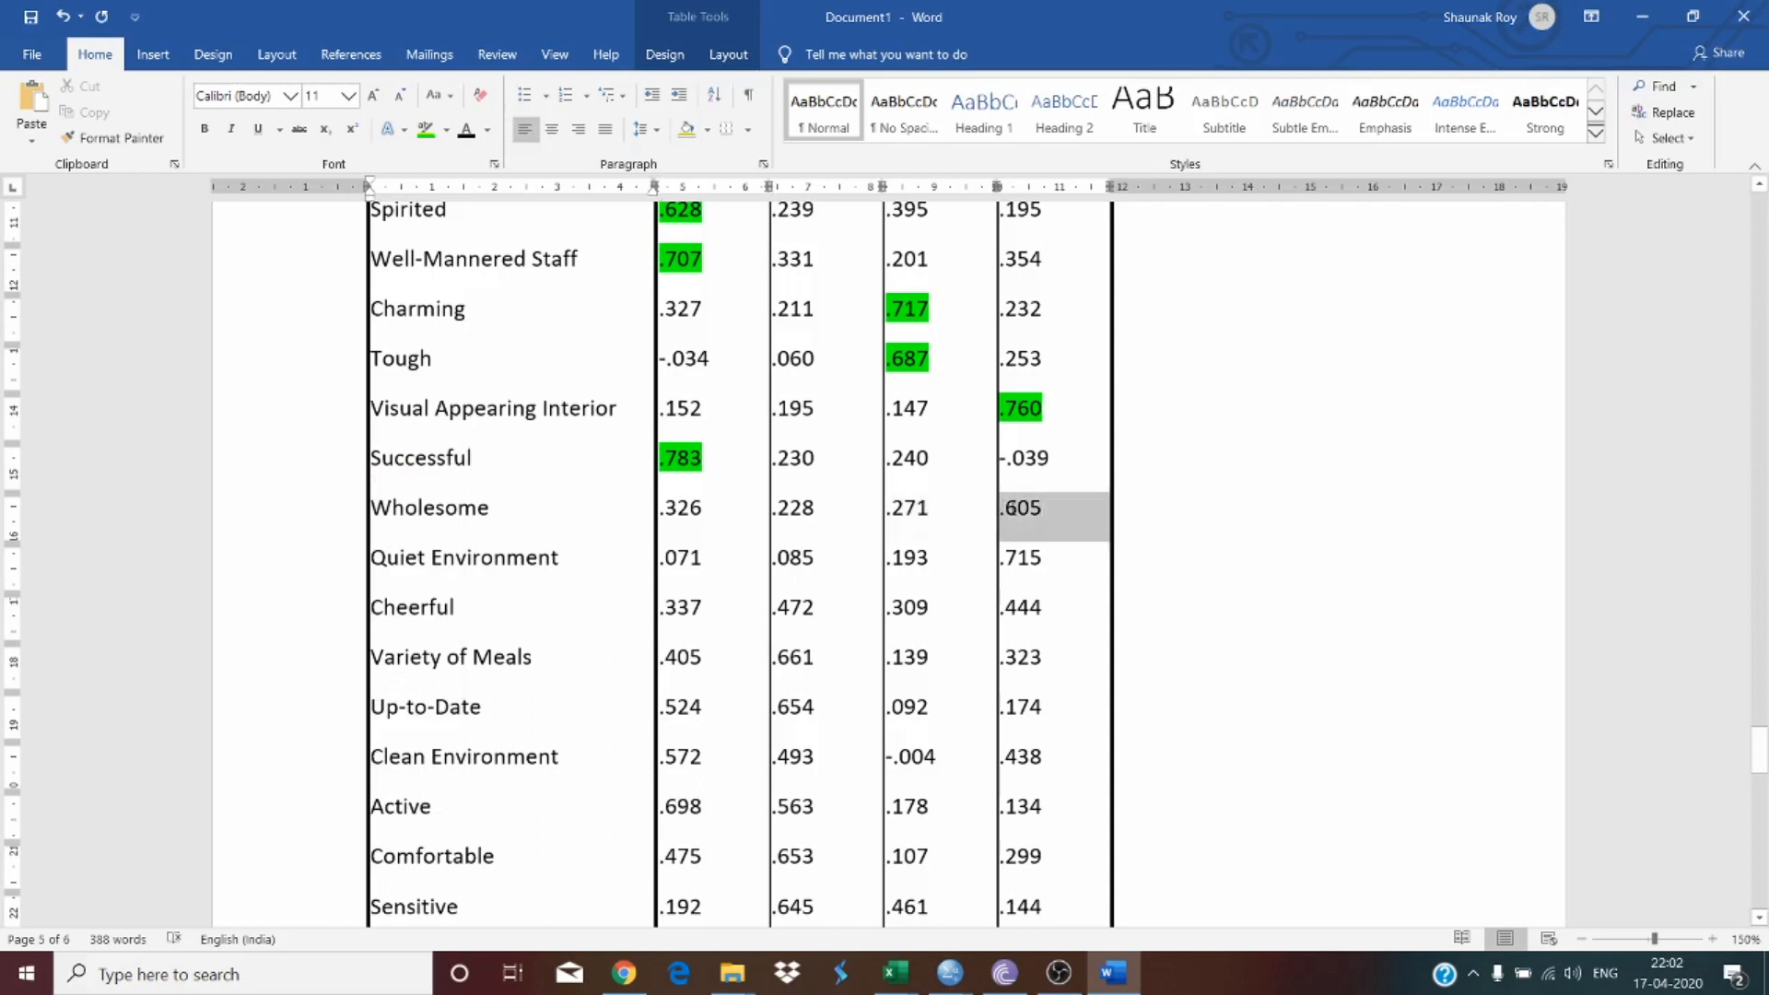
{"action": "left_click", "coordinate": [426, 130]}
{"action": "scroll", "coordinate": [921, 553], "scroll_direction": "down", "scroll_amount": 3}
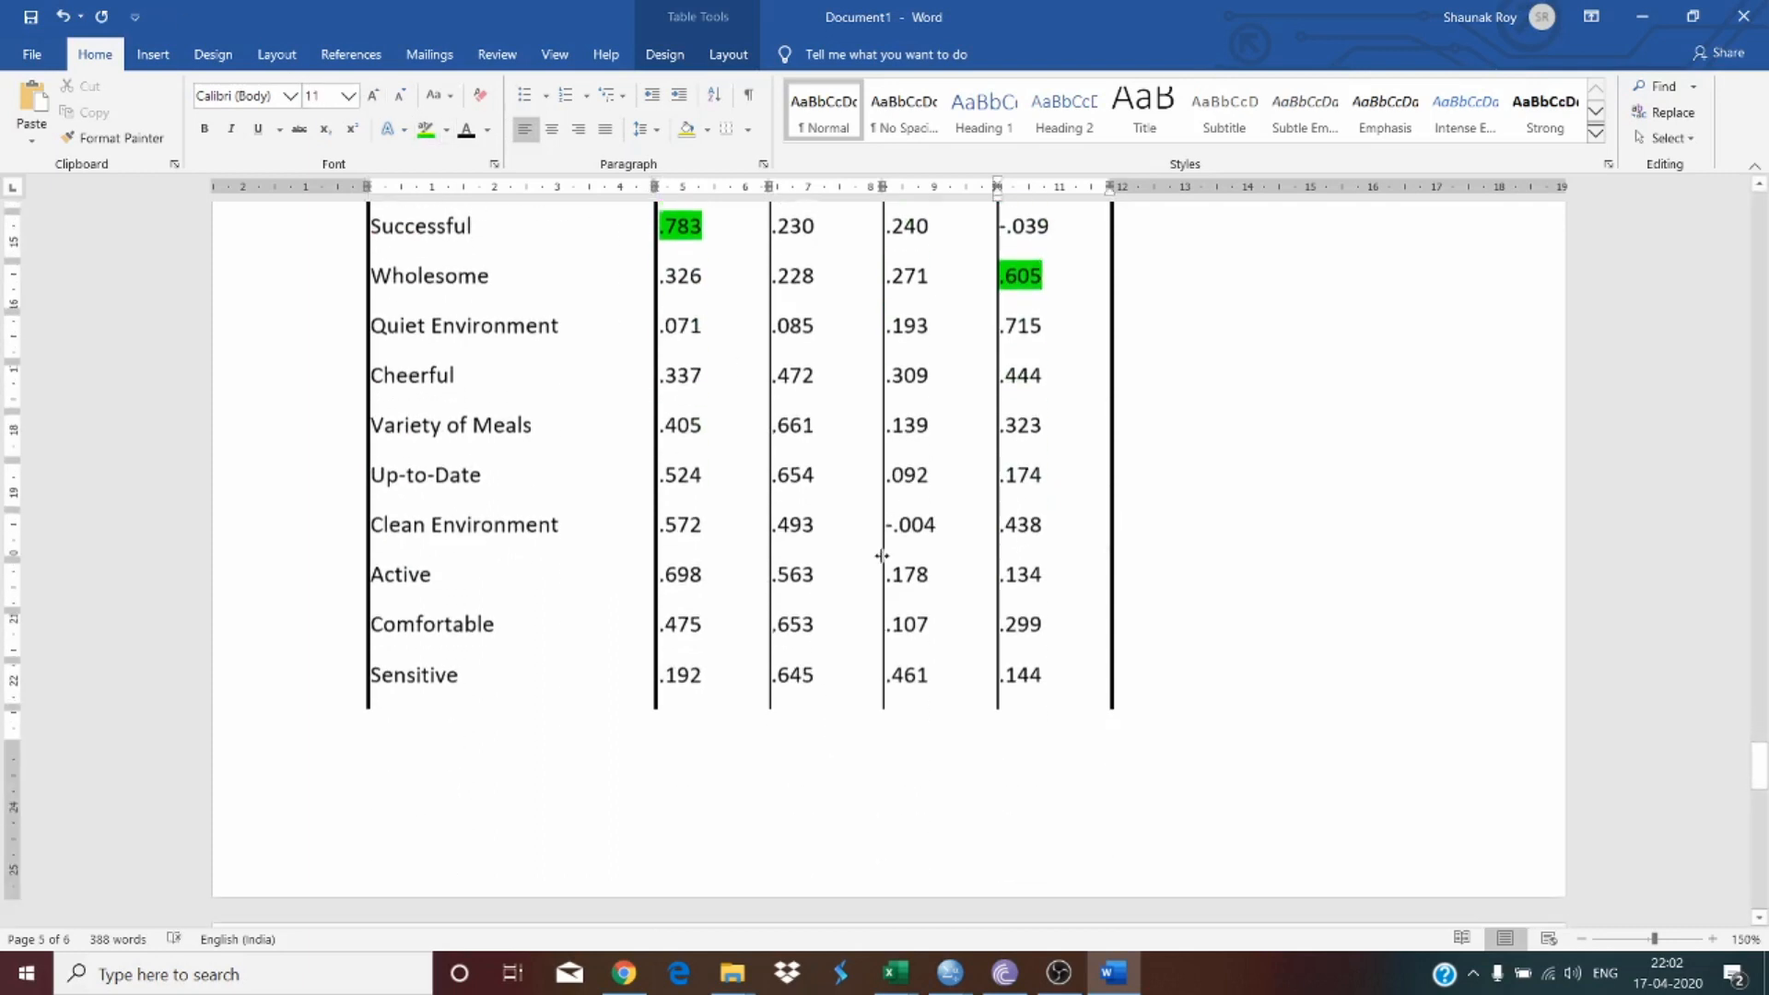
{"action": "left_click", "coordinate": [1040, 326]}
{"action": "left_click_drag", "start_coordinate": [1025, 326], "coordinate": [999, 327]}
{"action": "left_click", "coordinate": [426, 129]}
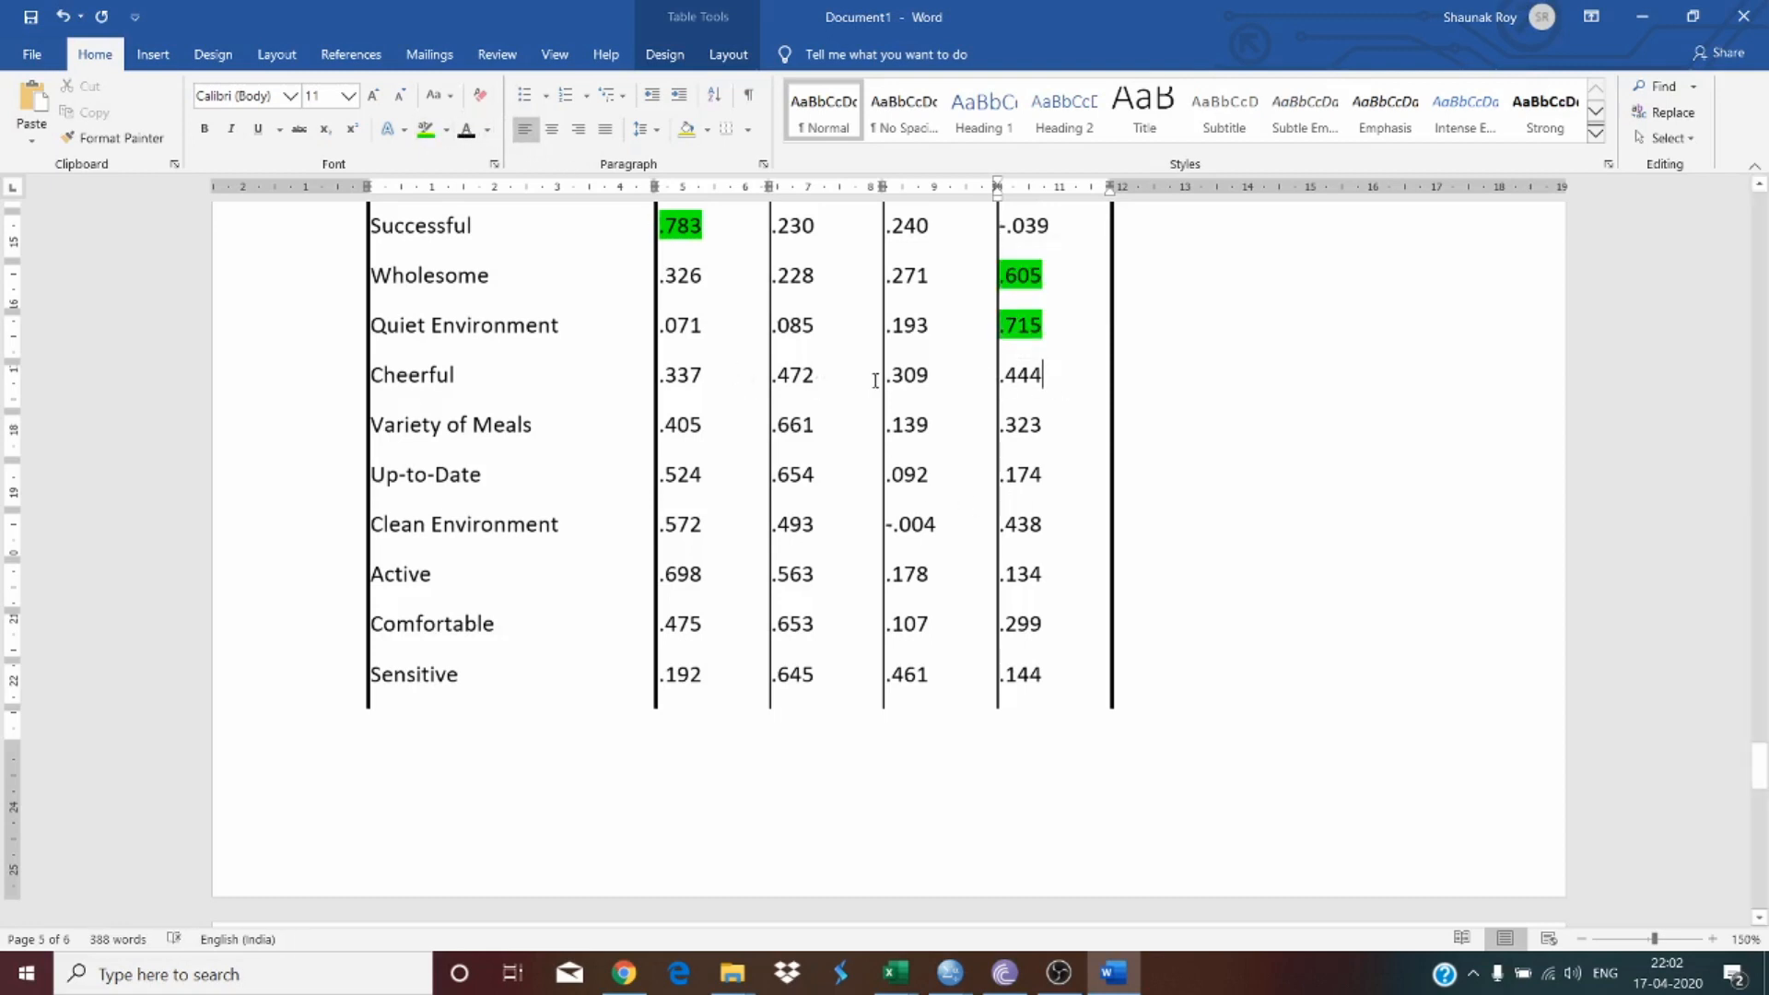
{"action": "left_click_drag", "start_coordinate": [815, 380], "coordinate": [772, 382]}
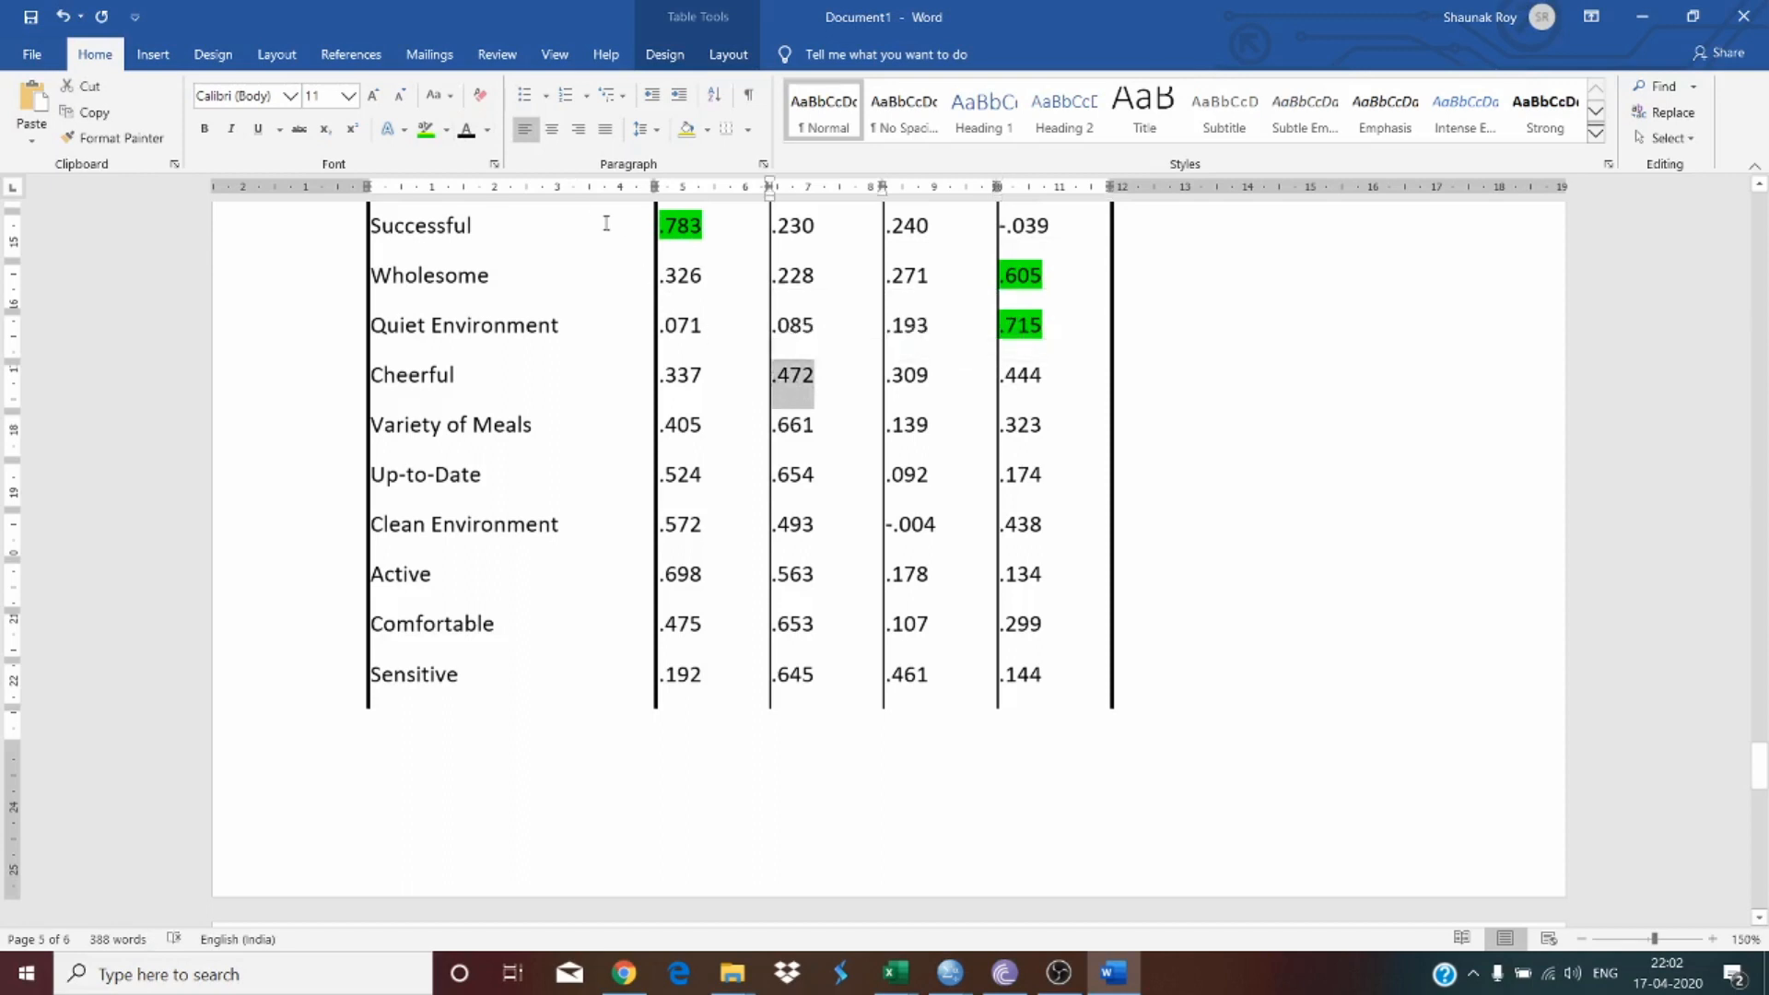
{"action": "left_click", "coordinate": [426, 129]}
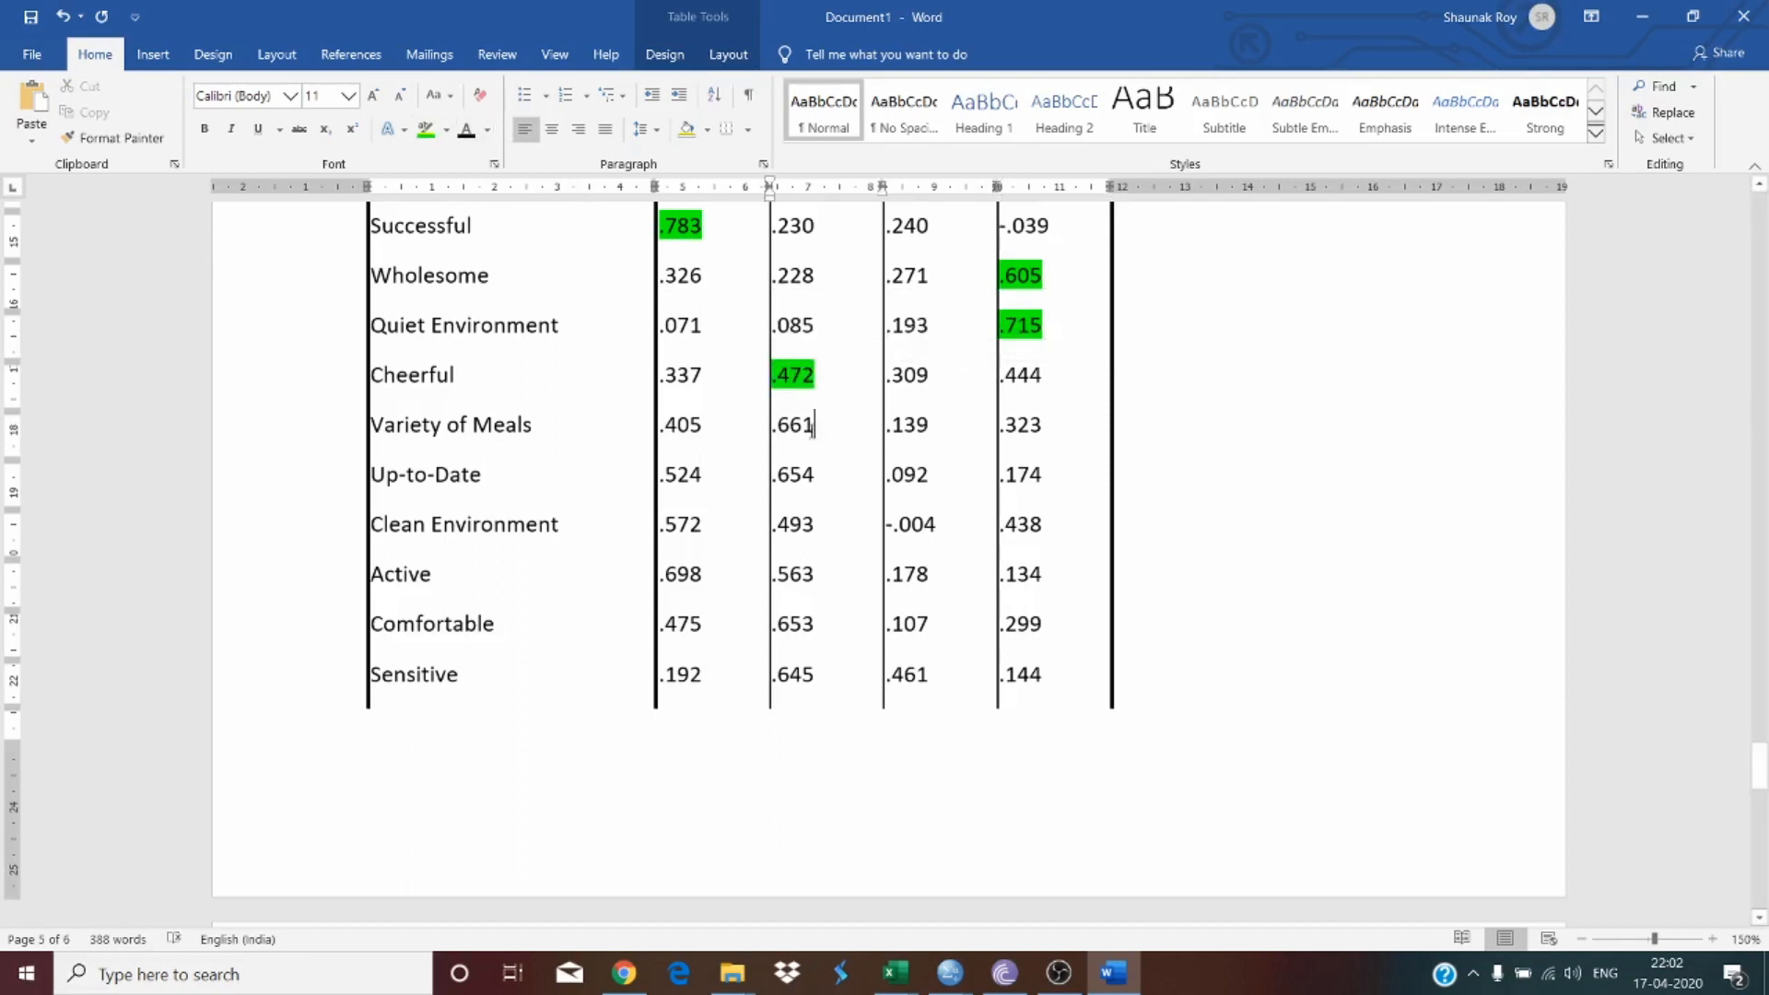
Step: Highlight in green the highest loadings for Variety of Meals (.661) and Up-to-Date (.654)
{"action": "left_click_drag", "start_coordinate": [817, 433], "coordinate": [779, 438]}
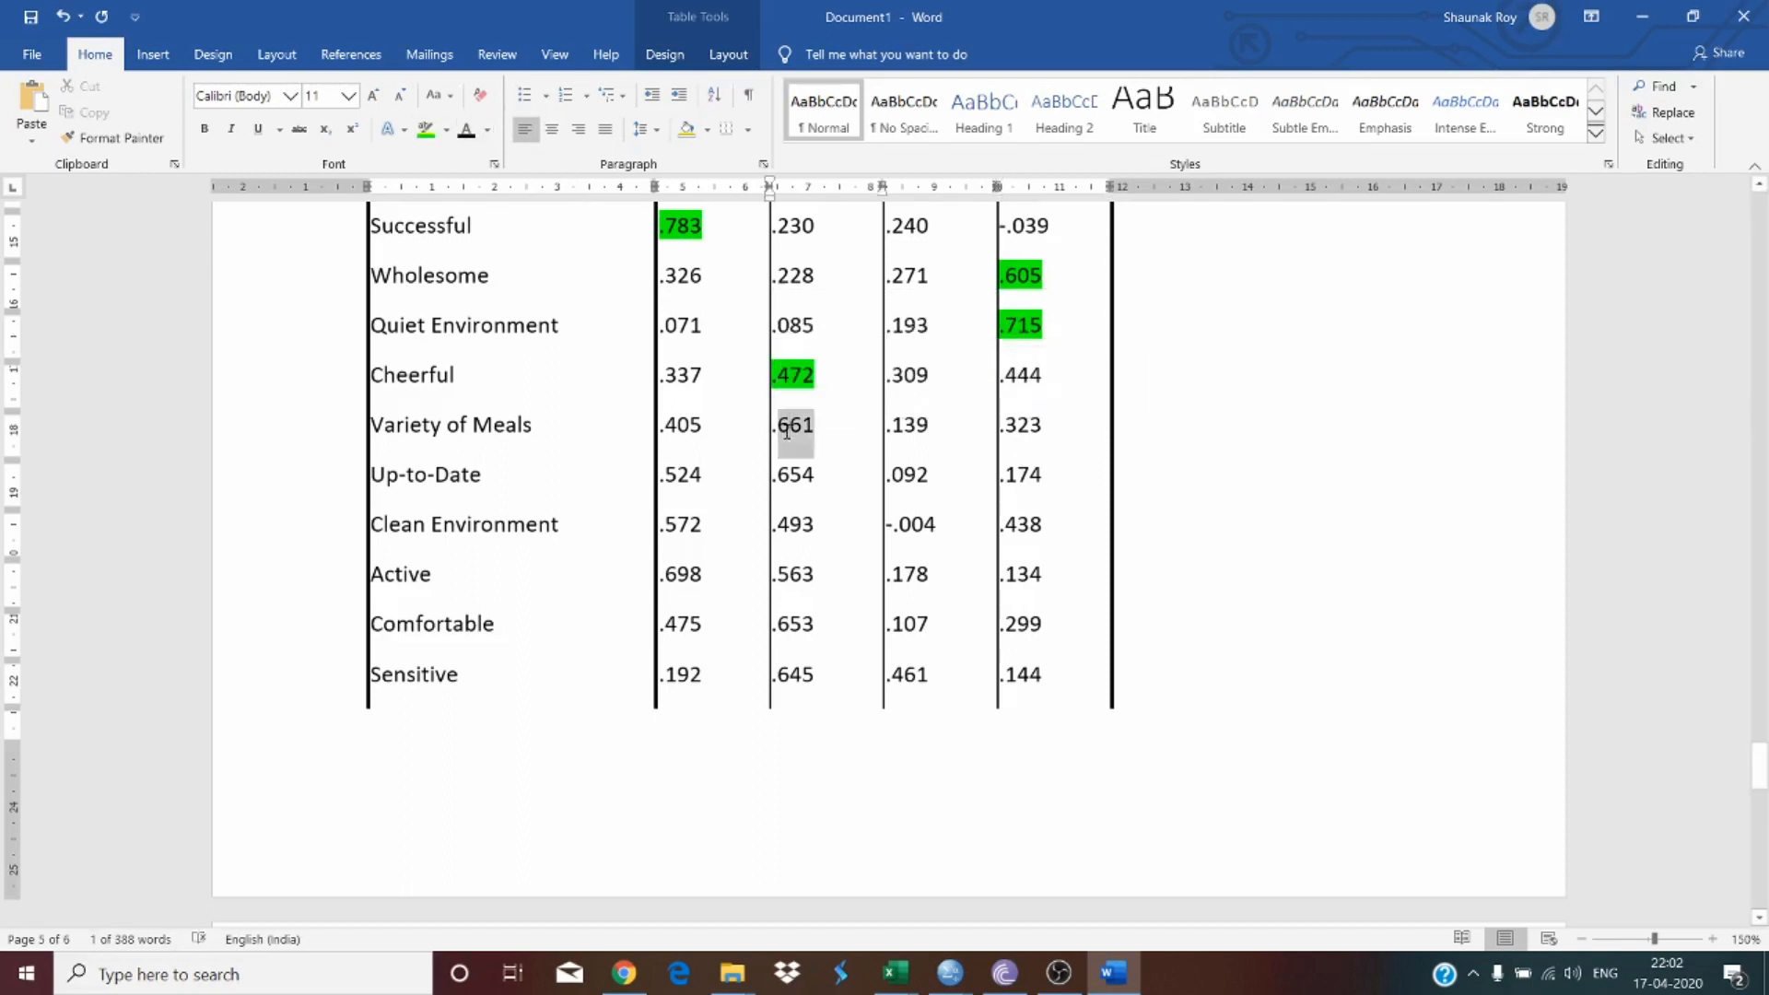
{"action": "triple_click", "coordinate": [786, 439]}
{"action": "left_click", "coordinate": [426, 132]}
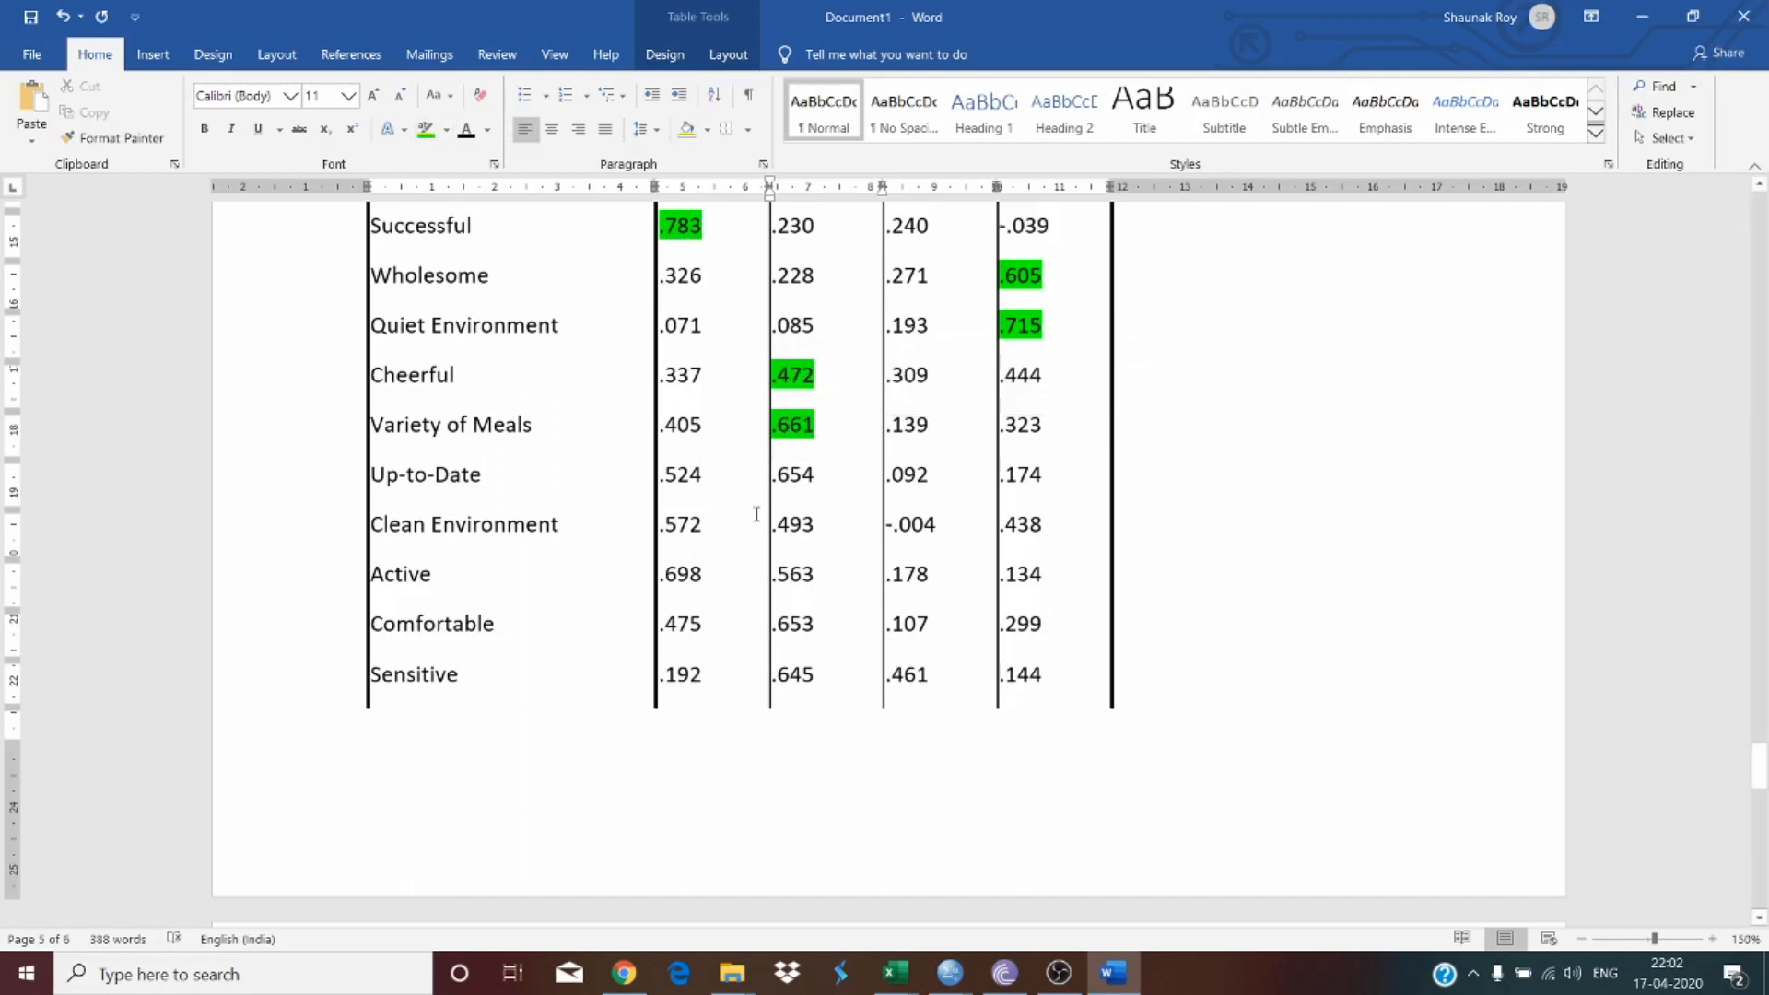
{"action": "double_click", "coordinate": [800, 480]}
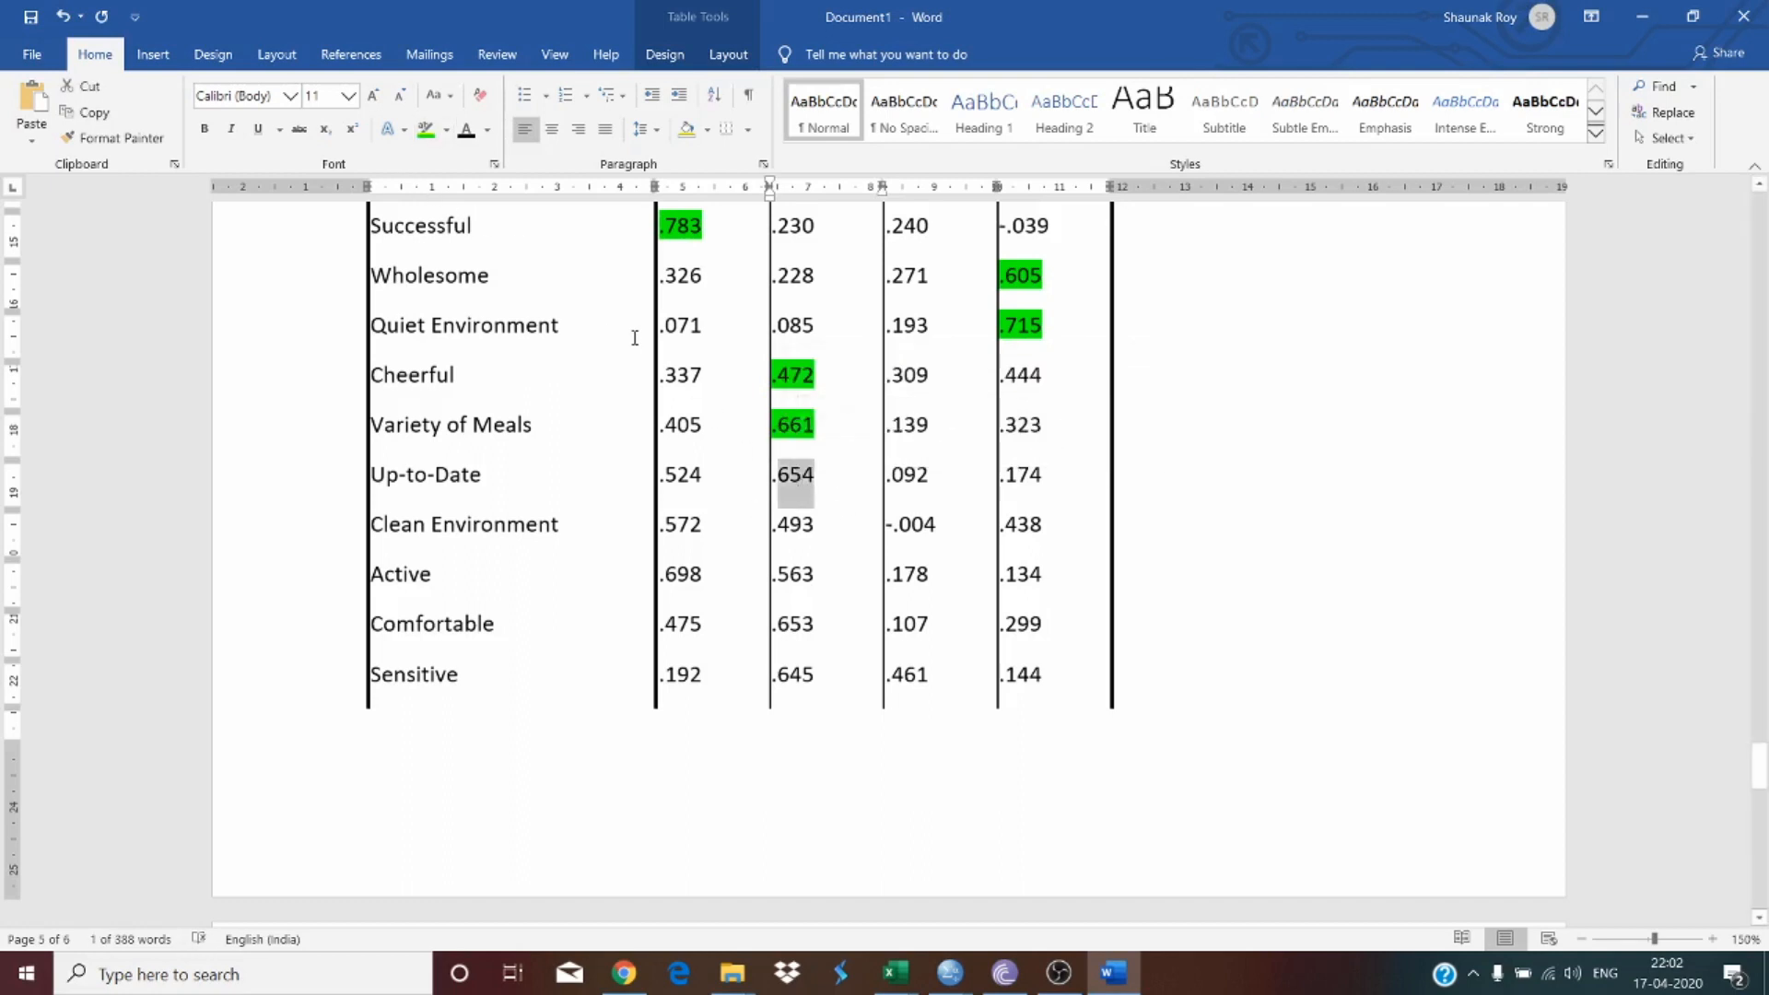
{"action": "triple_click", "coordinate": [795, 484]}
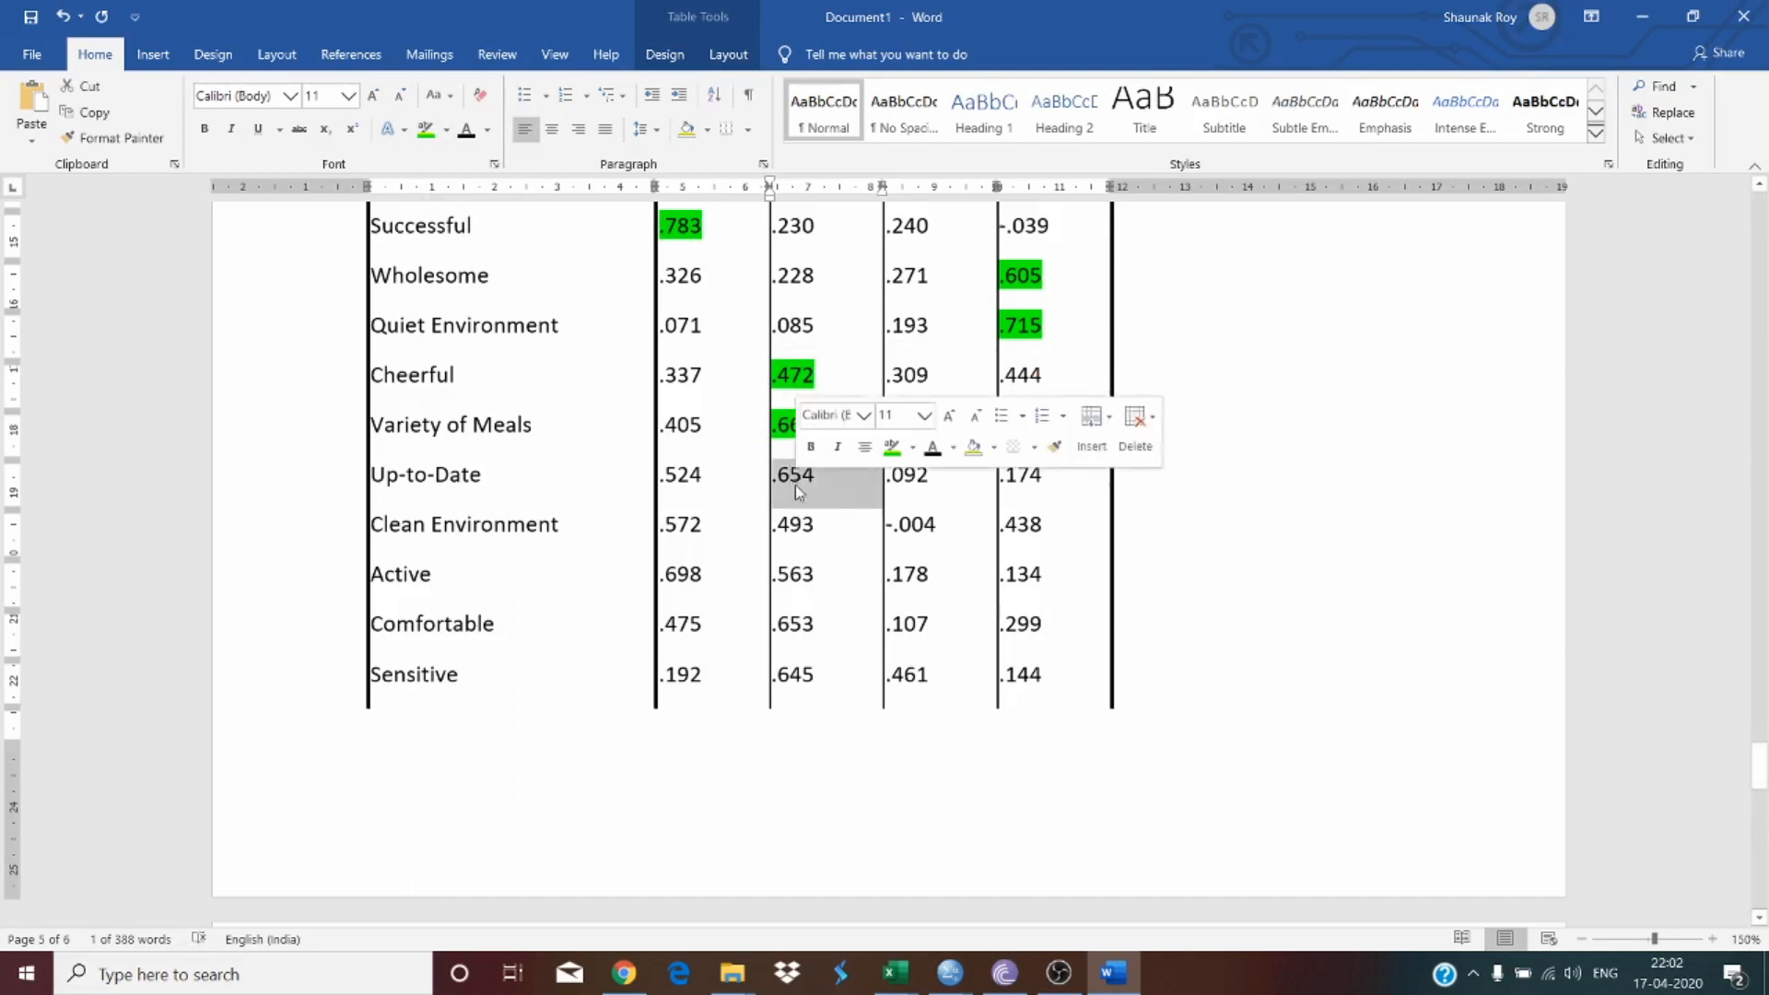
{"action": "left_click", "coordinate": [426, 138]}
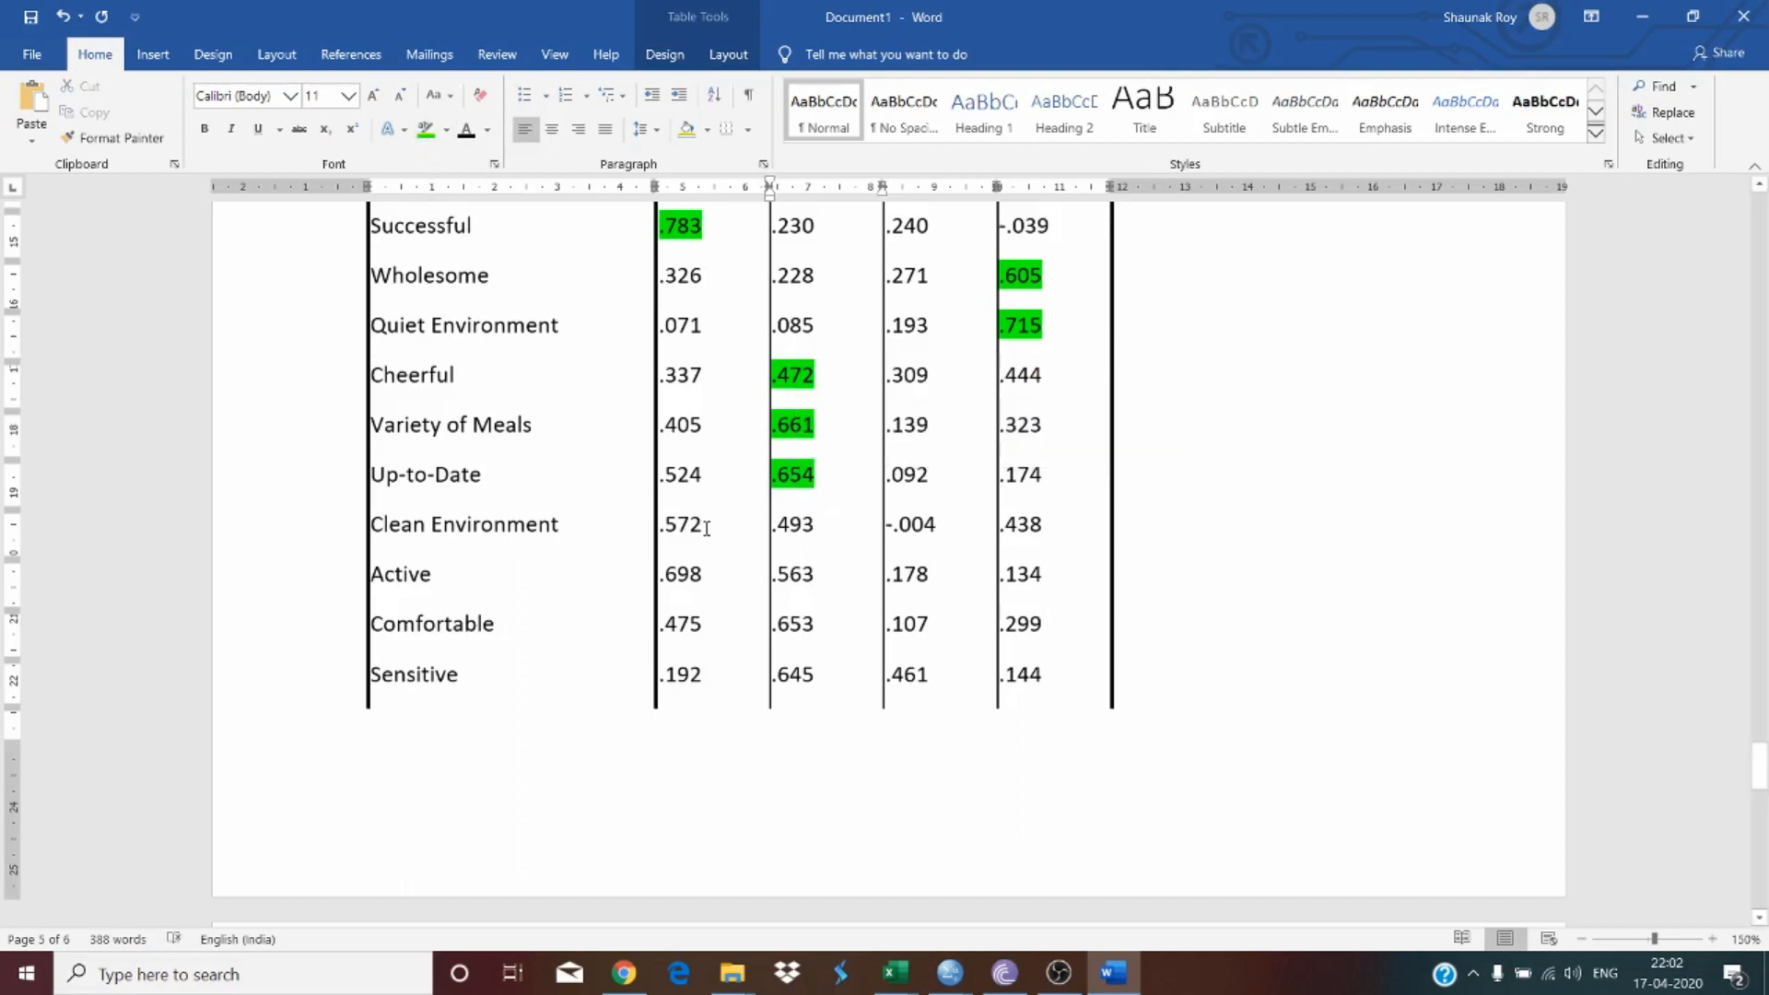
Step: Highlight in green the highest loadings for Clean Environment (.572) and Active (.698)
{"action": "mouse_move", "coordinate": [707, 528]}
{"action": "left_mouse_down"}
{"action": "mouse_move", "coordinate": [634, 519]}
{"action": "mouse_move", "coordinate": [686, 527]}
{"action": "left_mouse_up"}
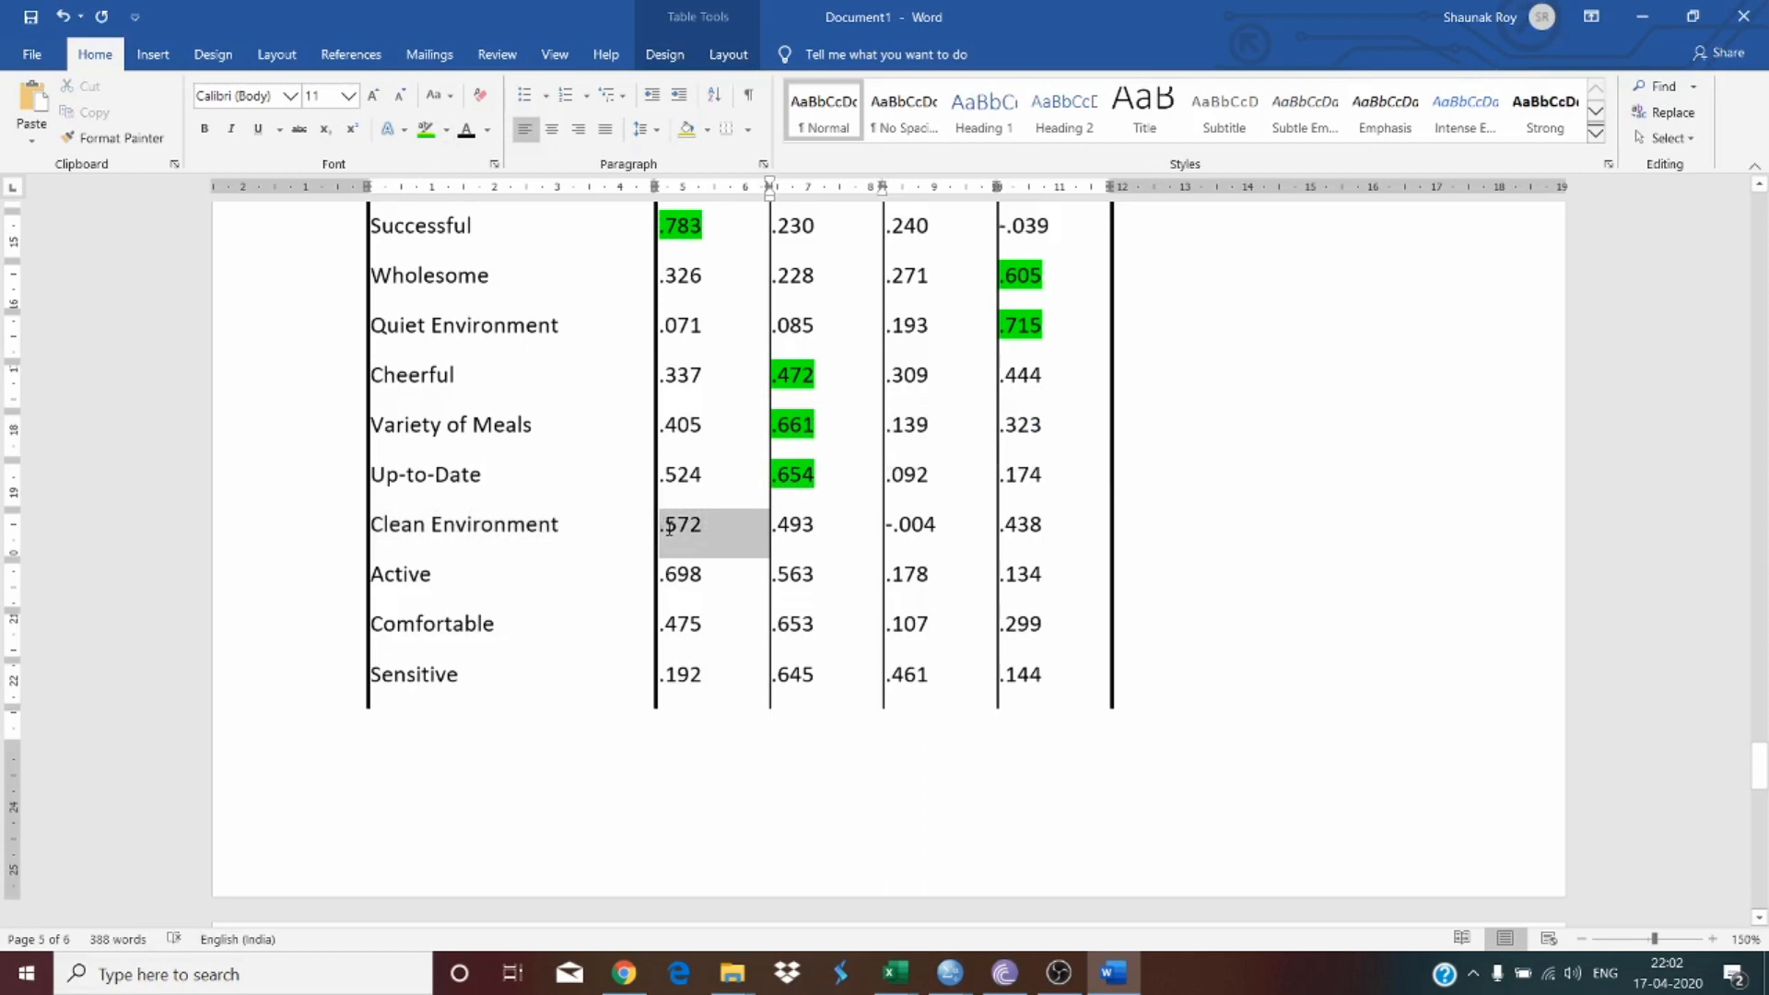
{"action": "left_click", "coordinate": [441, 123]}
{"action": "scroll", "coordinate": [912, 597], "scroll_direction": "down", "scroll_amount": 3}
{"action": "scroll", "coordinate": [730, 370], "scroll_direction": "up", "scroll_amount": 1}
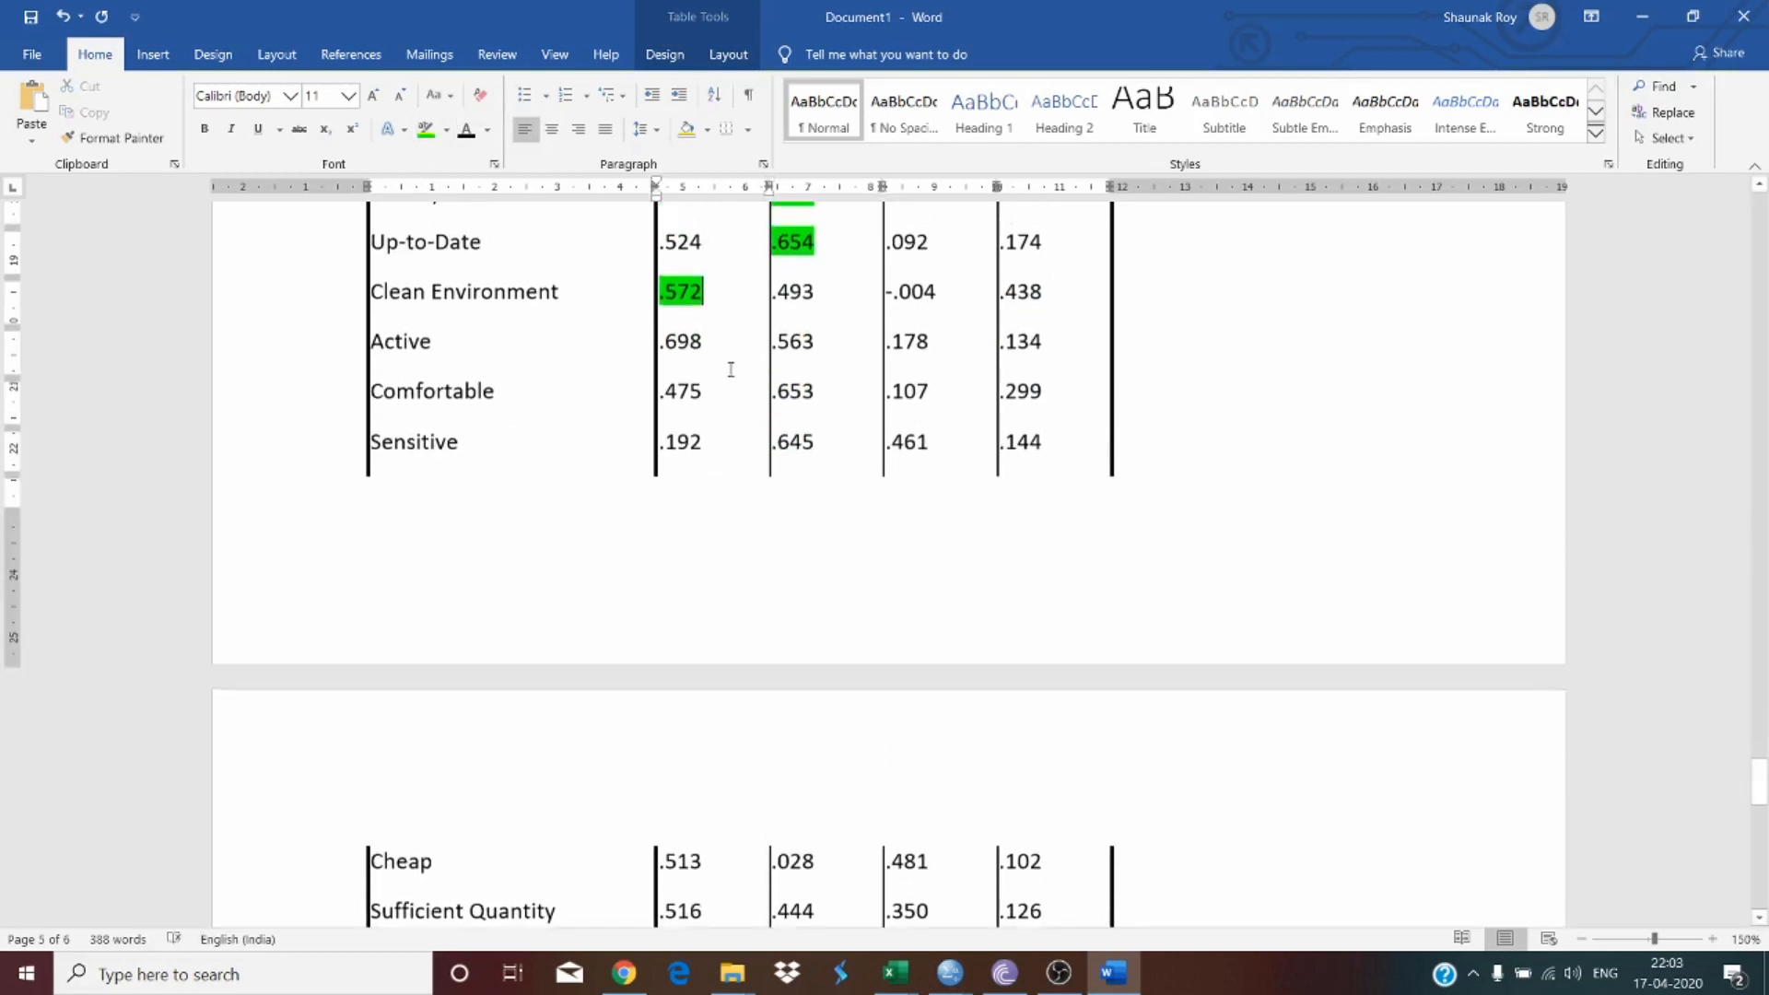
{"action": "mouse_move", "coordinate": [705, 342]}
{"action": "left_mouse_down"}
{"action": "mouse_move", "coordinate": [640, 341]}
{"action": "mouse_move", "coordinate": [682, 341]}
{"action": "left_mouse_up"}
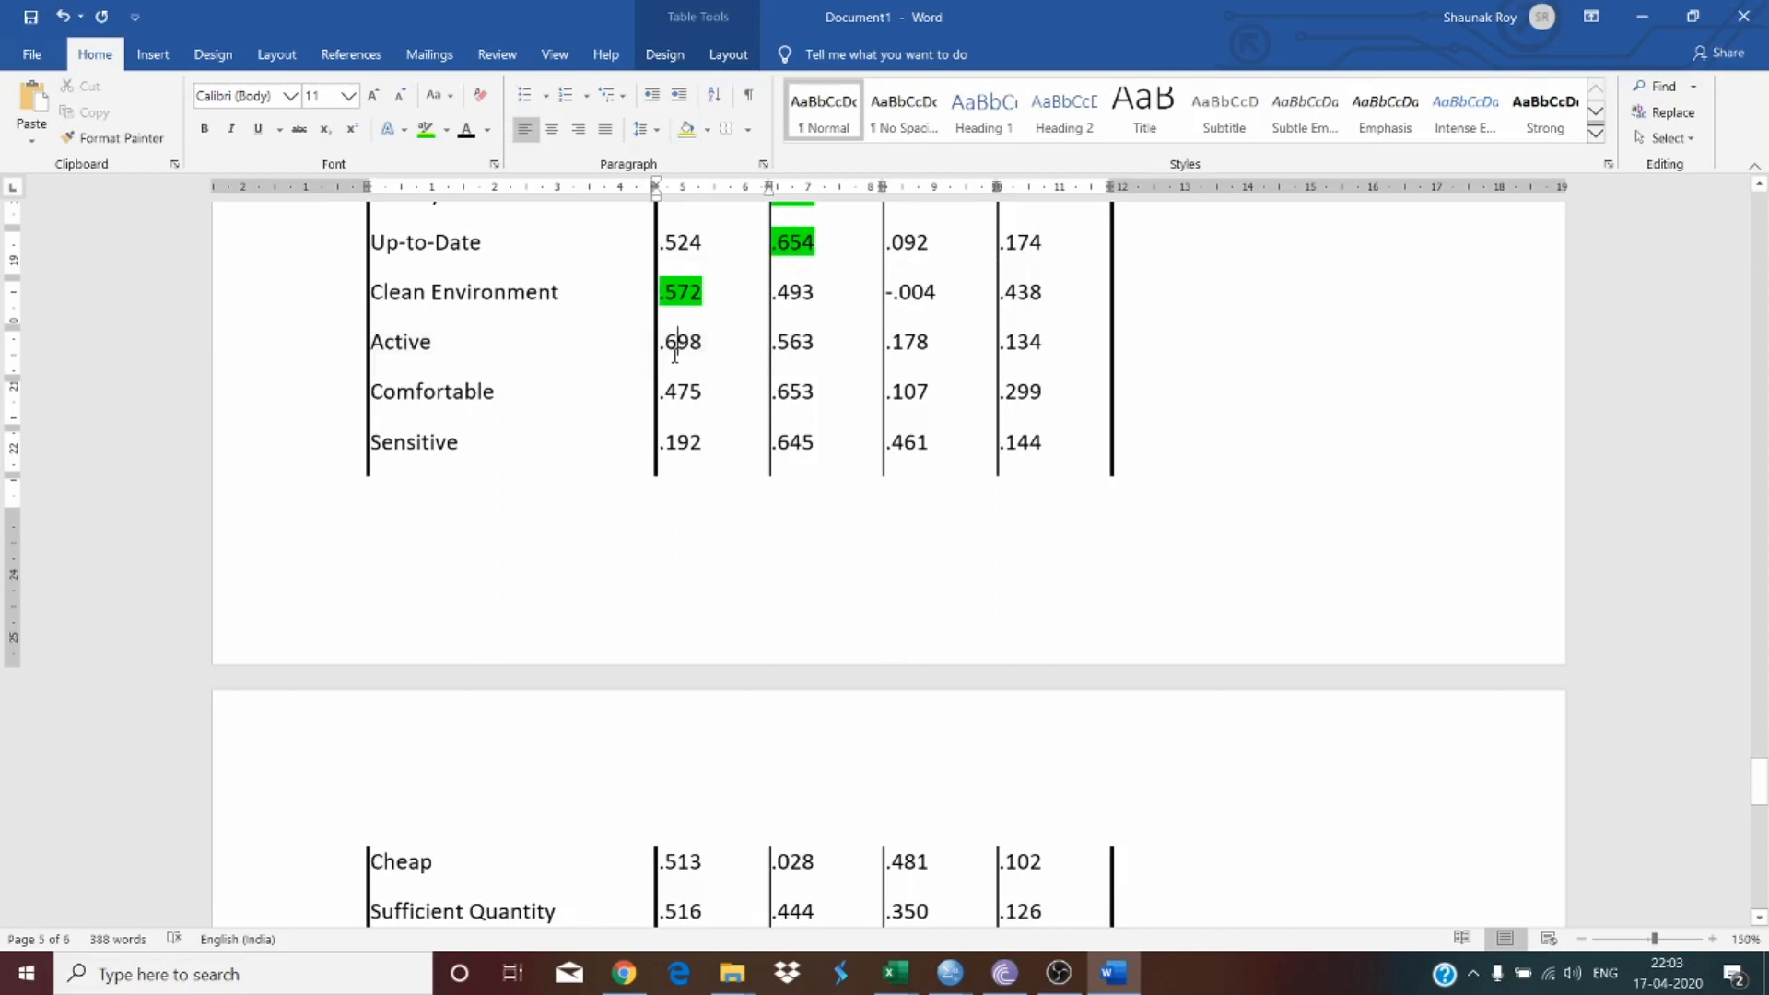
{"action": "left_click", "coordinate": [428, 127]}
{"action": "left_click", "coordinate": [702, 342]}
Step: Highlight Comfortable's .653 loading in green
{"action": "double_click", "coordinate": [815, 394]}
{"action": "left_click", "coordinate": [815, 394]}
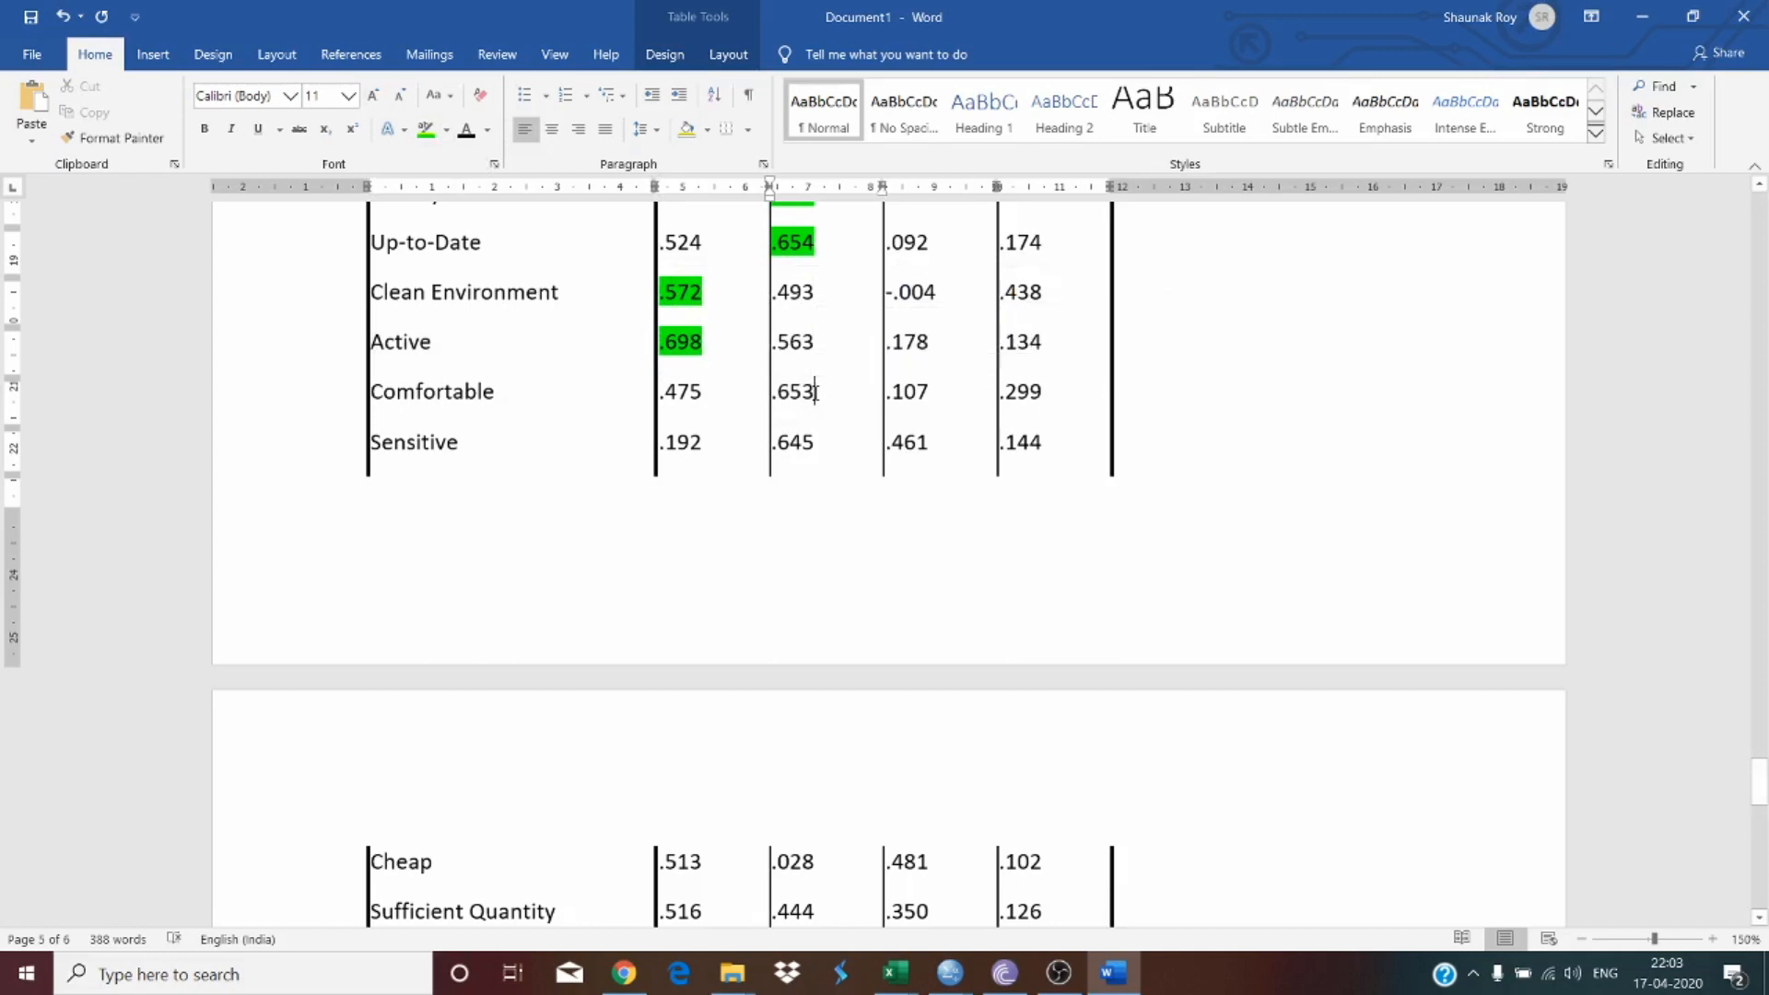
{"action": "double_click", "coordinate": [815, 393]}
{"action": "left_click", "coordinate": [815, 394]}
{"action": "double_click", "coordinate": [815, 393]}
{"action": "left_click", "coordinate": [815, 394]}
{"action": "double_click", "coordinate": [800, 399]}
{"action": "left_click", "coordinate": [426, 128]}
{"action": "left_click", "coordinate": [788, 398]}
{"action": "left_click_drag", "start_coordinate": [784, 398], "coordinate": [775, 397]}
{"action": "left_click", "coordinate": [778, 398]}
{"action": "left_click", "coordinate": [426, 128]}
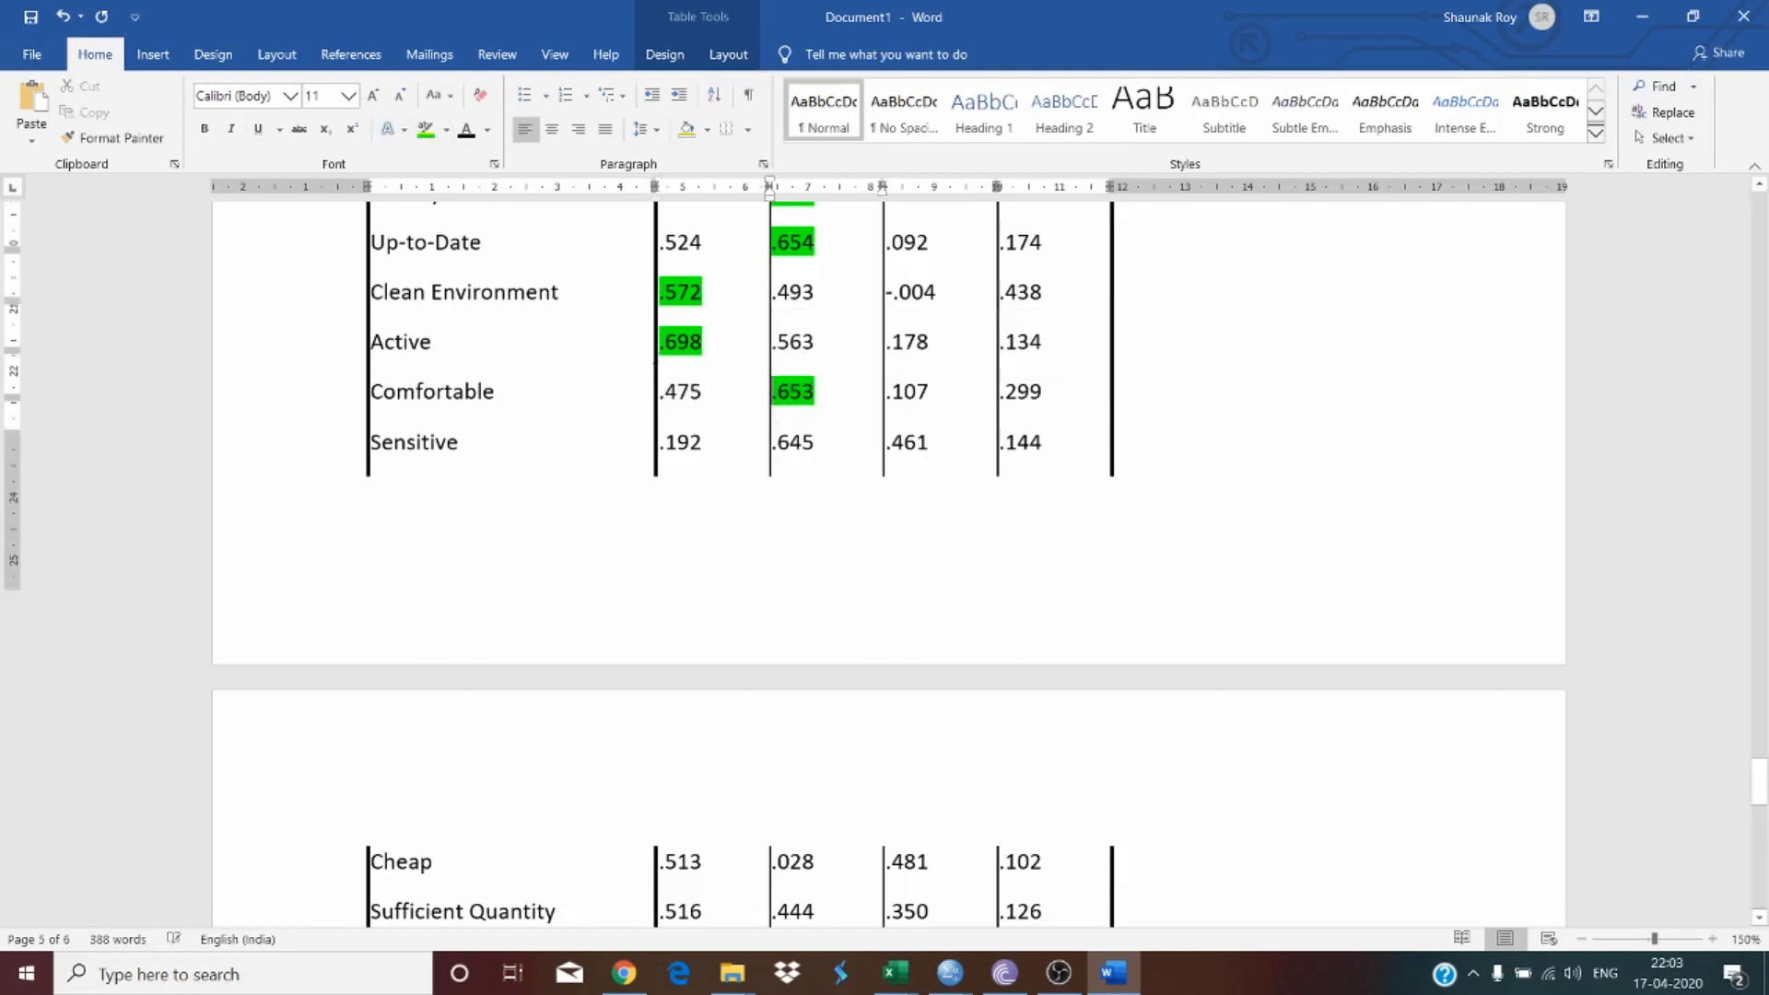
Step: Highlight in green the loadings for Sensitive (.645), Cheap (.513) and Sufficient Quantity (.516)
{"action": "scroll", "coordinate": [709, 402], "scroll_direction": "down", "scroll_amount": 1}
{"action": "left_click_drag", "start_coordinate": [836, 376], "coordinate": [780, 376]}
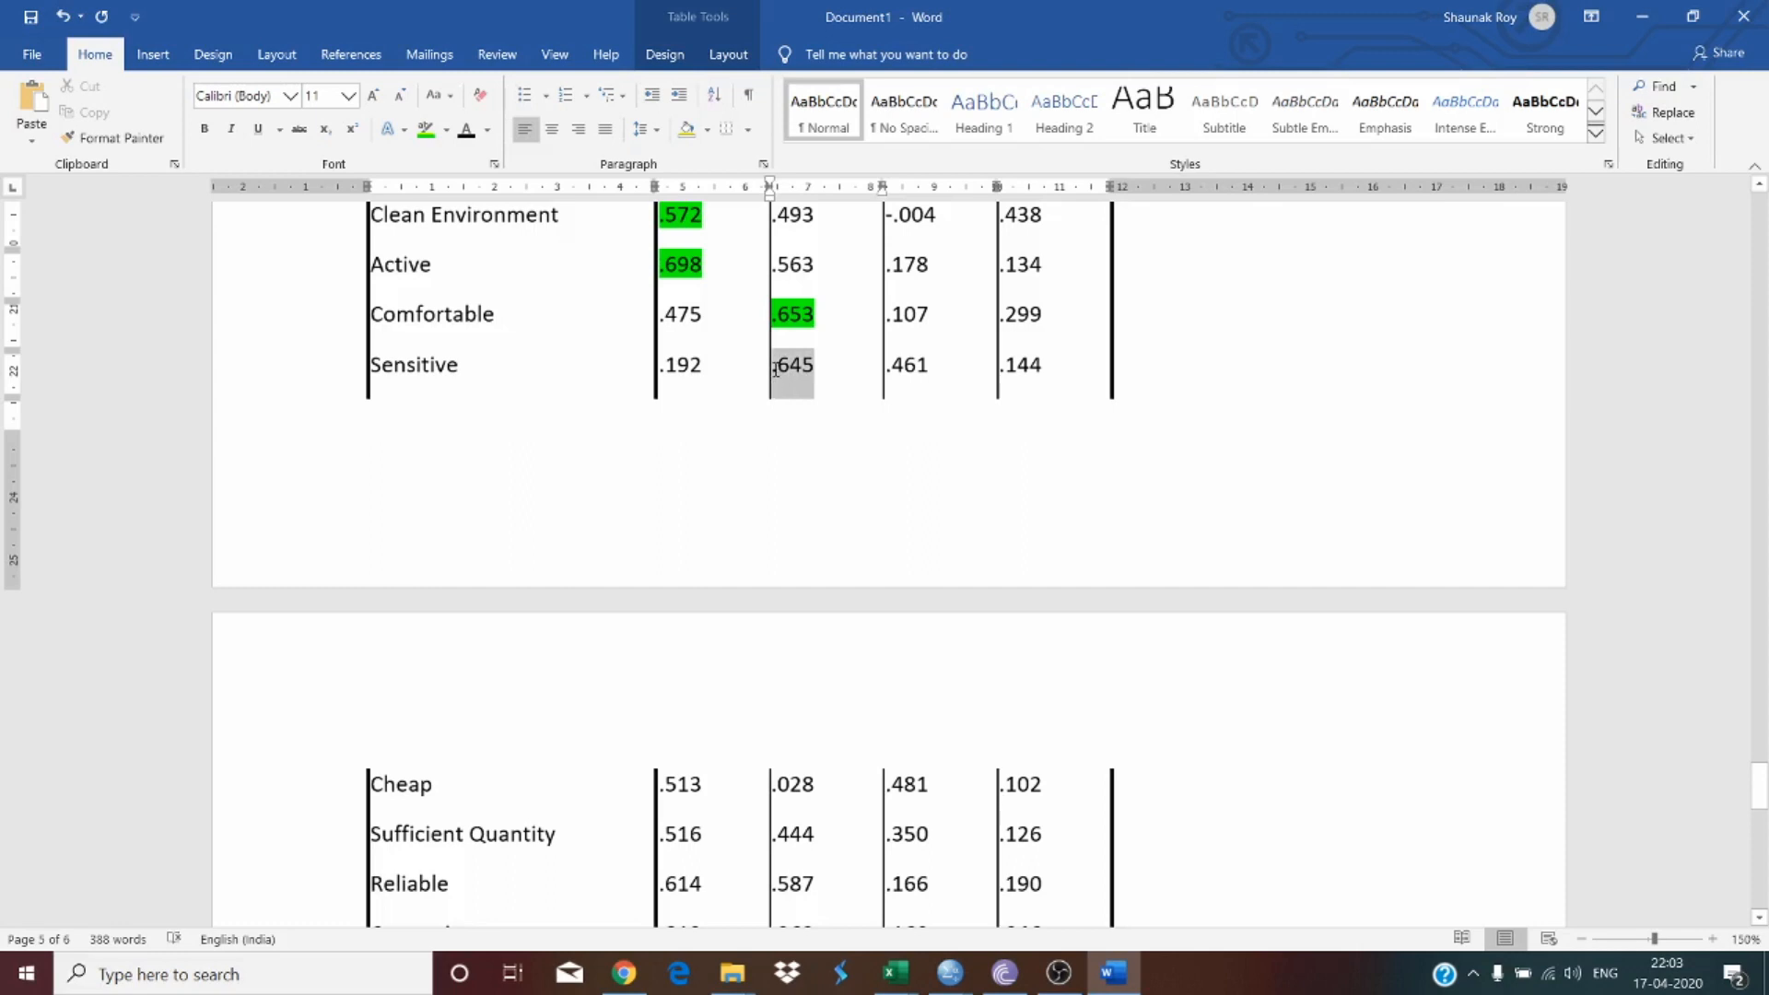
{"action": "left_click", "coordinate": [426, 128]}
{"action": "scroll", "coordinate": [813, 439], "scroll_direction": "down", "scroll_amount": 2}
{"action": "scroll", "coordinate": [813, 439], "scroll_direction": "down", "scroll_amount": 1}
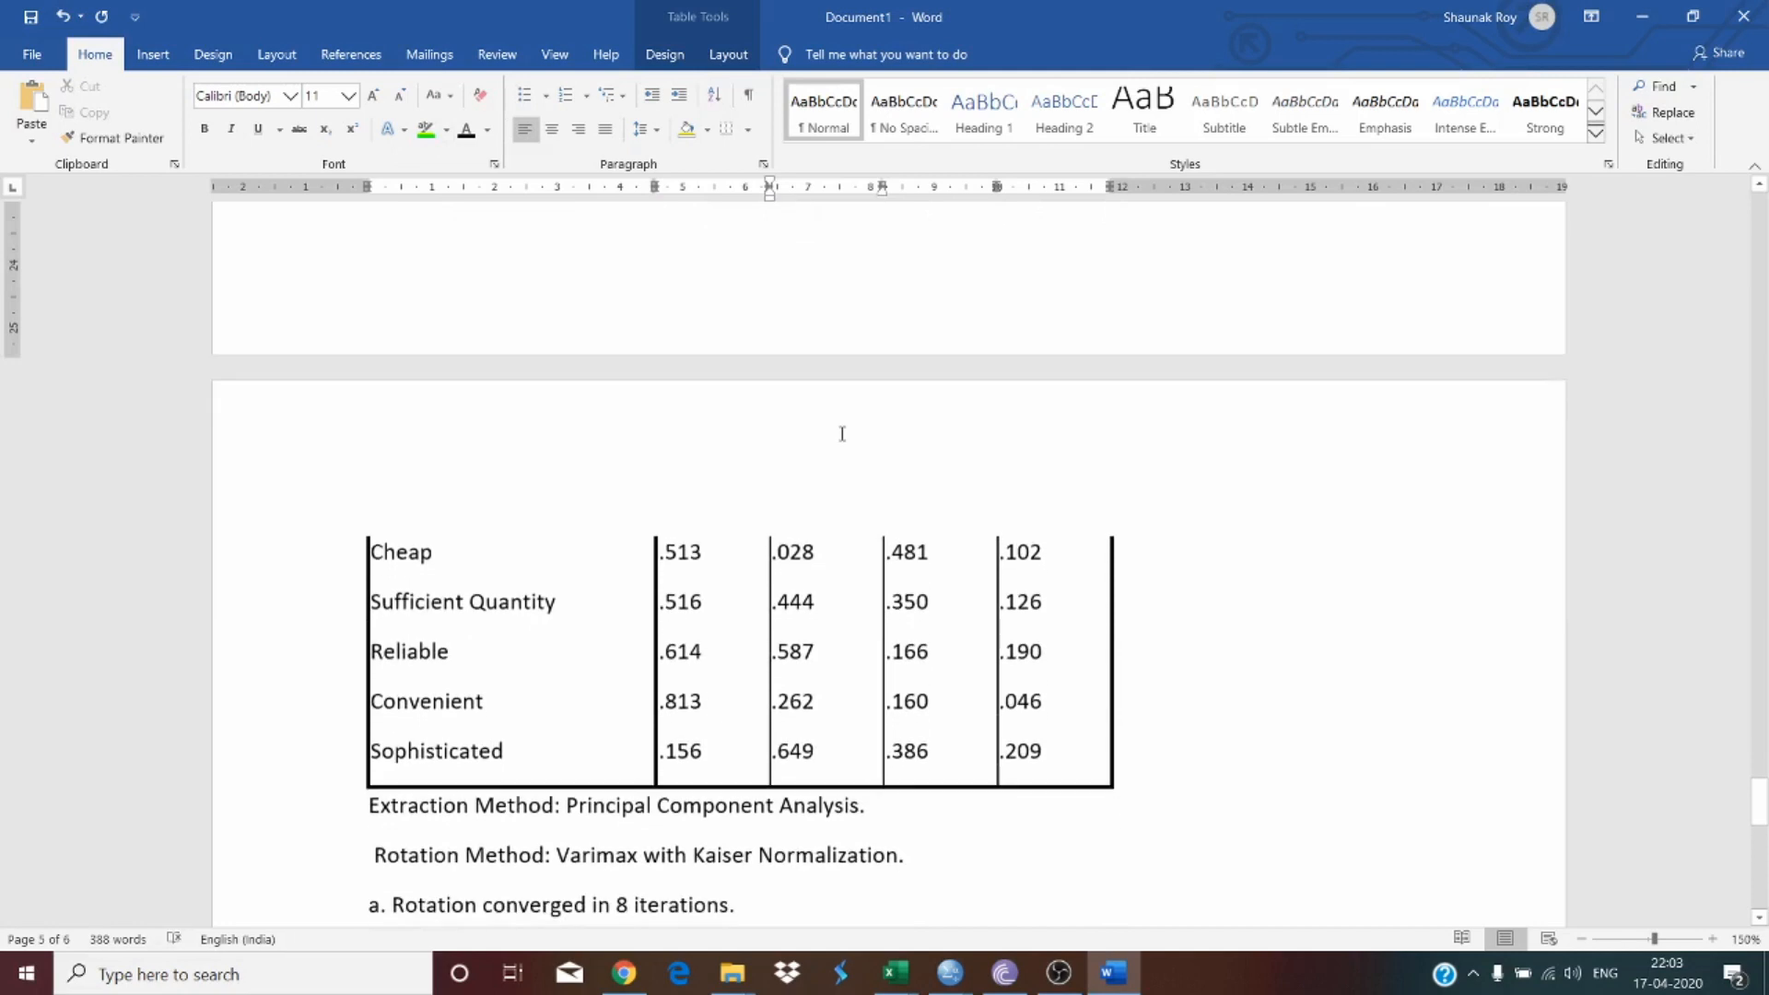
{"action": "left_click_drag", "start_coordinate": [722, 555], "coordinate": [553, 557]}
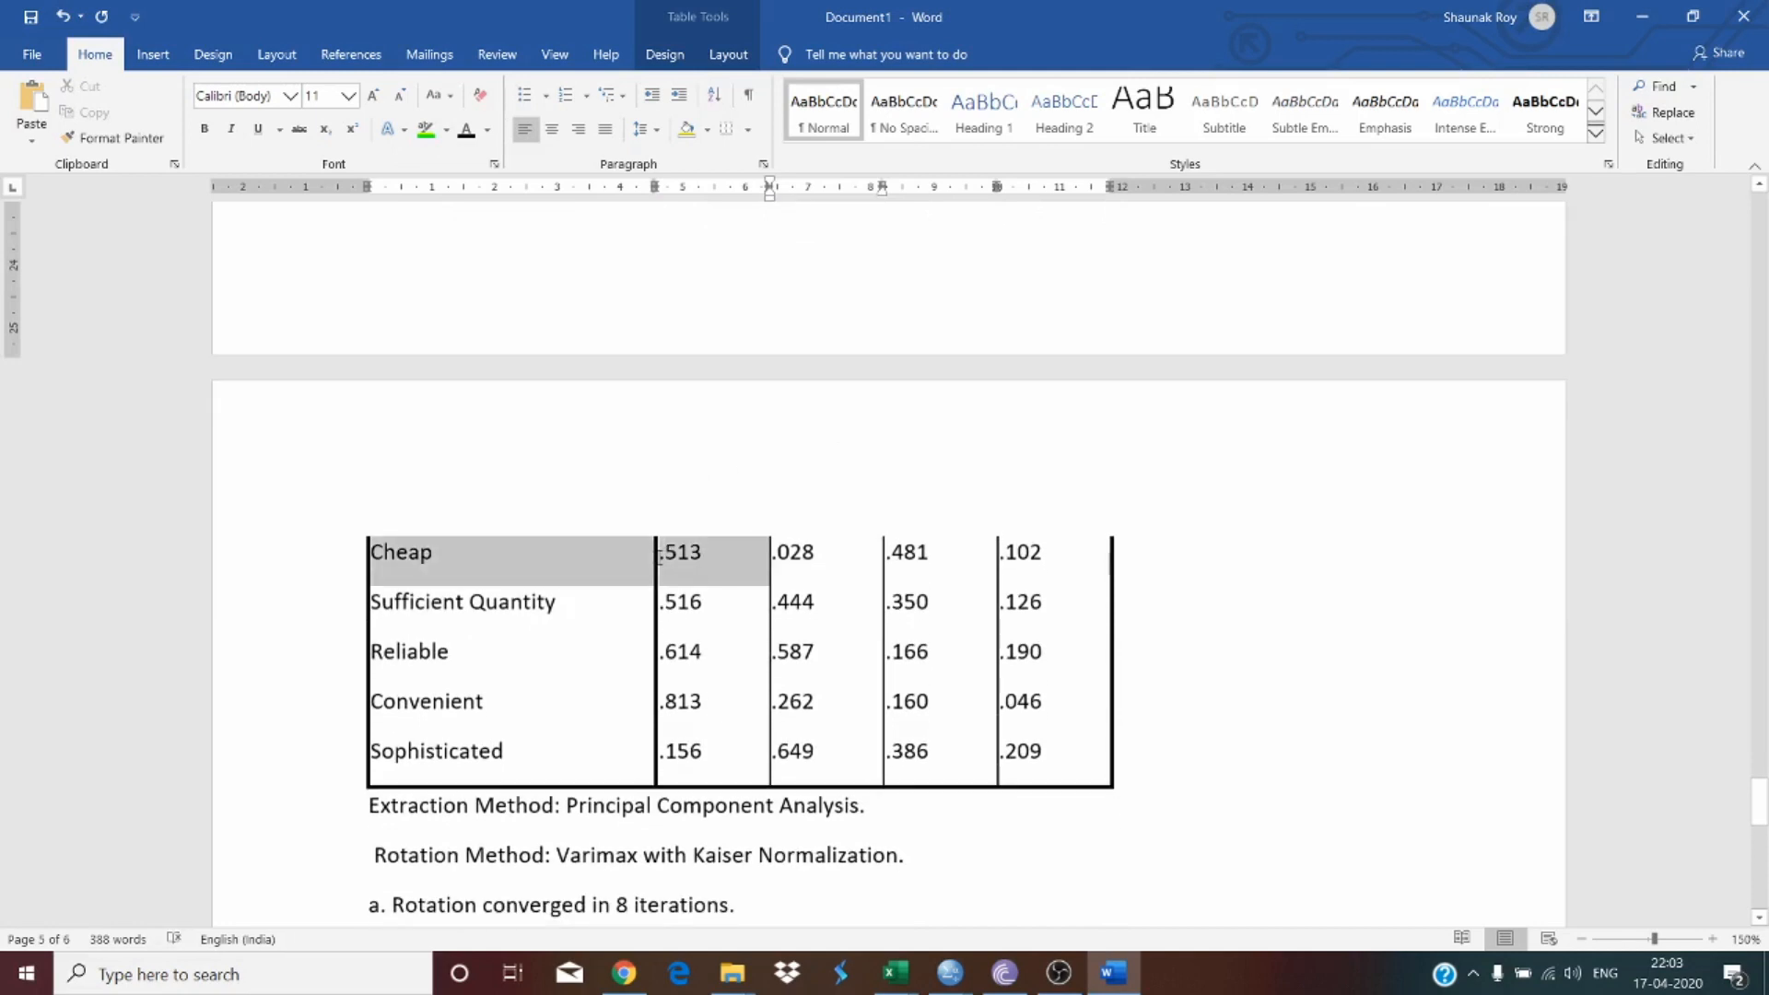
{"action": "left_click_drag", "start_coordinate": [660, 553], "coordinate": [660, 604]}
{"action": "left_click", "coordinate": [425, 128]}
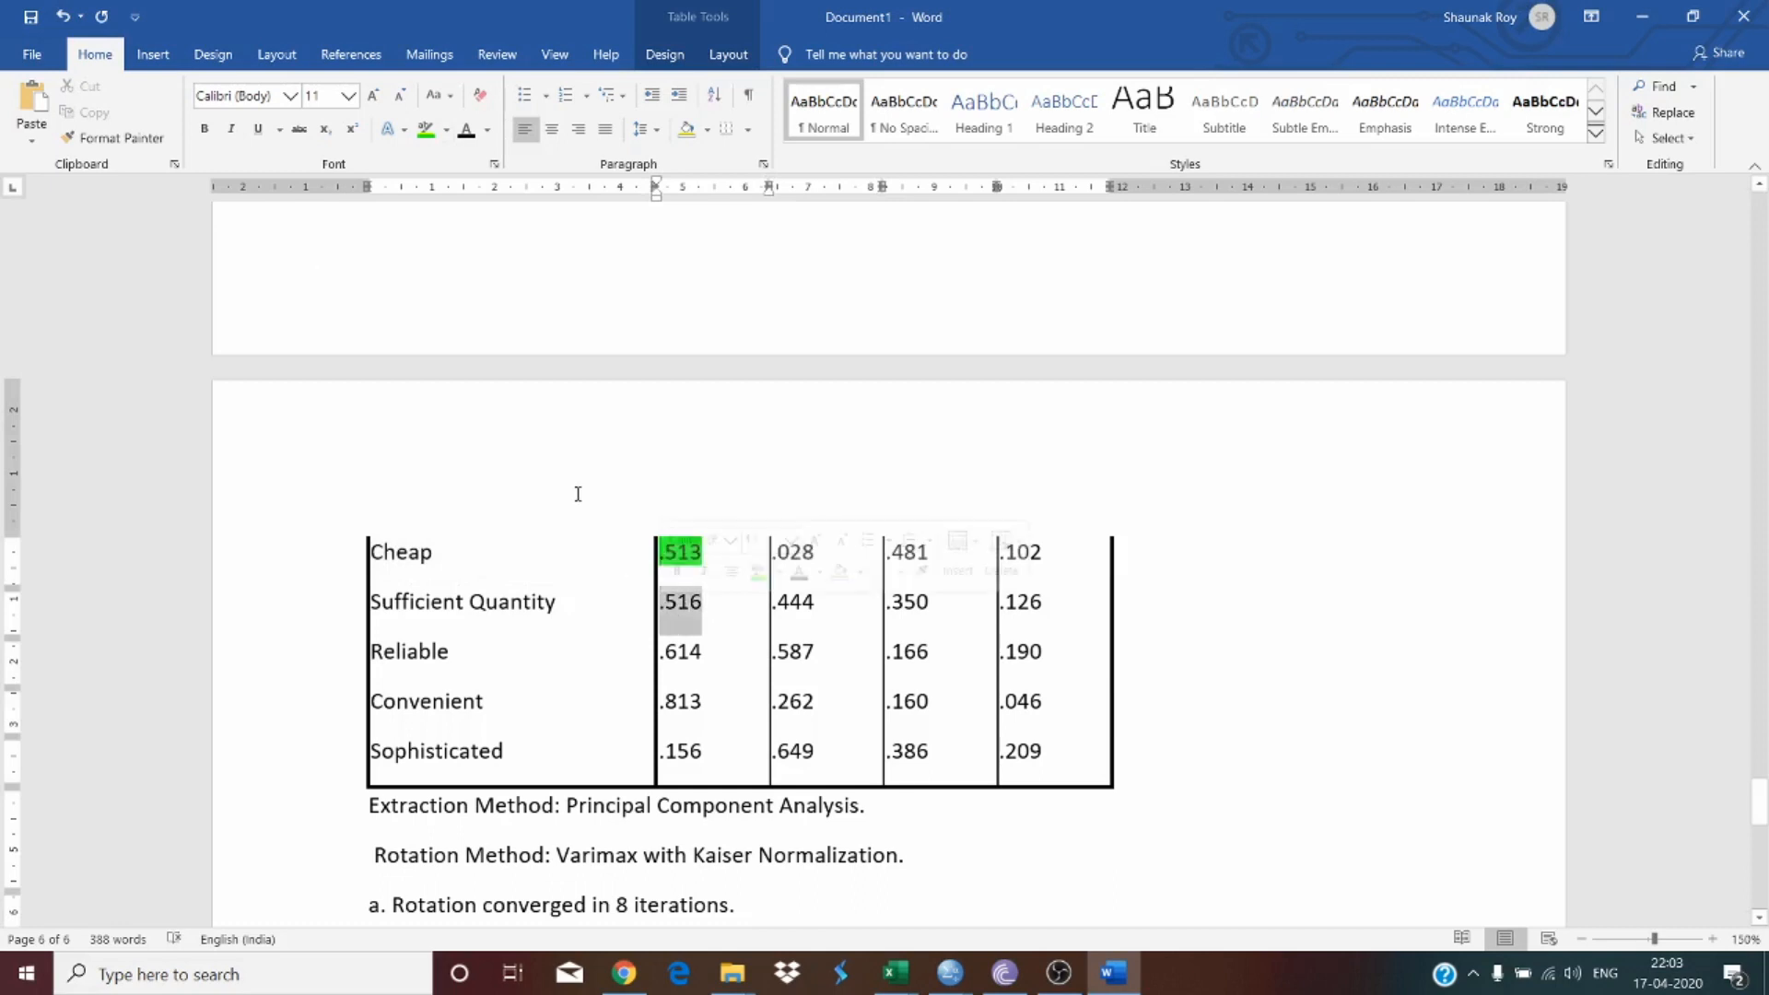
{"action": "left_click", "coordinate": [426, 128]}
{"action": "left_click", "coordinate": [712, 610]}
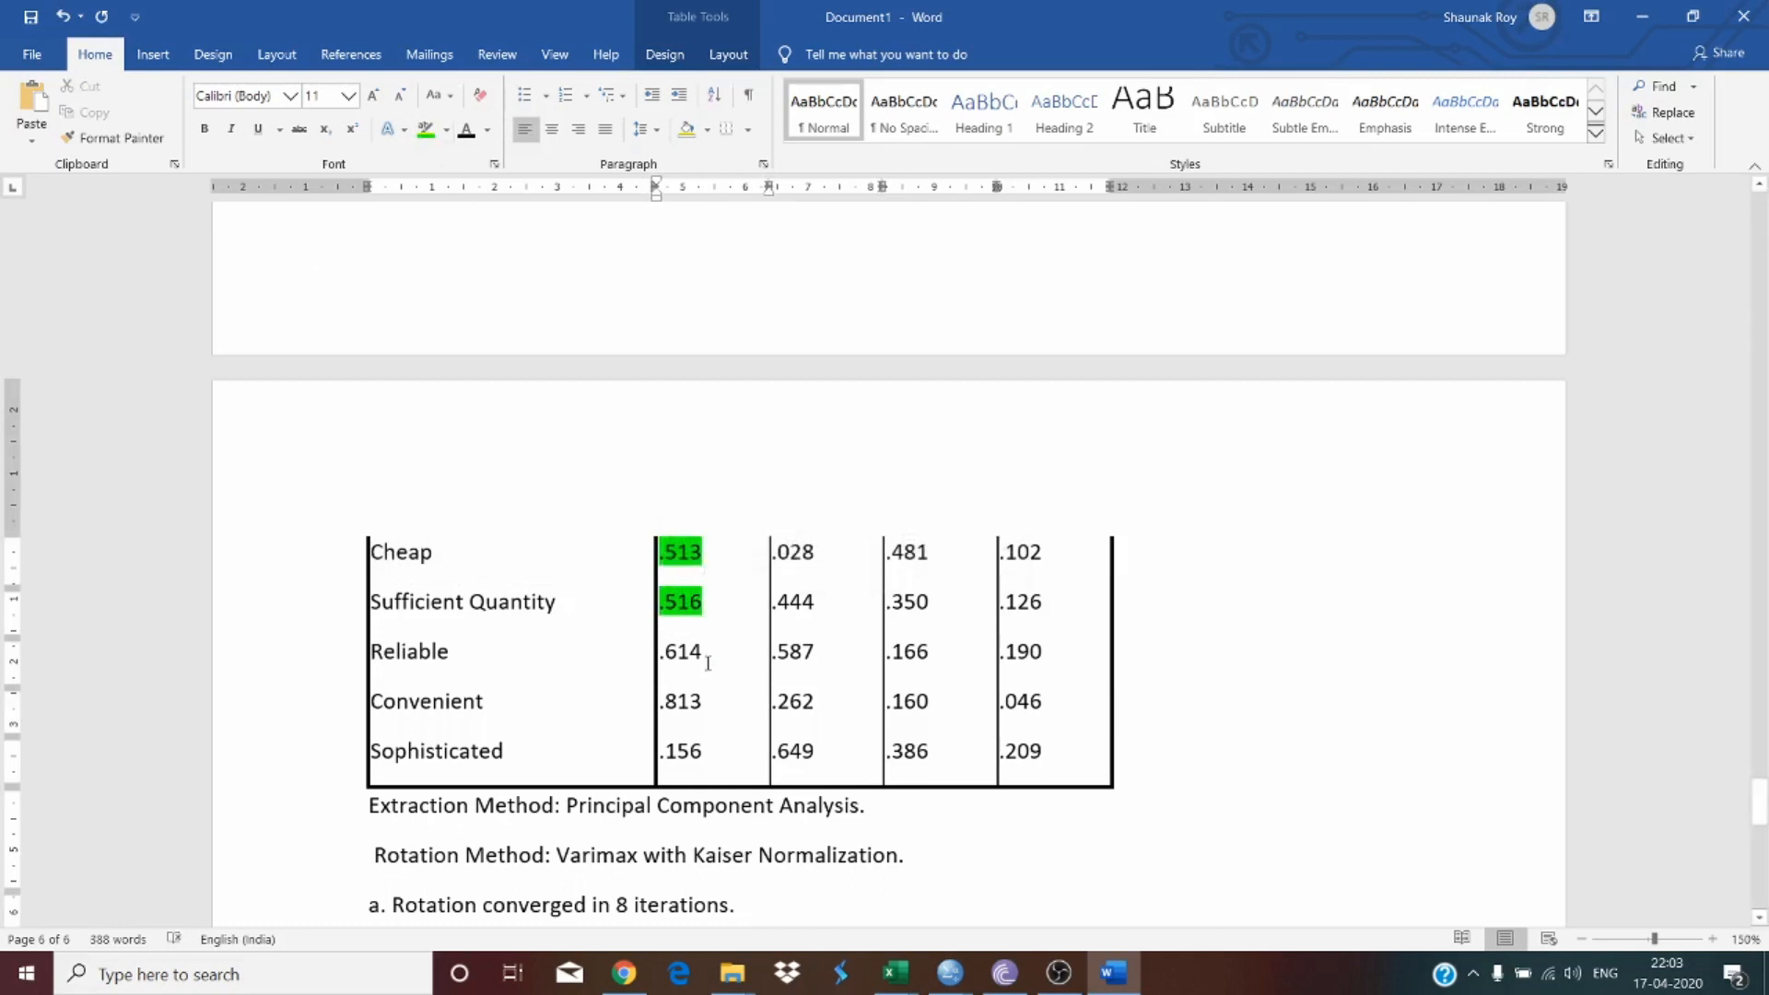
Step: Highlight in green the highest loadings for Reliable (.614), Convenient (.813) and Sophisticated (.649)
{"action": "left_click_drag", "start_coordinate": [708, 664], "coordinate": [658, 661]}
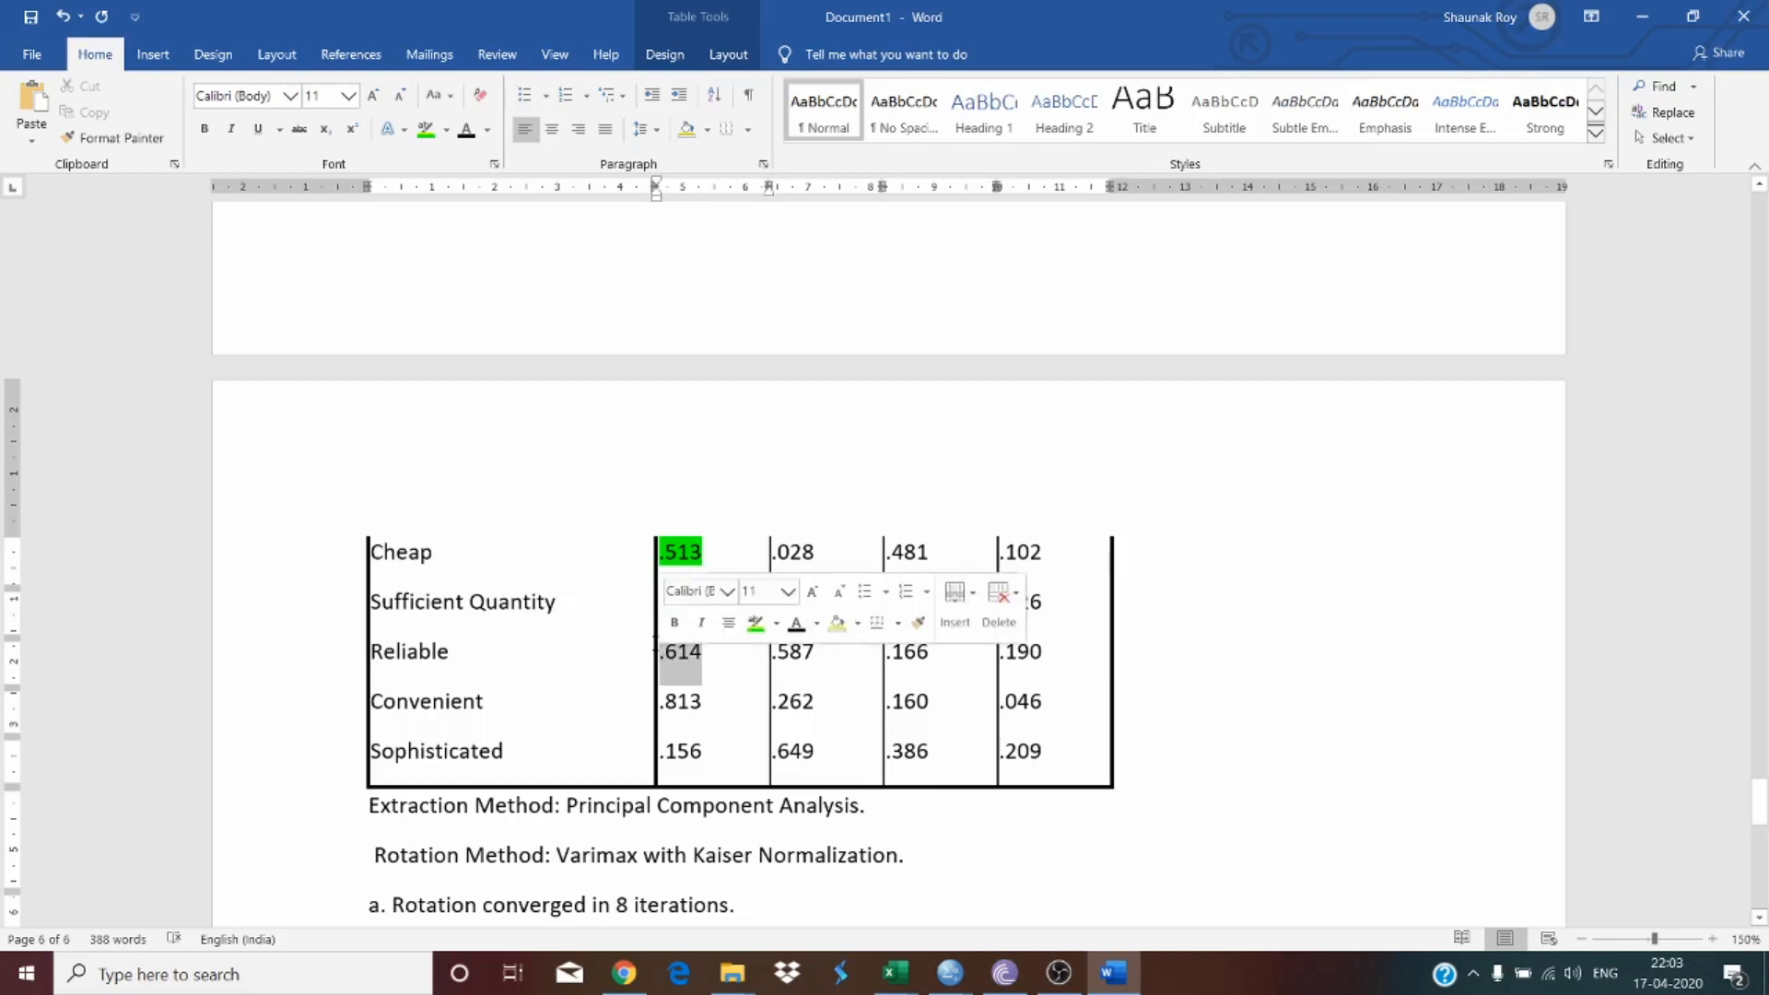
{"action": "left_click", "coordinate": [426, 128]}
{"action": "left_click_drag", "start_coordinate": [735, 727], "coordinate": [660, 705]}
{"action": "left_click", "coordinate": [426, 131]}
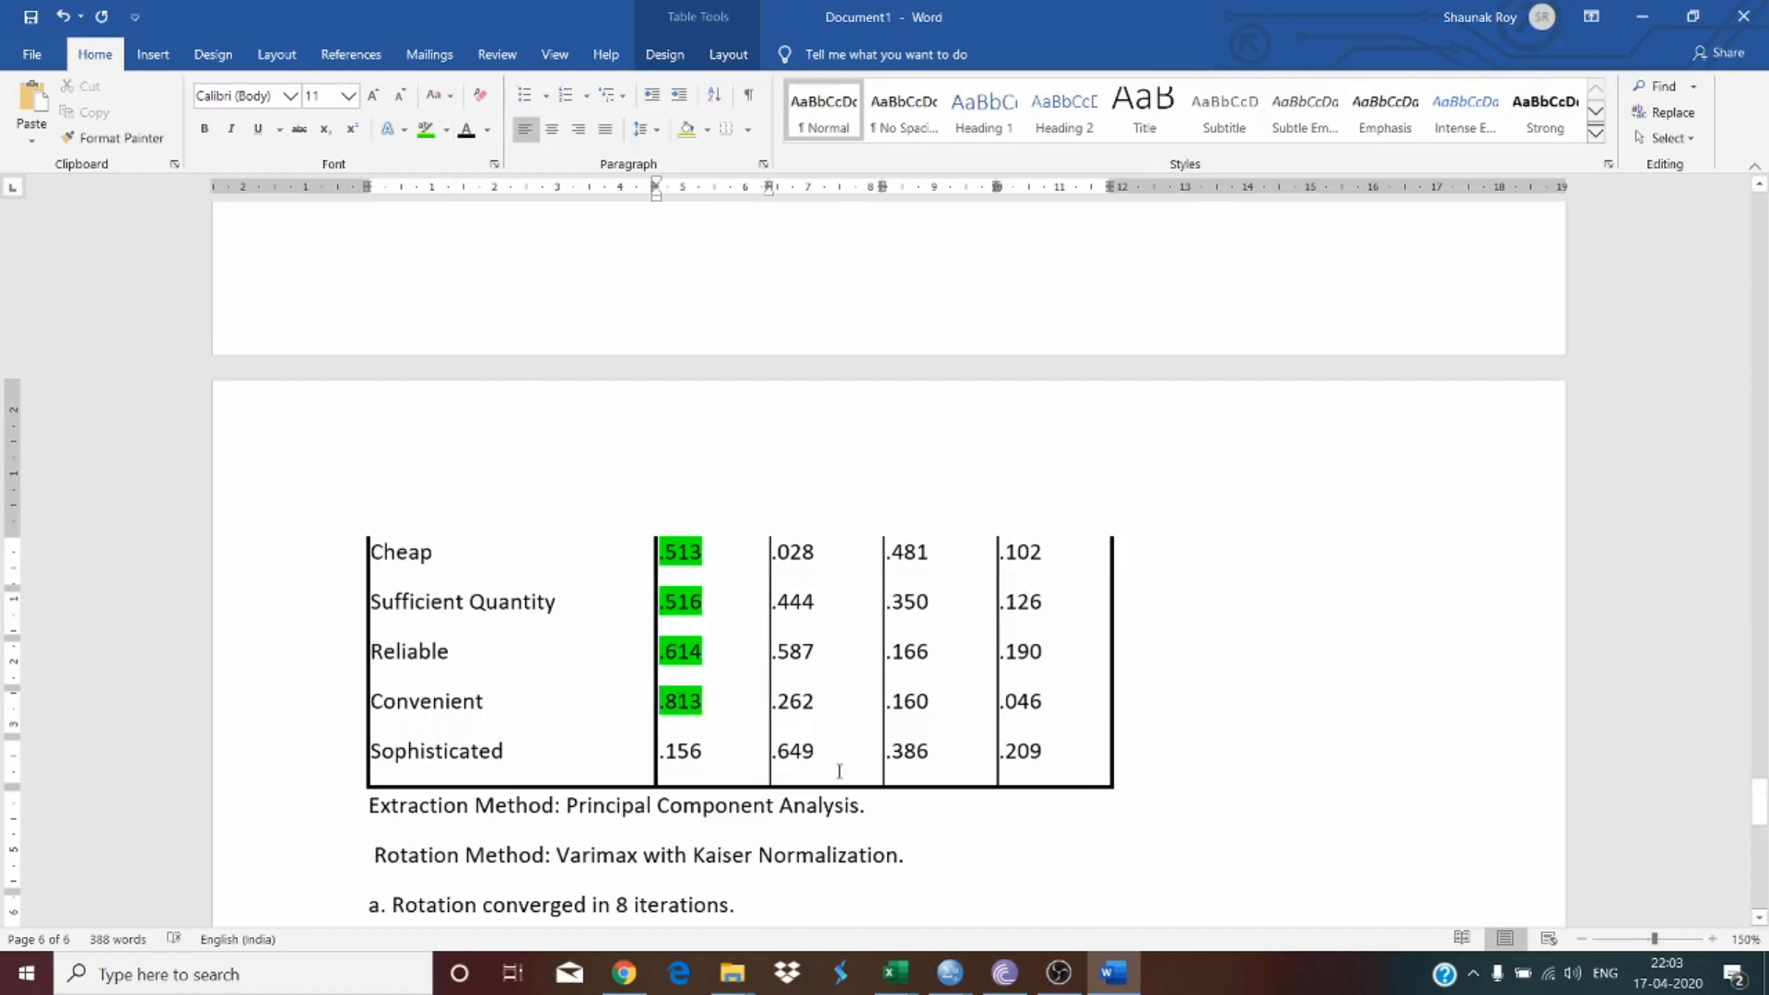
{"action": "mouse_move", "coordinate": [798, 758]}
{"action": "left_mouse_down"}
{"action": "mouse_move", "coordinate": [771, 763]}
{"action": "mouse_move", "coordinate": [797, 759]}
{"action": "left_mouse_up"}
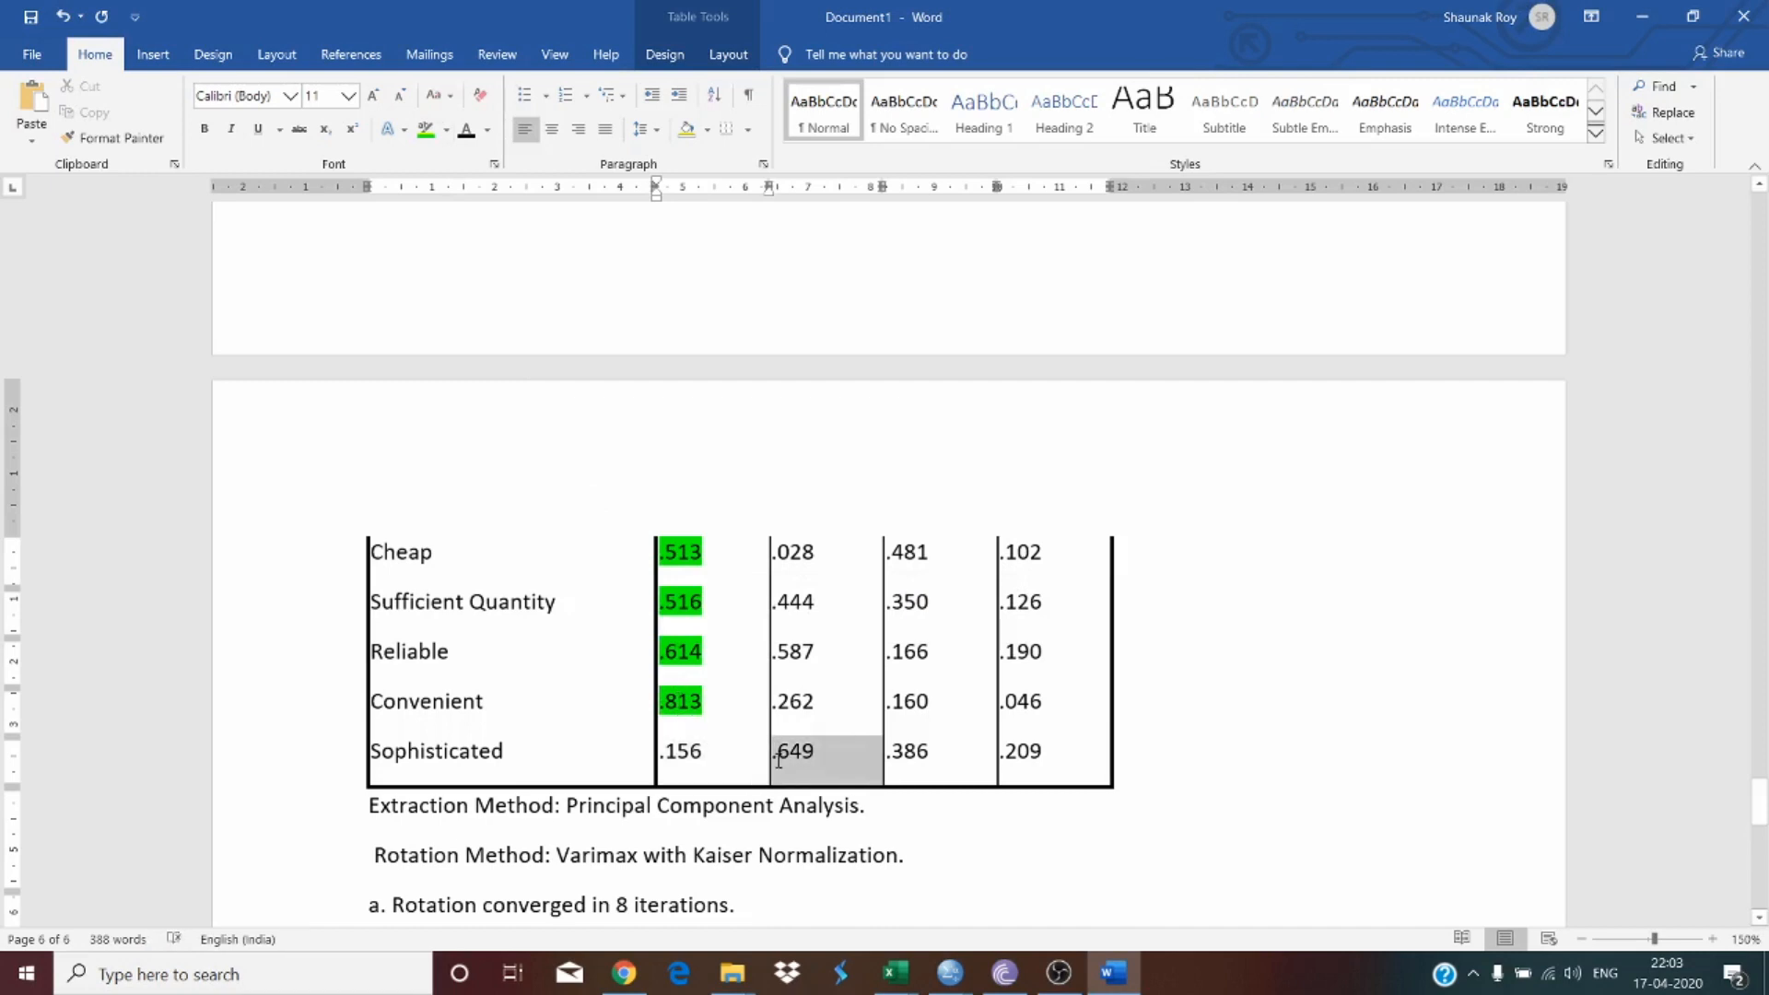
{"action": "left_click", "coordinate": [425, 131]}
Step: Scroll through the Rotated Component Matrix to review the highlighted loadings
{"action": "scroll", "coordinate": [940, 749], "scroll_direction": "down", "scroll_amount": 3}
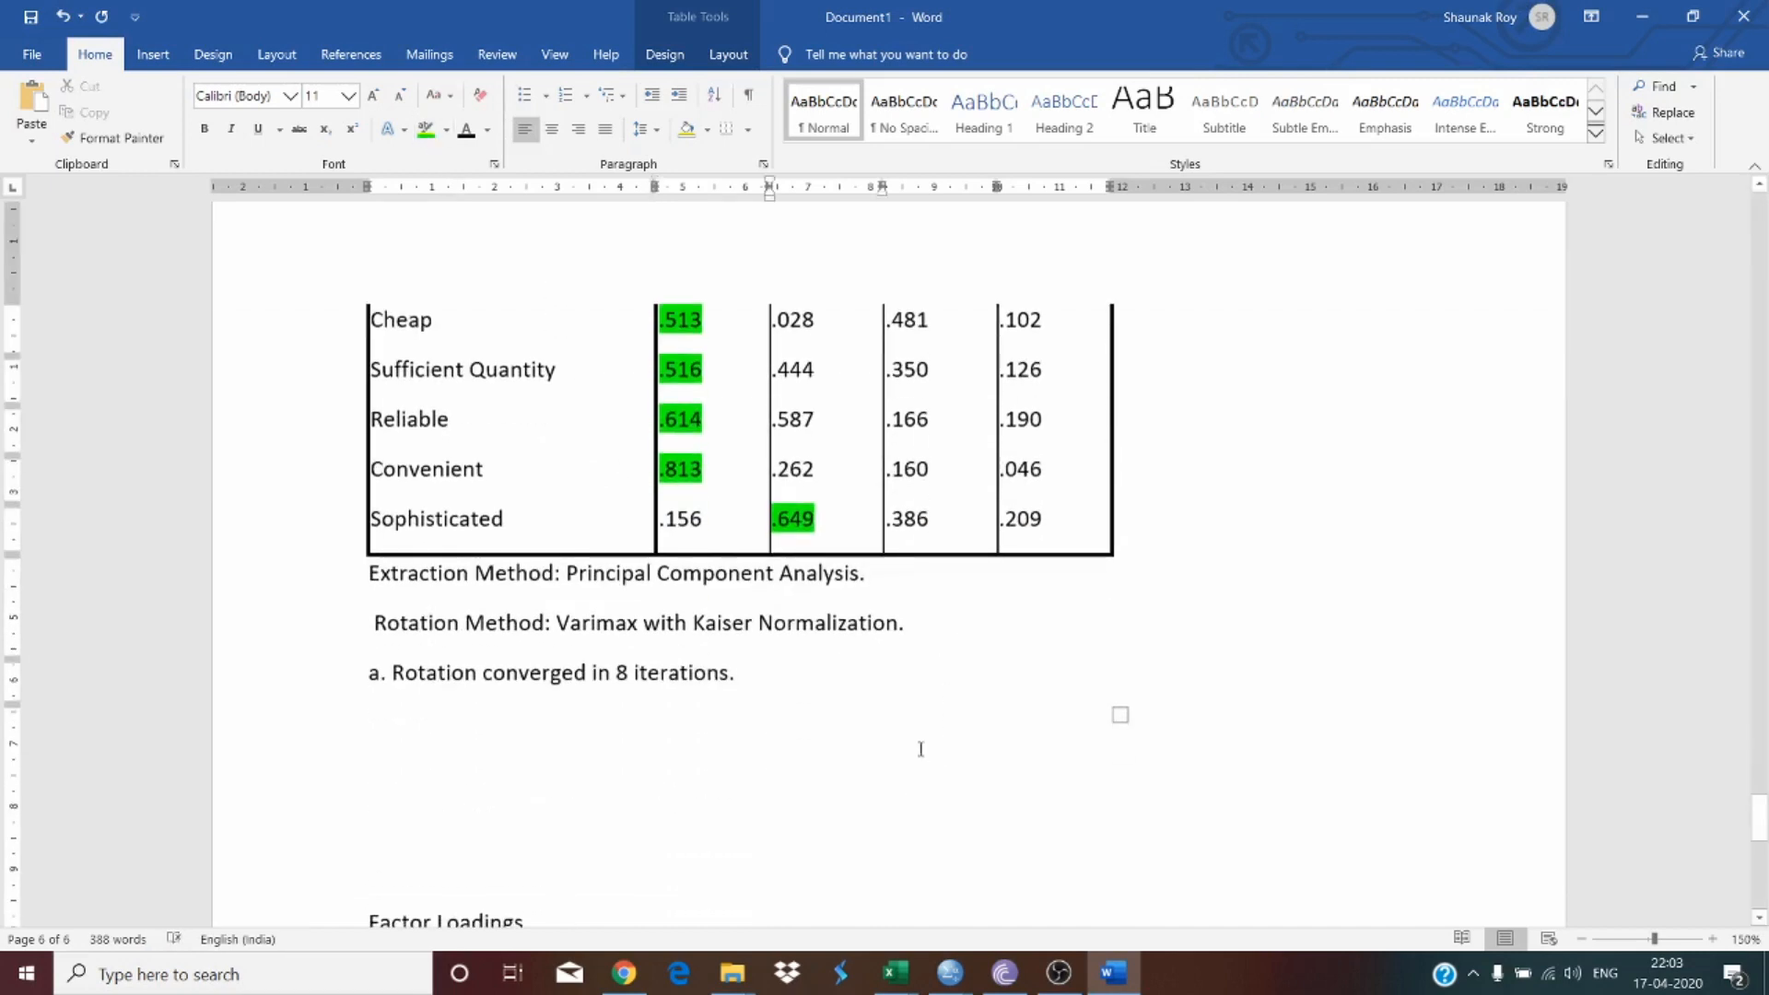
{"action": "scroll", "coordinate": [740, 744], "scroll_direction": "up", "scroll_amount": 15}
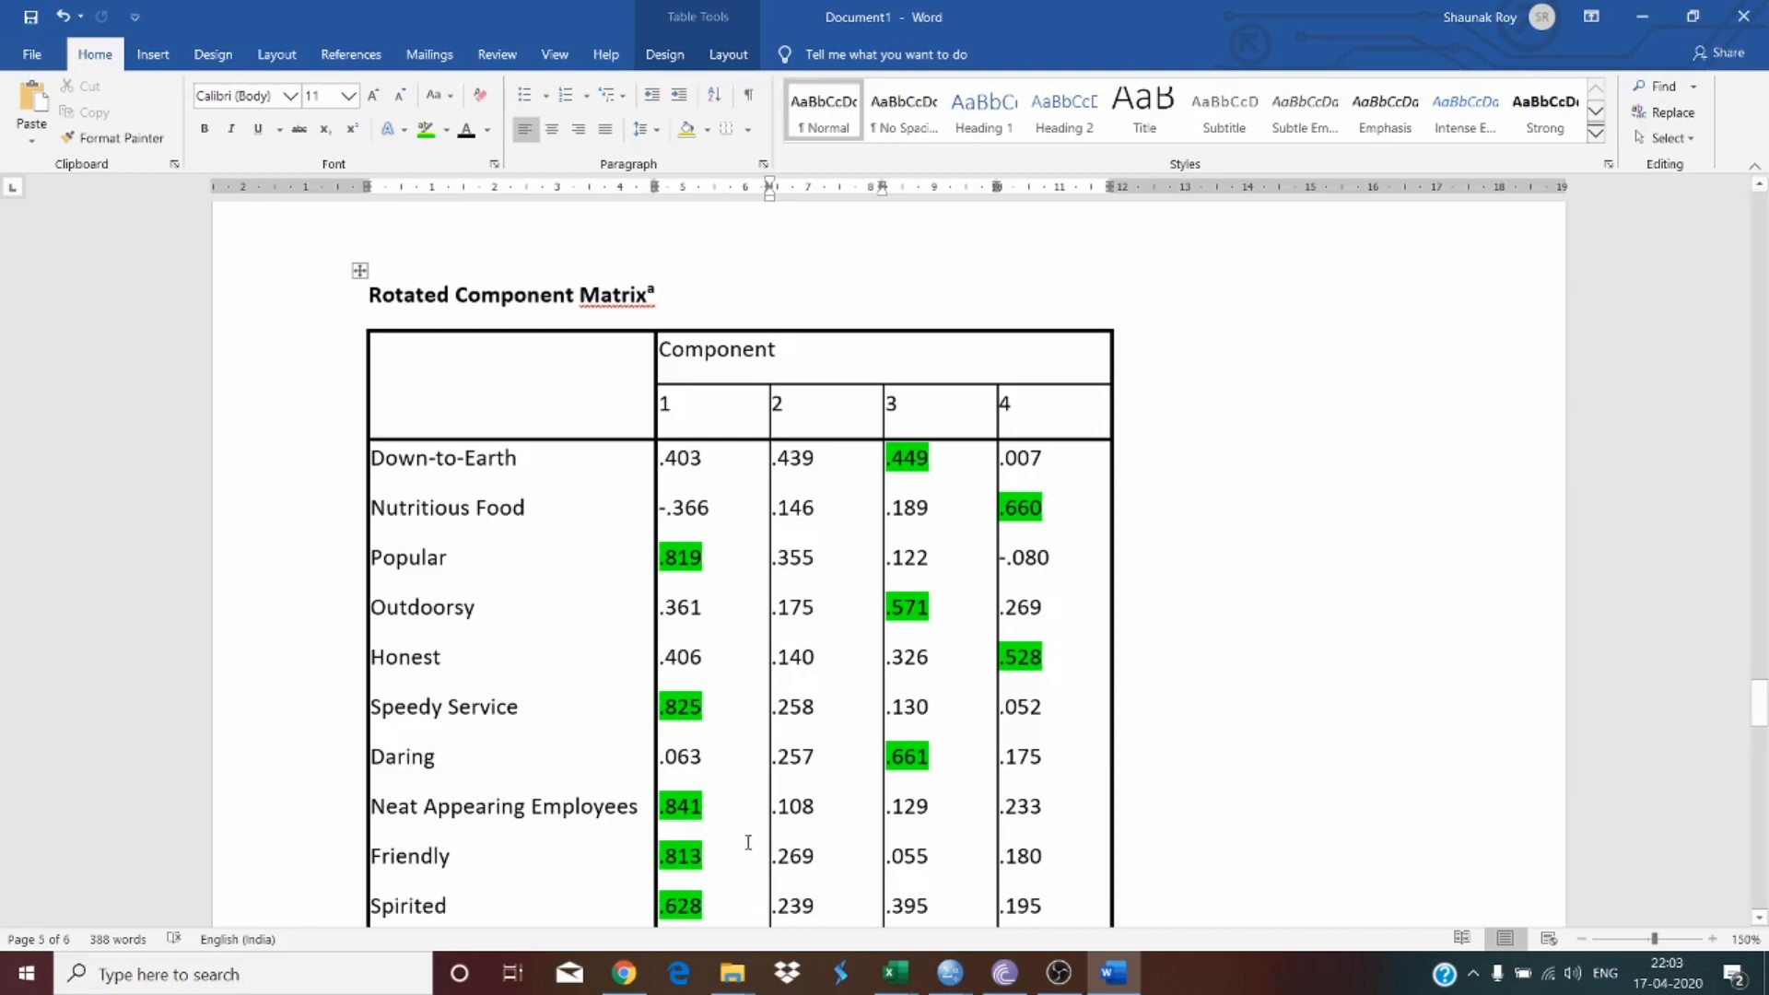
{"action": "mouse_move", "coordinate": [1066, 982]}
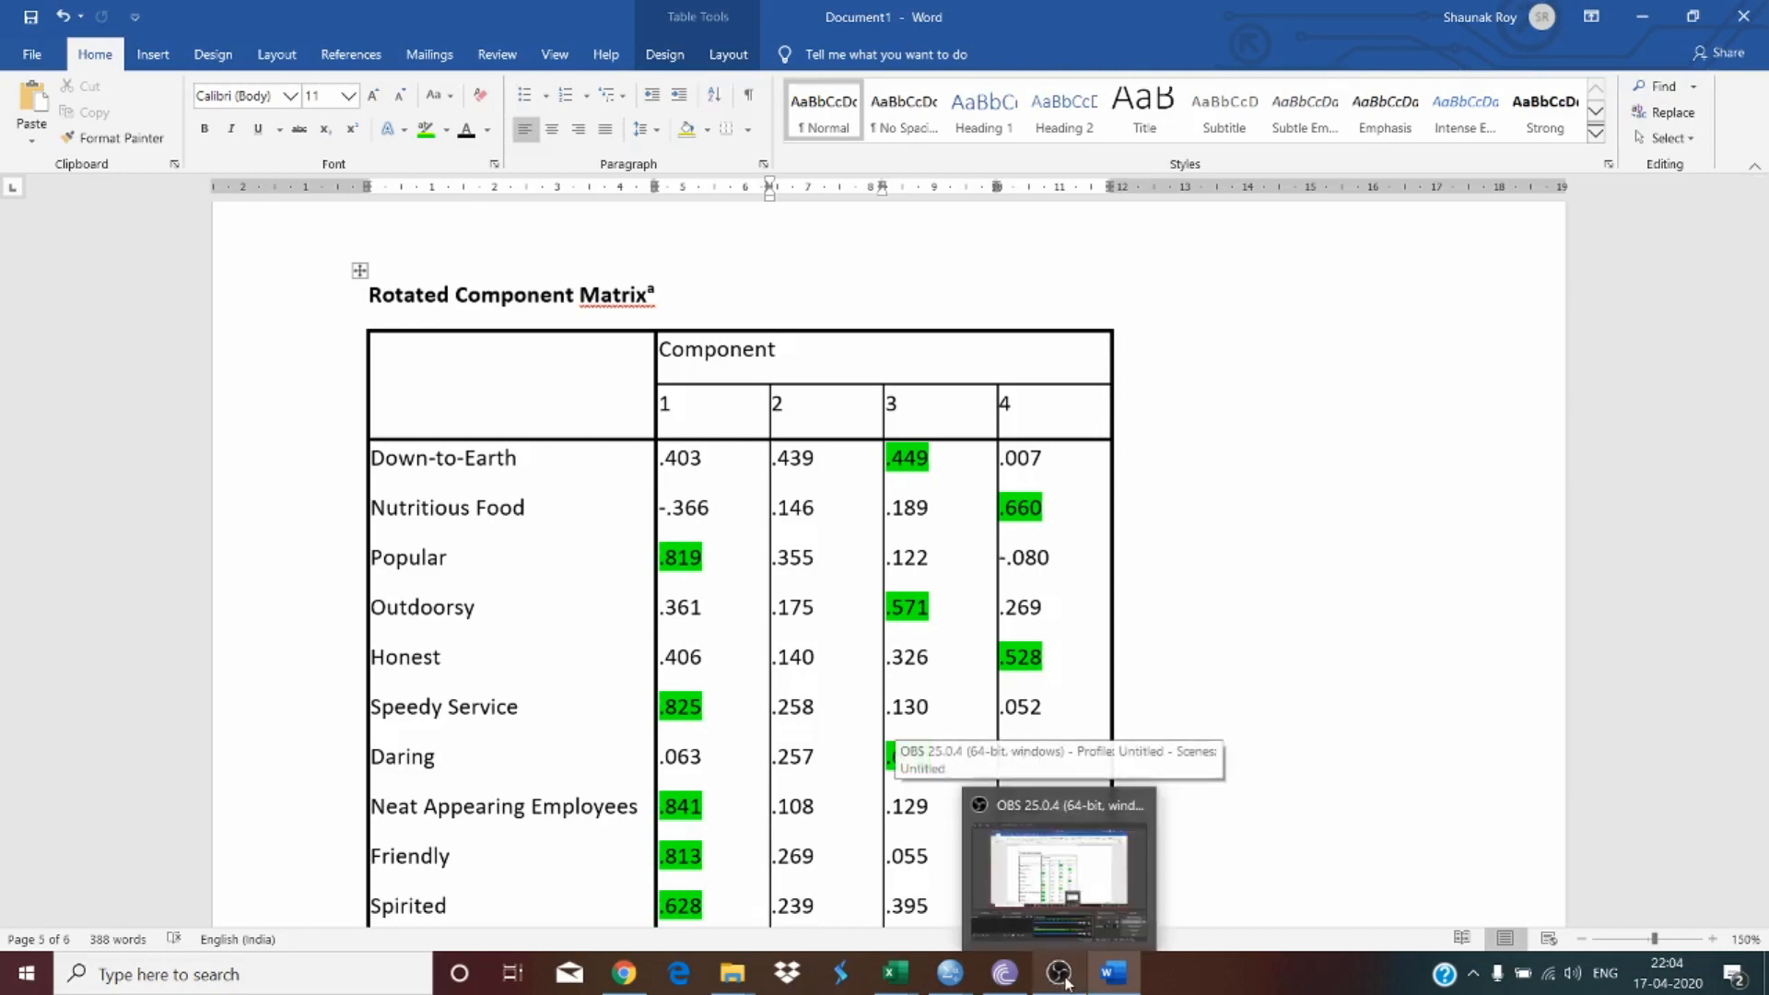
{"action": "left_click", "coordinate": [833, 580]}
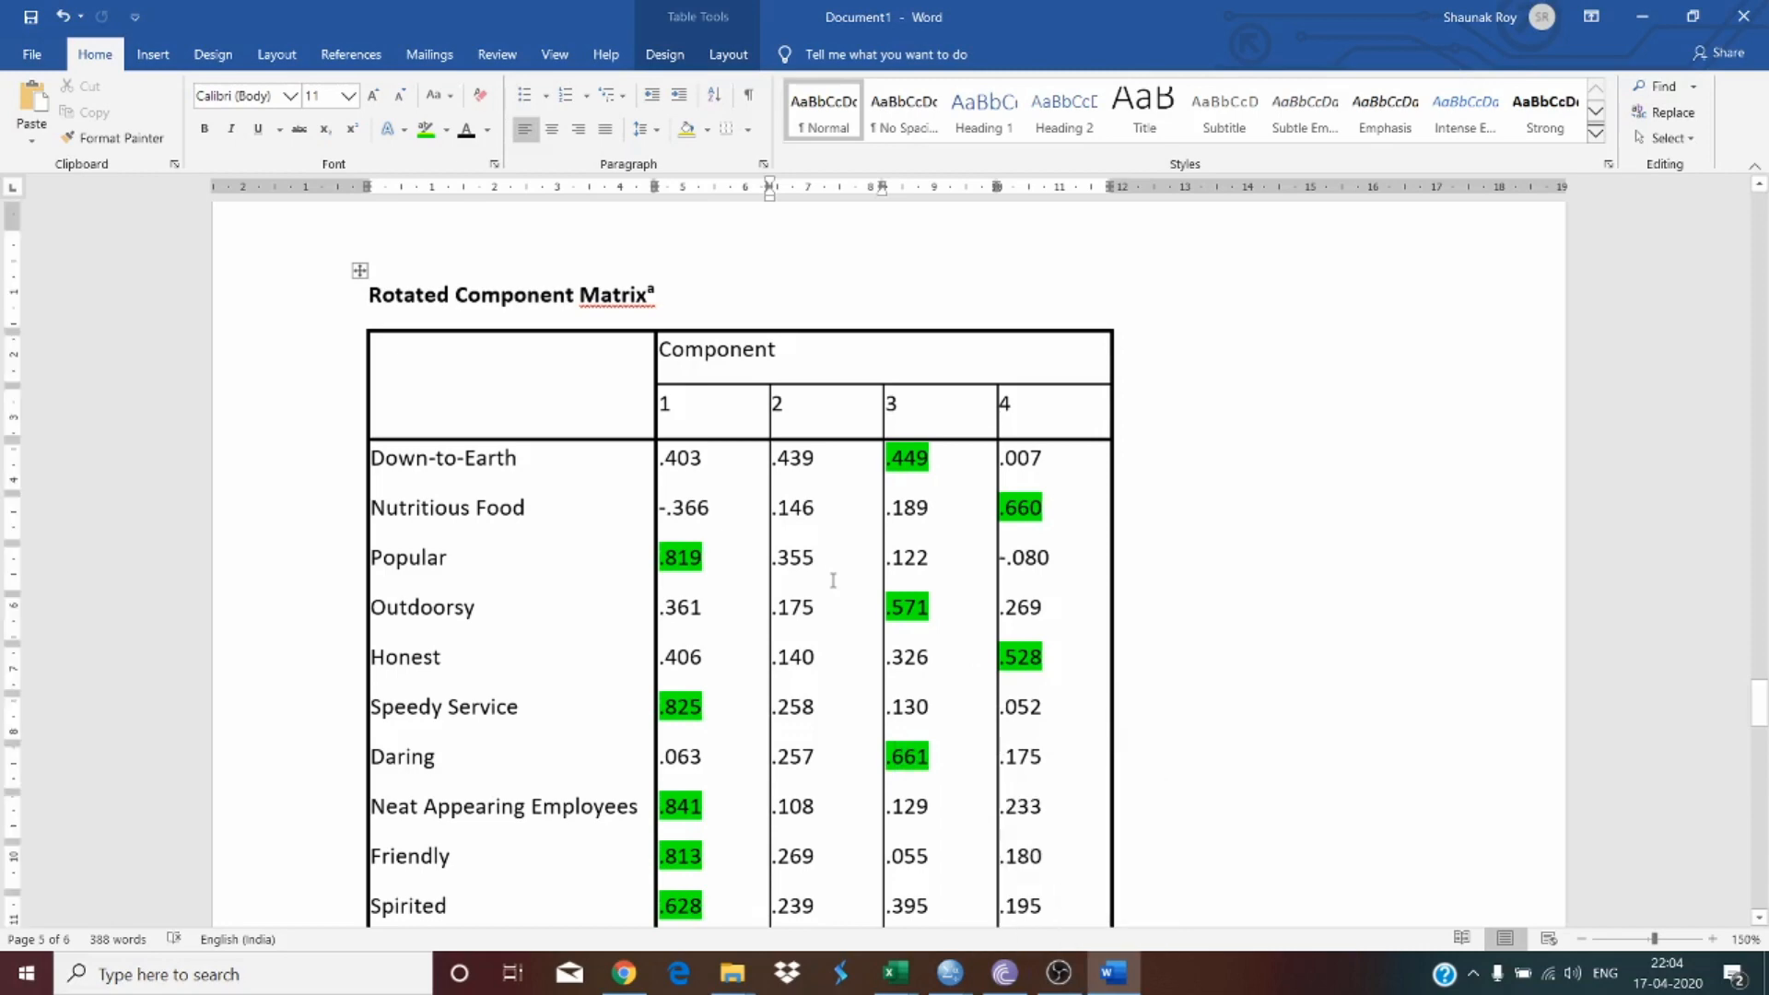
{"action": "scroll", "coordinate": [833, 581], "scroll_direction": "down", "scroll_amount": 2}
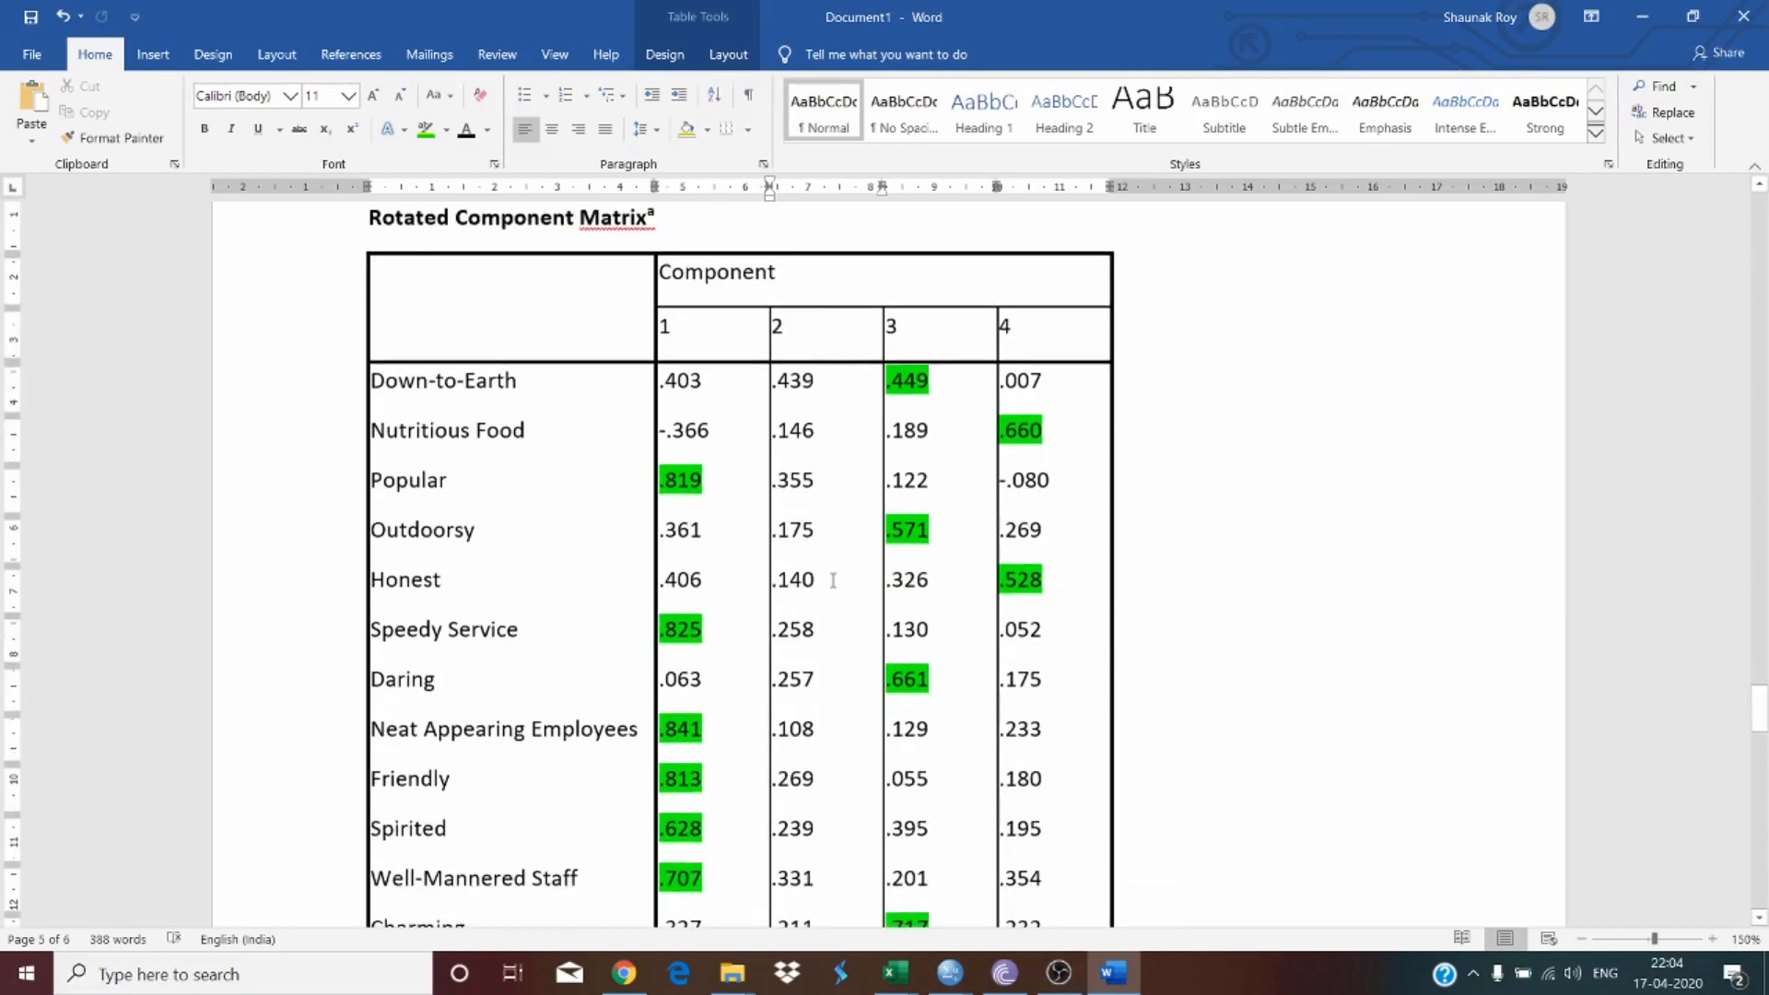
{"action": "scroll", "coordinate": [826, 588], "scroll_direction": "down", "scroll_amount": 15}
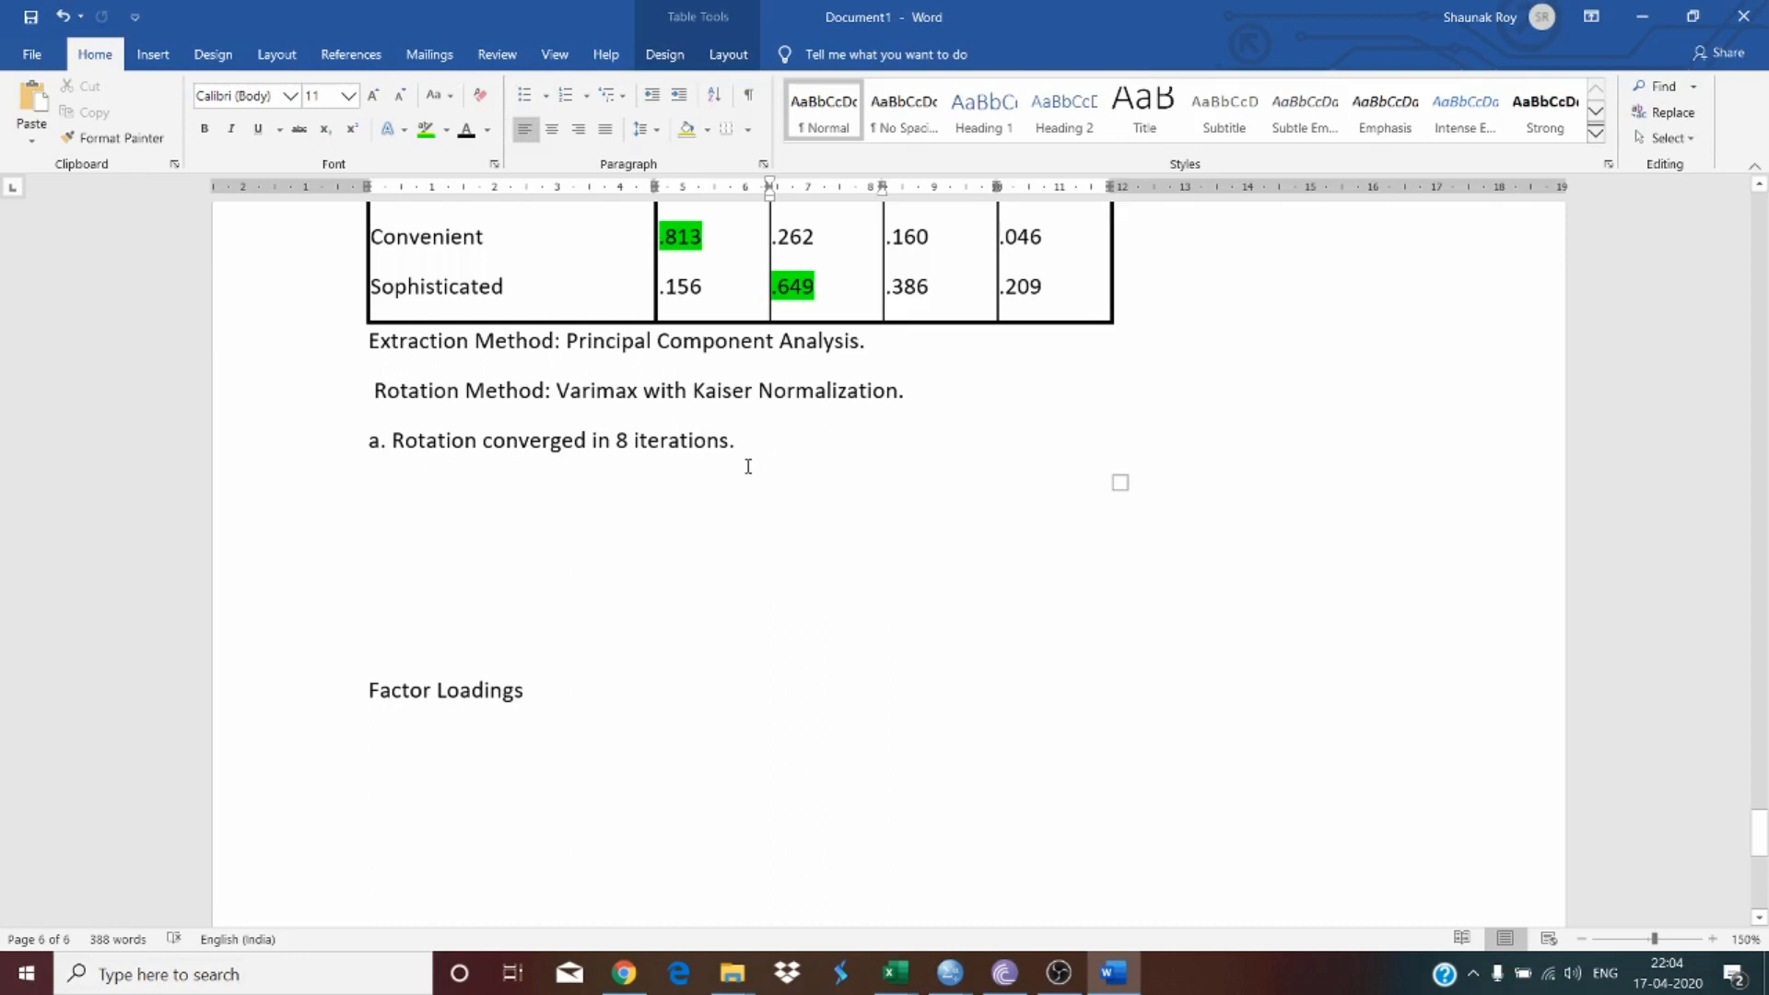
{"action": "scroll", "coordinate": [748, 467], "scroll_direction": "down", "scroll_amount": 3}
Step: Below the table's footnotes, write 'The components may be arranged in the following manner, as illustrated in Table 4.'
{"action": "left_click", "coordinate": [425, 412]}
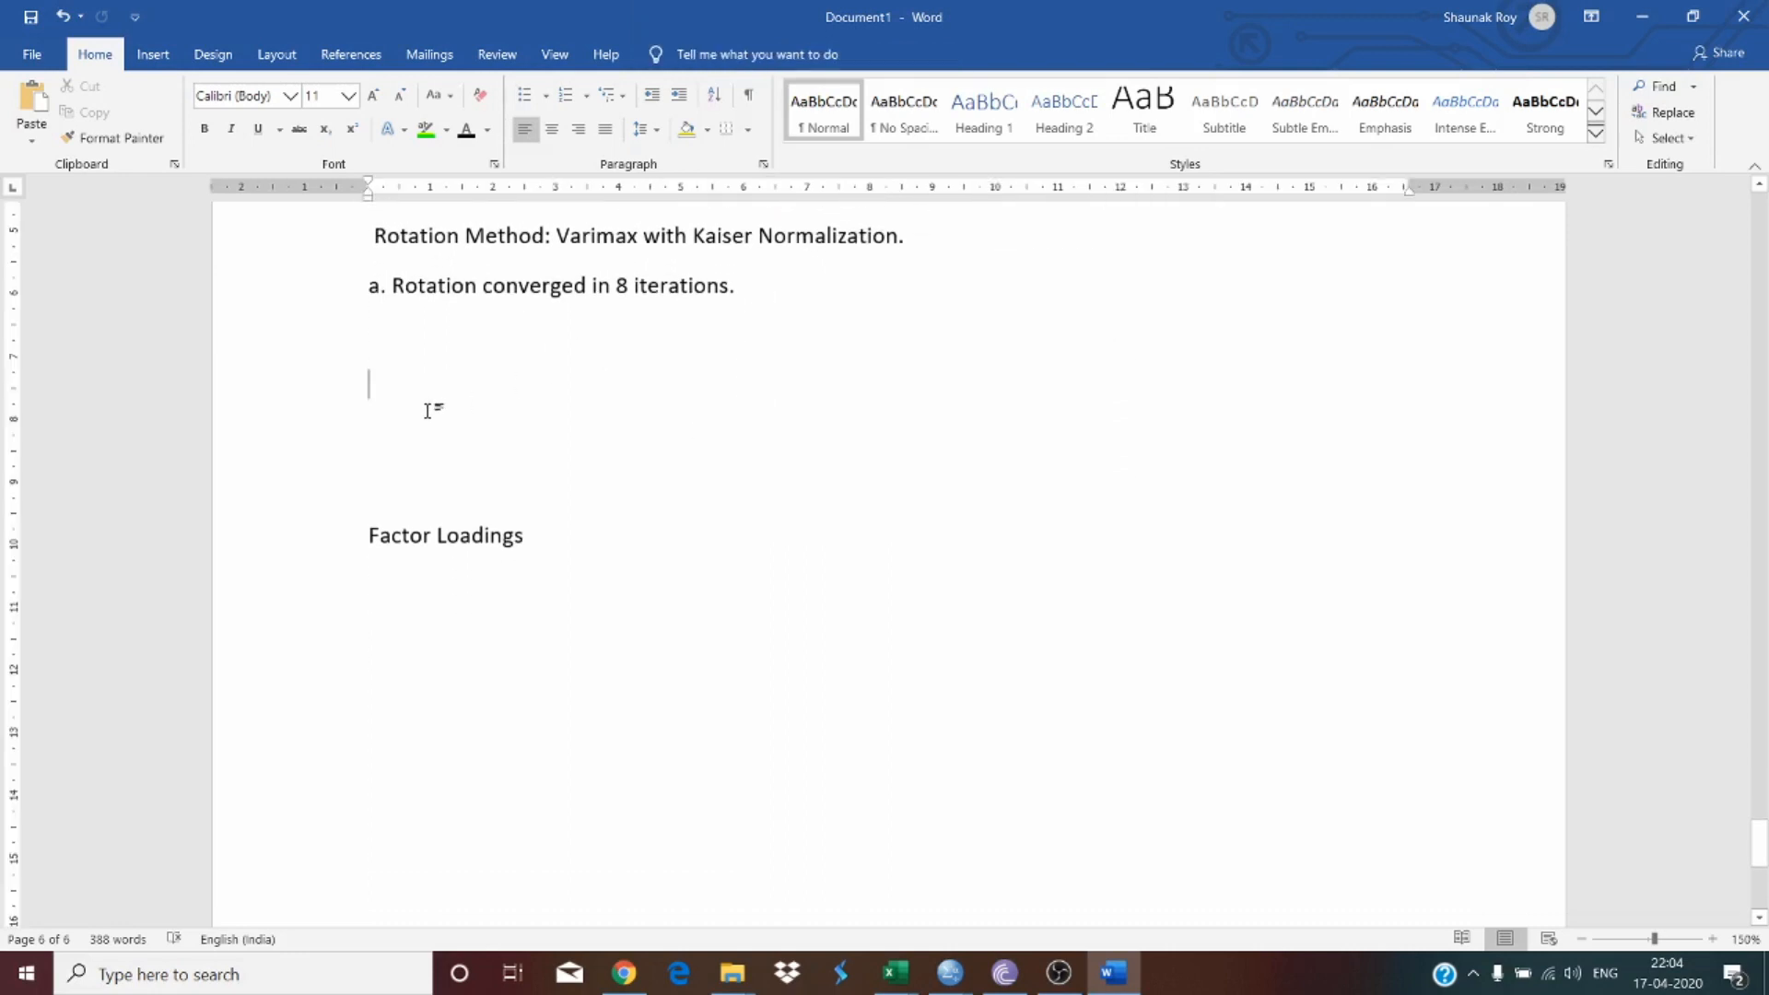
{"action": "type", "text": "The compo"}
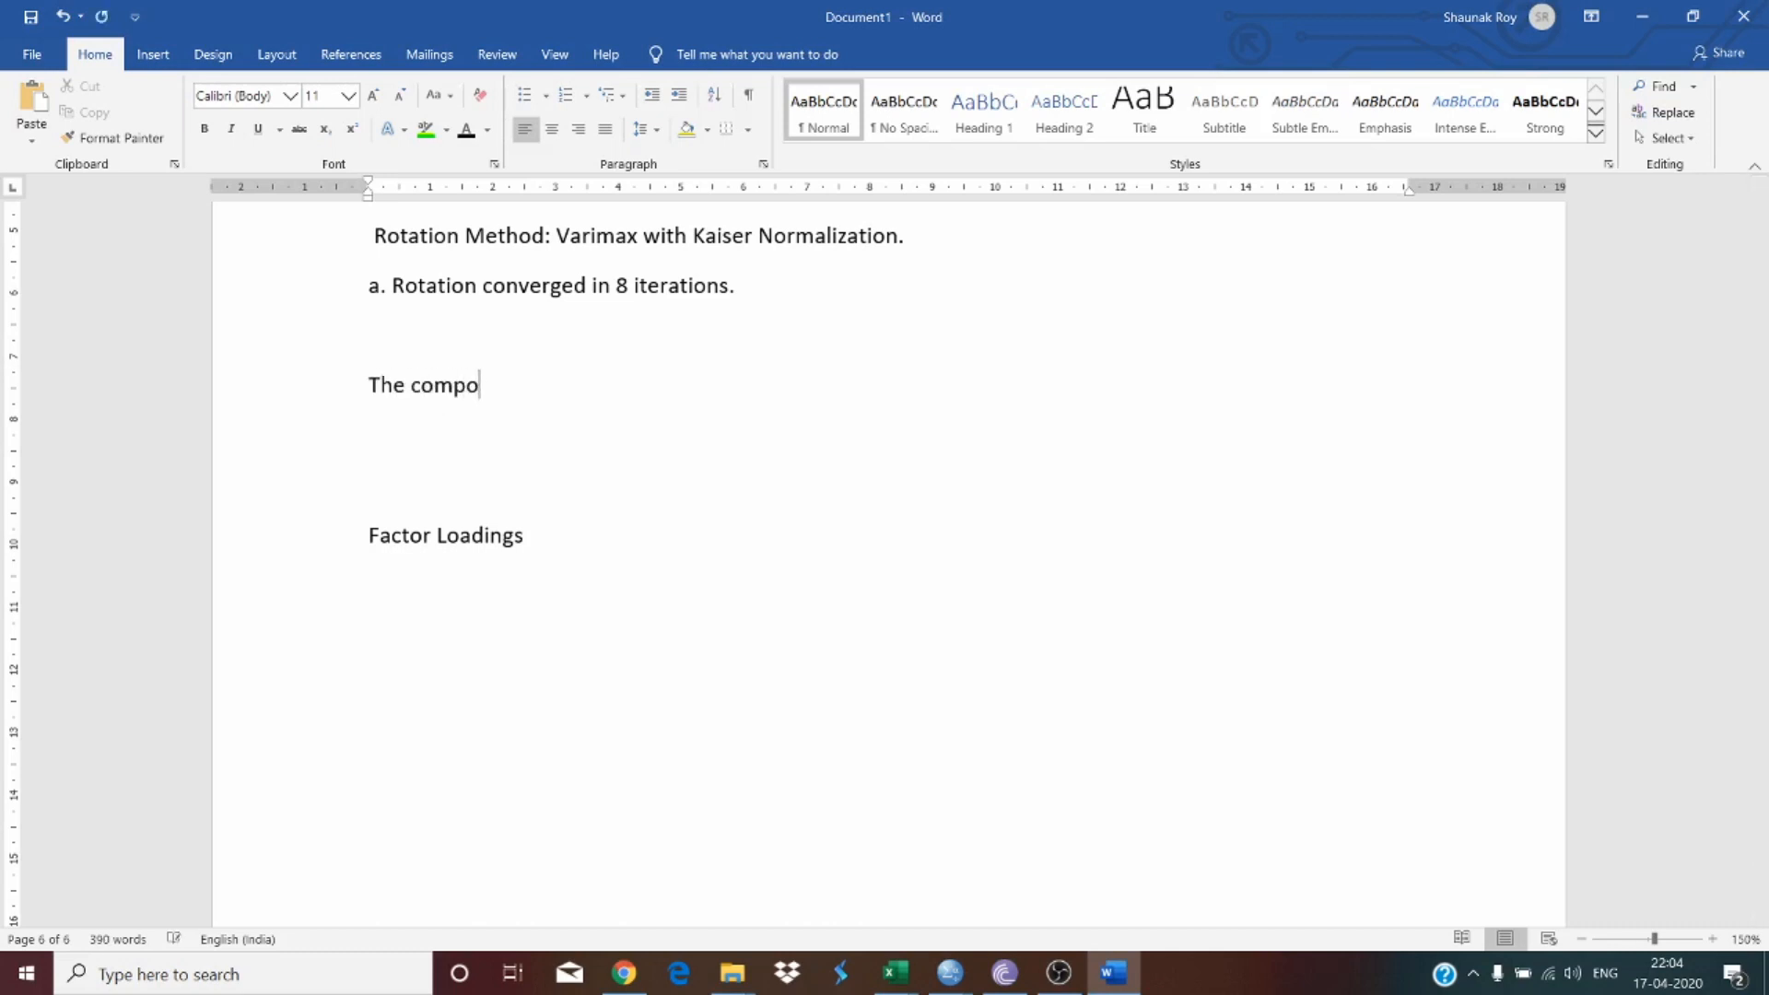
{"action": "type", "text": "nents may be"}
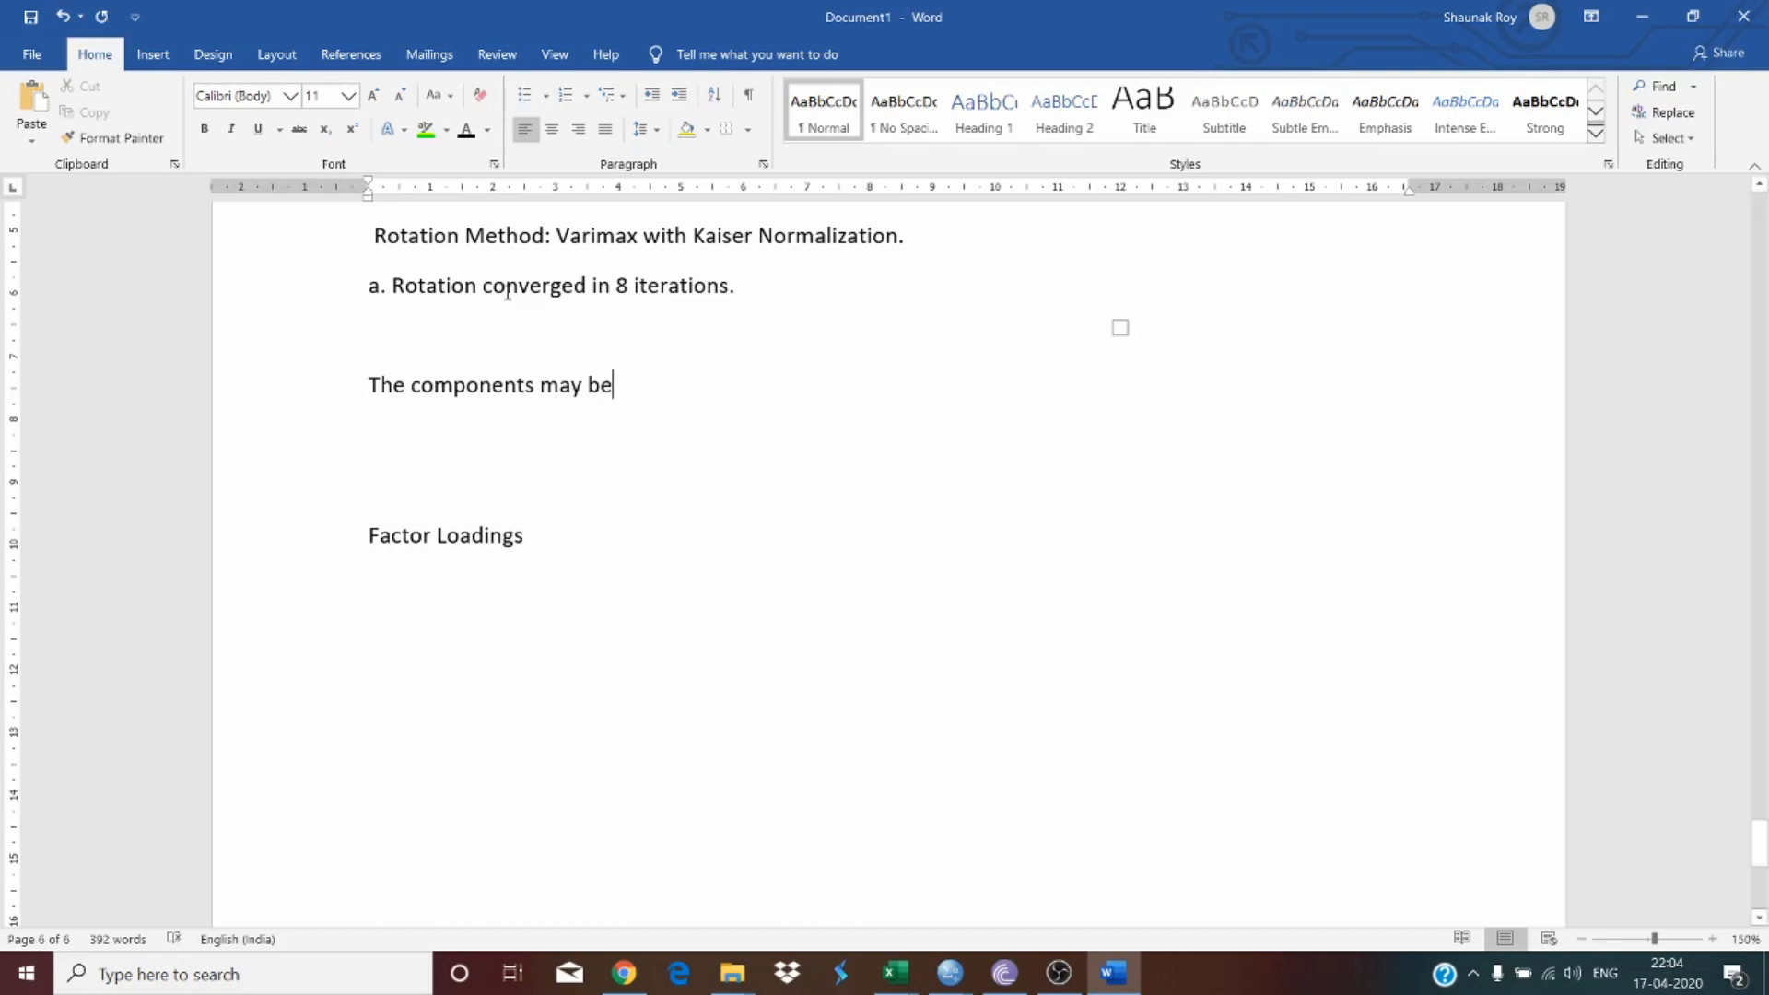
{"action": "left_click", "coordinate": [1069, 967]}
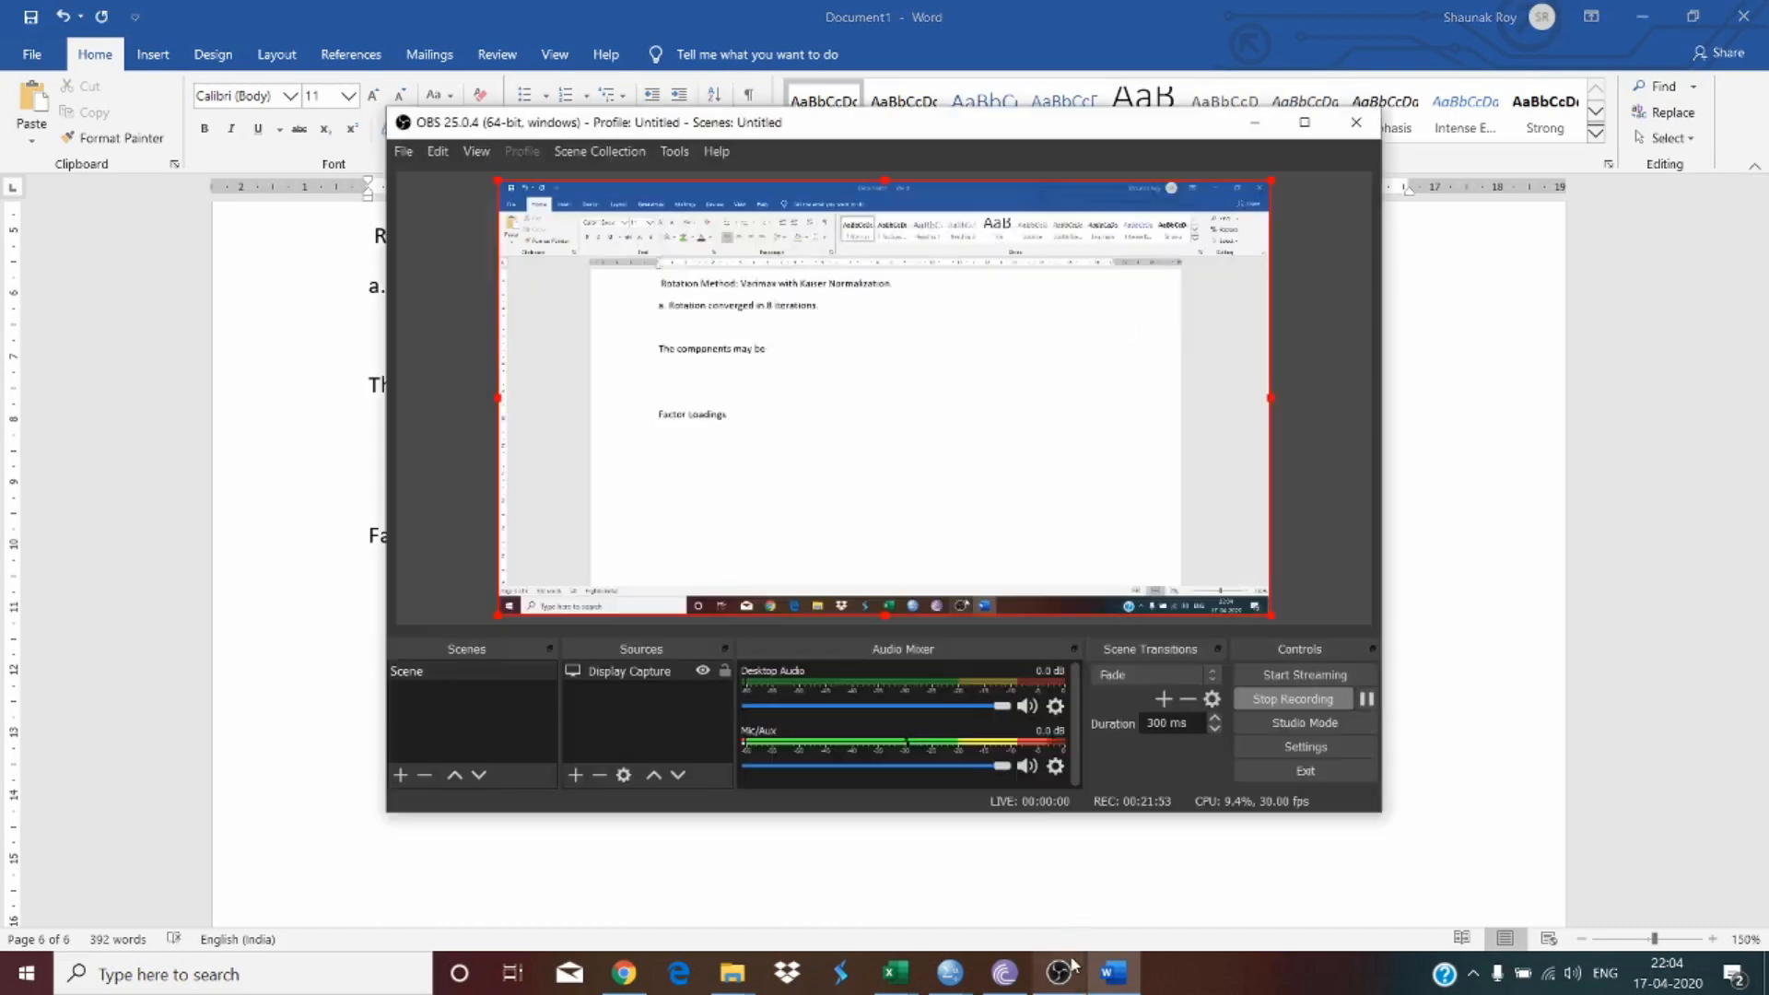
{"action": "left_click", "coordinate": [1071, 965]}
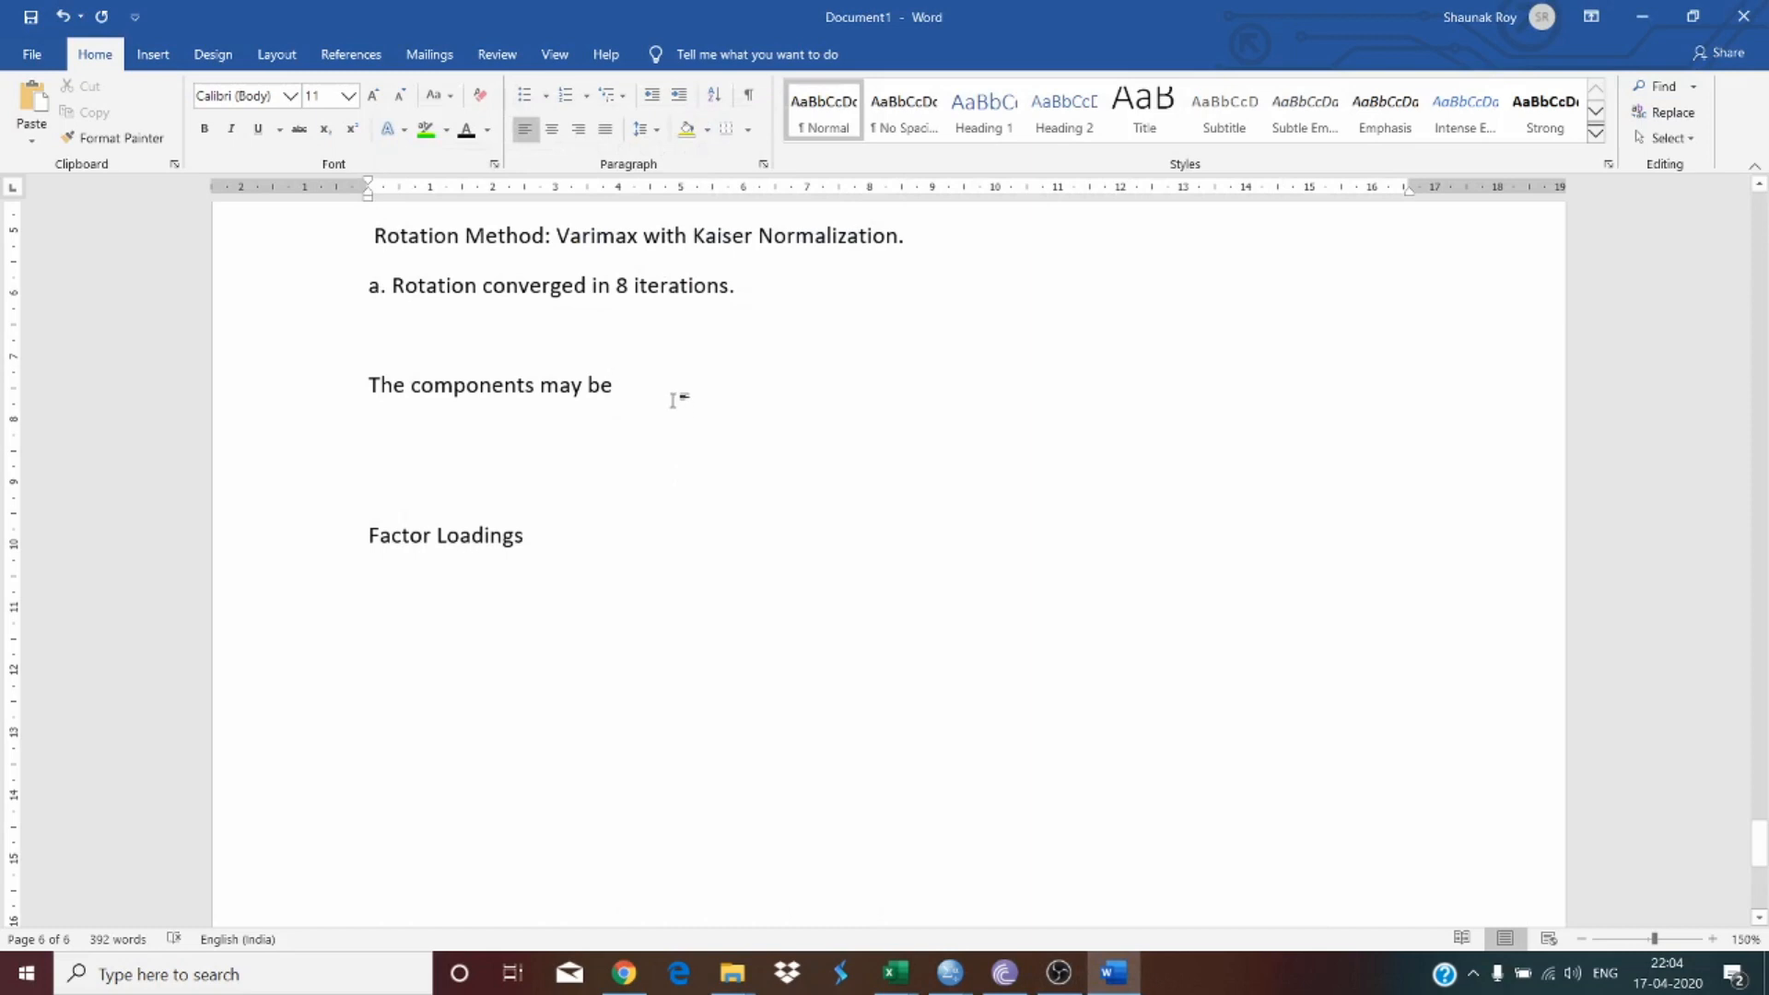
{"action": "type", "text": "arrabf"}
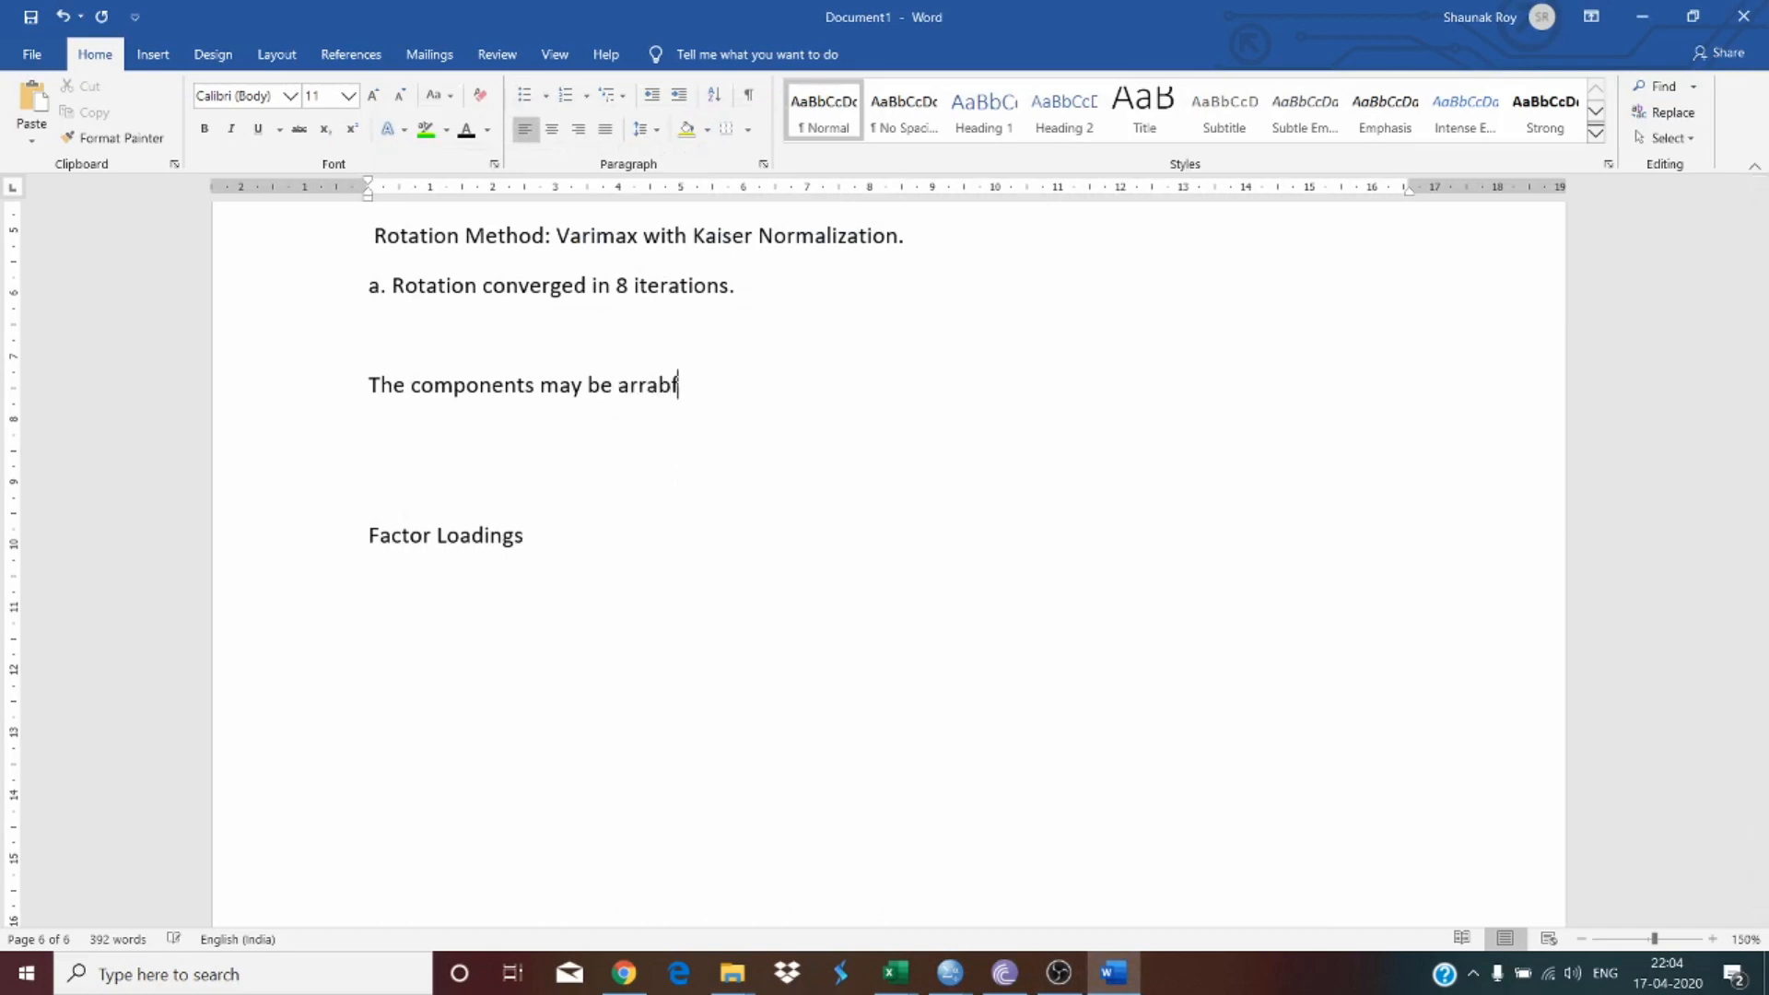
{"action": "key", "text": "BackSpace"}
{"action": "key", "text": "BackSpace"}
{"action": "type", "text": "nged in the following "}
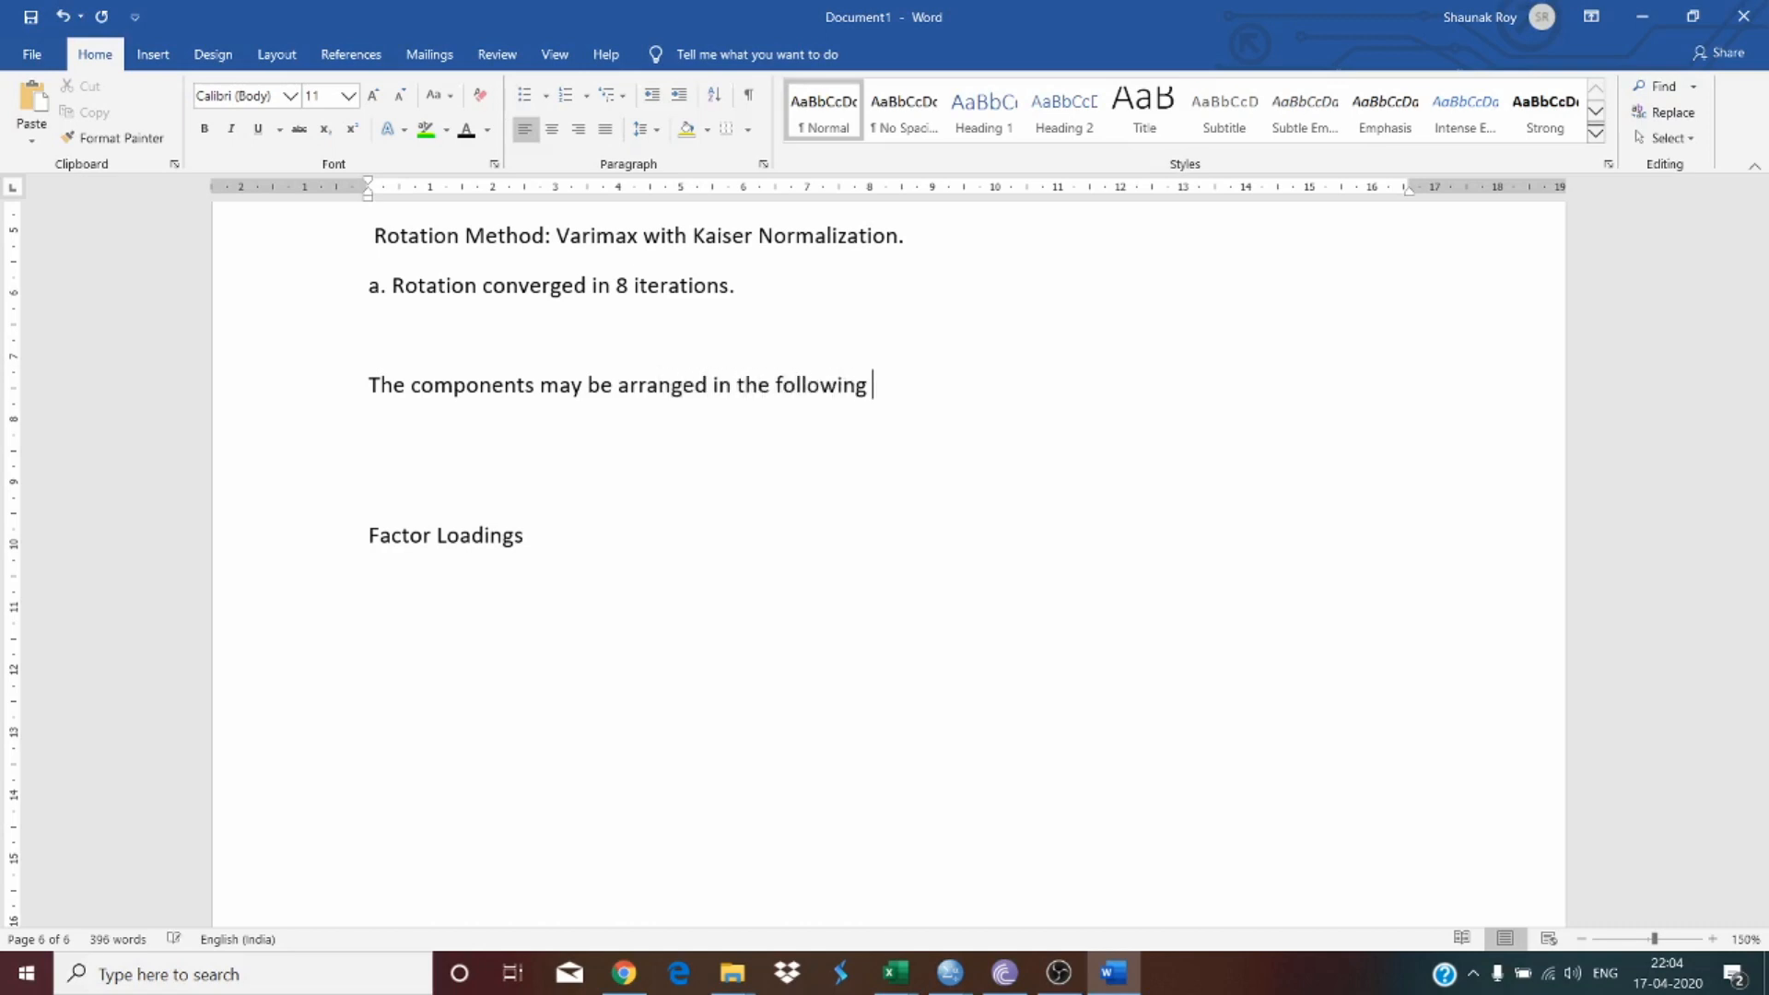
{"action": "type", "text": "manner, as illustrated "}
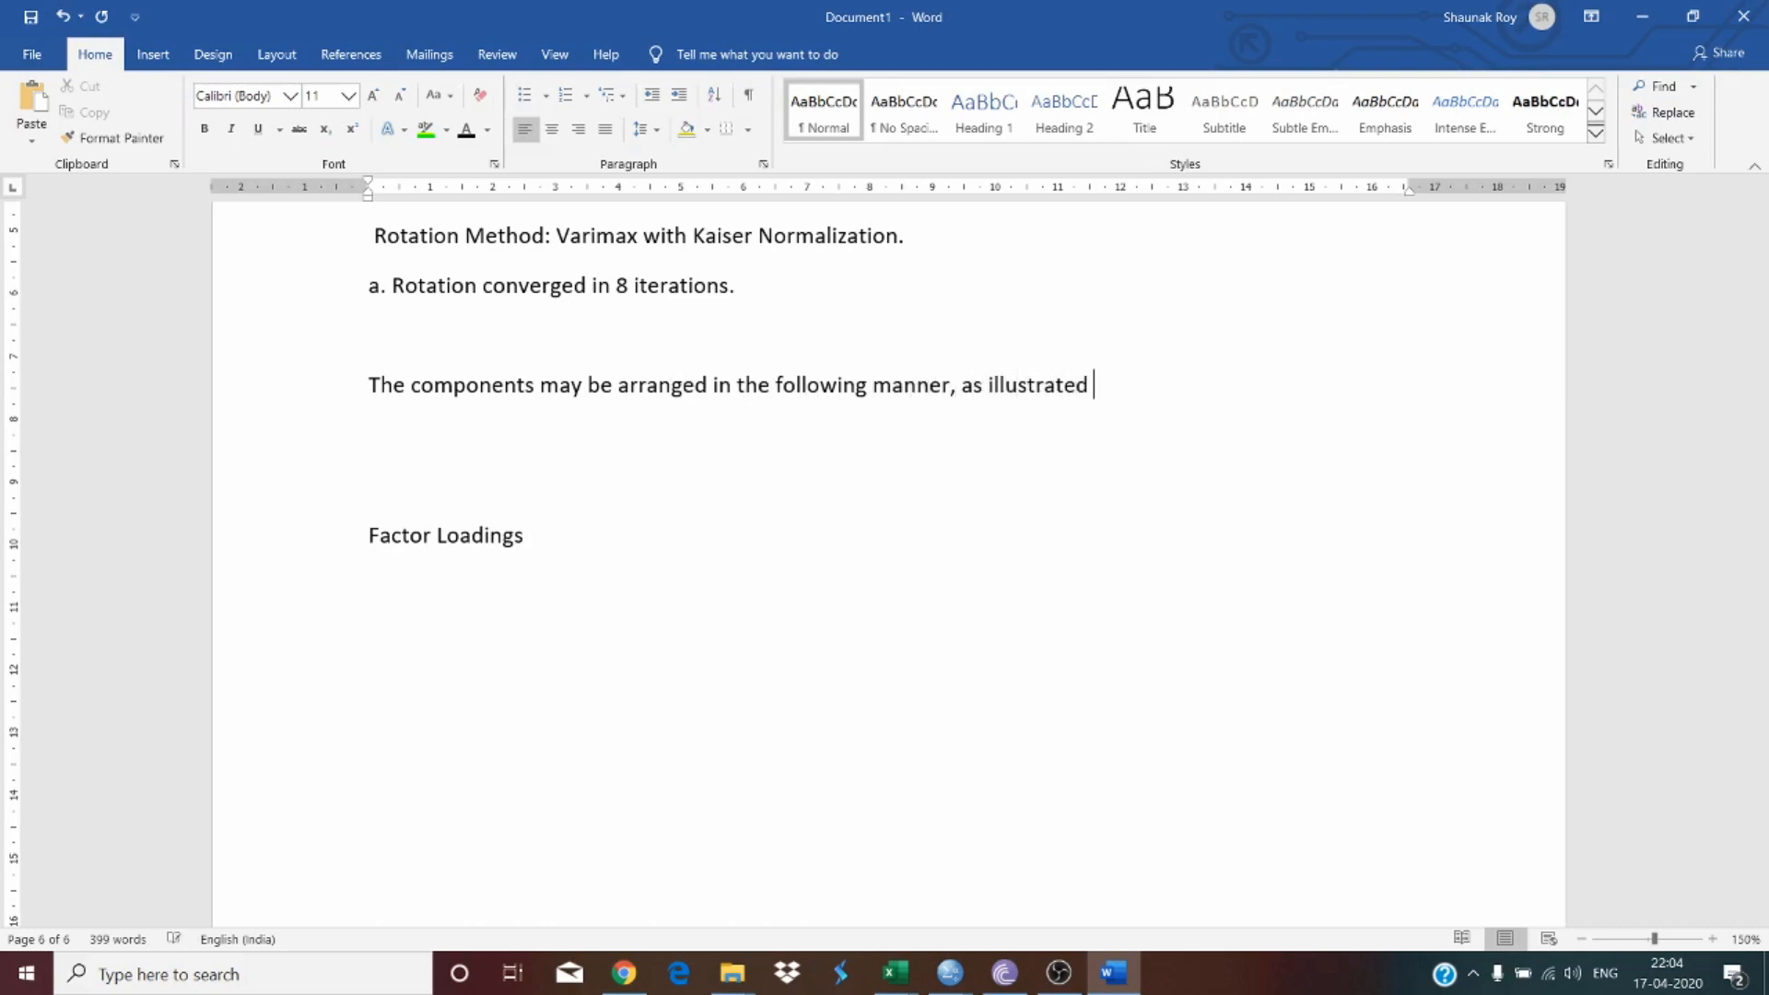
{"action": "type", "text": "in Table 4."}
{"action": "scroll", "coordinate": [888, 553], "scroll_direction": "up", "scroll_amount": 20}
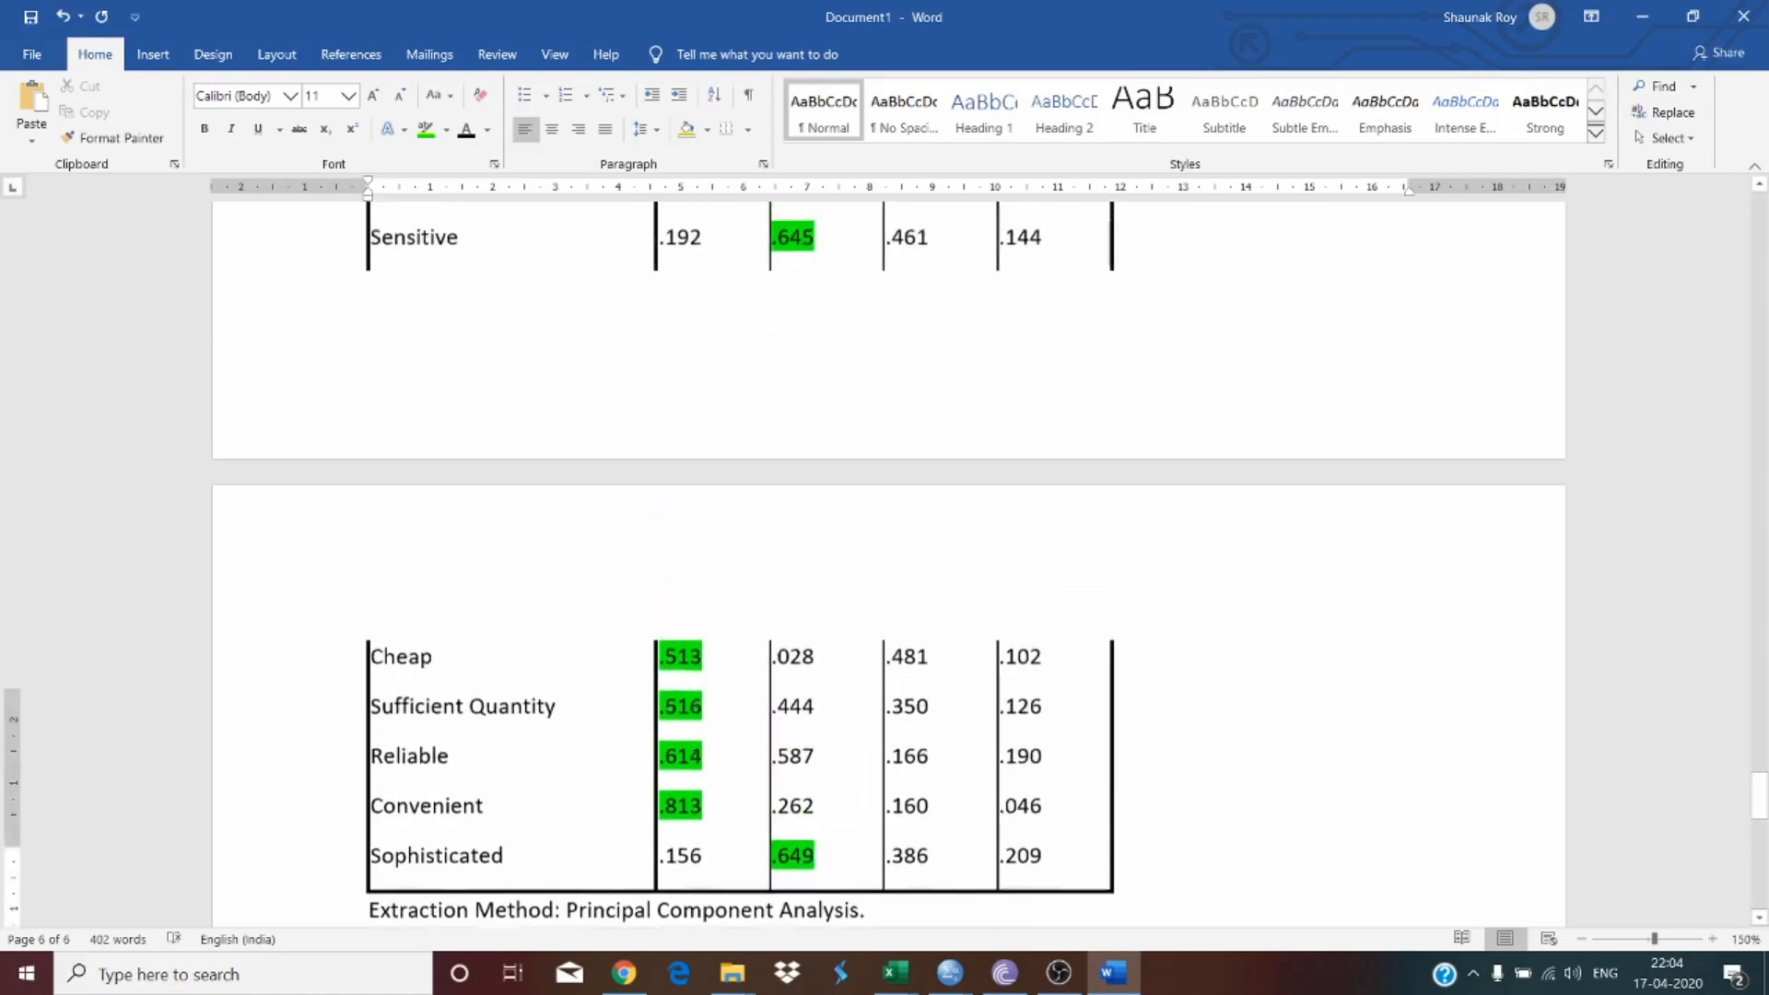
{"action": "scroll", "coordinate": [705, 395], "scroll_direction": "down", "scroll_amount": 20}
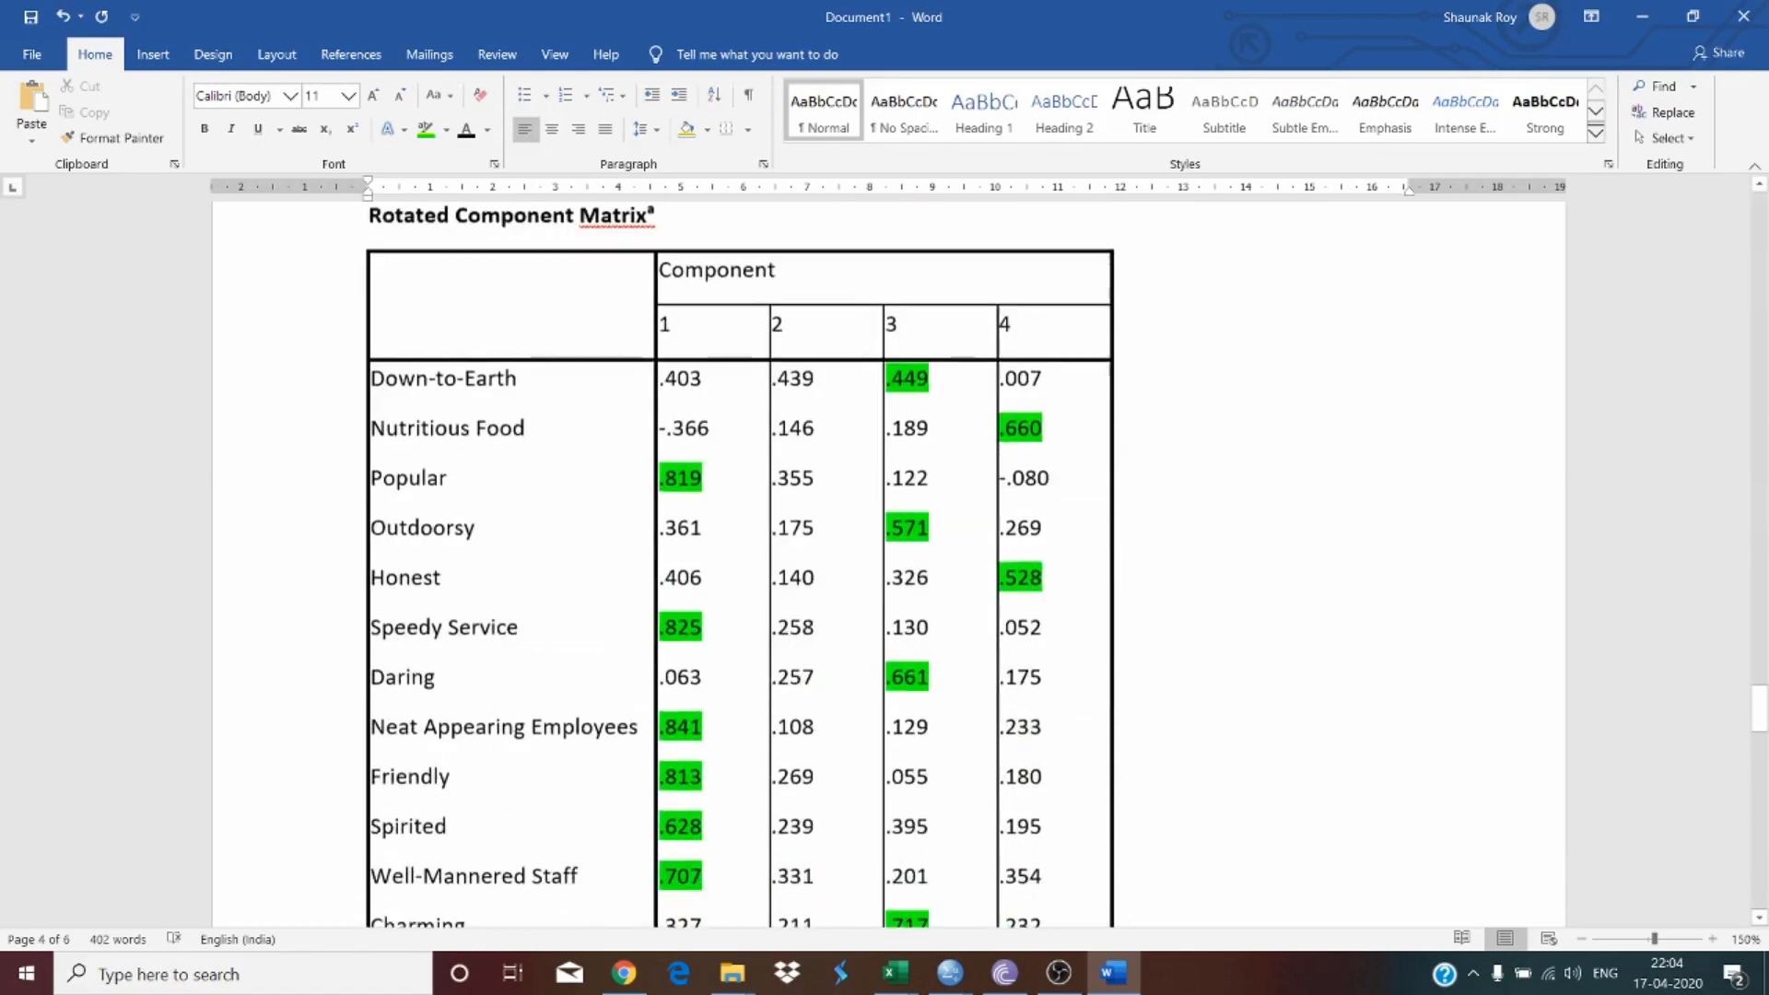
Step: Insert a four-column, one-row table below the sentence about Table 4
{"action": "scroll", "coordinate": [706, 395], "scroll_direction": "up", "scroll_amount": 4}
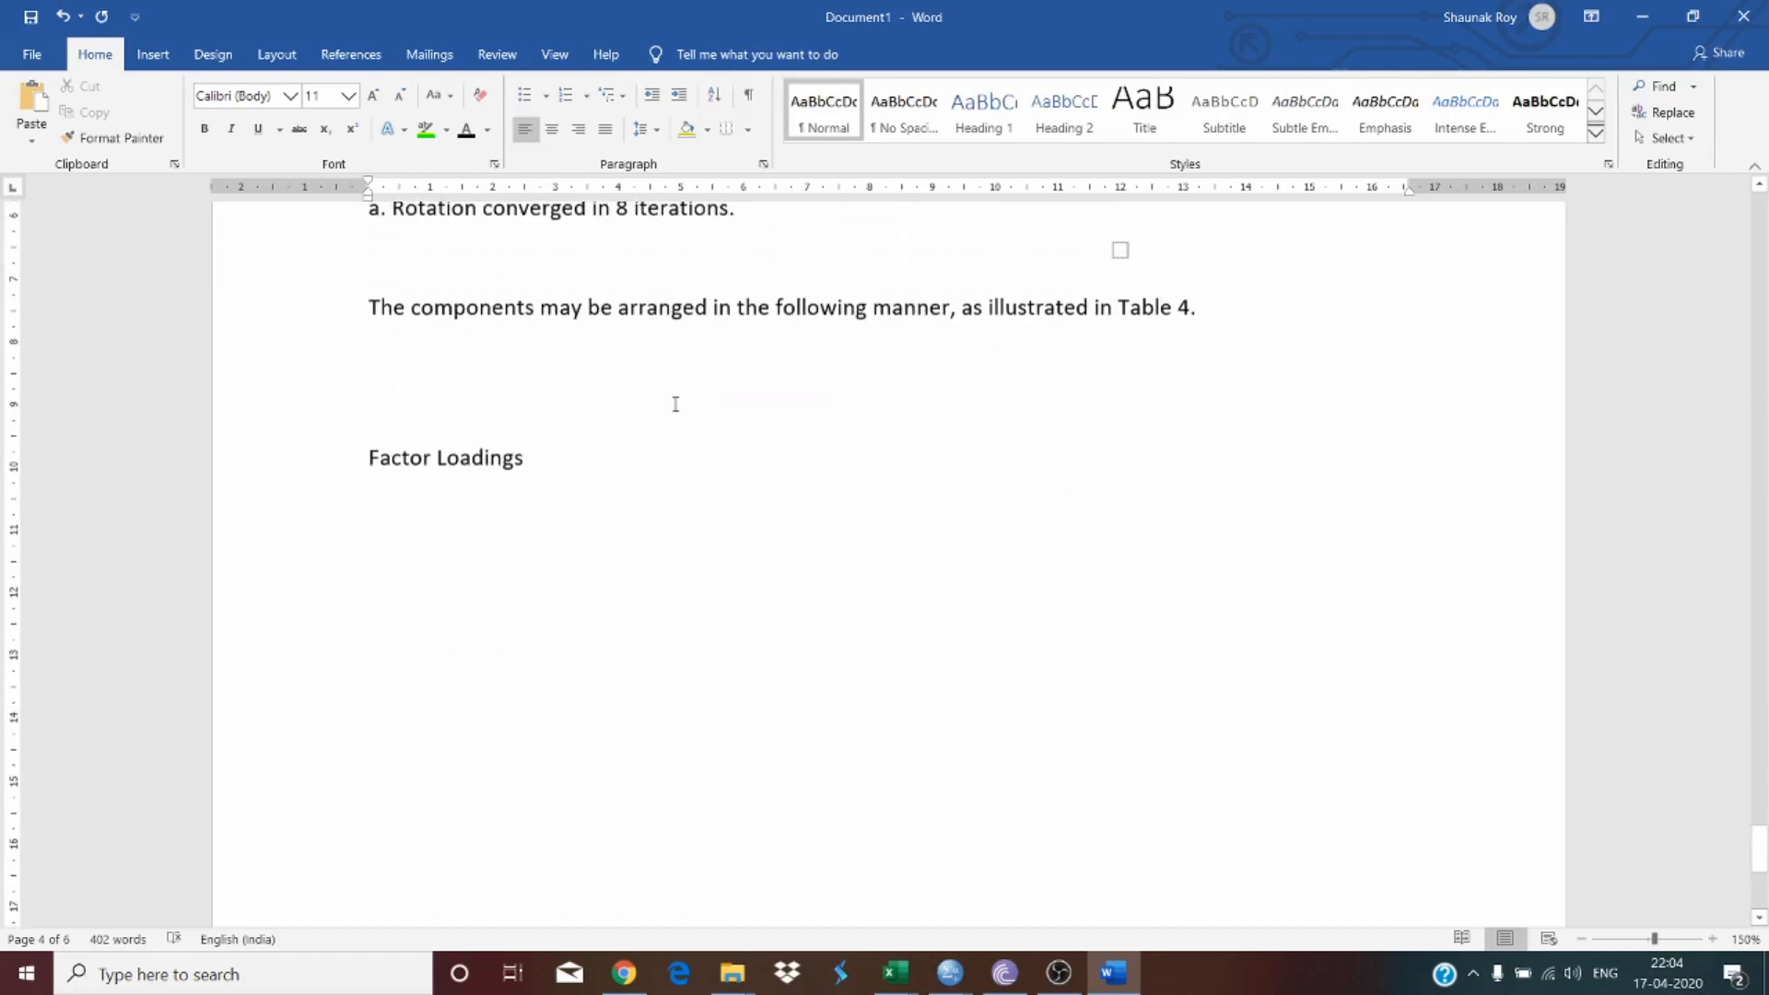
{"action": "left_click", "coordinate": [152, 57]}
{"action": "left_click", "coordinate": [160, 109]}
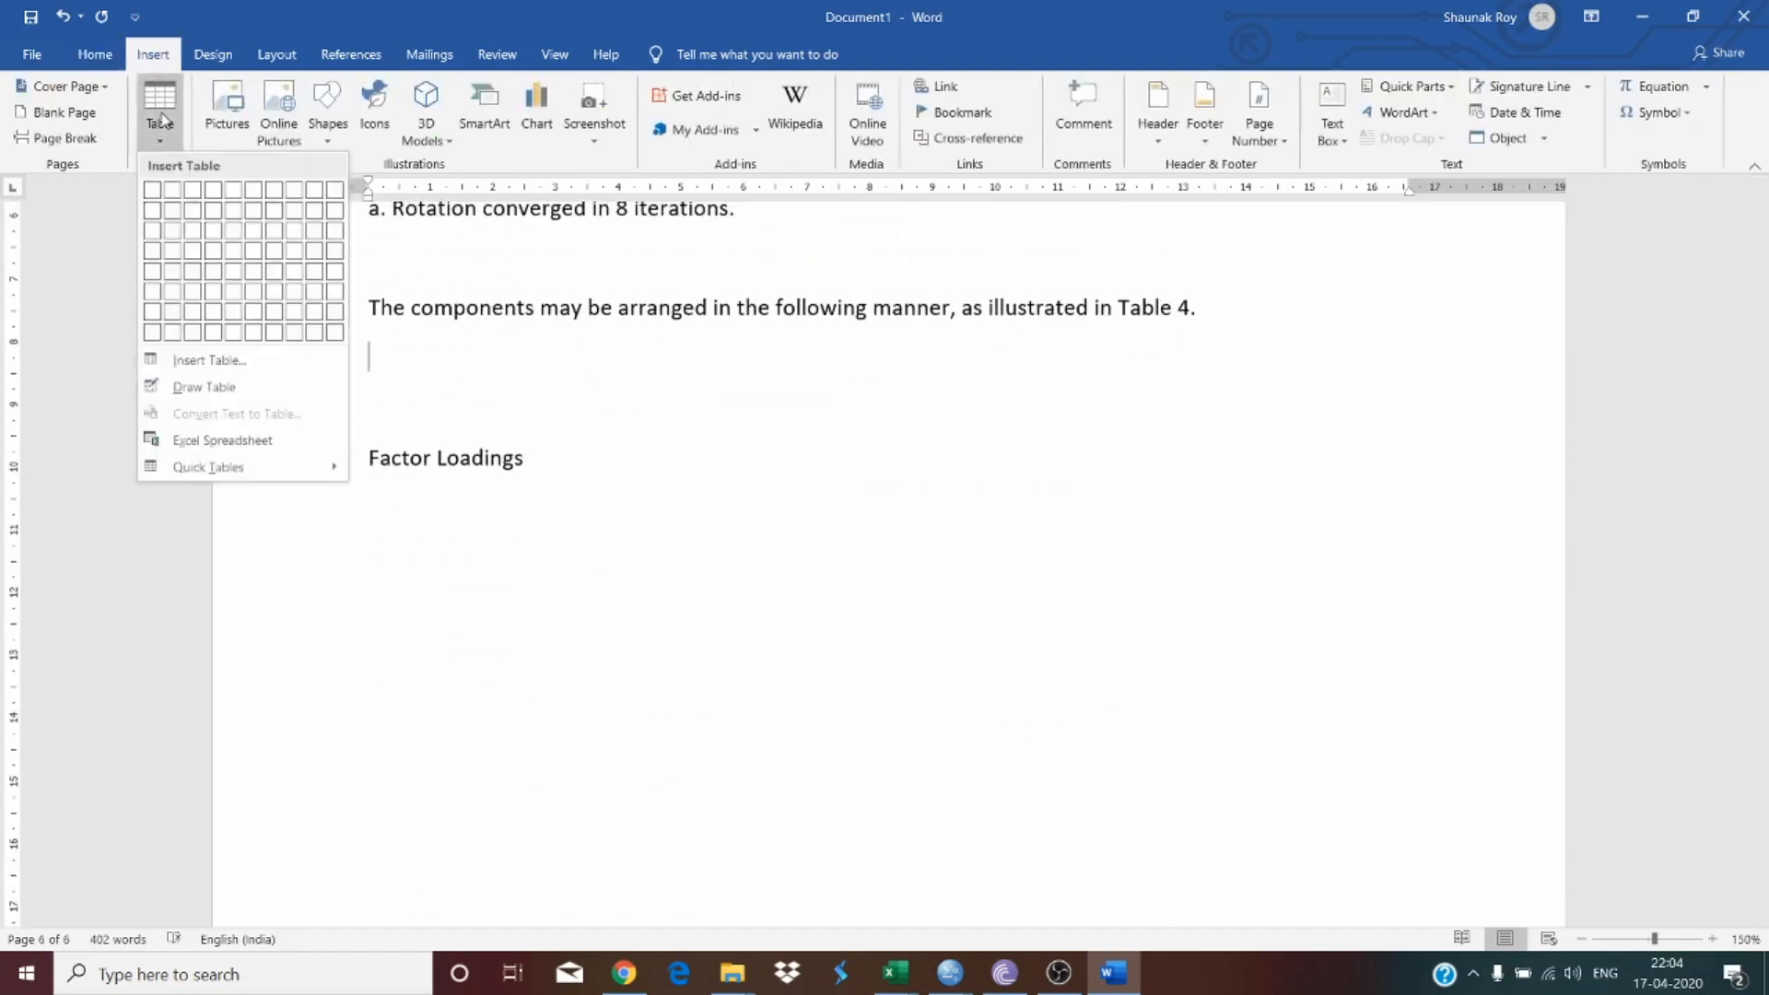
{"action": "left_click", "coordinate": [215, 193]}
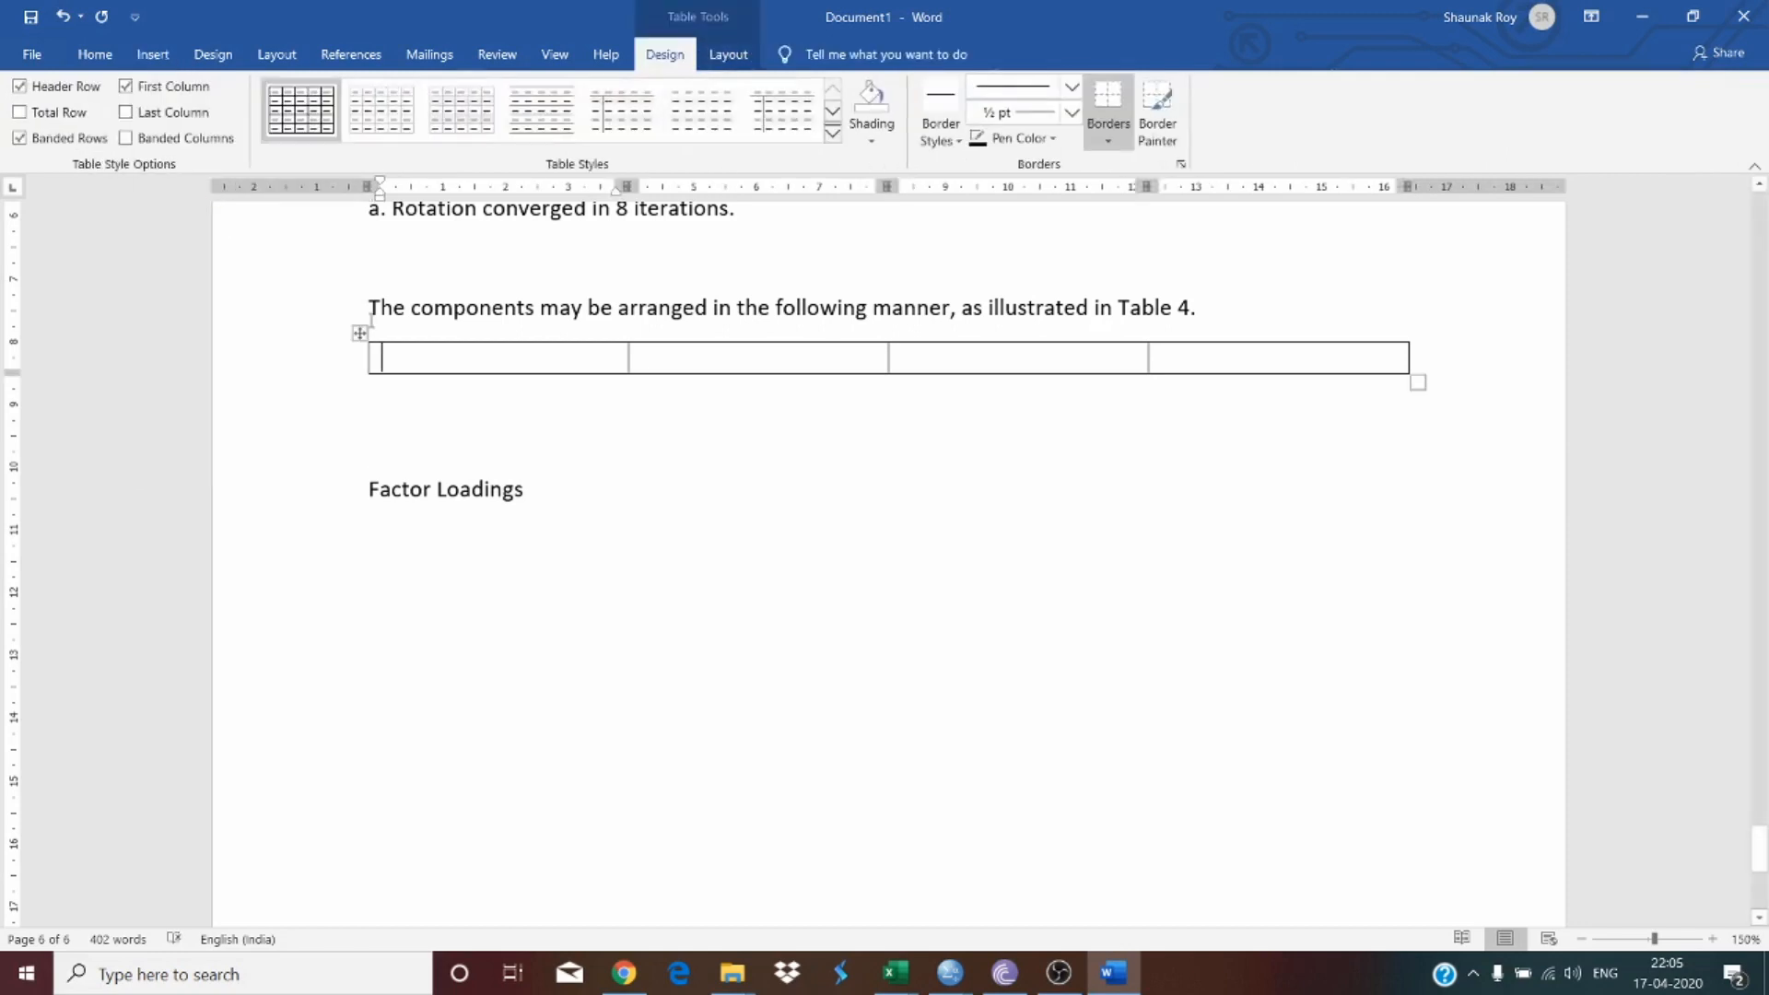
Step: Fill the first two cells with the headers 'Component 1' and 'Component 2'
{"action": "type", "text": "Compo"}
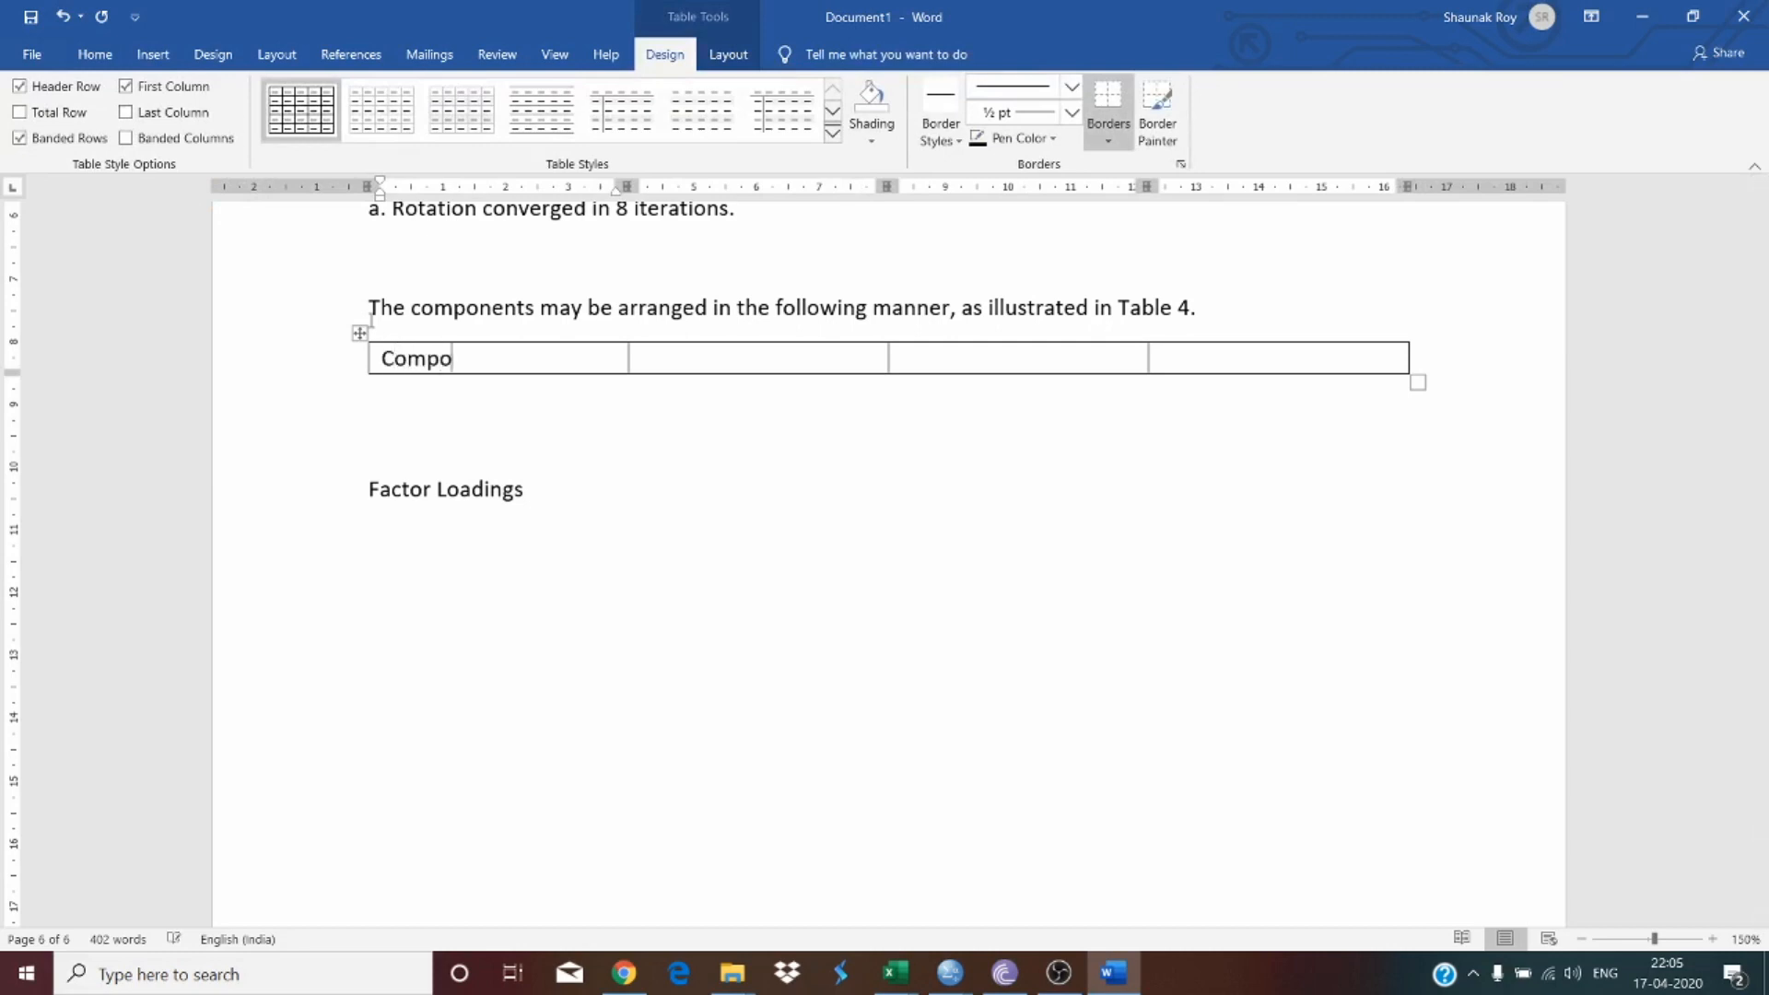
{"action": "type", "text": "nent 1"}
{"action": "left_click_drag", "start_coordinate": [433, 364], "coordinate": [527, 367]}
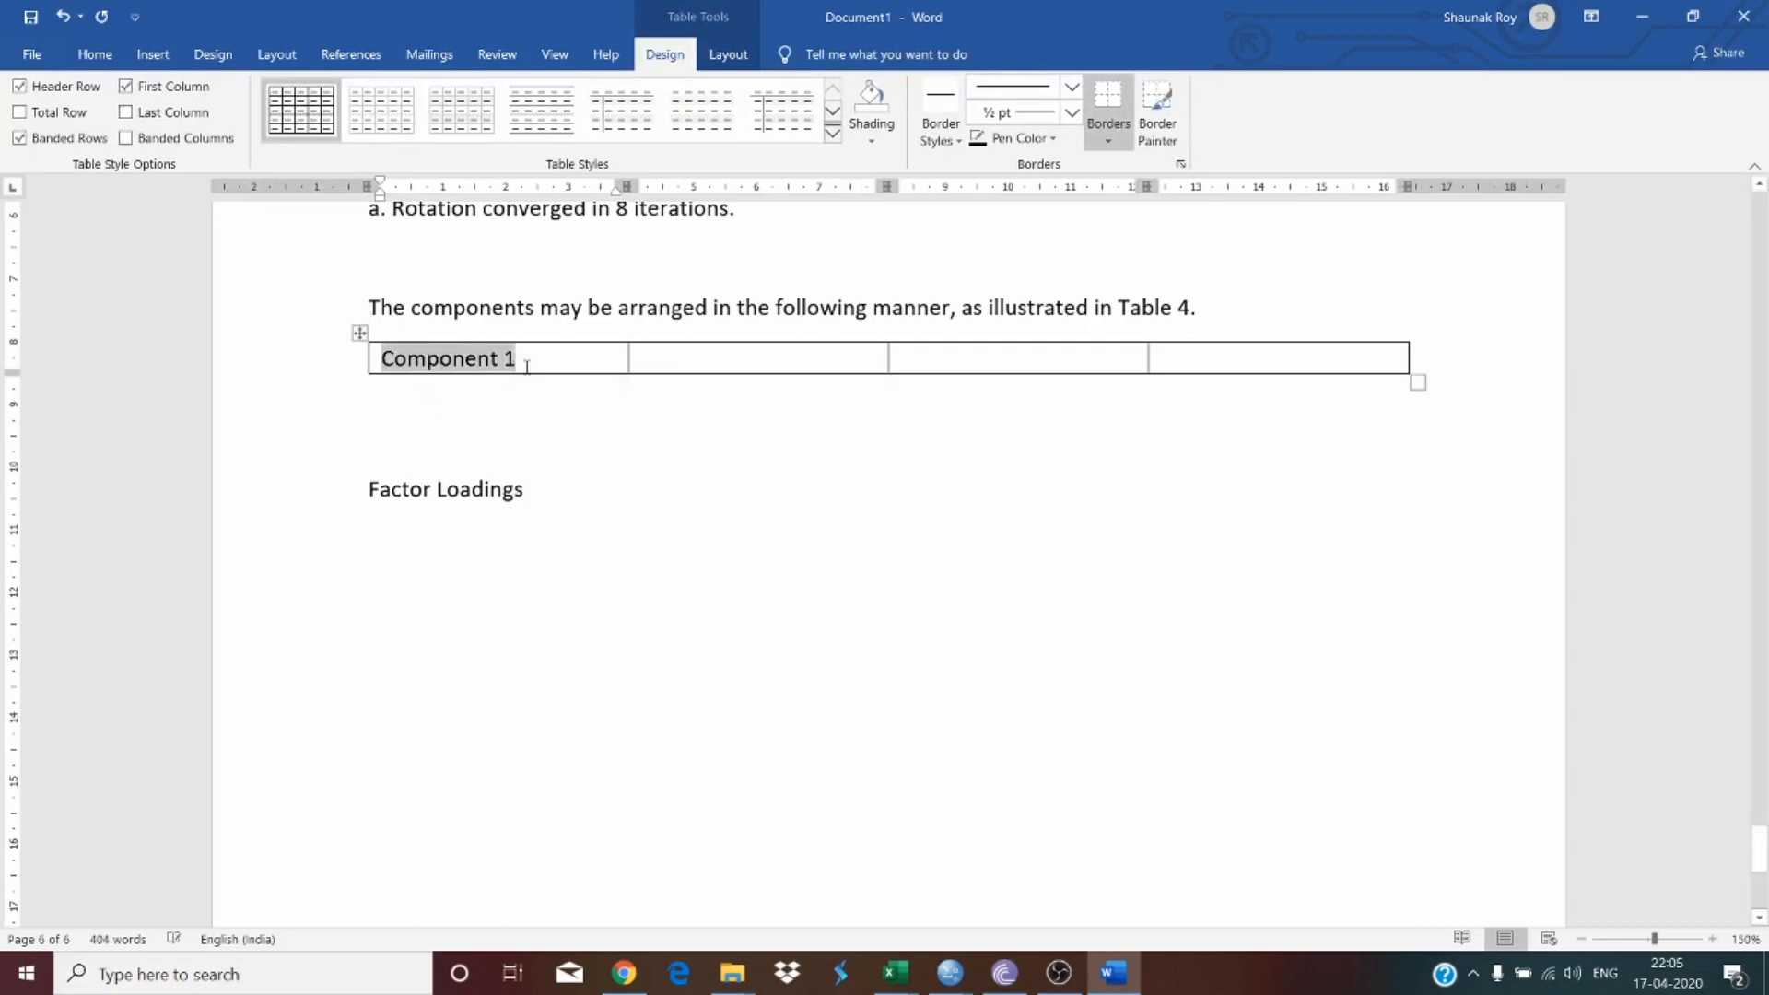
{"action": "type", "text": "Component 1"}
{"action": "right_click", "coordinate": [728, 364]}
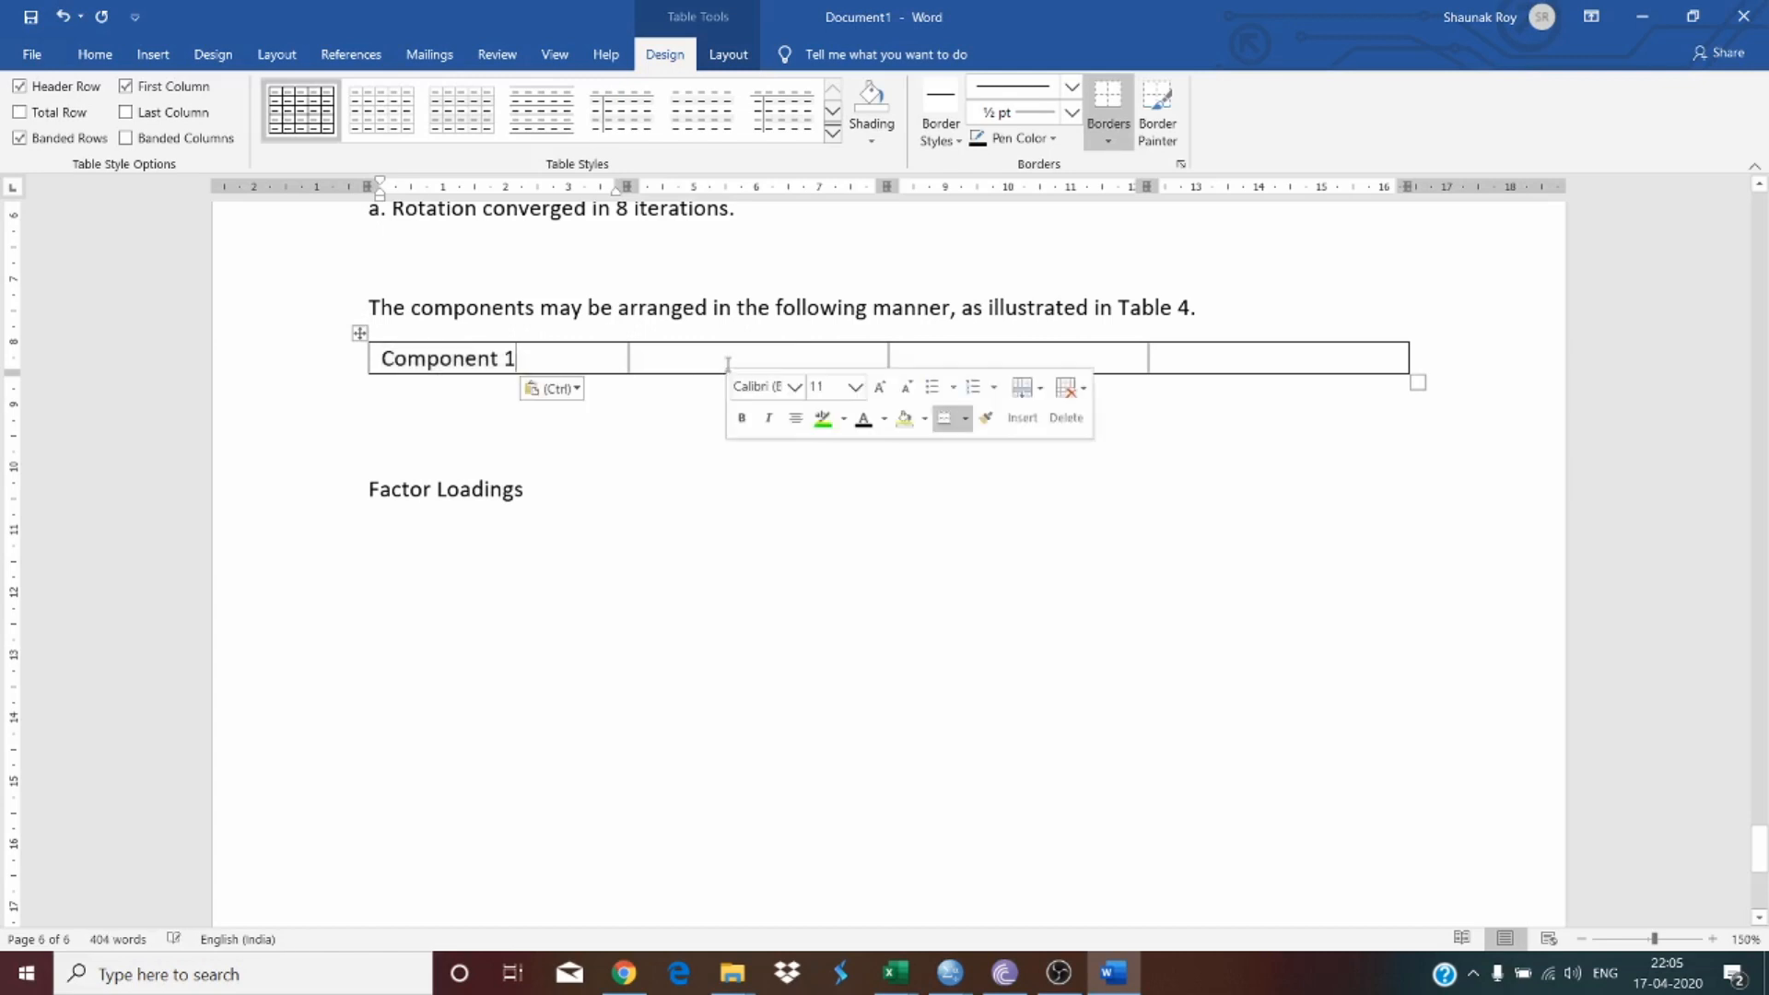
{"action": "left_click", "coordinate": [728, 364]}
{"action": "type", "text": "Component 1"}
{"action": "type", "text": "2"}
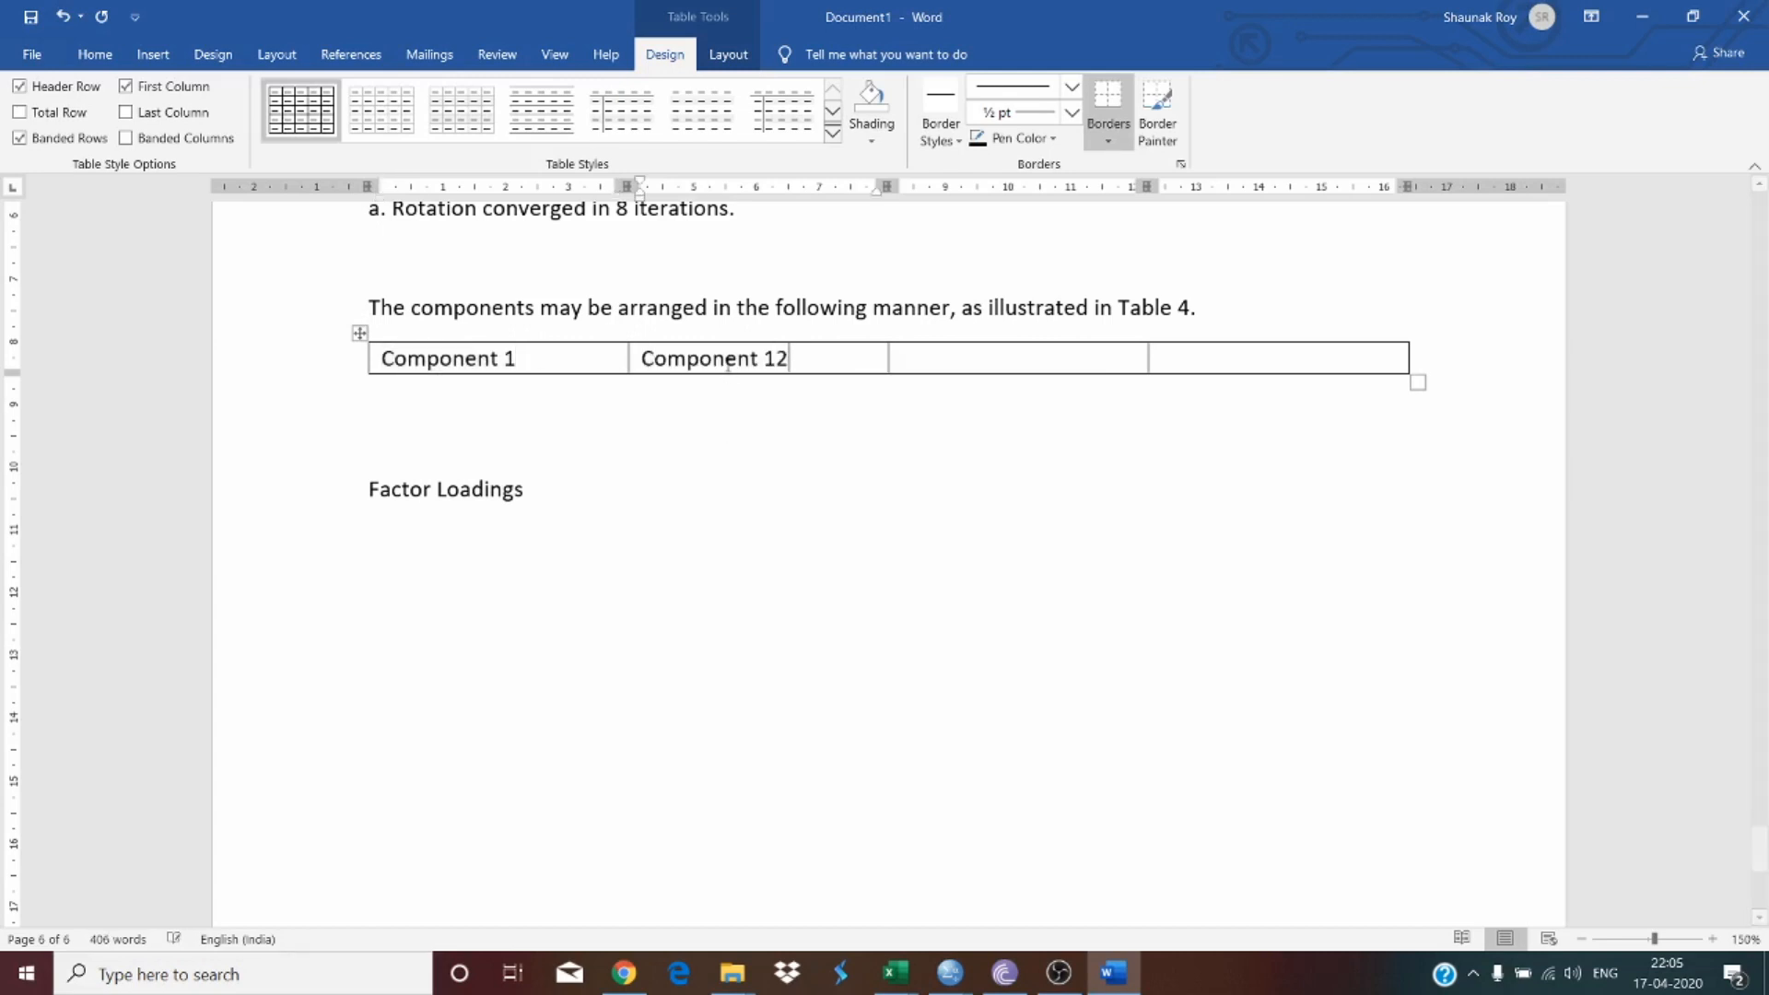
{"action": "key", "text": "BackSpace"}
{"action": "key", "text": "BackSpace"}
{"action": "type", "text": "2"}
{"action": "key", "text": "Tab"}
{"action": "key", "text": "ctrl+v"}
{"action": "key", "text": "ctrl+z"}
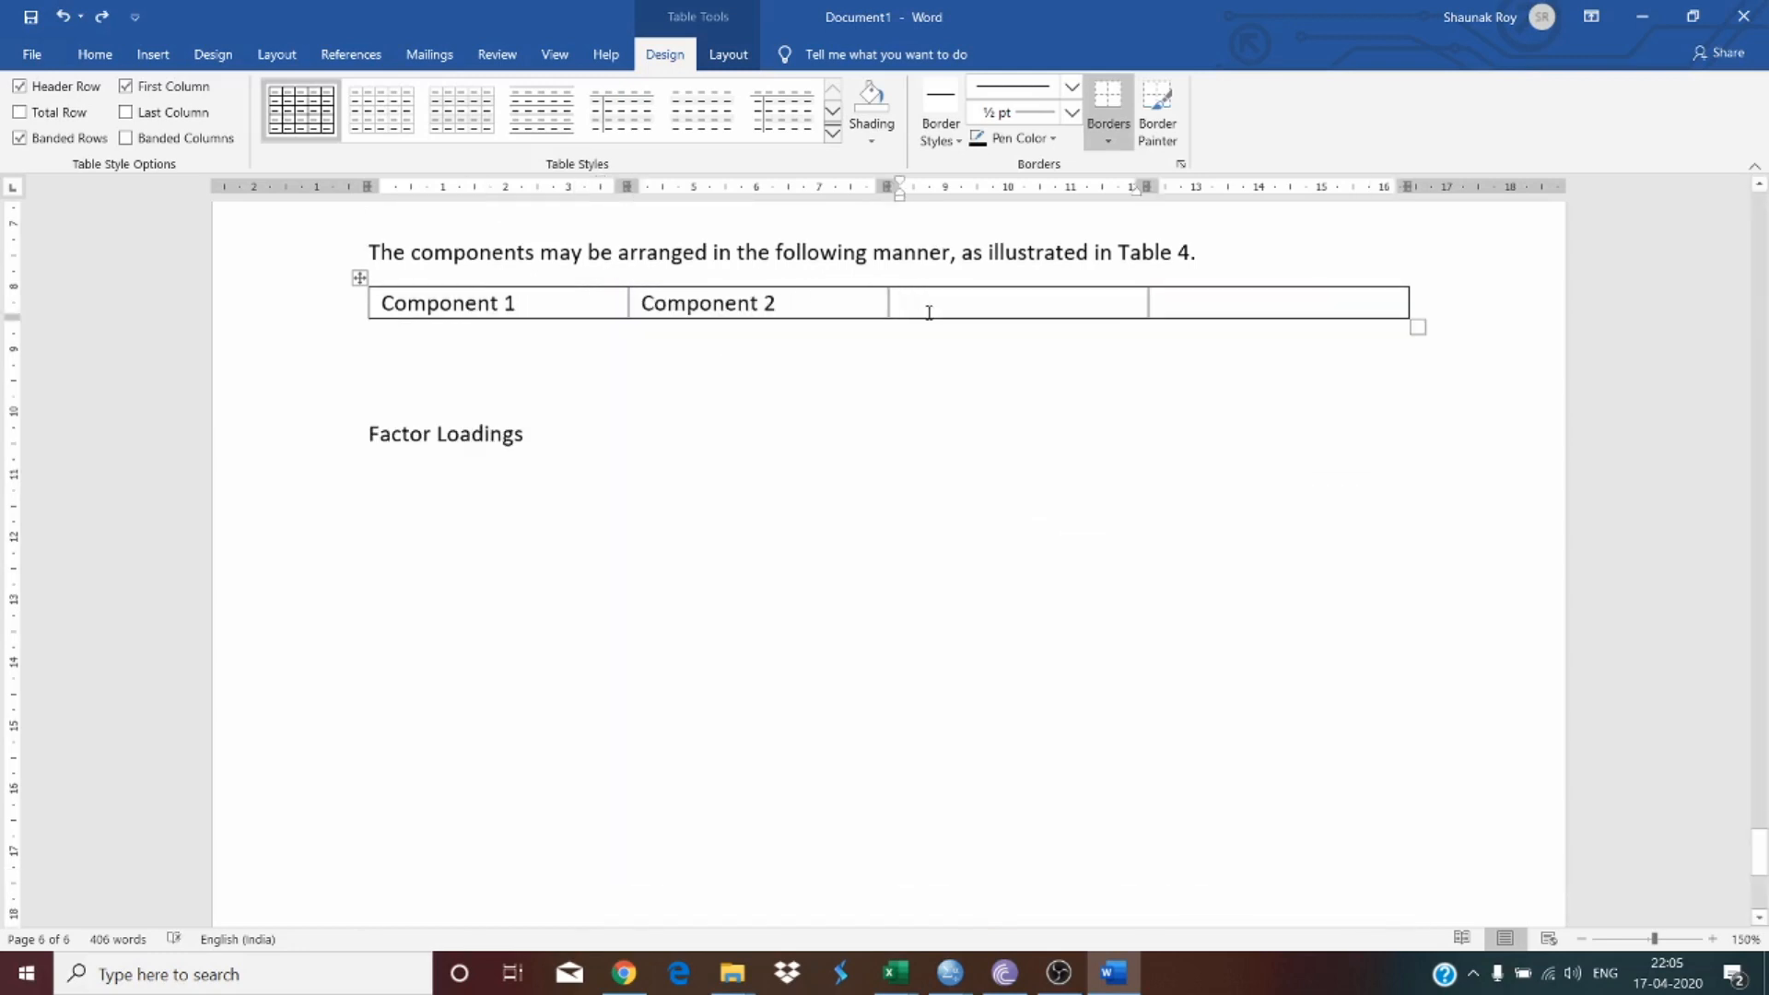
Step: Fill the third and fourth cells with the headers 'Component 3' and 'Component 4'
{"action": "left_click_drag", "start_coordinate": [796, 312], "coordinate": [642, 305]}
{"action": "key", "text": "ctrl+c"}
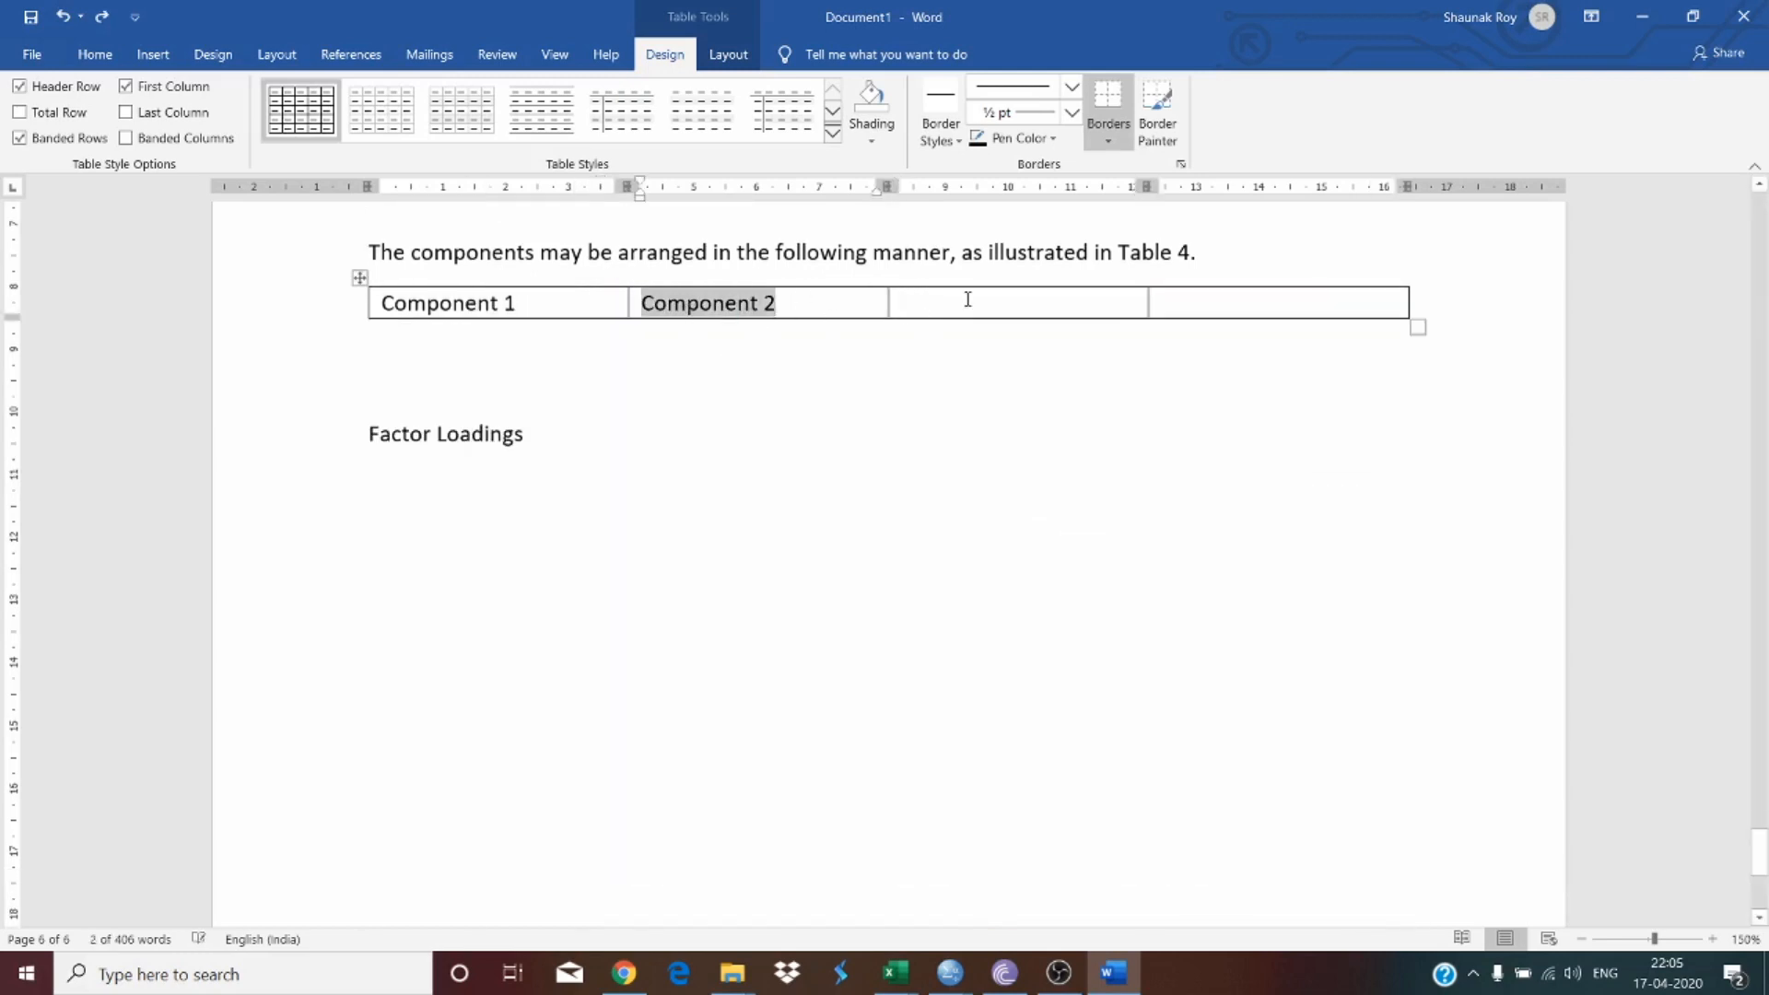
{"action": "left_click", "coordinate": [968, 299]}
{"action": "key", "text": "ctrl+v"}
{"action": "key", "text": "BackSpace"}
{"action": "type", "text": "3"}
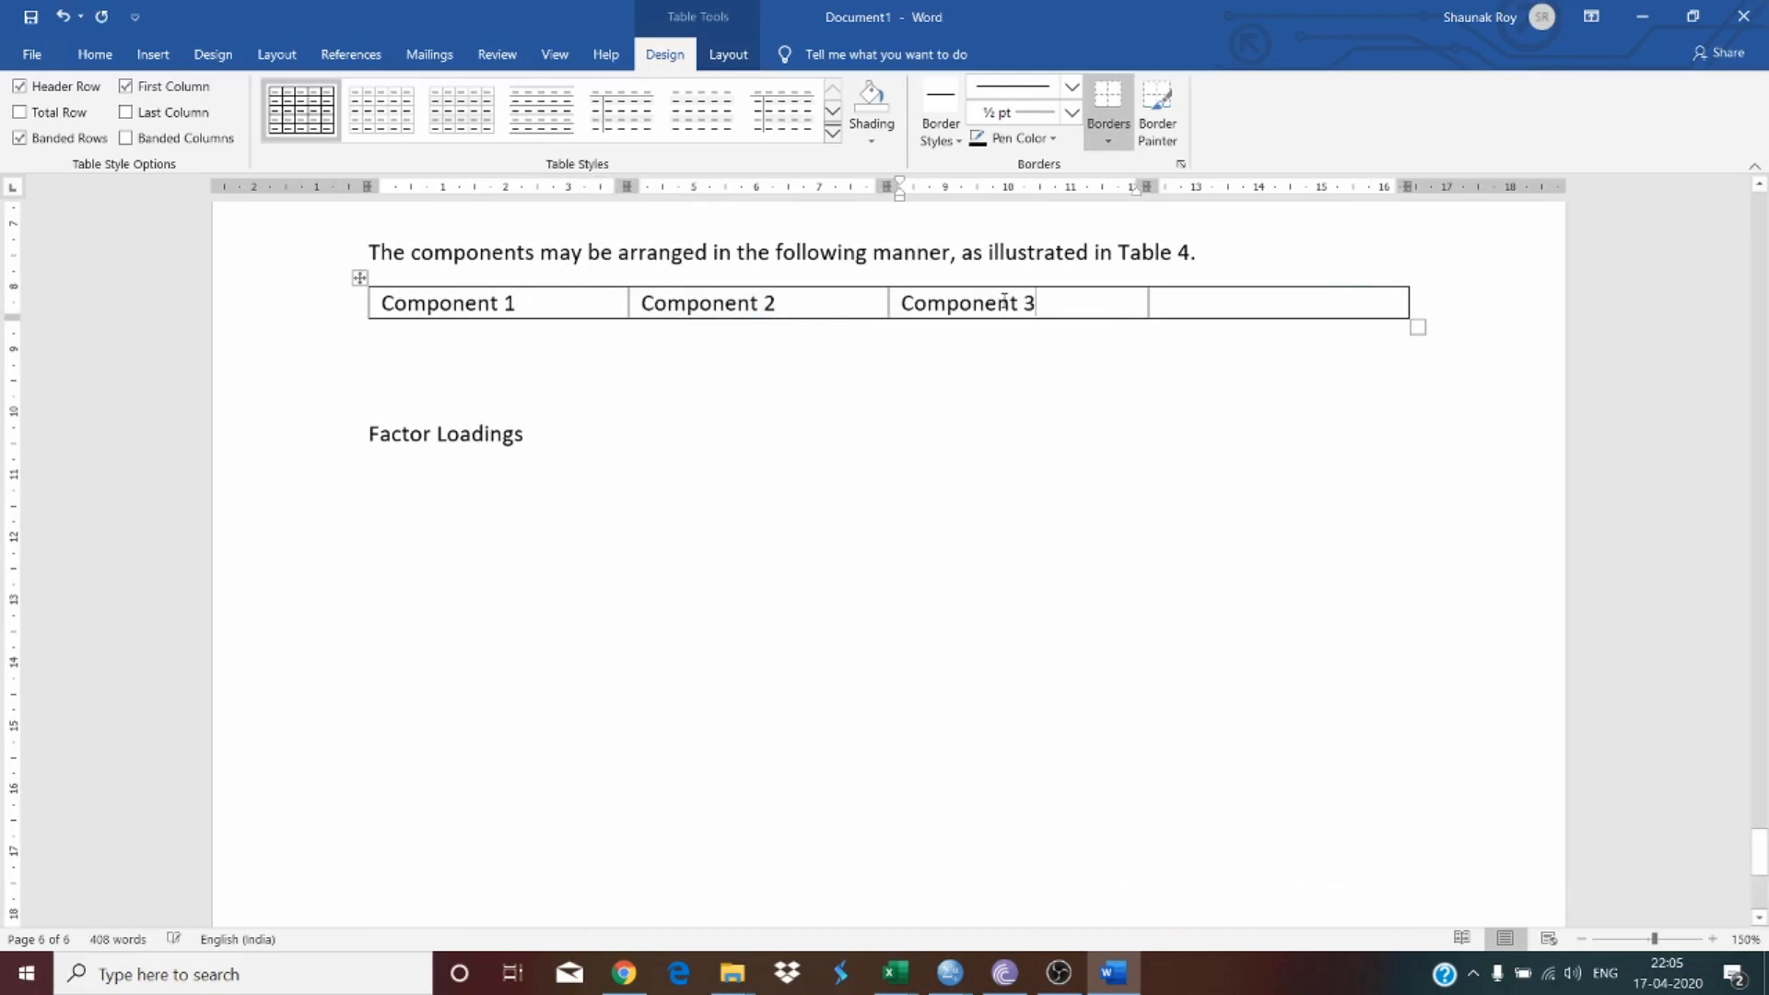
{"action": "left_click", "coordinate": [1270, 303]}
{"action": "key", "text": "ctrl+v"}
{"action": "key", "text": "BackSpace"}
{"action": "type", "text": "4"}
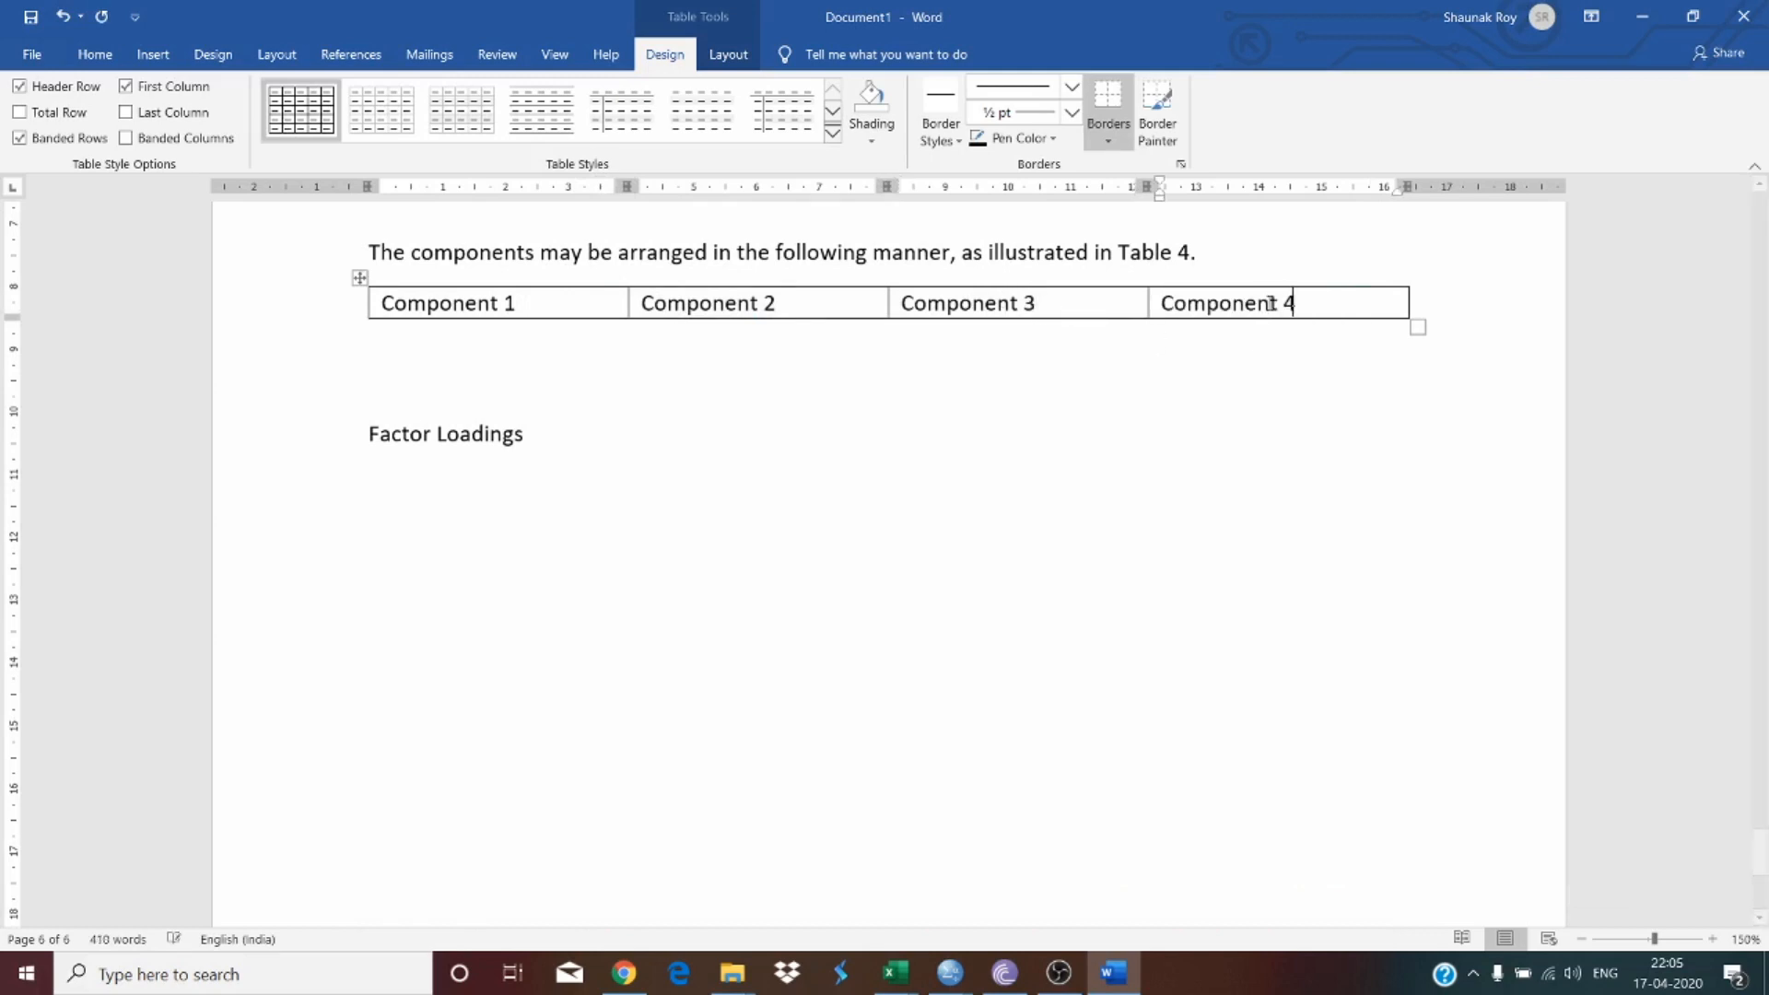
Step: Add a second row to the table and enter 'Popular' under Component 1
{"action": "key", "text": "Tab"}
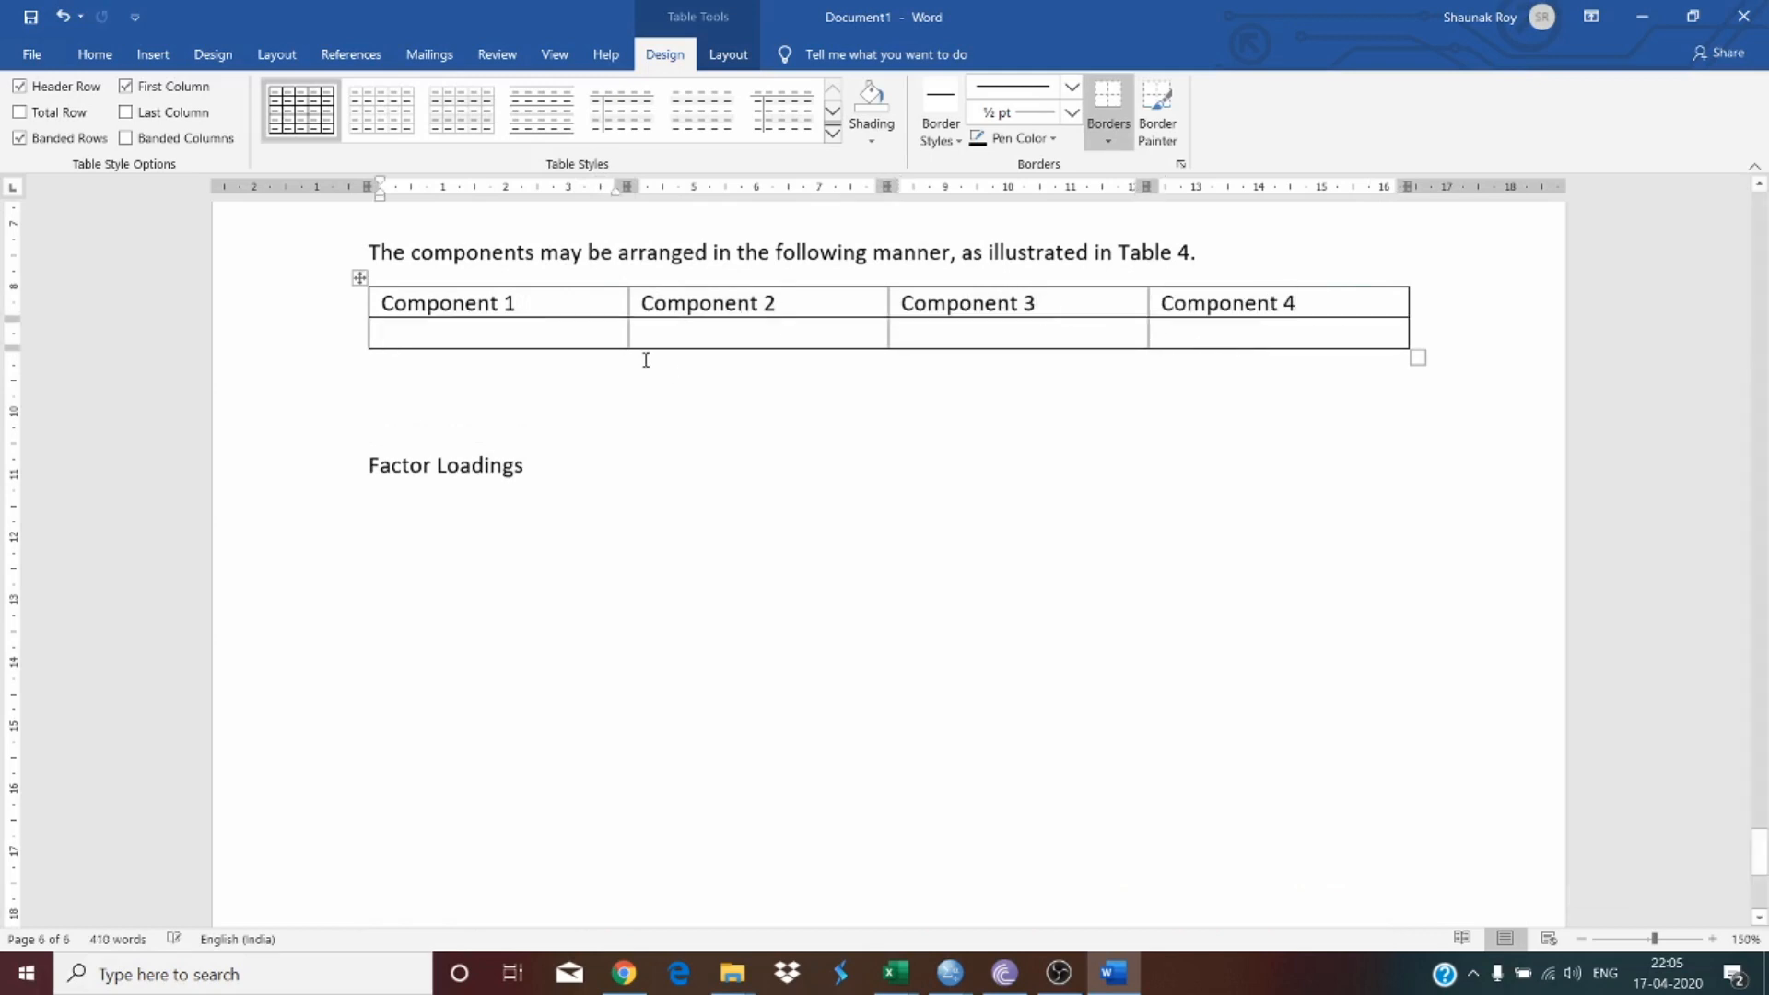
{"action": "scroll", "coordinate": [646, 359], "scroll_direction": "up", "scroll_amount": 5}
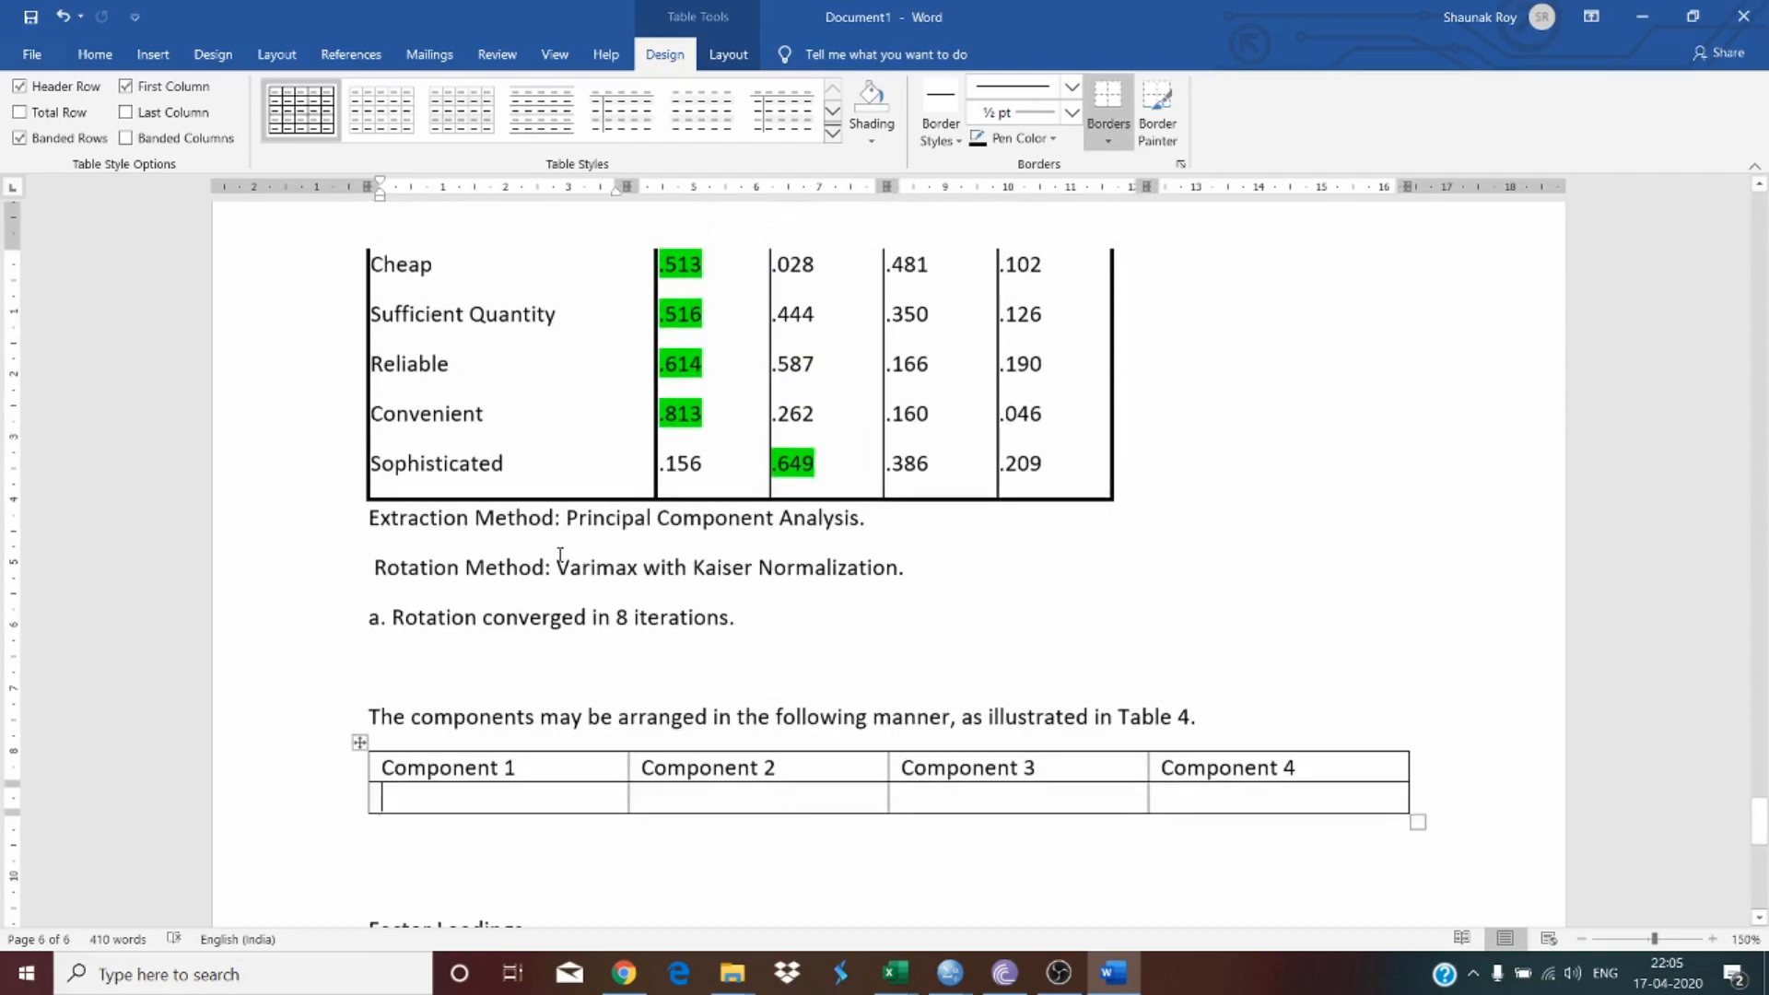
{"action": "scroll", "coordinate": [584, 543], "scroll_direction": "up", "scroll_amount": 15}
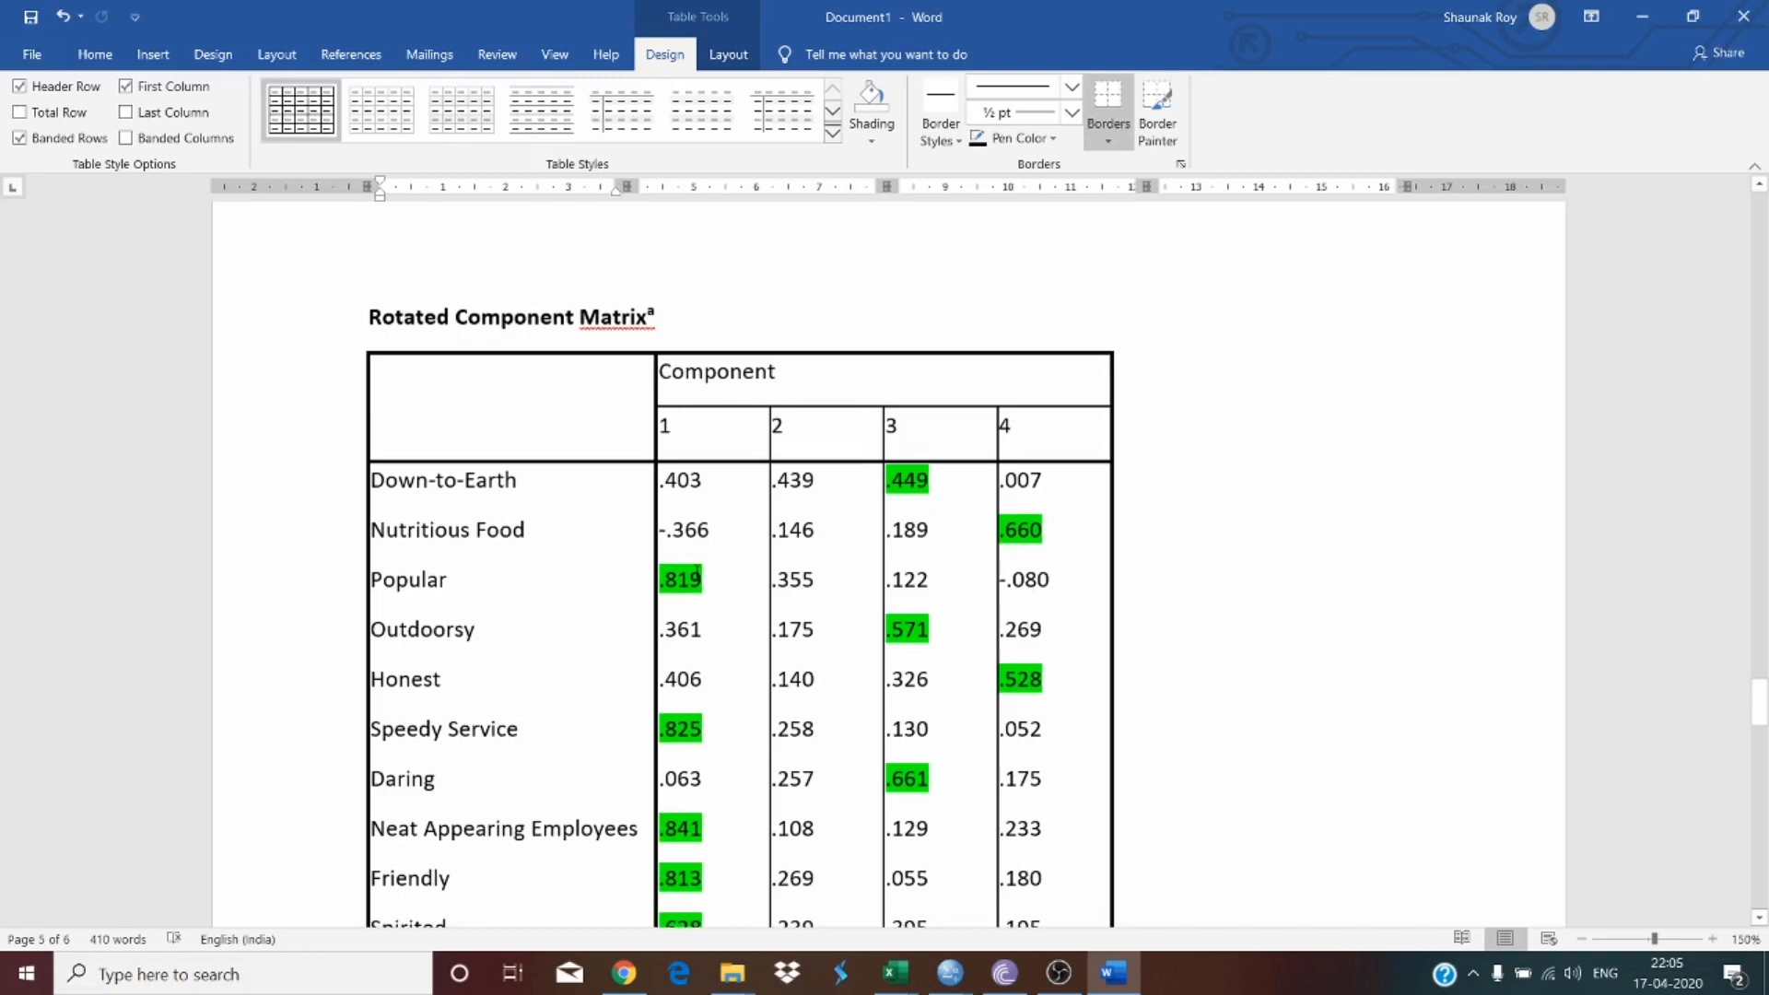
{"action": "left_click_drag", "start_coordinate": [725, 428], "coordinate": [740, 566]}
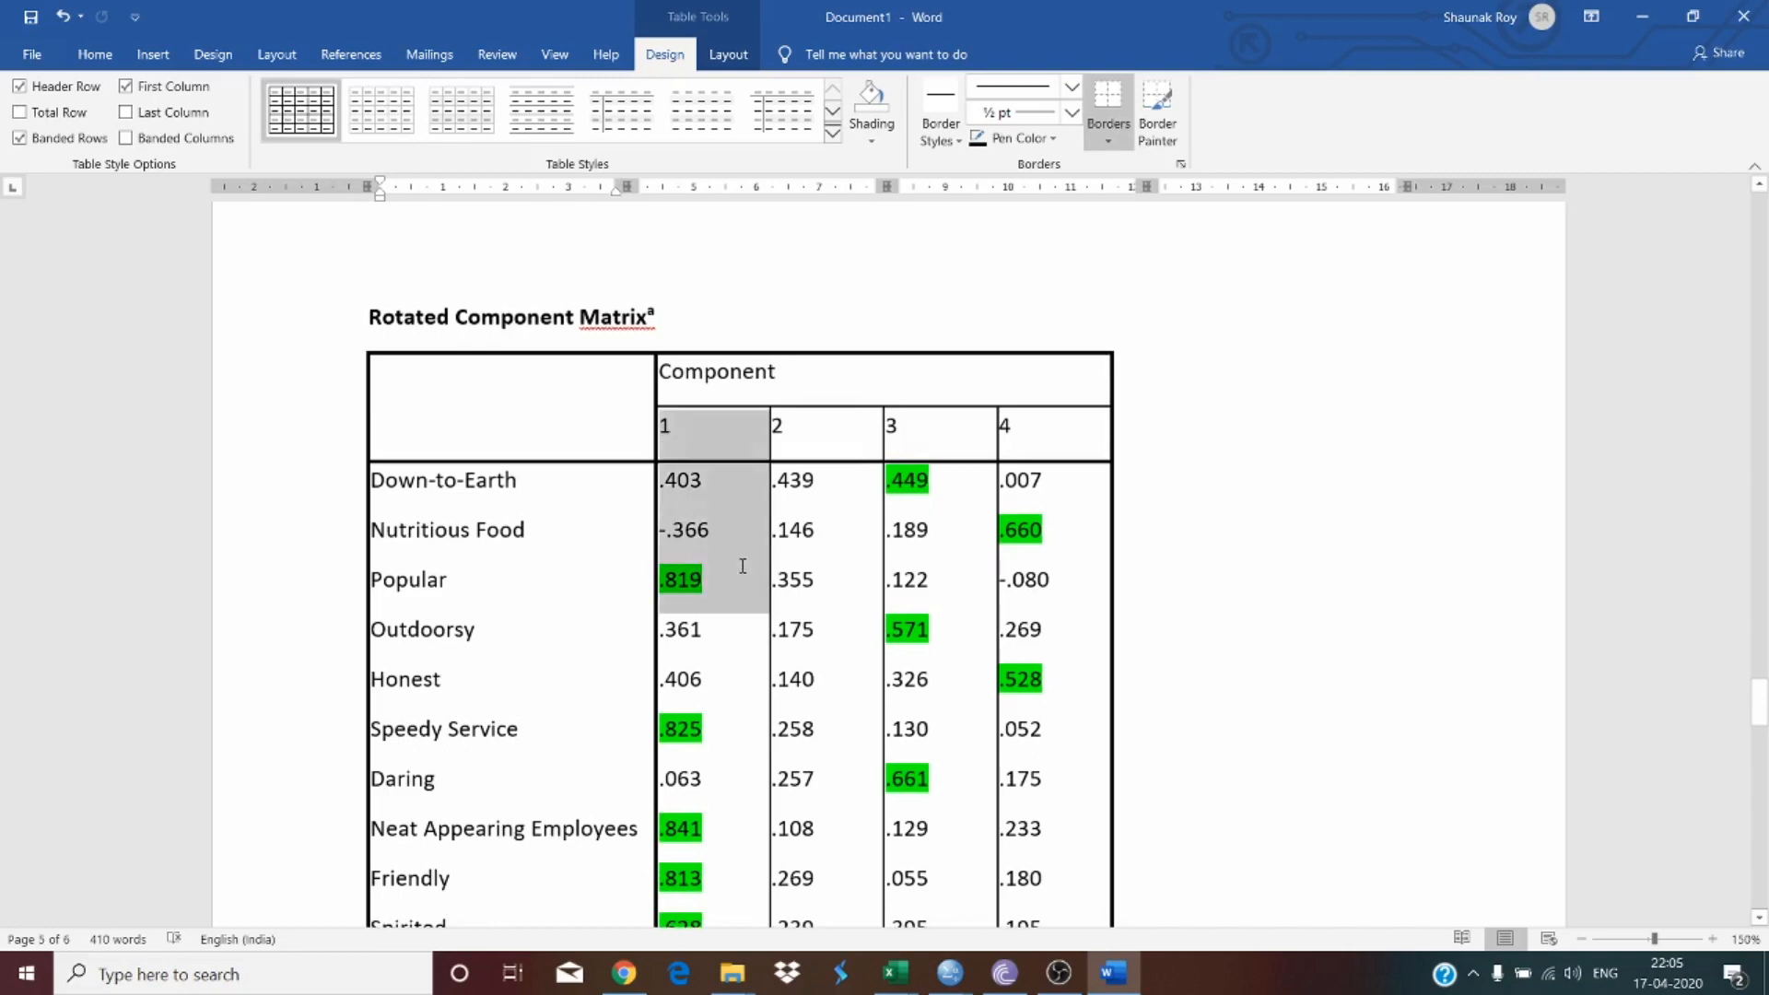
{"action": "left_click", "coordinate": [720, 585]}
{"action": "double_click", "coordinate": [440, 579]}
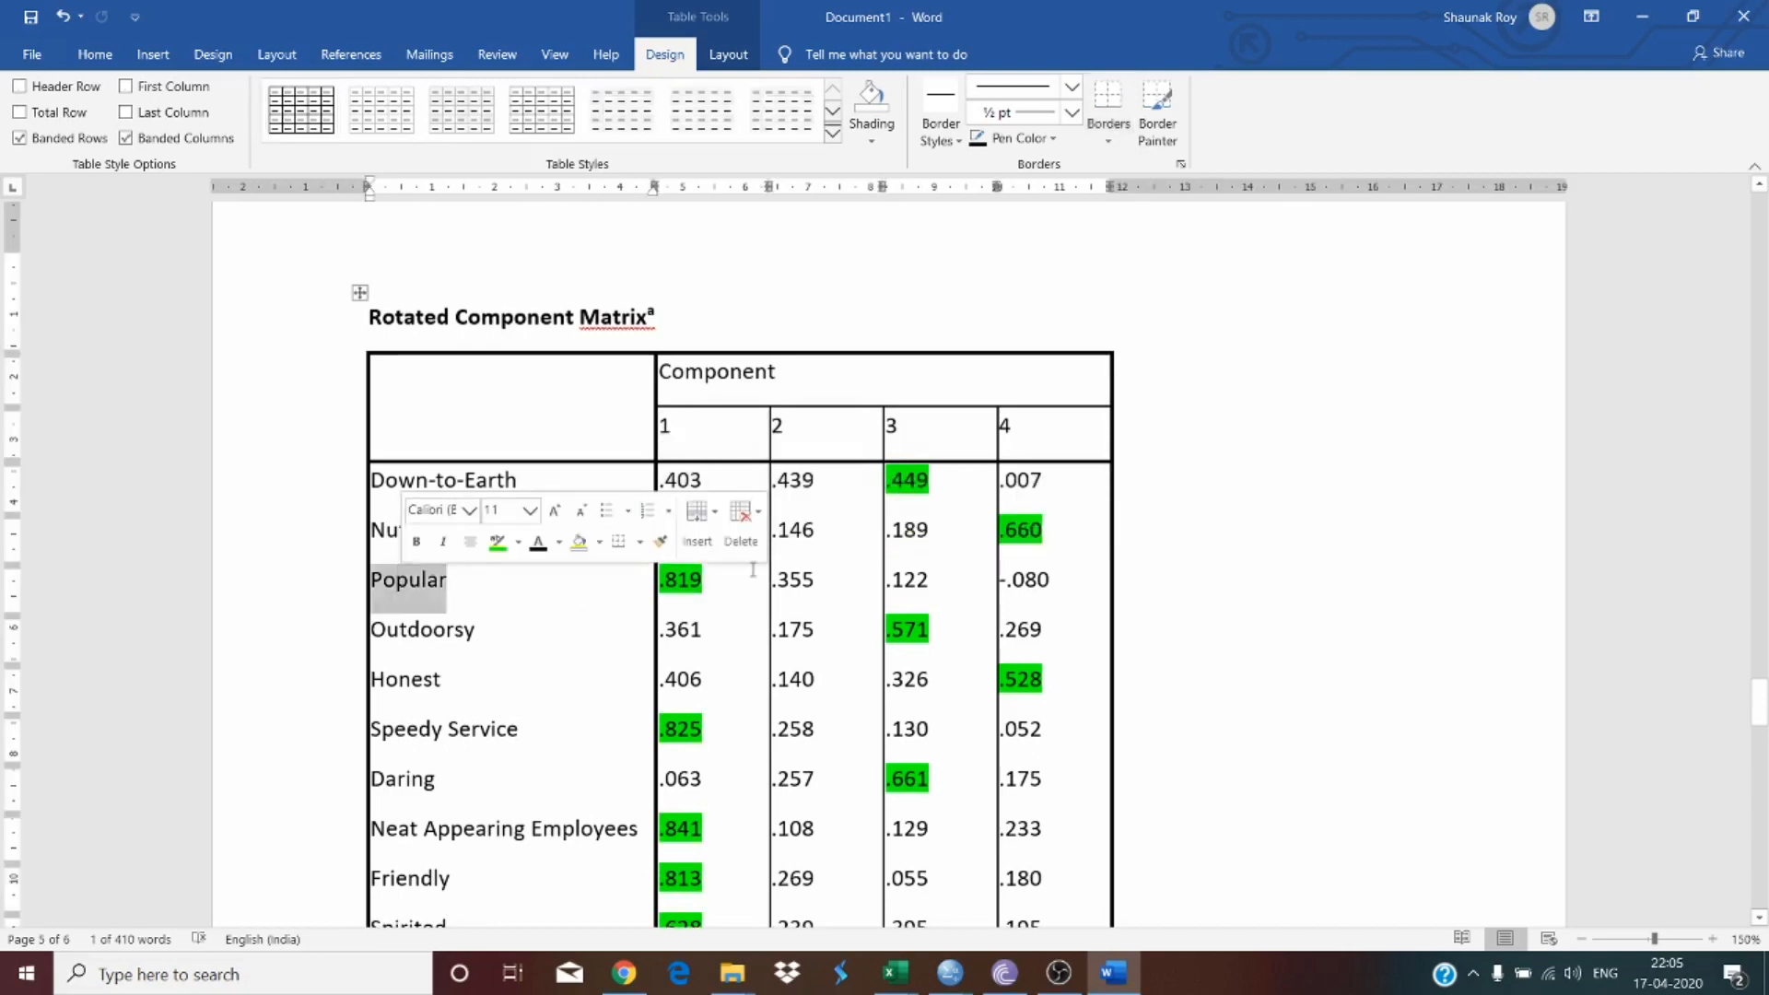
{"action": "scroll", "coordinate": [693, 588], "scroll_direction": "down", "scroll_amount": 15}
{"action": "scroll", "coordinate": [693, 588], "scroll_direction": "down", "scroll_amount": 10}
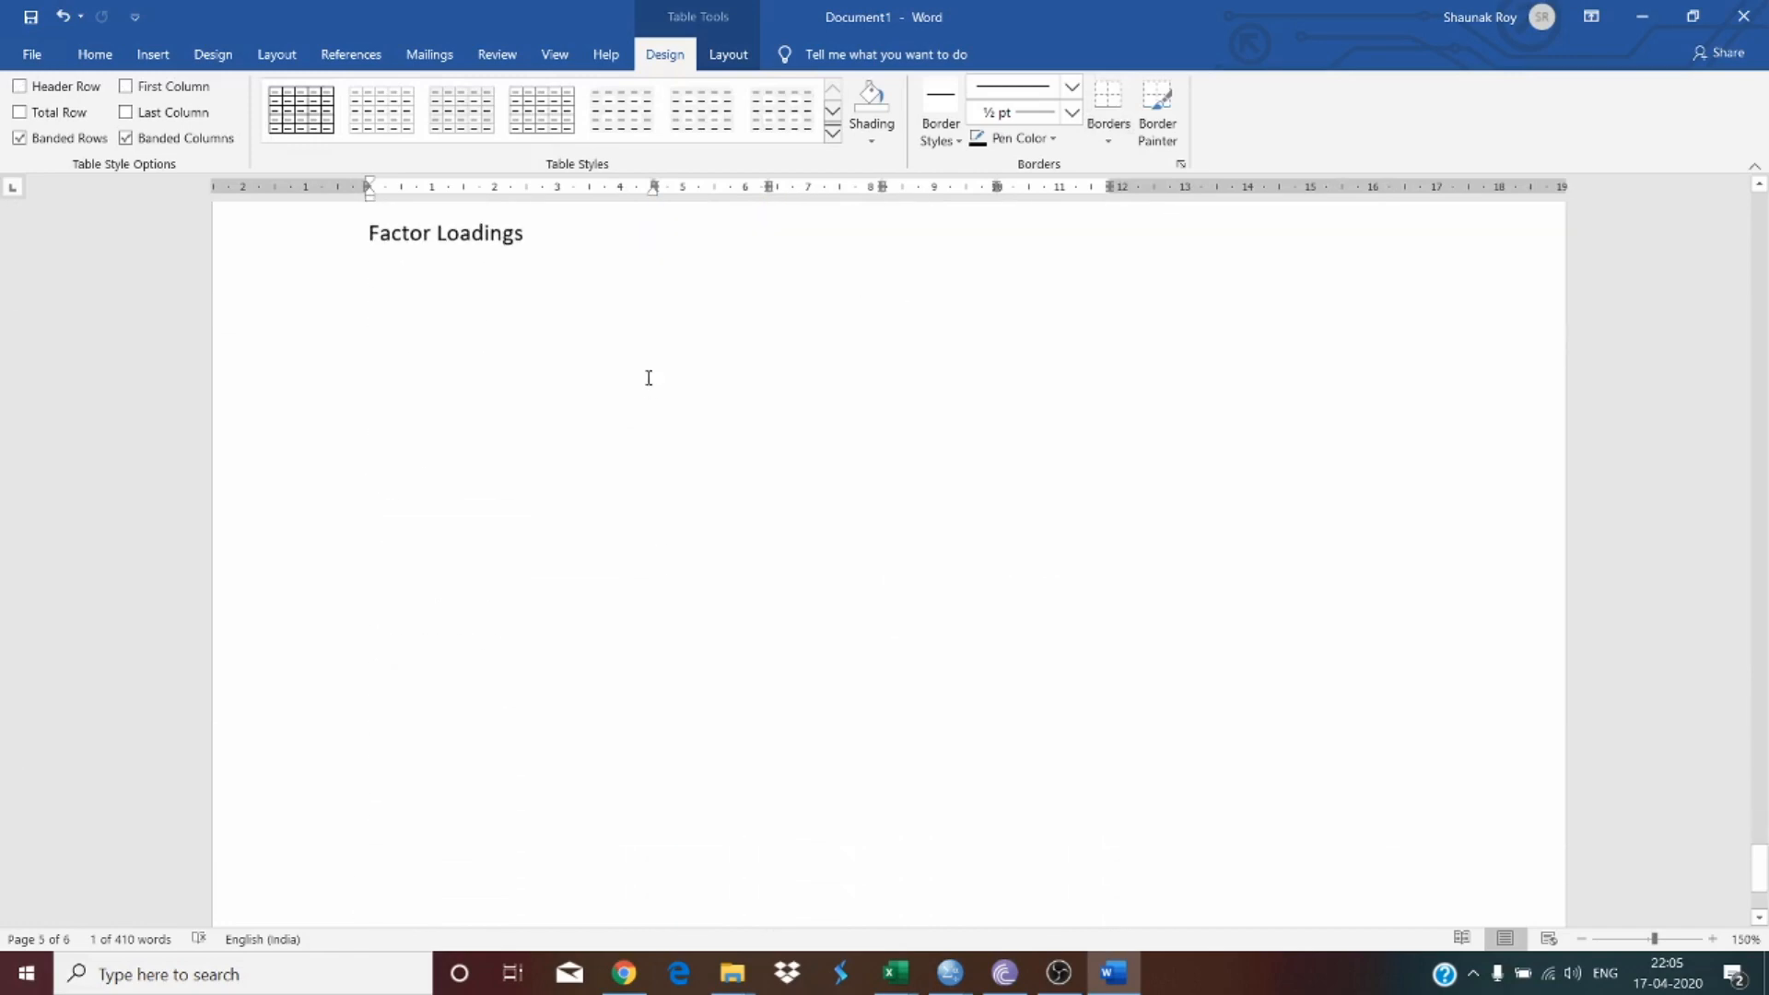
{"action": "scroll", "coordinate": [648, 379], "scroll_direction": "up", "scroll_amount": 4}
{"action": "left_click", "coordinate": [489, 486]}
{"action": "type", "text": "Popular"}
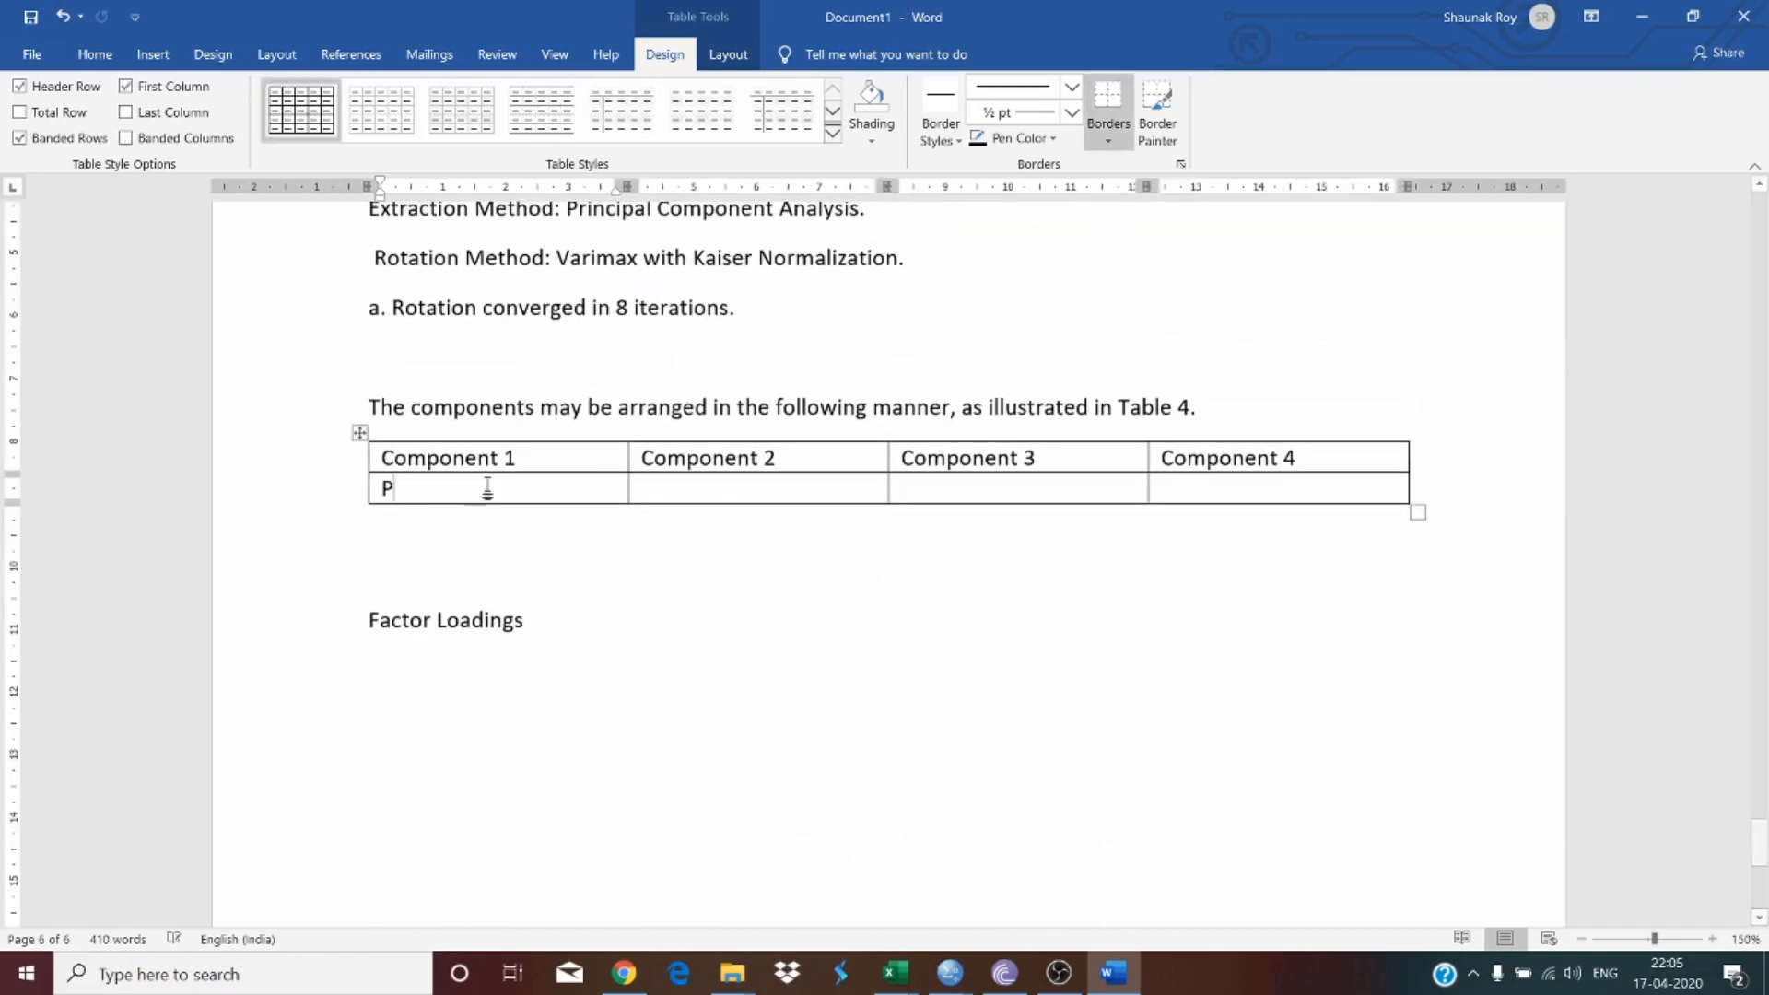
Step: Add several more empty rows to the new table
{"action": "key", "text": "Tab"}
{"action": "key", "text": "Tab"}
{"action": "key", "text": "Tab"}
{"action": "key", "text": "Tab"}
{"action": "key", "text": "Tab"}
{"action": "key", "text": "Tab"}
{"action": "key", "text": "Tab"}
{"action": "key", "text": "Tab"}
{"action": "key", "text": "Tab"}
{"action": "key", "text": "Tab"}
{"action": "key", "text": "Tab"}
{"action": "key", "text": "Tab"}
{"action": "key", "text": "Tab"}
{"action": "key", "text": "Tab"}
{"action": "key", "text": "Tab"}
{"action": "key", "text": "Tab"}
{"action": "key", "text": "Tab"}
{"action": "key", "text": "Tab"}
{"action": "key", "text": "Tab"}
{"action": "key", "text": "Tab"}
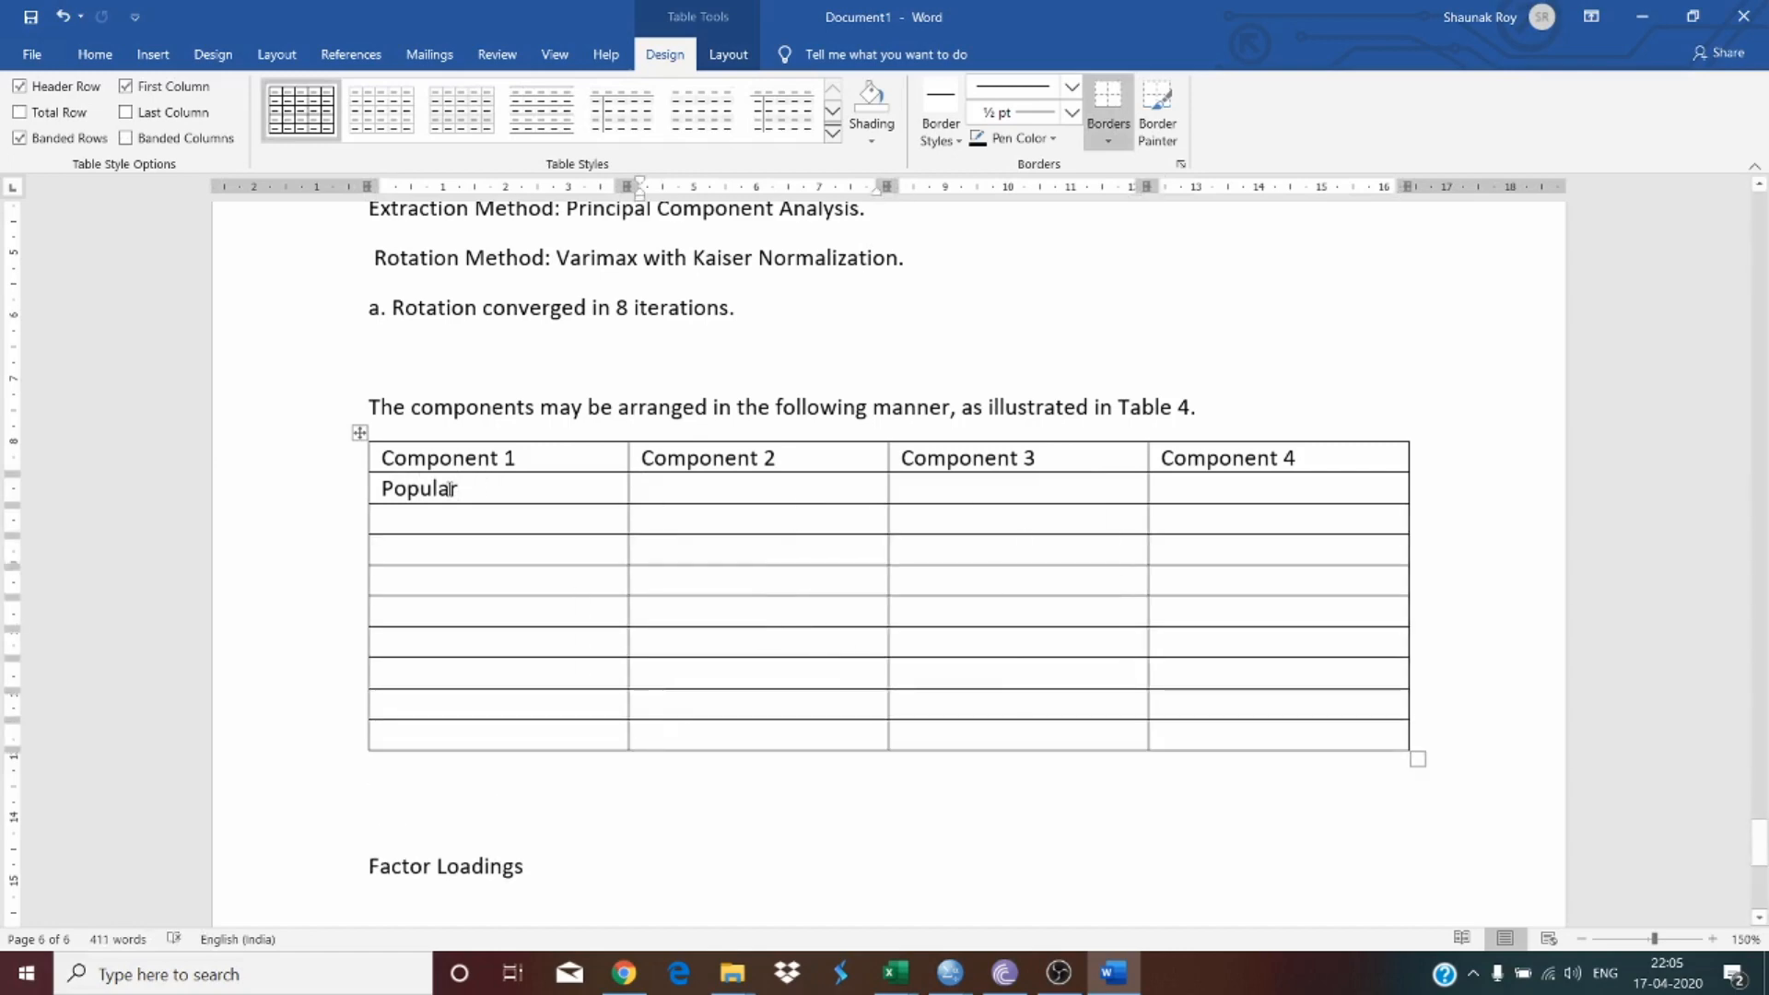
{"action": "key", "text": "Tab"}
{"action": "key", "text": "Tab"}
{"action": "key", "text": "Tab"}
{"action": "key", "text": "Tab"}
{"action": "key", "text": "Tab"}
{"action": "key", "text": "Tab"}
{"action": "key", "text": "Tab"}
{"action": "key", "text": "Tab"}
{"action": "key", "text": "Tab"}
{"action": "key", "text": "Tab"}
{"action": "key", "text": "Tab"}
{"action": "key", "text": "Tab"}
{"action": "key", "text": "Tab"}
Step: Copy 'Speedy Service' from the Rotated Component Matrix into the next row under Component 1
{"action": "scroll", "coordinate": [470, 460], "scroll_direction": "down", "scroll_amount": 10}
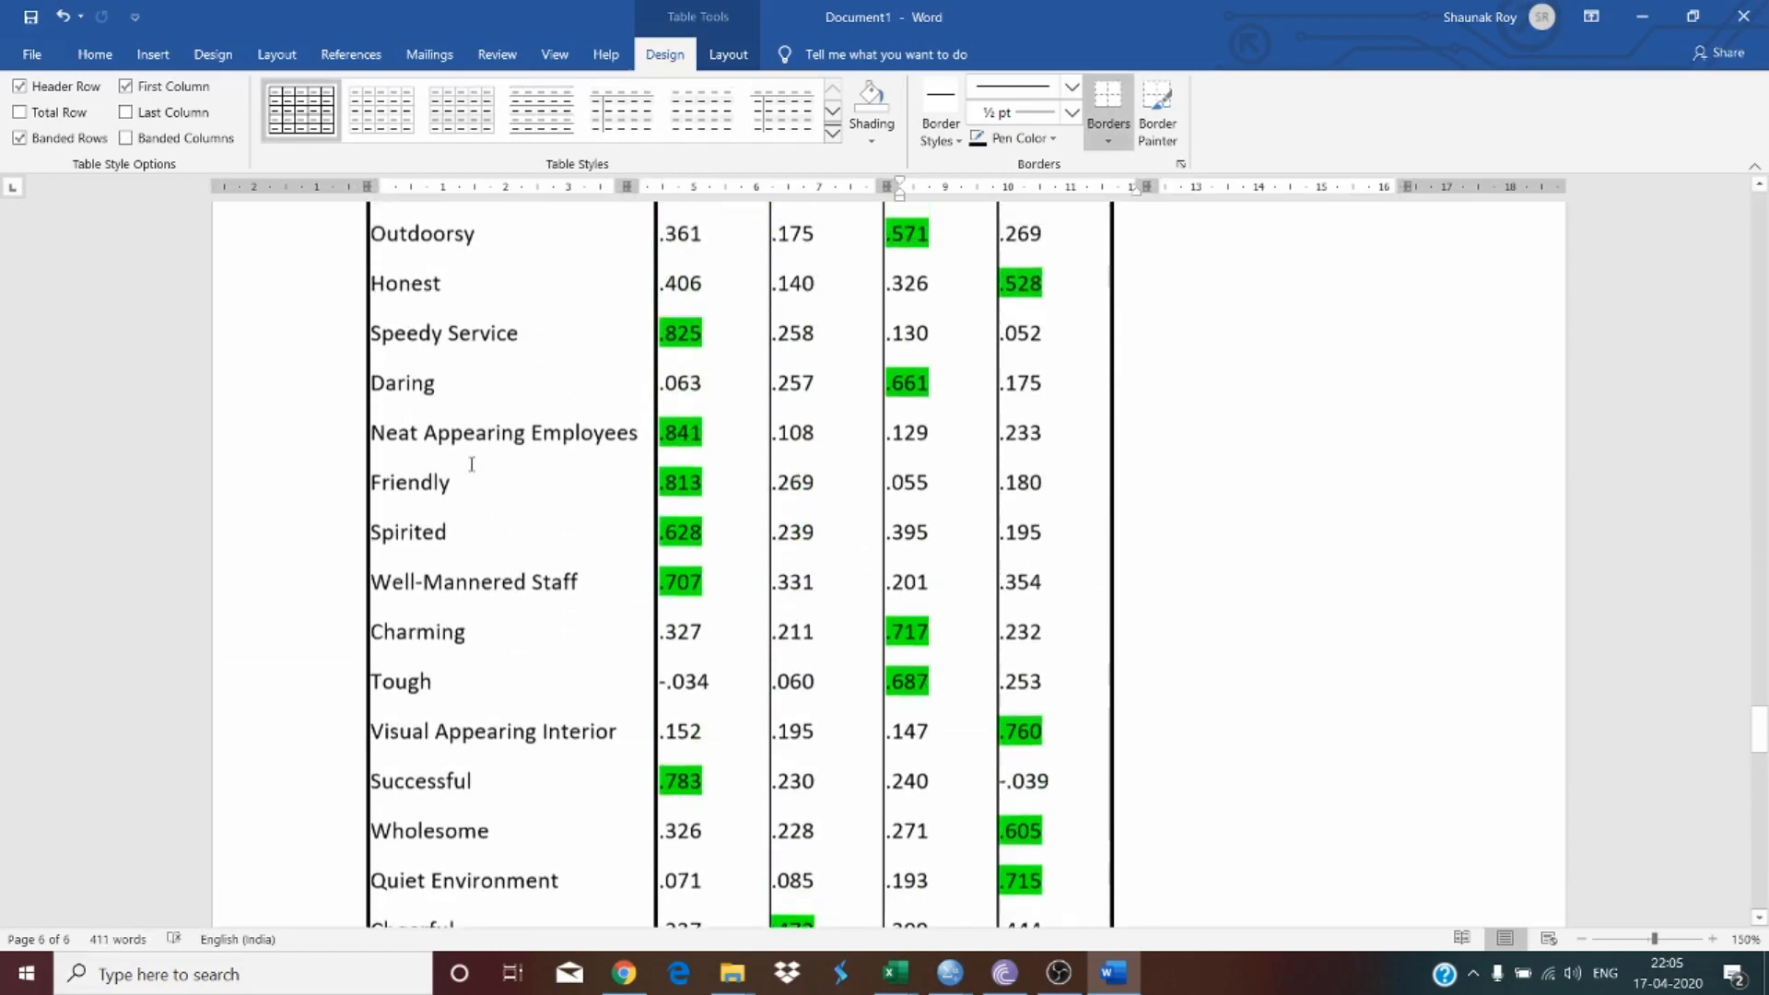
{"action": "scroll", "coordinate": [471, 464], "scroll_direction": "up", "scroll_amount": 5}
{"action": "scroll", "coordinate": [474, 475], "scroll_direction": "down", "scroll_amount": 2}
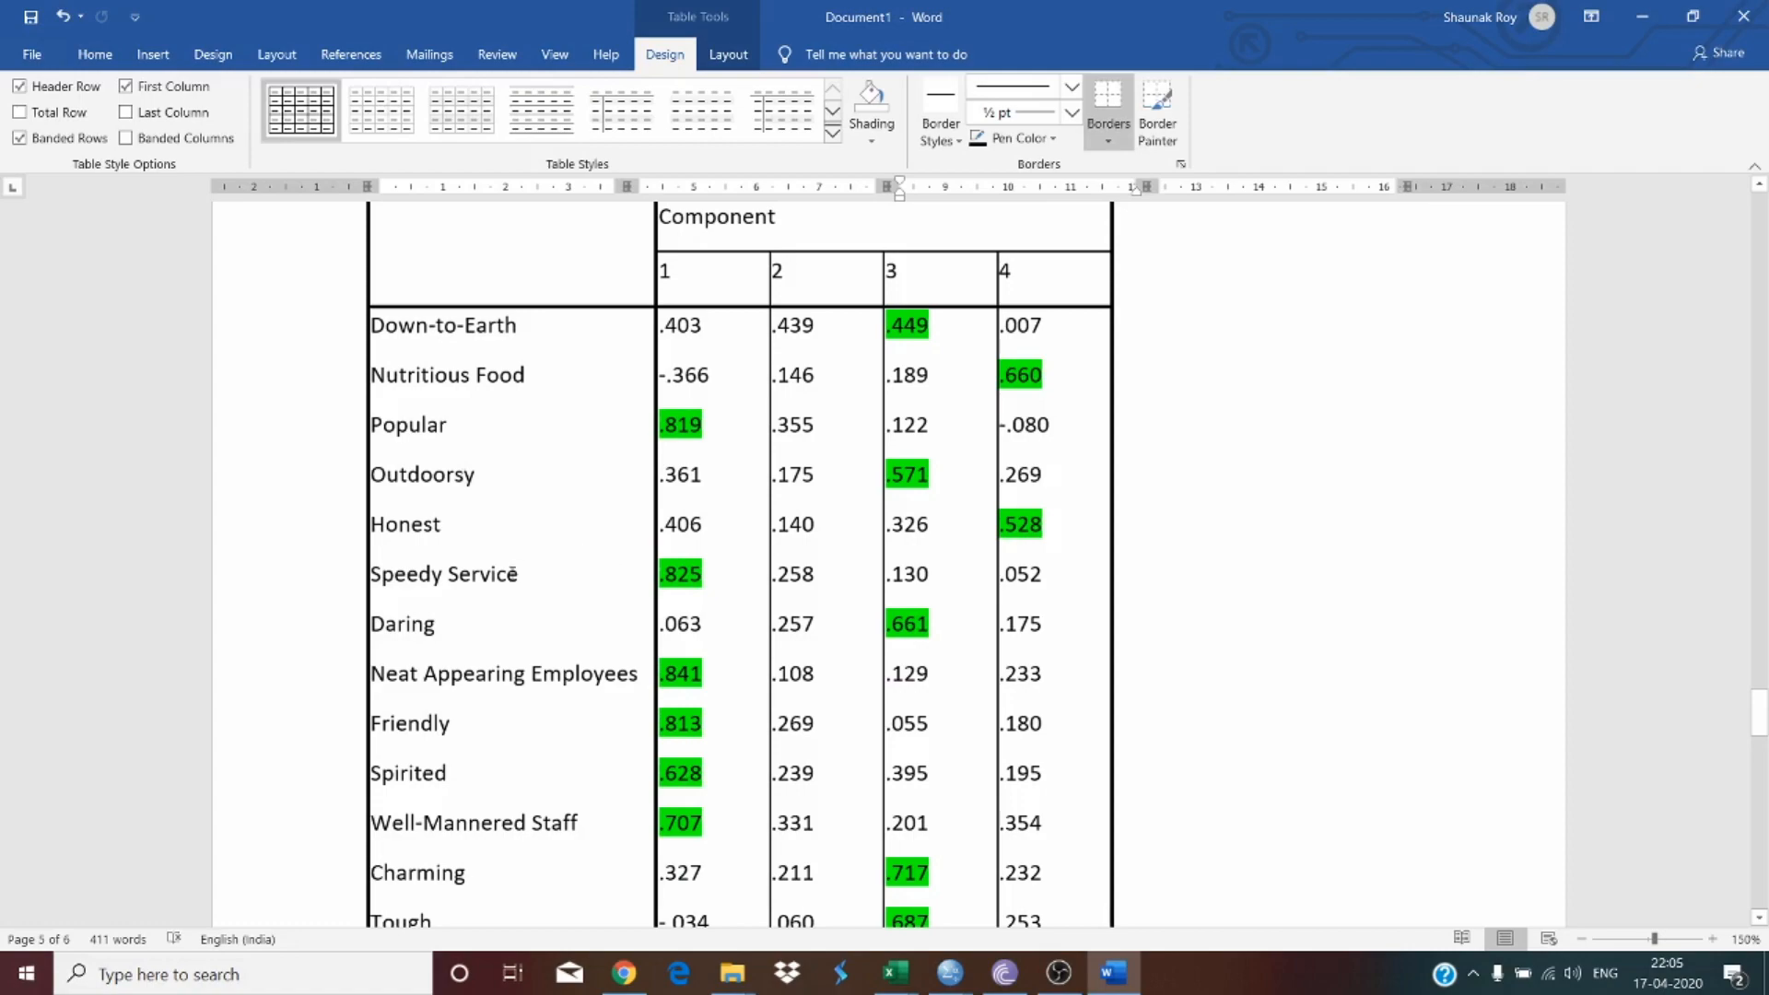
{"action": "left_click_drag", "start_coordinate": [513, 575], "coordinate": [411, 576]}
{"action": "key", "text": "ctrl+c"}
{"action": "scroll", "coordinate": [411, 590], "scroll_direction": "down", "scroll_amount": 12}
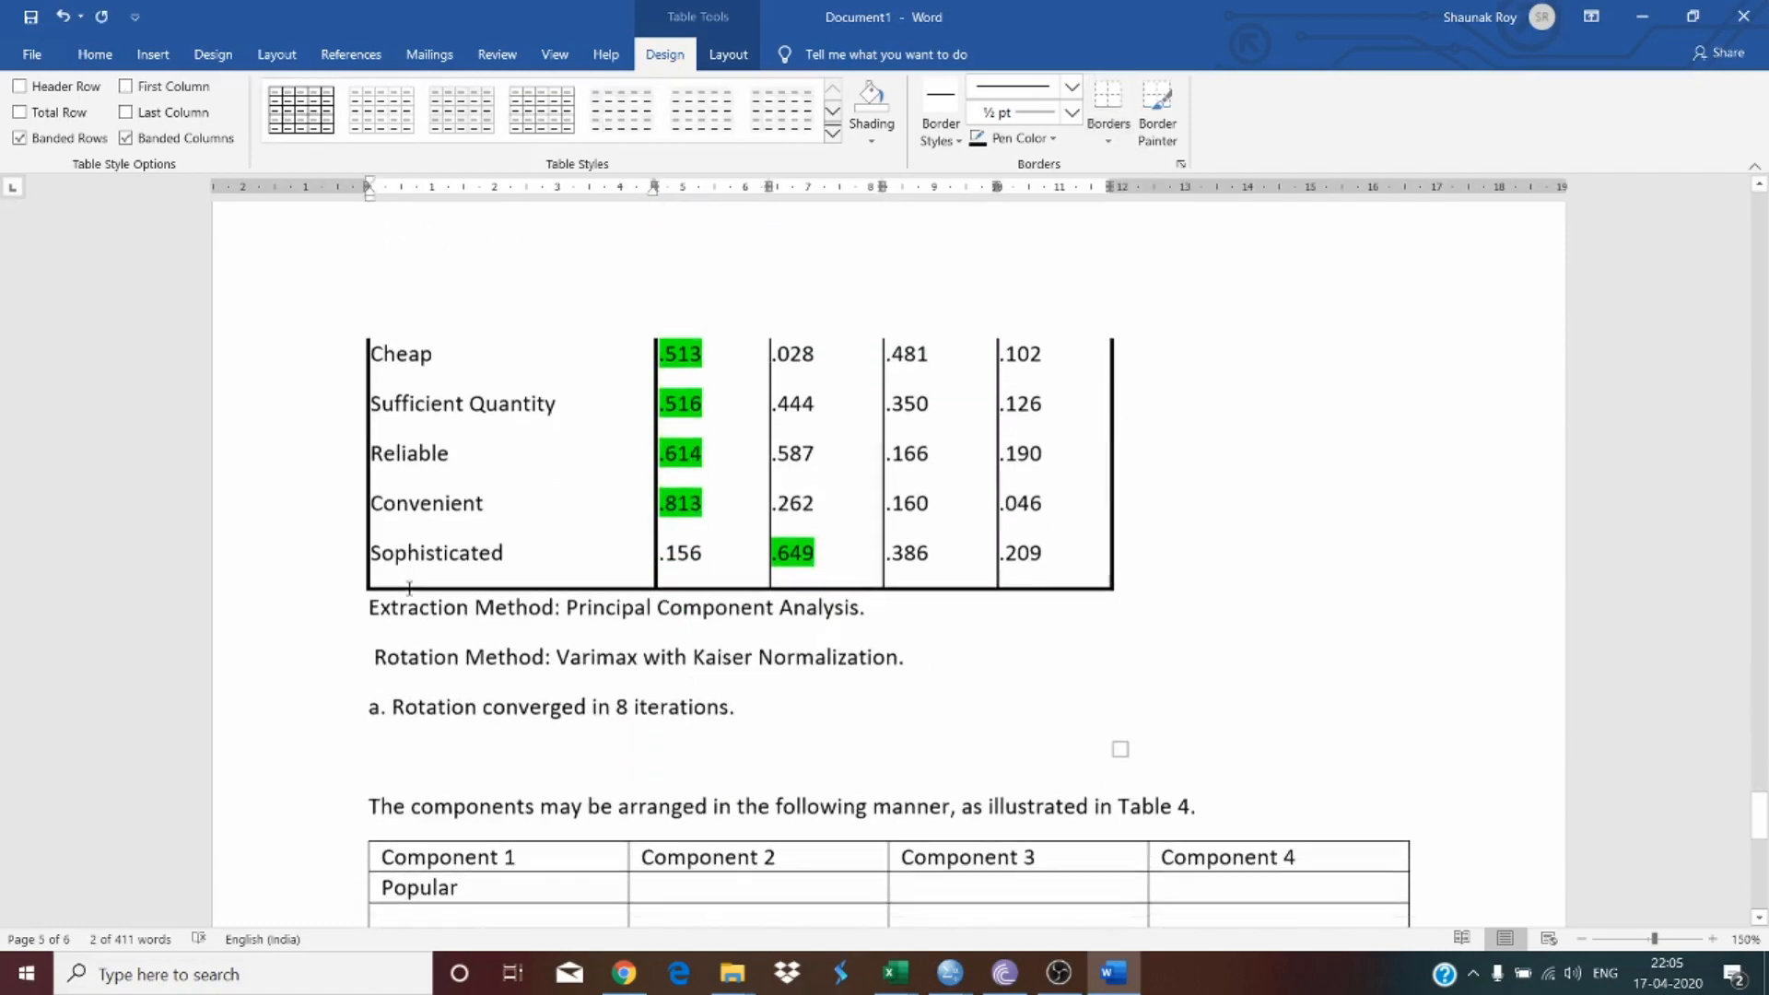
{"action": "scroll", "coordinate": [406, 553], "scroll_direction": "down", "scroll_amount": 5}
{"action": "scroll", "coordinate": [423, 446], "scroll_direction": "down", "scroll_amount": 18}
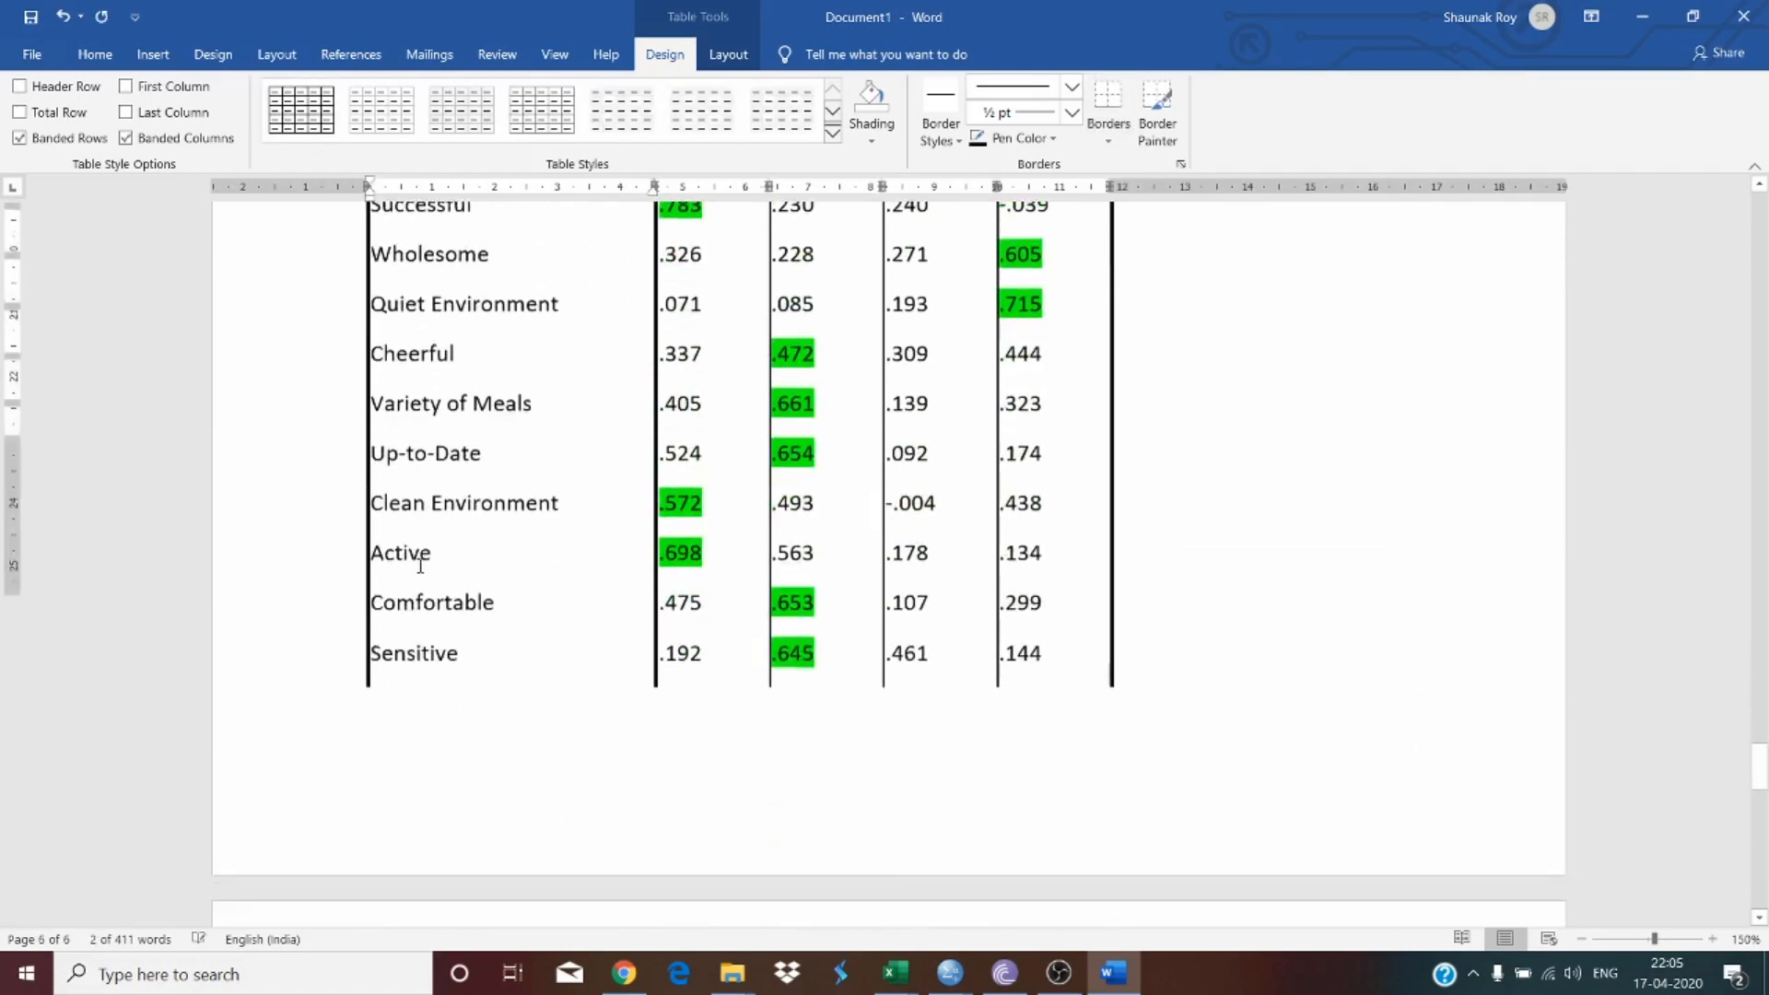
{"action": "scroll", "coordinate": [420, 565], "scroll_direction": "down", "scroll_amount": 10}
{"action": "left_click", "coordinate": [423, 288]}
{"action": "key", "text": "ctrl+v"}
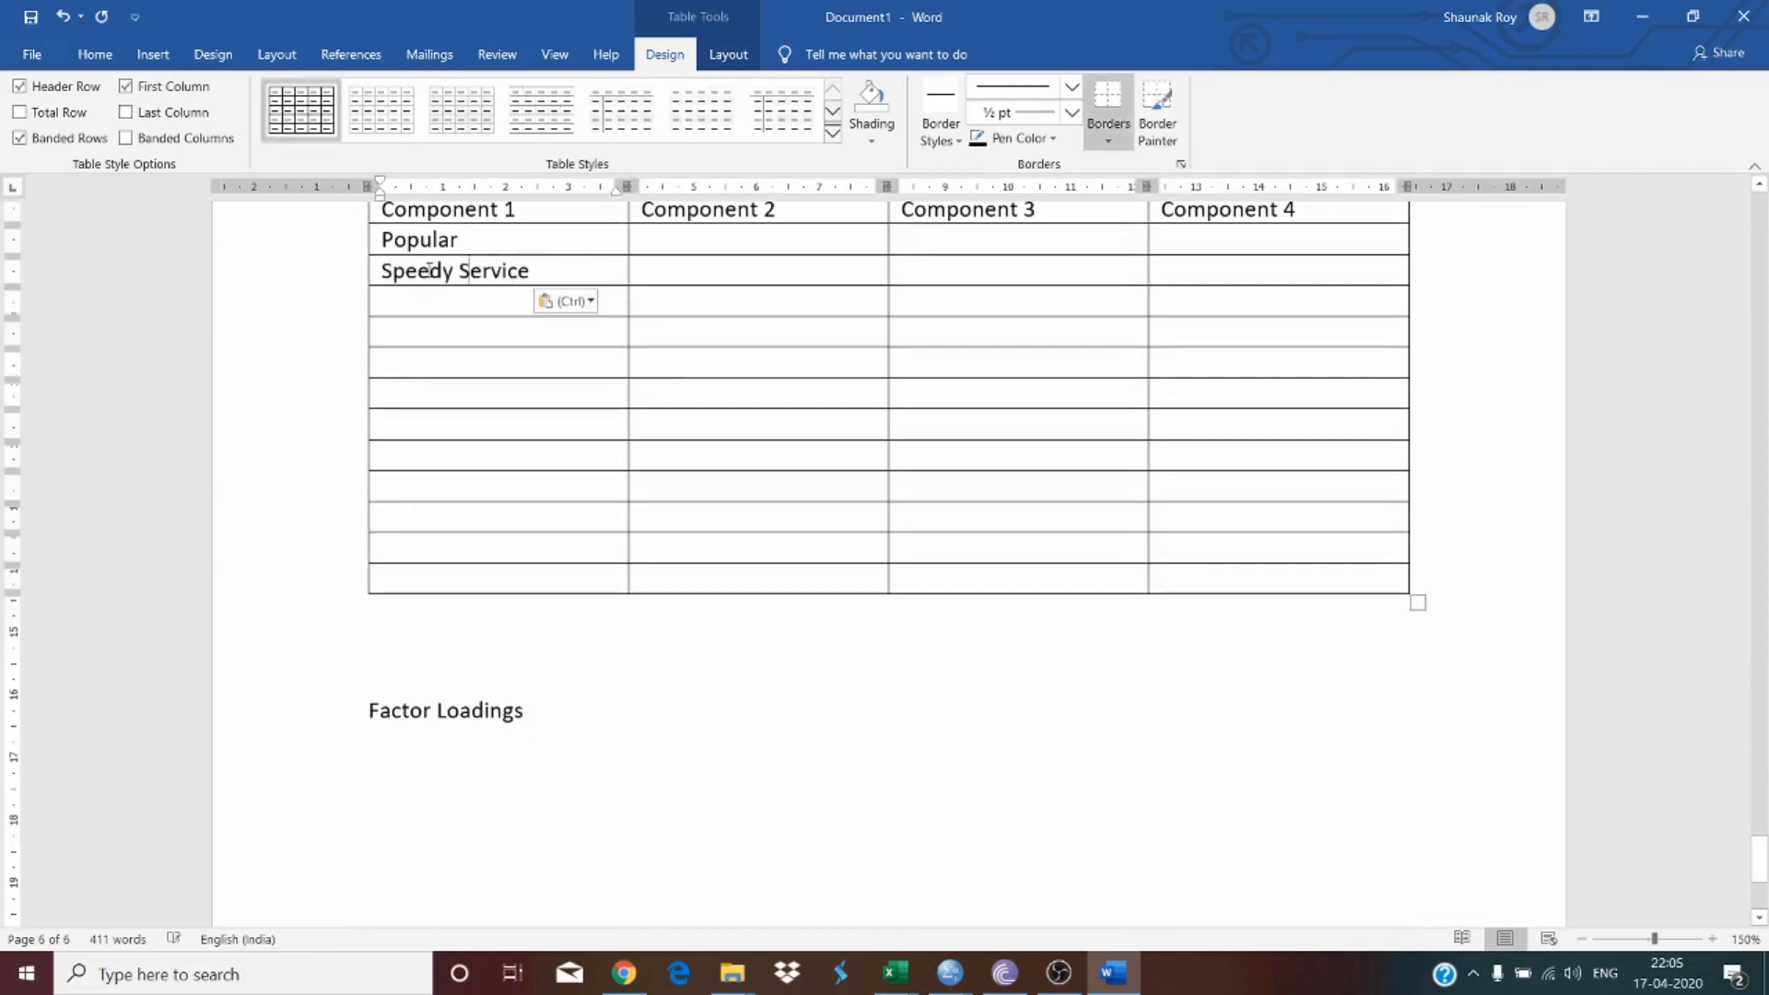
Step: Copy Neat Appearing Employees, Friendly, Spirited and Well-Mannered Staff from the matrix into the following rows under Component 1
{"action": "scroll", "coordinate": [527, 364], "scroll_direction": "up", "scroll_amount": 15}
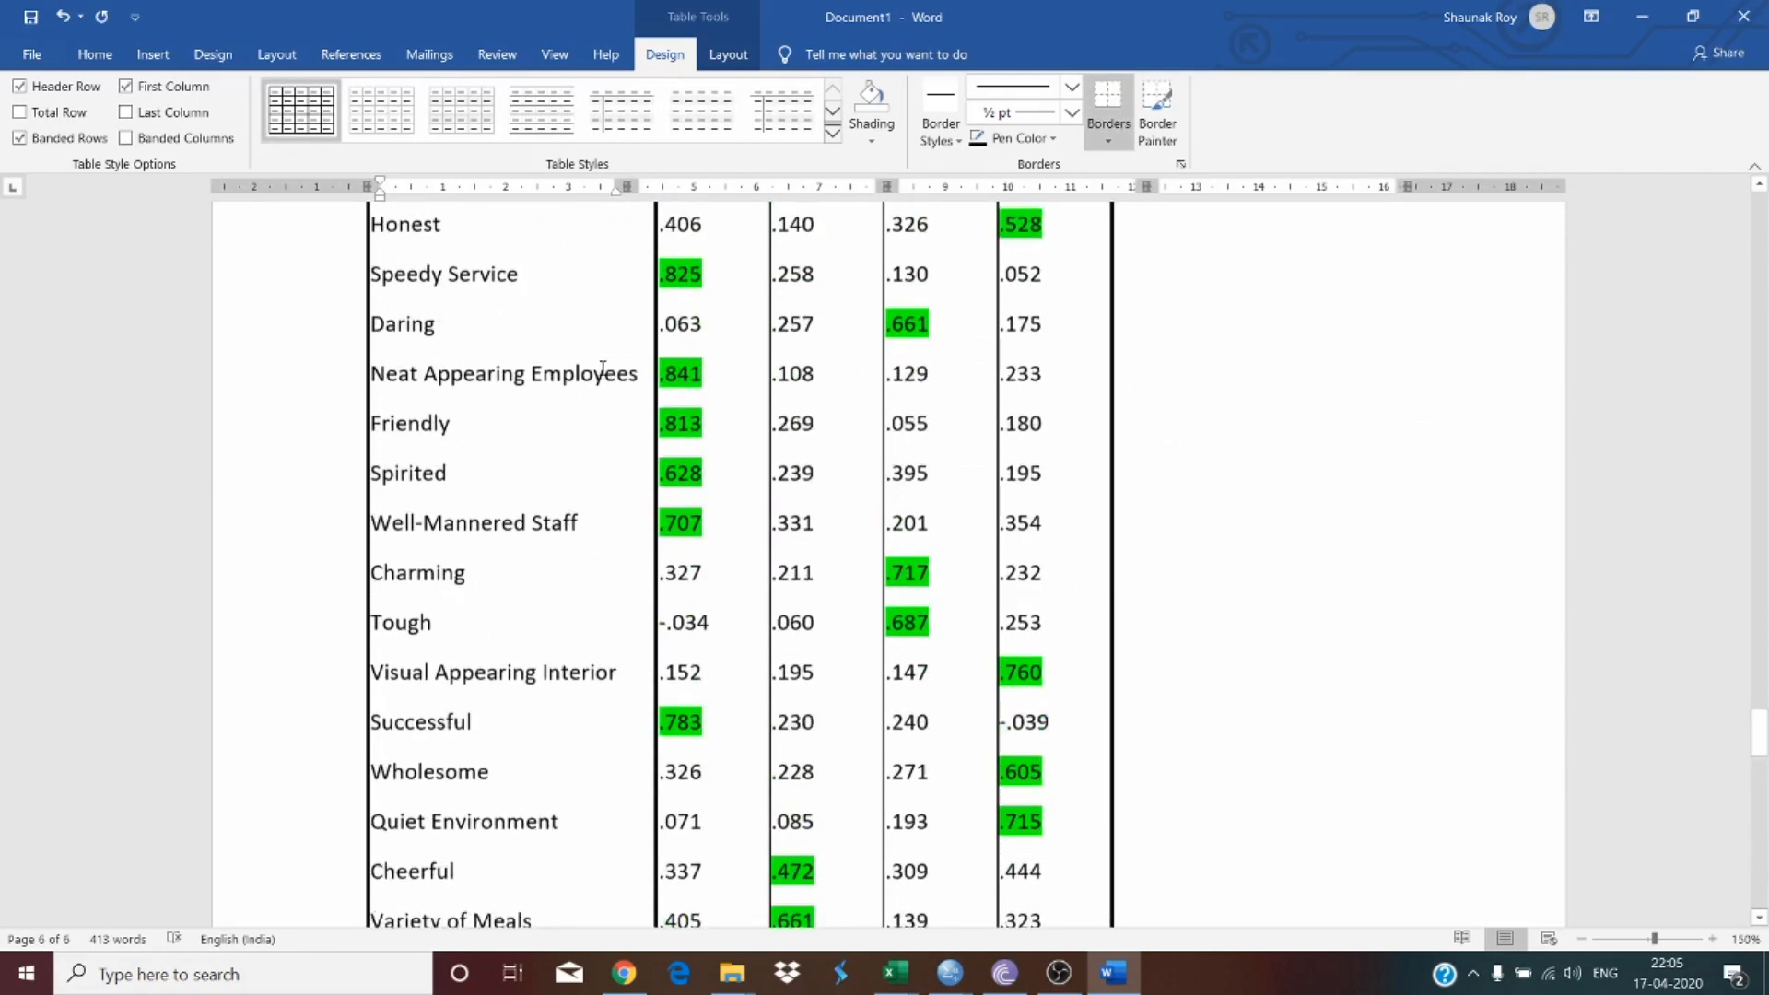
{"action": "scroll", "coordinate": [710, 563], "scroll_direction": "up", "scroll_amount": 5}
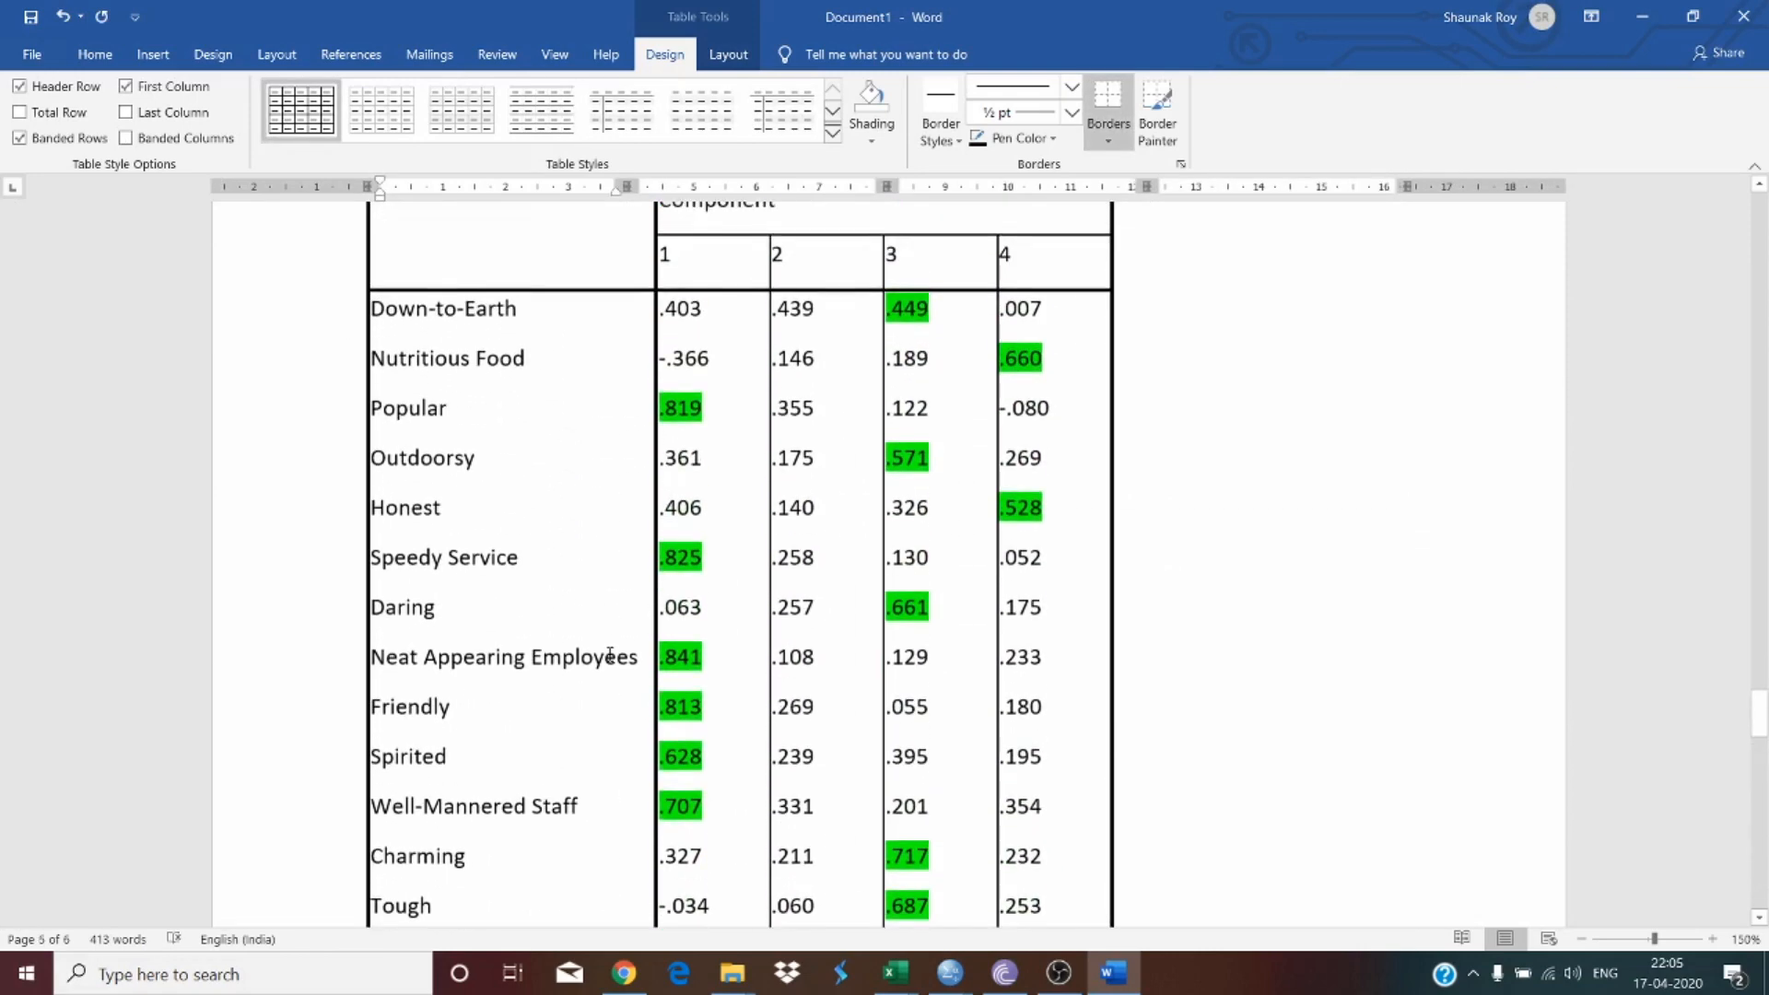
{"action": "scroll", "coordinate": [507, 499], "scroll_direction": "down", "scroll_amount": 5}
{"action": "left_click_drag", "start_coordinate": [434, 425], "coordinate": [445, 512]}
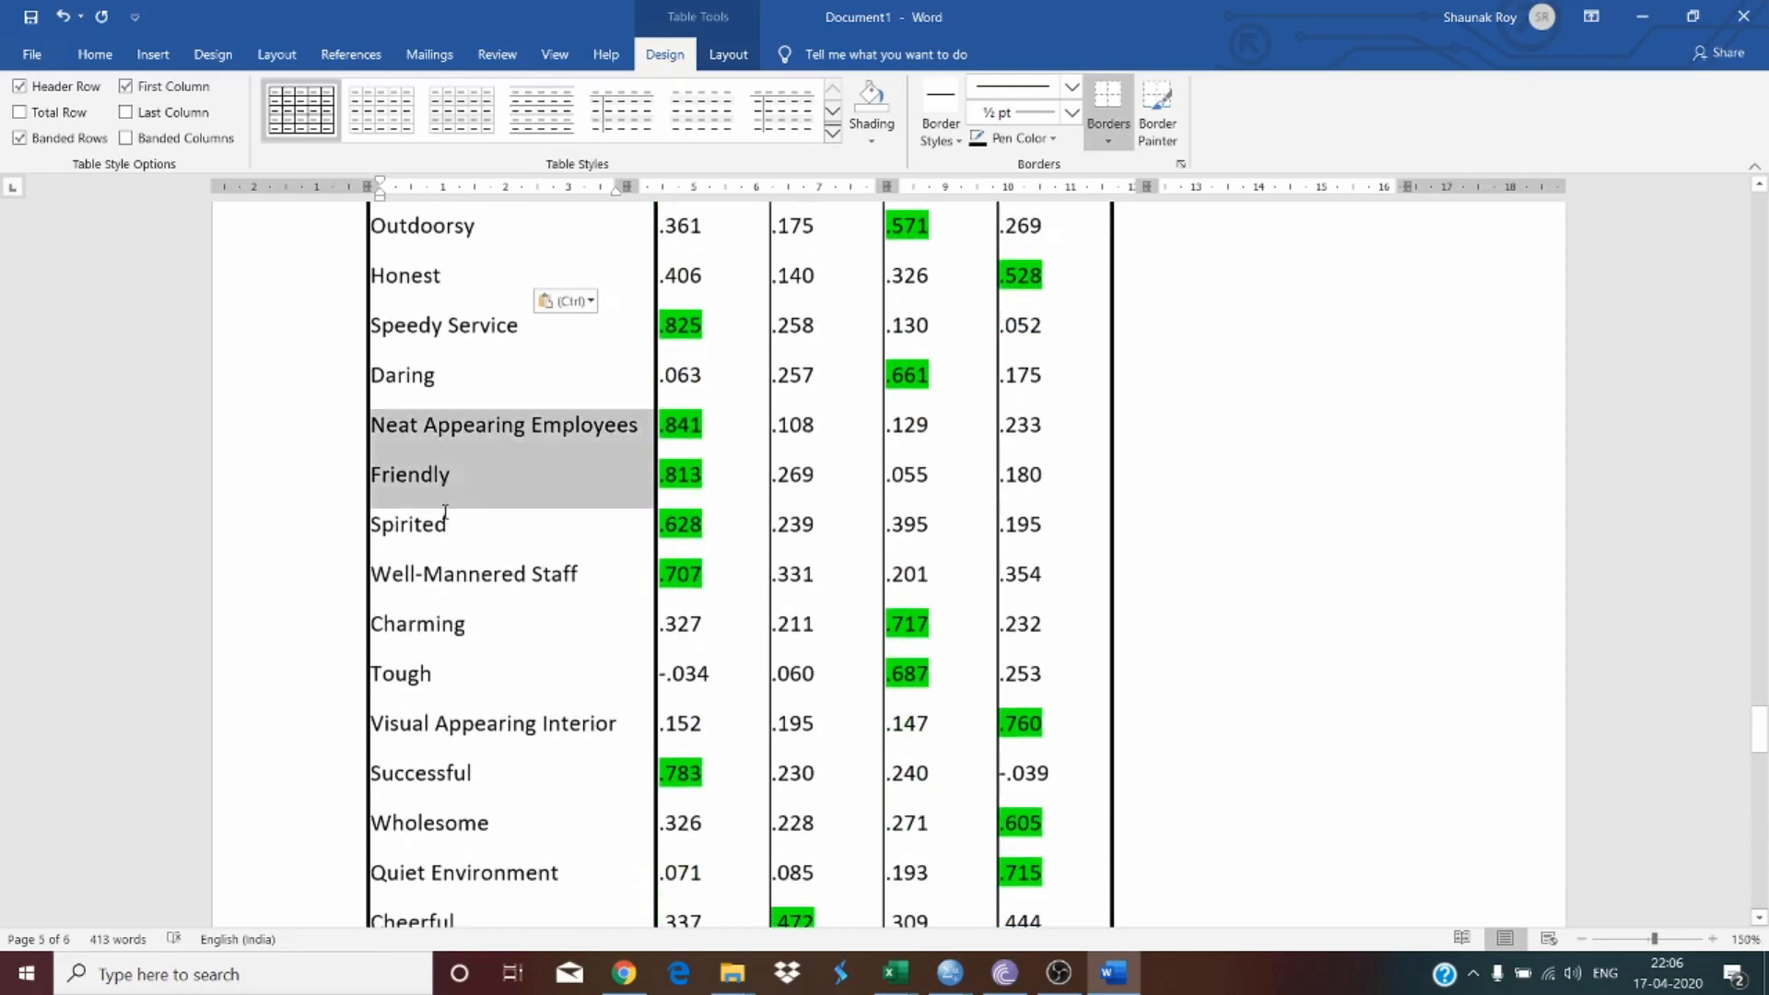
{"action": "left_click_drag", "start_coordinate": [457, 572], "coordinate": [457, 573]}
{"action": "key", "text": "ctrl+c"}
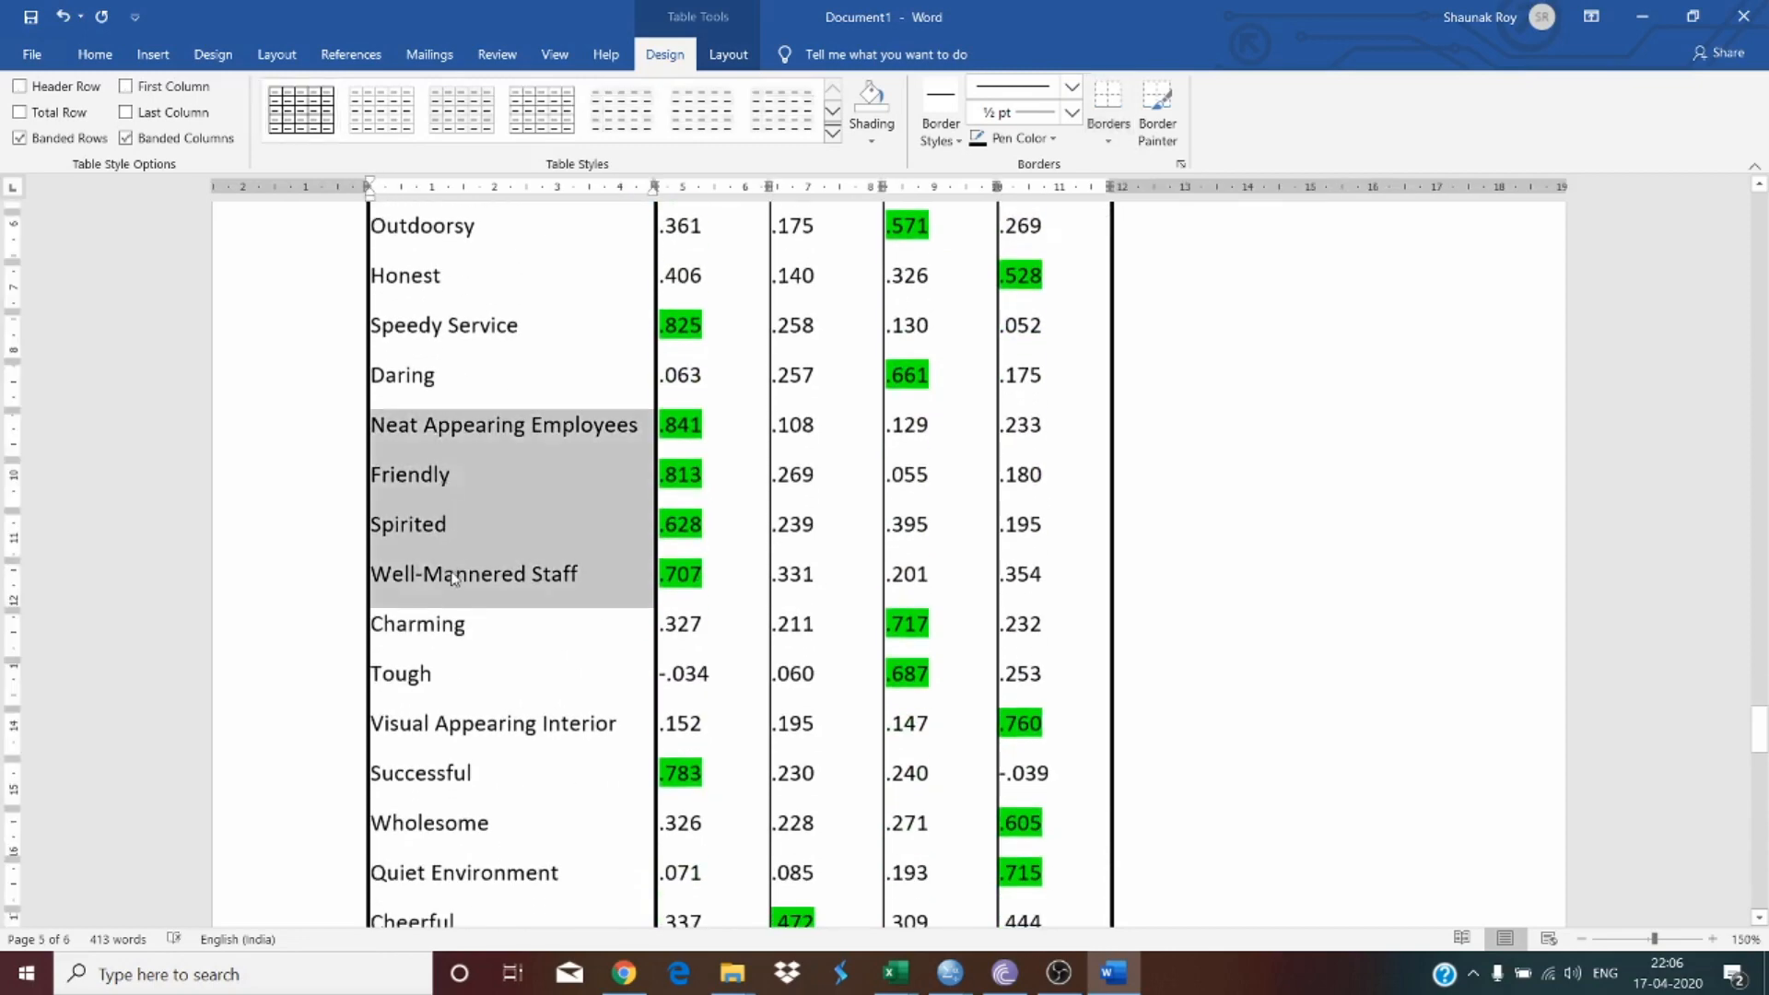
{"action": "scroll", "coordinate": [454, 578], "scroll_direction": "down", "scroll_amount": 15}
{"action": "key", "text": "ctrl+v"}
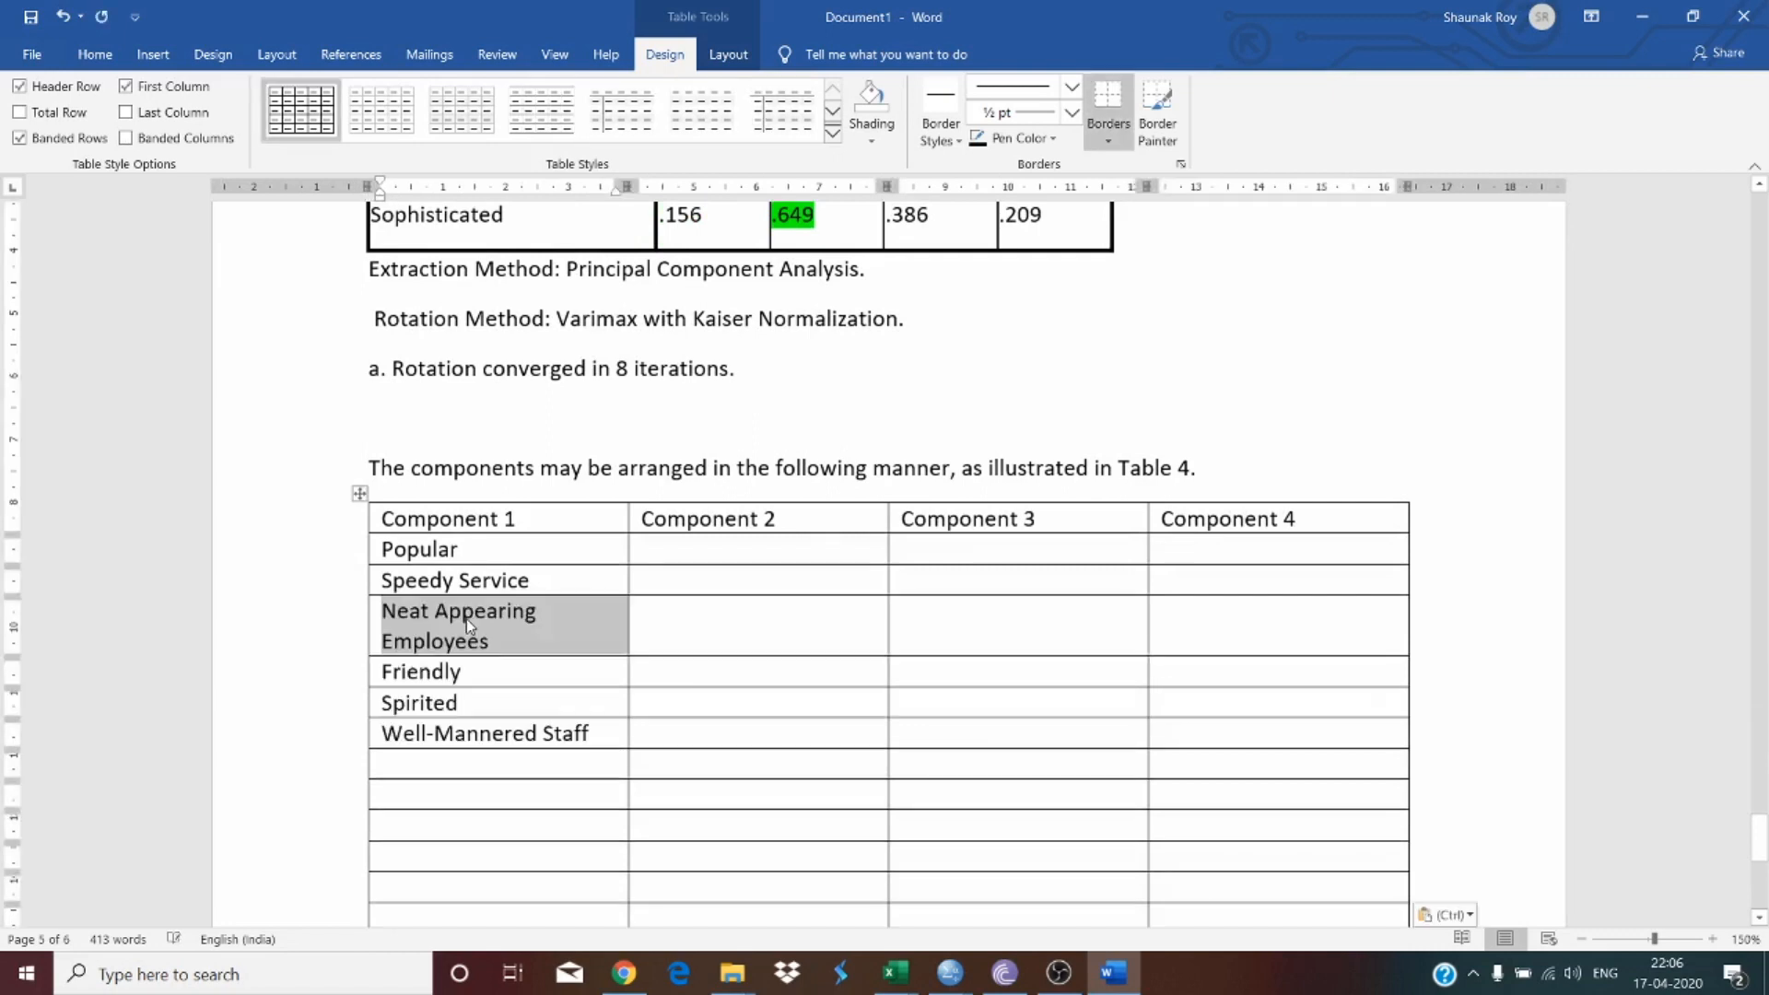
Step: Remove the line break so 'Neat Appearing Employees' fits on one line in its cell
{"action": "left_click", "coordinate": [573, 623]}
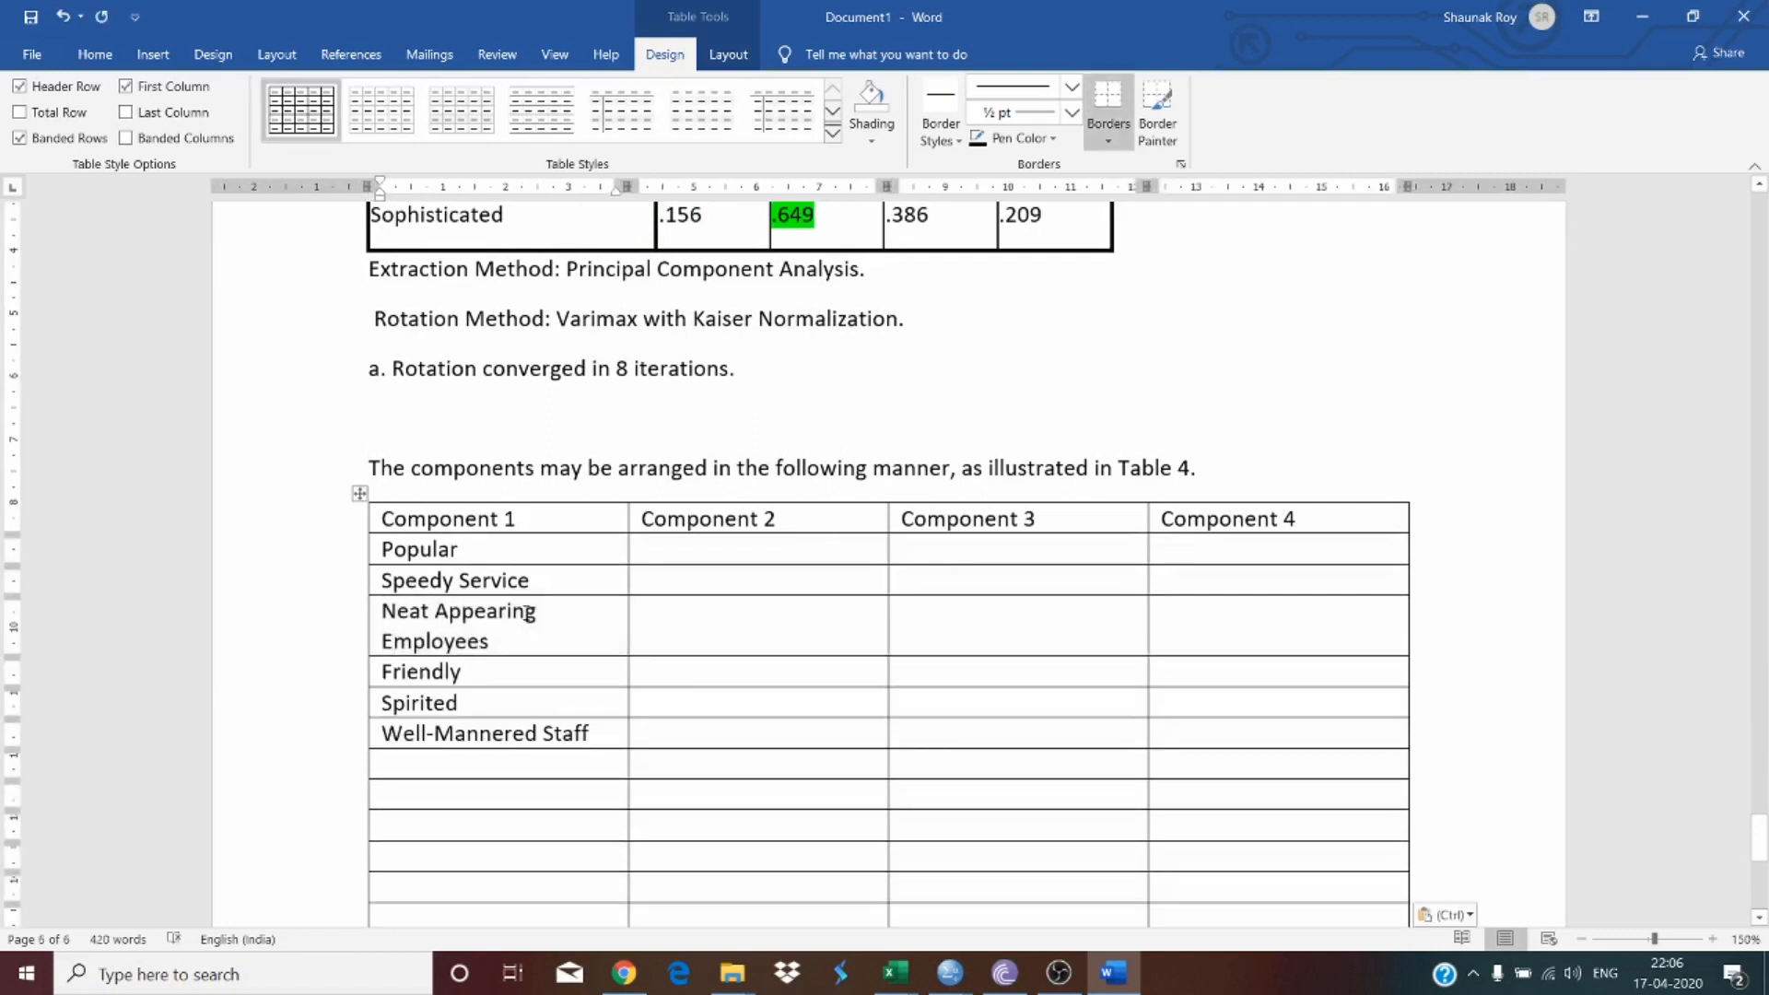
{"action": "key", "text": "Delete"}
{"action": "key", "text": "BackSpace"}
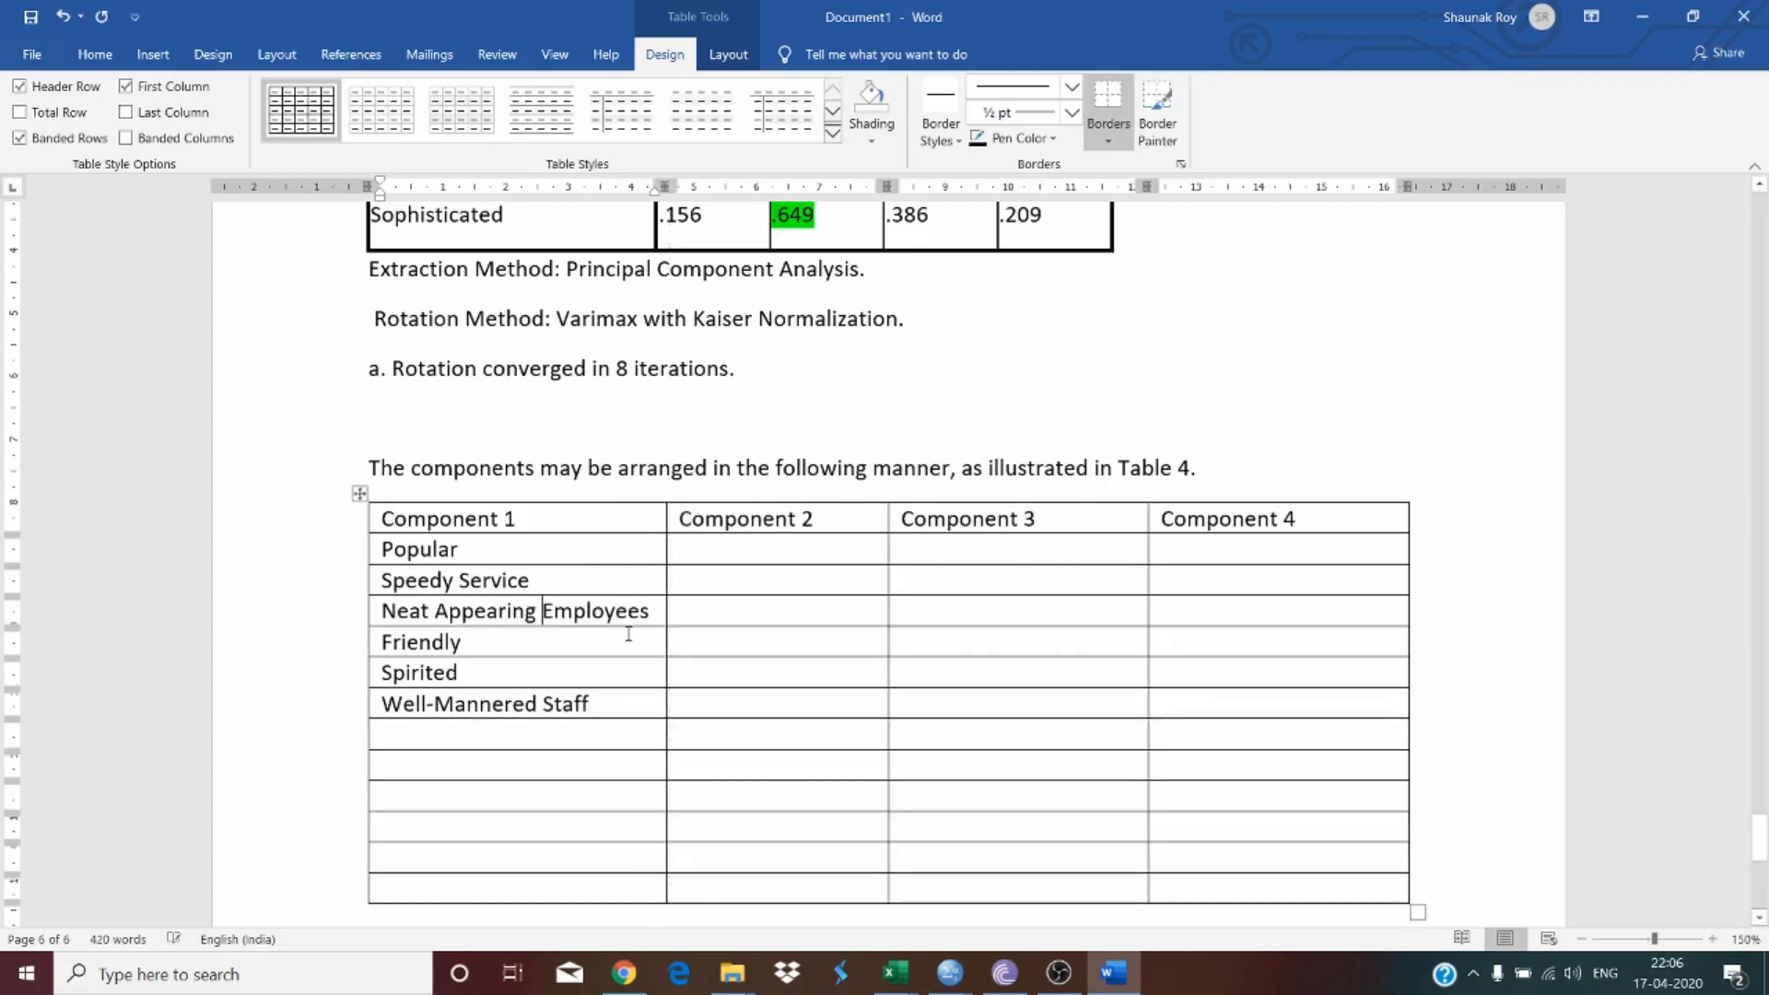
Step: Copy 'Successful' from the Rotated Component Matrix into the next empty row under Component 1
{"action": "scroll", "coordinate": [628, 634], "scroll_direction": "up", "scroll_amount": 10}
{"action": "scroll", "coordinate": [629, 634], "scroll_direction": "up", "scroll_amount": 8}
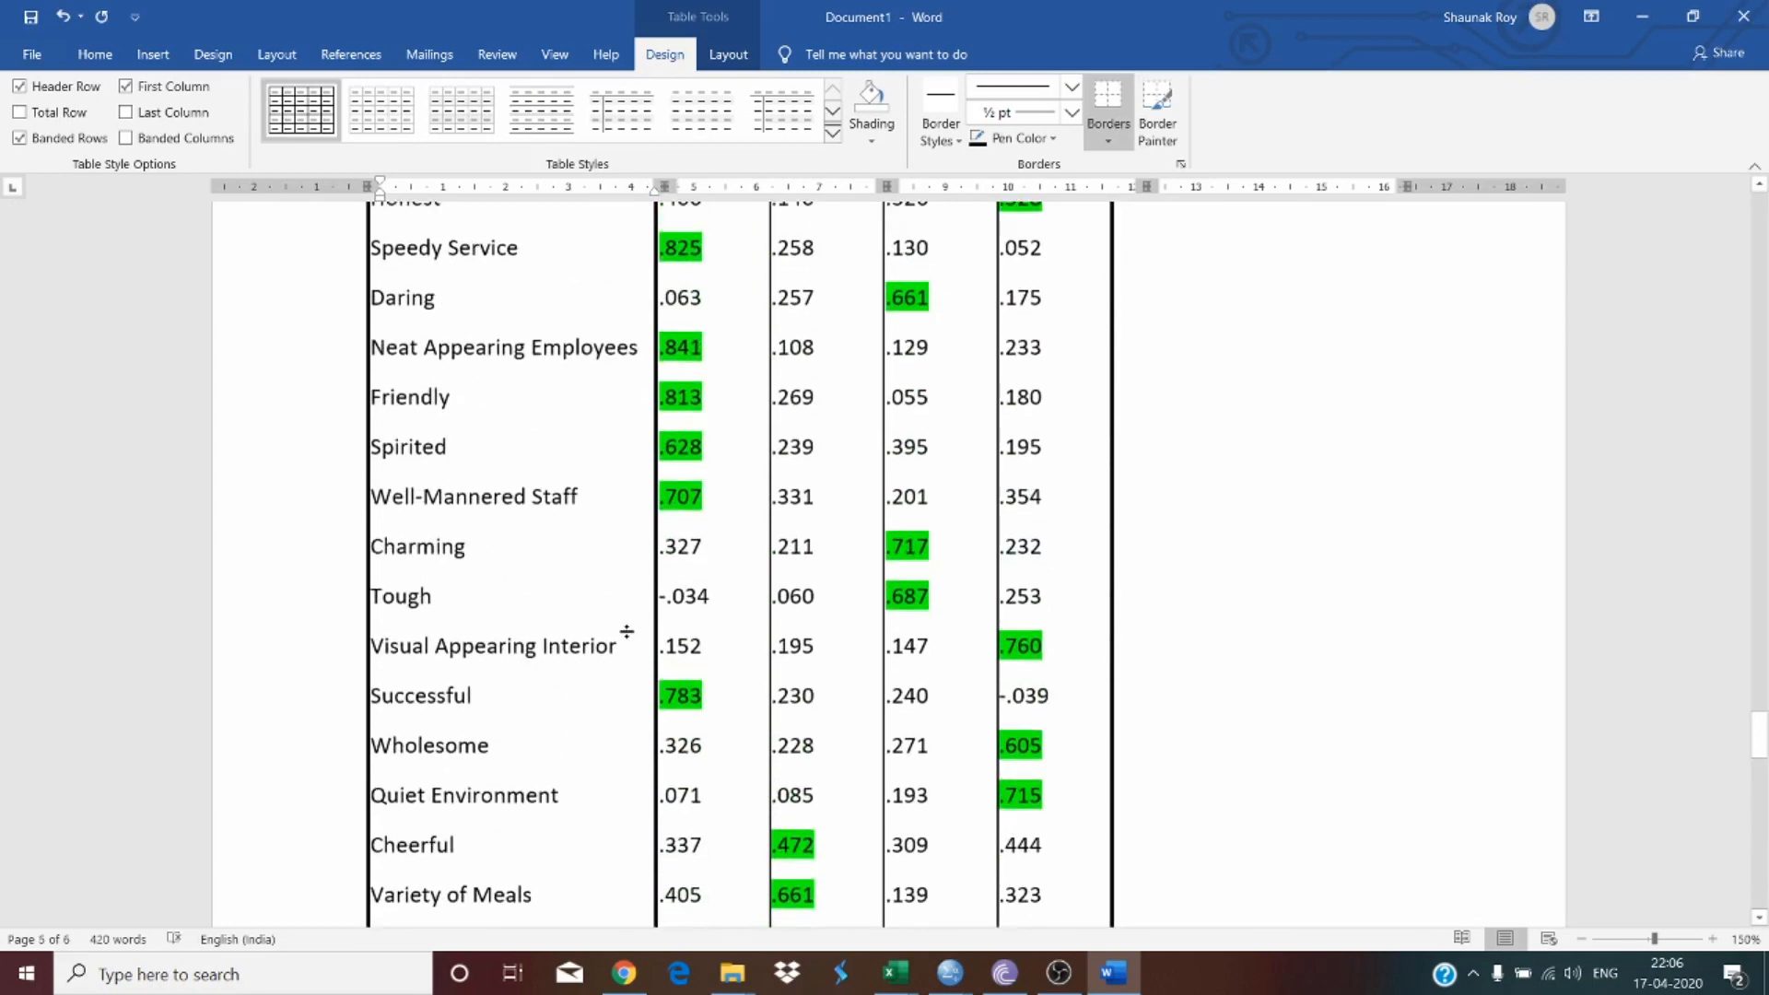
{"action": "double_click", "coordinate": [406, 701]}
{"action": "key", "text": "ctrl+c"}
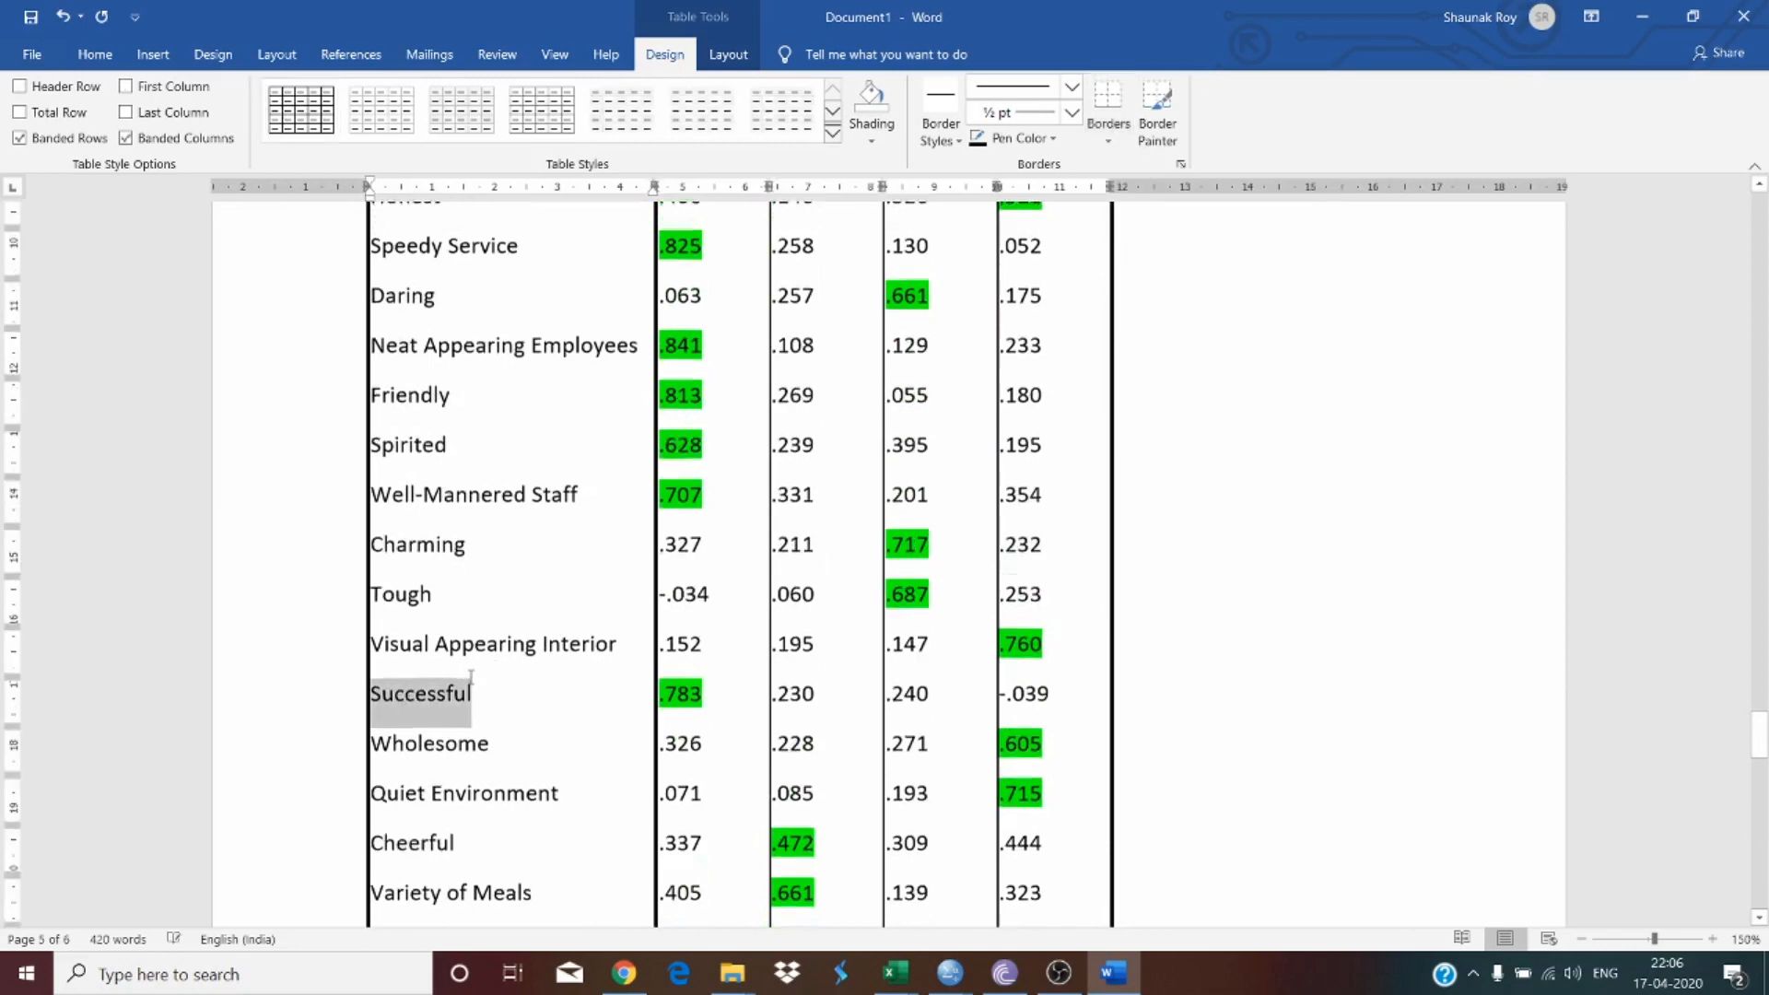
{"action": "scroll", "coordinate": [466, 738], "scroll_direction": "down", "scroll_amount": 8}
{"action": "scroll", "coordinate": [466, 761], "scroll_direction": "down", "scroll_amount": 3}
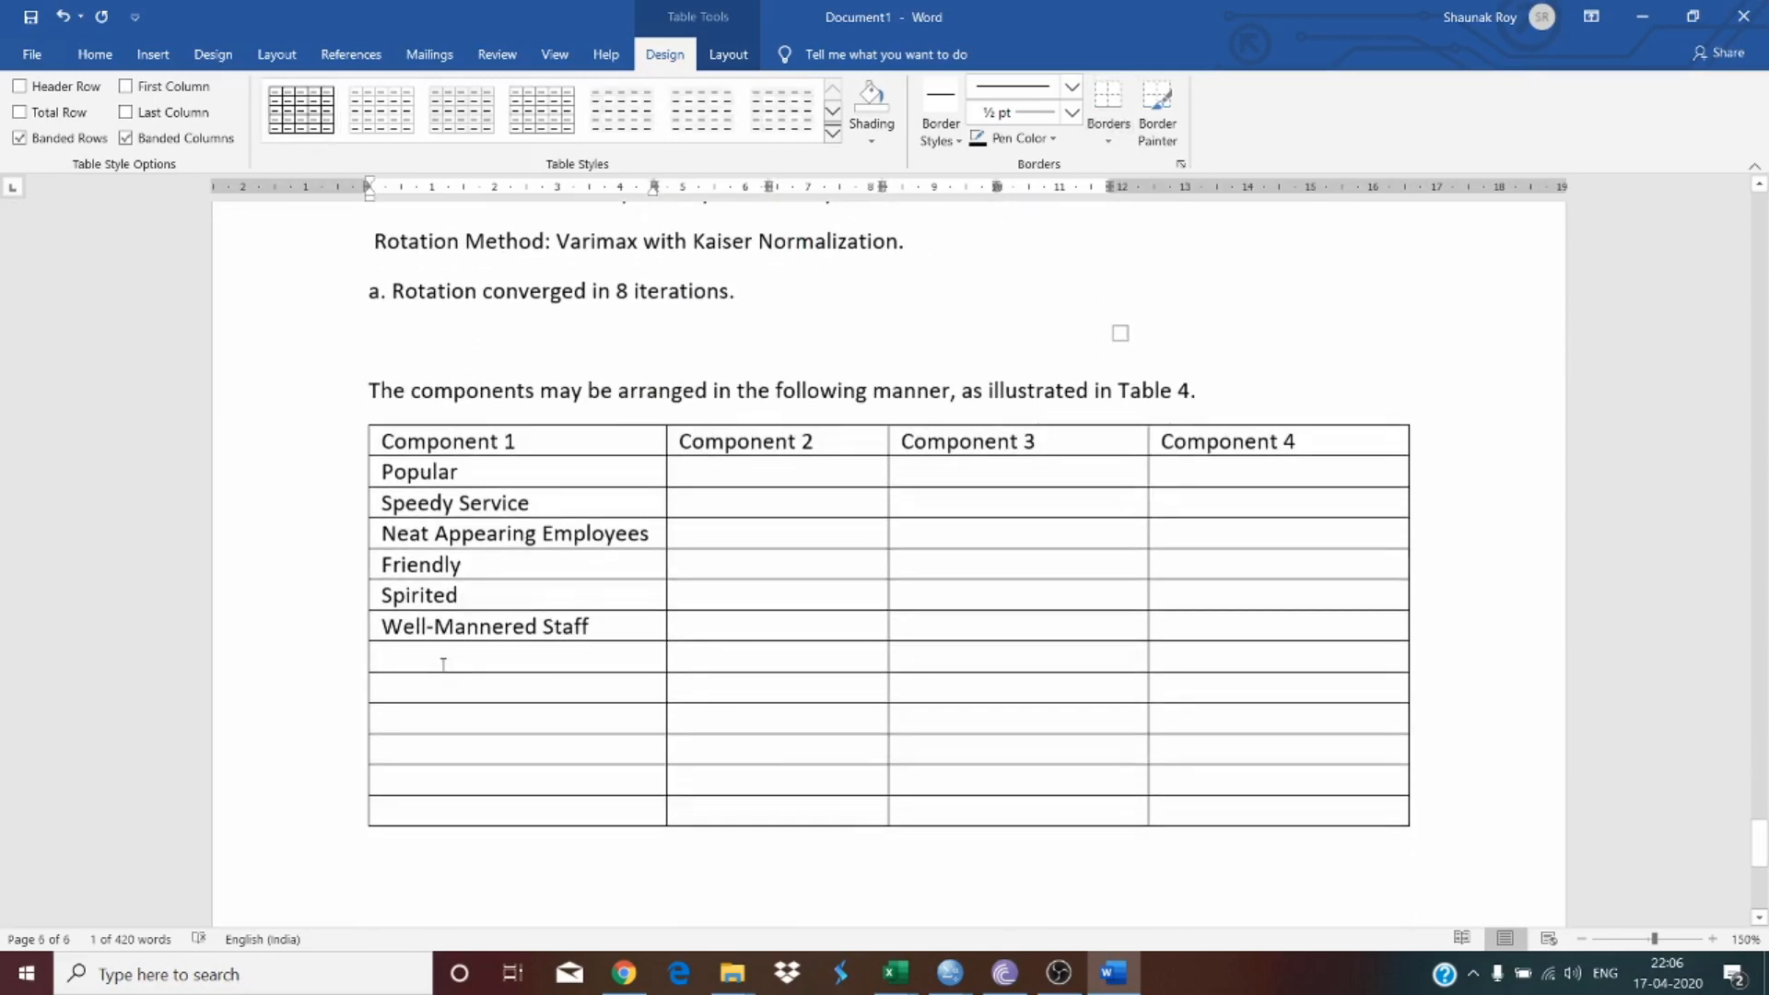
{"action": "left_click", "coordinate": [443, 665]}
{"action": "key", "text": "ctrl+v"}
{"action": "scroll", "coordinate": [516, 590], "scroll_direction": "up", "scroll_amount": 12}
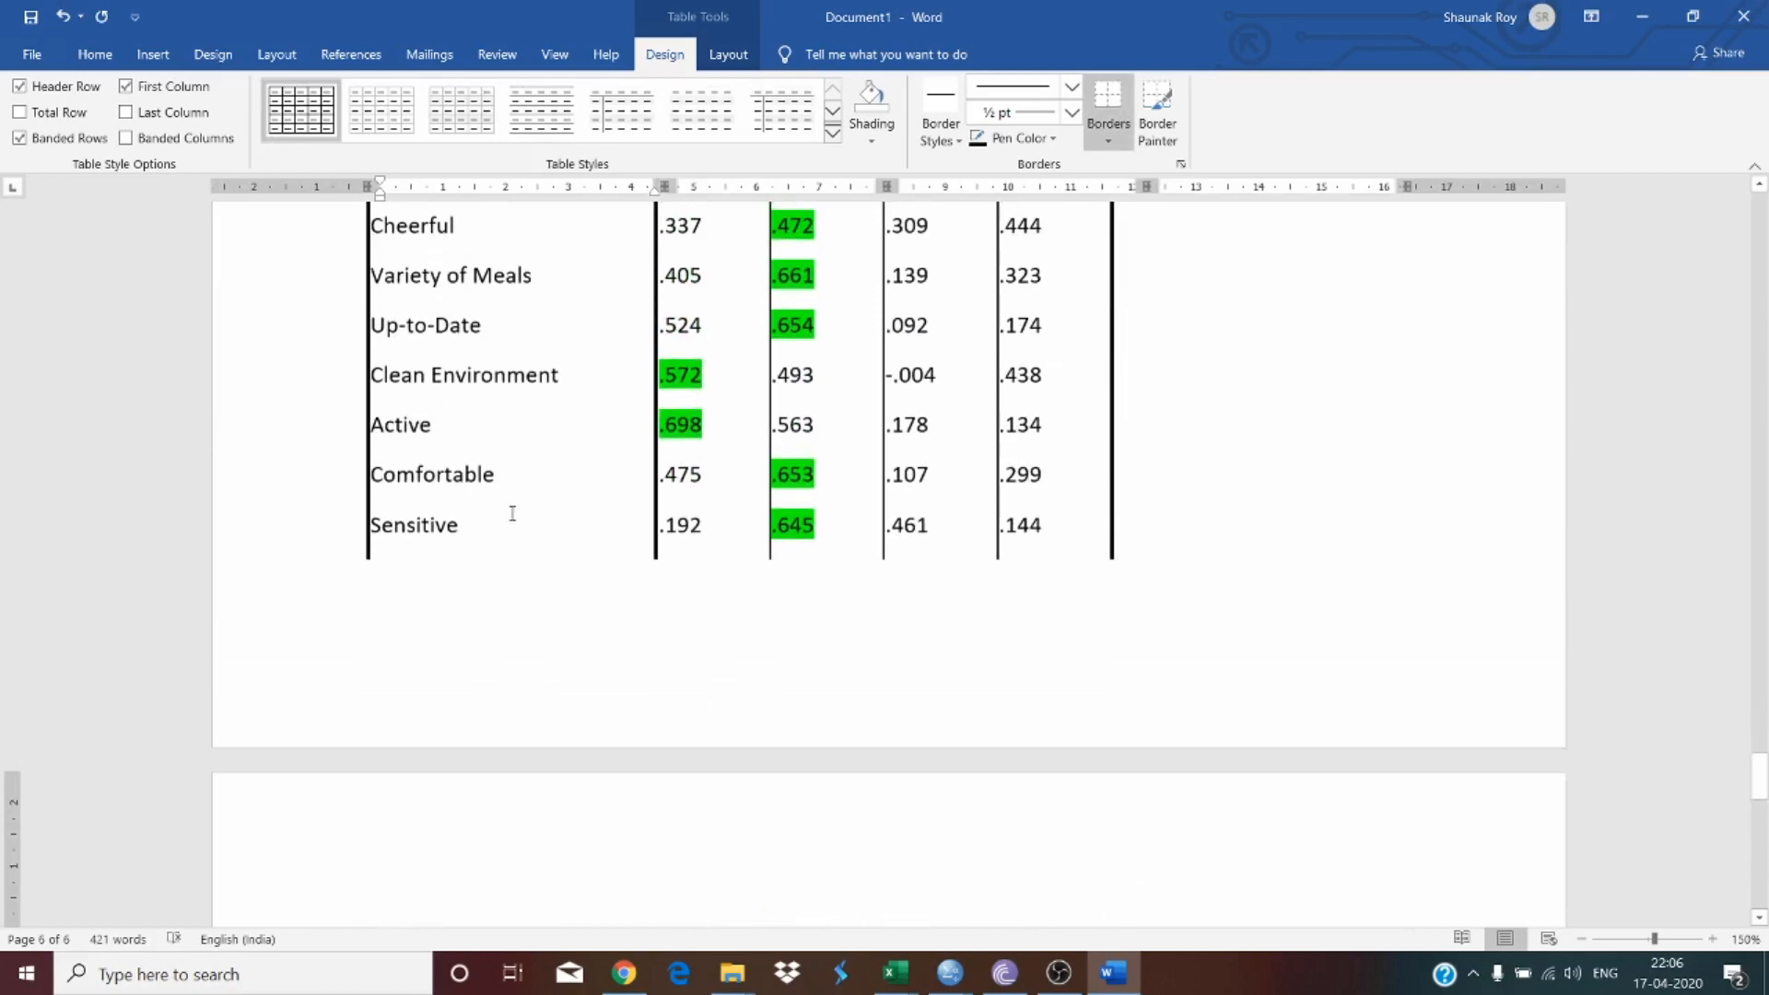
Step: Copy Clean Environment and Active from the Rotated Component Matrix into the next rows under Component 1
{"action": "left_click_drag", "start_coordinate": [478, 398], "coordinate": [477, 434]}
{"action": "key", "text": "ctrl+c"}
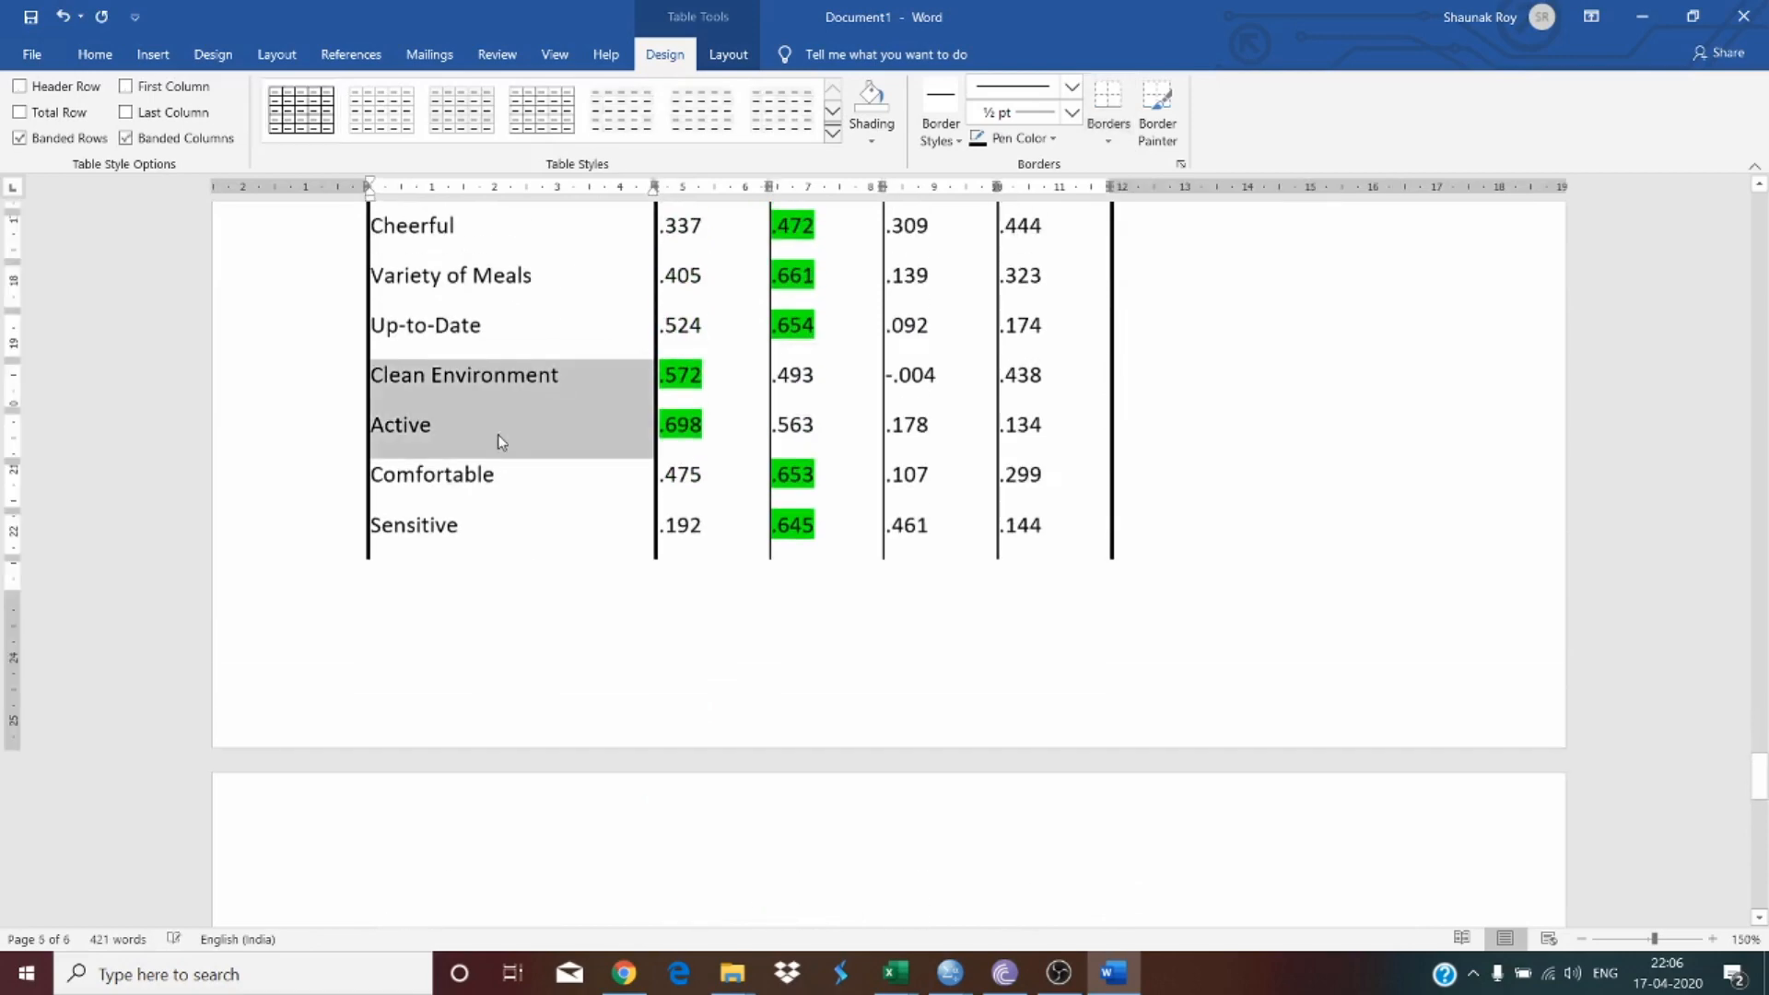
{"action": "scroll", "coordinate": [502, 439], "scroll_direction": "up", "scroll_amount": 4}
{"action": "scroll", "coordinate": [529, 428], "scroll_direction": "up", "scroll_amount": 4}
{"action": "scroll", "coordinate": [501, 506], "scroll_direction": "down", "scroll_amount": 15}
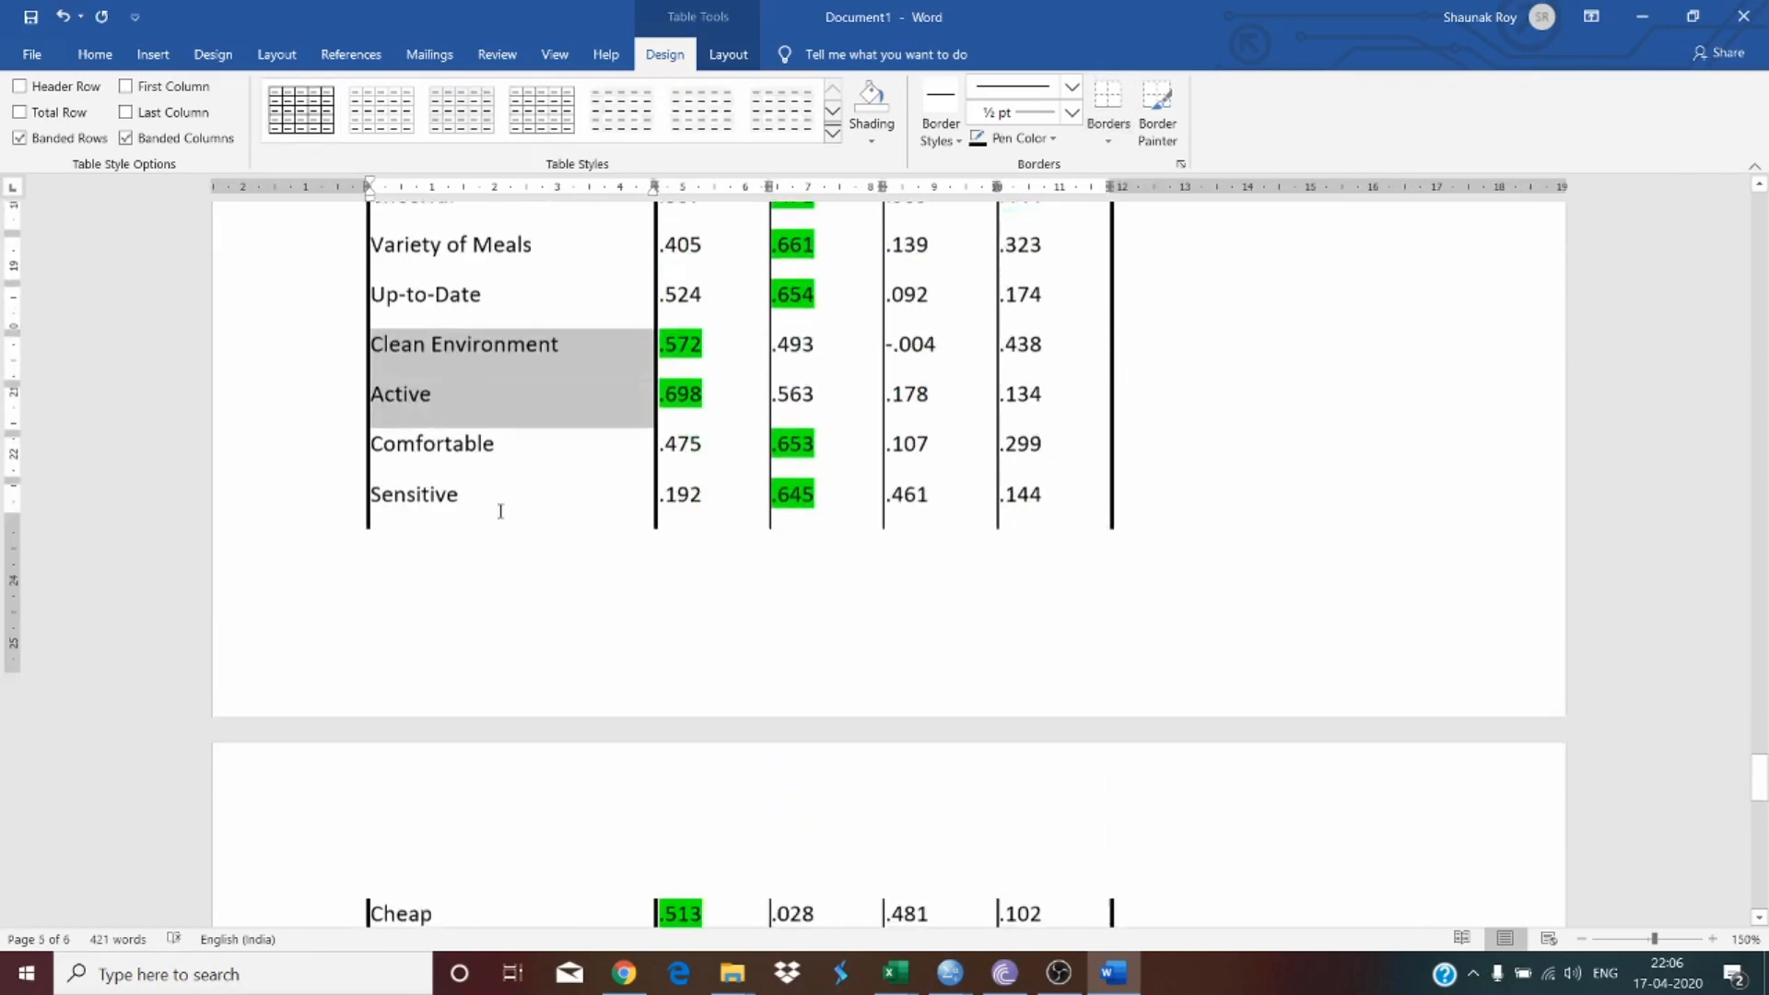
{"action": "left_click", "coordinate": [394, 758]}
{"action": "key", "text": "ctrl+v"}
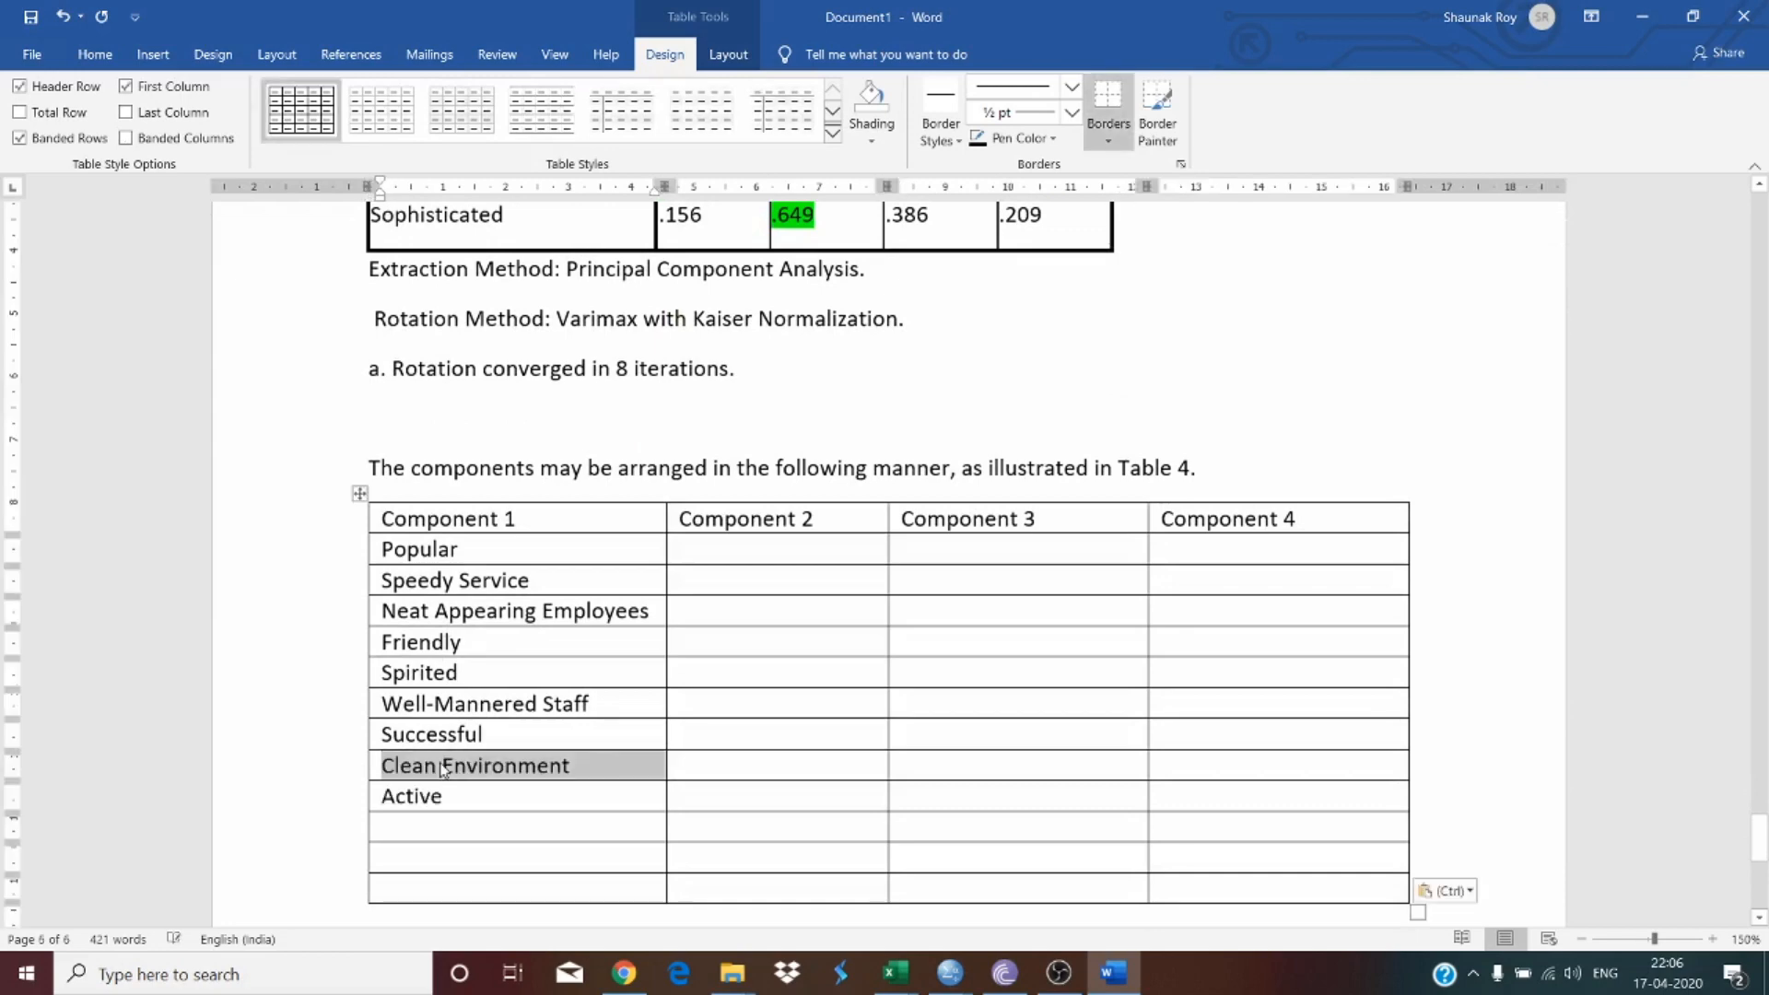
Step: Add a row to the components table and copy Cheap, Sufficient Quantity, Reliable and Convenient into the following Component 1 rows
{"action": "scroll", "coordinate": [492, 598], "scroll_direction": "up", "scroll_amount": 6}
{"action": "scroll", "coordinate": [492, 597], "scroll_direction": "up", "scroll_amount": 5}
{"action": "scroll", "coordinate": [490, 597], "scroll_direction": "down", "scroll_amount": 8}
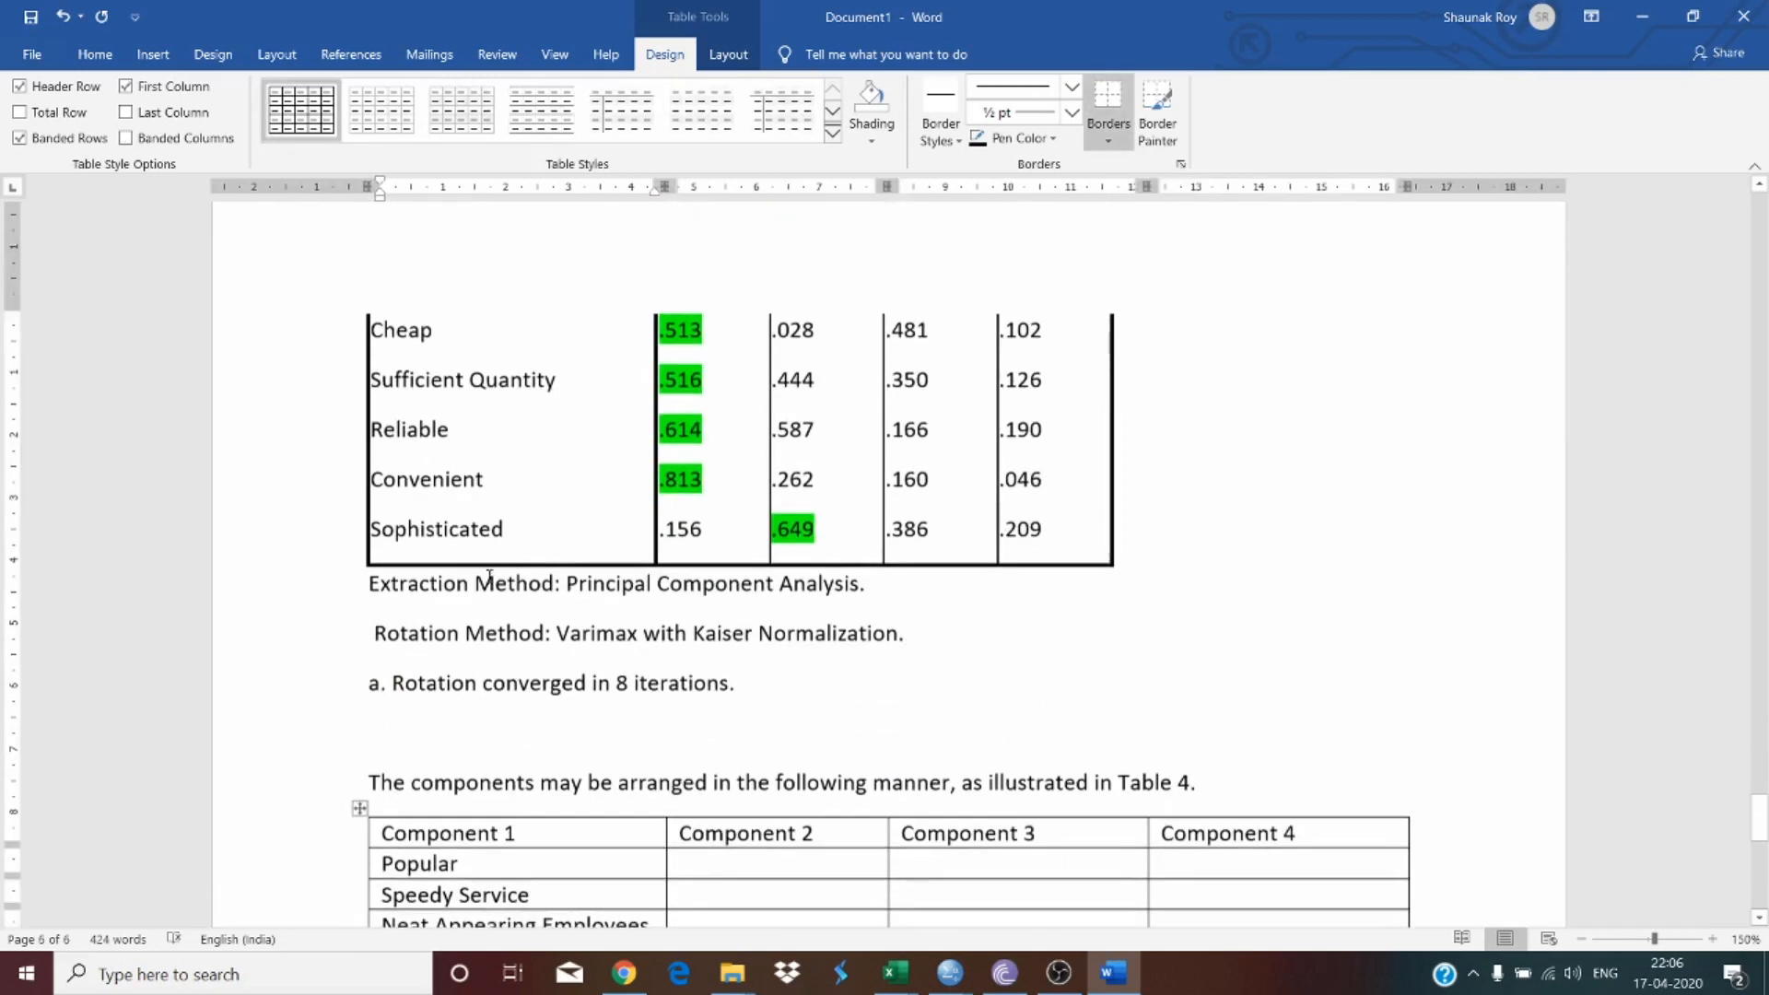
{"action": "left_click_drag", "start_coordinate": [394, 351], "coordinate": [510, 521]}
{"action": "key", "text": "ctrl+c"}
{"action": "scroll", "coordinate": [505, 526], "scroll_direction": "down", "scroll_amount": 5}
{"action": "left_click", "coordinate": [529, 599]}
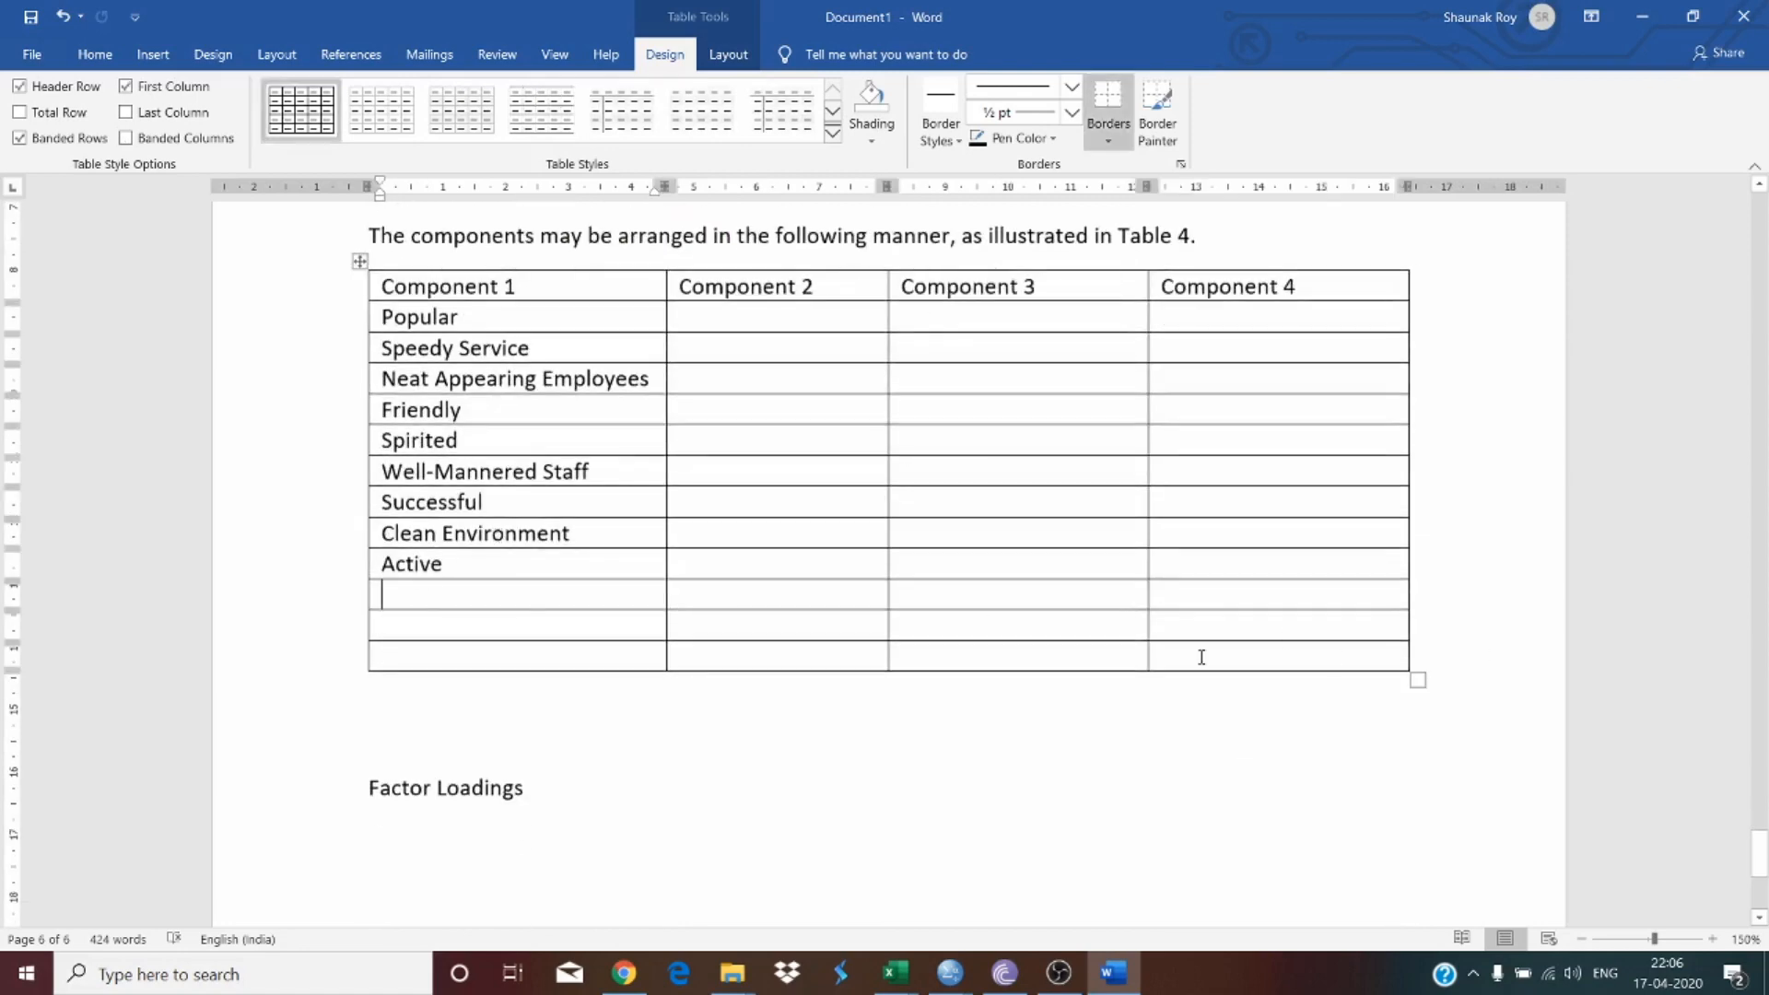
{"action": "left_click", "coordinate": [1200, 657]}
{"action": "key", "text": "Tab"}
{"action": "key", "text": "Tab"}
{"action": "key", "text": "Tab"}
{"action": "key", "text": "Tab"}
{"action": "key", "text": "Tab"}
{"action": "key", "text": "Tab"}
{"action": "key", "text": "Tab"}
{"action": "key", "text": "Tab"}
{"action": "key", "text": "Tab"}
{"action": "key", "text": "Tab"}
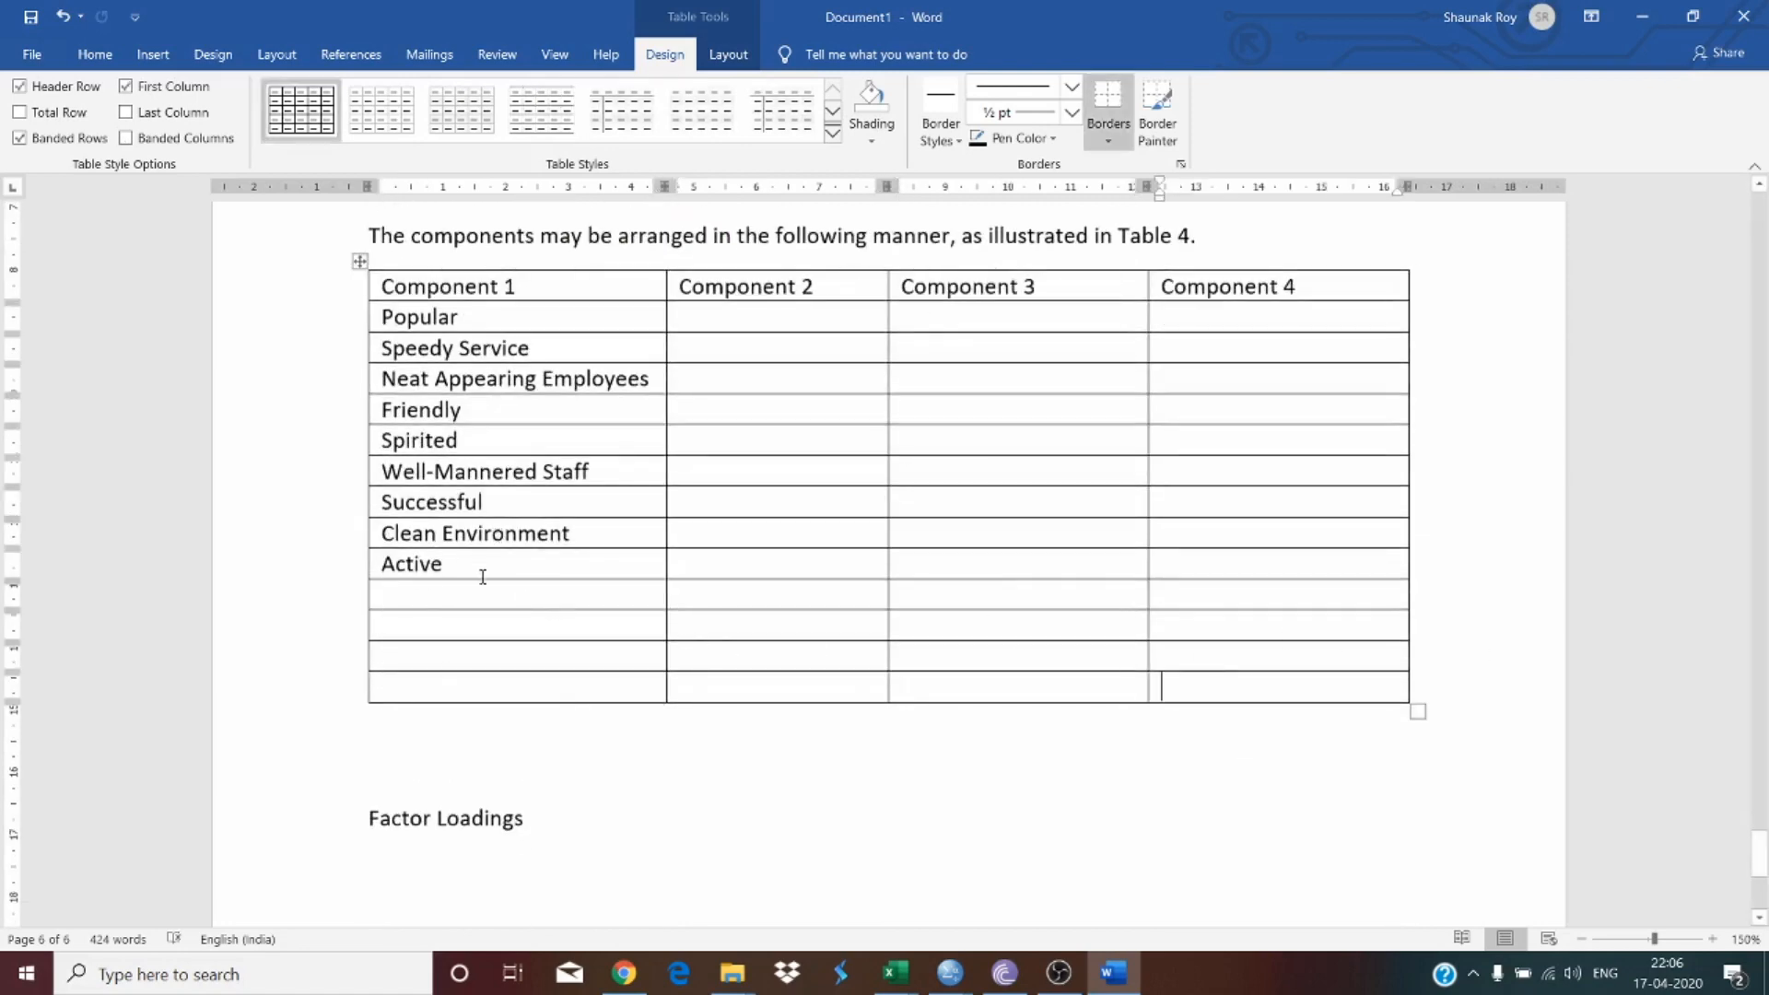
{"action": "left_click", "coordinate": [465, 589]}
{"action": "key", "text": "ctrl+v"}
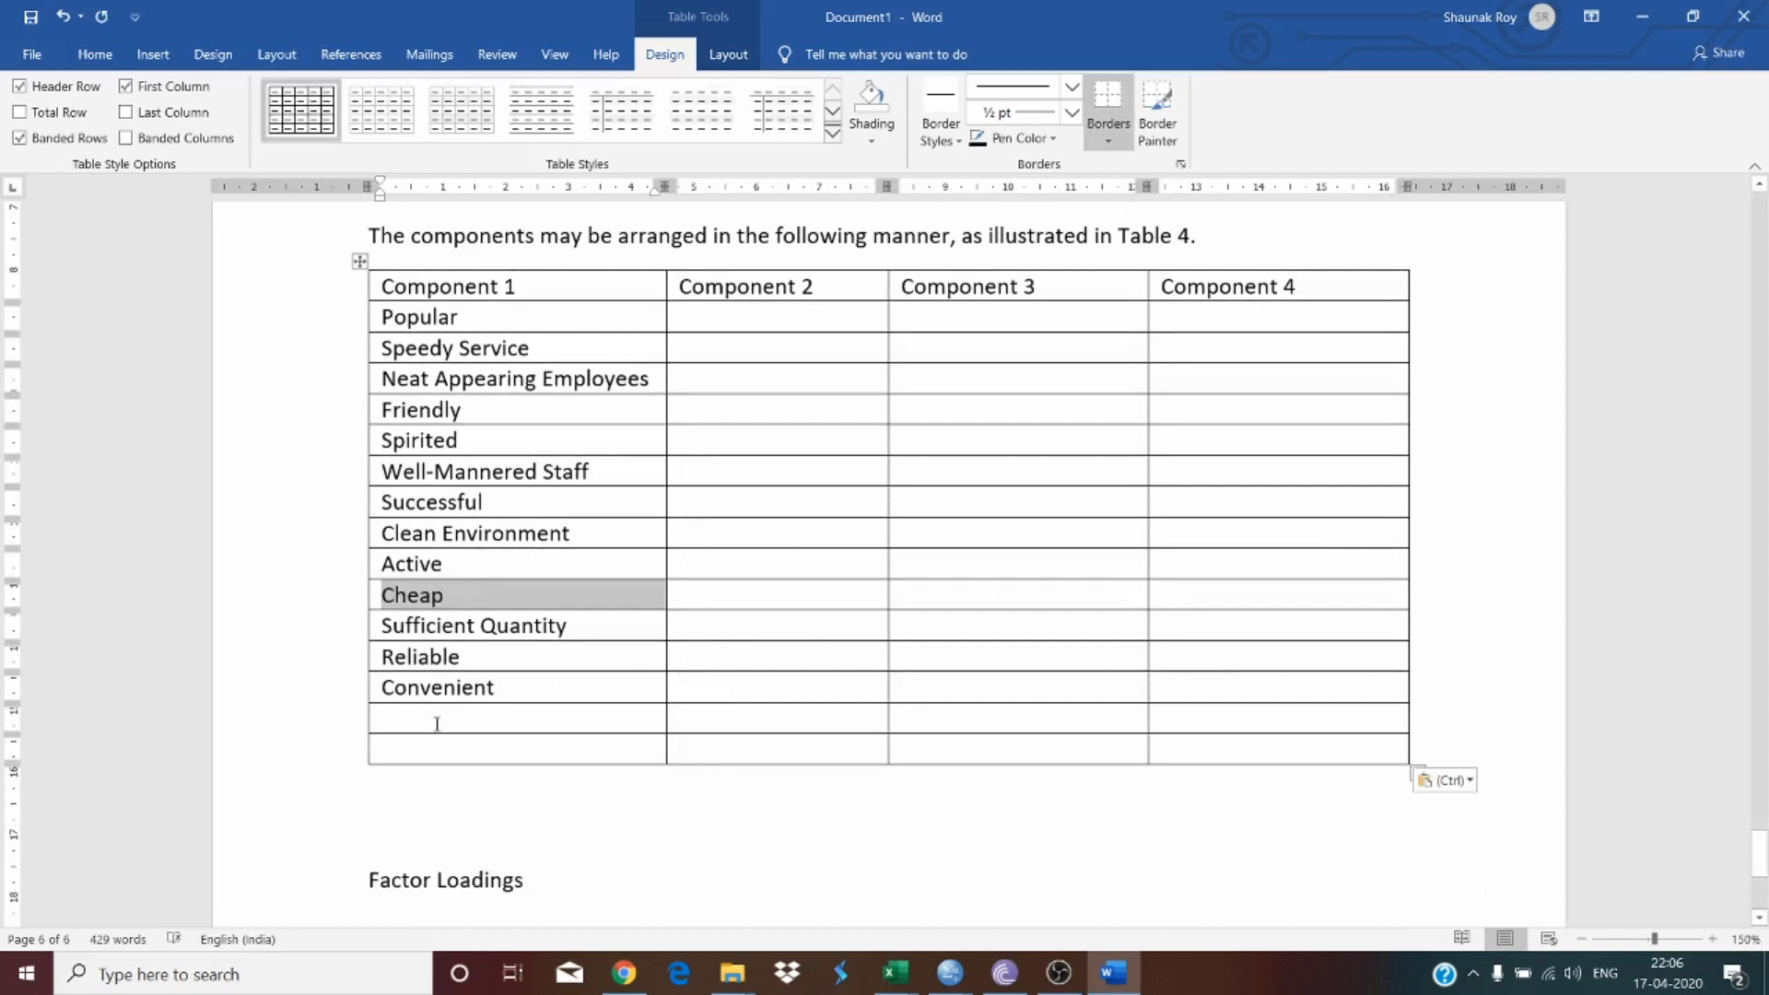
Step: Delete the empty rows left at the bottom of the components table
{"action": "left_click_drag", "start_coordinate": [435, 723], "coordinate": [1268, 743]}
{"action": "key", "text": "BackSpace"}
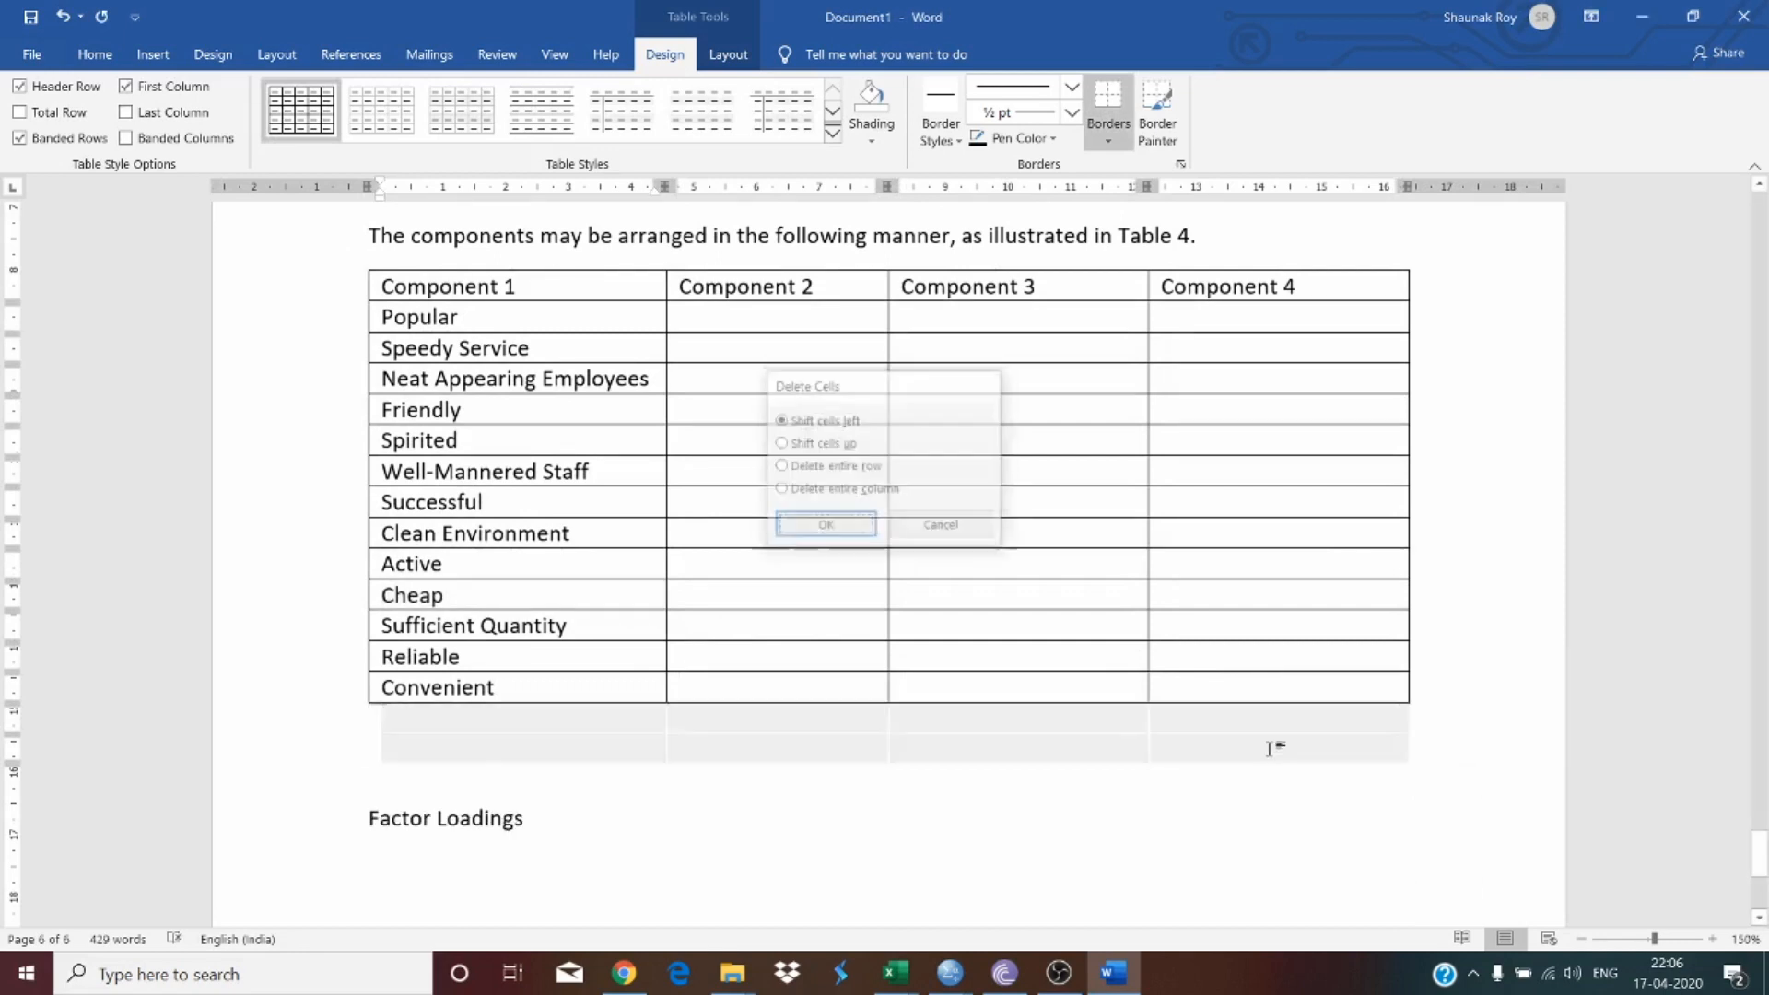
{"action": "key", "text": "Return"}
Step: Make the header row of the components table bold
{"action": "scroll", "coordinate": [681, 297], "scroll_direction": "up", "scroll_amount": 1}
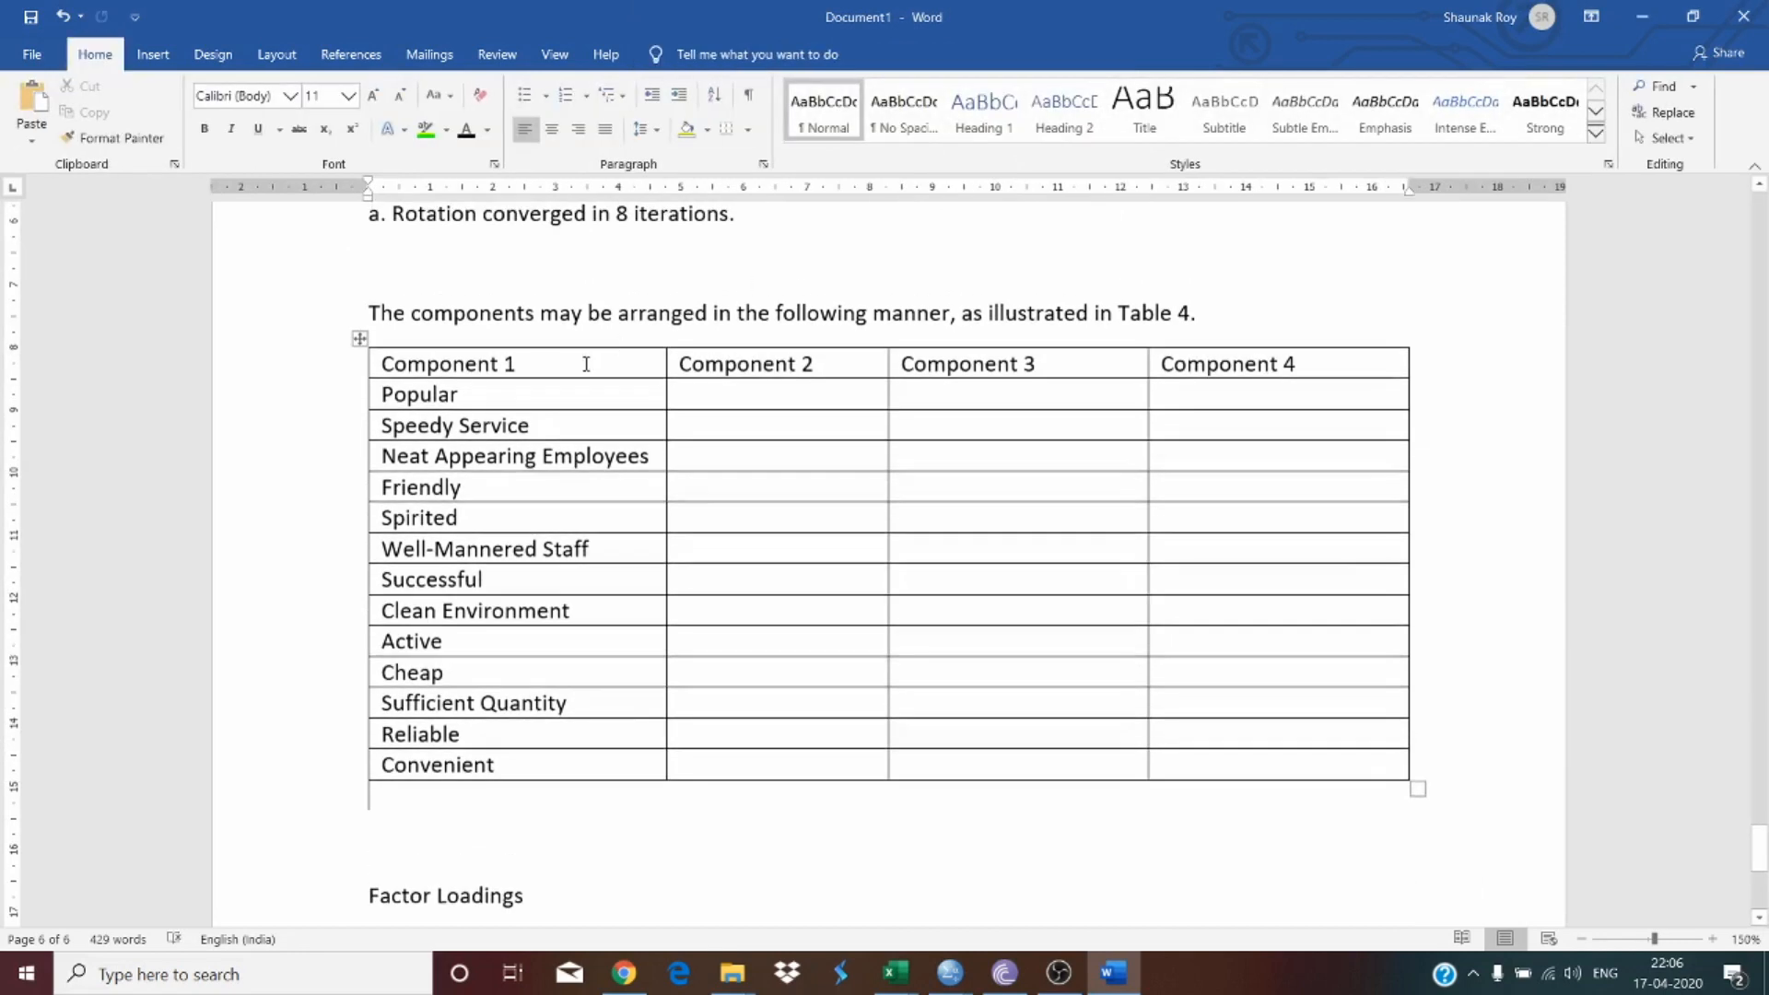
{"action": "left_click_drag", "start_coordinate": [586, 364], "coordinate": [1237, 370]}
{"action": "key", "text": "ctrl+b"}
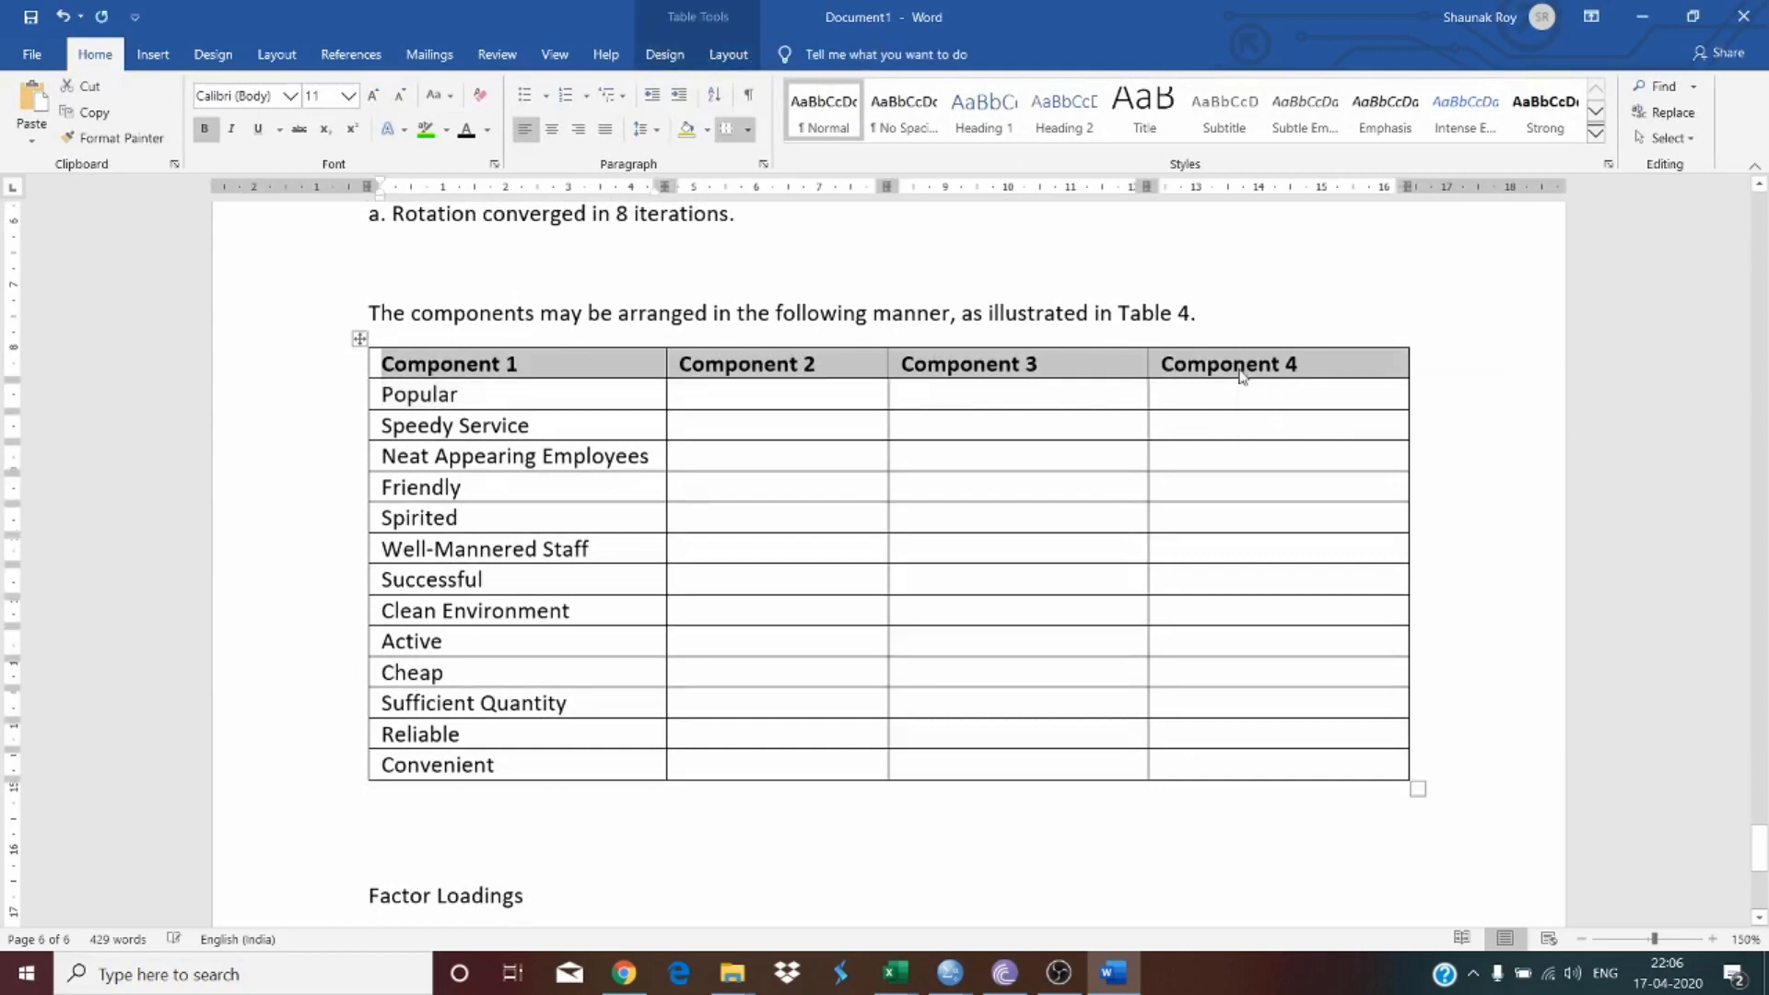
Step: Copy Cheerful, Variety of Meals and Up-to-Date from the matrix into the first rows under Component 2
{"action": "scroll", "coordinate": [555, 484], "scroll_direction": "up", "scroll_amount": 20}
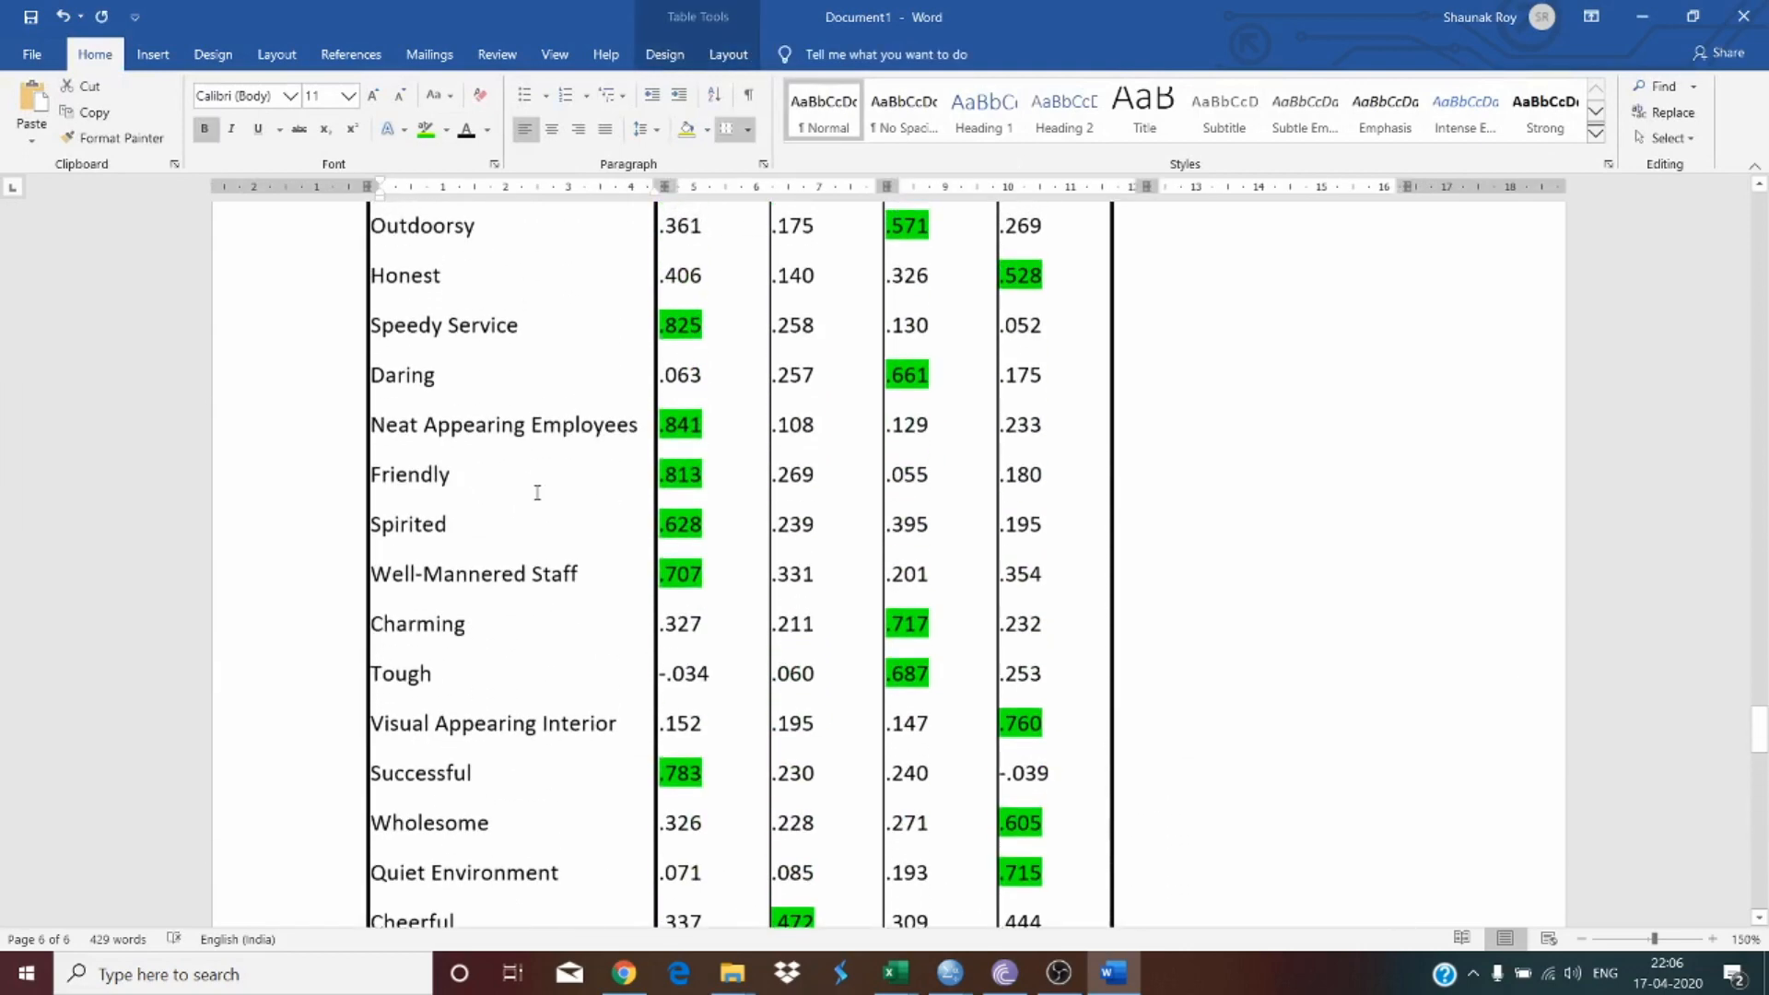
{"action": "left_click_drag", "start_coordinate": [823, 478], "coordinate": [825, 765]}
{"action": "scroll", "coordinate": [798, 640], "scroll_direction": "down", "scroll_amount": 8}
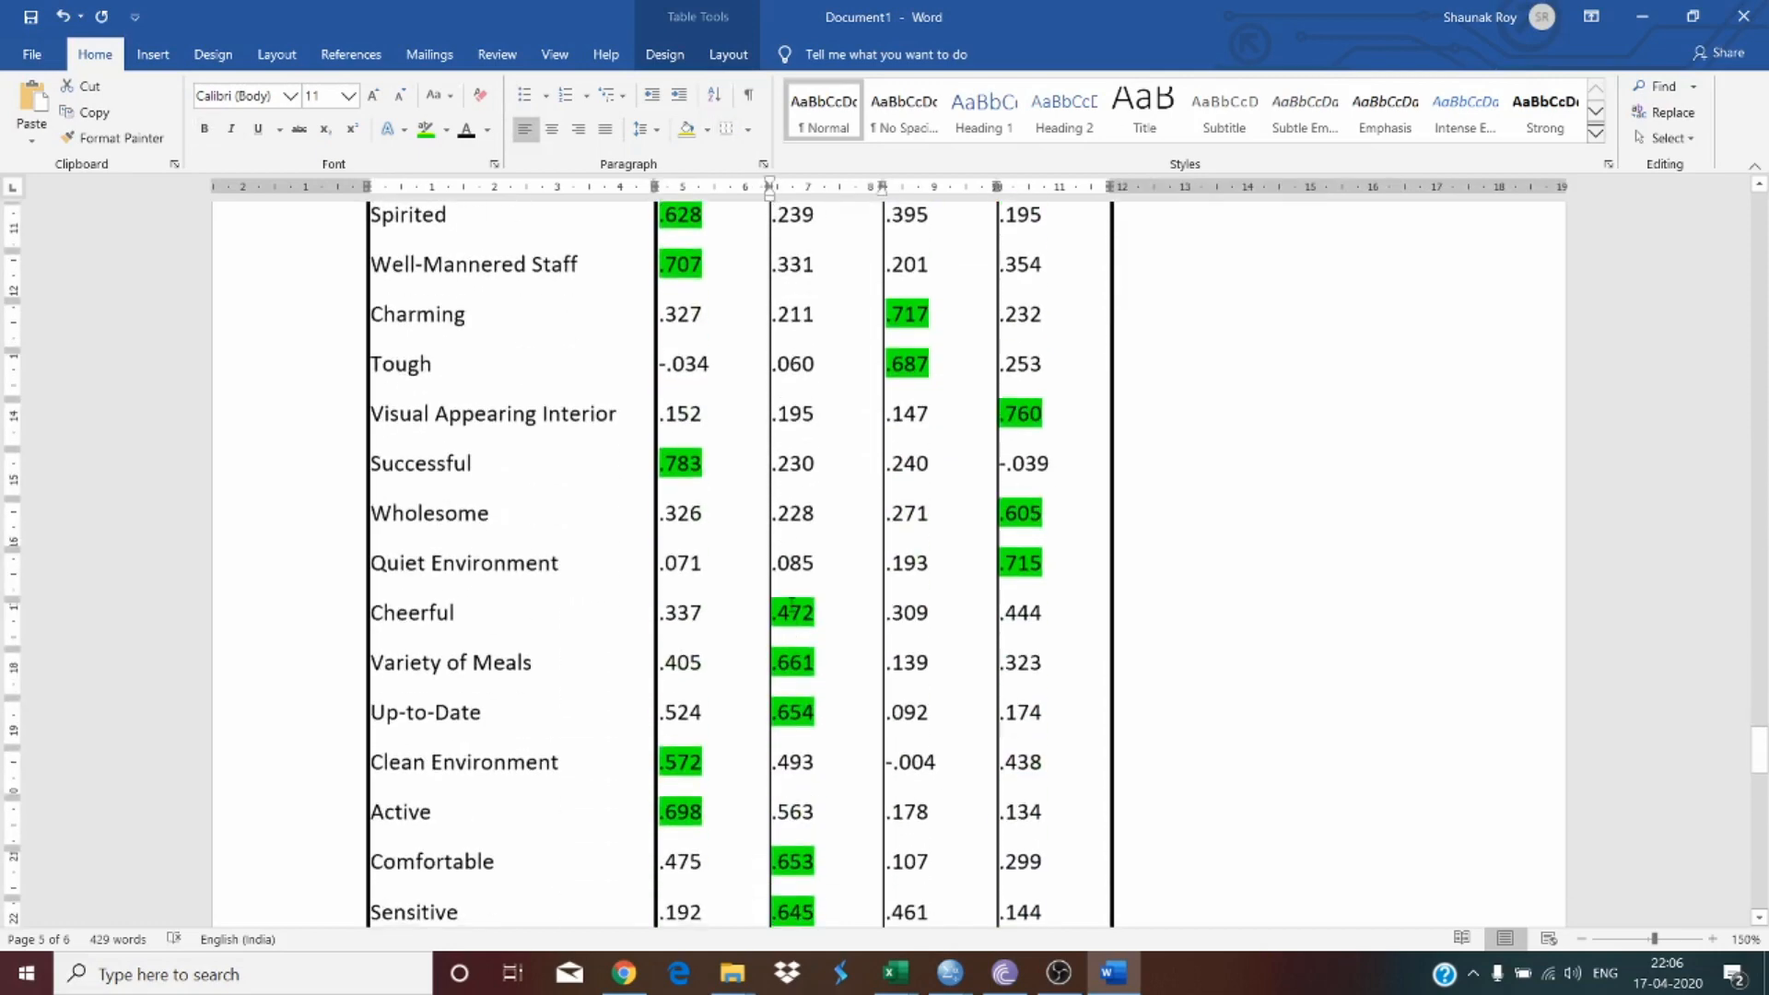
{"action": "left_click", "coordinate": [792, 604]}
{"action": "left_click_drag", "start_coordinate": [426, 609], "coordinate": [454, 718]}
{"action": "key", "text": "ctrl+c"}
{"action": "scroll", "coordinate": [585, 644], "scroll_direction": "down", "scroll_amount": 15}
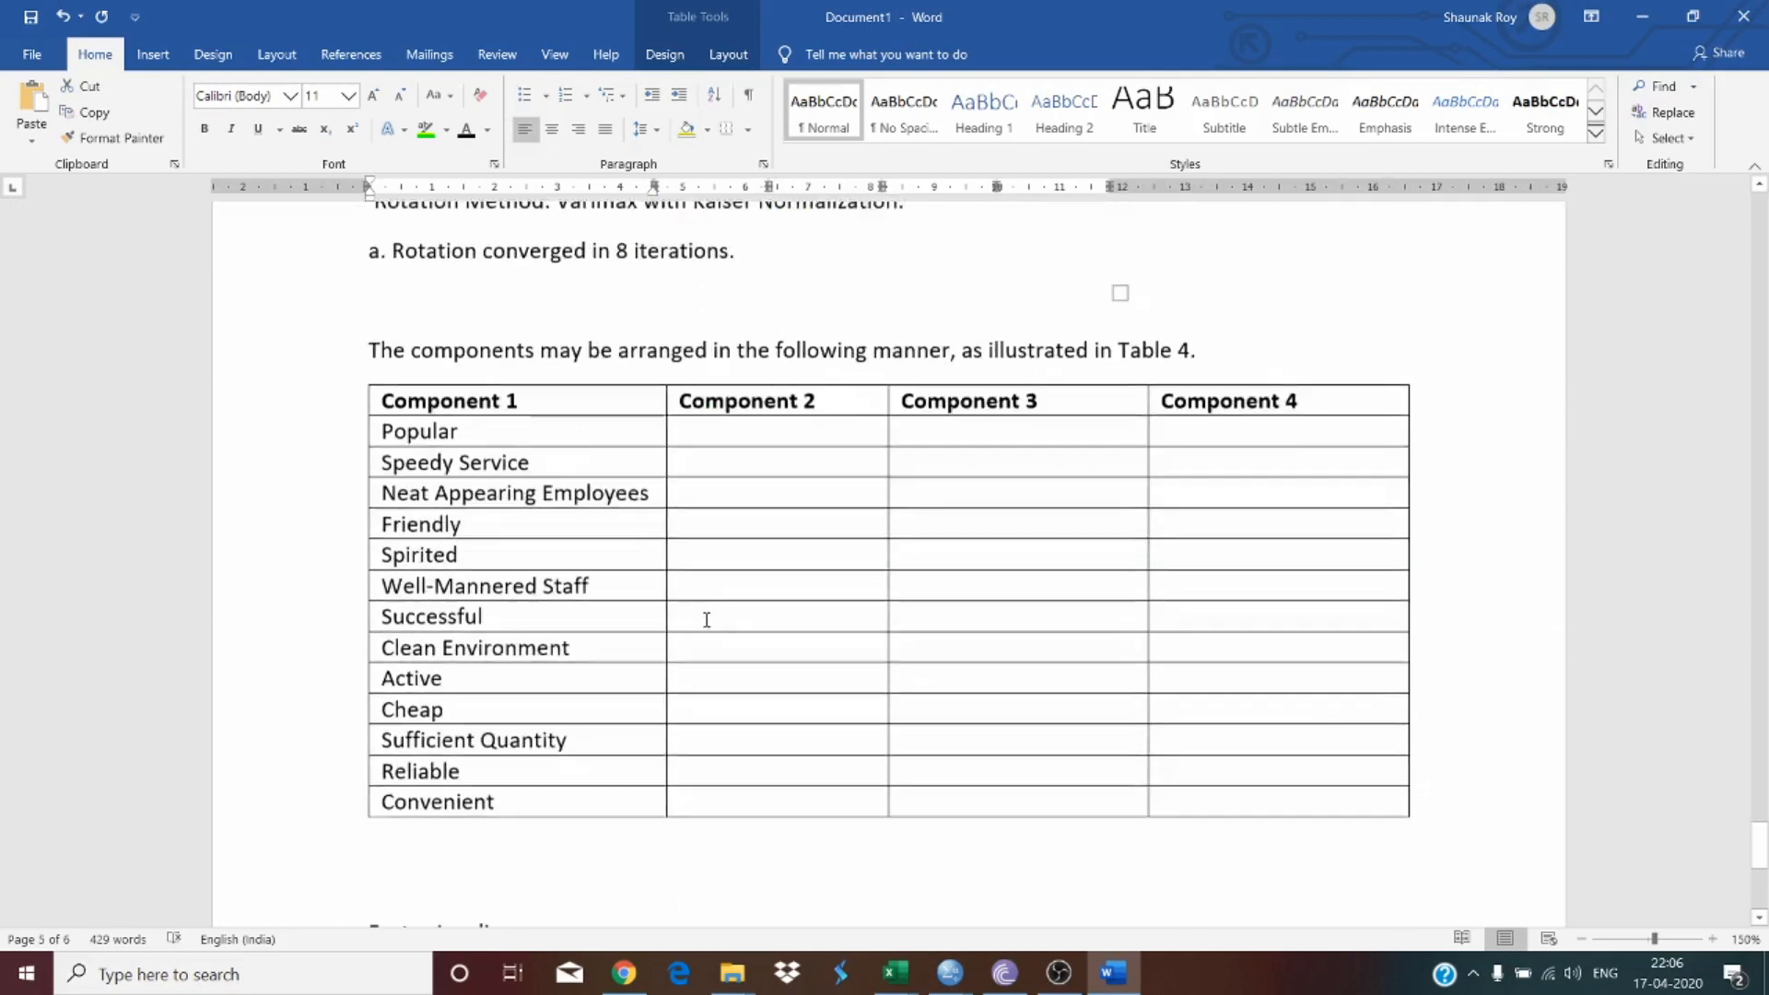
{"action": "left_click", "coordinate": [711, 385]}
{"action": "key", "text": "ctrl+v"}
Step: Copy Comfortable and Sensitive from the matrix into the next rows under Component 2
{"action": "scroll", "coordinate": [549, 479], "scroll_direction": "up", "scroll_amount": 15}
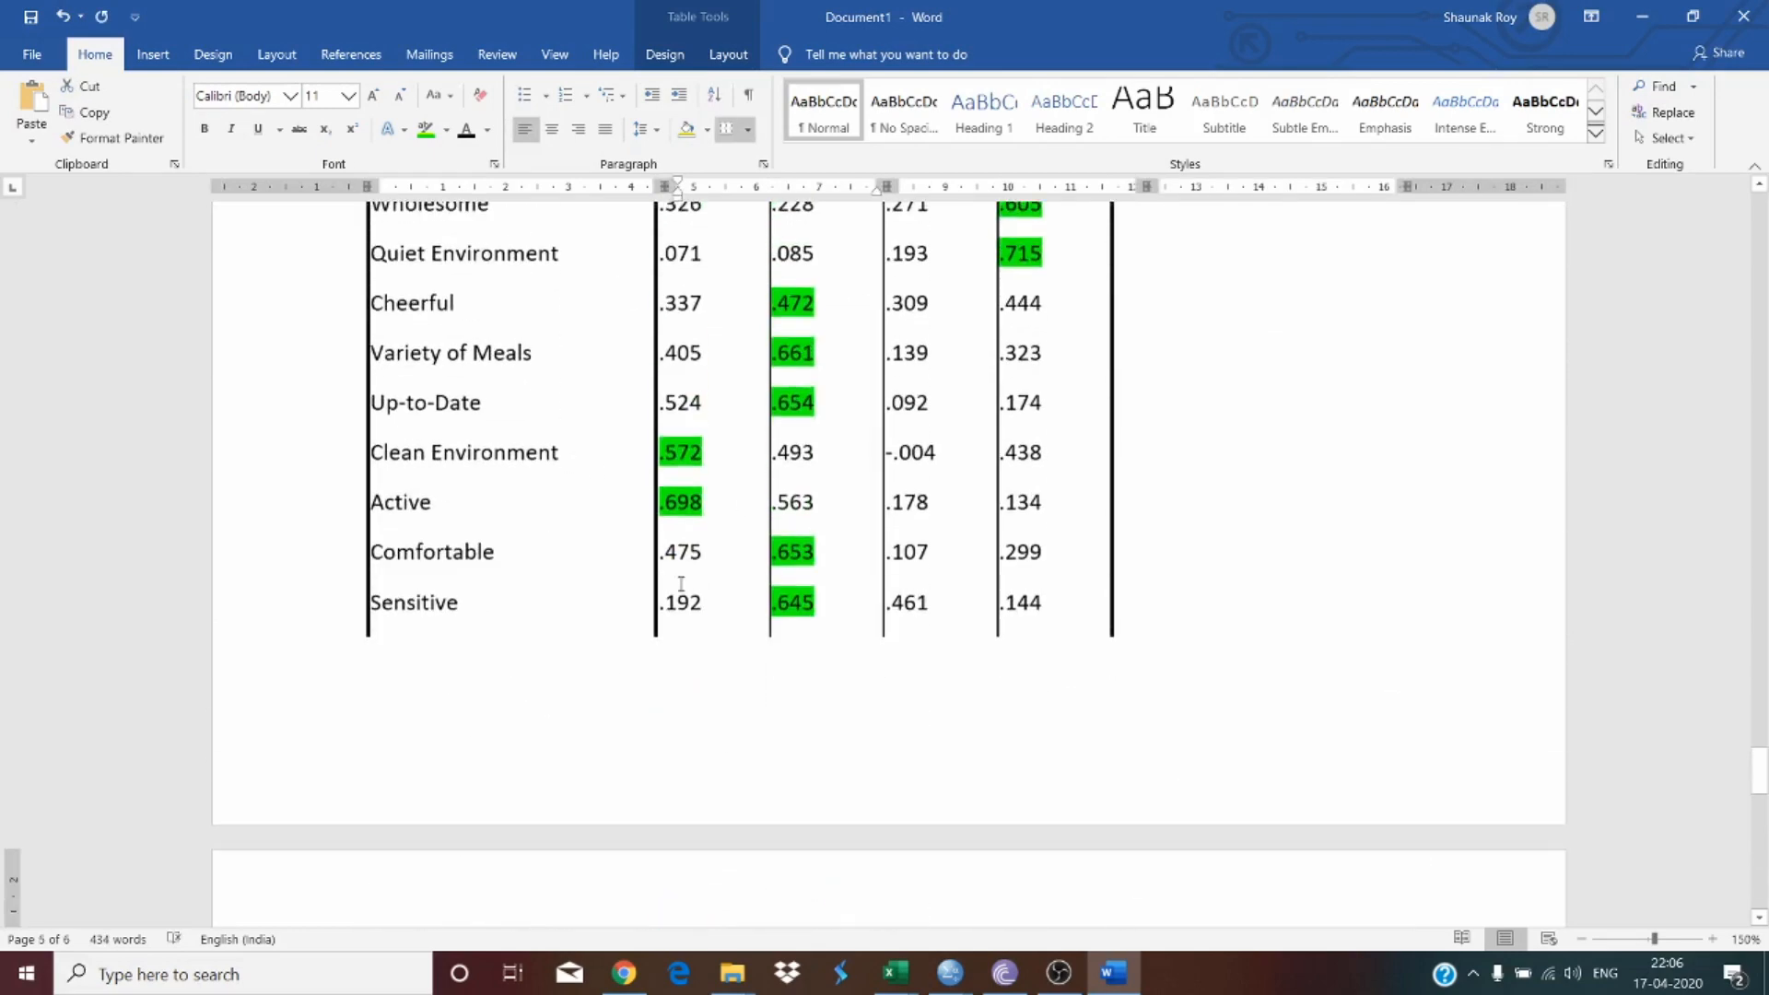
{"action": "scroll", "coordinate": [700, 497], "scroll_direction": "down", "scroll_amount": 5}
{"action": "scroll", "coordinate": [612, 502], "scroll_direction": "up", "scroll_amount": 3}
{"action": "left_click_drag", "start_coordinate": [414, 398], "coordinate": [428, 459]}
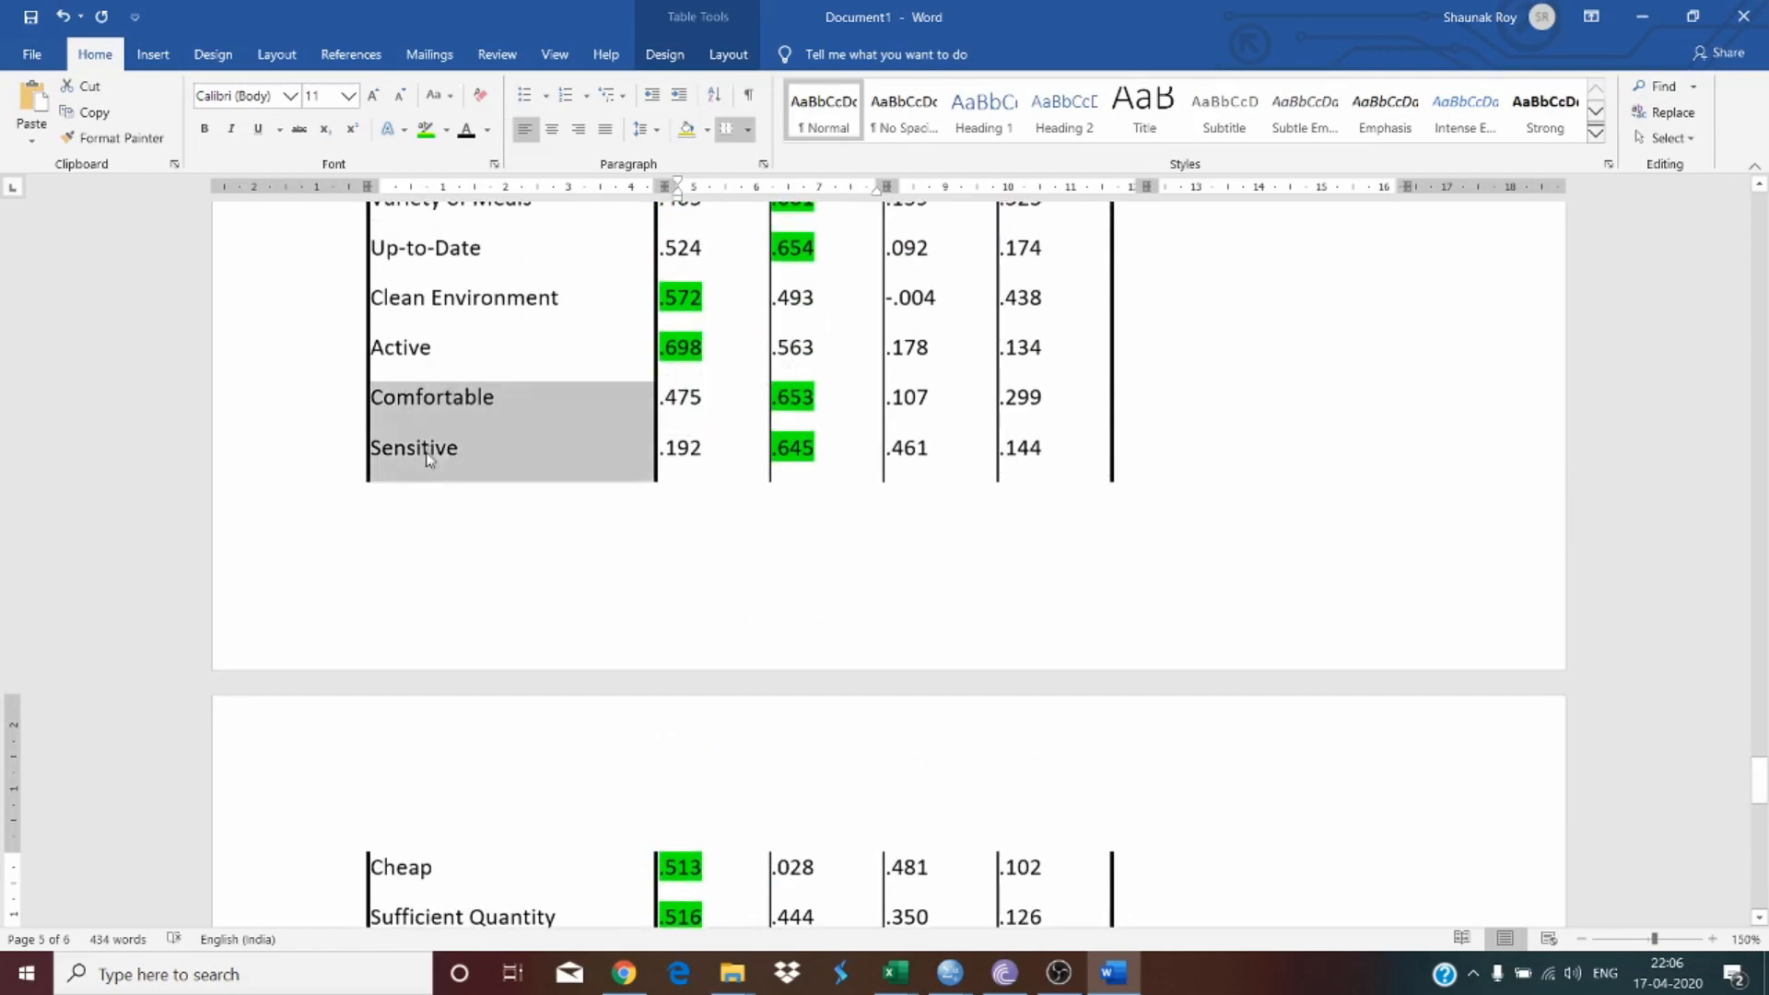
{"action": "scroll", "coordinate": [553, 443], "scroll_direction": "down", "scroll_amount": 10}
{"action": "left_click", "coordinate": [710, 415]}
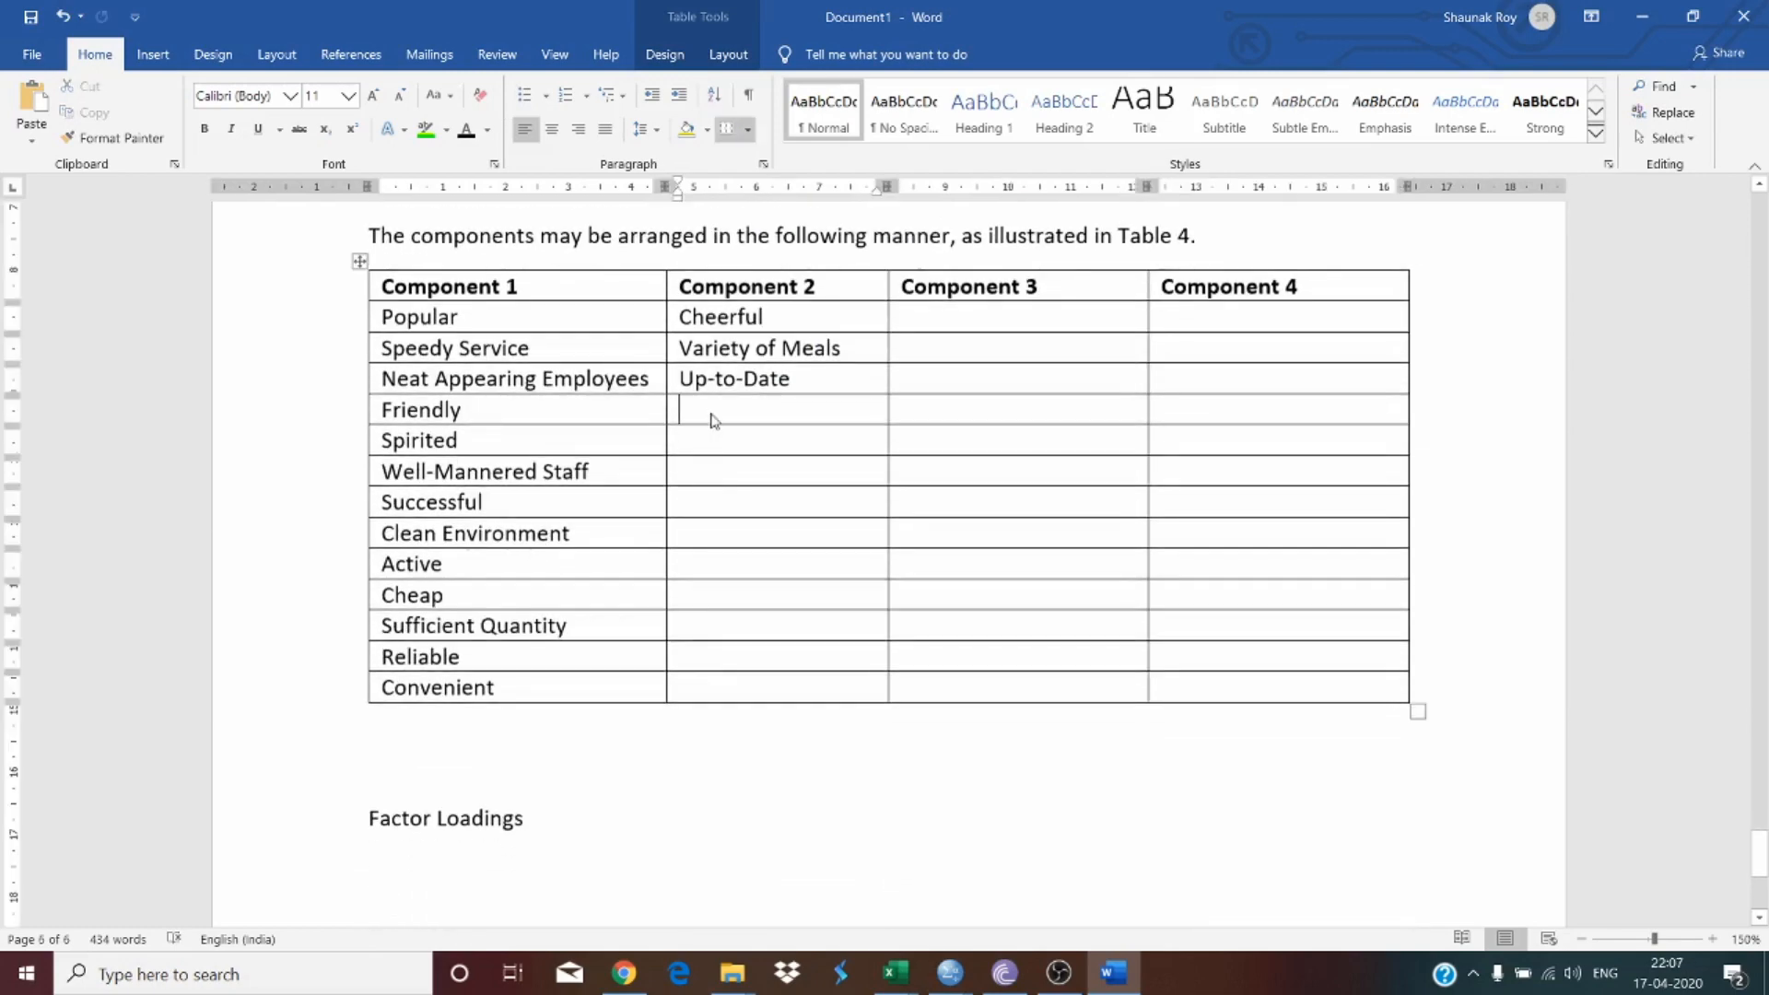
{"action": "key", "text": "ctrl+v"}
Step: Copy 'Sophisticated' from the matrix into the next empty row under Component 2
{"action": "scroll", "coordinate": [550, 439], "scroll_direction": "up", "scroll_amount": 8}
{"action": "scroll", "coordinate": [537, 438], "scroll_direction": "up", "scroll_amount": 6}
{"action": "scroll", "coordinate": [537, 442], "scroll_direction": "down", "scroll_amount": 8}
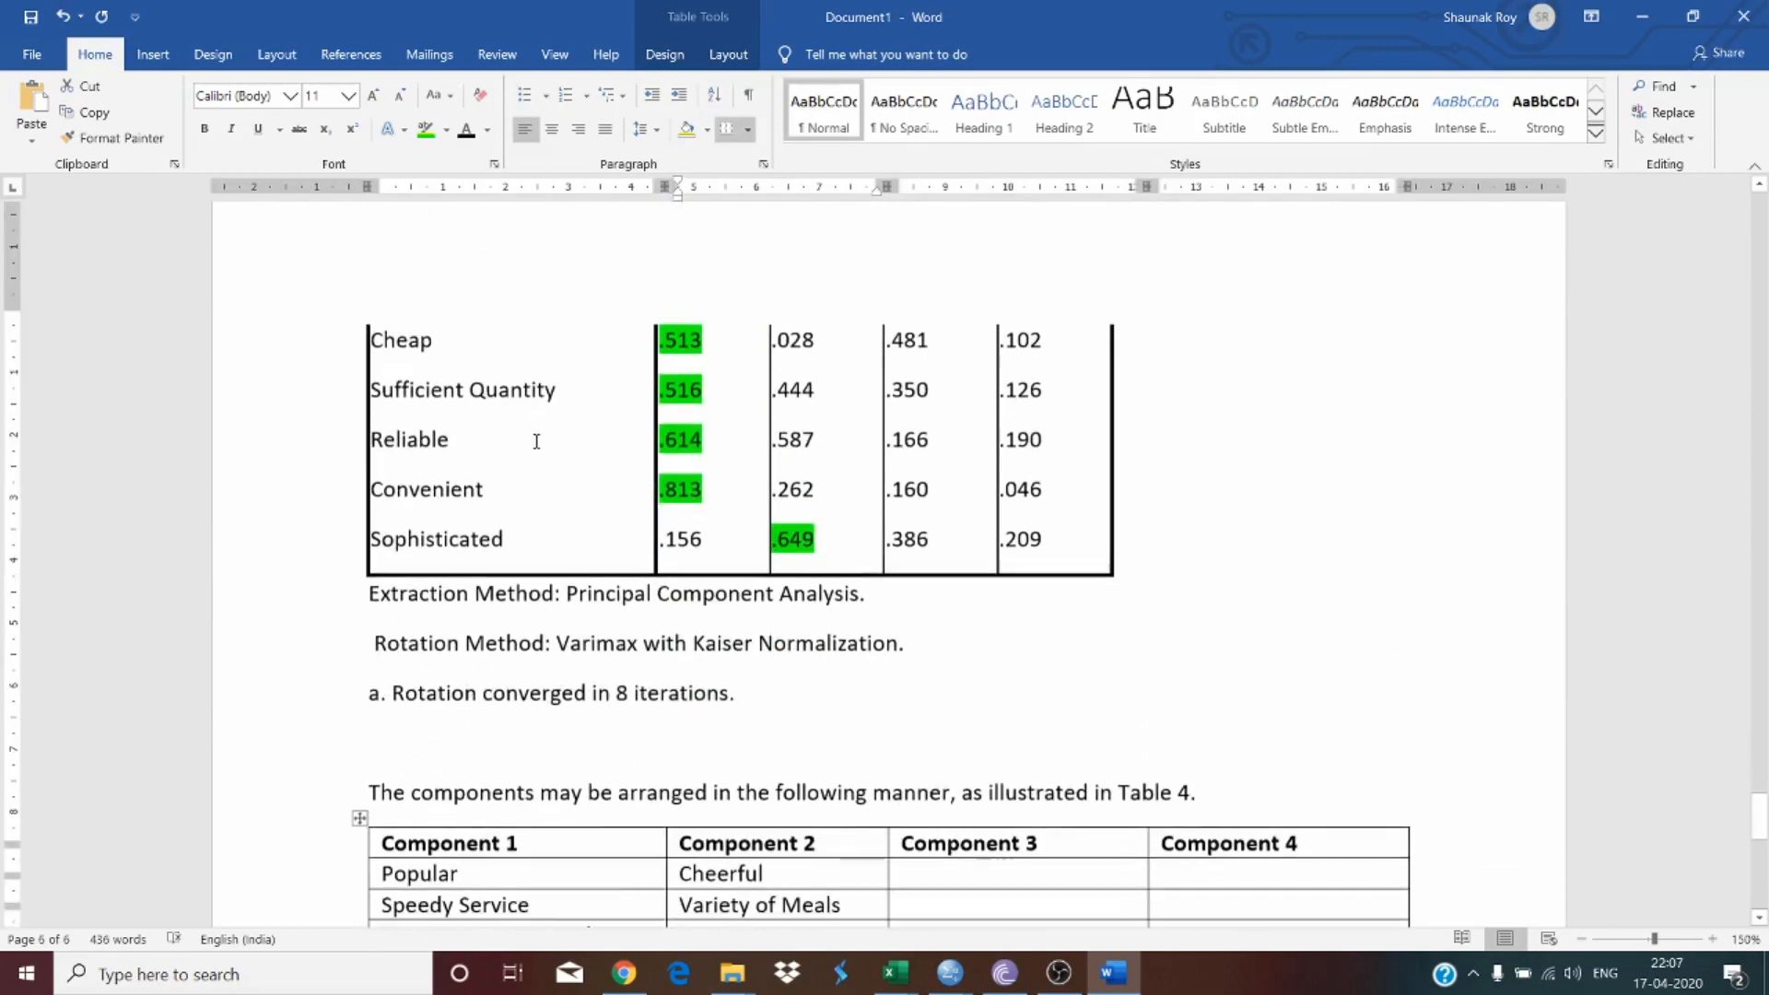
{"action": "scroll", "coordinate": [537, 442], "scroll_direction": "down", "scroll_amount": 1}
{"action": "double_click", "coordinate": [452, 530]}
{"action": "scroll", "coordinate": [891, 592], "scroll_direction": "down", "scroll_amount": 6}
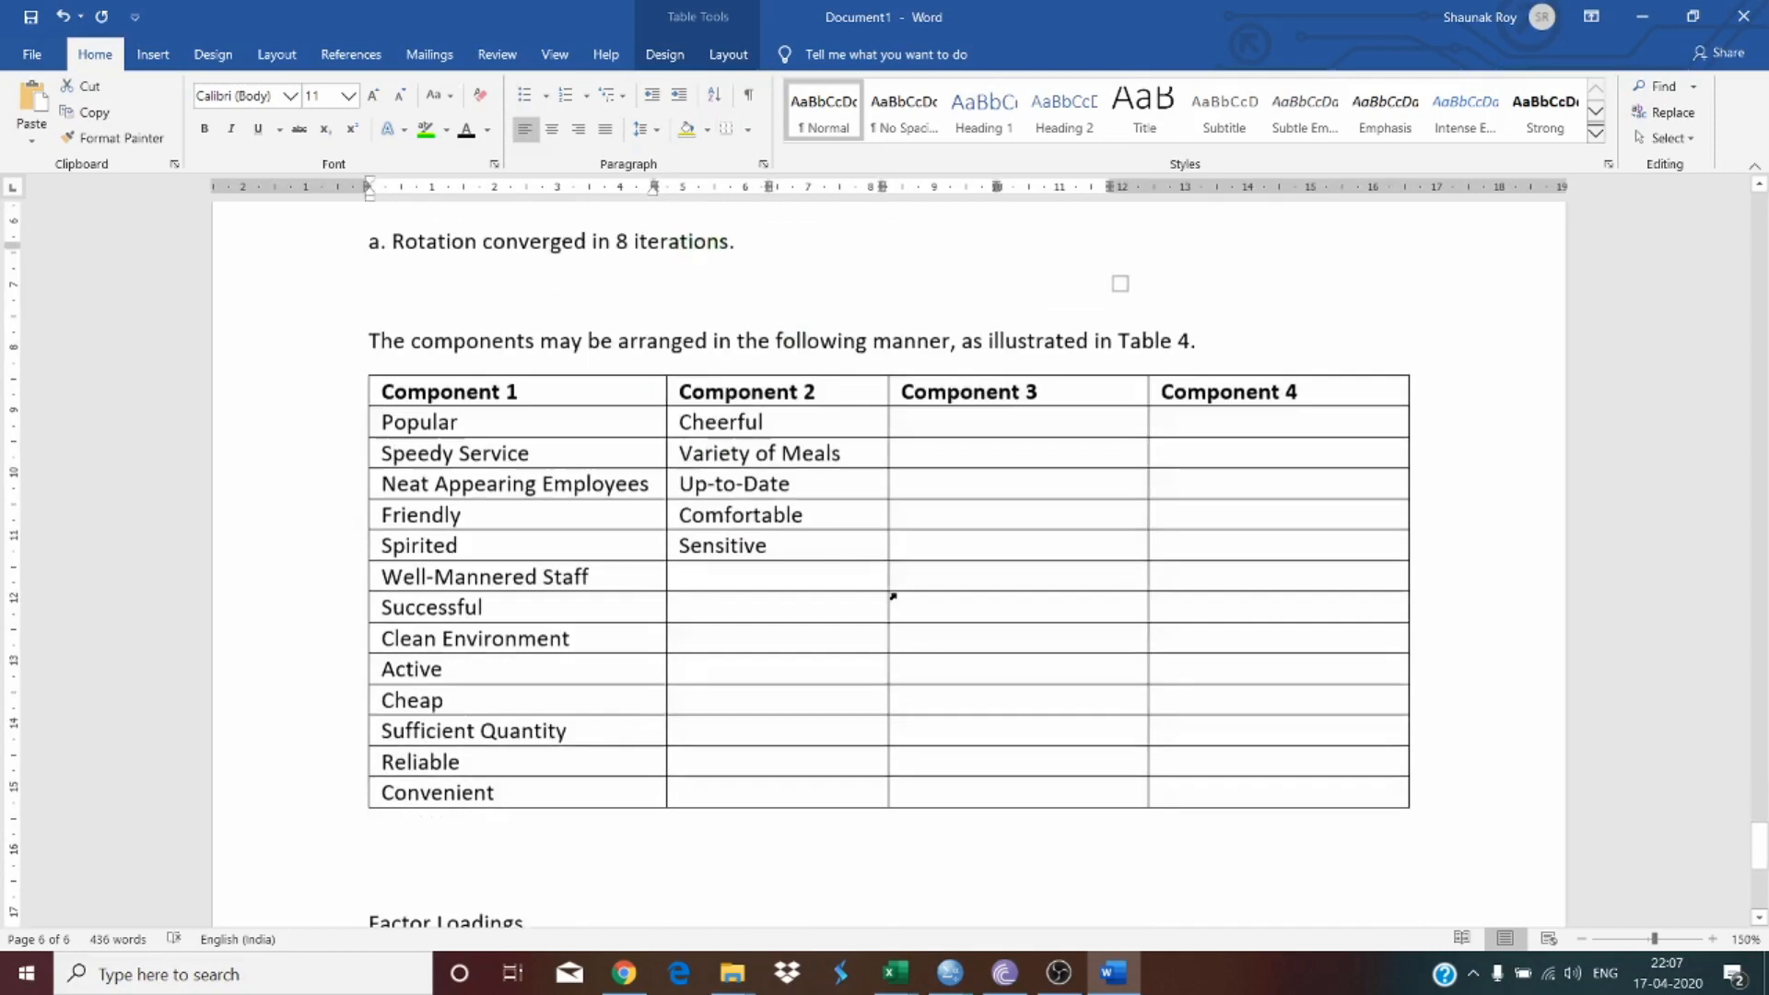
{"action": "left_click", "coordinate": [738, 555]}
{"action": "key", "text": "ctrl+v"}
Step: Copy 'Down-to-Earth' from the matrix into the first row under Component 3
{"action": "scroll", "coordinate": [860, 516], "scroll_direction": "up", "scroll_amount": 20}
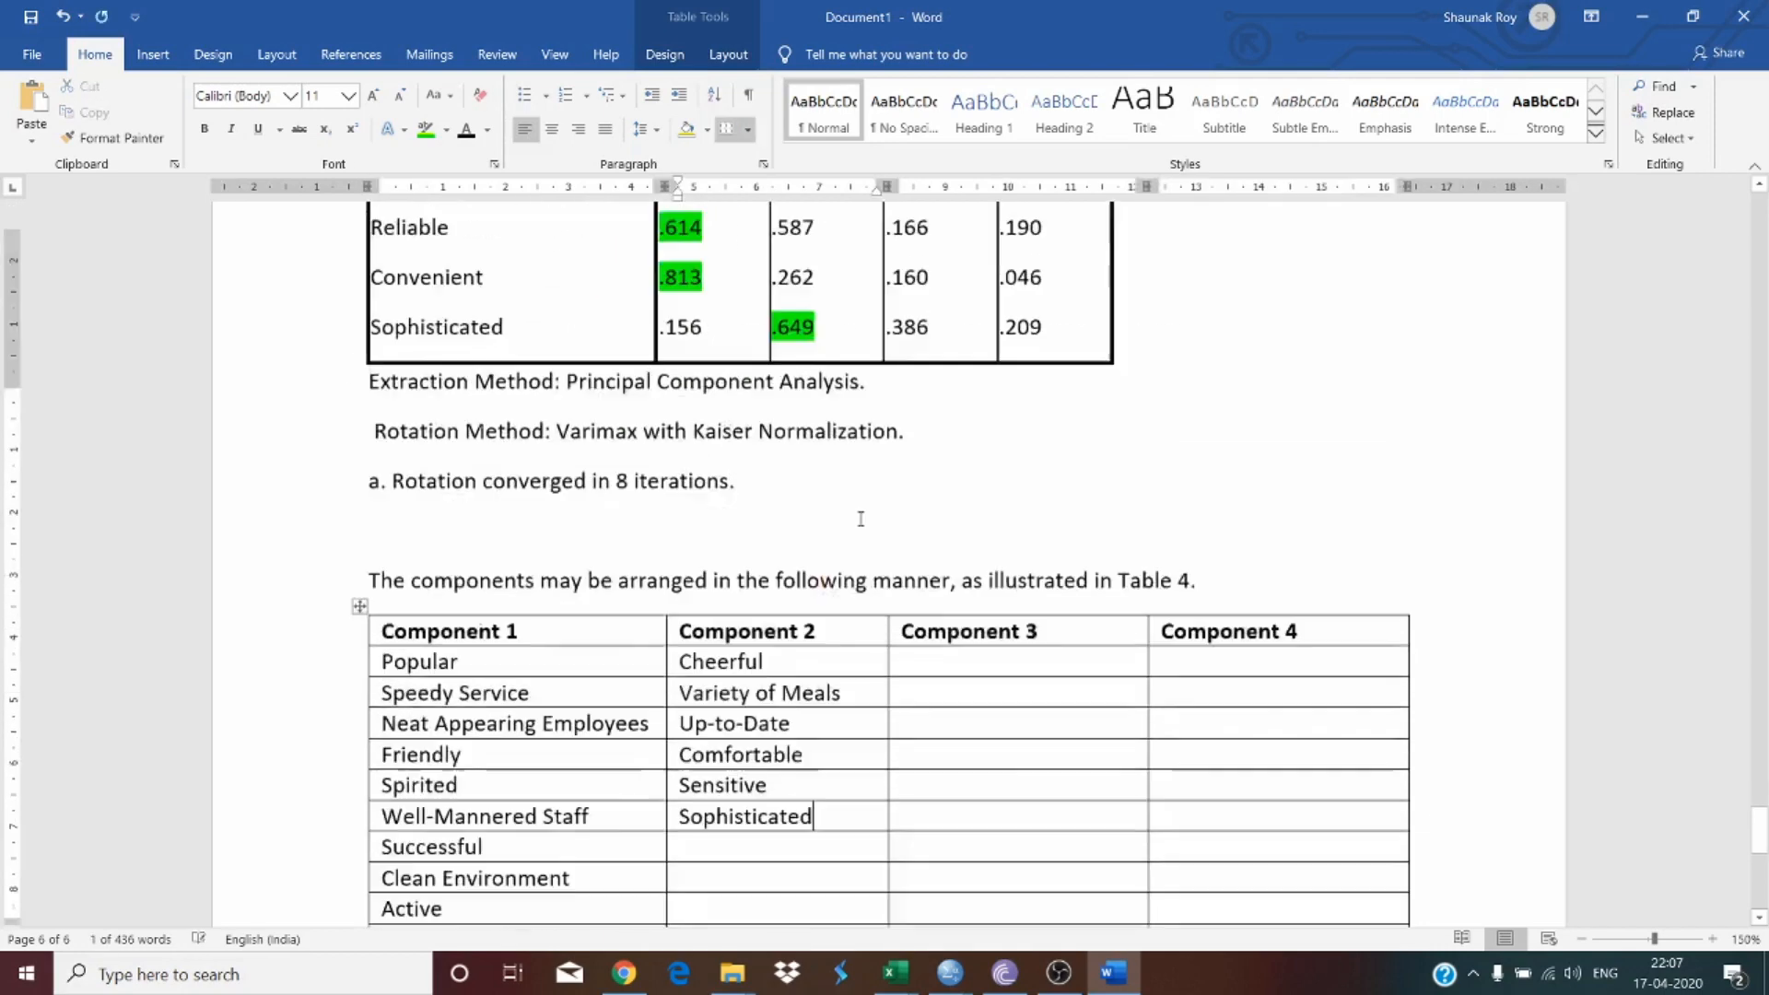
{"action": "scroll", "coordinate": [861, 519], "scroll_direction": "up", "scroll_amount": 6}
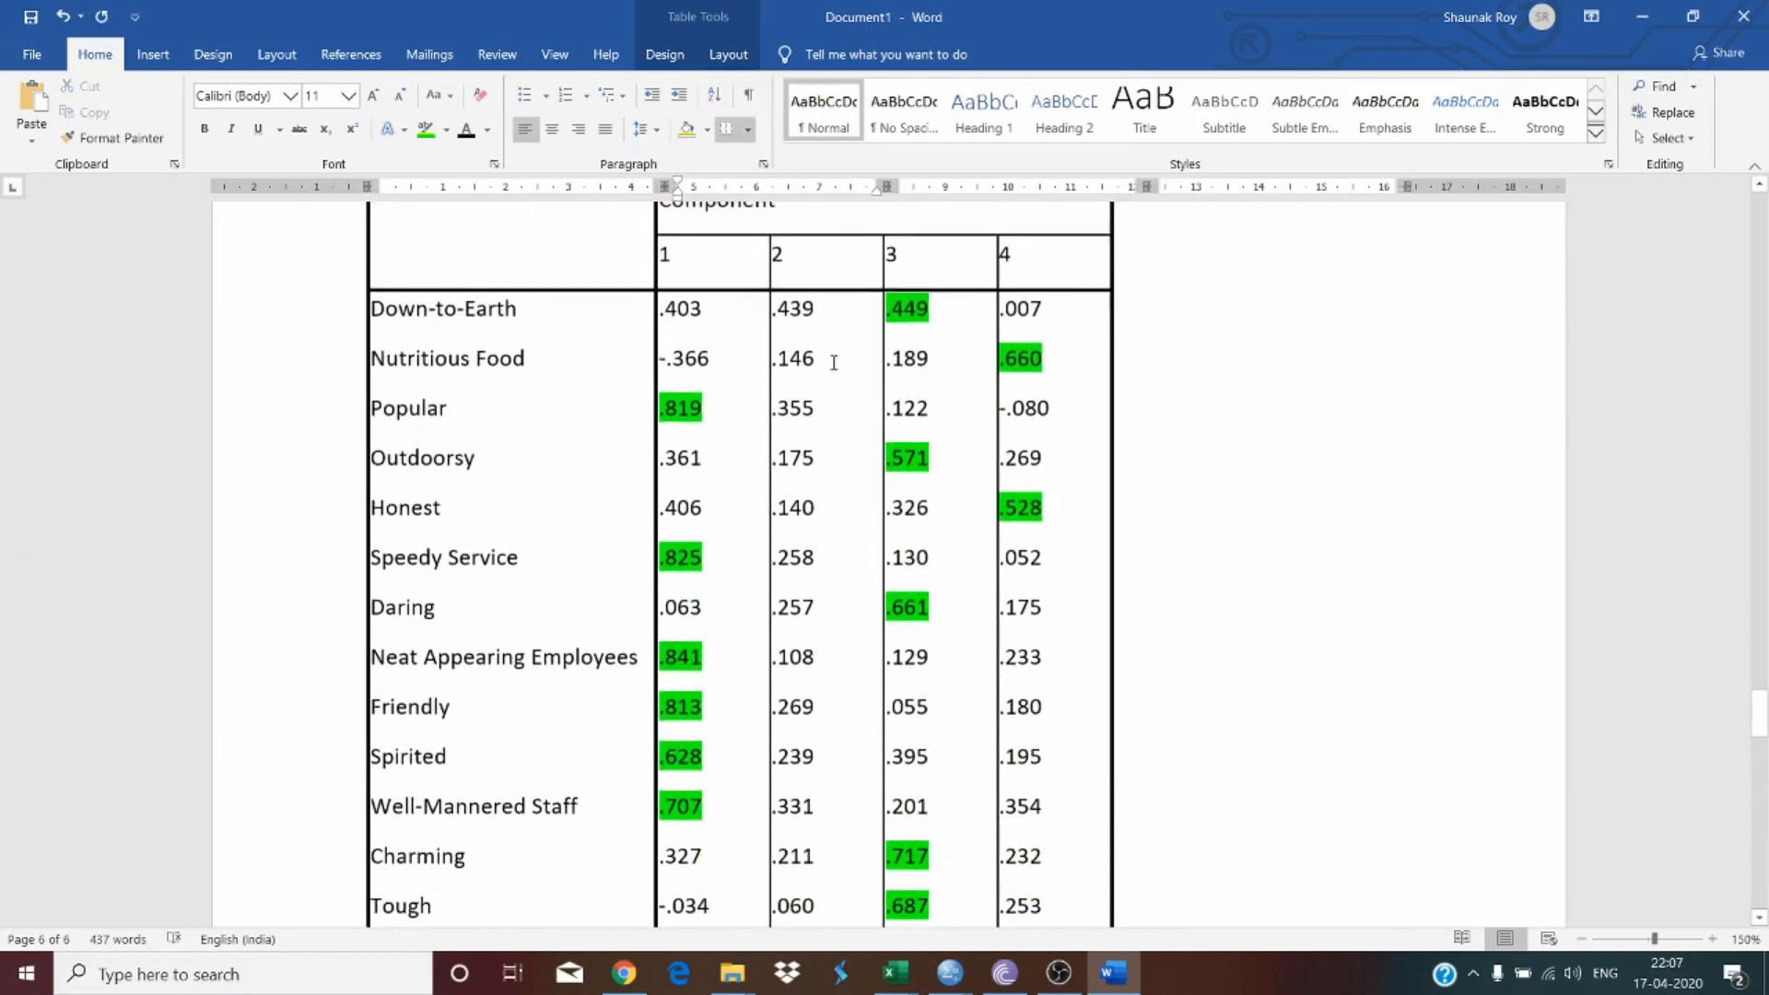
{"action": "left_click_drag", "start_coordinate": [396, 324], "coordinate": [518, 323]}
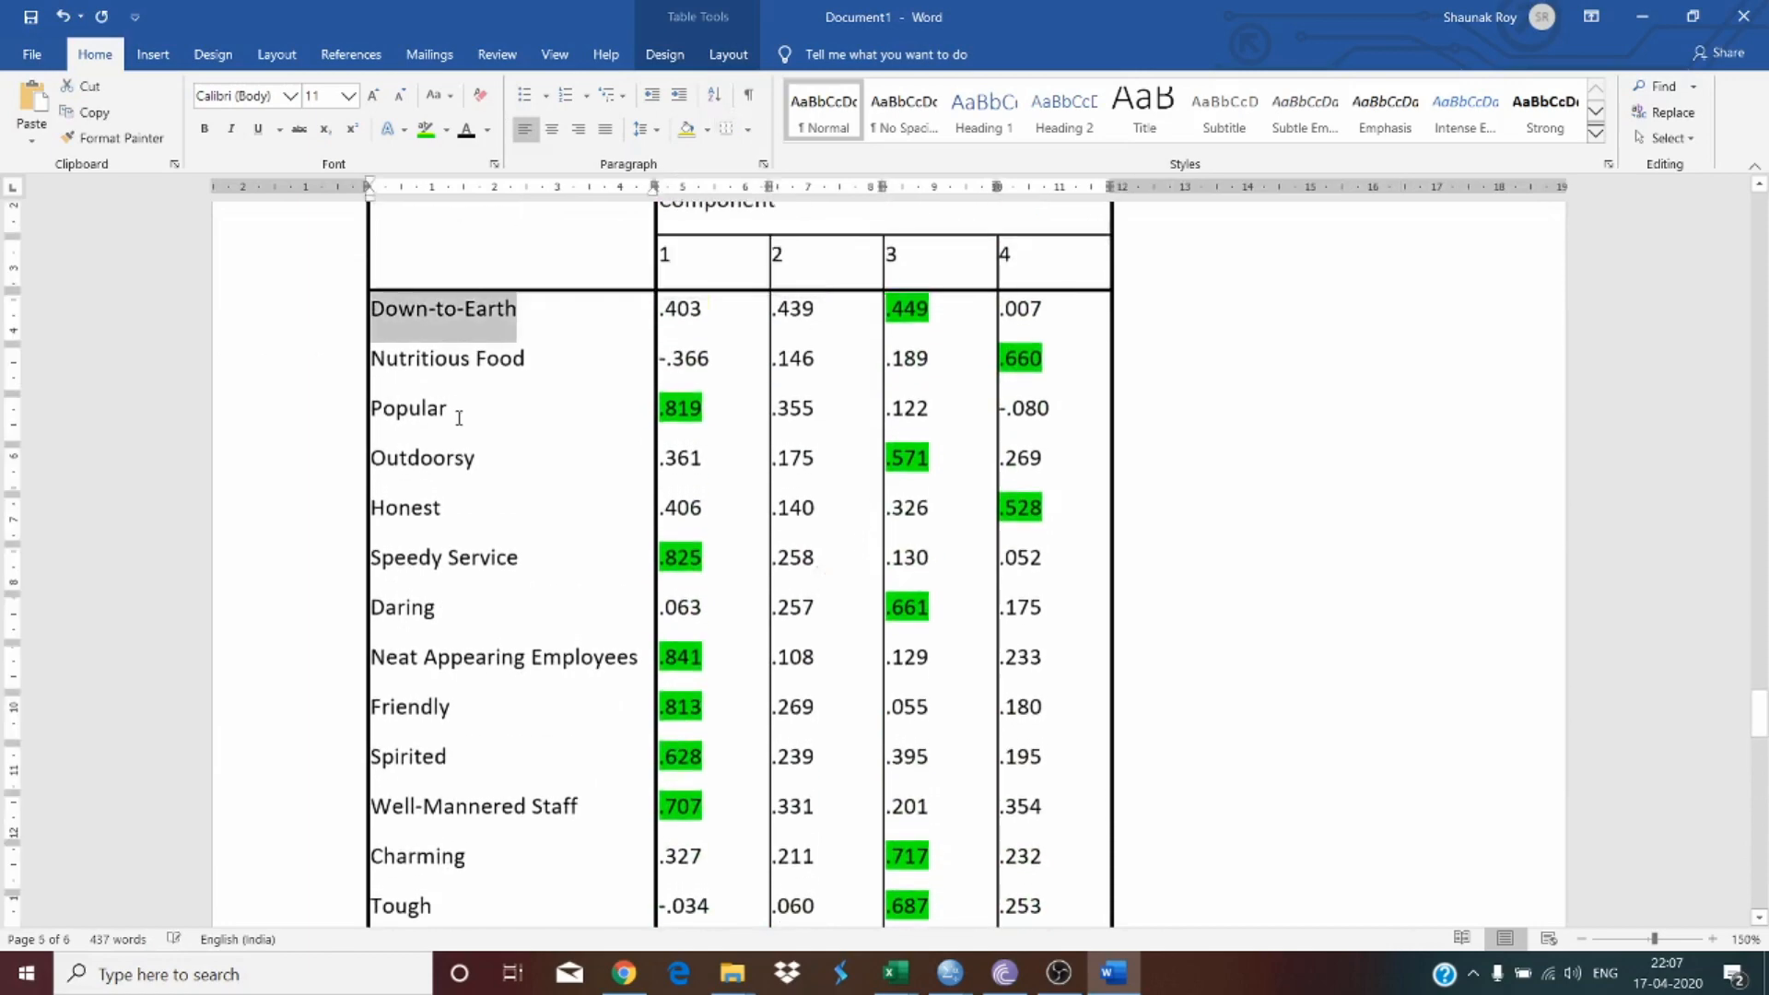
{"action": "key", "text": "ctrl+c"}
{"action": "scroll", "coordinate": [744, 473], "scroll_direction": "down", "scroll_amount": 15}
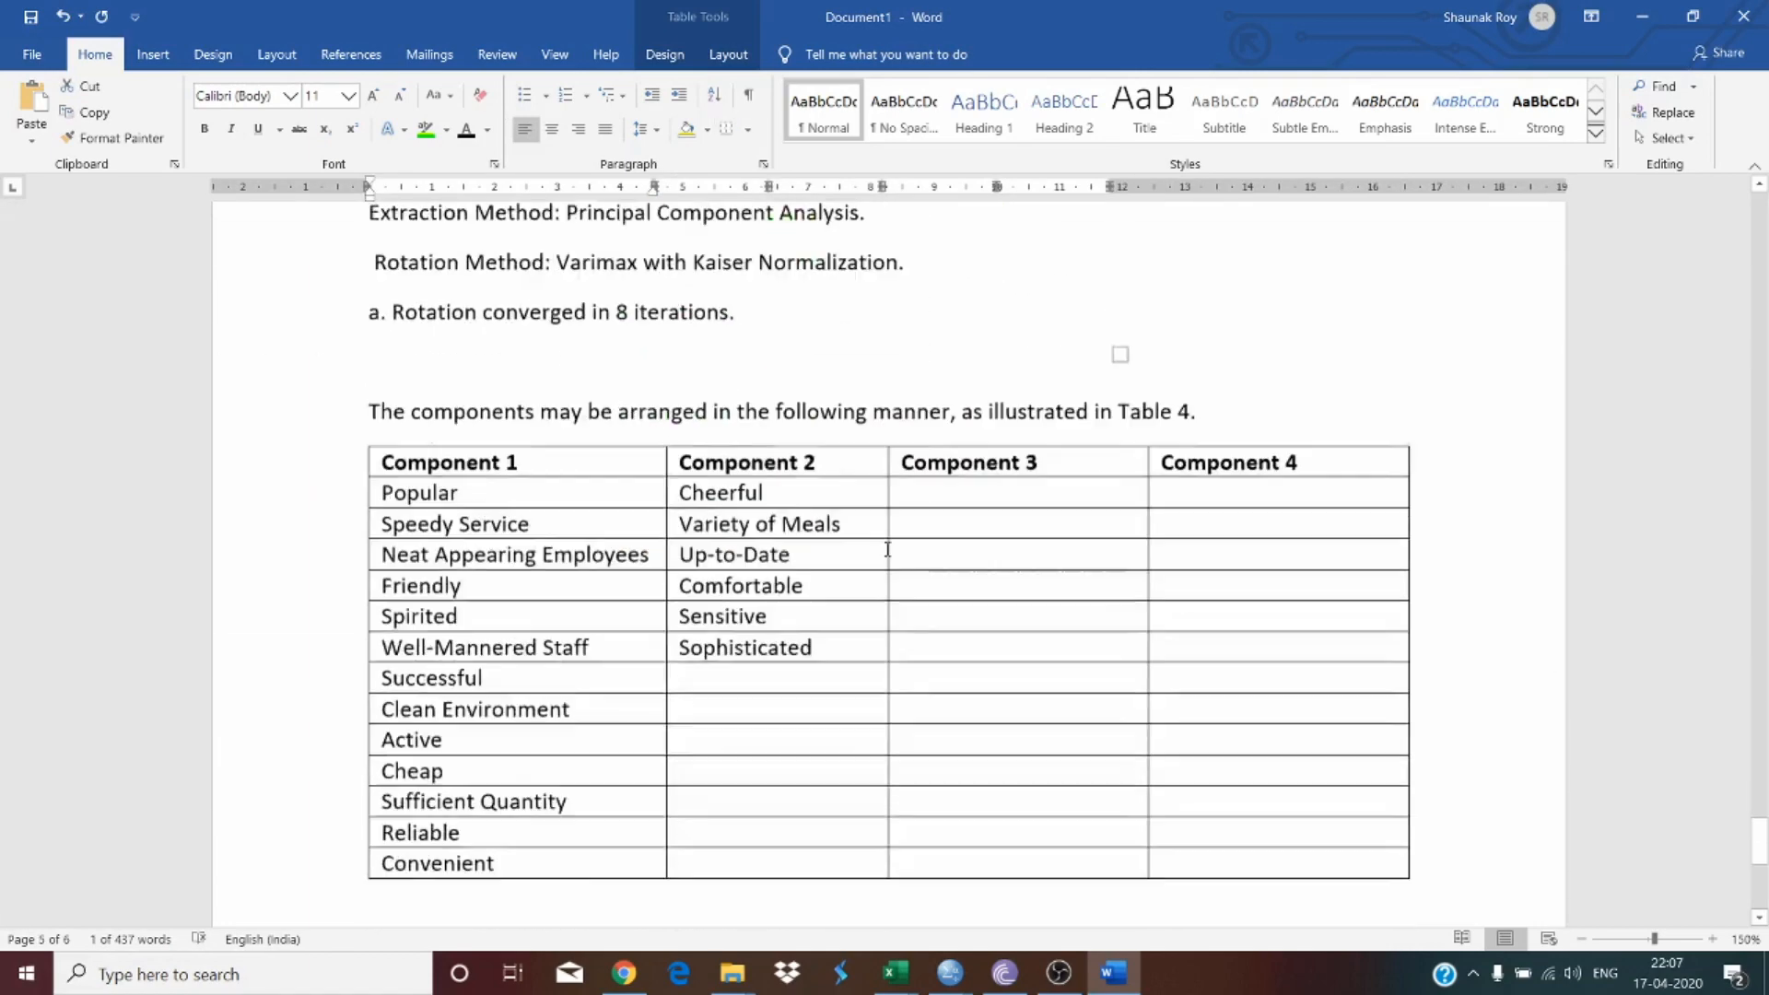
{"action": "left_click", "coordinate": [945, 395]}
{"action": "key", "text": "ctrl+v"}
Step: Copy 'Outdoorsy' from the matrix into the second row under Component 3
{"action": "scroll", "coordinate": [944, 394], "scroll_direction": "up", "scroll_amount": 15}
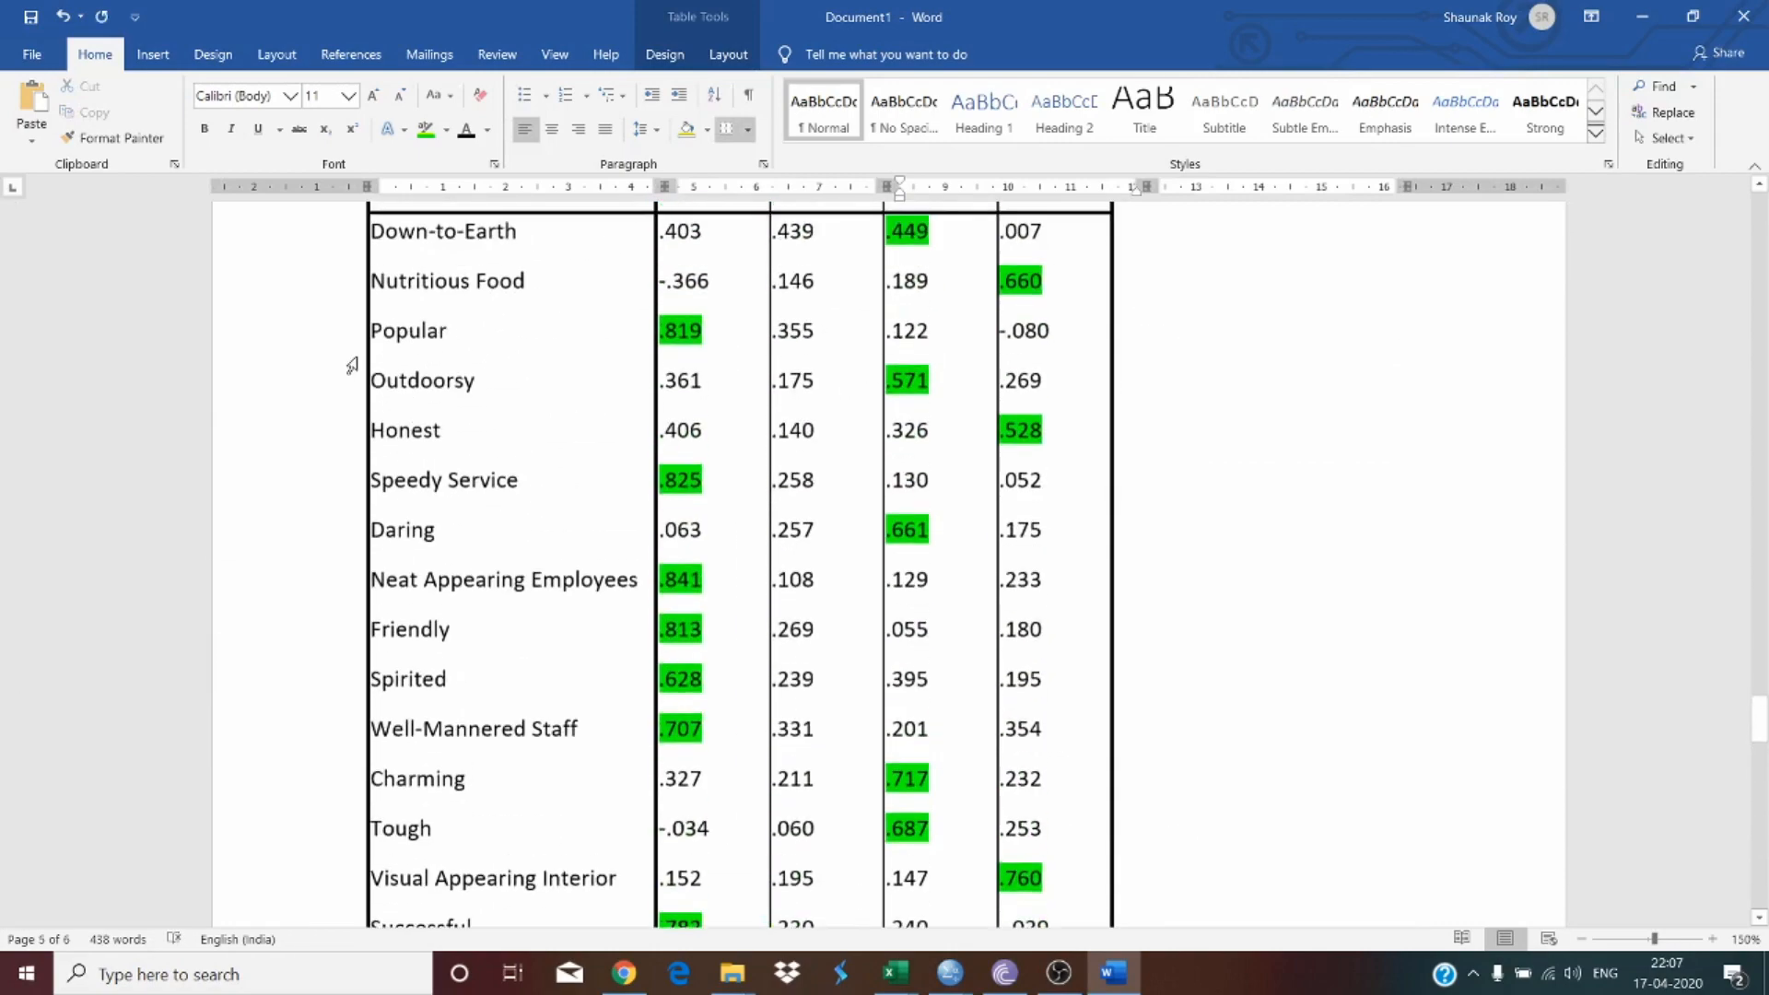
{"action": "left_click_drag", "start_coordinate": [369, 381], "coordinate": [475, 381]}
{"action": "scroll", "coordinate": [612, 443], "scroll_direction": "down", "scroll_amount": 12}
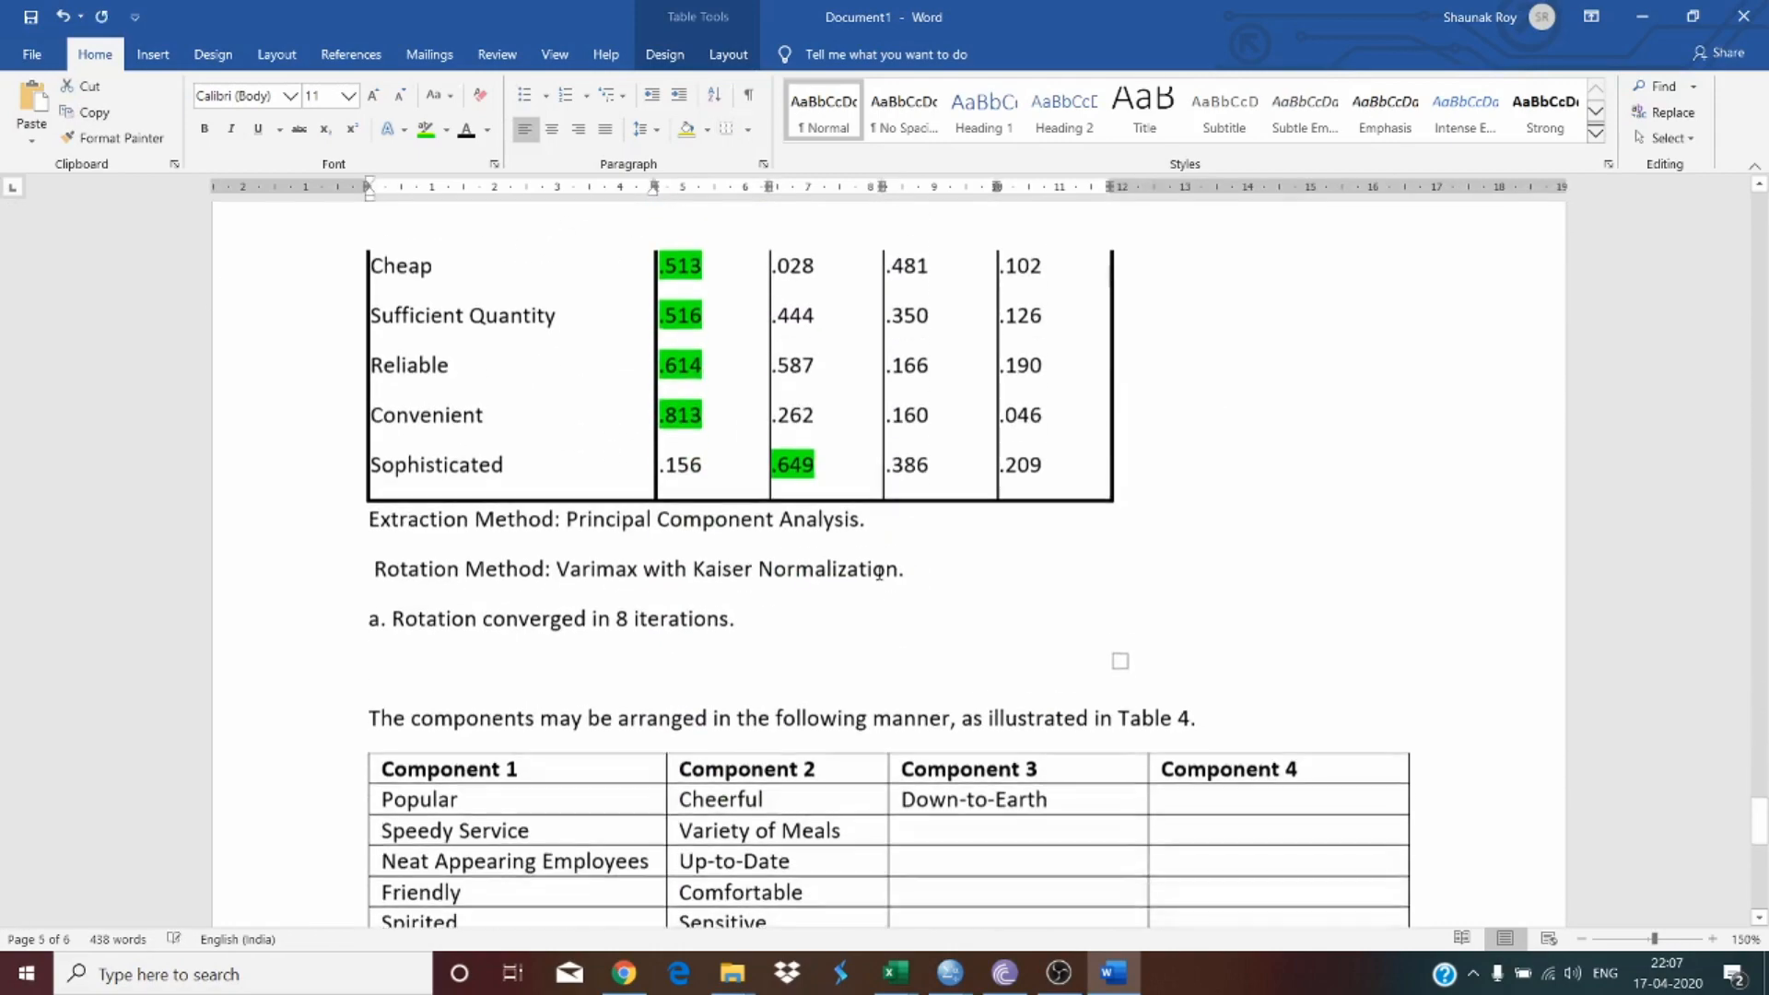
{"action": "left_click", "coordinate": [1014, 815]}
{"action": "key", "text": "ctrl+v"}
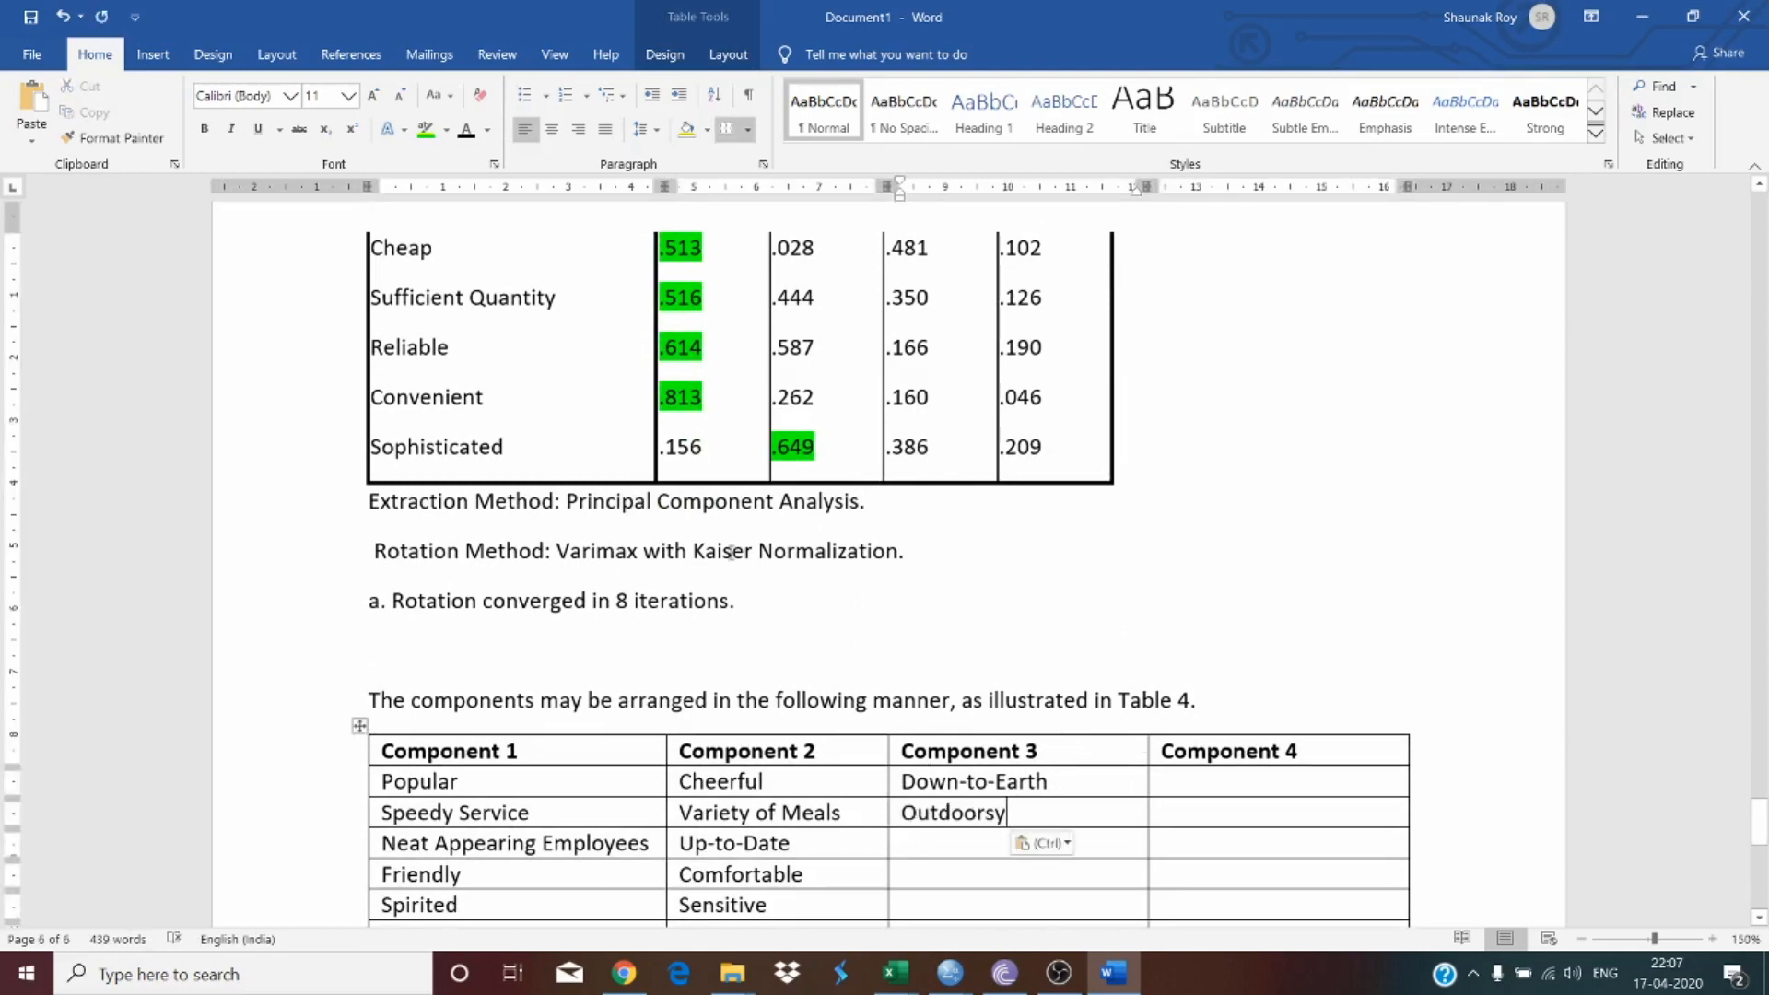
Step: Copy 'Daring' from the Rotated Component Matrix into the third row under Component 3
{"action": "scroll", "coordinate": [730, 551], "scroll_direction": "up", "scroll_amount": 10}
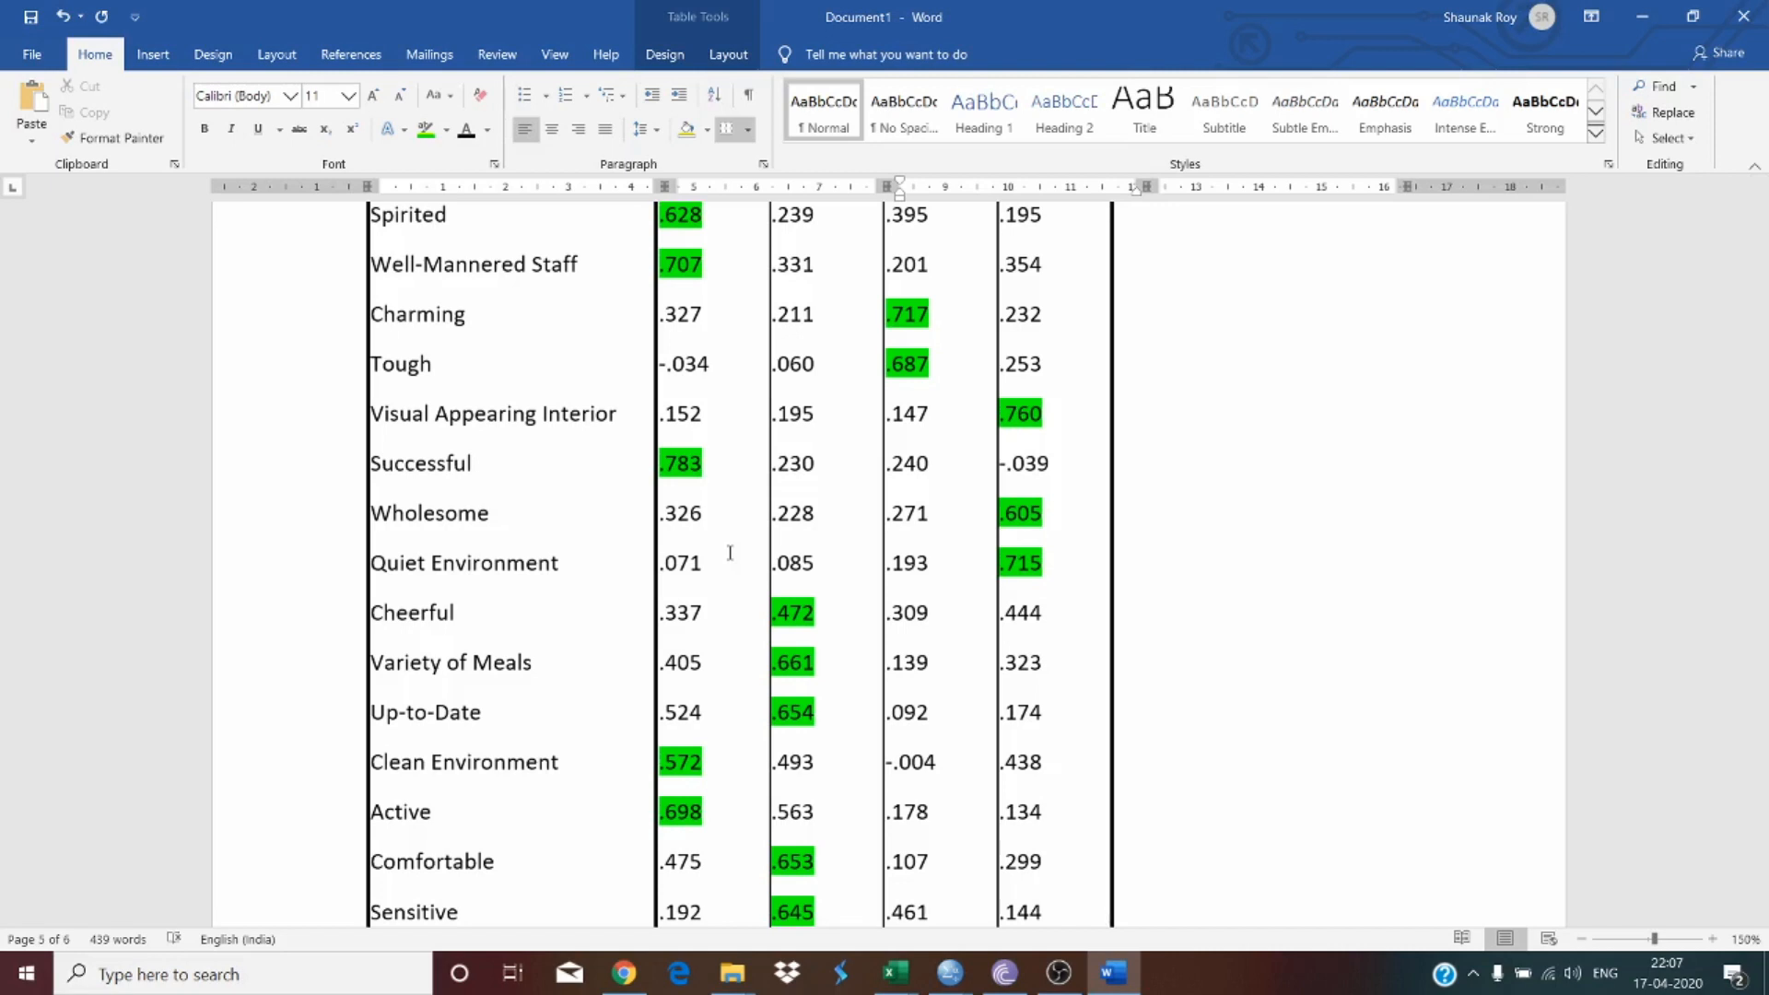
{"action": "scroll", "coordinate": [730, 553], "scroll_direction": "up", "scroll_amount": 10}
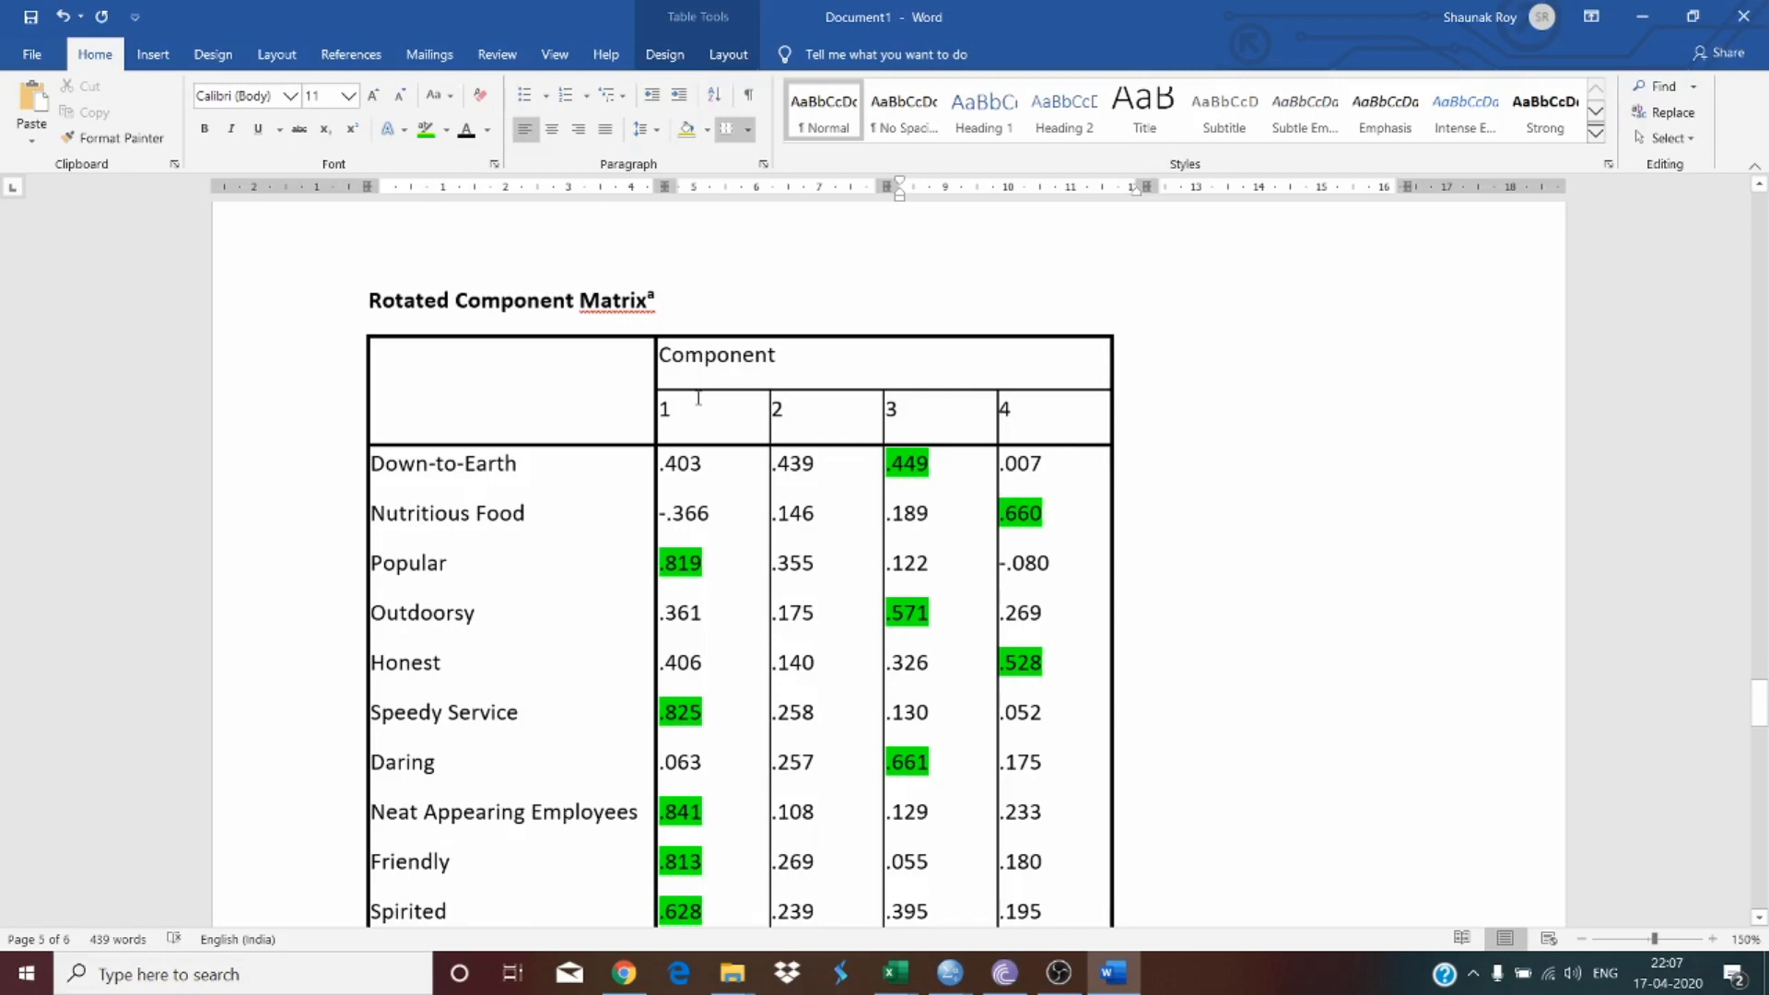
{"action": "scroll", "coordinate": [735, 487], "scroll_direction": "down", "scroll_amount": 12}
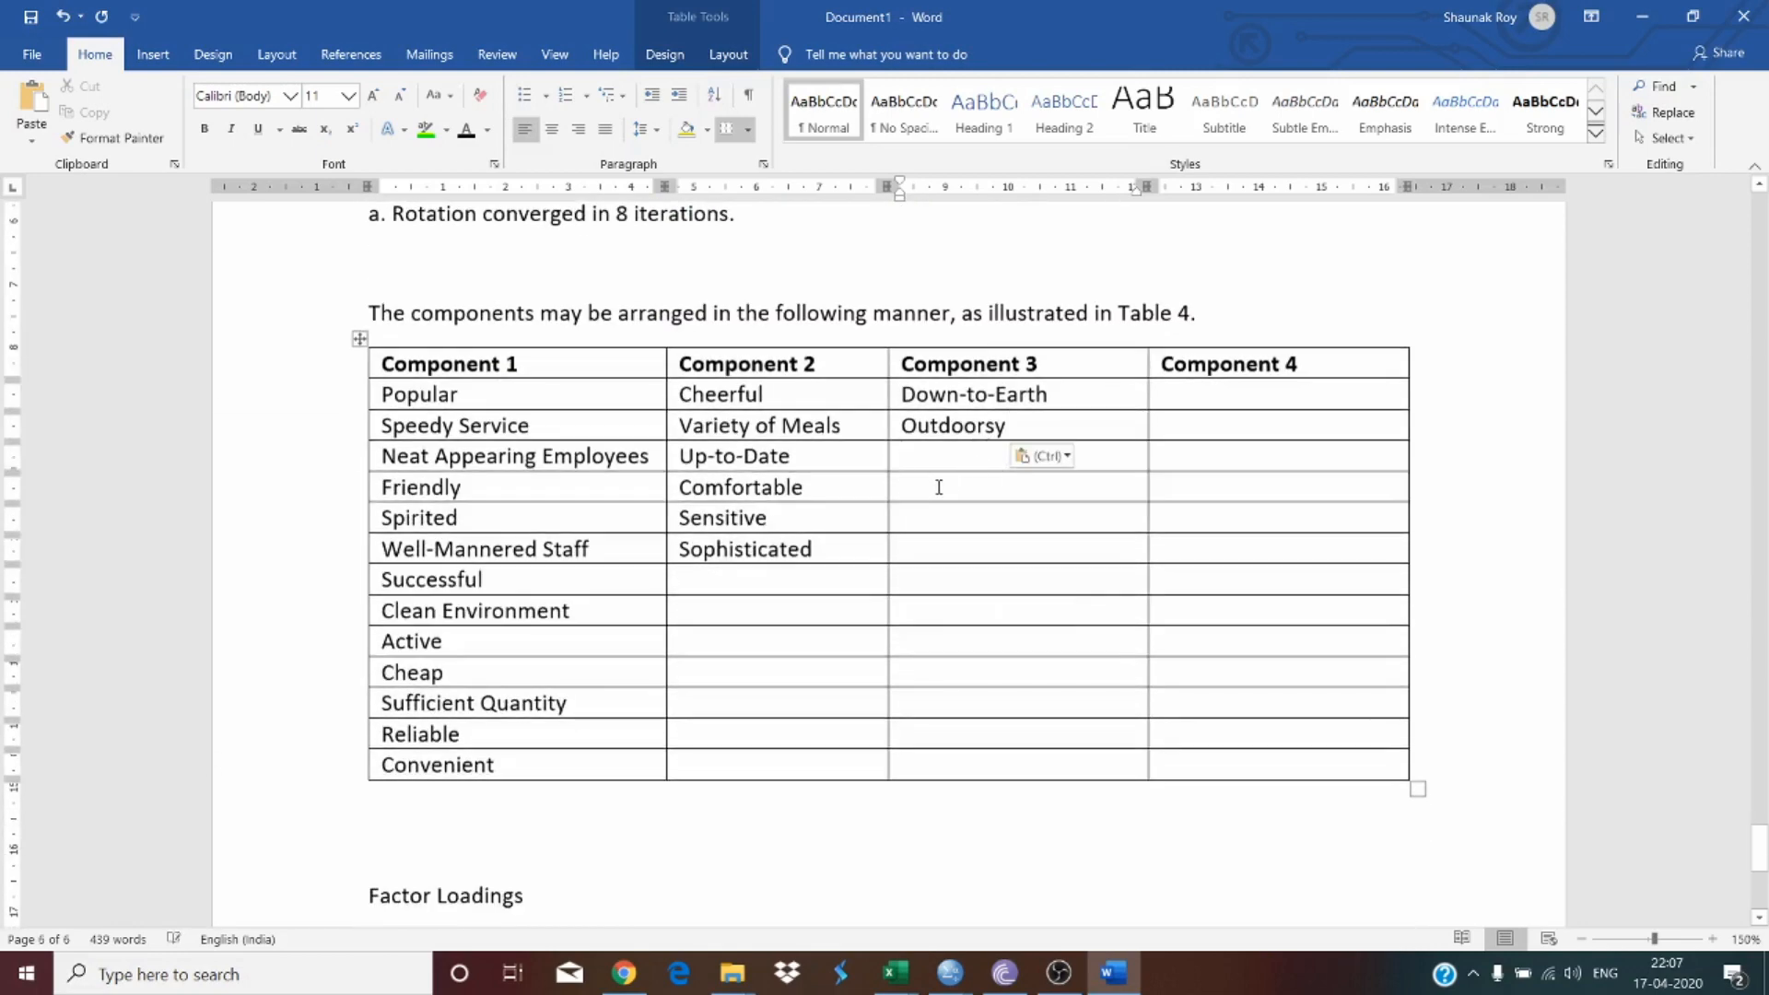
{"action": "scroll", "coordinate": [744, 533], "scroll_direction": "up", "scroll_amount": 8}
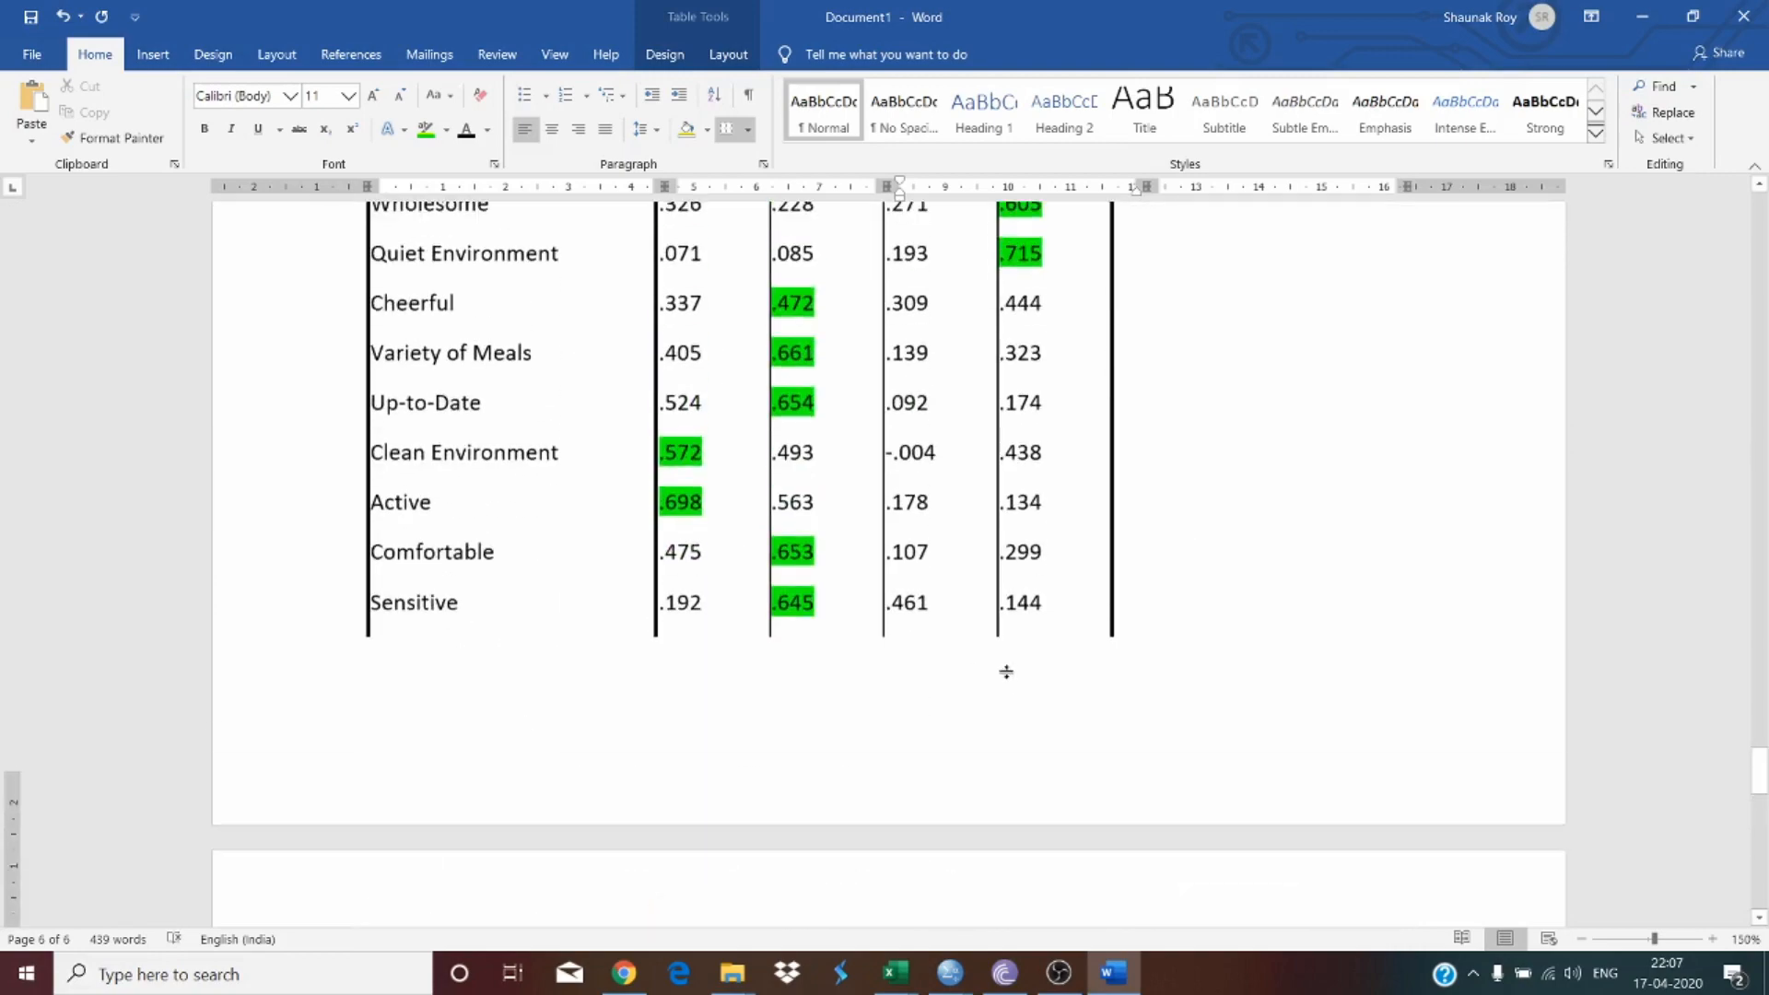
{"action": "scroll", "coordinate": [1010, 672], "scroll_direction": "down", "scroll_amount": 3}
{"action": "scroll", "coordinate": [1009, 673], "scroll_direction": "up", "scroll_amount": 10}
{"action": "scroll", "coordinate": [1006, 661], "scroll_direction": "down", "scroll_amount": 9}
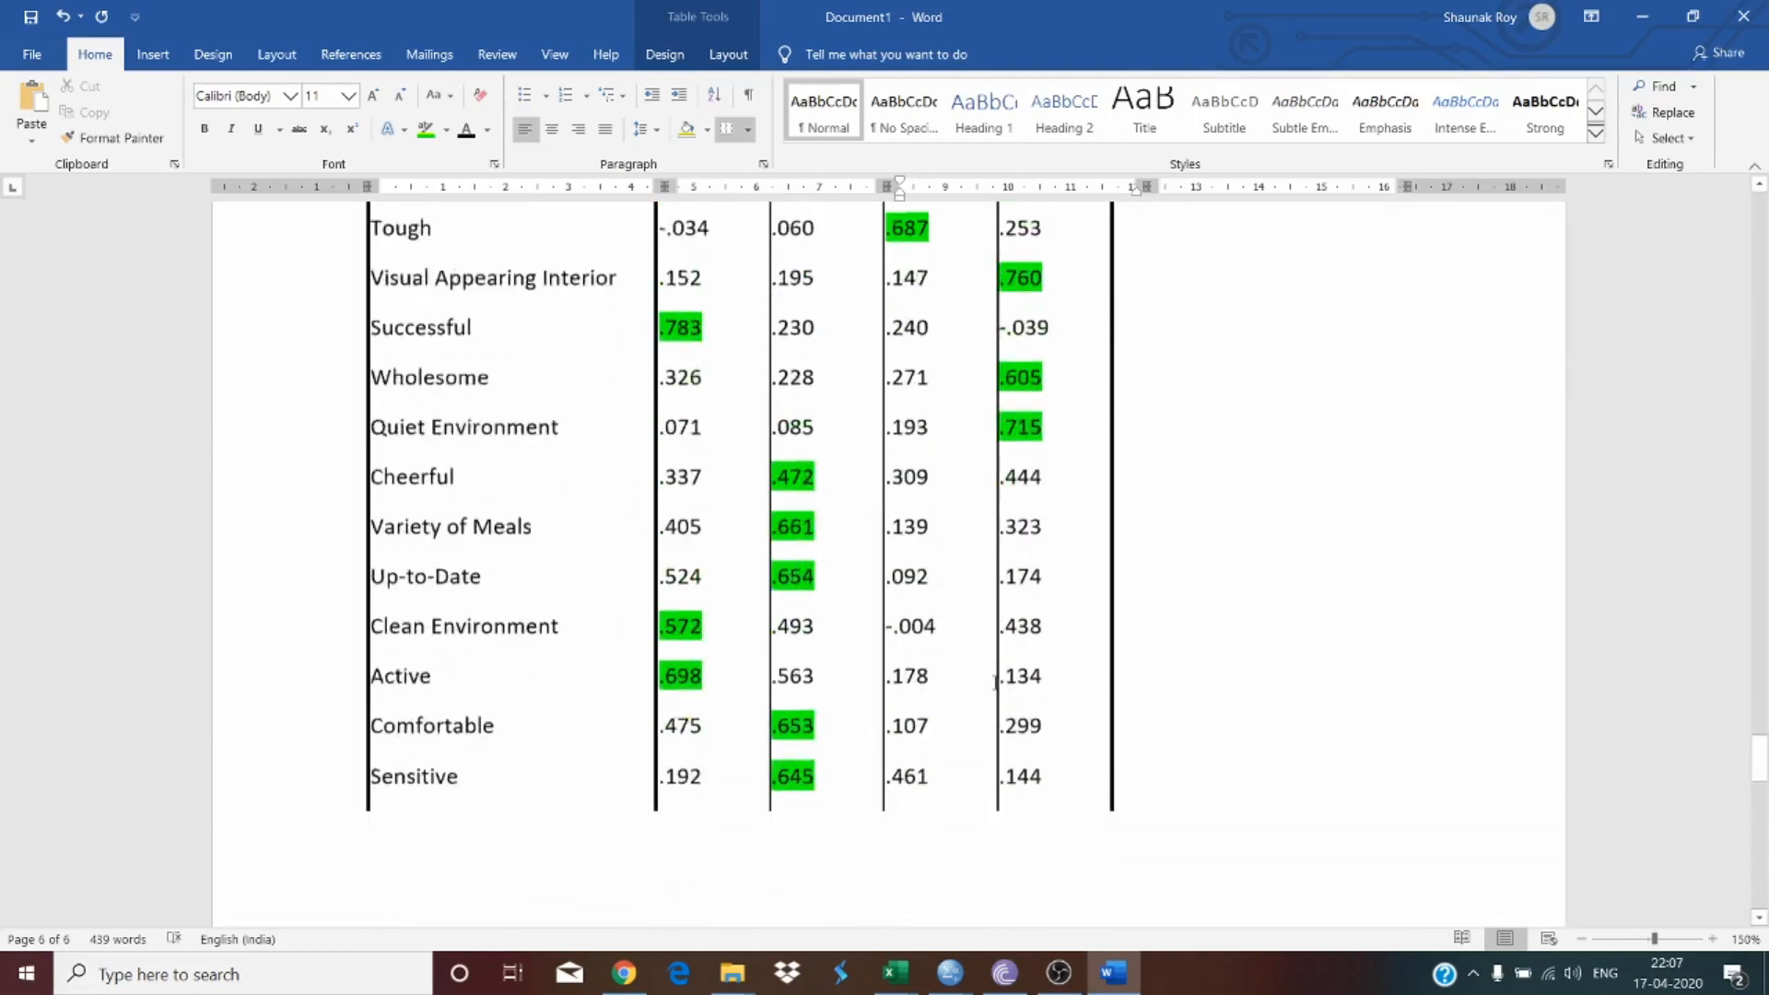
{"action": "scroll", "coordinate": [1007, 660], "scroll_direction": "down", "scroll_amount": 5}
{"action": "scroll", "coordinate": [1009, 585], "scroll_direction": "up", "scroll_amount": 10}
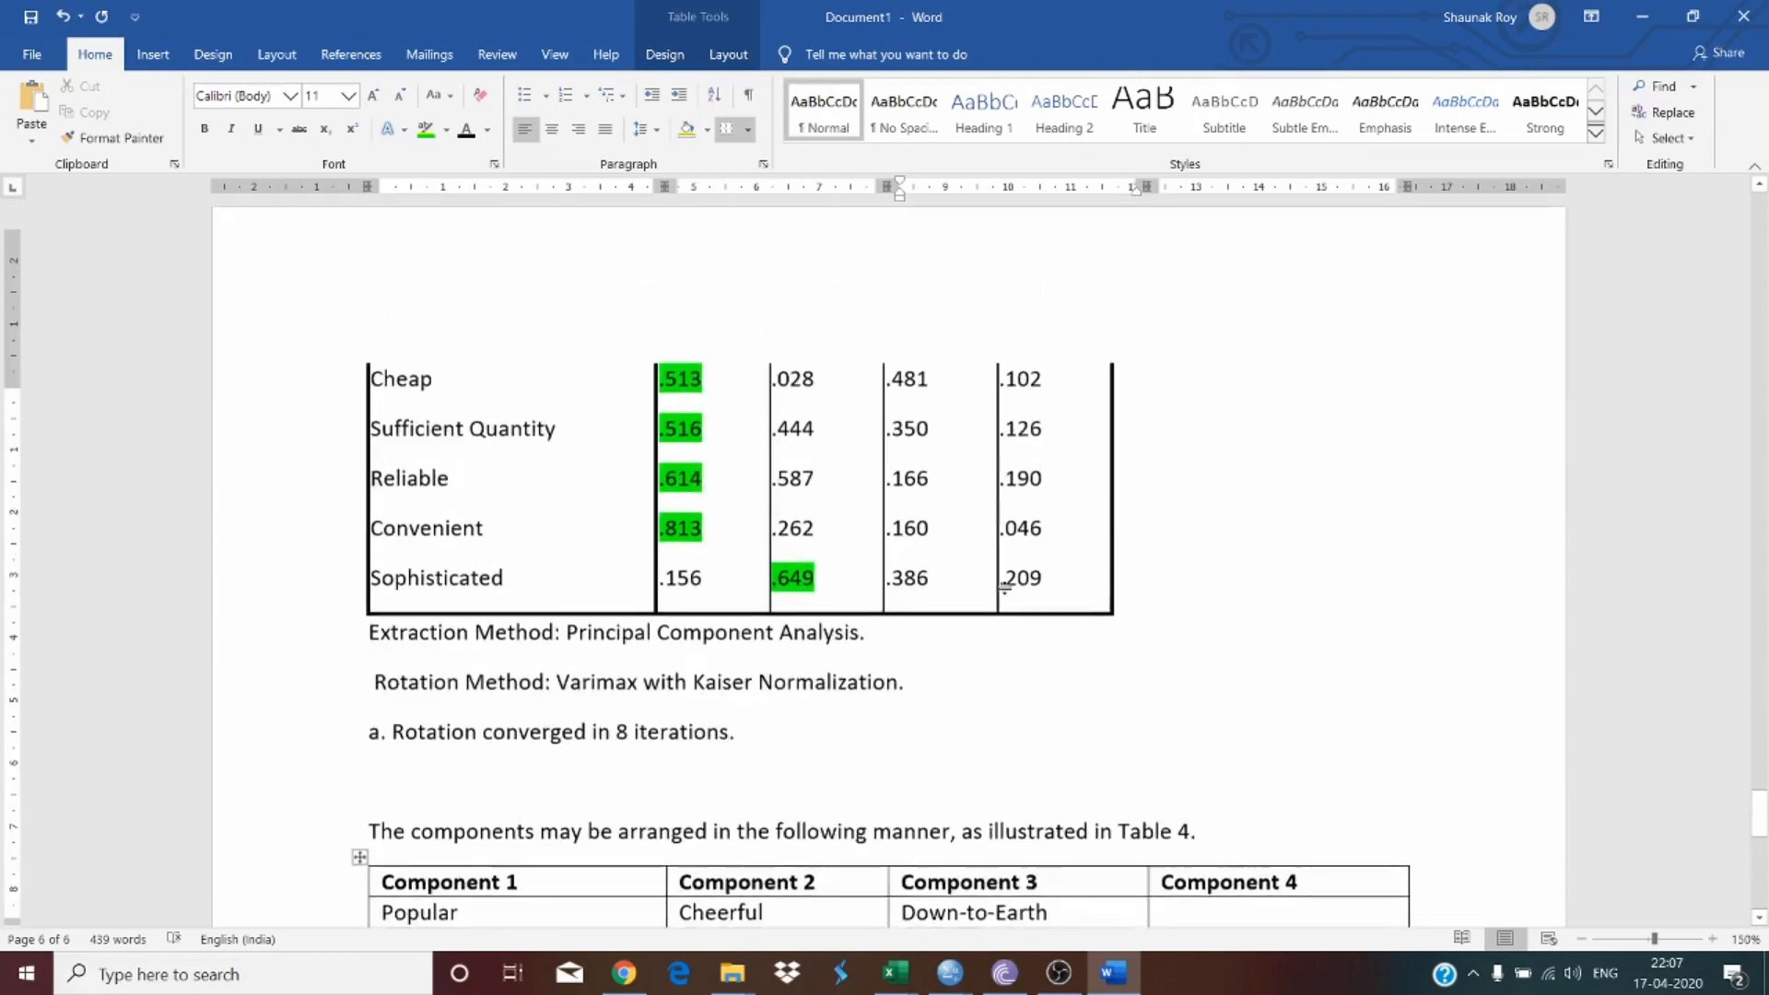
{"action": "scroll", "coordinate": [1007, 588], "scroll_direction": "up", "scroll_amount": 3}
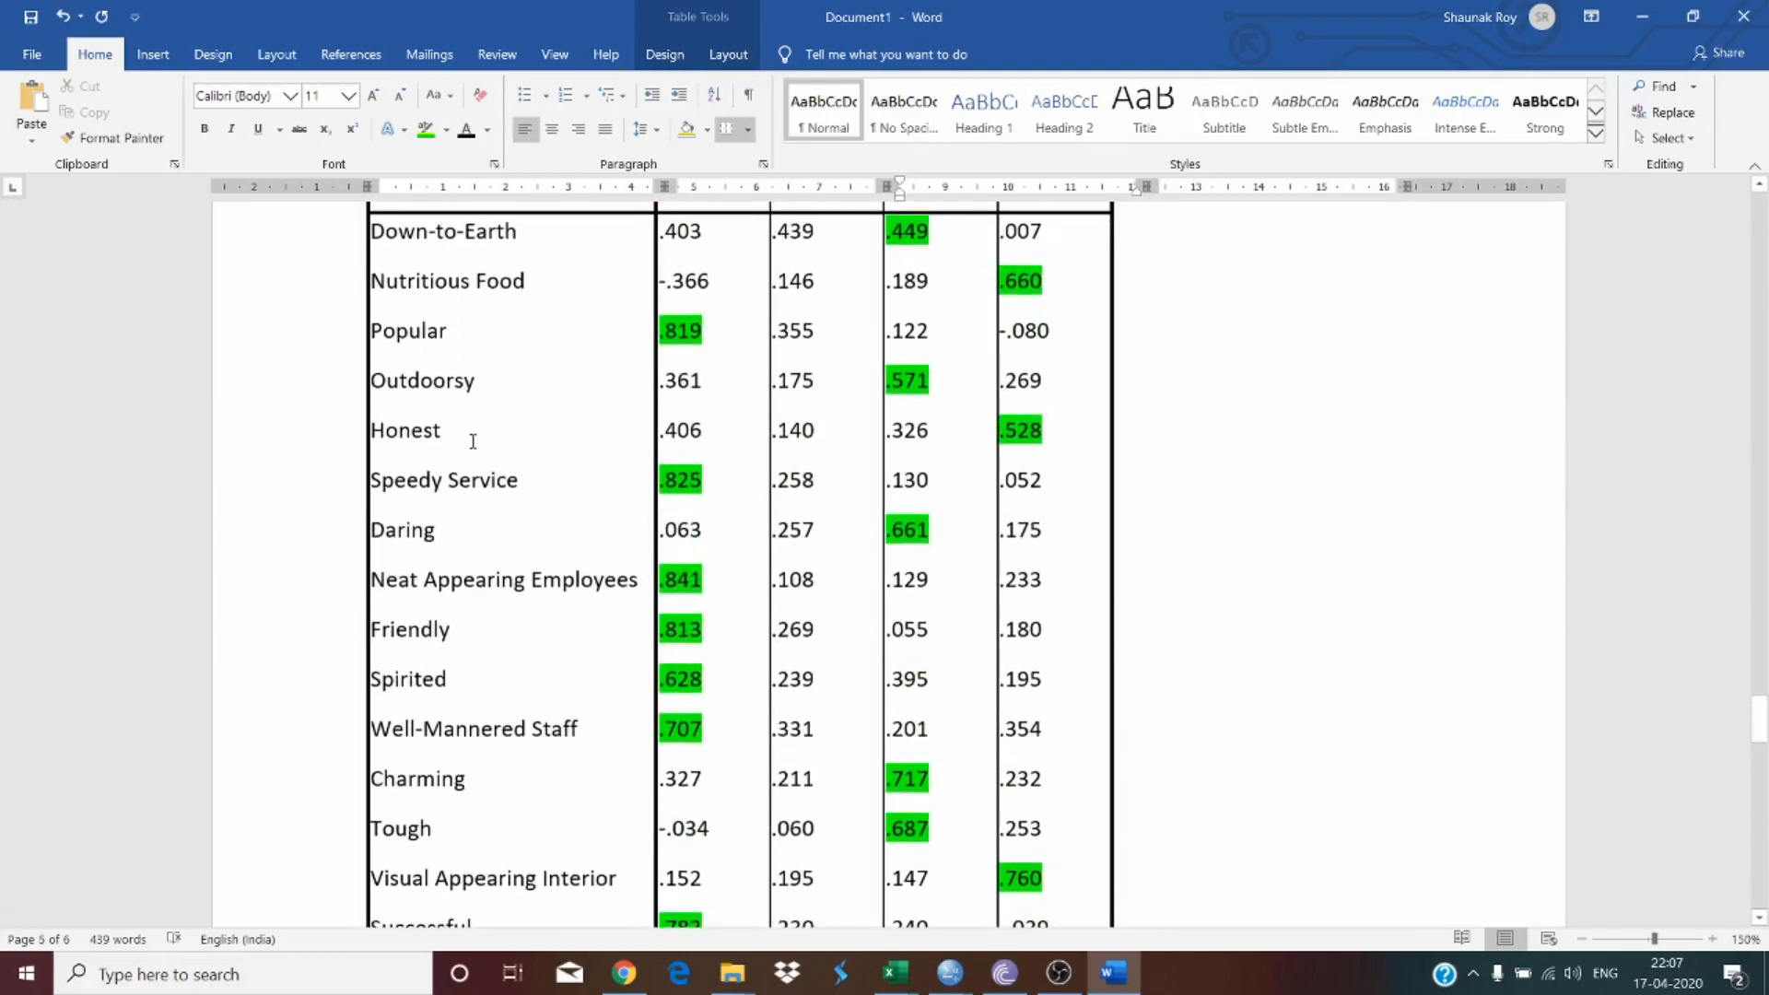
{"action": "double_click", "coordinate": [390, 533]}
{"action": "key", "text": "ctrl+c"}
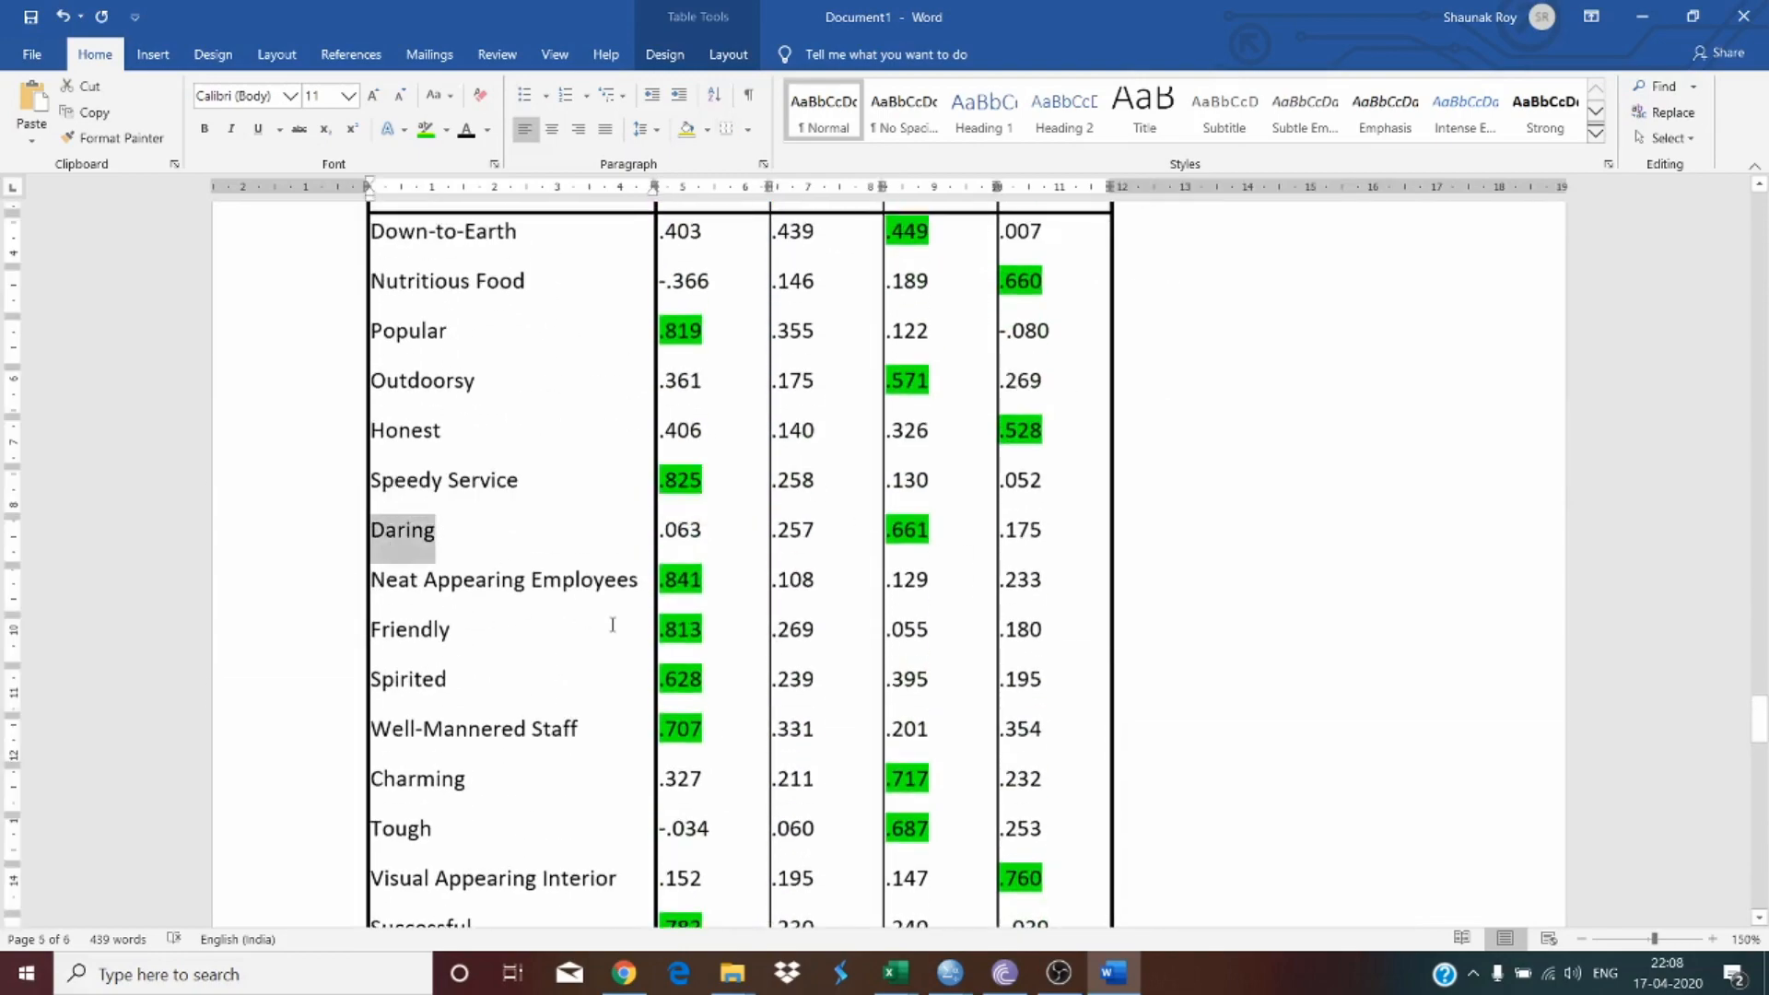
{"action": "scroll", "coordinate": [632, 742], "scroll_direction": "down", "scroll_amount": 12}
{"action": "scroll", "coordinate": [788, 863], "scroll_direction": "down", "scroll_amount": 5}
{"action": "left_click", "coordinate": [952, 841]}
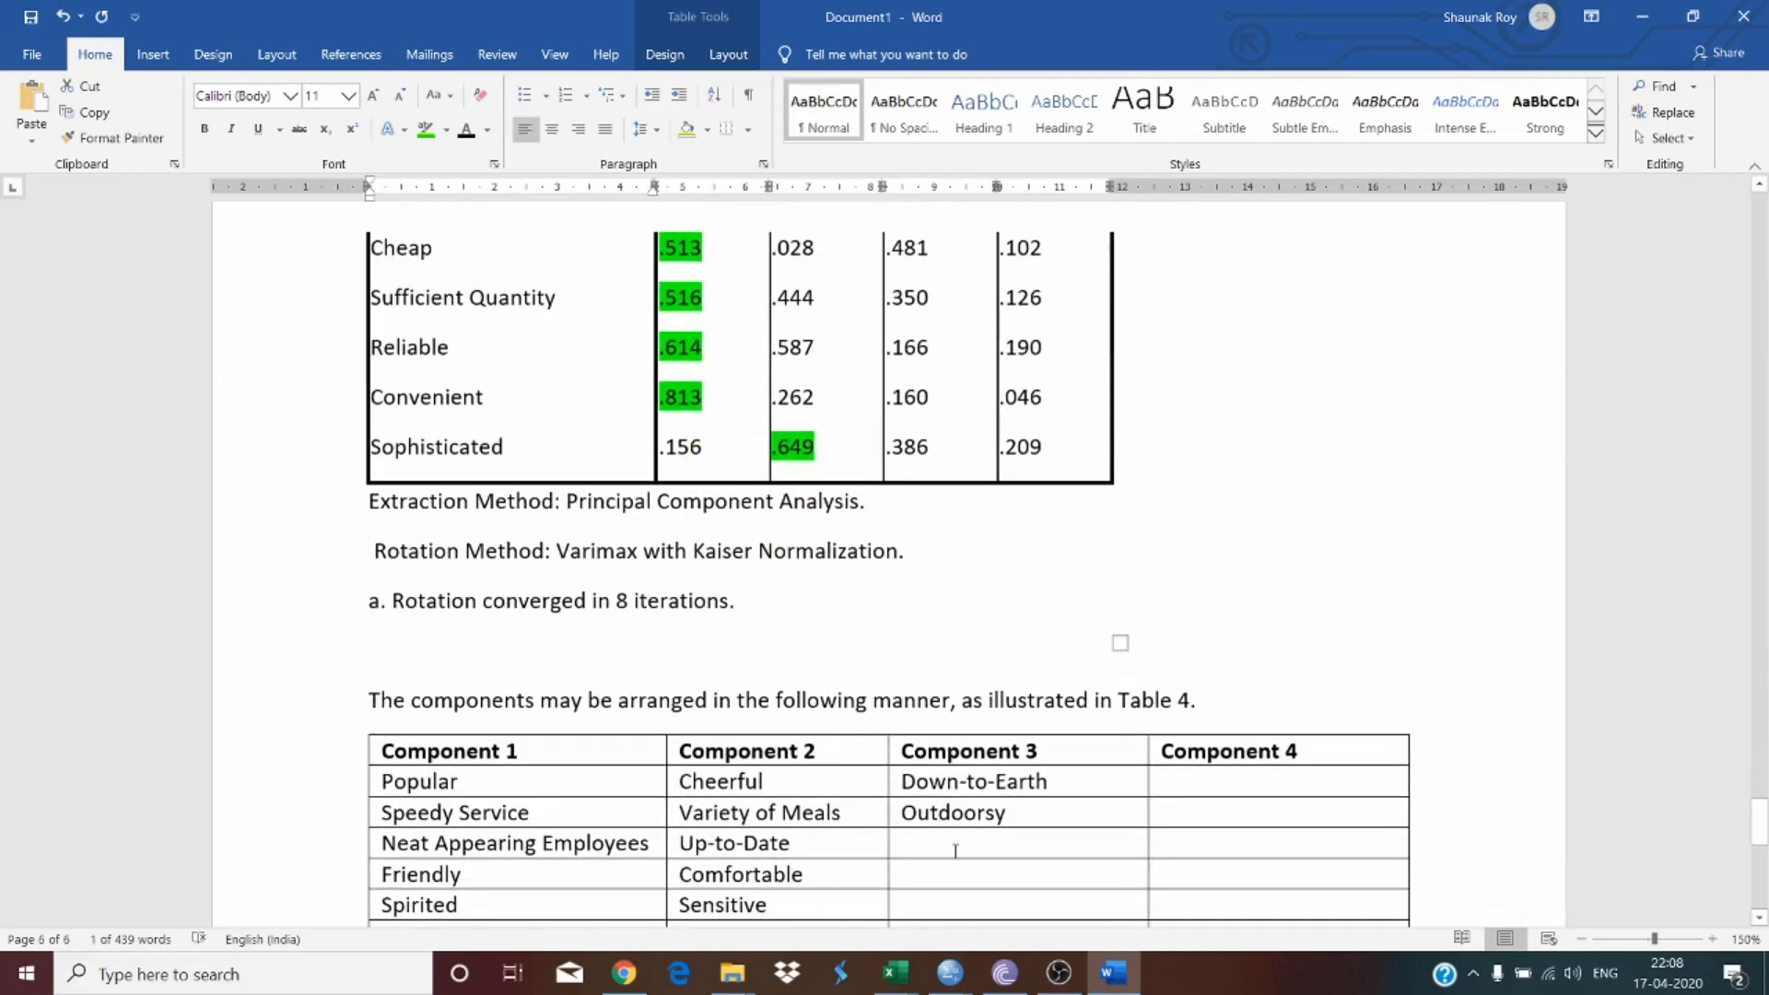
{"action": "key", "text": "ctrl+v"}
{"action": "scroll", "coordinate": [952, 841], "scroll_direction": "up", "scroll_amount": 8}
{"action": "scroll", "coordinate": [611, 646], "scroll_direction": "up", "scroll_amount": 8}
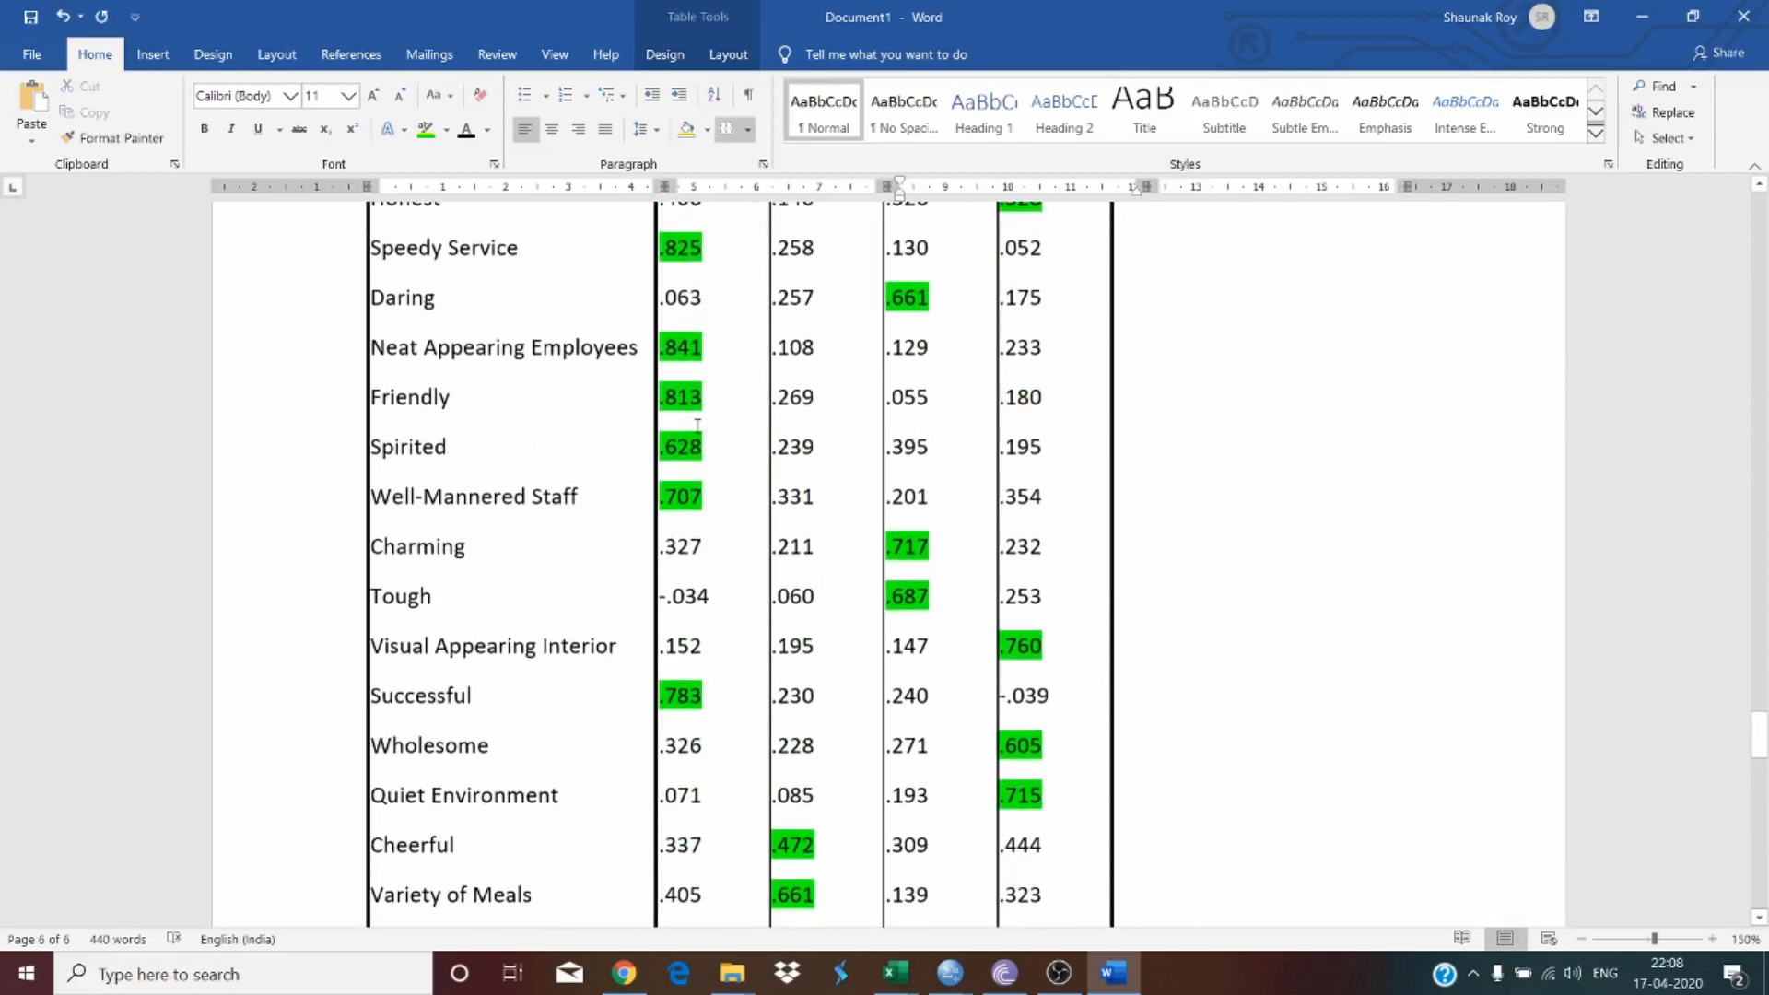
Step: Copy 'Charming' and 'Tough' from the matrix into the fourth and fifth rows under Component 3
{"action": "left_click_drag", "start_coordinate": [401, 556], "coordinate": [417, 597]}
{"action": "key", "text": "ctrl+c"}
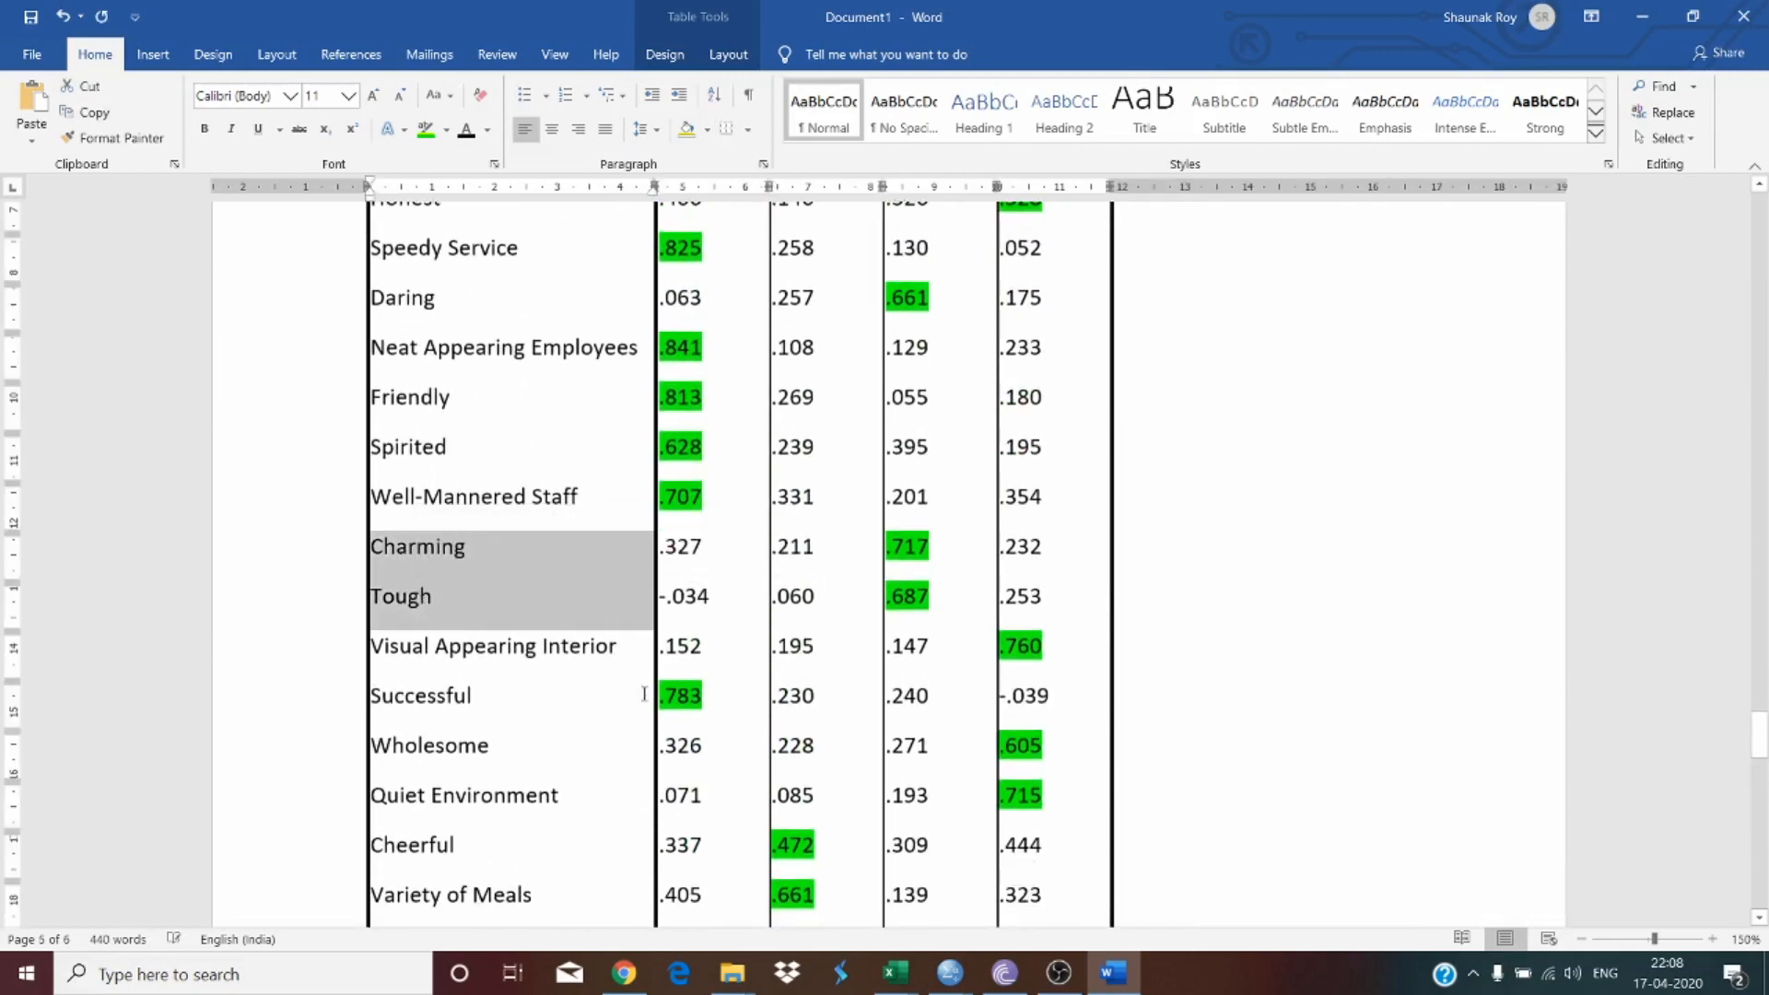
{"action": "scroll", "coordinate": [644, 719], "scroll_direction": "down", "scroll_amount": 15}
{"action": "left_click", "coordinate": [1018, 722]}
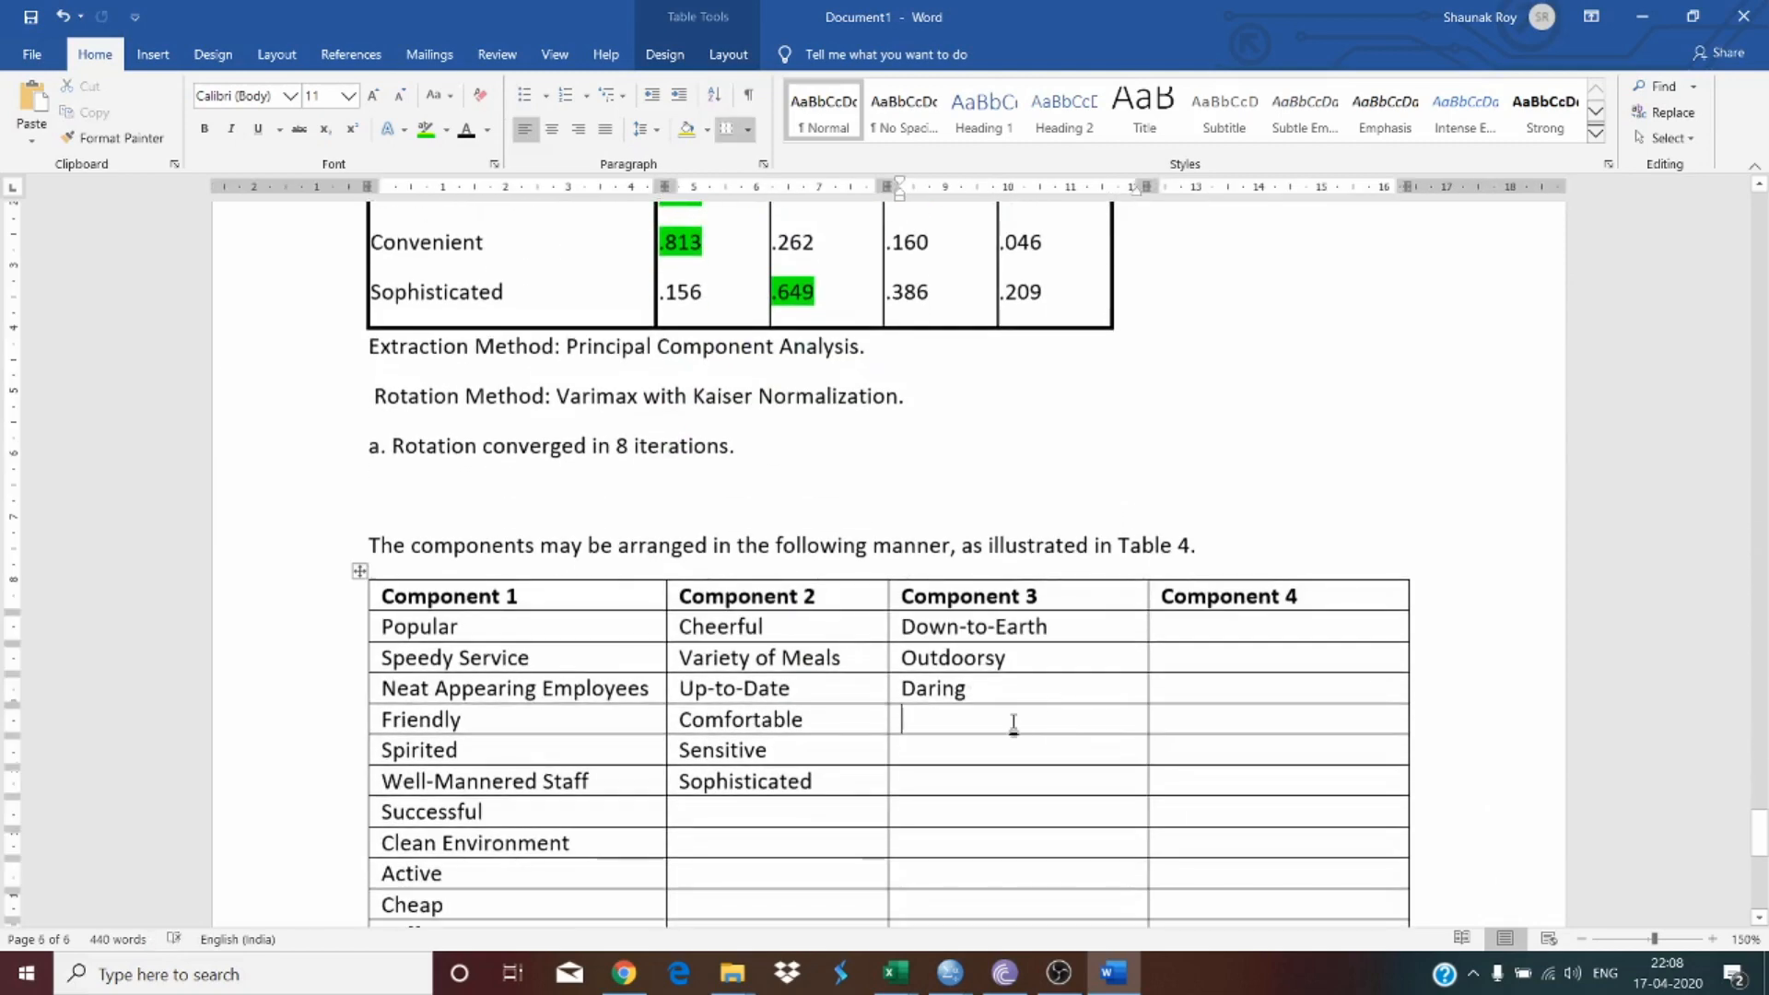
{"action": "key", "text": "ctrl+v"}
Step: Copy 'Nutritious Food' from the Rotated Component Matrix into the first row under Component 4
{"action": "scroll", "coordinate": [738, 648], "scroll_direction": "up", "scroll_amount": 10}
{"action": "scroll", "coordinate": [738, 649], "scroll_direction": "up", "scroll_amount": 10}
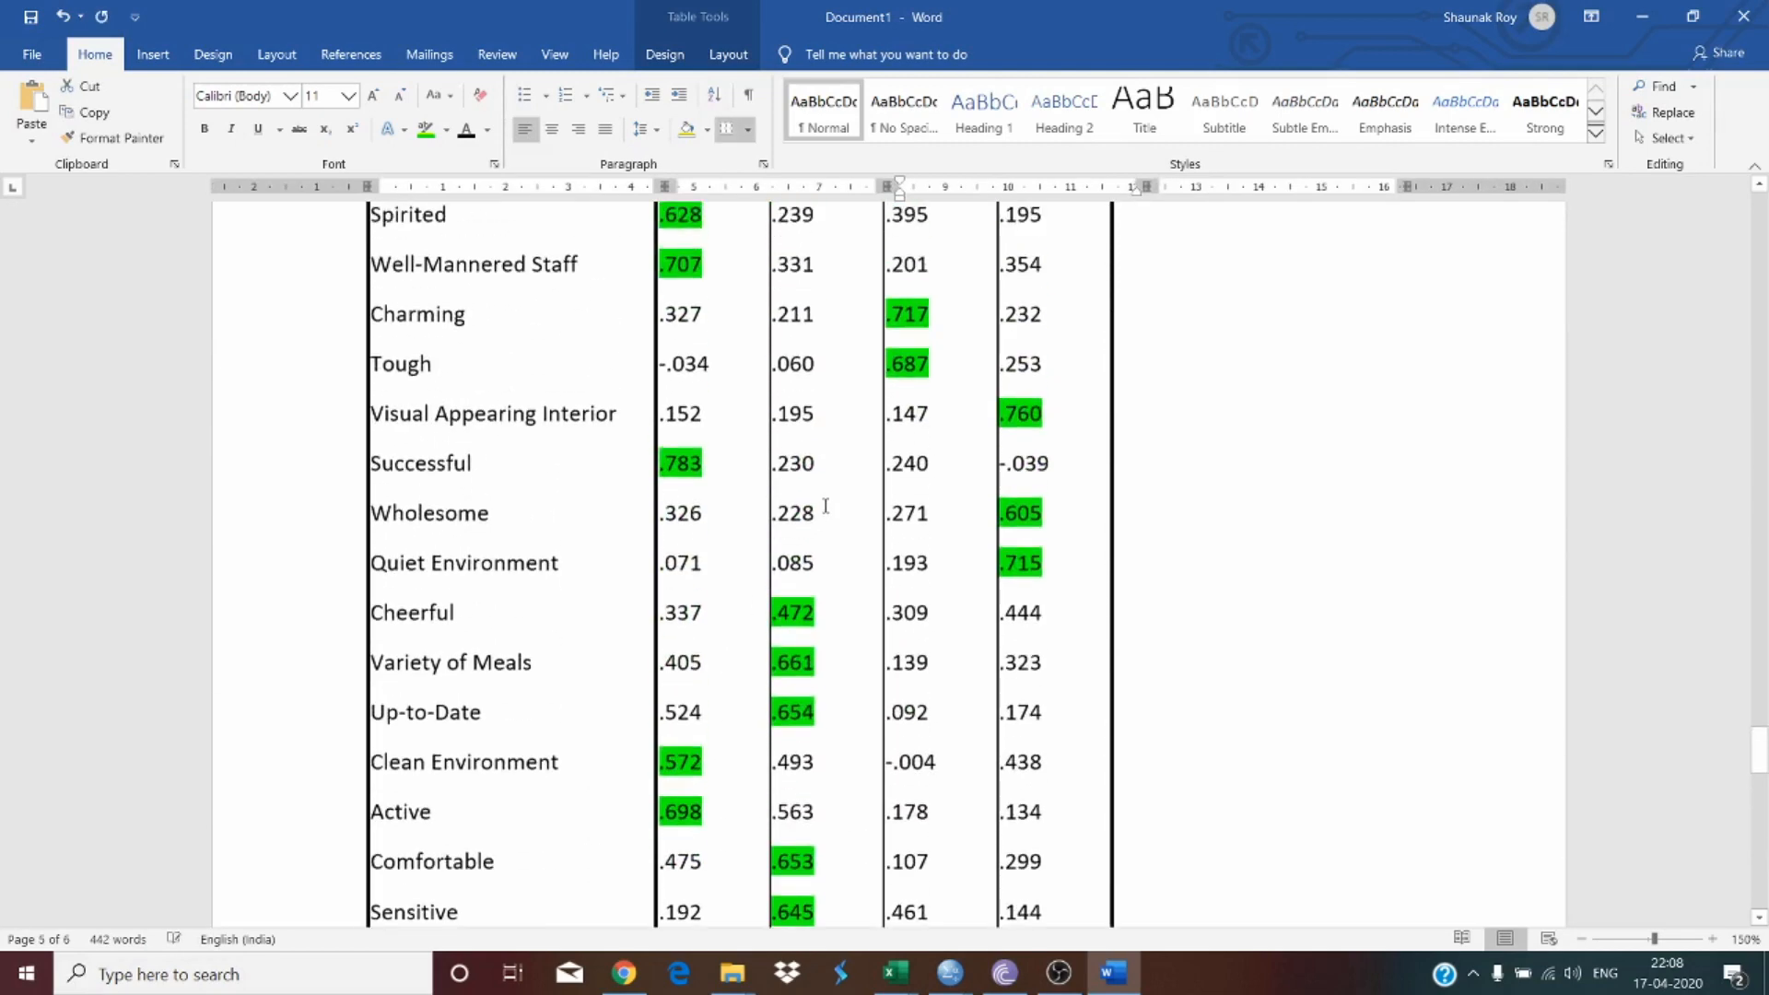
{"action": "scroll", "coordinate": [718, 480], "scroll_direction": "down", "scroll_amount": 10}
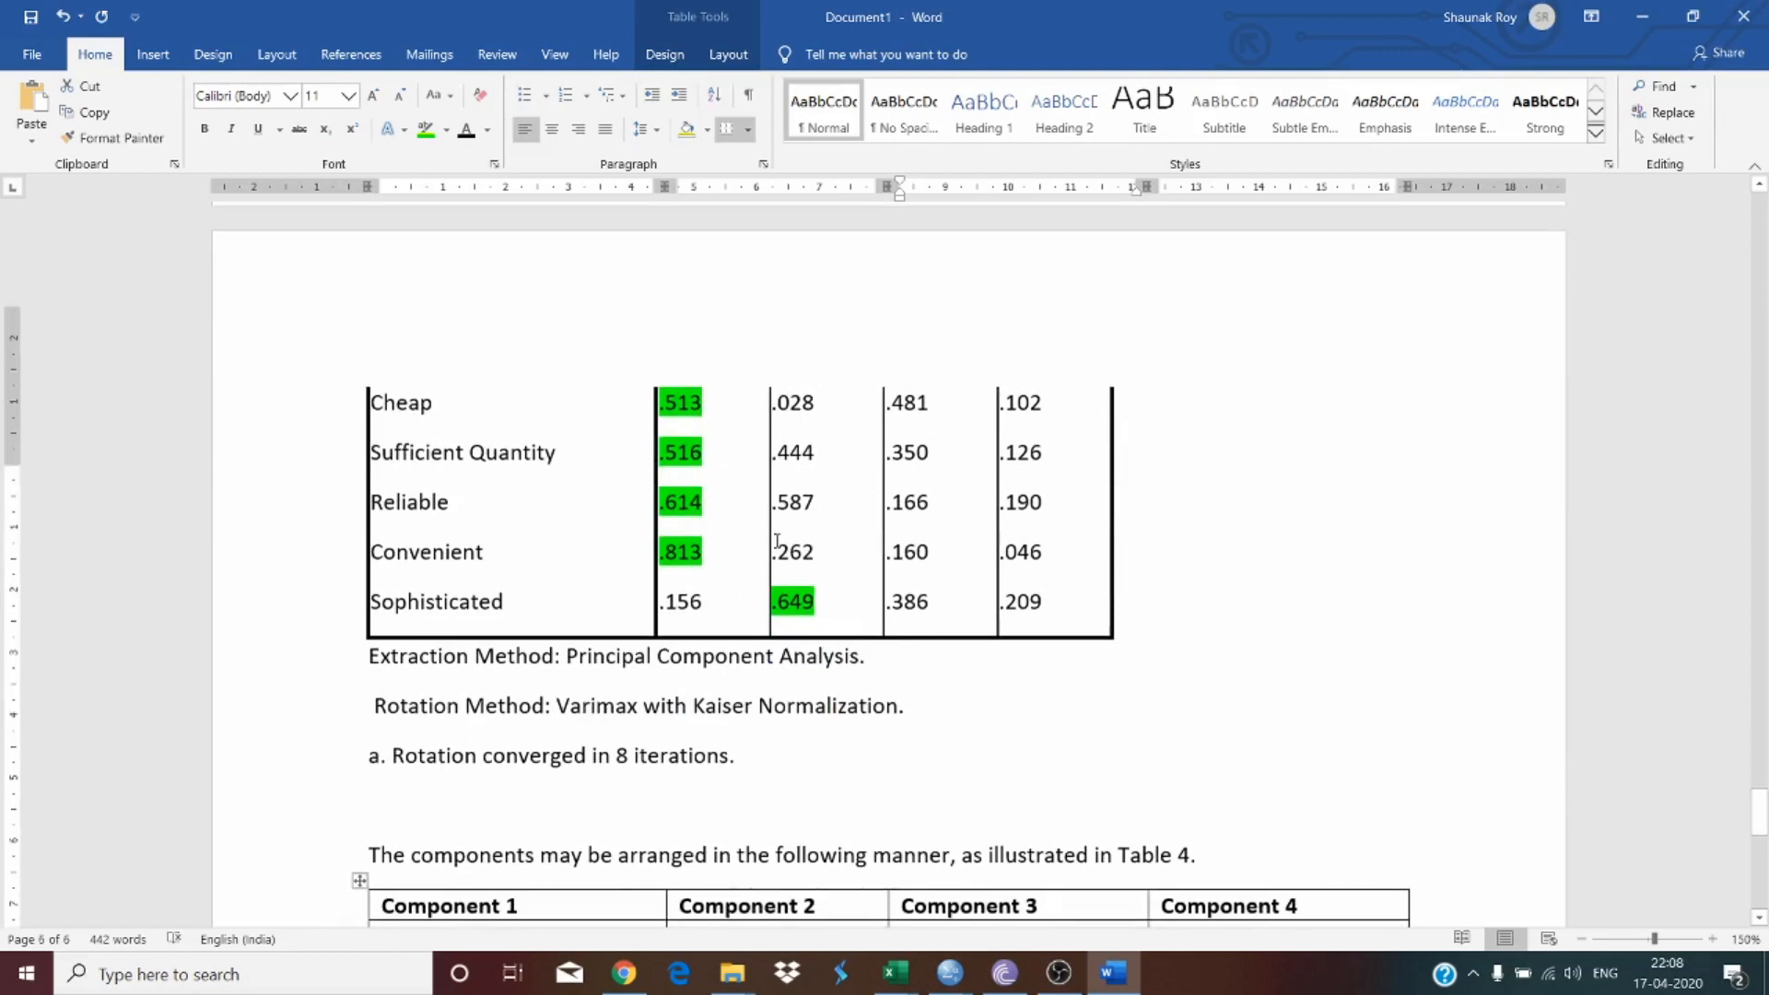
{"action": "scroll", "coordinate": [779, 541], "scroll_direction": "up", "scroll_amount": 15}
{"action": "scroll", "coordinate": [778, 541], "scroll_direction": "up", "scroll_amount": 7}
{"action": "scroll", "coordinate": [571, 604], "scroll_direction": "down", "scroll_amount": 1}
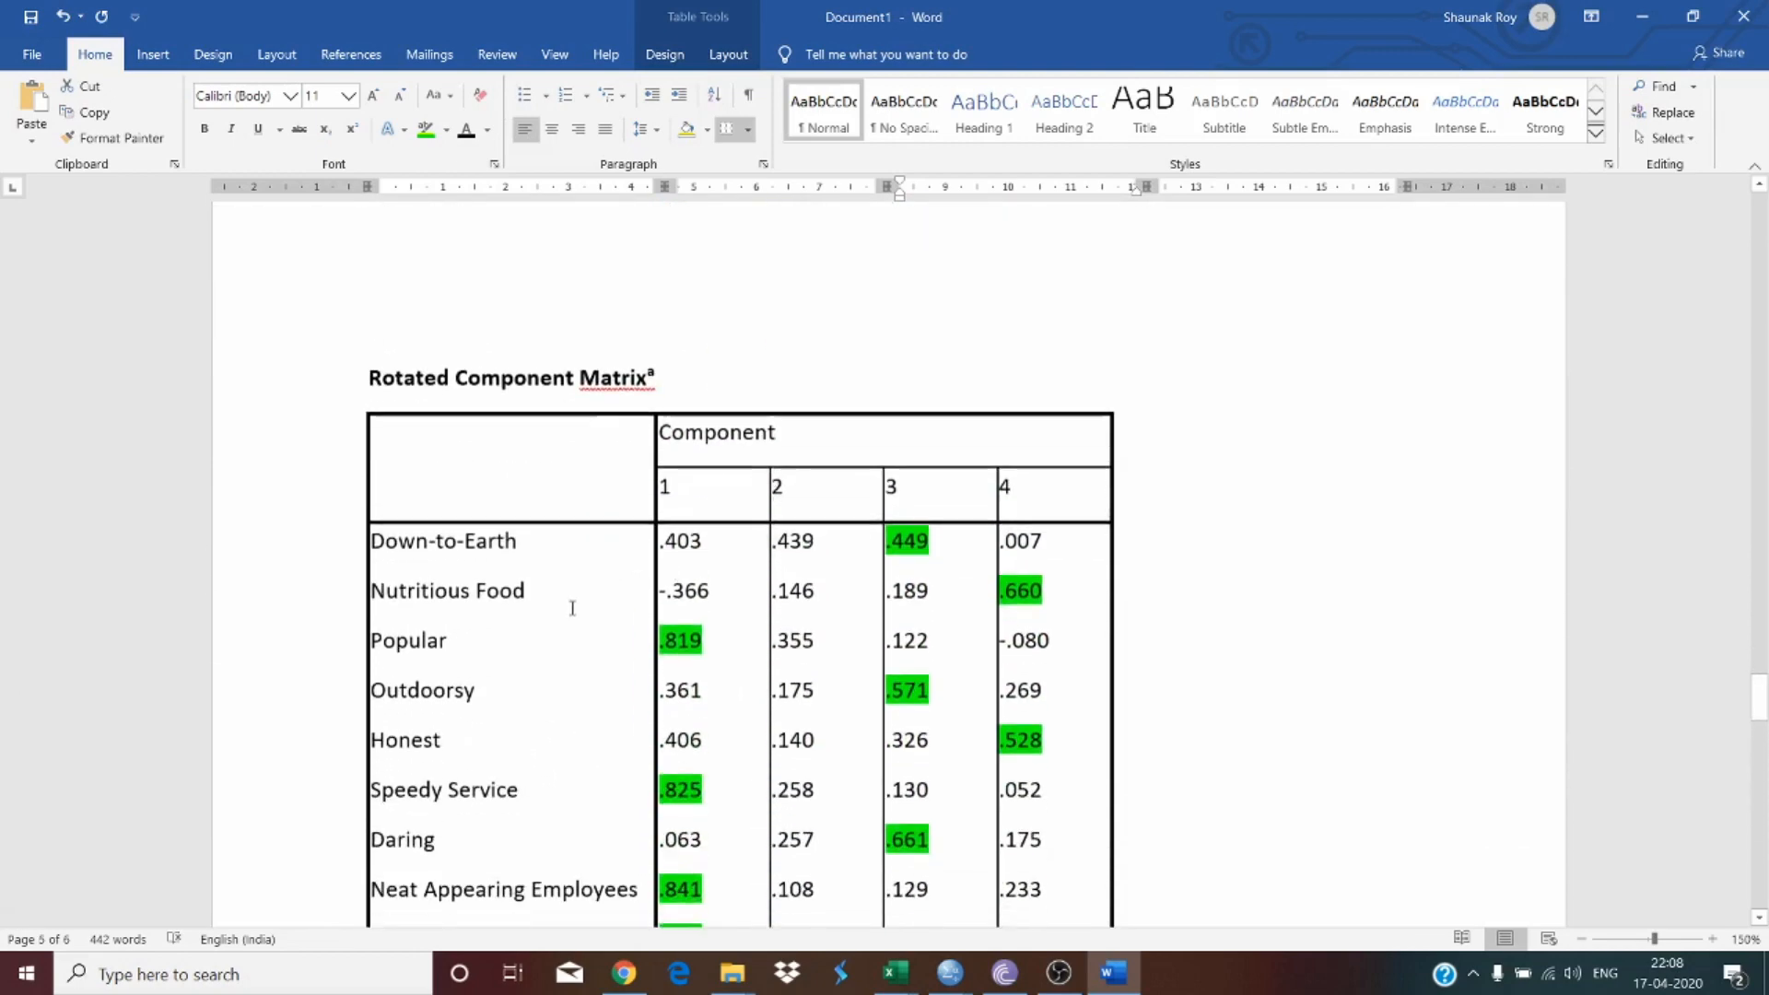
{"action": "left_click_drag", "start_coordinate": [400, 594], "coordinate": [509, 601]}
{"action": "key", "text": "ctrl+c"}
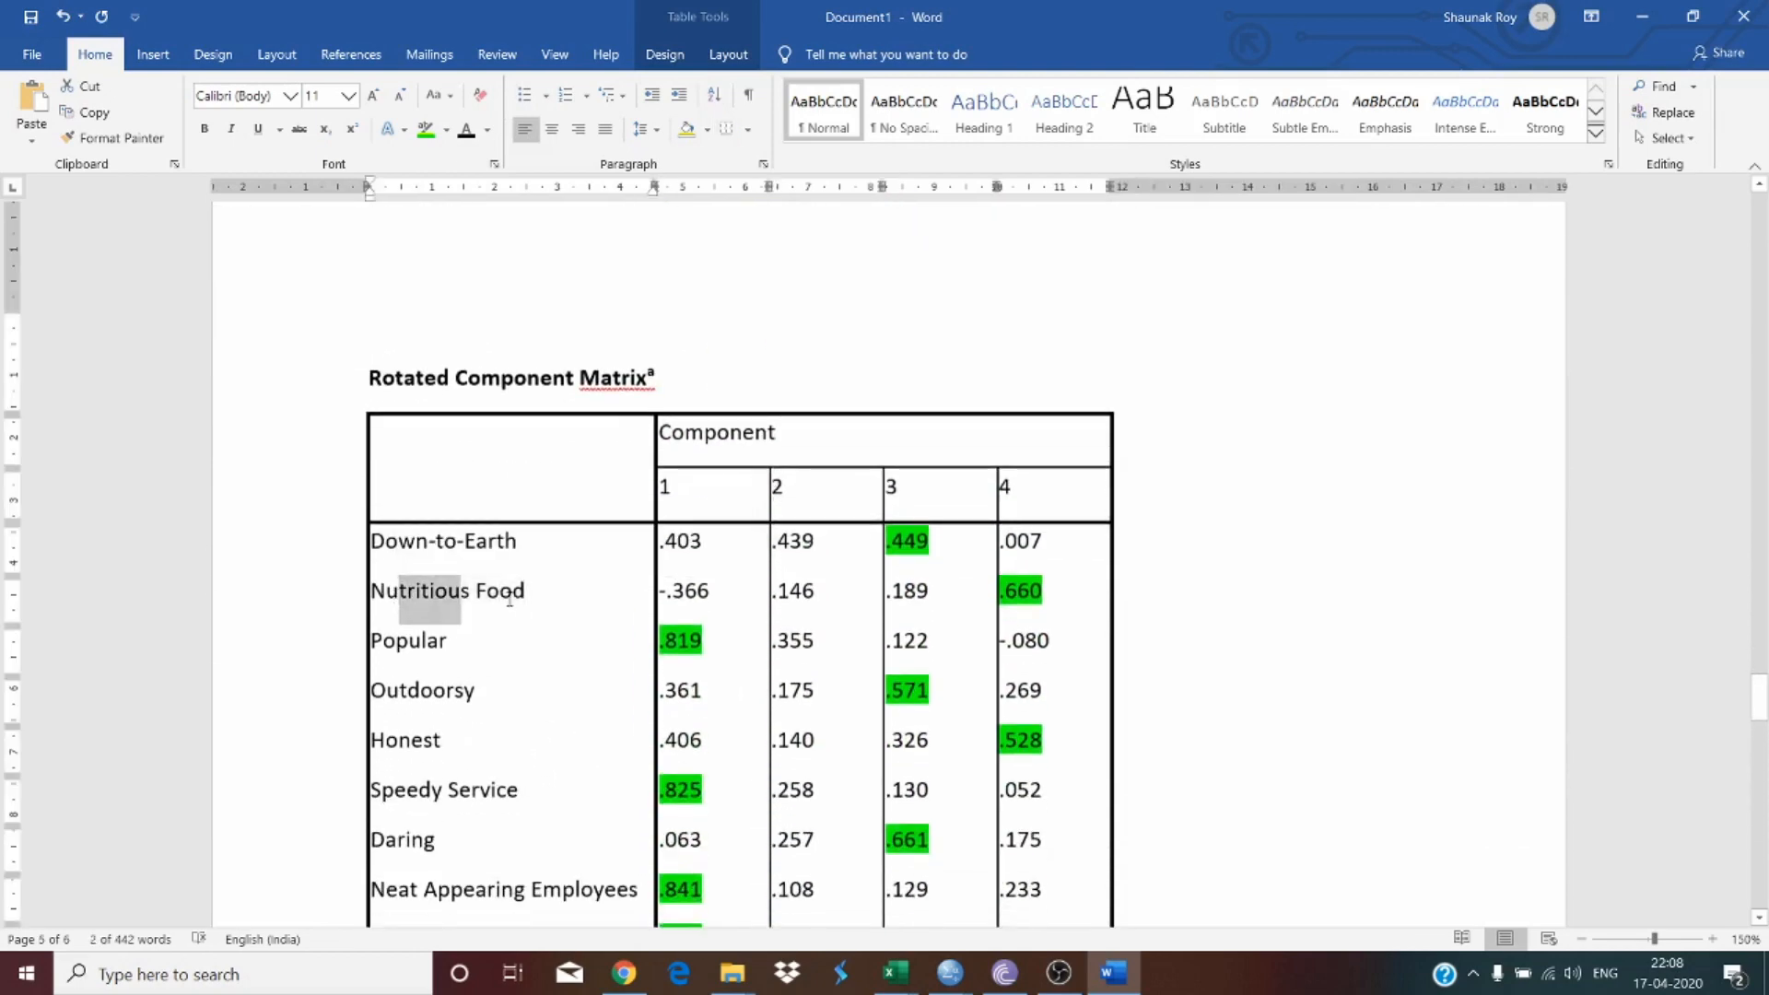
{"action": "scroll", "coordinate": [513, 597], "scroll_direction": "down", "scroll_amount": 15}
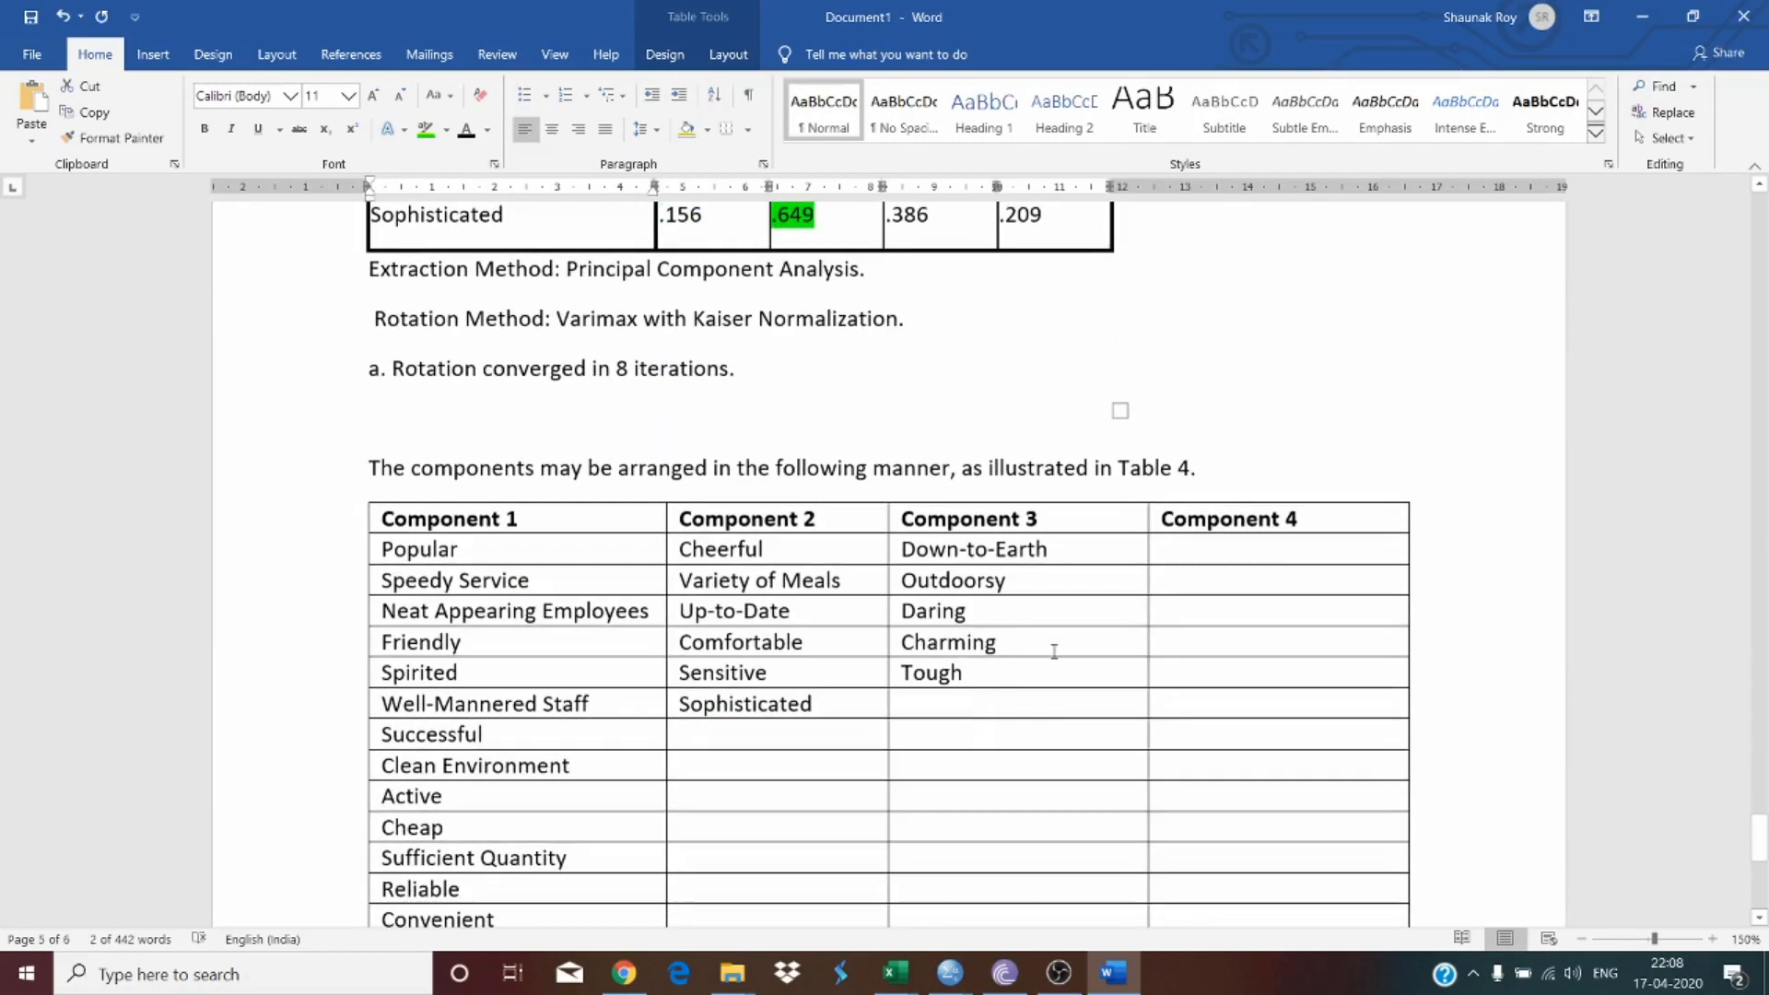
{"action": "key", "text": "ctrl+v"}
Step: Copy 'Honest' from the matrix into the second row under Component 4
{"action": "scroll", "coordinate": [824, 571], "scroll_direction": "up", "scroll_amount": 15}
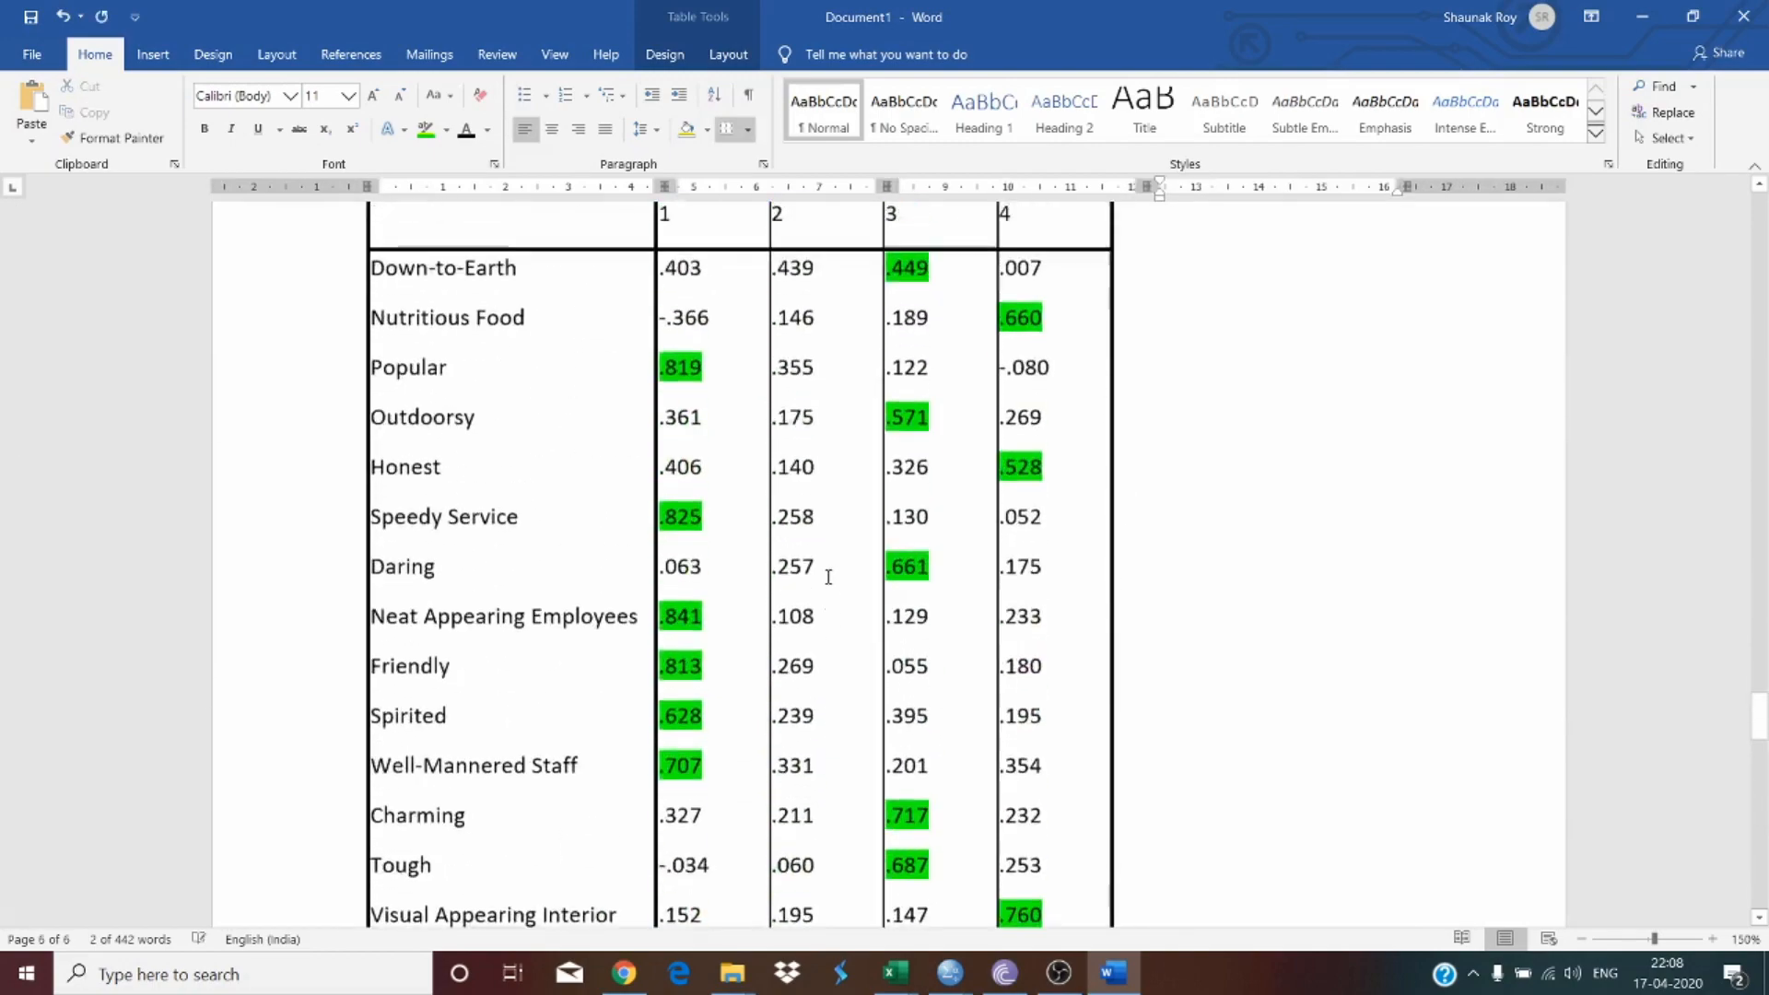
{"action": "double_click", "coordinate": [491, 557]}
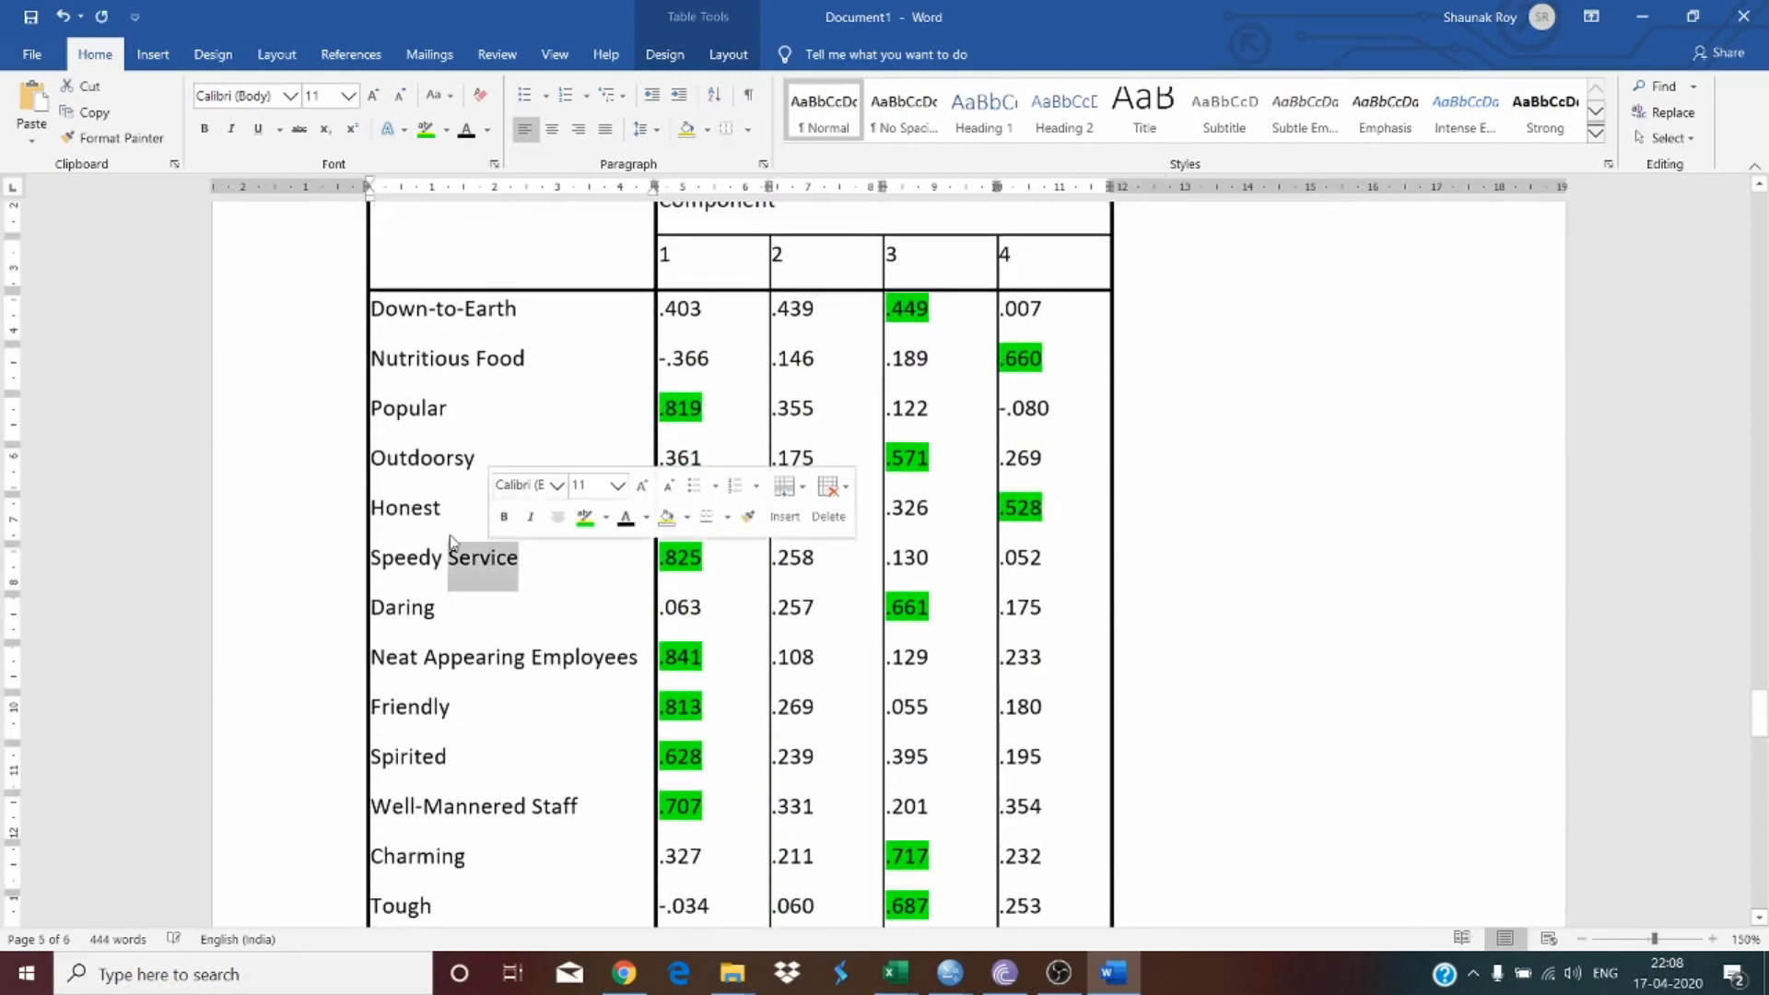
{"action": "double_click", "coordinate": [376, 512]}
{"action": "key", "text": "ctrl+c"}
{"action": "scroll", "coordinate": [545, 645], "scroll_direction": "down", "scroll_amount": 3}
{"action": "scroll", "coordinate": [544, 645], "scroll_direction": "down", "scroll_amount": 8}
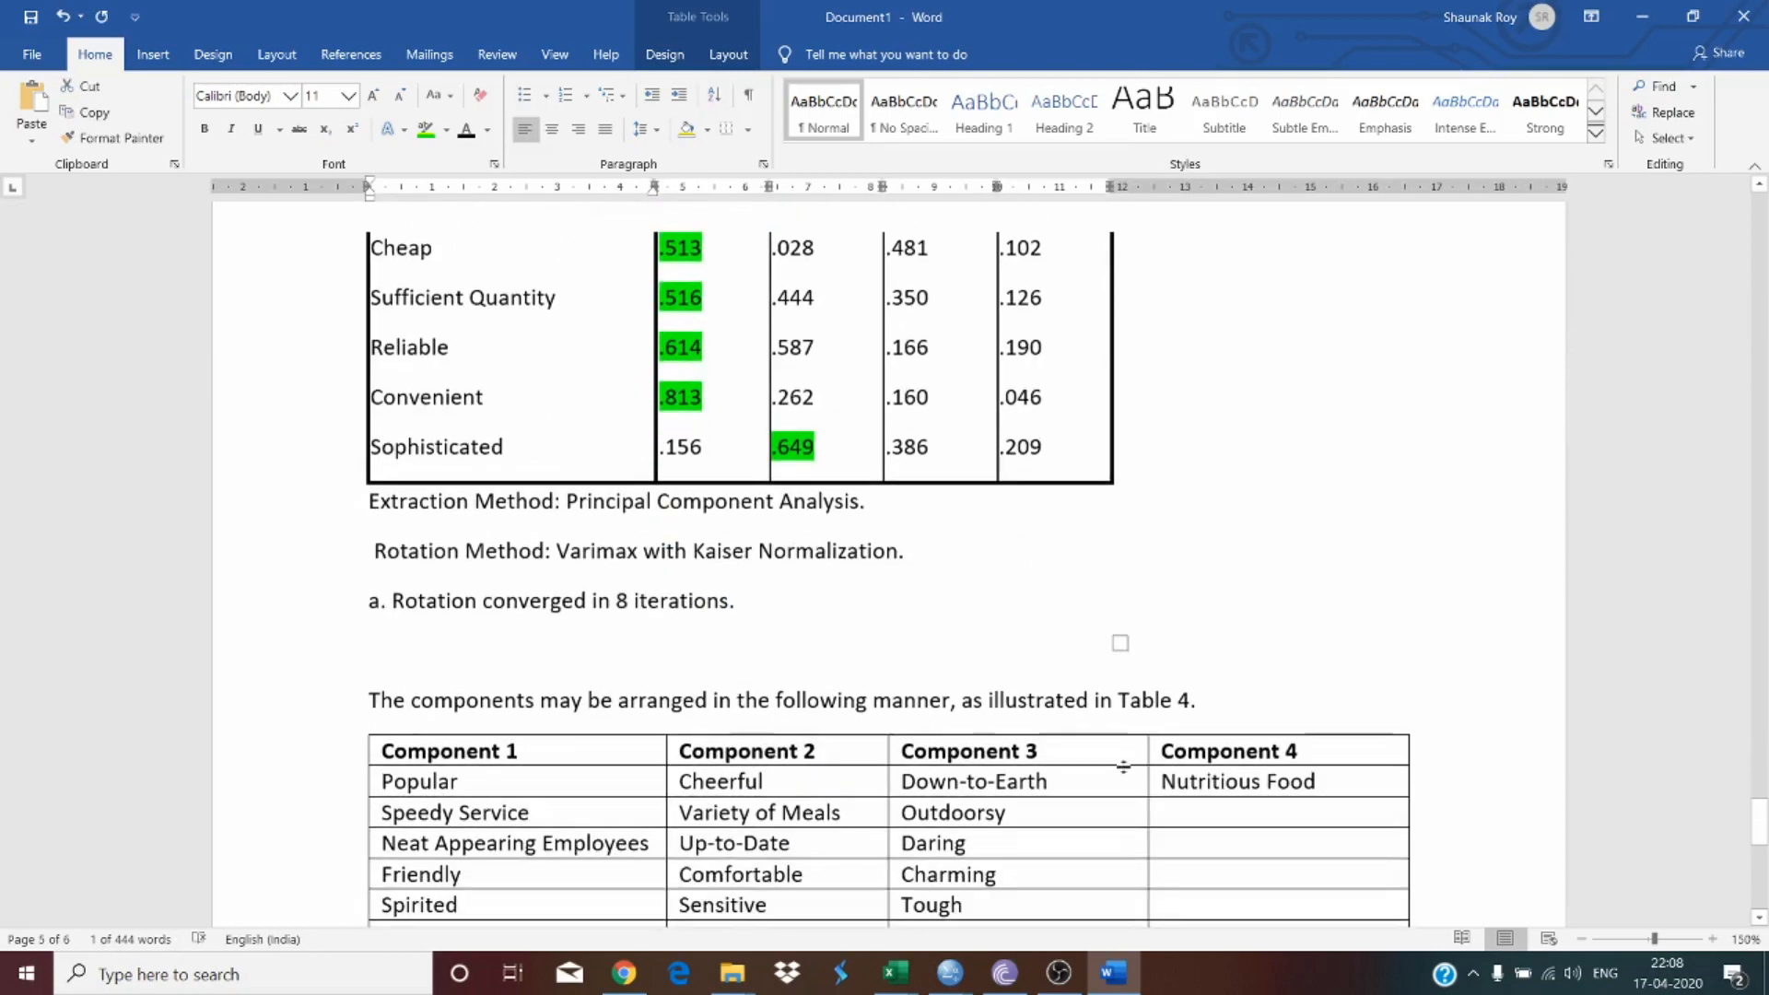
{"action": "left_click", "coordinate": [1177, 821]}
{"action": "key", "text": "ctrl+v"}
Step: Copy 'Visual Appearing Interior' from the matrix into the third row under Component 4
{"action": "scroll", "coordinate": [473, 556], "scroll_direction": "up", "scroll_amount": 15}
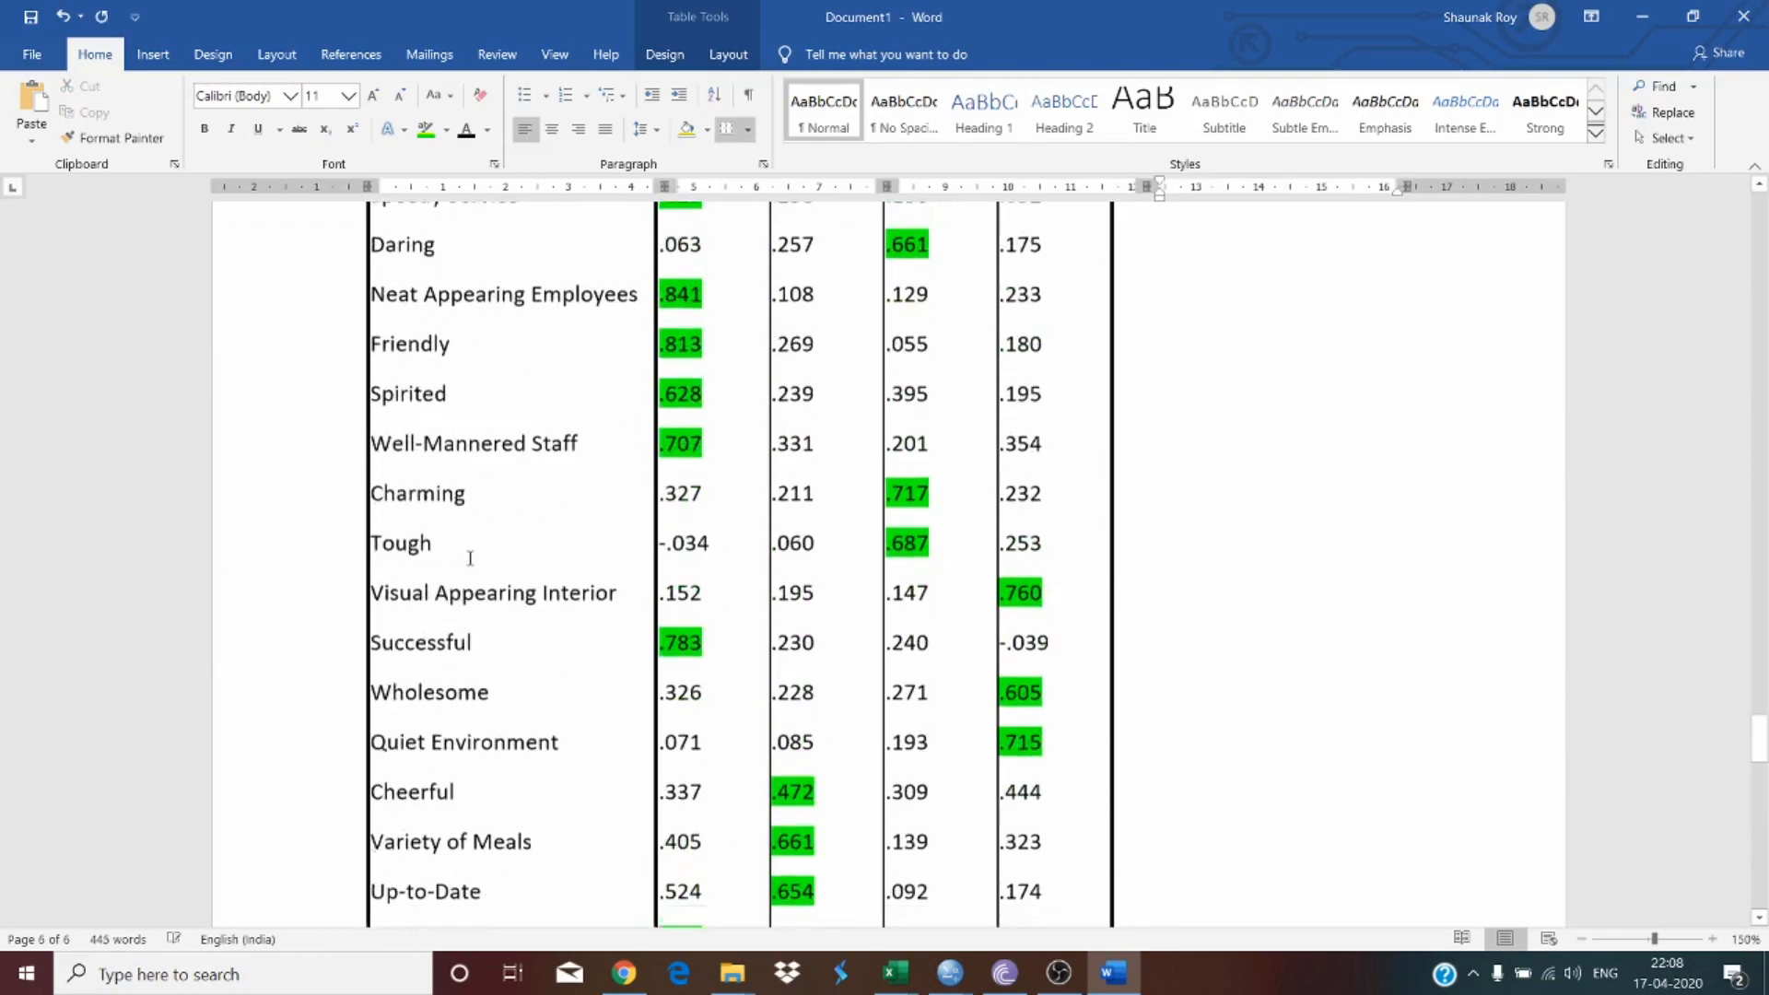
{"action": "scroll", "coordinate": [612, 557], "scroll_direction": "up", "scroll_amount": 2}
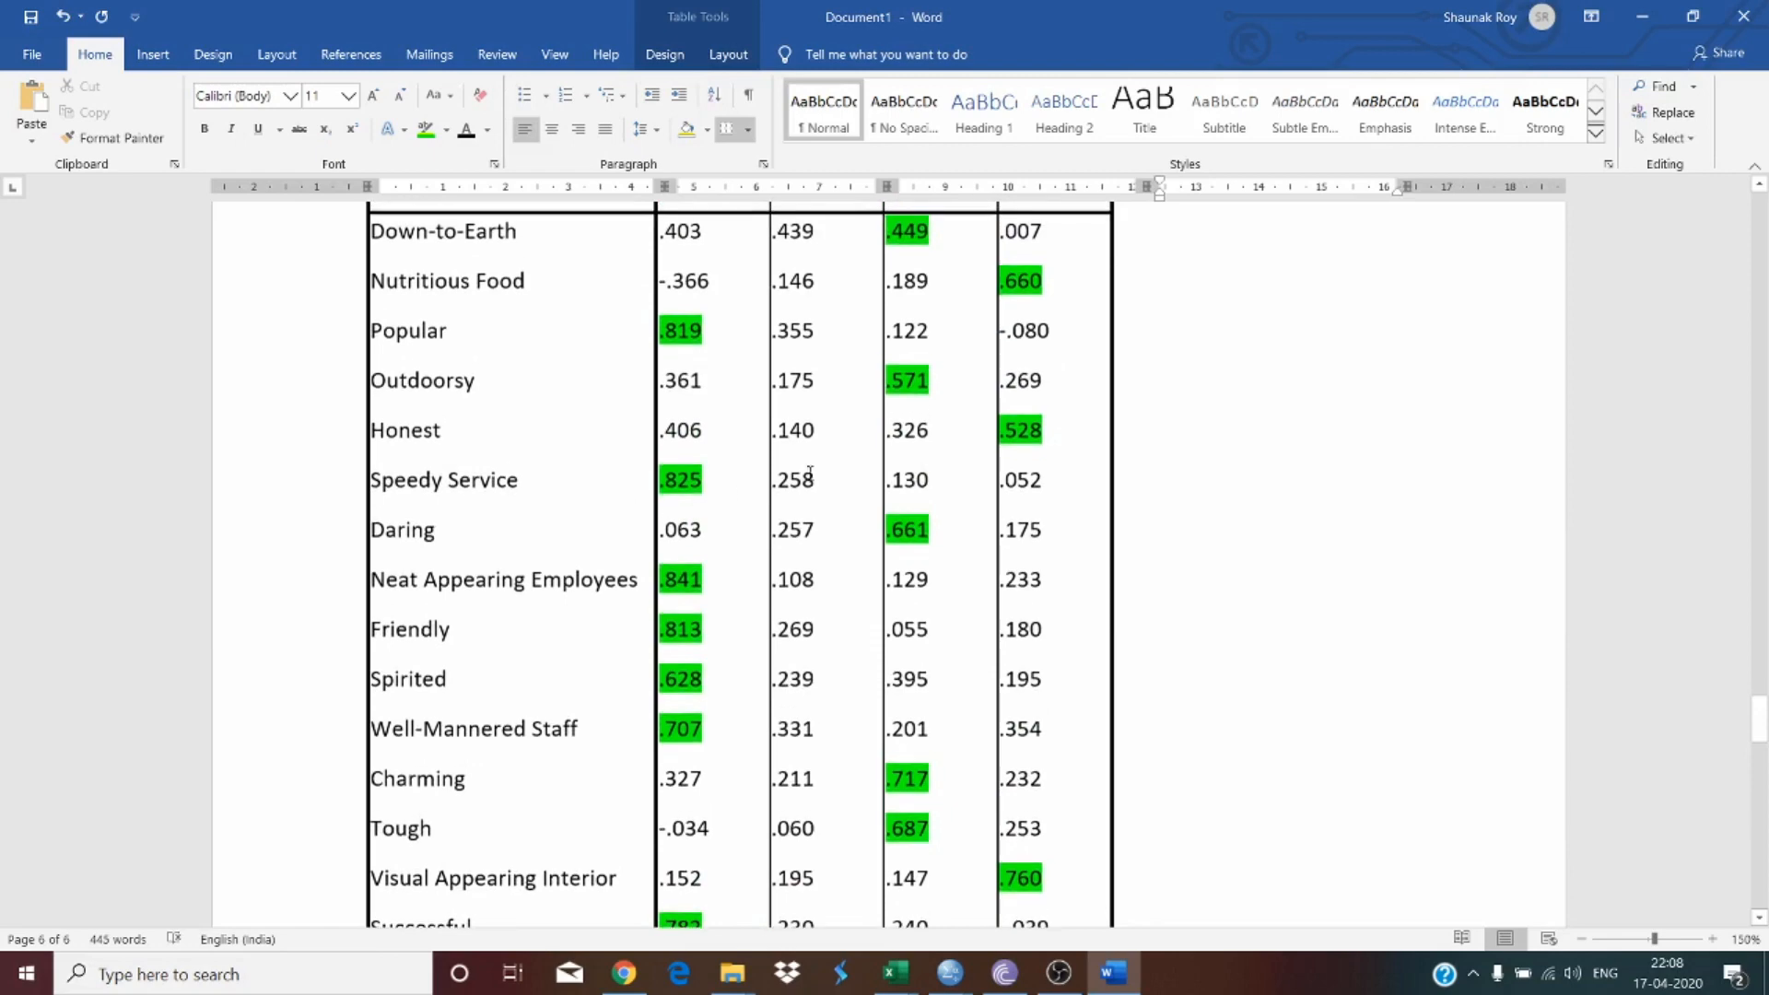
{"action": "scroll", "coordinate": [548, 471], "scroll_direction": "down", "scroll_amount": 4}
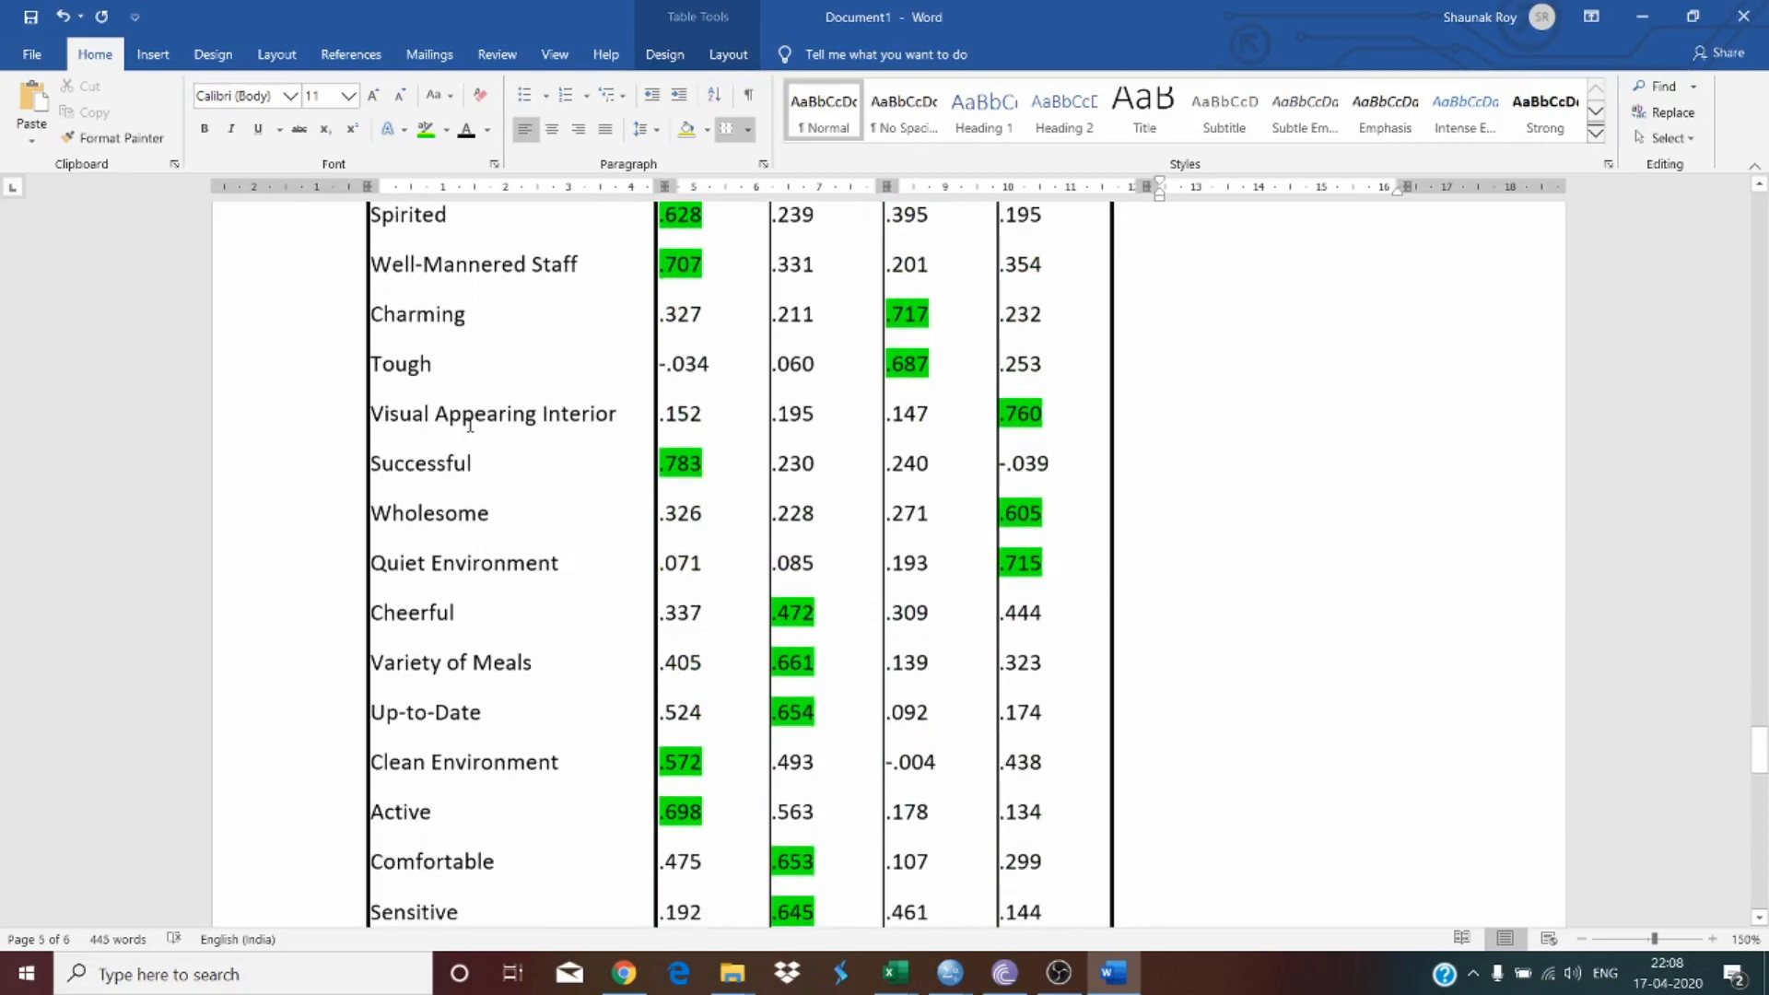
{"action": "left_click_drag", "start_coordinate": [372, 414], "coordinate": [592, 434]}
{"action": "key", "text": "ctrl+c"}
{"action": "scroll", "coordinate": [632, 624], "scroll_direction": "down", "scroll_amount": 10}
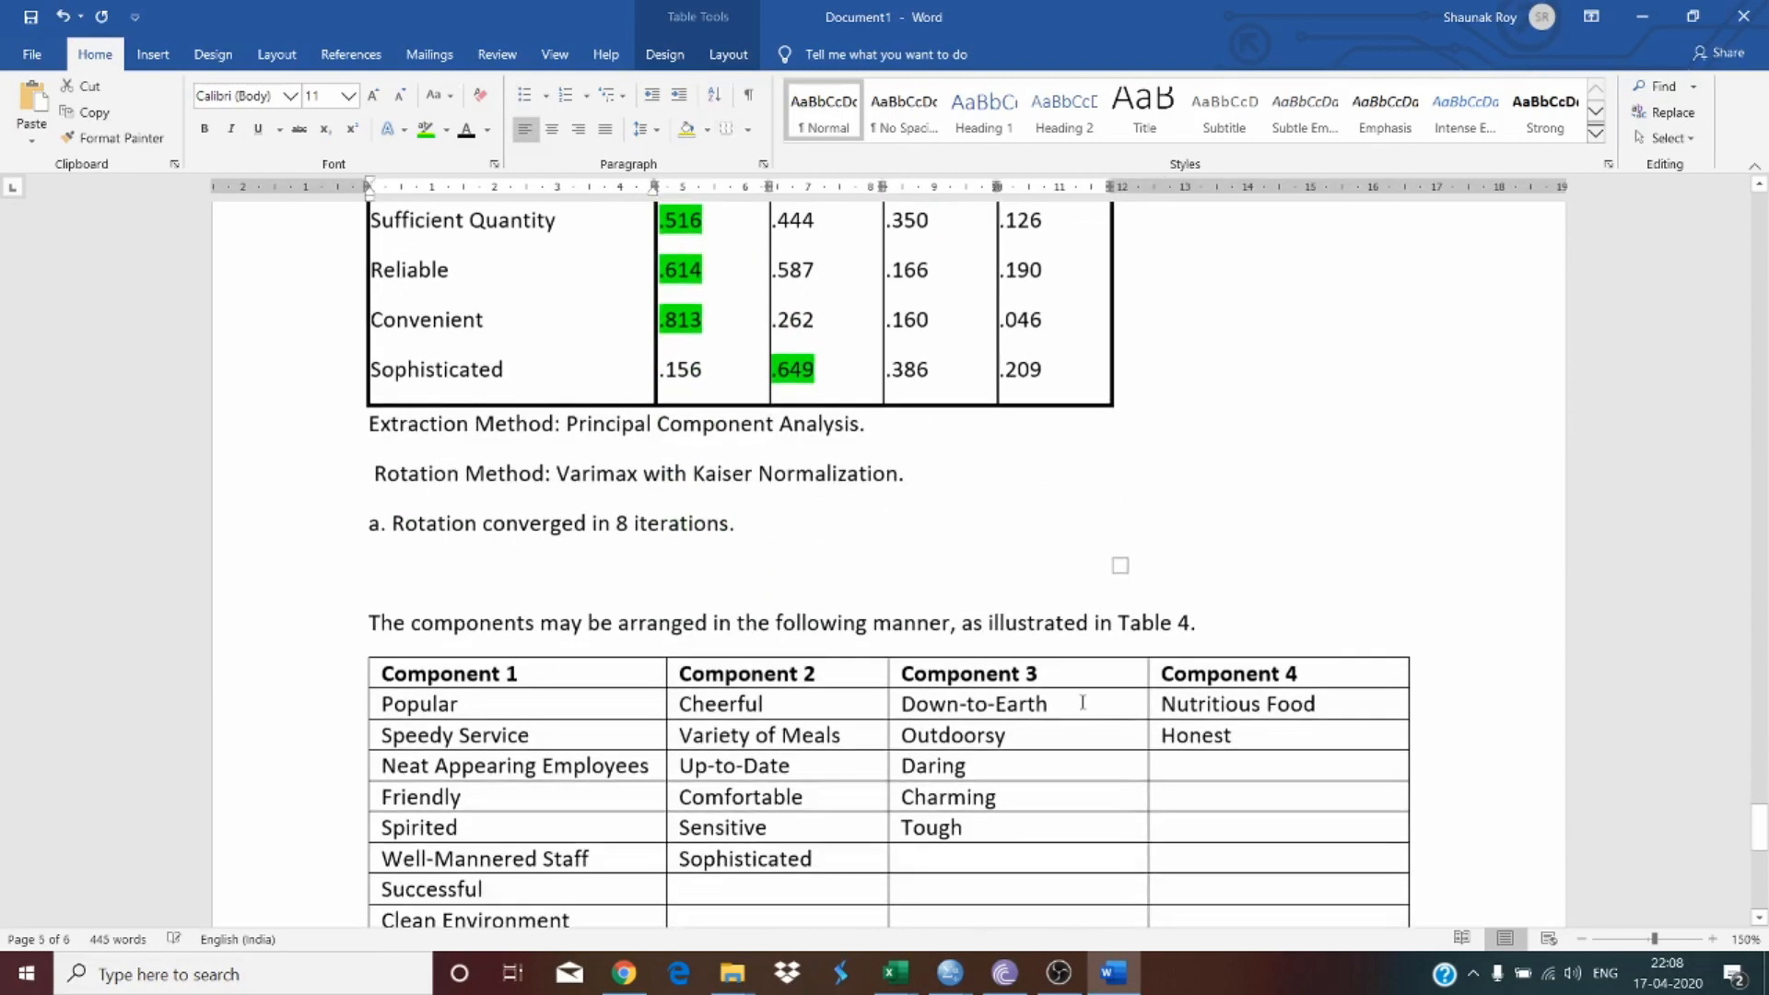
{"action": "left_click", "coordinate": [1165, 764]}
{"action": "key", "text": "ctrl+v"}
Step: Copy 'Wholesome' and 'Quiet Environment' from the matrix into the fourth and fifth rows under Component 4
{"action": "scroll", "coordinate": [296, 486], "scroll_direction": "down", "scroll_amount": 12}
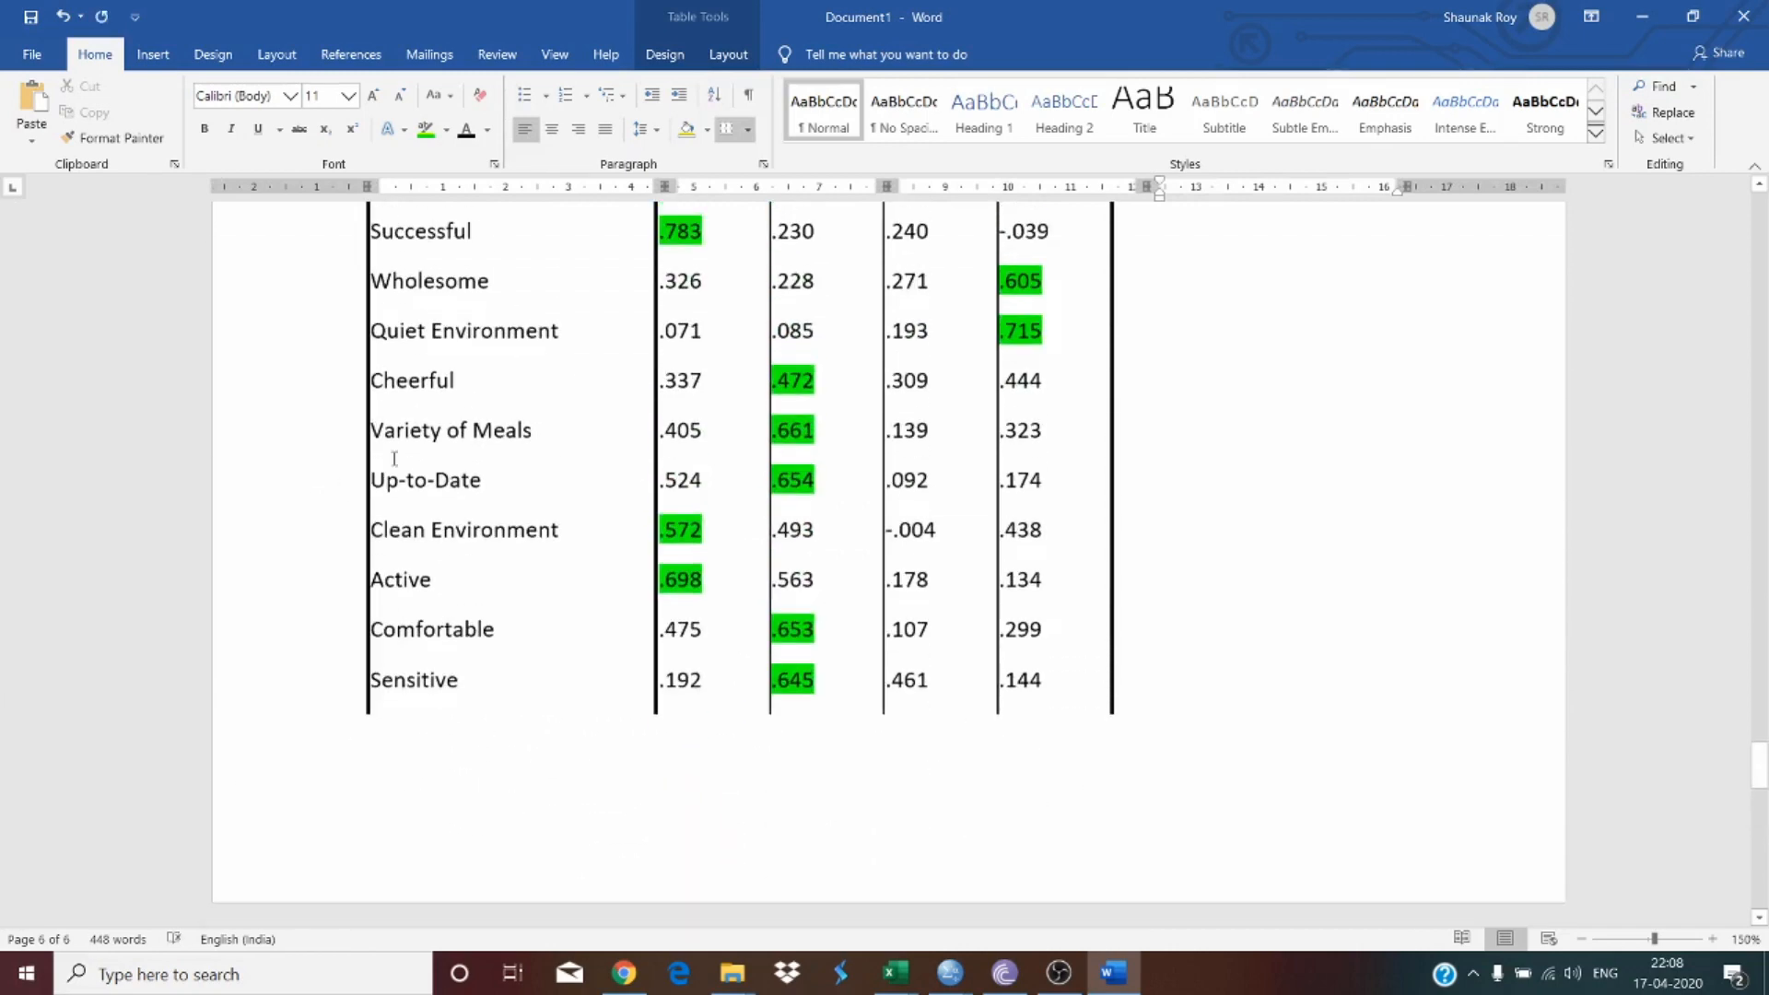
{"action": "scroll", "coordinate": [395, 458], "scroll_direction": "up", "scroll_amount": 2}
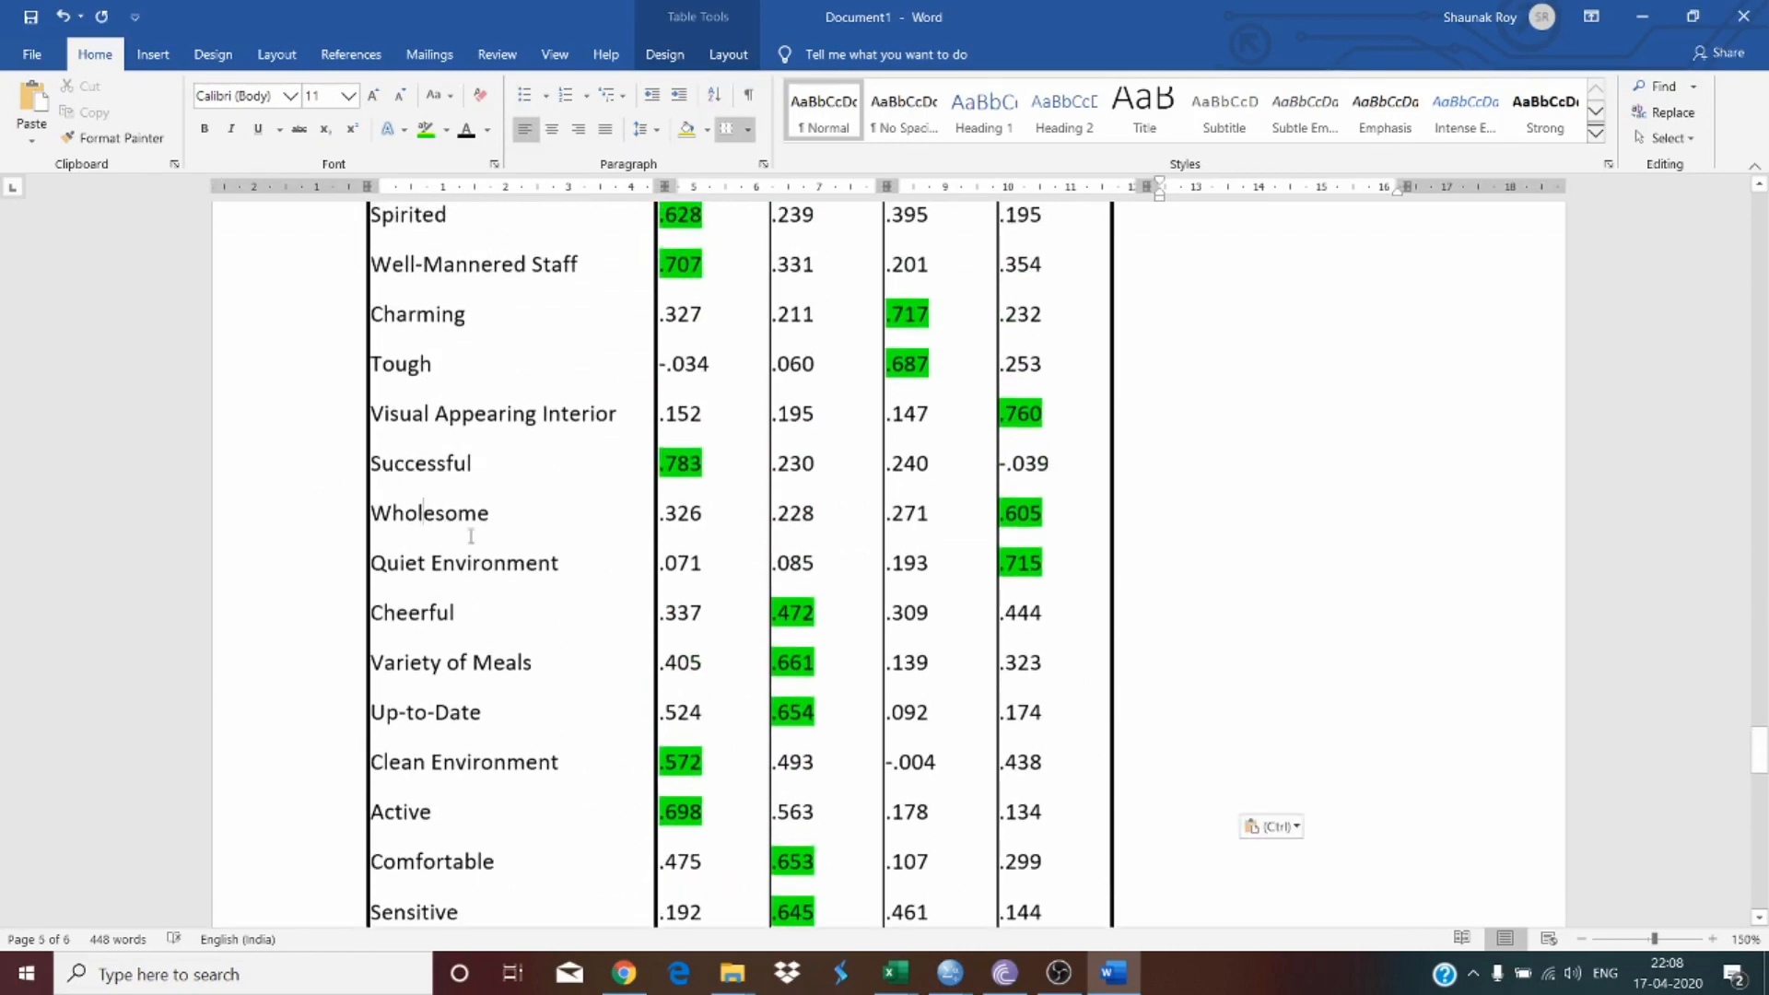
{"action": "left_click_drag", "start_coordinate": [412, 498], "coordinate": [474, 570]}
{"action": "key", "text": "ctrl+c"}
{"action": "scroll", "coordinate": [482, 624], "scroll_direction": "down", "scroll_amount": 10}
{"action": "scroll", "coordinate": [482, 624], "scroll_direction": "down", "scroll_amount": 6}
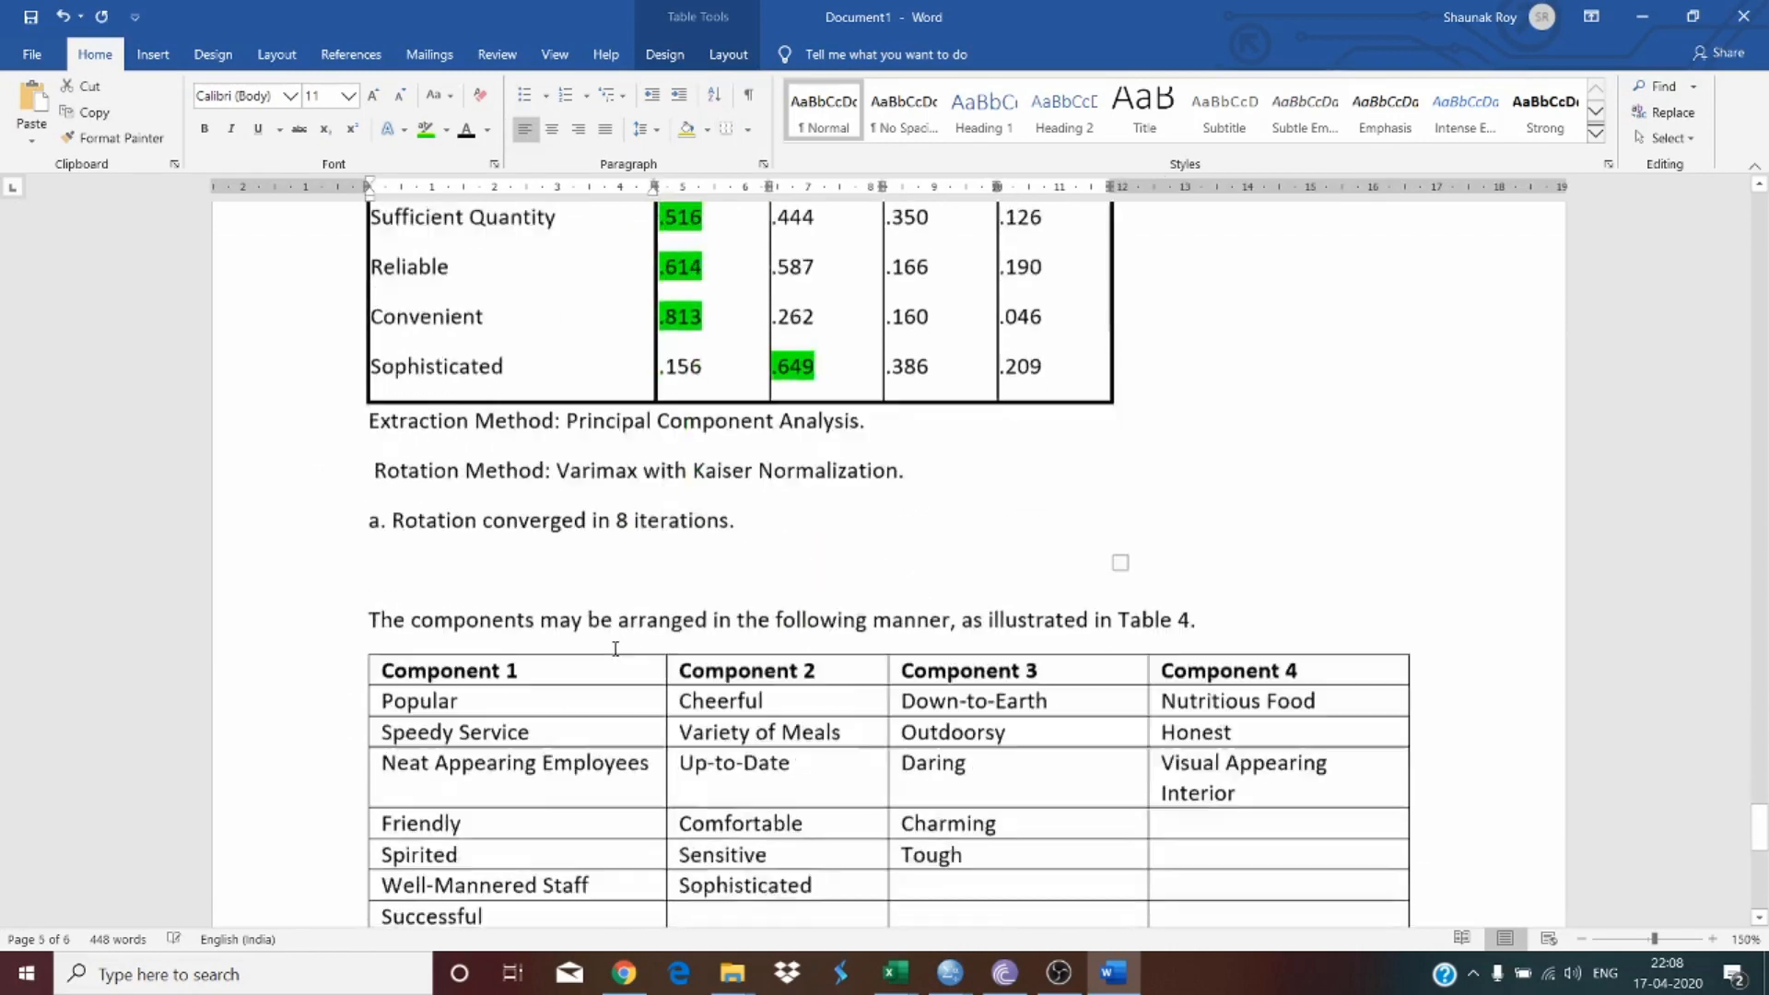
{"action": "left_click", "coordinate": [1187, 671]}
{"action": "key", "text": "ctrl+v"}
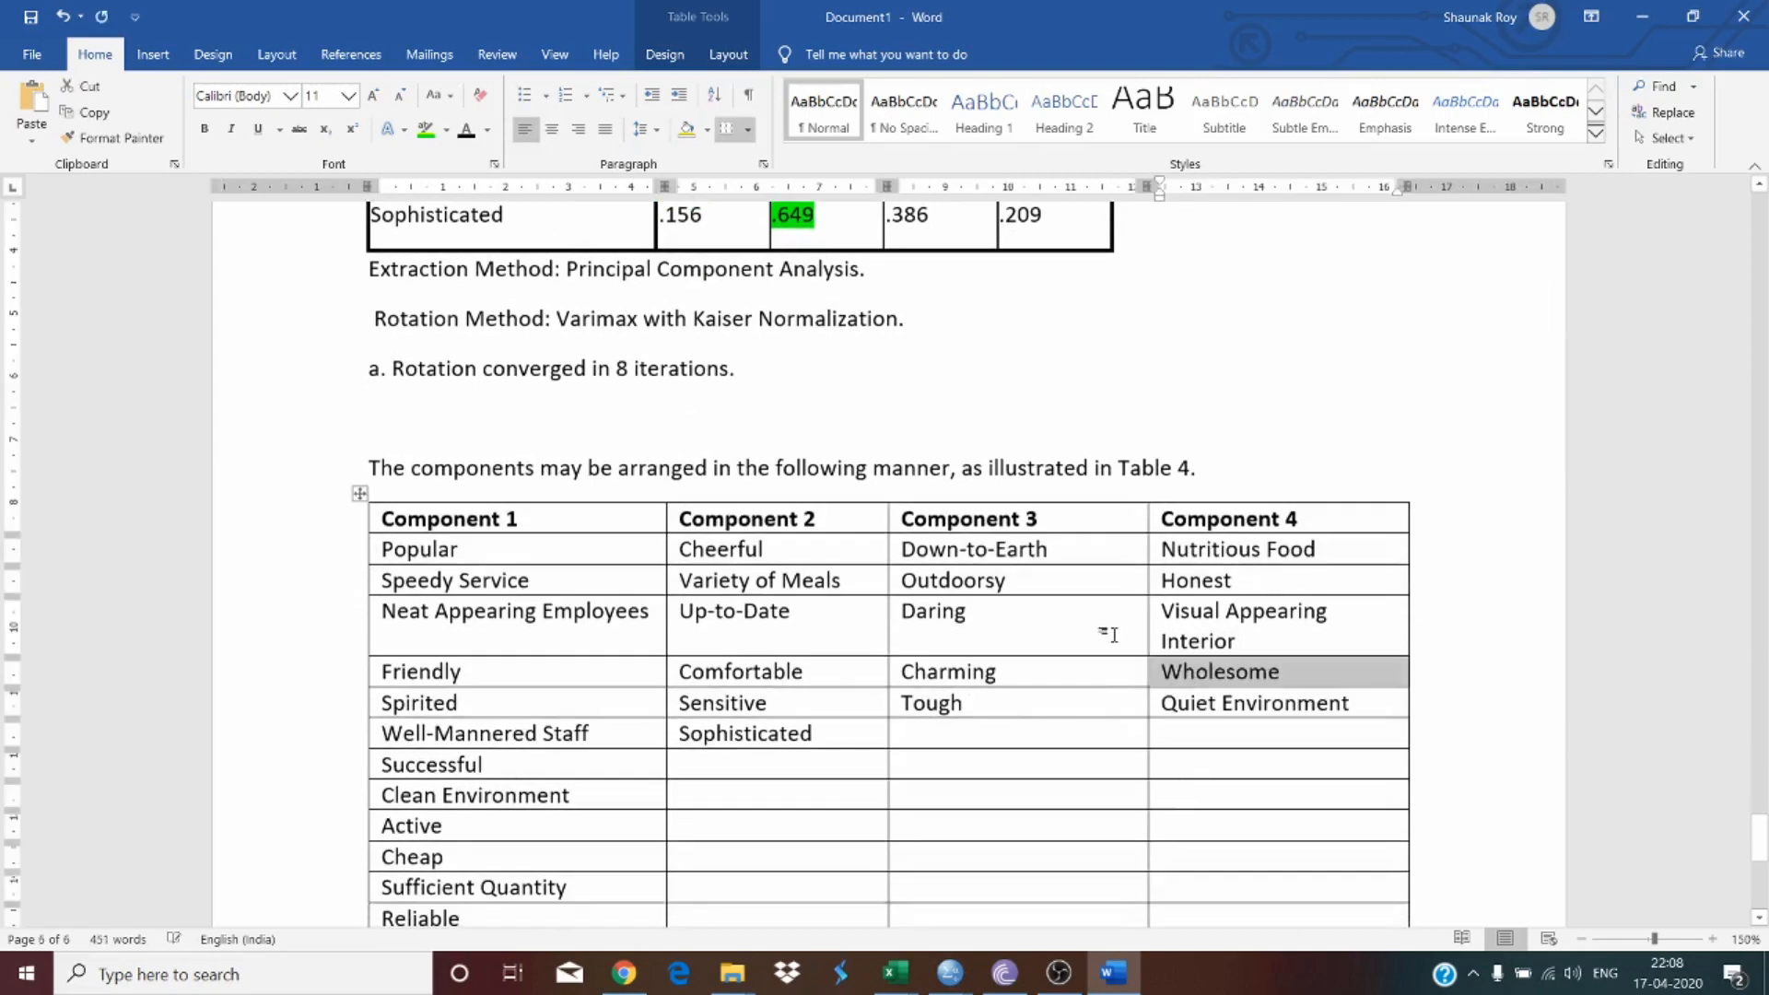
Step: Widen the Component 4 column so 'Visual Appearing Interior' fits on one line
{"action": "left_click", "coordinate": [1114, 635]}
{"action": "left_click_drag", "start_coordinate": [1148, 619], "coordinate": [1122, 620]}
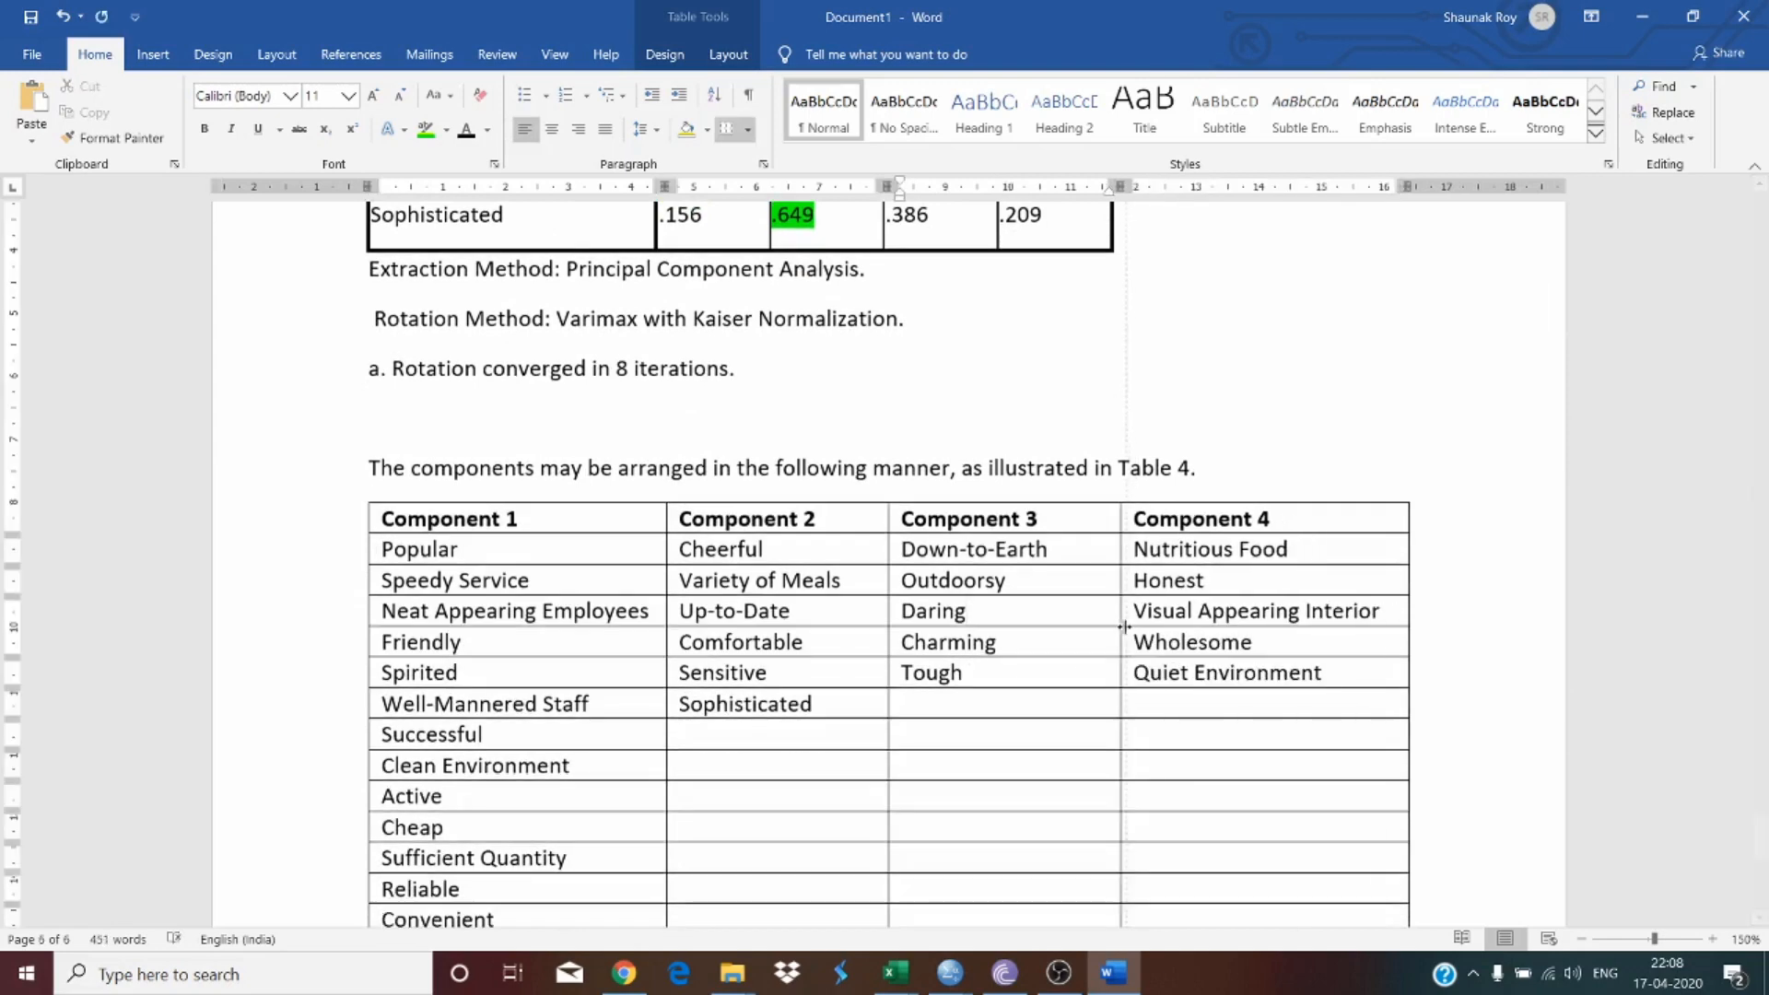
Step: Select the whole component grouping table and set its font to Times New Roman
{"action": "scroll", "coordinate": [1060, 700], "scroll_direction": "down", "scroll_amount": 2}
{"action": "left_click", "coordinate": [490, 766]}
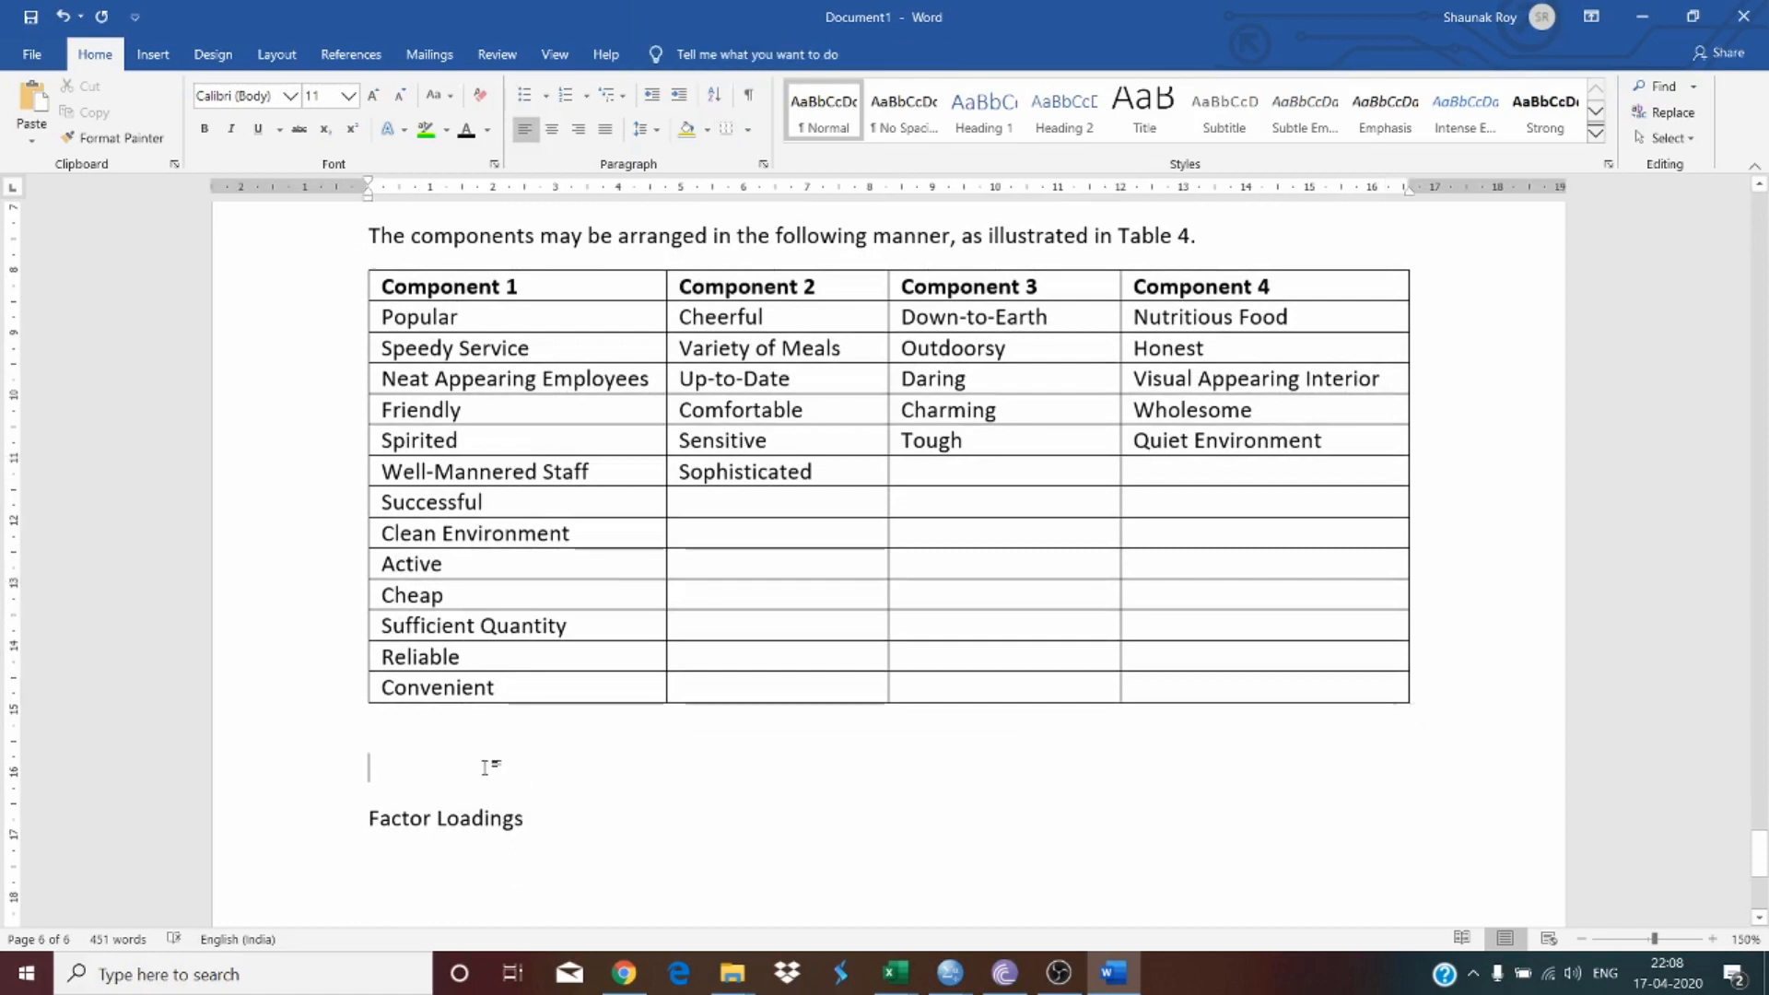
{"action": "left_click", "coordinate": [351, 263]}
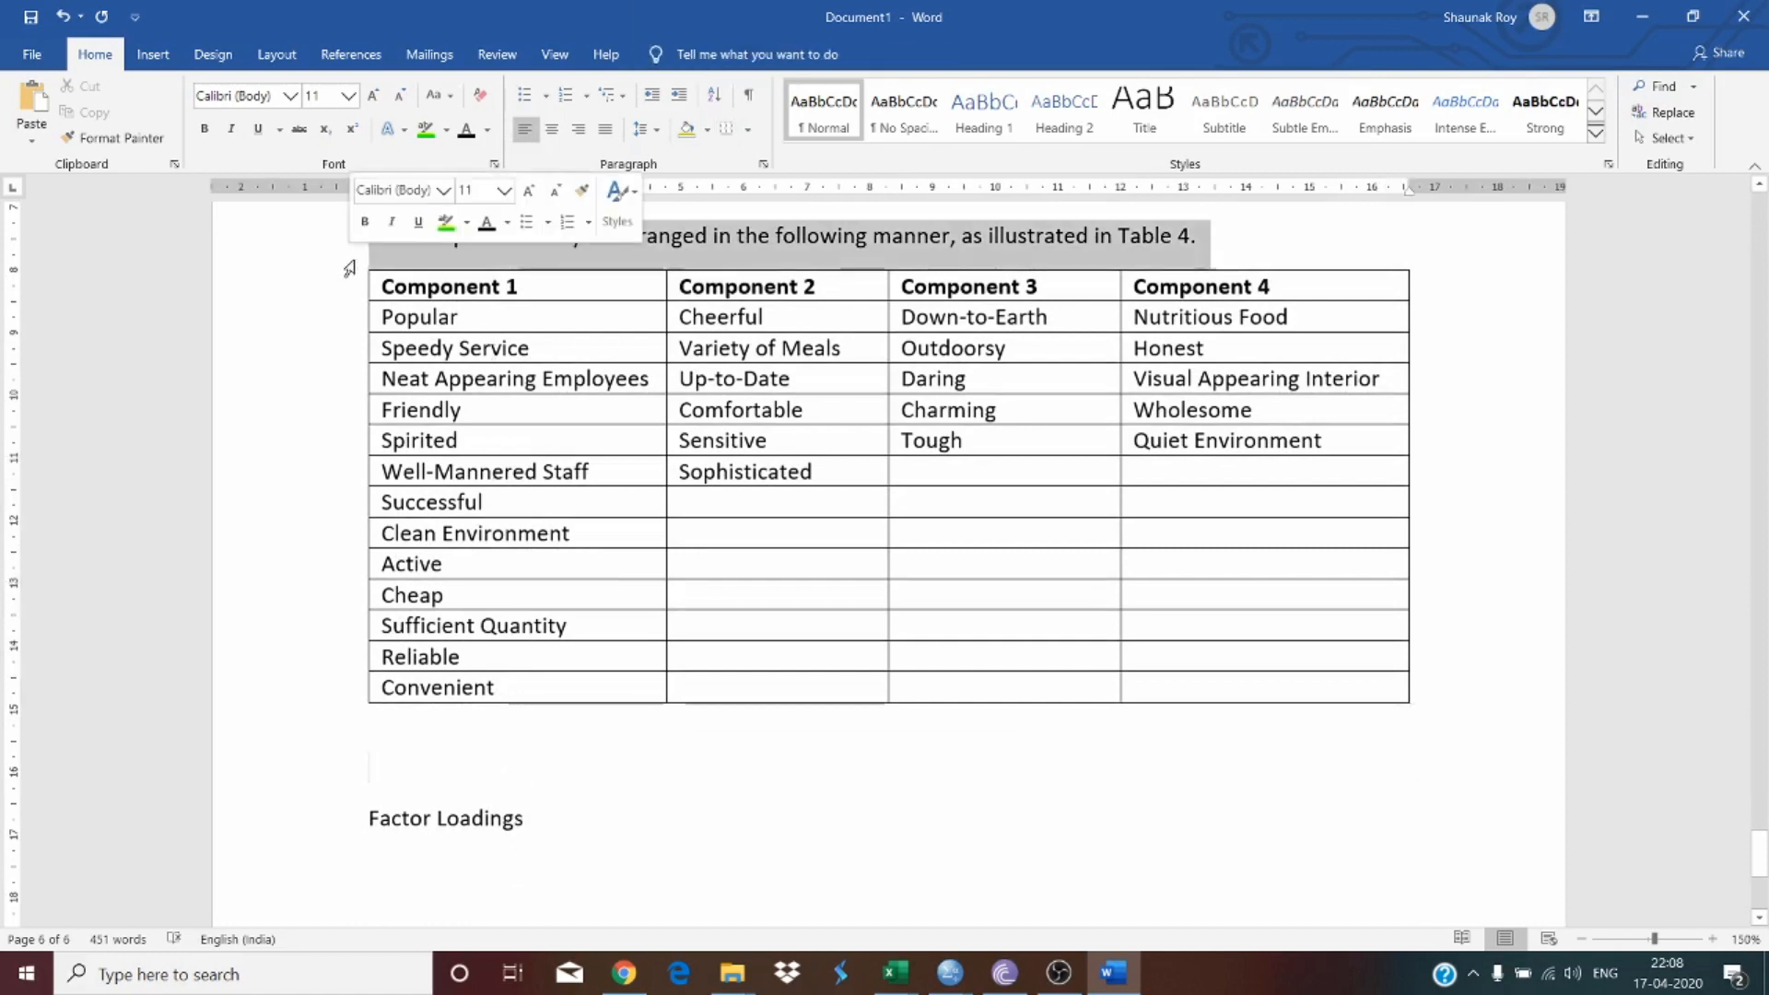
{"action": "left_click", "coordinate": [378, 257]}
{"action": "left_click", "coordinate": [359, 263]}
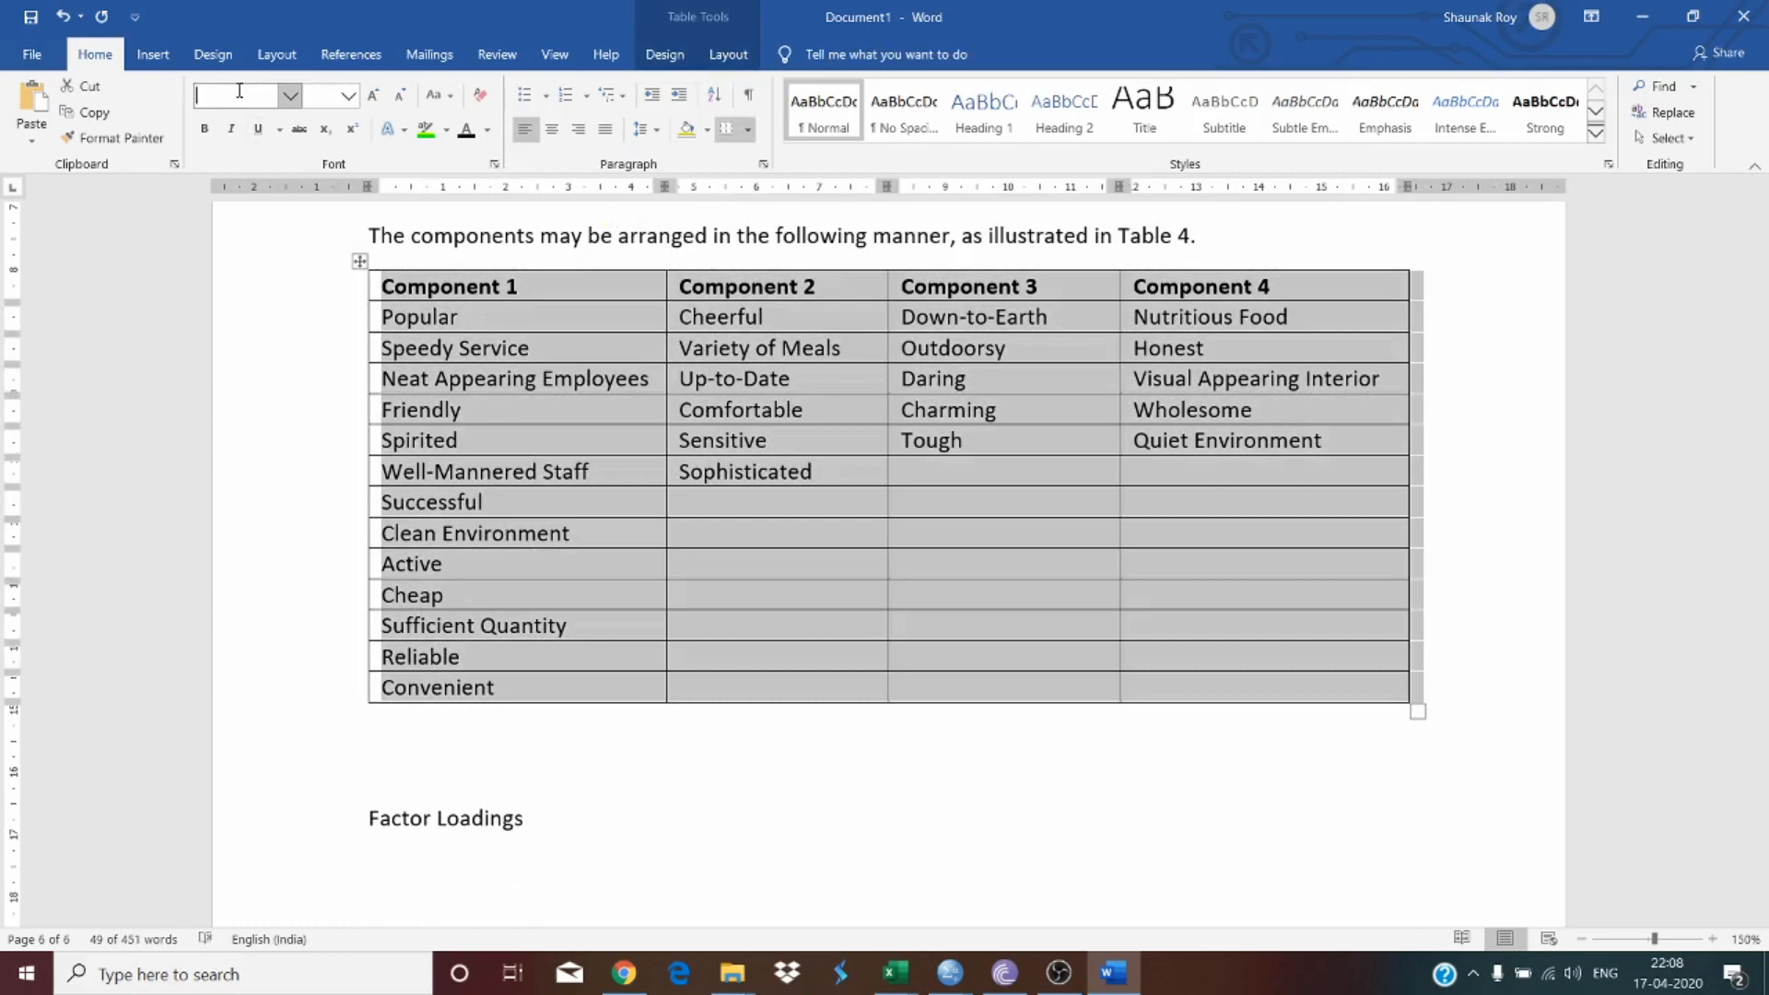
{"action": "type", "text": "Times New Roman"}
{"action": "key", "text": "Return"}
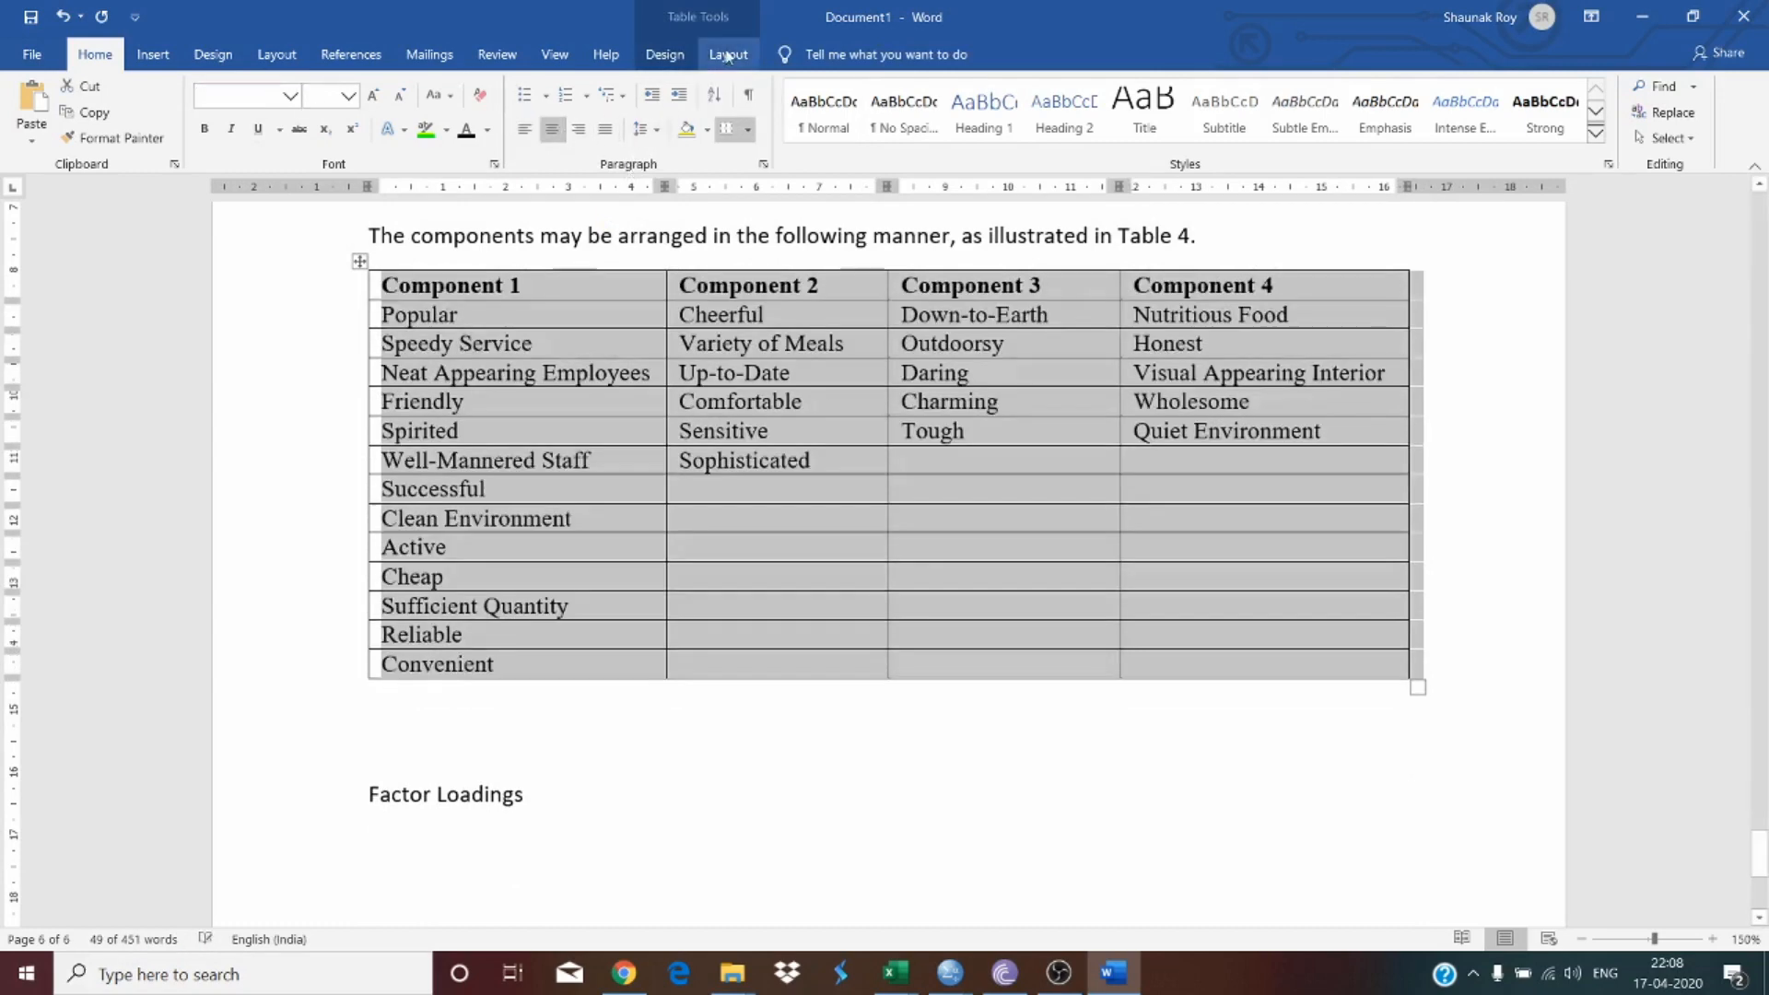
Step: Center-align the text in all cells of the component grouping table
{"action": "left_click", "coordinate": [728, 54]}
{"action": "left_click", "coordinate": [1145, 110]}
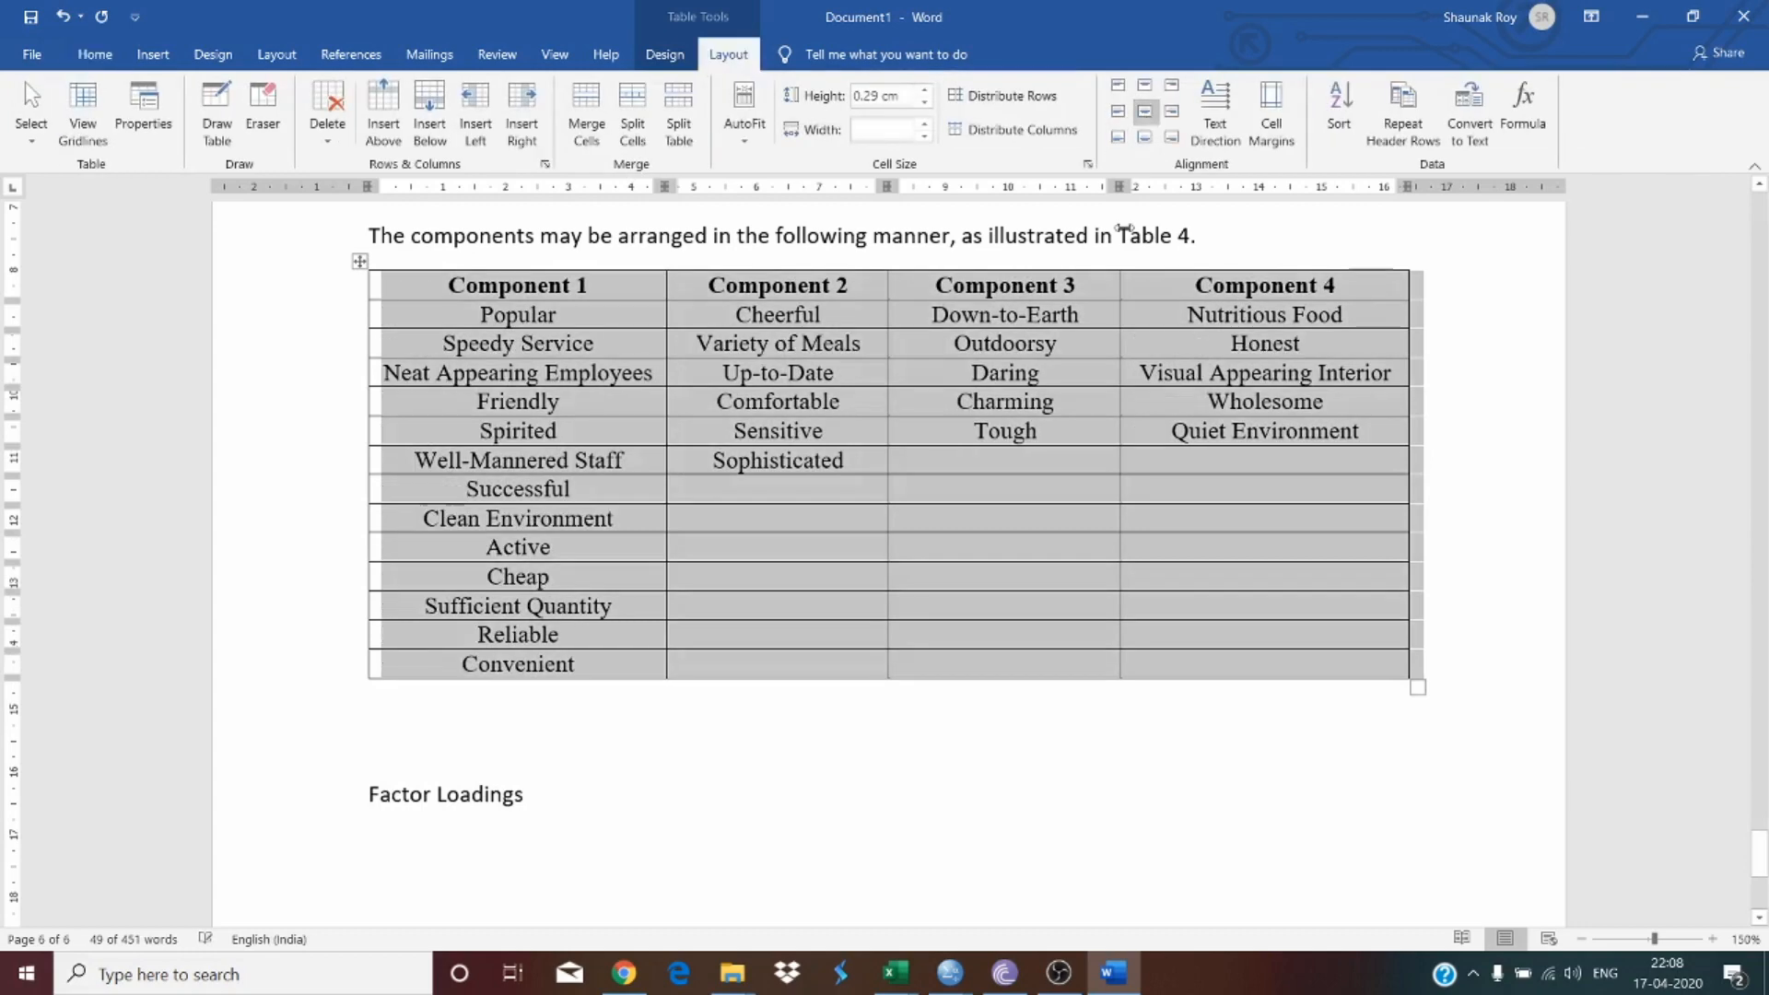
{"action": "left_click", "coordinate": [975, 770]}
Step: Review the item groupings in Table 4 by selecting the entries of each component column
{"action": "scroll", "coordinate": [708, 417], "scroll_direction": "up", "scroll_amount": 3}
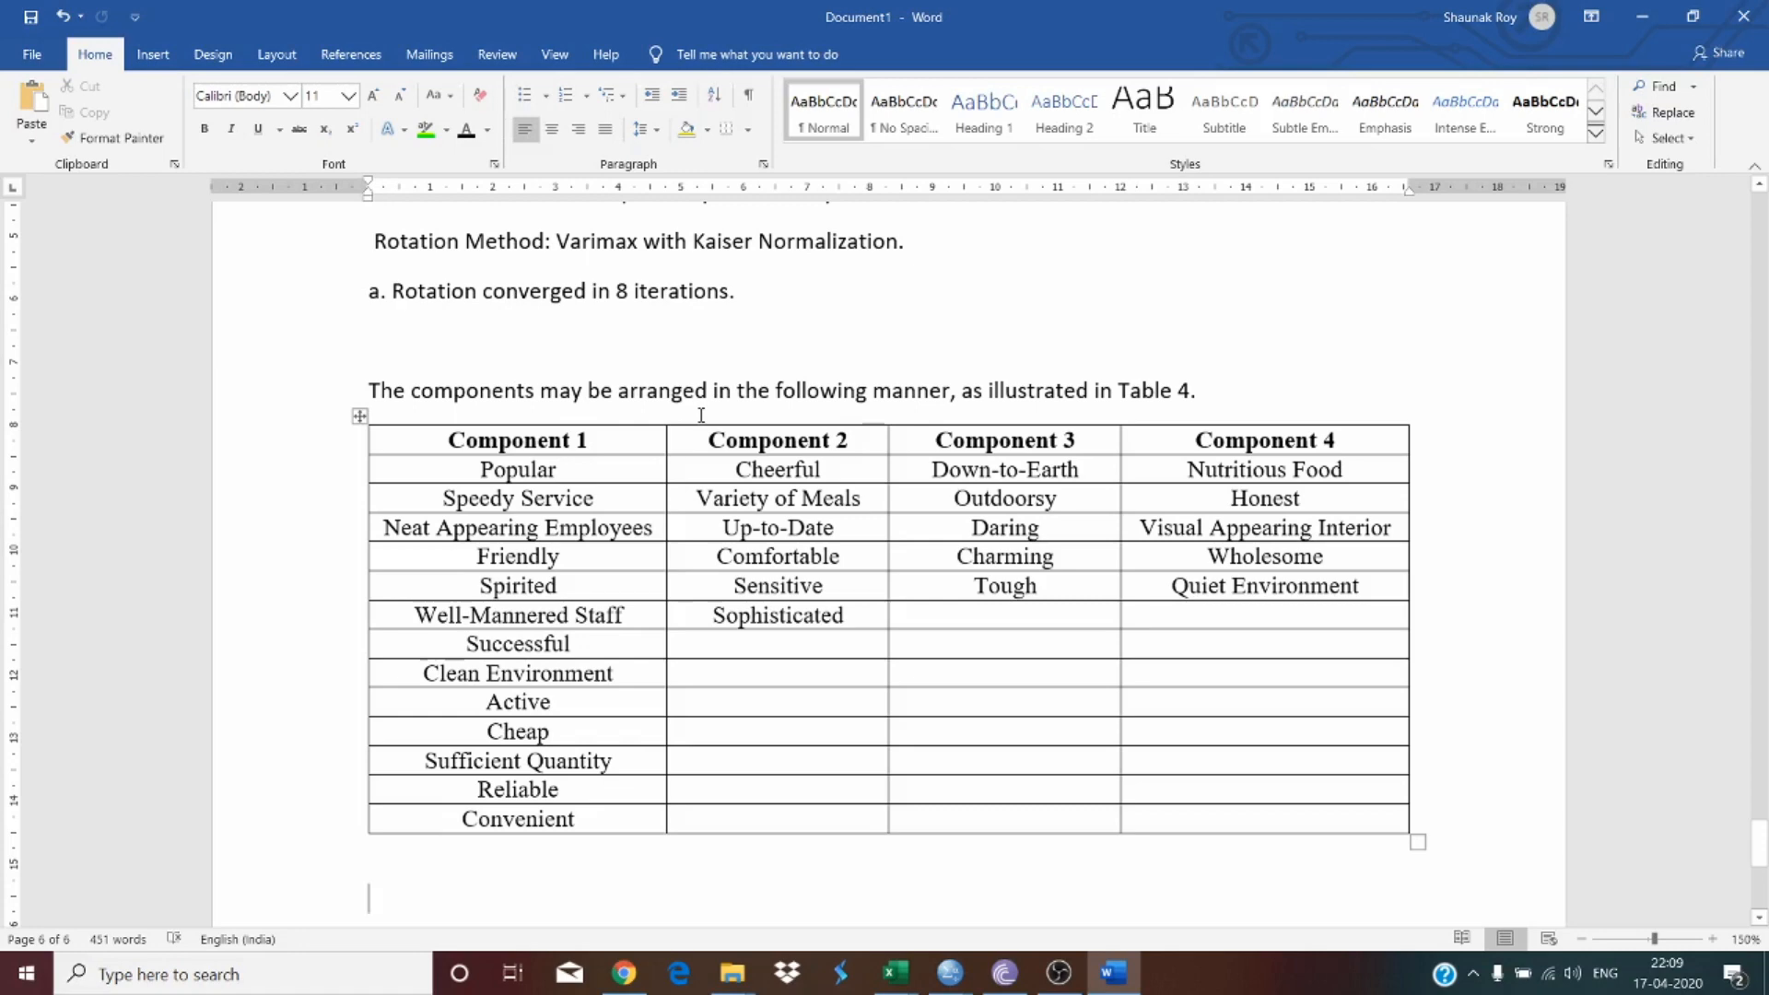
{"action": "left_click_drag", "start_coordinate": [579, 469], "coordinate": [1158, 802]}
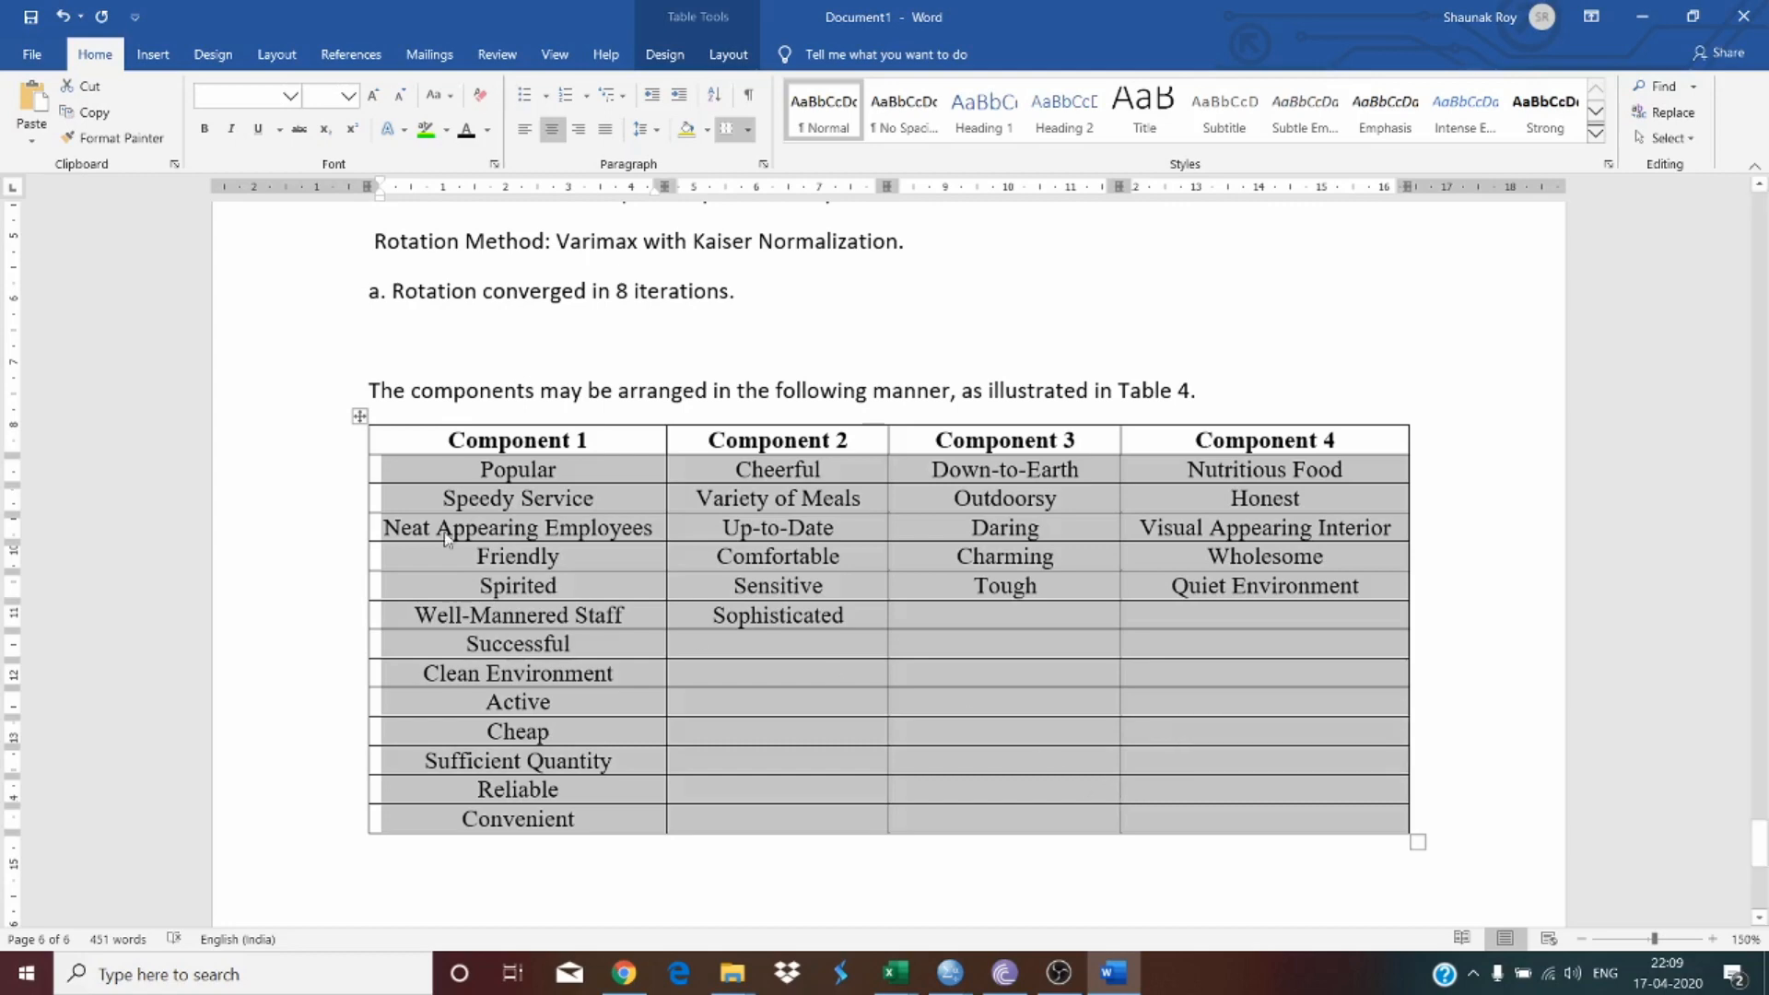
{"action": "left_click", "coordinate": [547, 497]}
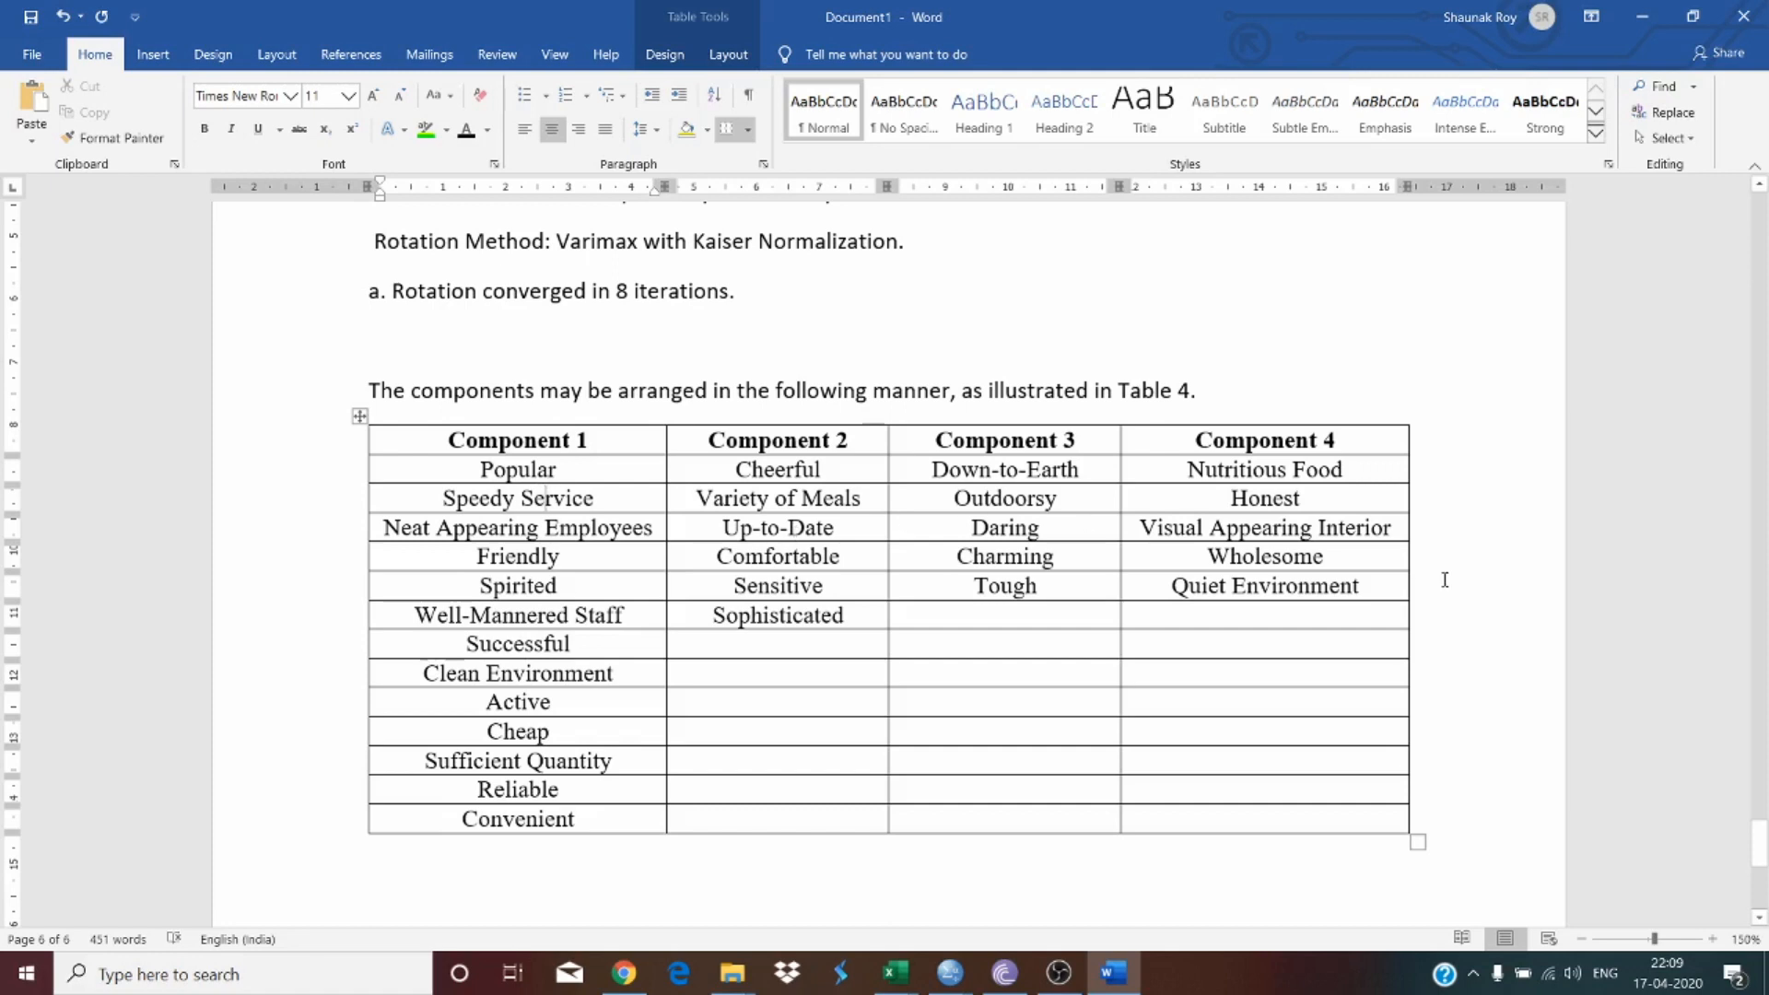
{"action": "left_click_drag", "start_coordinate": [1312, 474], "coordinate": [1305, 584]}
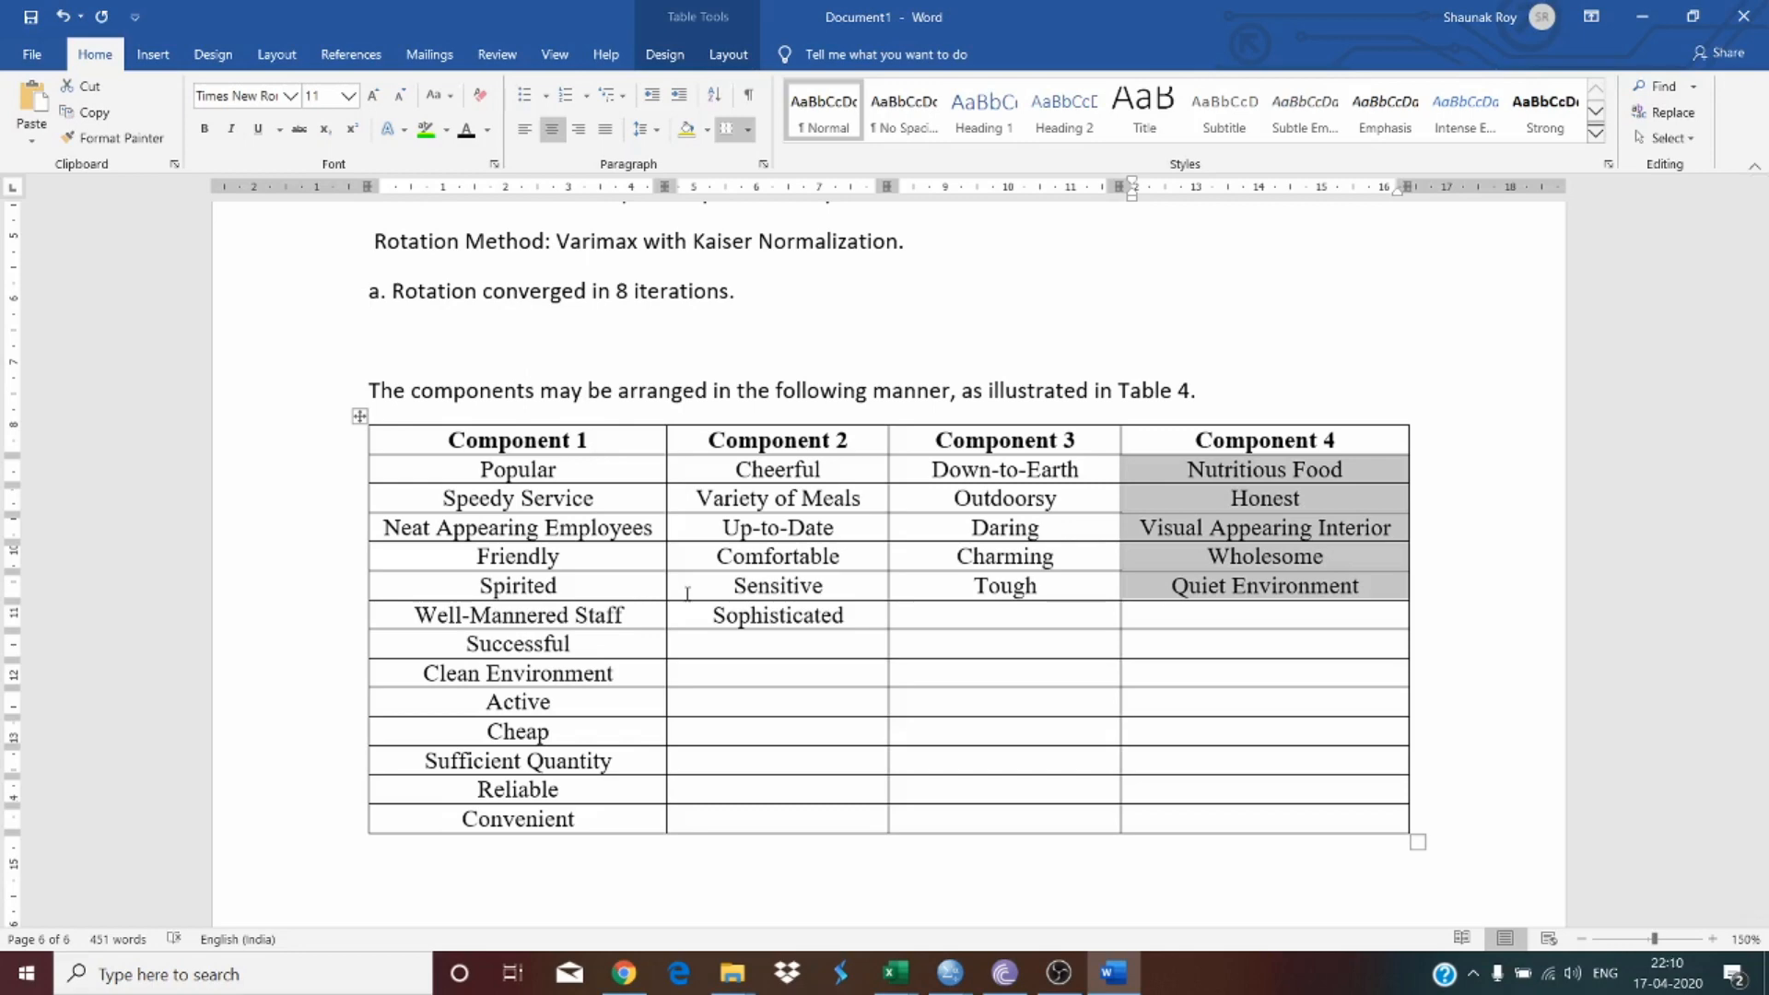
{"action": "left_click_drag", "start_coordinate": [557, 468], "coordinate": [553, 670]}
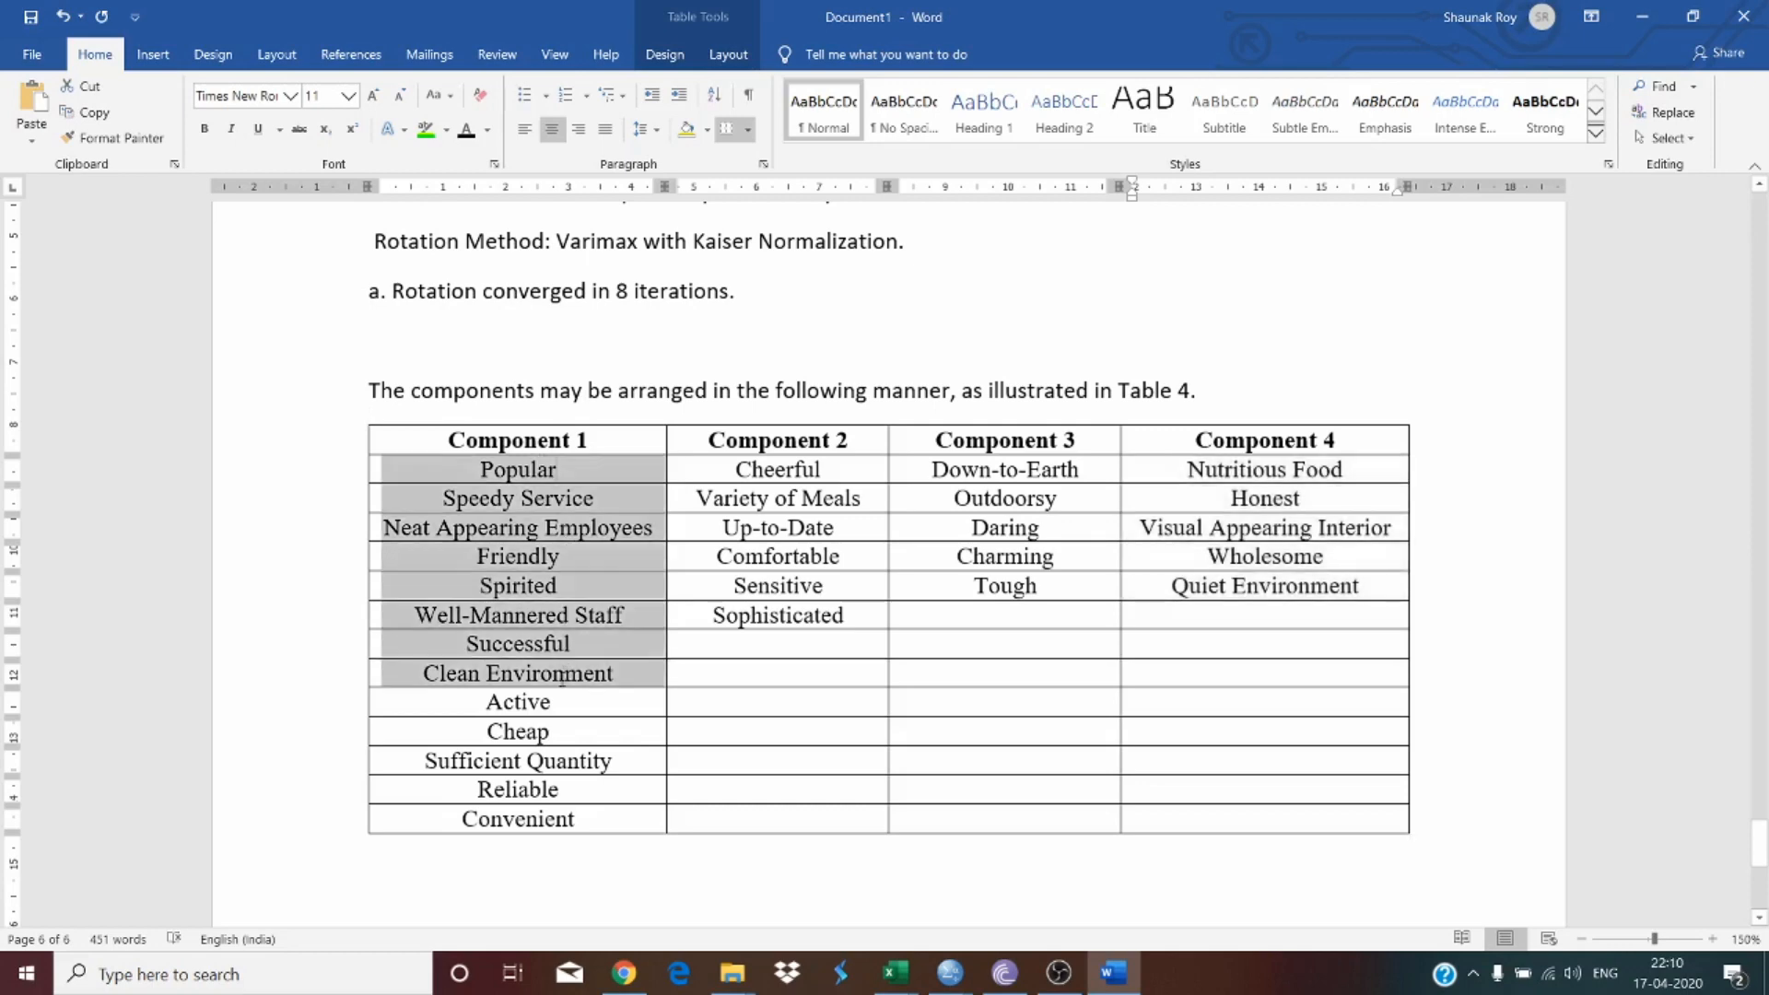
{"action": "left_click", "coordinate": [503, 511]}
{"action": "left_click_drag", "start_coordinate": [385, 527], "coordinate": [653, 528]}
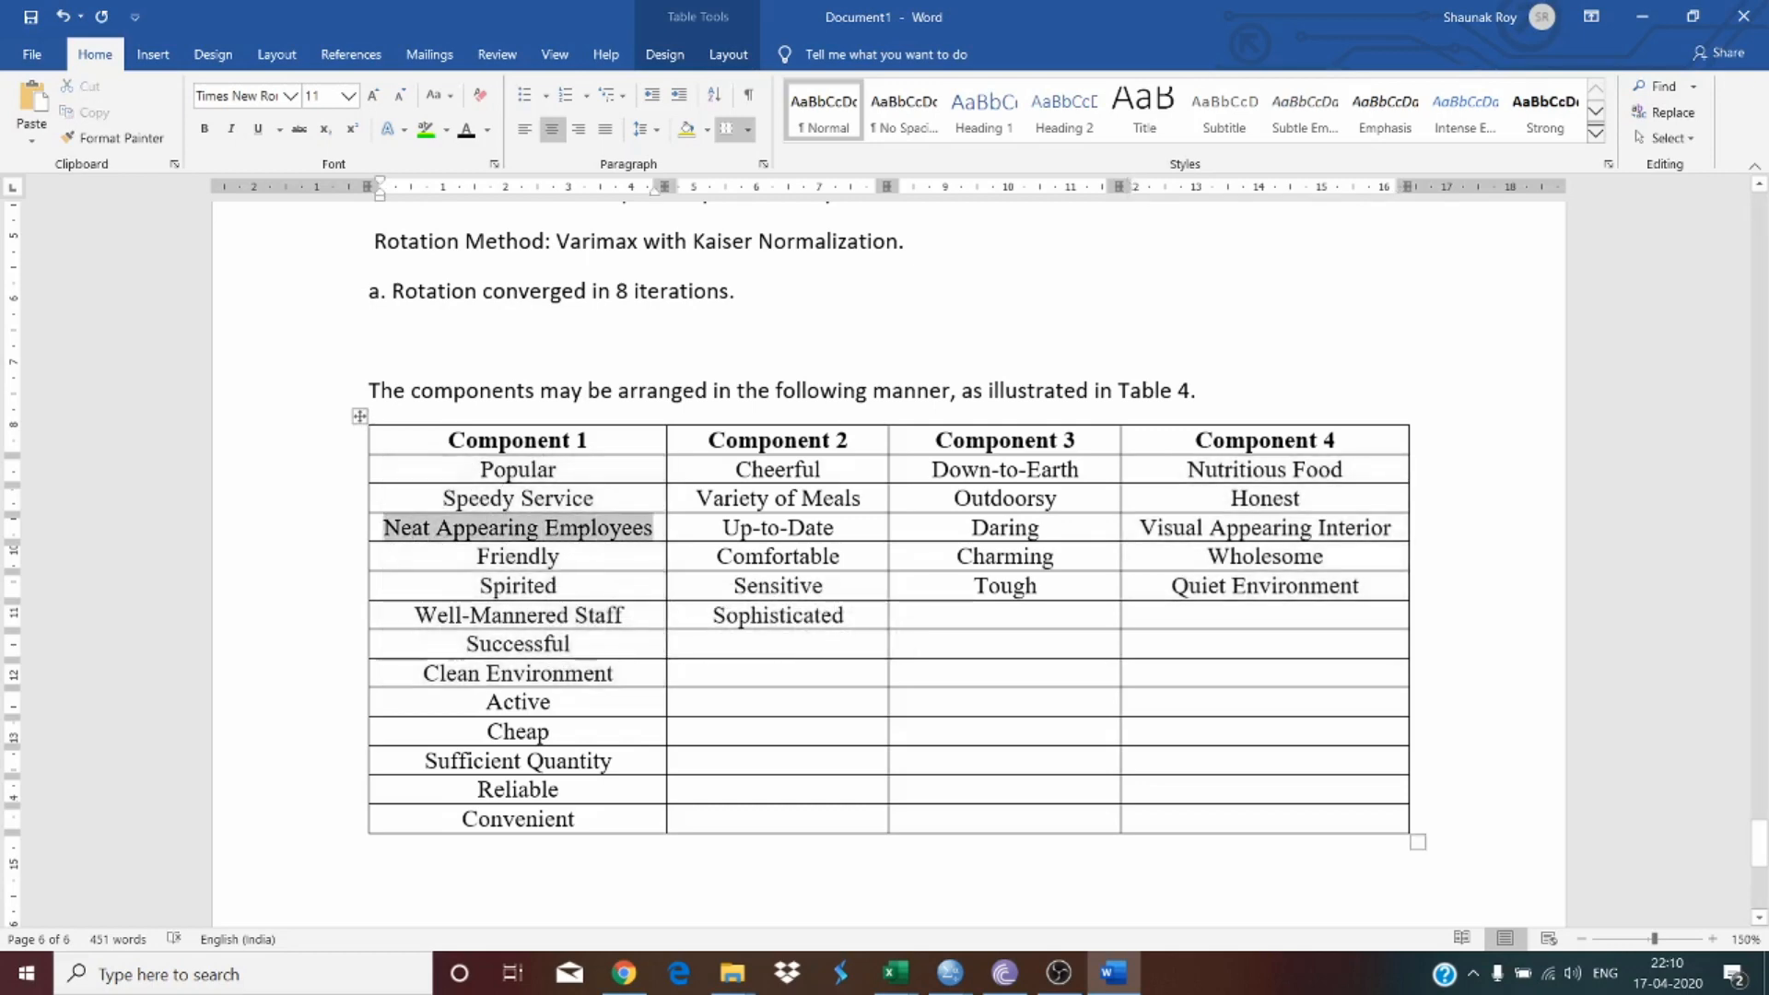
{"action": "left_click", "coordinate": [559, 559]}
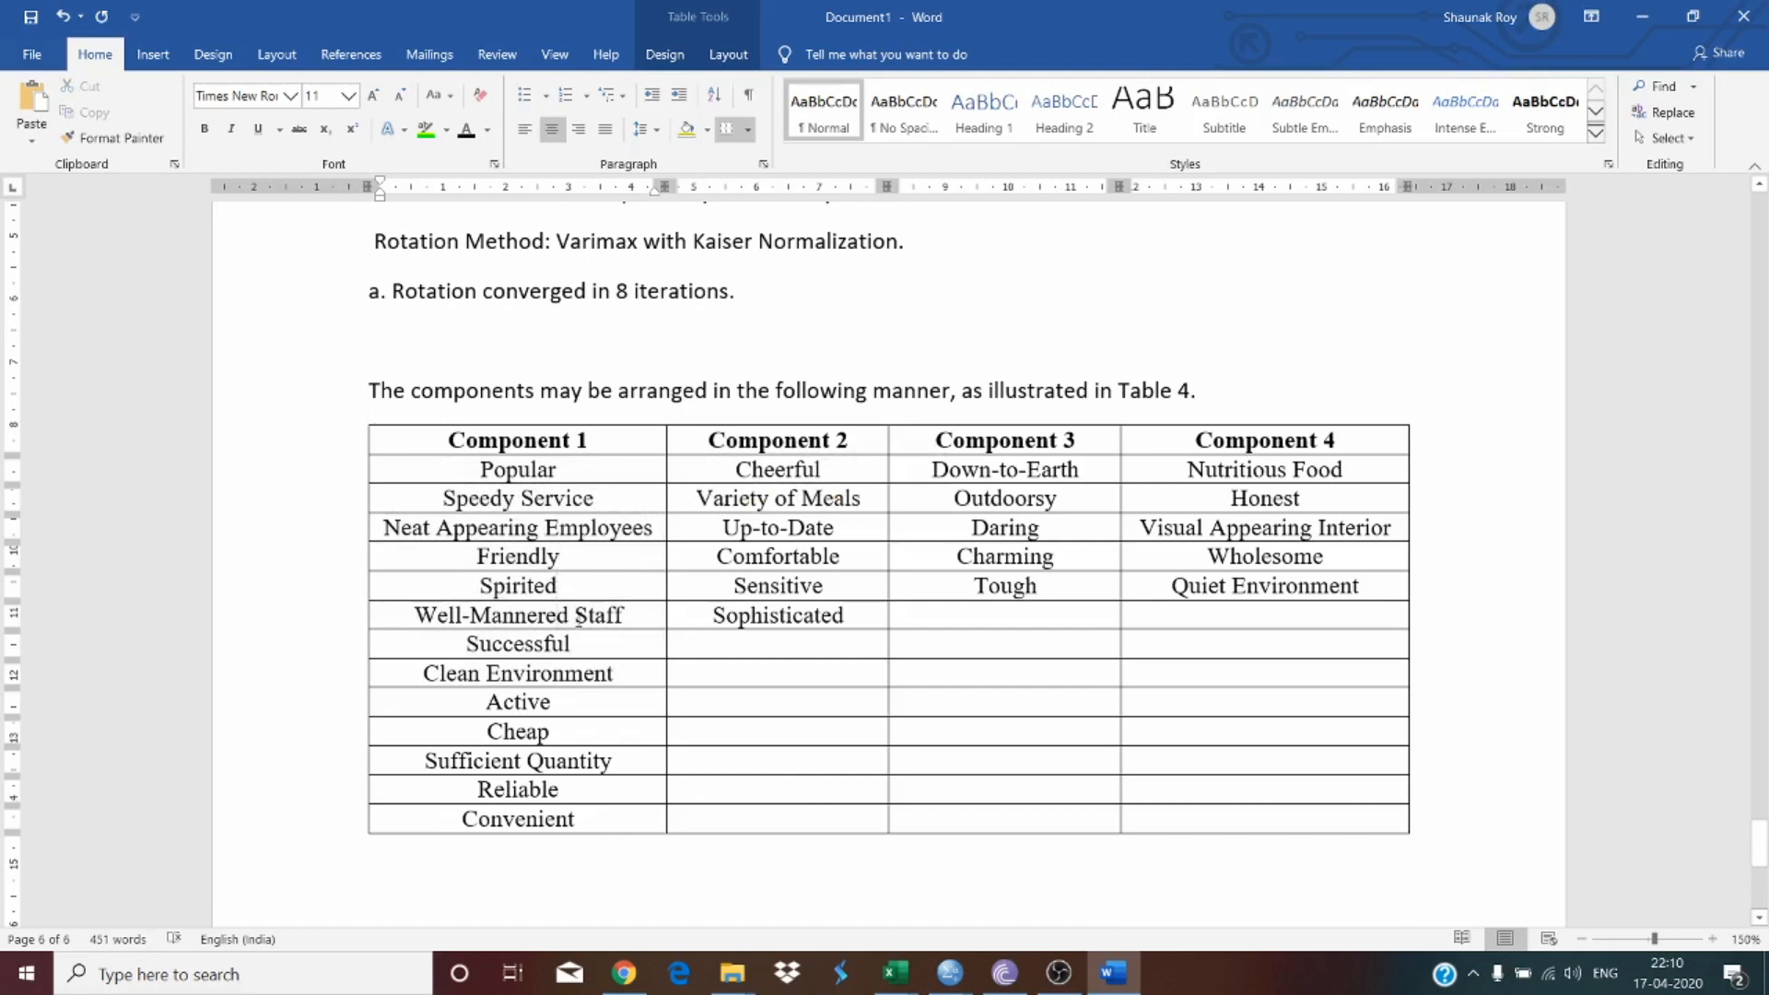
{"action": "left_click", "coordinate": [534, 643]}
{"action": "triple_click", "coordinate": [471, 683]}
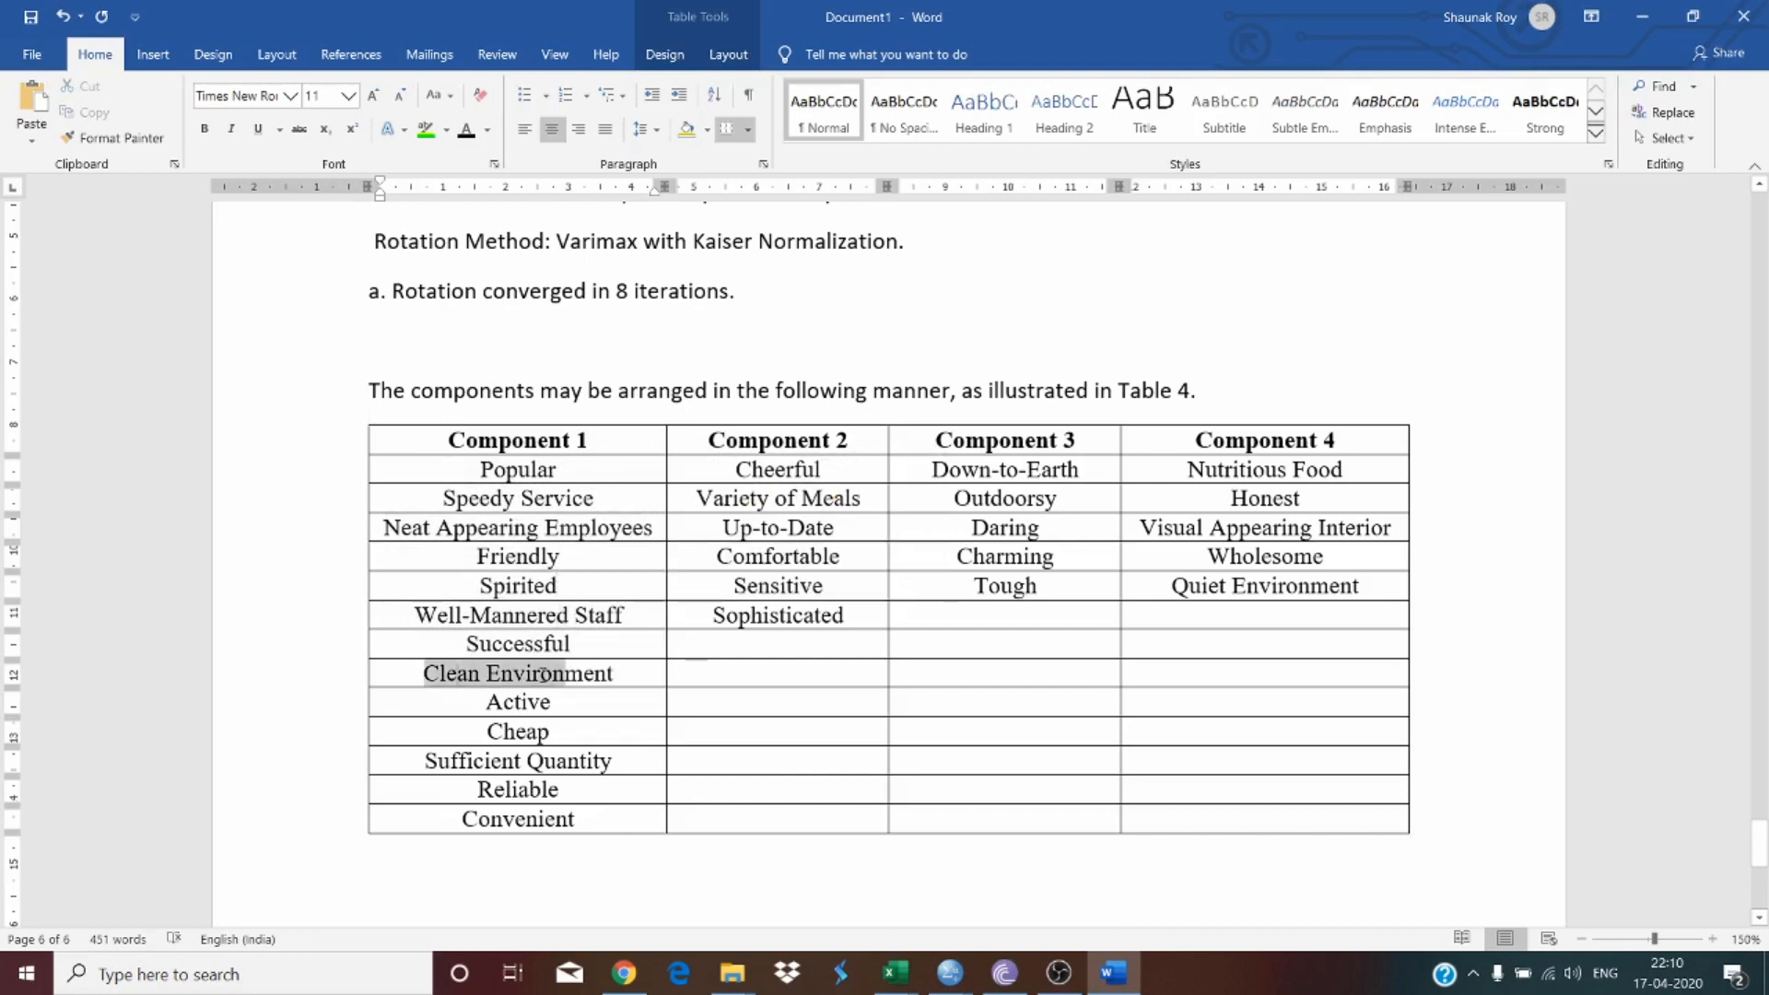
{"action": "left_click", "coordinate": [527, 703]}
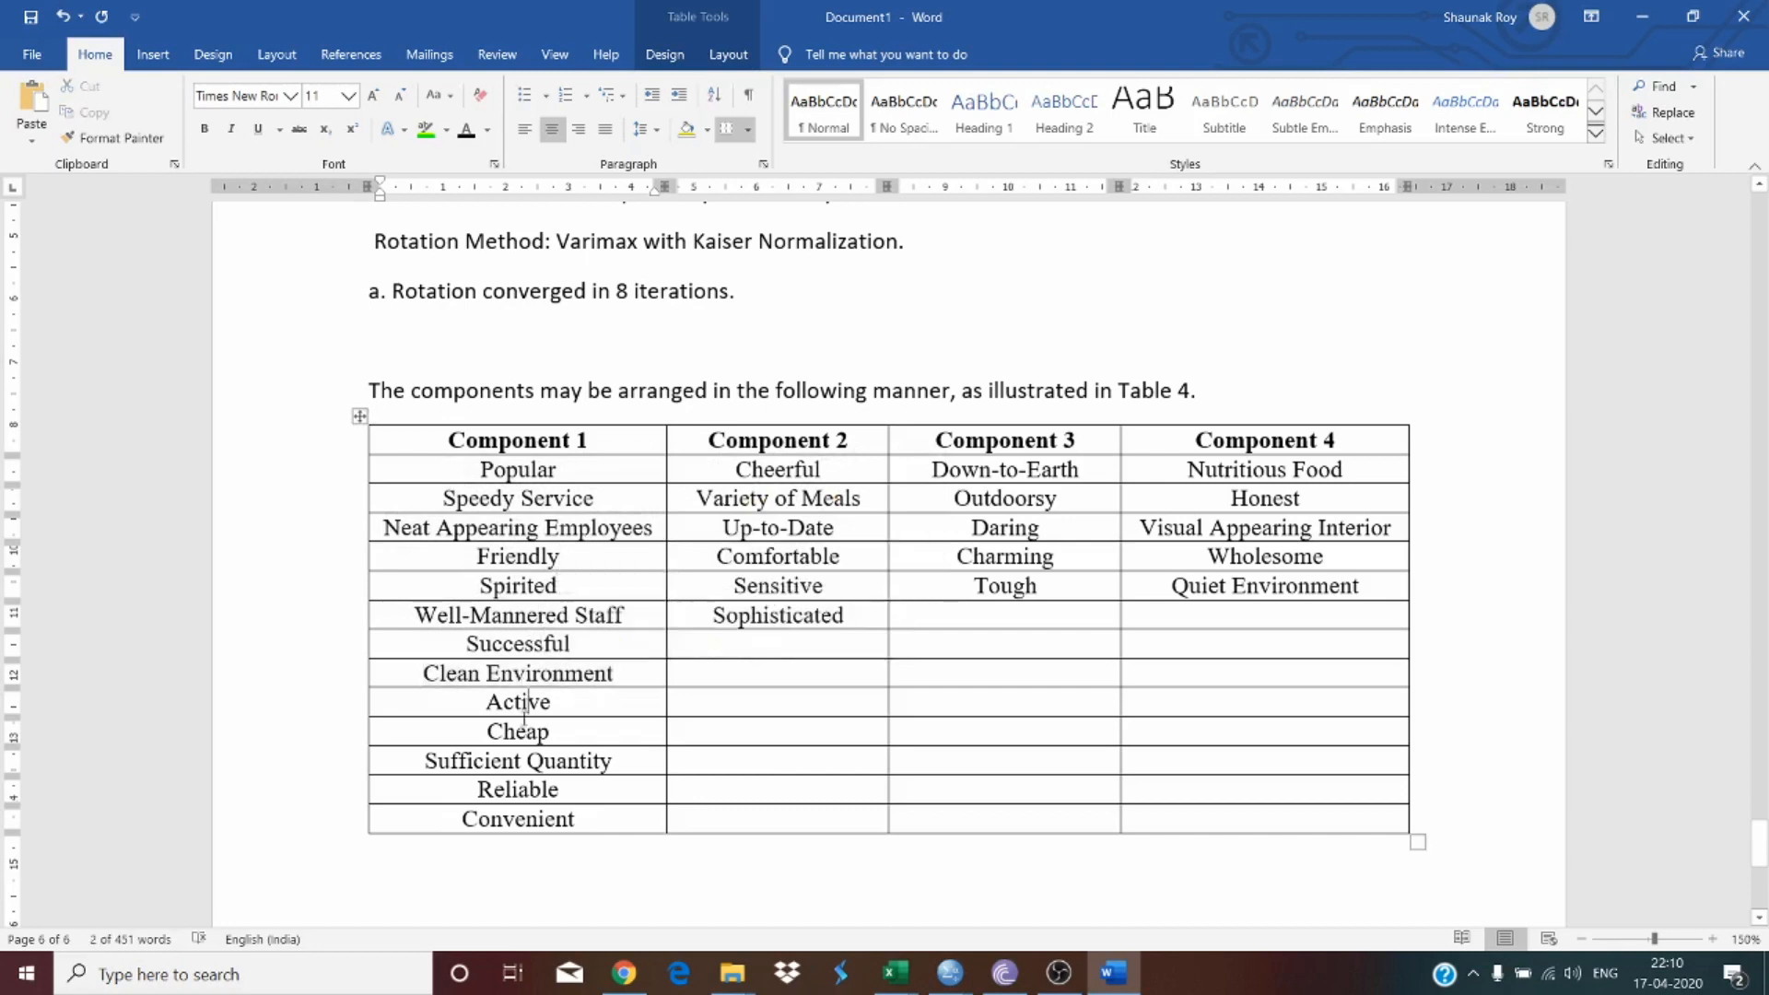
{"action": "triple_click", "coordinate": [509, 761]}
{"action": "left_click_drag", "start_coordinate": [523, 791], "coordinate": [538, 477]}
{"action": "left_click", "coordinate": [525, 861]}
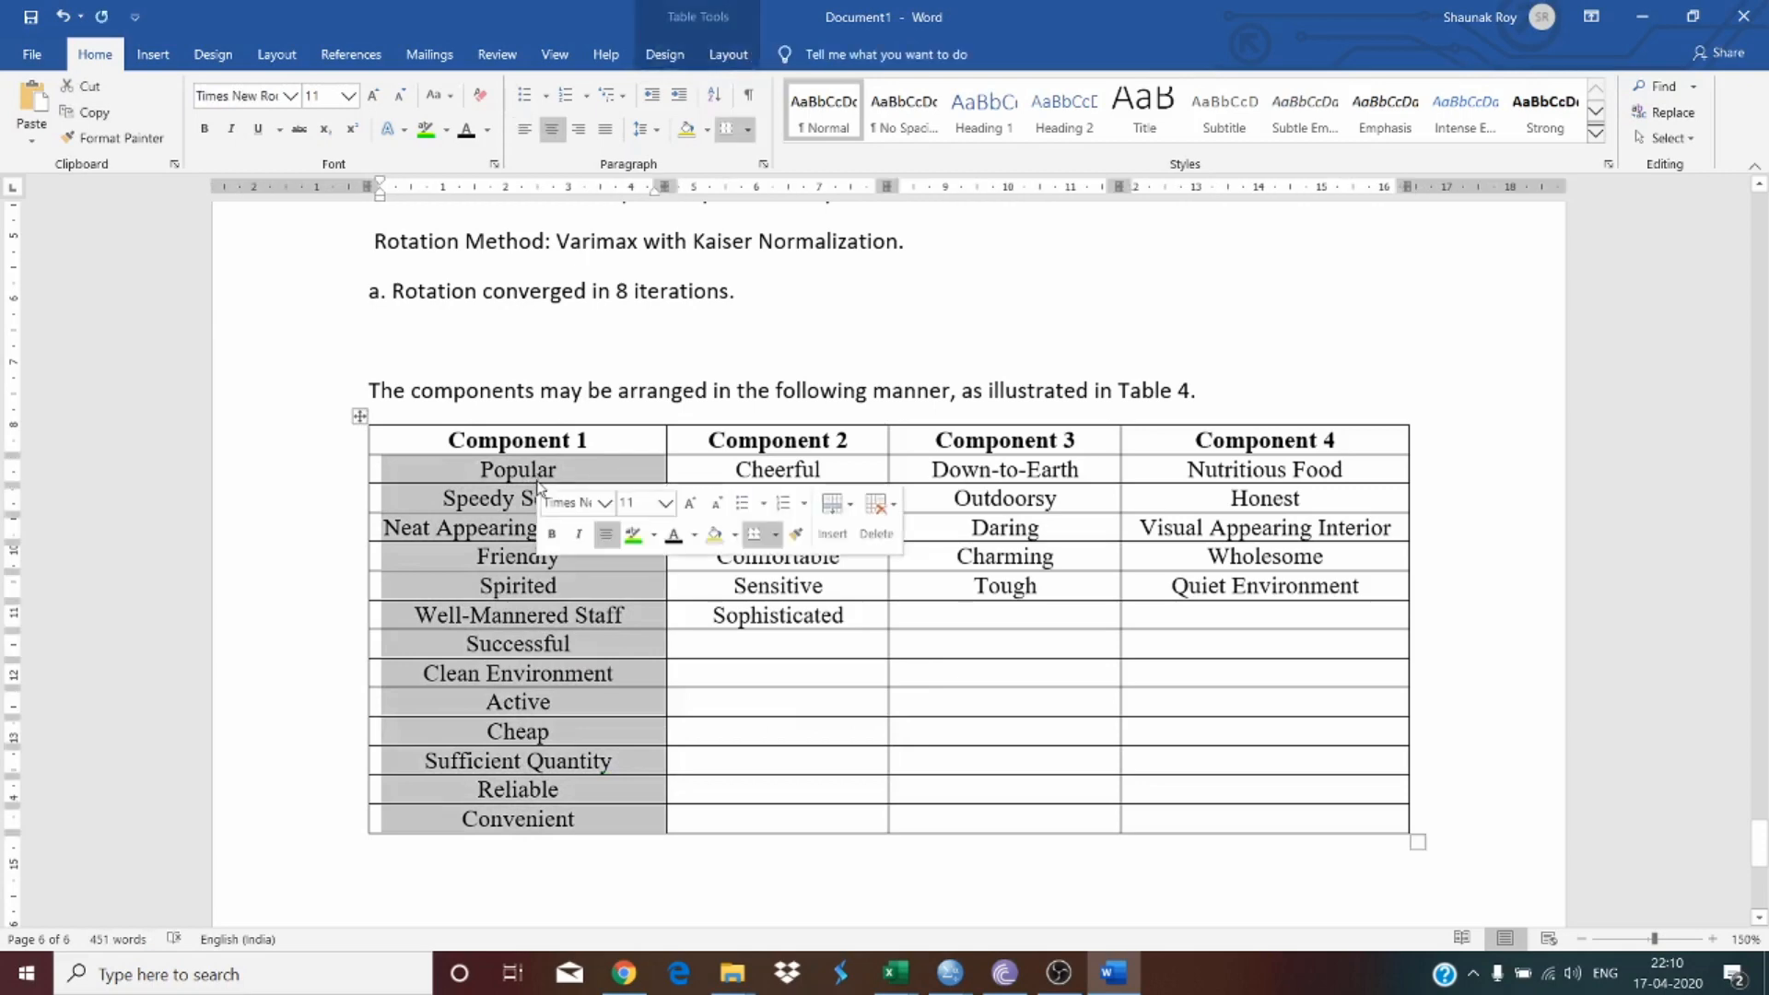
{"action": "left_click", "coordinate": [609, 431]}
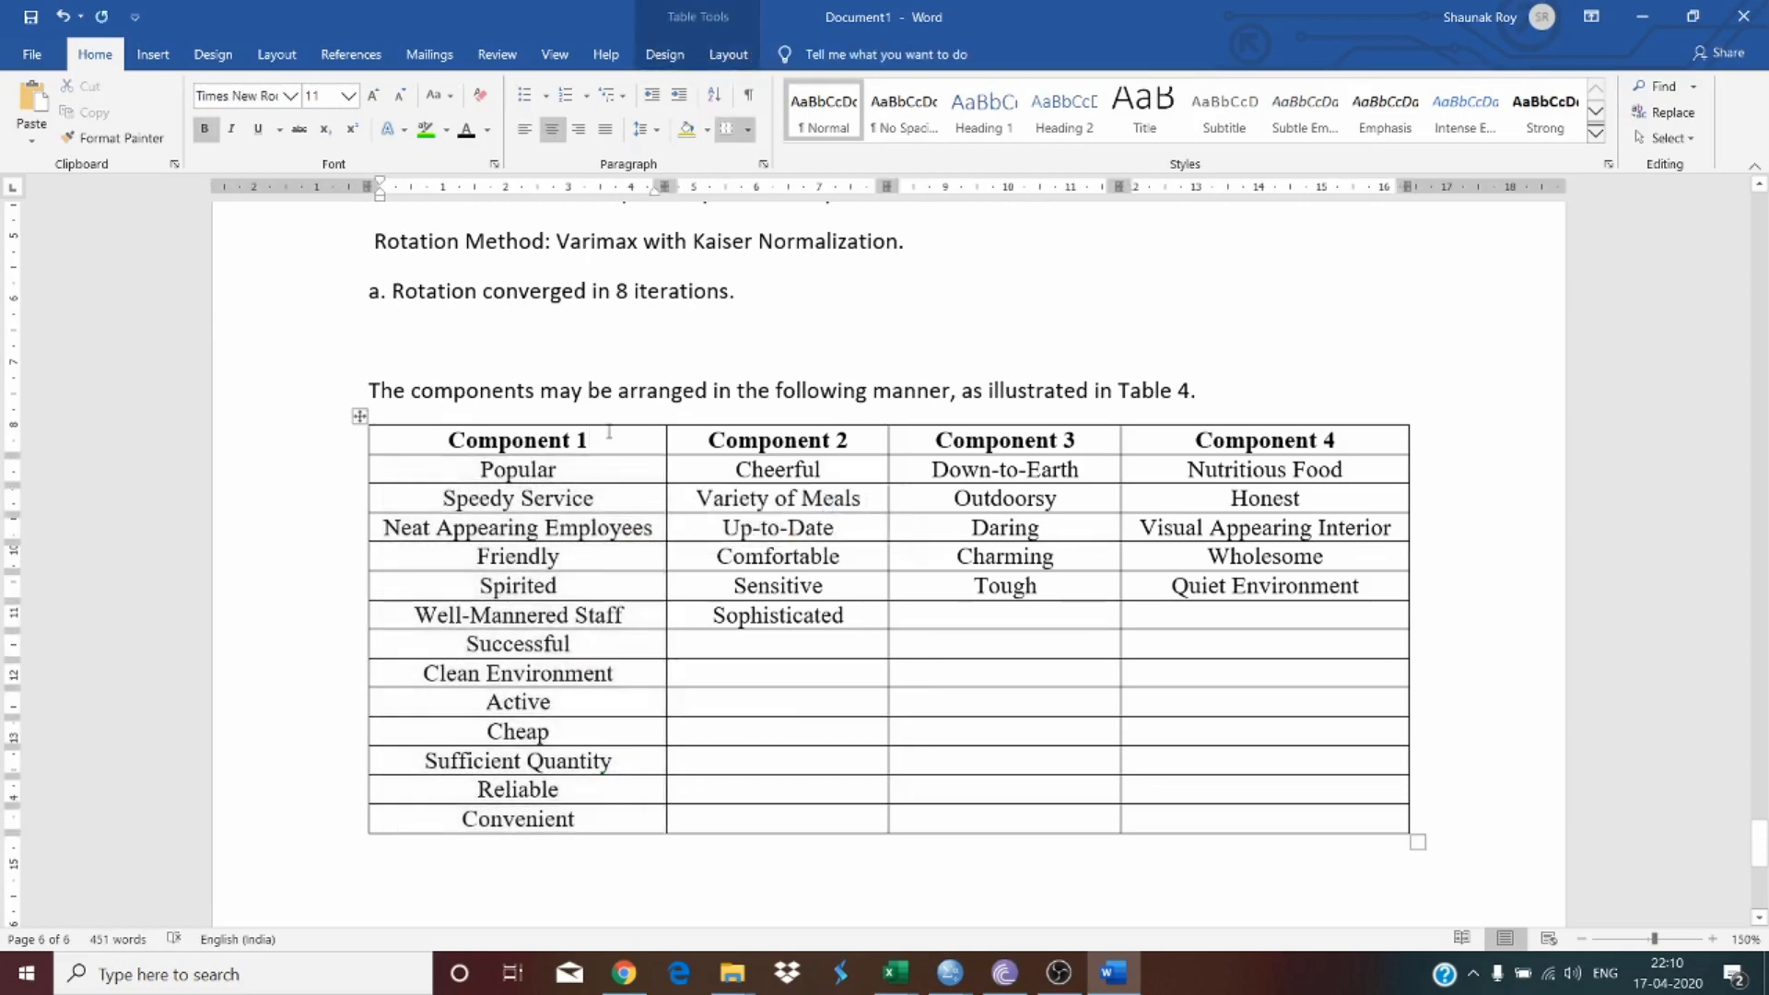
Step: Replace the 'Factor Loadings' line below the table with the sentence 'Component 1 can be renamed as'
{"action": "triple_click", "coordinate": [553, 435]}
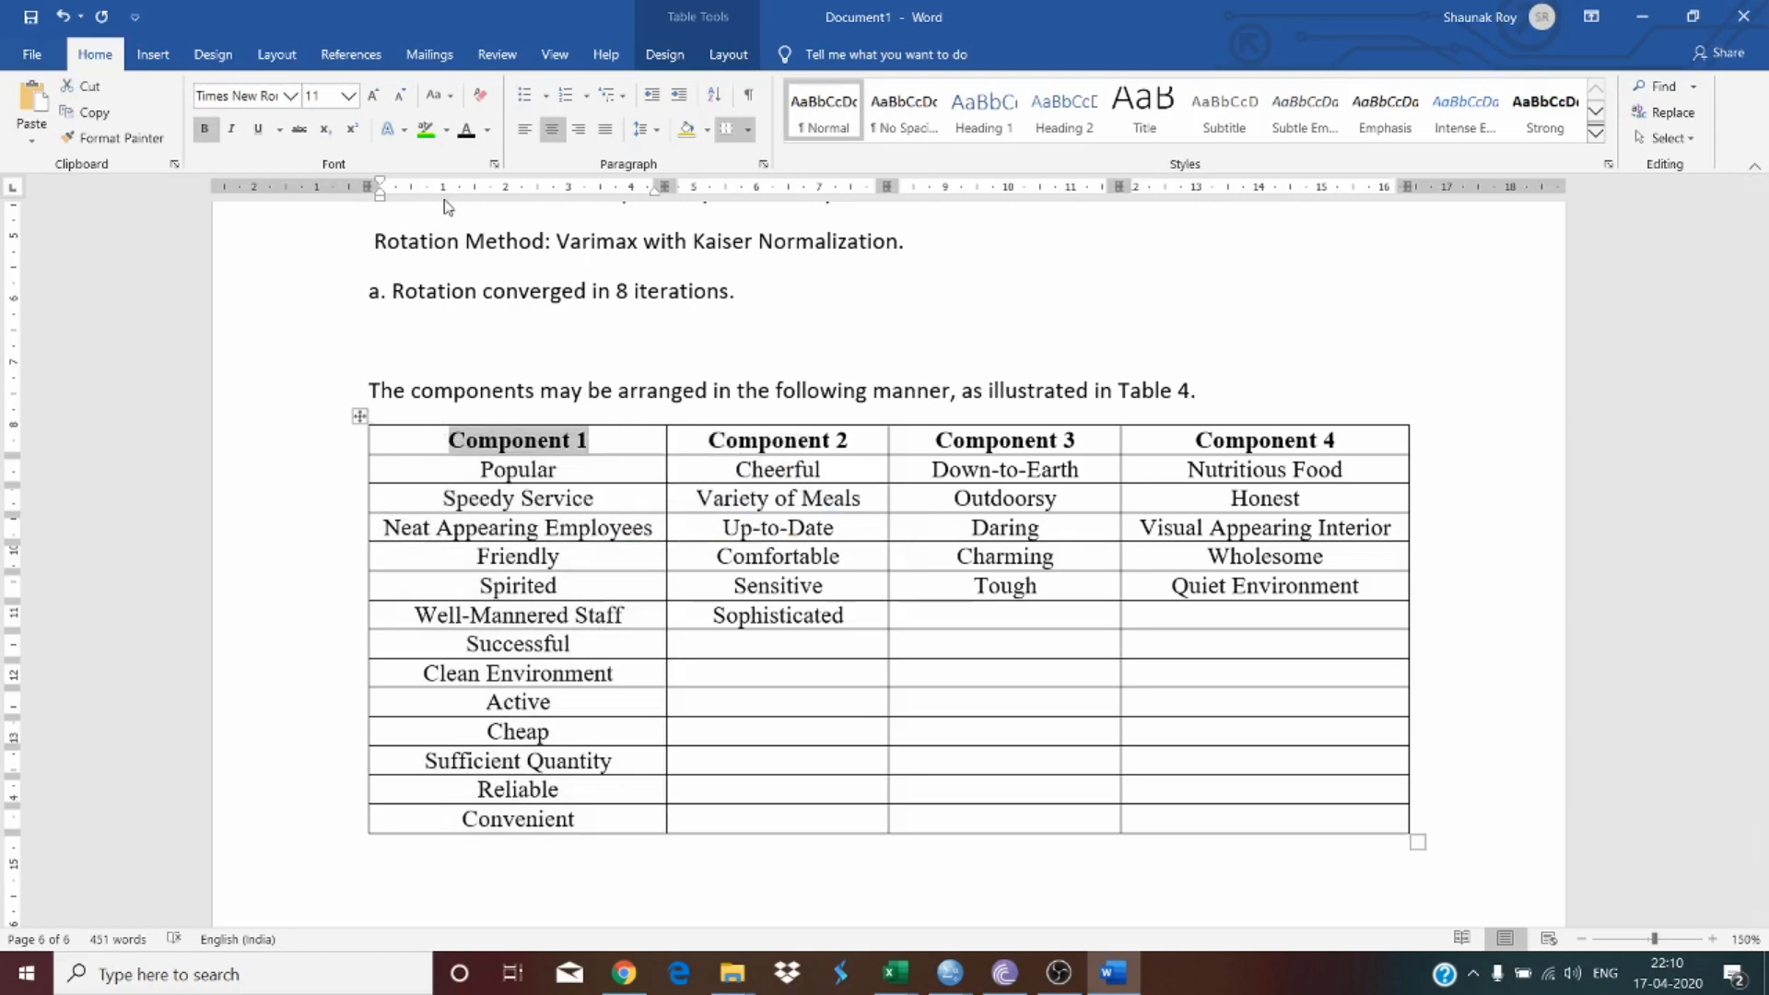
{"action": "scroll", "coordinate": [504, 658], "scroll_direction": "down", "scroll_amount": 3}
{"action": "left_click", "coordinate": [407, 636]}
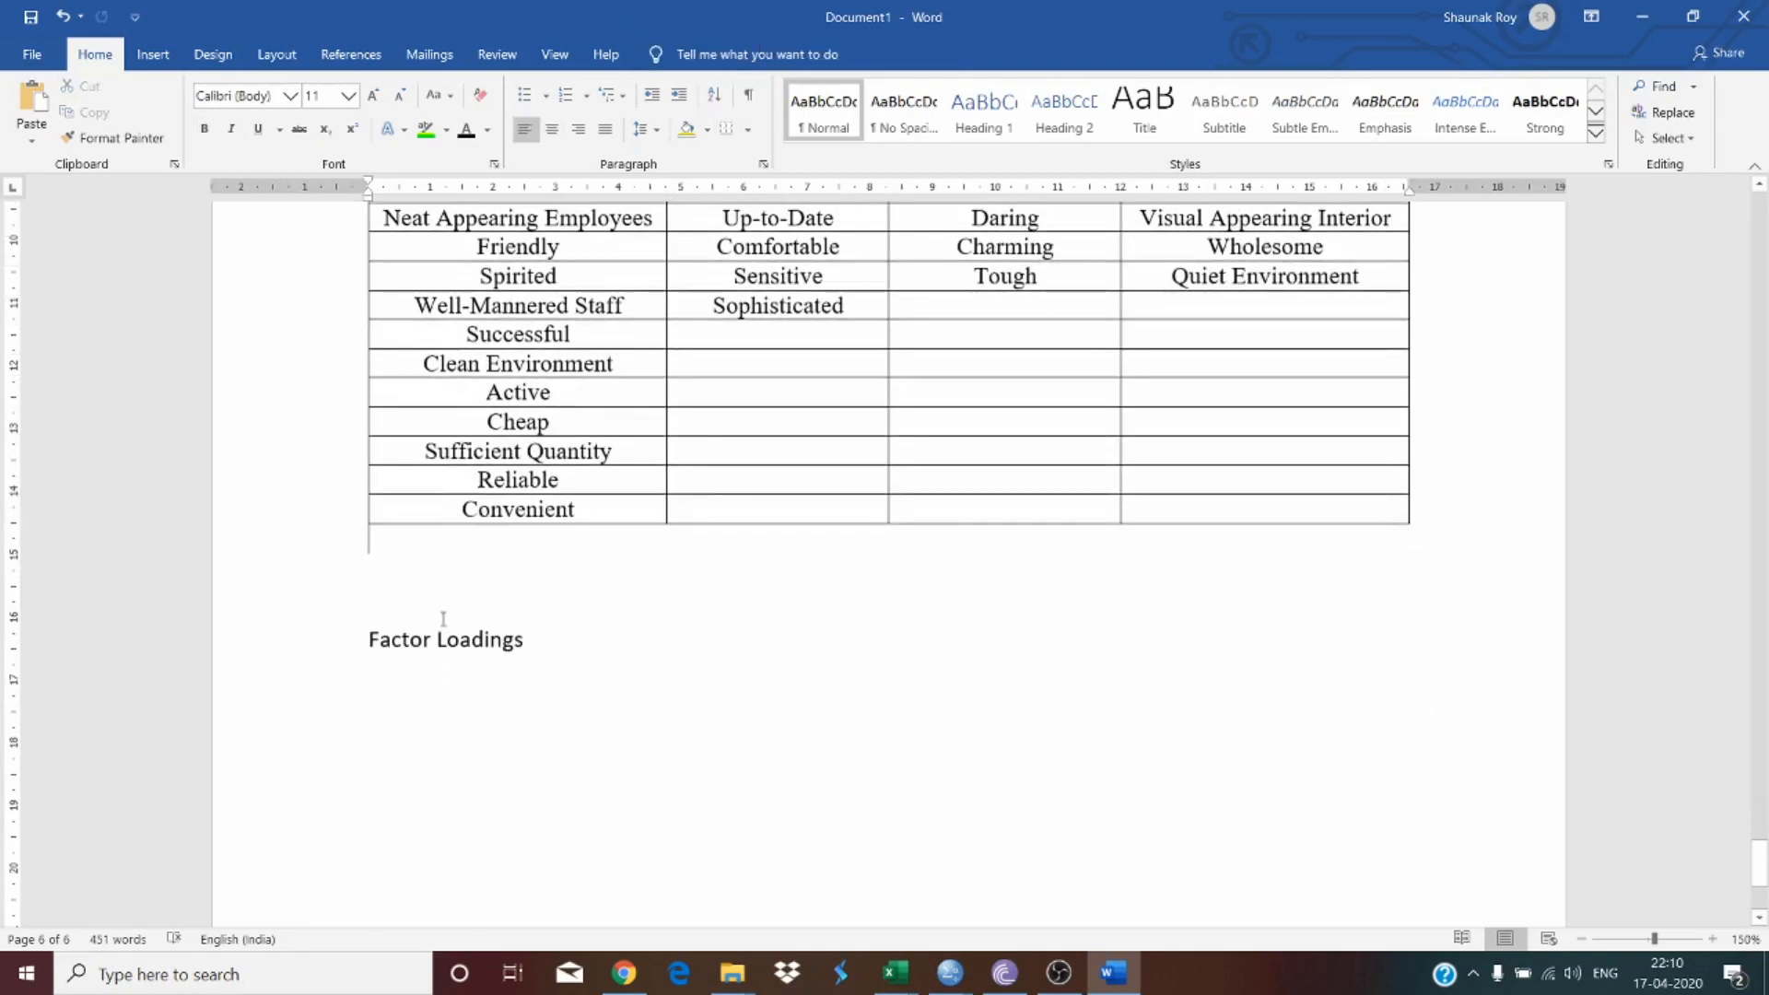
{"action": "triple_click", "coordinate": [535, 624]}
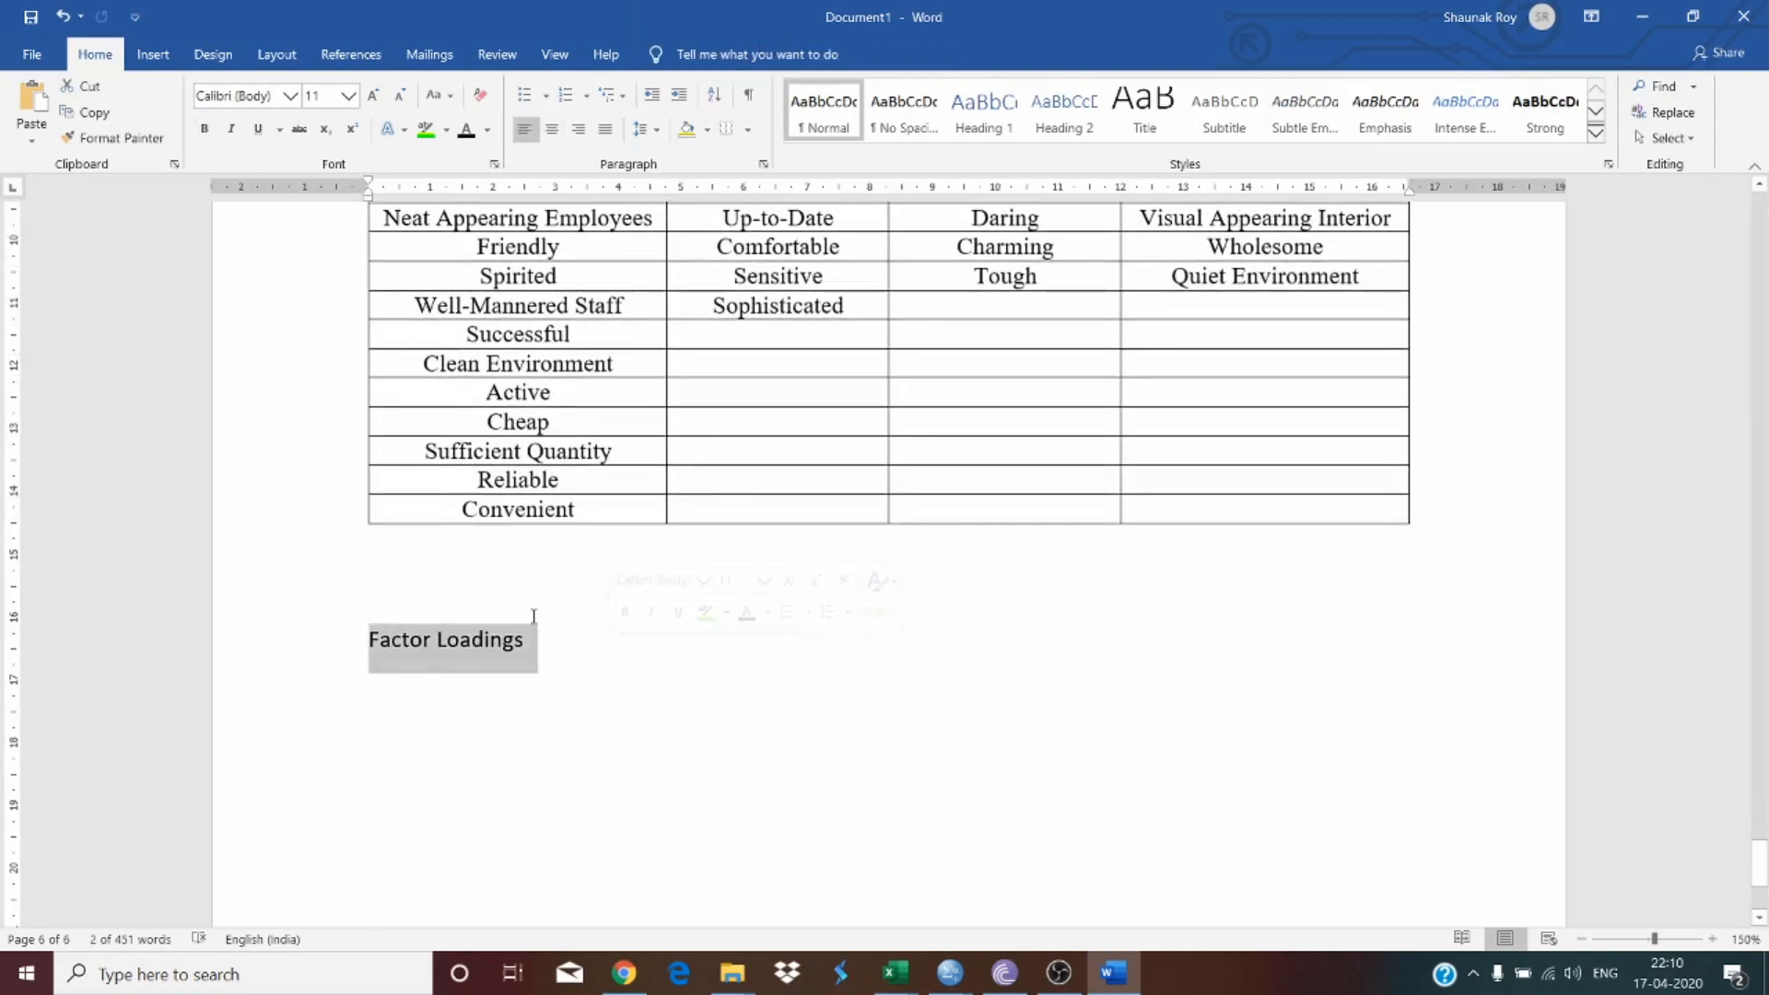
{"action": "left_click", "coordinate": [533, 616]}
{"action": "key", "text": "Return"}
{"action": "key", "text": "Return"}
{"action": "key", "text": "Return"}
{"action": "key", "text": "Return"}
{"action": "key", "text": "Return"}
{"action": "key", "text": "Return"}
{"action": "key", "text": "Return"}
{"action": "key", "text": "Return"}
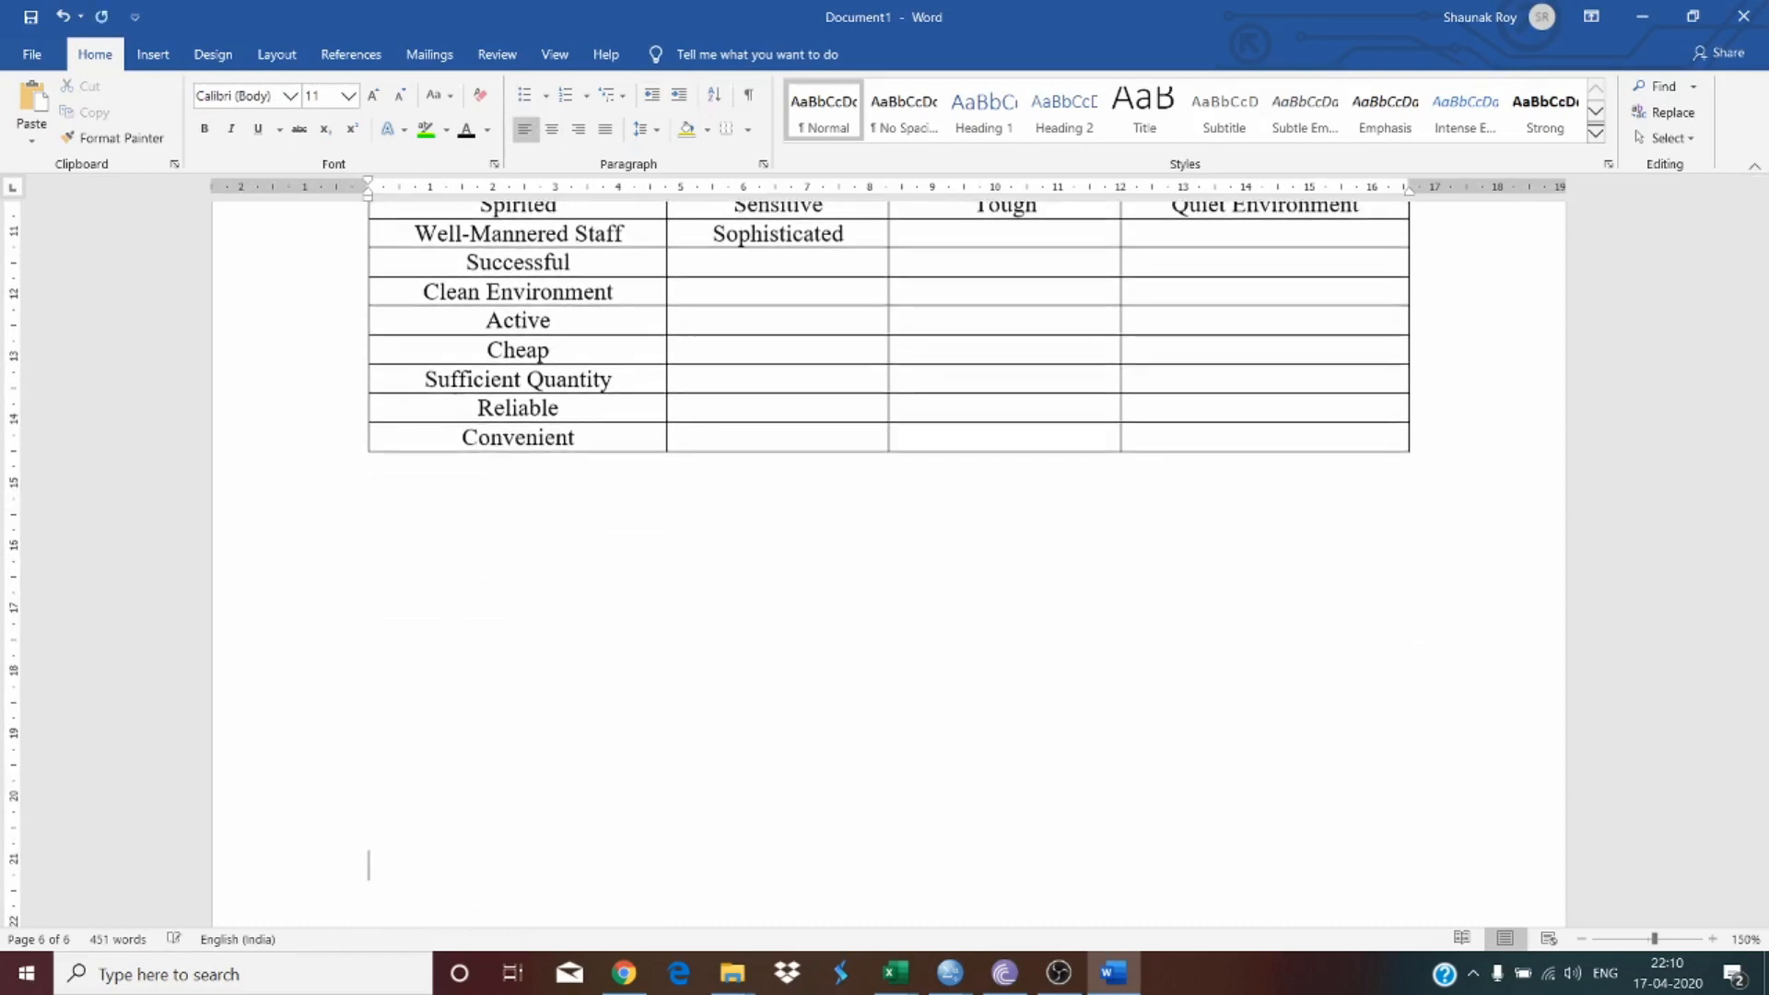
{"action": "key", "text": "BackSpace"}
{"action": "key", "text": "BackSpace"}
{"action": "key", "text": "BackSpace"}
{"action": "key", "text": "BackSpace"}
{"action": "key", "text": "BackSpace"}
{"action": "key", "text": "BackSpace"}
{"action": "type", "text": "Component 1"}
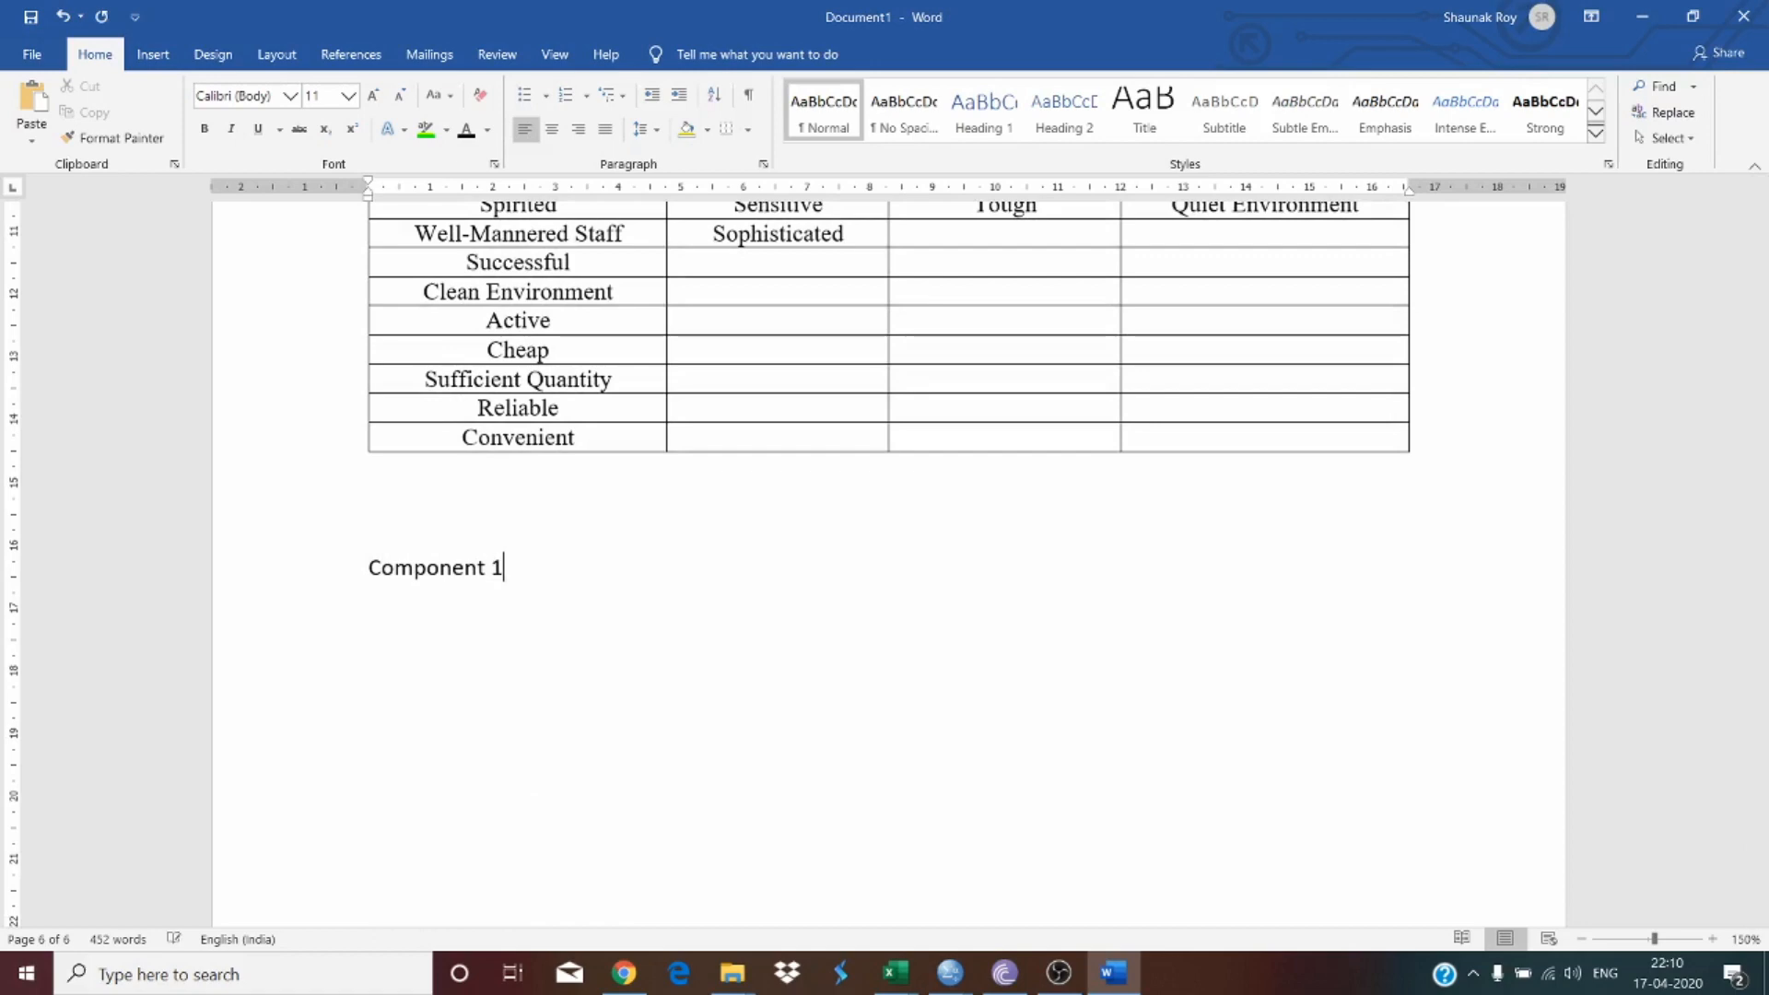
{"action": "type", "text": " can be renamed as"}
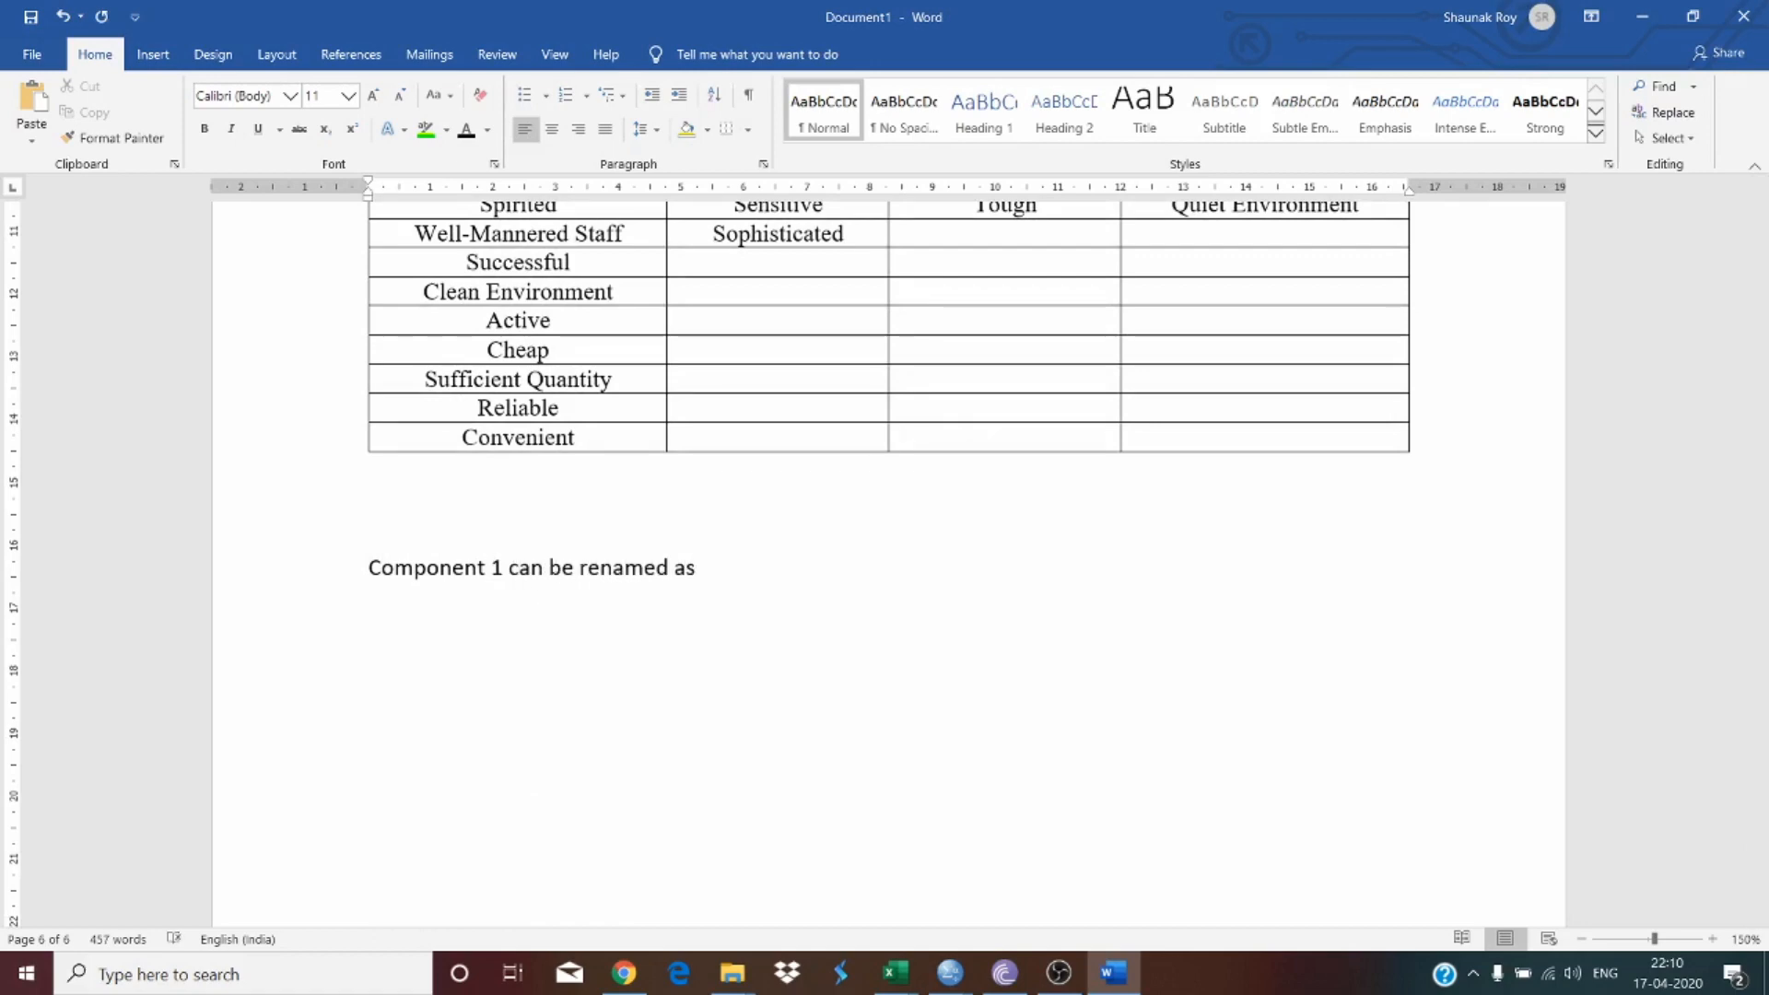
Step: Copy the 'Component 1 can be renamed as' sentence and paste it three times on new lines beneath it
{"action": "scroll", "coordinate": [885, 460], "scroll_direction": "up", "scroll_amount": 3}
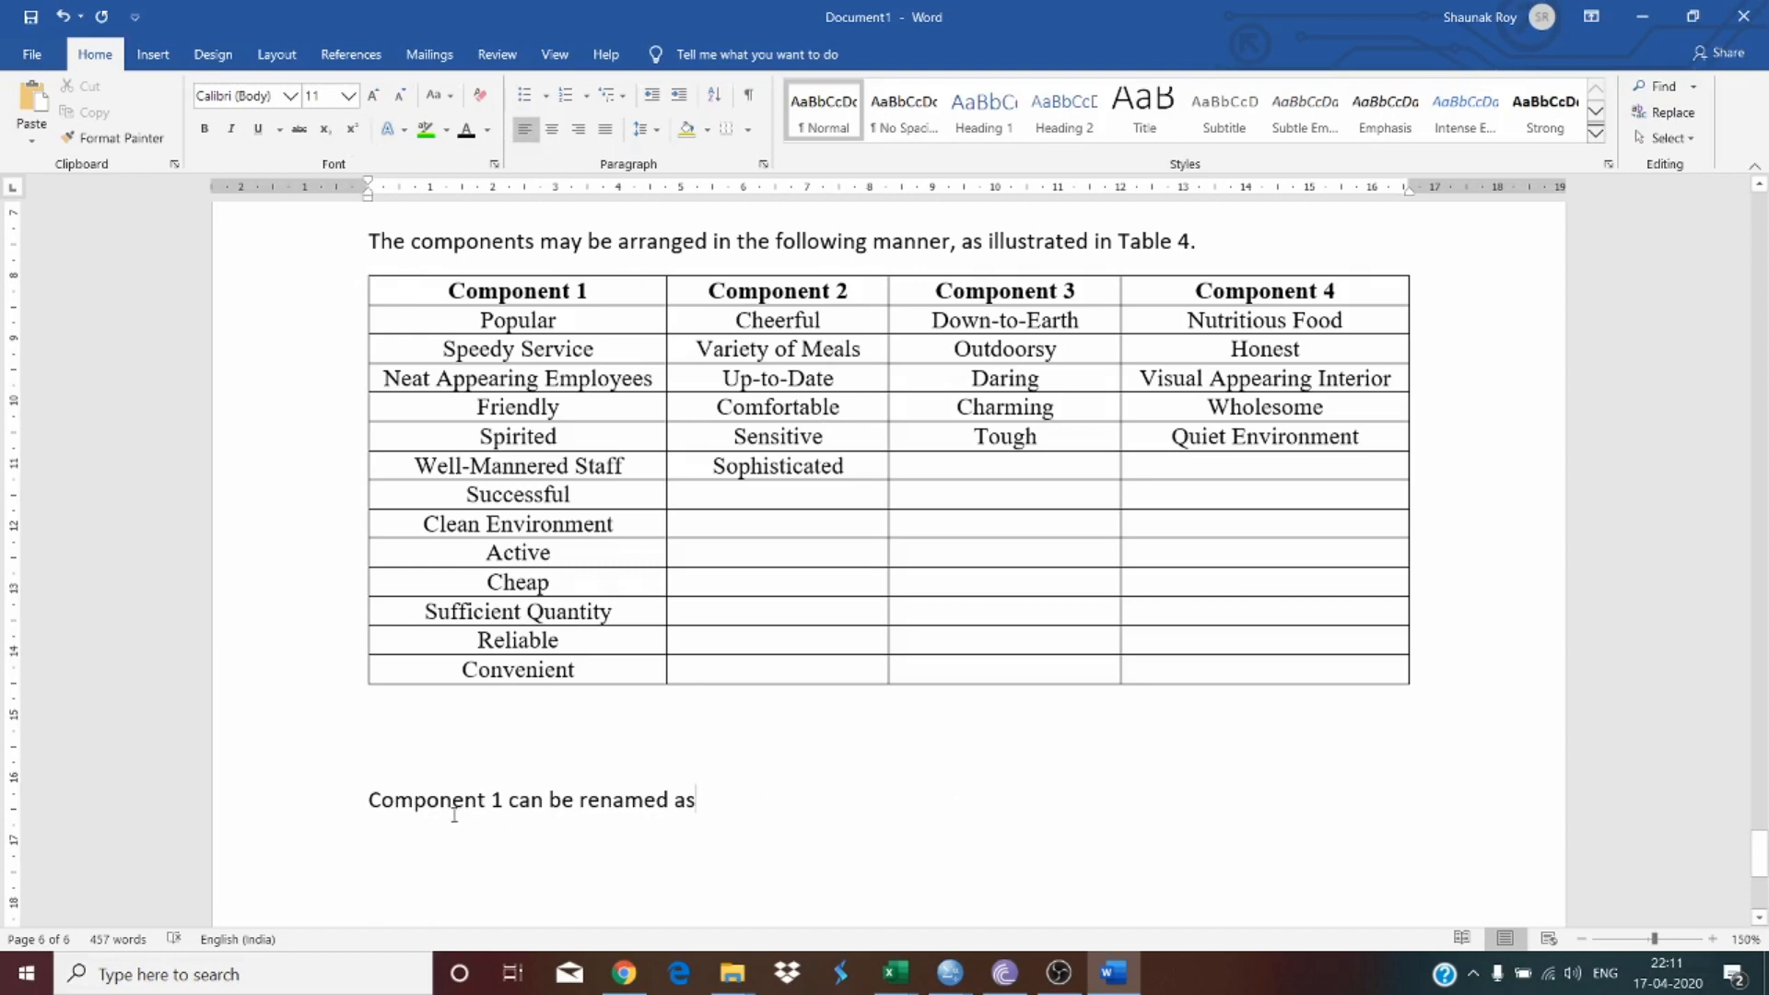
{"action": "triple_click", "coordinate": [722, 816]}
{"action": "key", "text": "ctrl+c"}
{"action": "left_click", "coordinate": [739, 802]}
{"action": "key", "text": "Return"}
{"action": "key", "text": "ctrl+v"}
{"action": "key", "text": "ctrl+v"}
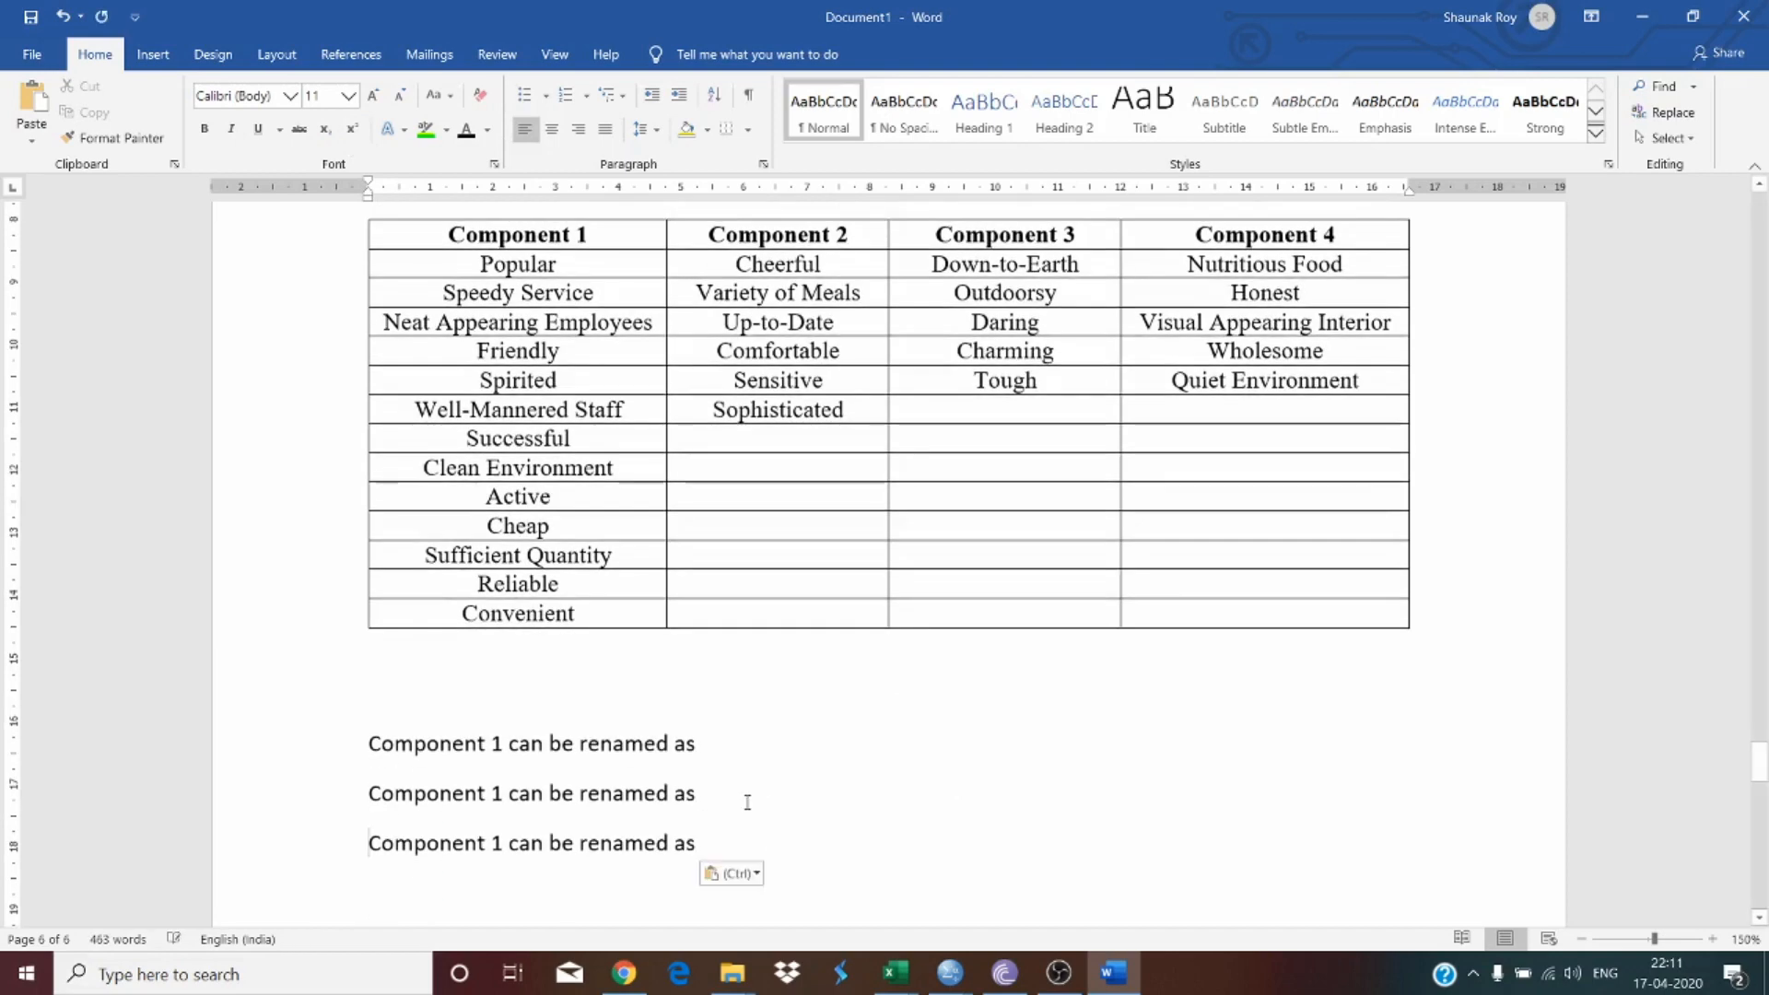
{"action": "key", "text": "ctrl+v"}
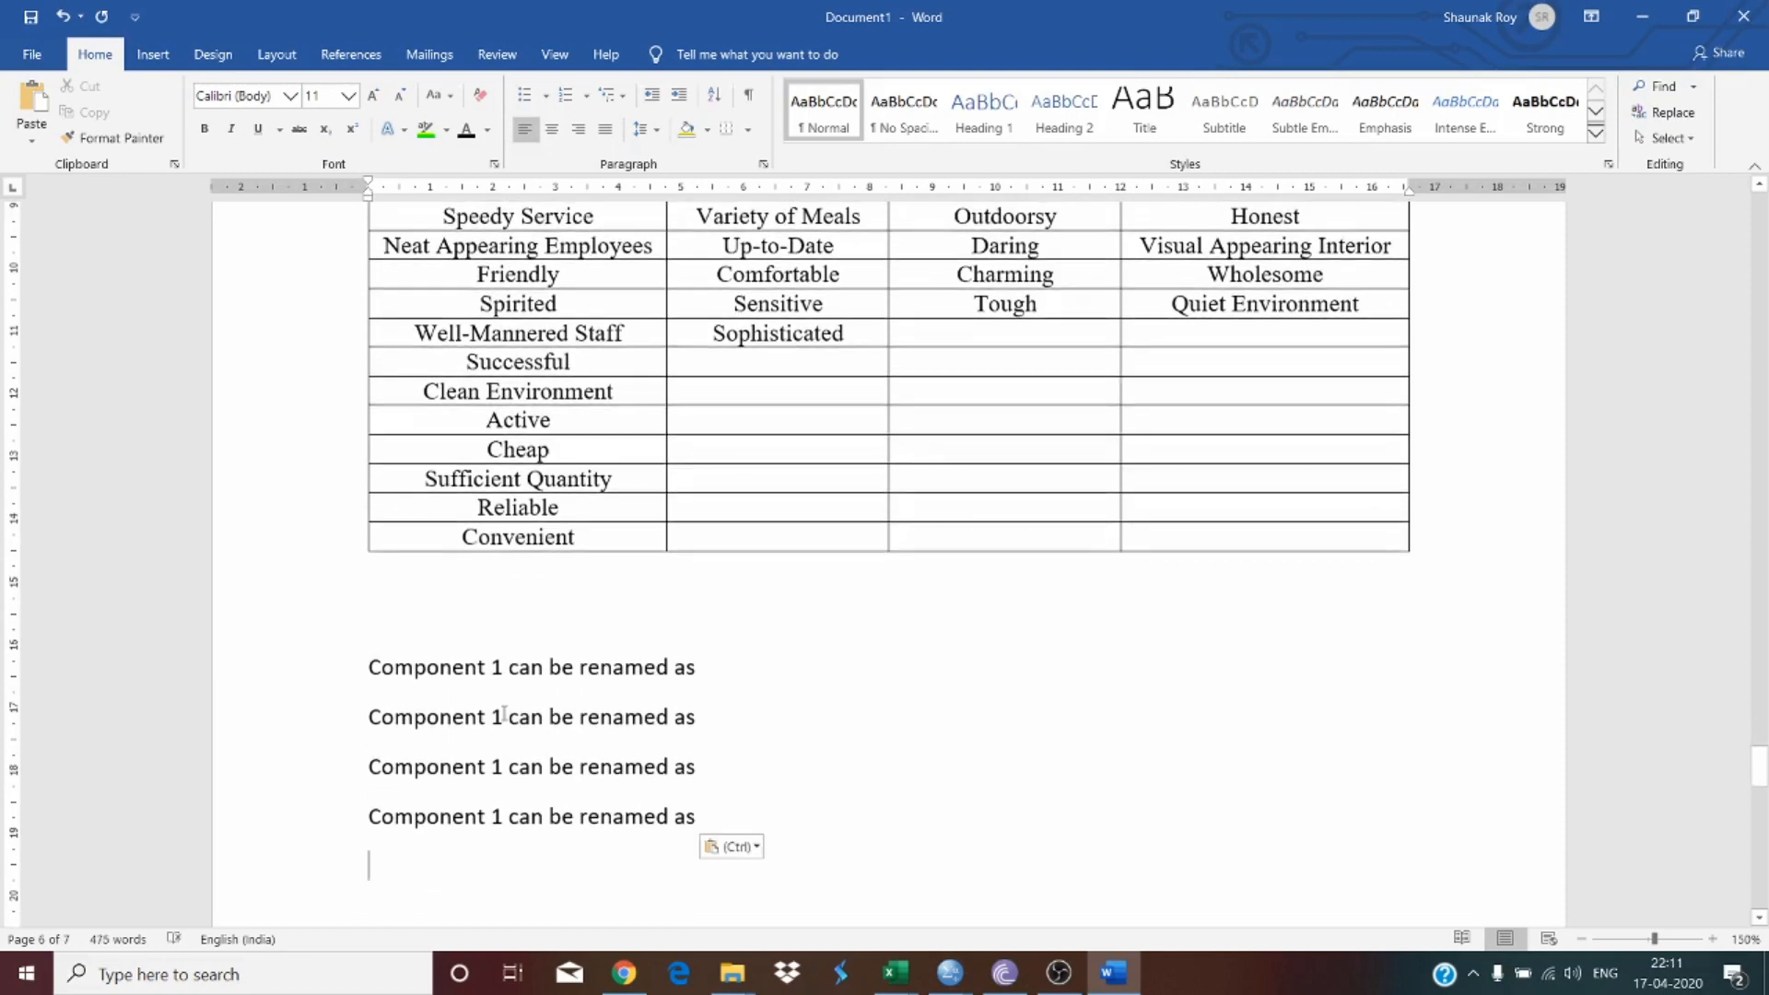
Step: Change the component numbers in the second, third and fourth sentences to 2, 3 and 4
{"action": "type", "text": "2"}
{"action": "key", "text": "BackSpace"}
{"action": "key", "text": "BackSpace"}
{"action": "type", "text": "2"}
{"action": "key", "text": "Up"}
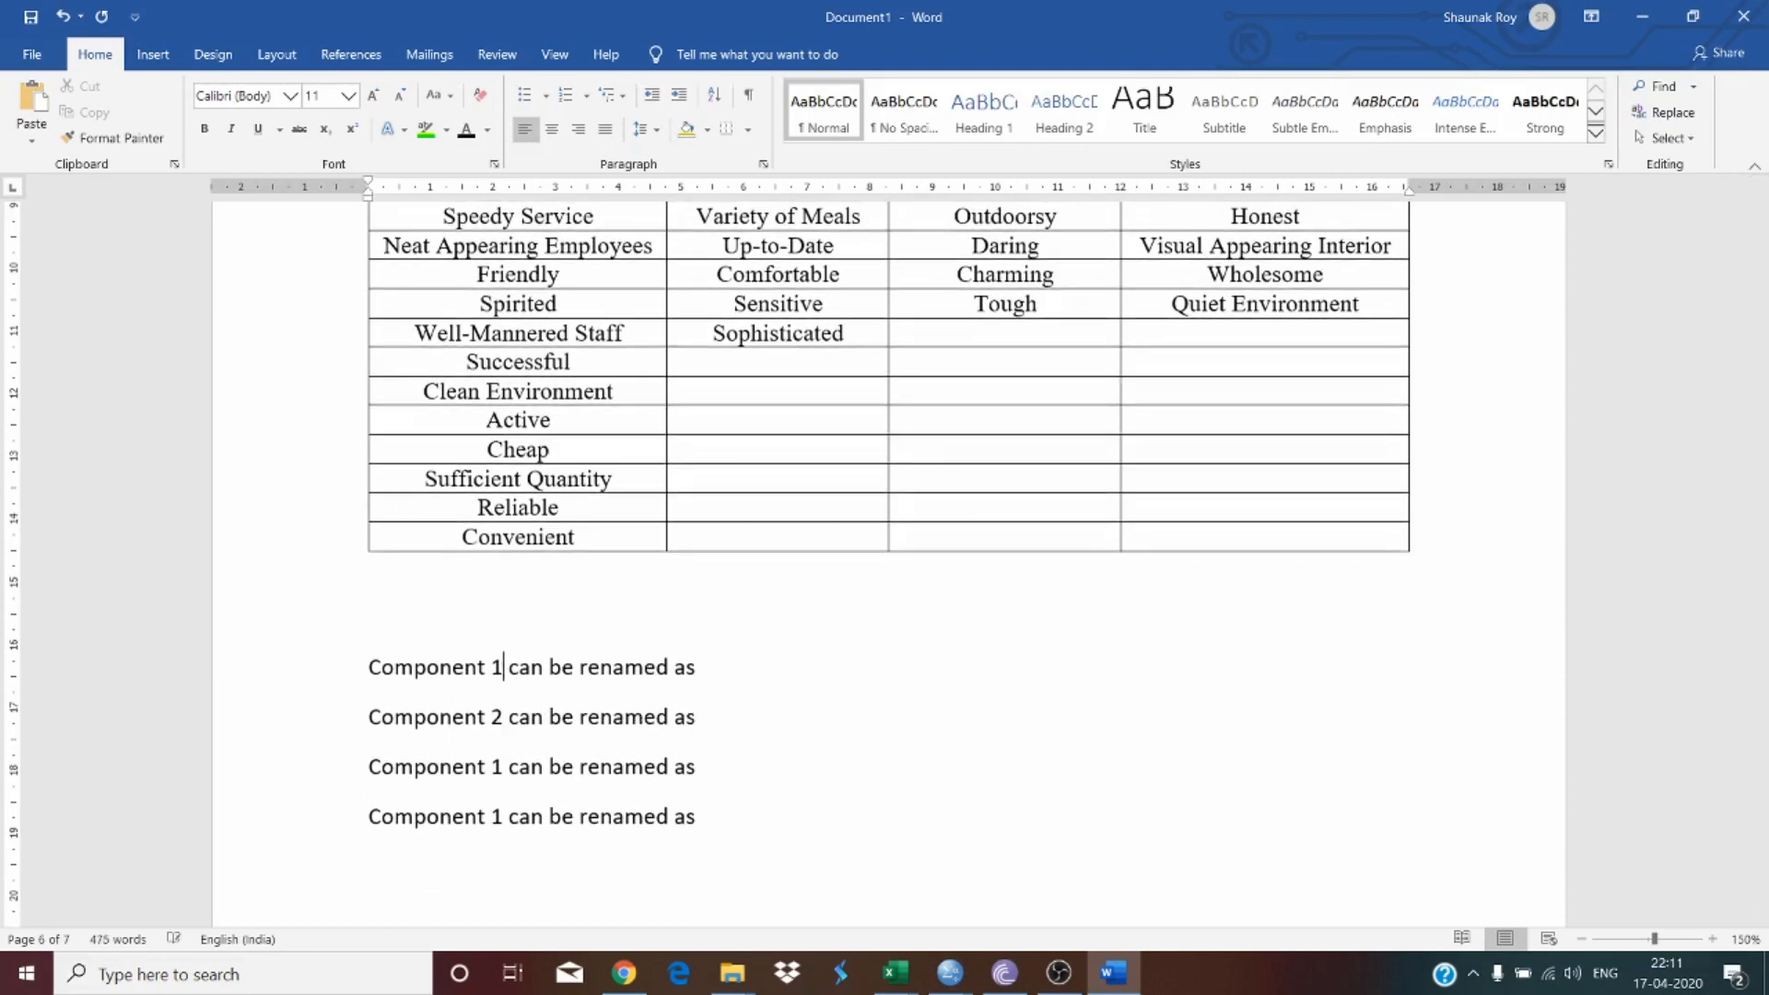
{"action": "key", "text": "Down"}
{"action": "key", "text": "Down"}
{"action": "key", "text": "BackSpace"}
{"action": "type", "text": "3"}
{"action": "key", "text": "Down"}
{"action": "key", "text": "BackSpace"}
{"action": "type", "text": "4"}
Step: Complete the Component 3 sentence with 'Adventurous' and italicize that word
{"action": "scroll", "coordinate": [738, 695], "scroll_direction": "up", "scroll_amount": 1}
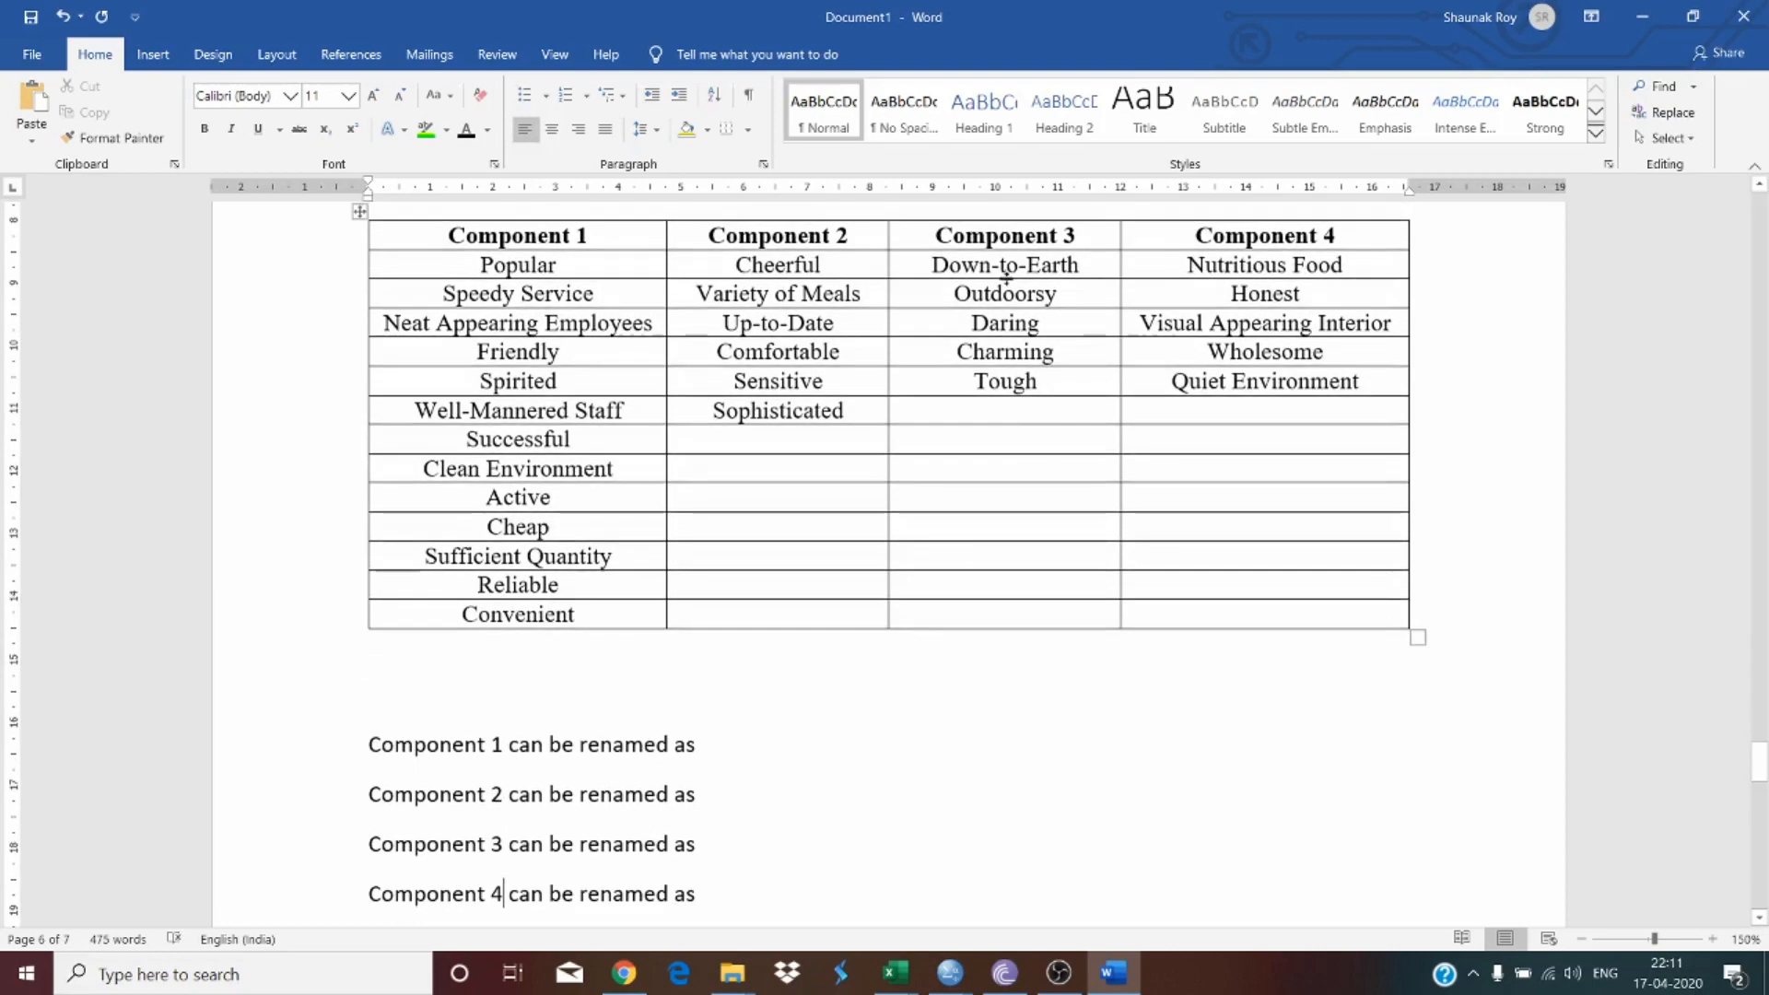
{"action": "mouse_move", "coordinate": [1006, 277]}
{"action": "left_mouse_down"}
{"action": "mouse_move", "coordinate": [1021, 361]}
{"action": "mouse_move", "coordinate": [1028, 266]}
{"action": "left_mouse_up"}
{"action": "left_click", "coordinate": [1030, 392]}
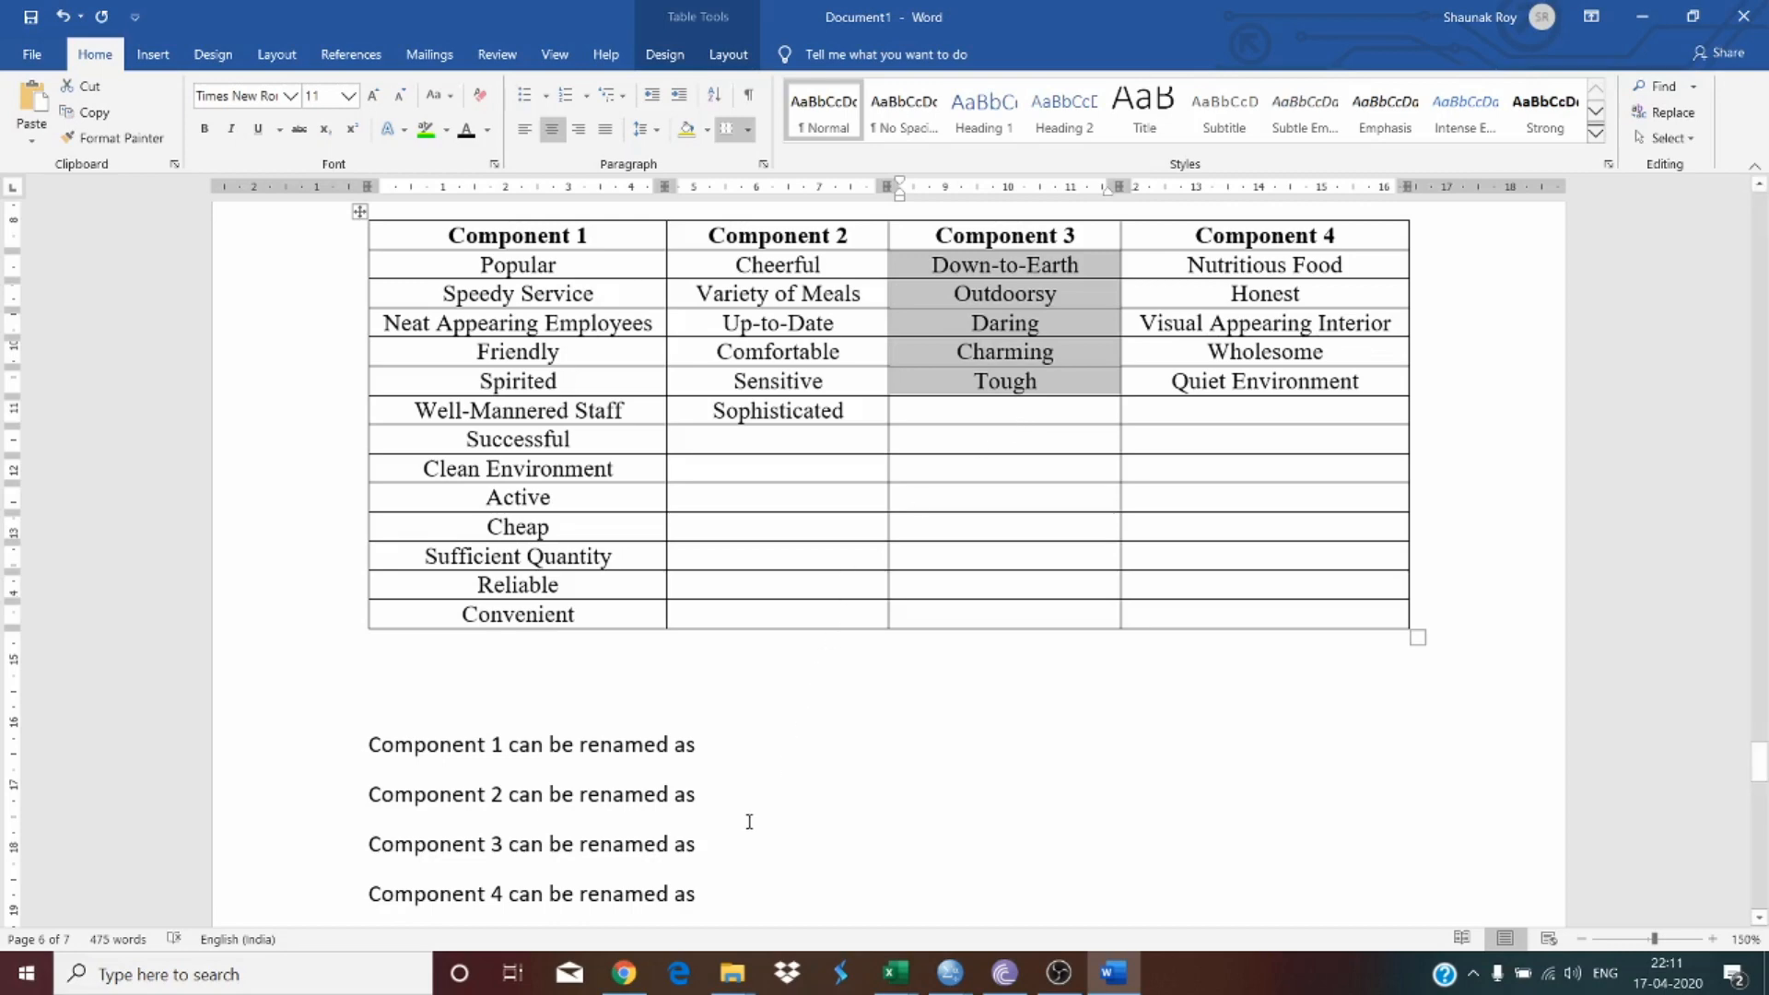
{"action": "left_click", "coordinate": [727, 851]}
{"action": "type", "text": "Ad"}
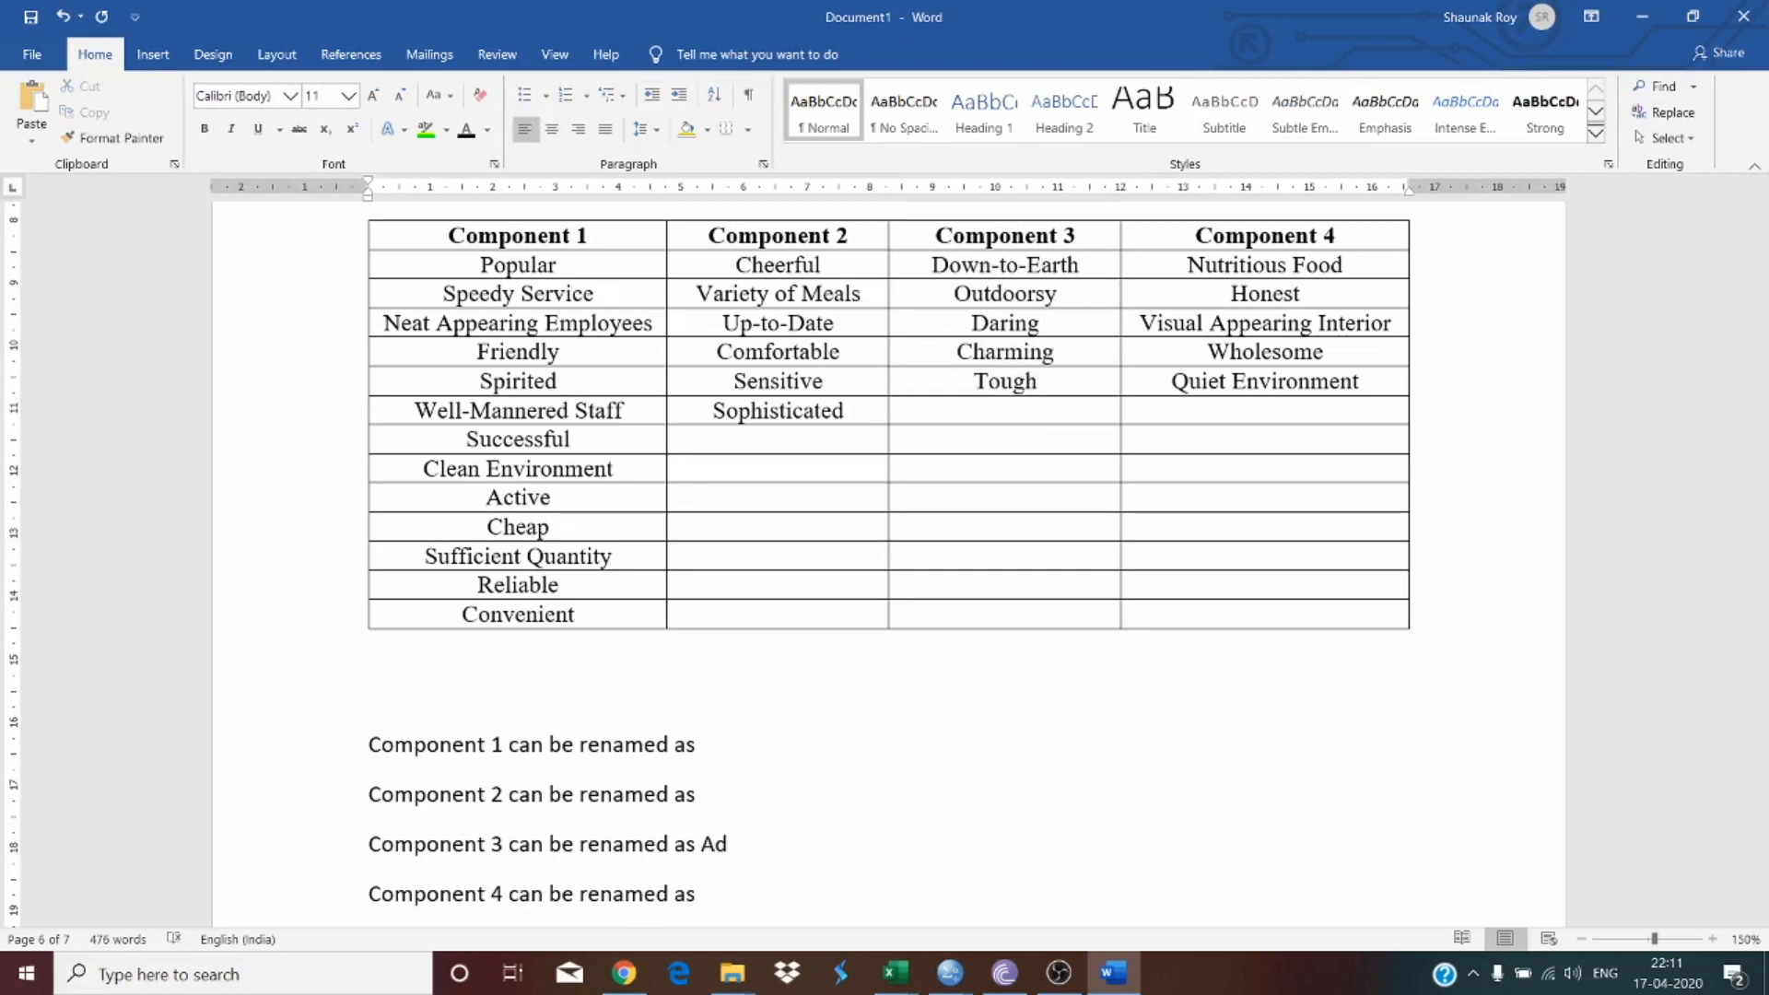
{"action": "type", "text": "venturous"}
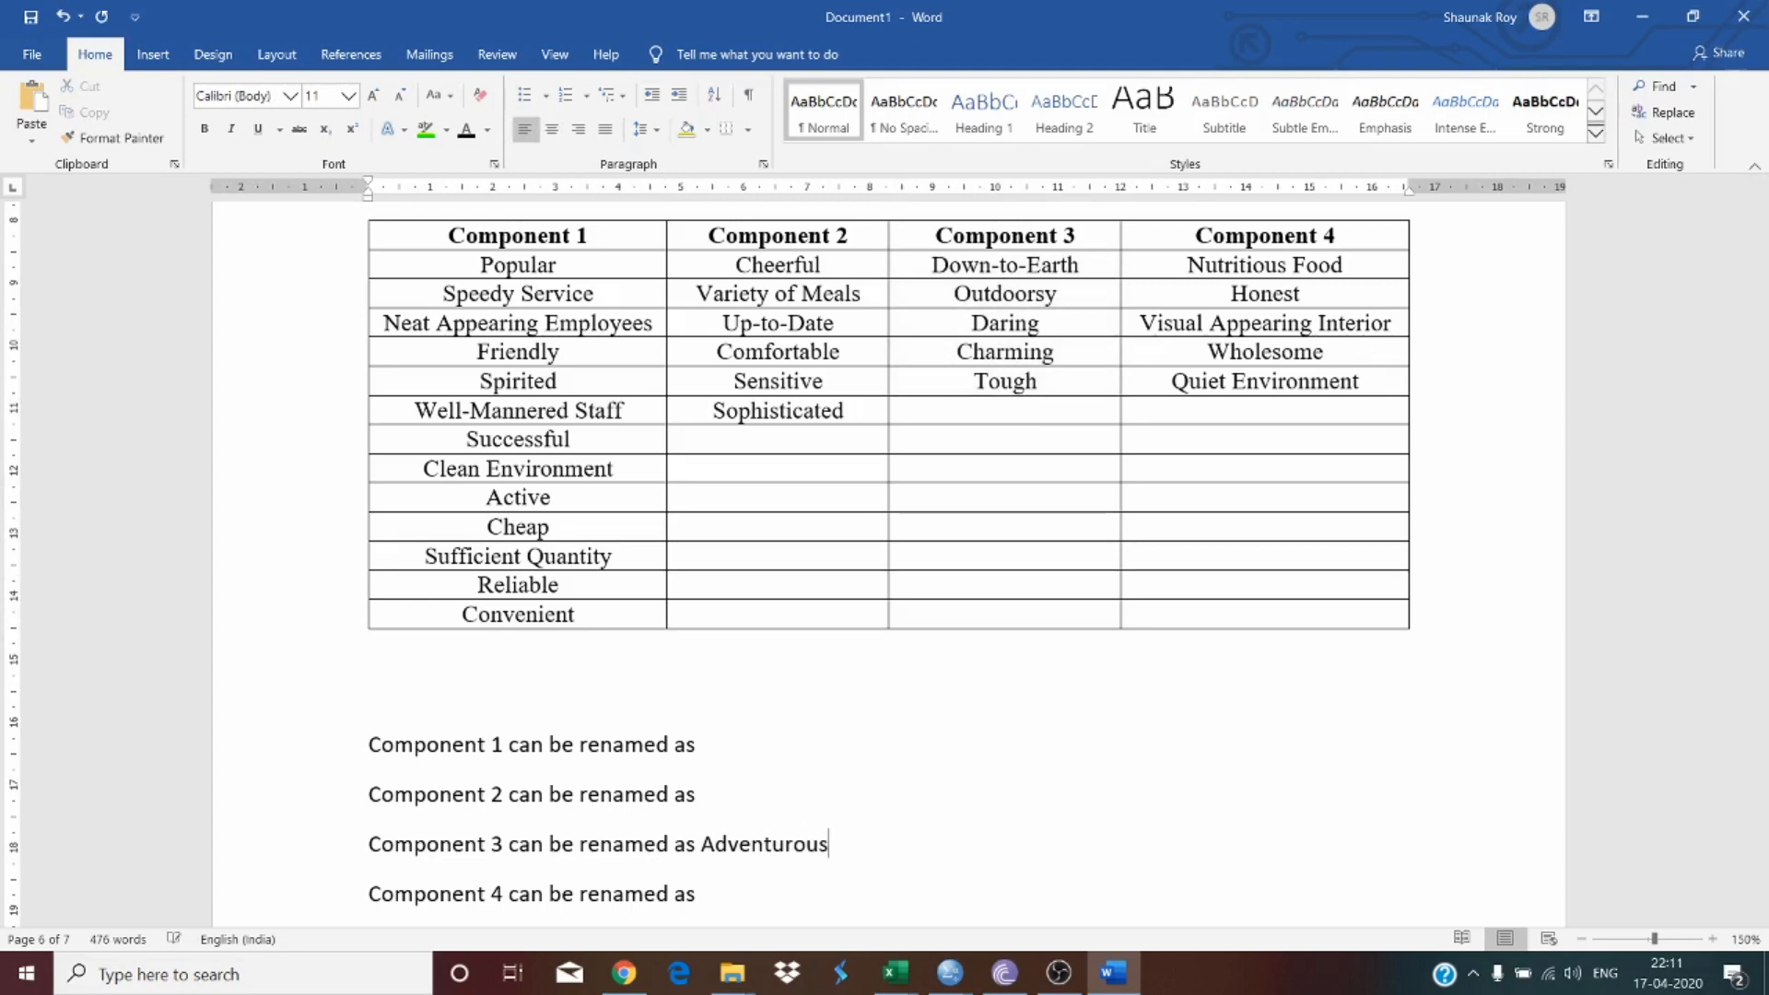
{"action": "double_click", "coordinate": [810, 844]}
{"action": "key", "text": "ctrl+i"}
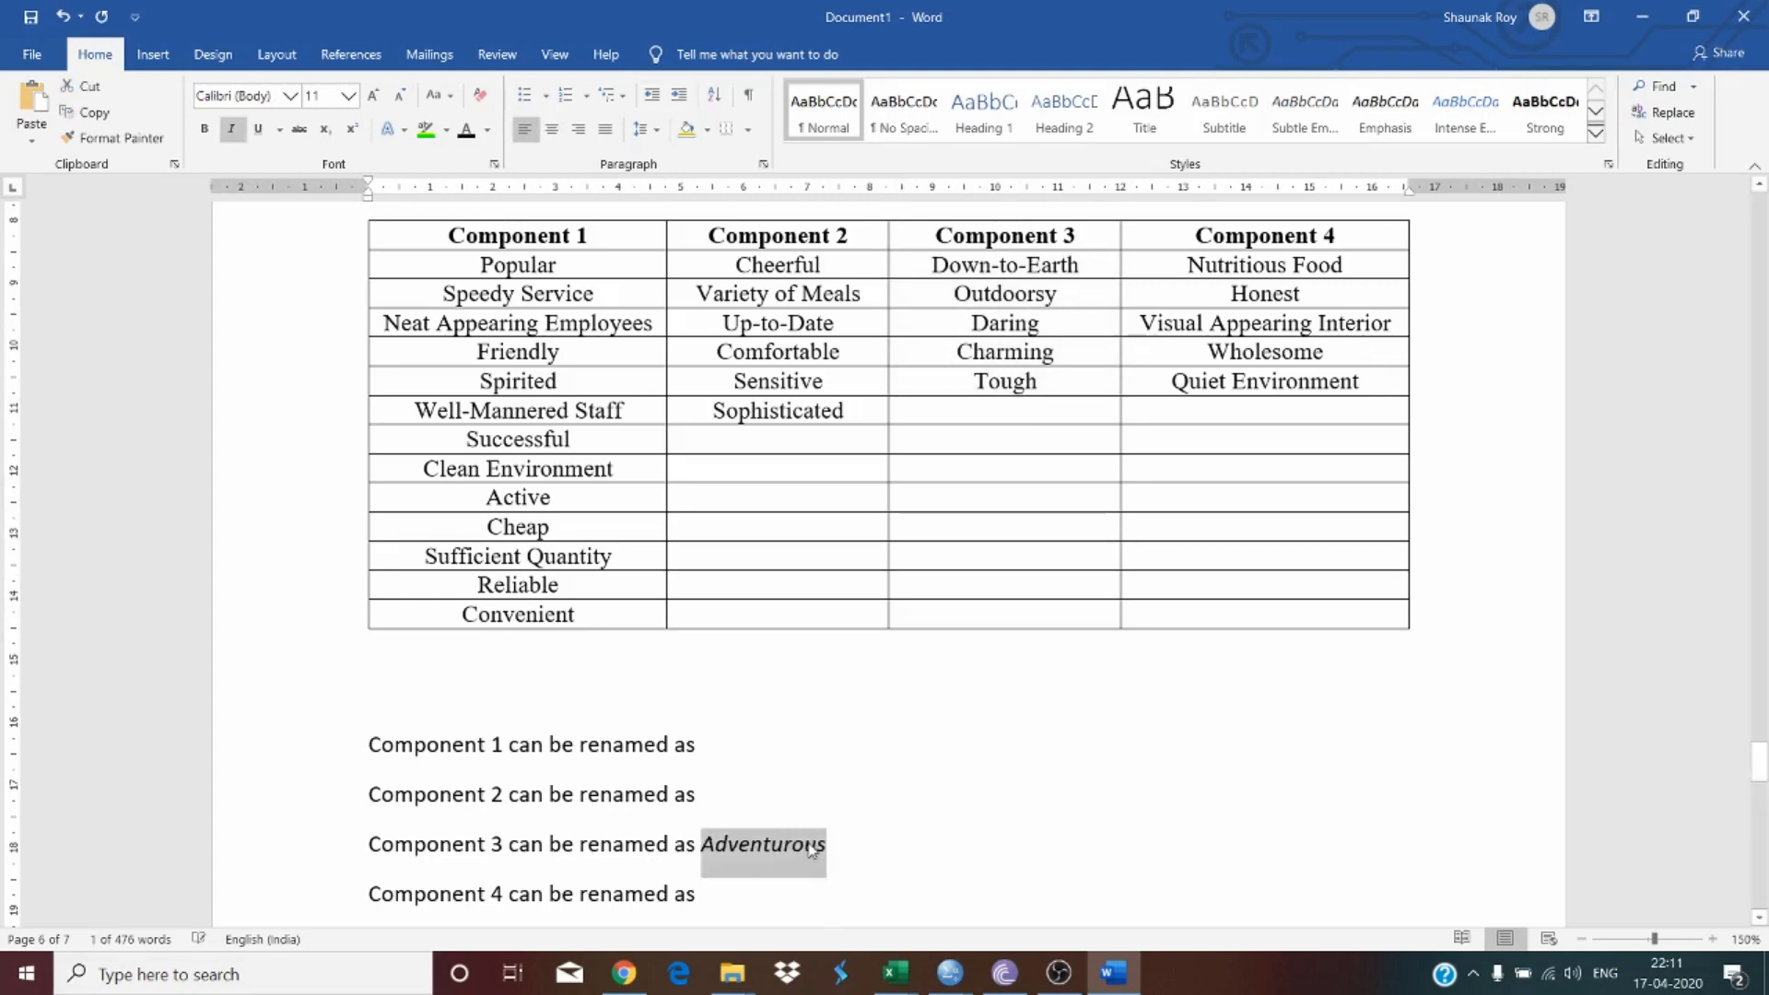
Step: Complete the Component 2 sentence with 'Contemporary' and italicize that word
{"action": "left_click", "coordinate": [756, 781]}
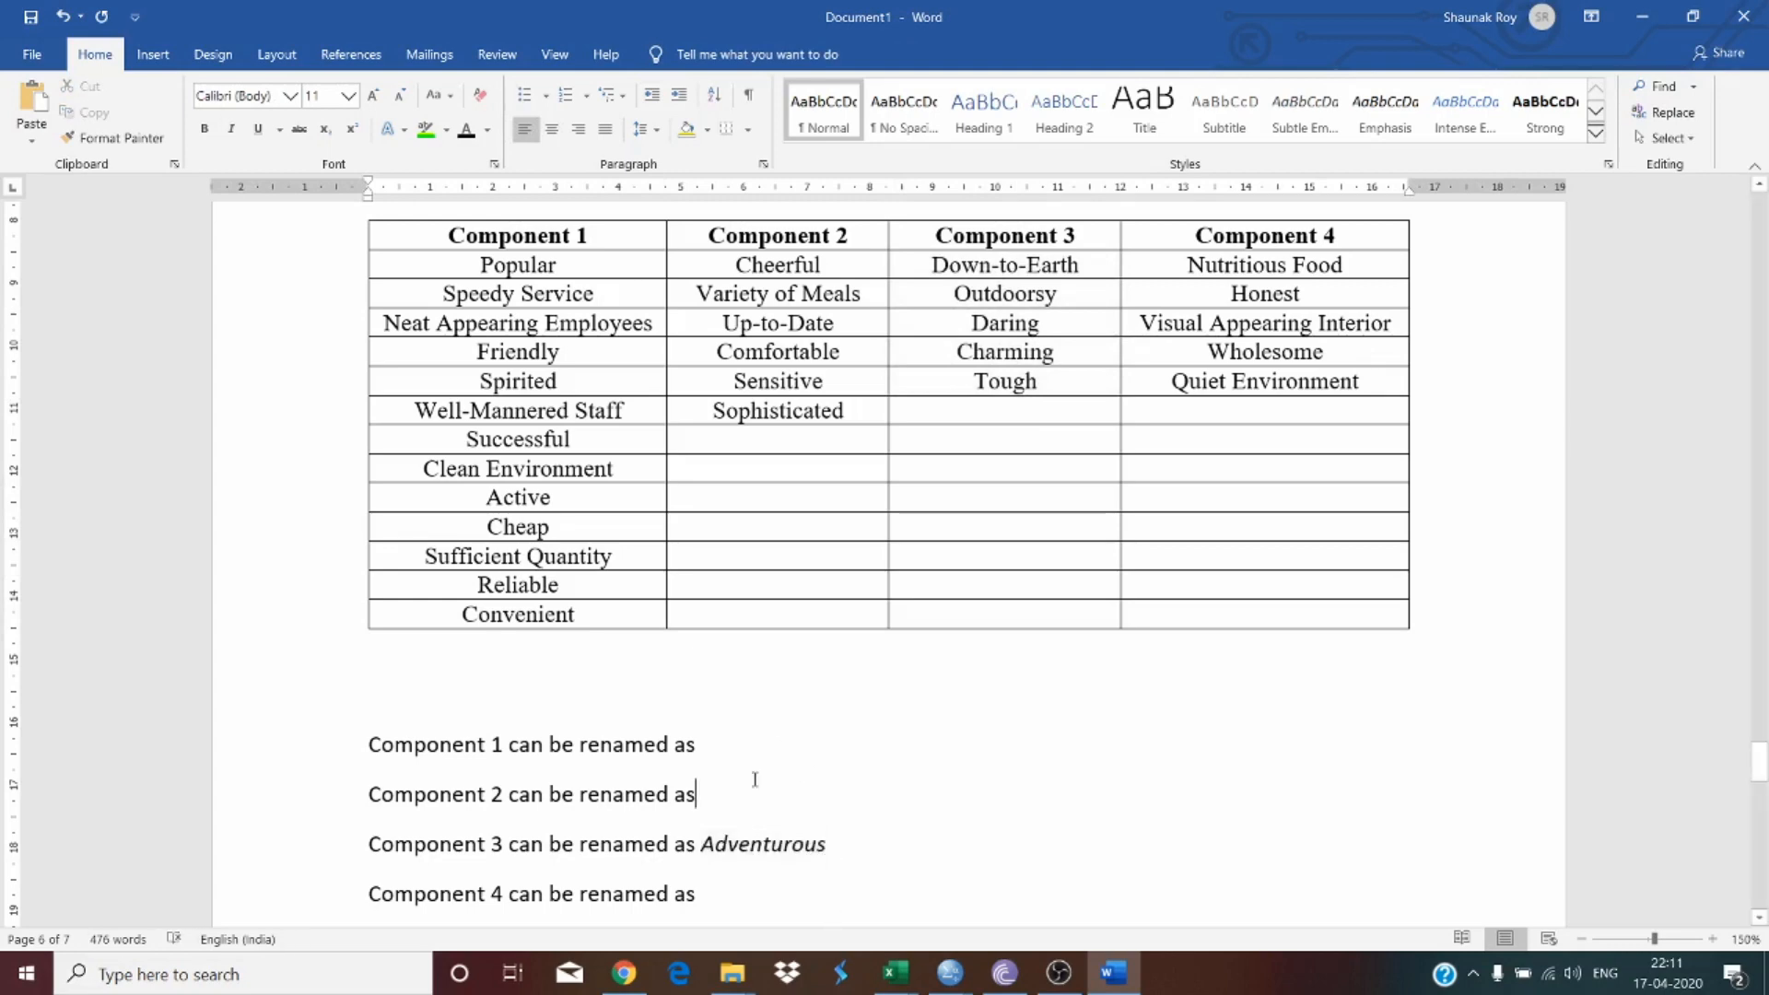
{"action": "left_click_drag", "start_coordinate": [754, 265], "coordinate": [840, 358]}
{"action": "left_click", "coordinate": [842, 364]}
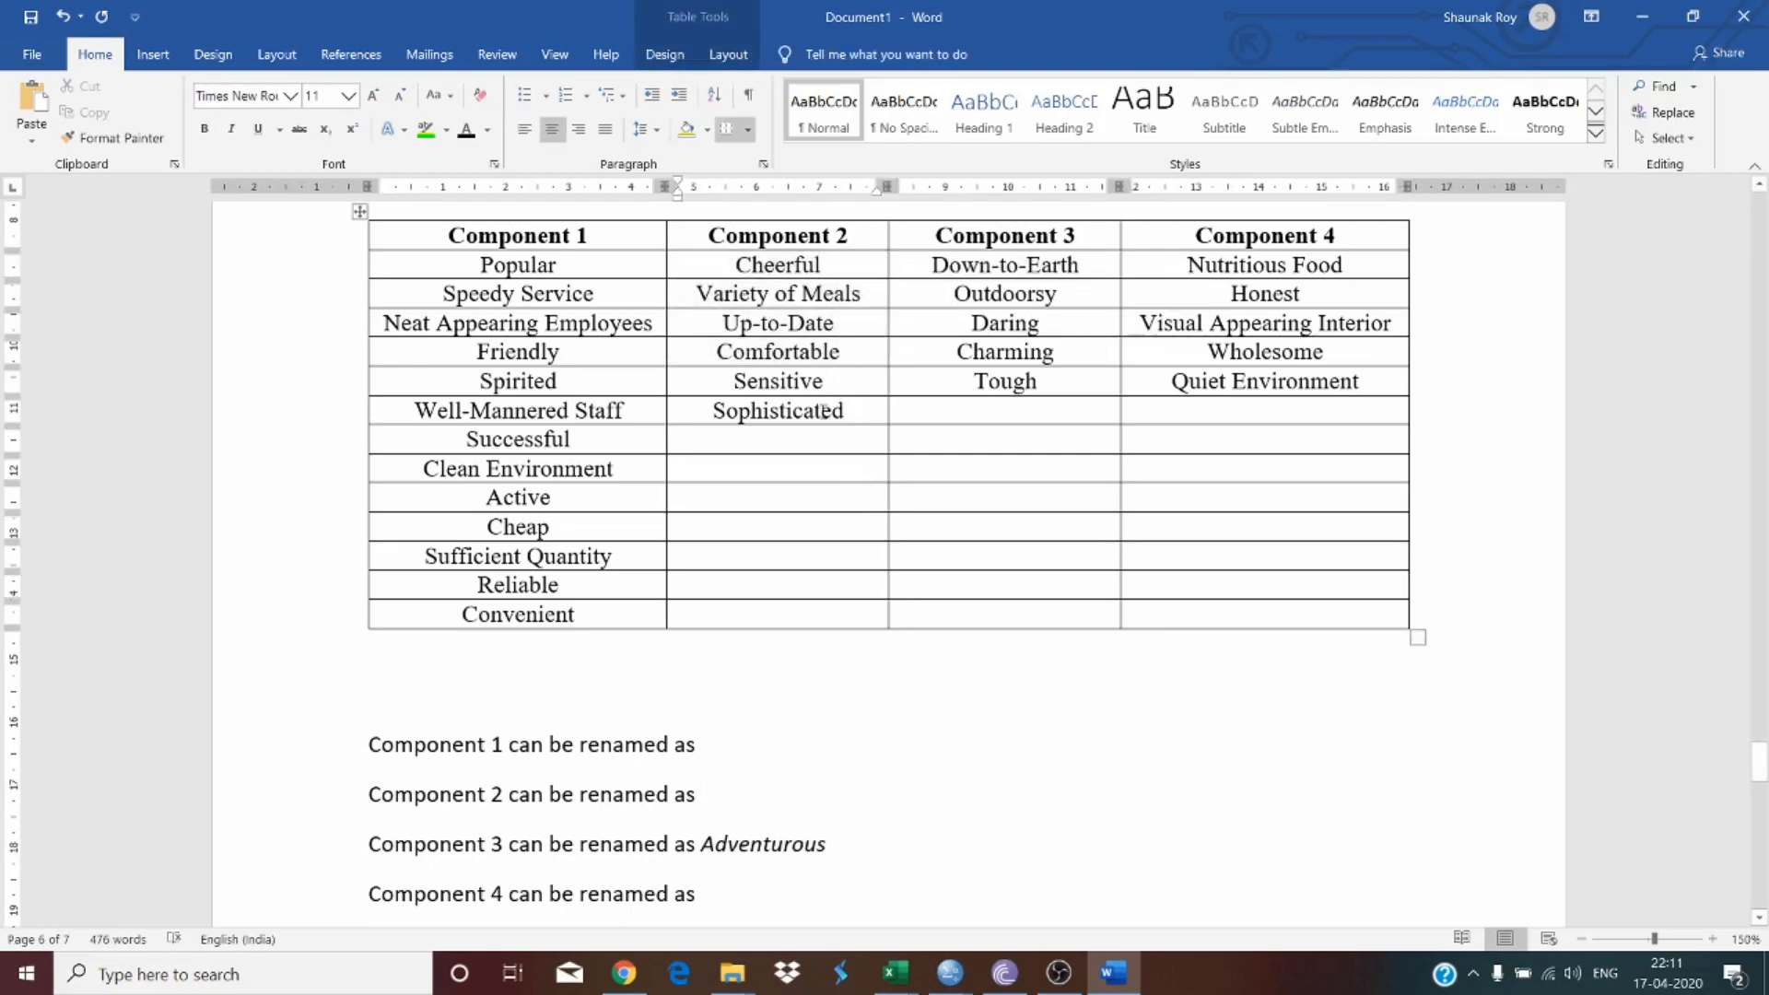
{"action": "left_click_drag", "start_coordinate": [825, 411], "coordinate": [815, 267]}
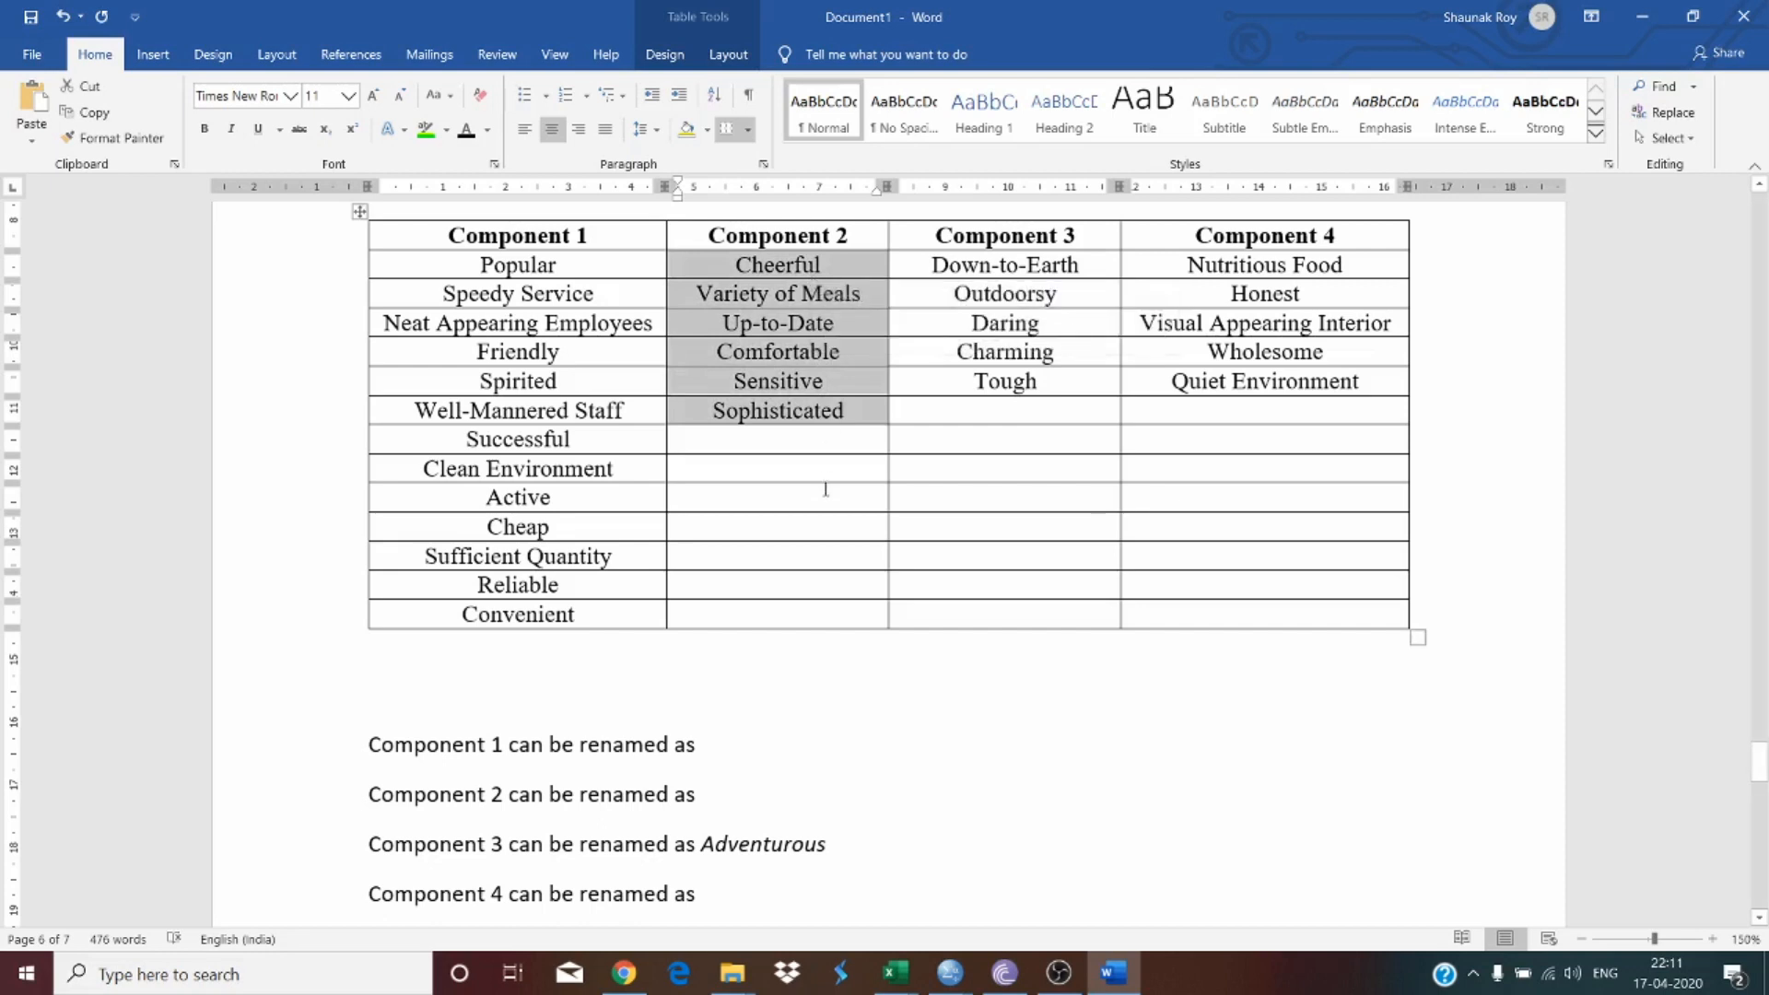
{"action": "left_click", "coordinate": [738, 794]}
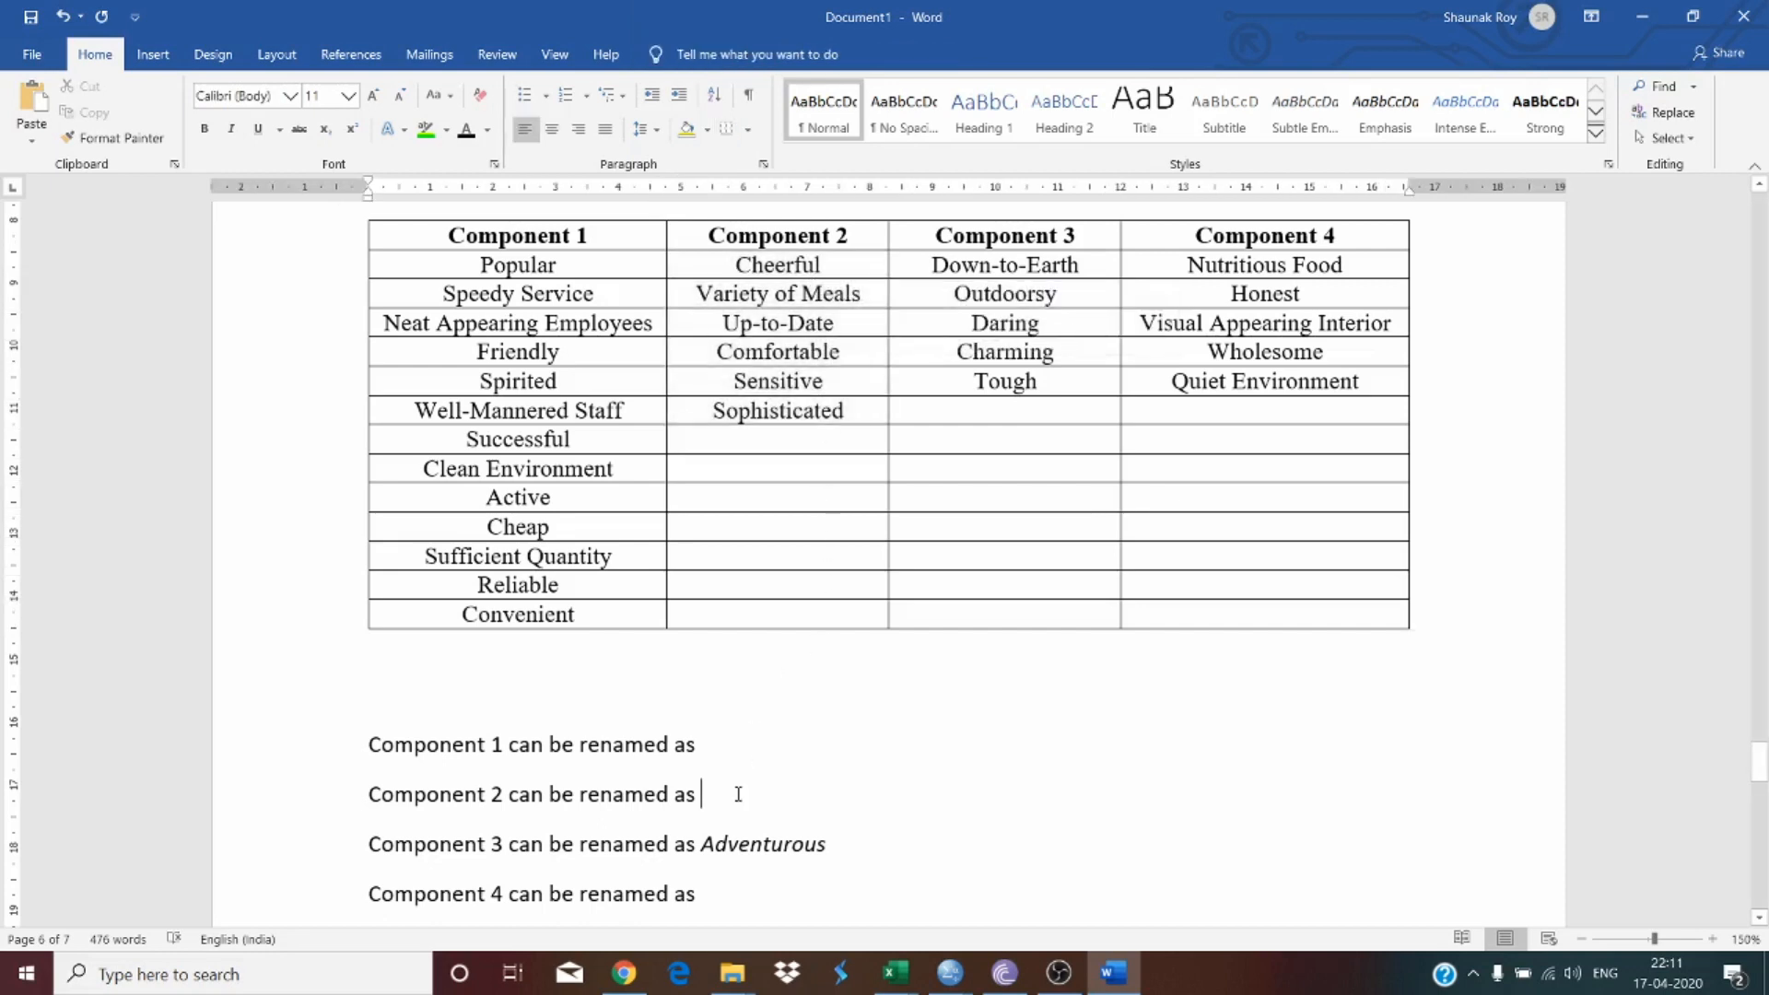
{"action": "type", "text": "Con"}
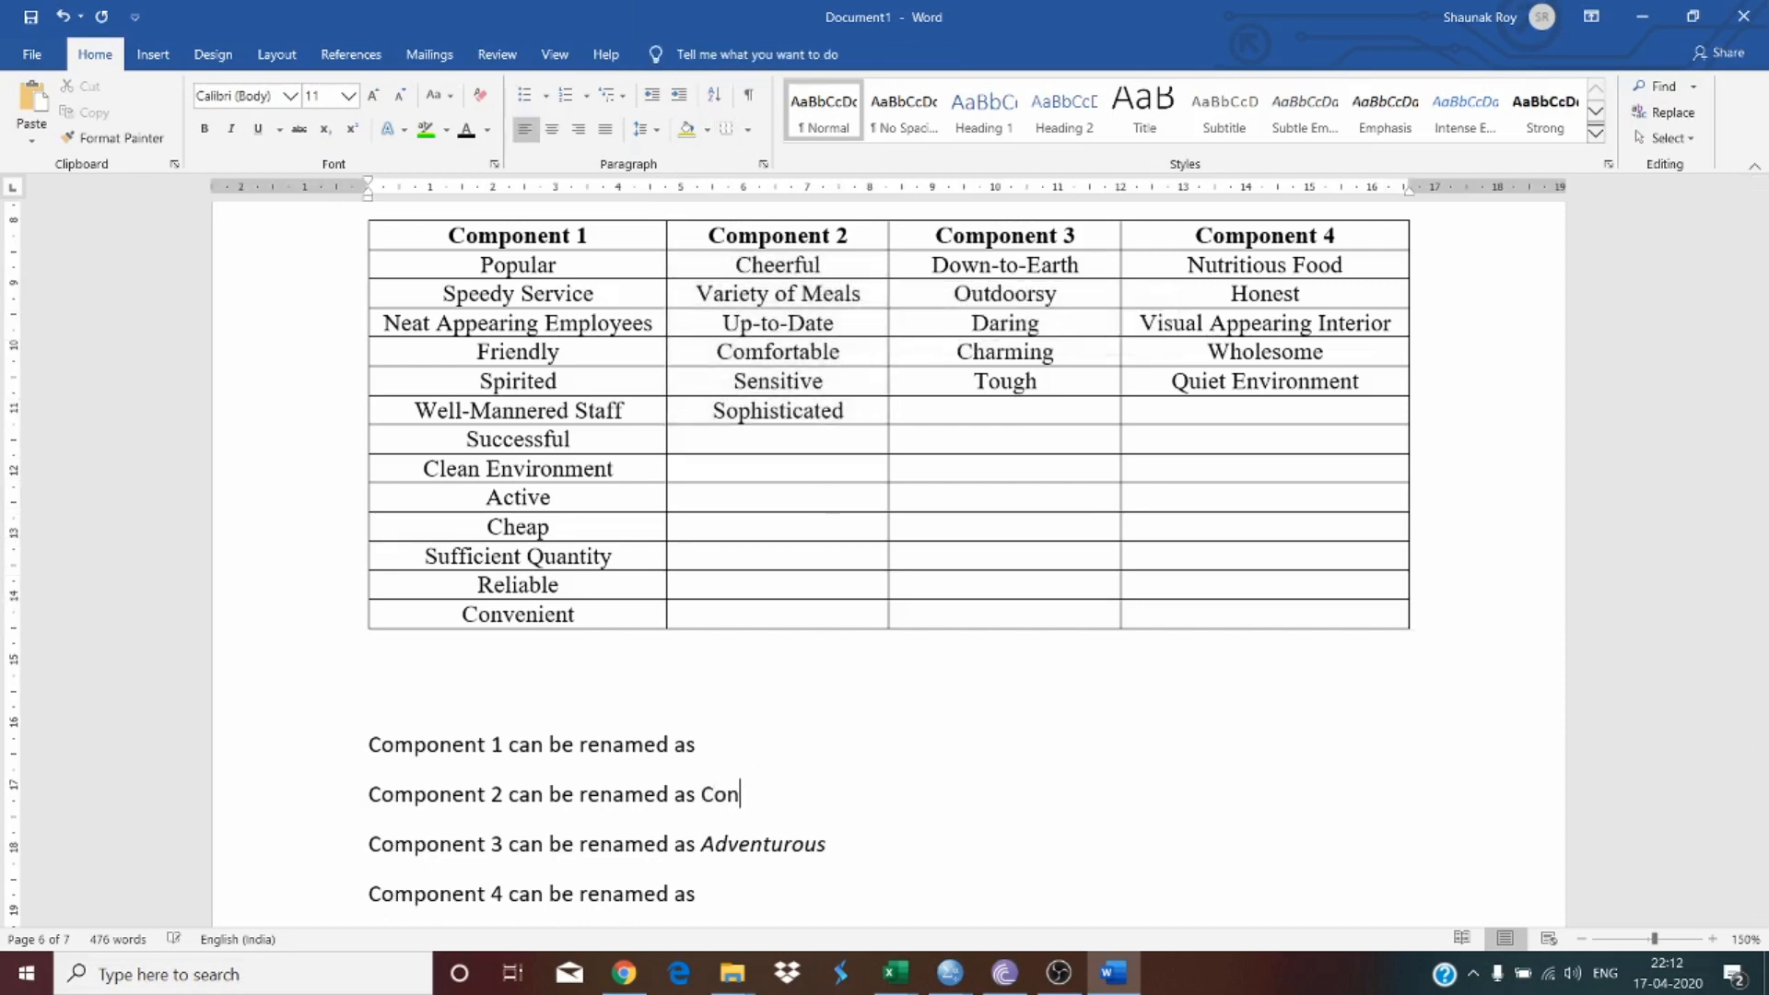
{"action": "type", "text": "temporary"}
{"action": "double_click", "coordinate": [834, 796]}
{"action": "key", "text": "ctrl+i"}
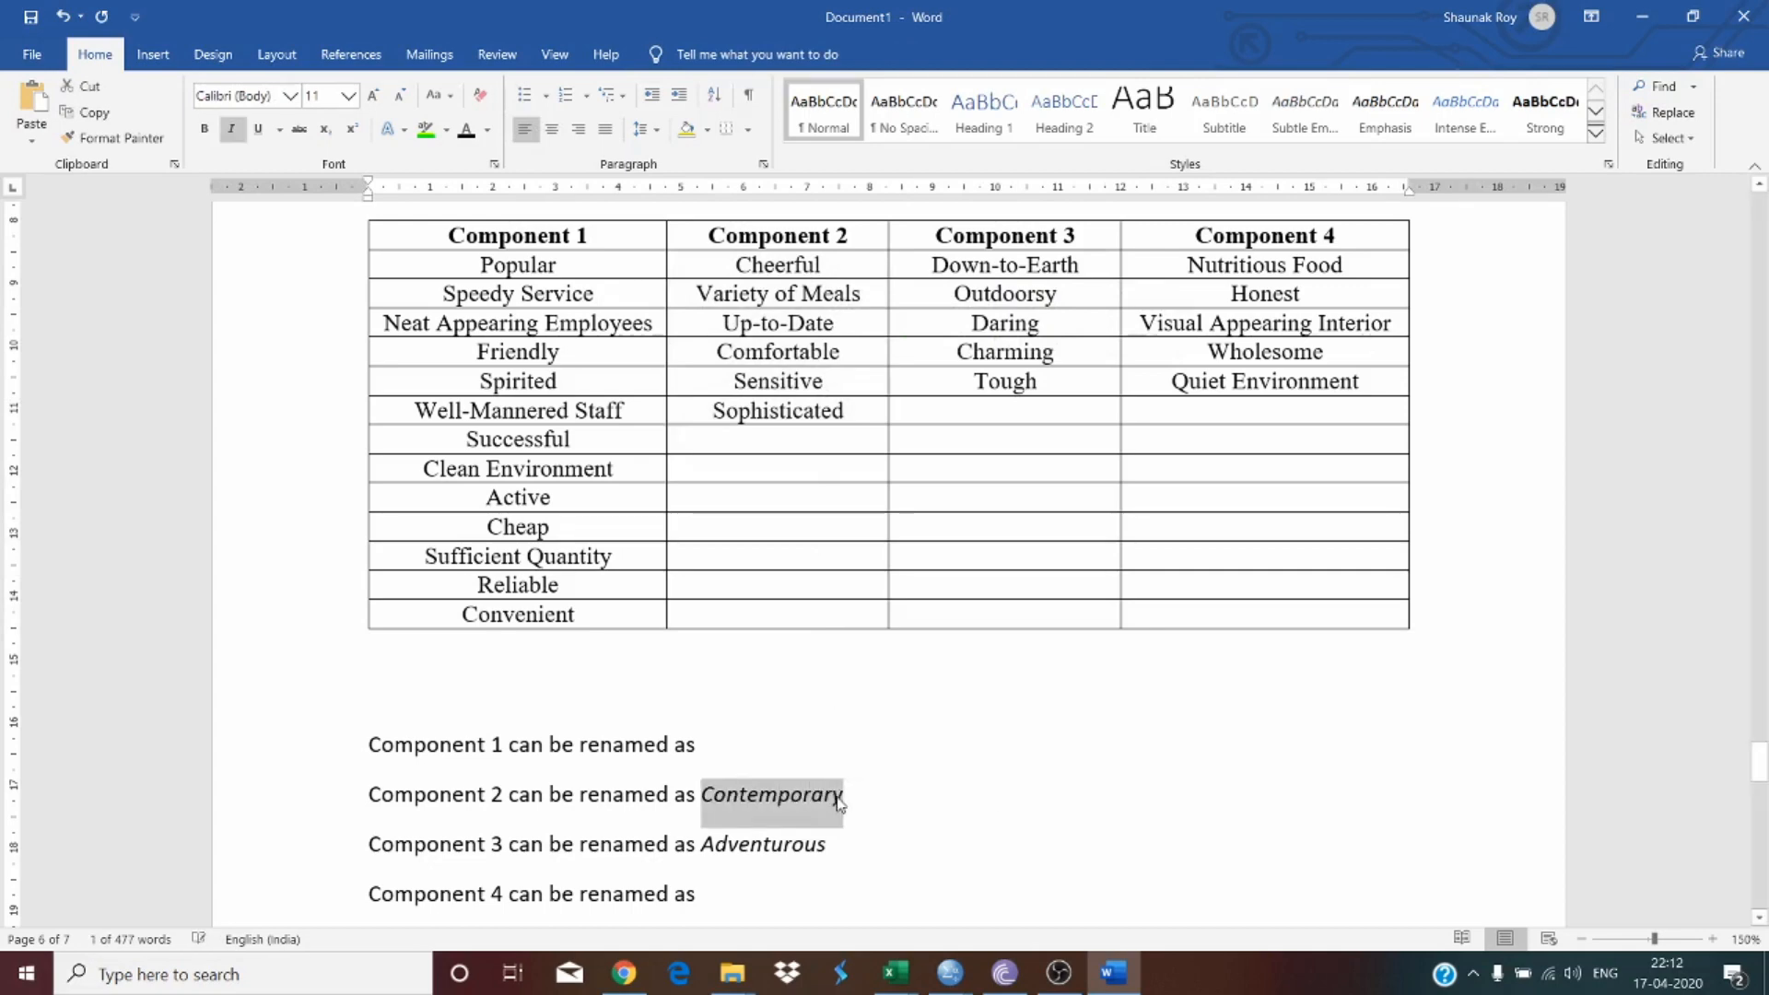
Step: Complete the Component 1 sentence with 'Hospitable' and italicize that word
{"action": "left_click", "coordinate": [747, 743]}
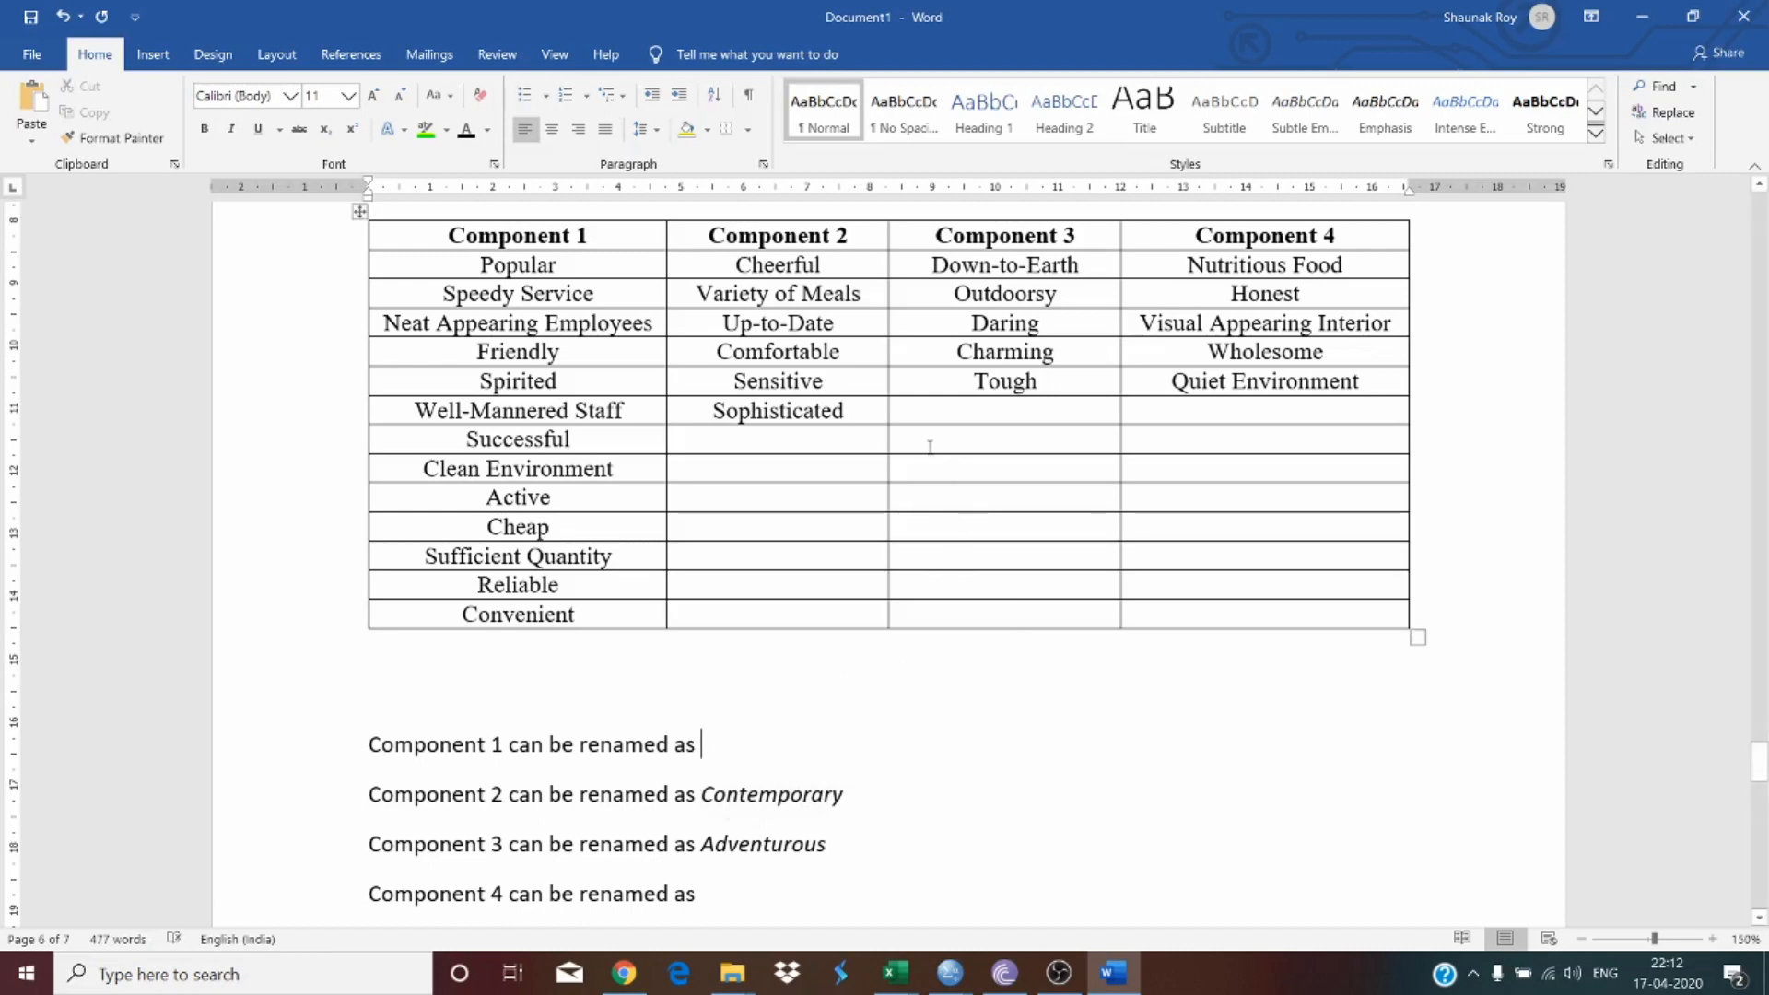
{"action": "left_click_drag", "start_coordinate": [812, 267], "coordinate": [810, 291]}
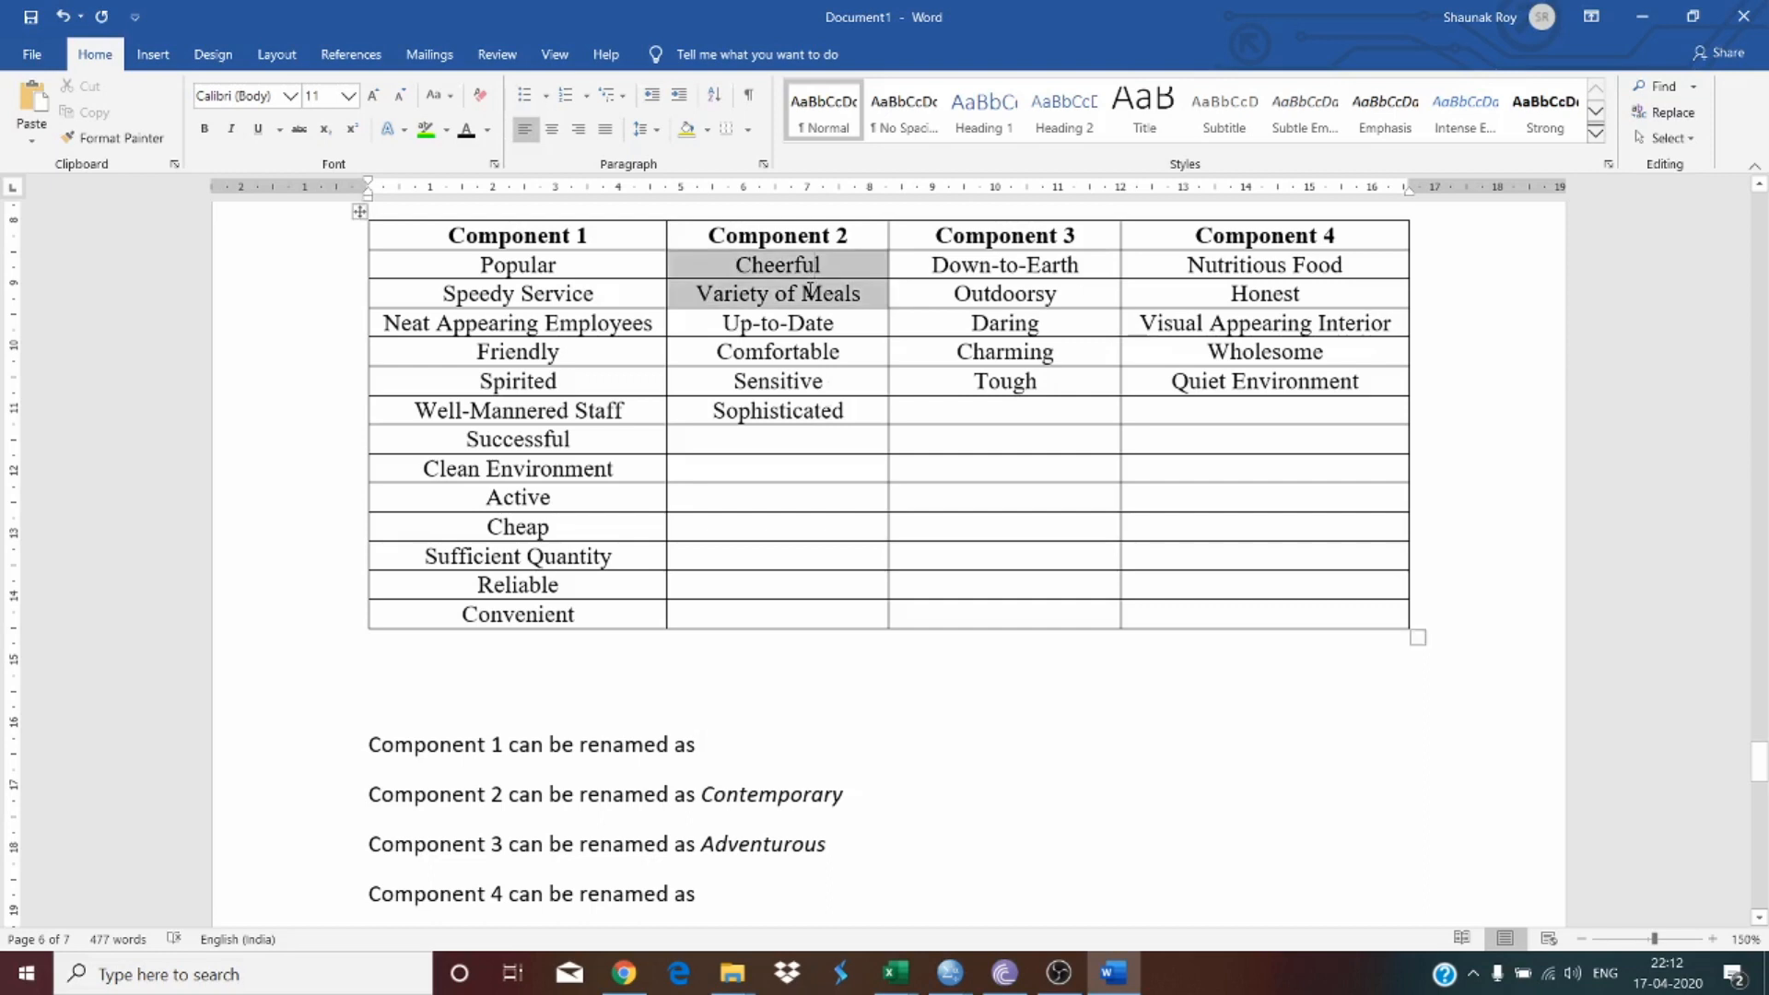
{"action": "left_click", "coordinate": [810, 292]}
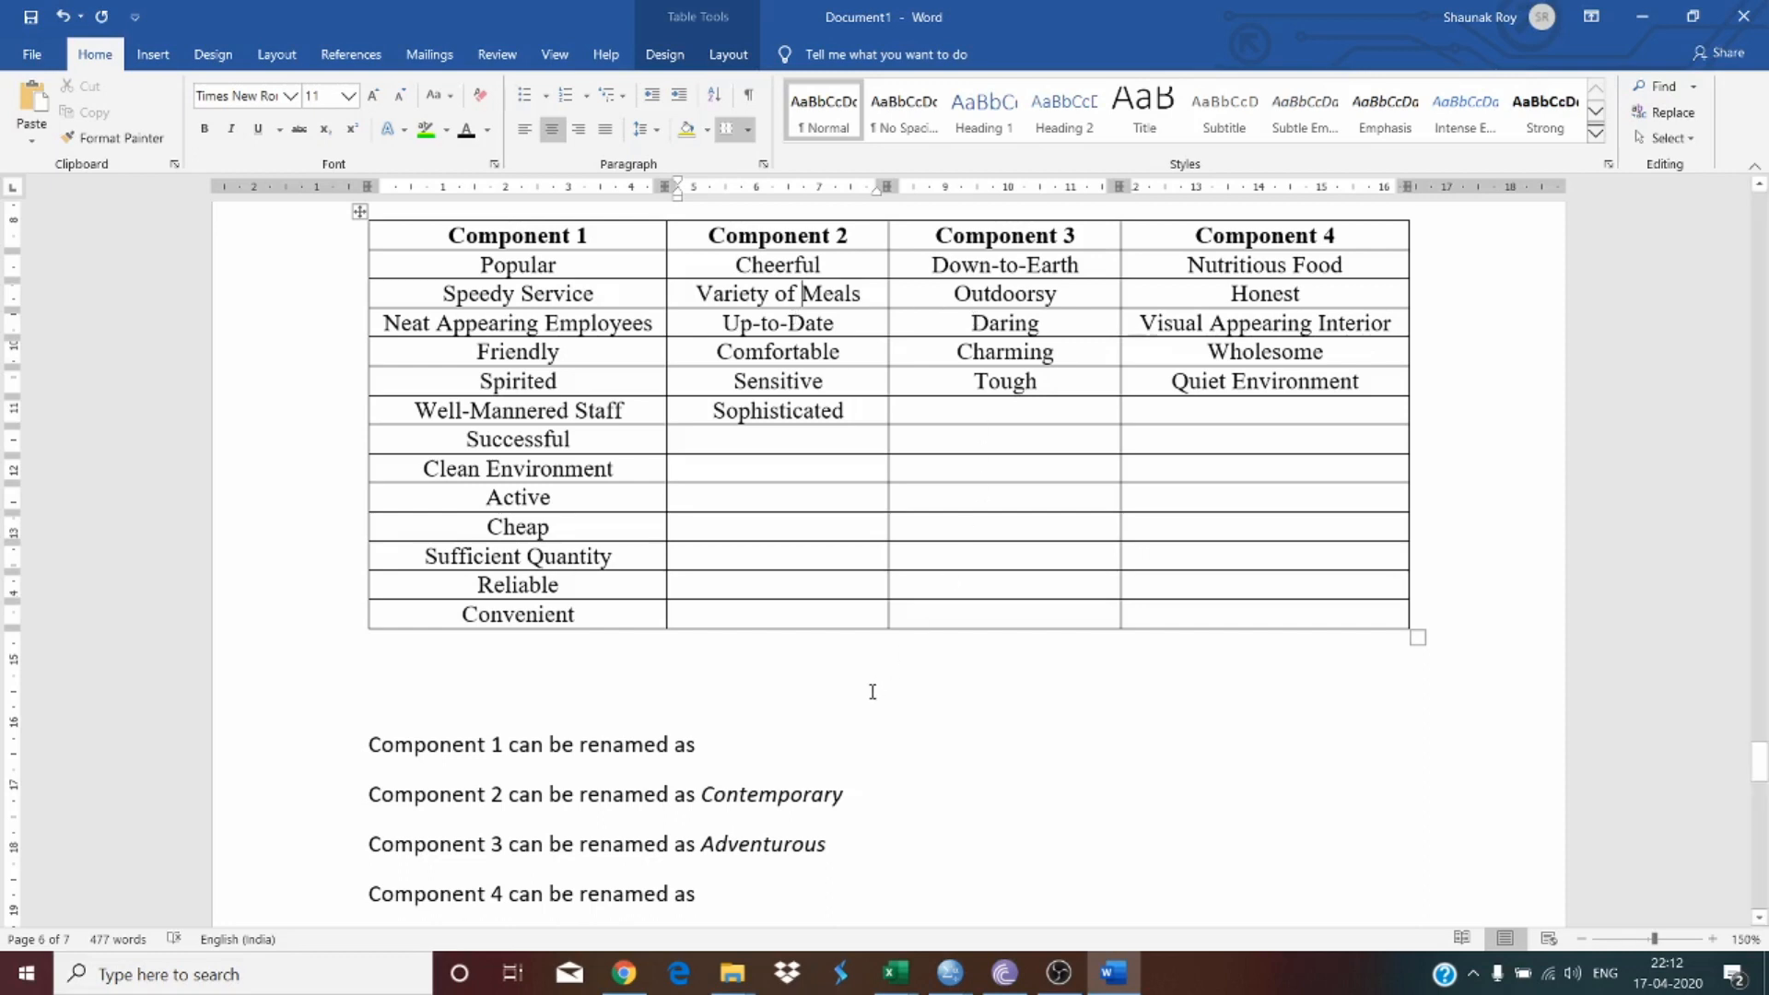
{"action": "left_click", "coordinate": [798, 736]}
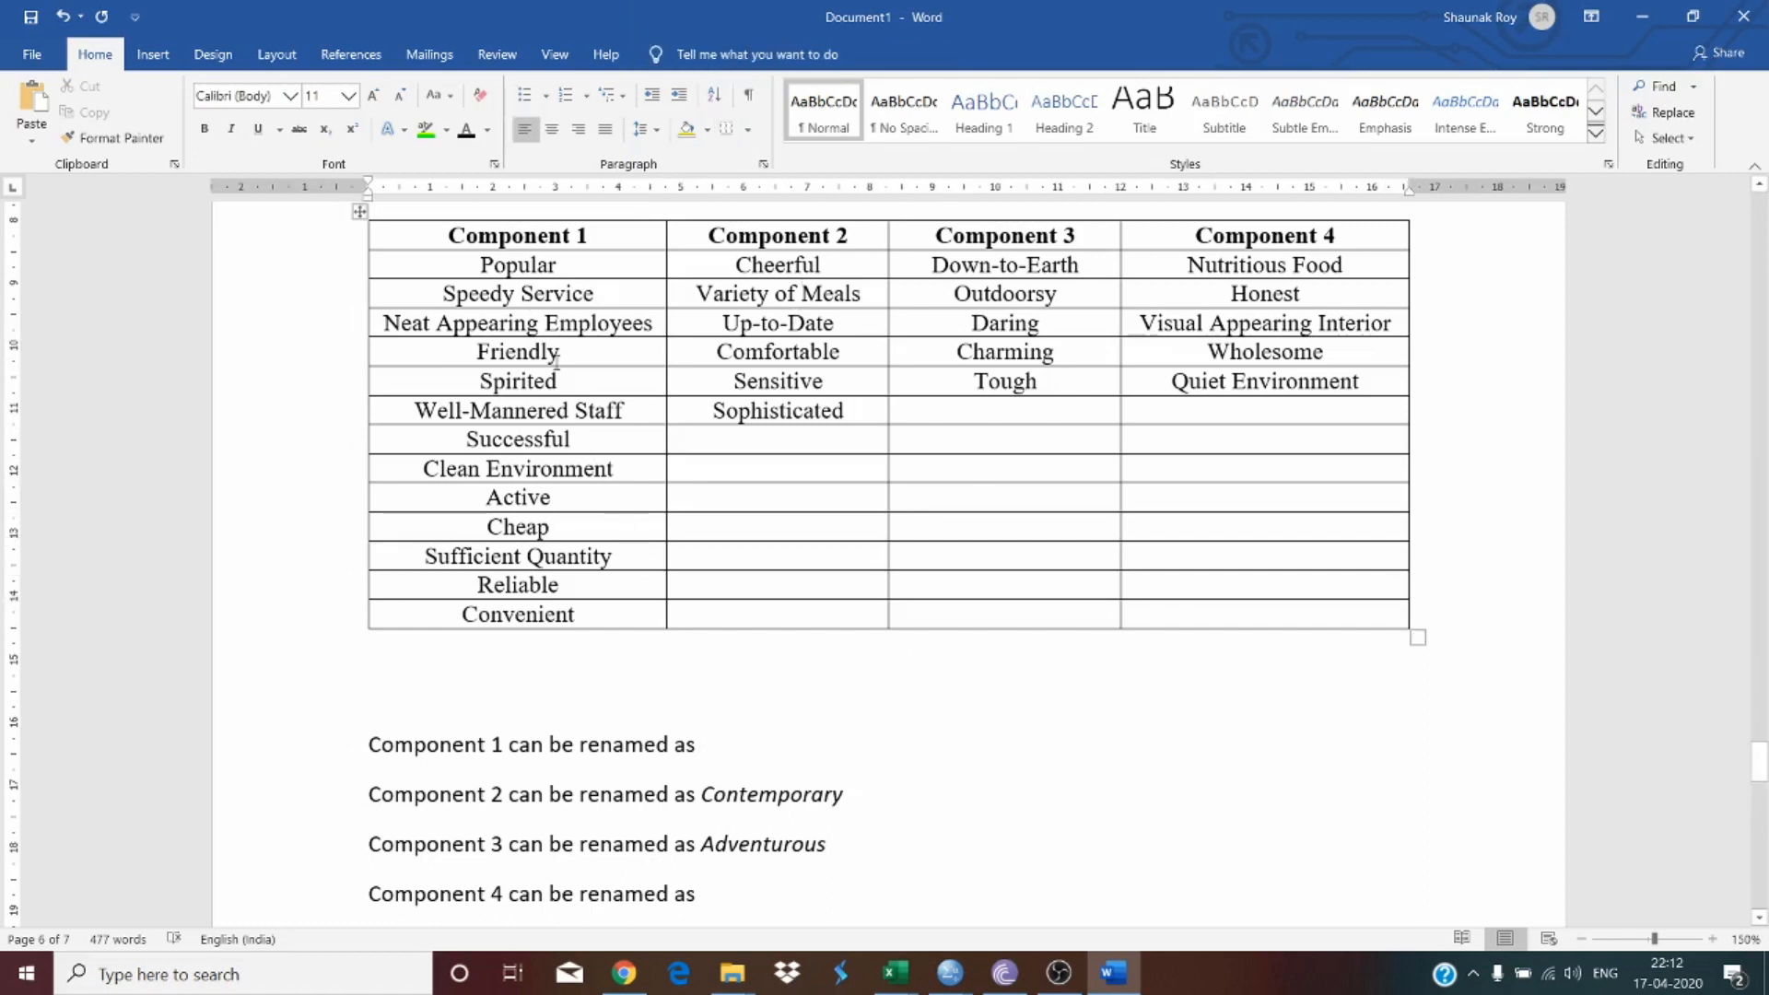
{"action": "type", "text": "H"}
{"action": "key", "text": "BackSpace"}
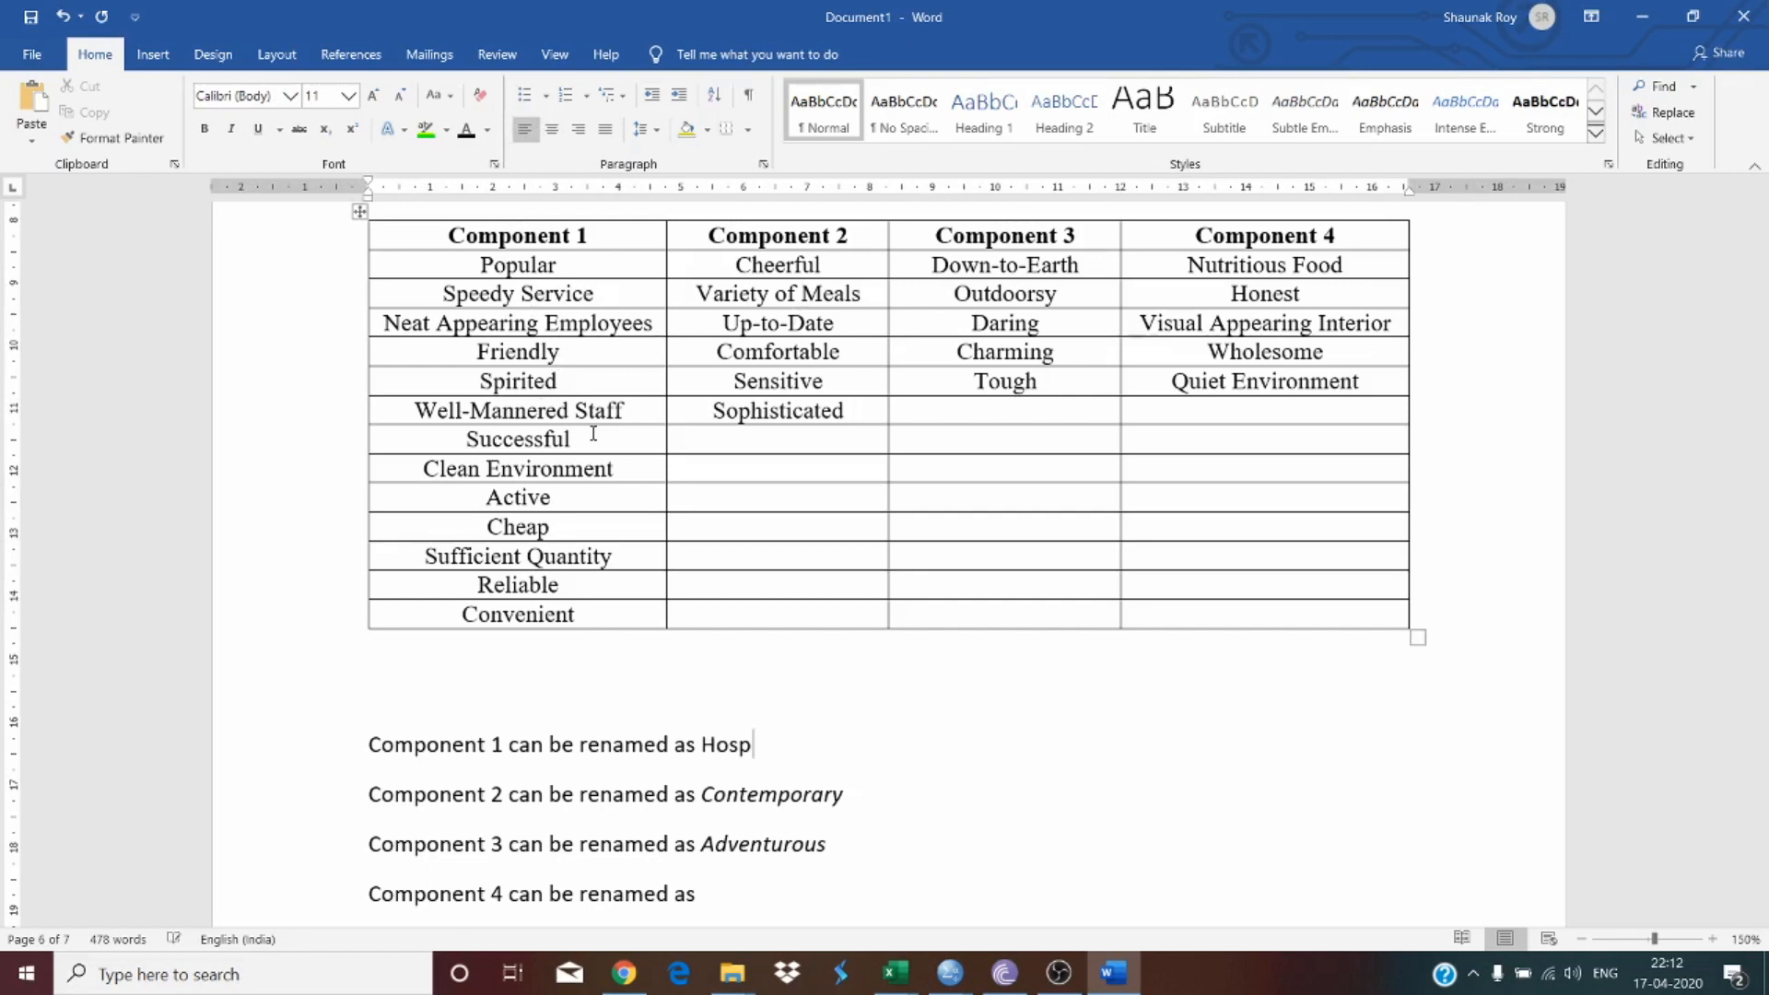
{"action": "type", "text": "itable"}
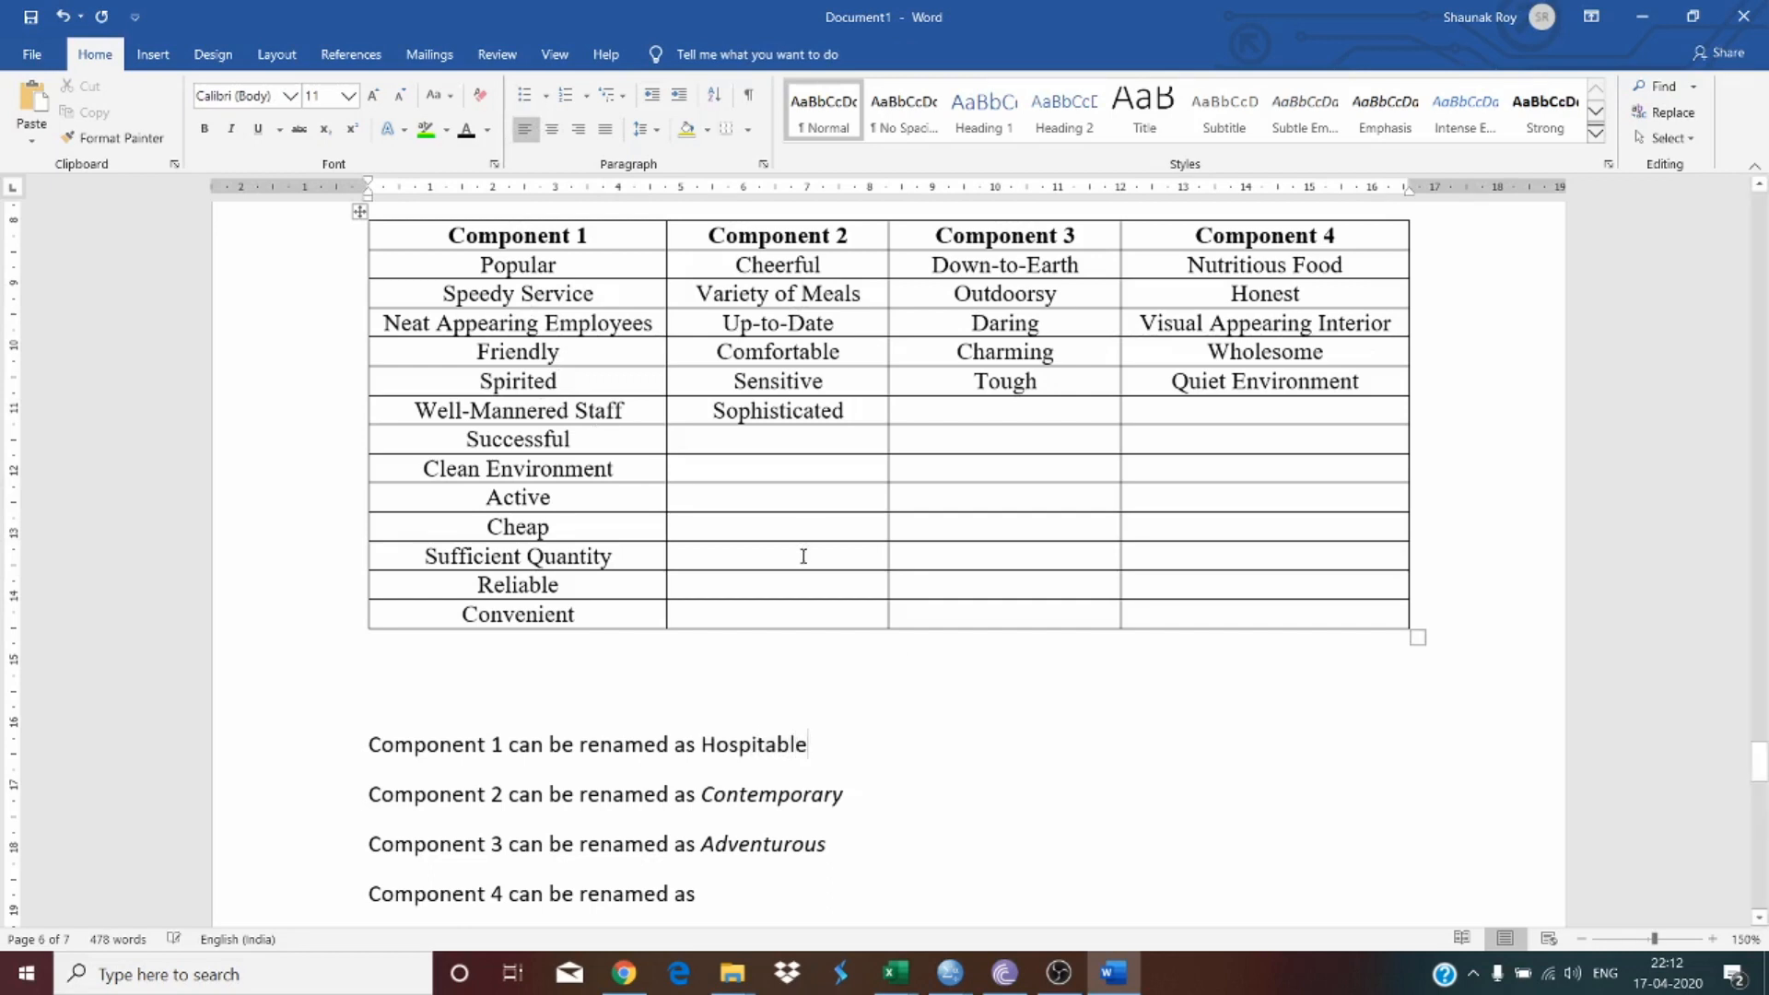
{"action": "double_click", "coordinate": [772, 748]}
{"action": "key", "text": "ctrl+i"}
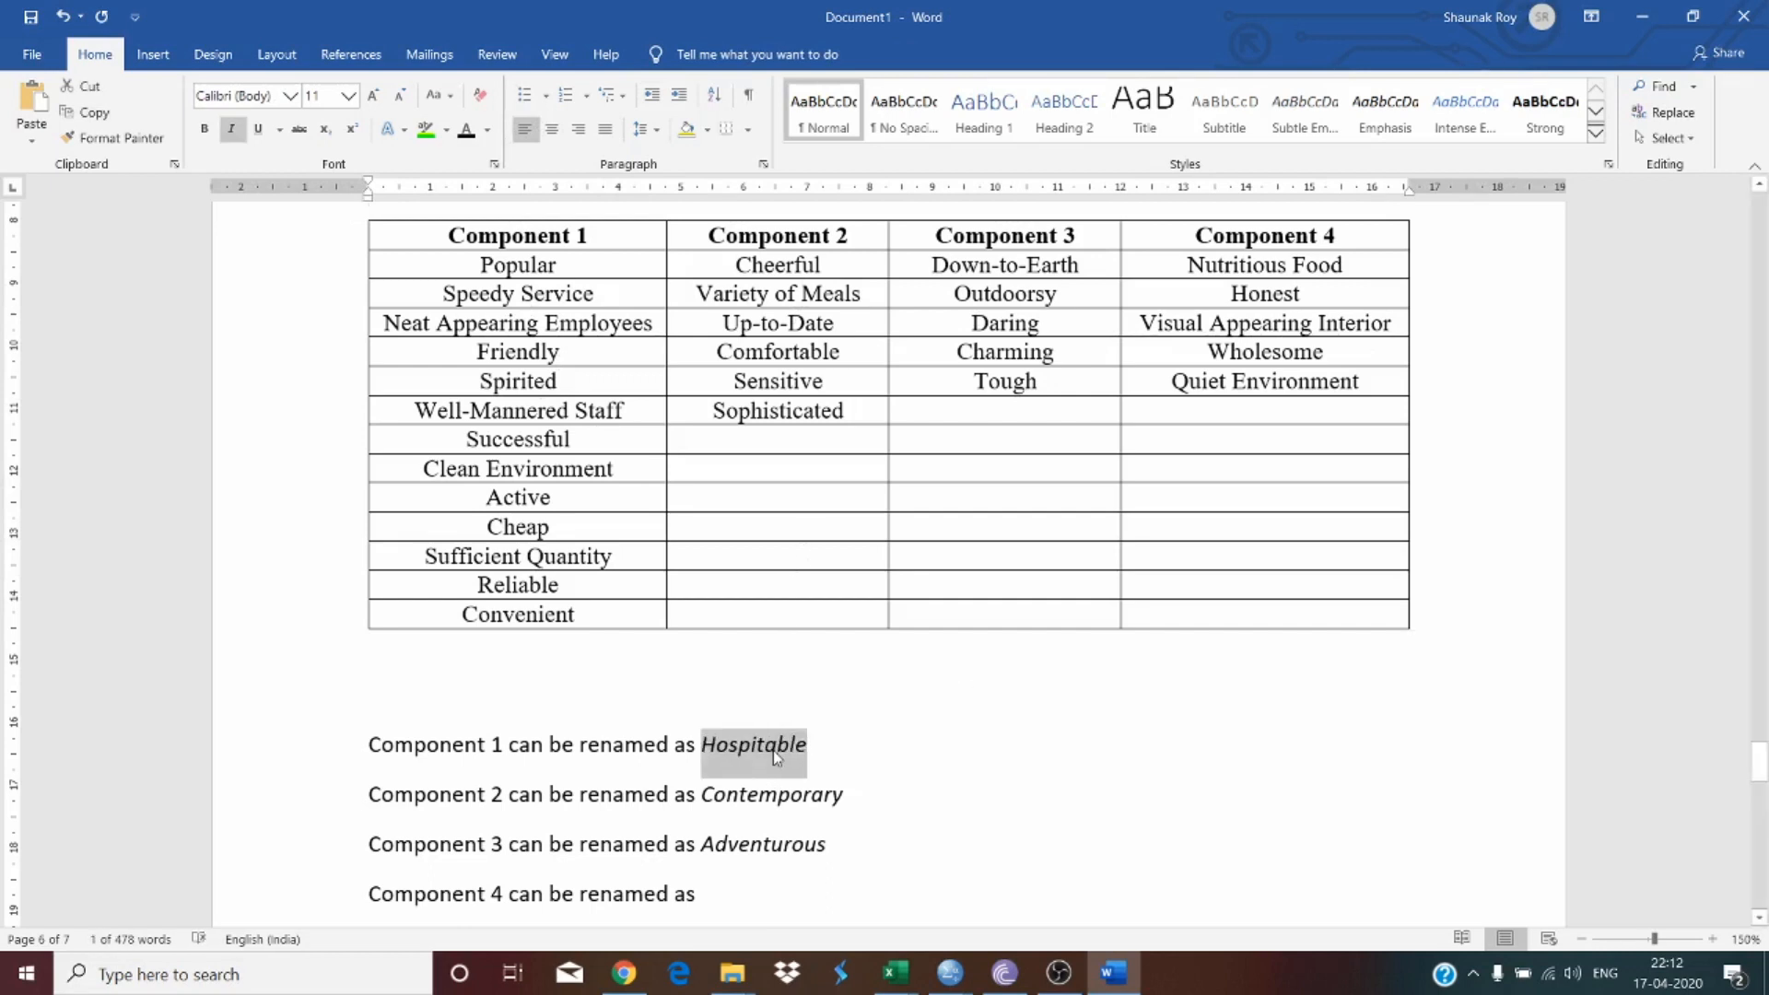
Step: Complete the Component 4 sentence with 'Pleasant' and italicize that word
{"action": "left_click", "coordinate": [733, 912]}
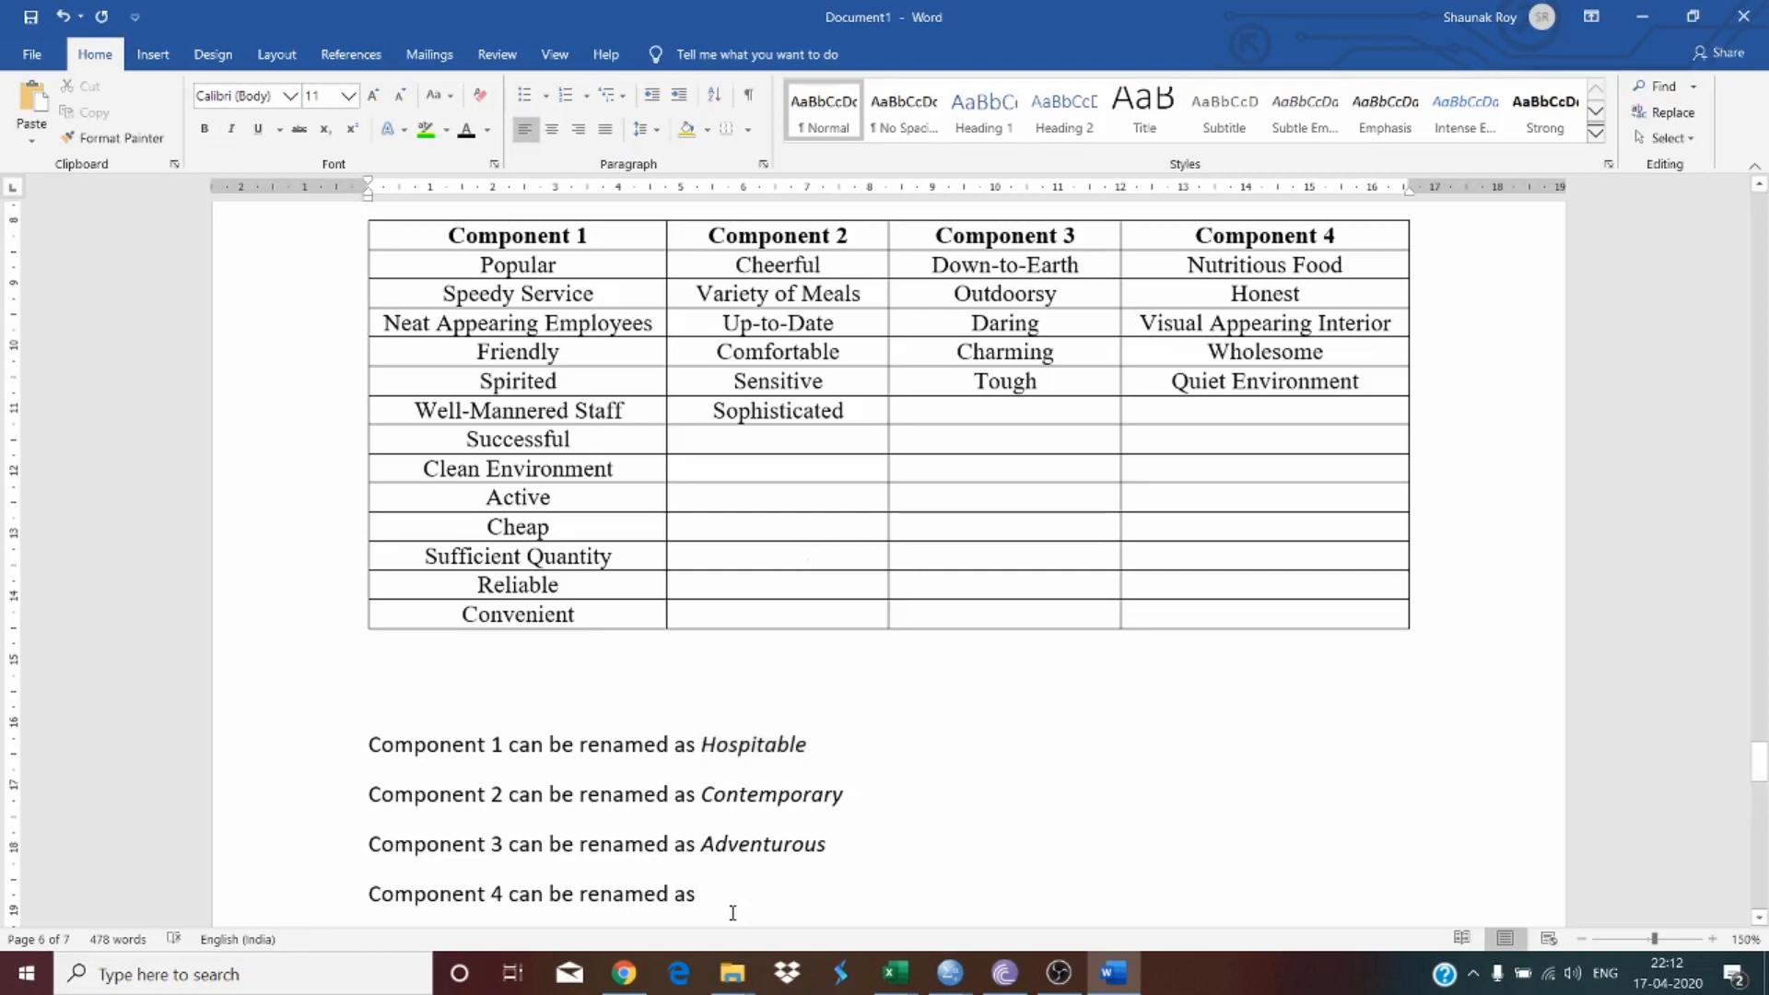
{"action": "scroll", "coordinate": [1223, 496], "scroll_direction": "up", "scroll_amount": 1}
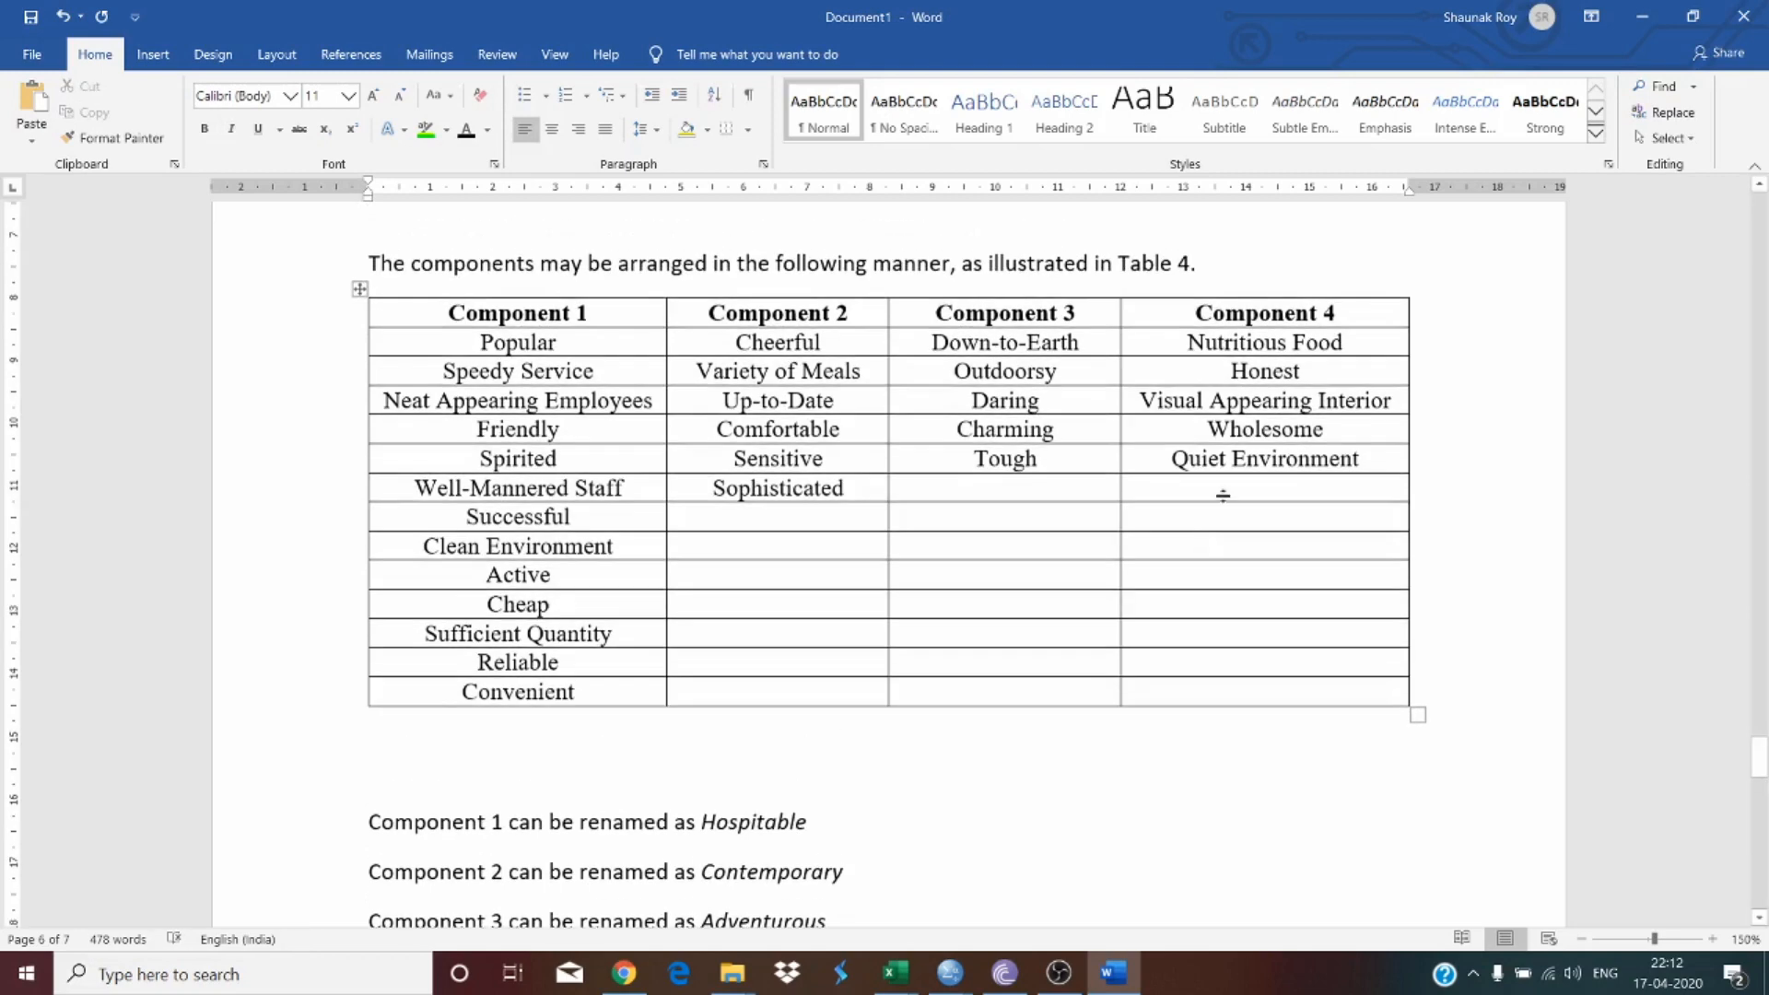
{"action": "scroll", "coordinate": [1230, 573], "scroll_direction": "down", "scroll_amount": 1}
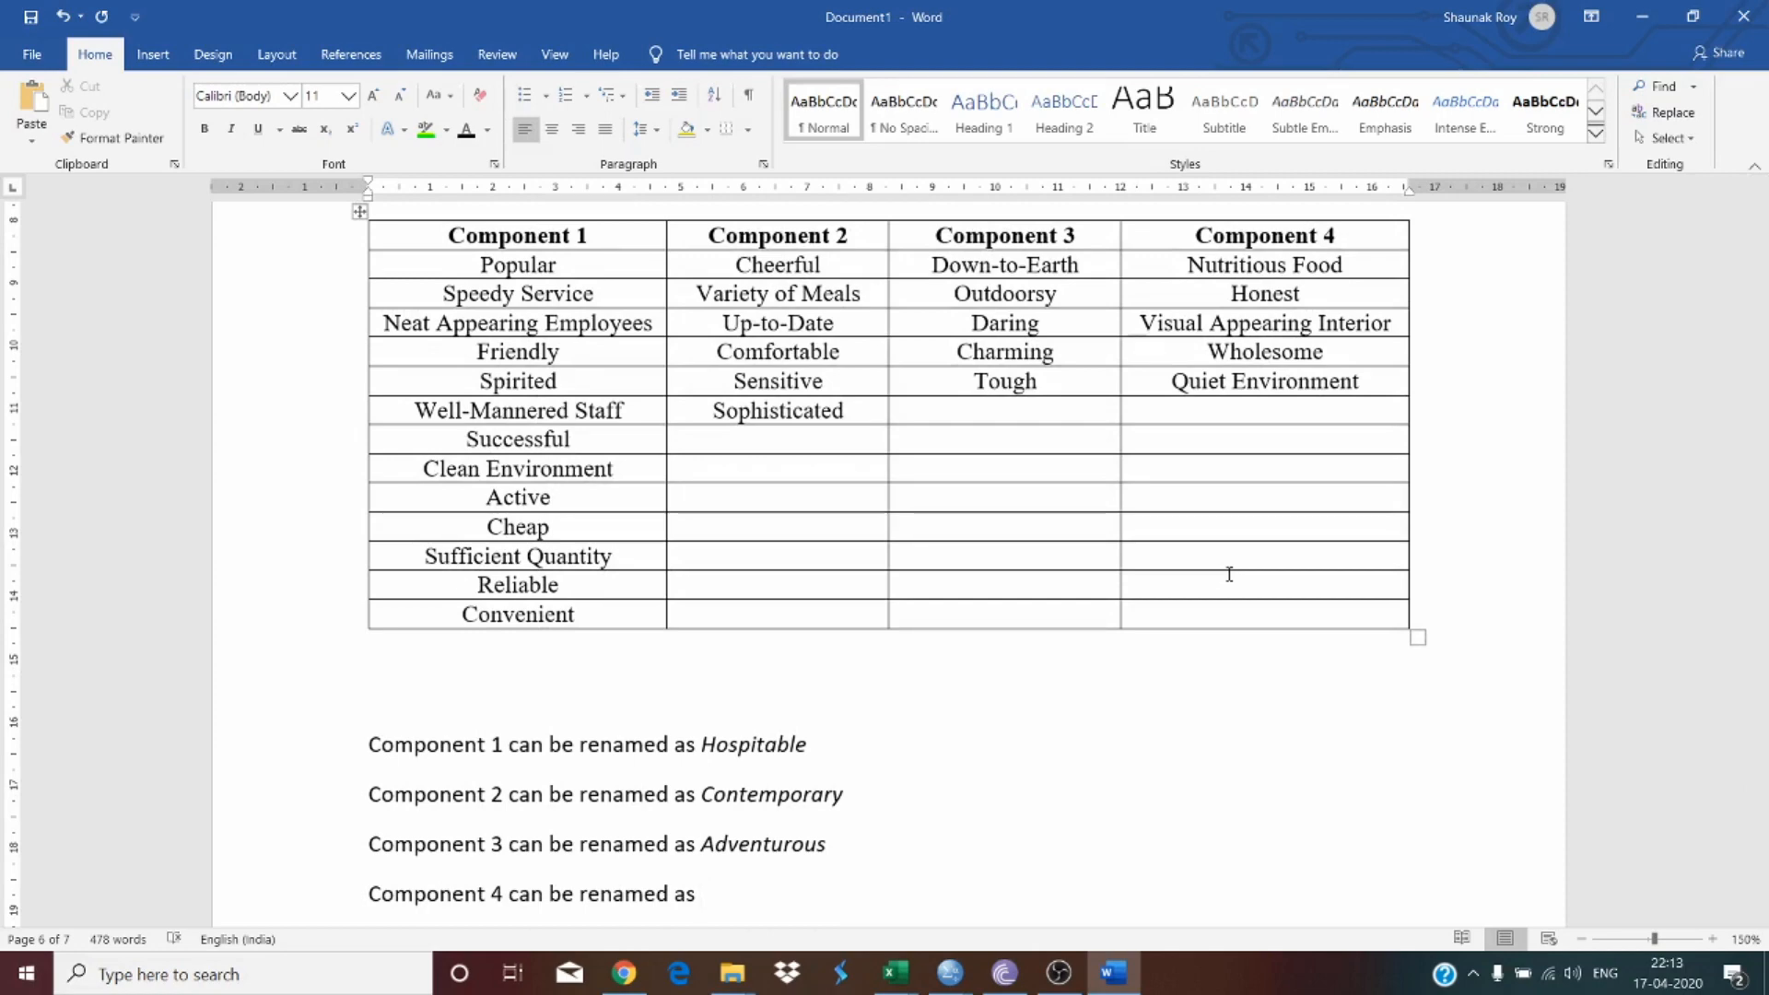
{"action": "type", "text": "Pleasant"}
{"action": "double_click", "coordinate": [771, 899]}
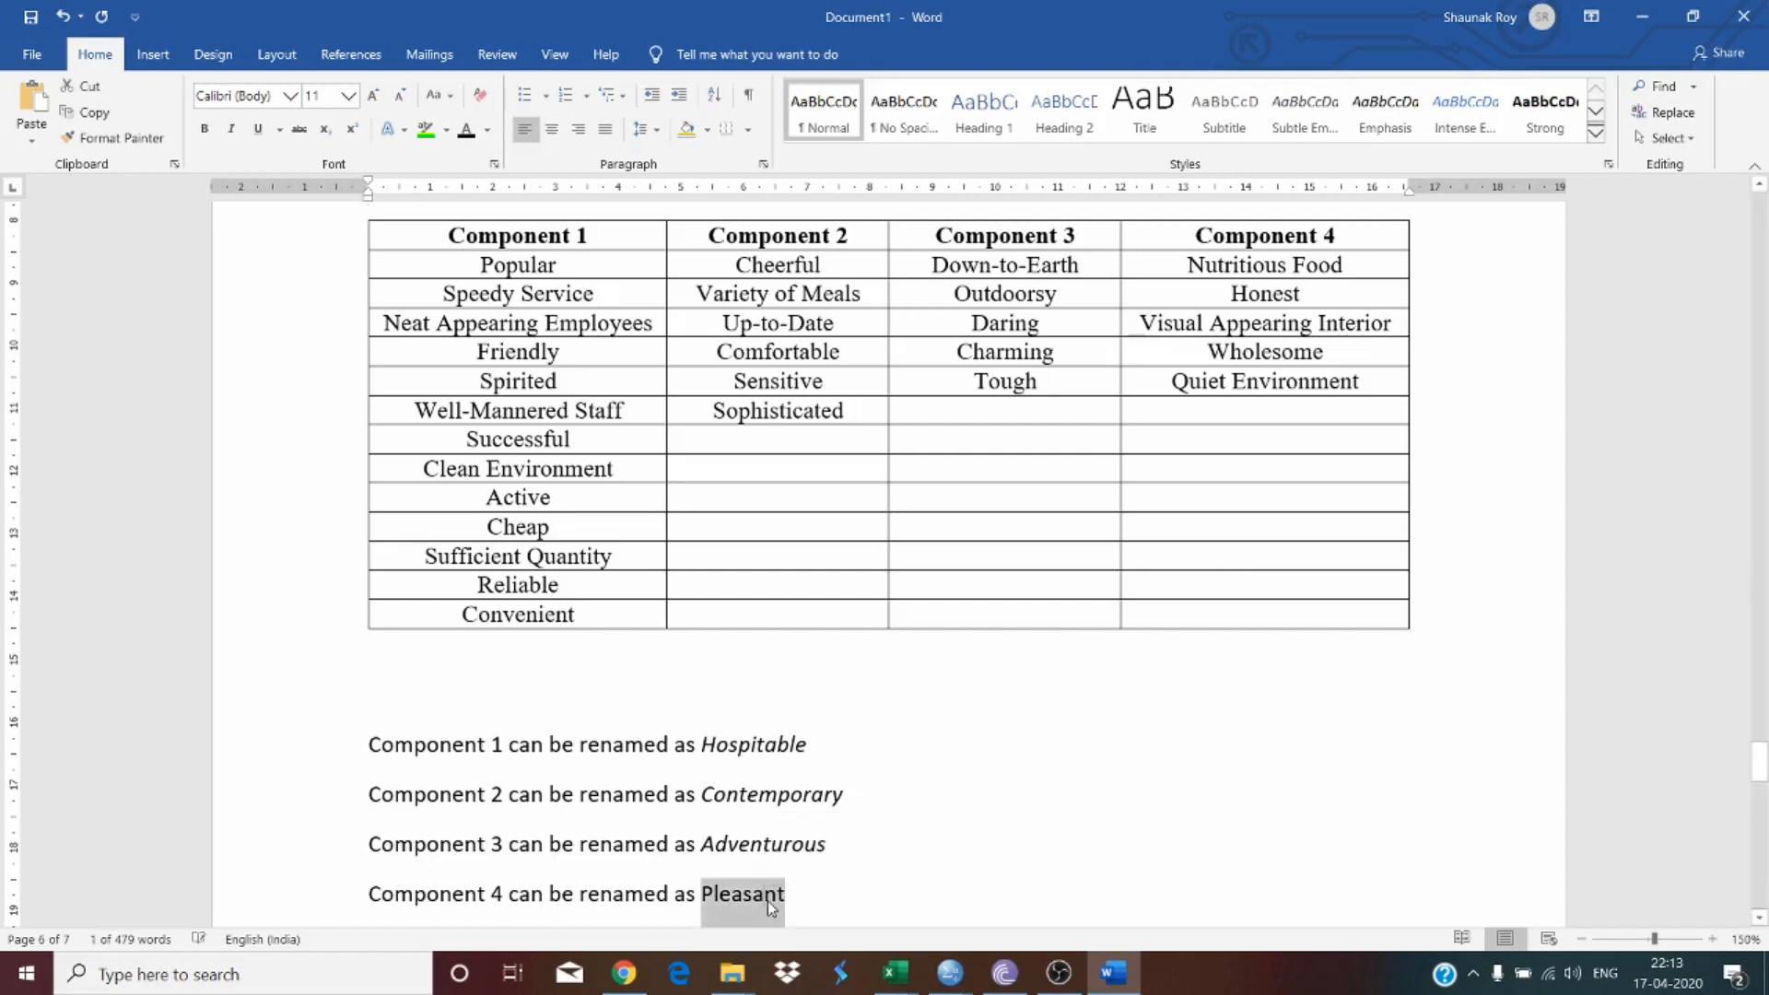
{"action": "key", "text": "ctrl+i"}
{"action": "left_click", "coordinate": [785, 845]}
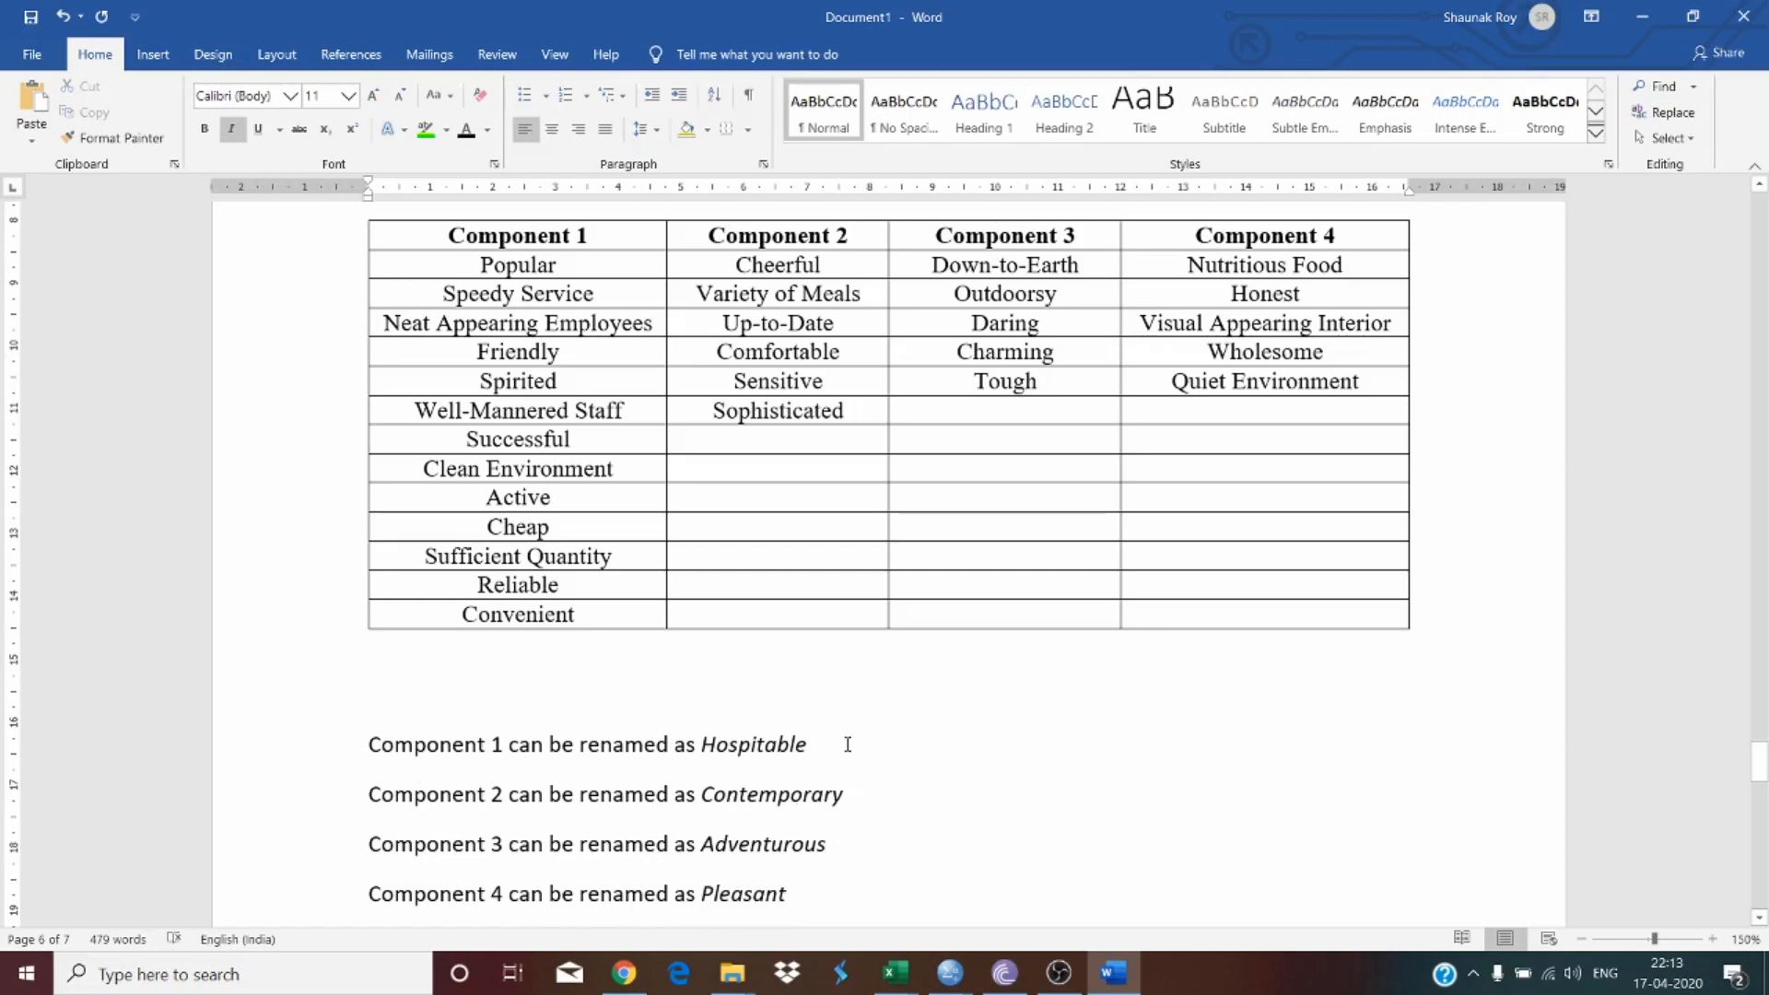
{"action": "scroll", "coordinate": [840, 828], "scroll_direction": "down", "scroll_amount": 1}
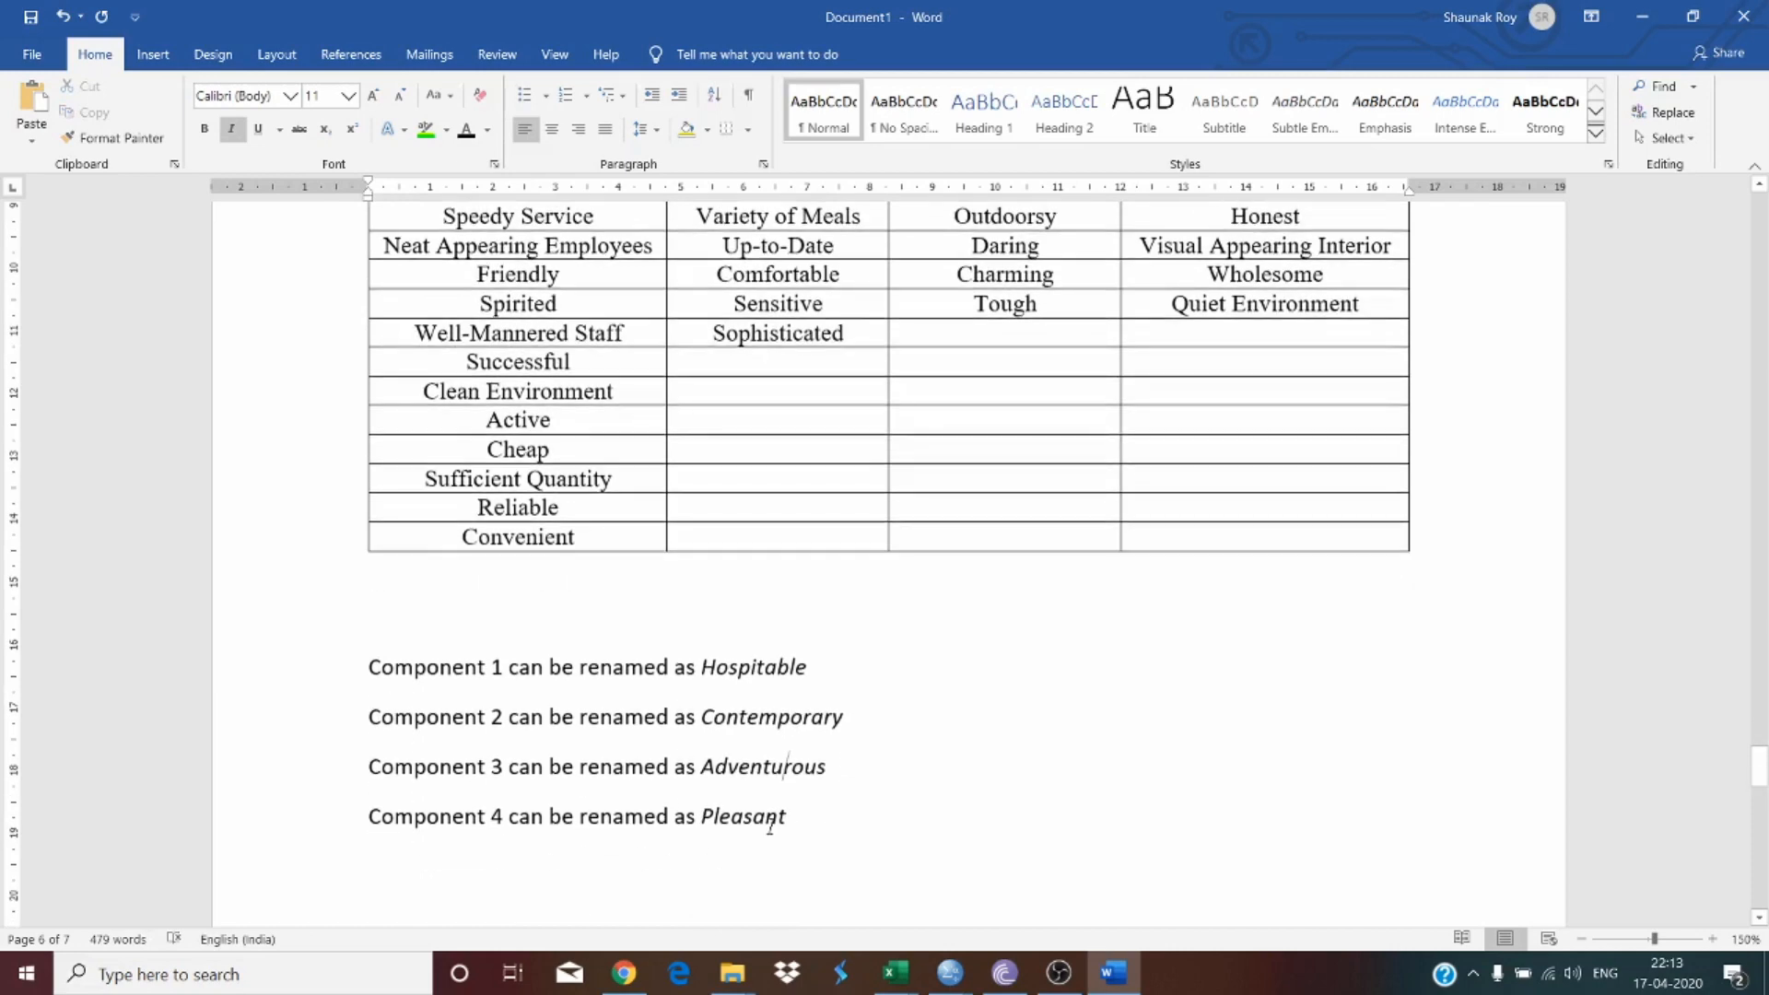
{"action": "scroll", "coordinate": [770, 825], "scroll_direction": "up", "scroll_amount": 3}
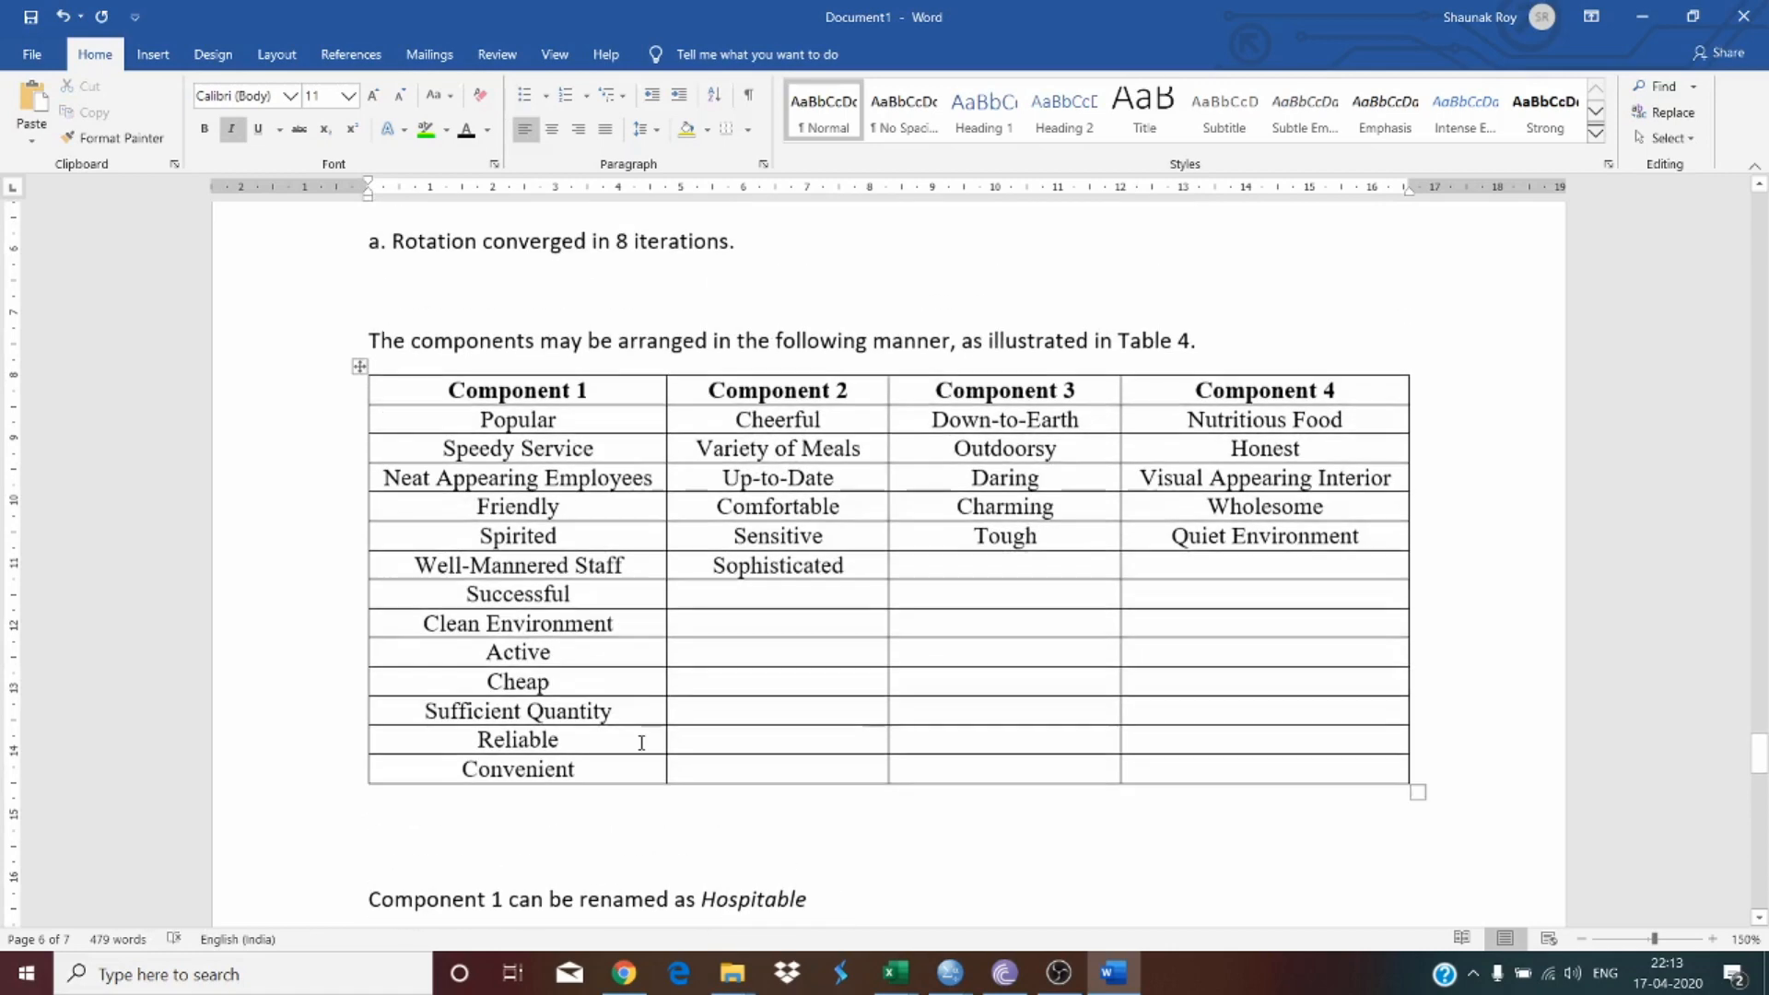
Step: Review the component grouping table and the four component renaming sentences beneath it
{"action": "scroll", "coordinate": [640, 738], "scroll_direction": "down", "scroll_amount": 3}
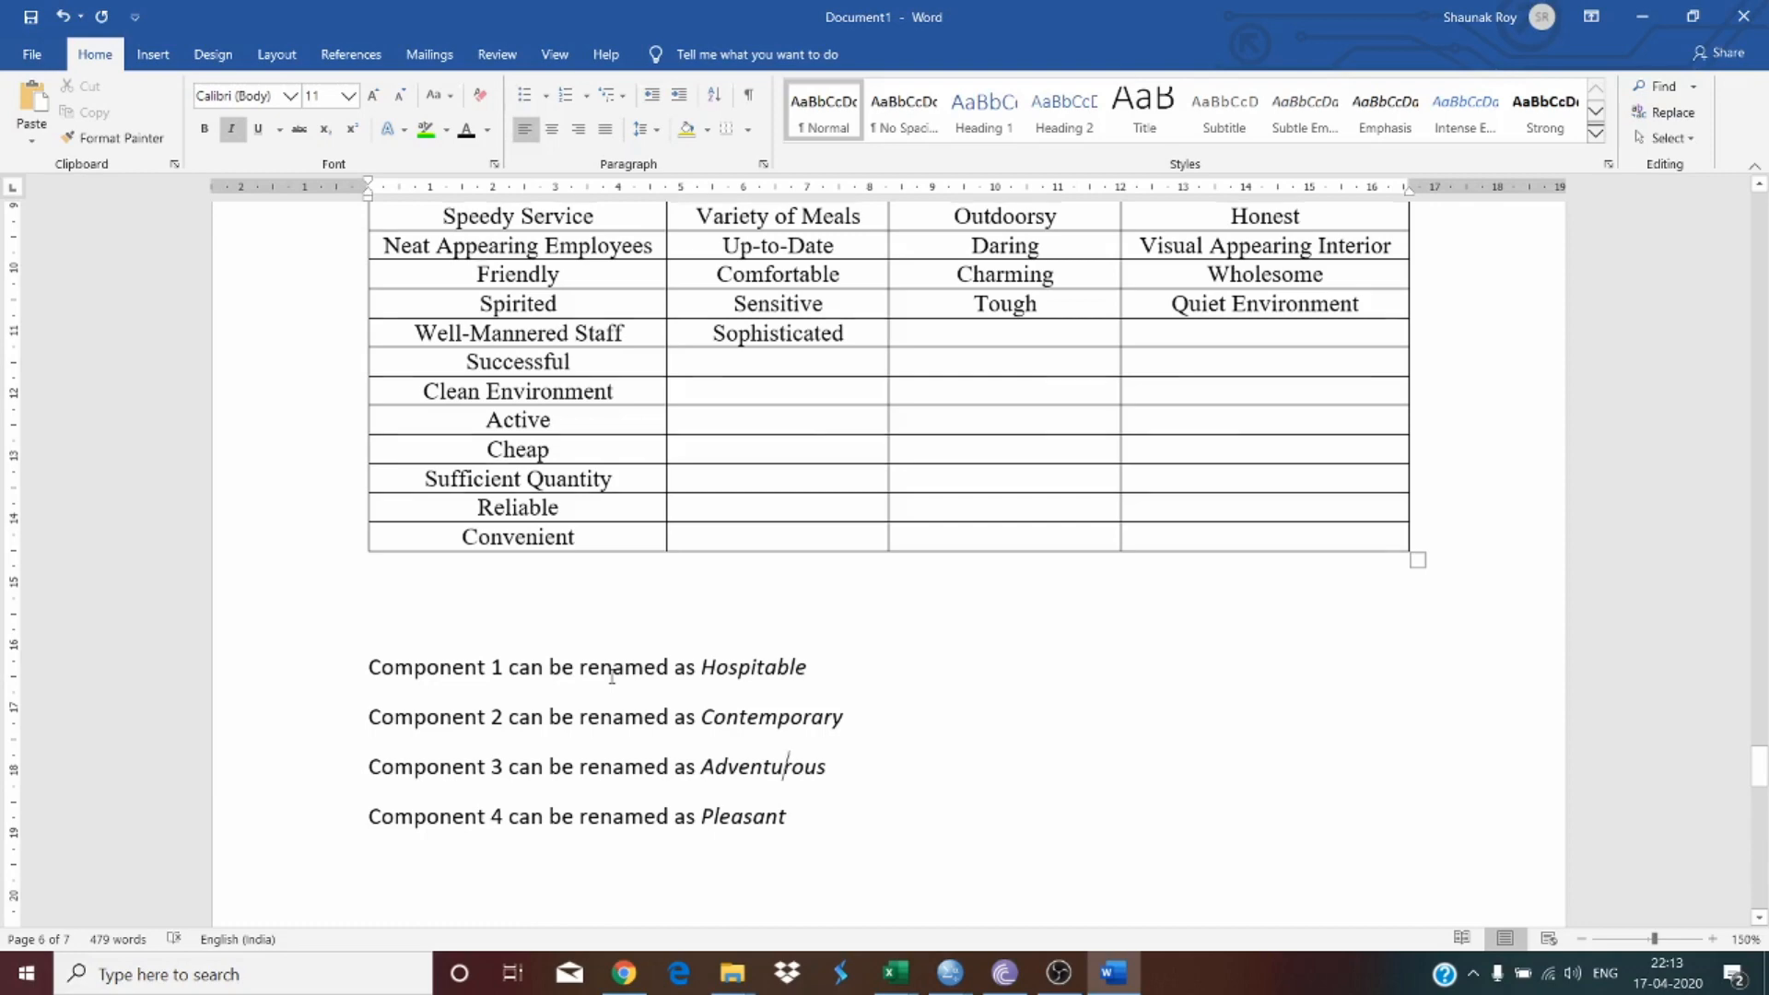
{"action": "scroll", "coordinate": [612, 678], "scroll_direction": "up", "scroll_amount": 3}
{"action": "mouse_move", "coordinate": [562, 343]}
{"action": "left_mouse_down"}
{"action": "mouse_move", "coordinate": [1280, 557]}
{"action": "mouse_move", "coordinate": [1310, 686]}
{"action": "left_mouse_up"}
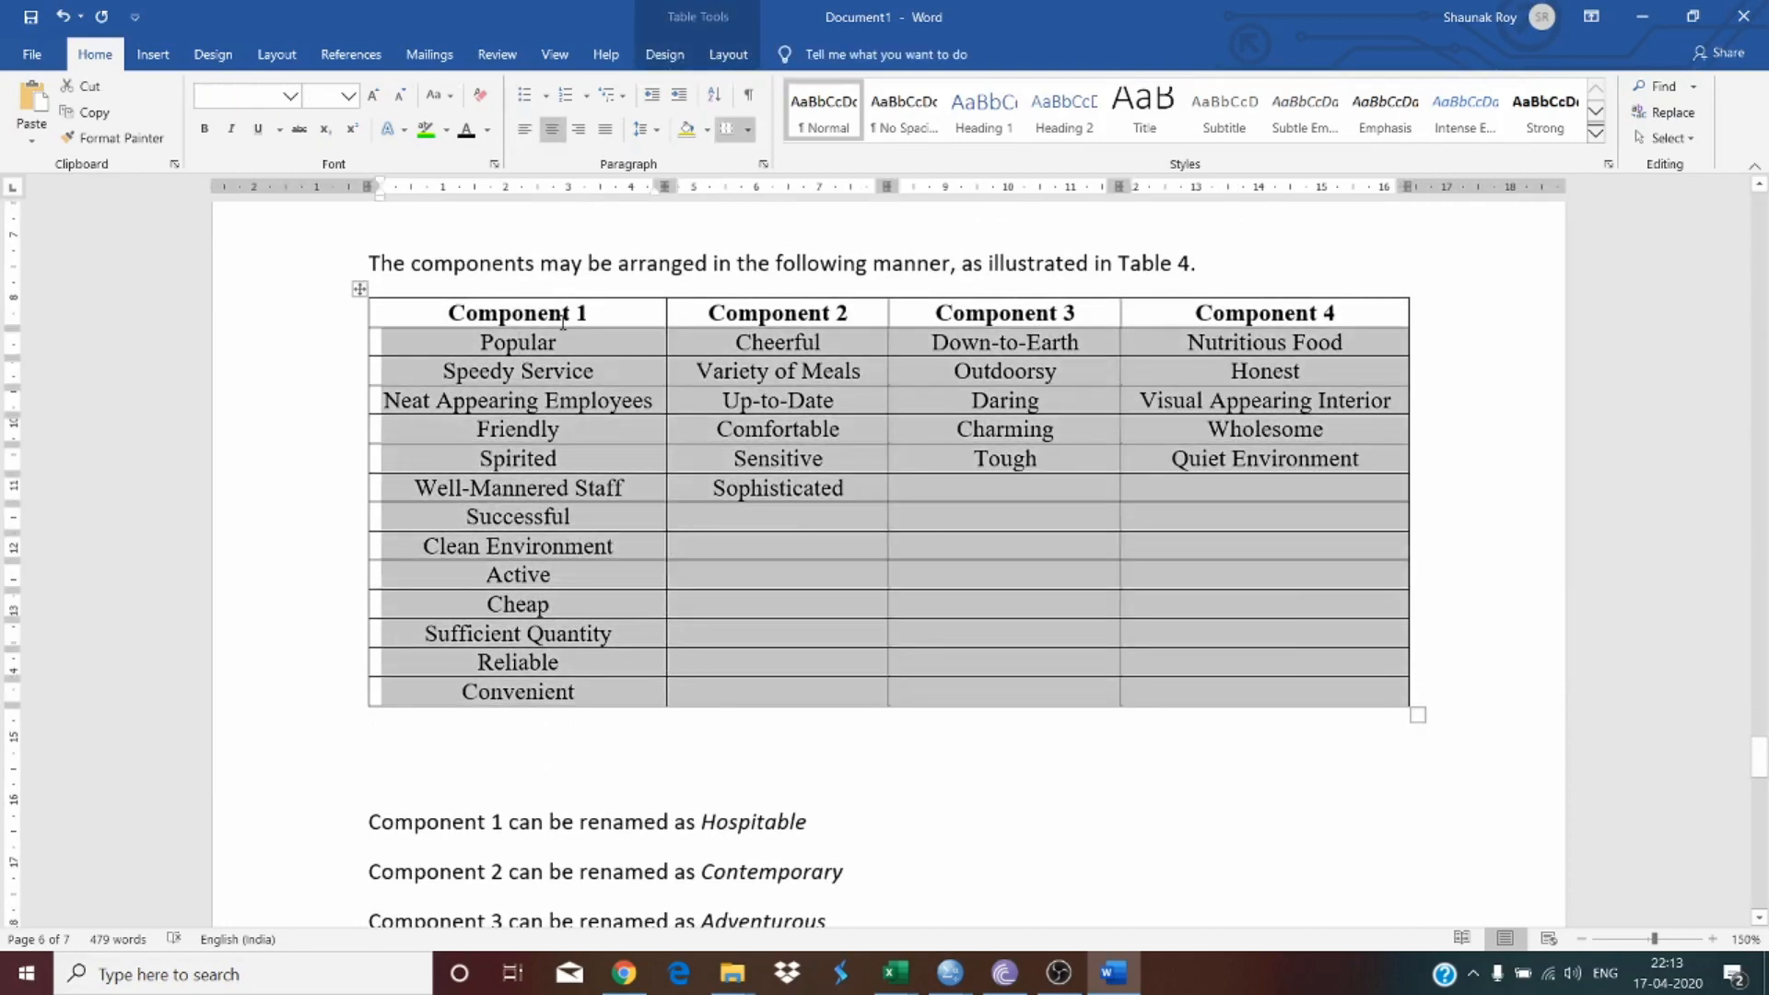
{"action": "left_click_drag", "start_coordinate": [561, 316], "coordinate": [1187, 304]}
{"action": "left_click", "coordinate": [1186, 304]}
{"action": "scroll", "coordinate": [921, 461], "scroll_direction": "down", "scroll_amount": 5}
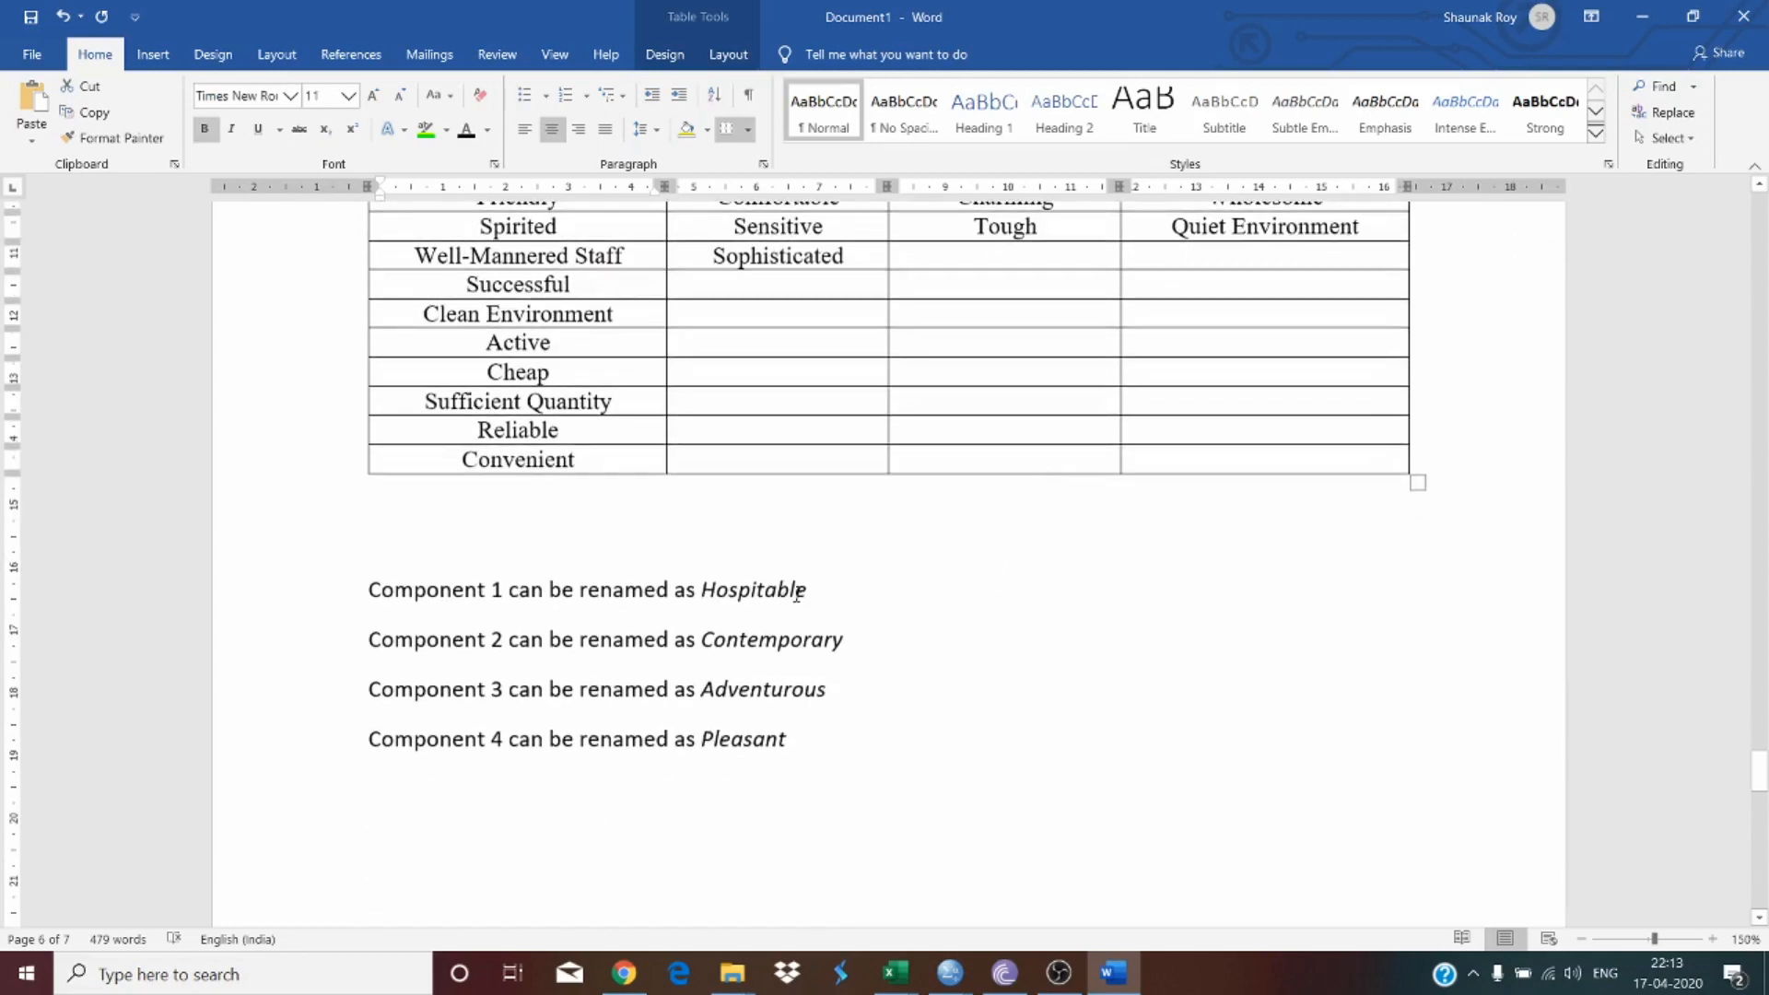
{"action": "left_click", "coordinate": [793, 736]}
Step: Scroll back through the document to review the output tables and scree plot from the beginning
{"action": "scroll", "coordinate": [958, 626], "scroll_direction": "up", "scroll_amount": 15}
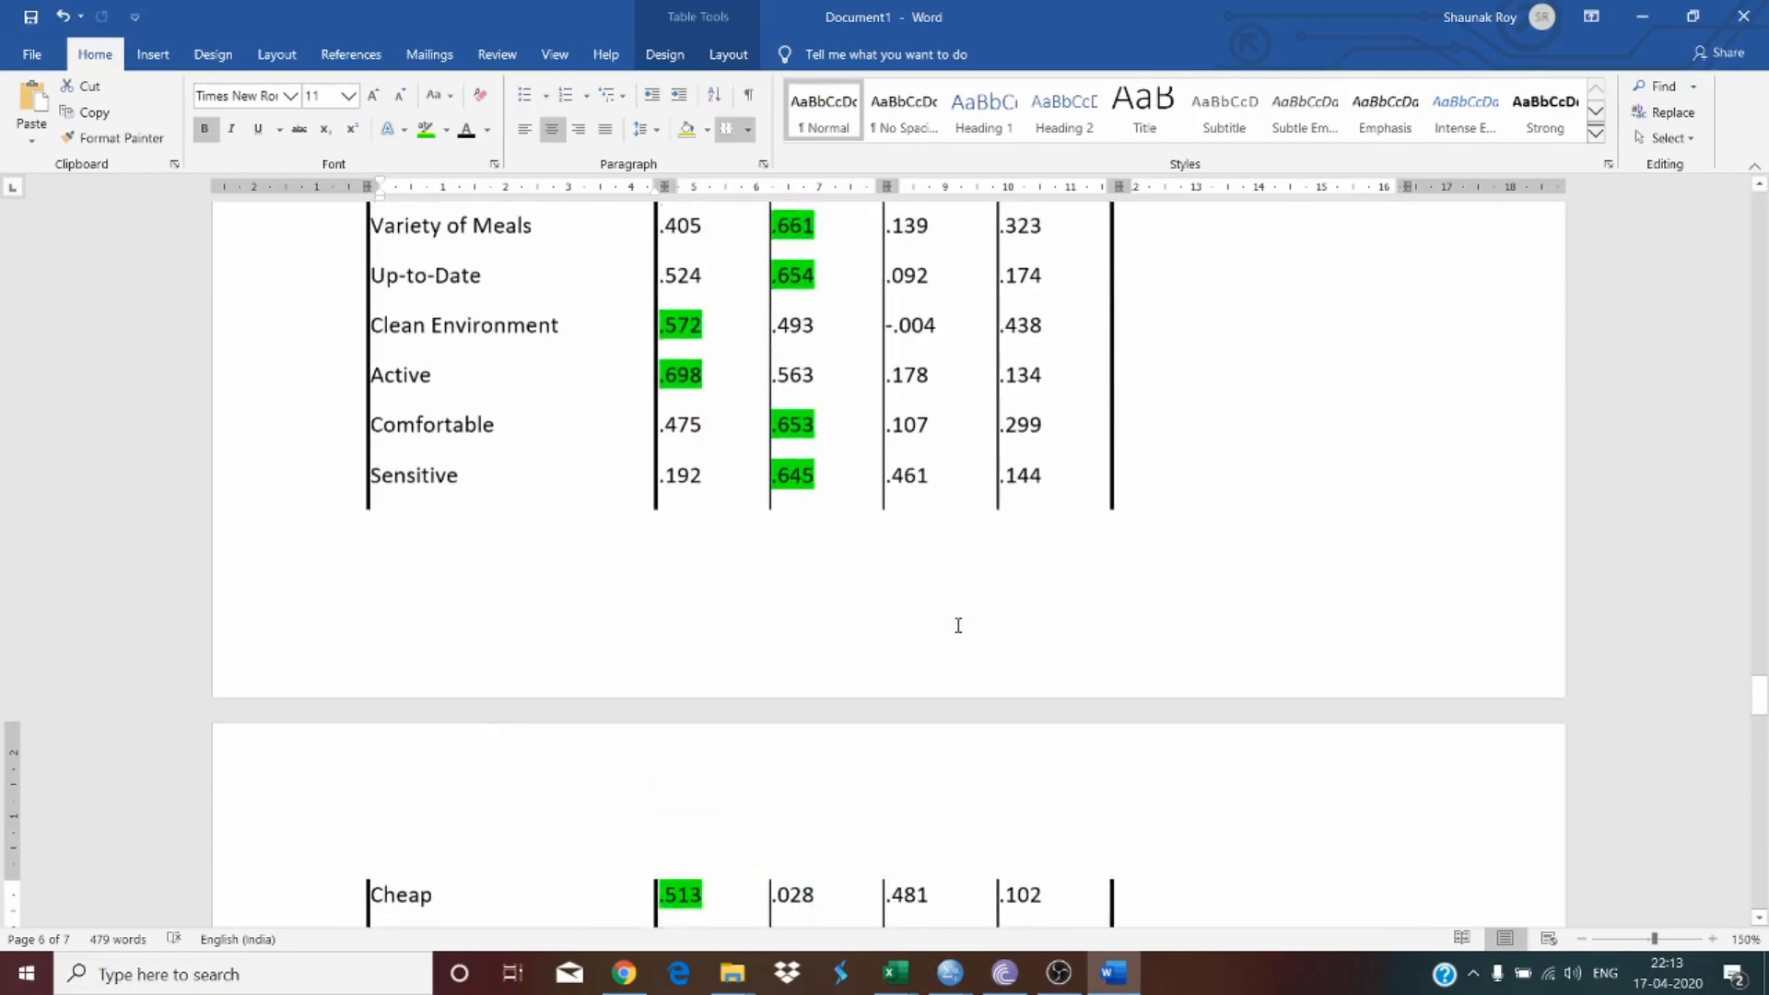
{"action": "scroll", "coordinate": [959, 626], "scroll_direction": "up", "scroll_amount": 15}
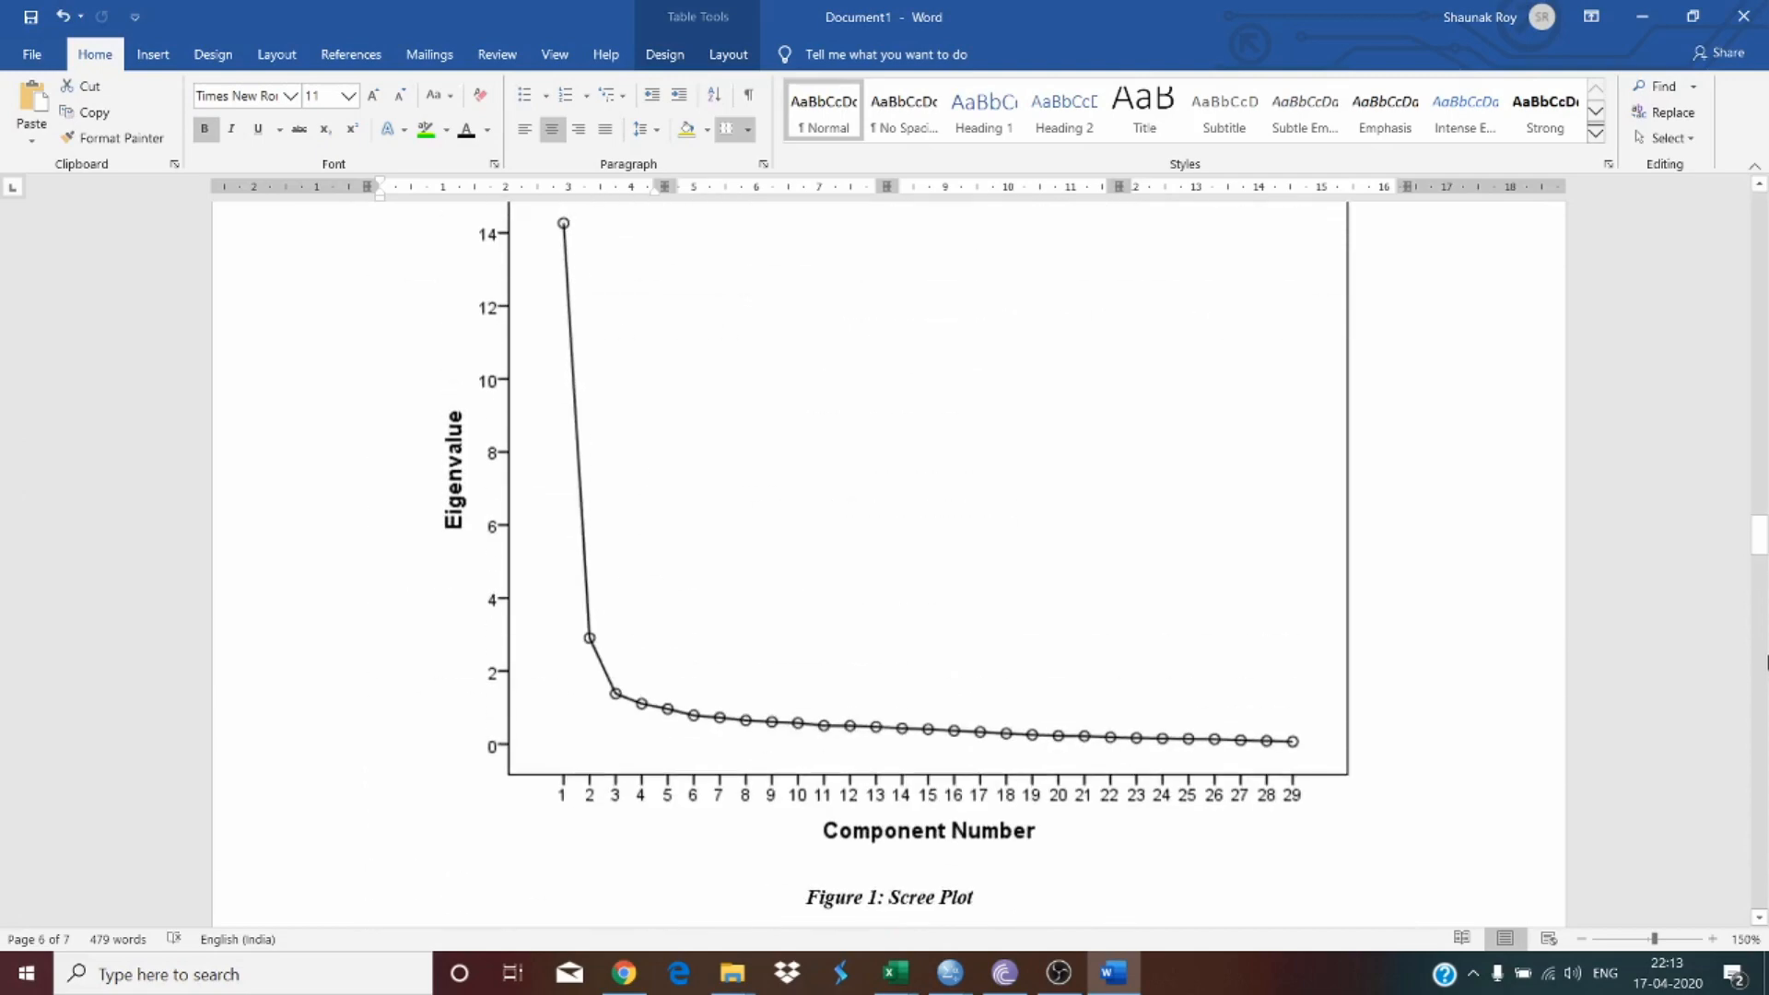
{"action": "left_click_drag", "start_coordinate": [1761, 534], "coordinate": [1764, 218]}
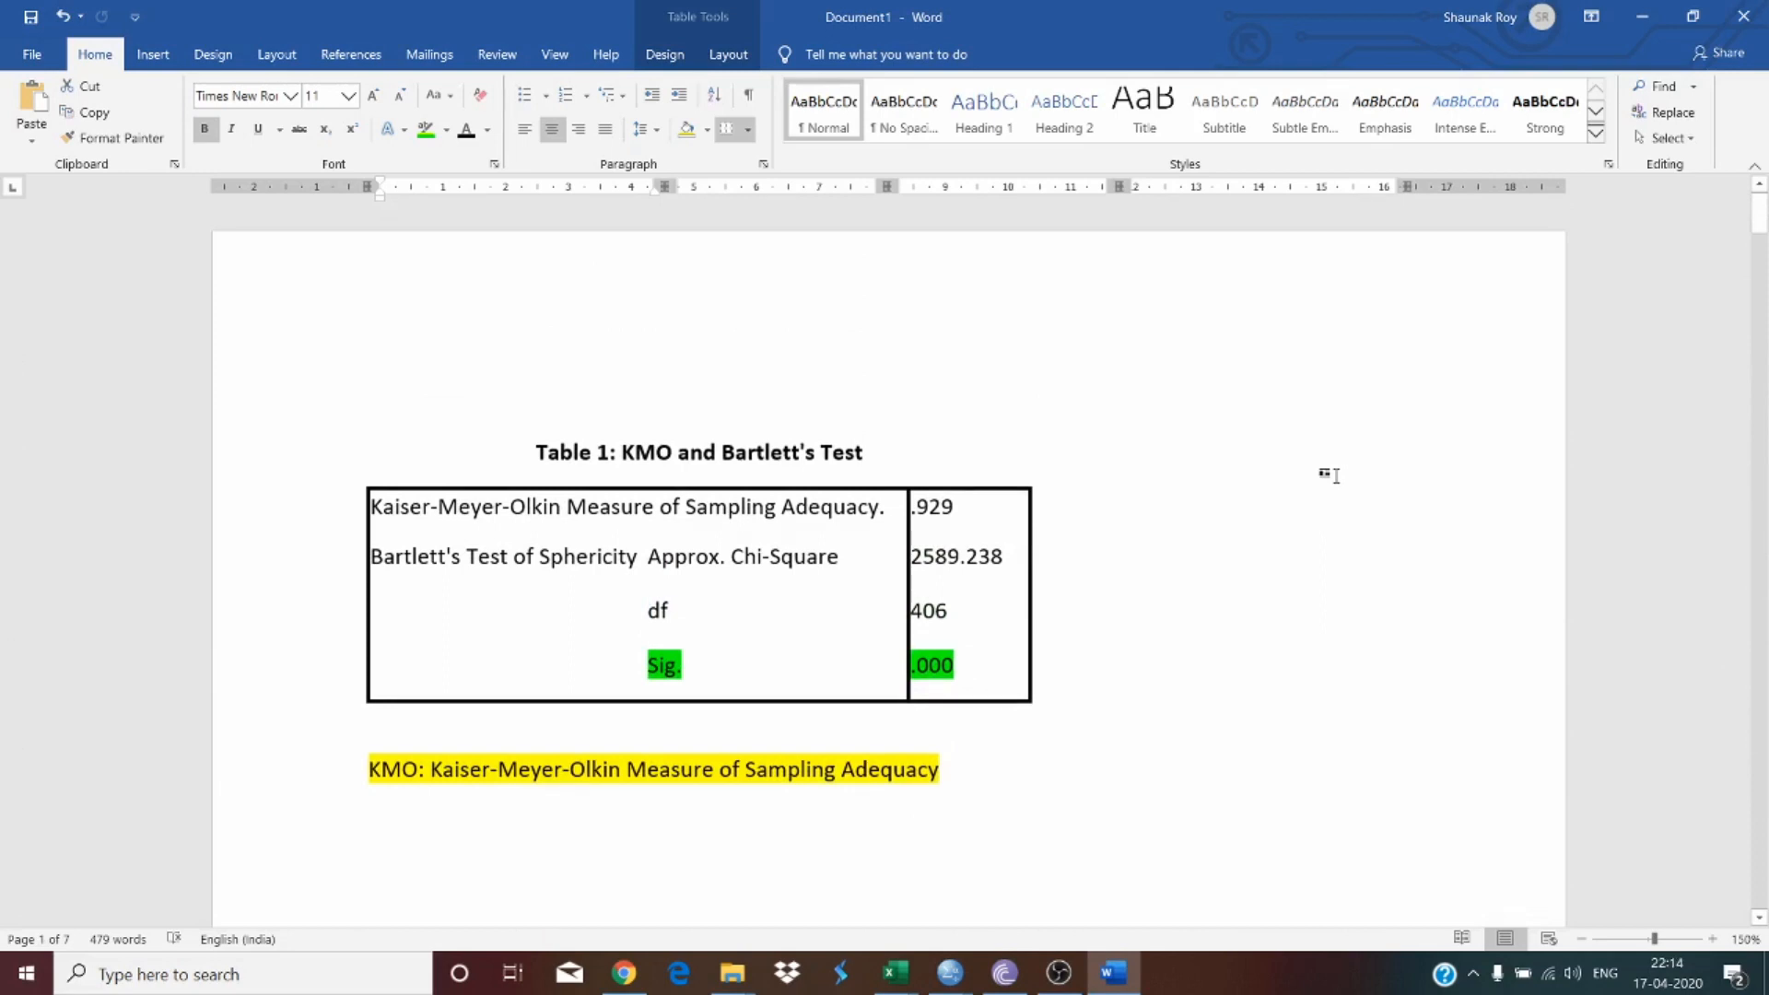
{"action": "scroll", "coordinate": [1228, 519], "scroll_direction": "down", "scroll_amount": 5}
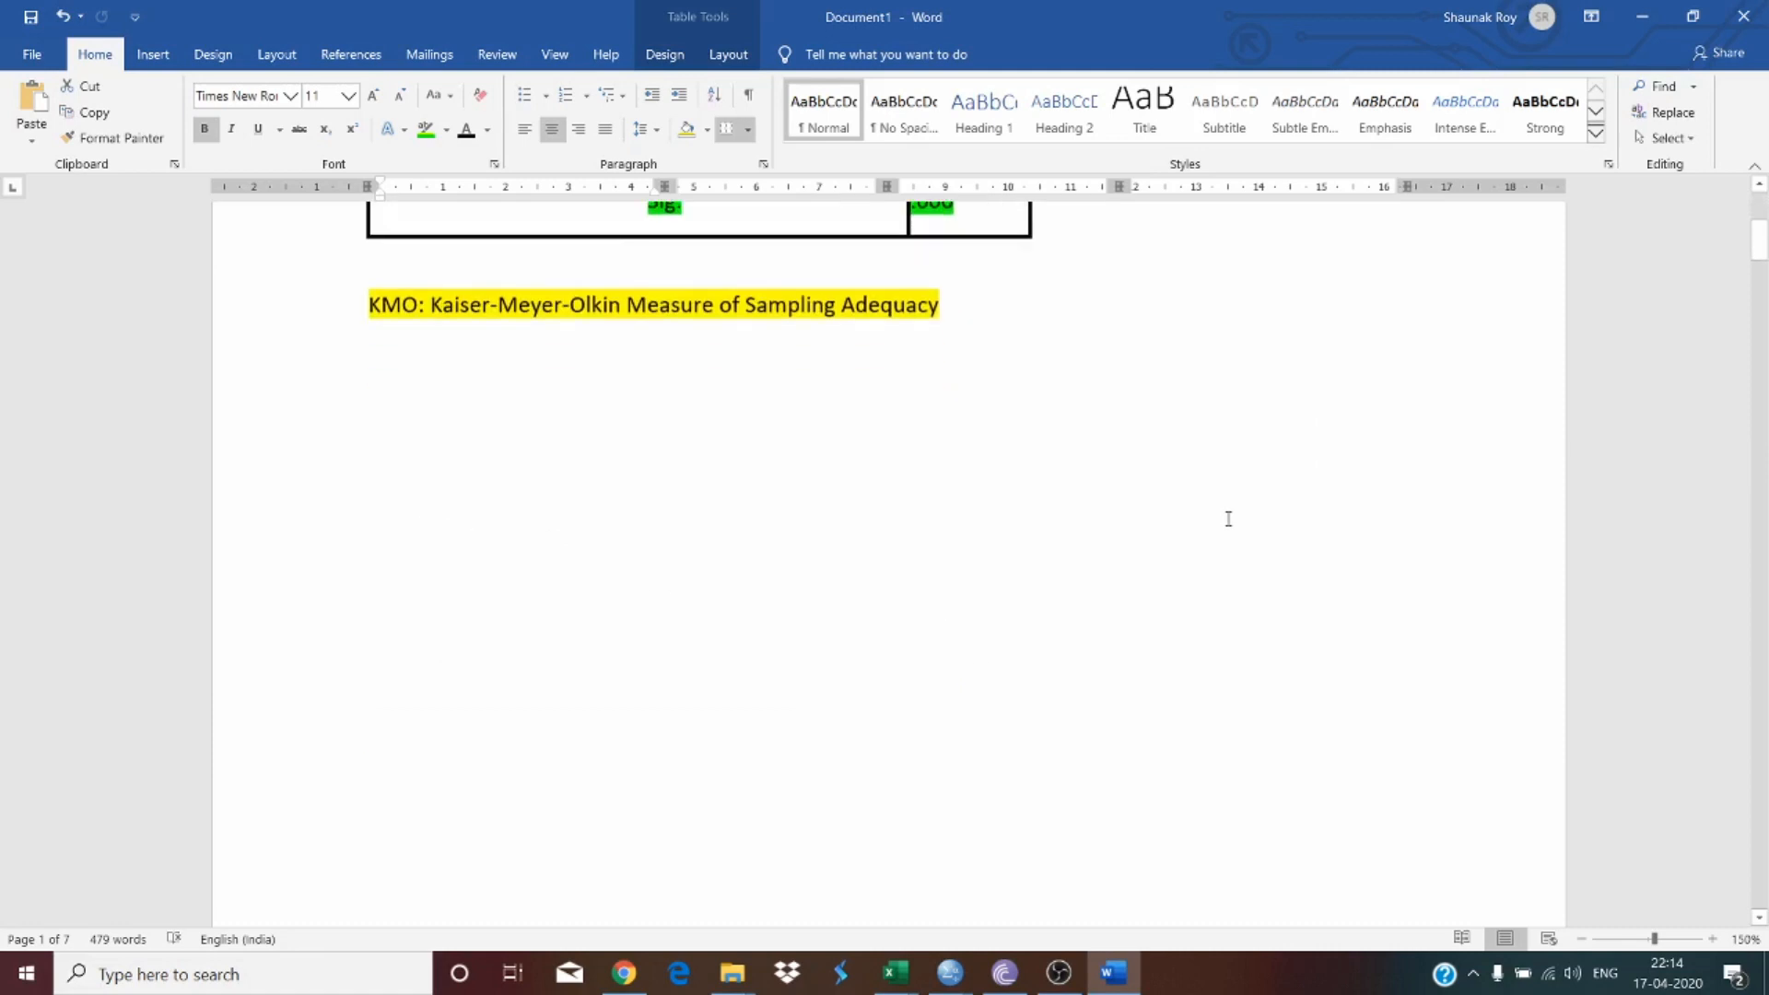
{"action": "scroll", "coordinate": [1229, 519], "scroll_direction": "up", "scroll_amount": 3}
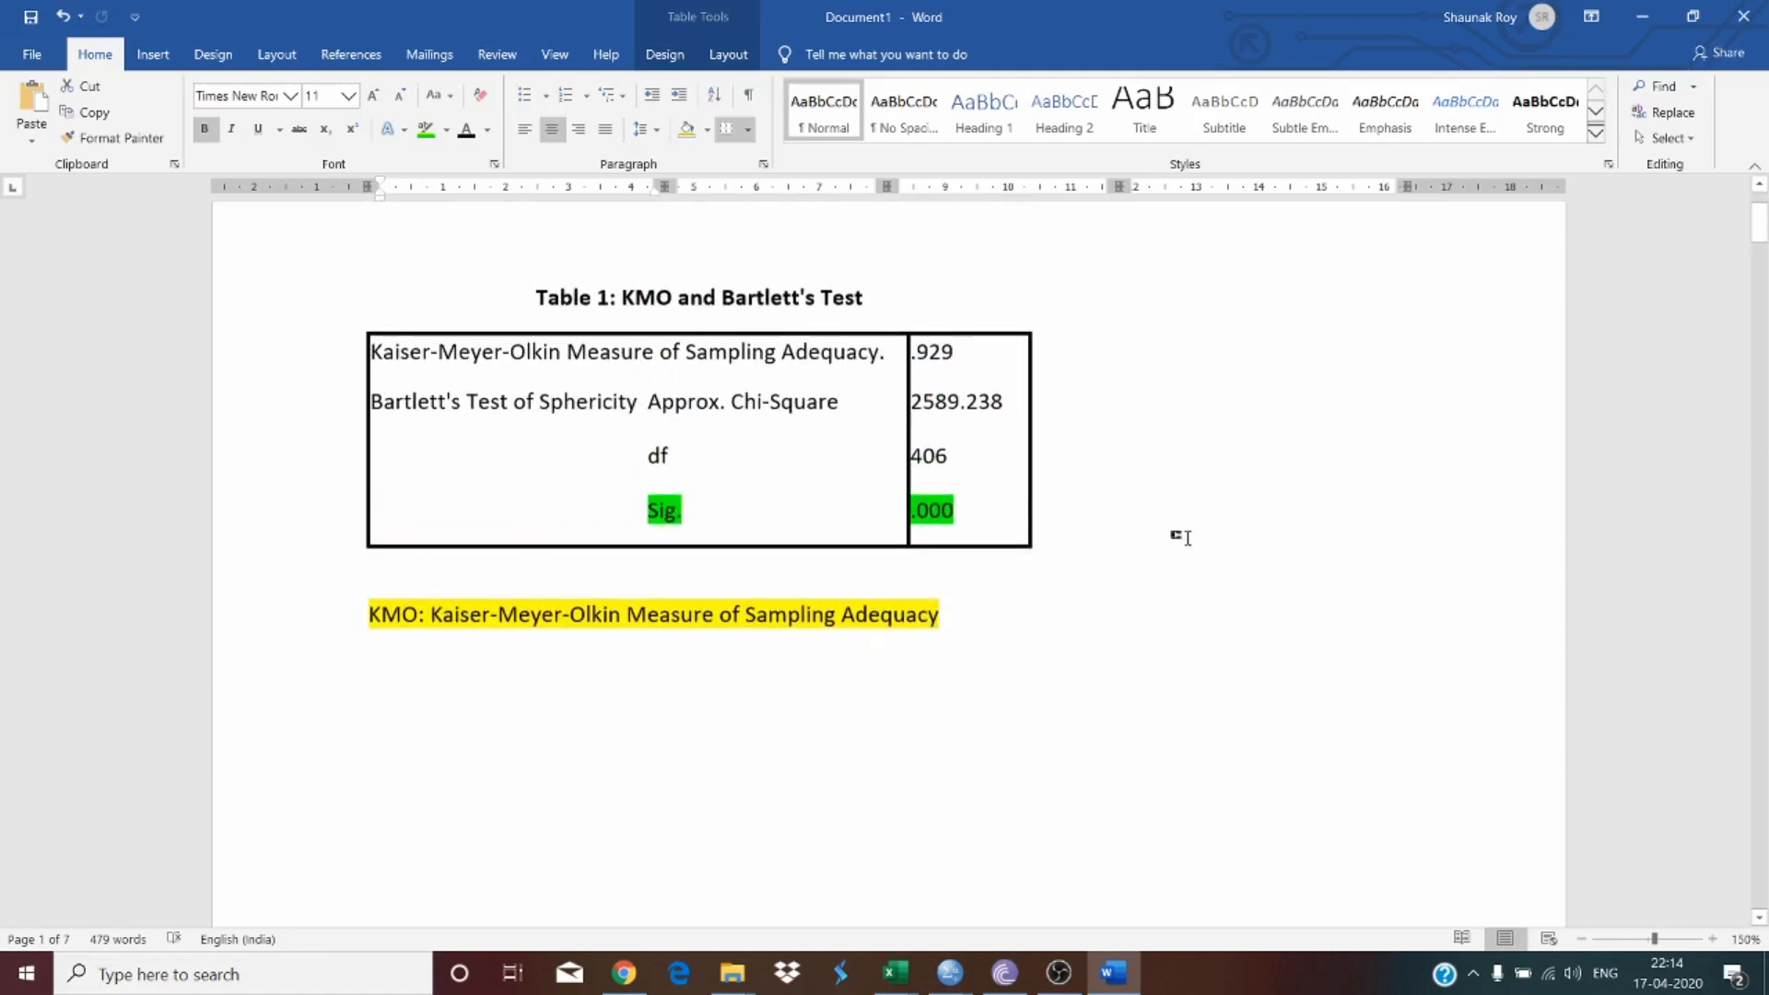
{"action": "scroll", "coordinate": [1168, 541], "scroll_direction": "up", "scroll_amount": 2}
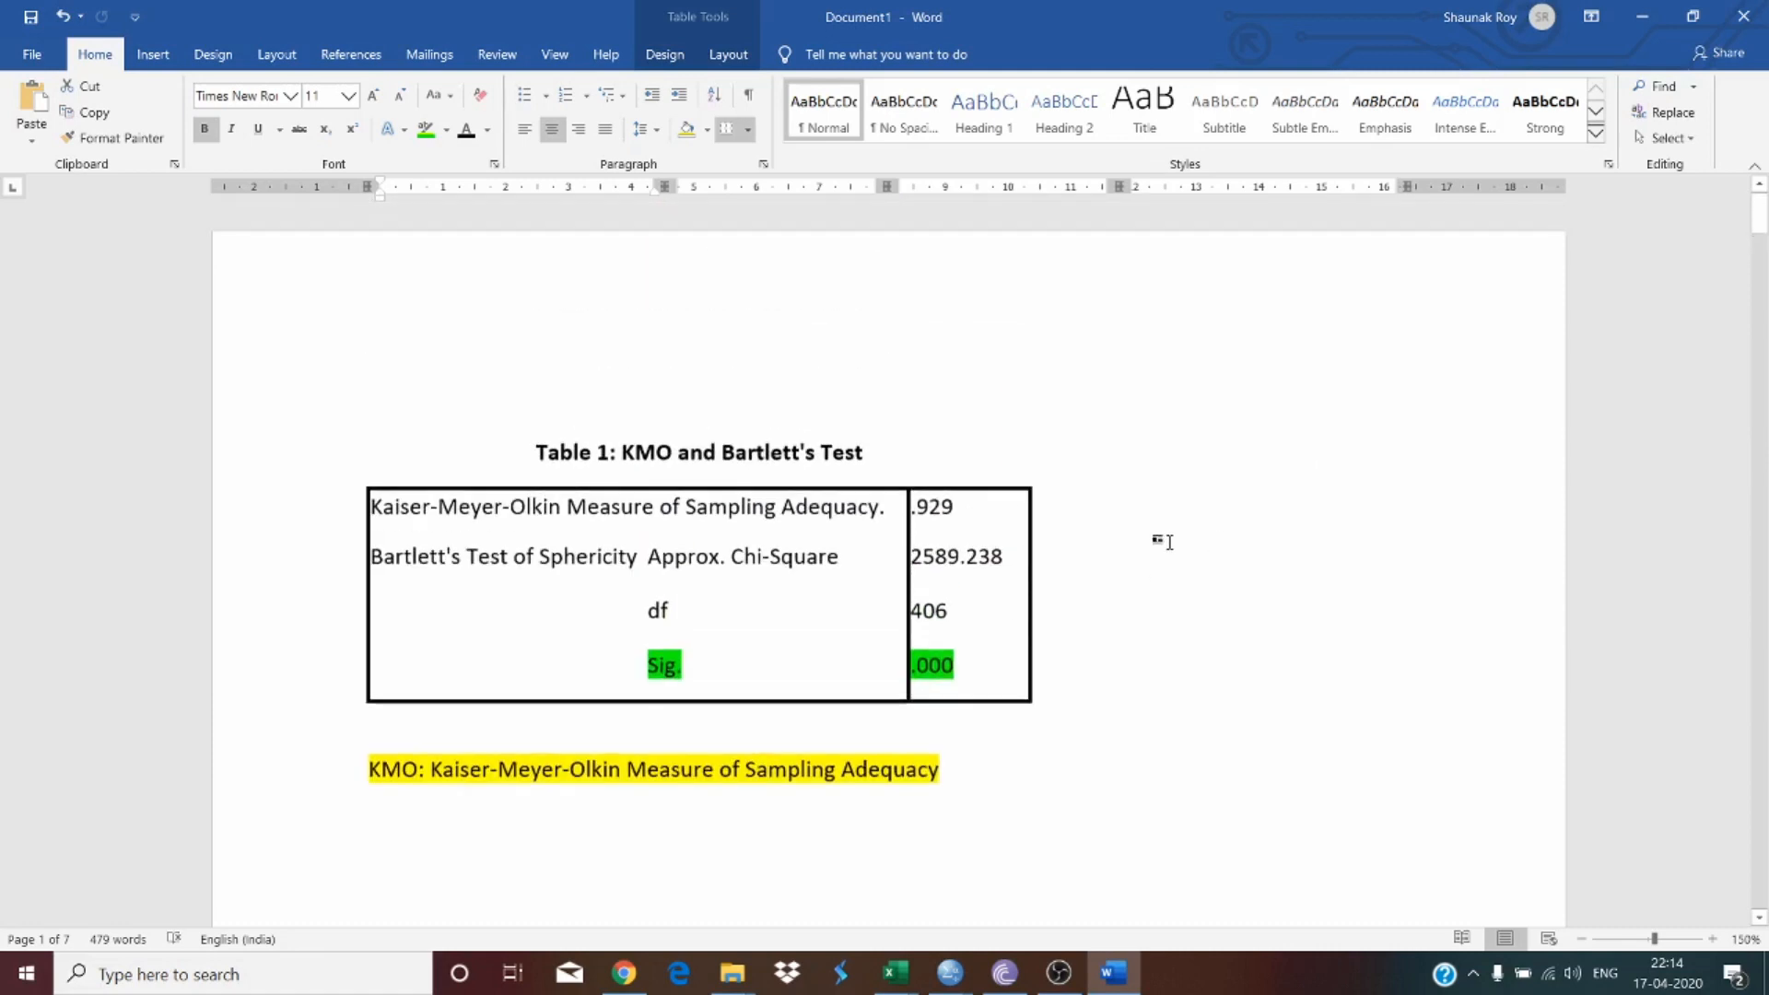
{"action": "scroll", "coordinate": [1168, 542], "scroll_direction": "down", "scroll_amount": 4}
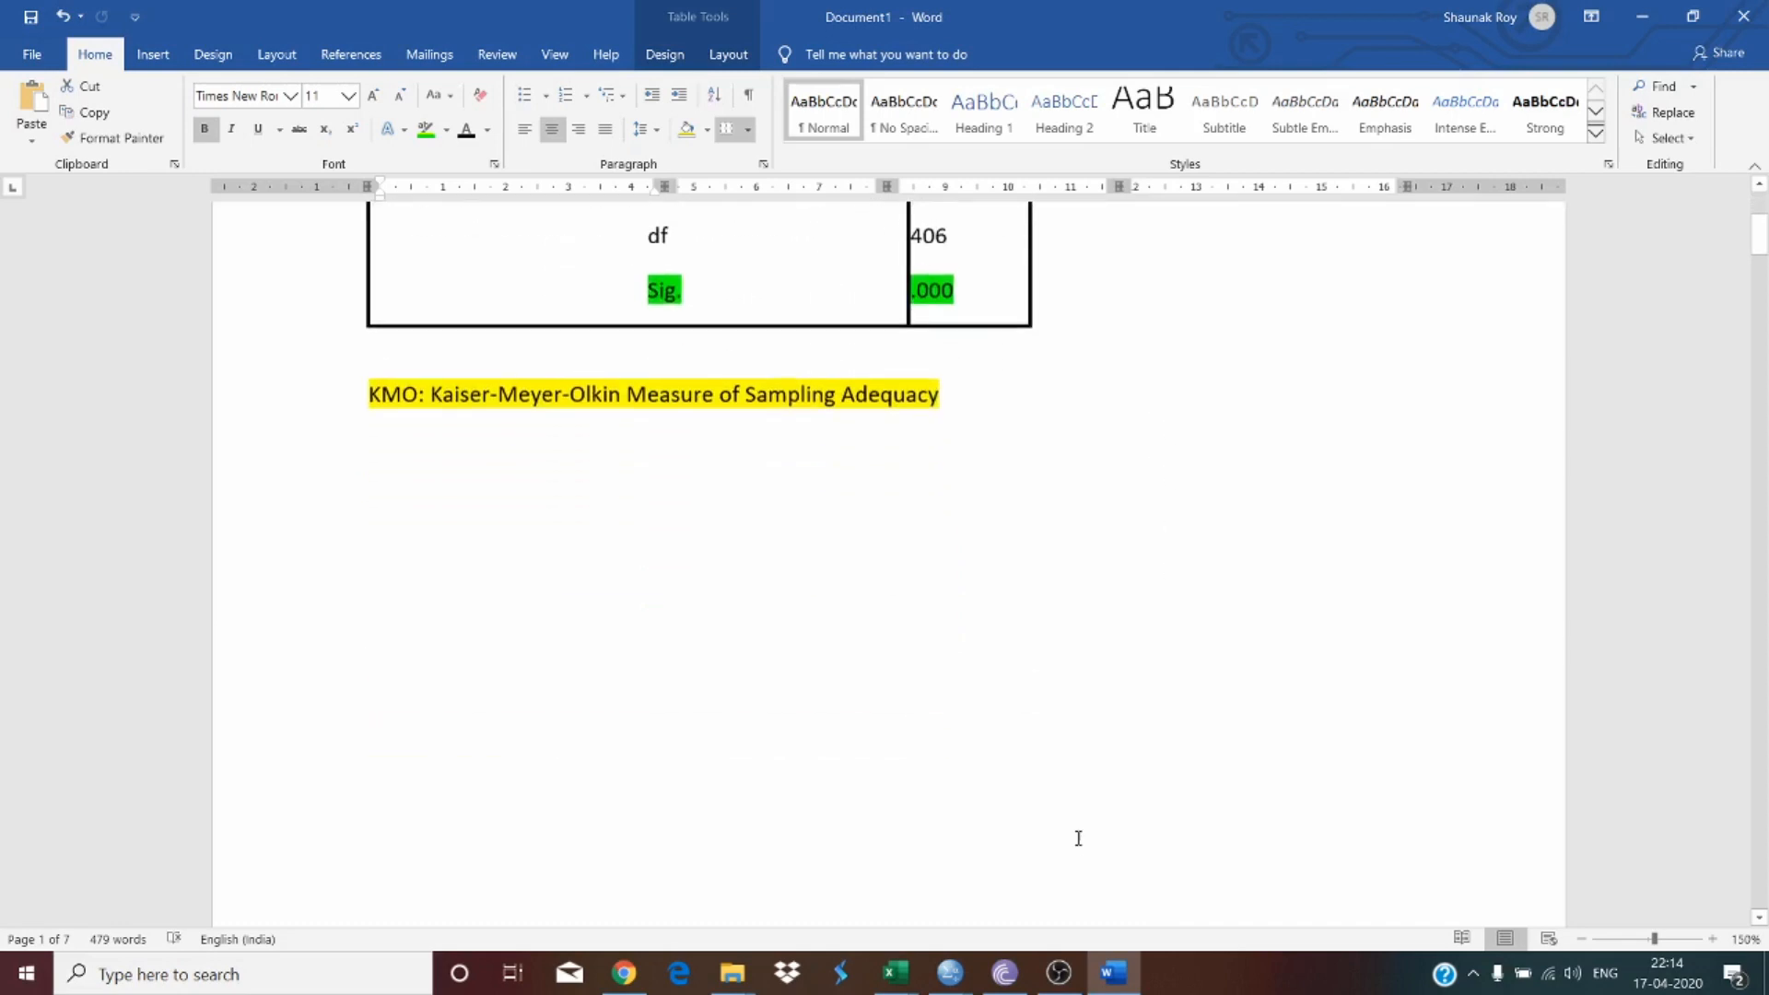
{"action": "scroll", "coordinate": [1073, 838], "scroll_direction": "up", "scroll_amount": 4}
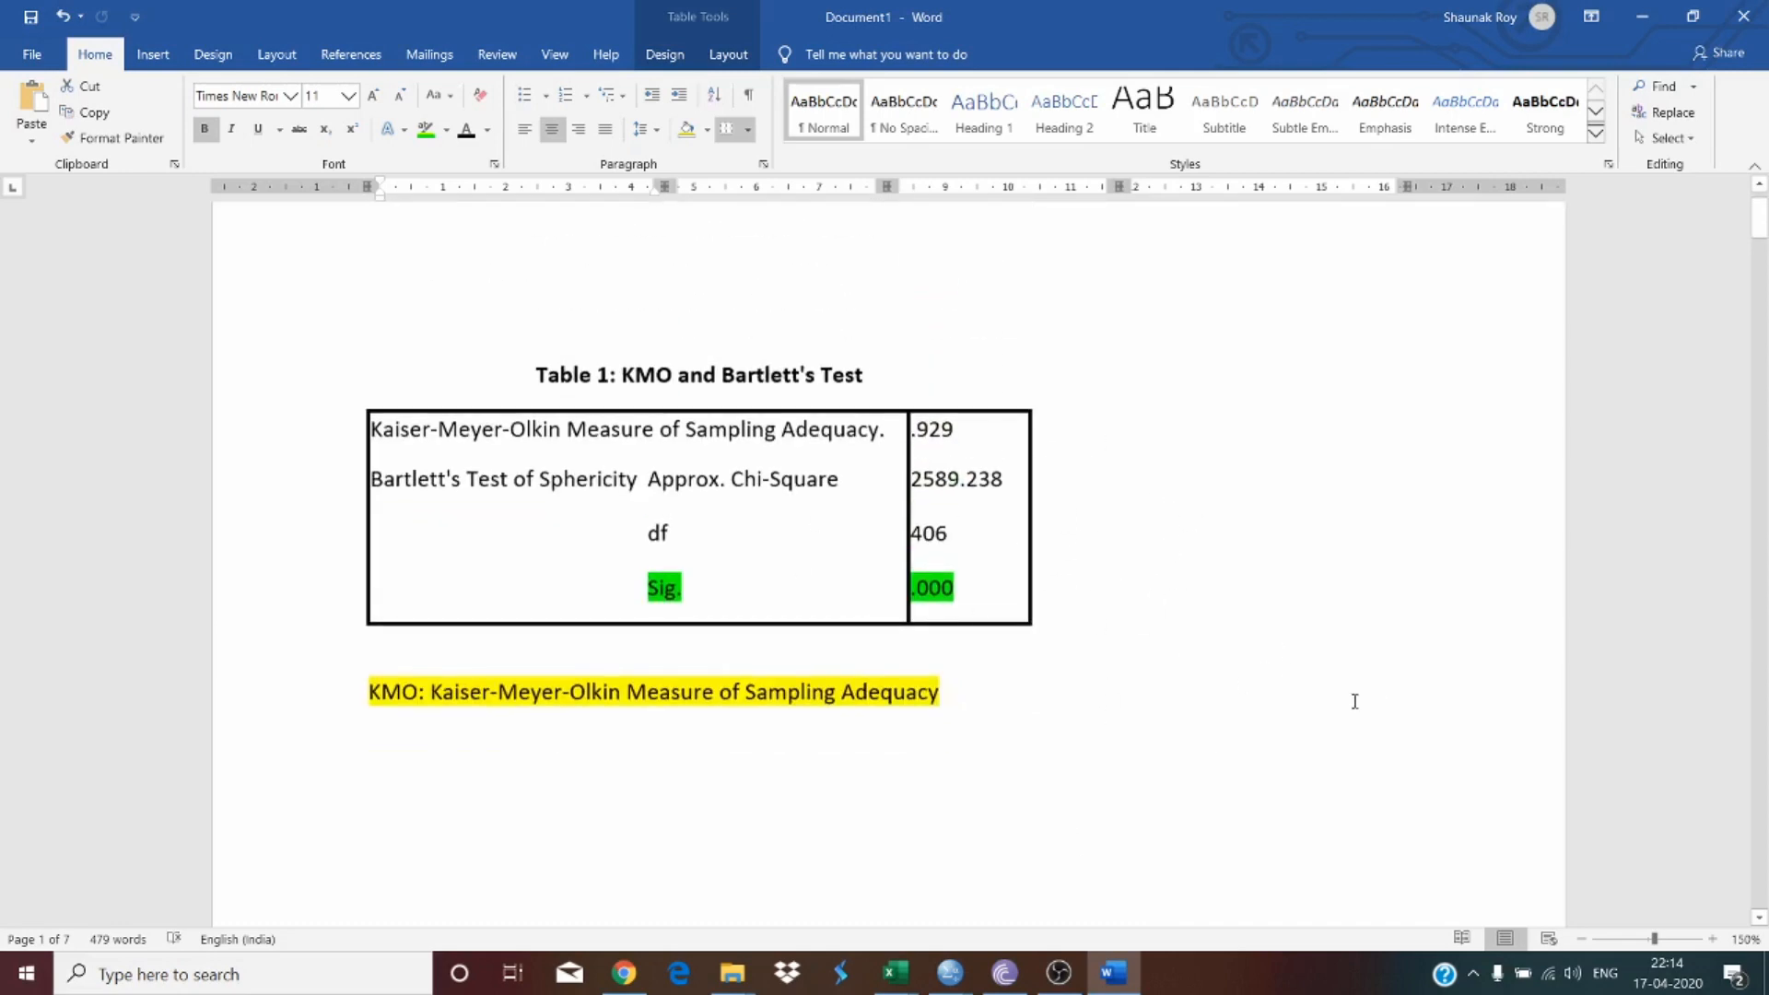
{"action": "scroll", "coordinate": [1149, 743], "scroll_direction": "down", "scroll_amount": 3}
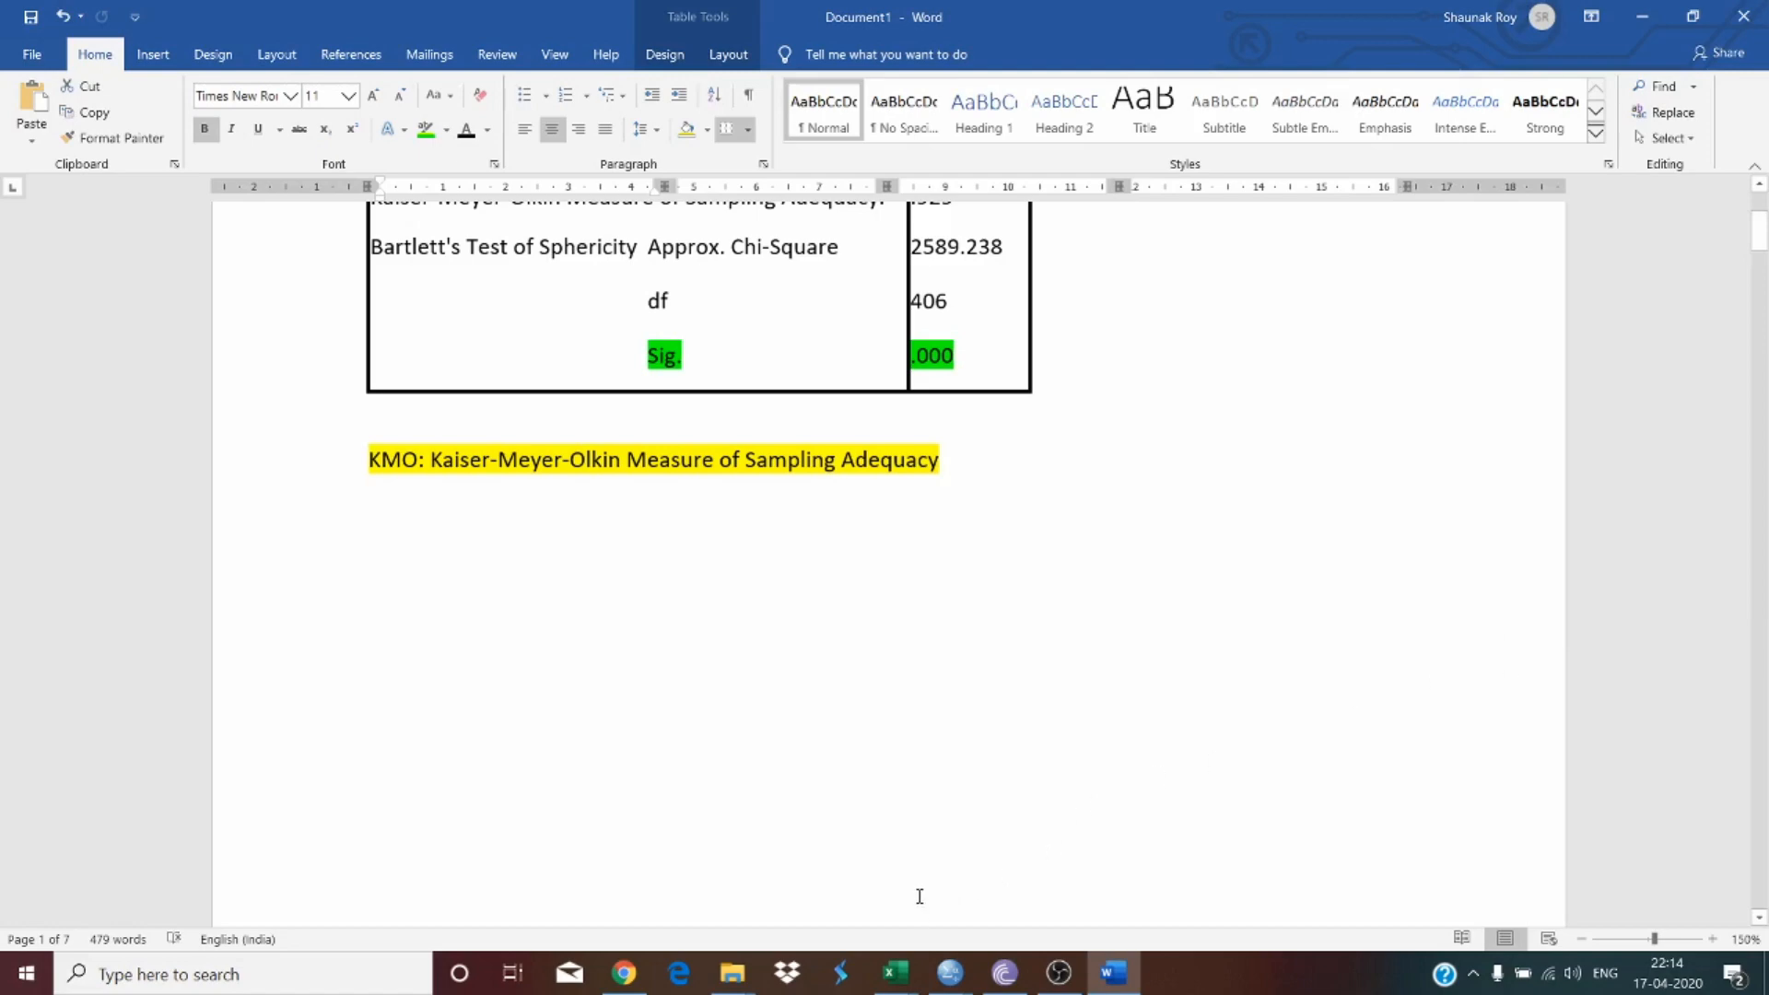
Step: Switch to the IBM SPSS Statistics Data Editor and examine the dataset in both Data View and Variable View
{"action": "mouse_move", "coordinate": [950, 972]}
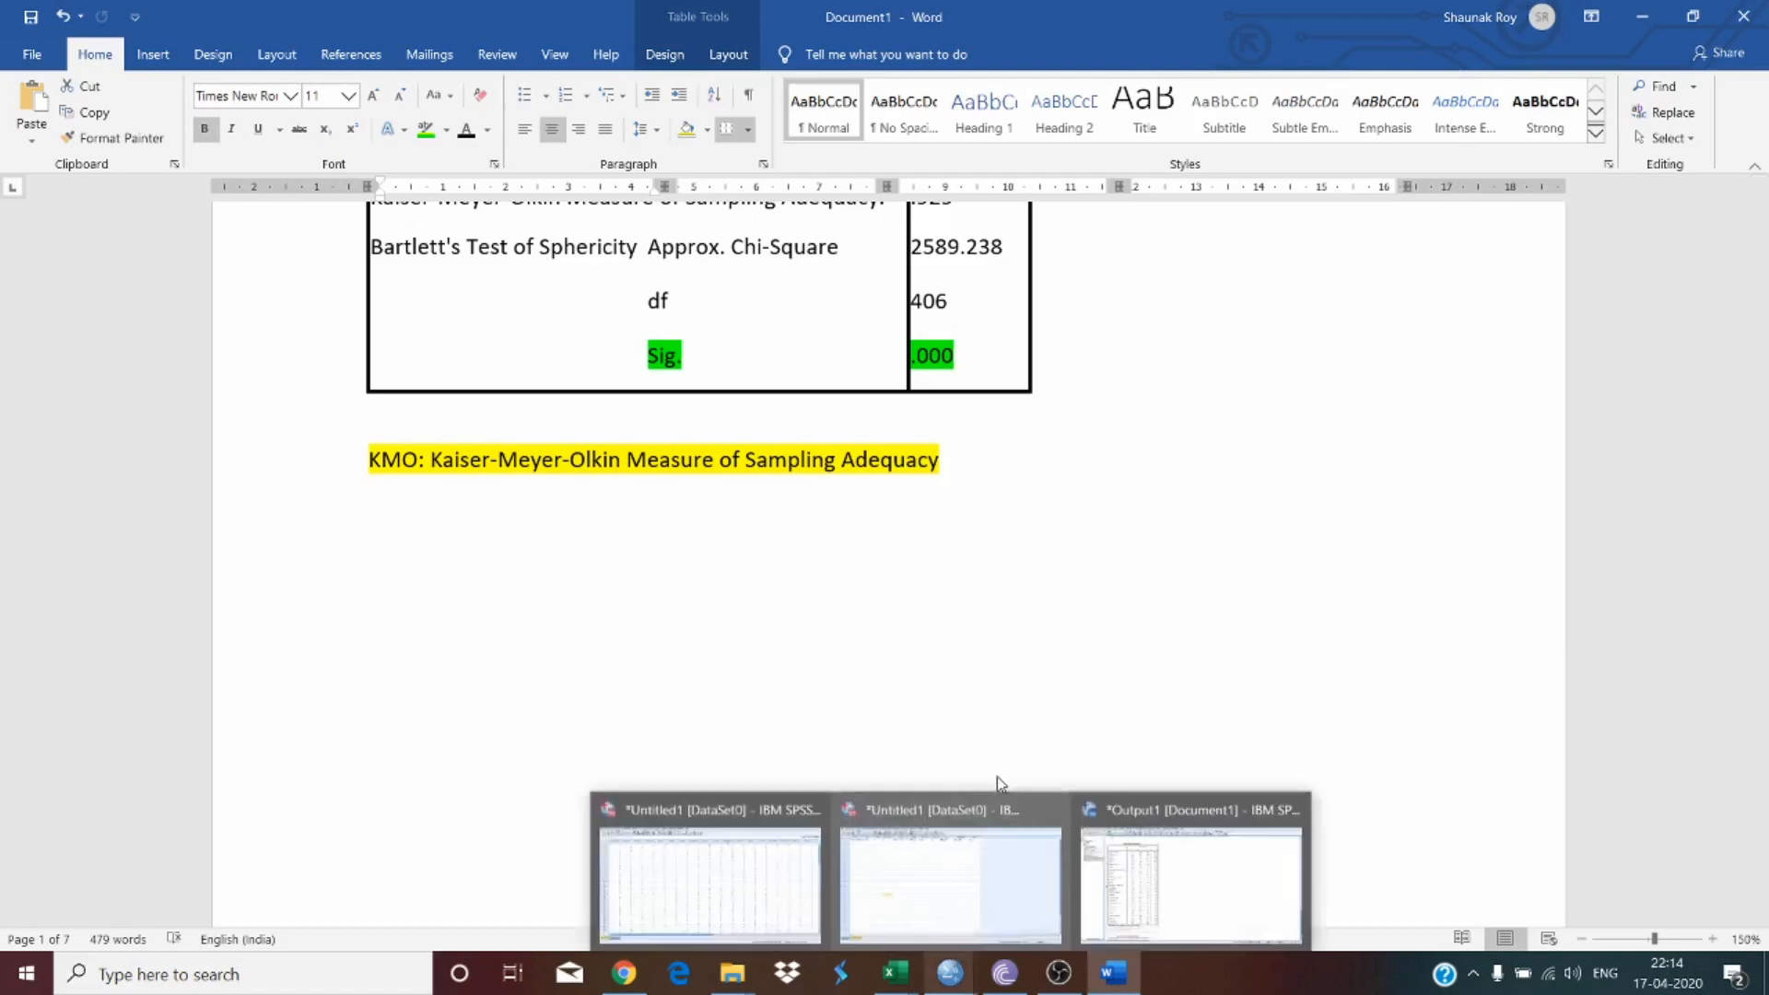
{"action": "mouse_move", "coordinate": [890, 880]}
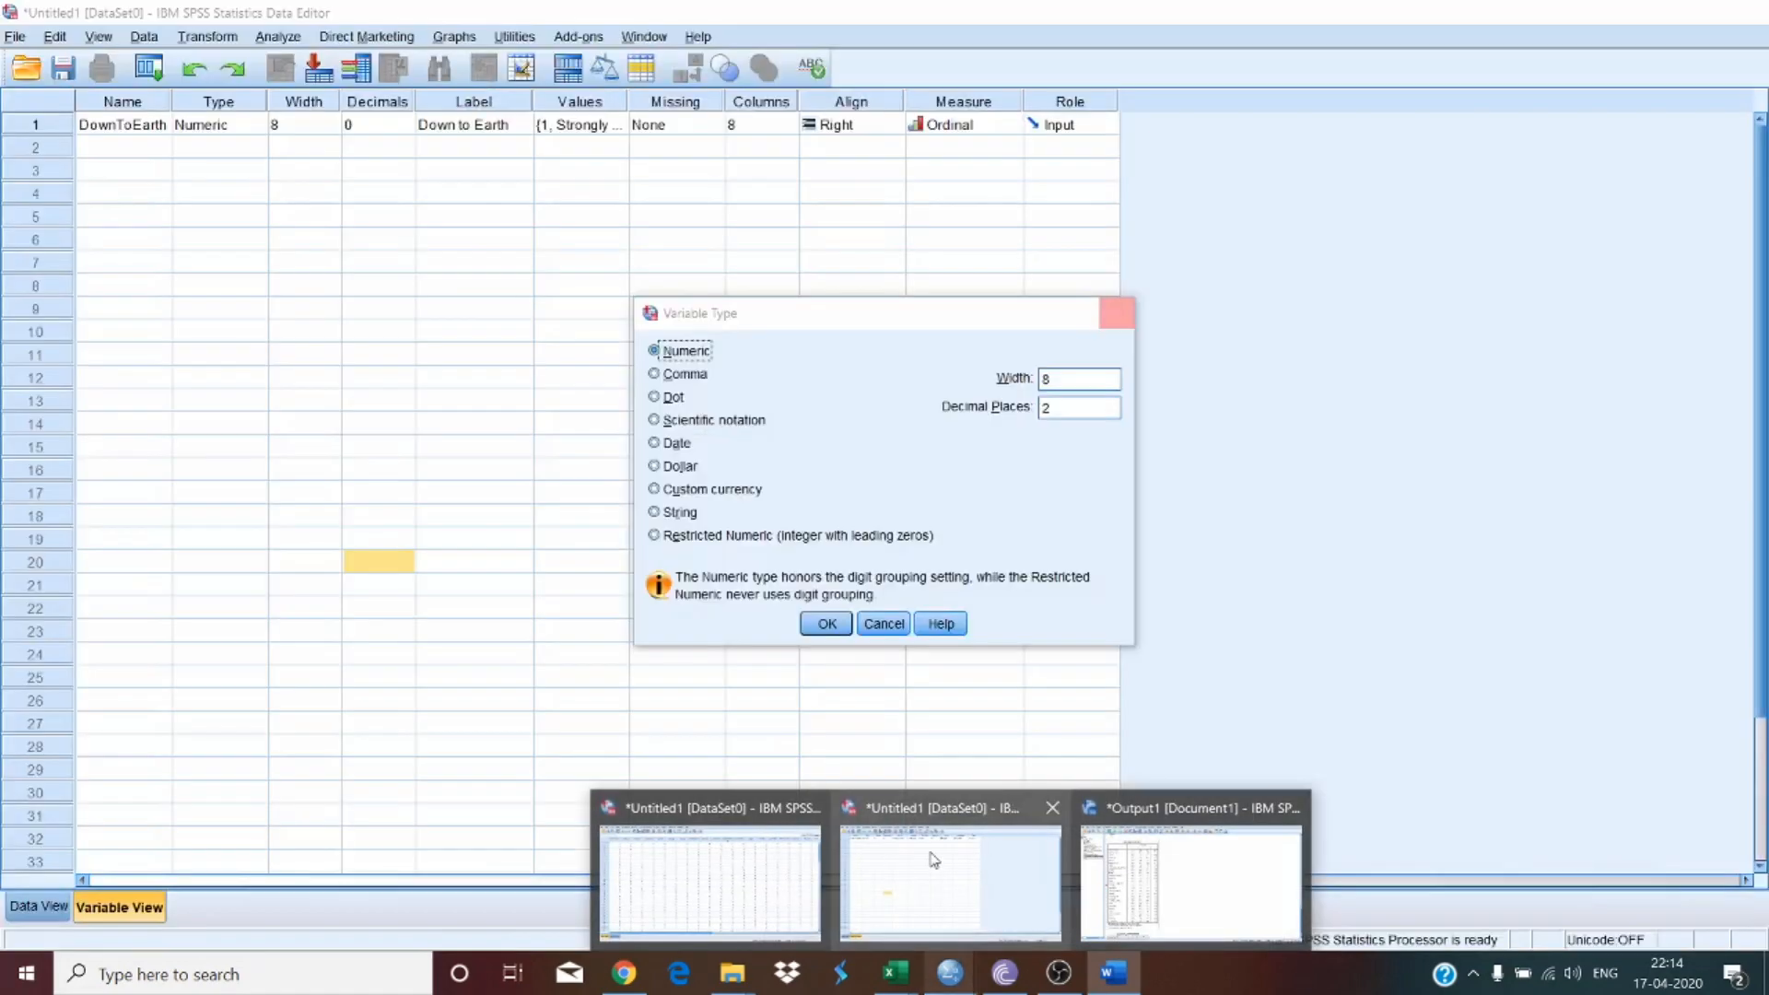
{"action": "left_click", "coordinate": [931, 858]}
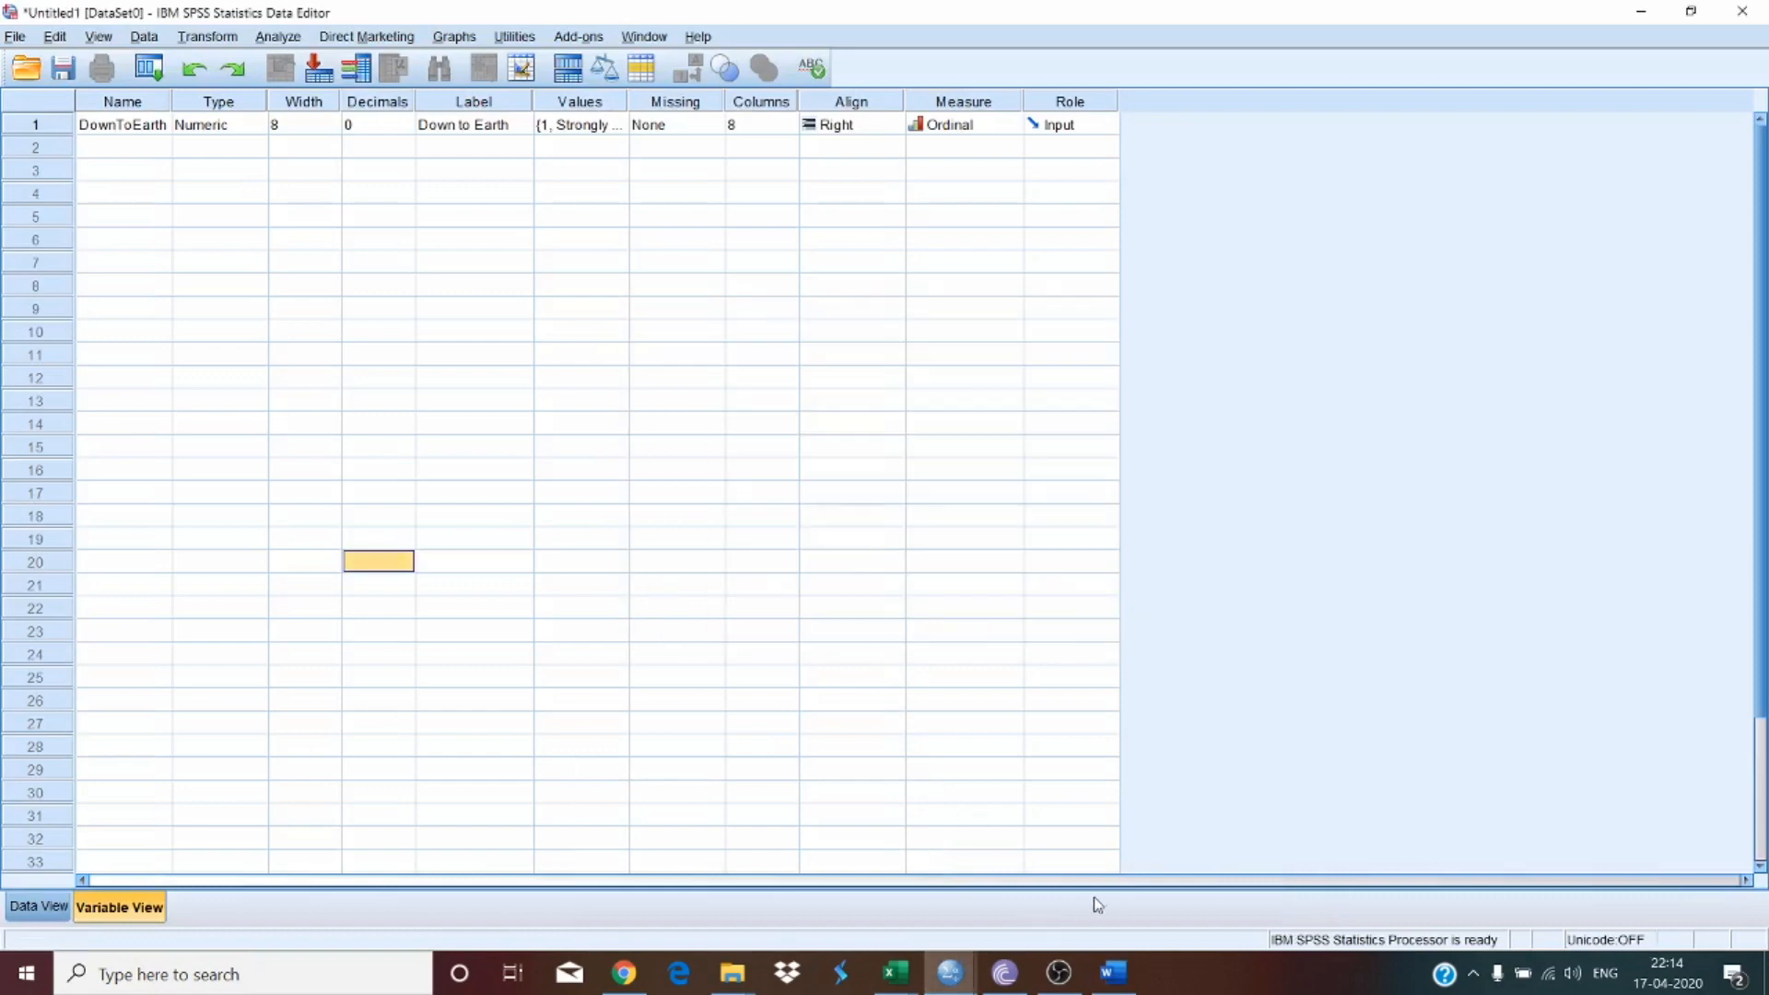
{"action": "mouse_move", "coordinate": [950, 984]}
{"action": "left_click", "coordinate": [855, 917]}
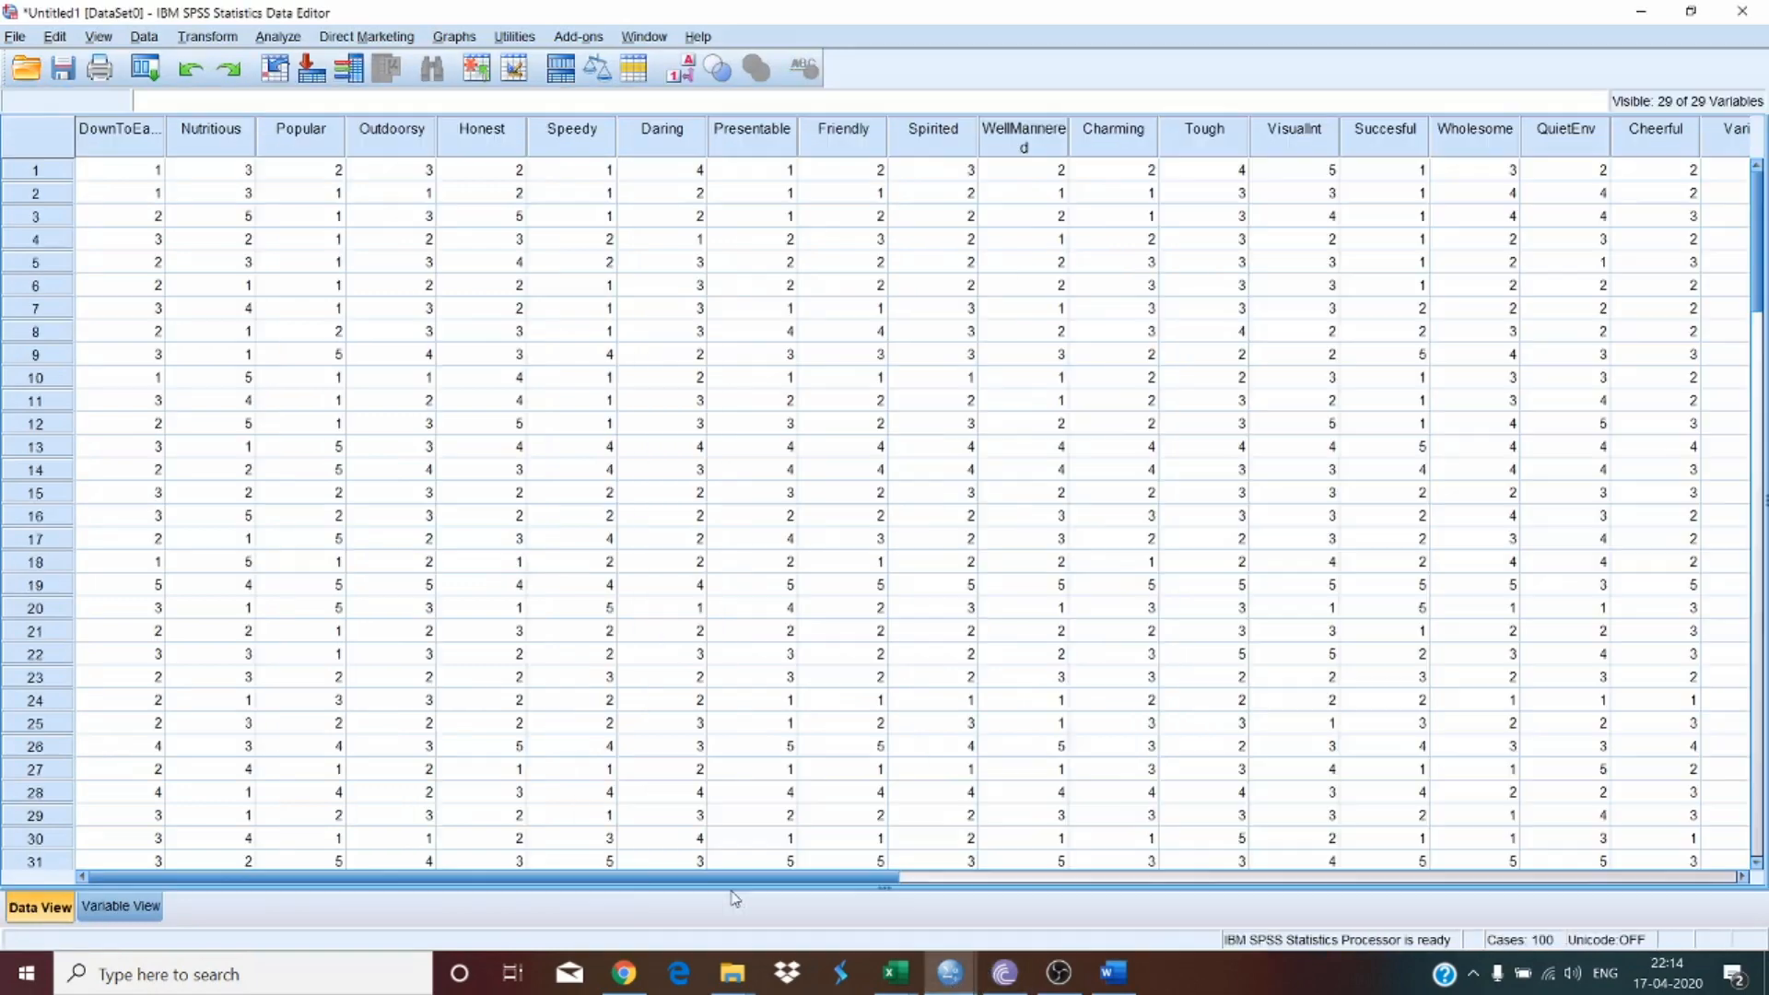
{"action": "left_click", "coordinate": [121, 906]}
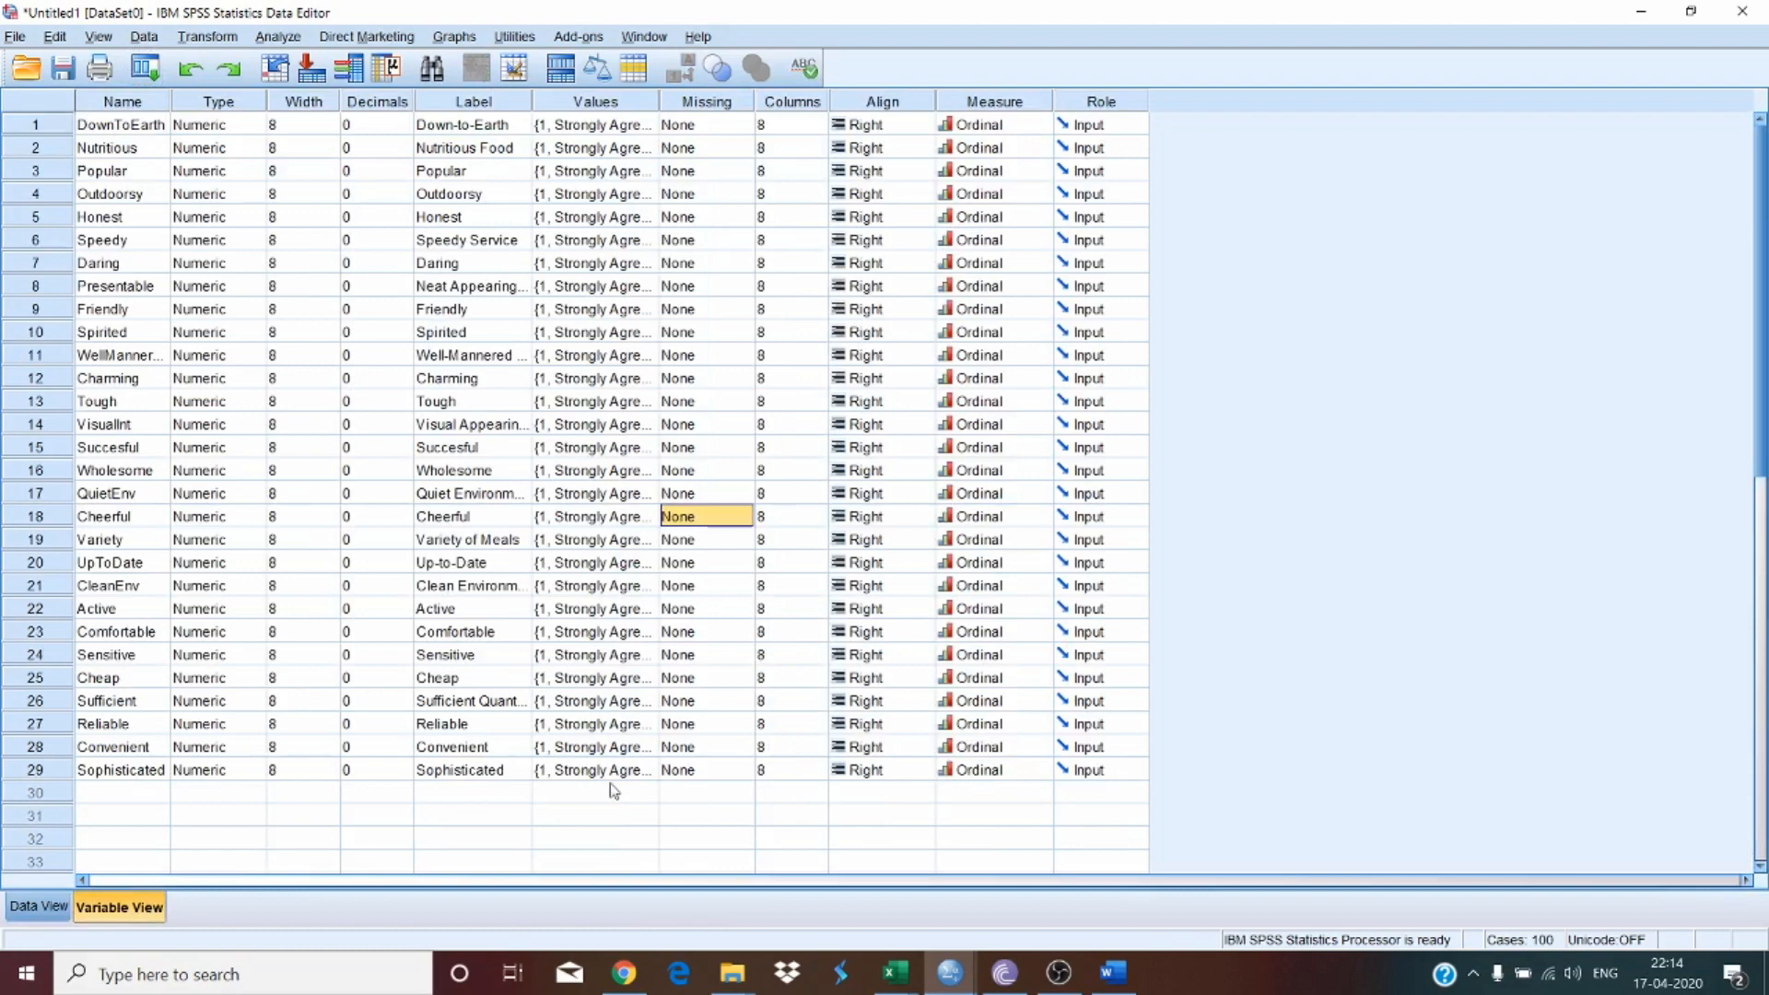